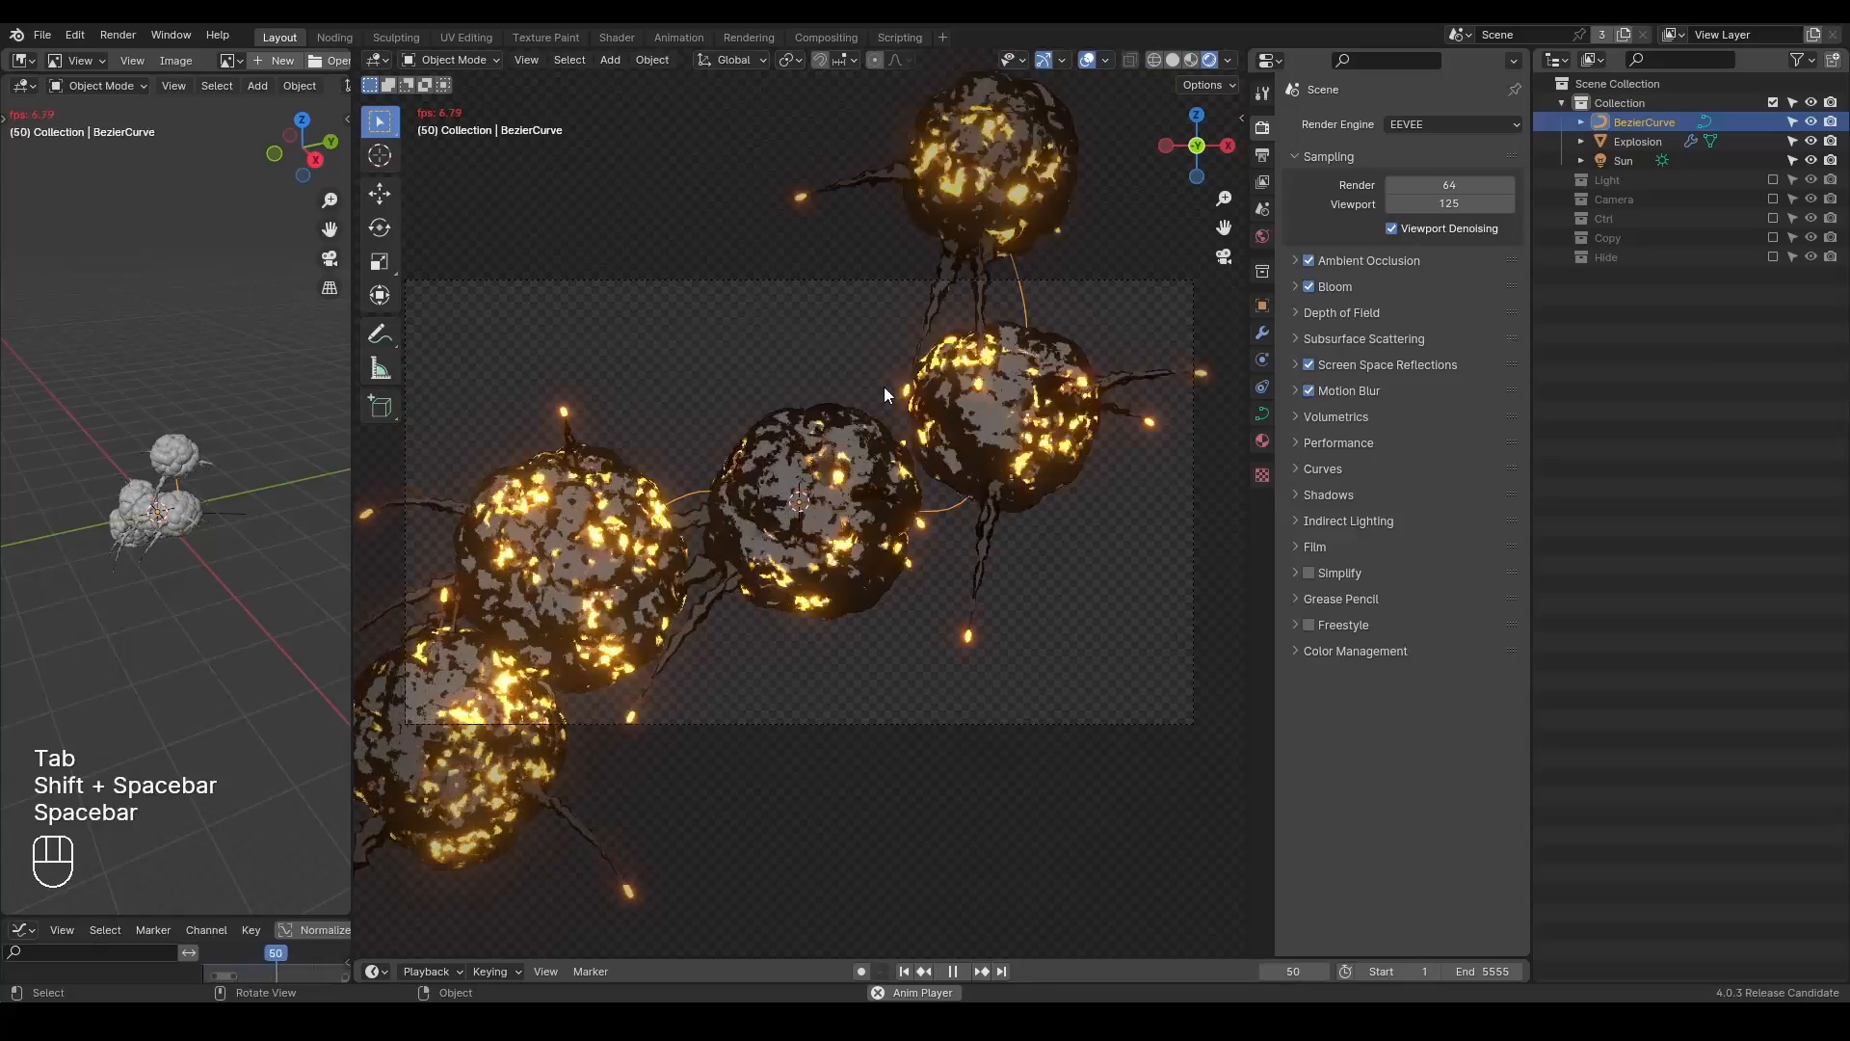
Replace the BezierCurve's existing stroke with a new diagonal stroke rising across the camera frame and play the explosion animation.
key("space")
key("Tab")
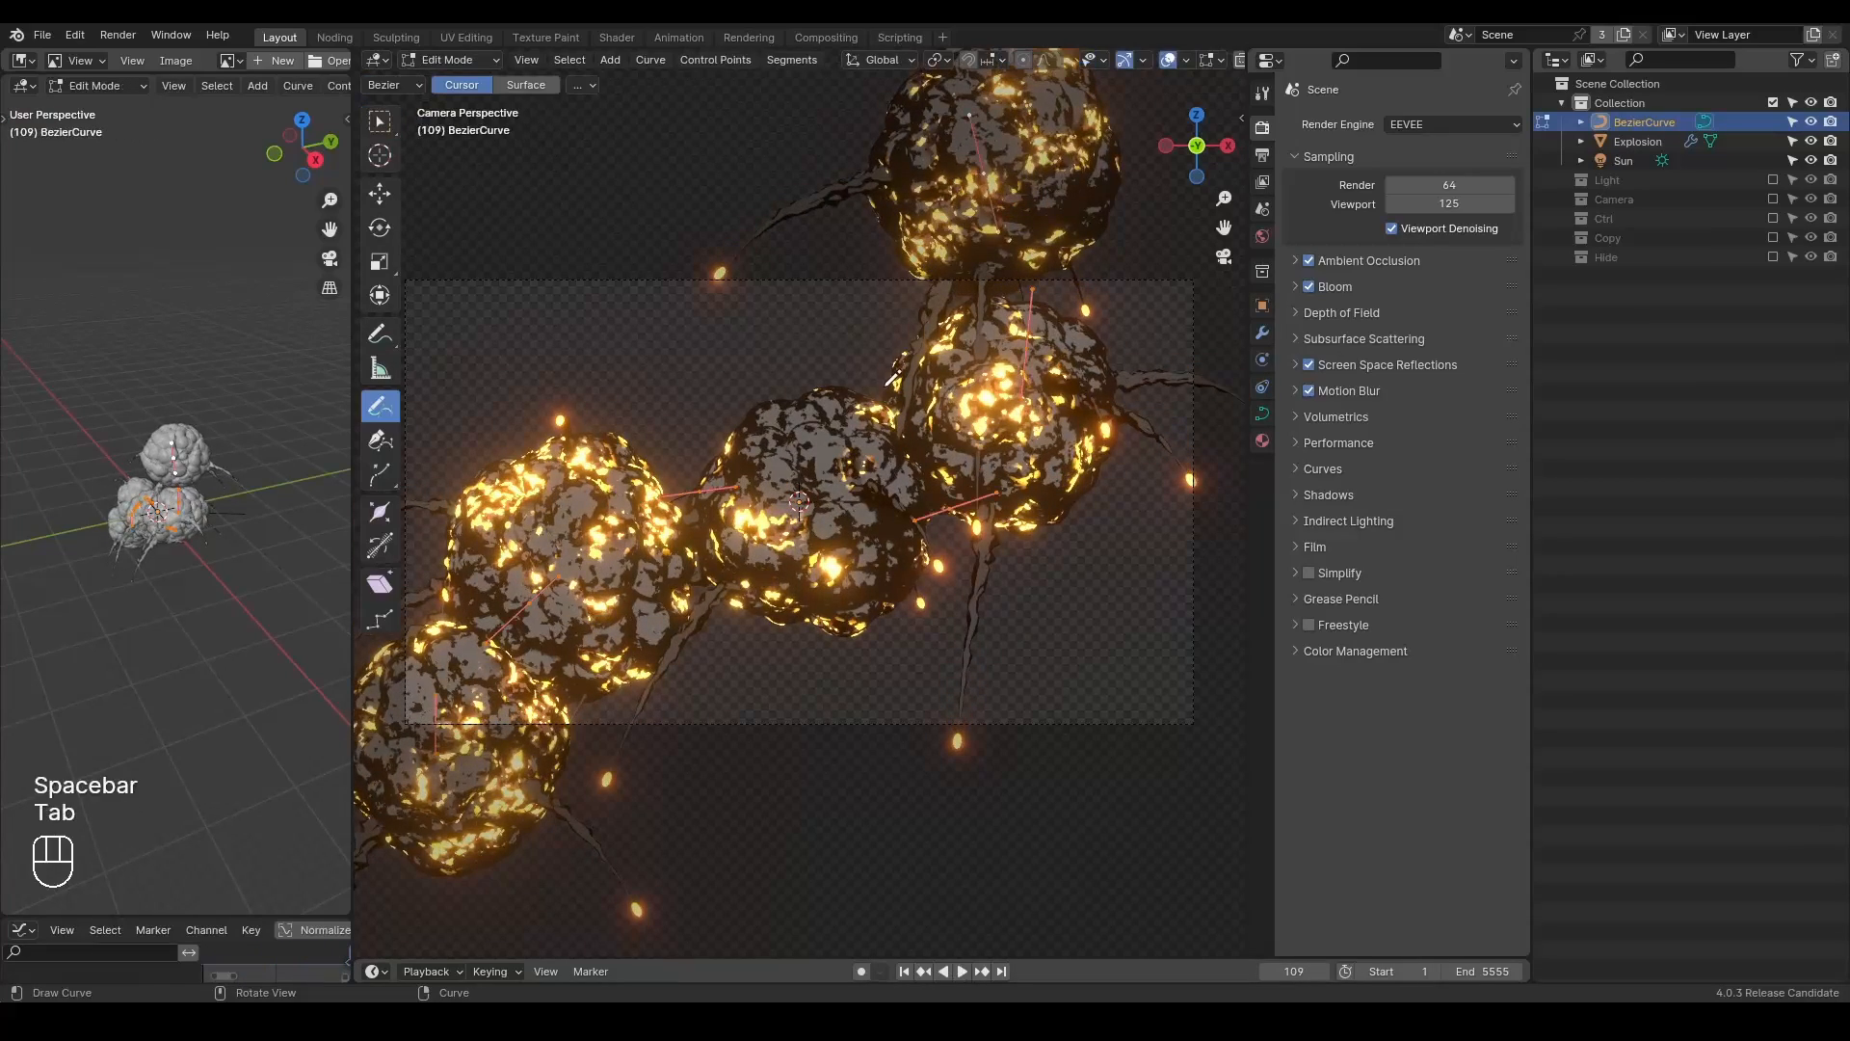
key("x")
mouse_move(641, 795)
left_mouse_down()
mouse_move(645, 747)
mouse_move(959, 364)
left_mouse_up()
key("Tab")
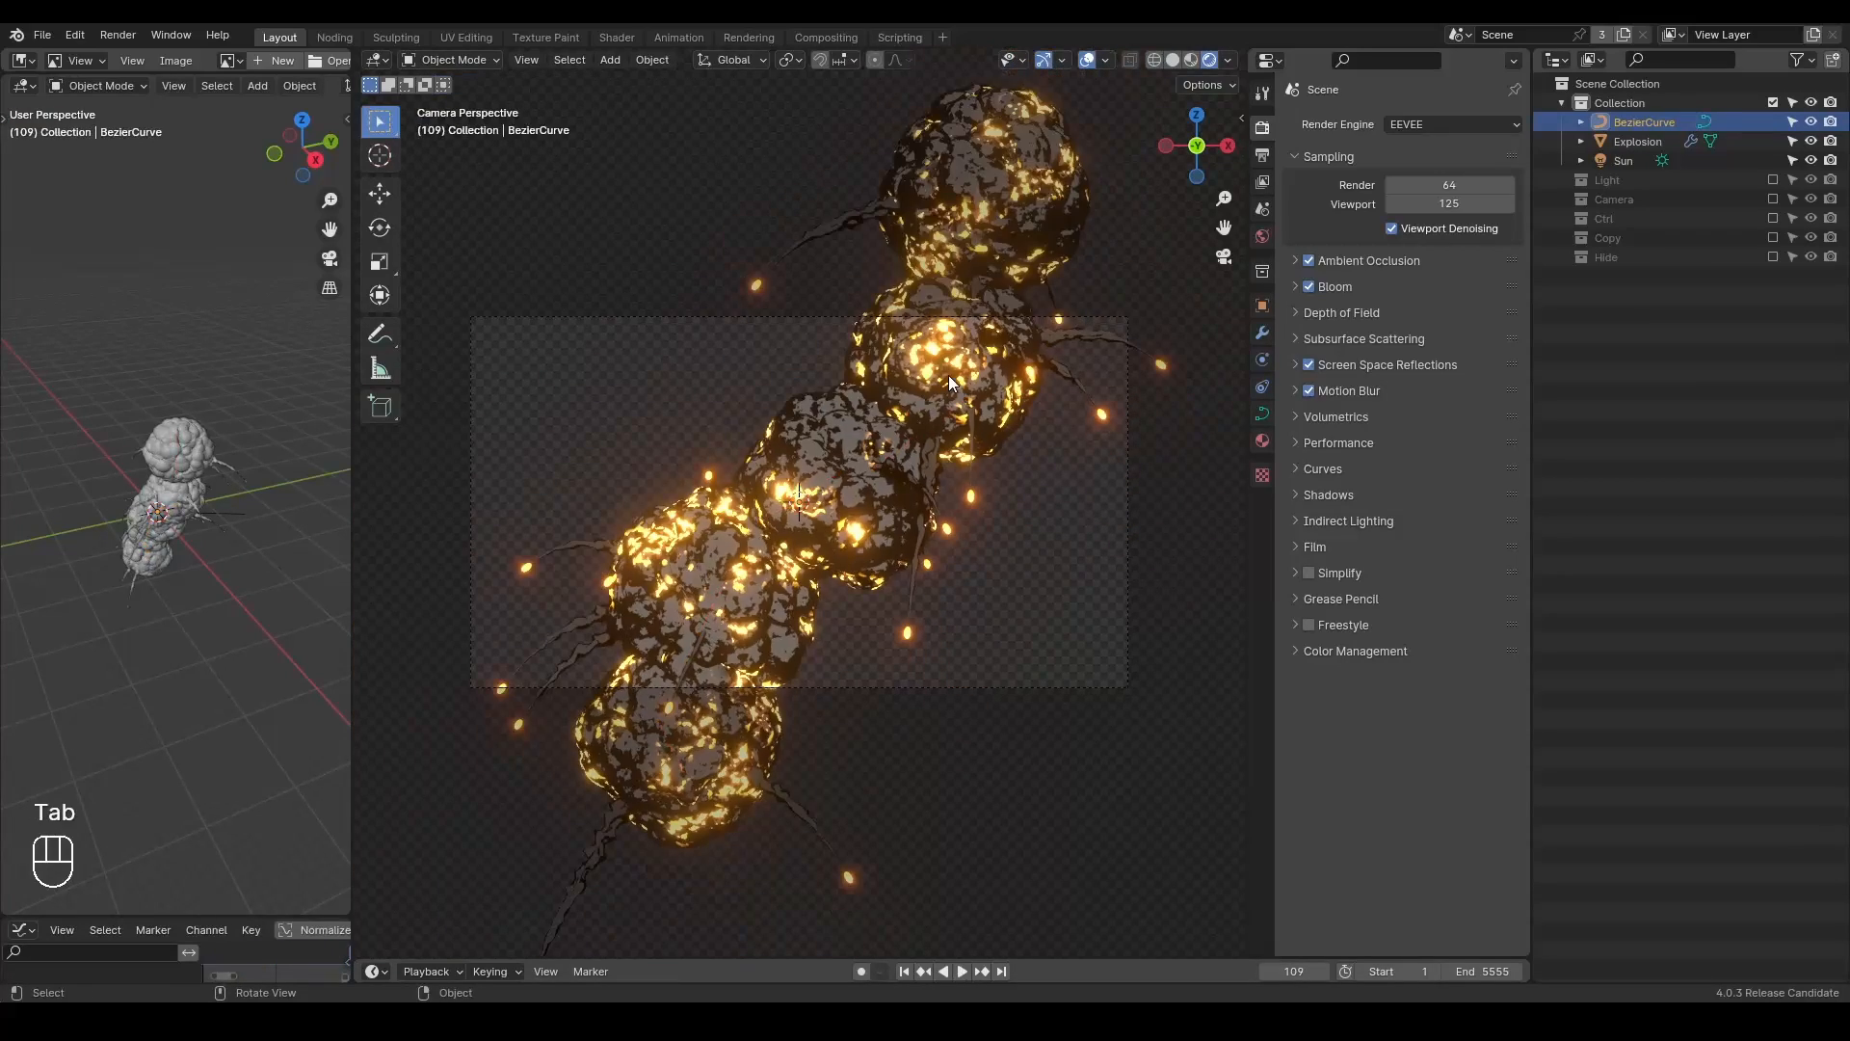
key("shift+space")
key("space")
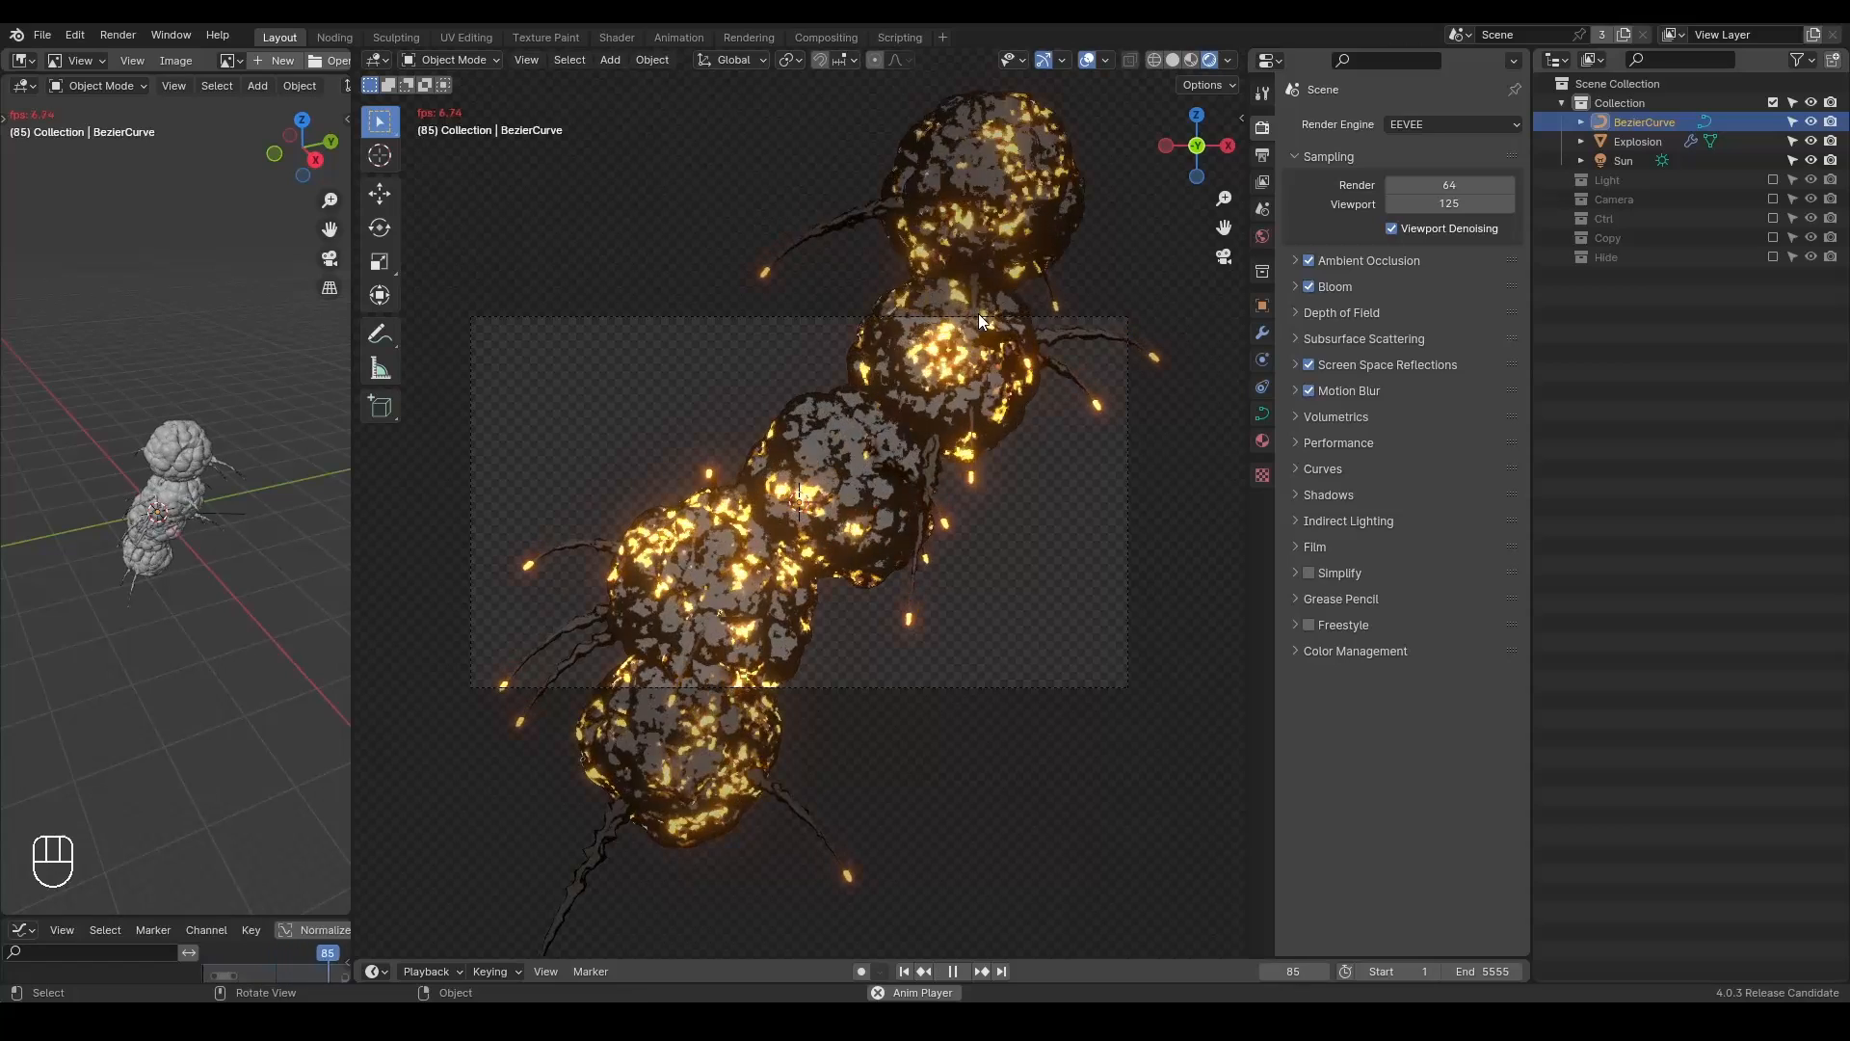
Draw a second stroke descending diagonally across the first one in the BezierCurve and replay the animation.
key("space")
key("Tab")
mouse_move(636, 144)
left_mouse_down()
mouse_move(943, 656)
mouse_move(988, 792)
left_mouse_up()
key("shift+space")
key("space")
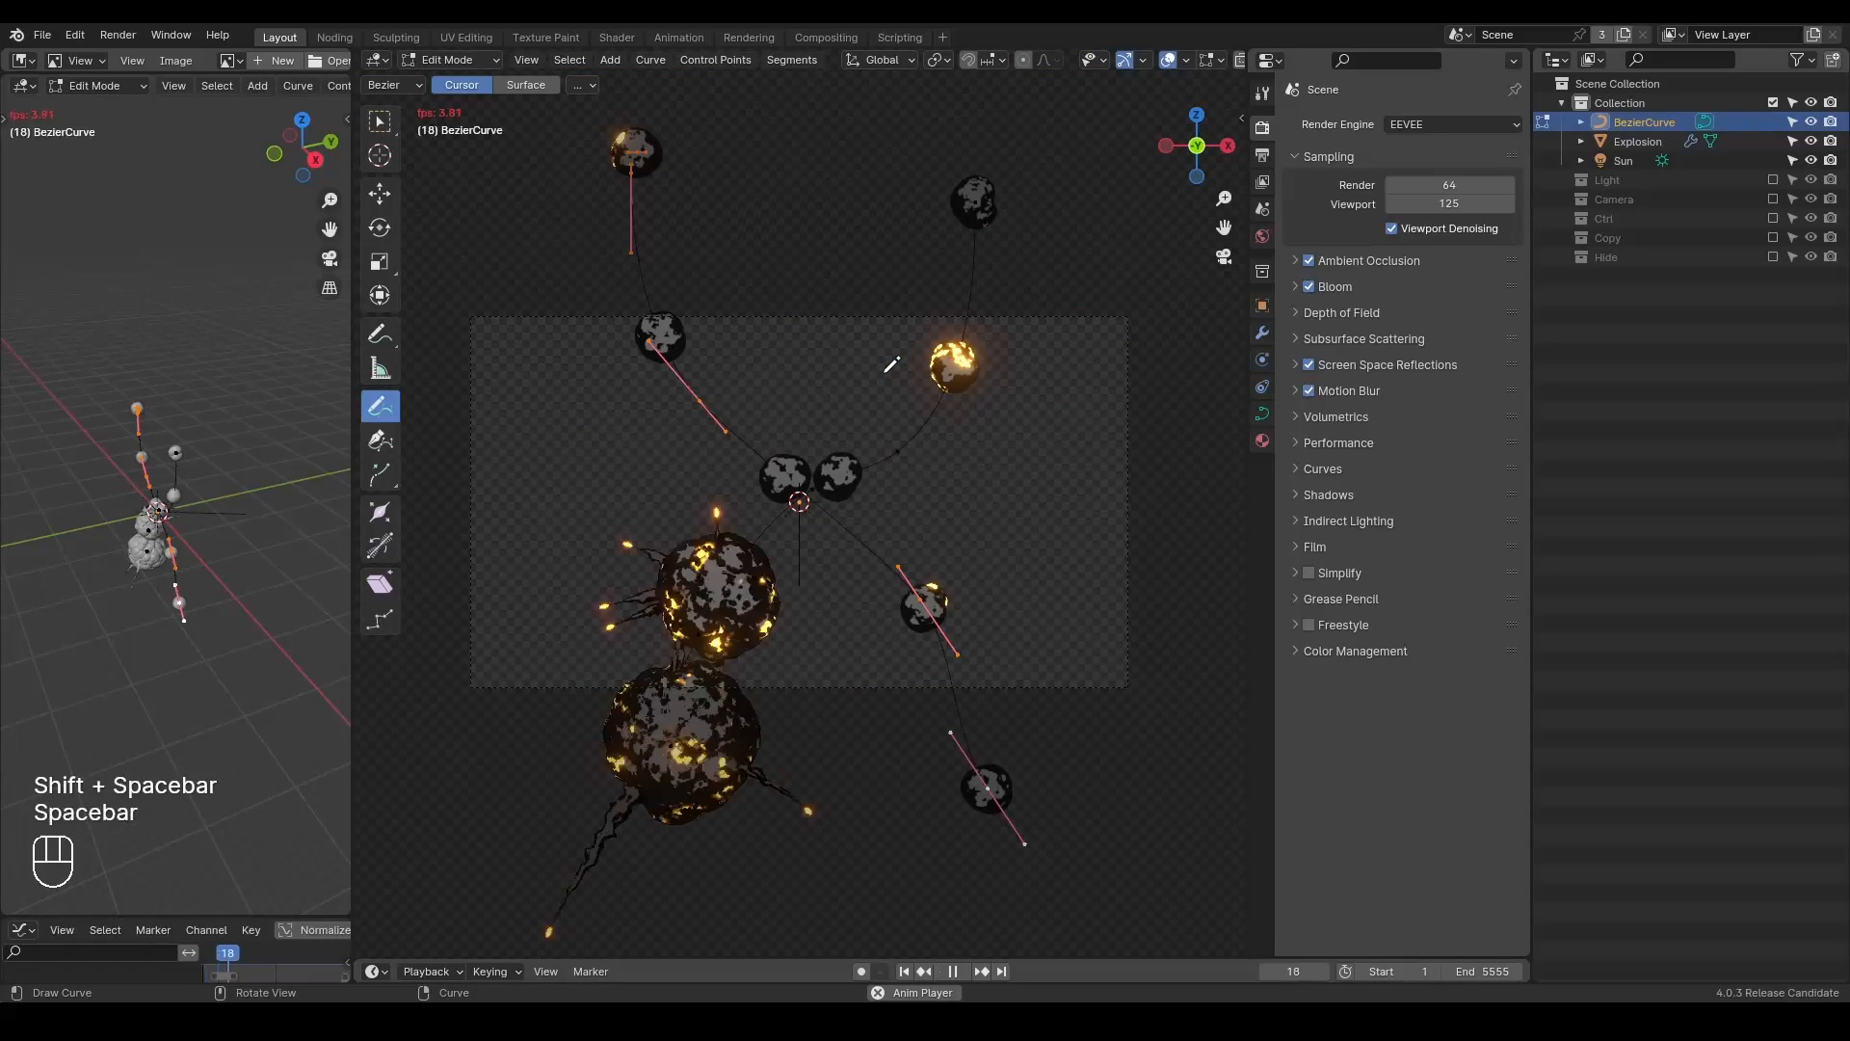
Stop the playback and delete all strokes of the BezierCurve.
key("space")
key("Tab")
key("Tab")
key("a")
key("x")
left_click(885, 255)
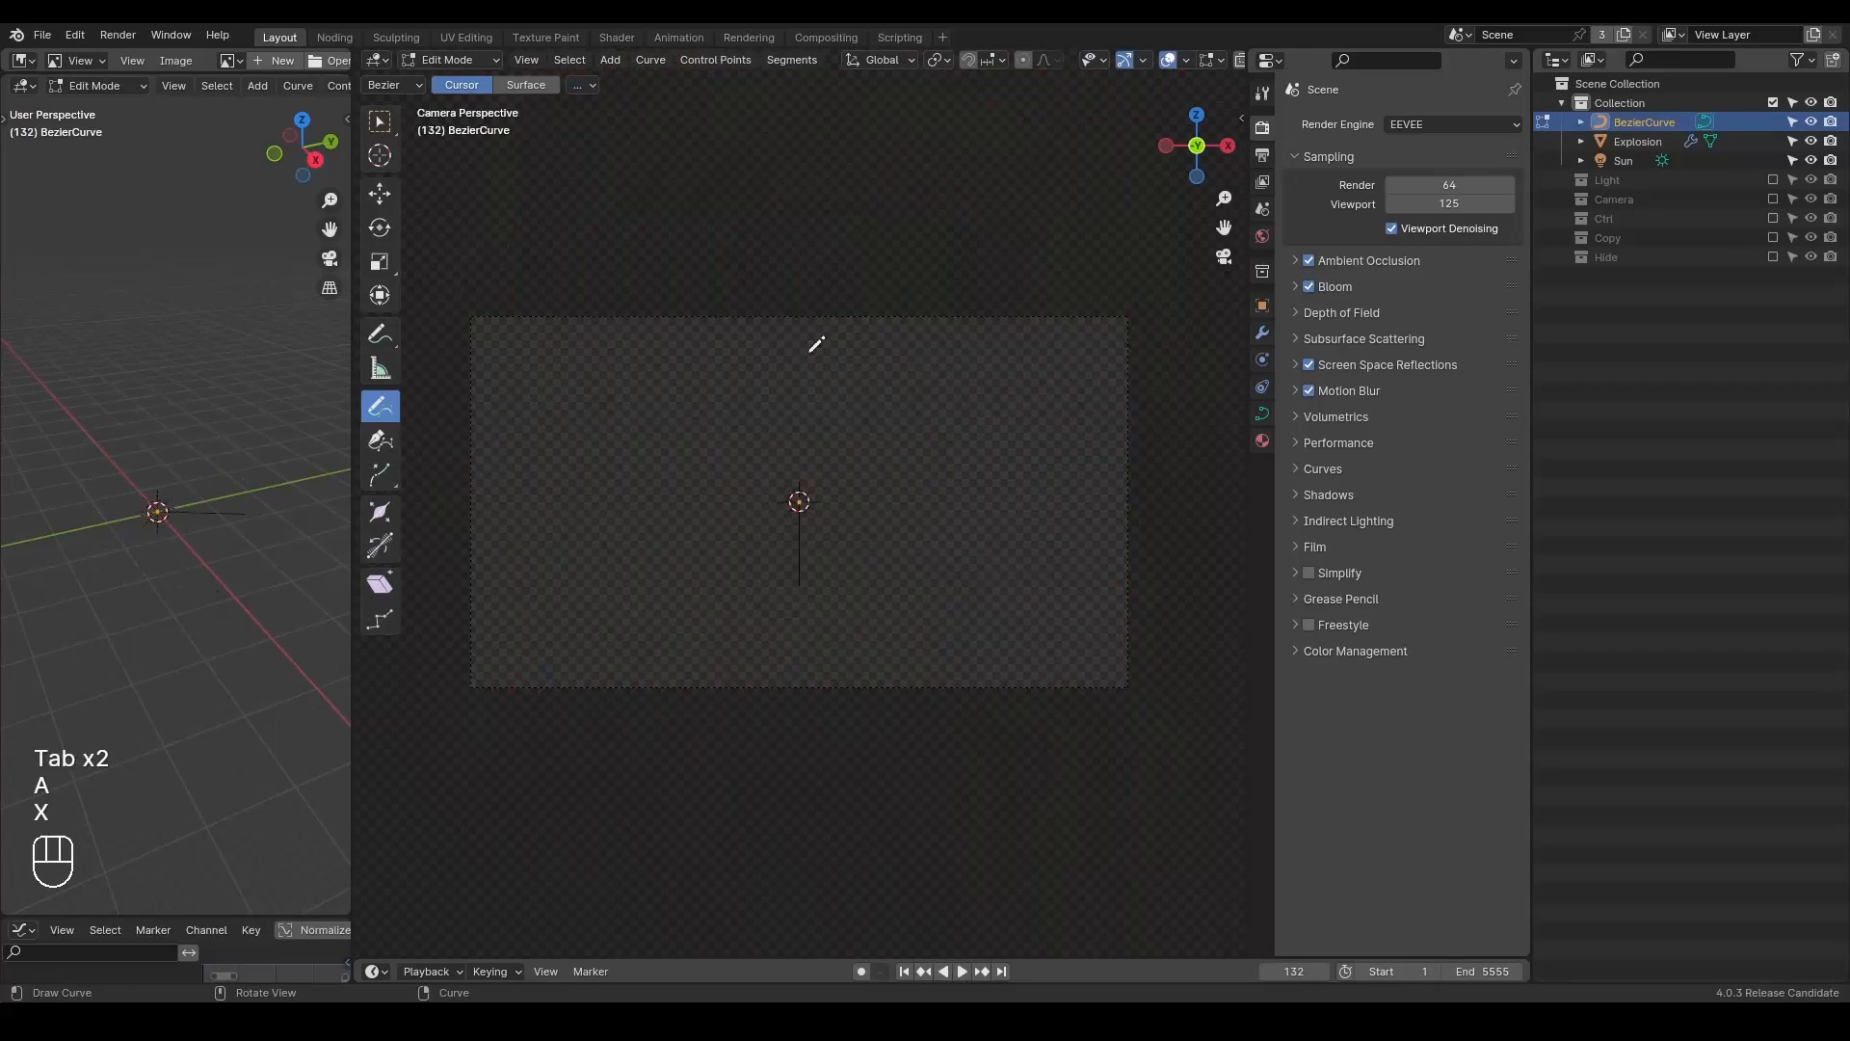
Draw a loop-shaped stroke around the middle of the camera frame and play the animation in Object Mode.
mouse_move(696, 416)
left_mouse_down()
mouse_move(1003, 425)
mouse_move(702, 412)
left_mouse_up()
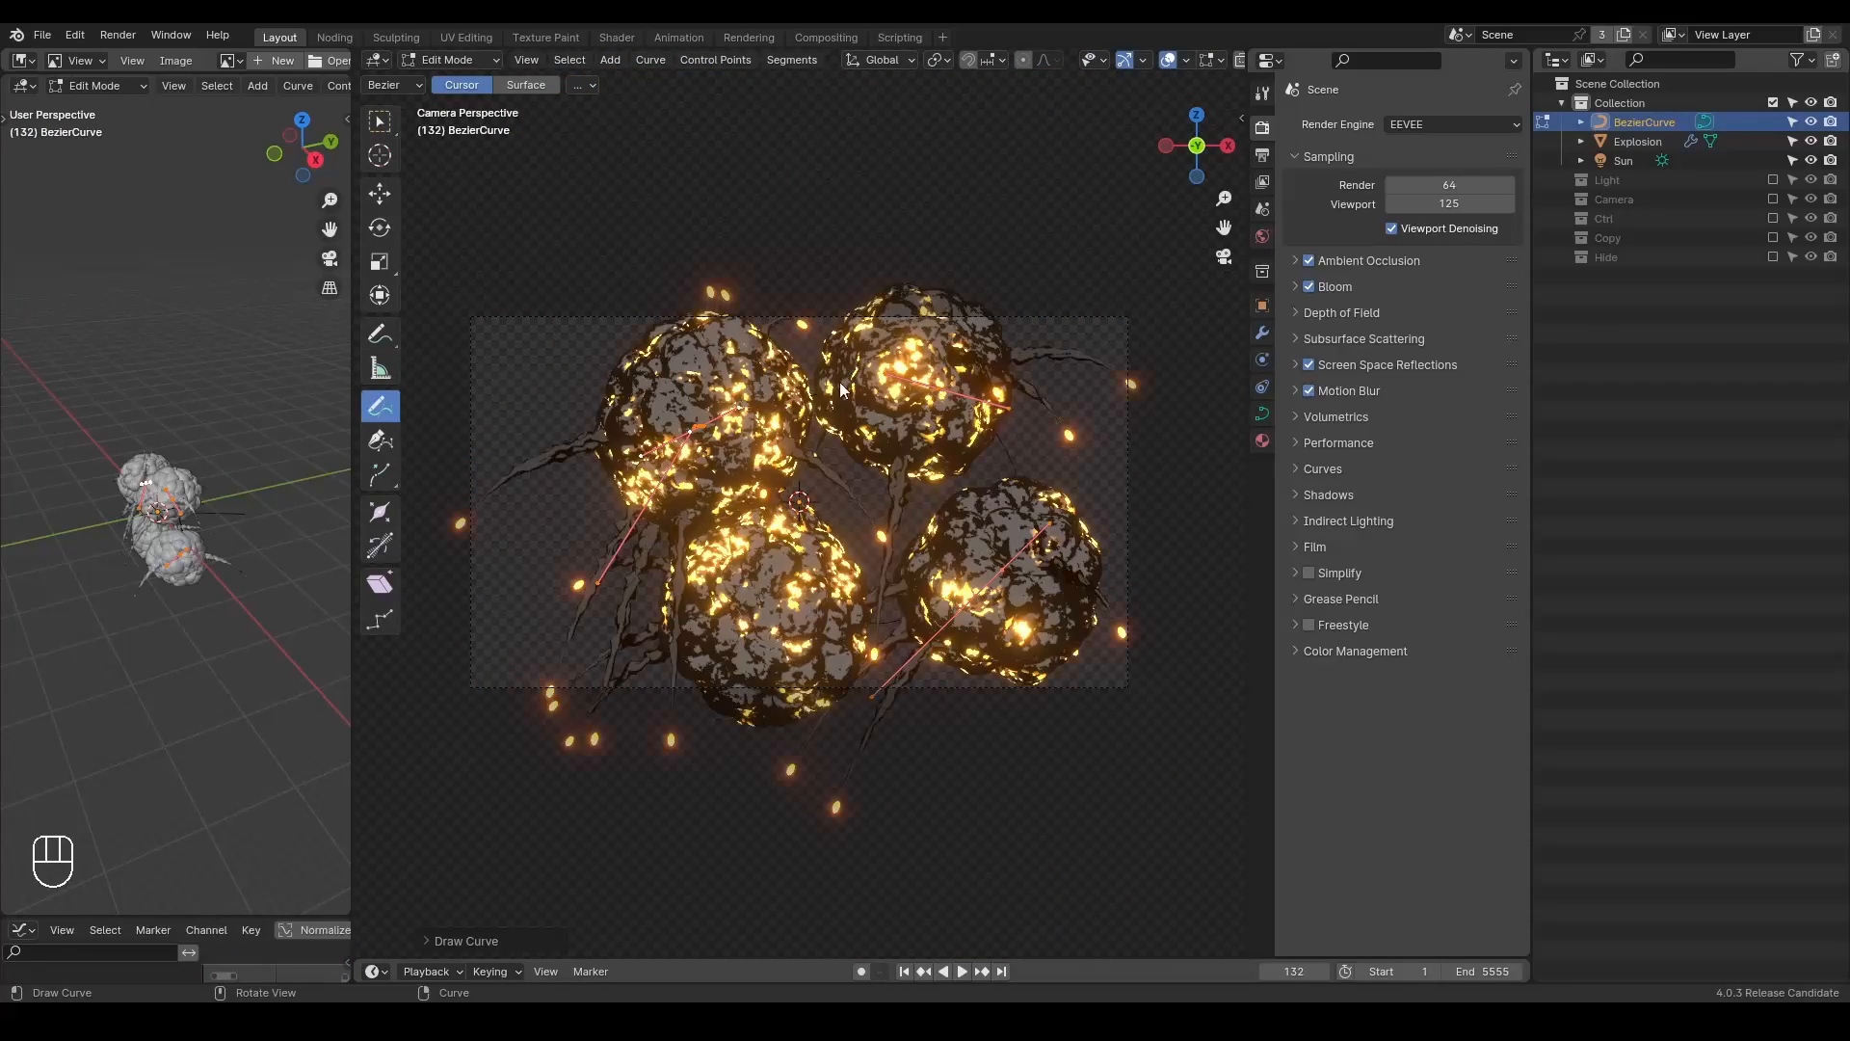
key("Tab")
key("shift+space")
key("space")
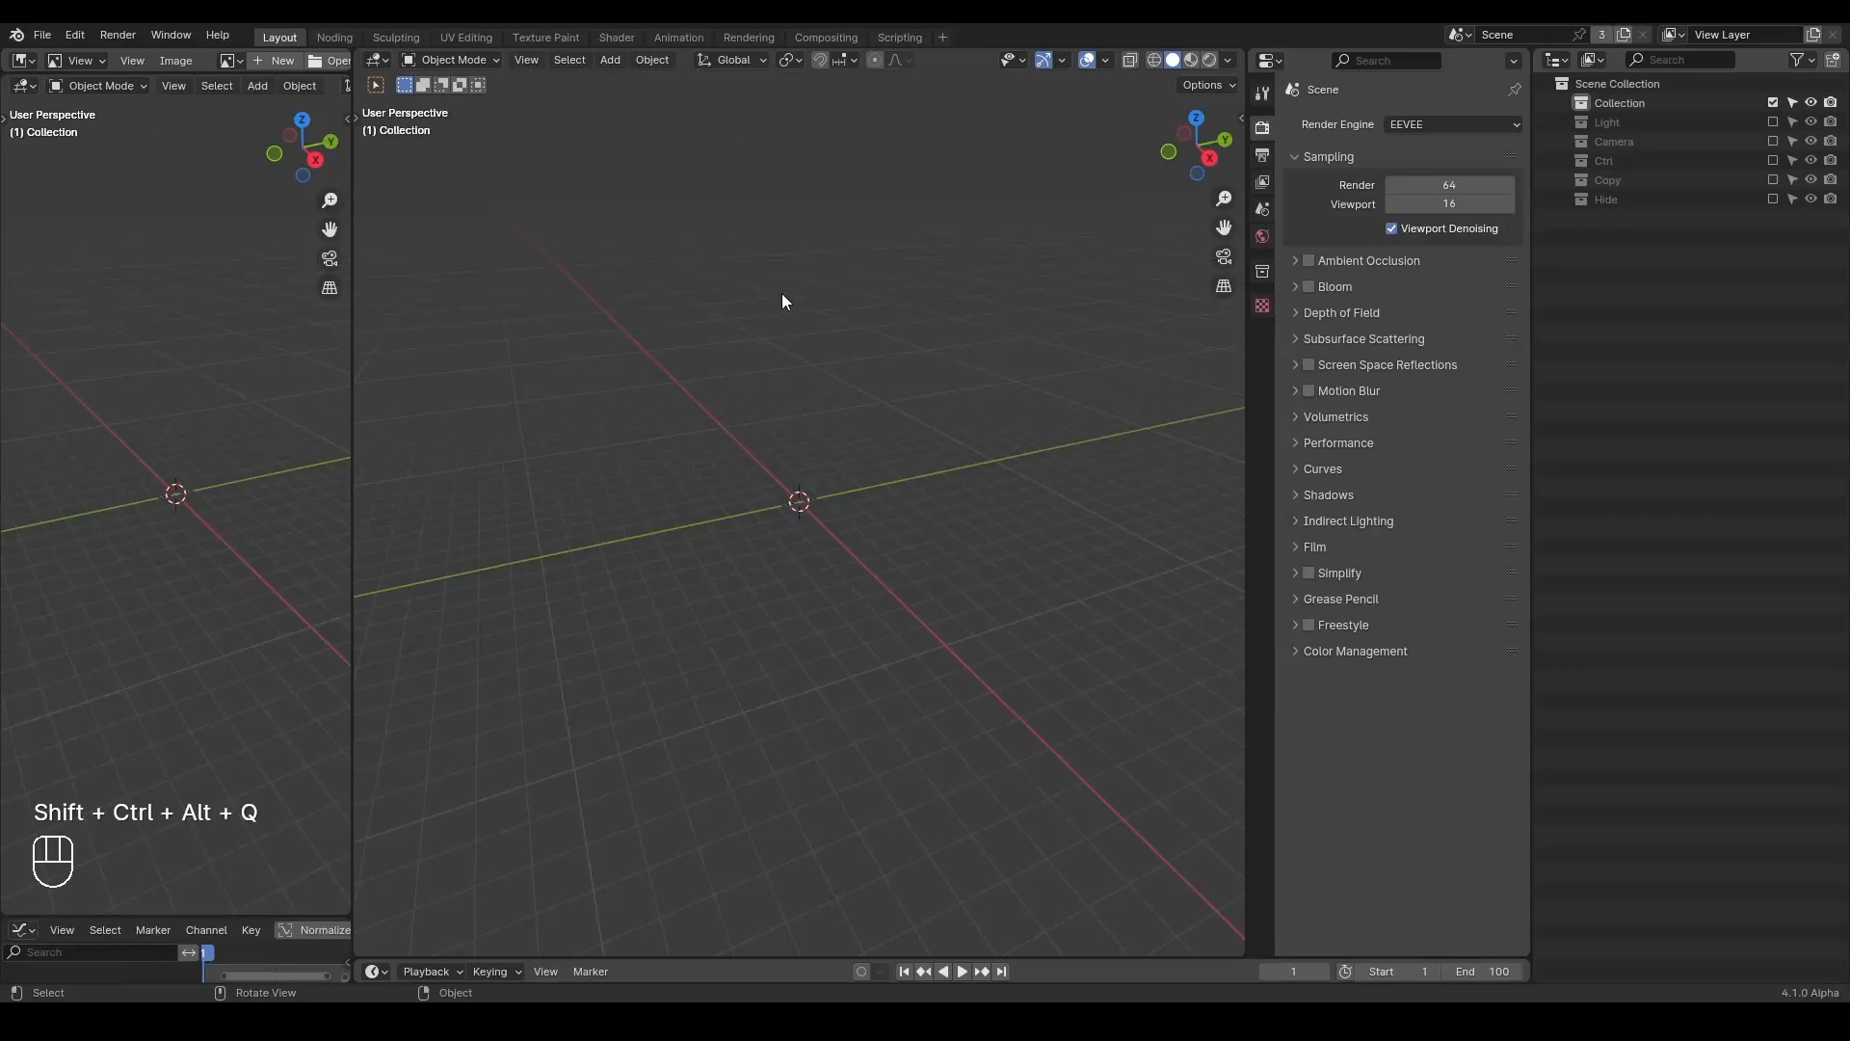
Switch to the Noding workspace, add a mesh plane and give it a new Geometry Nodes tree.
left_click(333, 38)
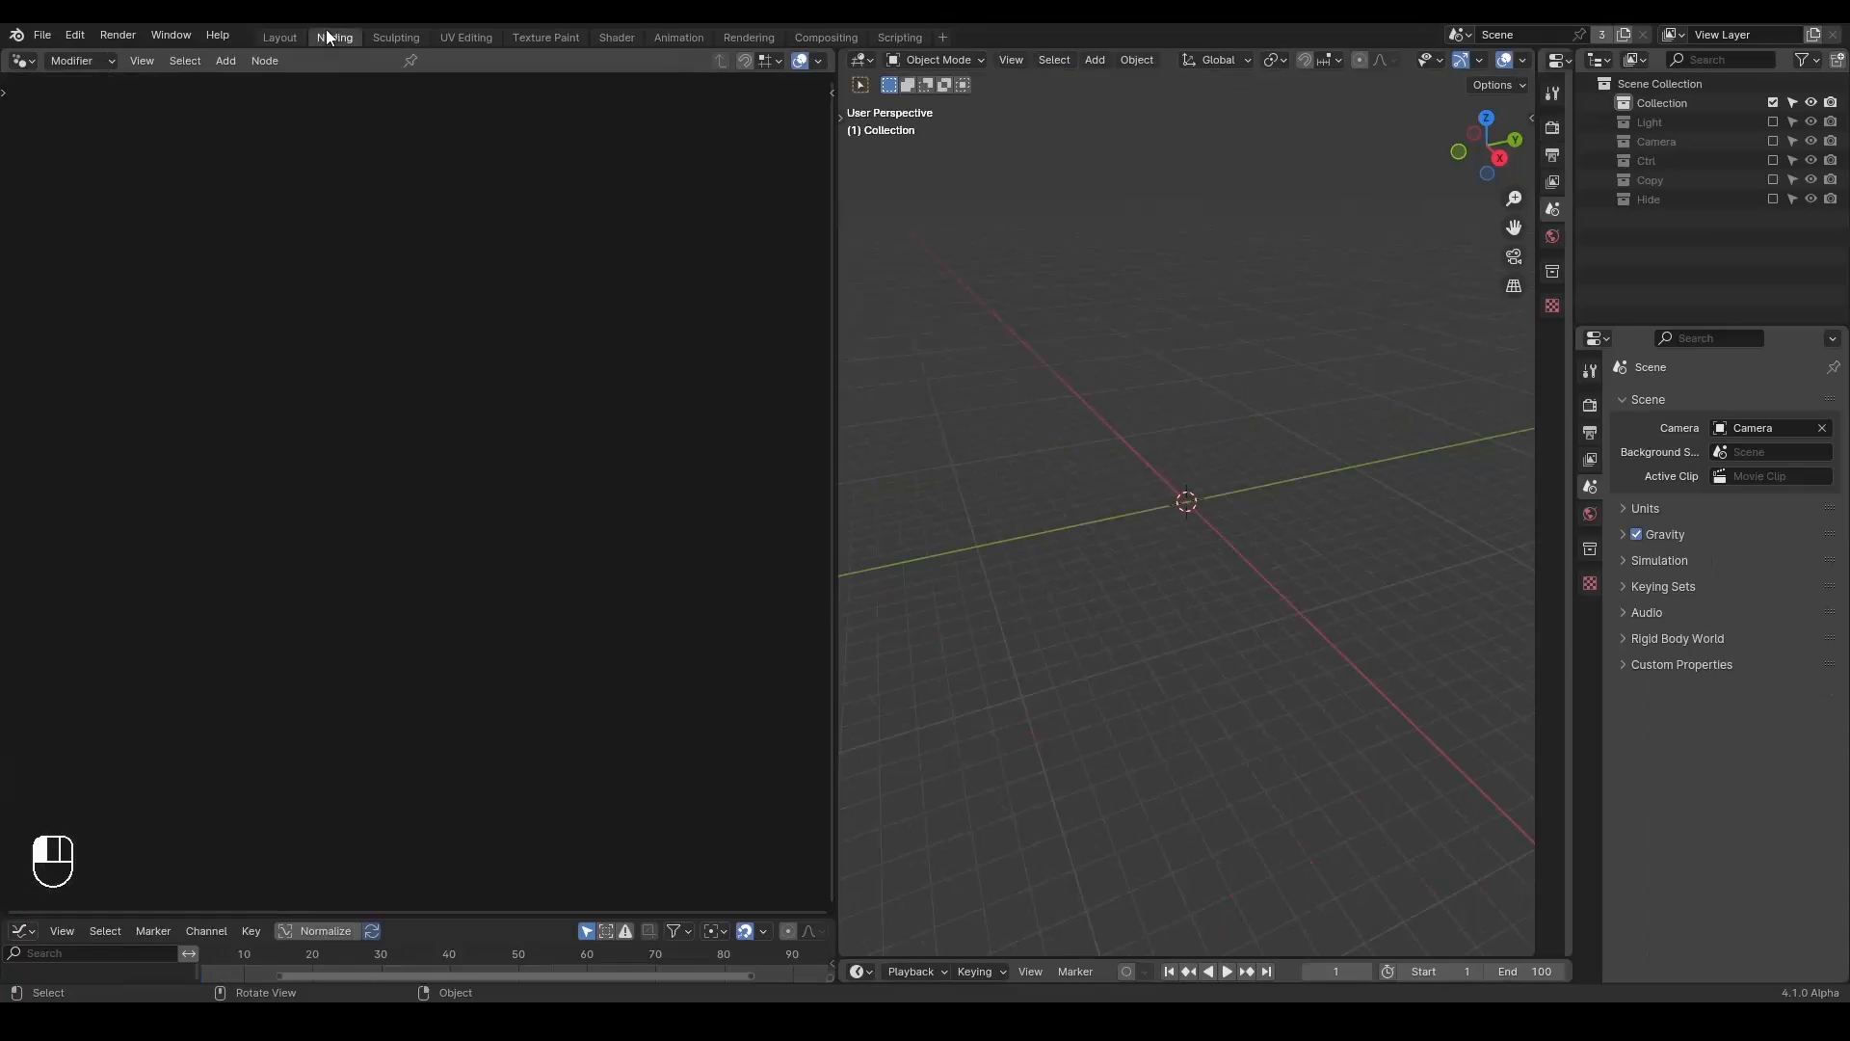
key("shift+a")
mouse_move(1003, 374)
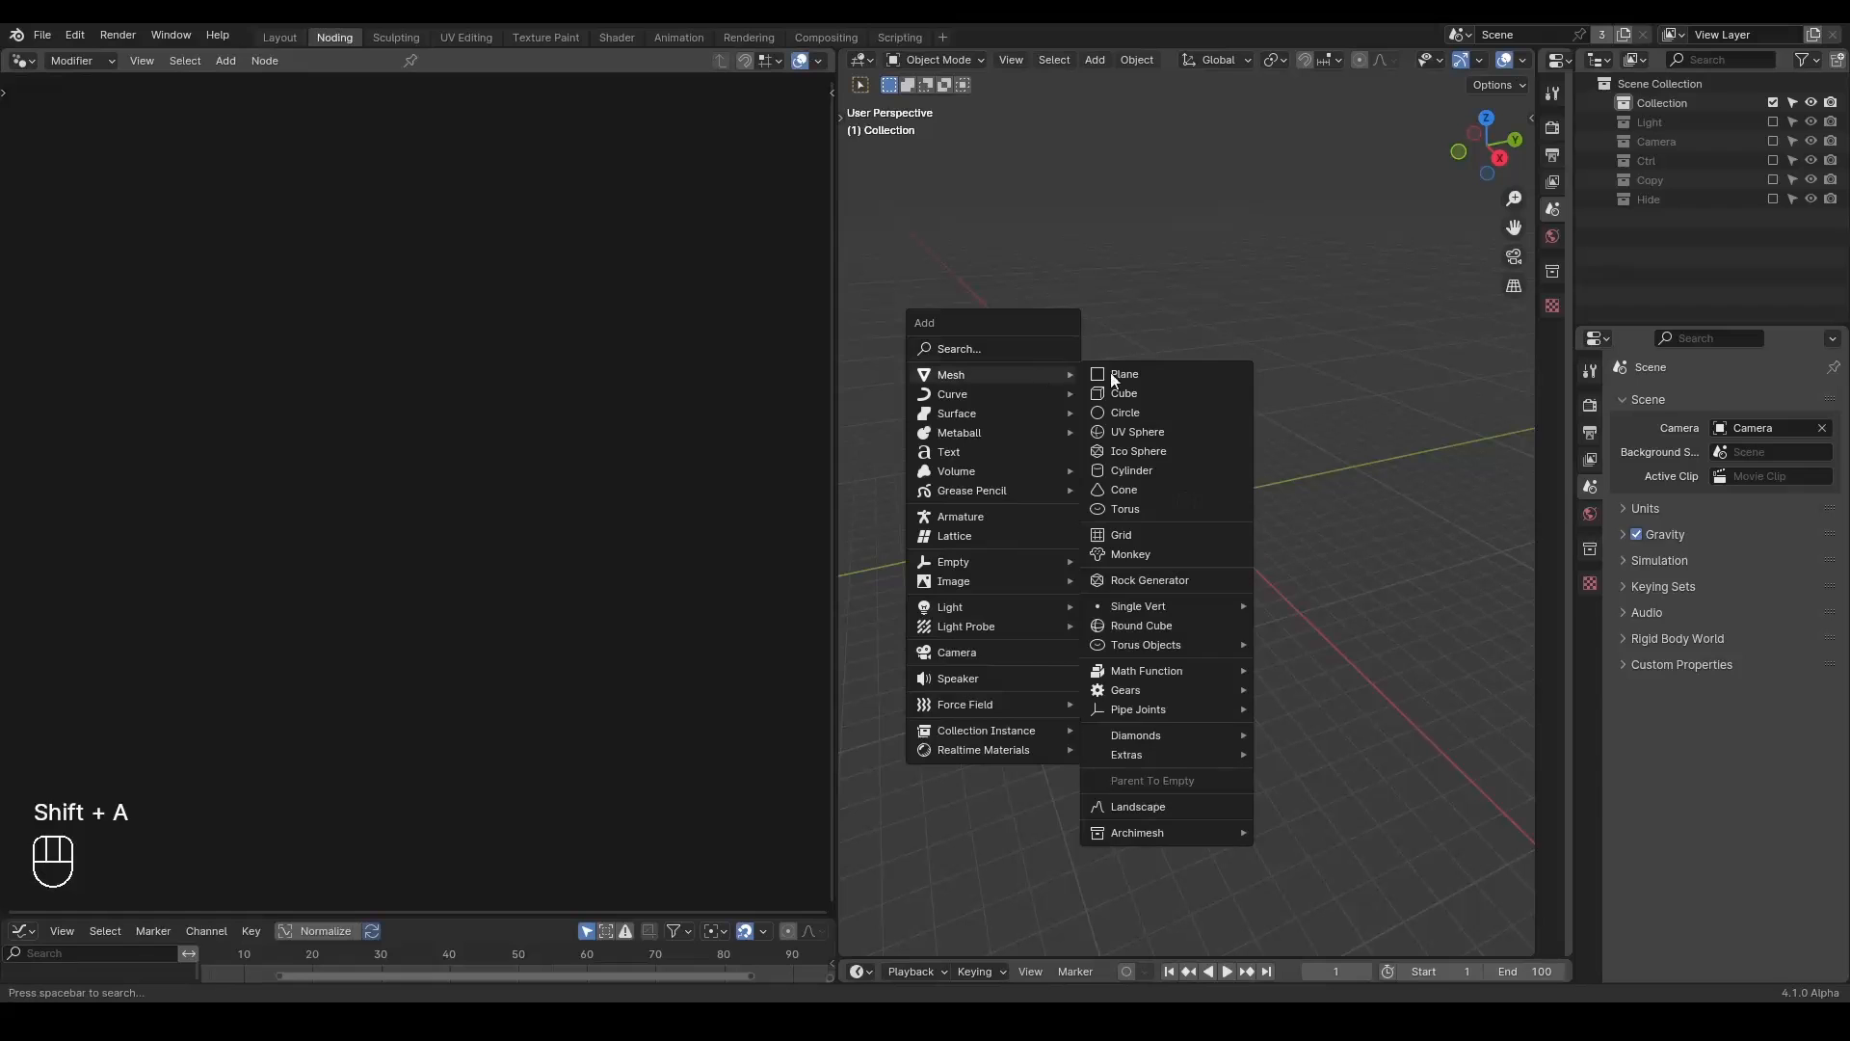
left_click(1111, 372)
left_click(405, 60)
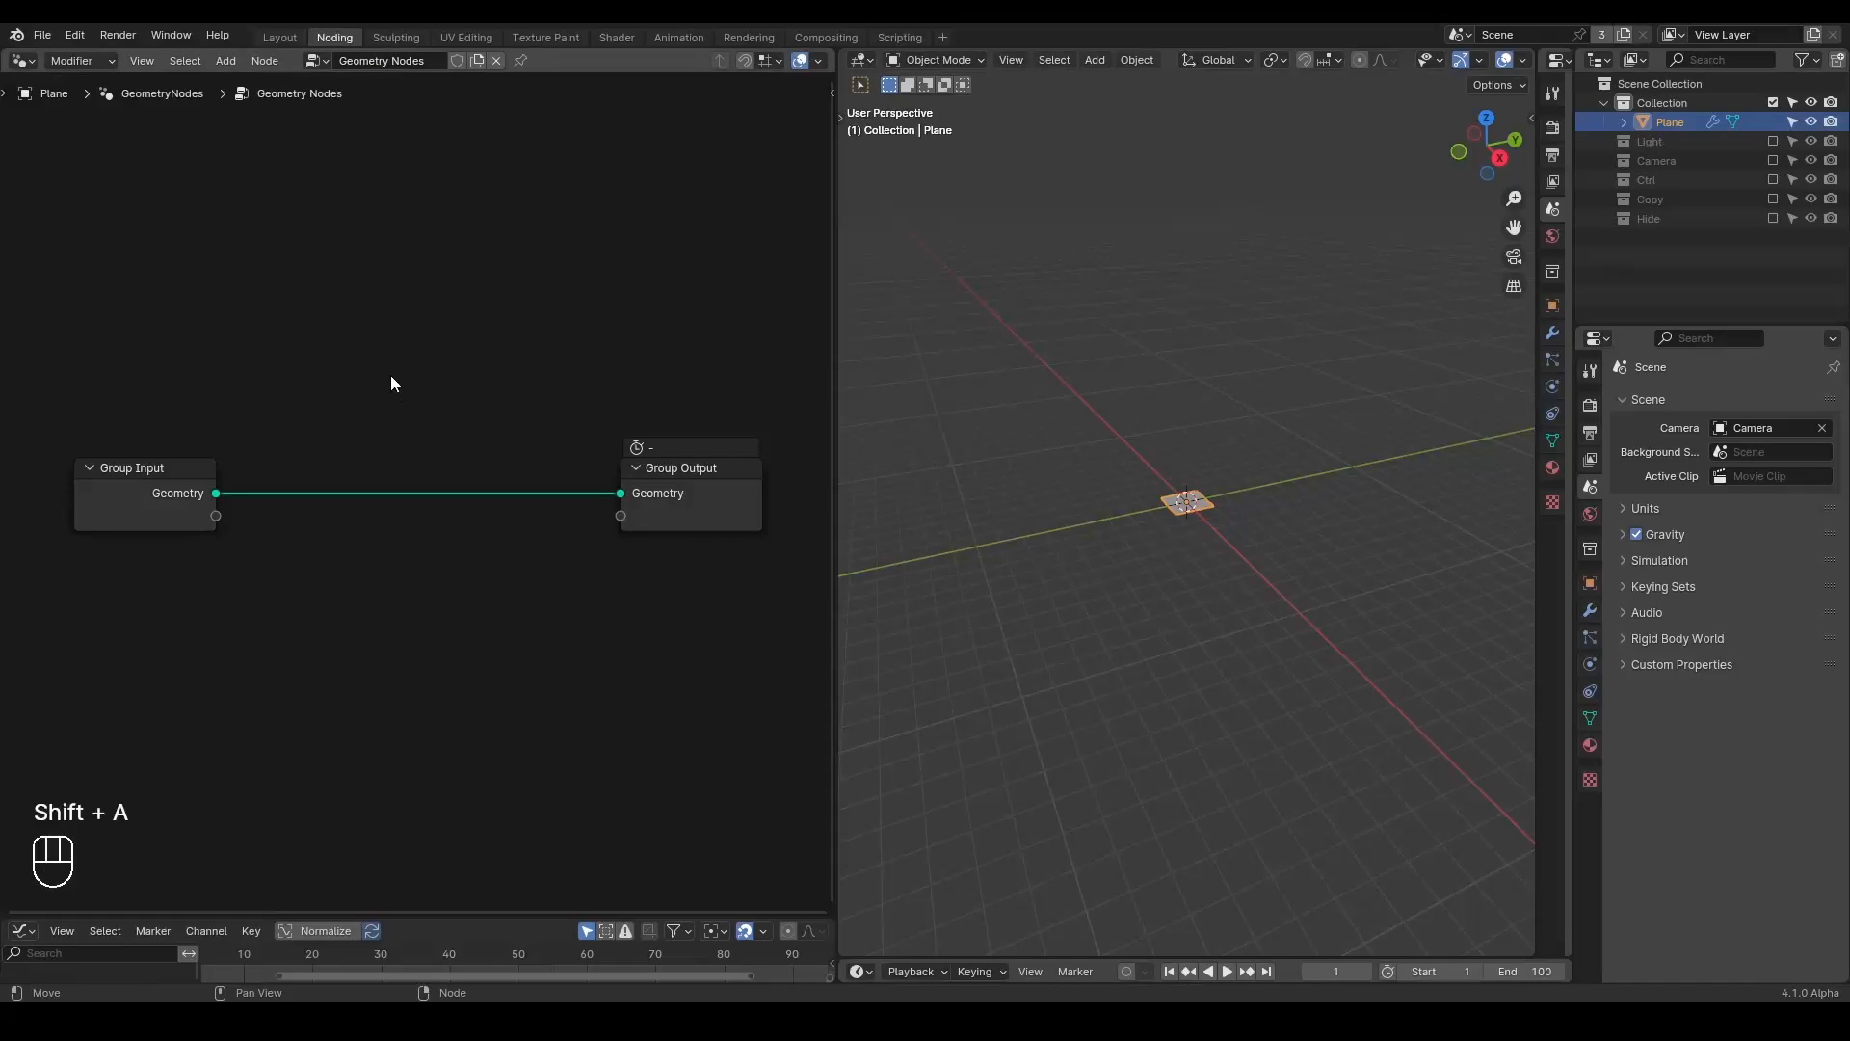
Replace the Group Input with a UV Sphere node of 32 segments and 32 rings feeding the Group Output.
key("ctrl+a")
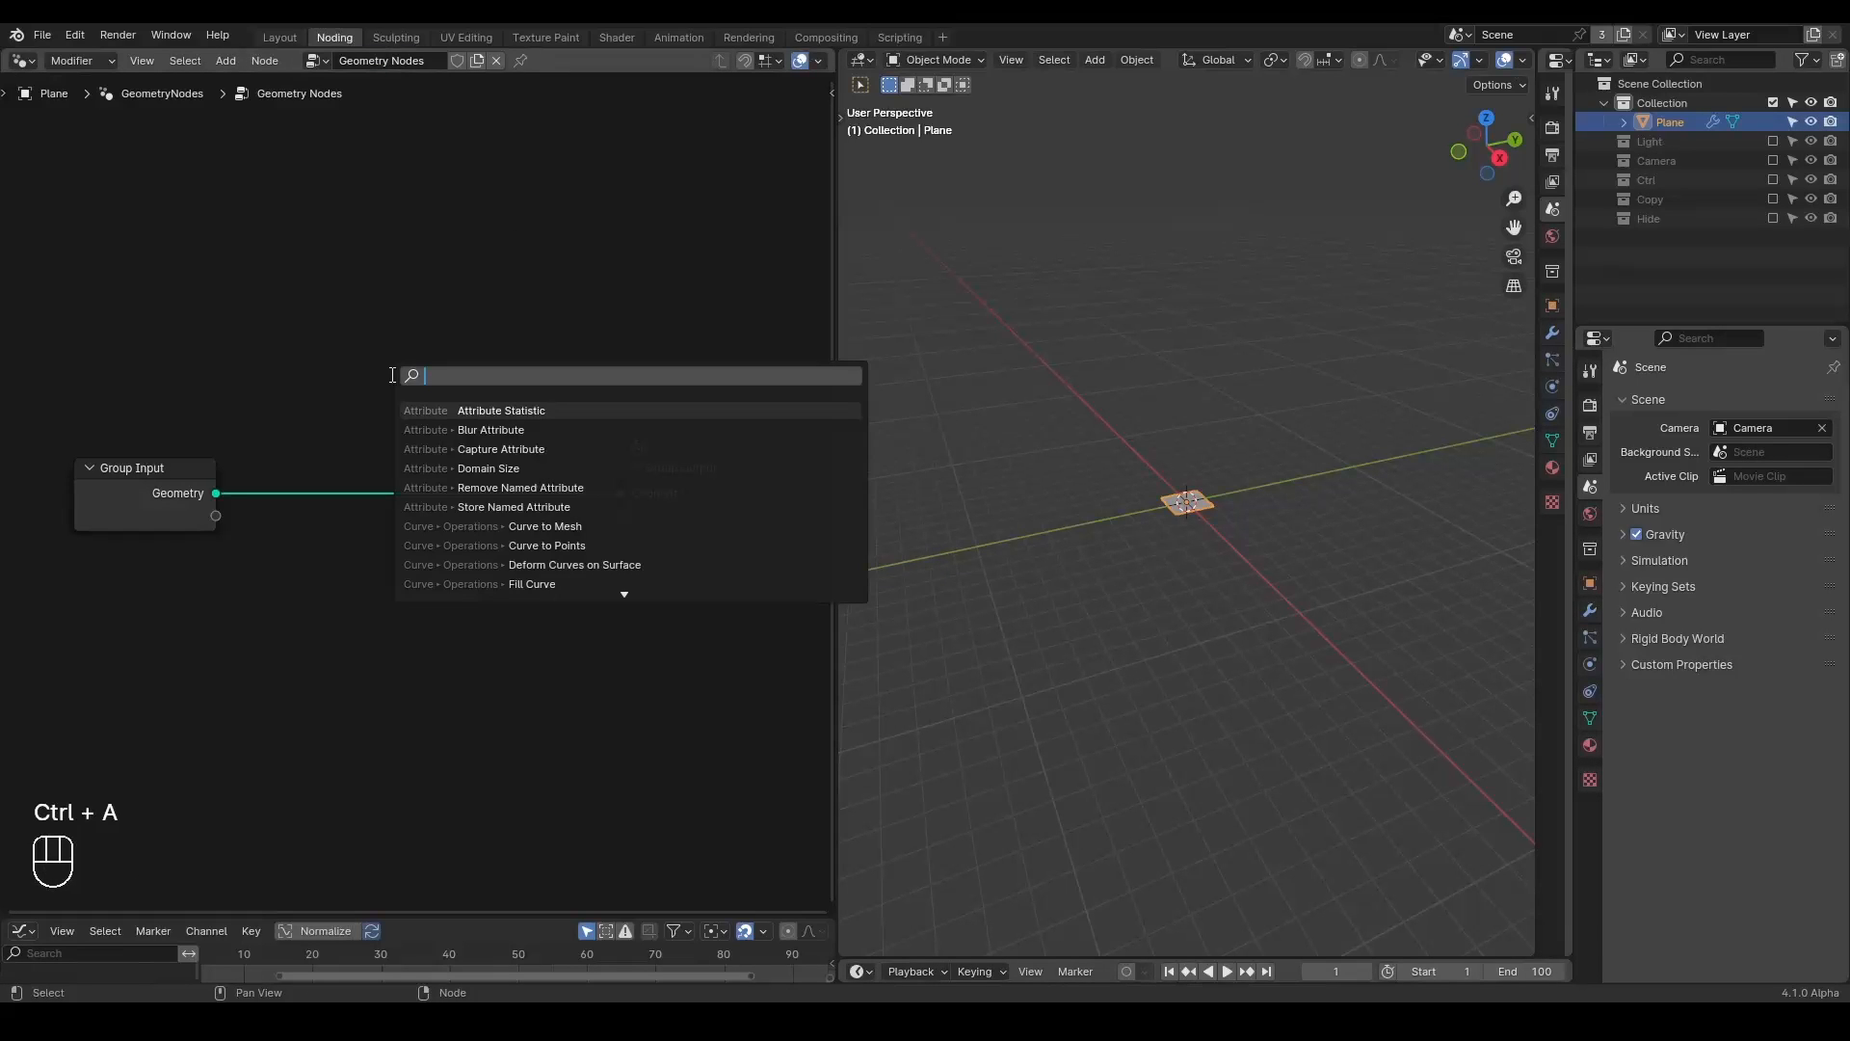
type("uv sphe")
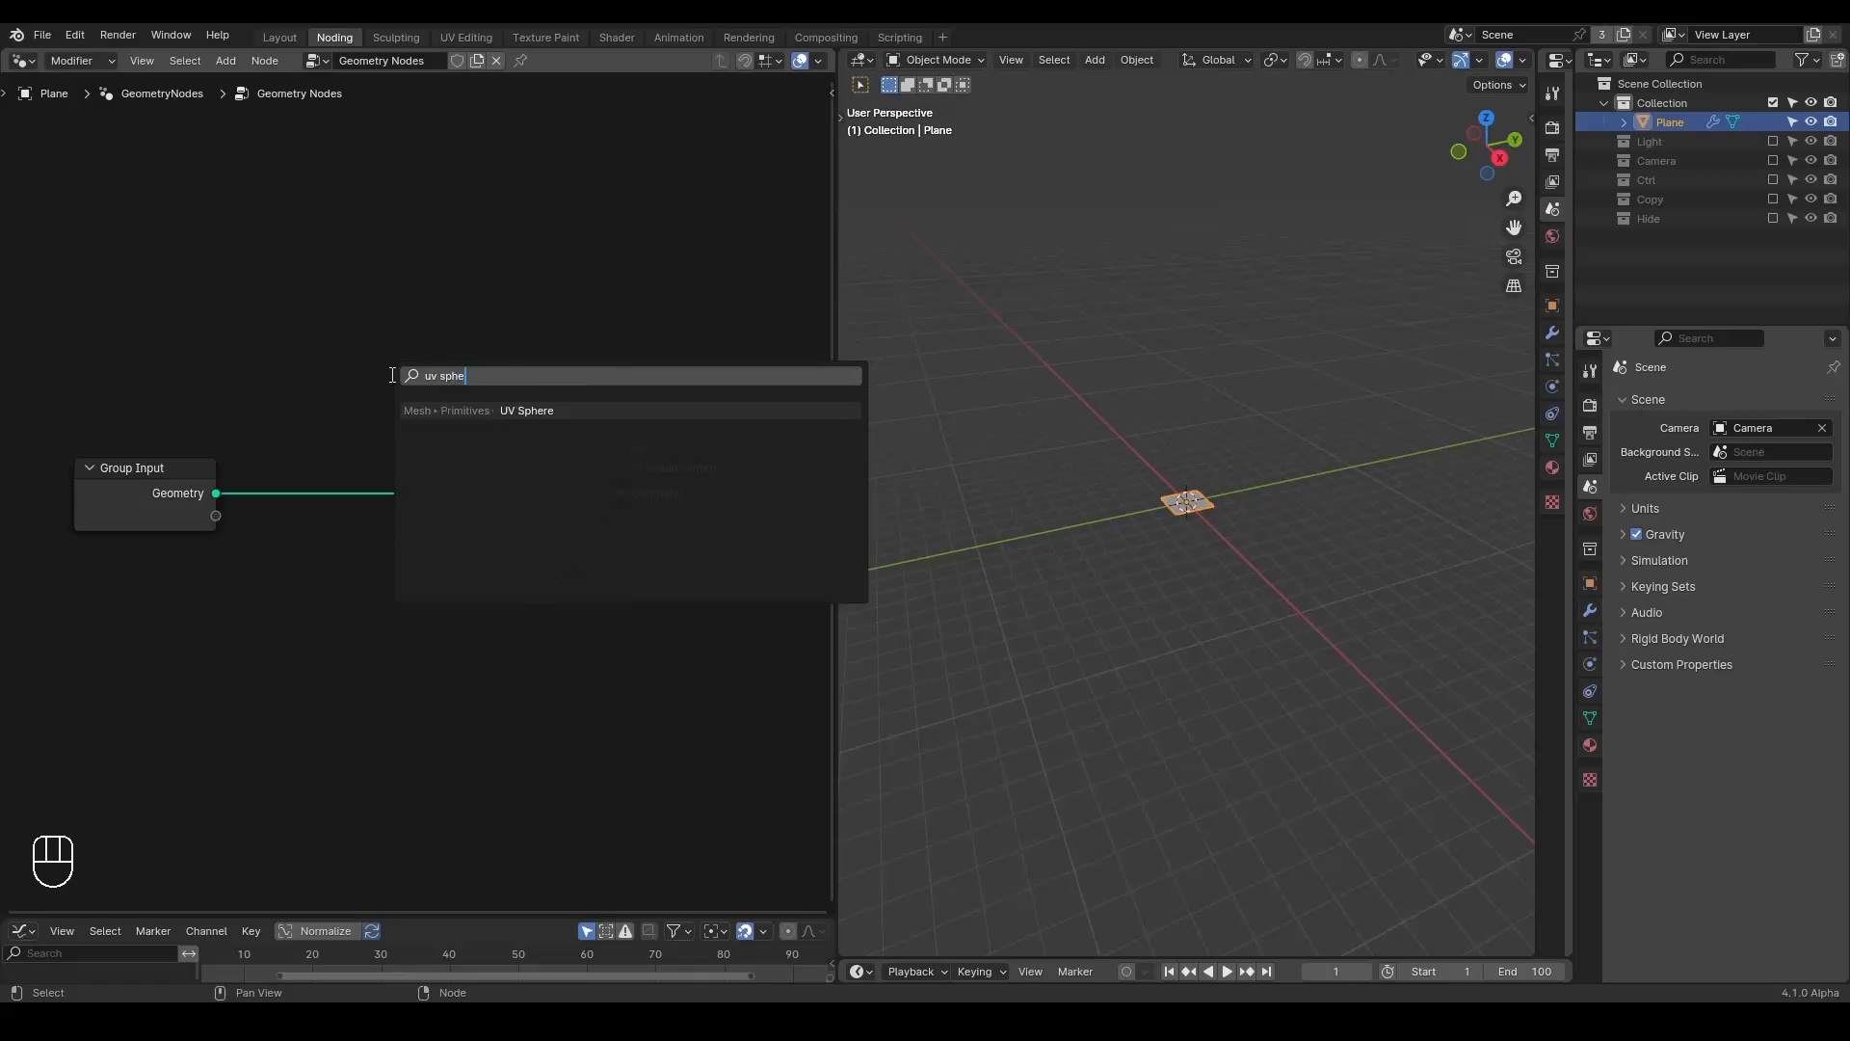
key("Return")
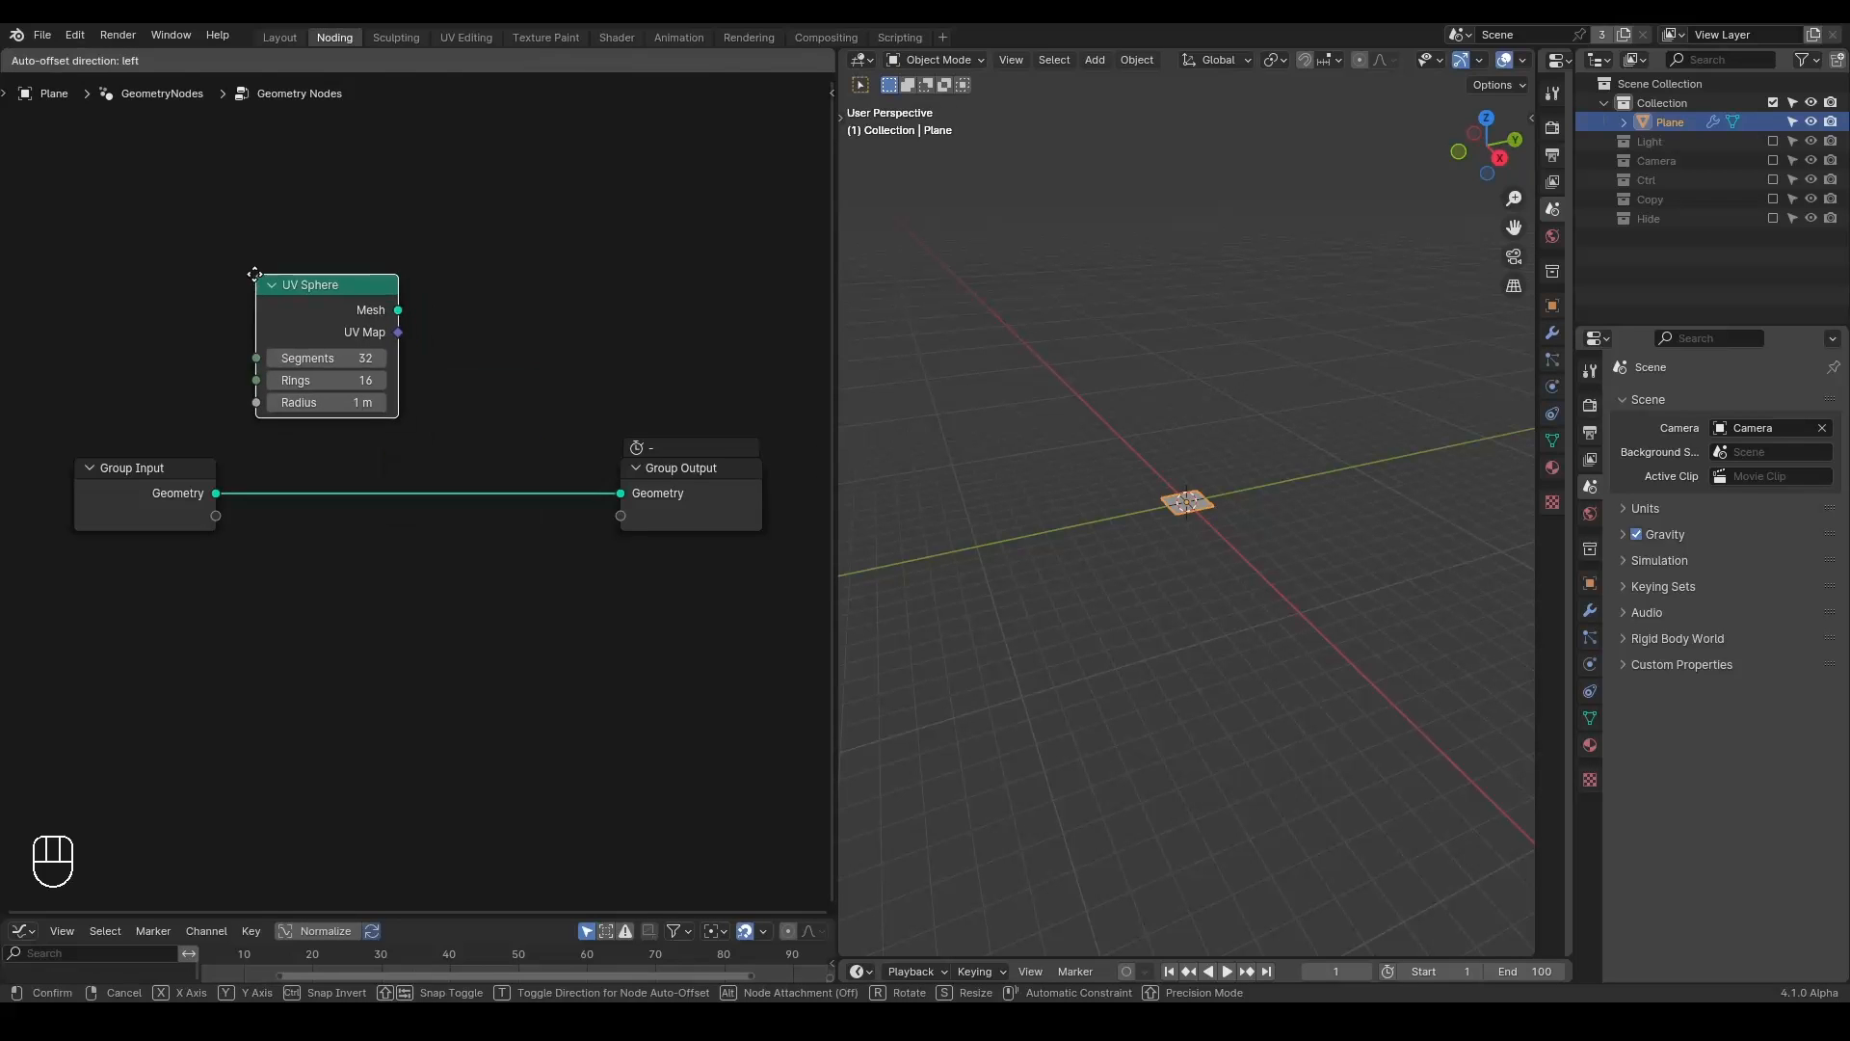
left_click(253, 273)
left_click(314, 283, "alt+shift")
left_click(157, 475)
key("x")
left_click_drag(282, 322, 301, 382)
left_click_drag(335, 446, 378, 540)
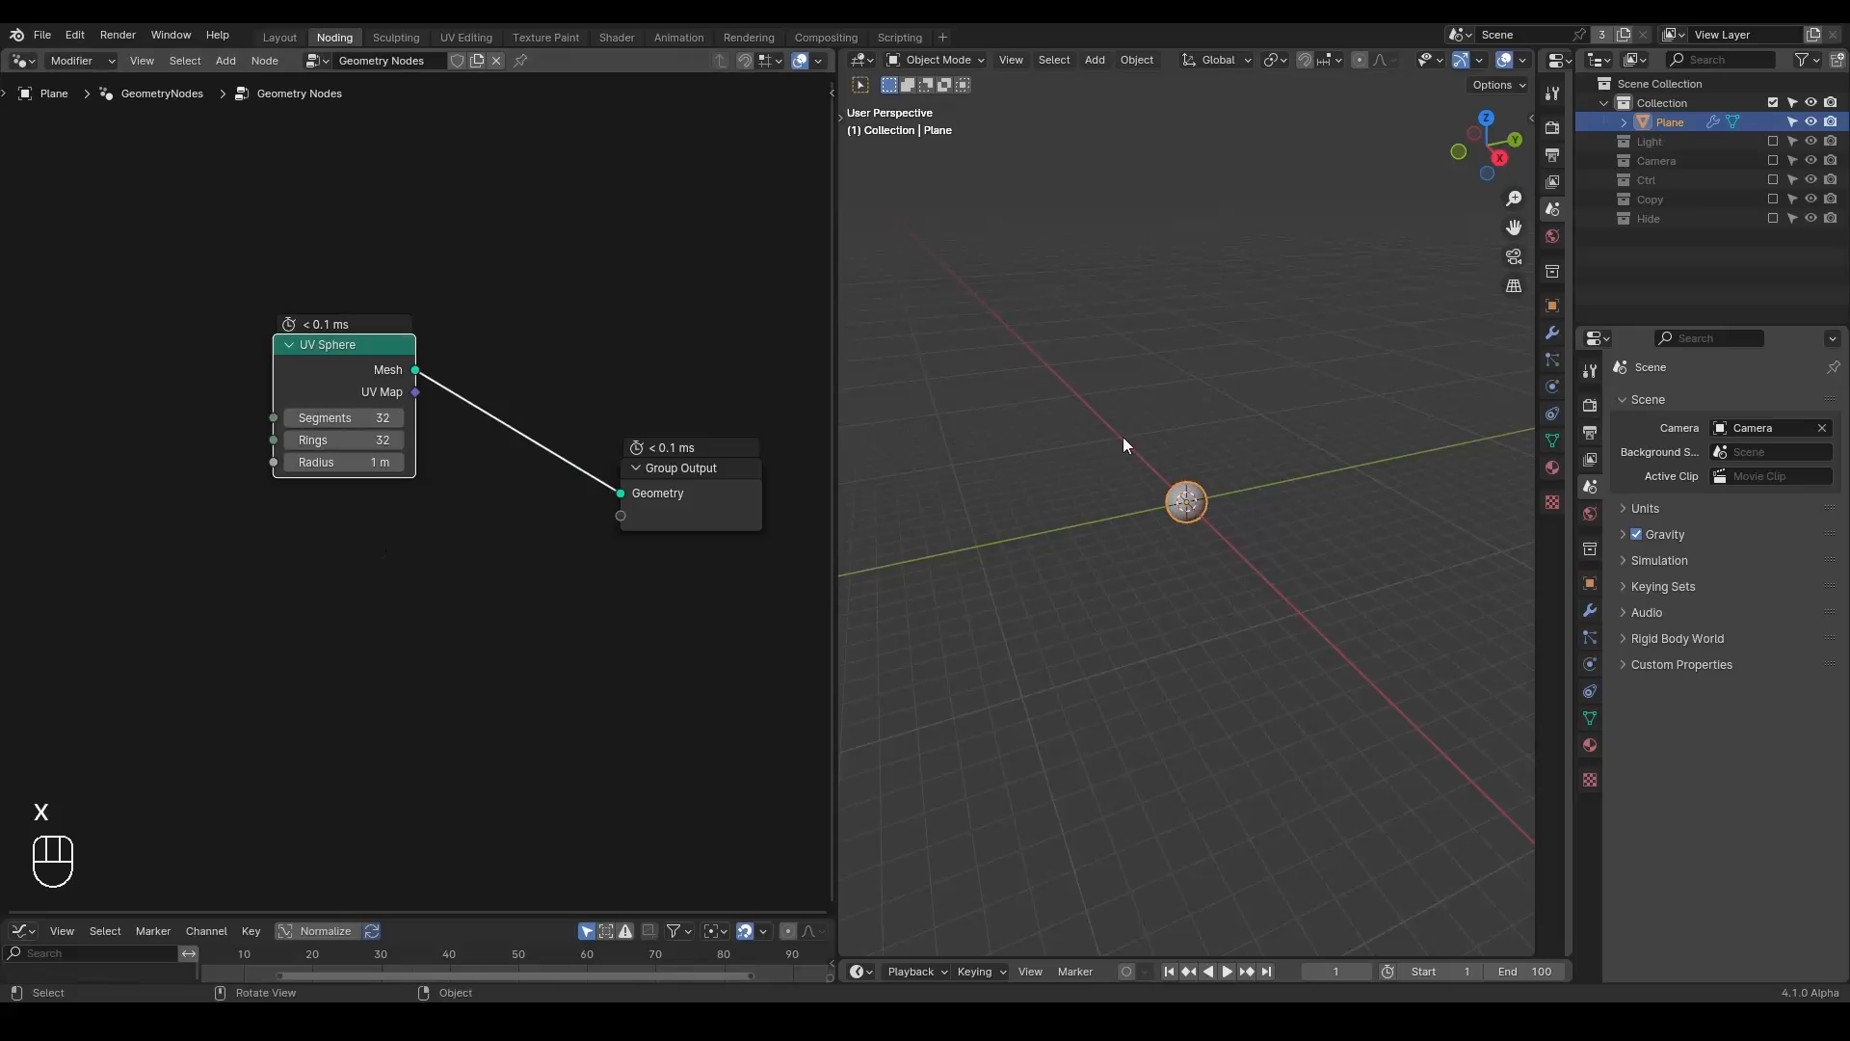
scroll(1133, 551, "up", 6)
middle_click_drag(1207, 385, 1253, 385)
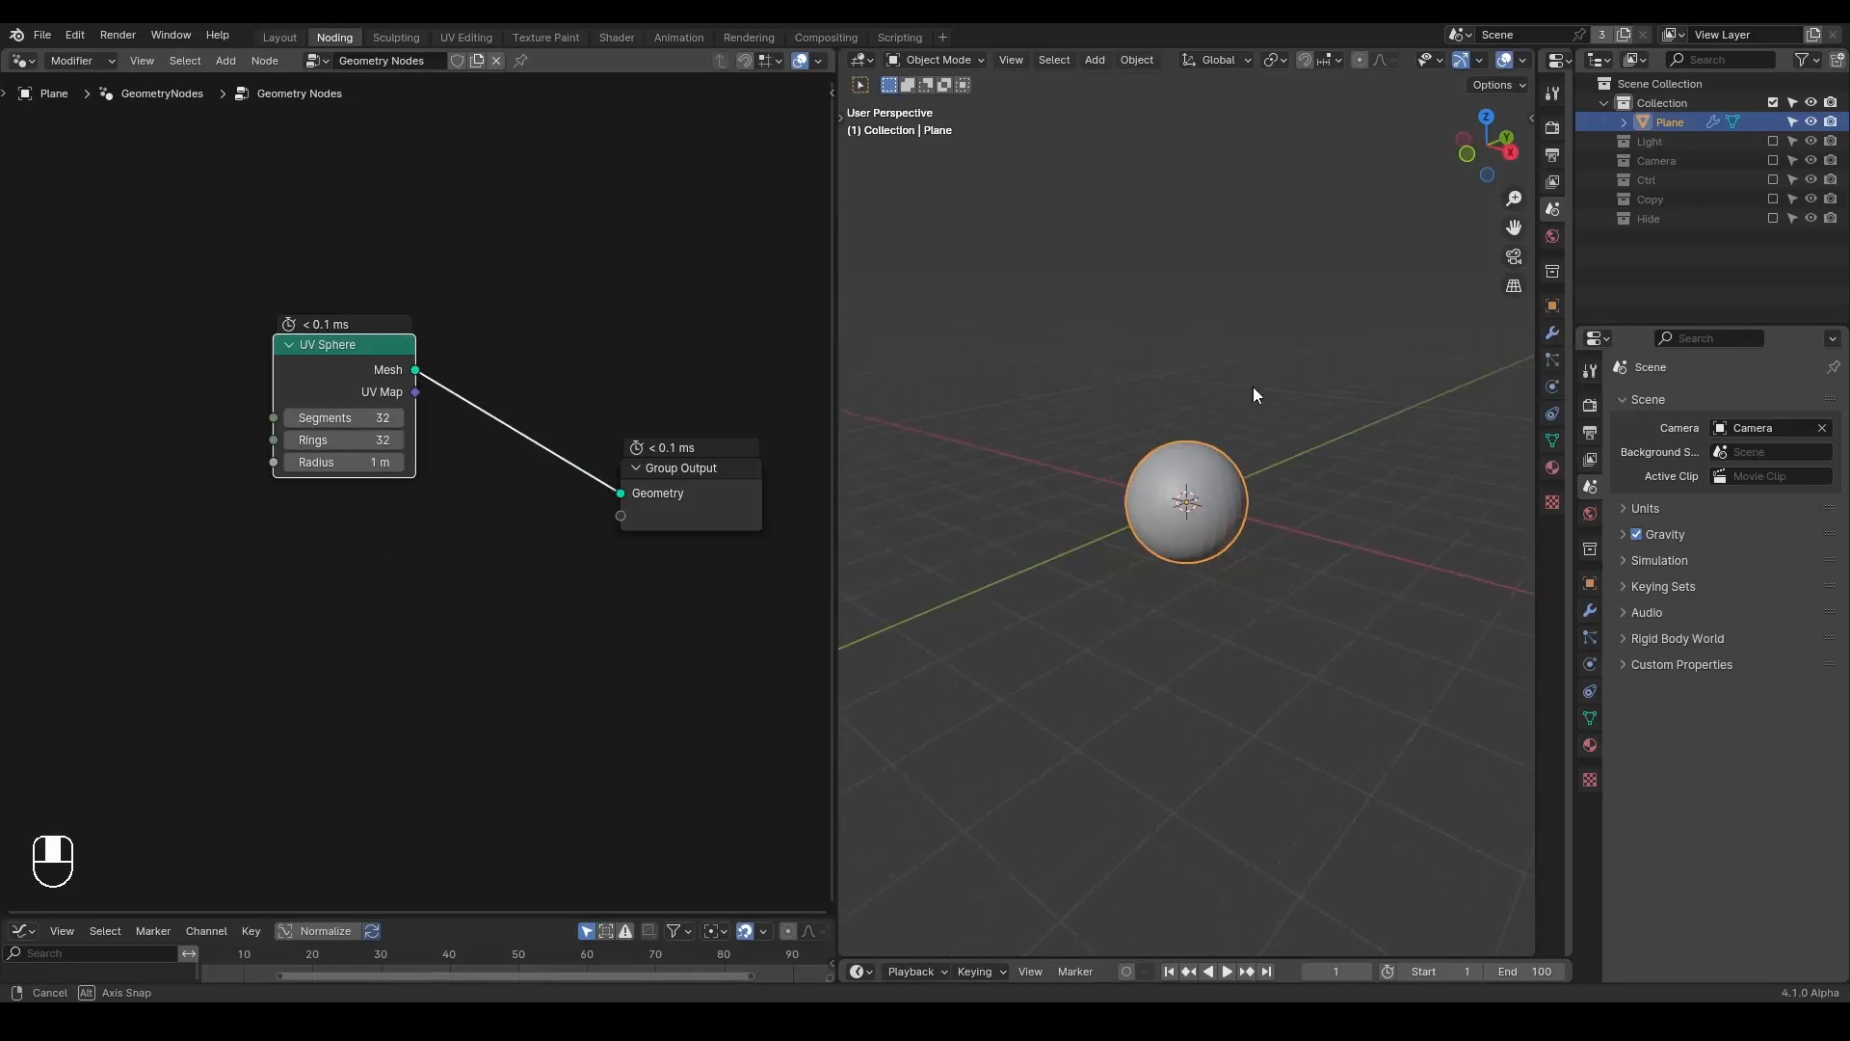
left_click(1589, 609)
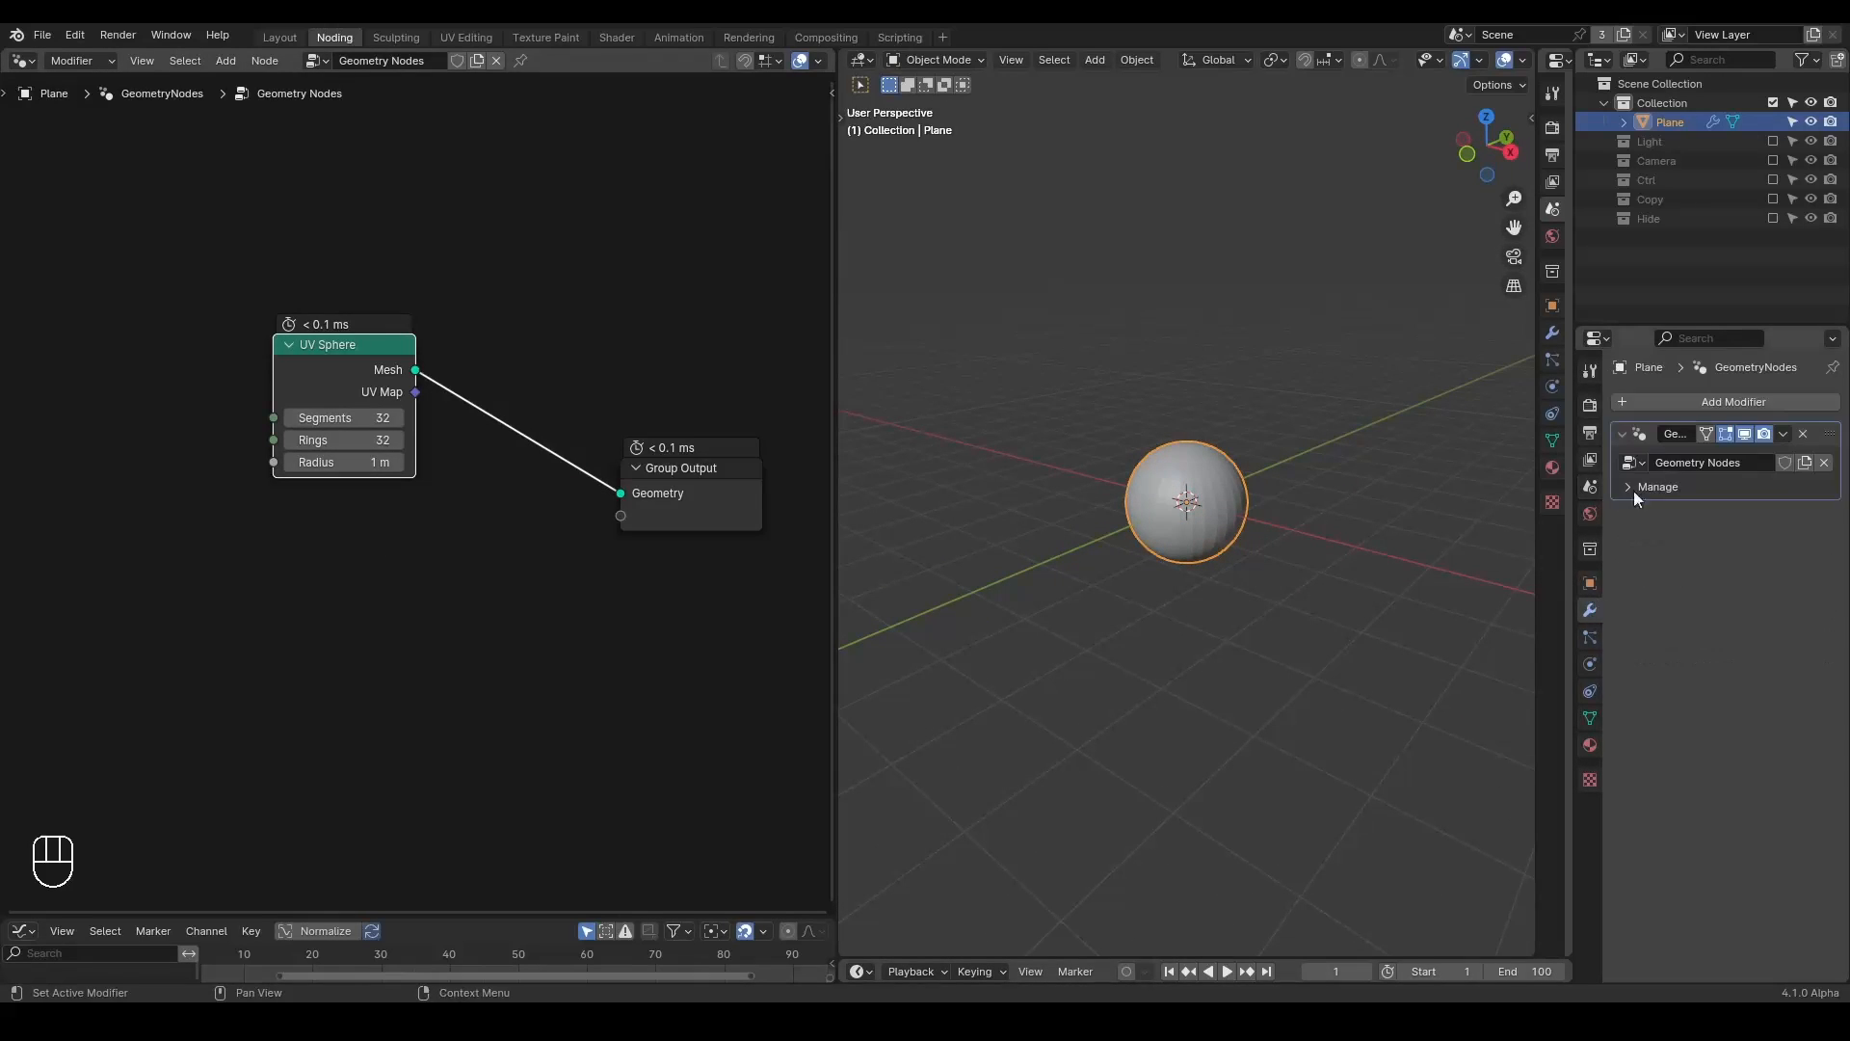
left_click(1651, 400)
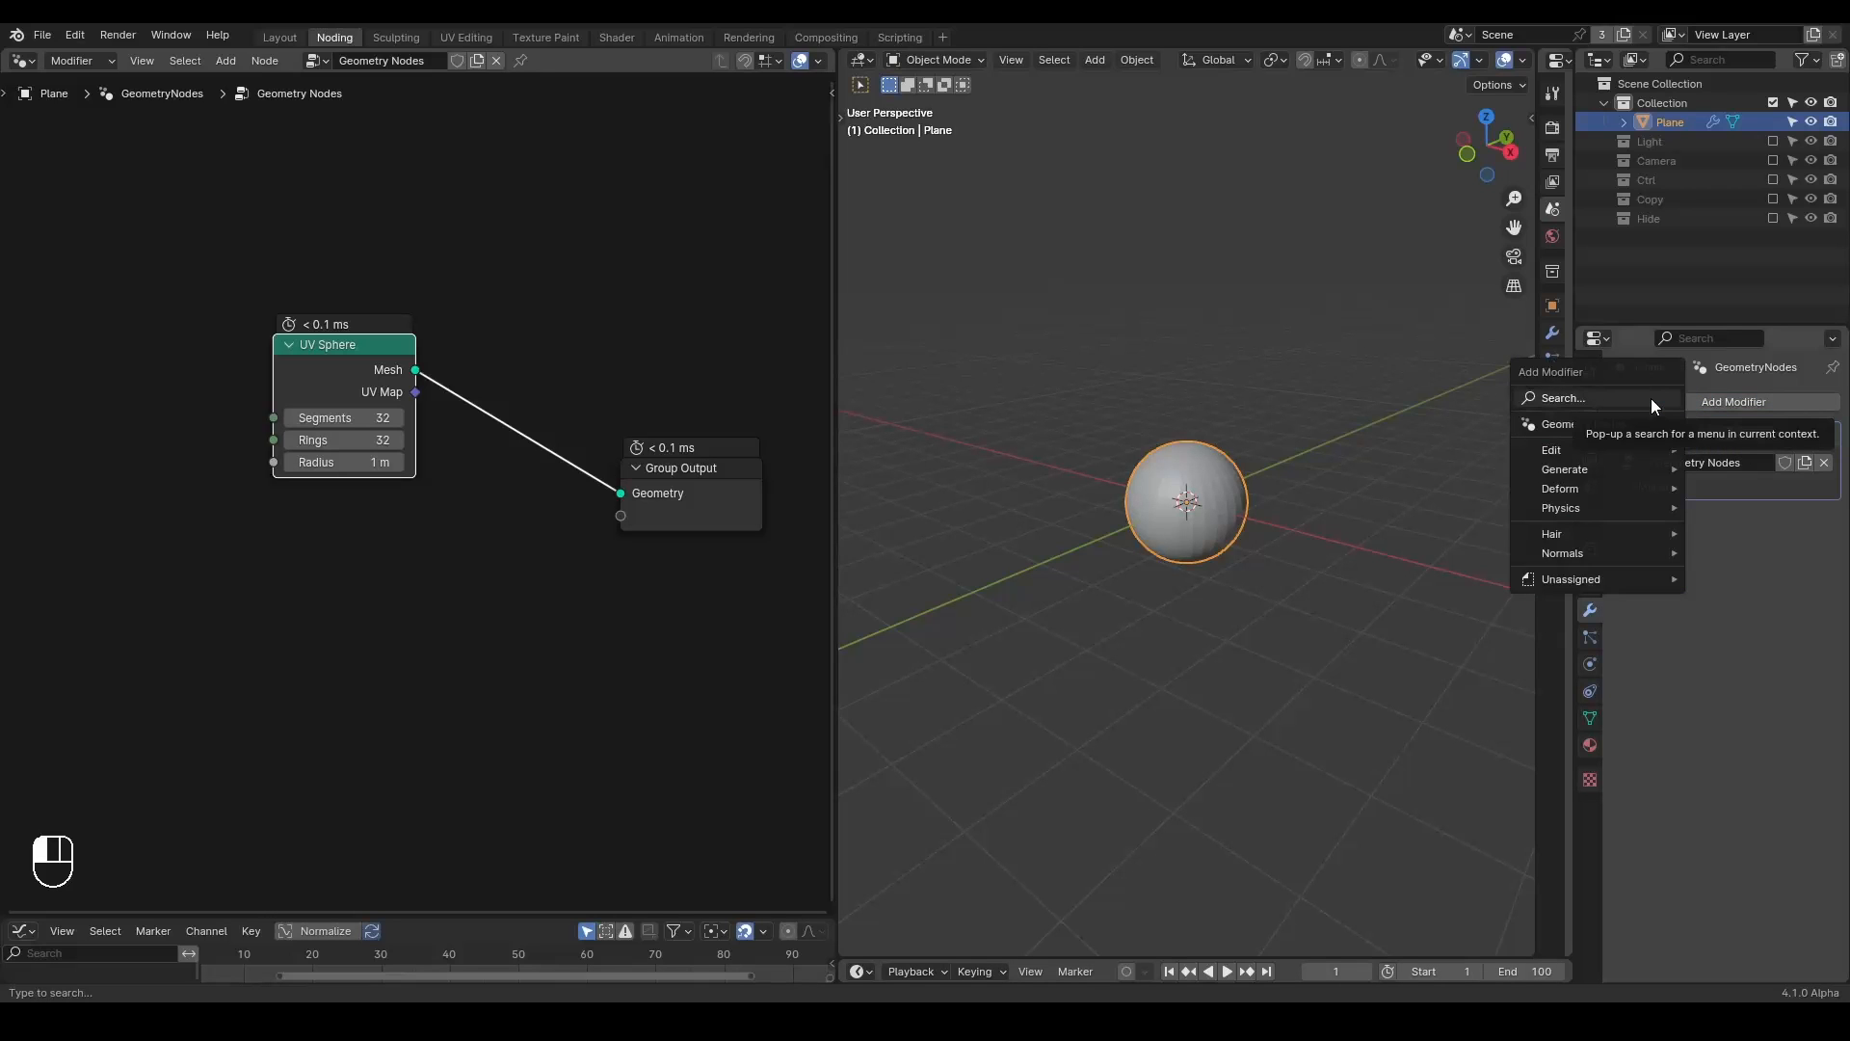
left_click(1651, 397)
type("displace")
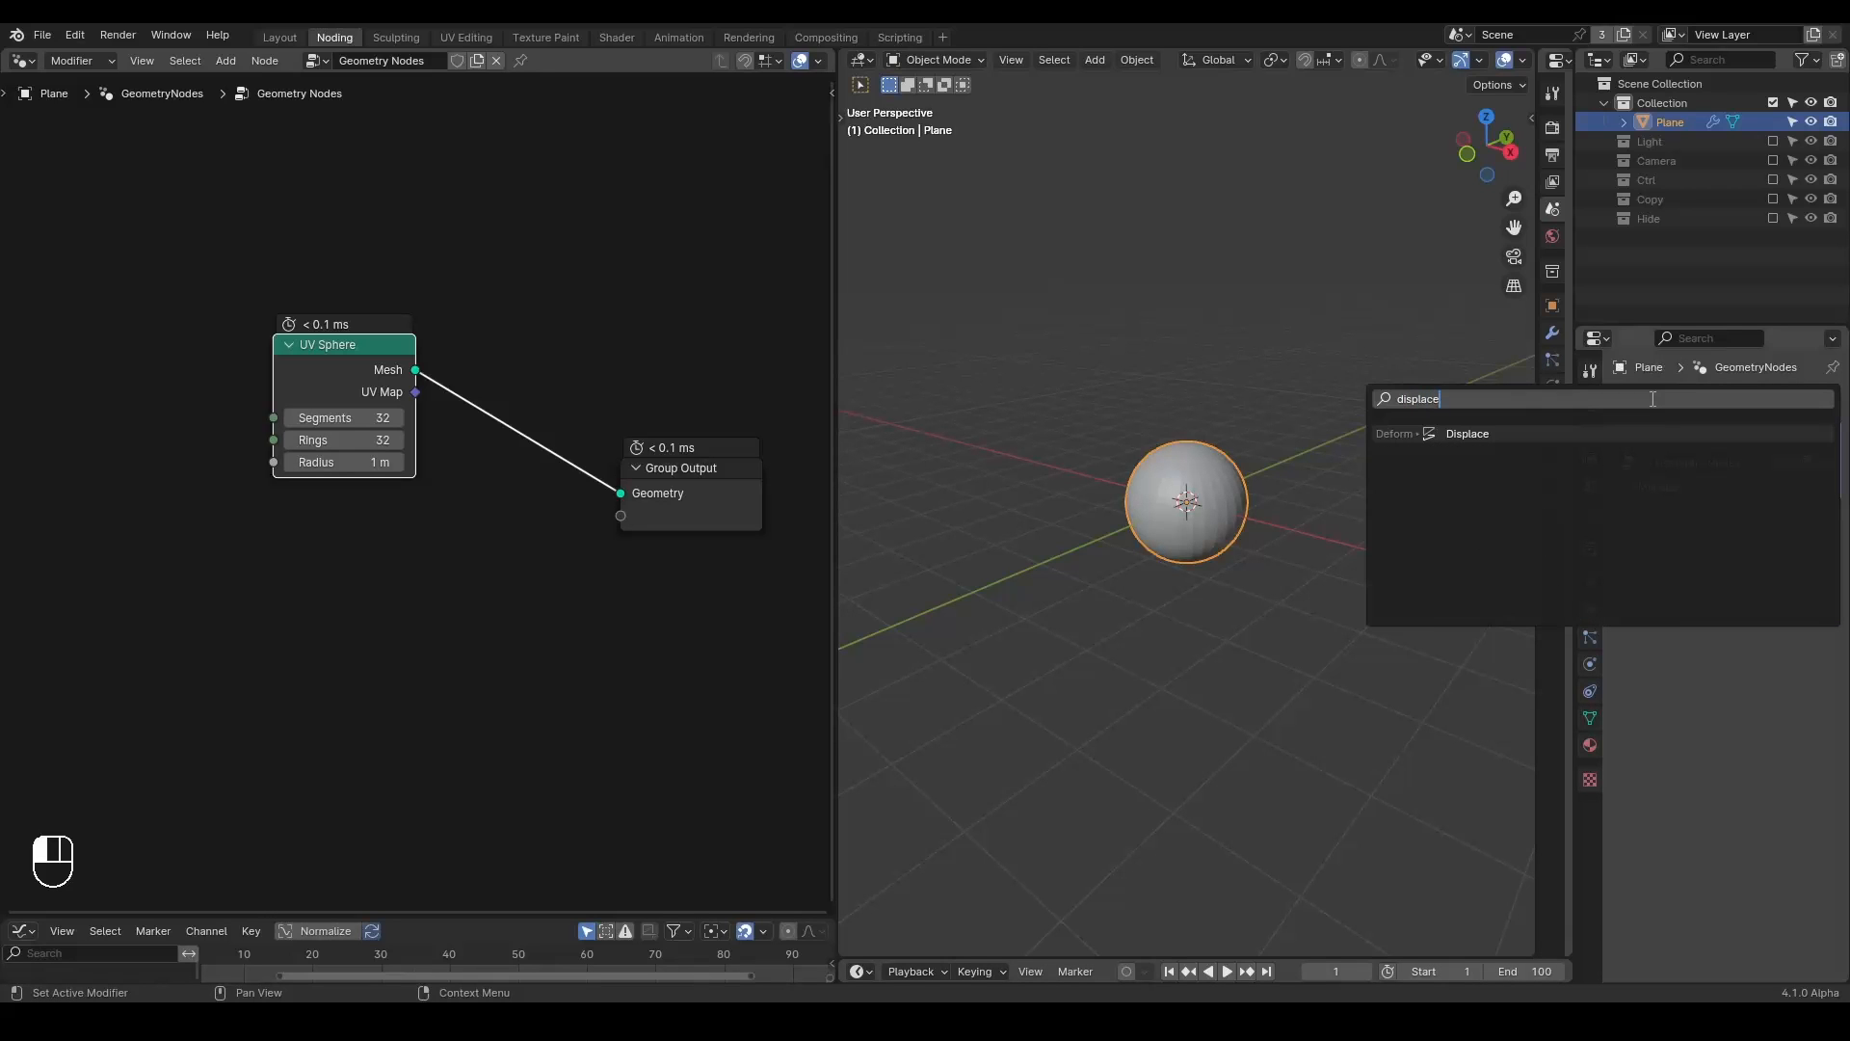
left_click(1273, 404)
Create a new brush texture of type Voronoi and set its distance metric to Distance Squared.
left_click(1590, 779)
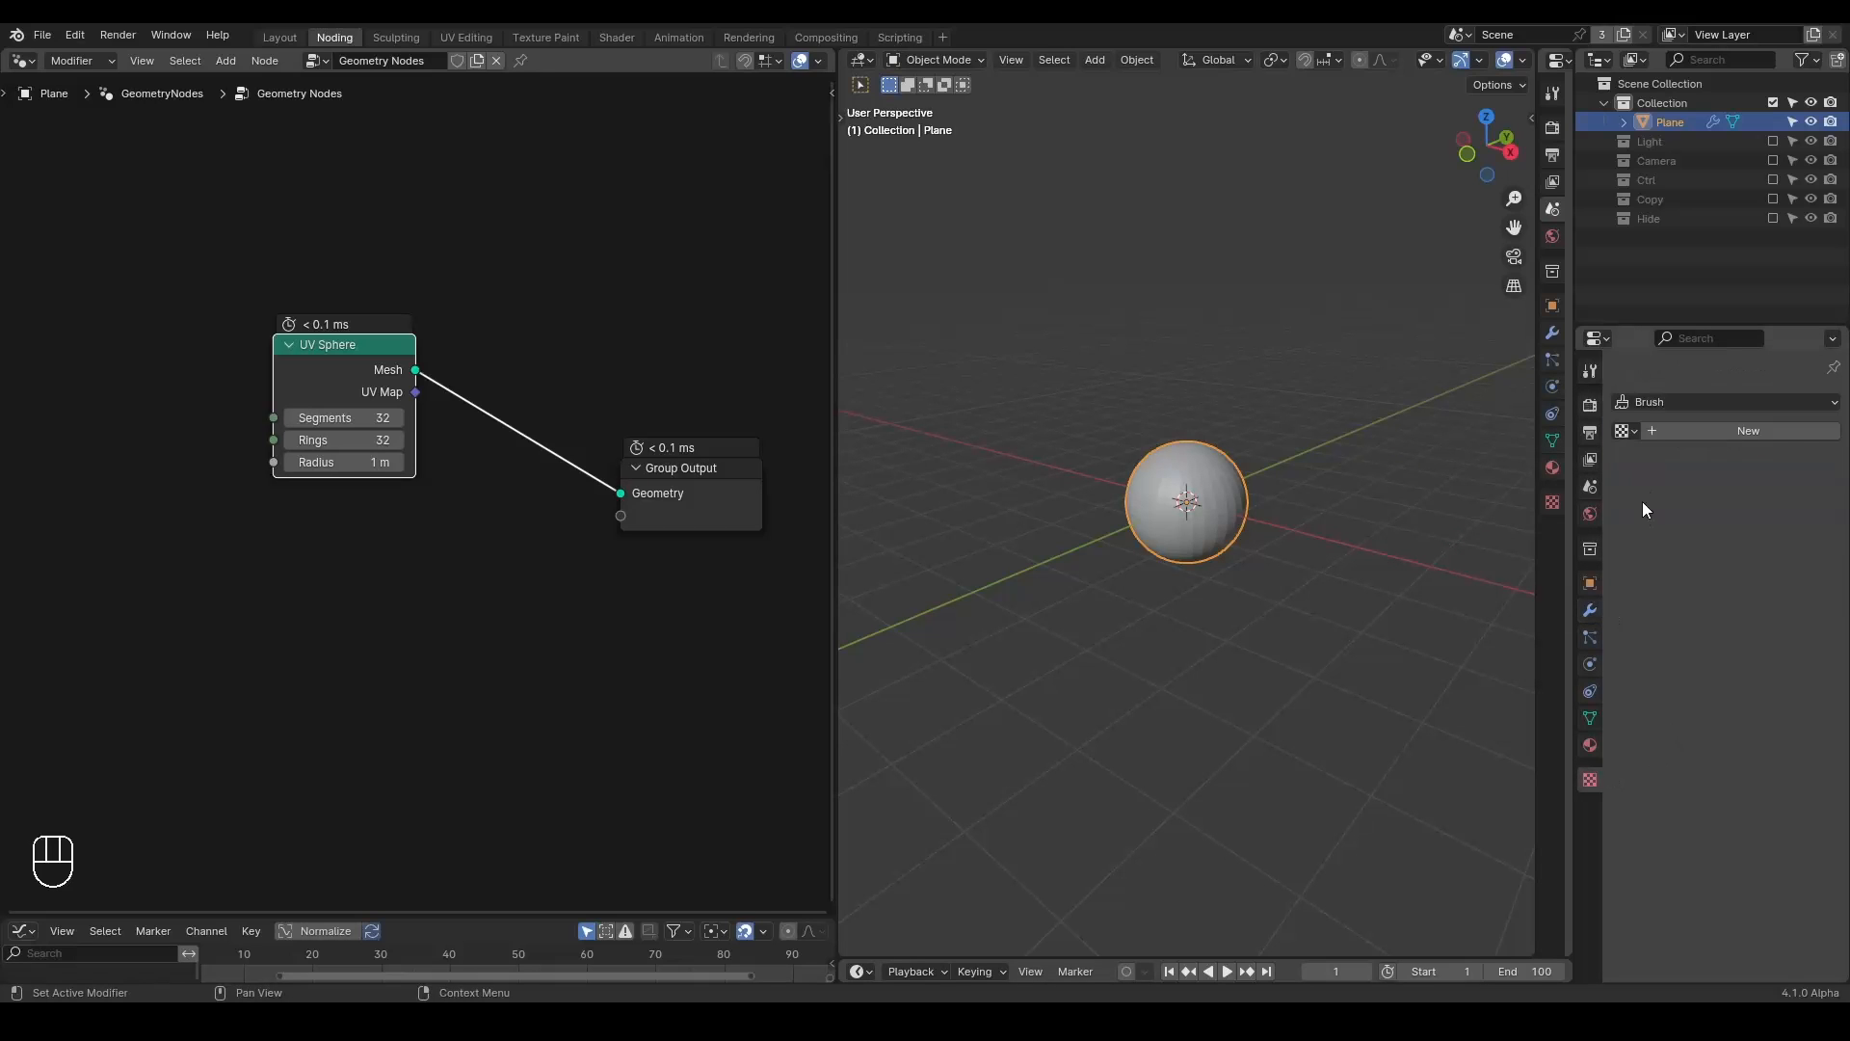
left_click(1657, 437)
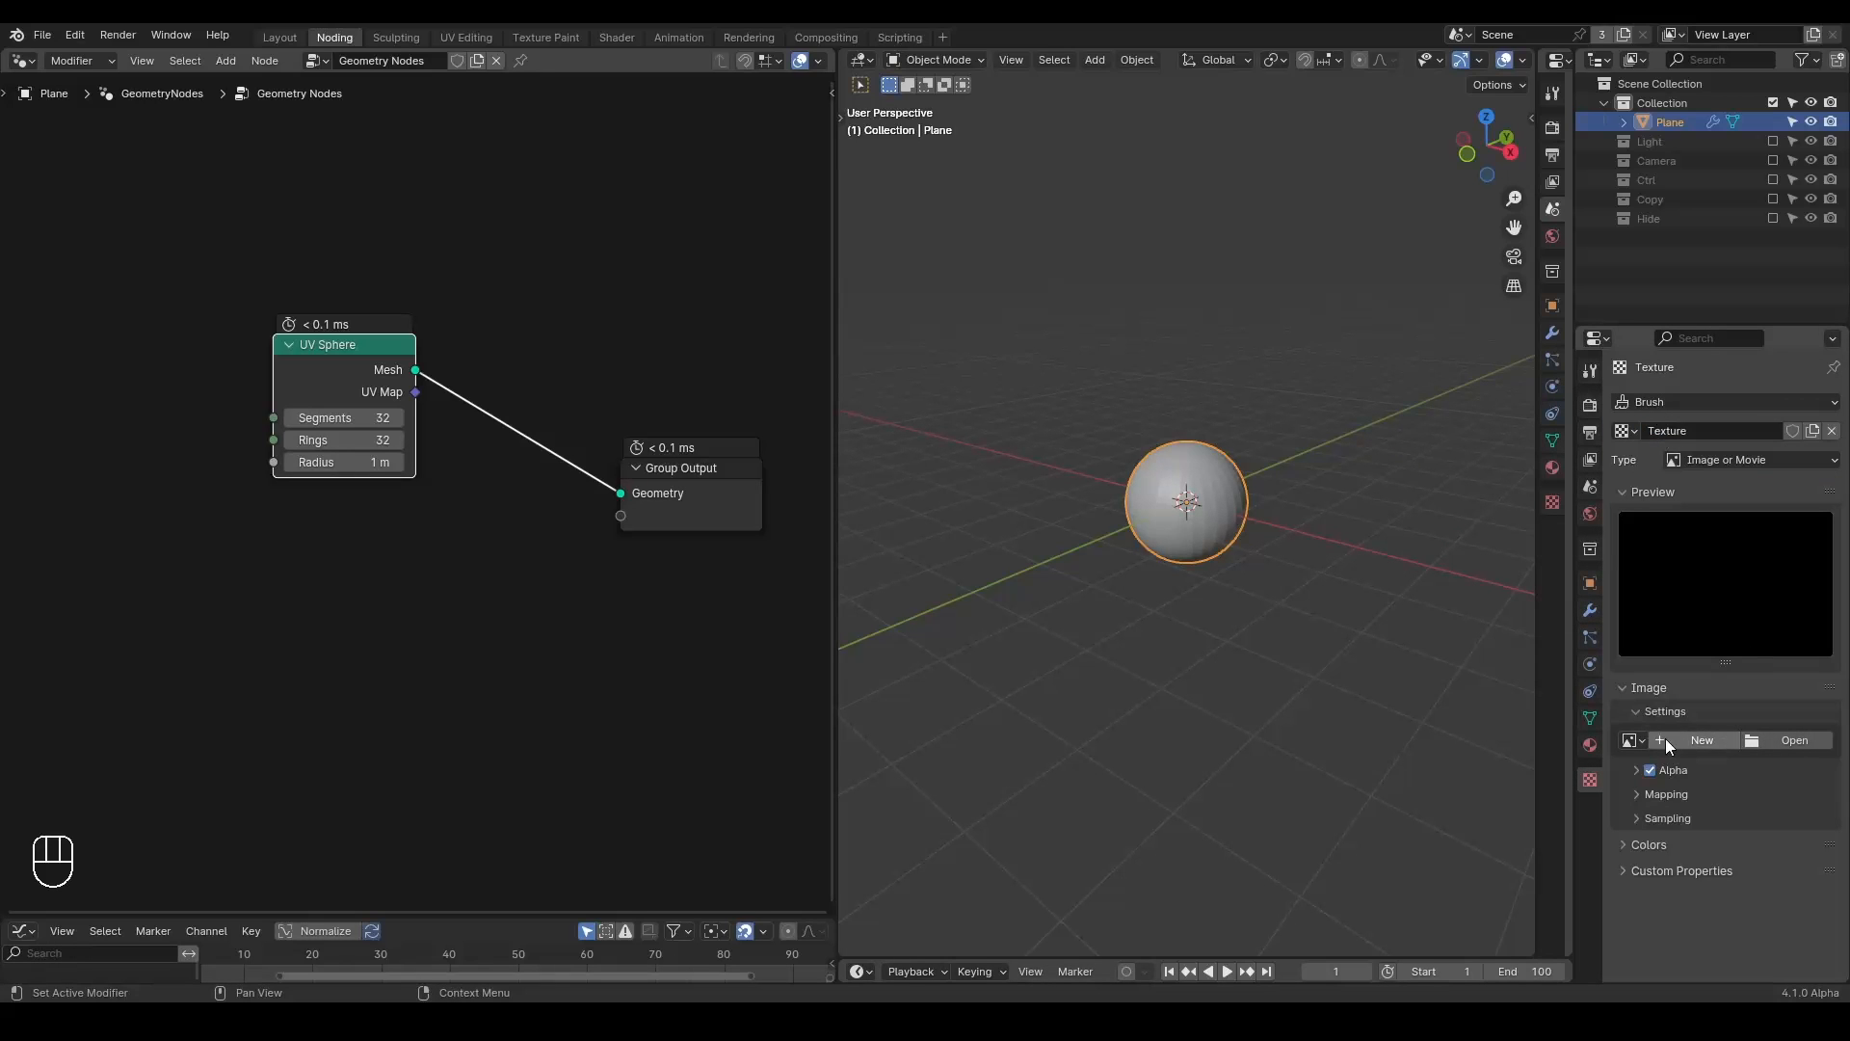
left_click(1750, 456)
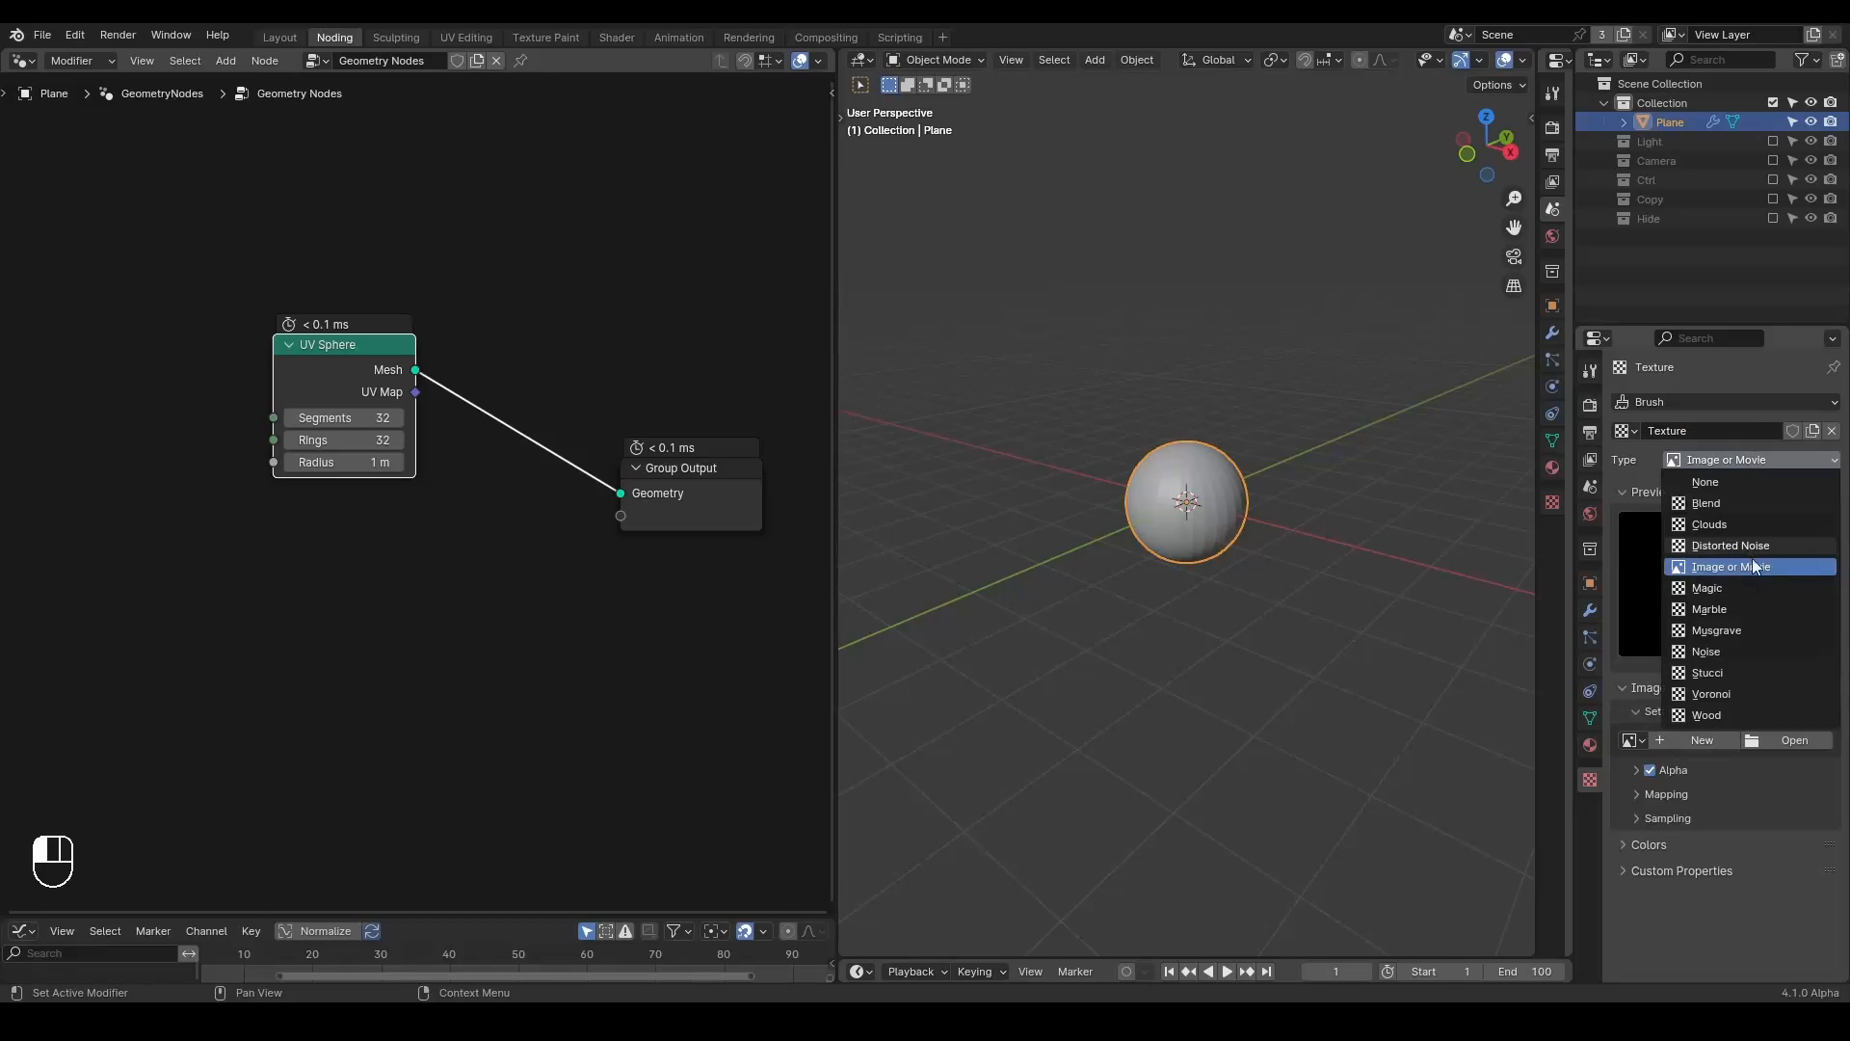
left_click(1734, 694)
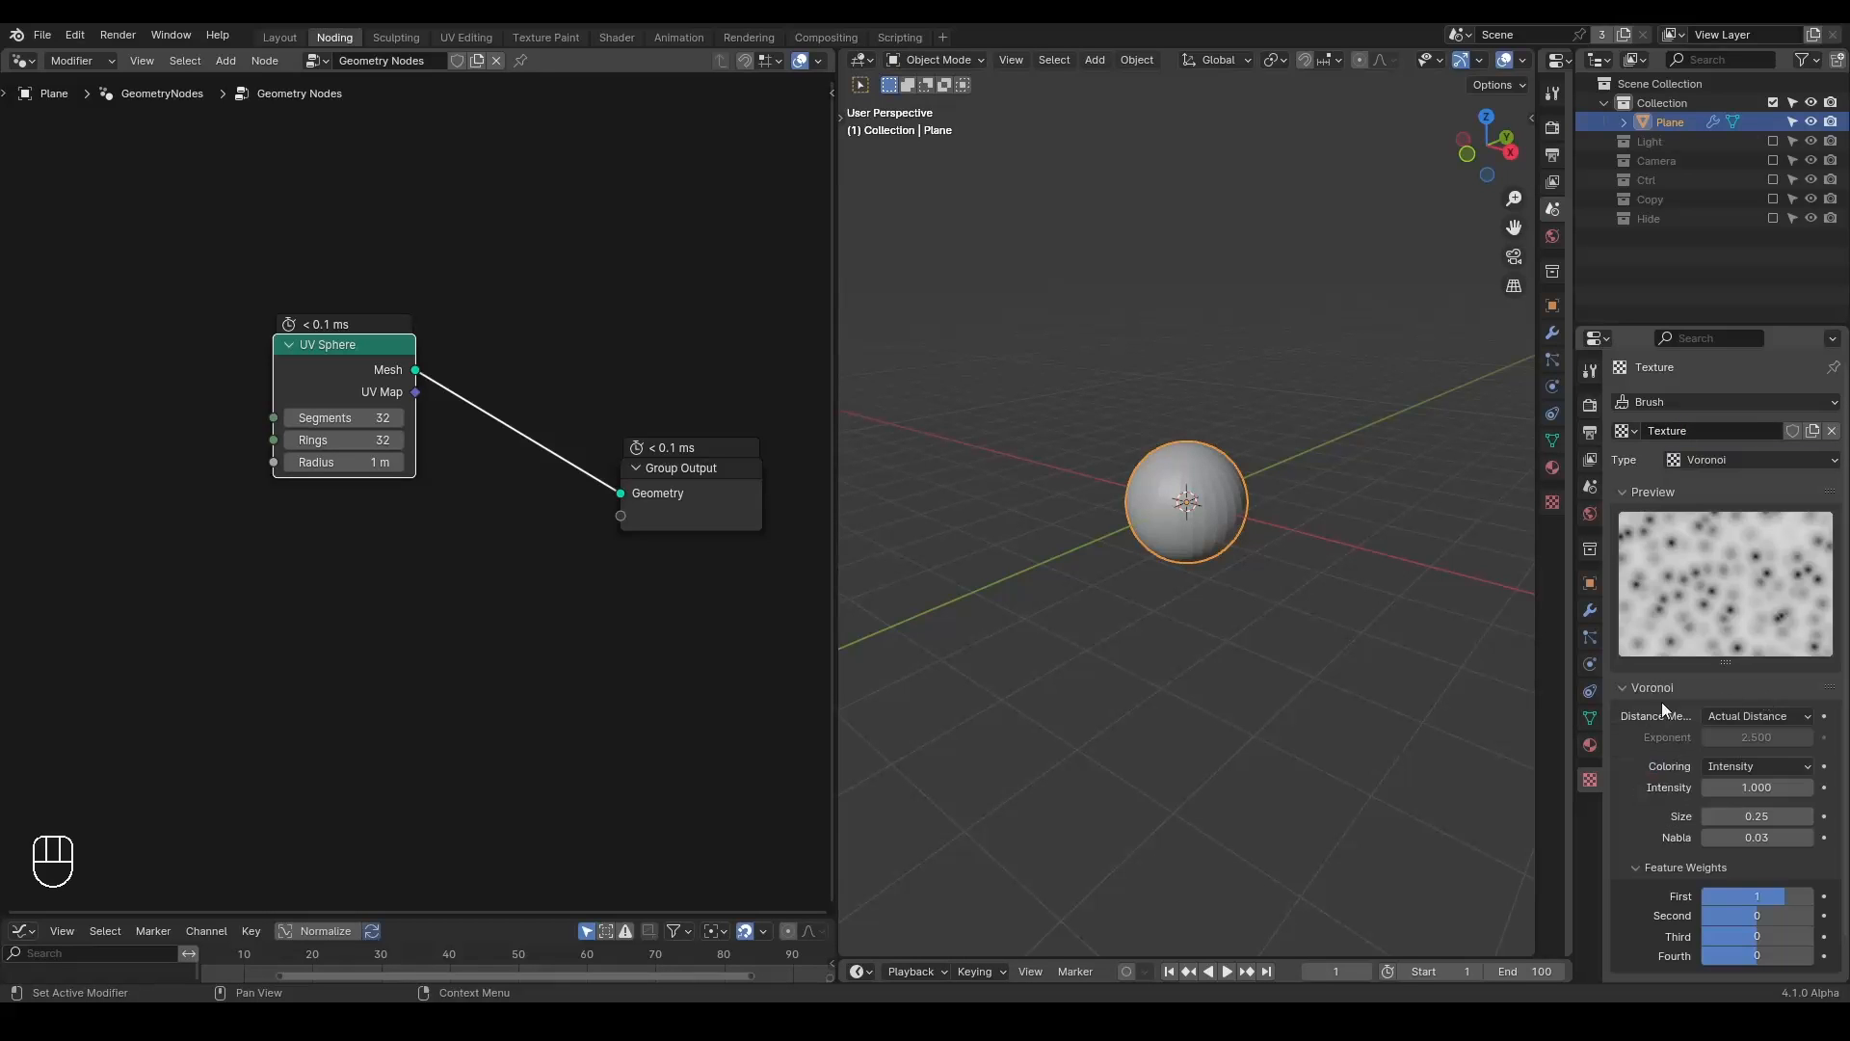
left_click(1760, 717)
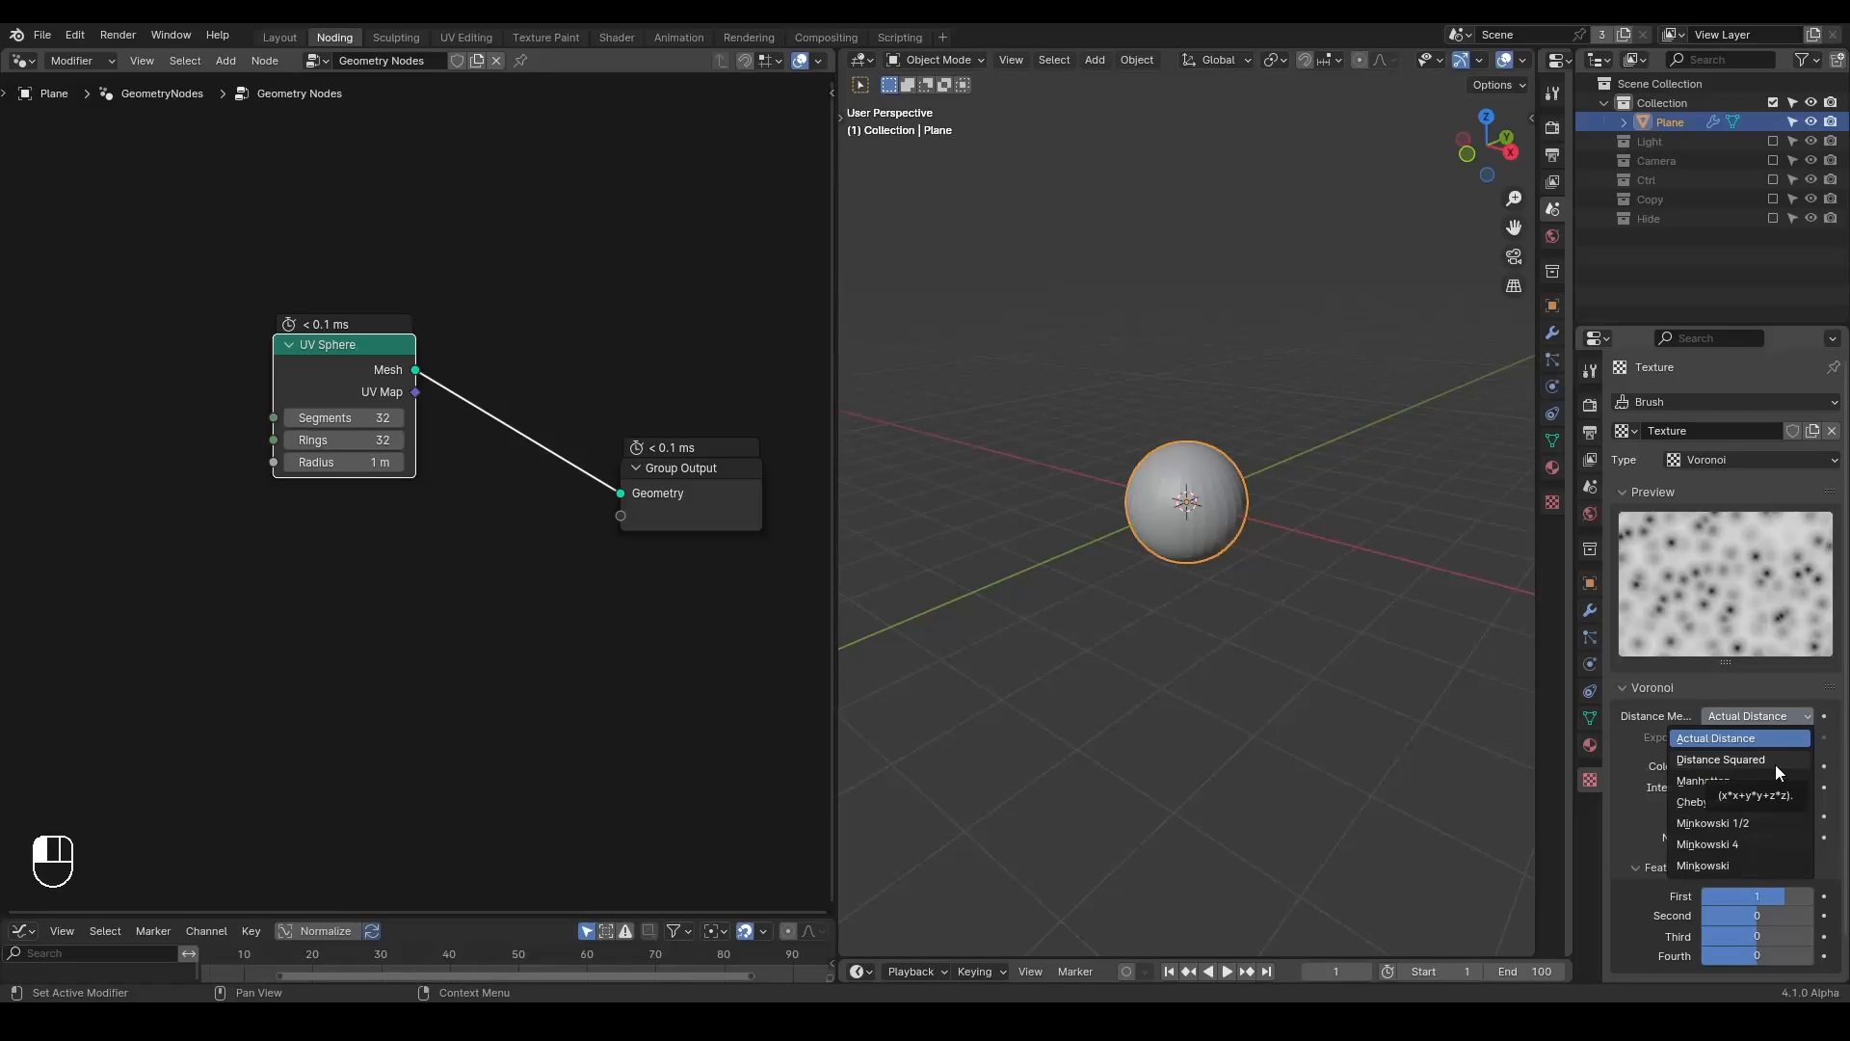
left_click(1775, 763)
Add a Voronoi Texture node below the UV Sphere and look through its feature output, distance metric and dimension options.
middle_click_drag(517, 565, 472, 490)
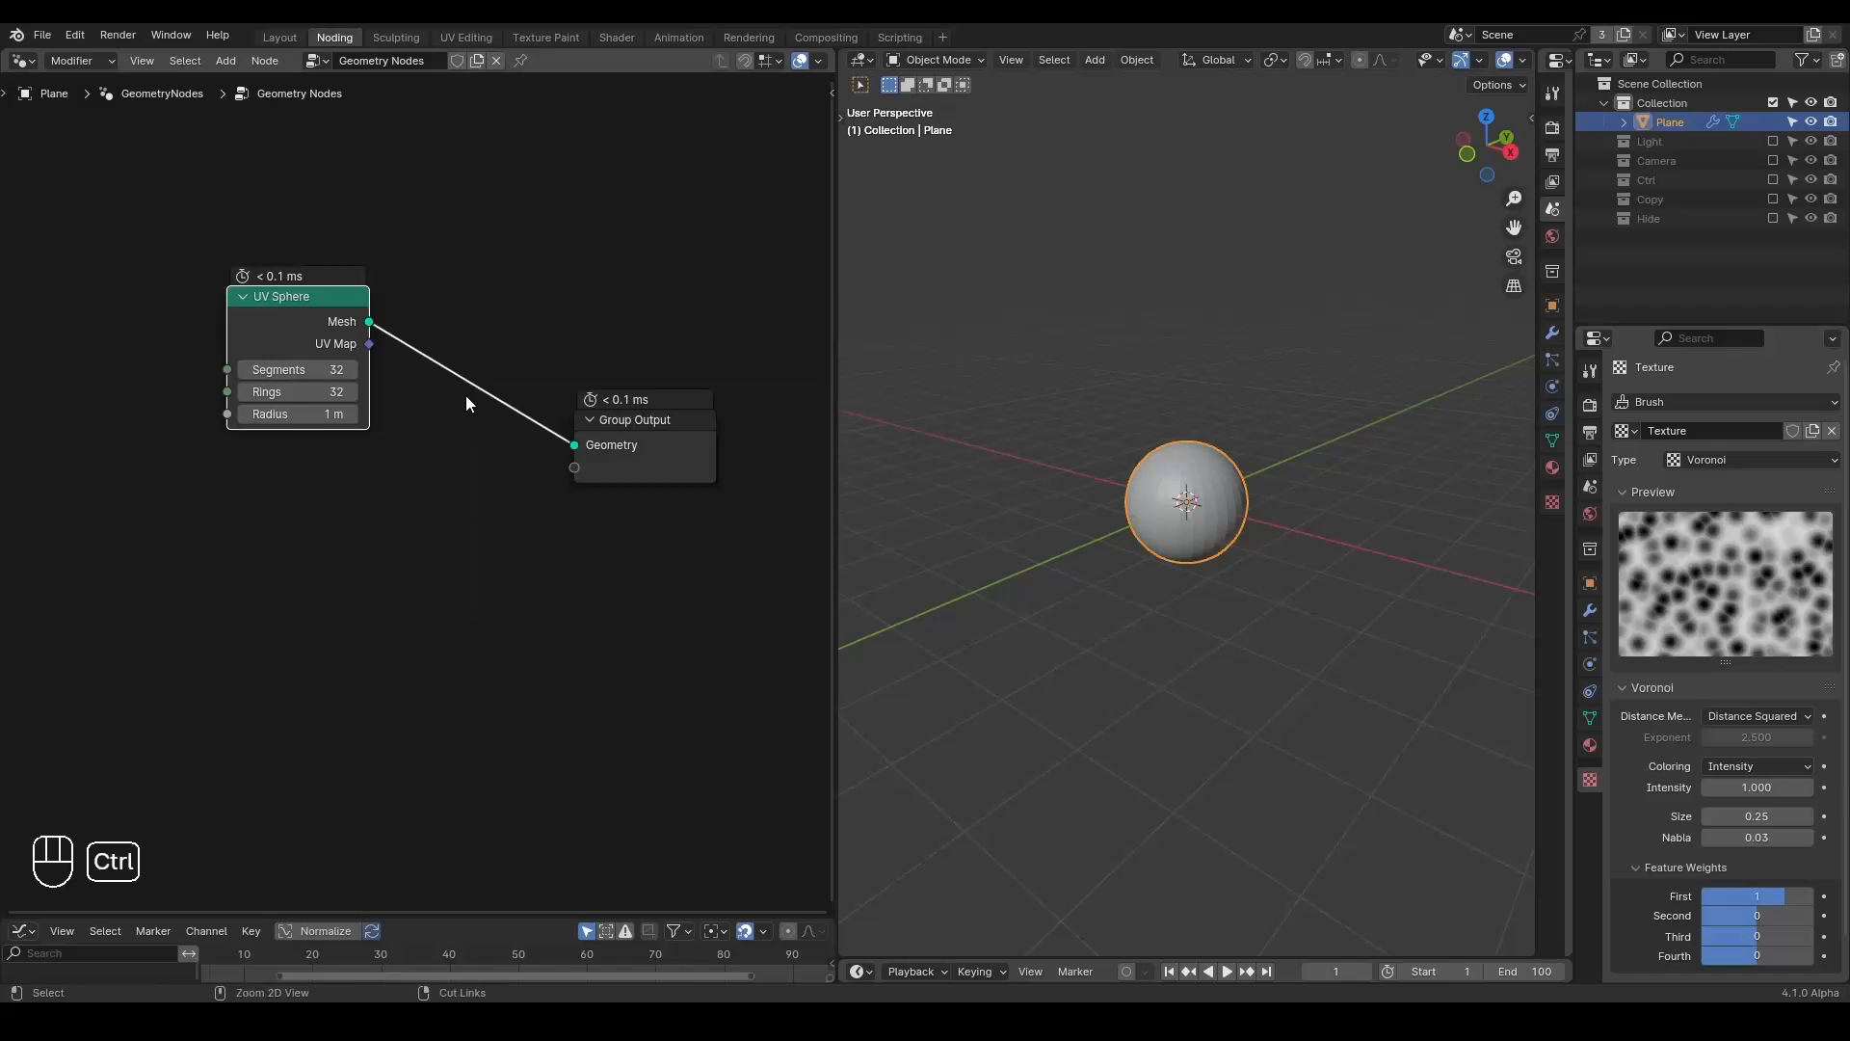
key("ctrl+a")
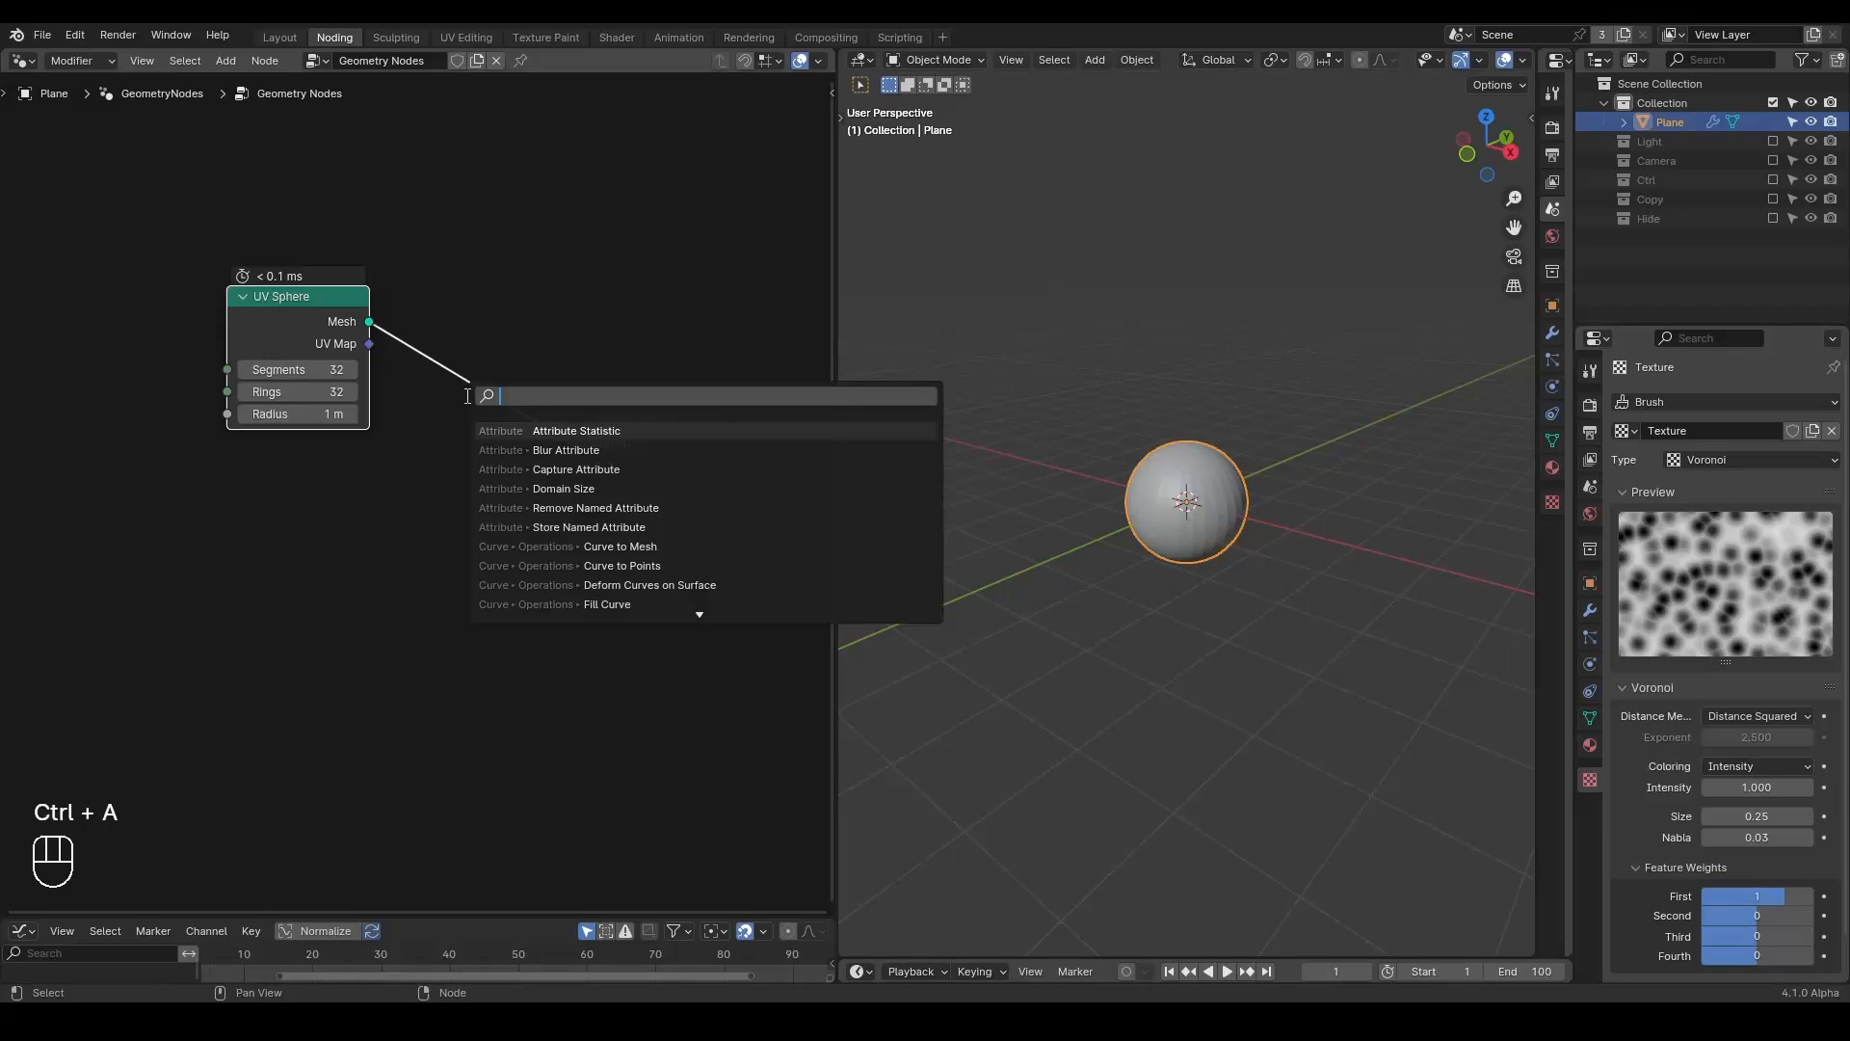
type("voronoi")
key("Down")
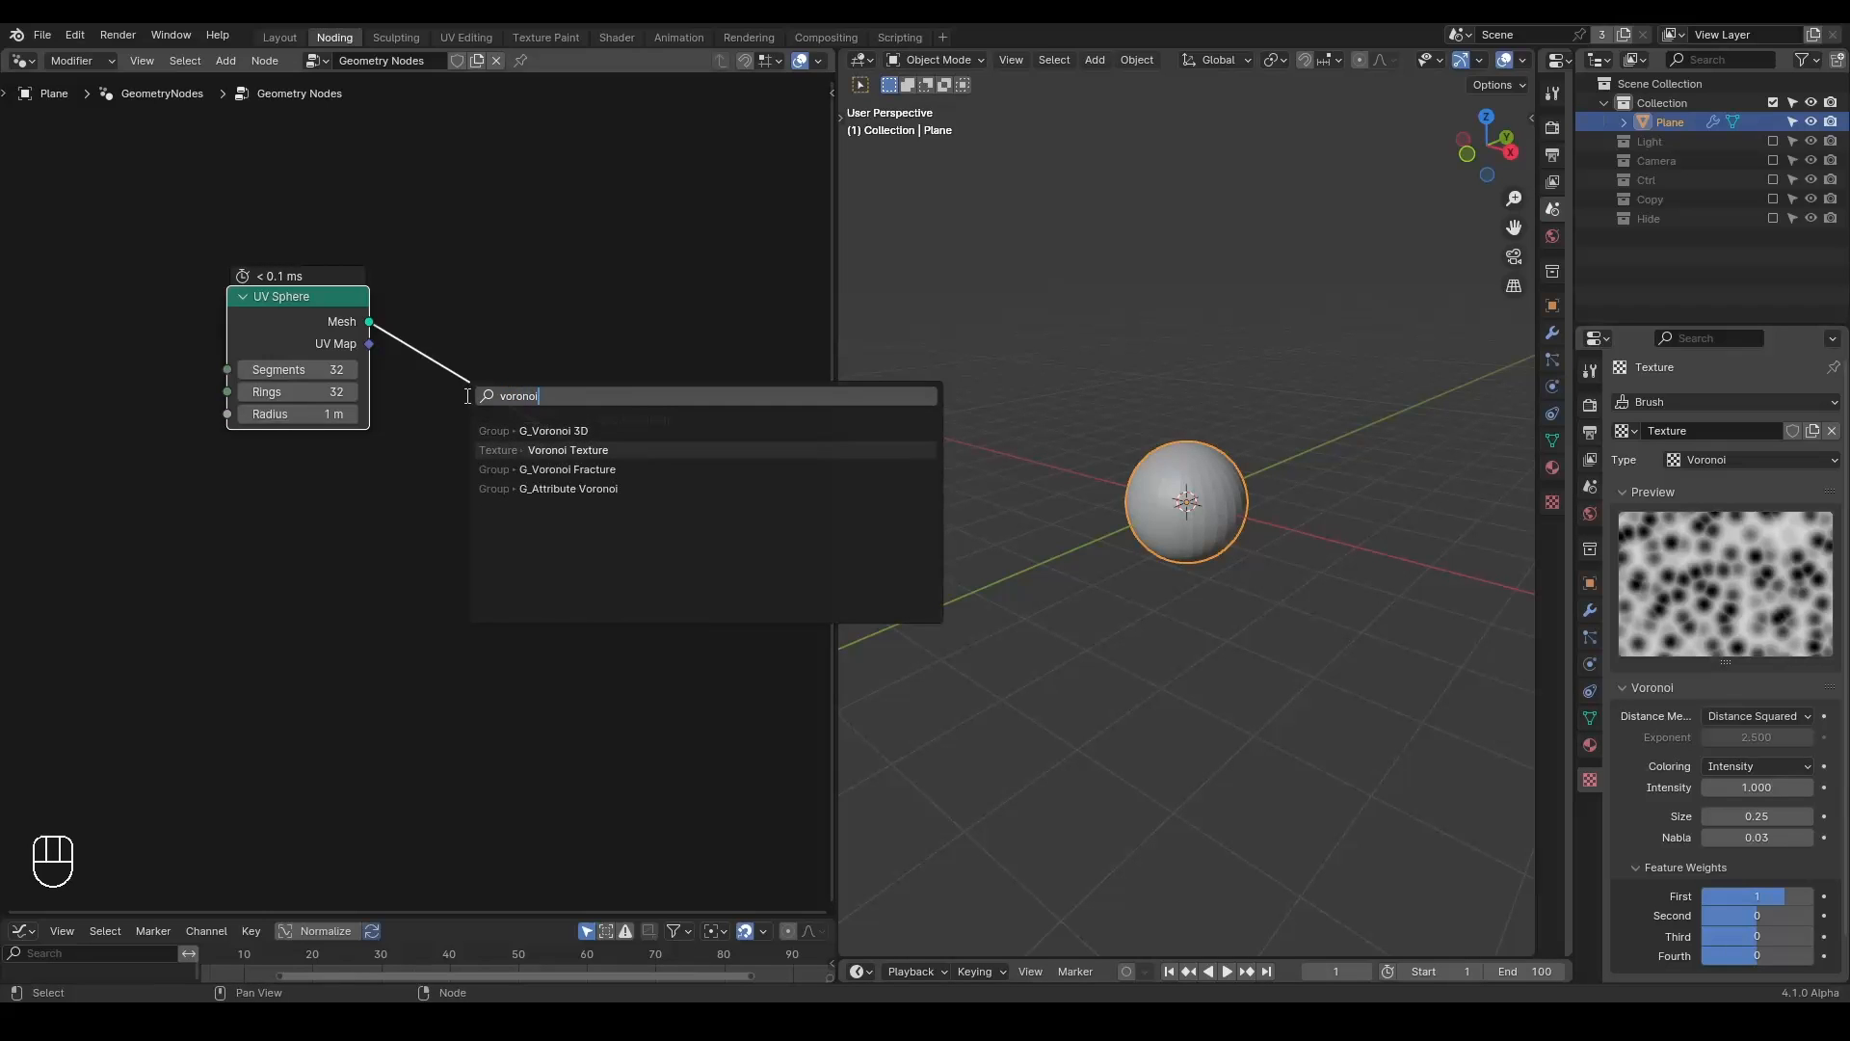
key("Return")
left_click(141, 457)
left_click(198, 590)
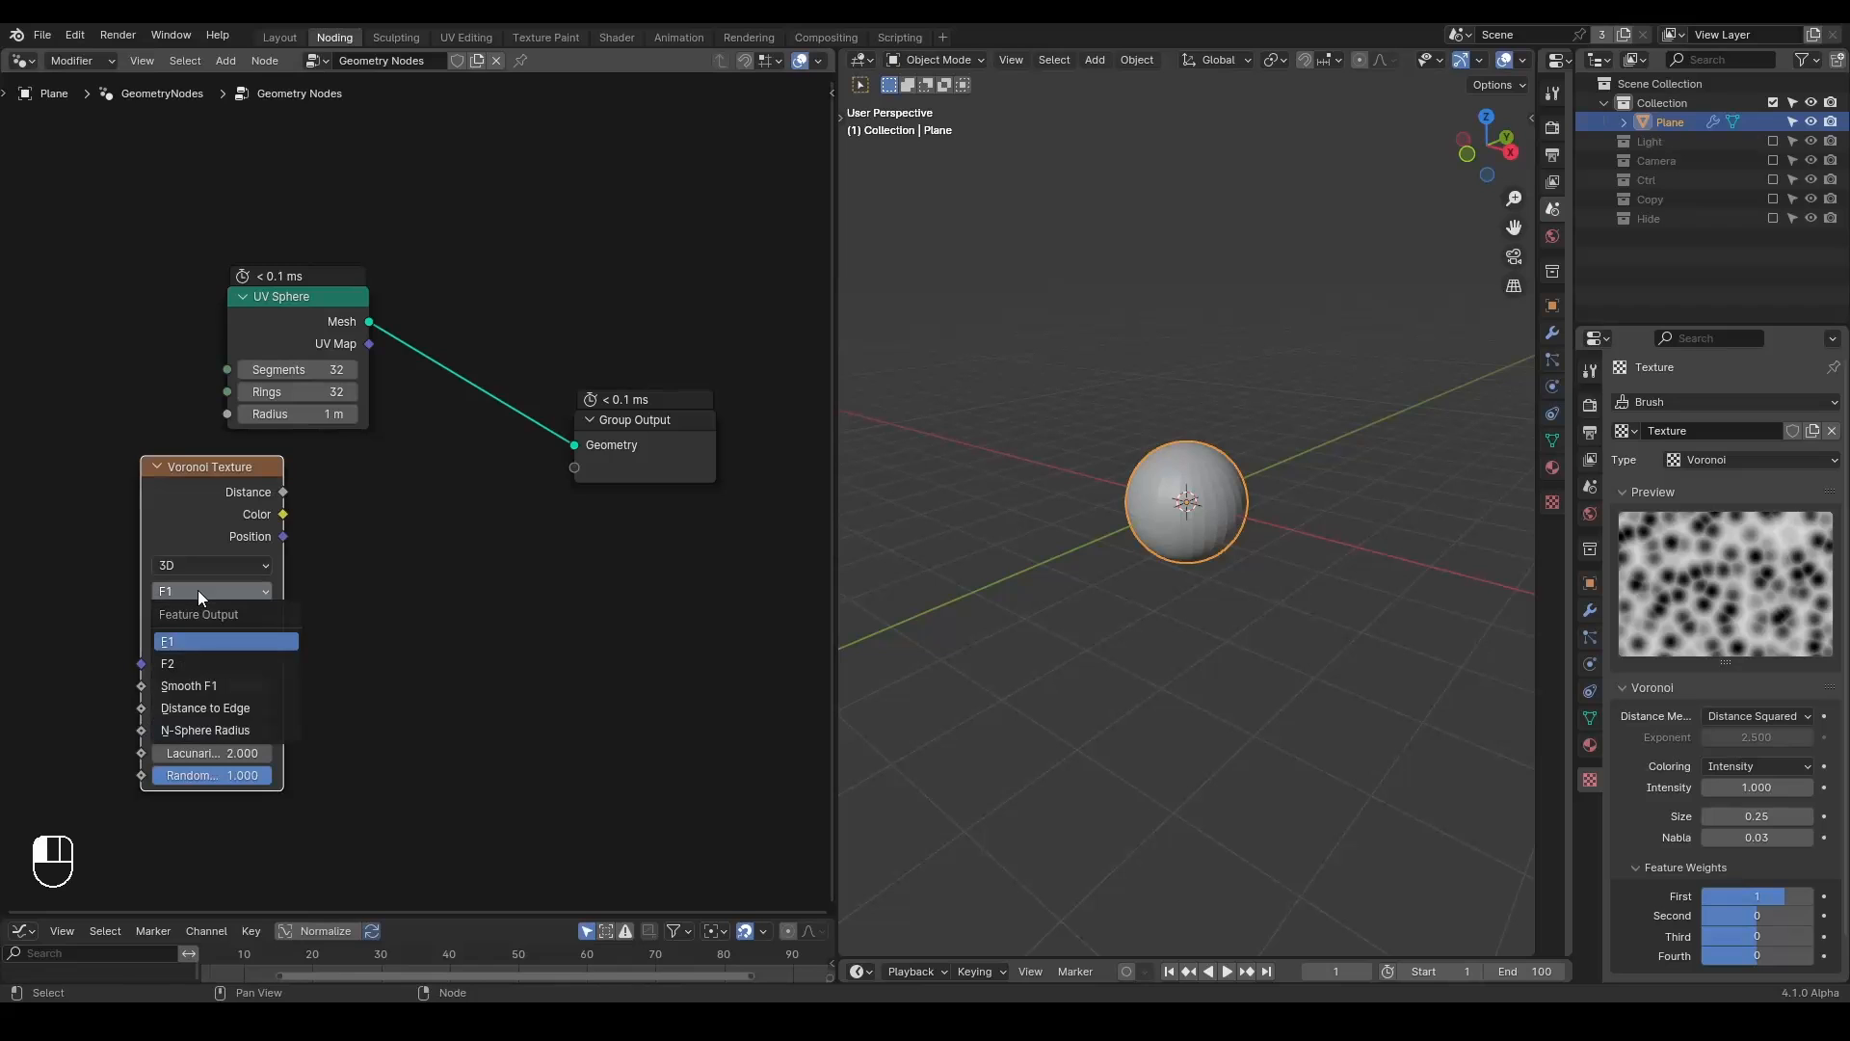
left_click(198, 590)
left_click(216, 617)
left_click(216, 617)
left_click(208, 564)
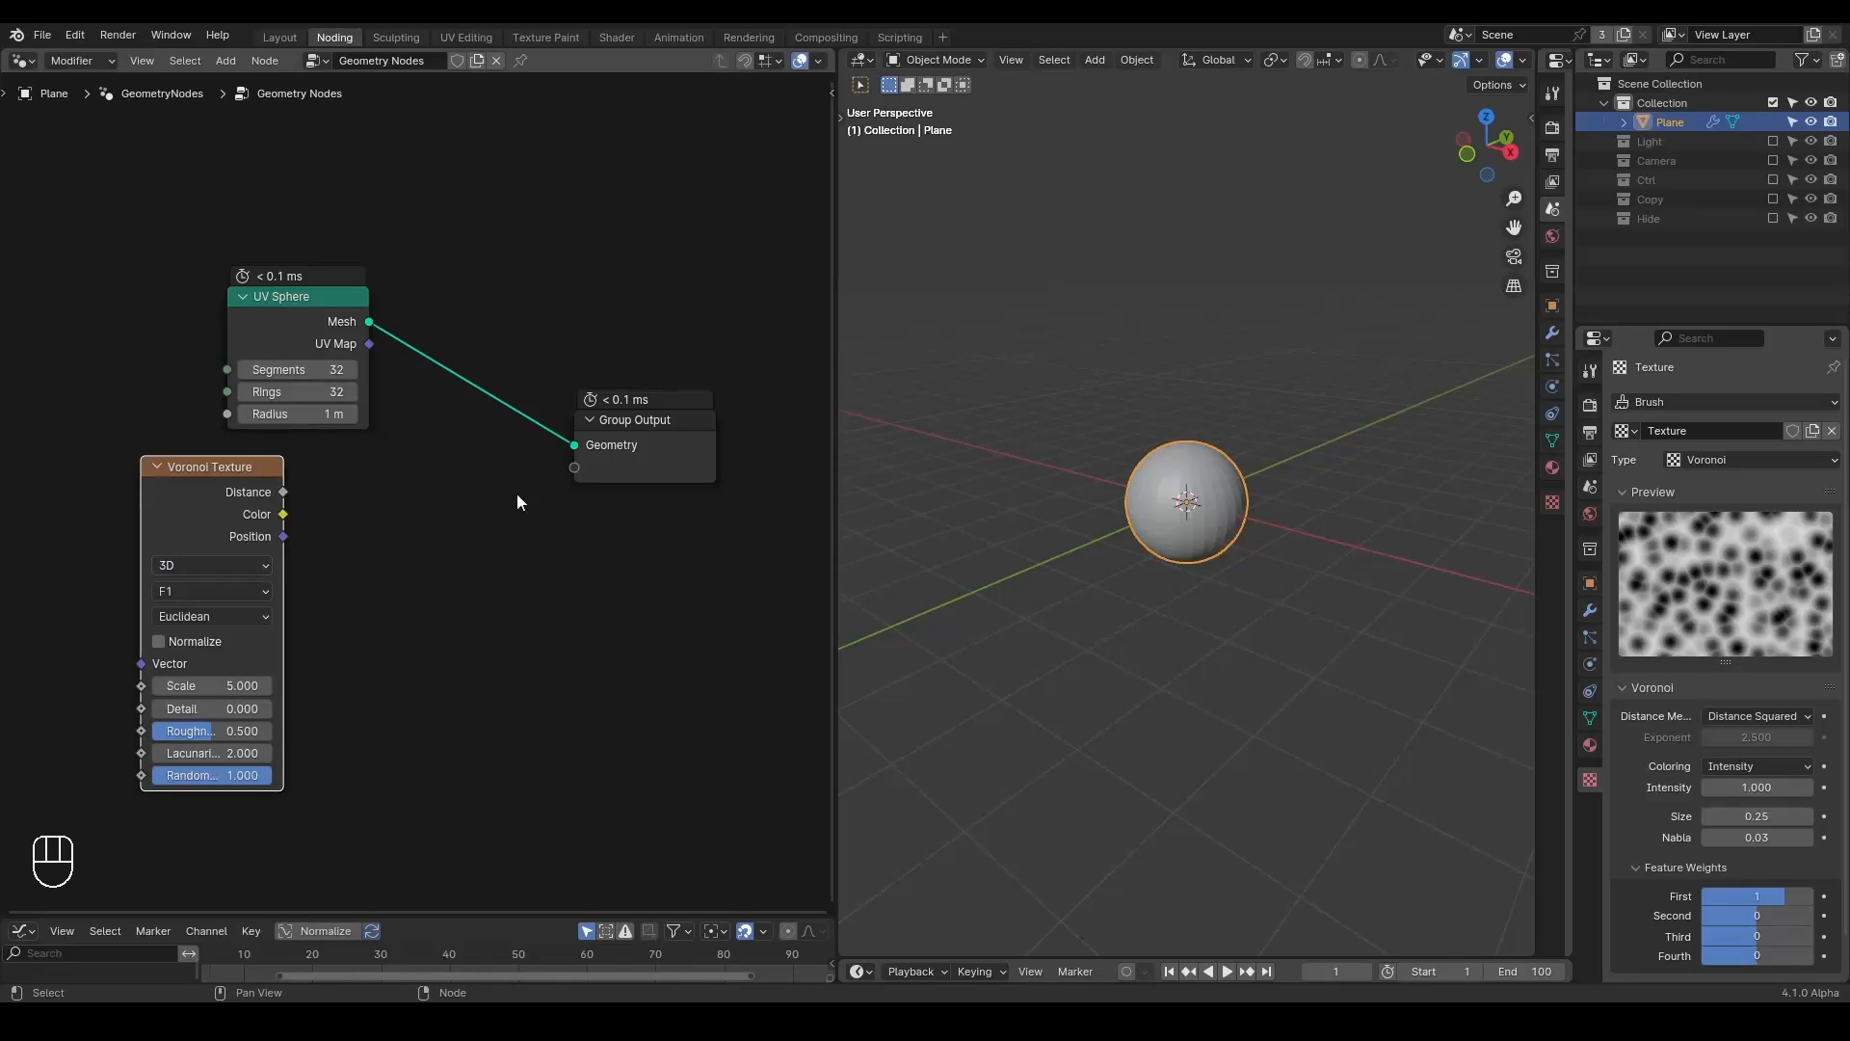
Insert a G_Normal Displacement group node between the UV Sphere and the Group Output.
left_click(429, 424)
key("ctrl+a")
type("set")
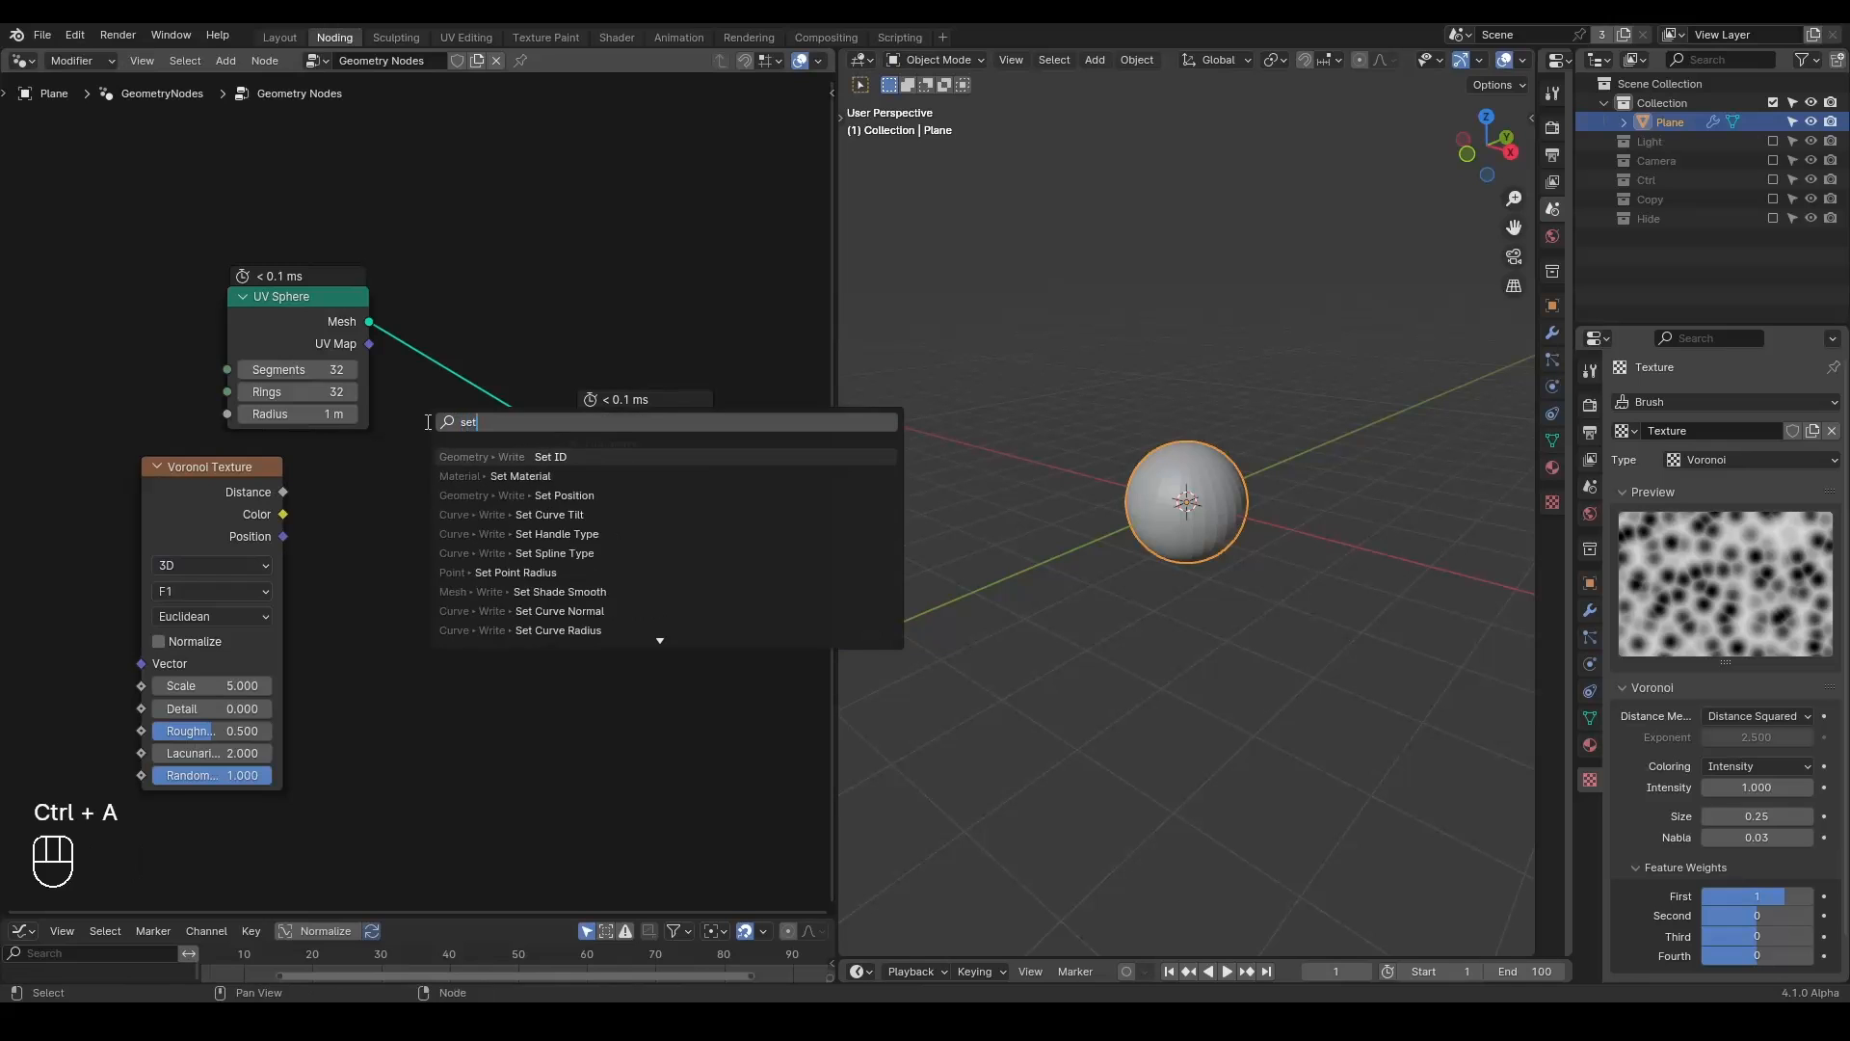
key("ctrl+a")
type("normal dis")
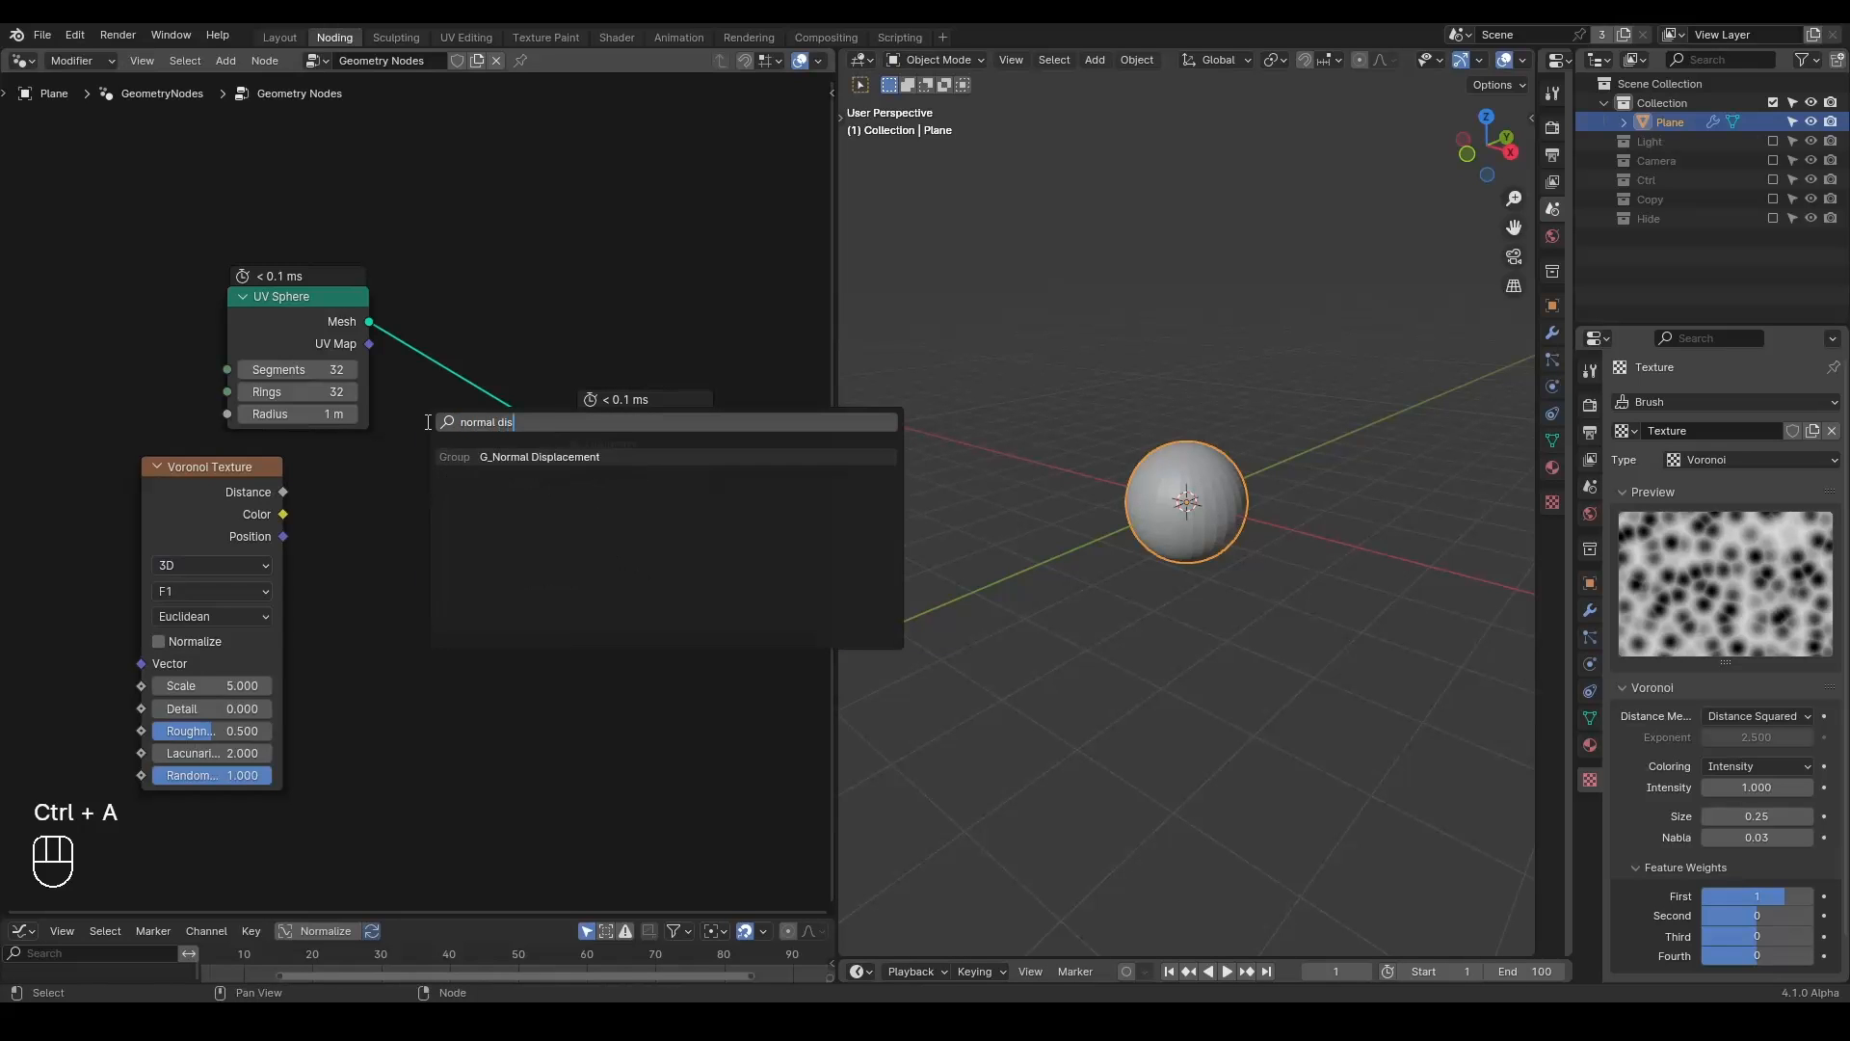
key("Return")
left_click(354, 374)
key("ctrl+a")
type("set posi")
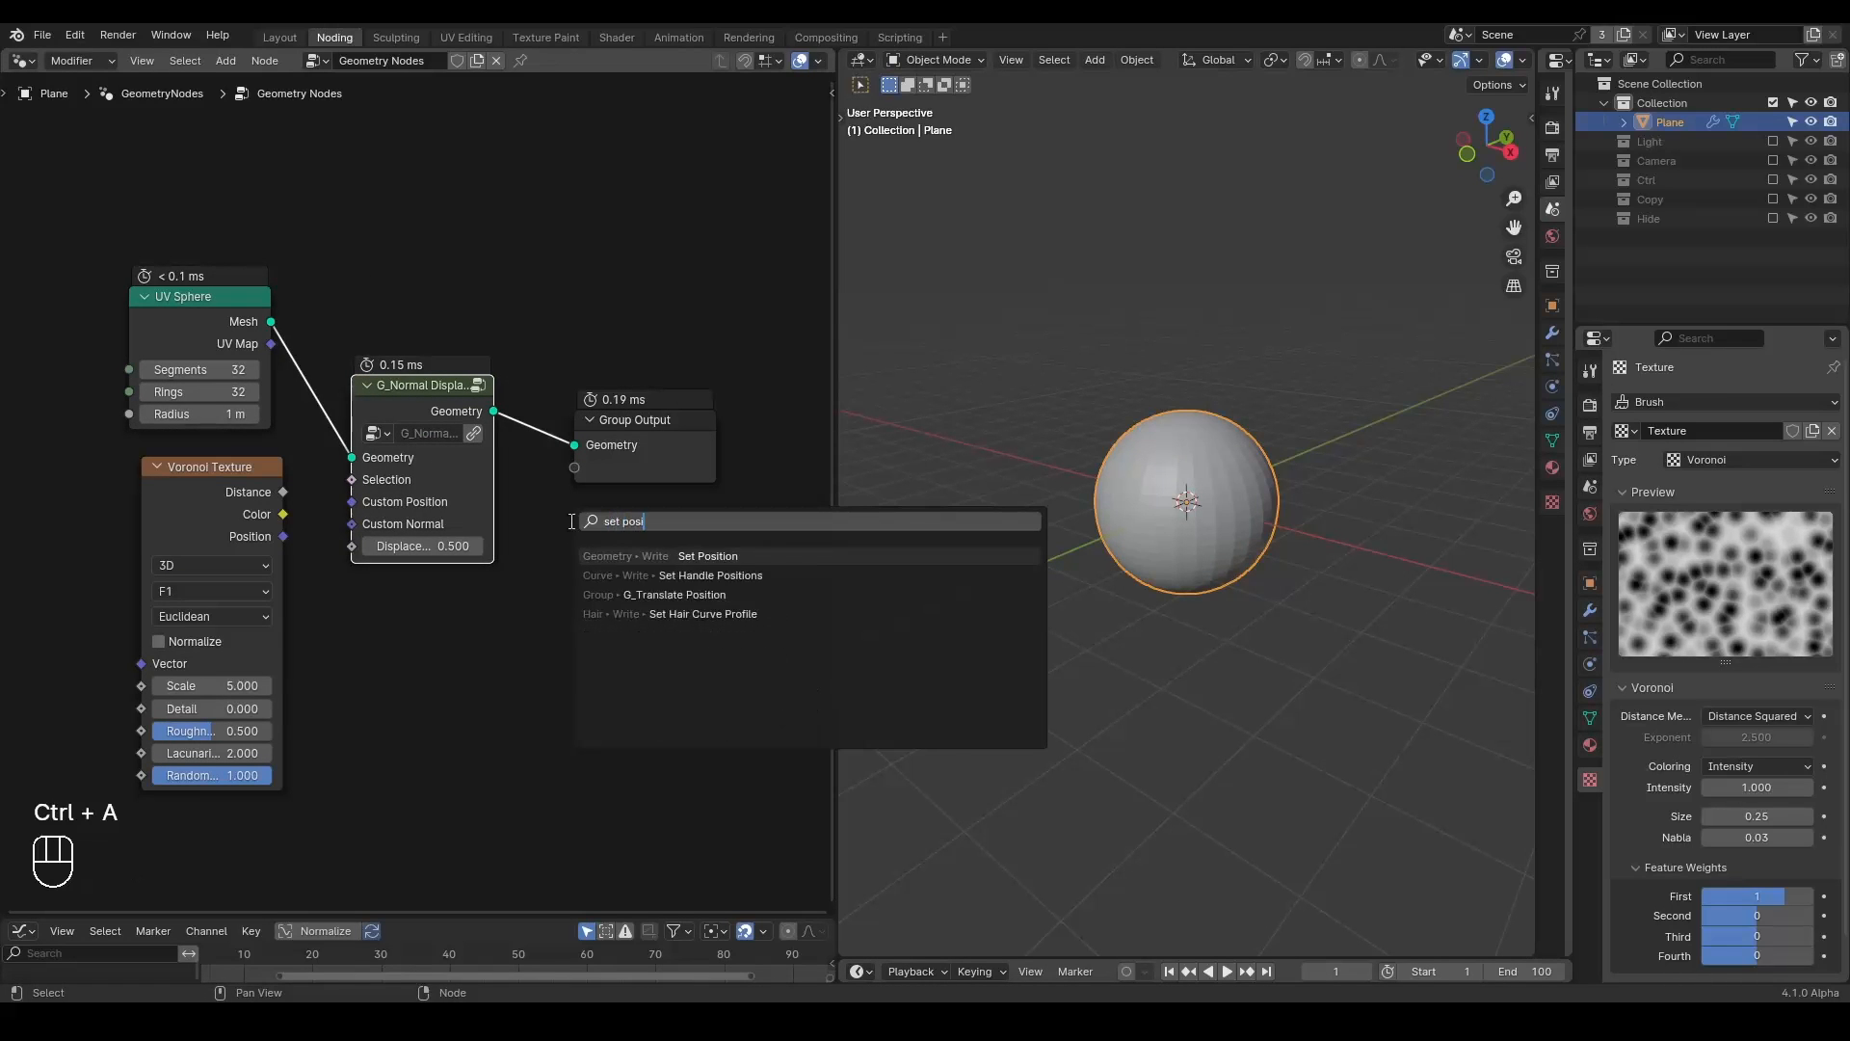
key("Return")
left_click_drag(571, 649, 482, 684)
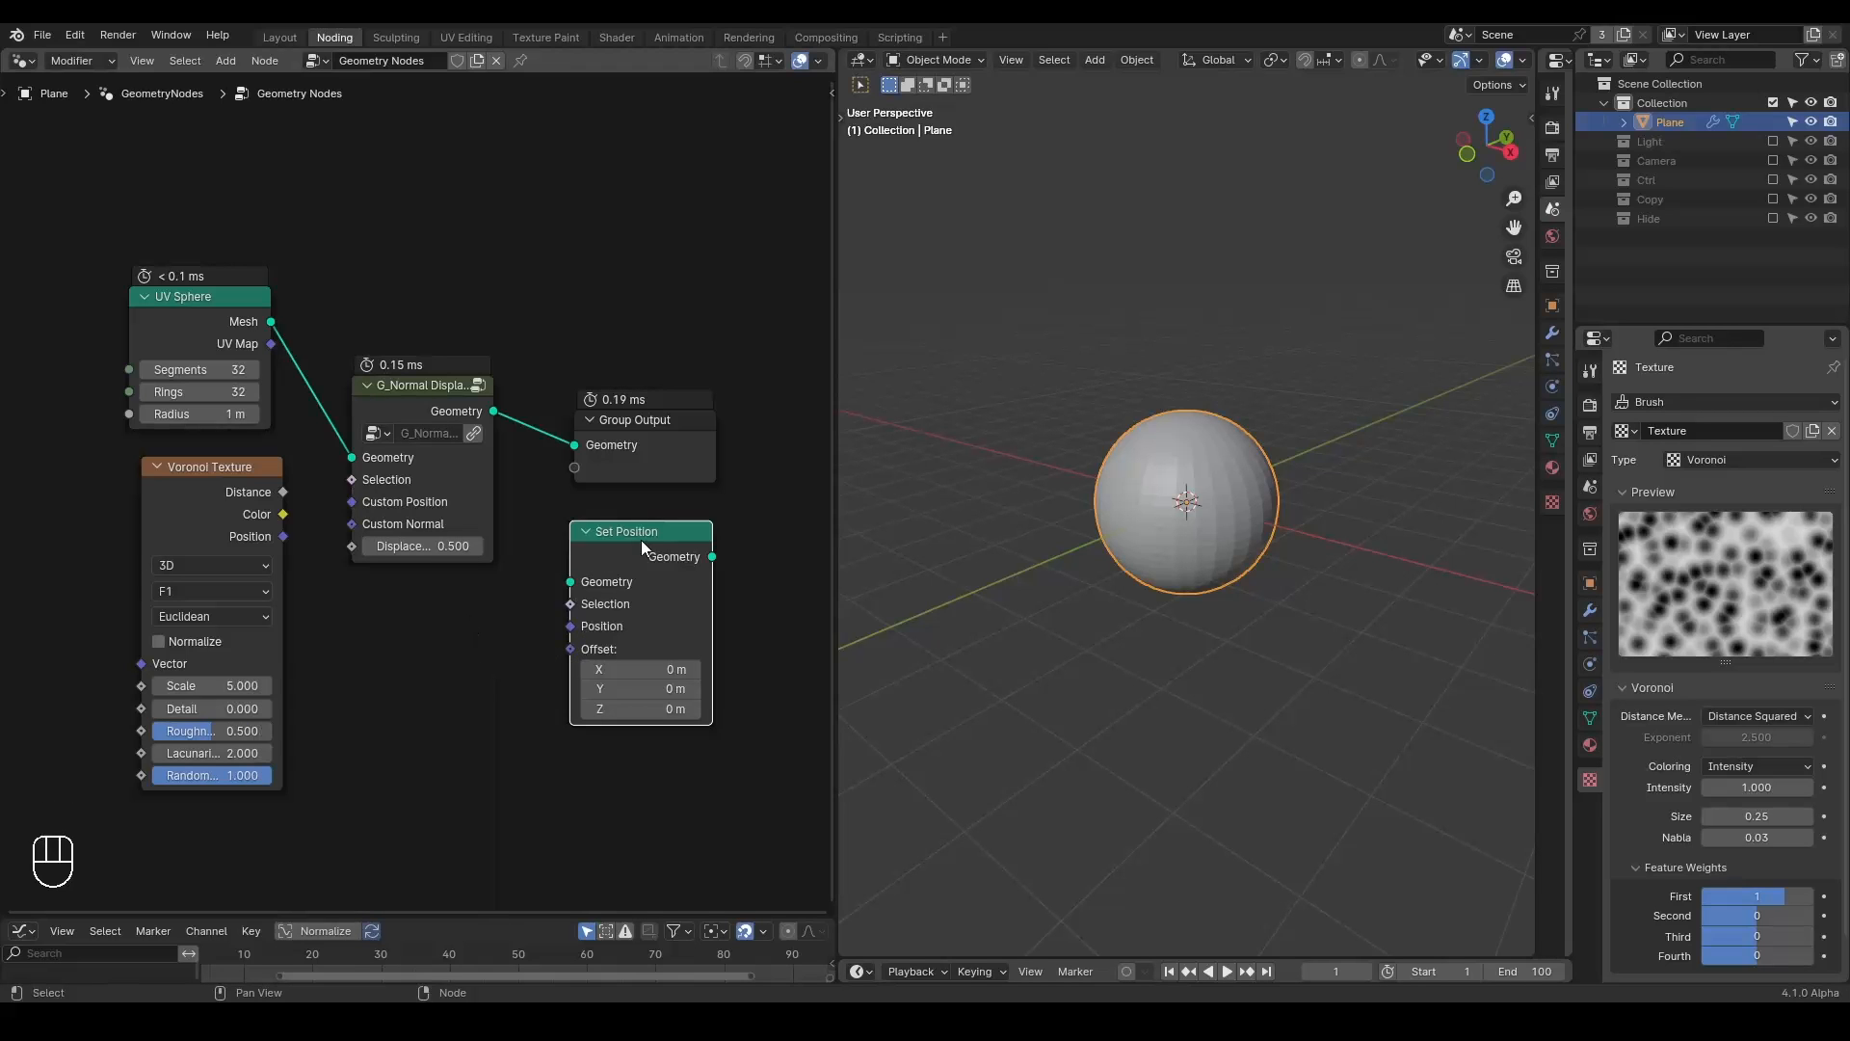
key("x")
Raise the G_Normal Displacement node's displacement to 1.000 and delete the Voronoi Texture node.
middle_click_drag(459, 582, 534, 558)
left_click_drag(564, 518, 617, 519, "shift")
left_click(291, 451)
key("x")
Add a G_Voronoi 3D node with Rounding disabled and link its Distance output to the G_Normal Displacement node's Displacement.
middle_click_drag(281, 530, 334, 466)
key("ctrl+a")
type("voronoi")
key("Return")
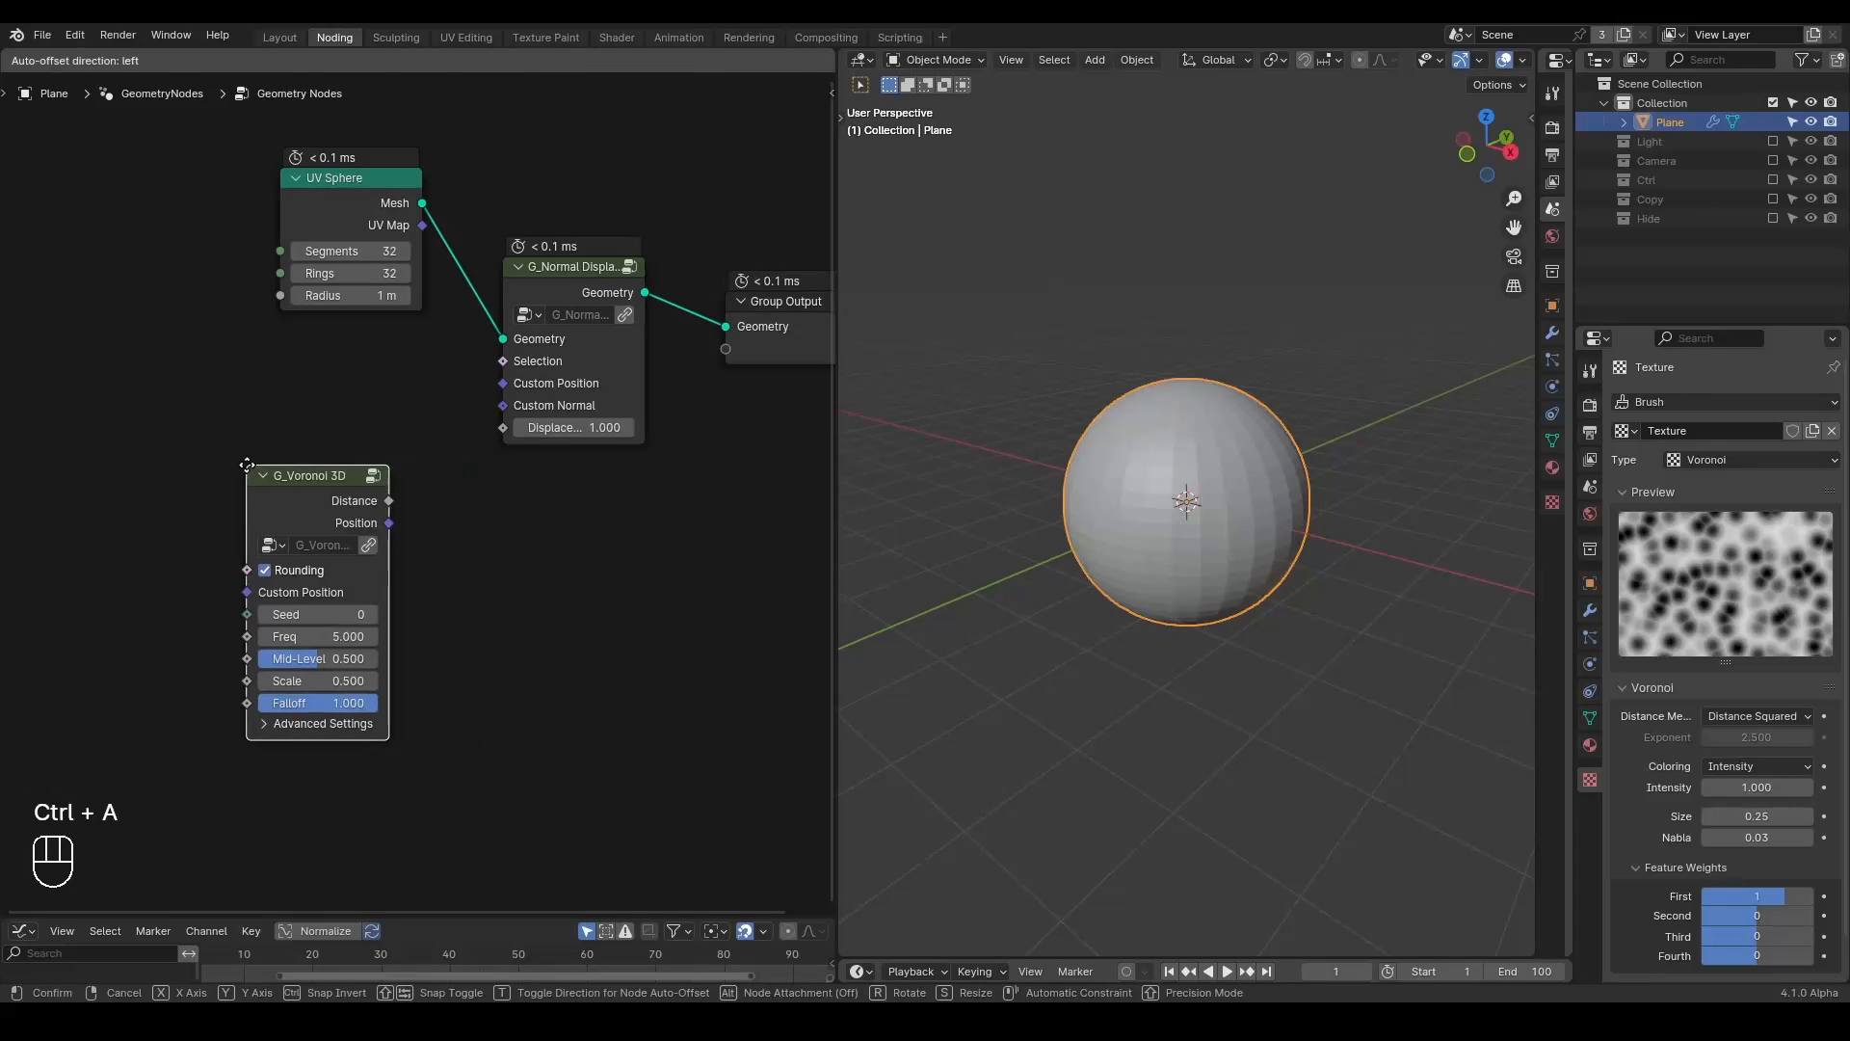
left_click(371, 508)
left_click_drag(388, 500, 509, 428)
scroll(1191, 492, "up", 4)
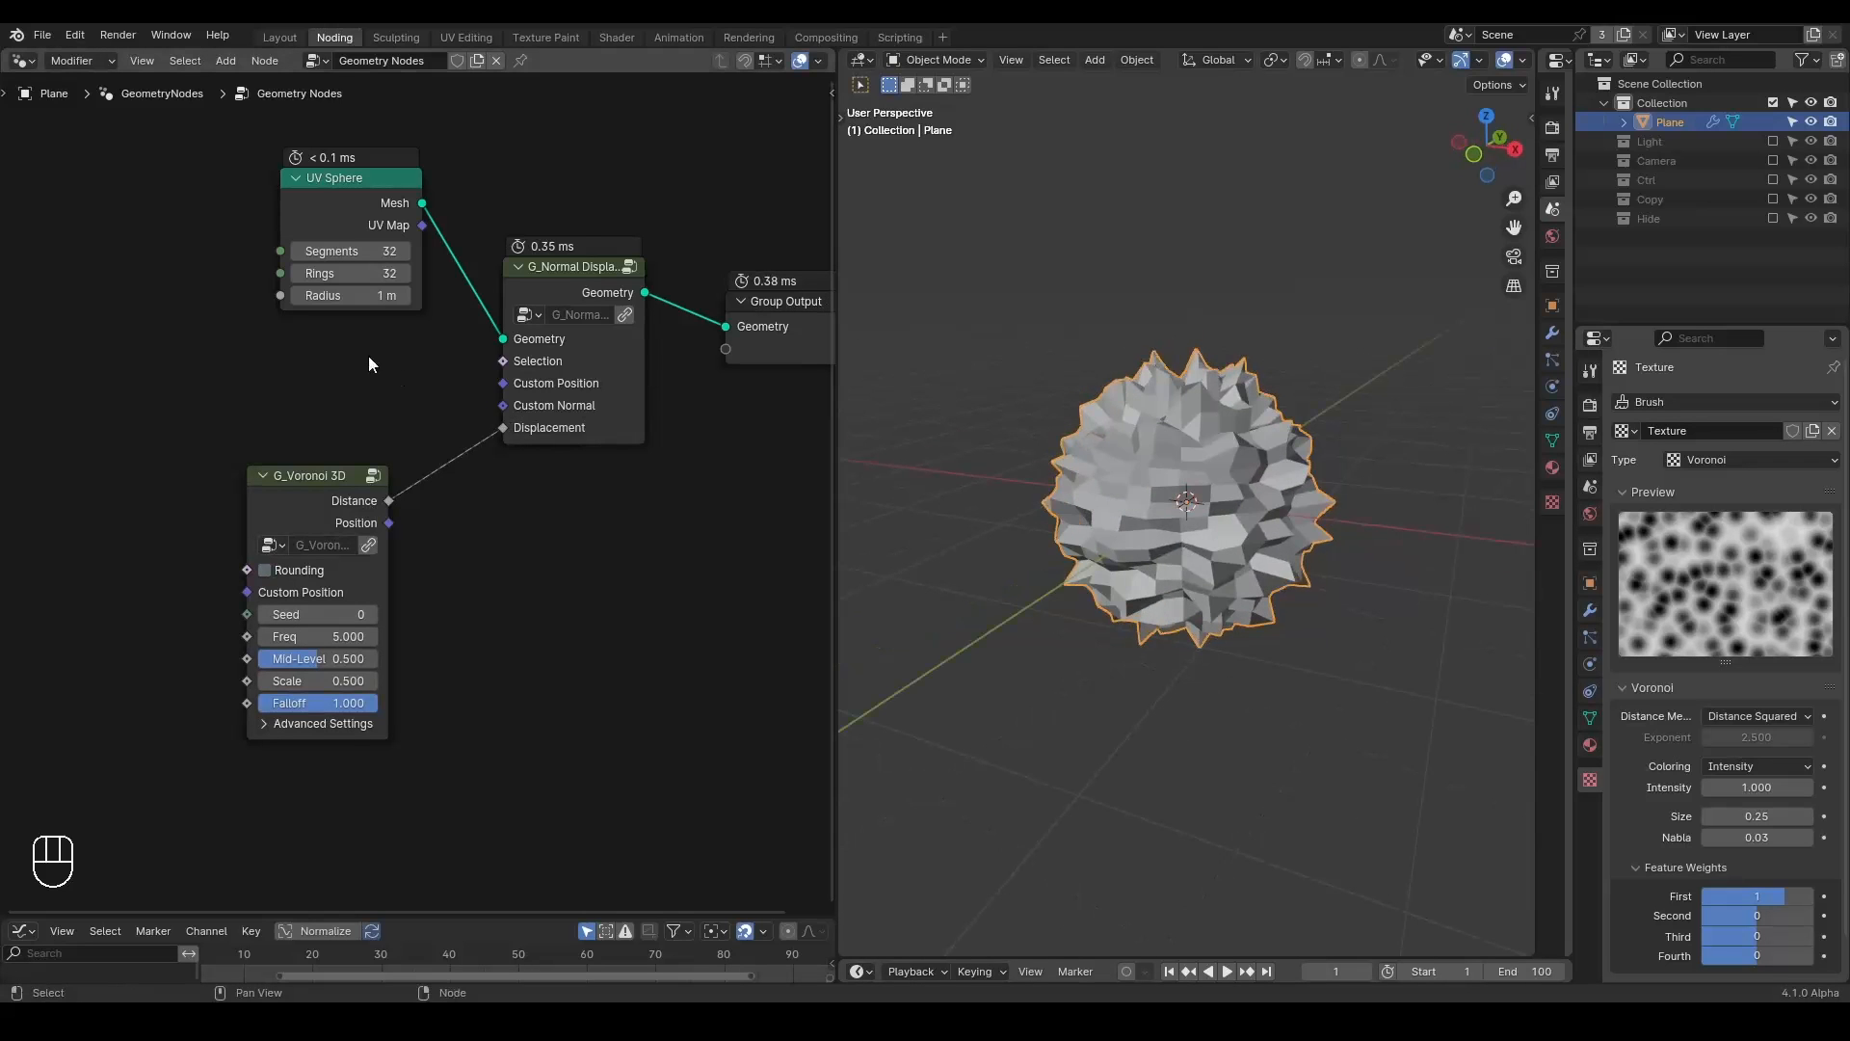
Raise the UV Sphere's segments and rings to 64, and finally to 125 each.
left_click_drag(339, 199, 347, 311)
type("64")
key("Return")
left_click_drag(207, 278, 231, 303)
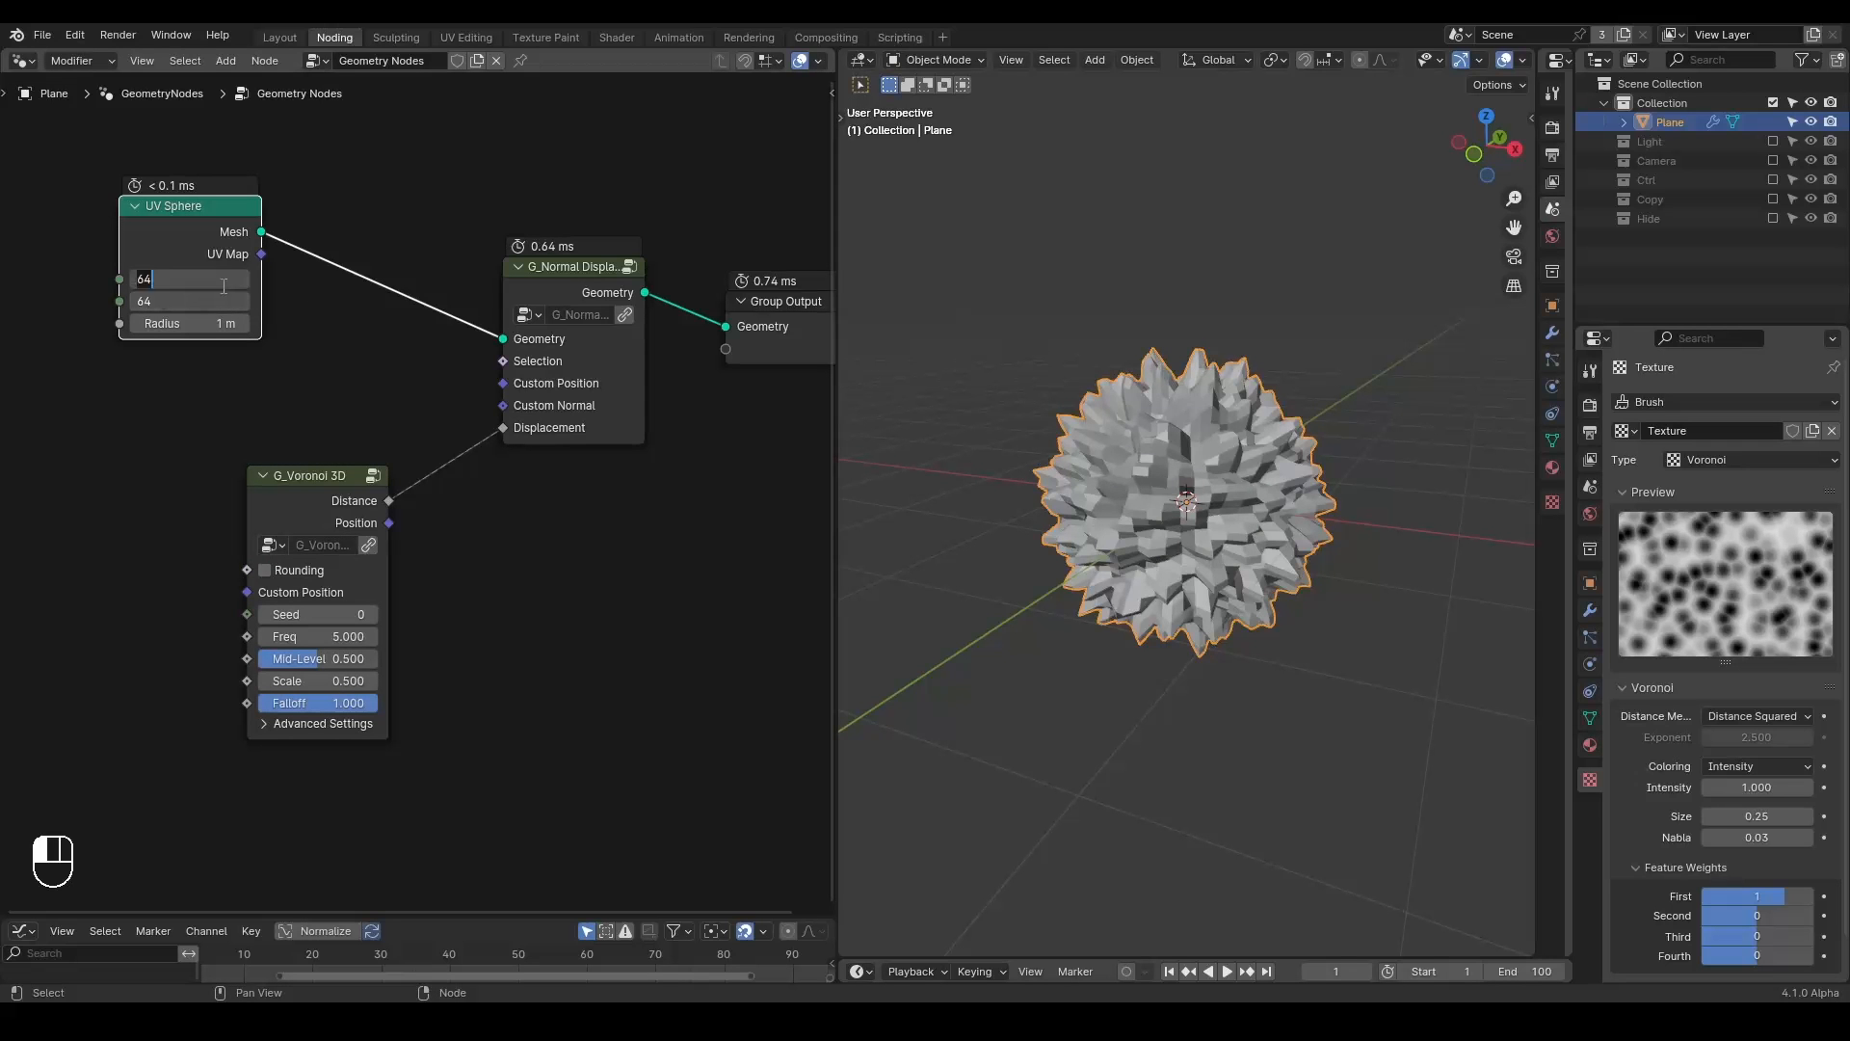
type("125")
key("Return")
middle_click_drag(1407, 455, 1119, 528)
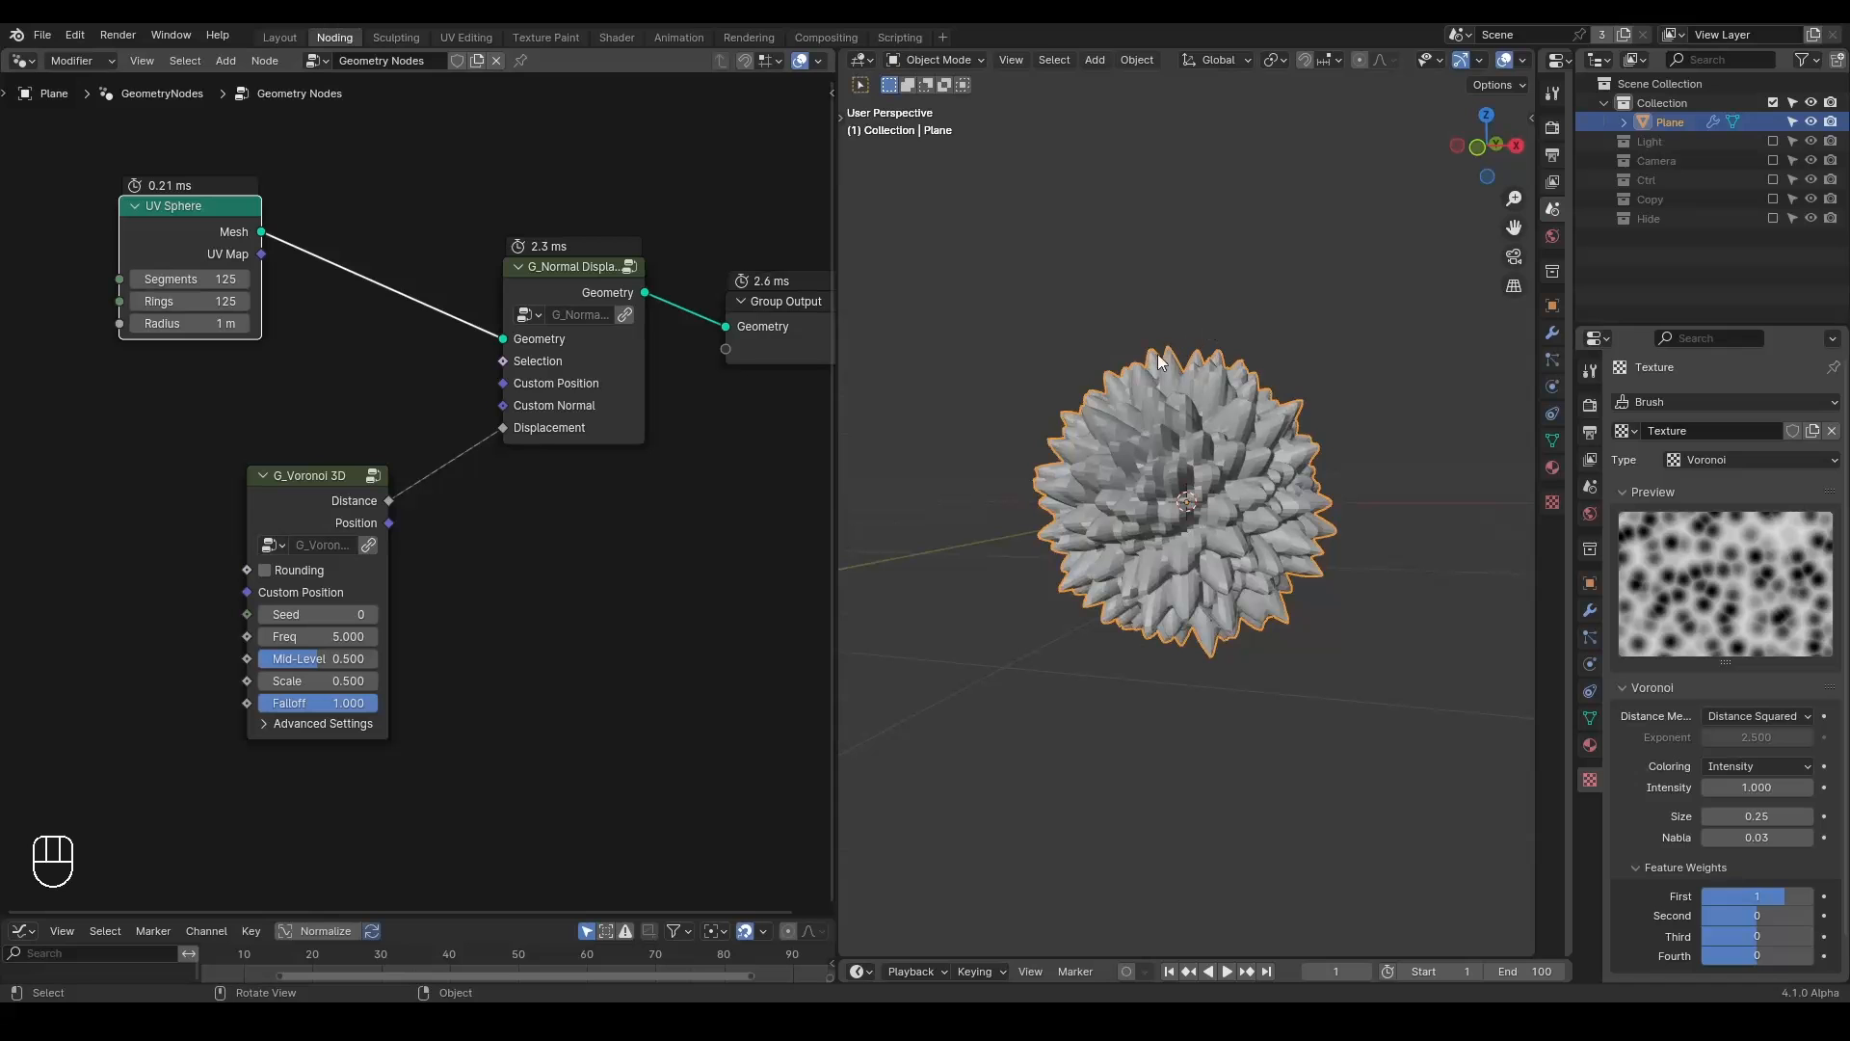
Draw an annotation line above the tips of the spikes and set the G_Voronoi 3D node's Freq to 2.
left_click_drag(1147, 349, 1221, 344)
scroll(1164, 378, "up", 3)
middle_click_drag(1163, 378, 1169, 434)
left_click_drag(323, 636, 319, 636, "shift")
left_click(330, 636)
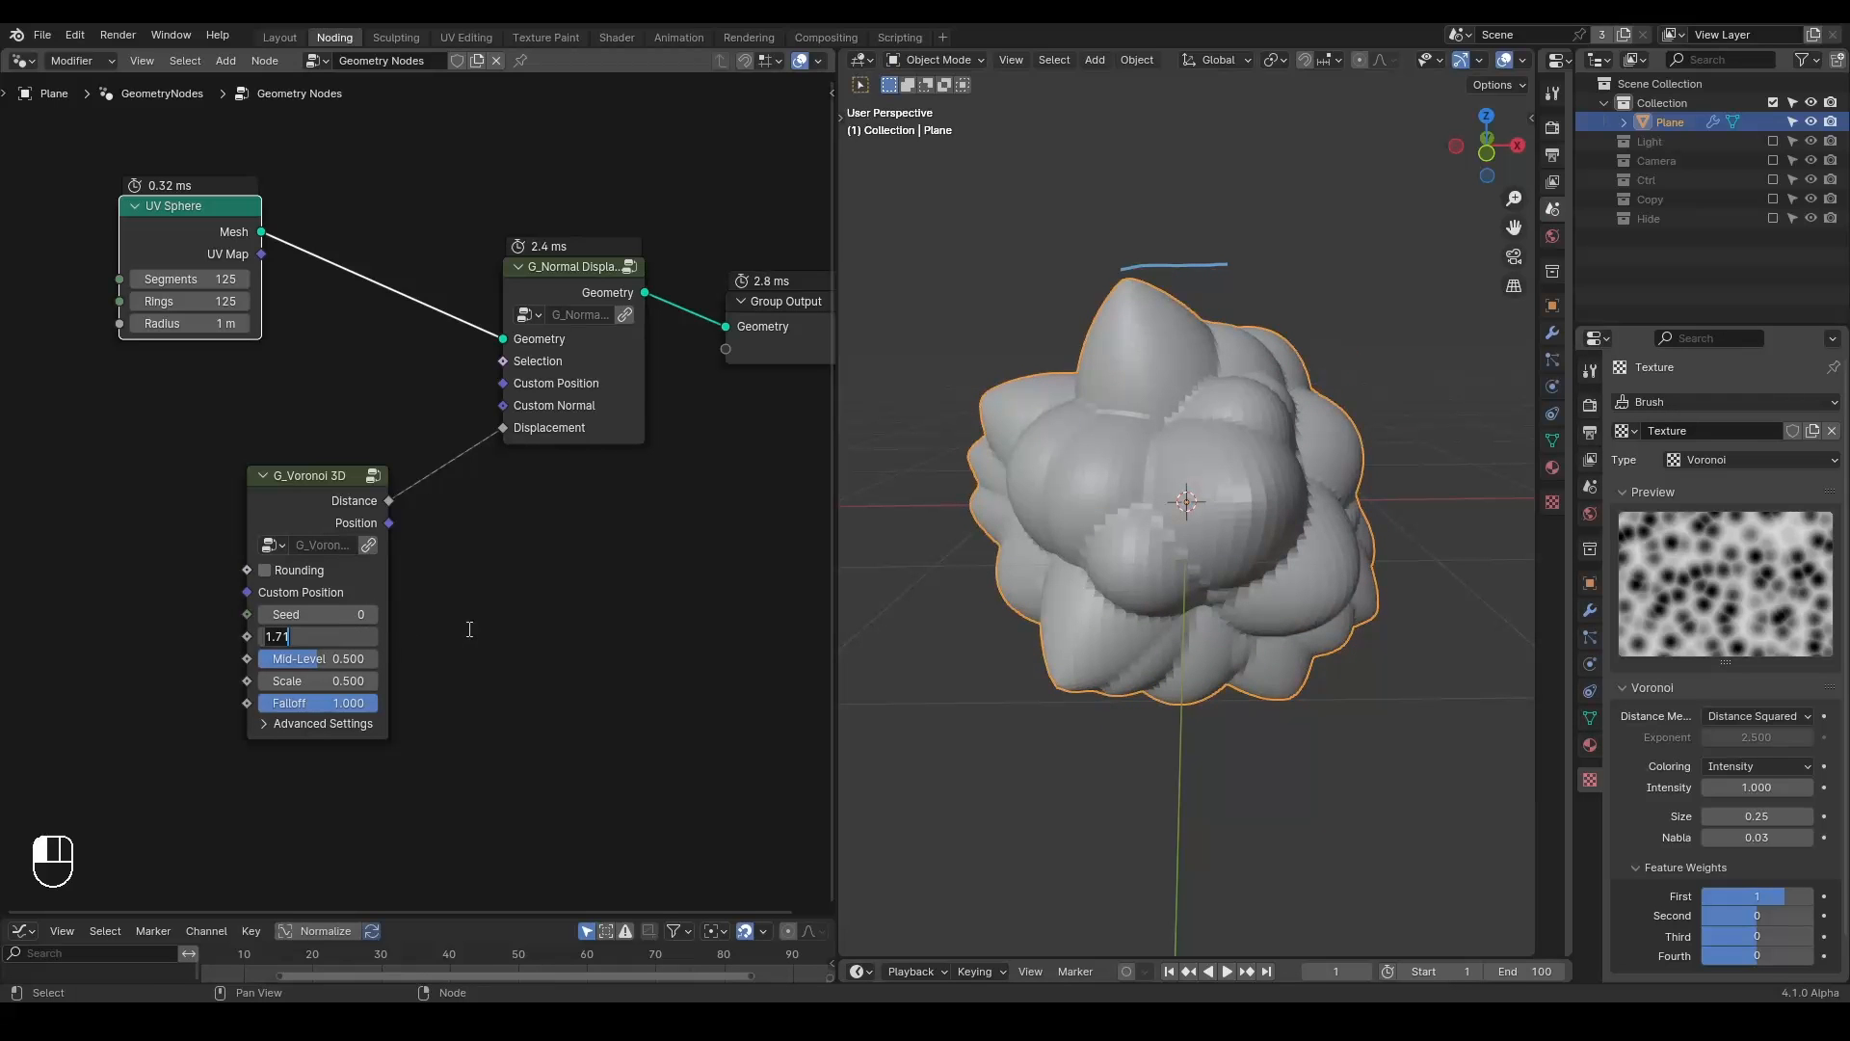
type("2")
key("Return")
Erase the viewport annotations around the displaced sphere and enable Rounding on the G_Voronoi 3D node.
middle_click_drag(1097, 376, 1151, 276)
key("d")
scroll(1089, 470, "down", 2)
middle_click_drag(1089, 470, 1080, 598)
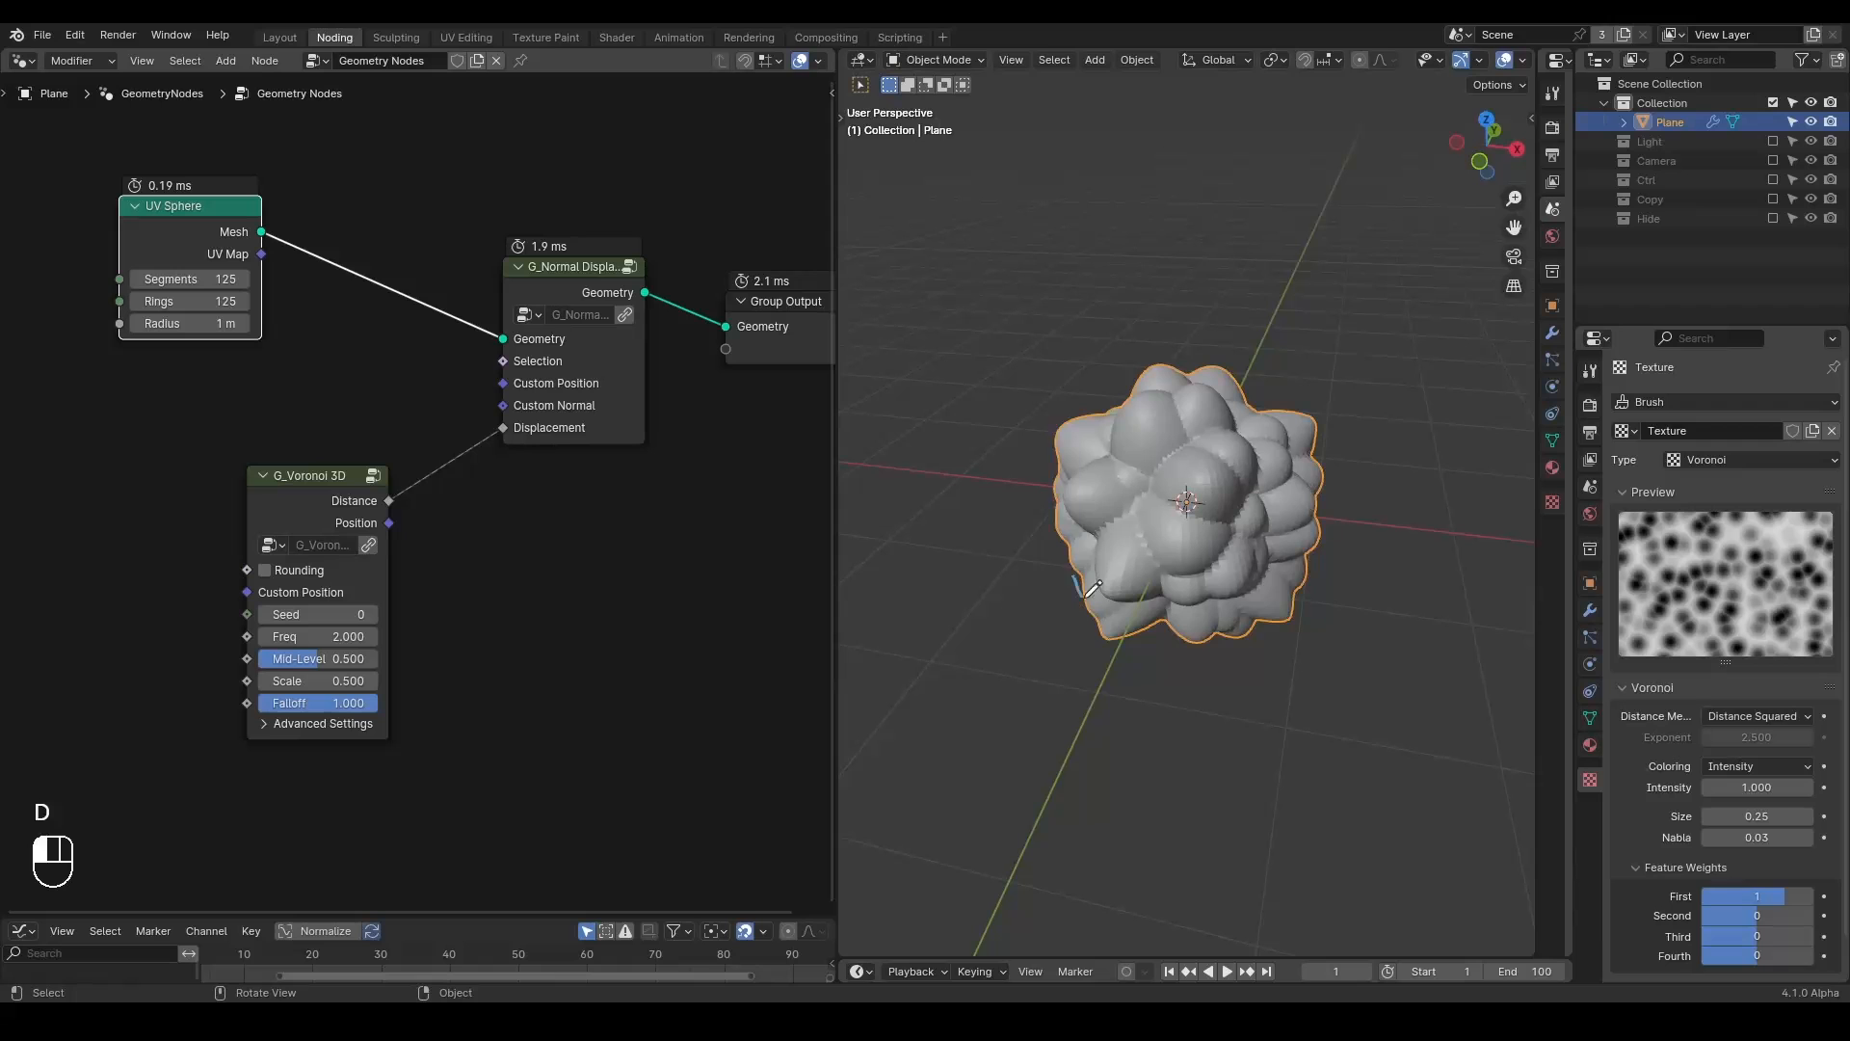
right_click_drag(1111, 647, 1310, 481)
middle_click_drag(1257, 639, 1214, 559)
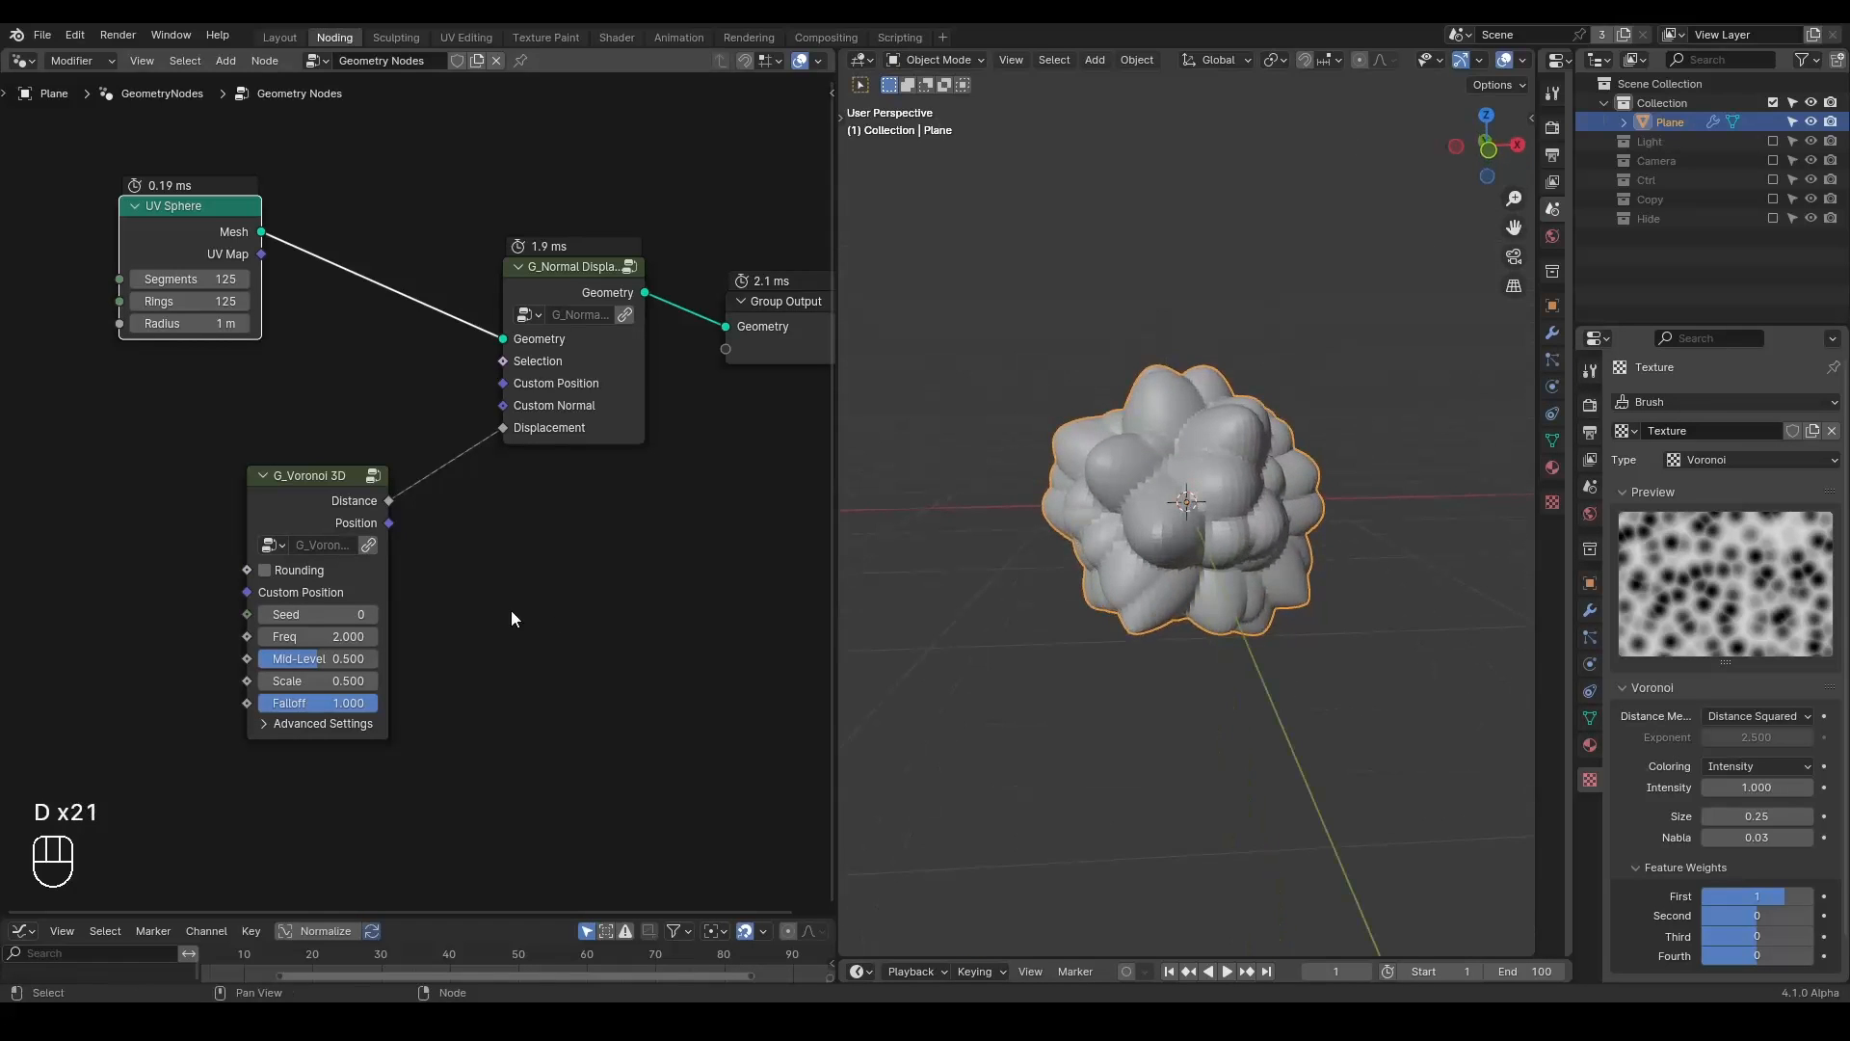
left_click(304, 570)
mouse_move(1101, 609)
middle_mouse_down()
mouse_move(1132, 600)
mouse_move(1094, 603)
middle_mouse_up()
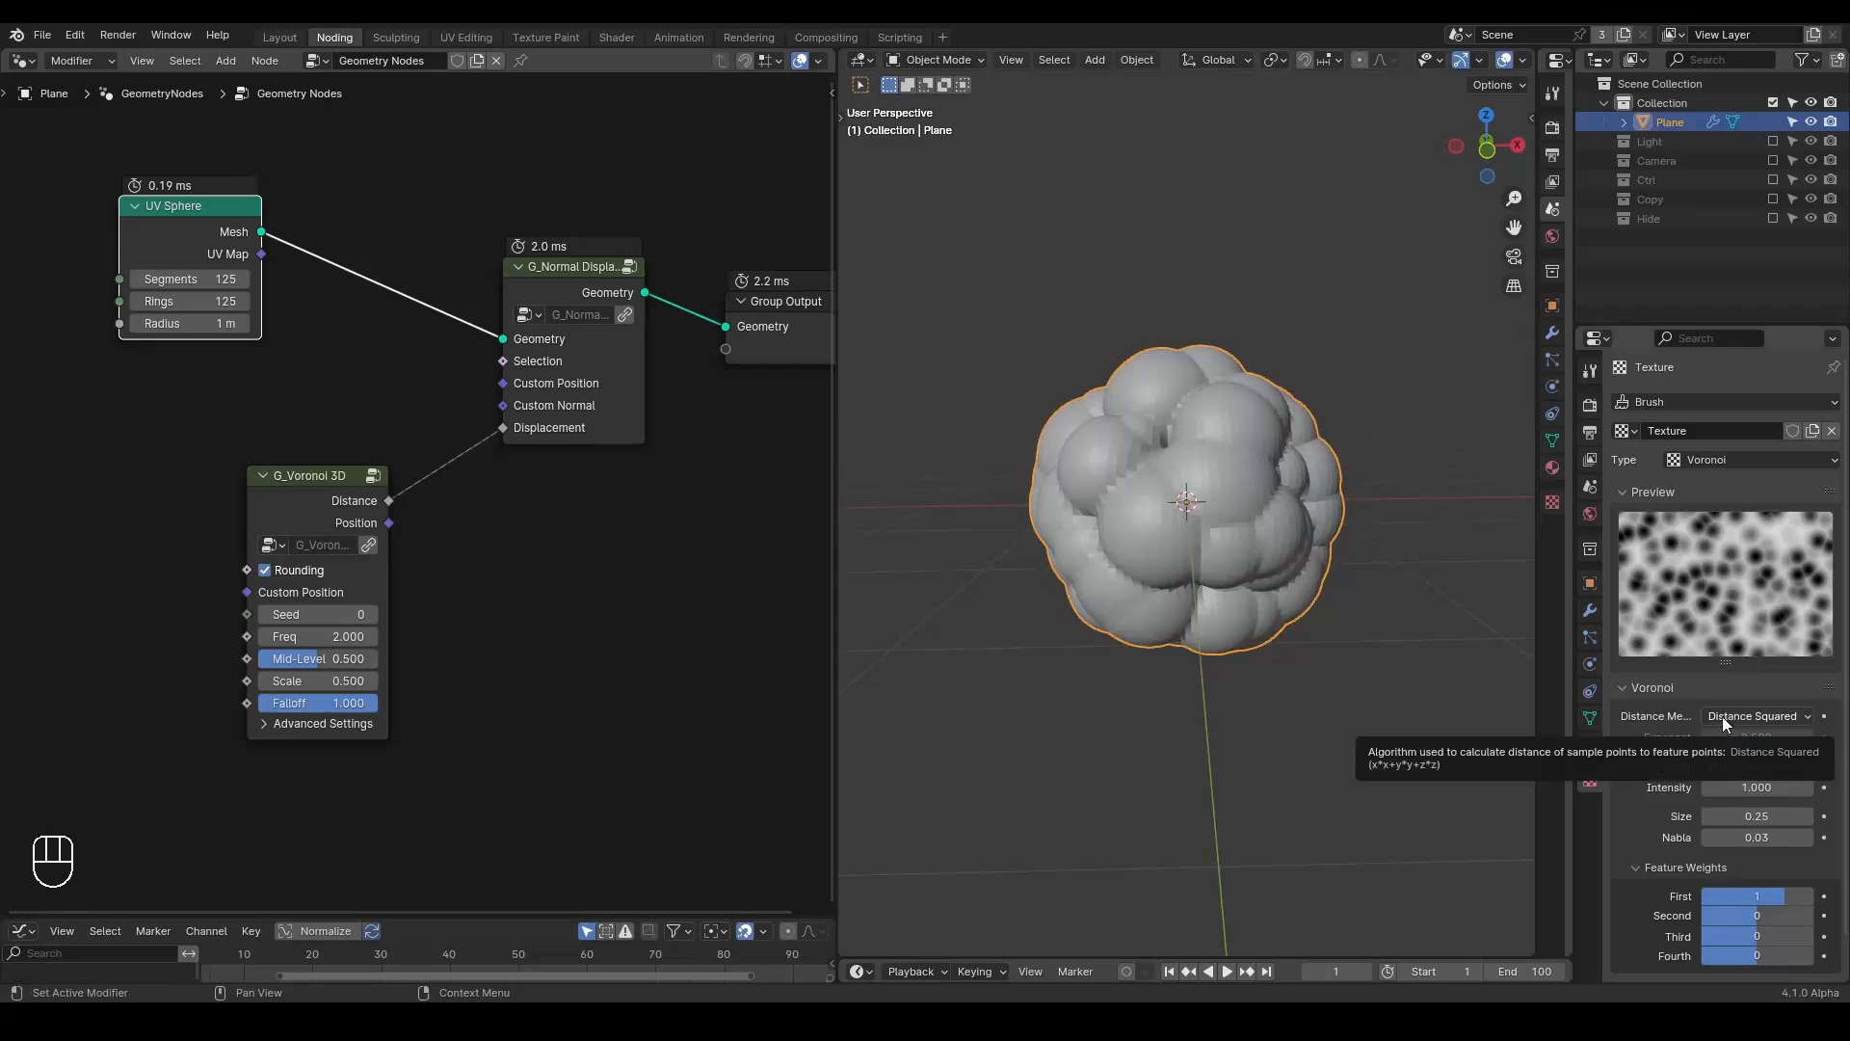
Duplicate the G_Normal Displacement node and insert the copy between the original and the Group Output.
middle_click_drag(557, 566, 509, 547)
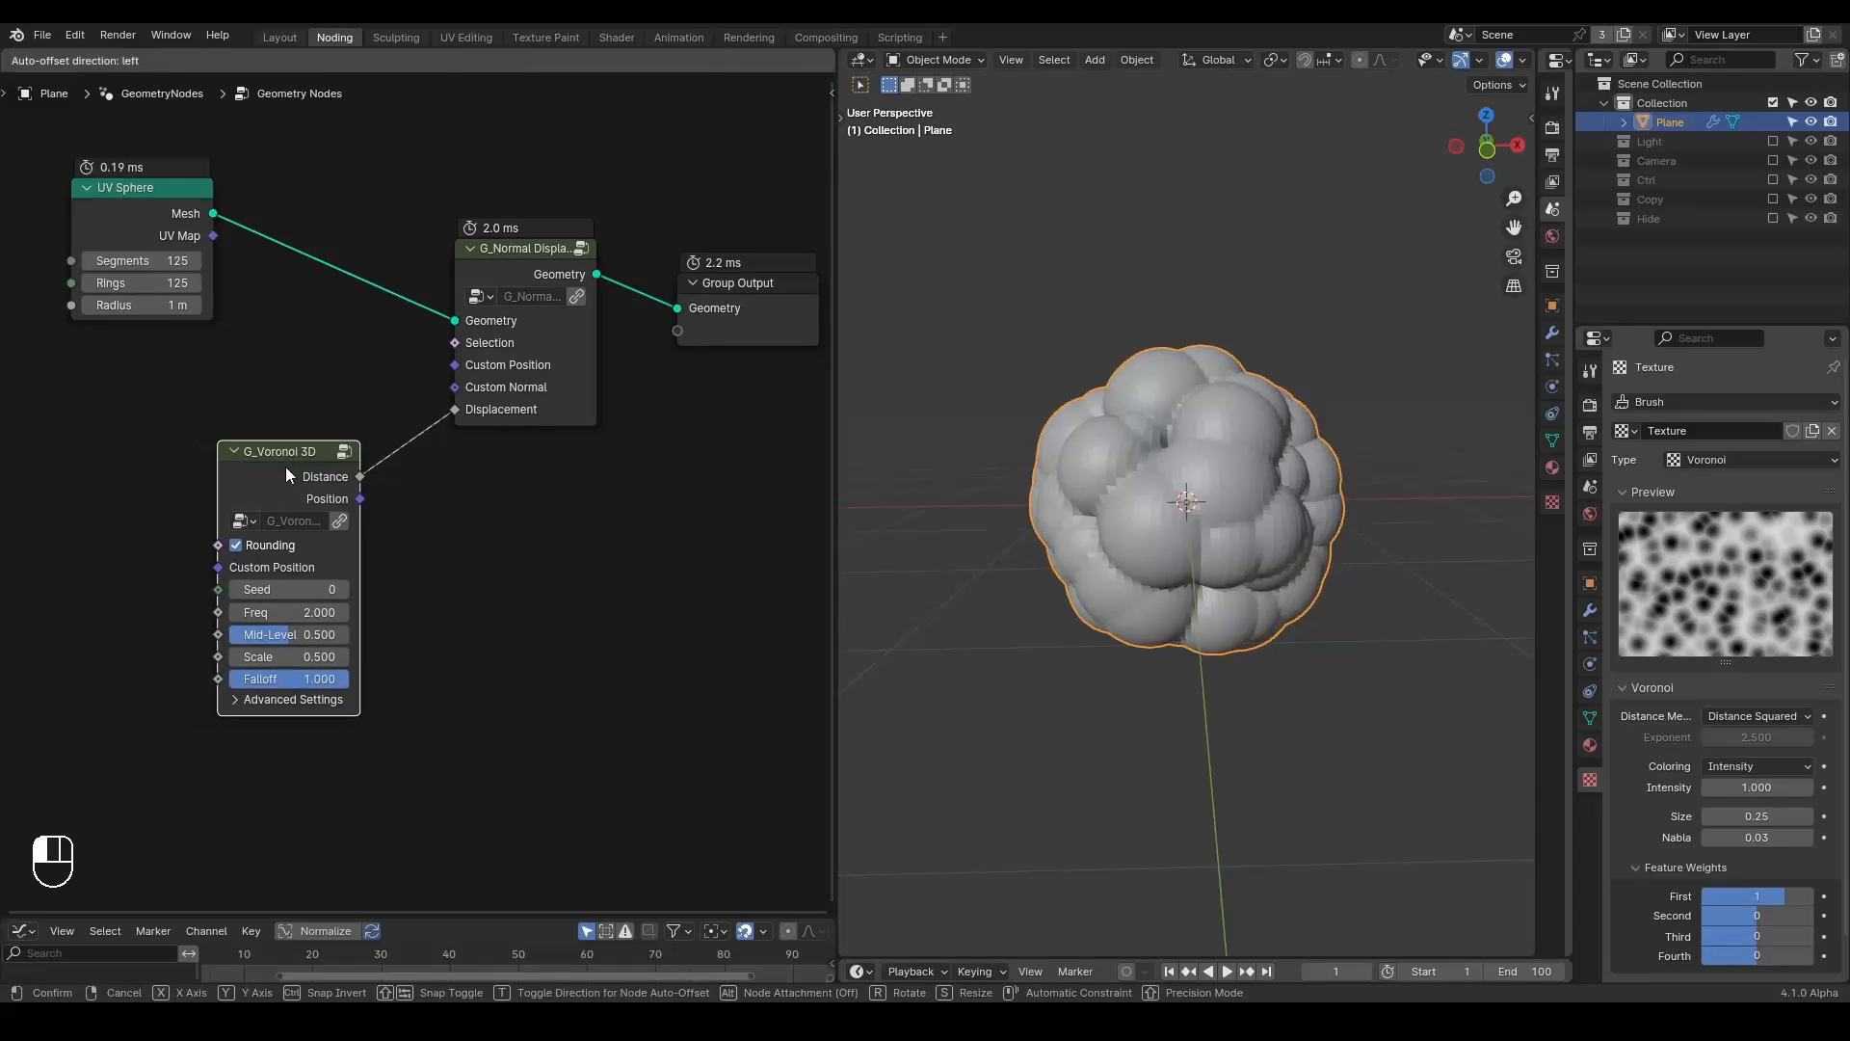
middle_click_drag(460, 529, 552, 498)
scroll(498, 470, "down", 1)
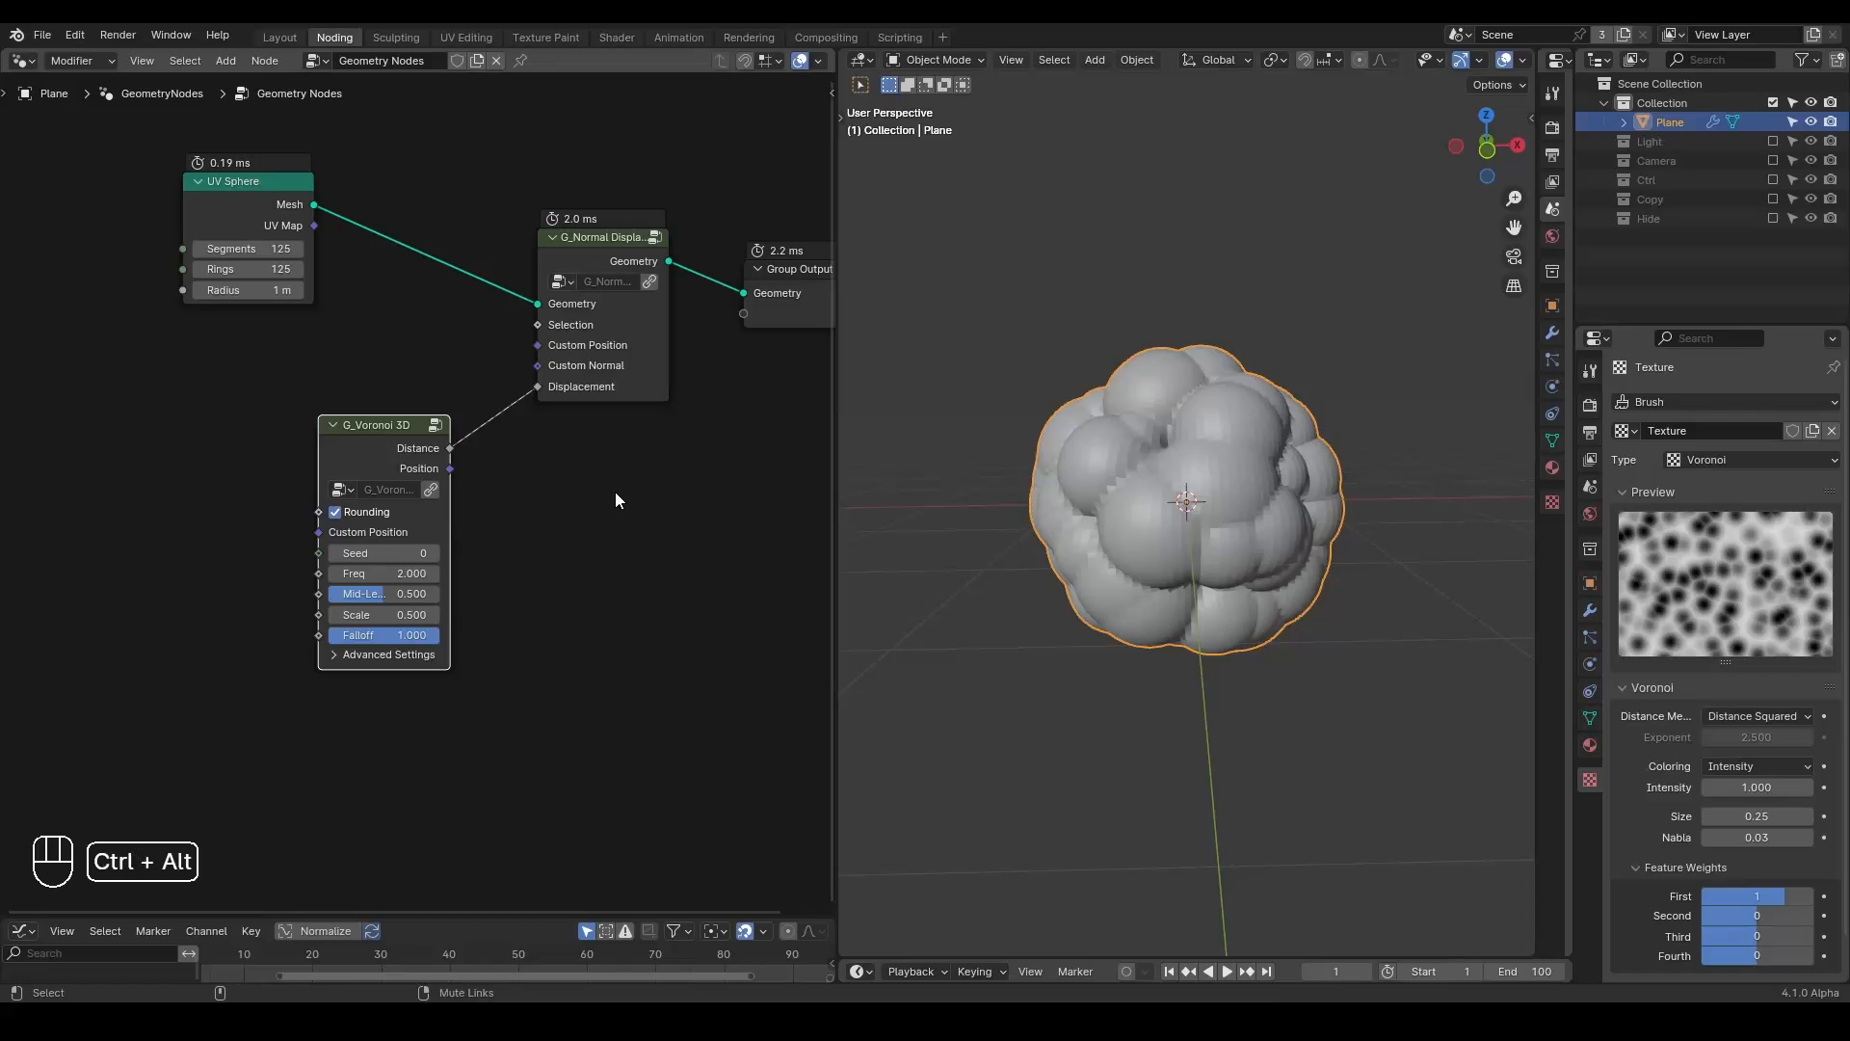
key("ctrl+alt+shift+q")
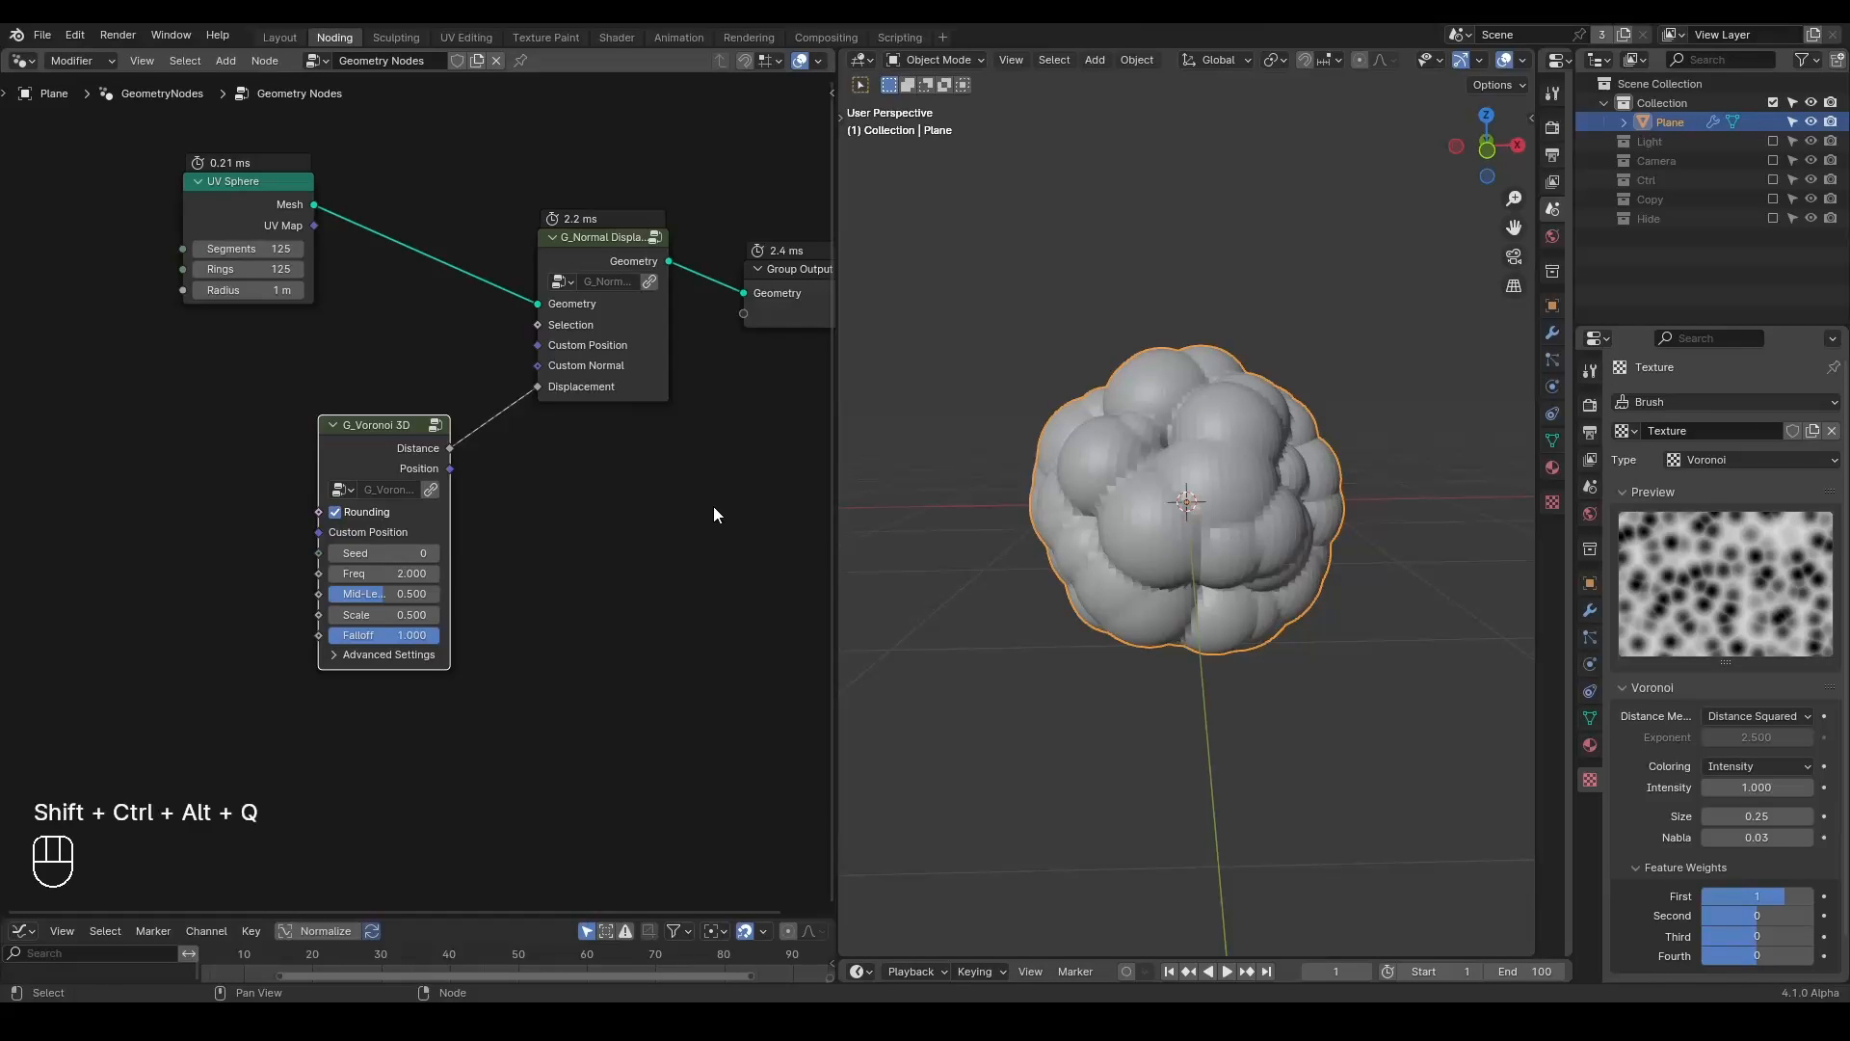
left_click(611, 258)
key("shift+d")
left_click(759, 223)
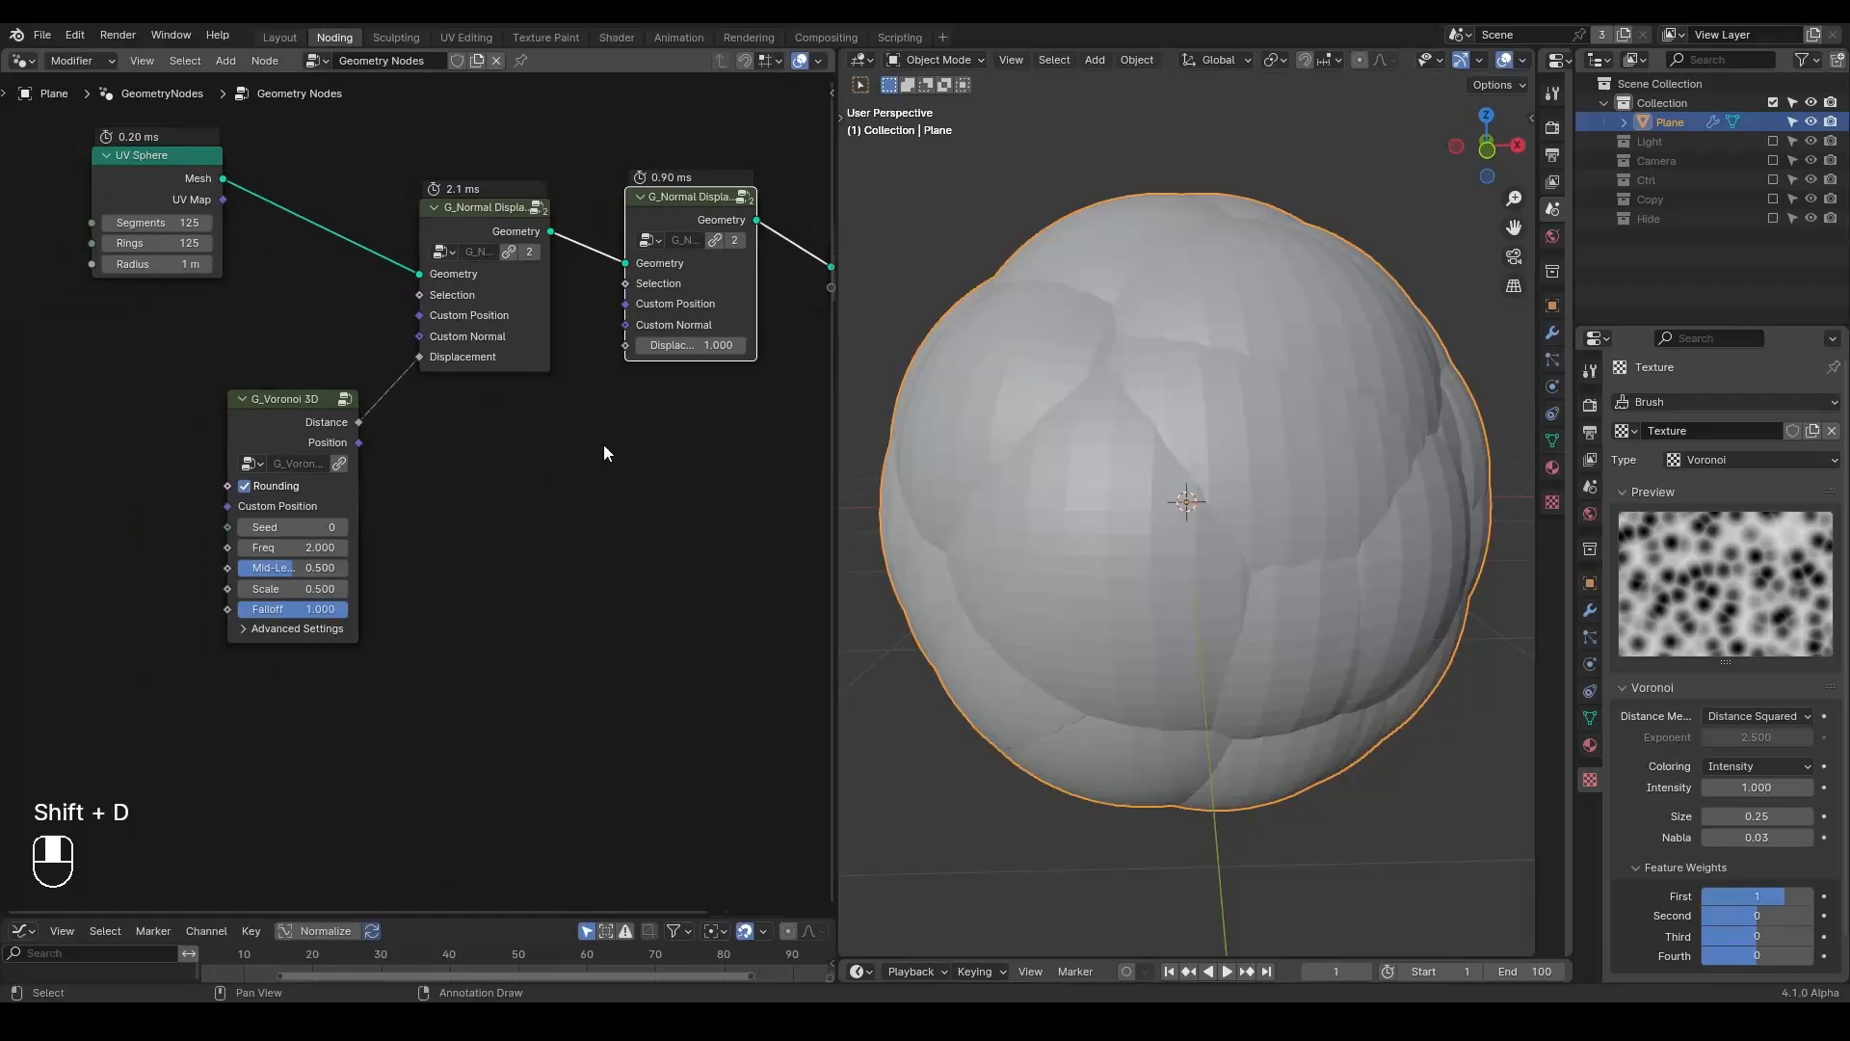
Duplicate the G_Voronoi 3D node, link the copy's Distance to the second G_Normal Displacement's Displacement, and compare the output of both displacement stages.
left_click_drag(270, 431, 251, 415)
key("shift+d")
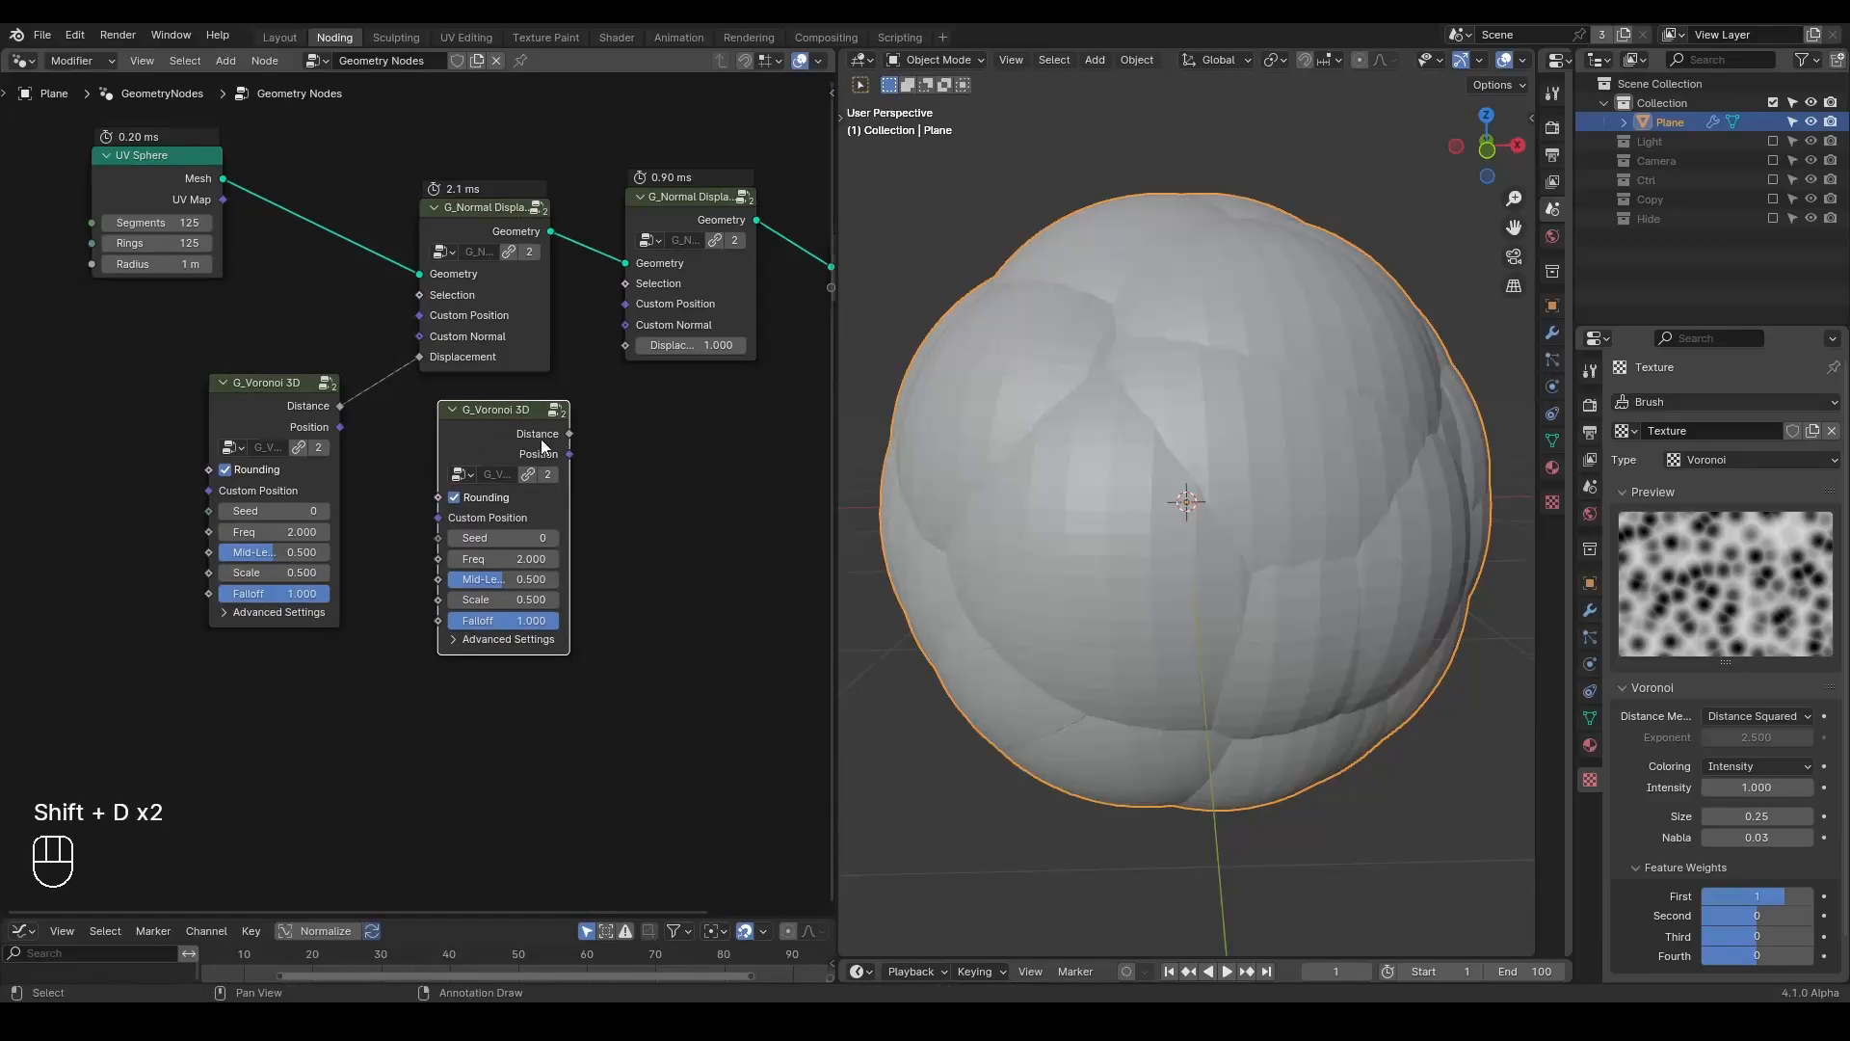
left_click_drag(569, 435, 624, 347)
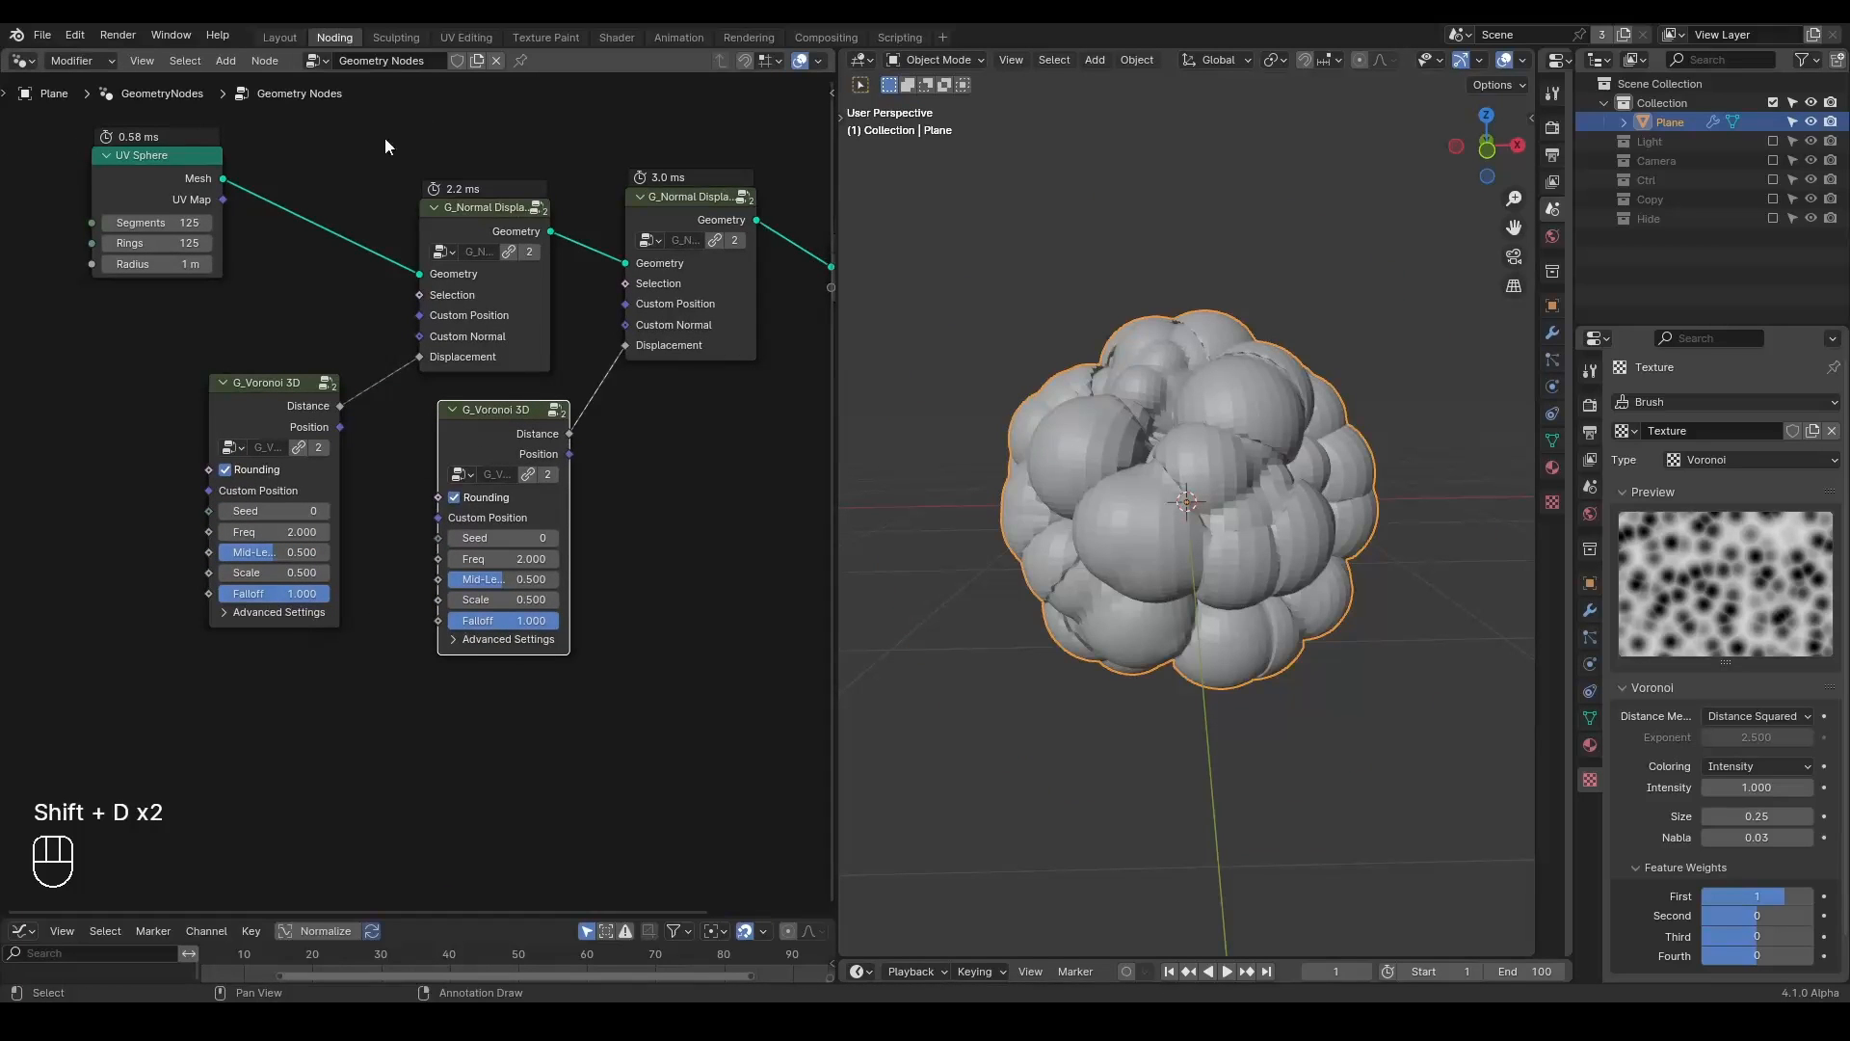
left_click(496, 211, "alt+shift")
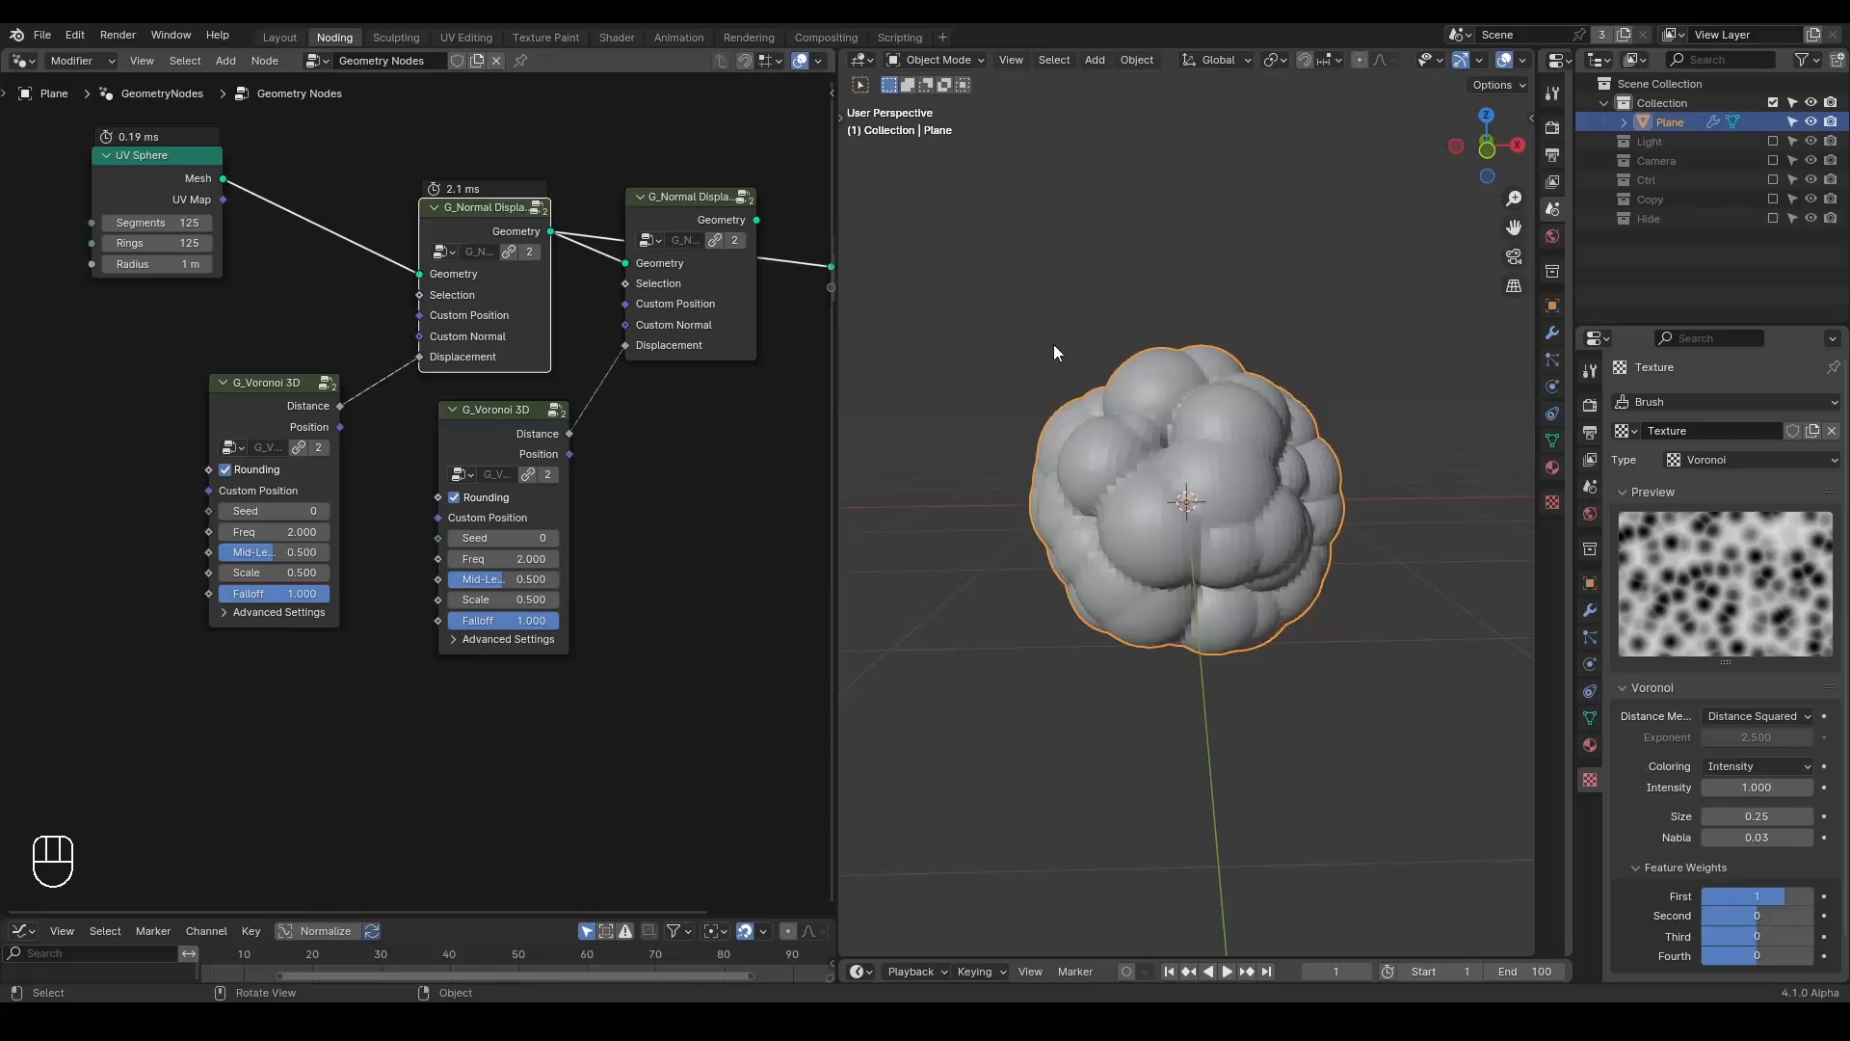
left_click(703, 207, "alt+shift")
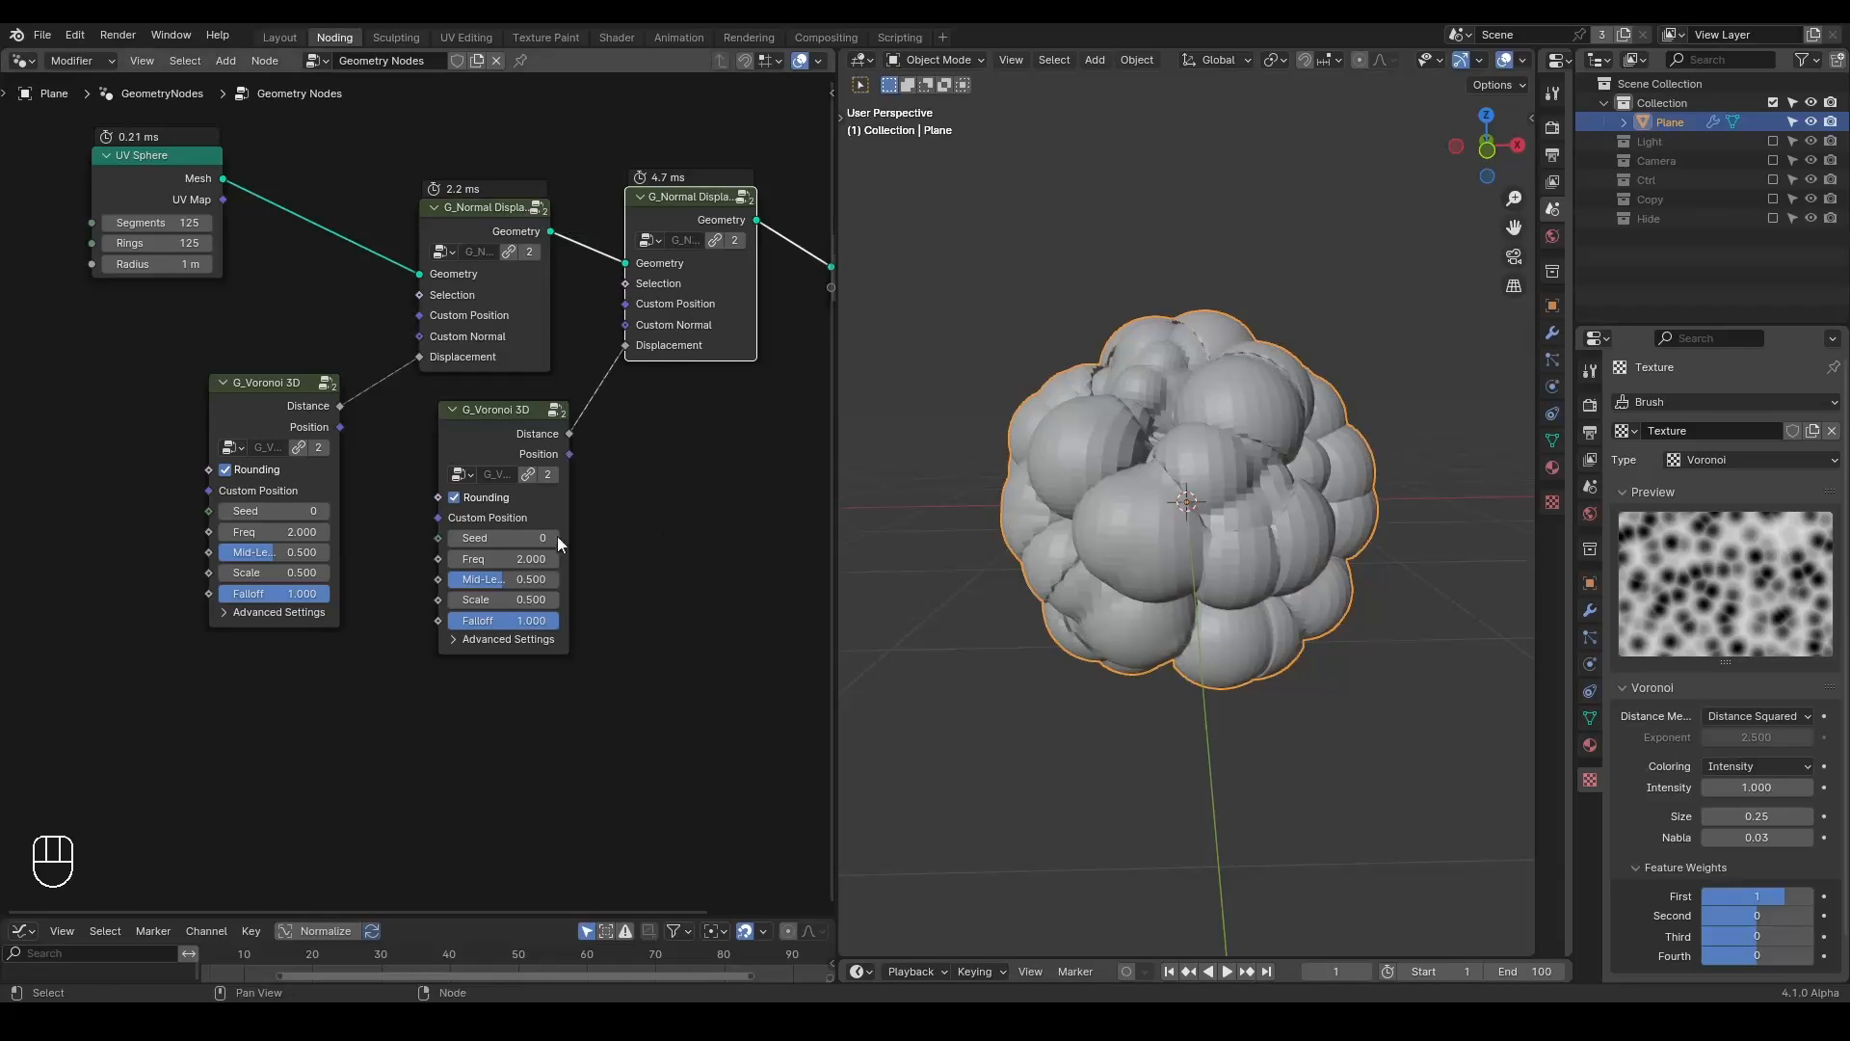
Set the first G_Voronoi 3D node's Freq and Scale to 1.000 and annotate the ratio 1:2 beside it.
mouse_move(287, 531)
left_mouse_down()
mouse_move(214, 538)
mouse_move(136, 506)
left_mouse_up()
key("d")
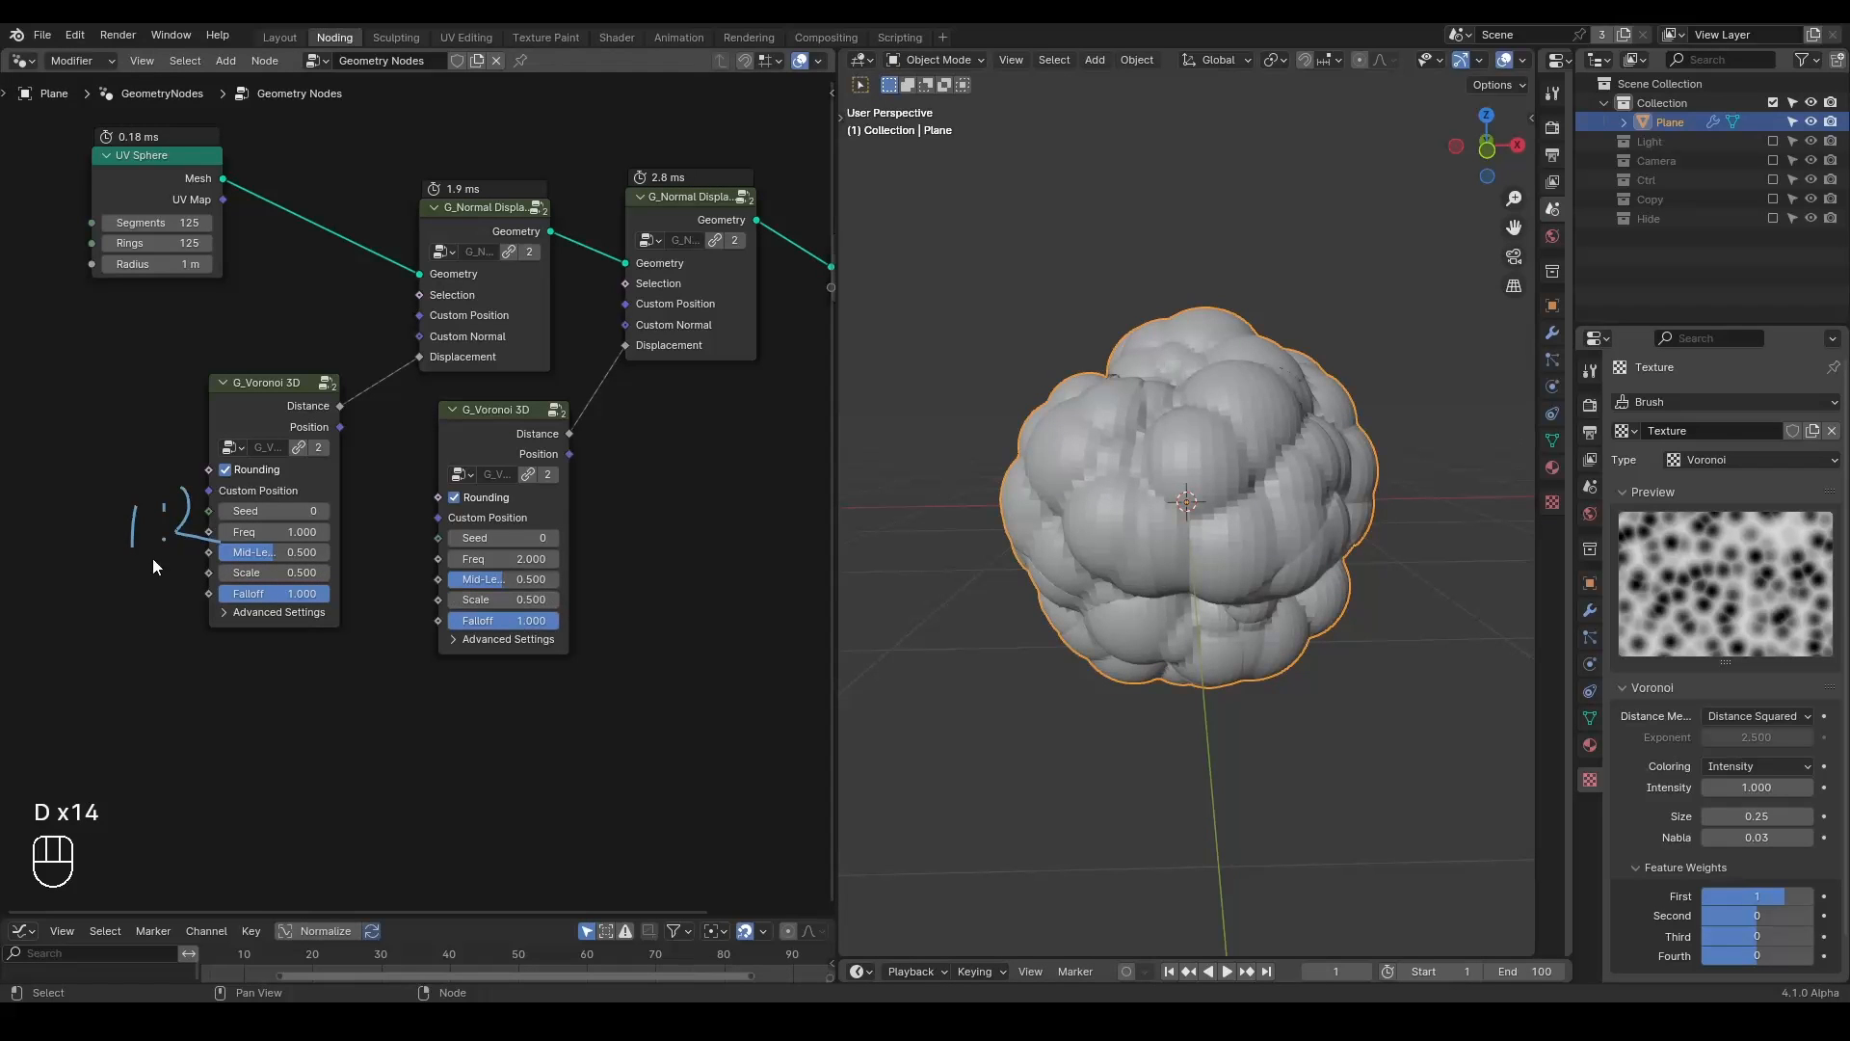
left_click_drag(259, 565, 282, 565)
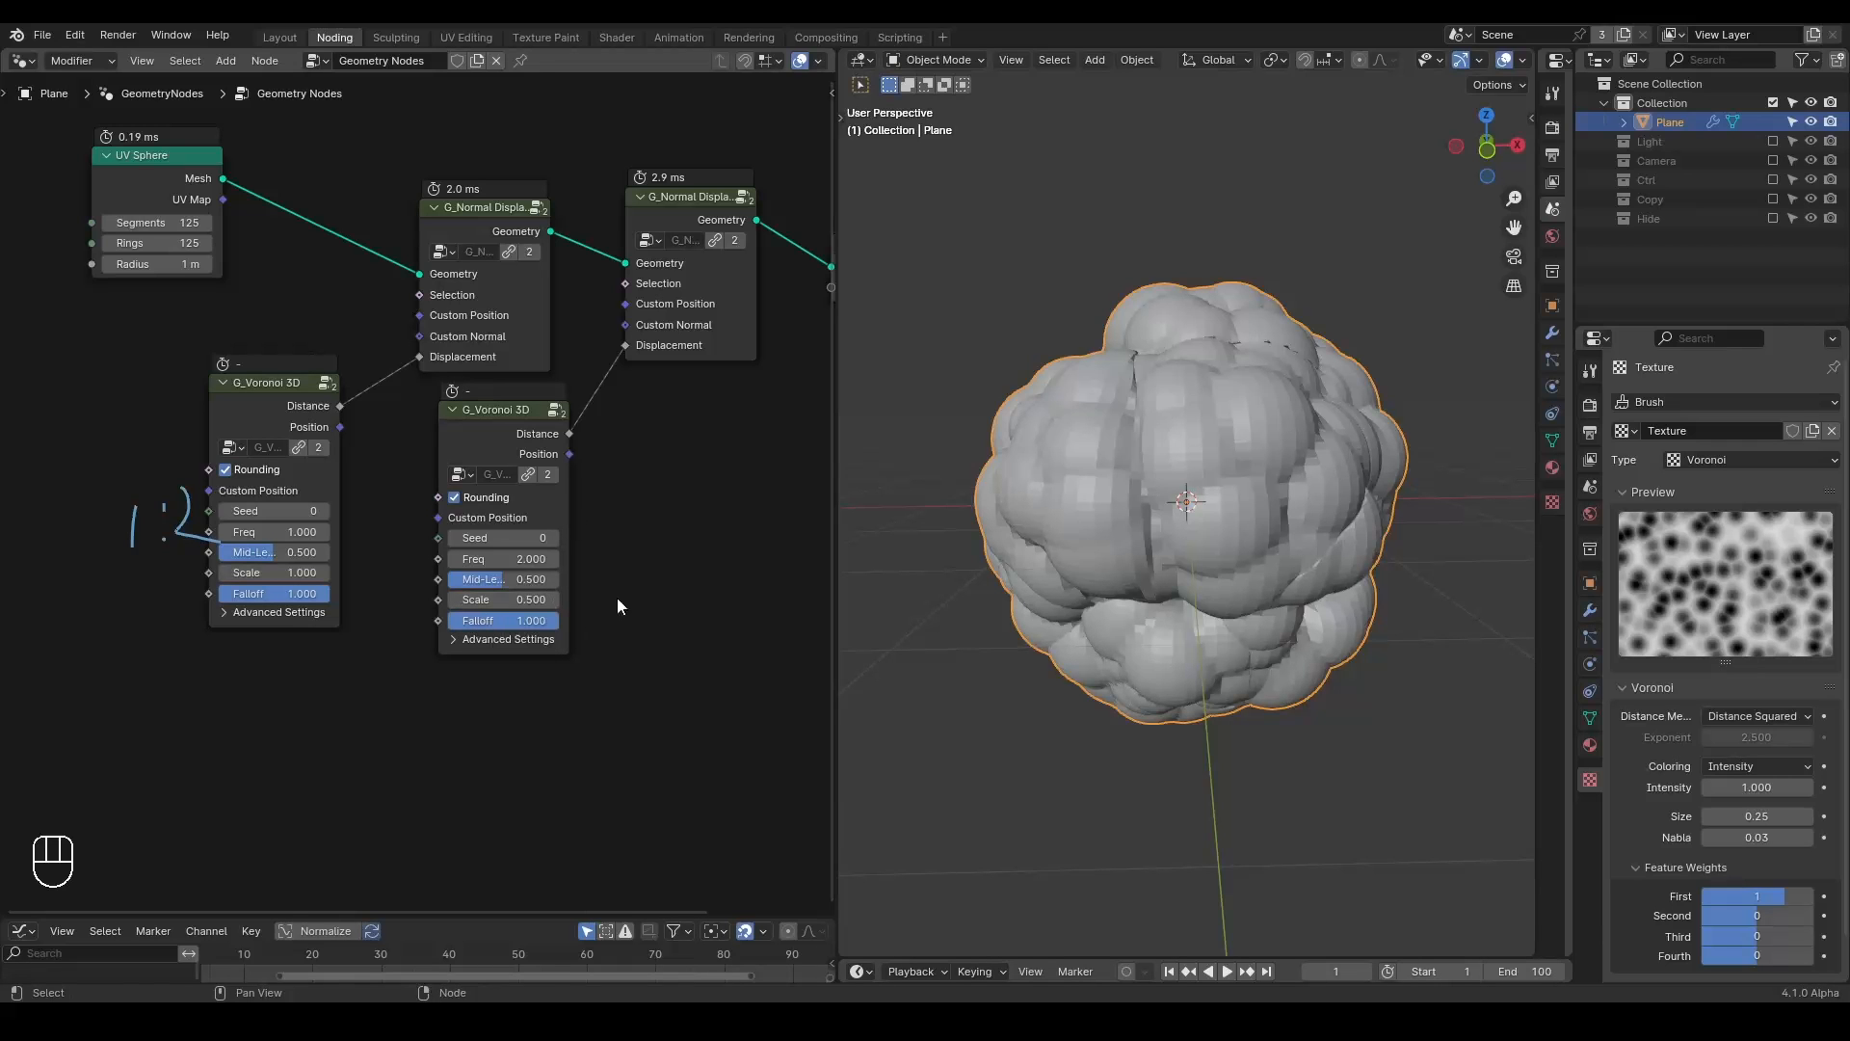
Set Mid-Level to 1.000 on the second G_Voronoi 3D node and to 0.000 on the first.
left_click_drag(503, 579, 559, 580)
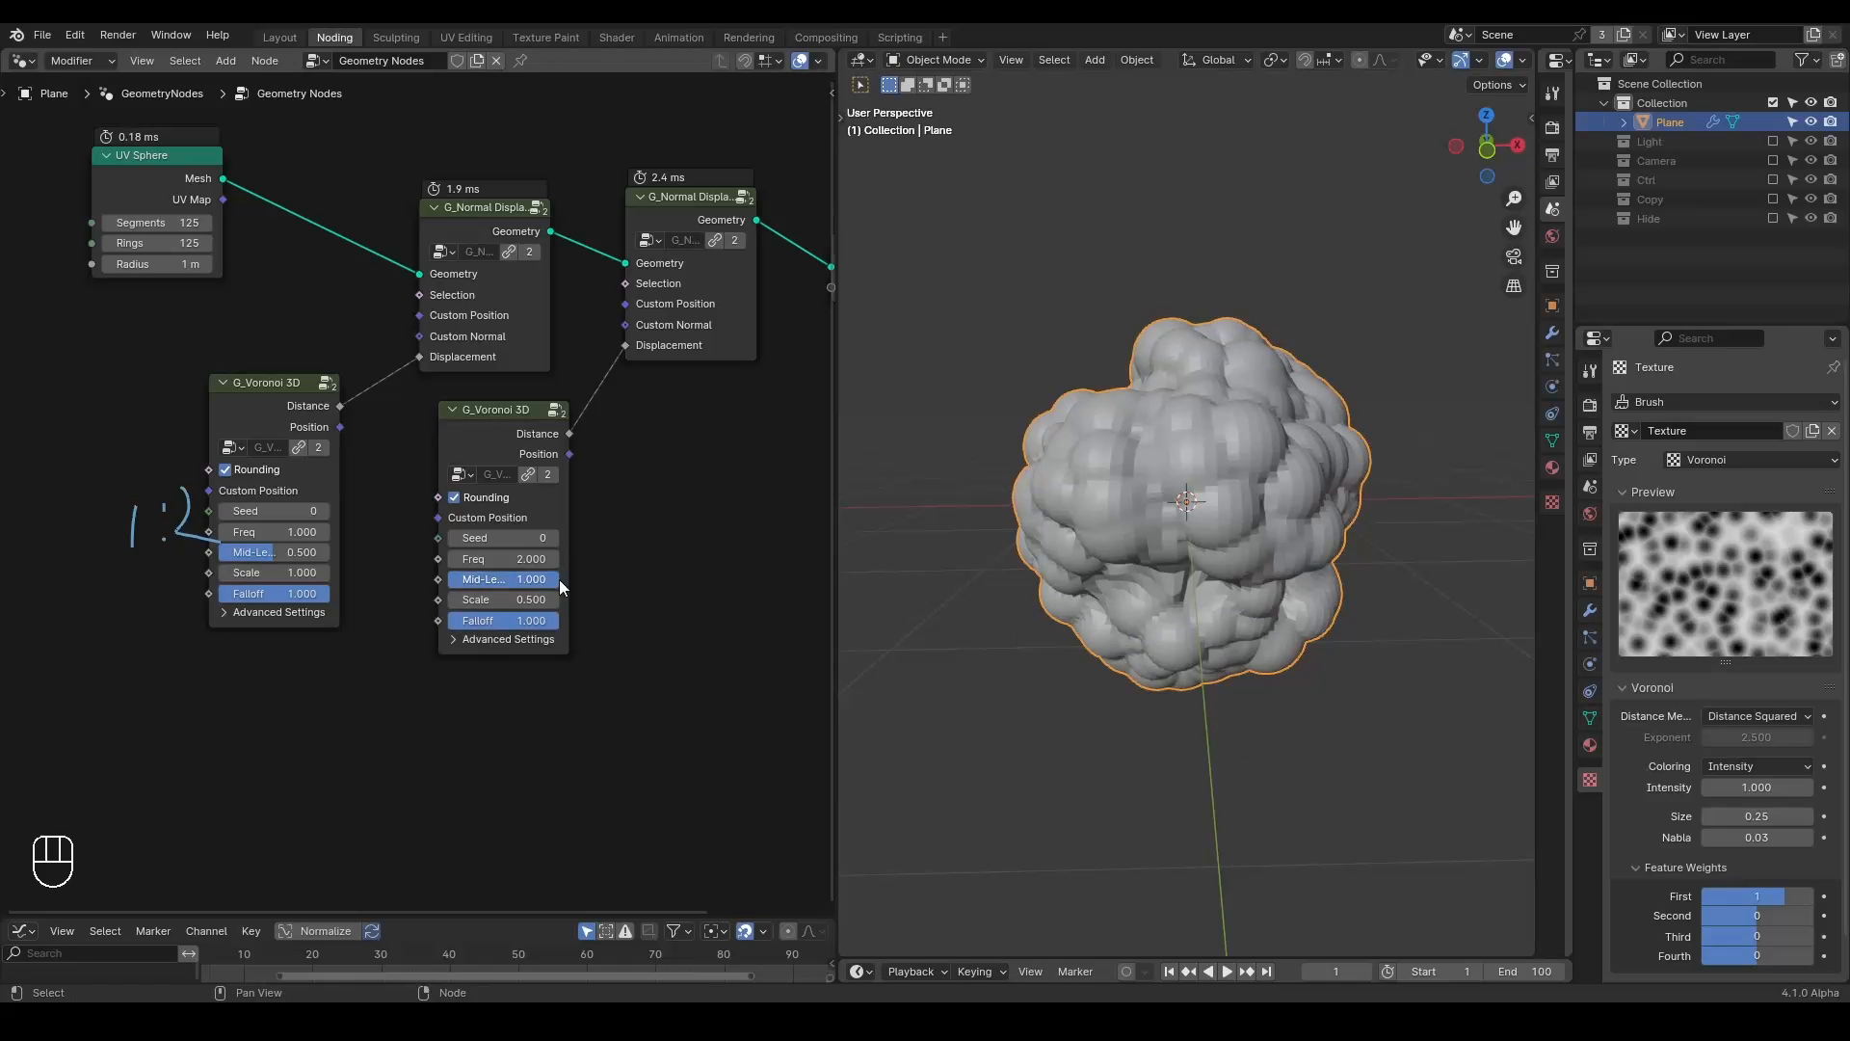
mouse_move(1205, 505)
middle_mouse_down()
mouse_move(1410, 525)
mouse_move(1218, 621)
mouse_move(1164, 470)
mouse_move(1201, 494)
mouse_move(1154, 505)
mouse_move(1187, 494)
middle_mouse_up()
left_click_drag(256, 553, 203, 553)
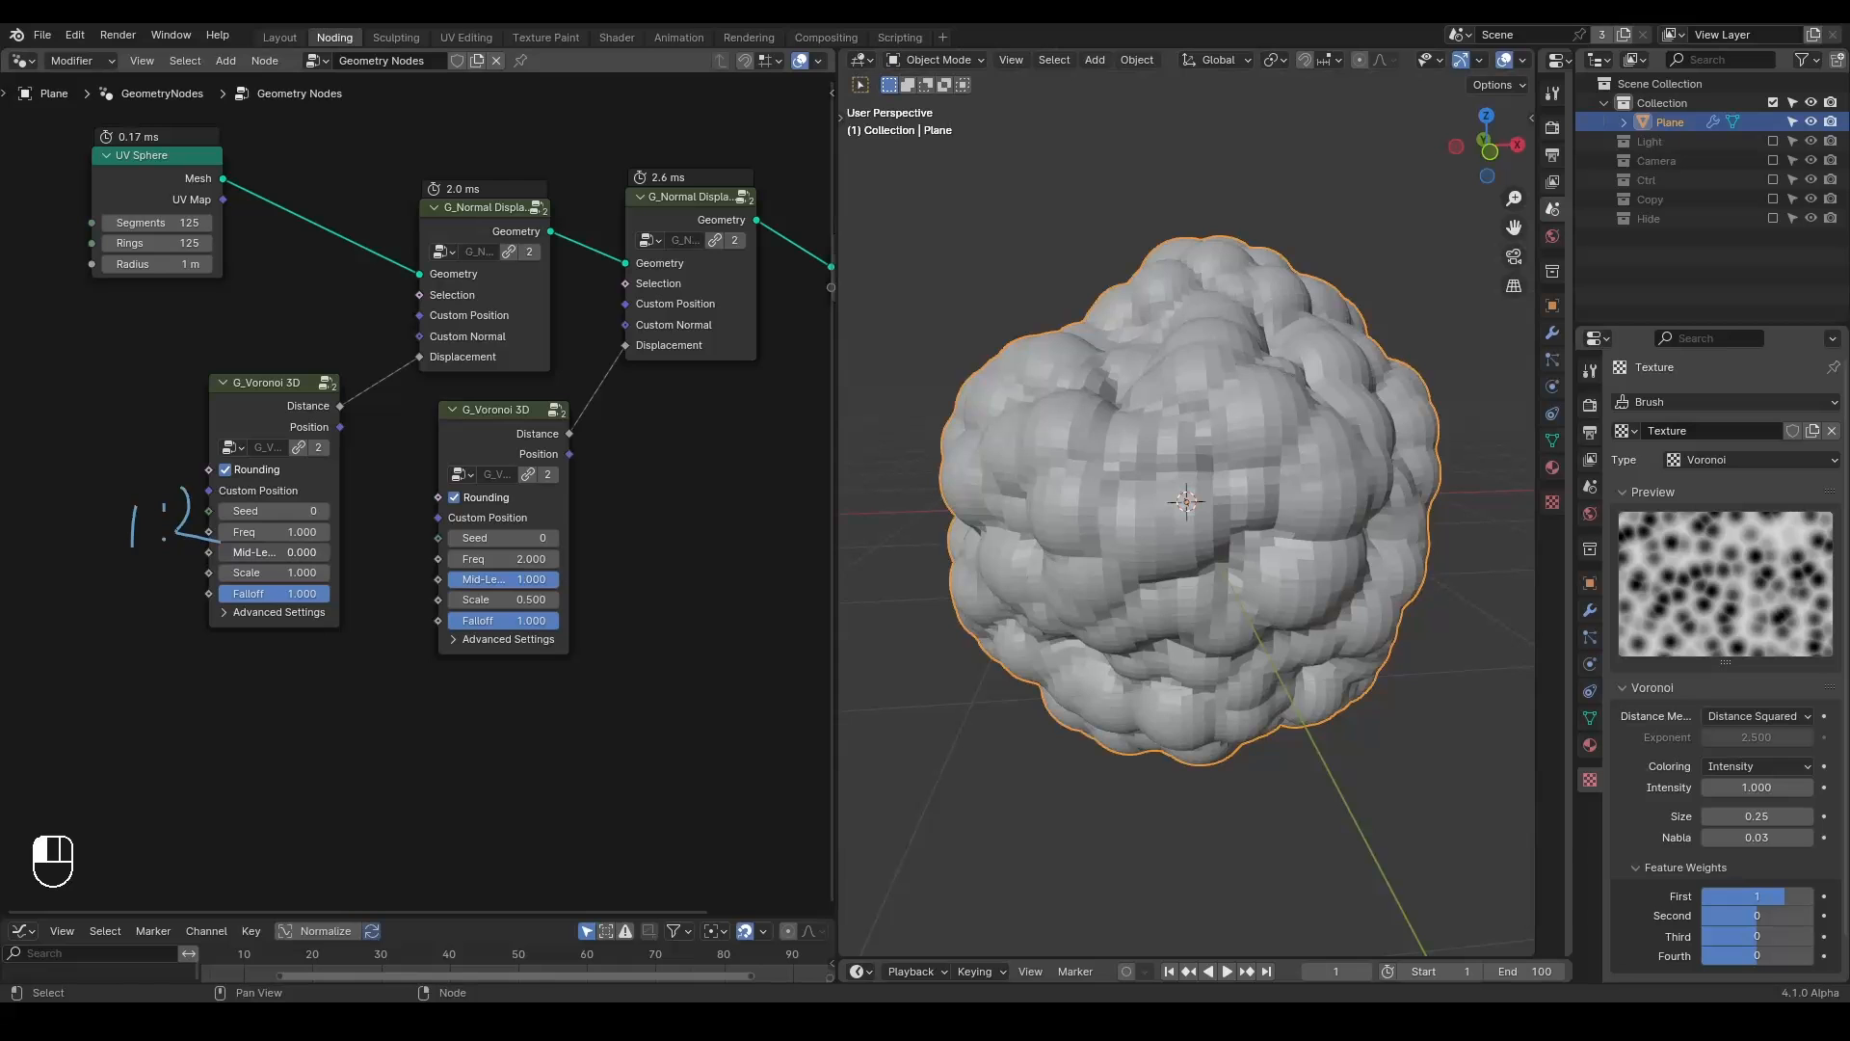
mouse_move(540, 586)
left_mouse_down()
mouse_move(474, 586)
mouse_move(549, 586)
left_mouse_up()
mouse_move(1158, 525)
middle_mouse_down()
mouse_move(1234, 565)
mouse_move(1170, 541)
middle_mouse_up()
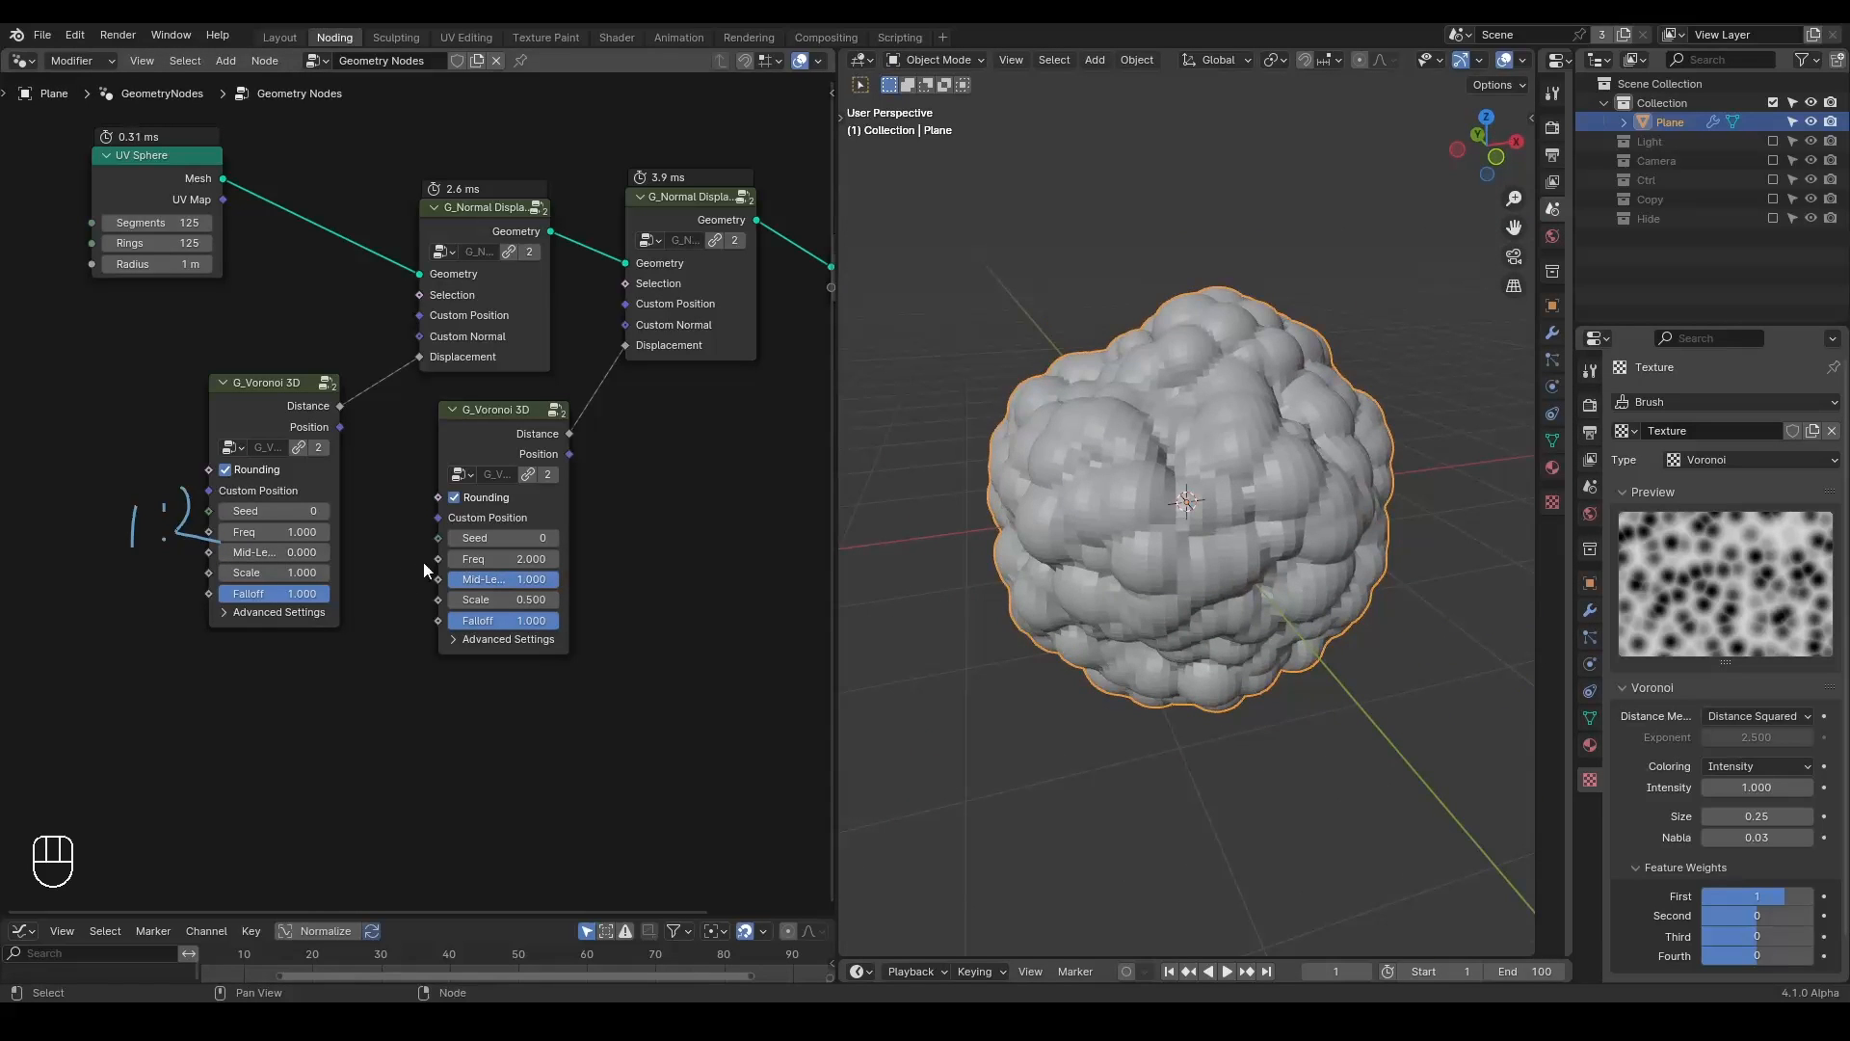
mouse_move(538, 582)
left_mouse_down()
mouse_move(449, 582)
mouse_move(559, 580)
left_mouse_up()
mouse_move(1187, 636)
middle_mouse_down()
mouse_move(1158, 592)
mouse_move(1199, 661)
middle_mouse_up()
middle_click_drag(1164, 653, 1129, 631)
mouse_move(1137, 435)
middle_mouse_down()
mouse_move(1176, 372)
mouse_move(1152, 459)
middle_mouse_up()
Insert a Set Shade Smooth node between the second G_Normal Displacement node and the Group Output.
middle_click_drag(632, 384, 595, 395)
scroll(305, 316, "down", 3)
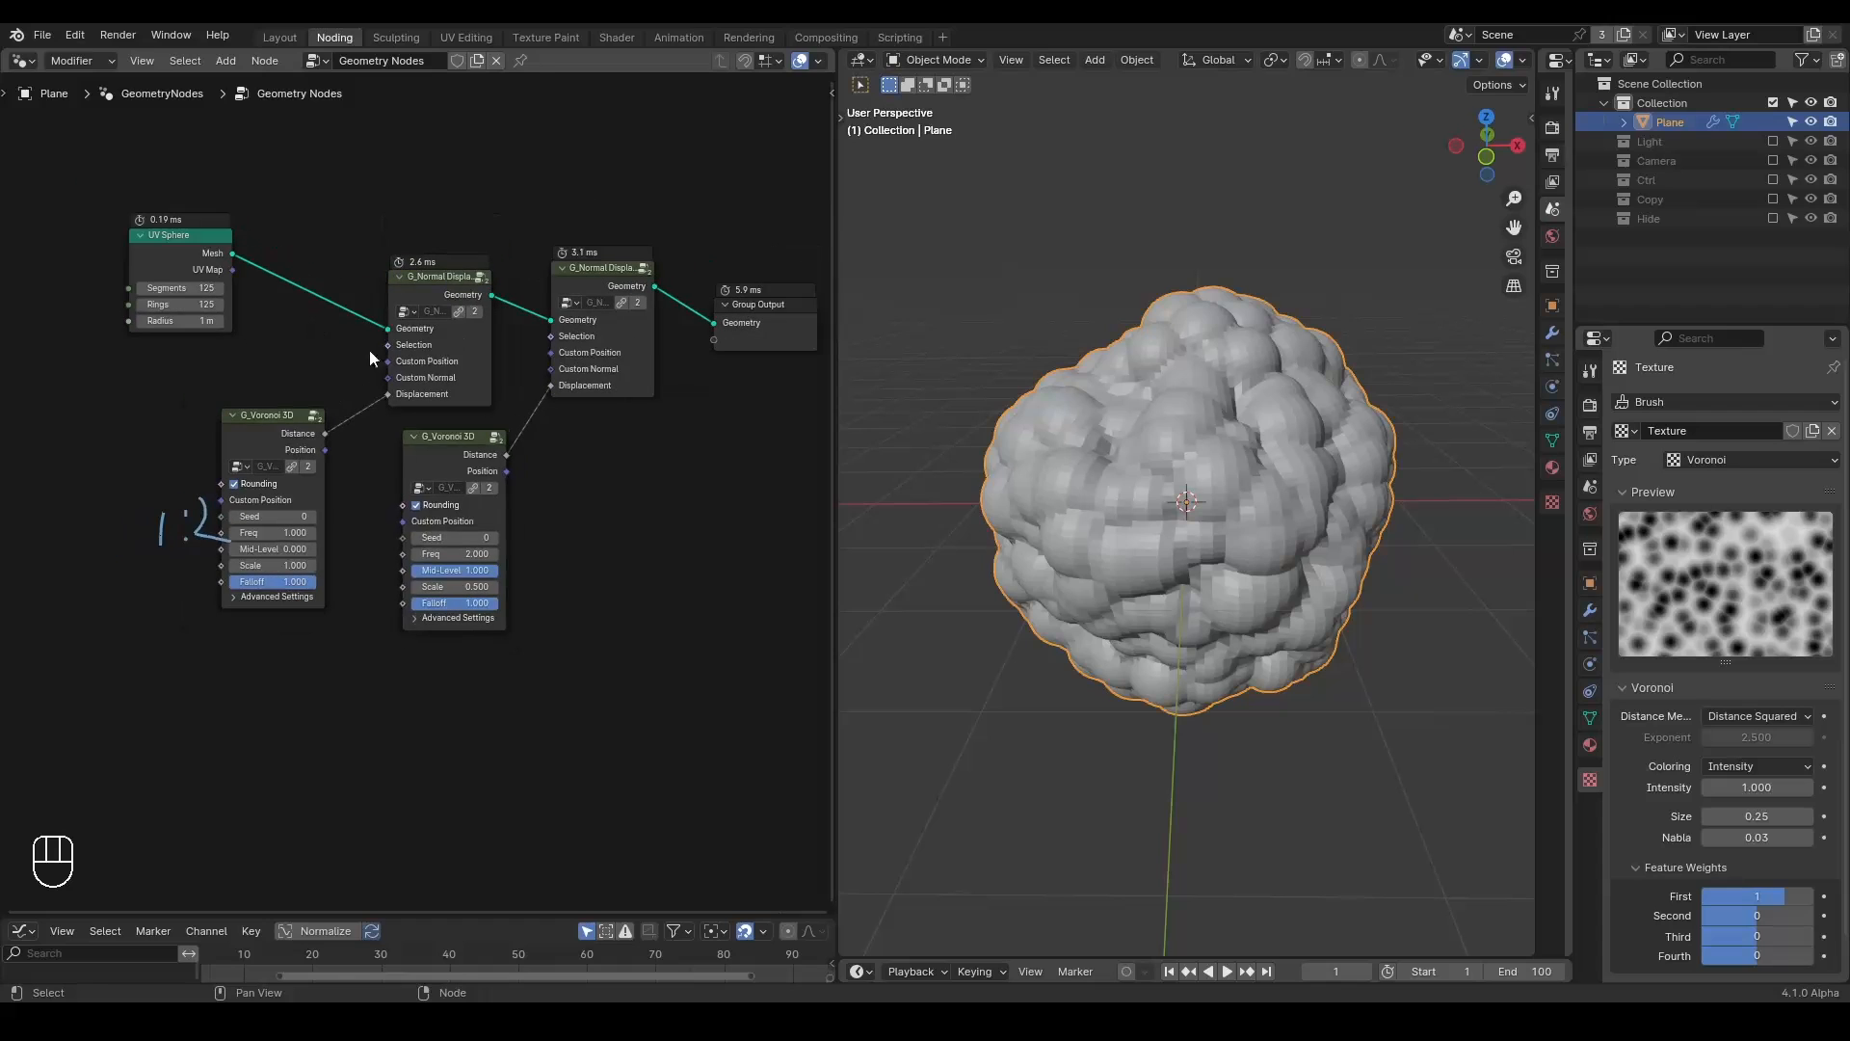
key("ctrl+a")
type("set s")
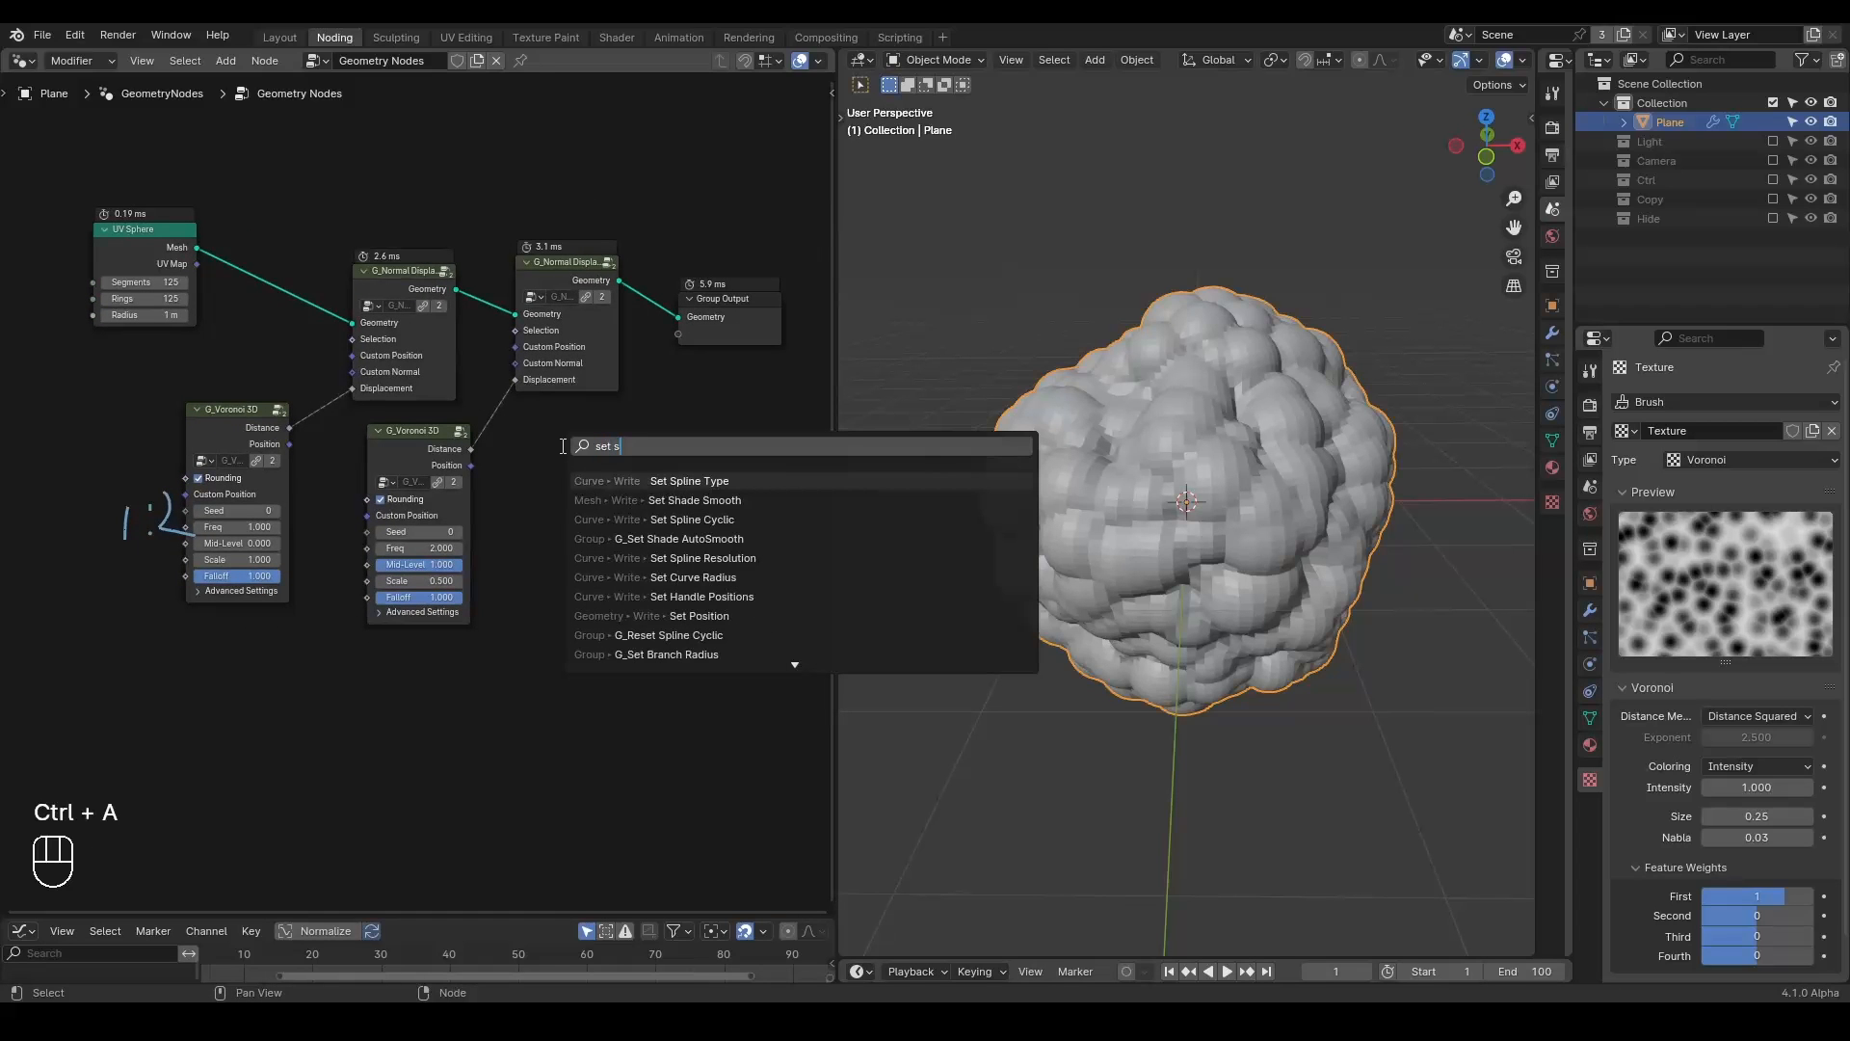
left_click(655, 500)
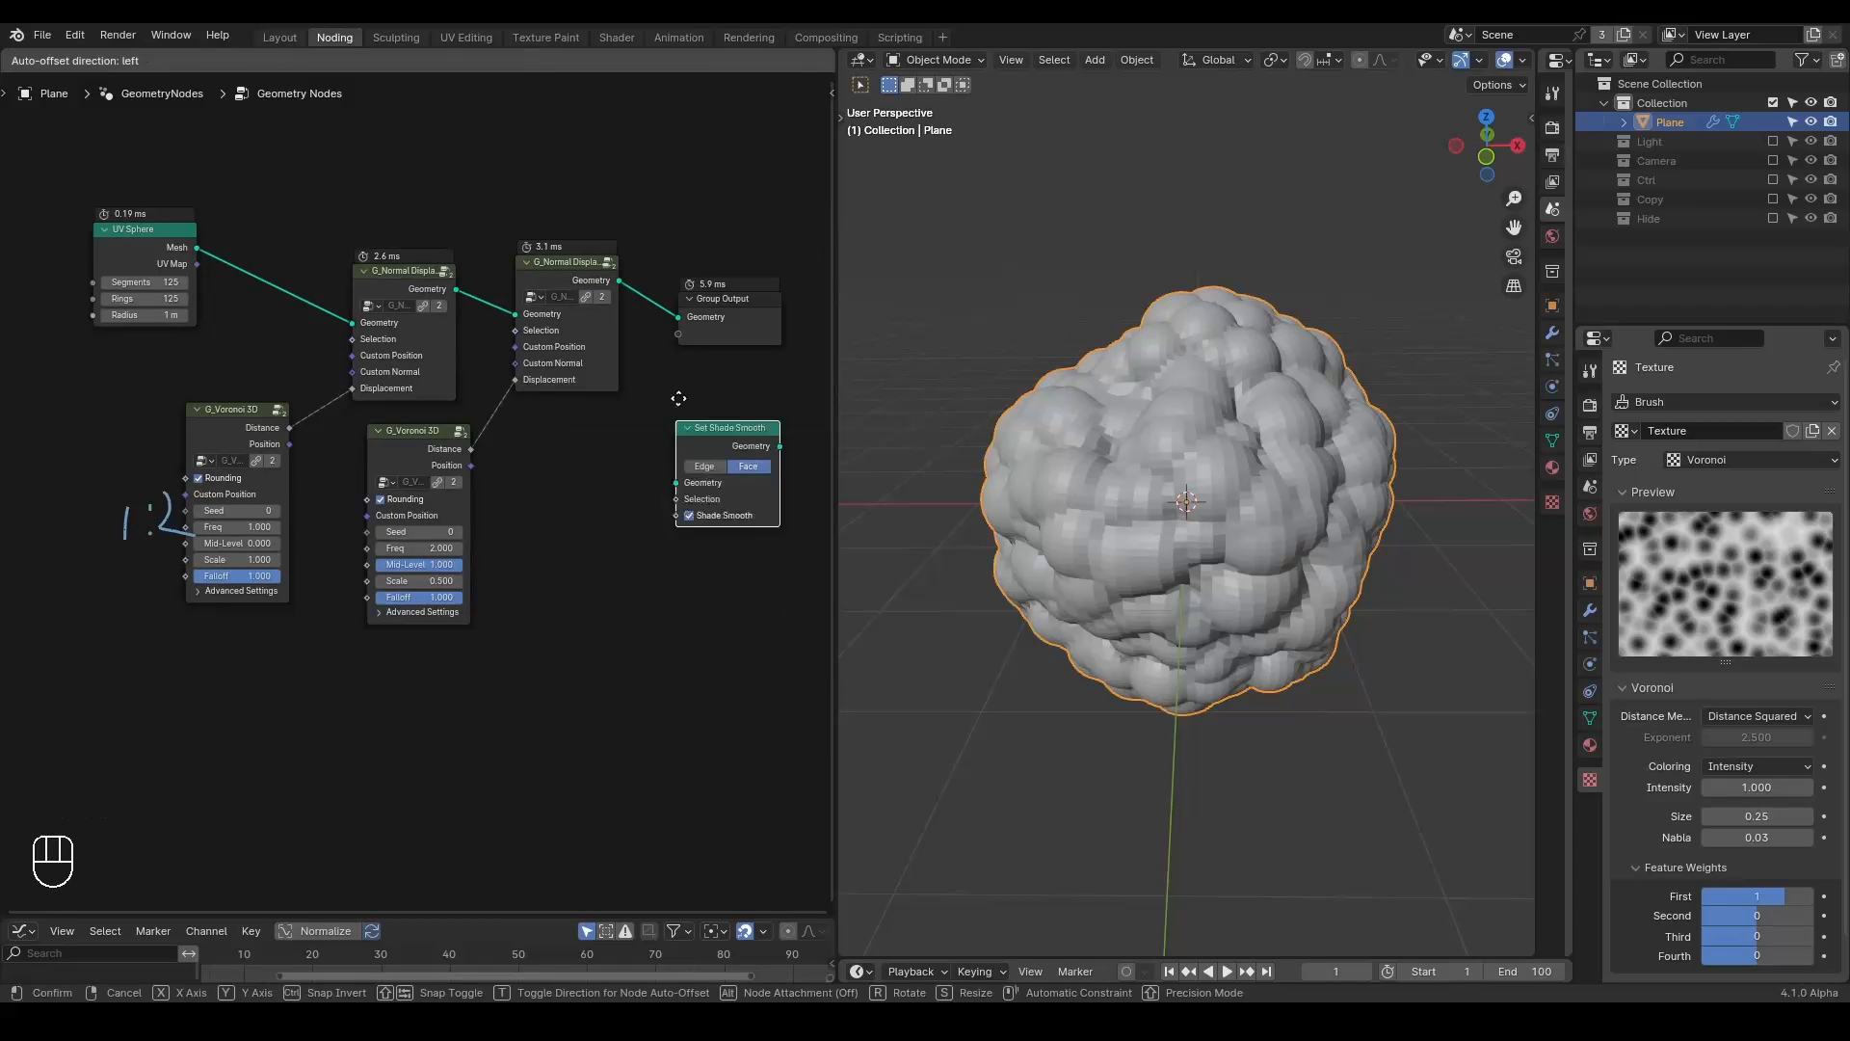
left_click(665, 348)
middle_click_drag(533, 508, 585, 471)
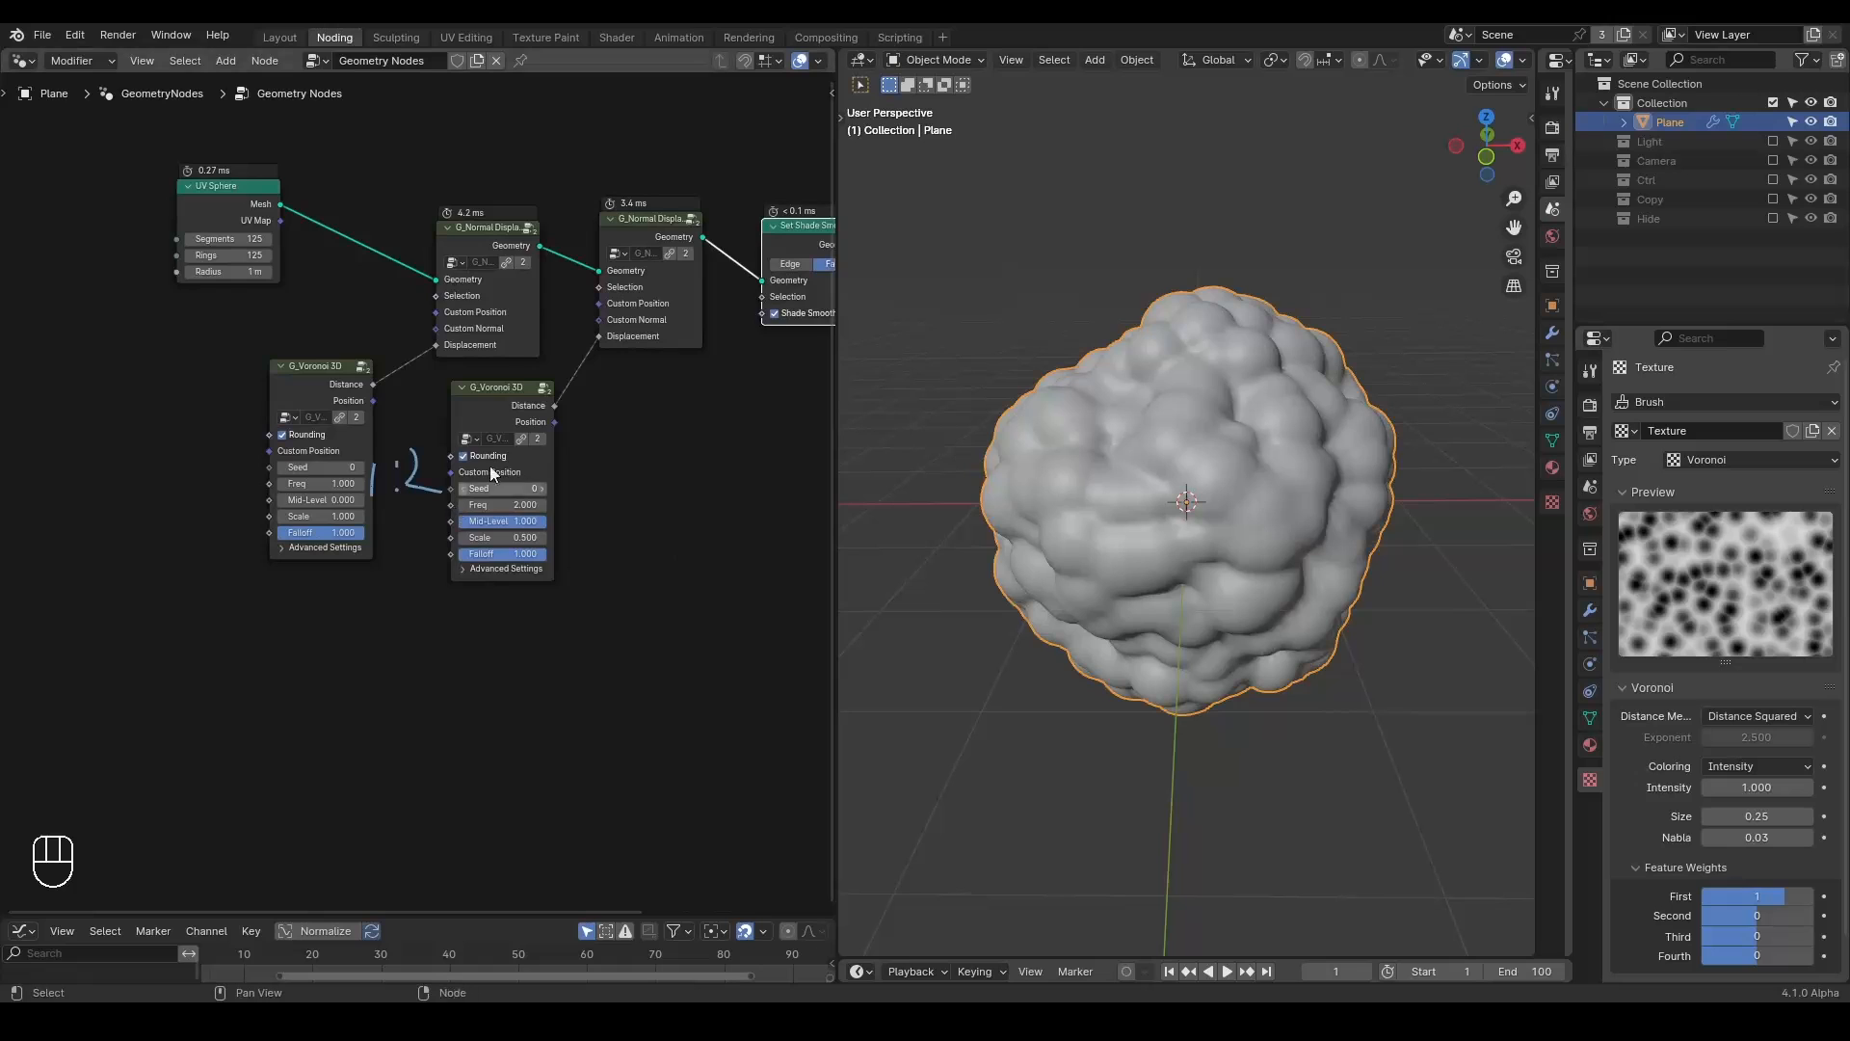
Erase the handwritten 1:2 annotation from the node editor.
scroll(420, 539, "up", 2)
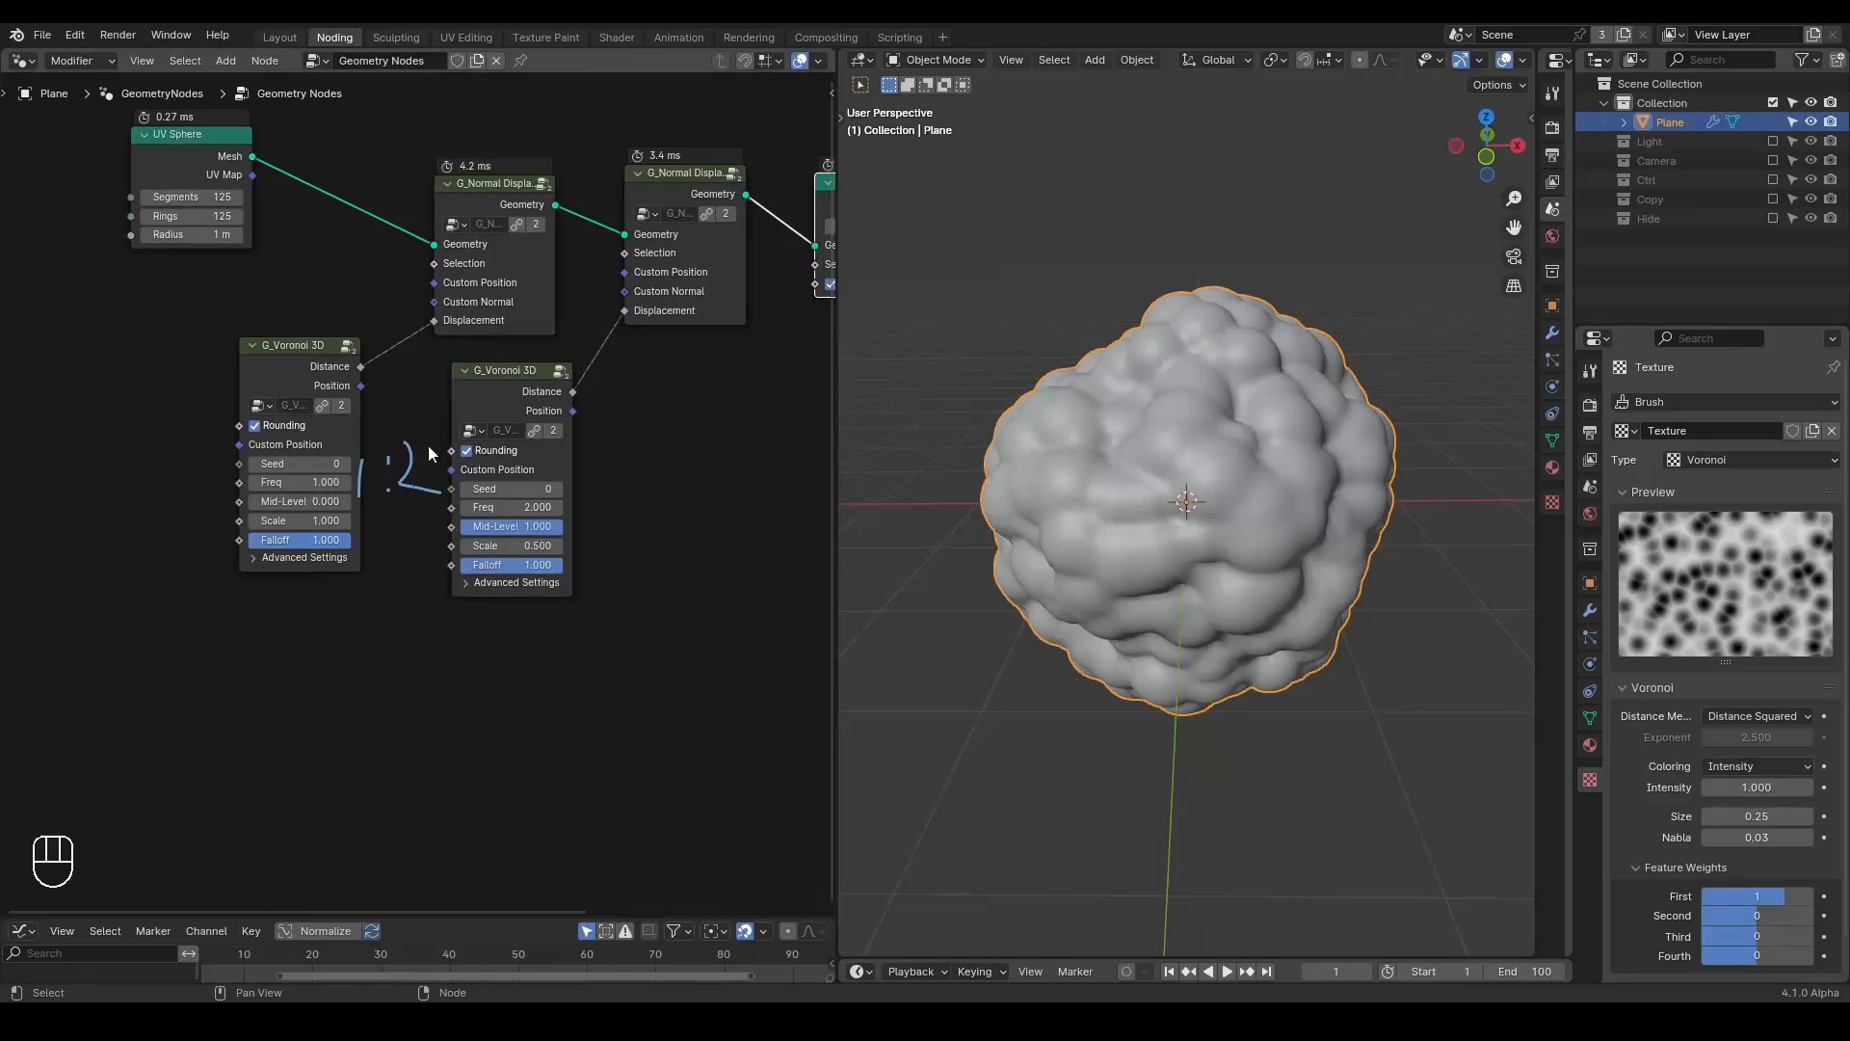
right_click_drag(407, 417, 424, 471)
scroll(1274, 544, "down", 4)
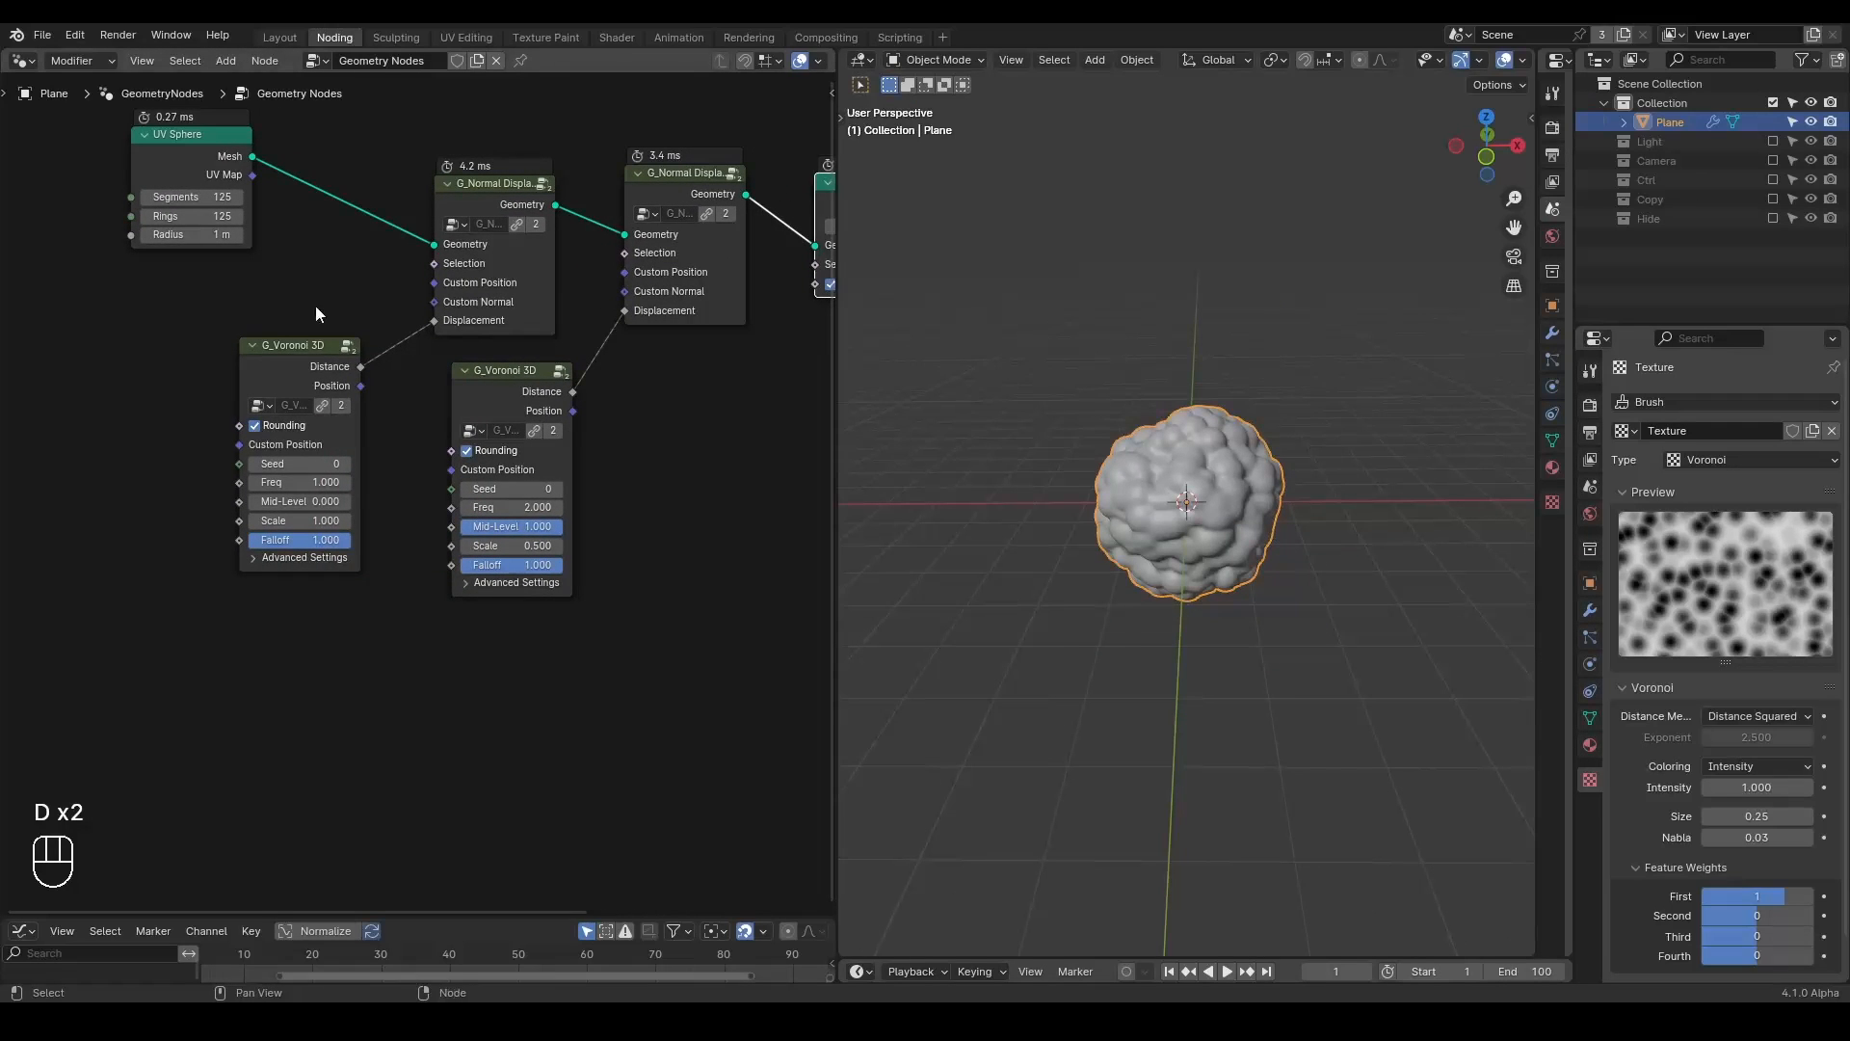
Try a larger UV Sphere radius of 5.13 m and 6 m and inspect the displaced surface.
middle_click_drag(319, 307, 326, 381)
left_click_drag(211, 304, 309, 305, "shift")
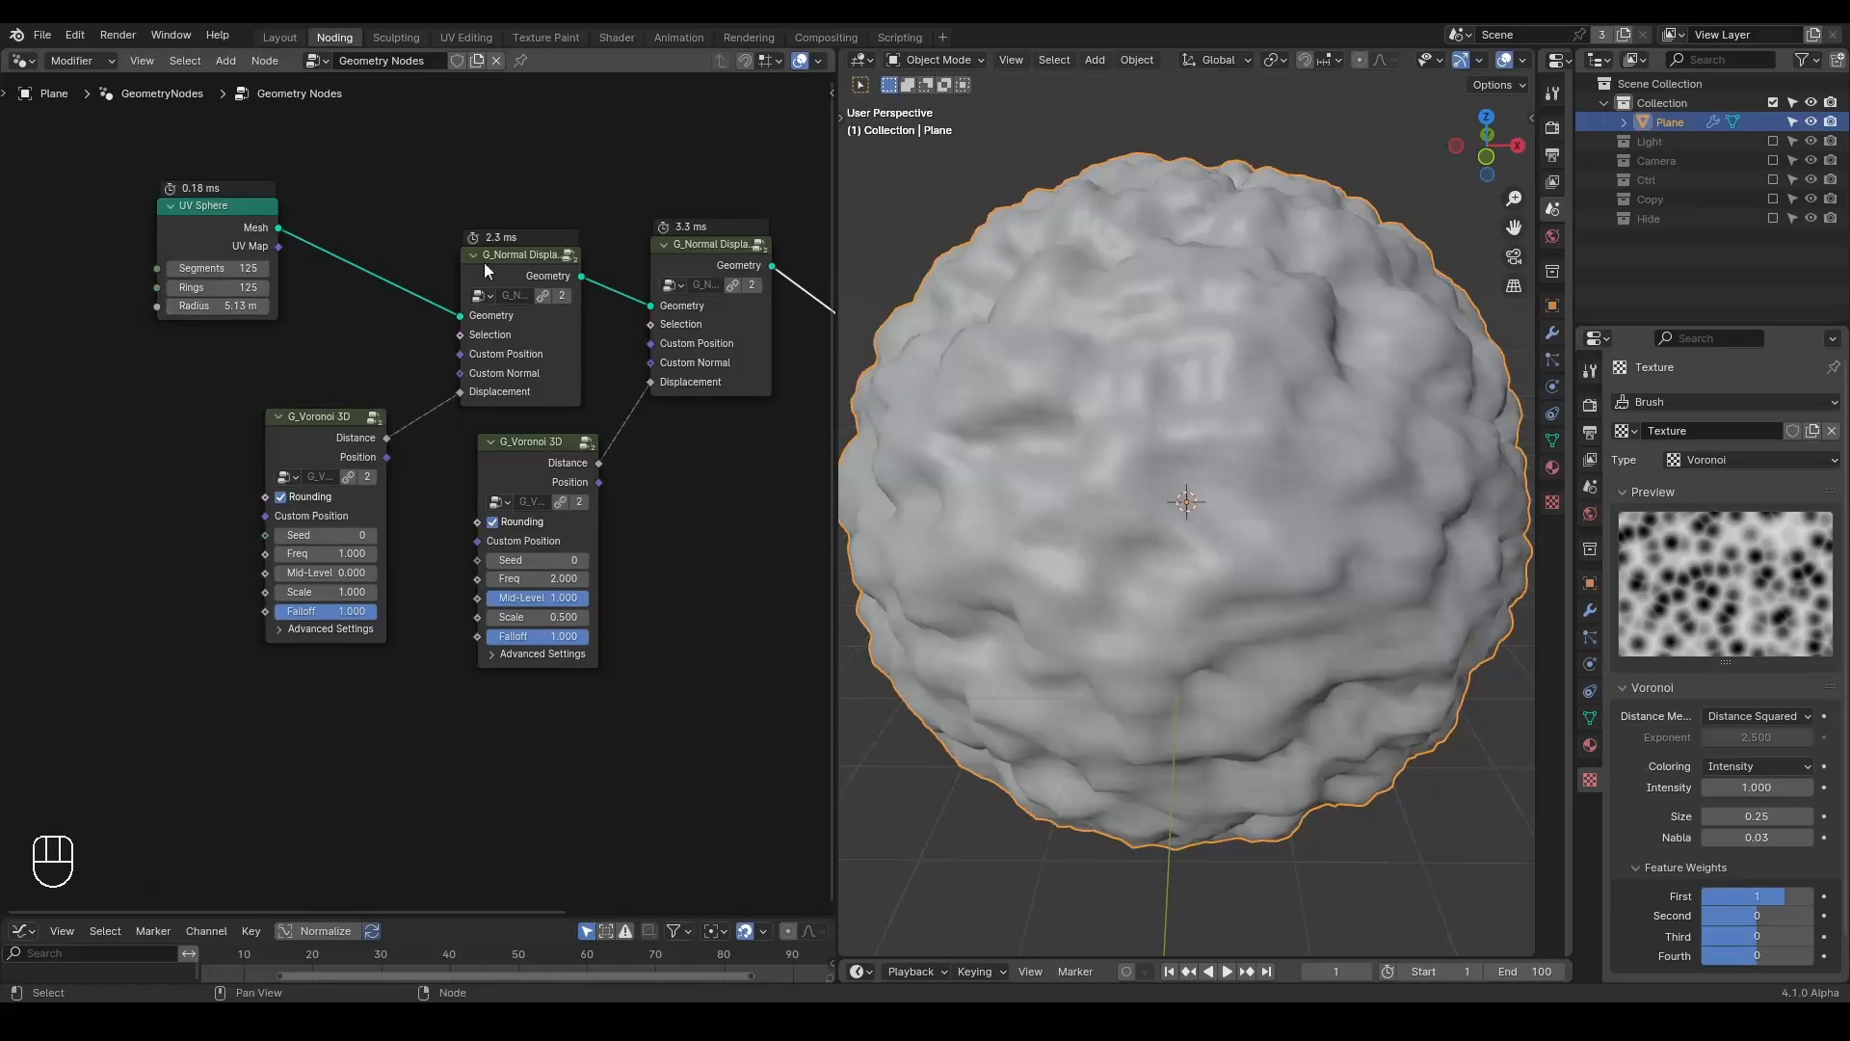
scroll(1136, 444, "down", 5)
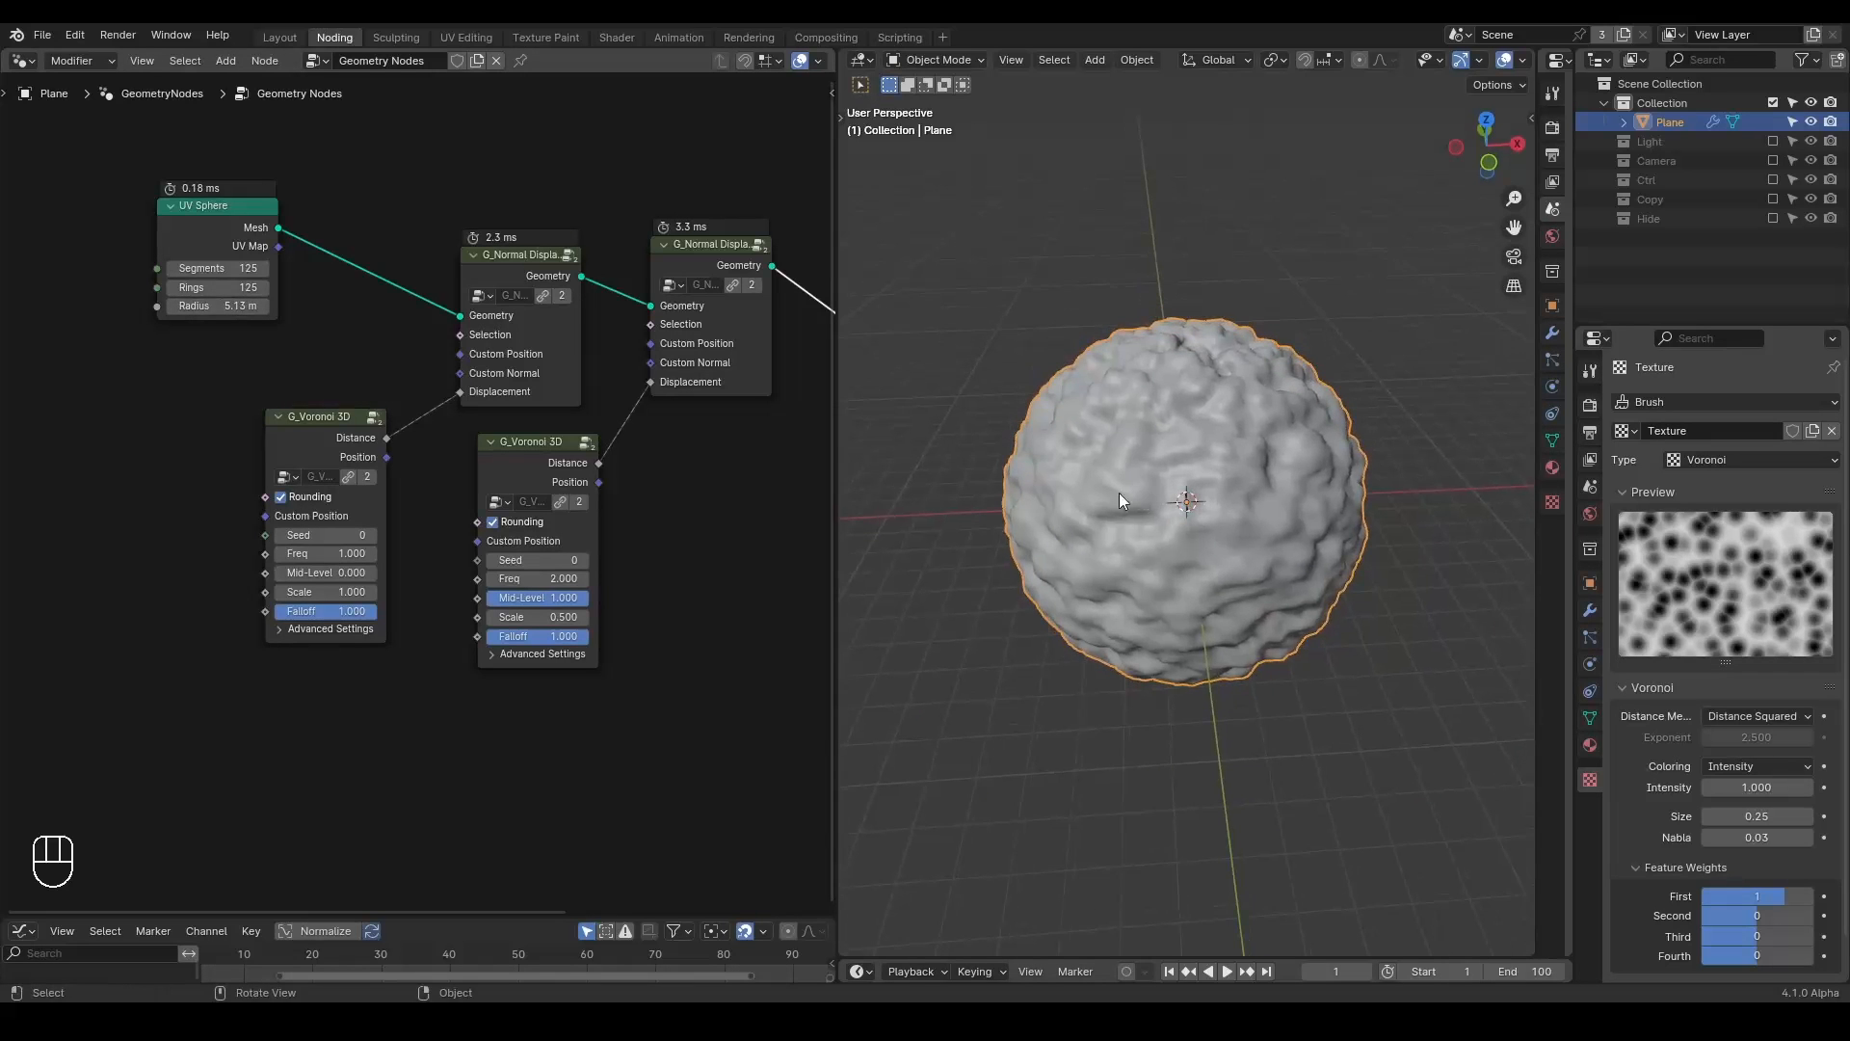
left_click(224, 306)
type("6")
key("Return")
middle_click_drag(1152, 505, 1153, 463)
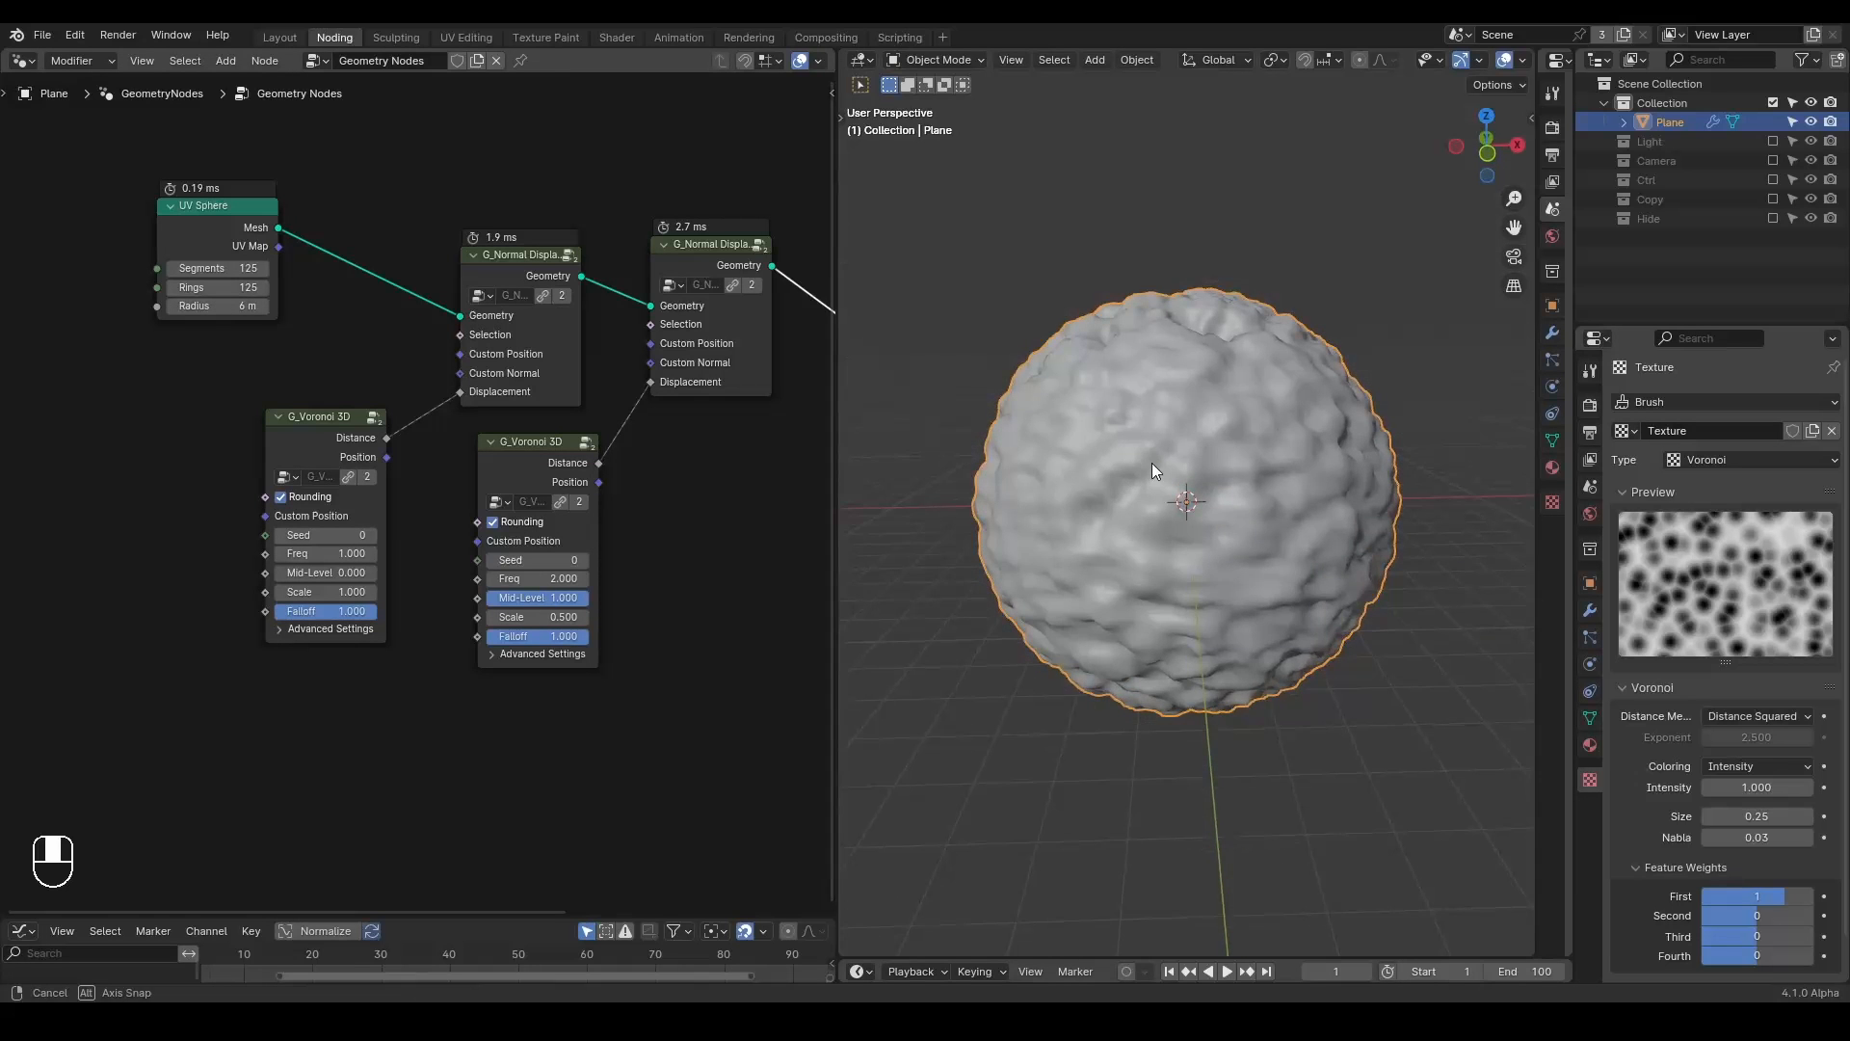
scroll(1153, 463, "up", 2)
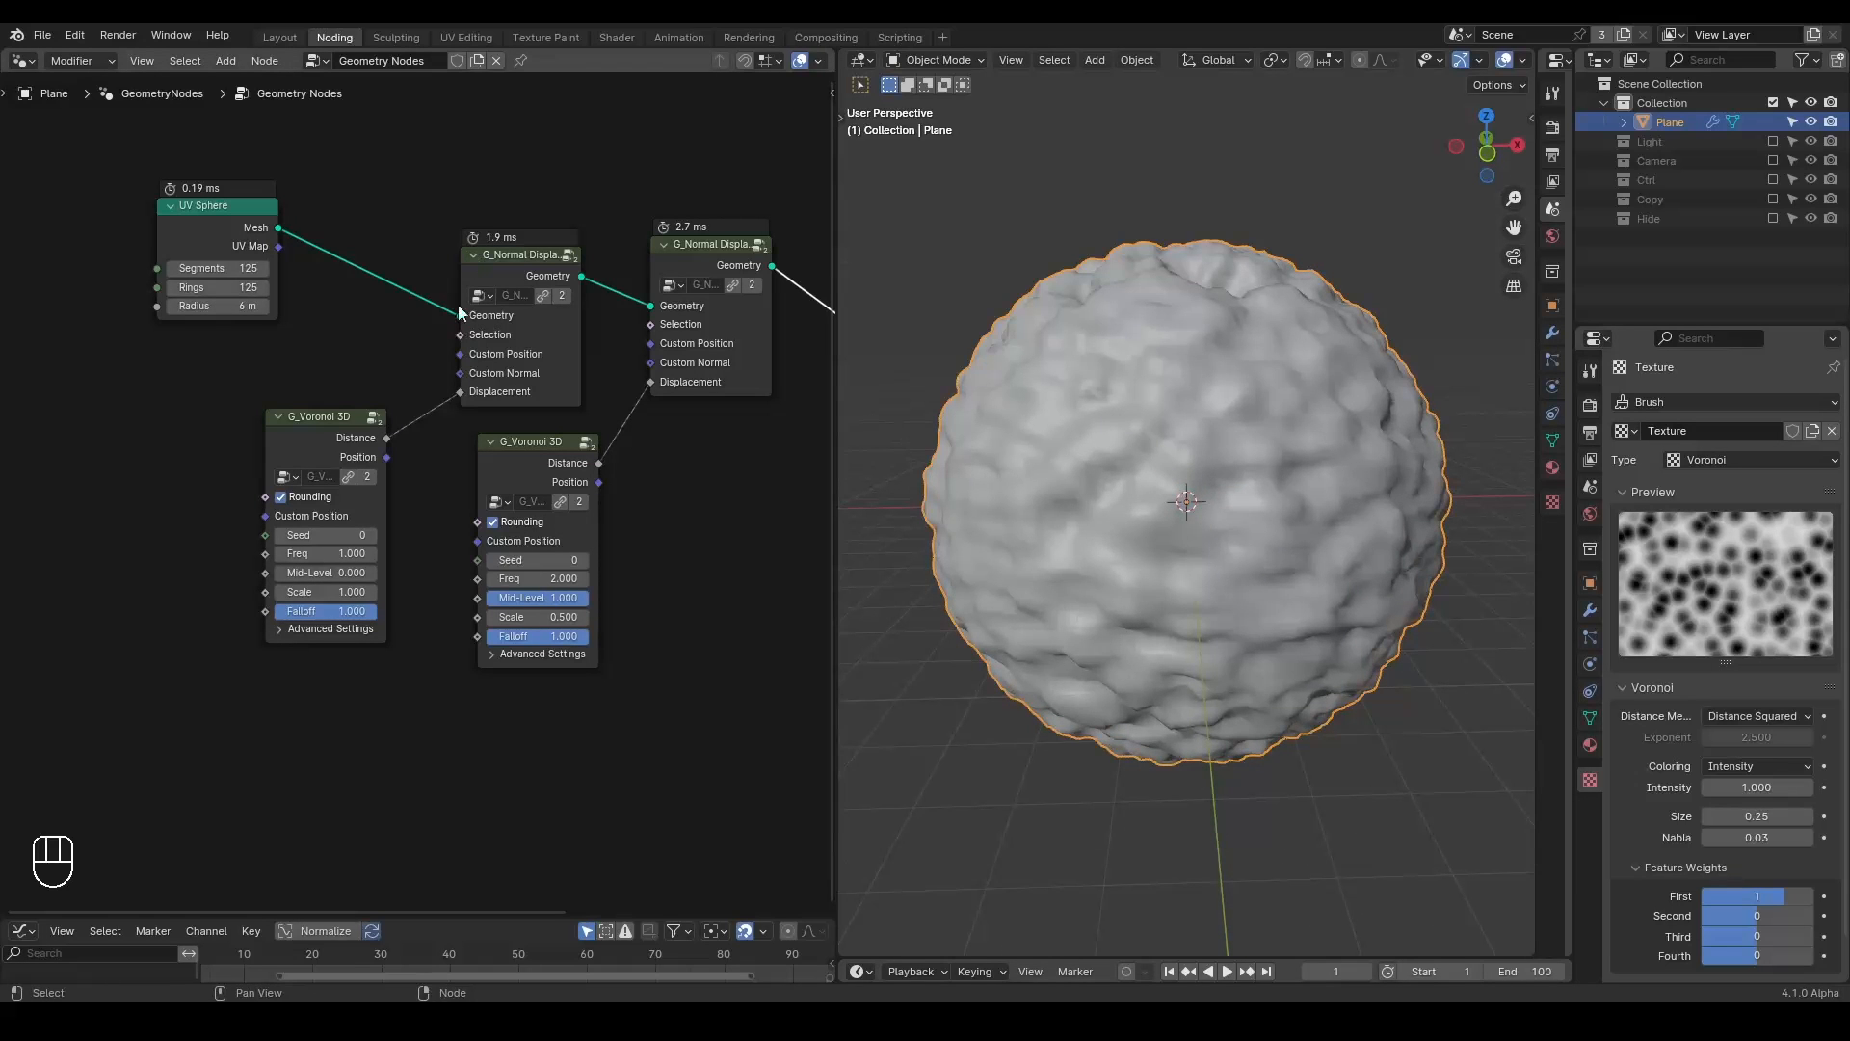
Try a different Scale on the first G_Voronoi 3D node, reset it to 1, and return the UV Sphere's radius to 1 m.
left_click_drag(305, 597, 352, 597, "shift")
left_click(326, 591)
type("1")
key("Return")
left_click(221, 306)
type("1")
key("Return")
Move the UV Sphere node closer to the first G_Normal Displacement node.
mouse_move(293, 388)
middle_mouse_down()
mouse_move(347, 384)
mouse_move(293, 364)
middle_mouse_up()
left_click_drag(216, 200, 276, 228)
scroll(1191, 592, "up", 5)
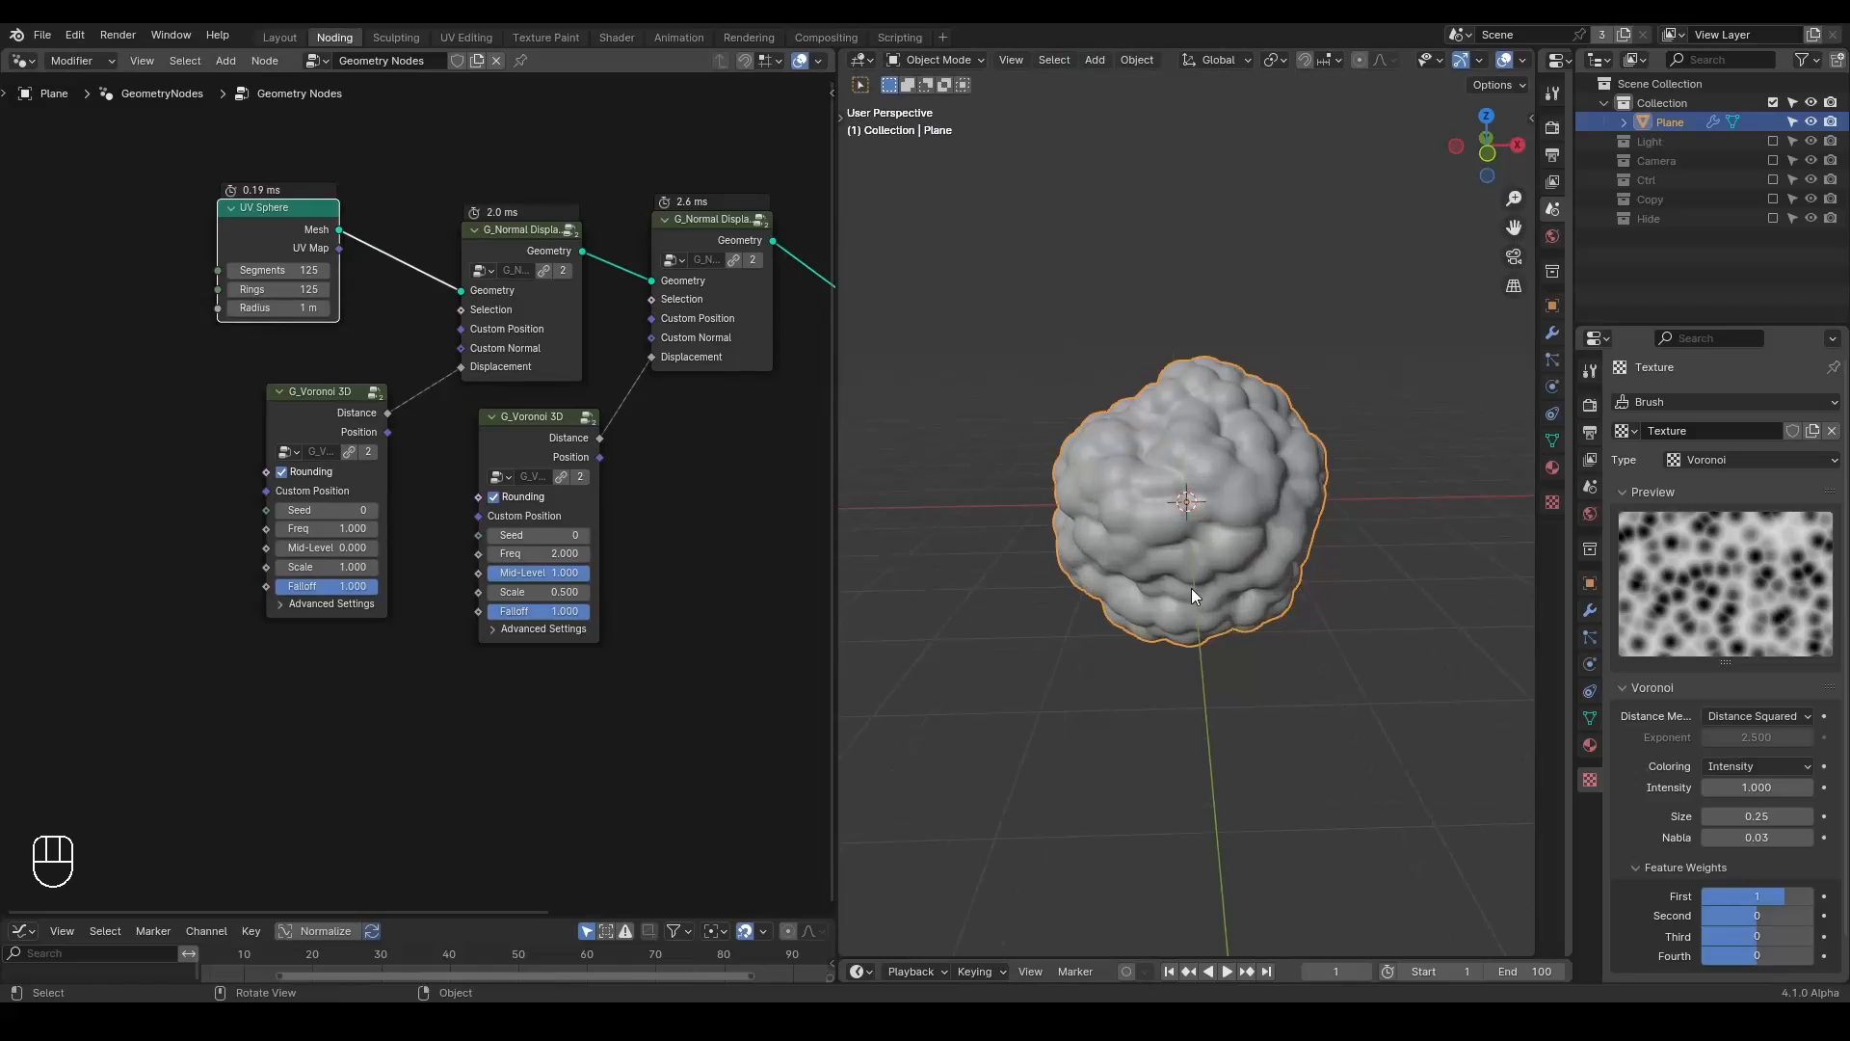
Enlarge the timeline area below the 3D viewport to show its frames and channels.
middle_click_drag(421, 421, 532, 422)
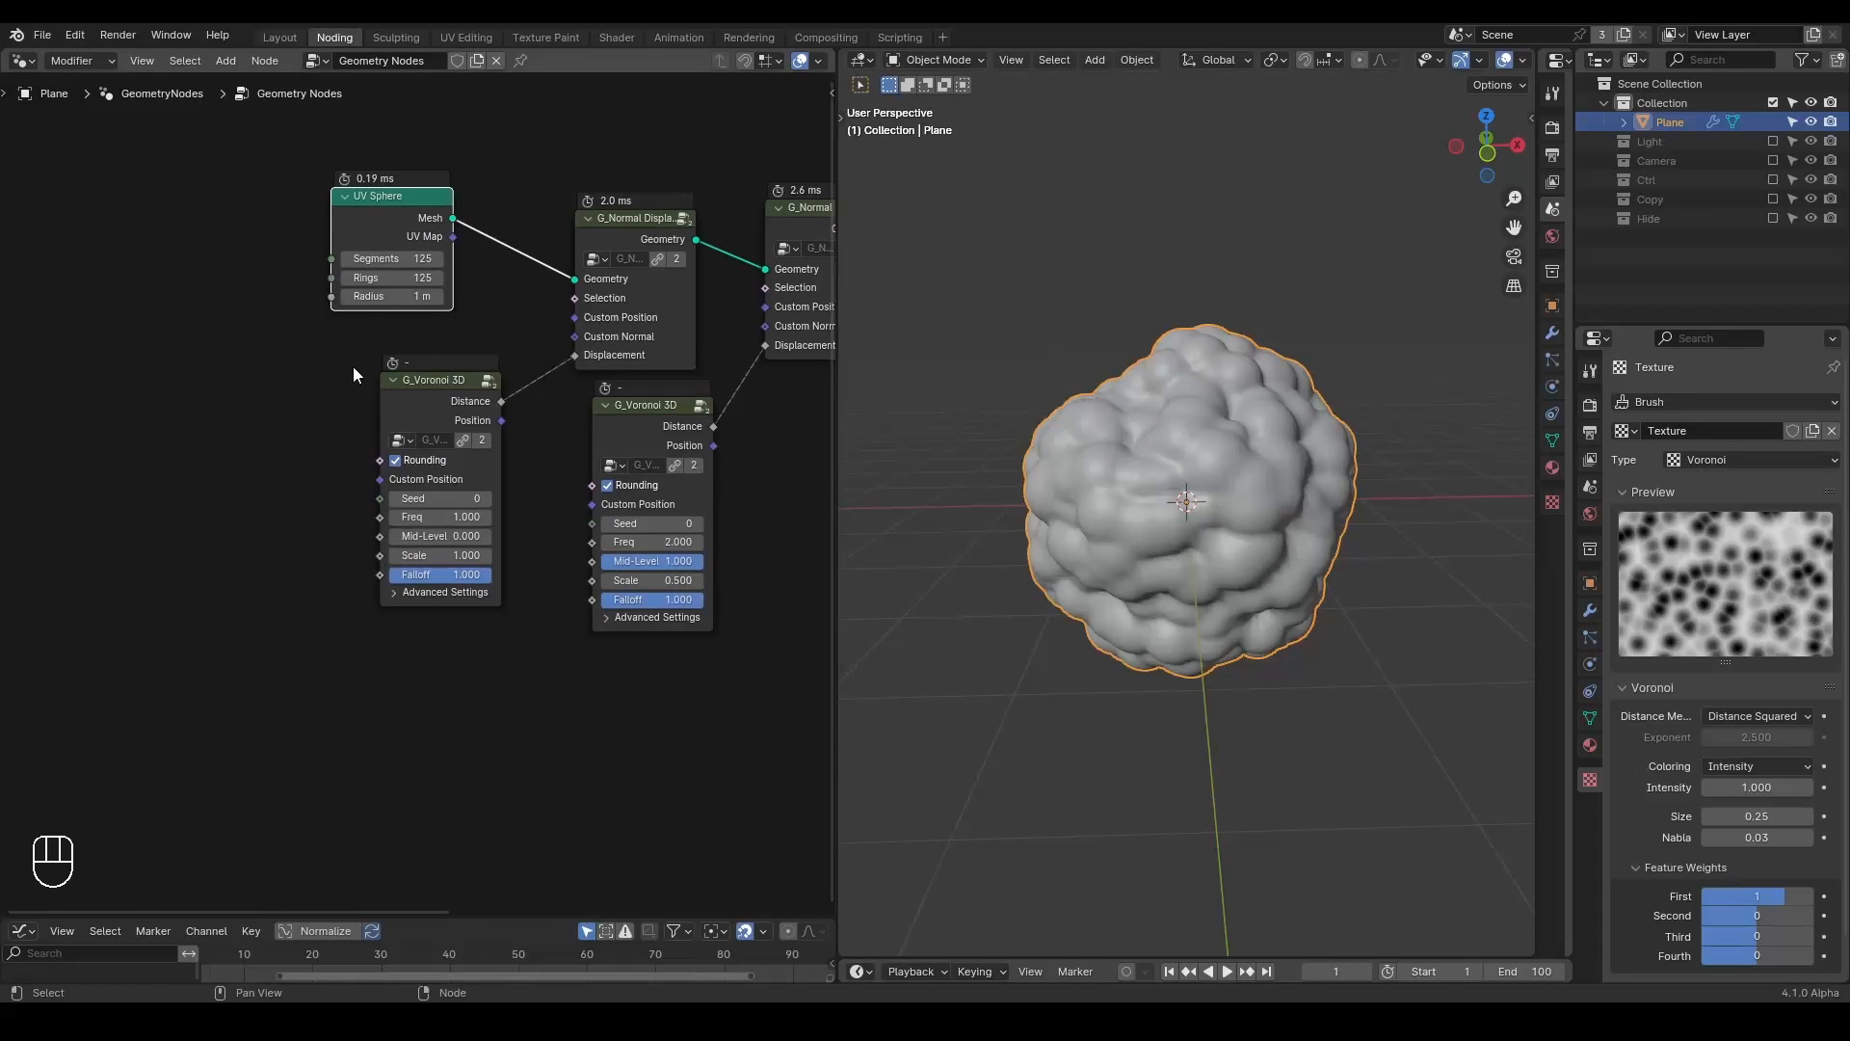
middle_click_drag(426, 403, 455, 333)
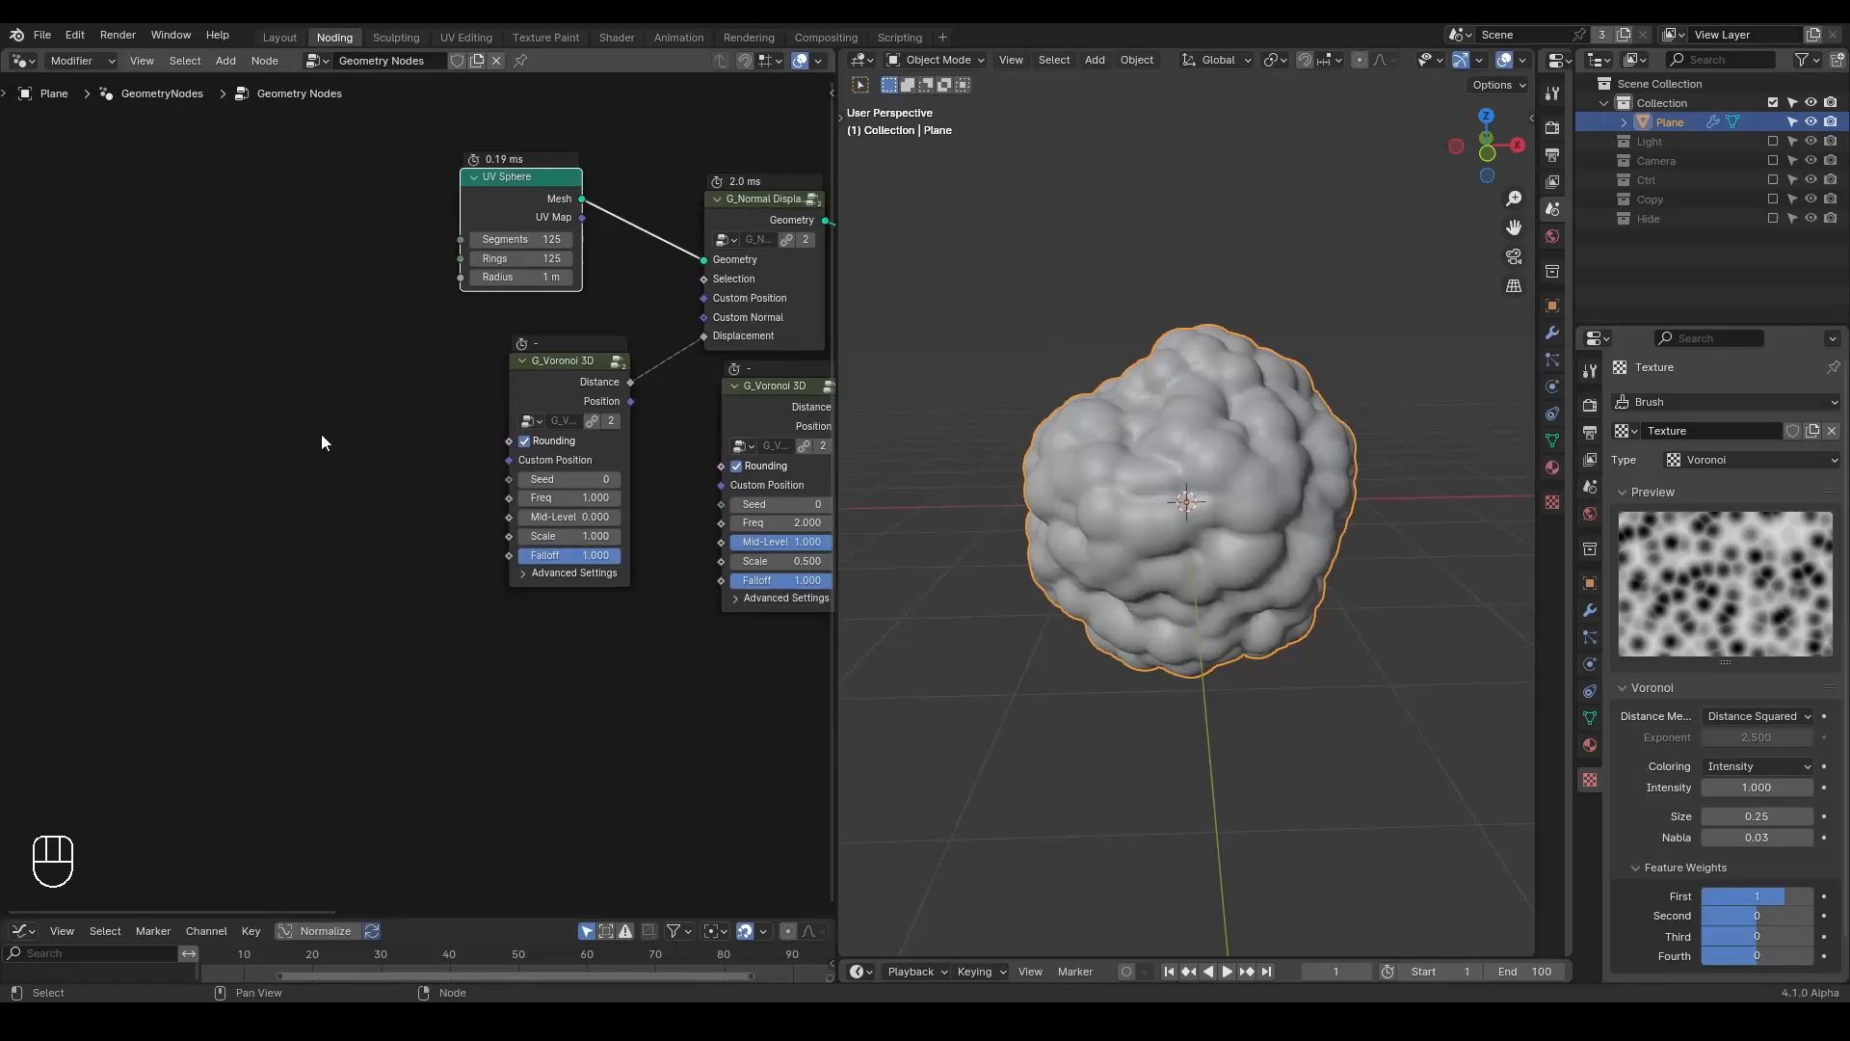
left_click_drag(1195, 954, 1179, 700)
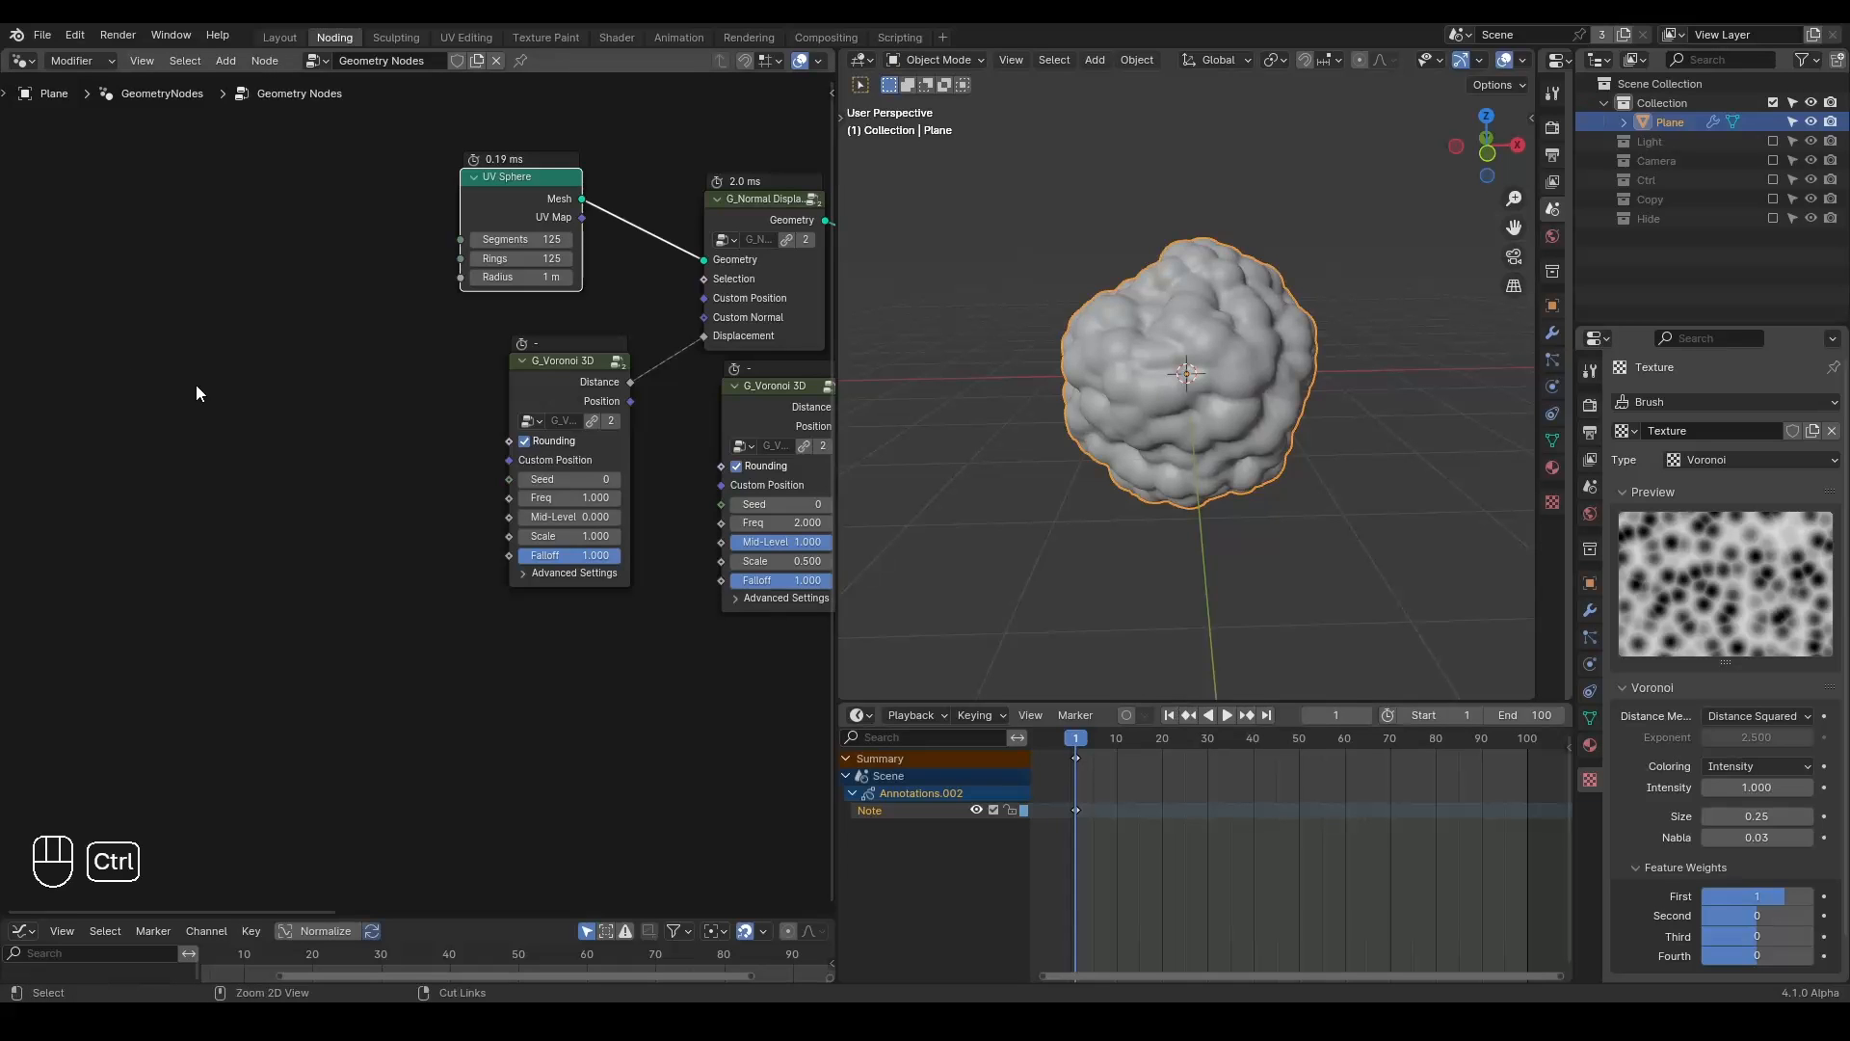
Add a G_Animate node to the geometry node tree, ahead of the UV Sphere and G_Voronoi 3D nodes.
key("ctrl+a")
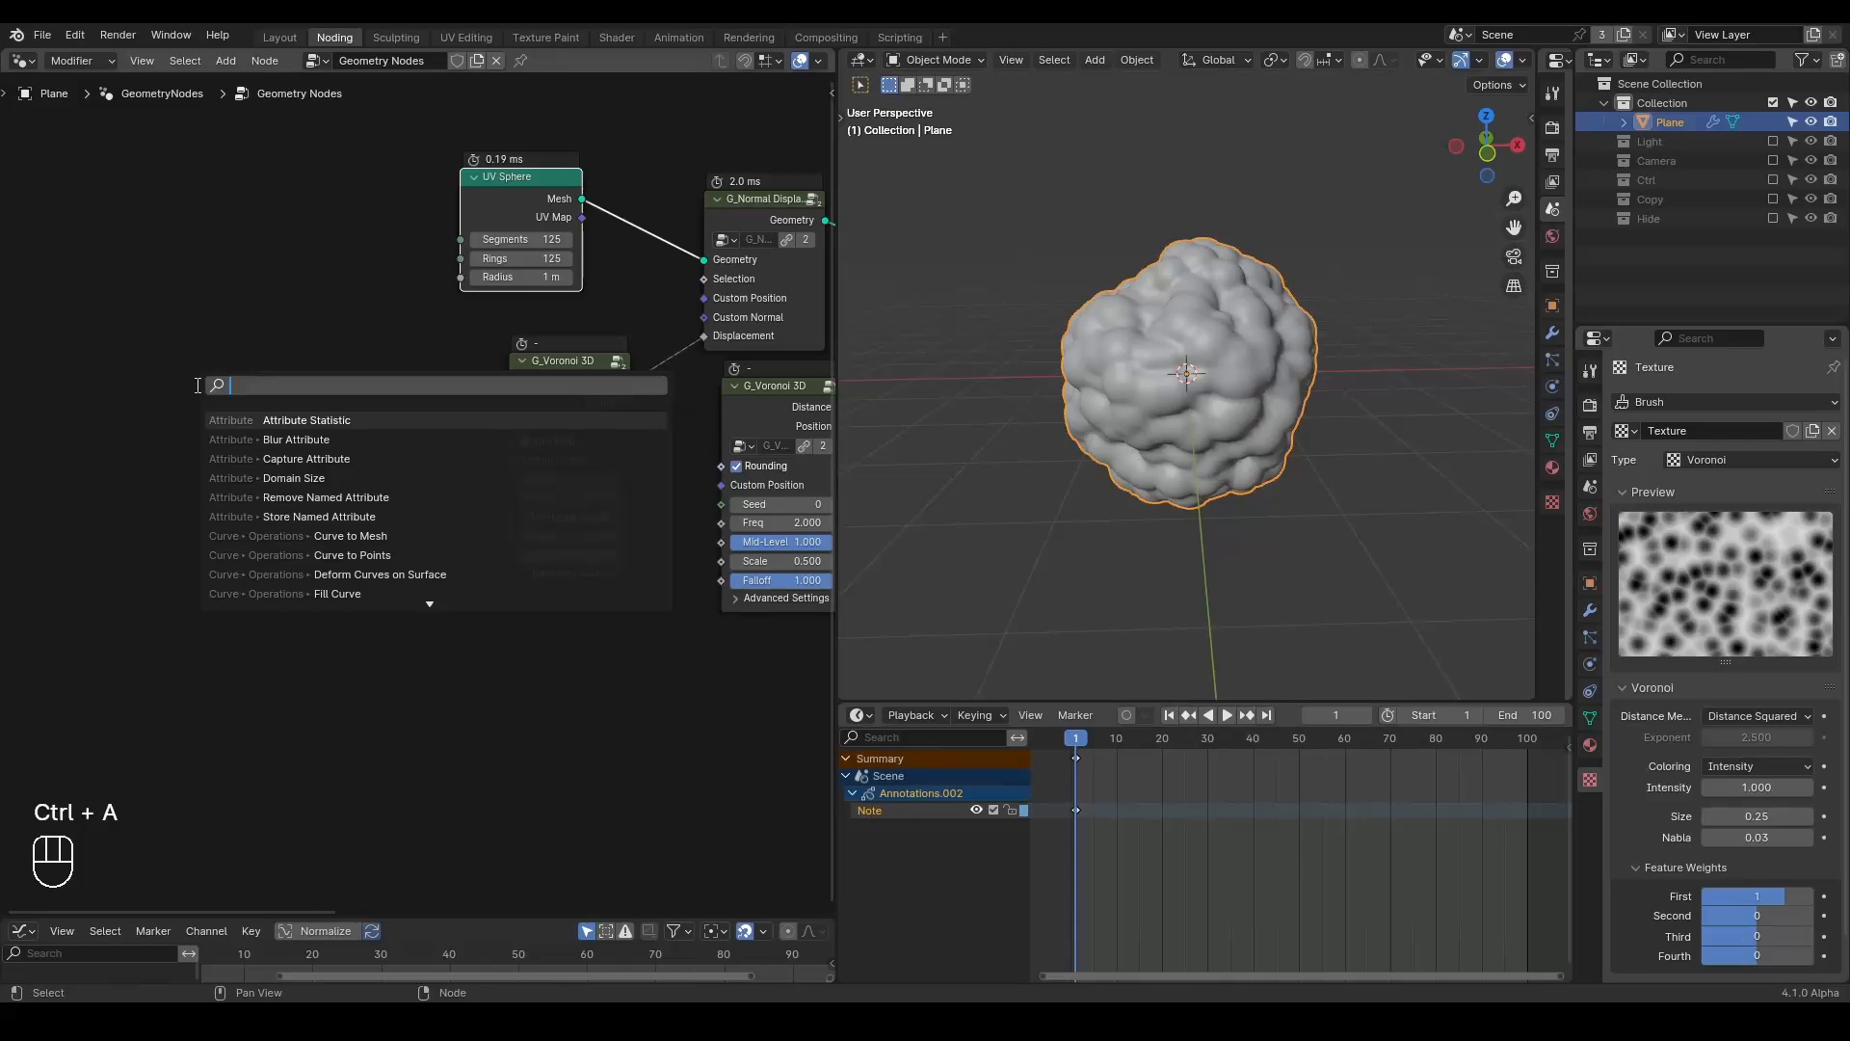
type("animate")
key("Return")
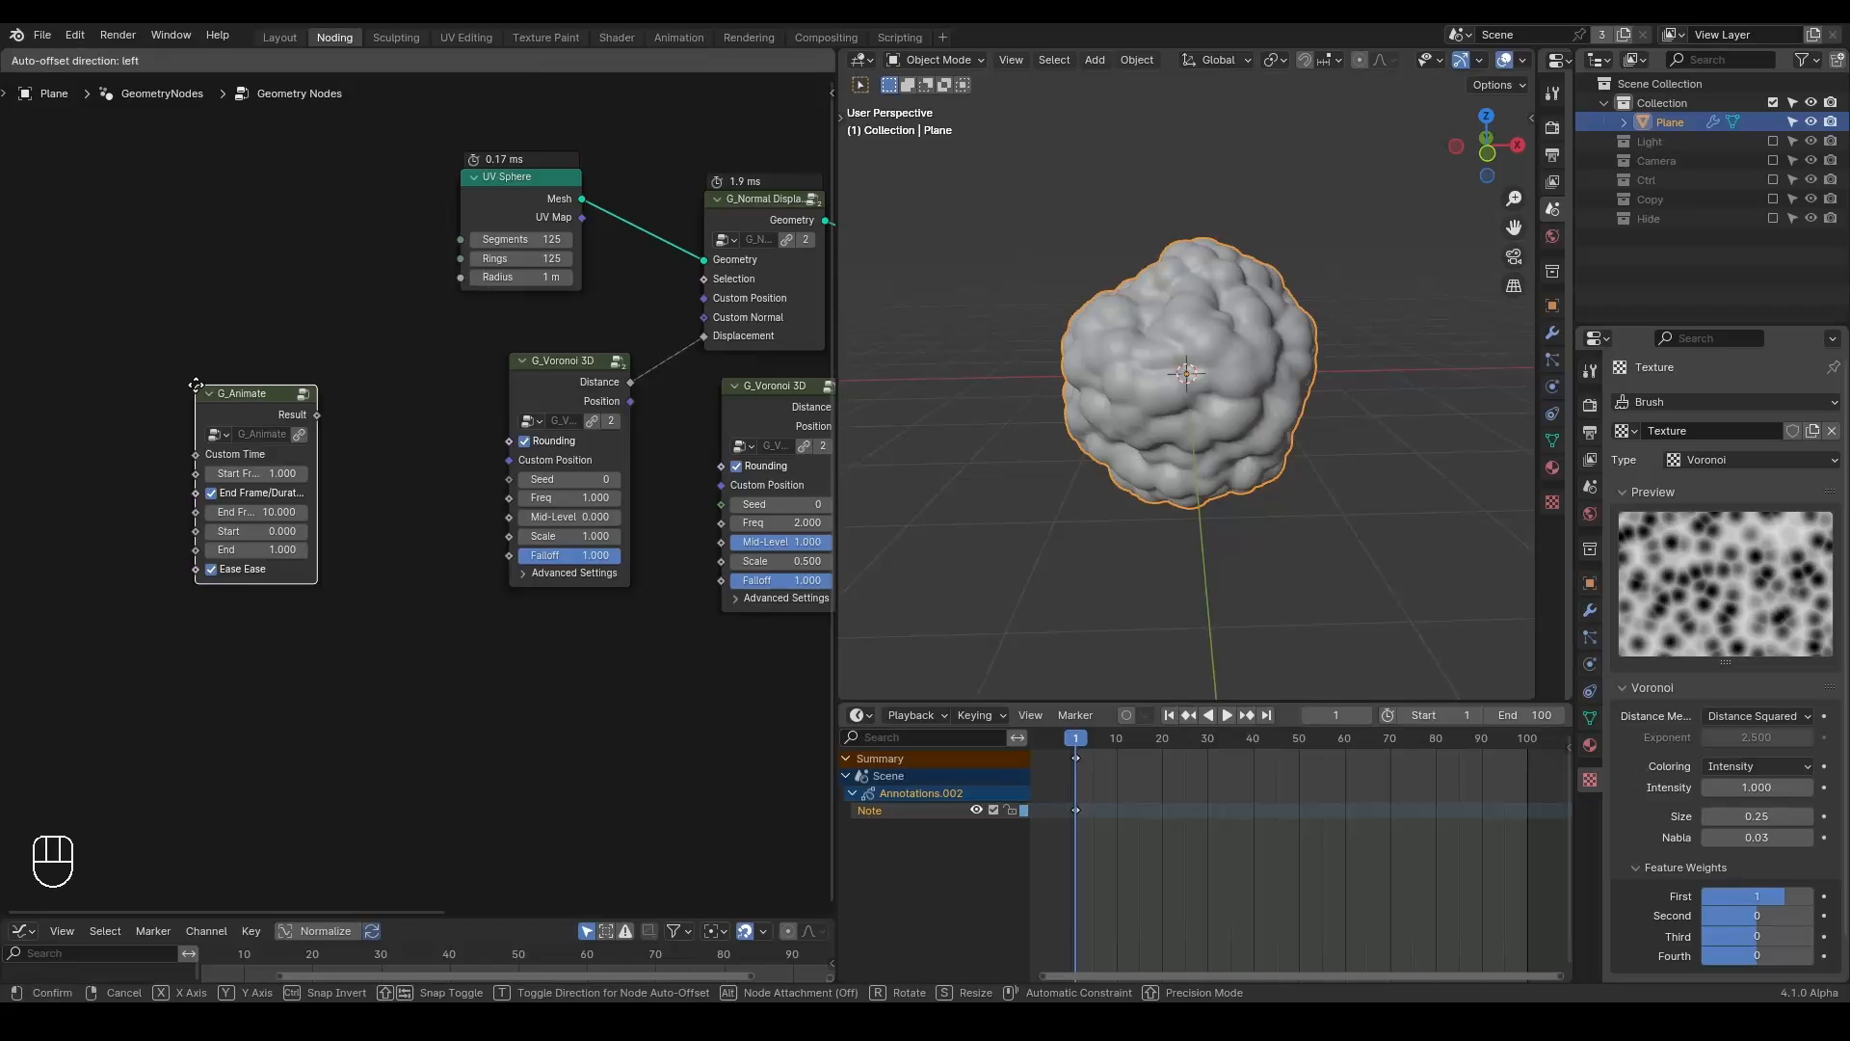
left_click(145, 371)
mouse_move(220, 414)
middle_mouse_down()
mouse_move(276, 408)
mouse_move(247, 405)
middle_mouse_up()
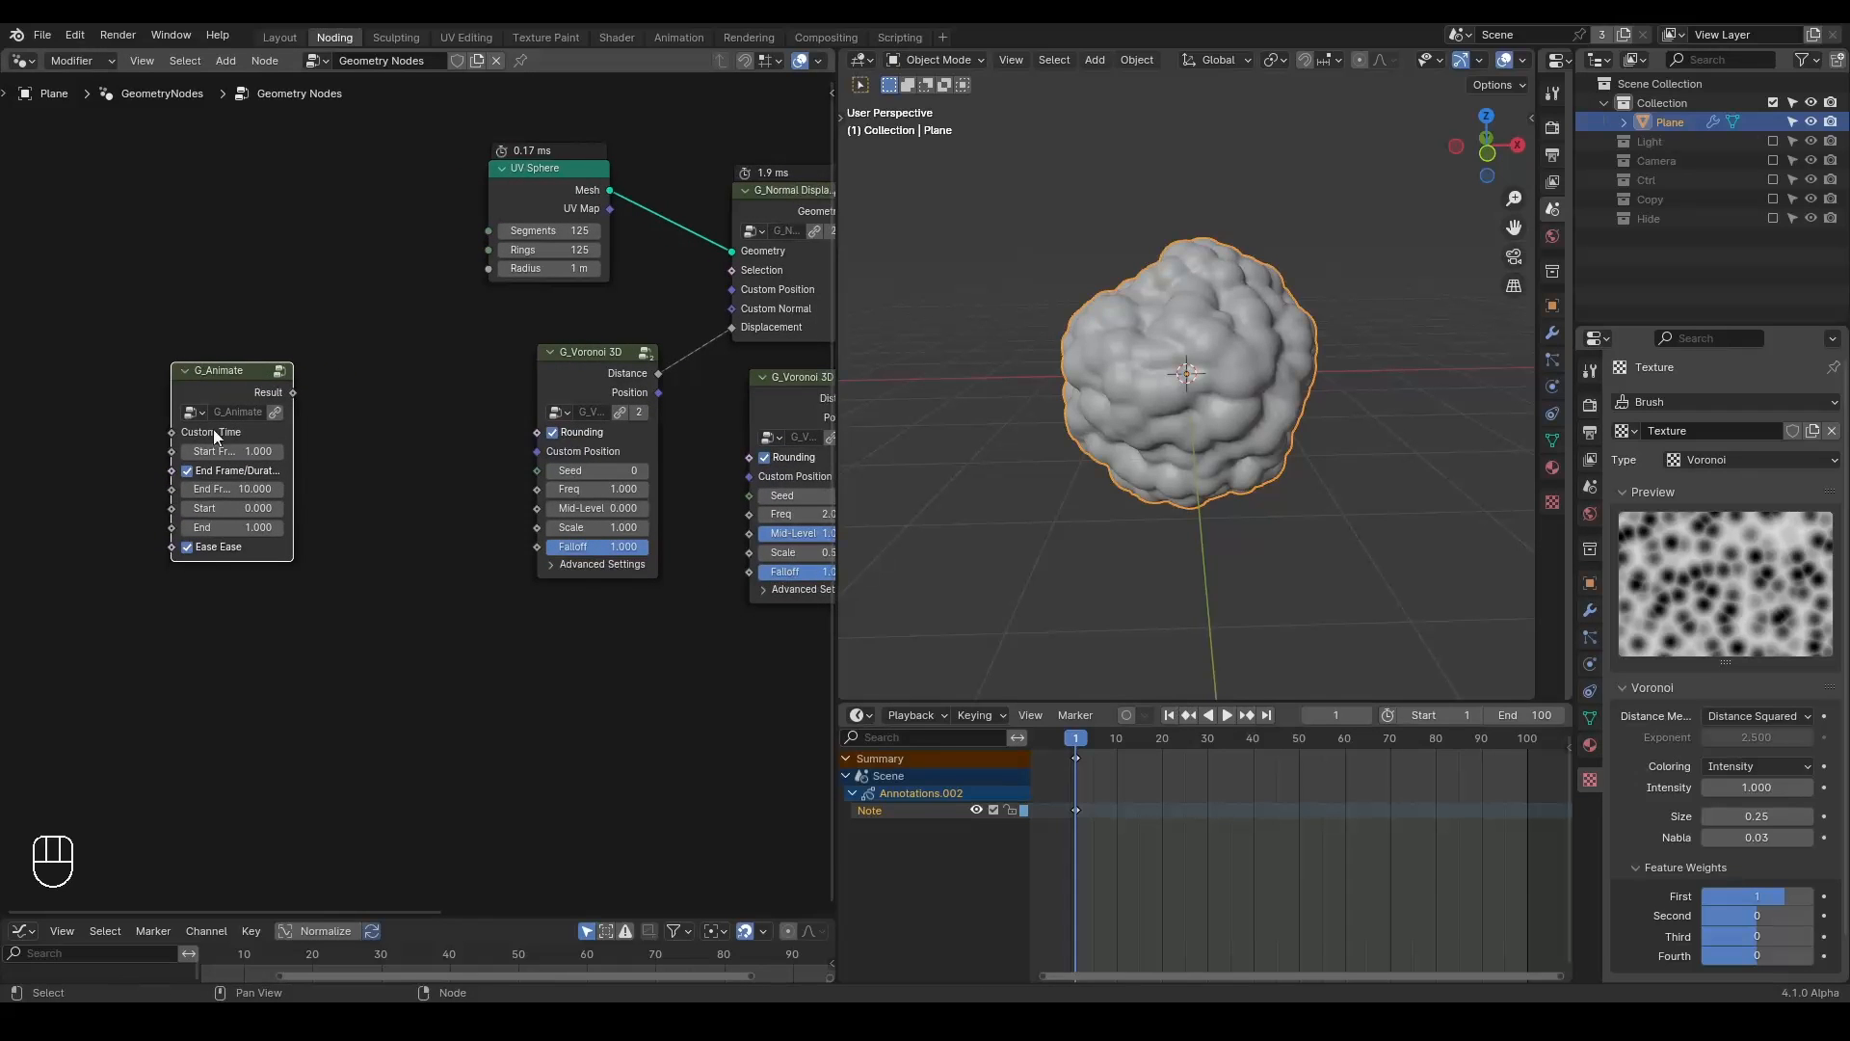
Add a Scene Time node above the G_Animate node.
key("ctrl+a")
type("scene")
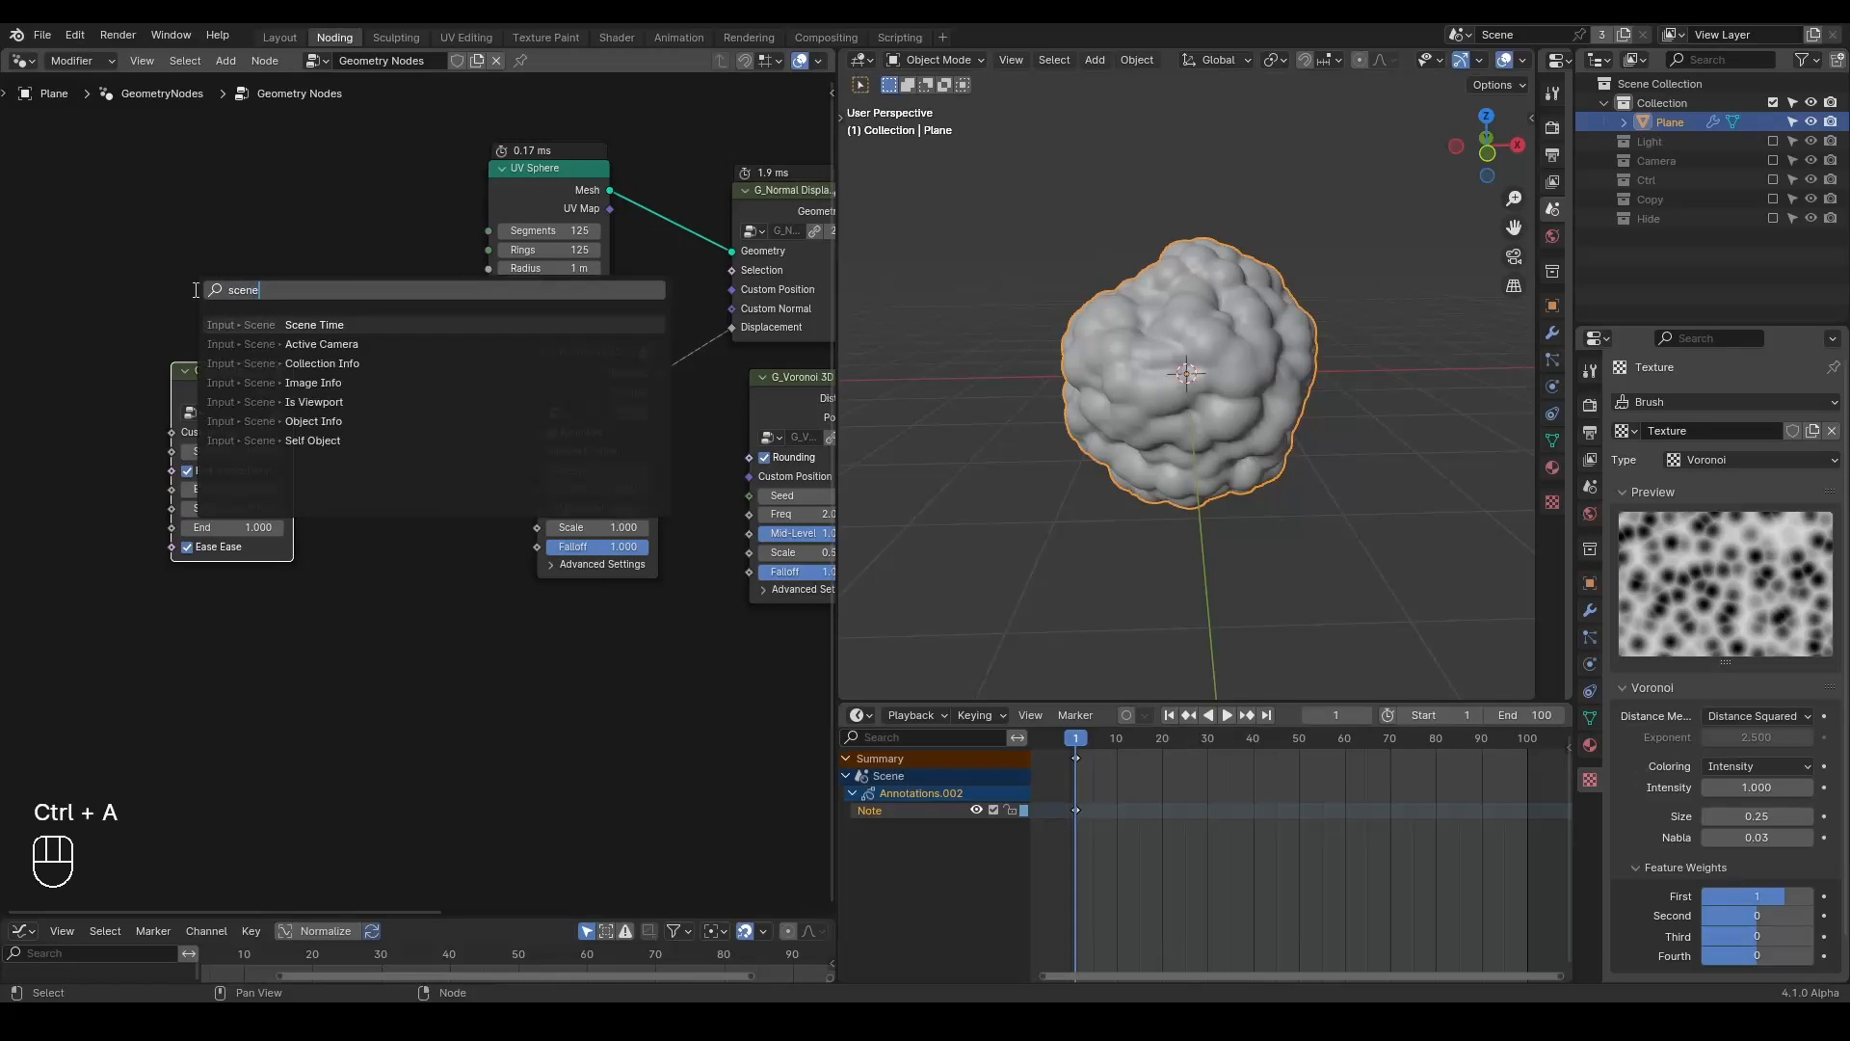
key("Return")
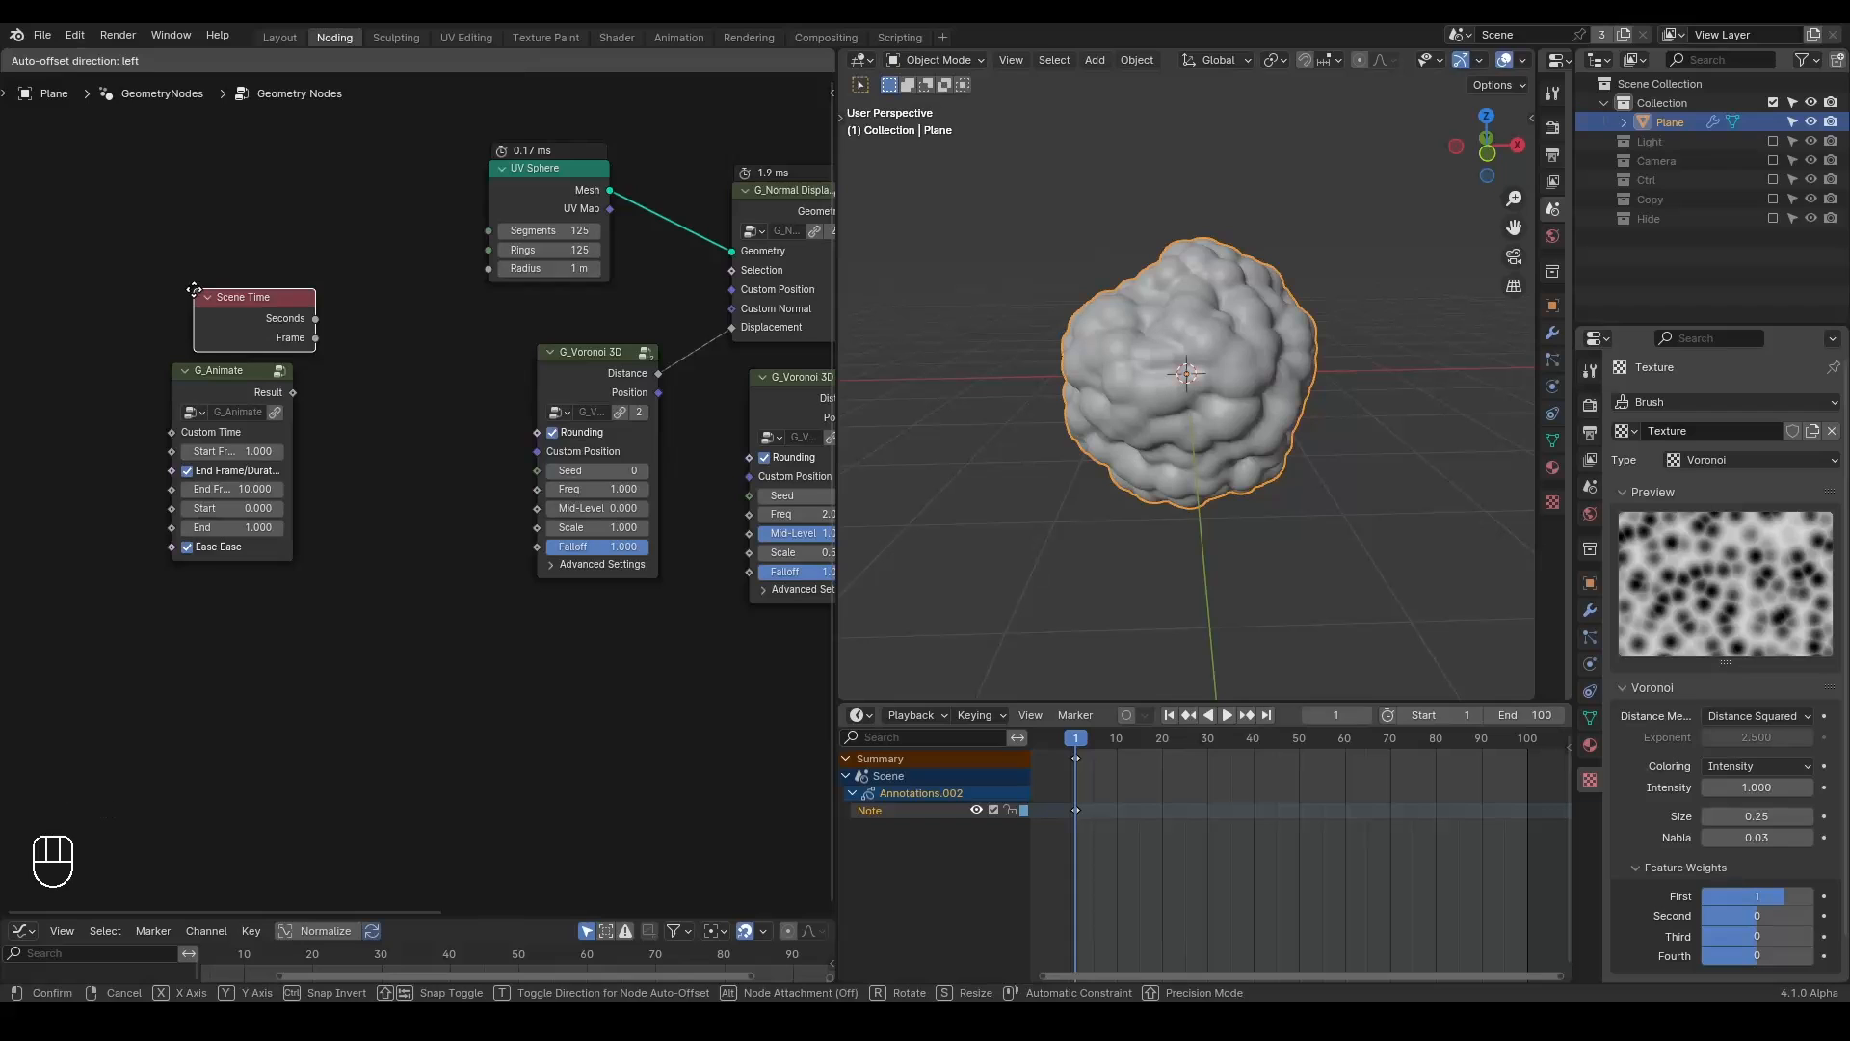
left_click(36, 227)
left_click_drag(155, 270, 318, 285)
left_click(283, 278)
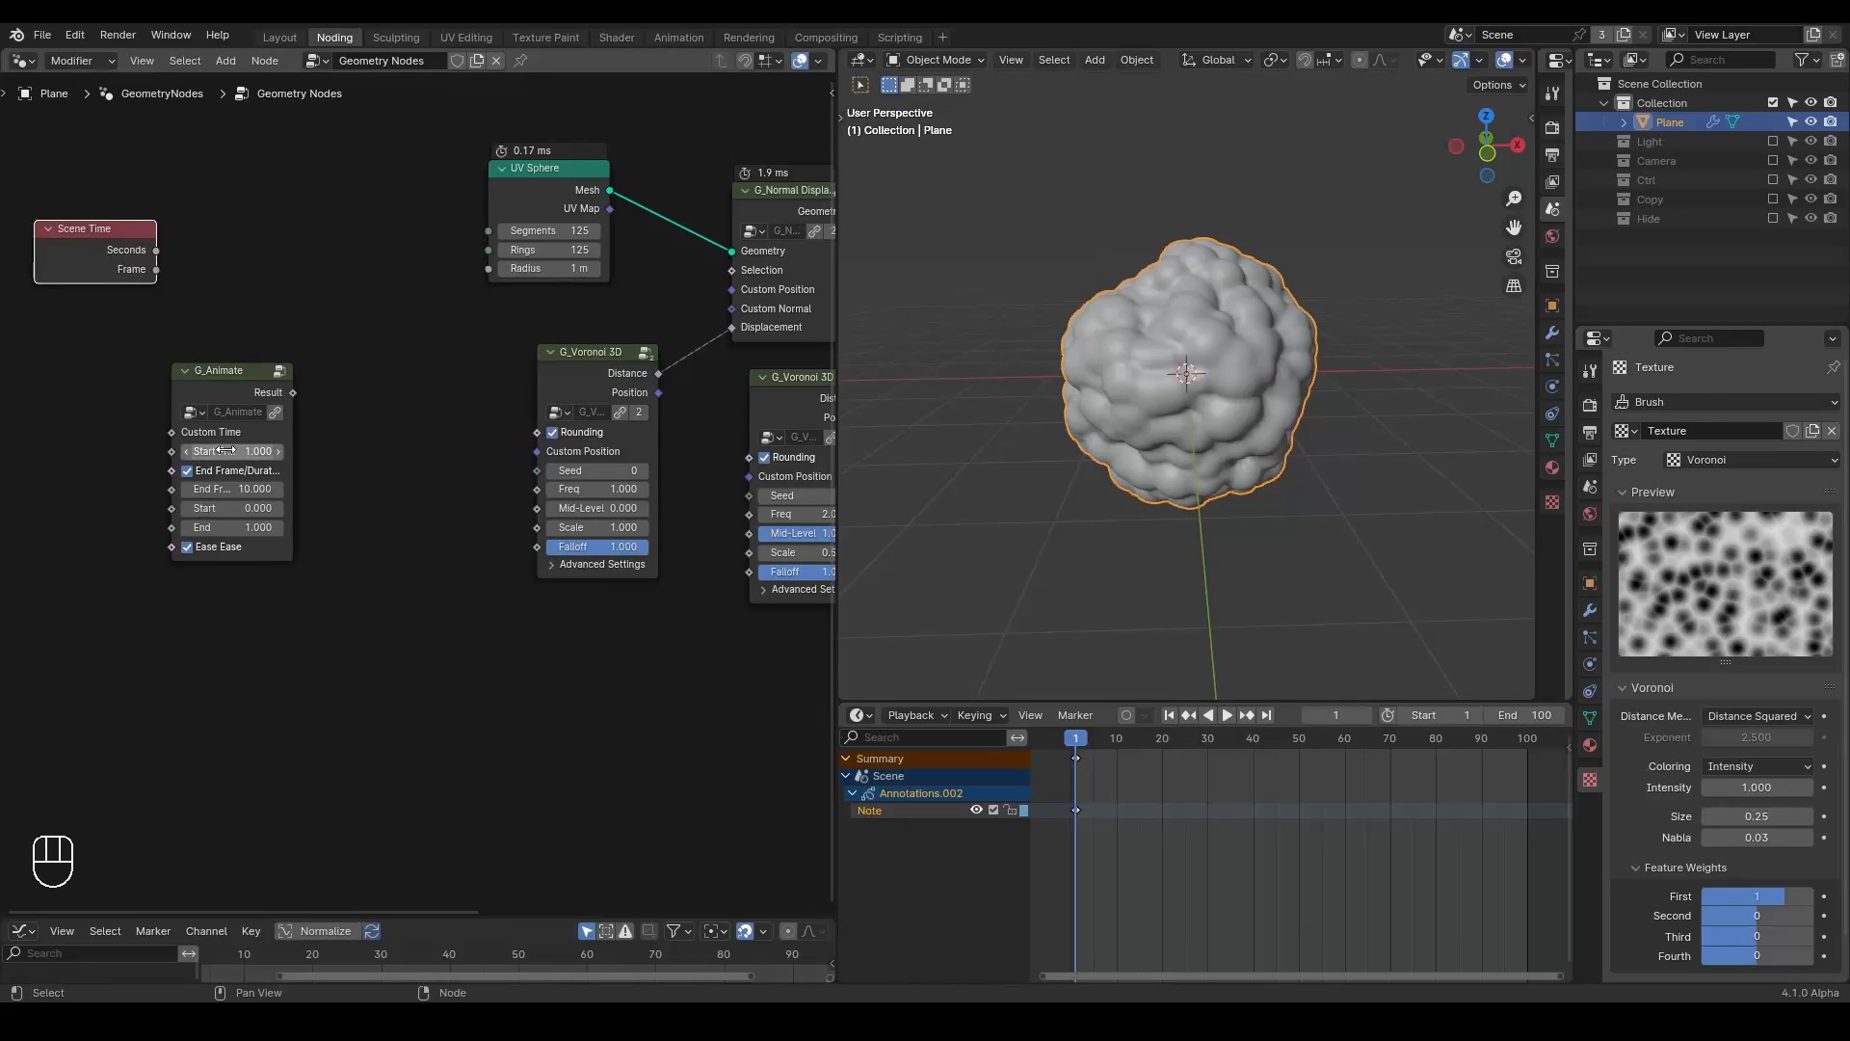
Widen the G_Animate node, set its End Frame/Duration to 50 and turn off Ease Ease.
left_click_drag(172, 406, 122, 405)
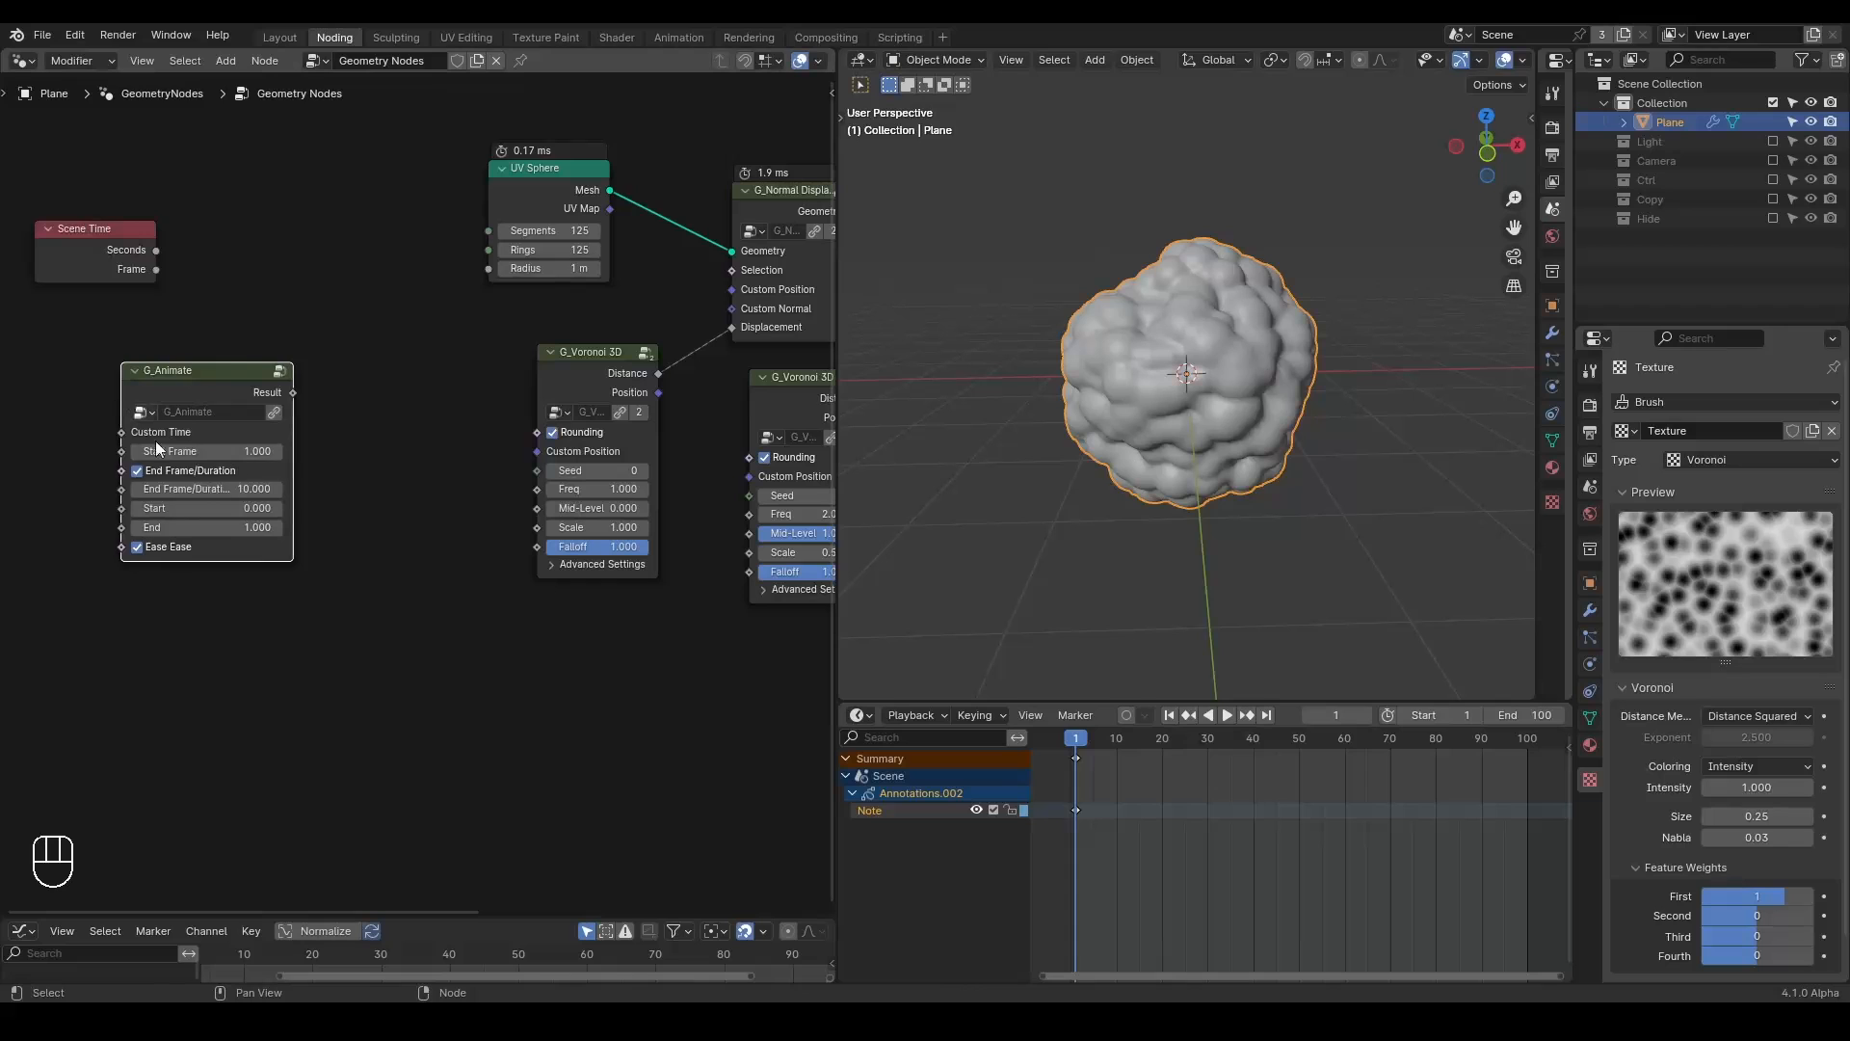
left_click(220, 489)
type("50")
key("Return")
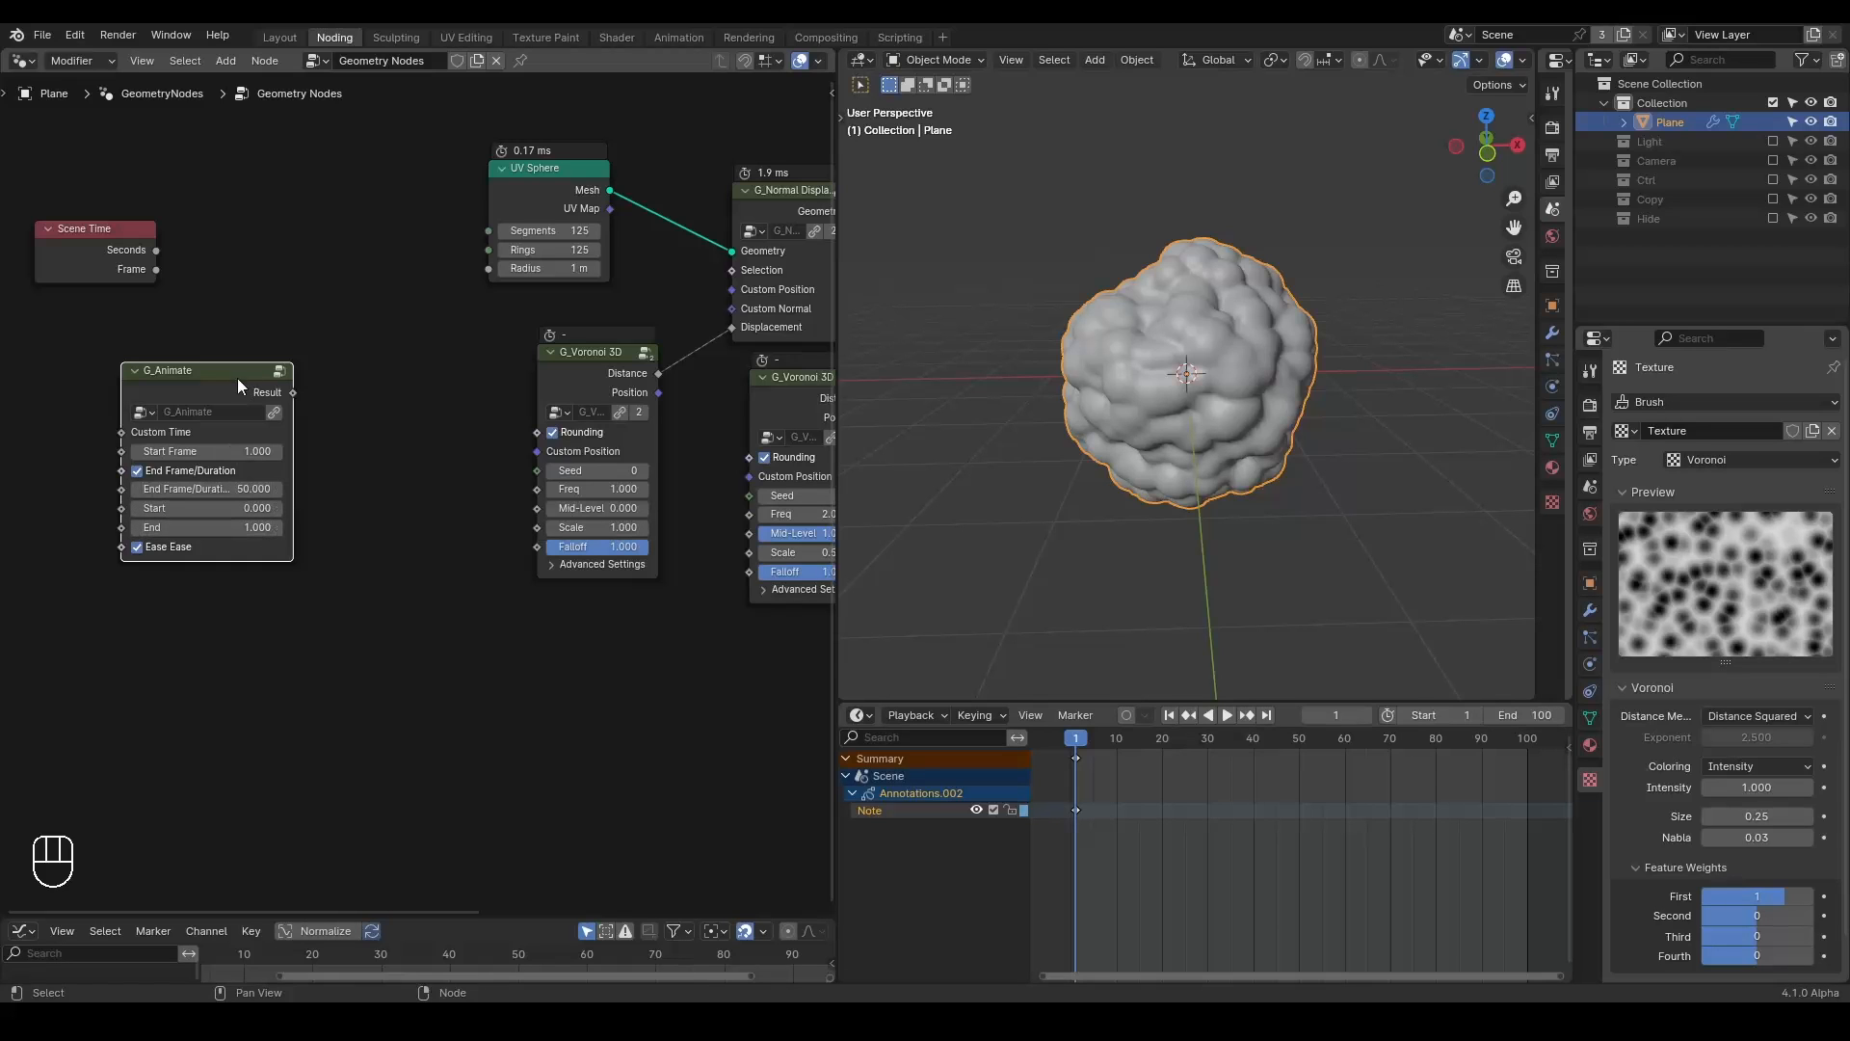
left_click_drag(211, 379, 166, 397)
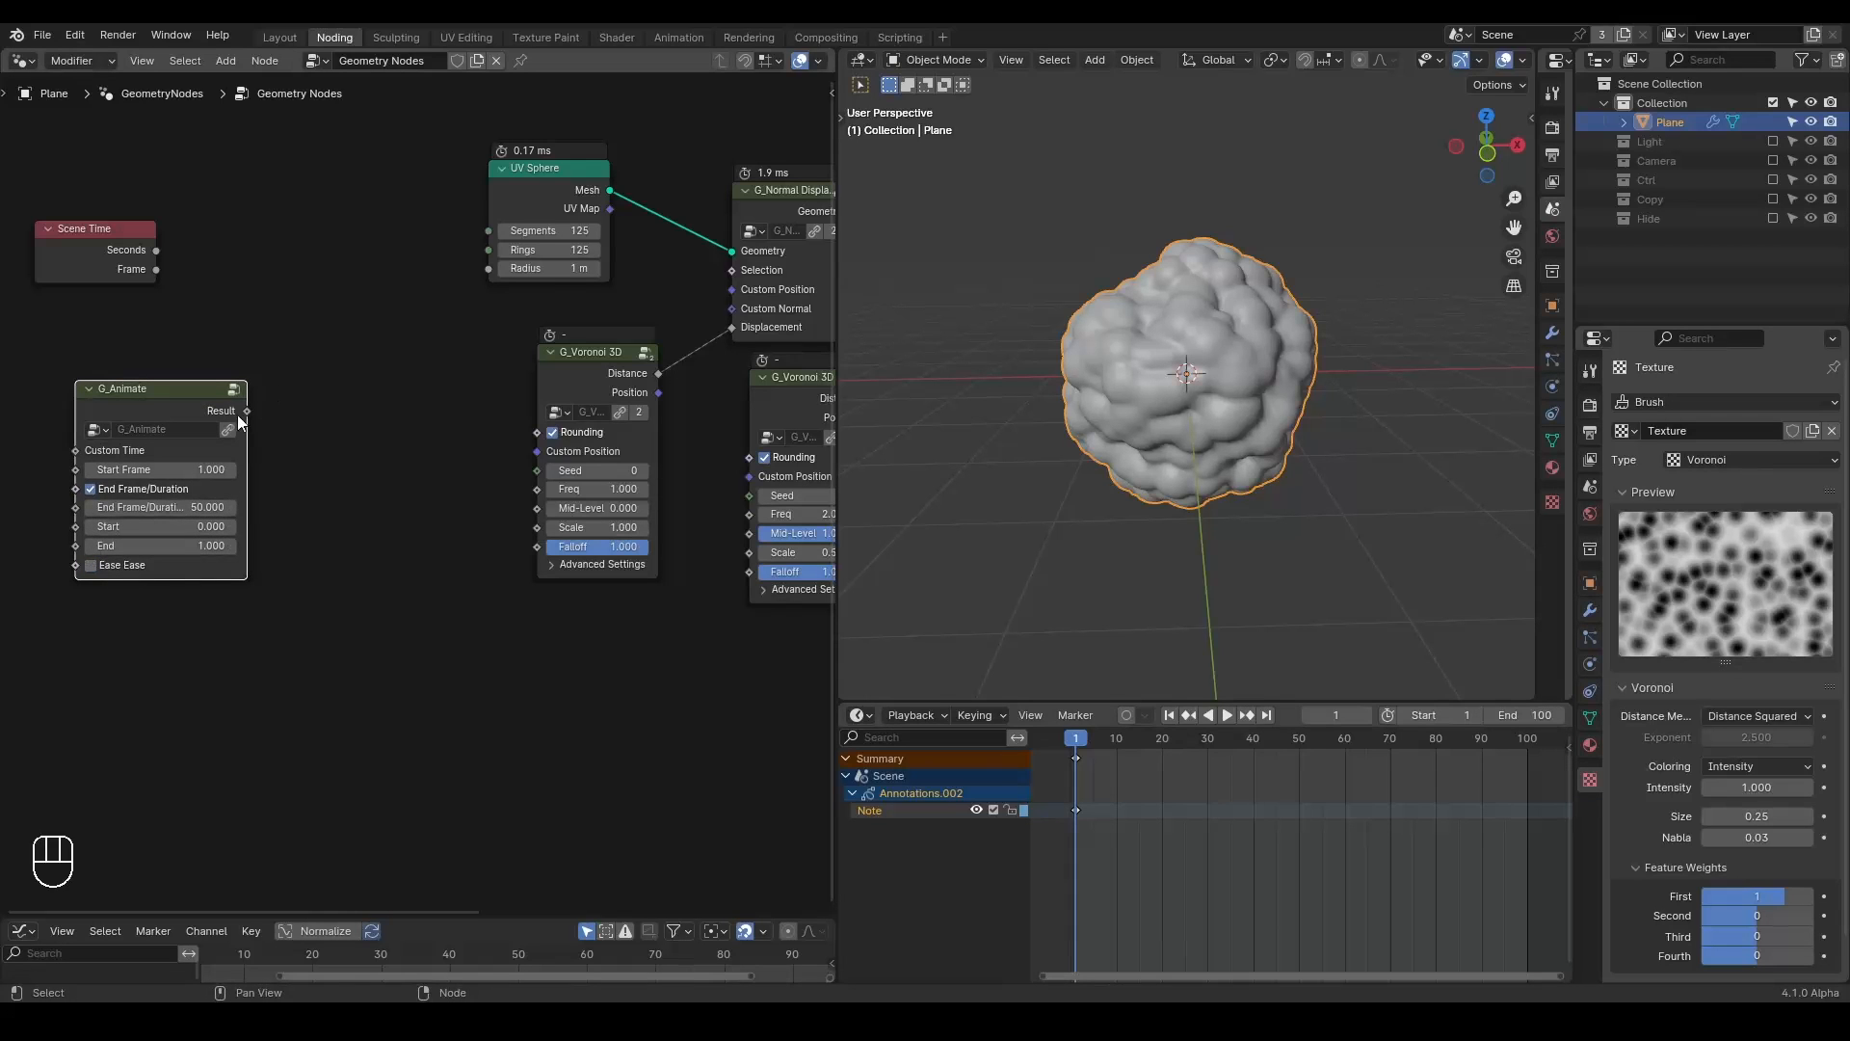
Connect the G_Animate Result to the UV Sphere's Radius and to the Scale of both G_Voronoi 3D nodes.
left_click_drag(245, 412, 485, 296)
left_click_drag(247, 412, 538, 528)
middle_click_drag(426, 517, 321, 491)
left_click_drag(142, 384, 646, 528)
left_click_drag(482, 354, 506, 267)
Insert a Divide node with a divisor of 2 on the link from G_Animate to the second G_Voronoi 3D node's Scale.
left_click_drag(63, 393, 212, 541)
type("div")
key("Return")
left_click(212, 541)
key("g")
left_click(352, 492)
left_click(358, 587)
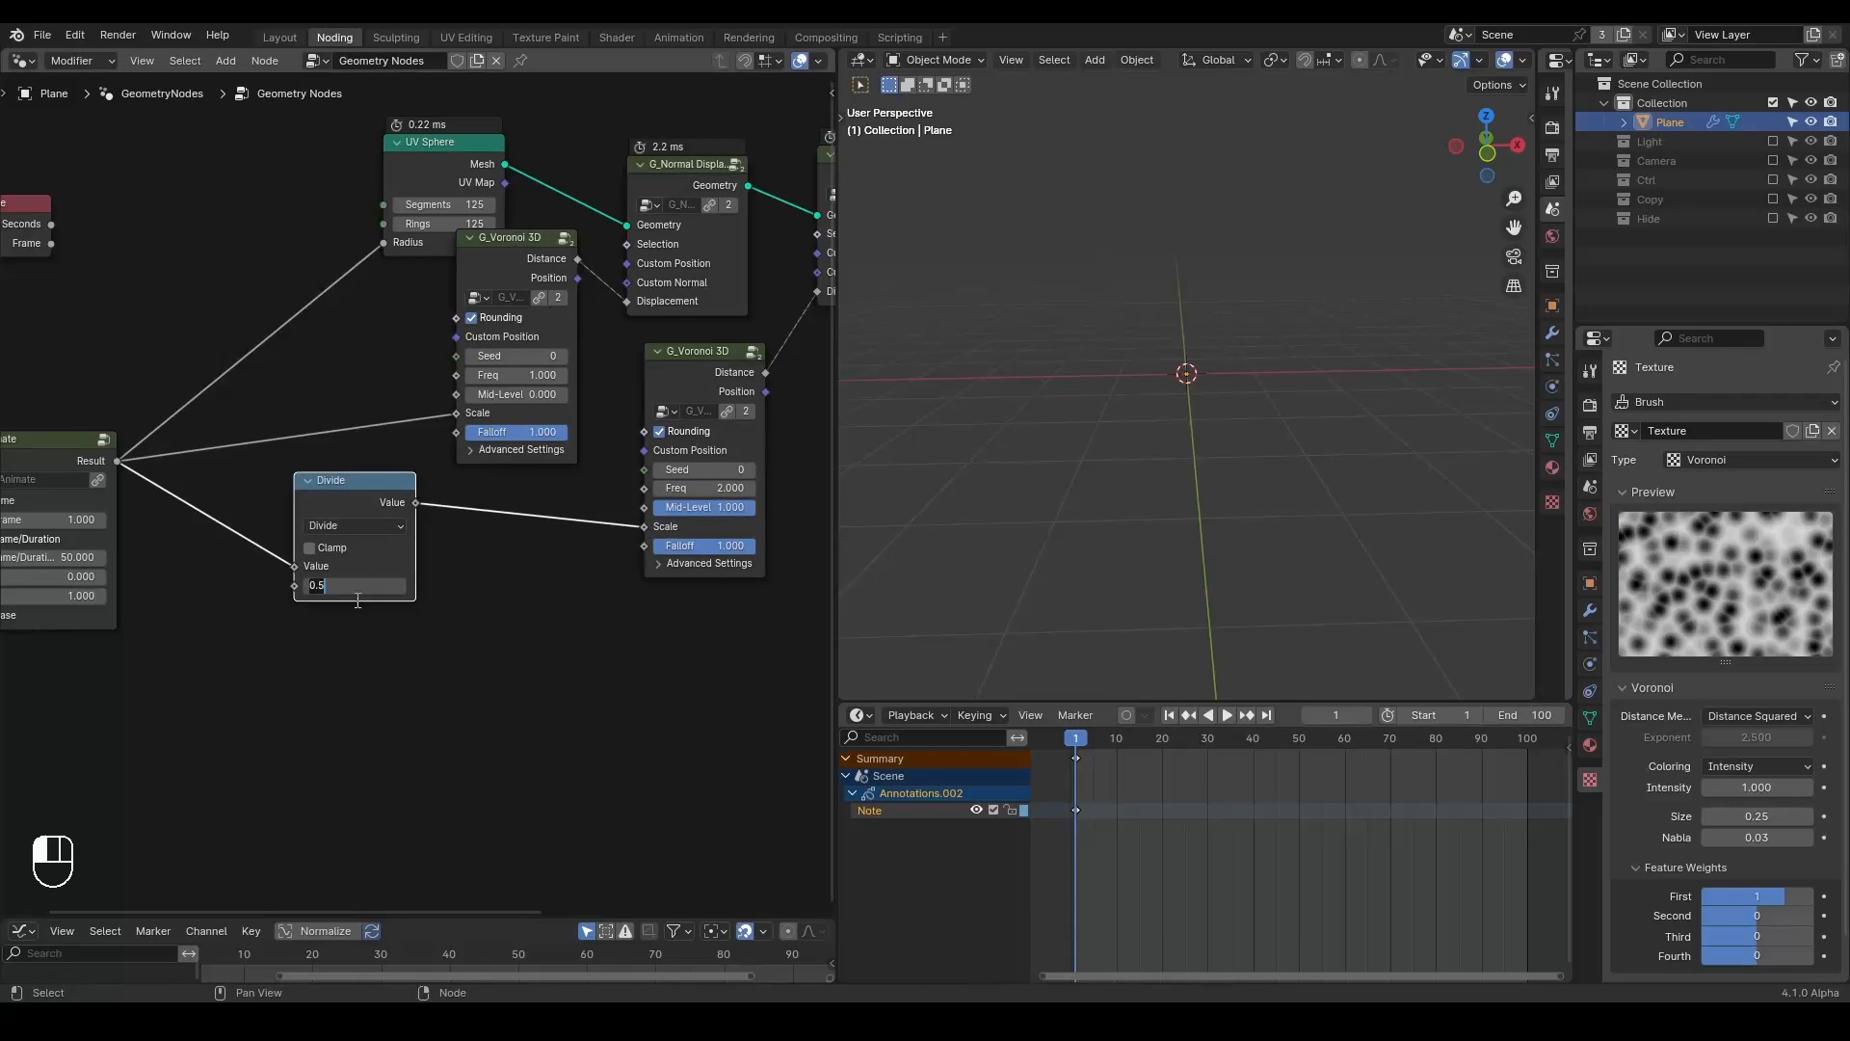
type("2")
key("Return")
Play the animation to check the sphere's growth and return to the first frame.
middle_click_drag(338, 671, 413, 674)
key("space")
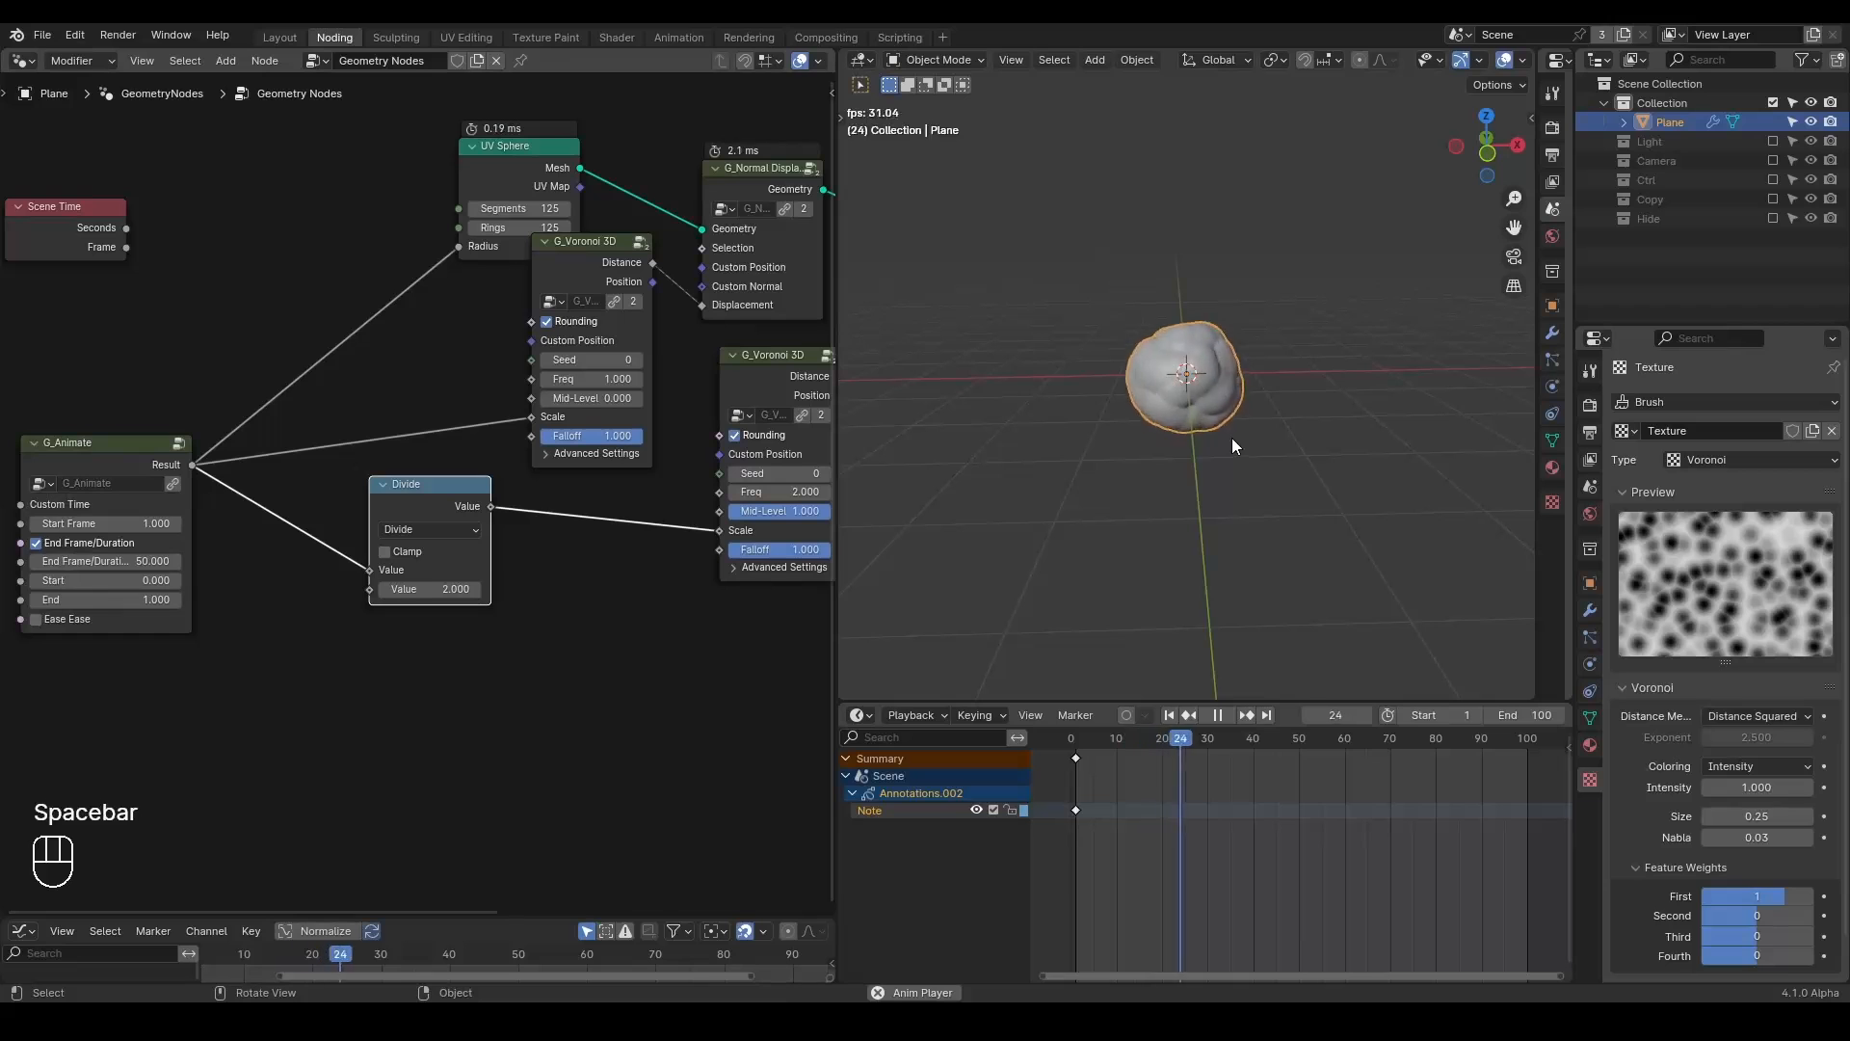
key("space")
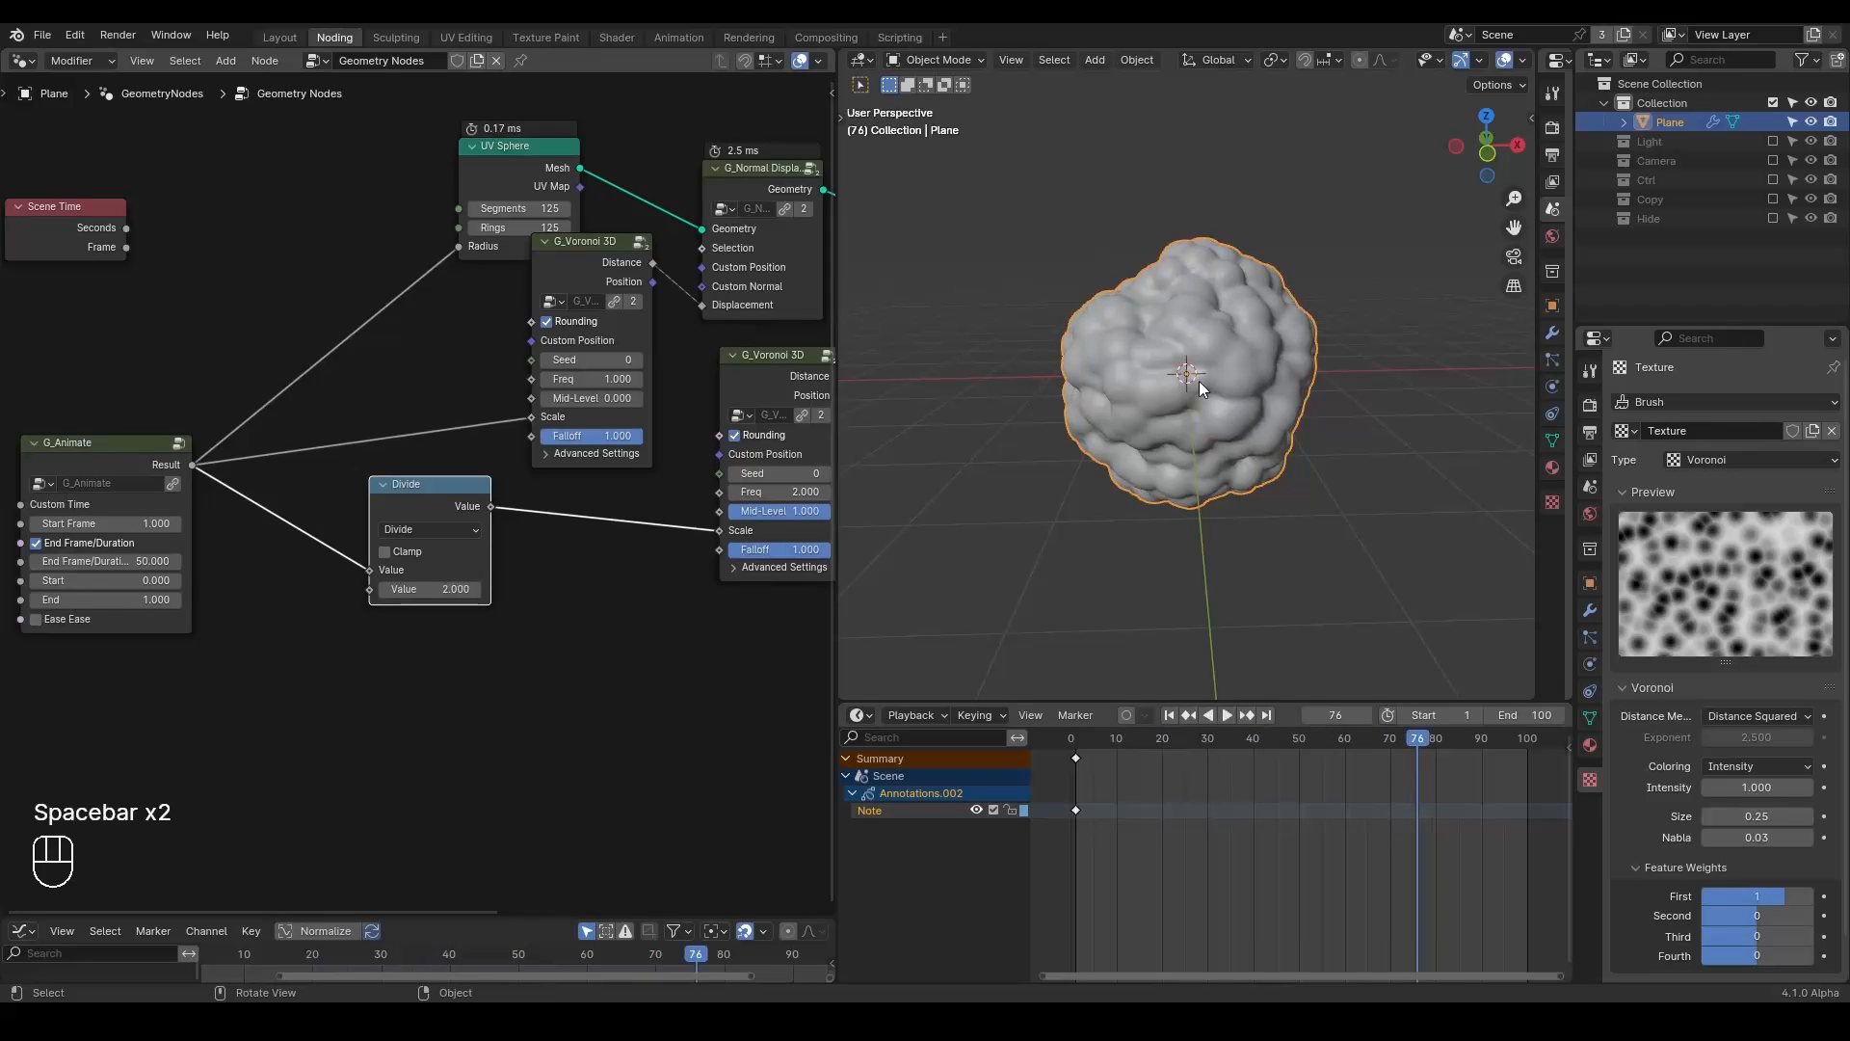
key("shift+space")
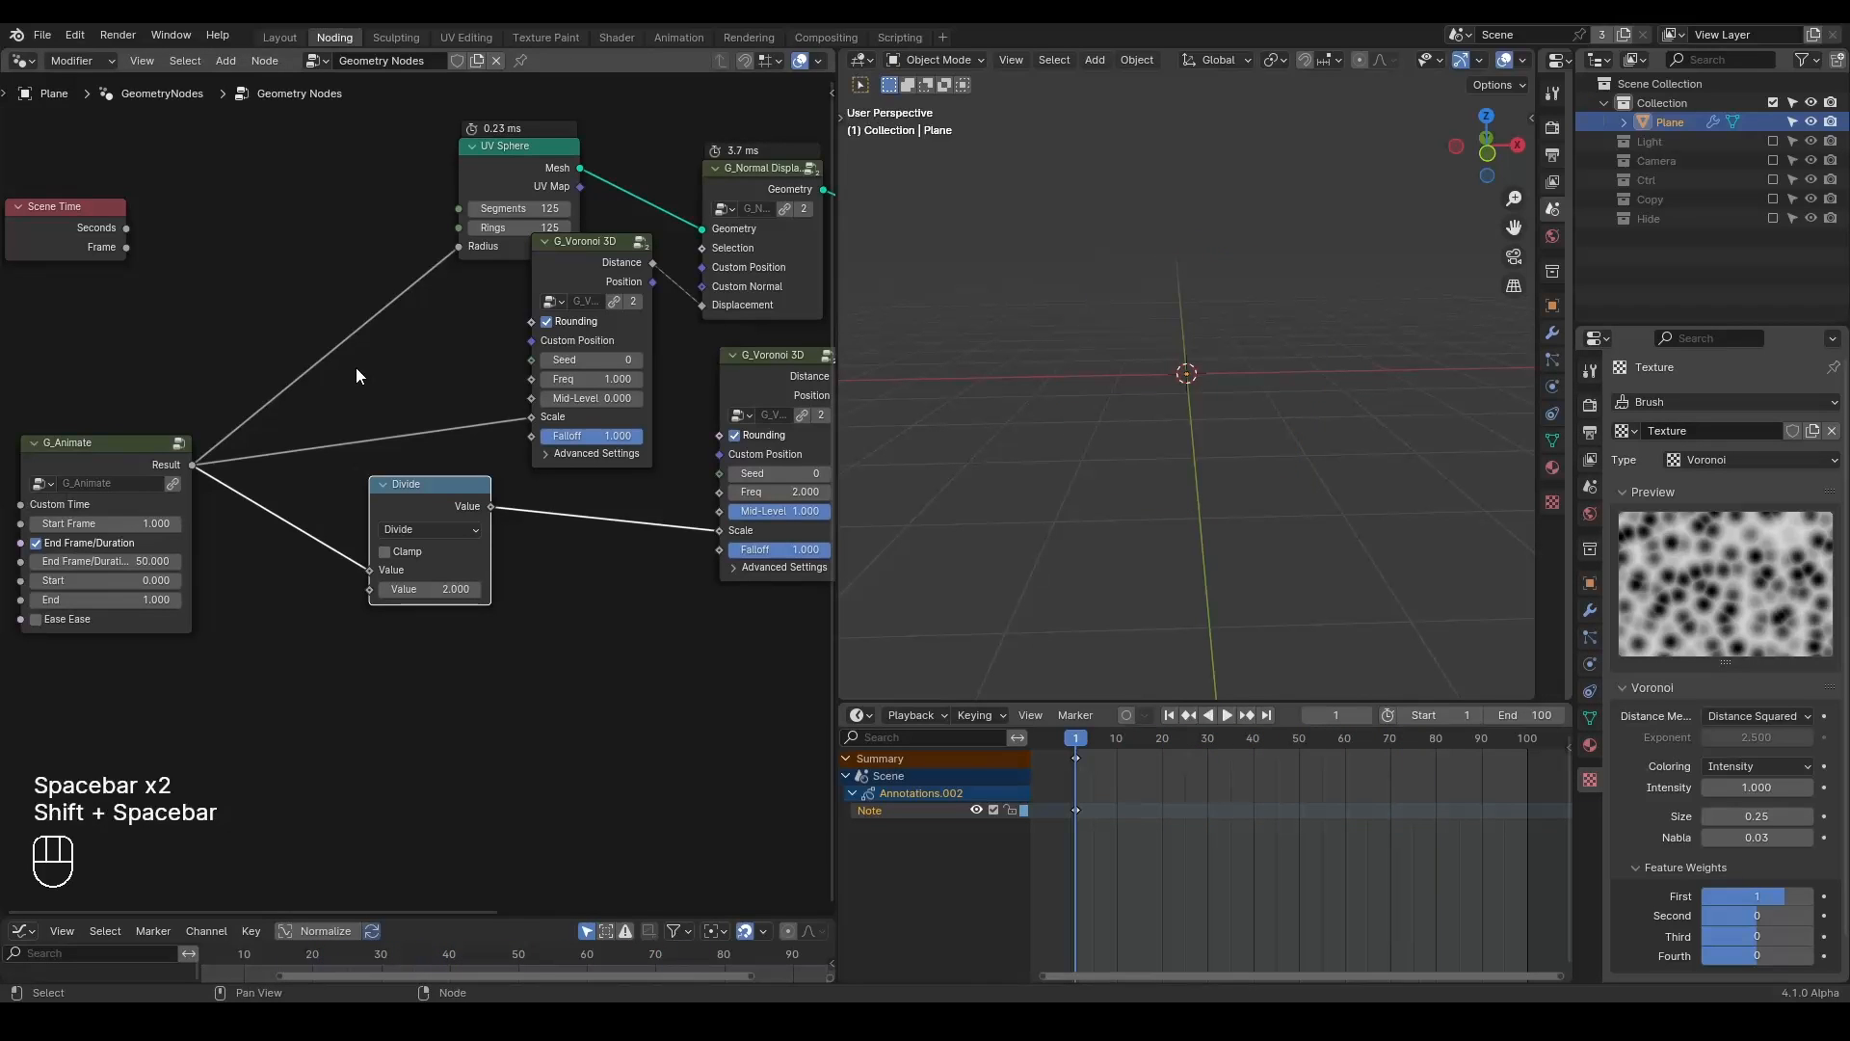
Join the three links leaving G_Animate in one reroute point and place it level with the Result output.
right_click_drag(268, 337, 269, 578, "shift")
key("g")
left_click(285, 487)
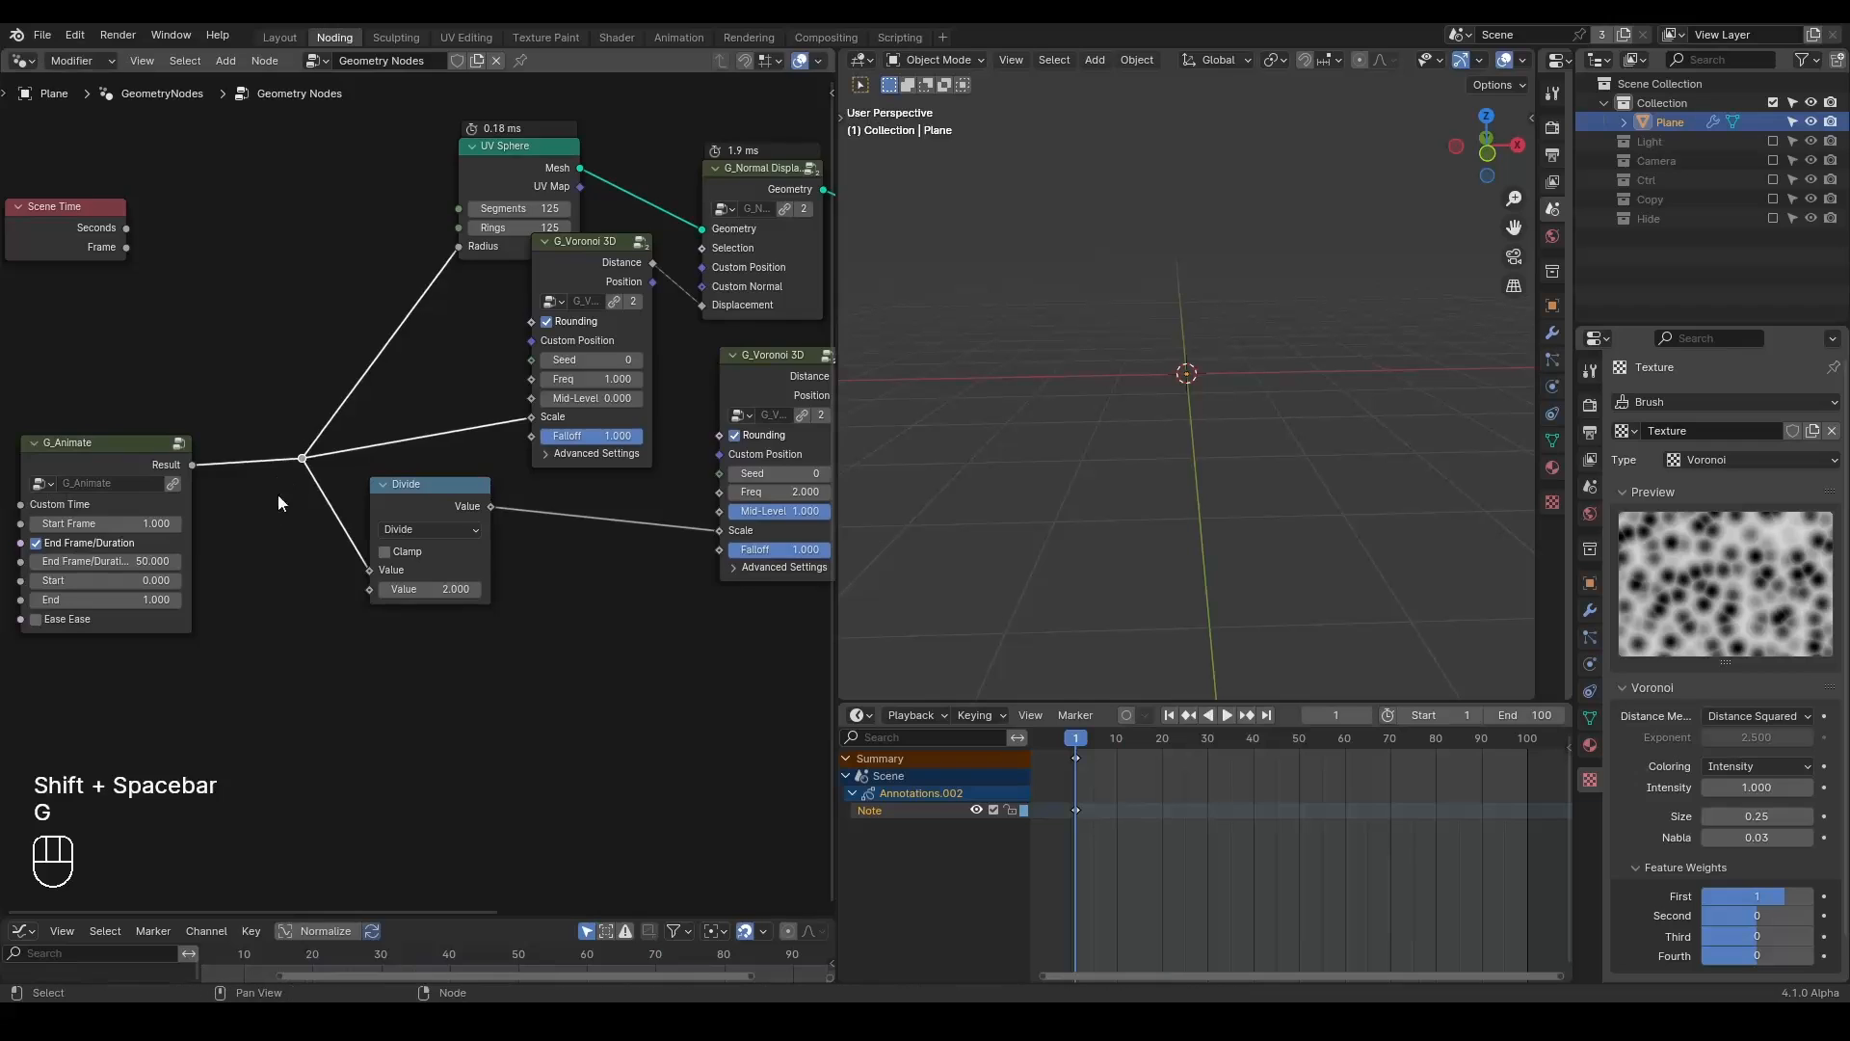
Insert a Float Curve node between G_Animate and the reroute point, moving G_Animate aside to make room.
middle_click_drag(273, 512, 578, 470)
left_click_drag(408, 424, 237, 445)
key("ctrl+a")
type("float")
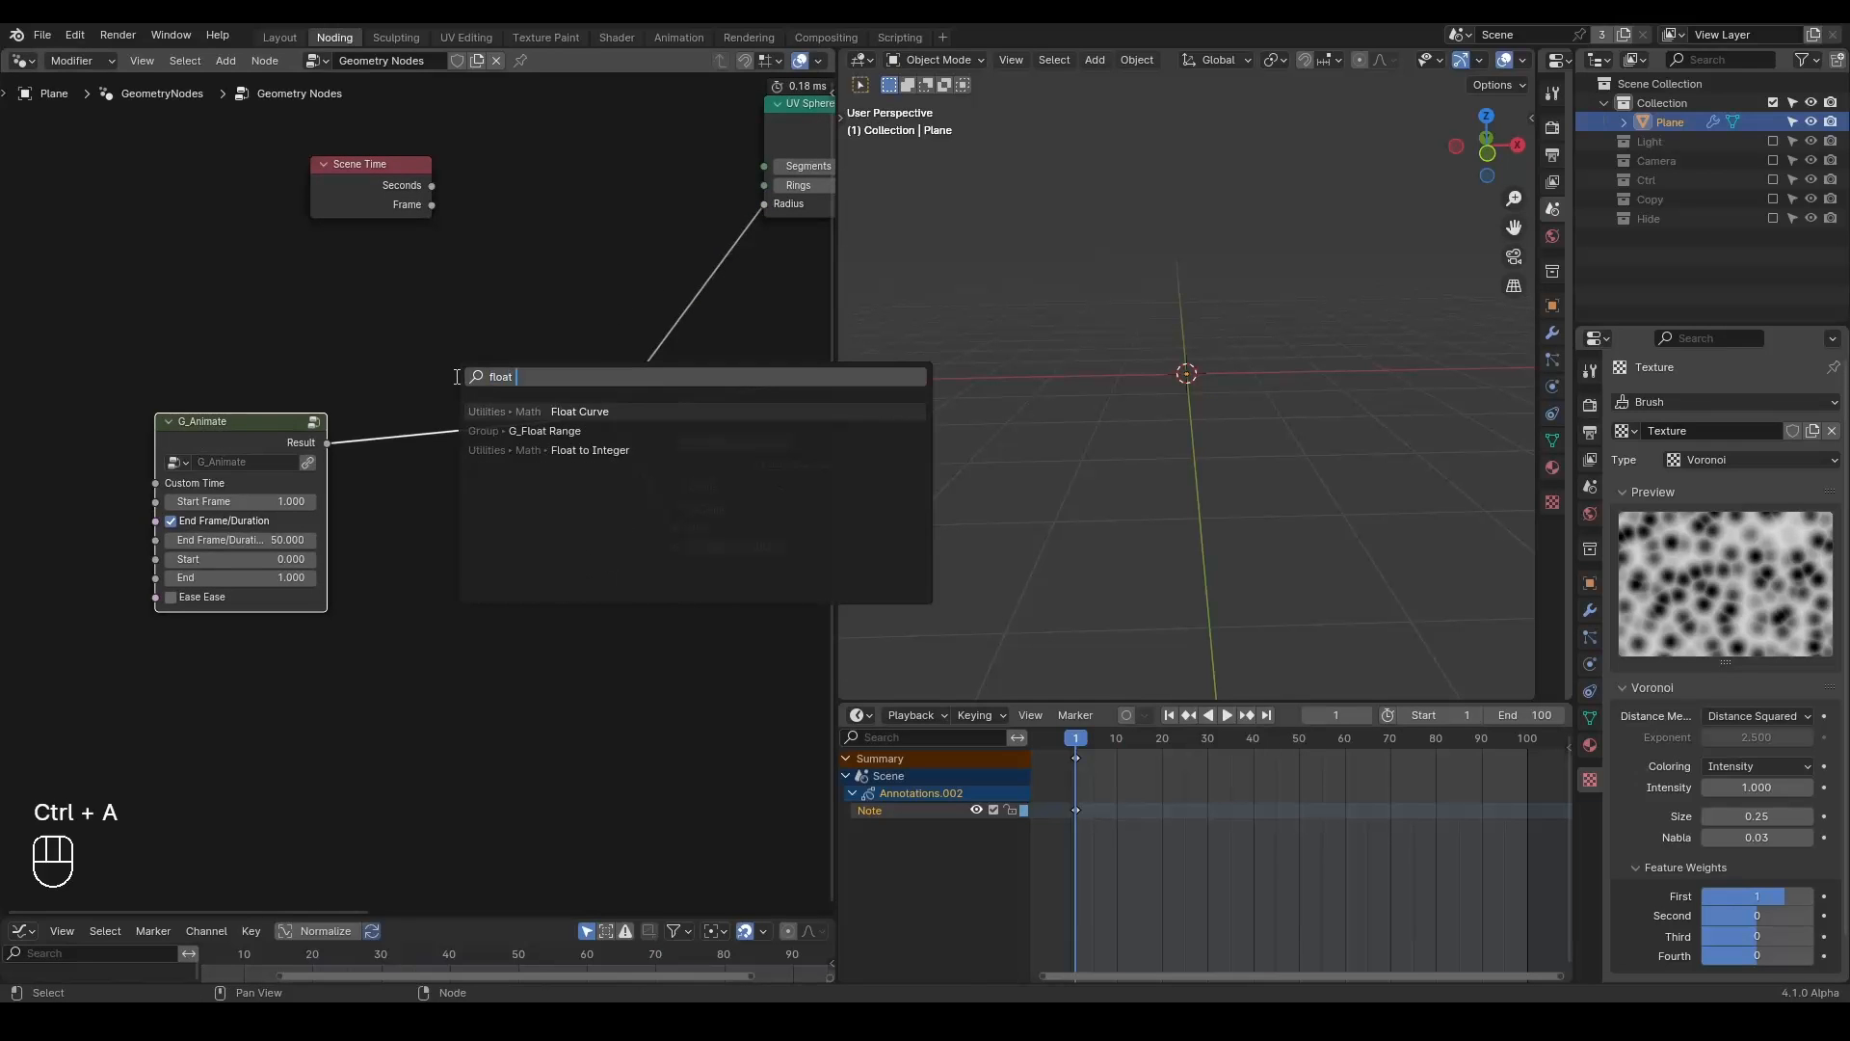
key("Return")
left_click(403, 482)
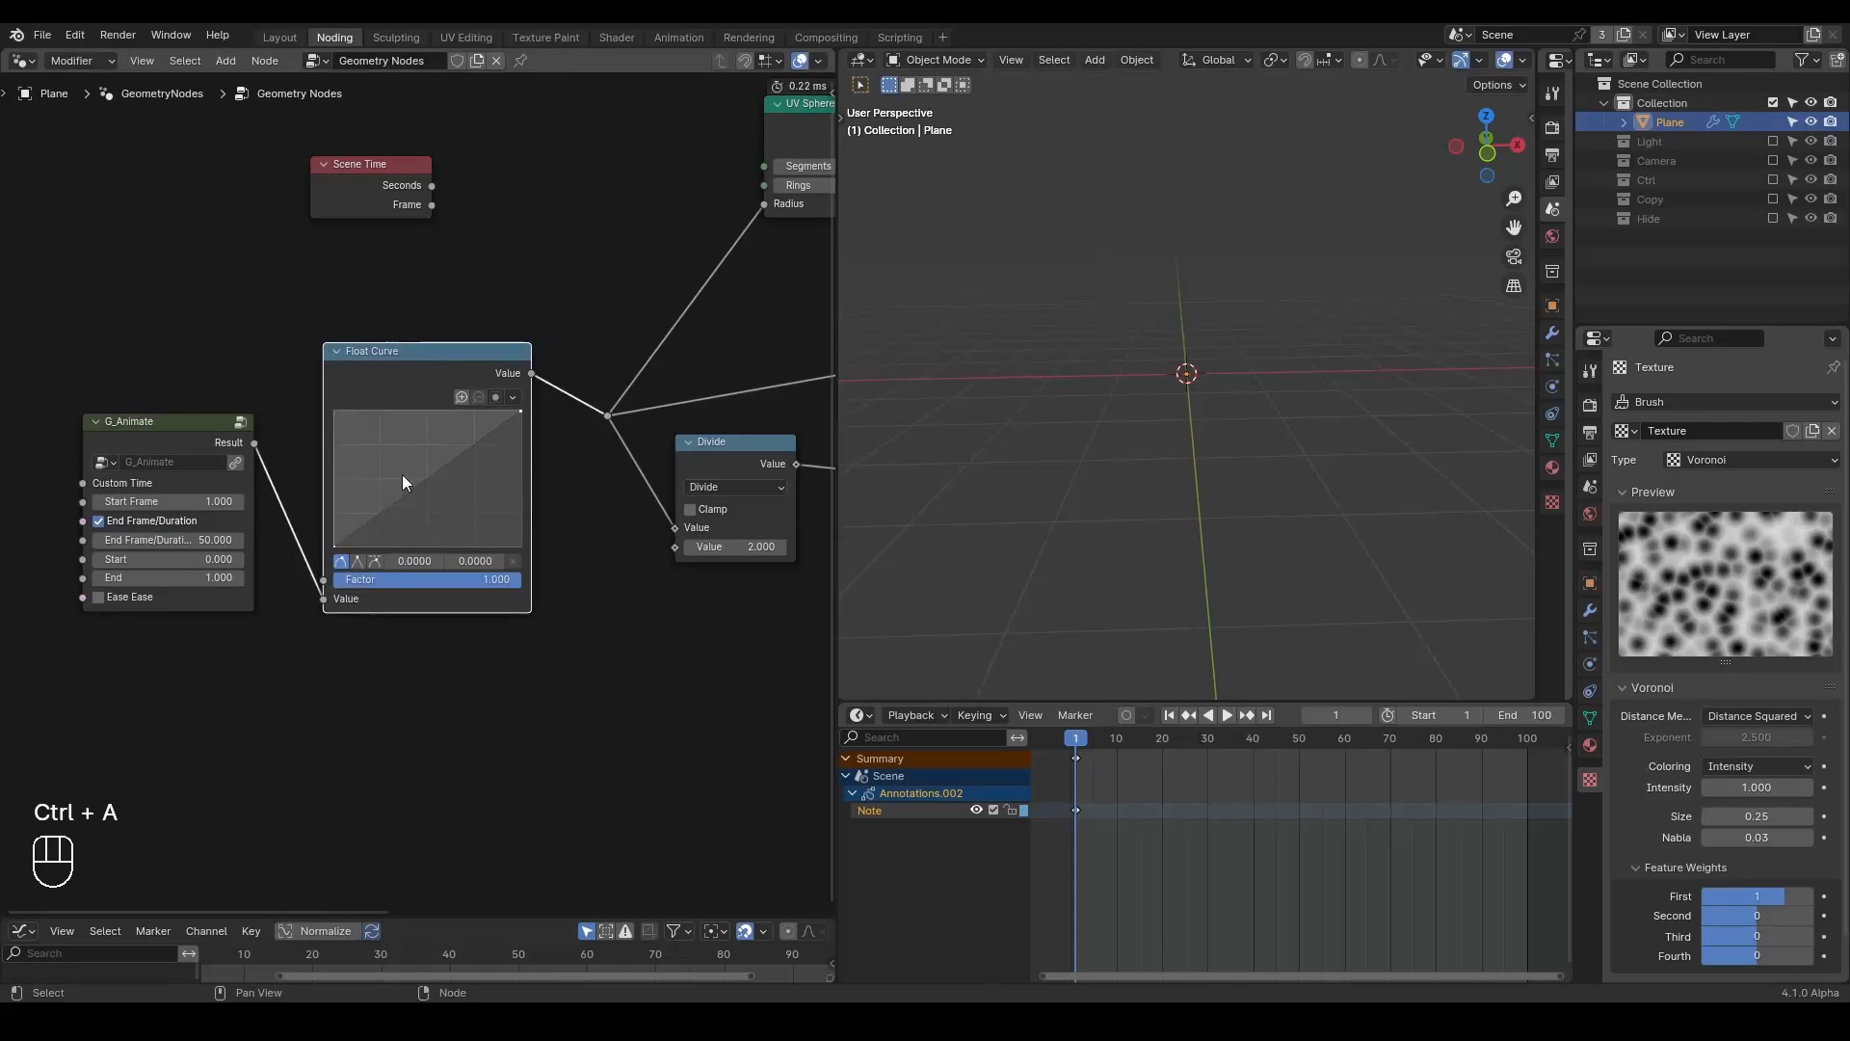
Shape the Float Curve into a fast-starting ease-out with one auto-clamped point at about 0.345, 0.775.
left_click_drag(423, 487, 353, 428)
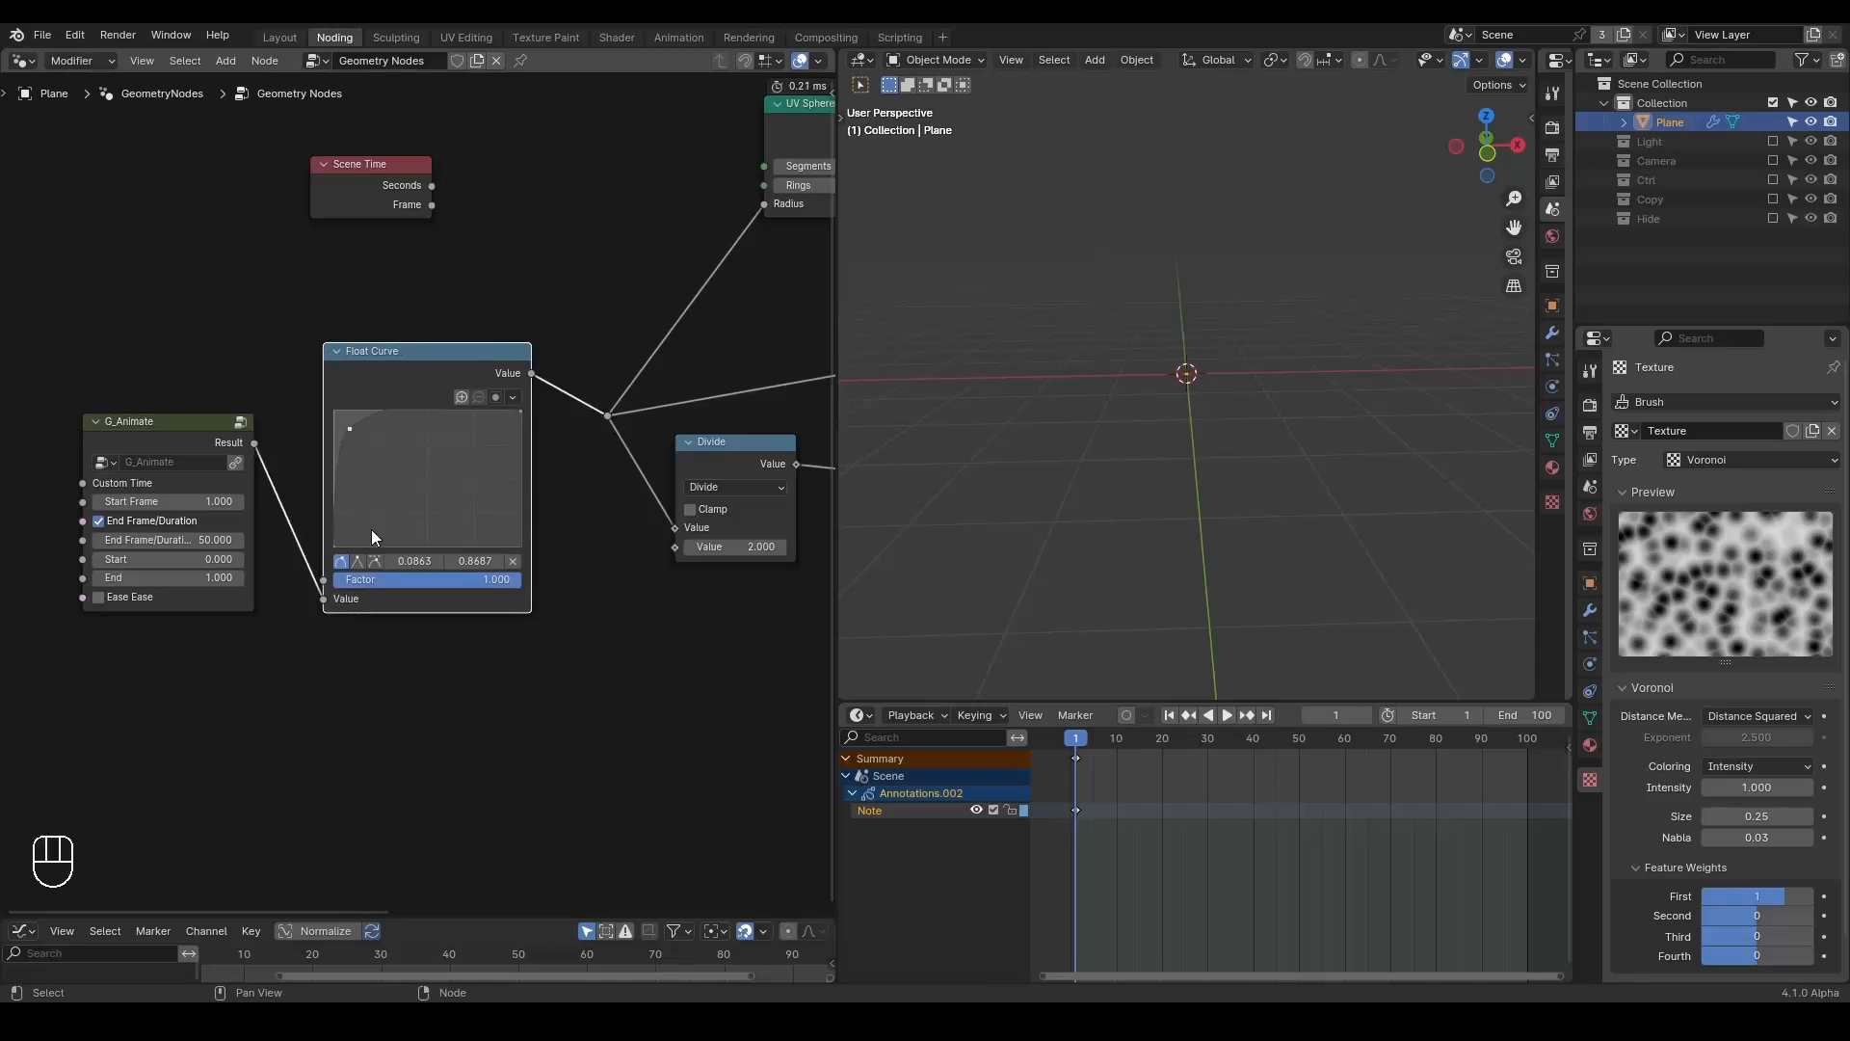
left_click(375, 561)
key("space")
key("shift+space")
key("space")
left_click_drag(350, 430, 398, 441)
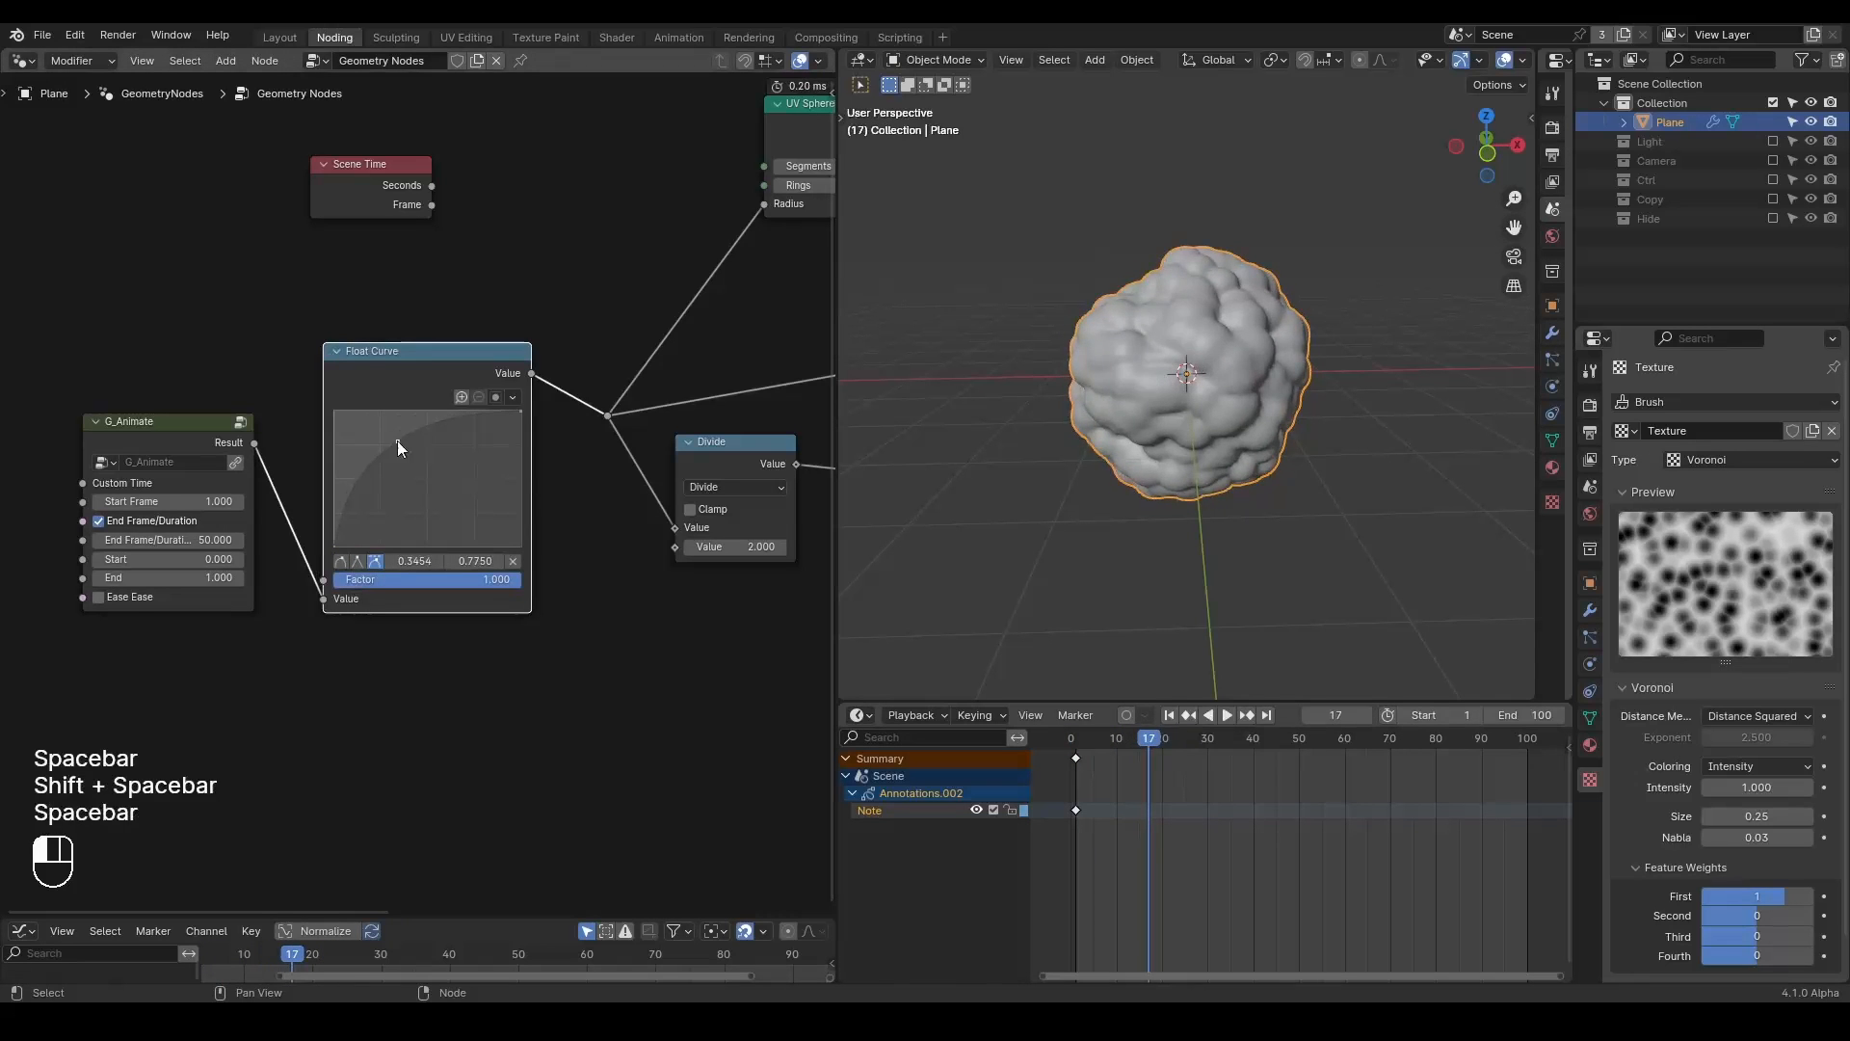
Replay the expansion to judge the Float Curve's timing and rewind to the first frame.
key("shift+space")
key("space")
key("shift+space")
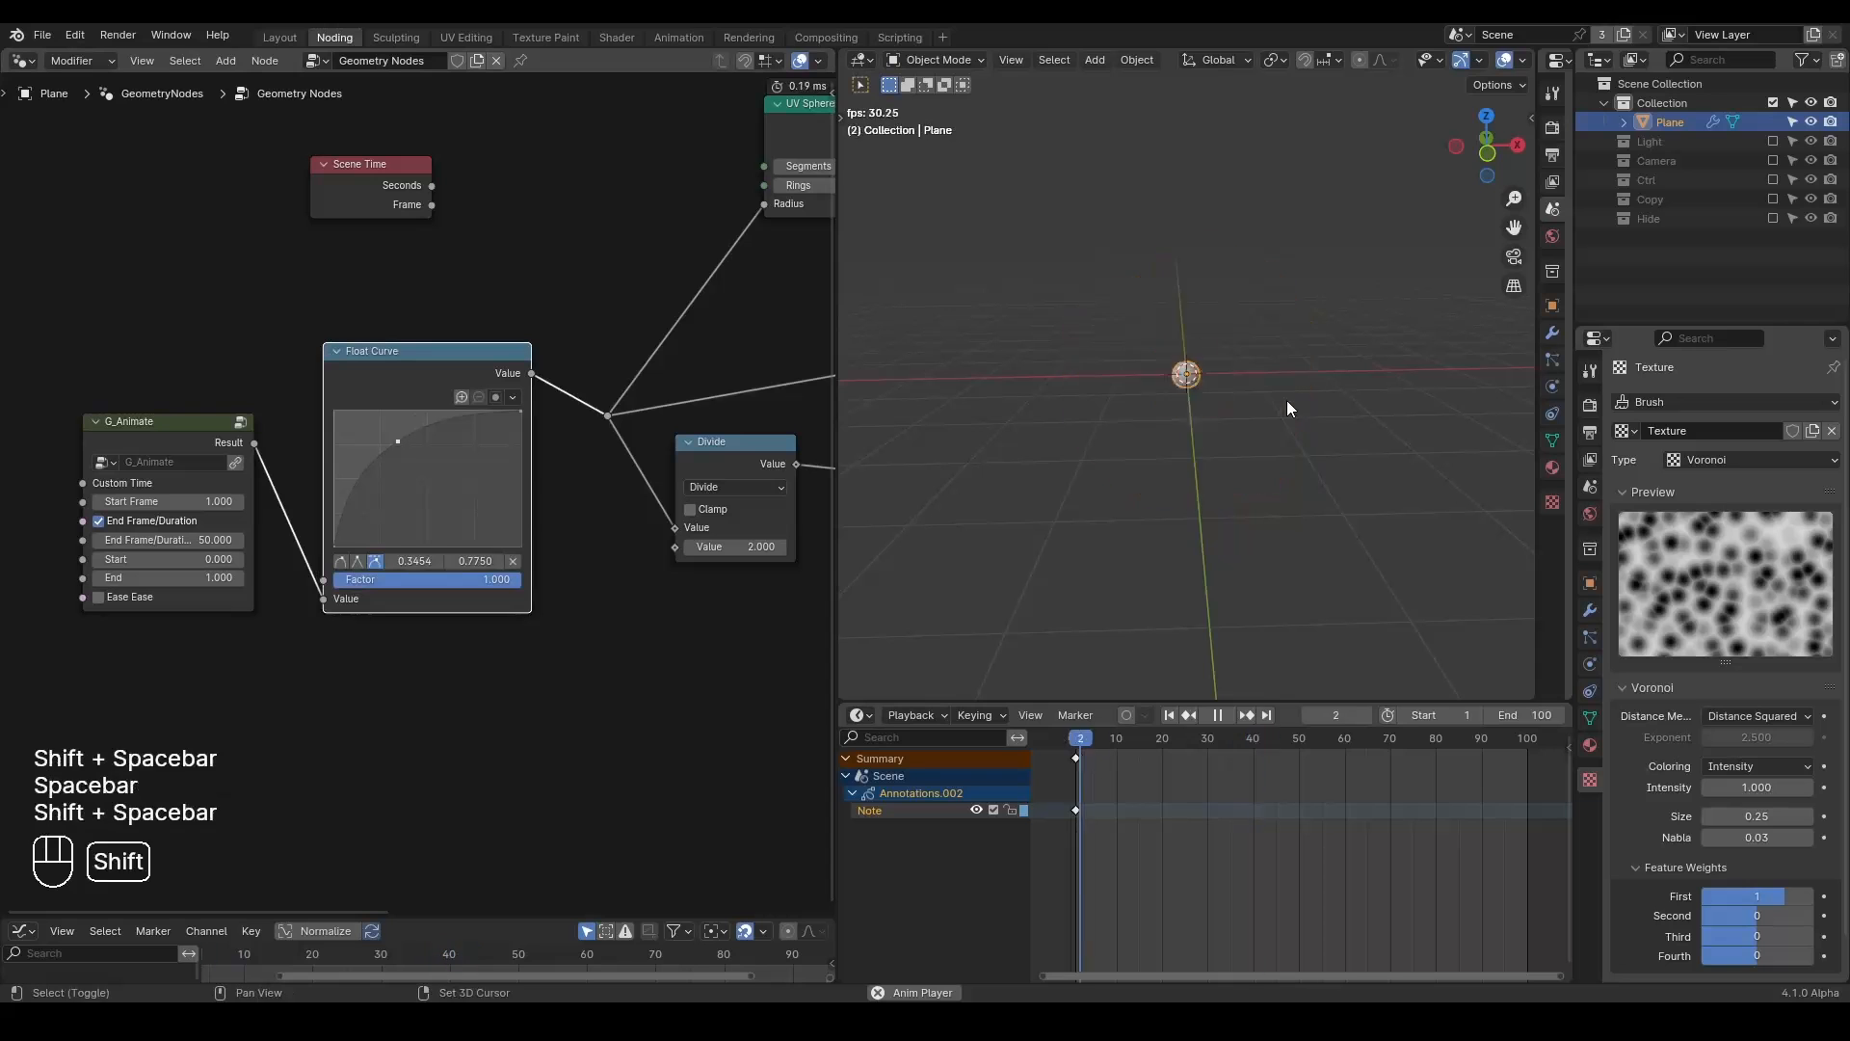
key("shift+space")
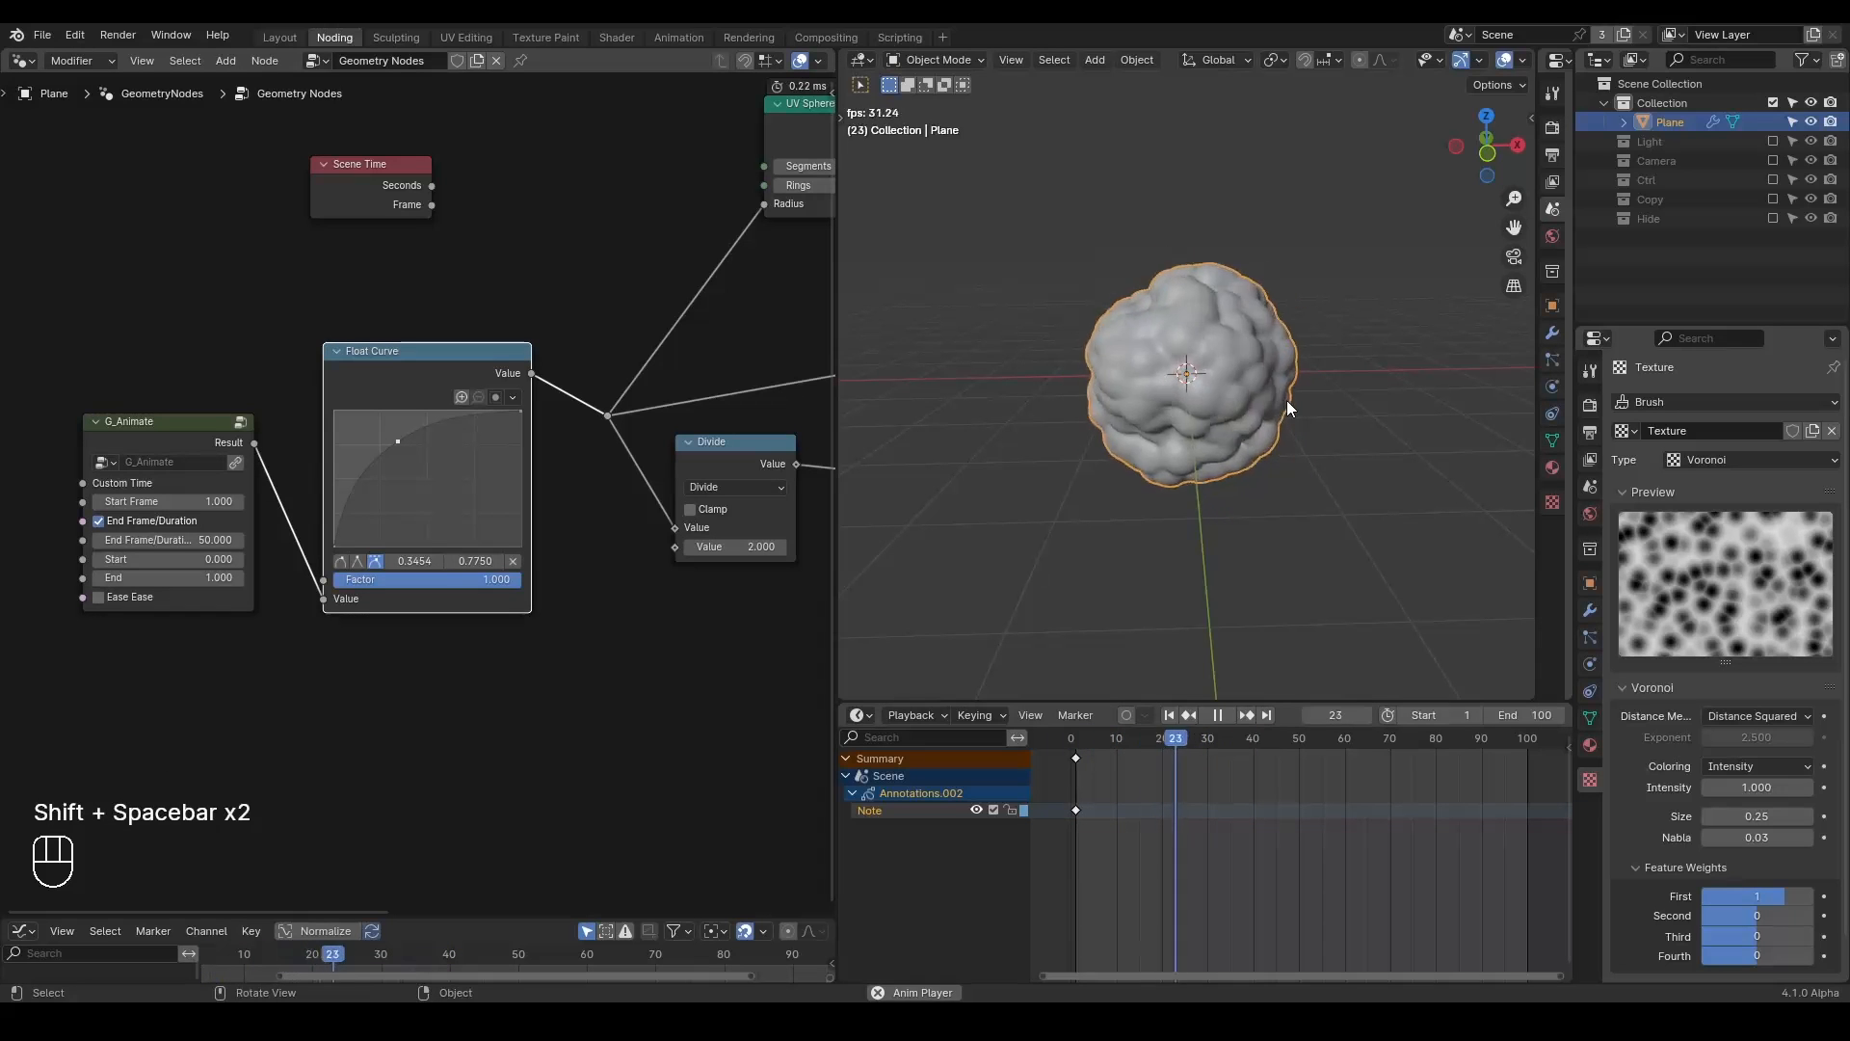
key("space")
key("shift+space")
Insert a G_Remap 0-1 node between the Float Curve and the reroute point and set its To Min to 0.28.
middle_click_drag(590, 453, 617, 450)
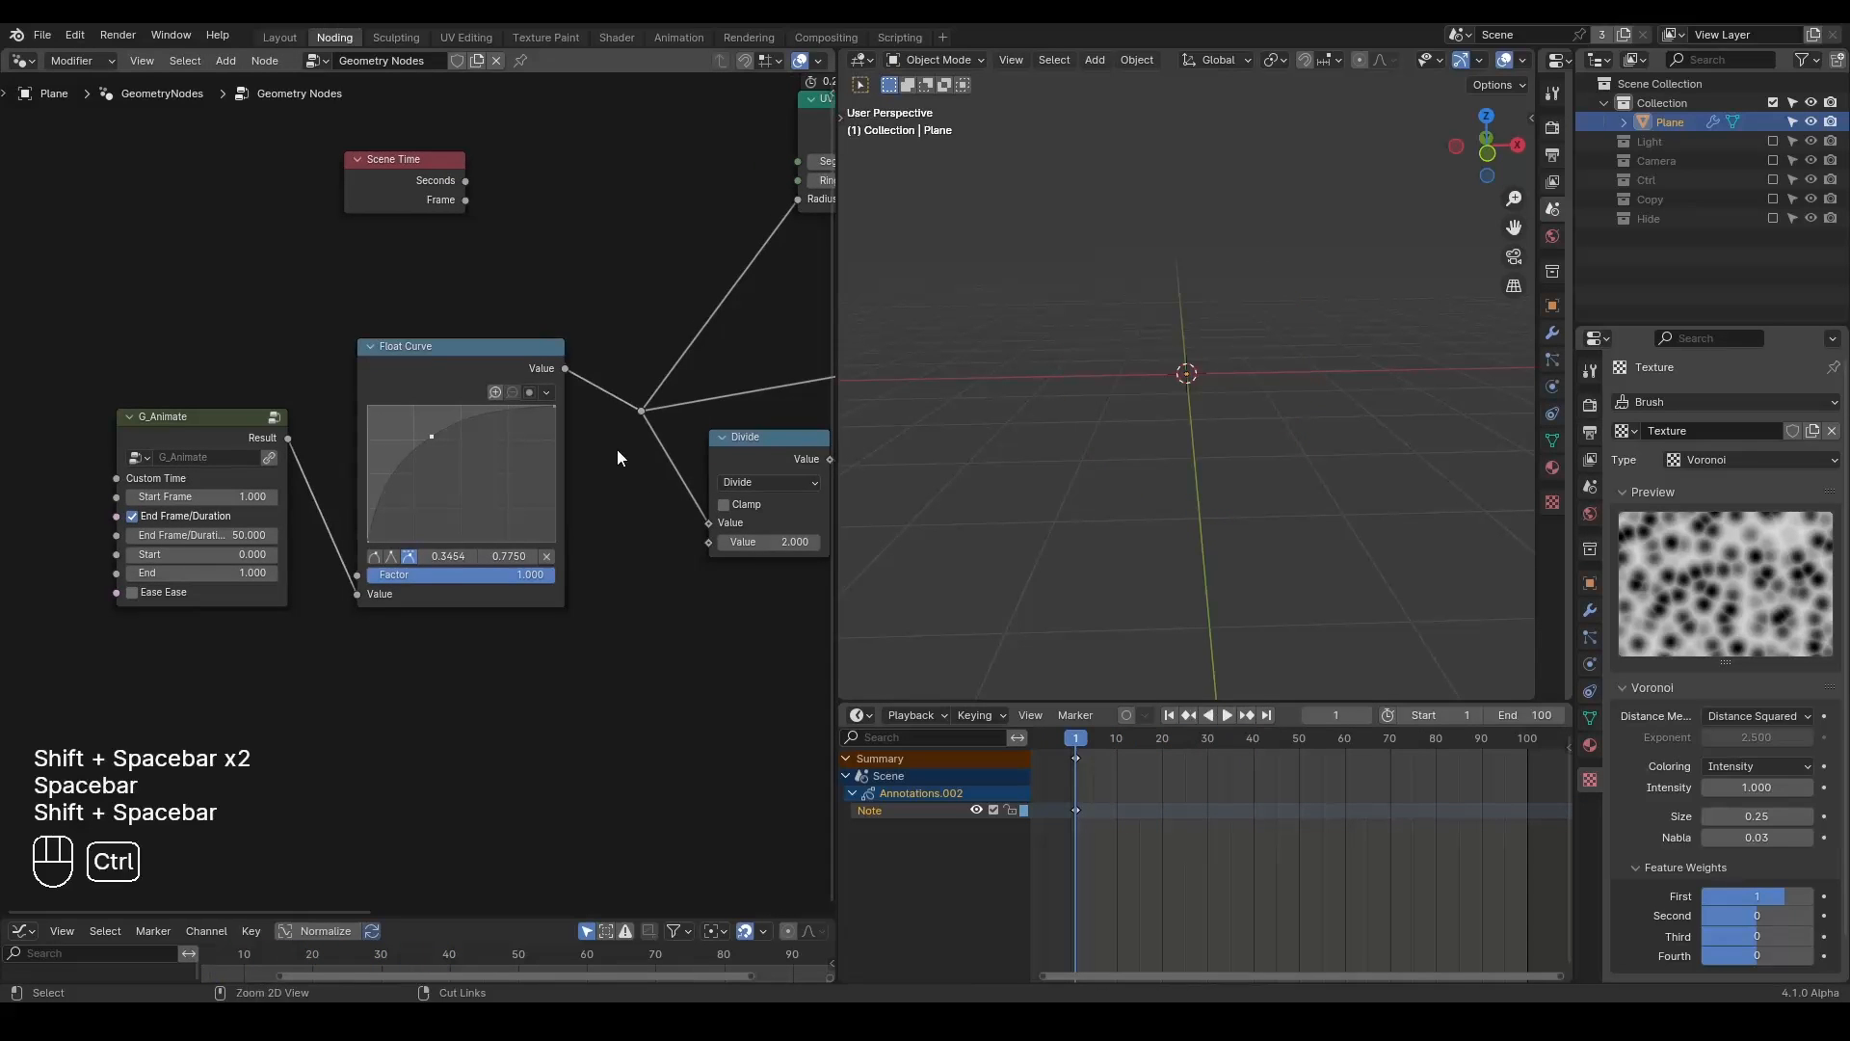
key("ctrl+a")
type("remap")
key("Return")
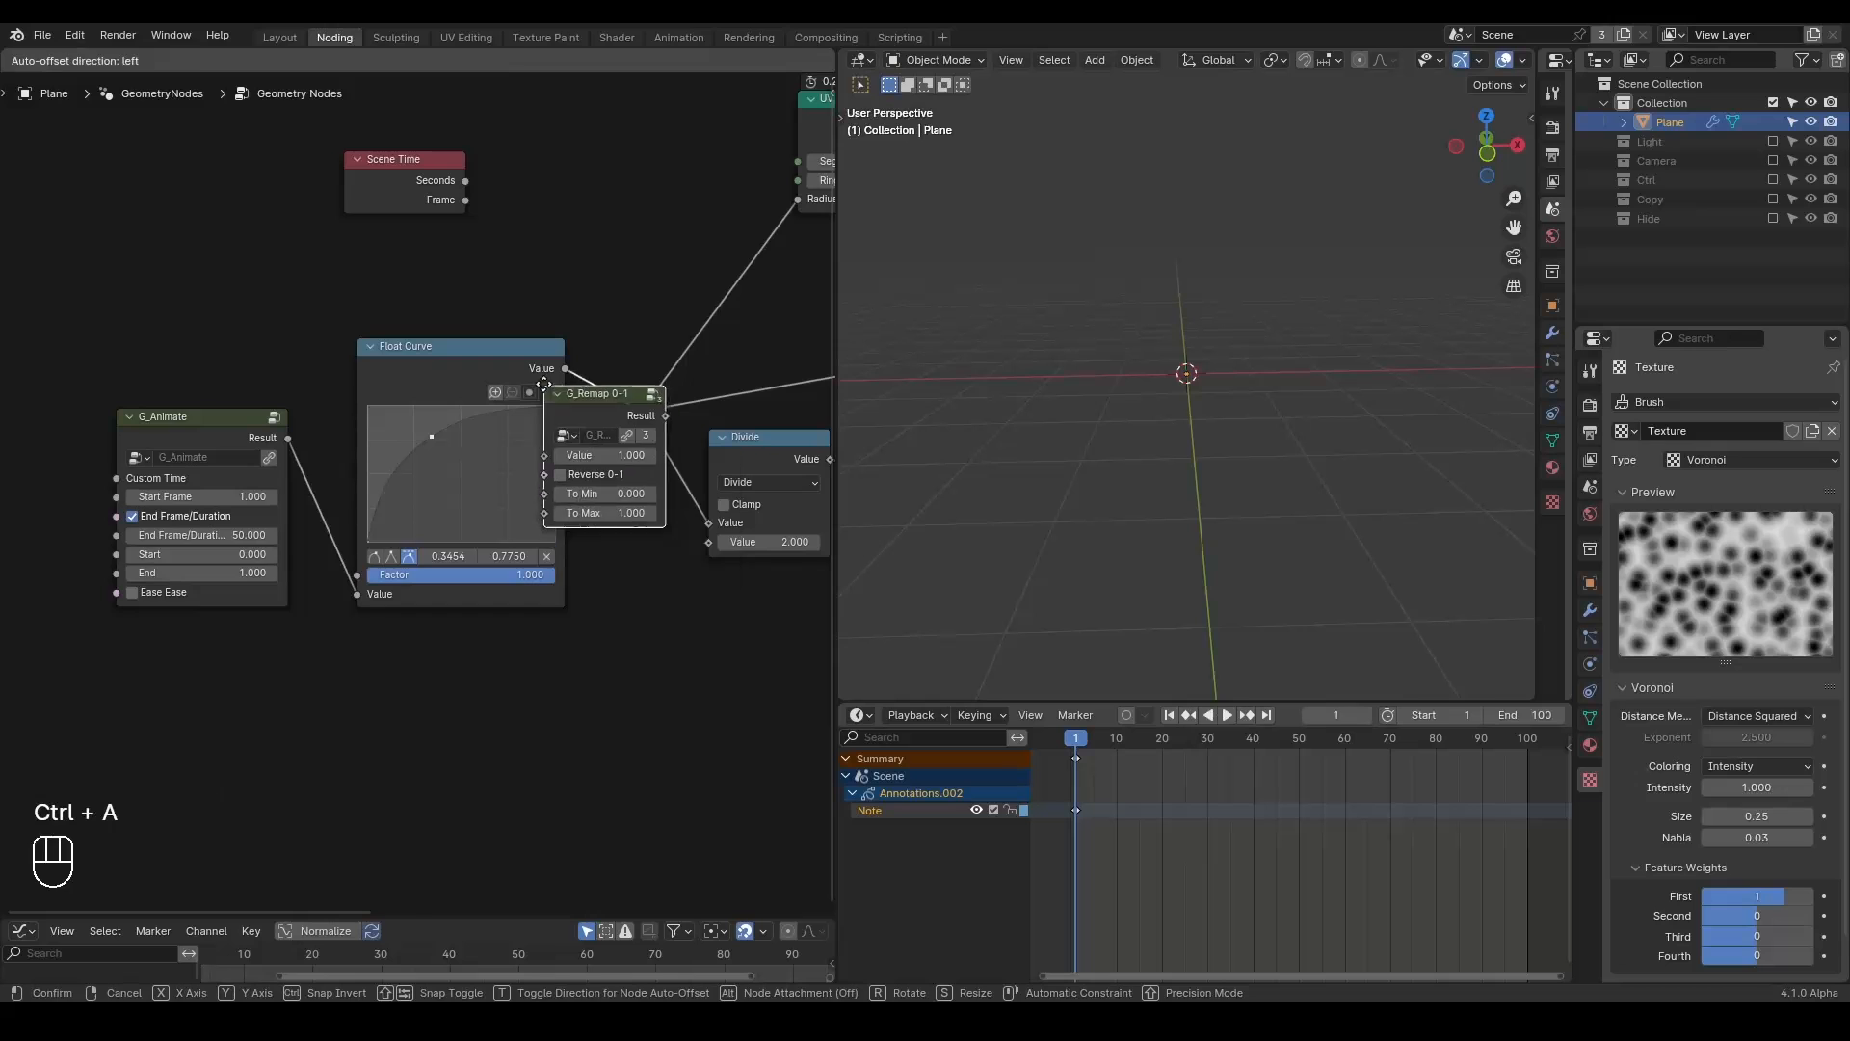
left_click(526, 362)
middle_click_drag(532, 407, 613, 396)
mouse_move(600, 457)
left_mouse_down("shift")
mouse_move(636, 457)
mouse_move(583, 461)
left_mouse_up("shift")
Play the animation repeatedly to check the remapped starting size and rewind to the first frame.
key("space")
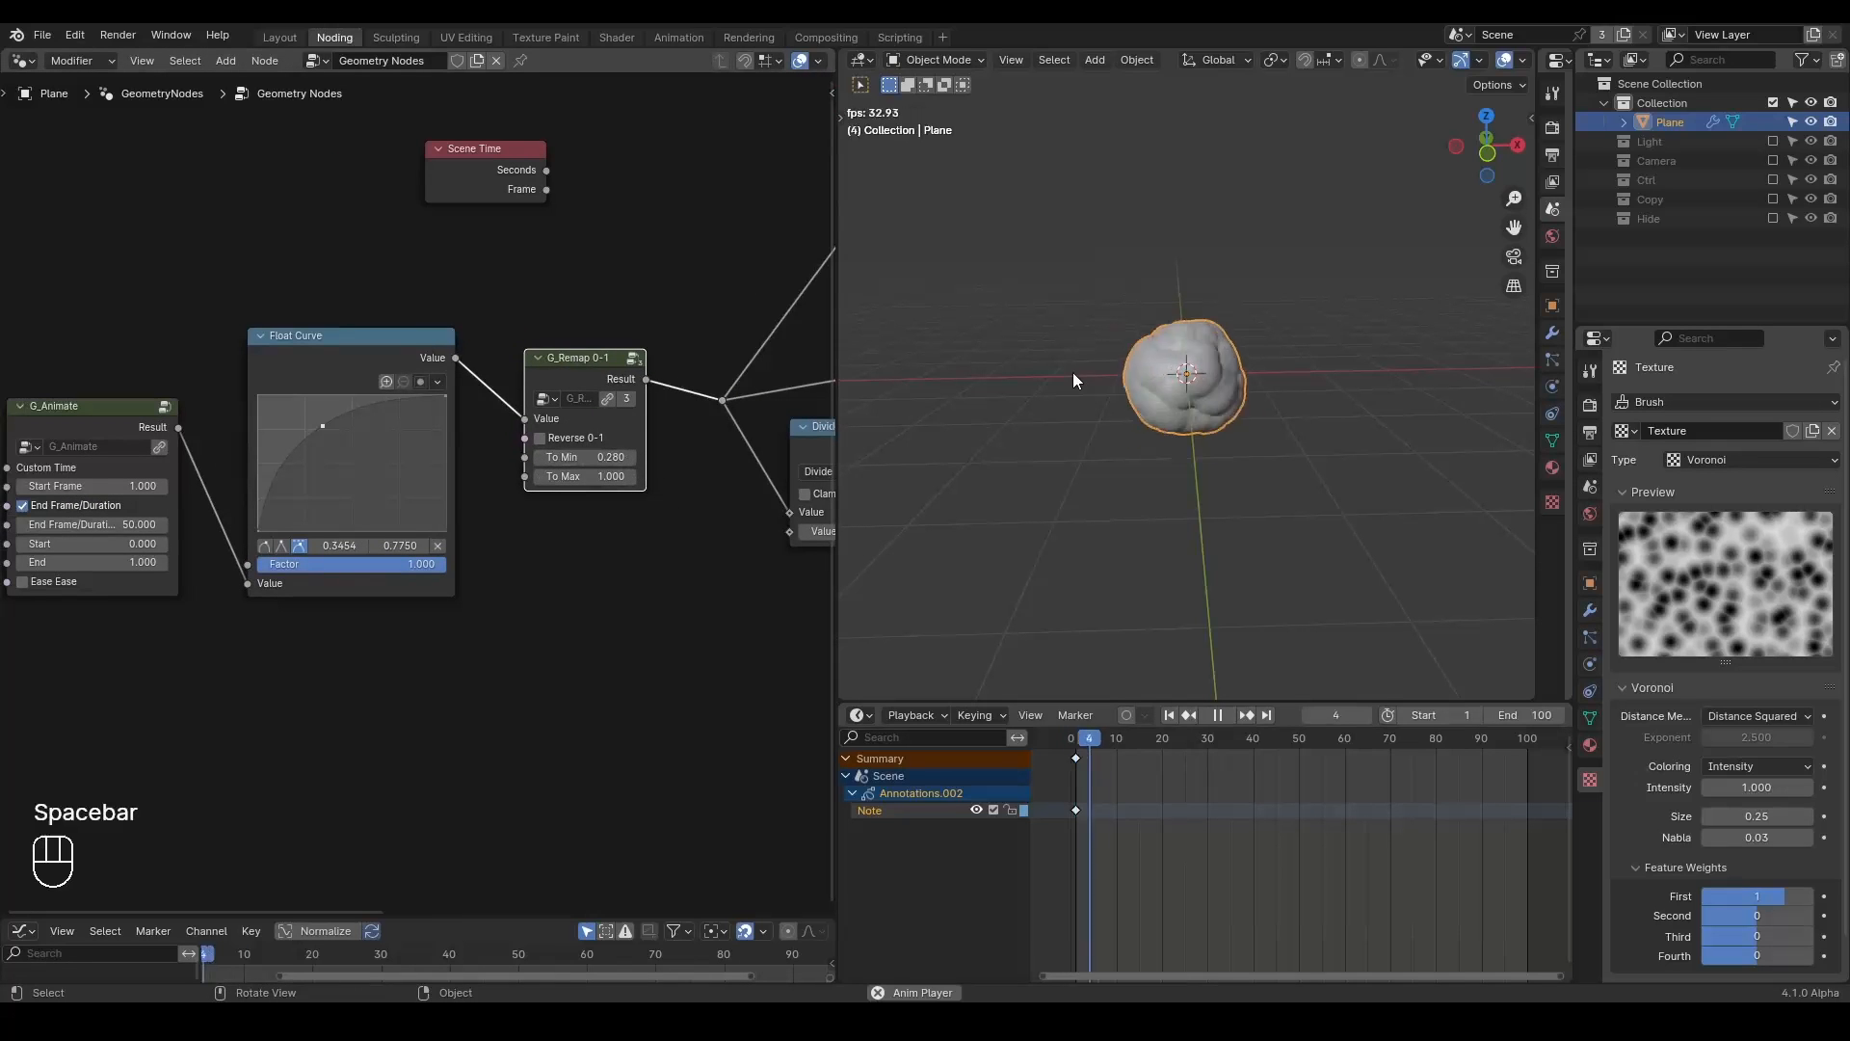
key("shift+space")
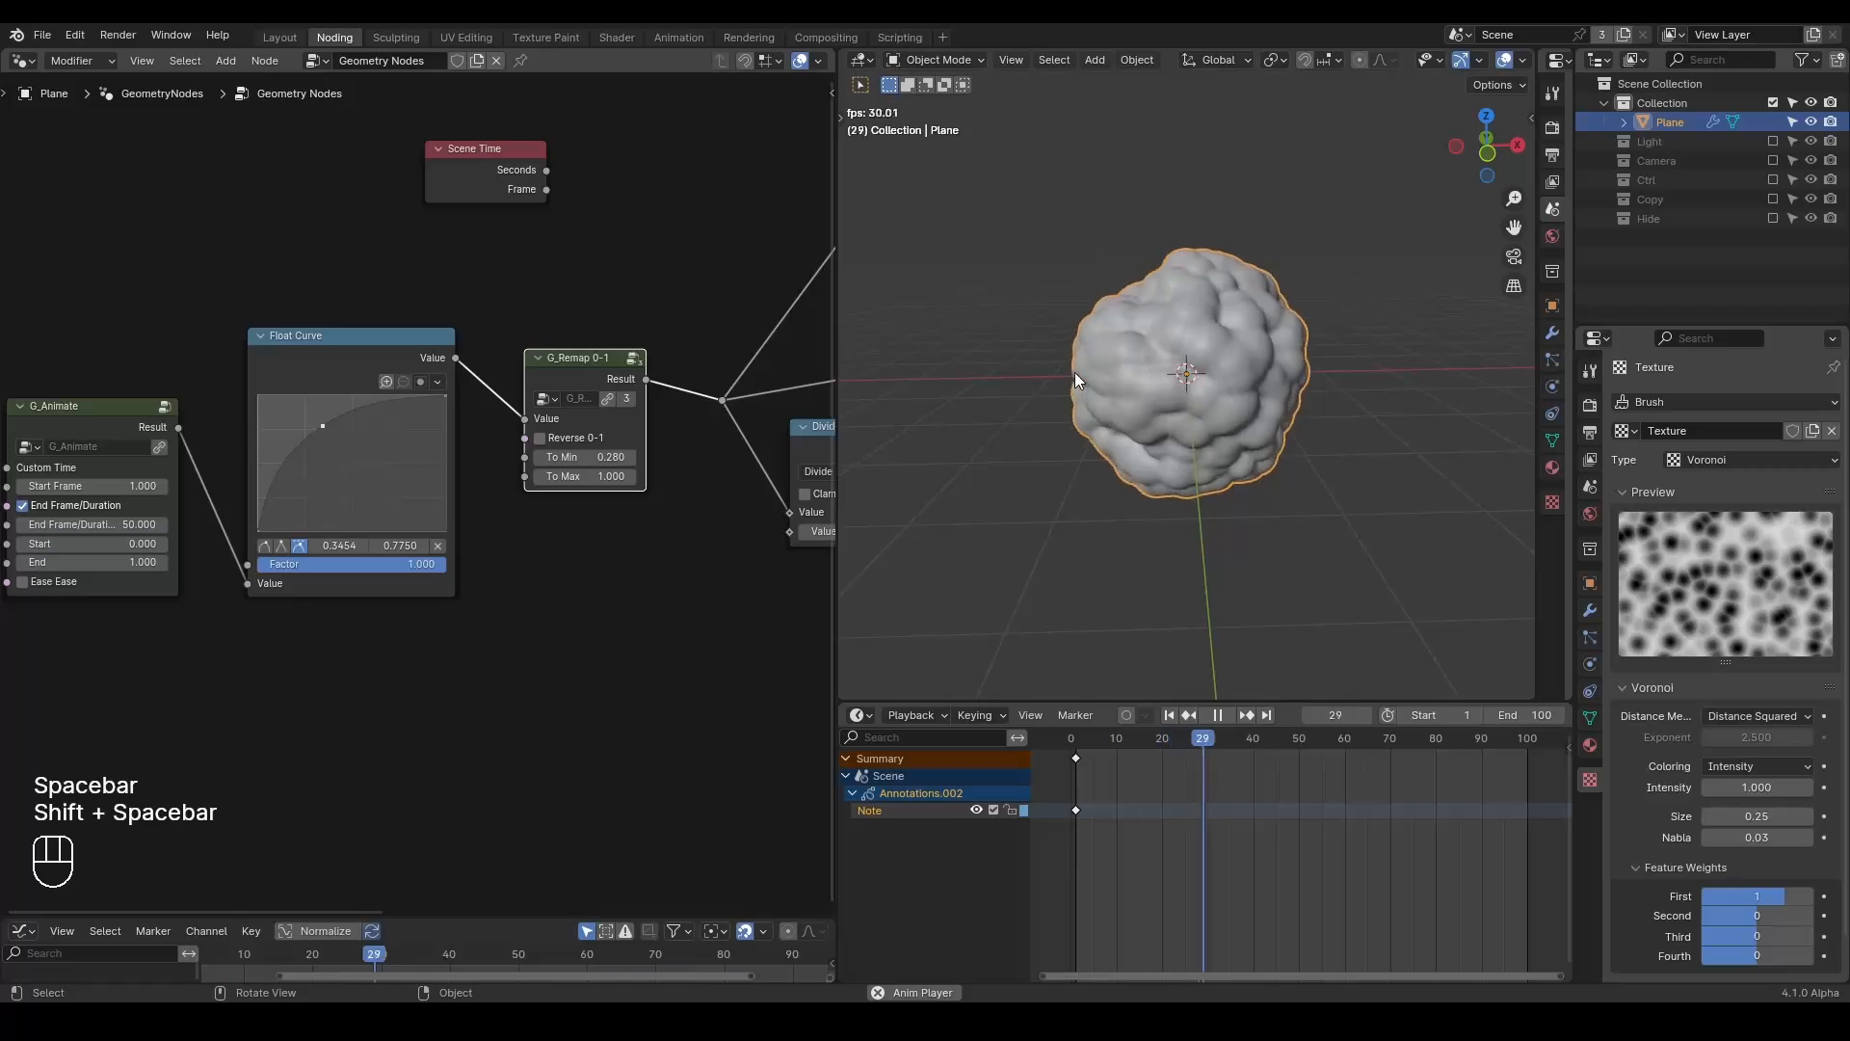
key("space")
key("shift+space")
key("space")
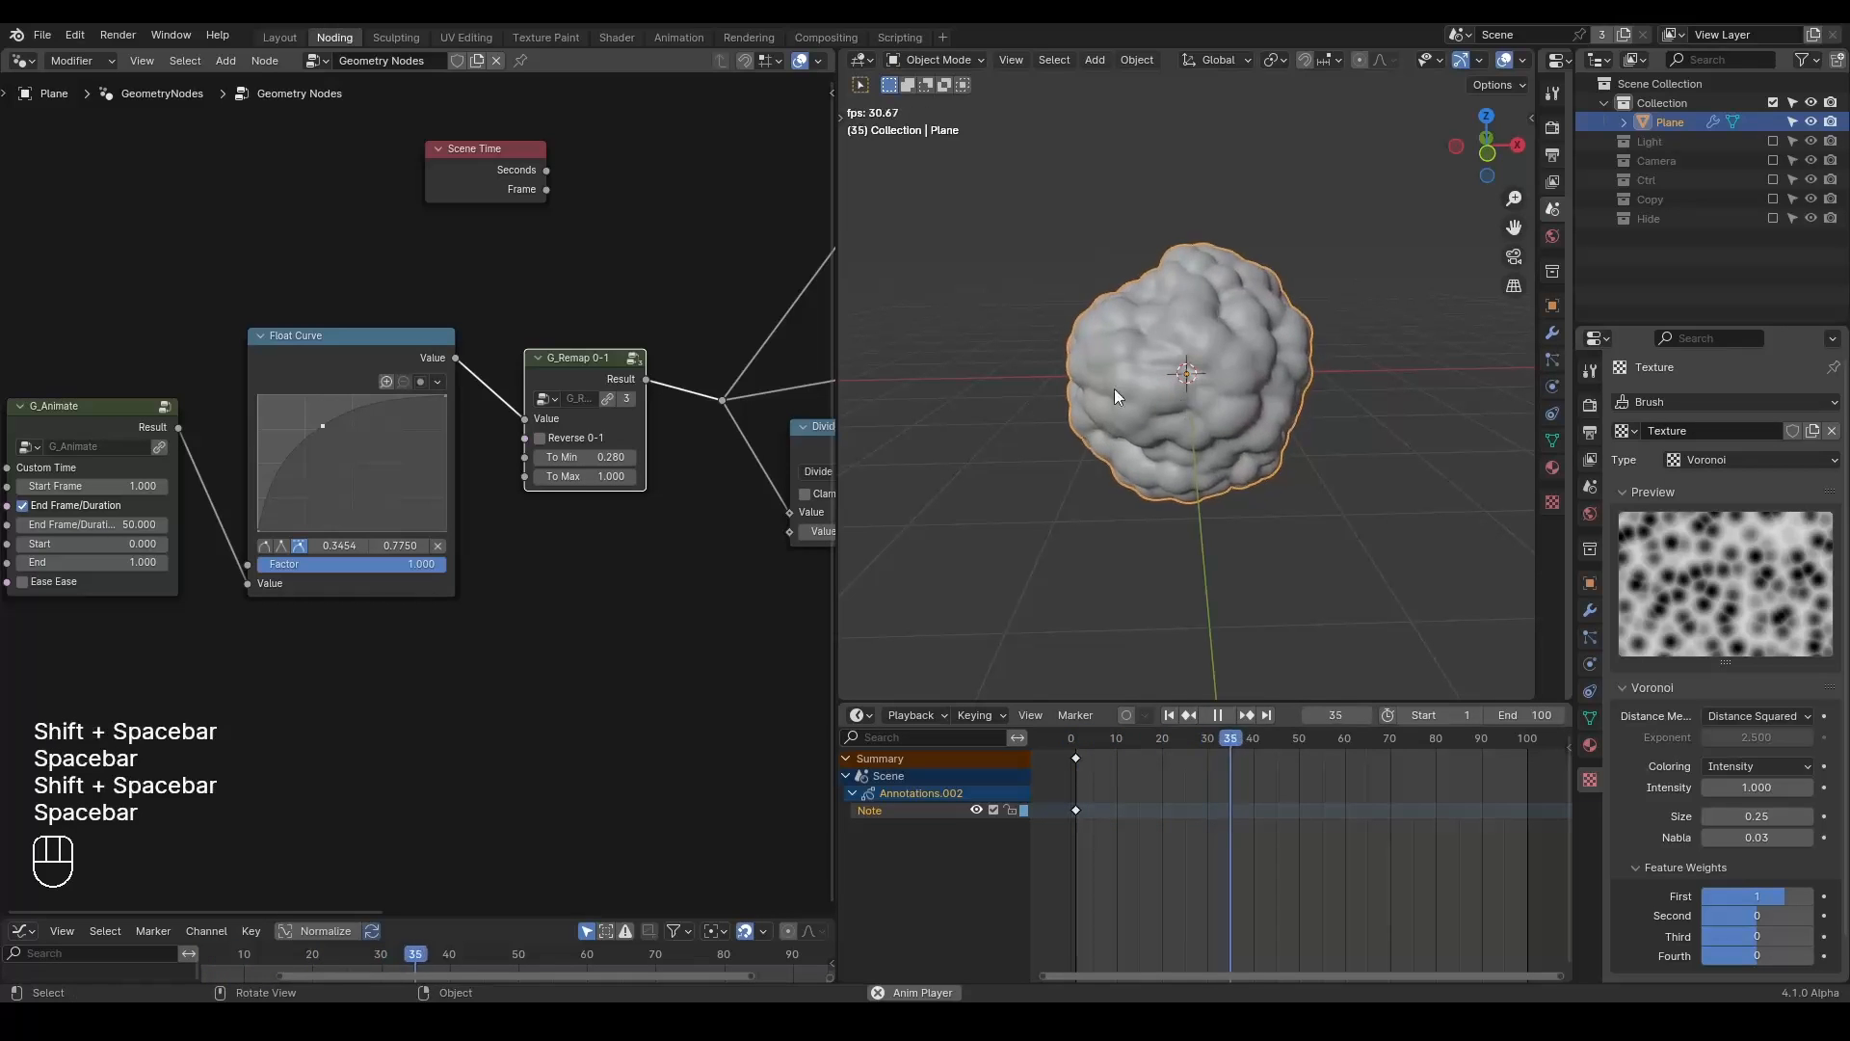
key("space")
key("shift+space")
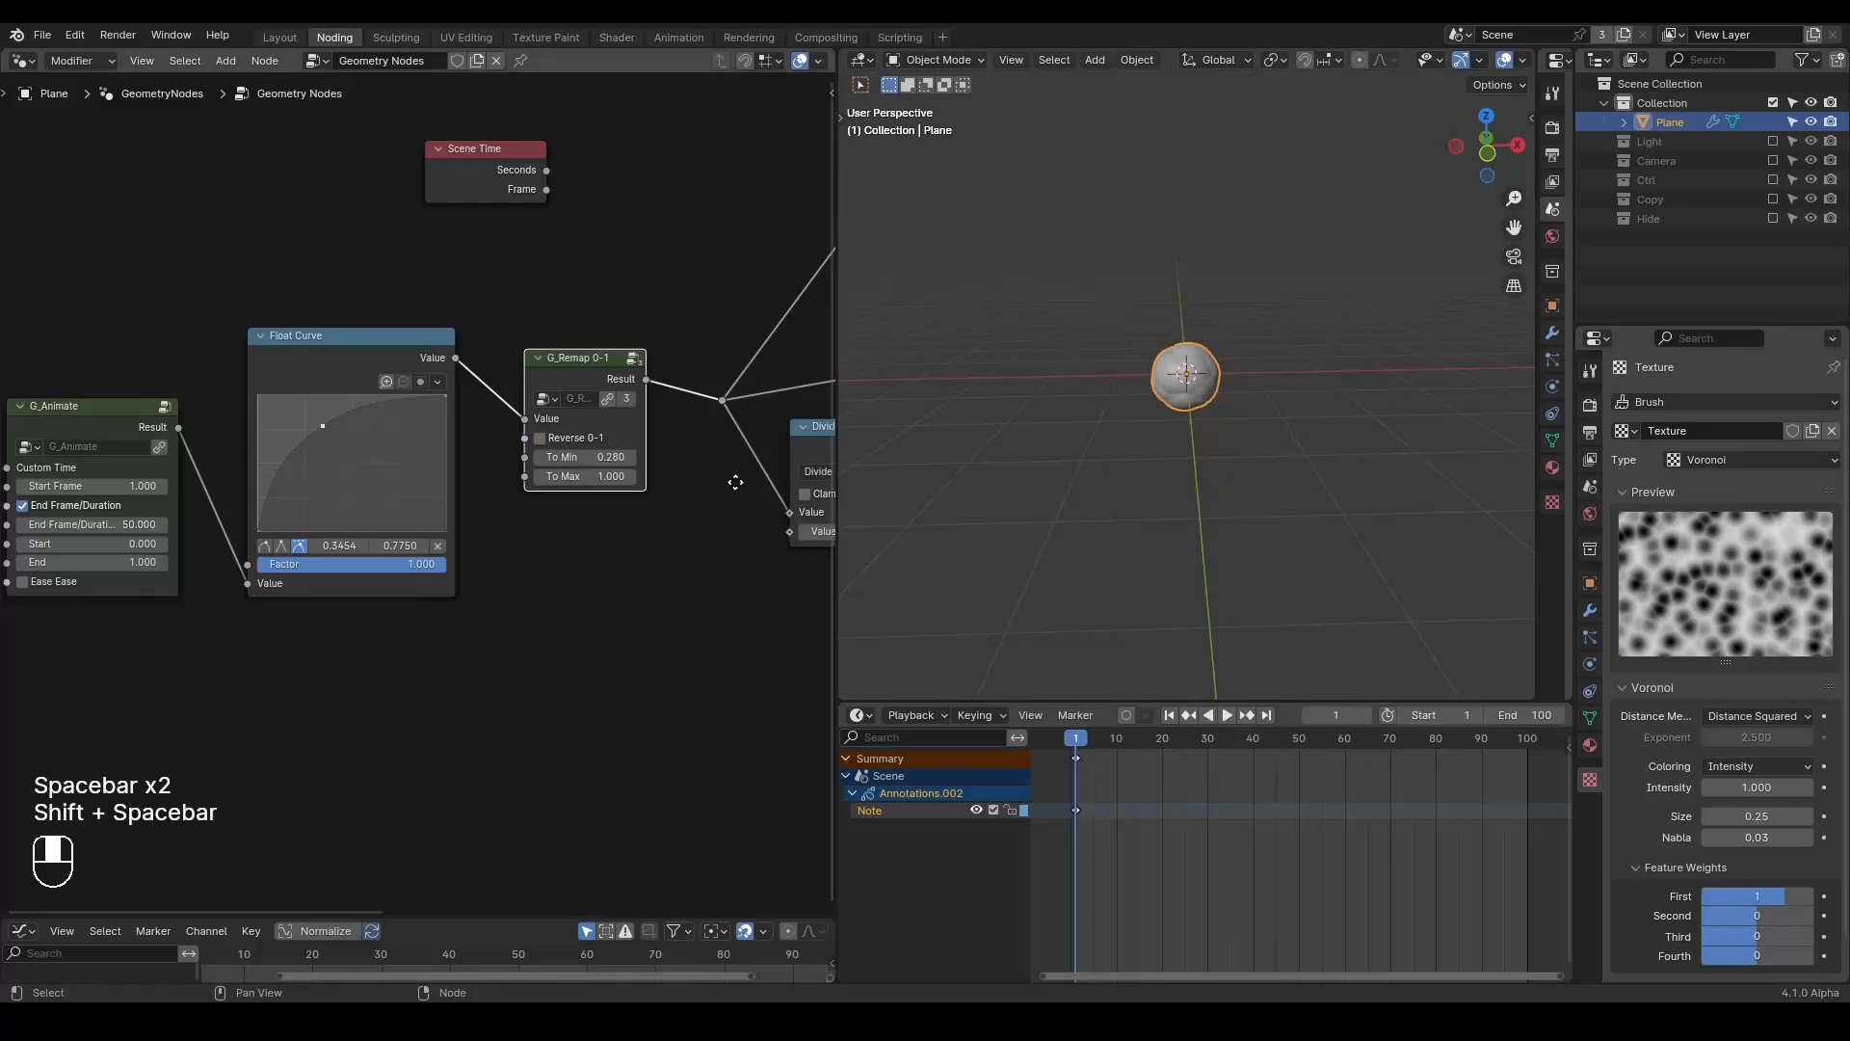
Delete the unused Scene Time node.
middle_click_drag(735, 482, 708, 481)
scroll(708, 482, "down", 1)
key("shift+ctrl+alt+q")
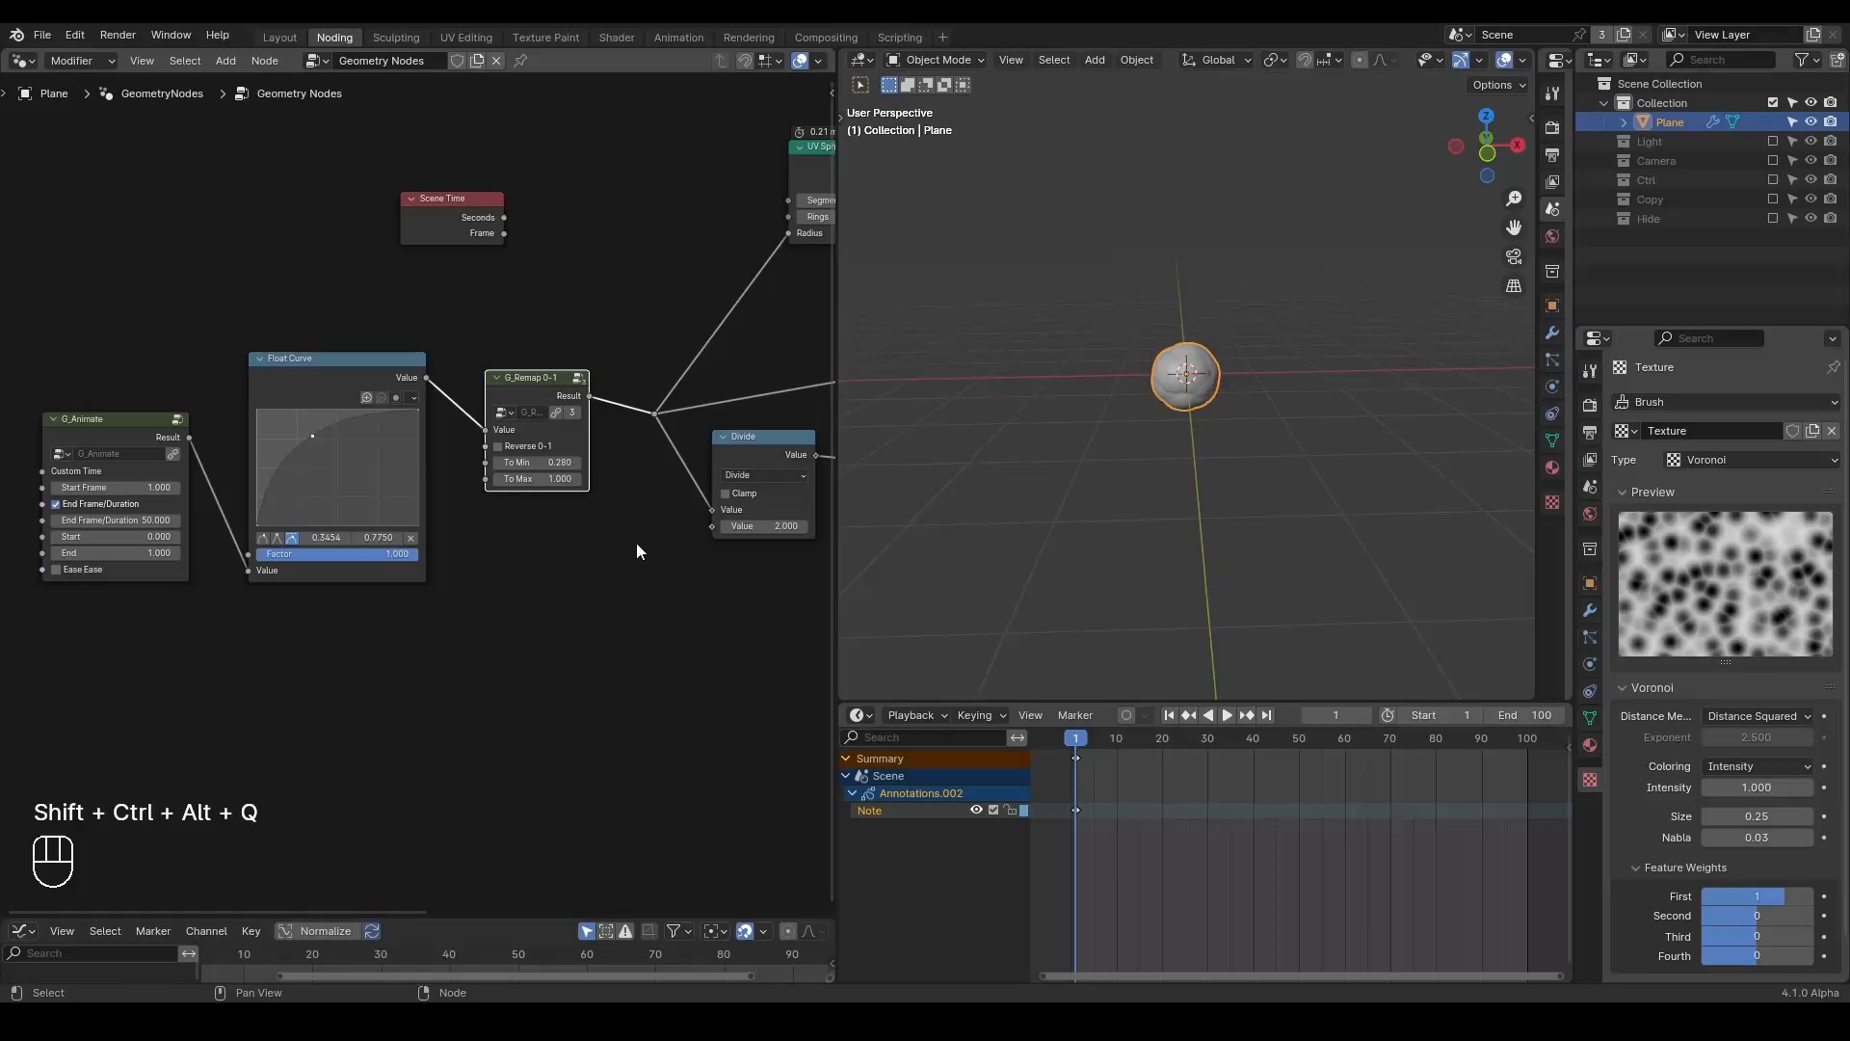
middle_click_drag(636, 544, 281, 555)
left_click(100, 239)
key("x")
Insert a Set Material node between Set Shade Smooth and Group Output, moving Group Output away to make room.
middle_click_drag(503, 463, 151, 522)
scroll(528, 405, "down", 3)
middle_click_drag(593, 403, 500, 430)
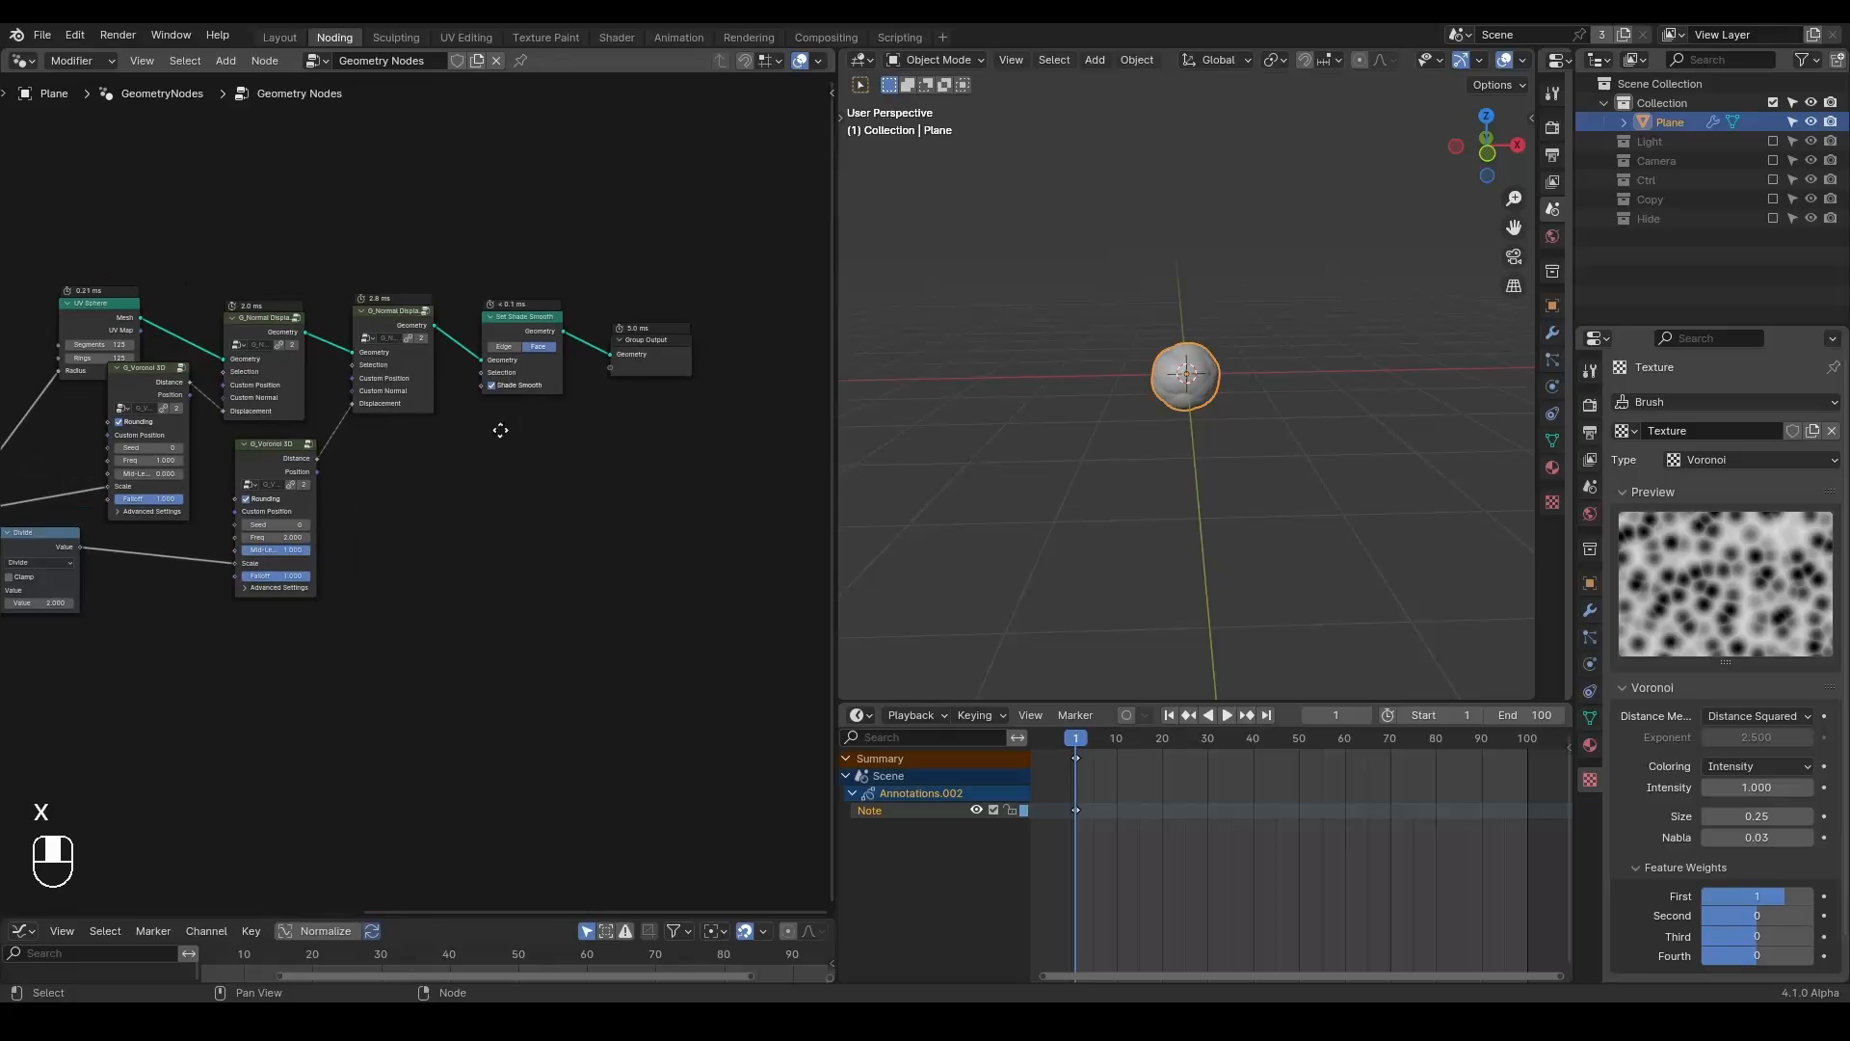
left_click_drag(646, 369, 679, 353)
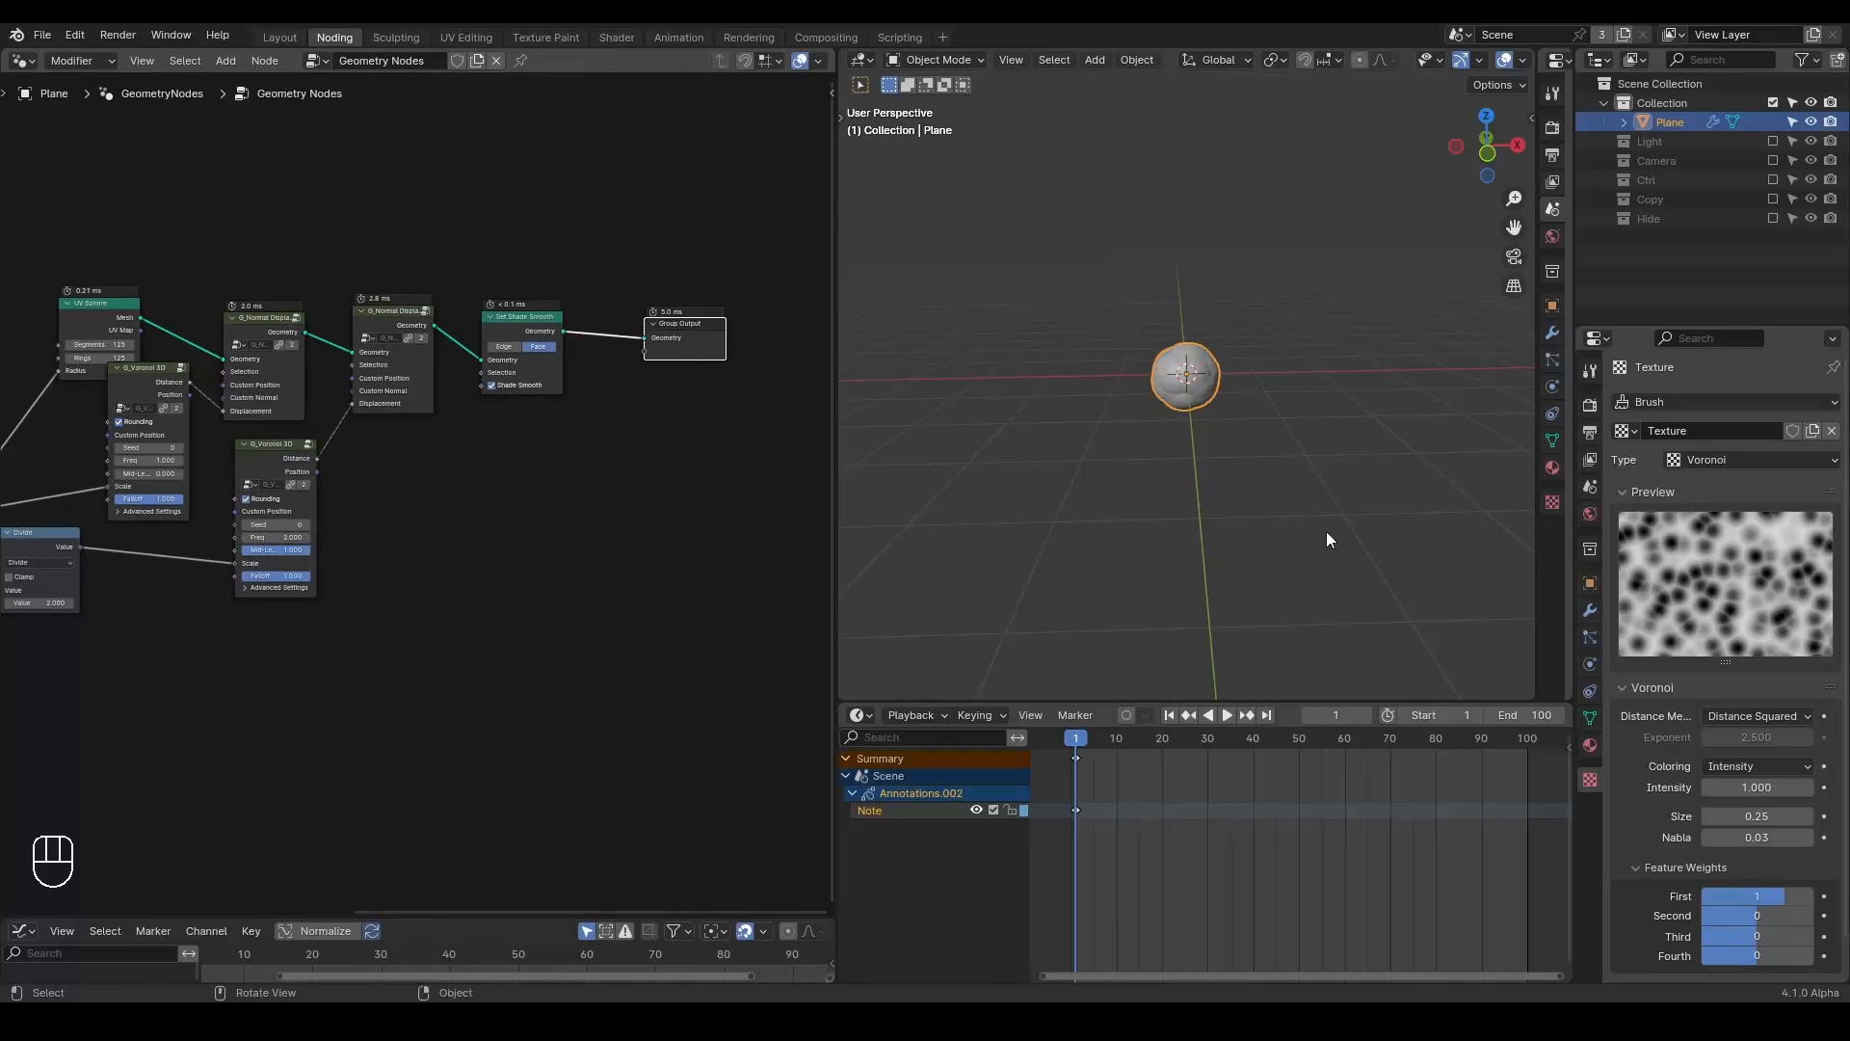
middle_click_drag(491, 451, 217, 475)
scroll(216, 474, "up", 3)
left_click_drag(476, 328, 682, 324)
key("ctrl+a")
type("set ma")
left_click(482, 421)
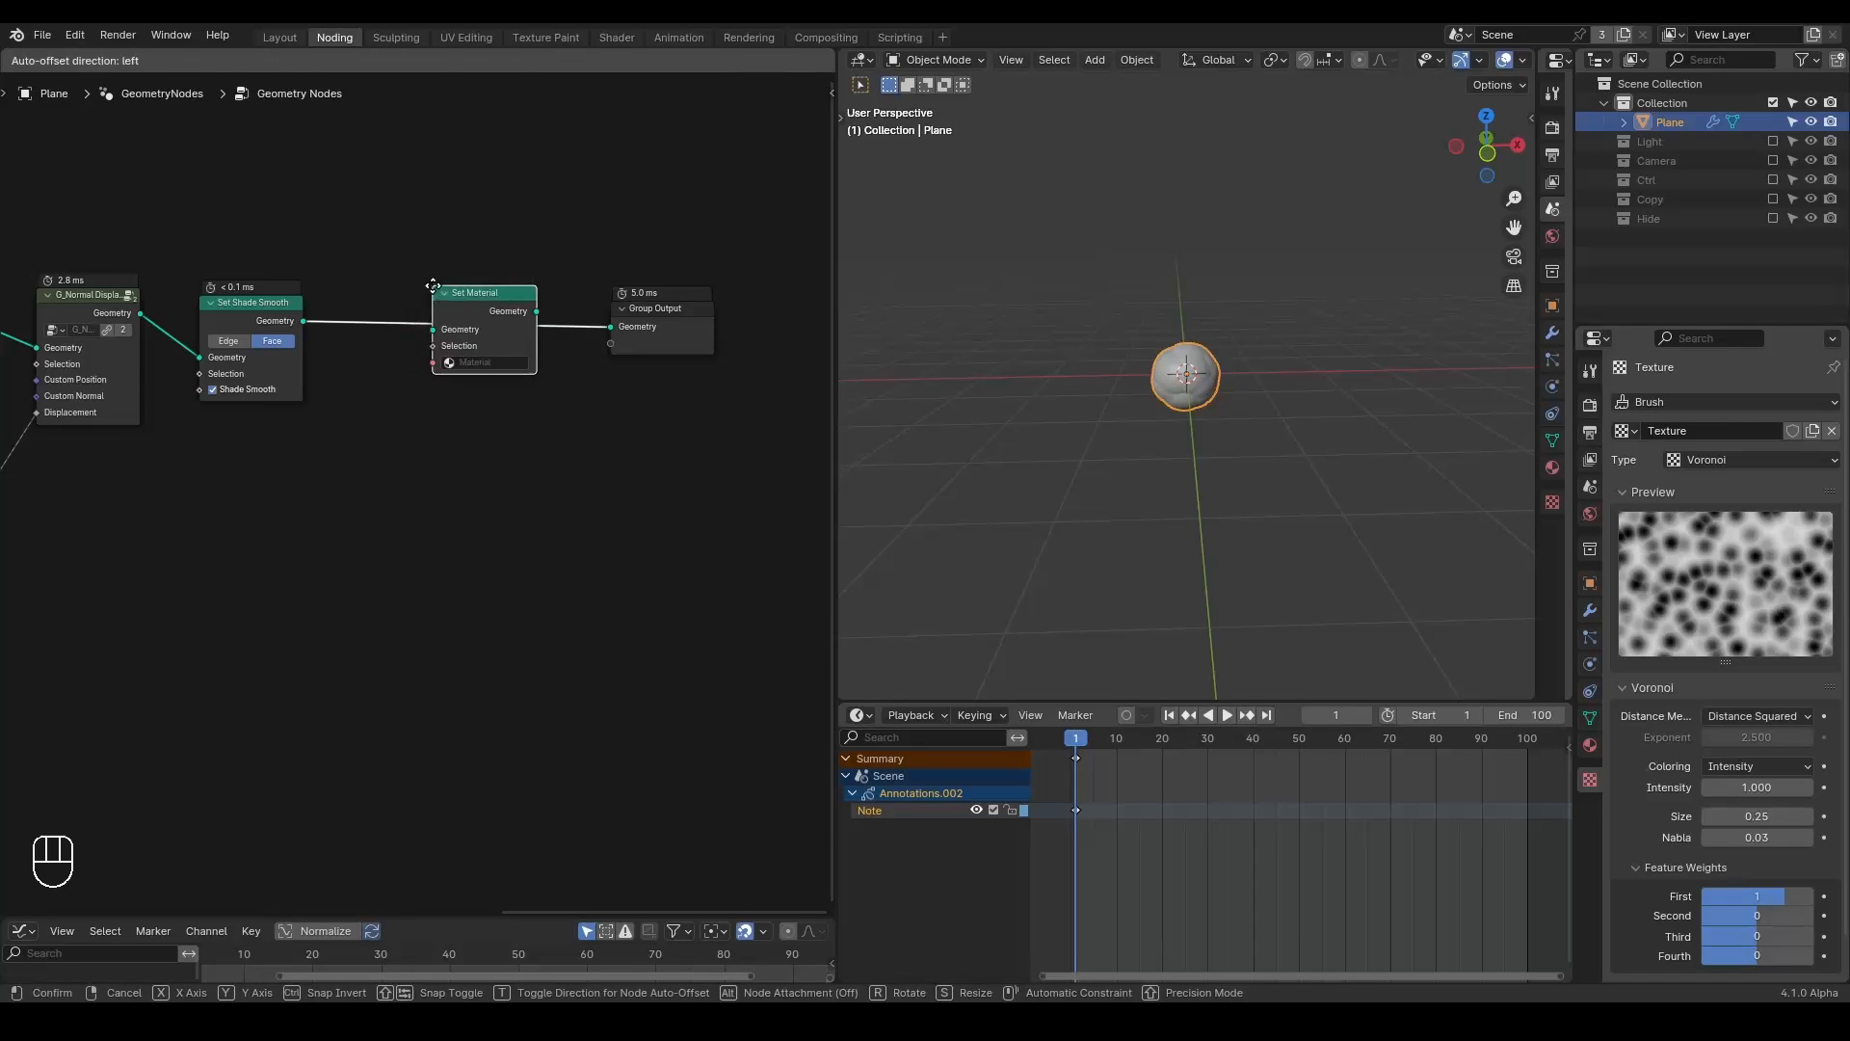
left_click(485, 416)
Create a new material for the Plane object.
left_click(1590, 744)
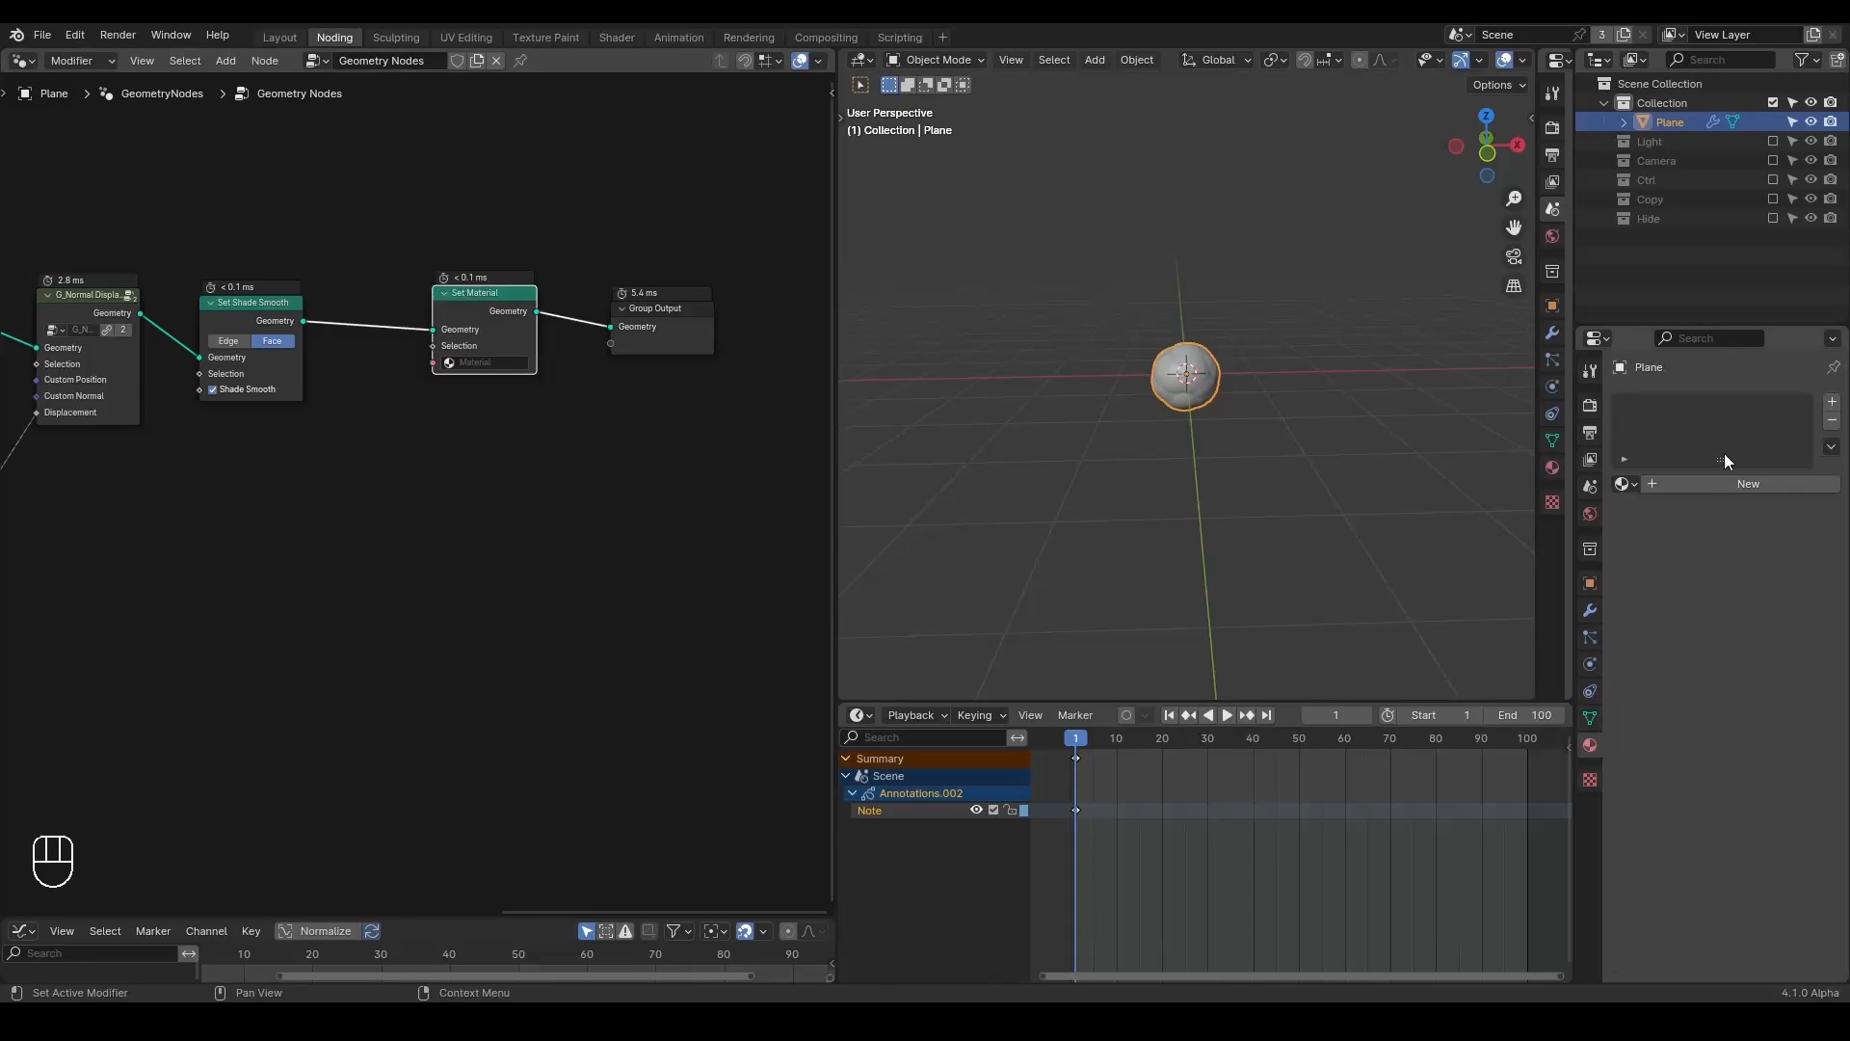
left_click(1673, 483)
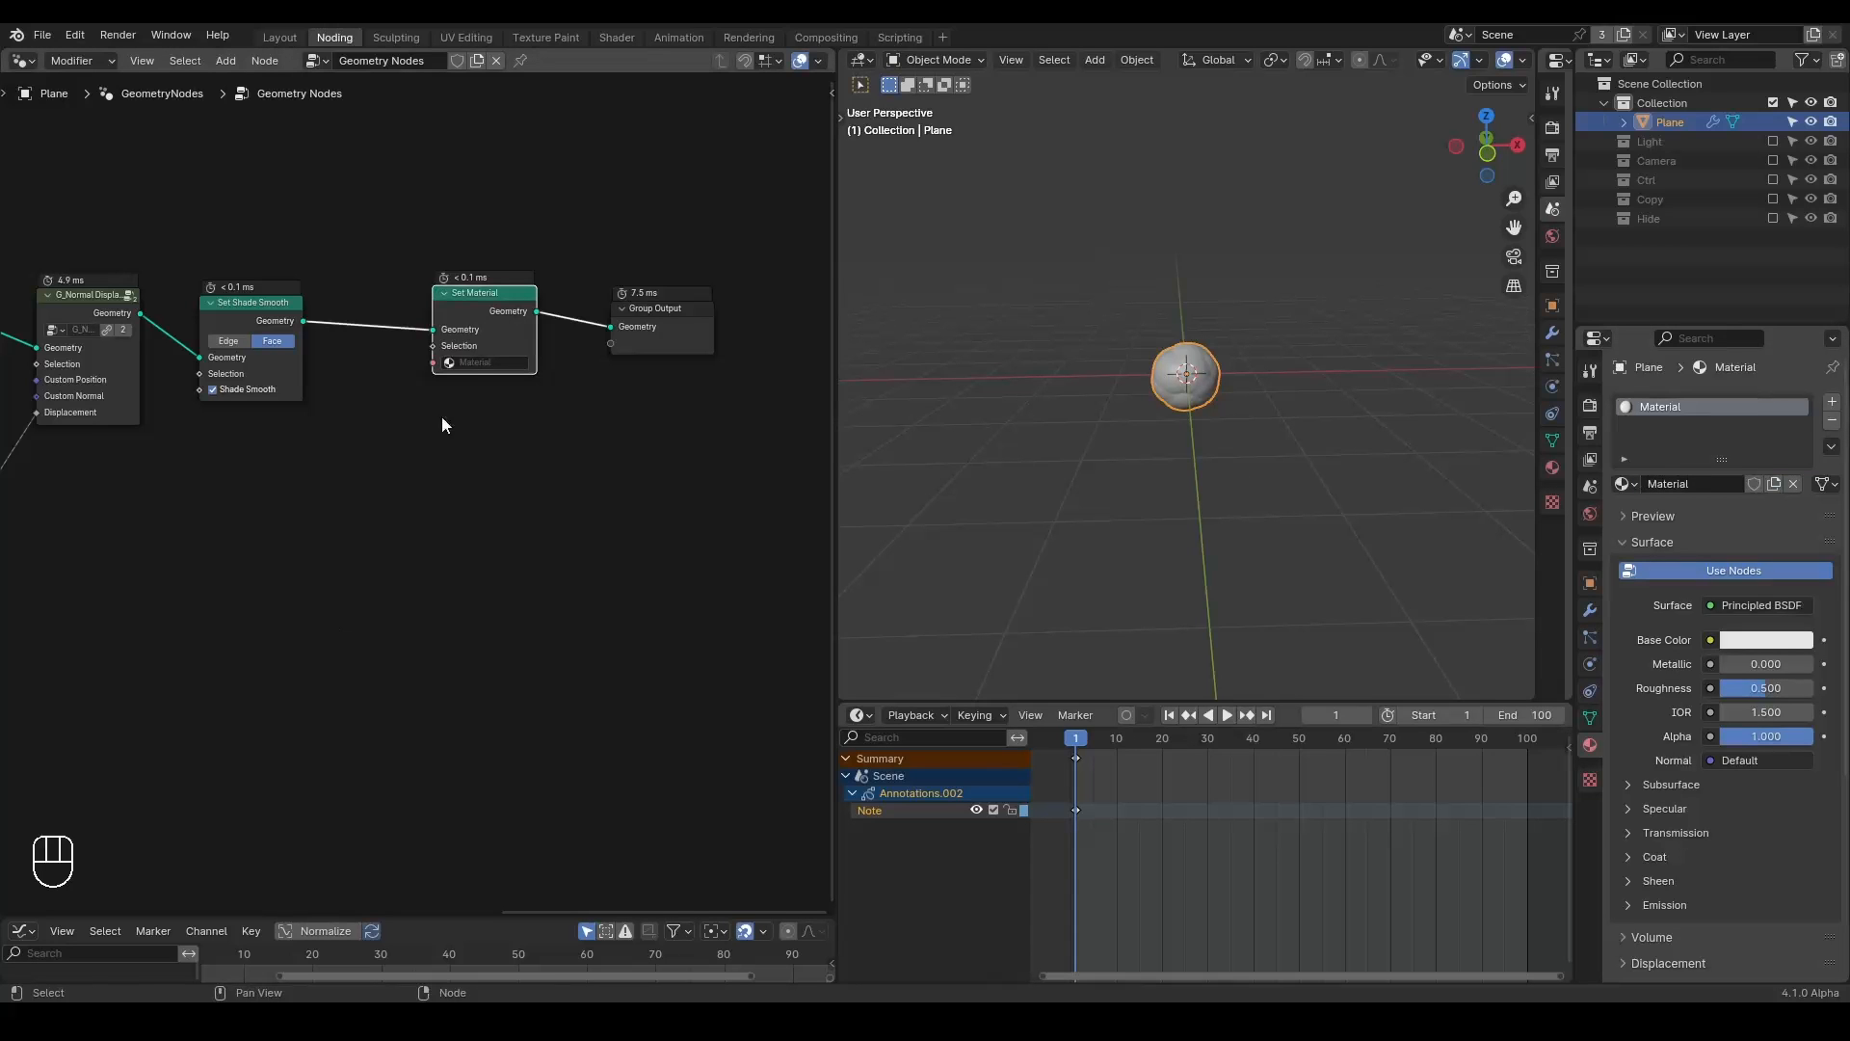
Assign the material named Material to the Set Material node and split off a second editor area below the node tree.
left_click(475, 363)
left_click(482, 384)
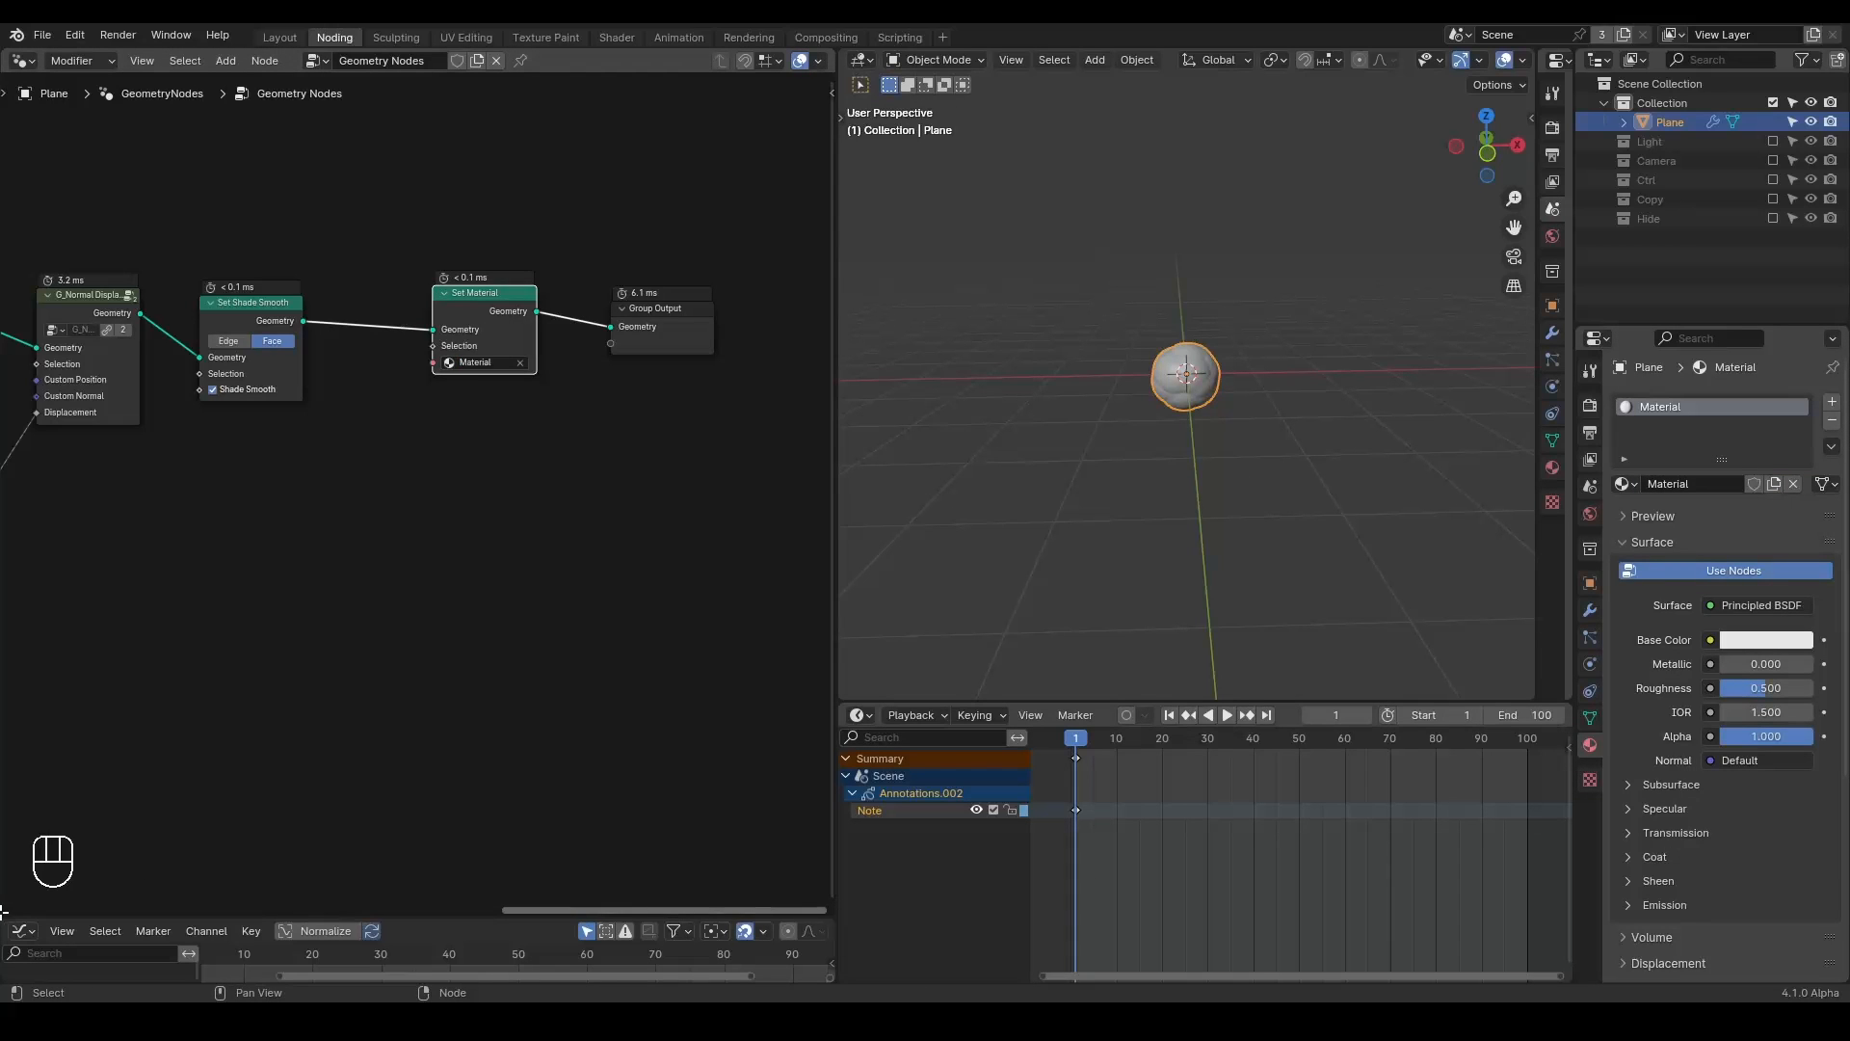
left_click_drag(4, 911, 46, 577)
middle_click_drag(229, 381, 390, 459)
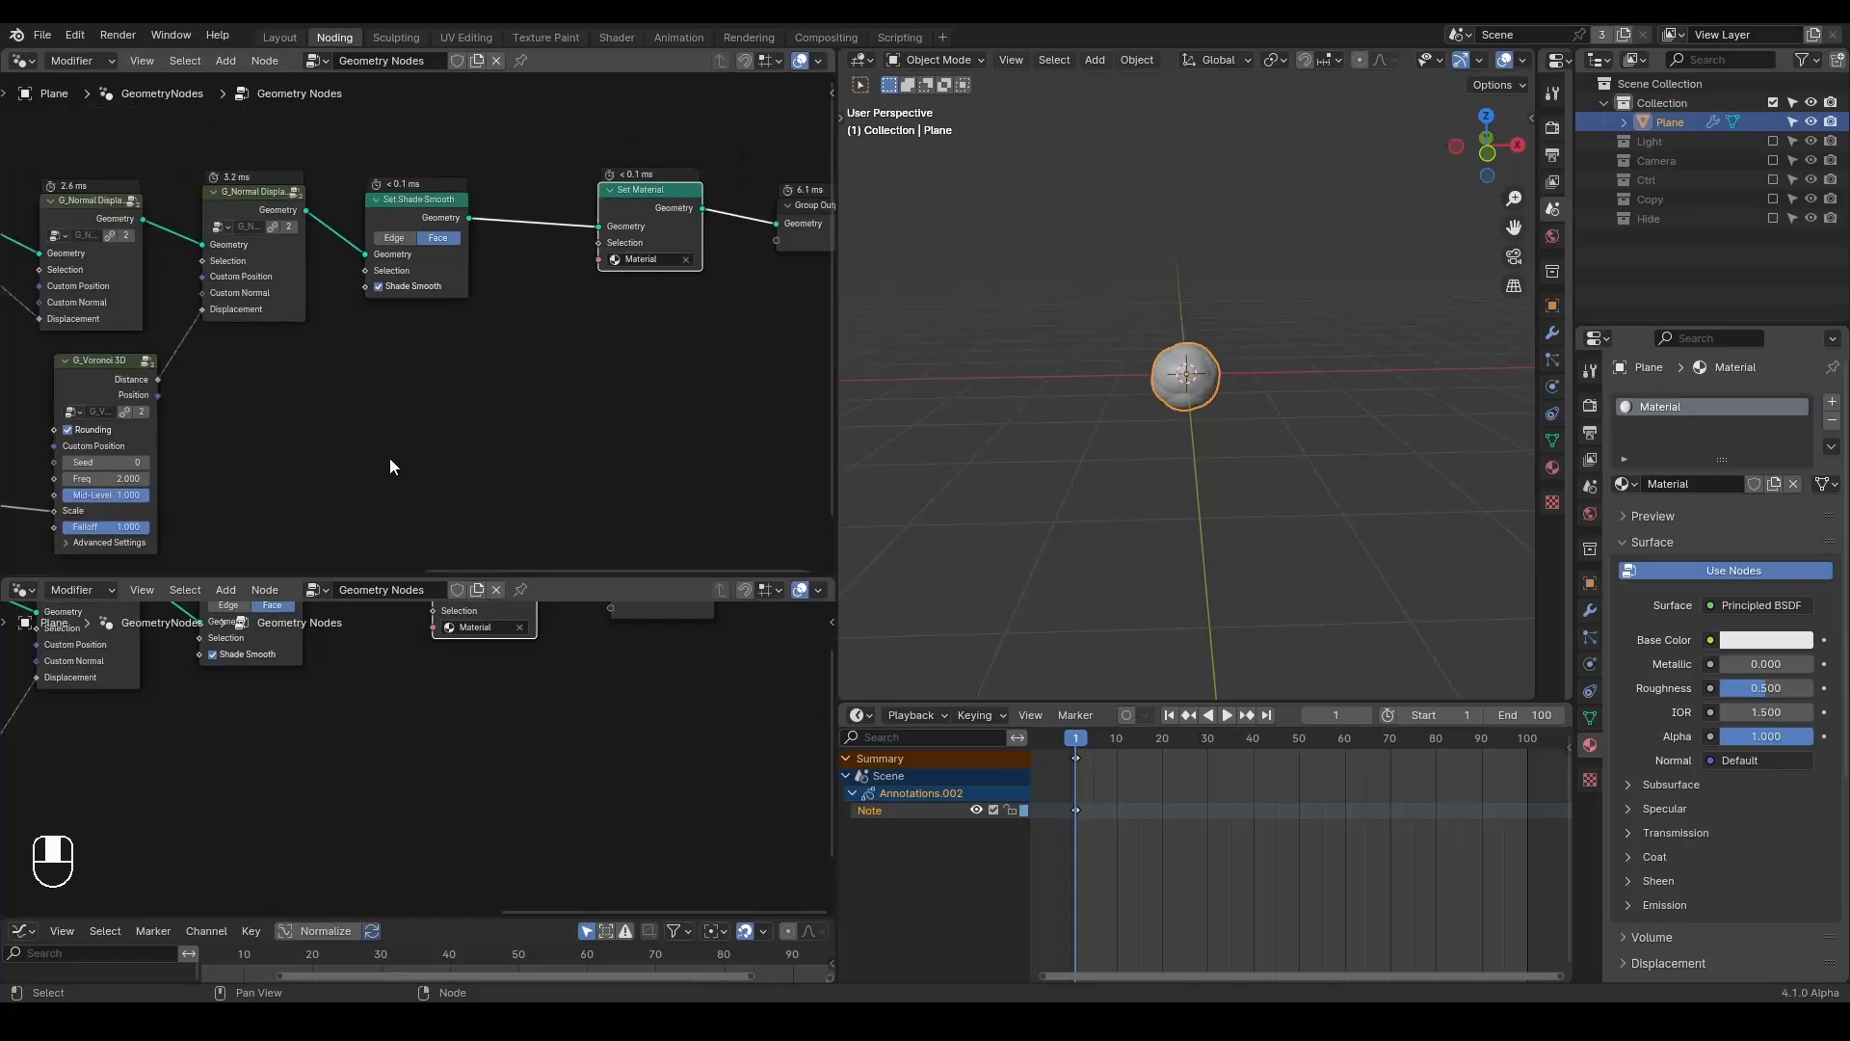
scroll(390, 459, "down", 4)
scroll(390, 460, "down", 1)
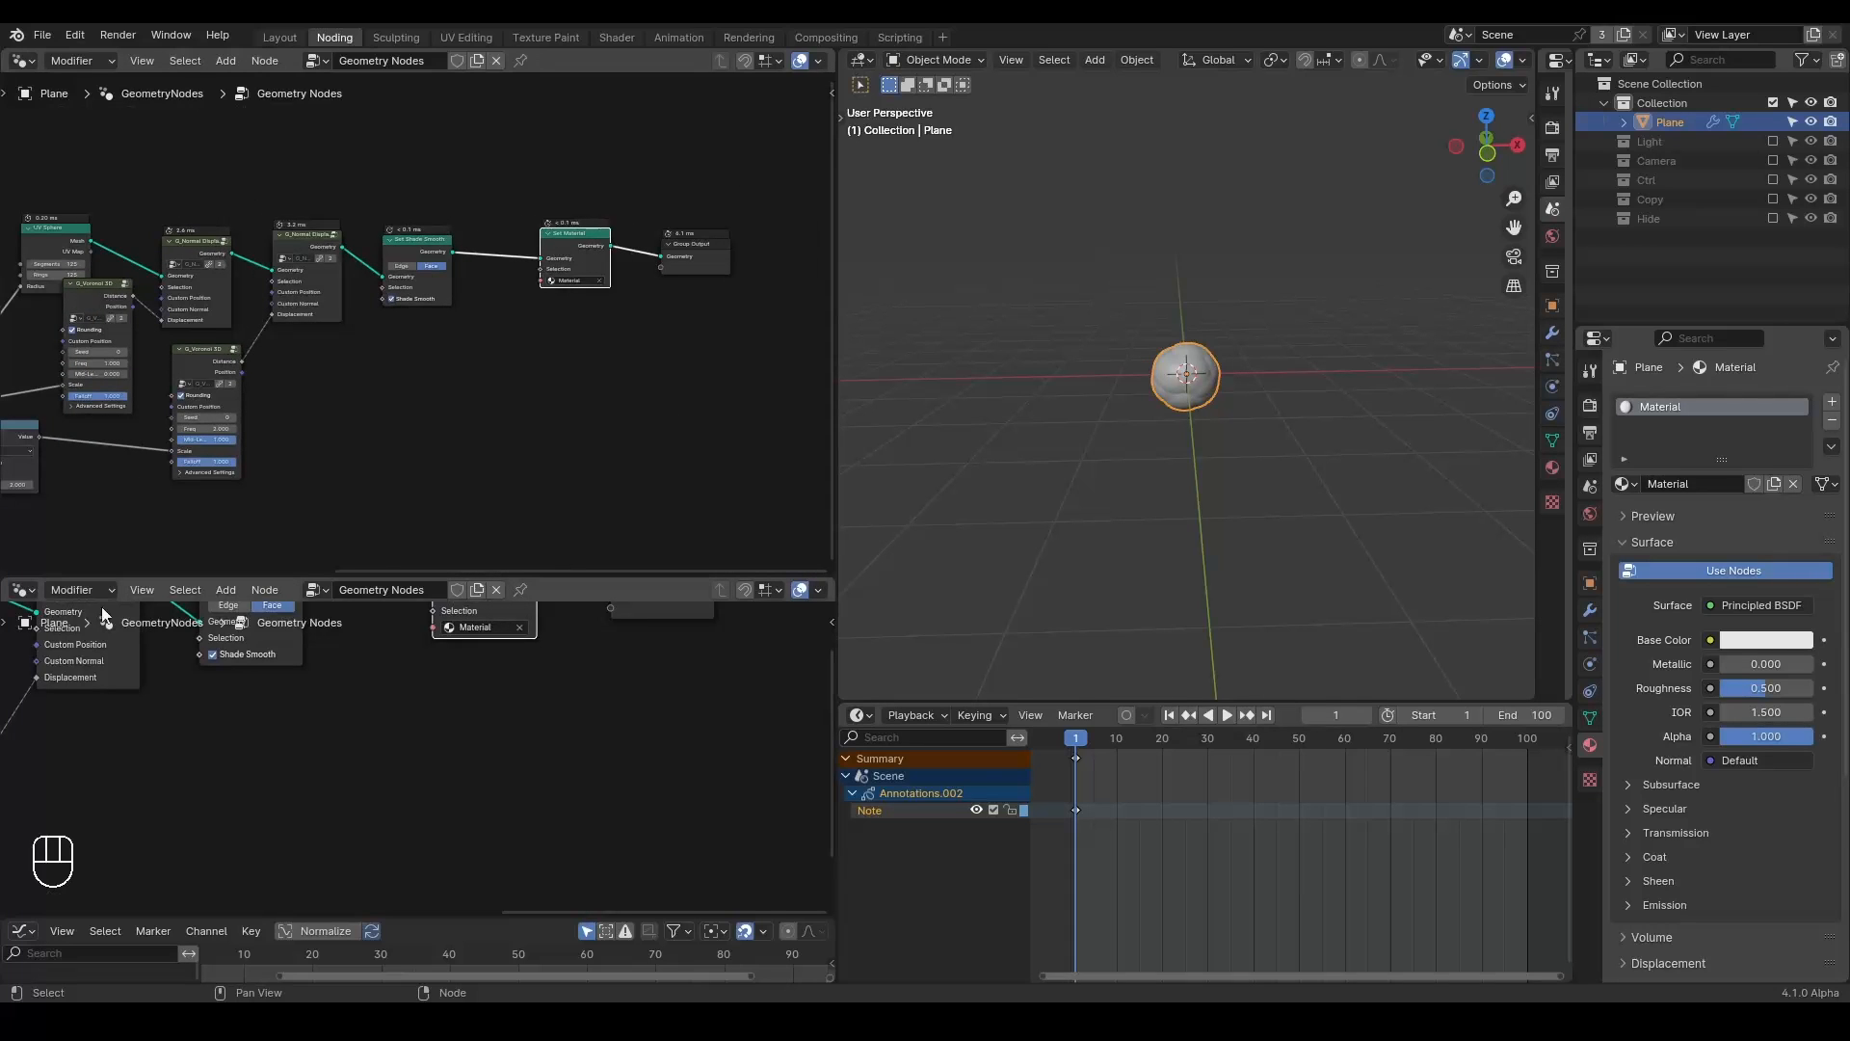
Turn the lower area into a Shader Editor, enlarge it and bring the material's nodes into view.
left_click(23, 590)
left_click(68, 793)
key("q")
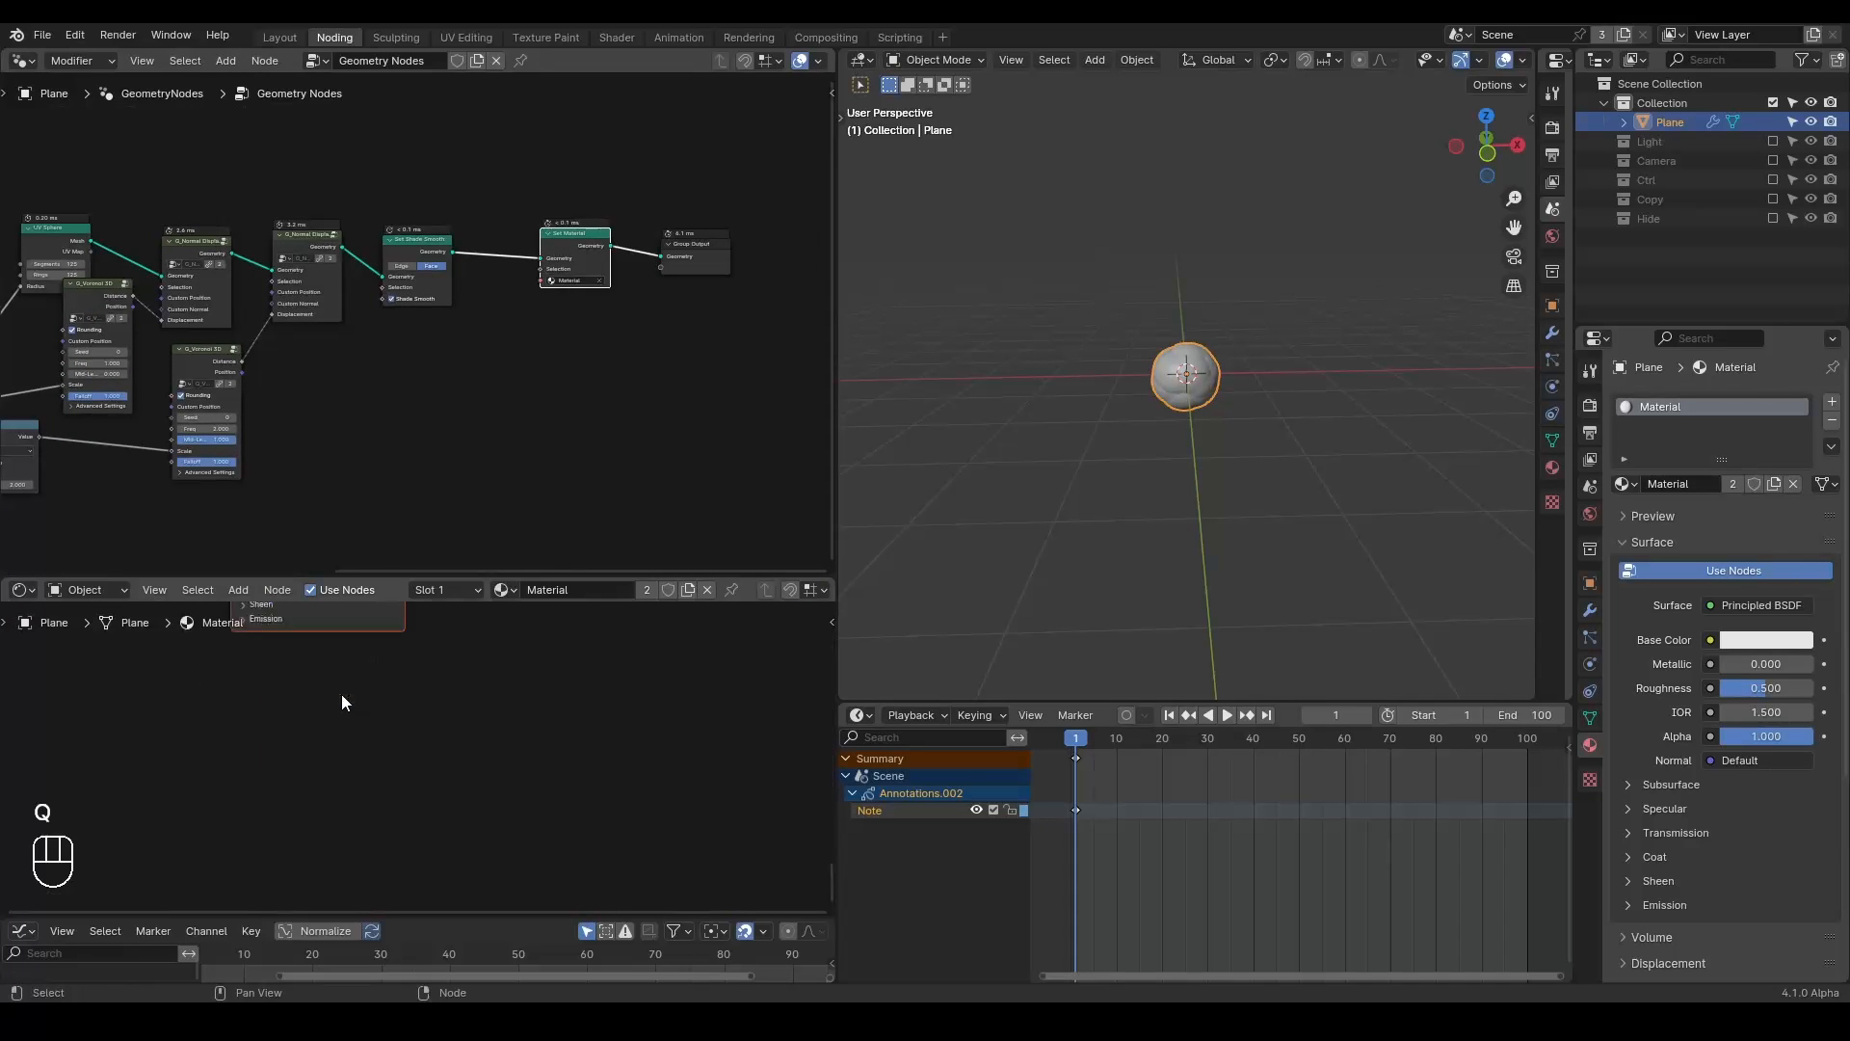
middle_click_drag(462, 667, 542, 697)
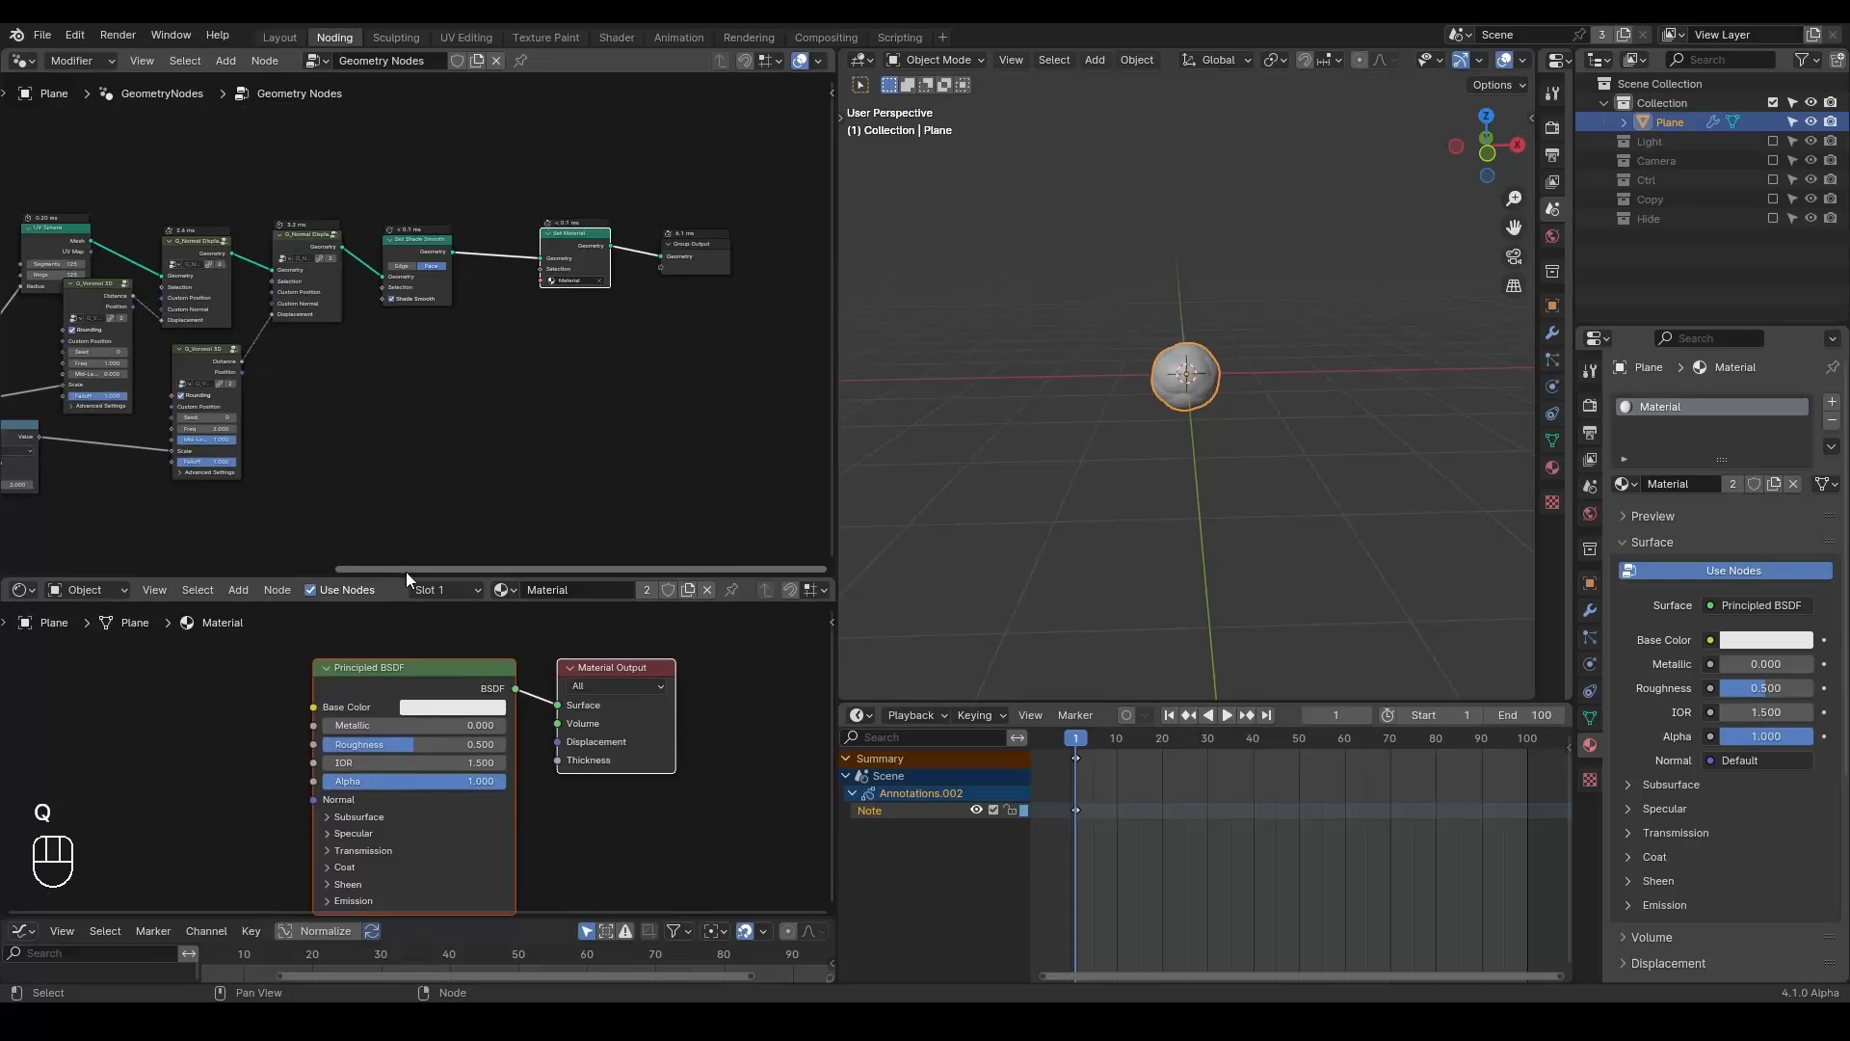
left_click_drag(401, 578, 413, 416)
scroll(424, 530, "up", 1)
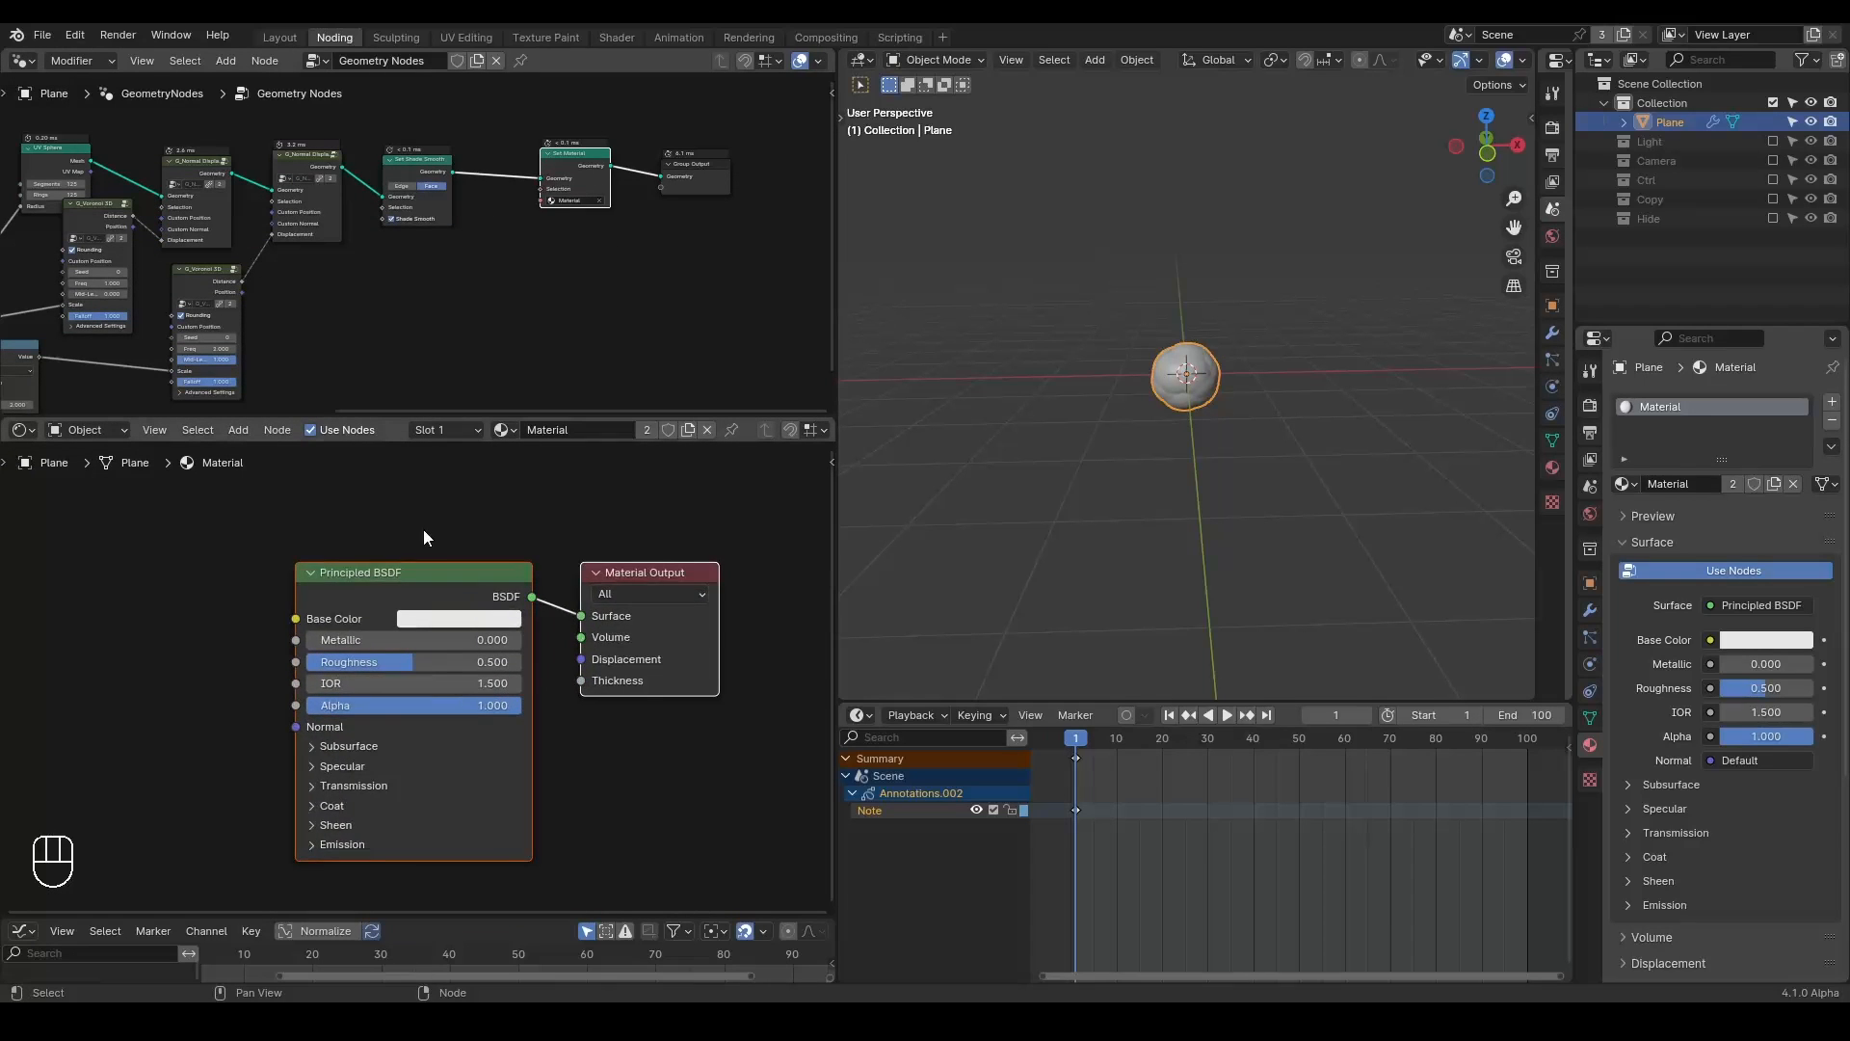
middle_click_drag(424, 529, 503, 494)
mouse_move(1178, 477)
middle_mouse_down()
mouse_move(1184, 495)
mouse_move(1176, 478)
middle_mouse_up()
left_click_drag(1224, 366, 1318, 458)
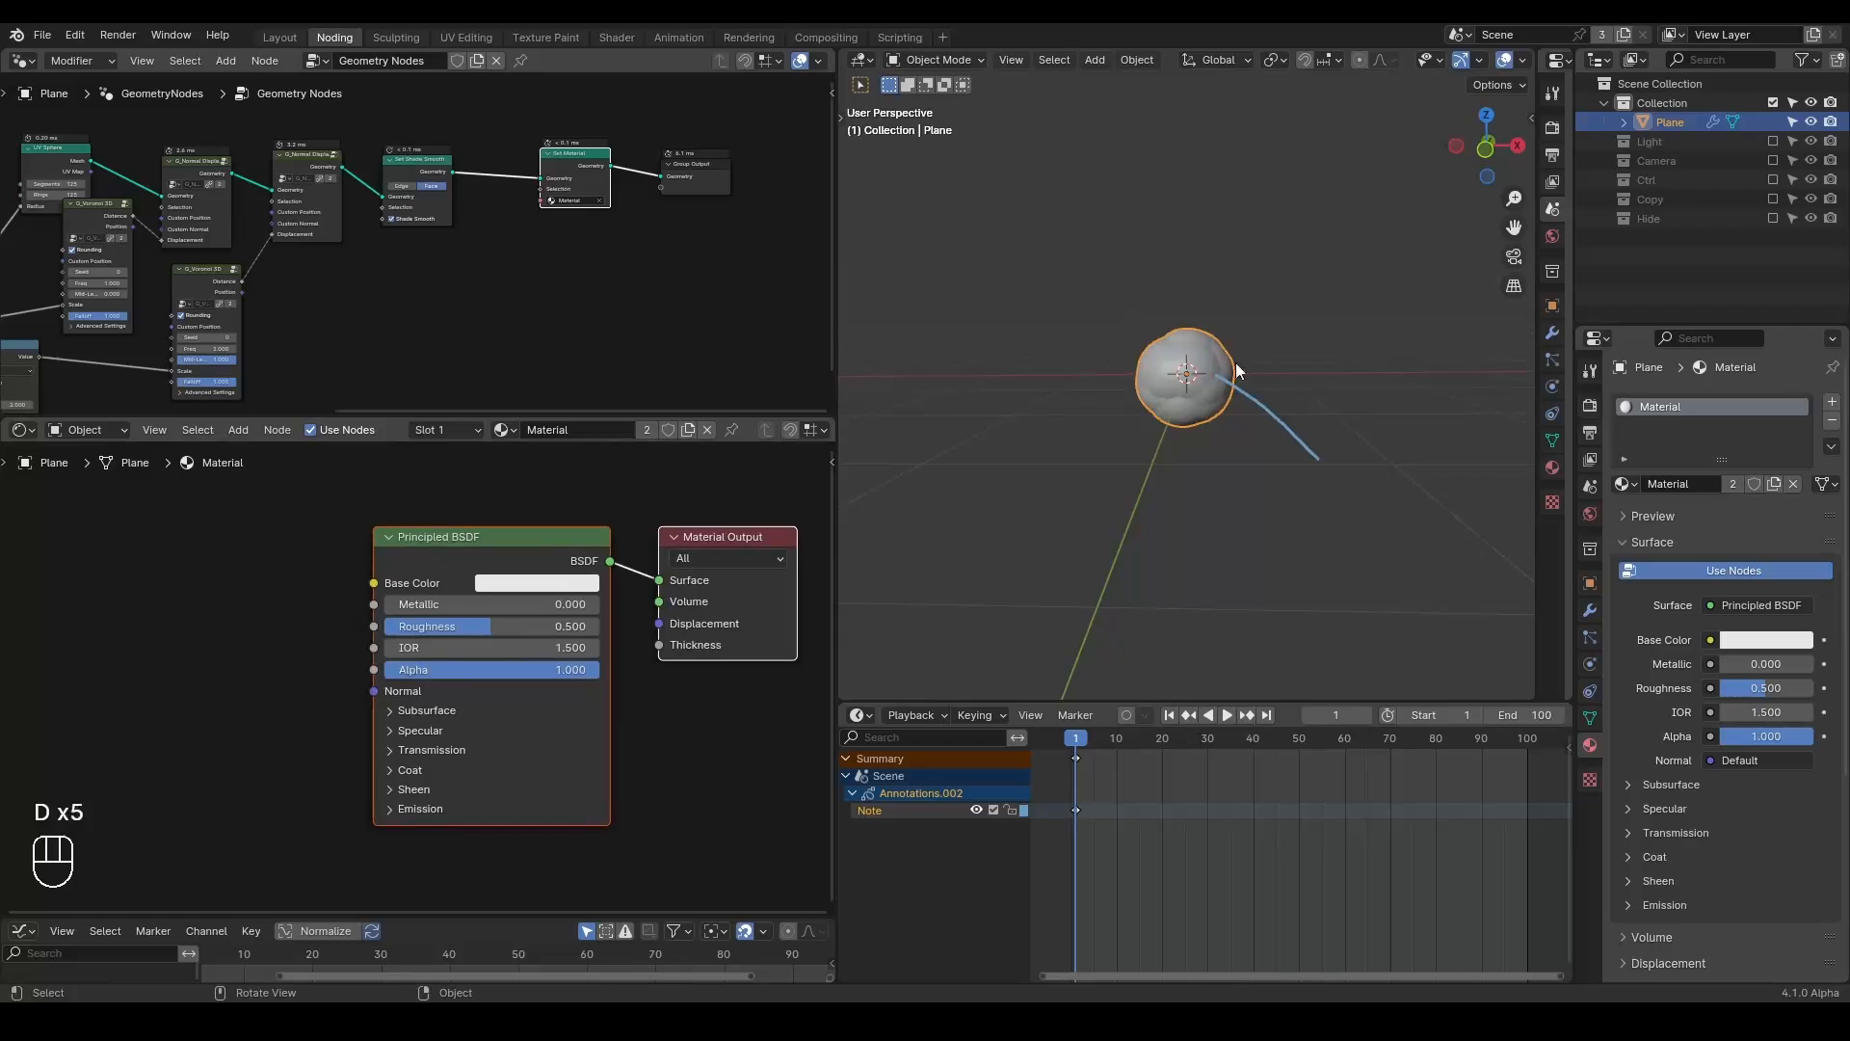
left_click_drag(1135, 390, 960, 511)
mouse_move(1230, 387)
right_mouse_down()
mouse_move(1421, 356)
mouse_move(1203, 488)
right_mouse_up()
left_click(566, 519)
Add a Shader to RGB node beside the Principled BSDF in the material.
middle_click_drag(405, 548, 610, 570)
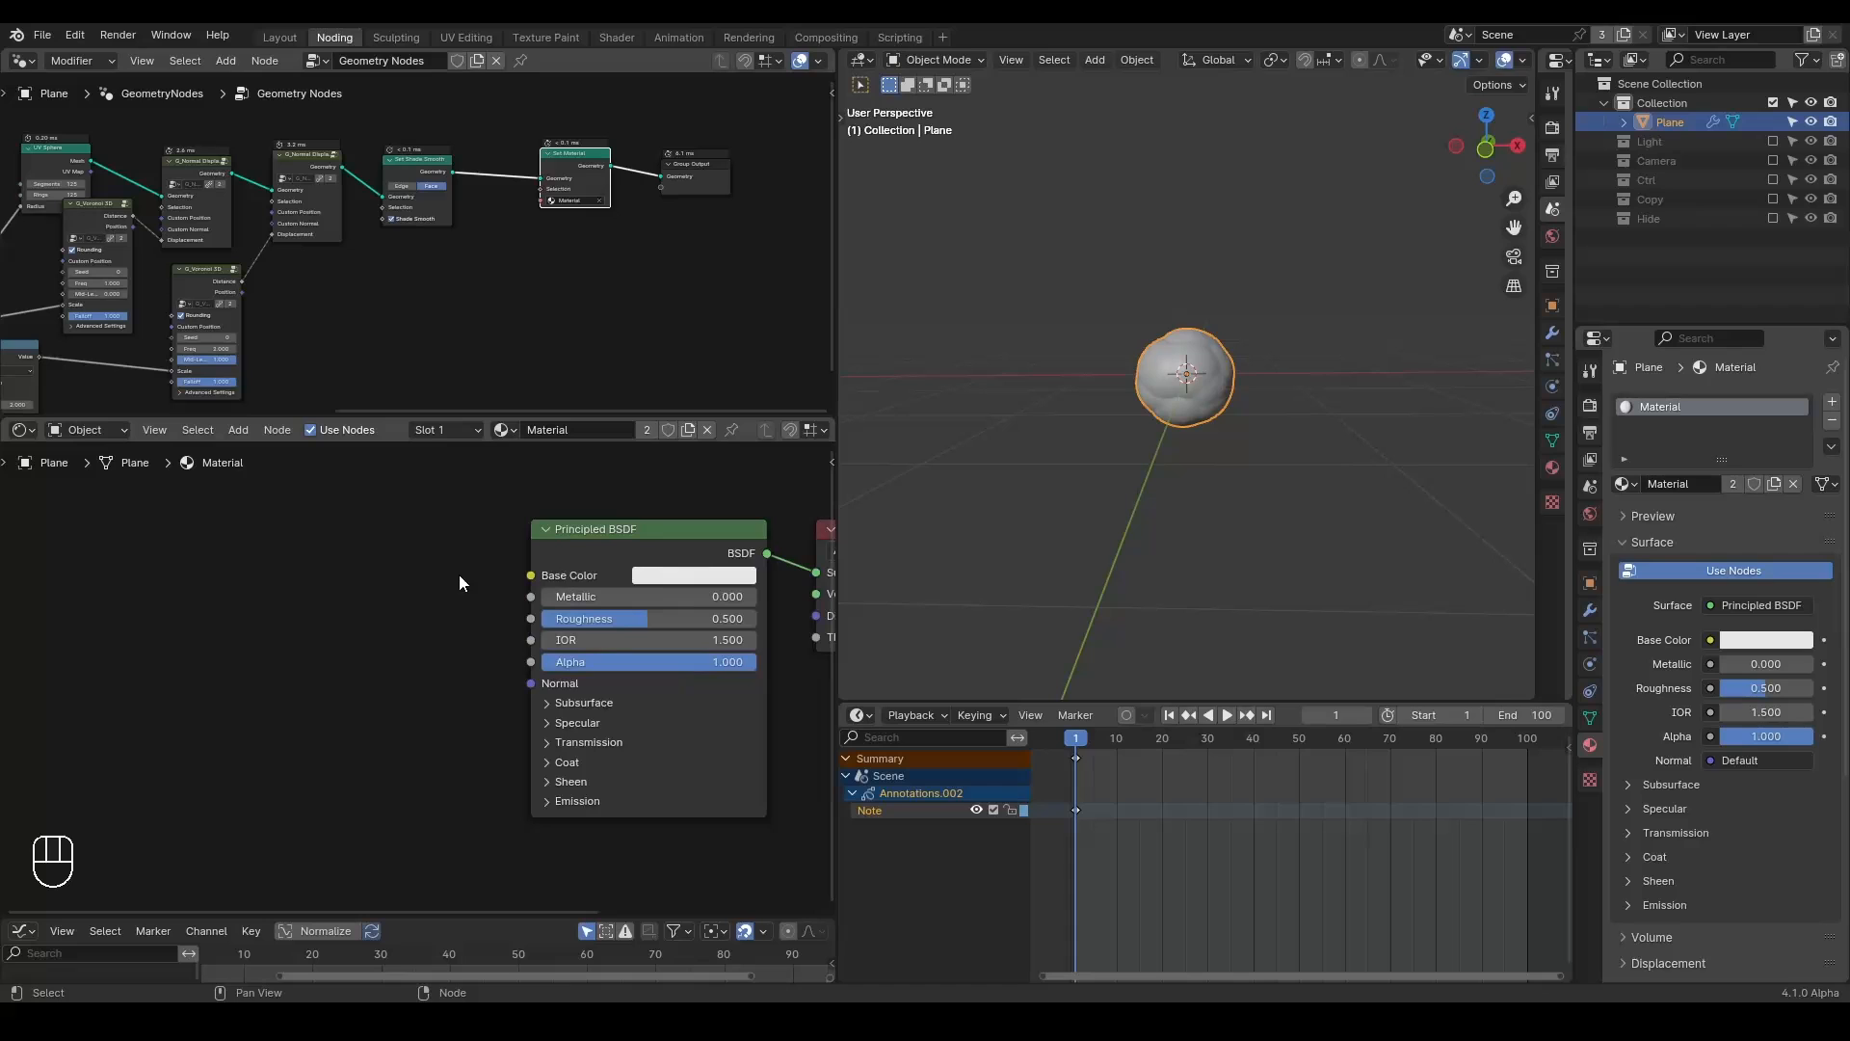
key("ctrl")
key("ctrl")
key("ctrl+a")
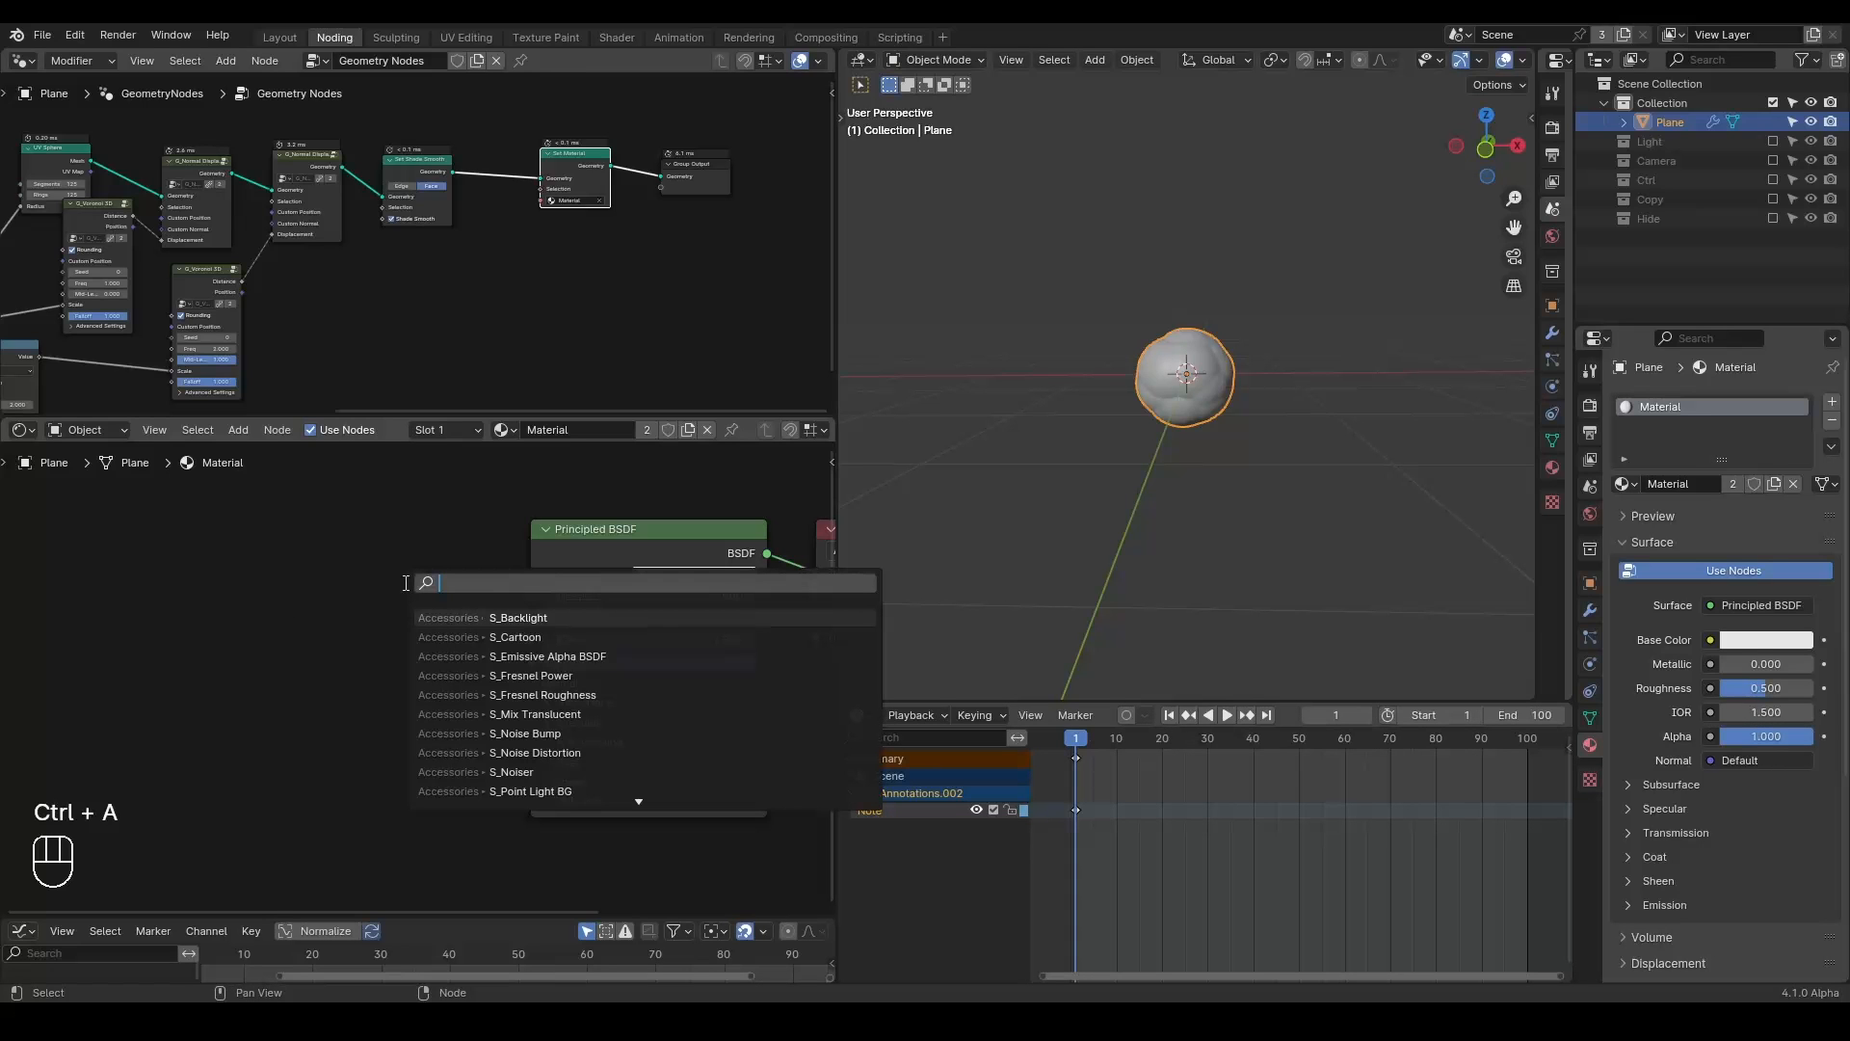
type("shader to")
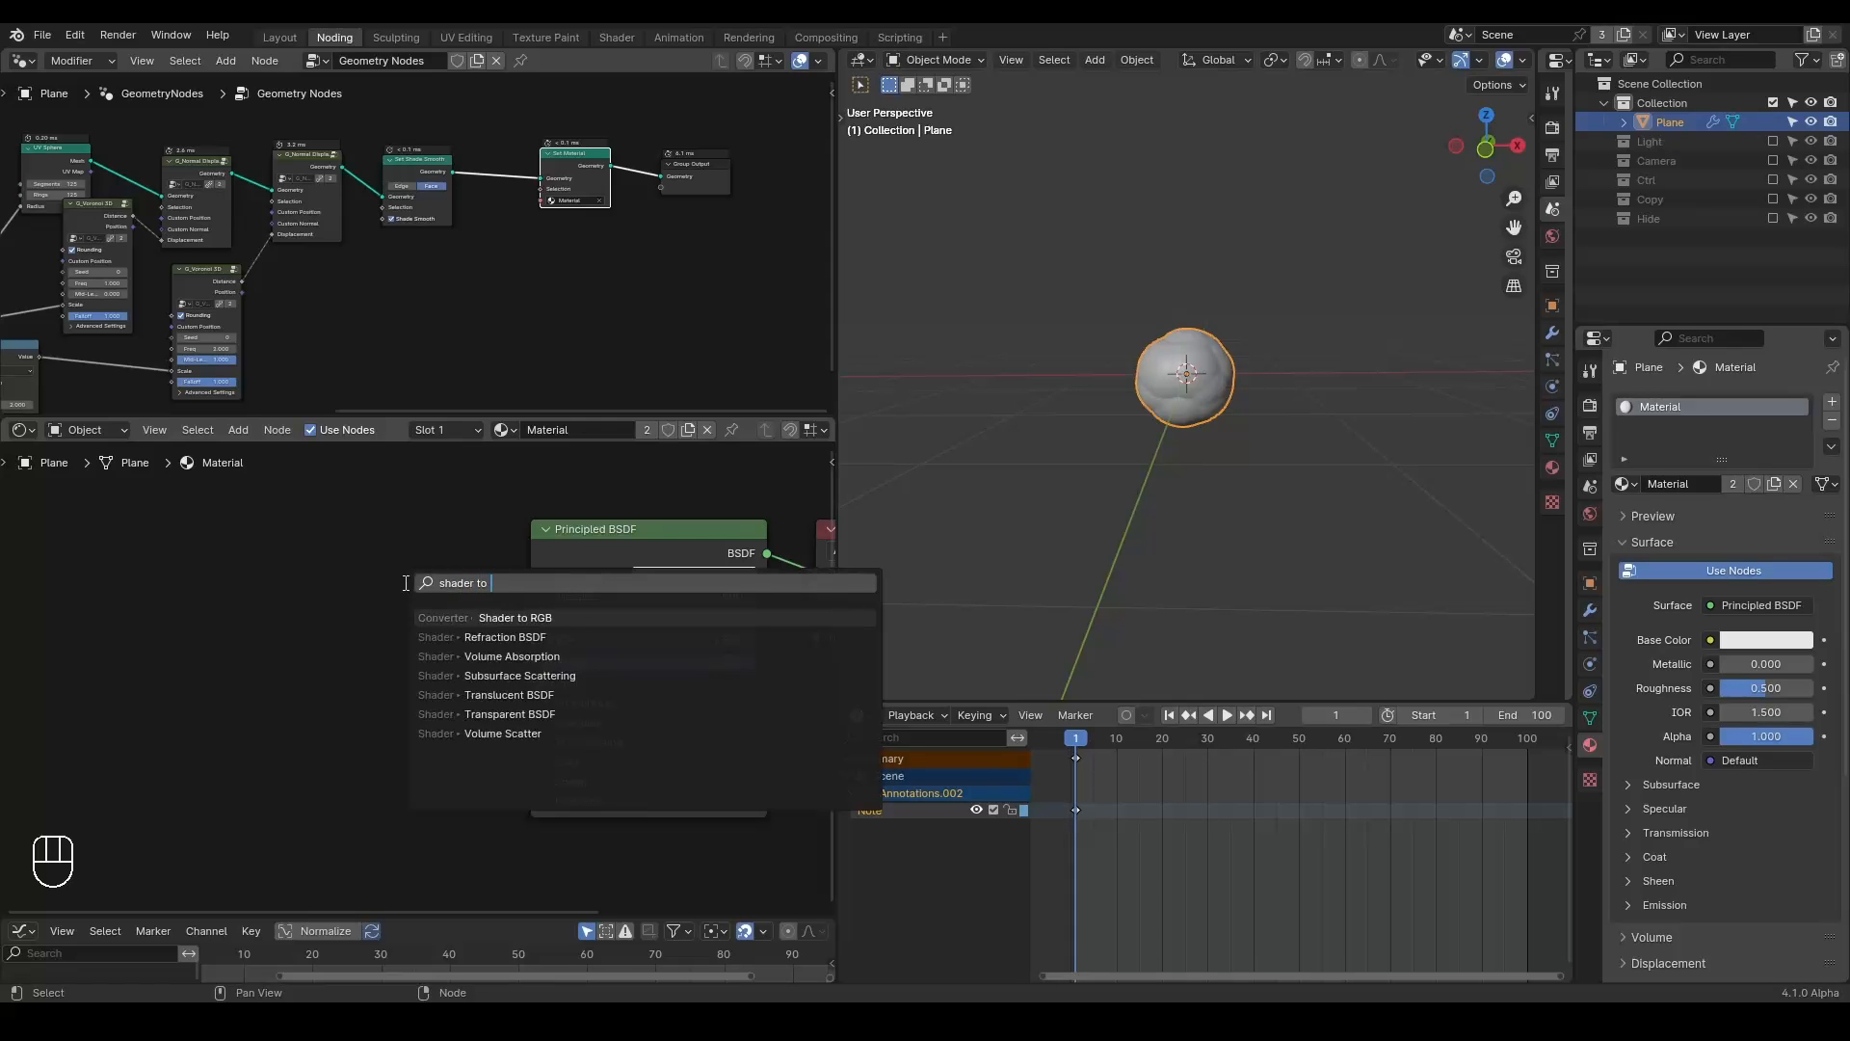
key("Return")
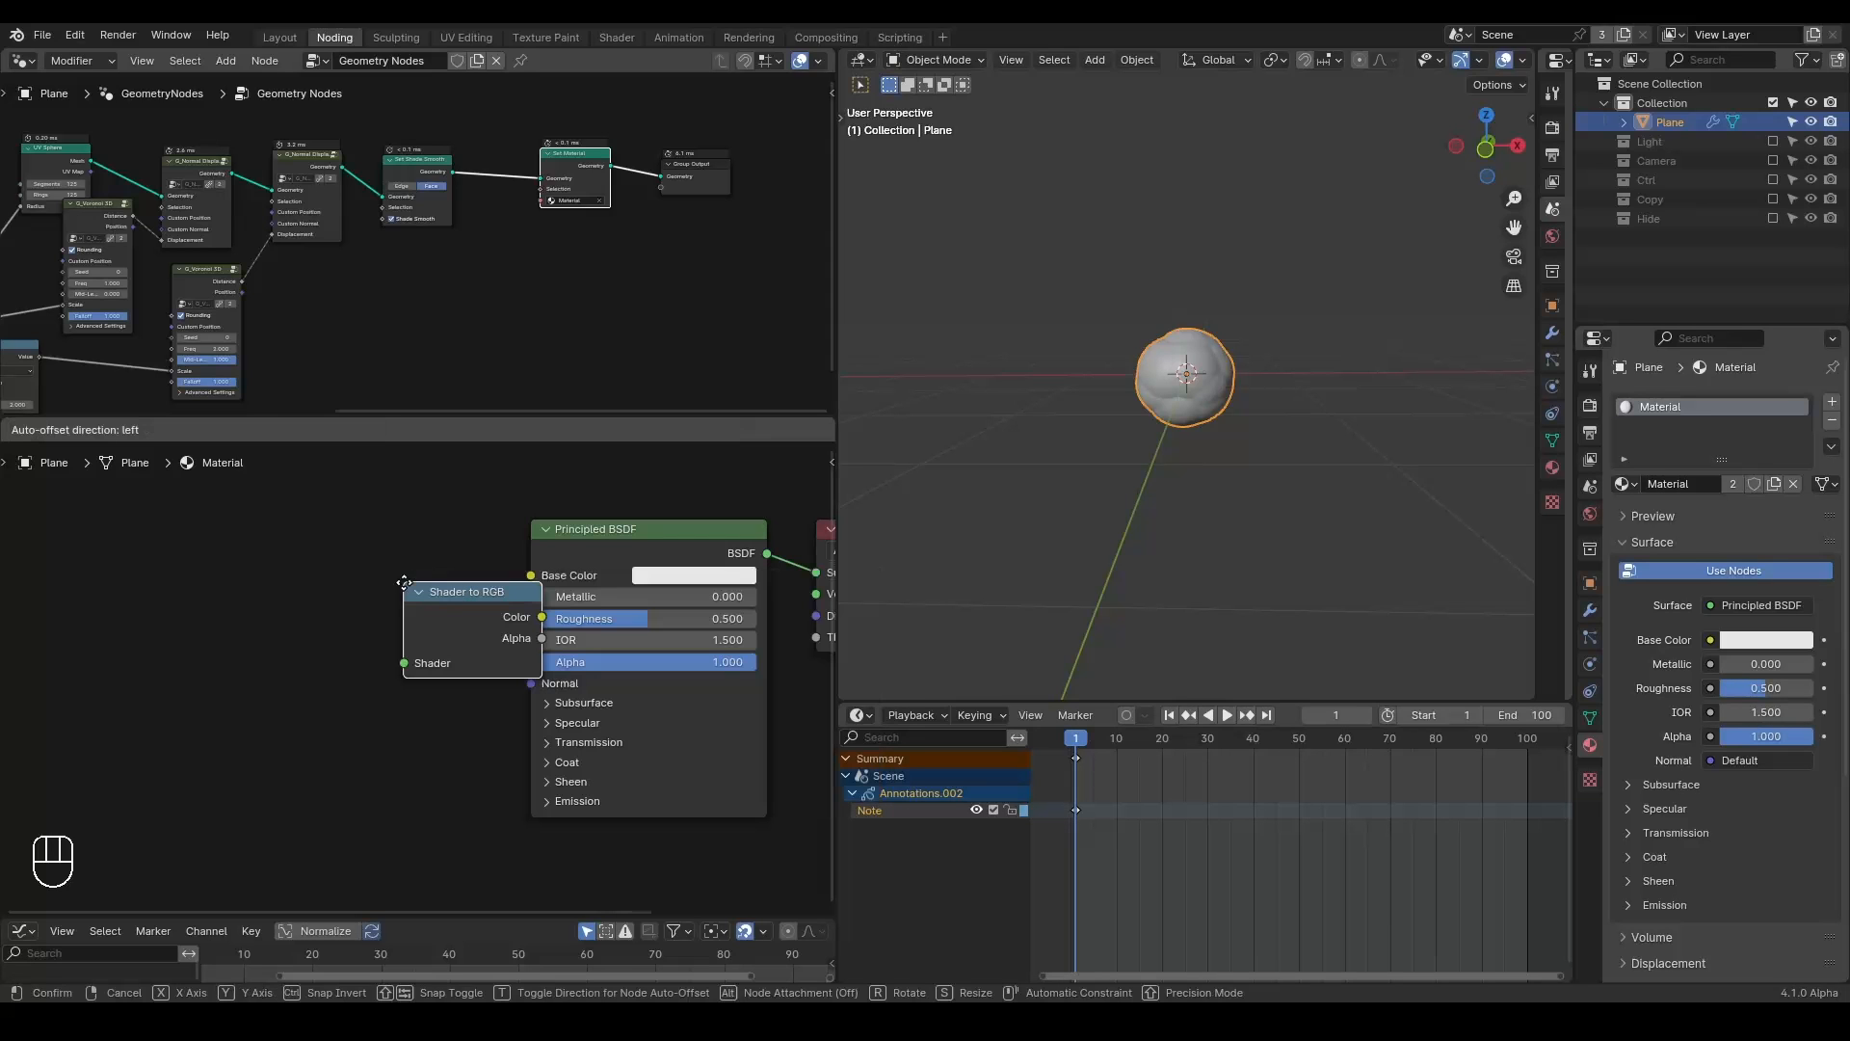
left_click(390, 567)
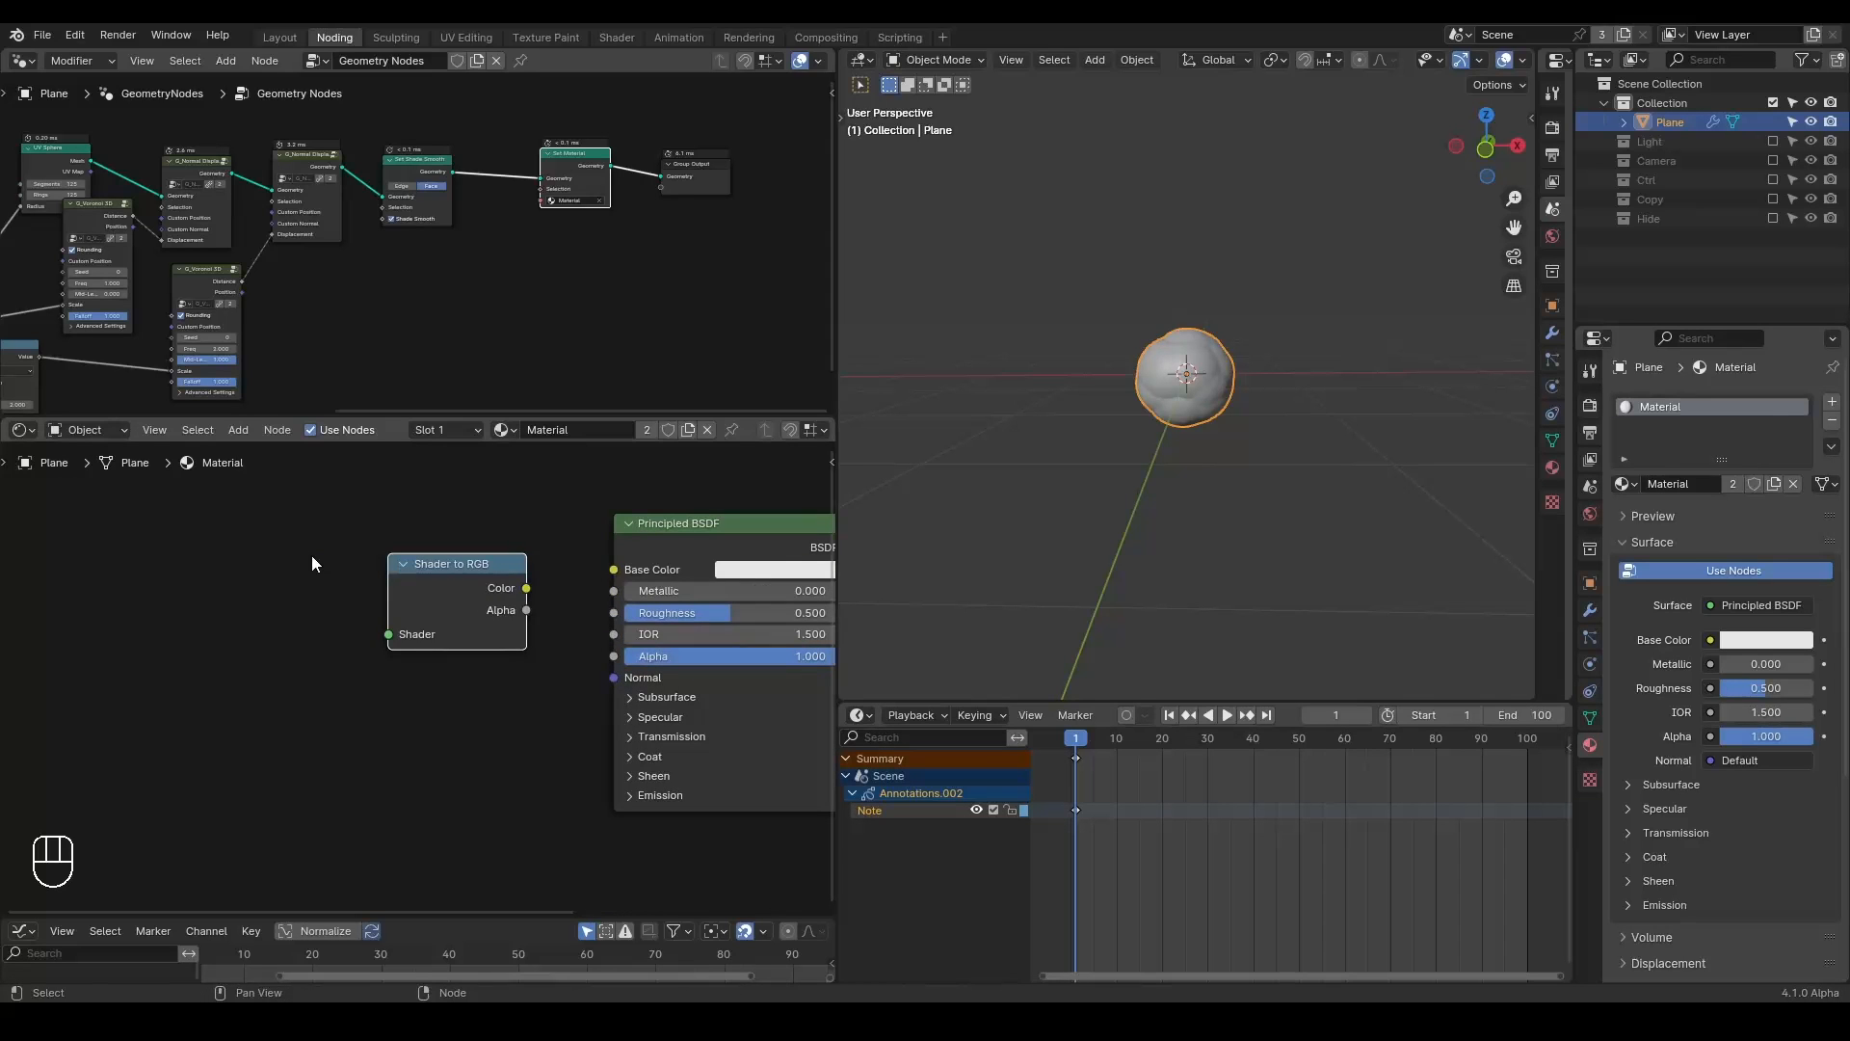
Add a Diffuse BSDF, link it into Shader to RGB, and feed the converted color to the Material Output's surface.
key("ctrl+a")
type("difsu")
key("Return")
left_click(125, 568)
right_click_drag(161, 592, 465, 619, "alt")
left_click_drag(464, 619, 407, 606)
left_click(403, 569, "ctrl+shift")
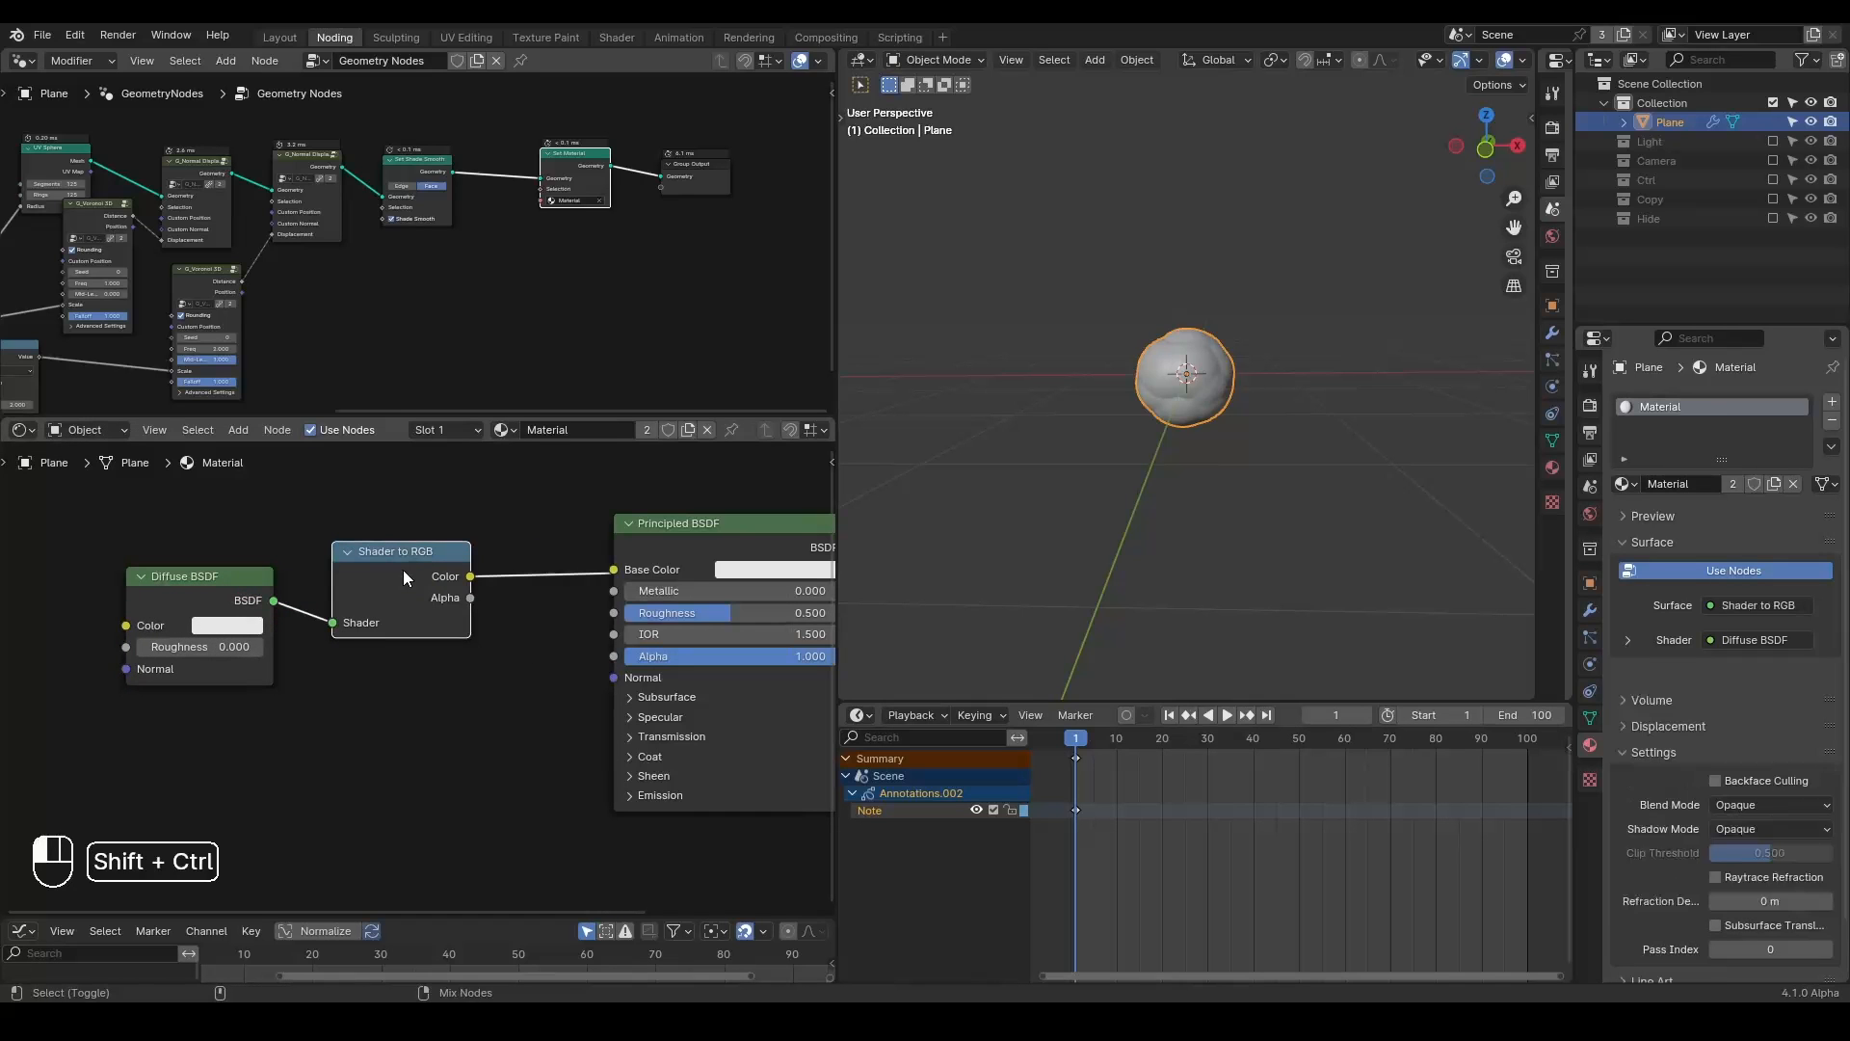
Switch the 3D viewport's shading to Rendered.
left_click(1143, 429)
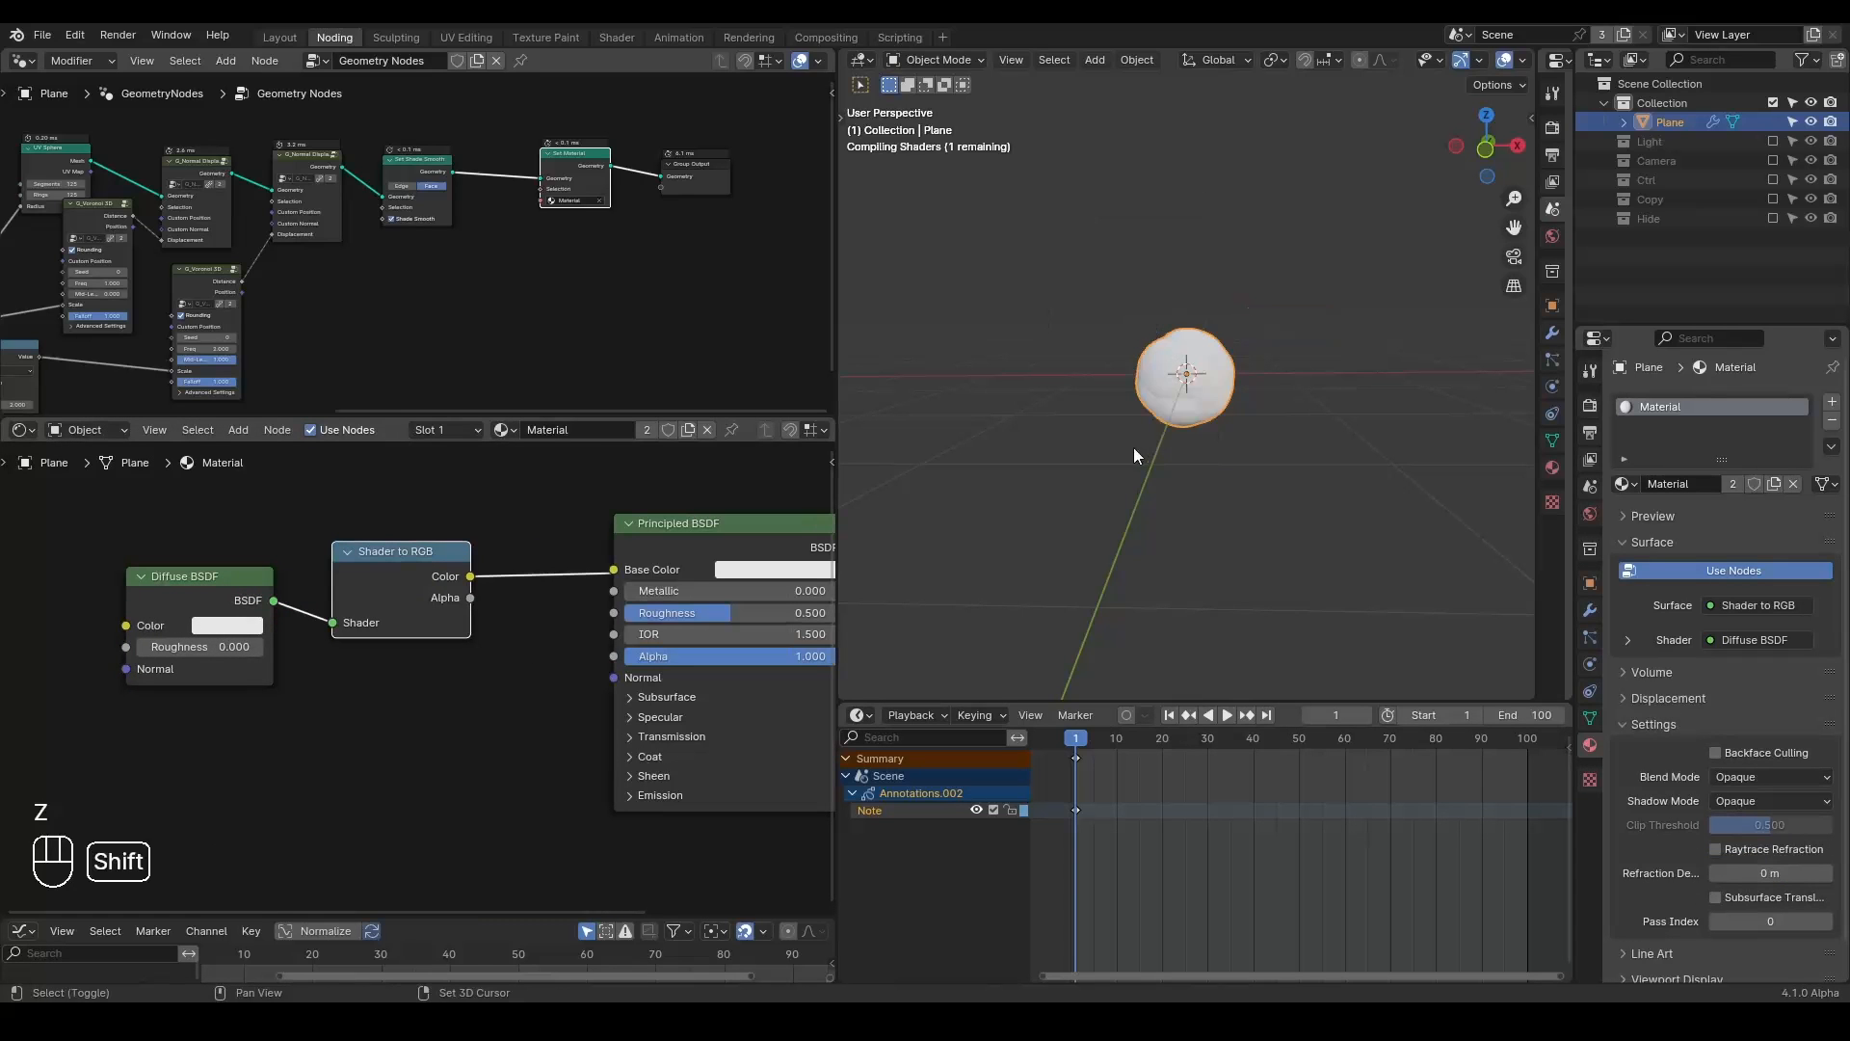
middle_click_drag(1066, 477, 1114, 447, "shift")
key("z")
left_click(1109, 229)
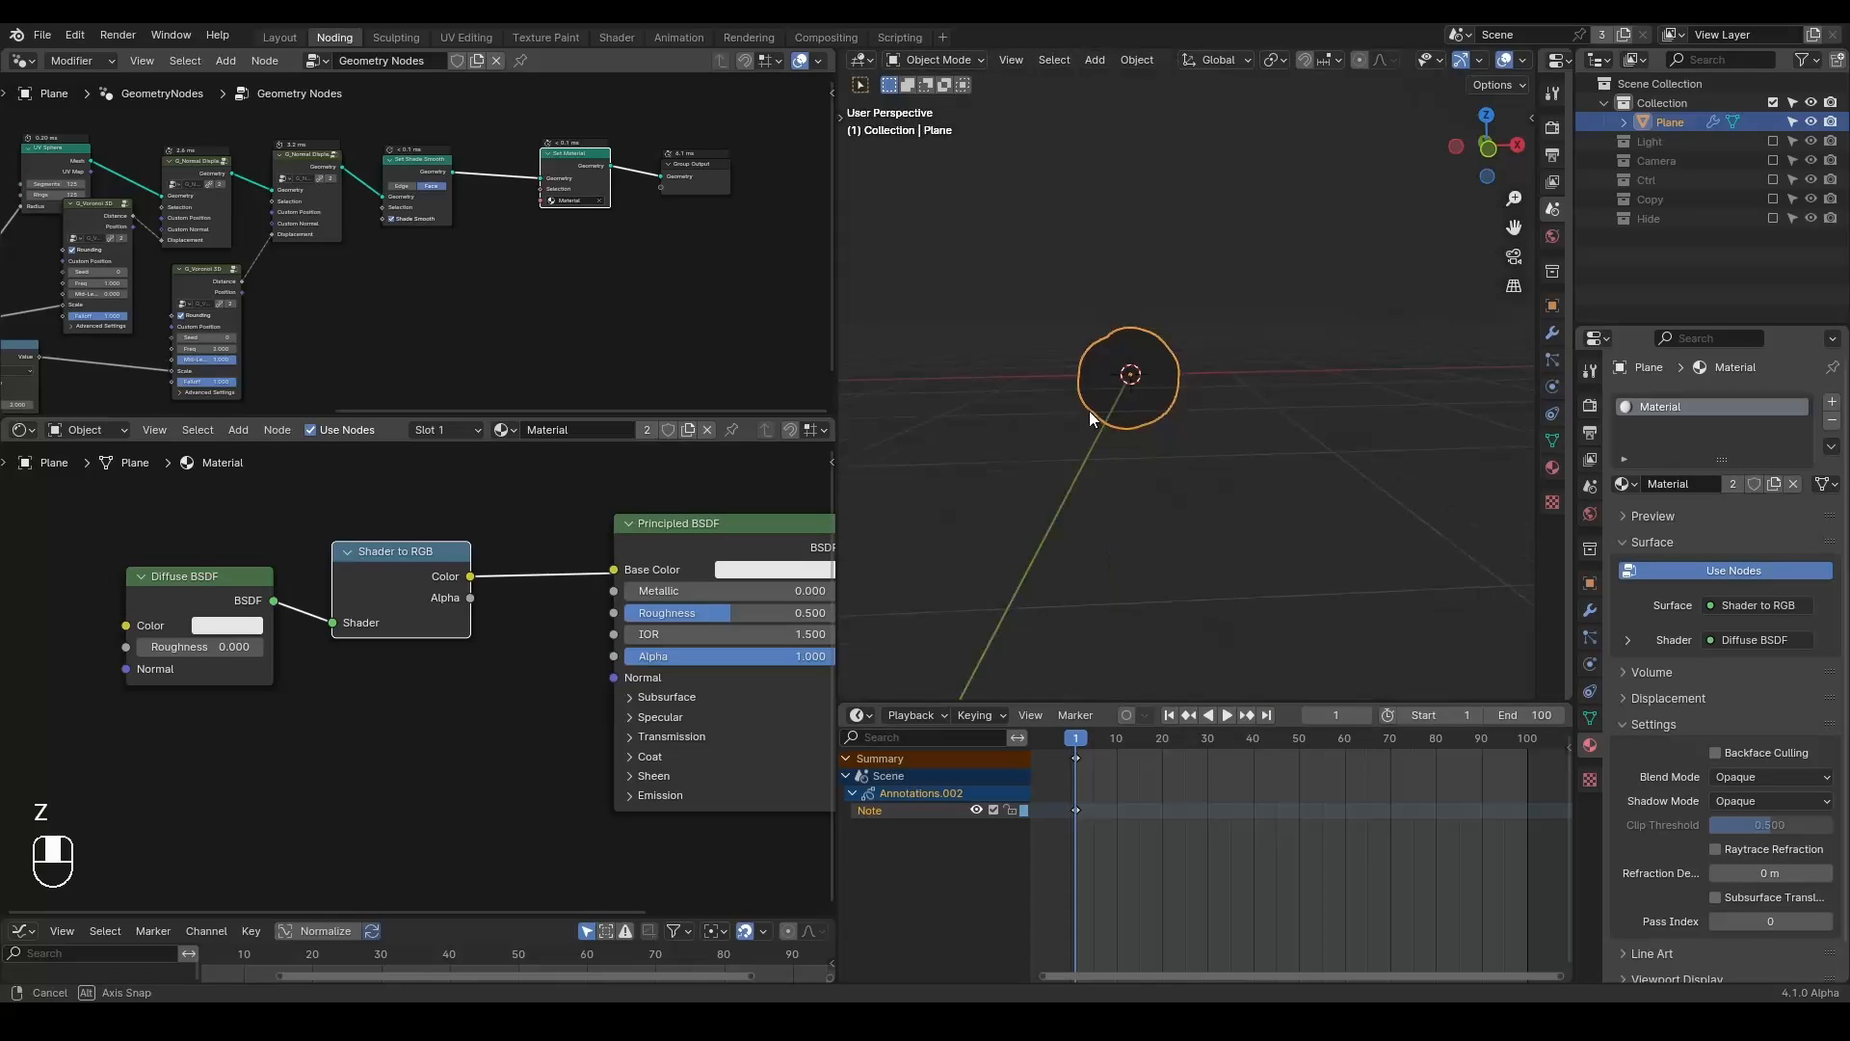
Add a Sun light to the scene.
key("shift")
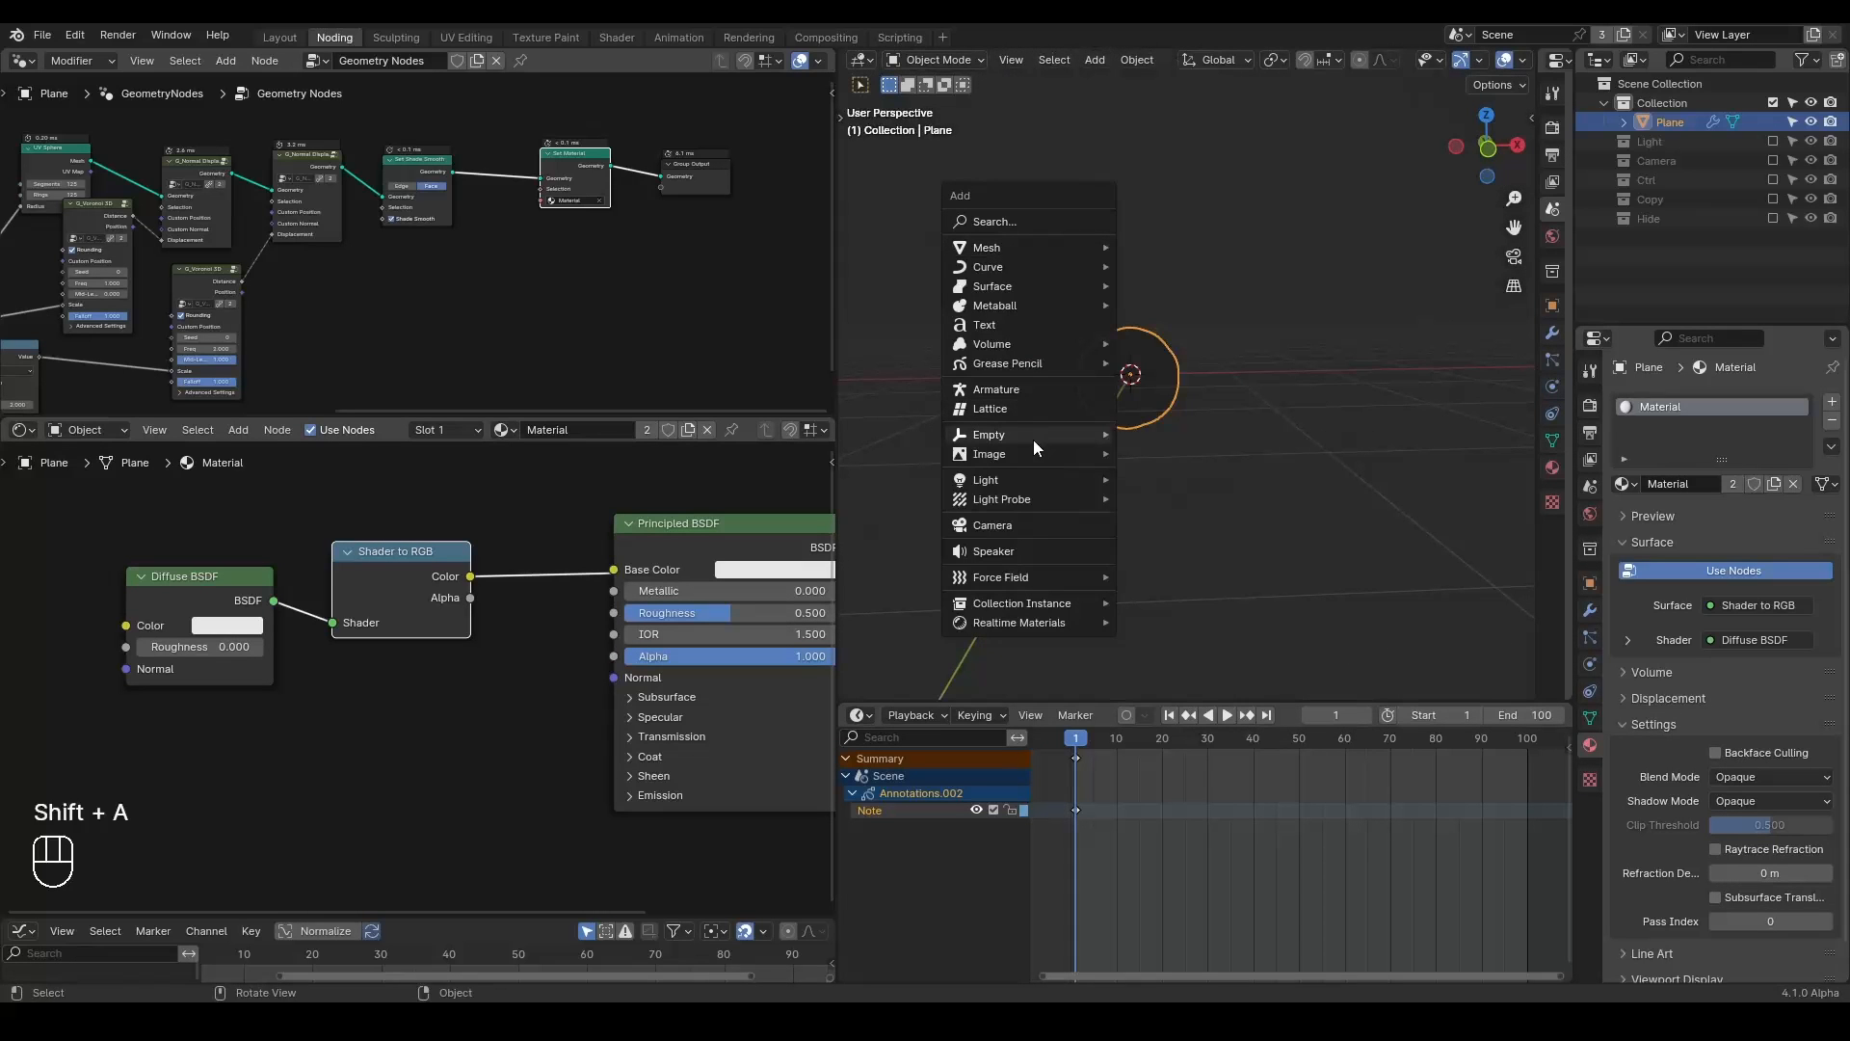
mouse_move(1039, 482)
left_click(1176, 505)
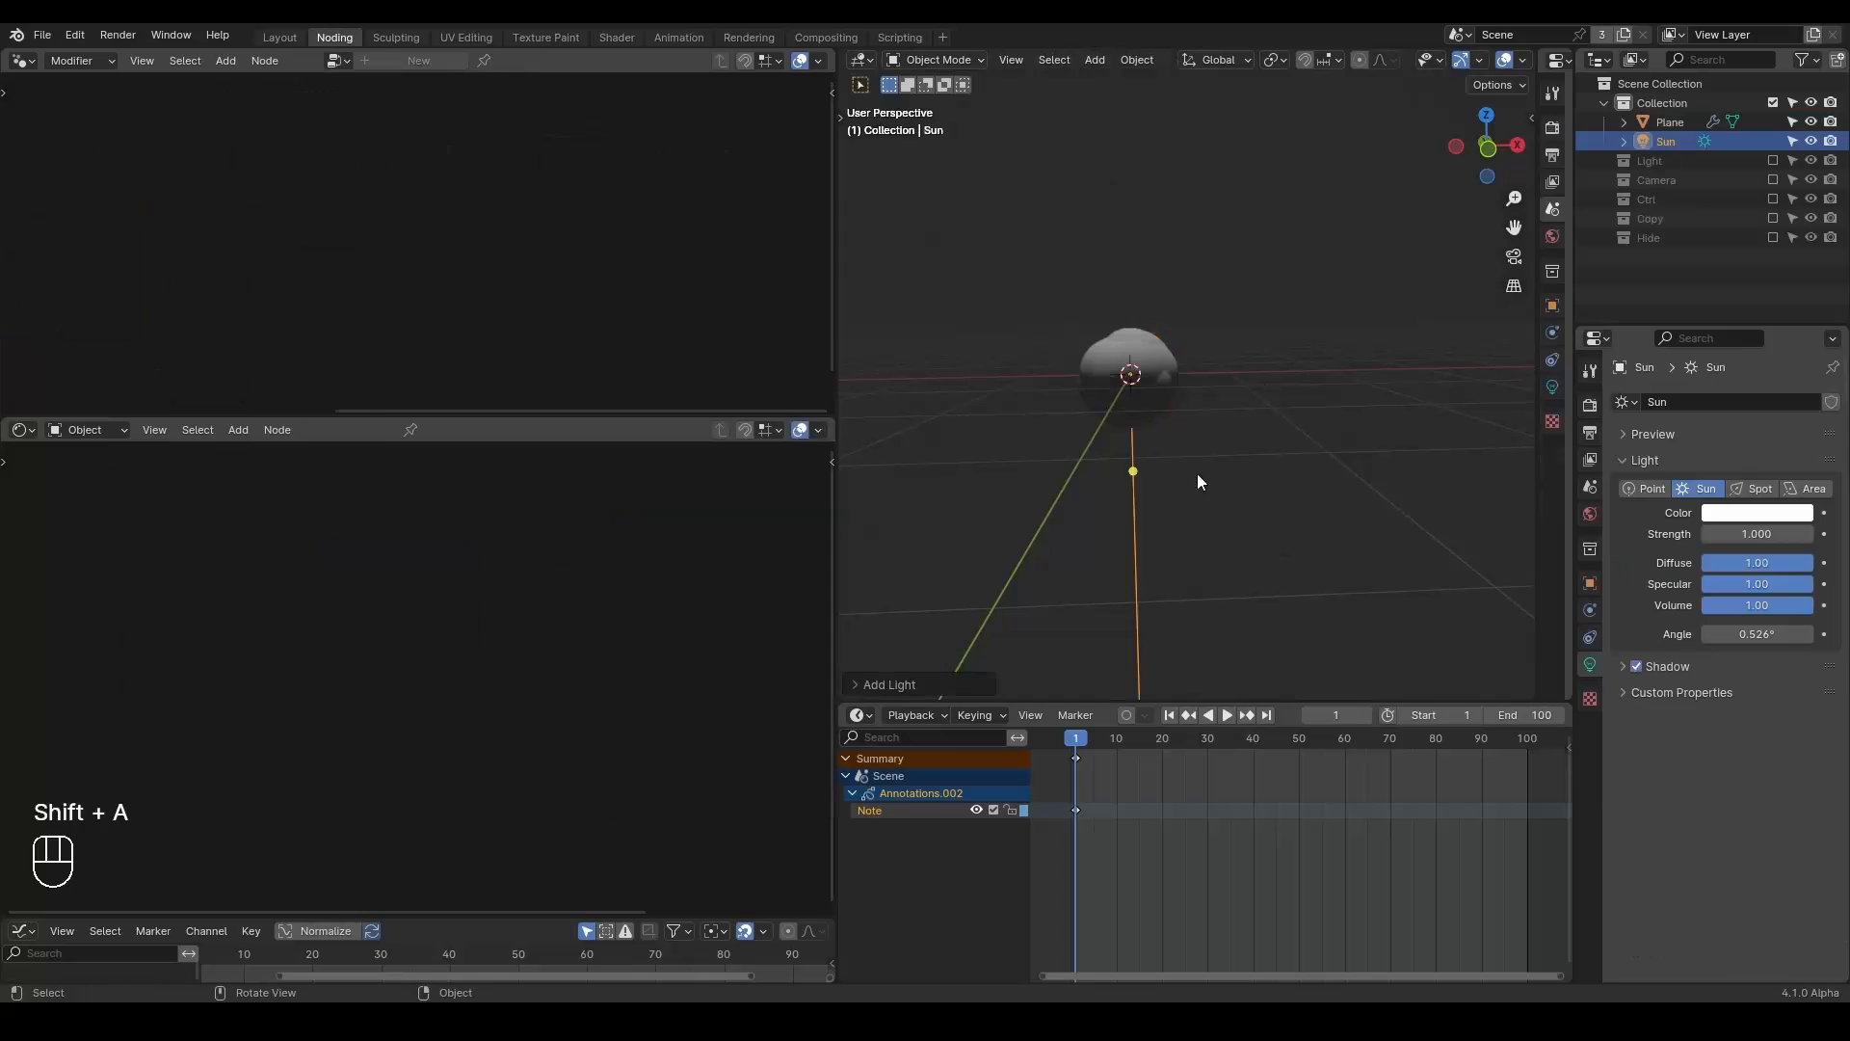
key("r")
key("x")
right_click(1178, 388)
Rotate the Sun freely from two viewing angles until it lights the front of the displaced sphere, and reselect the Plane object.
middle_click_drag(1310, 331, 1407, 357)
key("r")
middle_click(1487, 310)
left_click(1227, 471)
middle_click_drag(1302, 434, 1178, 324)
key("r")
middle_click(1349, 185)
left_click(1191, 219)
left_click(1154, 362)
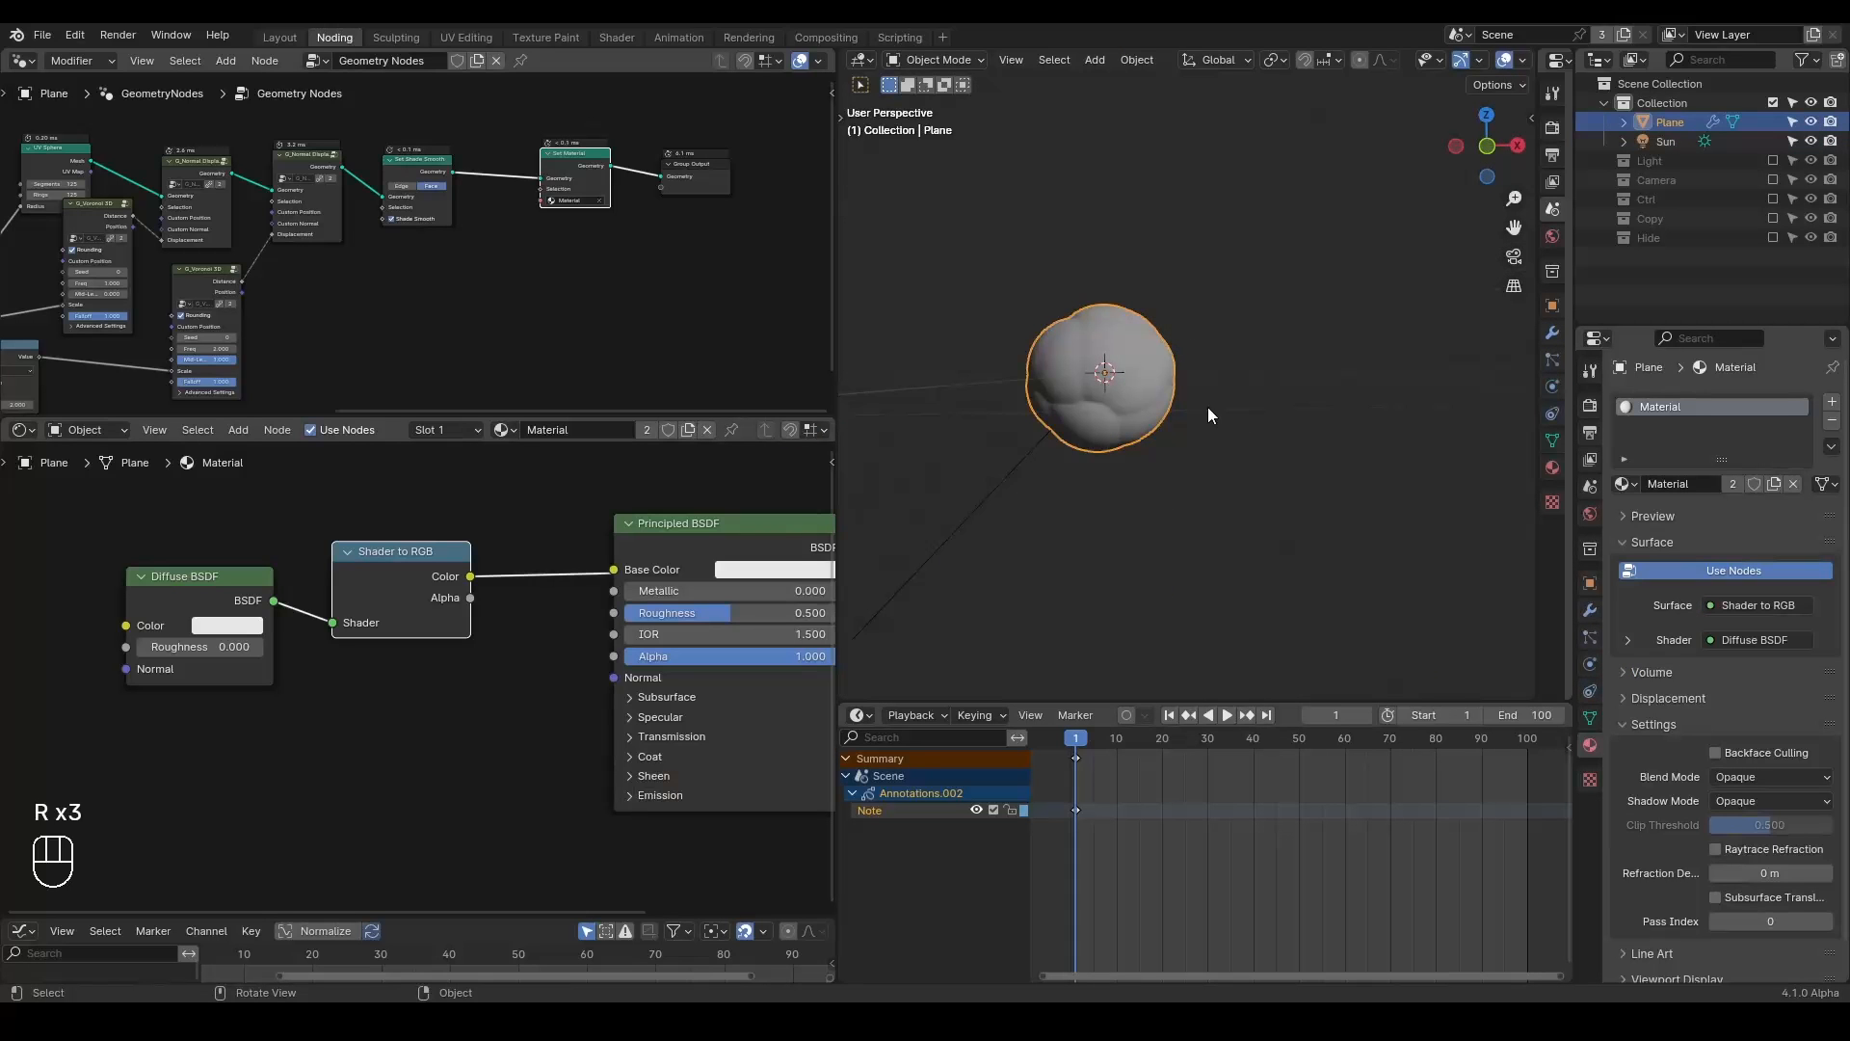
Delete the Principled BSDF node and shift Shader to RGB slightly.
left_click(647, 524)
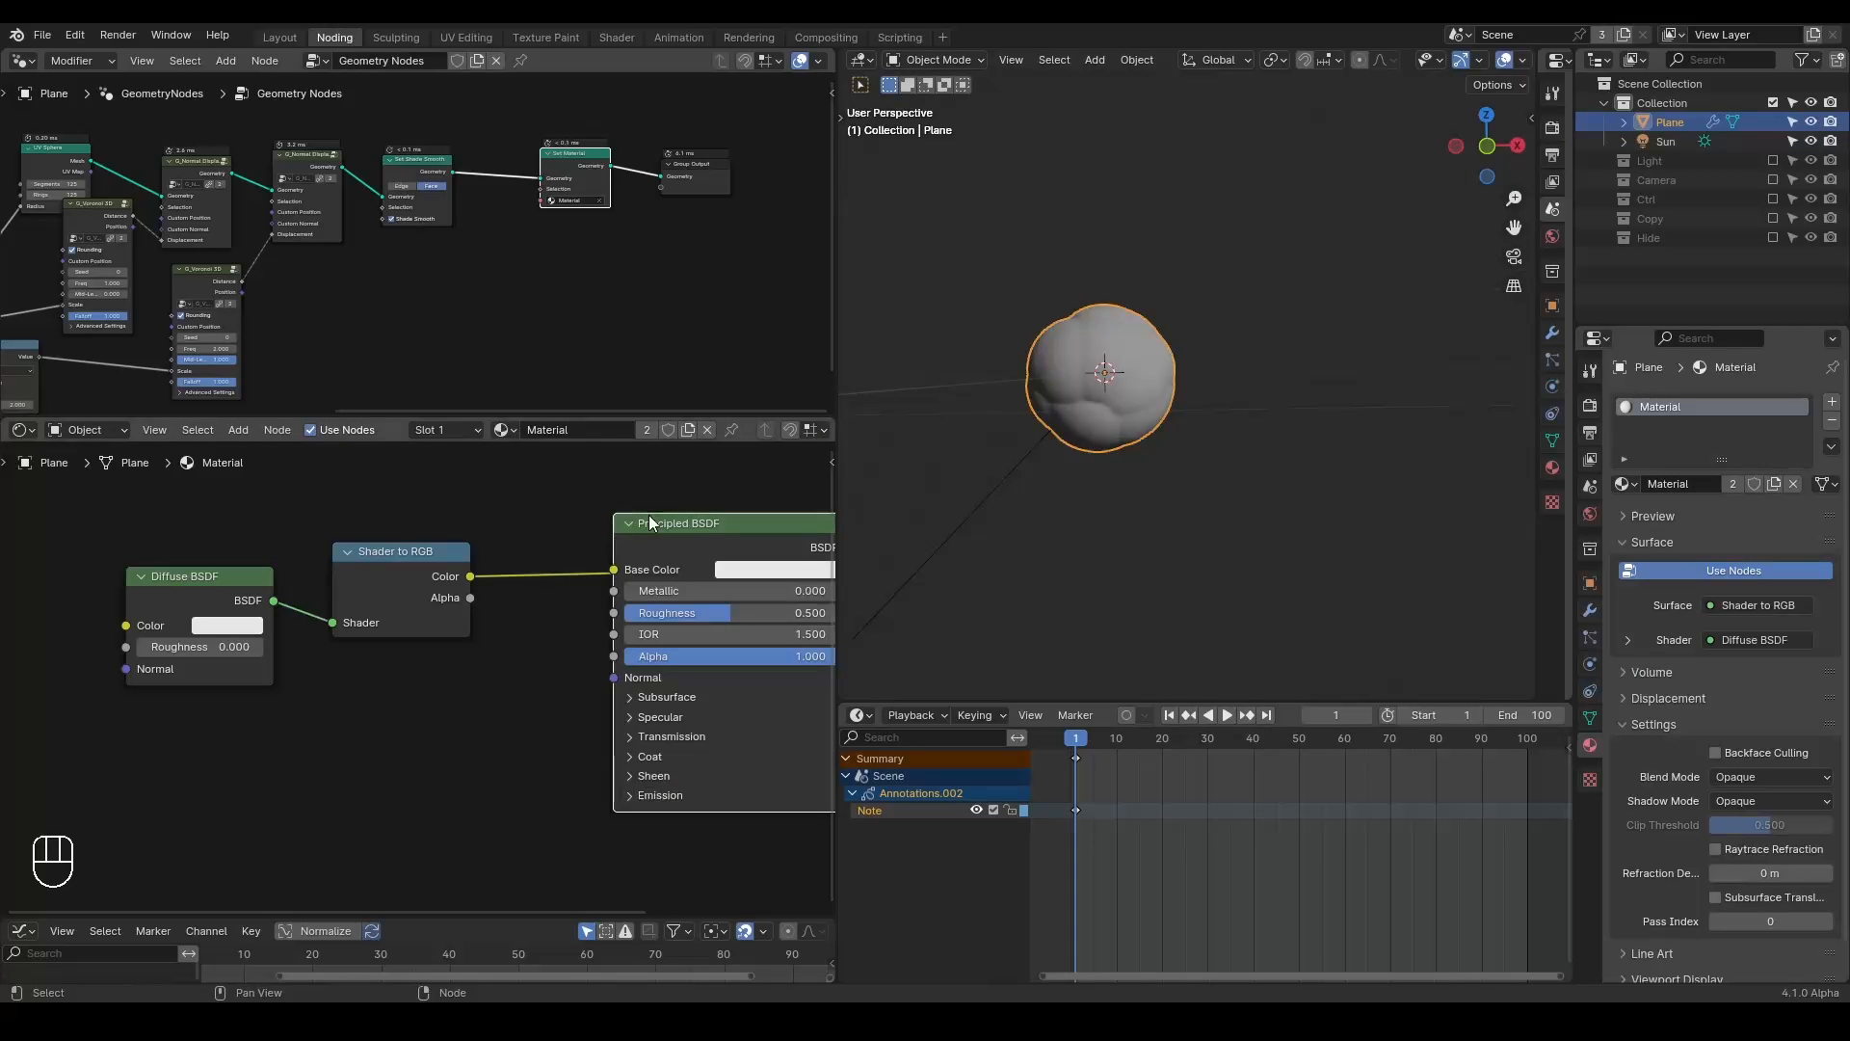
key("x")
middle_click_drag(422, 578, 337, 564)
left_click_drag(323, 569, 342, 577)
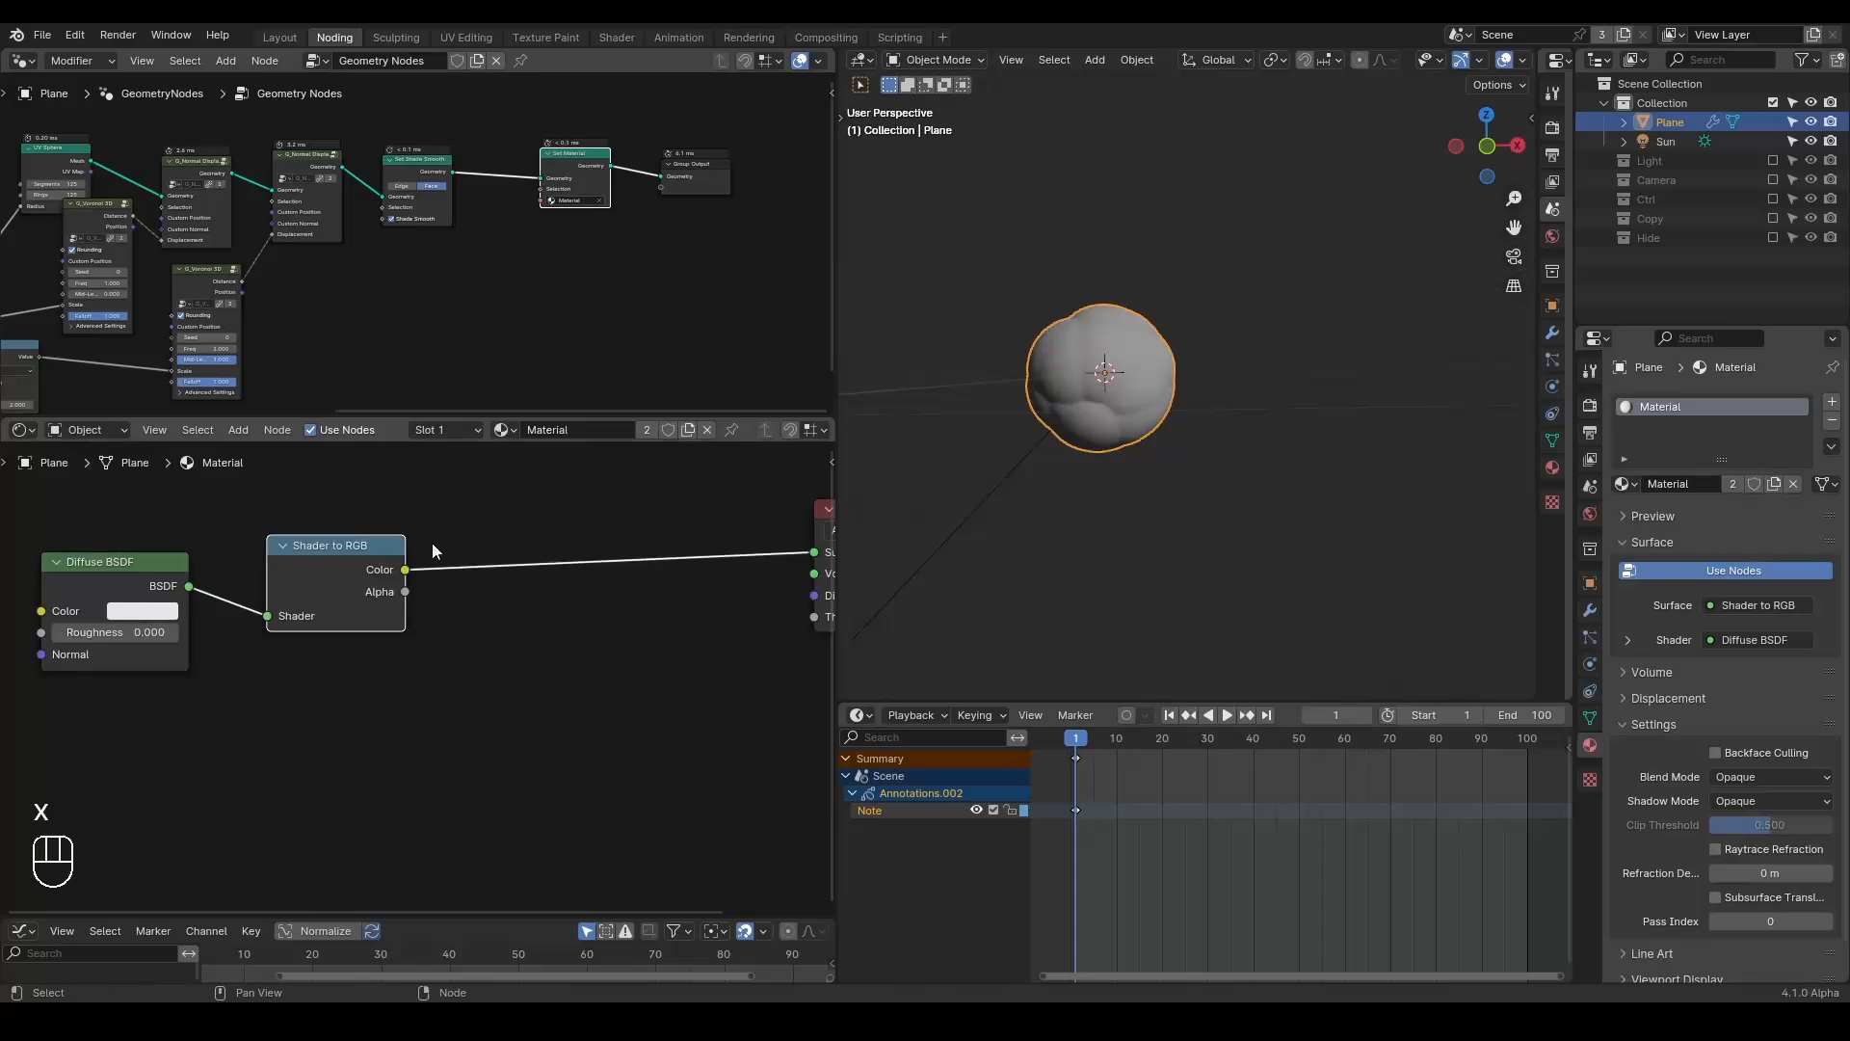
Insert a Color Ramp node between Shader to RGB and Material Output.
key("ctrl+a")
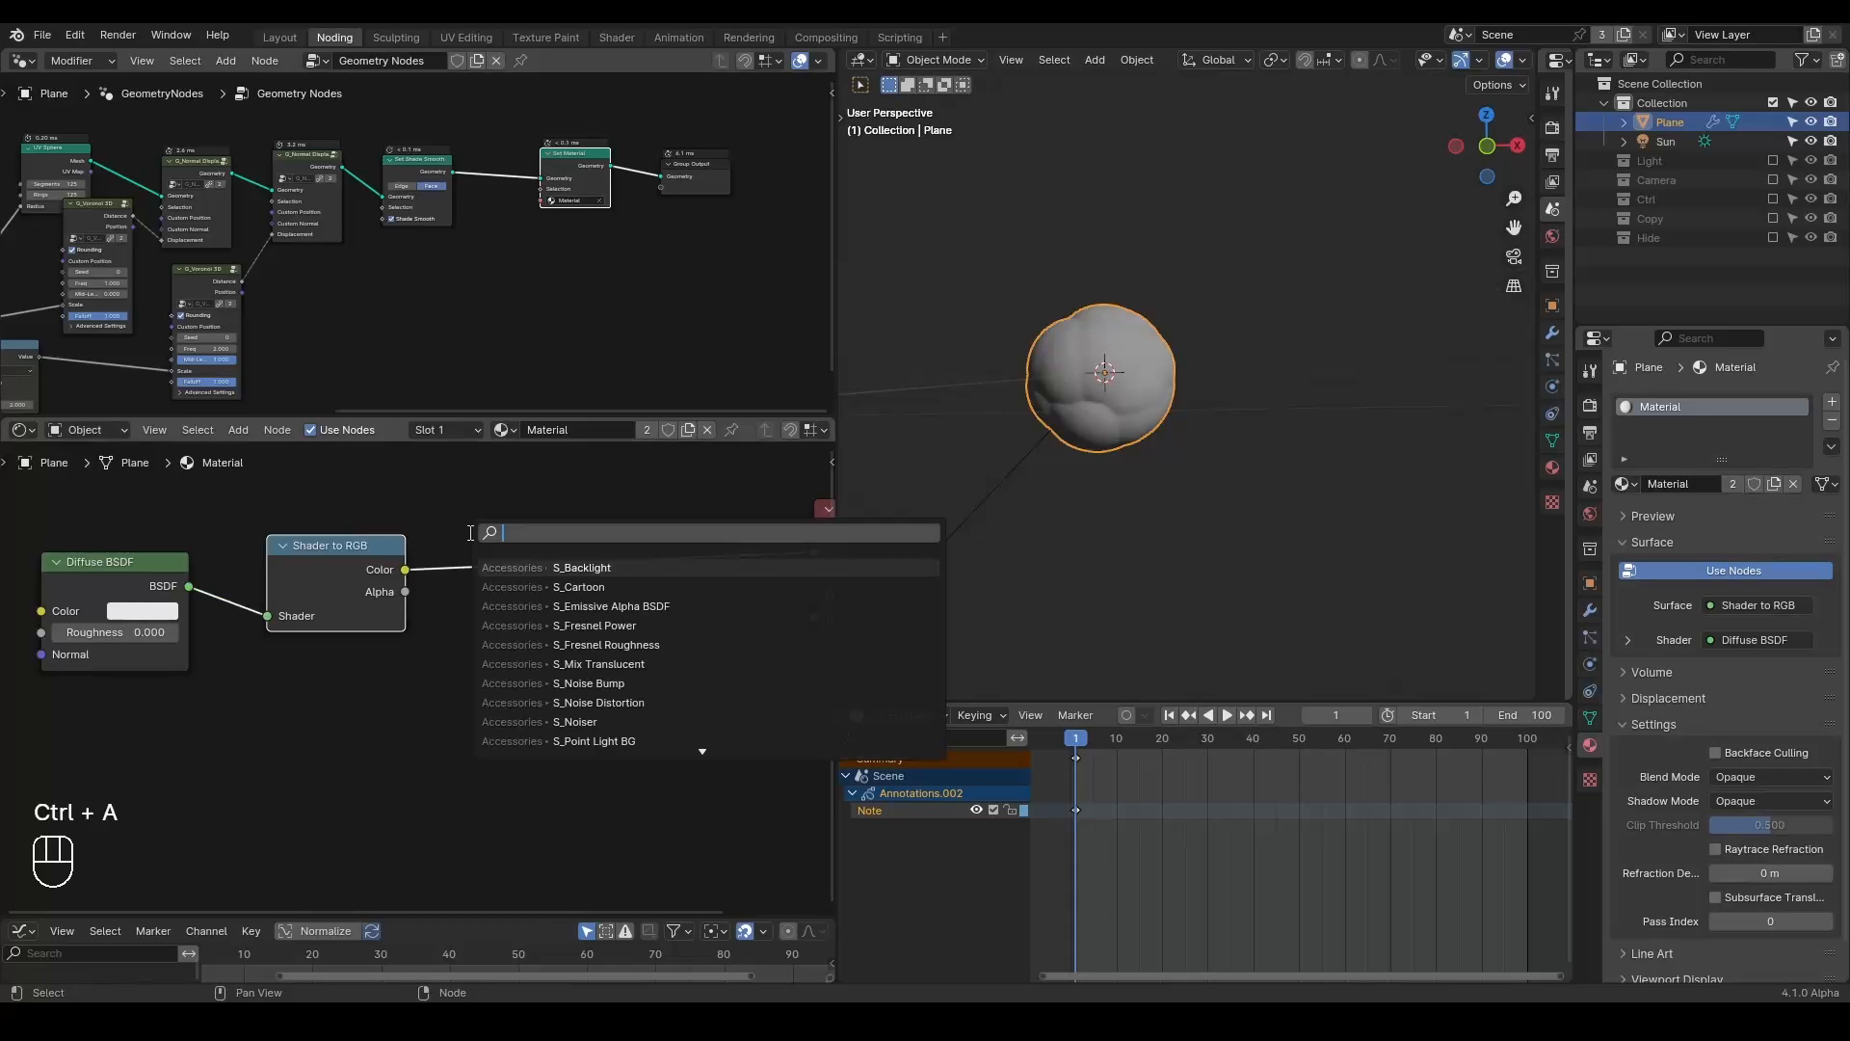
type("color")
key("Down")
key("Return")
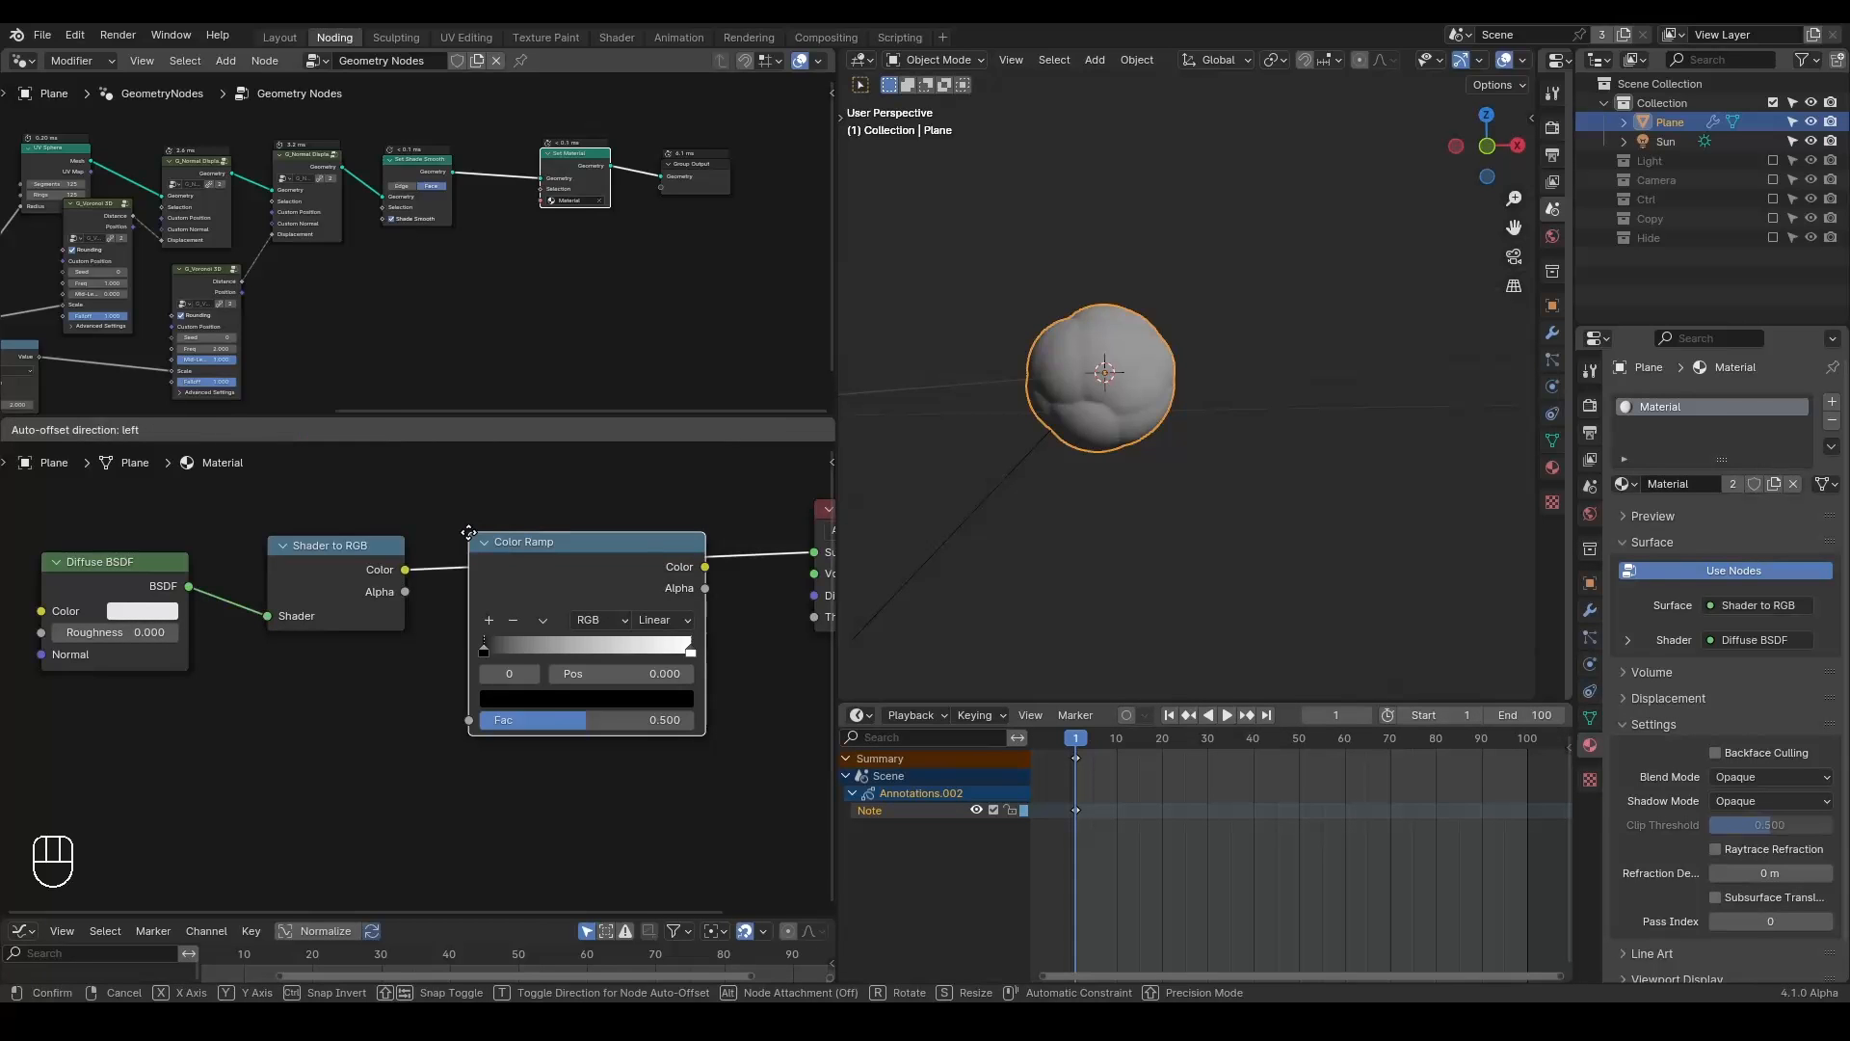
left_click(723, 626)
Set the Color Ramp's interpolation to Constant and move its white stop to position 0.173.
left_click(675, 600)
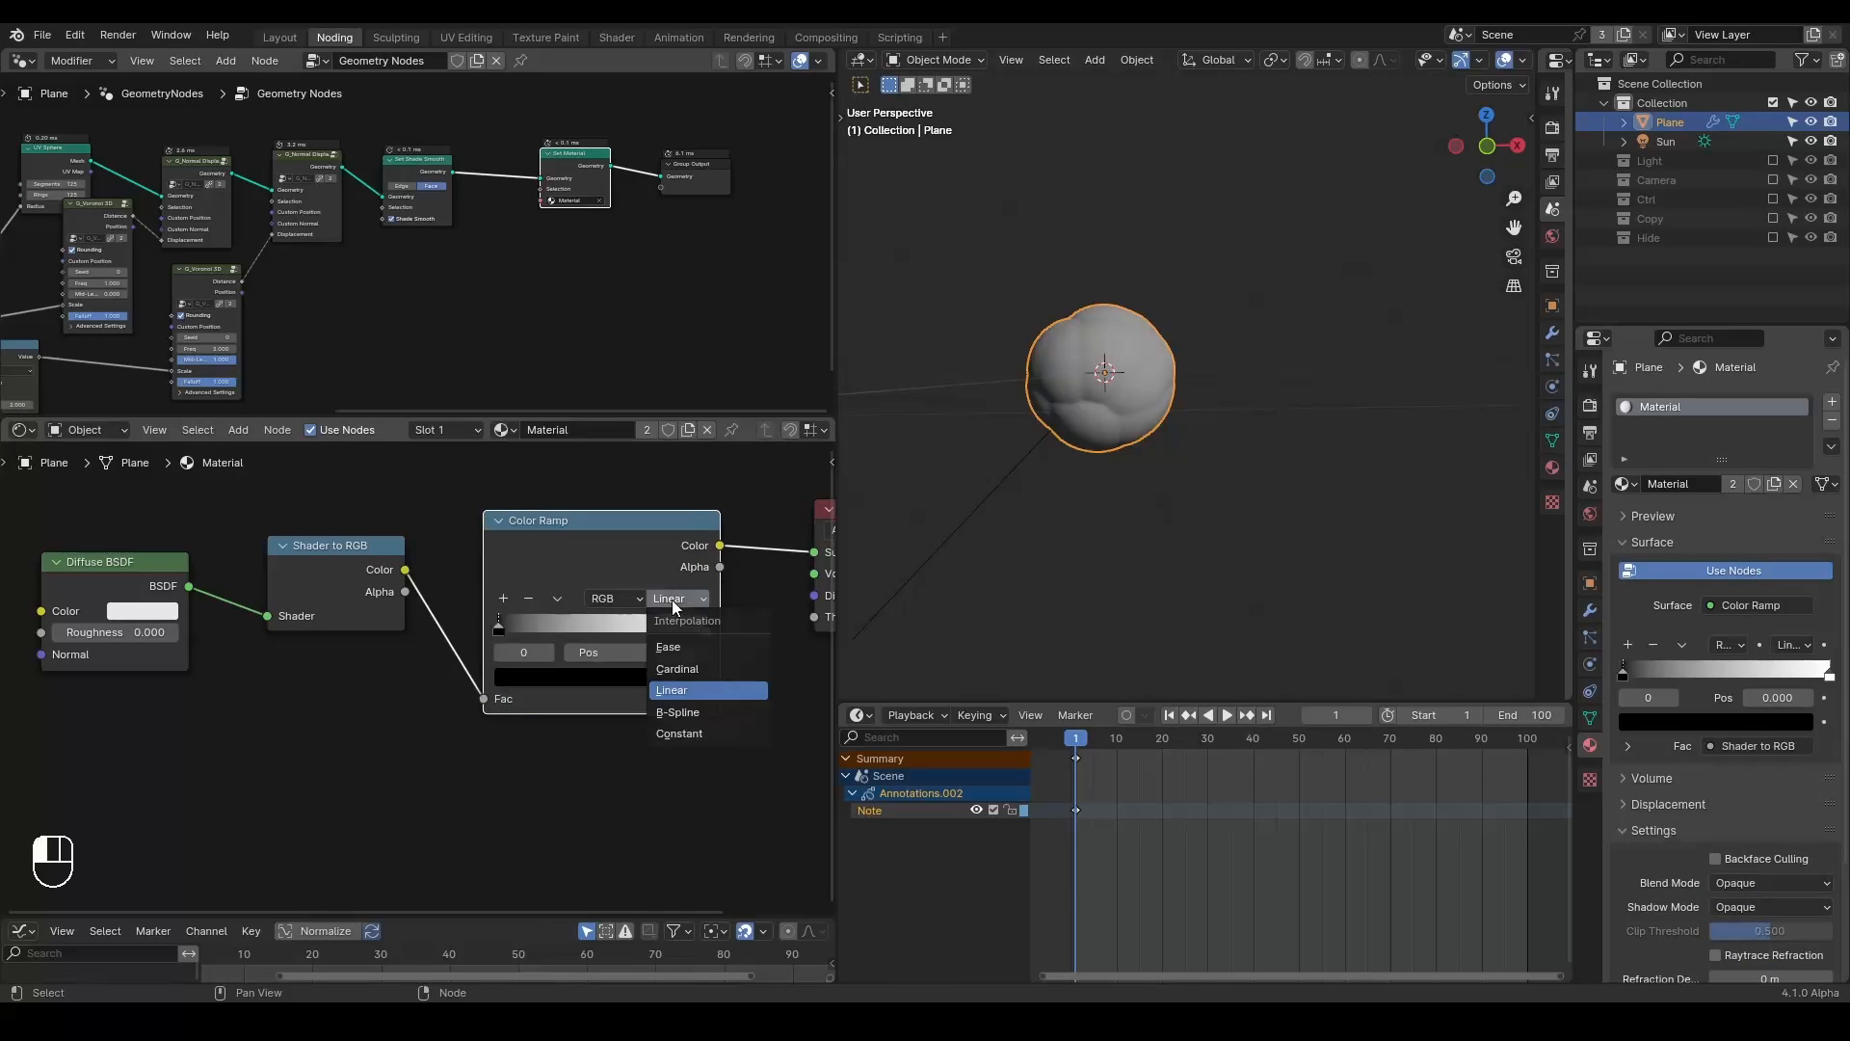
left_click(694, 732)
mouse_move(704, 630)
left_mouse_down()
mouse_move(511, 629)
mouse_move(522, 638)
left_mouse_up()
key("d")
left_click_drag(1056, 335, 1078, 386)
right_click_drag(1058, 321, 1078, 348)
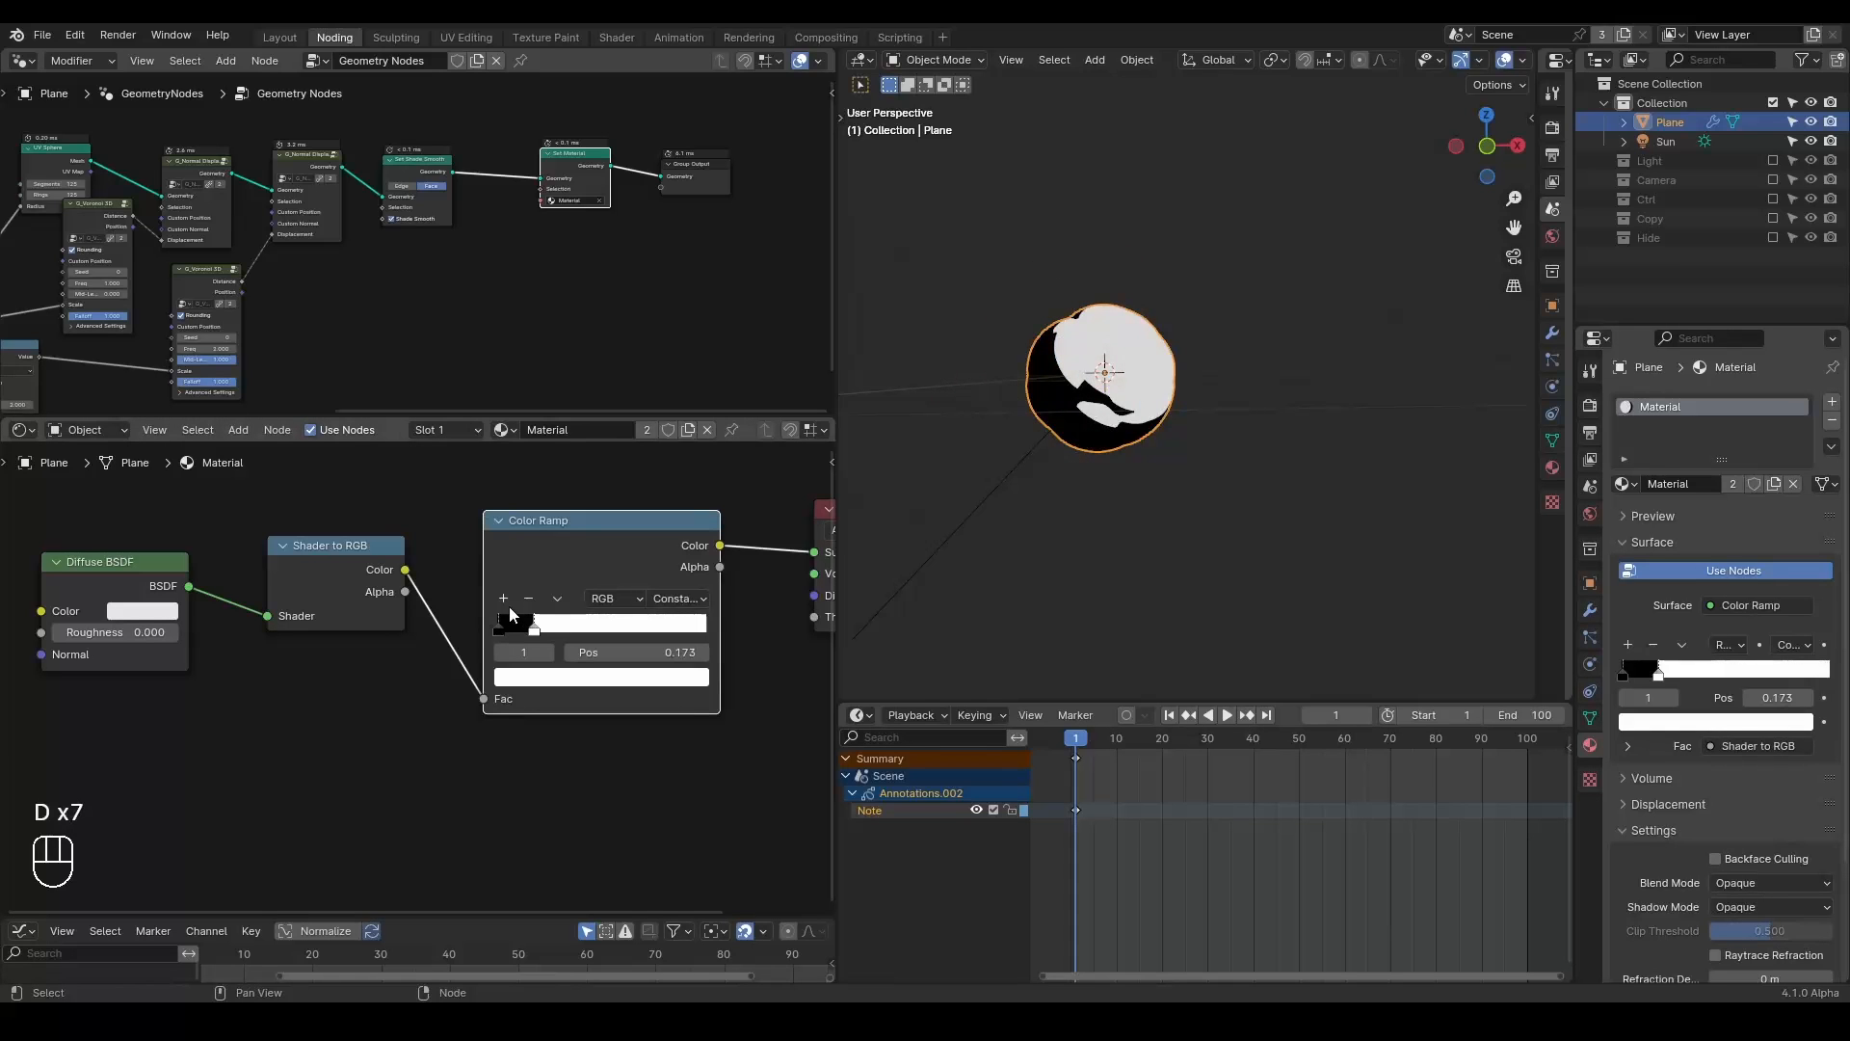
Add a middle stop to the Color Ramp at position 0.086 and color it grey.
left_click(505, 598)
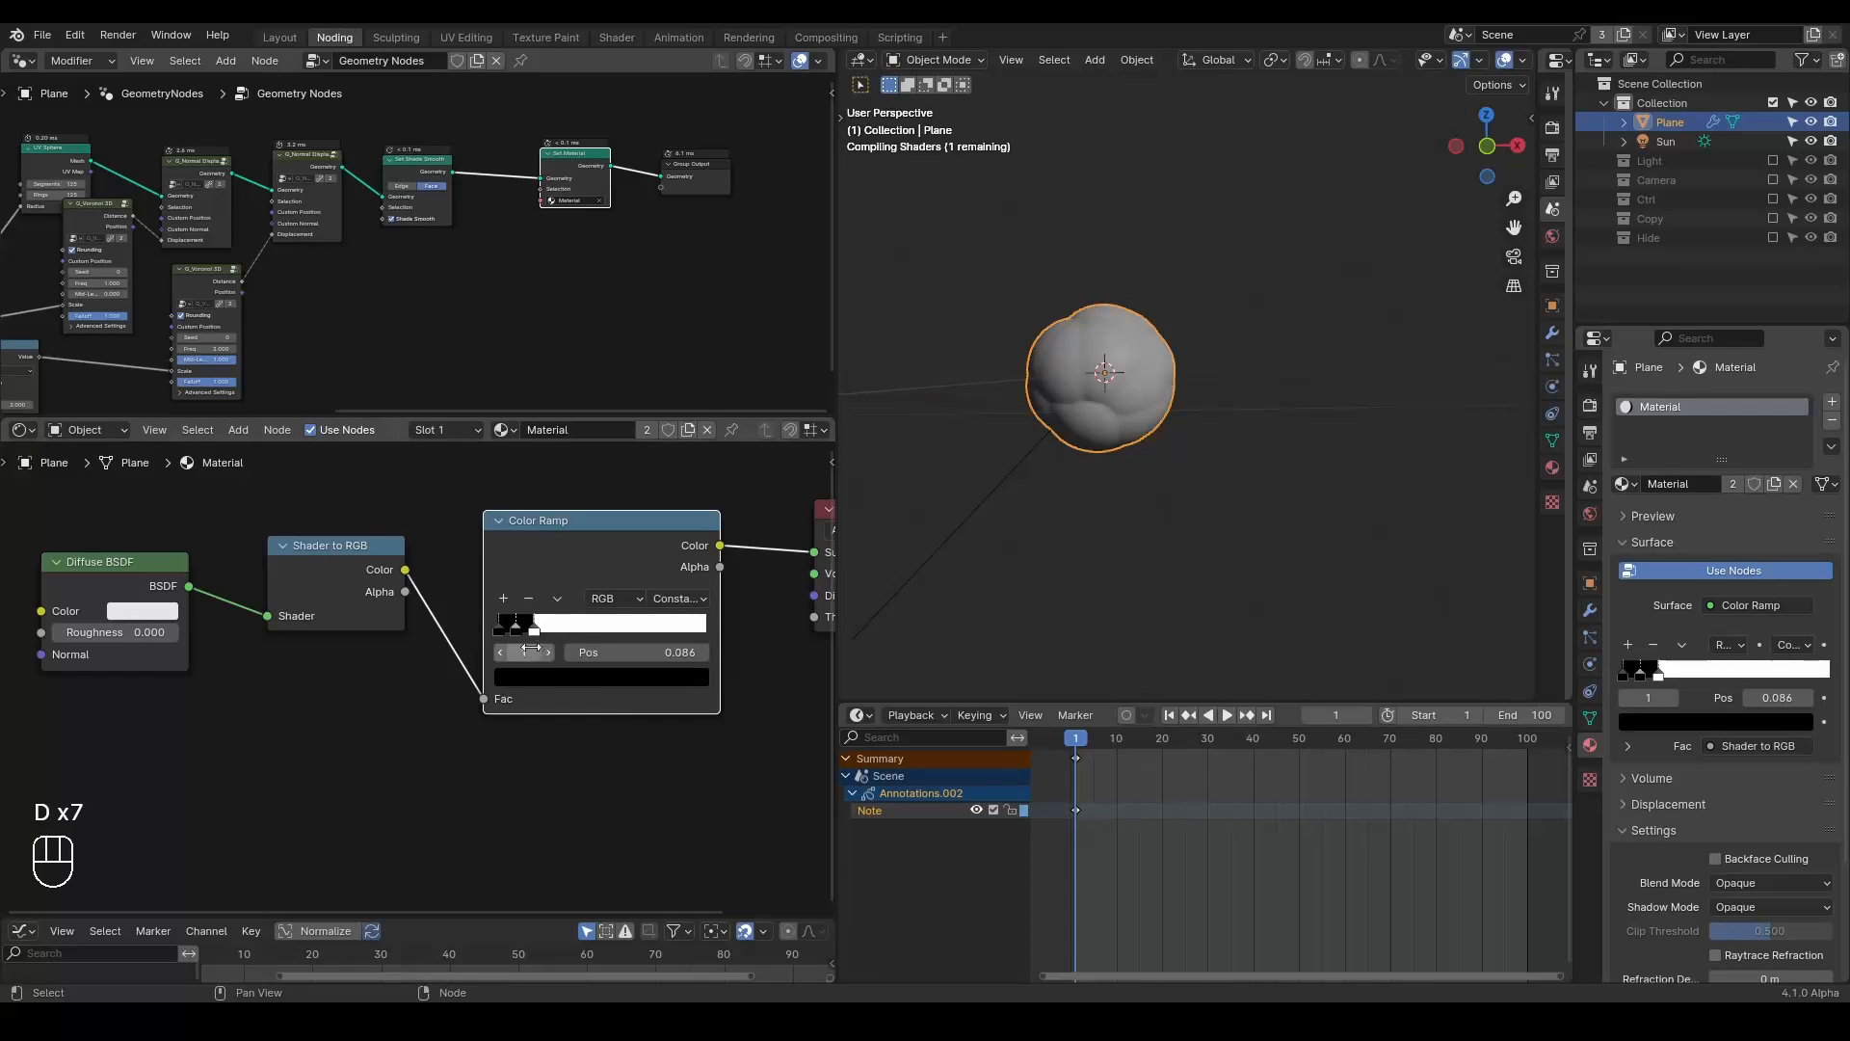
left_click(563, 676)
left_click_drag(691, 491, 692, 477)
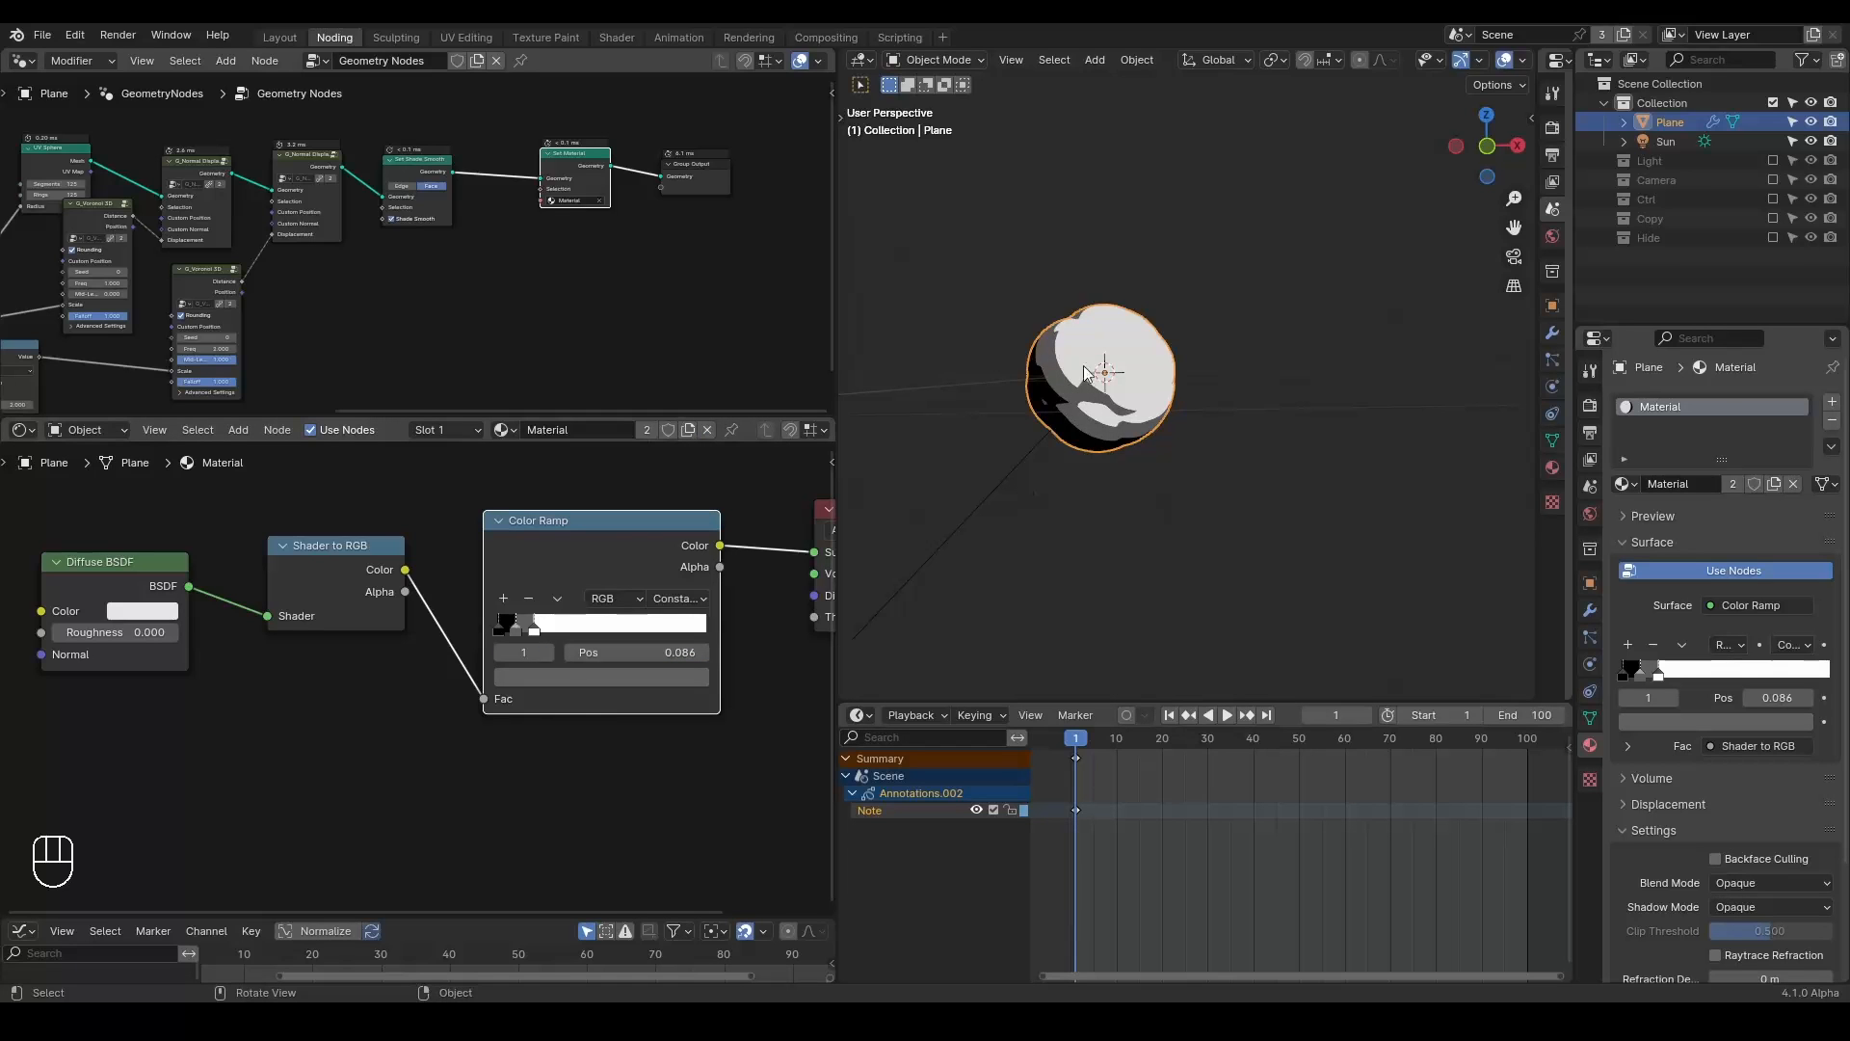
Move the Color Ramp's grey stop to position 0.127 and its white stop to 0.232.
key("g")
left_click(510, 631)
left_click_drag(511, 630, 522, 628)
left_click(498, 623)
left_click(525, 630)
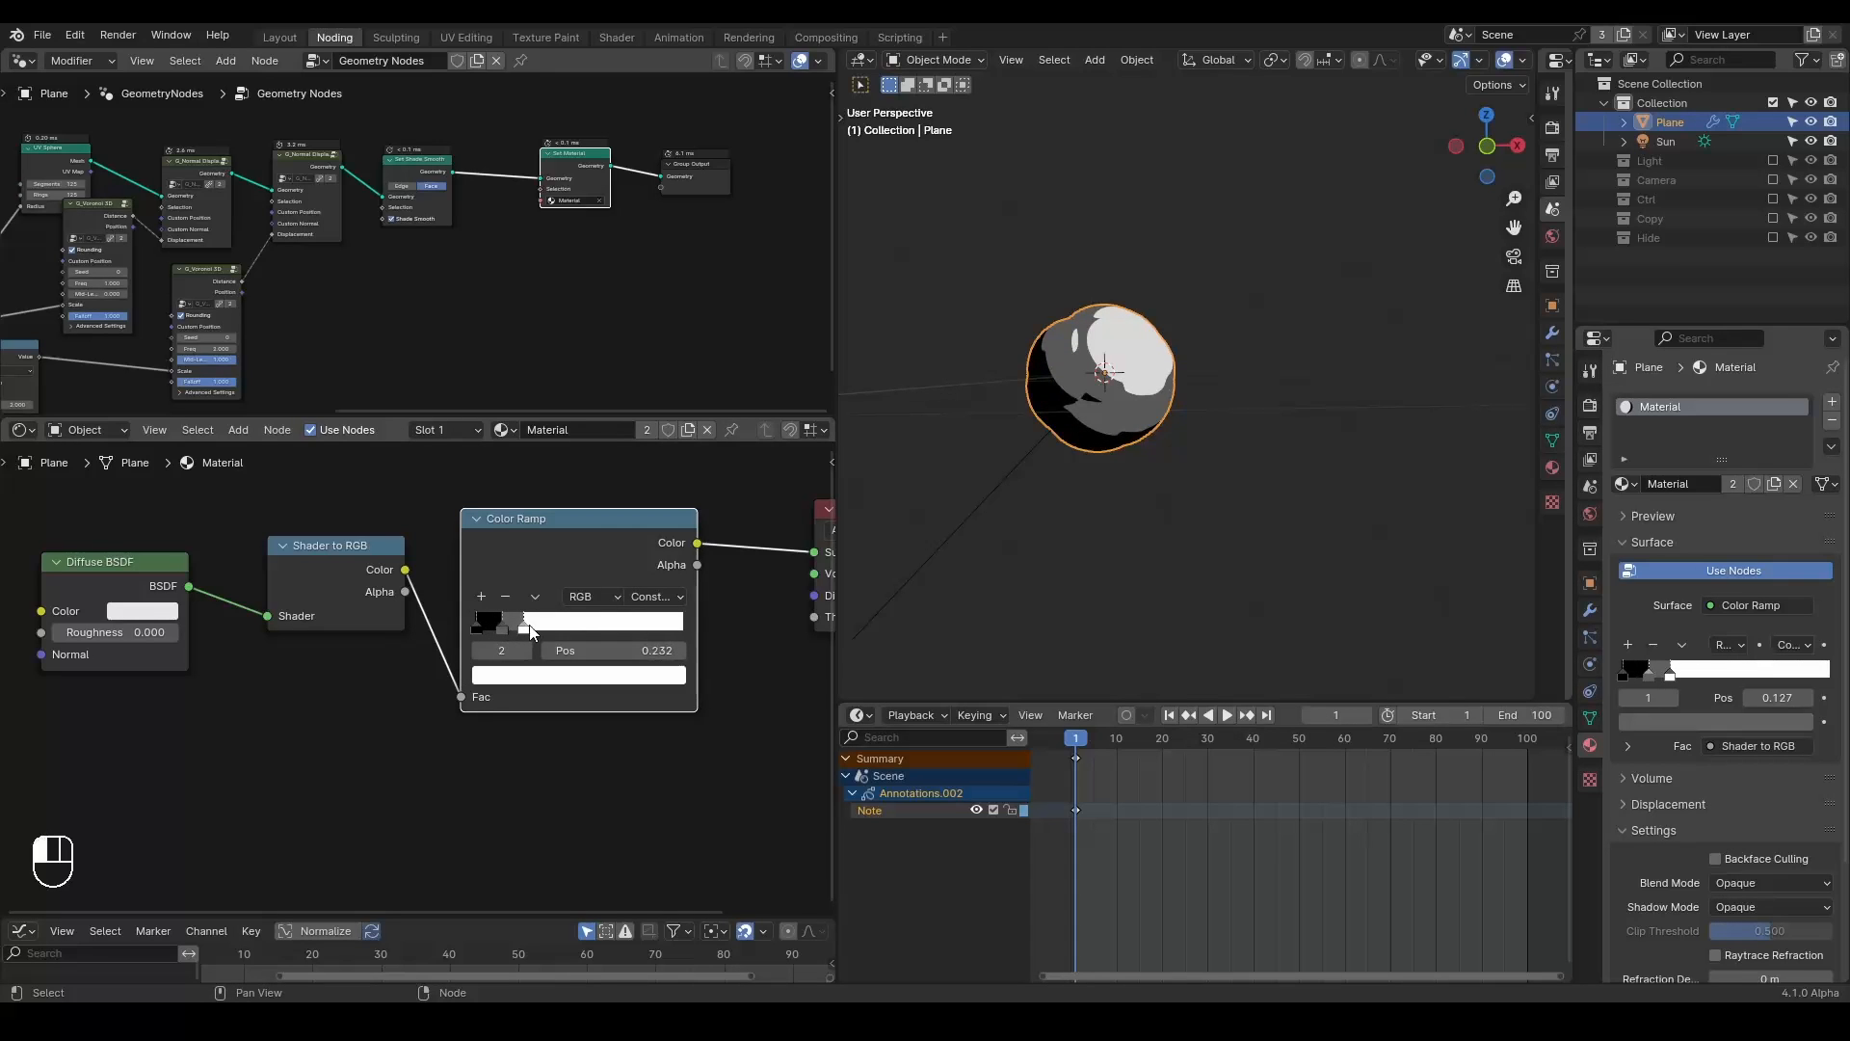
Color the ramp's middle stop orange with hue 0.064, saturation 0.760 and value 0.487.
left_click(603, 677)
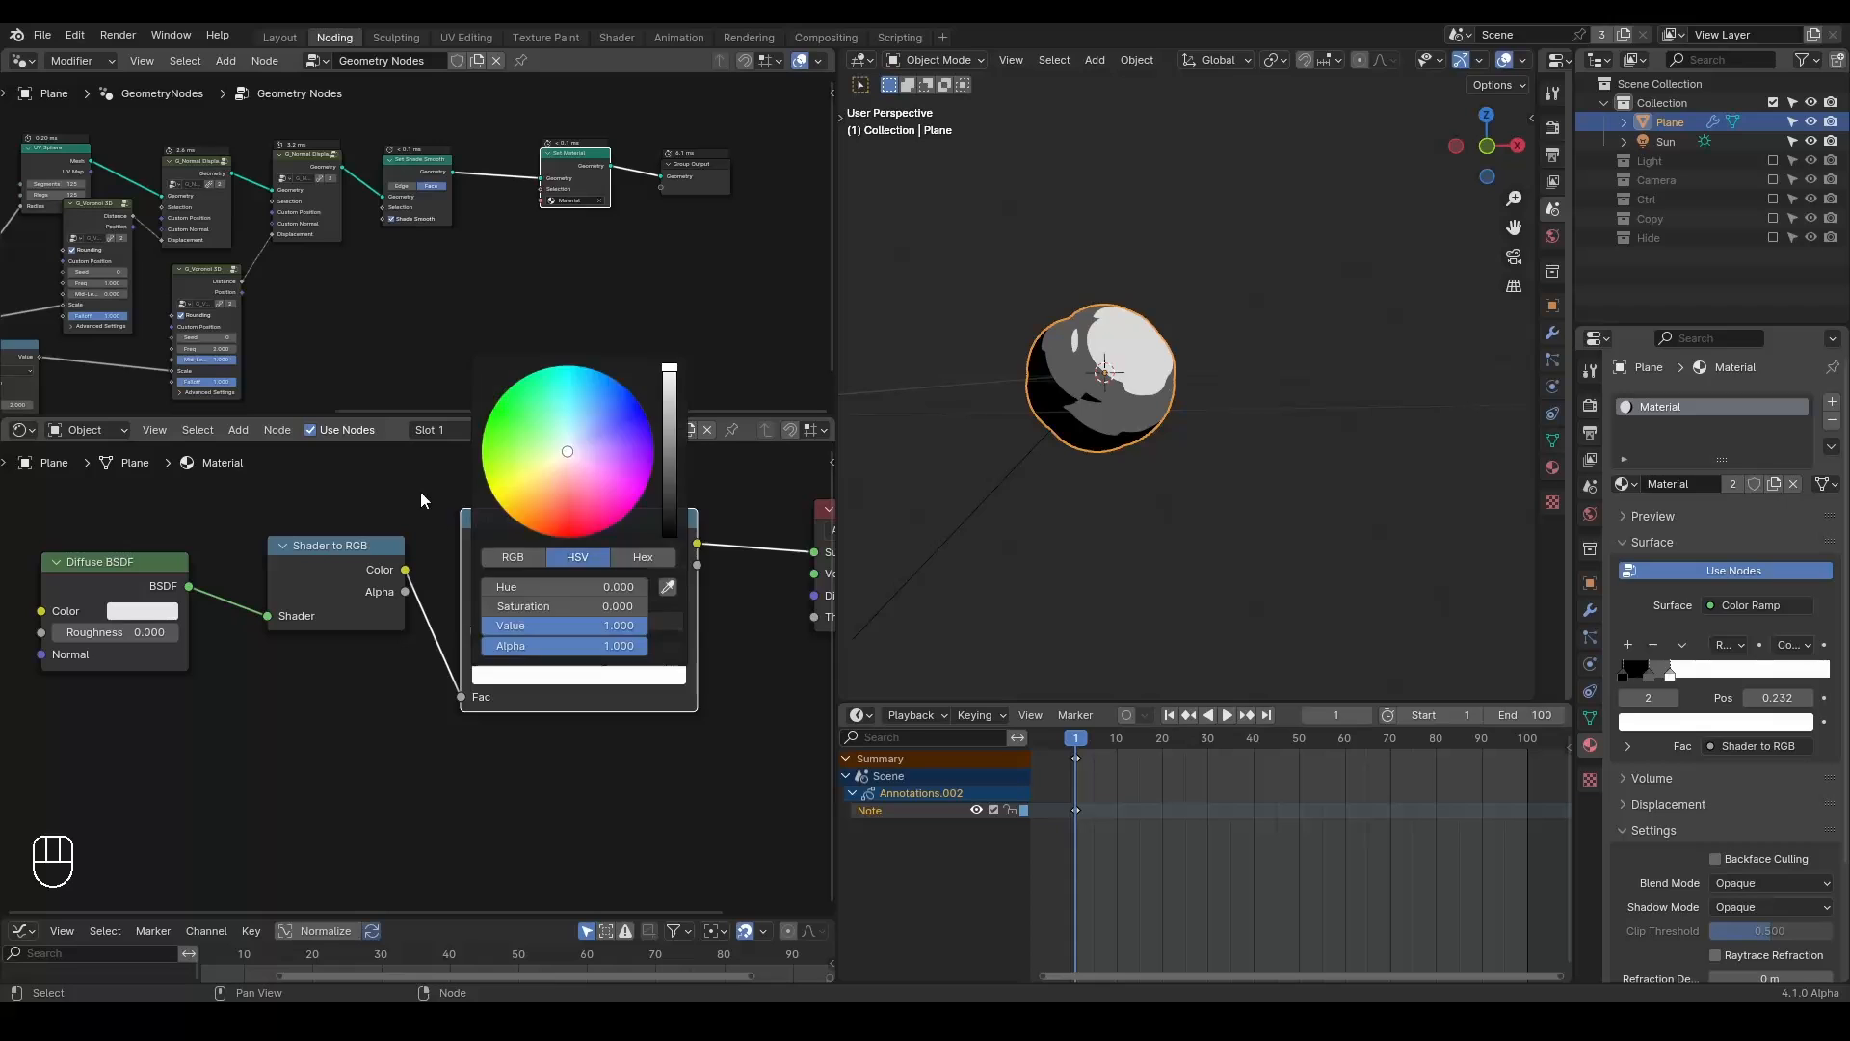
left_click(500, 628)
left_click(524, 674)
left_click_drag(538, 475, 547, 487)
left_click_drag(672, 472, 672, 412)
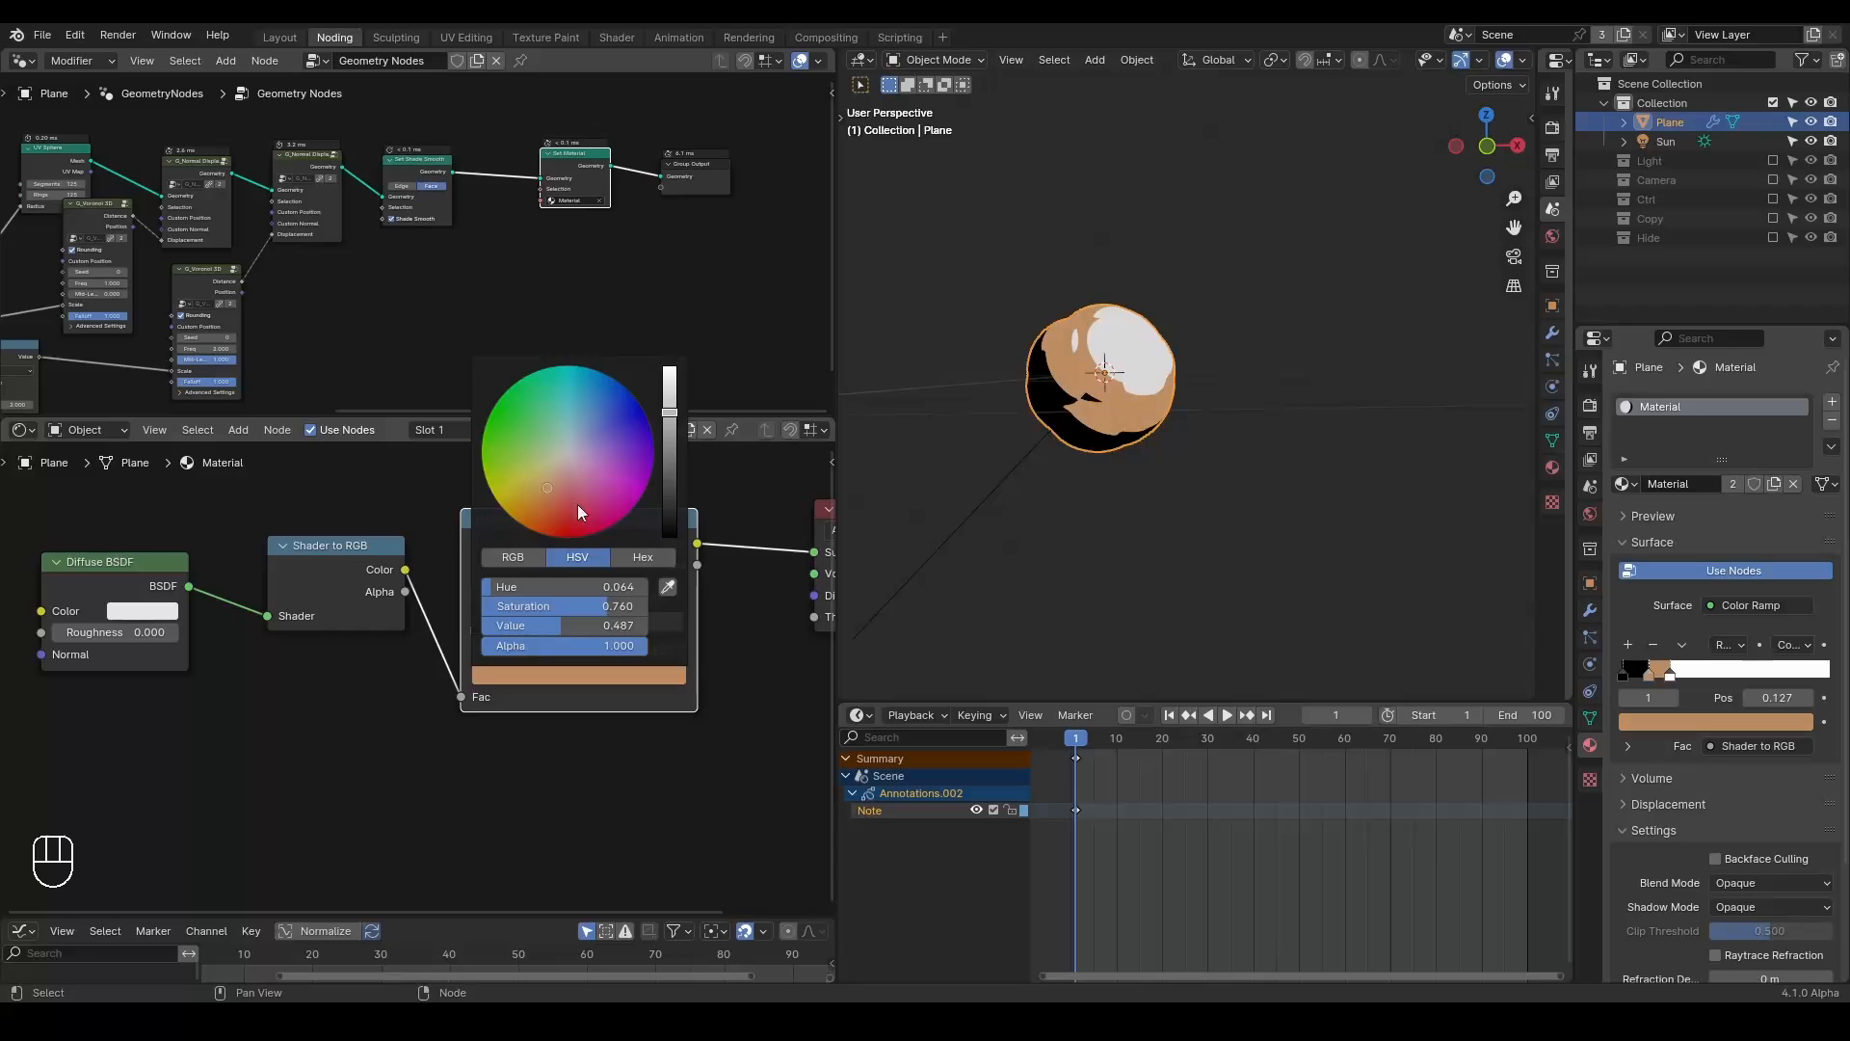
middle_click_drag(628, 562, 595, 559)
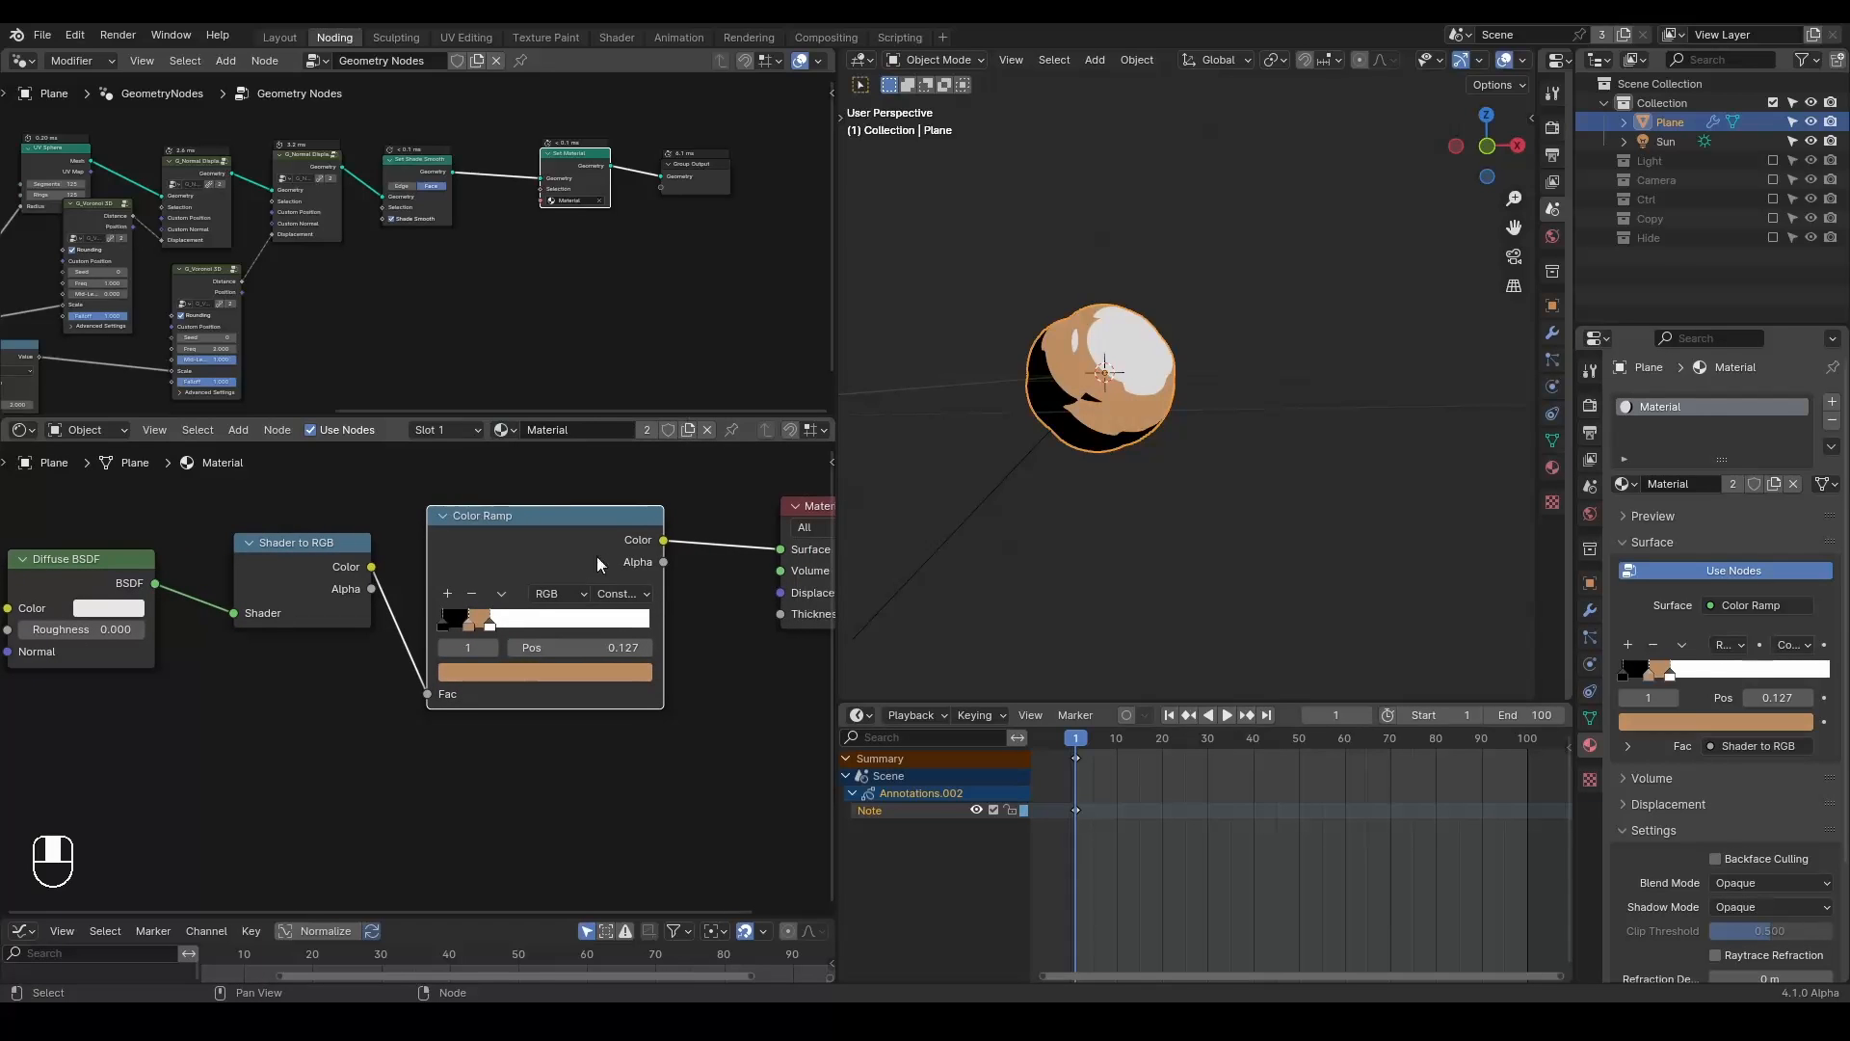
Check the View Transform options under Color Management in the render properties.
middle_click_drag(682, 592, 613, 593)
key("ctrl+a")
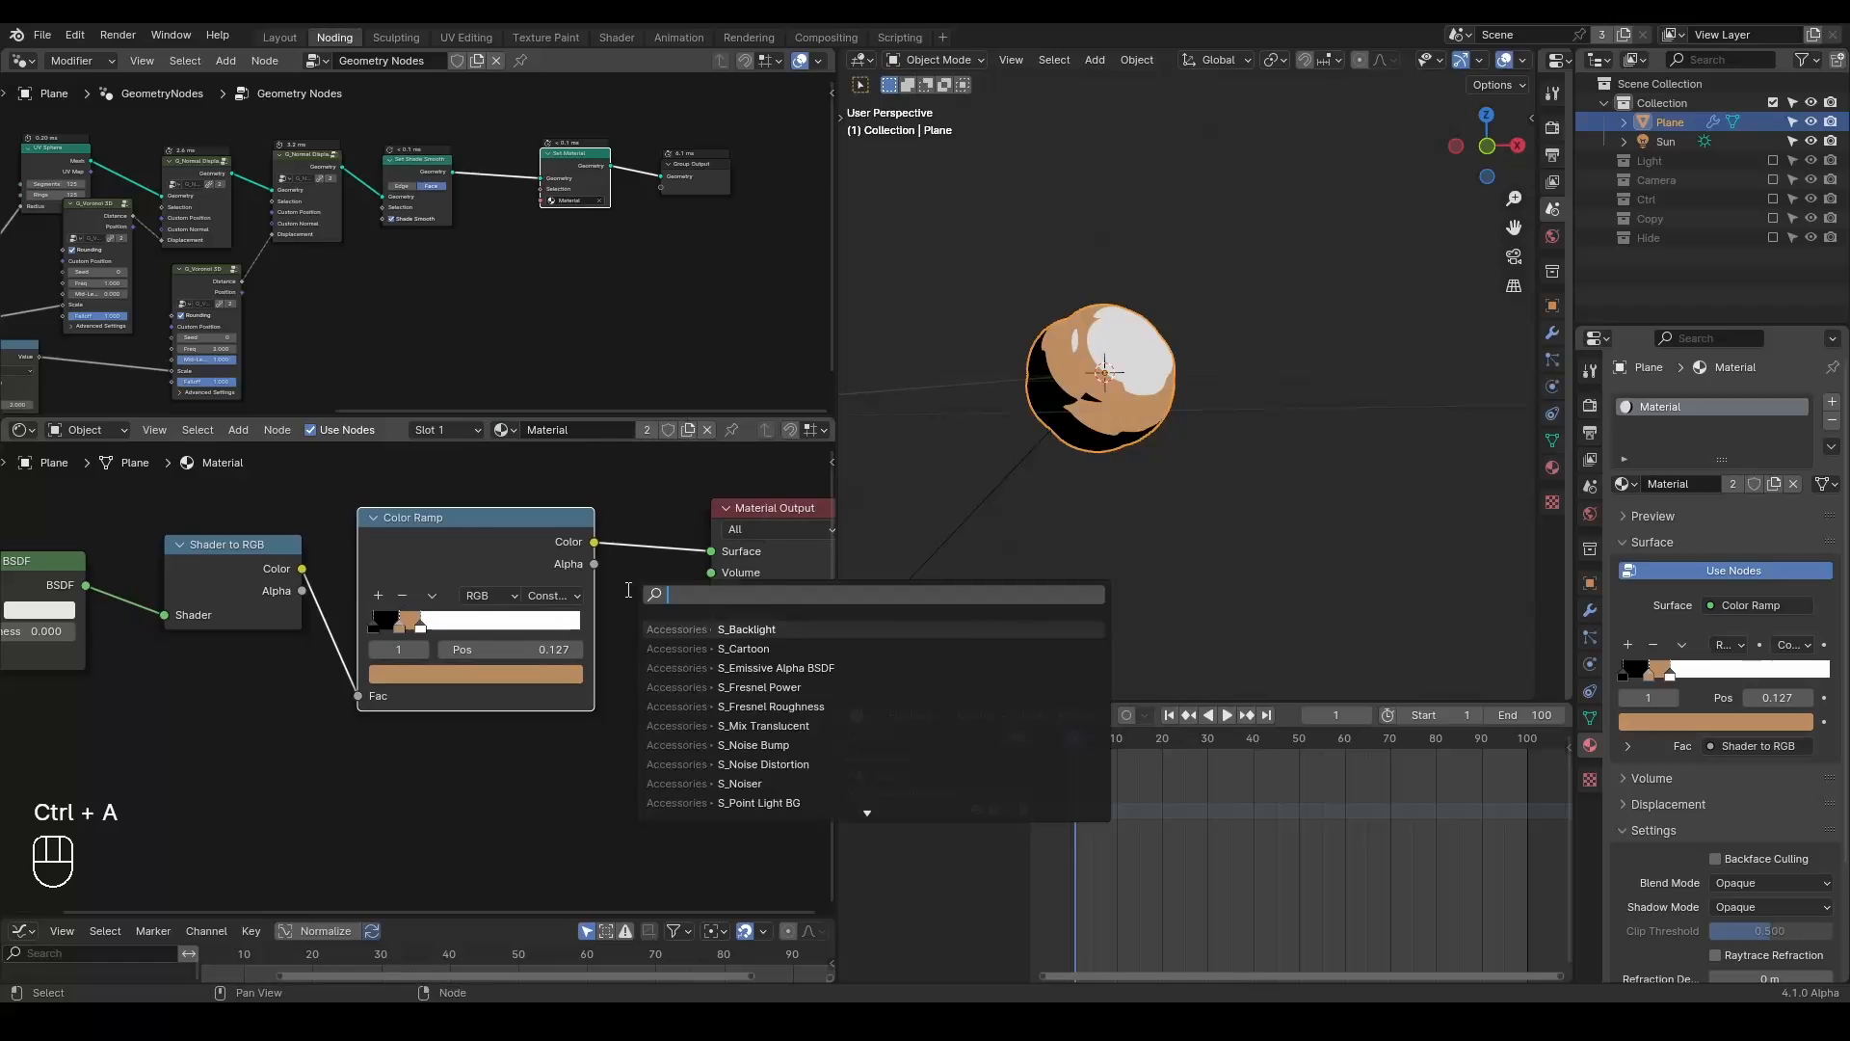
left_click(1590, 405)
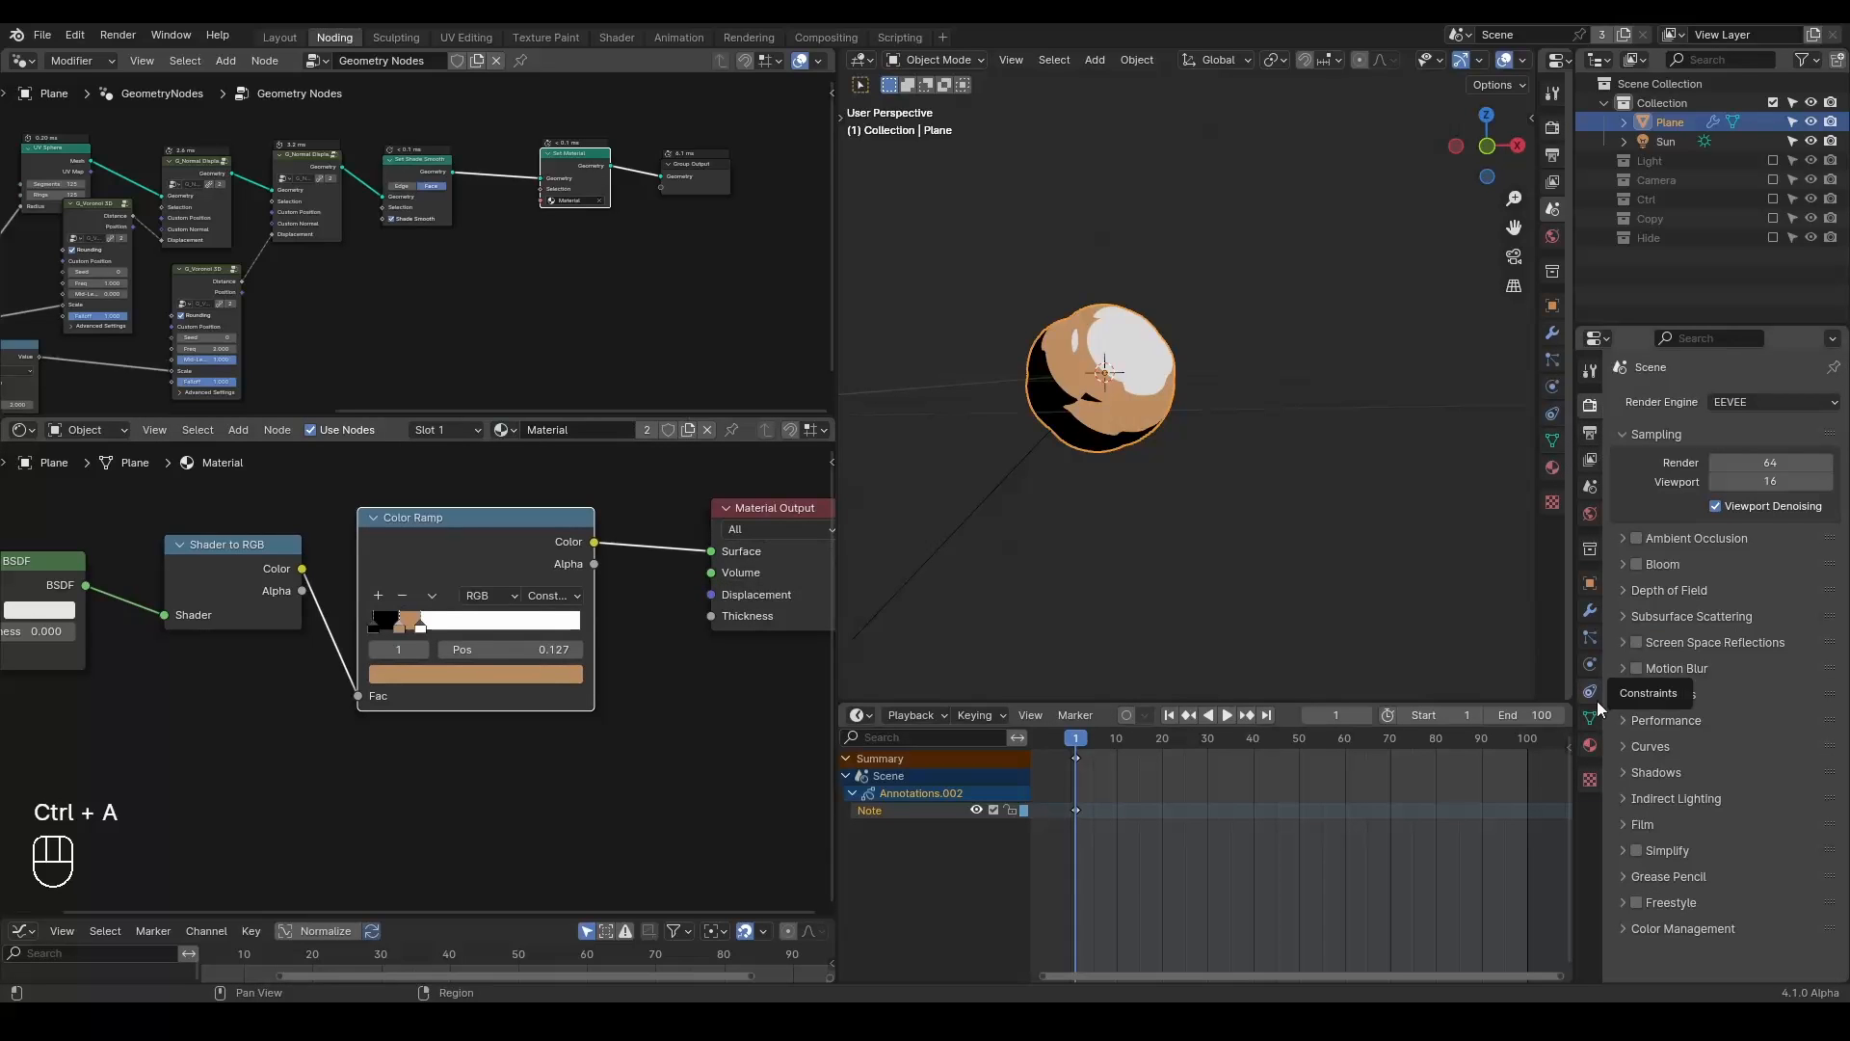
left_click(1684, 923)
scroll(1695, 843, "down", 1)
scroll(1694, 843, "down", 3)
left_click(1749, 827)
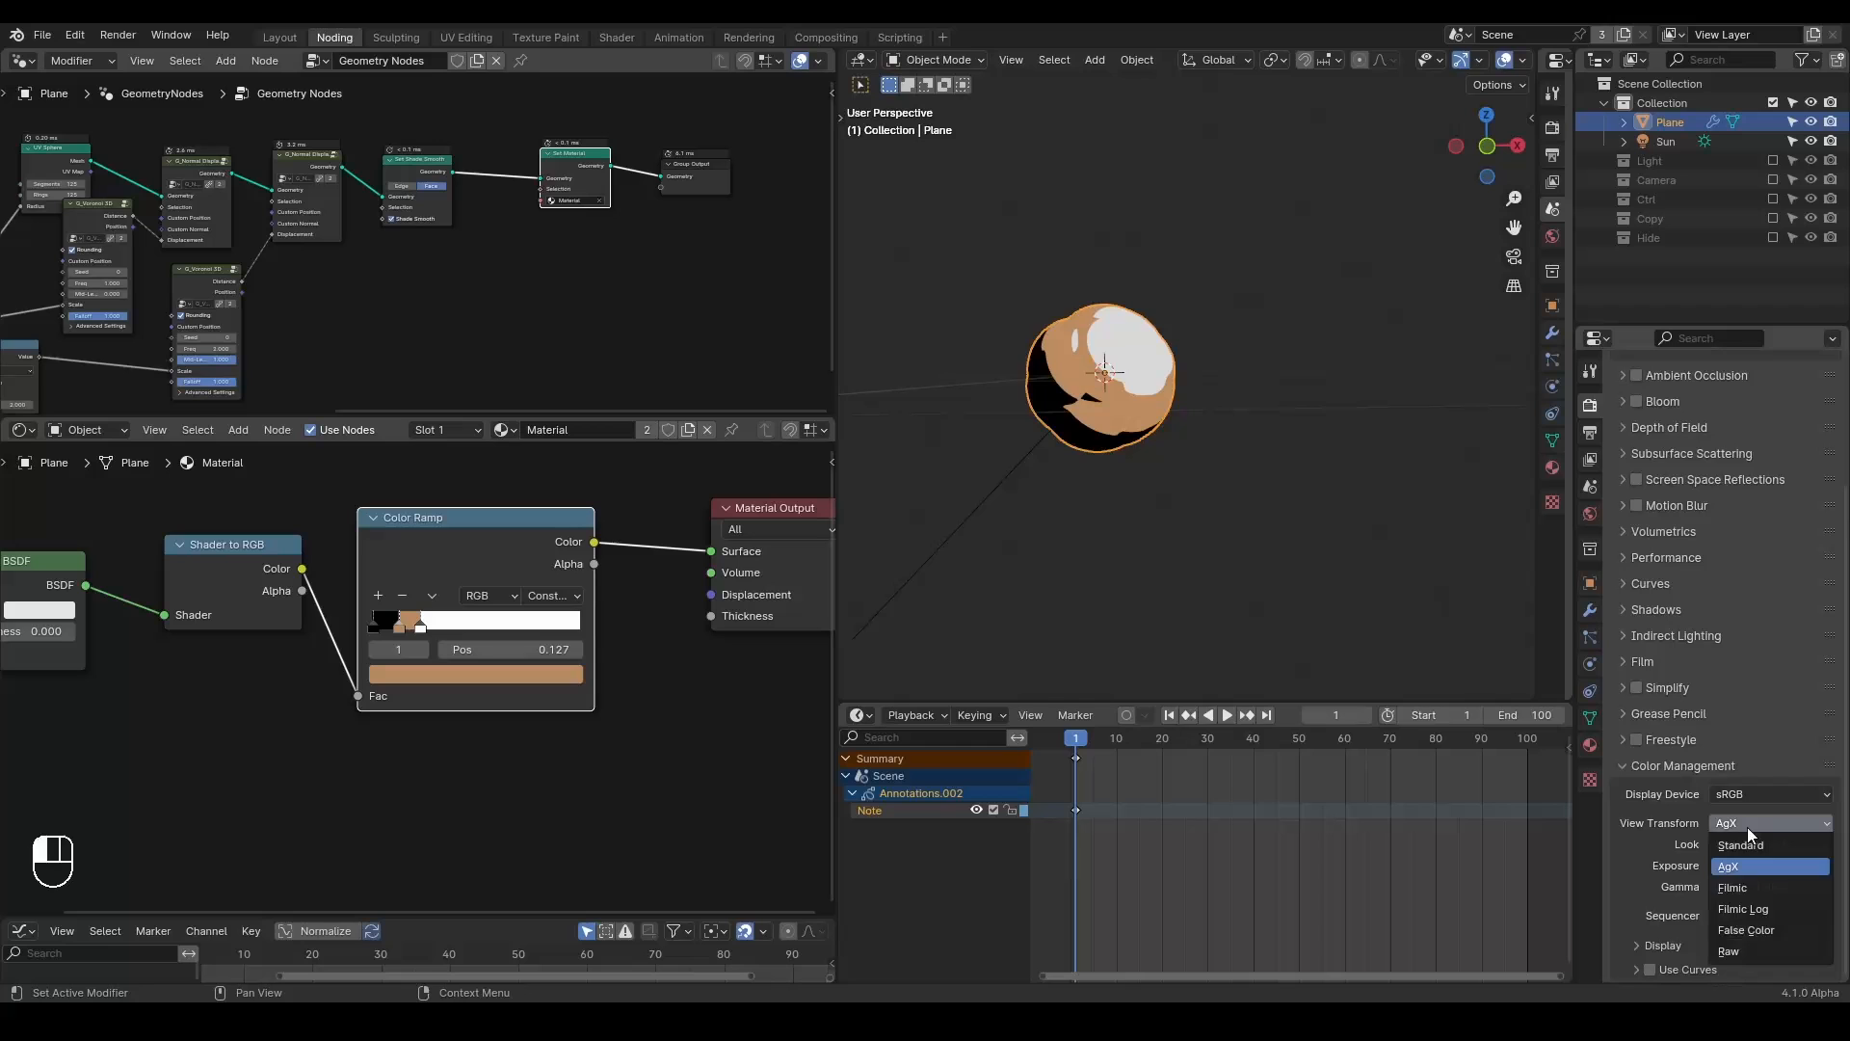
left_click(1748, 826)
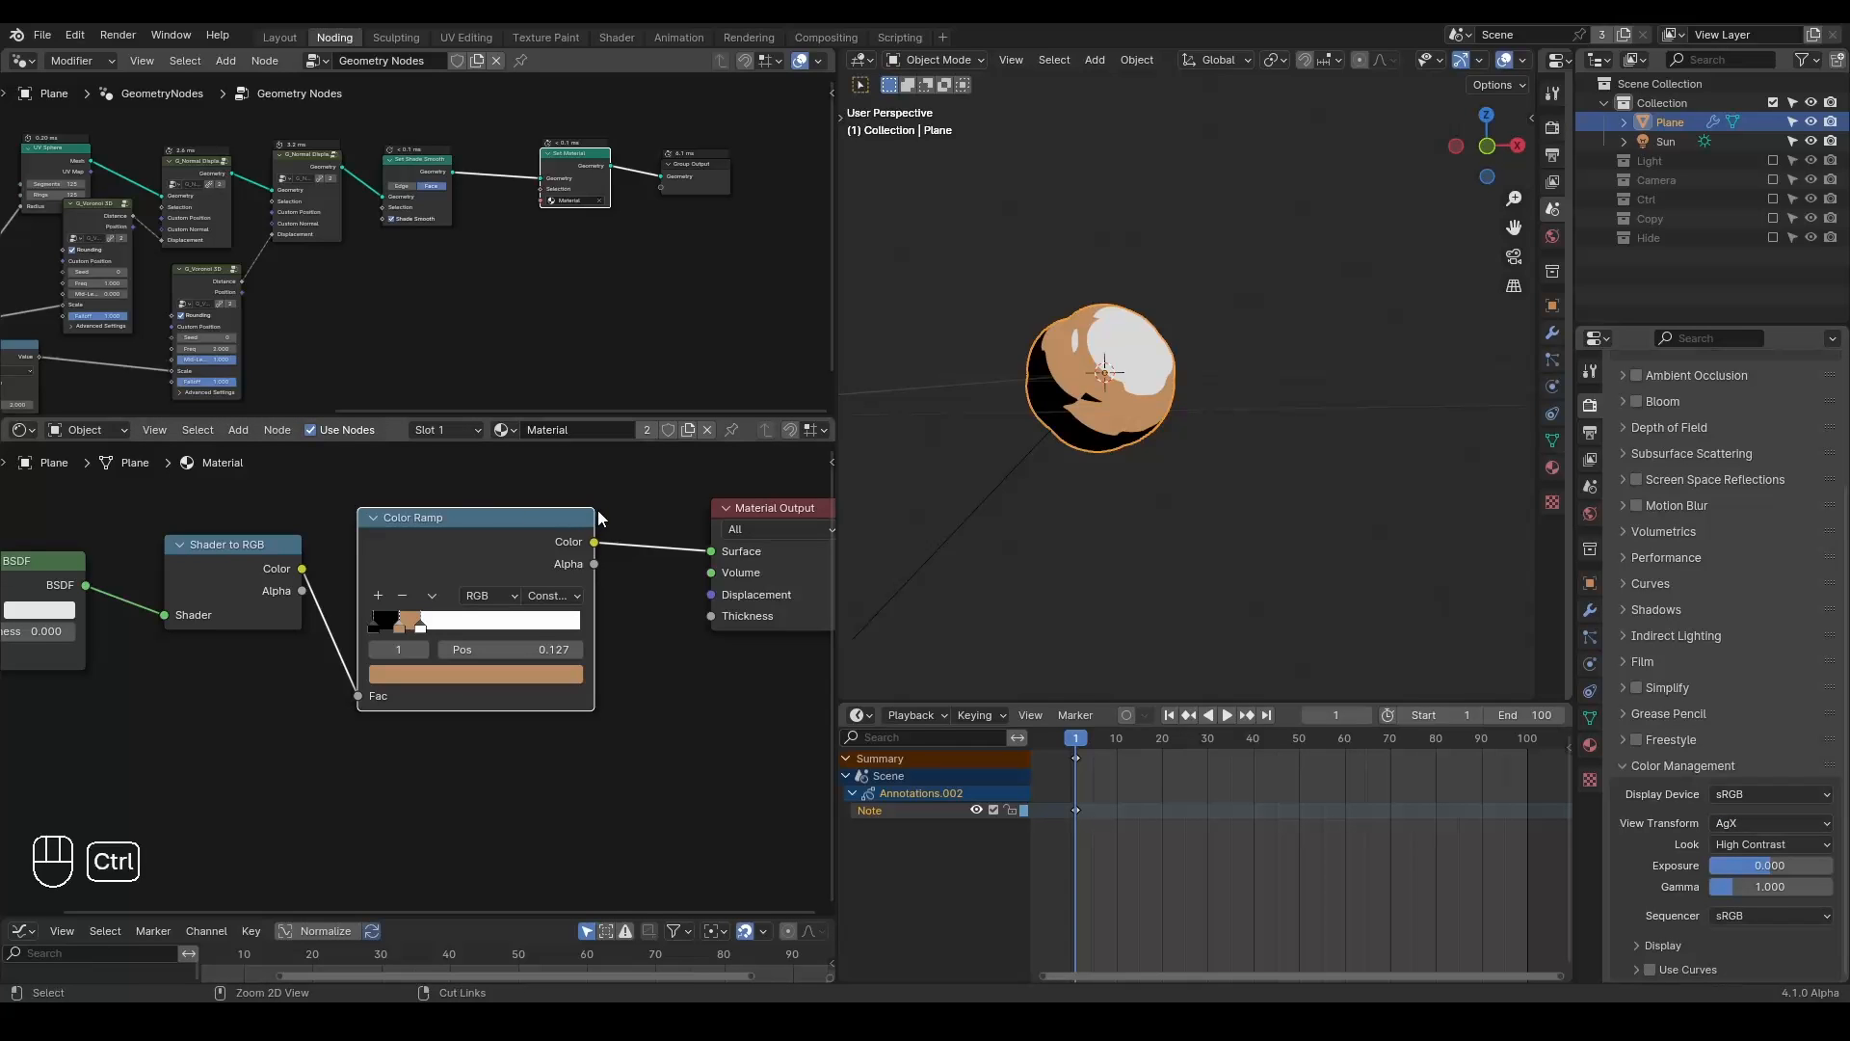
Add an Emission node between the Color Ramp and the Material Output and set its strength to 125.
key("ctrl+a")
type("emission")
key("Return")
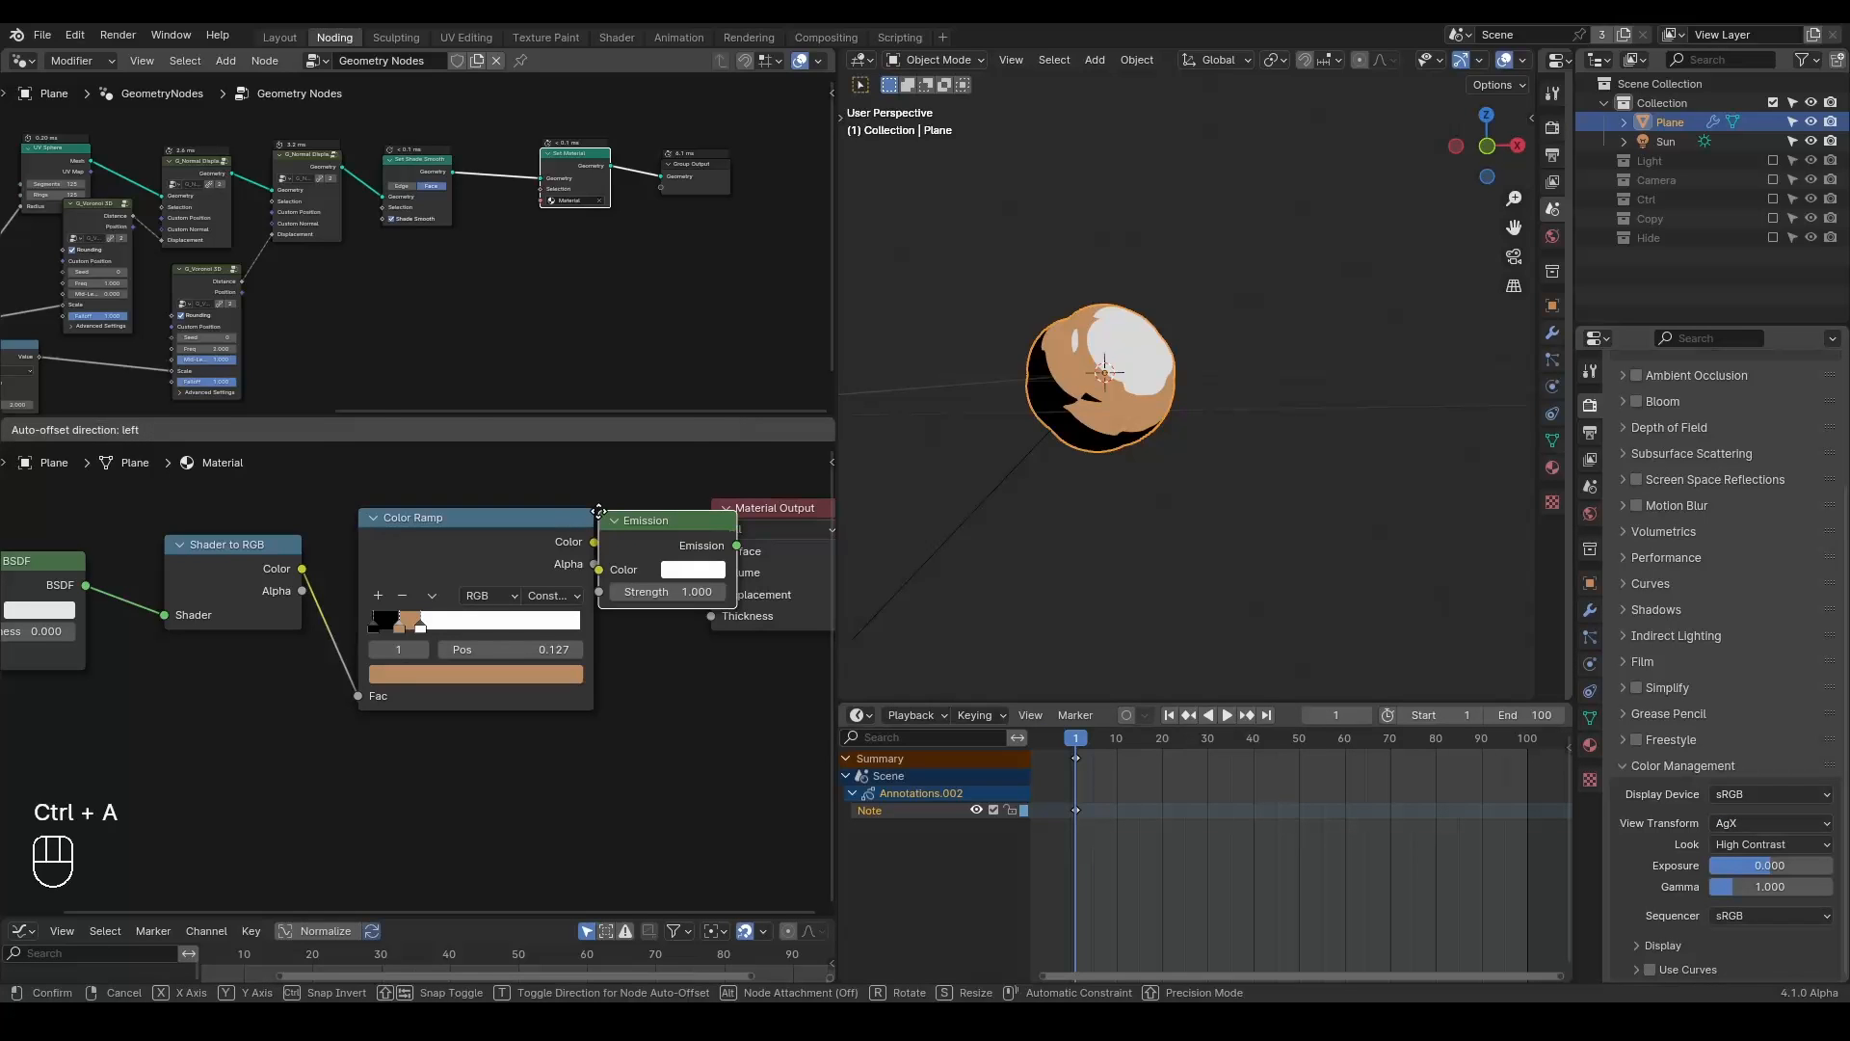
left_click(599, 518)
double_click(564, 591)
type("125")
key("Return")
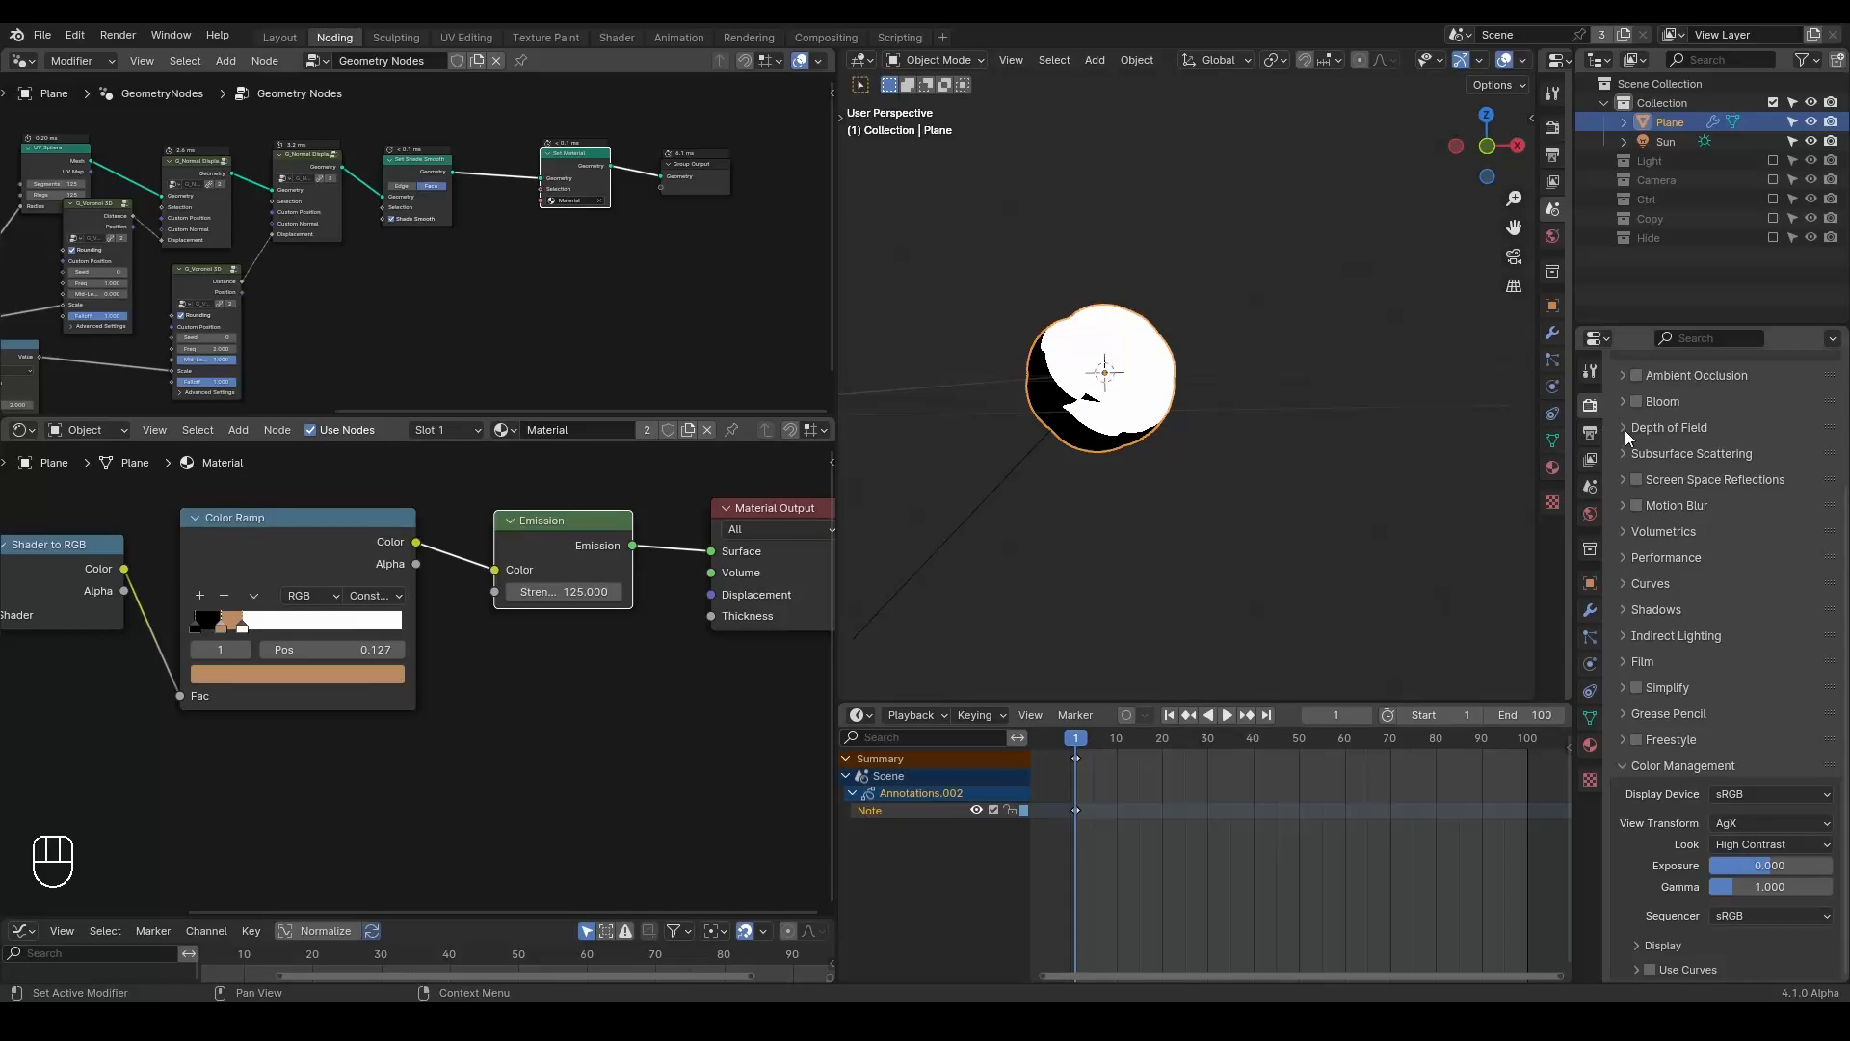
Enable Bloom in the render settings and lower the Emission strength to 5, finally to 2.
scroll(1639, 448, "up", 3)
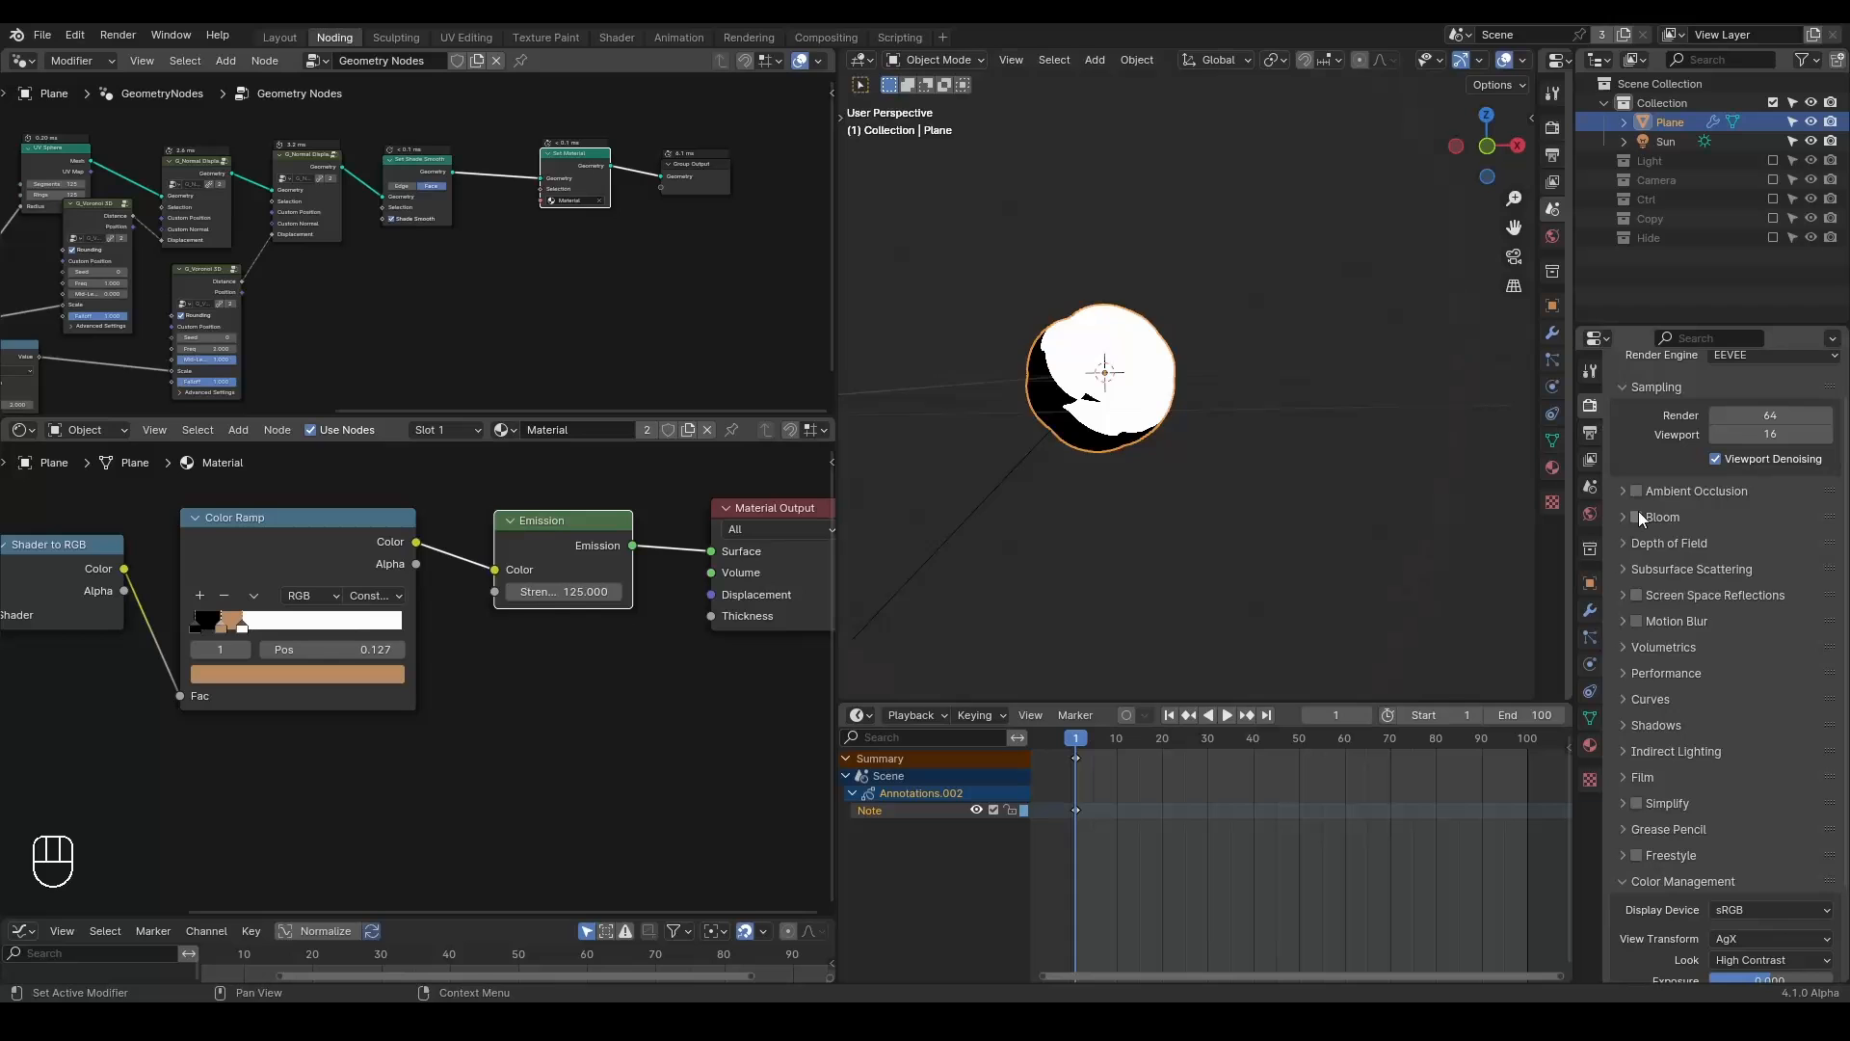
left_click(1637, 517)
left_click(569, 592)
type("5")
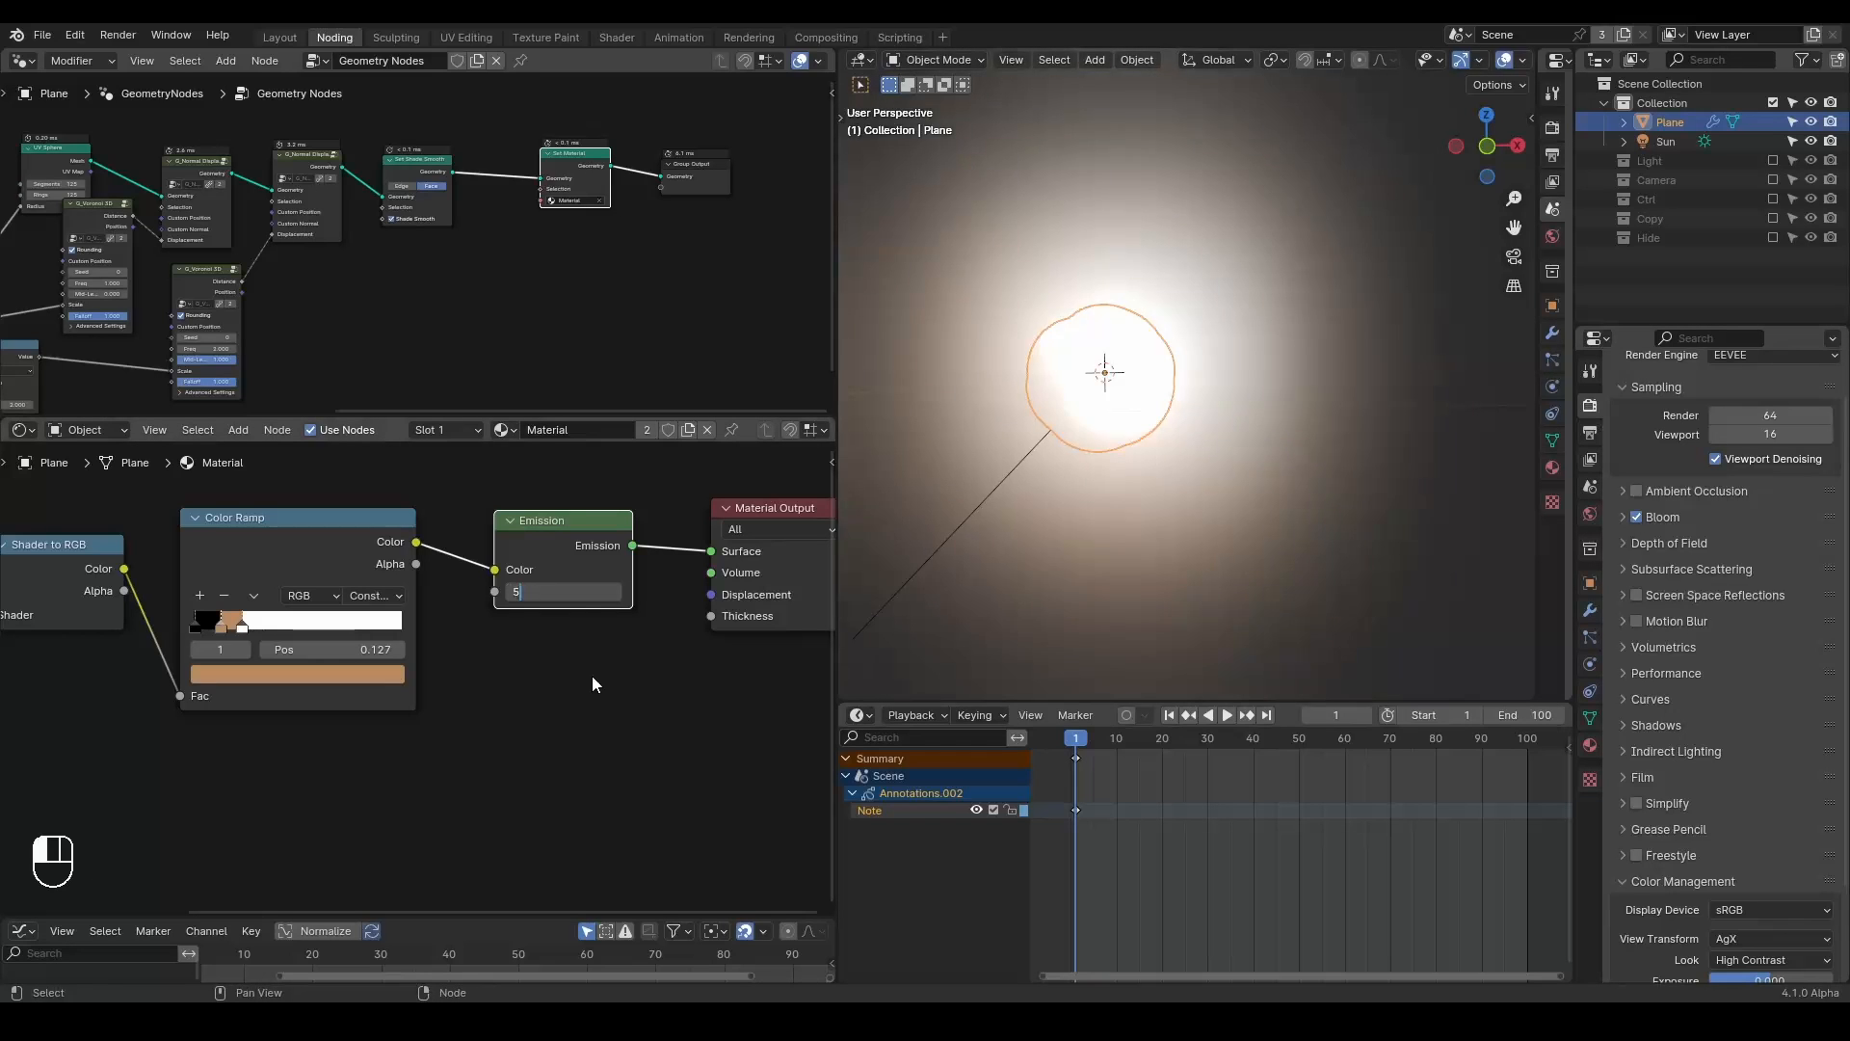
key("Return")
left_click(573, 592)
type("2")
key("Return")
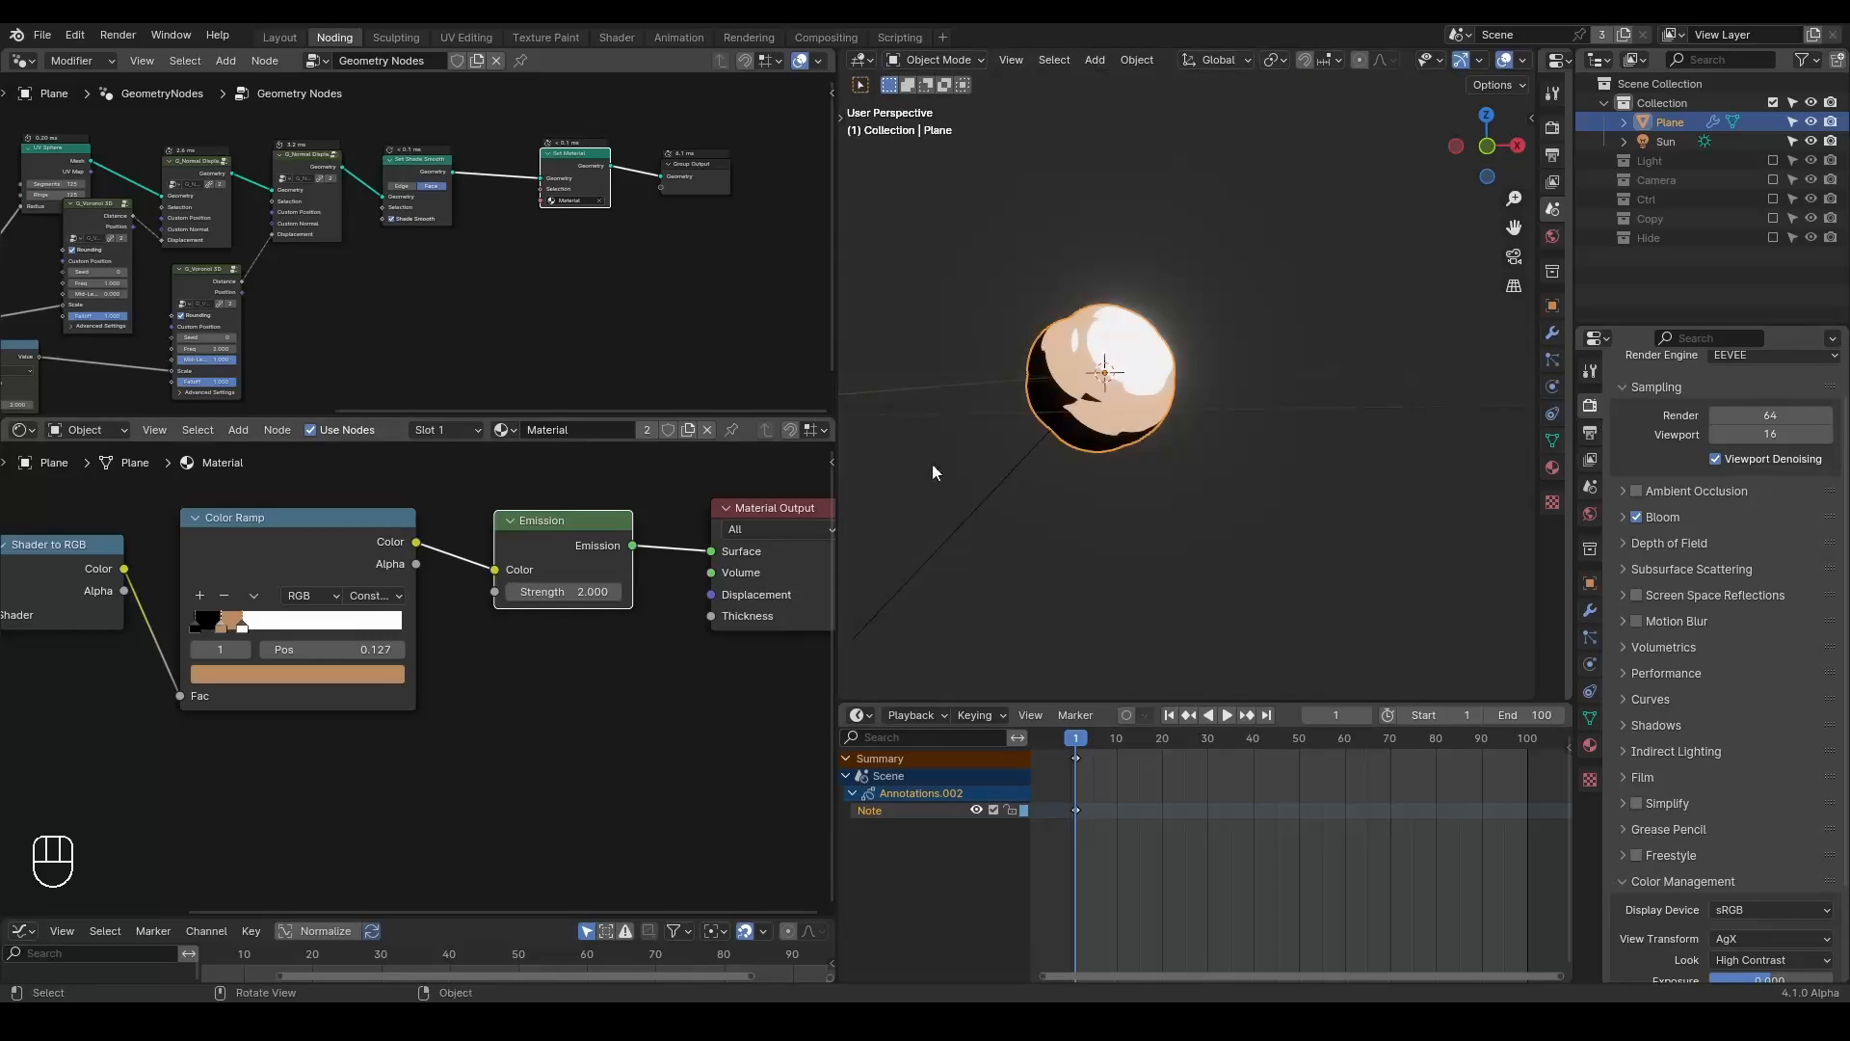
Try the Standard view transform, settle on Filmic, and set its look to Medium High Contrast.
scroll(1735, 752, "down", 3)
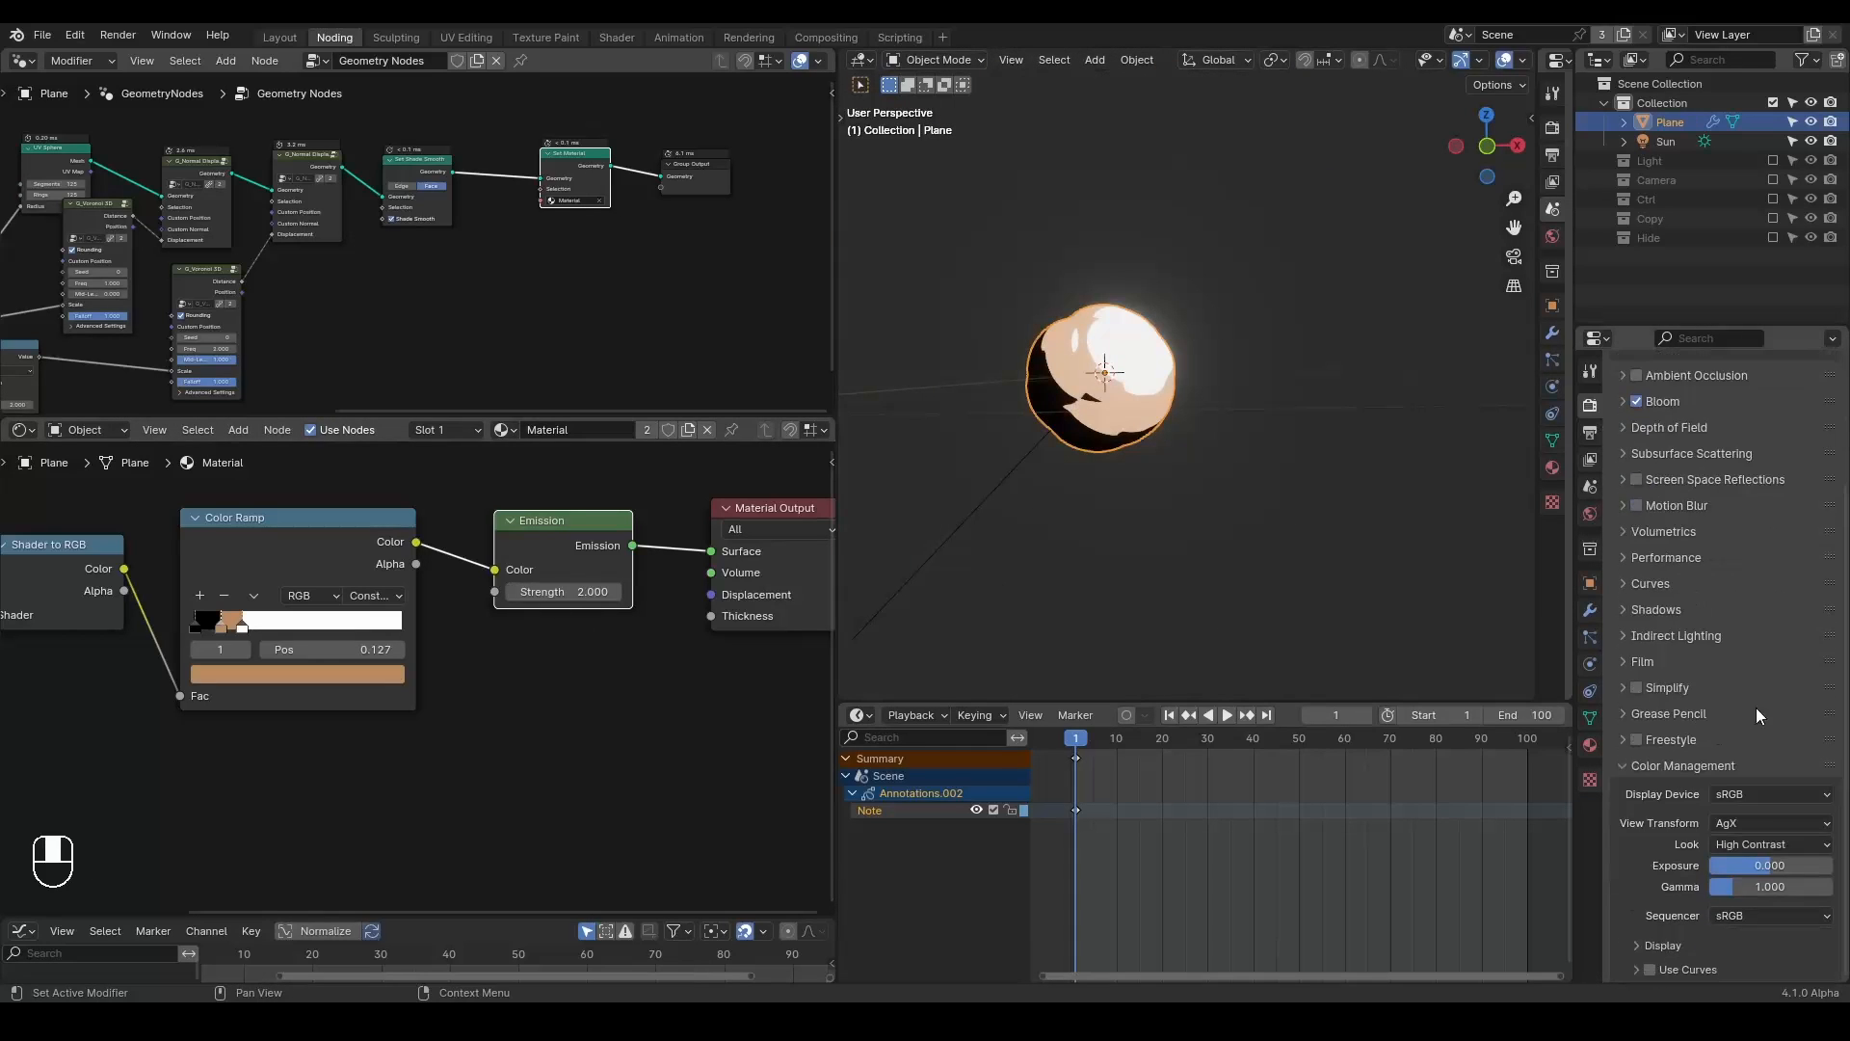
left_click(1762, 822)
left_click(1744, 845)
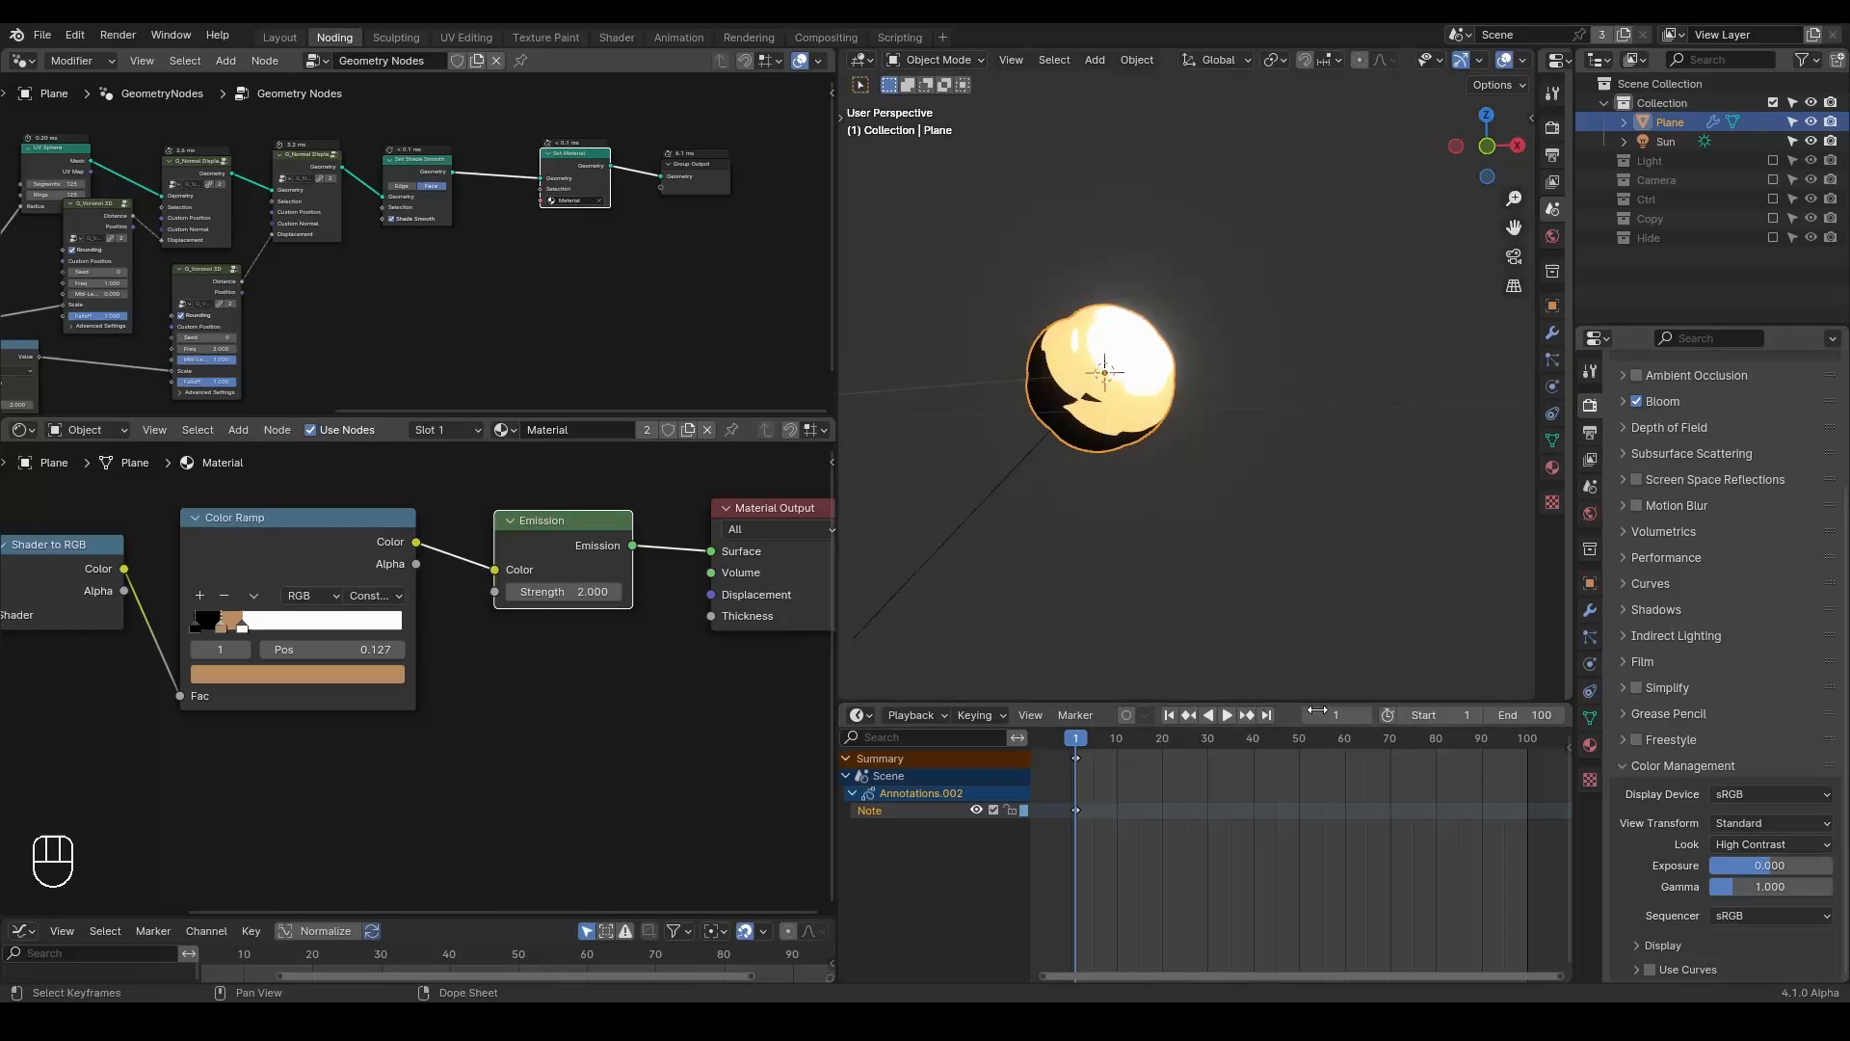
left_click(1776, 825)
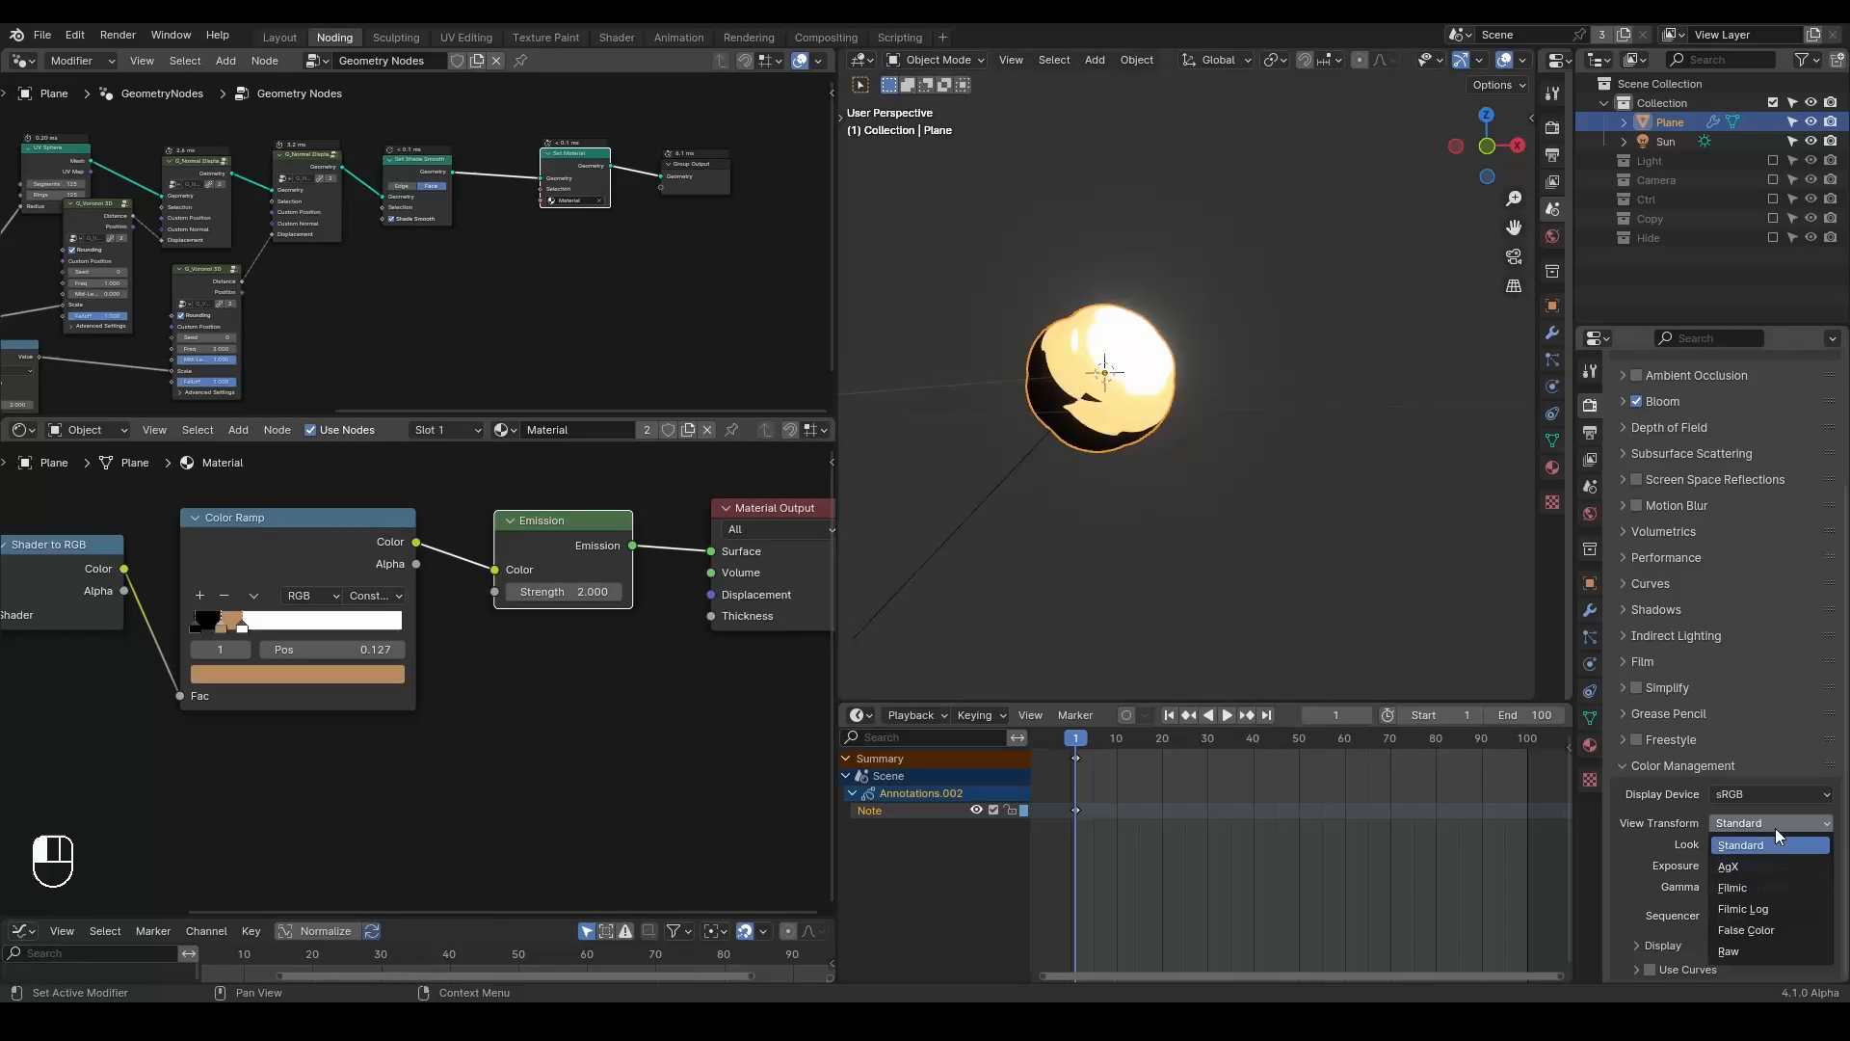
left_click(1761, 893)
left_click_drag(1772, 848, 1732, 740)
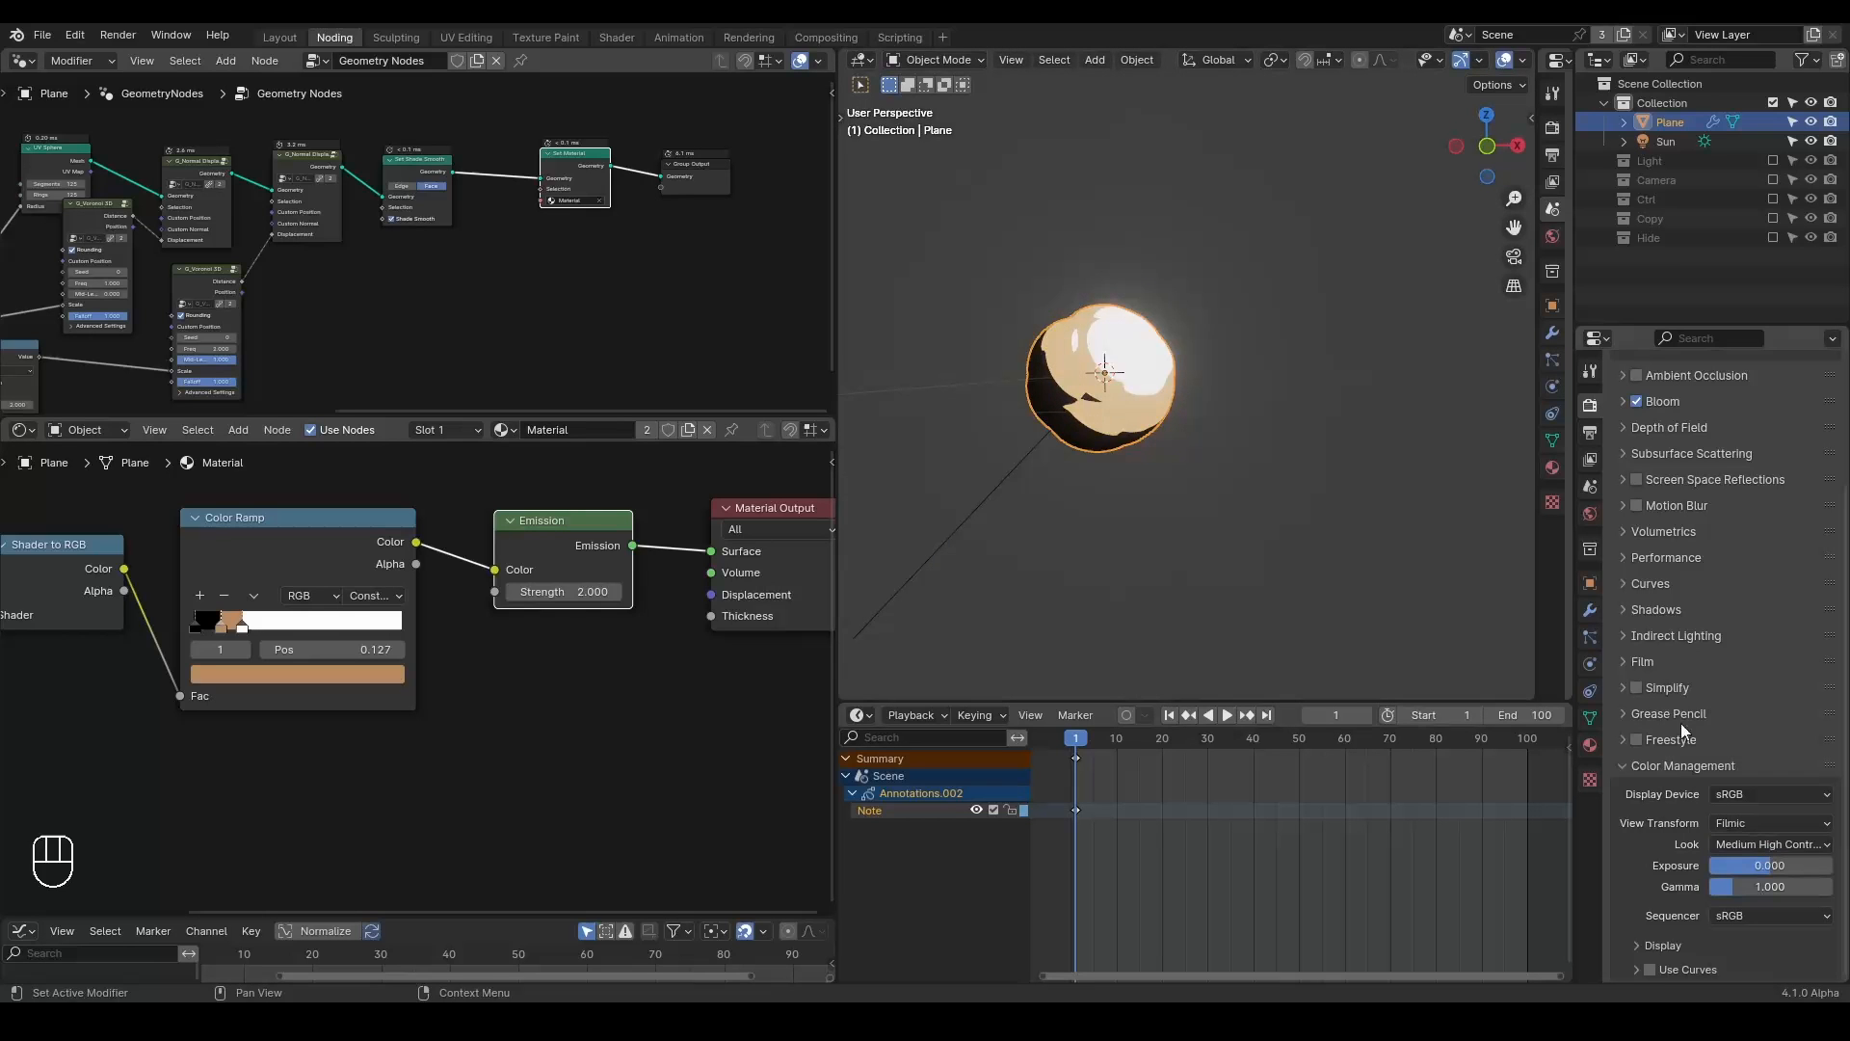
Make the Color Ramp's middle stop a vivid, fully bright orange and raise the Emission strength to 8.
middle_click_drag(234, 649, 313, 626)
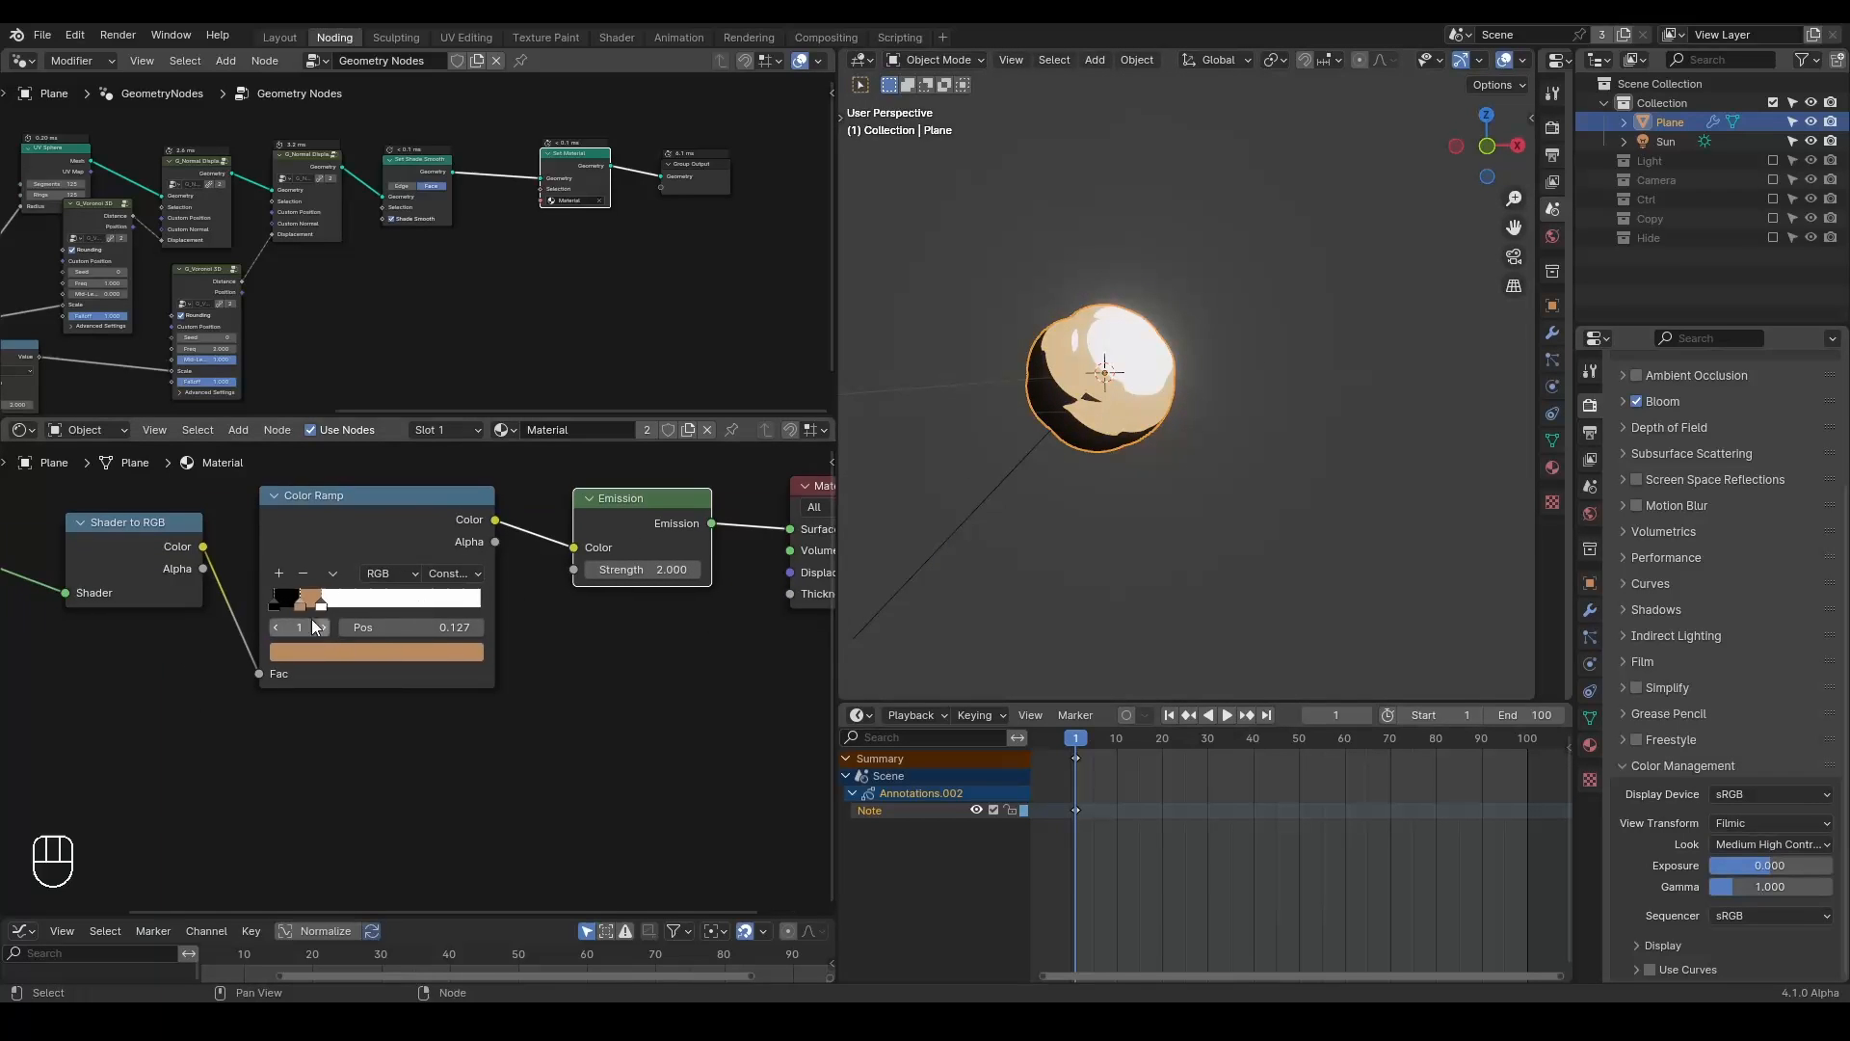
left_click(311, 652)
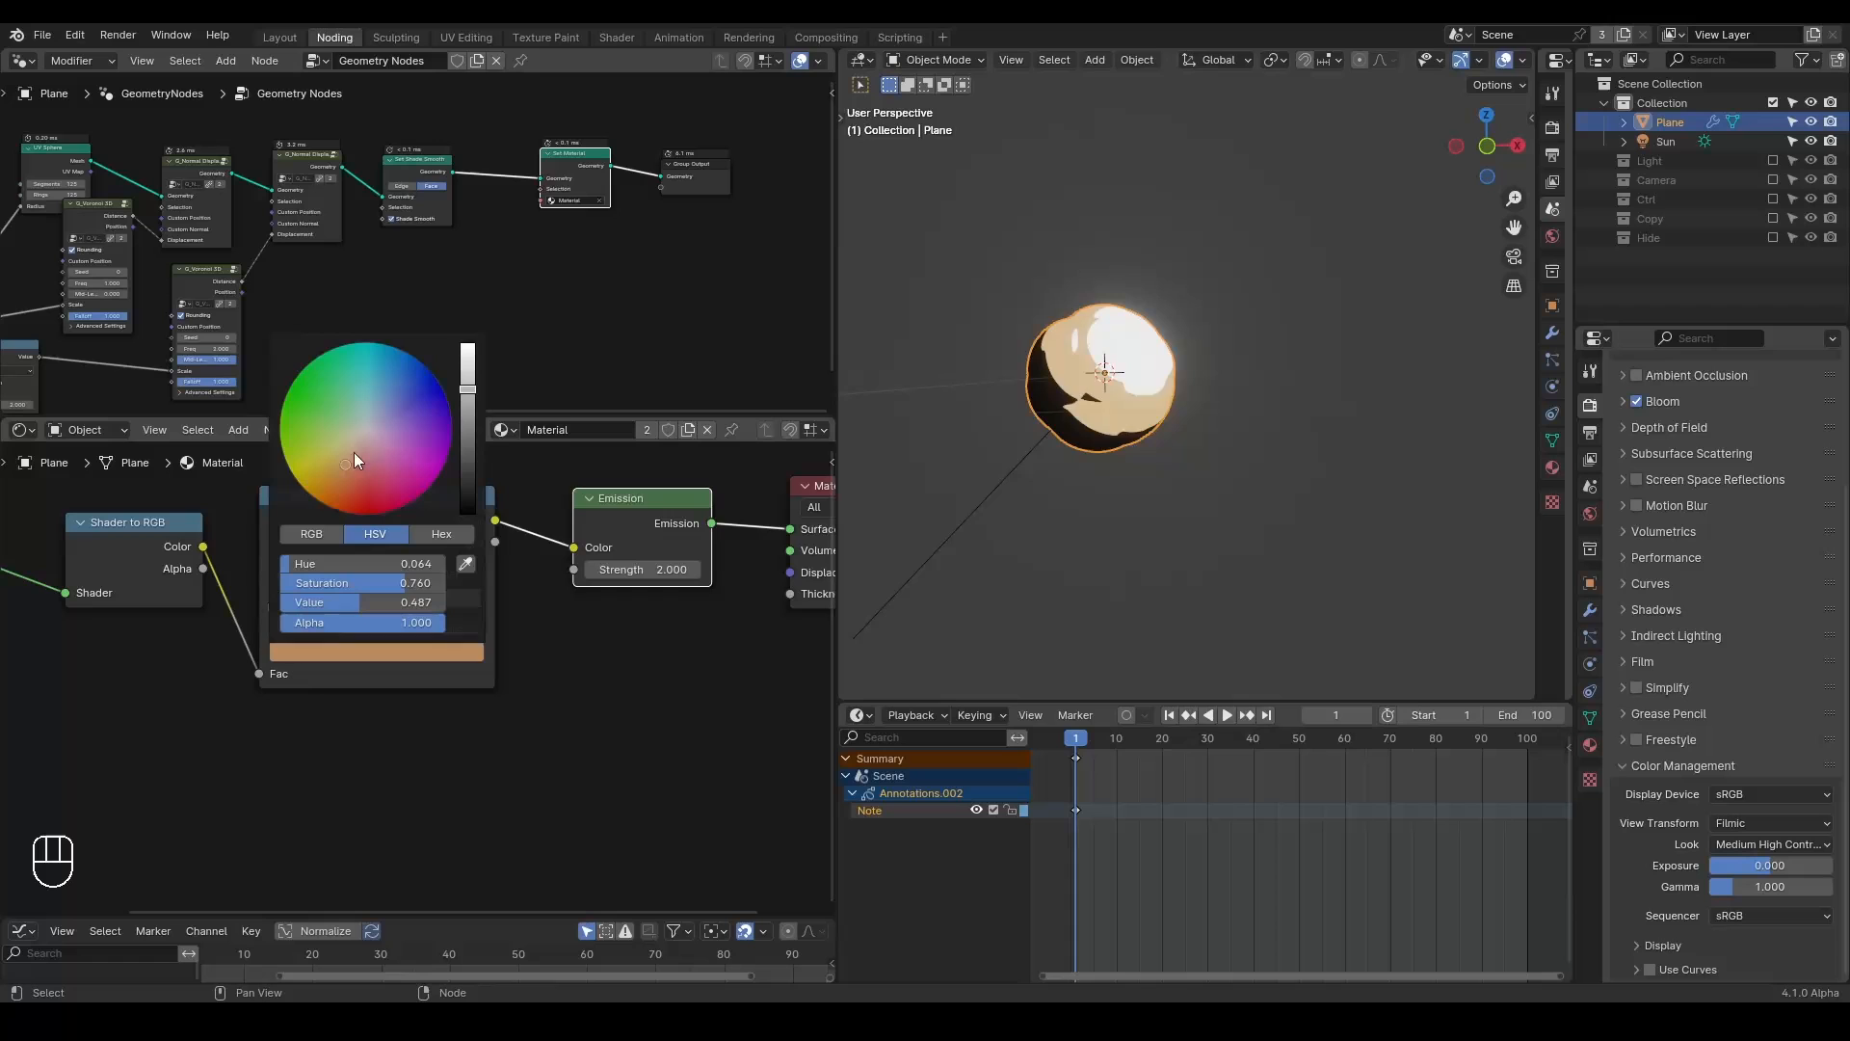
left_click_drag(354, 453, 313, 496)
left_click_drag(468, 389, 468, 343)
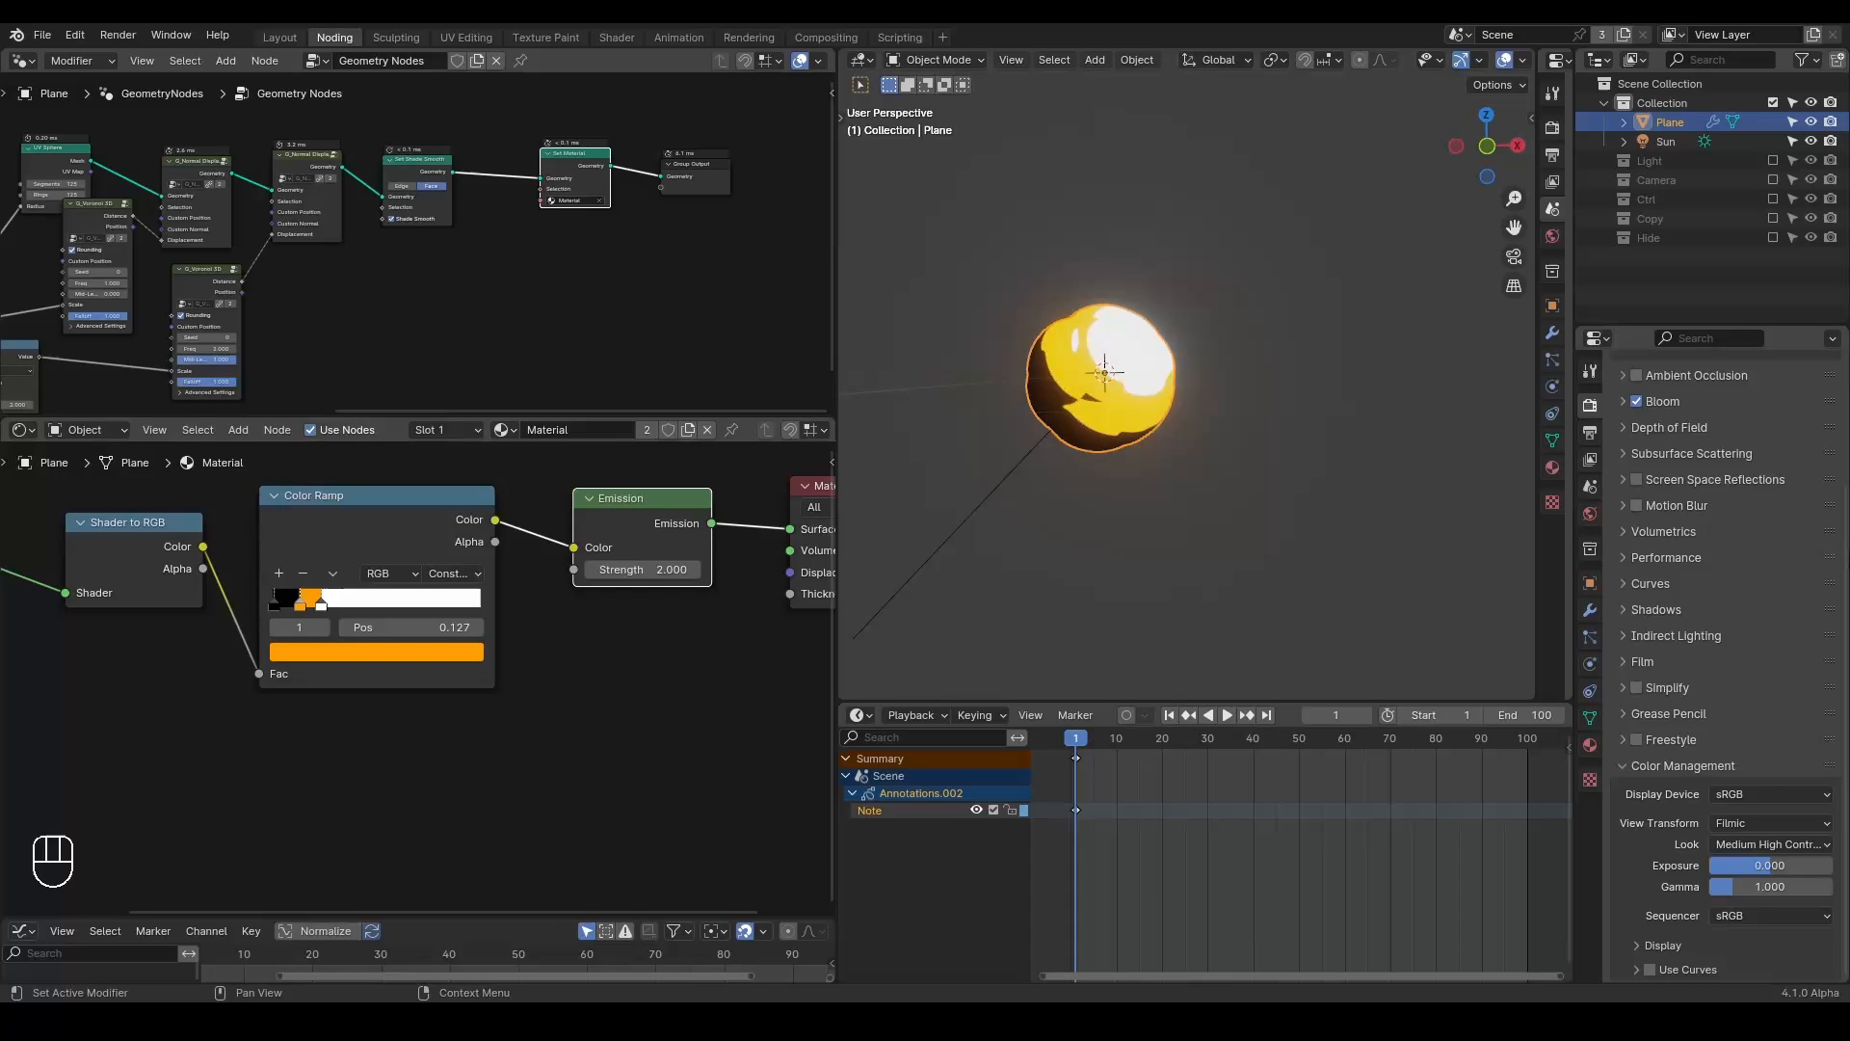
left_click_drag(643, 570, 713, 570)
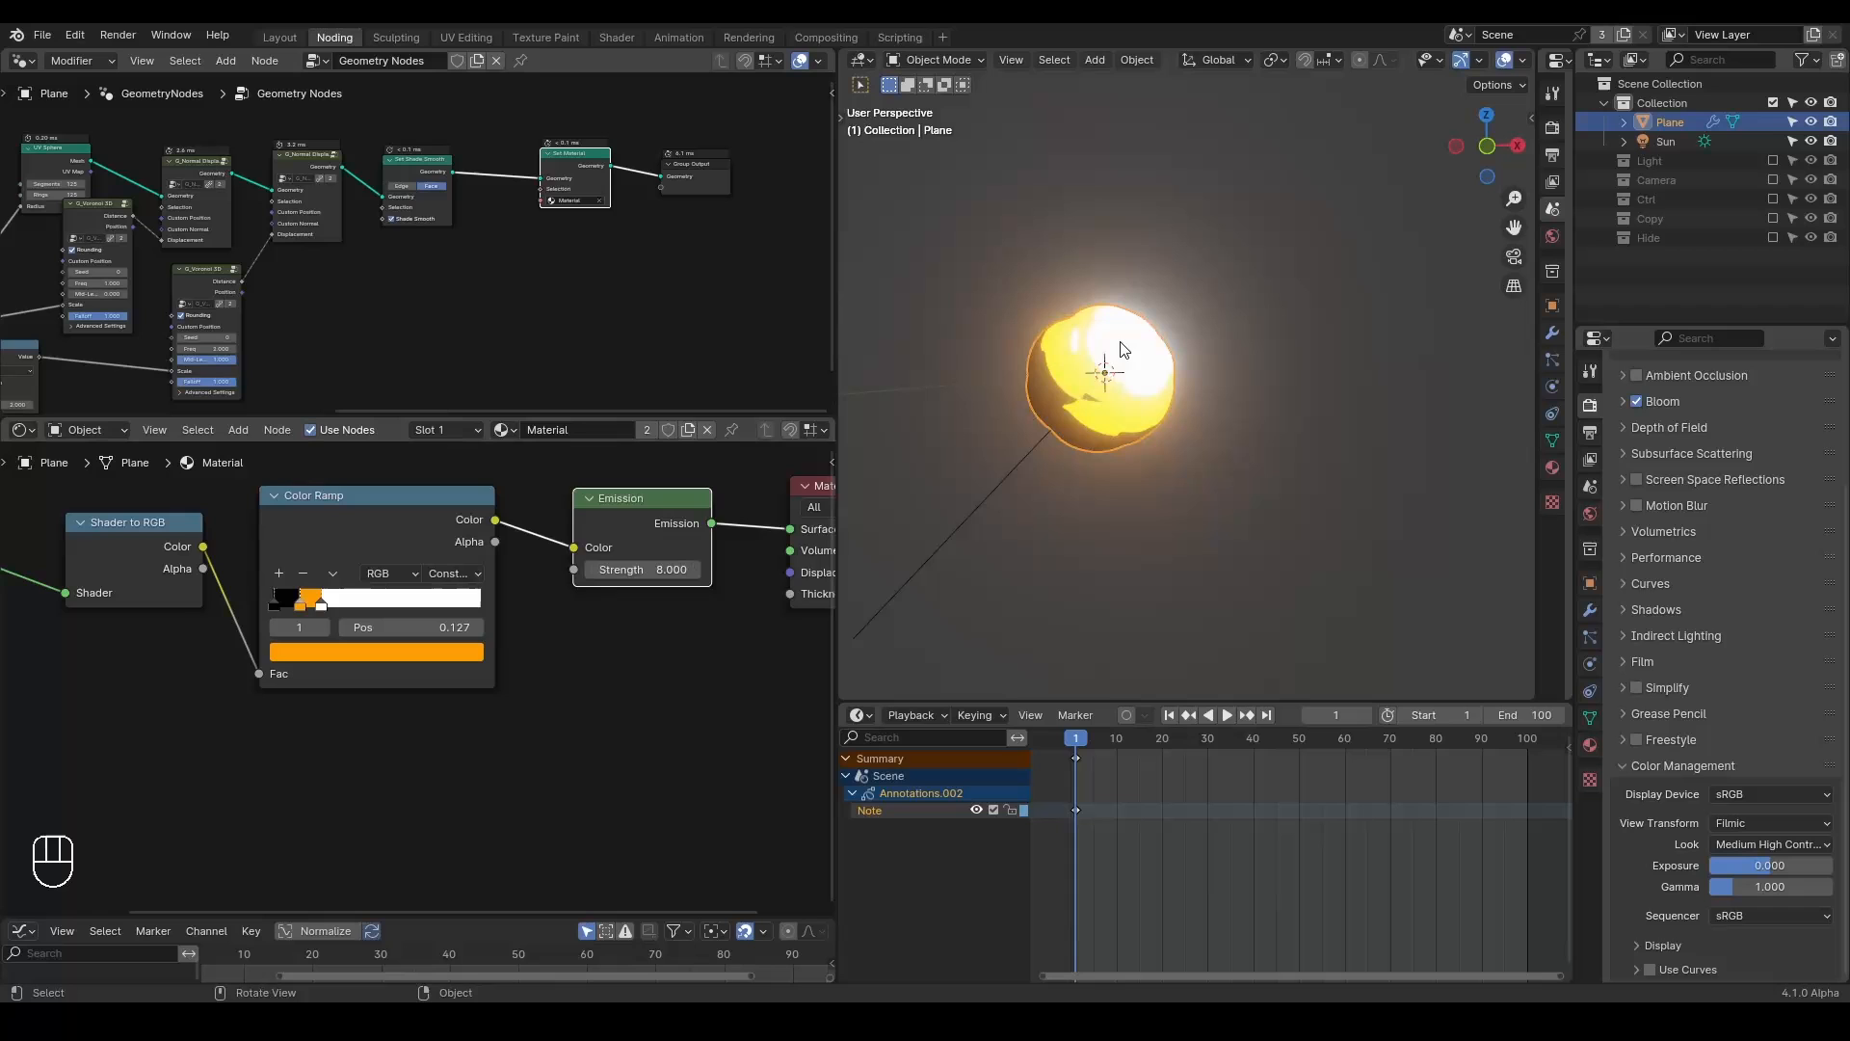
Compare the AgX and Standard view transforms on the glowing explosion and return to Filmic.
left_click(1745, 822)
left_click(1750, 865)
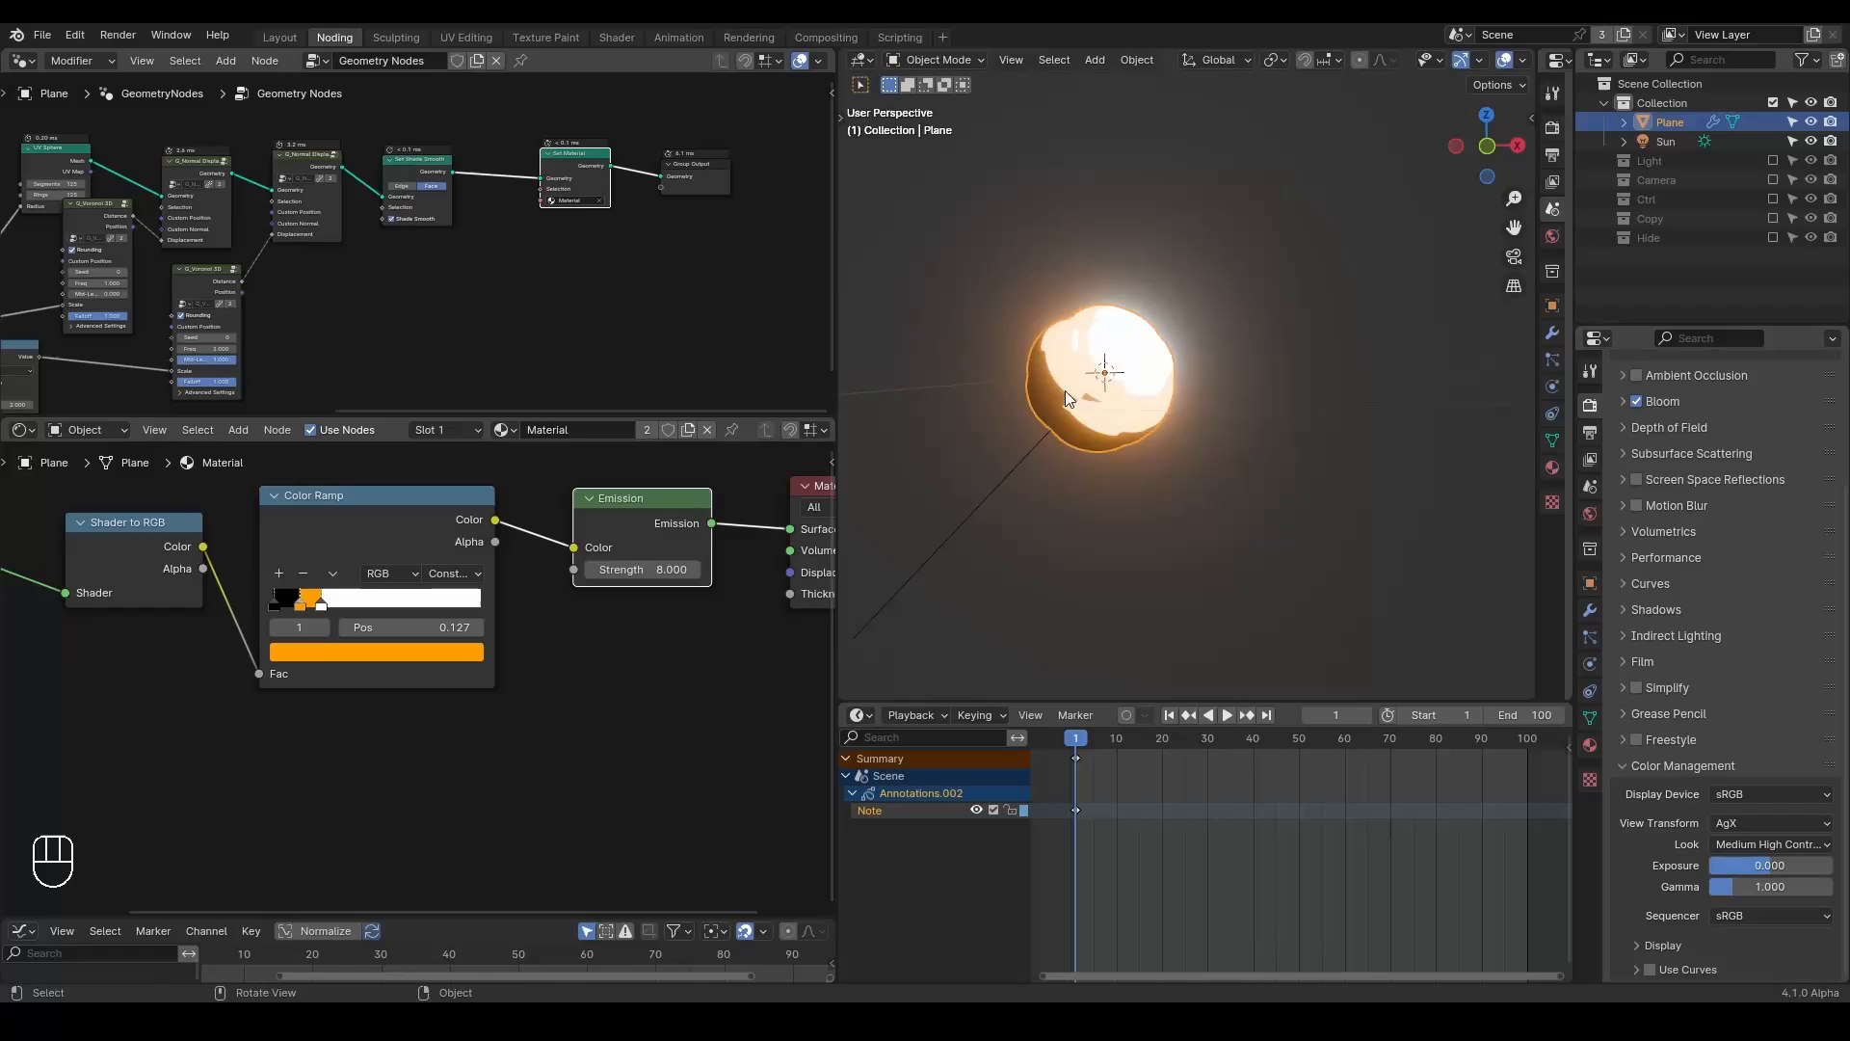
left_click(1749, 823)
left_click(1735, 852)
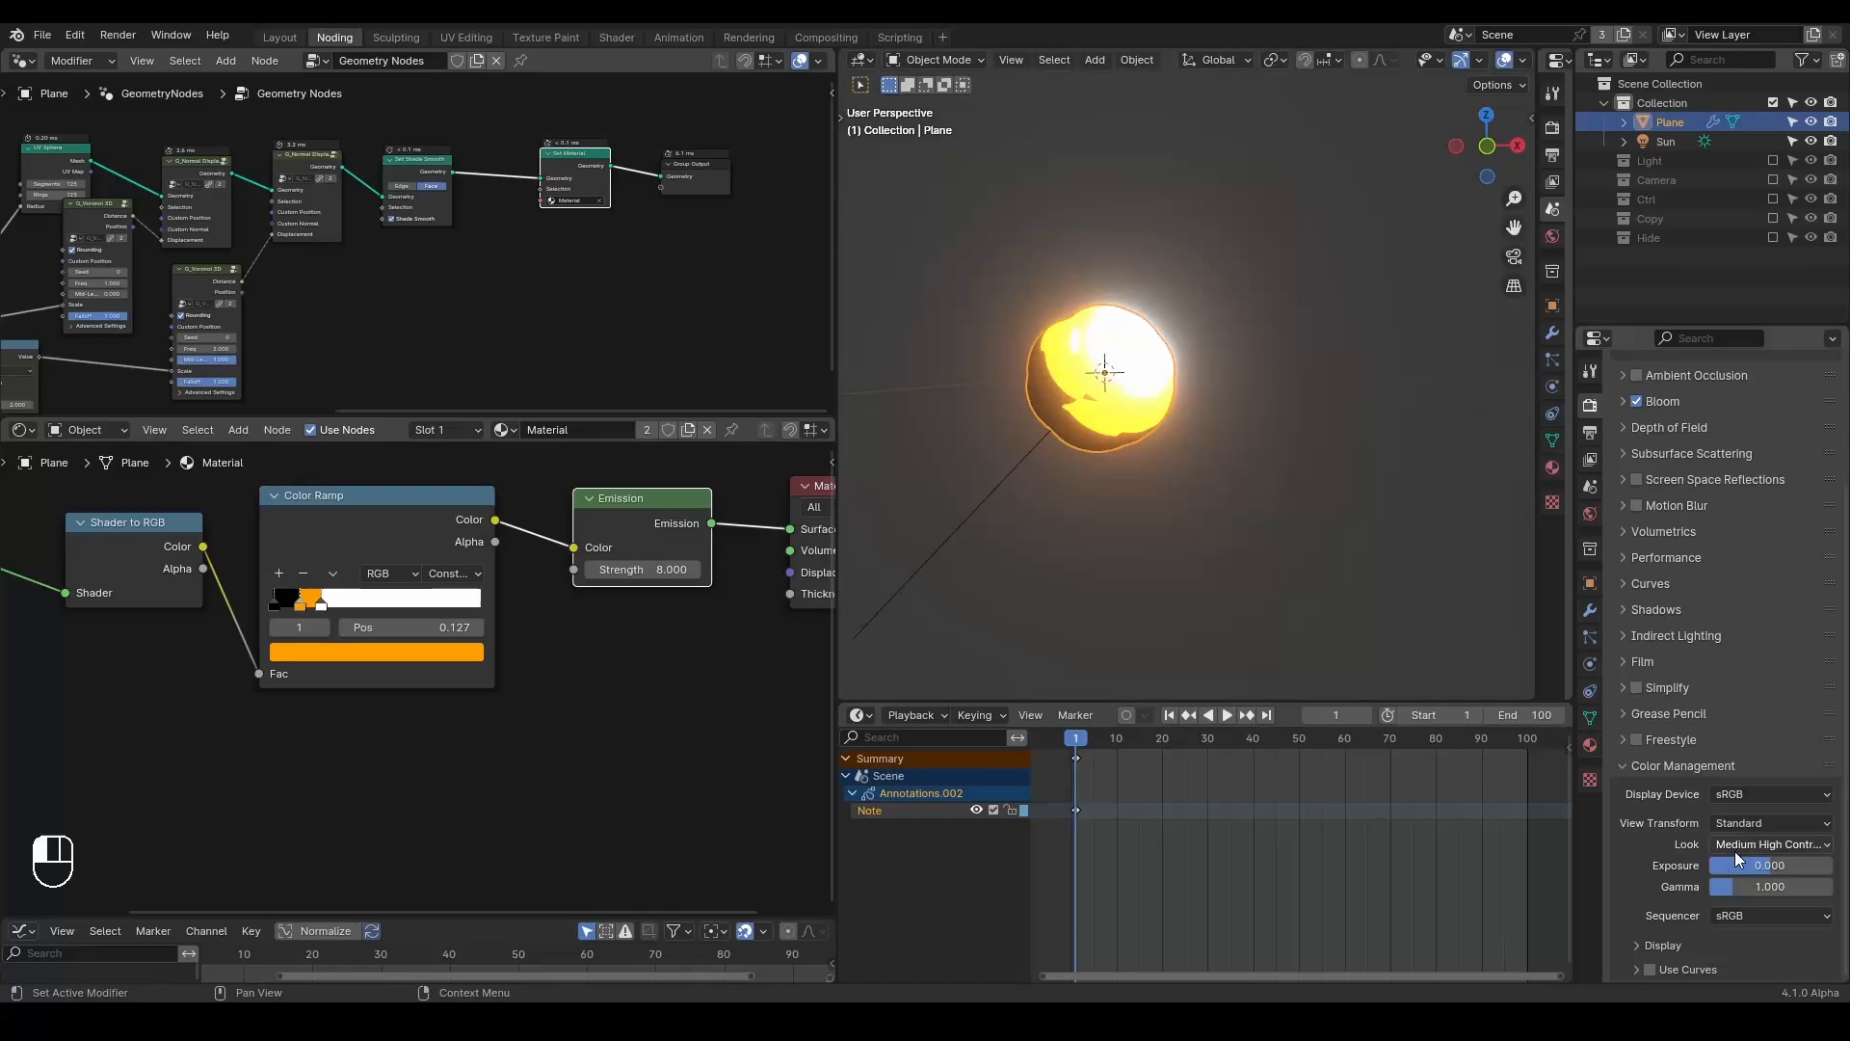
left_click(1738, 824)
left_click(1749, 887)
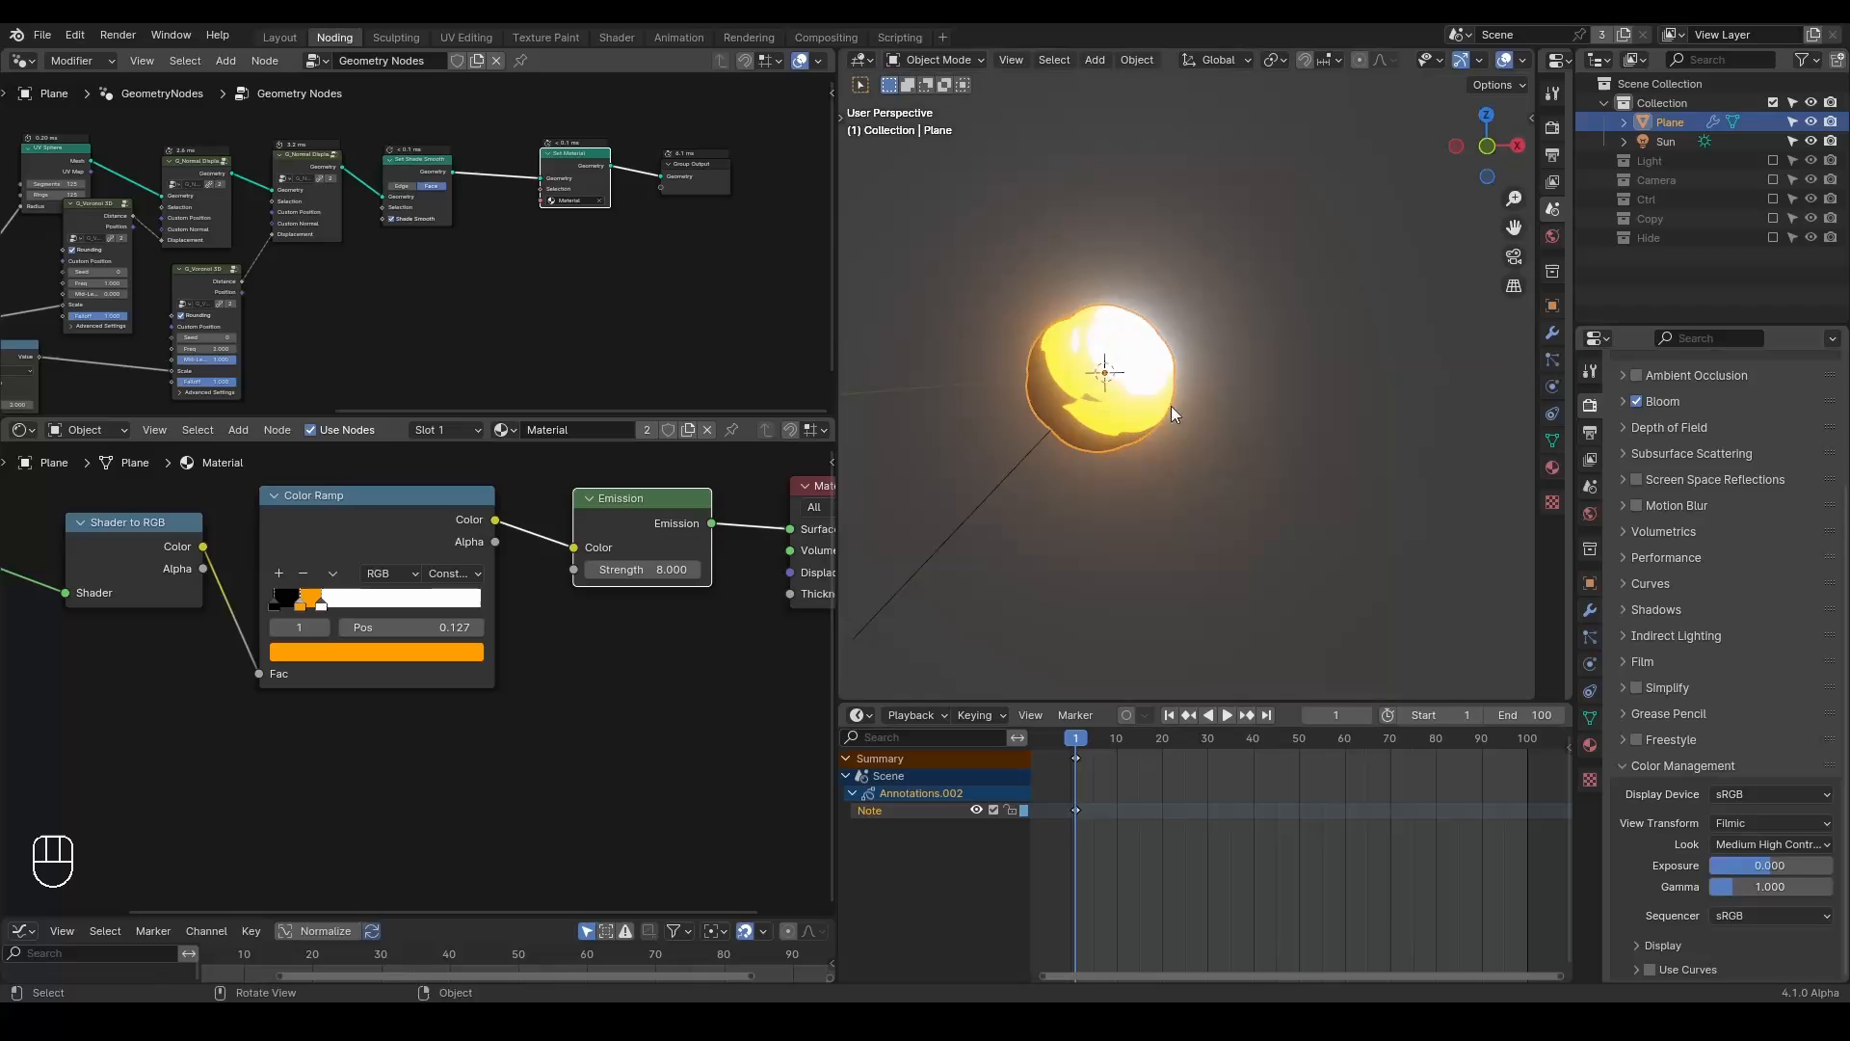
Try a Bloom intensity of 0.081 and reset the intensity to its default.
scroll(1662, 478, "up", 3)
left_click(1665, 517)
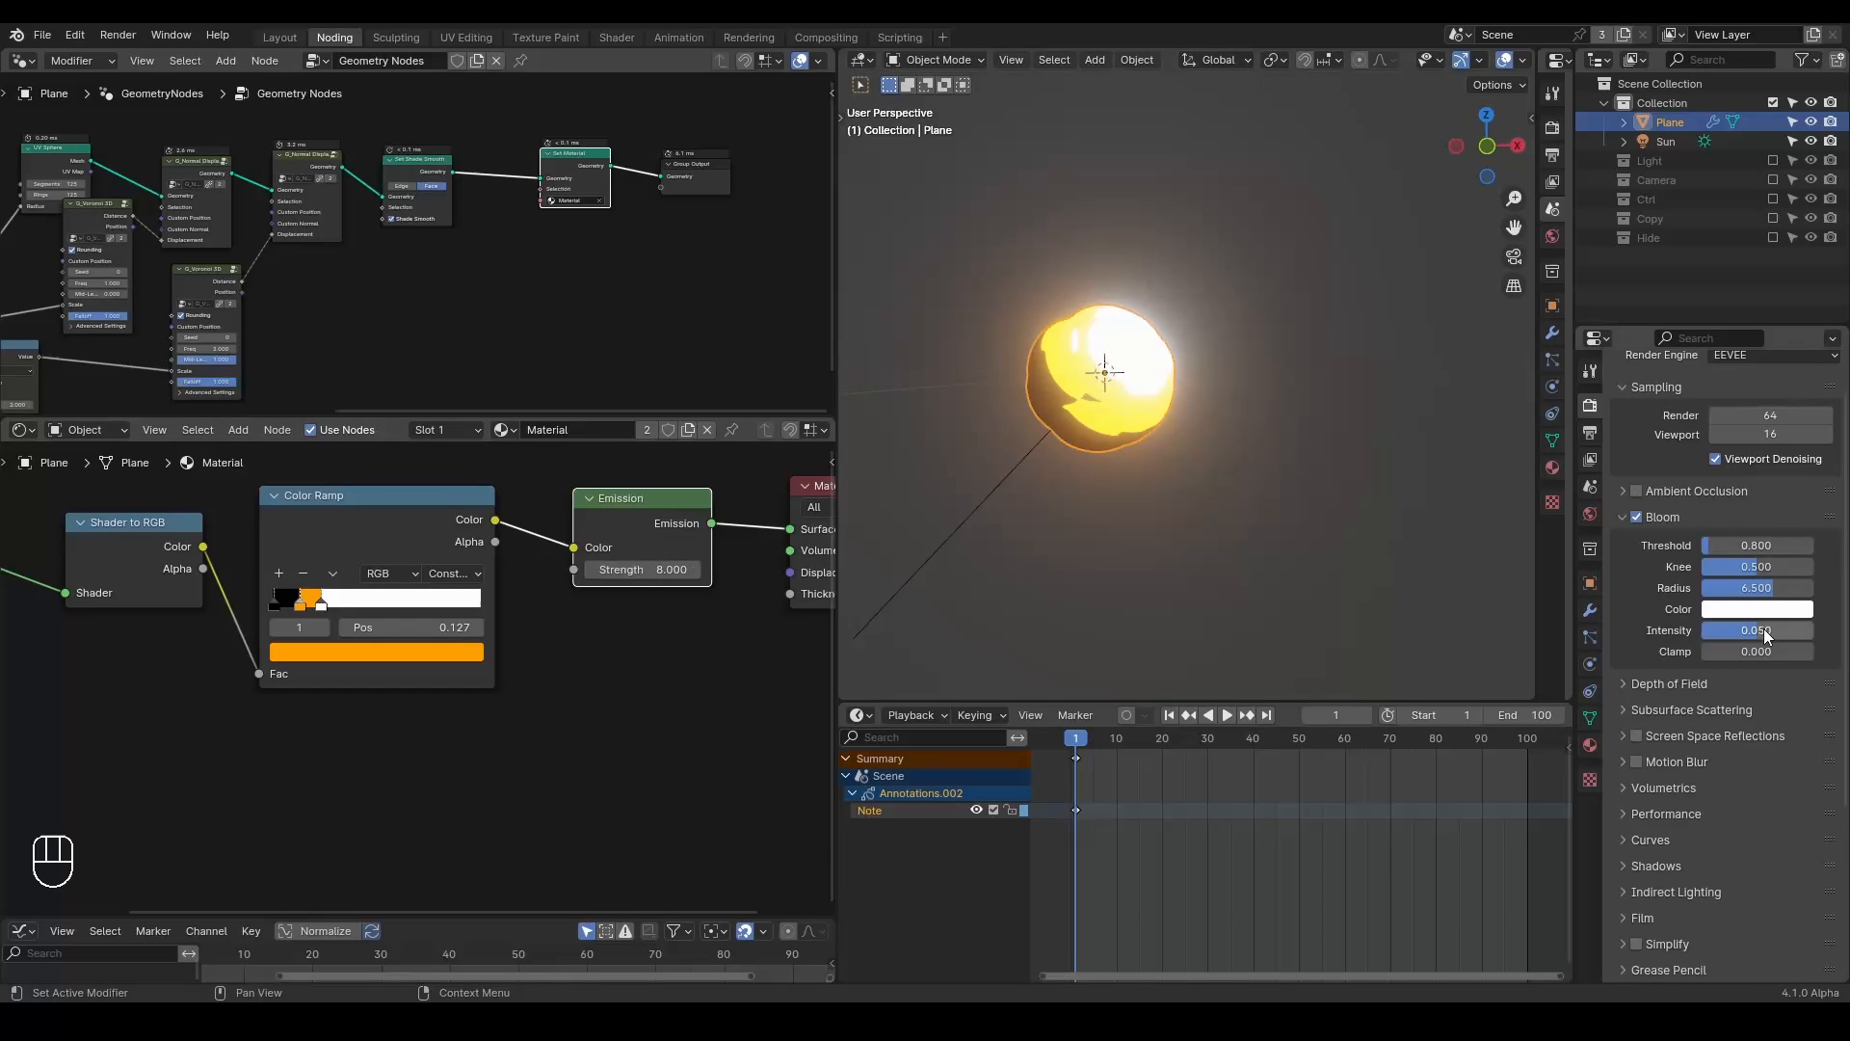
left_click_drag(1756, 632, 1791, 632)
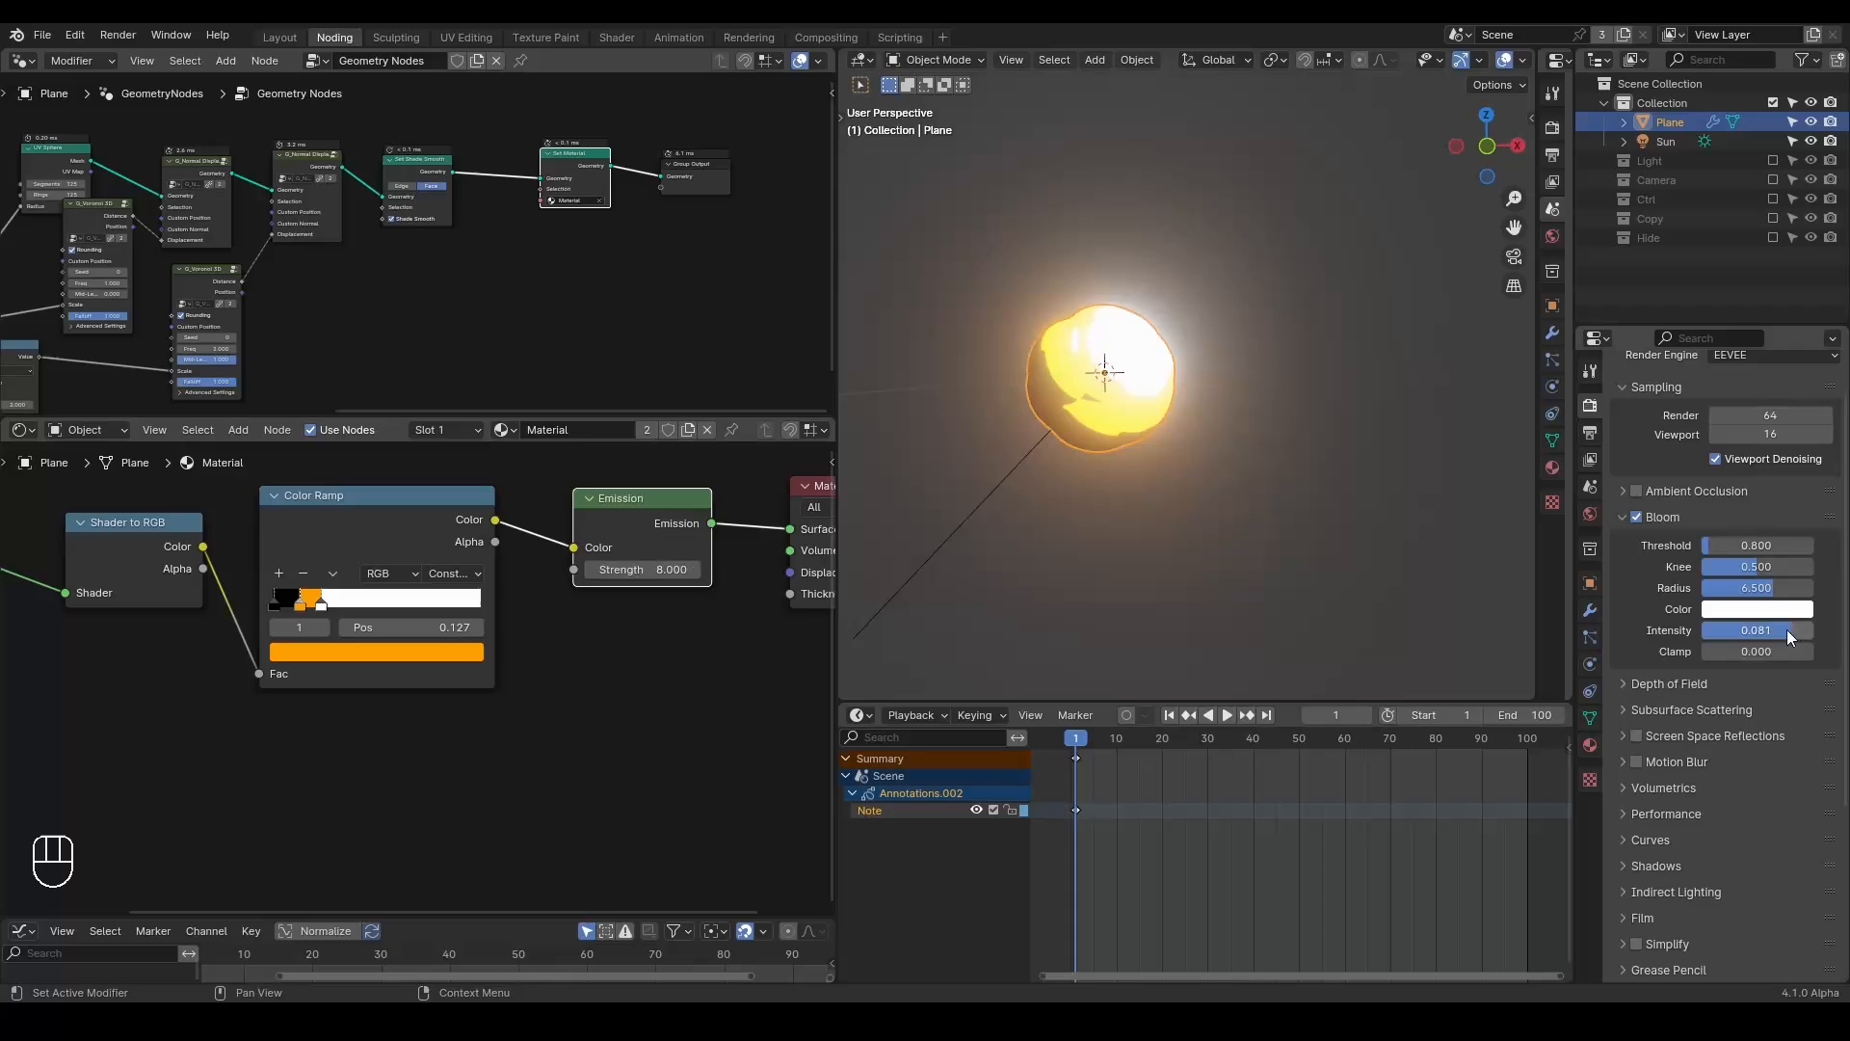
key("BackSpace")
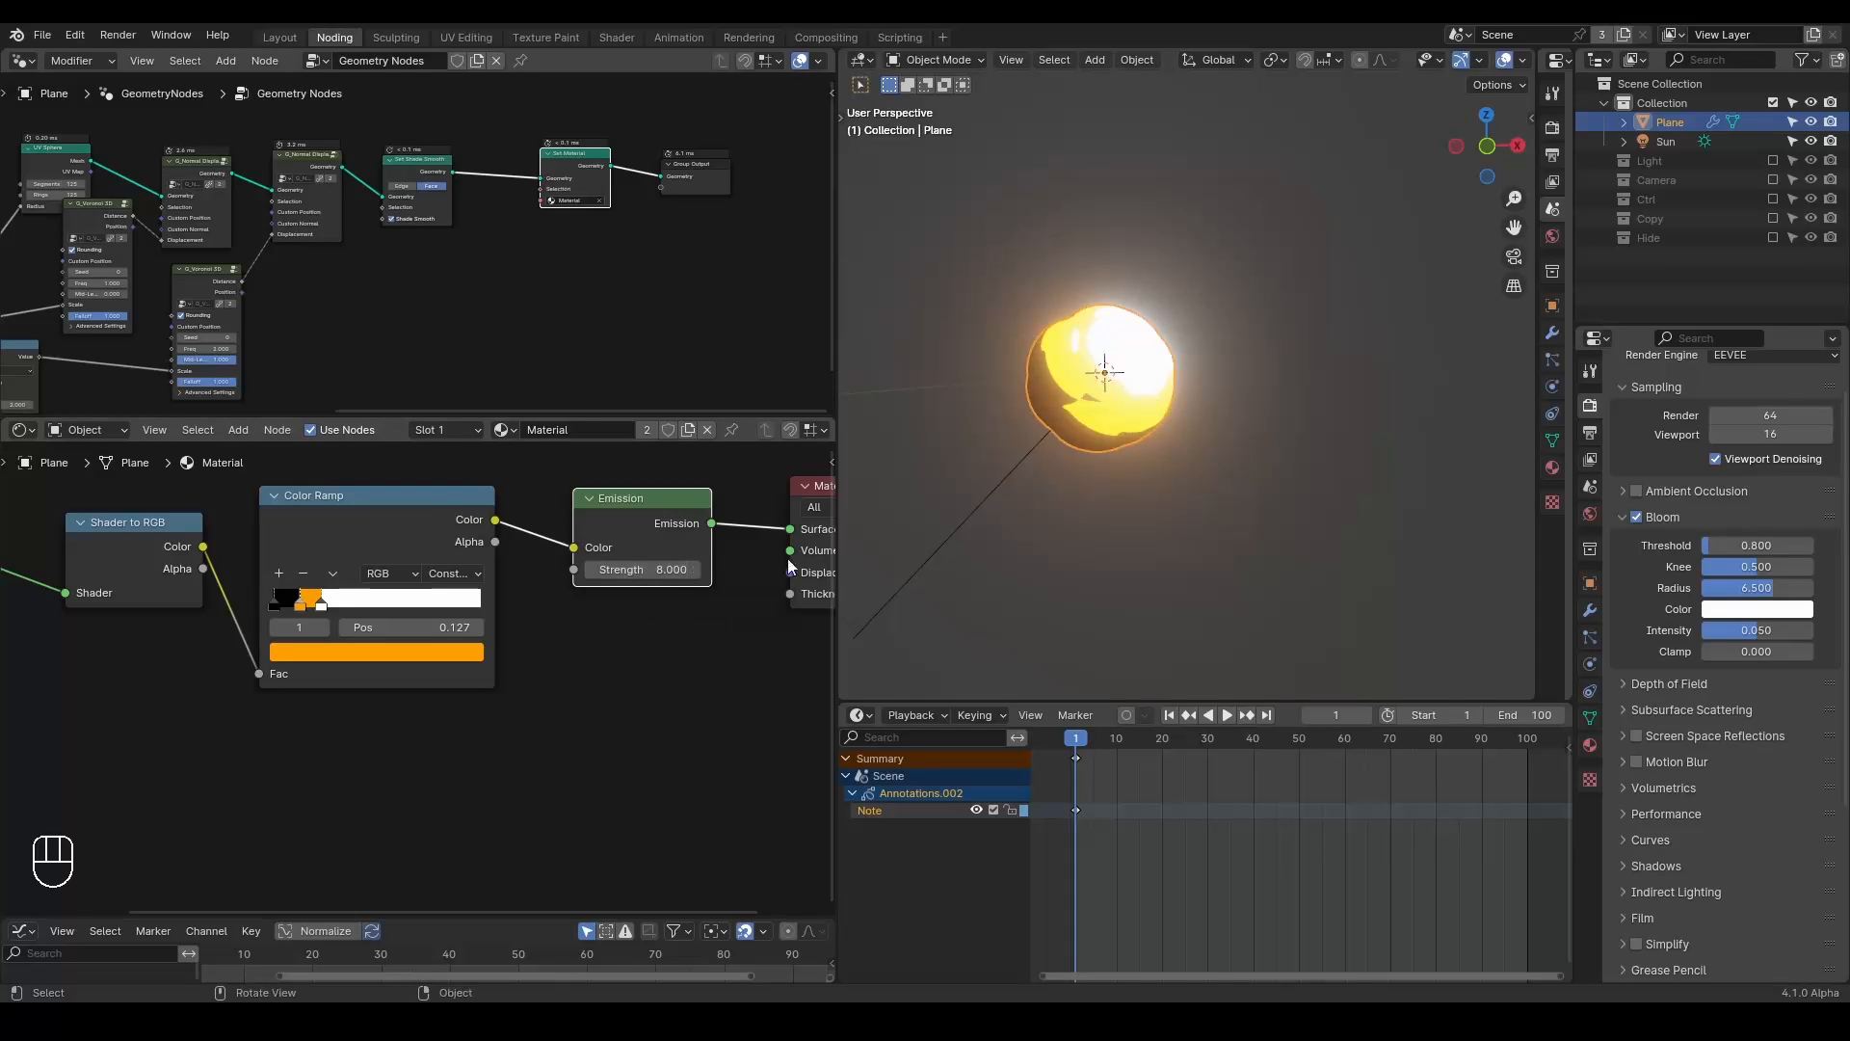
Set the Emission node's strength to 4.
left_click(644, 569)
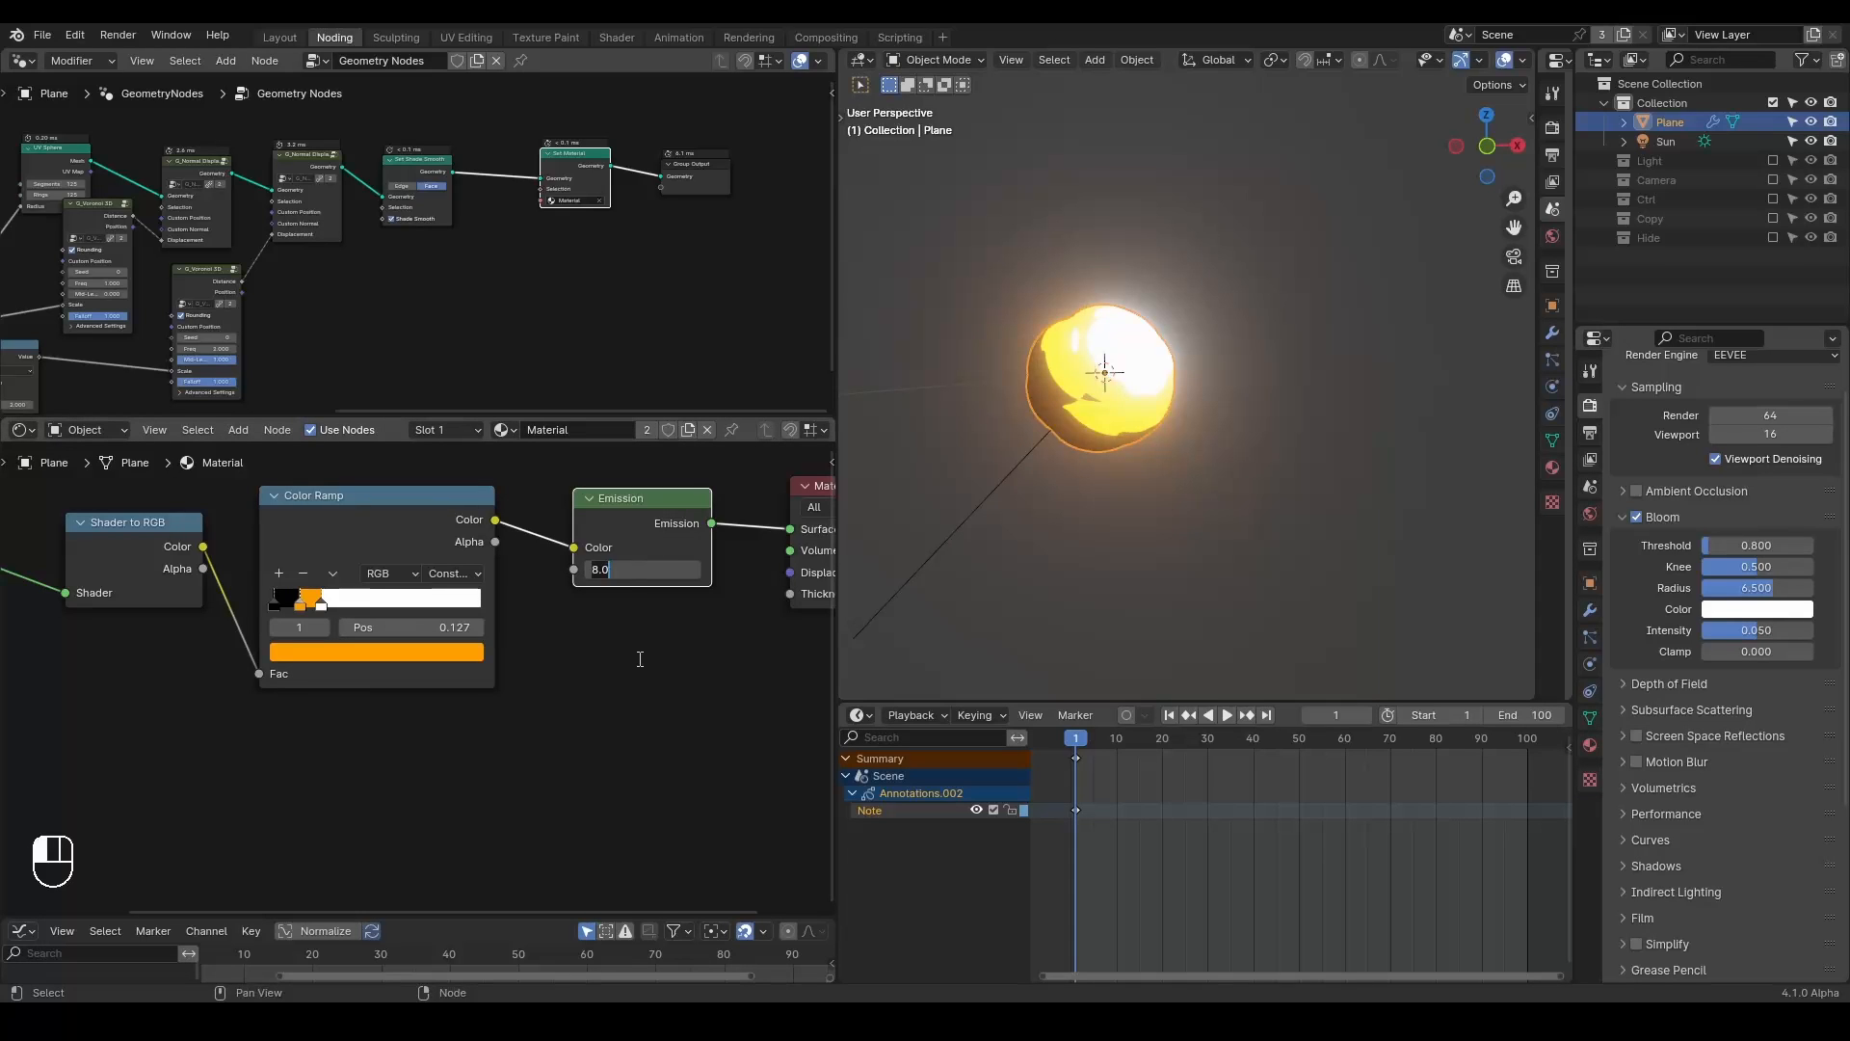
type("4")
key("Return")
key("shift+ctrl+alt+w")
key("shift+ctrl+alt+q")
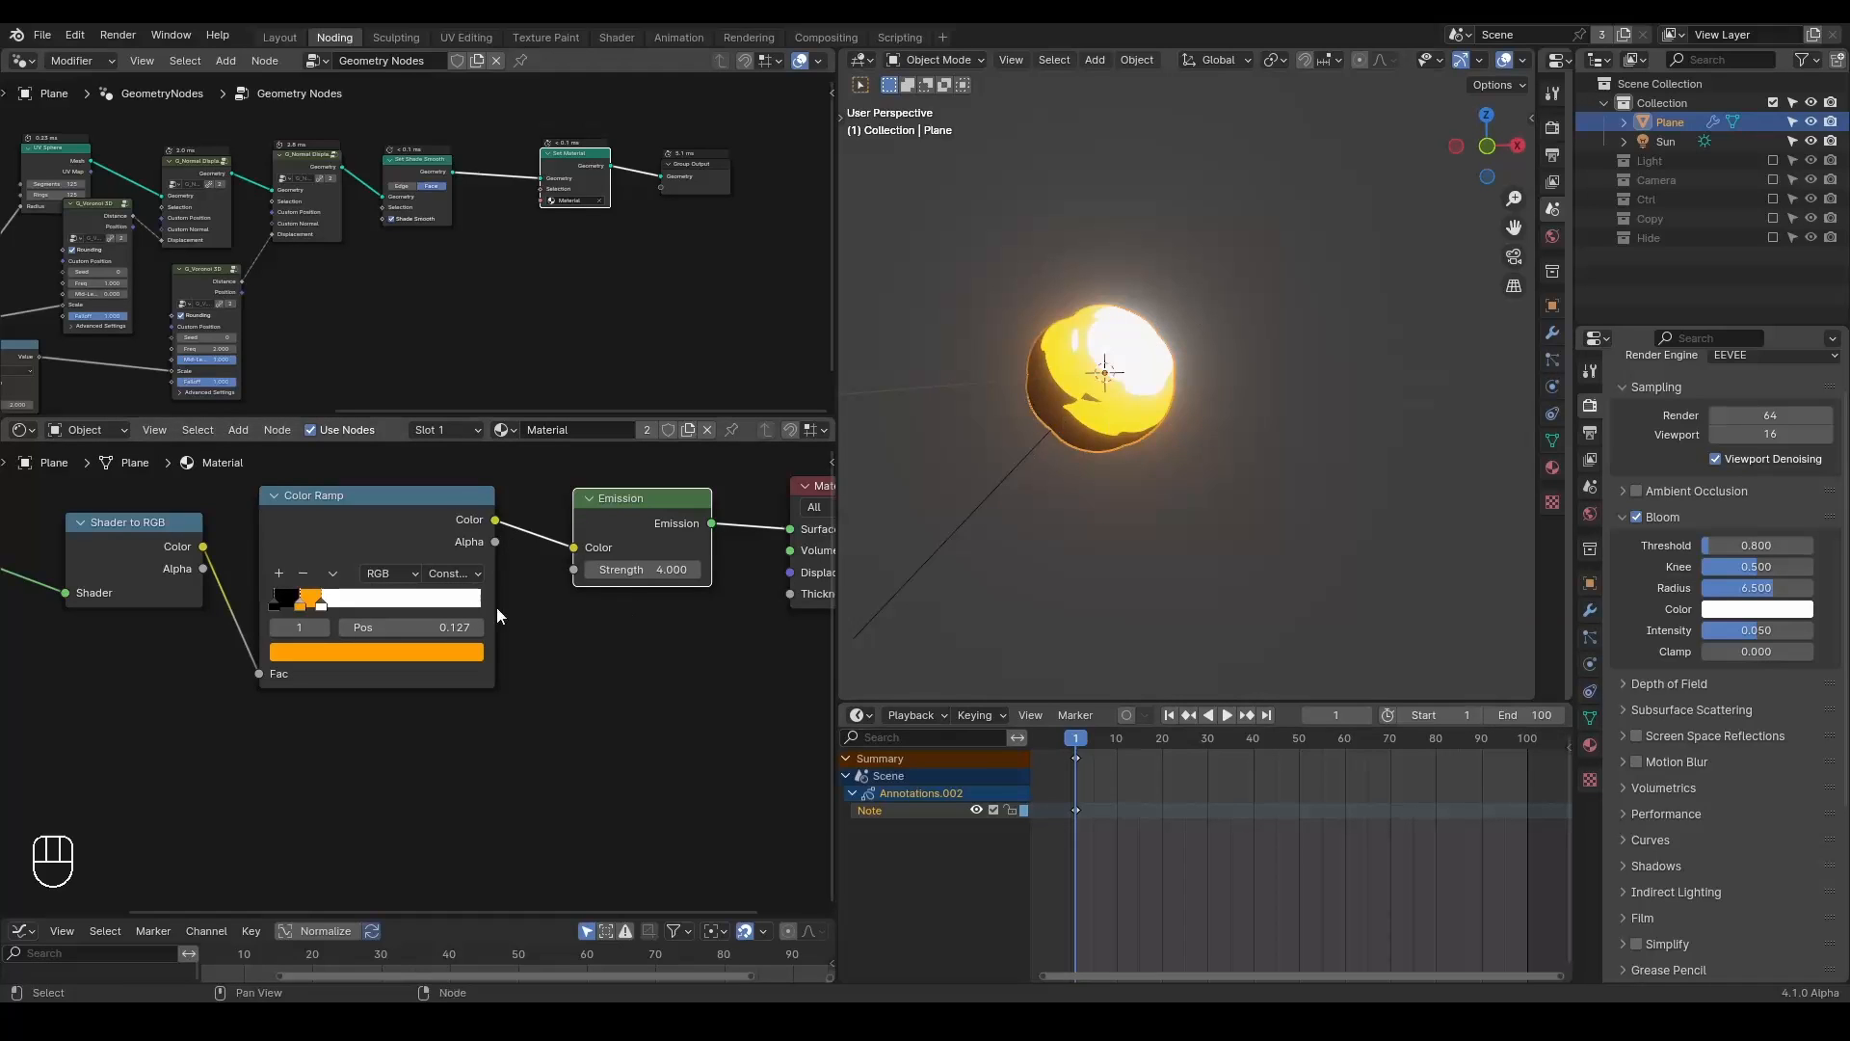
Remove the orange stop from the Color Ramp and darken the white stop to grey.
middle_click_drag(218, 602, 297, 600)
scroll(297, 600, "up", 2)
left_click(400, 565)
left_click(420, 604)
left_click(419, 658)
left_click_drag(591, 328, 592, 422)
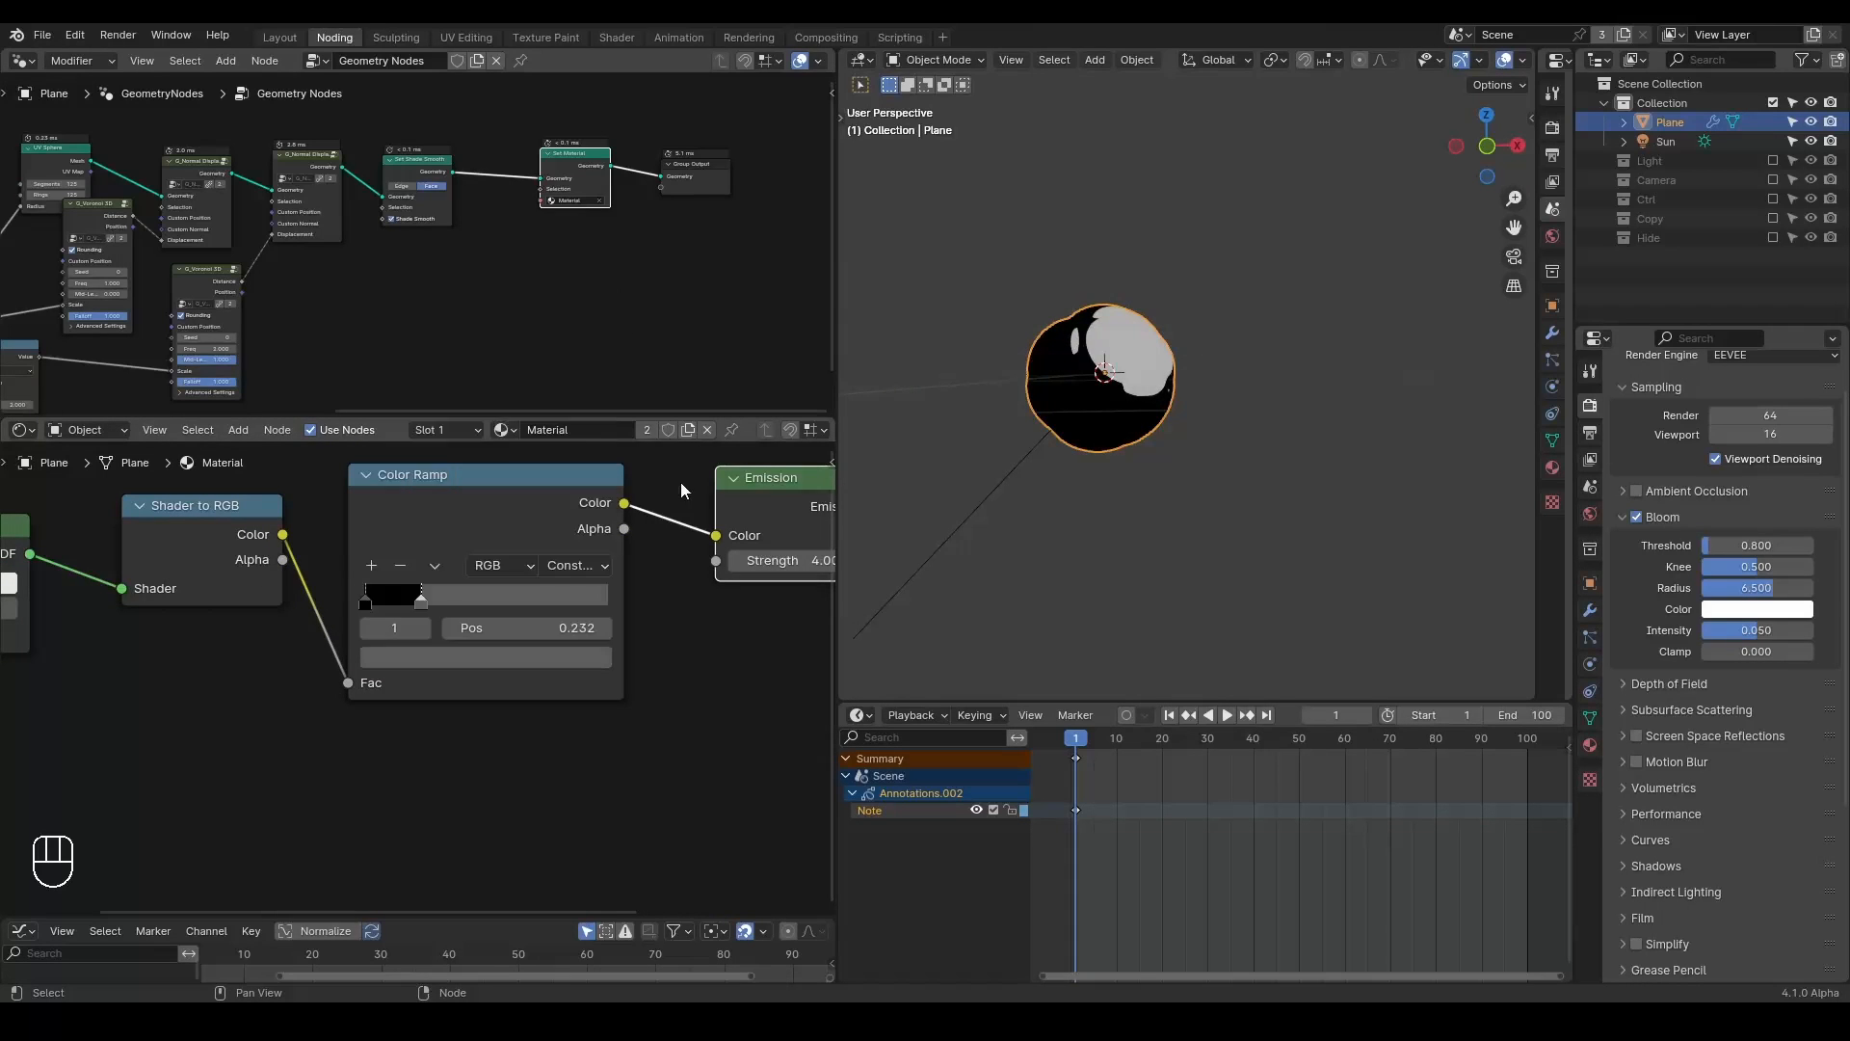
Move the ramp's grey stop to position 0.086 and enlarge the shader editor area.
left_click_drag(421, 595, 380, 594)
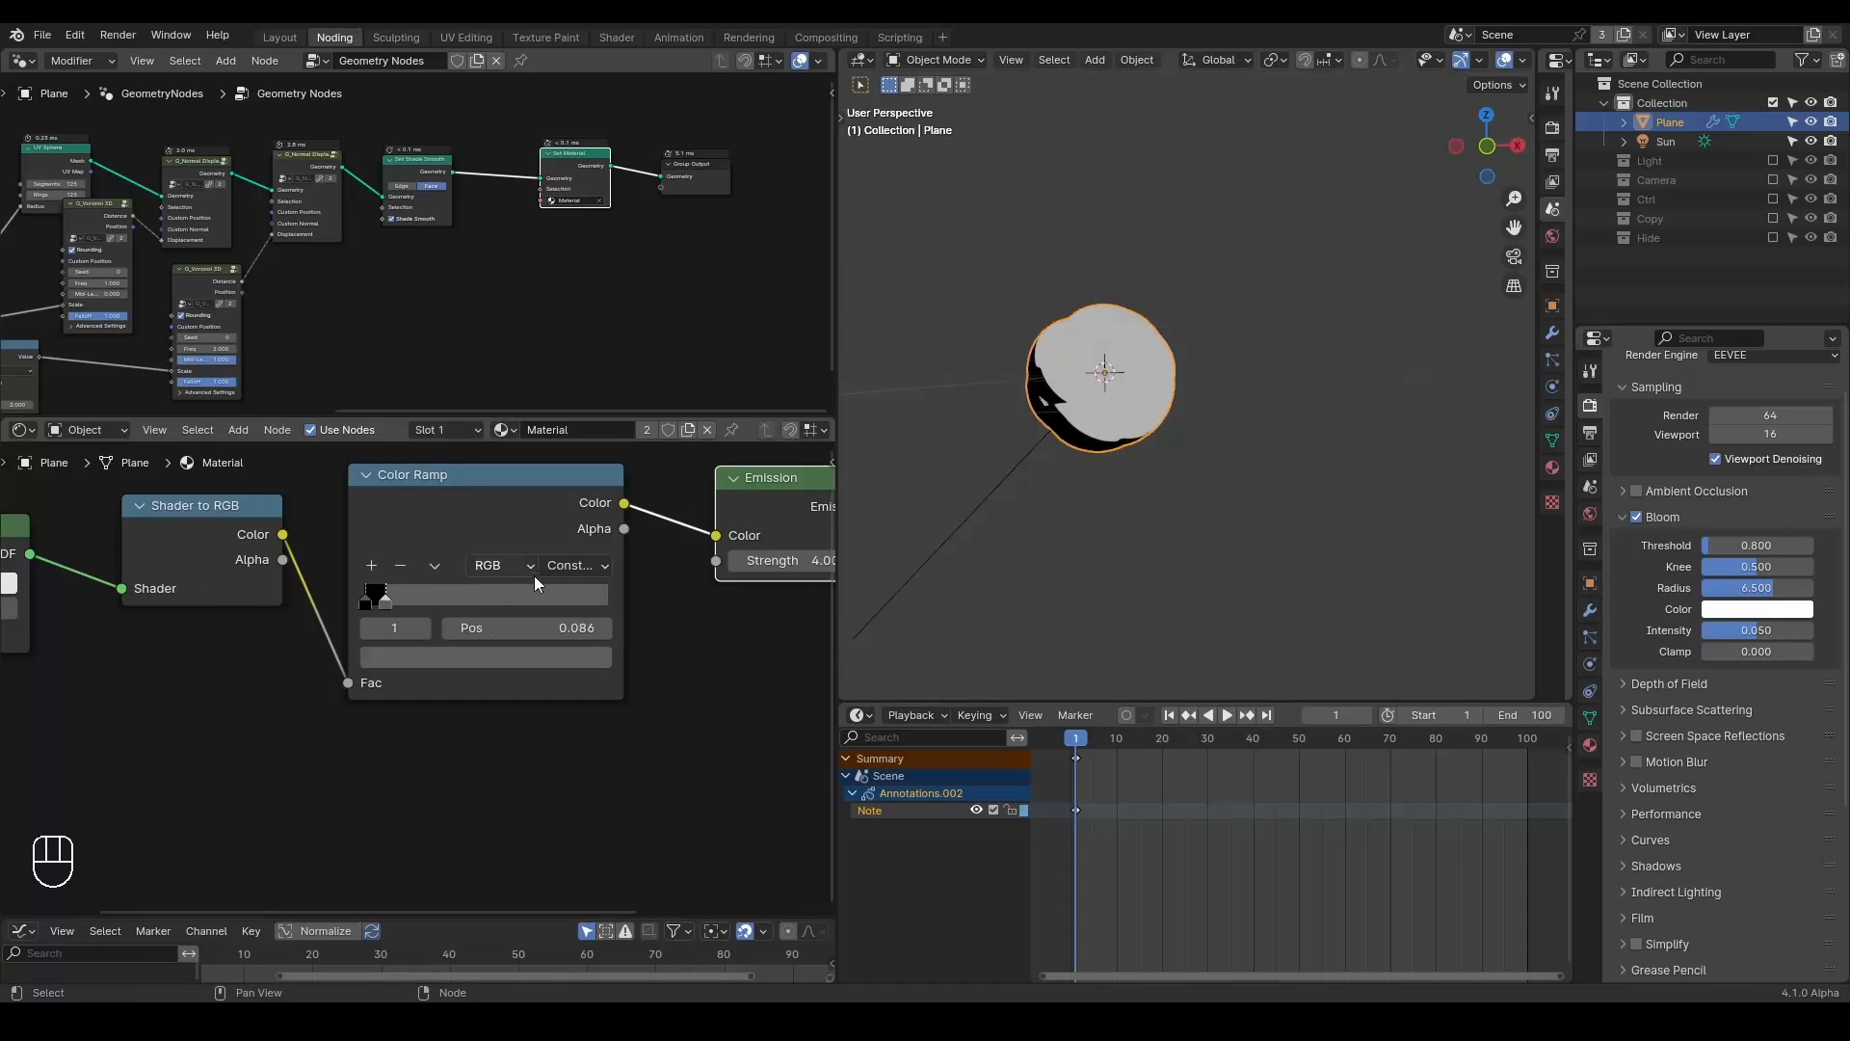
middle_click_drag(692, 635, 616, 649)
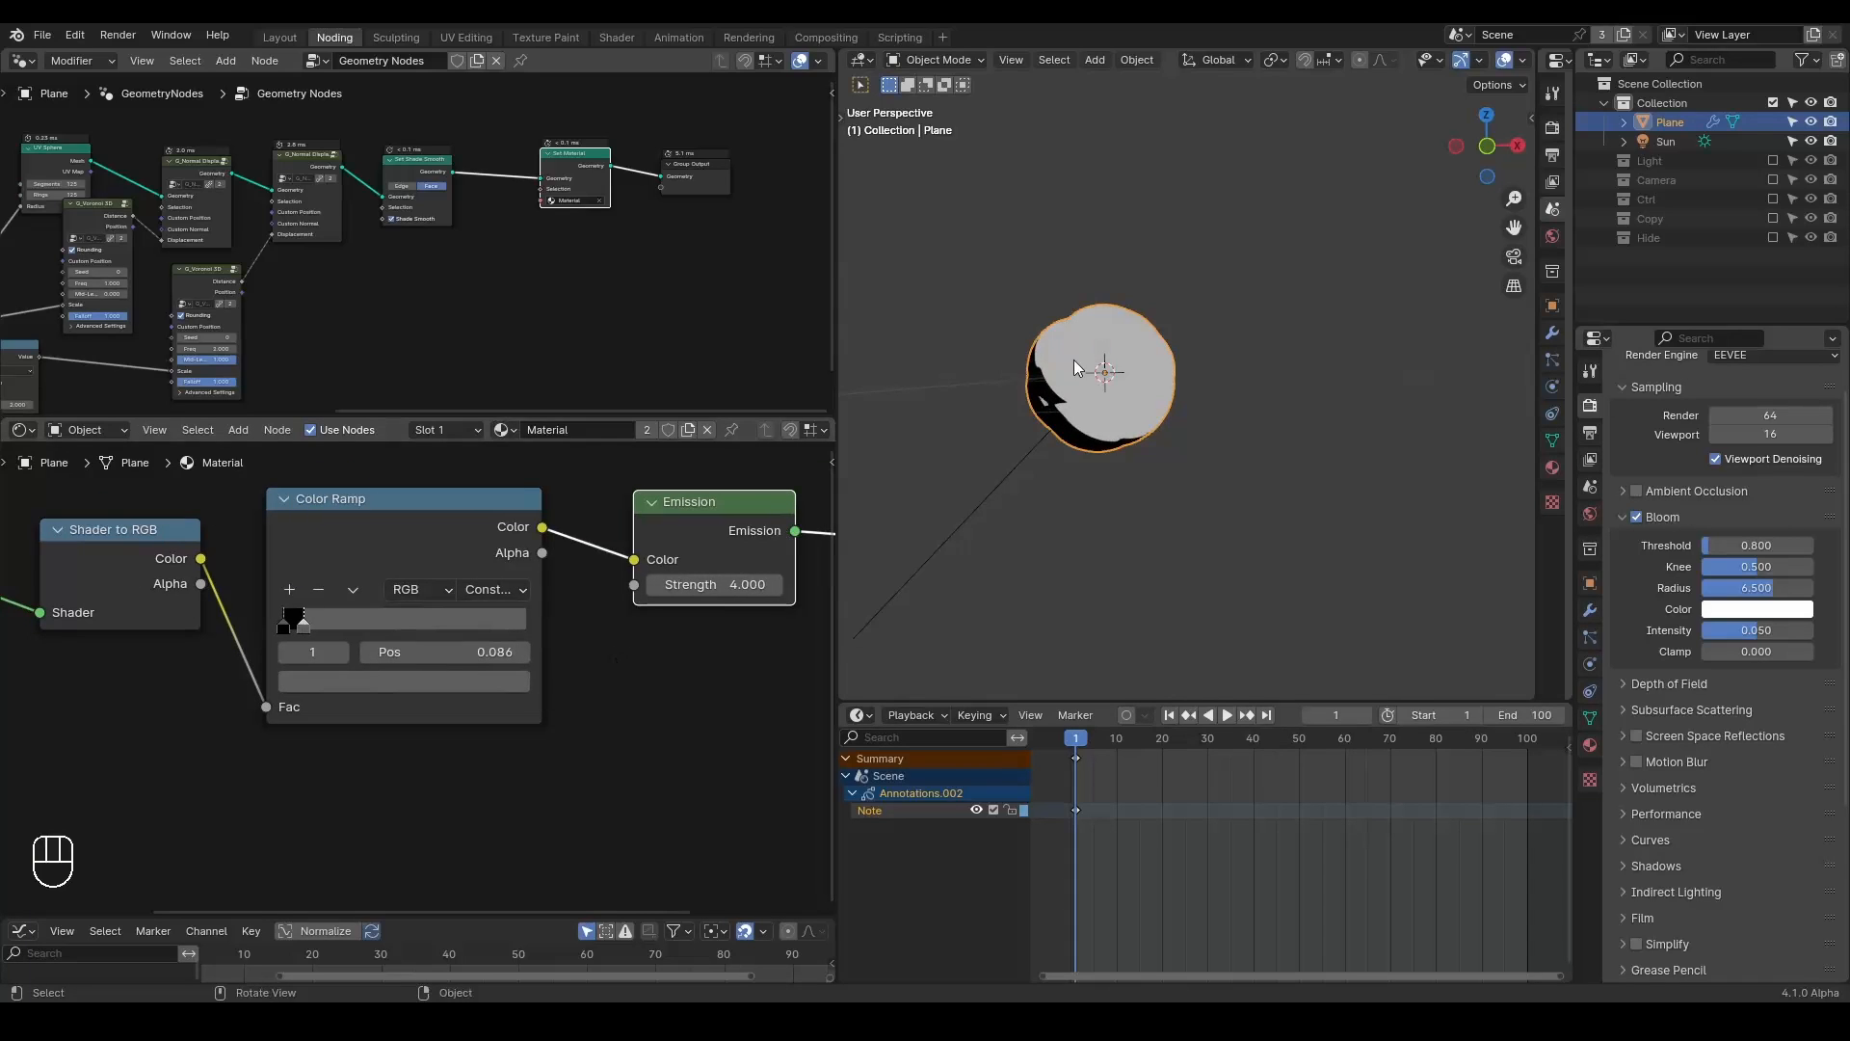
middle_click_drag(622, 693, 673, 615)
scroll(673, 615, "down", 2)
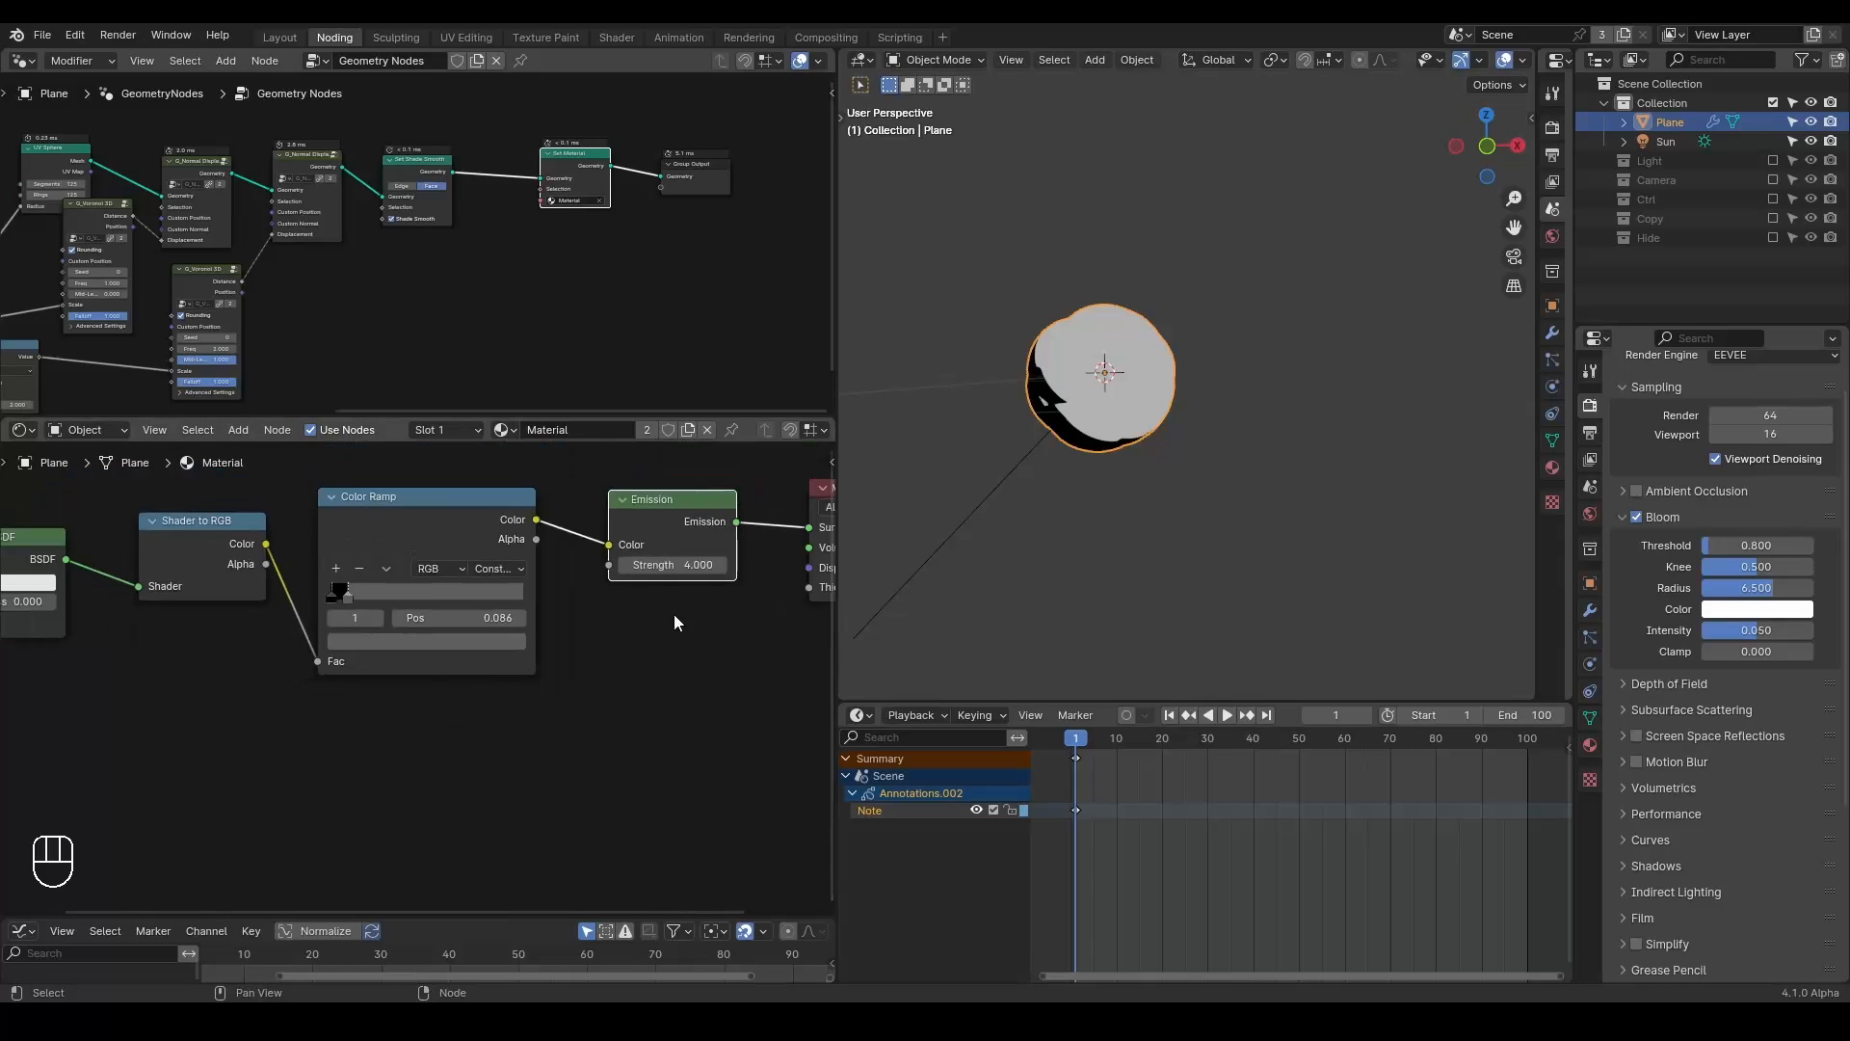
middle_click_drag(546, 624, 601, 626)
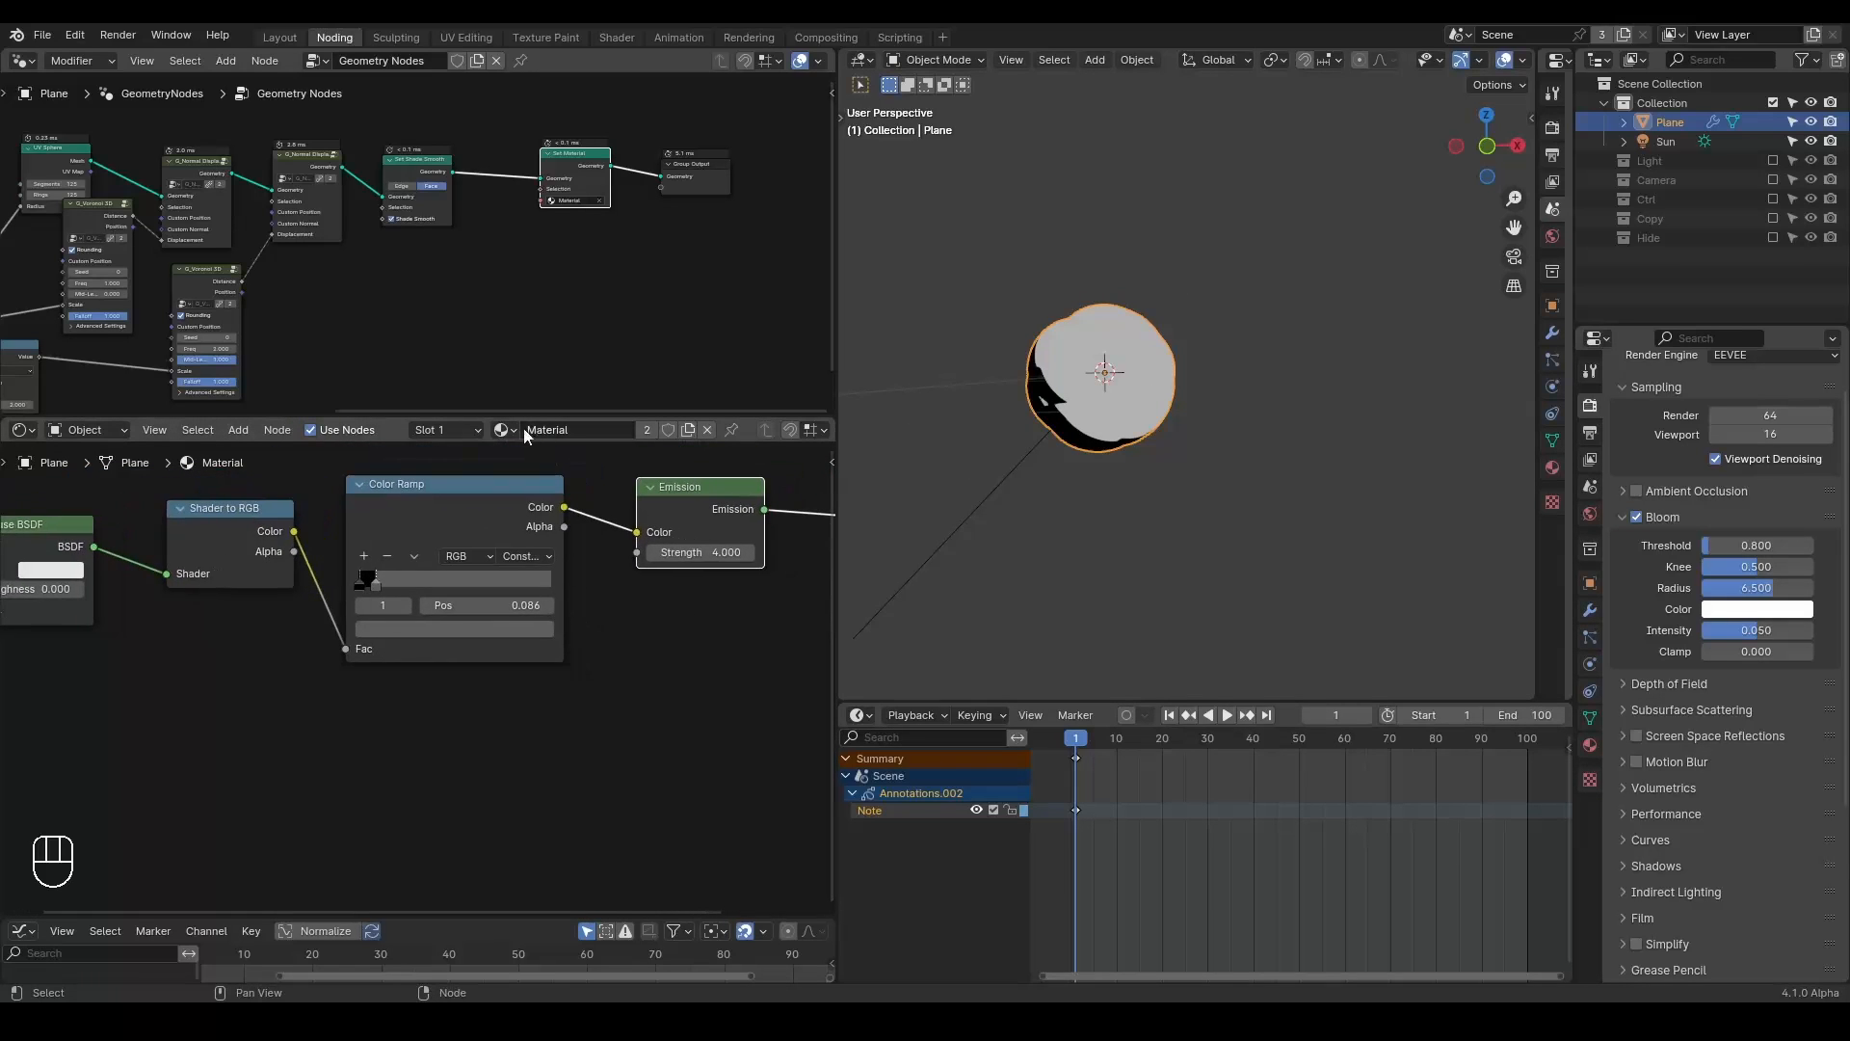
left_click_drag(511, 418, 538, 240)
Duplicate the Color Ramp with its input link kept and place the copy below the original.
key("ctrl+a")
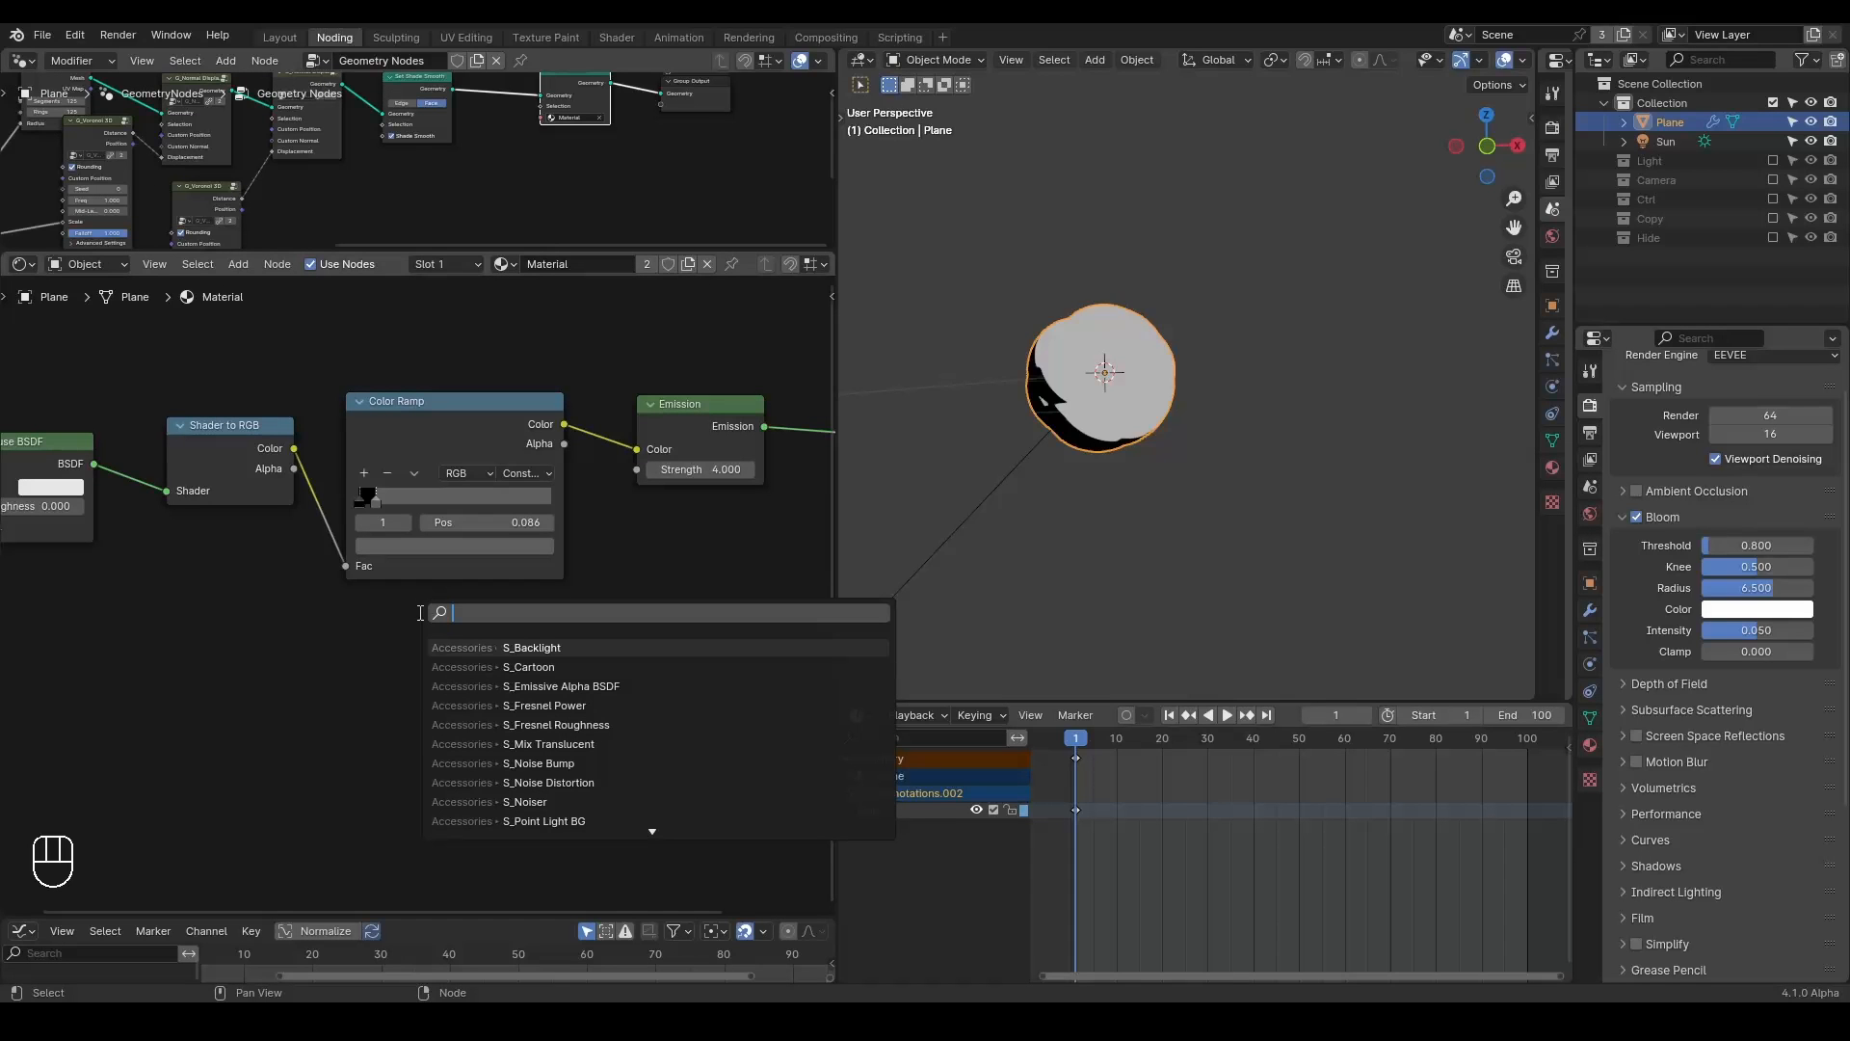
left_click(403, 428)
key("ctrl+shift+d")
left_click(396, 650)
middle_click_drag(398, 670, 407, 567)
scroll(421, 596, "up", 1)
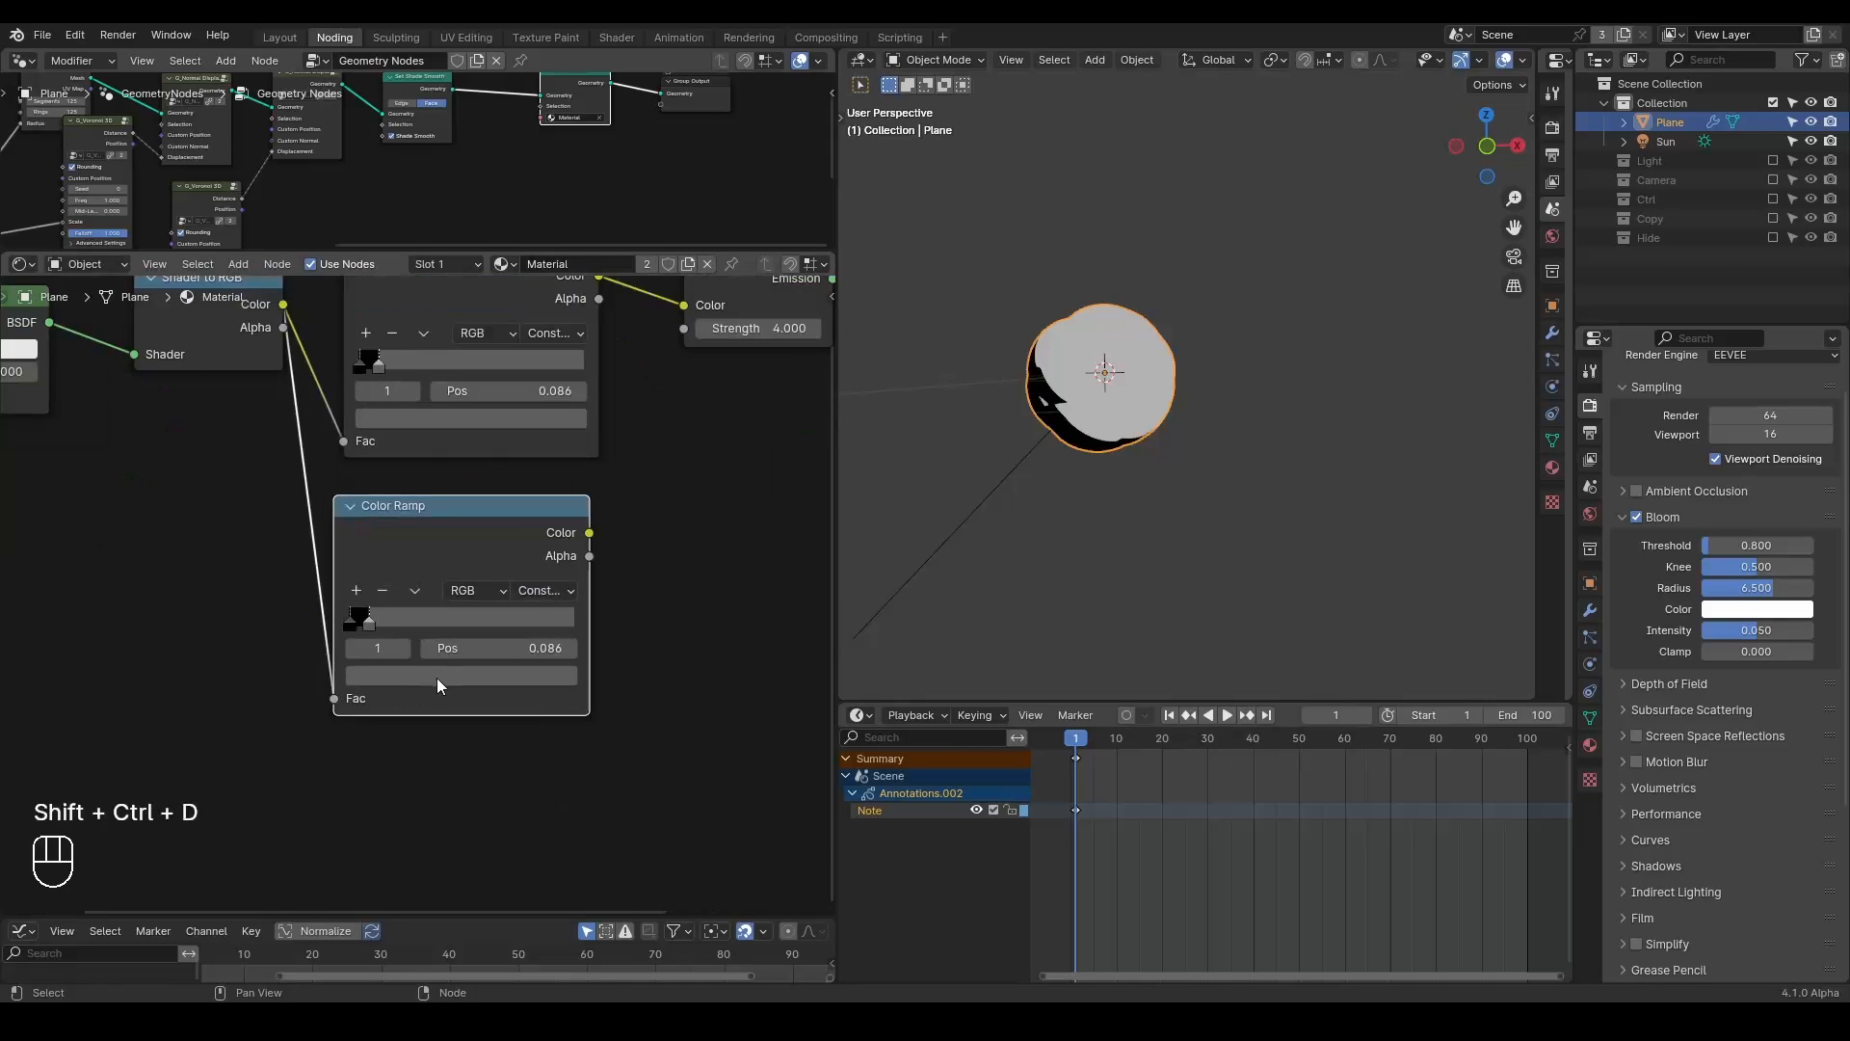
Change the duplicated ramp's grey stop to white and preview the ramp's output on the explosion.
left_click(436, 678)
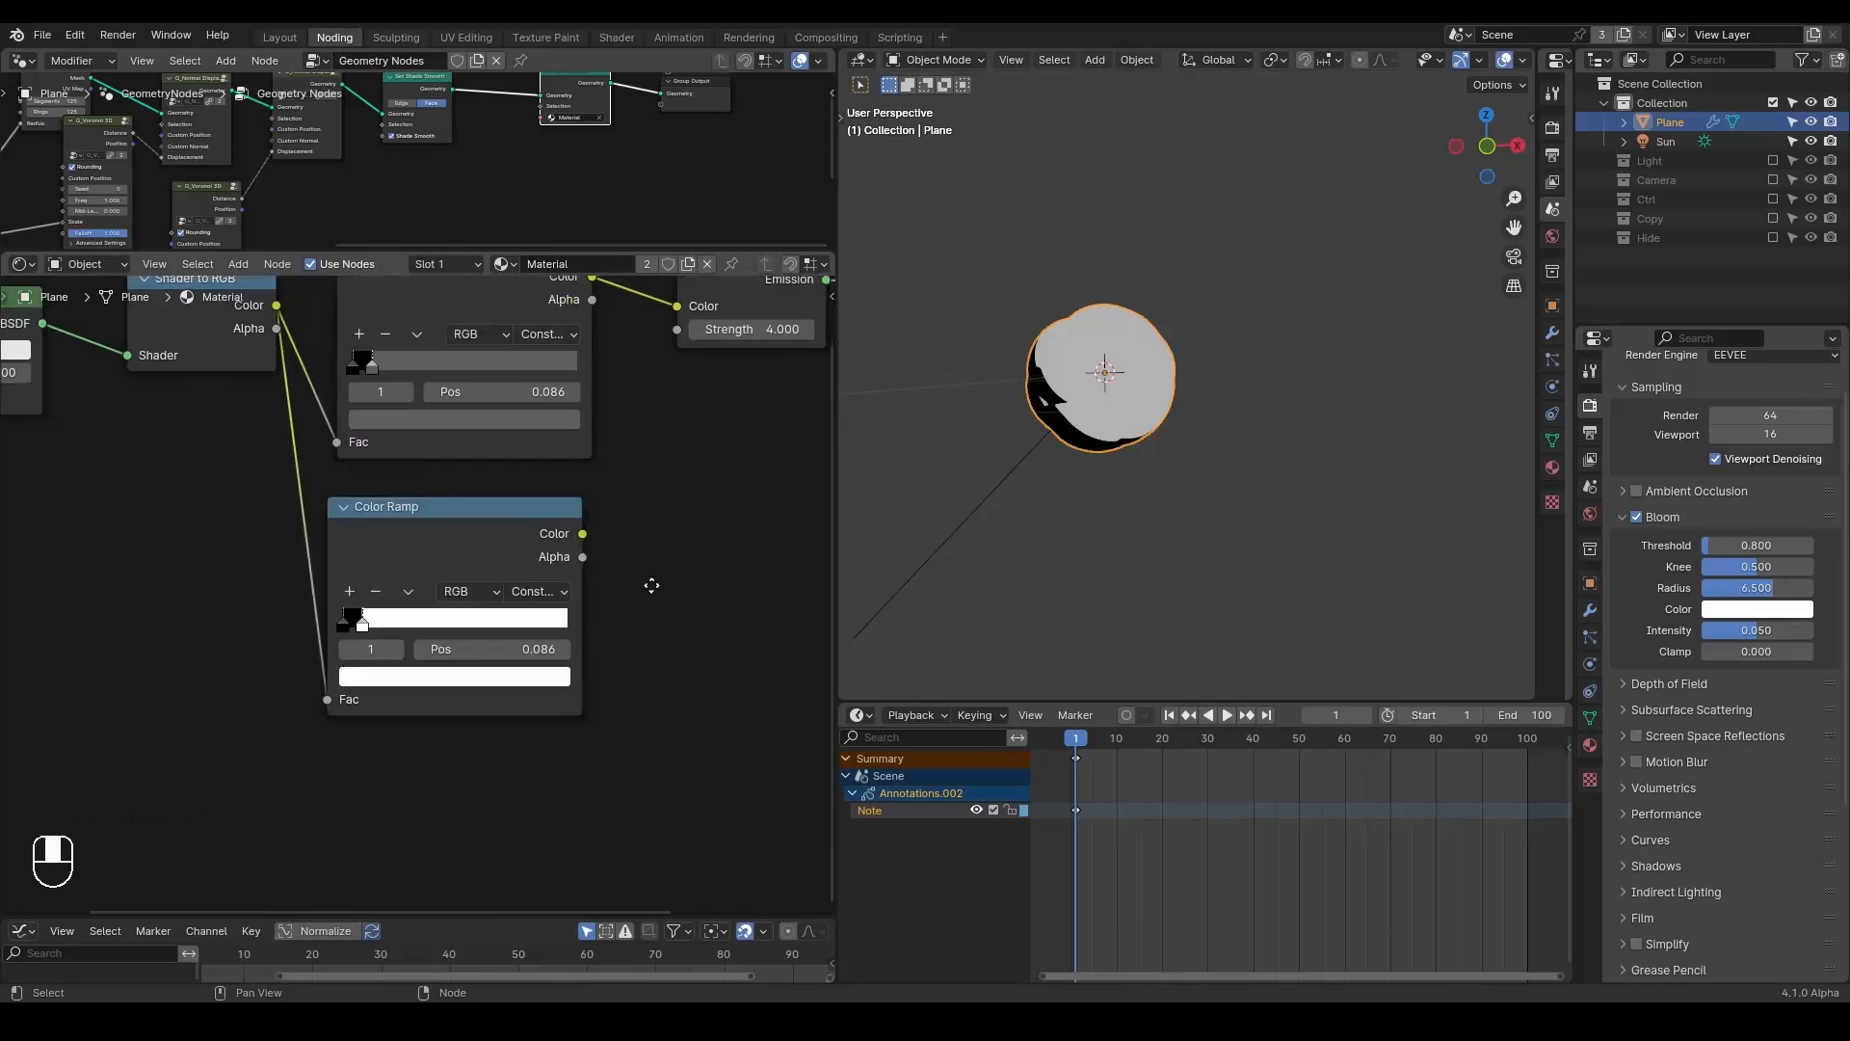
middle_click_drag(361, 616, 260, 651)
left_click(260, 652, "ctrl+shift")
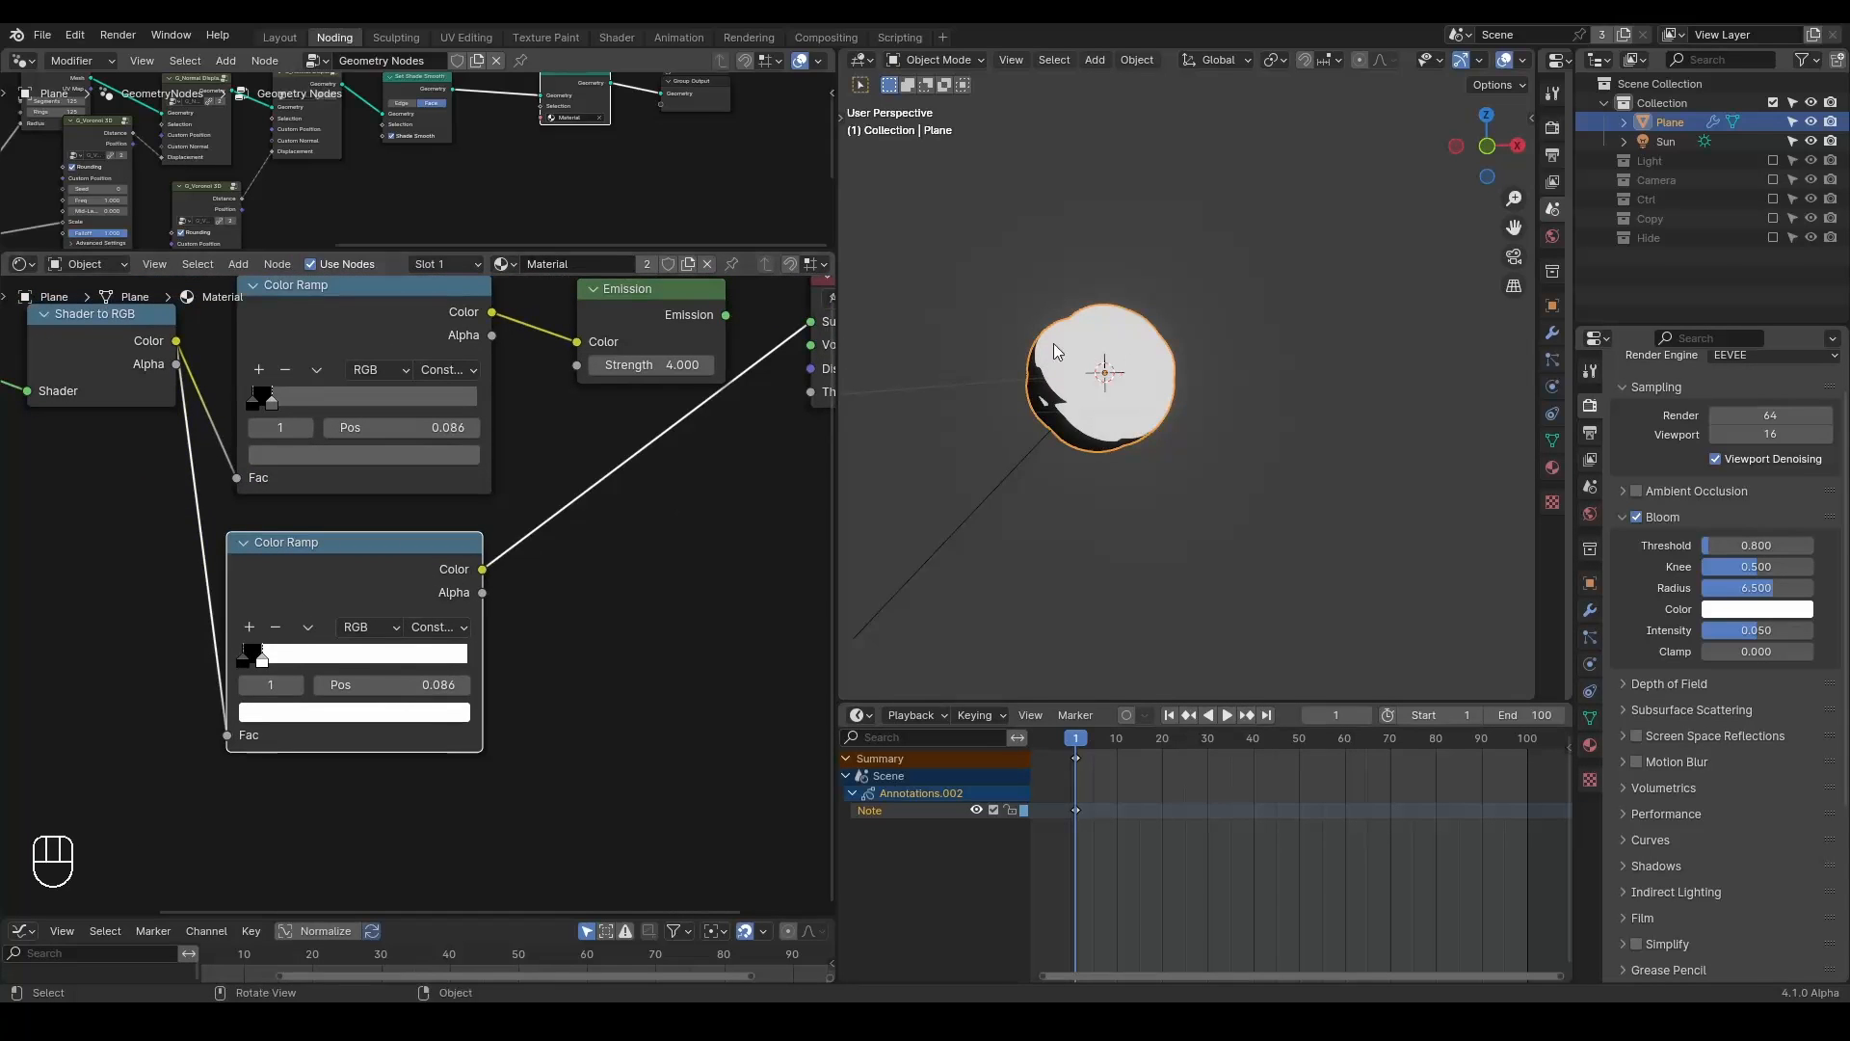
Add a Layer Weight node and place it below the duplicated Color Ramp.
middle_click_drag(479, 539, 578, 554)
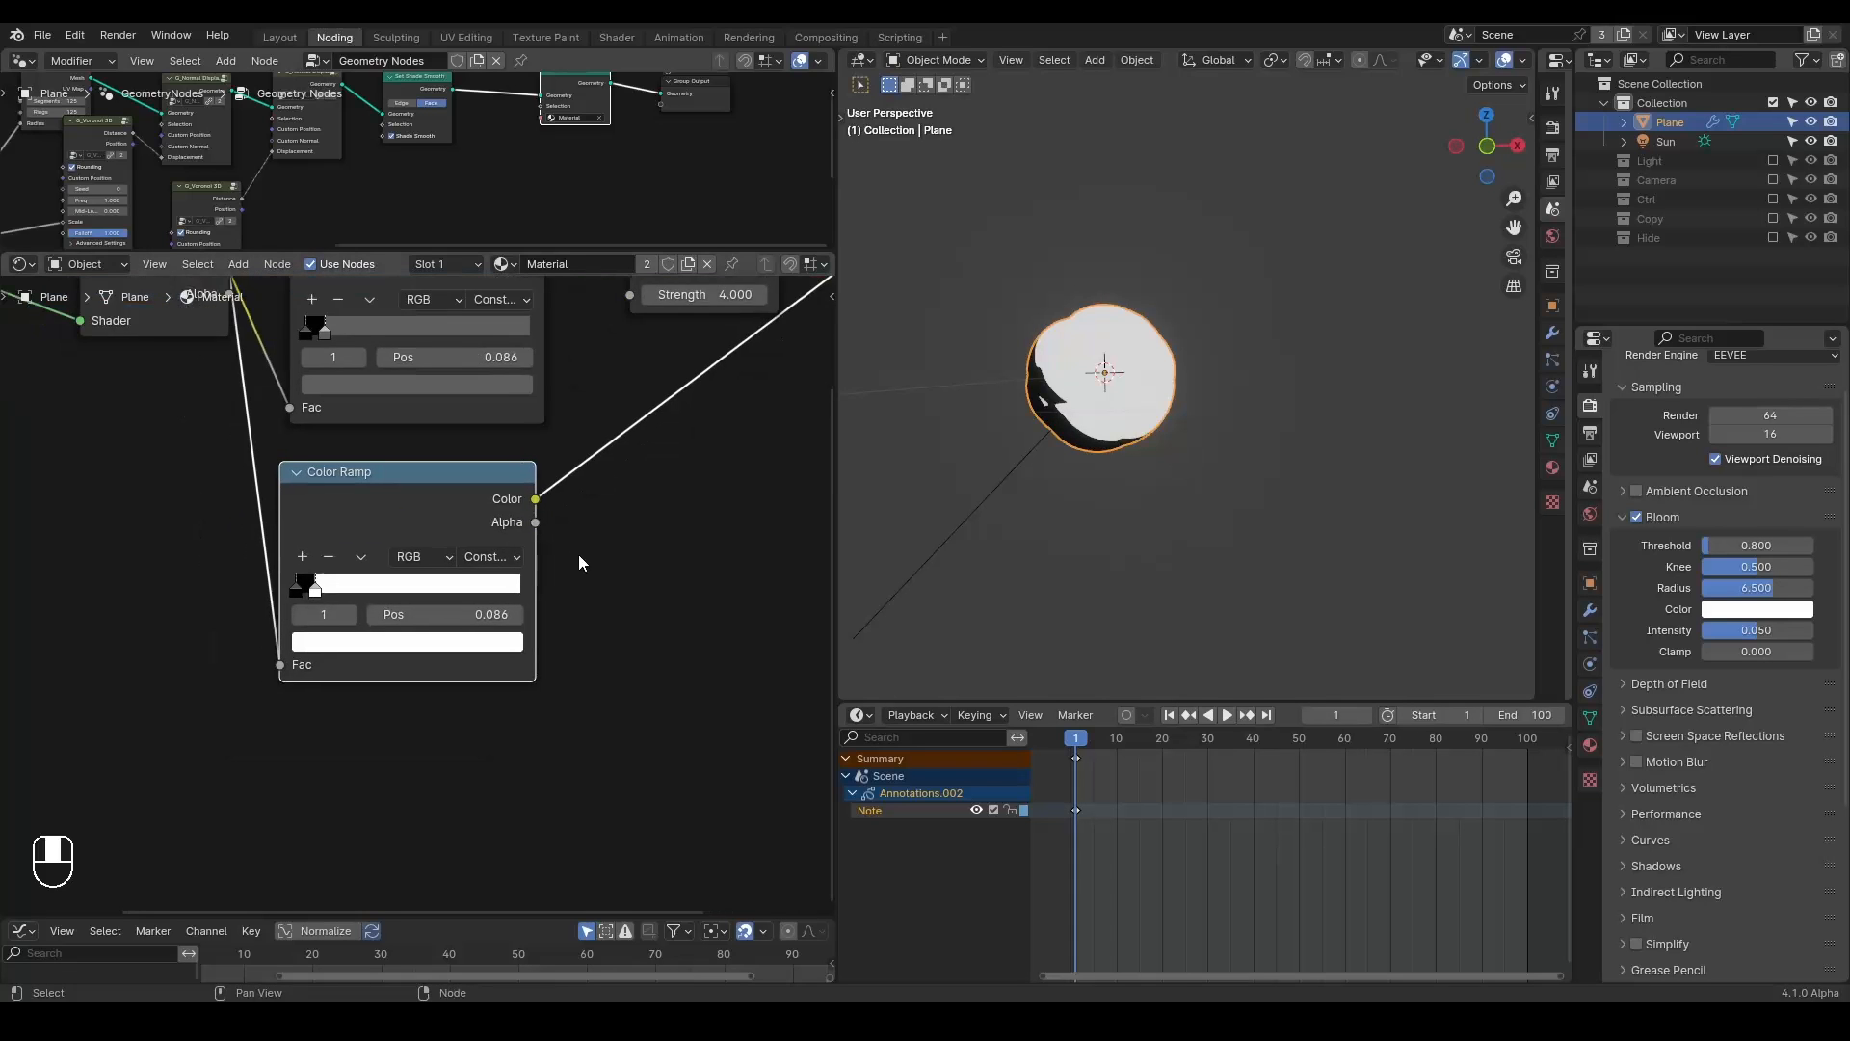
scroll(578, 553, "down", 1)
key("ctrl+a")
type("layer")
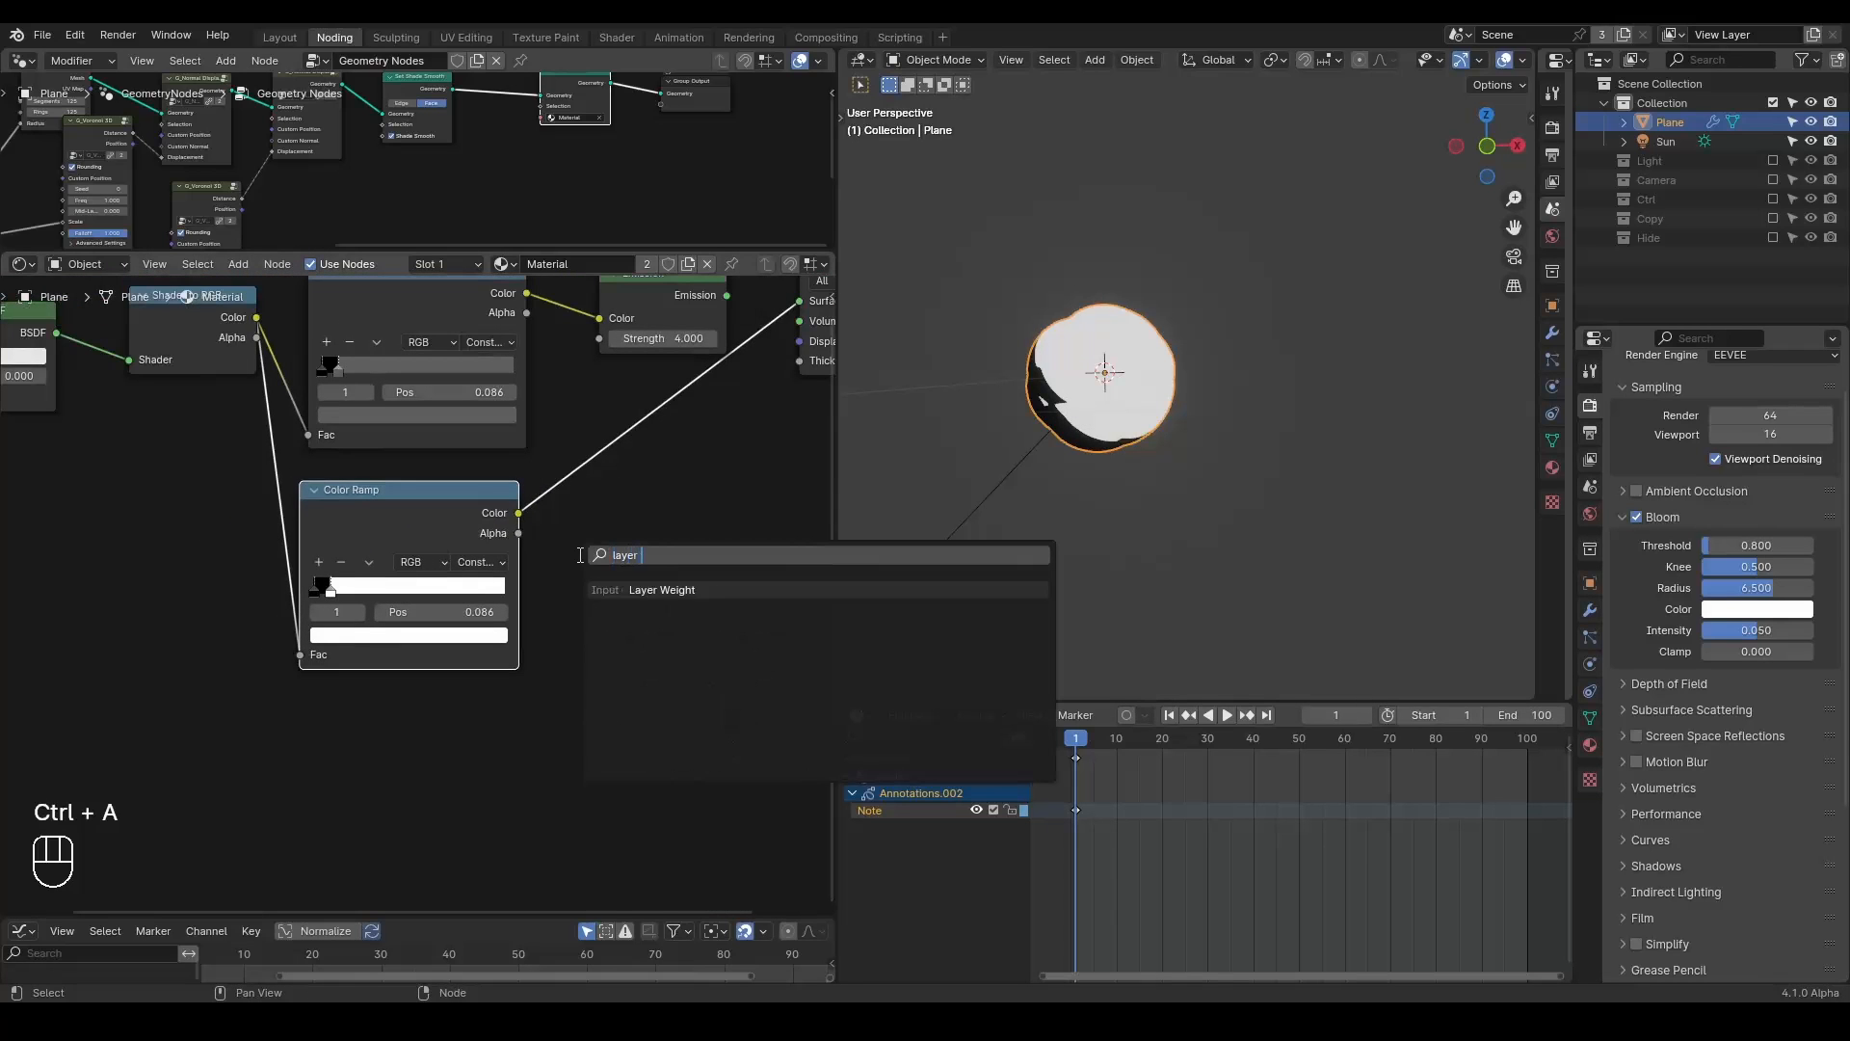
key("Return")
left_click(344, 728)
left_click(366, 747, "ctrl+shift")
left_click(368, 749, "ctrl+shift")
left_click_drag(343, 741, 230, 758)
Preview the Layer Weight's Facing output and route its link through a reroute point beside the node.
left_click(238, 736, "ctrl+shift")
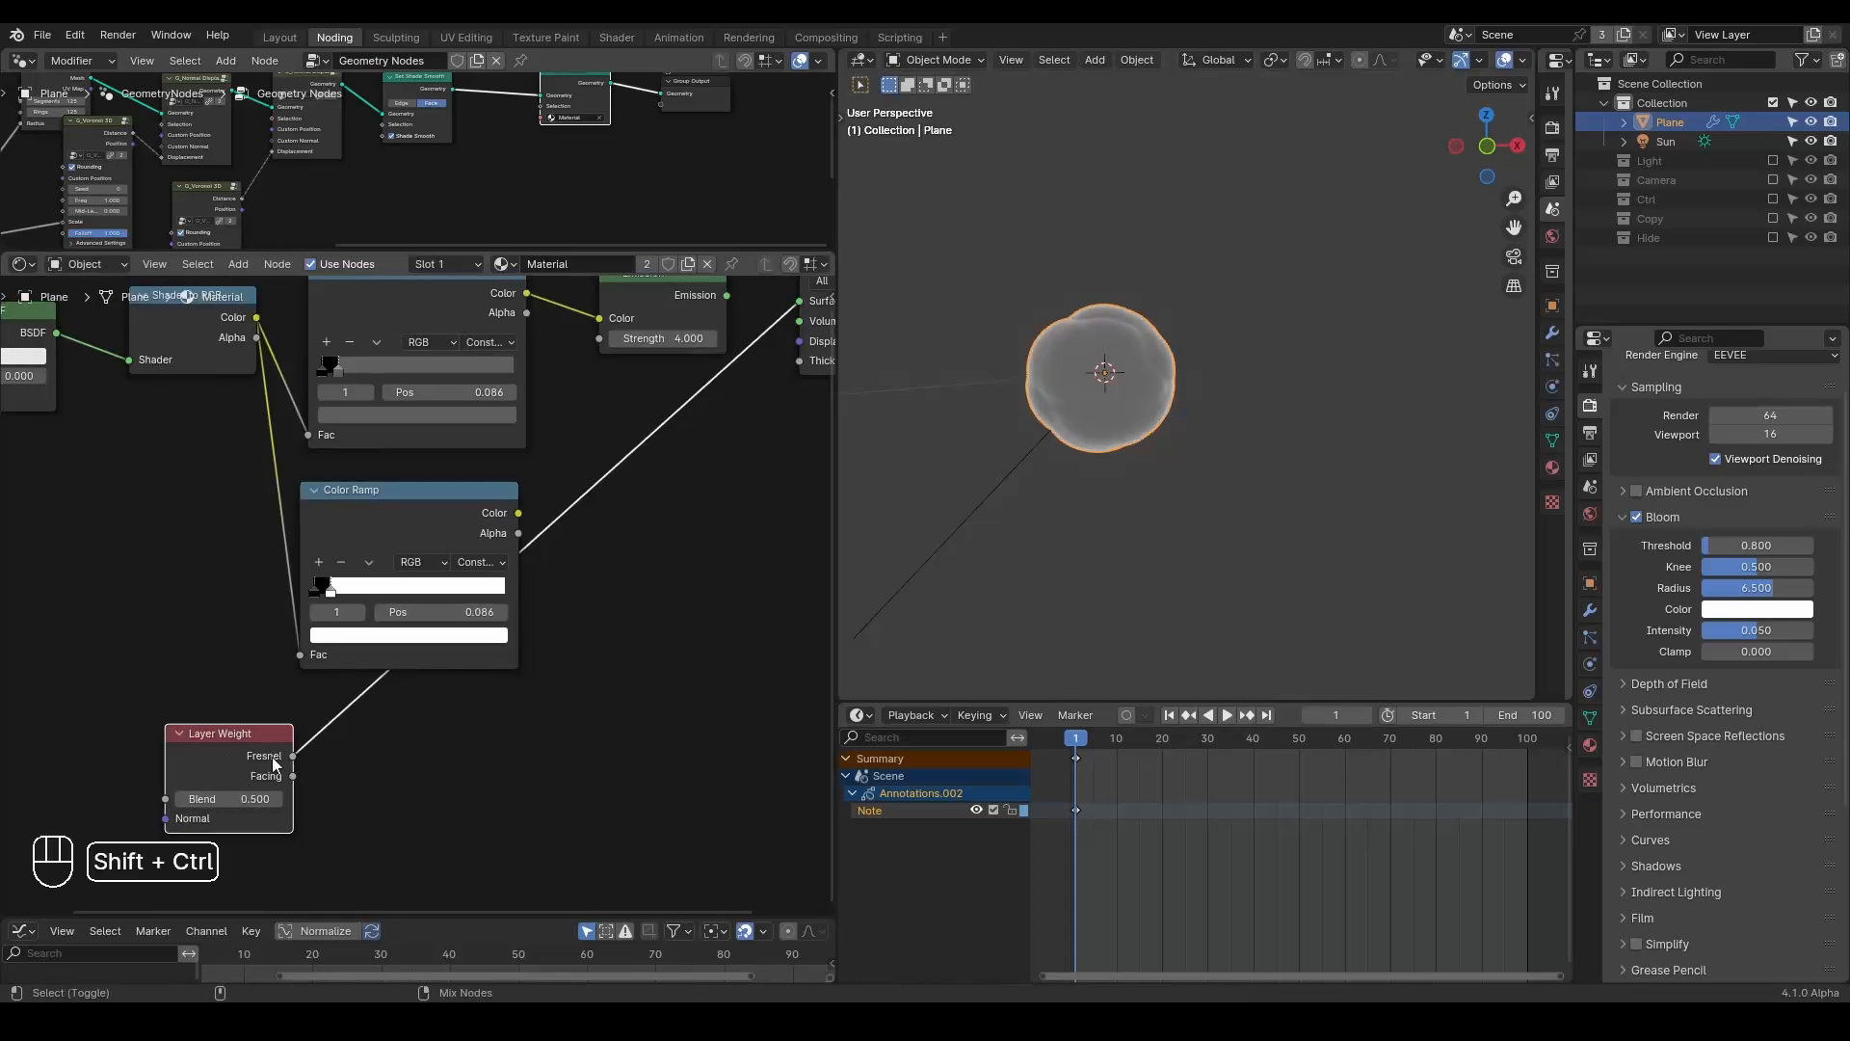
left_click(246, 783, "ctrl+shift")
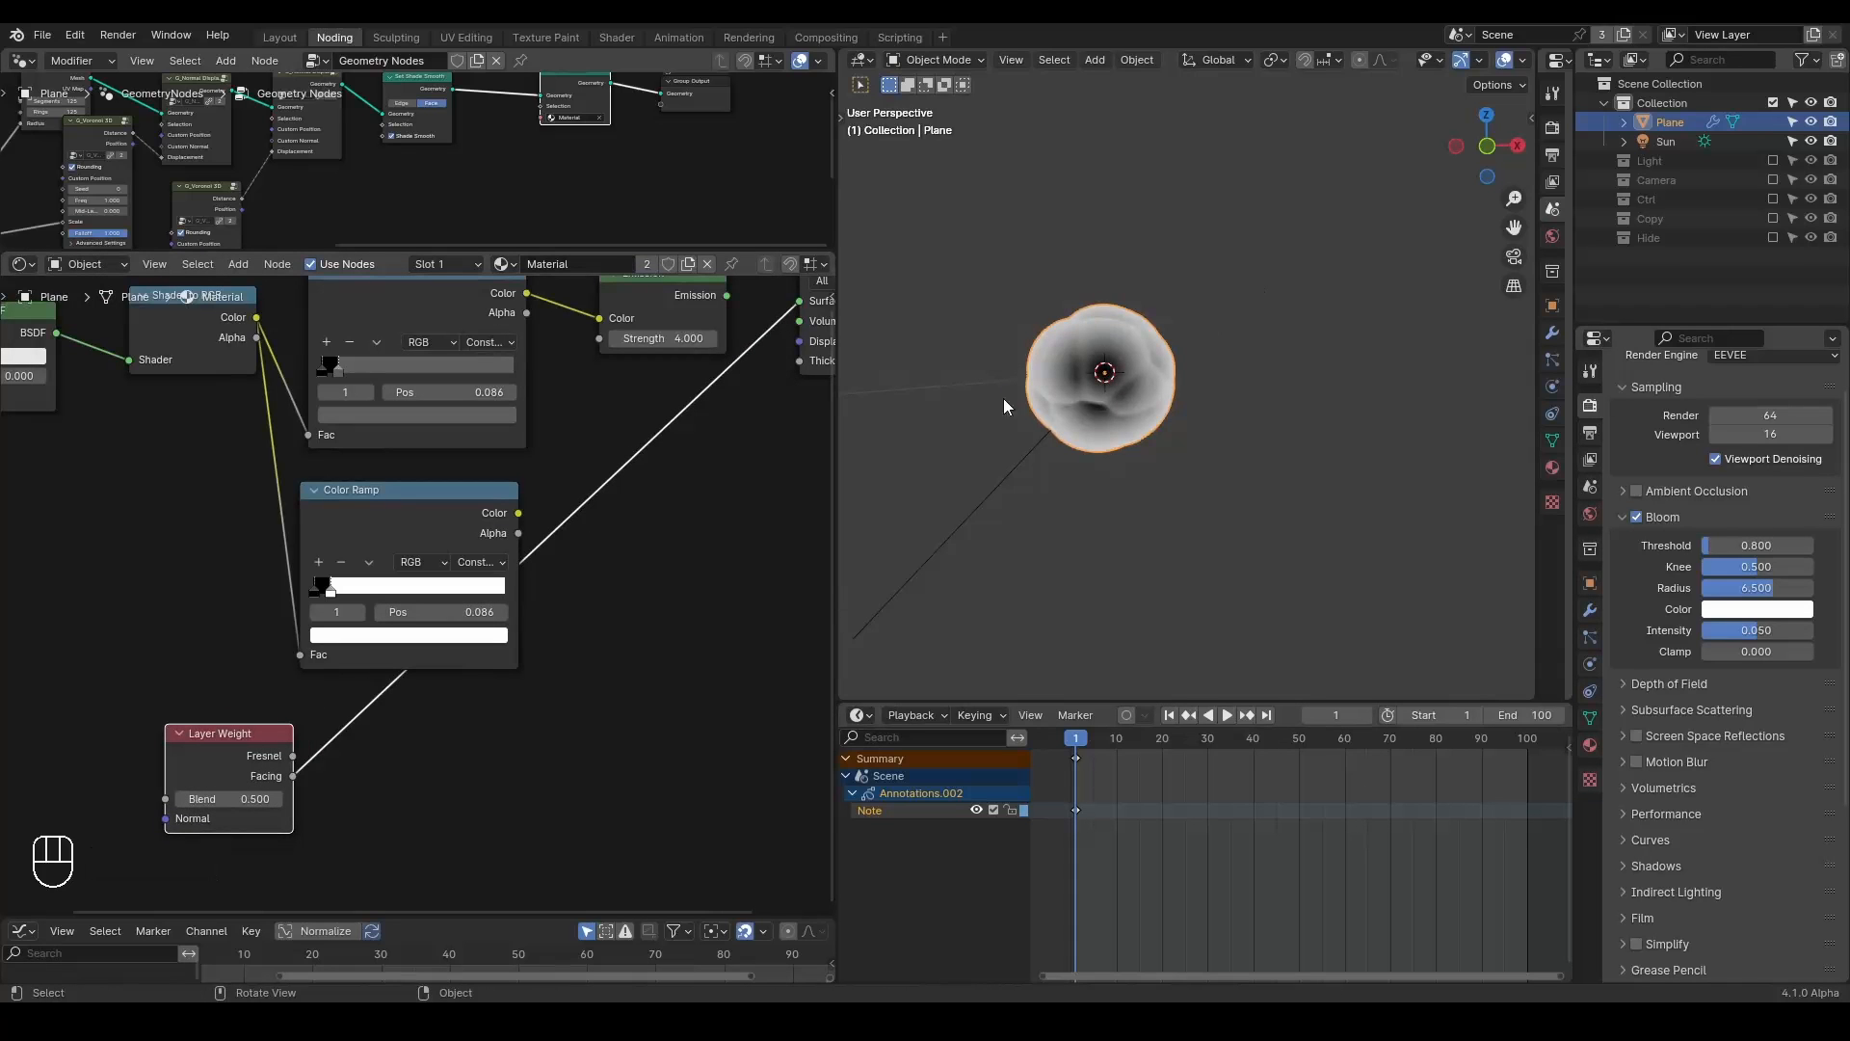
right_click_drag(543, 503, 582, 577, "shift")
key("g")
left_click(661, 694)
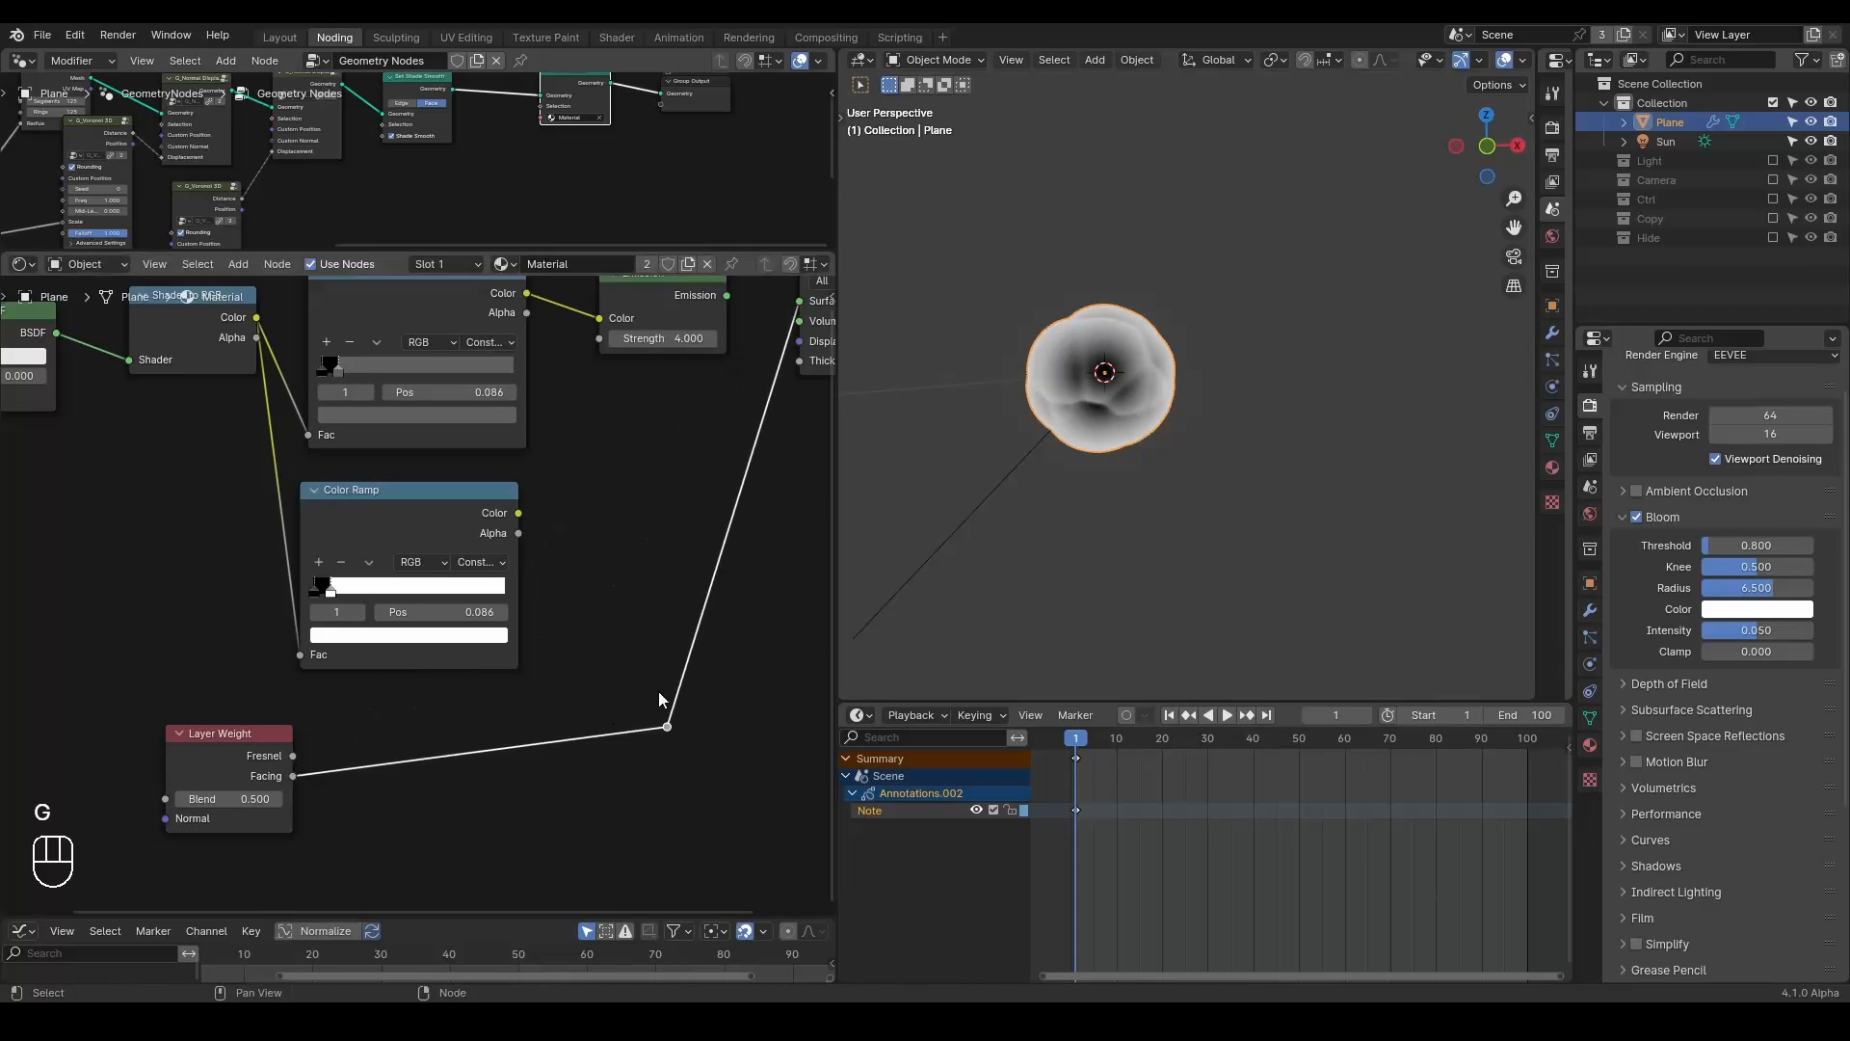
Duplicate the Color Ramp and insert the copy into the link between the Layer Weight's Facing output and the reroute point.
middle_click_drag(471, 779, 508, 707)
scroll(270, 713, "up", 1)
left_click(320, 719)
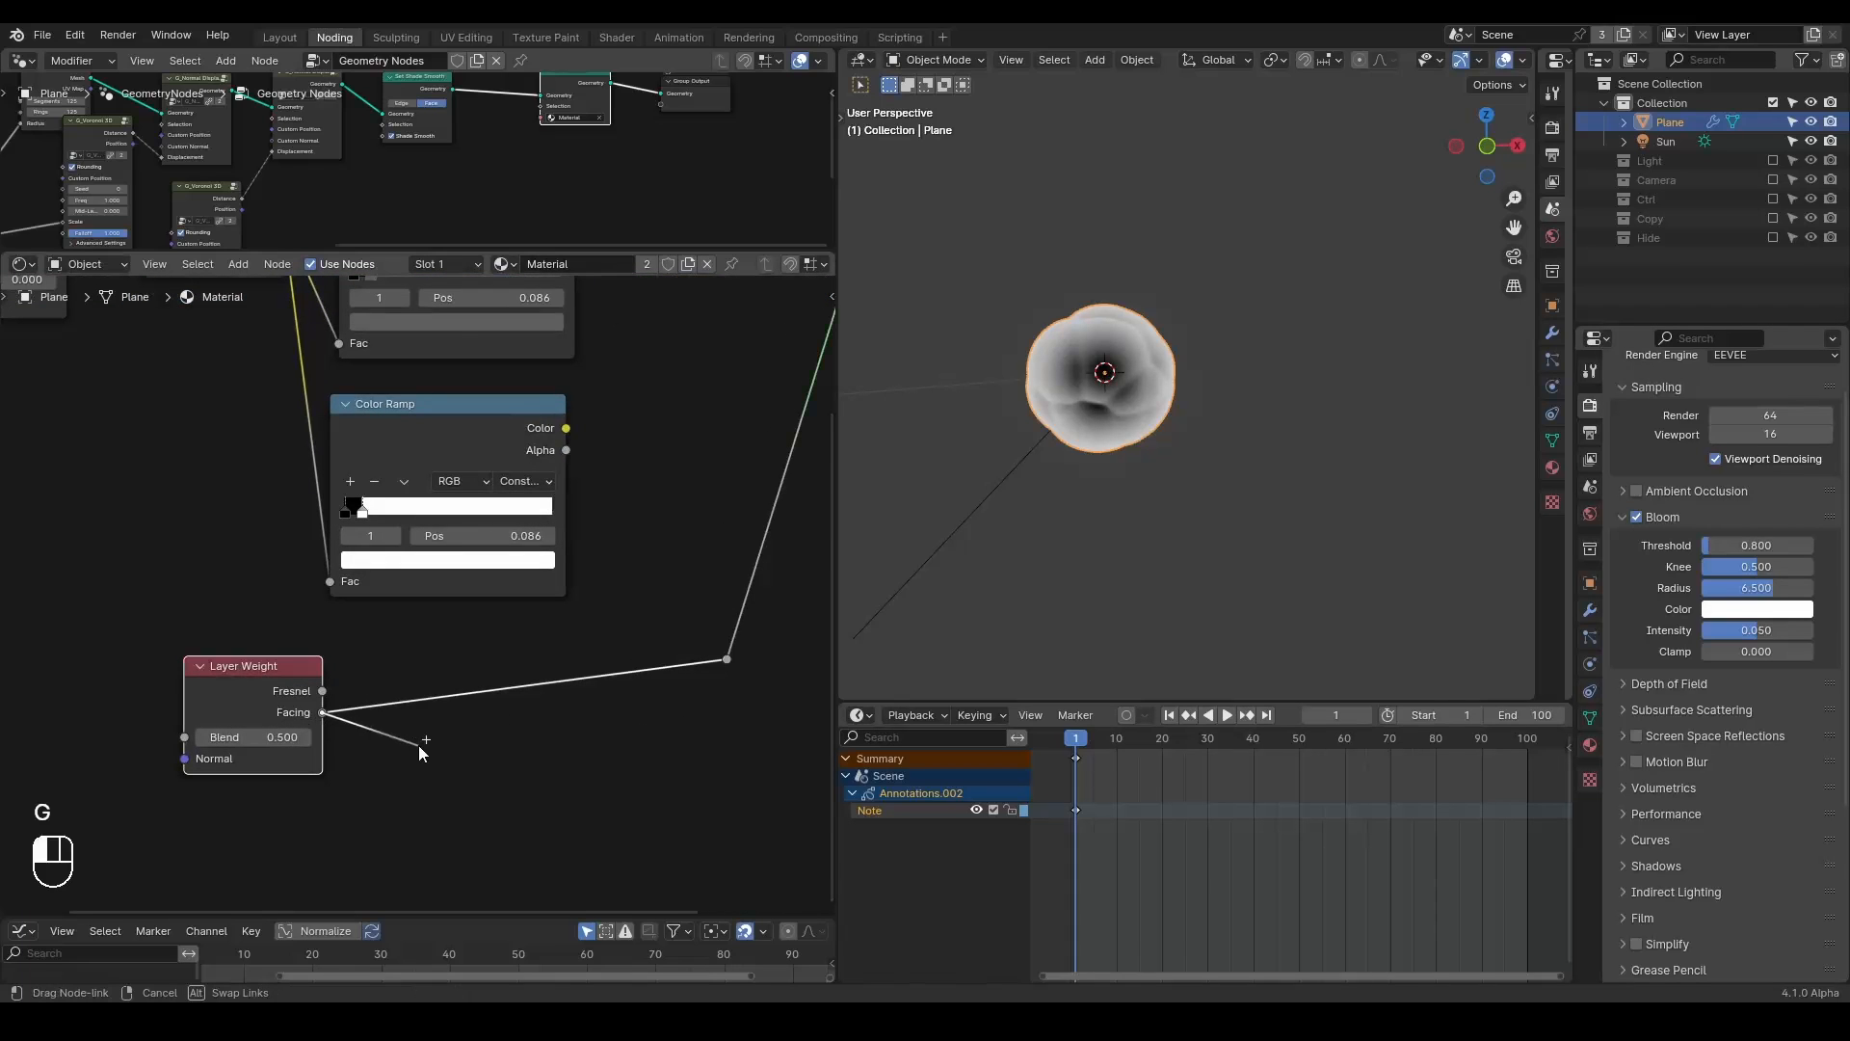
left_click(428, 442)
key("shift+d")
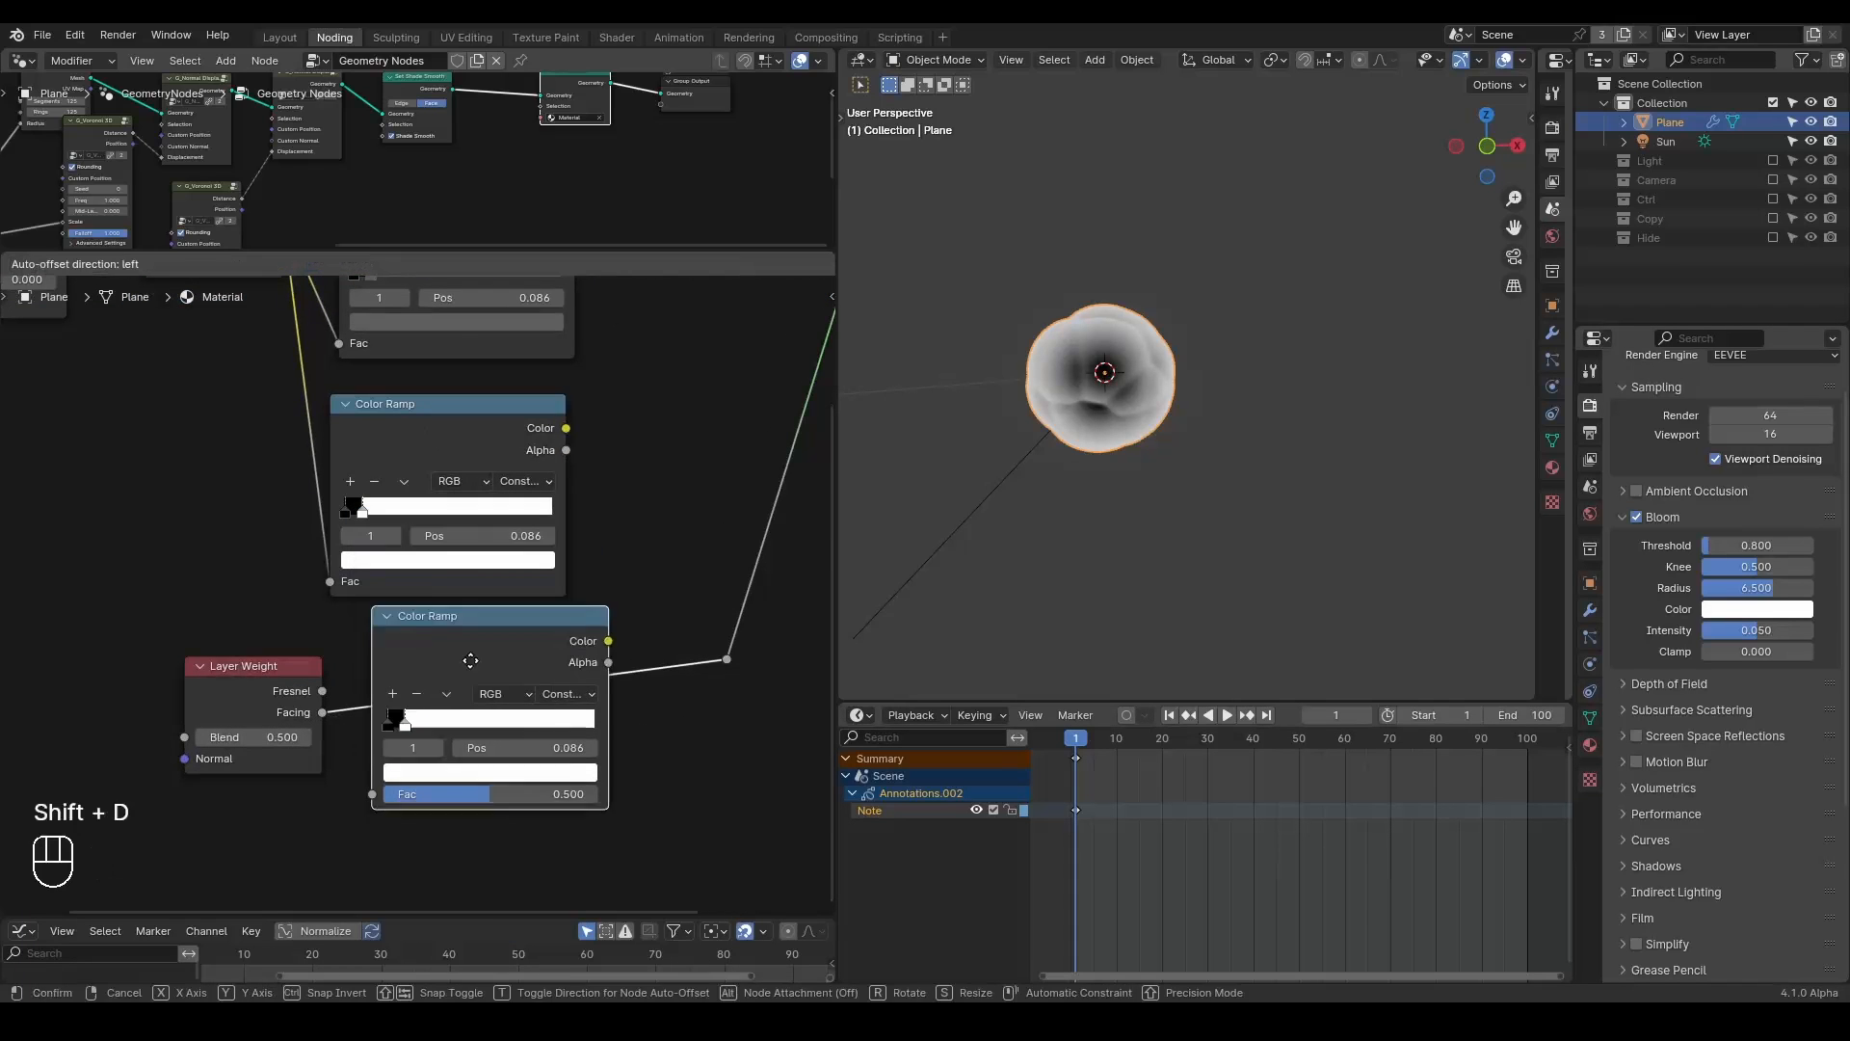
left_click(493, 667)
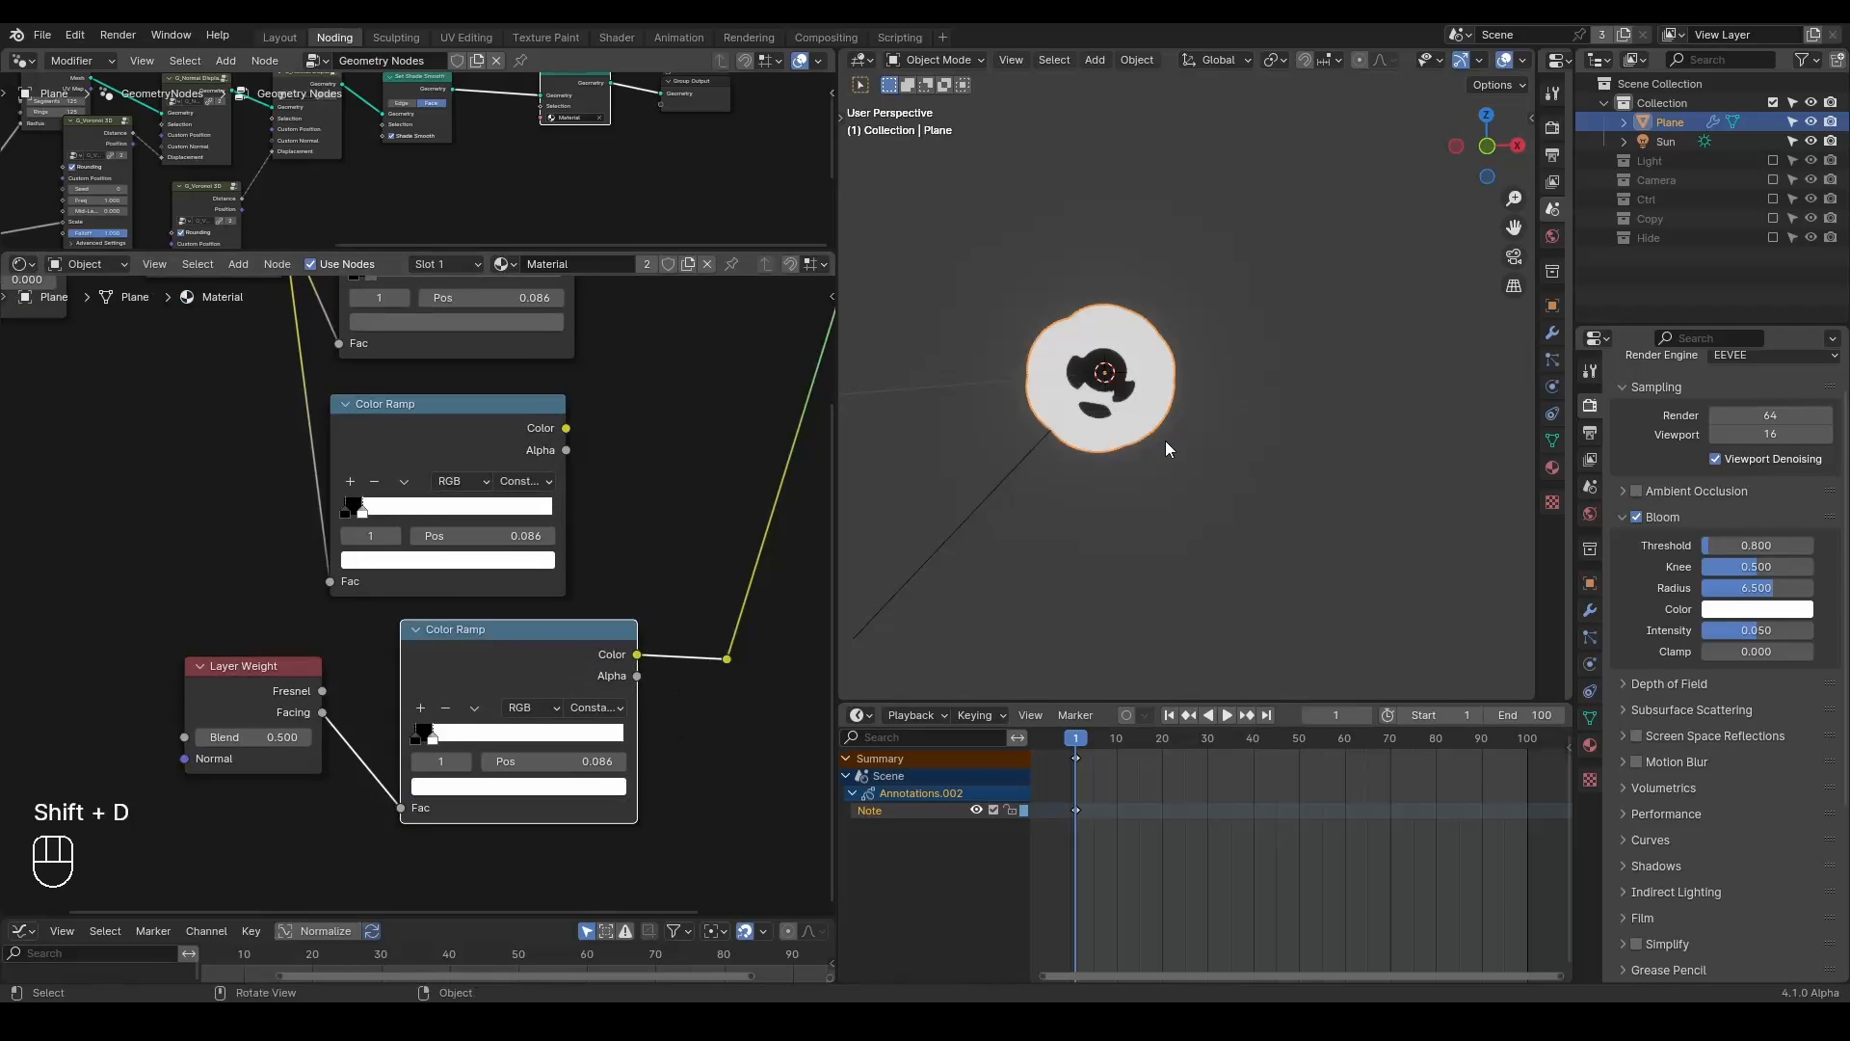
Move the inserted ramp's white stop to about 0.559 and switch its interpolation to Linear.
scroll(1165, 442, "up", 1)
middle_click_drag(1109, 423, 1141, 431, "shift")
left_click_drag(436, 735, 530, 735)
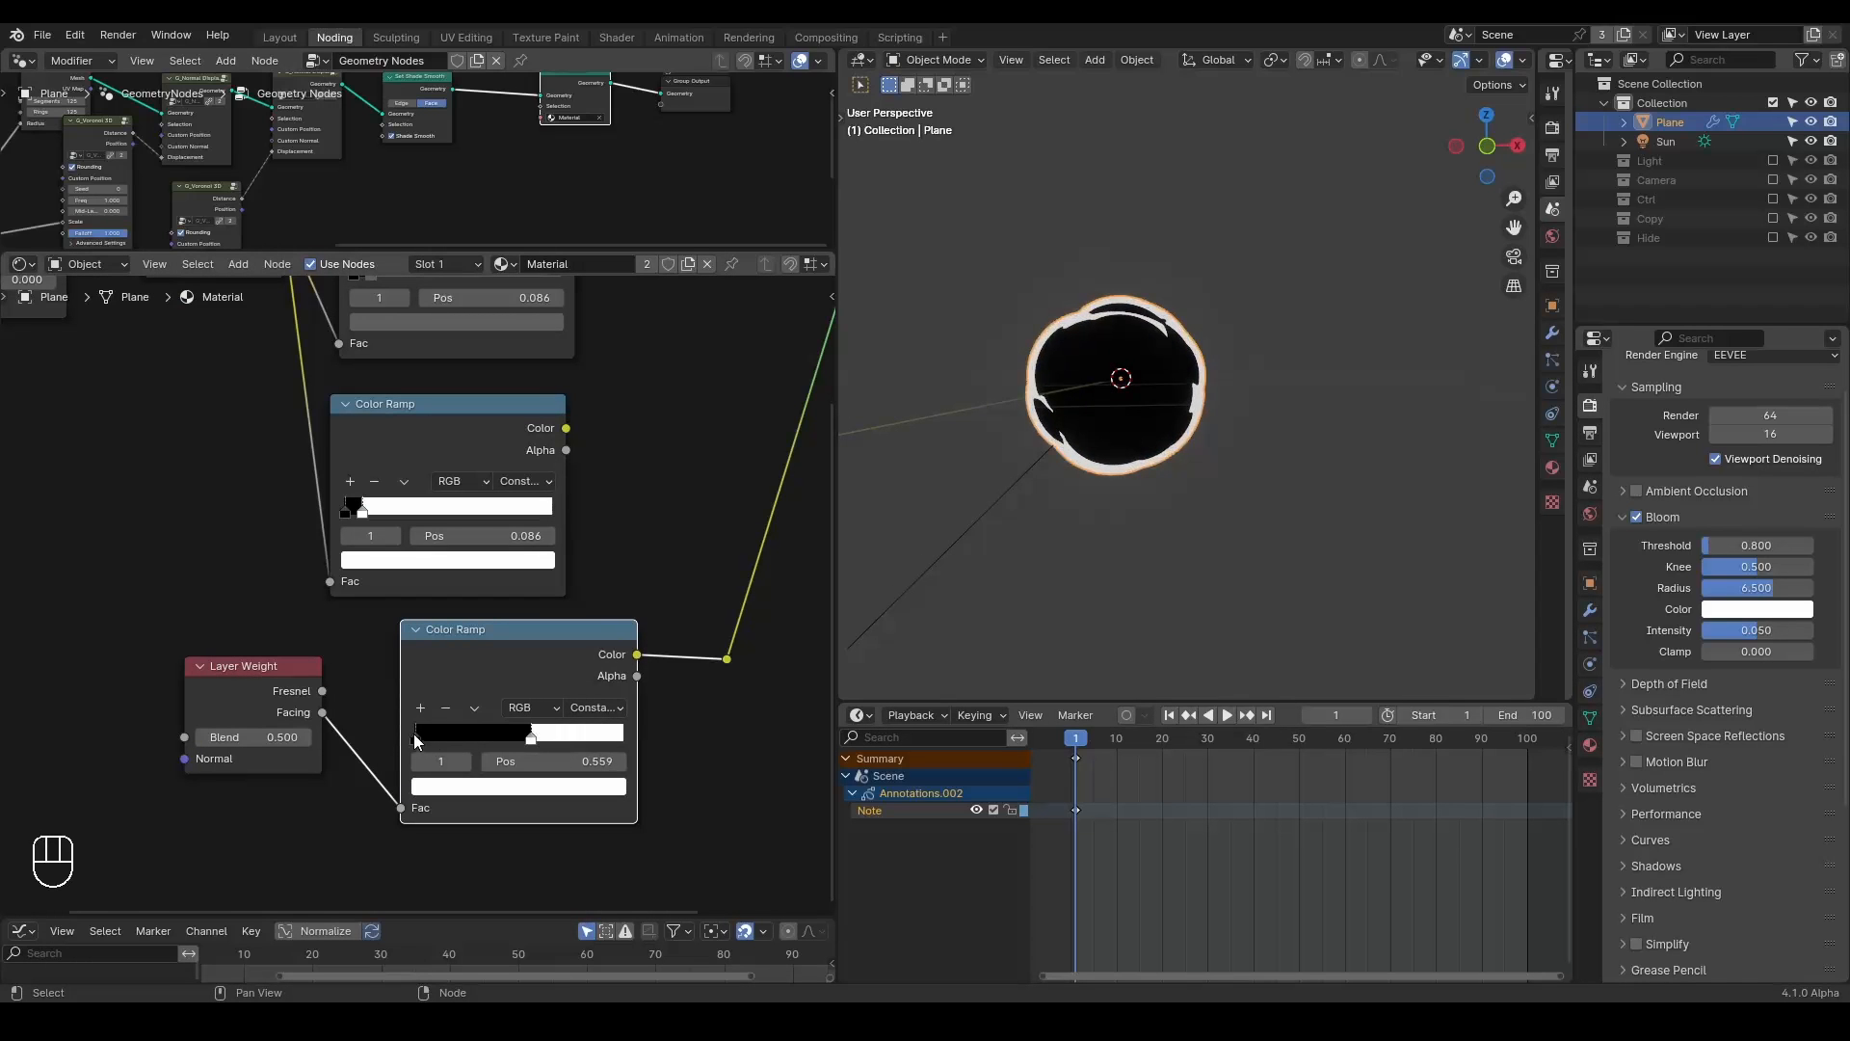
left_click(417, 738)
left_click(595, 708)
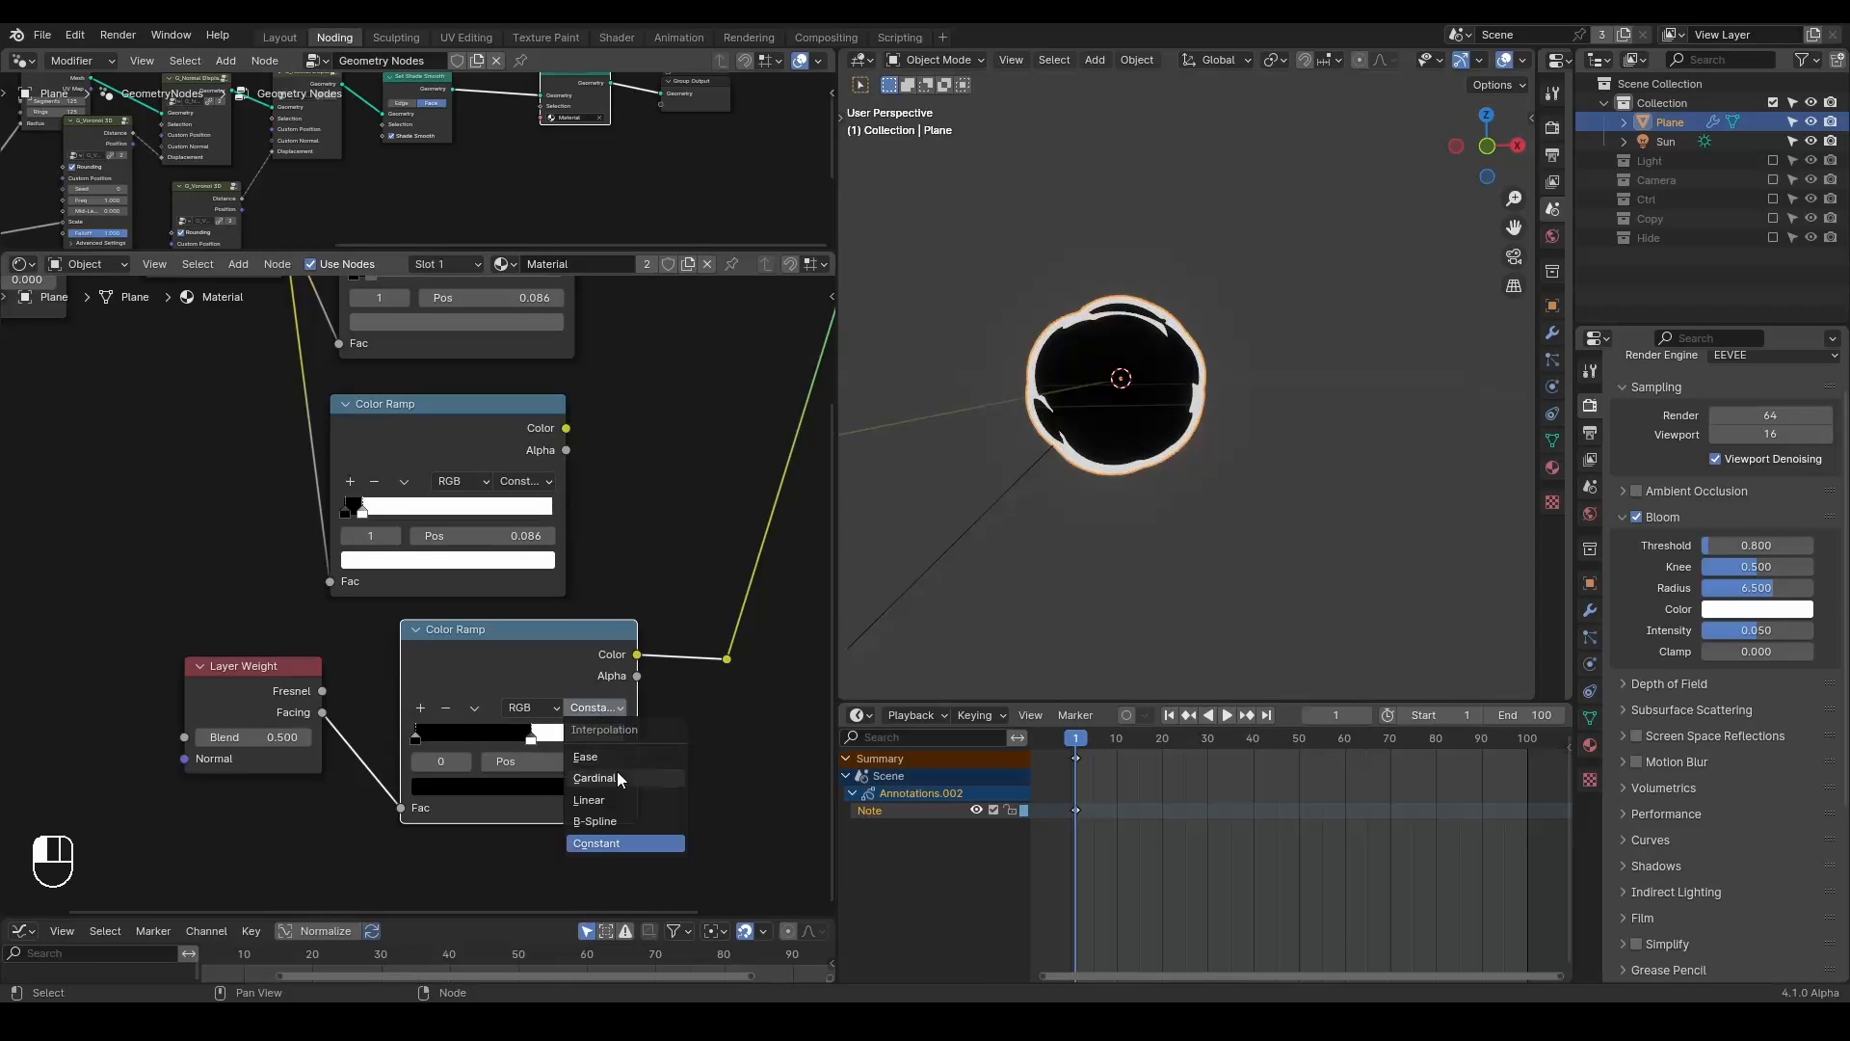
left_click(589, 799)
Place the Layer Weight ramp's white stop at 1.000 and black stop at about 0.514, and deselect the explosion.
left_click_drag(419, 738, 626, 738)
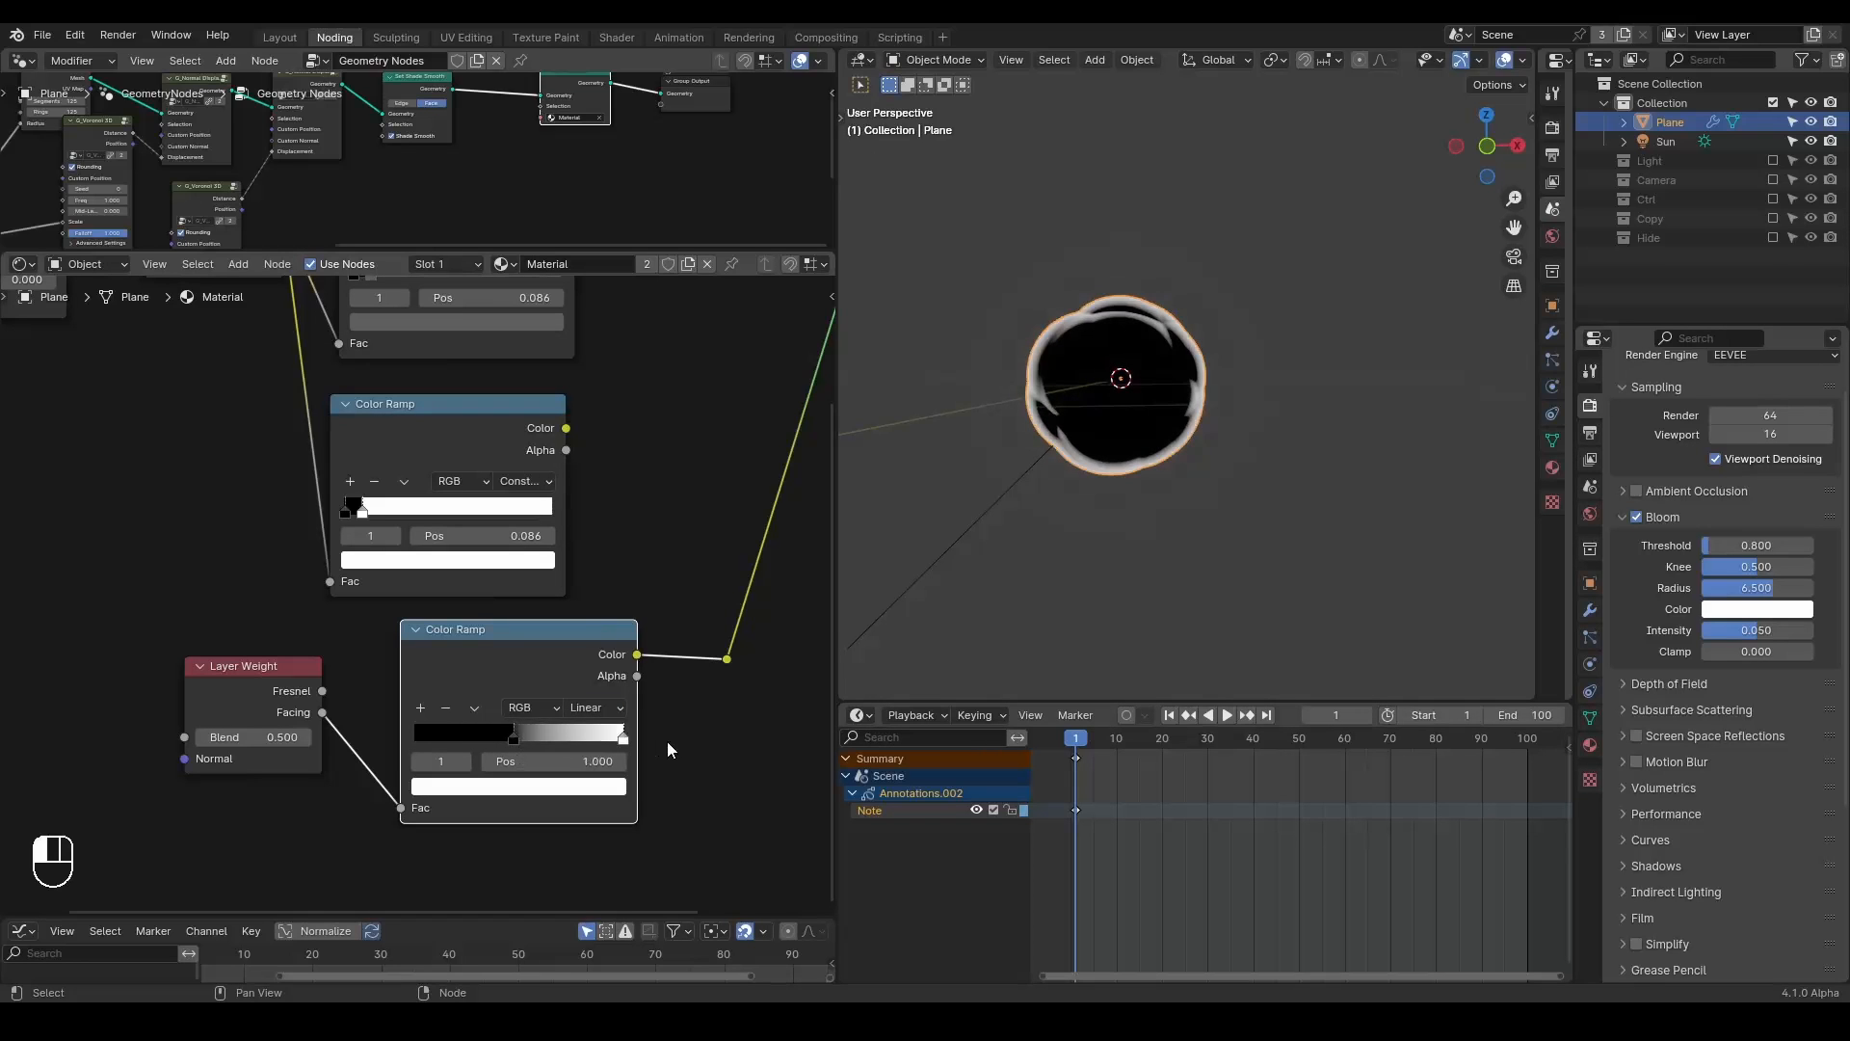
left_click_drag(513, 738, 536, 742)
left_click_drag(530, 738, 524, 736)
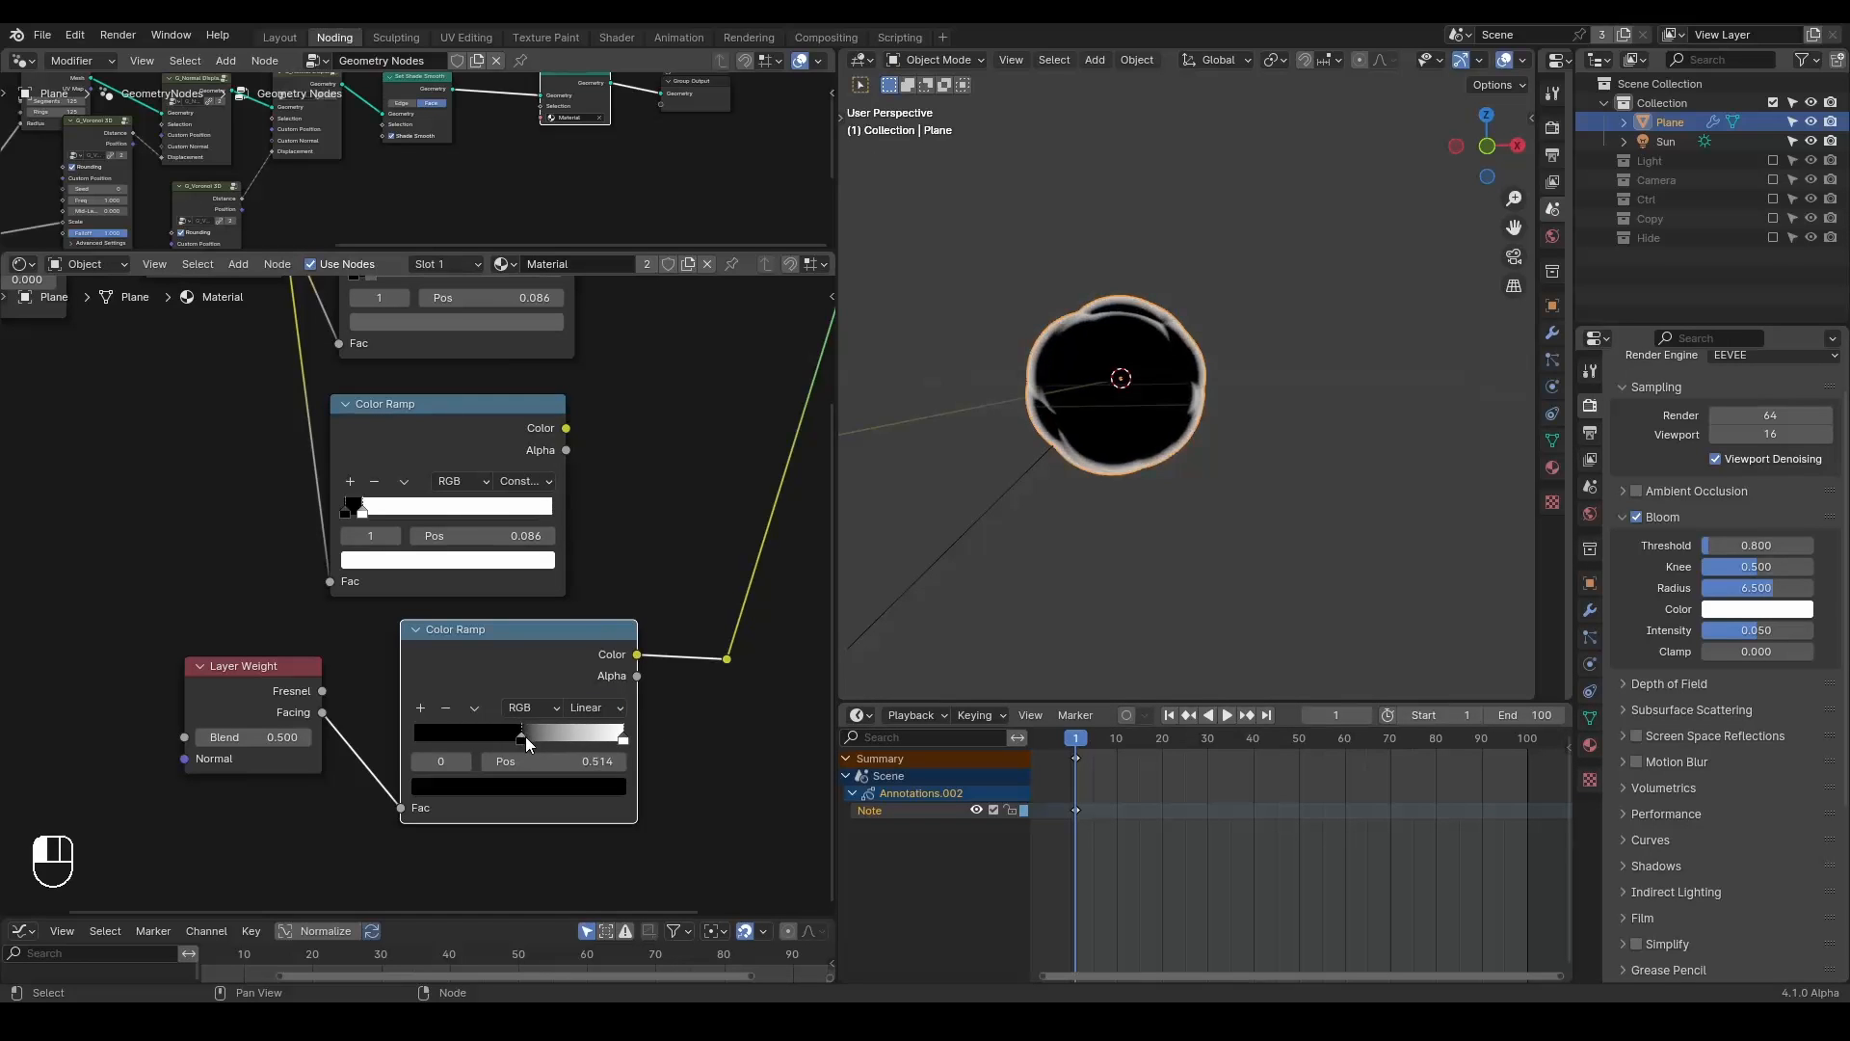
left_click(1074, 256)
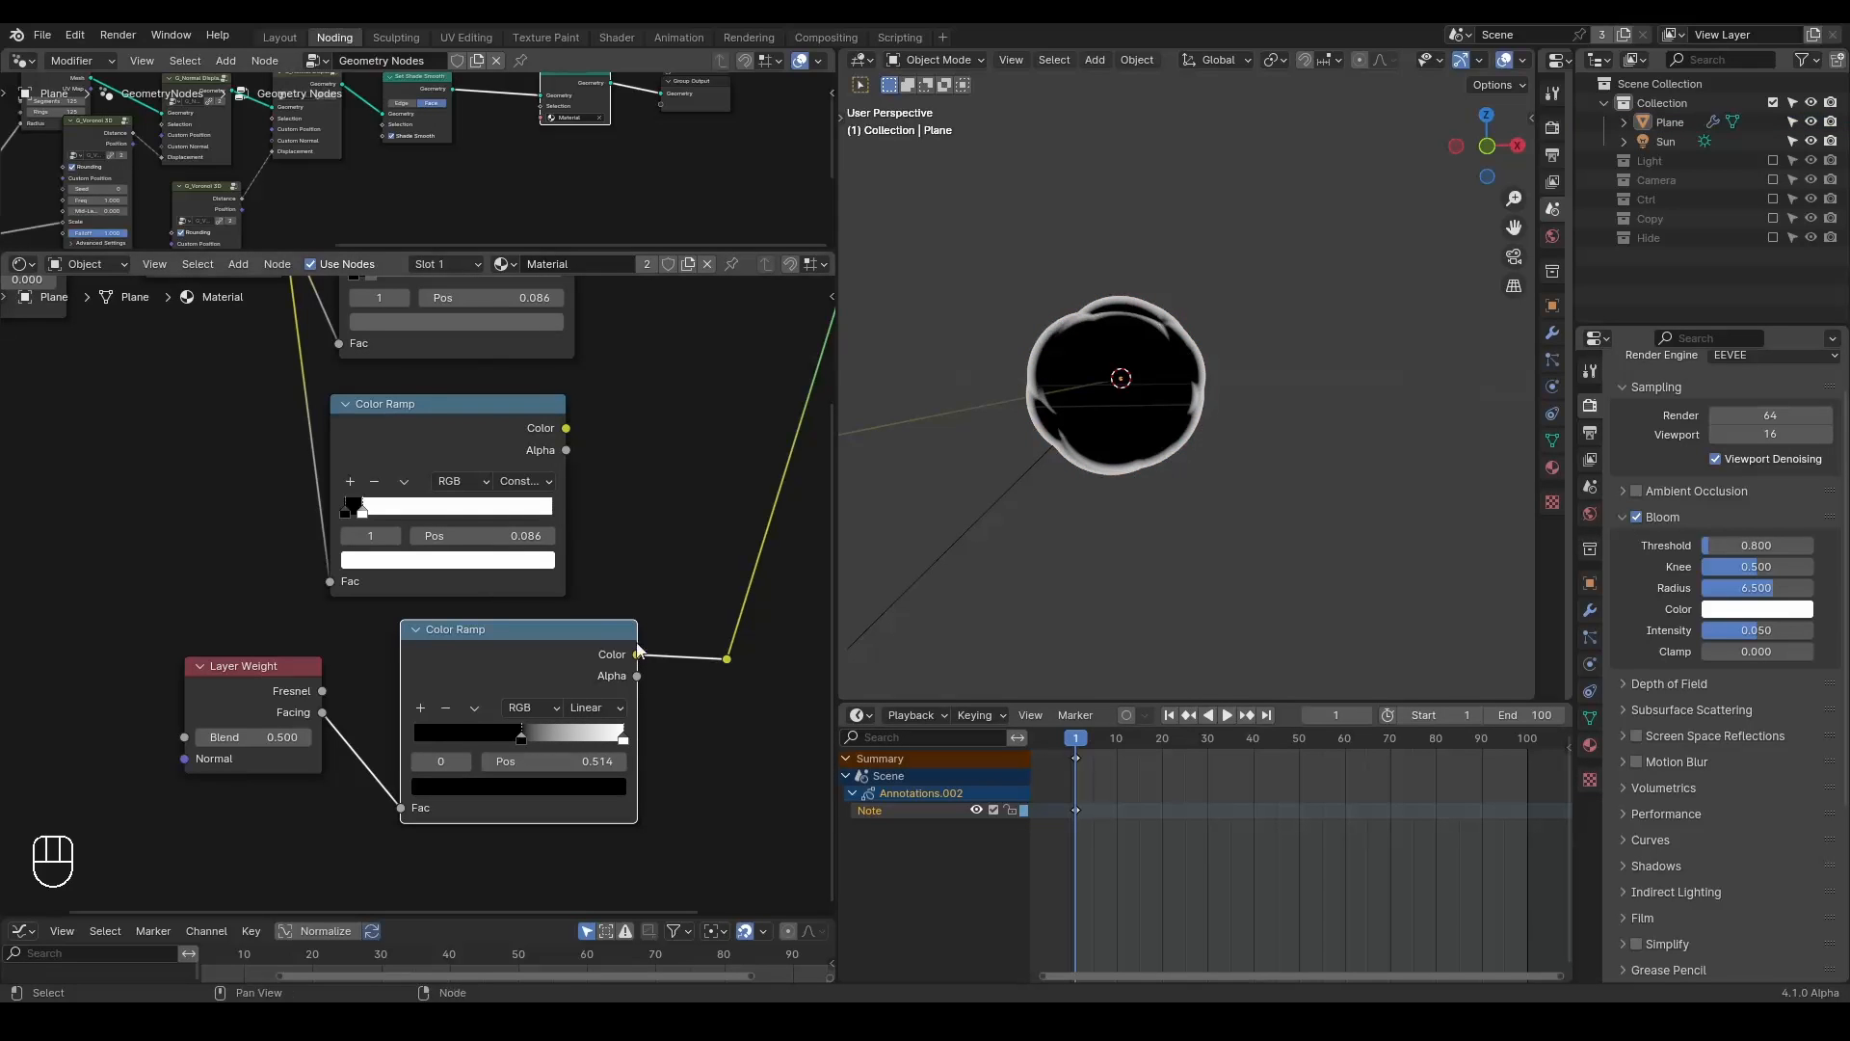
Add a Math Multiply node combining the middle ramp and the Layer Weight ramp, and preview it on the explosion.
middle_click_drag(699, 644, 538, 678)
left_click_drag(466, 484, 609, 500)
type("multi")
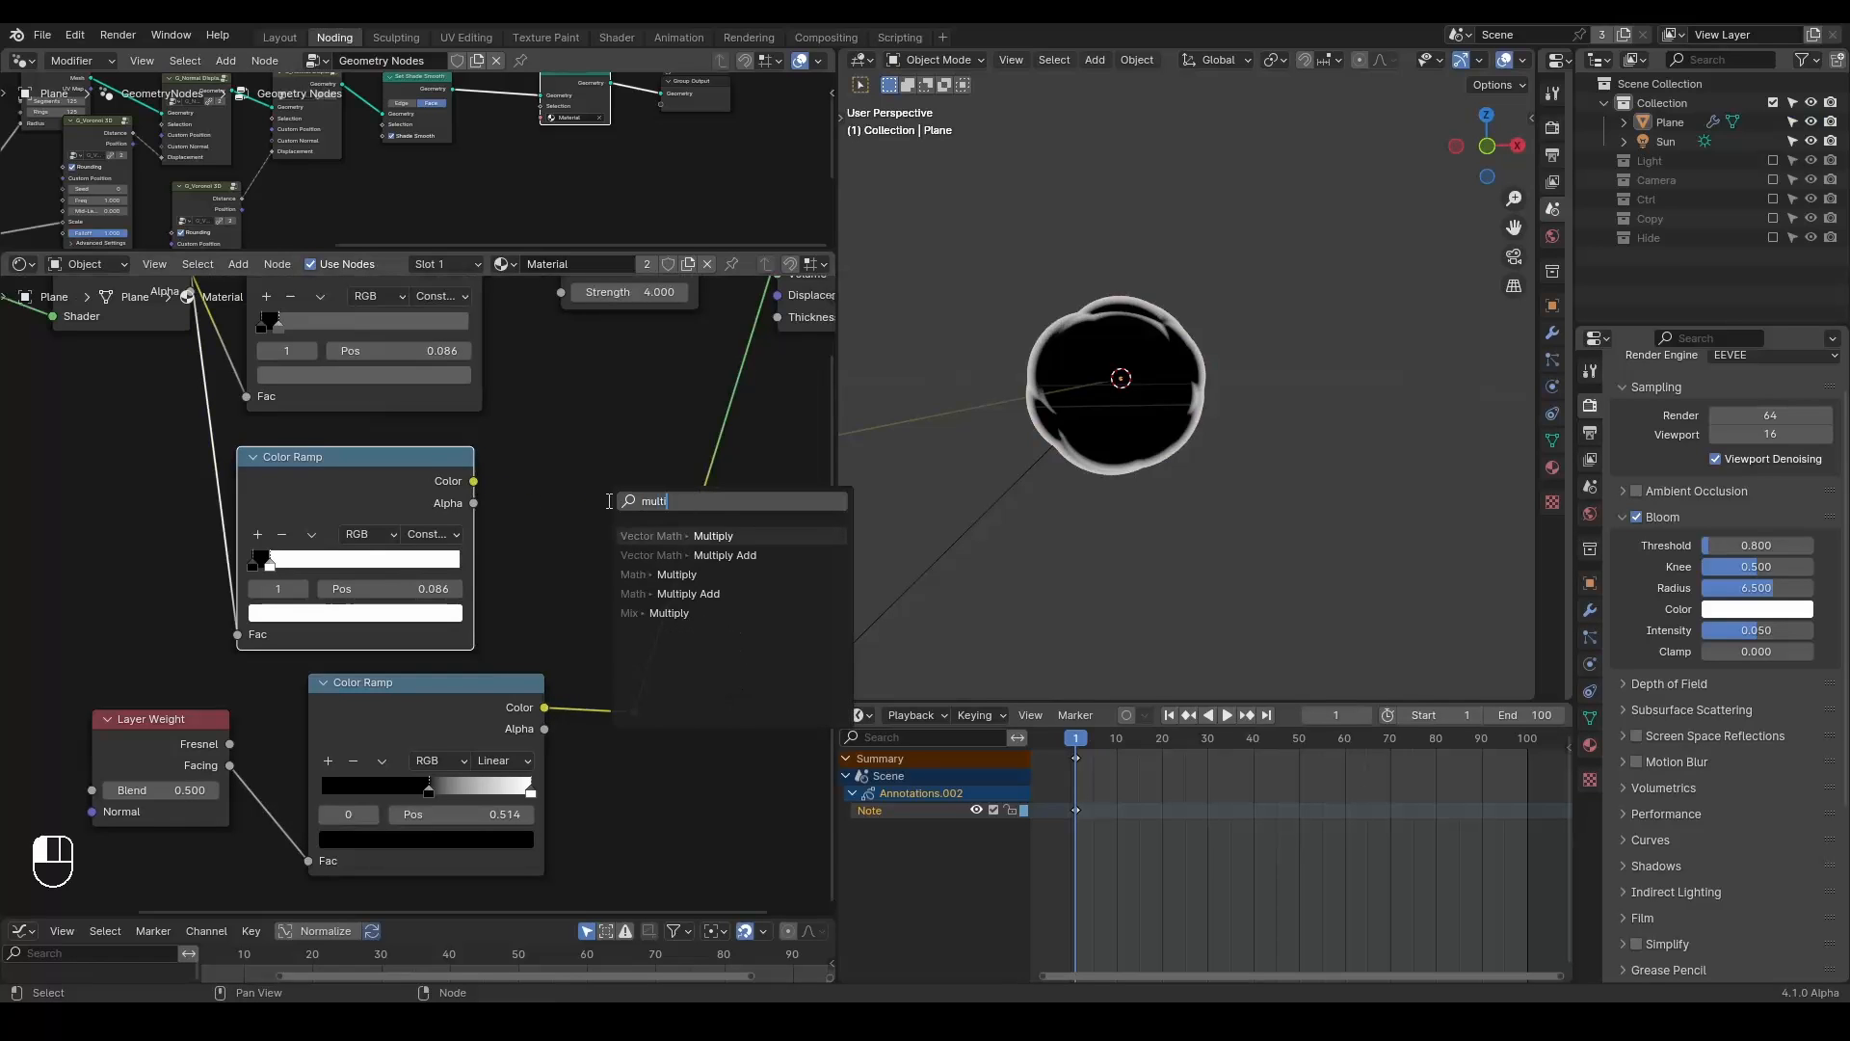
key("Down")
key("Down")
key("Return")
right_click_drag(609, 508, 536, 715, "alt")
left_click_drag(534, 711, 613, 609)
left_click(668, 511, "ctrl+shift")
Dissolve the leftover reroute point beside the Multiply node.
middle_click_drag(712, 692, 650, 684)
left_click_drag(640, 675, 553, 743)
key("ctrl+x")
Draw an annotation arrow from the explosion toward the upper right to indicate the light direction.
scroll(1118, 351, "up", 2)
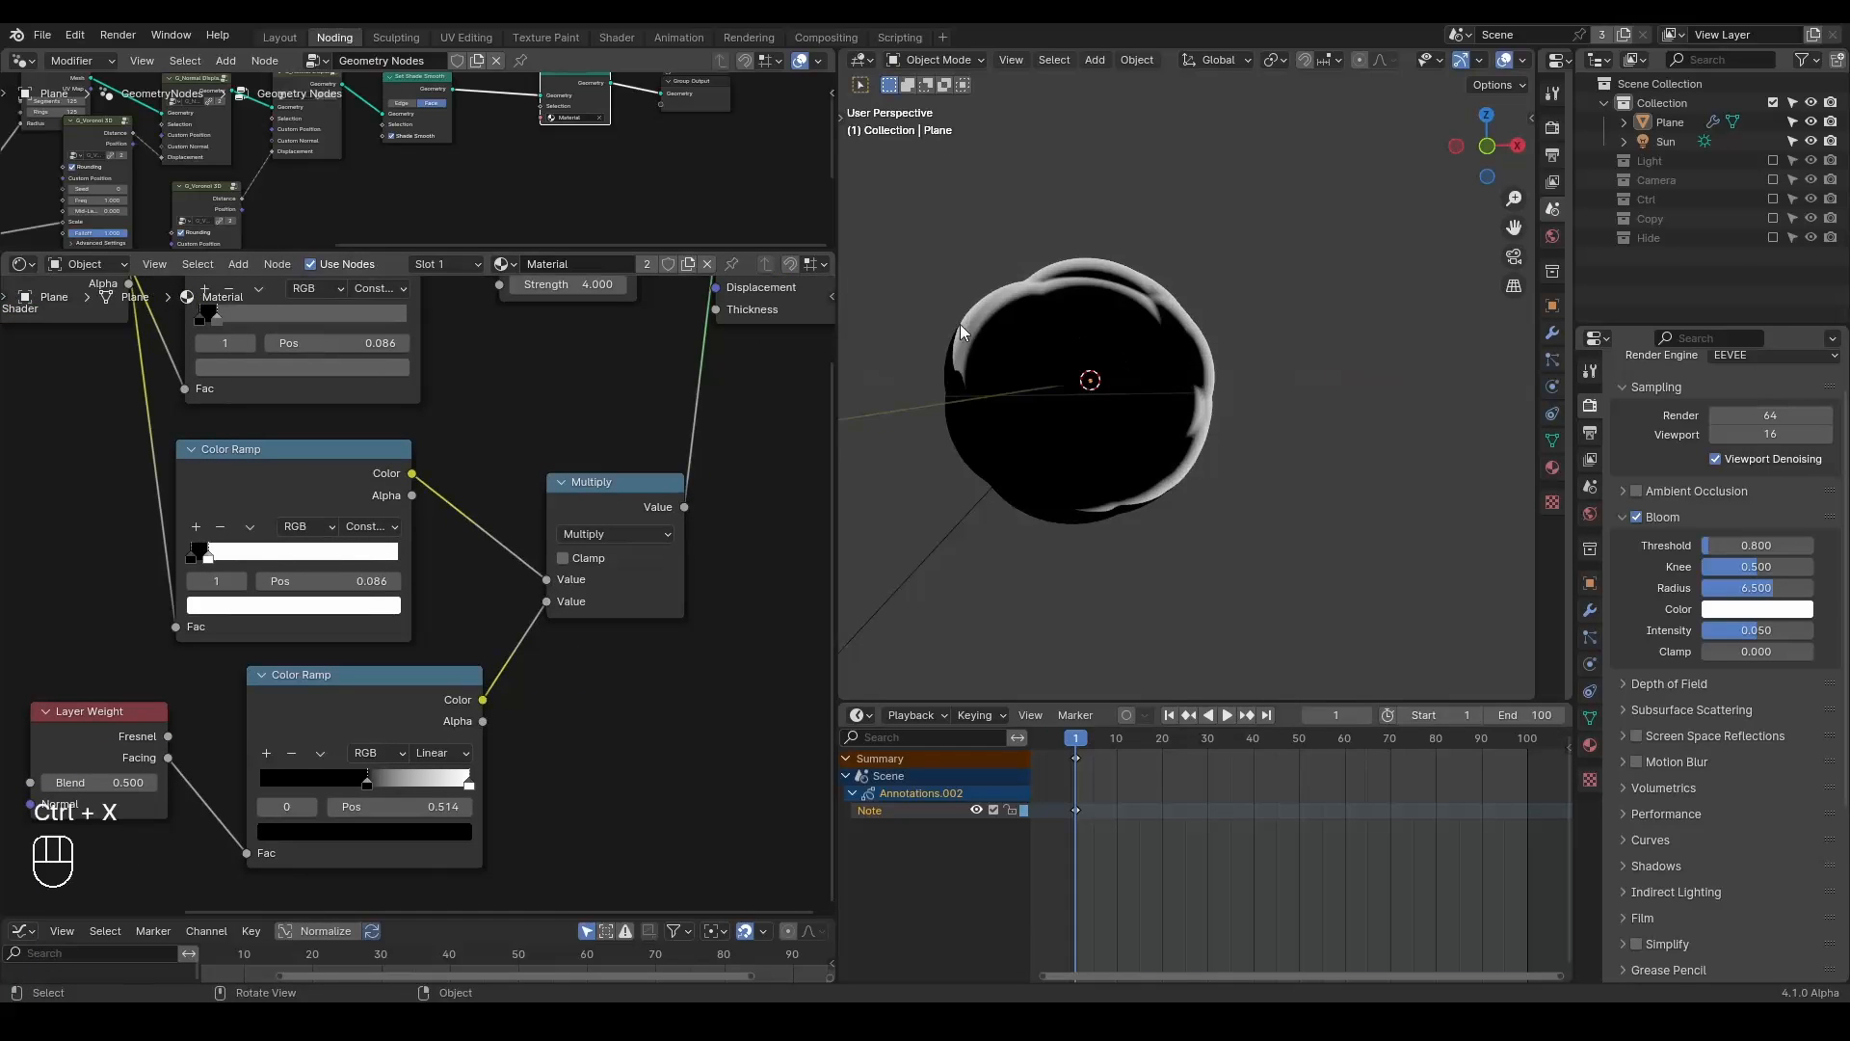
scroll(977, 333, "down", 3)
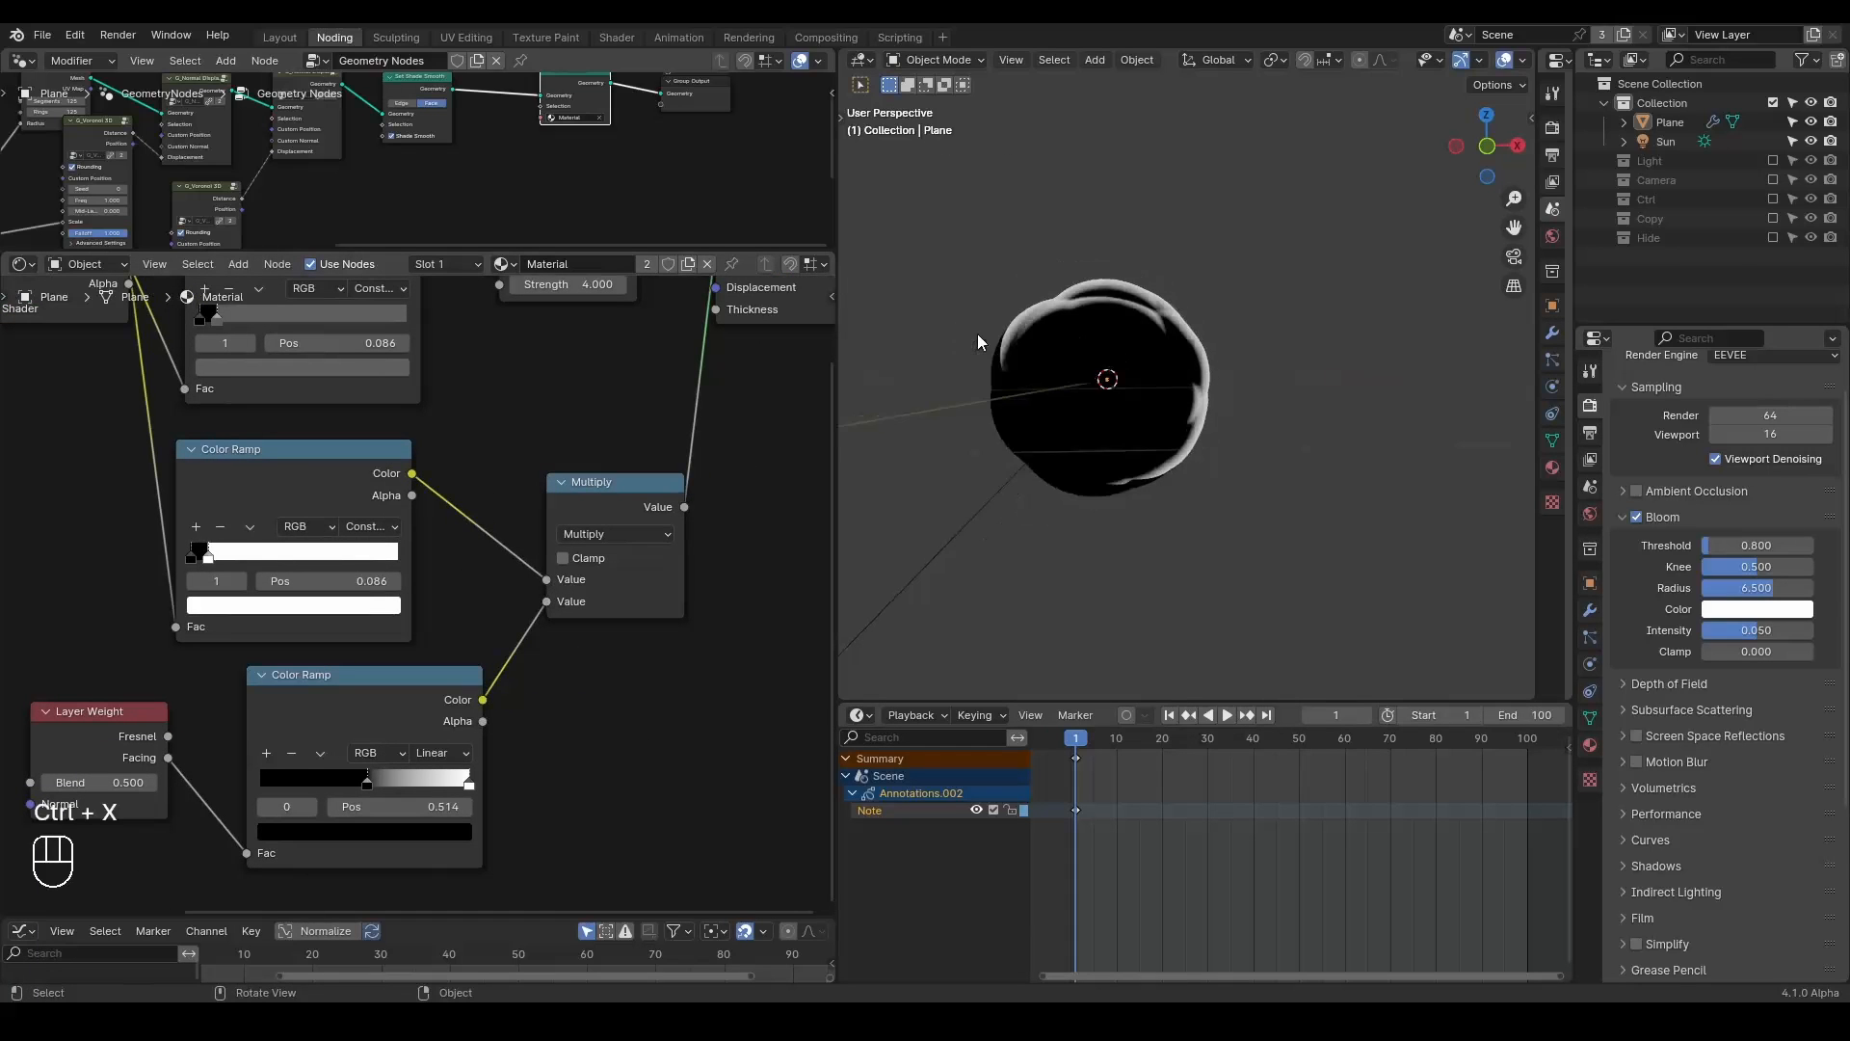
key("d")
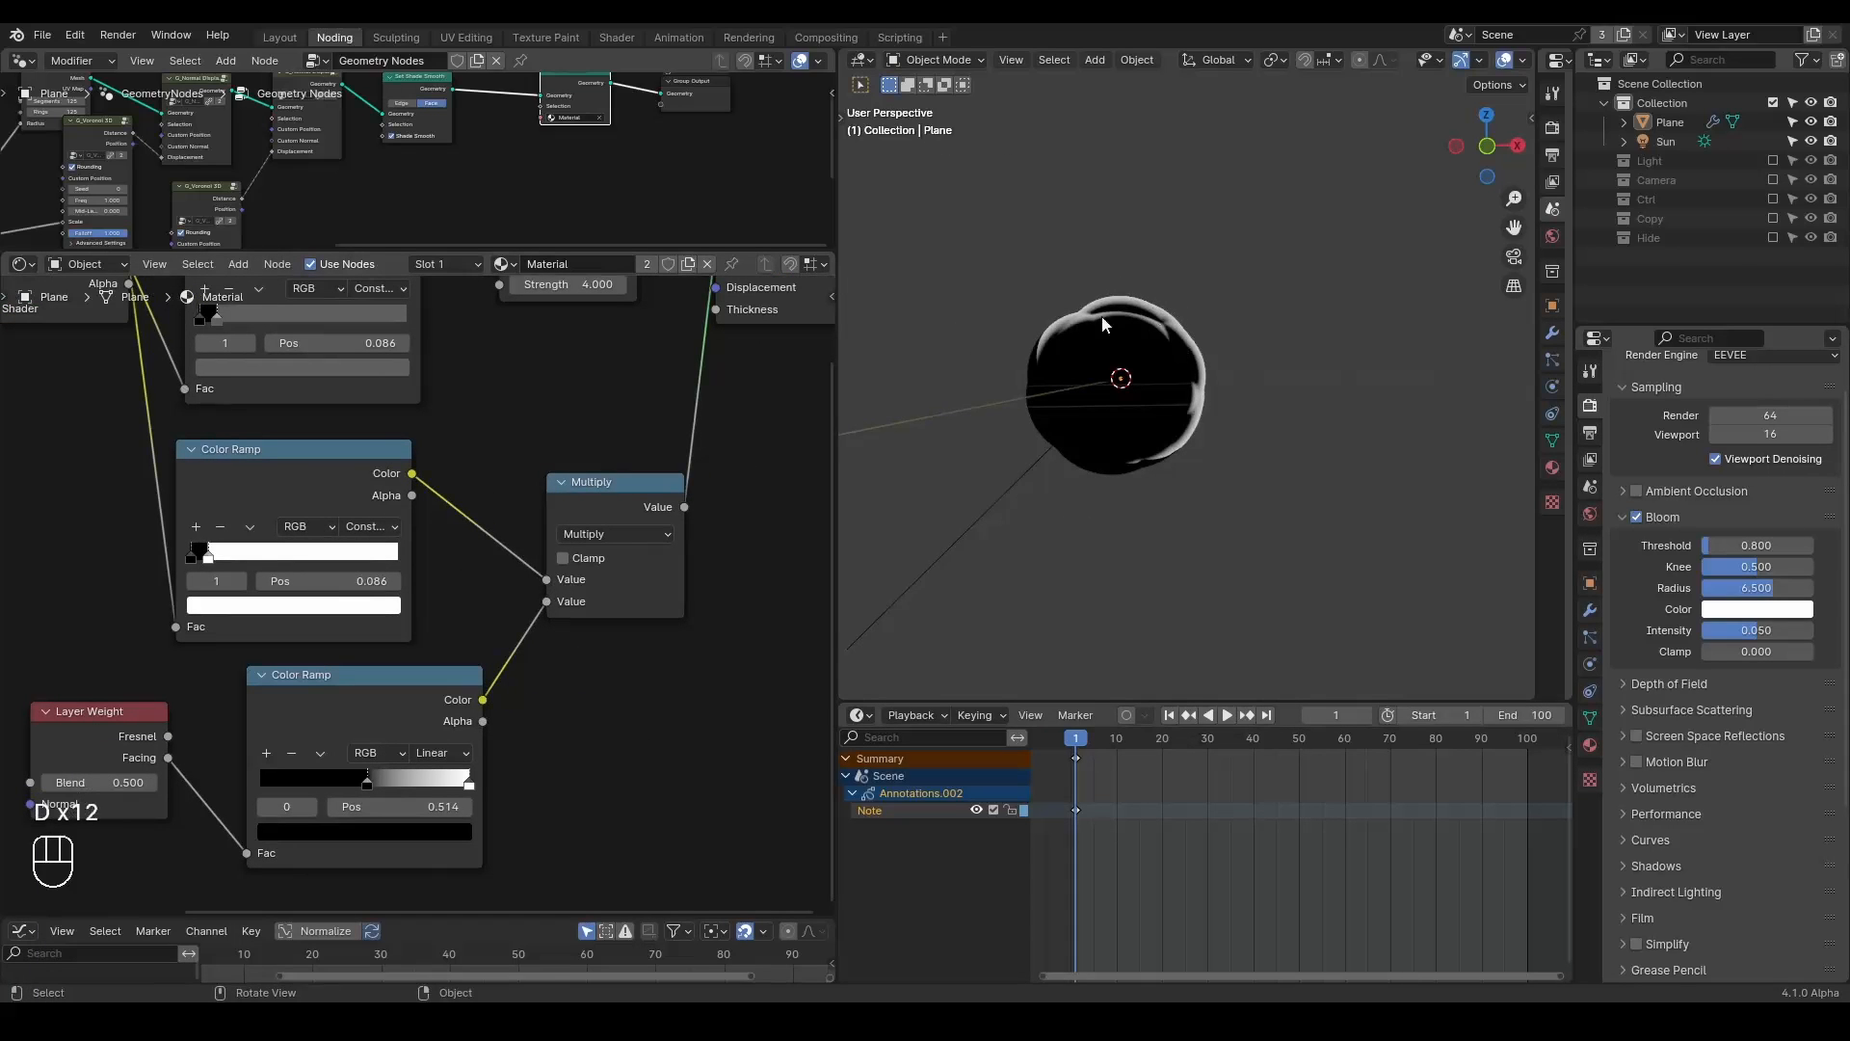
left_click_drag(1156, 344, 1266, 269)
Switch the middle ramp to Linear interpolation, with its black stop at about 0.082 and its white stop slightly beyond it.
middle_click_drag(332, 557, 579, 570)
scroll(579, 570, "up", 3)
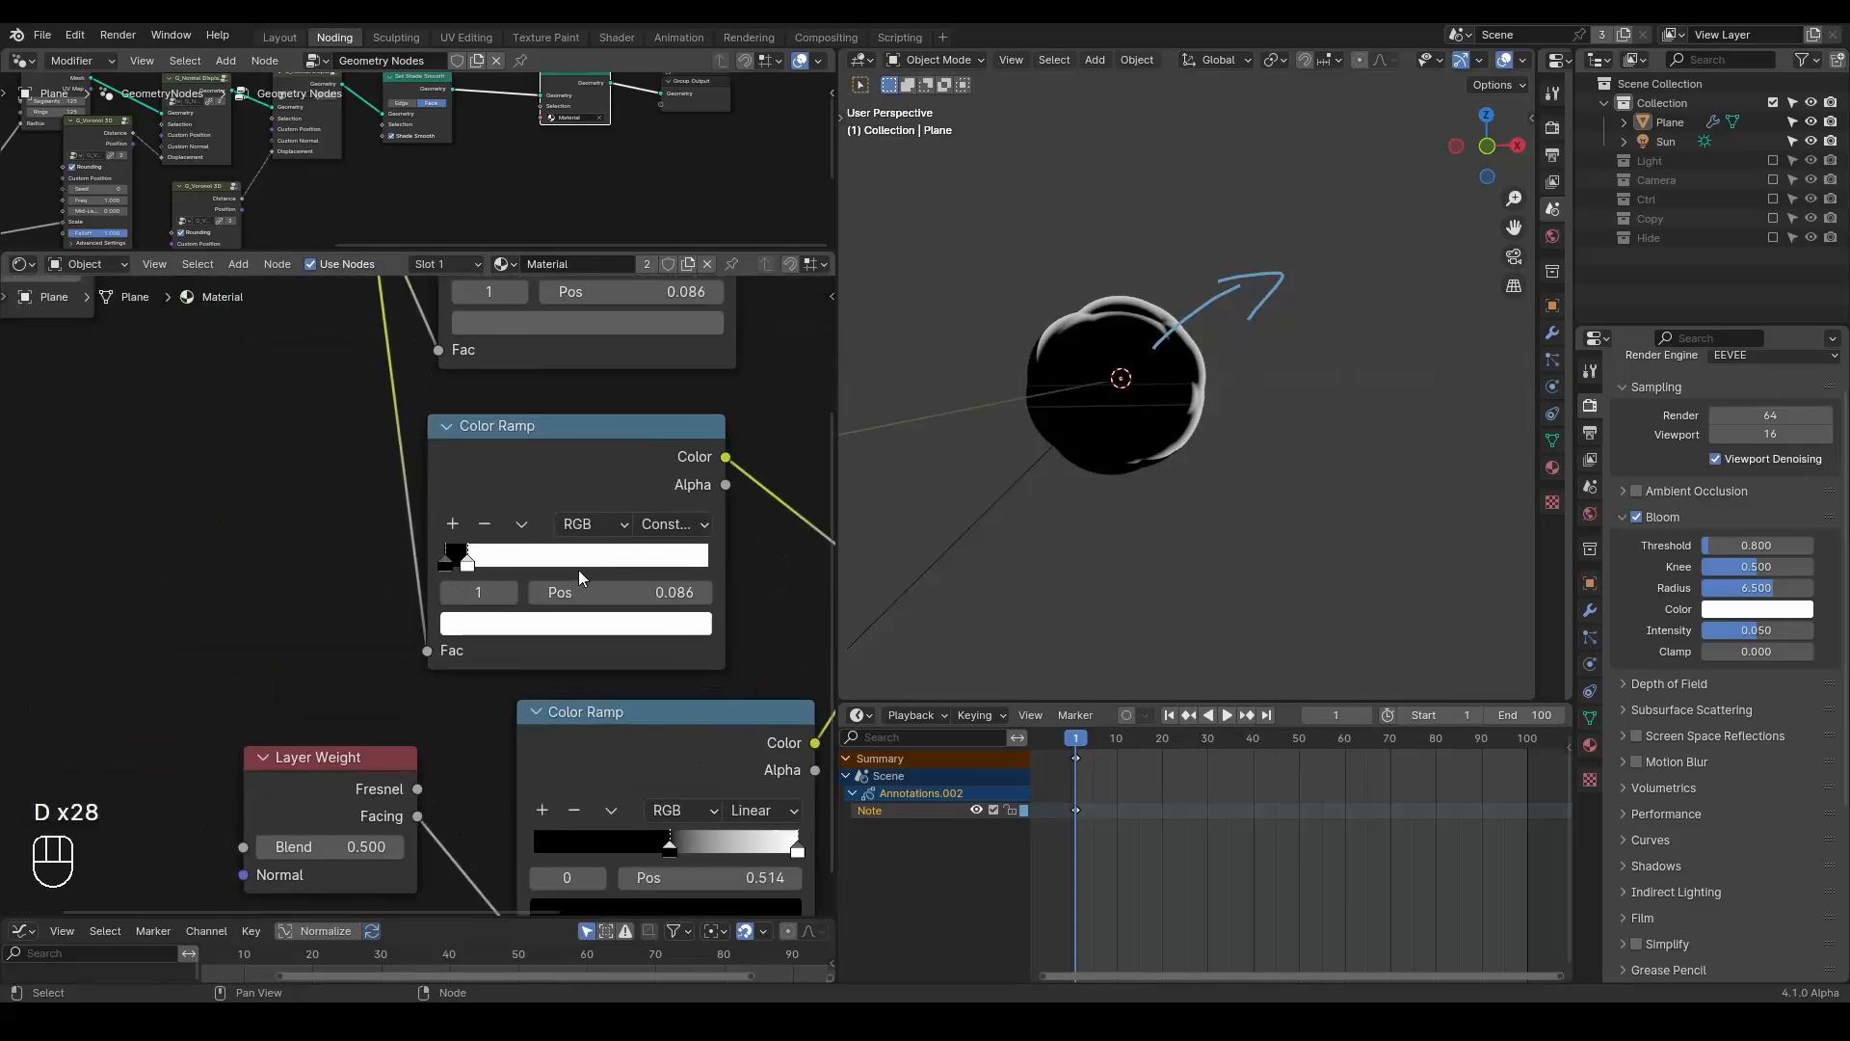
left_click(677, 526)
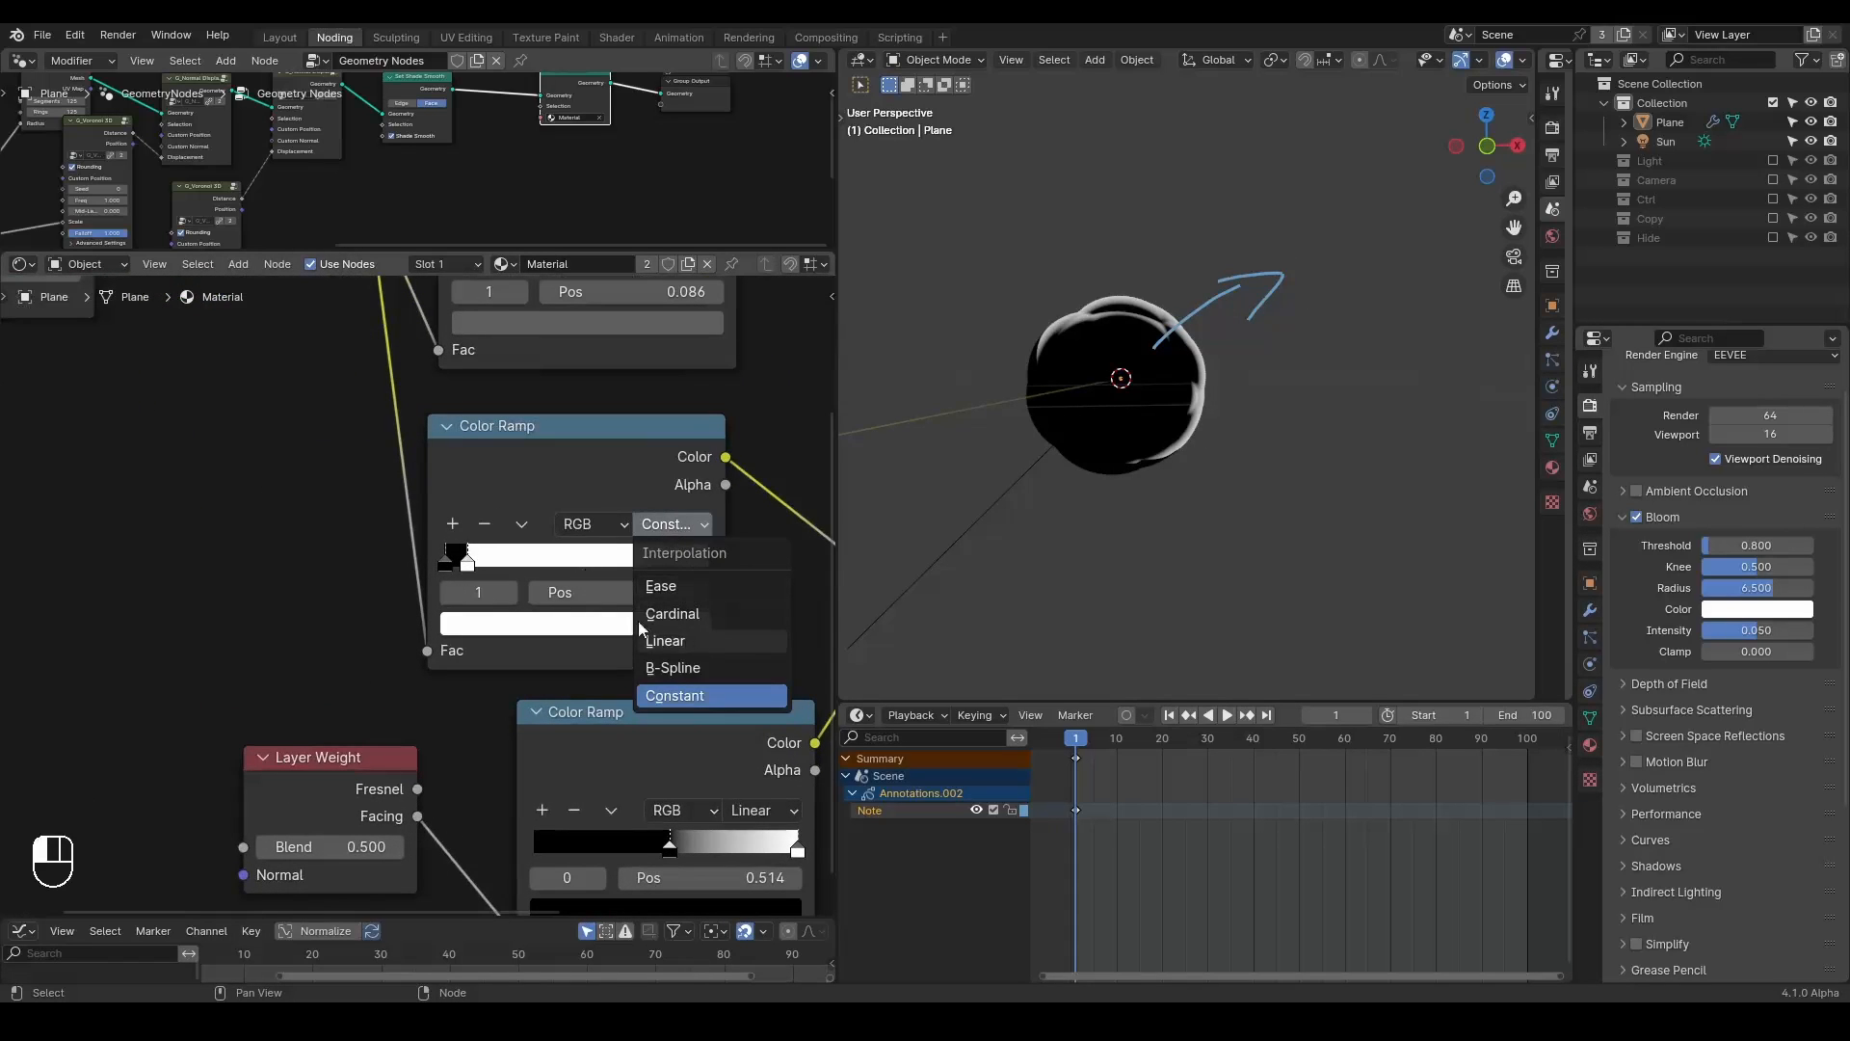
left_click(682, 641)
mouse_move(466, 561)
left_mouse_down()
mouse_move(616, 559)
mouse_move(484, 565)
left_mouse_up()
left_click_drag(613, 564, 466, 560)
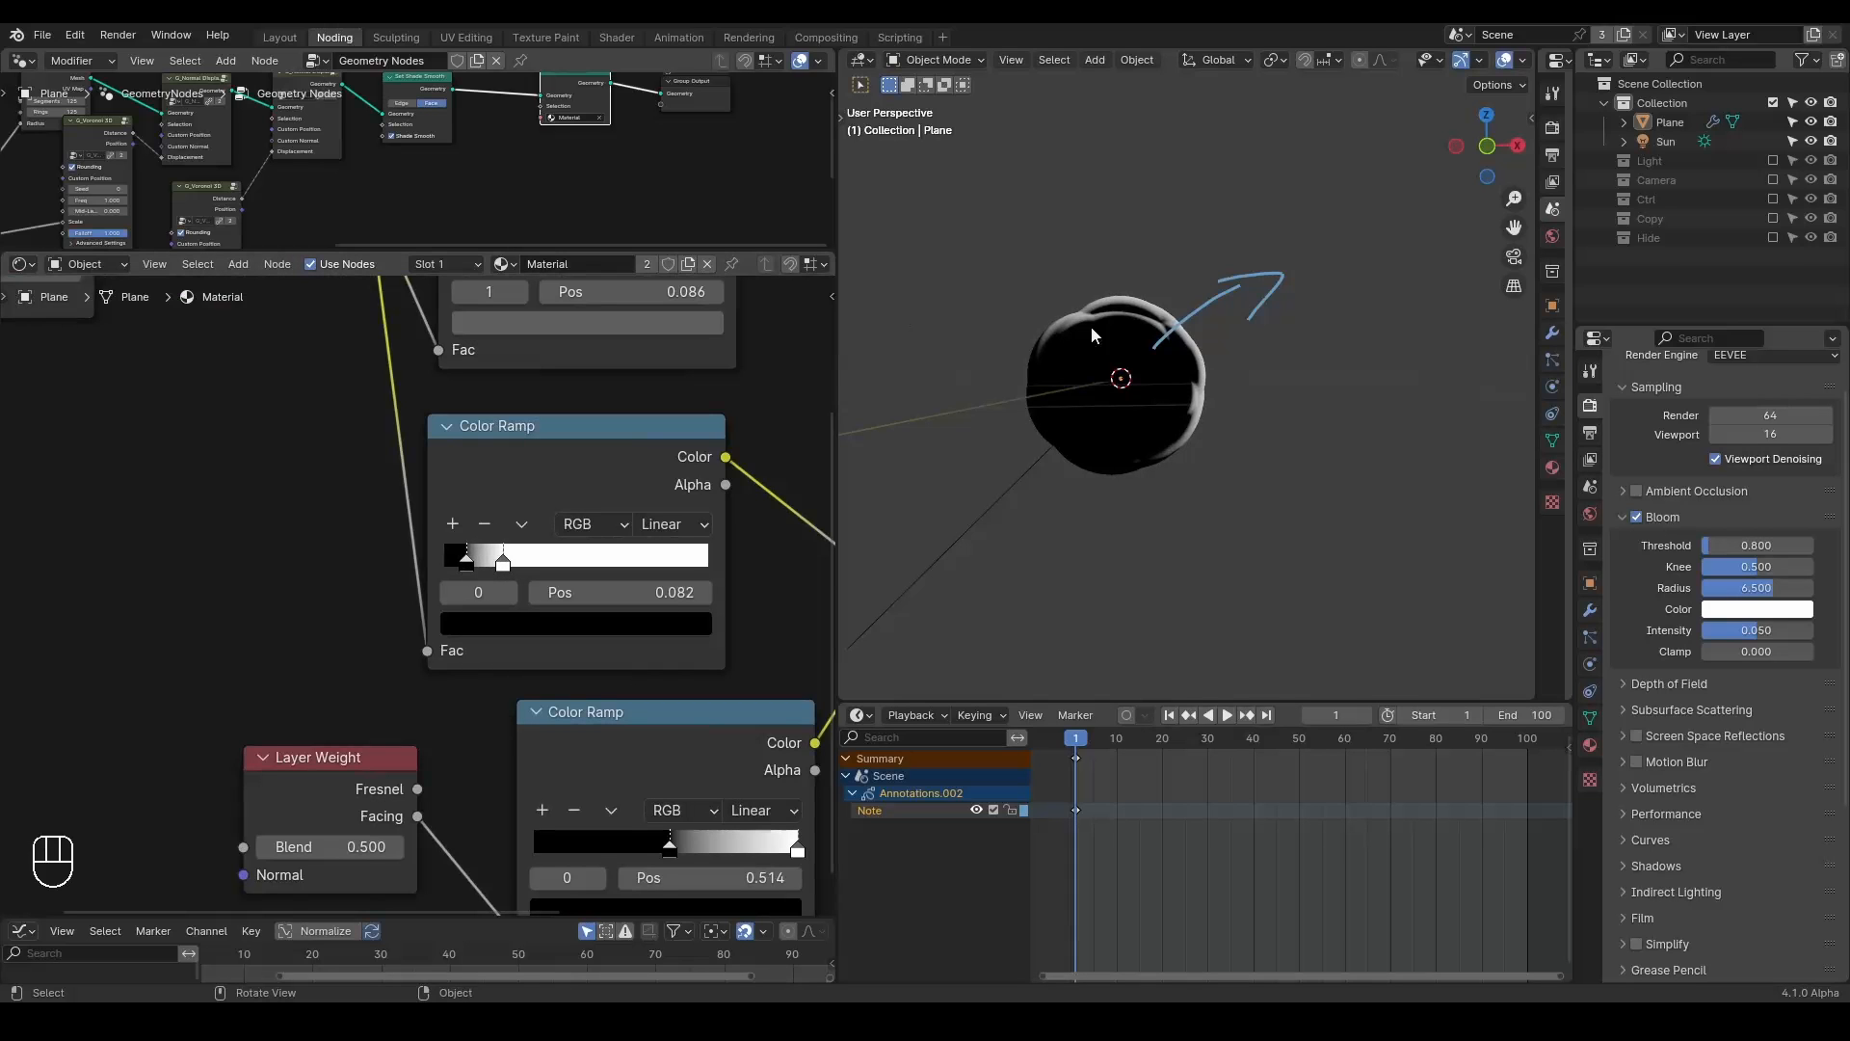
Make room before the Material Output and insert a duplicate of the Layer Weight ramp after the Multiply node.
scroll(416, 454, "down", 4)
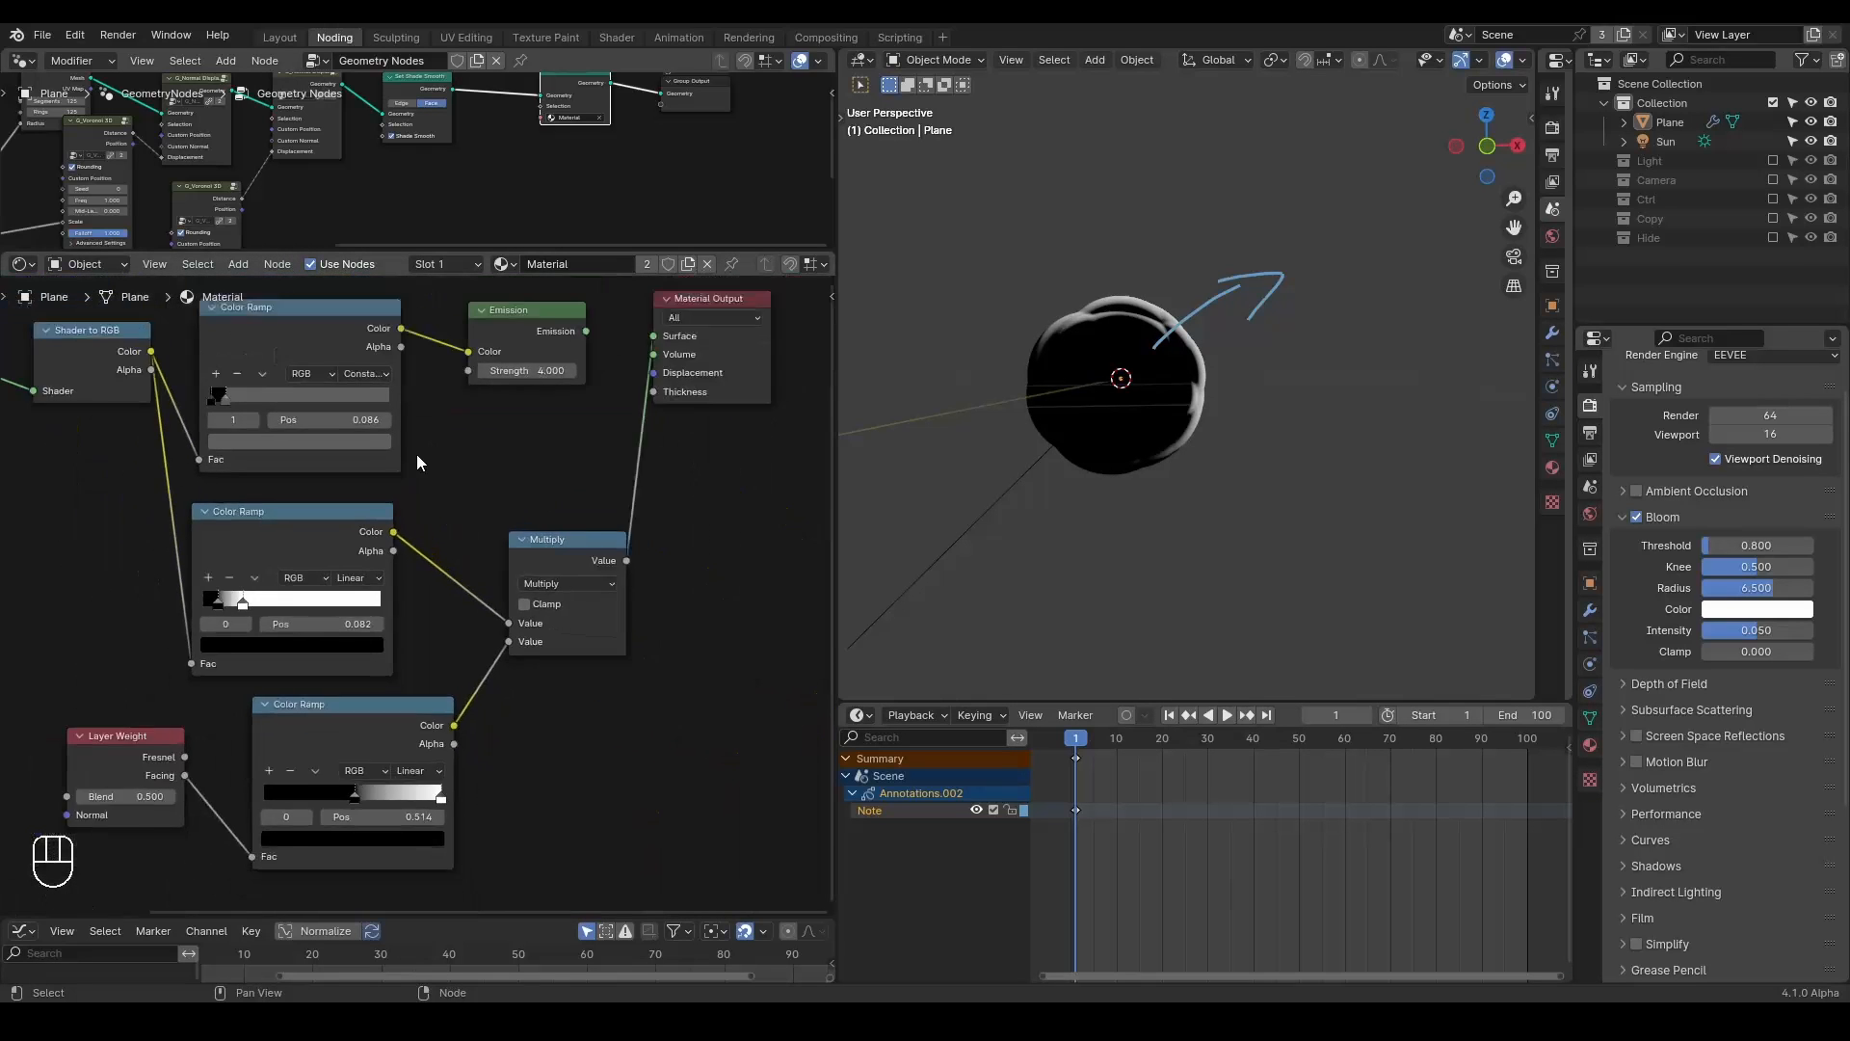
left_click_drag(582, 354, 749, 445)
middle_click_drag(418, 606, 604, 457)
left_click(341, 576)
key("shift+d")
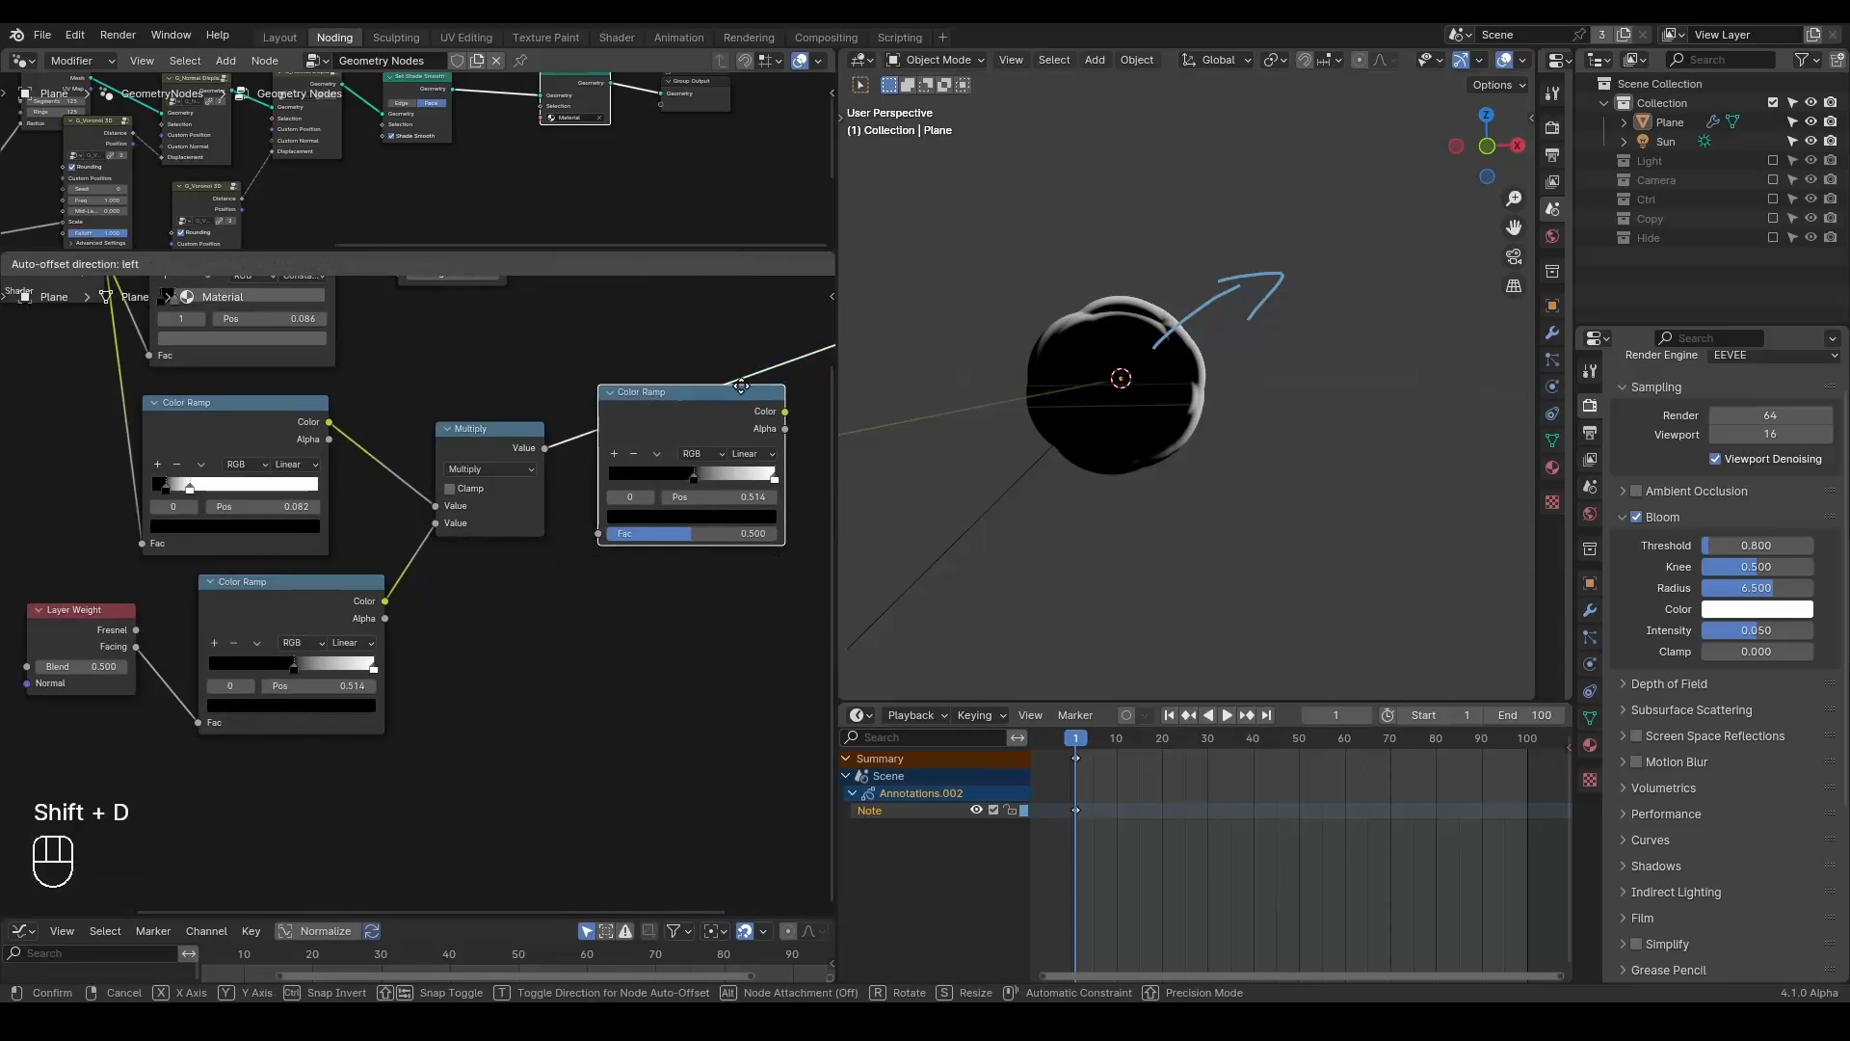
left_click(749, 390)
middle_click_drag(672, 524, 551, 588)
scroll(552, 588, "up", 1)
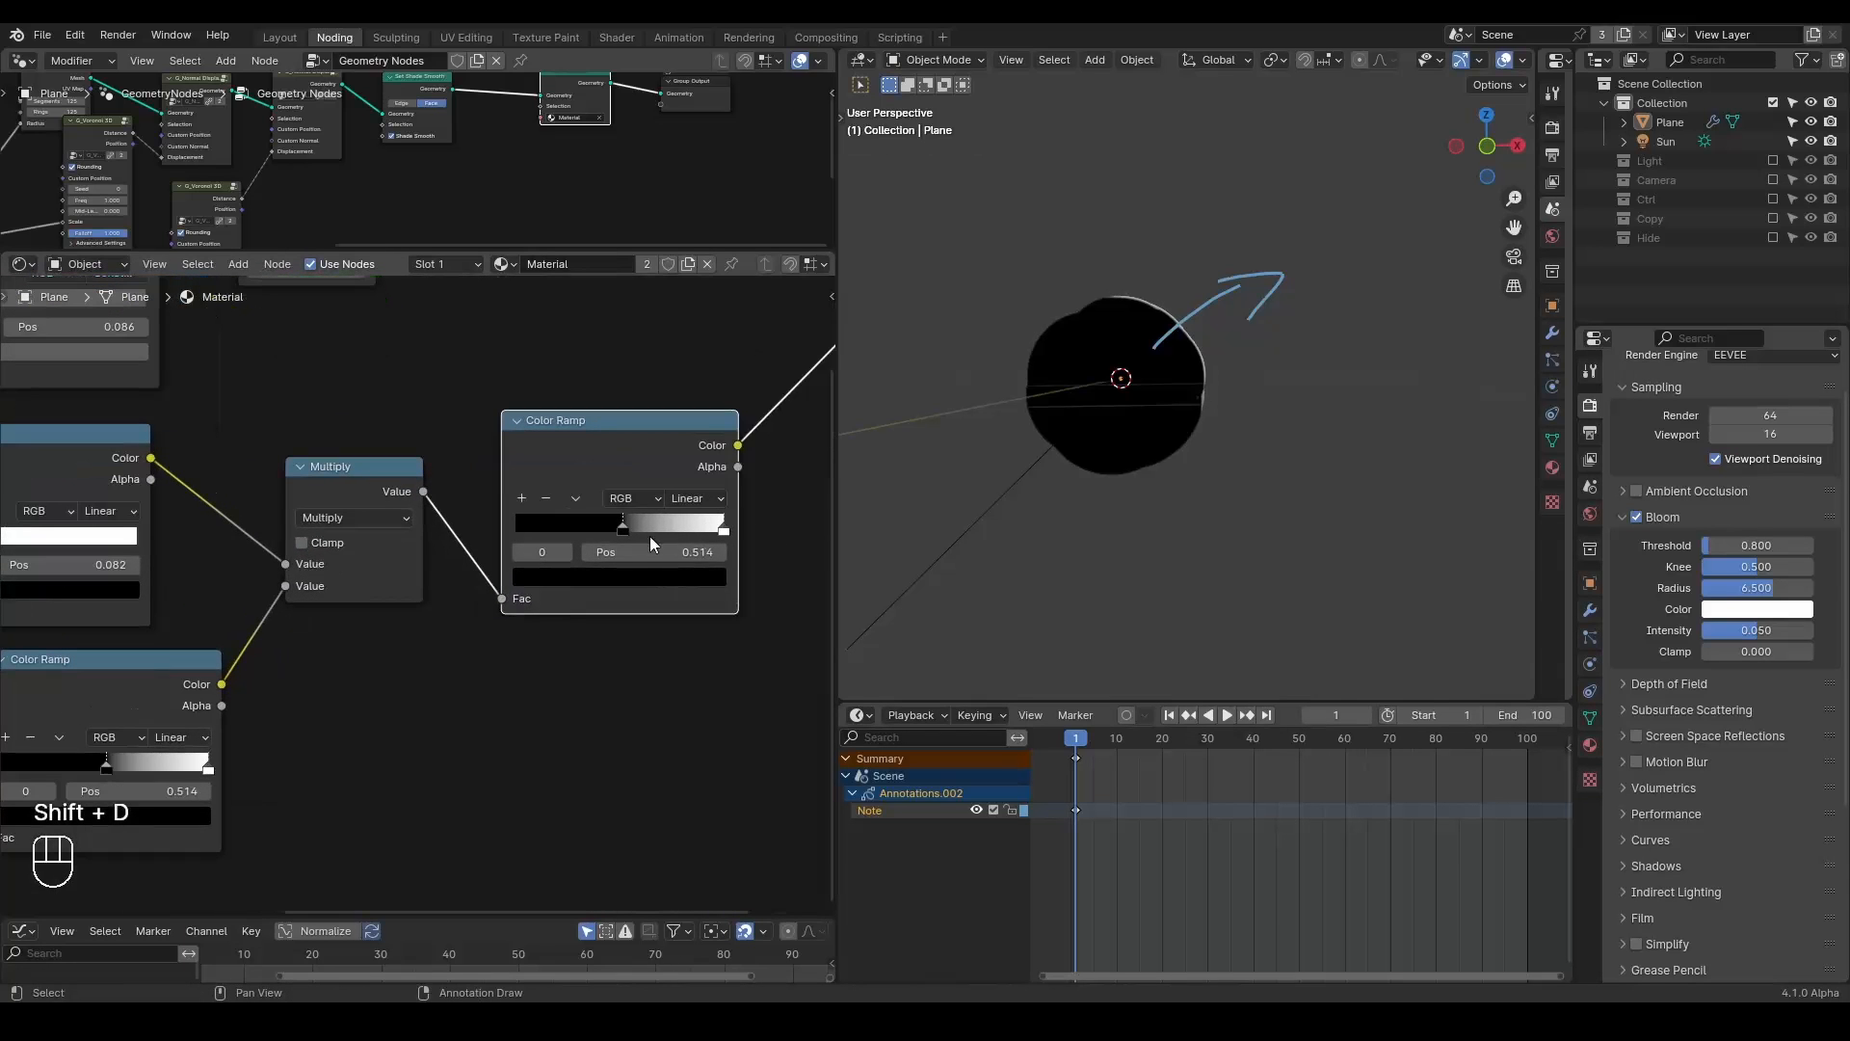
Move the black stop of the ramp after Multiply to about 0.355 and add a bright orange stop at about 0.541.
left_click_drag(623, 523, 590, 523)
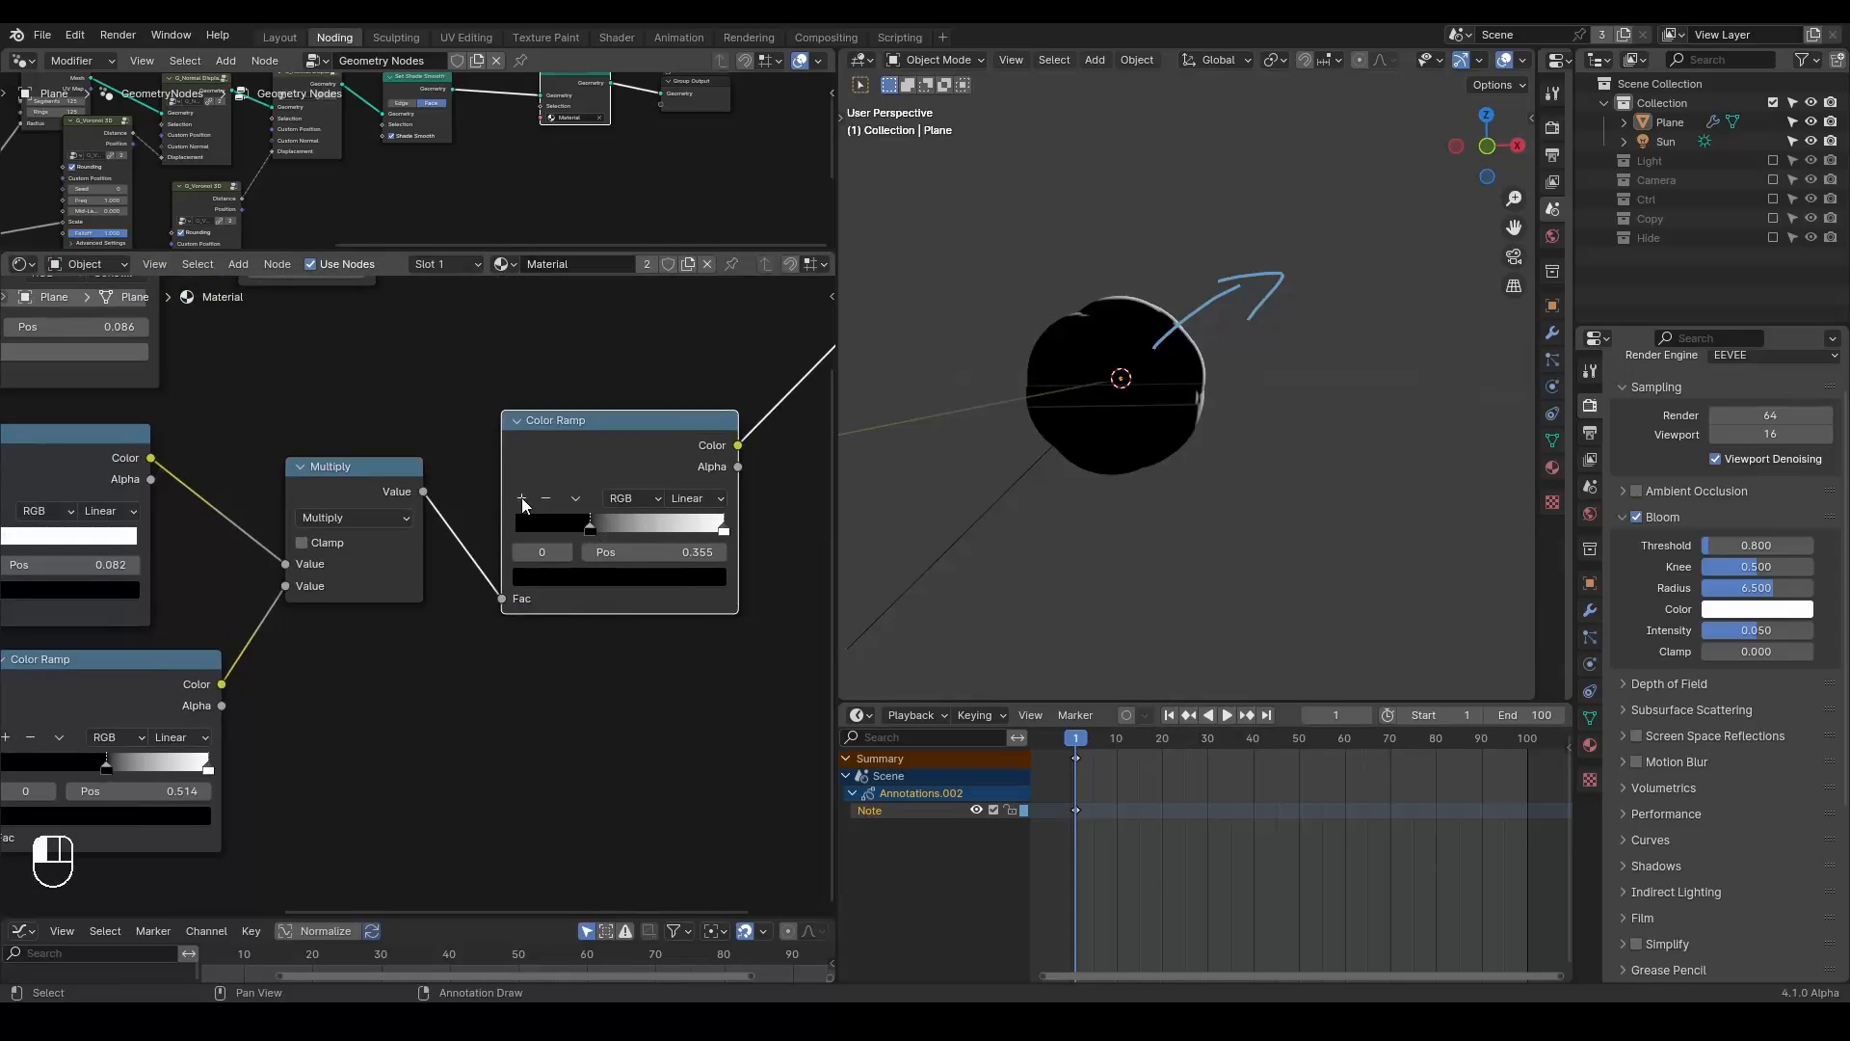
left_click(522, 498)
left_click(634, 581)
left_click_drag(626, 355, 565, 426)
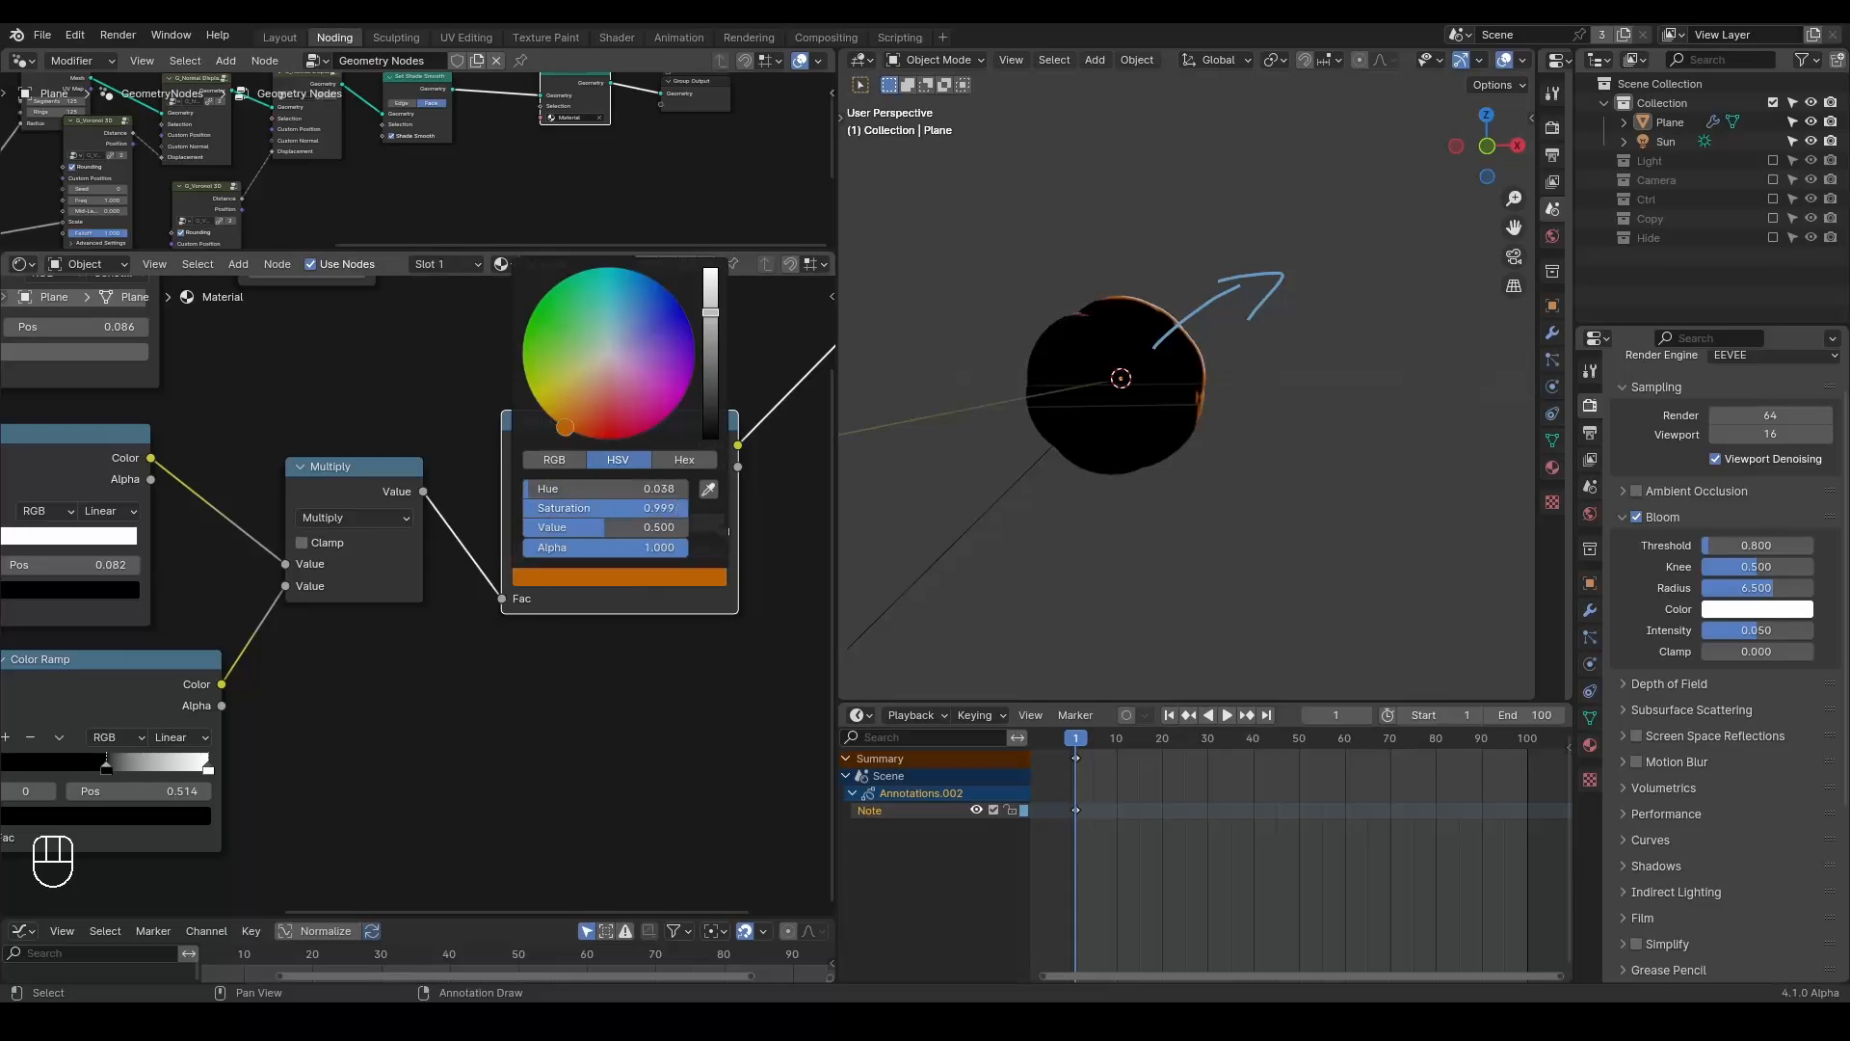
left_click_drag(713, 311, 725, 284)
left_click_drag(724, 533, 614, 528)
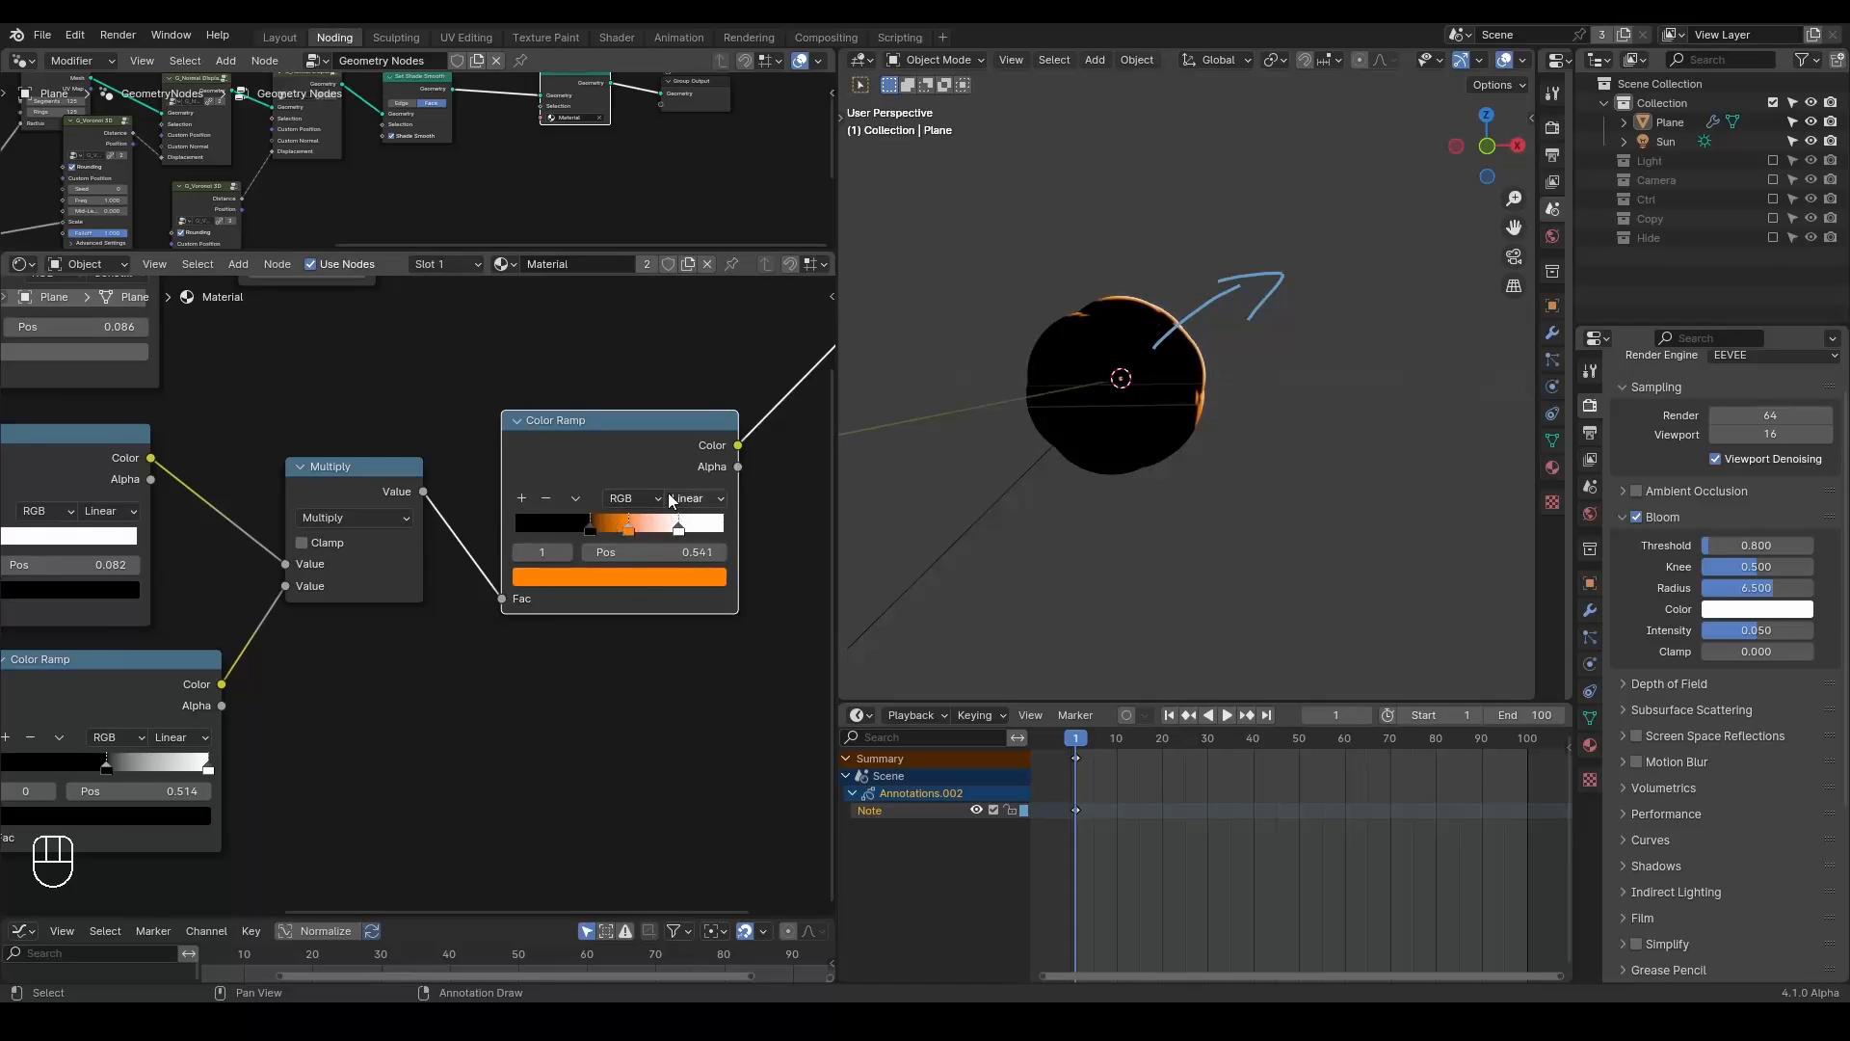
Set the orange ramp to Constant interpolation and shift its stops toward black, with the white stop at about 0.459.
left_click(671, 499)
left_click(725, 628)
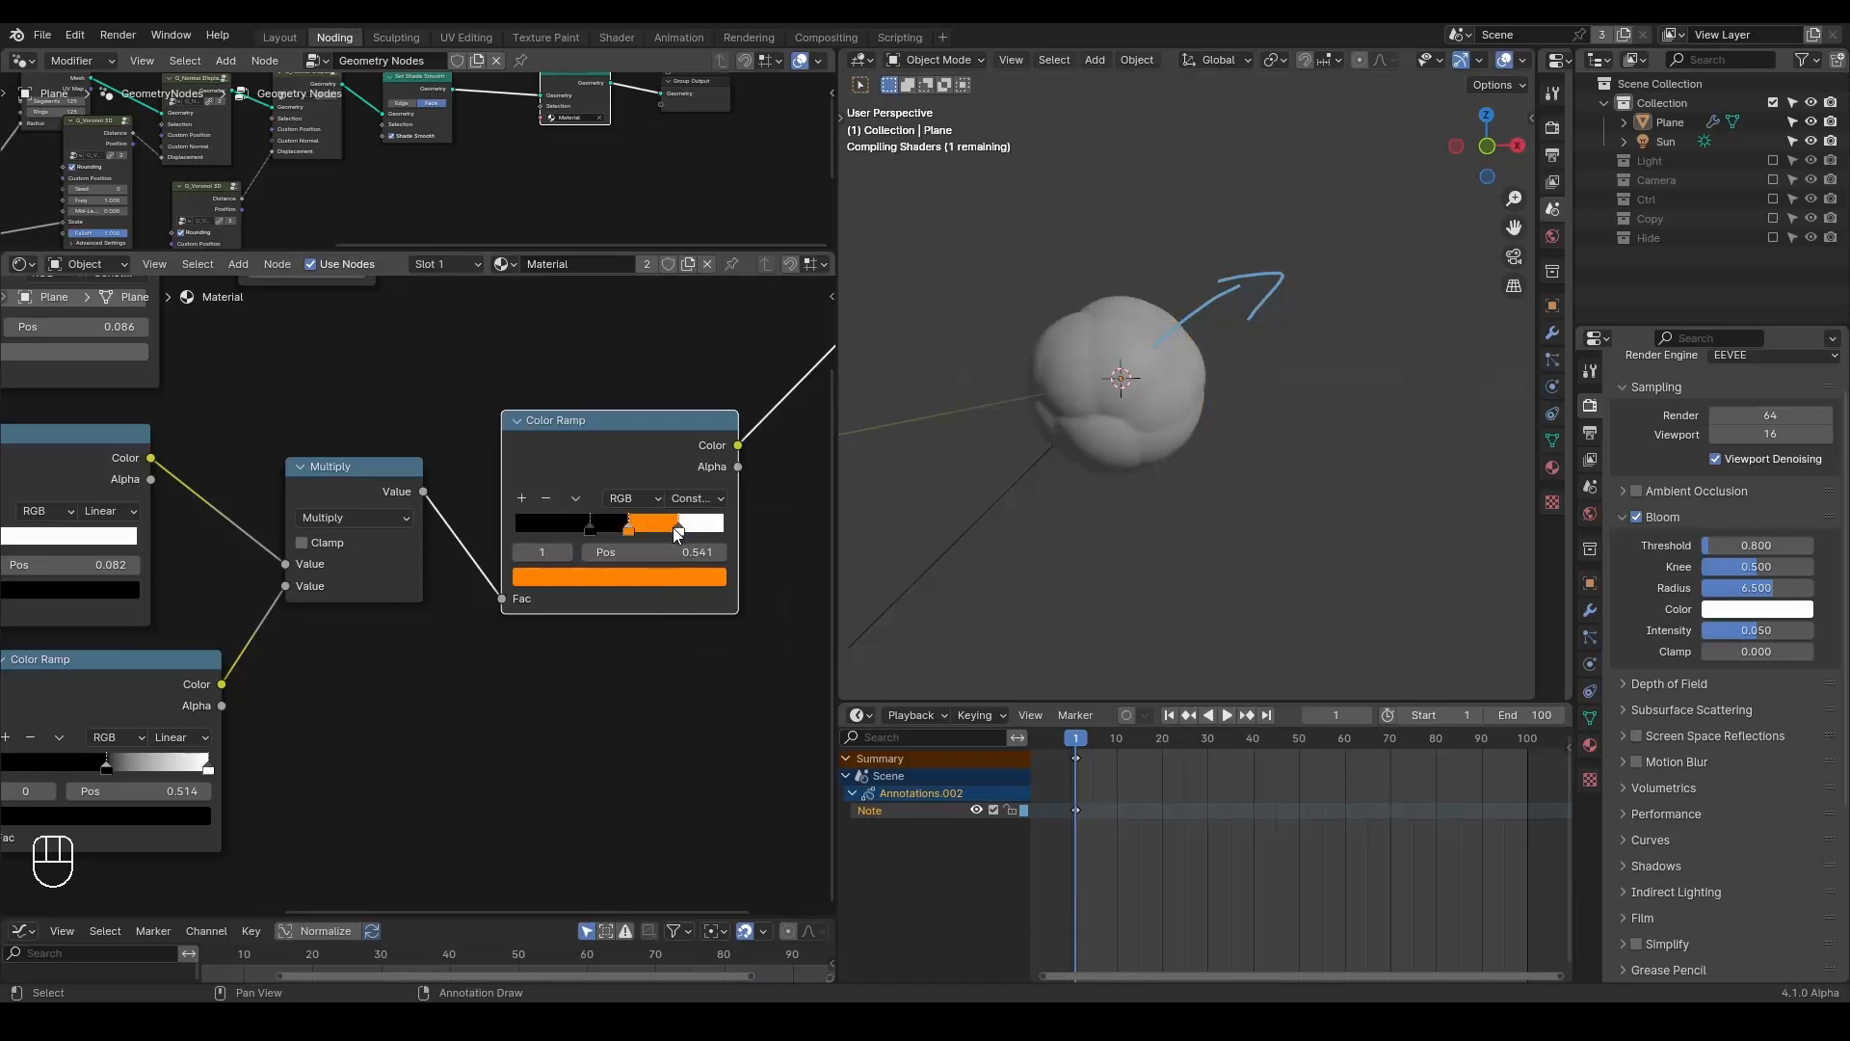
mouse_move(630, 529)
left_mouse_down()
mouse_move(614, 527)
mouse_move(654, 527)
mouse_move(488, 536)
mouse_move(611, 526)
left_mouse_up()
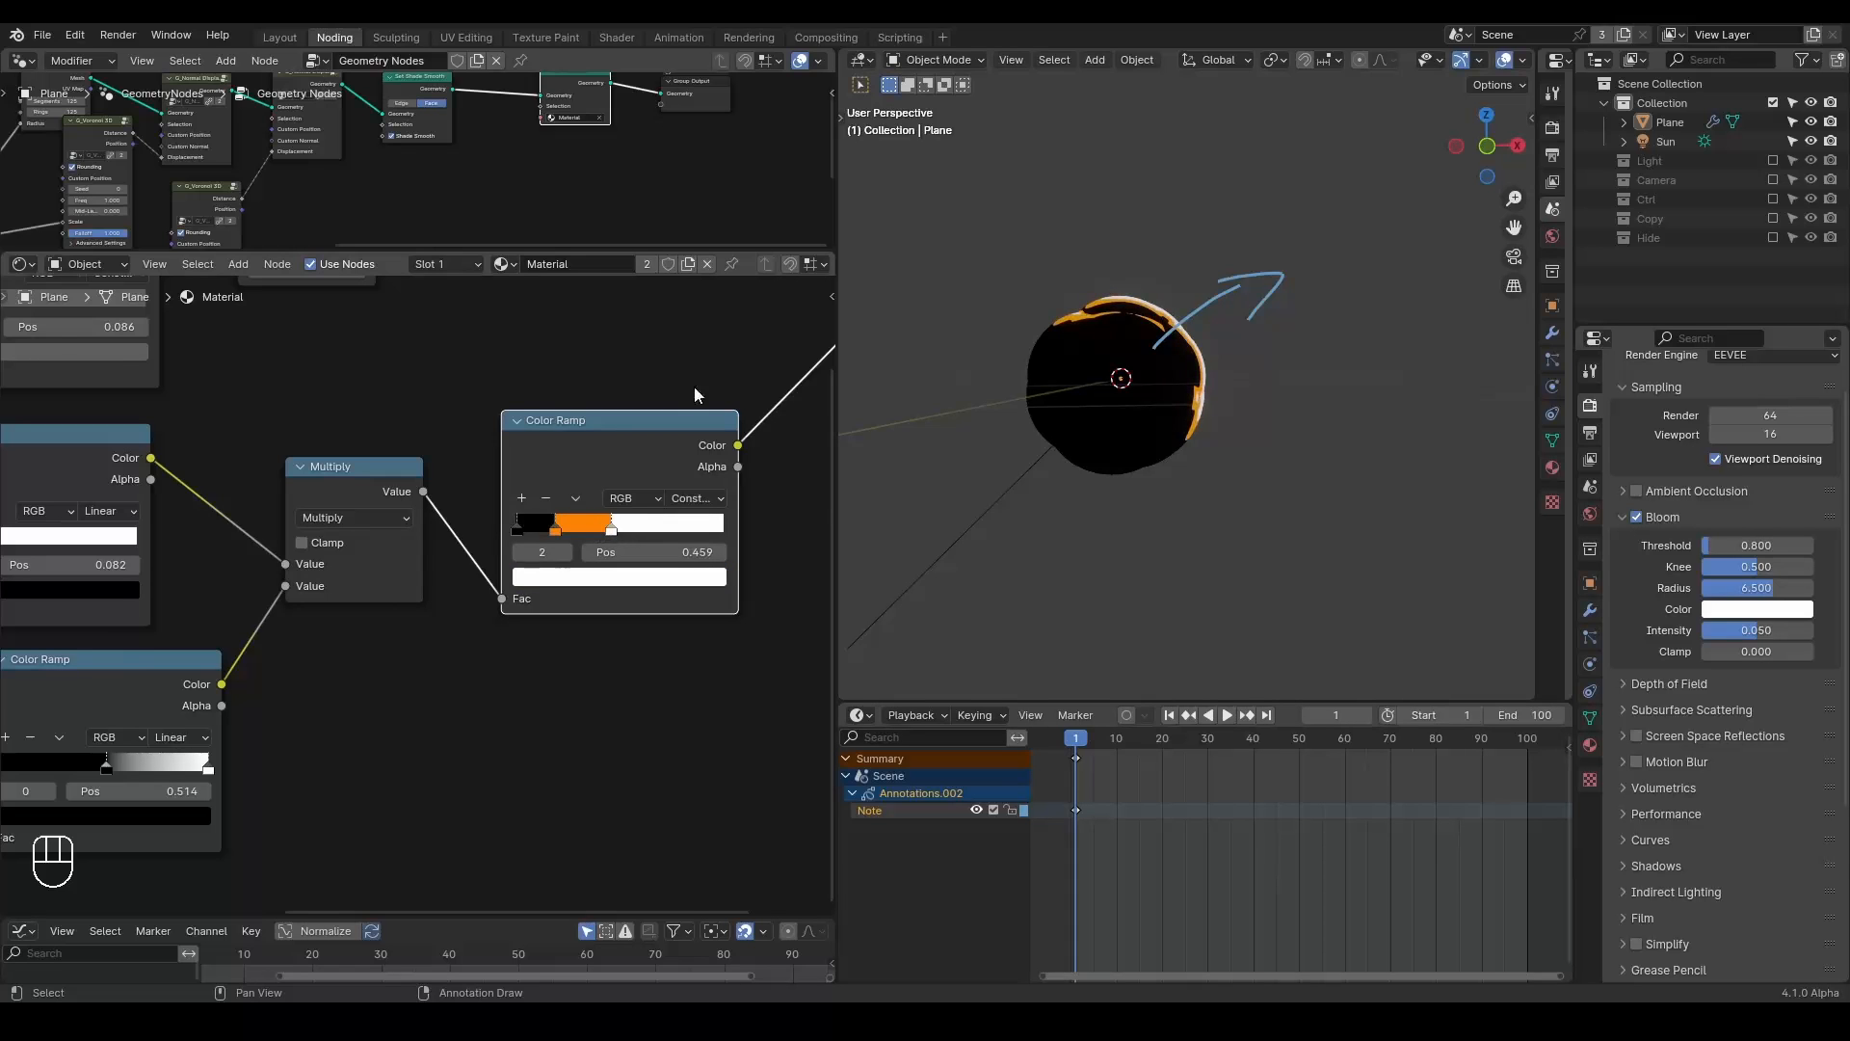
Insert an Emission node between the orange ramp and the Material Output with a strength of 5.
middle_click_drag(694, 385, 437, 523)
key("ctrl+a")
type("emis")
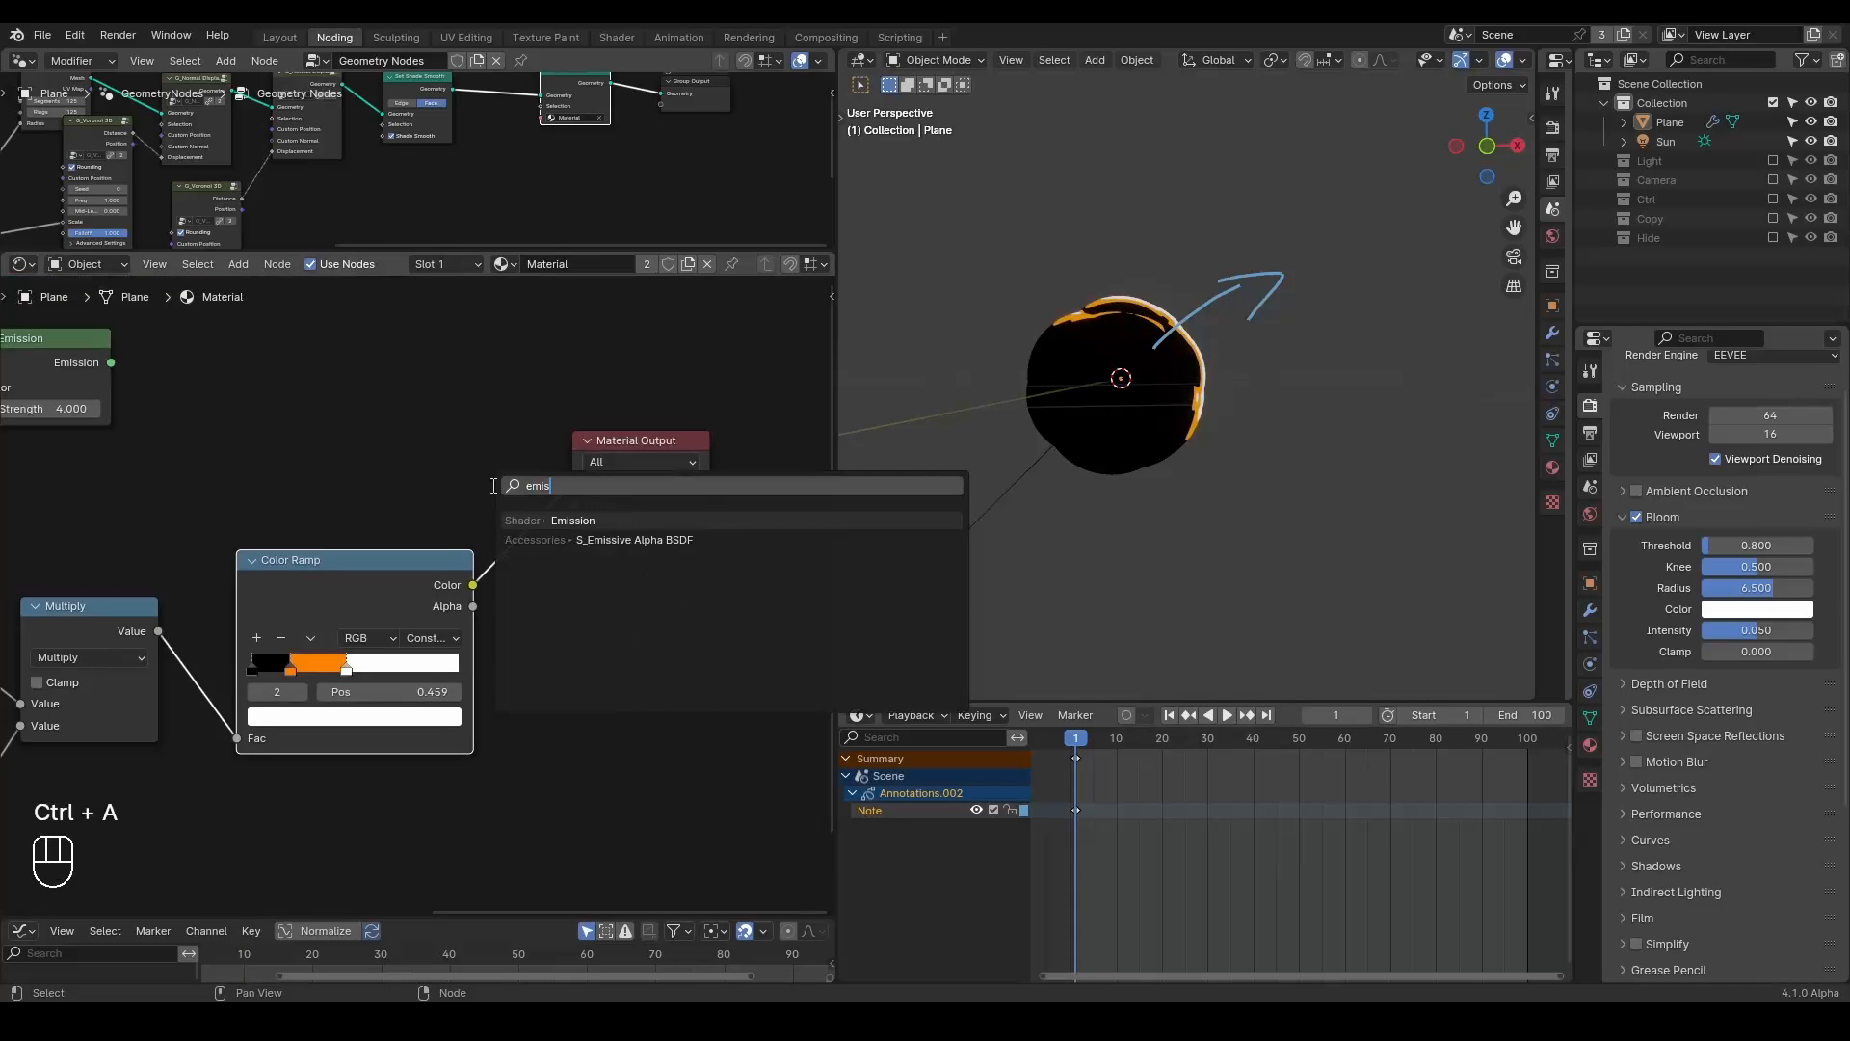
key("Return")
left_click(494, 486)
left_click(447, 568)
type("5")
key("Return")
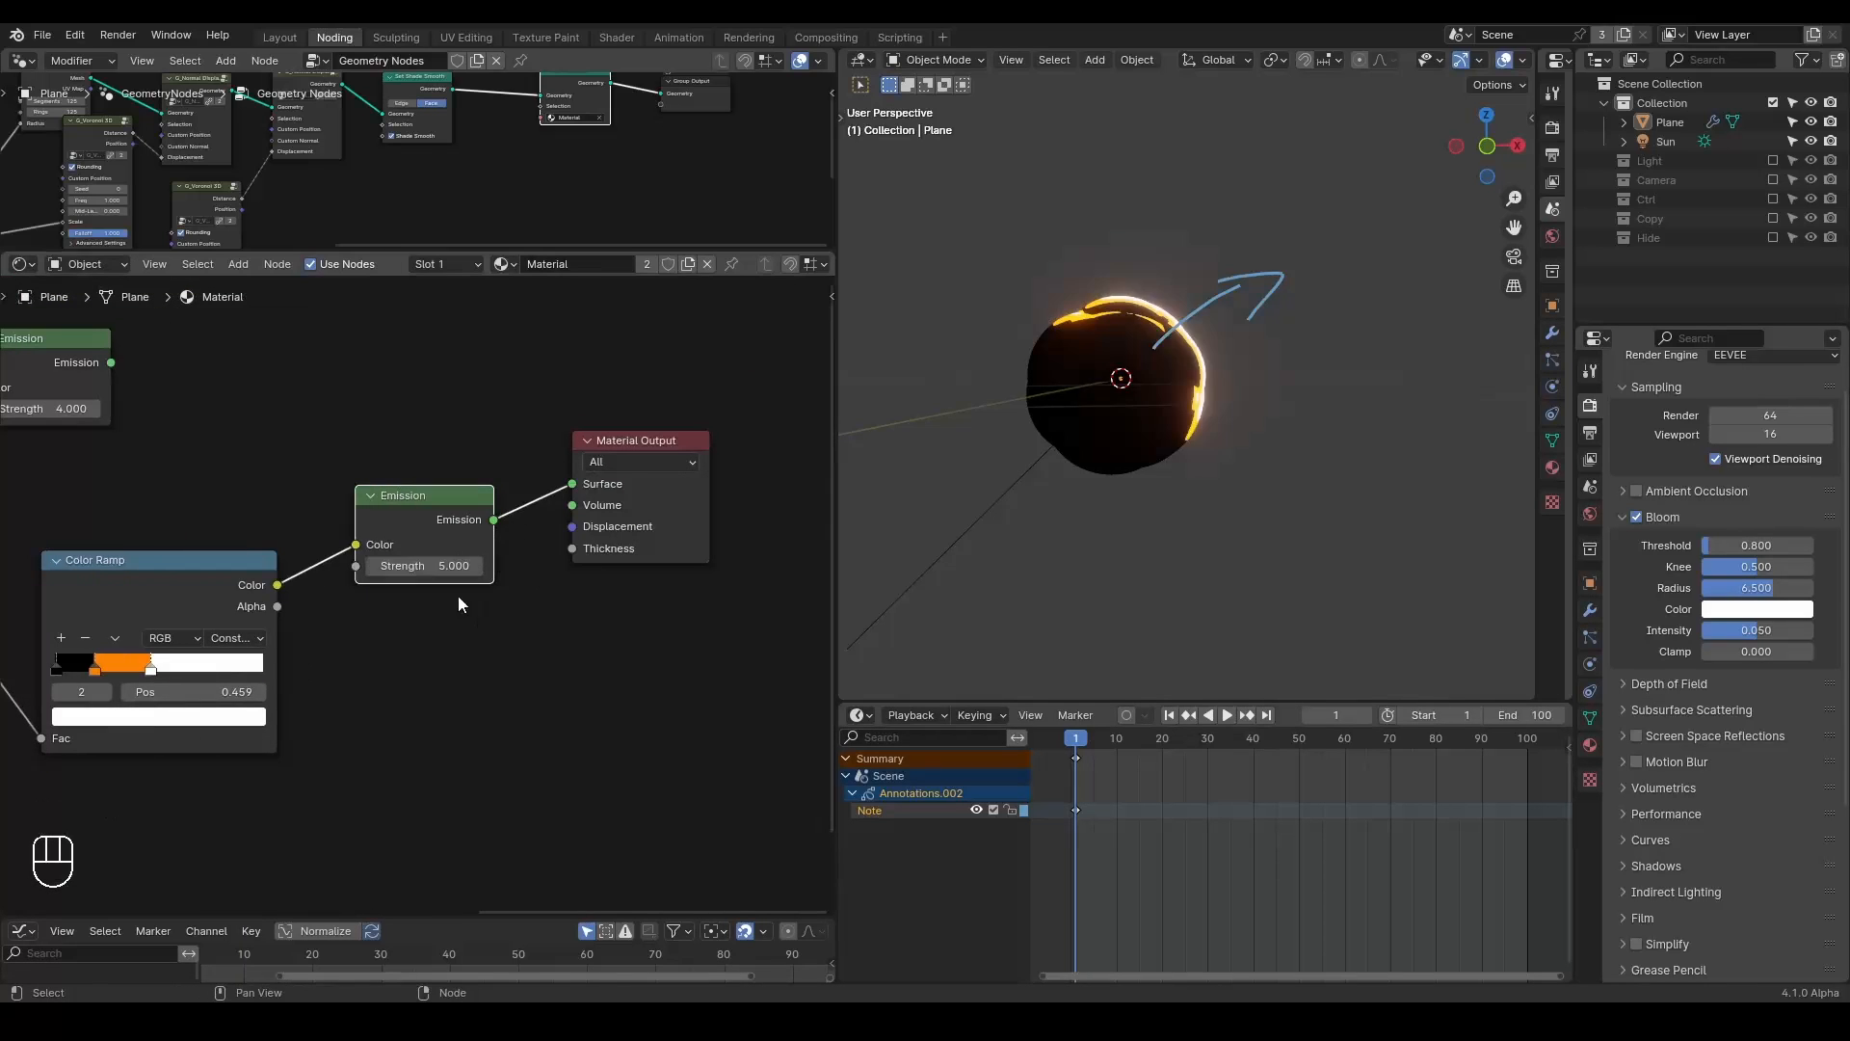
Adjust the orange ramp's stops to widen the bright rim, with the white stop at about 0.327.
middle_click_drag(453, 662, 609, 593)
mouse_move(291, 601)
left_mouse_down()
mouse_move(260, 599)
mouse_move(297, 604)
mouse_move(279, 605)
left_mouse_up()
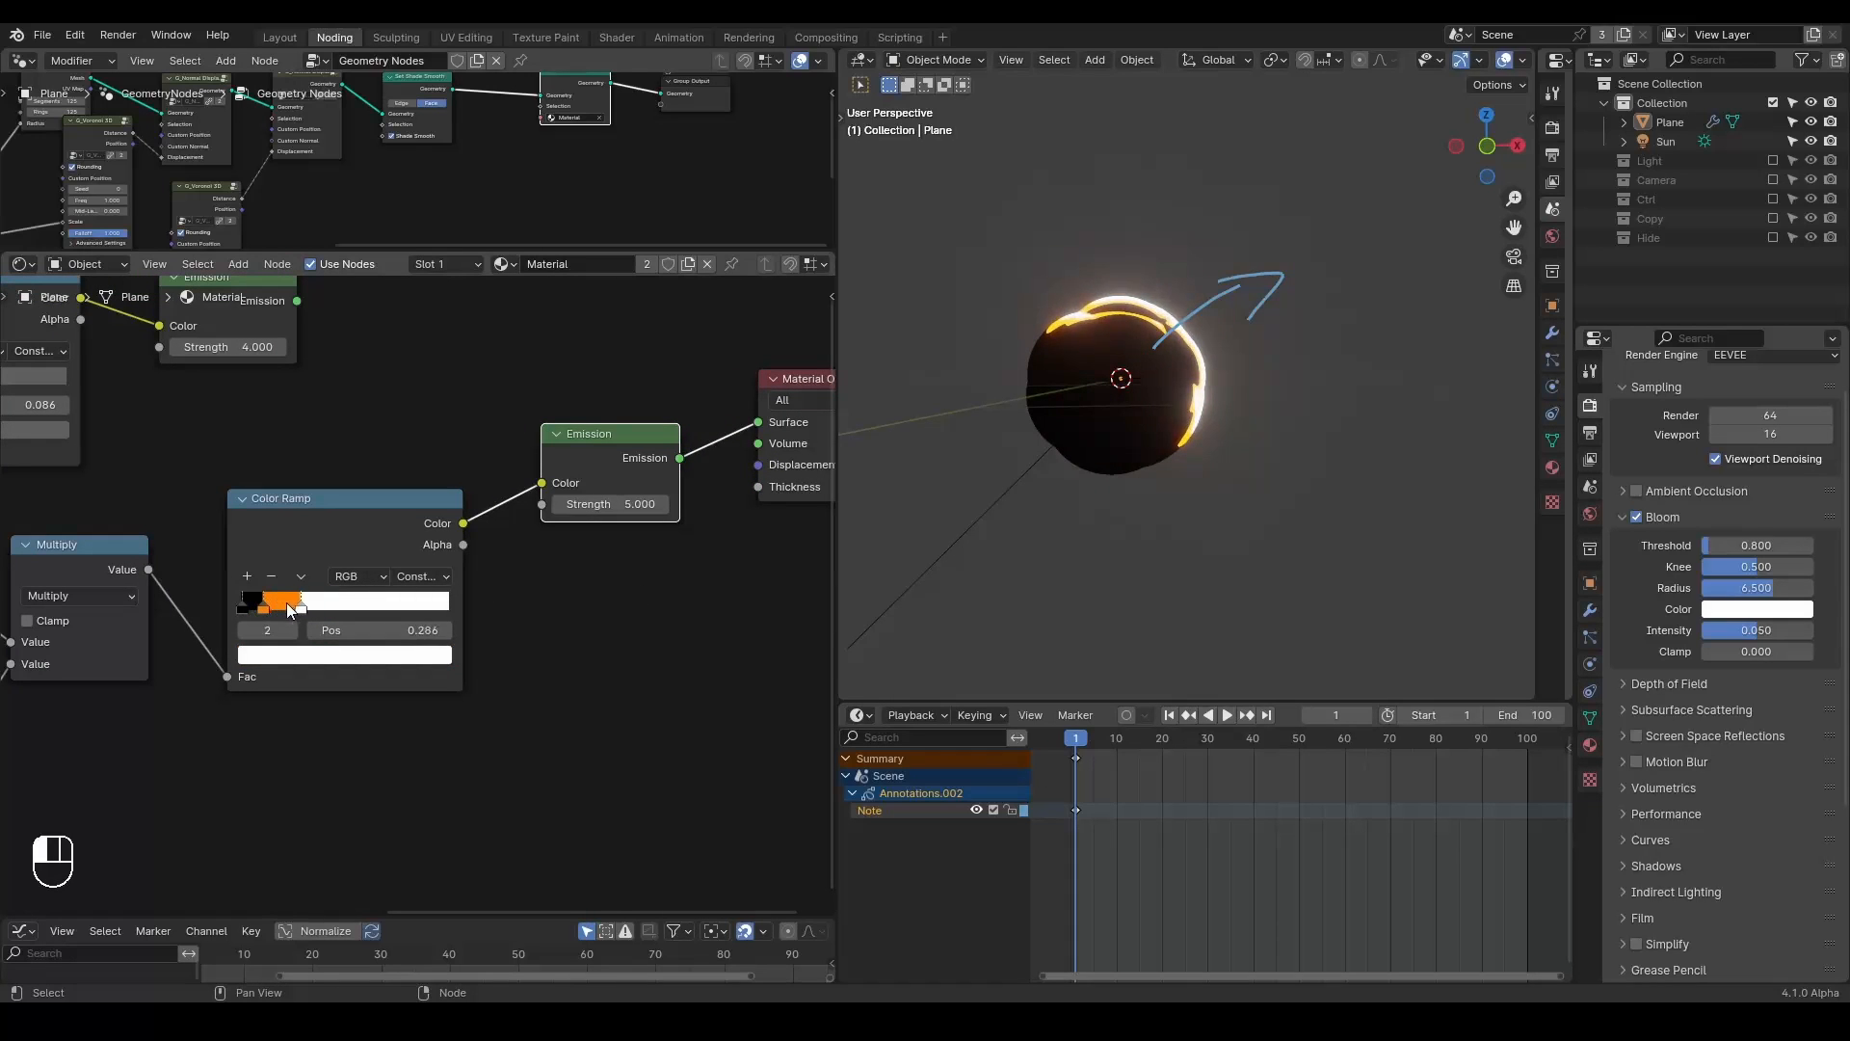
middle_click_drag(297, 606, 373, 569)
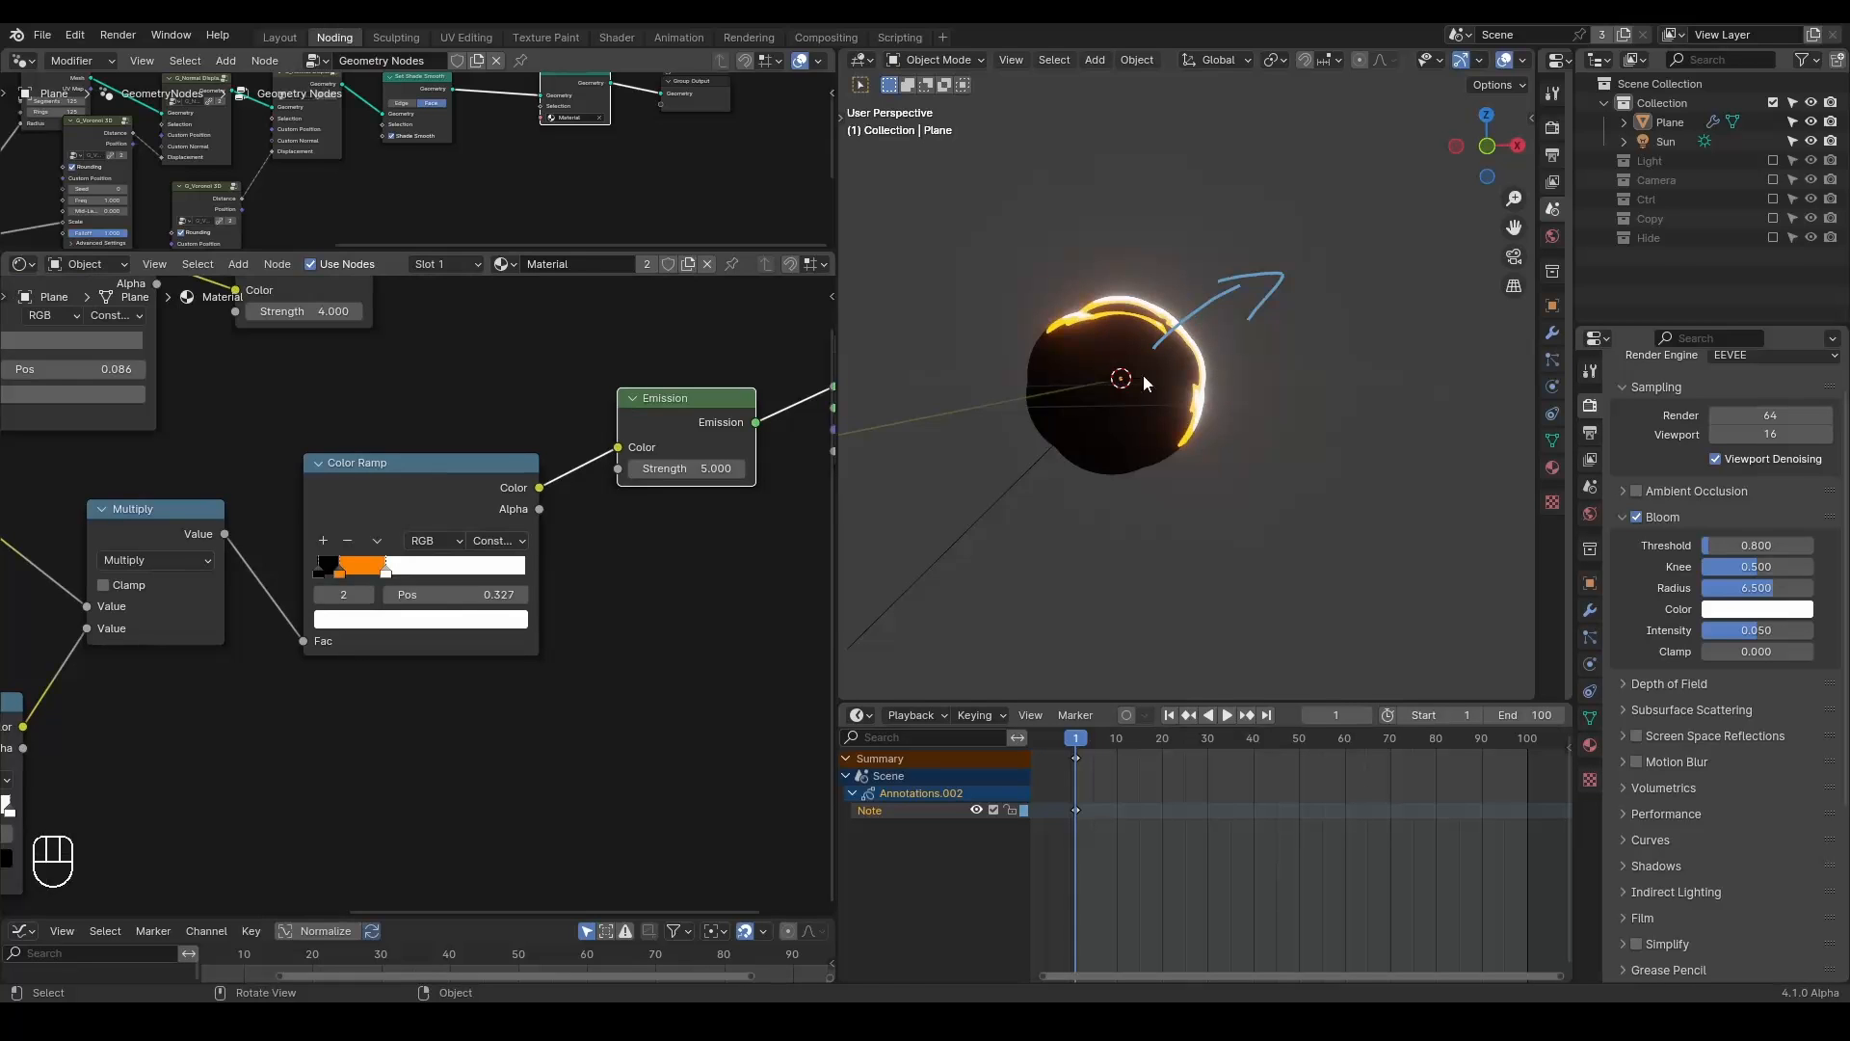
Lower the new Emission node's strength to 3 and nudge the orange stop to about 0.15.
middle_click_drag(518, 441, 661, 483)
scroll(529, 576, "down", 2)
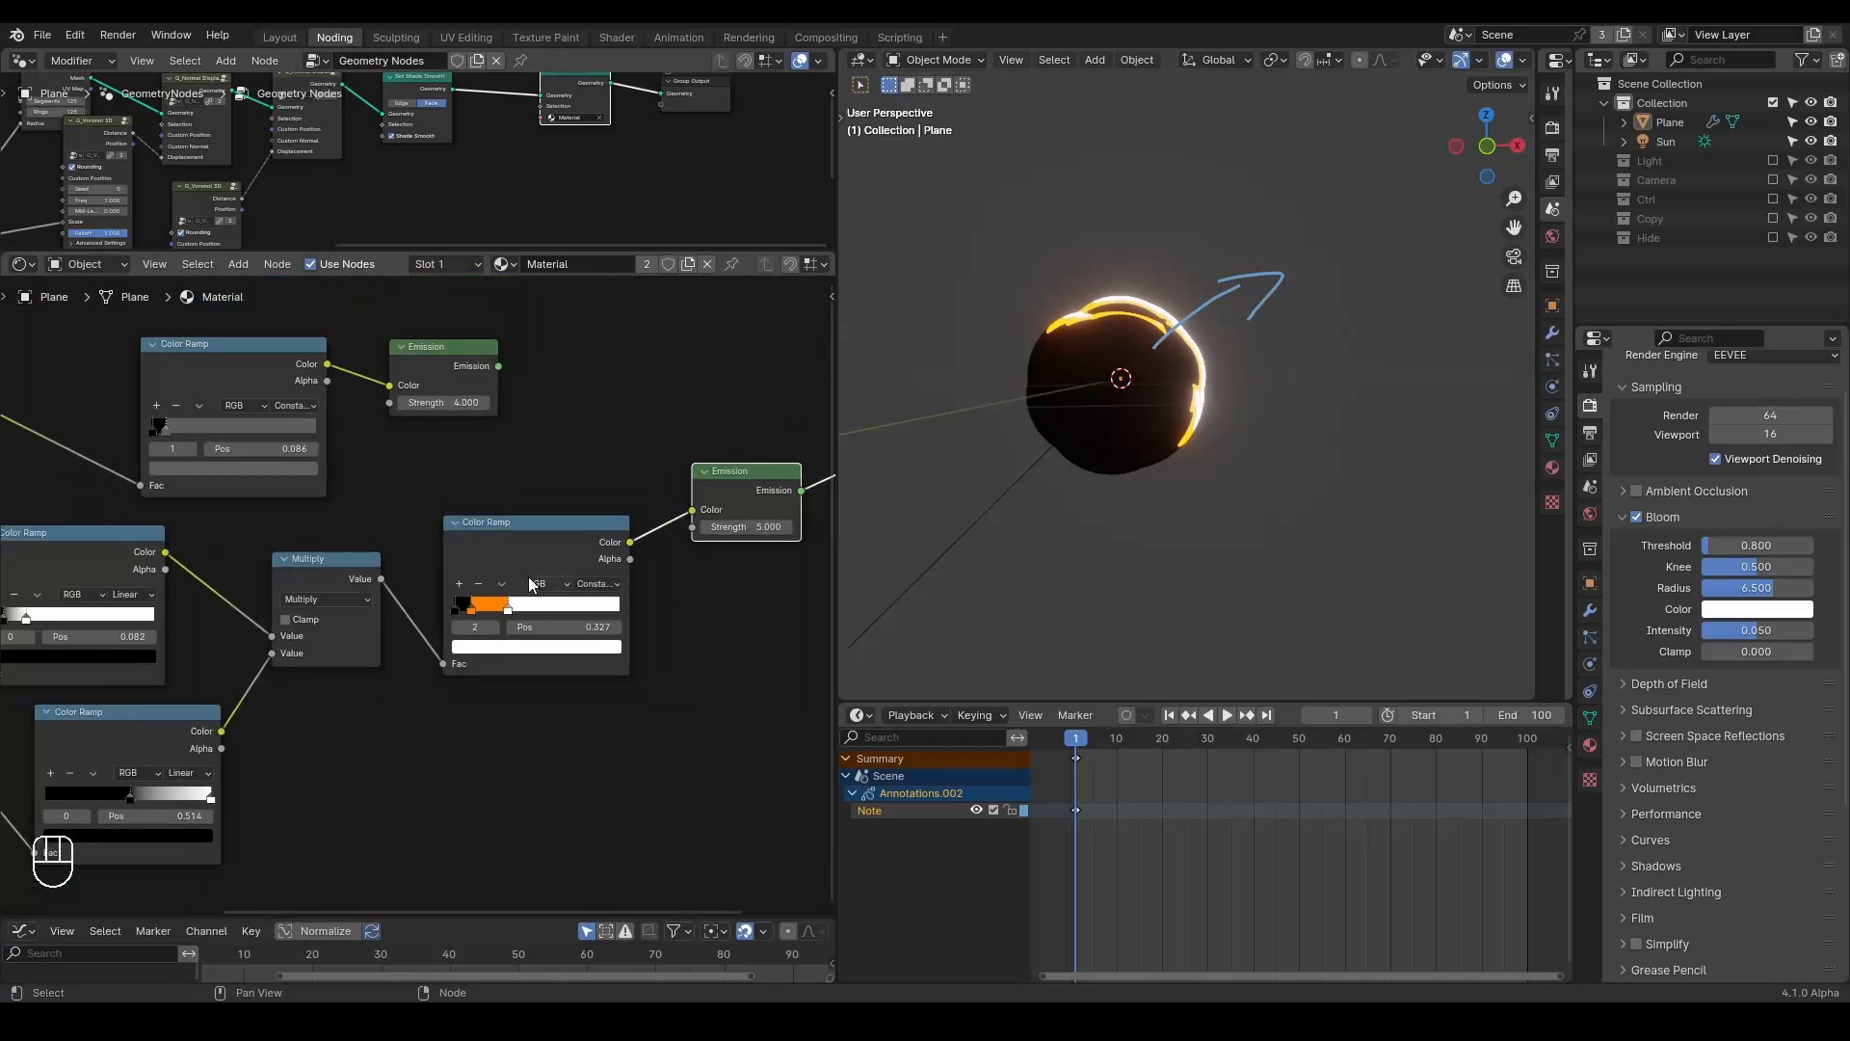
double_click(770, 503)
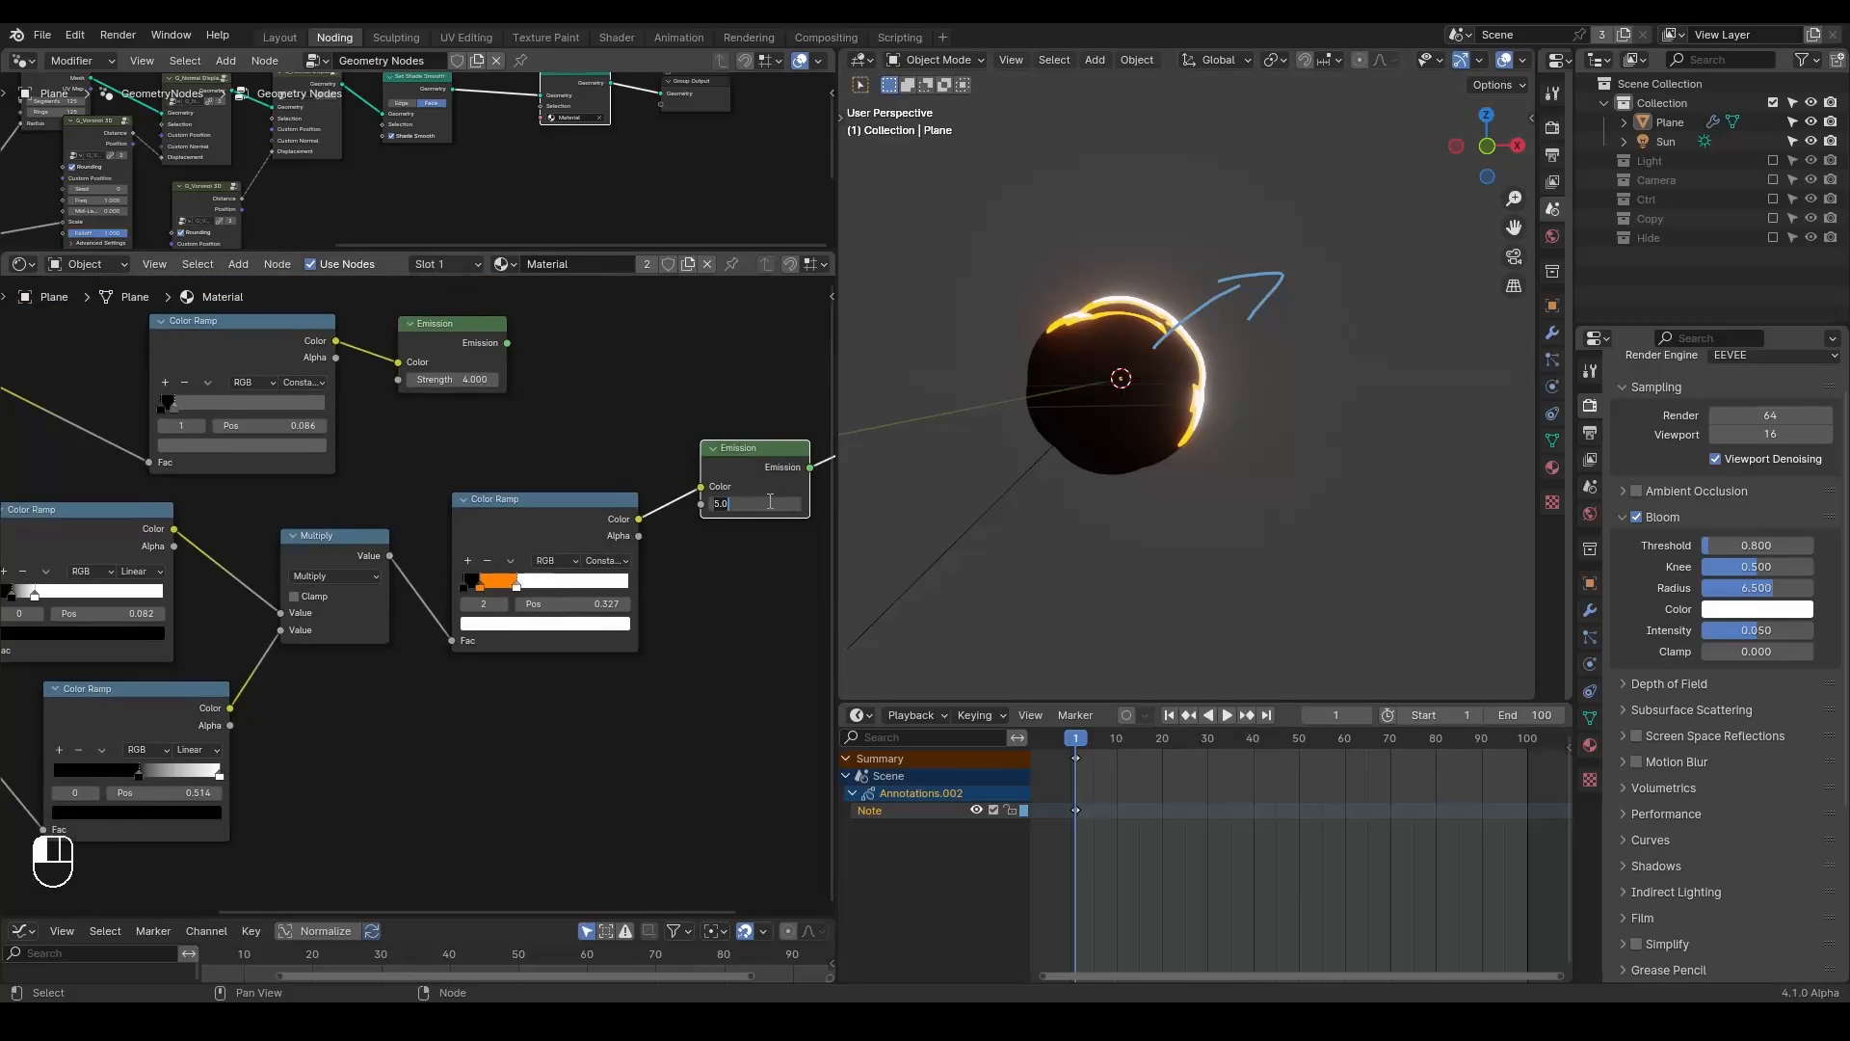
type("3")
key("Return")
left_click_drag(483, 589, 492, 590)
scroll(549, 478, "down", 1)
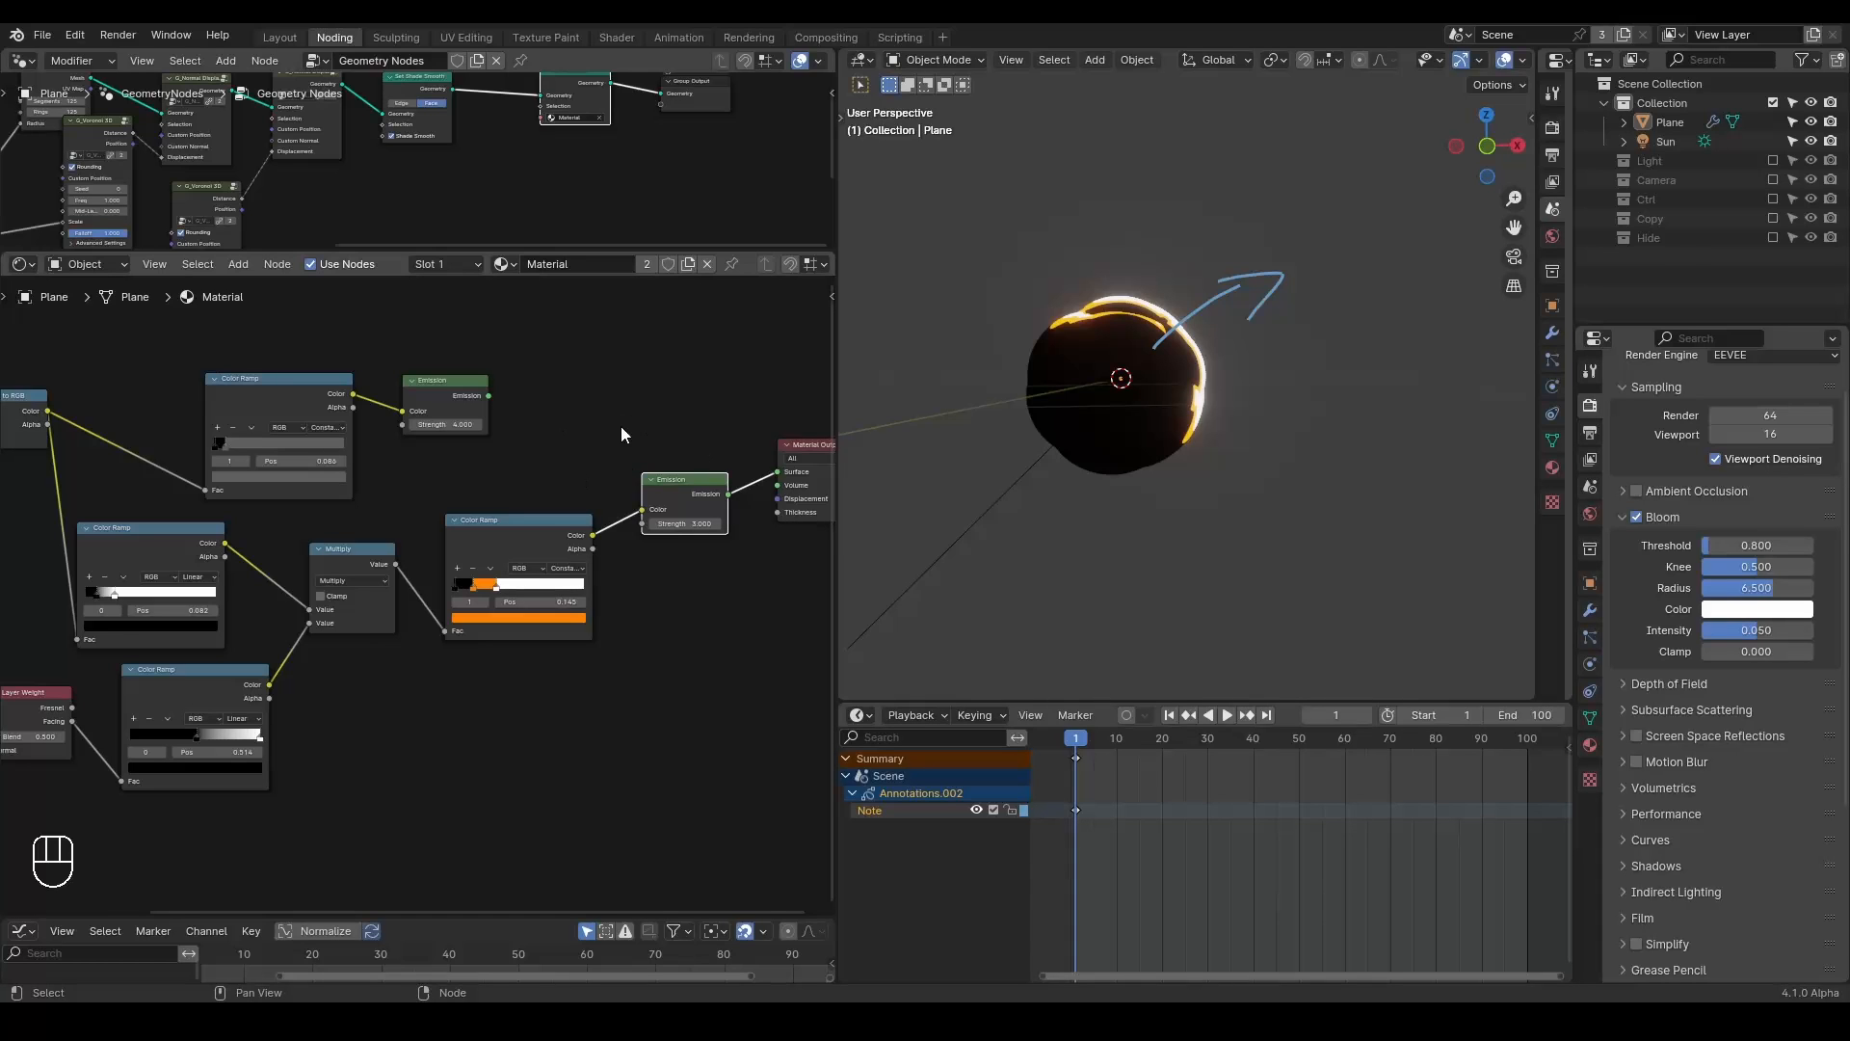
Add a Noise Texture node below the orange ramp and preview its Fac output up close on the explosion.
key("shift+ctrl+alt+q")
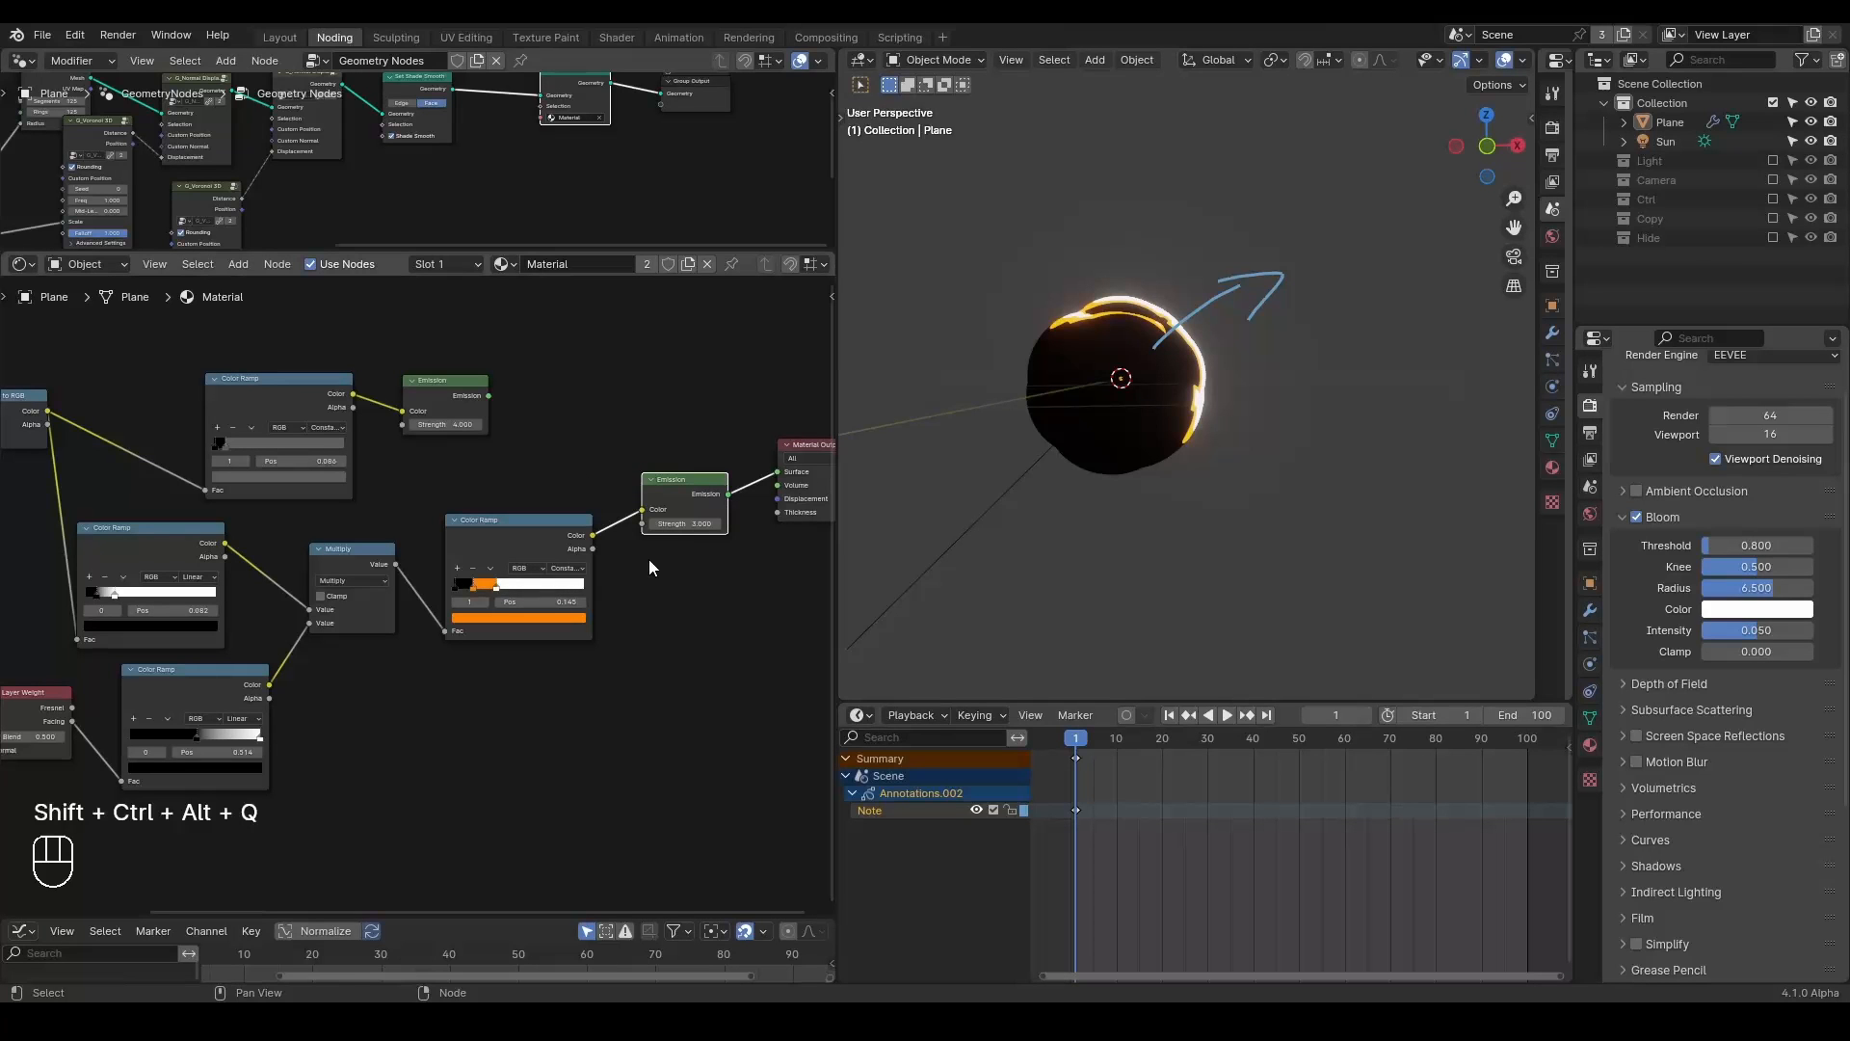
middle_click_drag(649, 584, 713, 504)
key("ctrl+a")
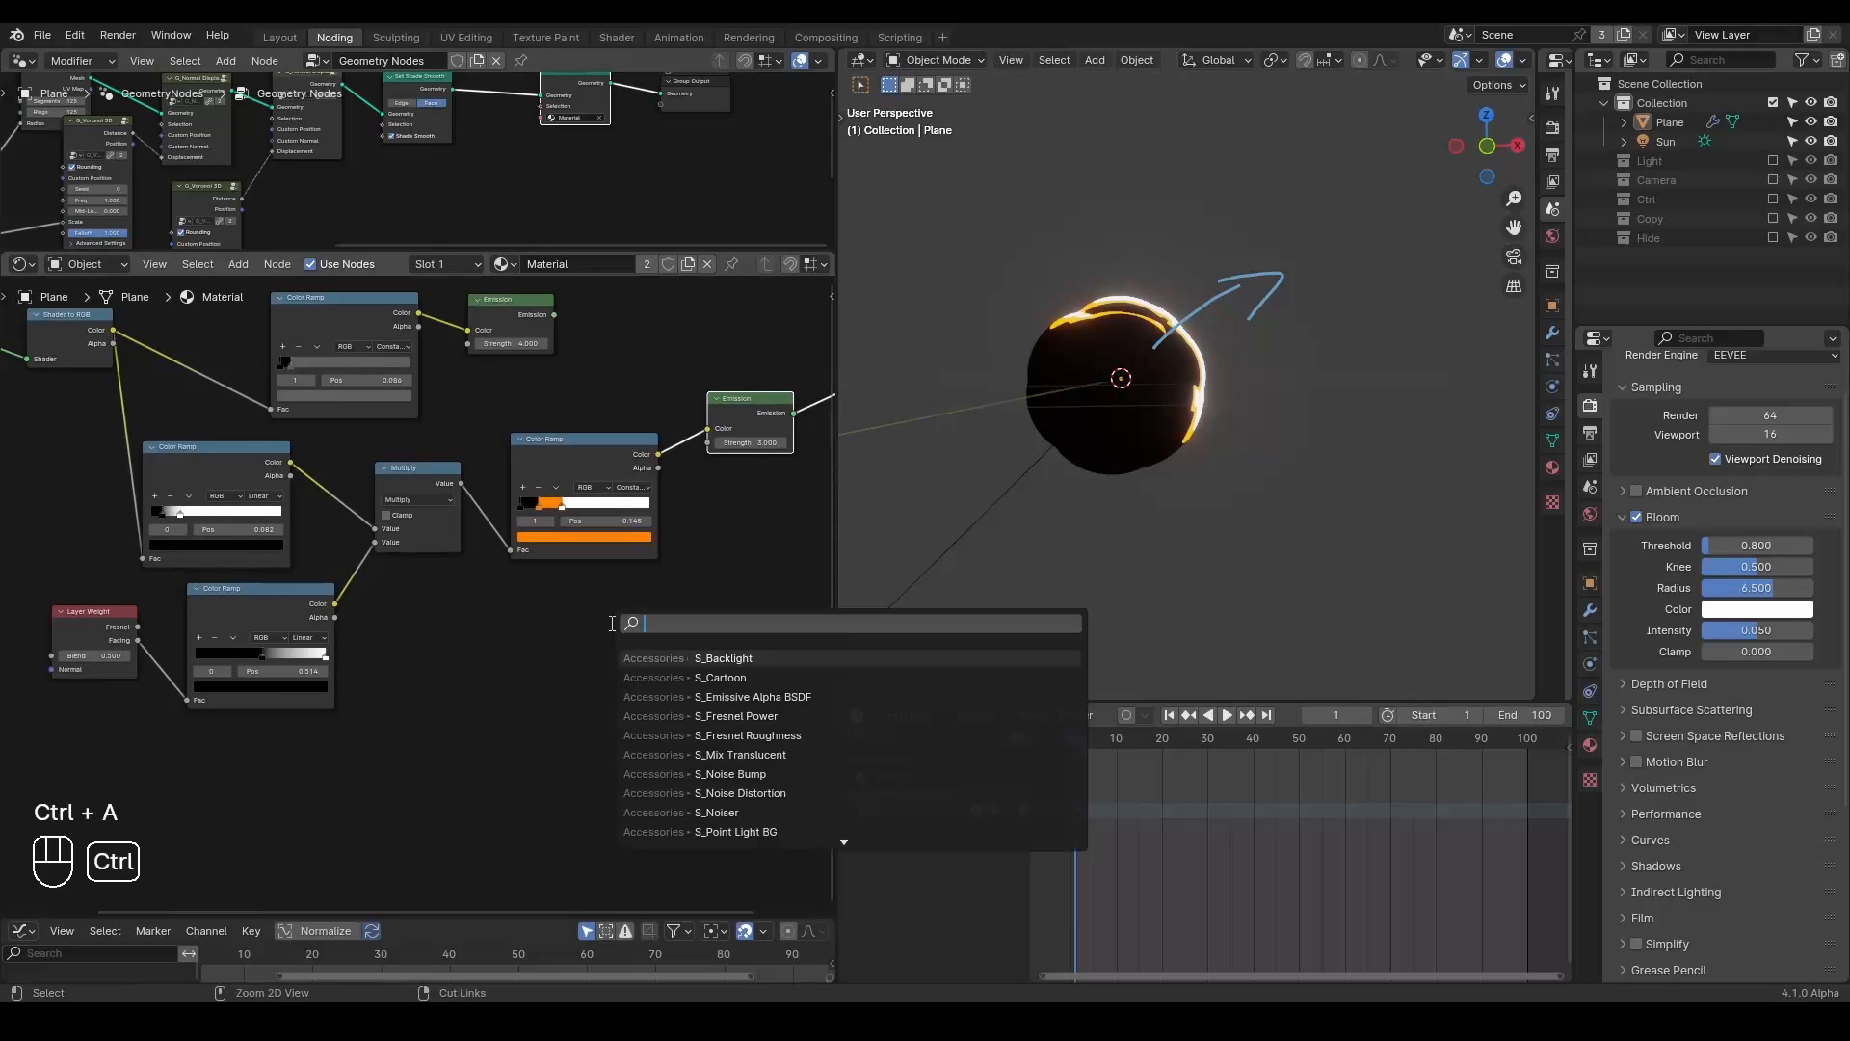
type("noise tex")
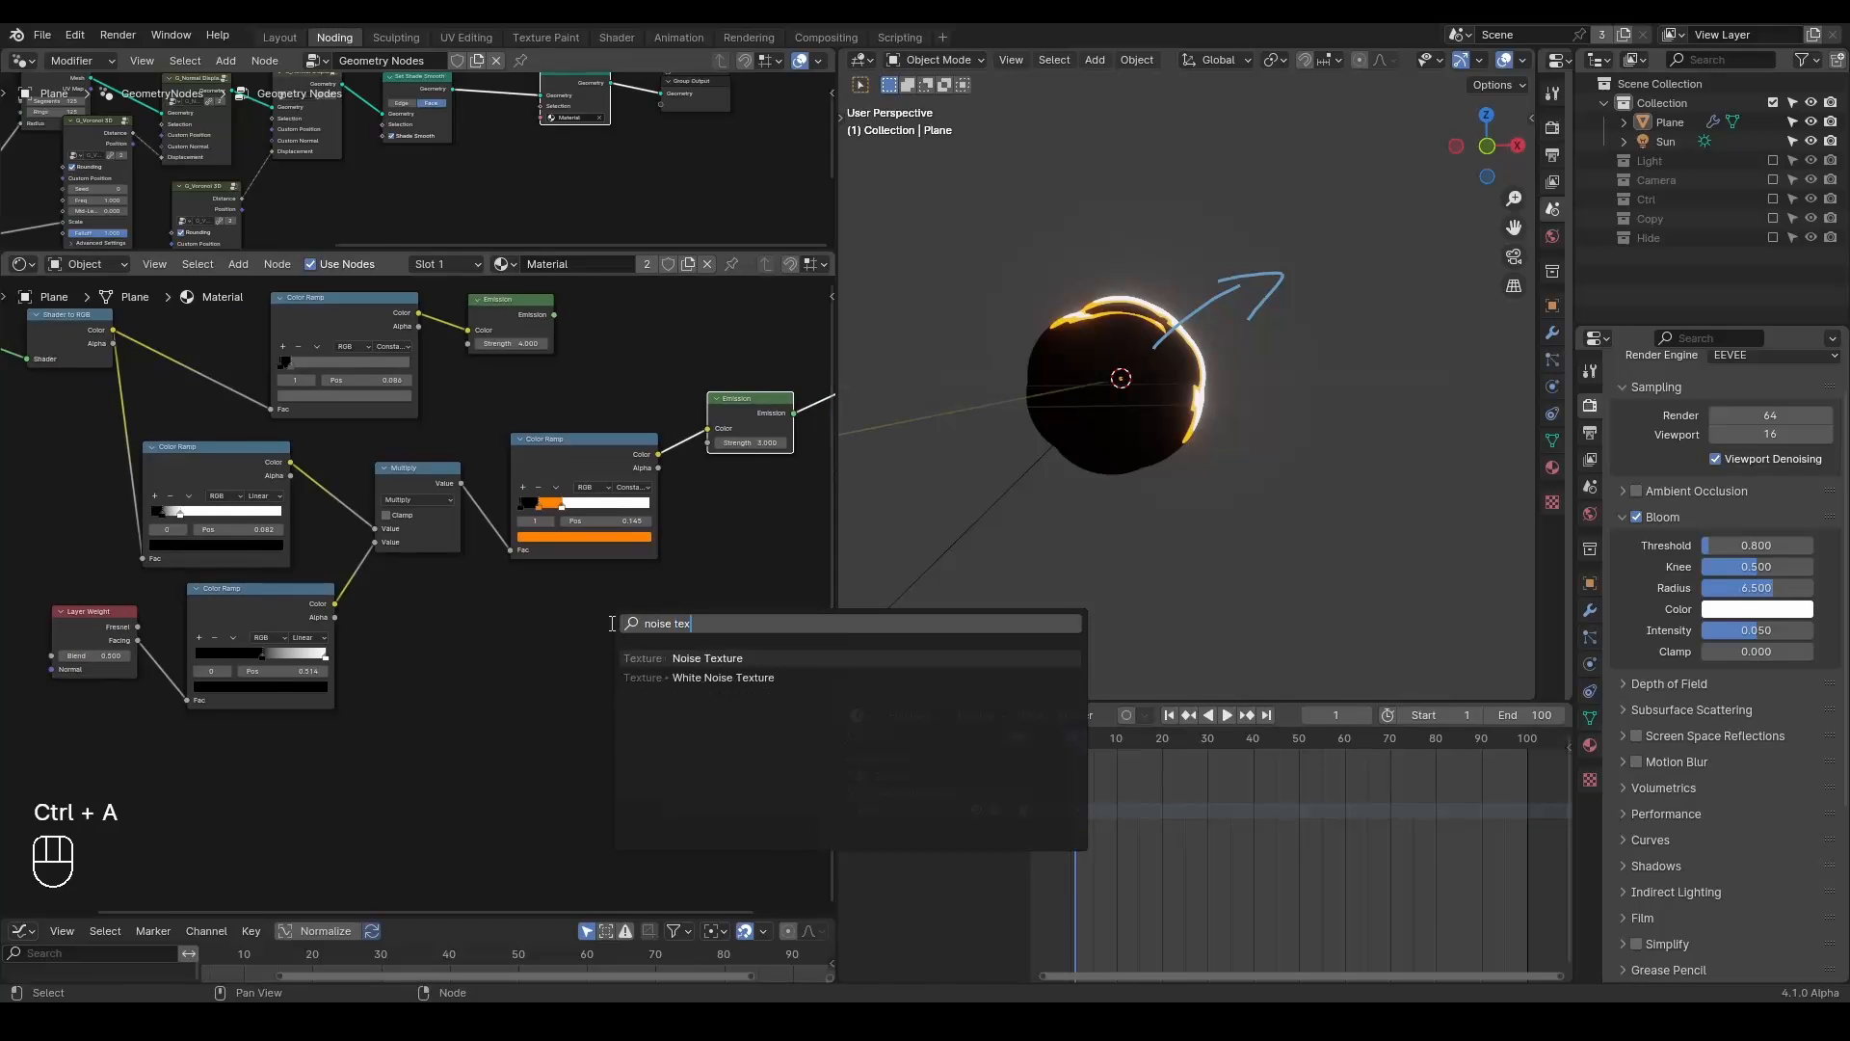
key("Return")
left_click(595, 642)
left_click(596, 642, "ctrl+shift")
scroll(596, 642, "up", 3)
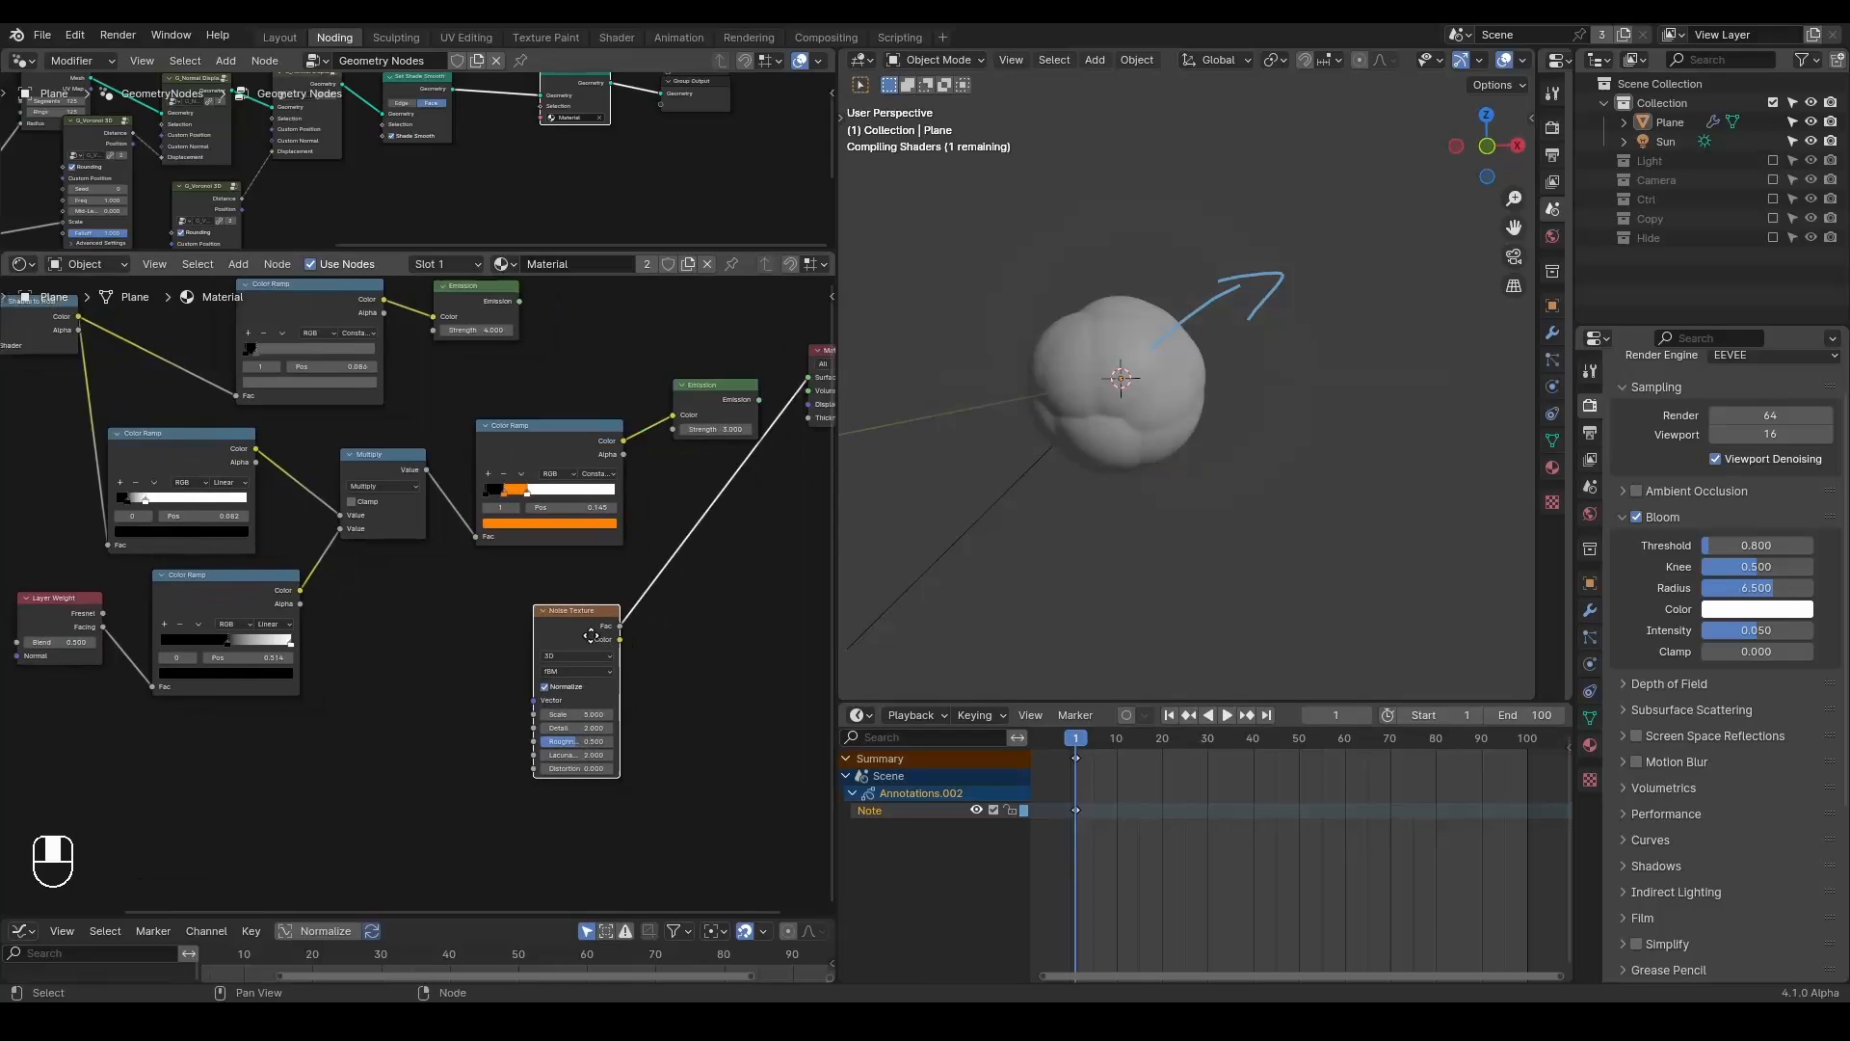
left_click_drag(517, 549, 437, 579)
middle_click_drag(553, 661, 560, 581)
scroll(1182, 413, "up", 2)
middle_click_drag(1182, 409, 1167, 439, "shift")
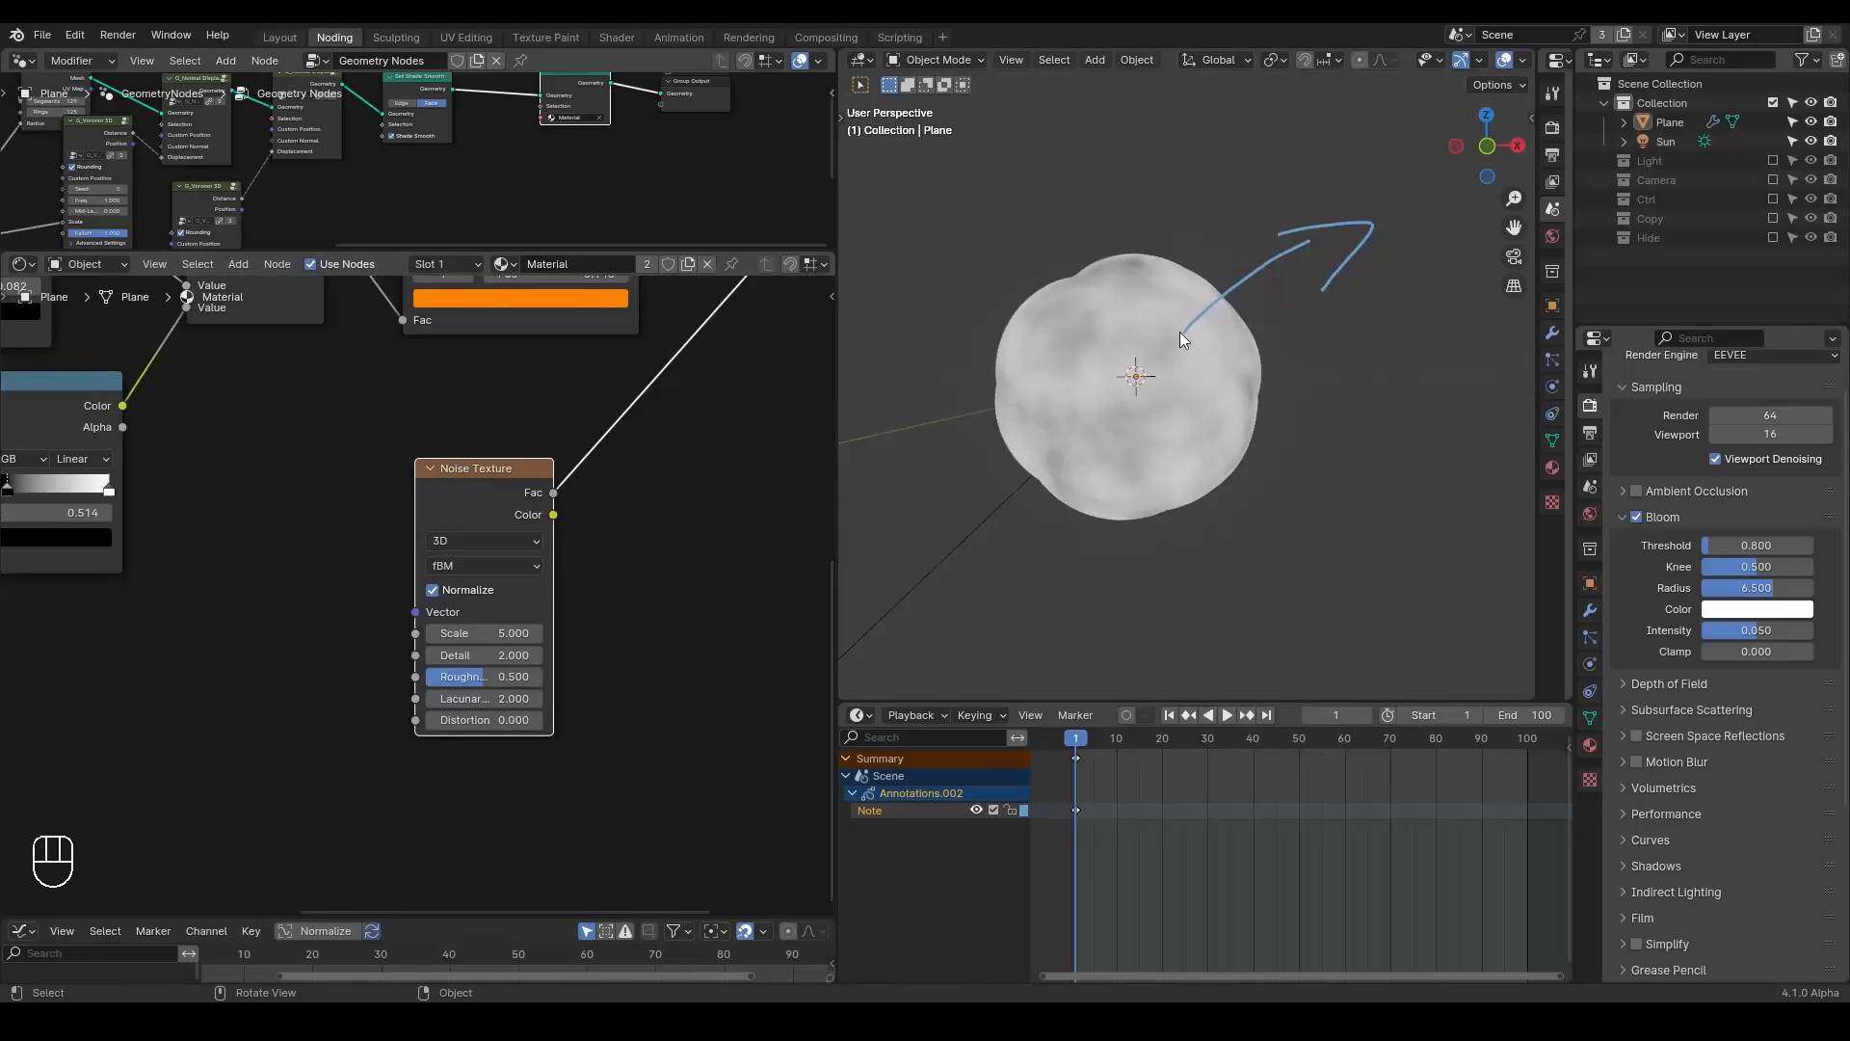
Add a Brightness/Contrast node after the Noise Texture's Fac output, with Bright at -0.25 and Contrast at 1.
left_click_drag(496, 502, 660, 511)
type("cont")
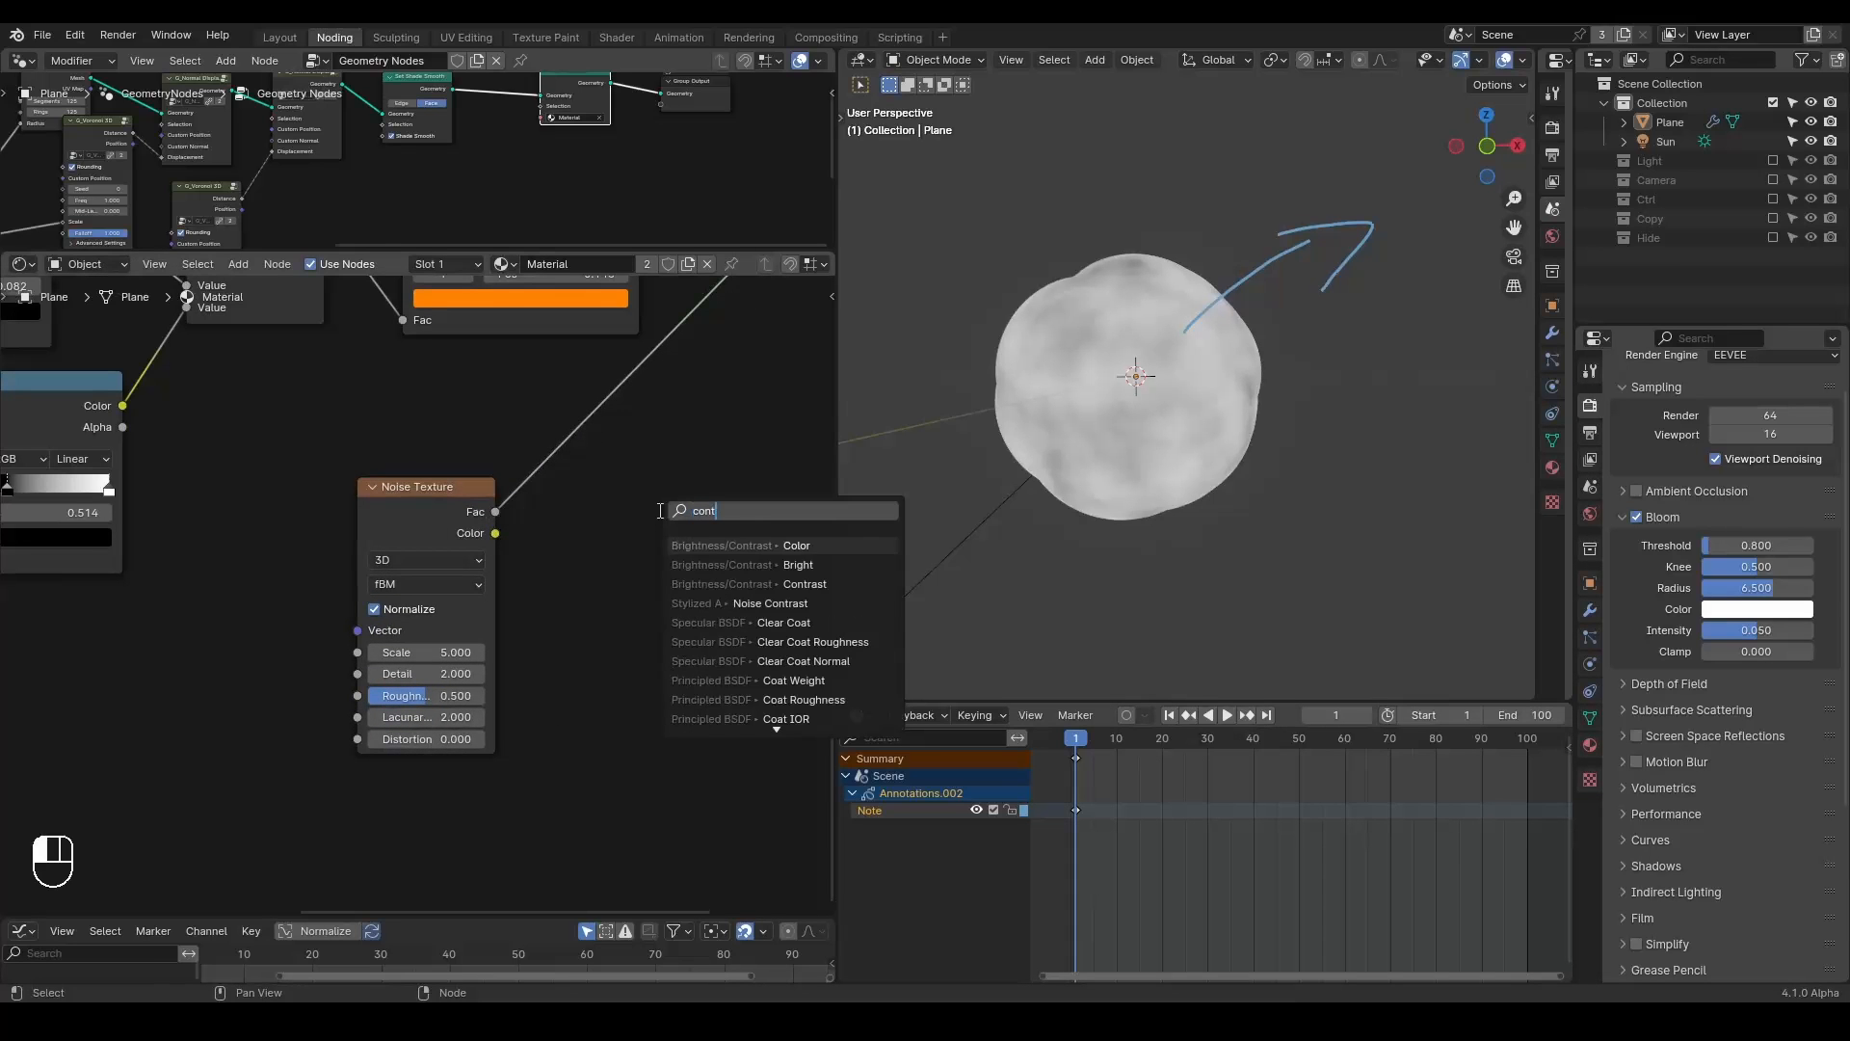
key("Return")
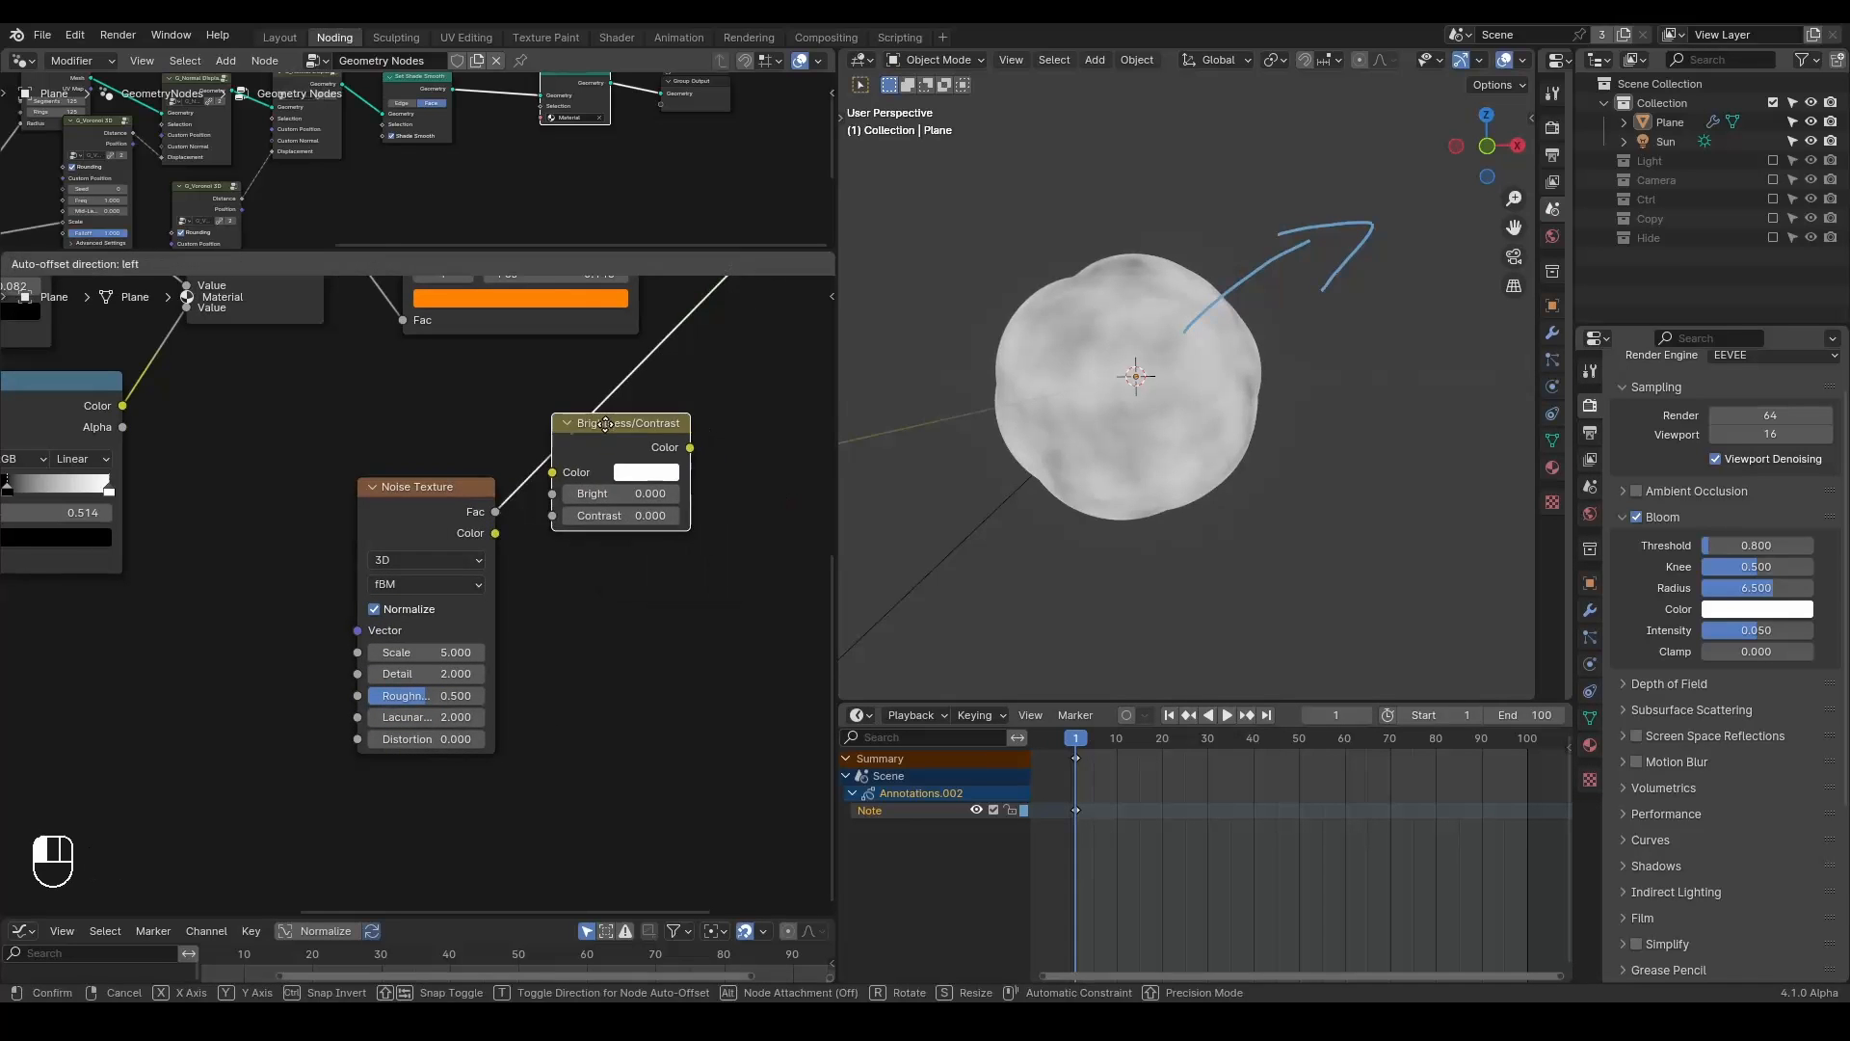
left_click(611, 430)
left_click_drag(612, 429, 637, 475)
mouse_move(651, 560)
left_mouse_down("shift")
mouse_move(732, 560)
mouse_move(621, 539)
mouse_move(646, 538)
mouse_move(645, 568)
mouse_move(616, 568)
mouse_move(636, 568)
left_mouse_up("shift")
middle_click_drag(686, 640, 583, 727)
scroll(588, 718, "down", 2)
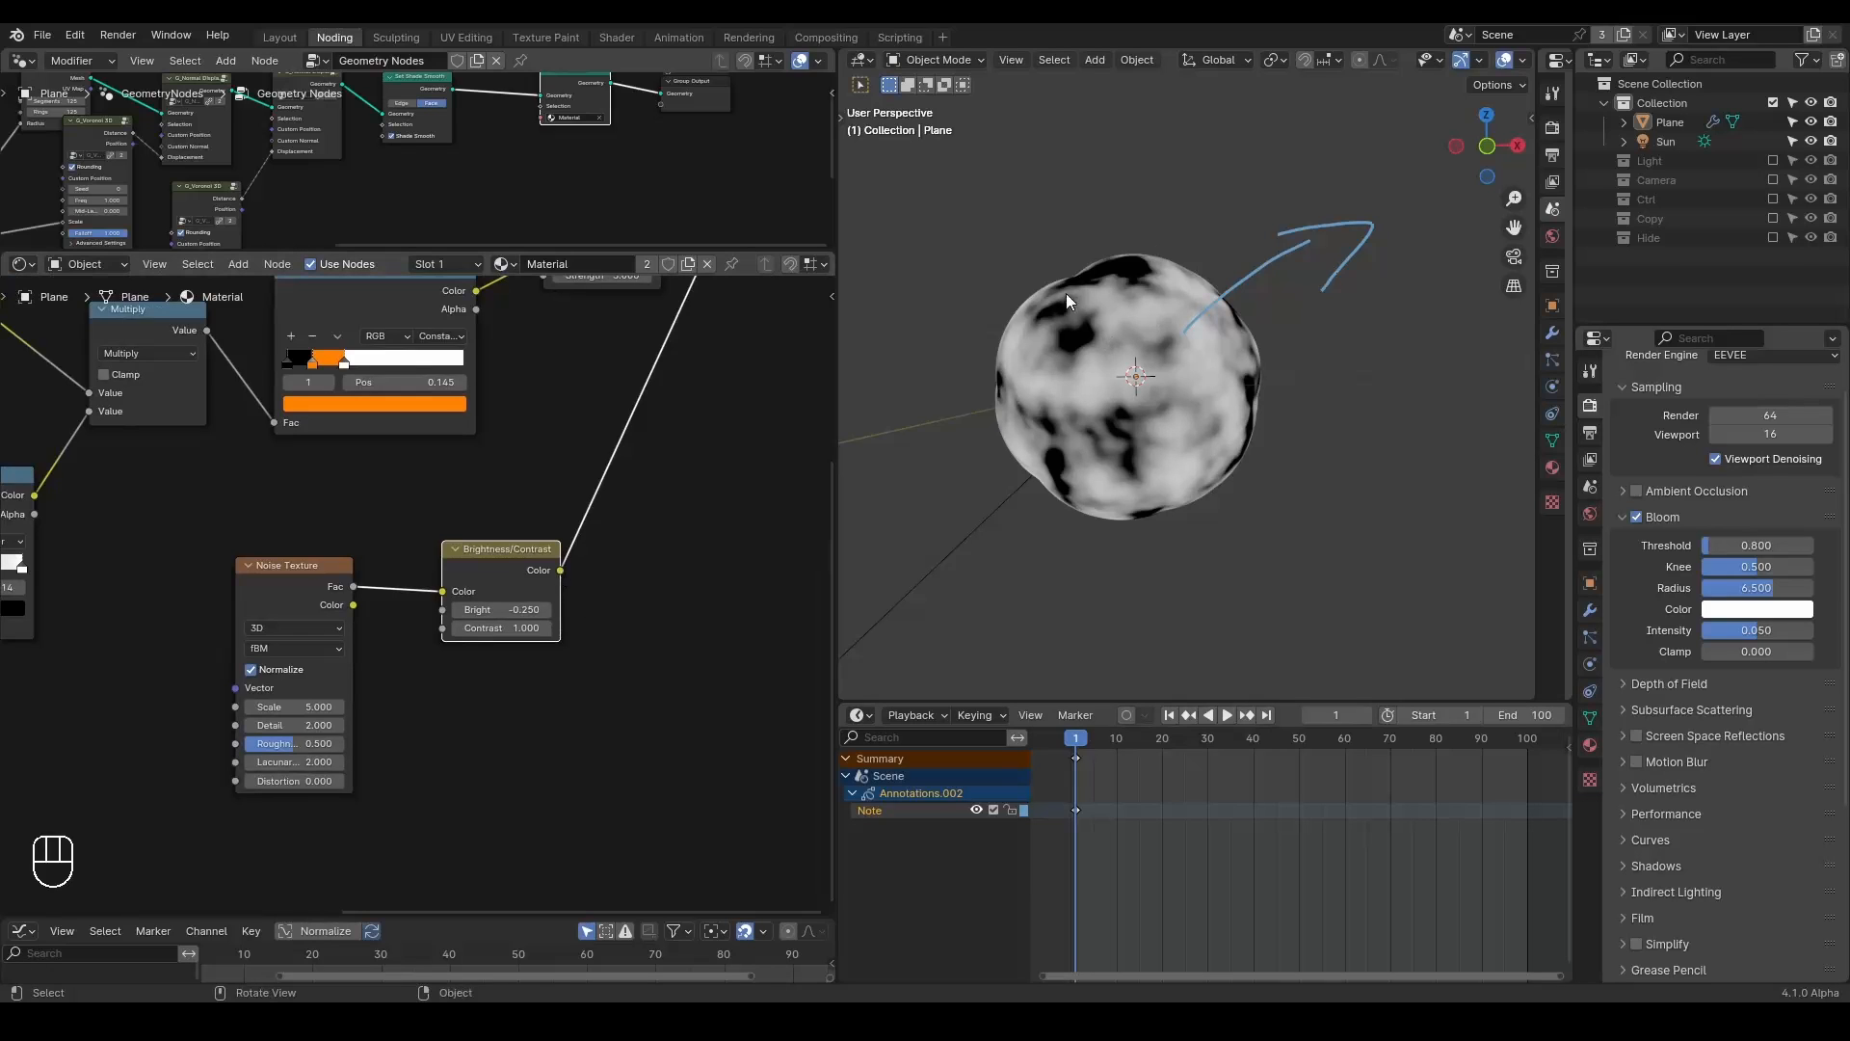
Erase the arrow annotation in the viewport, then add a Clamp node after Brightness/Contrast and preview its result on the explosion.
left_click_drag(1077, 259, 1092, 257)
right_click_drag(1409, 185, 1080, 260)
key("shift+a")
type("clamp")
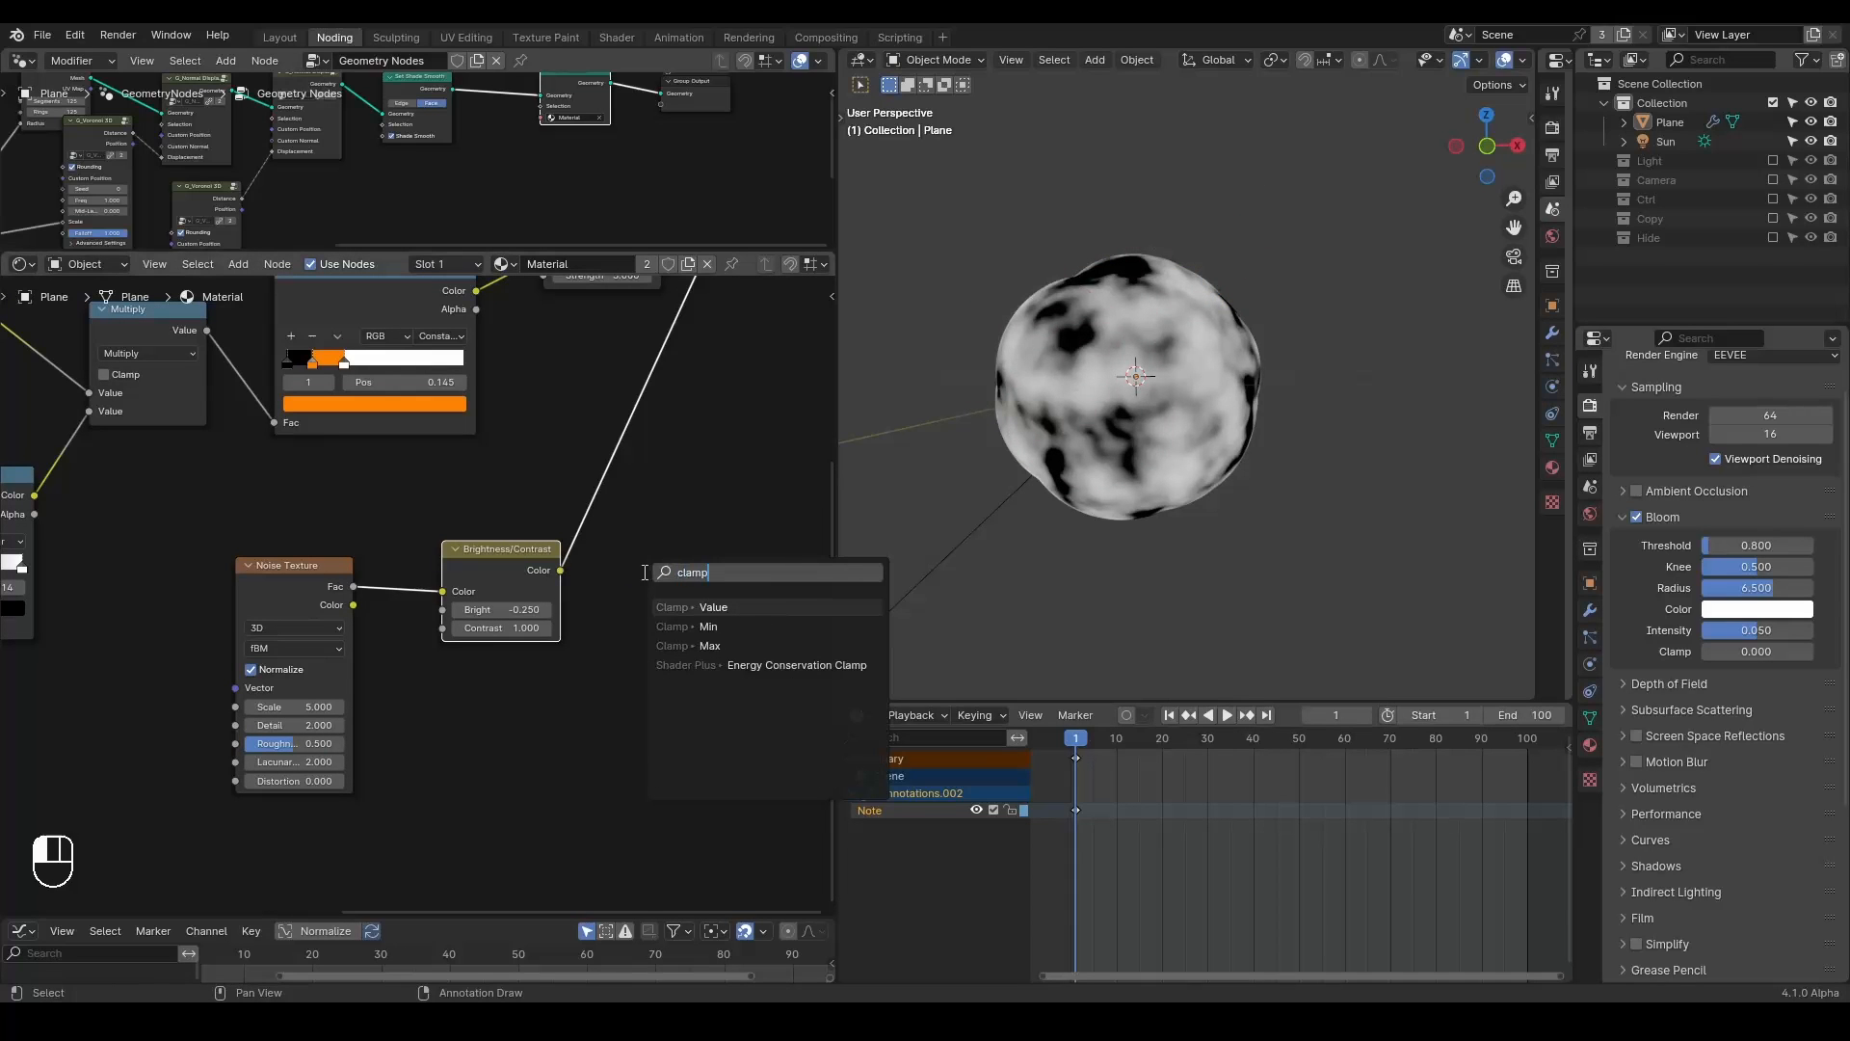
key("Return")
left_click(670, 544)
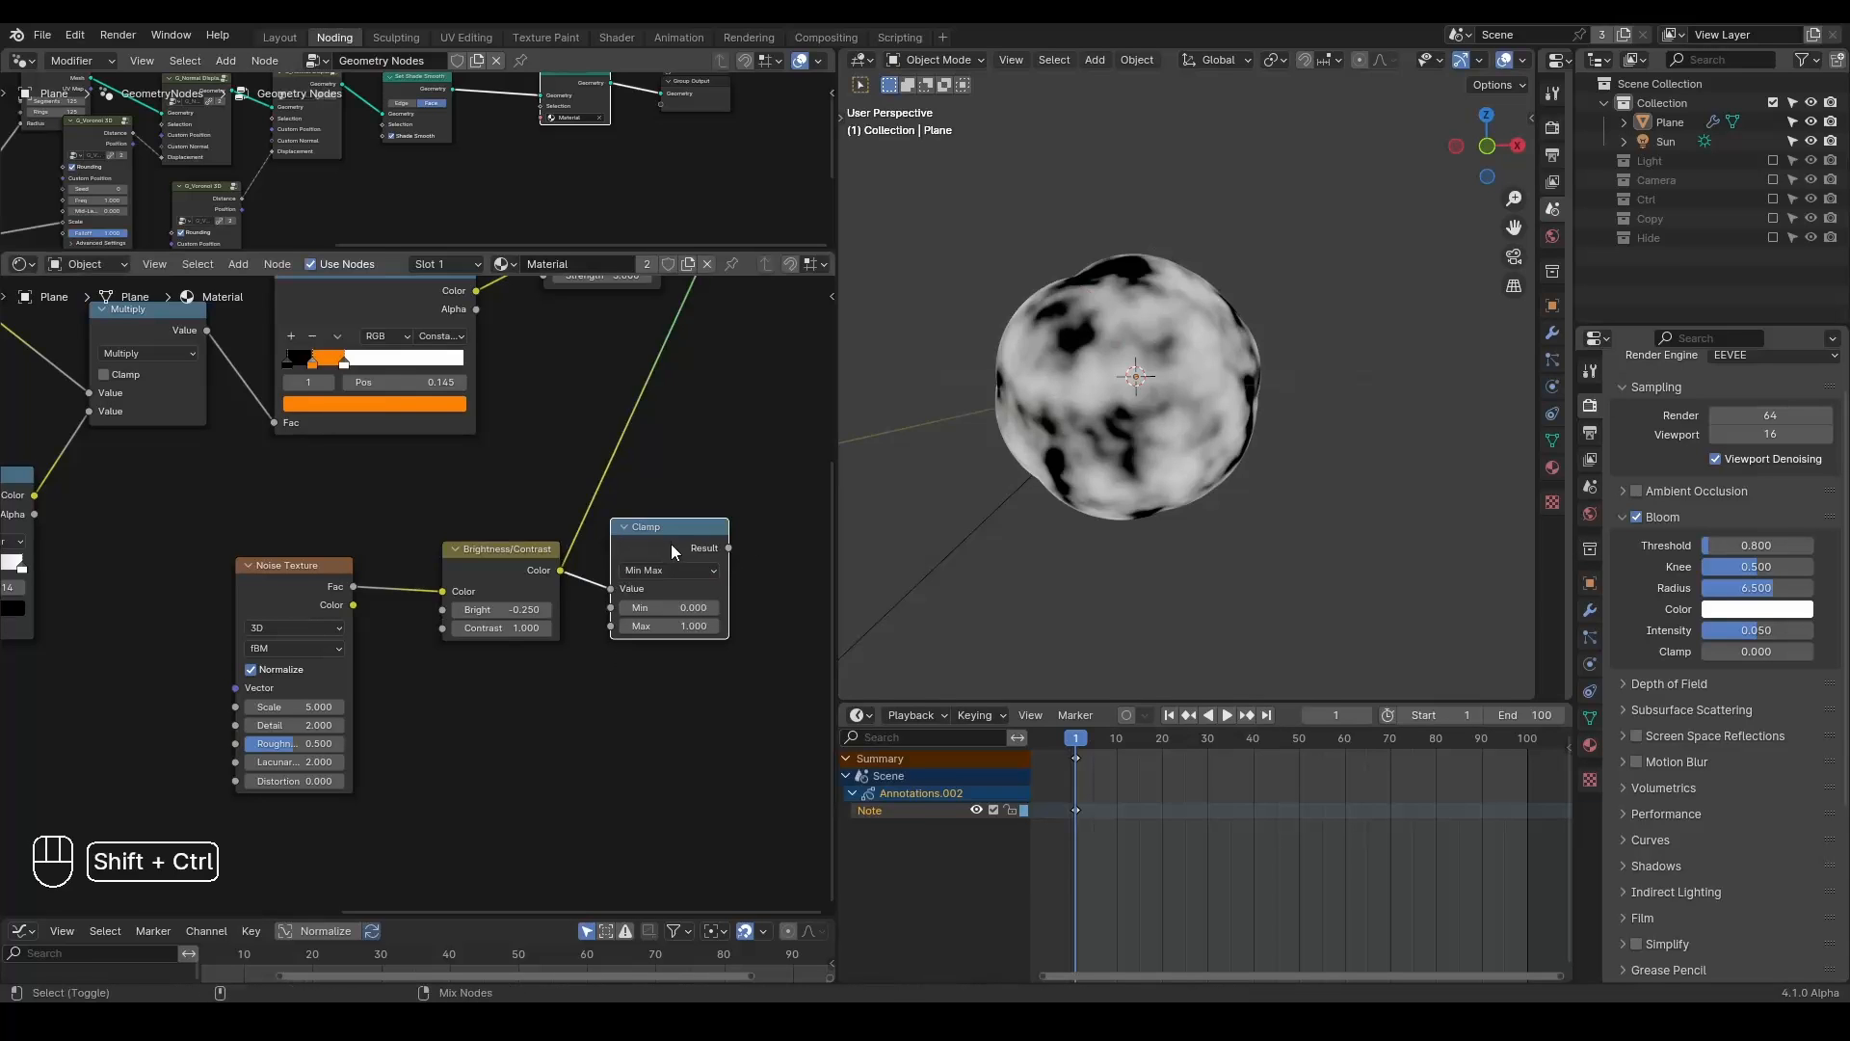
middle_click_drag(572, 556, 516, 585)
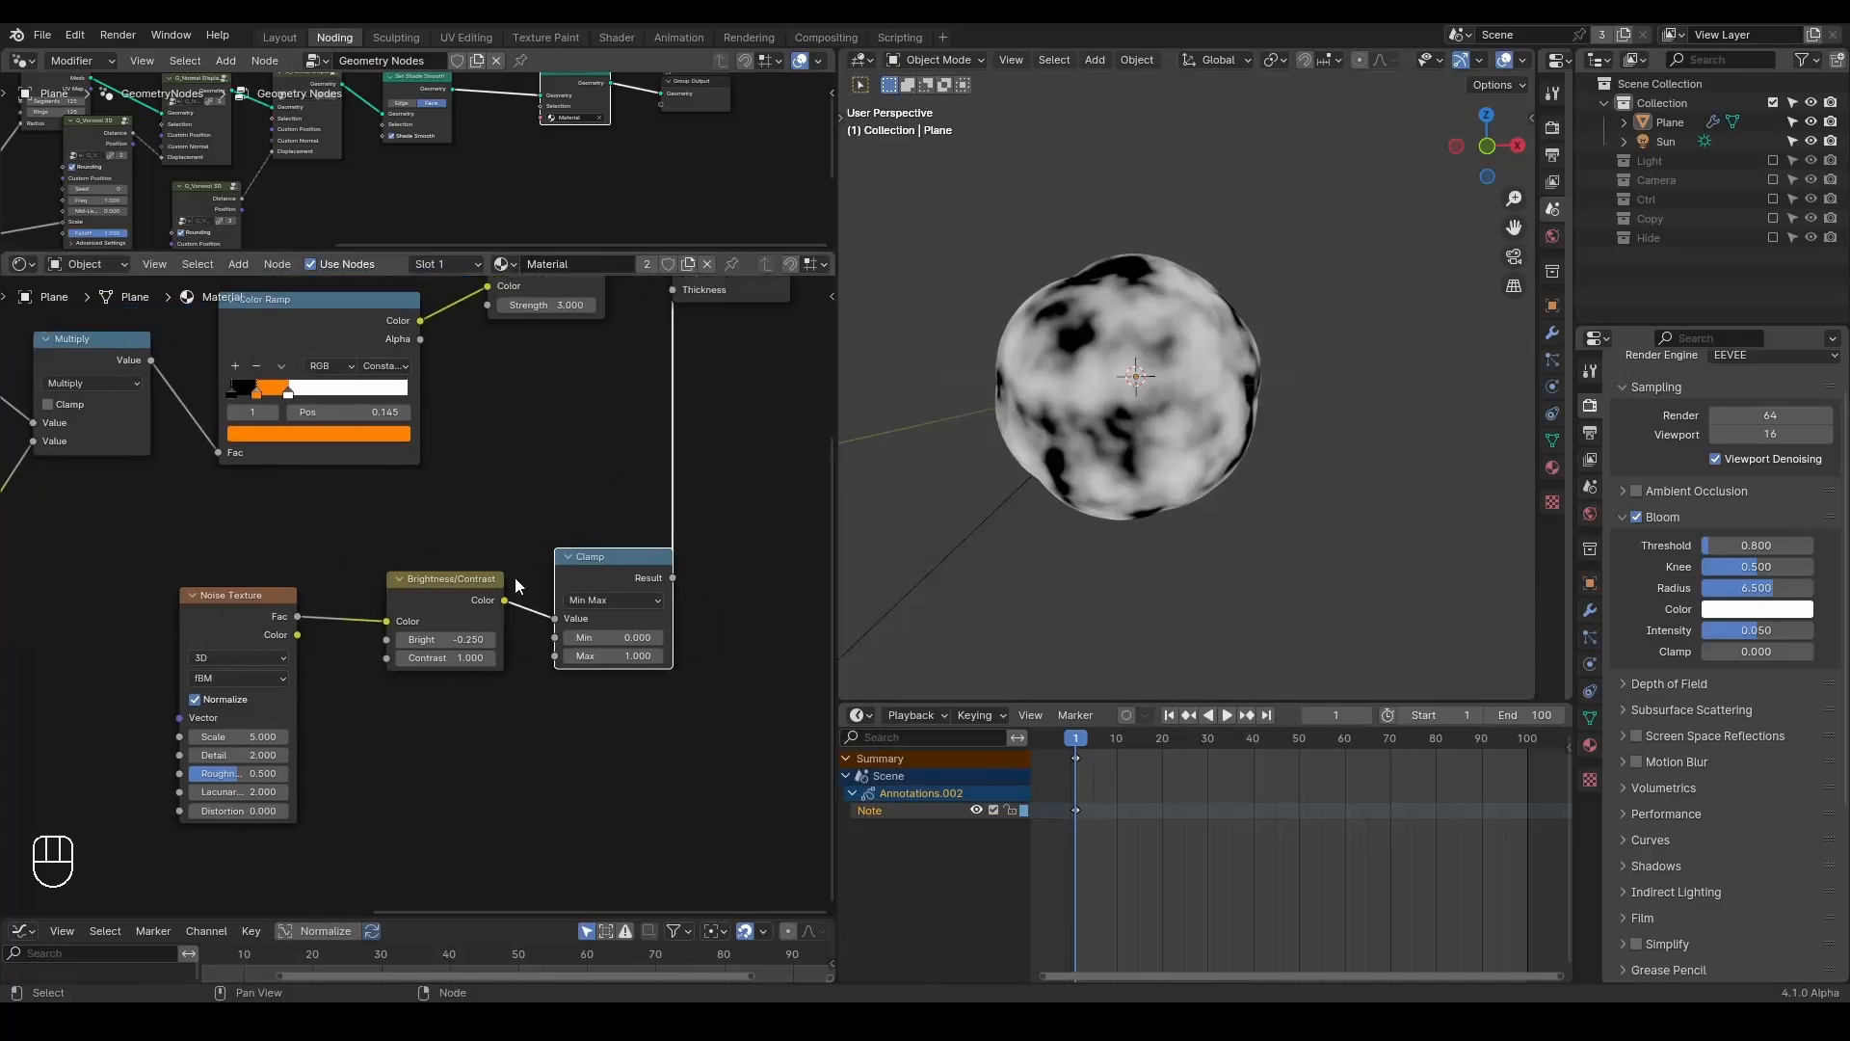
left_click(468, 584, "ctrl+shift")
left_click(590, 571, "ctrl+shift")
left_click(450, 604, "ctrl+shift")
left_click(588, 564, "ctrl+shift")
Move the Material Output away from the Clamp node and bring the noise, contrast and clamp nodes closer together.
middle_click_drag(615, 554, 551, 602)
left_click_drag(675, 301, 815, 577)
middle_click_drag(536, 564, 604, 453)
left_click_drag(602, 450, 390, 628)
key("g")
left_click(338, 632)
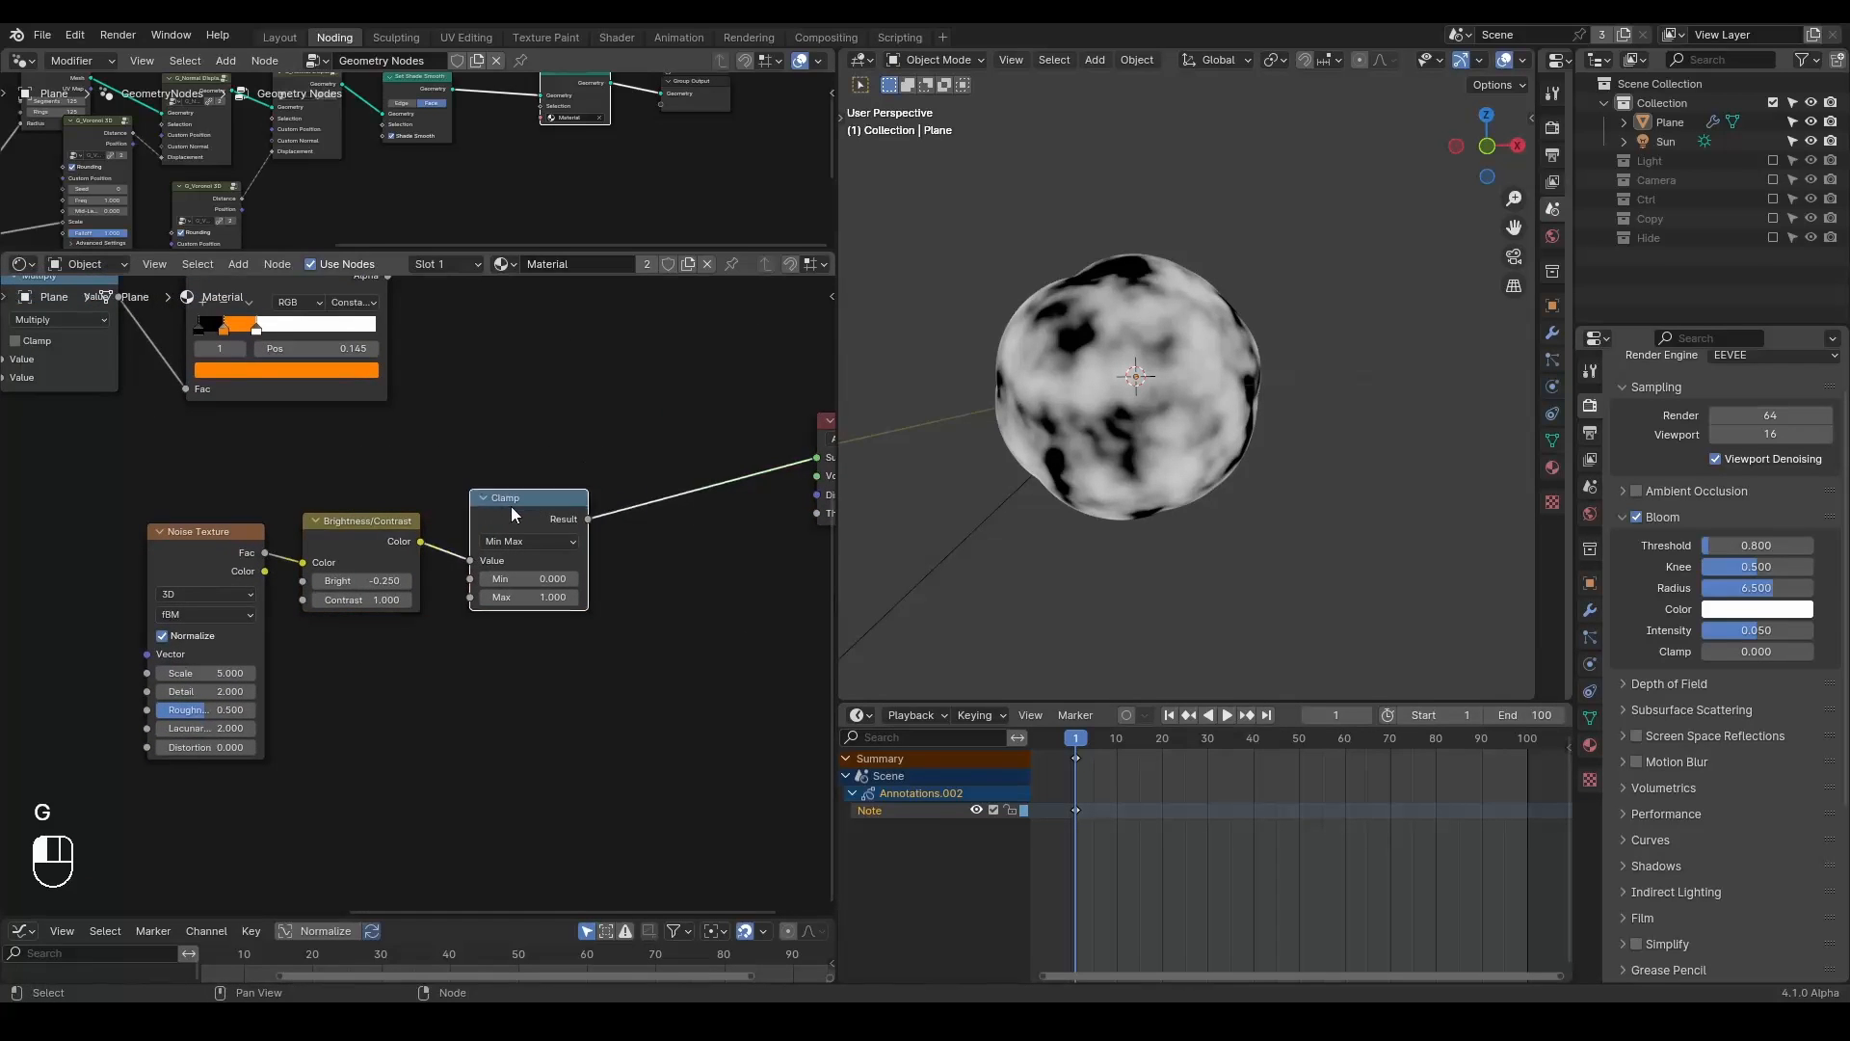
left_click_drag(511, 515, 486, 513)
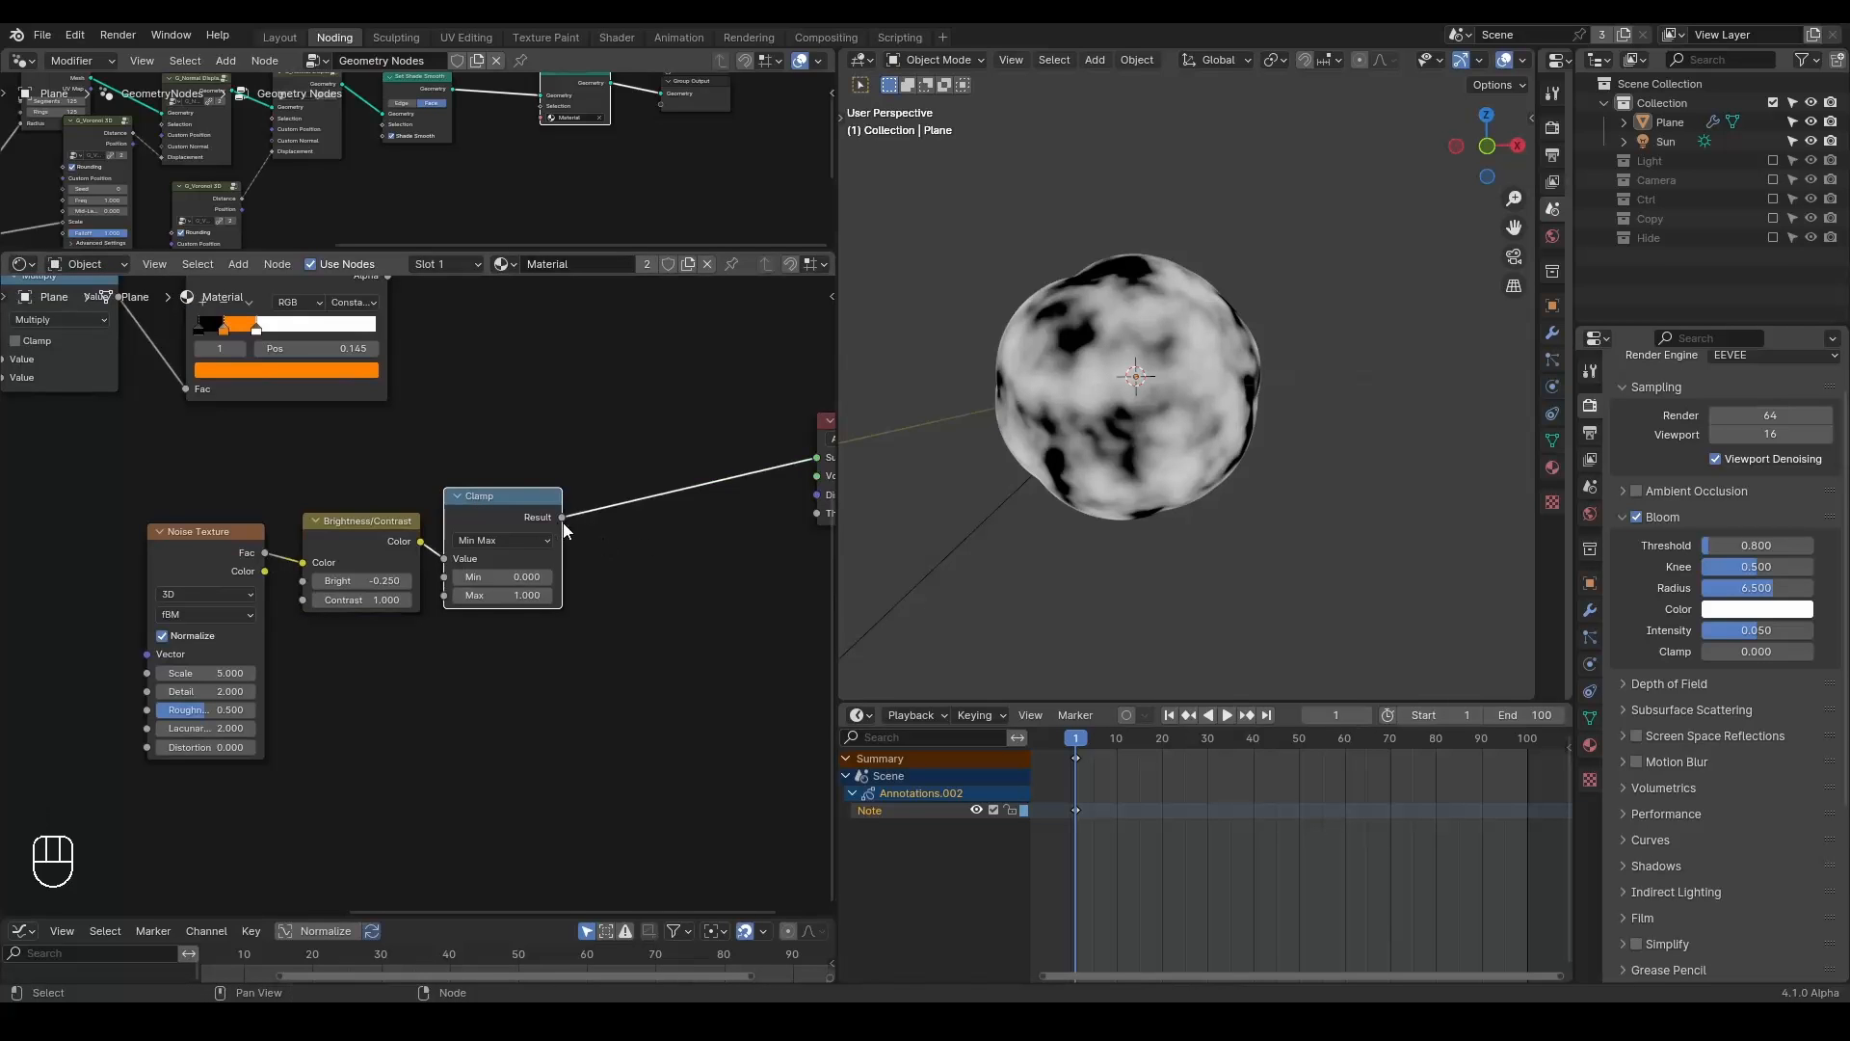
Duplicate the orange Color Ramp and insert the copy between the Clamp node and the Material Output.
middle_click_drag(533, 425, 515, 536)
left_click(218, 349)
key("shift+d")
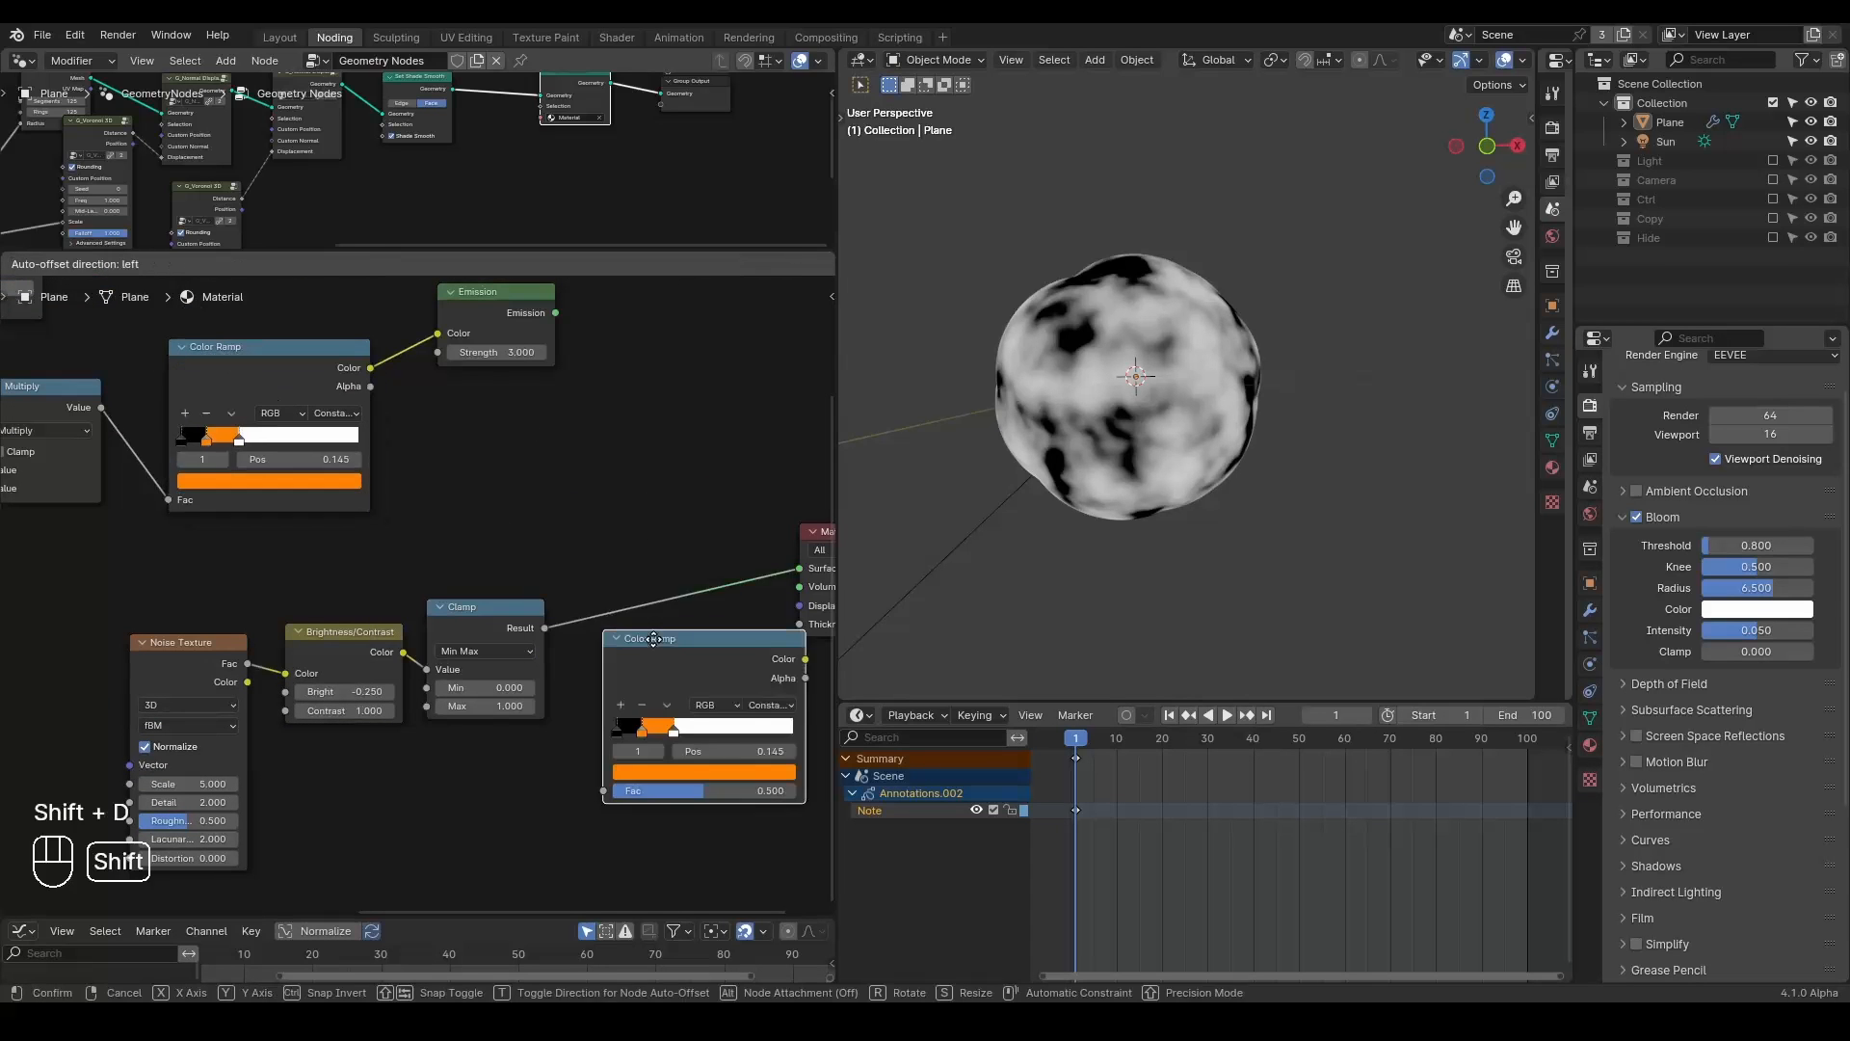
left_click(581, 538)
middle_click_drag(632, 766, 672, 680)
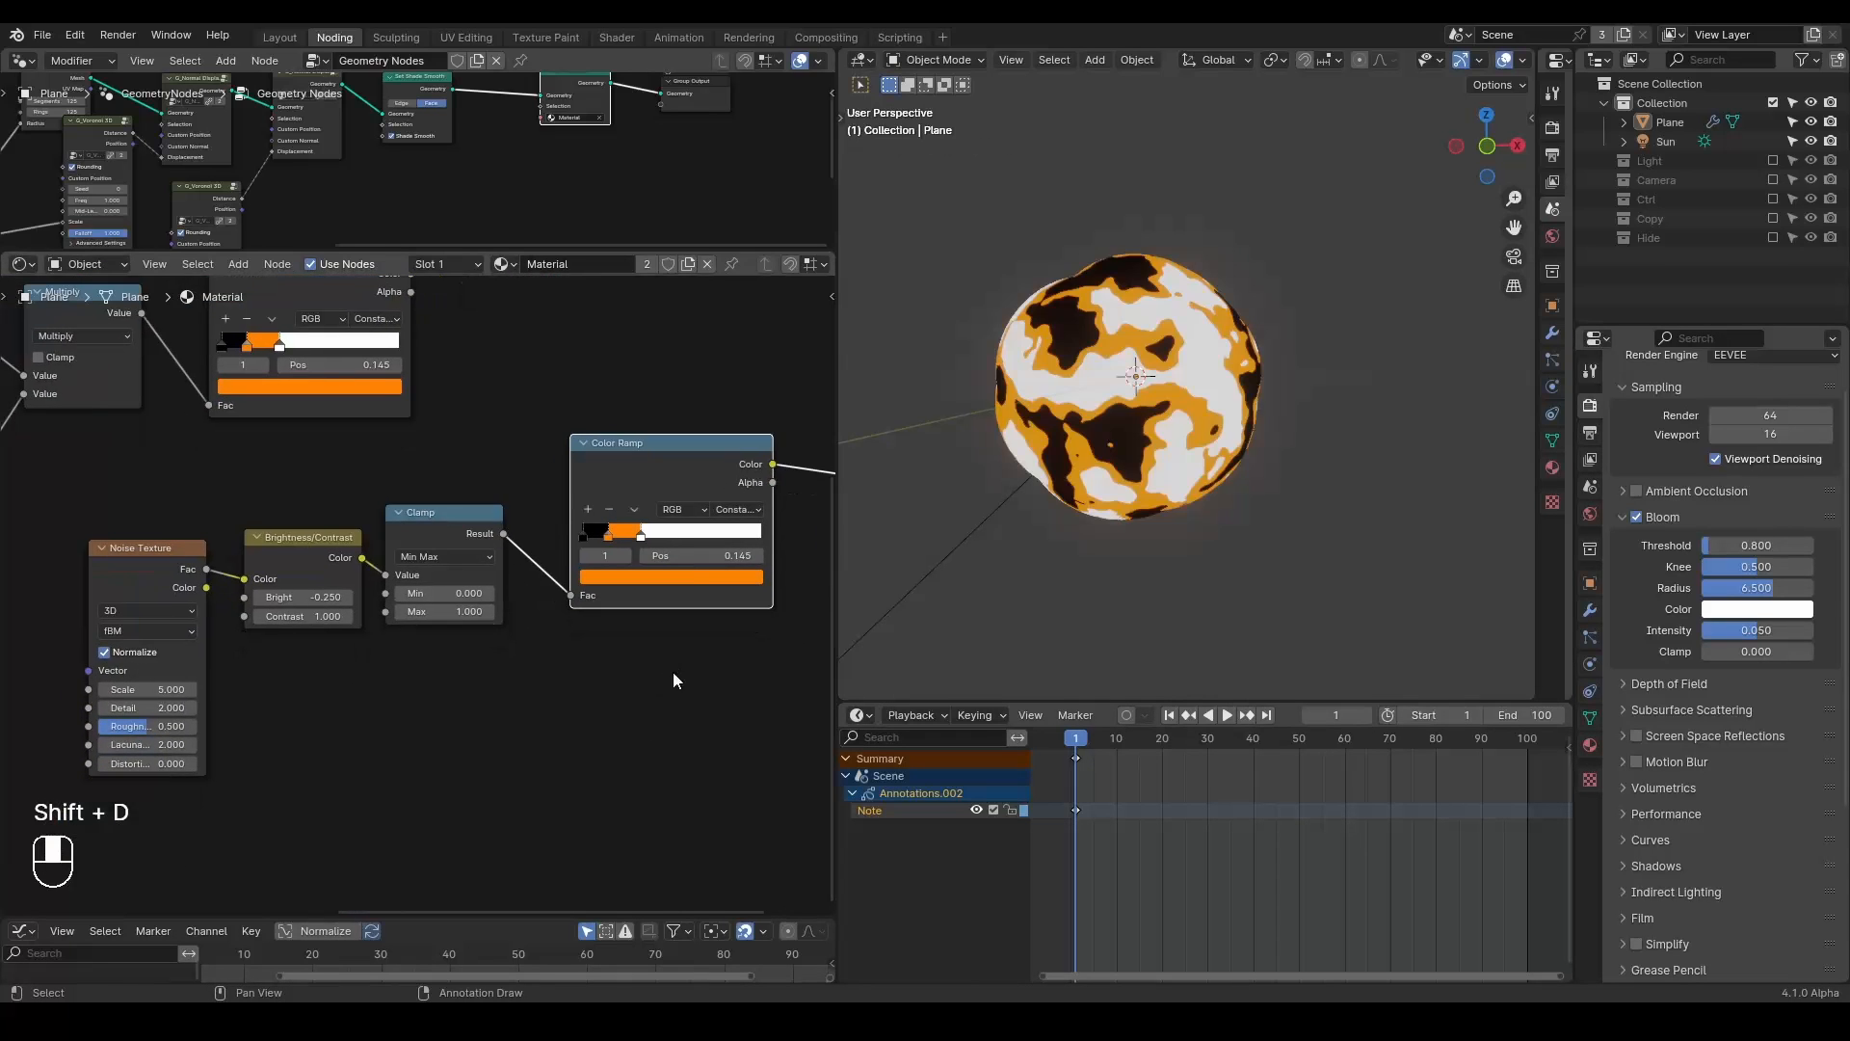
Widen the orange band of the duplicated ramp, with the white stop at about 0.59.
scroll(715, 549, "up", 1)
mouse_move(675, 528)
left_mouse_down()
mouse_move(759, 530)
mouse_move(634, 525)
mouse_move(663, 533)
left_mouse_up()
left_click(732, 529)
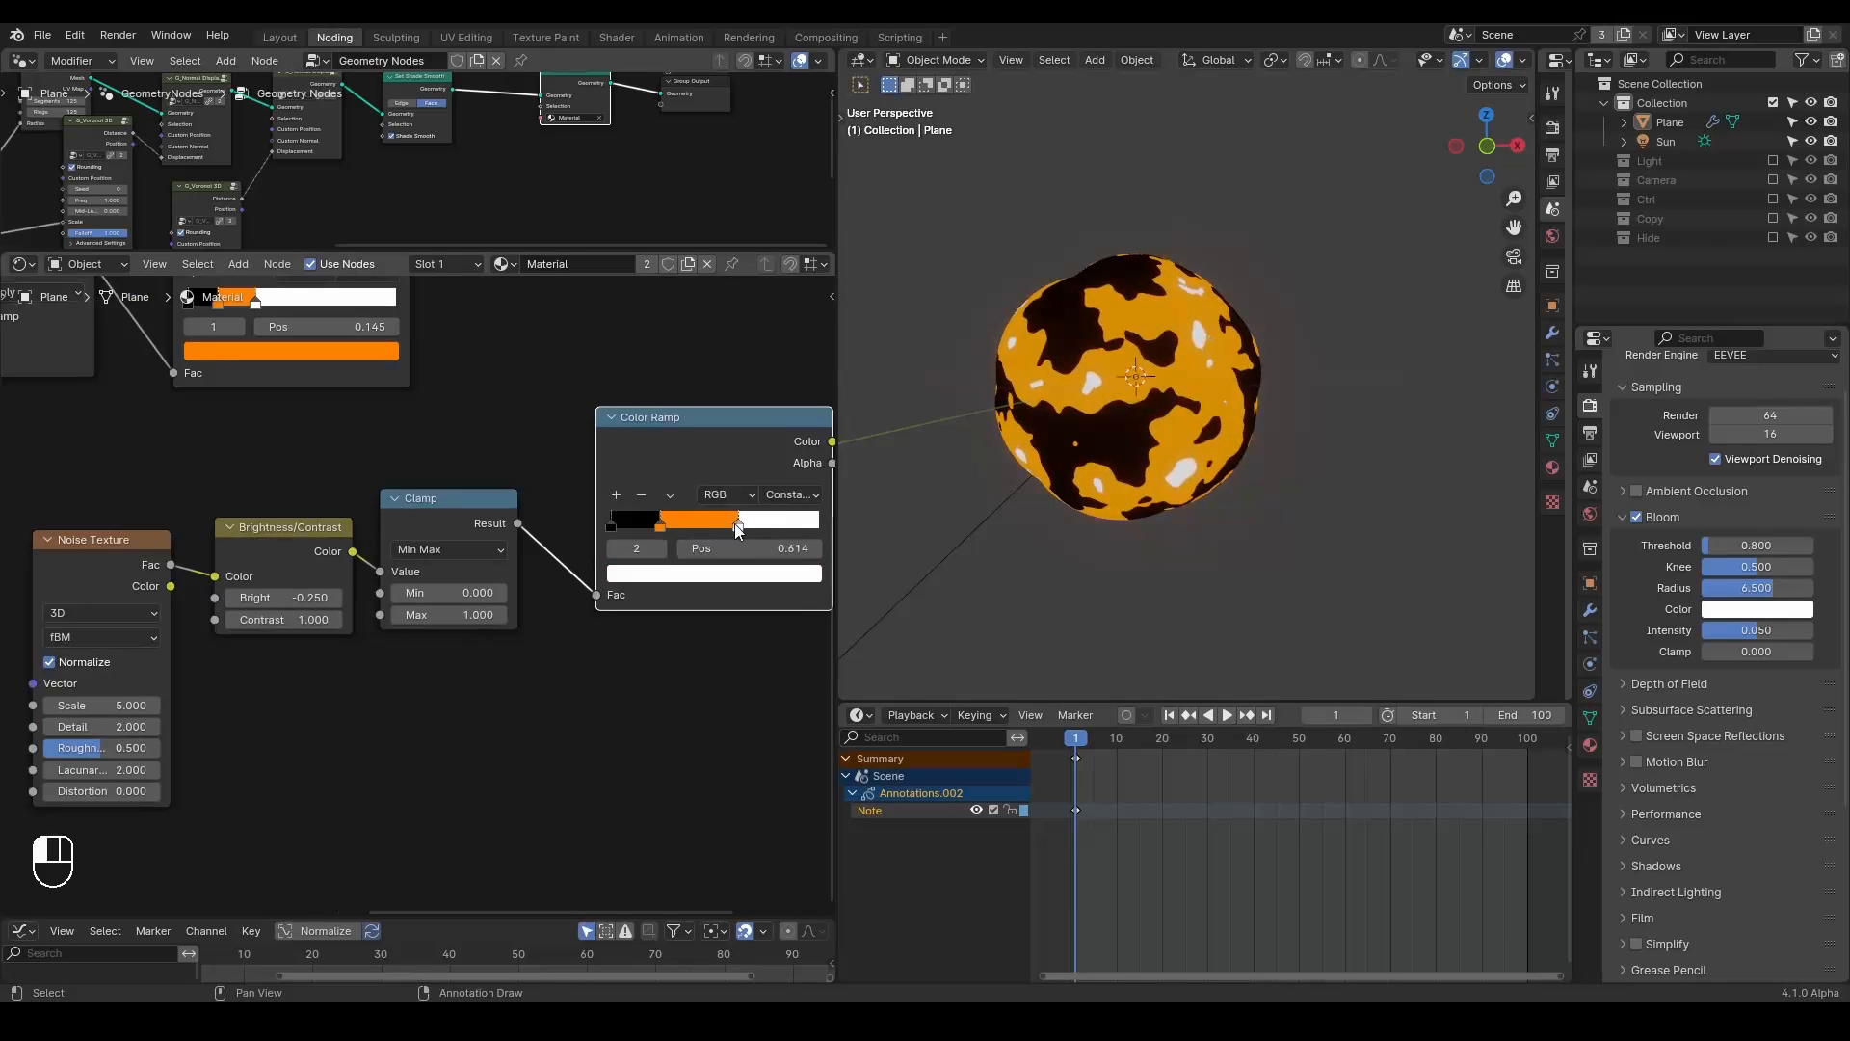
Try a different Scale on the Noise Texture and set it back to 5.
middle_click_drag(655, 561, 615, 603)
scroll(588, 607, "down", 2)
left_click(150, 692)
left_click_drag(151, 692, 246, 692)
left_click(151, 692)
type("5")
key("Return")
Duplicate the strength-3 Emission node and insert the copy between the noise Color Ramp and the Material Output.
middle_click_drag(524, 678, 444, 723)
scroll(557, 587, "down", 2)
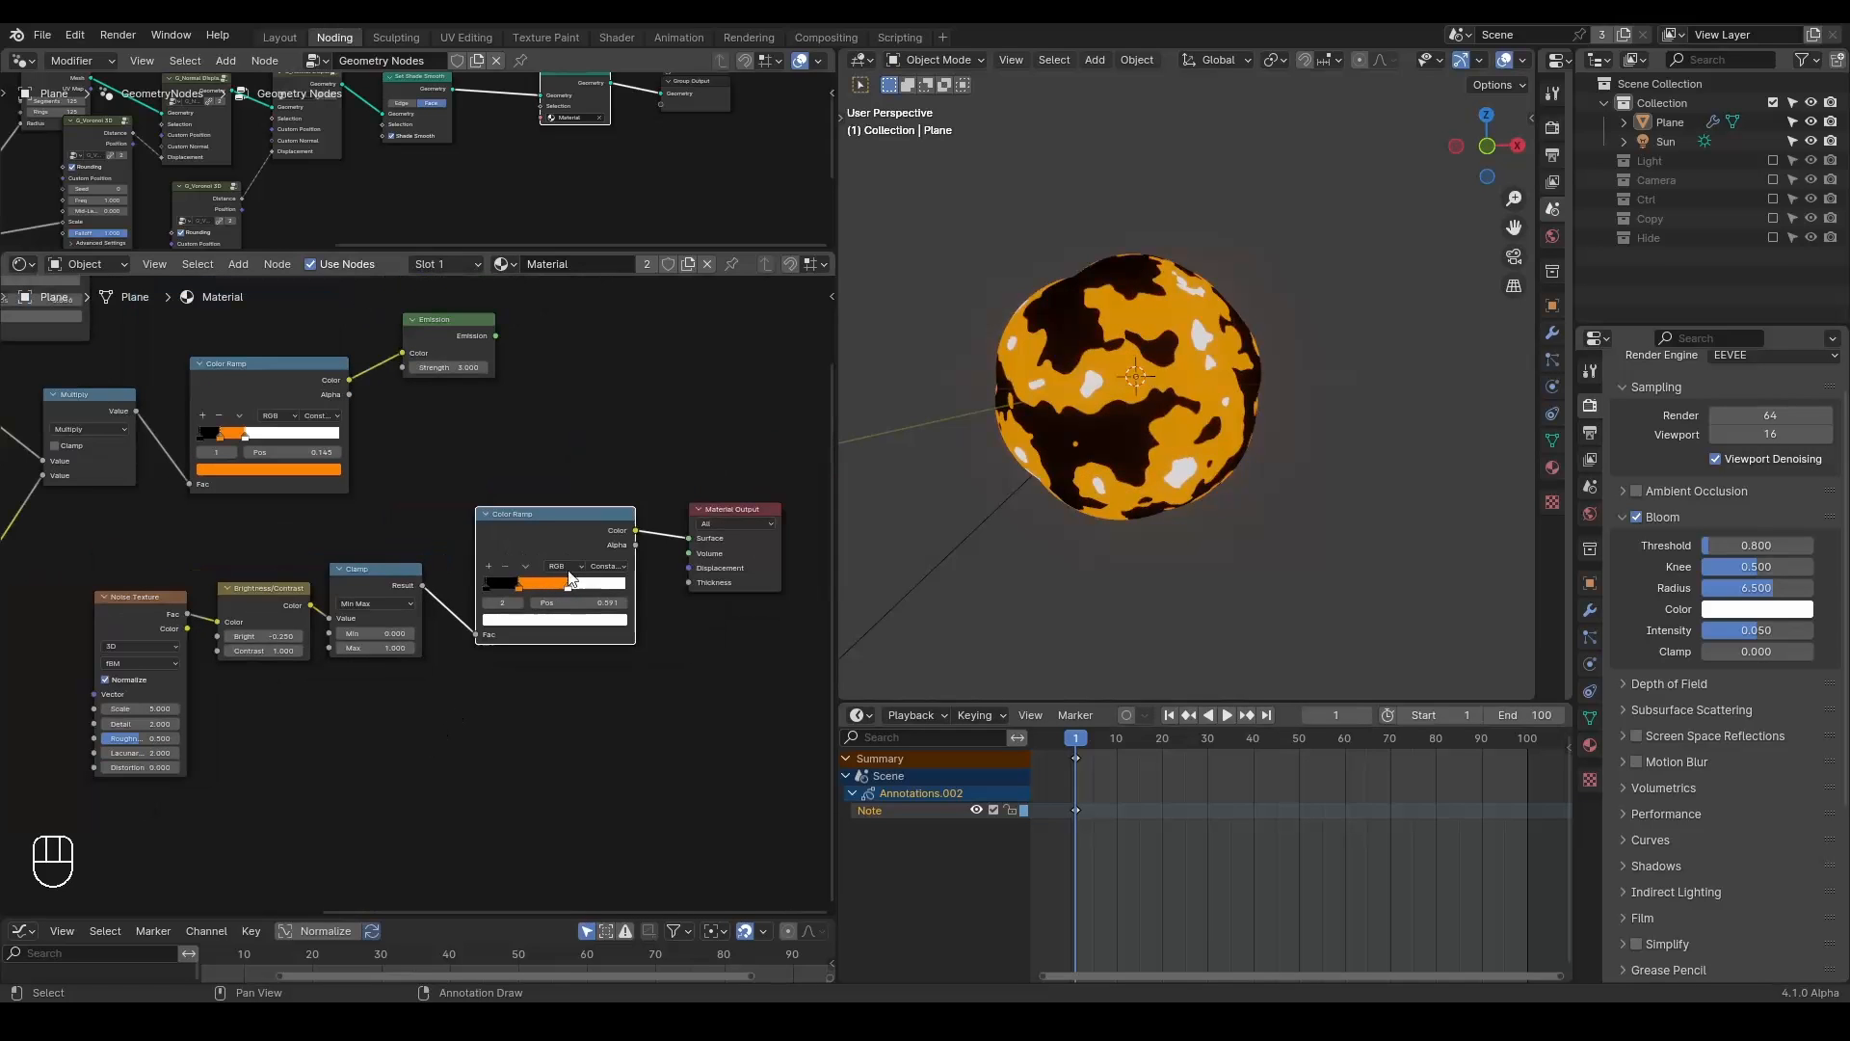
left_click_drag(721, 512, 818, 487)
middle_click_drag(517, 459, 478, 540)
left_click(374, 424)
key("shift+d")
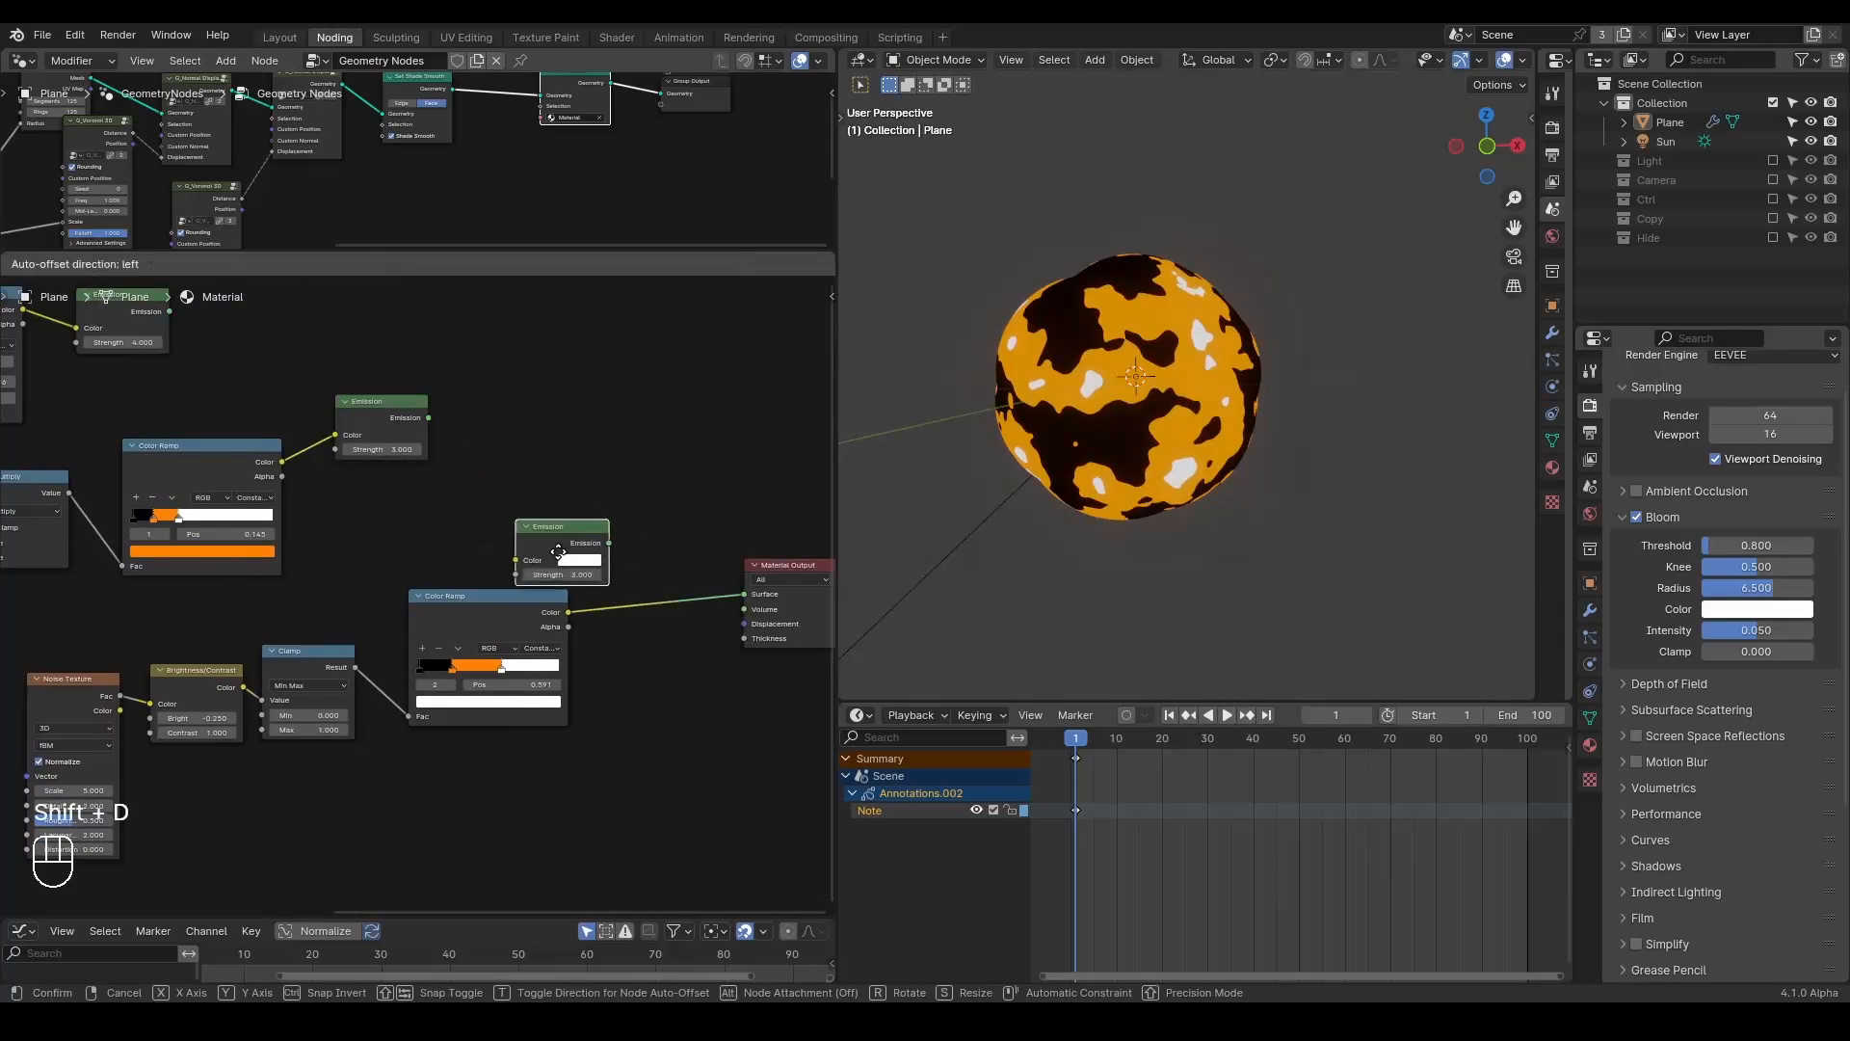
left_click(620, 598)
left_click_drag(625, 586, 606, 584)
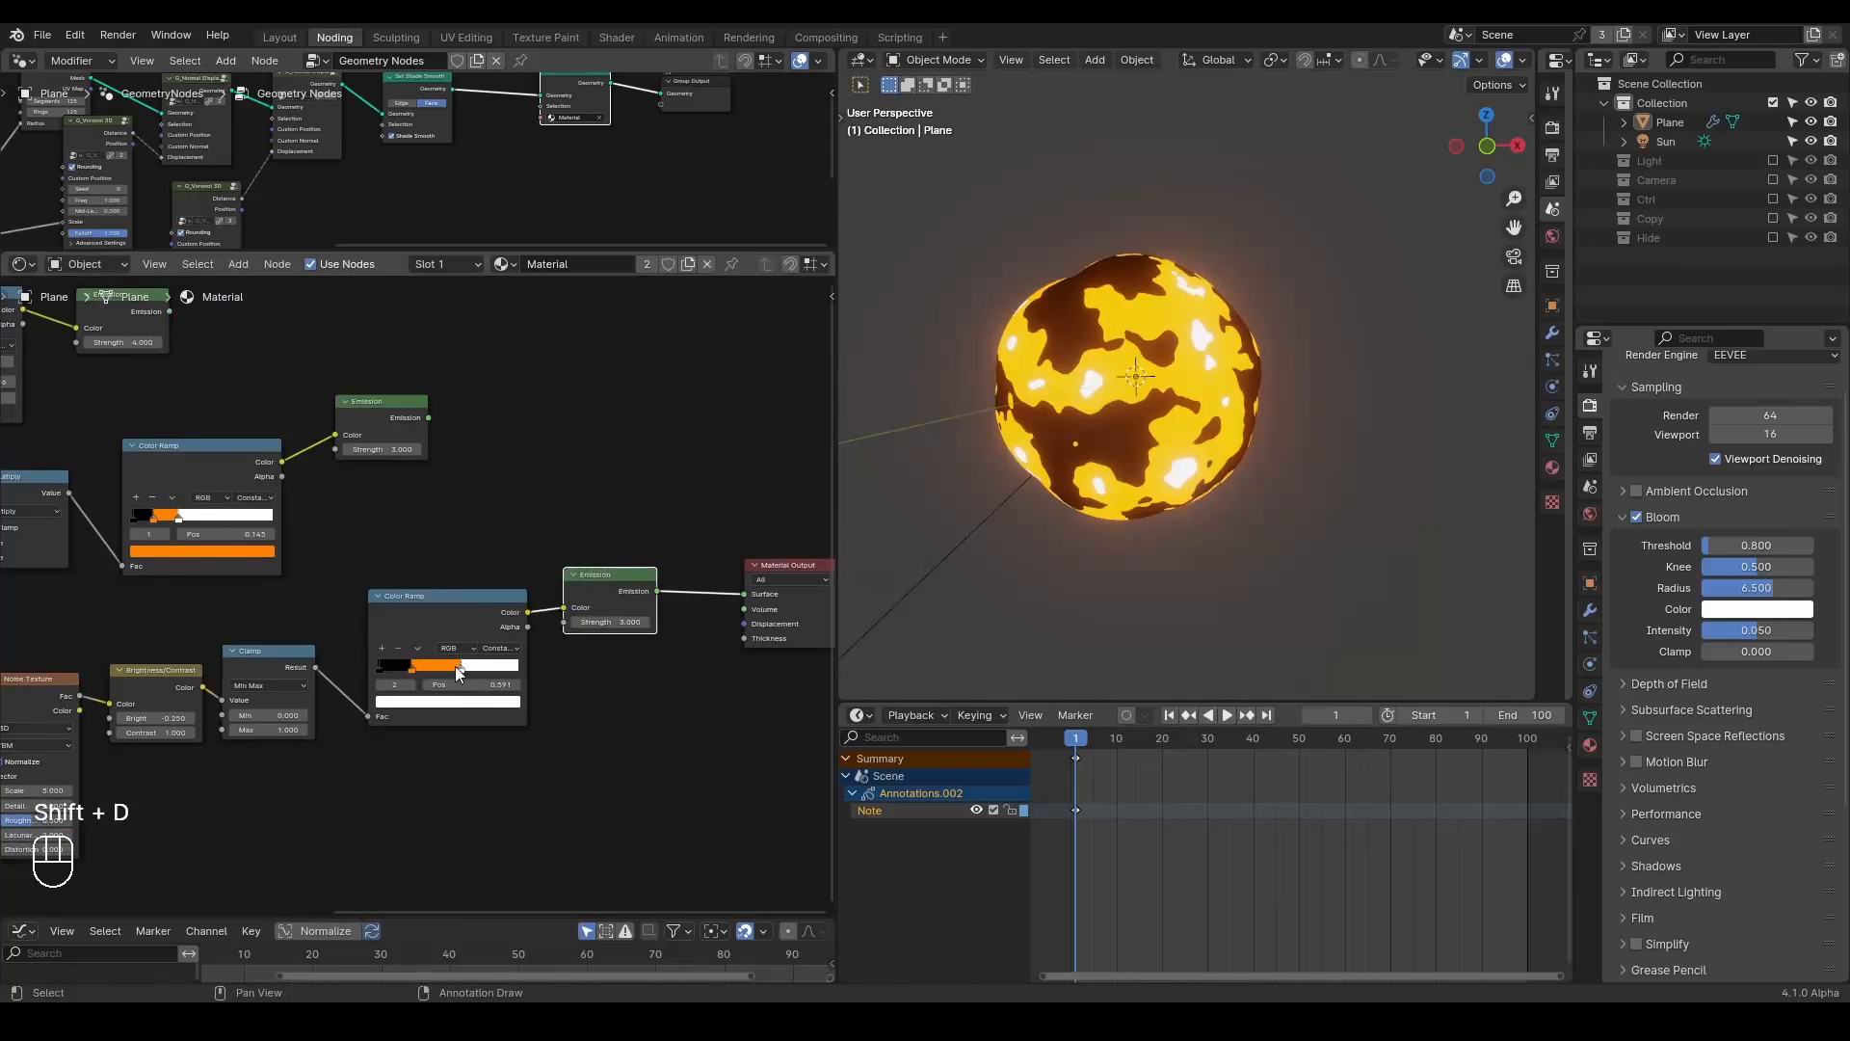
Readjust the noise ramp's orange and white stops, with the white stop at about 0.545.
middle_click_drag(459, 667, 580, 595)
scroll(585, 589, "up", 1)
scroll(579, 594, "up", 1)
left_click(551, 593)
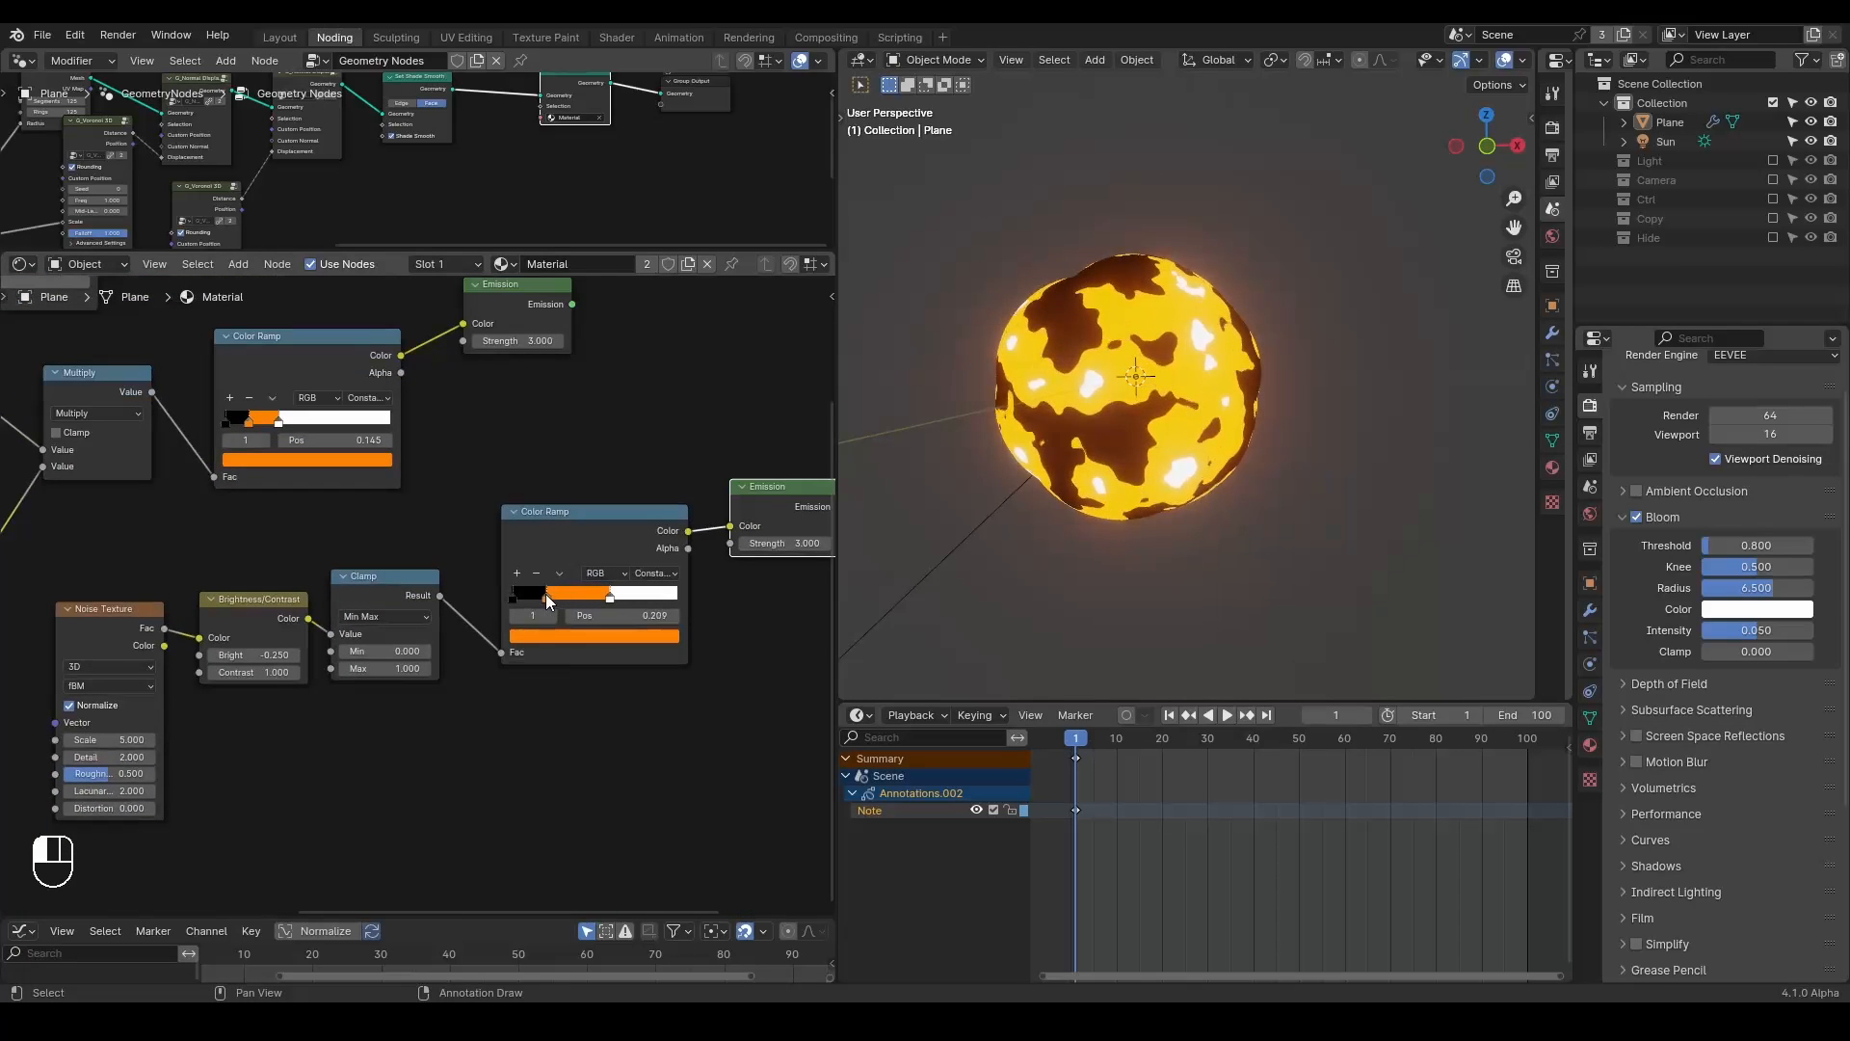
left_click_drag(551, 594, 600, 598)
Set the Noise Texture's Scale to 4.4, Detail to 1.4 and Roughness to 1.
middle_click_drag(286, 697, 425, 582)
scroll(425, 582, "up", 1)
mouse_move(247, 648)
left_mouse_down()
mouse_move(183, 648)
mouse_move(279, 674)
mouse_move(250, 627)
mouse_move(216, 627)
left_mouse_up()
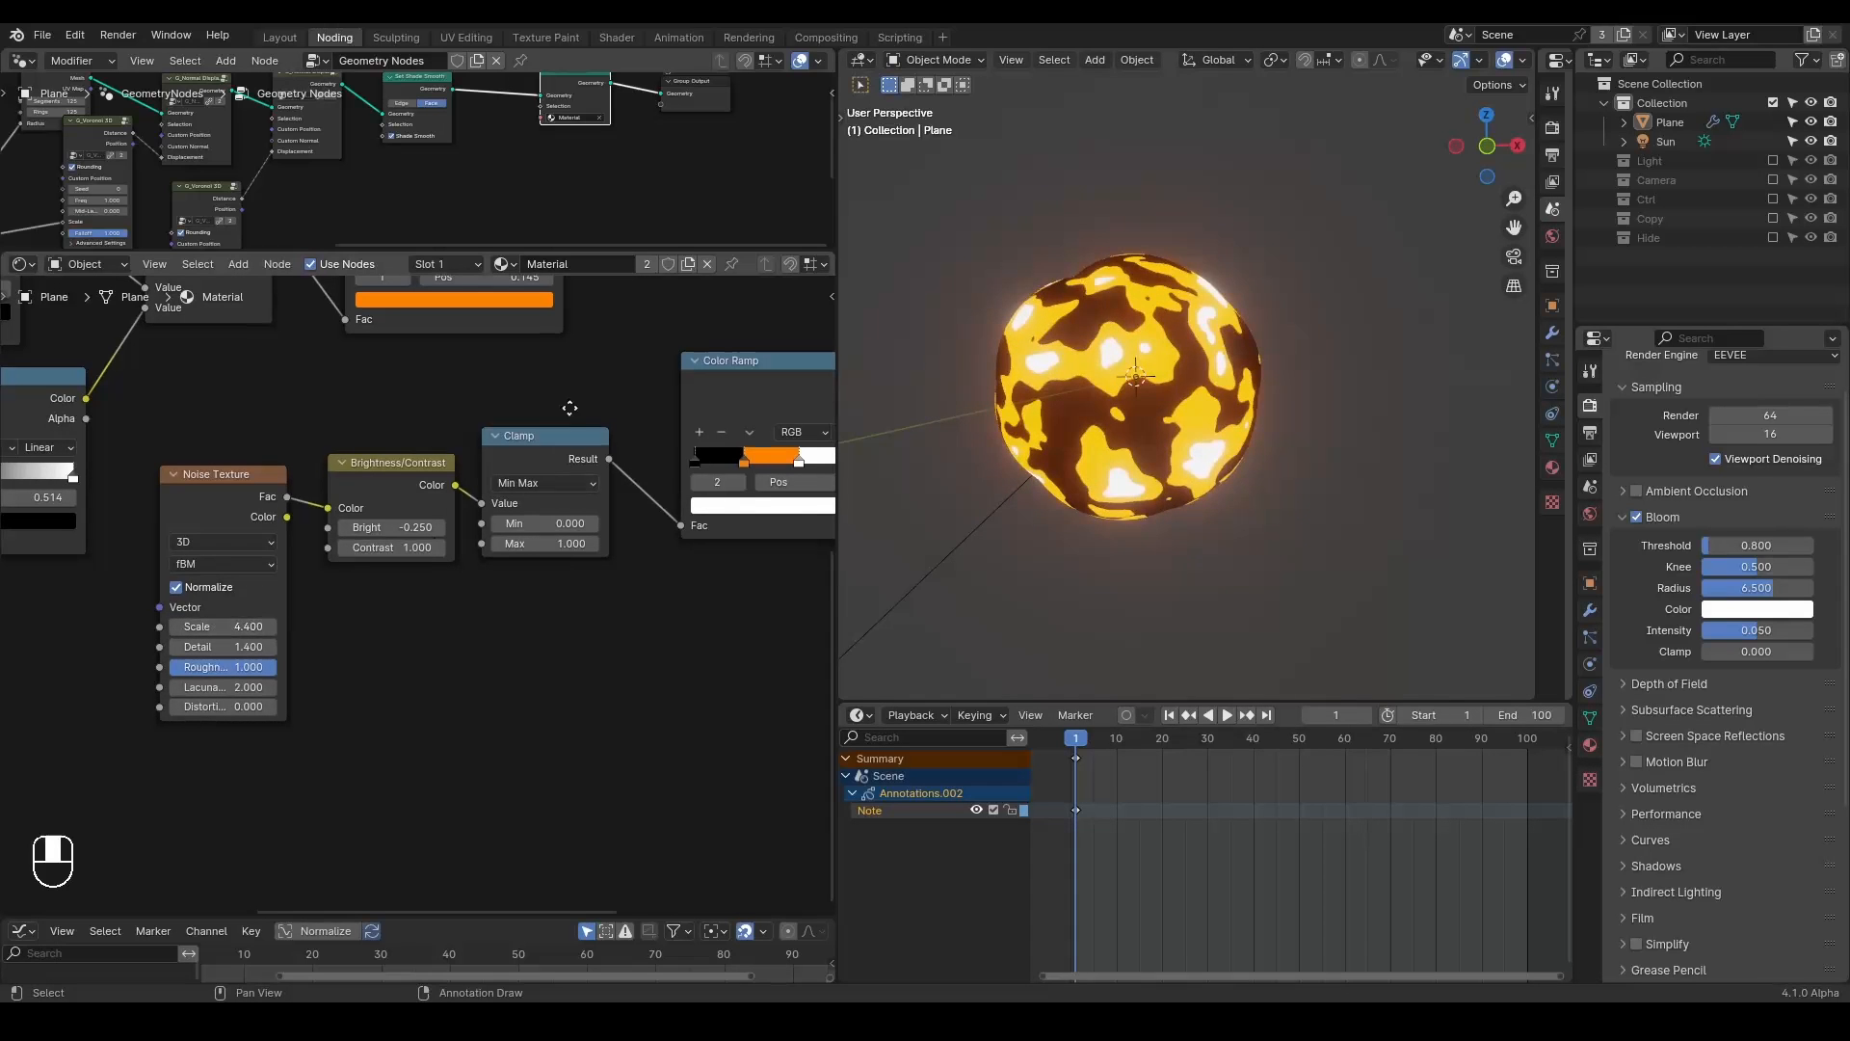
Reposition the strength-4 Emission node and the Material Output to clear space between them for combining shaders.
scroll(338, 719, "down", 3)
scroll(433, 455, "right", 2, "ctrl")
left_click_drag(195, 412, 520, 390)
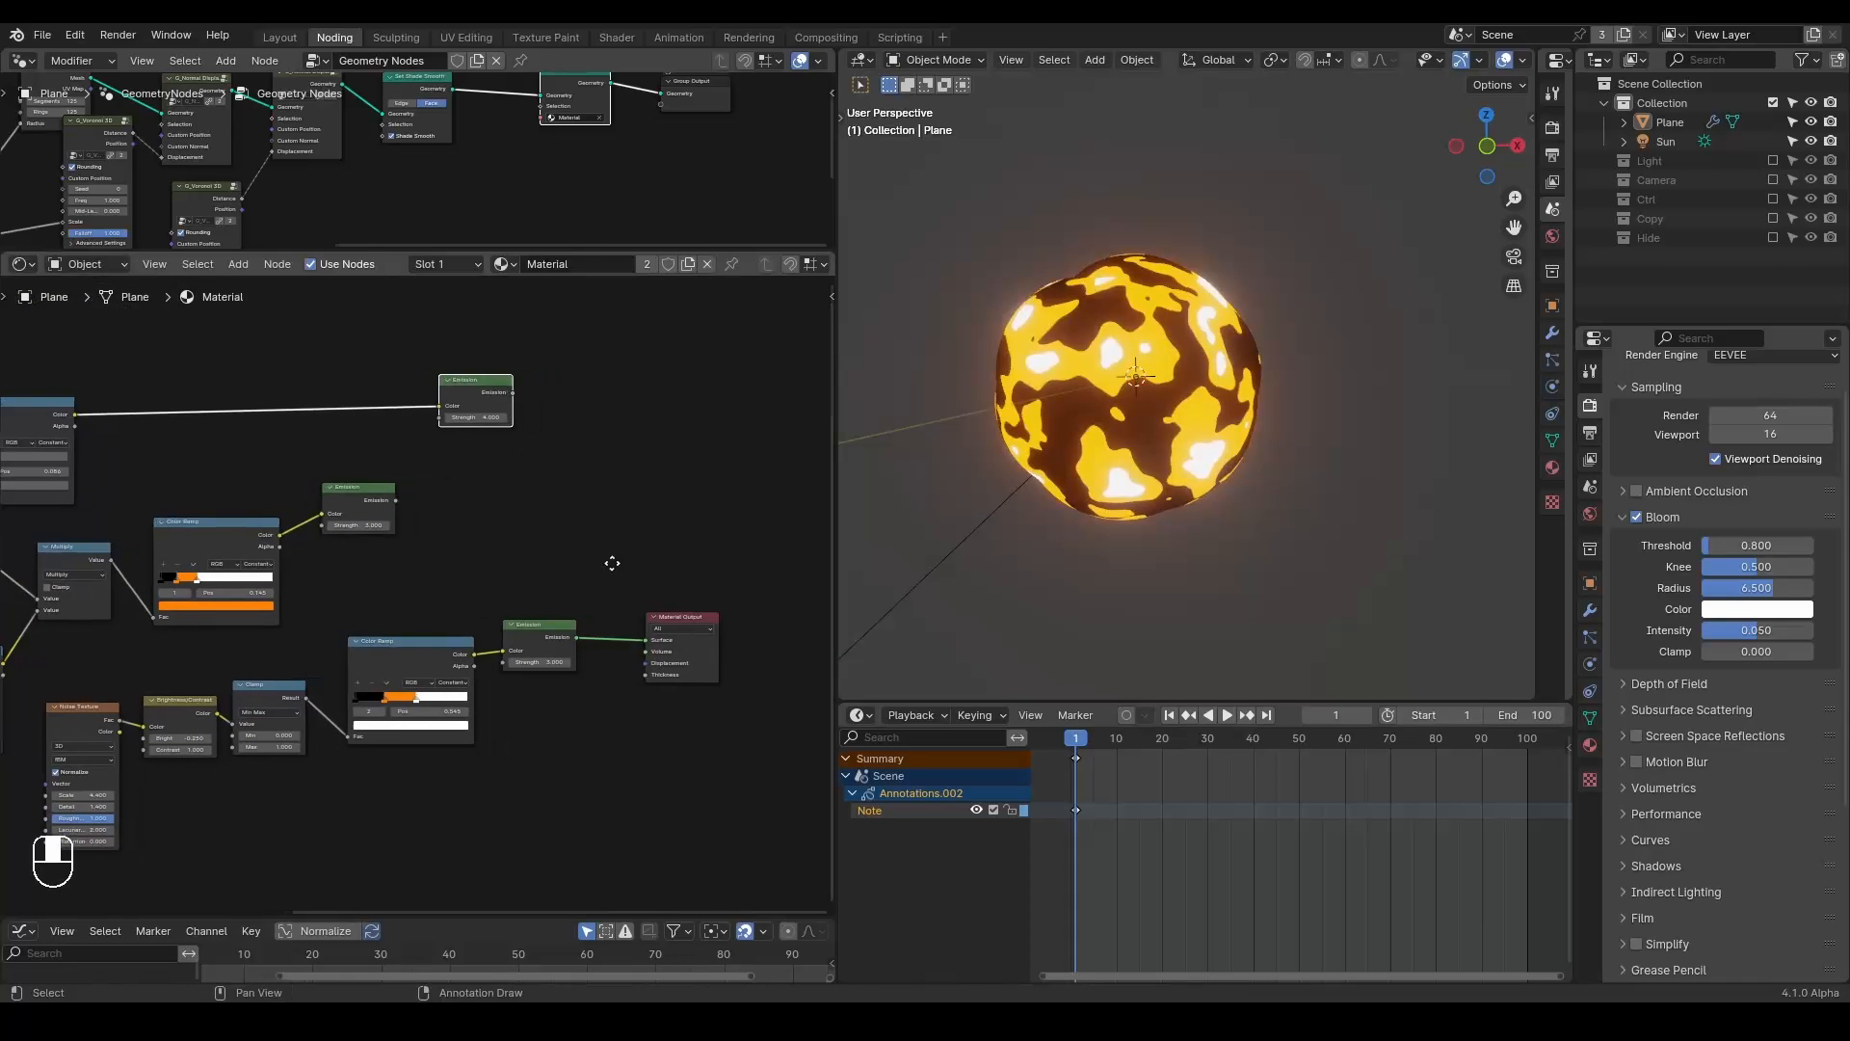
scroll(617, 579, "up", 1)
left_click_drag(692, 617, 772, 566)
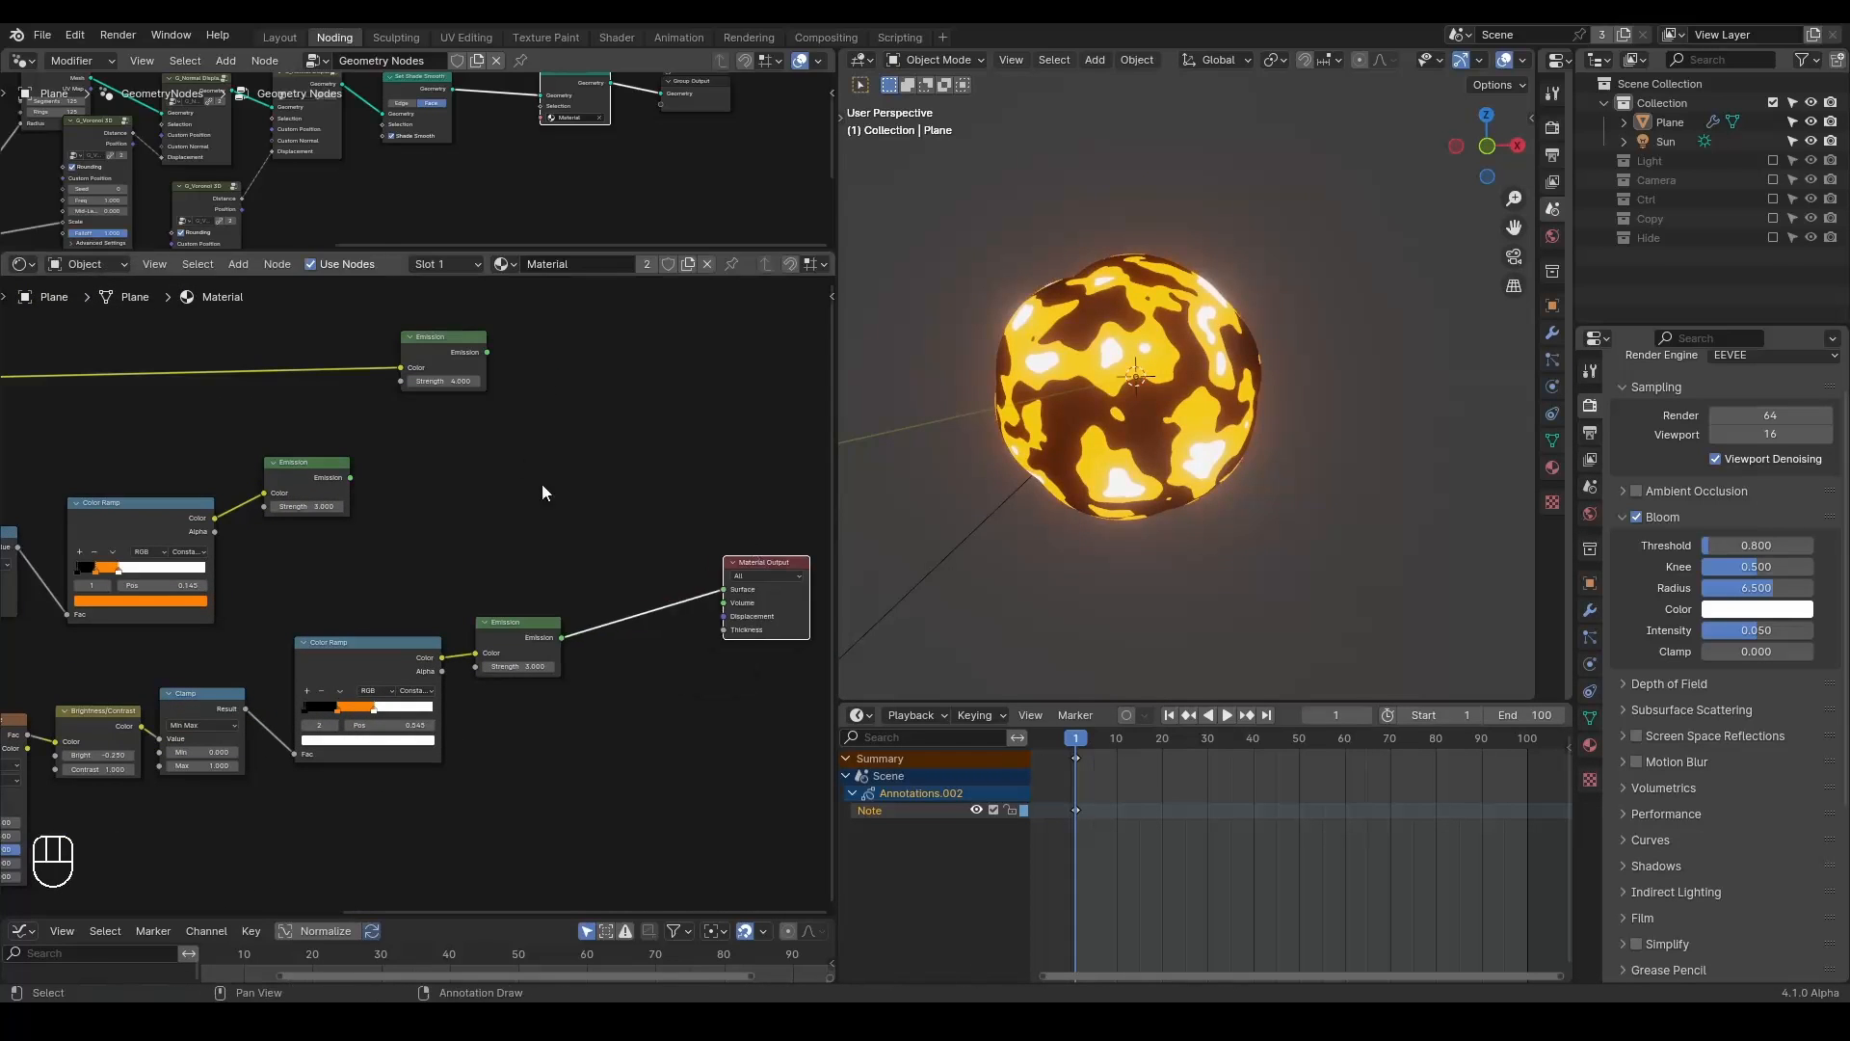
Combine the strength-4 Emission and the noise Emission with an Add Shader node and connect it to the Material Output.
scroll(539, 453, "up", 1)
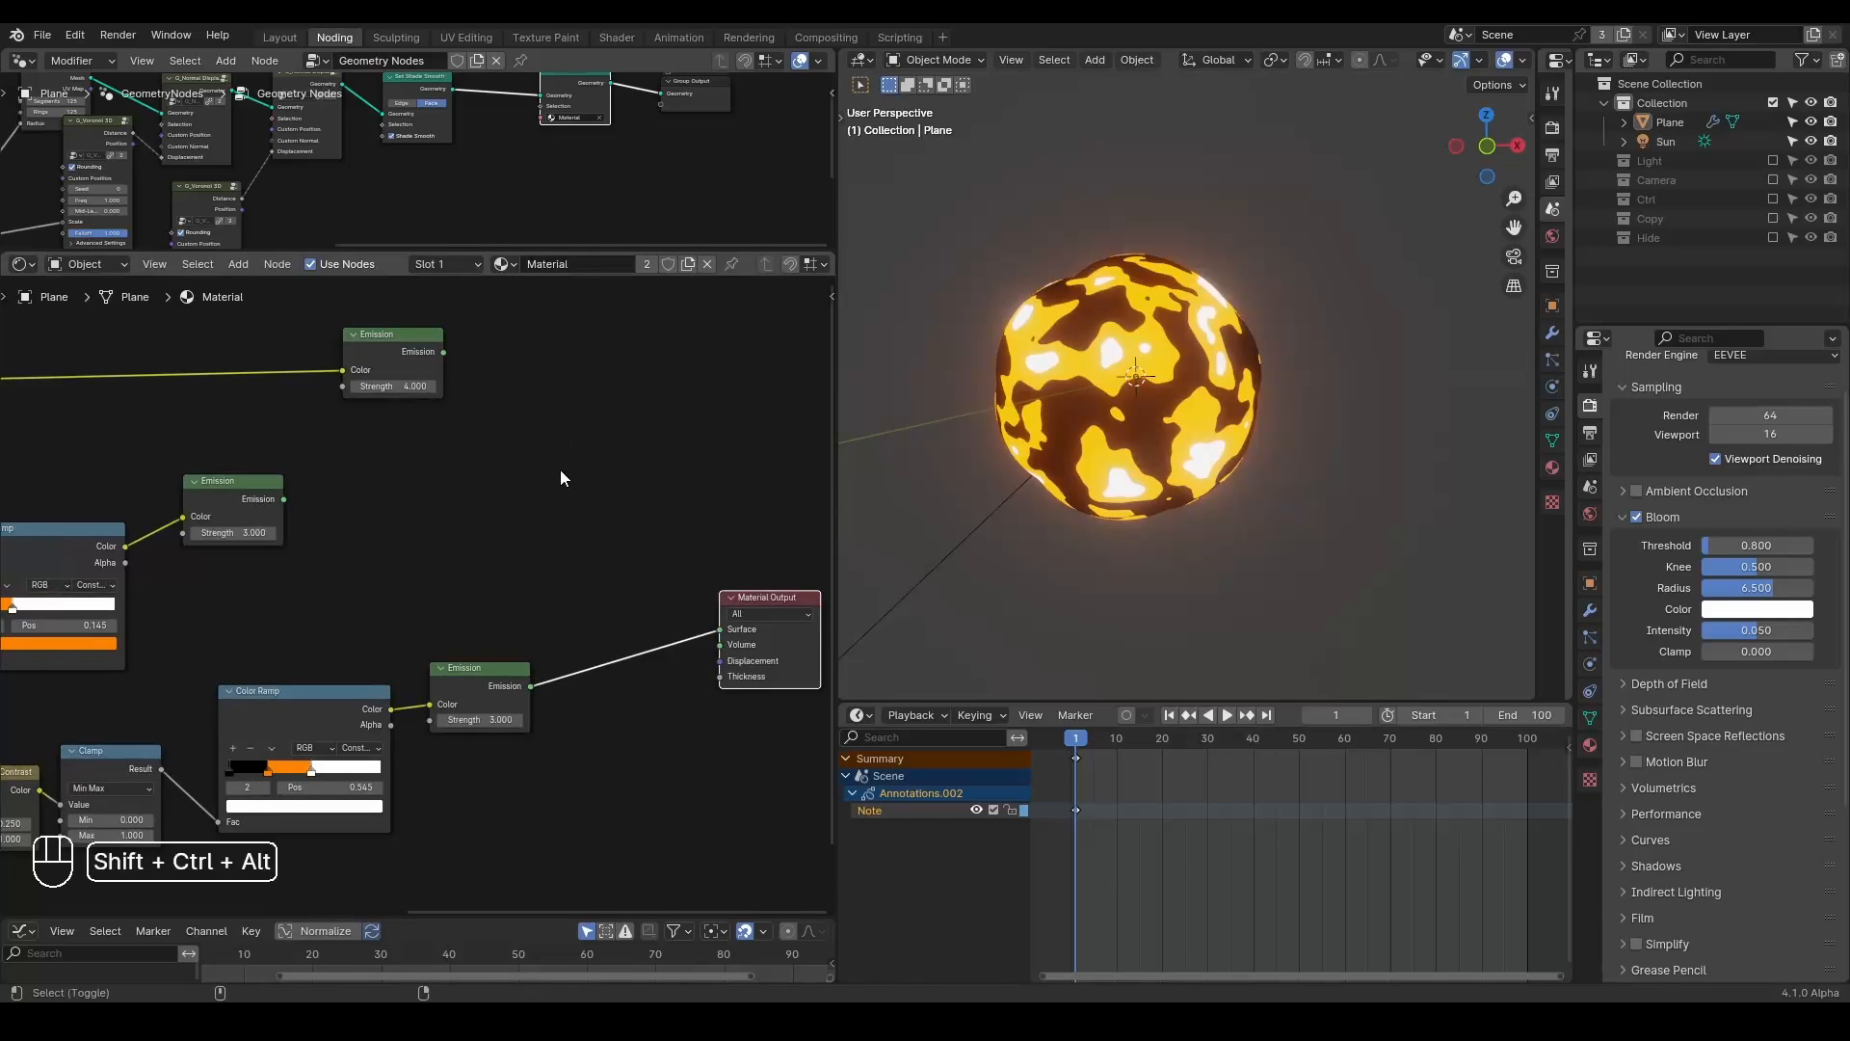
key("shift+ctrl+alt+q")
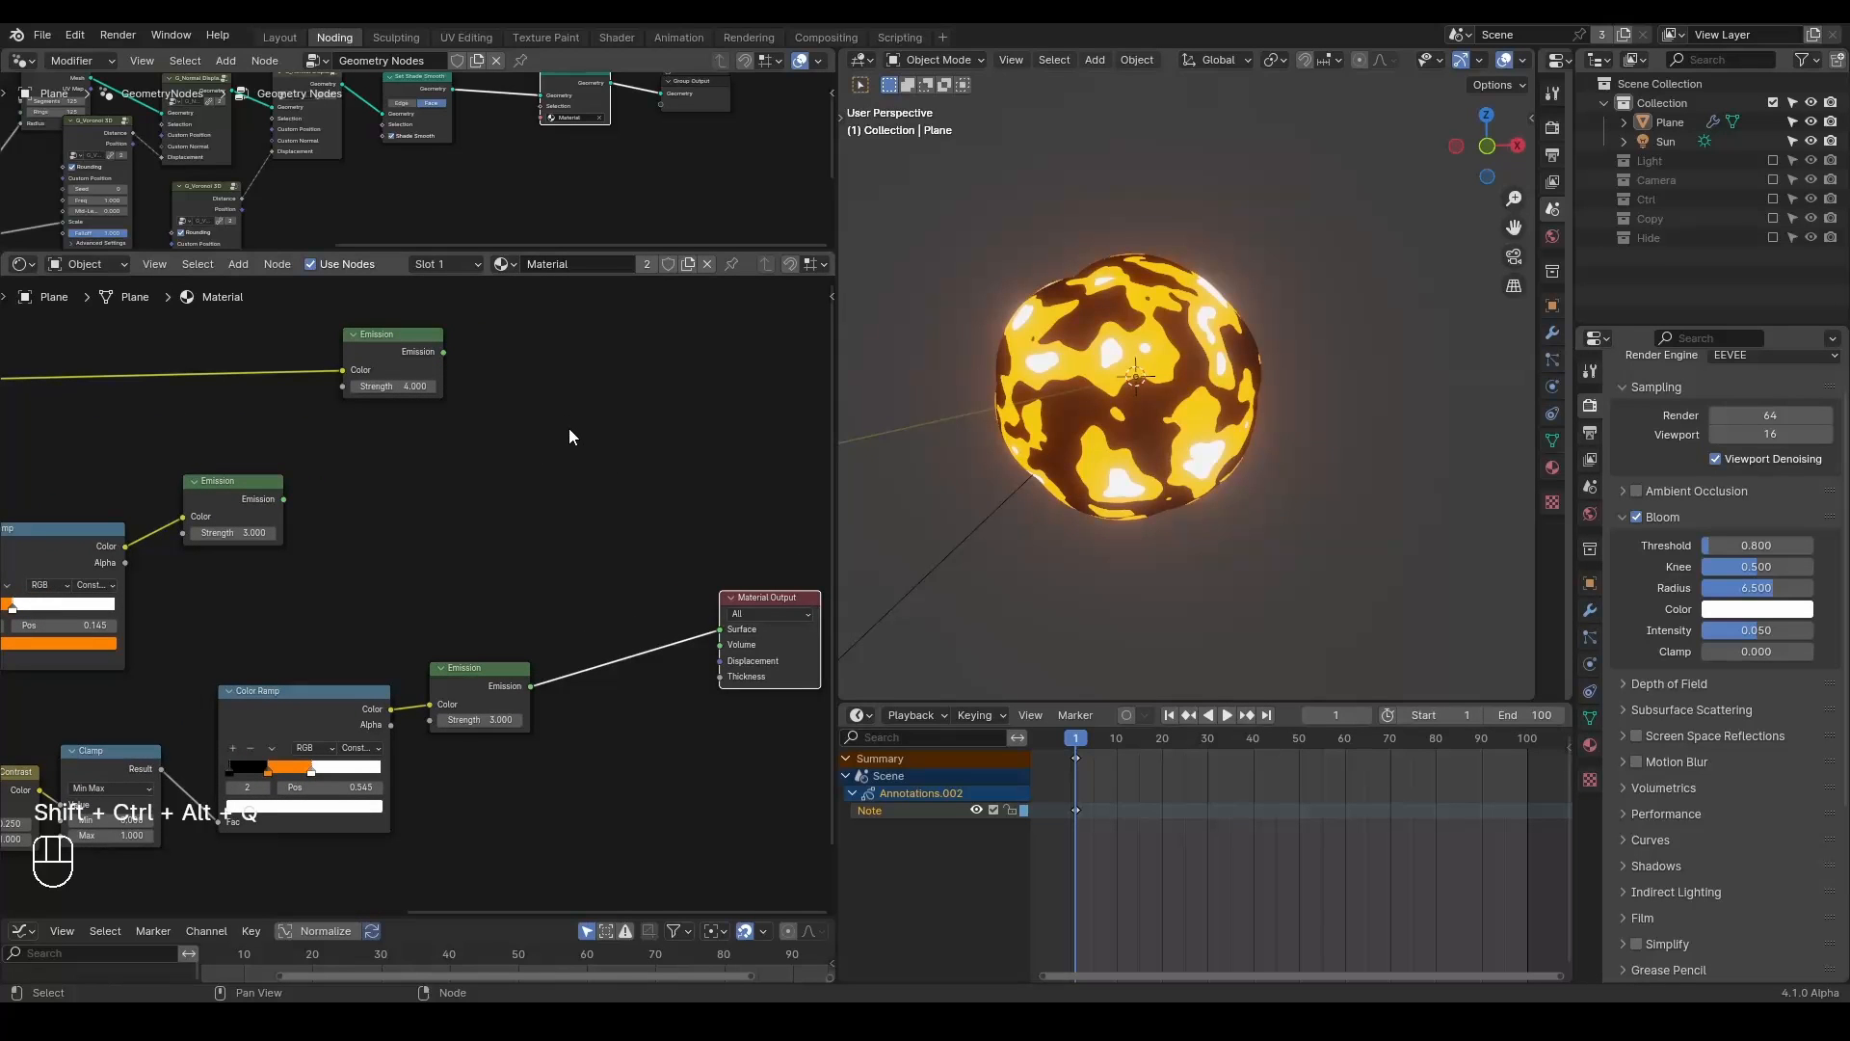
middle_click_drag(545, 405, 438, 414)
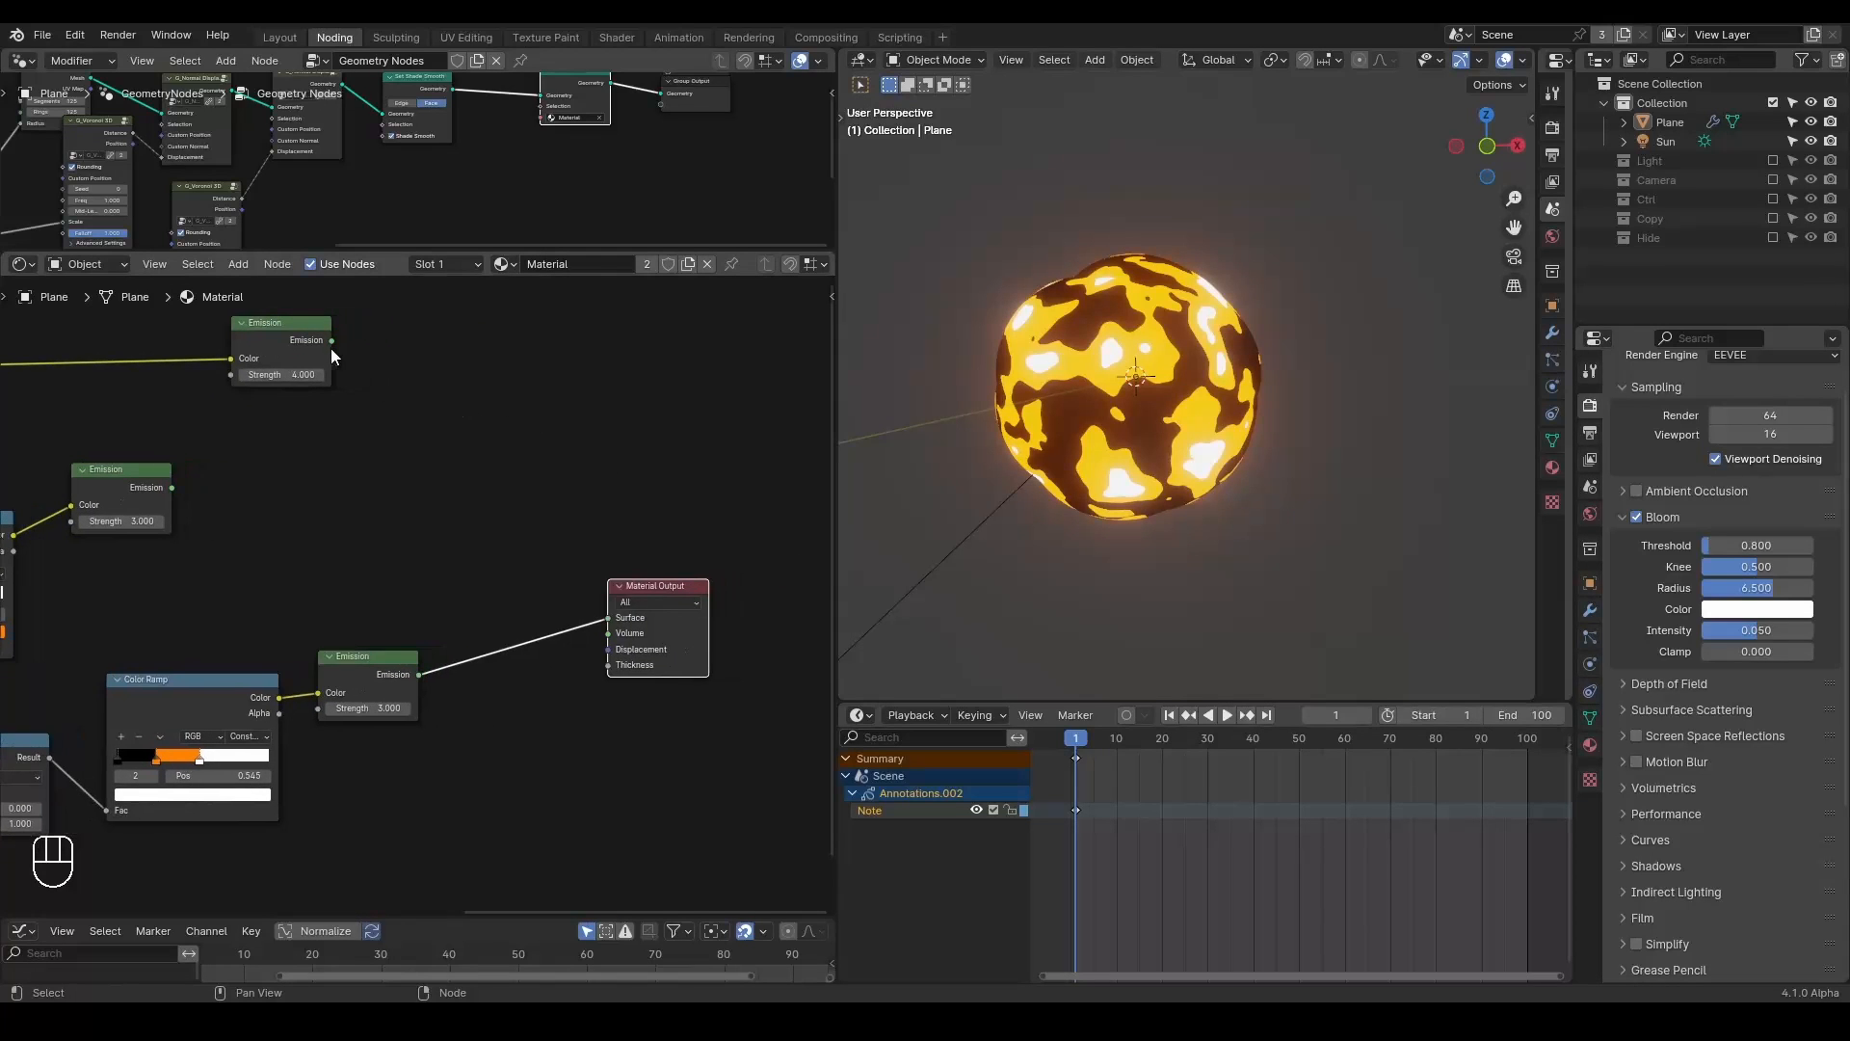
left_click_drag(325, 345, 441, 399)
type("dd")
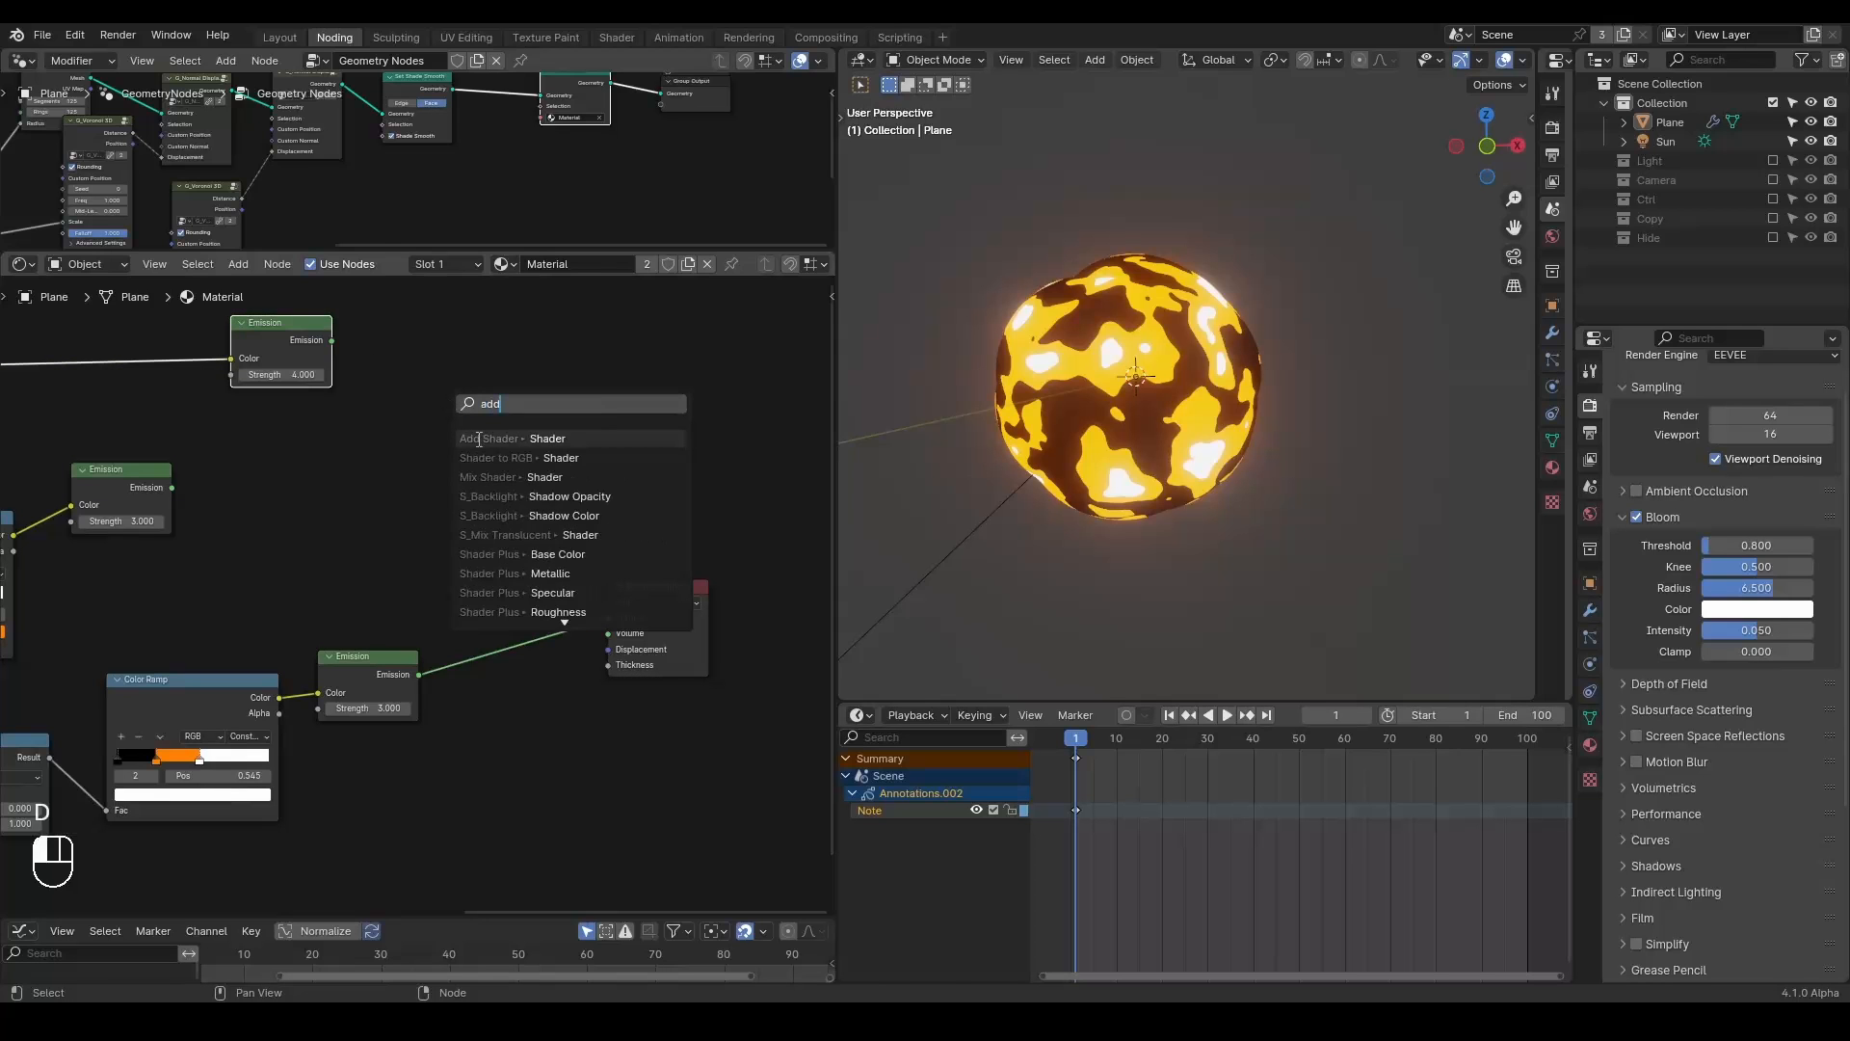
left_click(487, 439)
left_click(502, 466)
right_click_drag(378, 672, 491, 490, "alt")
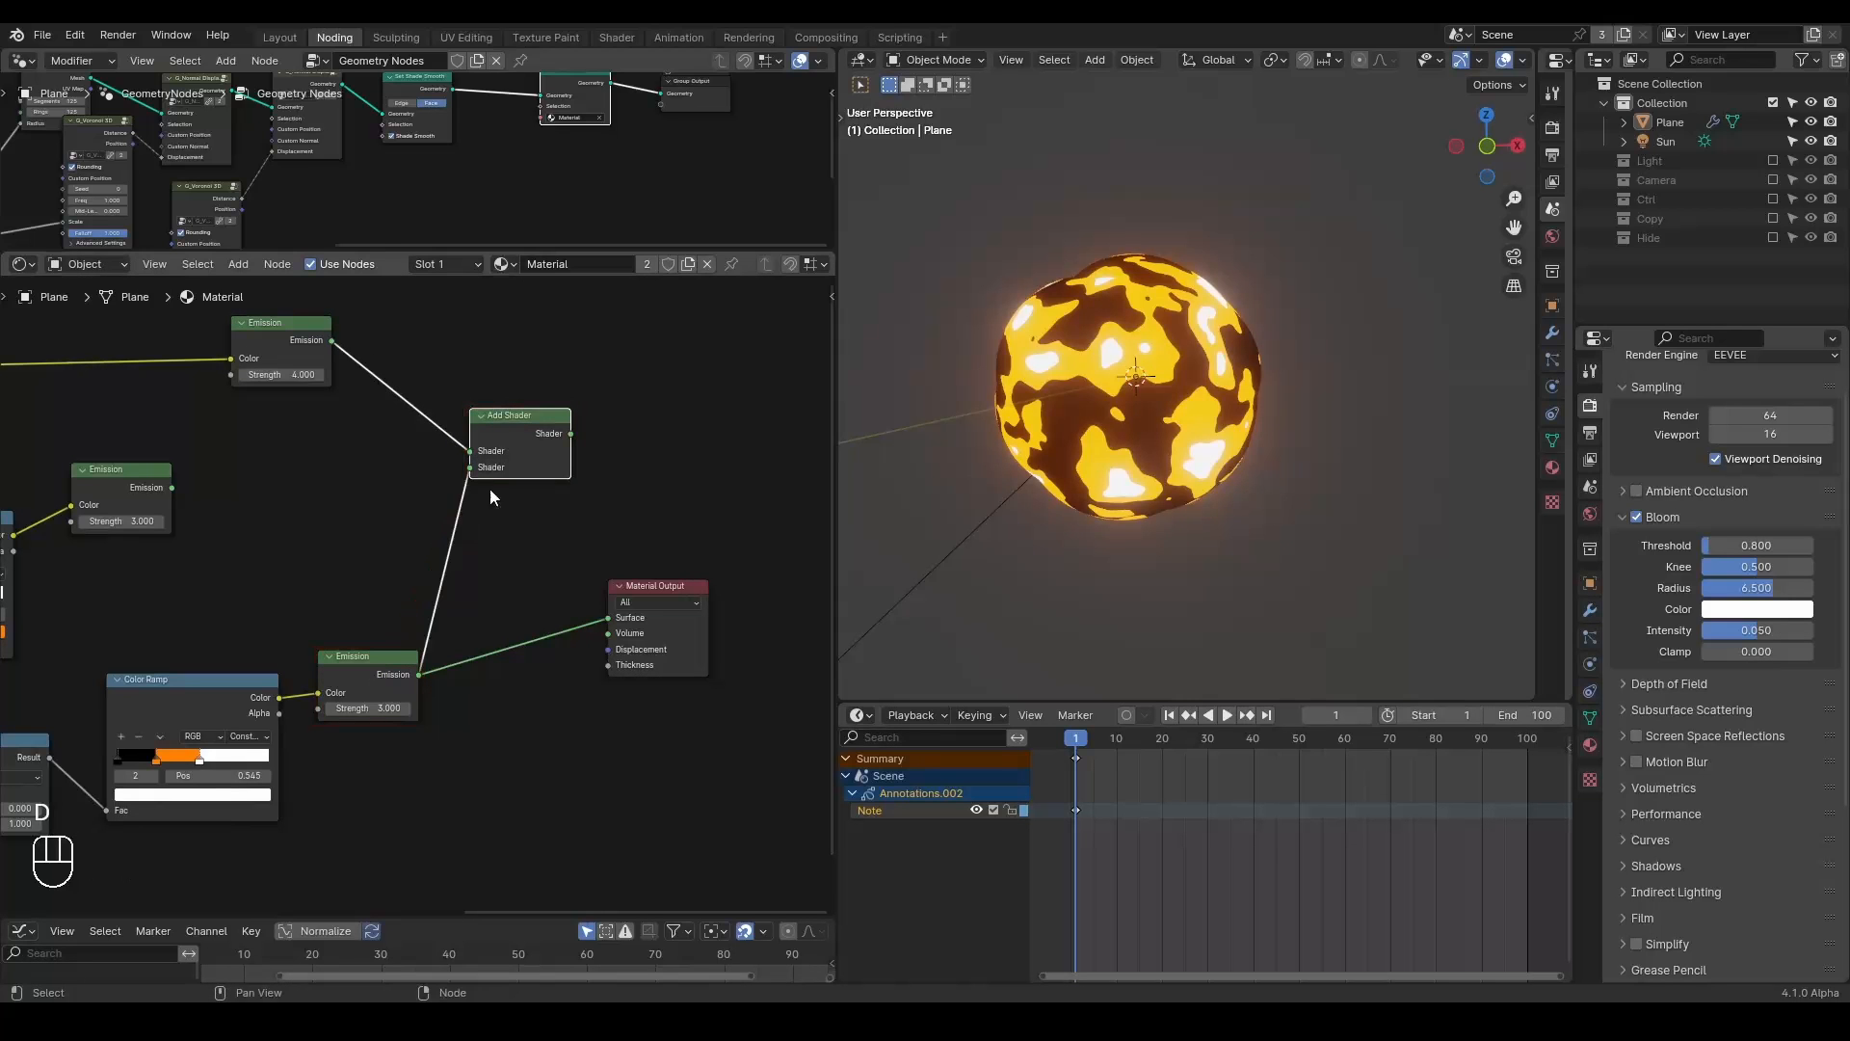
left_click(518, 426, "ctrl+shift")
left_click_drag(661, 580, 753, 486)
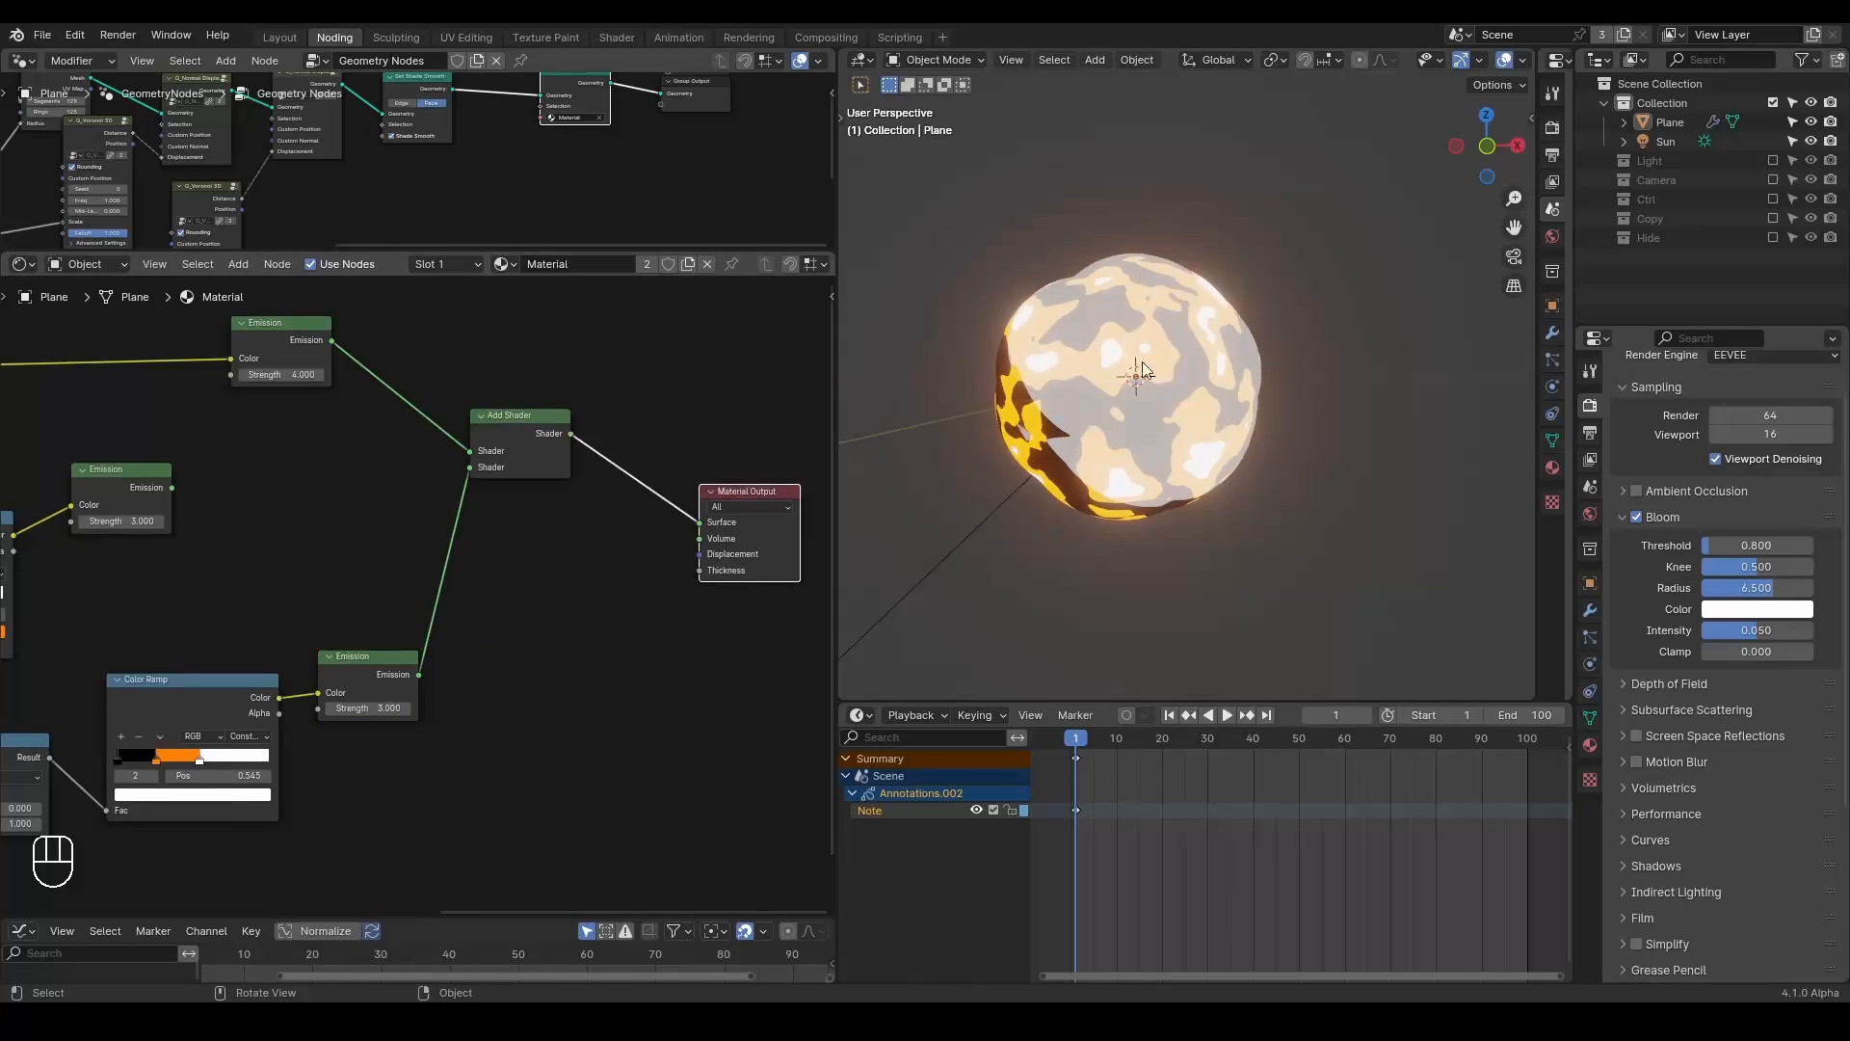
left_click_drag(526, 420, 552, 499)
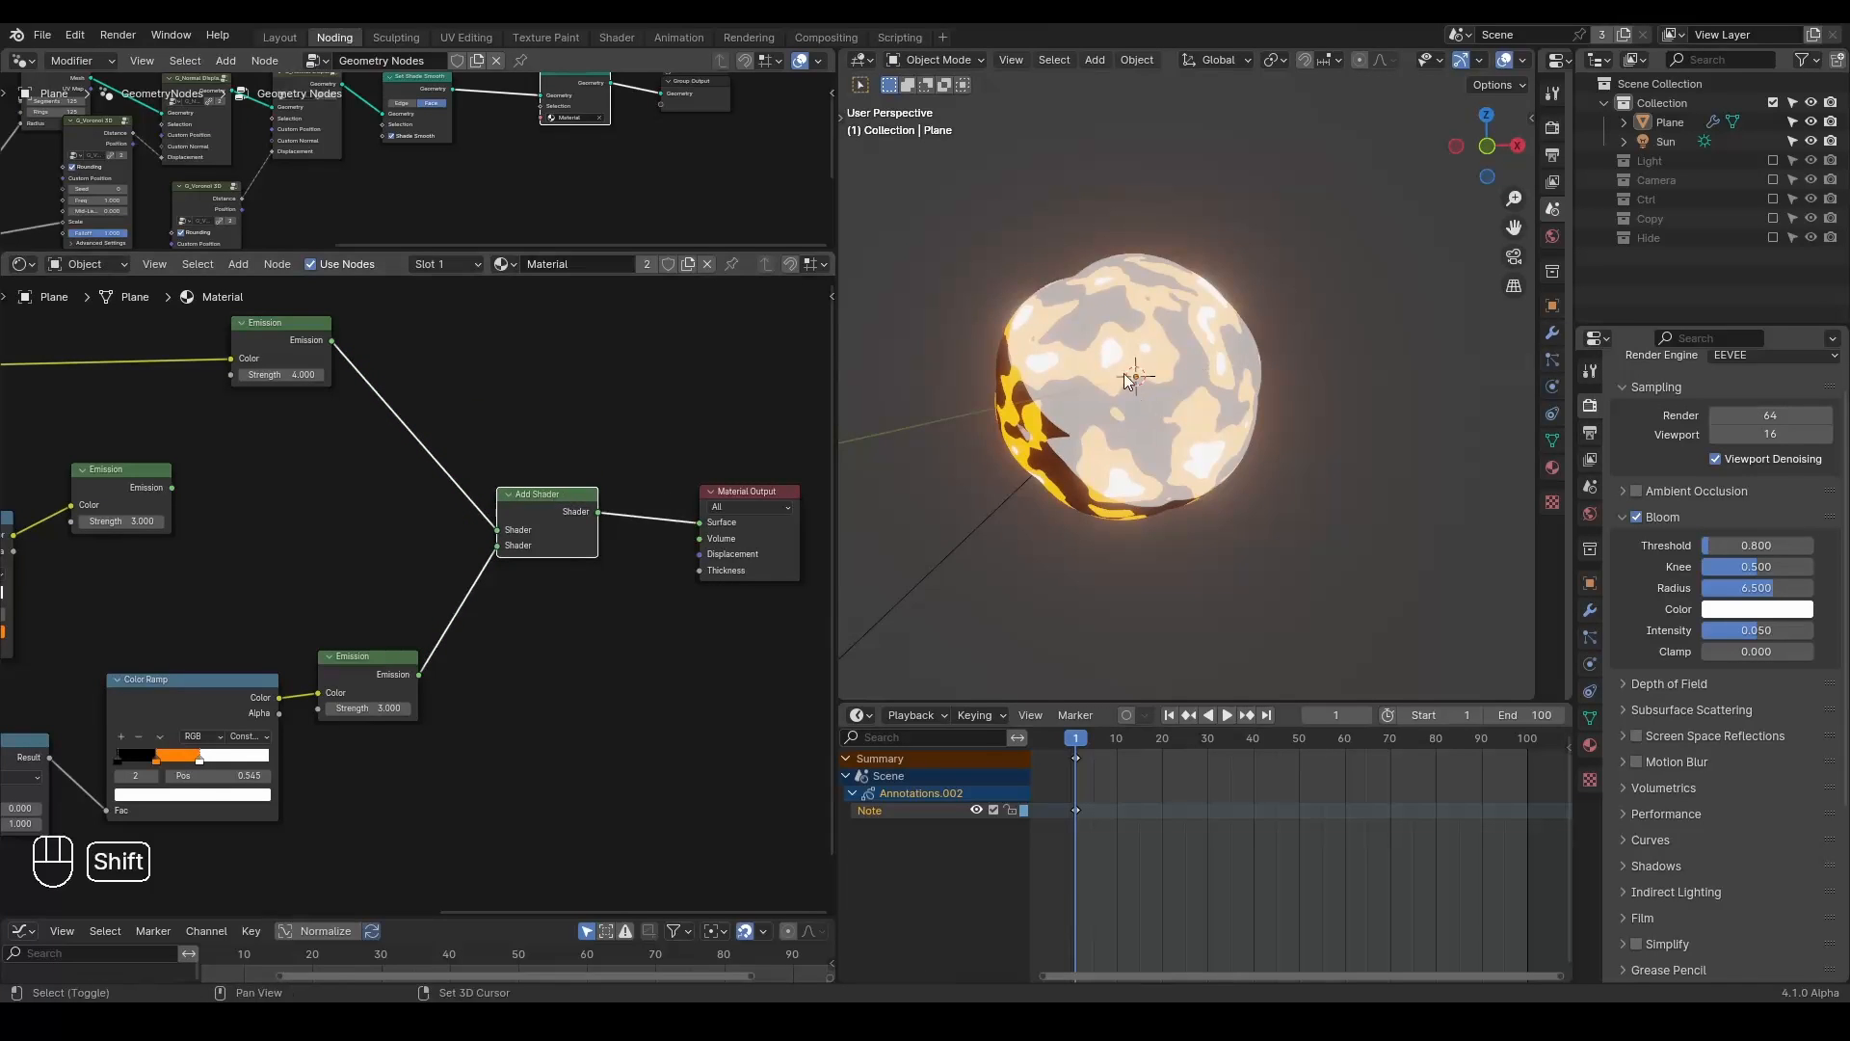
Enlarge the Geometry Nodes editor and preview the second Voronoi 3D node's Distance output with a Viewer.
middle_click_drag(1133, 386, 1158, 412, "shift")
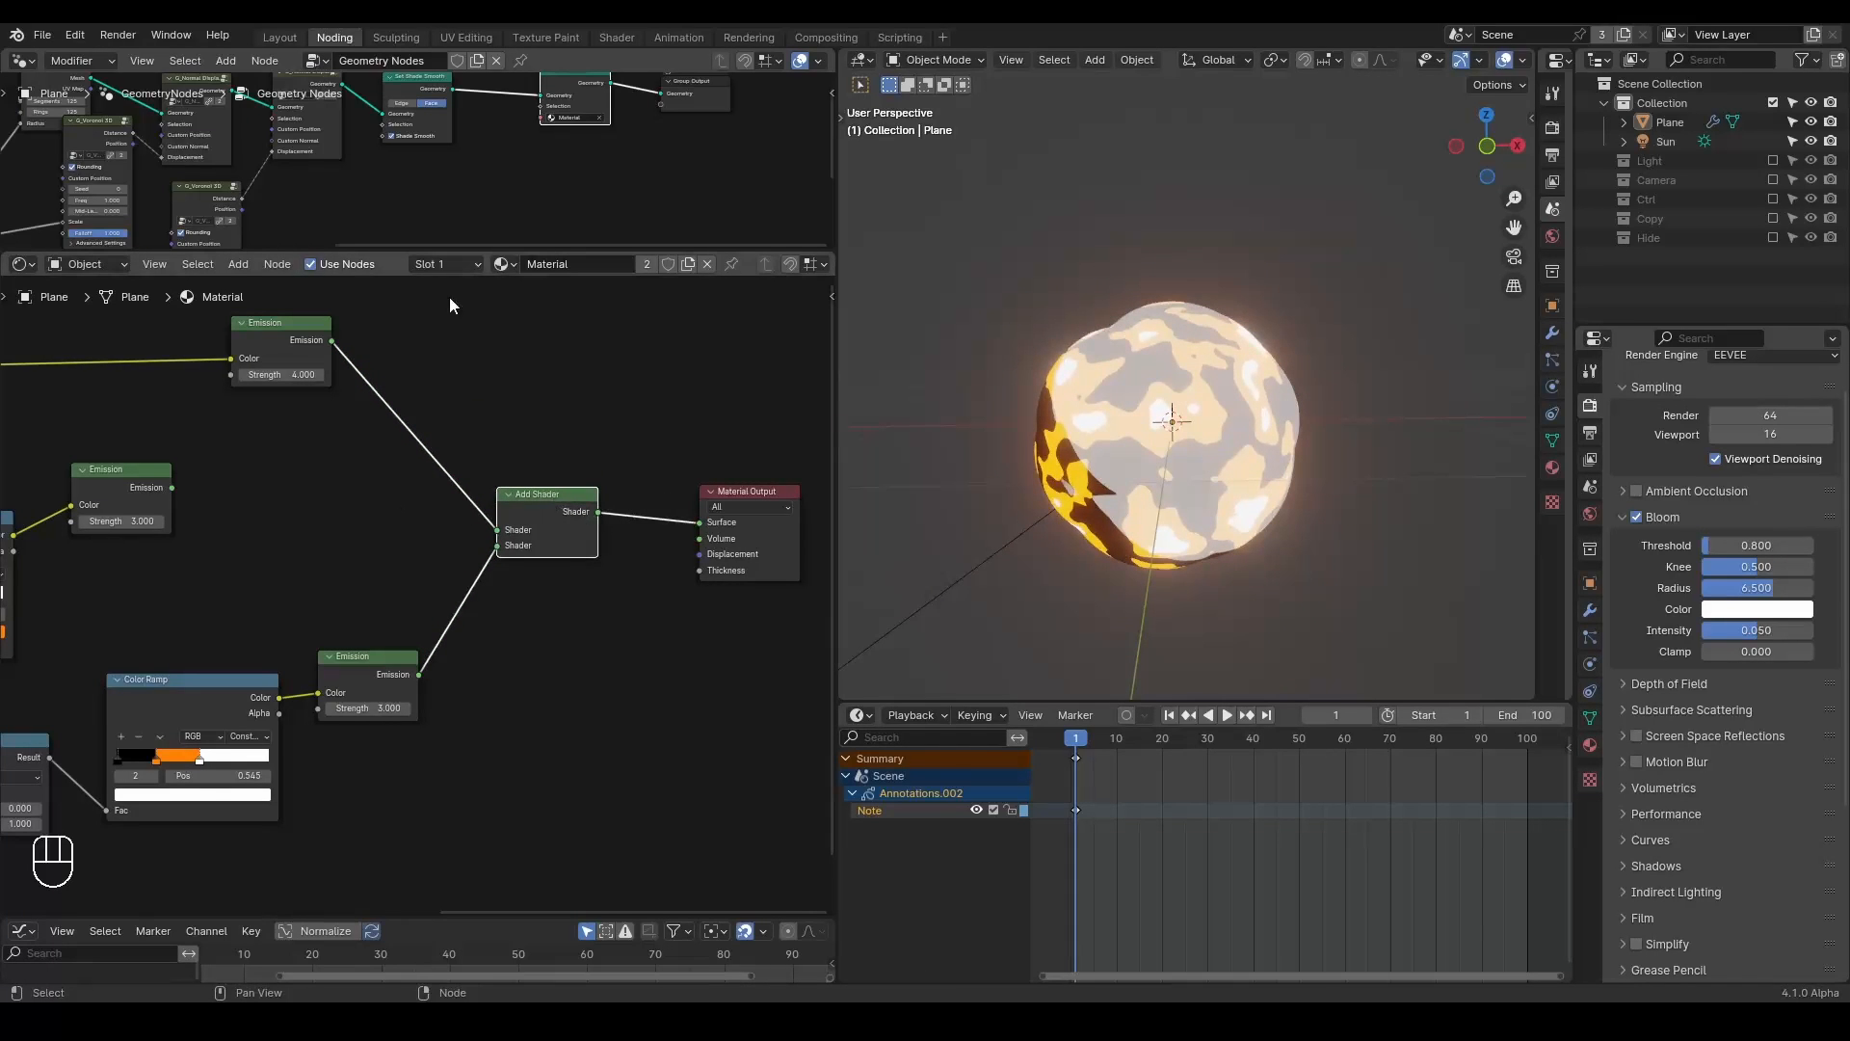
left_click_drag(431, 252, 432, 492)
scroll(430, 384, "up", 3)
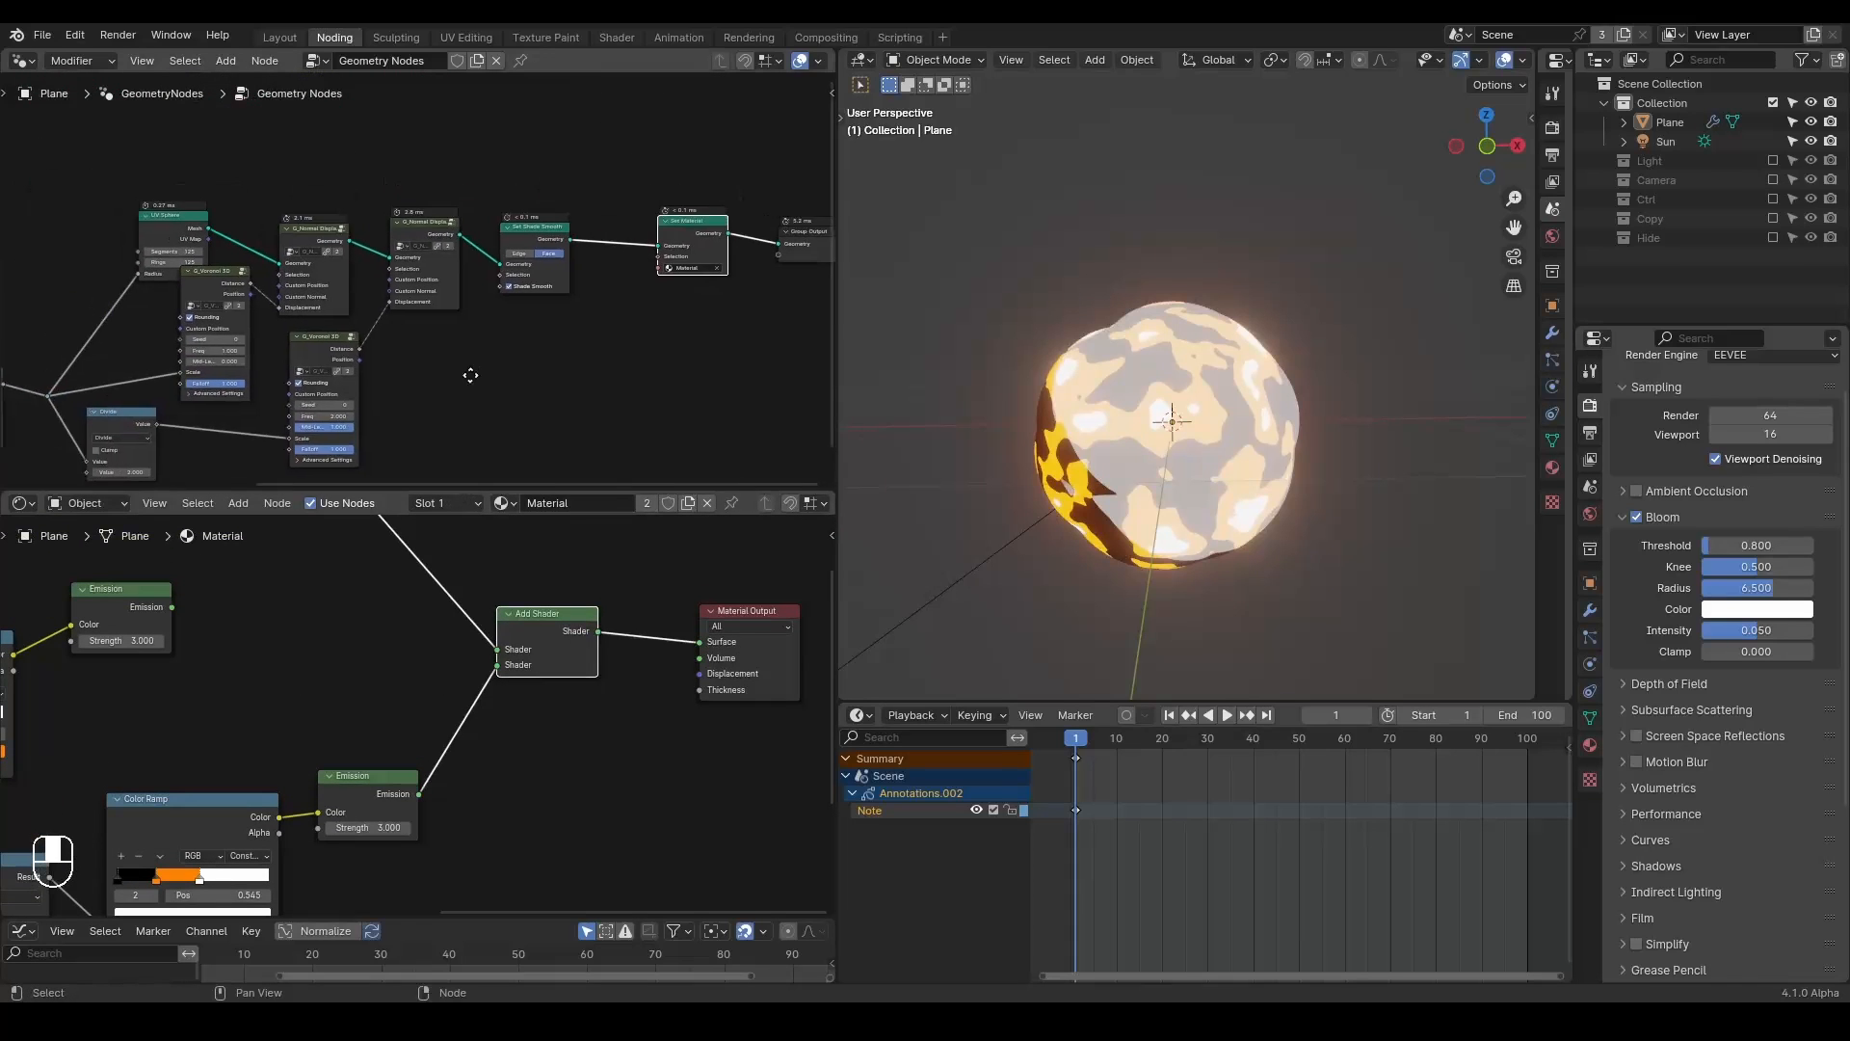
middle_click_drag(344, 241, 343, 172)
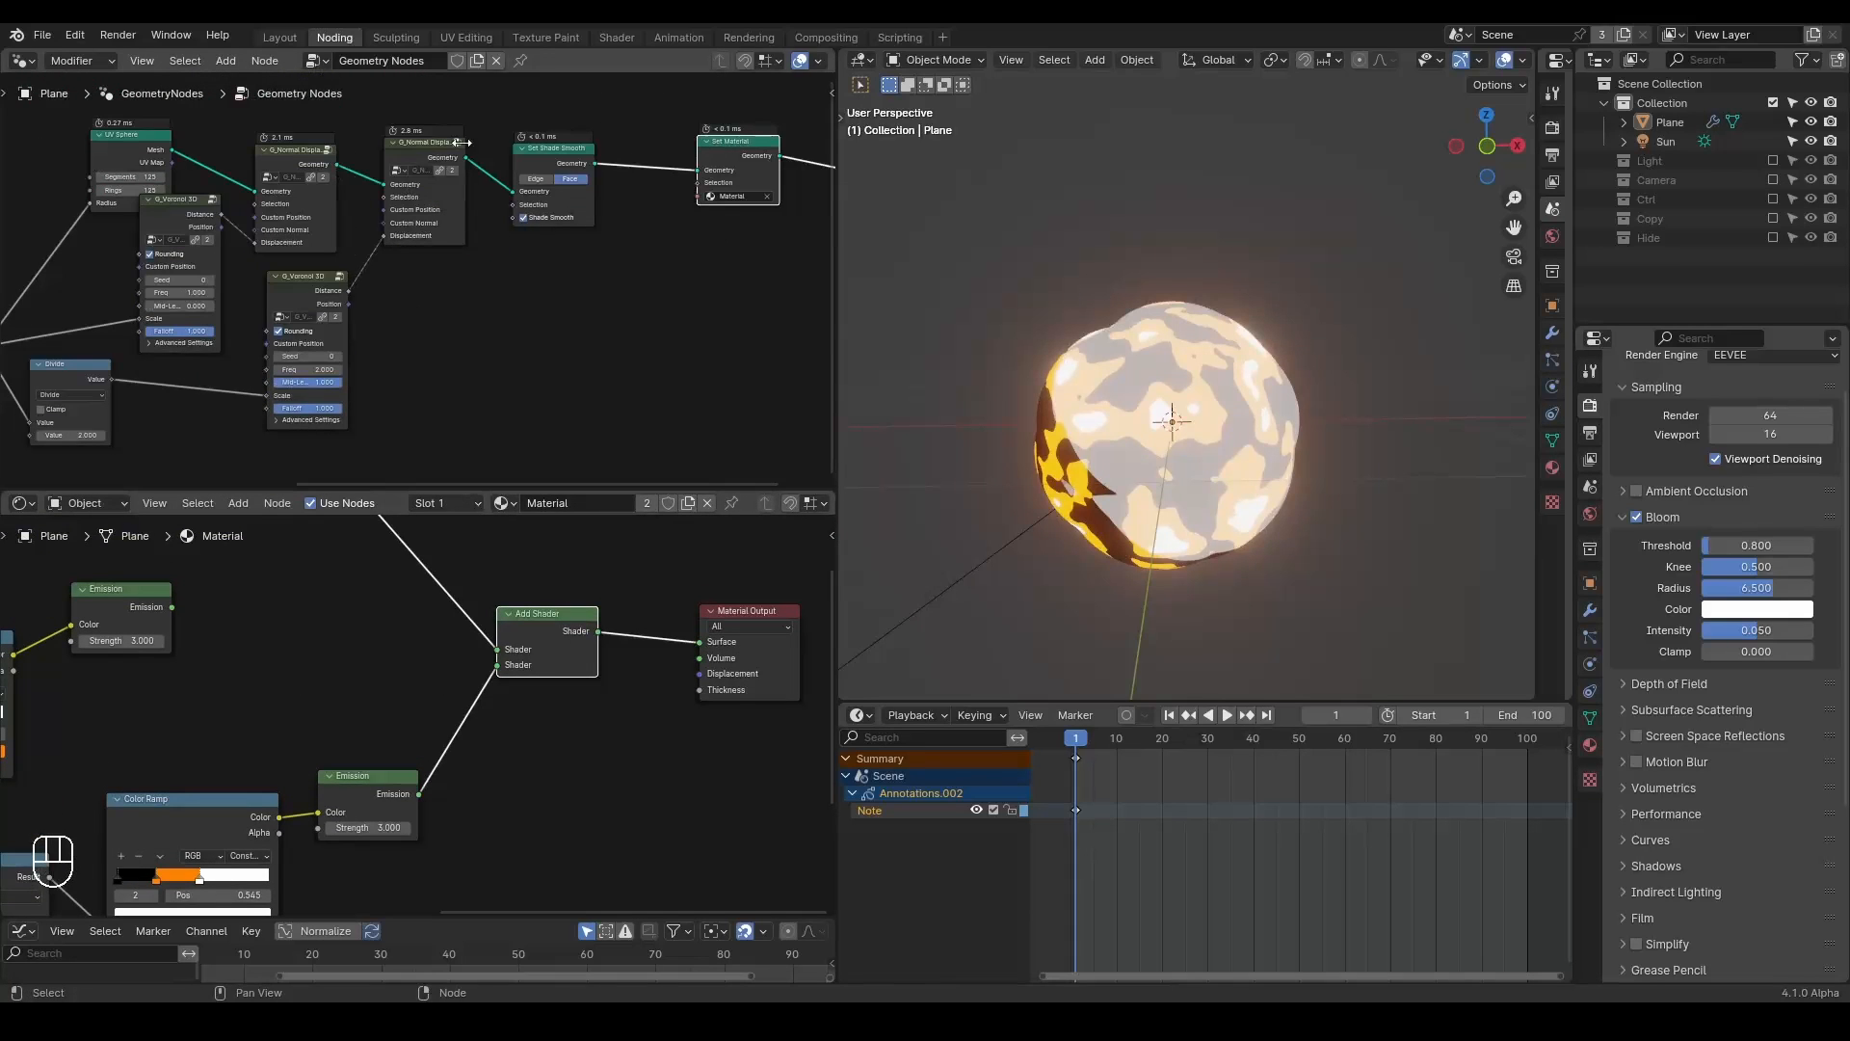
left_click(428, 156, "ctrl+shift")
left_click(320, 280, "ctrl+shift")
middle_click_drag(475, 301, 357, 340)
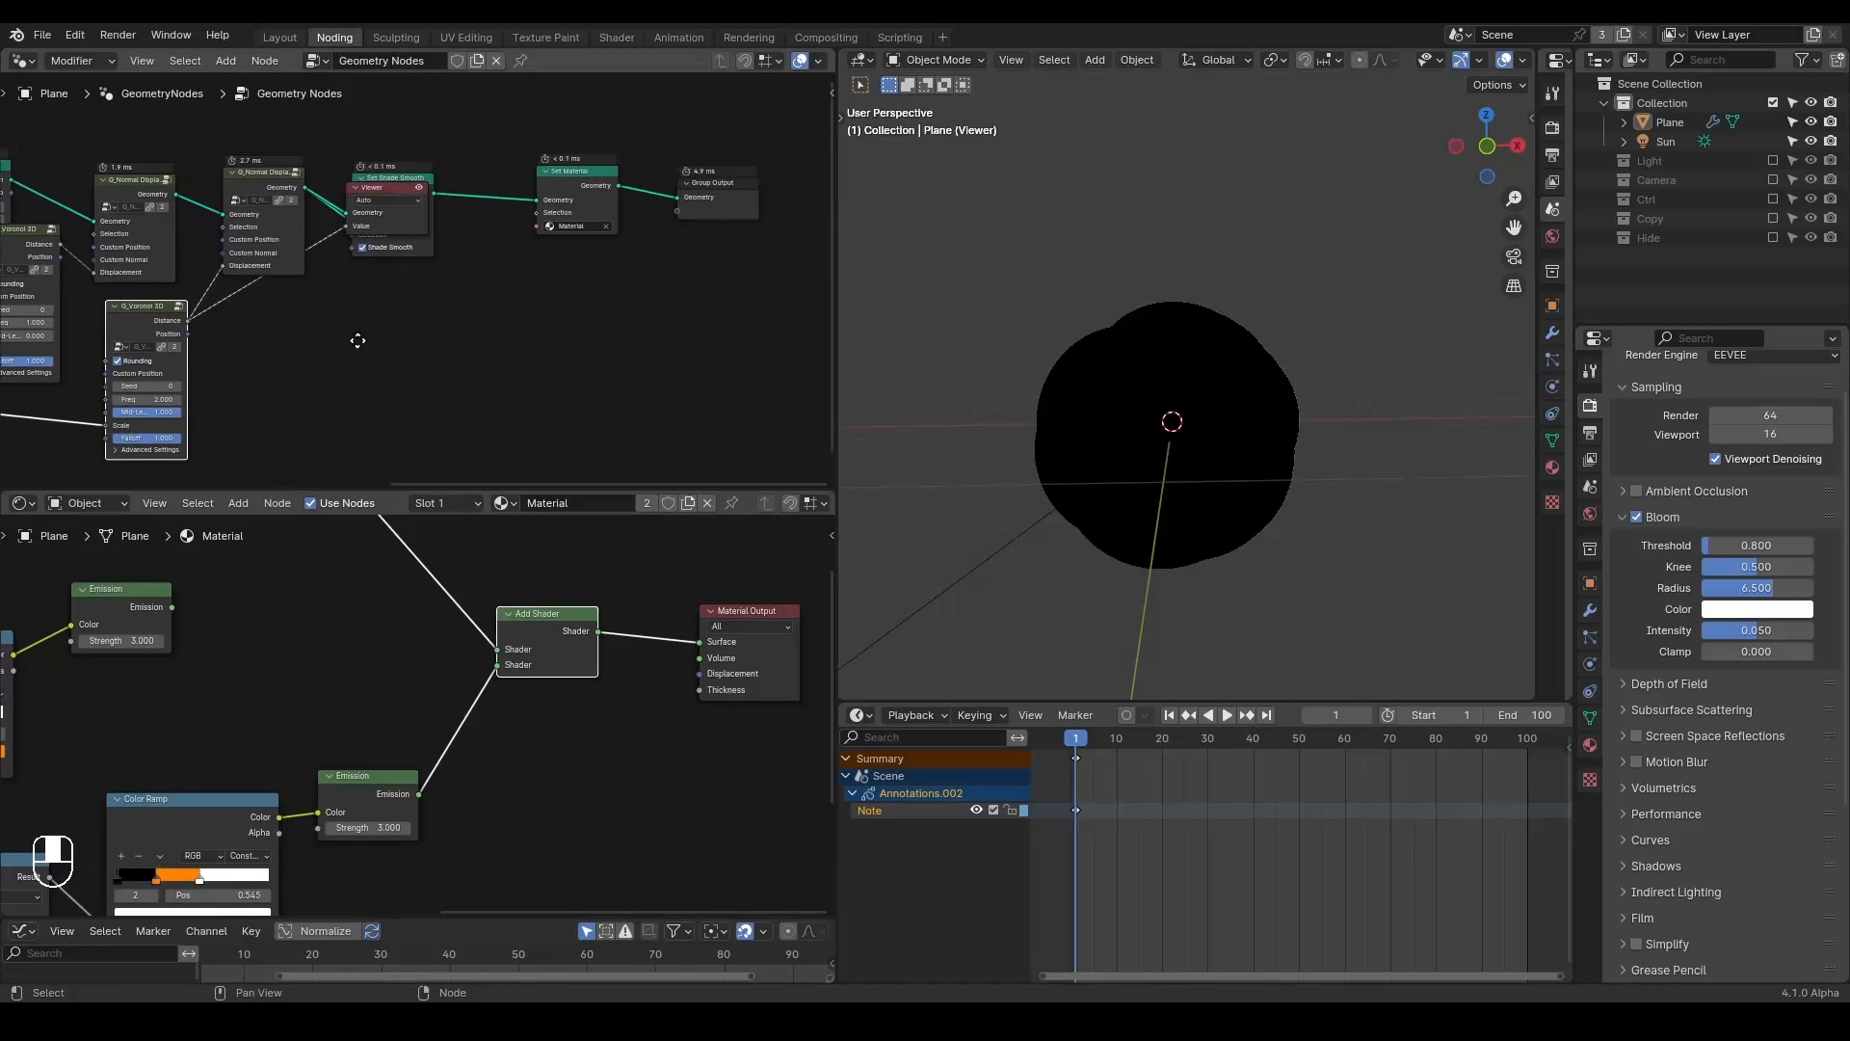
Move the Viewer below the geometry chain and shift Set Shade Smooth and the nodes after it further along.
left_click_drag(384, 191, 385, 303)
left_click_drag(731, 125, 387, 245)
key("g")
left_click(582, 262)
Change the viewport shading, cycle the Viewer through the second Voronoi 3D node's outputs and reposition the Viewer.
key("z")
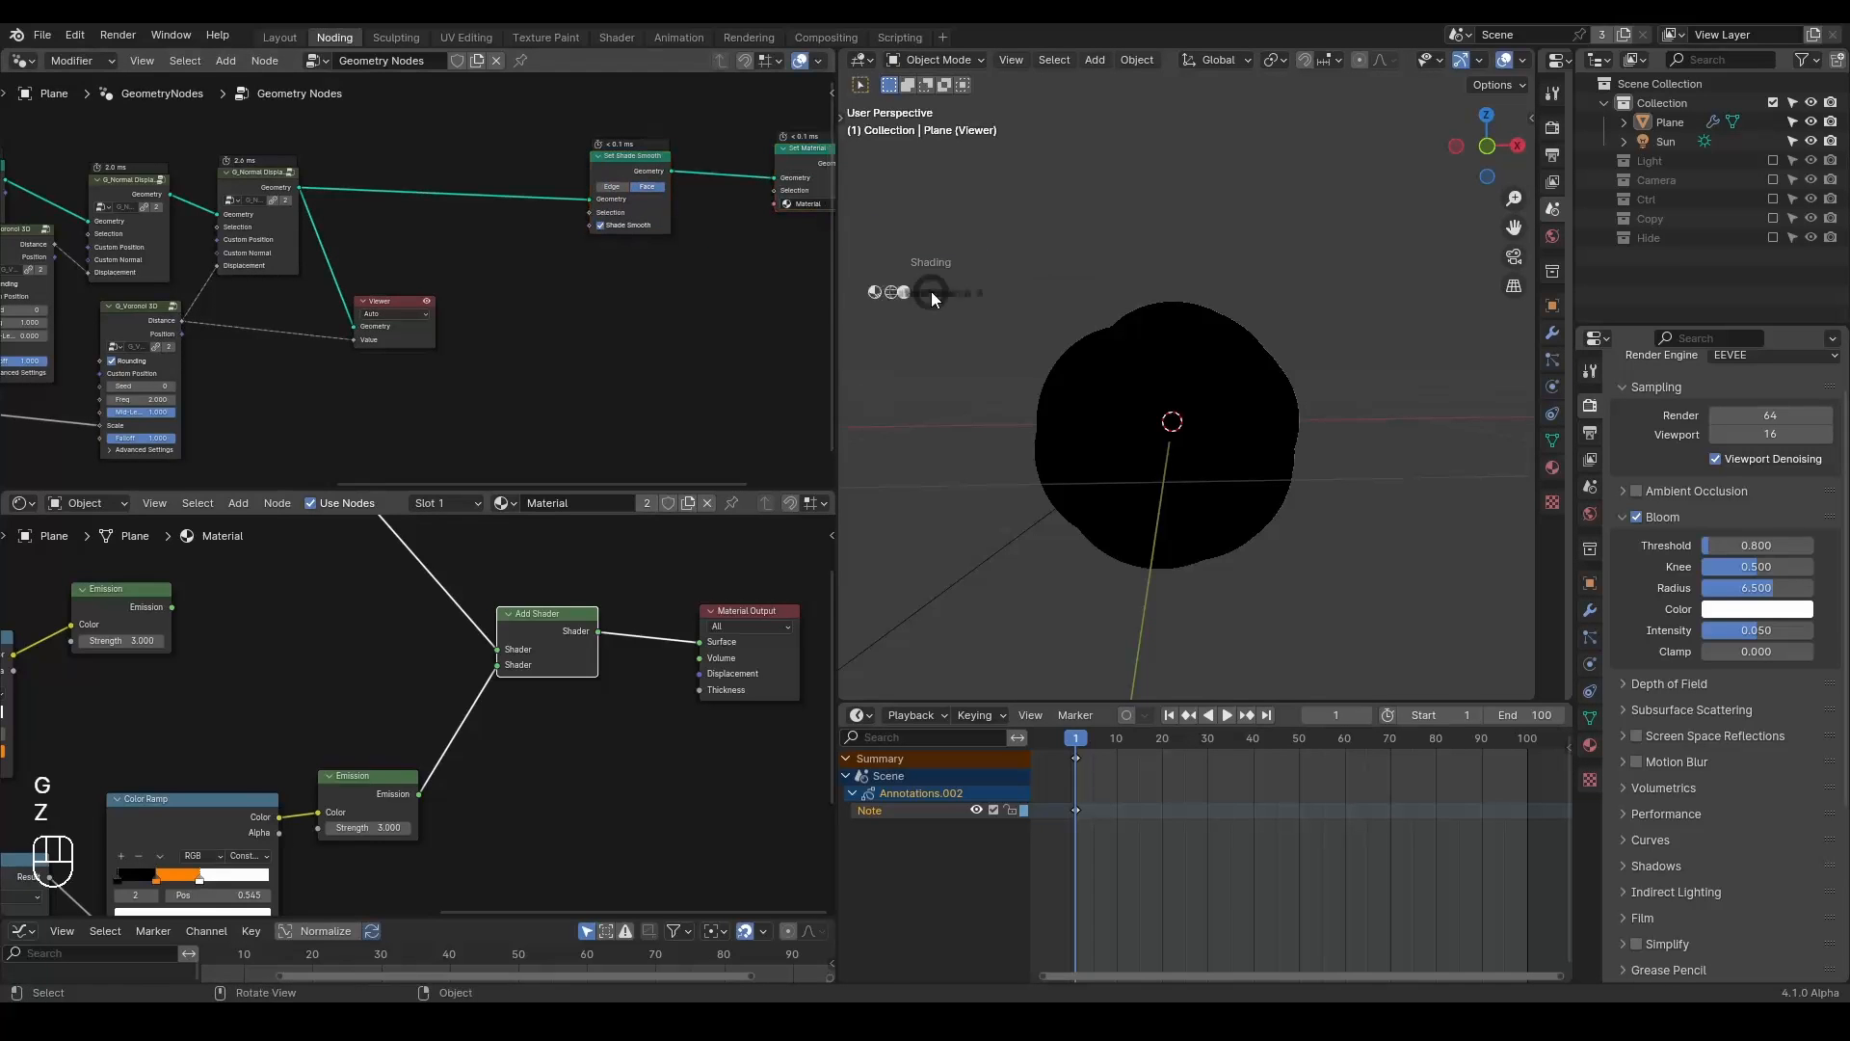
left_click(1039, 291)
middle_click_drag(409, 297, 471, 297)
scroll(472, 297, "up", 2)
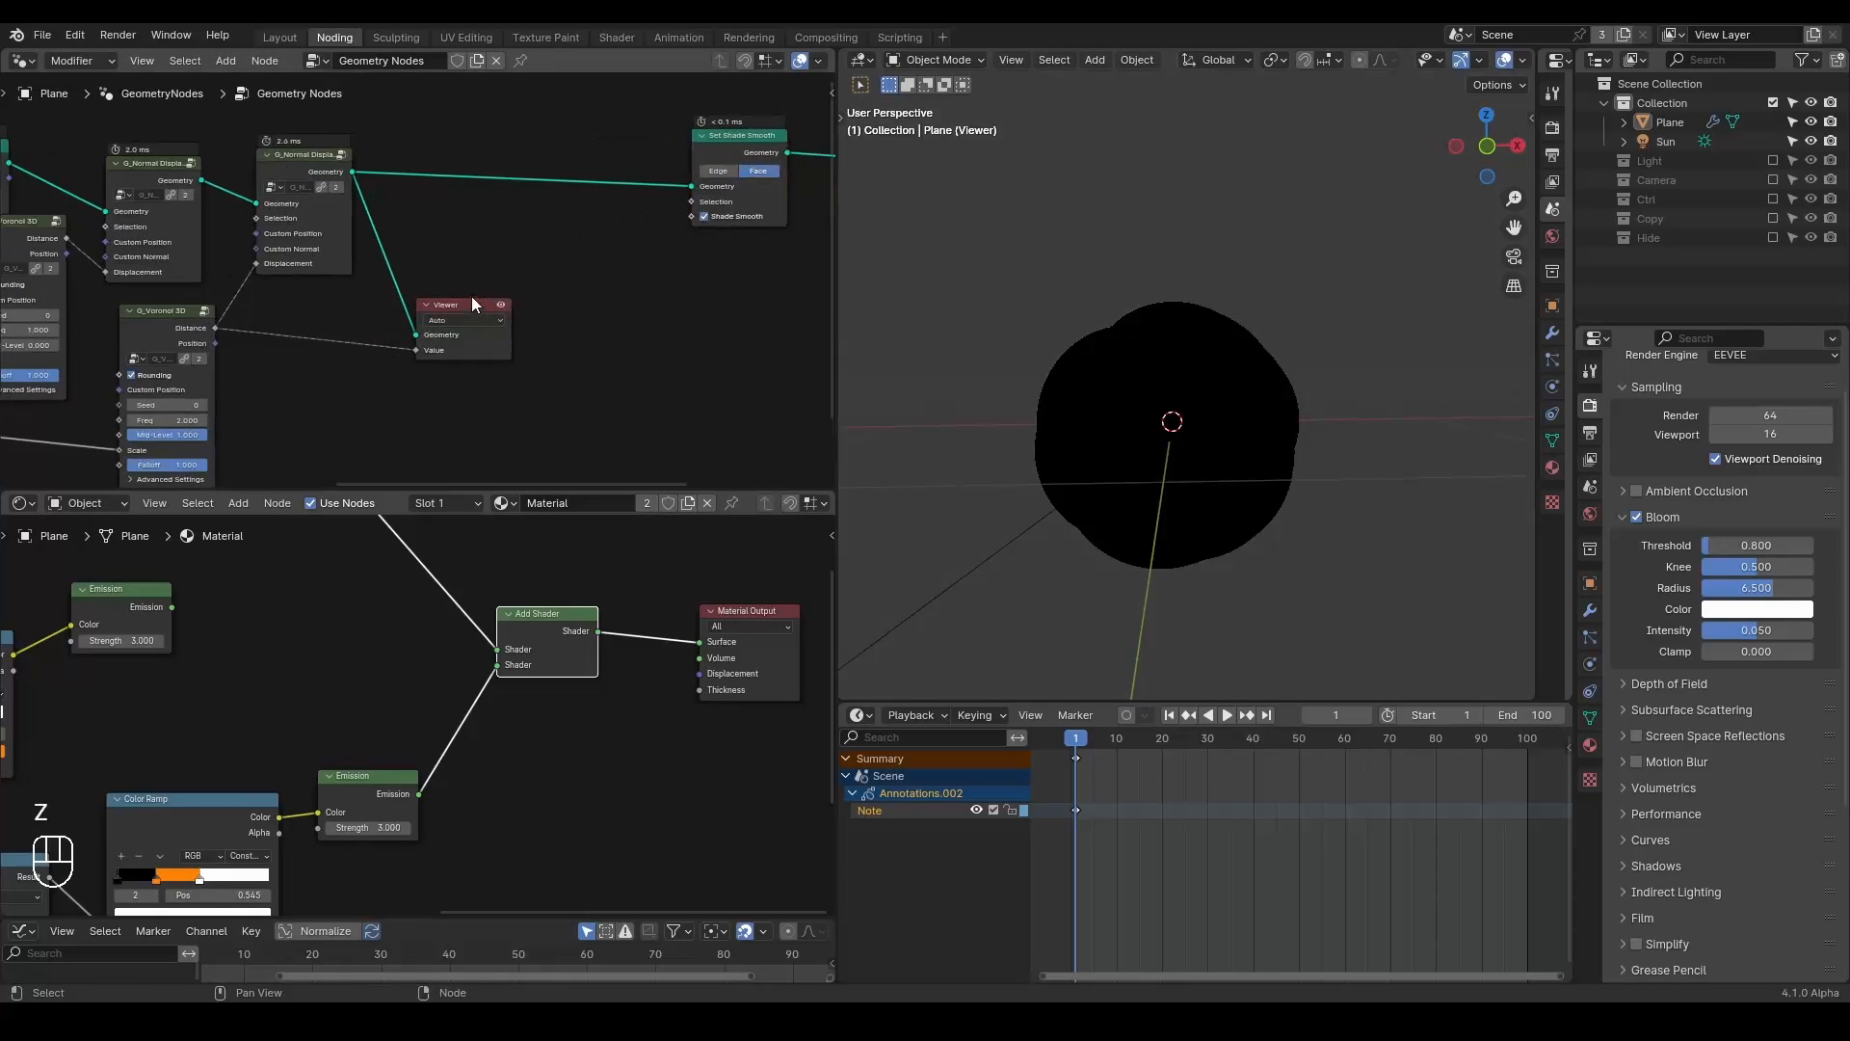
left_click(166, 332, "ctrl+shift")
left_click(165, 332, "ctrl+shift")
left_click(165, 332, "ctrl+shift")
left_click(165, 332, "ctrl+shift")
left_click_drag(432, 316, 494, 304)
middle_click_drag(381, 372, 397, 363)
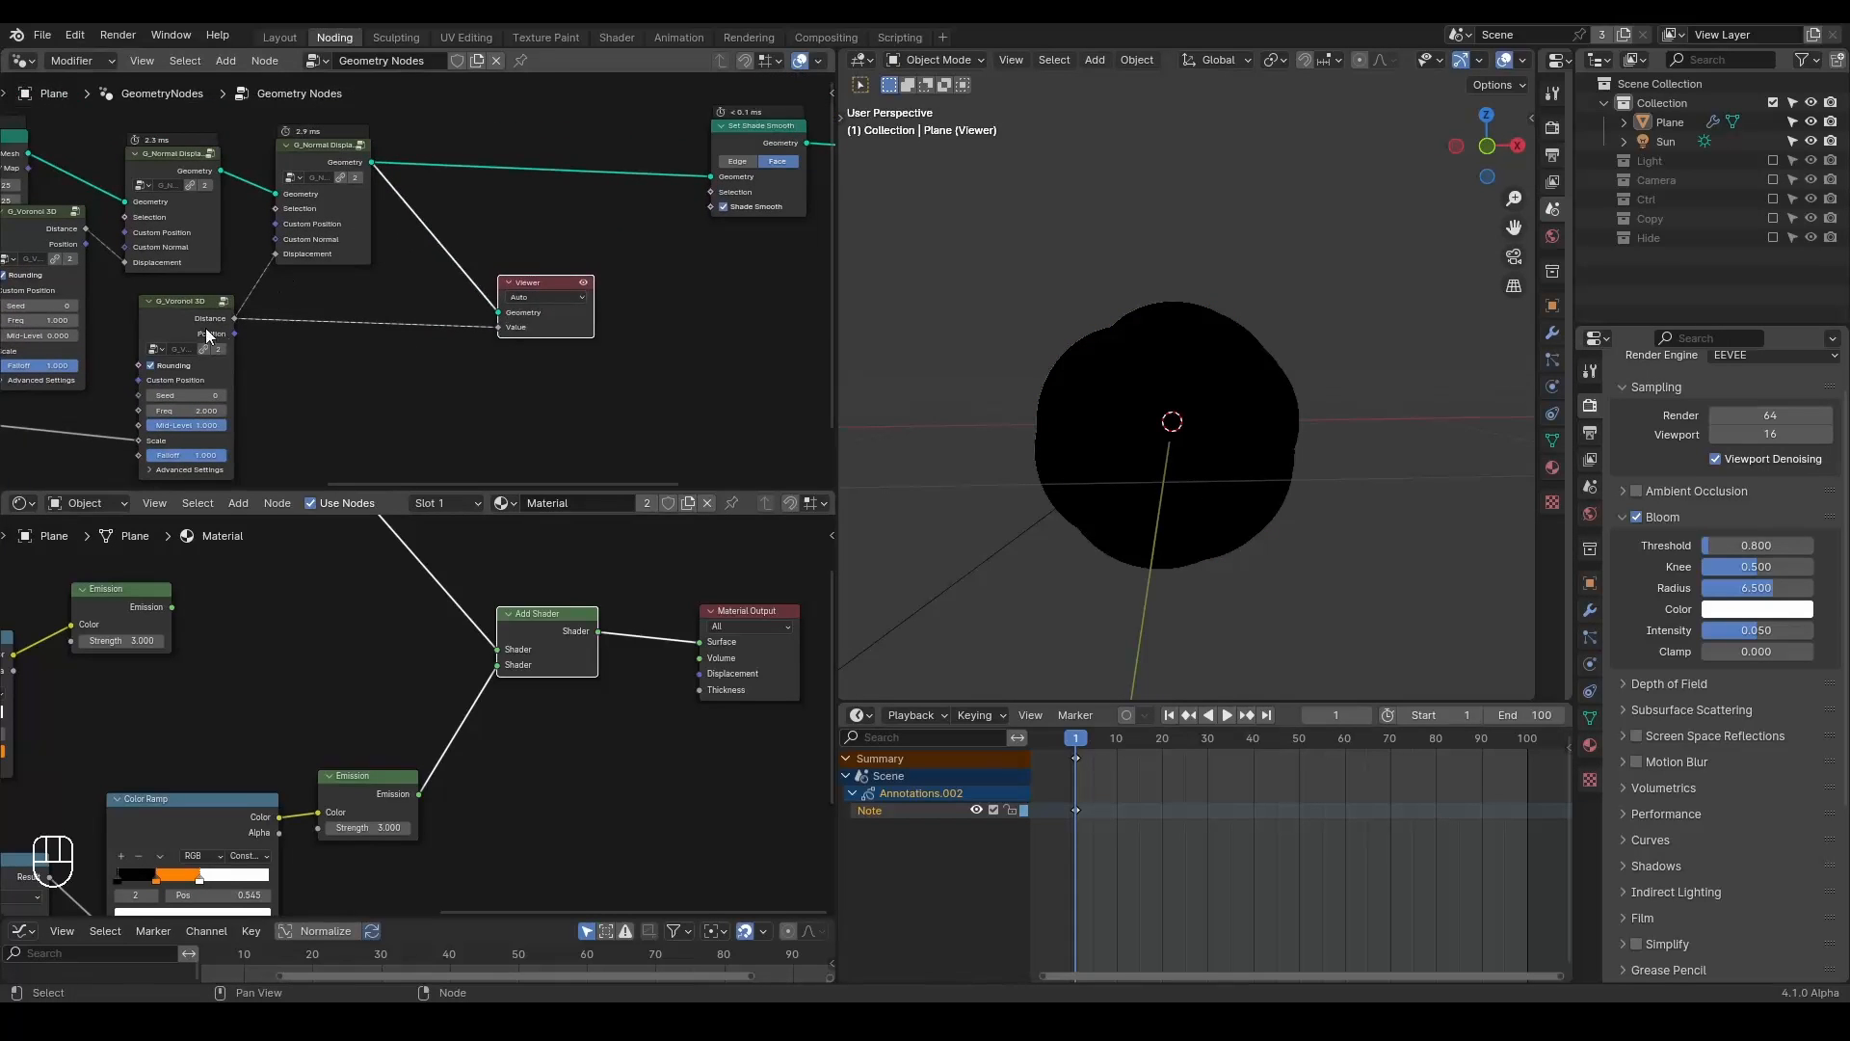
Annotate the second Voronoi 3D node's Position output, erase the mark and preview Position on the explosion.
key("d")
left_click_drag(246, 331, 279, 335)
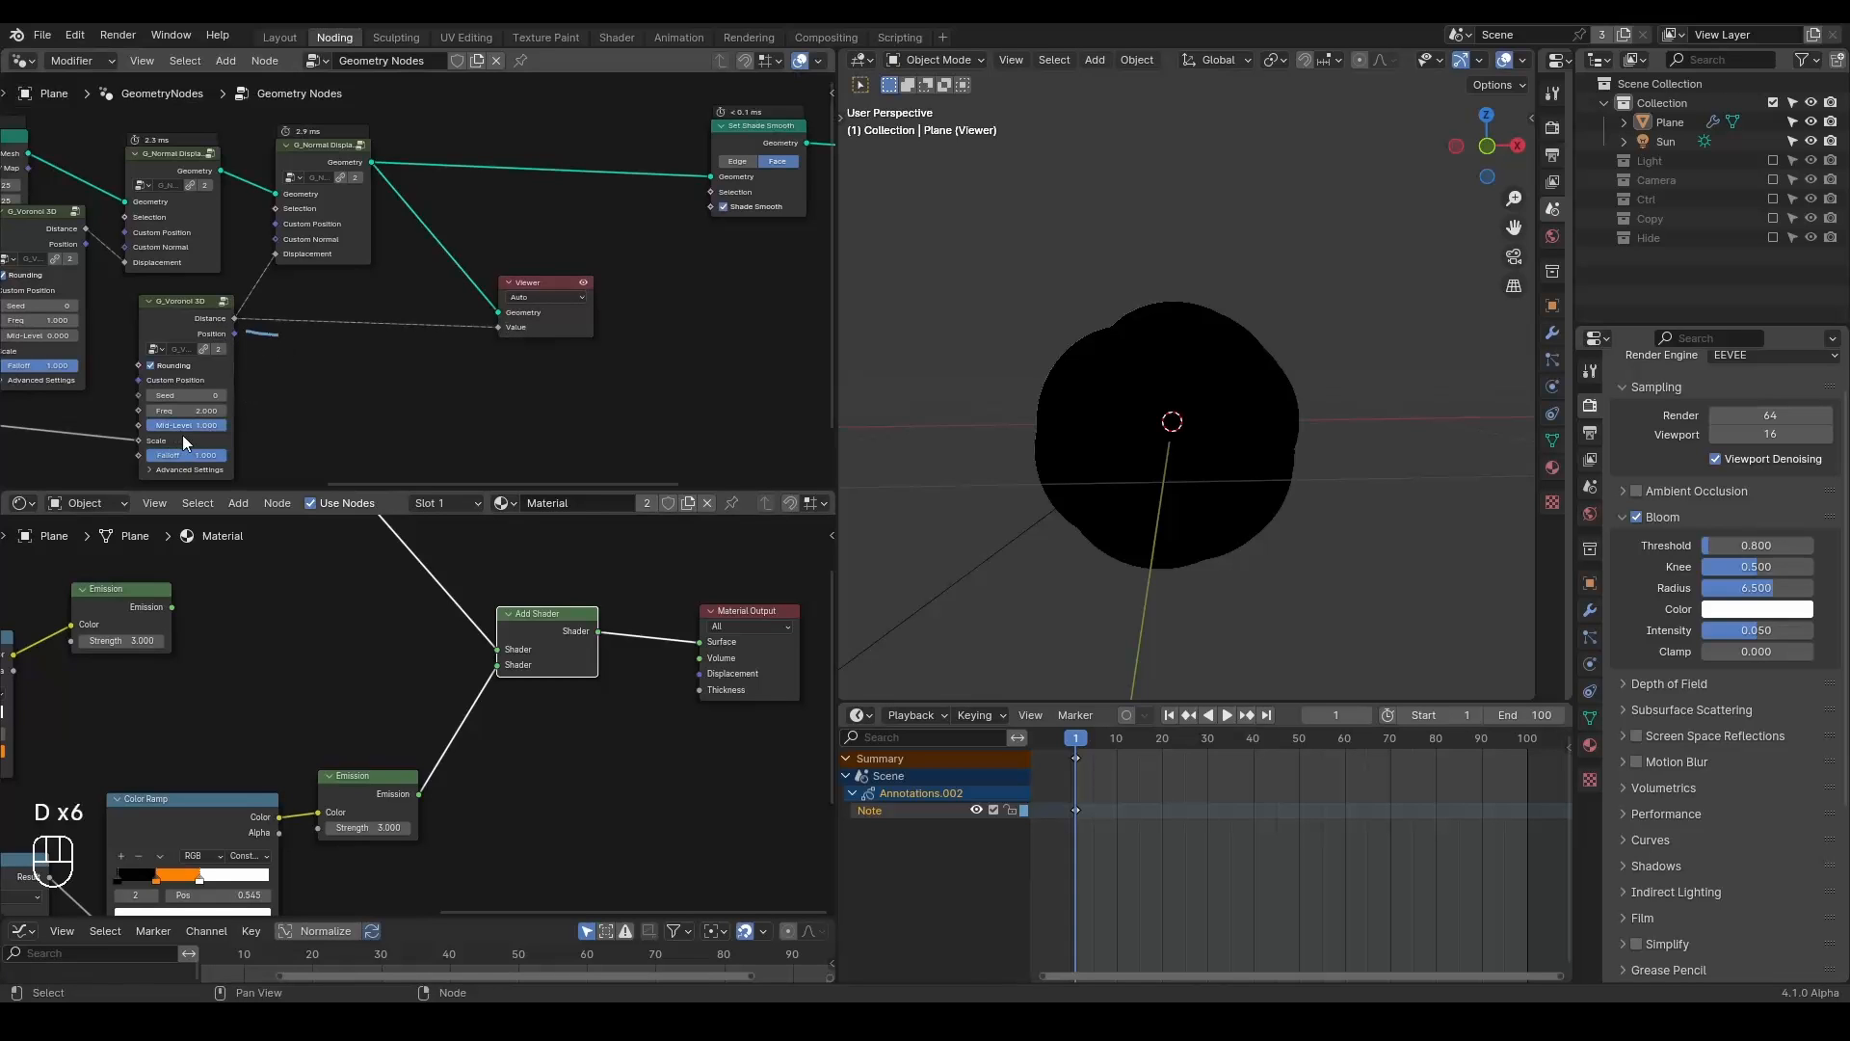
key("d")
right_click_drag(244, 341, 262, 349)
left_click(214, 337, "ctrl+shift")
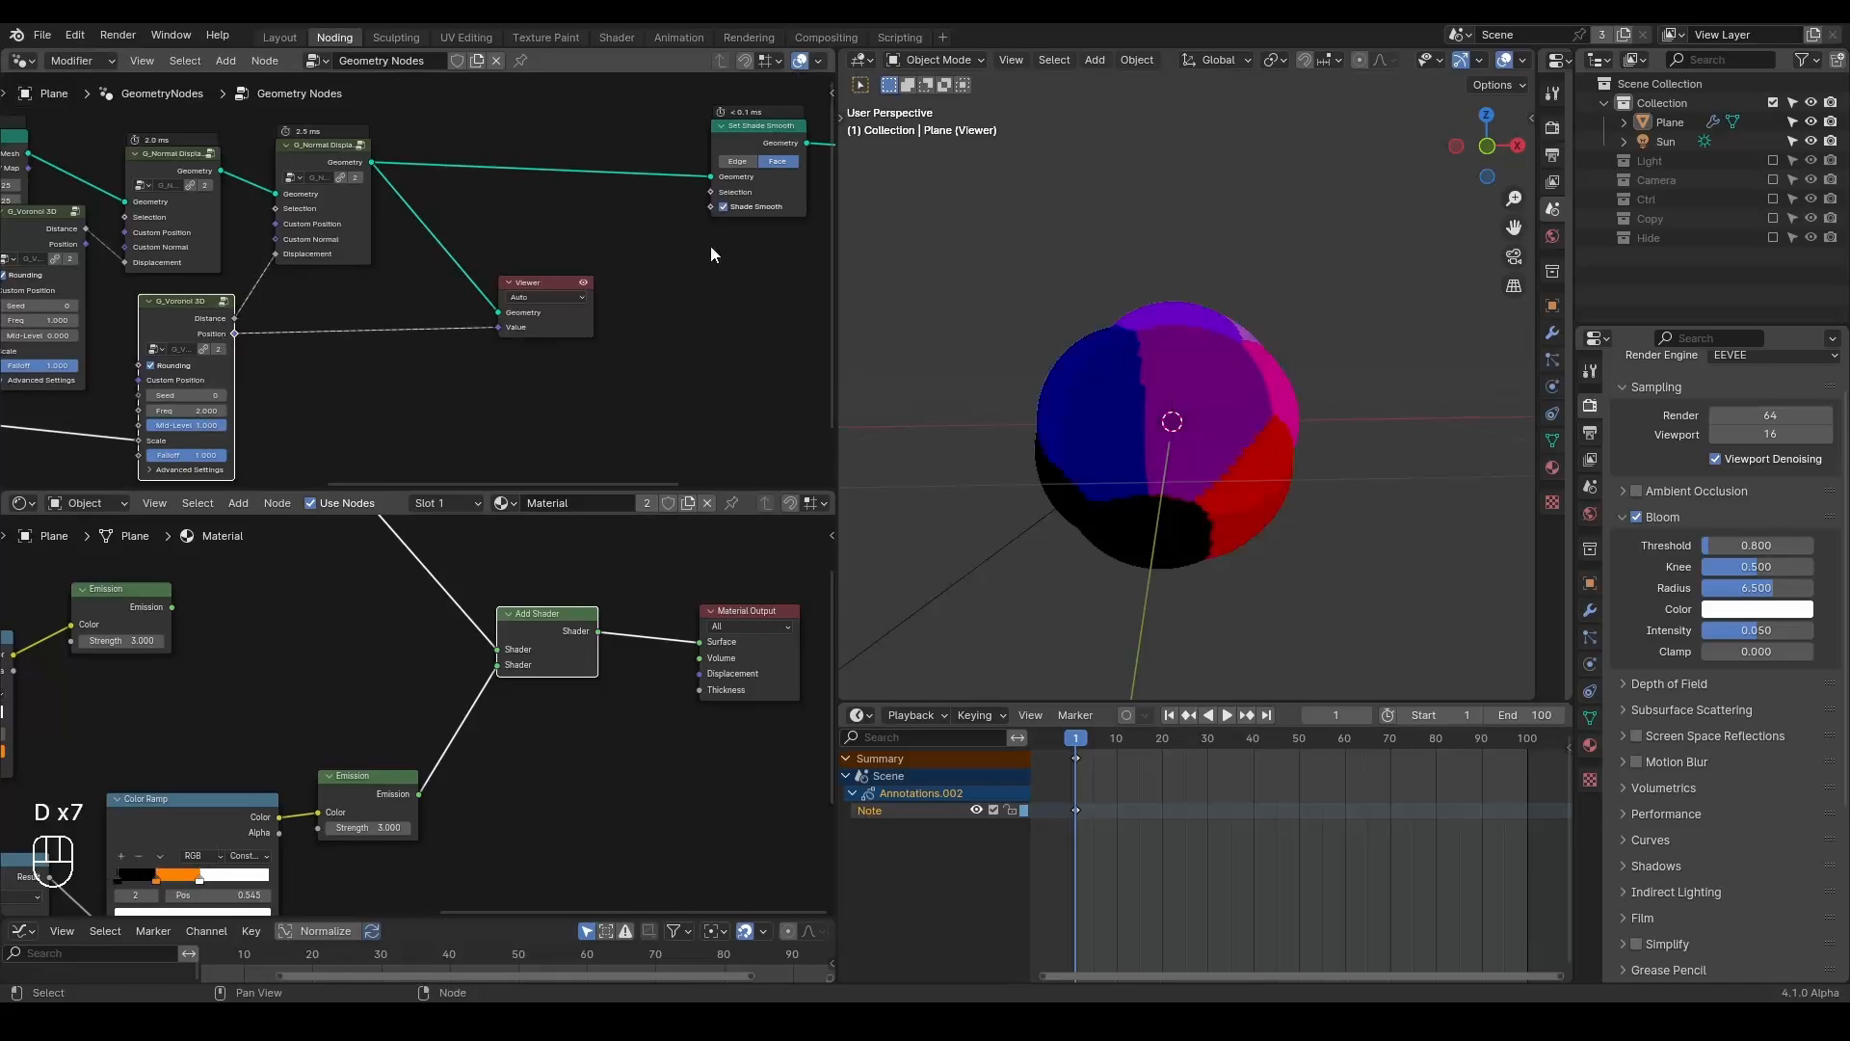
Outline the central purple Voronoi cell on the explosion with annotation strokes.
left_click_drag(1139, 333, 1147, 472)
left_click_drag(1288, 402, 1202, 482)
left_click_drag(1225, 336, 1282, 403)
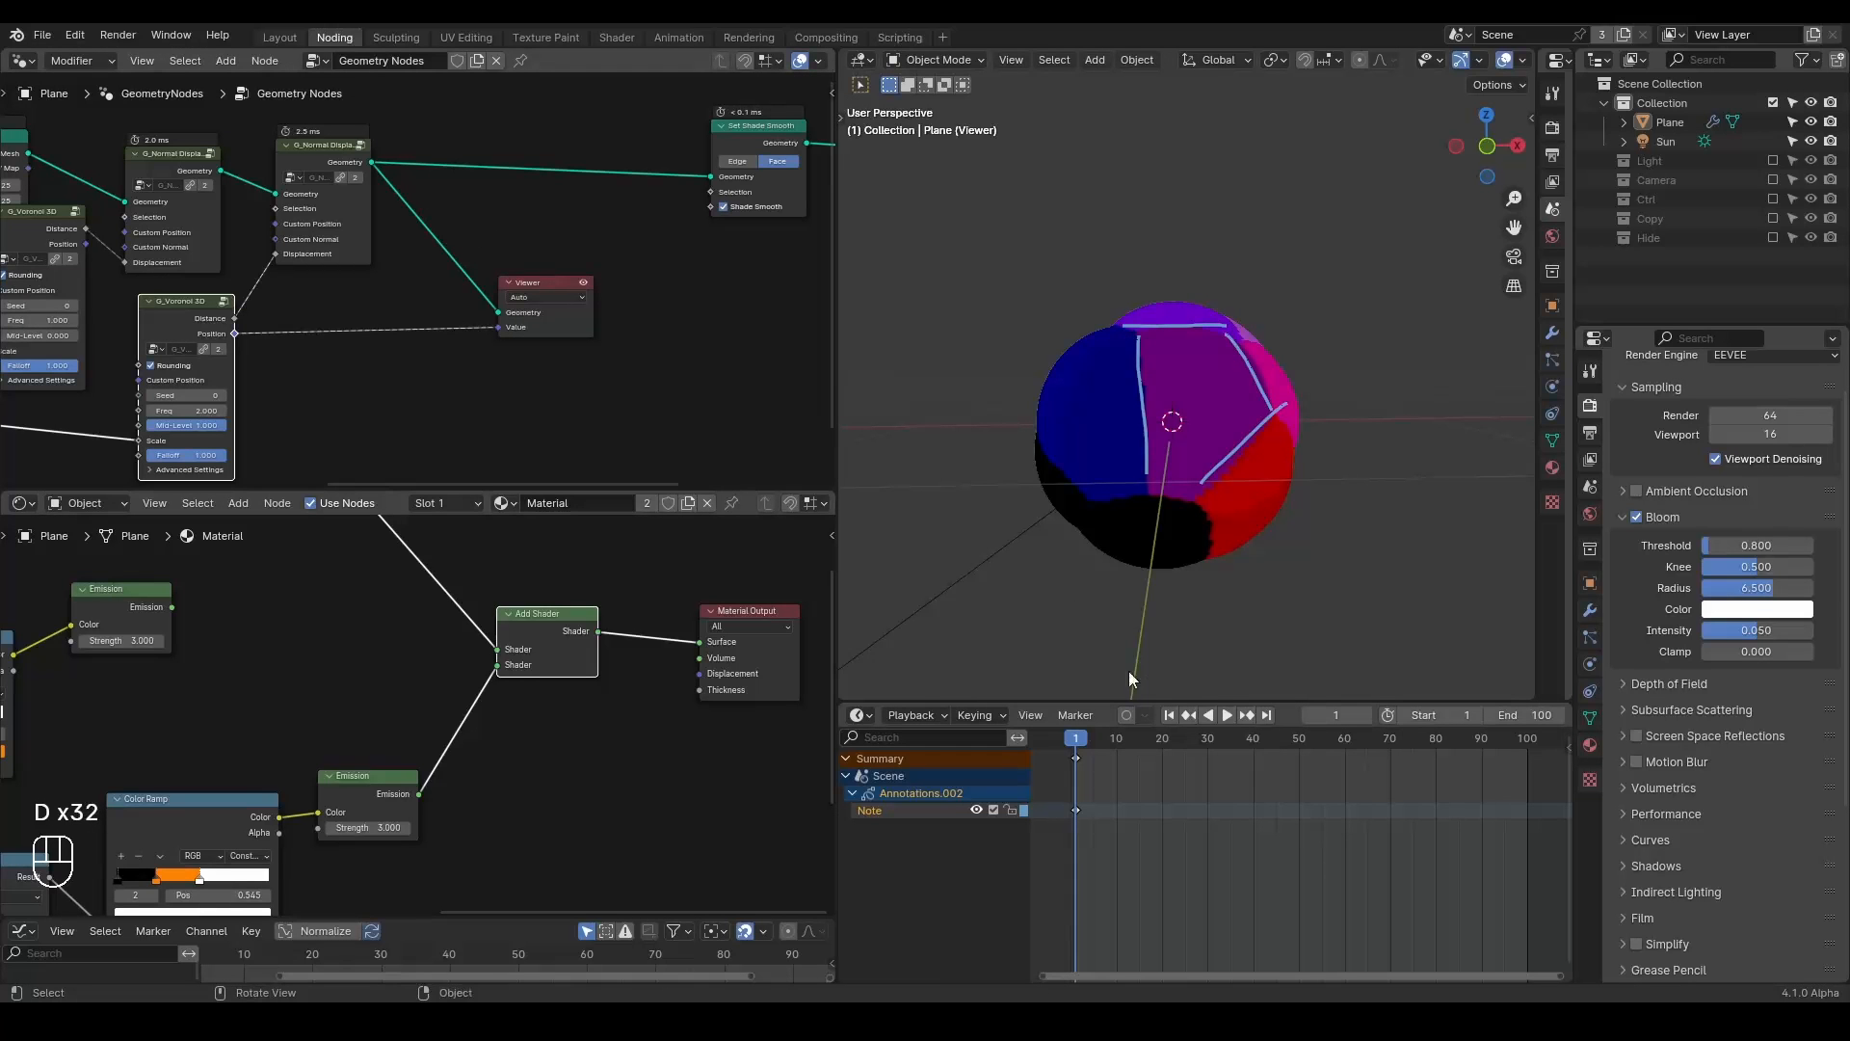
Play the animation to frame 39 and erase the annotation strokes from the explosion.
key("space")
key("space")
key("space")
key("space")
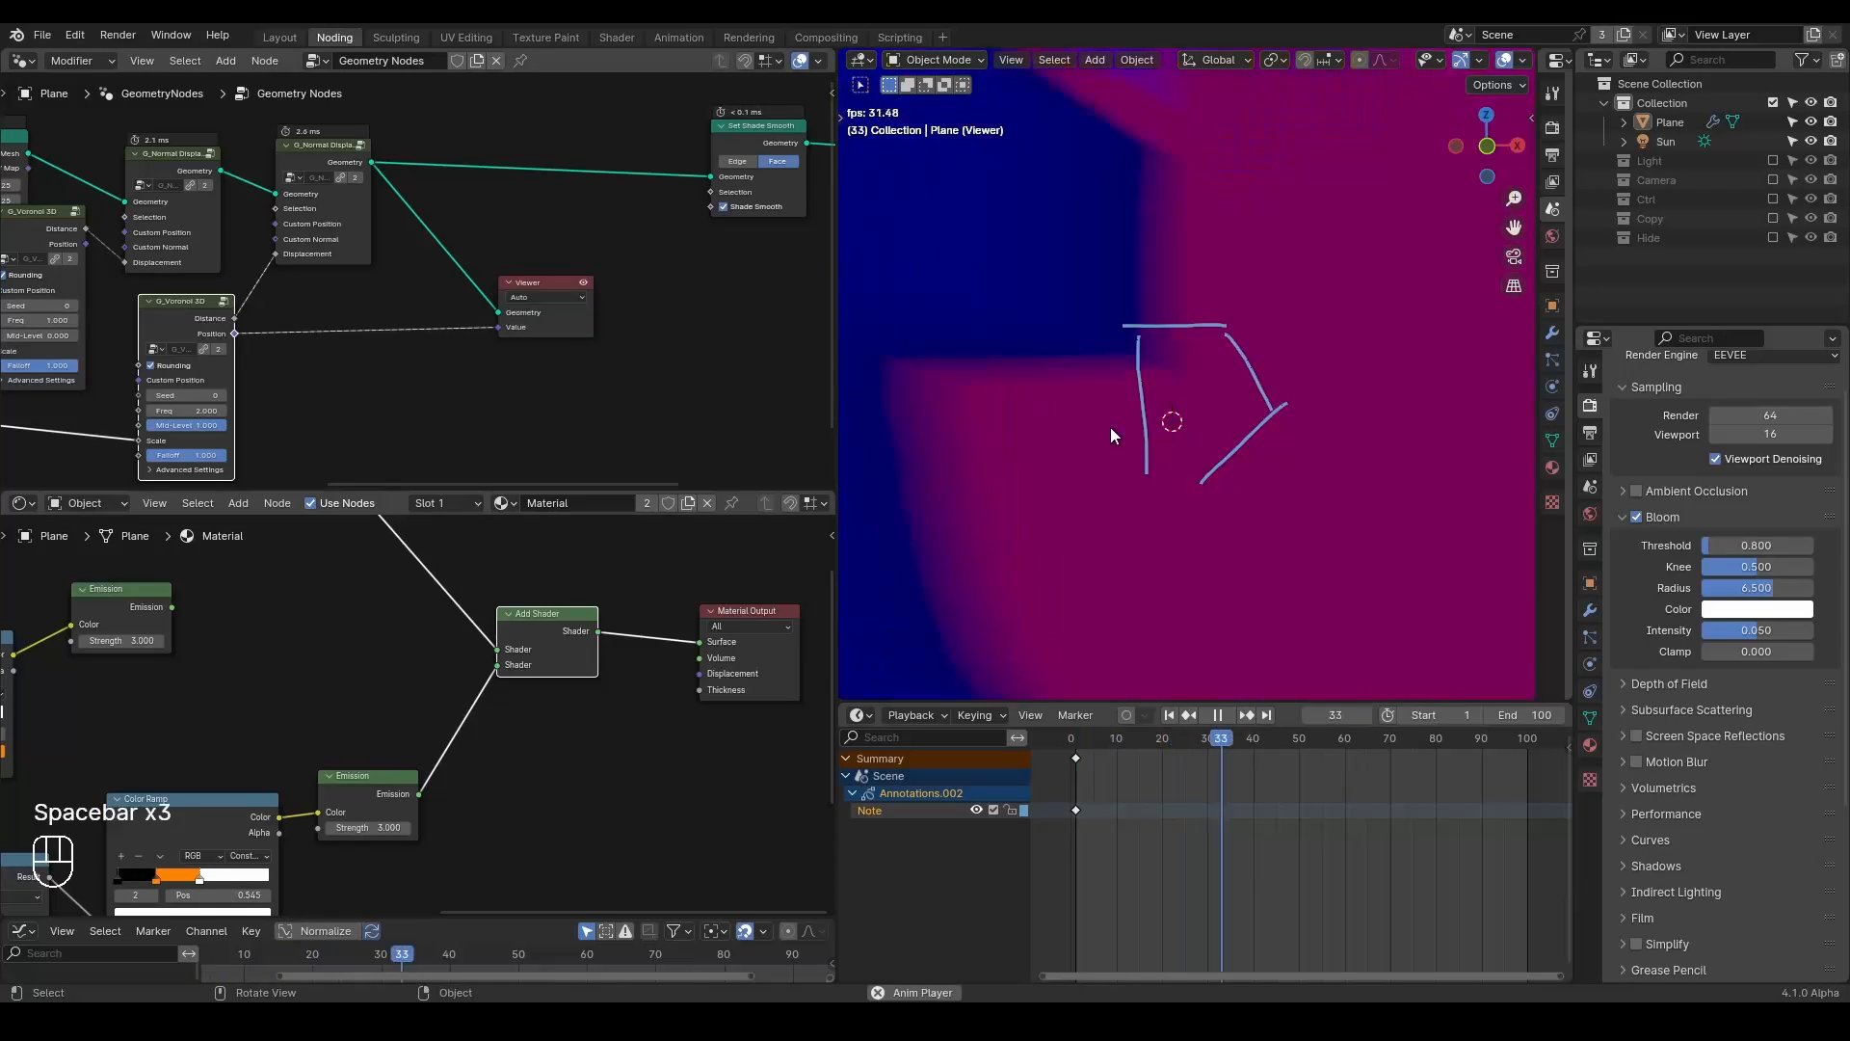
scroll(1110, 426, "down", 2)
scroll(1110, 426, "up", 1)
key("d")
right_click_drag(1241, 322, 1105, 462)
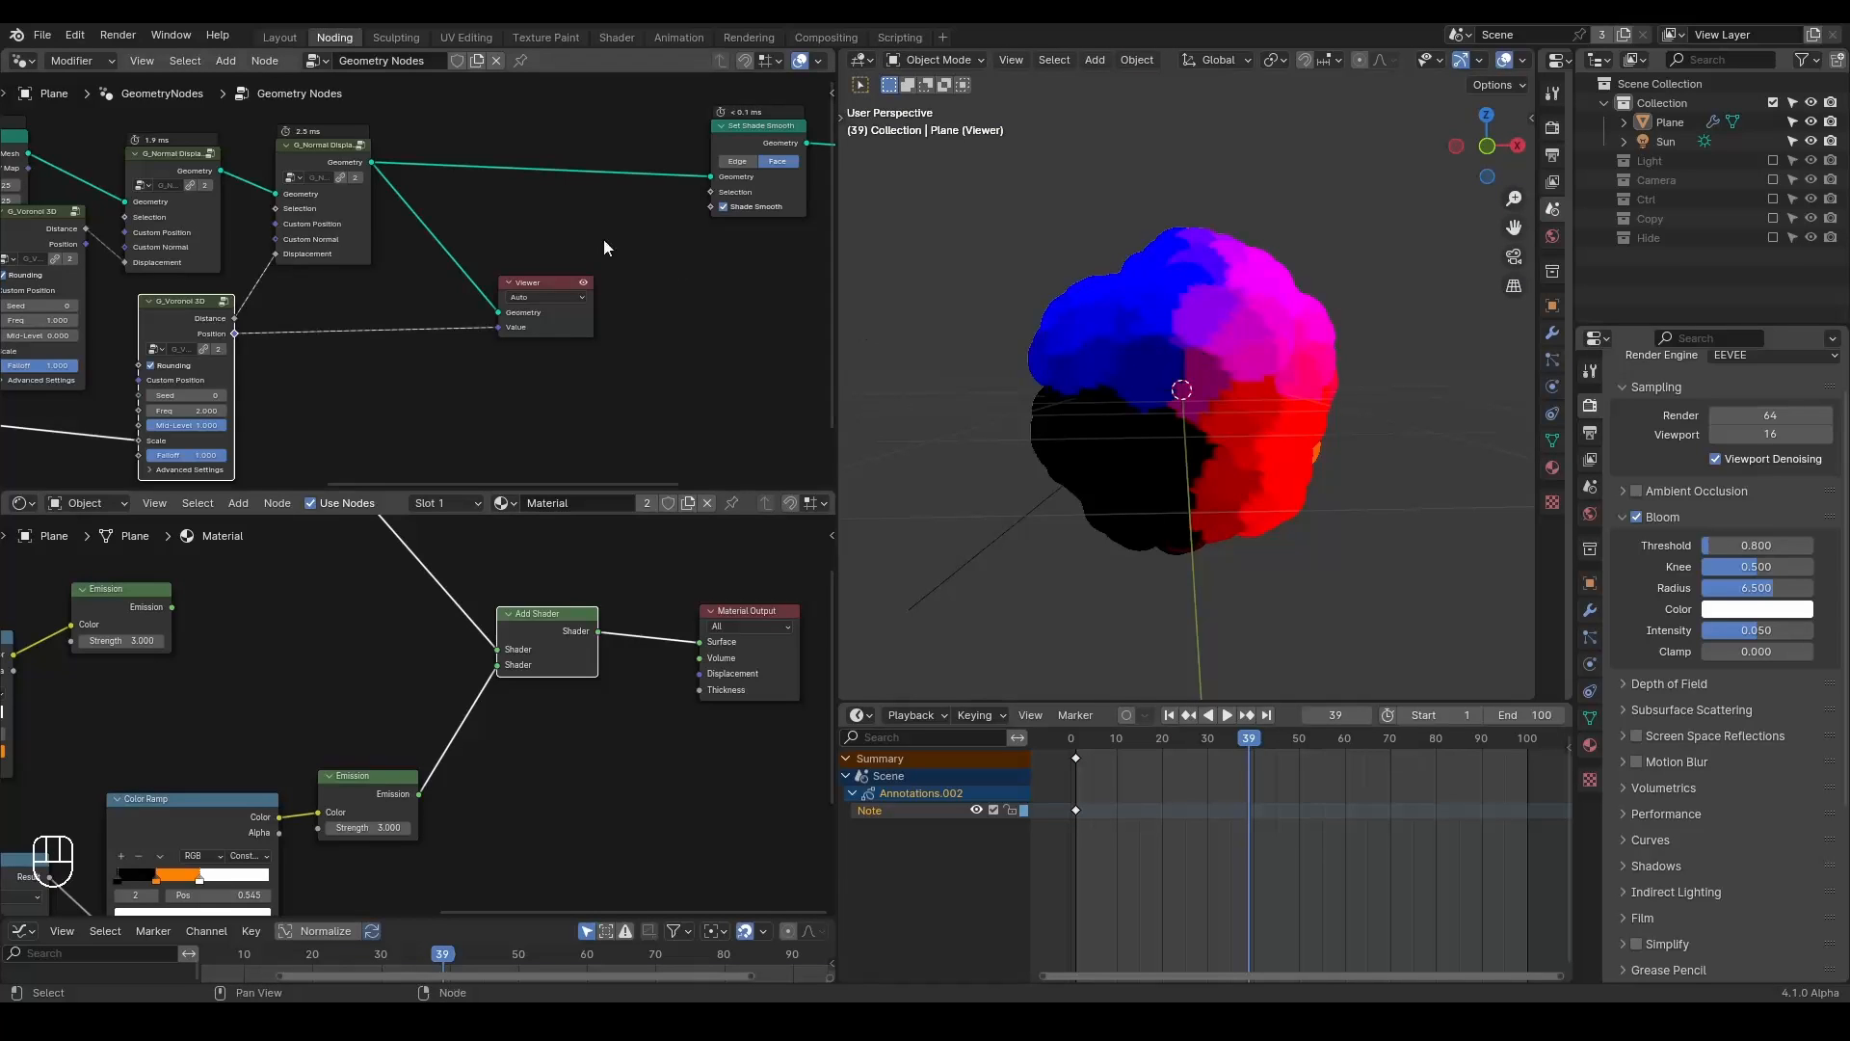
Delete the Viewer and insert a Store Named Attribute node between the second Normal Displace node and Set Shade Smooth.
left_click(547, 278)
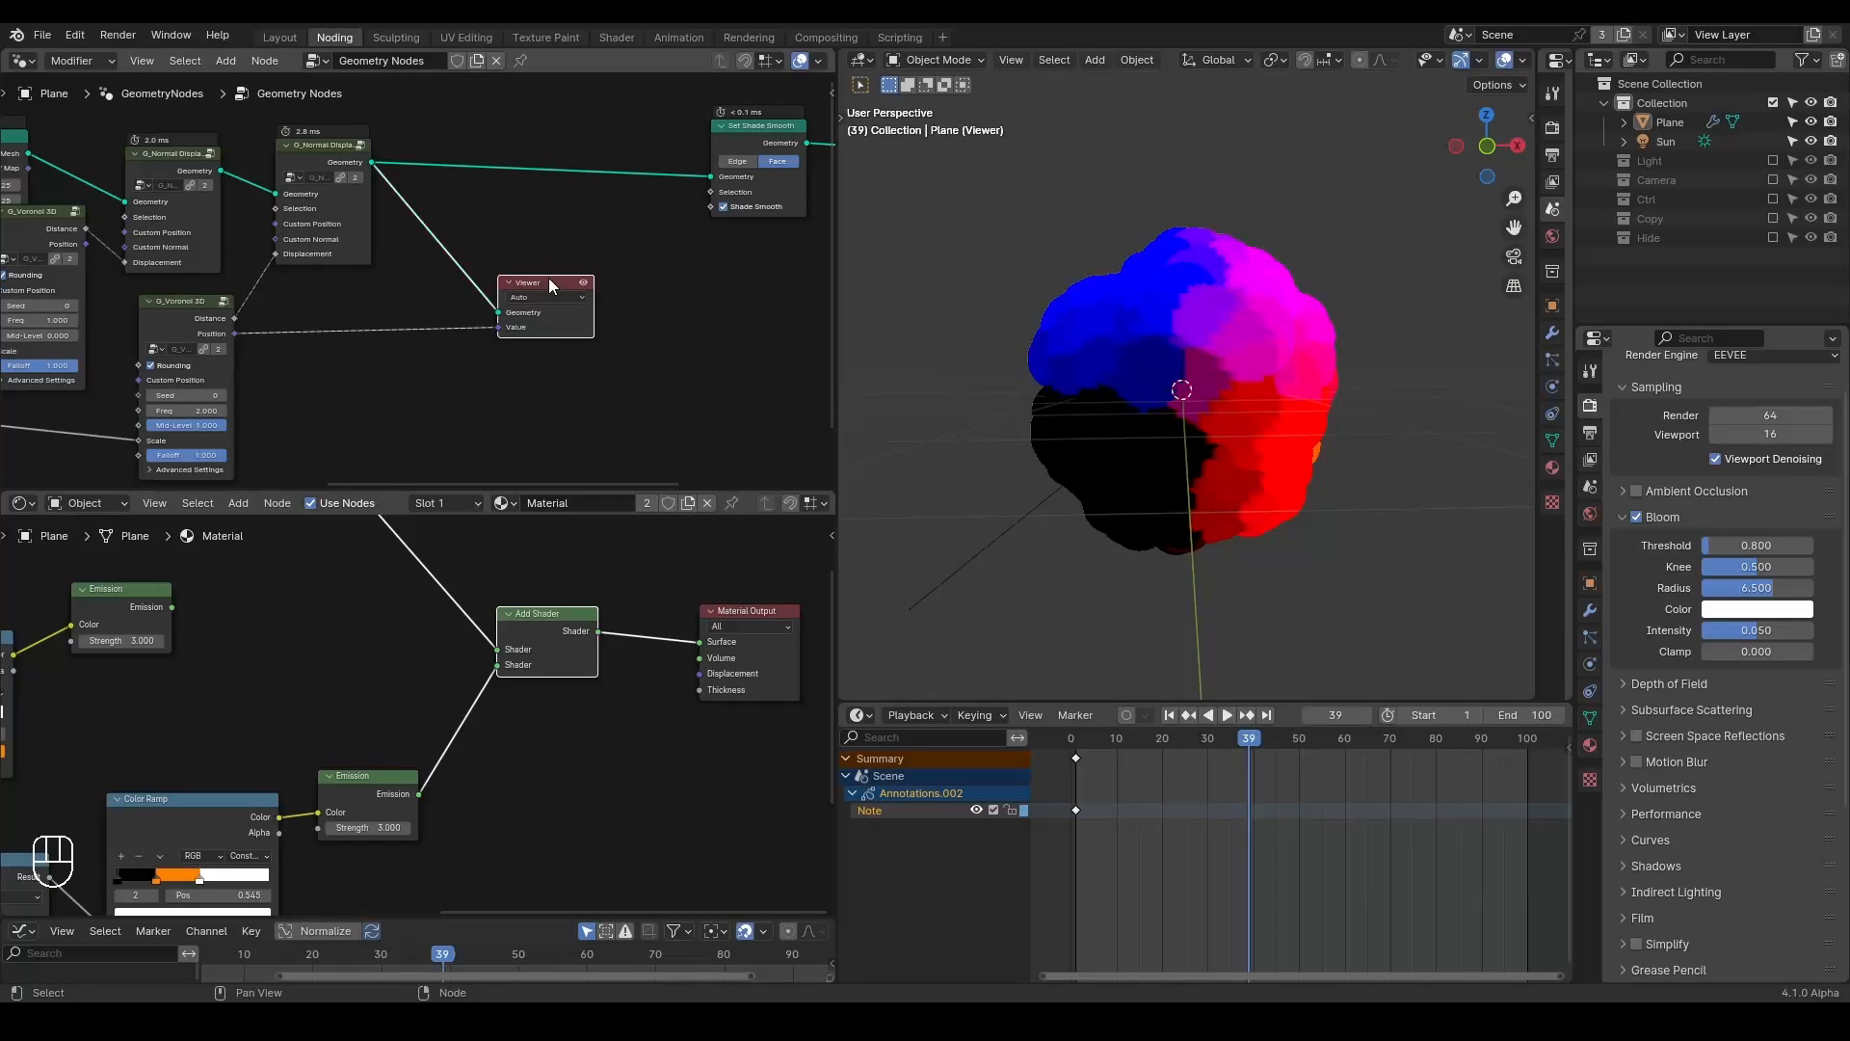
key("x")
key("ctrl")
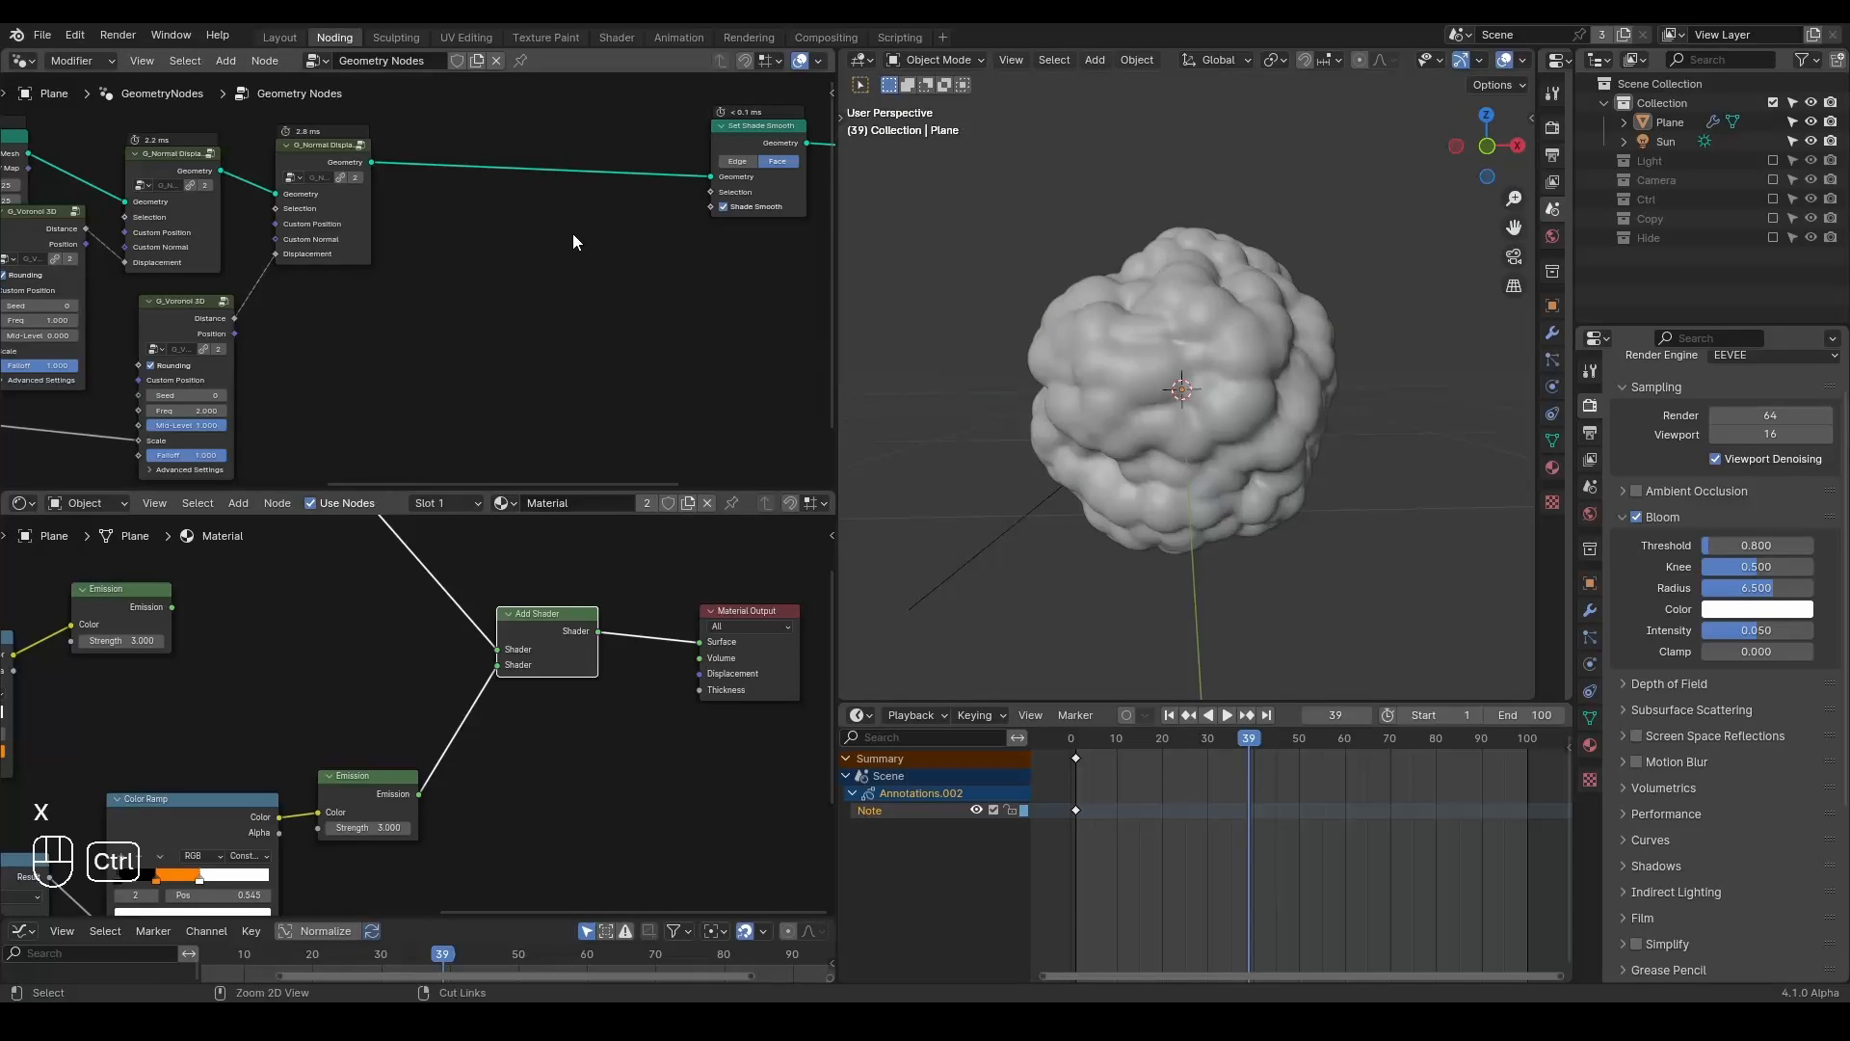
key("ctrl+a")
type("store na")
key("Return")
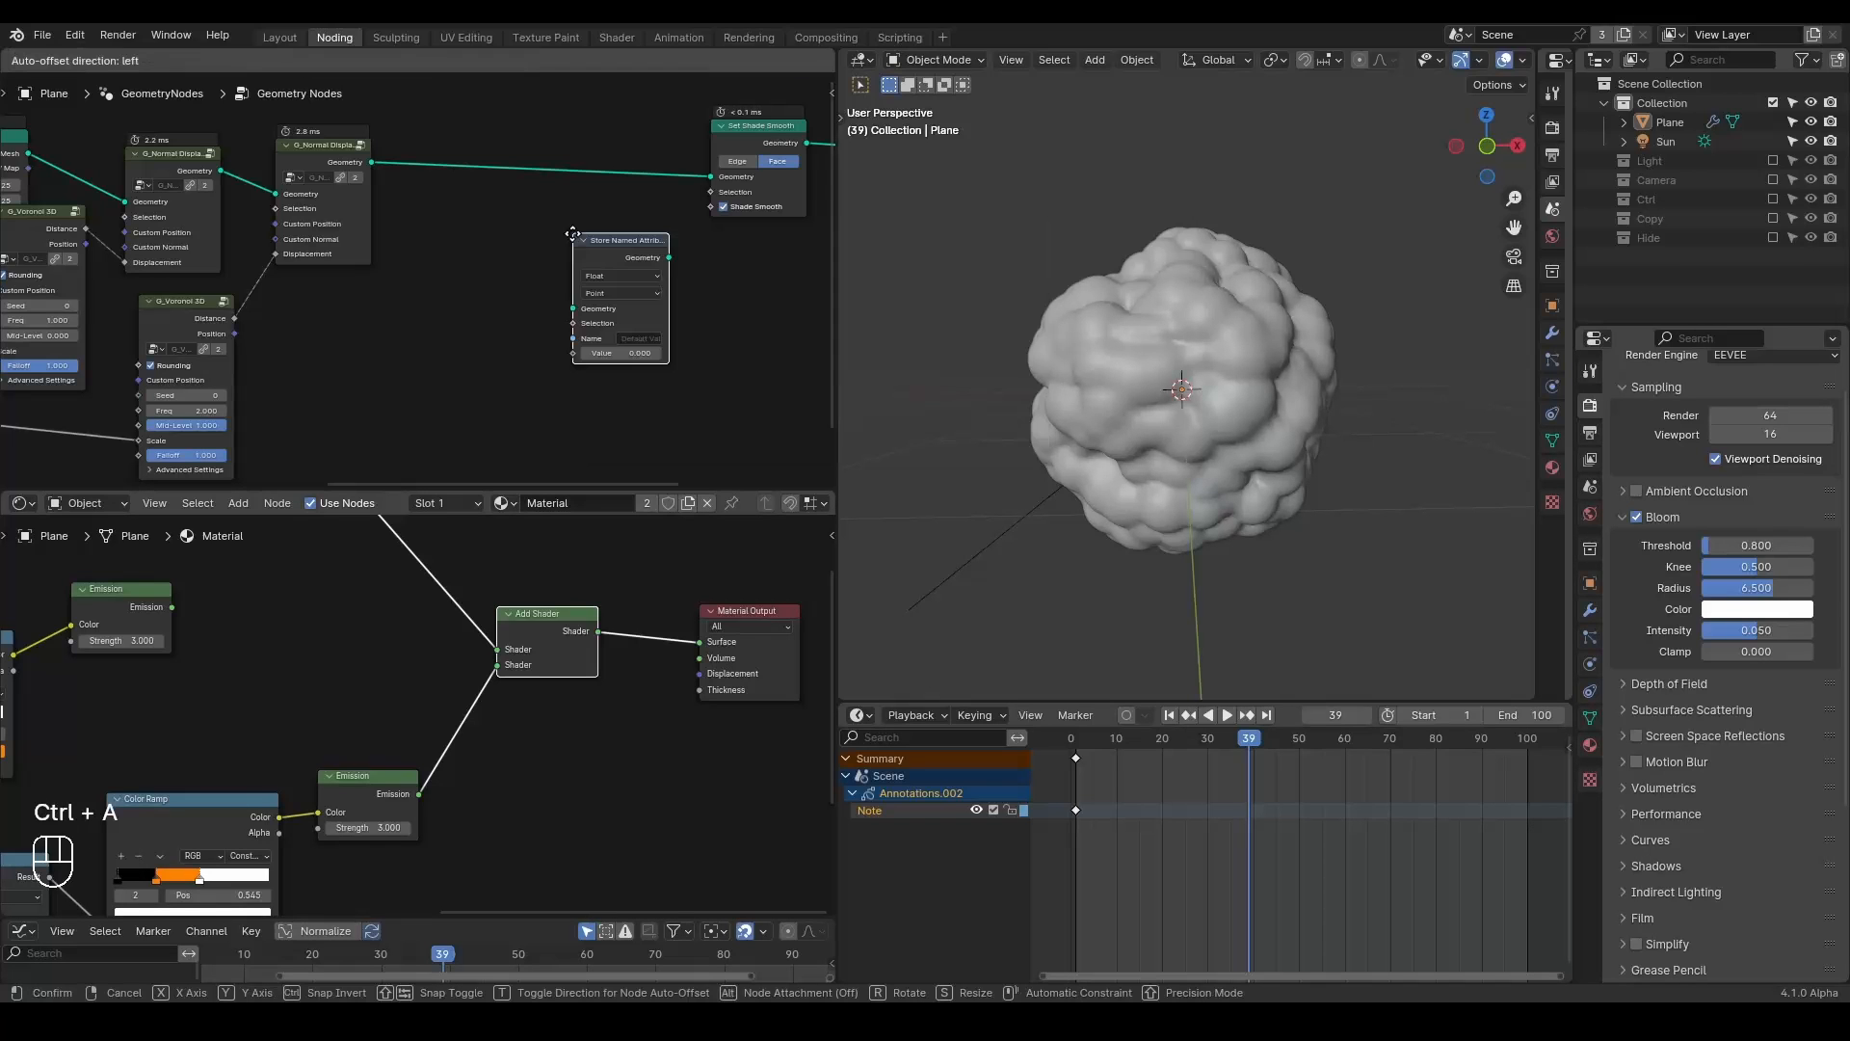
left_click(488, 162)
Add a White Noise Texture fed by the second Voronoi 3D node's Position output and preview its Value on the explosion.
left_click(230, 332)
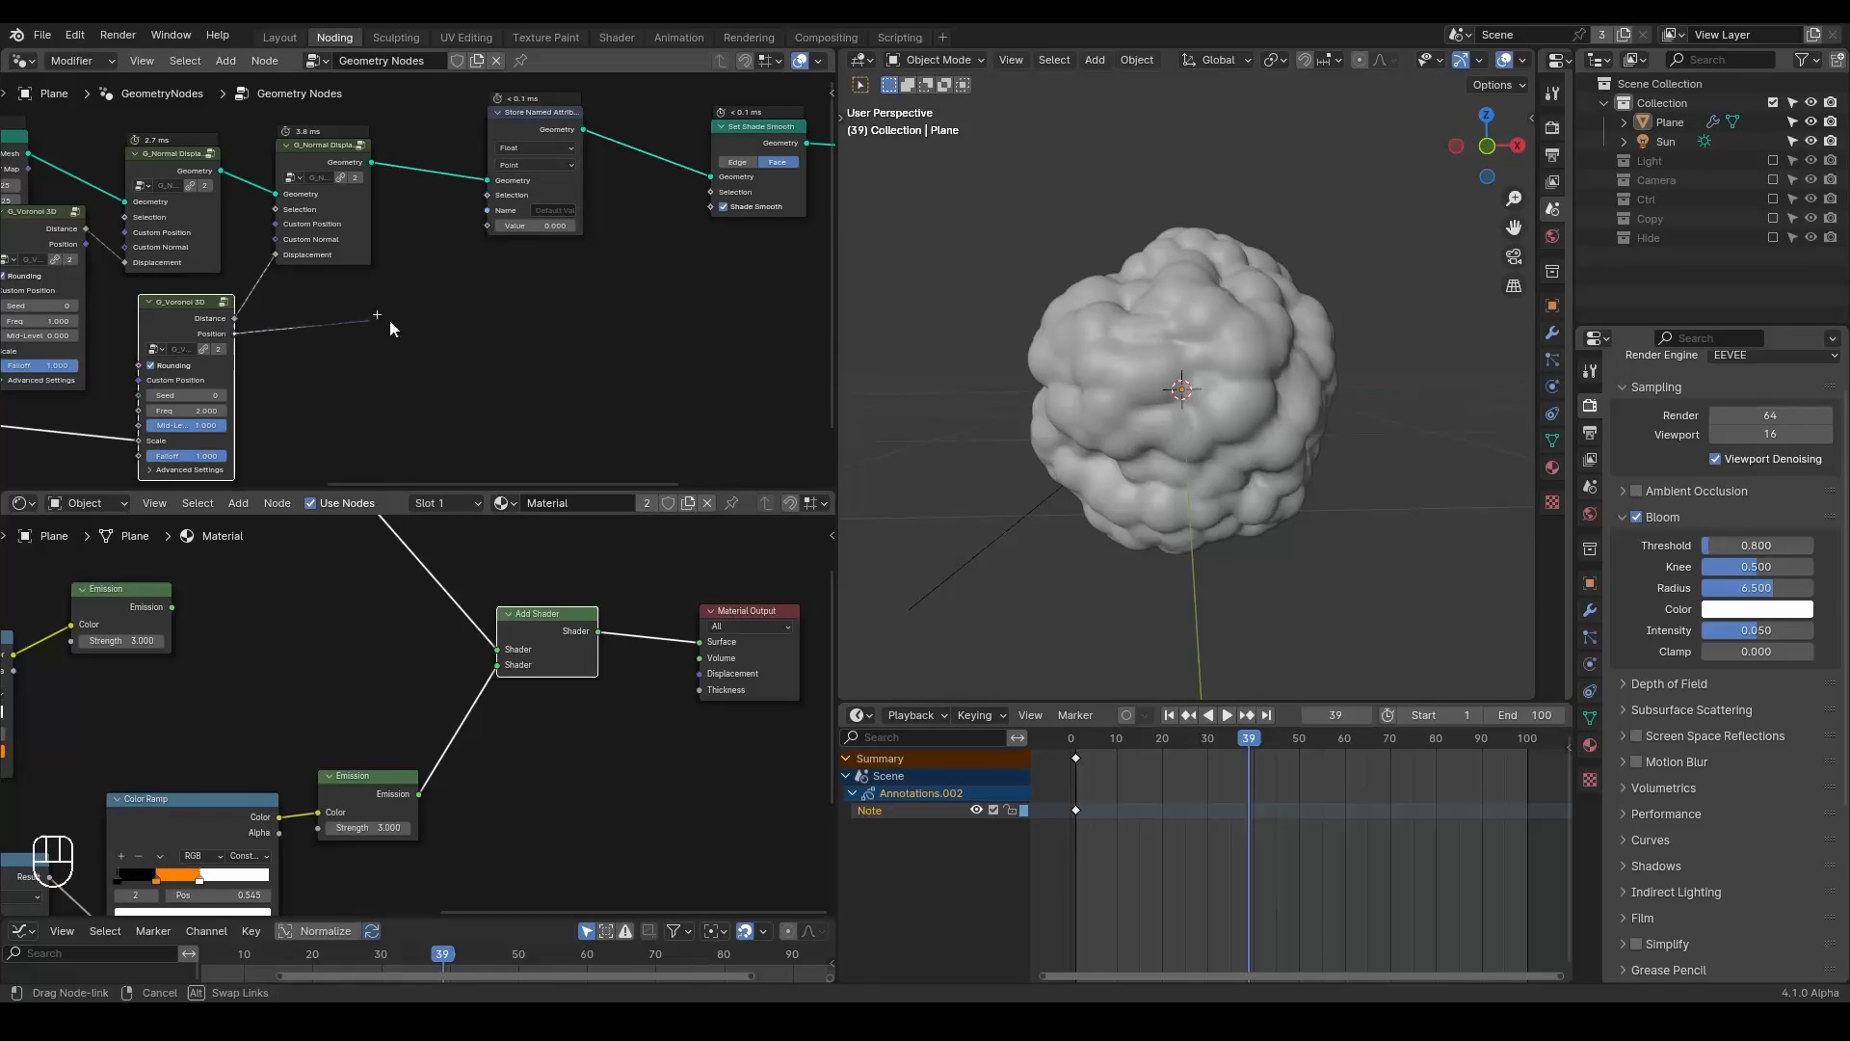
key("ctrl+a")
type("white n")
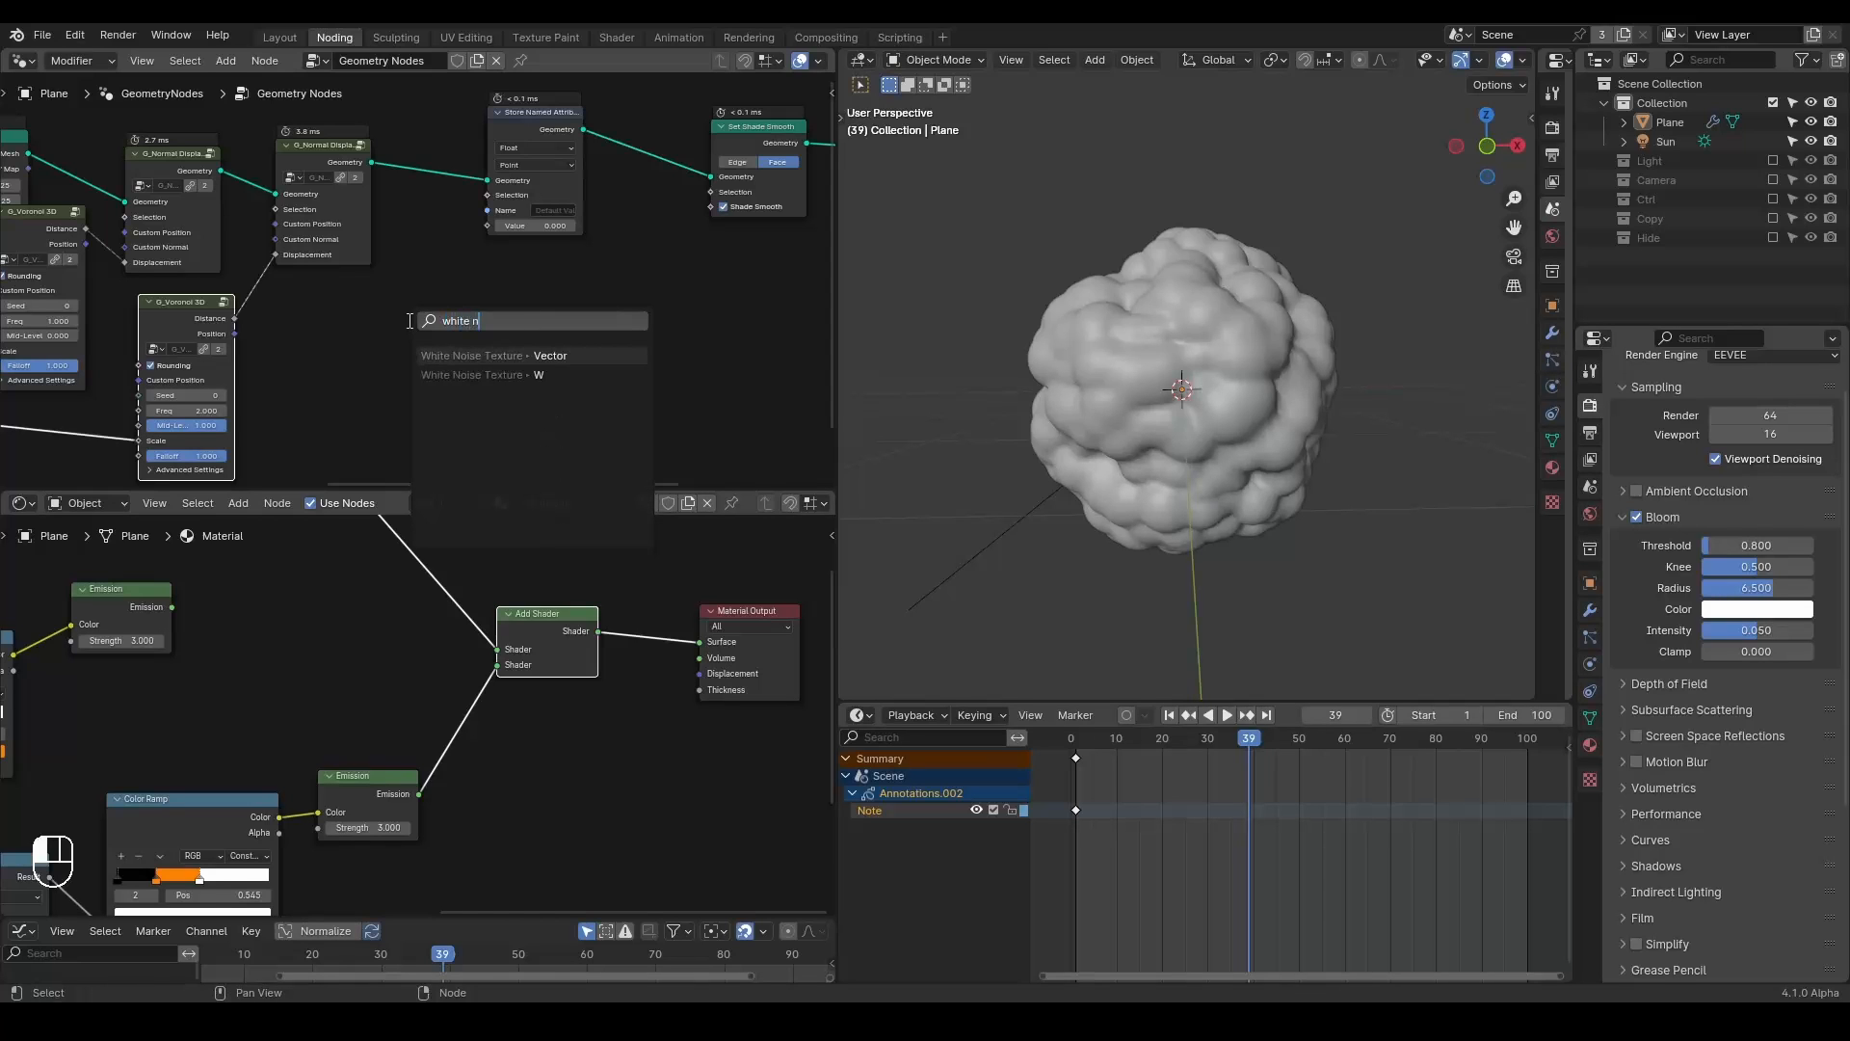
key("Return")
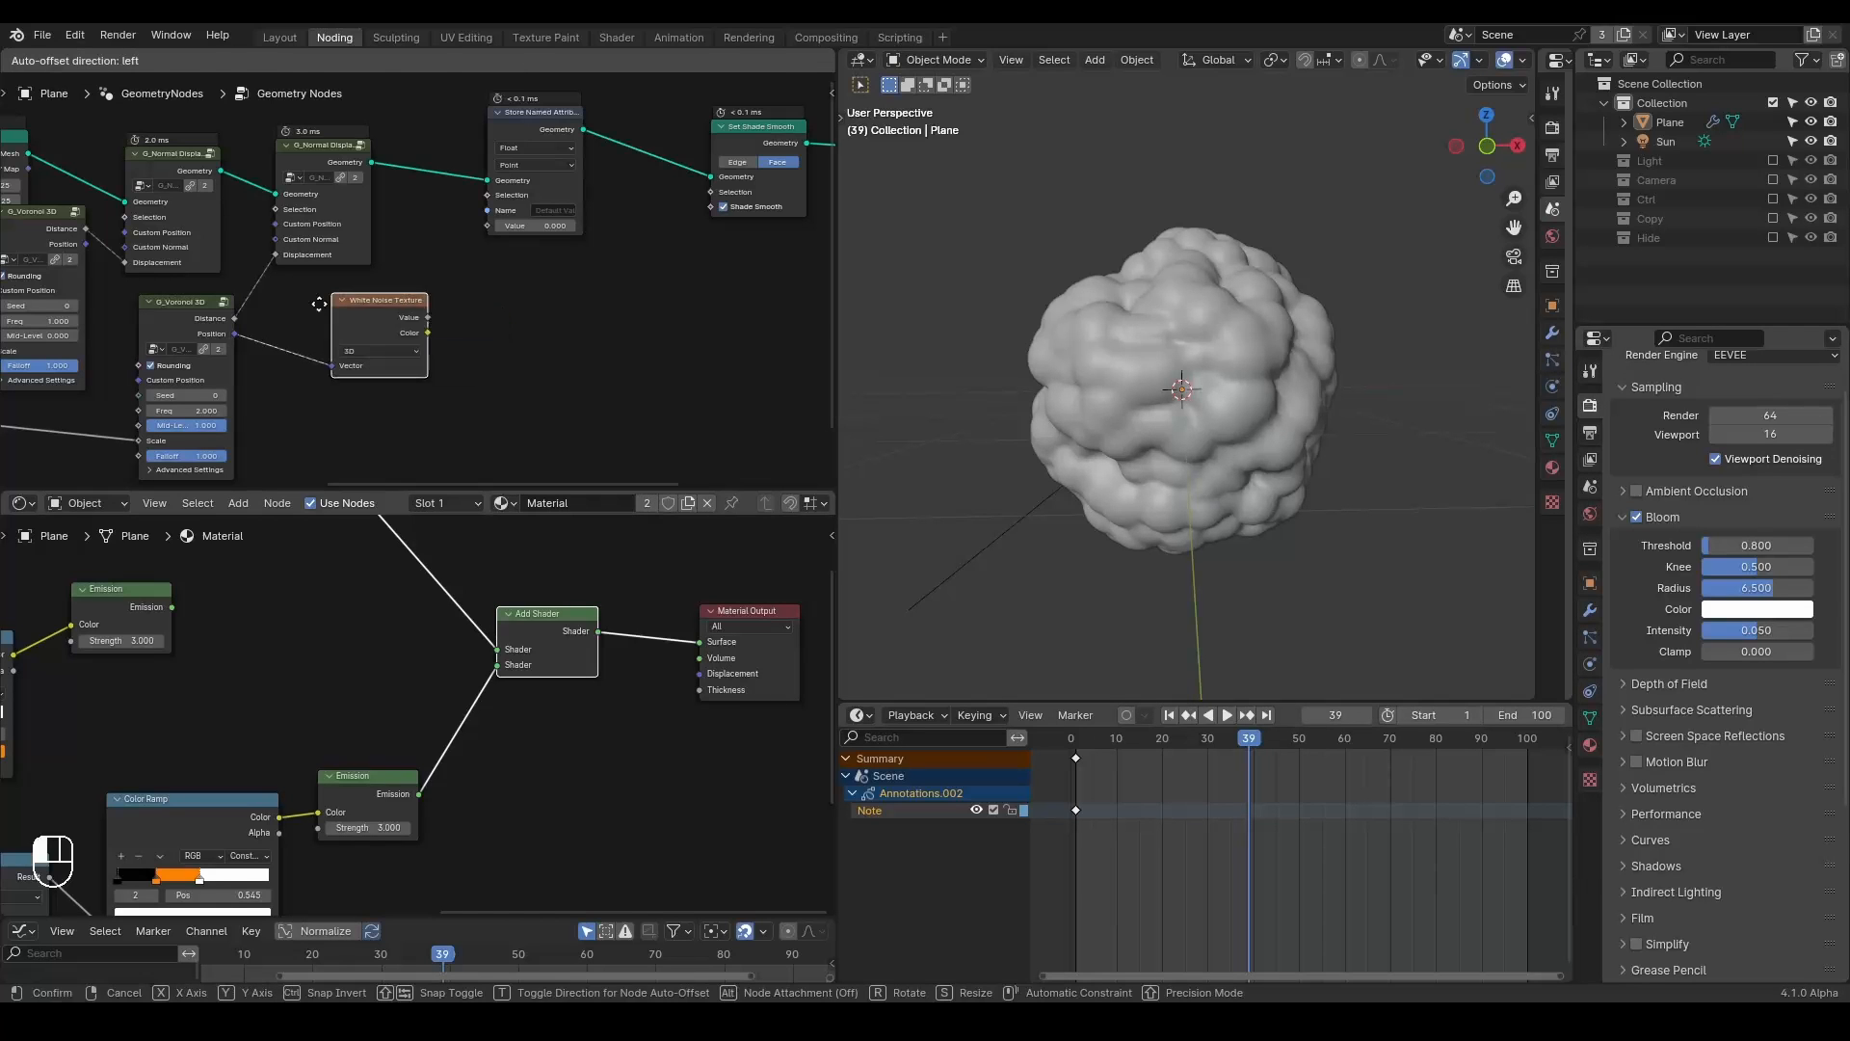
left_click(392, 313)
left_click(353, 310, "ctrl+shift")
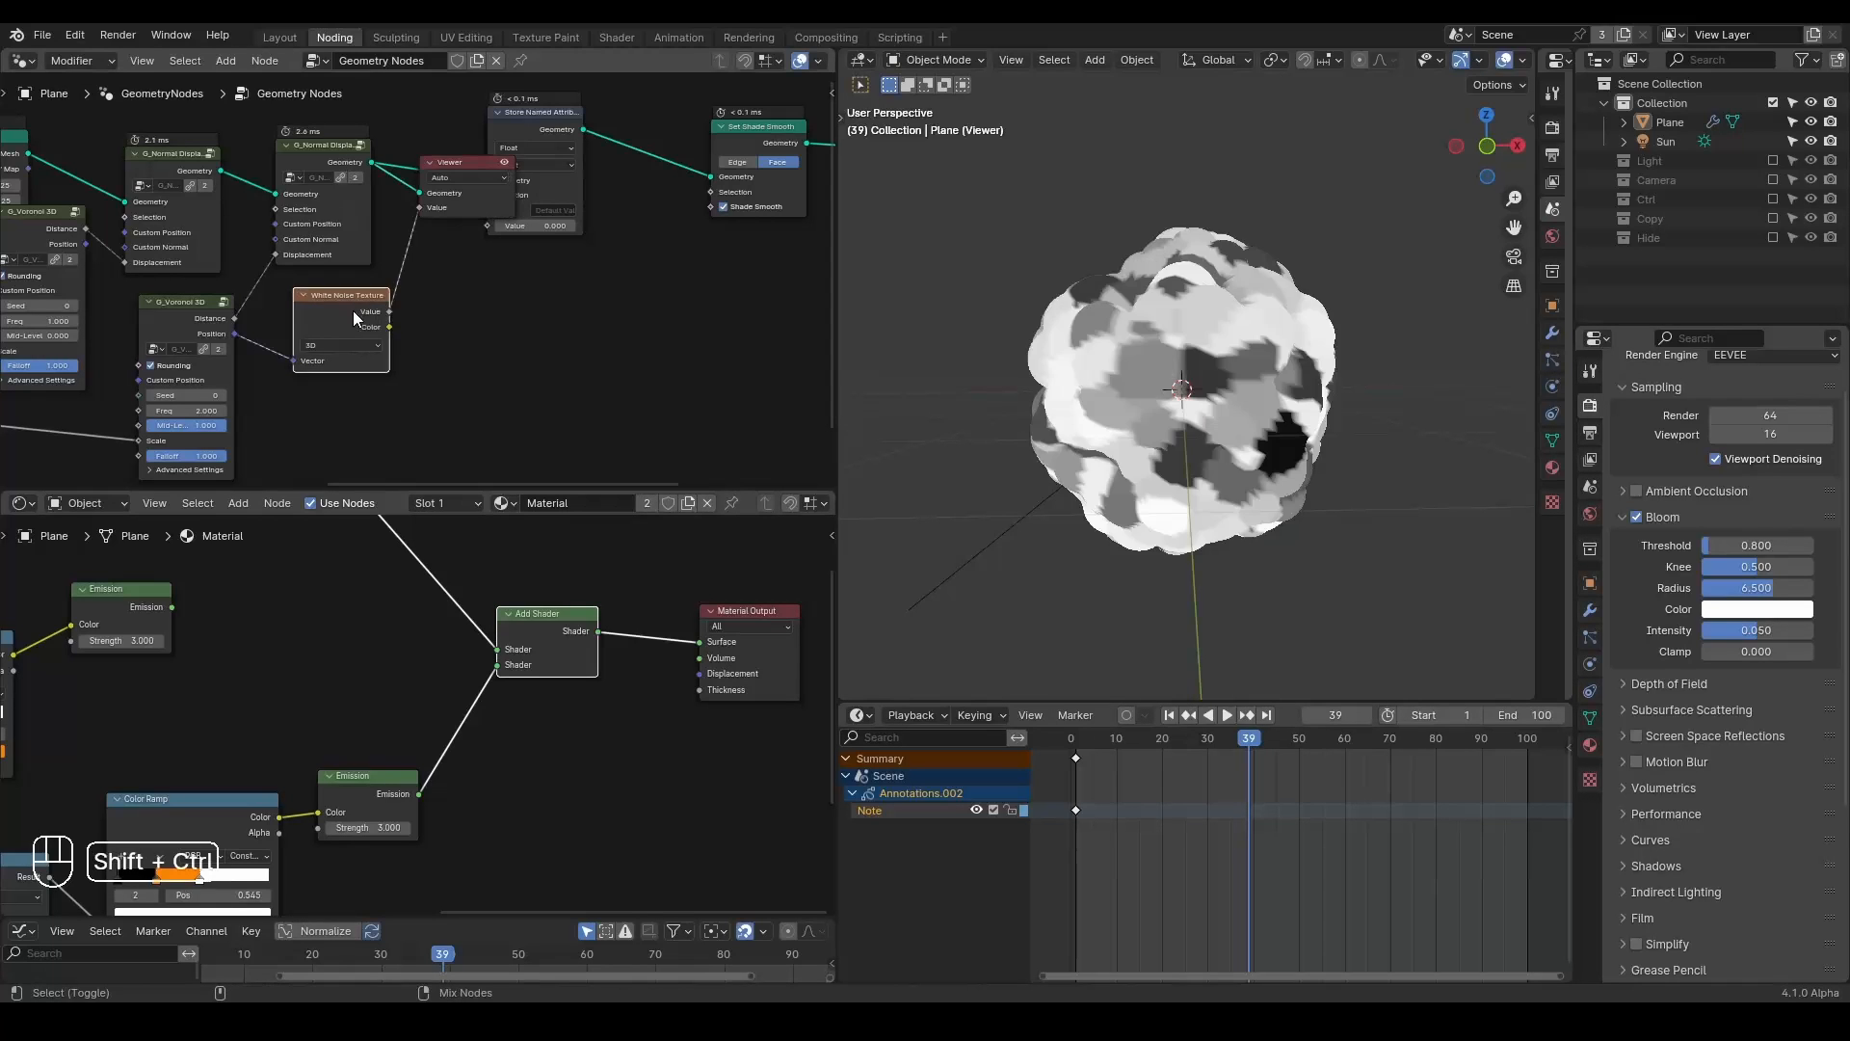
Move Store Named Attribute further along and shift the Viewer below the geometry chain.
left_click(528, 122)
left_click_drag(529, 122, 605, 117)
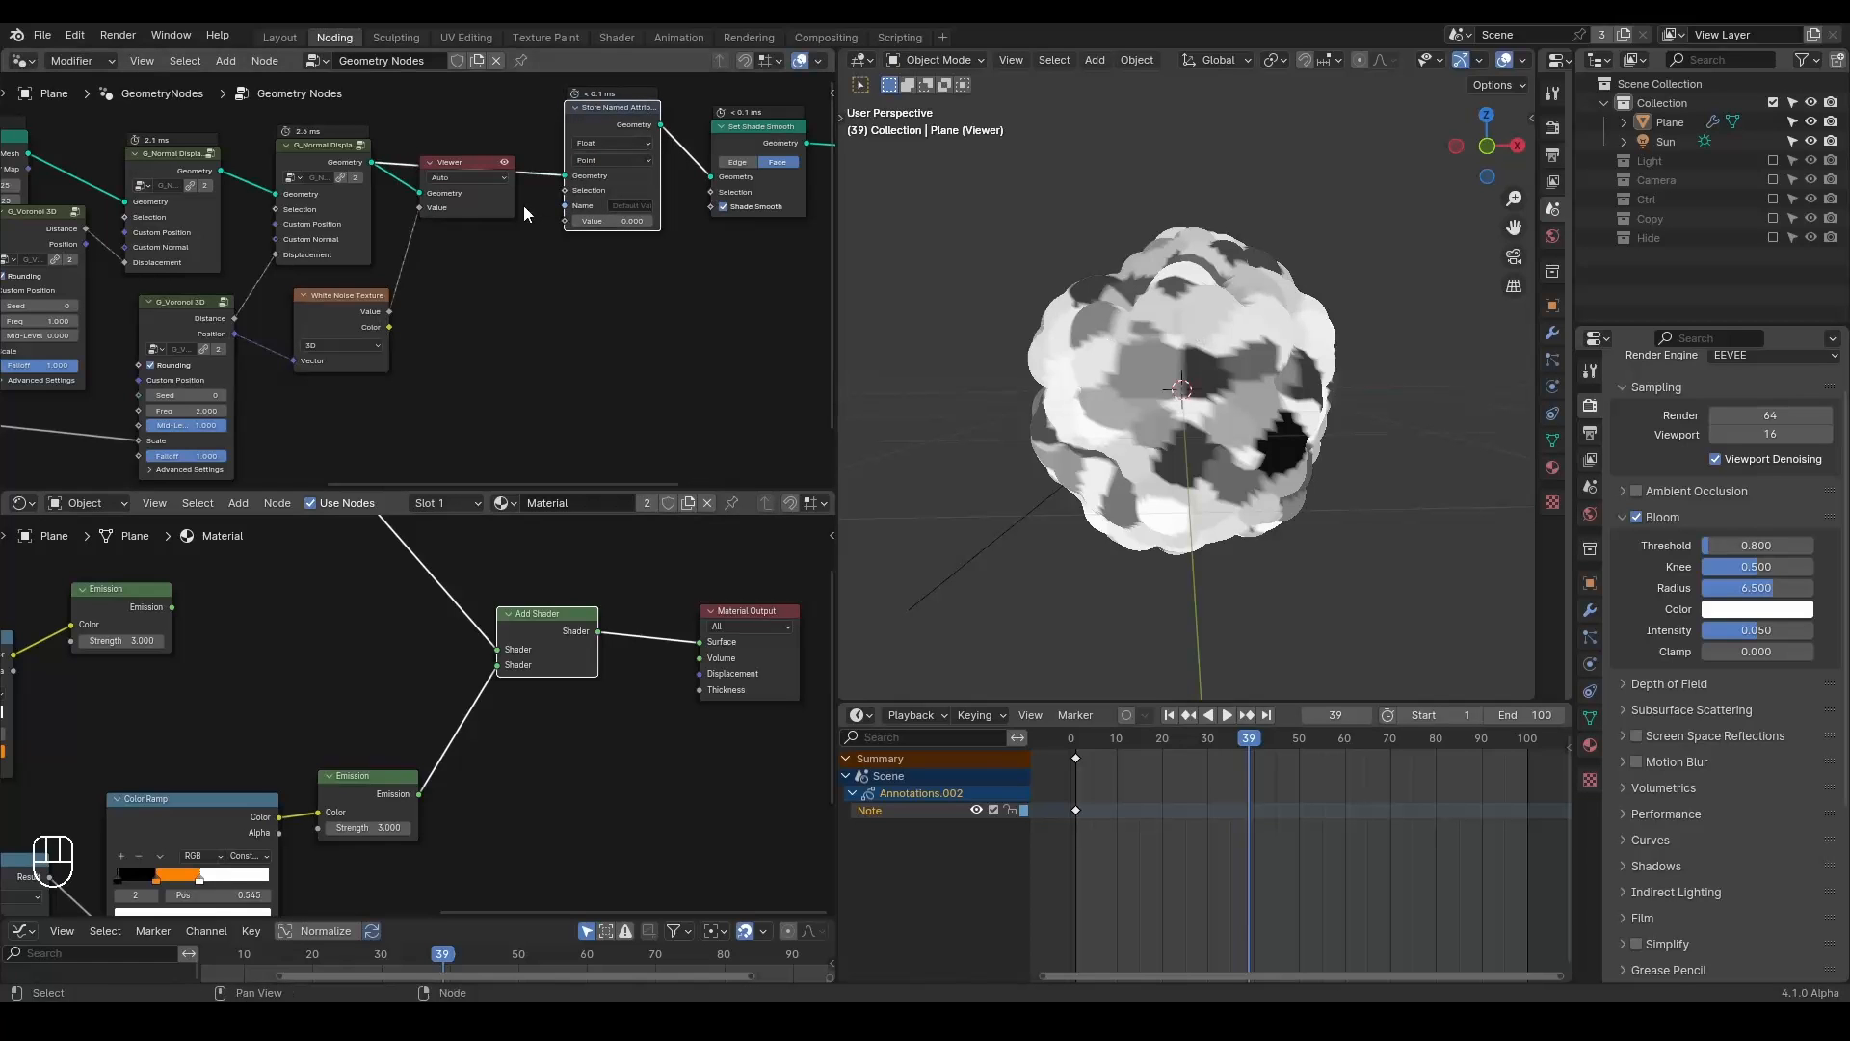
left_click_drag(472, 162, 676, 333)
Insert a Greater Than node between the White Noise Texture and the Viewer, with B set to 0.640.
key("shift+a")
type("greater")
key("Return")
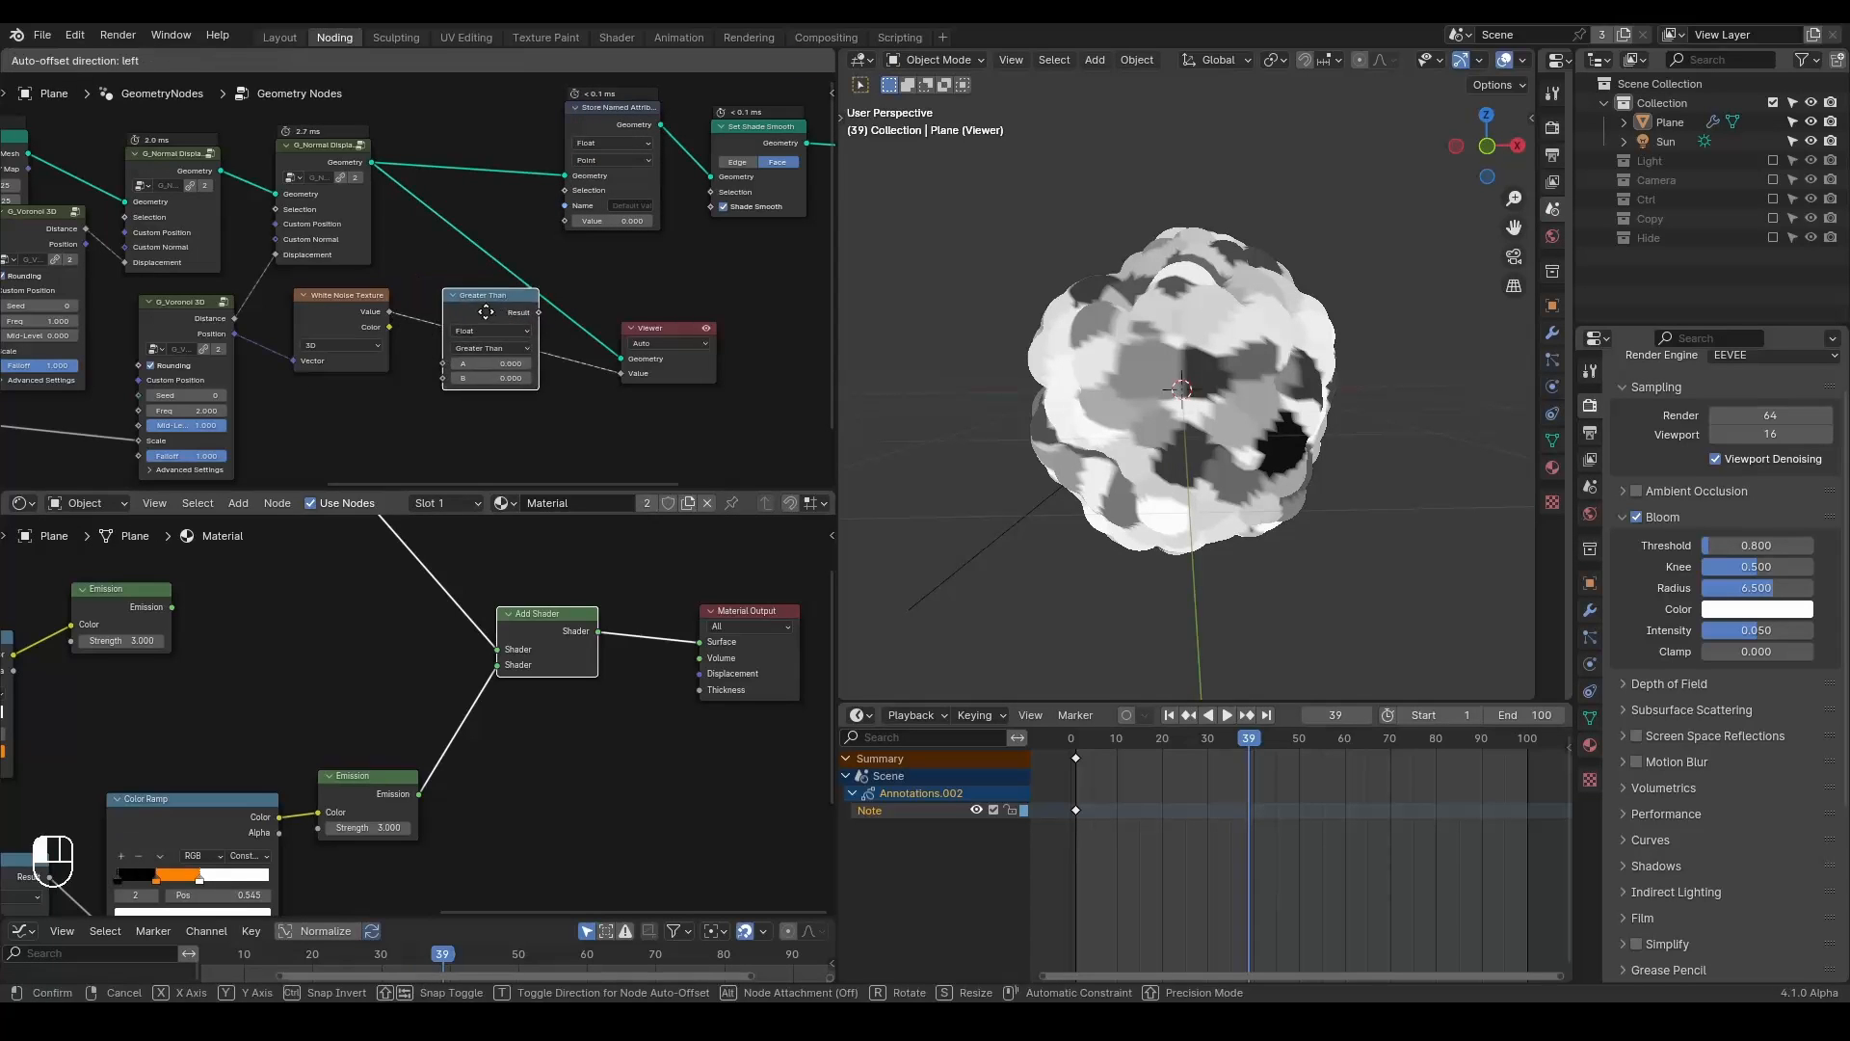
left_click(521, 311)
left_click_drag(649, 334, 670, 276)
left_click_drag(496, 373, 571, 373, "shift")
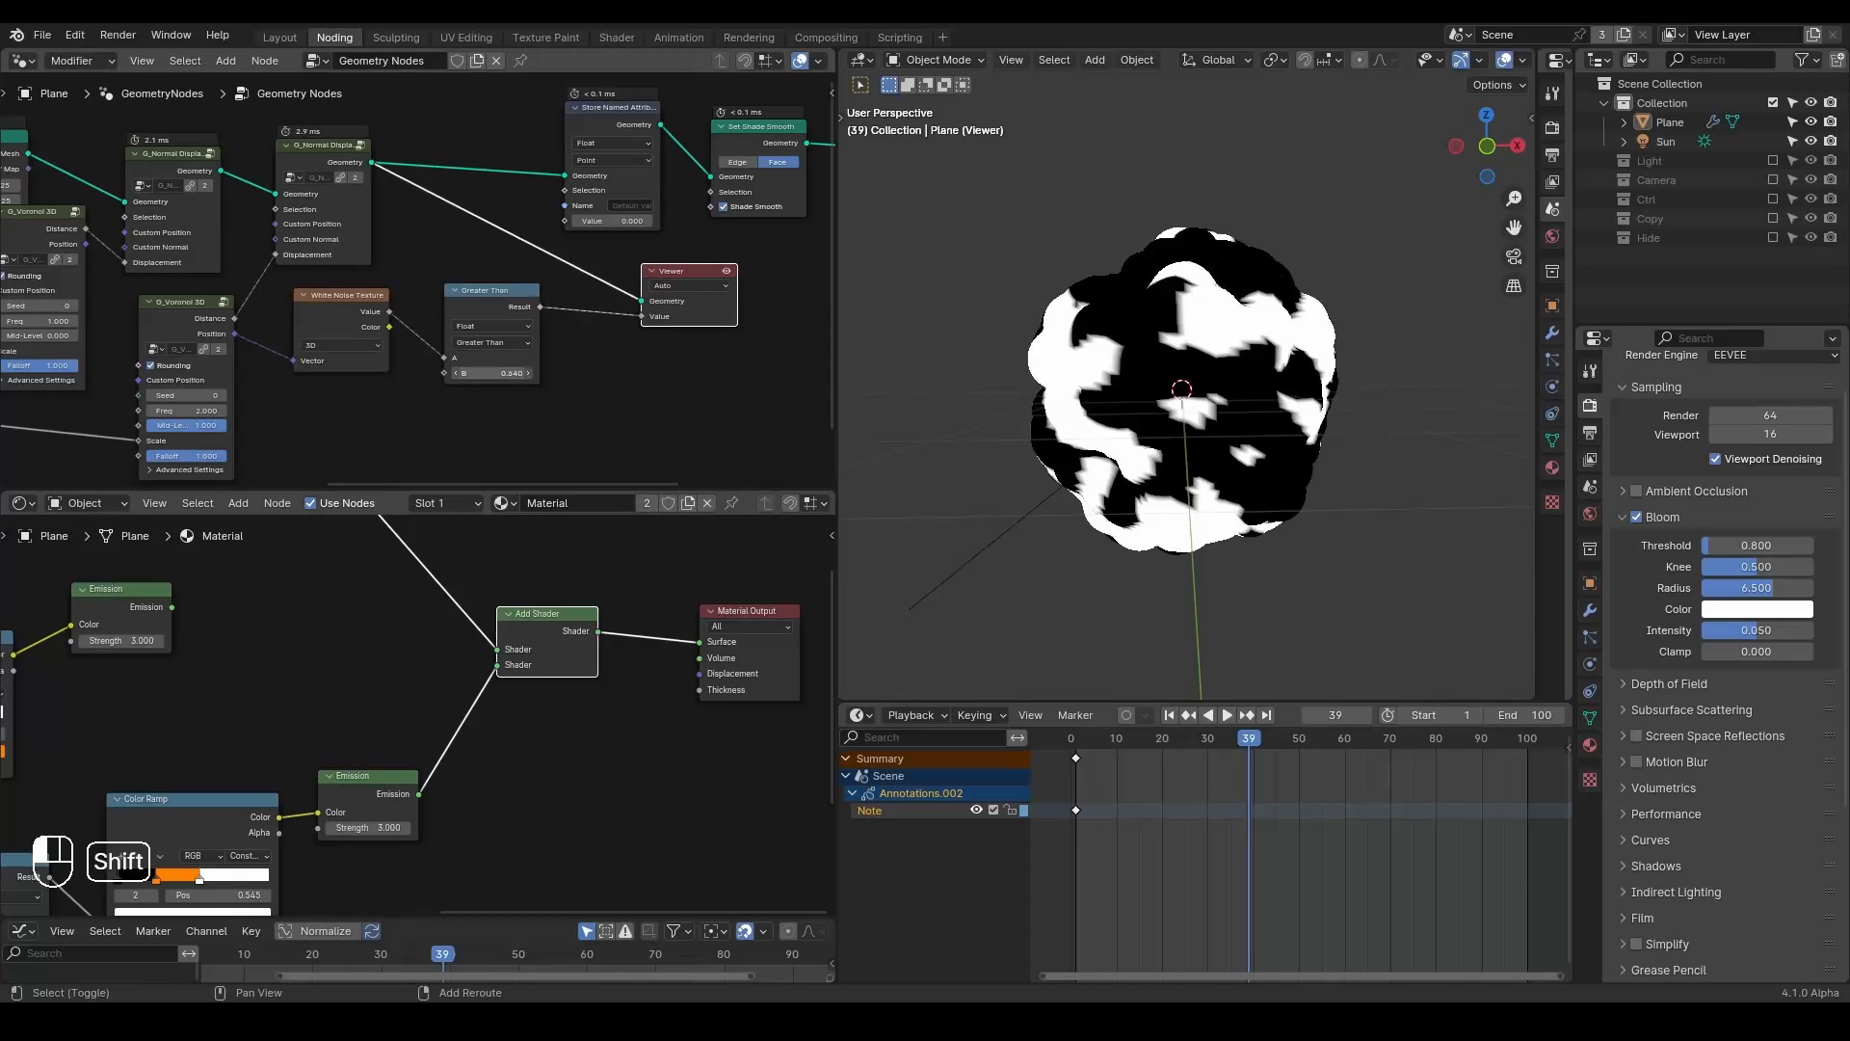
Shift Store Named Attribute and the nodes after it further along to make room in the geometry chain.
middle_click_drag(706, 289, 424, 328)
scroll(424, 328, "down", 2)
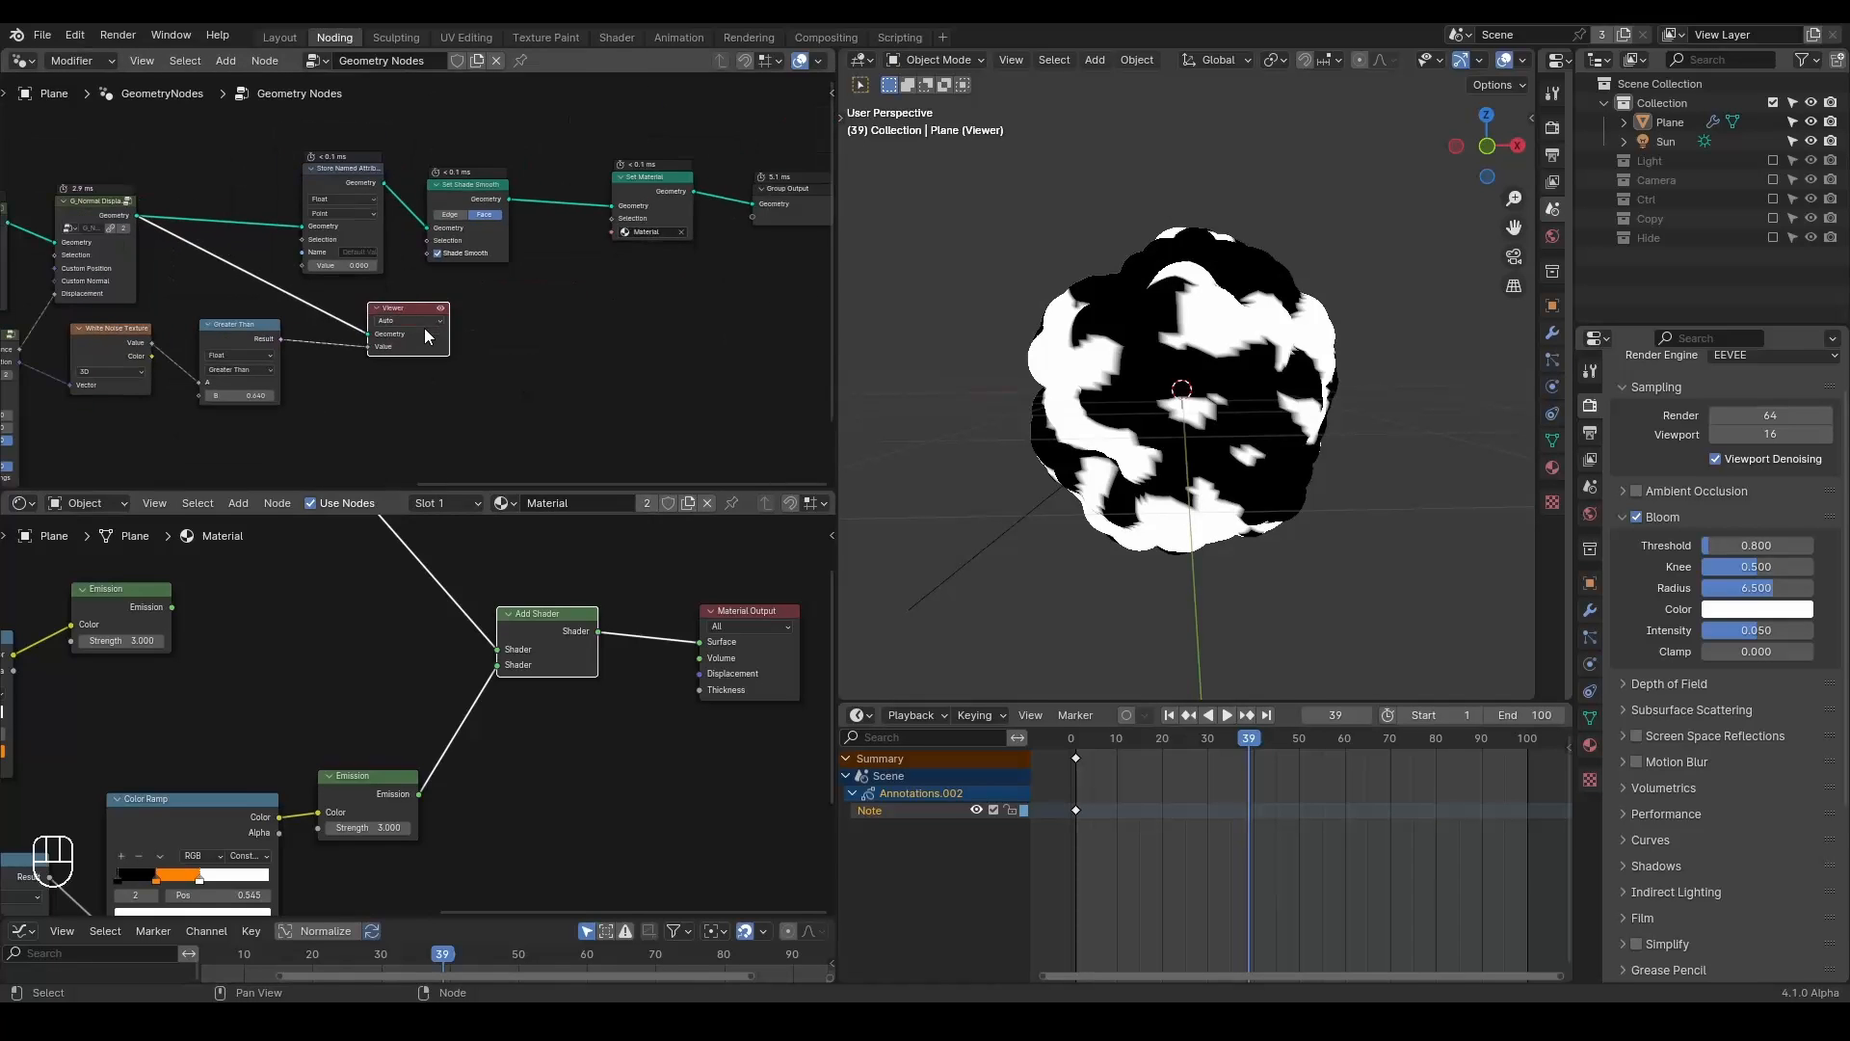
left_click_drag(780, 101, 320, 243)
key("g")
left_click(603, 217)
left_click(425, 289)
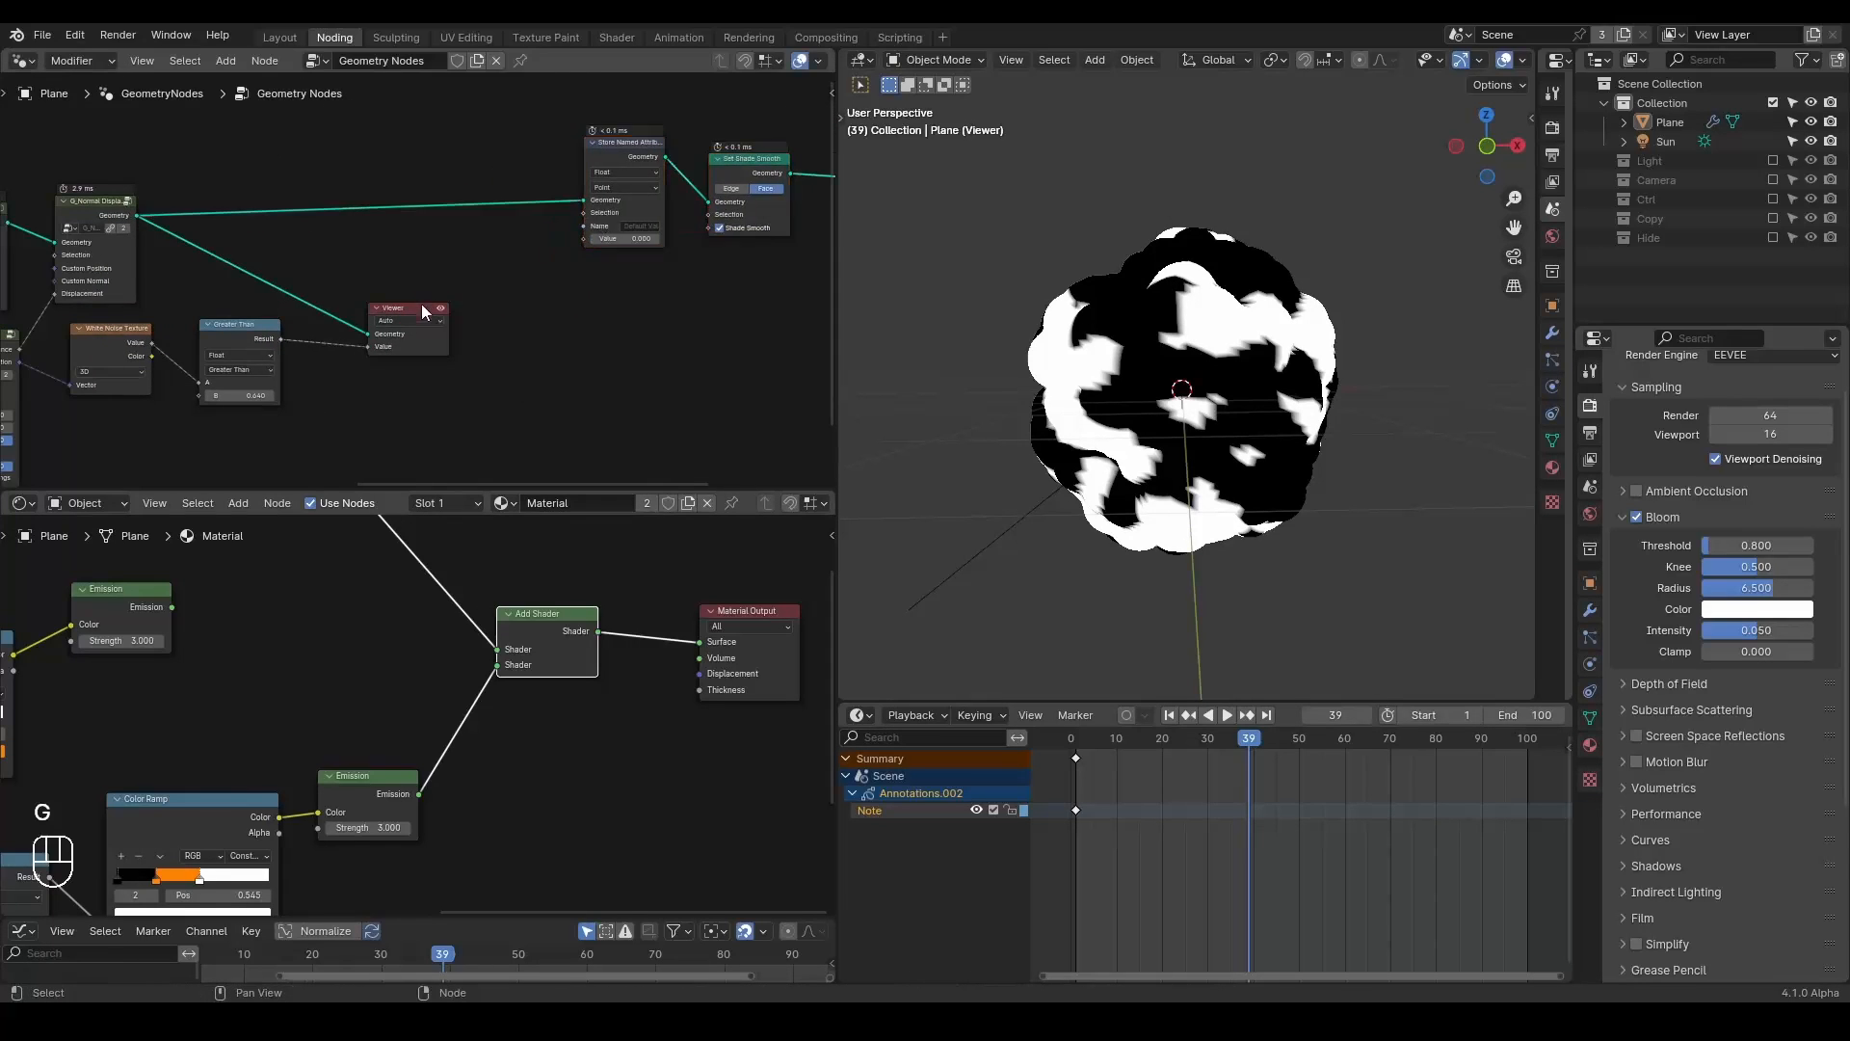
Set the Greater Than node's B value to 0.750.
scroll(425, 289, "up", 3)
middle_click_drag(424, 289, 521, 217)
scroll(525, 216, "up", 2)
mouse_move(278, 370)
left_mouse_down("shift")
mouse_move(298, 370)
mouse_move(279, 370)
left_mouse_up("shift")
scroll(406, 317, "up", 1)
middle_click_drag(406, 316, 343, 379)
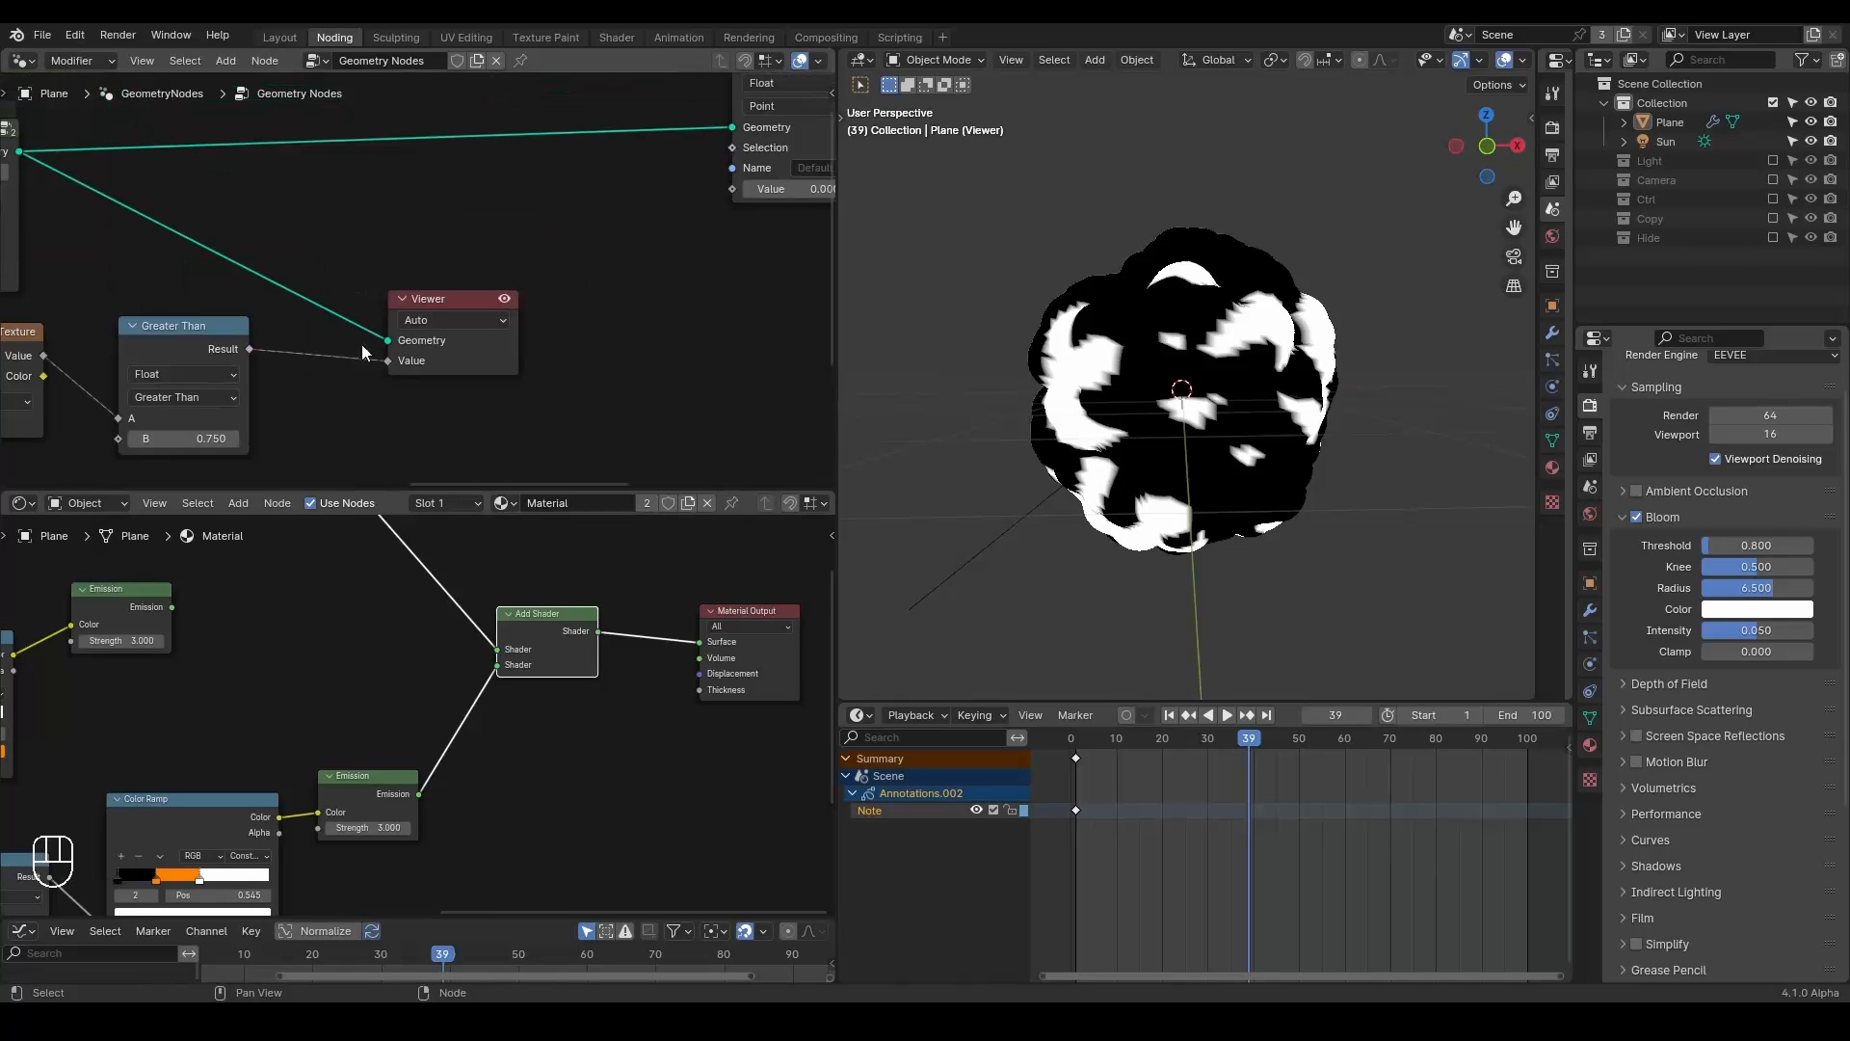
Move the Viewer away from Greater Than and insert a Blur Attribute node between them.
left_click_drag(450, 301, 616, 227)
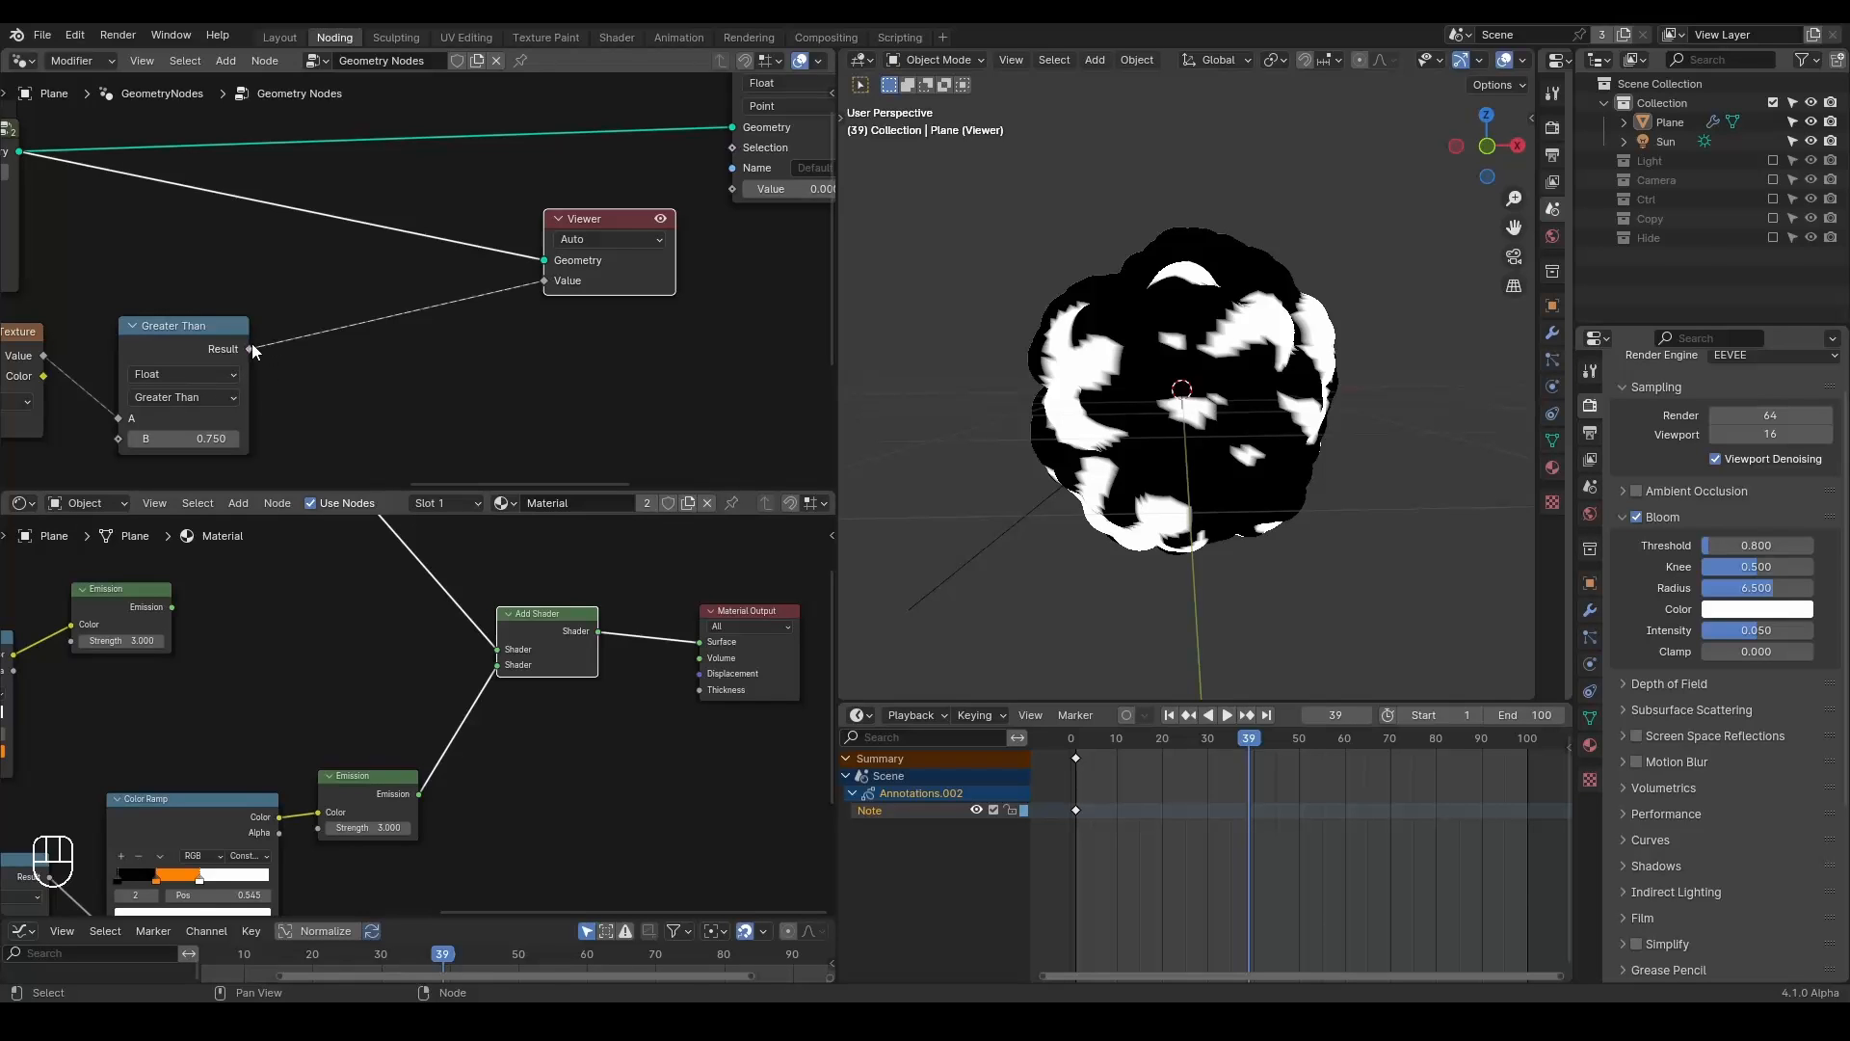
left_click(419, 356)
key("shift+a")
type("blur")
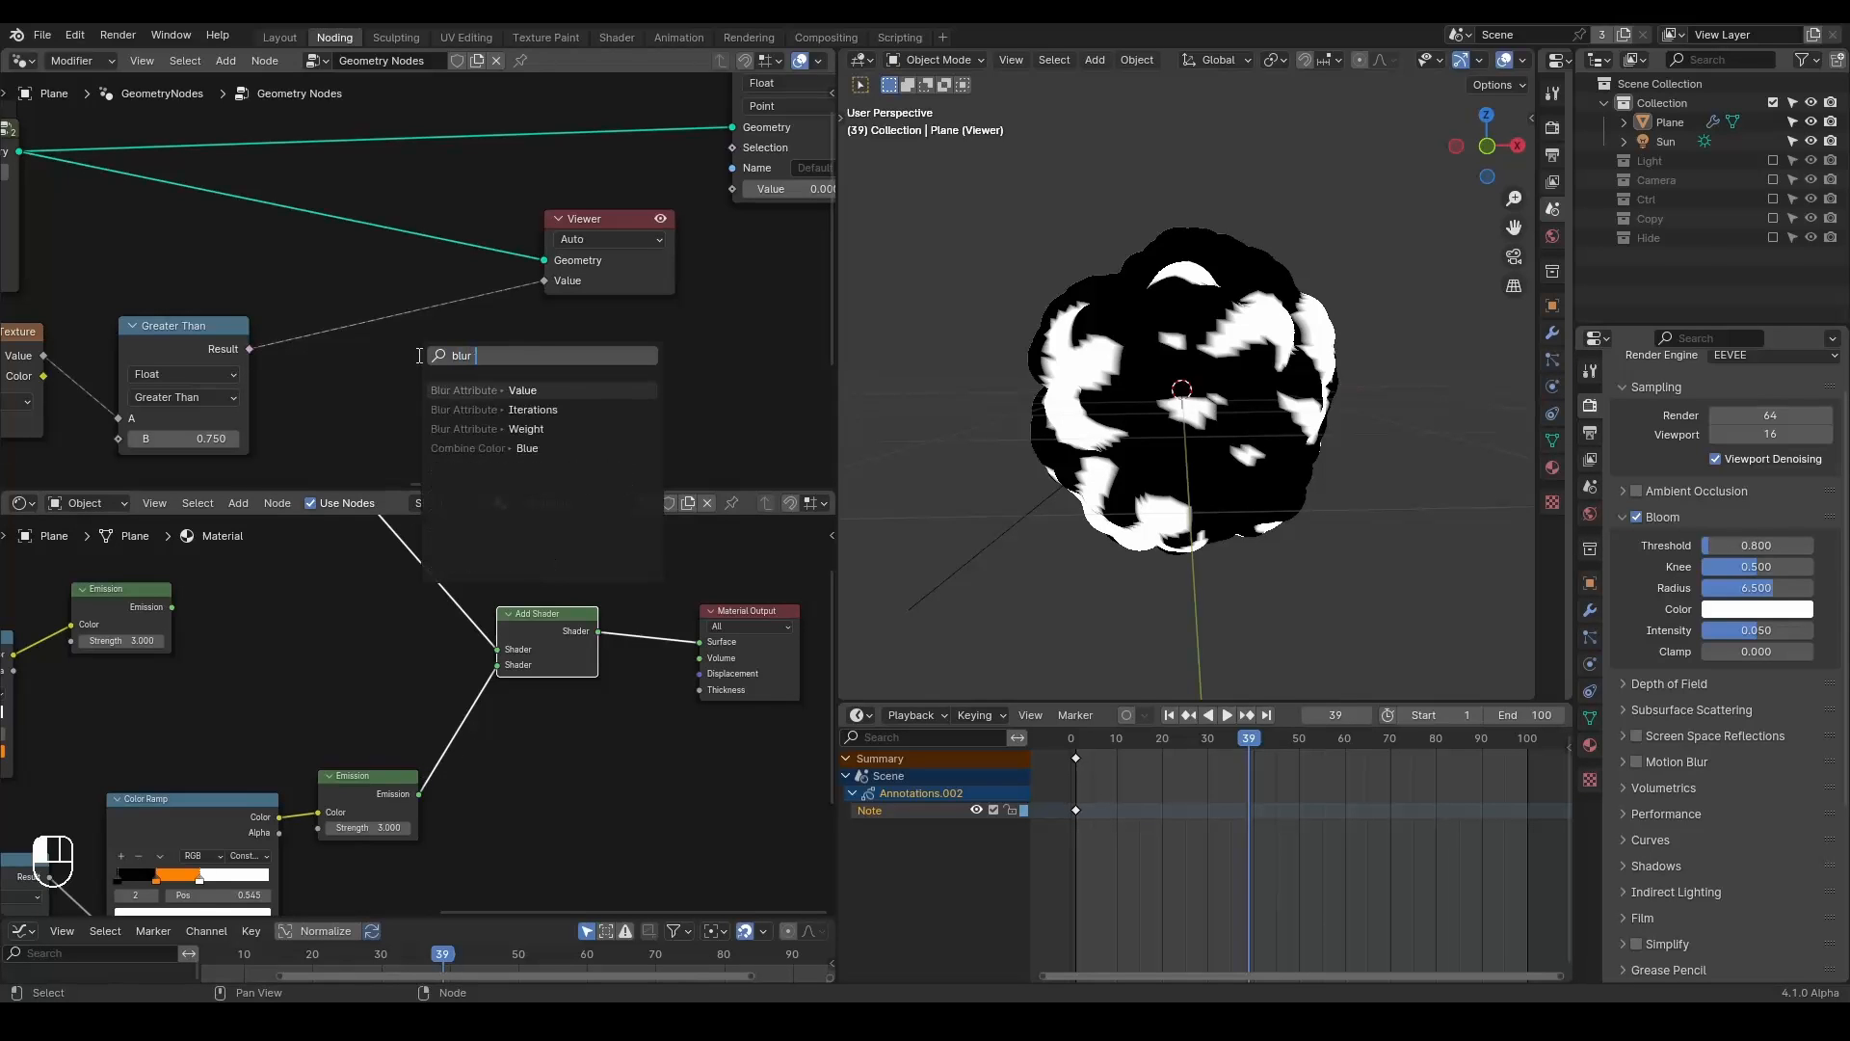
key("Return")
left_click(338, 299)
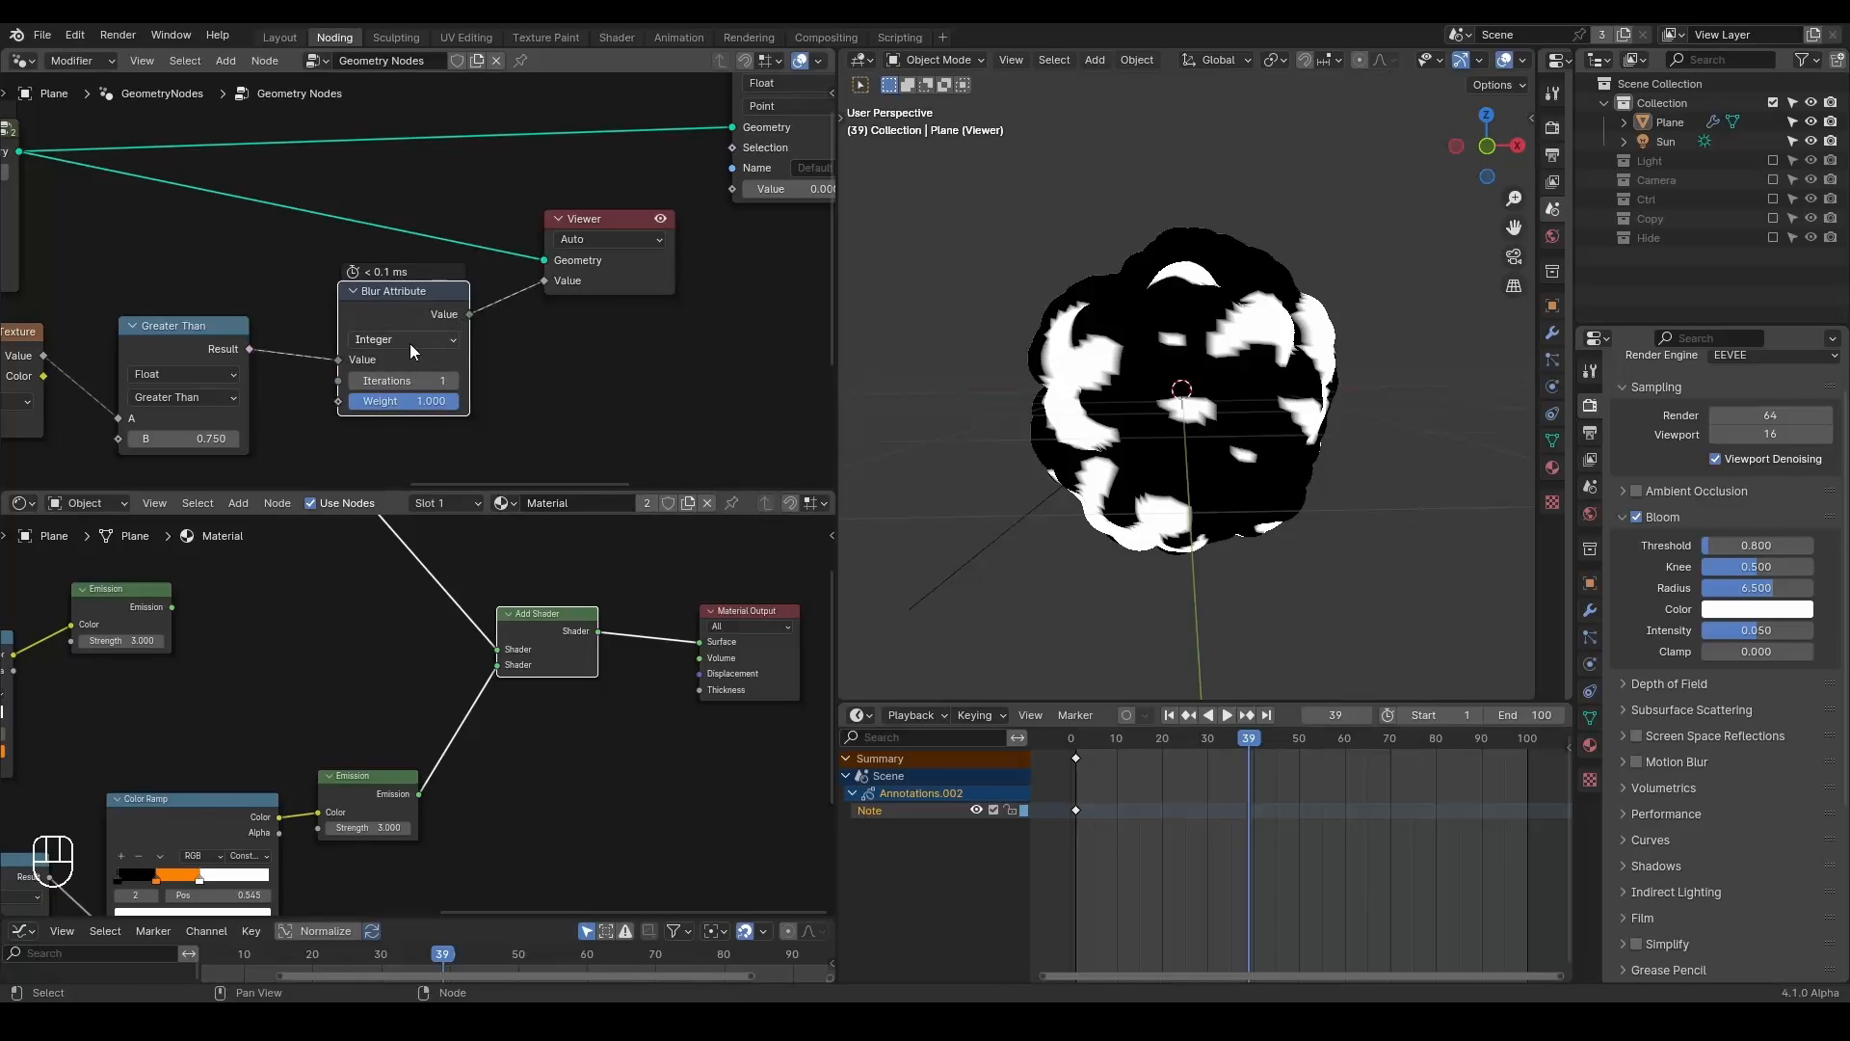
Set the Blur Attribute node's data type to Float and its Iterations to 2.
left_click(401, 343)
left_click(403, 361)
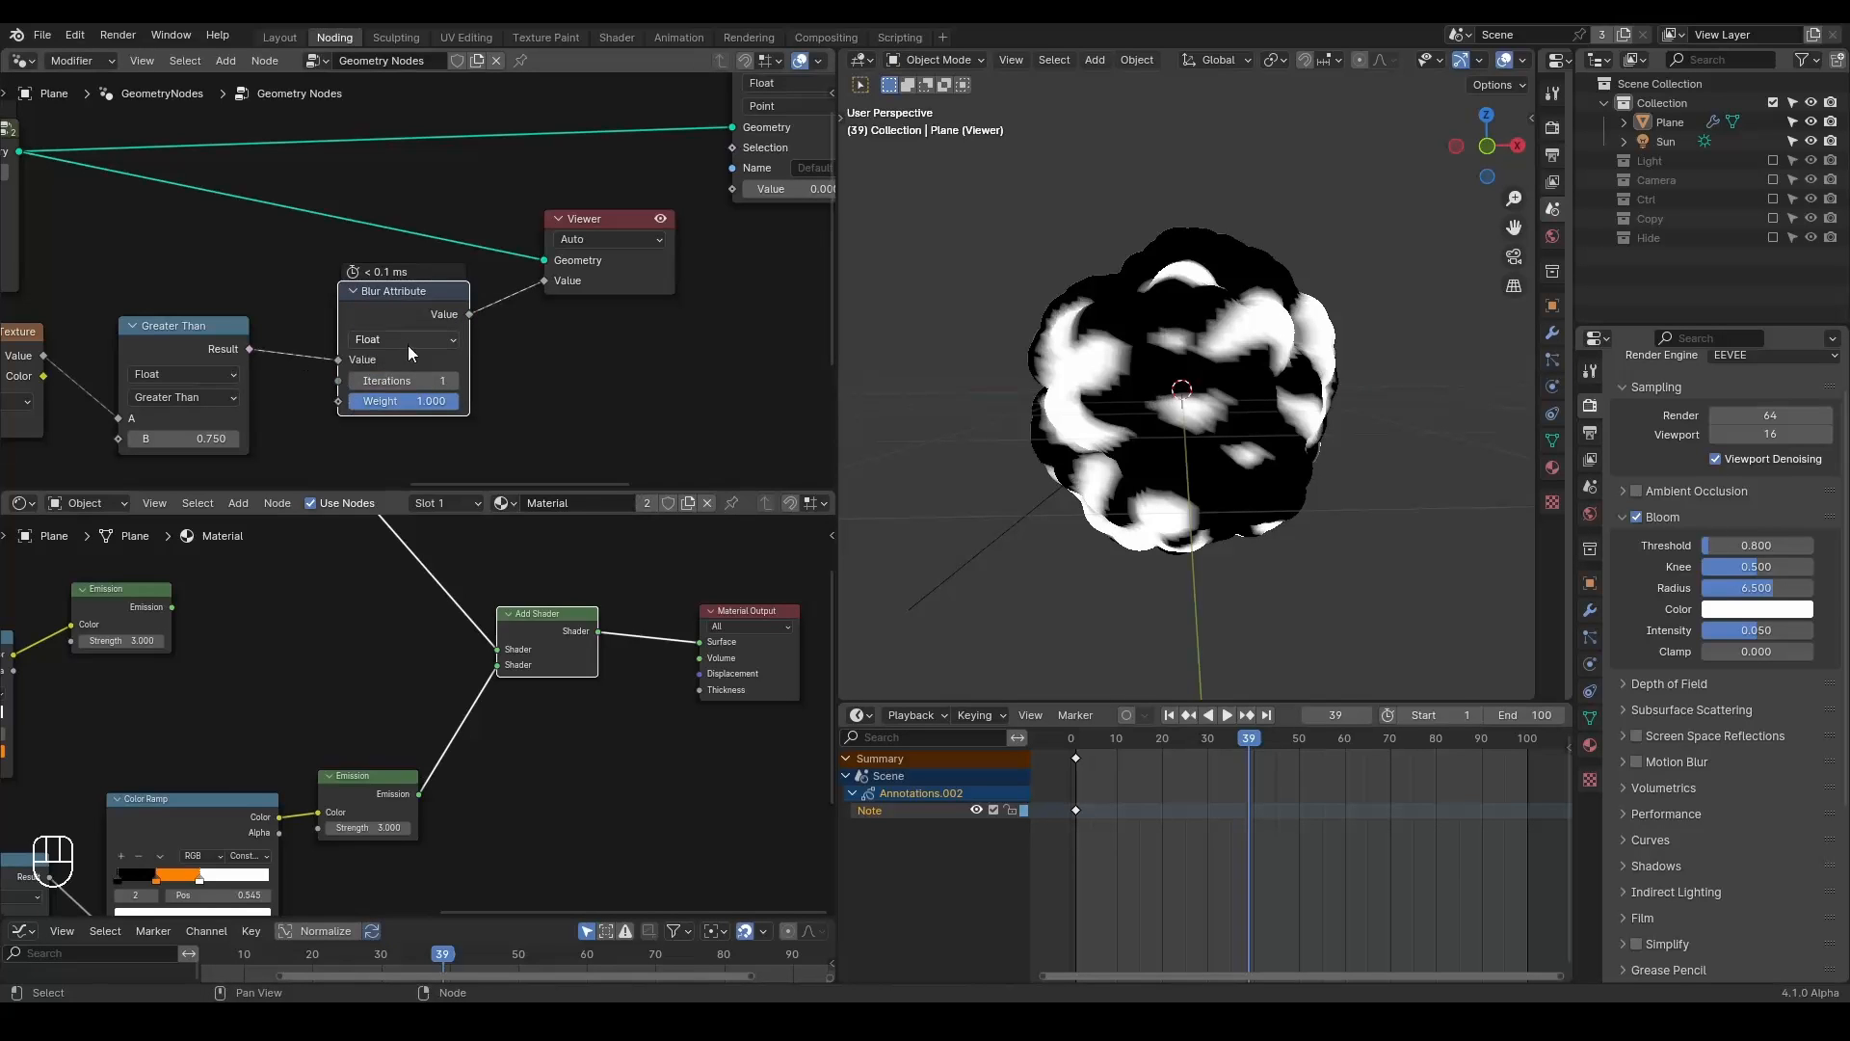
mouse_move(390, 380)
left_mouse_down()
mouse_move(414, 380)
mouse_move(397, 381)
left_mouse_up()
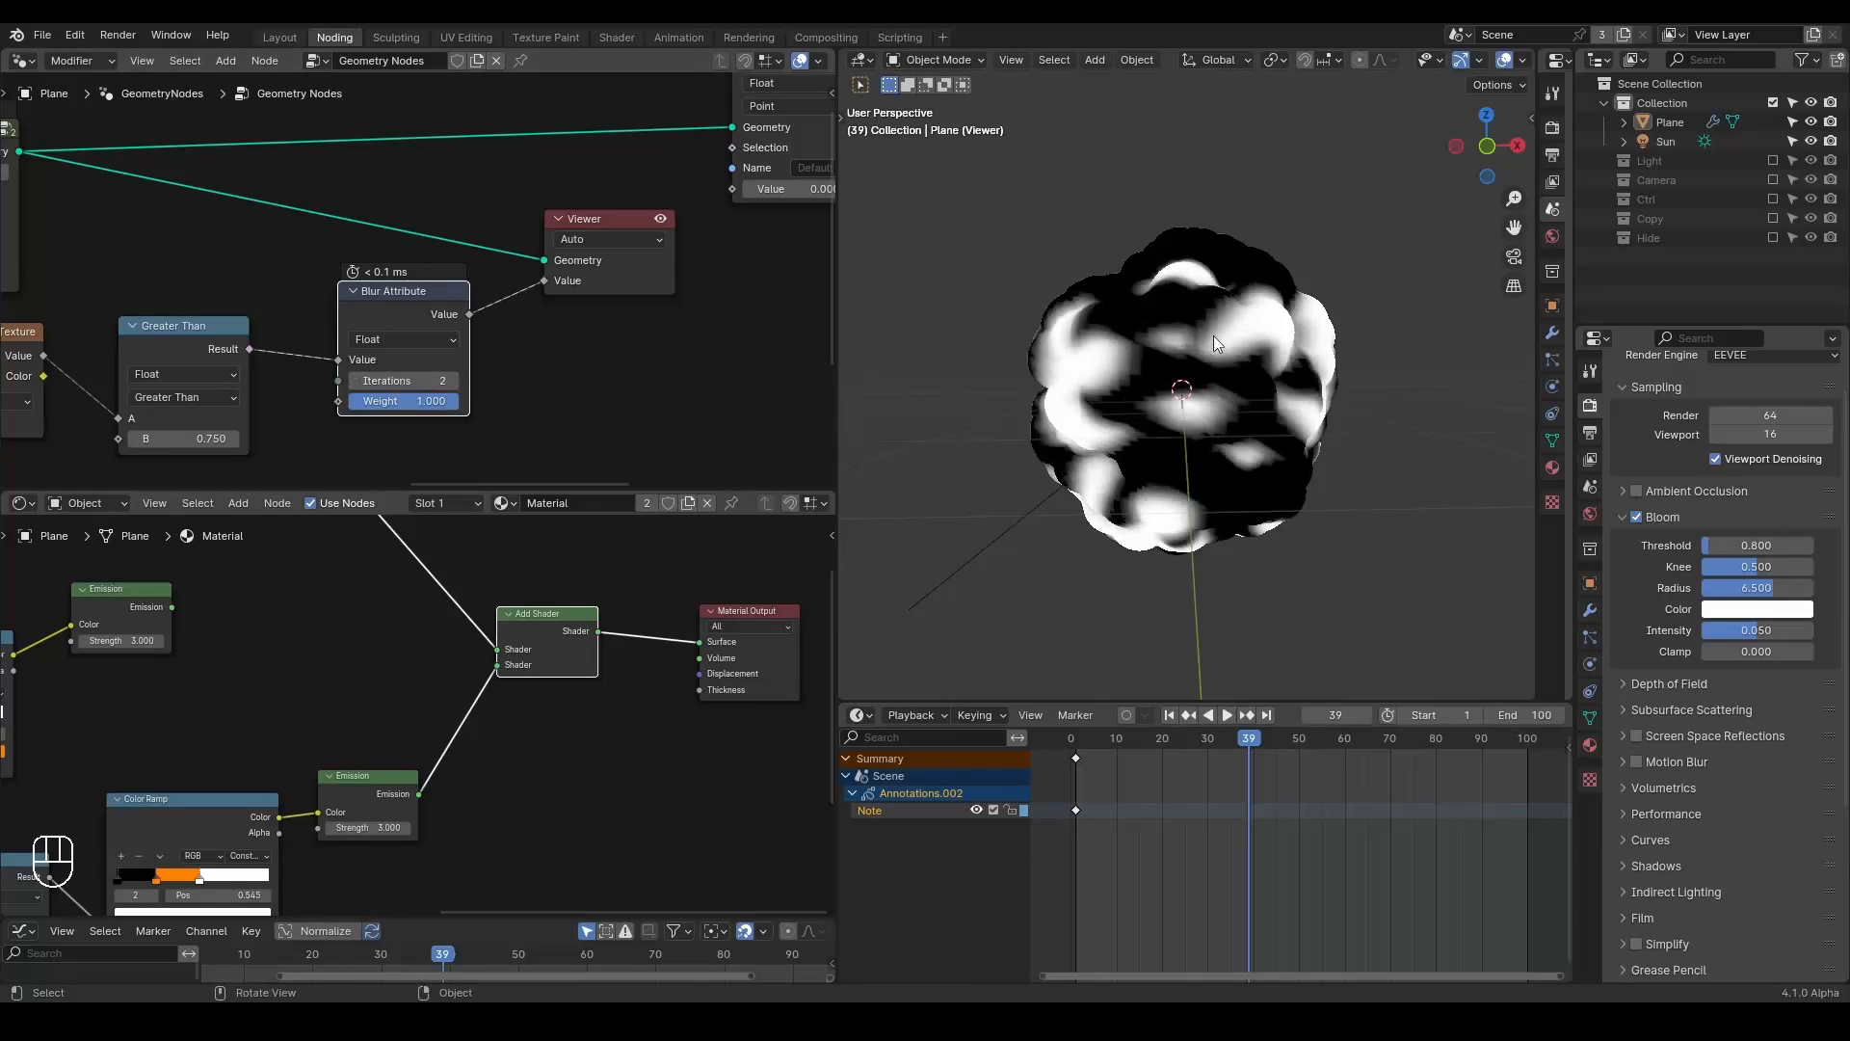
Connect the blurred value to Store Named Attribute's Value, name the attribute C and delete the Viewer.
middle_click_drag(563, 286, 482, 337)
left_click_drag(406, 363, 669, 237)
left_click(545, 266)
key("x")
left_click(758, 216)
type("C")
key("Return")
left_click_drag(708, 101, 594, 131)
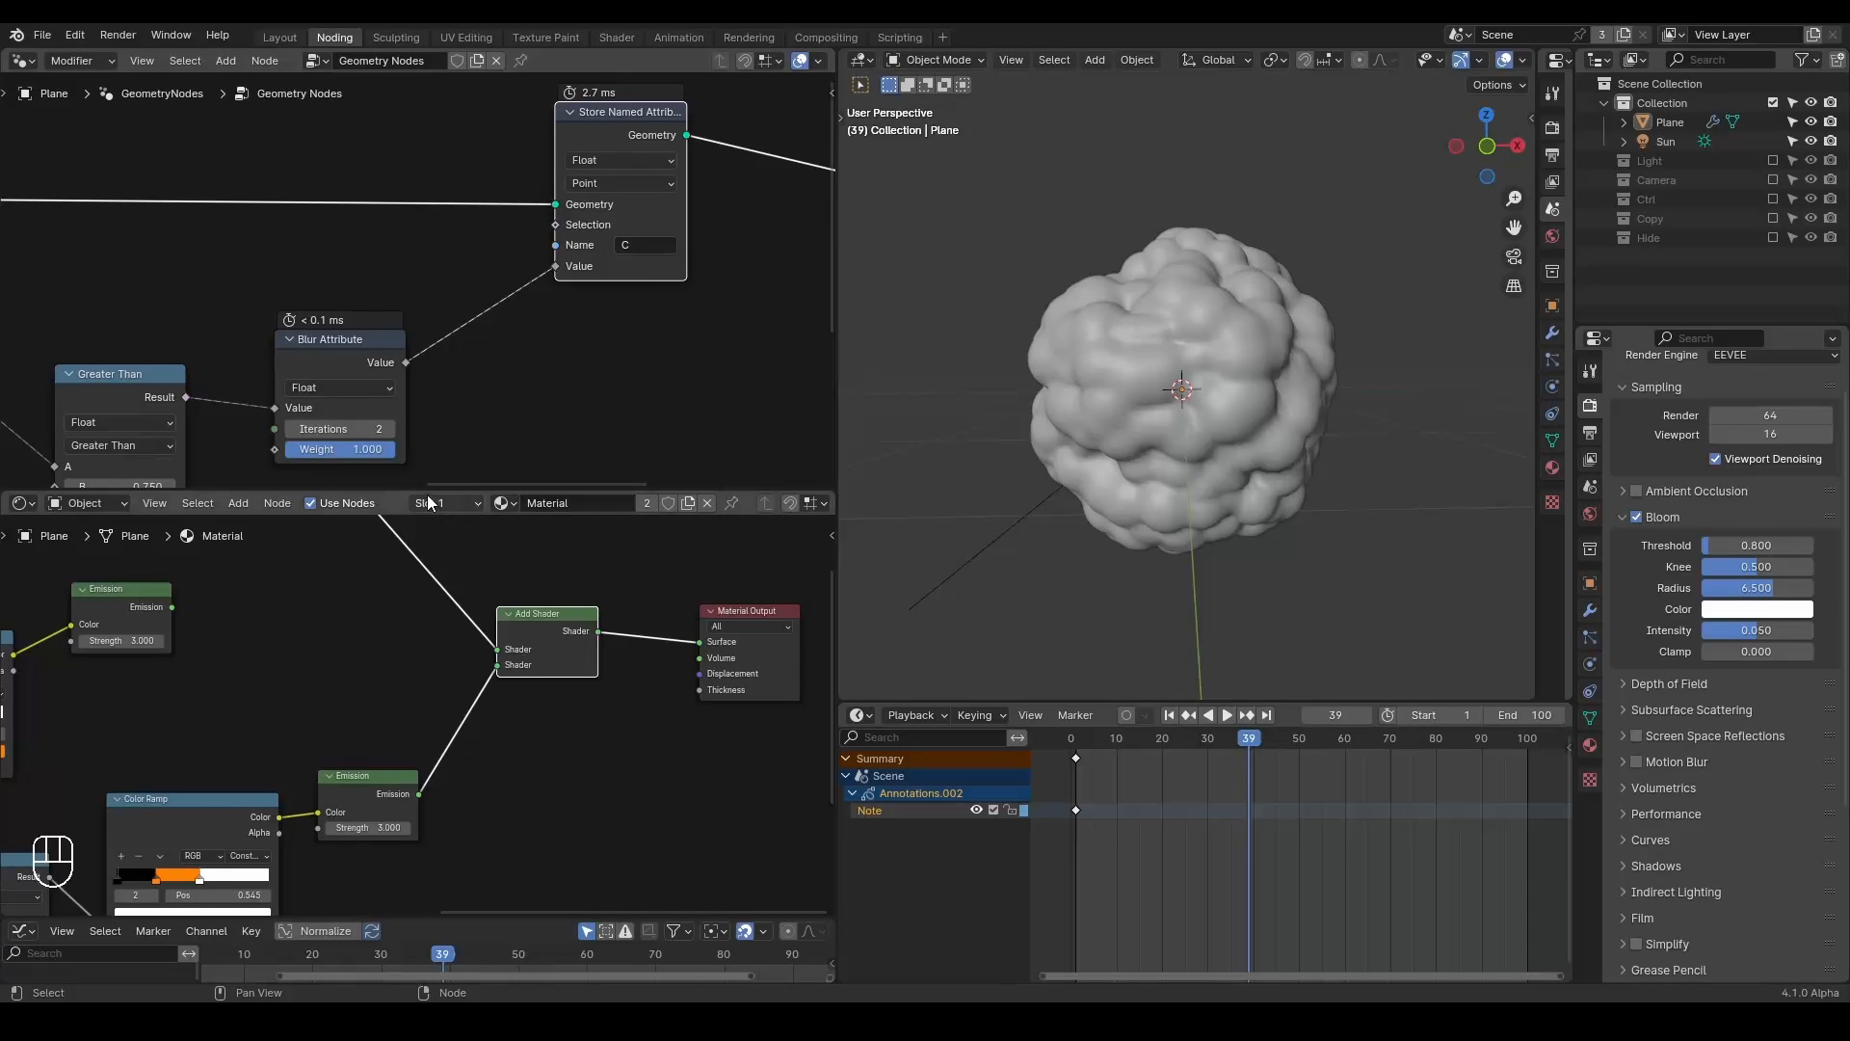
Enlarge the shader node area and add an Attribute node that reads the attribute C above the Emission nodes.
left_click_drag(418, 486, 418, 384)
middle_click_drag(337, 570, 418, 588)
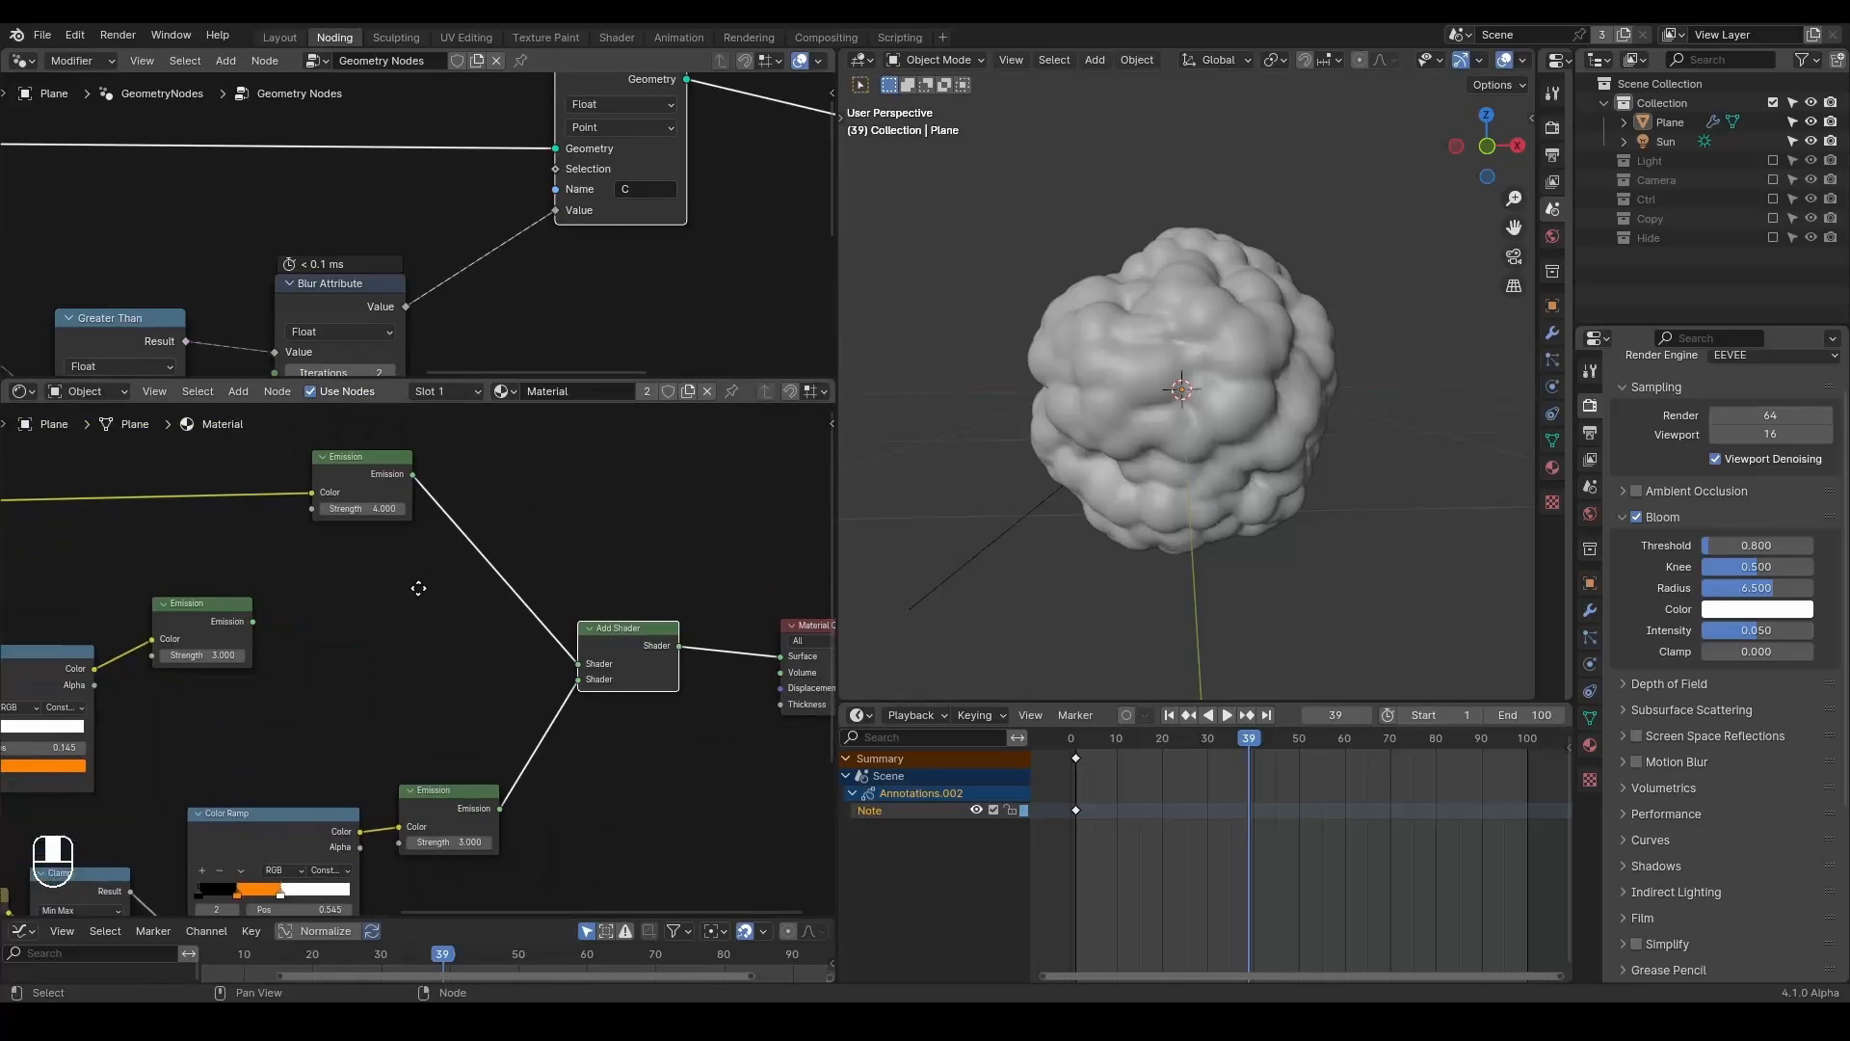
middle_click_drag(411, 477, 382, 577)
key("ctrl+a")
type("att")
key("Return")
left_click(378, 439)
type("C")
key("Return")
middle_click_drag(506, 638, 416, 599)
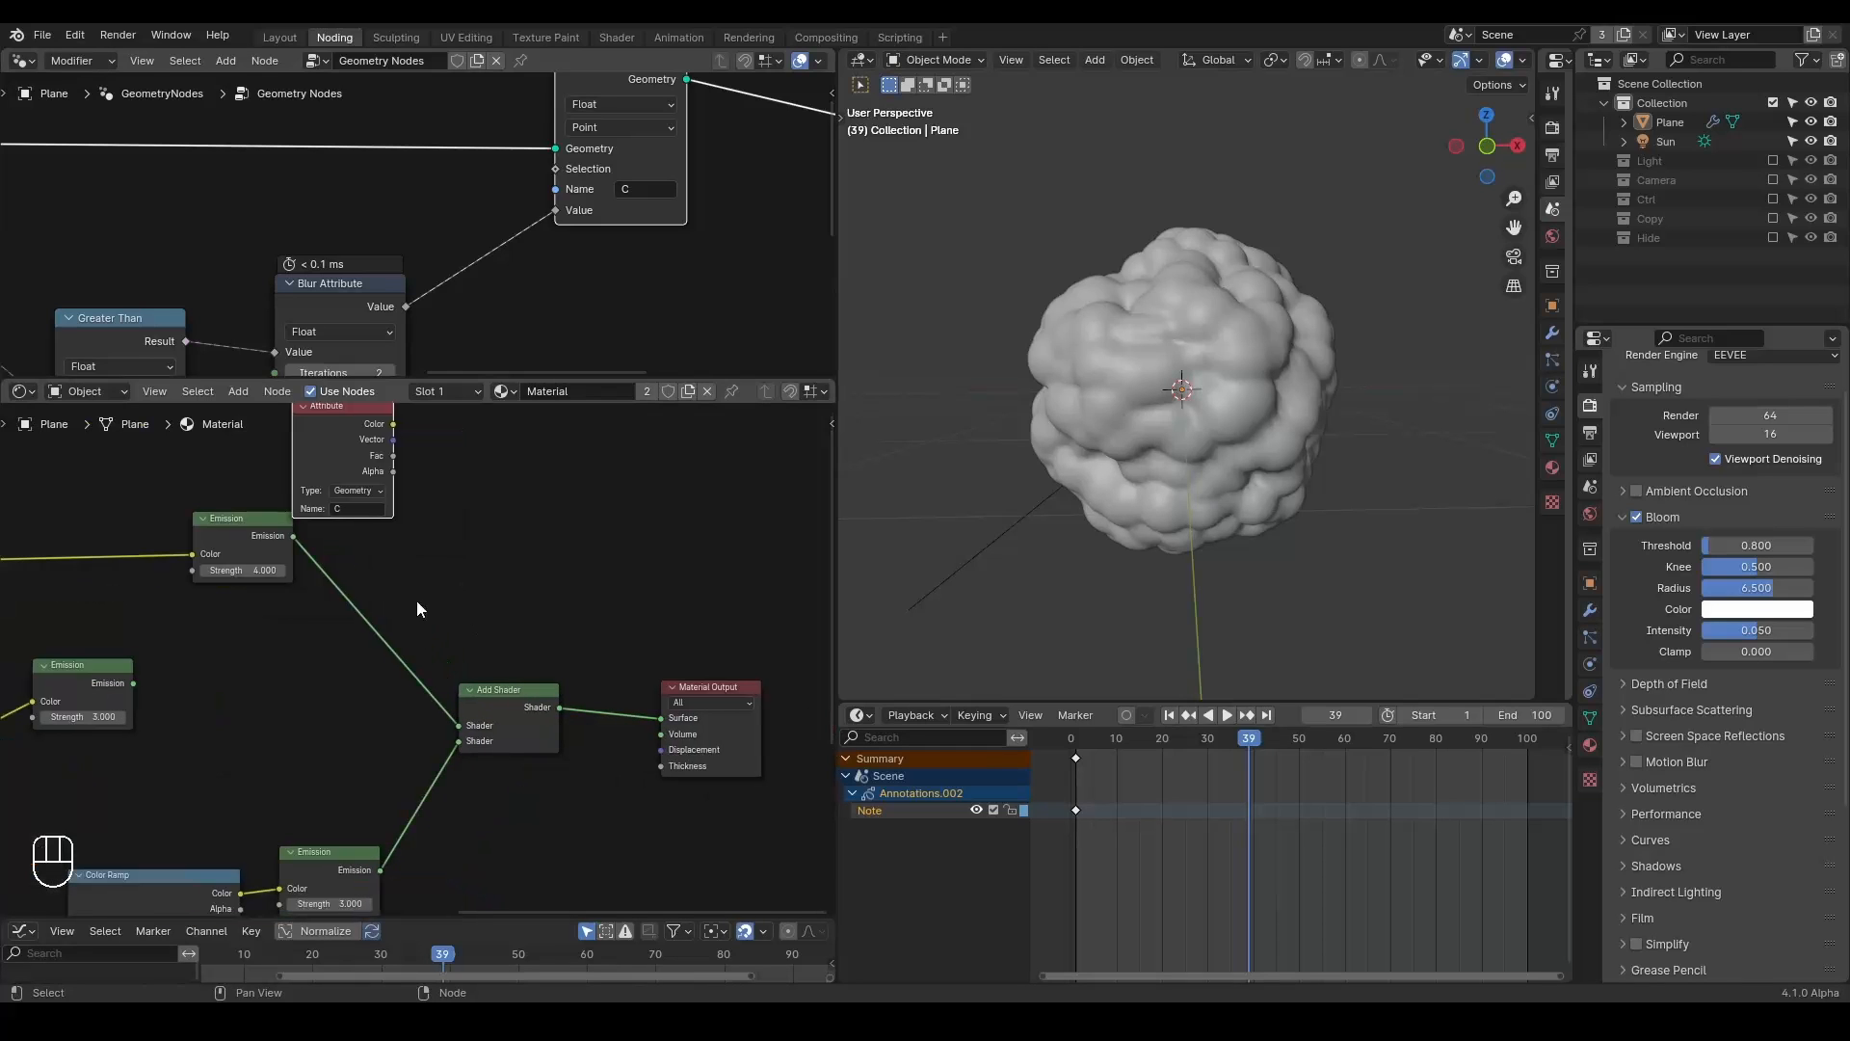
Blend the upper and lower Emission shaders with a Mix Shader into the Material Output and delete the Add Shader.
left_click_drag(287, 545, 297, 605)
key("shift+a")
type("mix")
key("Return")
right_click_drag(359, 855, 482, 626, "alt")
left_click(548, 565, "ctrl+shift")
left_click(523, 705)
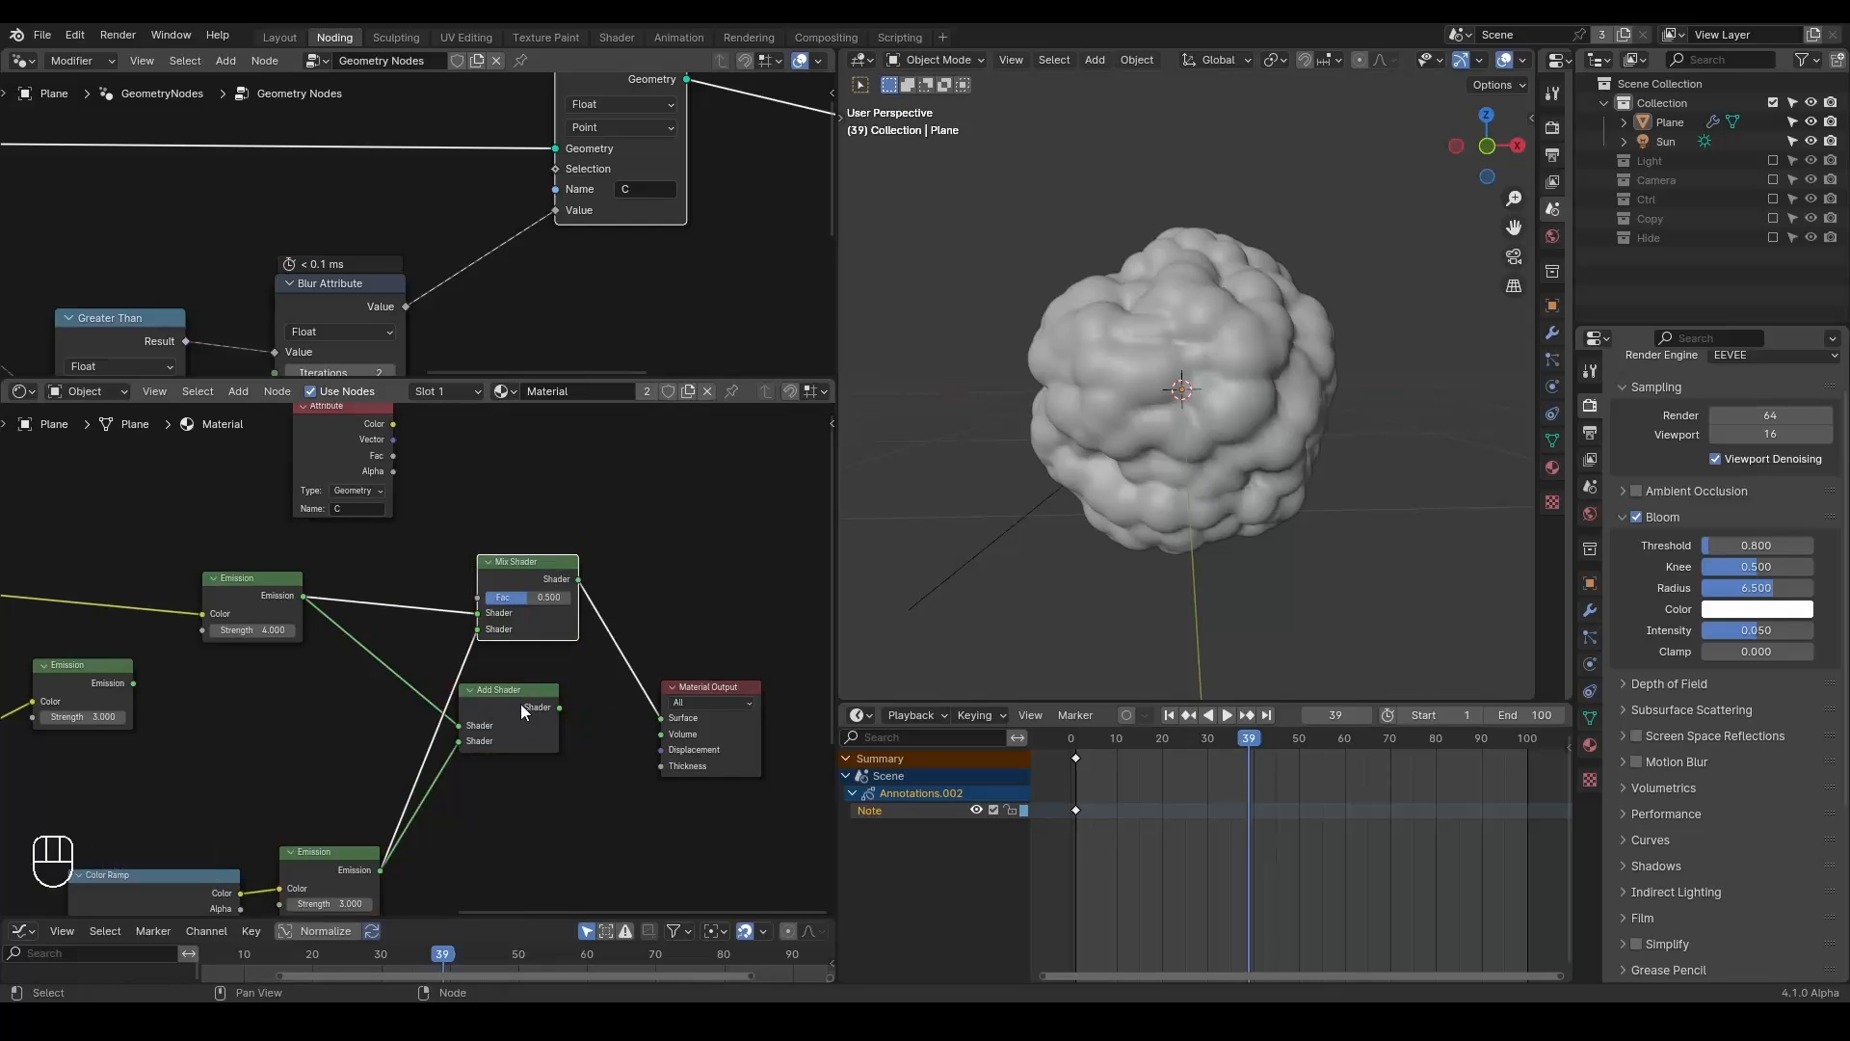
key("x")
Drive the Mix Shader's factor with the Attribute node's Fac output and show the explosion in rendered shading.
left_click_drag(393, 455, 478, 597)
key("z")
left_click(1046, 413)
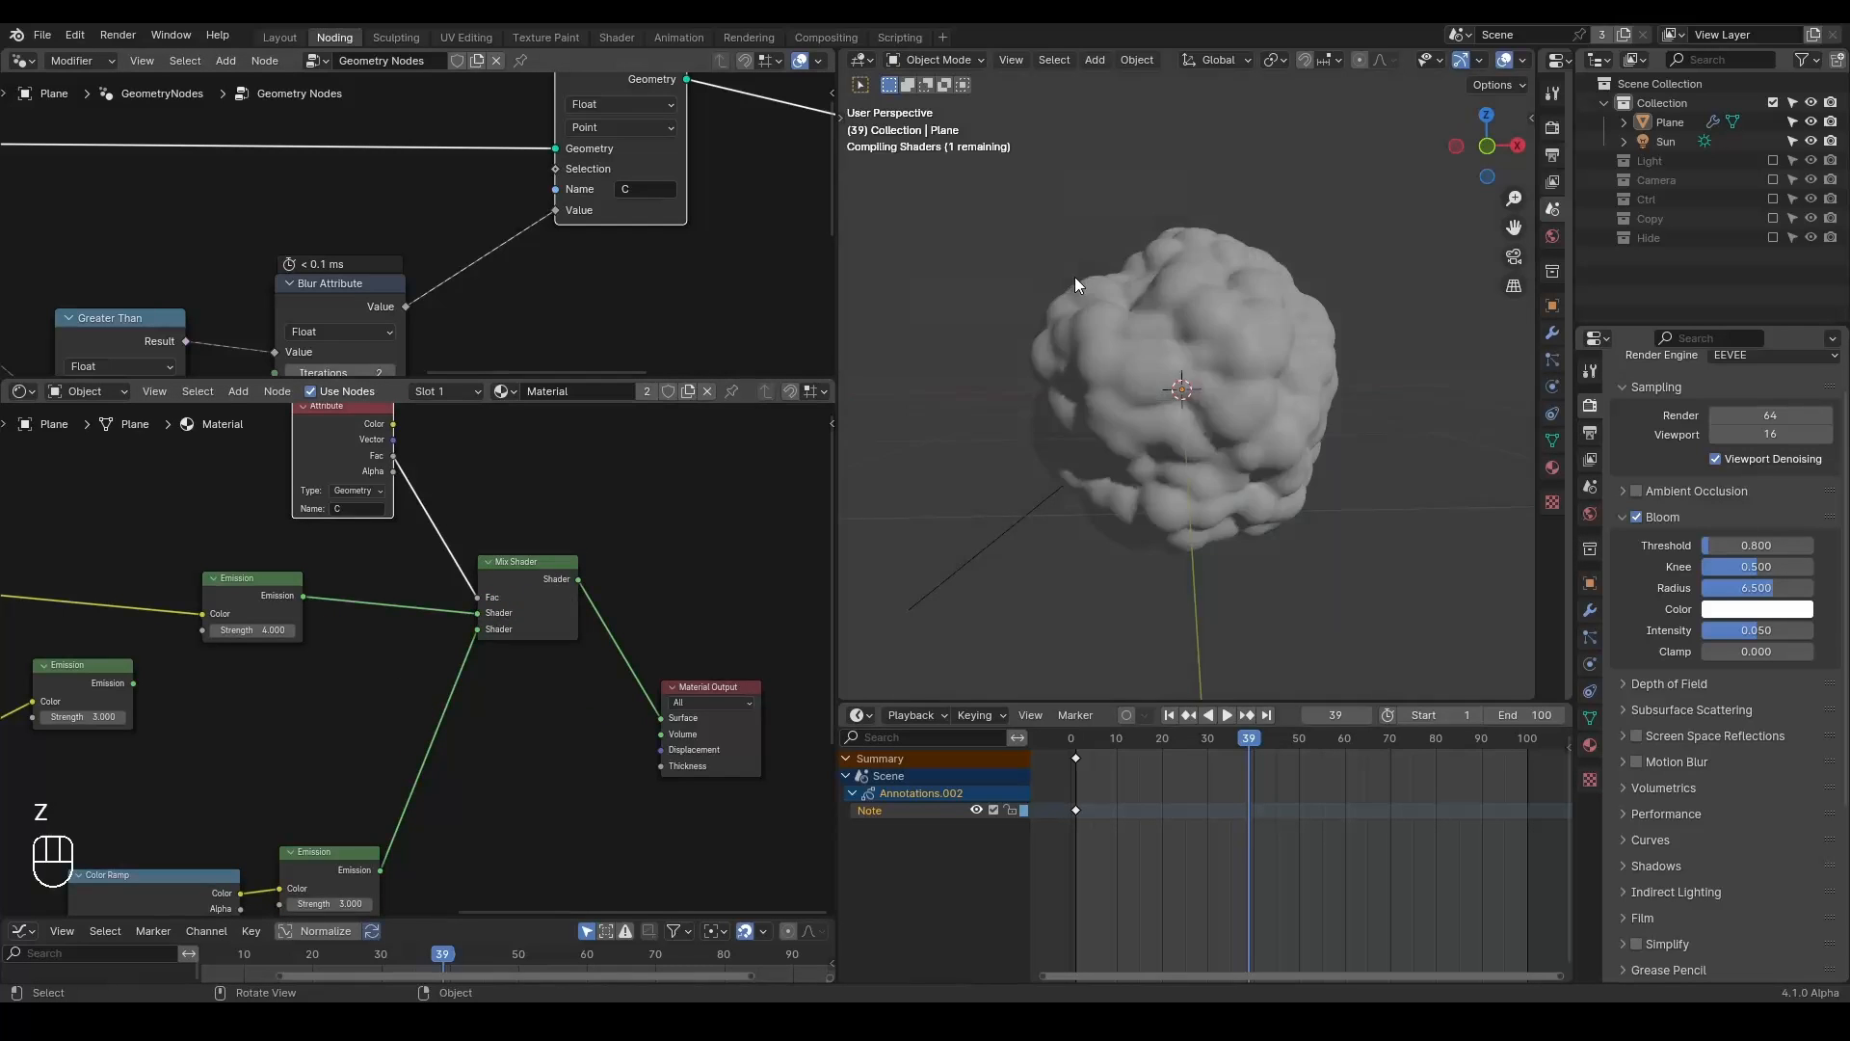
left_click(1211, 332)
middle_click_drag(1253, 371, 1247, 401)
Inspect the upper Color Ramp's gray stop and examine the blended smoke and glow on the explosion from several angles.
middle_click_drag(148, 518, 526, 563)
scroll(526, 563, "up", 1)
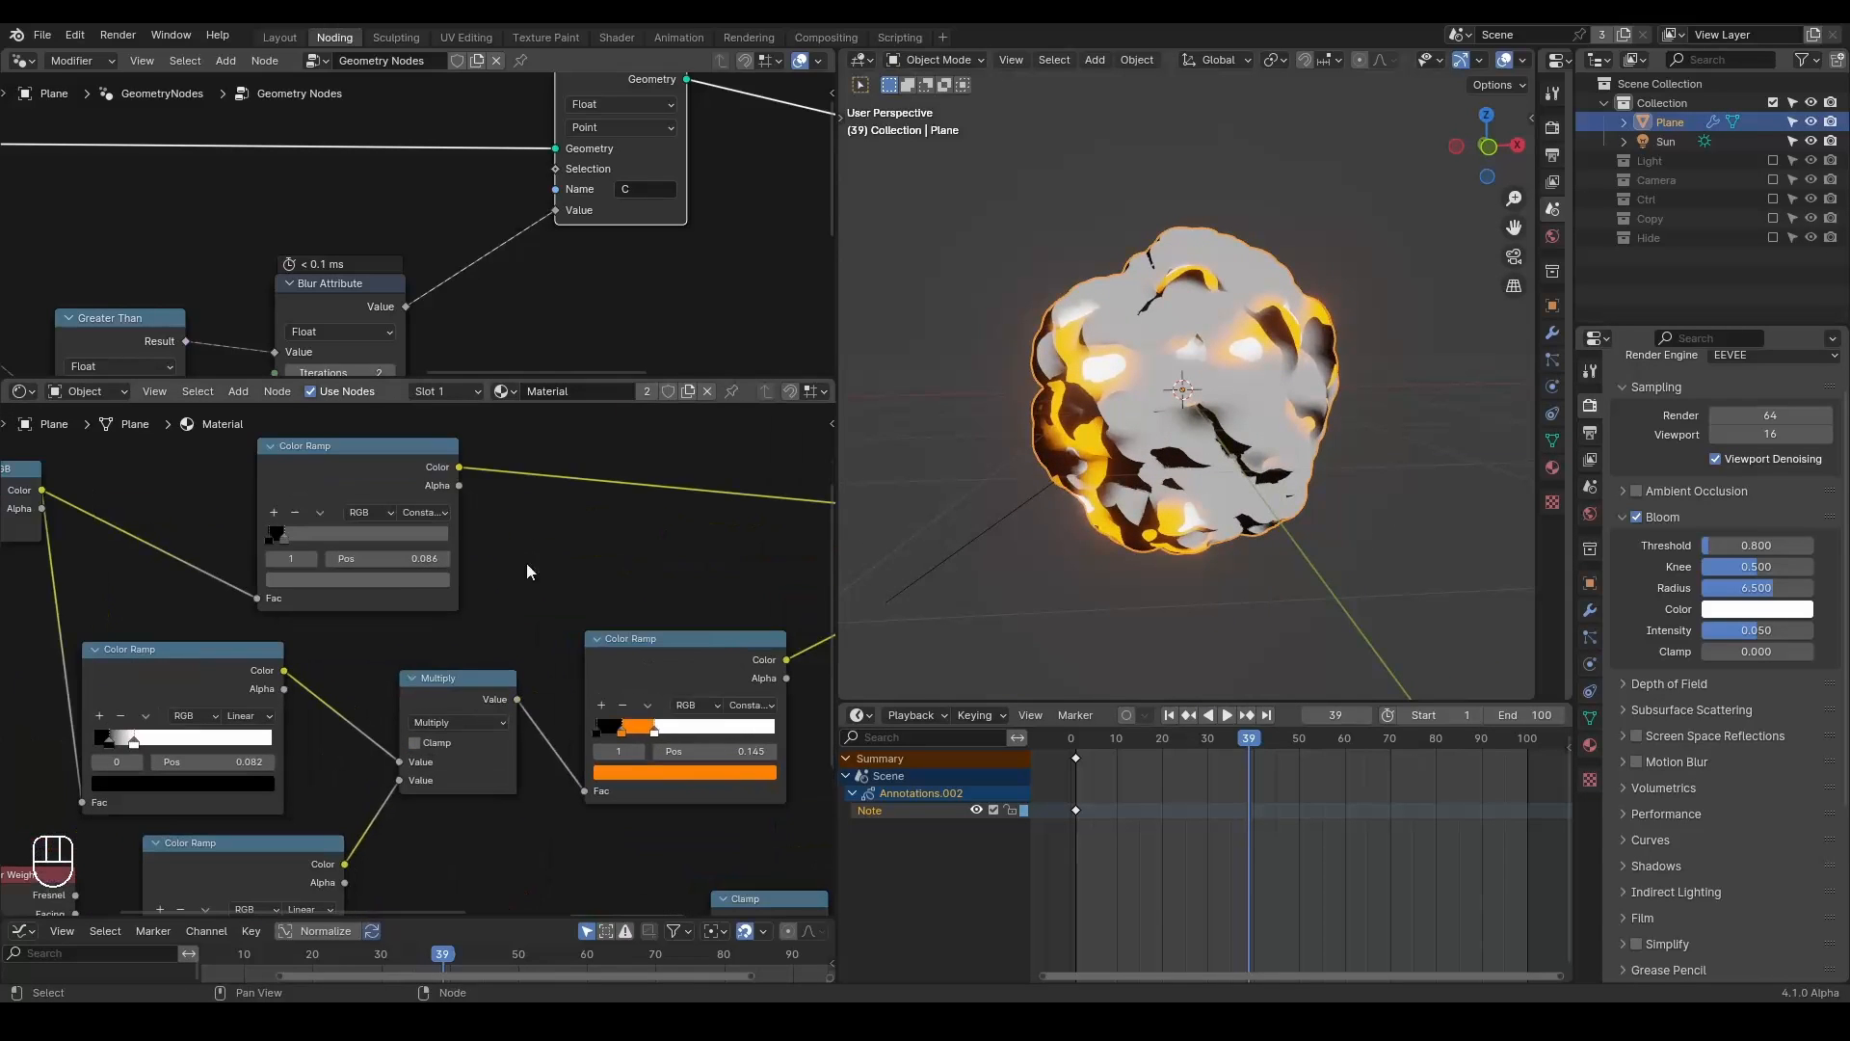
left_click(310, 578)
middle_click_drag(656, 515, 769, 466)
mouse_move(1200, 443)
middle_mouse_down()
mouse_move(1283, 446)
mouse_move(1292, 424)
mouse_move(1178, 453)
middle_mouse_up()
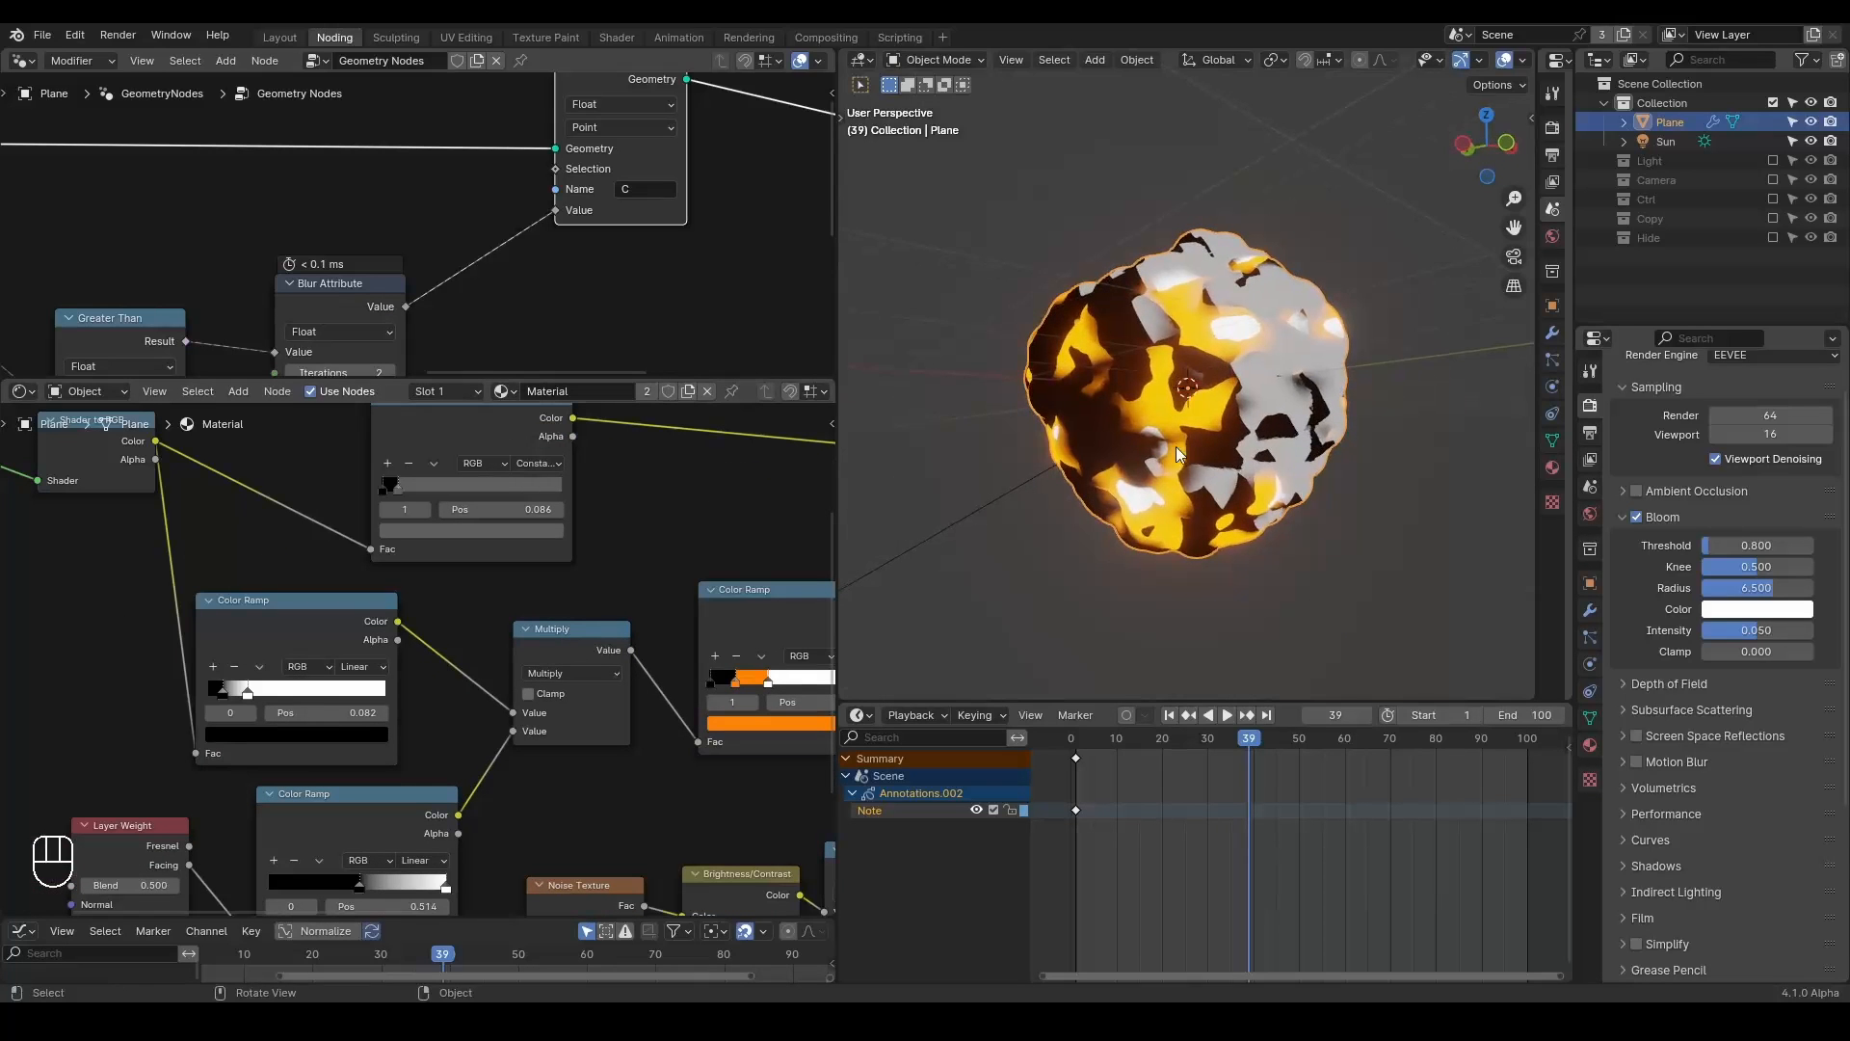
middle_click_drag(1216, 409, 1143, 278)
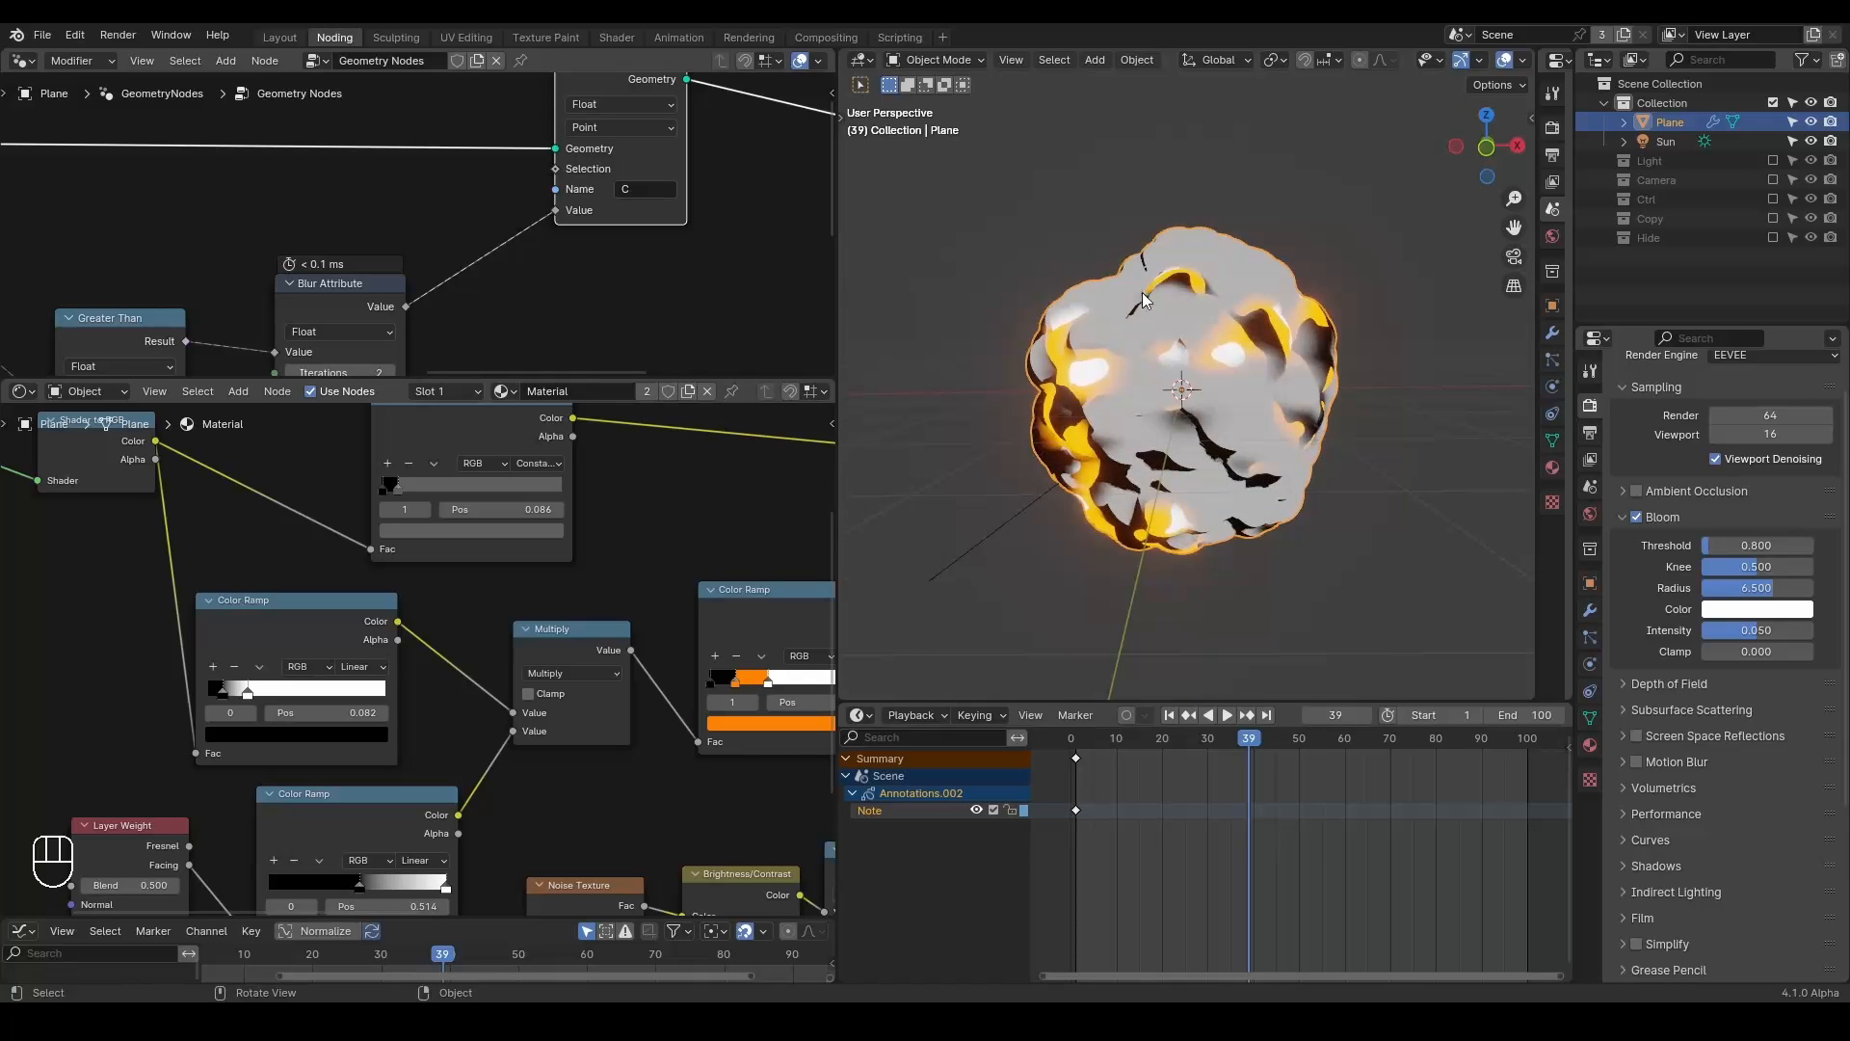
Preview the upper Emission node with strength 4.000 on its own on the explosion.
middle_click_drag(501, 510, 368, 567)
scroll(369, 567, "down", 4)
middle_click_drag(532, 549, 261, 511)
left_click(615, 496, "ctrl+shift")
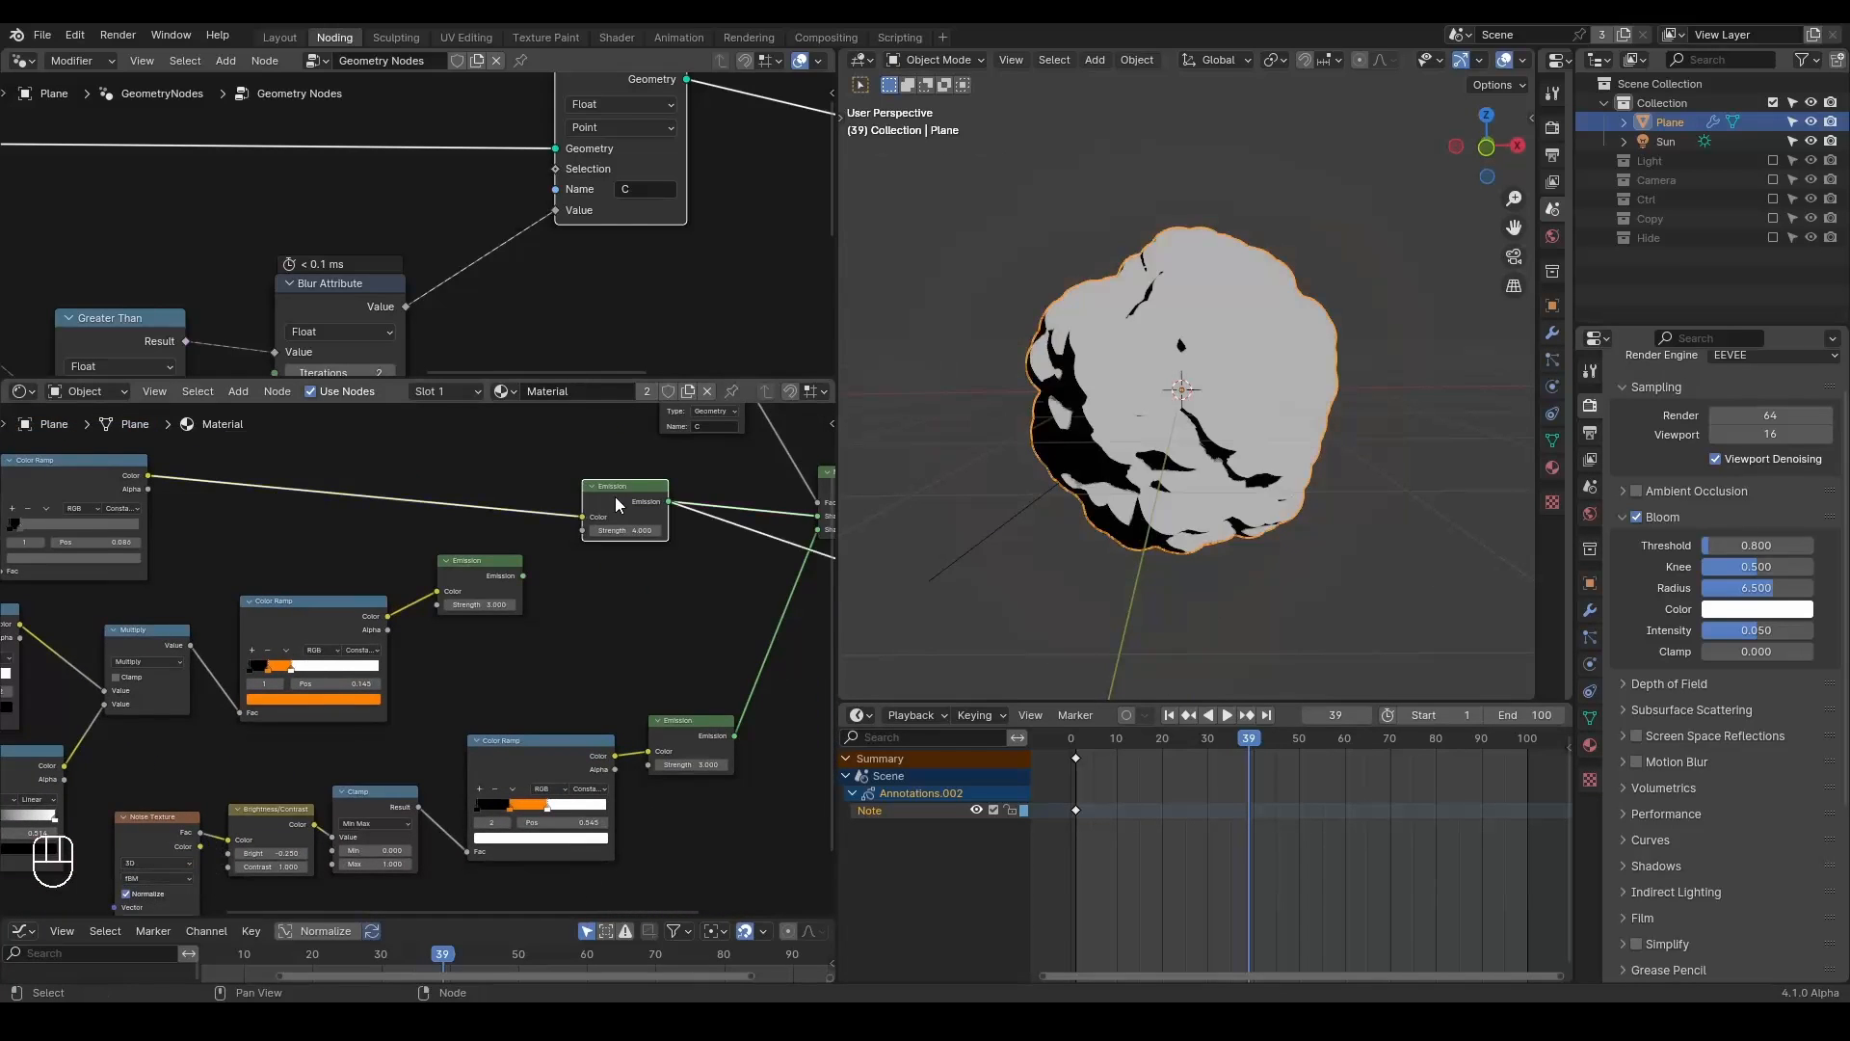
Move Diffuse BSDF and Shader to RGB away from the Color Ramps and route Shader to RGB's Color links through a reroute.
middle_click_drag(254, 505, 757, 505)
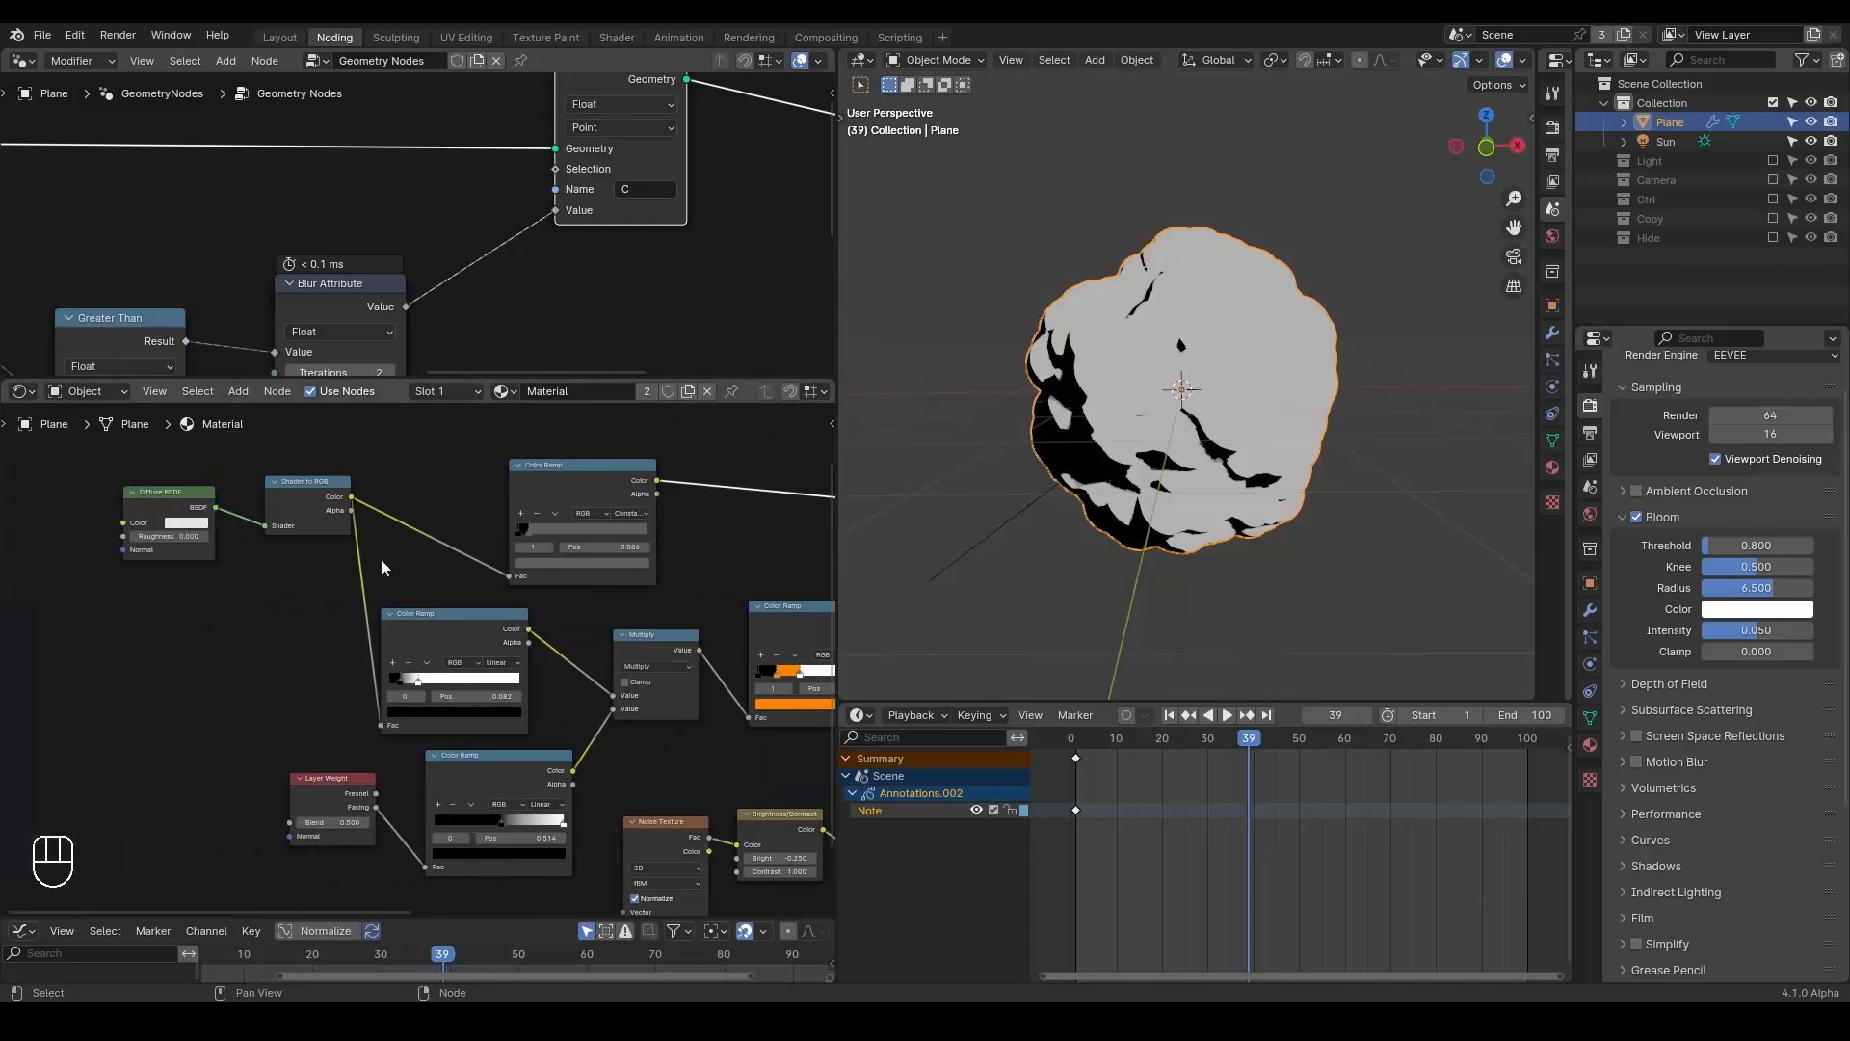
middle_click_drag(372, 565, 585, 563)
left_click_drag(401, 500, 262, 517)
scroll(529, 616, "up", 2)
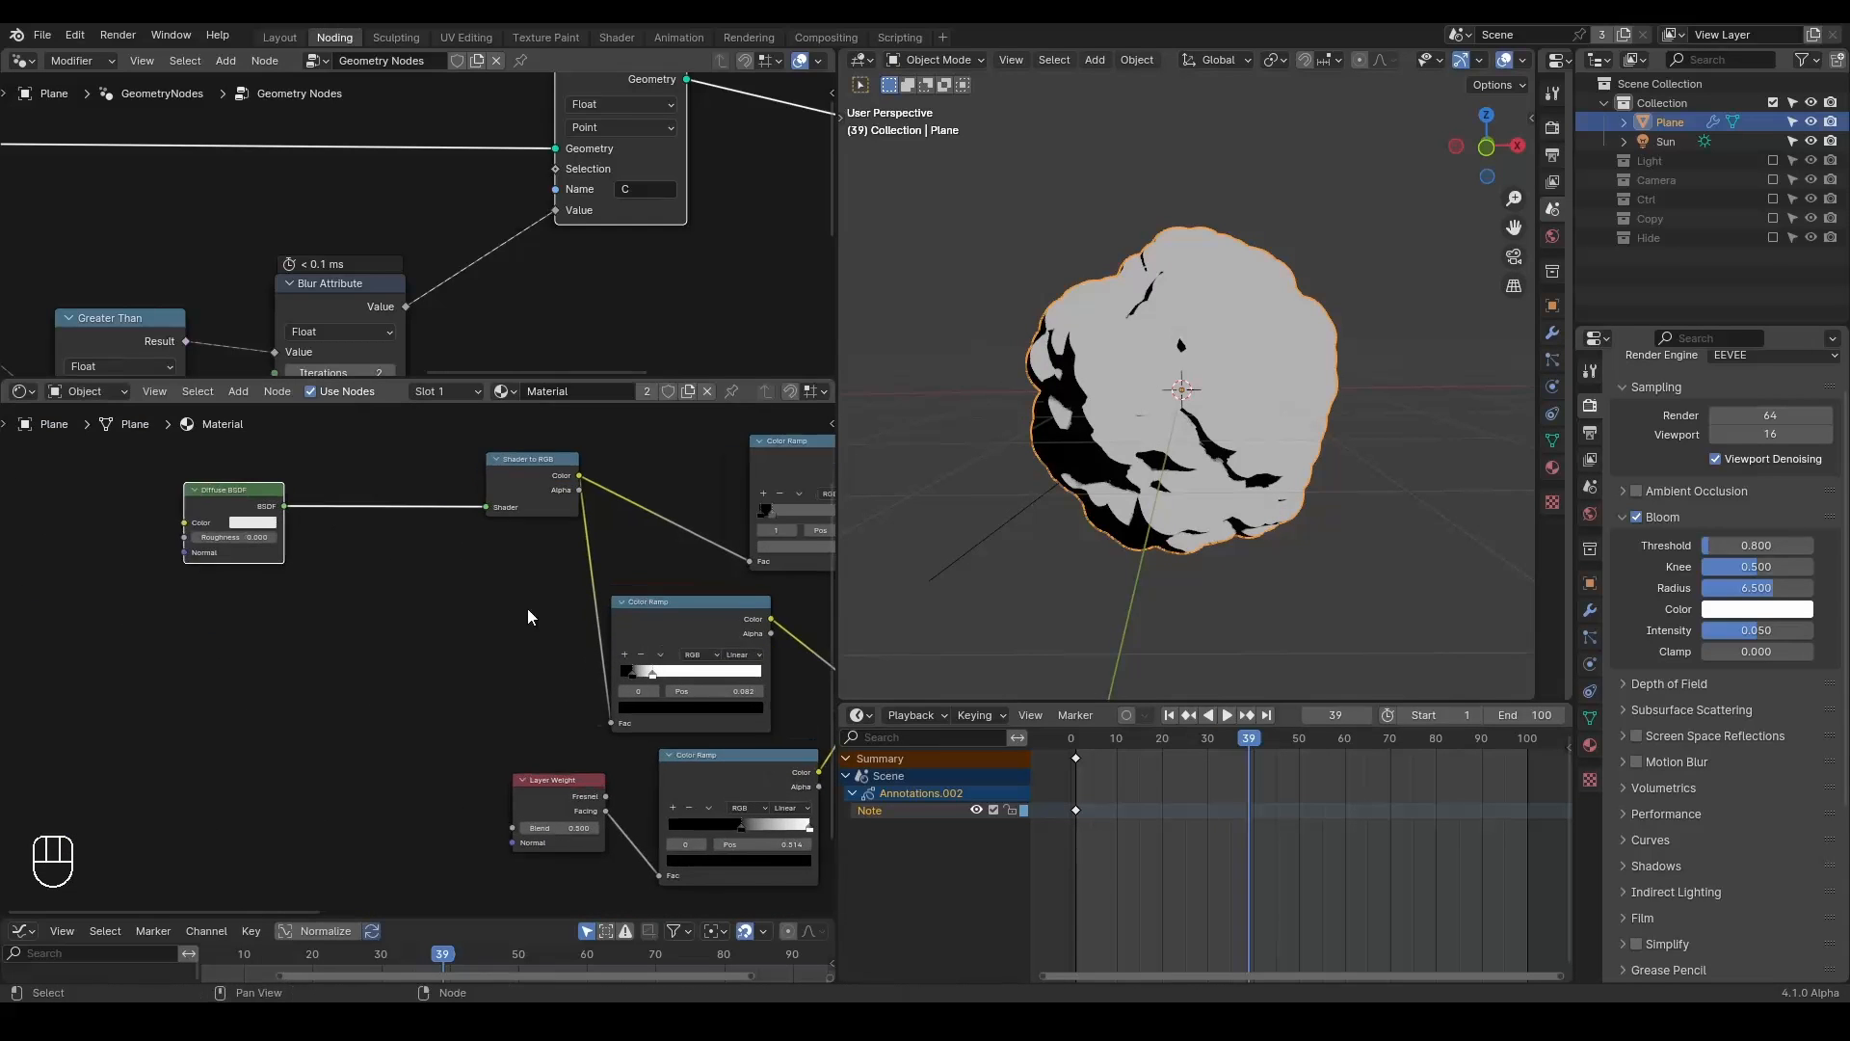
middle_click_drag(437, 607, 396, 641)
left_click_drag(472, 498, 290, 507)
right_click_drag(417, 490, 405, 593, "shift")
key("g")
left_click(520, 578)
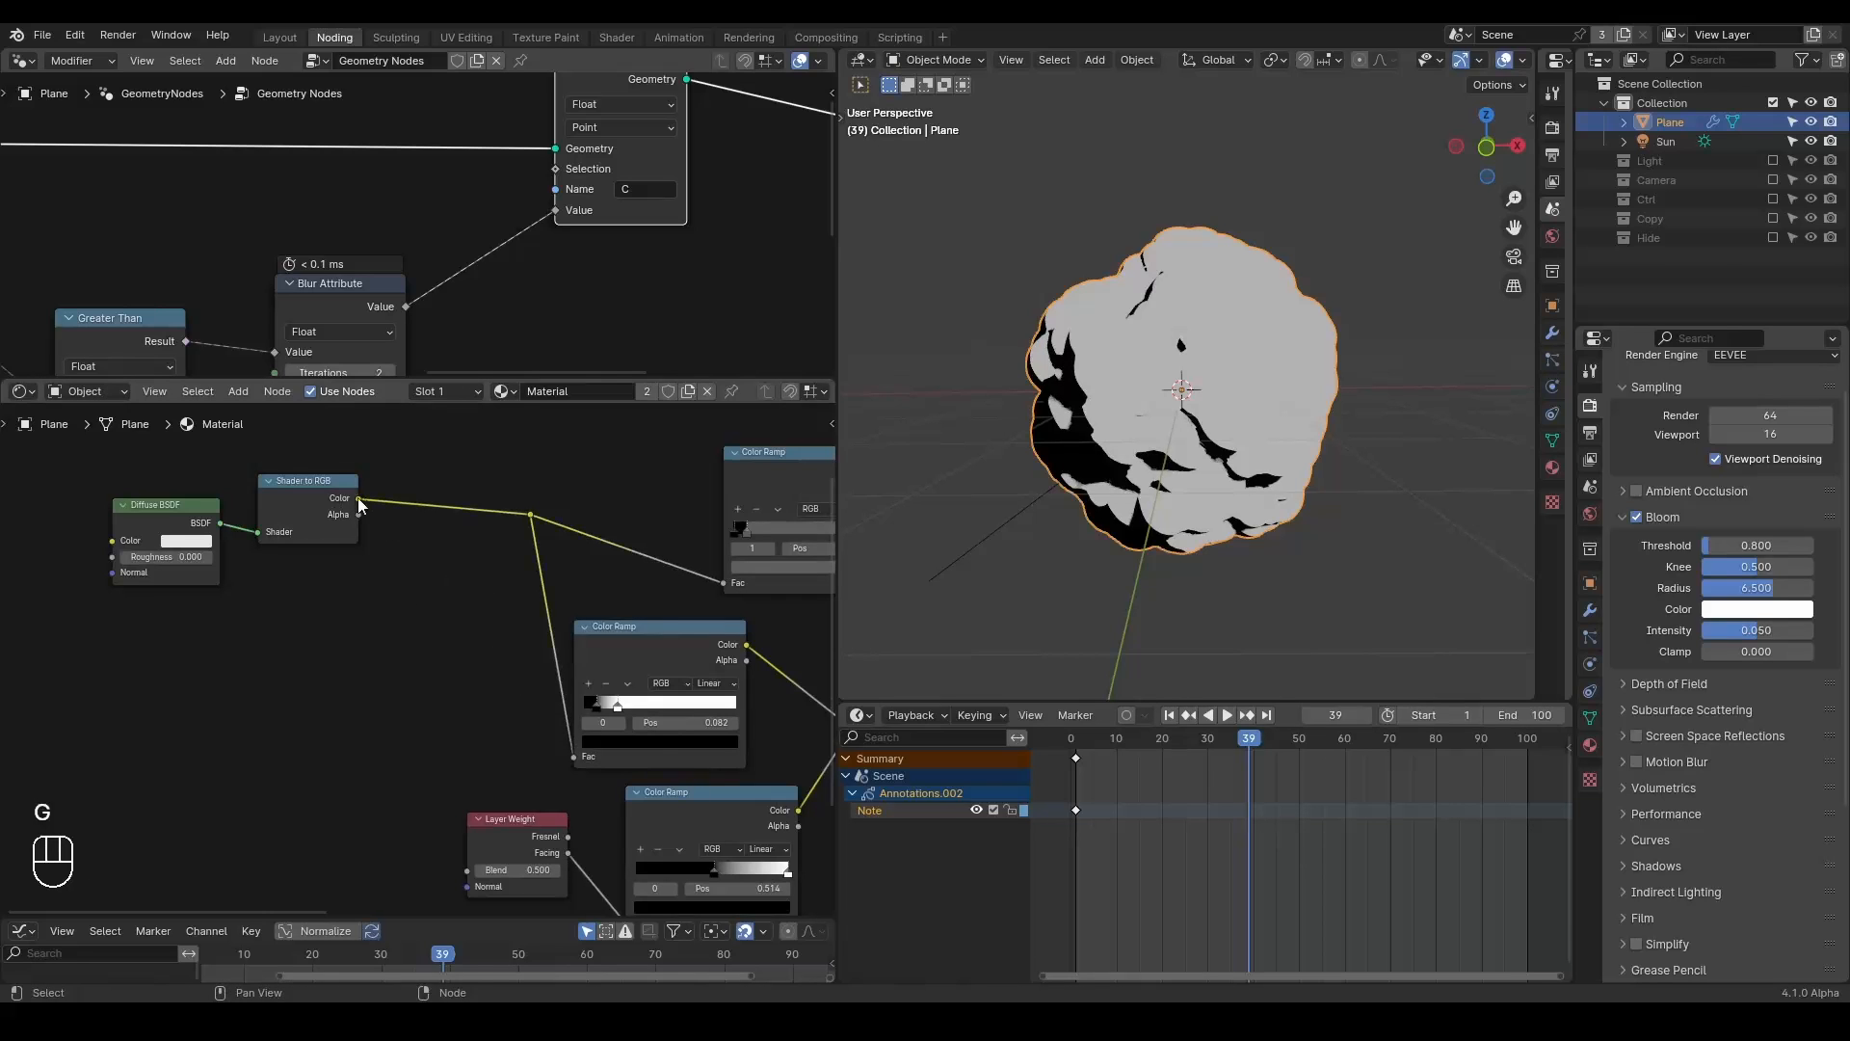
Add a color Mix node in Multiply mode with input A fed from the Shader to RGB node.
left_click_drag(359, 498, 414, 588)
type("multi")
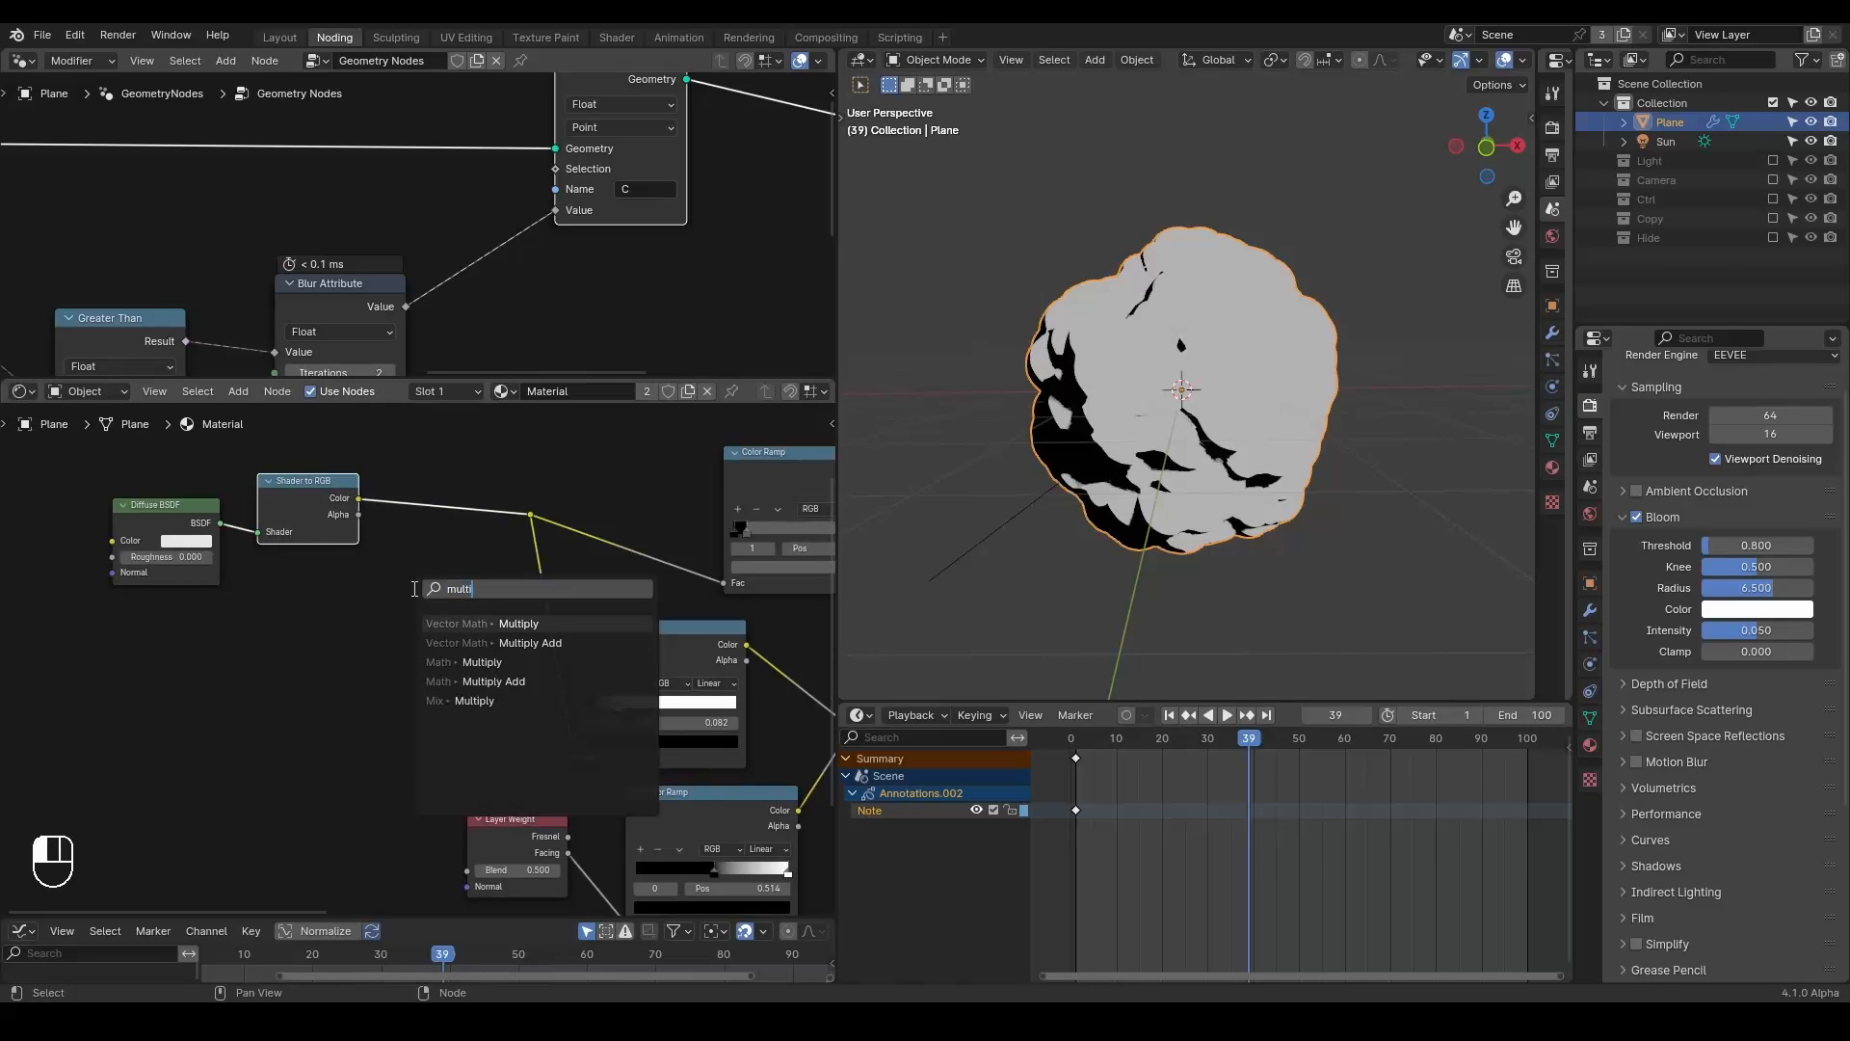
key("Down")
key("Down")
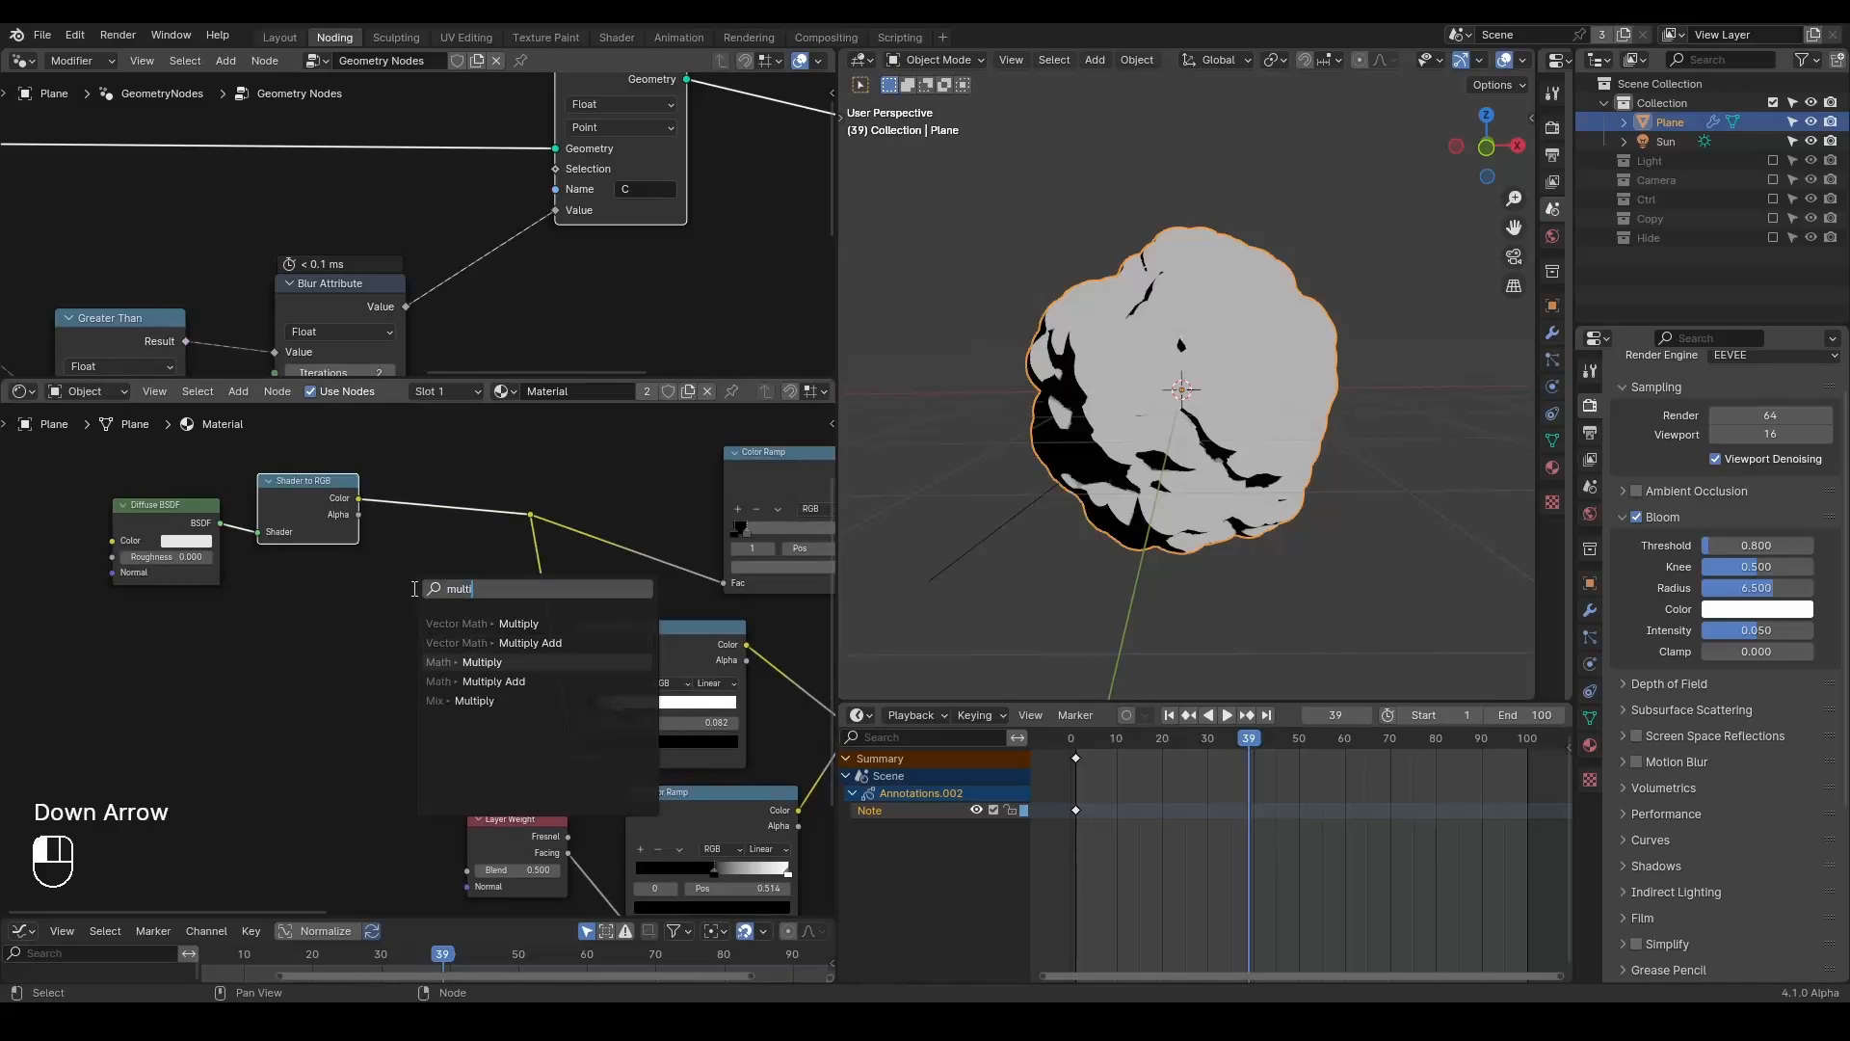
key("Down")
key("Down")
key("Return")
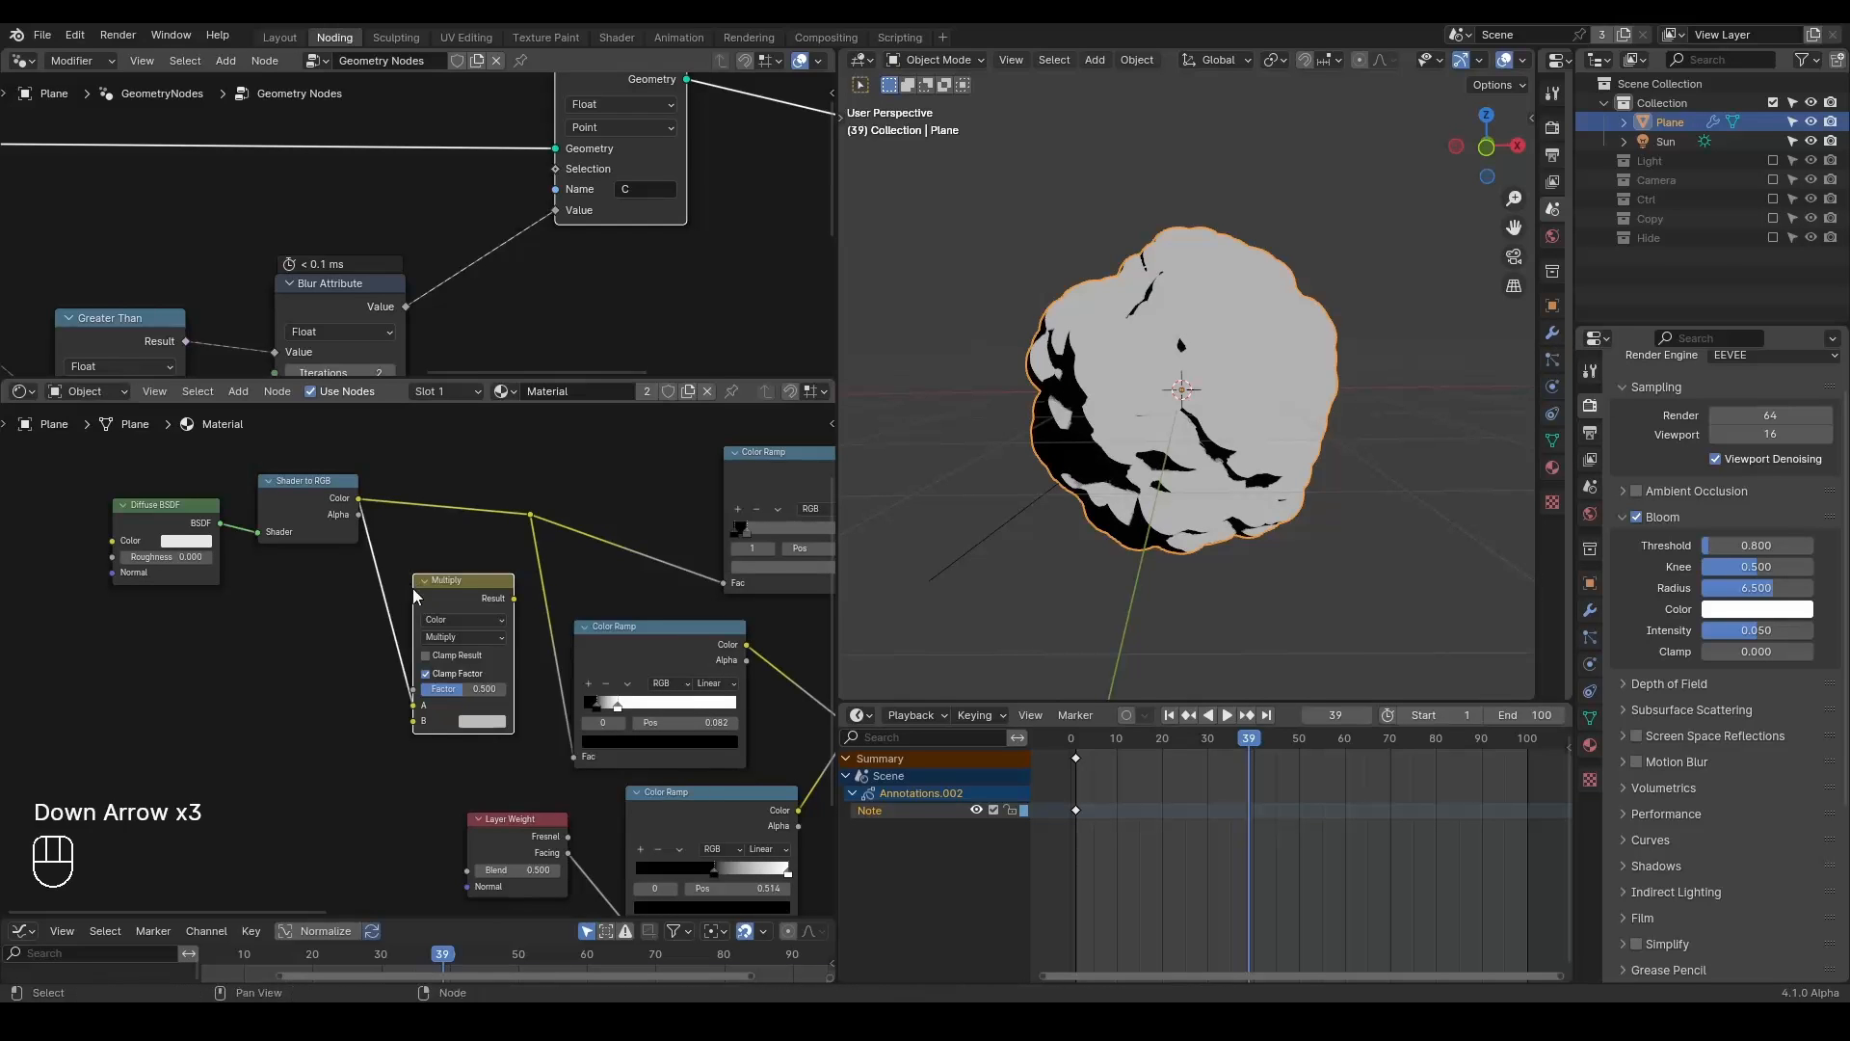
Insert the Multiply mix node between Shader to RGB and the reroute, and move the Noise Texture below the Diffuse BSDF.
key("alt")
left_click(399, 461)
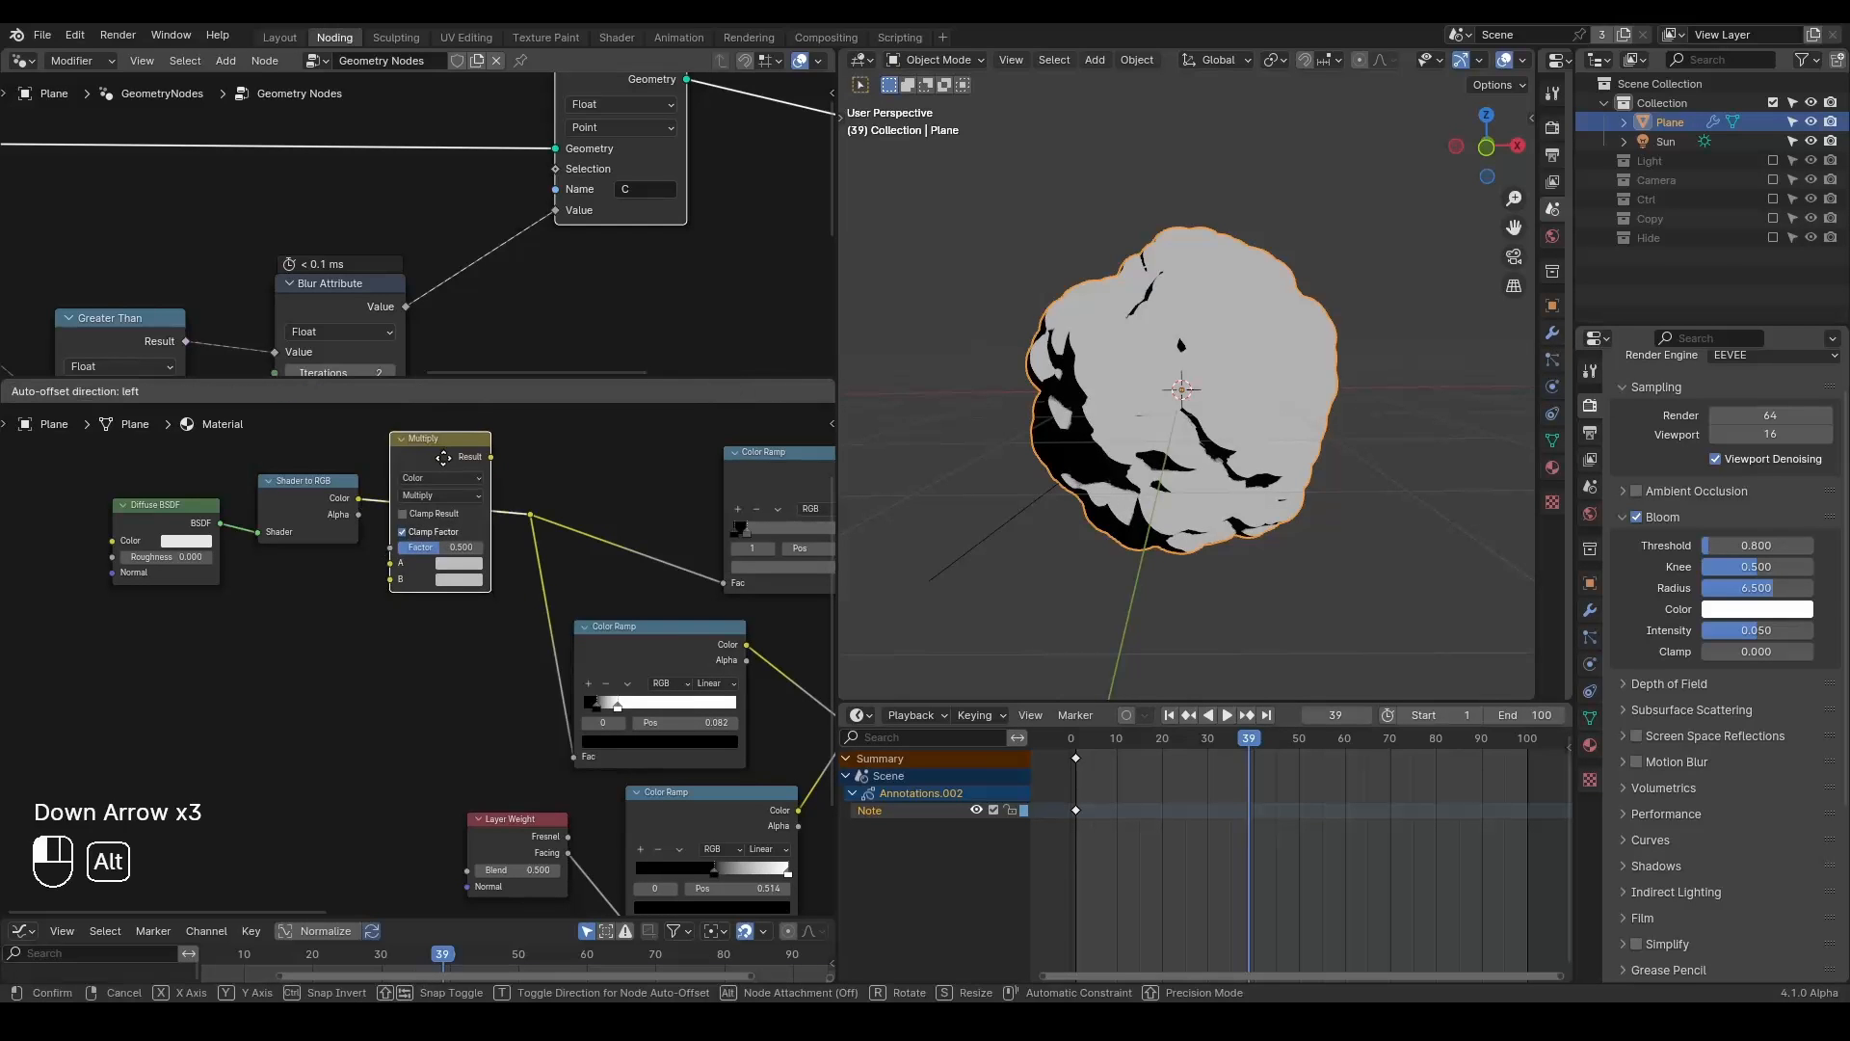
mouse_move(453, 714)
middle_mouse_down()
mouse_move(274, 638)
mouse_move(240, 499)
middle_mouse_up()
scroll(273, 638, "down", 7)
scroll(558, 642, "up", 4)
left_click(619, 592)
left_click_drag(617, 591, 174, 669)
middle_click_drag(174, 669, 183, 750)
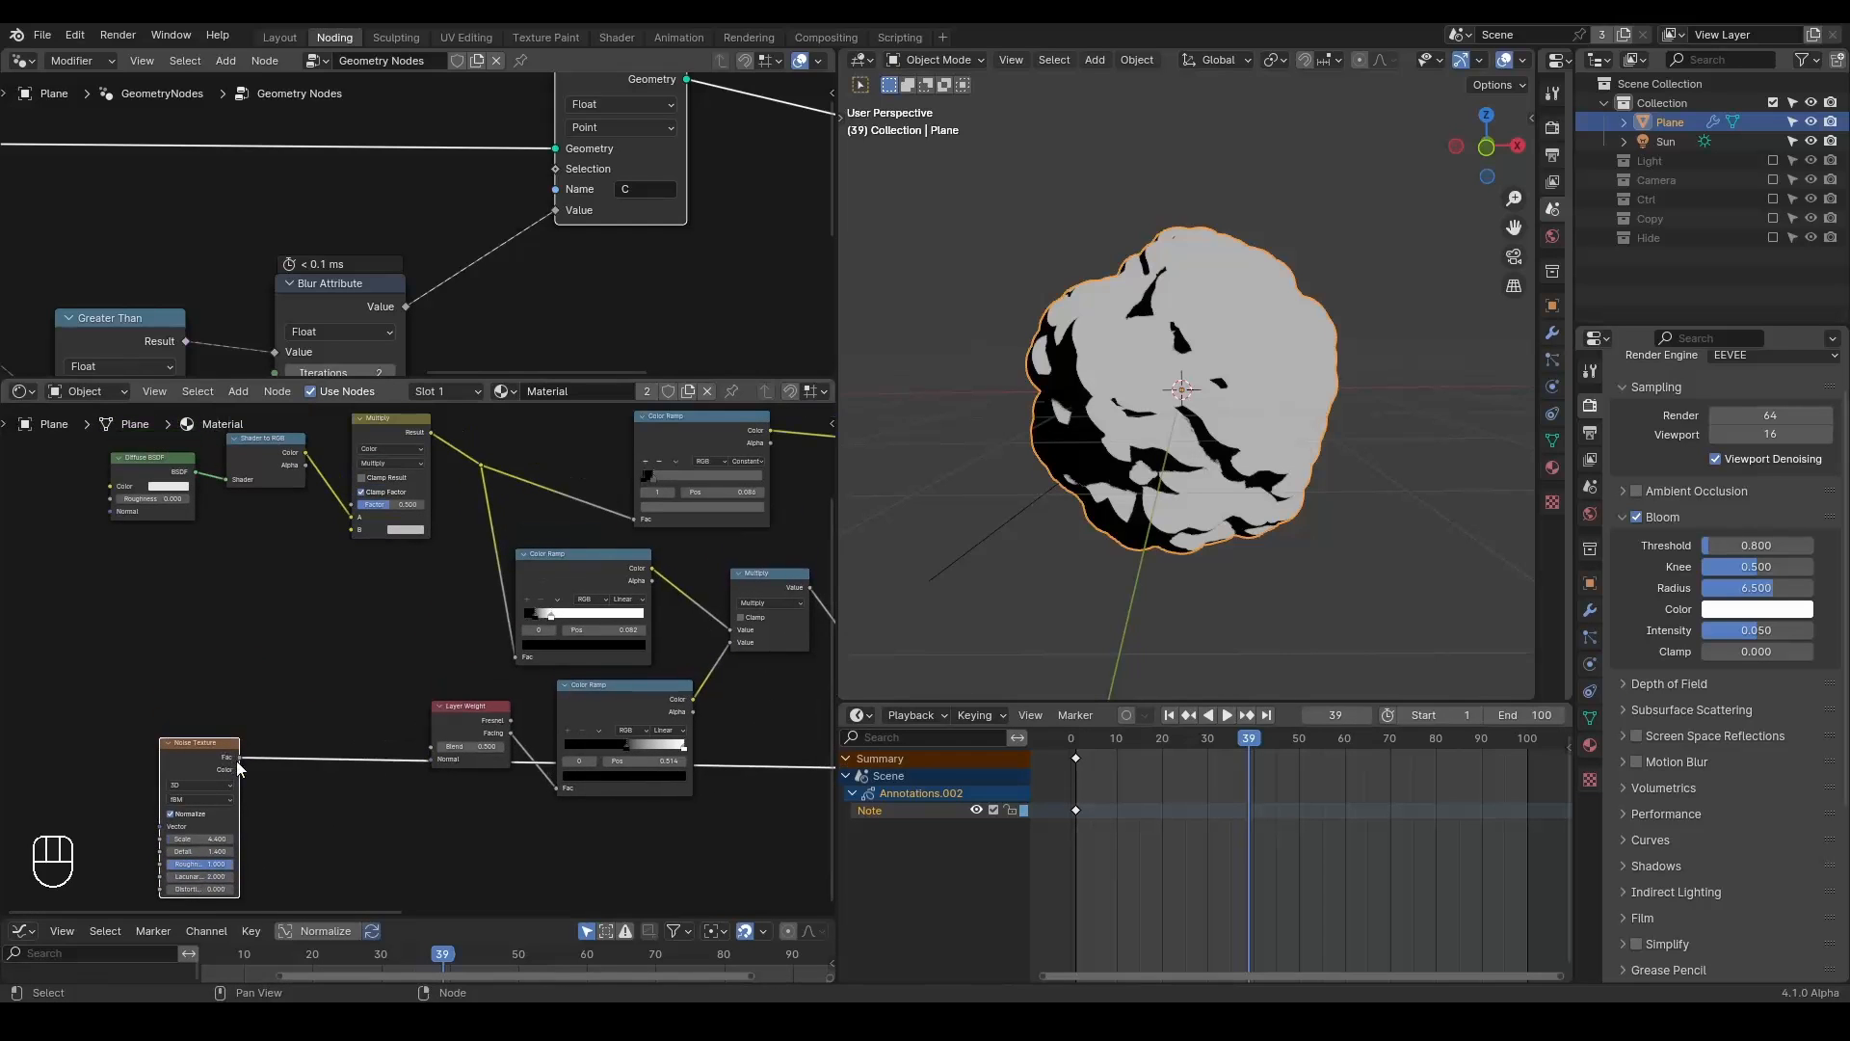
Preview the Noise Texture, feed its Fac into a new Brightness/Contrast node, and preview that node's output.
left_click(220, 755, "ctrl+shift")
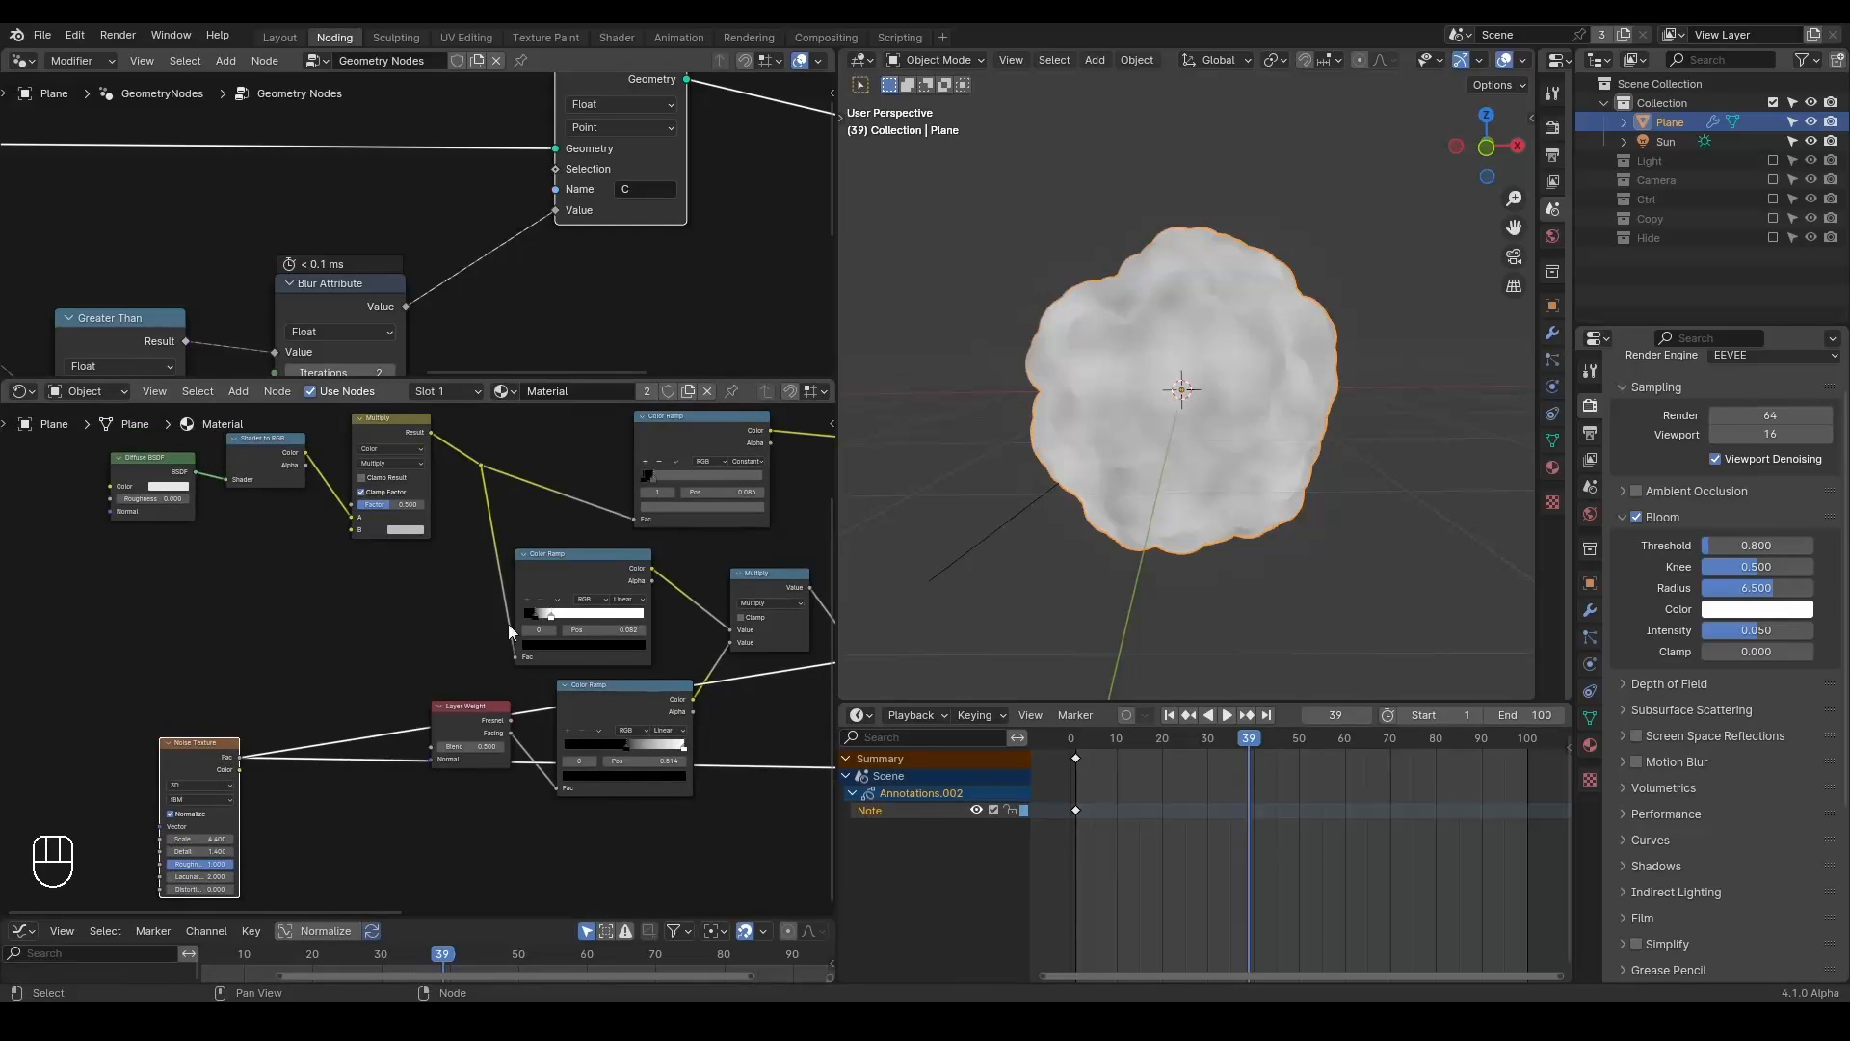
middle_click_drag(267, 752, 286, 761)
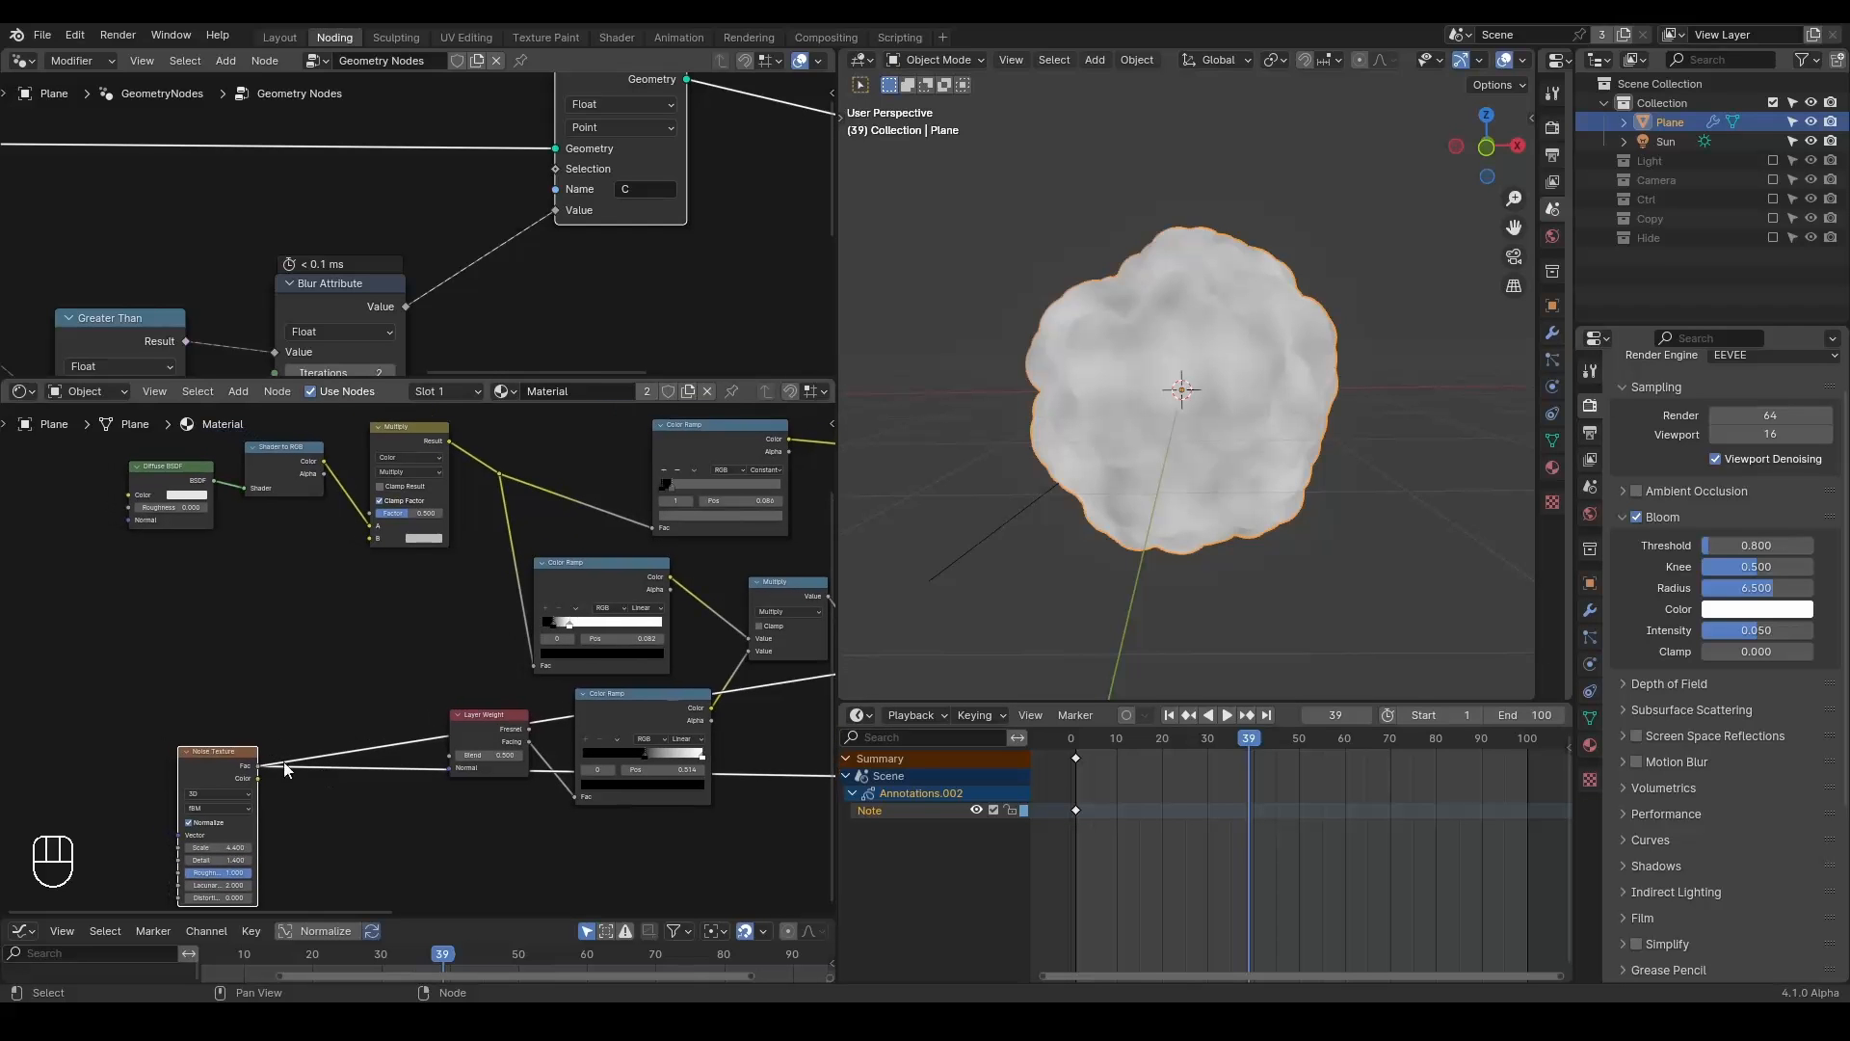
left_click_drag(257, 765, 342, 575)
type("contrast")
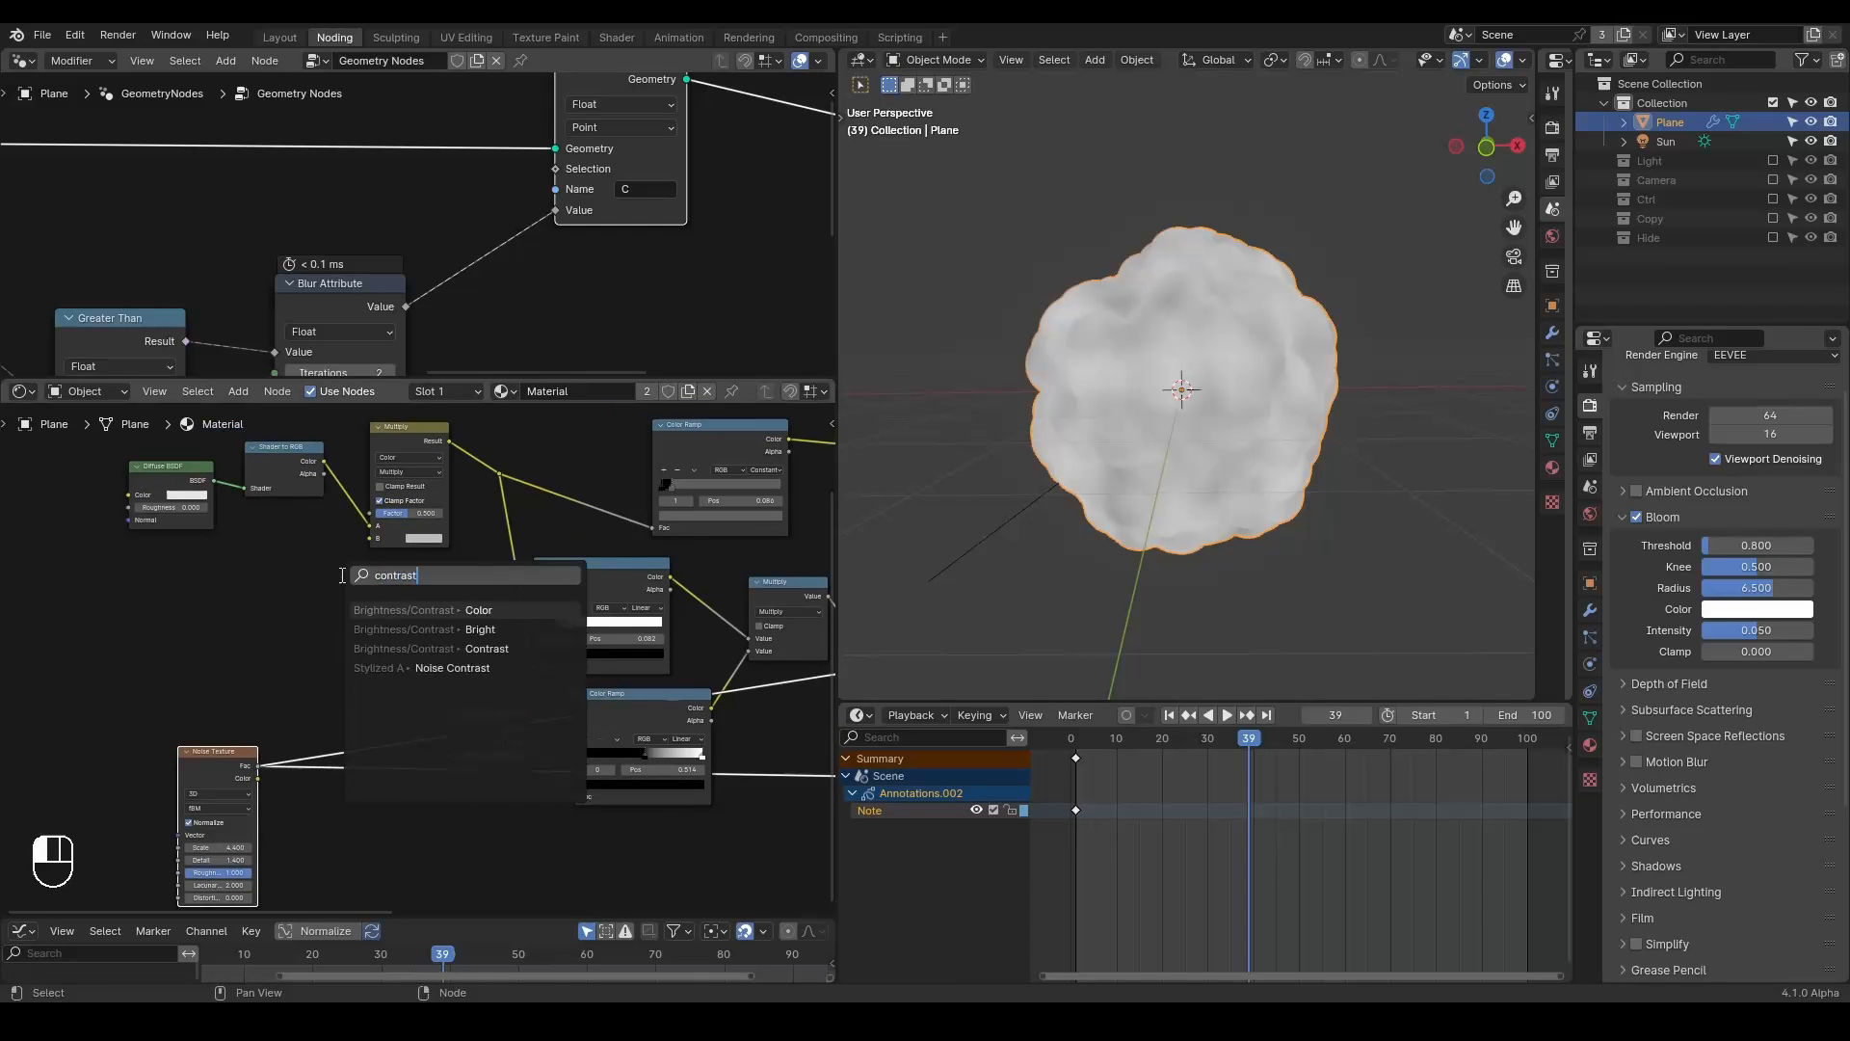
key("Return")
left_click(304, 580)
scroll(305, 580, "up", 2)
left_click(320, 551, "ctrl+shift")
Set the new Brightness/Contrast node to Bright -0.470 and Contrast 4.160, and connect its Color to the Multiply node's B input.
middle_click_drag(328, 555, 399, 644)
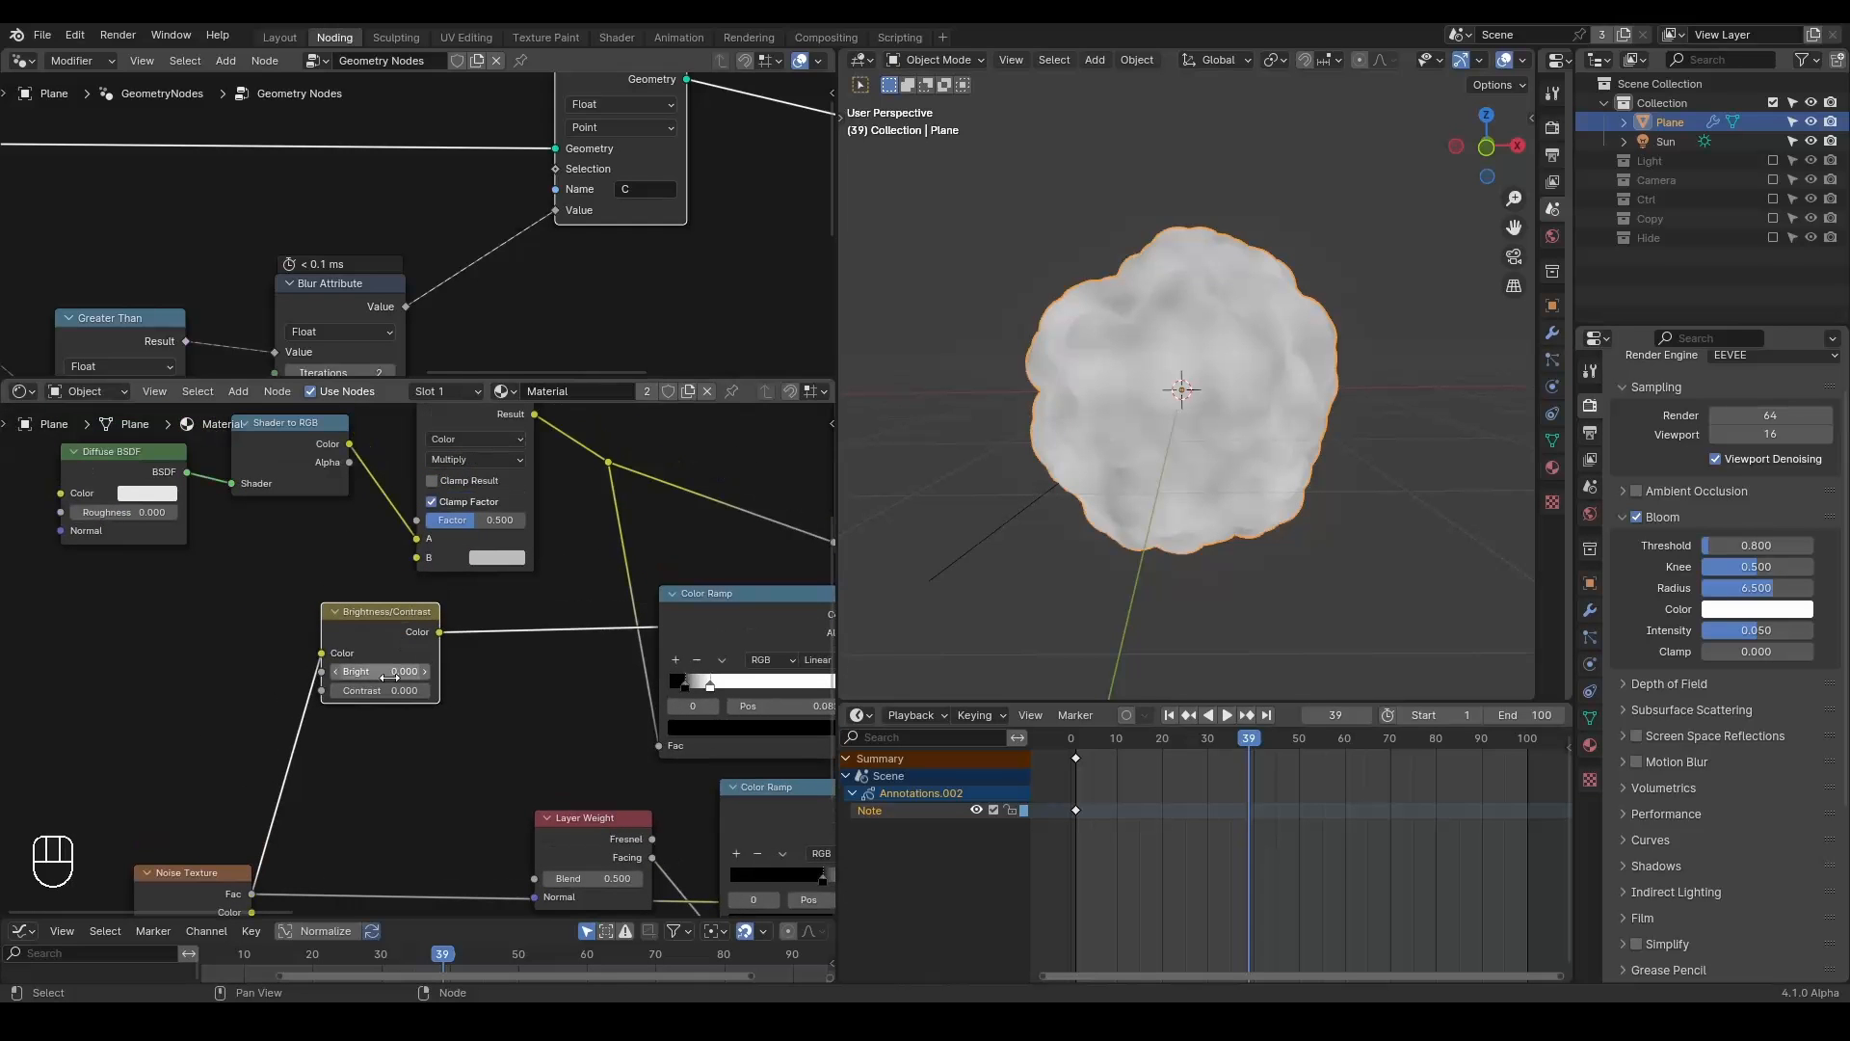
left_click_drag(380, 690, 337, 671, "shift")
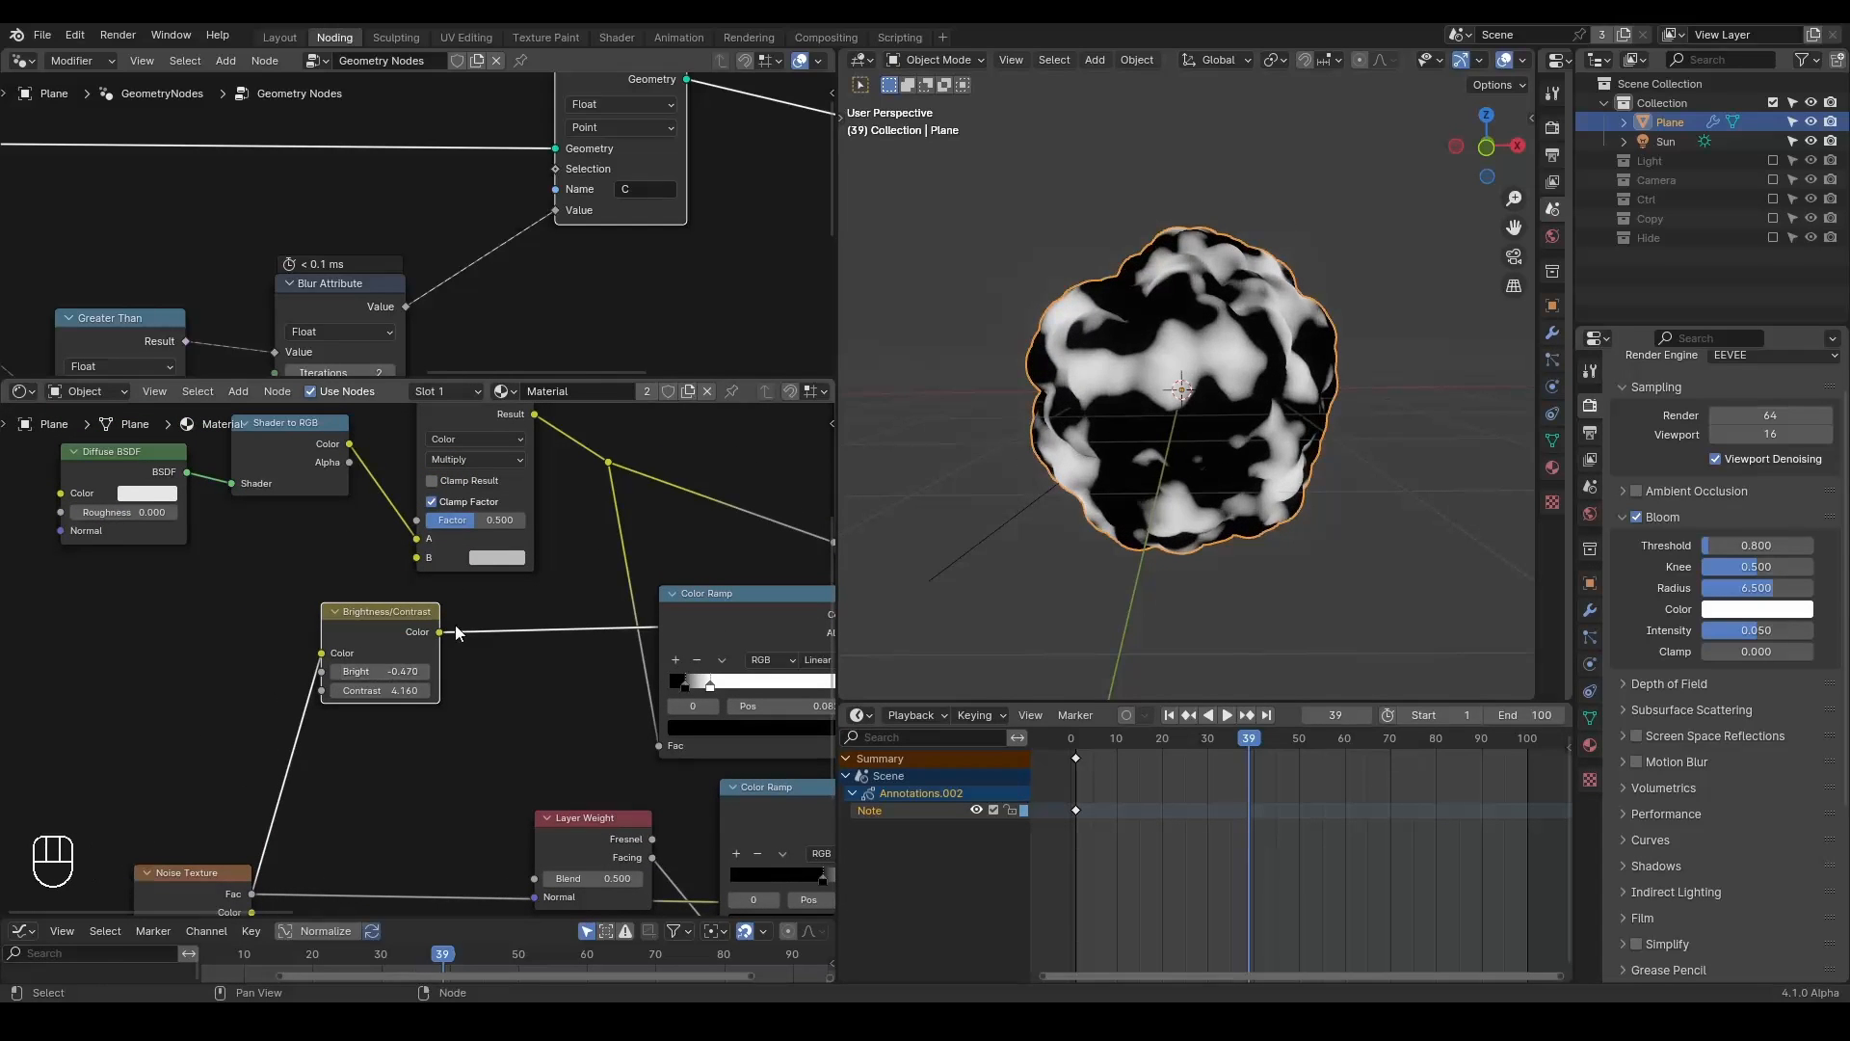
left_click_drag(440, 633, 418, 561)
left_click_drag(488, 407, 527, 422)
Set the Multiply factor to 0.608 while previewing its result, and move the Brightness/Contrast and Noise Texture nodes aside.
left_click(609, 462, "ctrl+shift")
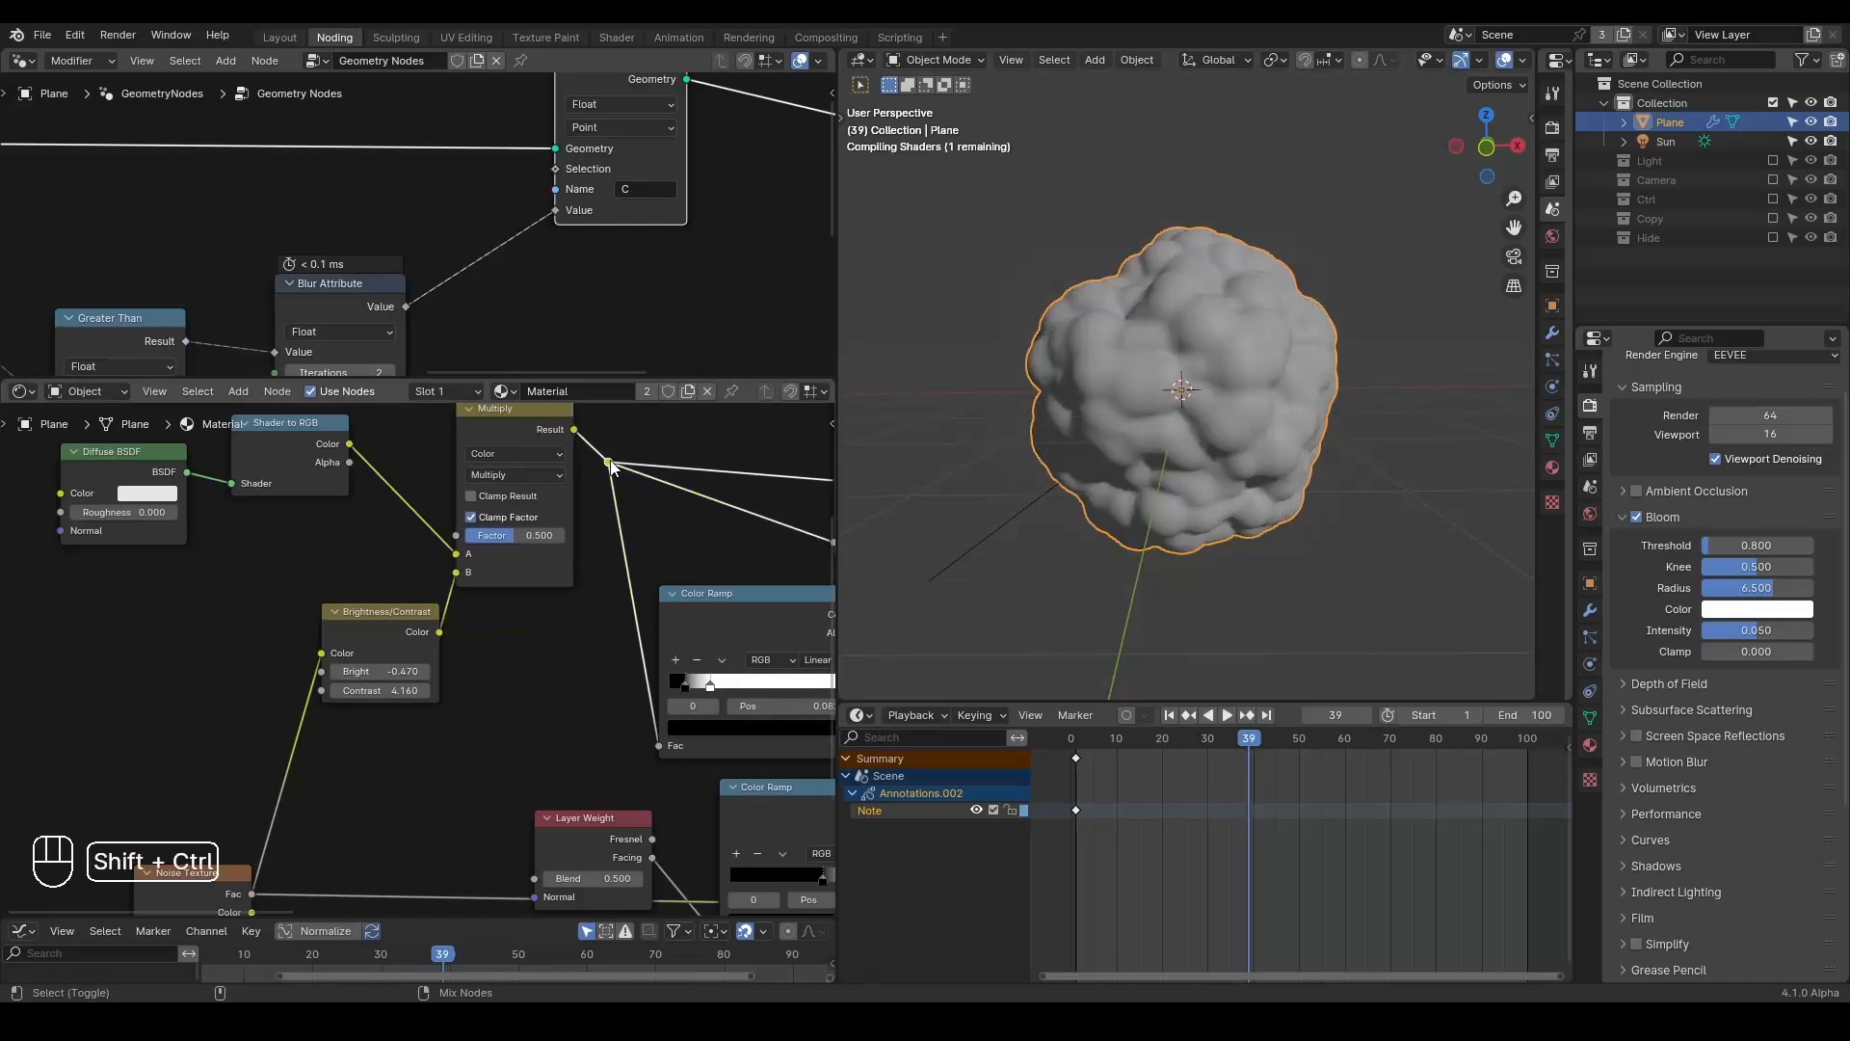
mouse_move(518, 532)
left_mouse_down()
mouse_move(578, 533)
mouse_move(515, 533)
left_mouse_up()
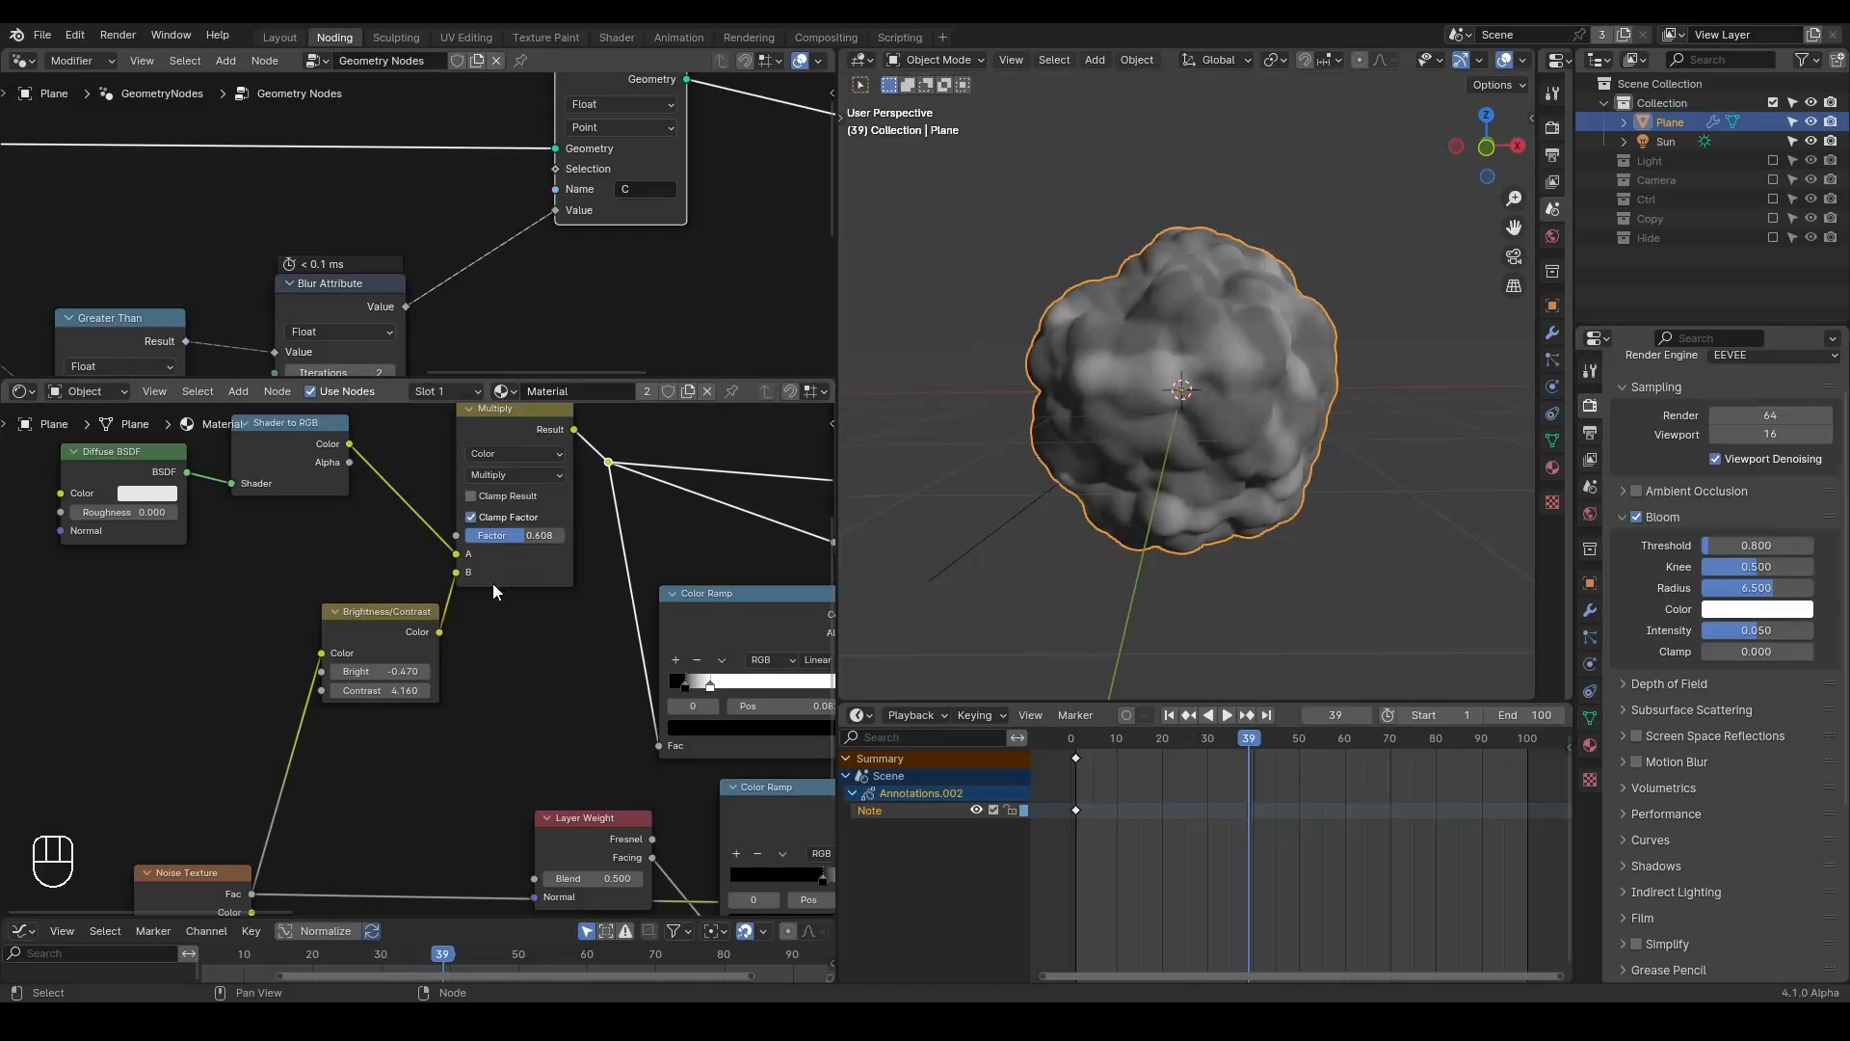
left_click_drag(385, 617, 361, 627)
middle_click_drag(313, 741, 385, 627)
left_click_drag(272, 771, 199, 789)
Preview the upper Color Ramp on the explosion and set the Multiply node's factor to 0.517.
middle_click_drag(684, 566, 686, 564)
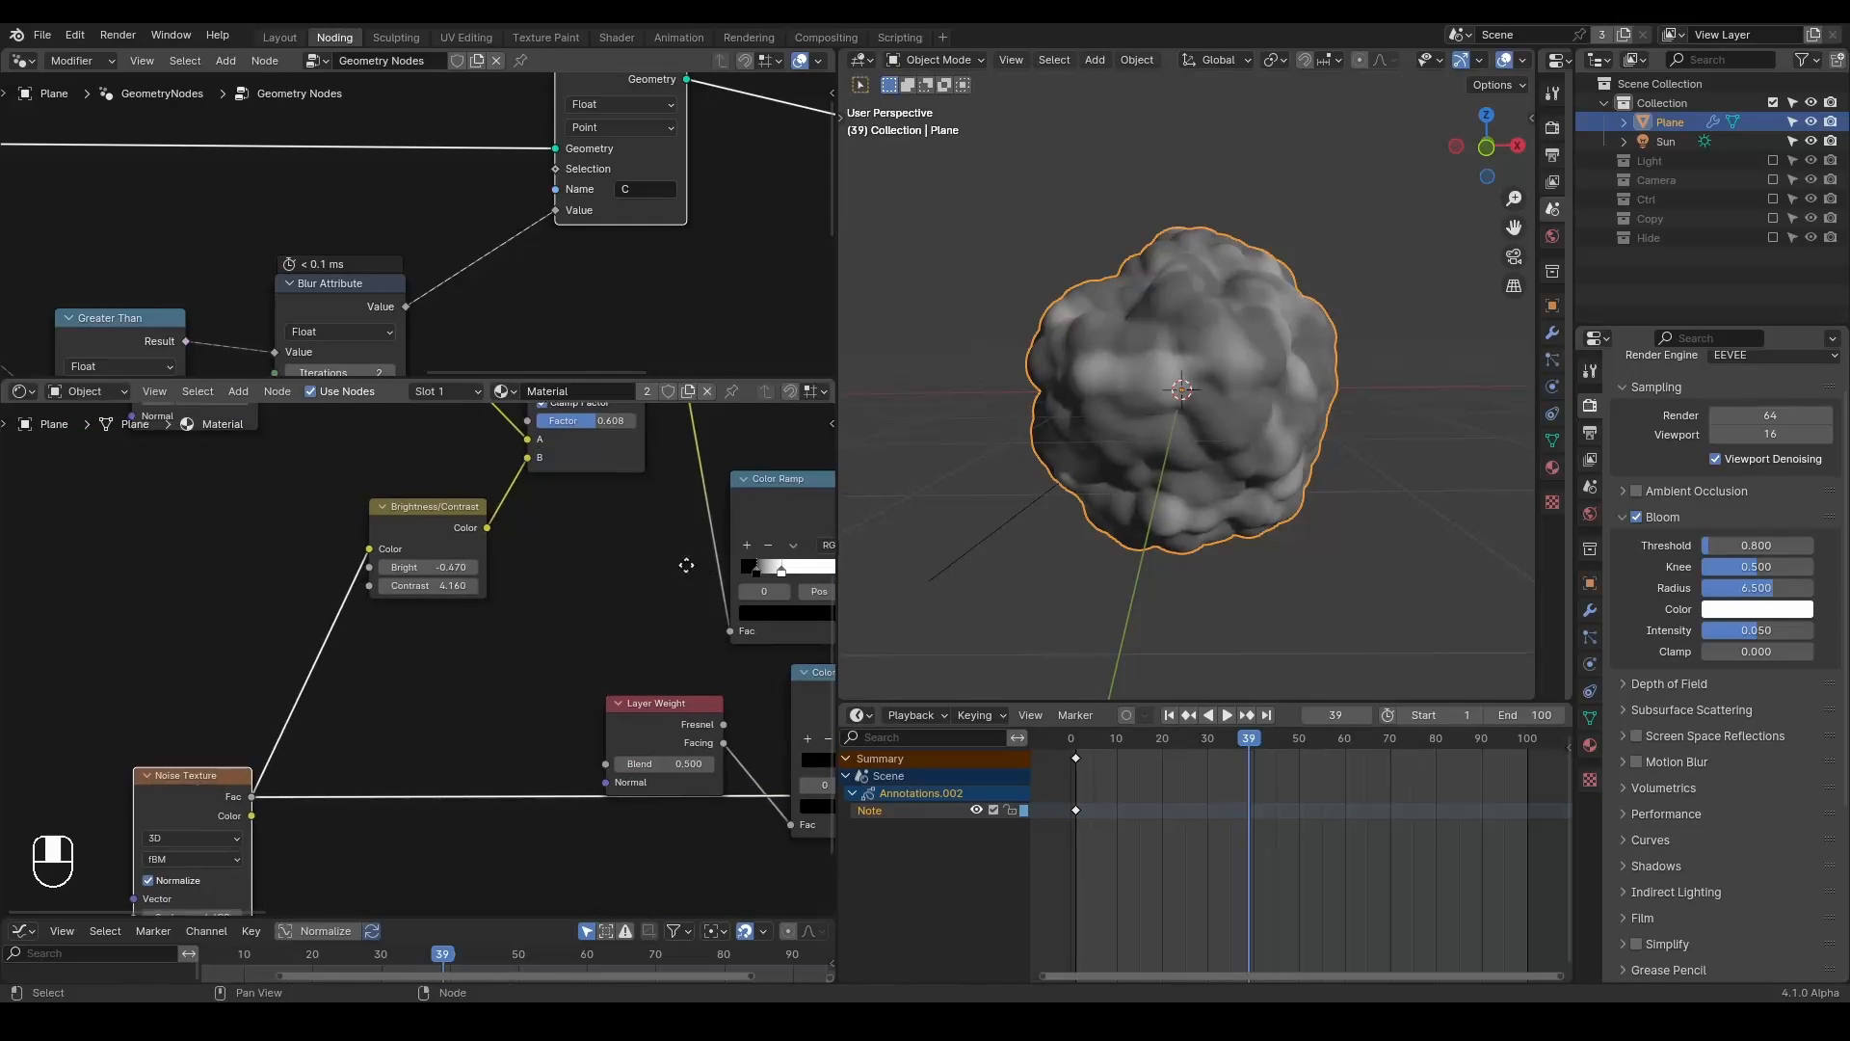
scroll(687, 565, "down", 4)
left_click(439, 566, "ctrl+shift")
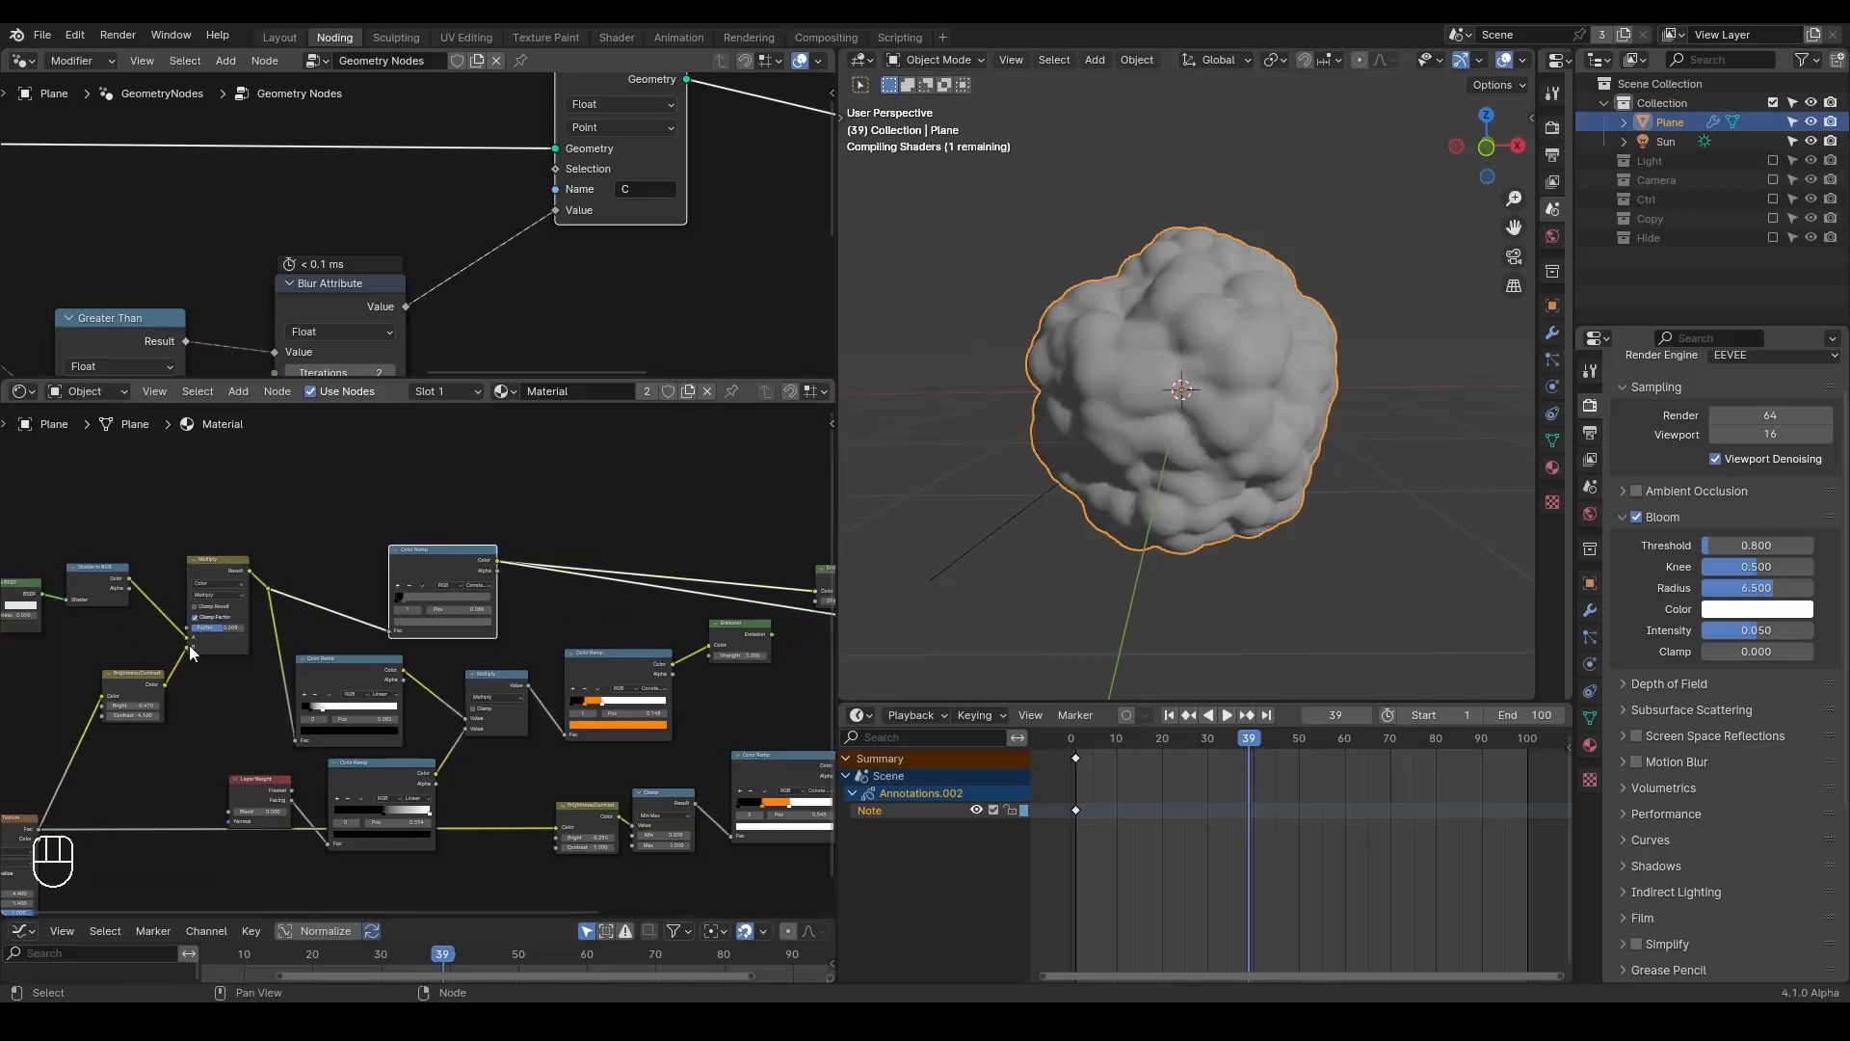
scroll(192, 654, "up", 2)
mouse_move(366, 611)
left_mouse_down()
mouse_move(424, 611)
mouse_move(376, 611)
left_mouse_up()
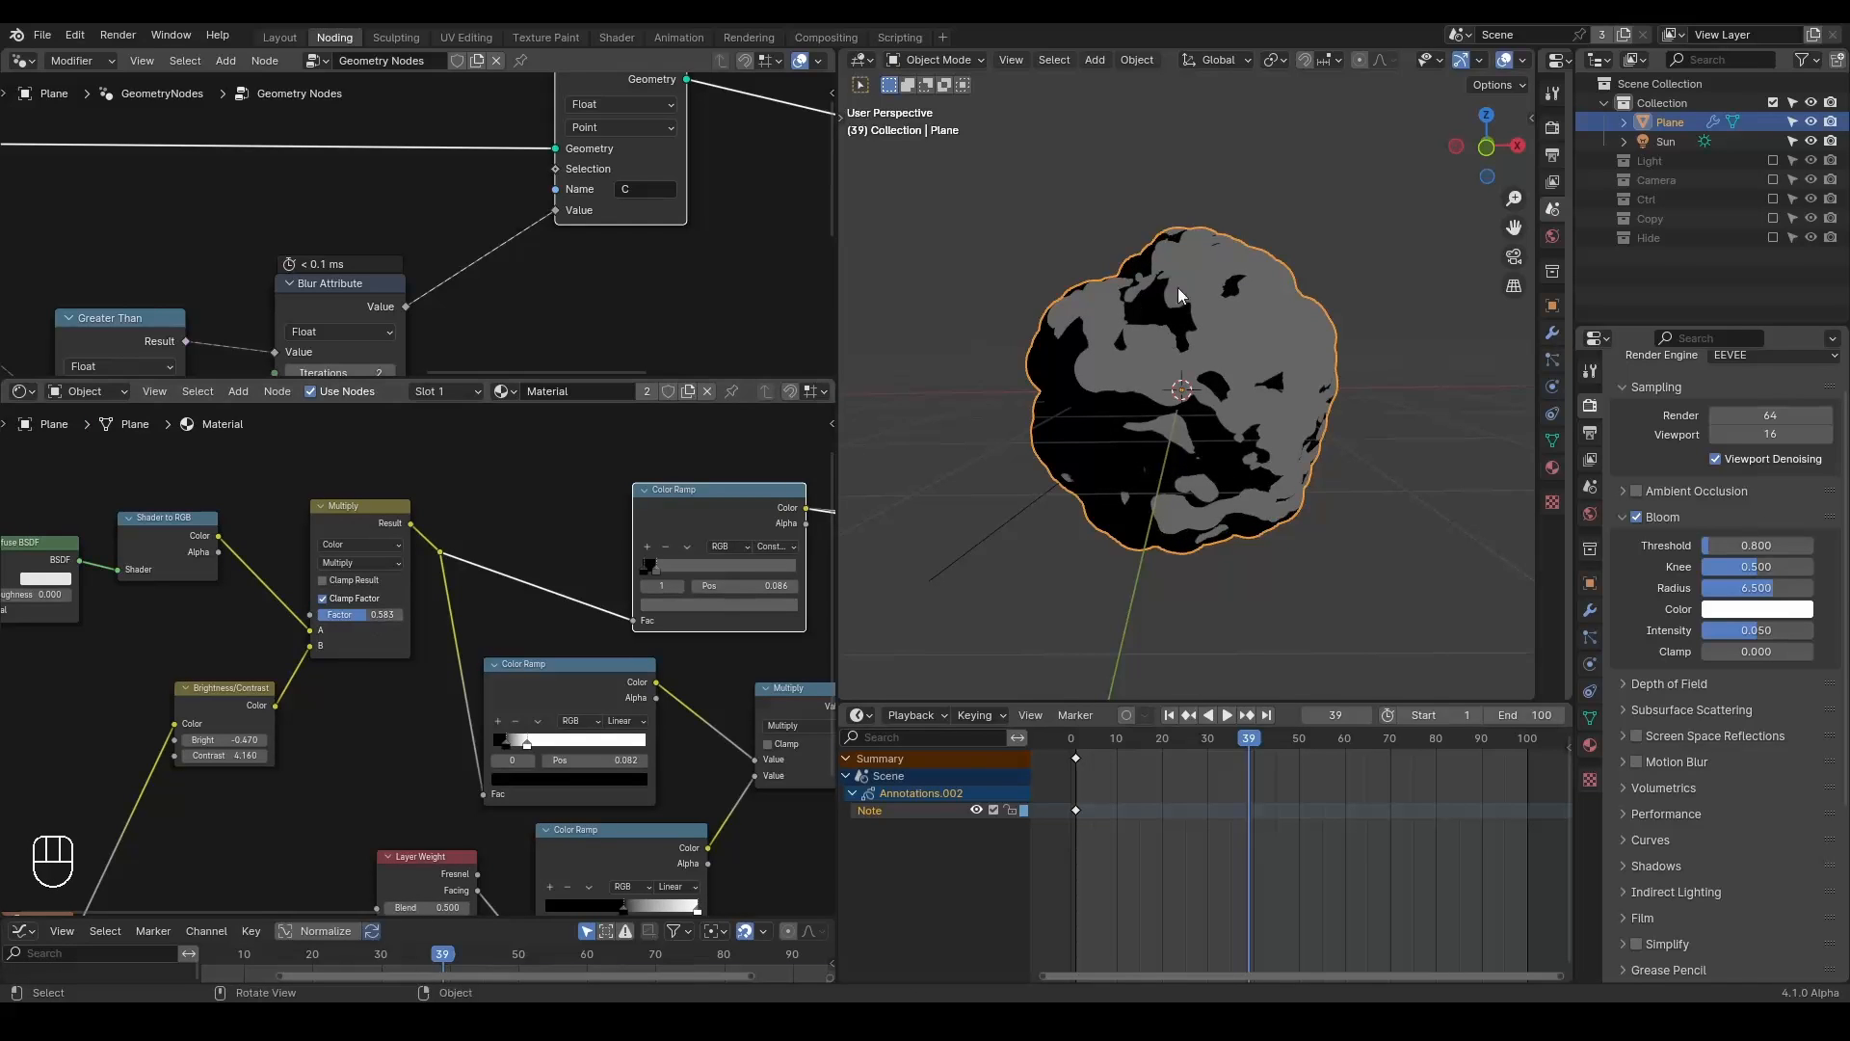
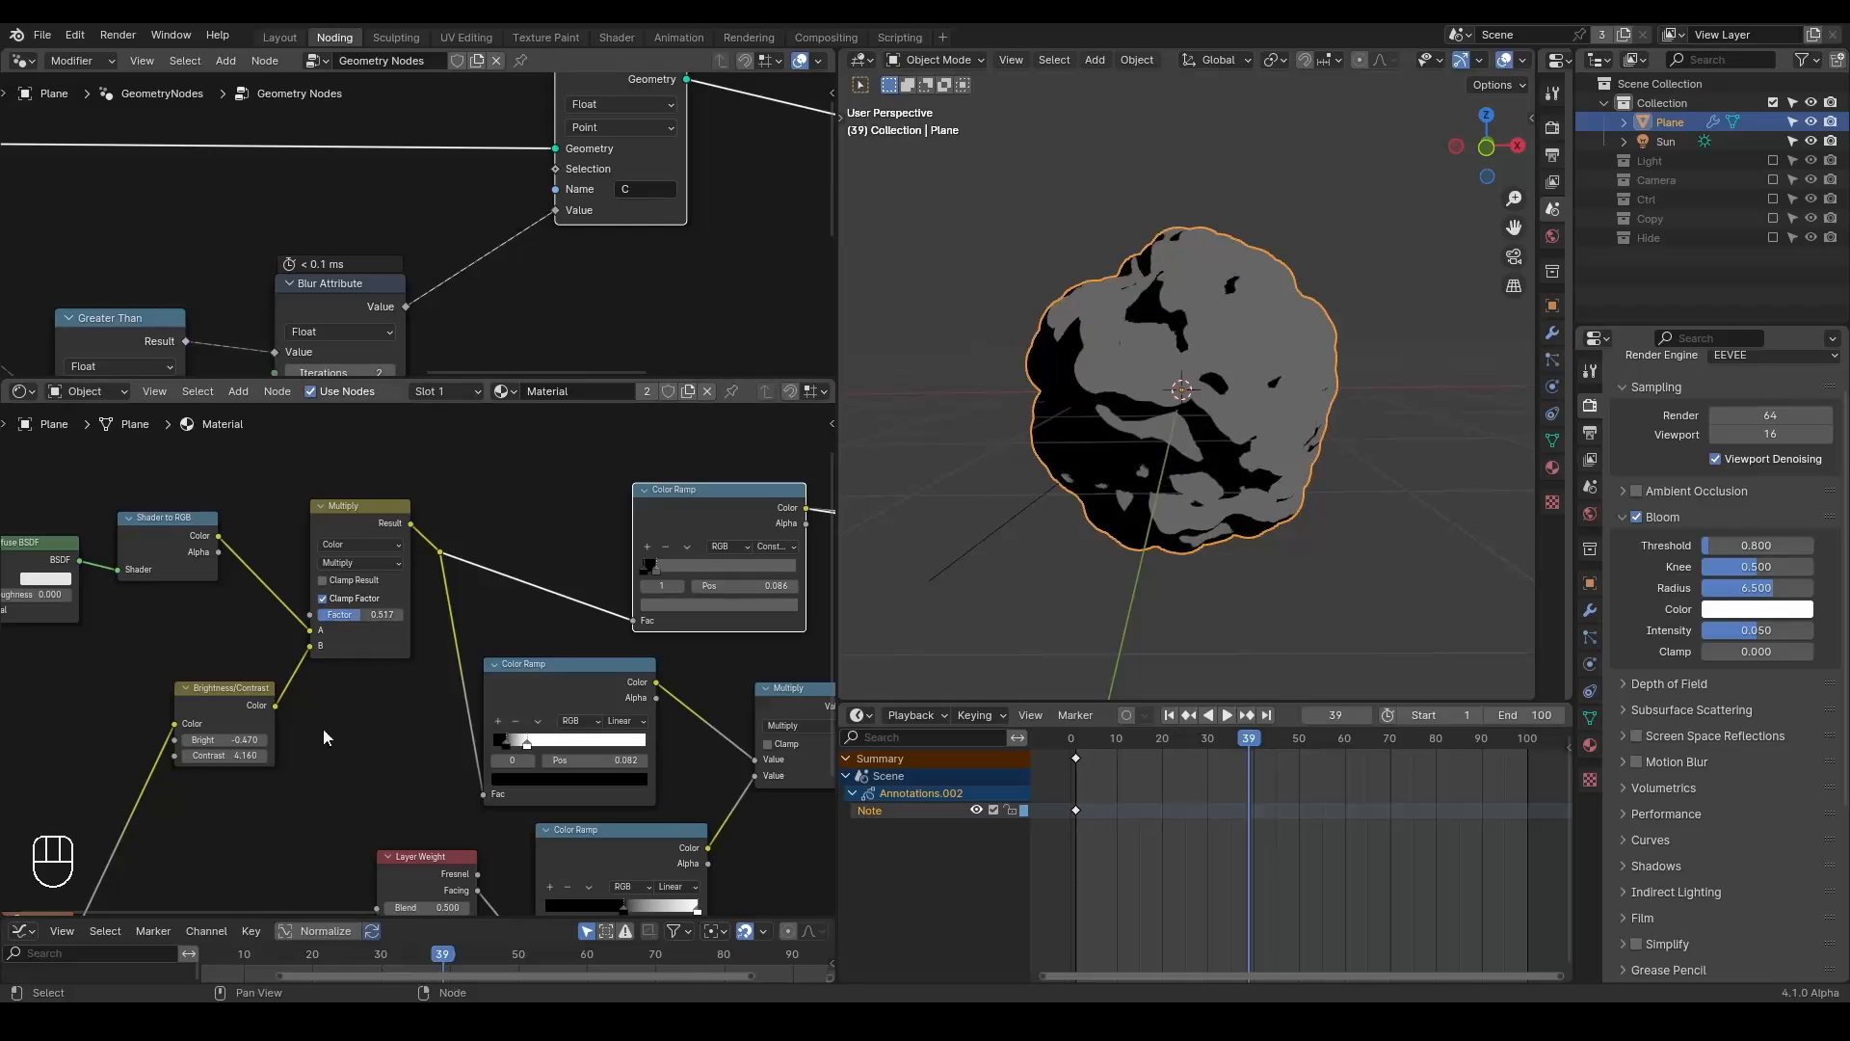
Set the Noise Texture scale to 10.600 and the Multiply node's factor to 0.558.
middle_click_drag(330, 743, 432, 599)
left_click_drag(221, 796, 289, 797)
middle_click_drag(577, 465, 509, 572)
left_click_drag(497, 478, 496, 478)
Connect the Mix Shader to the Material Output's Surface and reposition both nodes.
middle_click_drag(528, 537, 368, 601)
scroll(368, 601, "down", 4)
middle_click_drag(480, 554, 449, 611)
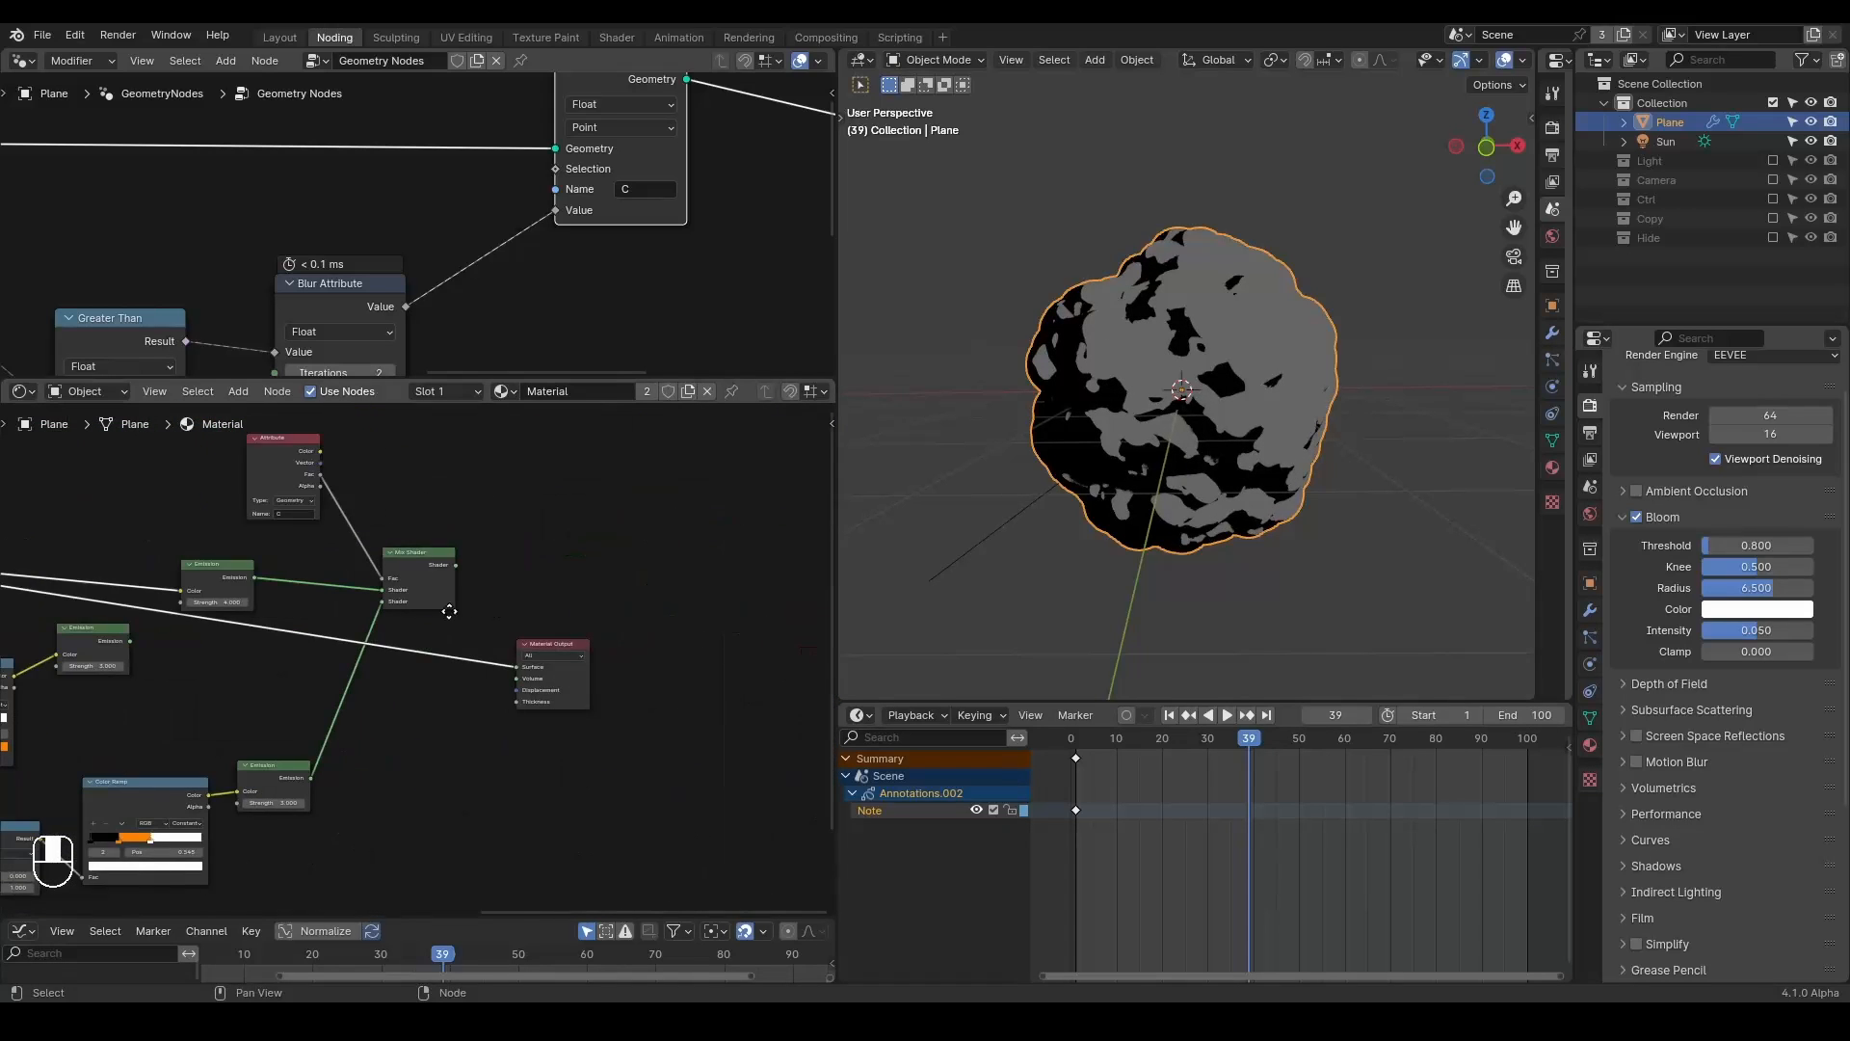
left_click(413, 564, "ctrl+shift")
left_click_drag(563, 650, 630, 579)
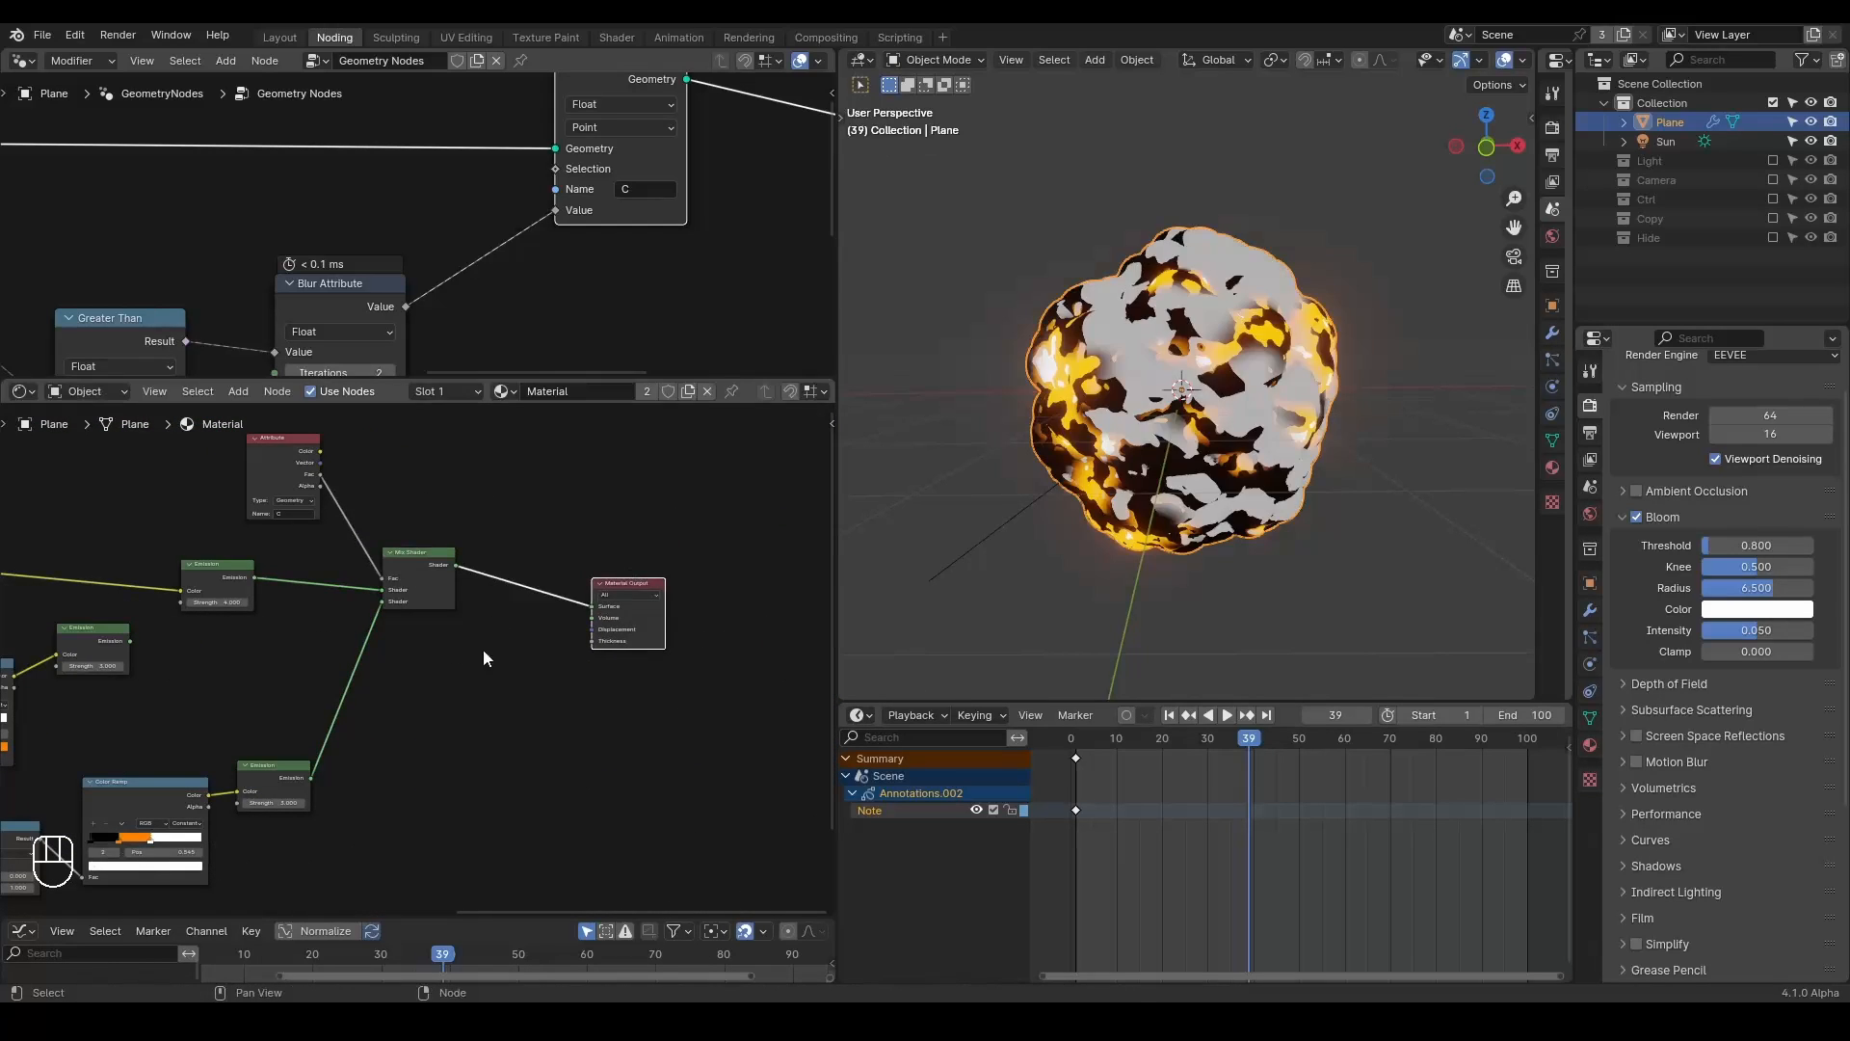
middle_click_drag(483, 649, 613, 617)
left_click_drag(549, 535, 580, 592)
Set the gray stop of the upper Color Ramp to position 0.123.
middle_click_drag(293, 652, 640, 662)
scroll(391, 638, "up", 2)
middle_click_drag(391, 638, 654, 659)
scroll(654, 659, "up", 1)
scroll(653, 665, "up", 1)
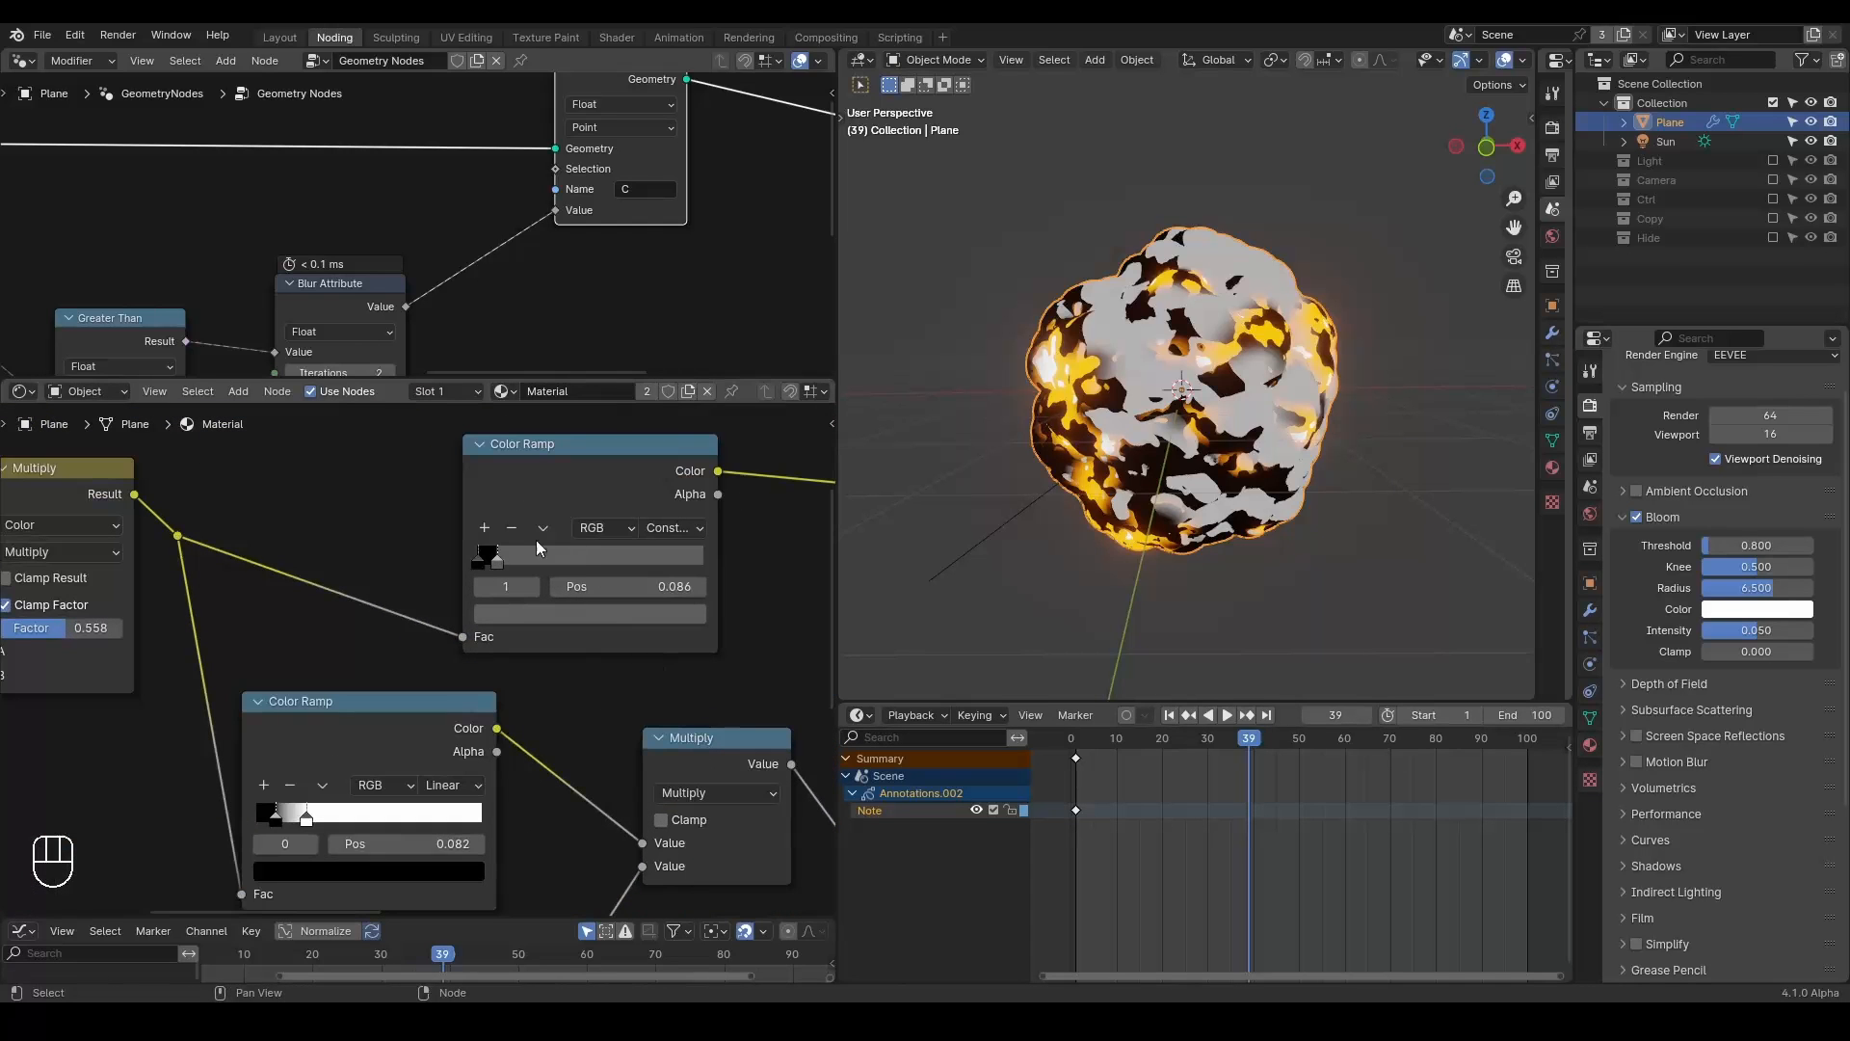
left_click_drag(500, 561, 507, 567)
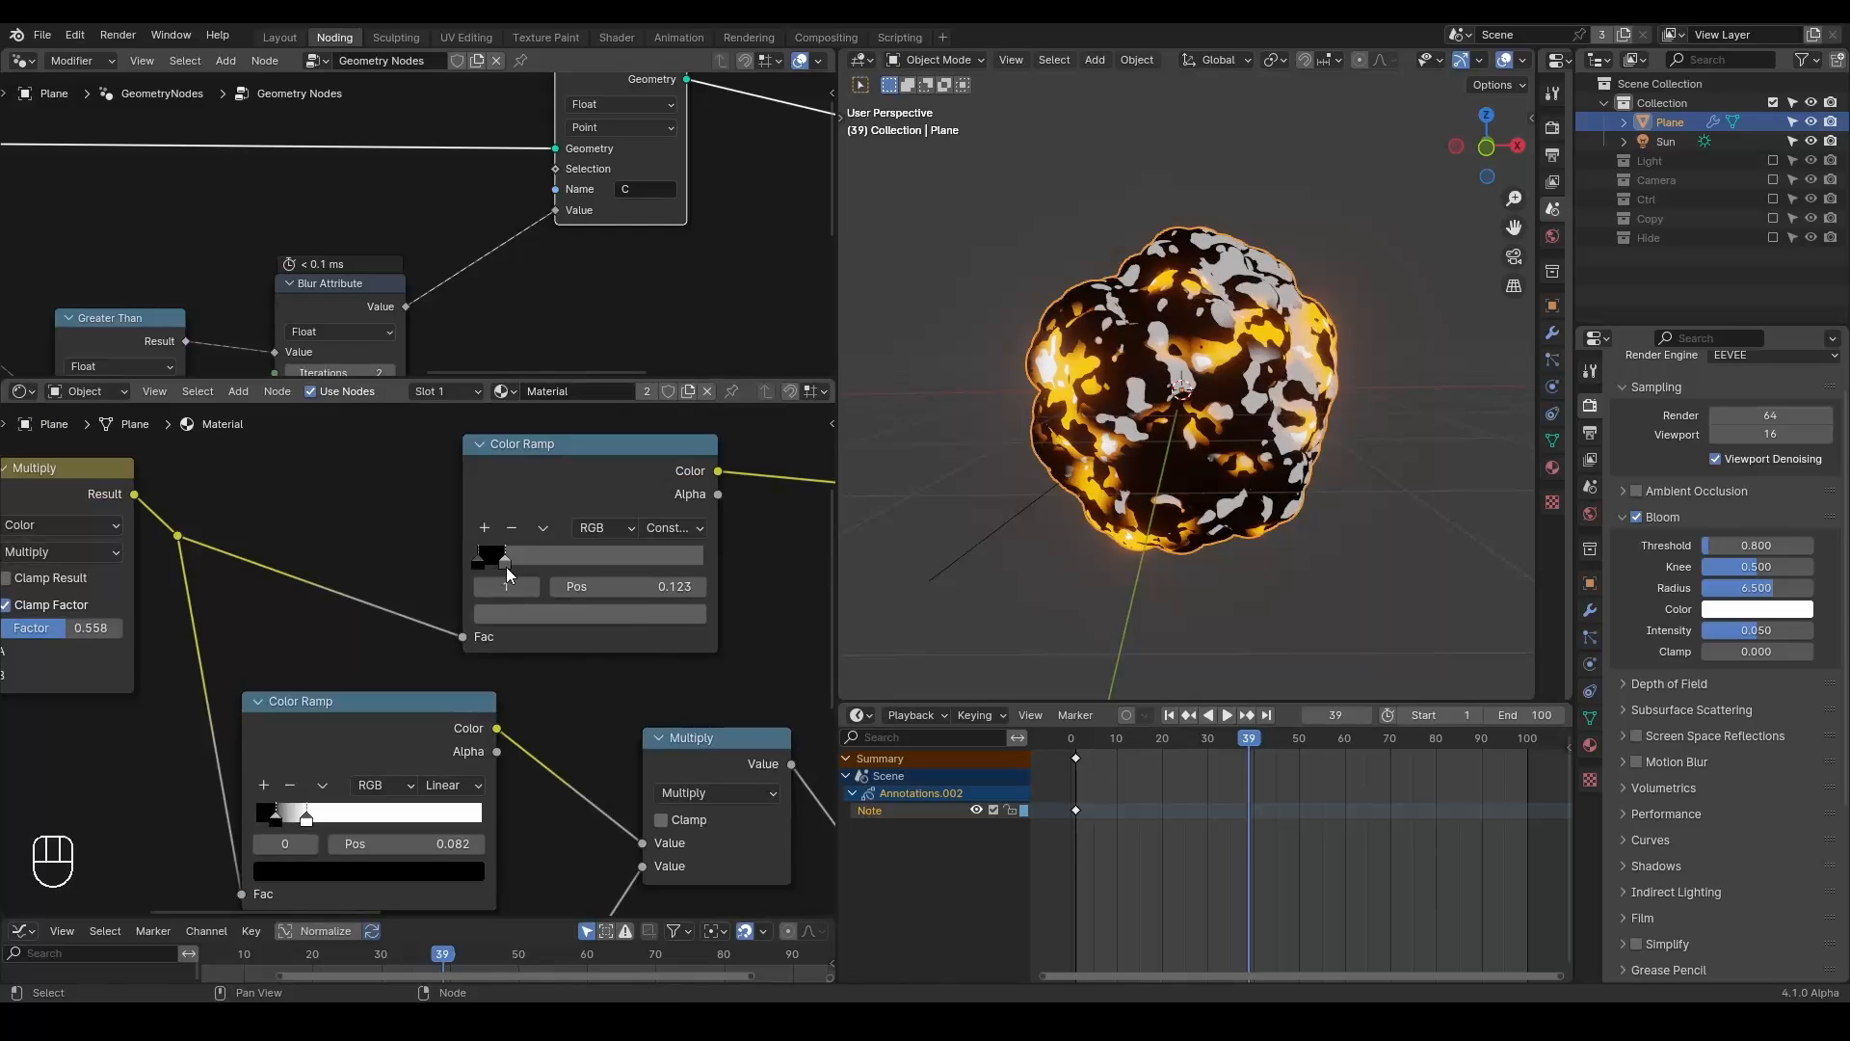
Add a very dark gray stop to the upper Color Ramp and set its position to 0.070.
left_click(484, 528)
left_click(569, 614)
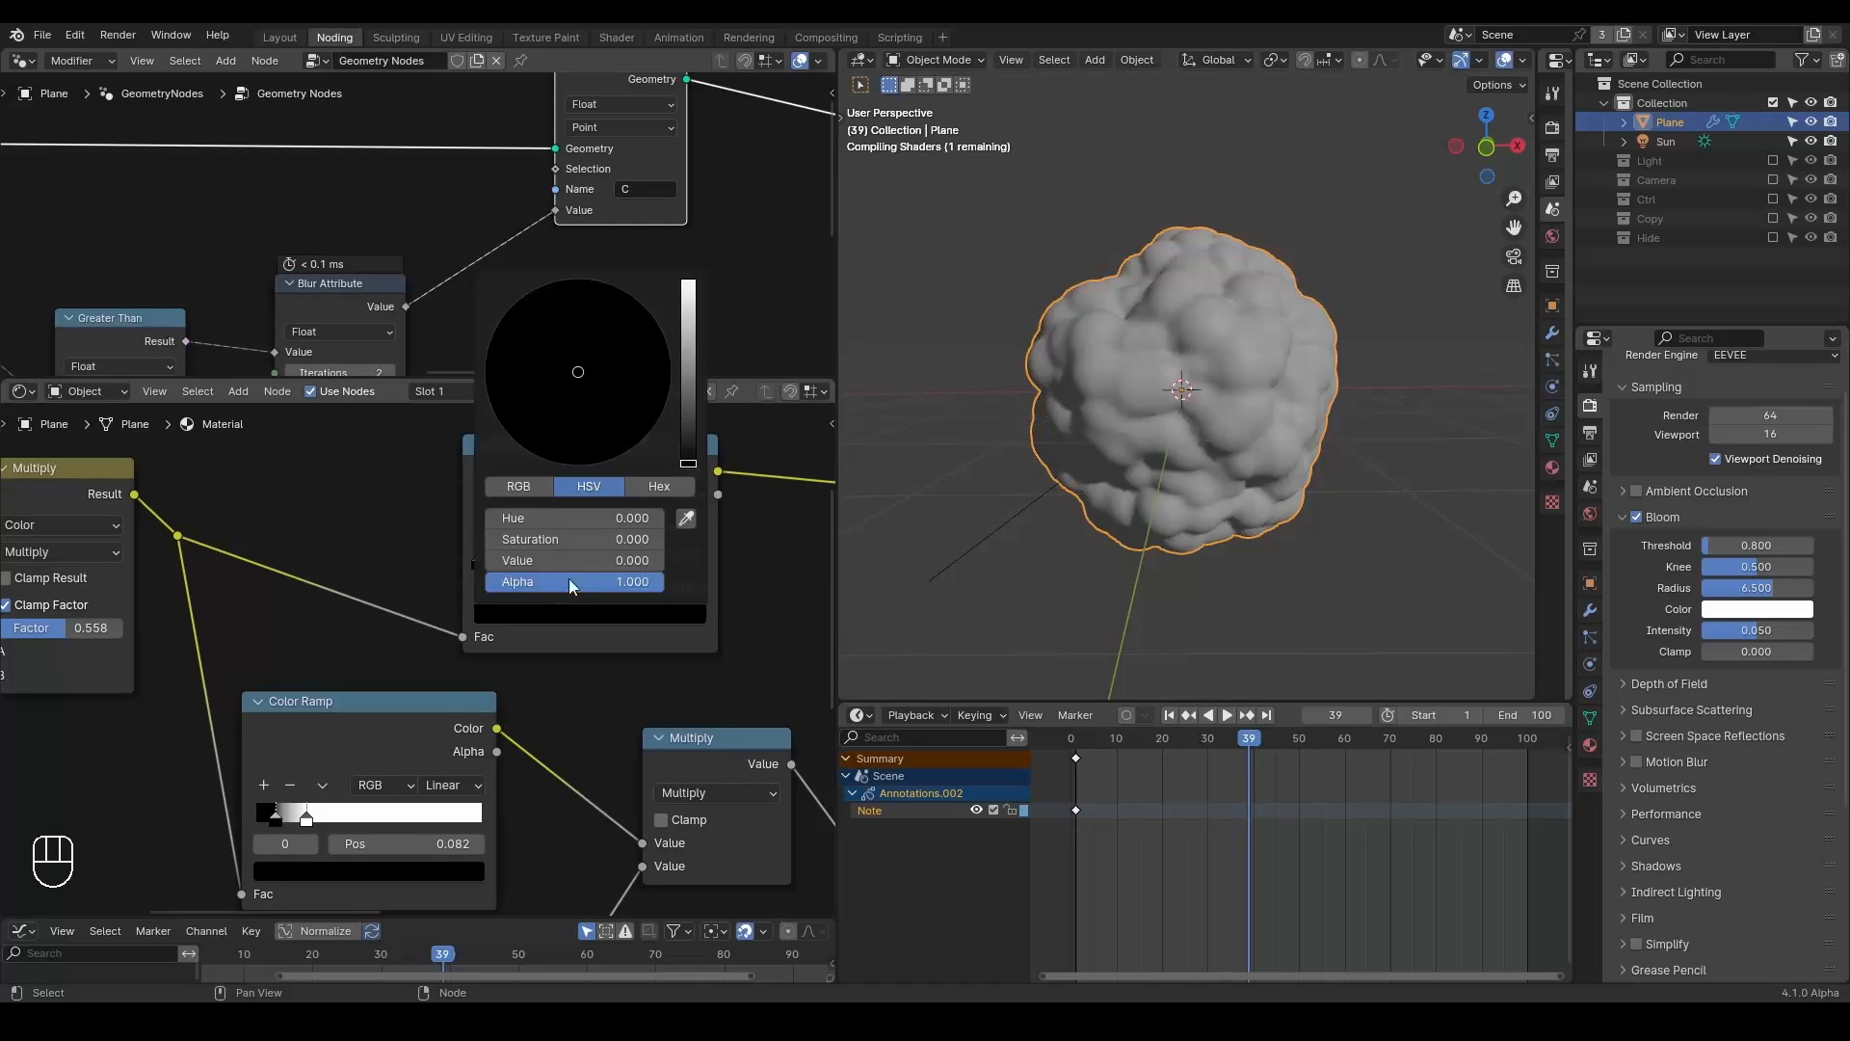
mouse_move(679, 450)
left_mouse_down()
mouse_move(686, 414)
mouse_move(689, 455)
left_mouse_up()
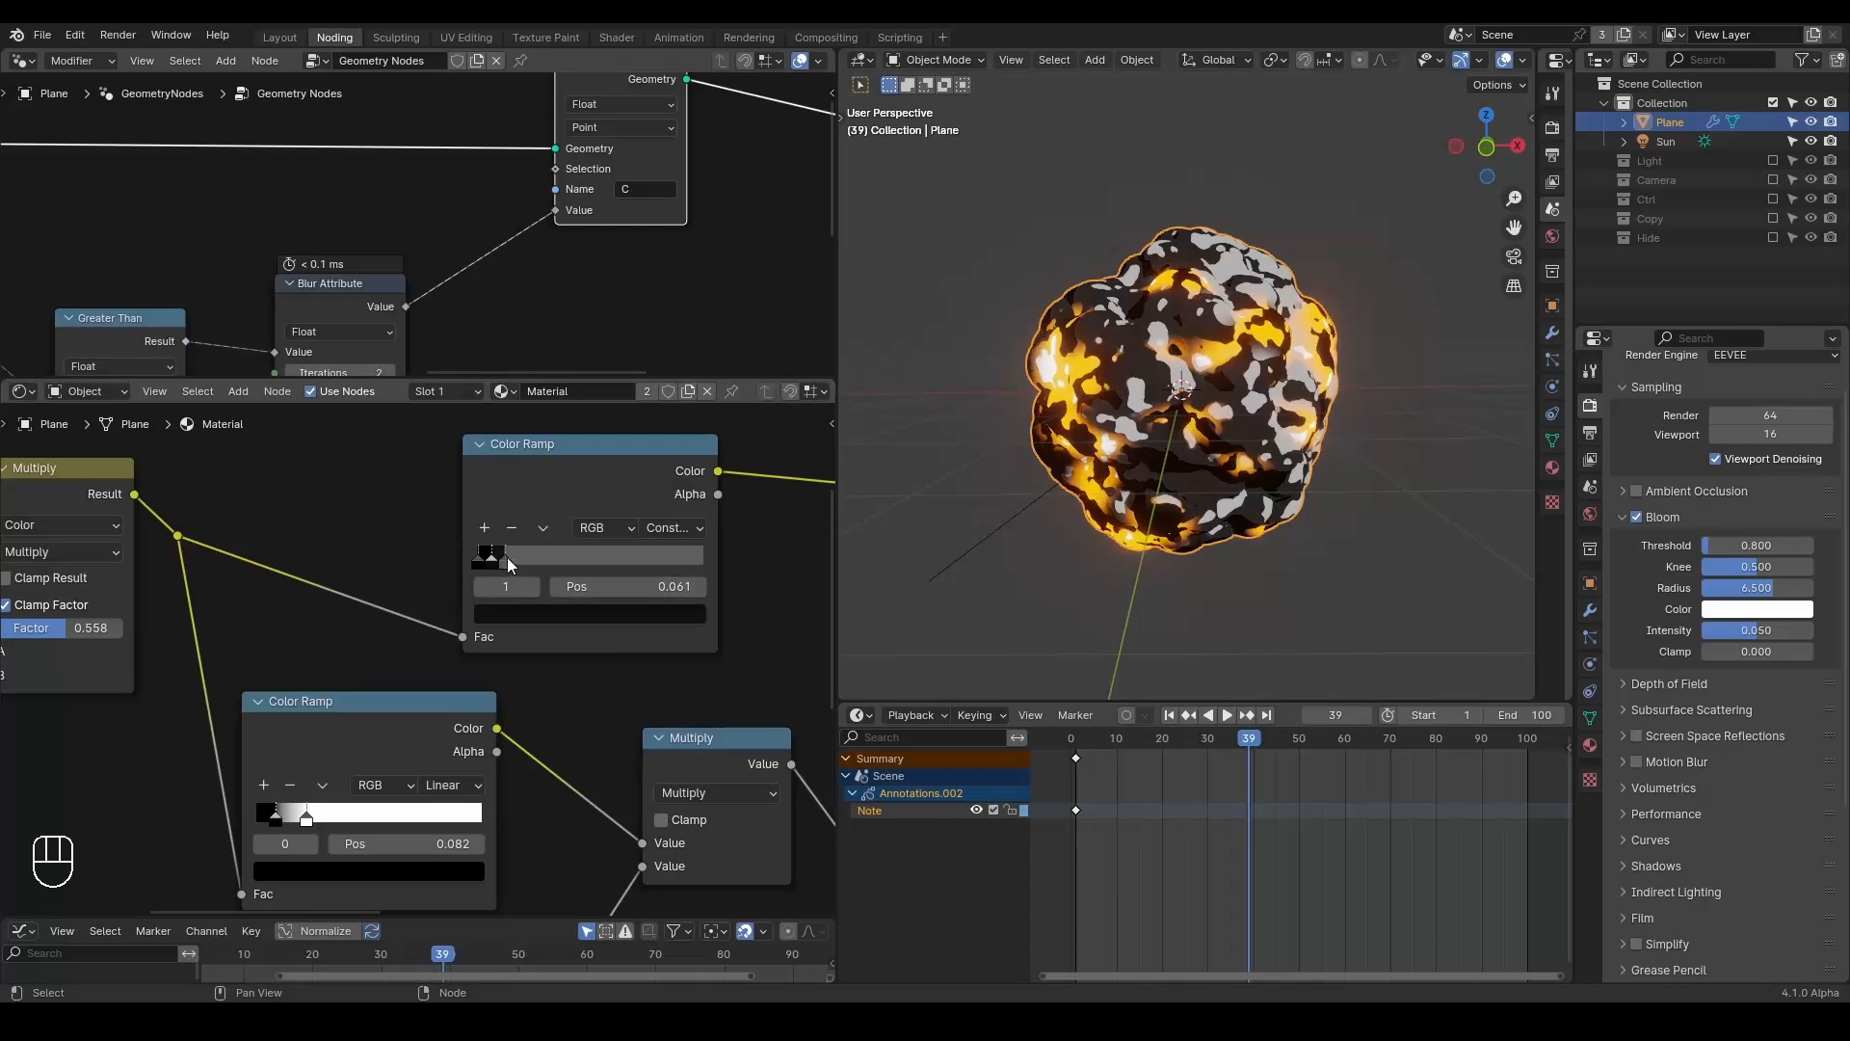
mouse_move(511, 558)
left_mouse_down()
mouse_move(544, 563)
mouse_move(492, 564)
left_mouse_up()
middle_click_drag(1253, 333, 1215, 344)
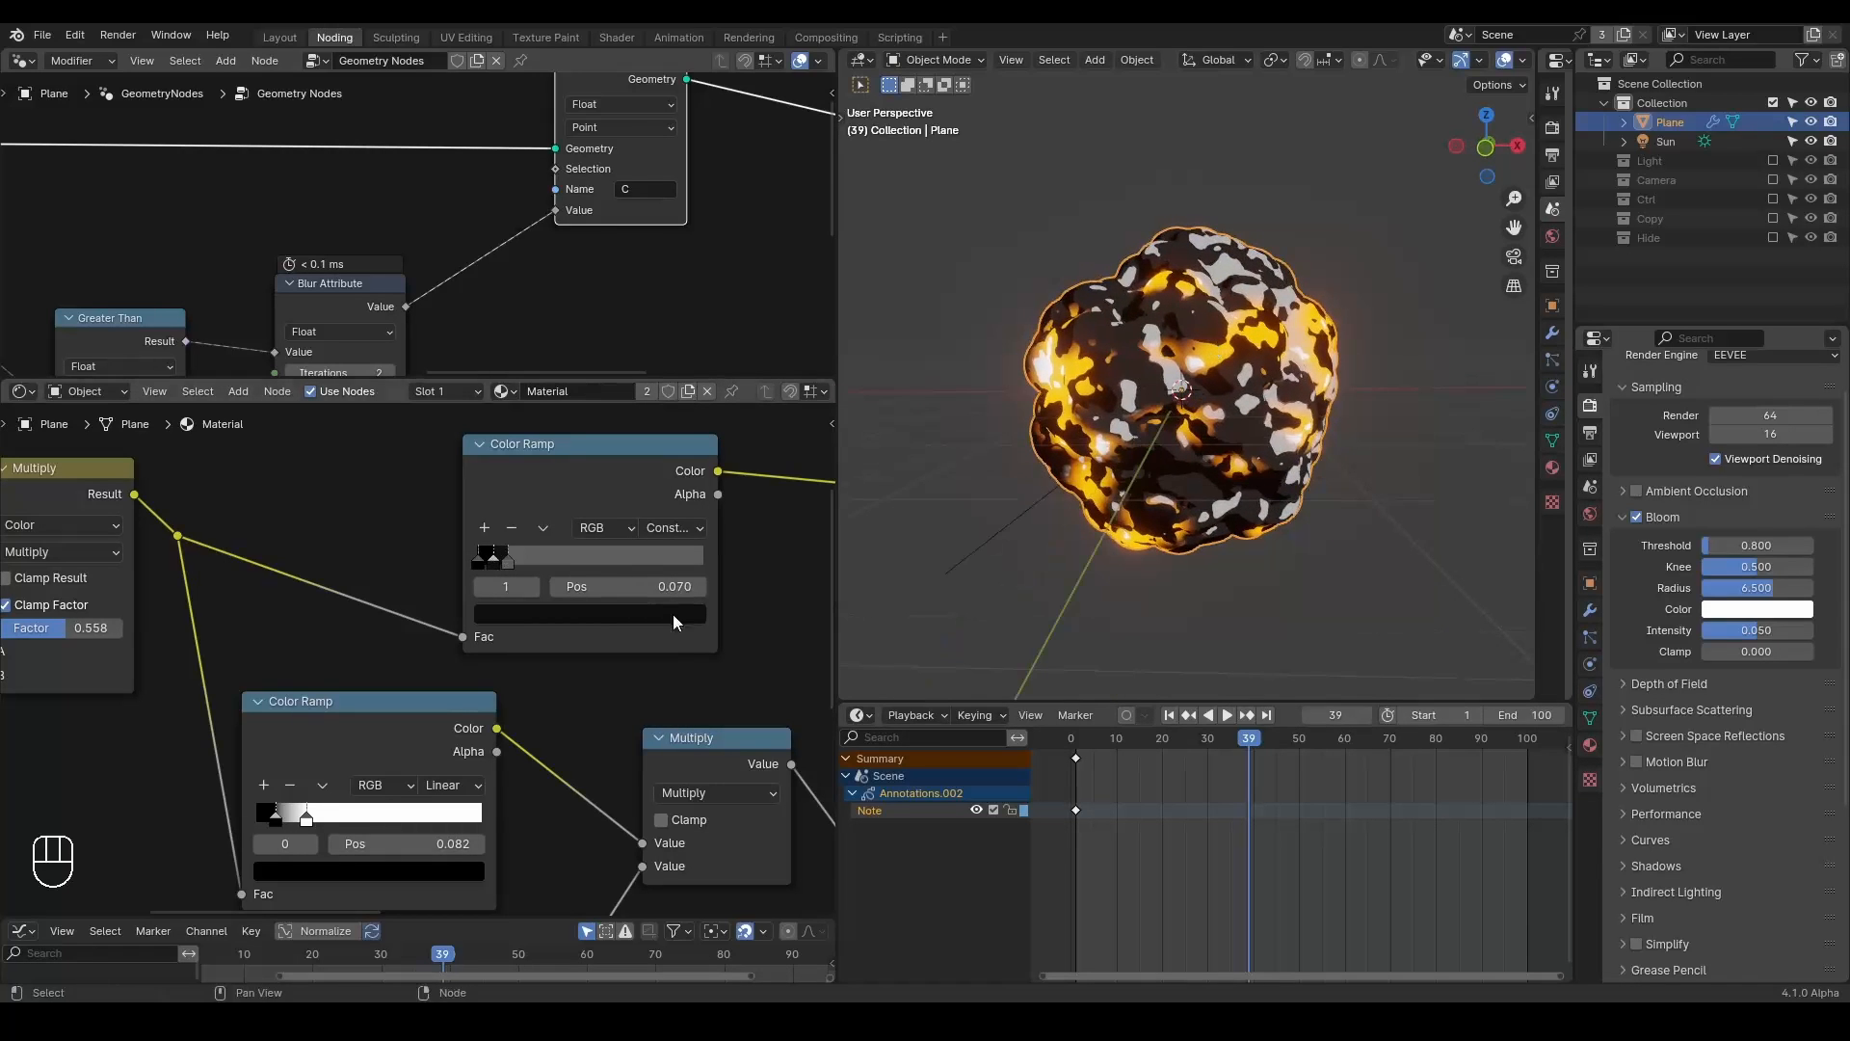
Collapse the Color Ramp node fed by Layer Weight.
middle_click_drag(682, 667, 489, 470)
scroll(501, 621, "down", 3)
middle_click_drag(511, 740, 357, 666)
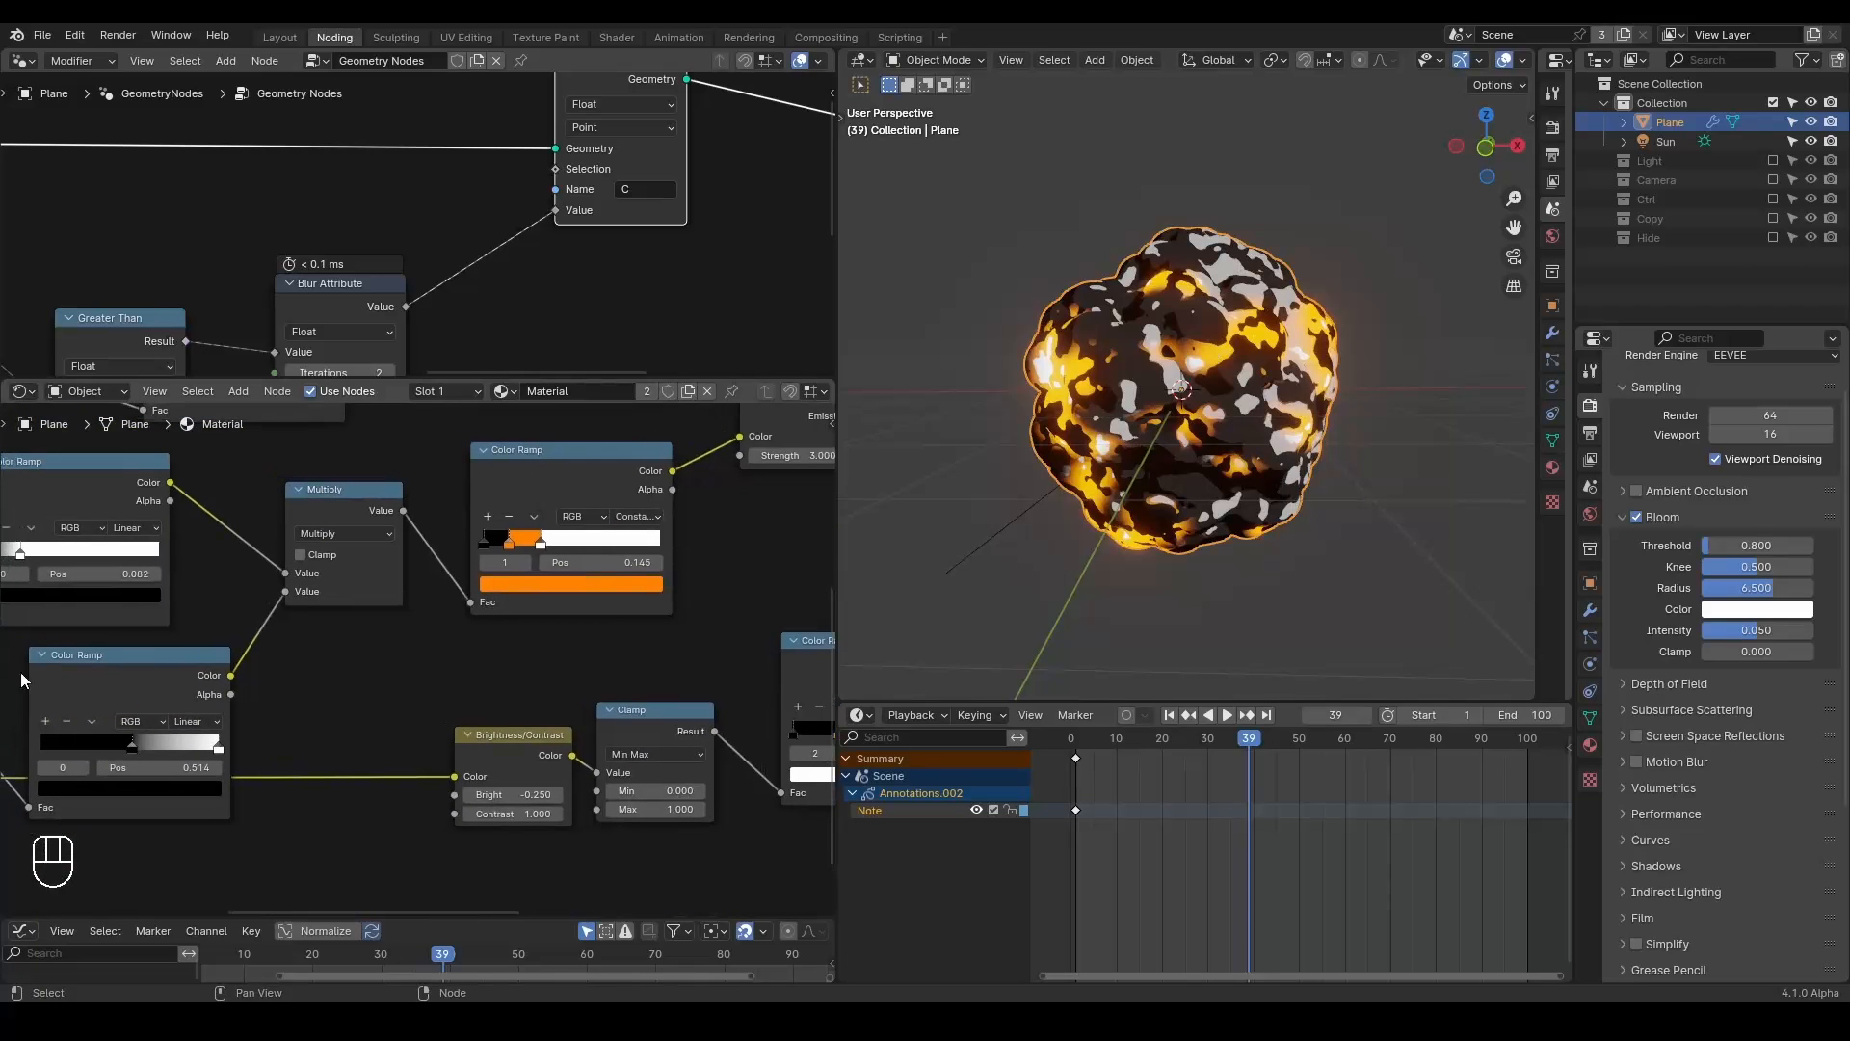
left_click(41, 658)
Insert an Add Shader between Mix Shader and Material Output, and connect the middle Emission to its second input.
middle_click_drag(572, 603, 275, 698)
scroll(276, 698, "down", 3)
middle_click_drag(776, 542, 523, 559)
left_click_drag(661, 555, 732, 620)
type("ad")
left_click(768, 653)
left_click(753, 559)
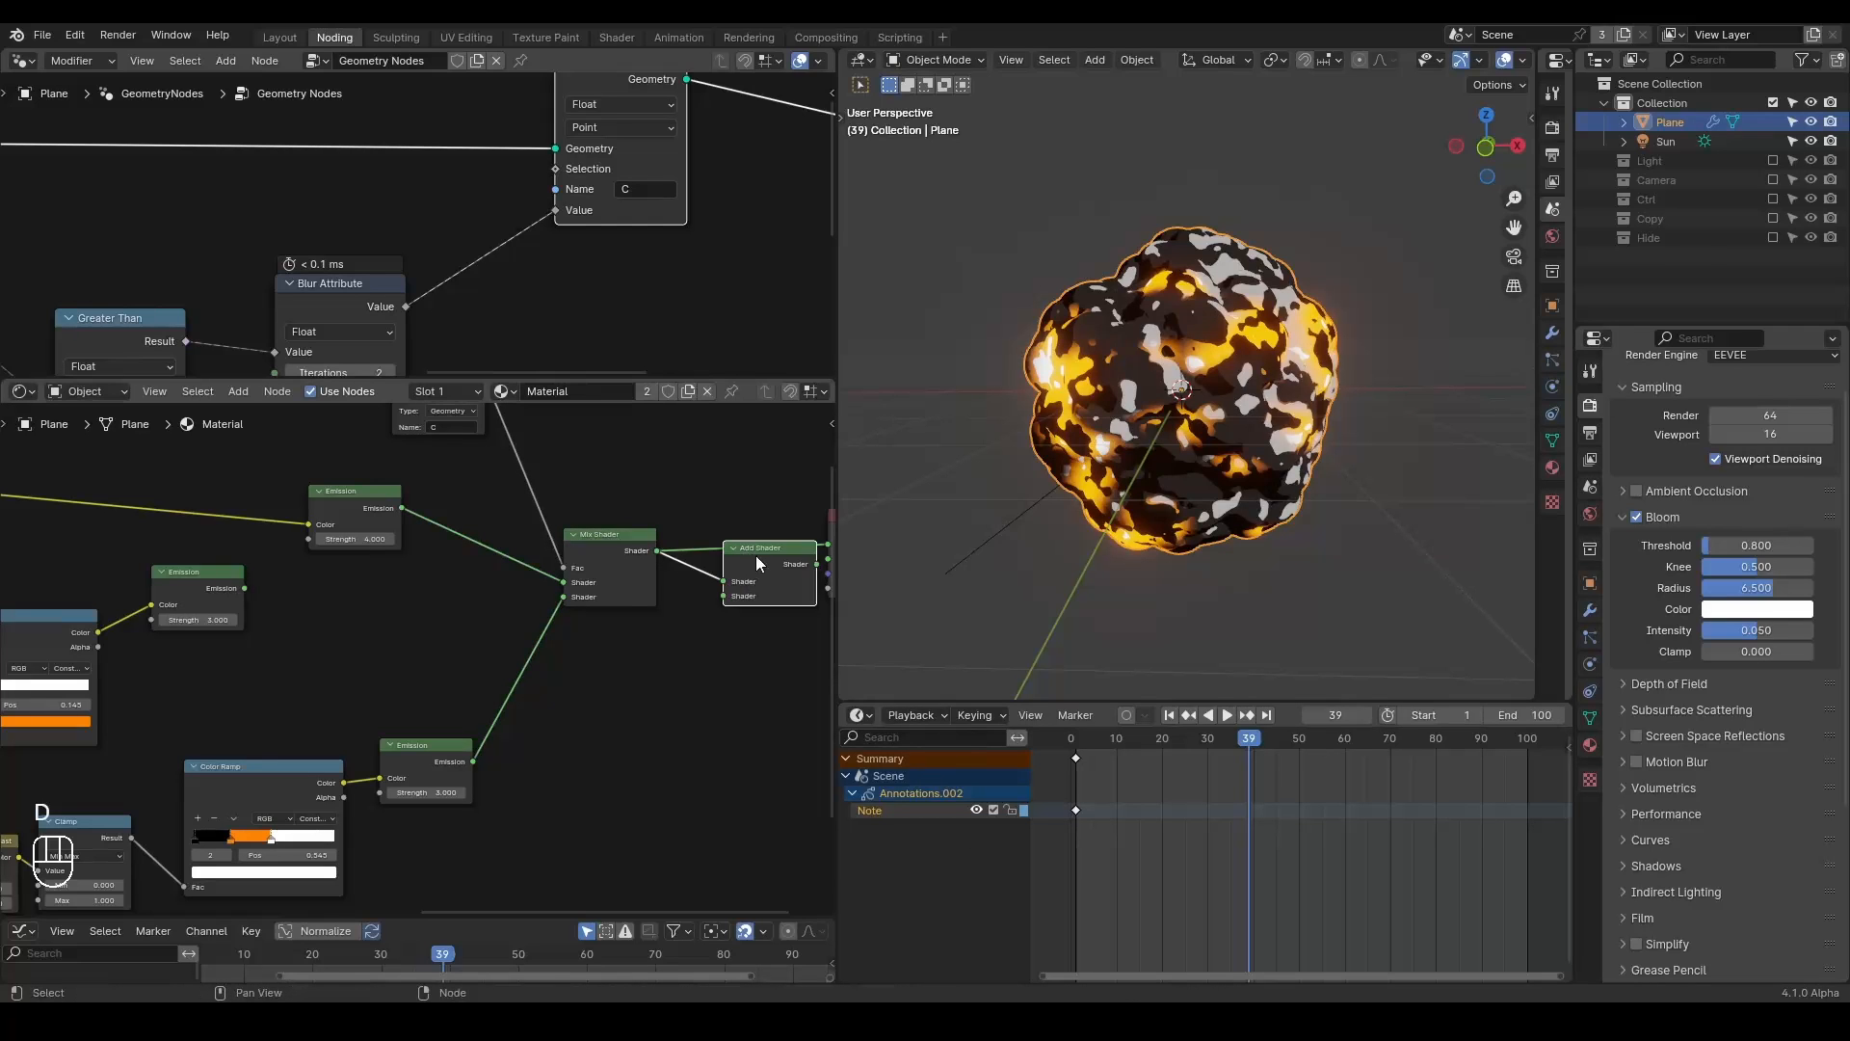
left_click_drag(244, 588, 731, 556)
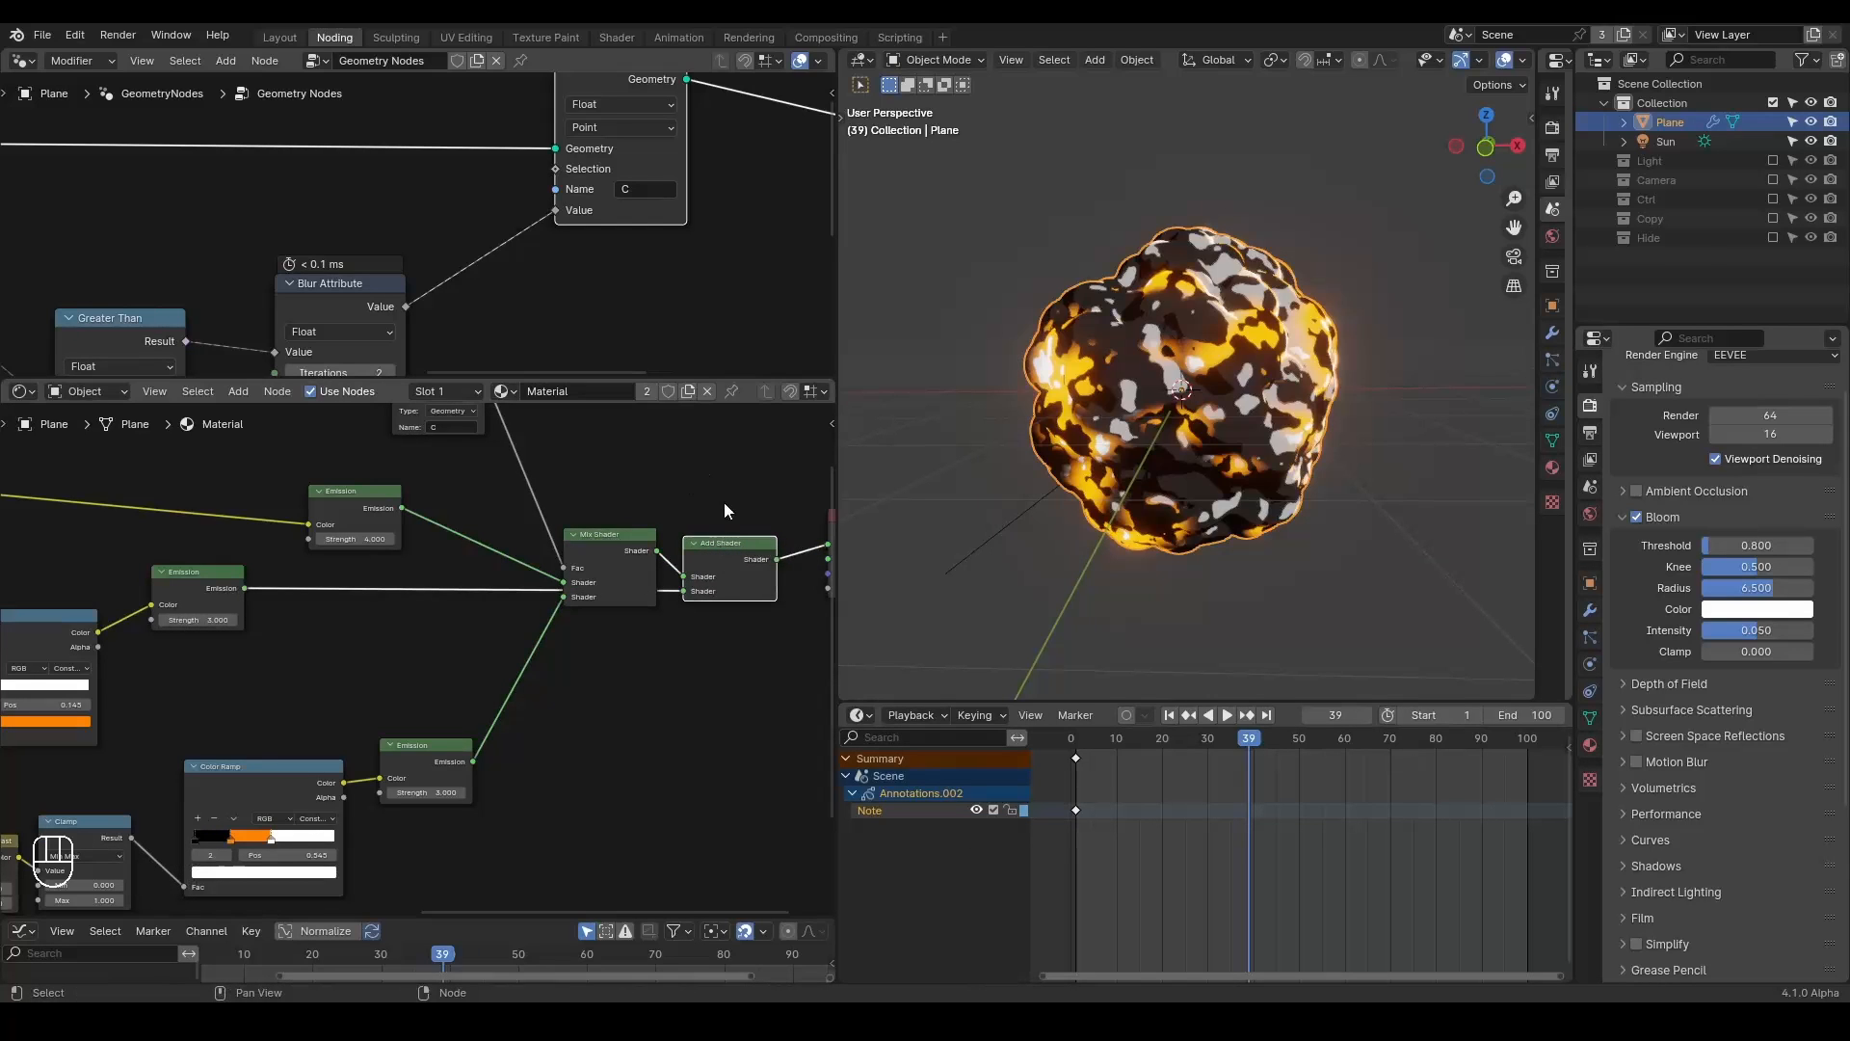
Move the middle Emission node closer to the Mix Shader and set its strength to 16.900.
middle_click_drag(746, 548, 705, 556)
mouse_move(593, 542)
left_mouse_down()
mouse_move(574, 555)
mouse_move(578, 538)
left_mouse_up()
middle_click_drag(385, 603, 514, 580)
left_click_drag(292, 593, 365, 574)
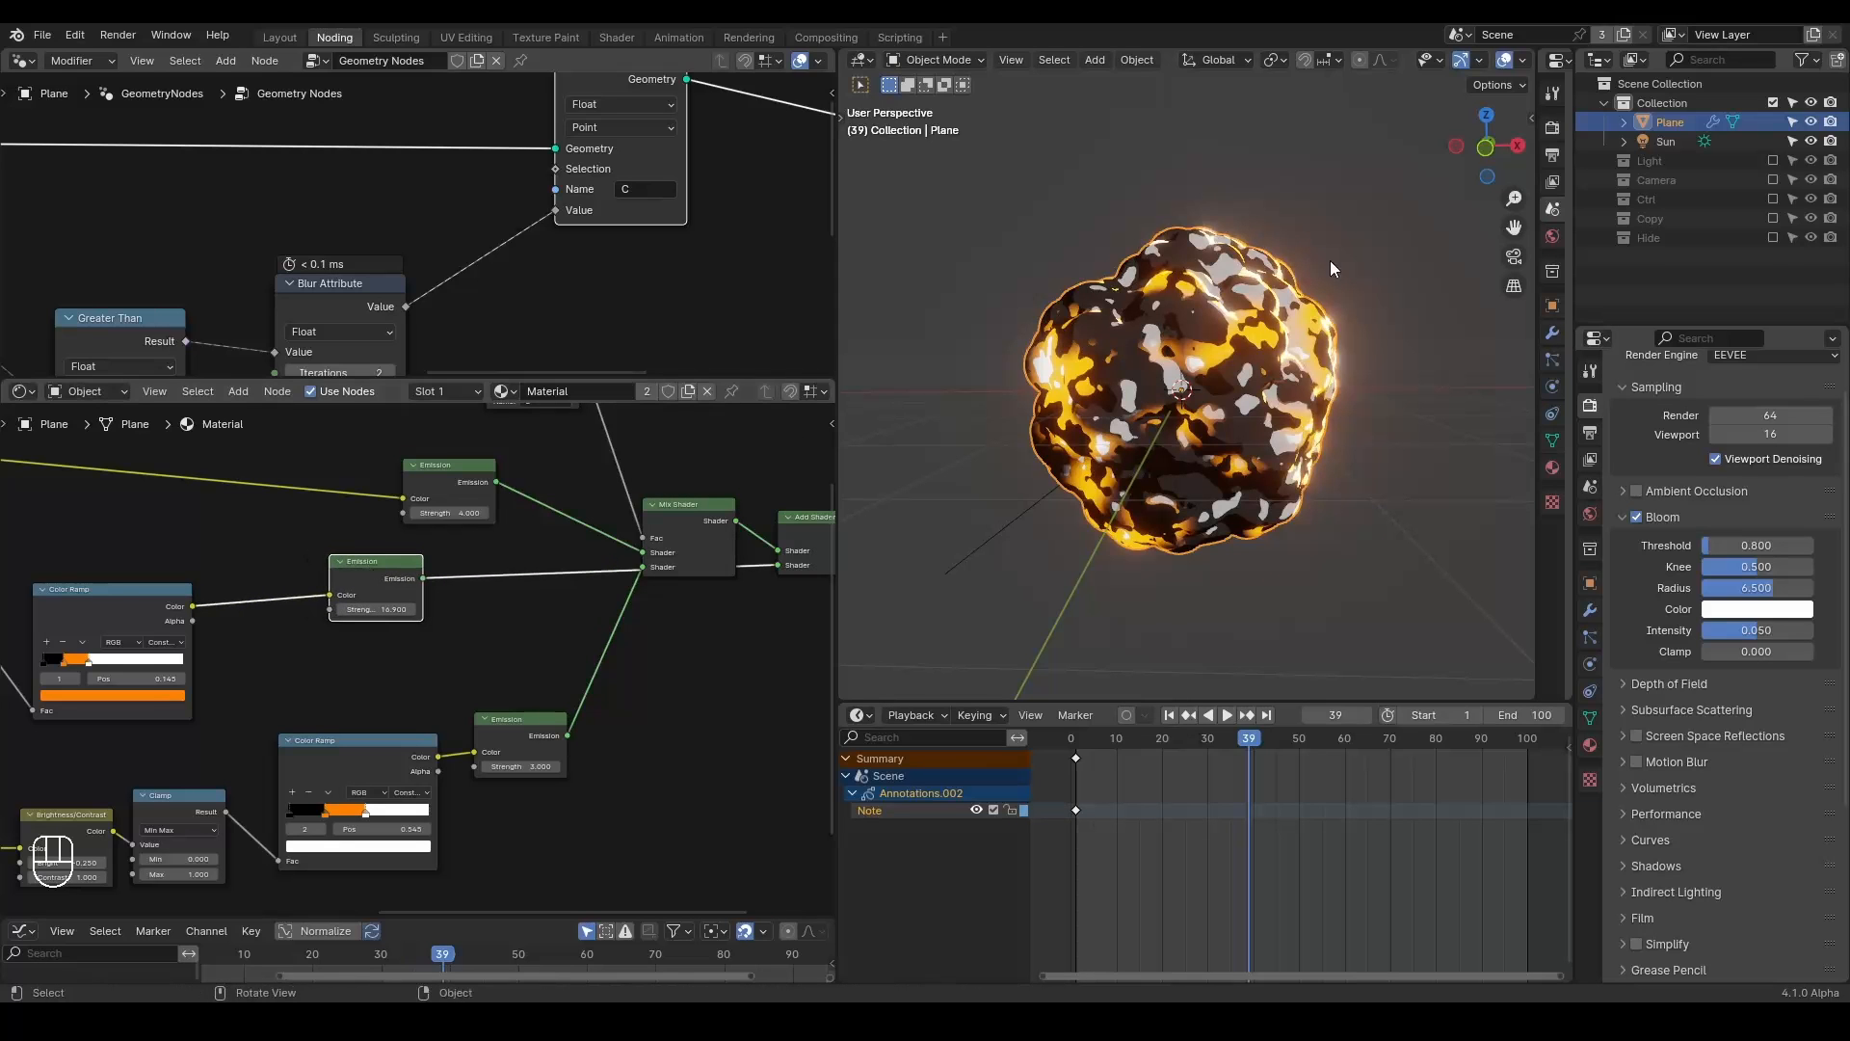
Duplicate the Noise Texture, feed its Fac into the lower fire branch's Brightness/Contrast node, and set the copy's scale to 17.800.
middle_click_drag(218, 782, 714, 591)
middle_click_drag(193, 627, 647, 647)
left_click(239, 663)
key("shift+d")
left_click(613, 707)
middle_click_drag(776, 632, 503, 607)
right_click_drag(503, 607, 503, 663, "shift")
left_click_drag(392, 686, 504, 638)
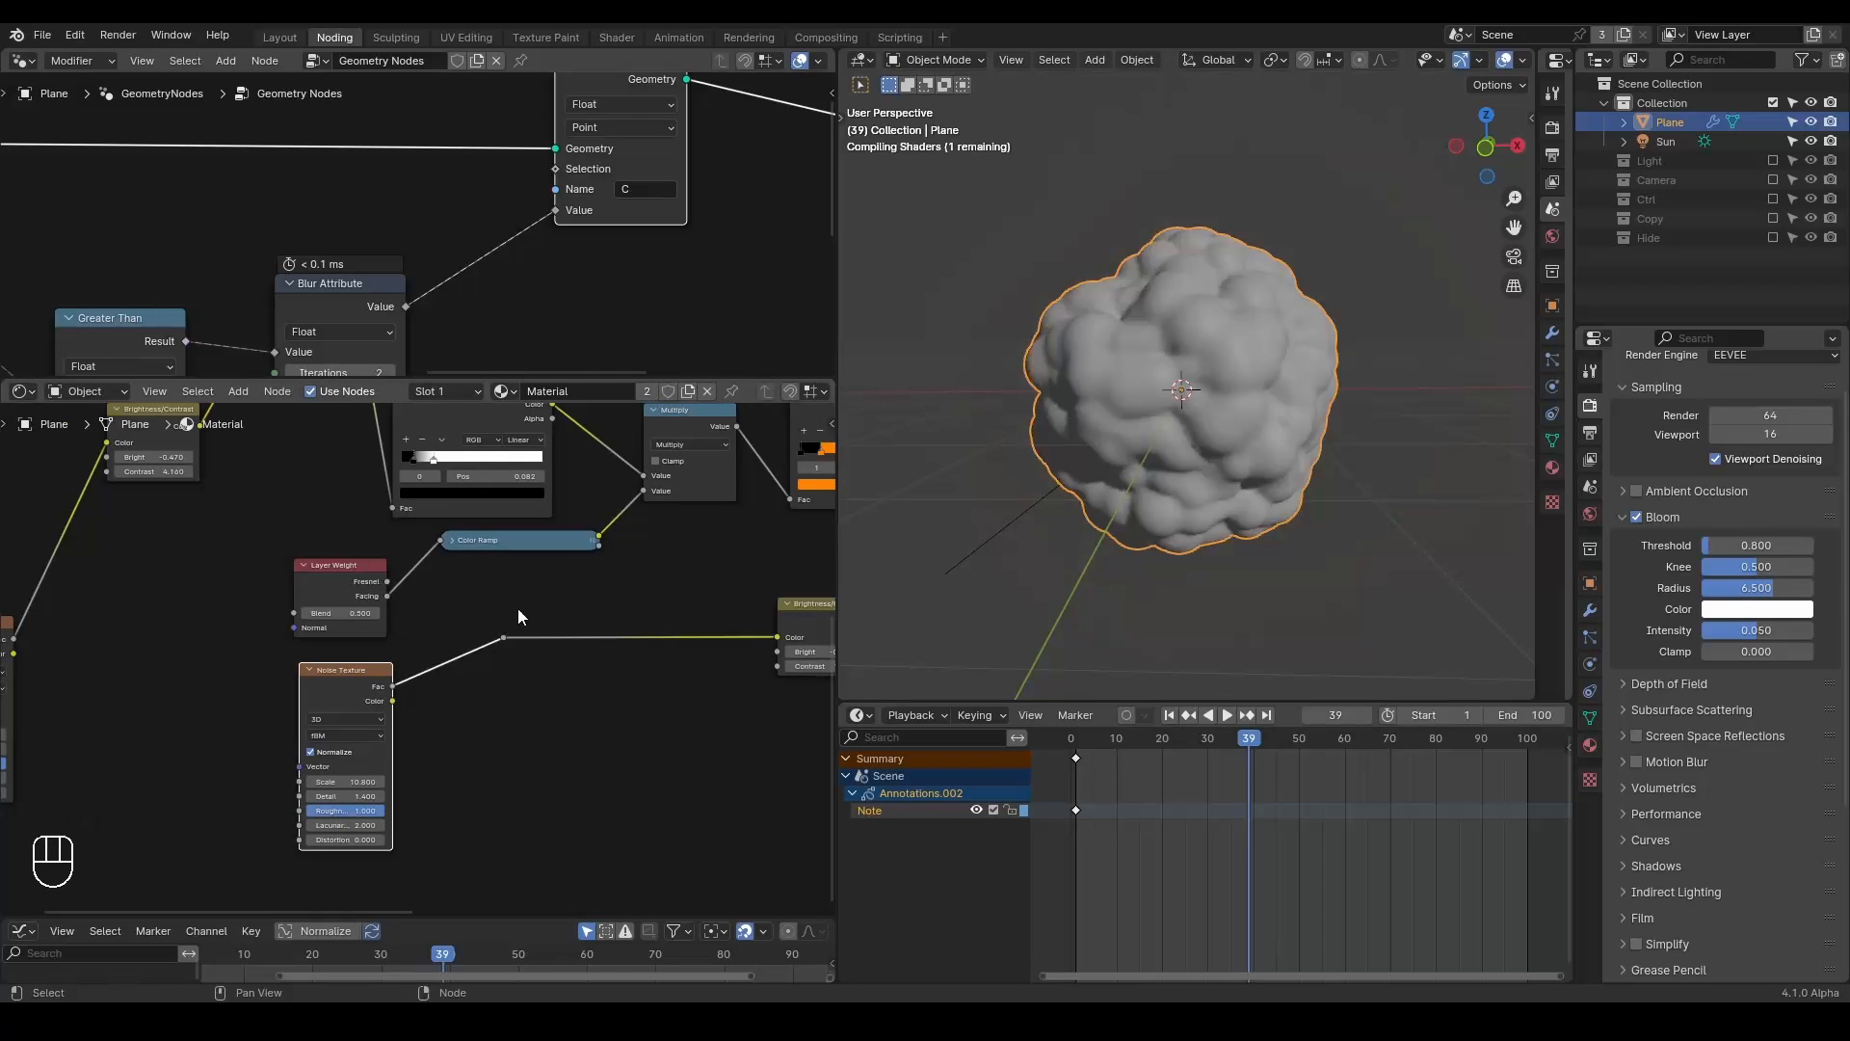
key("ctrl+x")
left_click_drag(369, 759, 690, 677)
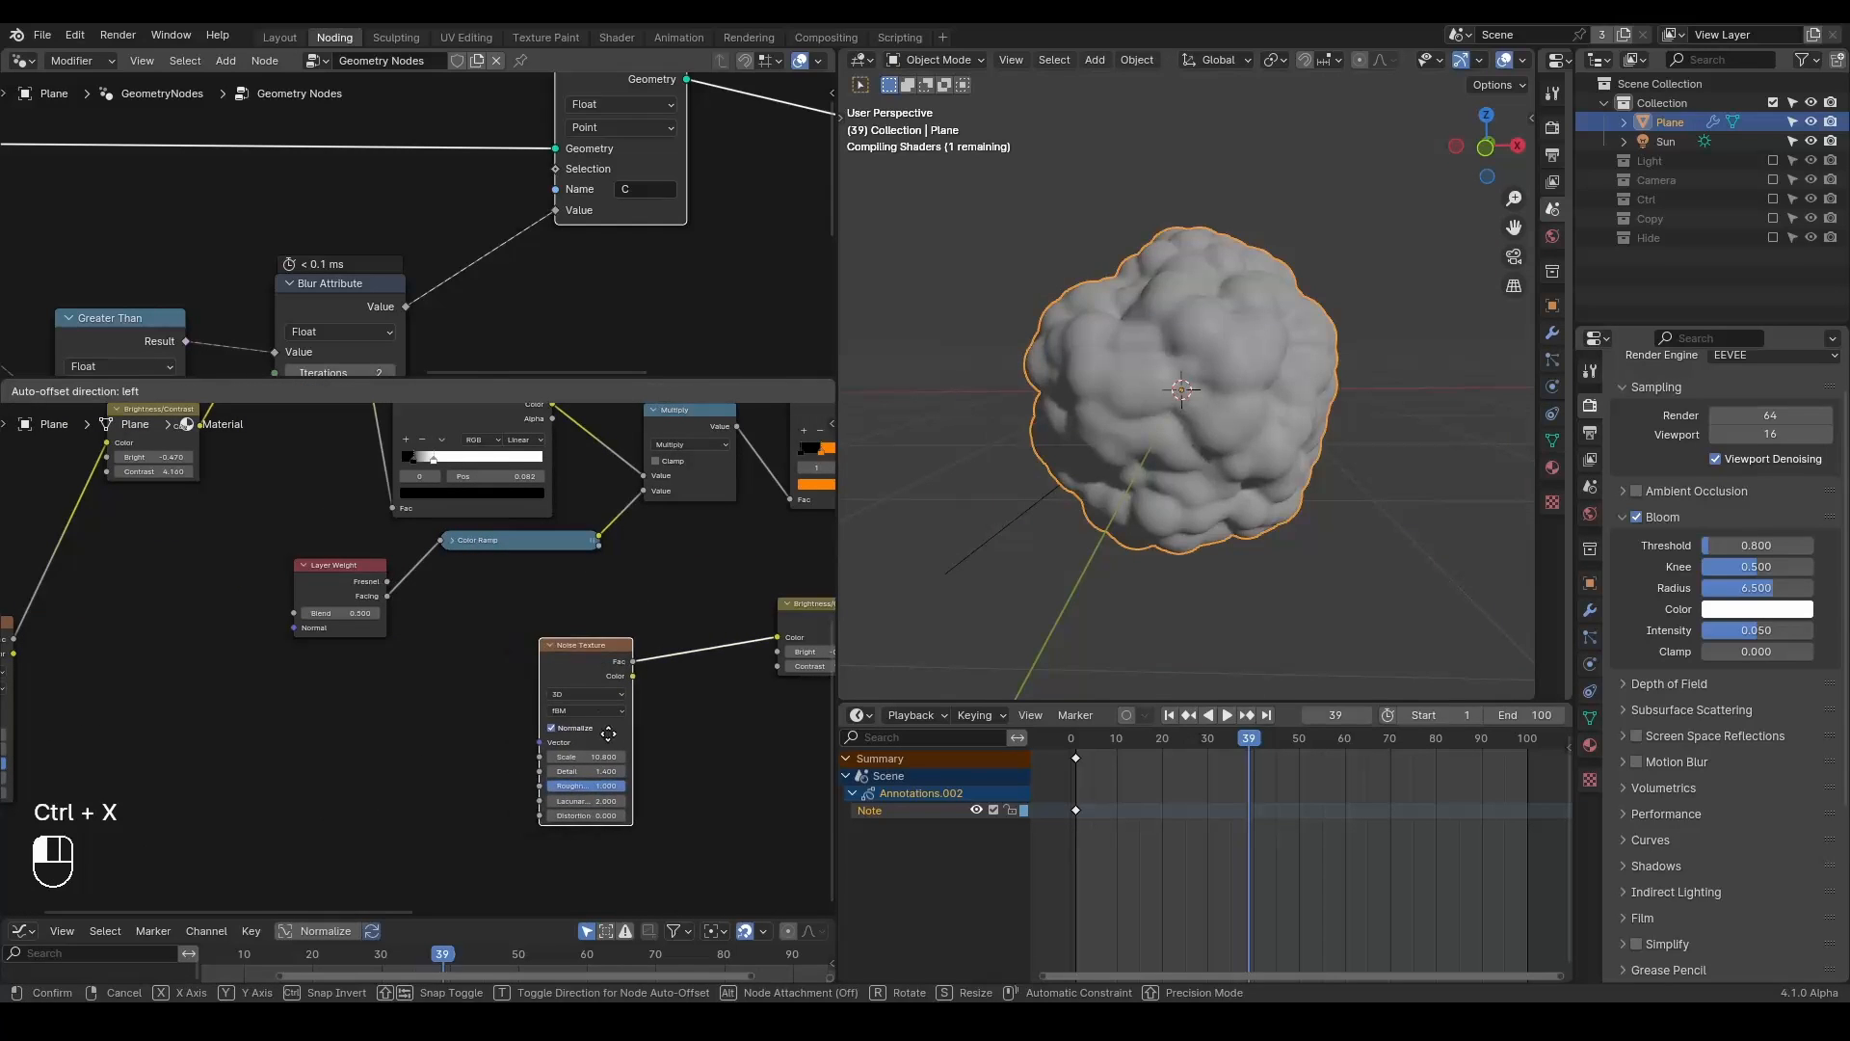
scroll(628, 714, "up", 1)
Adjust the Greater Than node's threshold B and set the second G_Voronoi 3D node's frequency to 3.000.
middle_click_drag(412, 269, 831, 141)
left_click_drag(546, 304, 574, 303, "shift")
middle_click_drag(322, 356, 507, 269)
mouse_move(314, 268)
left_mouse_down()
mouse_move(376, 268)
mouse_move(304, 267)
left_mouse_up()
Set the Greater Than node's threshold B to 0.910 and the Blur Attribute iterations to 1.
middle_click_drag(731, 232, 580, 287)
left_click_drag(577, 271, 604, 270, "shift")
middle_click_drag(762, 215, 617, 270)
left_click_drag(621, 270, 602, 270)
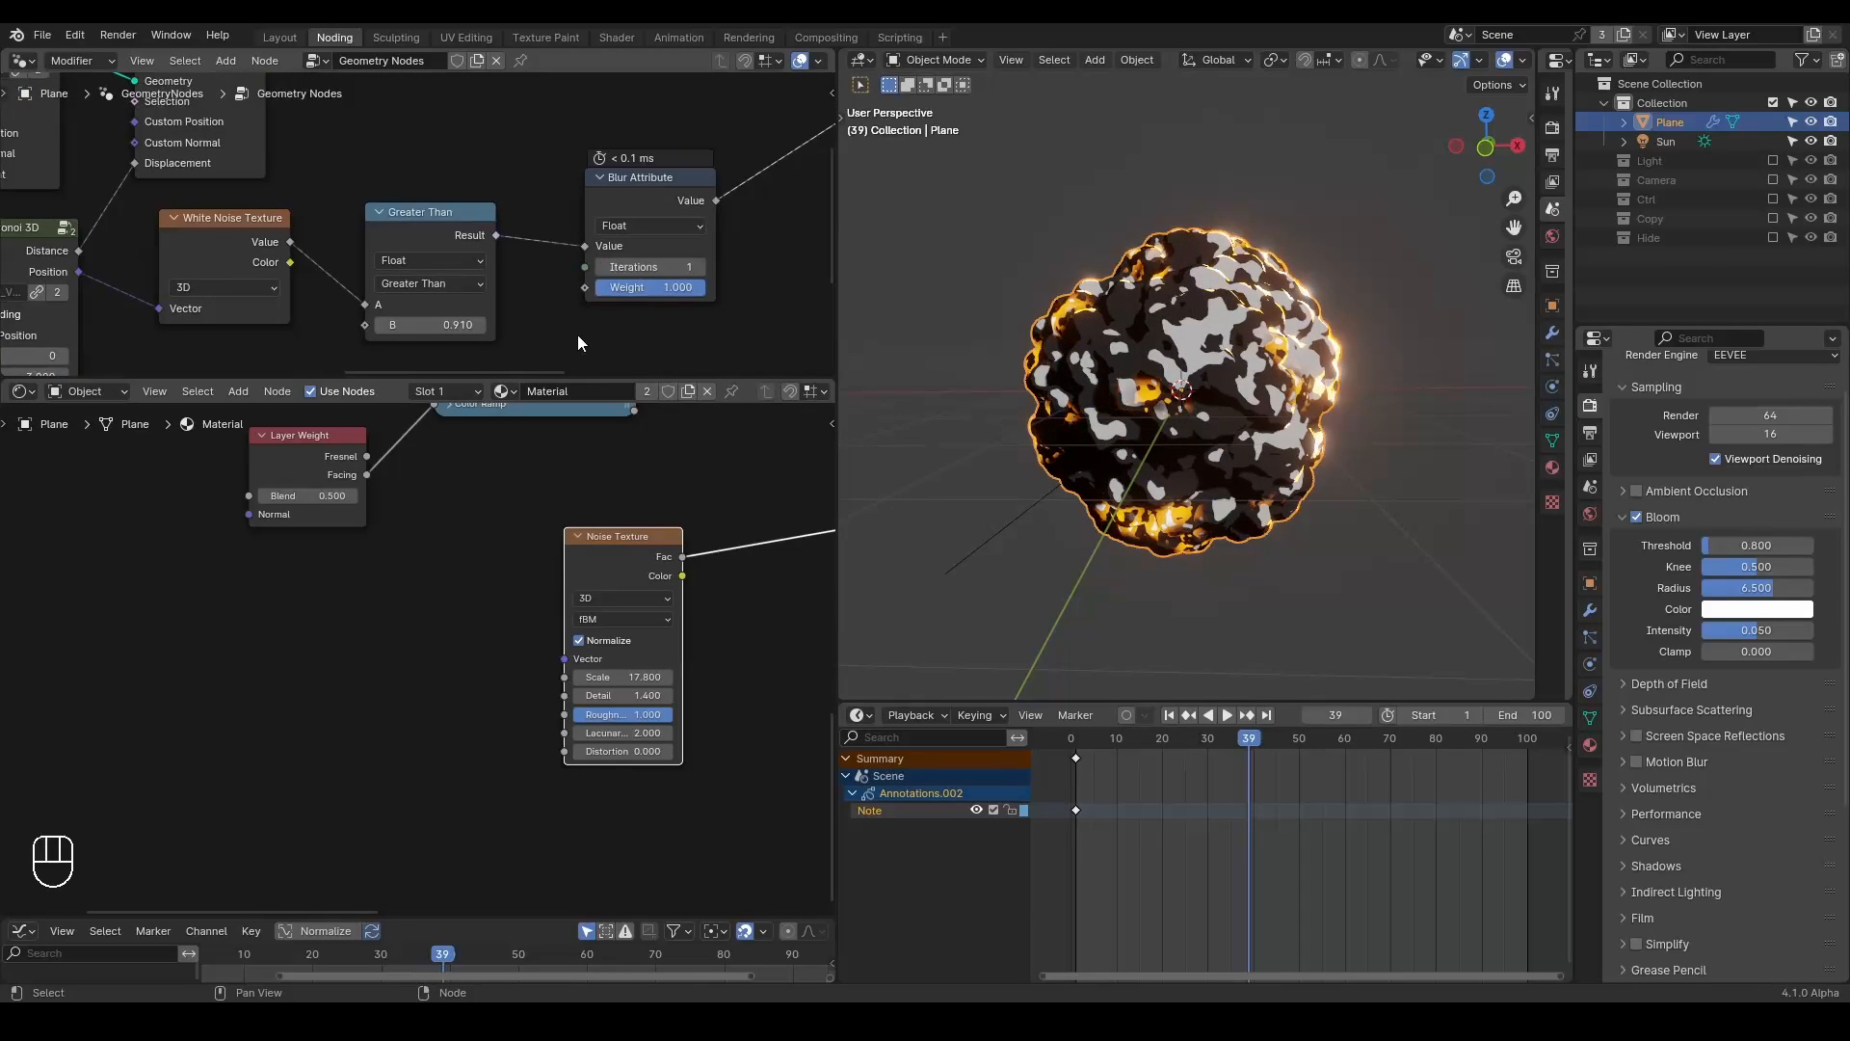
Enlarge the geometry node editor and move the UV Sphere and first G_Voronoi 3D nodes apart to make room.
middle_click_drag(294, 256, 490, 262)
scroll(489, 262, "down", 4)
left_click_drag(370, 382, 370, 569)
scroll(304, 384, "up", 3)
middle_click_drag(304, 384, 380, 378)
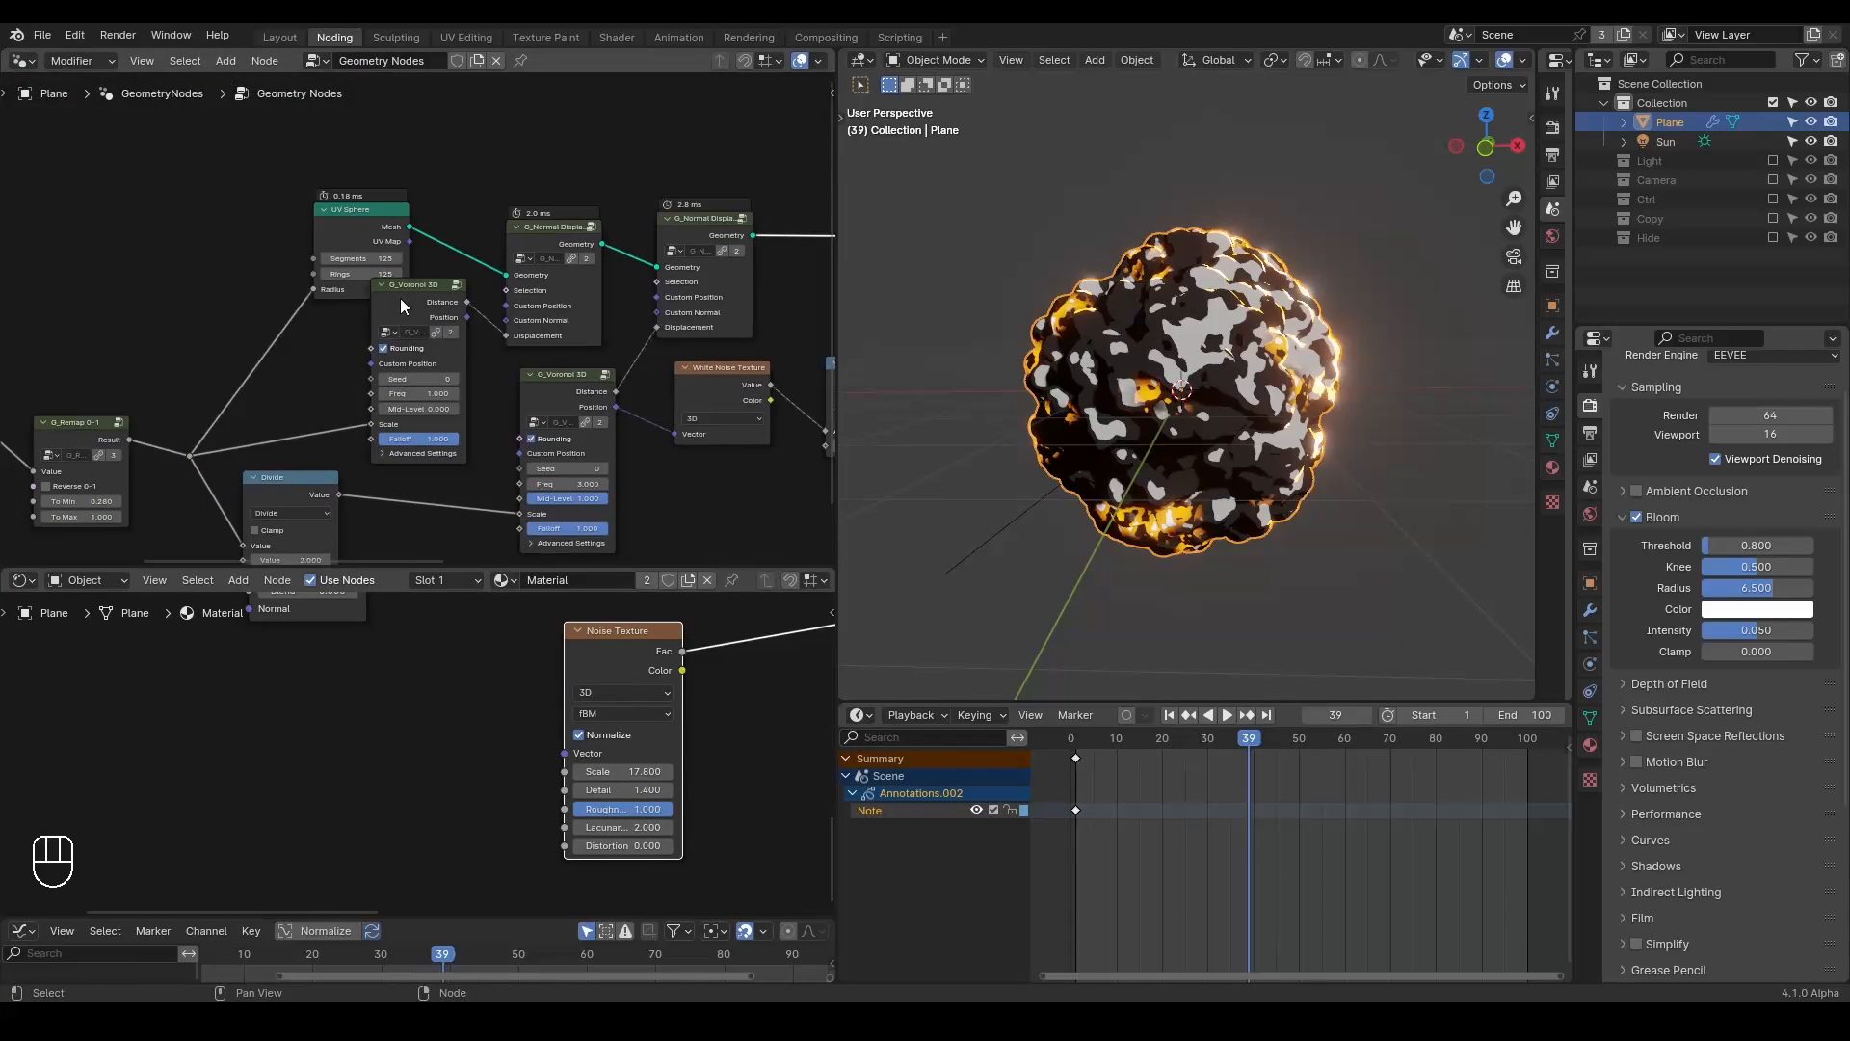
left_click_drag(401, 306, 411, 335)
Insert a Subdivision Surface node between the UV Sphere and the first normal displacement node.
mouse_move(356, 209)
left_mouse_down()
mouse_move(226, 208)
mouse_move(383, 195)
left_mouse_up()
type("subd")
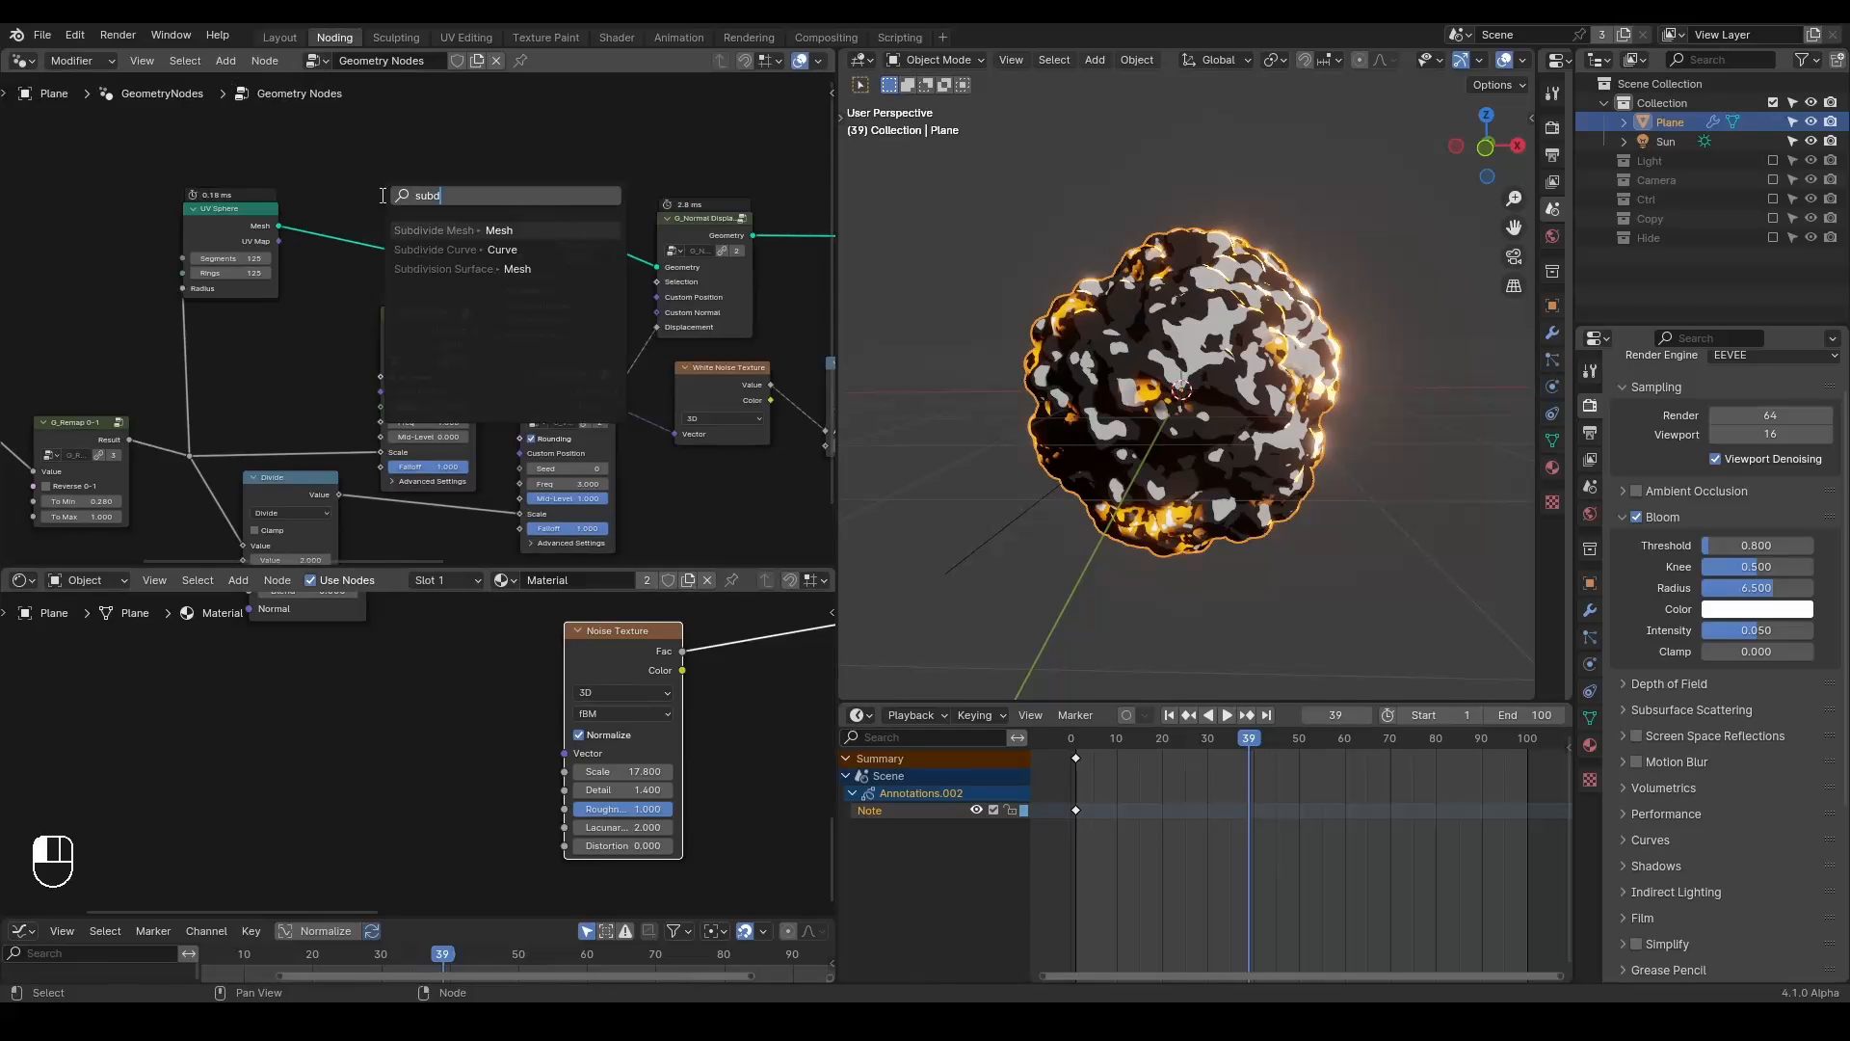
key("Down")
key("Down")
key("Return")
key("alt")
left_click(385, 182)
Try a higher level on the Subdivision Surface node and return it to level 1.
scroll(409, 314, "up", 2)
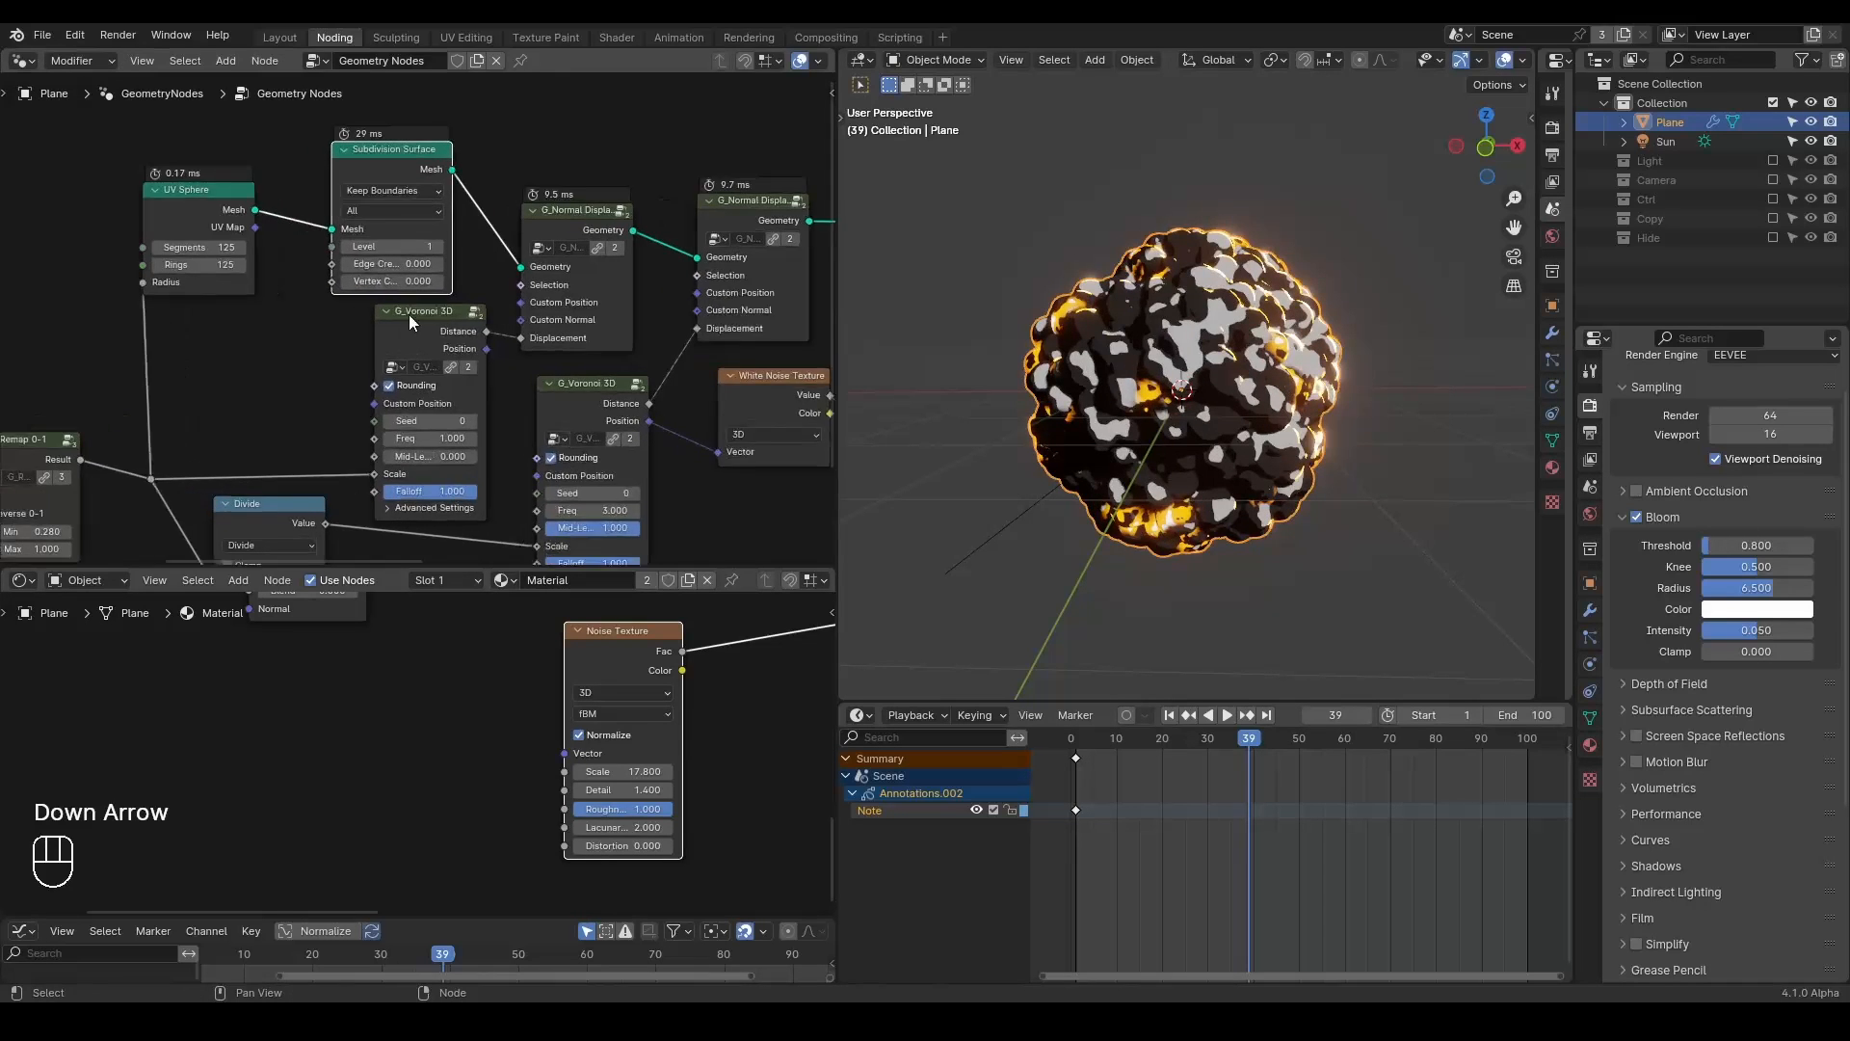
left_click(443, 239)
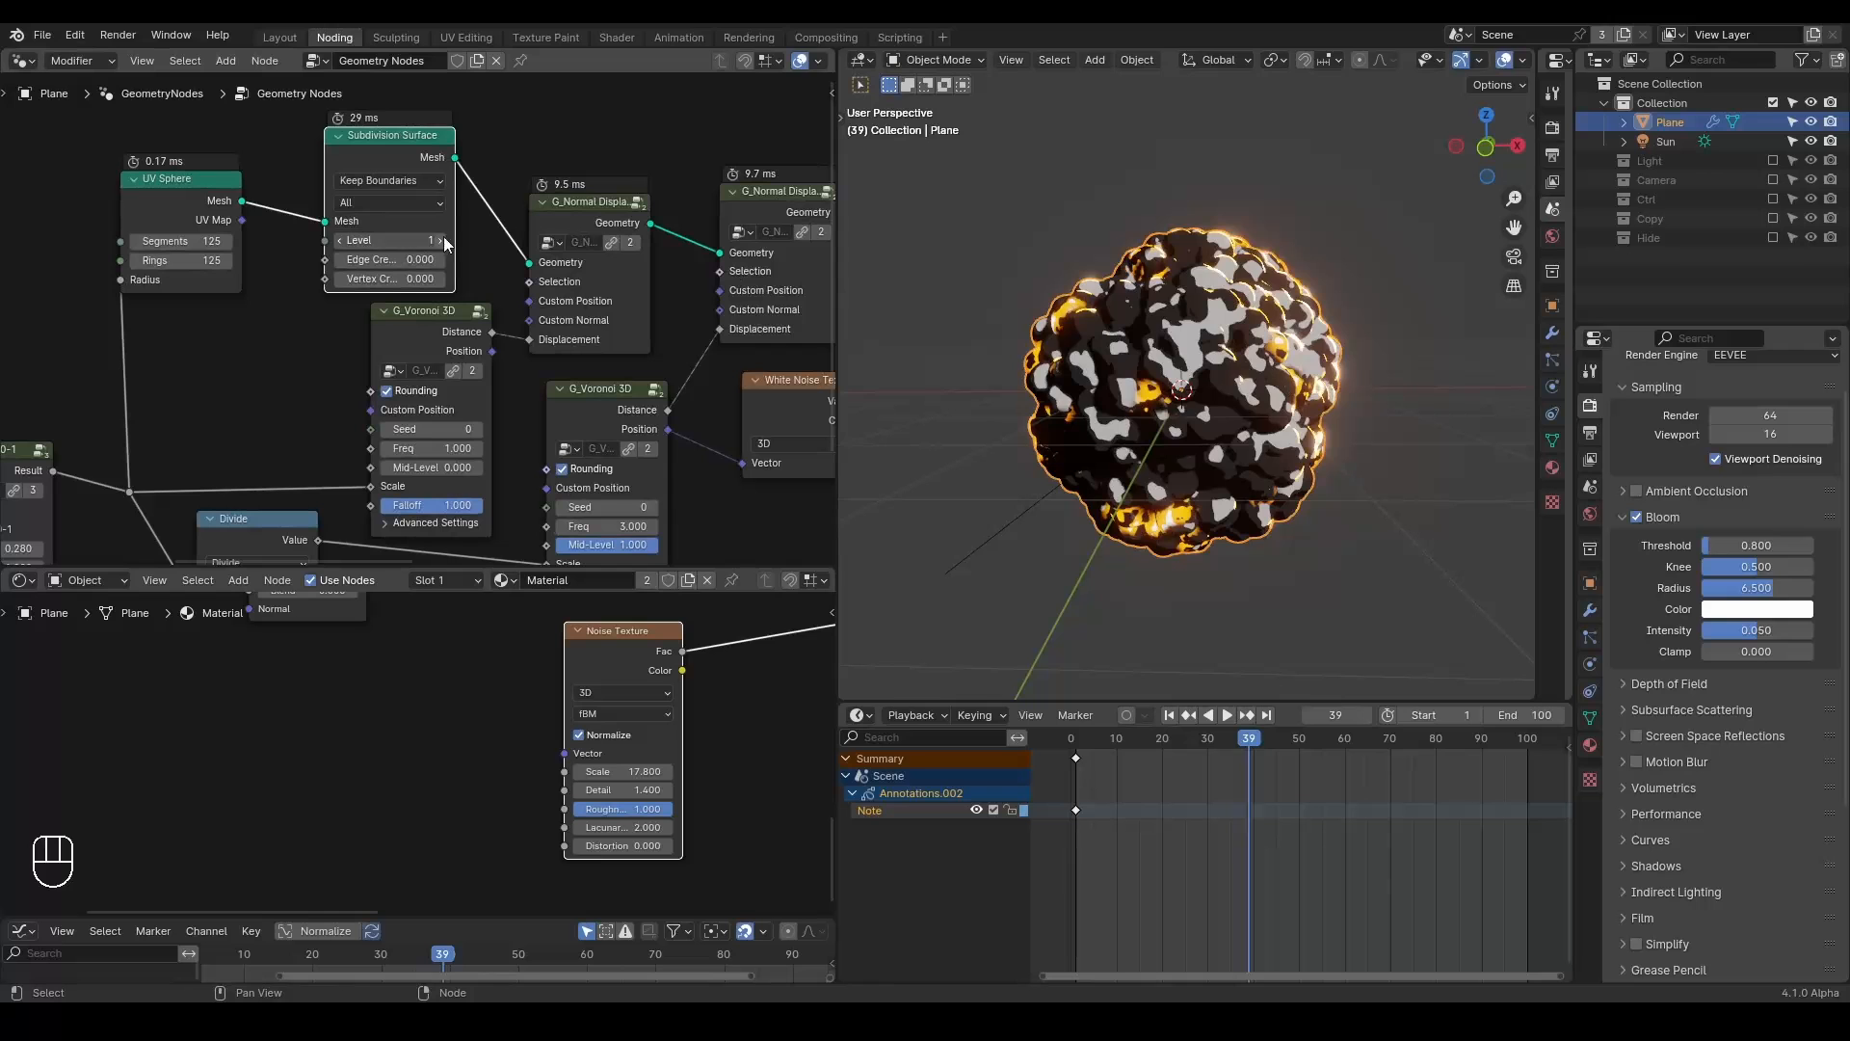
left_click(335, 240)
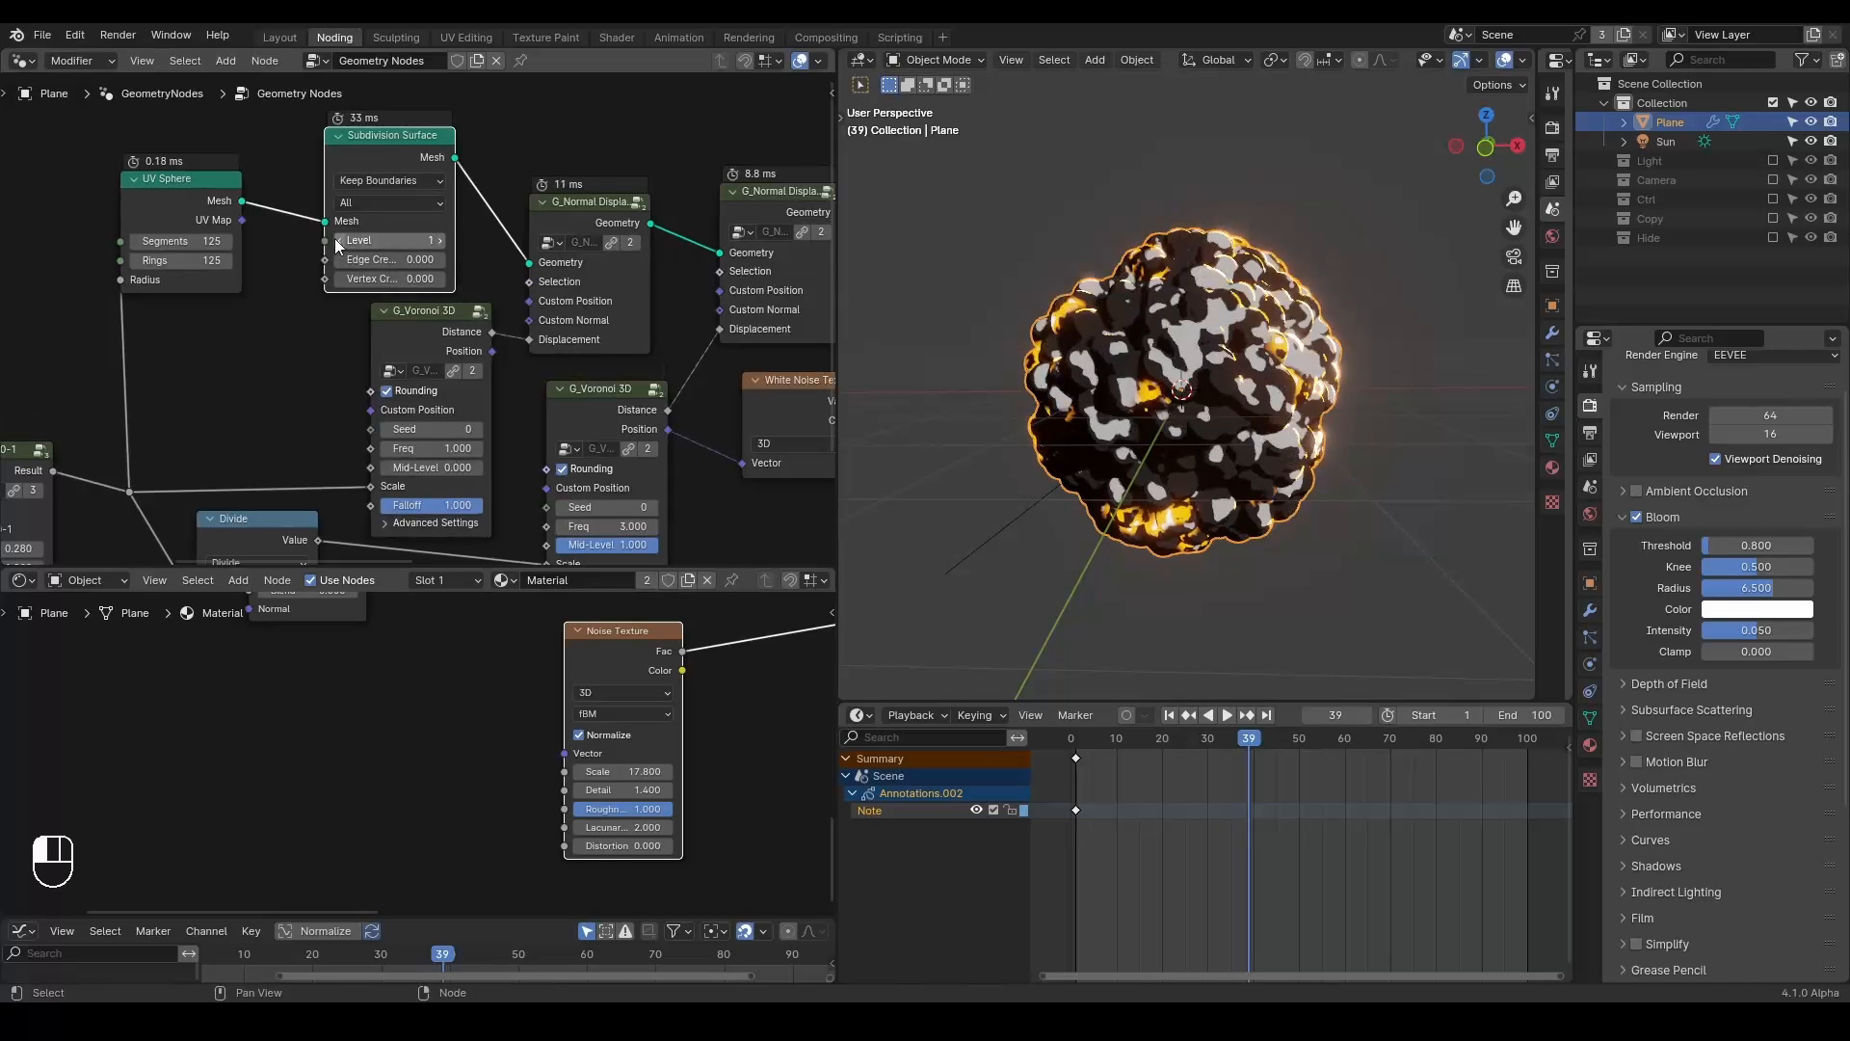
mouse_move(1058, 296)
middle_mouse_down()
mouse_move(1089, 397)
mouse_move(1068, 270)
mouse_move(1086, 289)
mouse_move(1070, 300)
middle_mouse_up()
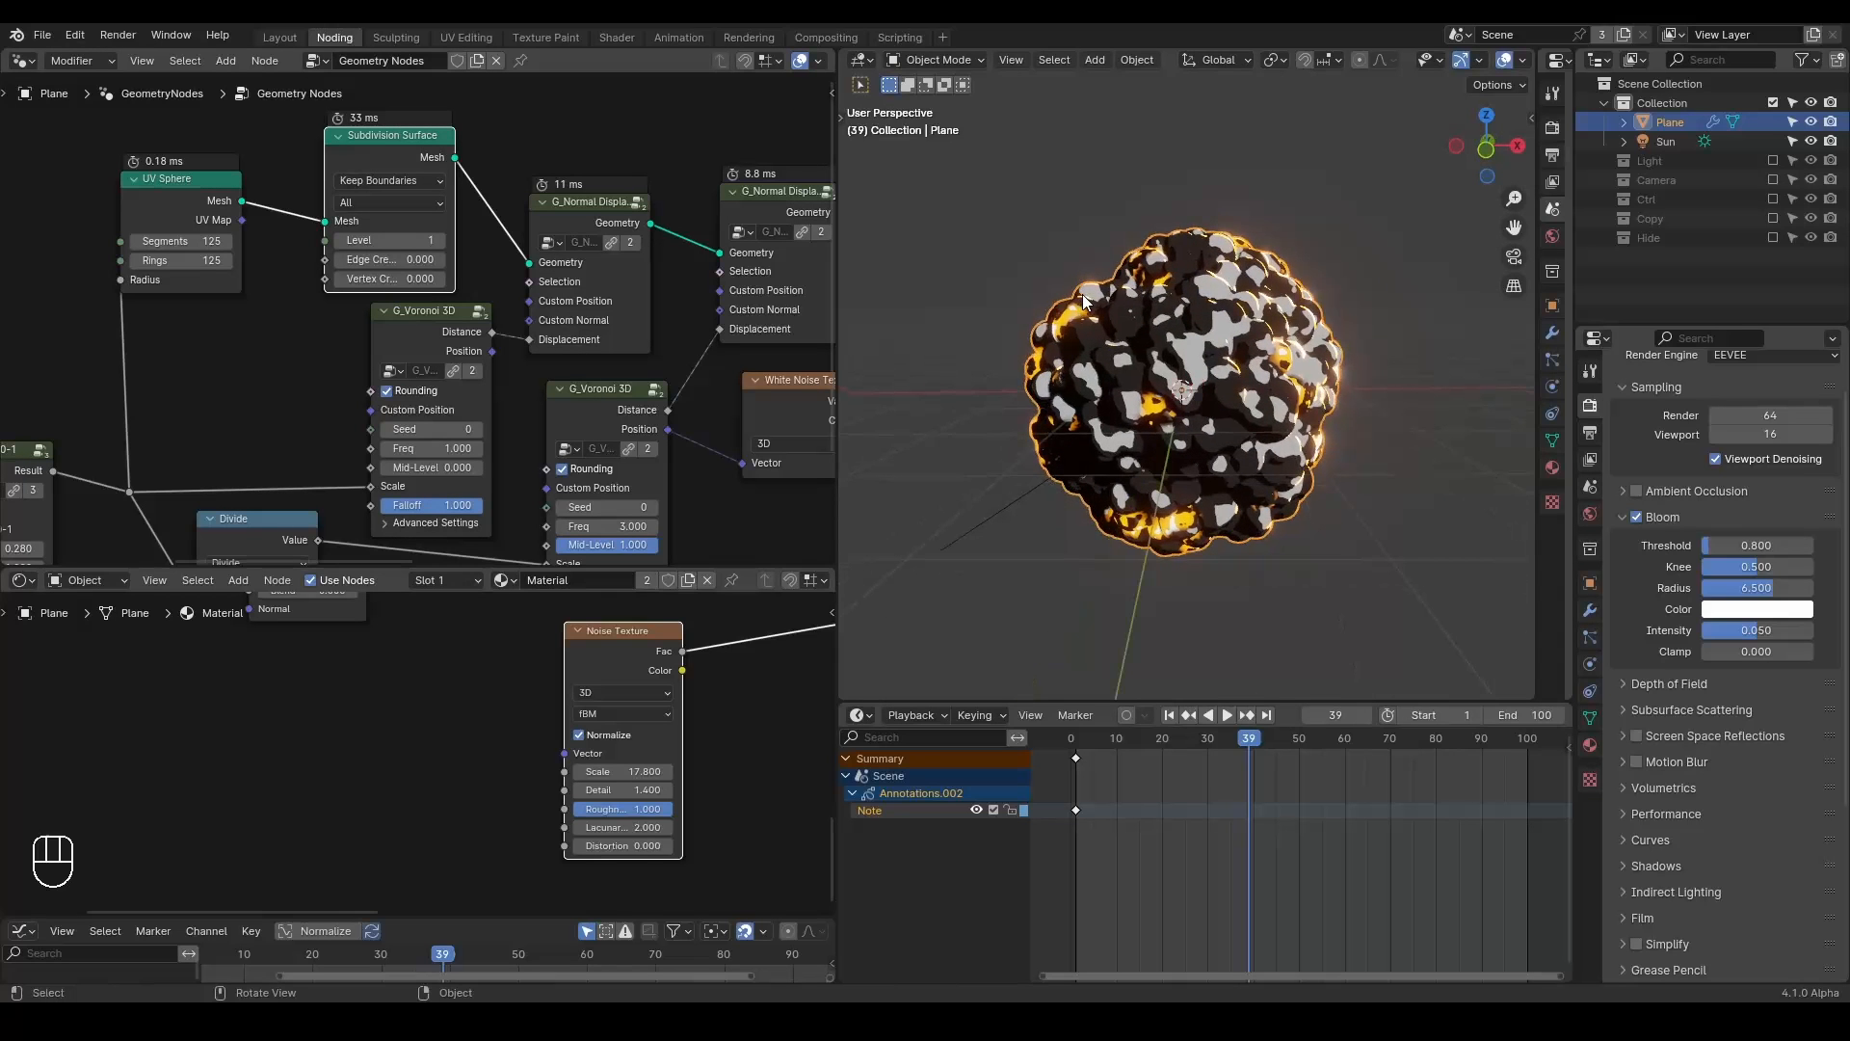
Set the Greater Than node's threshold B to 0.780 and the Blur Attribute iterations to 2.
middle_click_drag(549, 473, 795, 391)
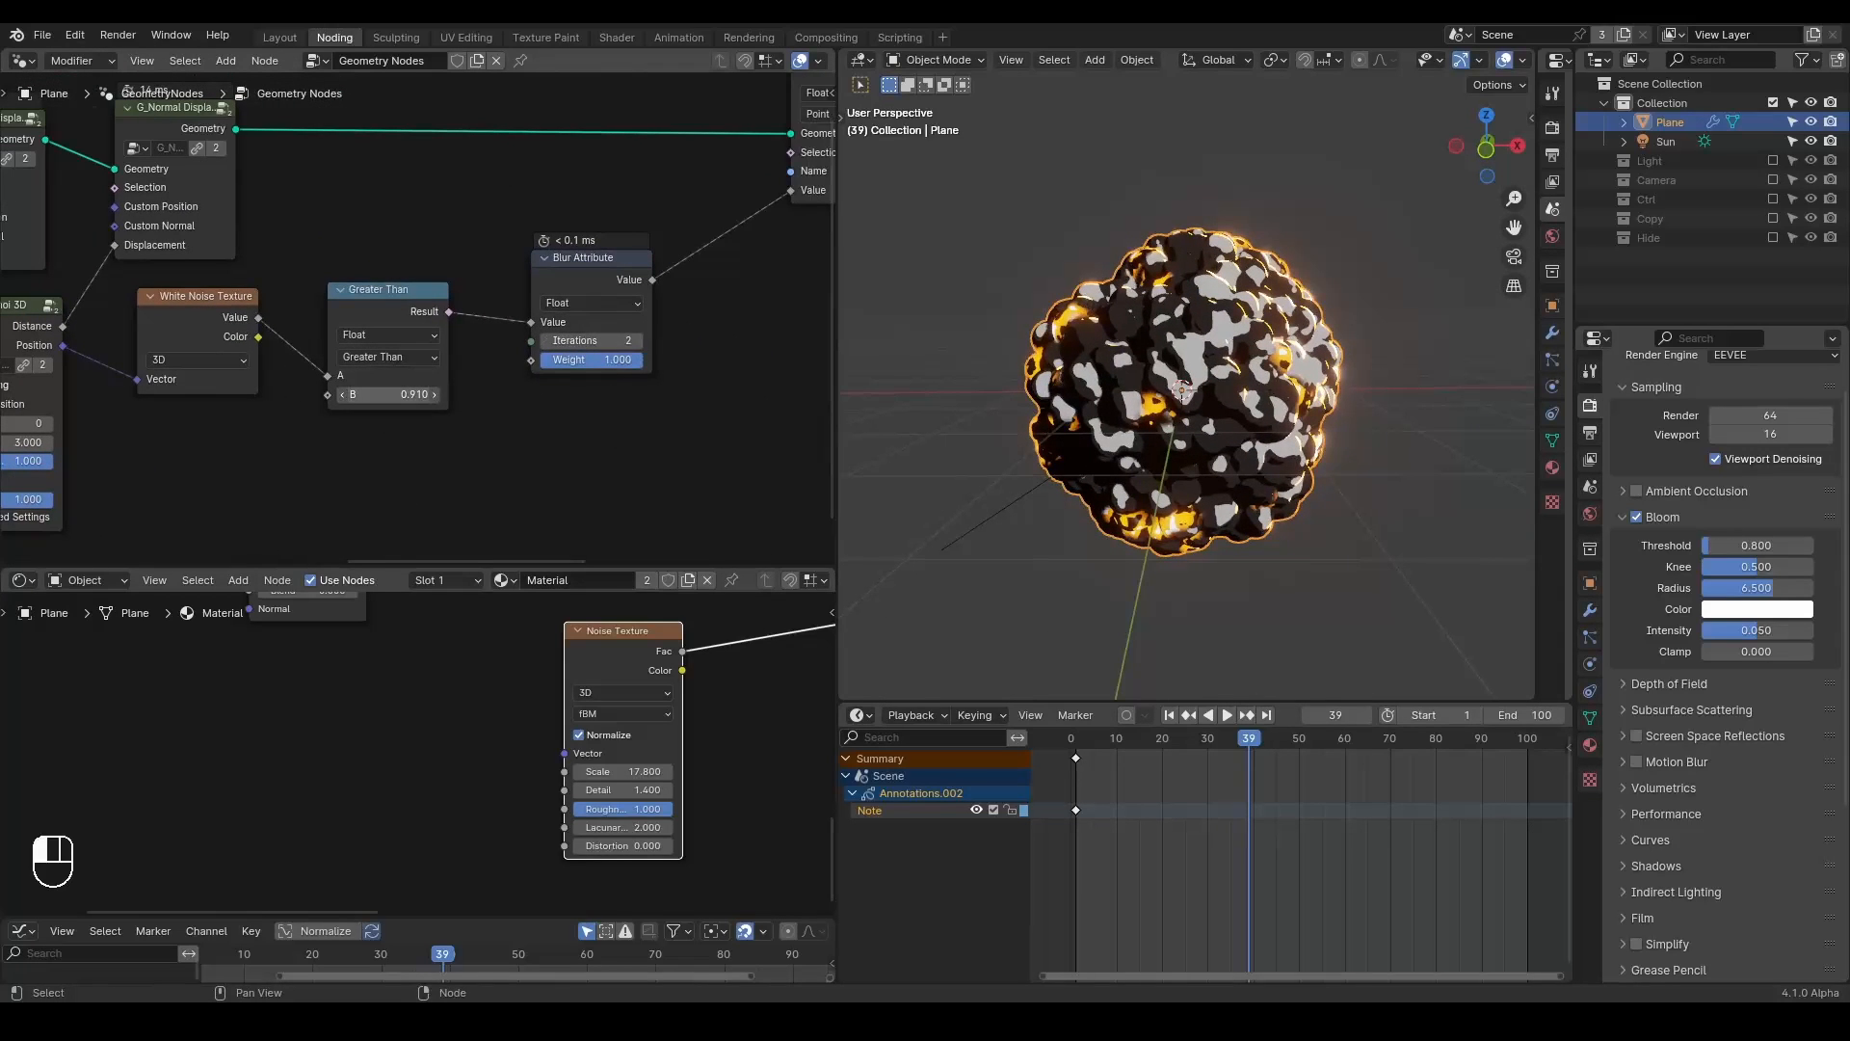
left_click_drag(387, 394, 252, 394, "shift")
middle_click_drag(605, 397, 563, 431)
left_click(505, 381)
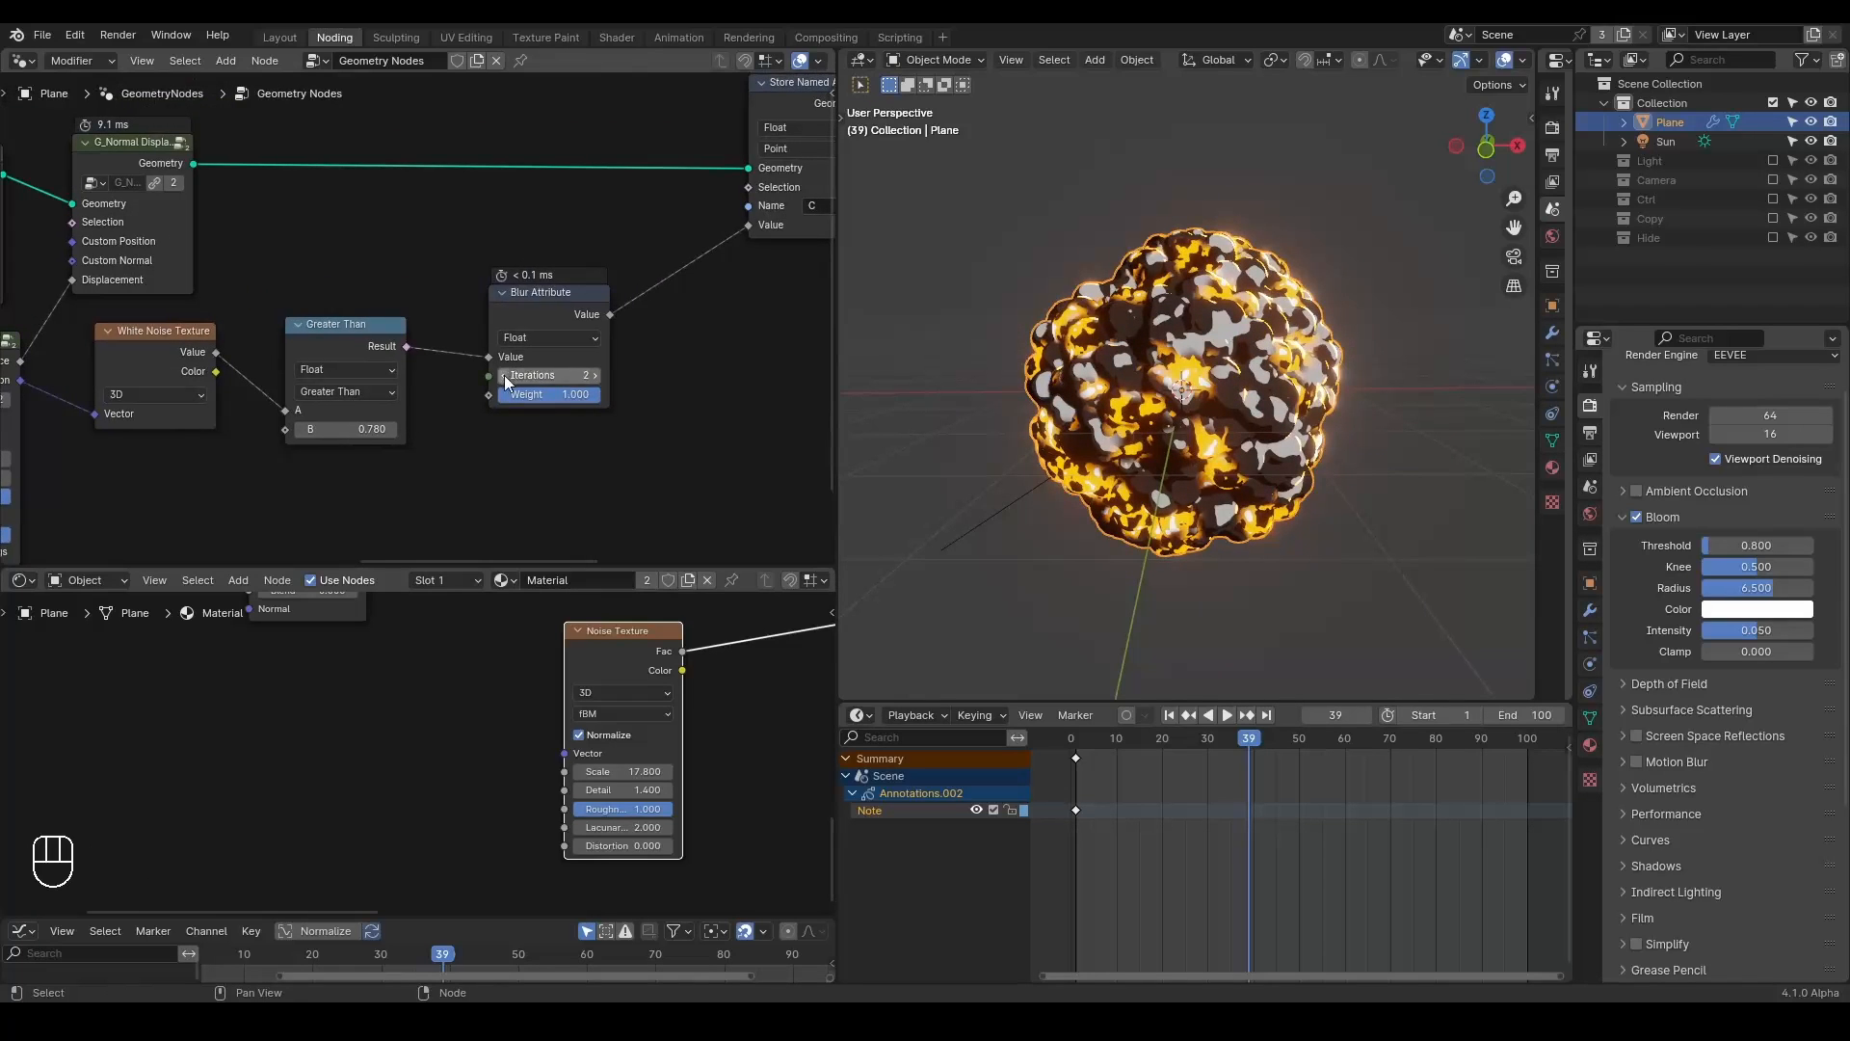
Reduce the Blur Attribute iterations to 1 and enlarge the shader editor to show the material's Emission nodes.
scroll(1322, 345, "down", 2)
middle_click_drag(1321, 345, 1289, 326, "shift")
middle_click_drag(737, 647, 73, 676)
left_click_drag(376, 568, 376, 317)
middle_click_drag(610, 496, 355, 711)
left_click_drag(576, 642, 738, 642)
middle_click_drag(496, 529, 498, 607)
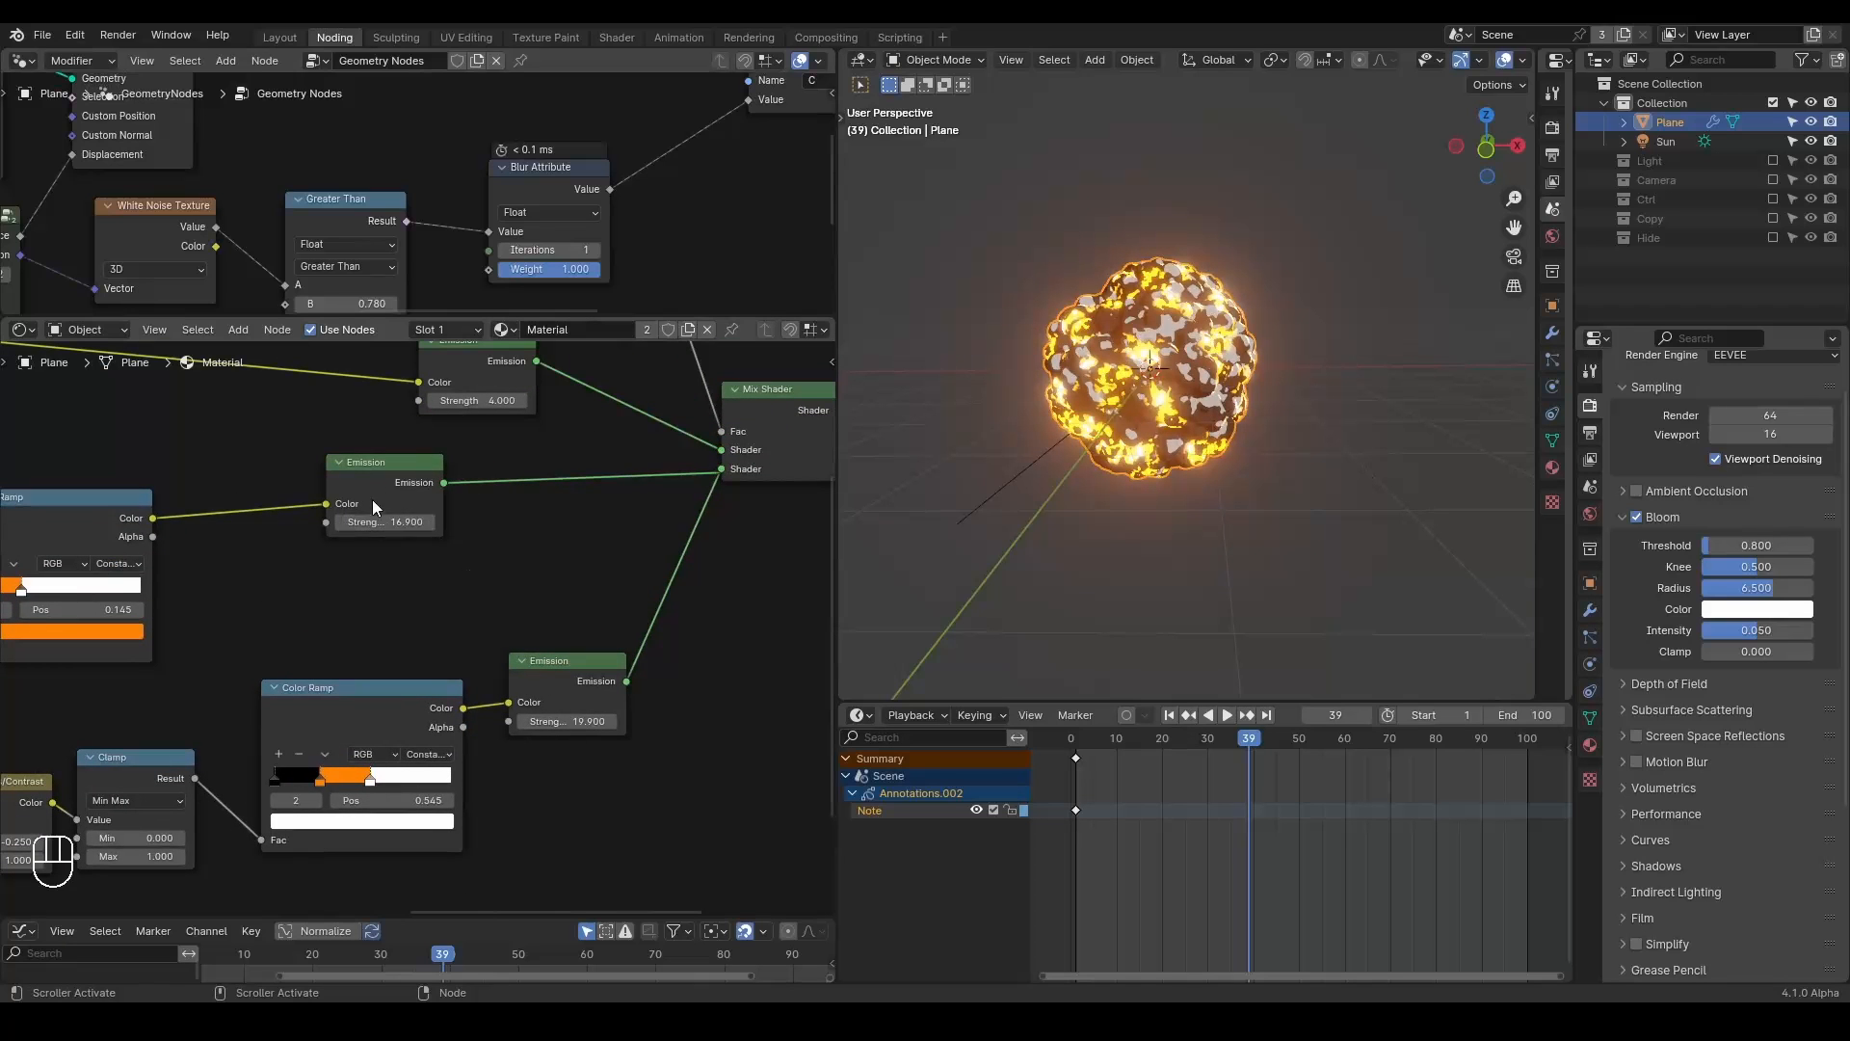
Set the upper Emission node's strength to 2.000 and the middle Emission node's strength to 5.000.
left_click_drag(402, 518, 470, 543)
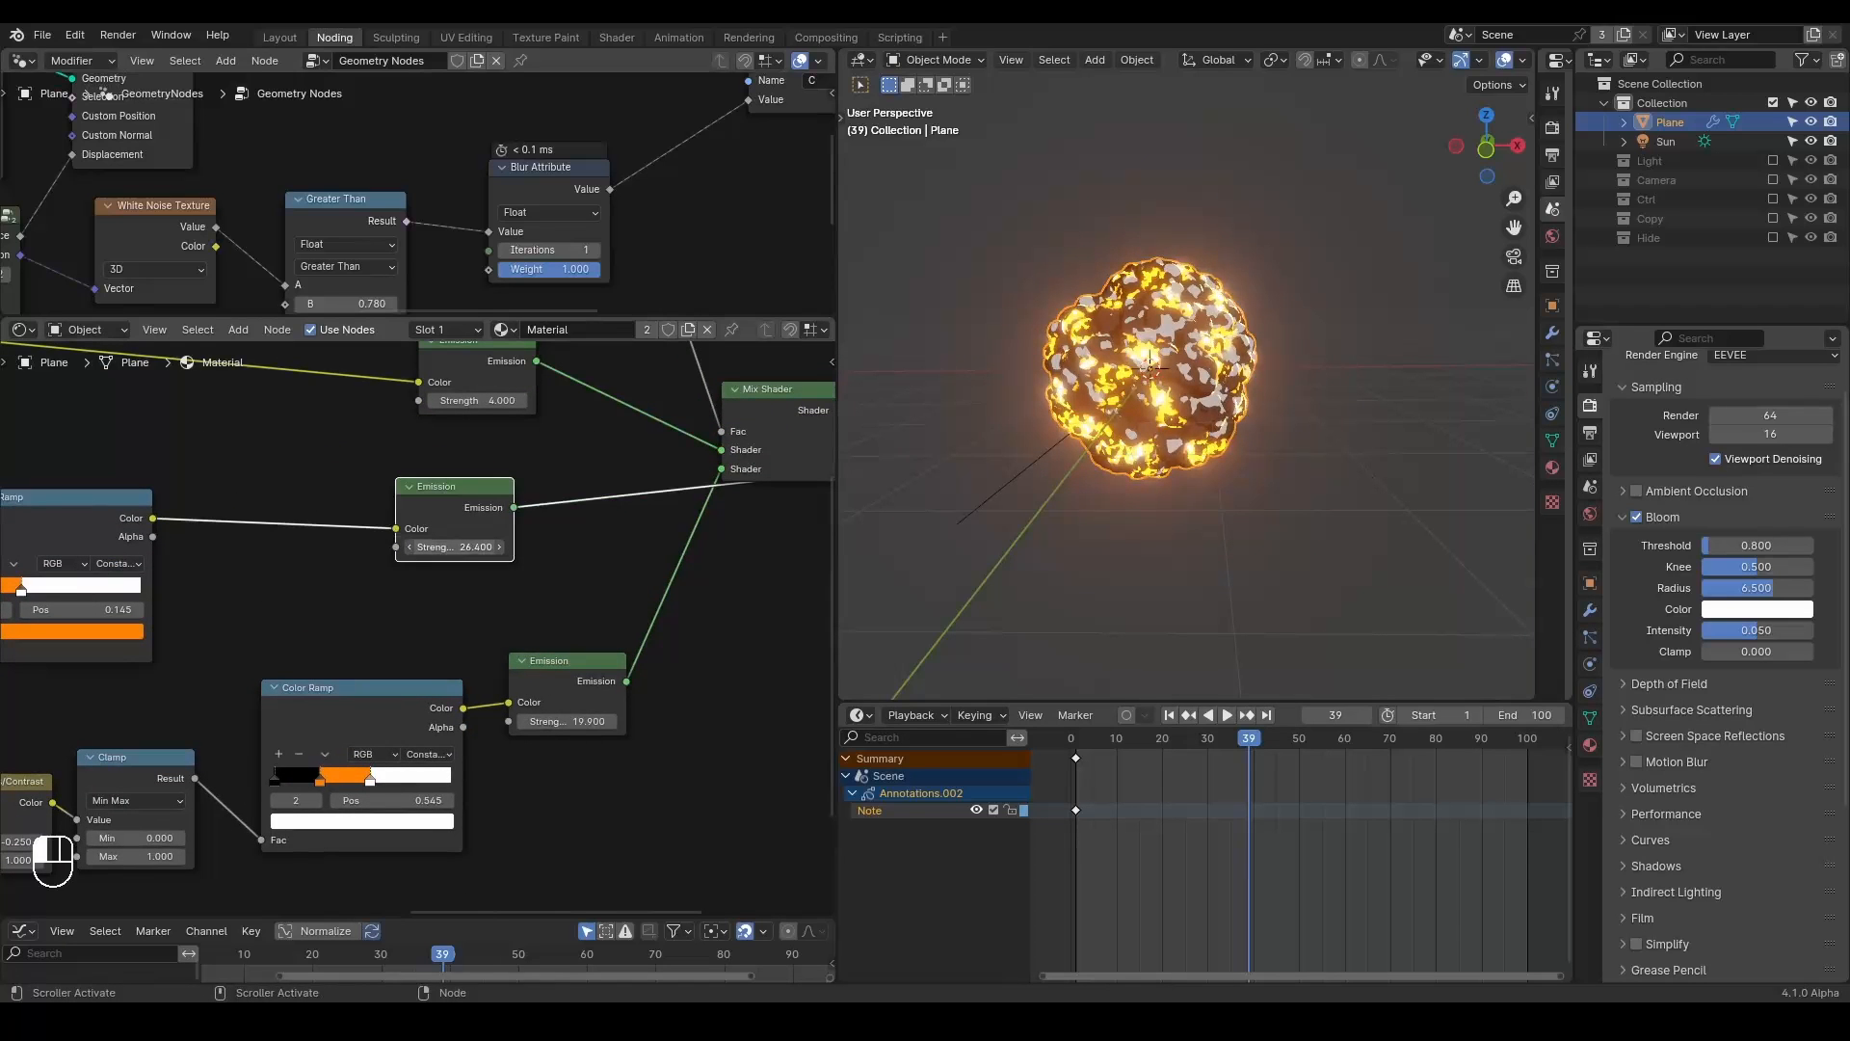
key("ctrl+z")
middle_click_drag(528, 440, 501, 530)
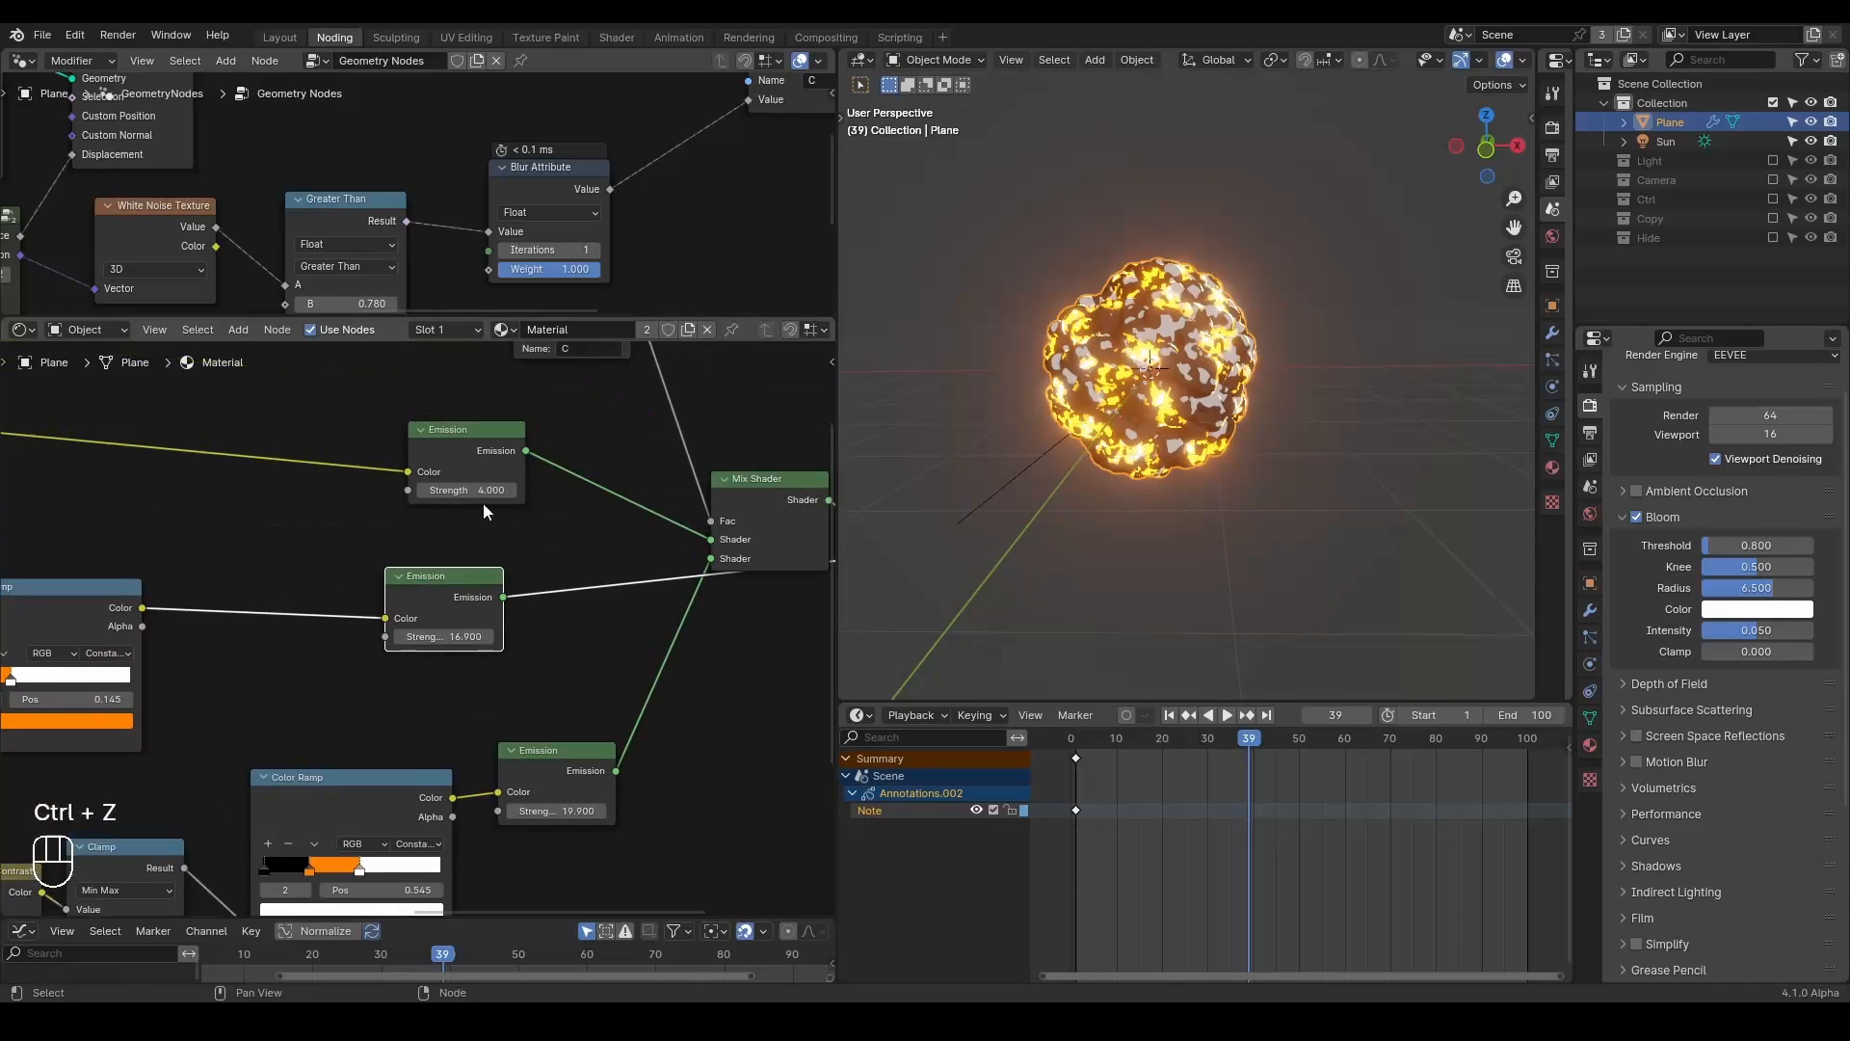
mouse_move(466, 489)
left_mouse_down()
mouse_move(530, 490)
mouse_move(468, 490)
left_mouse_up()
type("2")
key("Return")
type(".0")
key("Return")
left_click_drag(467, 490, 513, 489)
middle_click_drag(429, 683, 516, 604)
Set the Greater Than node's threshold B to 0.850 and the frequency of the G_Voronoi 3D node feeding the White Noise Texture to 2.280.
middle_click_drag(1115, 367, 1149, 348)
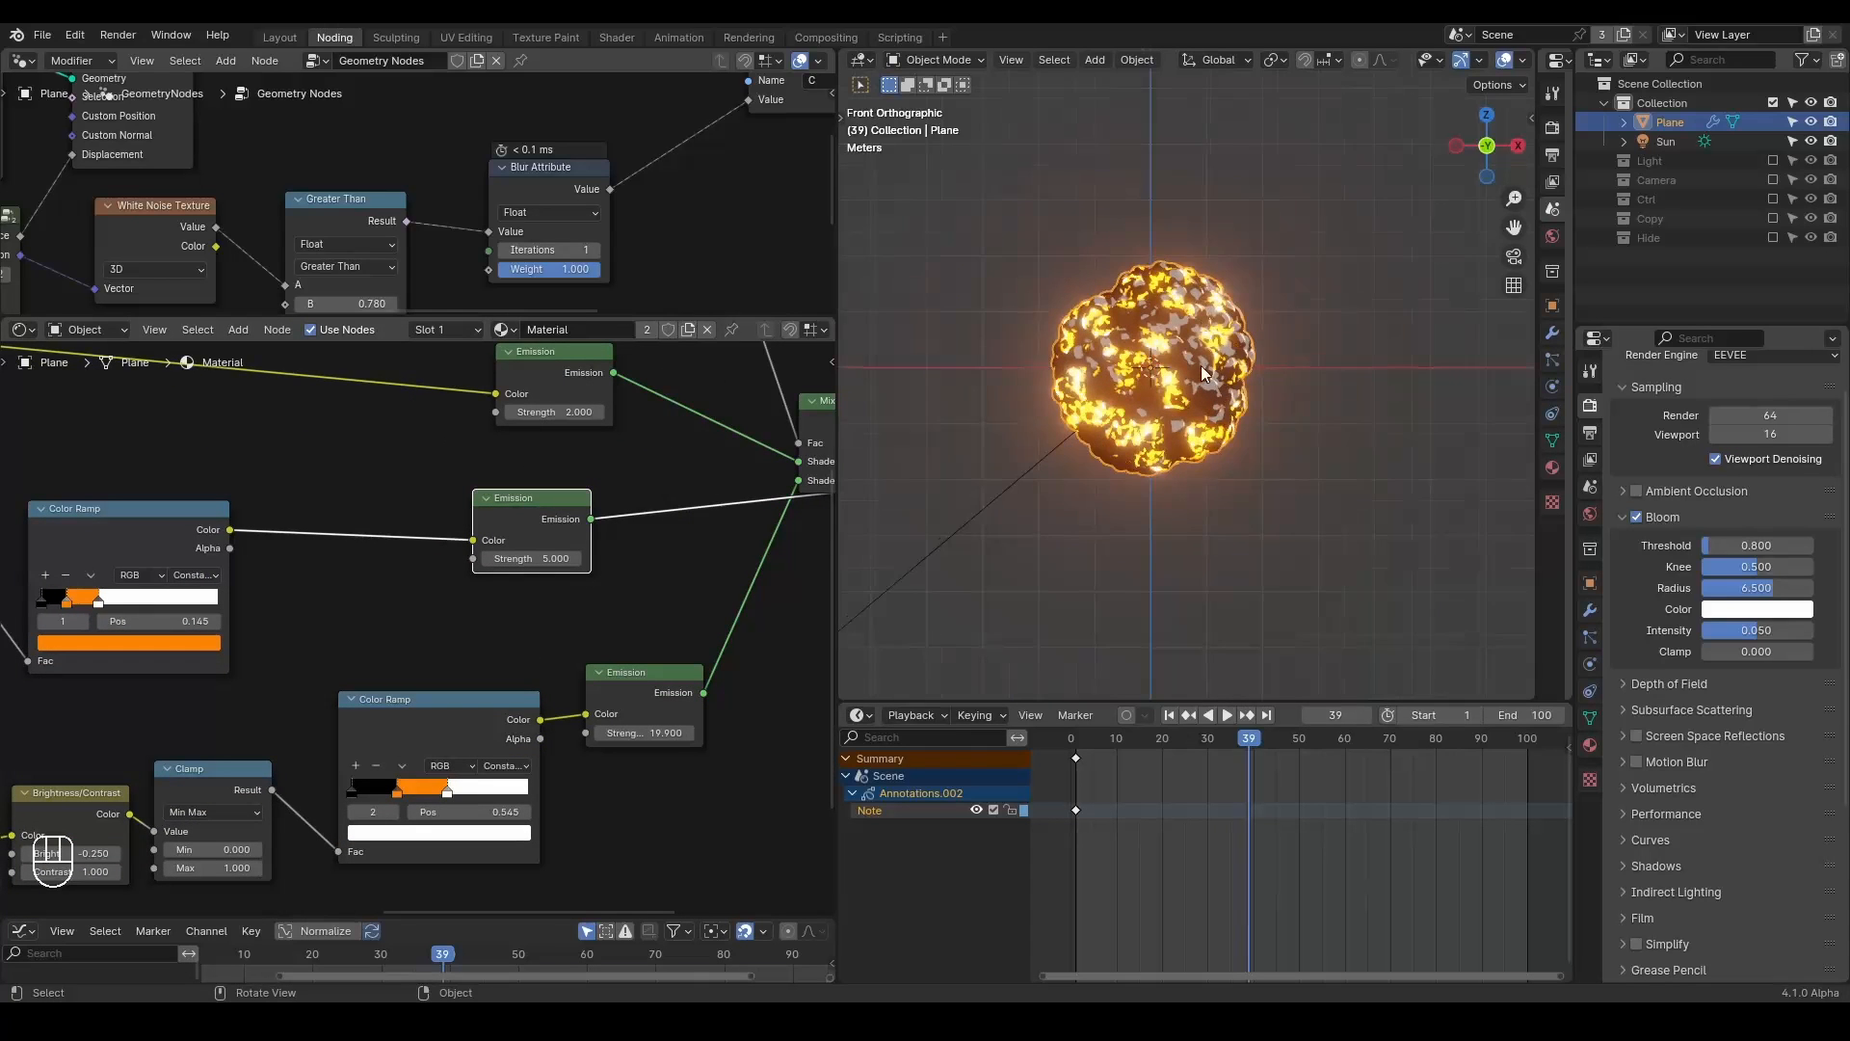
key("KP_1")
middle_click_drag(293, 477, 369, 532)
middle_click_drag(371, 217, 442, 206)
left_click_drag(442, 206, 457, 171)
left_click_drag(439, 257, 501, 258, "shift")
middle_click_drag(180, 279, 437, 198)
left_click_drag(290, 260, 237, 260, "shift")
Play the animation in the front view to check how the glowing patches develop on the explosion.
key("shift+space")
key("space")
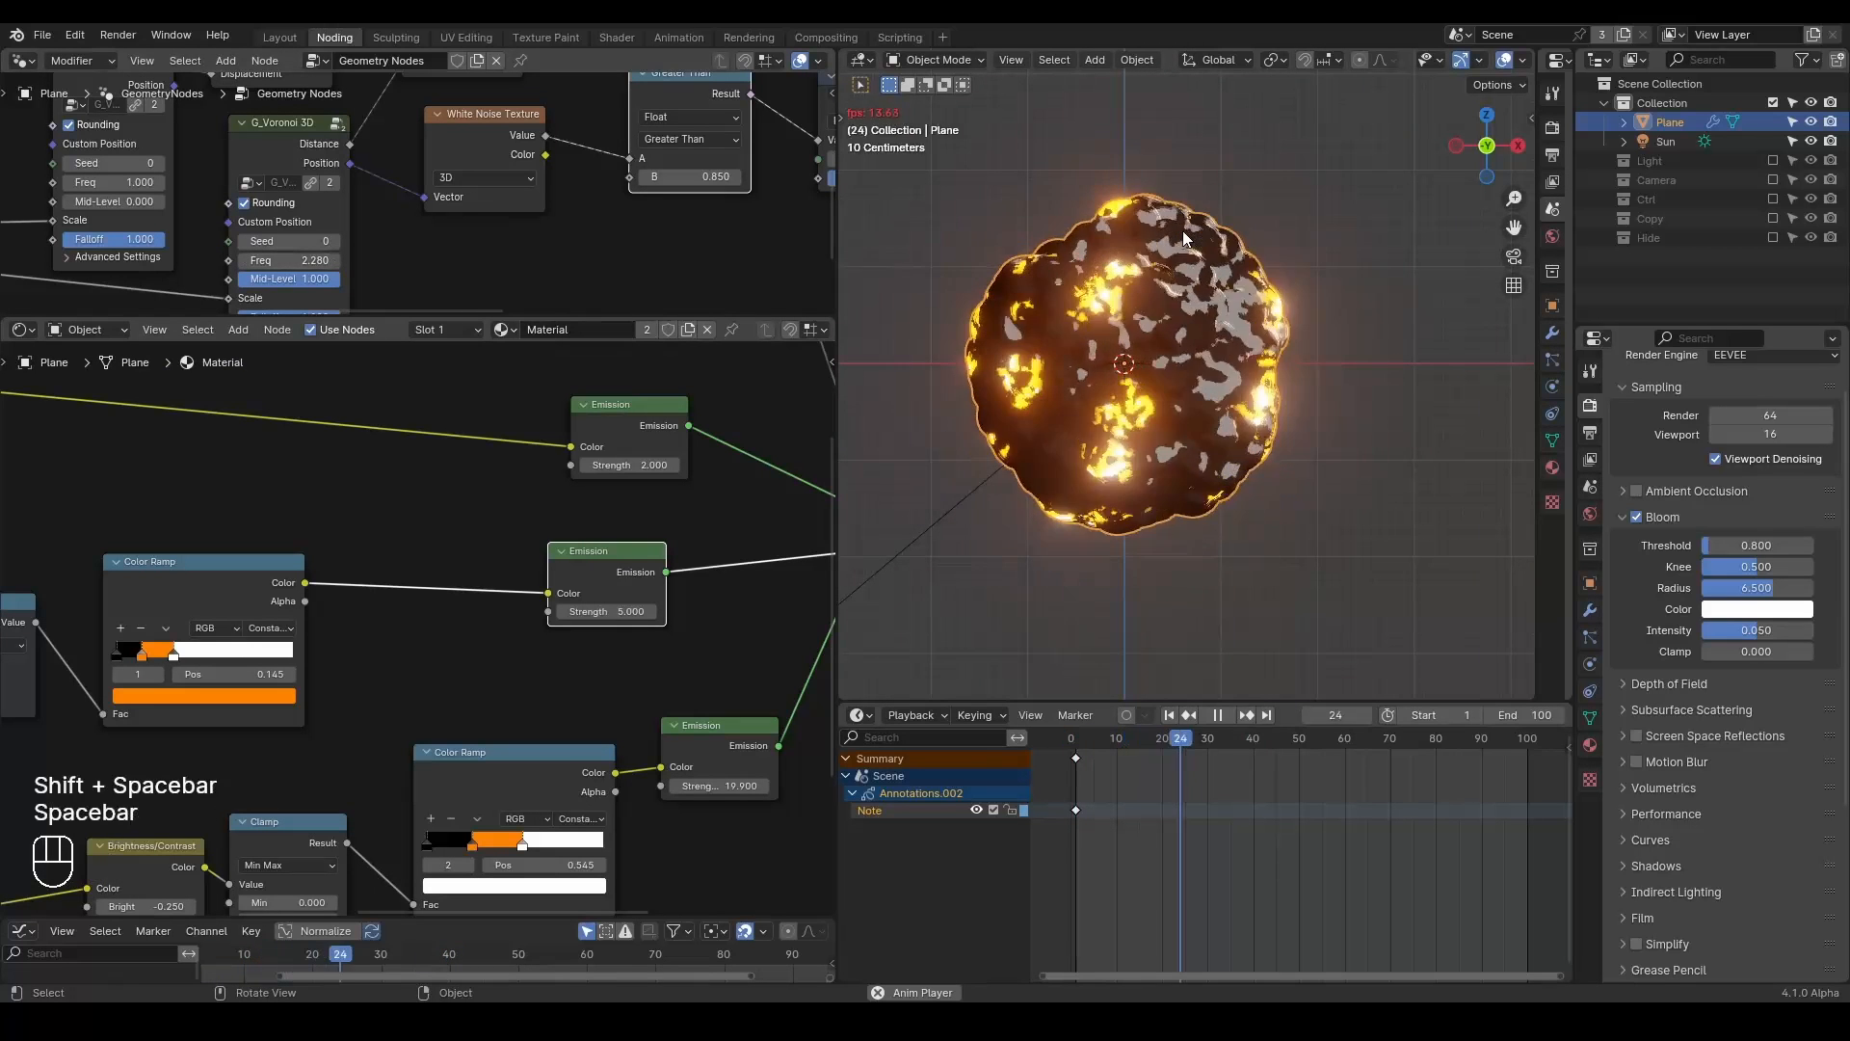
key("shift+space")
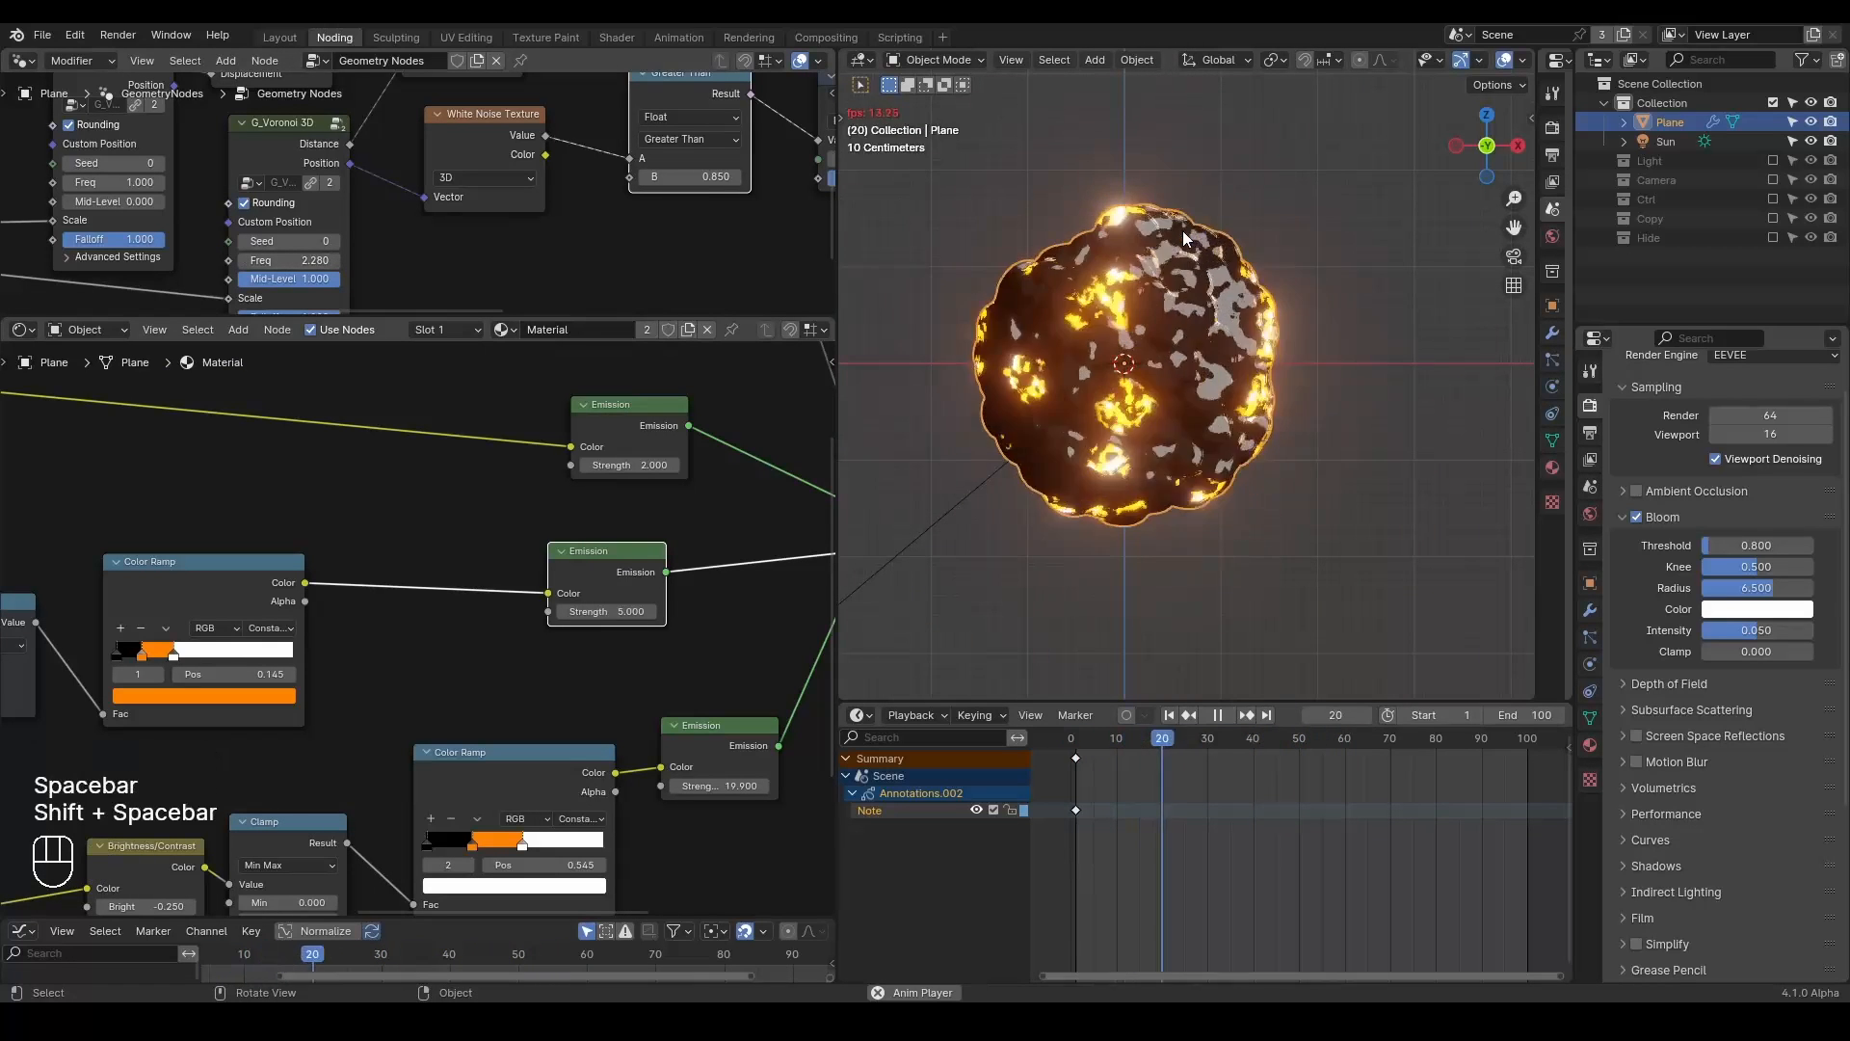
Play the explosion animation from the first frame and stop it at frame 56.
key("space")
key("shift+space")
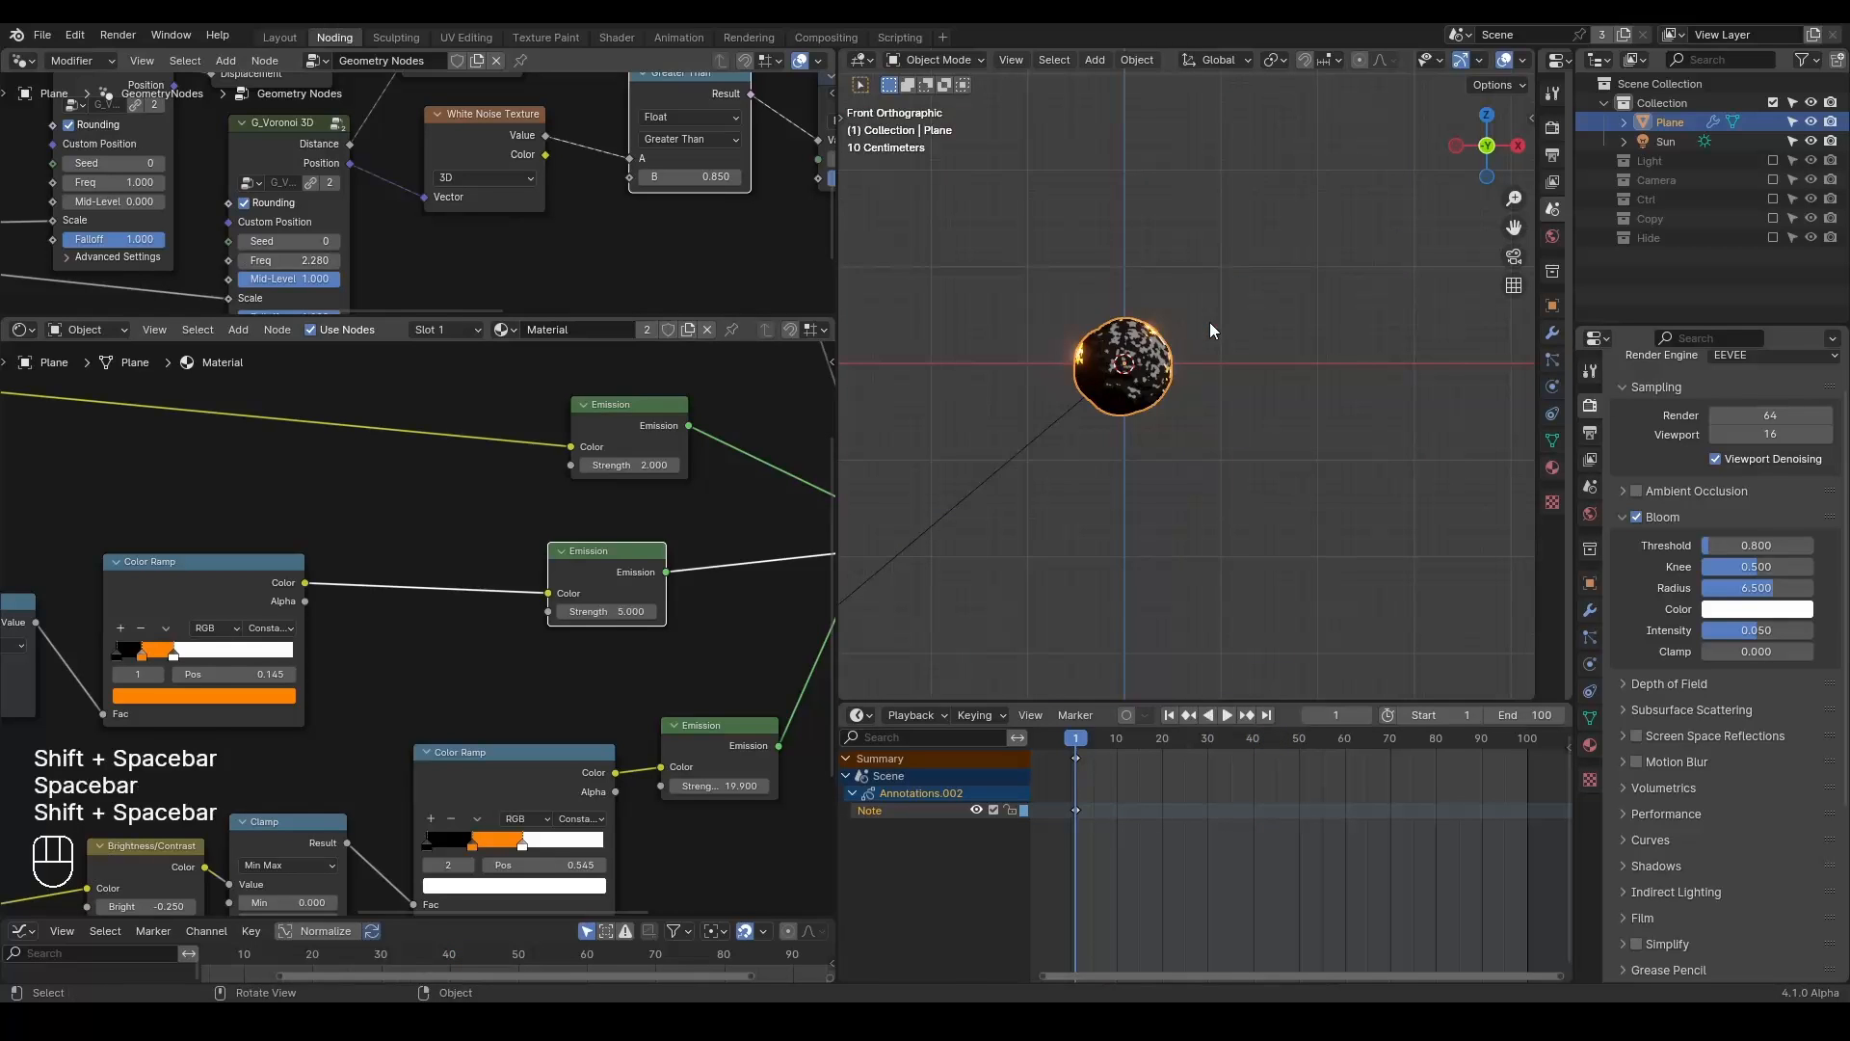
key("space")
key("space")
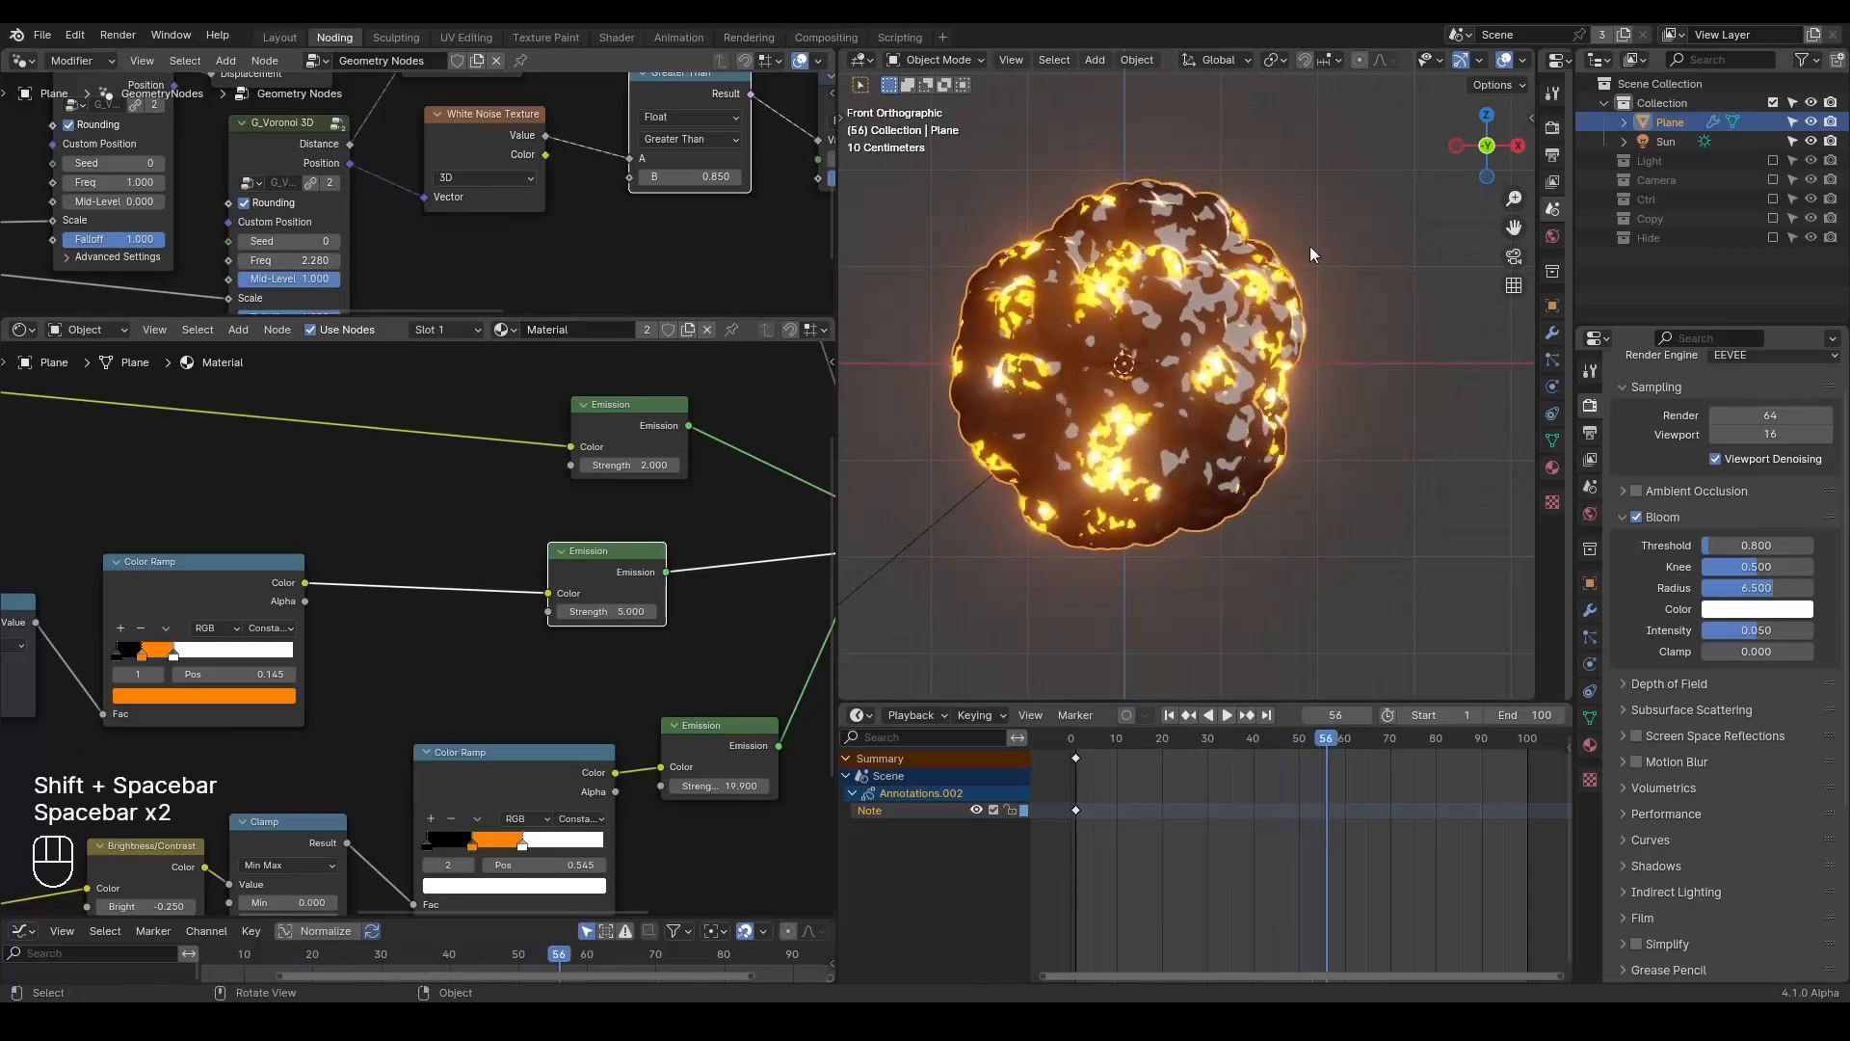
Enlarge the geometry nodes editor and close the material node editor beneath it.
scroll(530, 478, "down", 2)
scroll(523, 450, "down", 2)
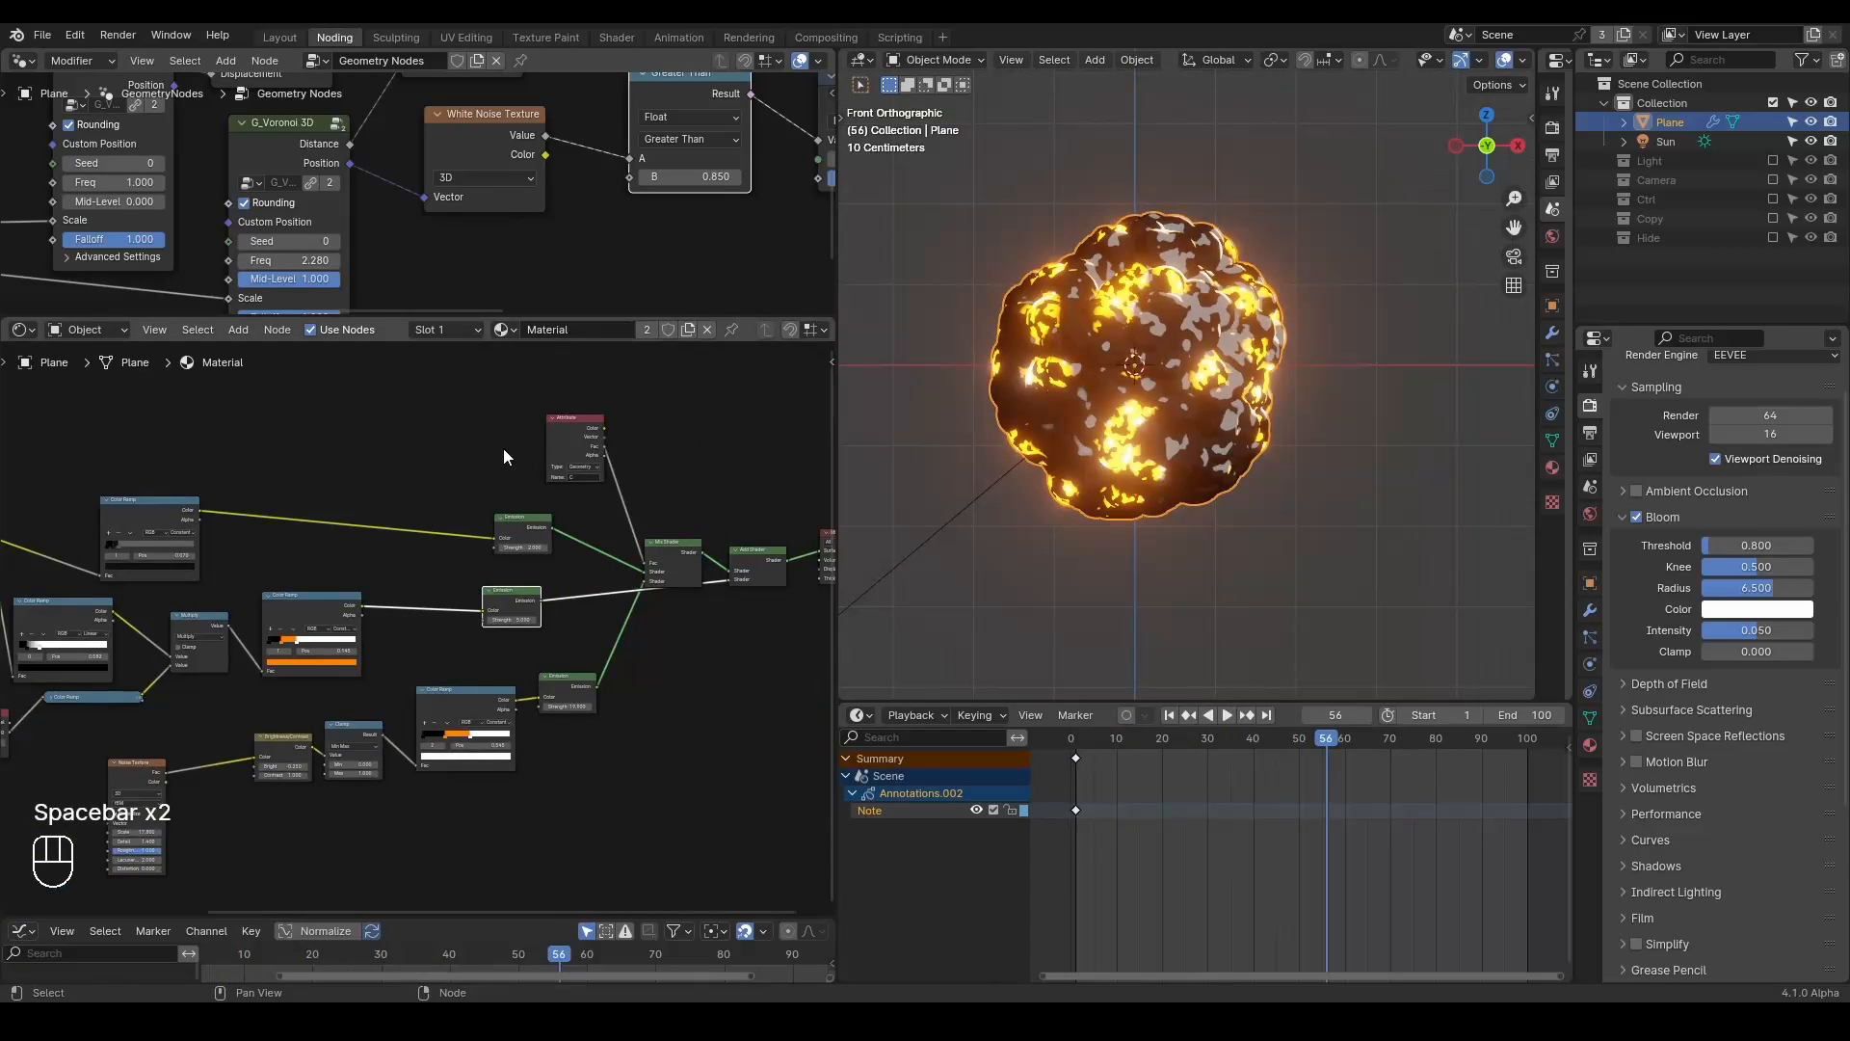
left_click_drag(563, 316, 568, 611)
scroll(599, 372, "down", 3)
scroll(1176, 367, "down", 2)
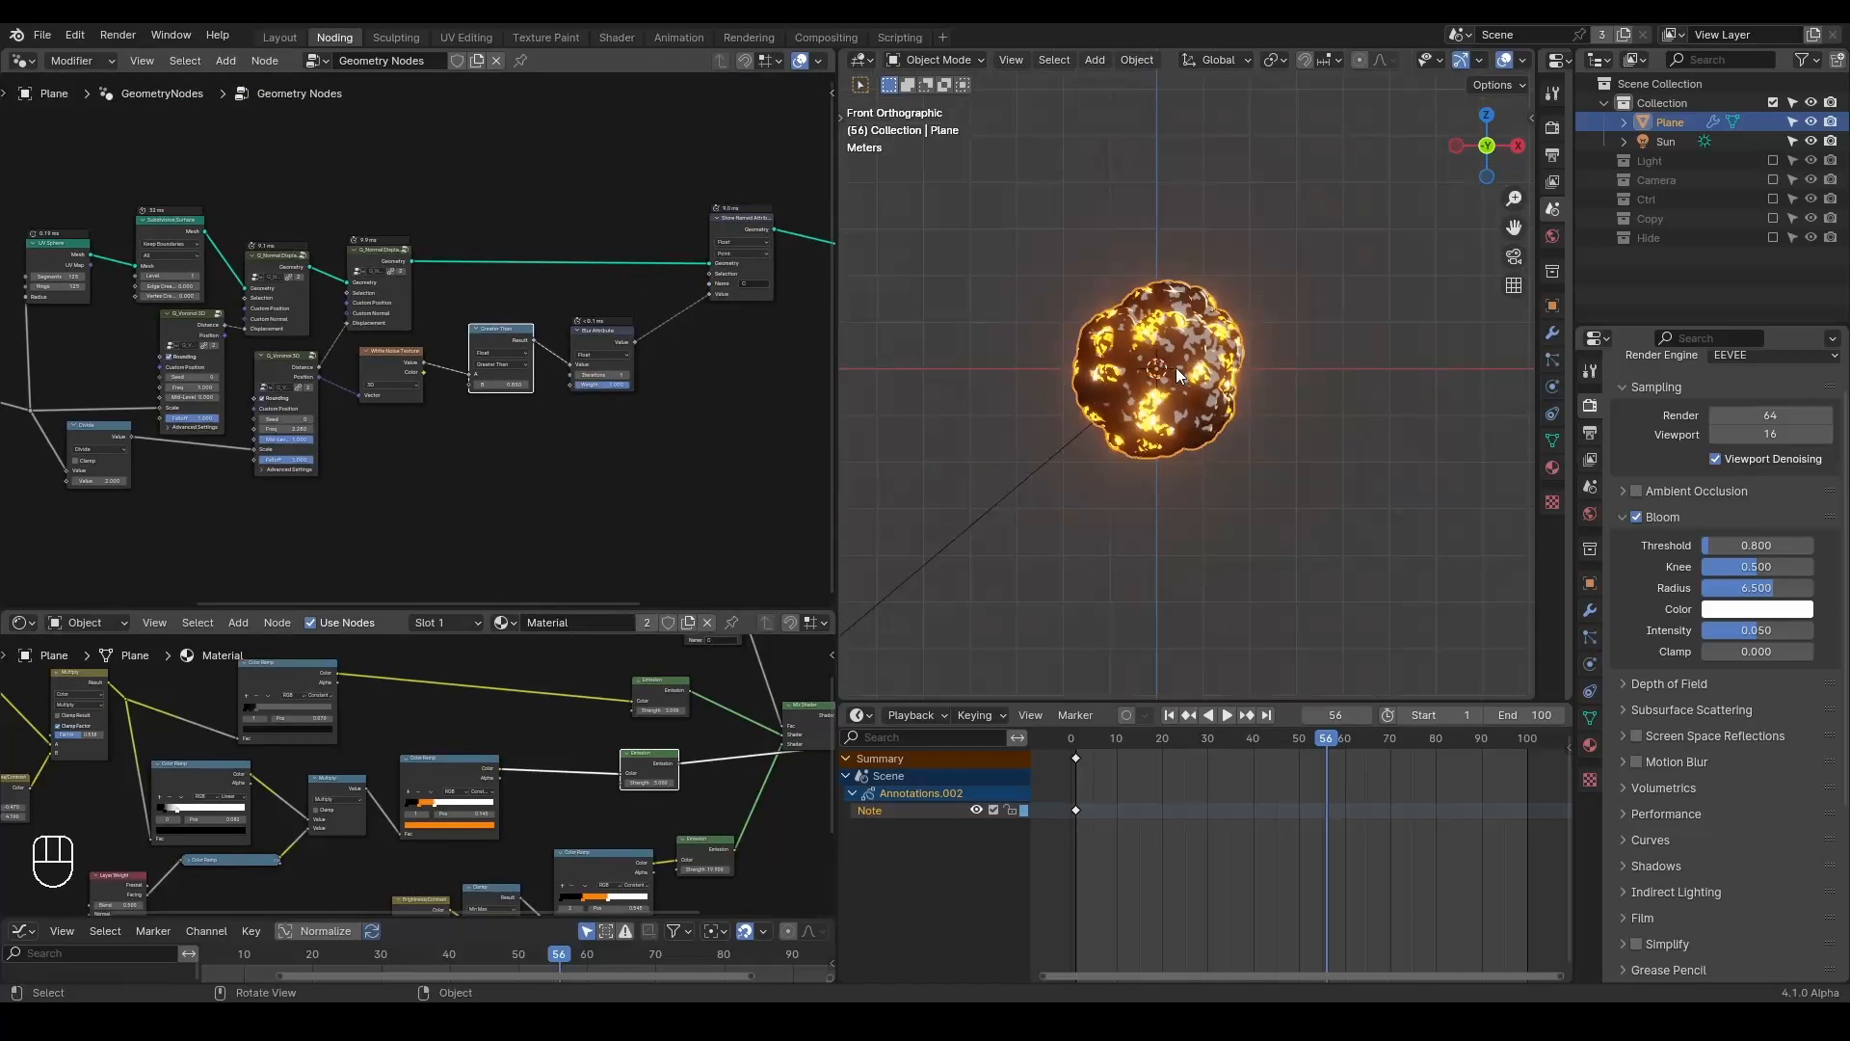
scroll(1176, 368, "up", 1)
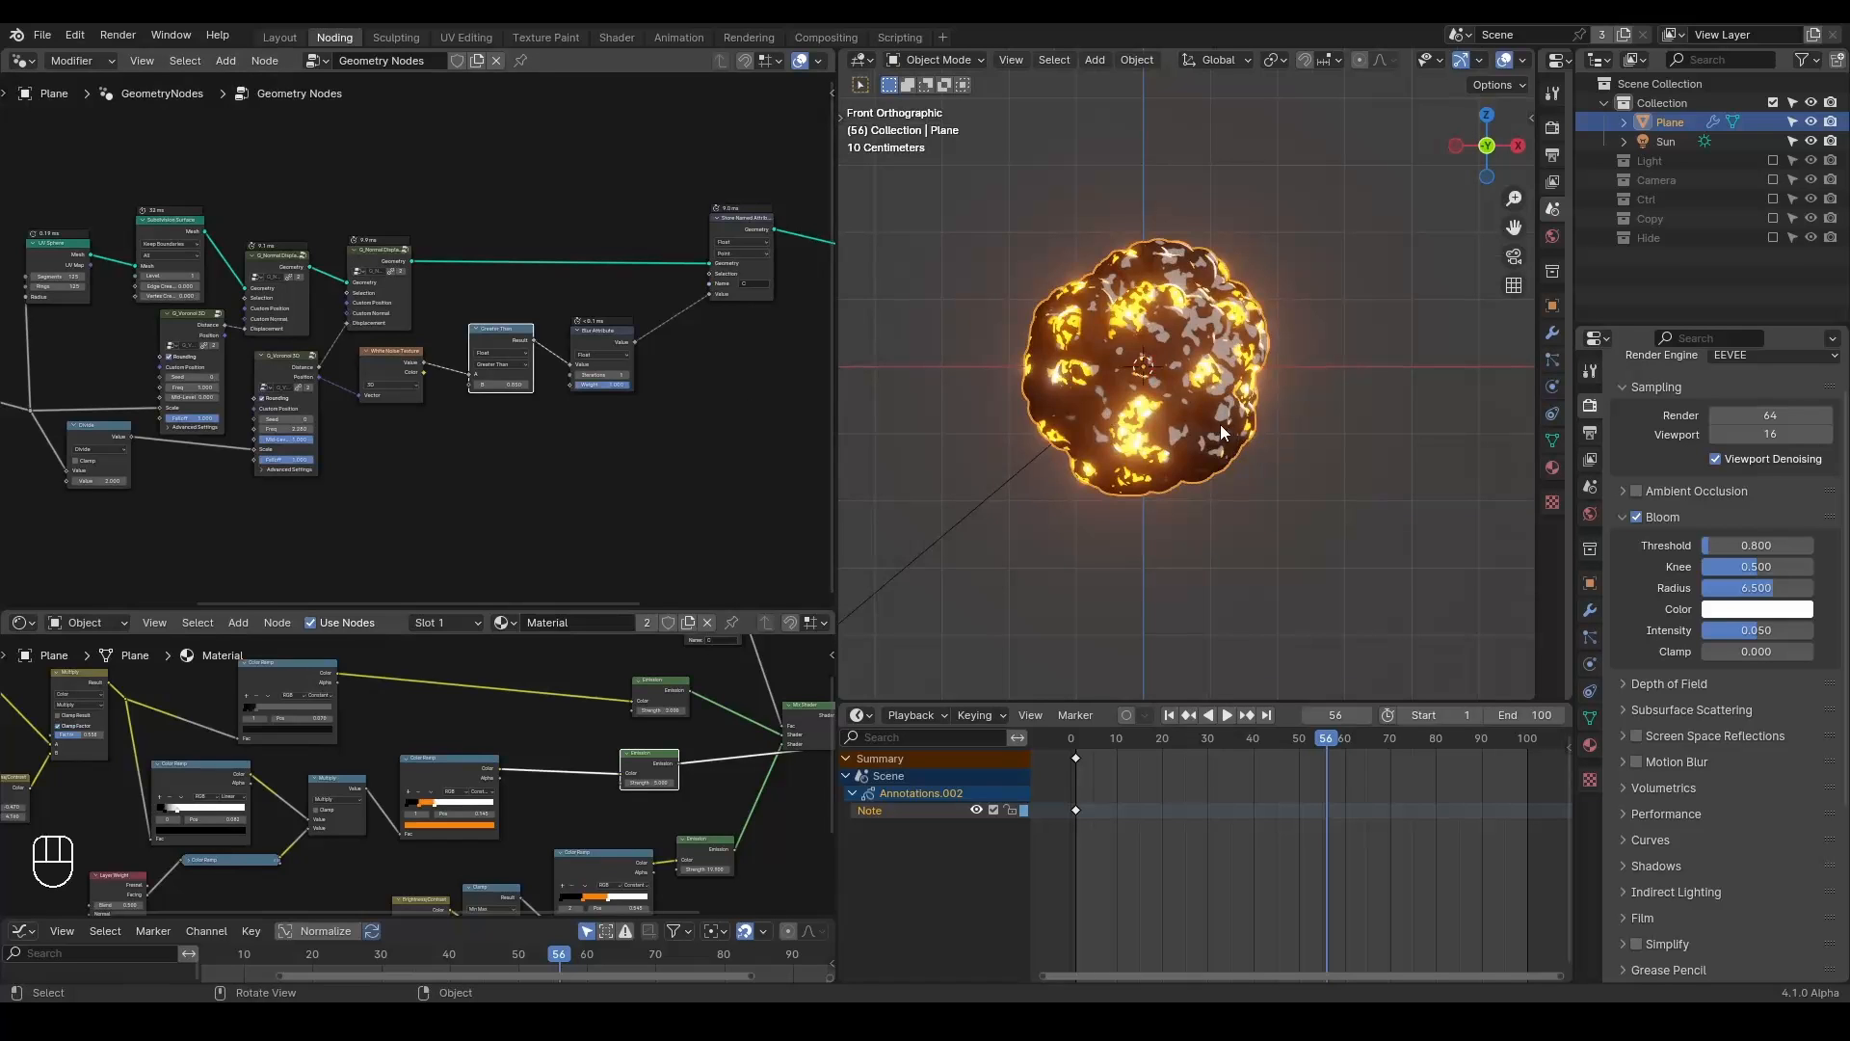
key("shift+ctrl+alt")
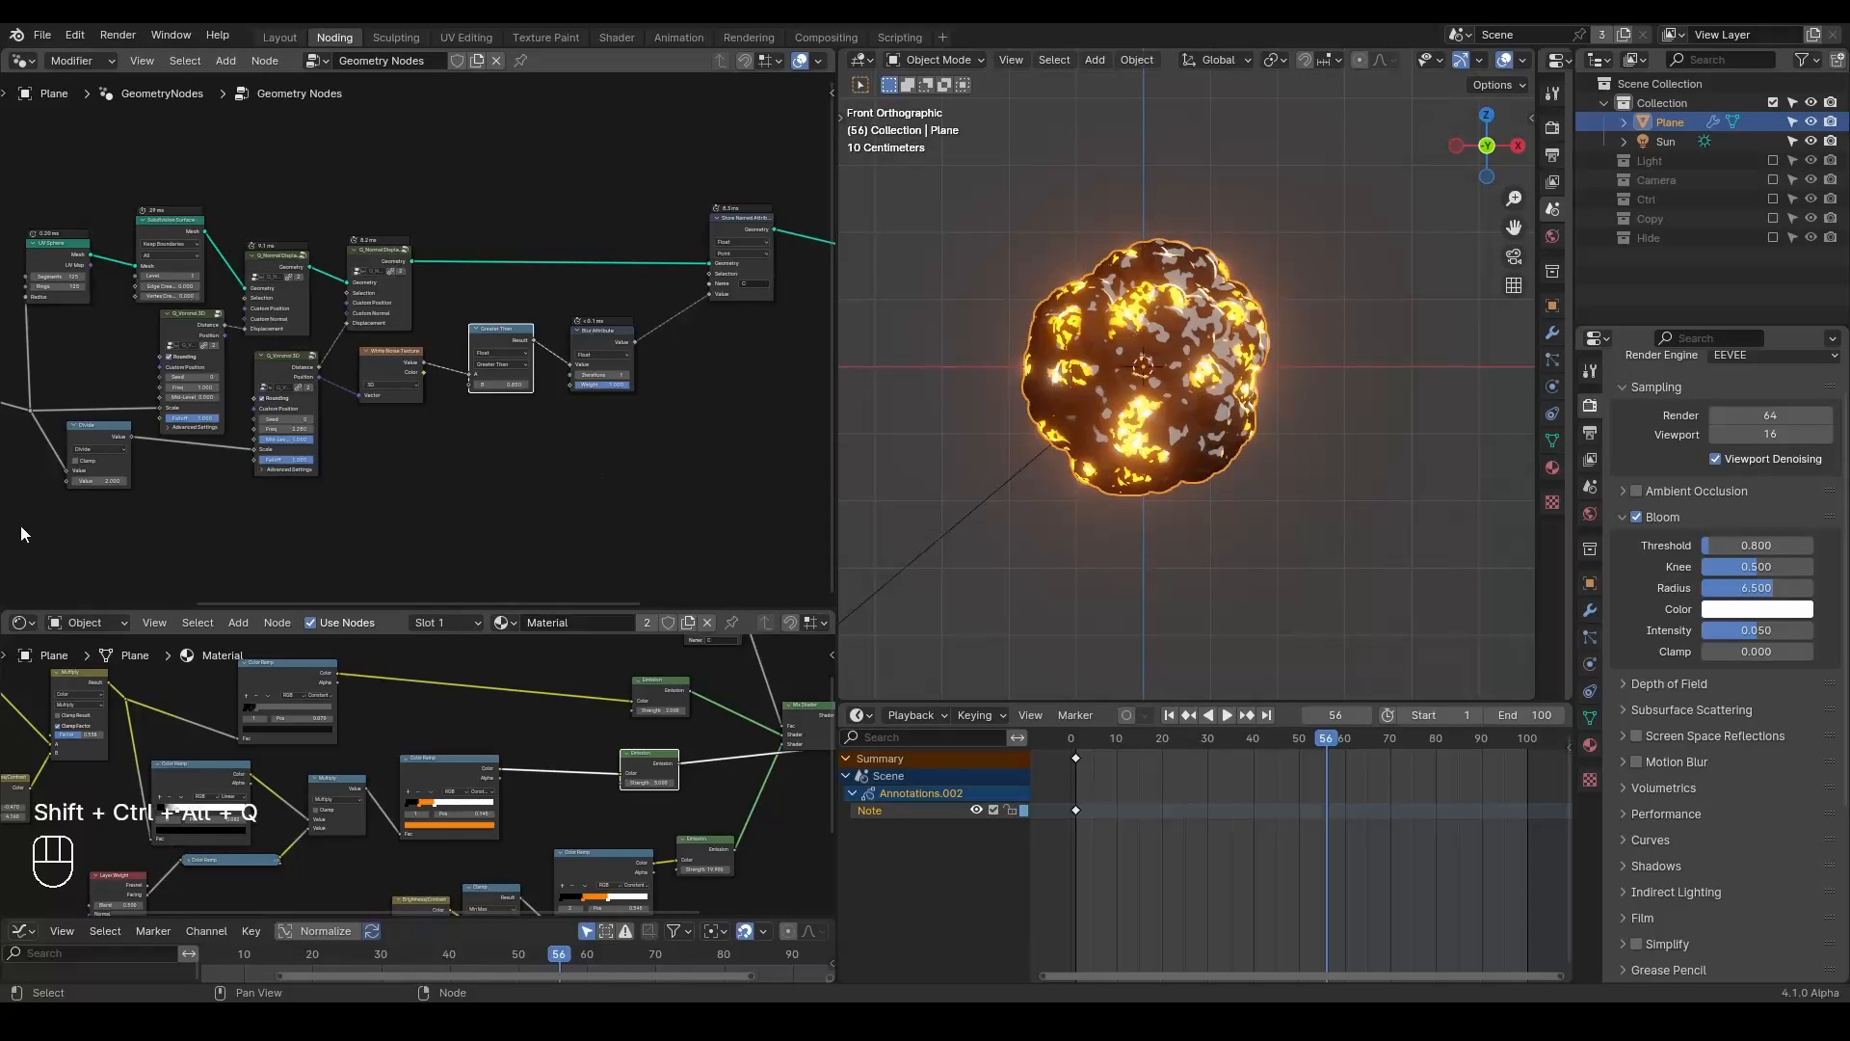
left_click_drag(5, 607, 8, 711)
middle_click_drag(287, 628, 399, 575)
scroll(1195, 386, "up", 2)
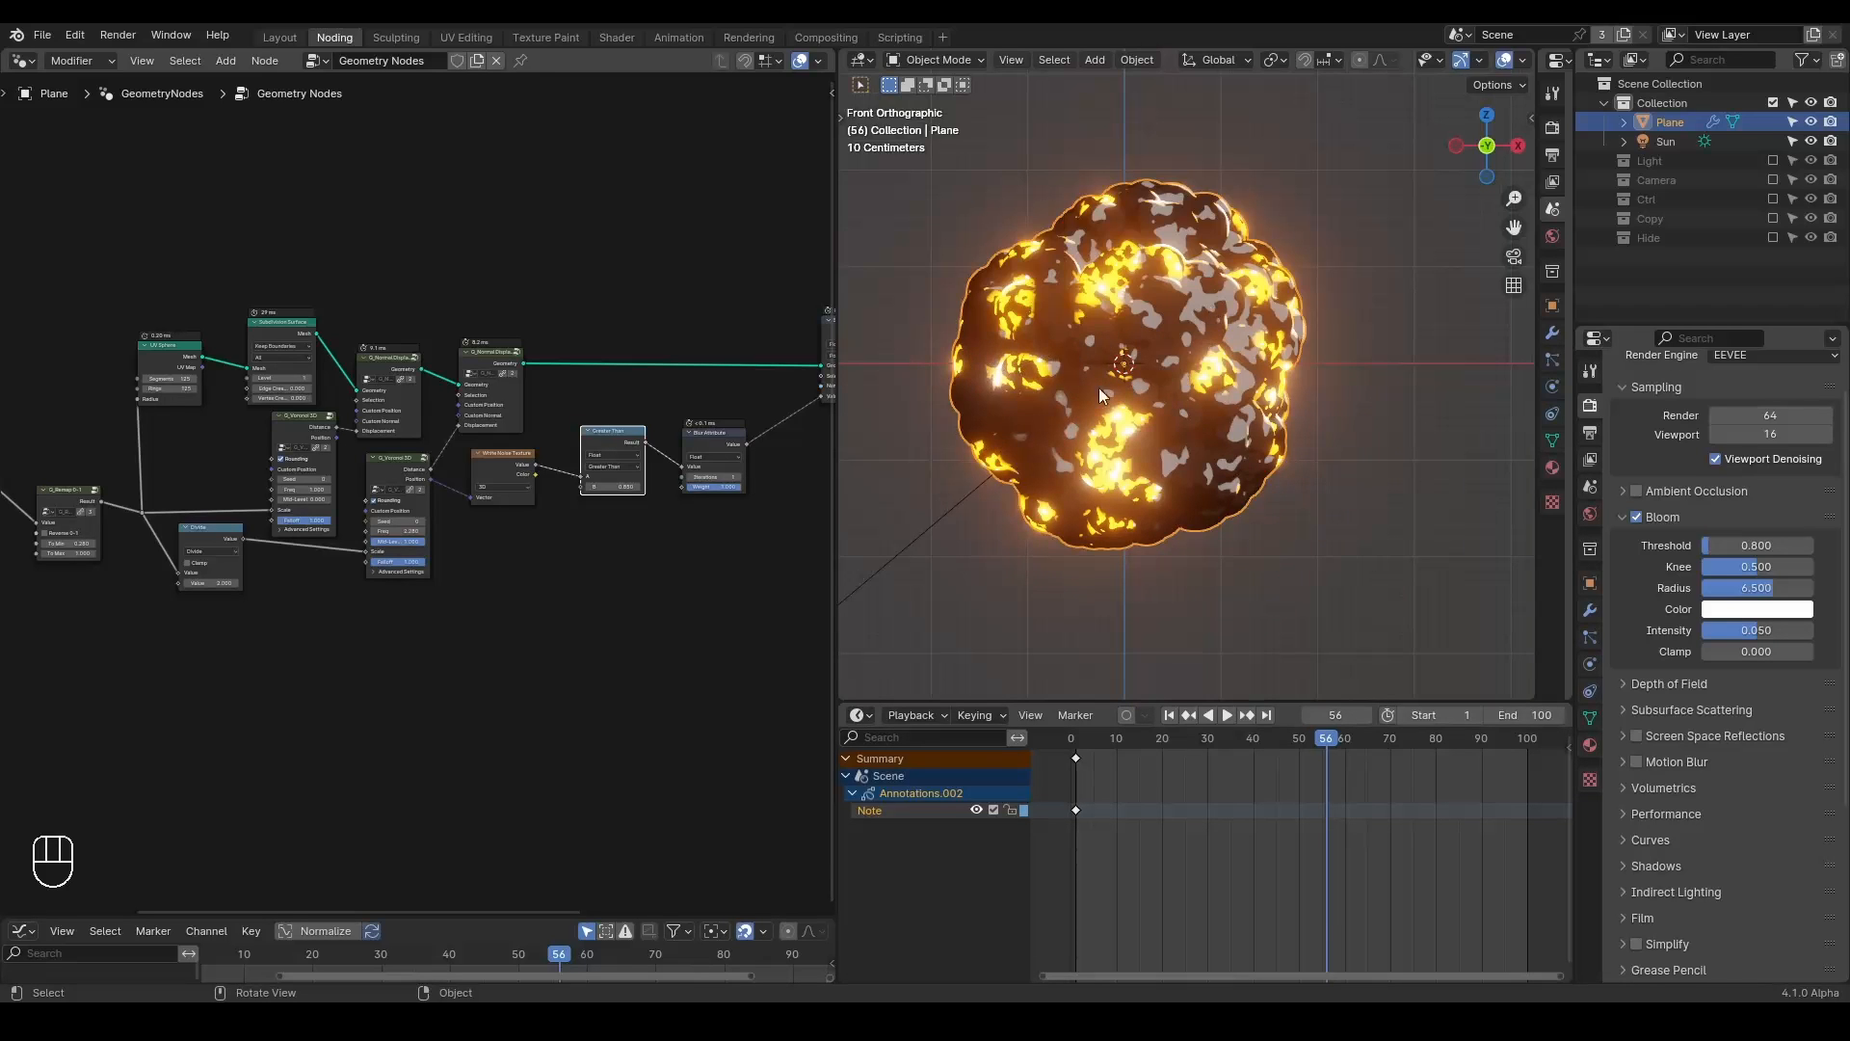
Move the Animate, Float Curve and Remap 0-1 nodes away from the UV Sphere, and return to the first frame.
middle_click_drag(642, 343, 459, 376)
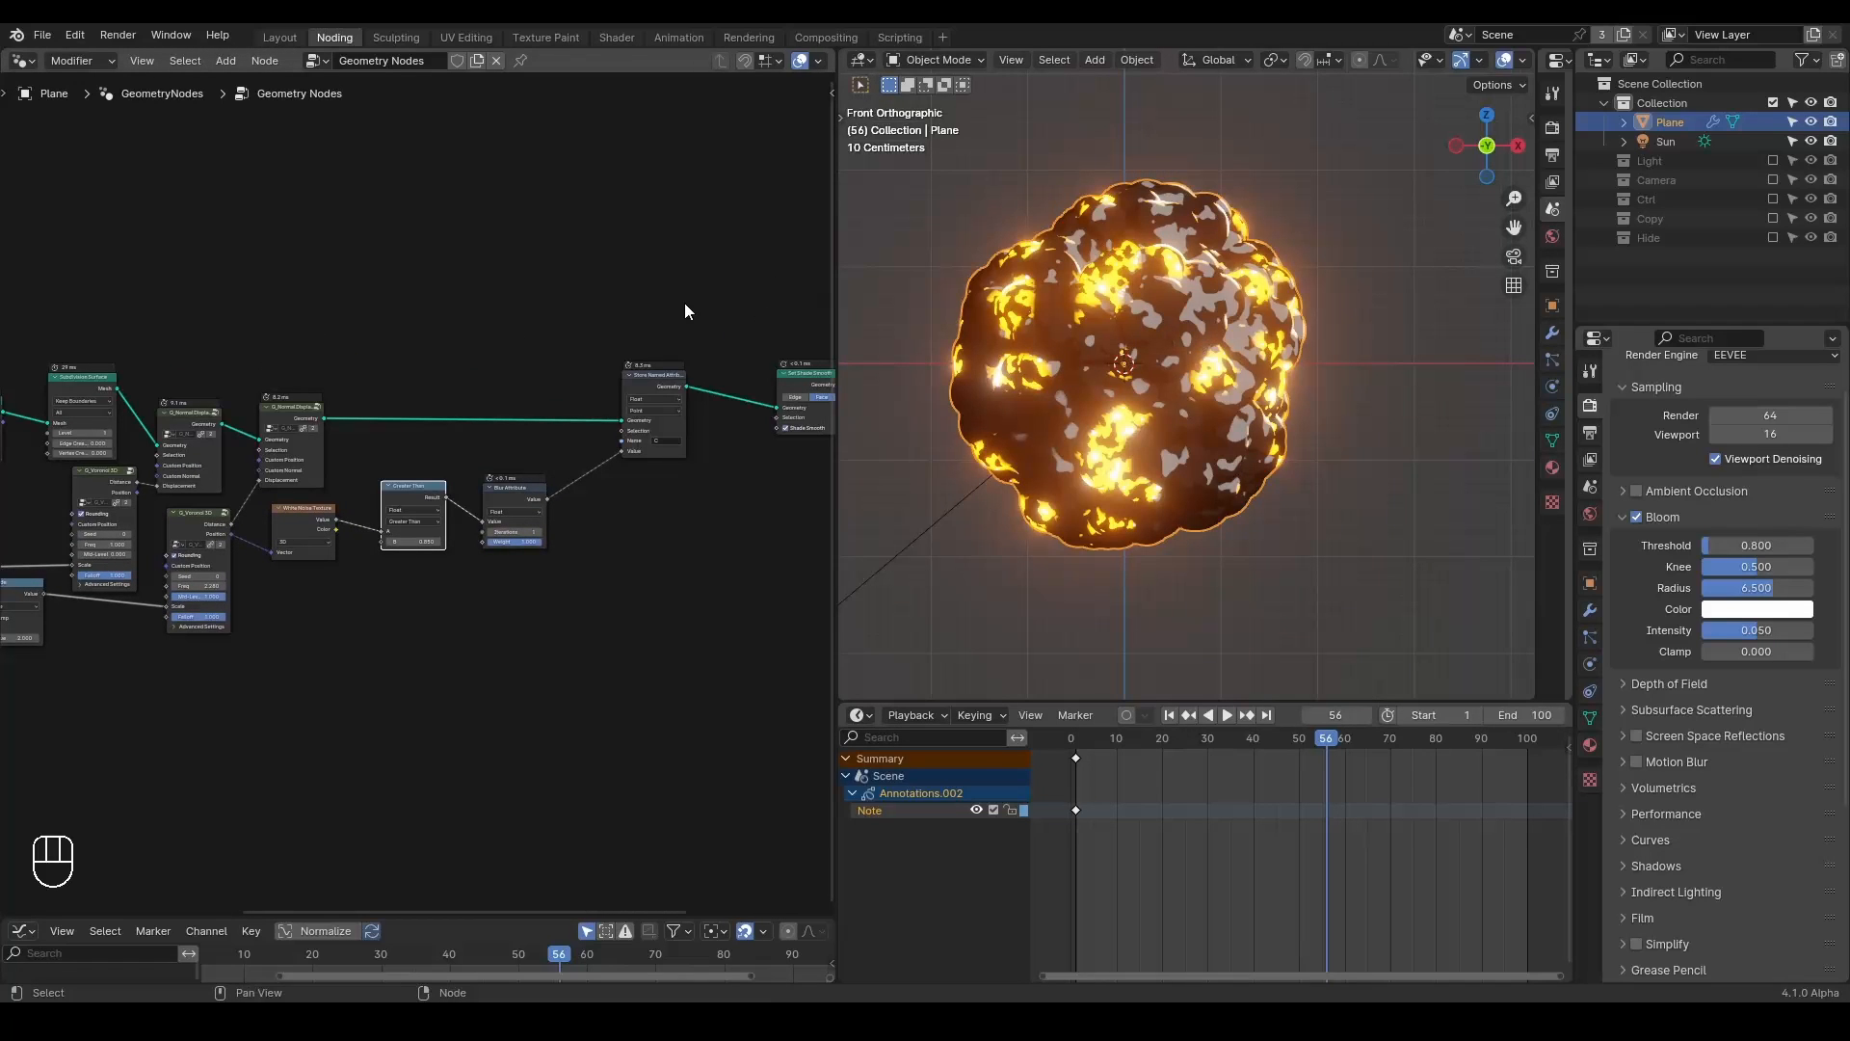
middle_click_drag(439, 430, 726, 397)
middle_click_drag(337, 511, 513, 483)
left_click_drag(505, 445, 81, 694)
key("g")
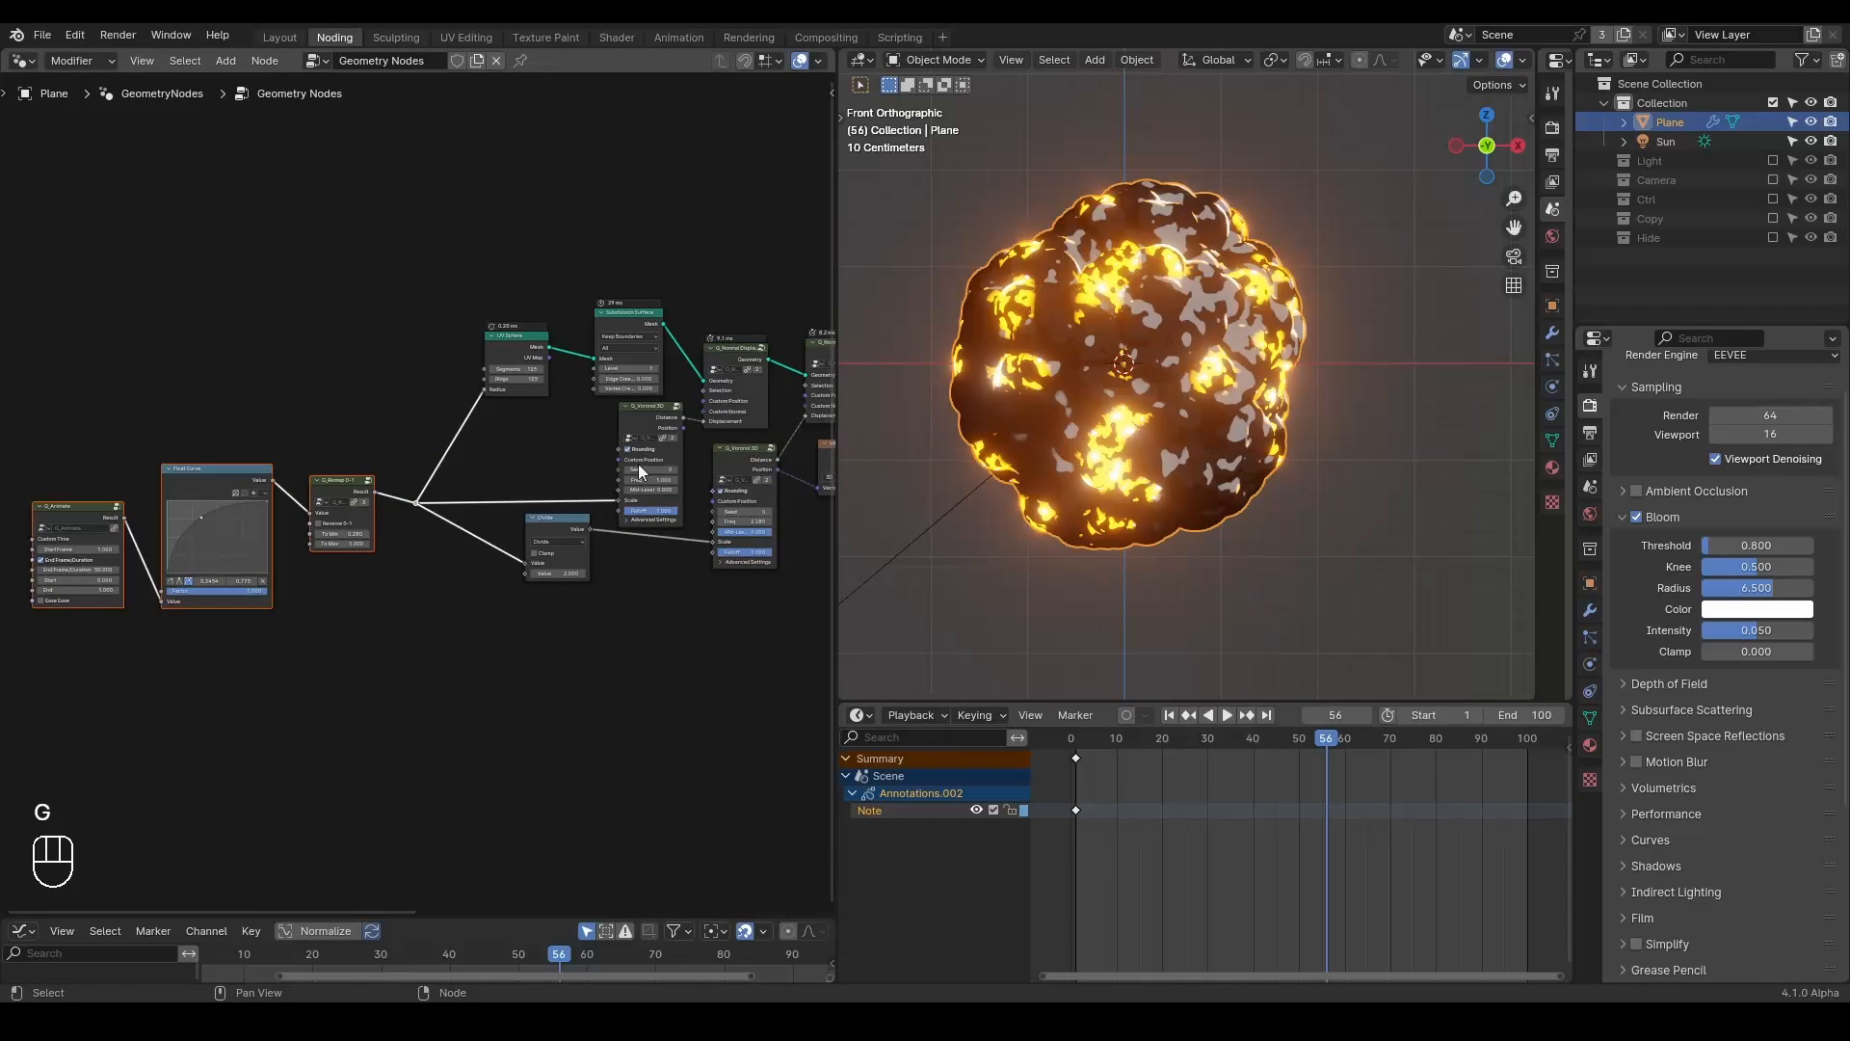
left_click(571, 453)
key("shift+space")
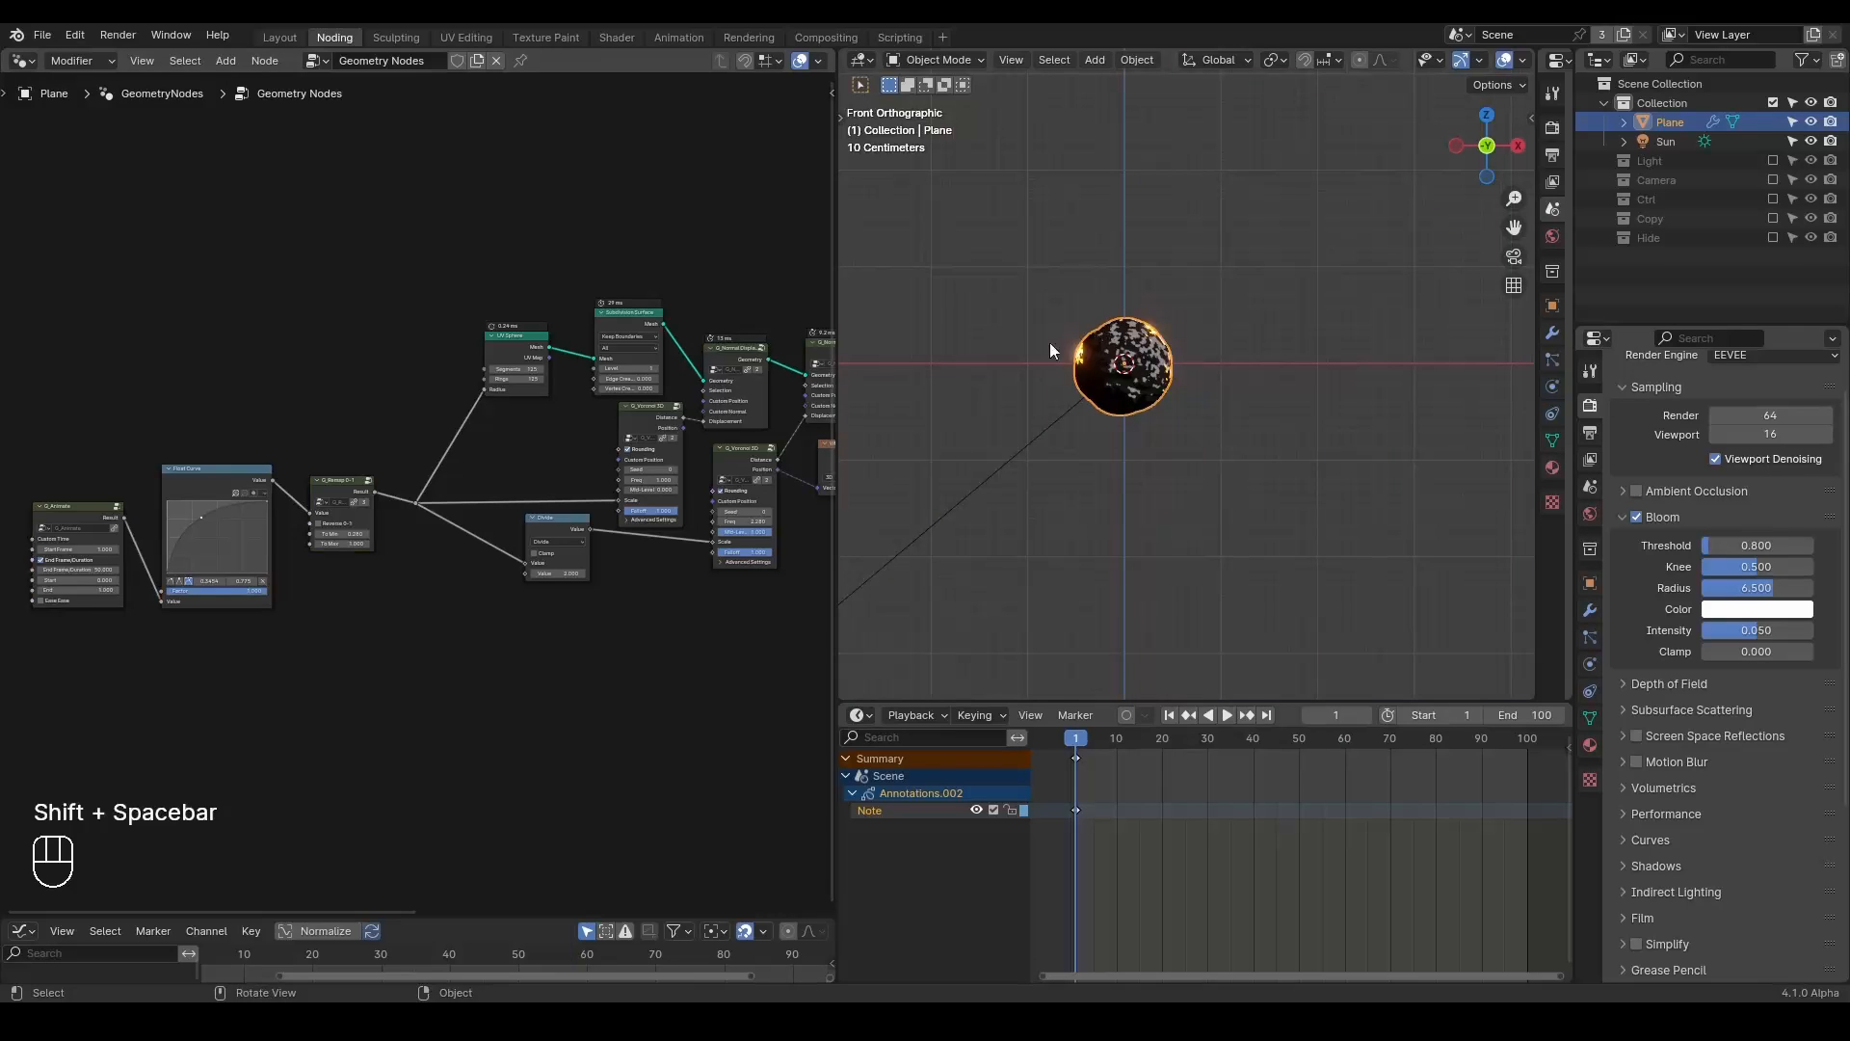
key("shift+ctrl+alt+q")
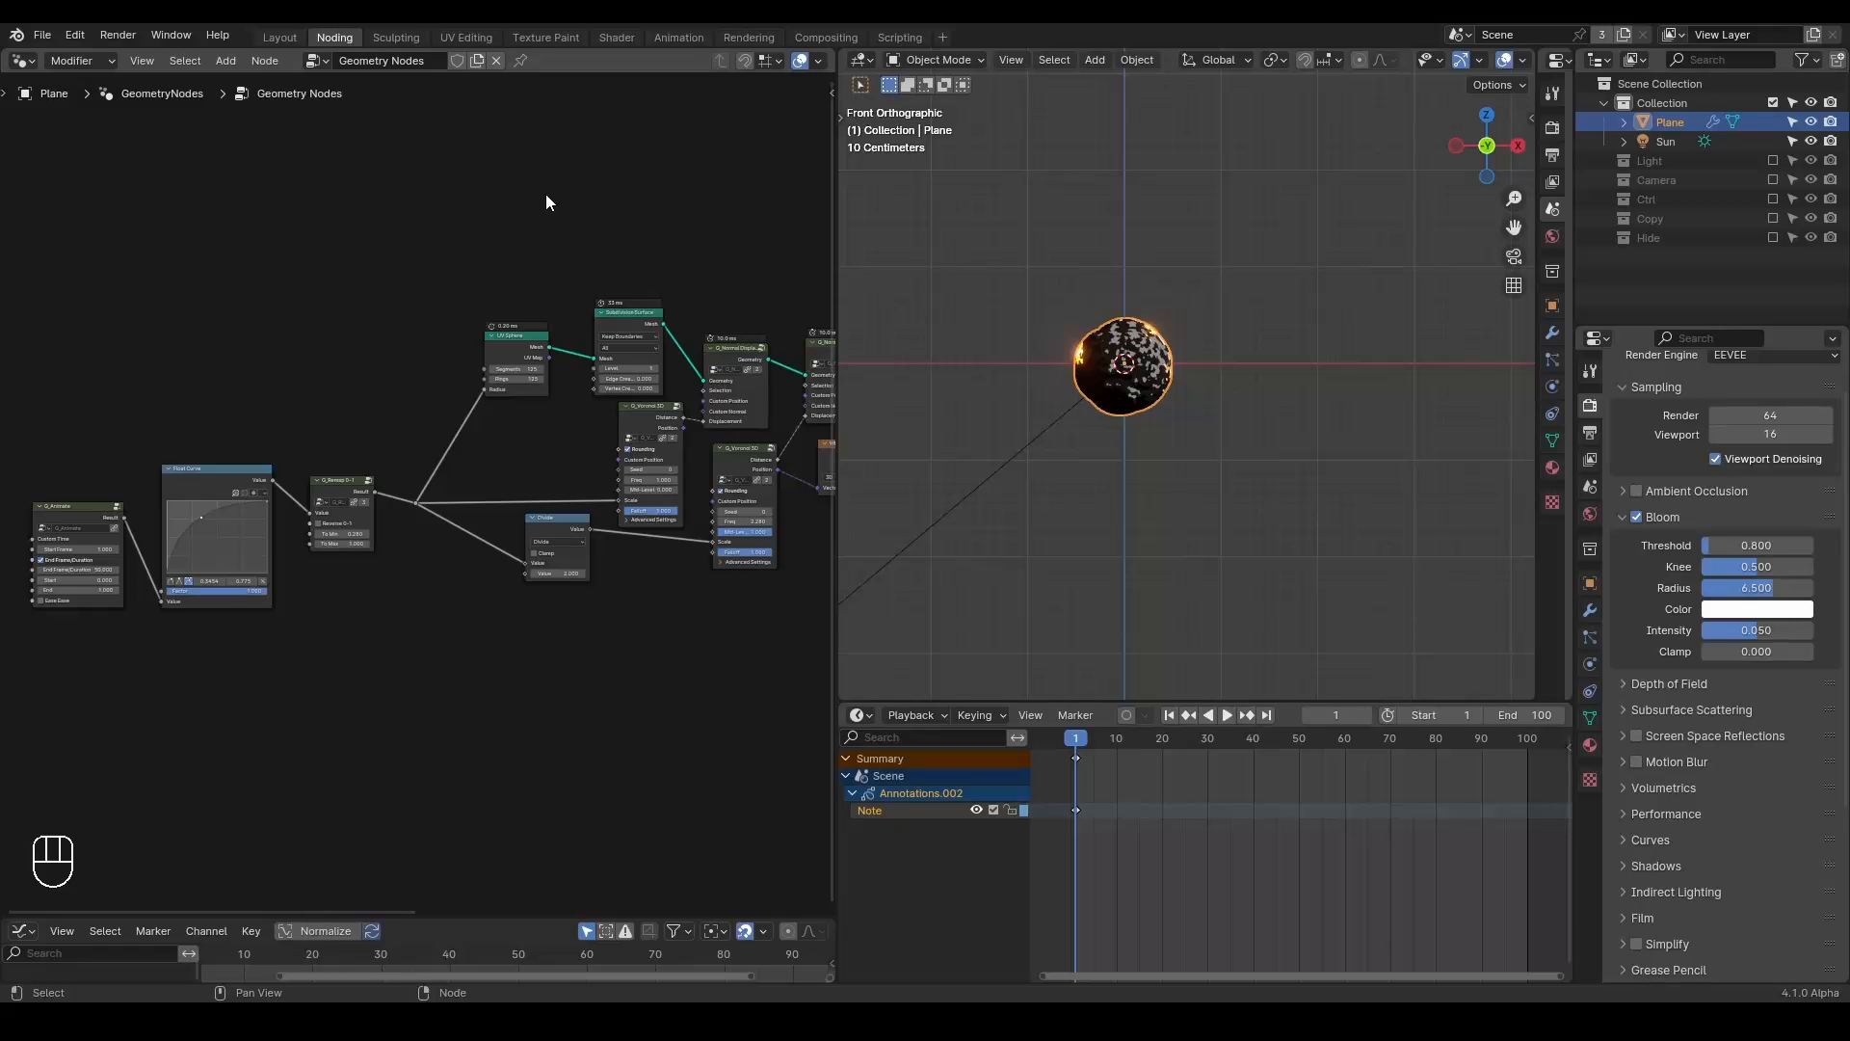
Add a G_Curve Linear node above the sphere setup and connect it for preview.
scroll(541, 277, "up", 3, "shift")
key("ctrl+a")
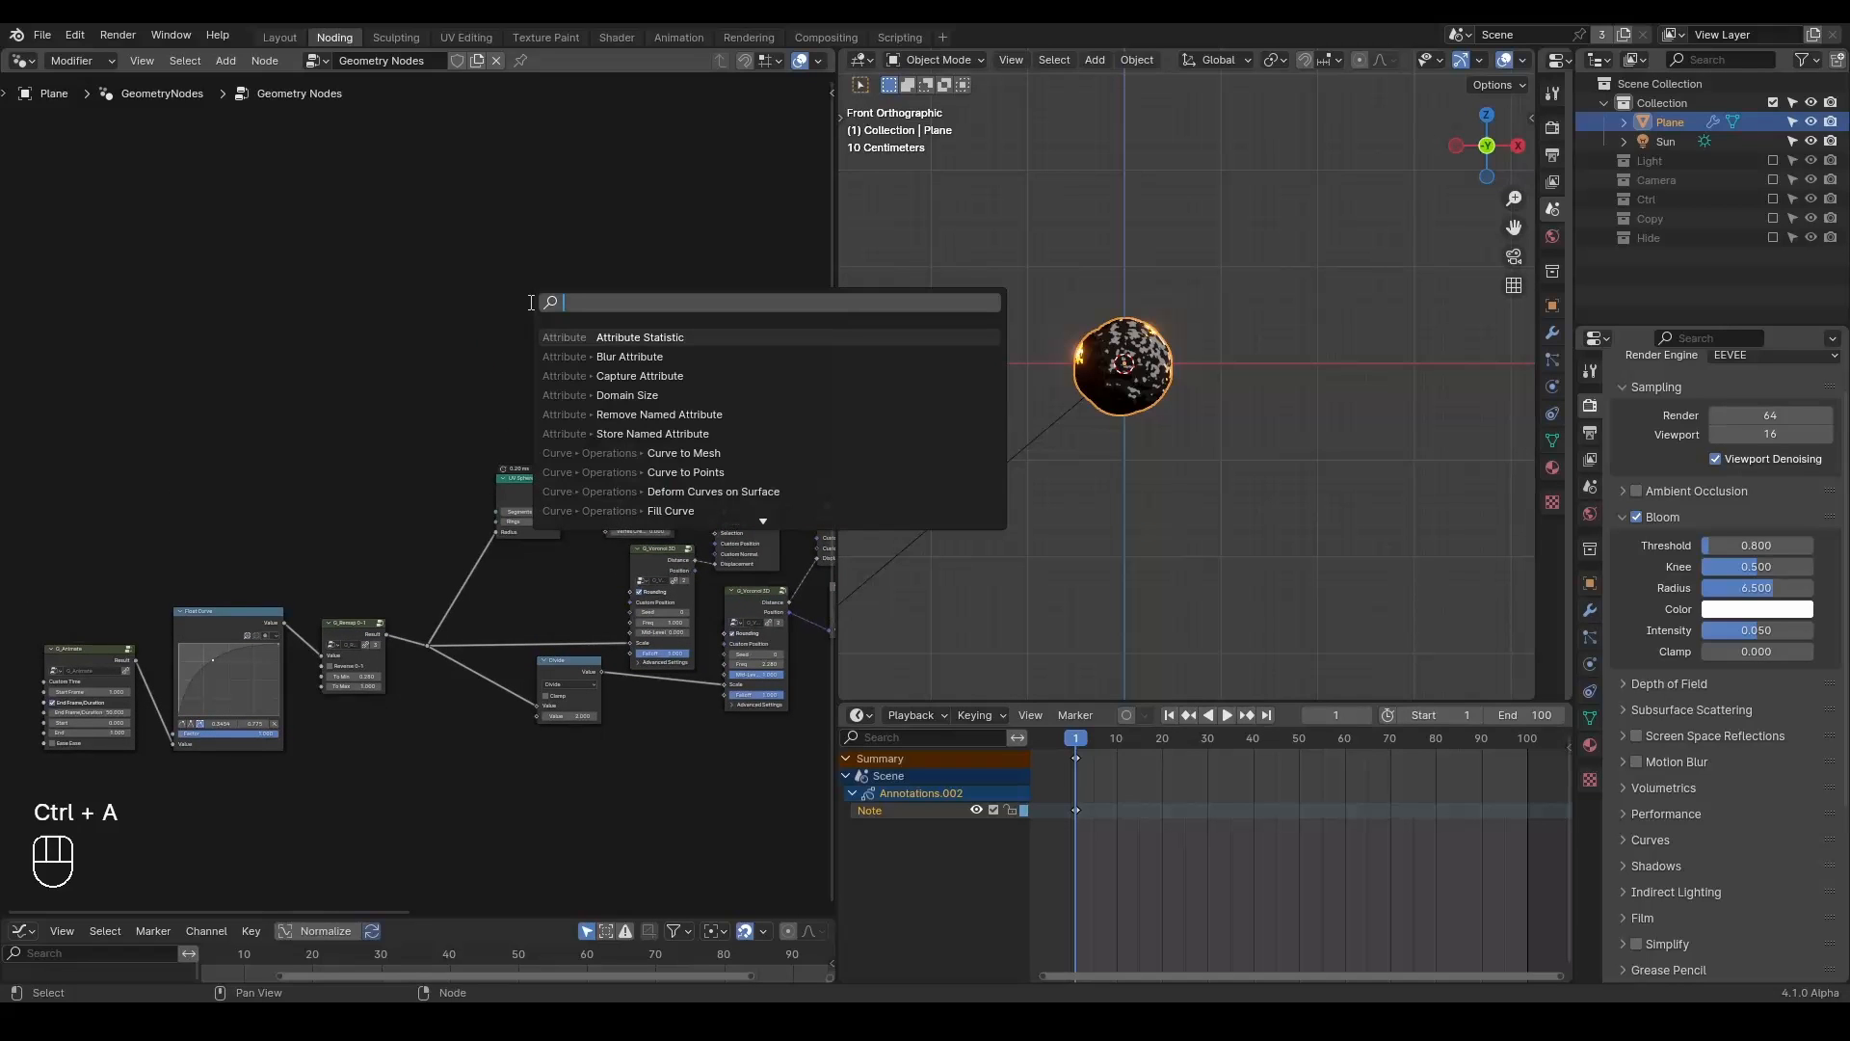
type("curve linear")
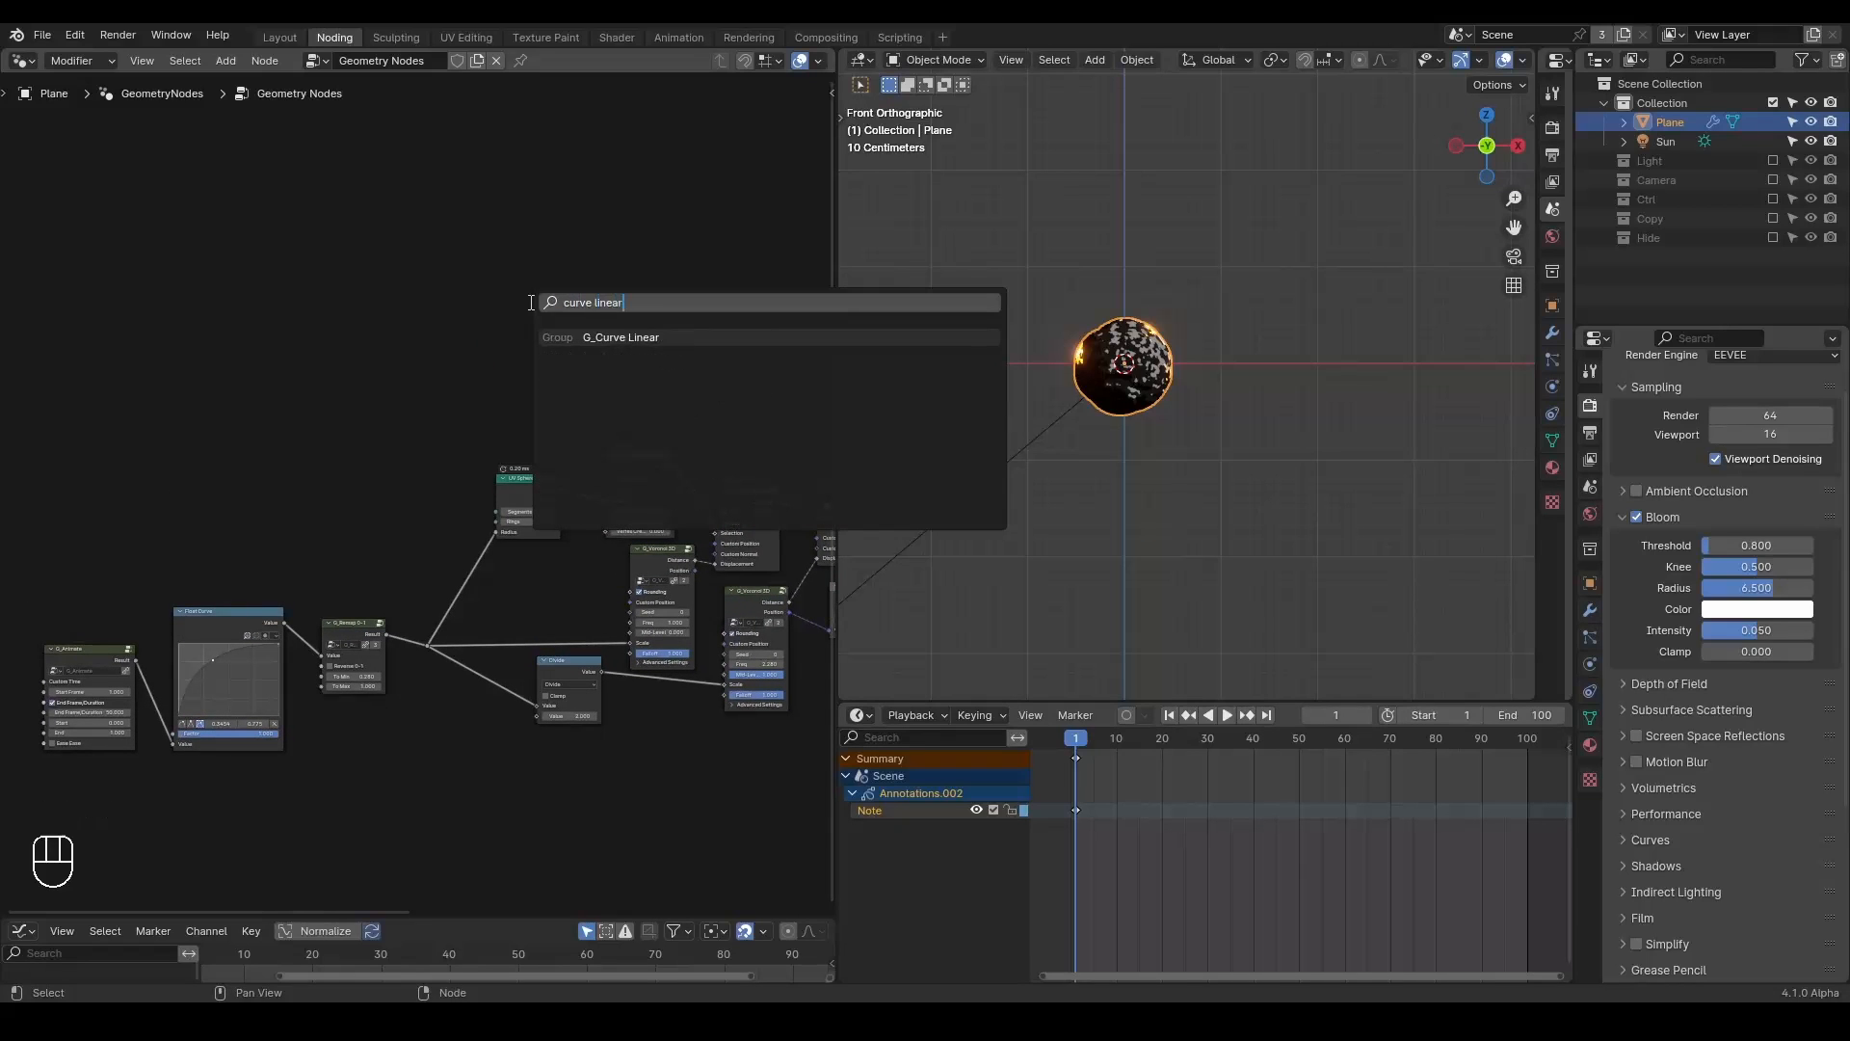
key("Return")
left_click(465, 294)
left_click(499, 311, "alt+shift")
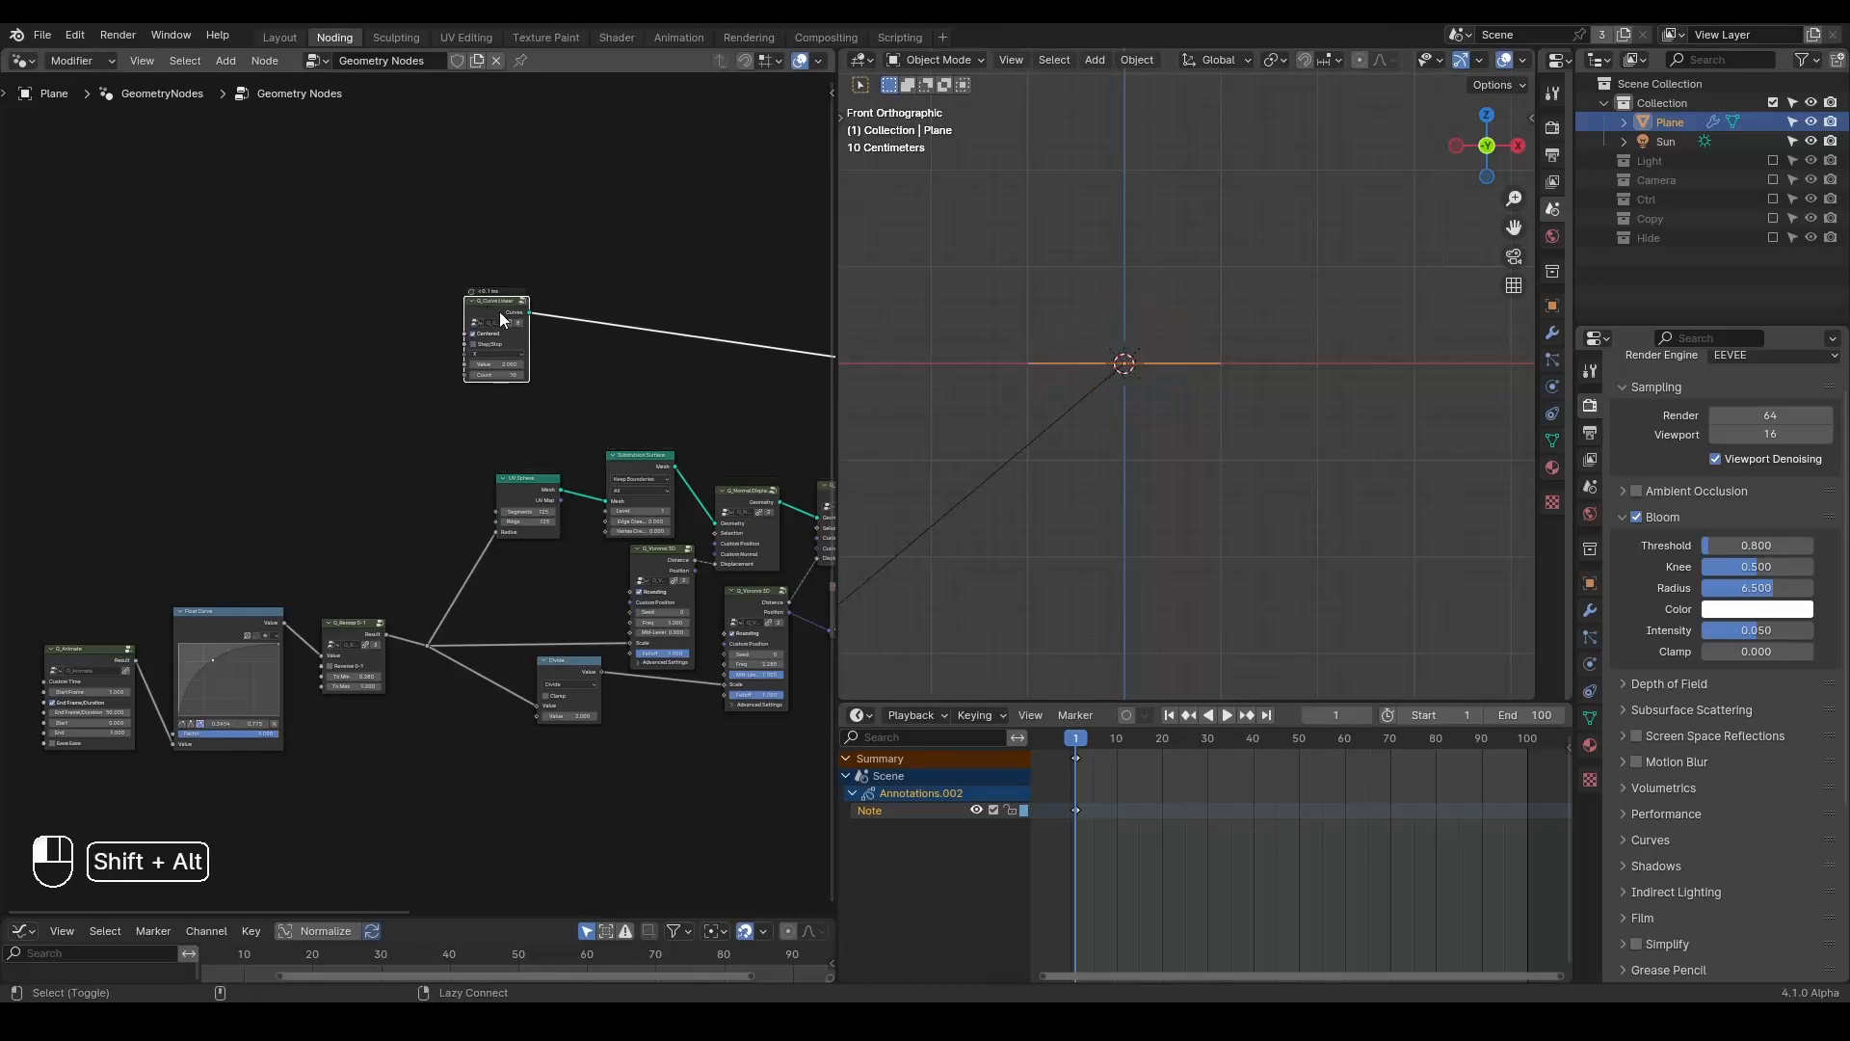
Turn off Centered on the Curve Linear node and set its axis to Z.
scroll(565, 417, "up", 7)
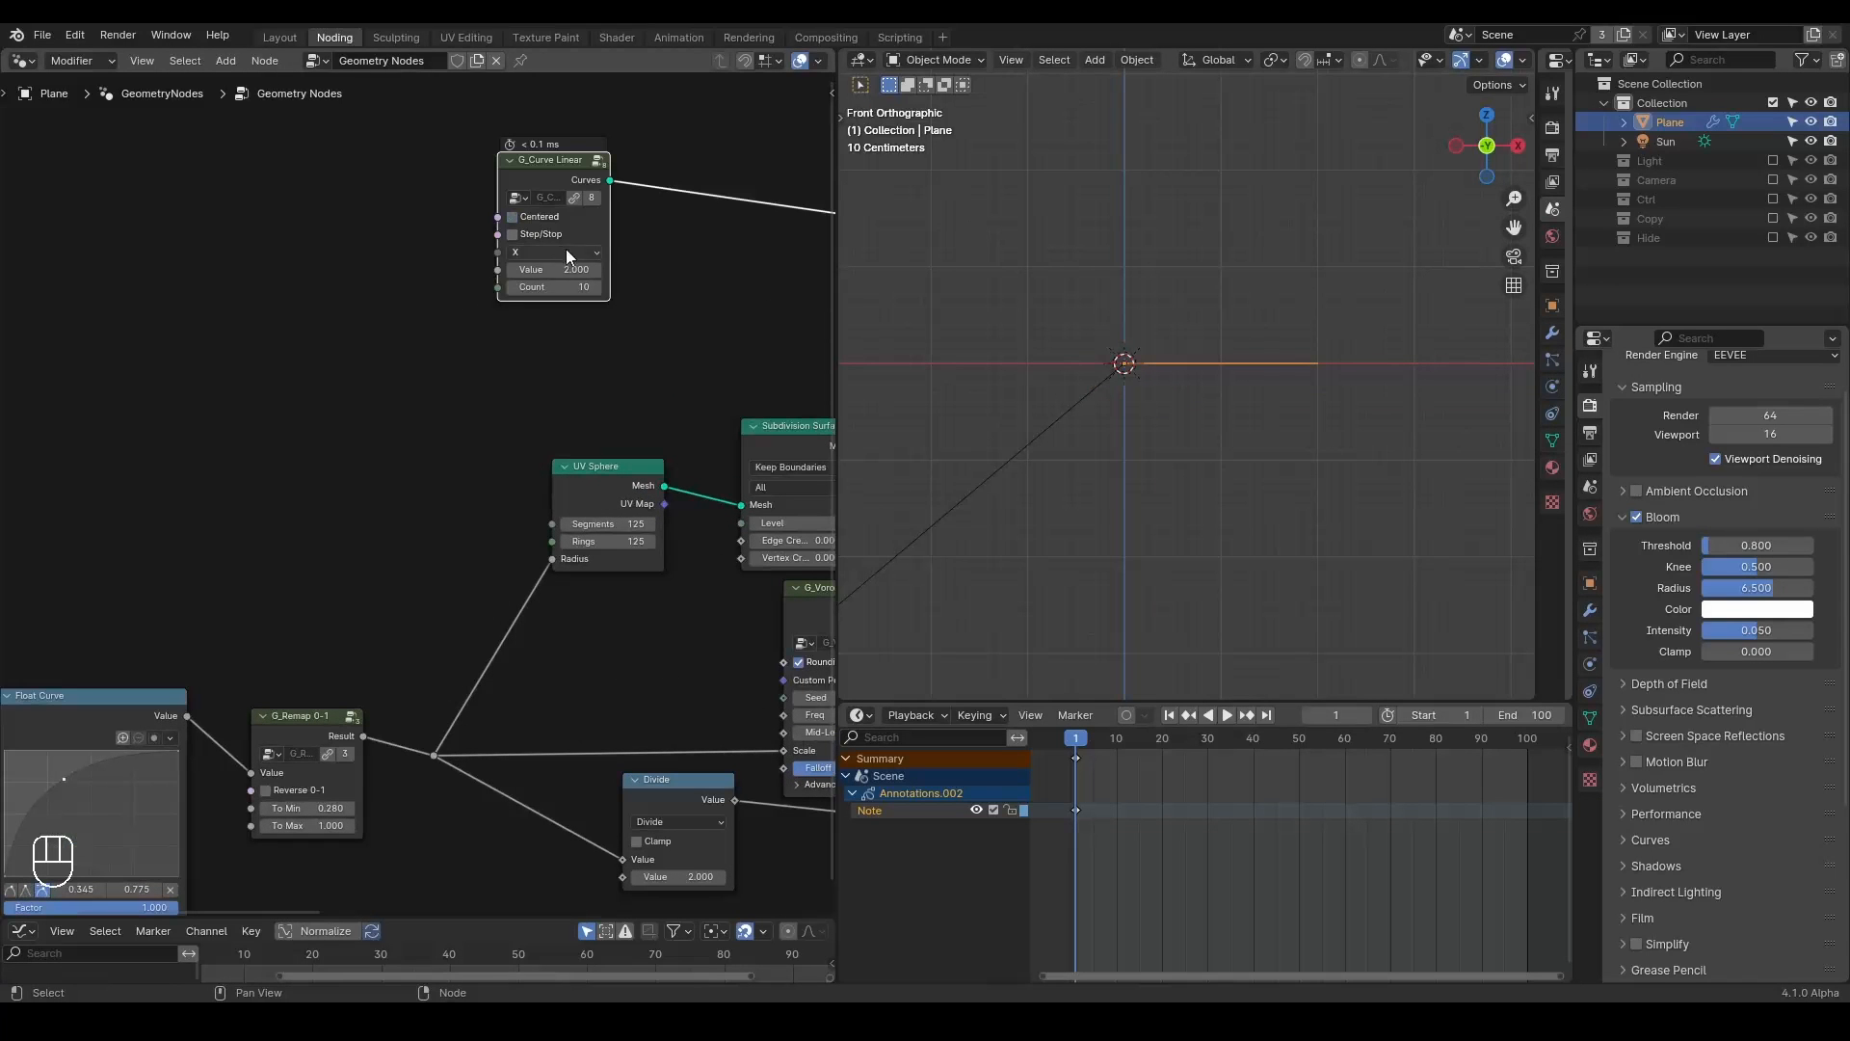
left_click(571, 324)
scroll(520, 413, "up", 1)
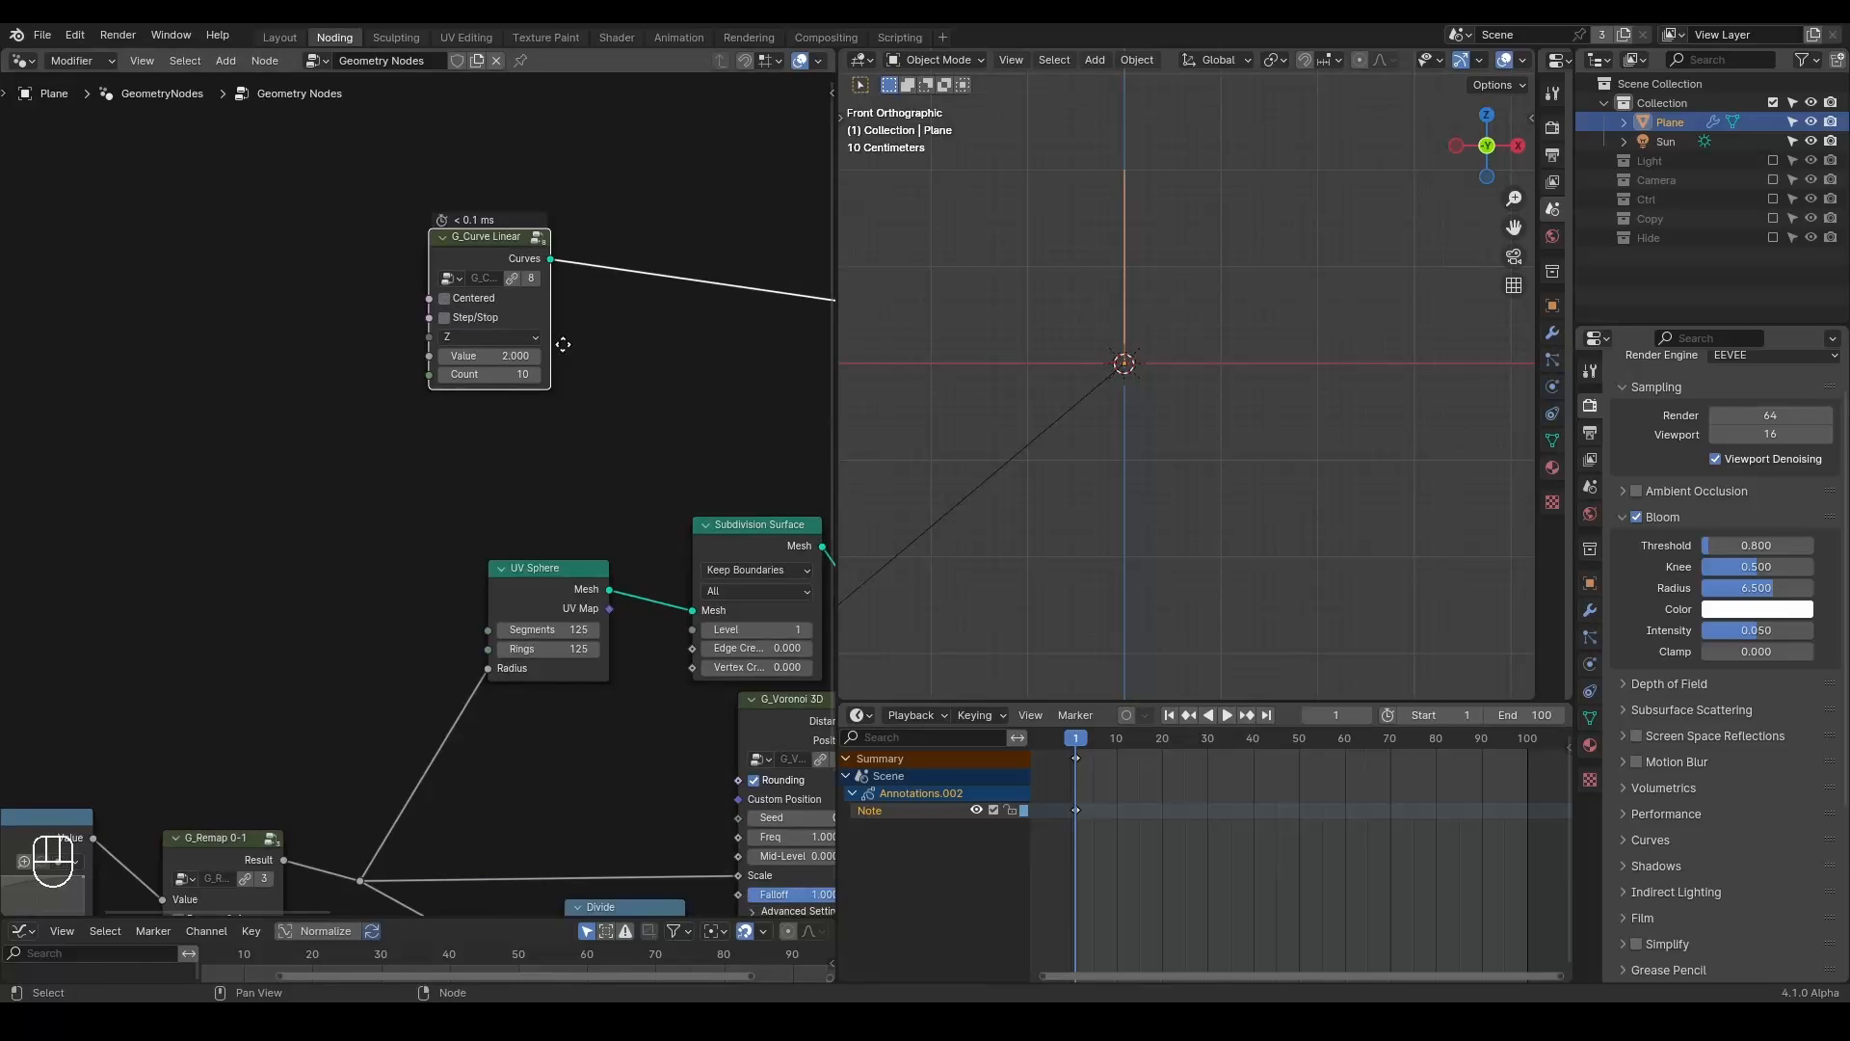
Insert a G_Point Instance Geometry node after Curve Linear and realign the Curve Linear node beside it.
middle_click_drag(563, 344, 525, 351)
key("ctrl+a")
type("point instance")
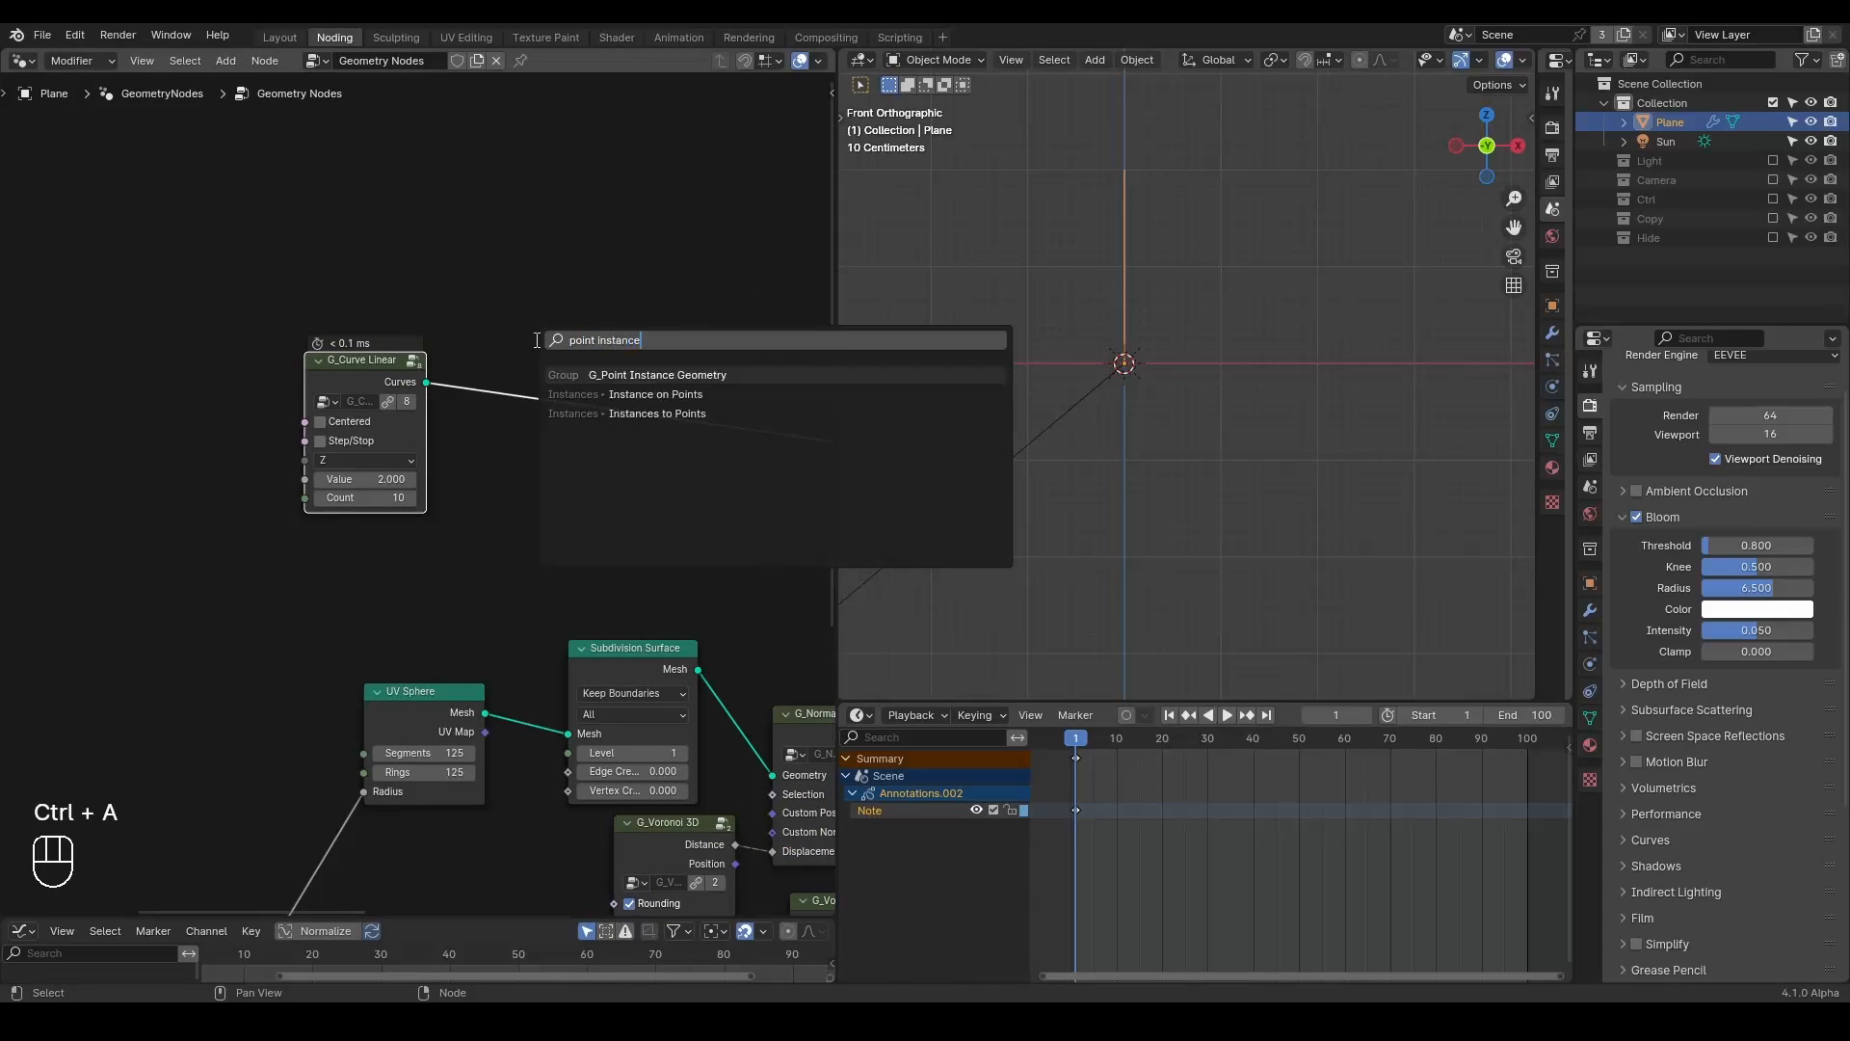
key("Return")
left_click(564, 236)
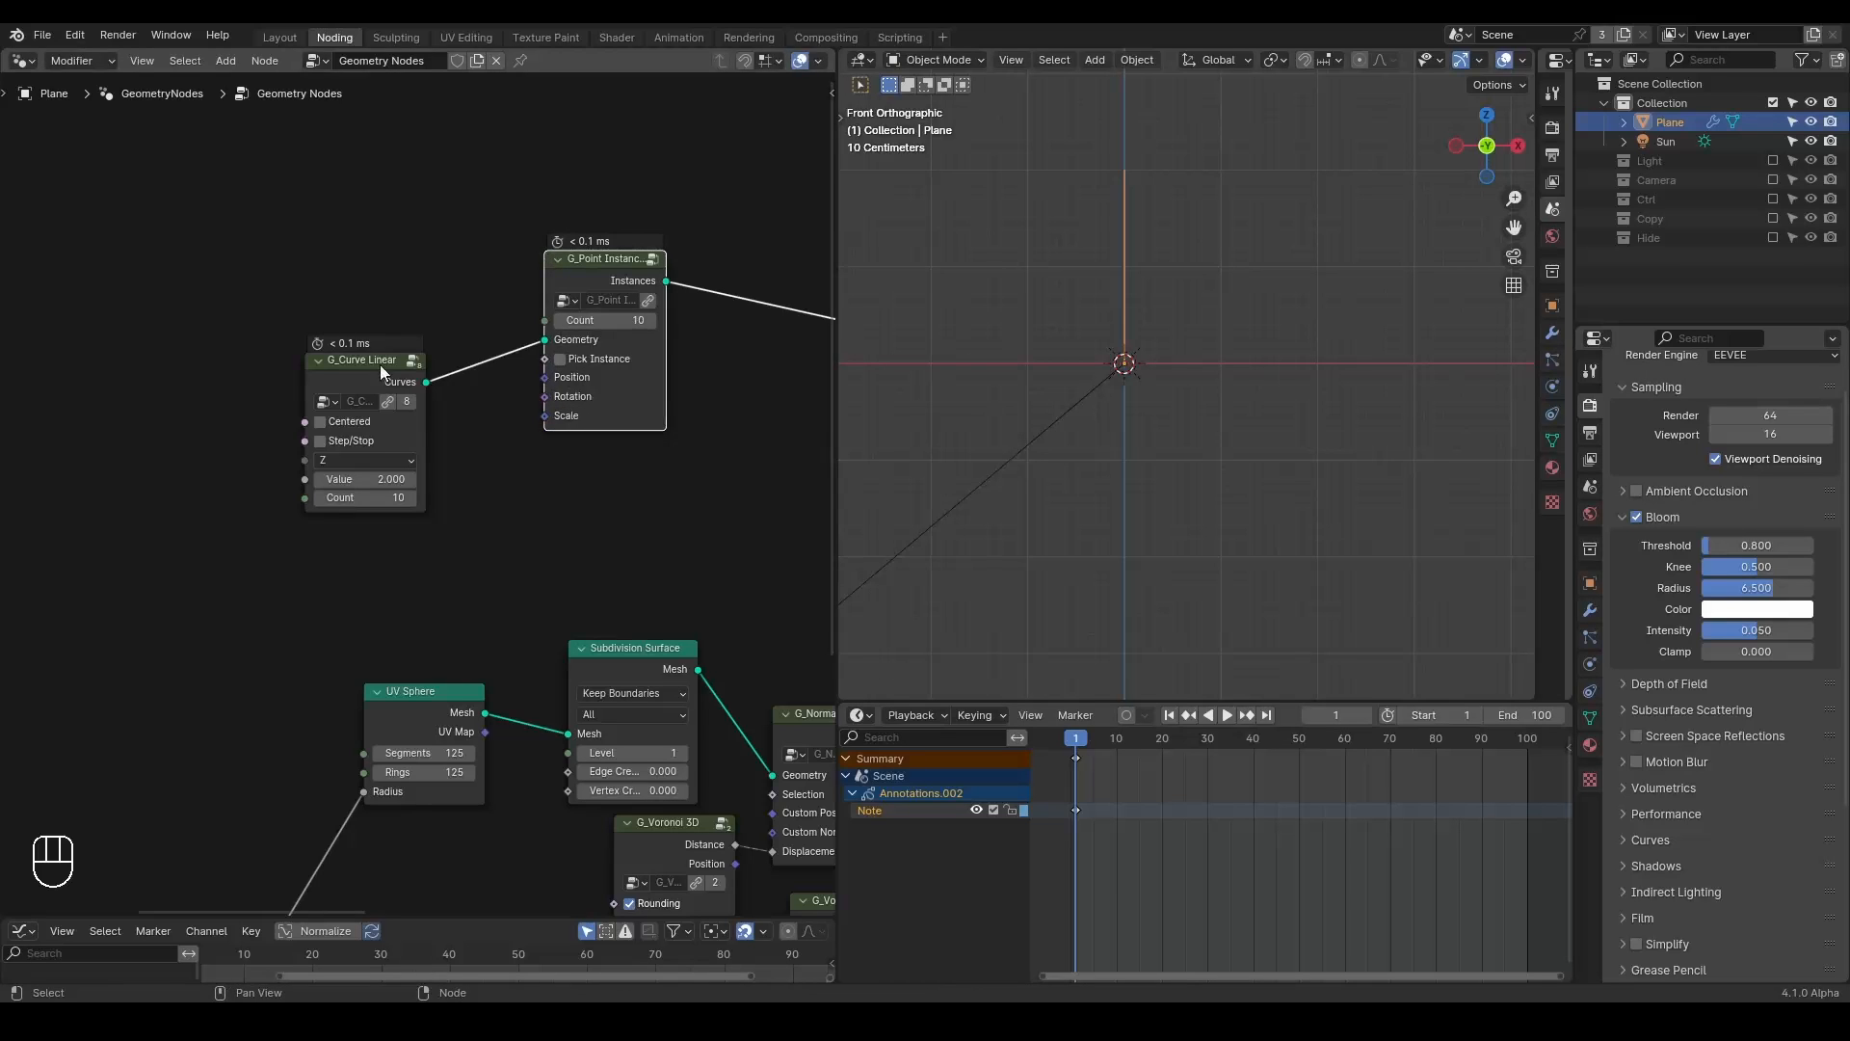
left_click_drag(382, 372, 418, 311)
Add a G_Random Rotation node and connect it to the Rotation input of the Point Instance node.
key("ctrl+a")
type("random")
key("Down")
key("Down")
key("Down")
key("Down")
key("Return")
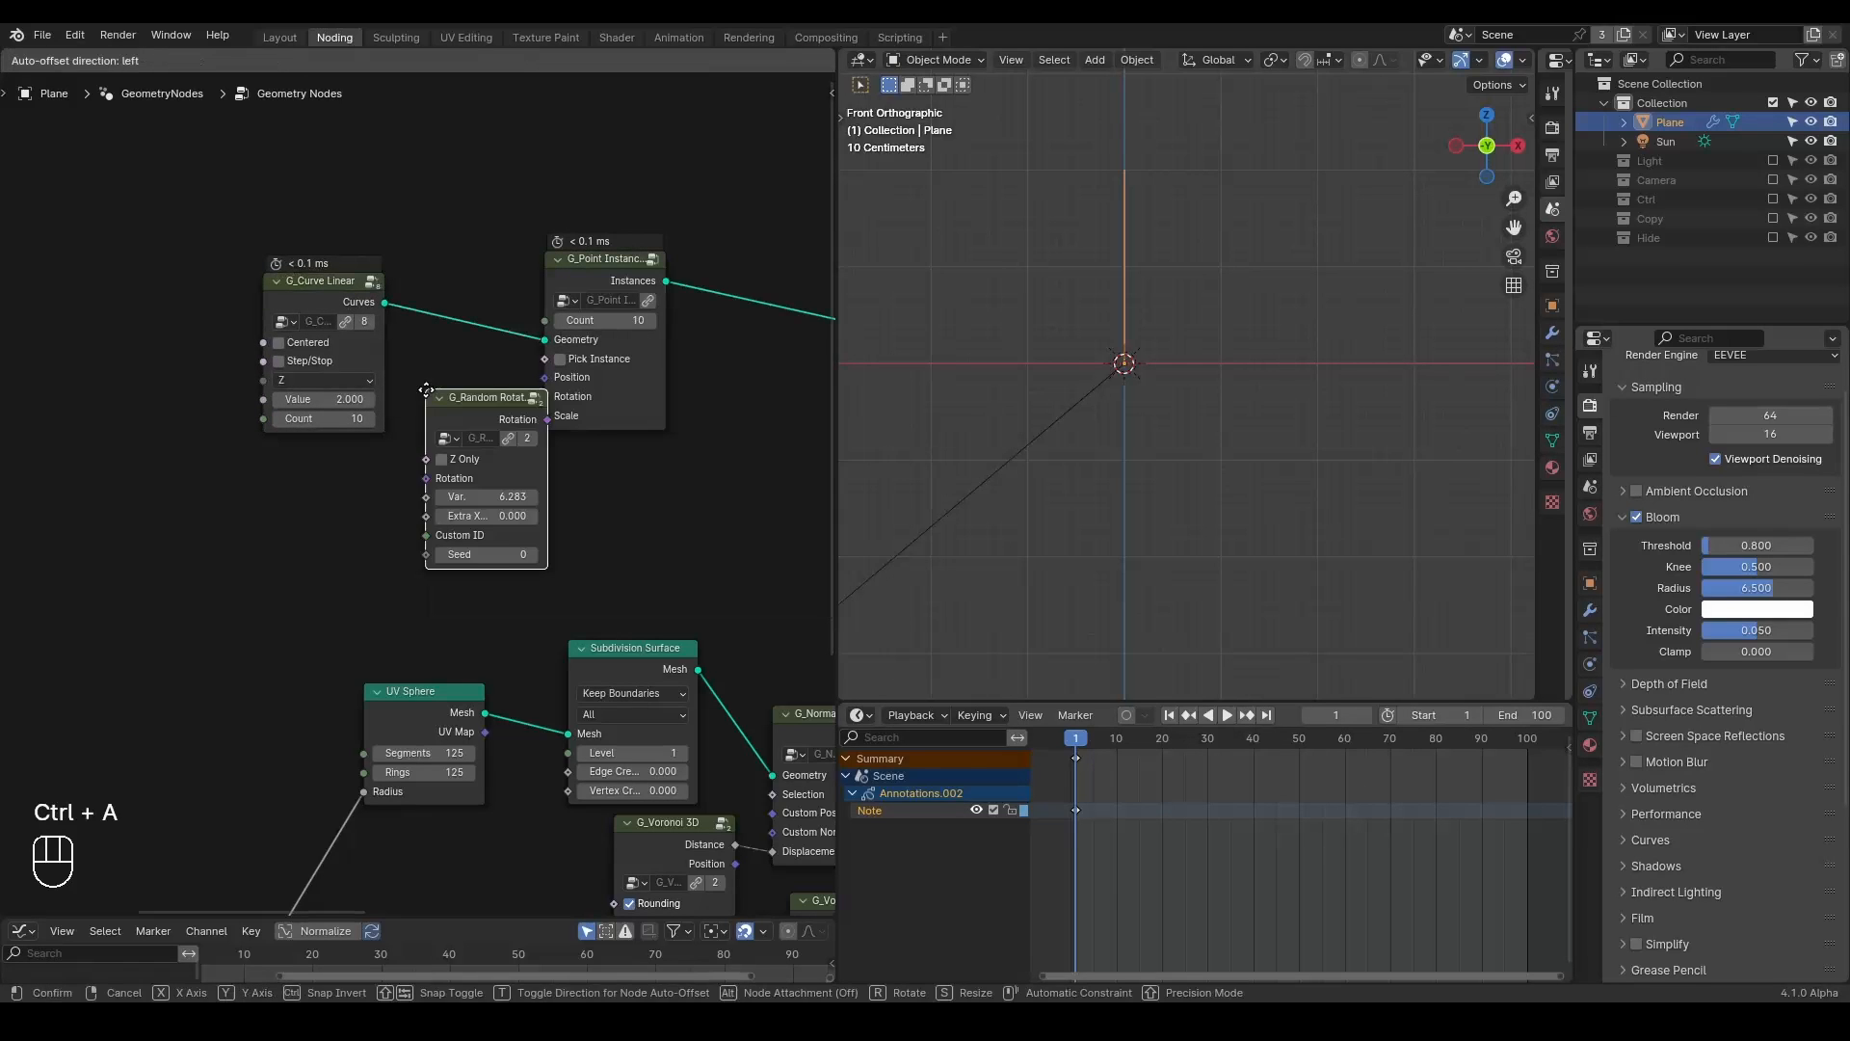
left_click(258, 451)
left_click_drag(376, 474, 546, 396)
left_click_drag(303, 480, 400, 462)
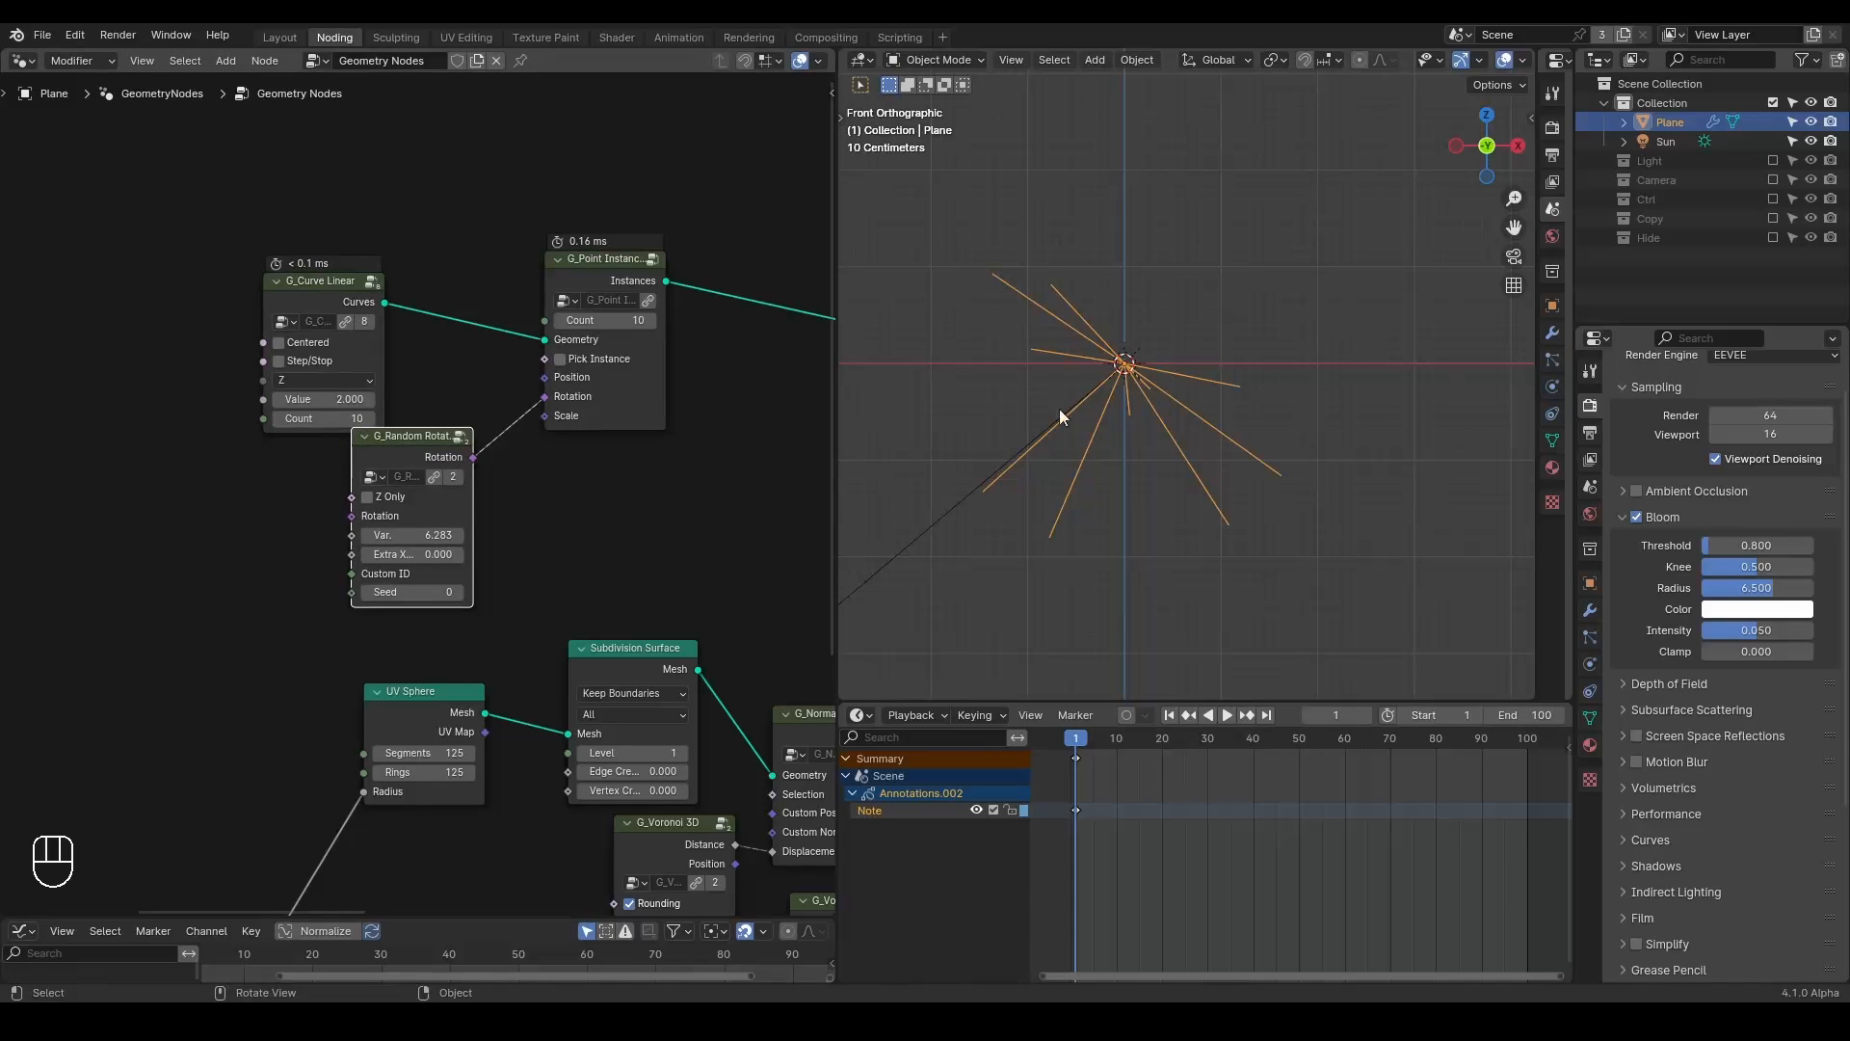
Try varying the Random Rotation seed and reset it to 0.
mouse_move(420, 594)
left_mouse_down()
mouse_move(453, 594)
mouse_move(420, 594)
left_mouse_up()
left_click(421, 594)
type("0")
key("Return")
Insert a Set Position node after the Point Instance Geometry node.
middle_click_drag(615, 476, 405, 536)
key("ctrl+a")
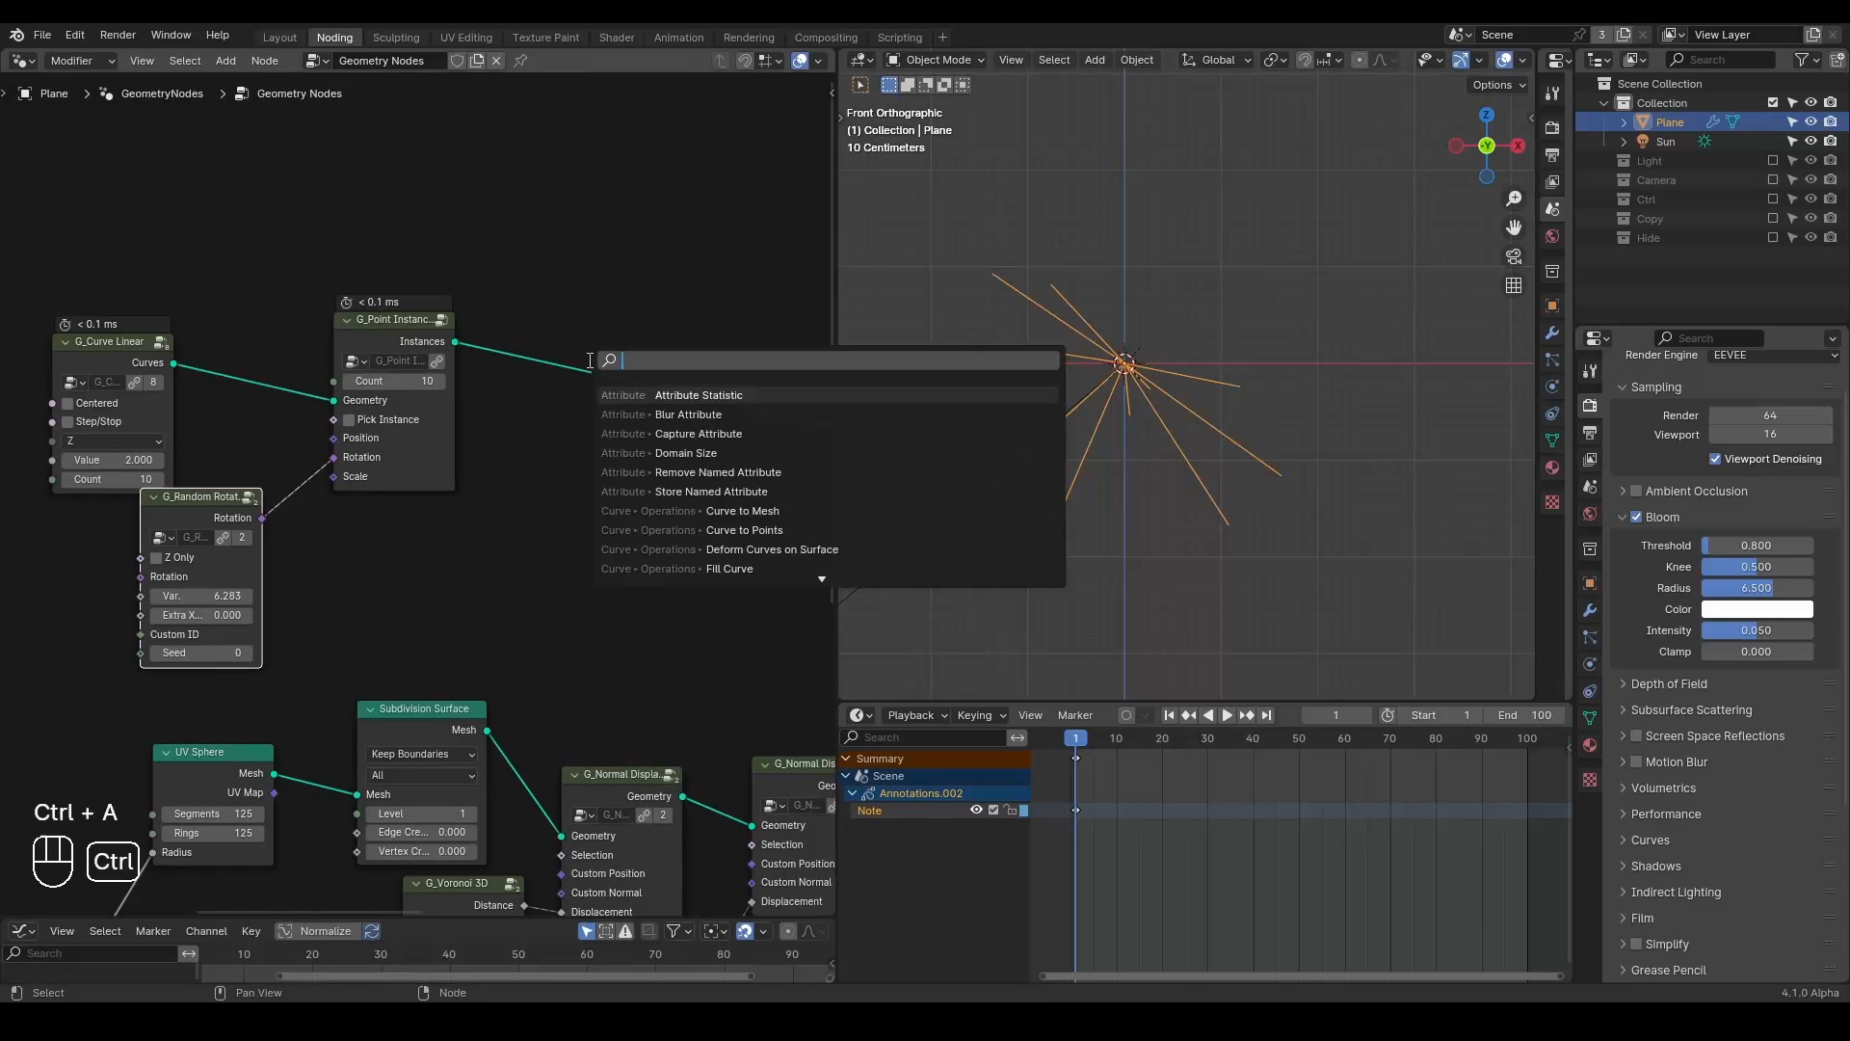
type("set pos")
key("Return")
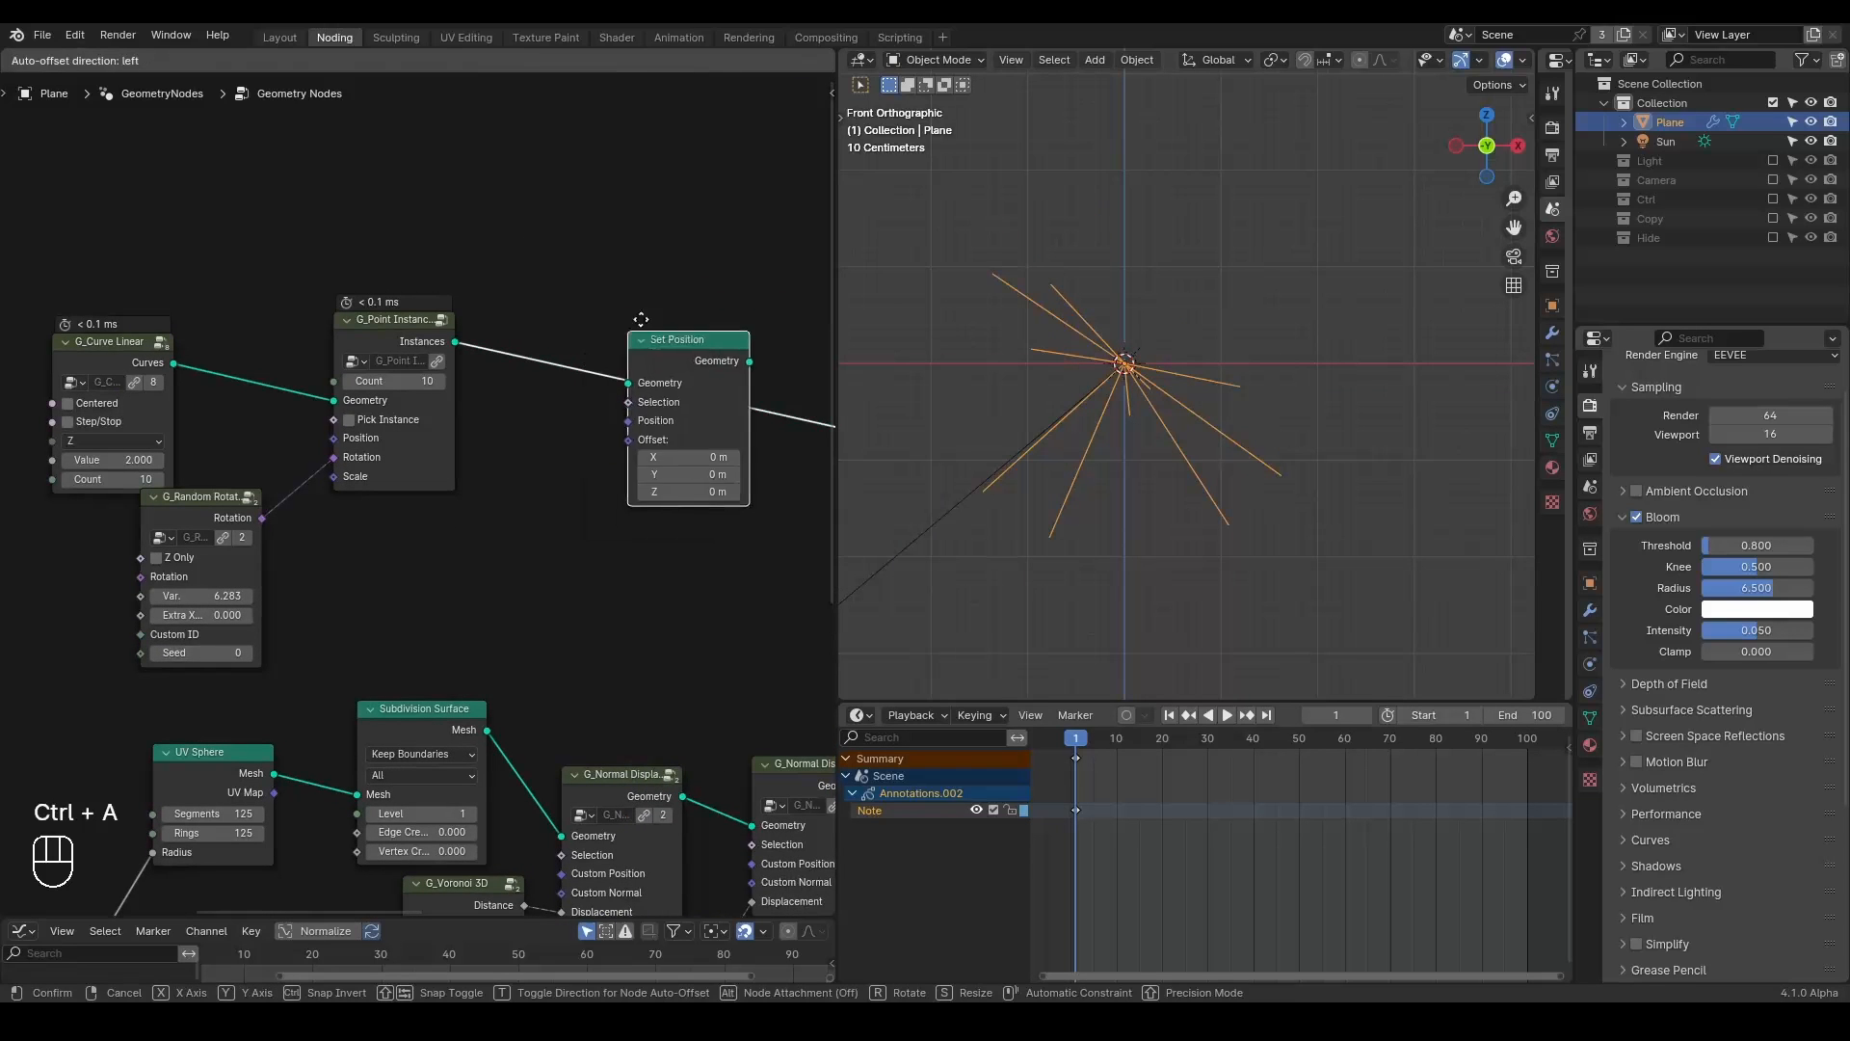
left_click(688, 285)
Move the Curve Linear, Point Instance and Random Rotation nodes away from Set Position to make room between them.
scroll(568, 403, "down", 1)
middle_click_drag(564, 405, 619, 408)
left_click_drag(544, 234, 157, 542)
key("g")
left_click(429, 387)
left_click(461, 384)
Add a Spline Parameter node below the Point Instance Geometry node.
middle_click_drag(505, 425, 528, 420)
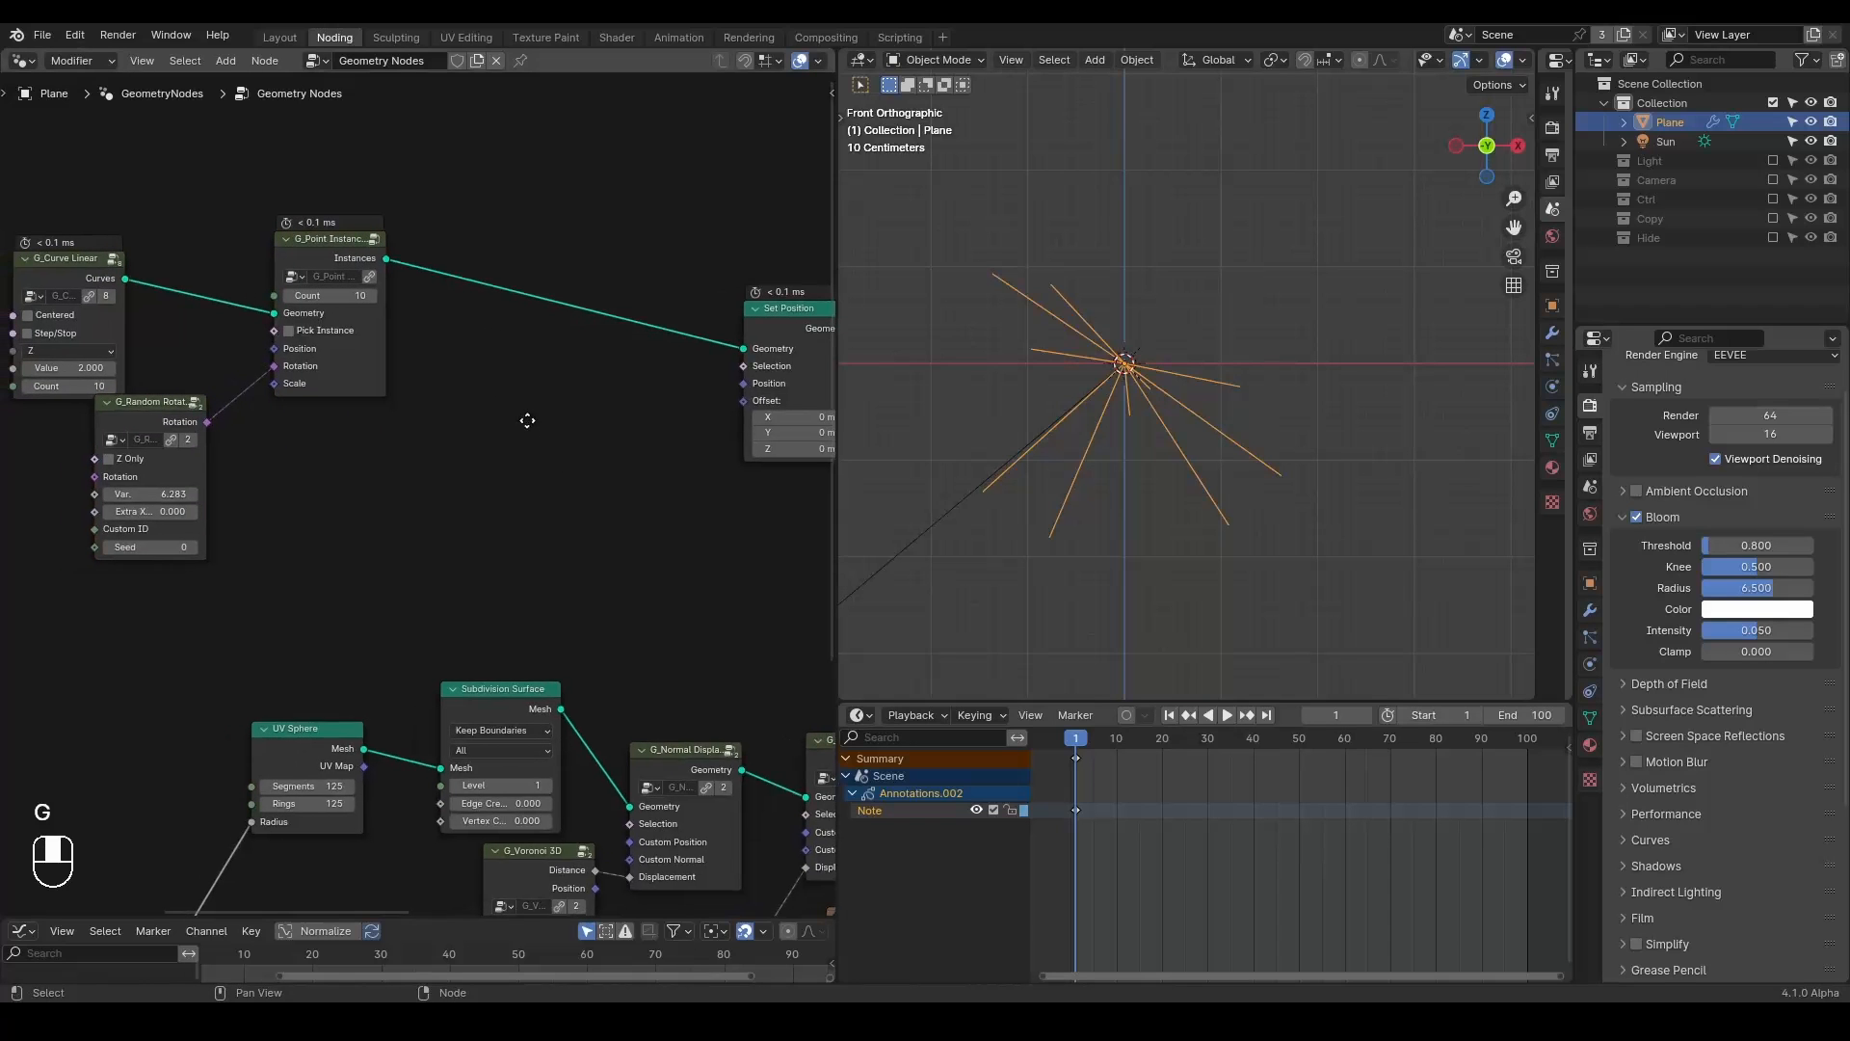
key("ctrl+a")
type("spline para")
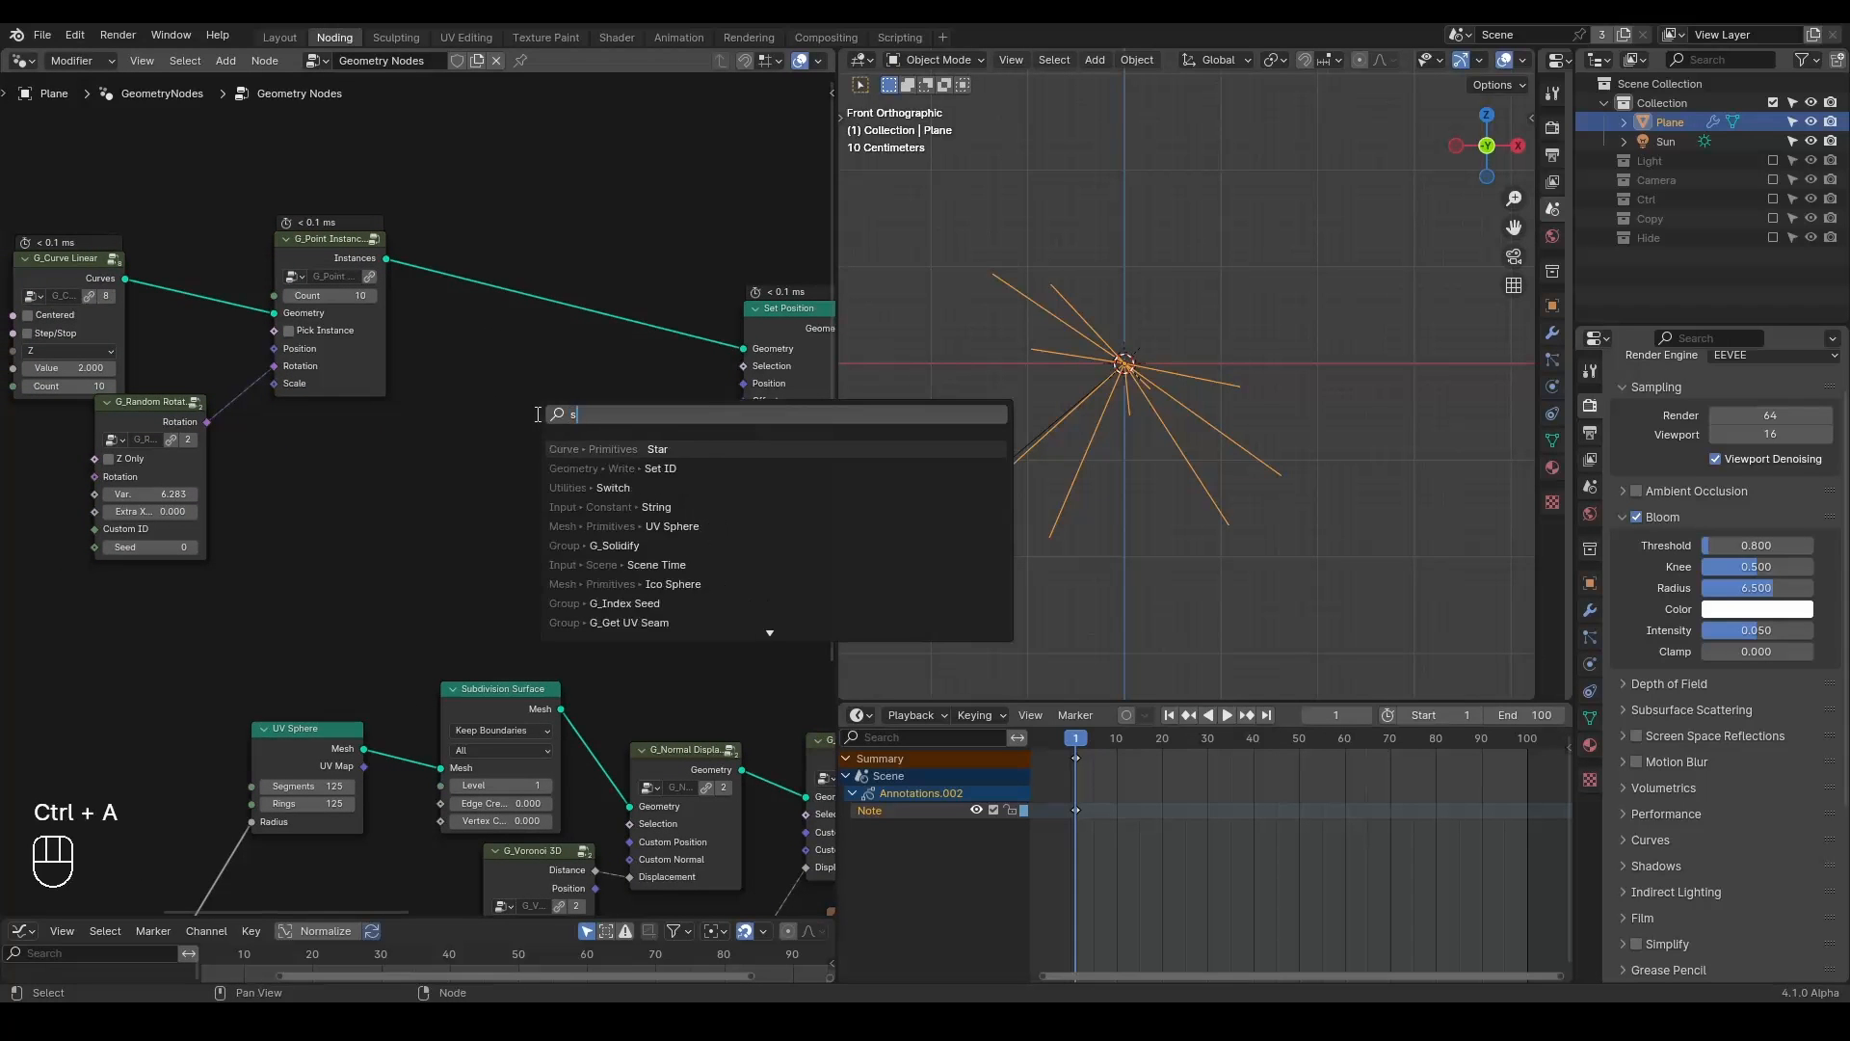
key("Return")
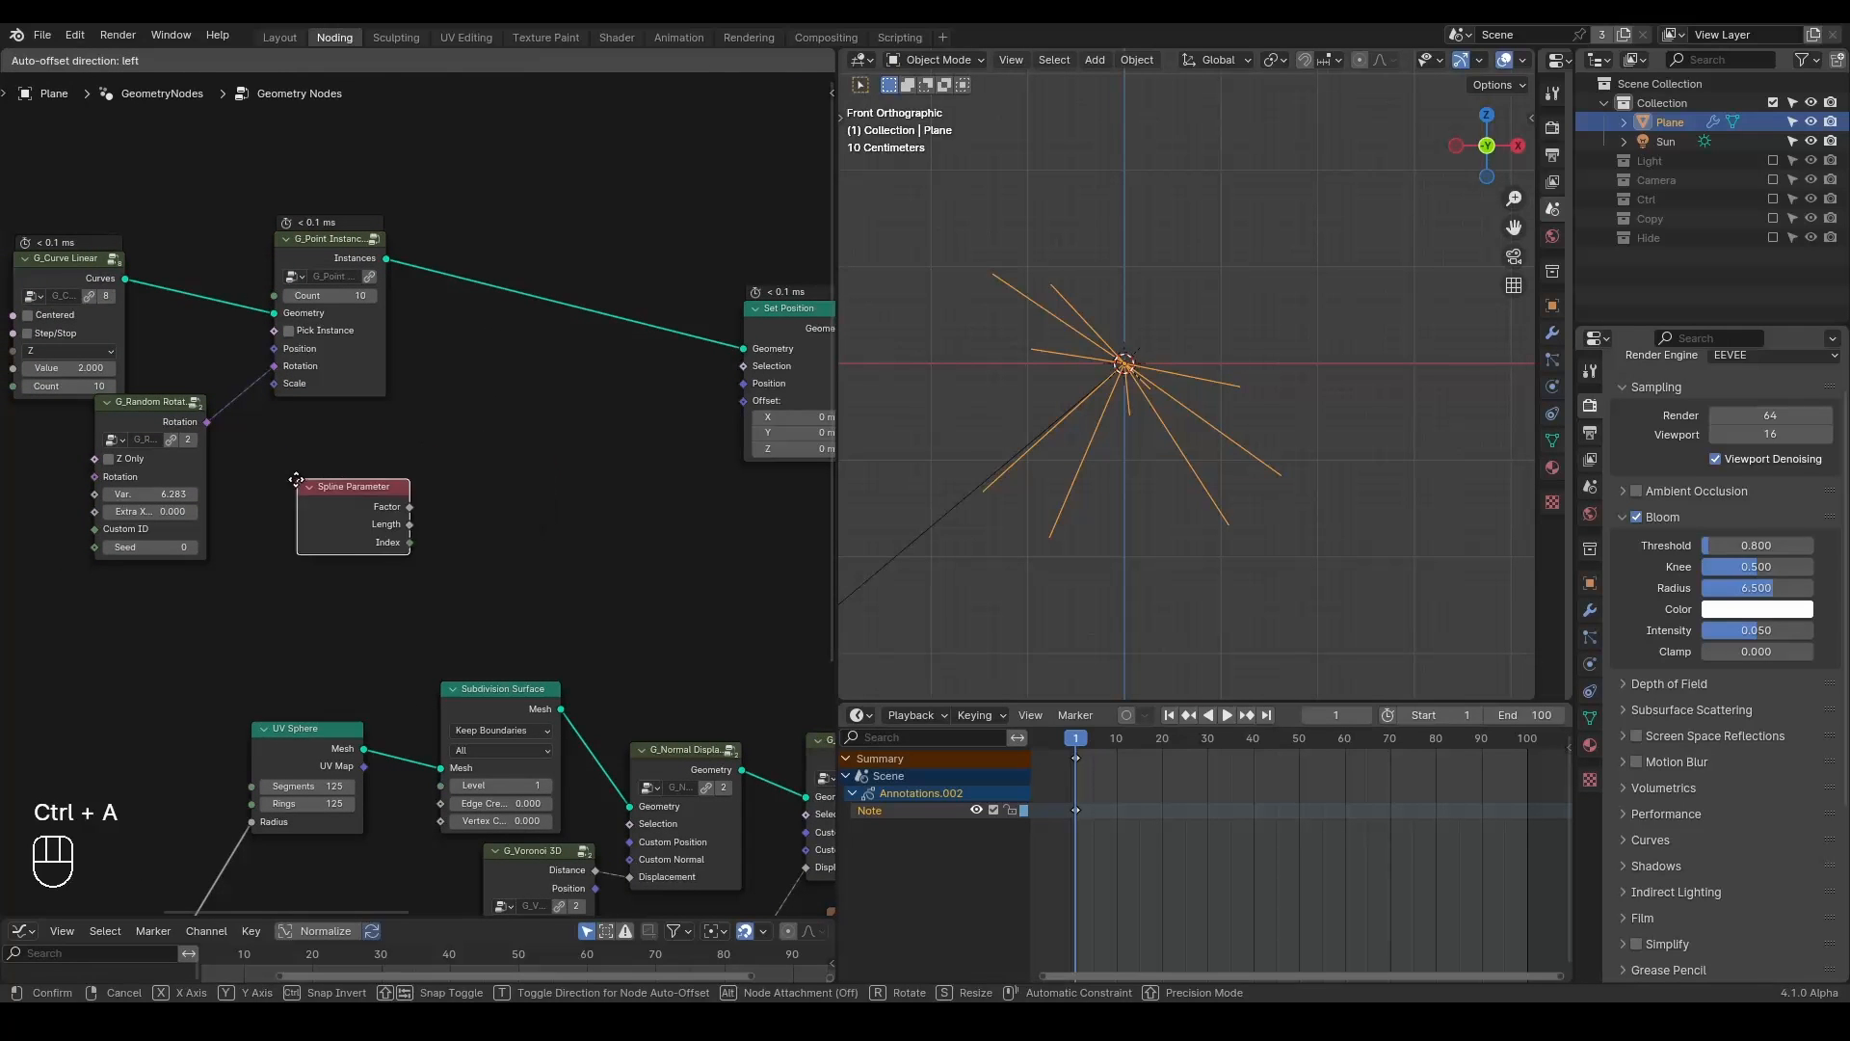
left_click(363, 494)
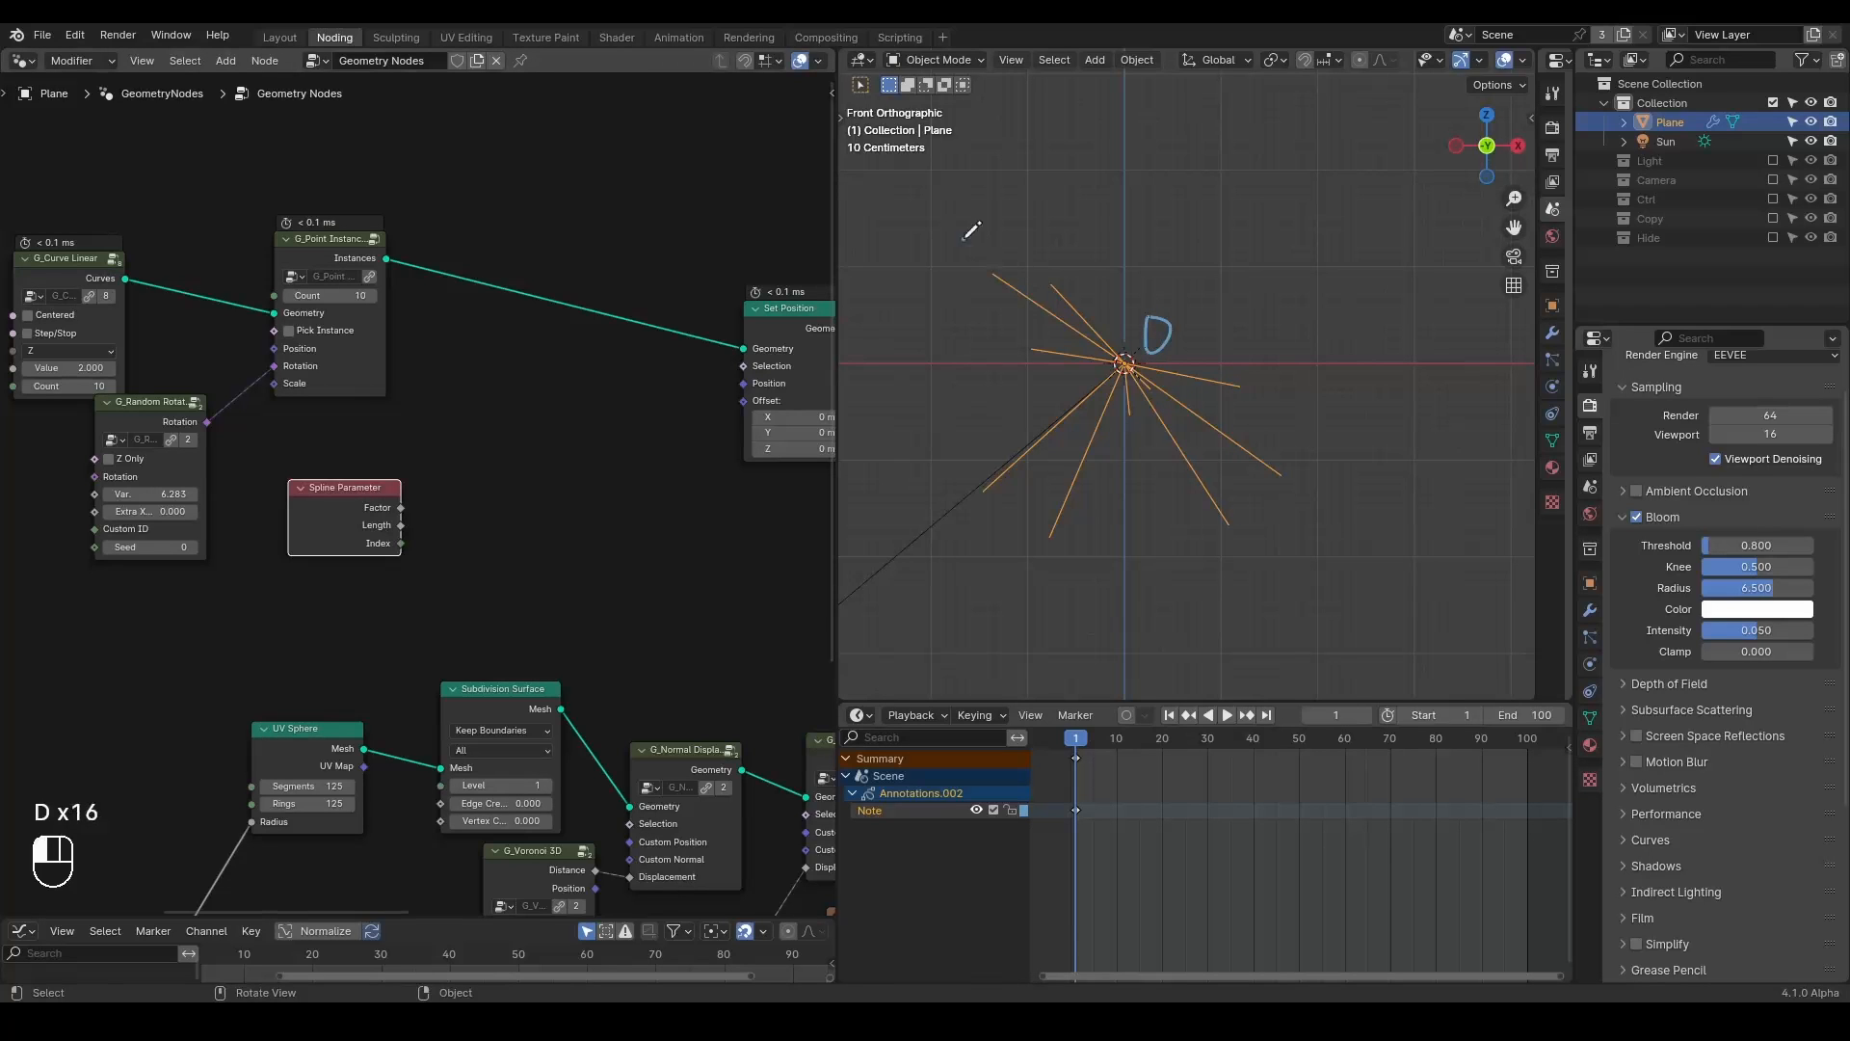
Connect the spline Factor to the Z of a new Combine XYZ node and feed its vector into the Set Position offset.
left_click_drag(400, 507, 583, 457)
type("combine z")
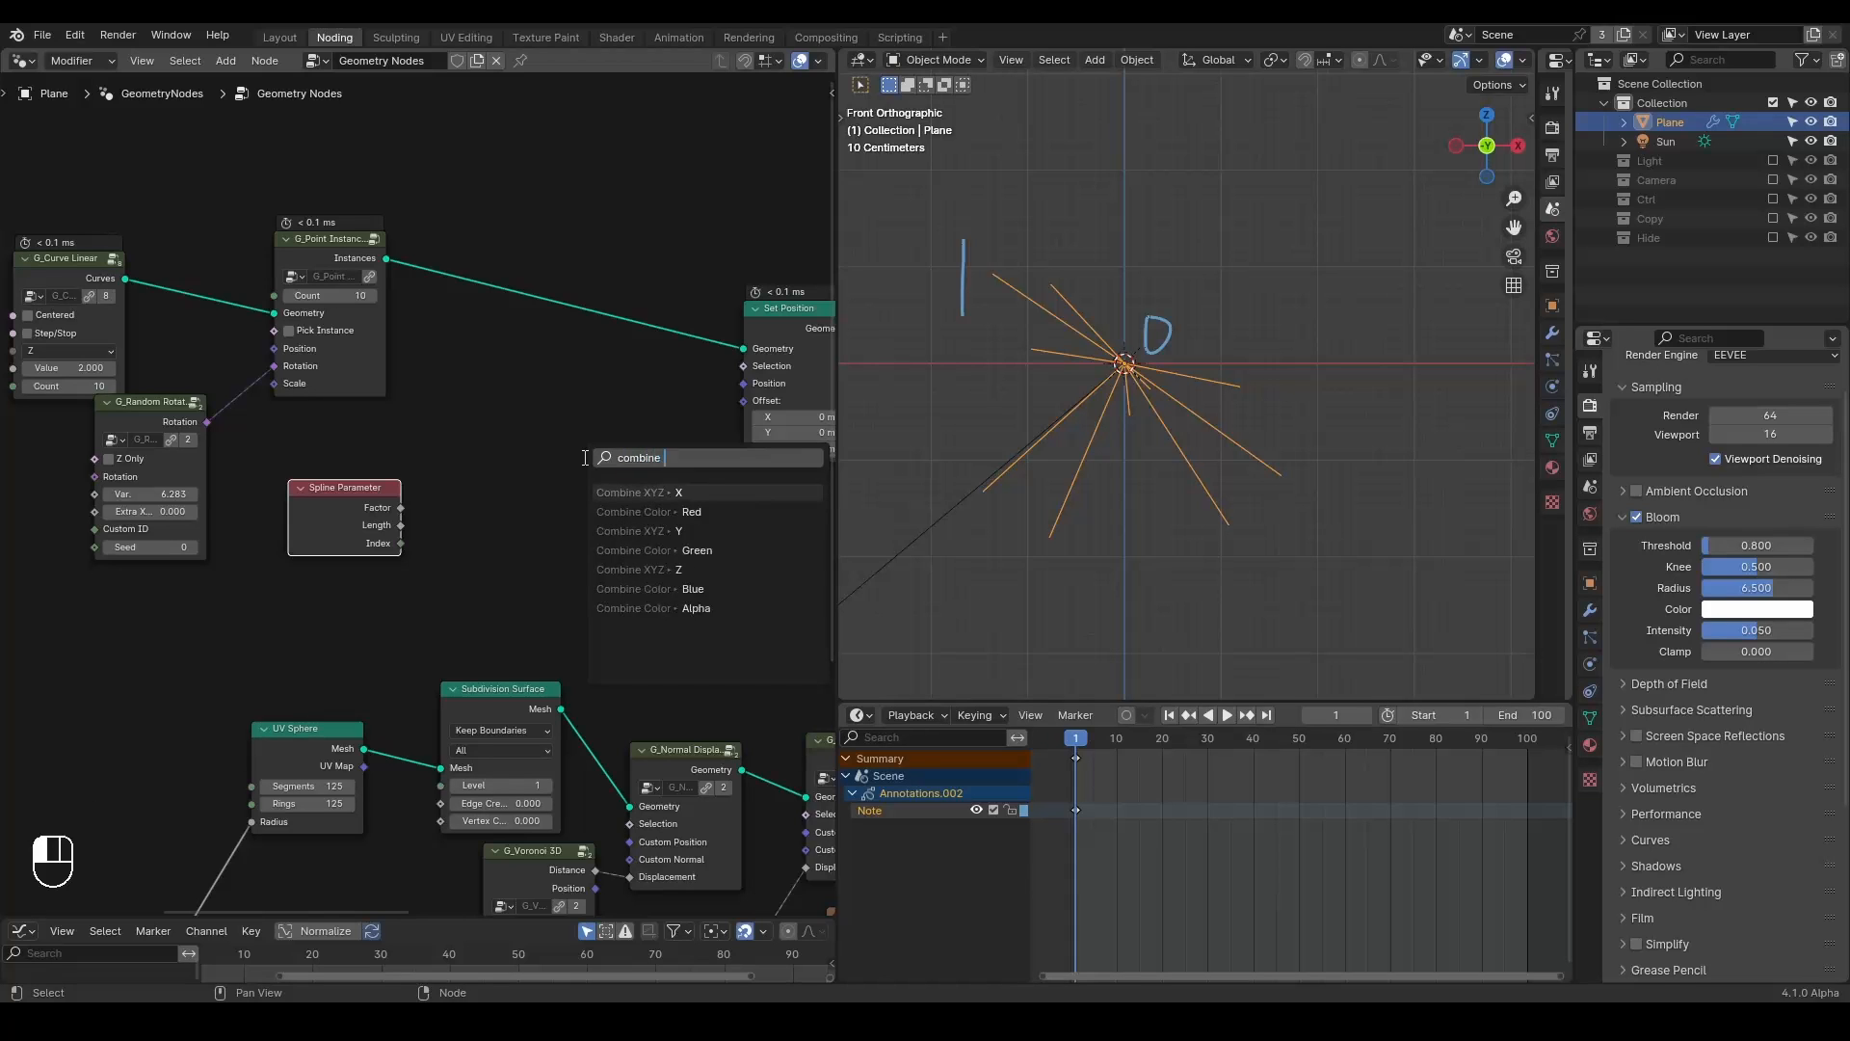
key("Return")
left_click(579, 427)
left_click_drag(698, 434, 744, 401)
Insert a Realize Instances node before Set Position and annotate the upward offset with an arrow in the viewport.
middle_click_drag(542, 455, 388, 486)
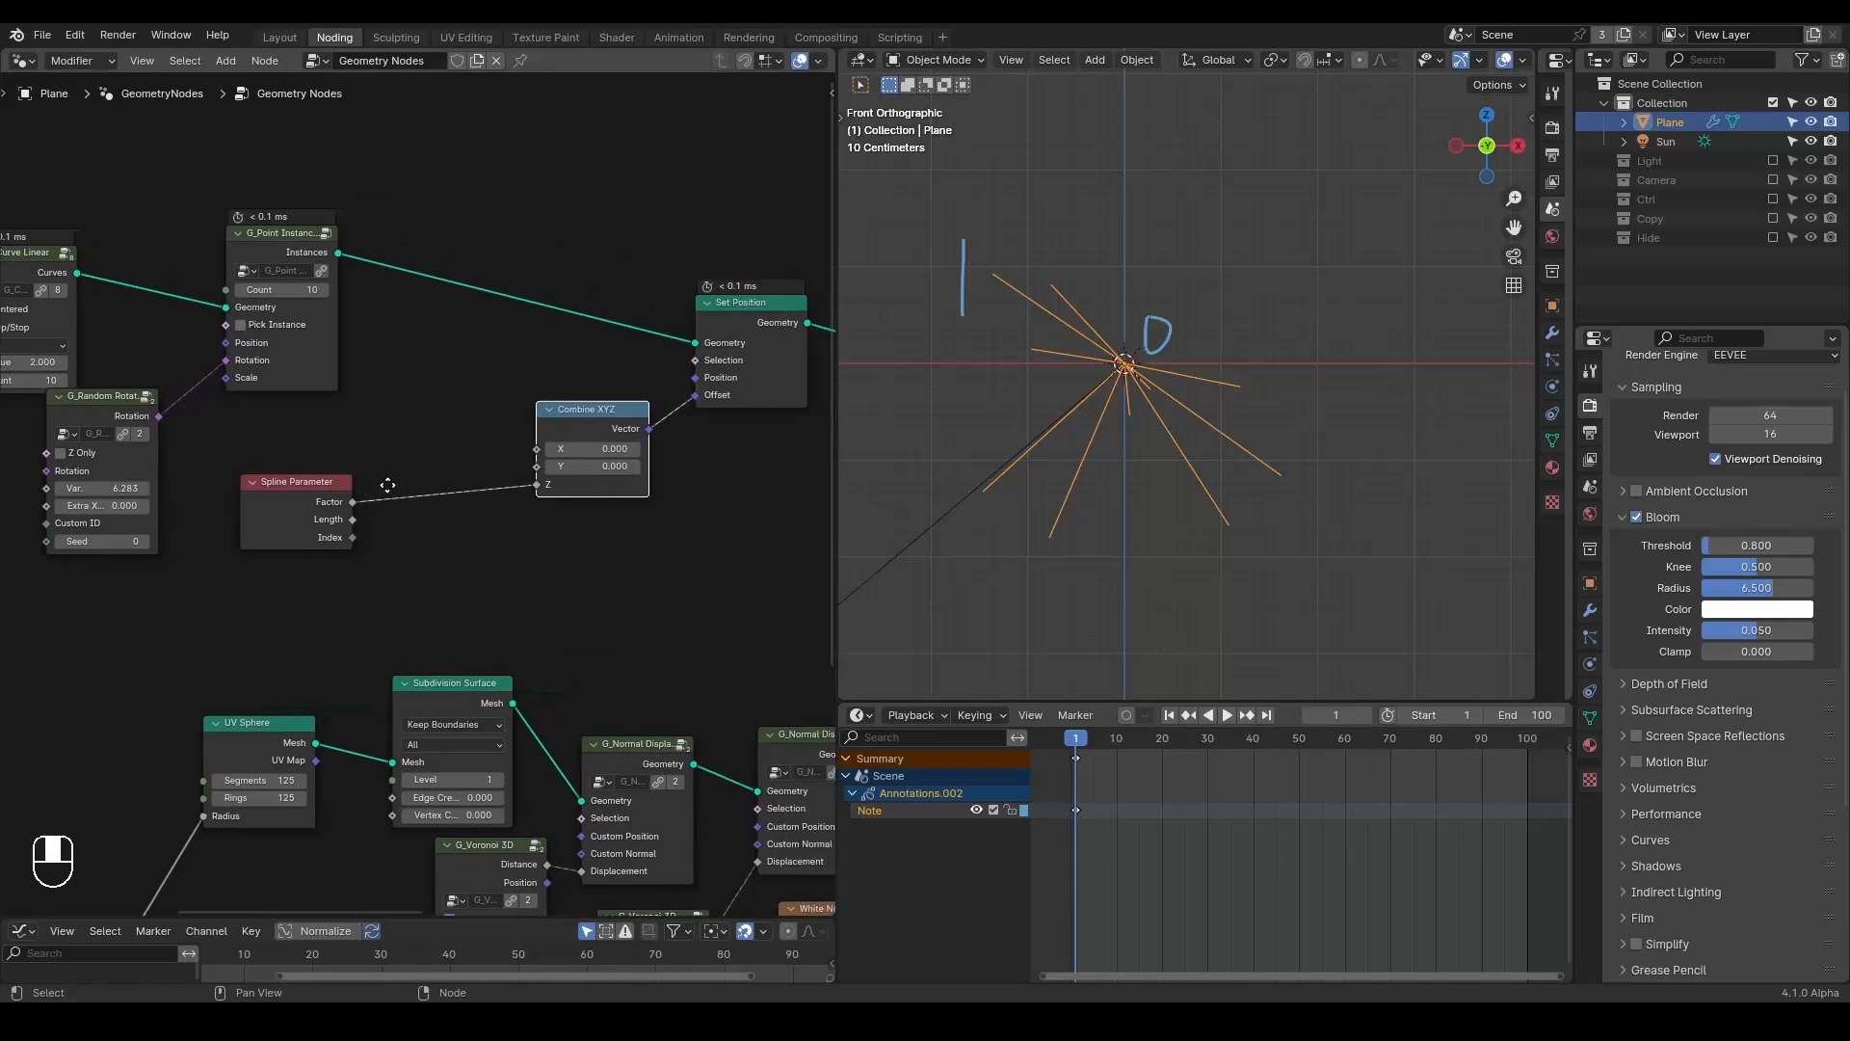
key("ctrl+a")
type("real")
key("Return")
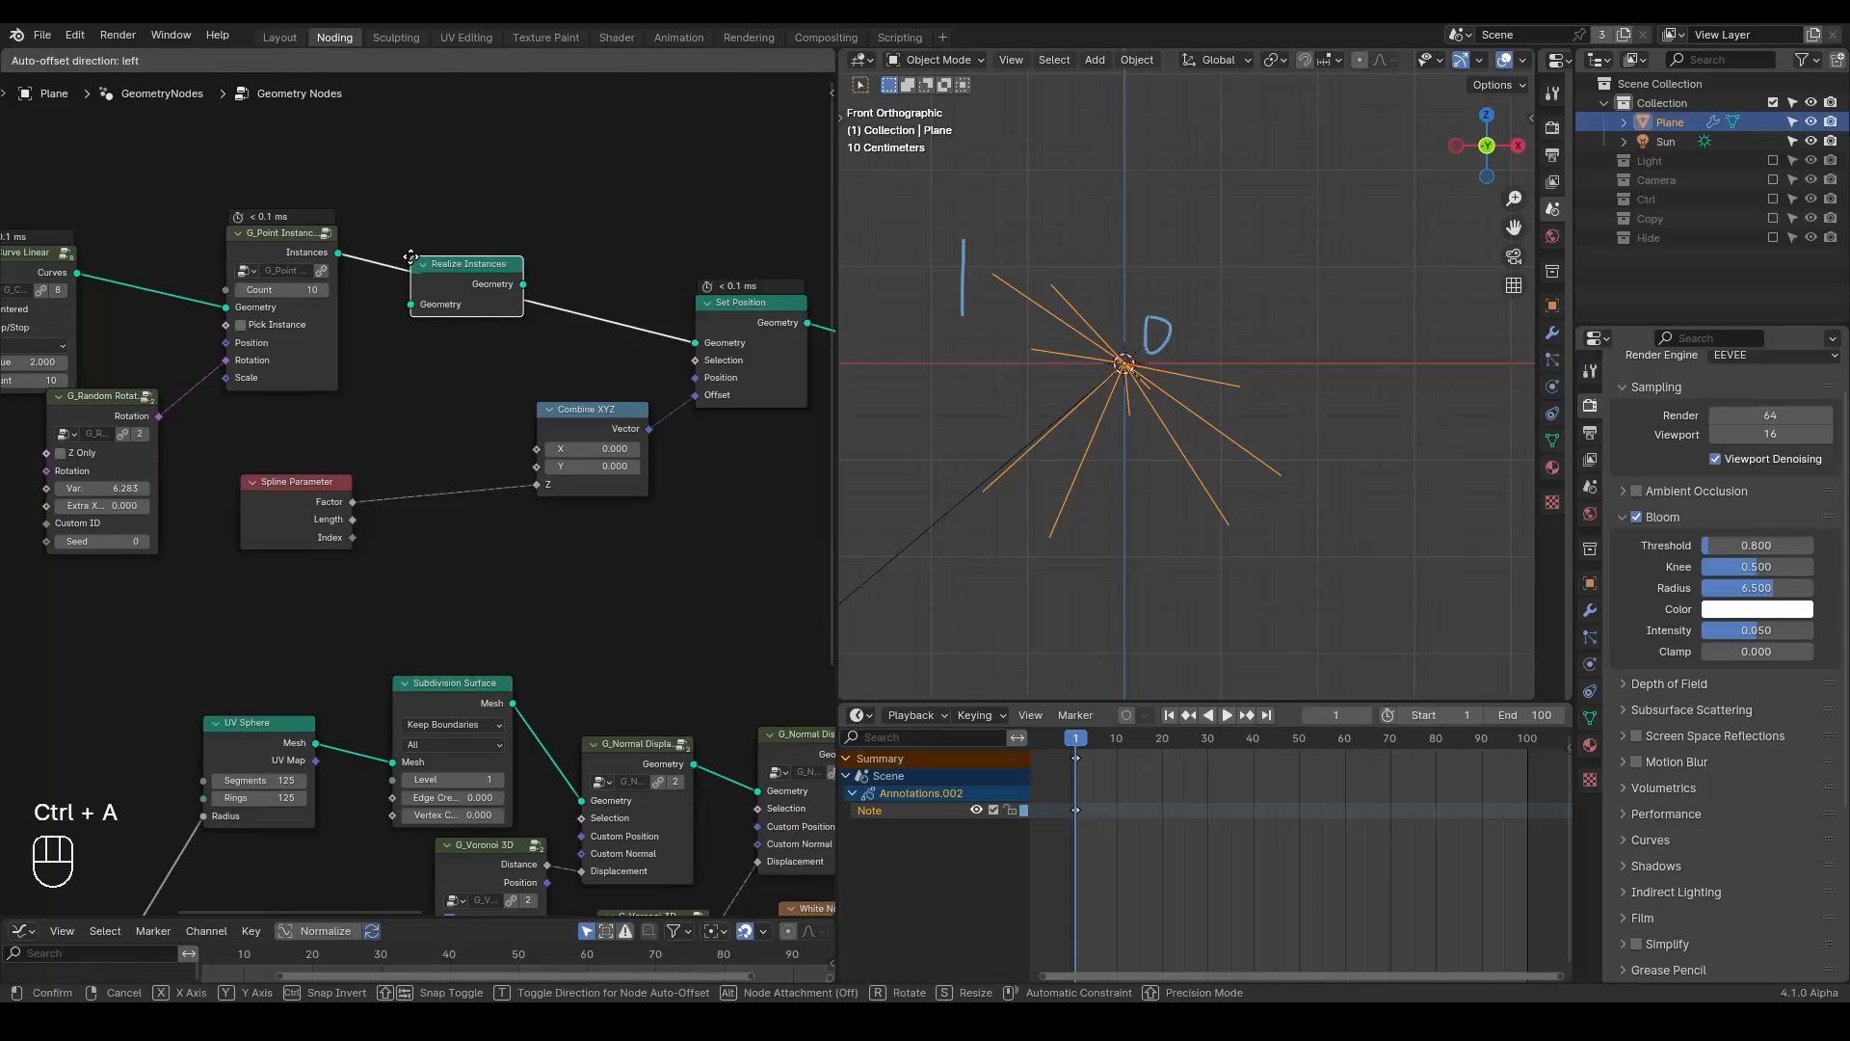
left_click(411, 257)
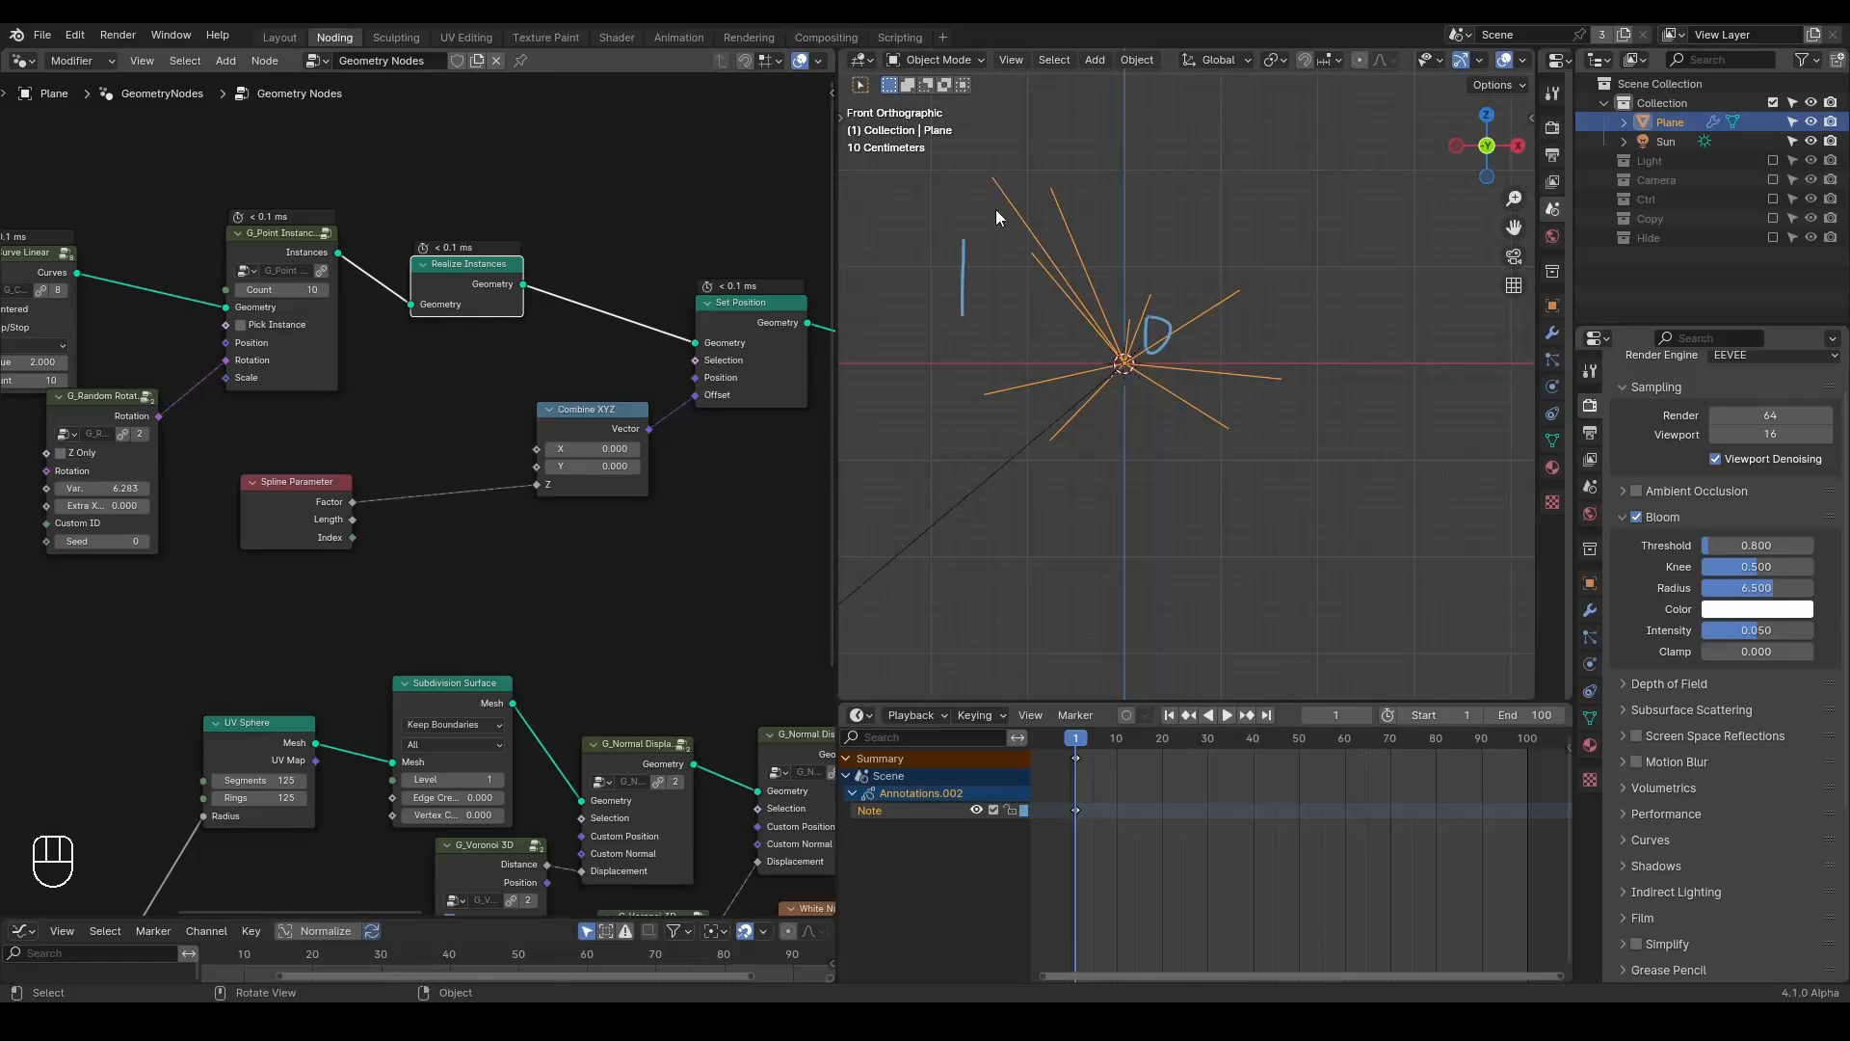
left_click_drag(996, 251, 995, 195)
Insert a Float Curve between Spline Parameter and Combine XYZ, and bend its curve through a point at about 0.563, 0.275.
scroll(463, 457, "up", 2, "ctrl")
key("ctrl+a")
type("float")
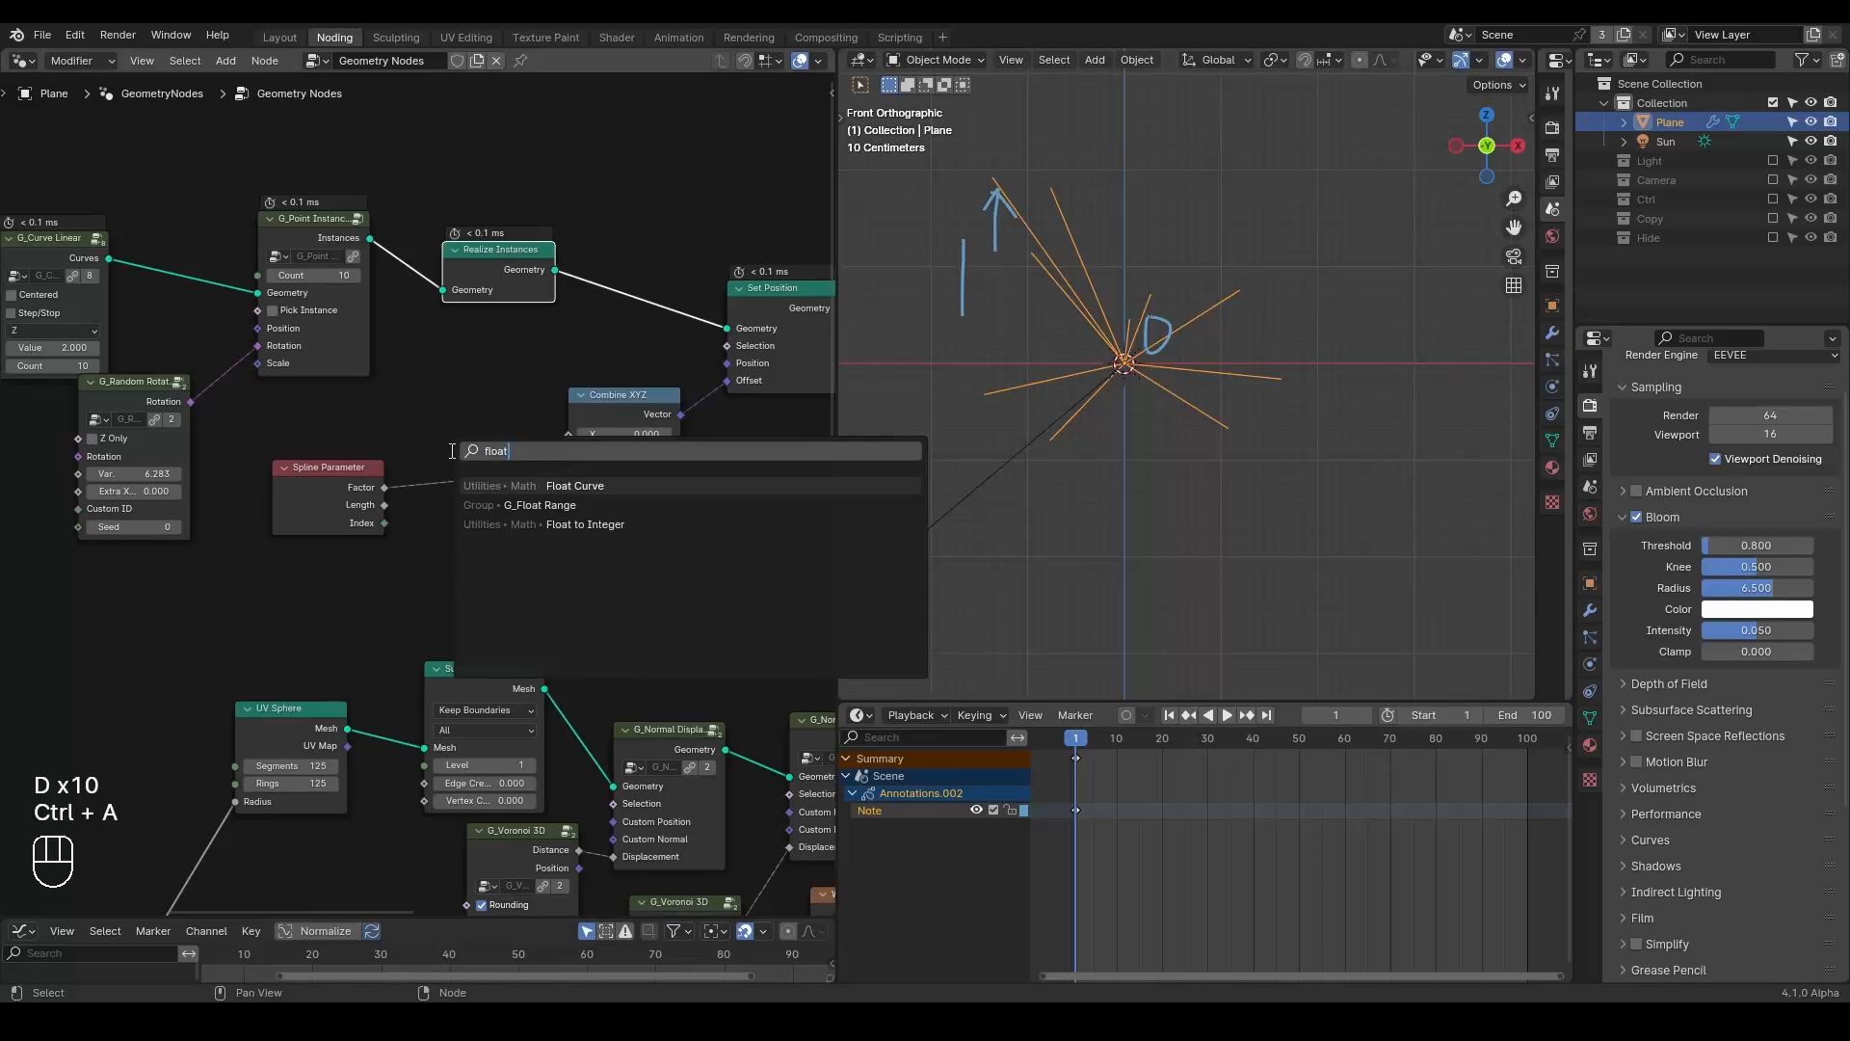
key("Return")
left_click(374, 411)
middle_click_drag(372, 411, 461, 377)
left_click_drag(290, 479, 224, 607)
left_click_drag(497, 460, 509, 489)
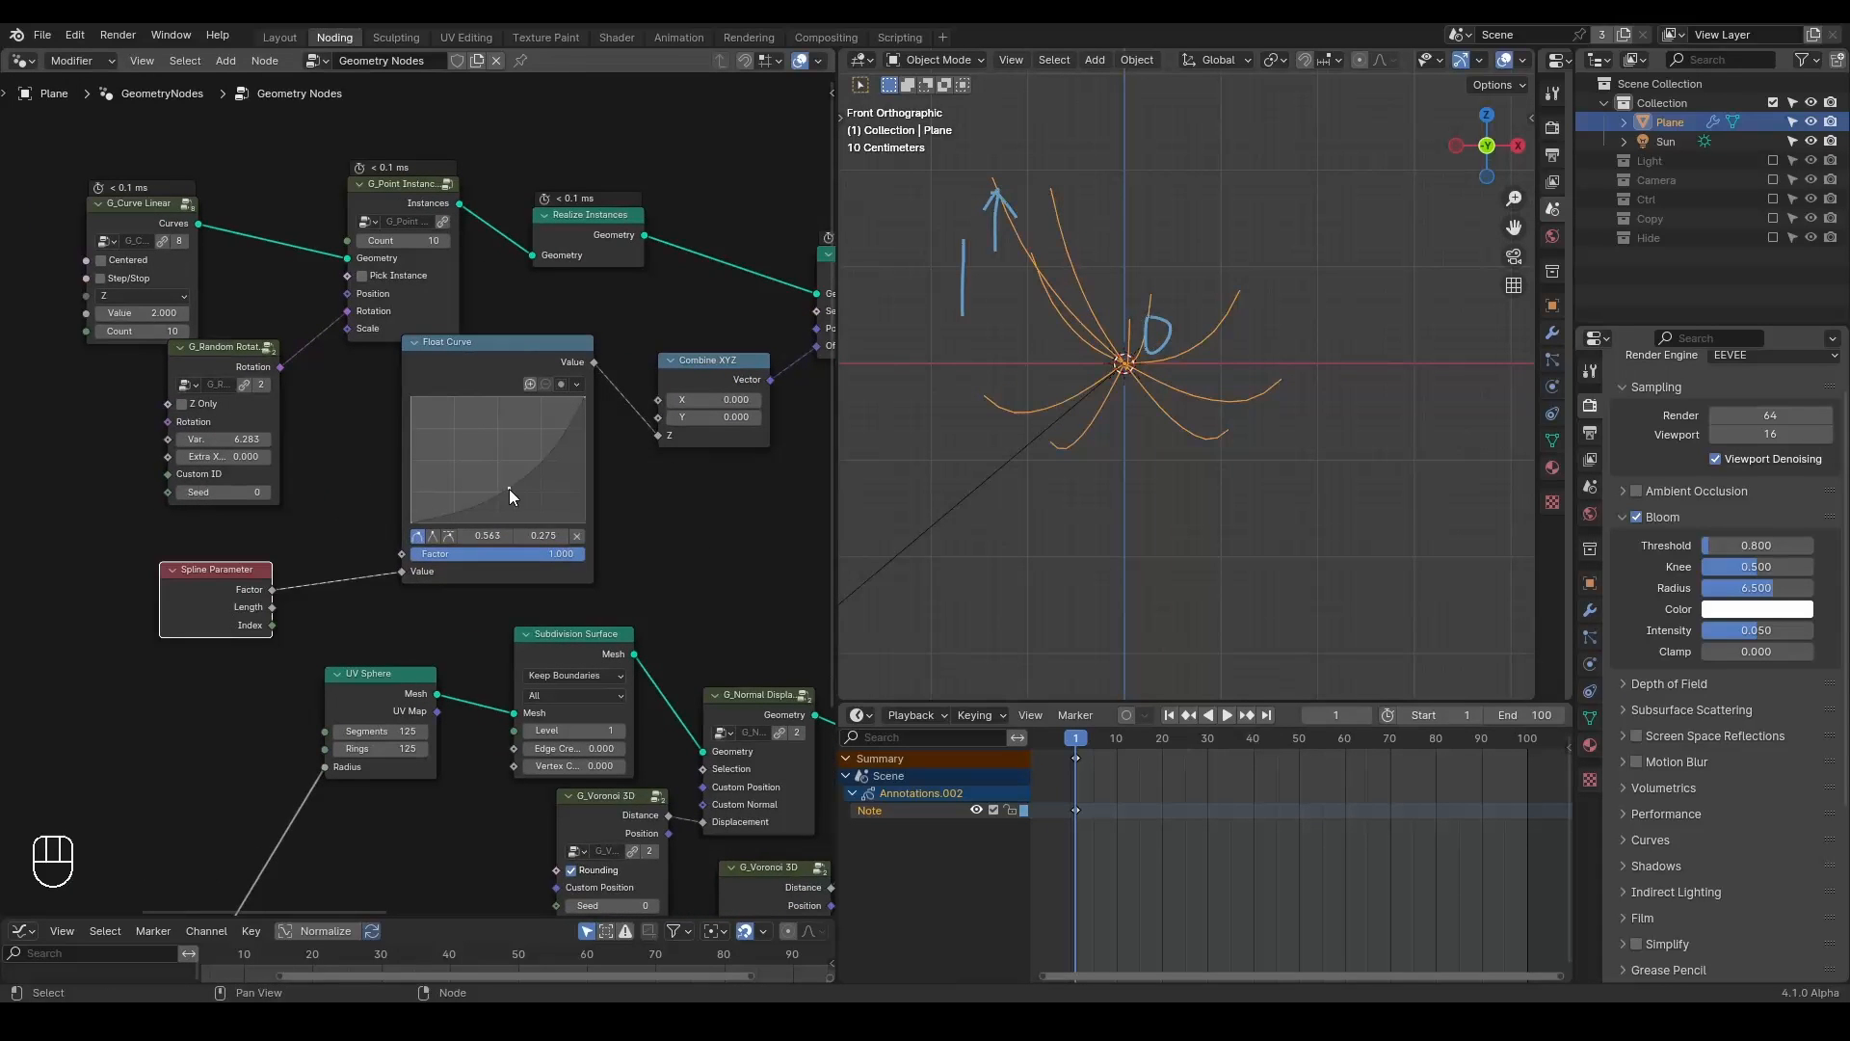
Insert a G_Remap 0-1 node between Float Curve and Combine XYZ and set its To Max to -1.160.
key("ctrl+a")
type("remap")
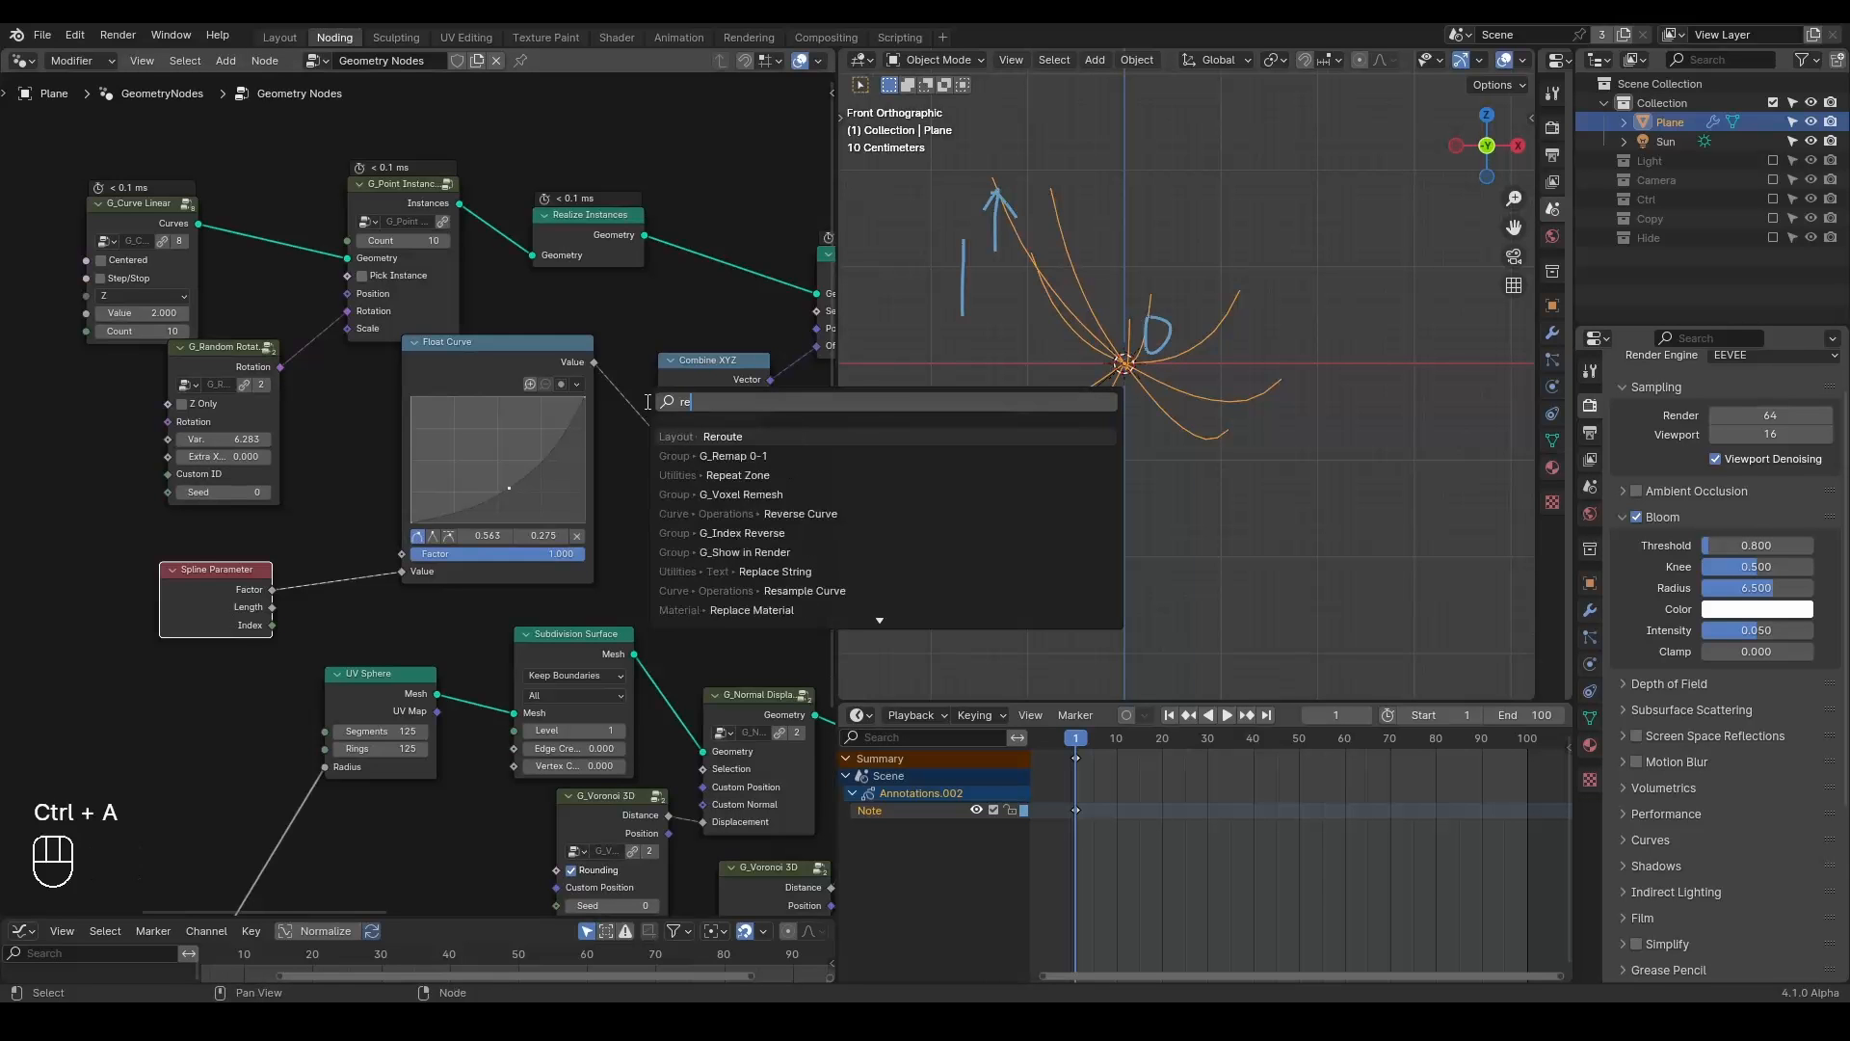
key("Return")
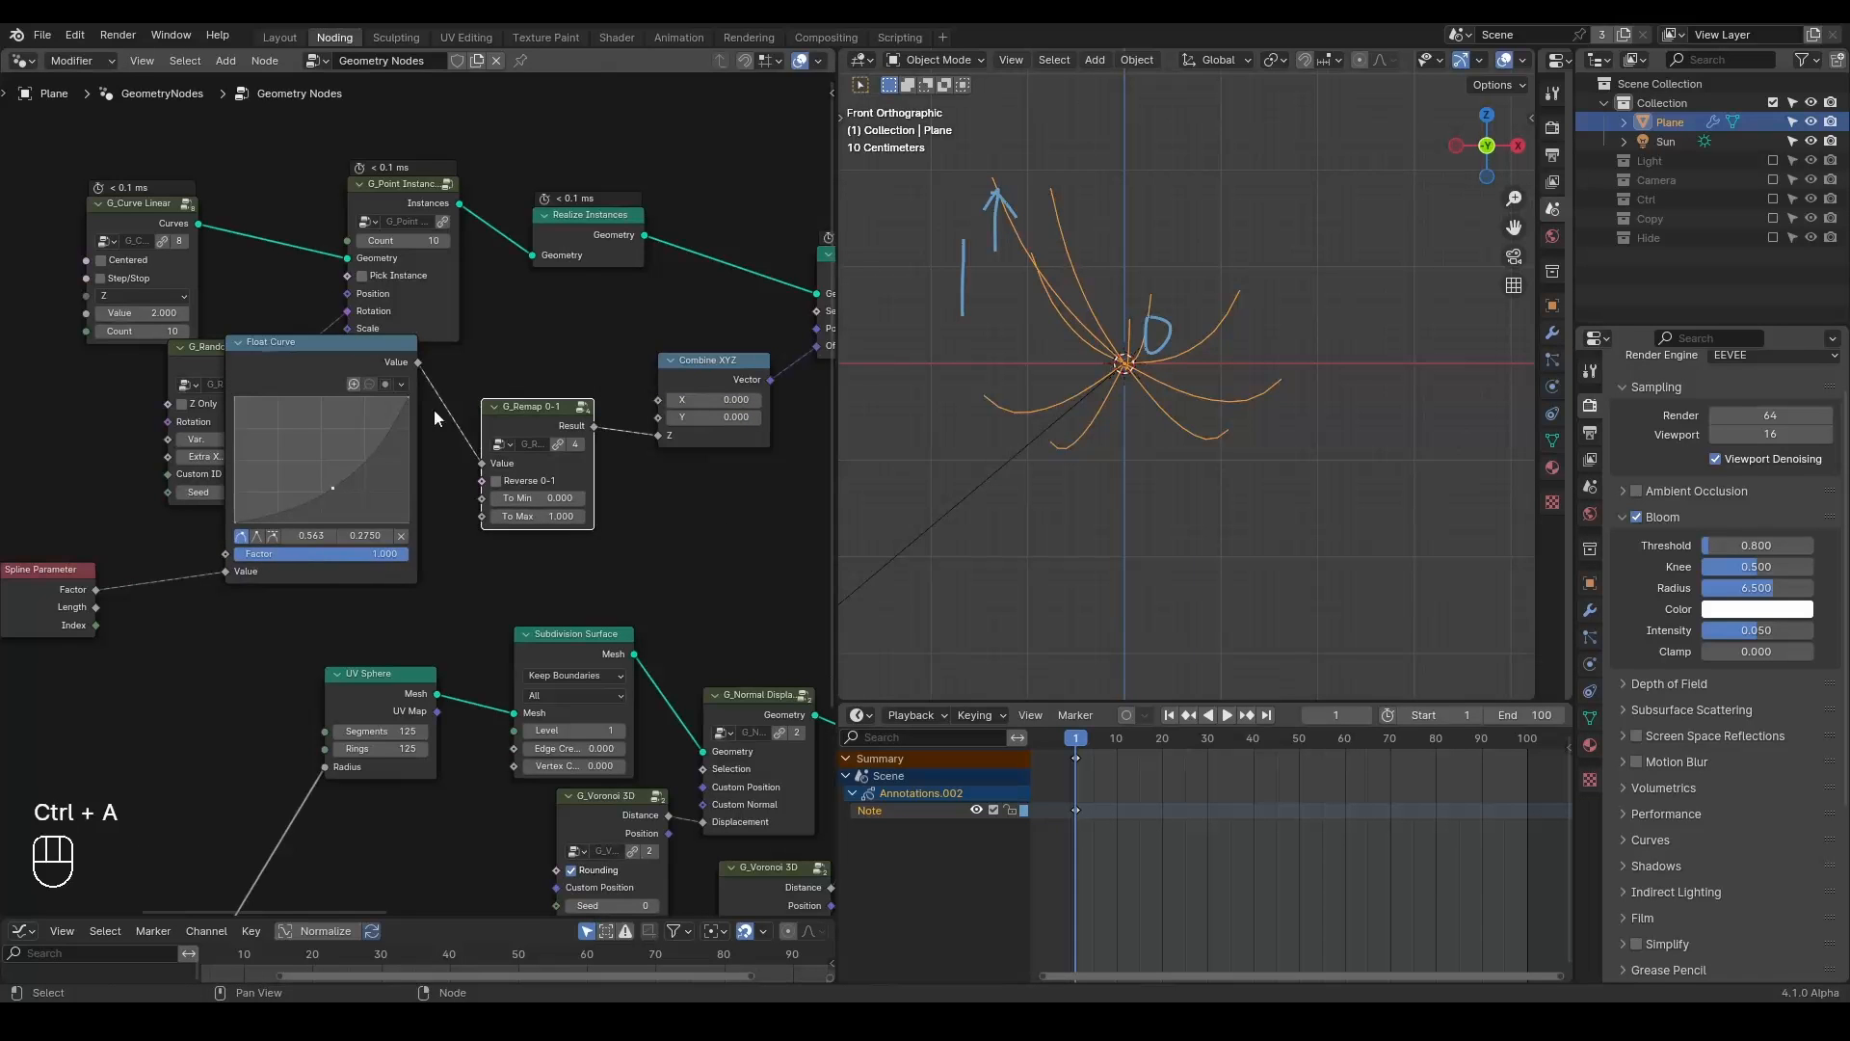
left_click(501, 432)
left_click_drag(539, 517, 147, 381, "shift")
Collapse the Random Rotation node and move the curve instancing nodes clear of the Float Curve.
left_click(125, 337)
left_click_drag(571, 143, 43, 381)
key("g")
left_click(585, 252)
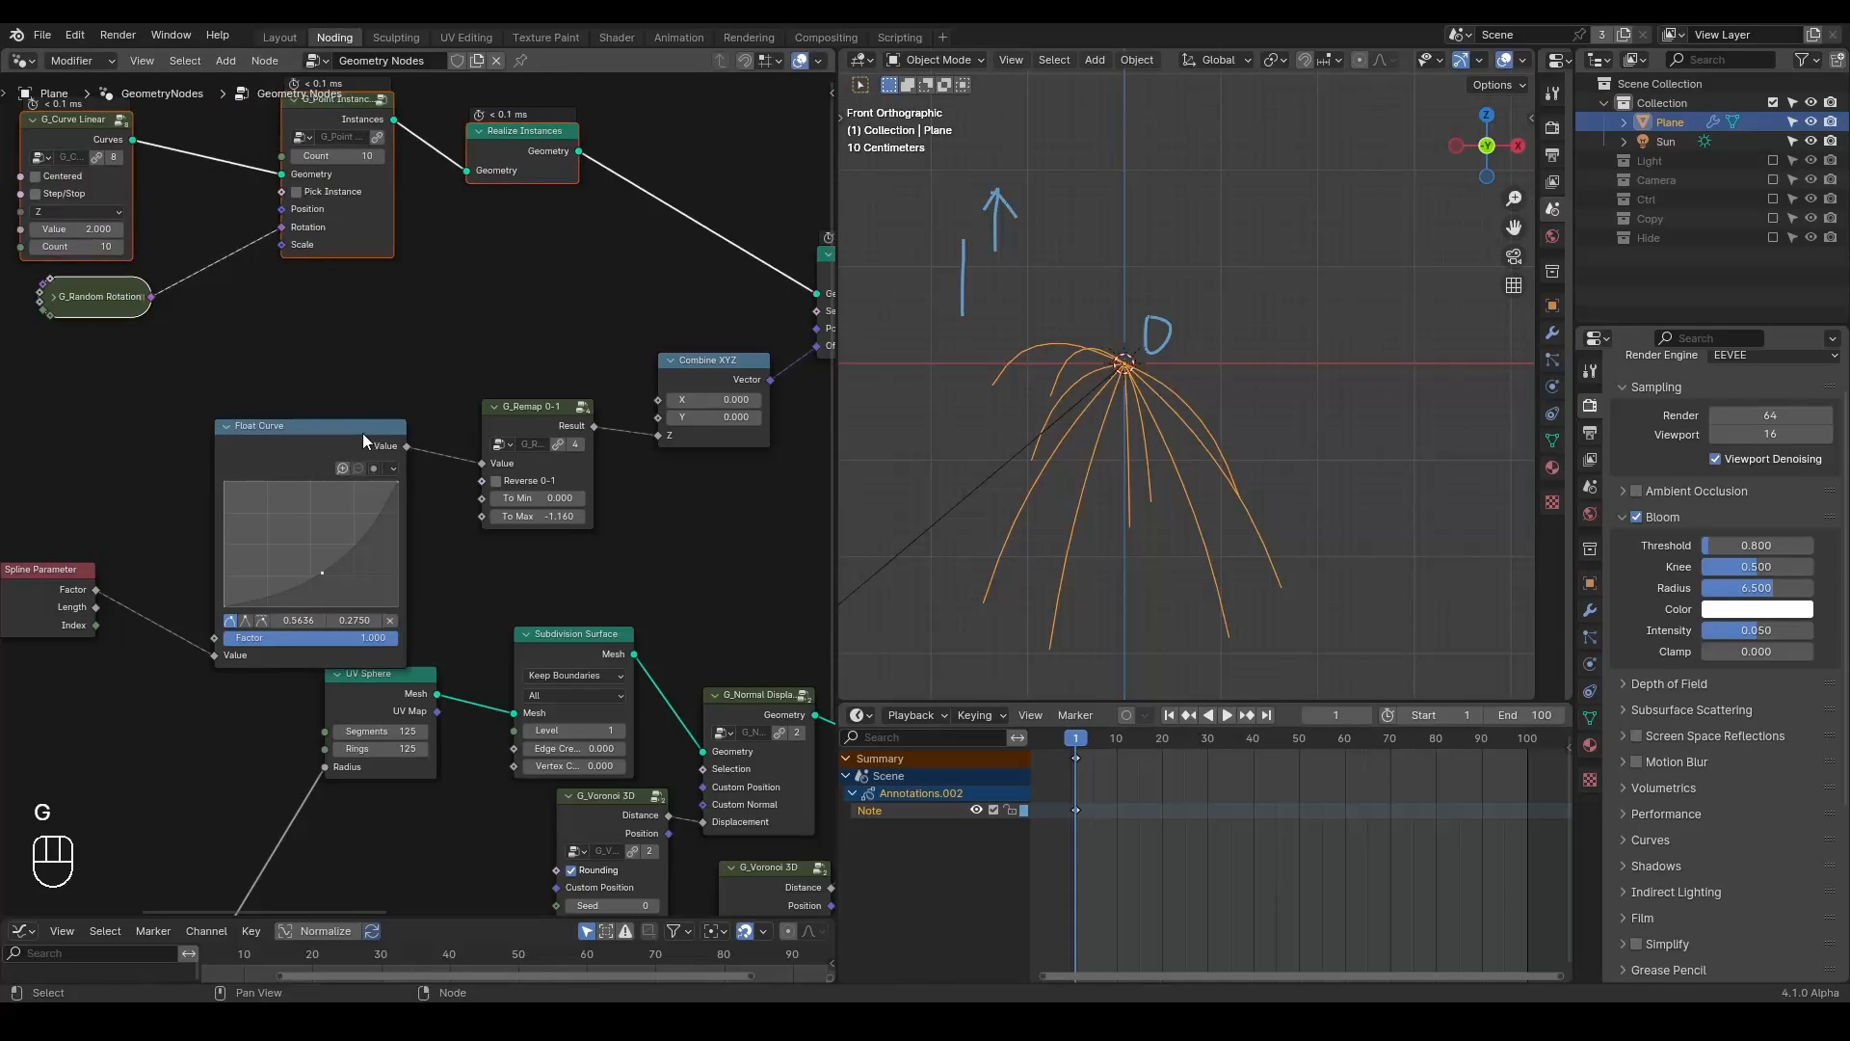
Move the Float Curve, G_Remap 0-1 and Combine XYZ nodes up beside Set Position, and erase the viewport annotations.
left_click_drag(366, 432, 381, 359)
left_click_drag(530, 405, 531, 356)
left_click_drag(672, 366, 659, 332)
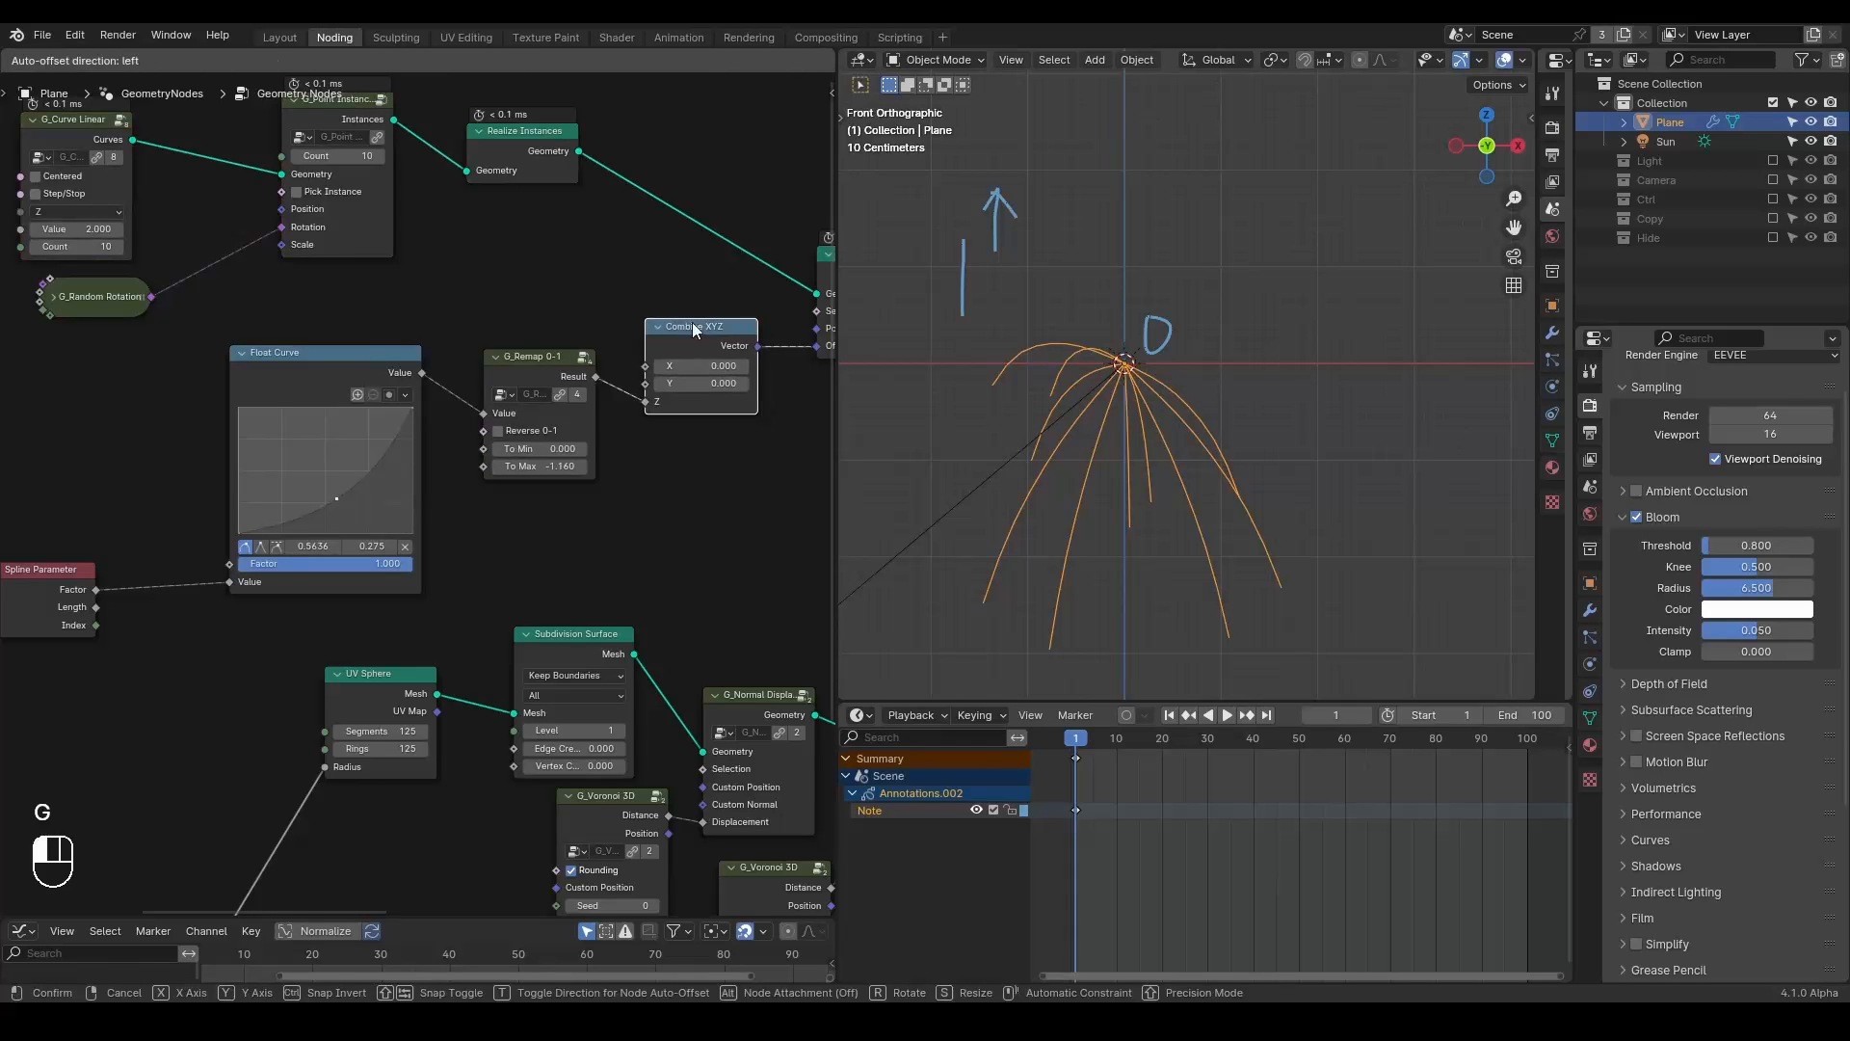
left_click_drag(1122, 378, 993, 528)
mouse_move(1147, 364)
right_mouse_down()
mouse_move(1049, 515)
mouse_move(993, 241)
right_mouse_up()
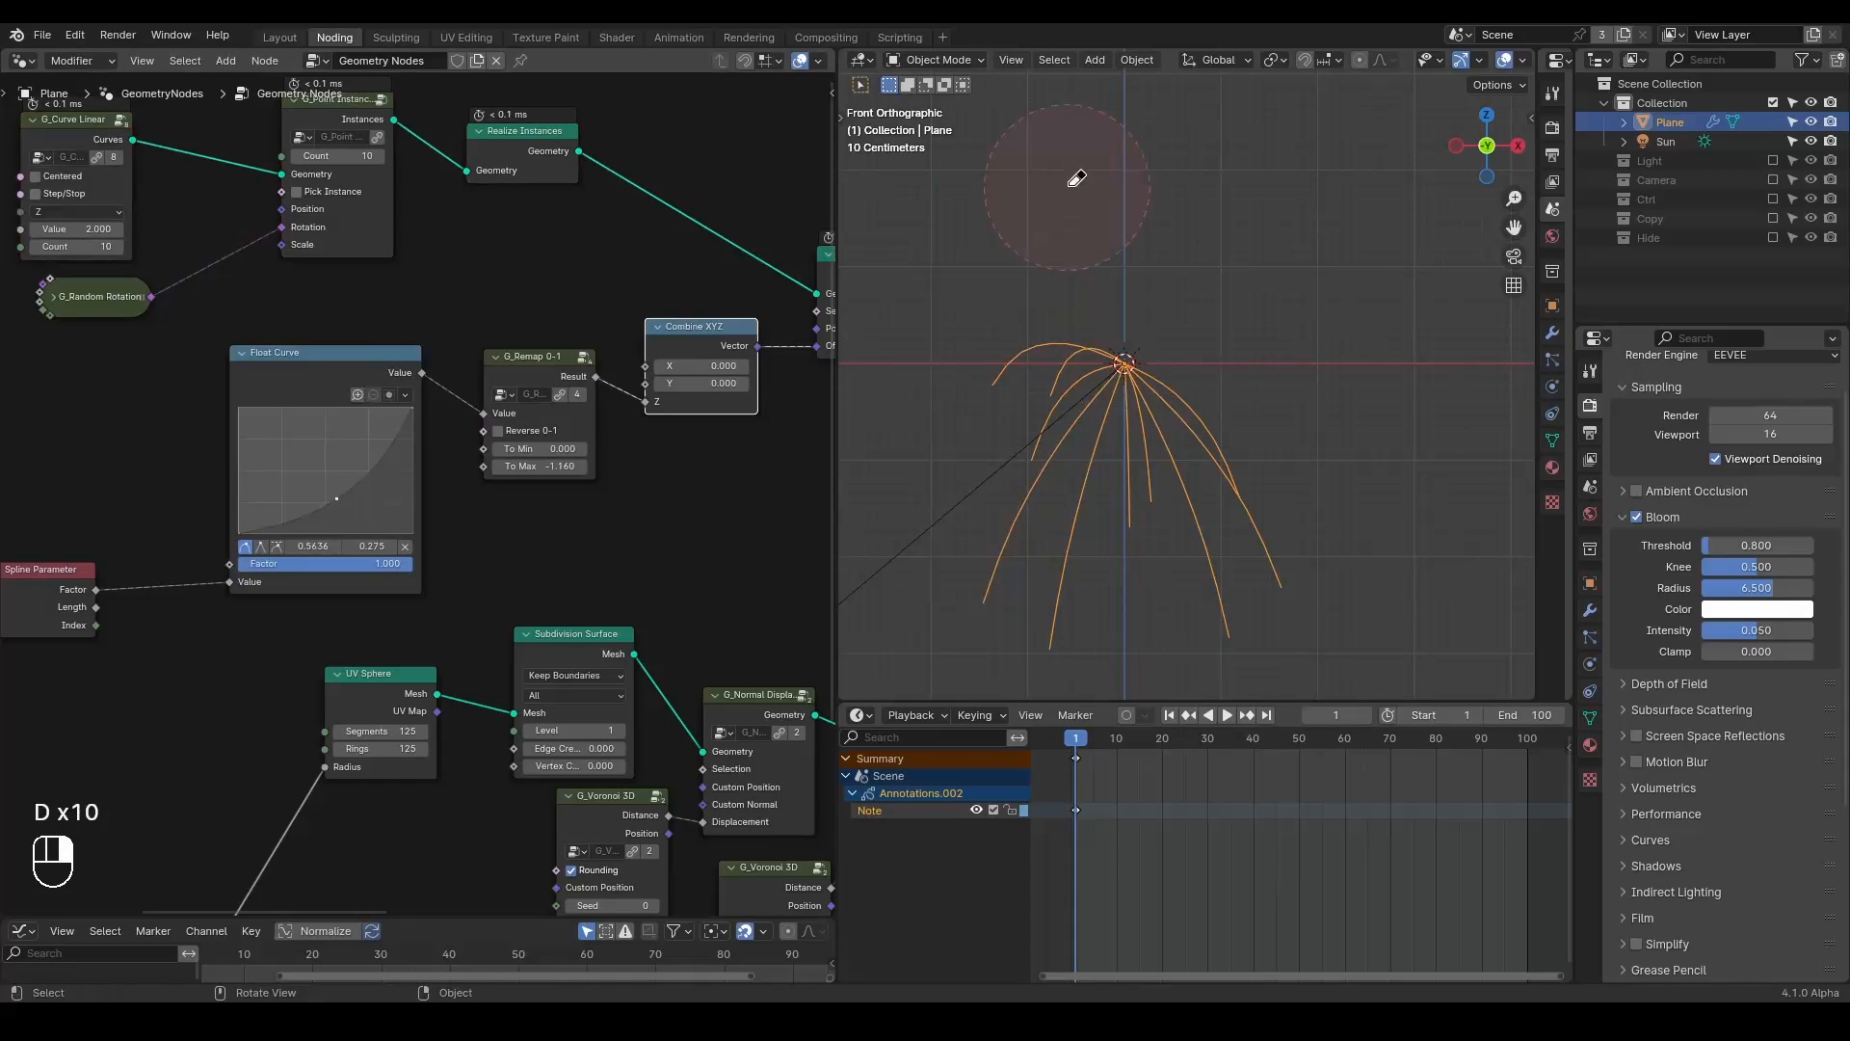
Reshape the trails with a Float Curve point at about 0.632, 0.162, remap To Max -1.760 and G_Curve Linear Count 30.
mouse_move(332, 502)
left_mouse_down()
mouse_move(364, 506)
mouse_move(348, 512)
left_mouse_up()
left_click_drag(567, 466, 509, 466, "shift")
middle_click_drag(145, 279, 283, 304)
left_click_drag(235, 271, 299, 271)
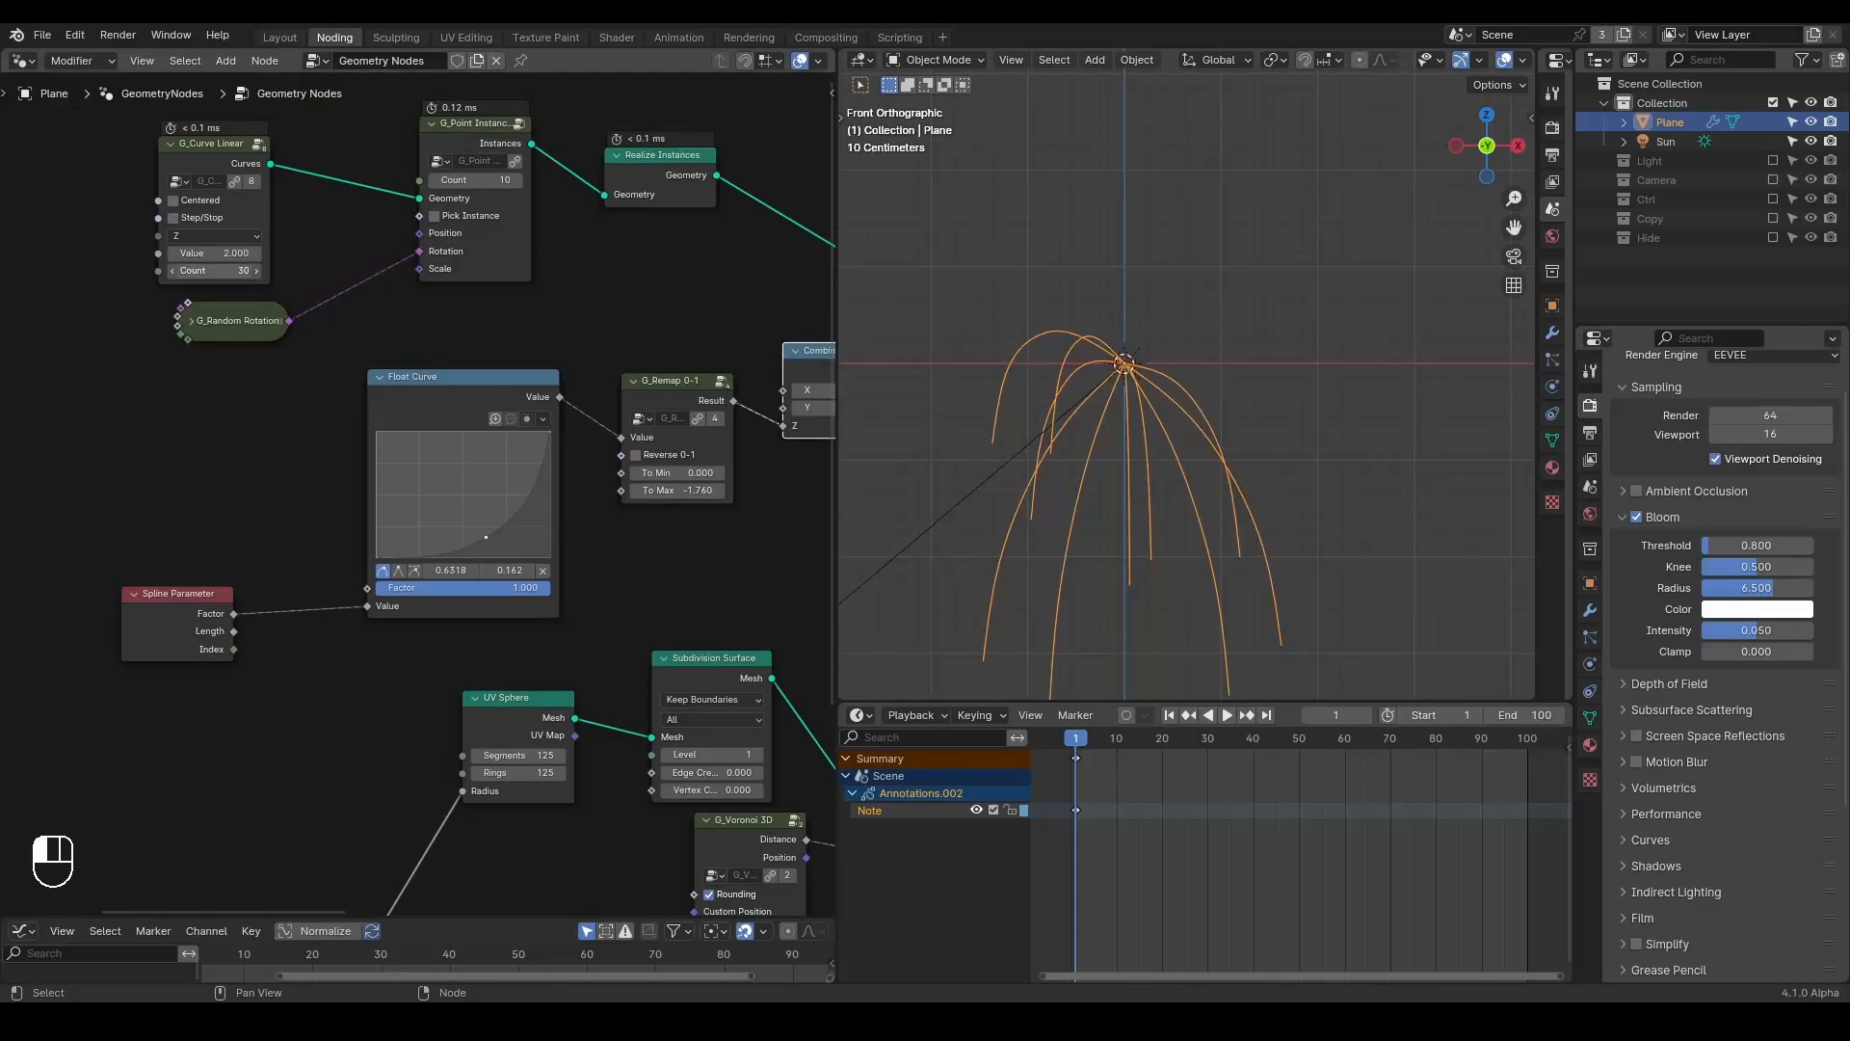
Insert a Trim Curve node on the link after Set Position.
scroll(450, 396, "down", 1)
middle_click_drag(570, 405, 382, 375)
scroll(535, 477, "down", 1)
key("shift+ctrl+alt+q")
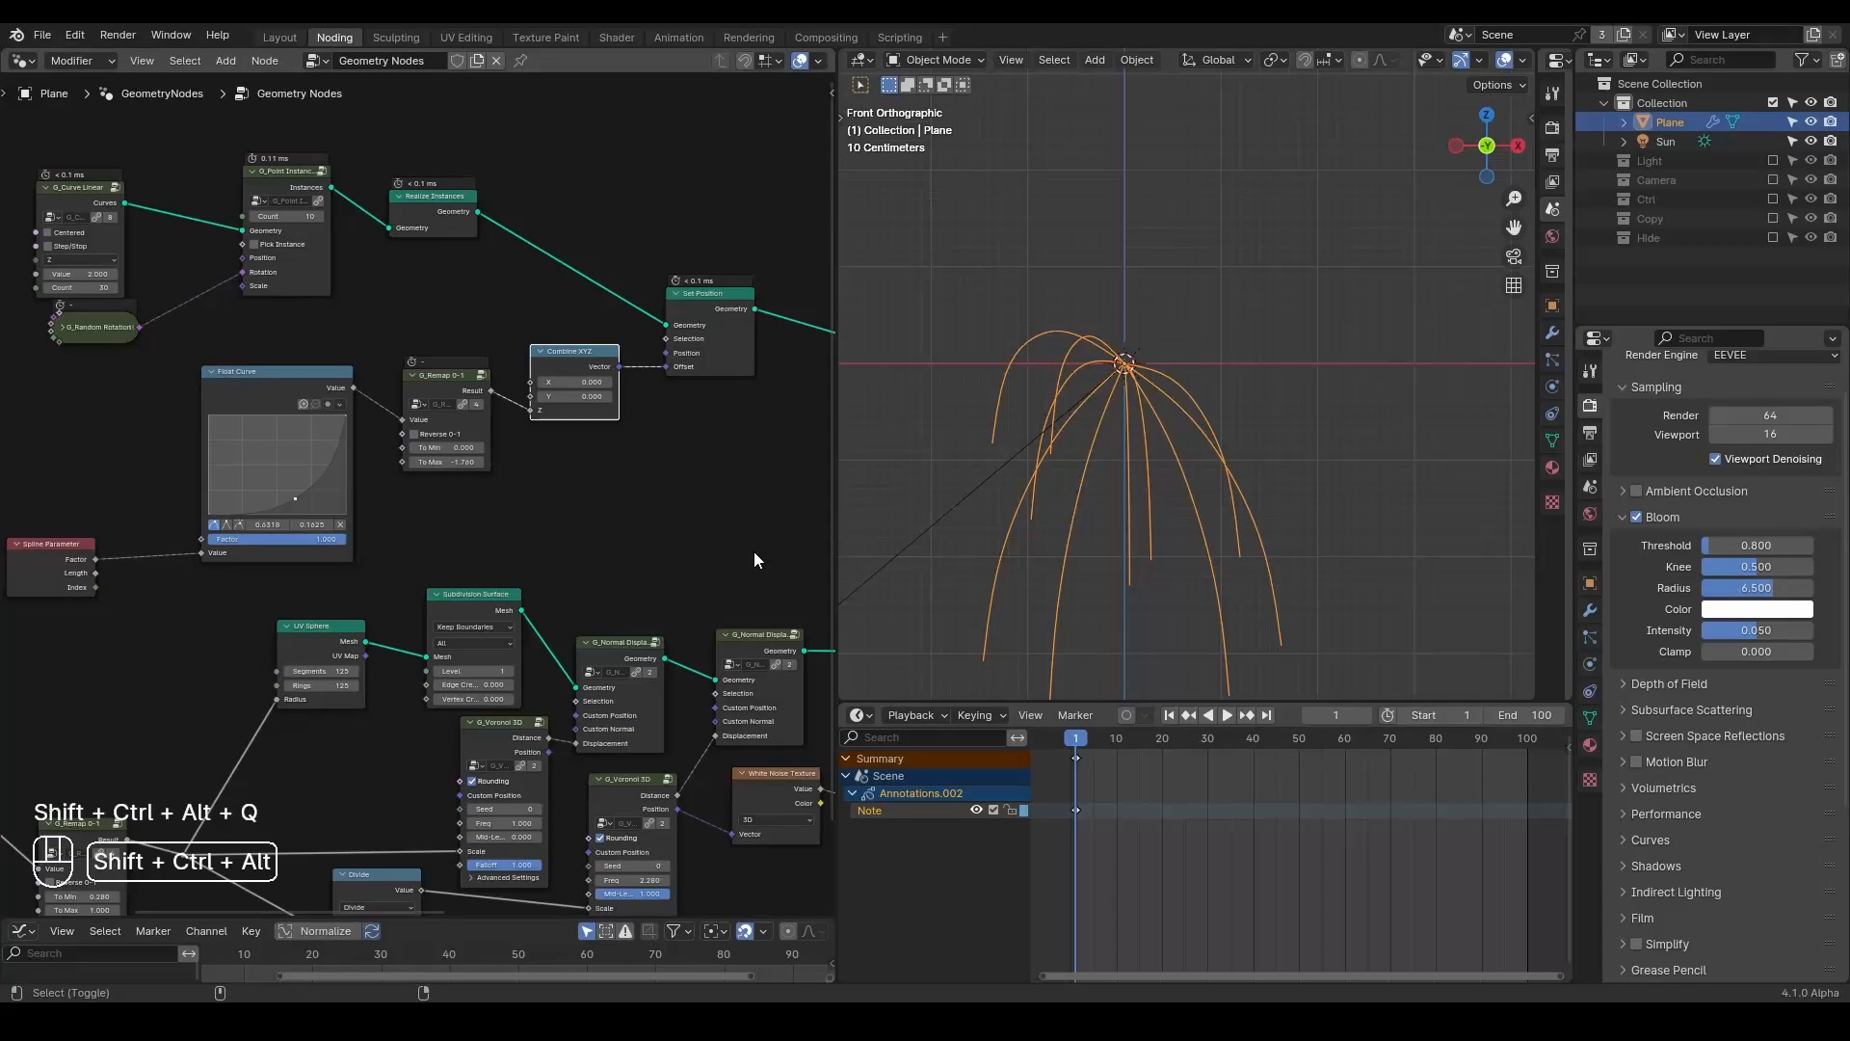
middle_click_drag(749, 521, 363, 491)
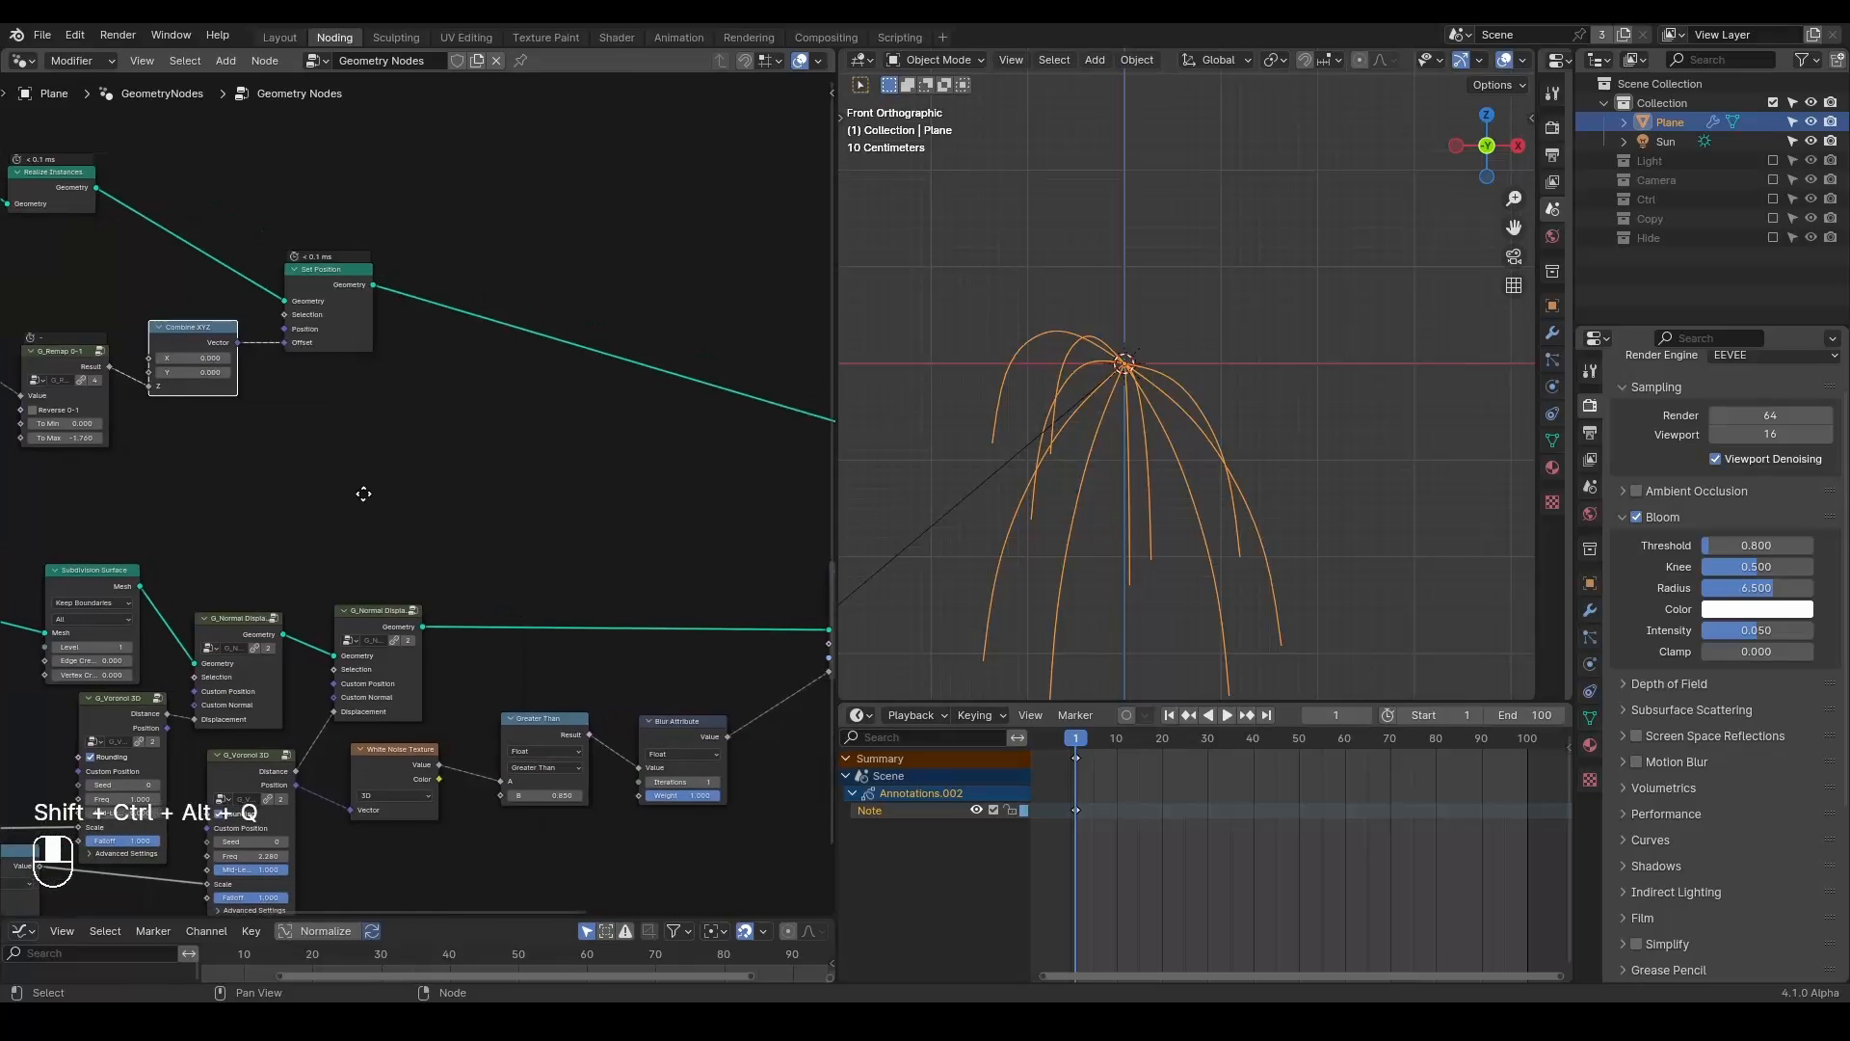
key("ctrl+a")
type("trim")
key("Return")
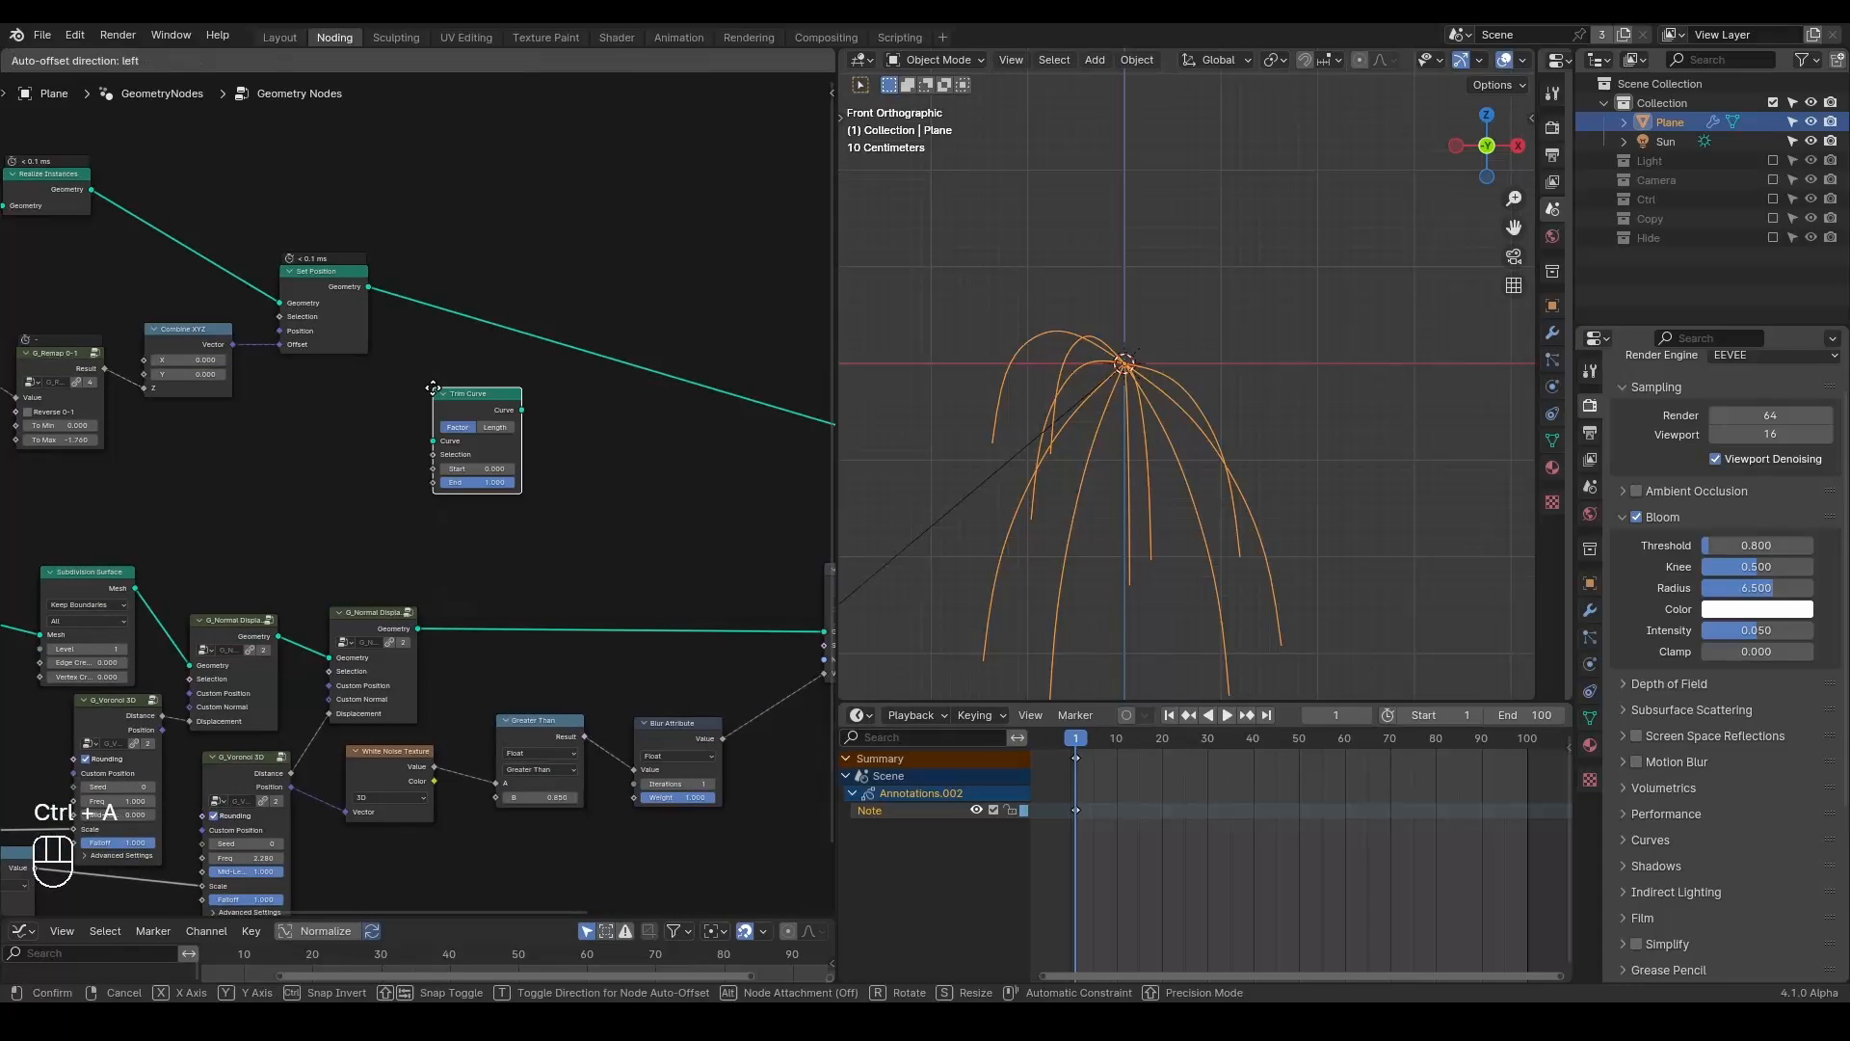
left_click(424, 270)
middle_click_drag(481, 418, 582, 407)
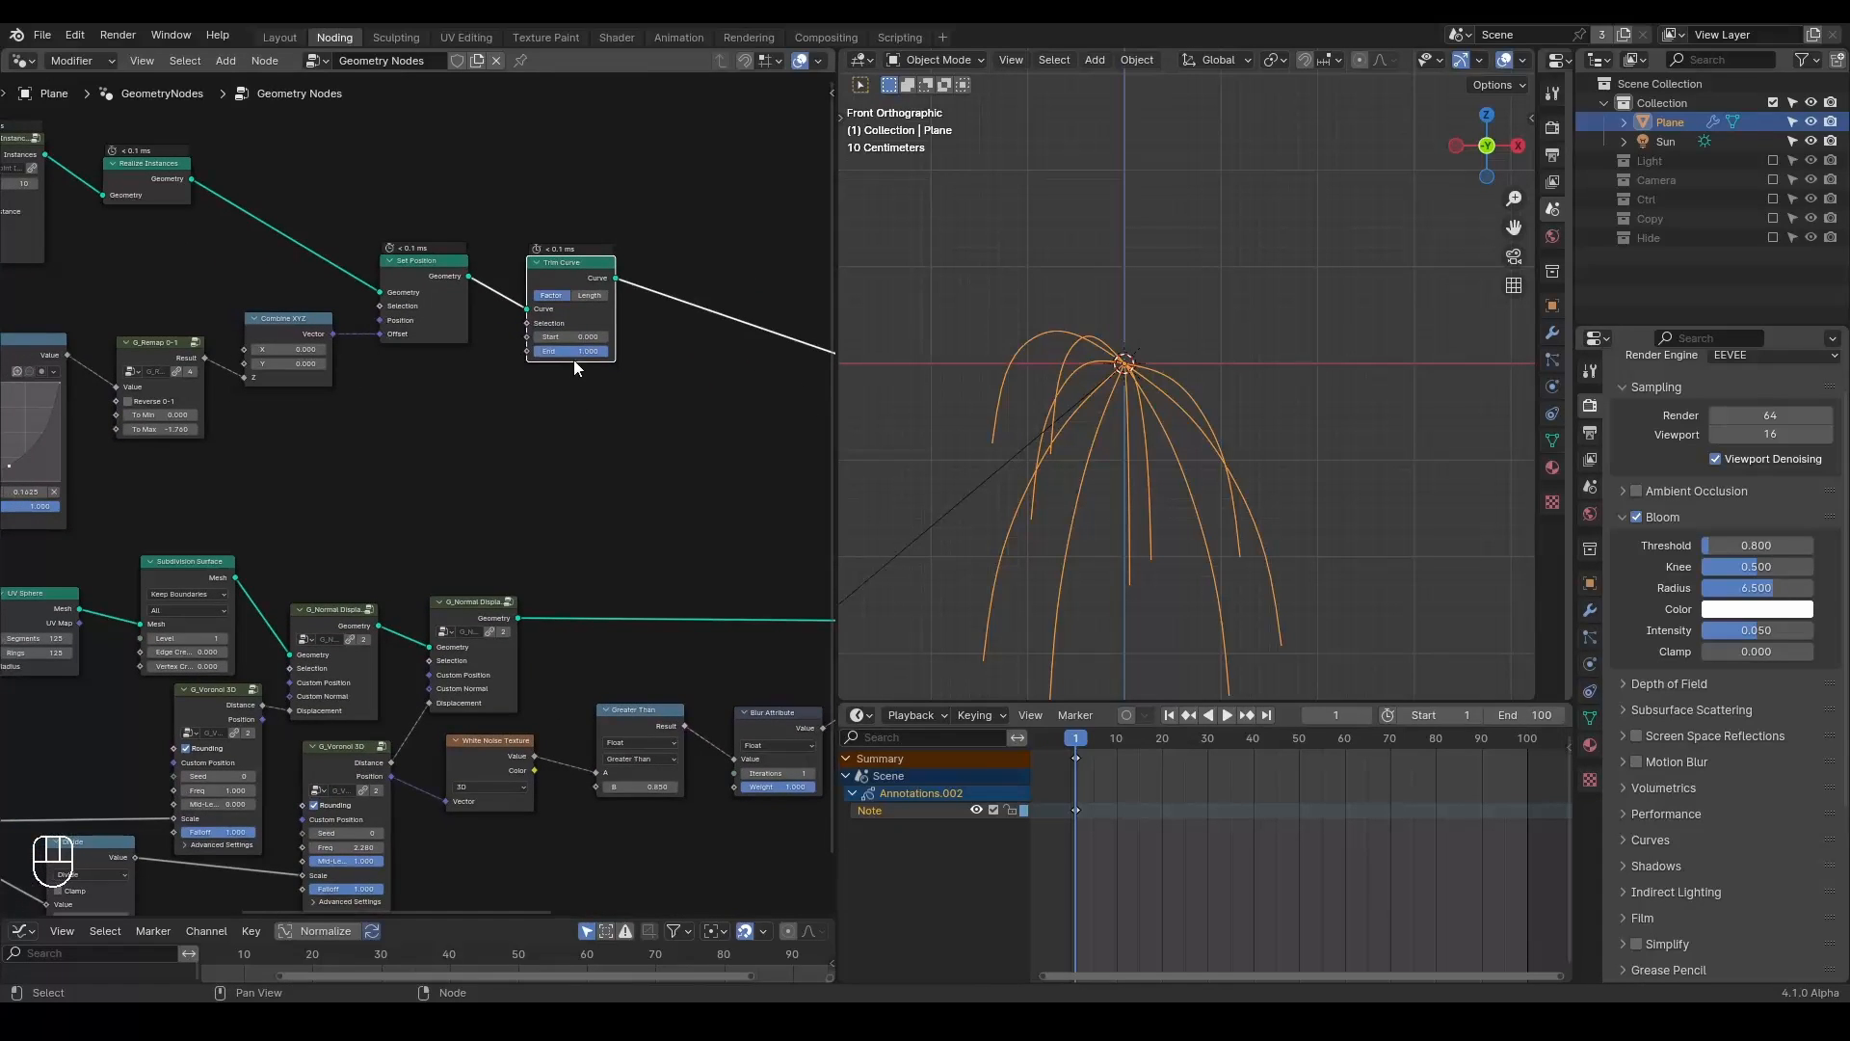
Drive the End of Trim Curve with the Value output of the explosion's animated Float Curve.
mouse_move(584, 353)
left_mouse_down()
mouse_move(484, 353)
mouse_move(587, 352)
left_mouse_up()
middle_click_drag(345, 461, 534, 376)
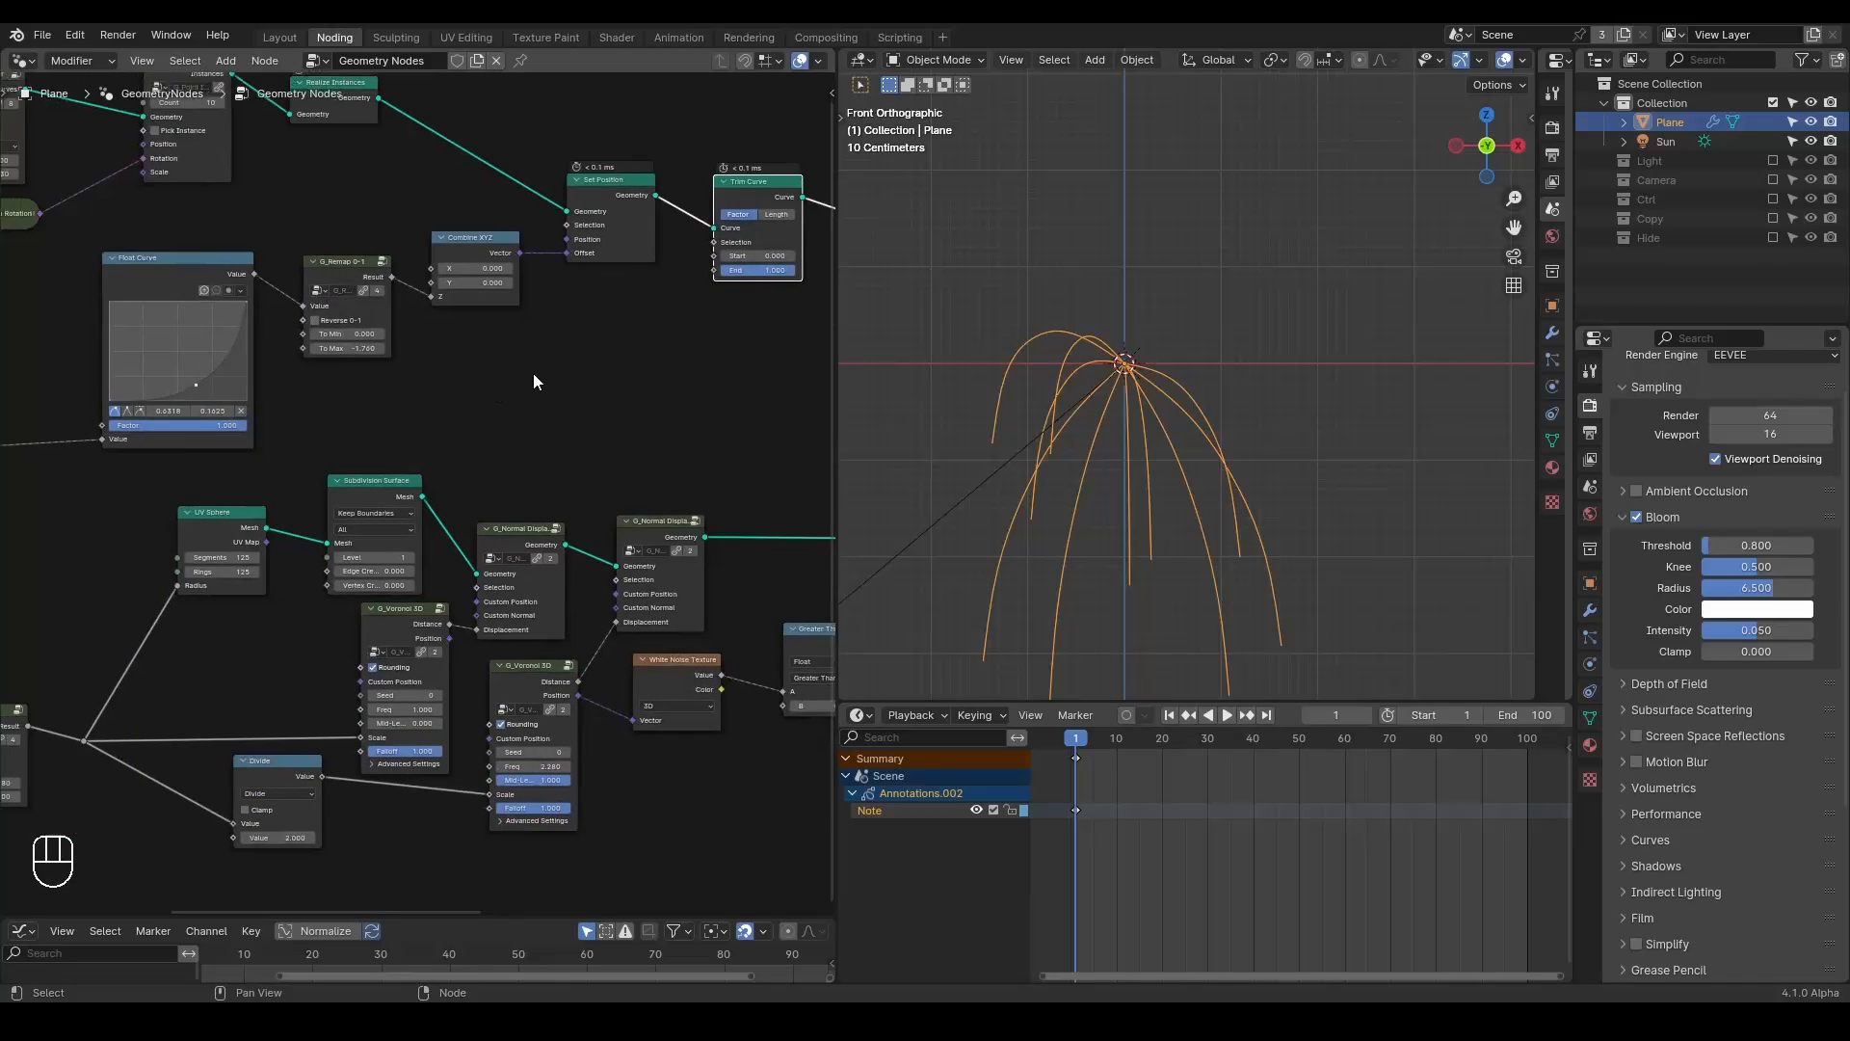
scroll(534, 373, "down", 4)
middle_click_drag(374, 455, 491, 401)
scroll(381, 468, "down", 2)
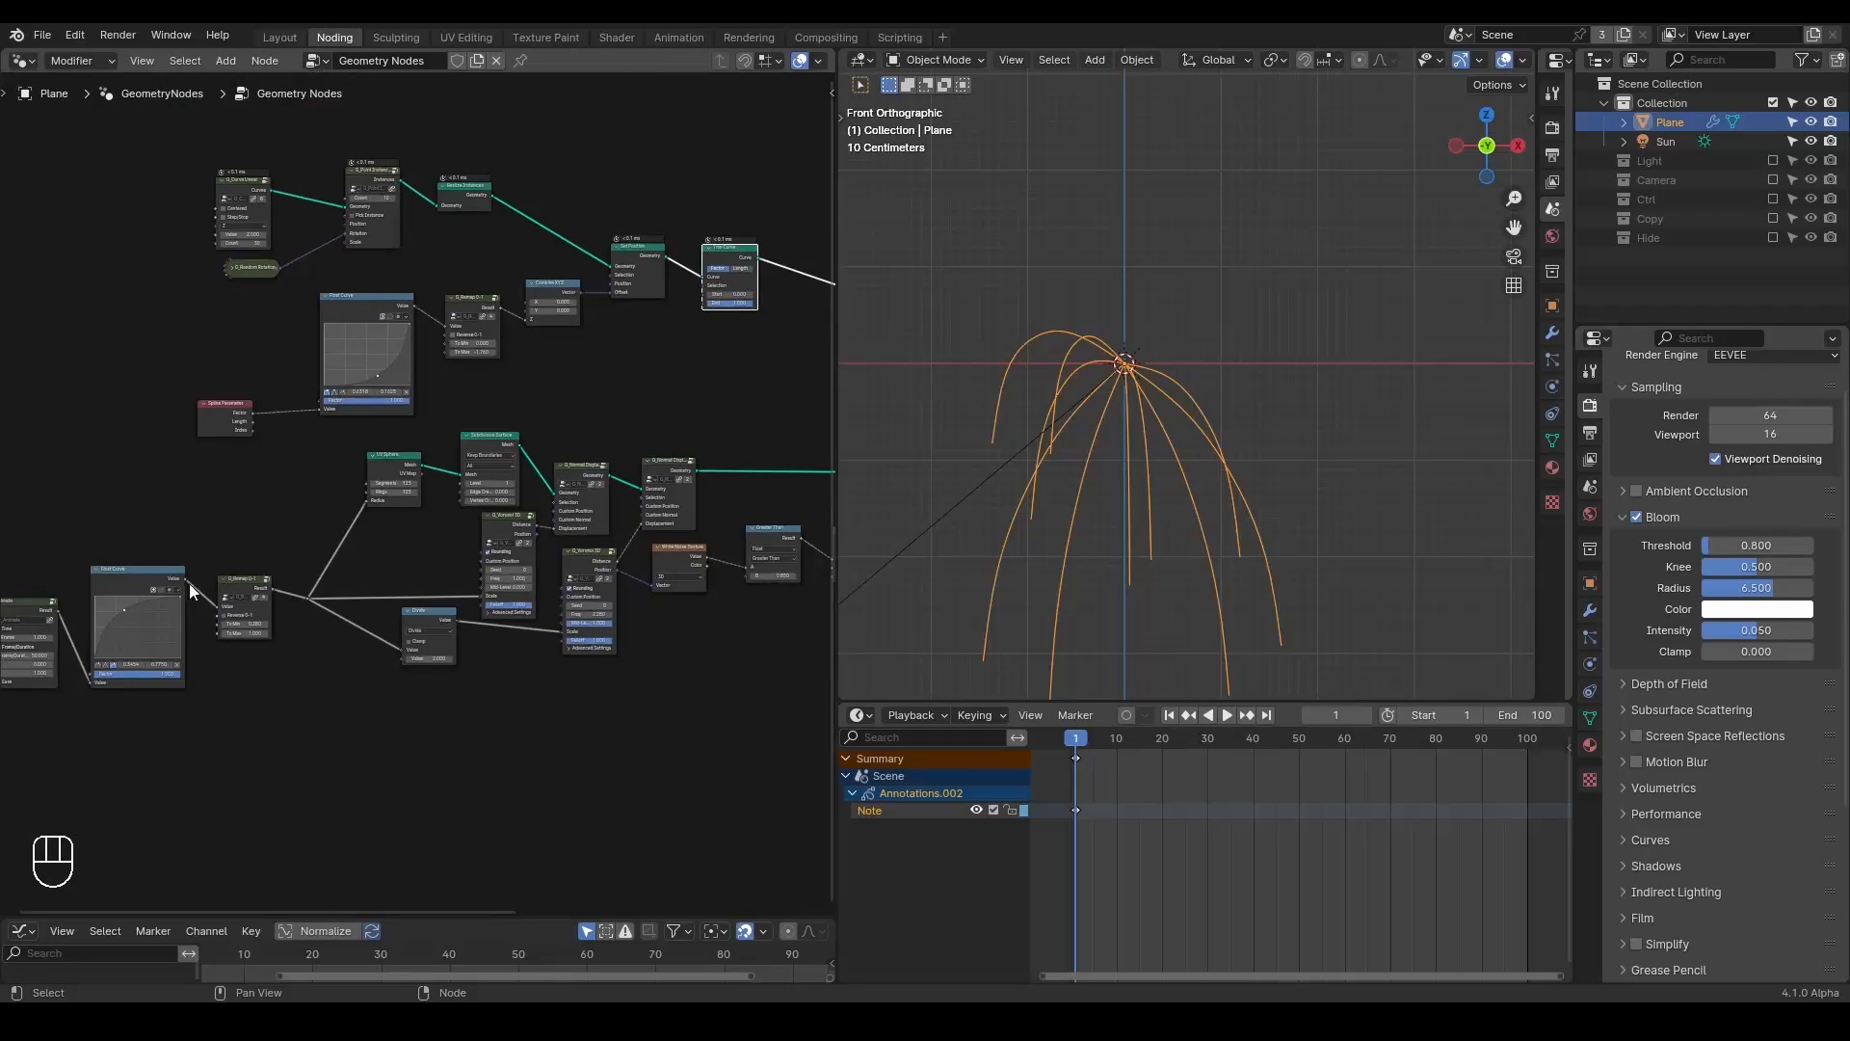
left_click_drag(183, 578, 703, 307)
Play the animation up to frame 28 to check the growing trails, and circle their centre with a temporary annotation.
key("shift+space")
key("space")
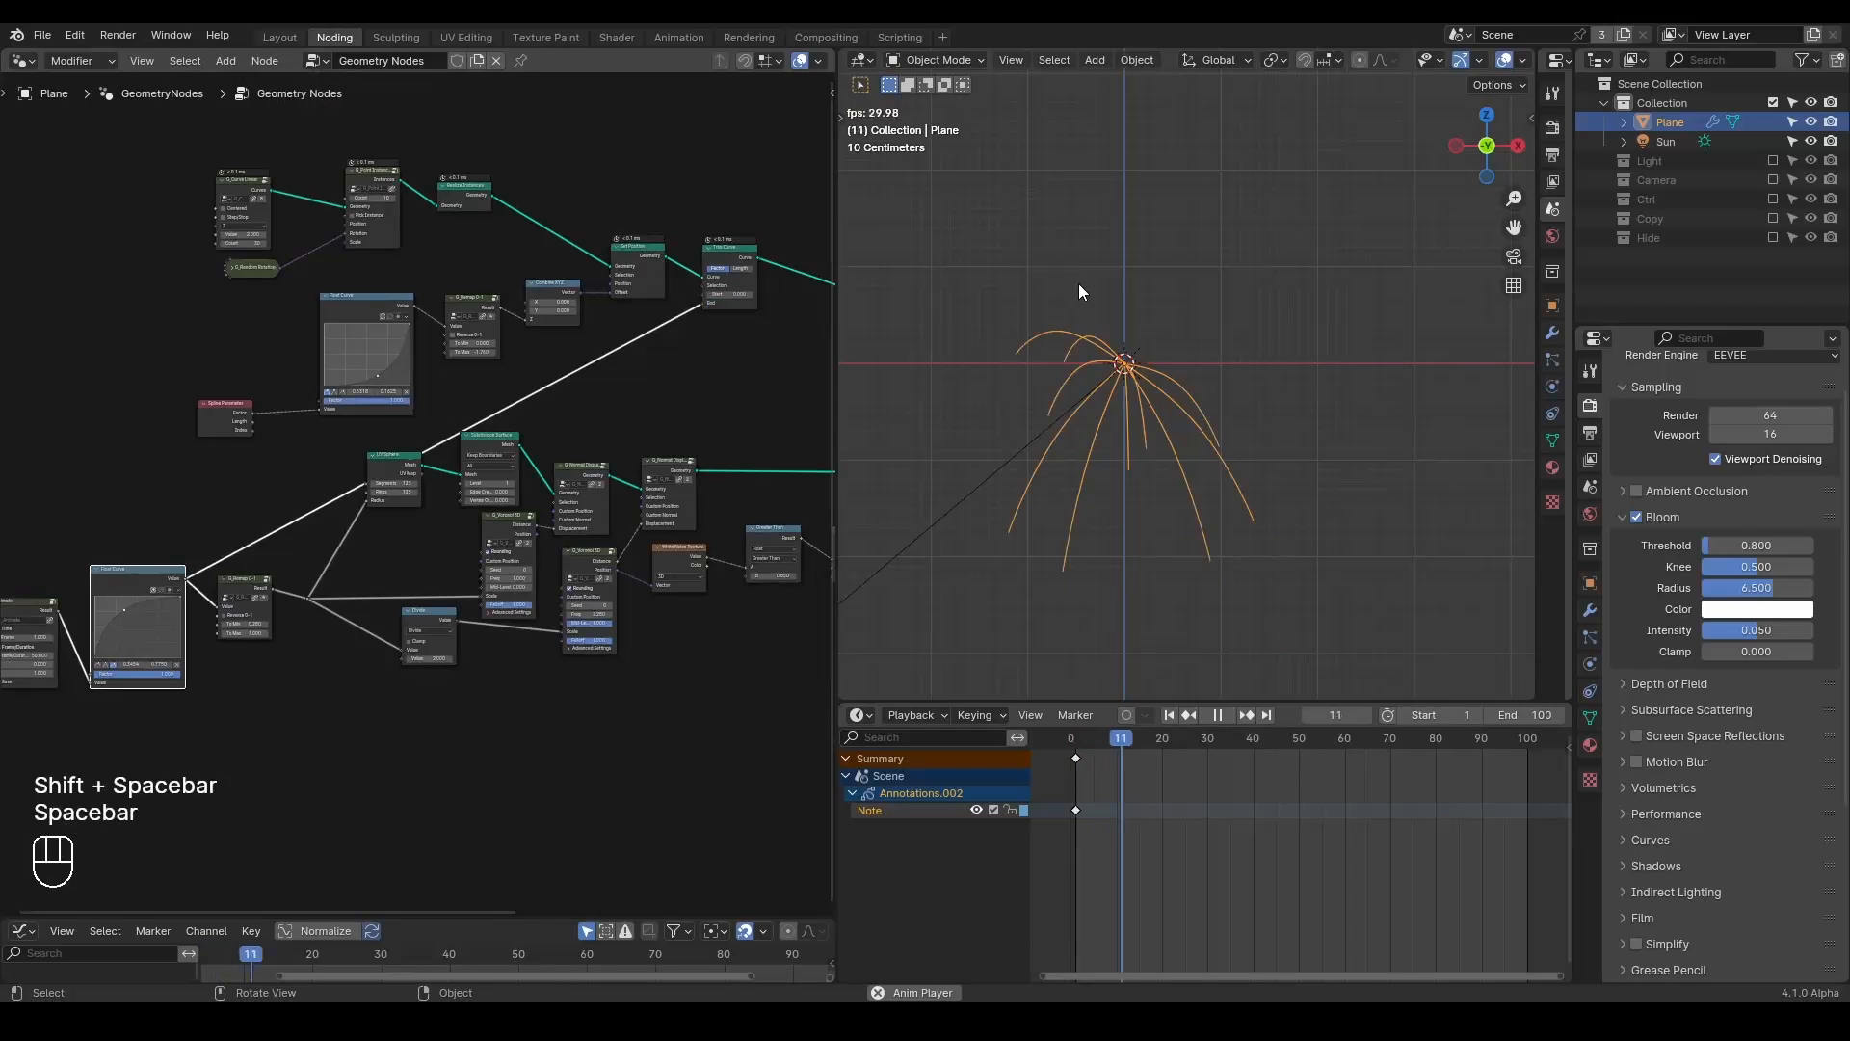
key("shift+space")
key("space")
key("d")
key("d")
mouse_move(1012, 284)
left_mouse_down()
mouse_move(1041, 380)
mouse_move(1238, 253)
mouse_move(1017, 274)
left_mouse_up()
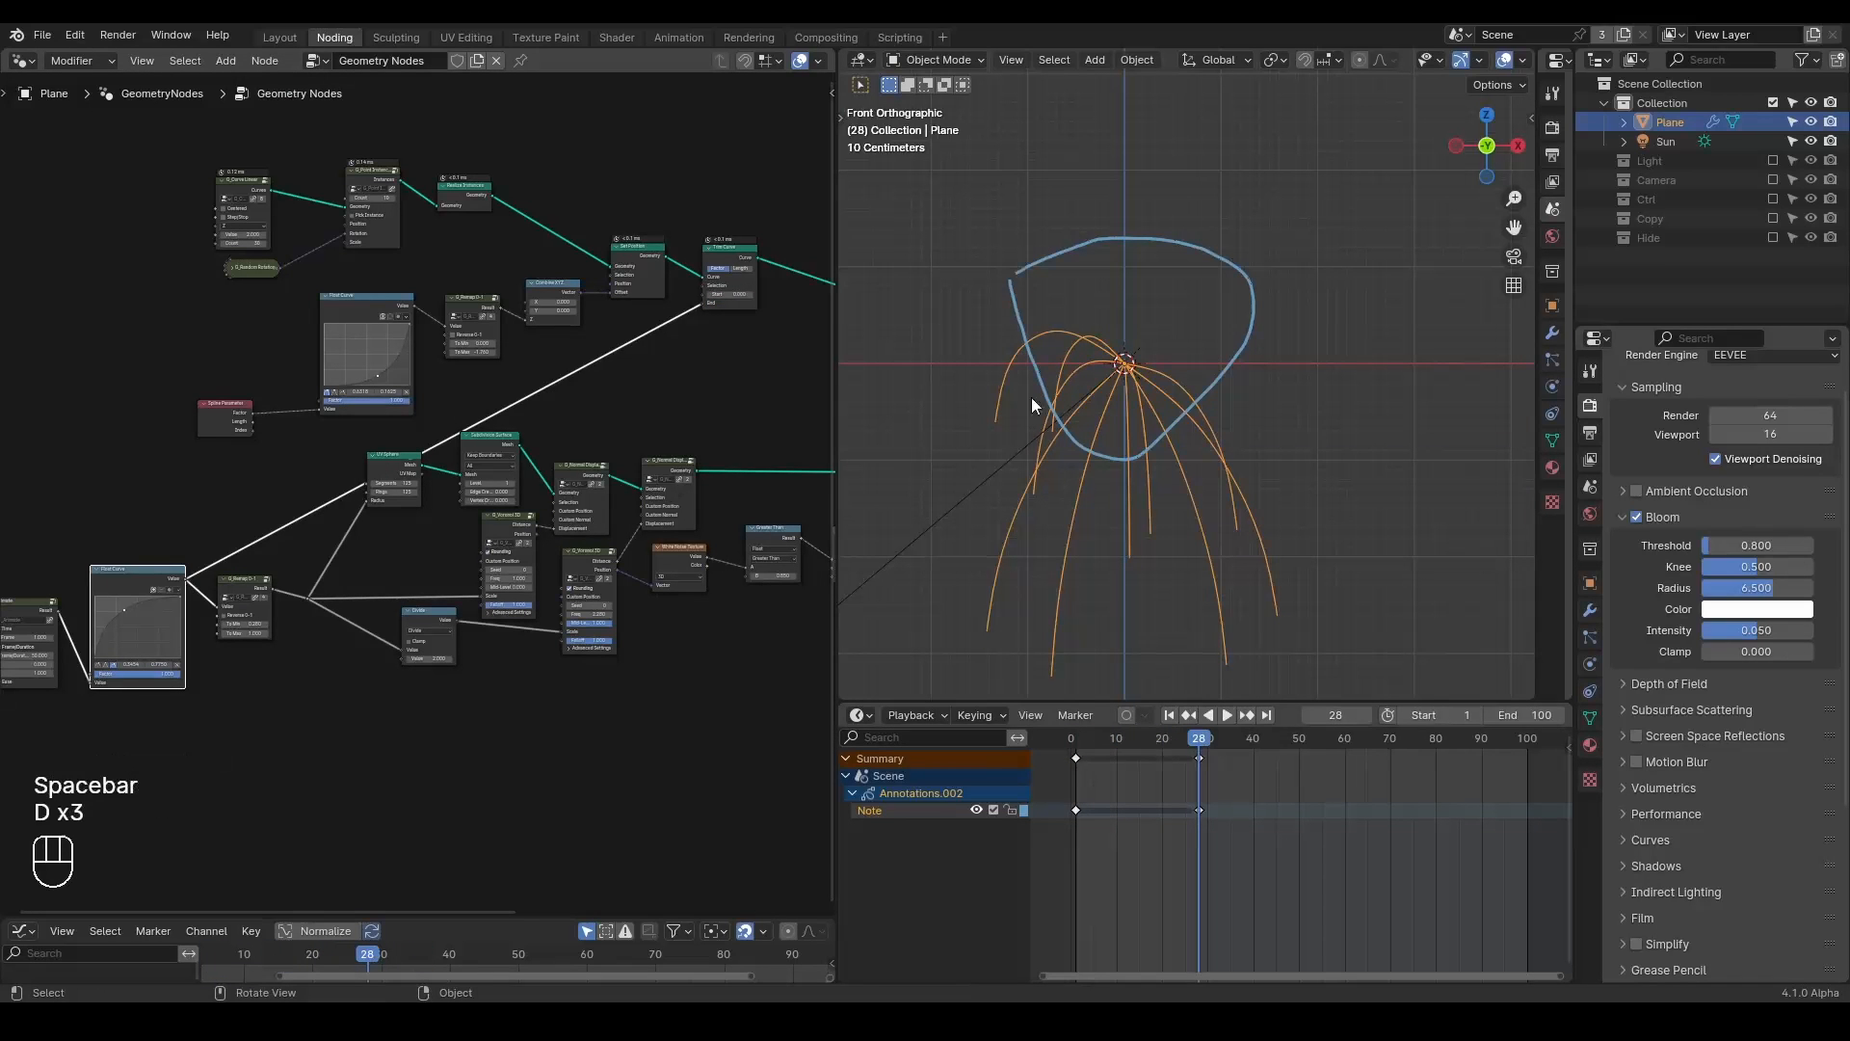
mouse_move(1263, 239)
right_mouse_down()
mouse_move(1107, 256)
mouse_move(1260, 322)
right_mouse_up()
Insert a G_Bevel Curve node after Trim Curve and move it aside to leave space between the two.
middle_click_drag(628, 371, 277, 449)
scroll(399, 459, "up", 4)
middle_click_drag(384, 420, 454, 392)
scroll(484, 466, "up", 2)
scroll(474, 430, "up", 3)
key("ctrl+a")
type("bevel")
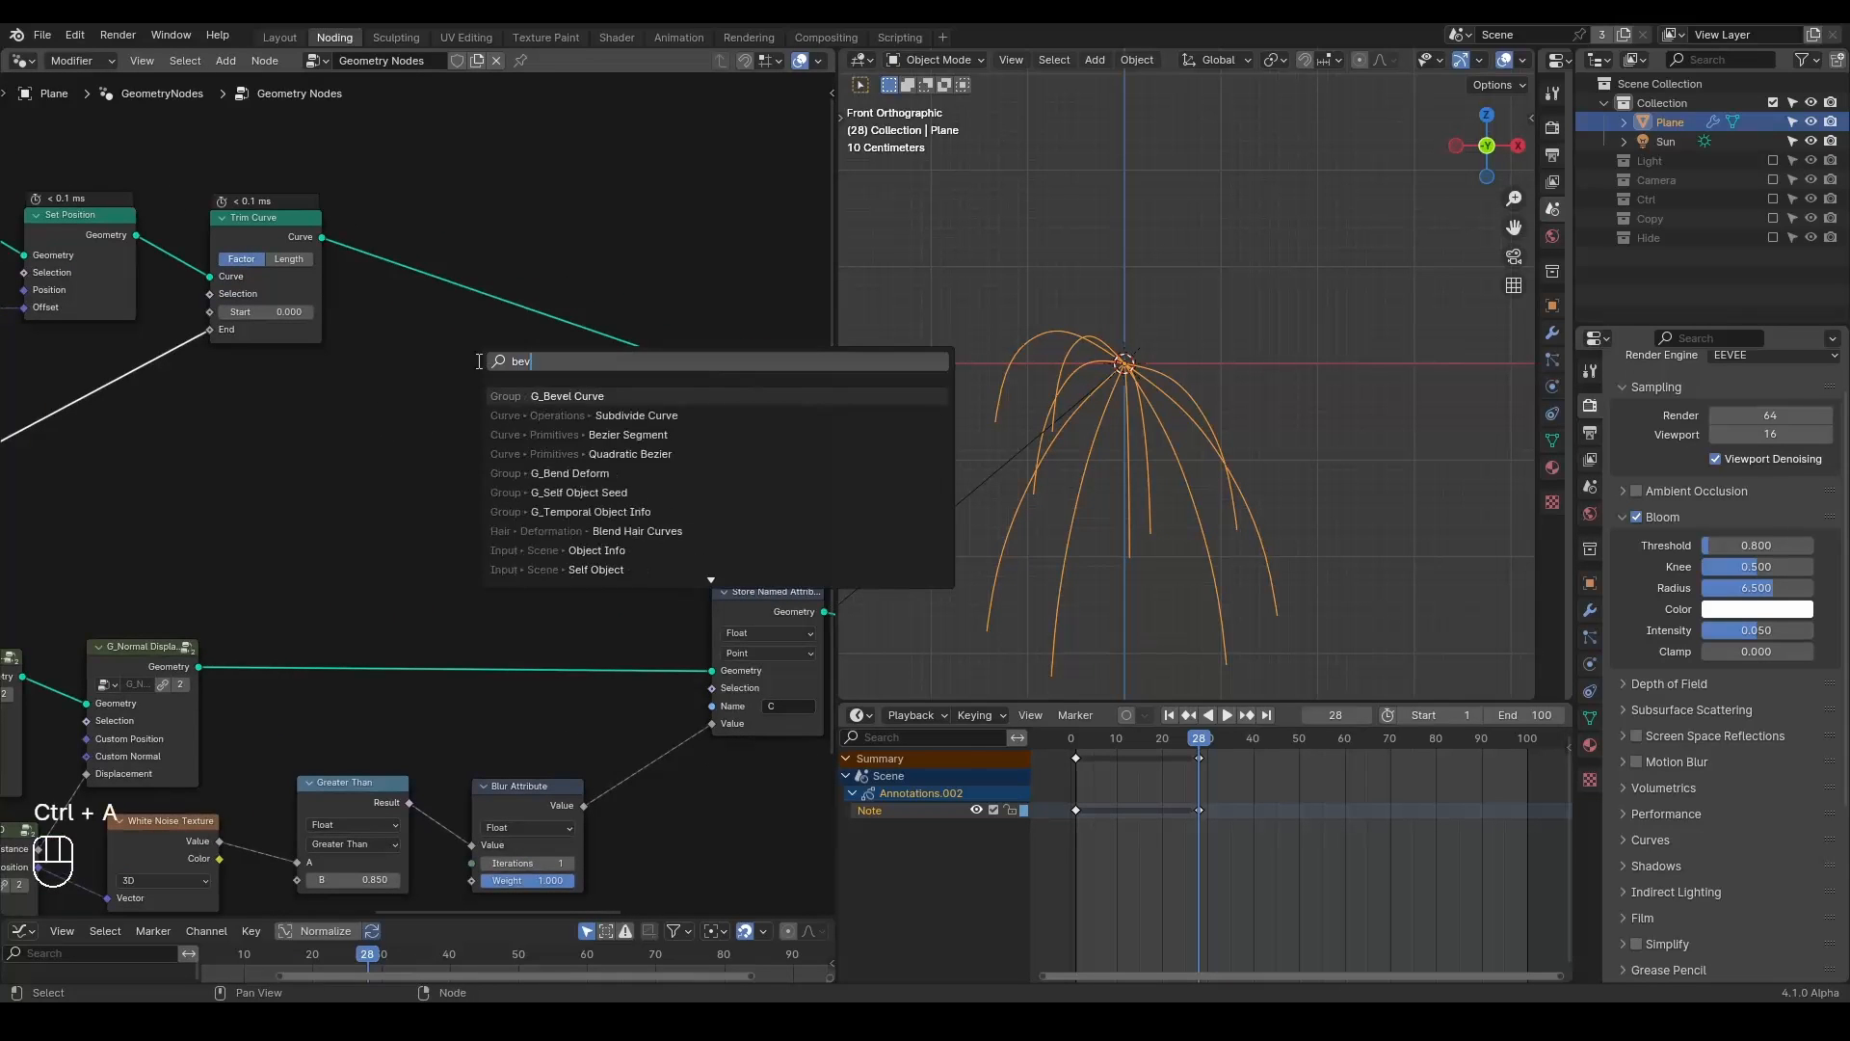
key("Return")
left_click(568, 278)
left_click_drag(605, 316, 721, 198)
Set the Resolution of G_Bevel Curve to 32.
left_click(733, 257)
type("32")
key("Return")
Insert a Set Curve Radius node between Trim Curve and G_Bevel Curve.
middle_click_drag(650, 392, 607, 454)
key("ctrl+a")
type("s")
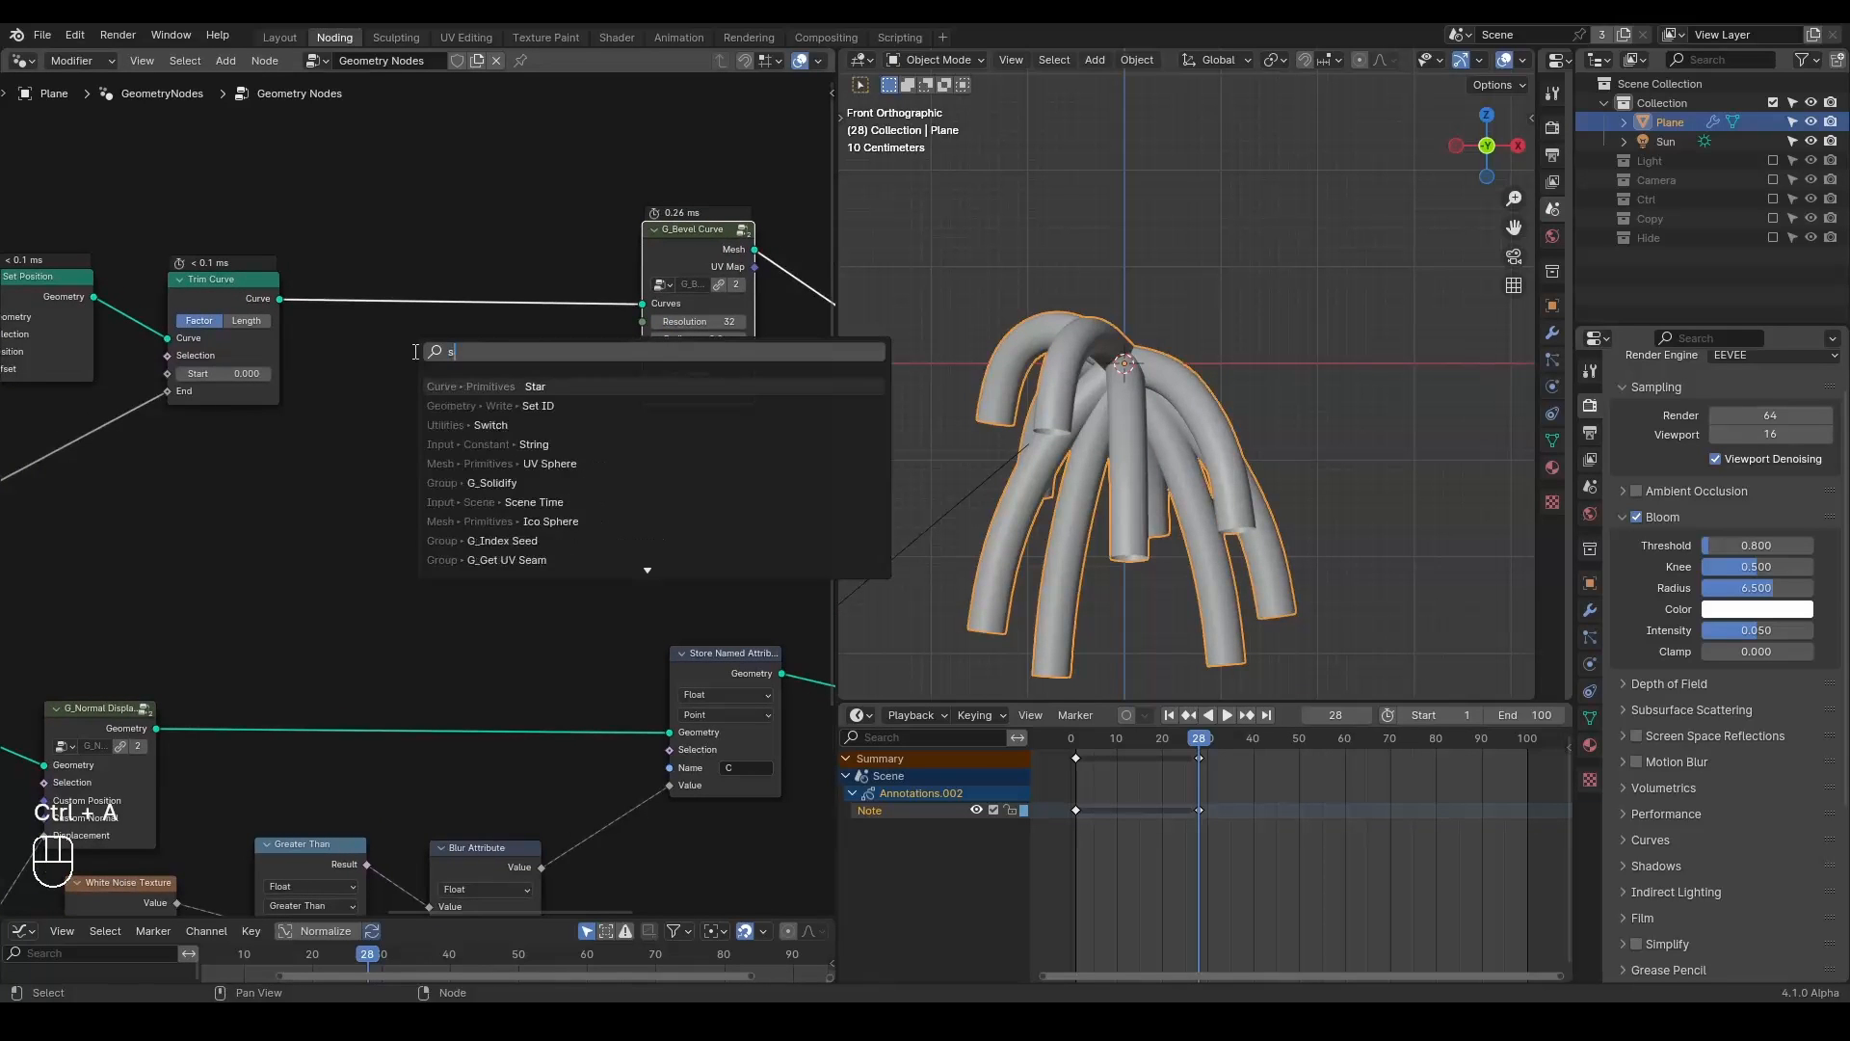
type("et curve rad")
key("Return")
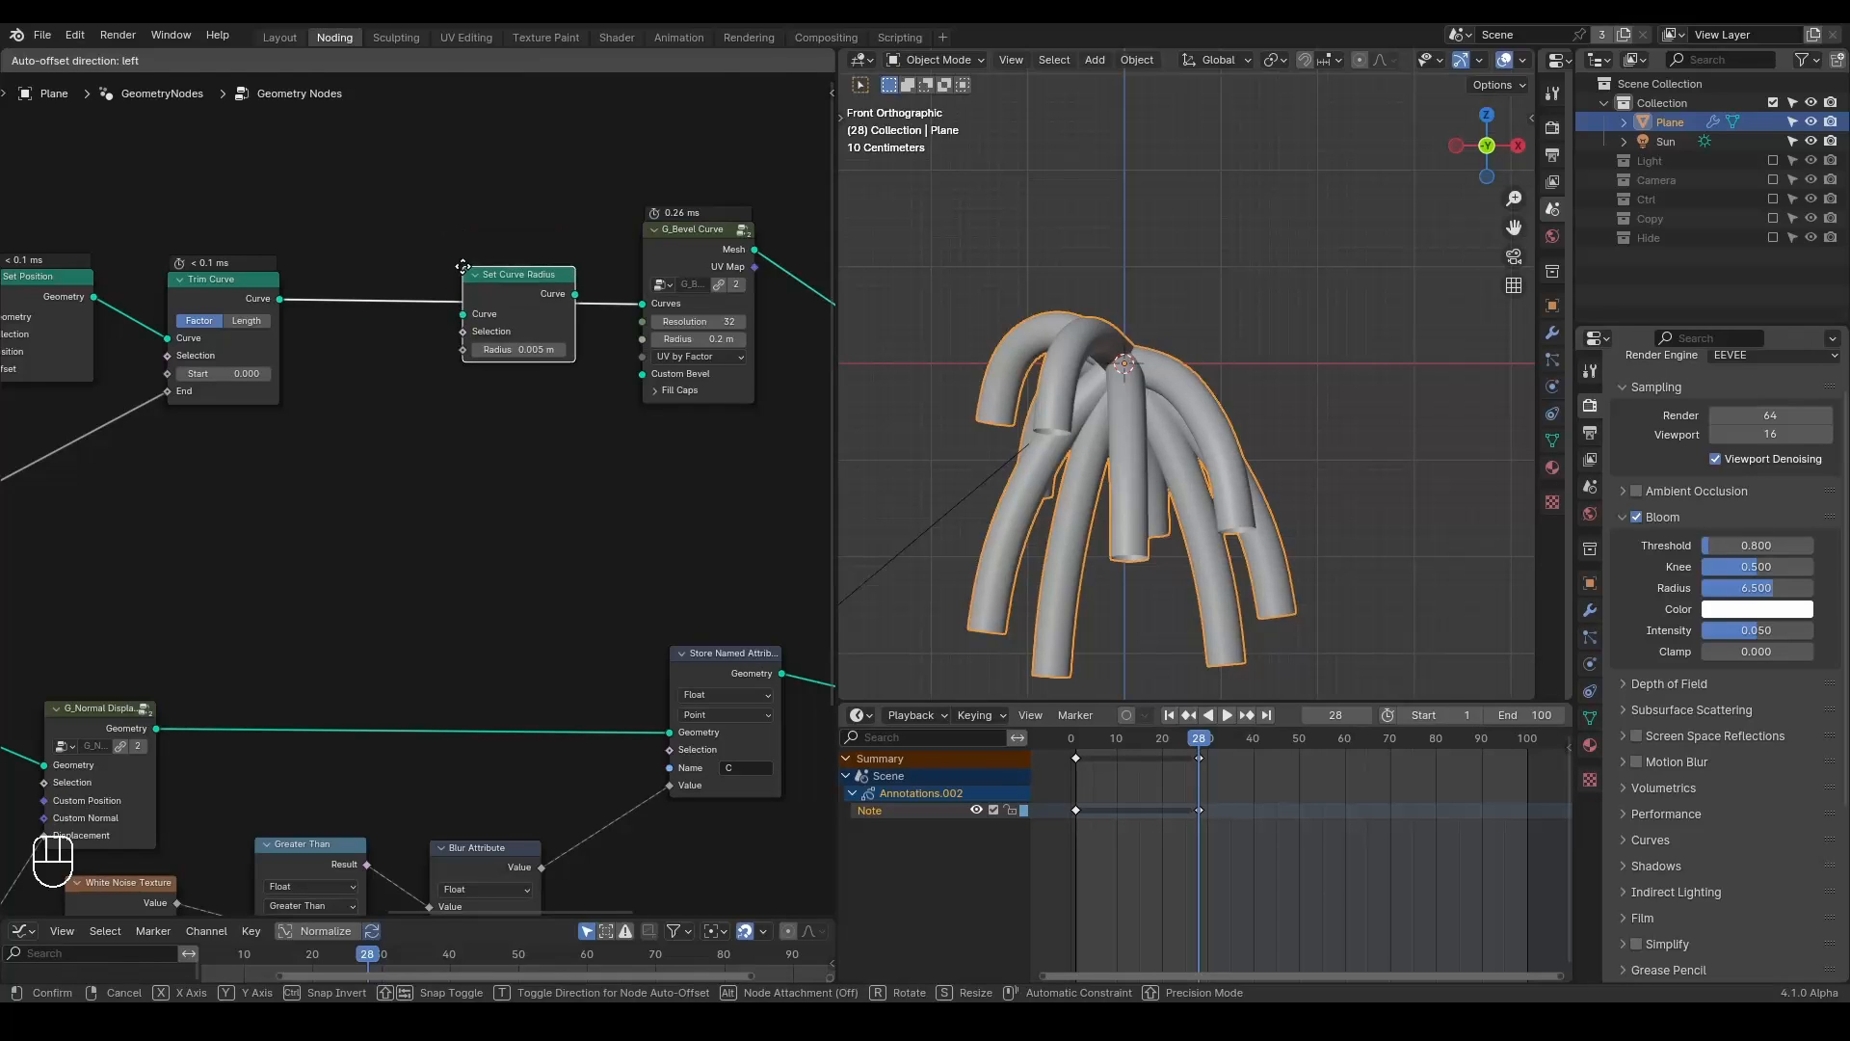
left_click(463, 263)
At frame 10, preview the Set Curve Radius output through a Viewer node and delete the annotation keyframes.
left_click_drag(1137, 744, 1119, 741)
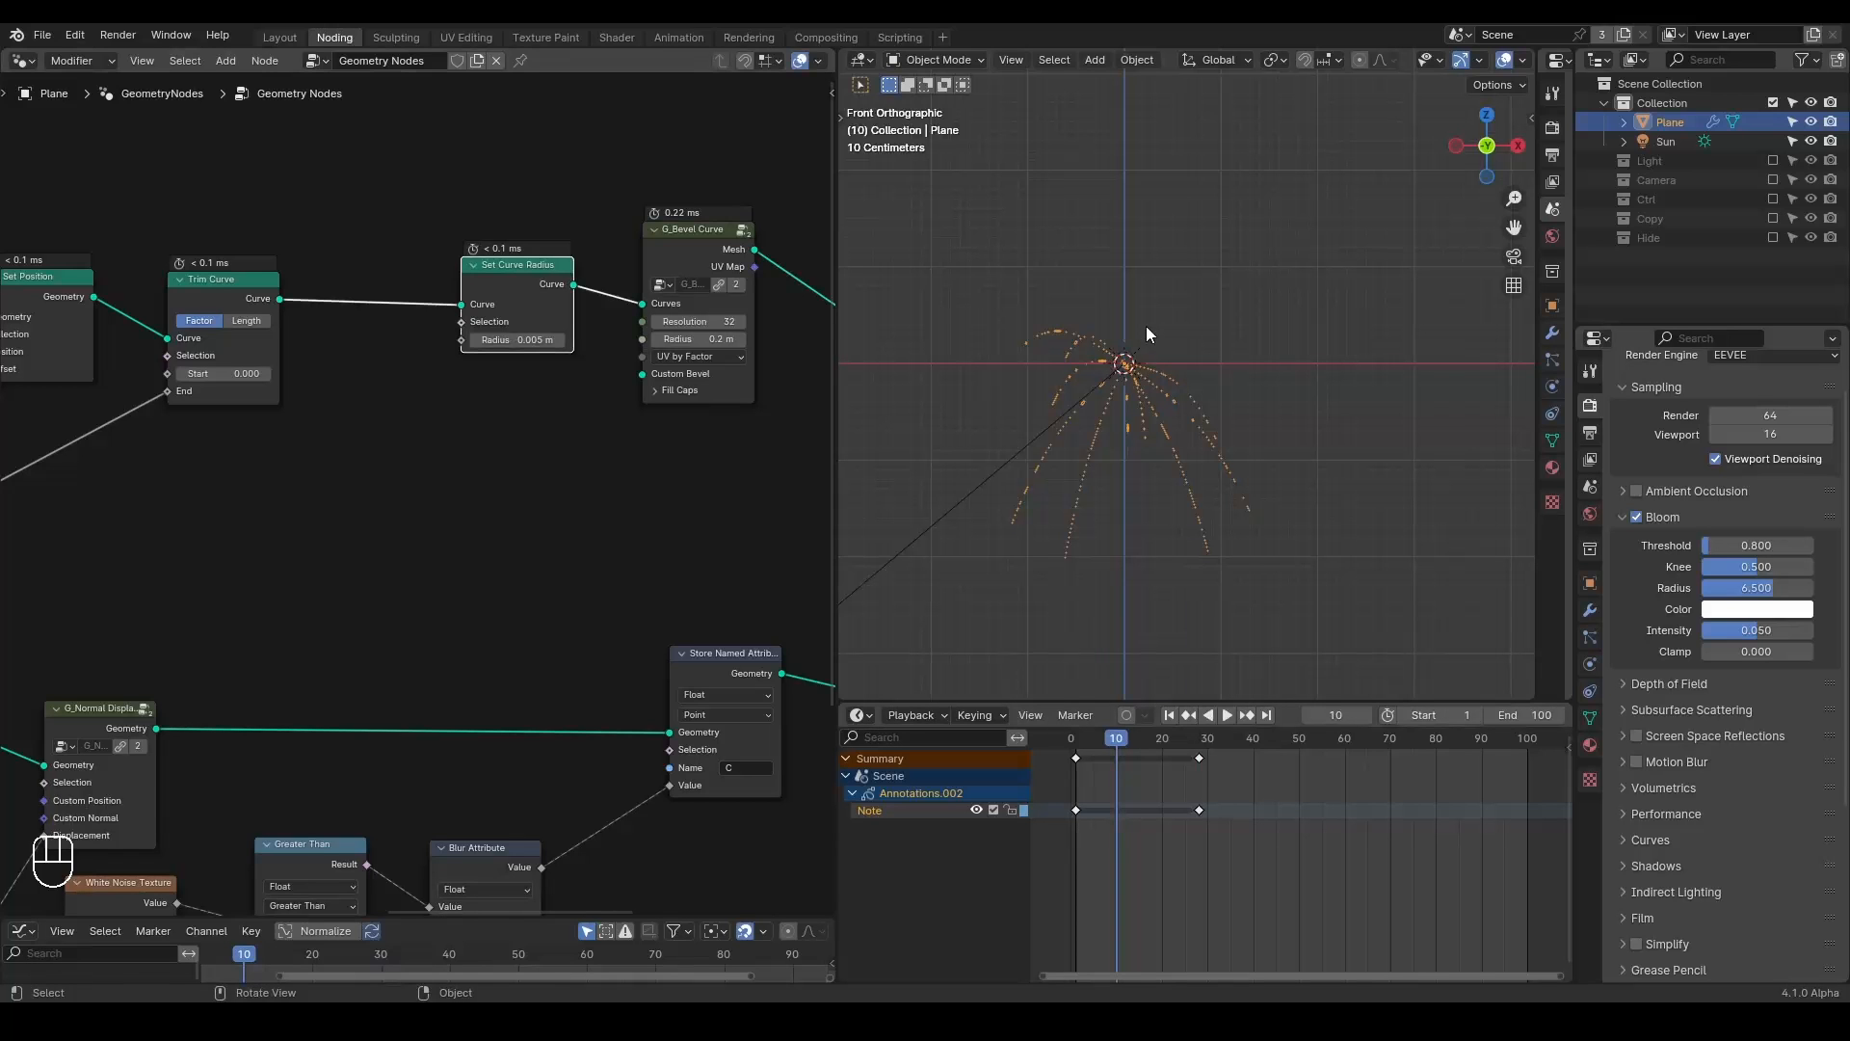
left_click(513, 279, "ctrl+shift")
left_click_drag(1261, 761, 1067, 844)
key("x")
middle_click_drag(1083, 495, 1120, 507, "shift")
scroll(1120, 507, "up", 4)
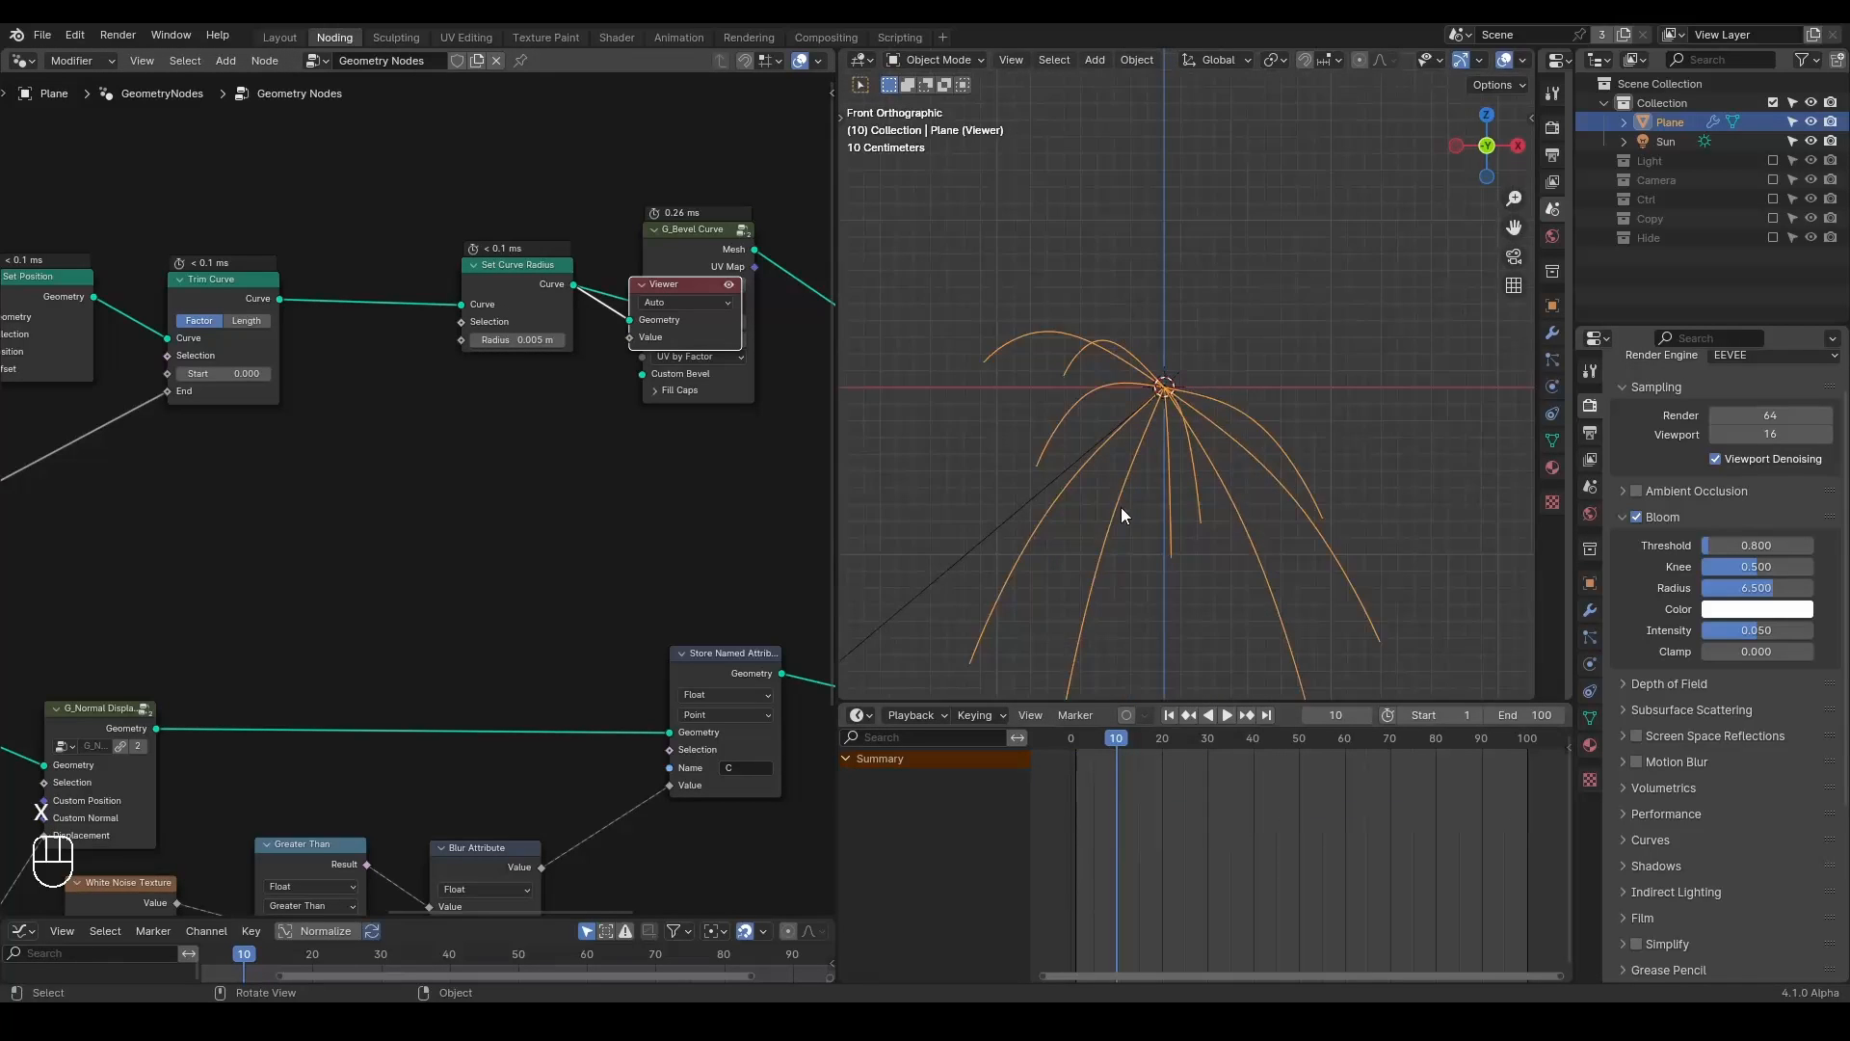
Draw a short vertical annotation beside a trail tip and delete the Viewer node.
middle_click_drag(1006, 460, 1055, 439, "shift")
key("d")
left_click_drag(952, 300, 952, 352)
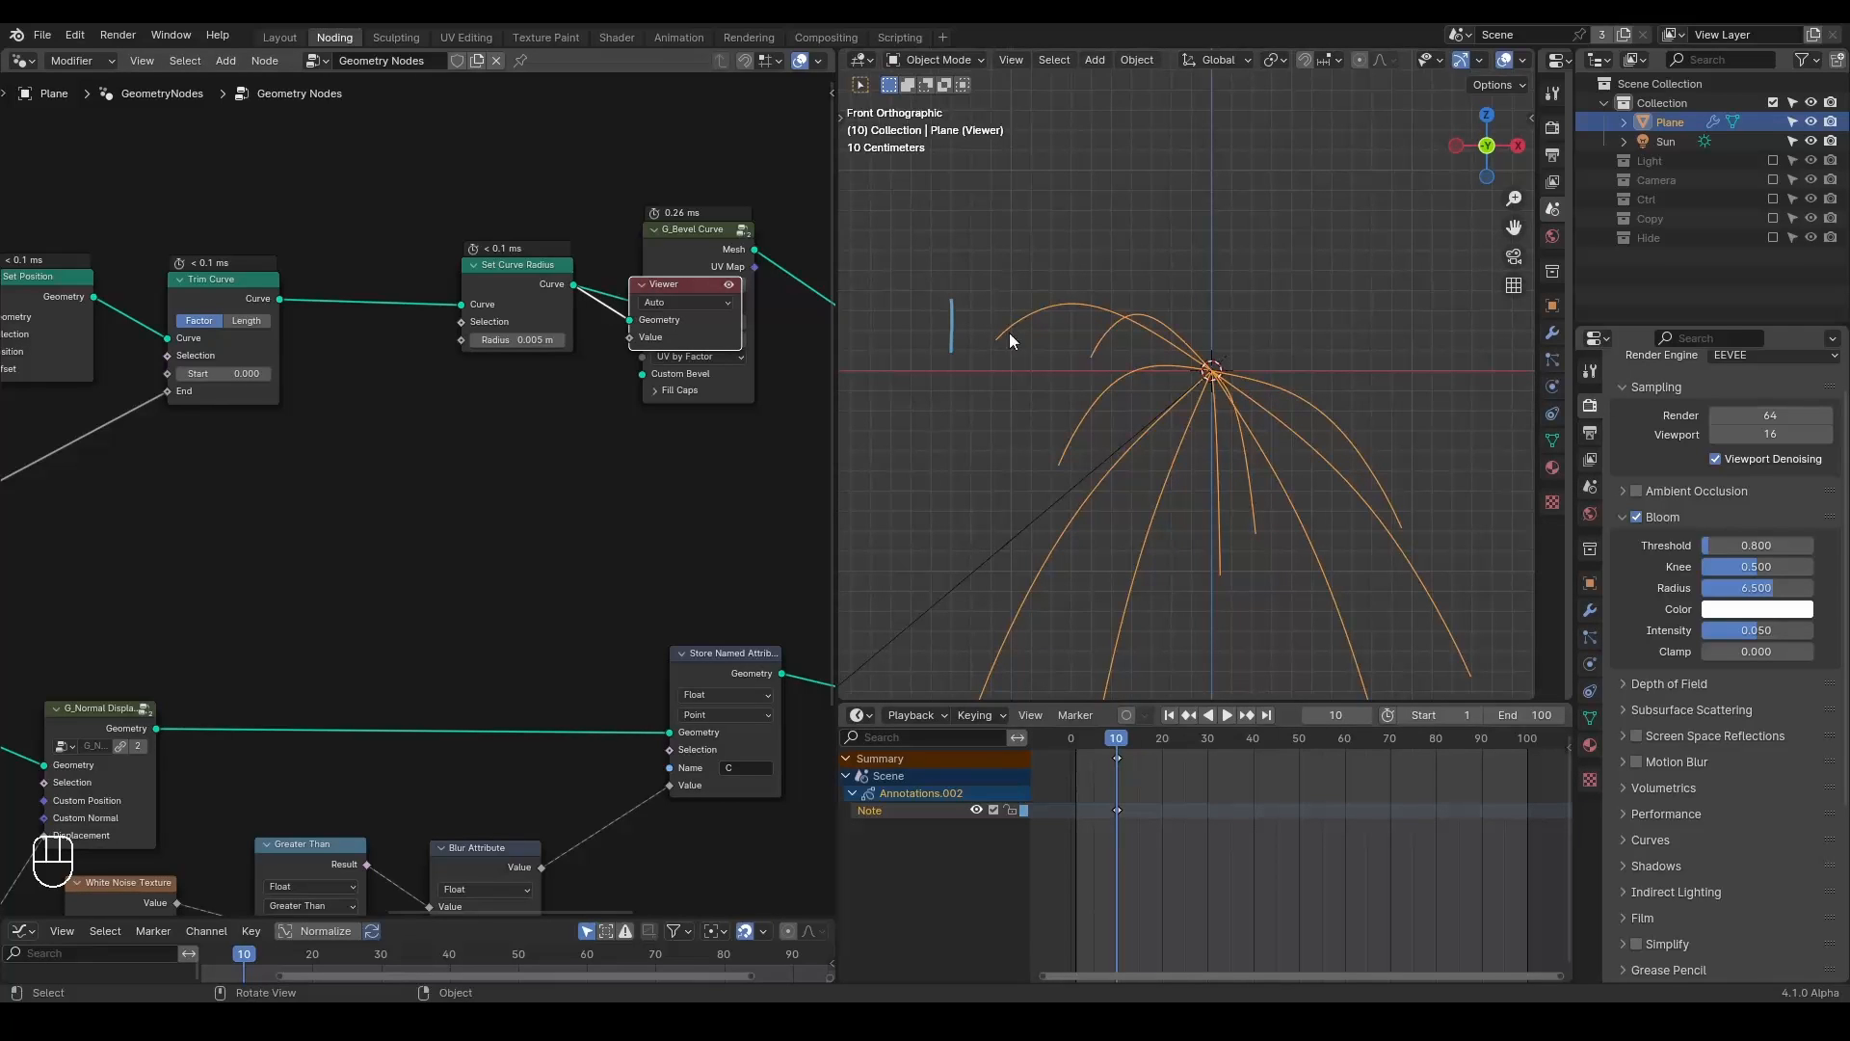
left_click(657, 286)
key("x")
Connect the Factor output of Spline Parameter to the Radius input of Set Curve Radius.
scroll(463, 462, "left", 5, "ctrl")
scroll(600, 492, "down", 4)
middle_click_drag(324, 424, 521, 384)
scroll(520, 383, "down", 1)
middle_click_drag(274, 435, 166, 431)
scroll(165, 431, "down", 1)
left_click_drag(61, 448, 635, 388)
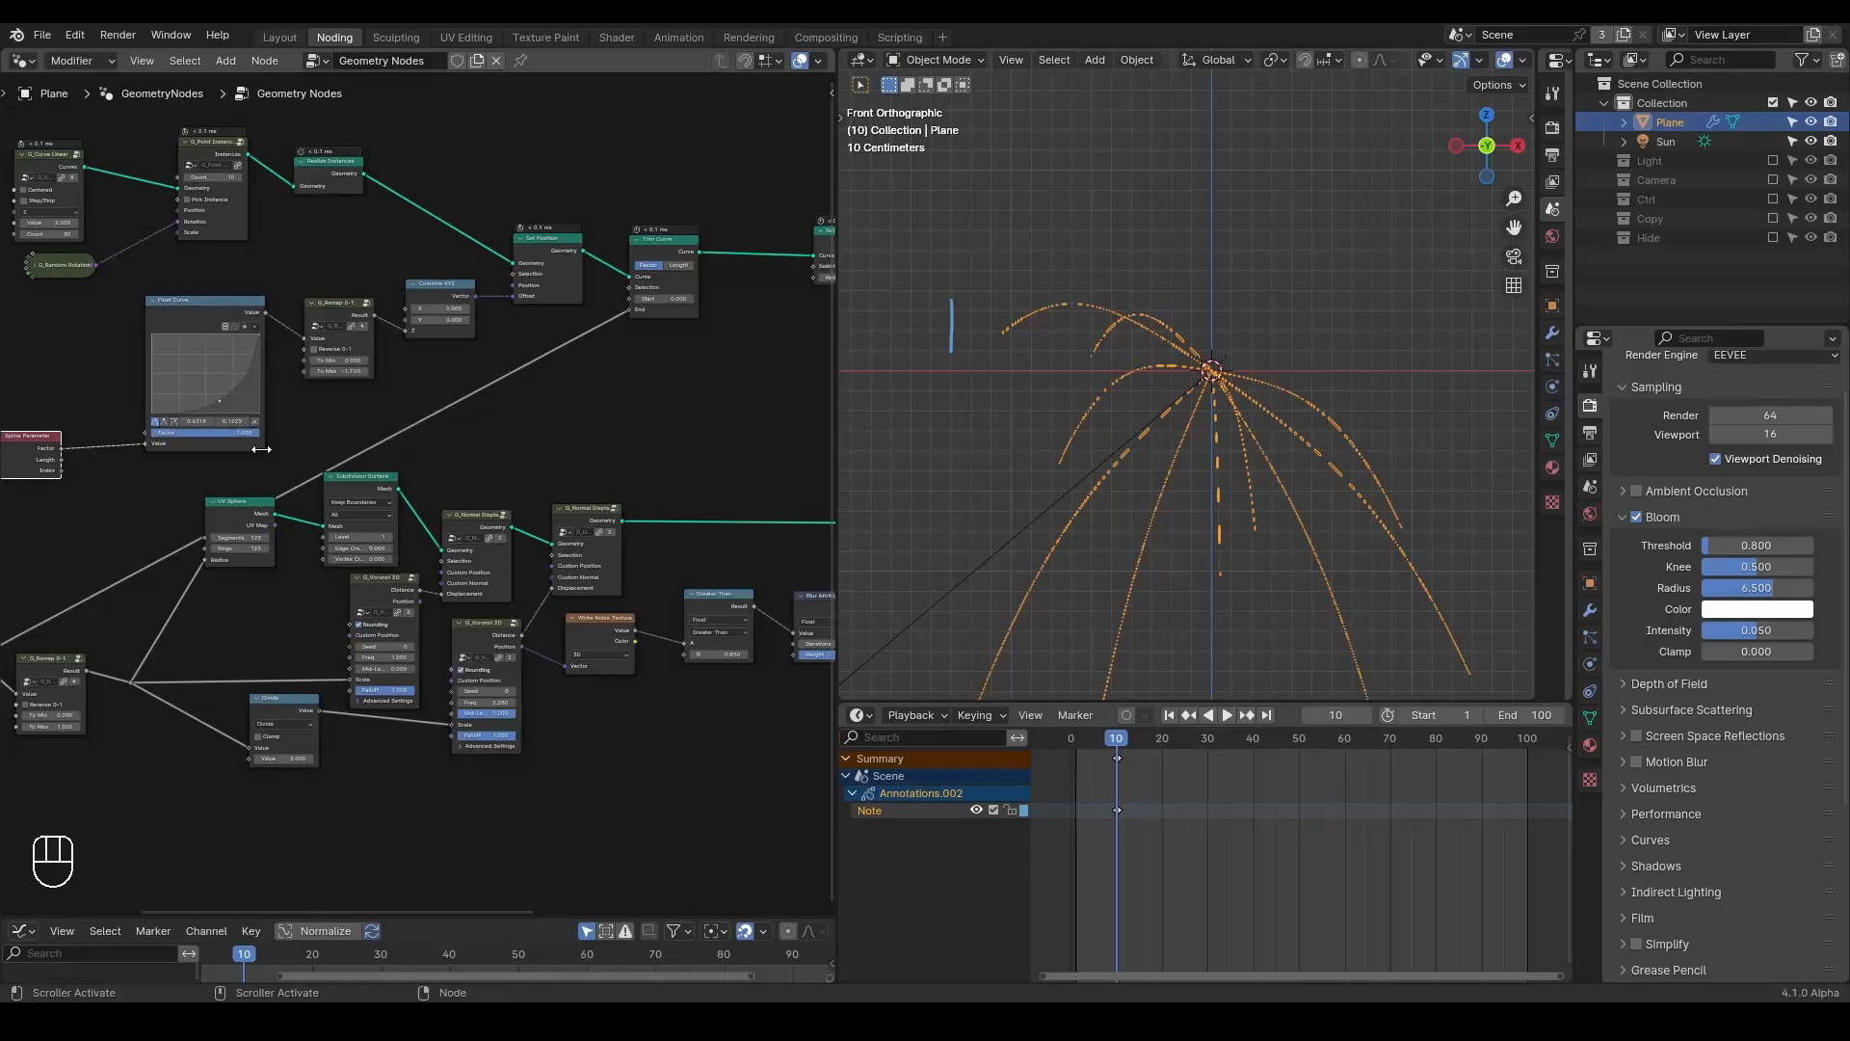
left_click_drag(60, 449, 784, 281)
key("d")
Duplicate the G_Remap 0-1 node onto the link between Spline Parameter and Set Curve Radius.
key("shift+d")
left_click(511, 330)
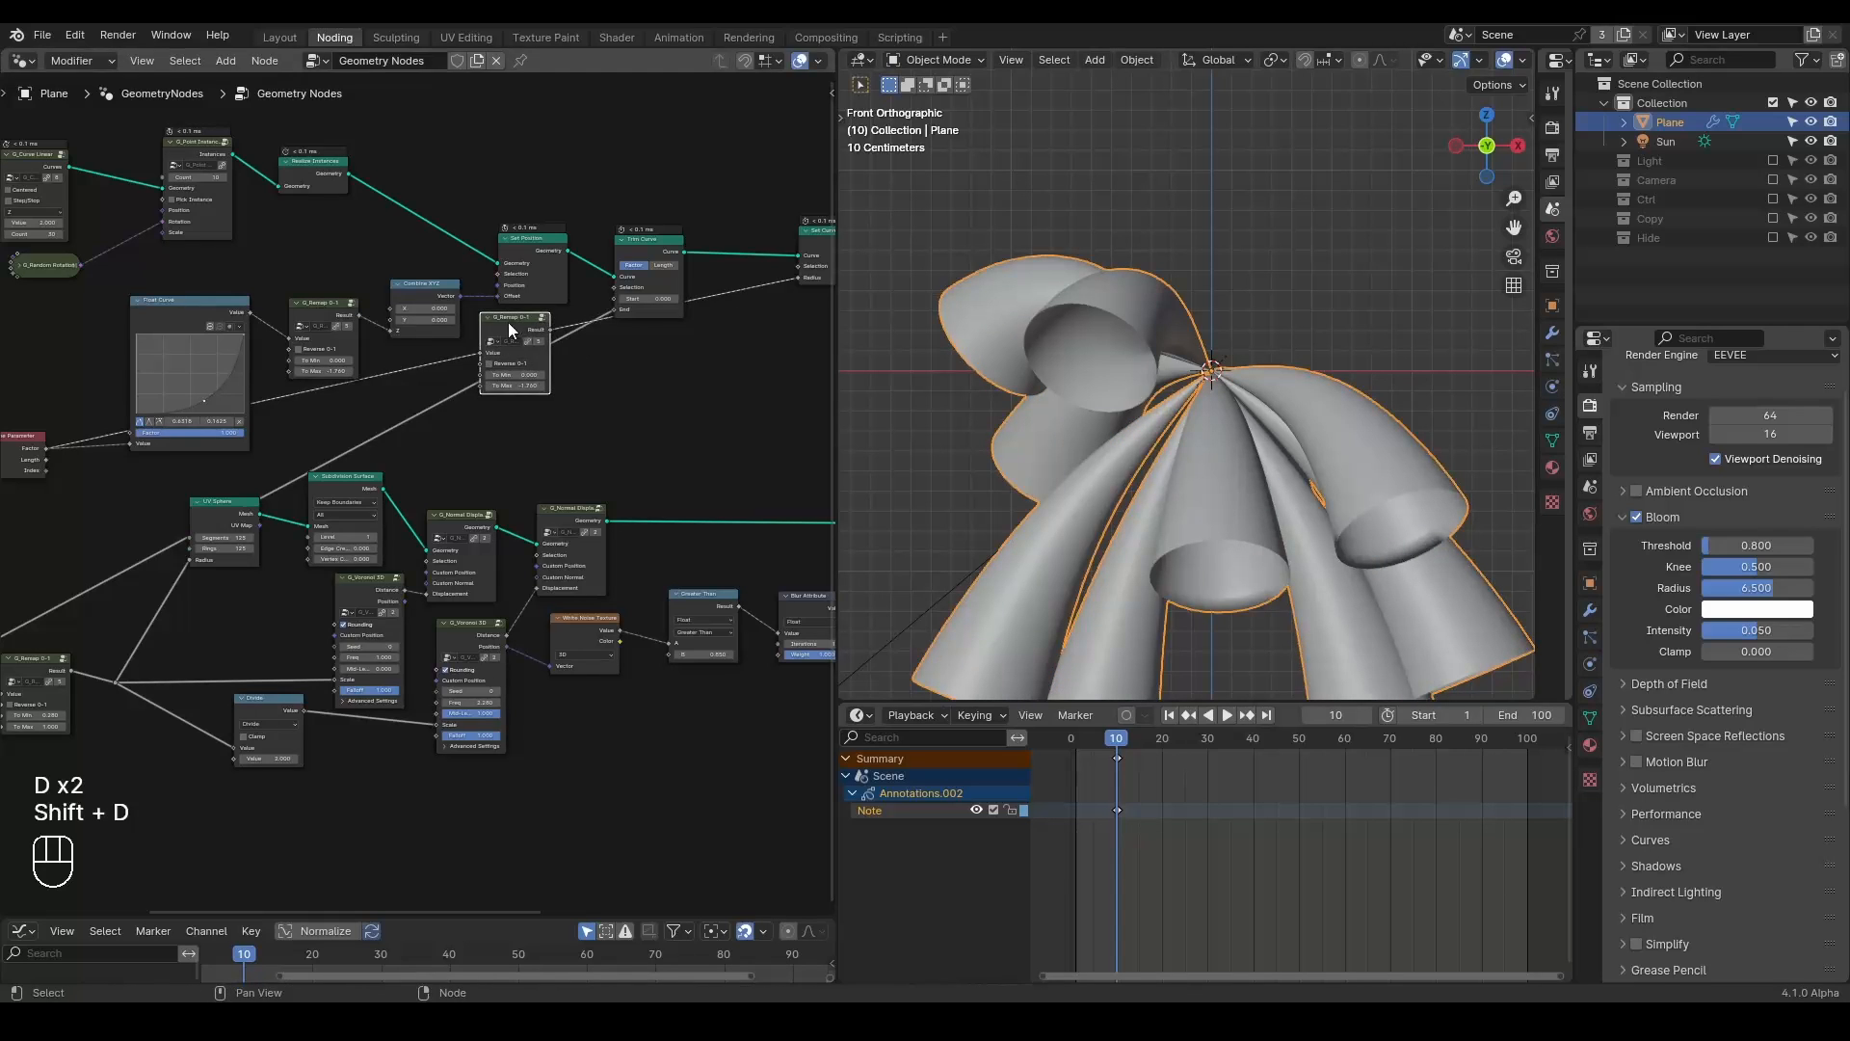
left_click_drag(509, 323, 636, 374)
Set the duplicated remap's To Max to 1 and enable Reverse 0-1.
scroll(733, 436, "up", 7)
middle_click_drag(733, 435, 626, 431)
left_click(683, 405)
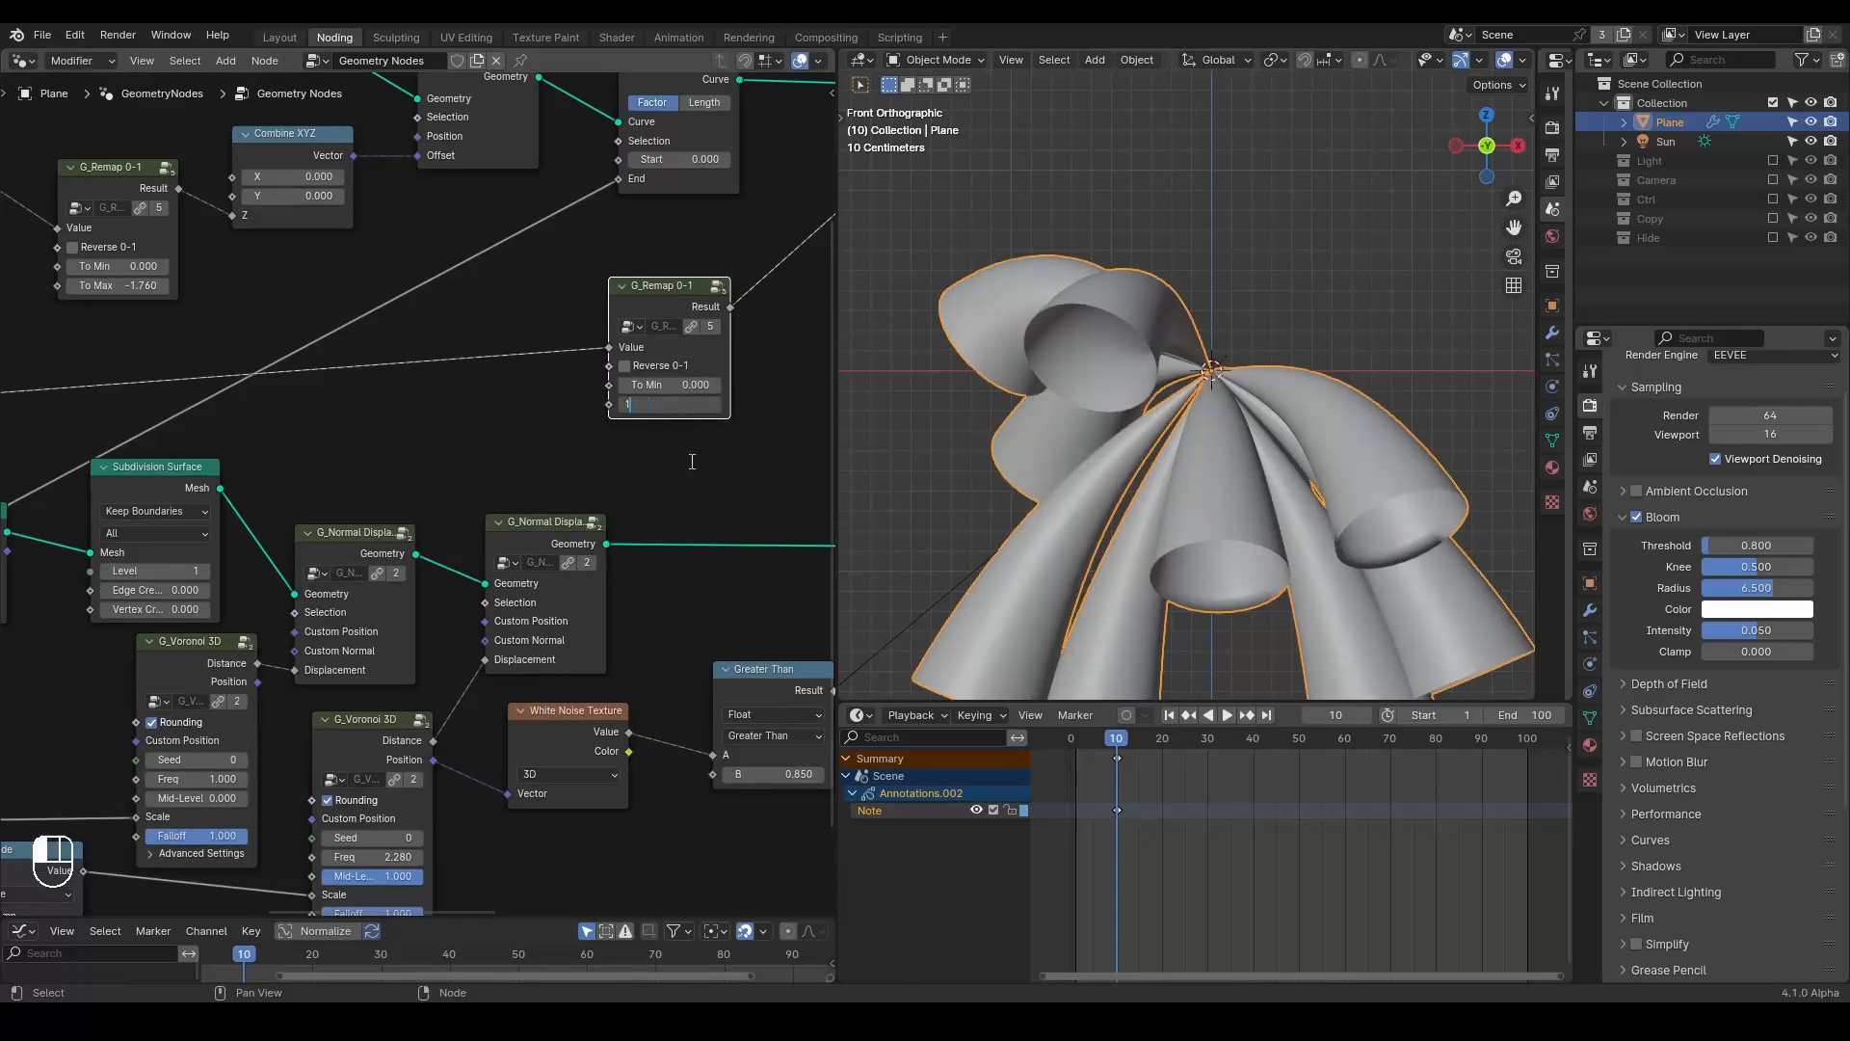
type("1")
key("Return")
left_click(656, 366)
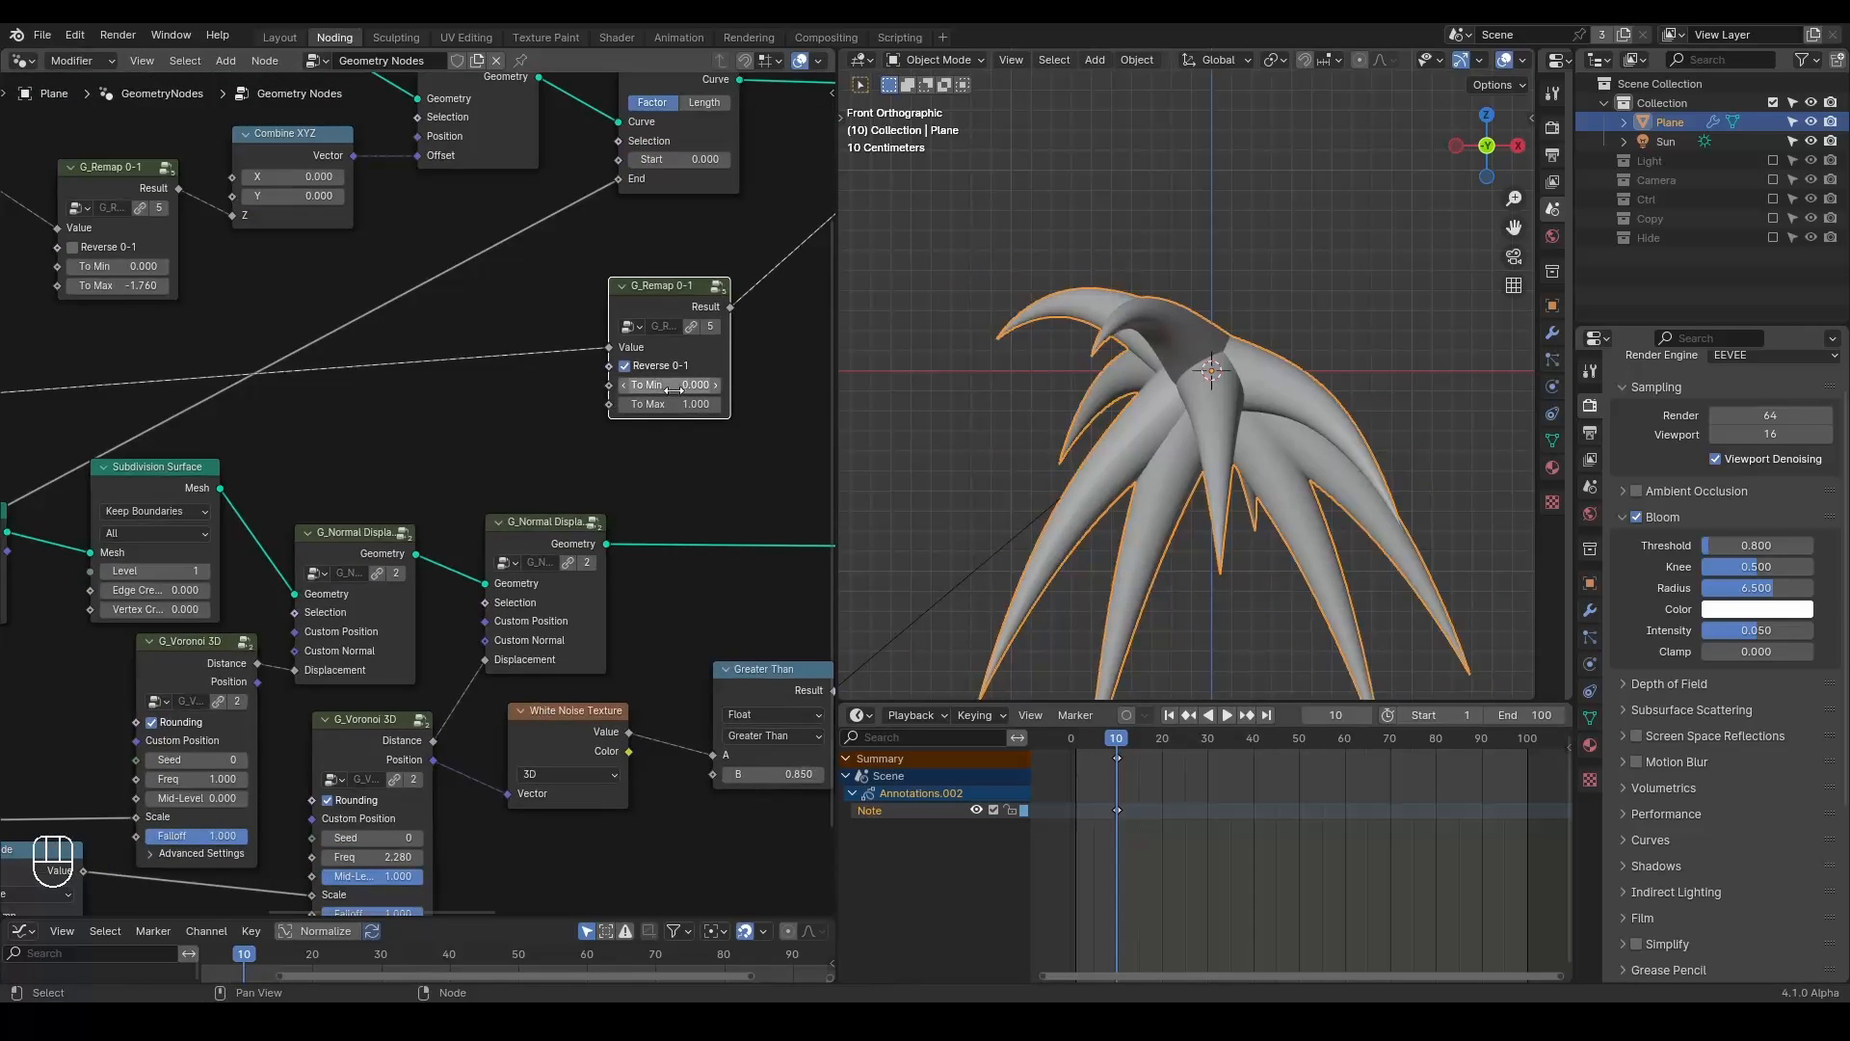
Slim the trails by setting the radius remap's To Max to 0.290 and To Min to 0.070.
left_click_drag(679, 399, 620, 404, "shift")
middle_click_drag(673, 456, 582, 517)
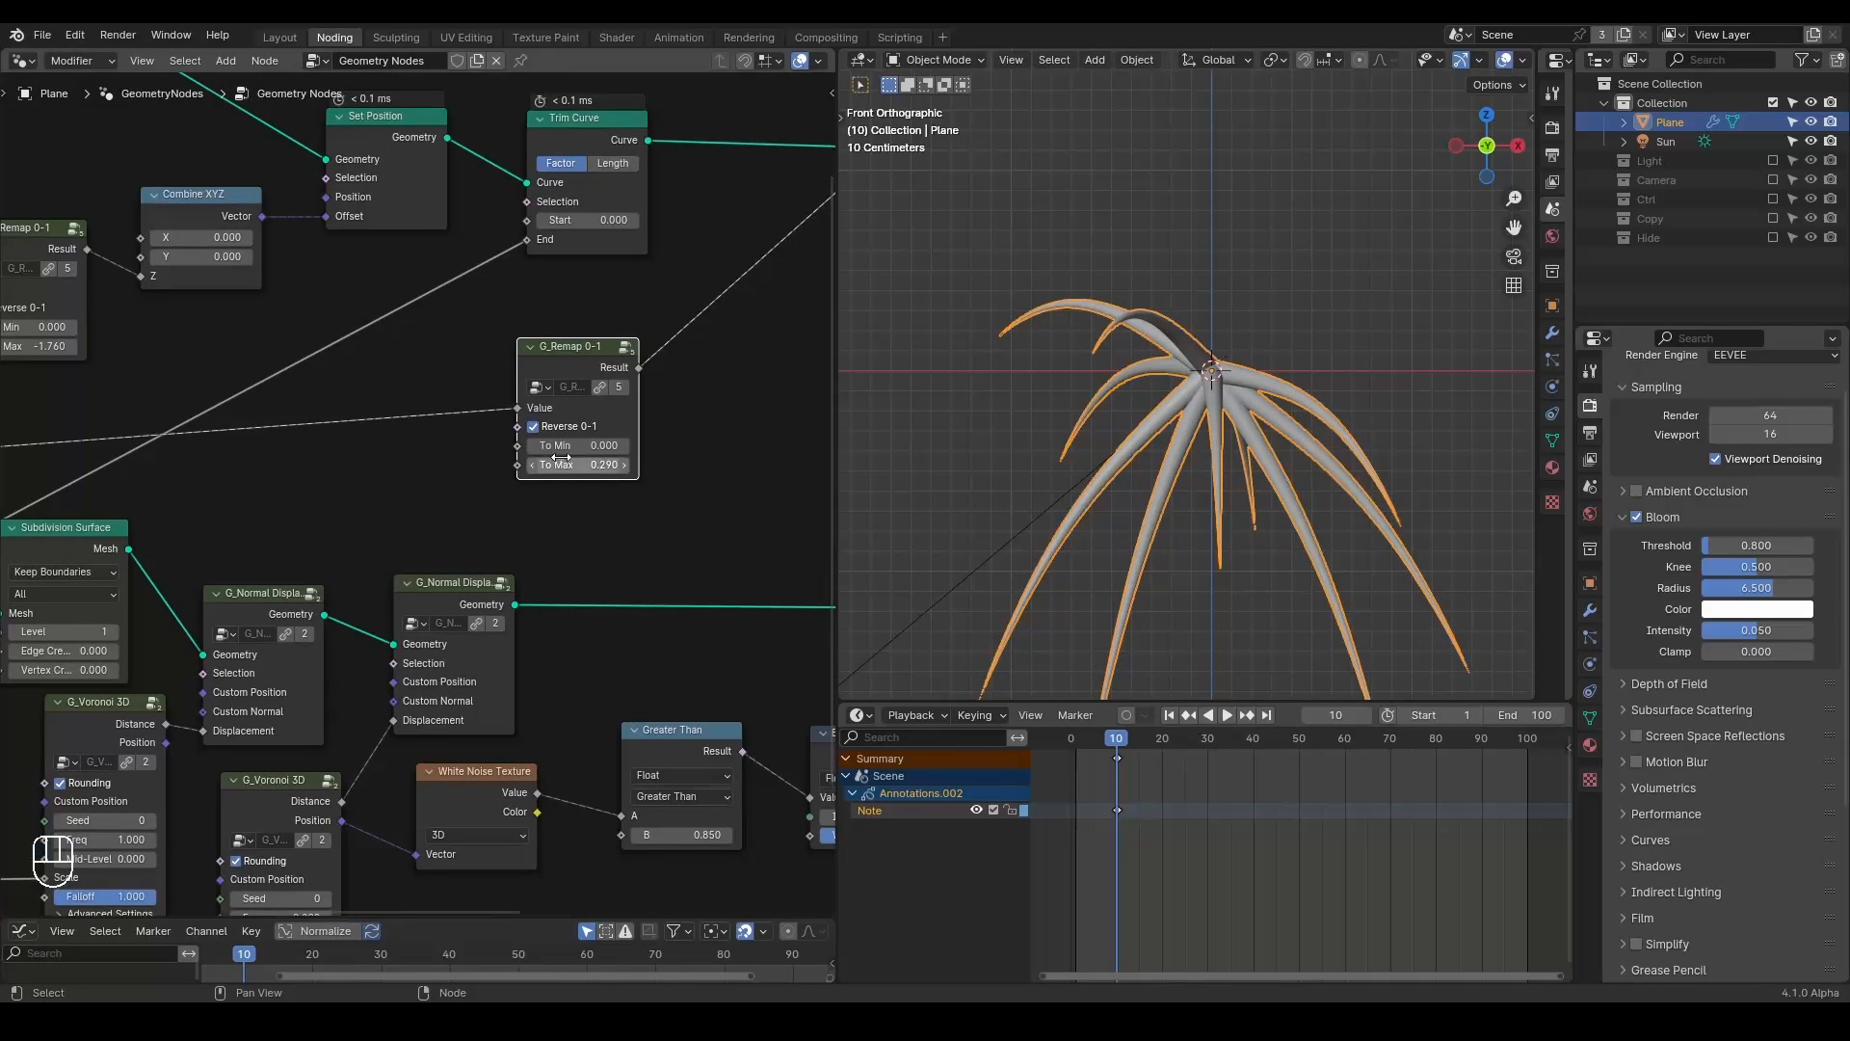
left_click_drag(578, 446, 588, 445, "shift")
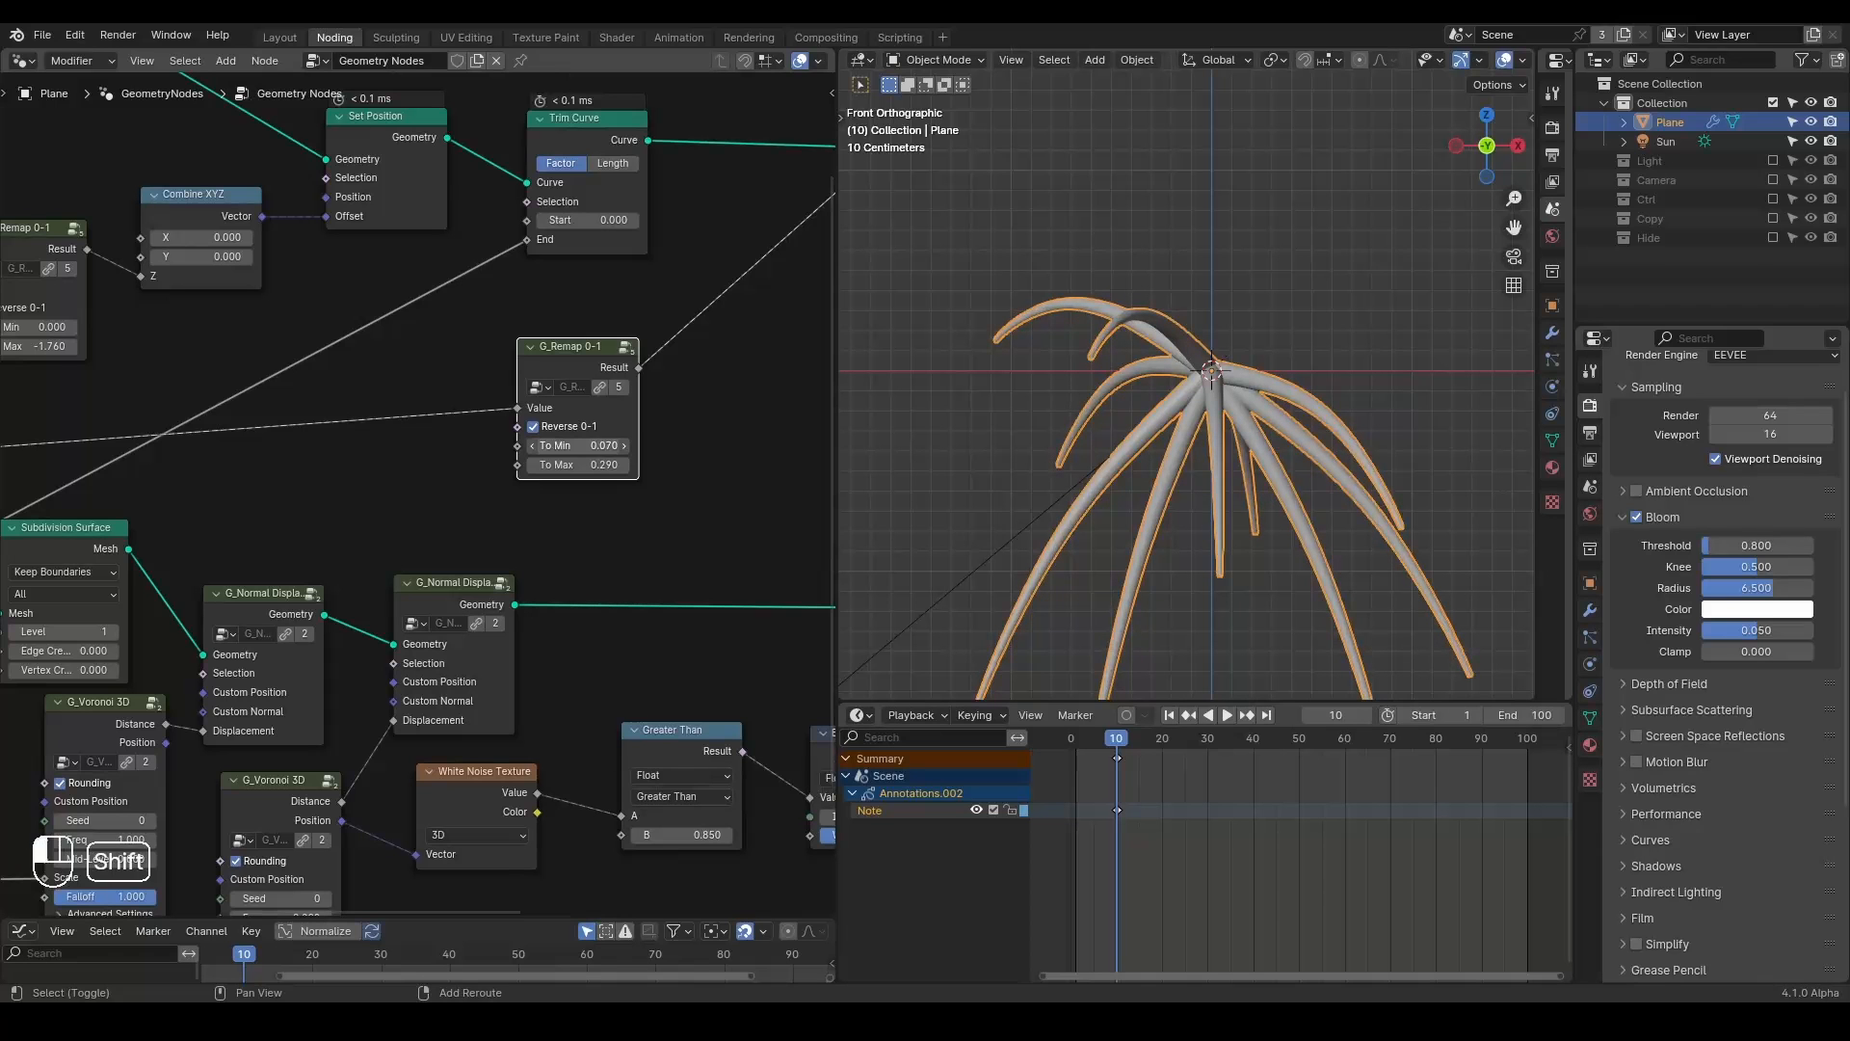
Insert a G_Normal Displacement node on the link after G_Bevel Curve.
middle_click_drag(663, 372, 266, 455)
scroll(393, 432, "down", 4)
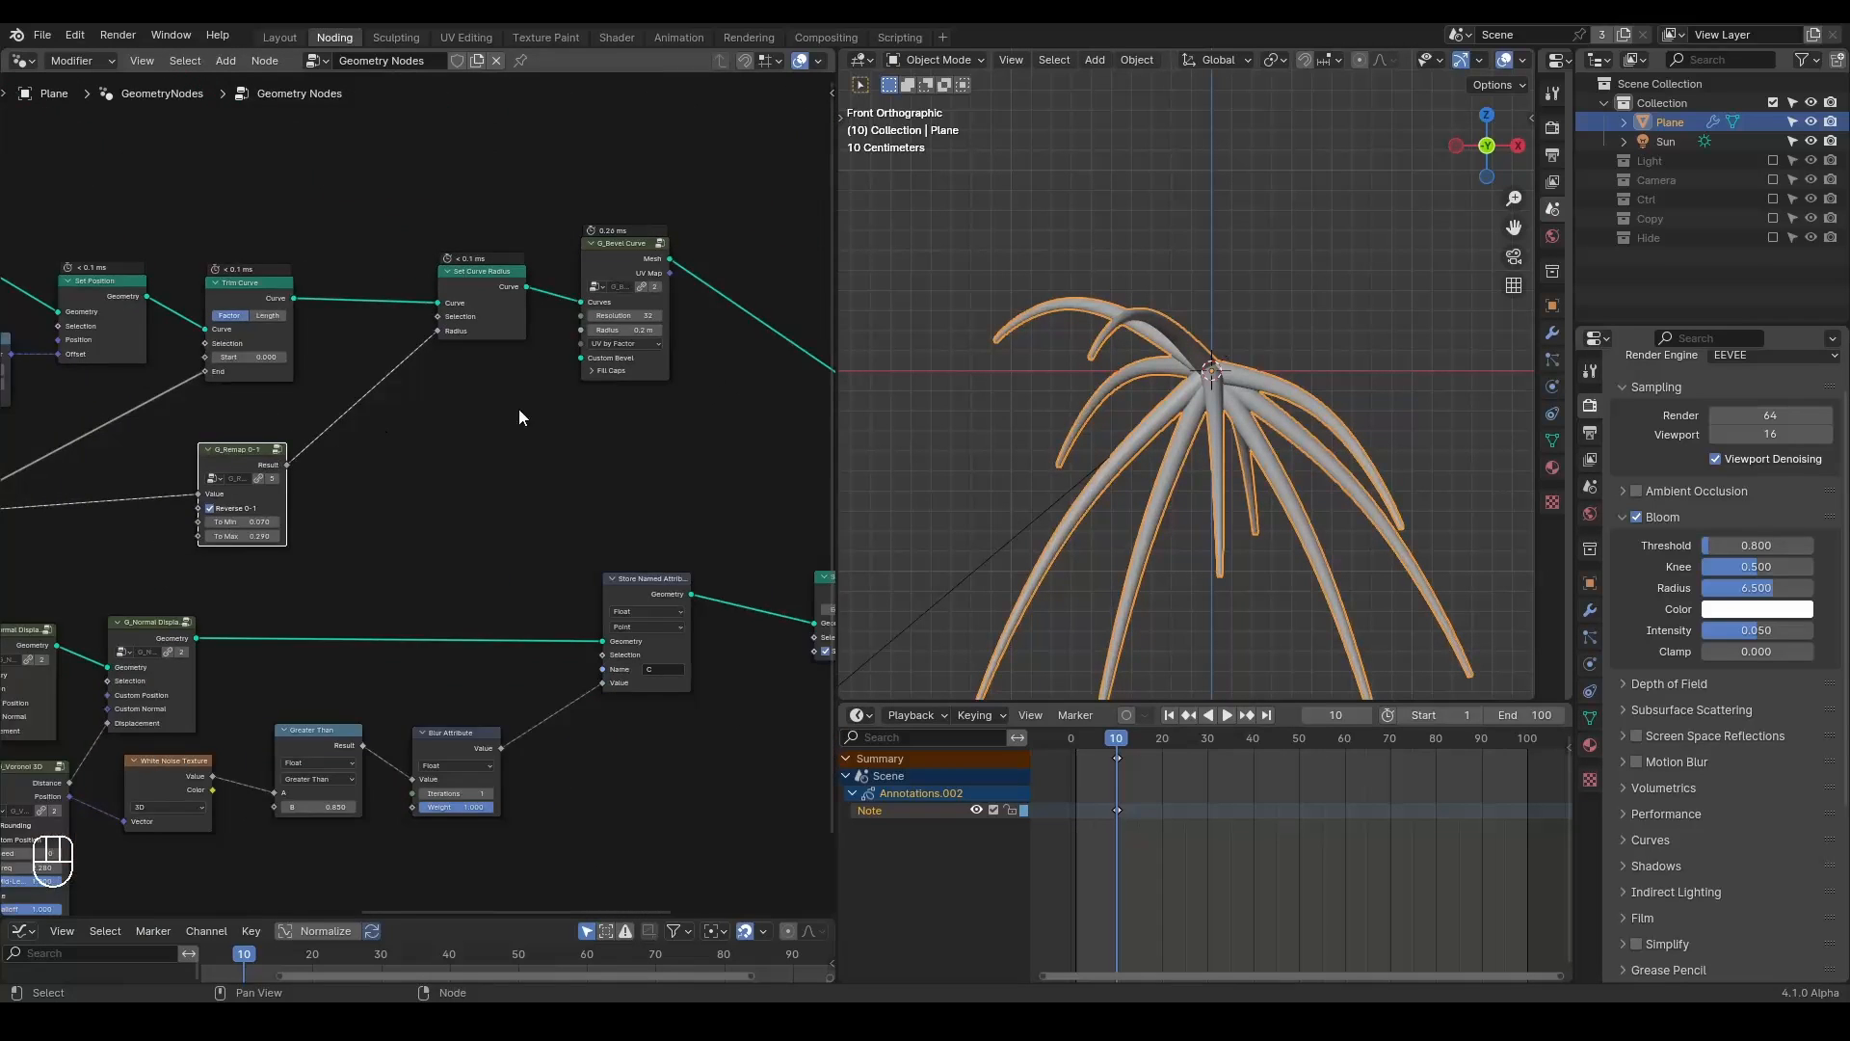
middle_click_drag(739, 281, 599, 298)
key("ctrl+a")
type("normal d")
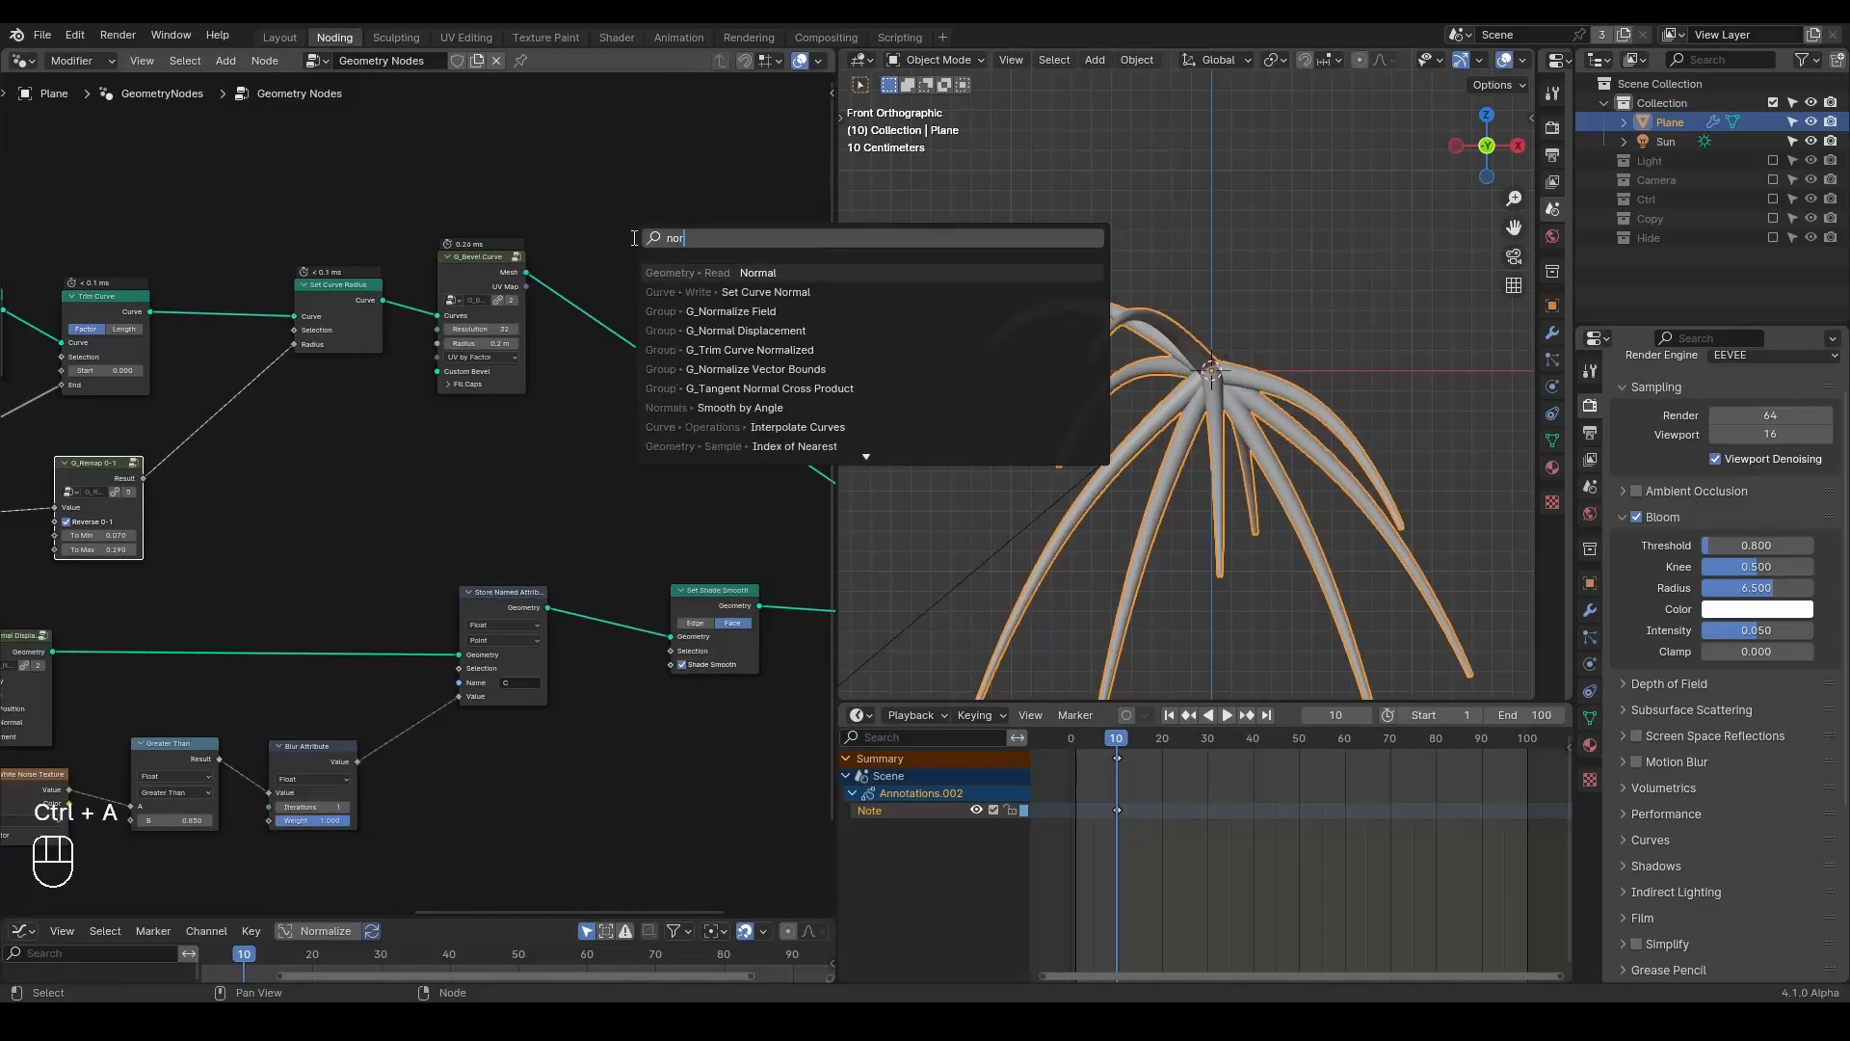
key("Return")
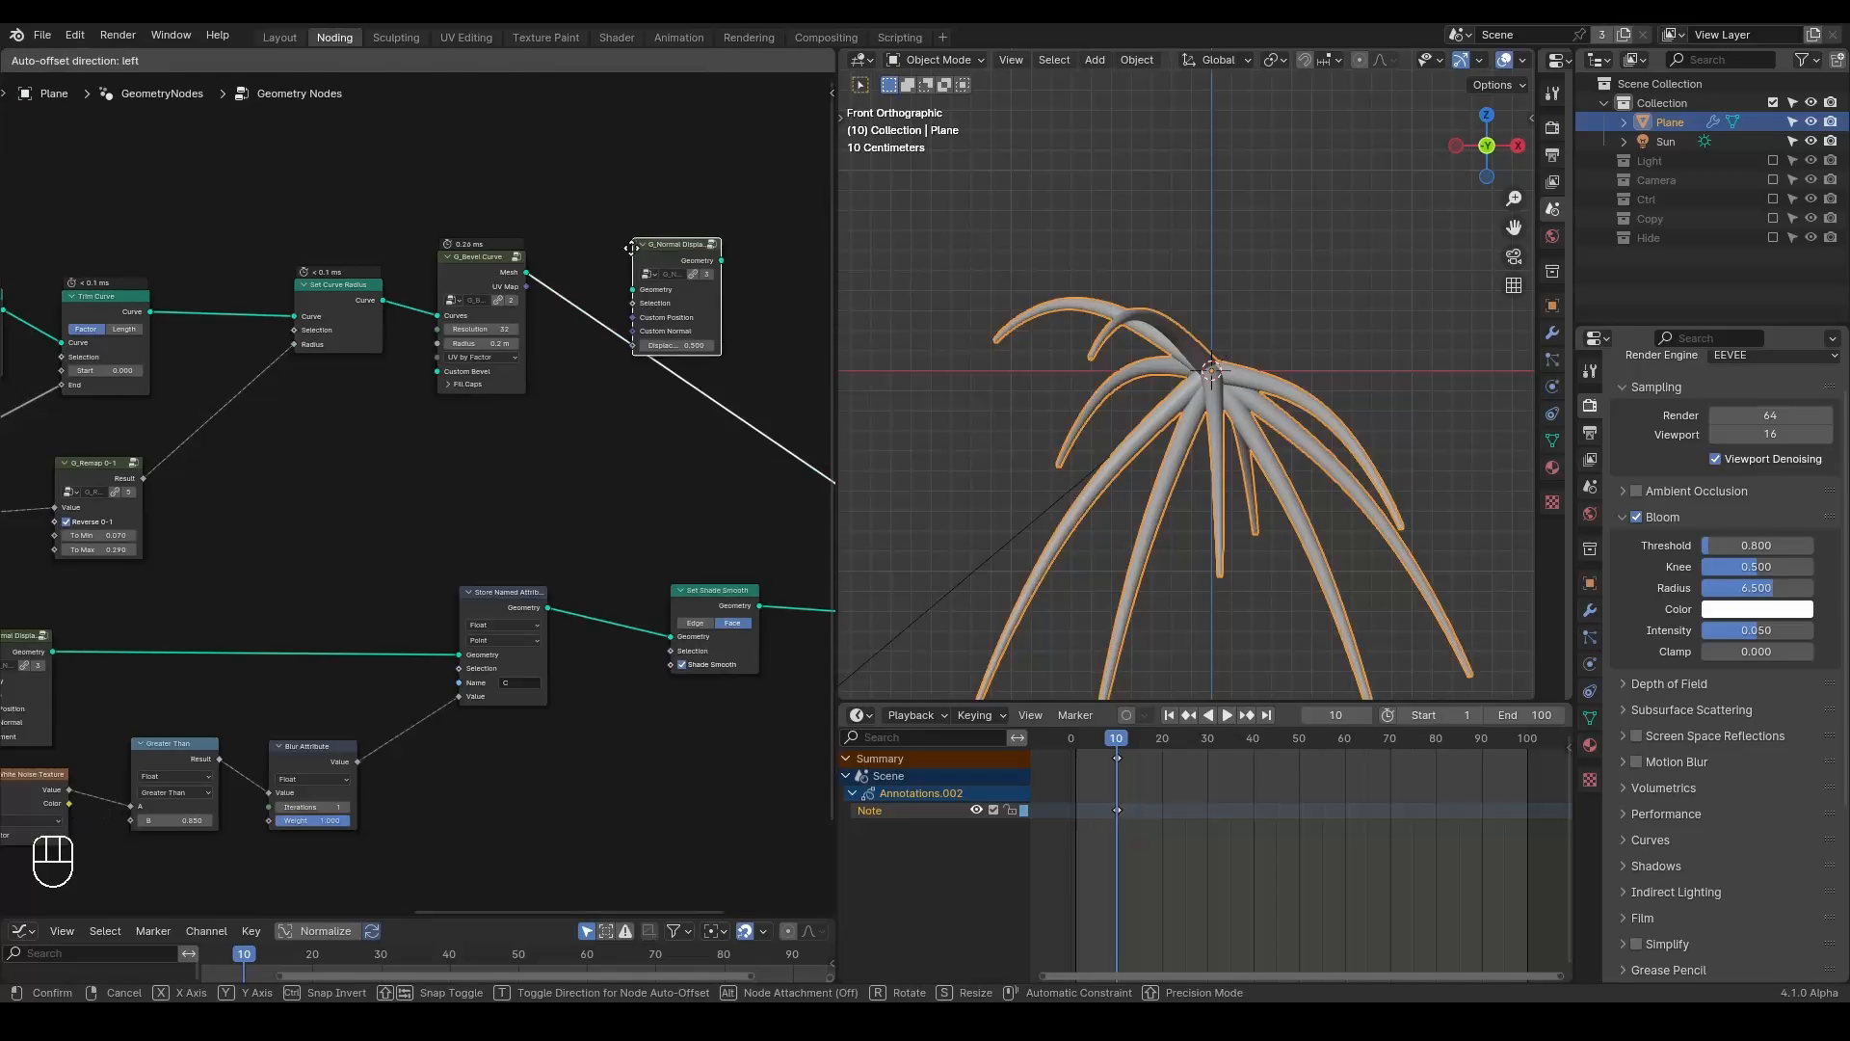
left_click(641, 289)
Add a G_Noise 3D node and connect its Fac output to the Displacement of the trails' G_Normal Displacement.
key("ctrl+a")
type("nois")
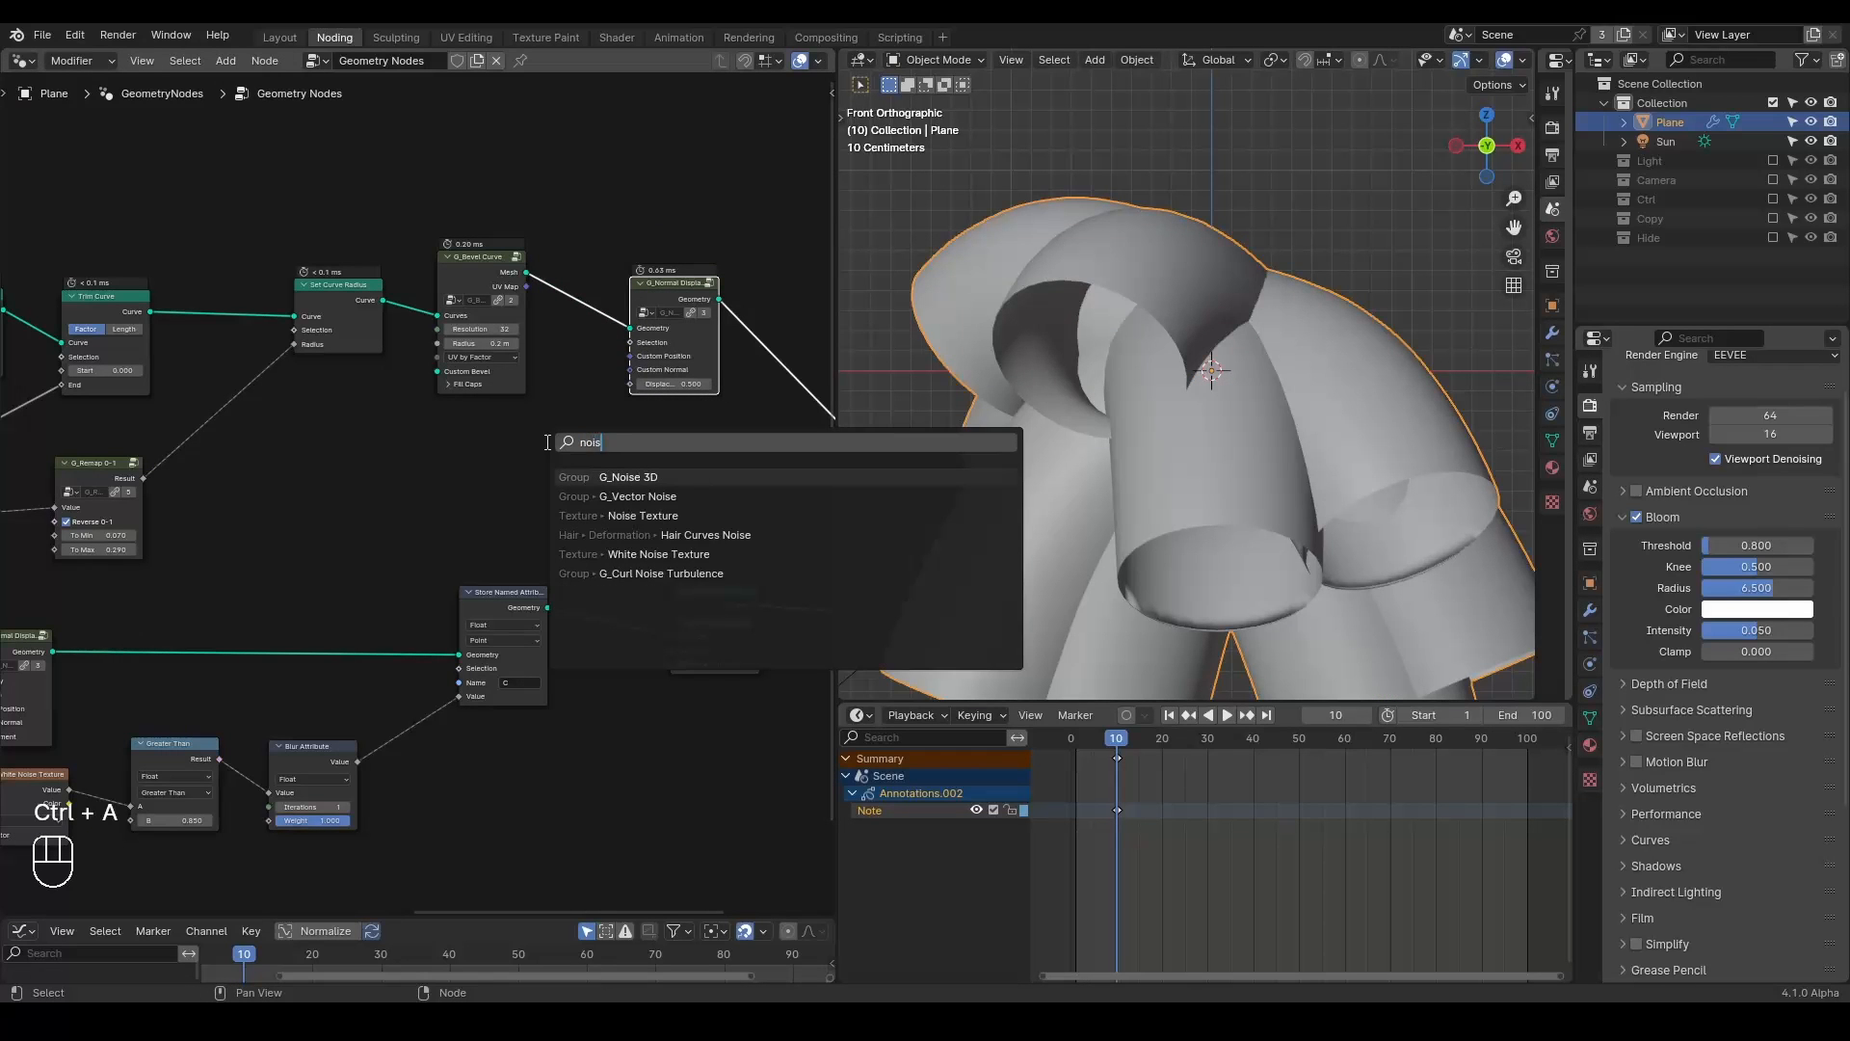
type("e 3d")
key("Return")
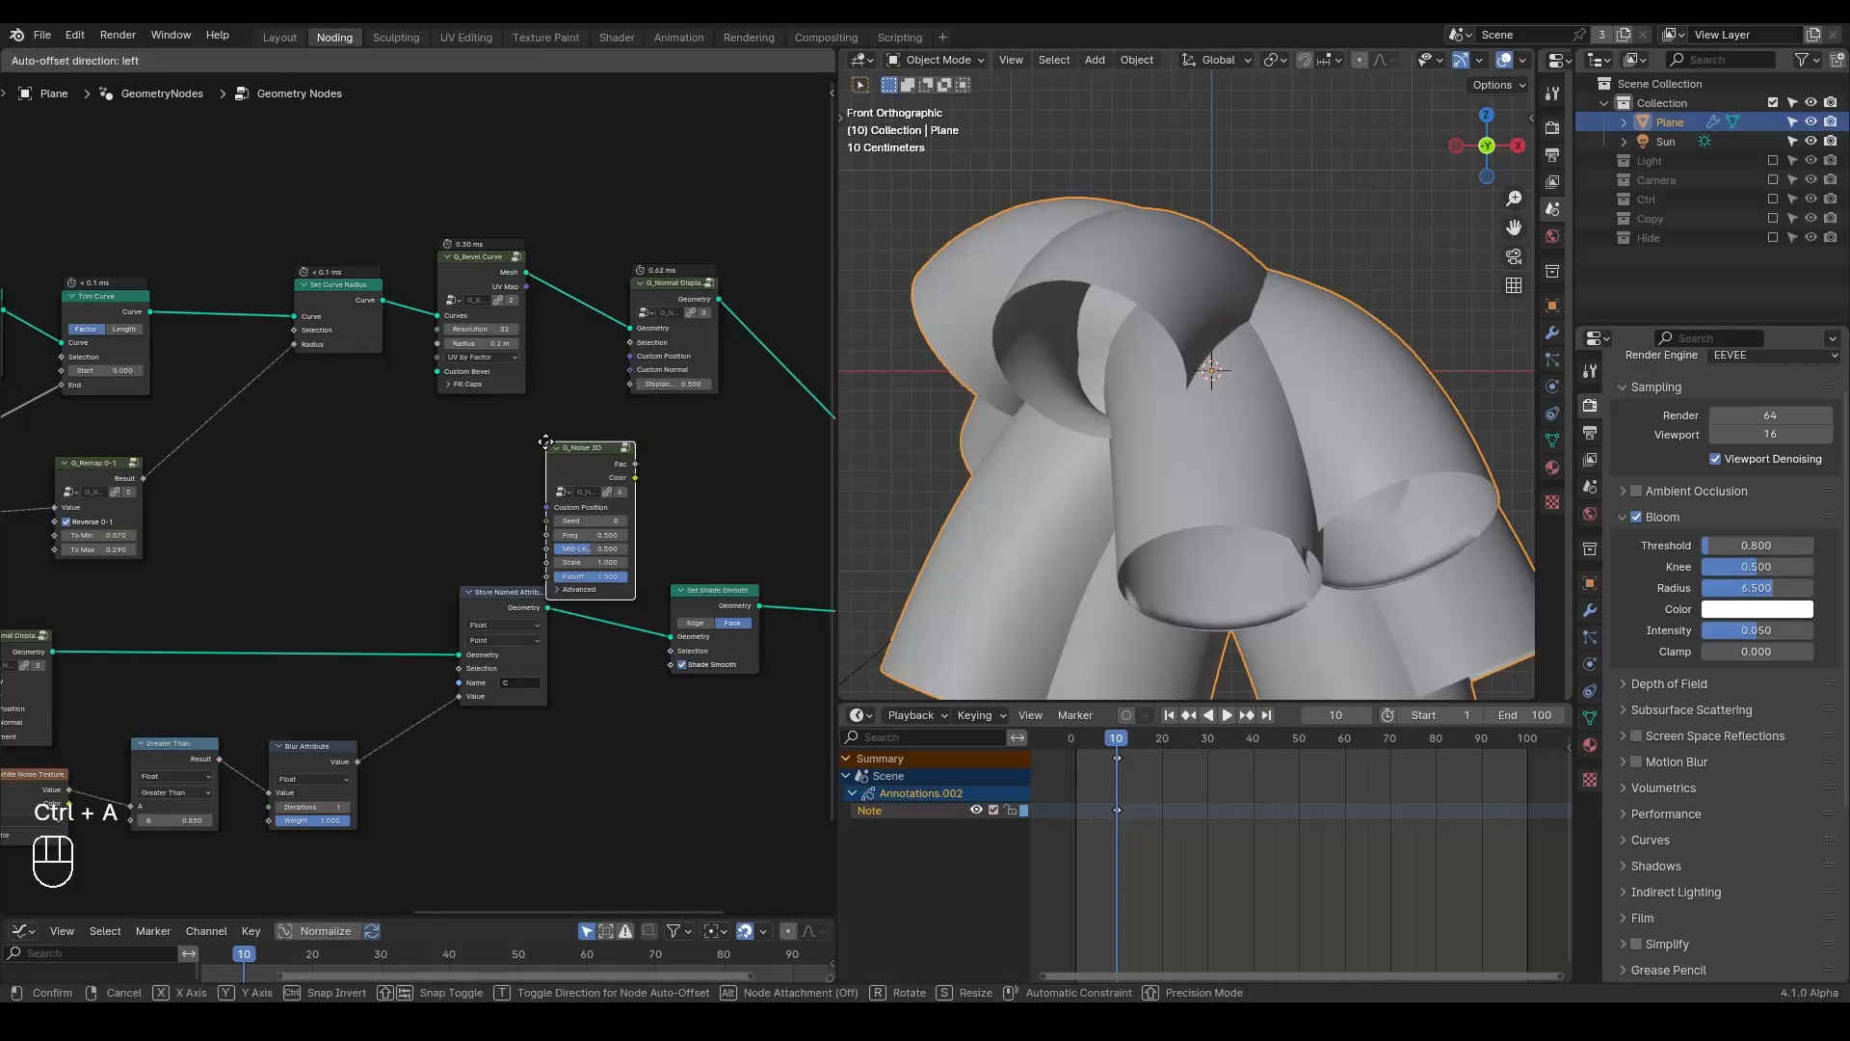
left_click(486, 413)
scroll(524, 426, "up", 2)
left_click_drag(627, 403, 720, 336)
Set the G_Noise 3D Freq to 5.400 and Scale to 0.160.
middle_click_drag(719, 476, 626, 414)
left_click_drag(549, 427, 637, 427)
left_click_drag(550, 468, 636, 468, "shift")
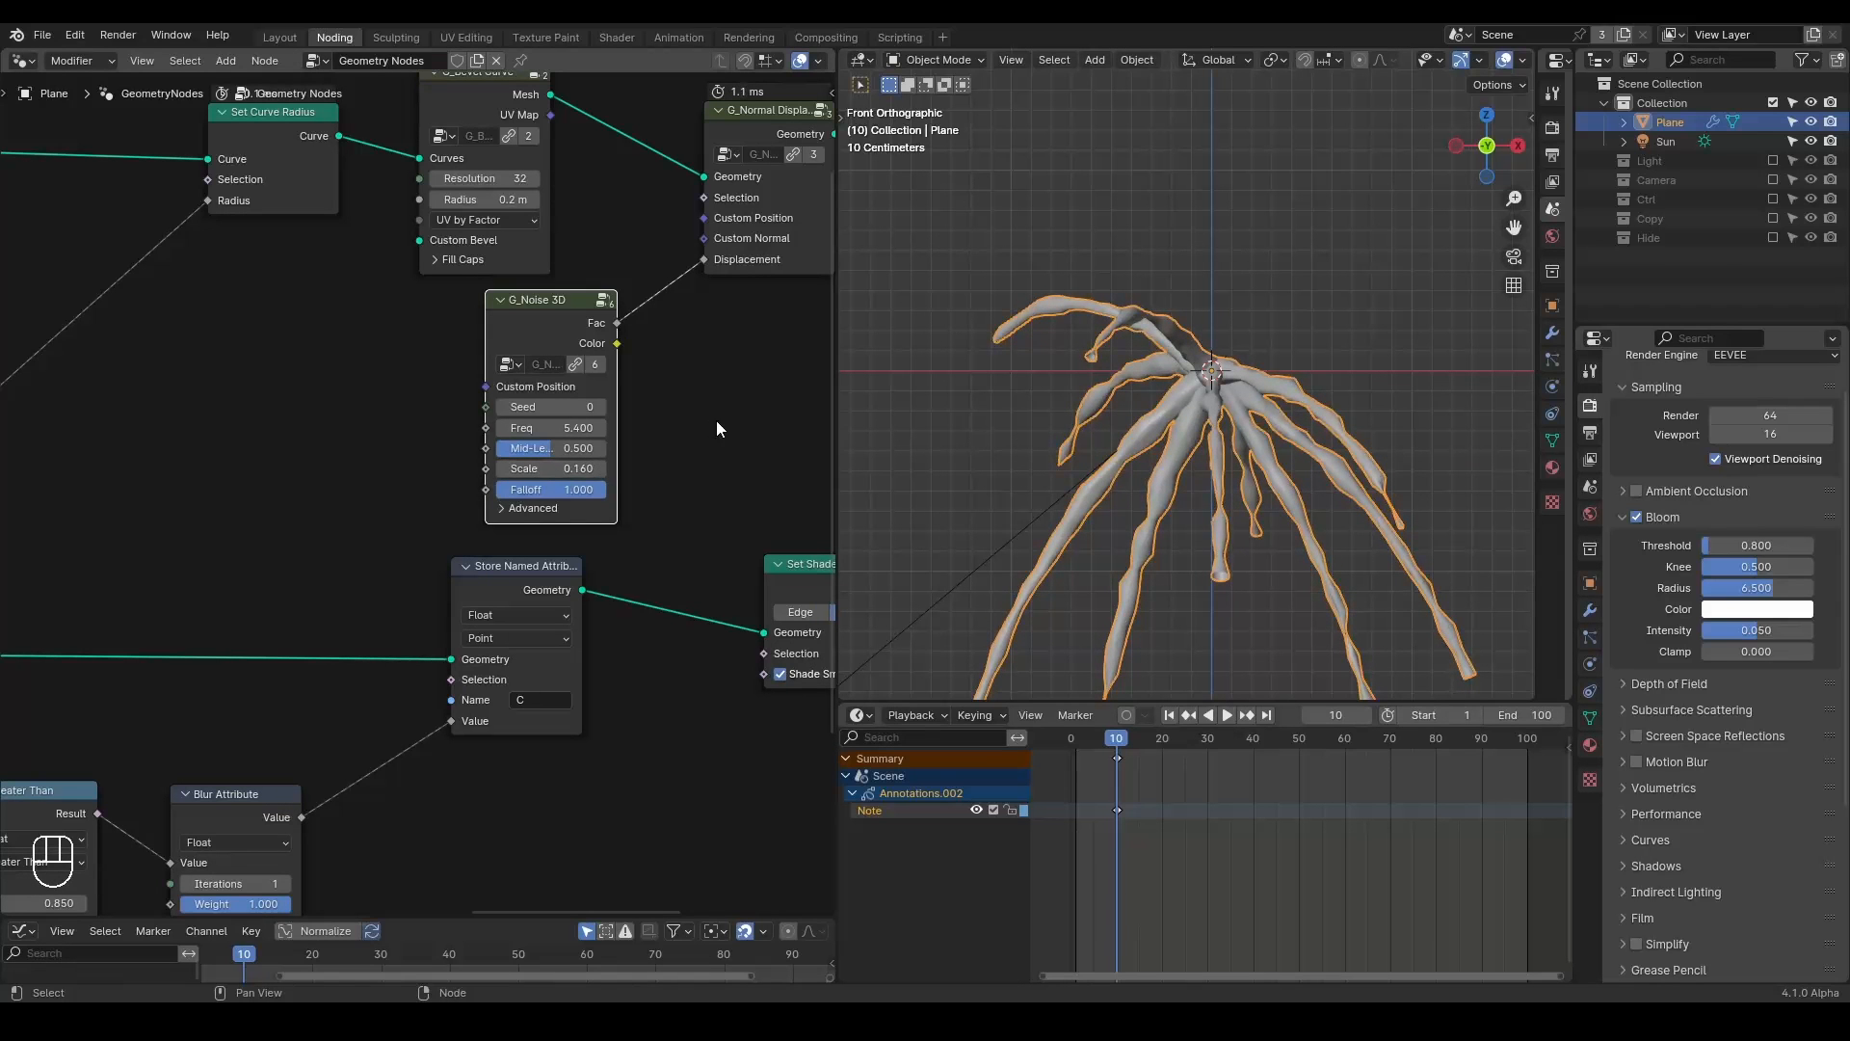
Duplicate the Set Material node onto the link between the trails' G_Normal Displacement and Group Output.
scroll(655, 463, "down", 2)
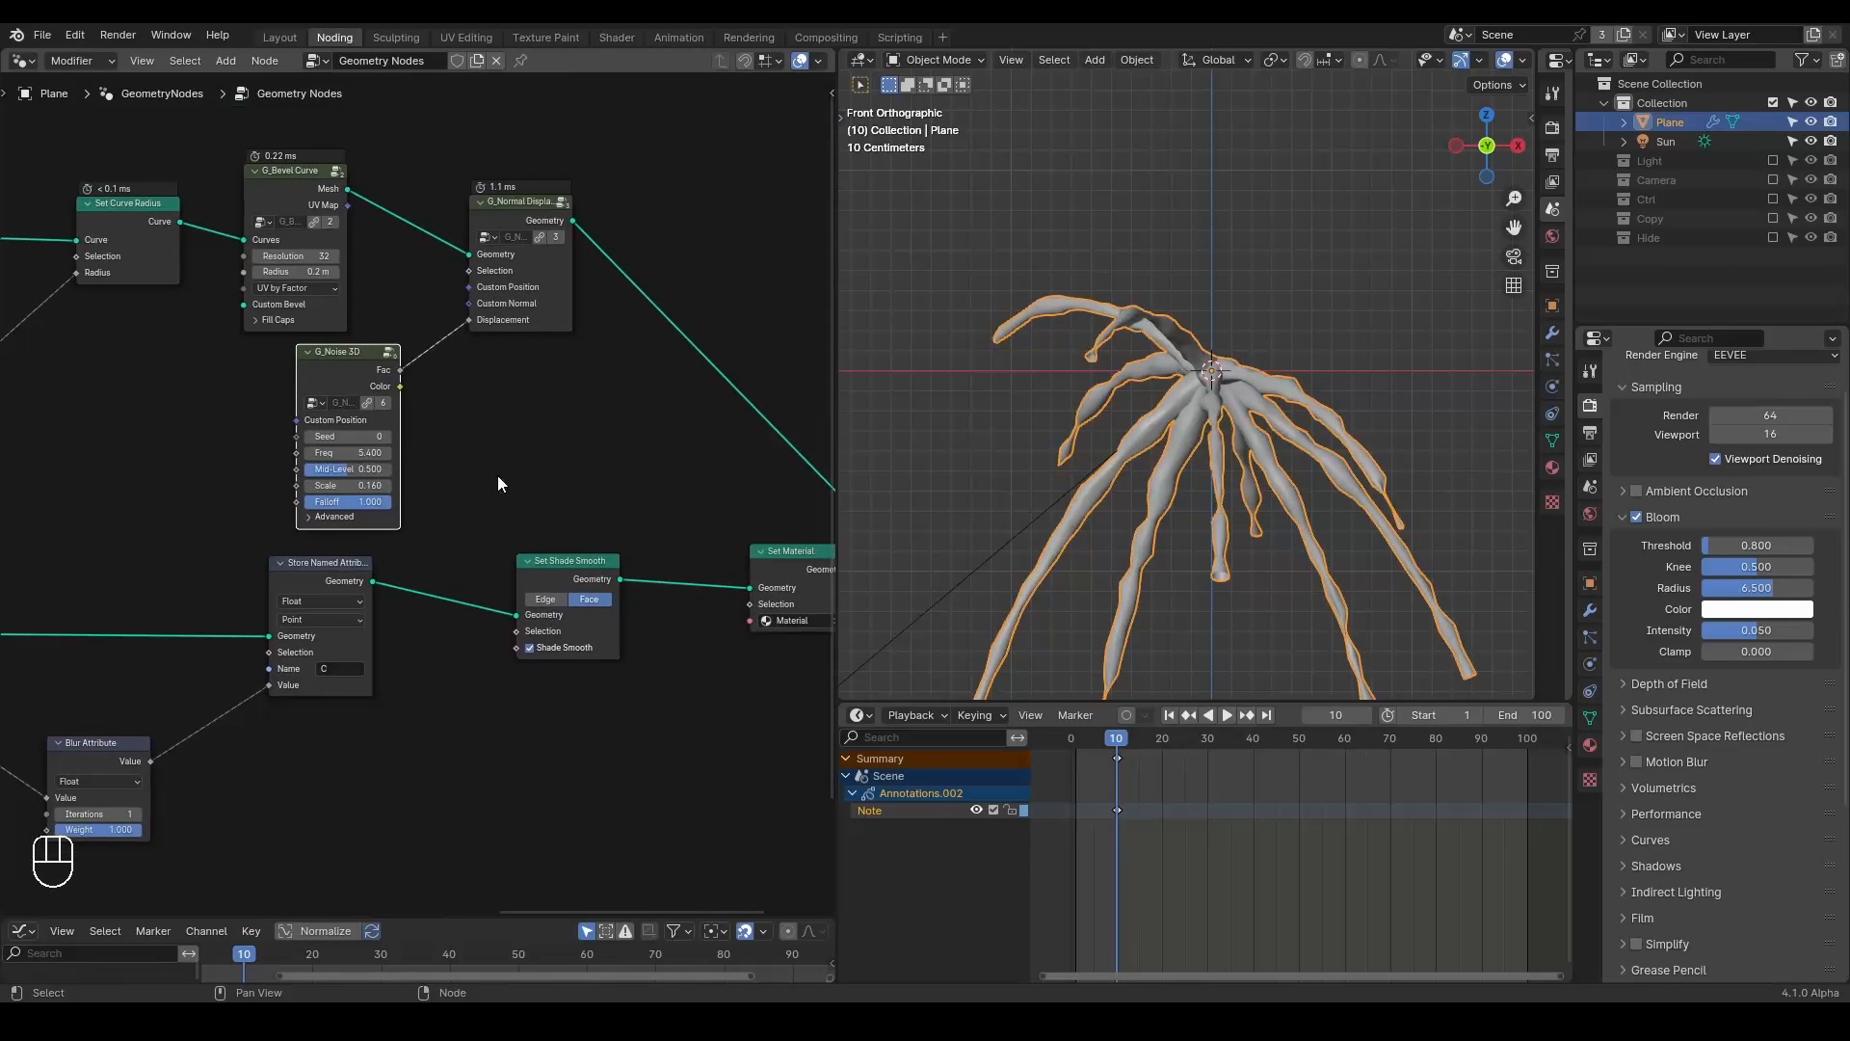
scroll(494, 472, "down", 3)
middle_click_drag(555, 474, 465, 458)
left_click_drag(624, 535, 582, 550)
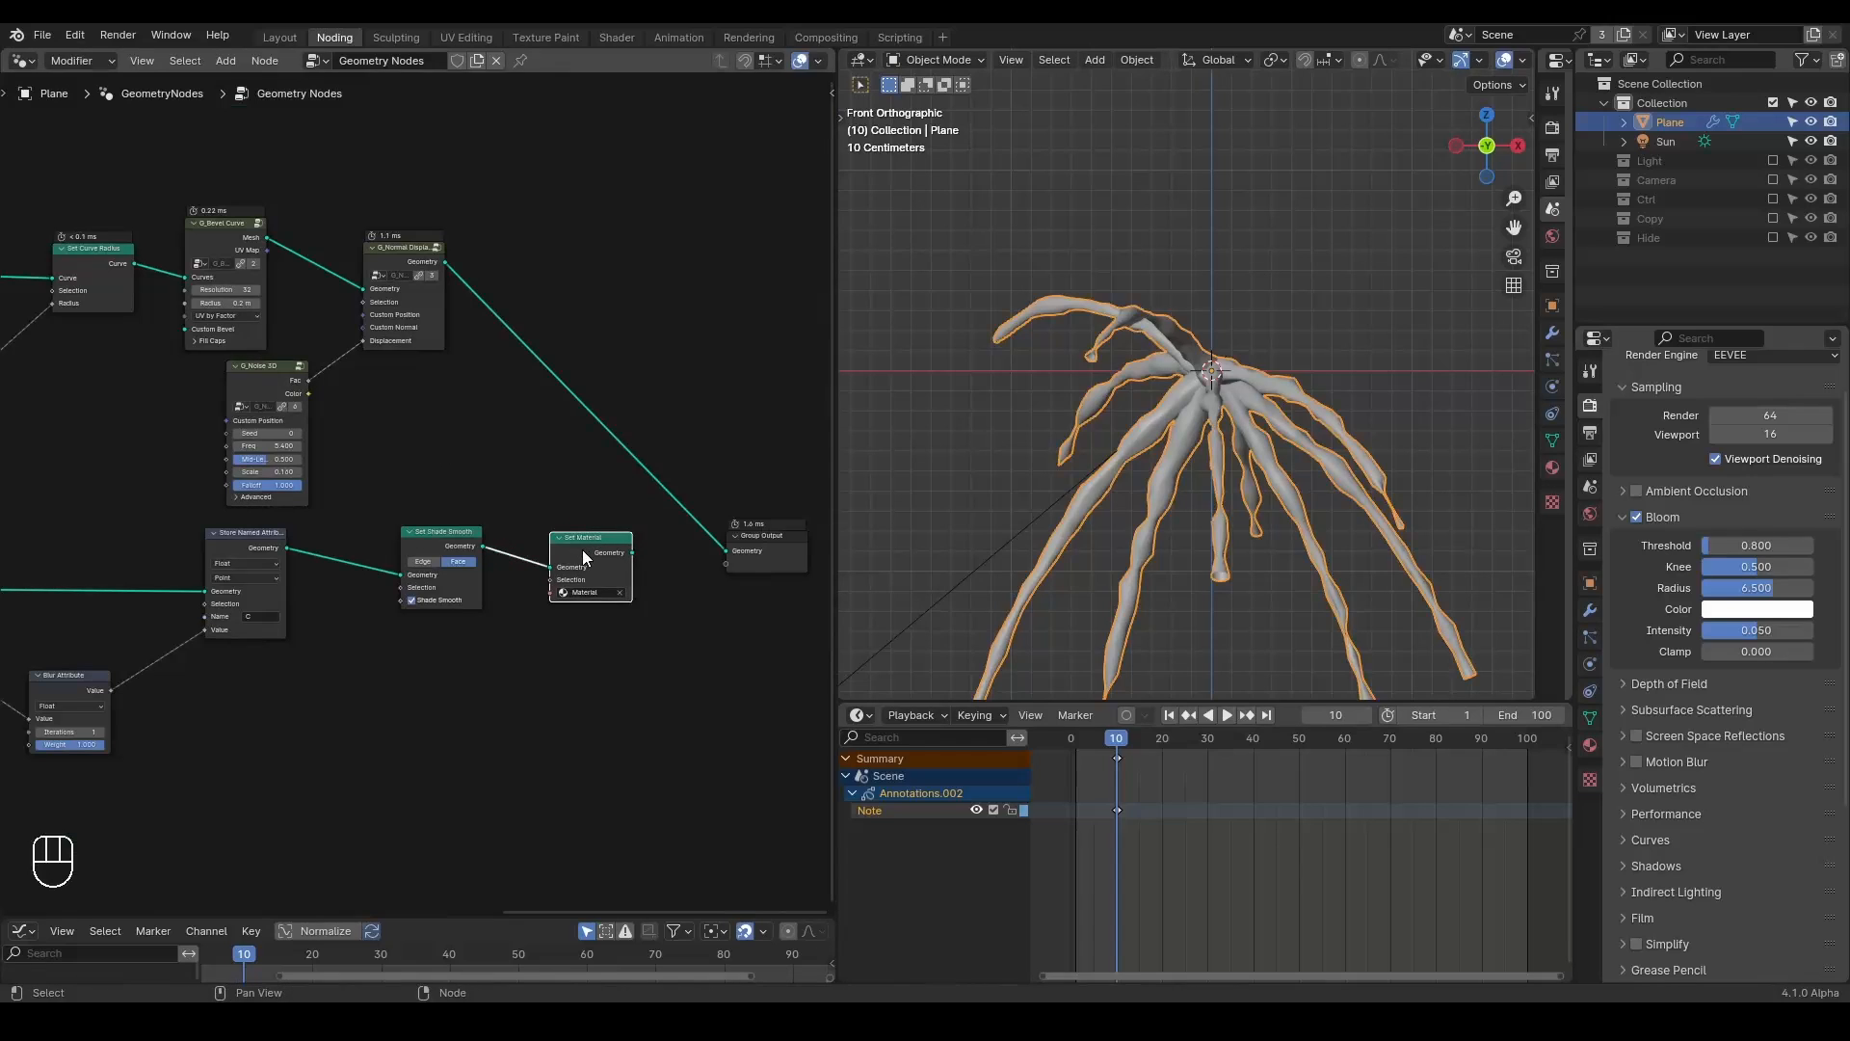
key("shift+d")
left_click(569, 364)
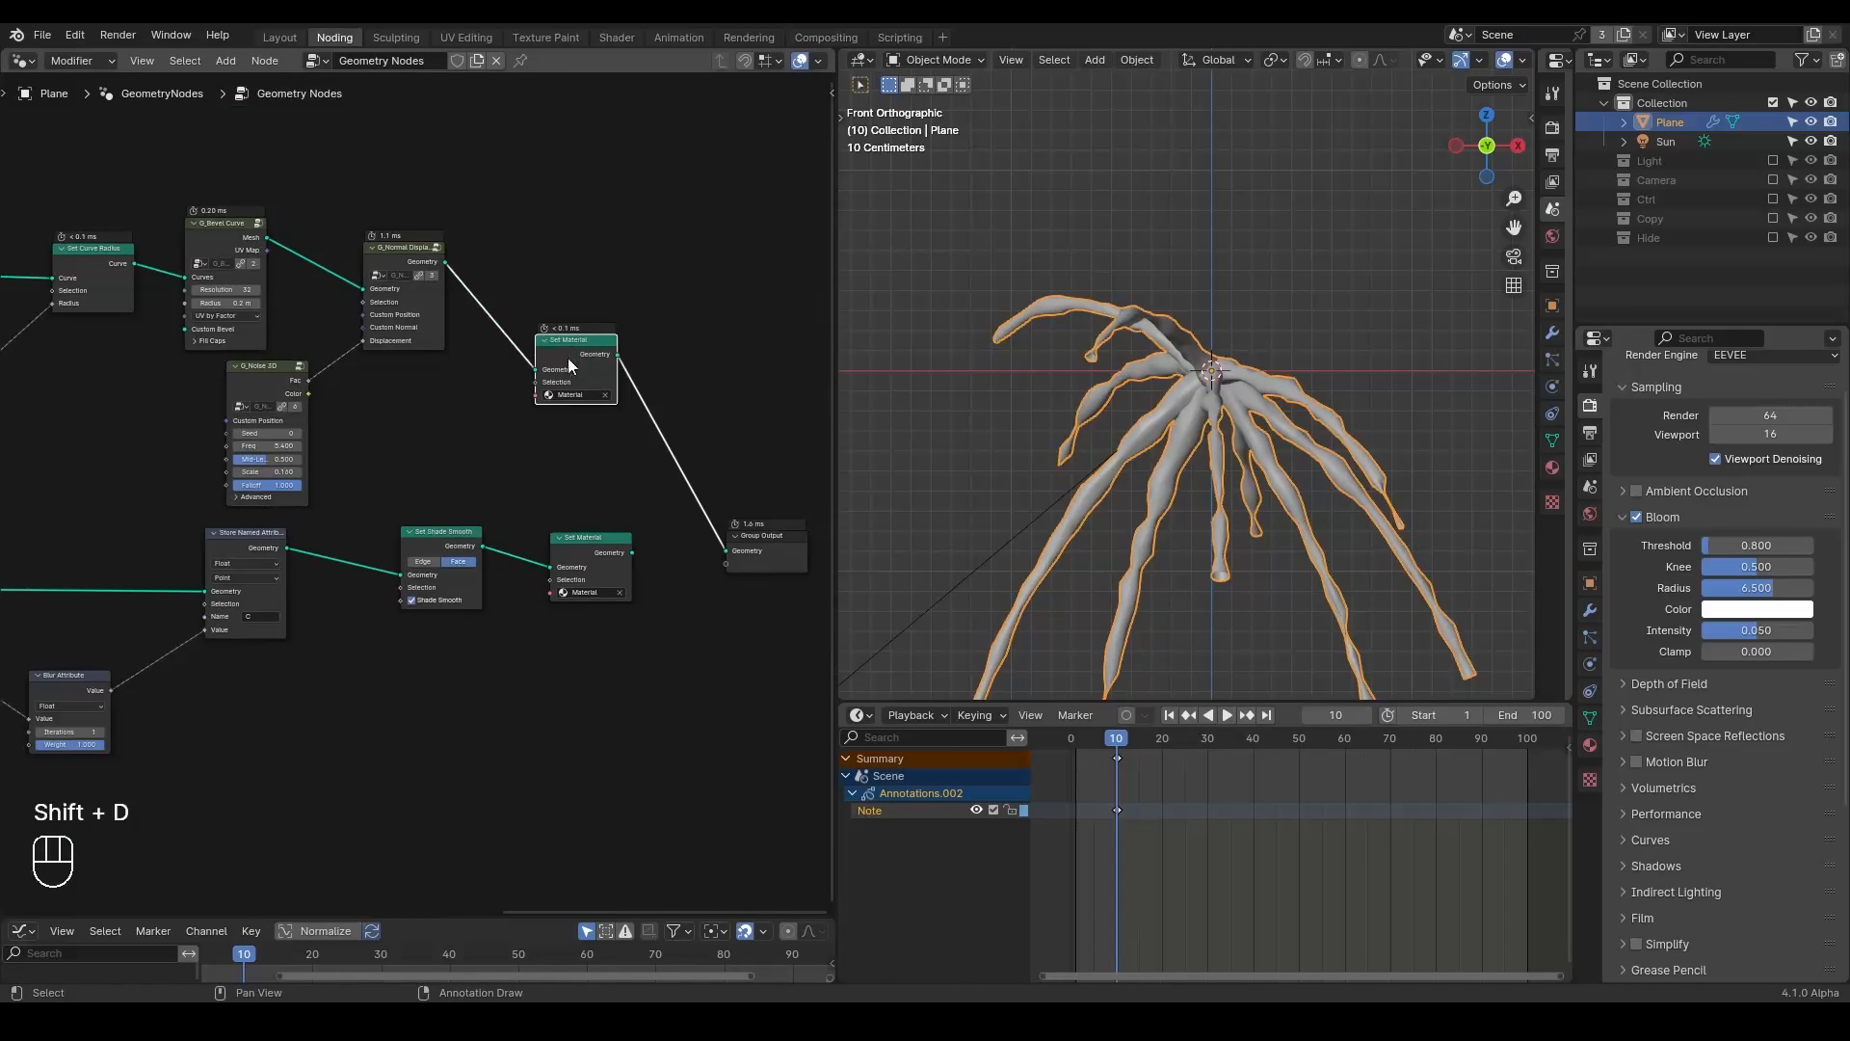
Rename the existing material Explosion and add a second material slot with a new material named Trail.
left_click(1590, 745)
double_click(1663, 367)
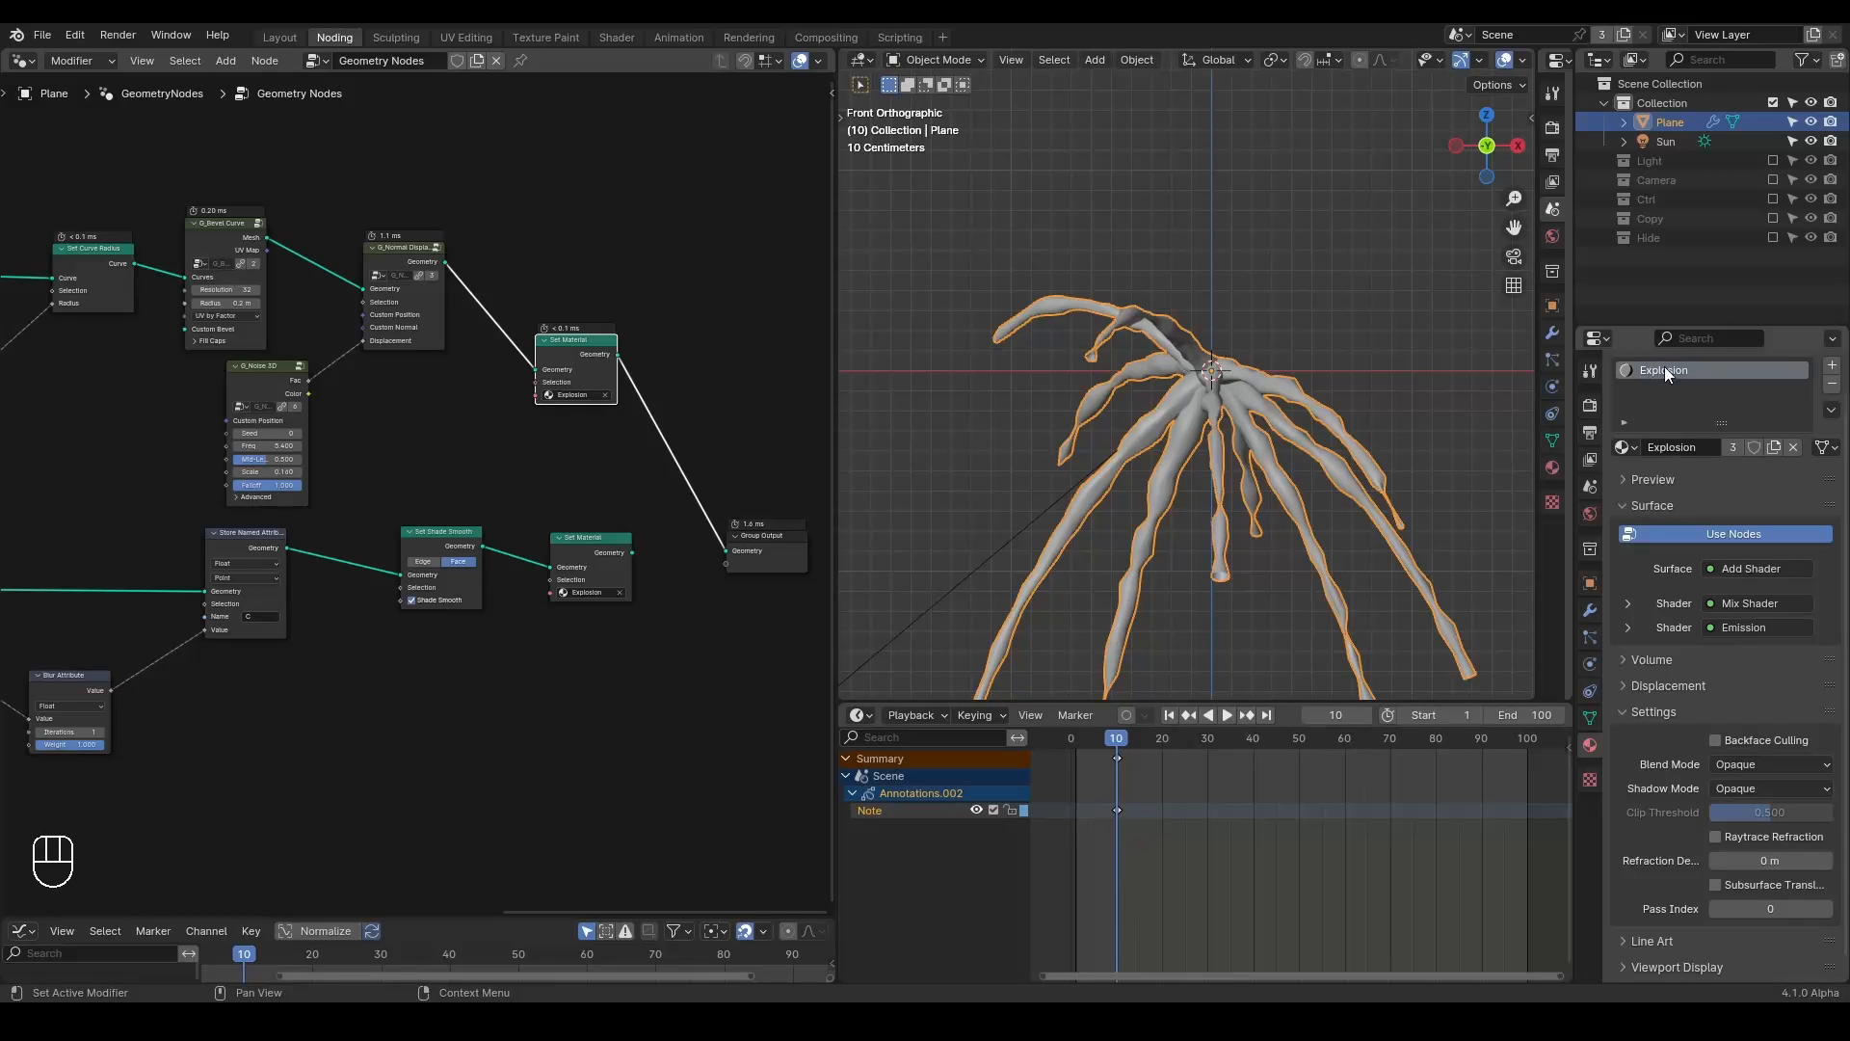
left_click(1832, 364)
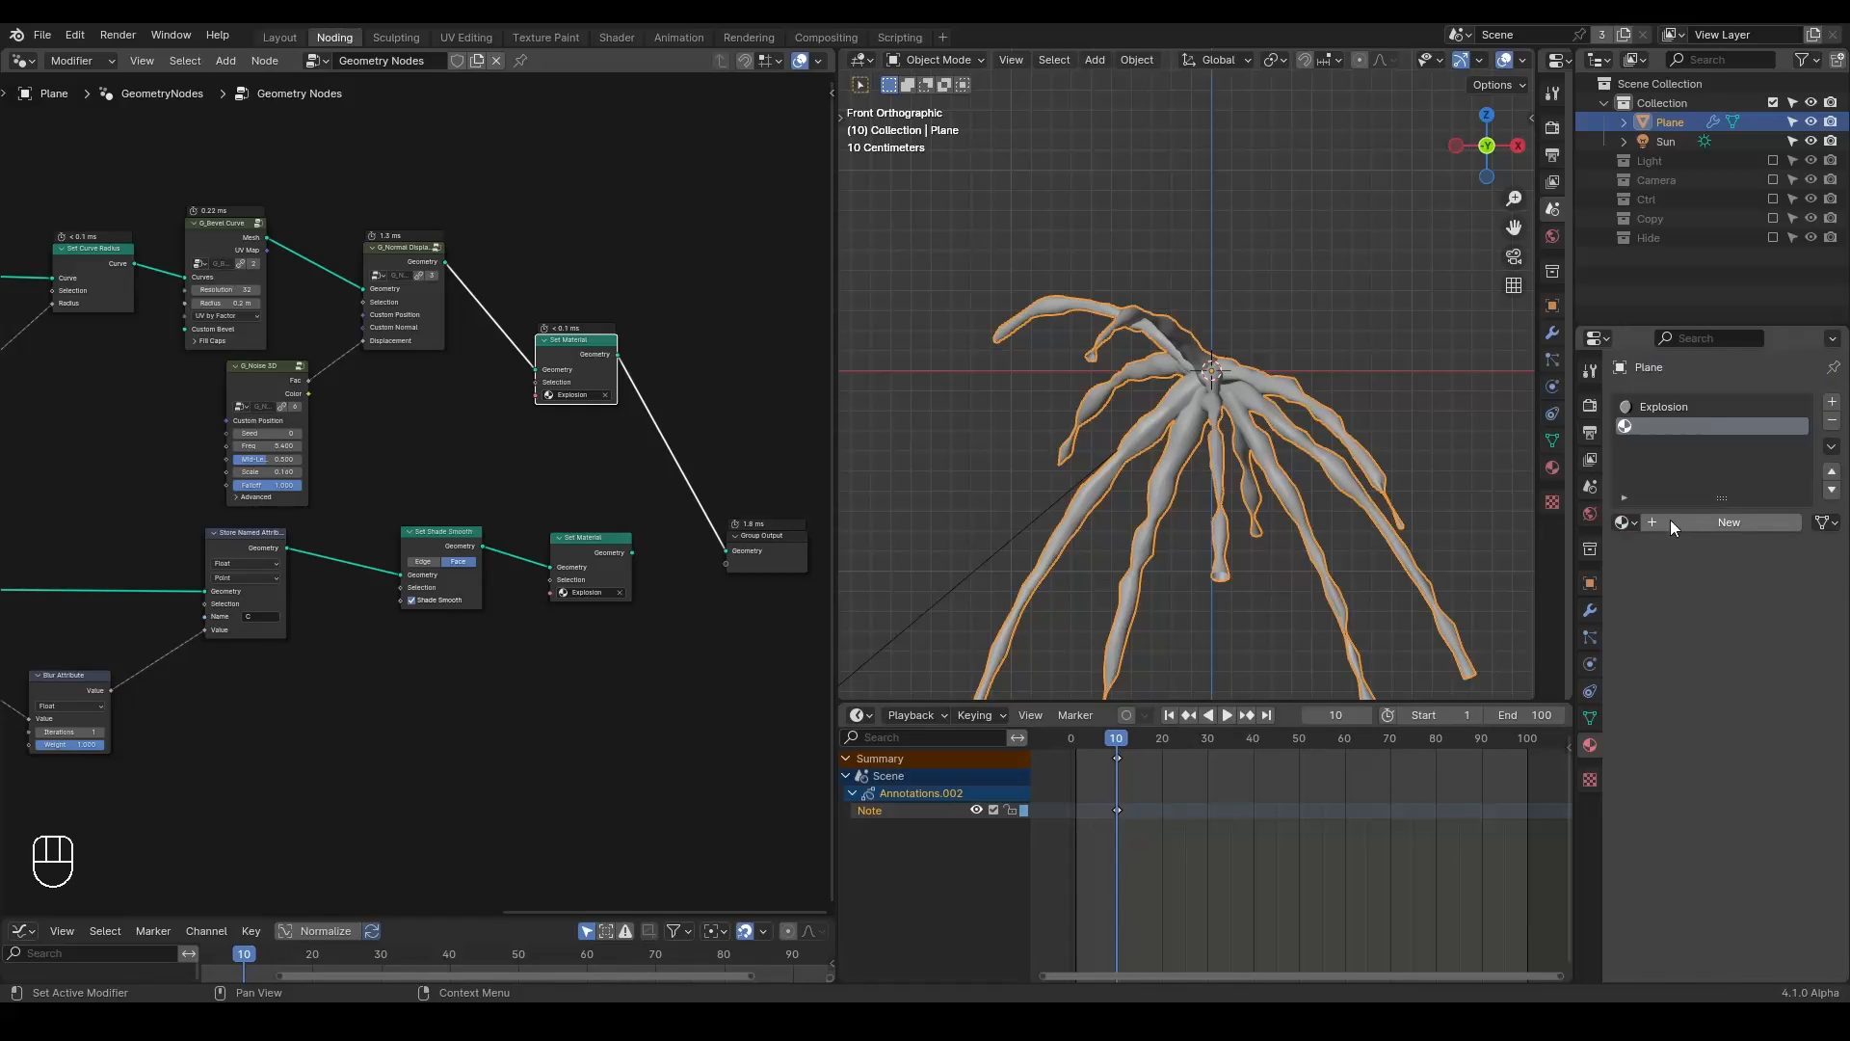
left_click(1670, 521)
double_click(1663, 426)
type("Trail")
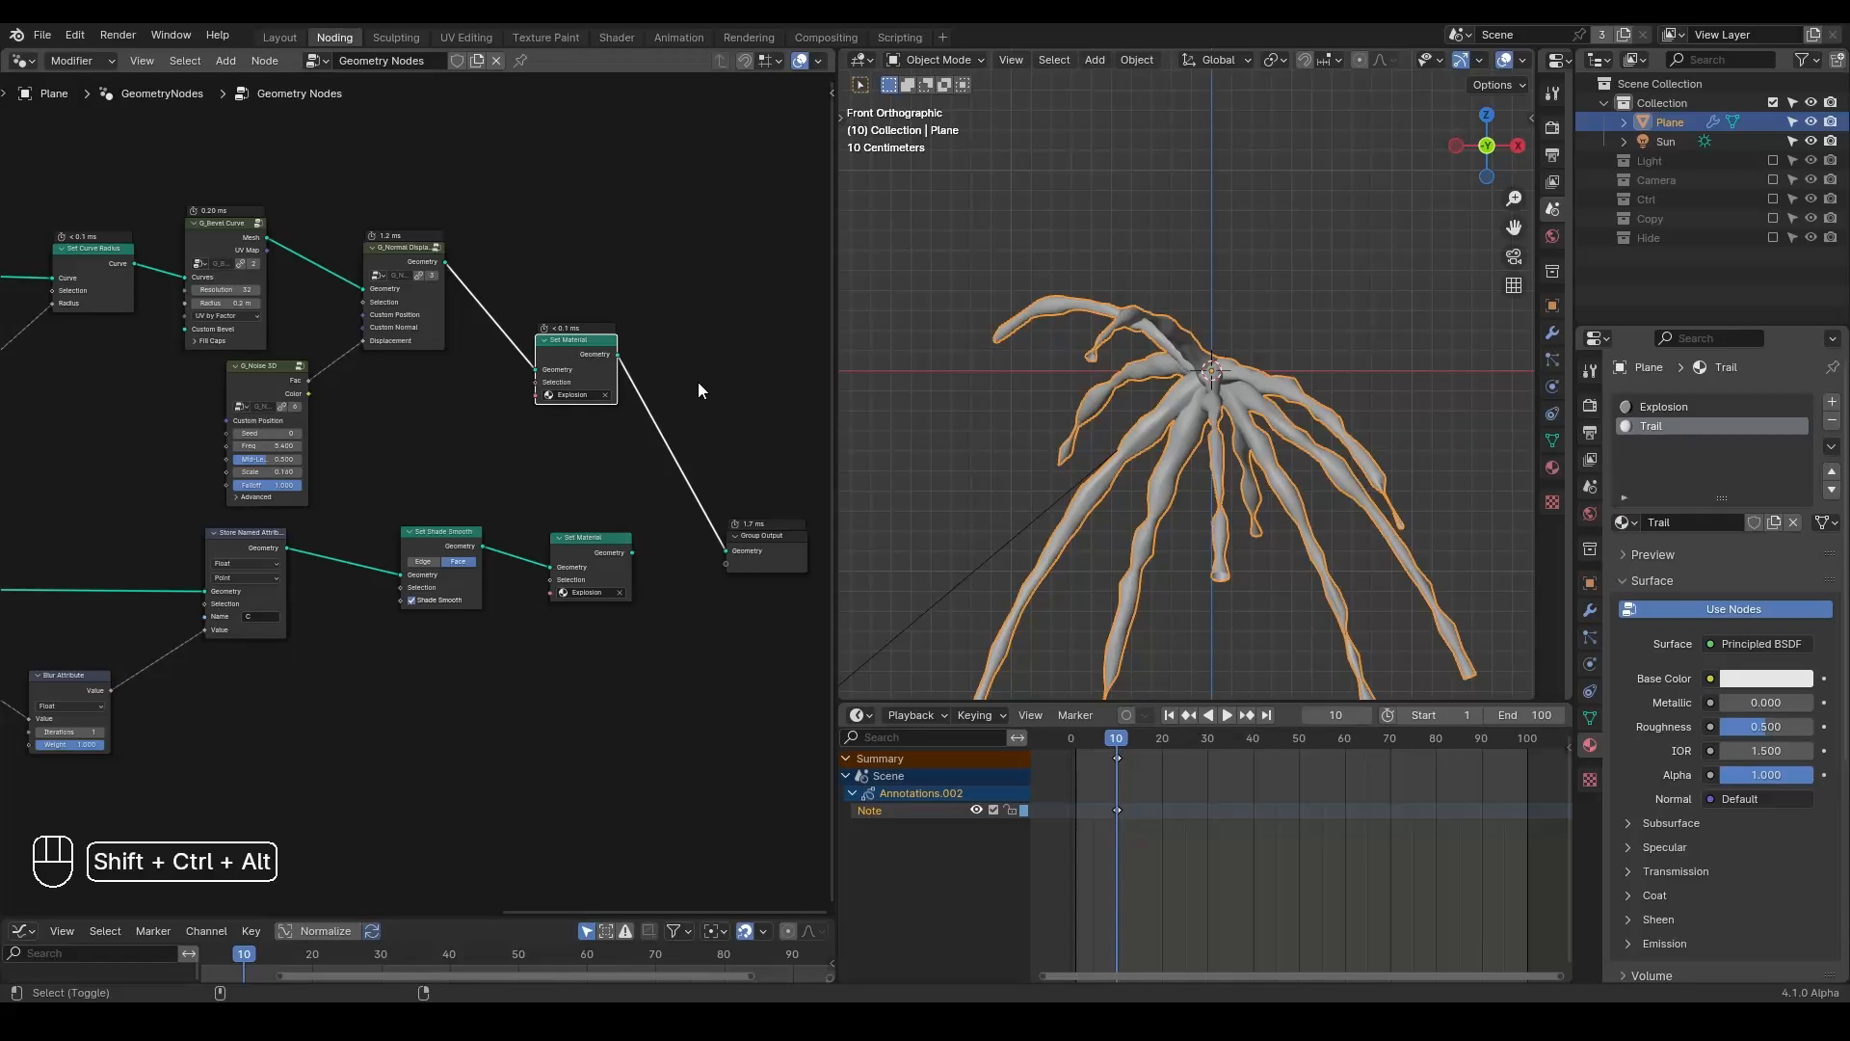
Assign the Trail material in the Set Material node of the trails branch.
key("shift+ctrl+alt+q")
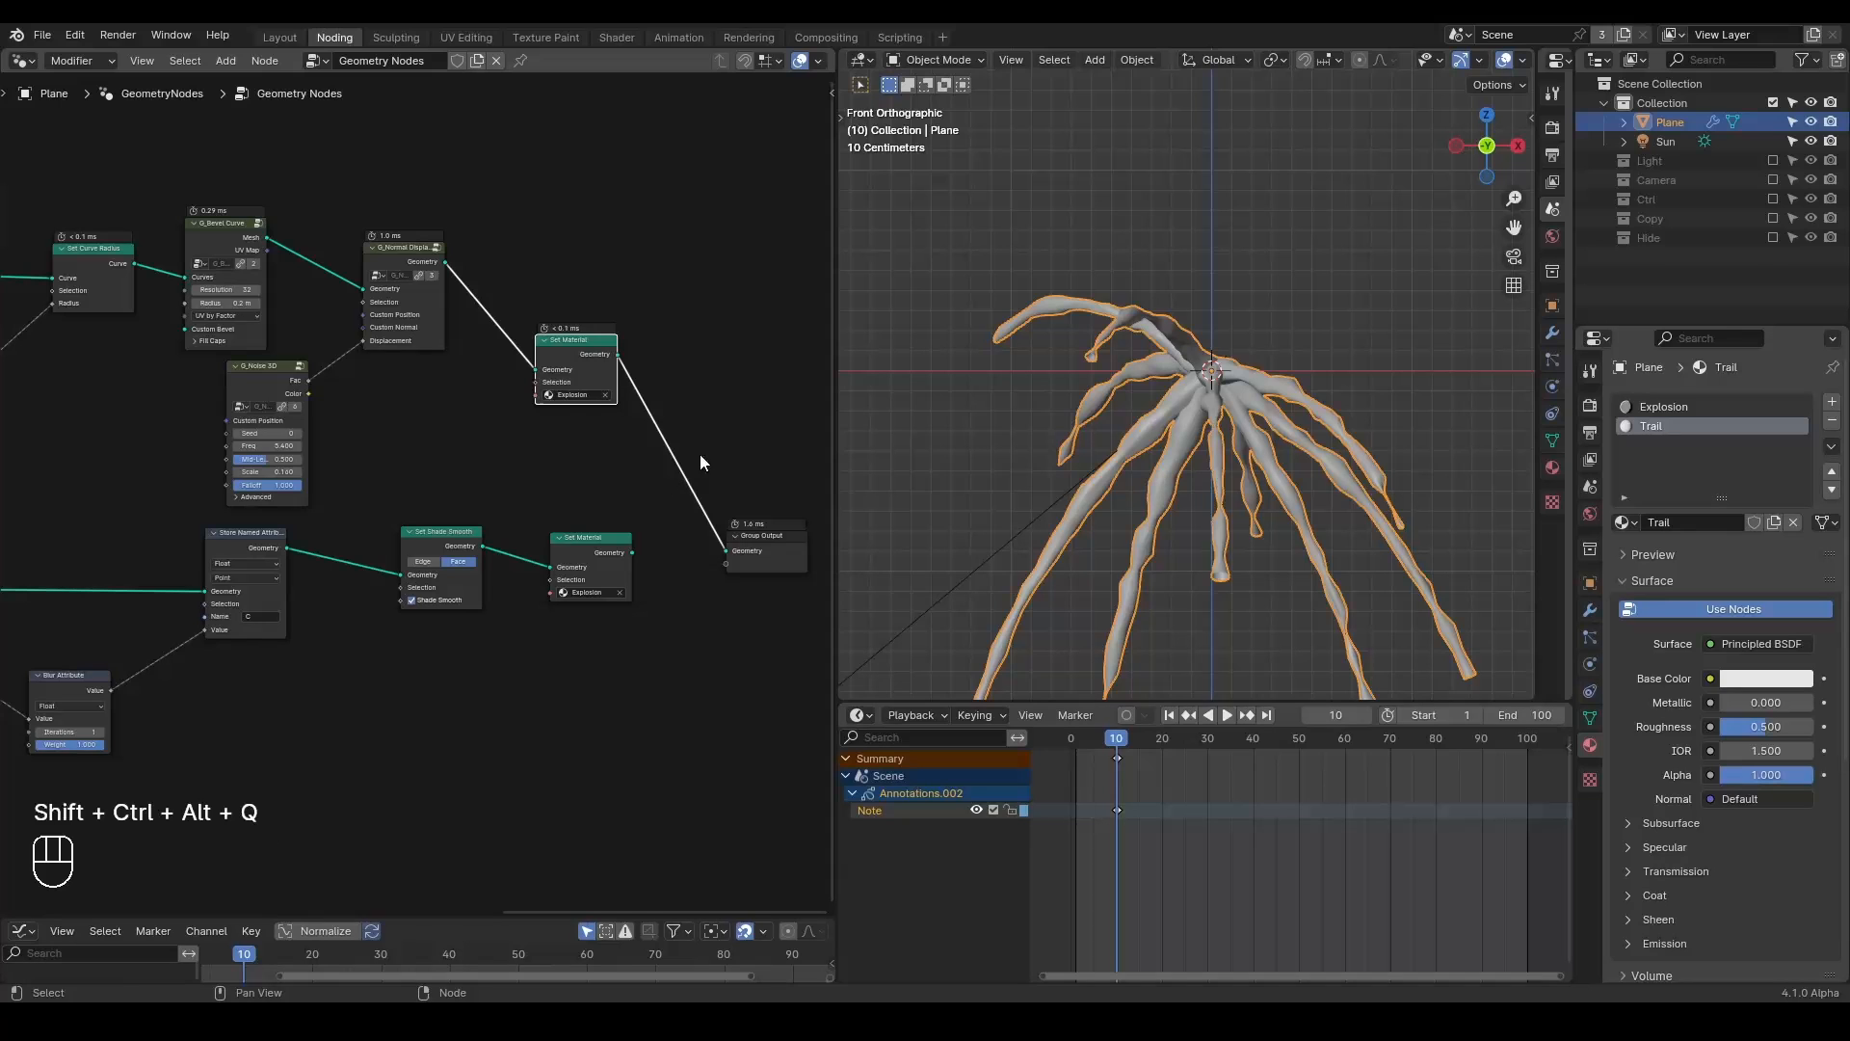
scroll(648, 483, "up", 2)
left_click(641, 360)
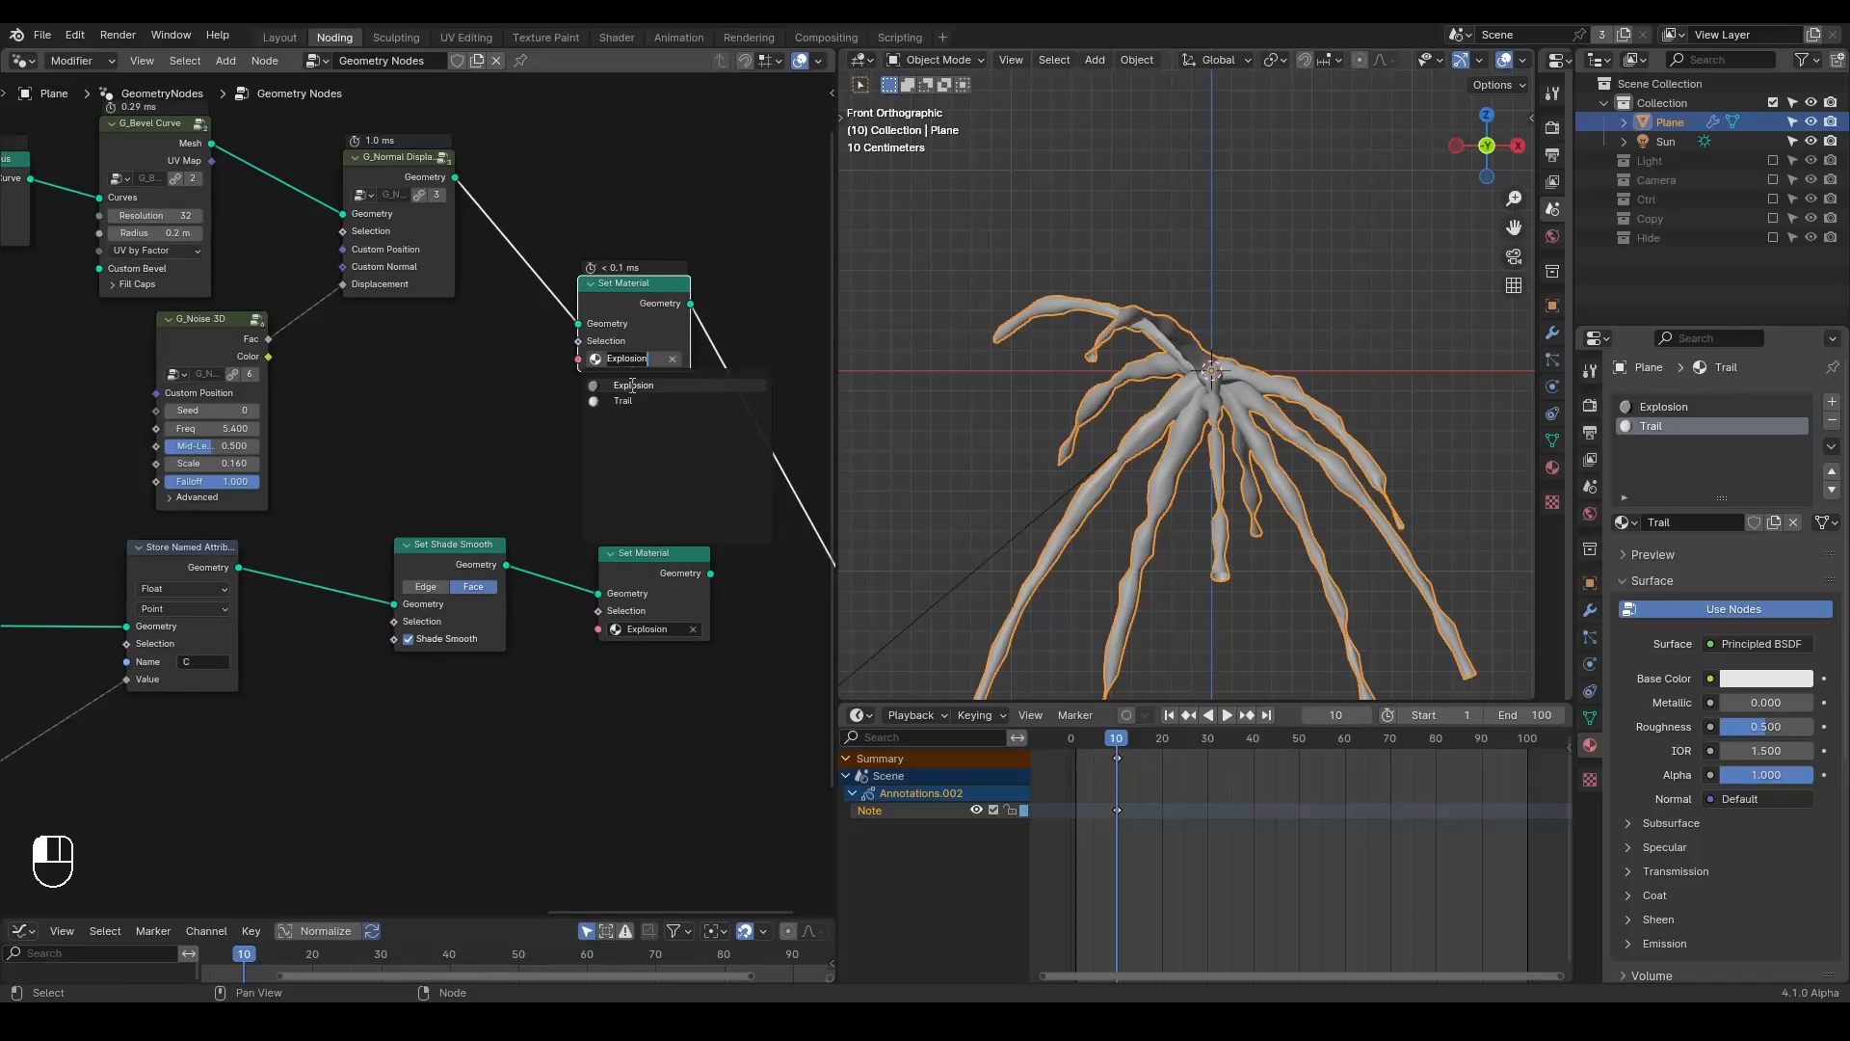
left_click(627, 400)
scroll(541, 443, "right", 4)
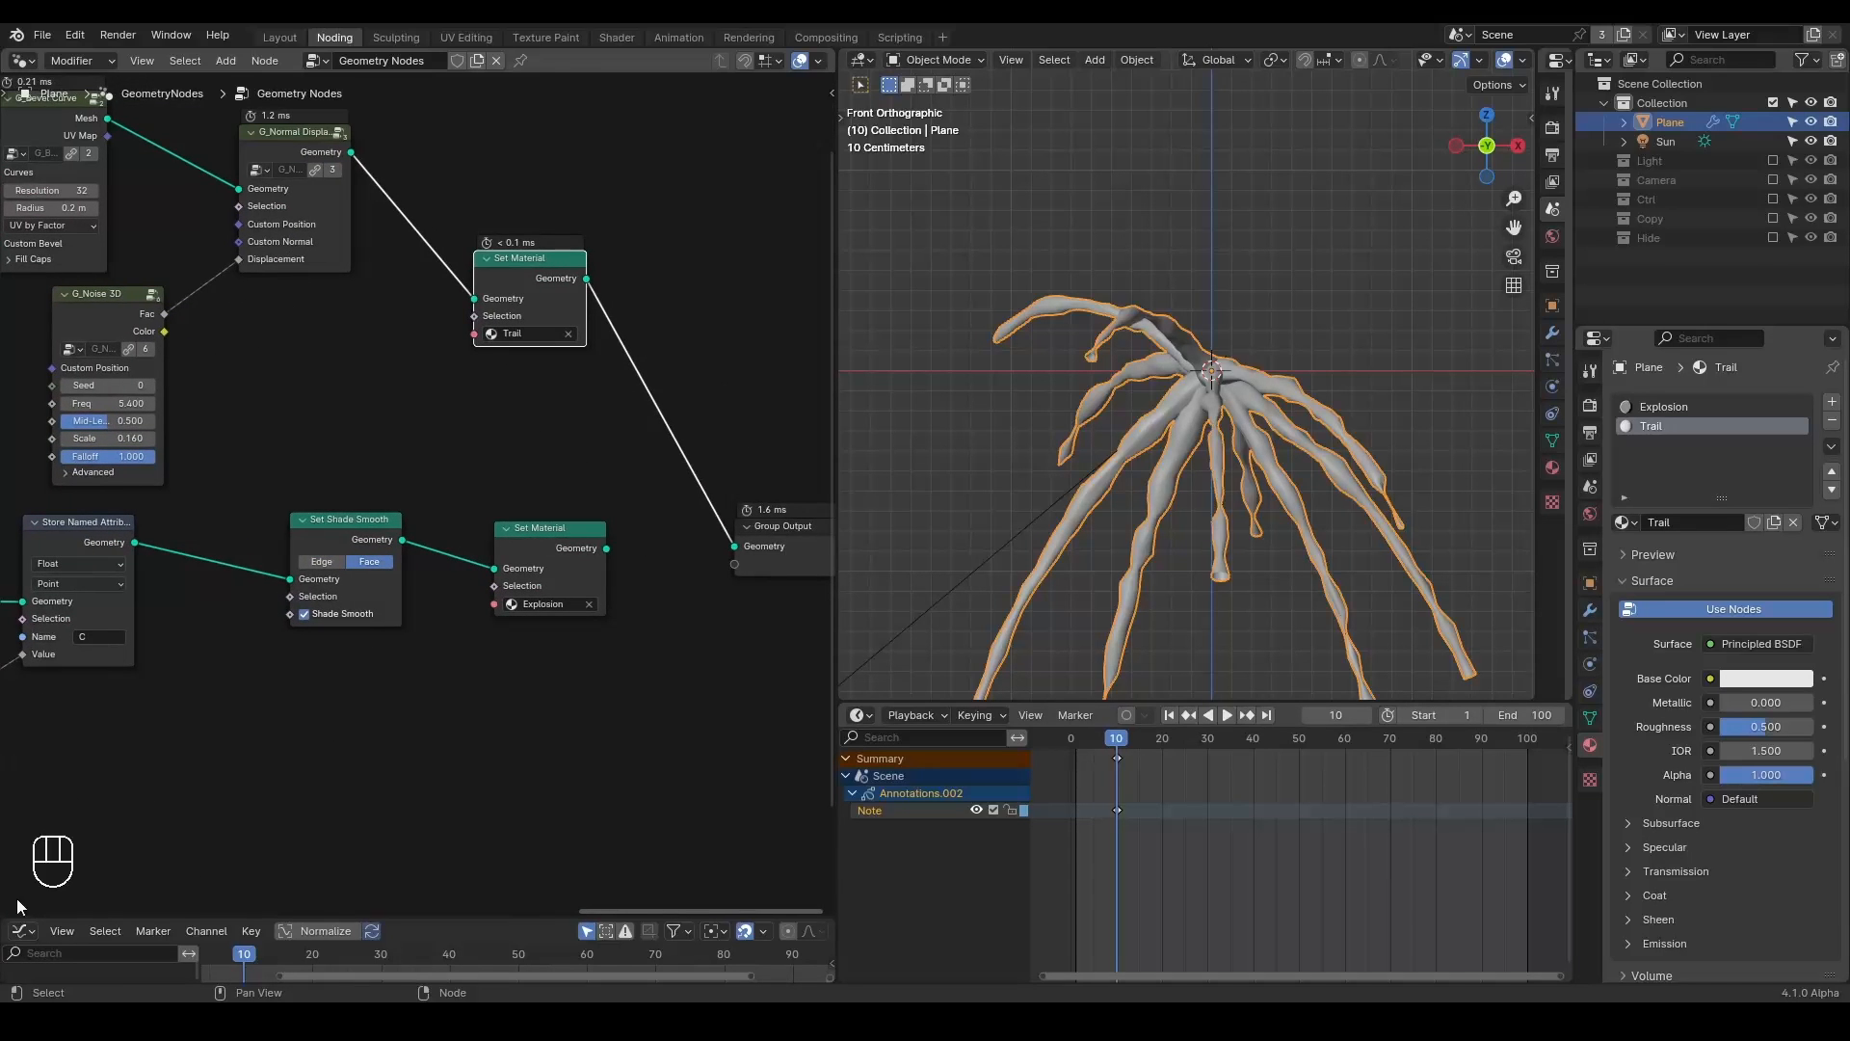
Split the geometry node editor horizontally and turn the lower area into a Shader Editor.
left_click_drag(8, 908, 78, 401)
left_click(36, 415)
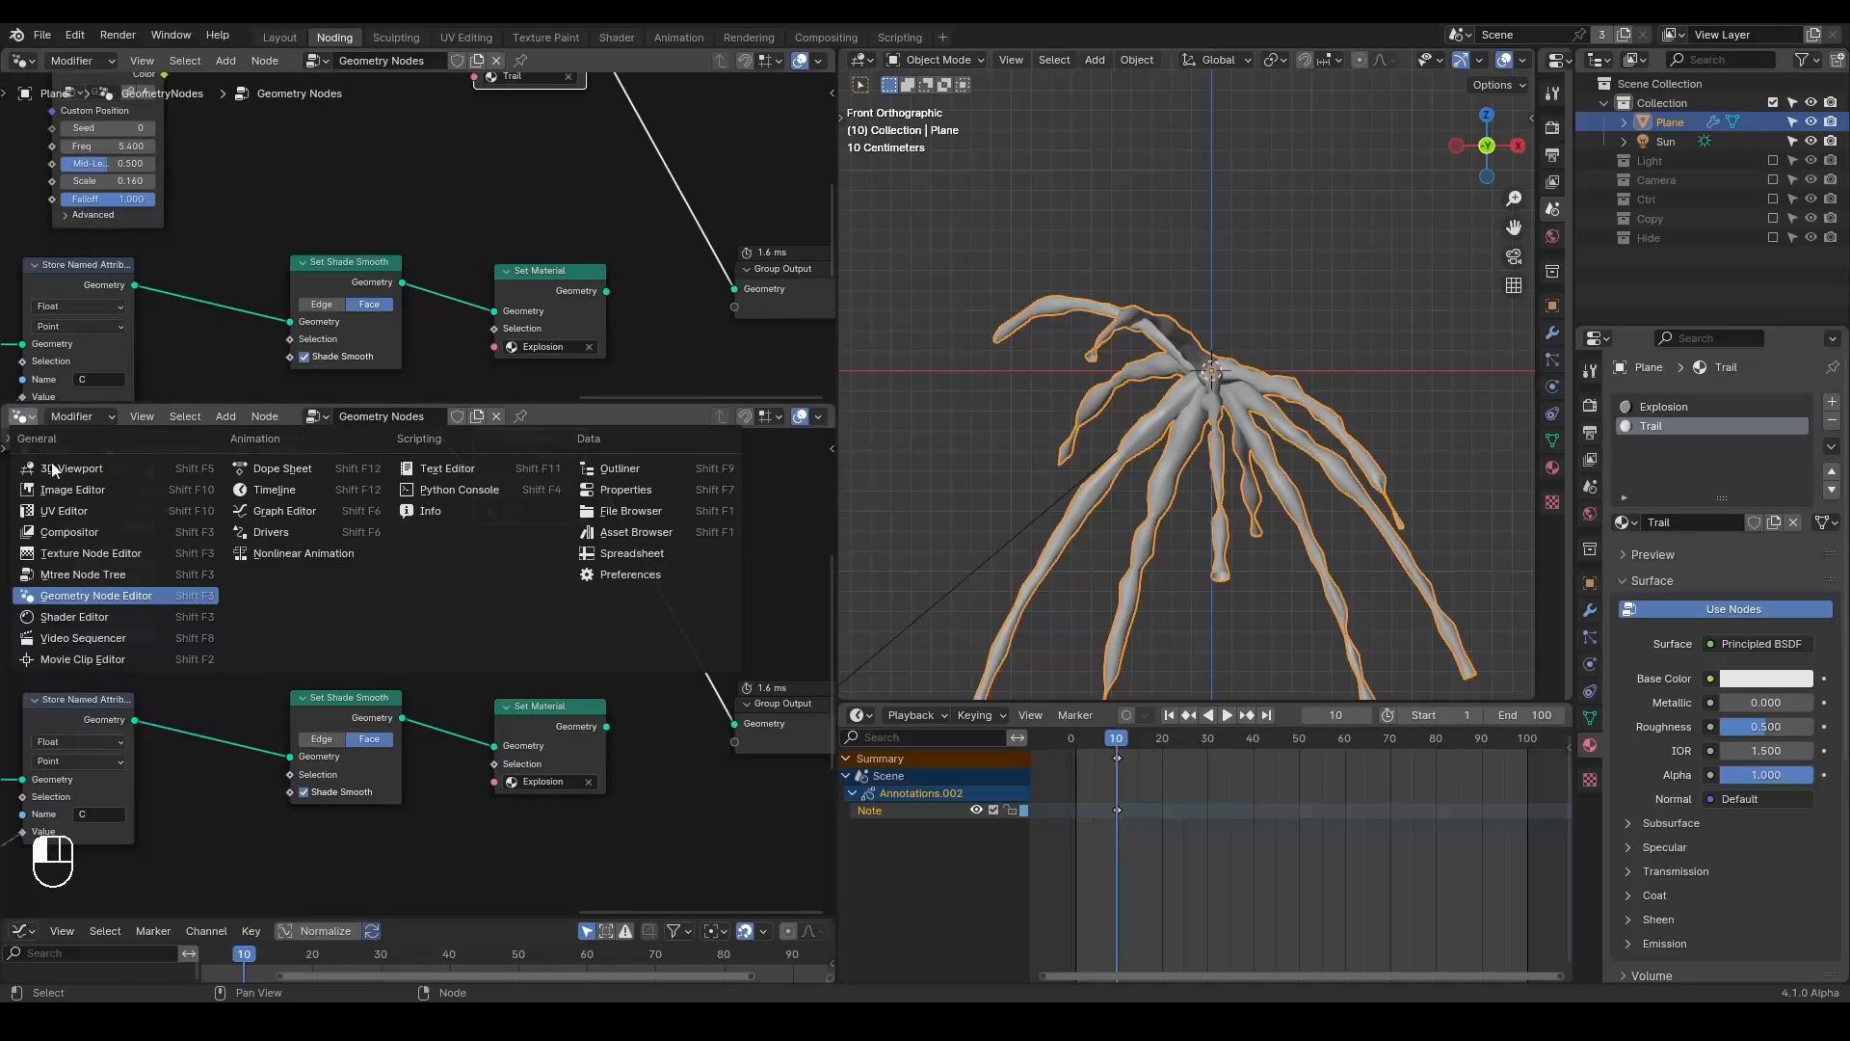
left_click(106, 614)
key("q")
Delete the Principled BSDF from the Trail material and add a Shader to RGB node.
left_click(337, 535)
middle_click_drag(337, 535, 569, 559)
scroll(413, 535, "up", 1)
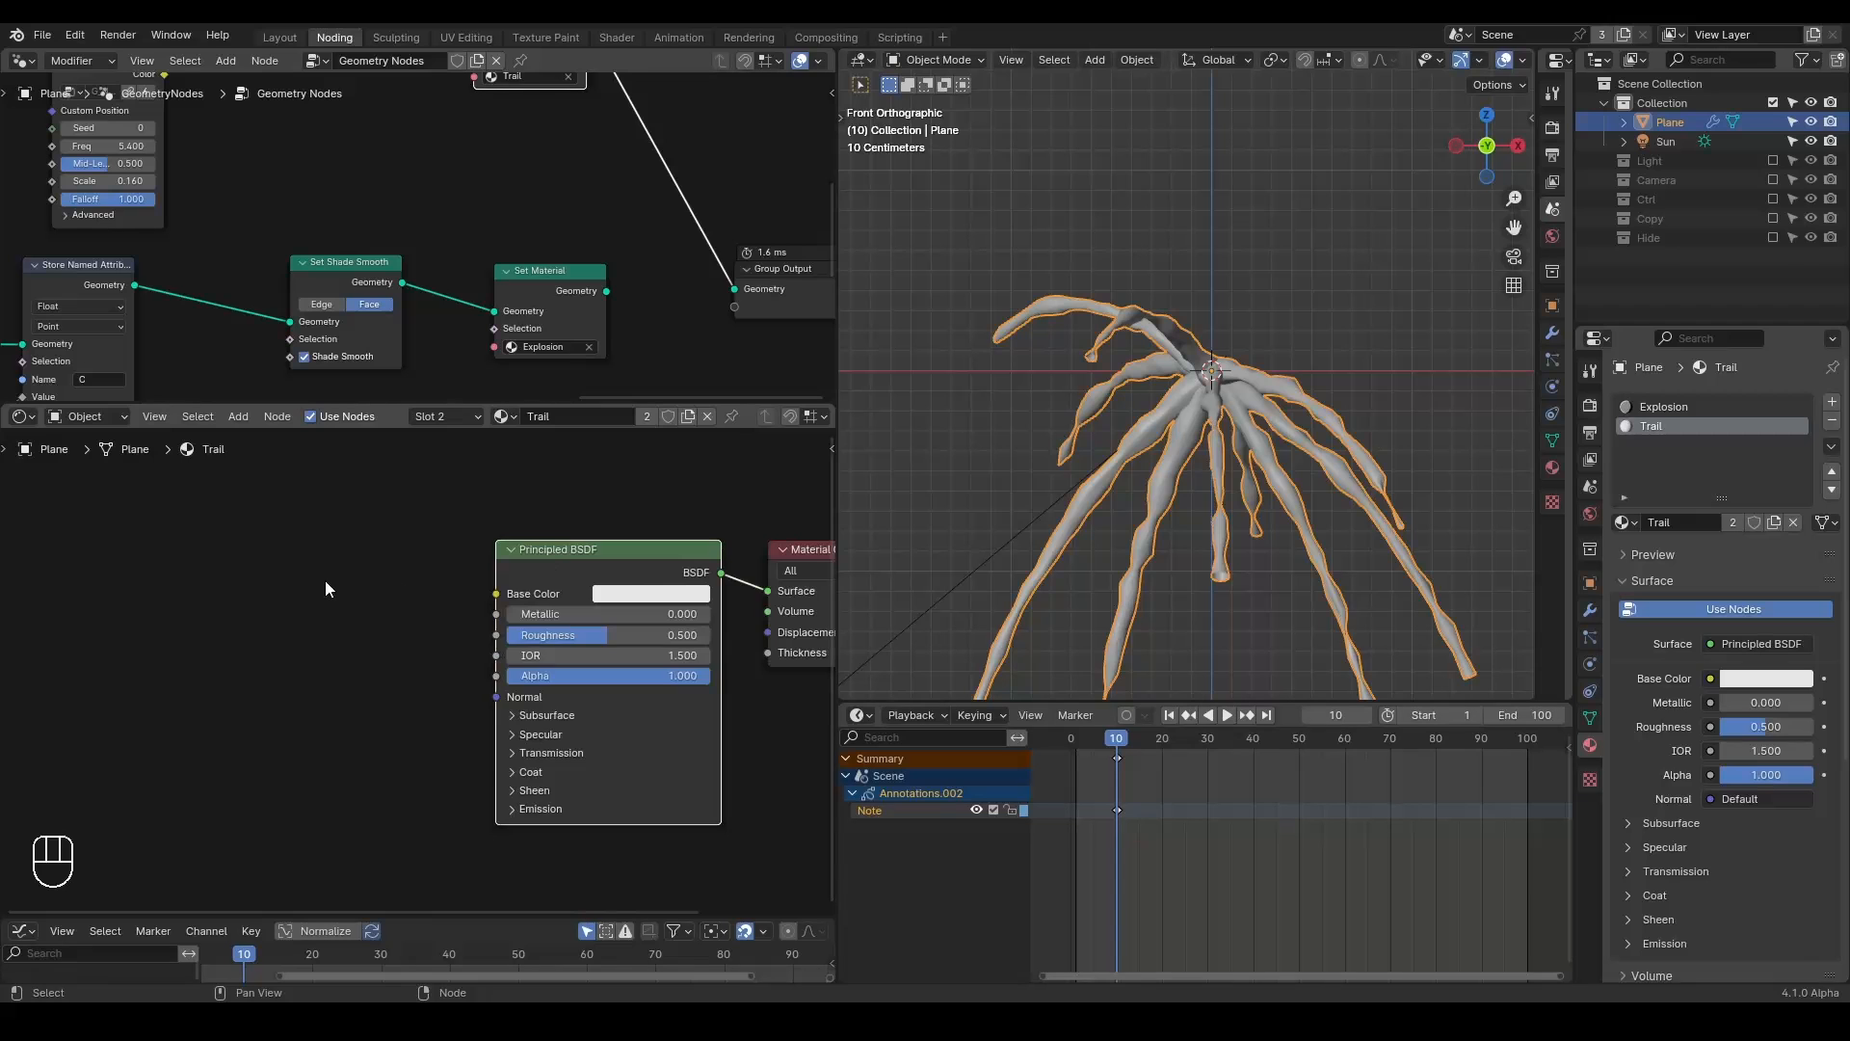
key("x")
key("ctrl+a")
type("shader to")
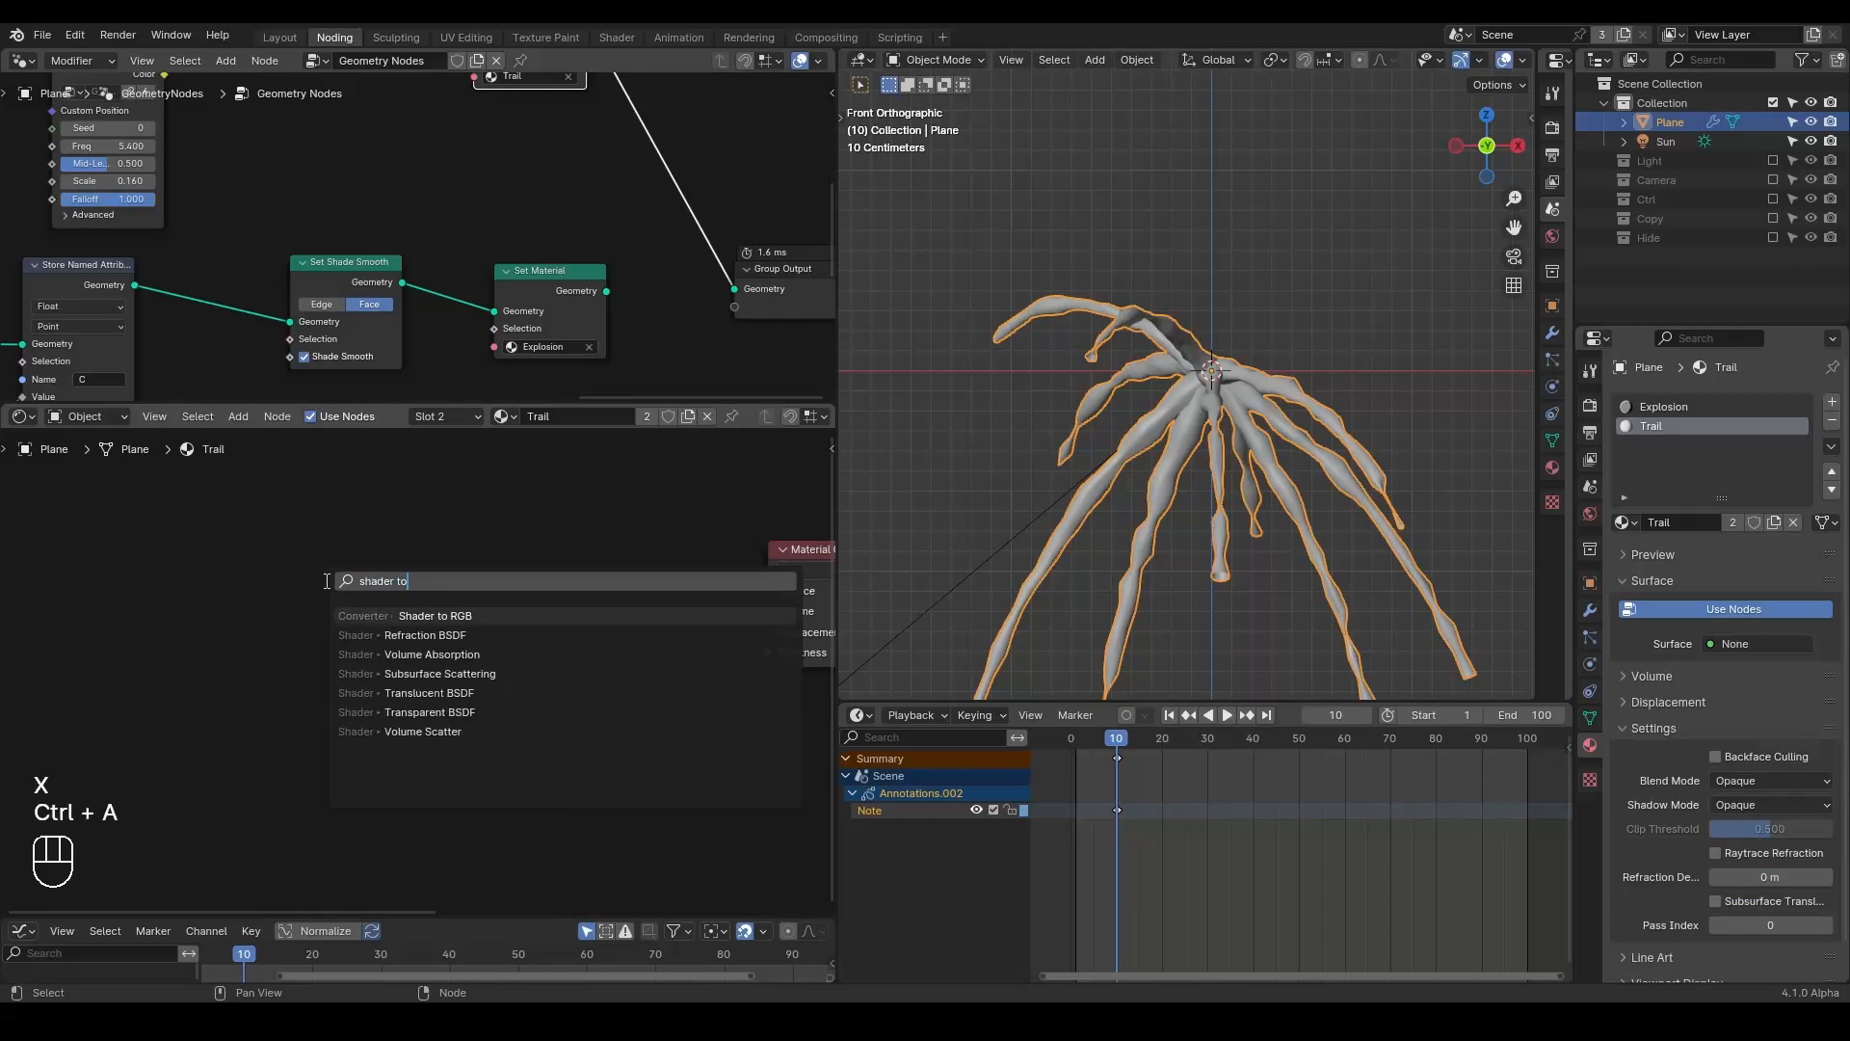
key("Return")
left_click(415, 537)
Add a Diffuse BSDF, connect it to Shader to RGB's Shader input, and move both nodes farther from the Material Output.
key("ctrl+a")
type("diffuse")
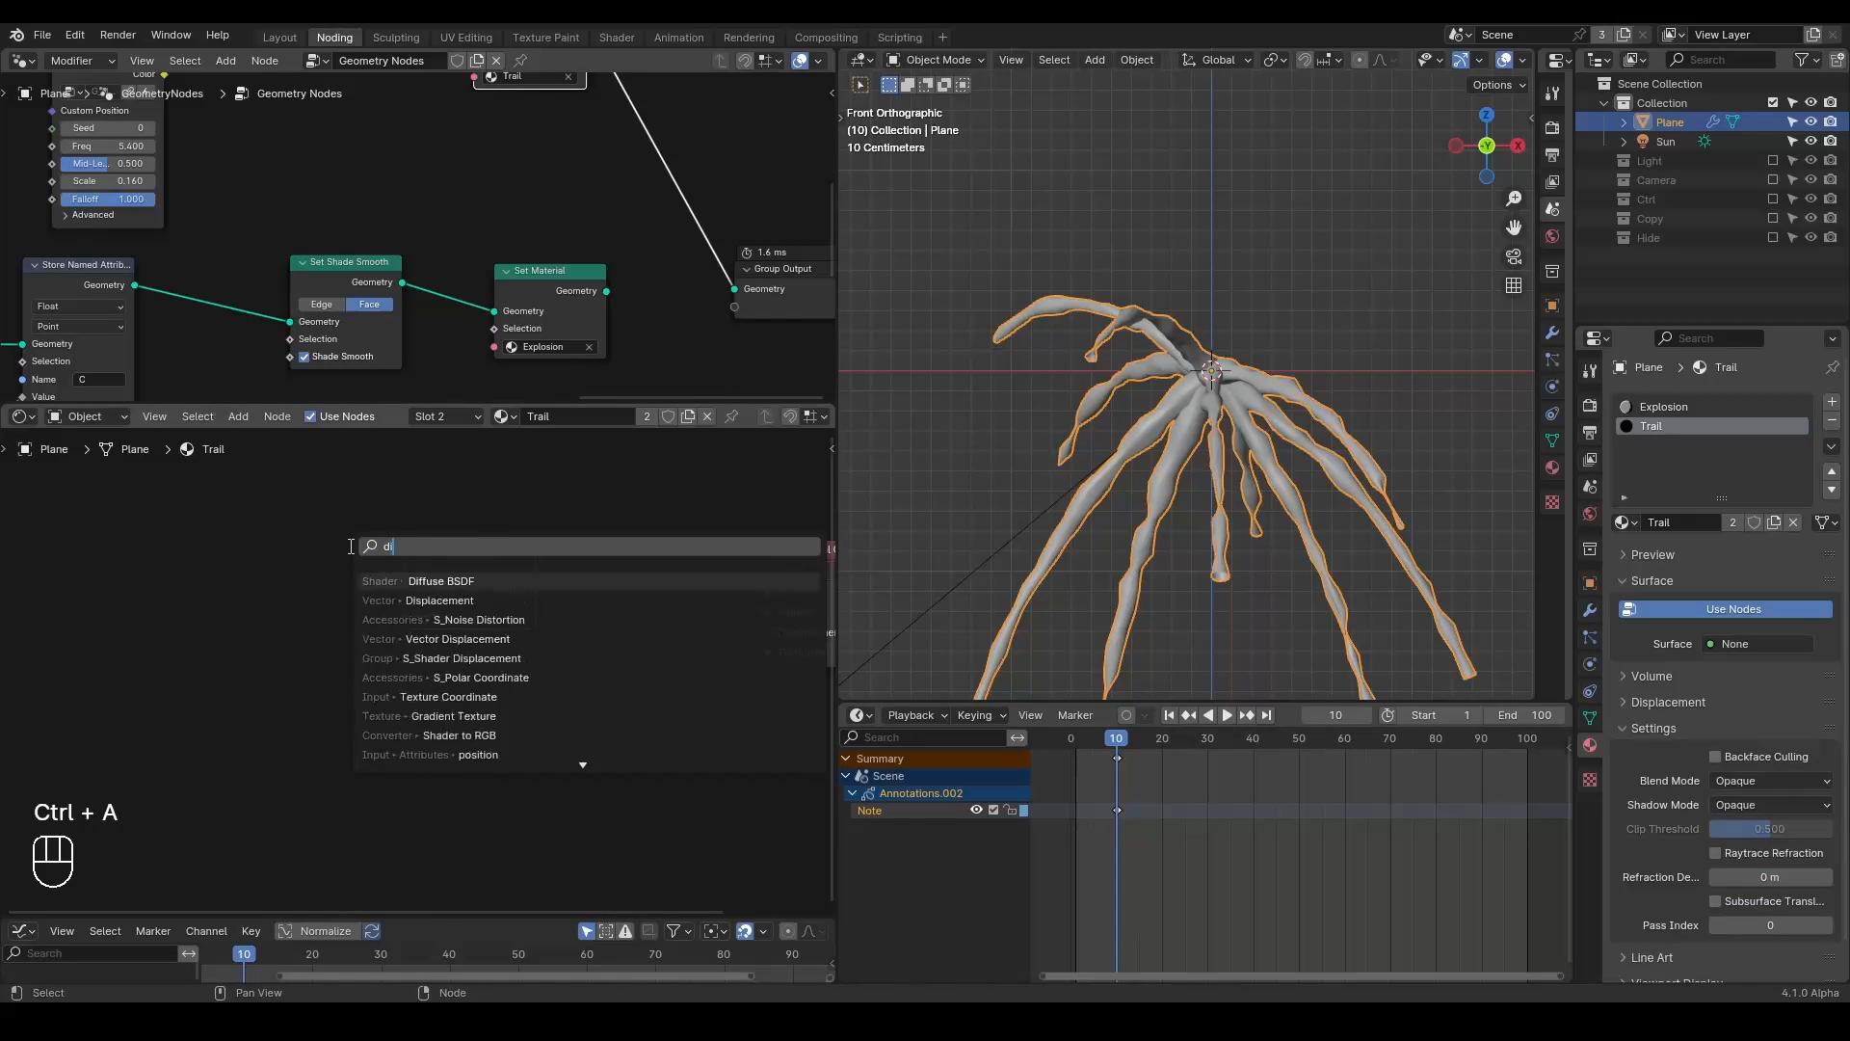
key("Return")
left_click(216, 547)
right_click_drag(318, 561, 445, 569, "alt")
left_click_drag(474, 495, 196, 657)
key("g")
left_click(181, 561)
left_click(181, 561)
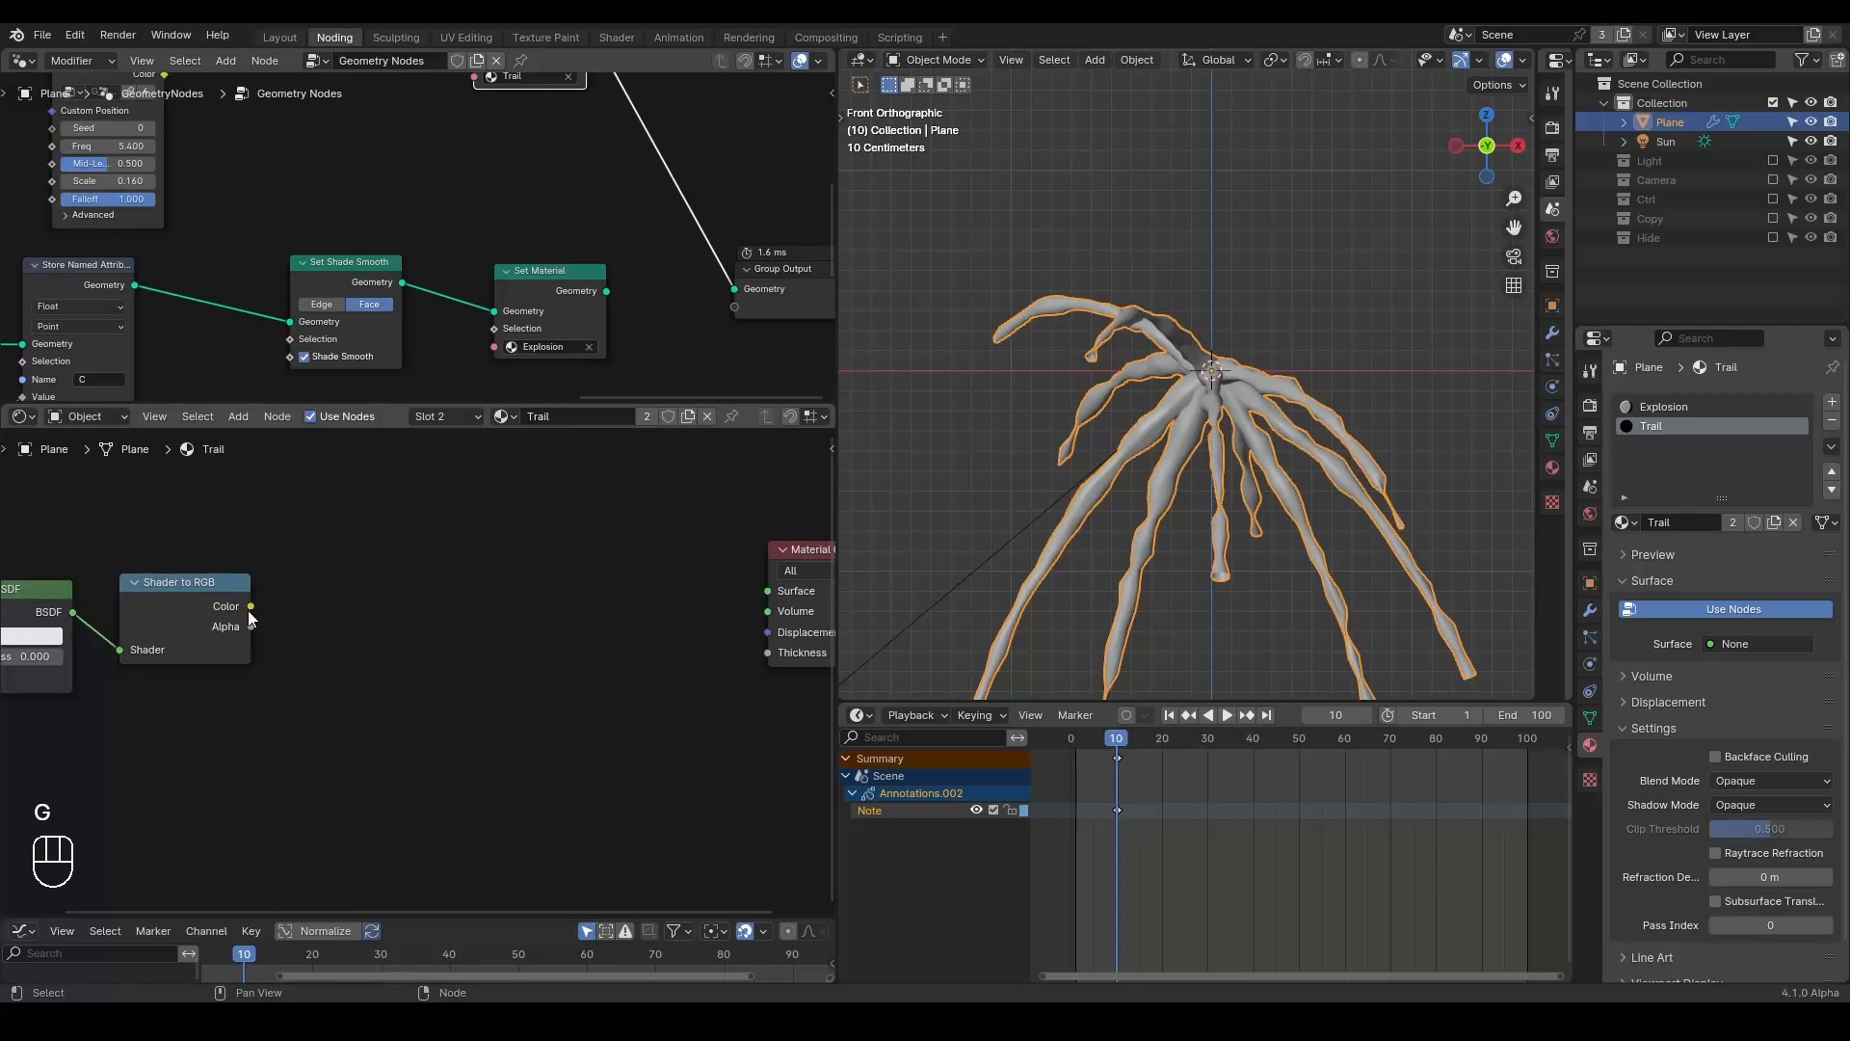
Add a Color Ramp node with its Fac fed by the Shader to RGB Color output.
key("shift+a")
type("color")
key("Down")
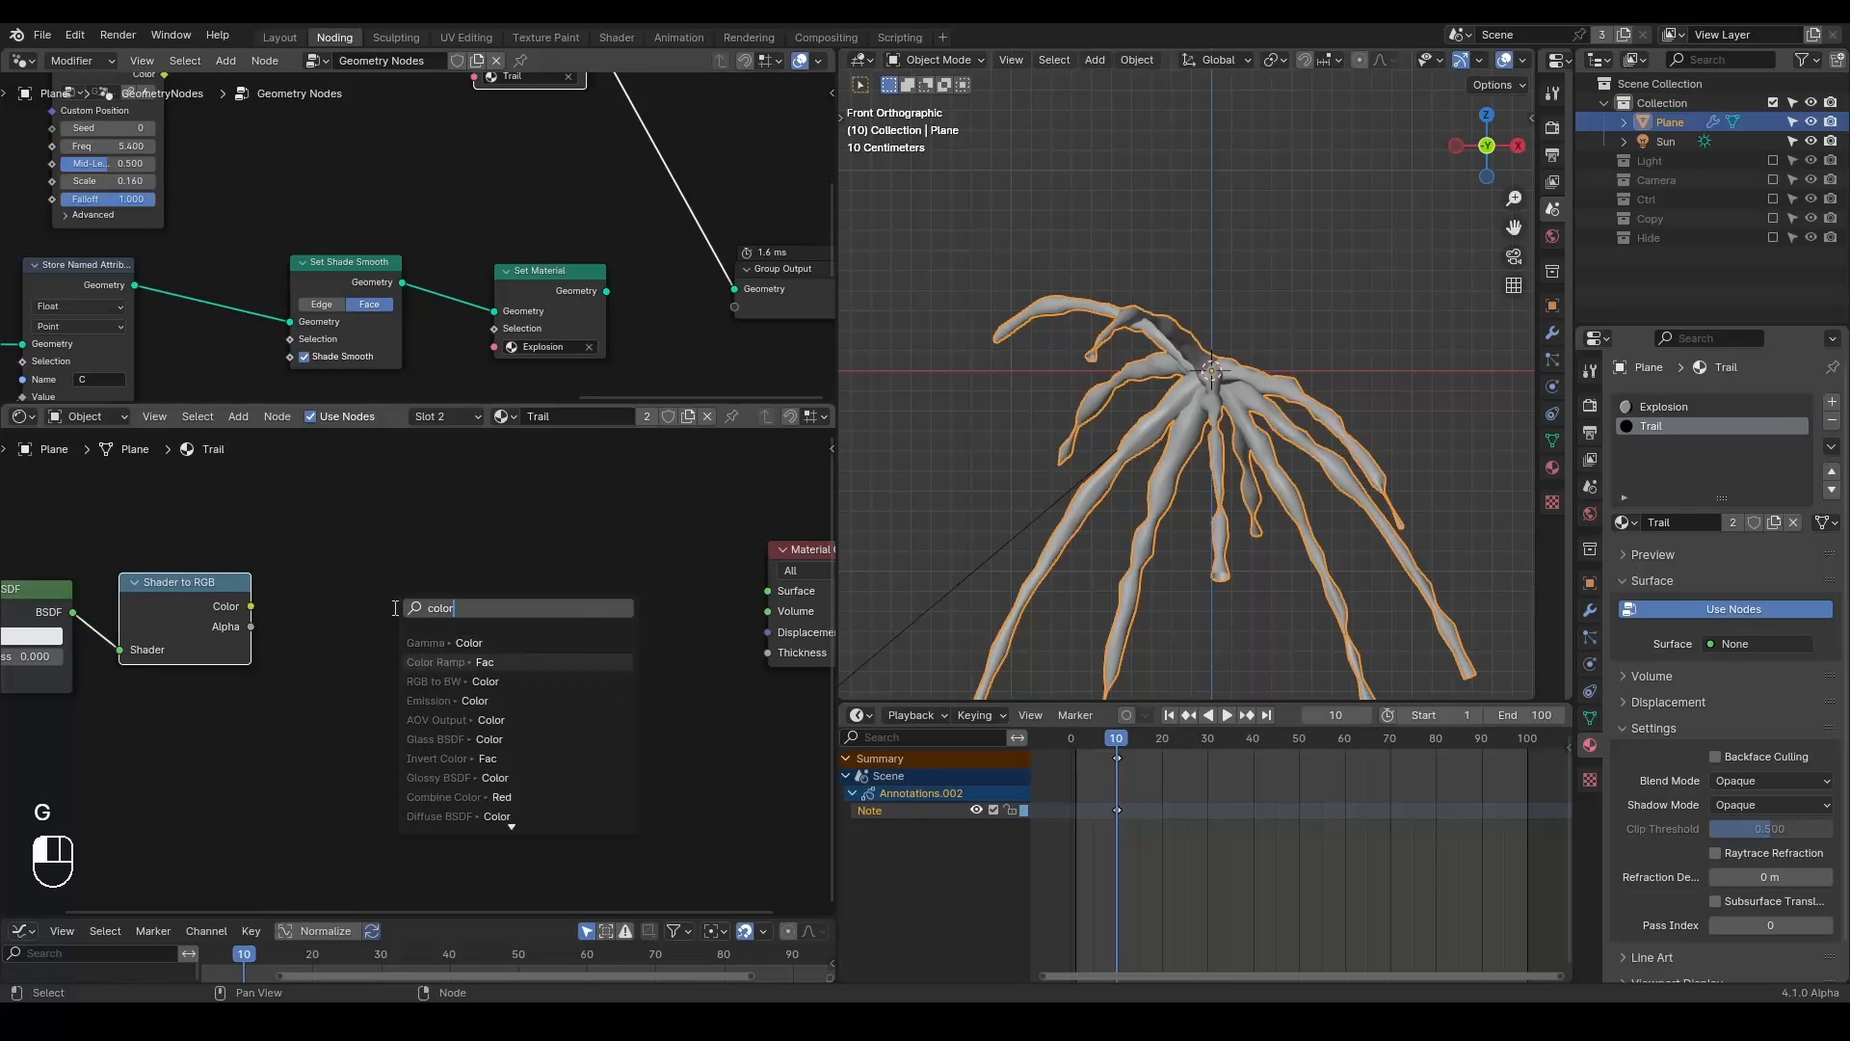
key("Return")
left_click(355, 553)
Set the Color Ramp interpolation to Constant and move its white stop to position 0.177.
scroll(478, 589, "up", 2)
left_click(583, 613)
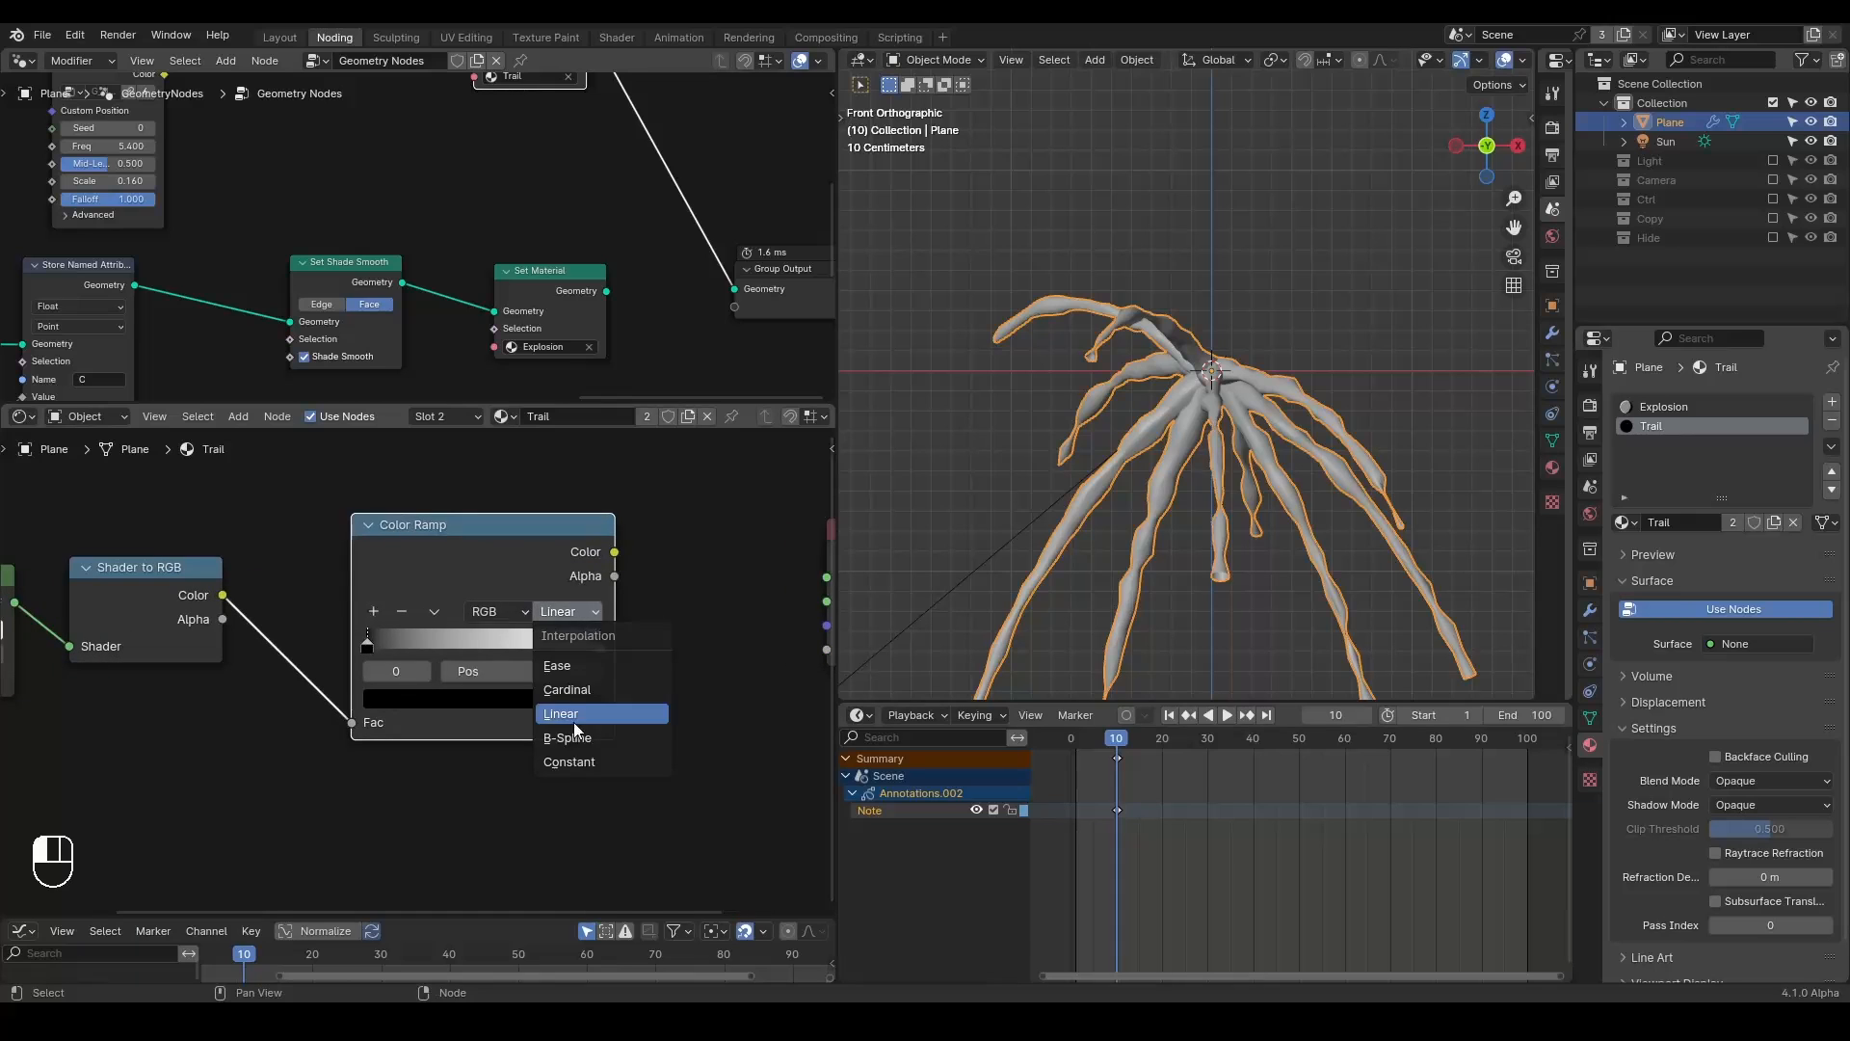
left_click(595, 762)
left_click_drag(600, 647, 407, 647)
Change the Color Ramp's white stop to dark grey and connect the ramp's Color to the Material Output Surface.
left_click(361, 650)
left_click(403, 696)
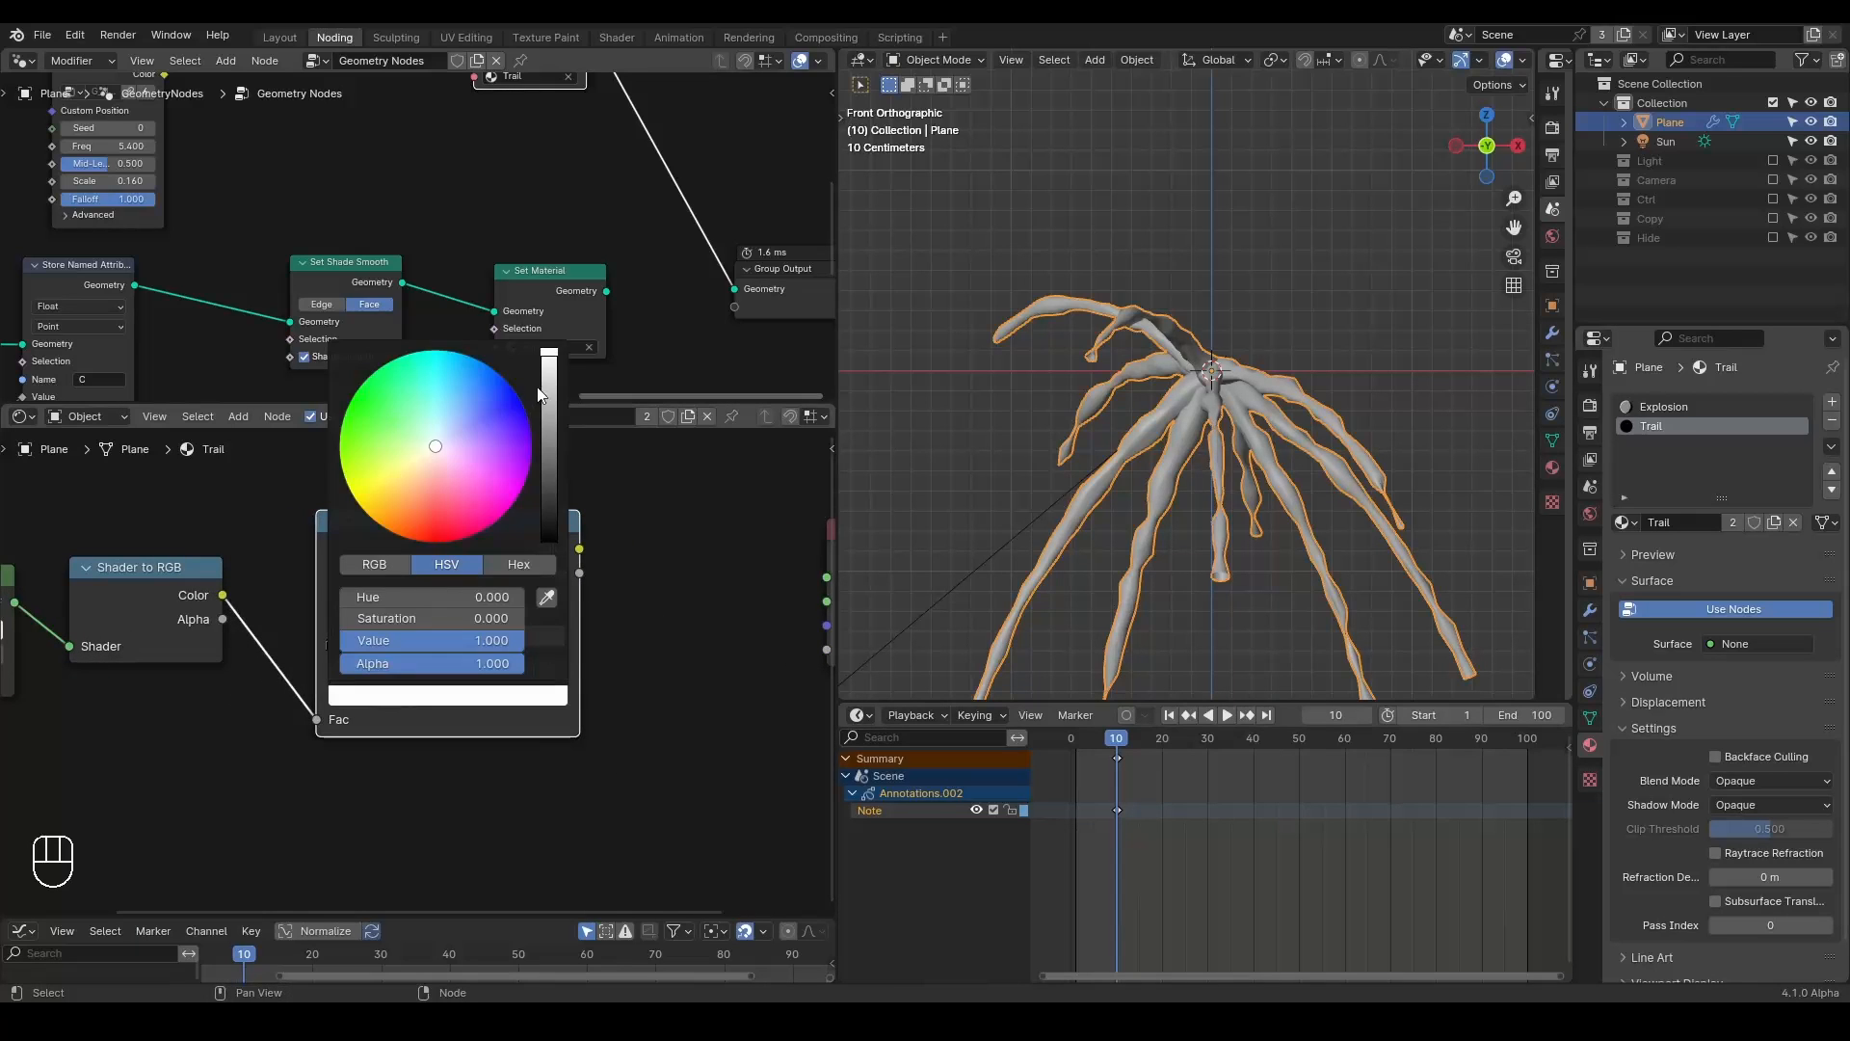
left_click_drag(548, 492, 549, 487)
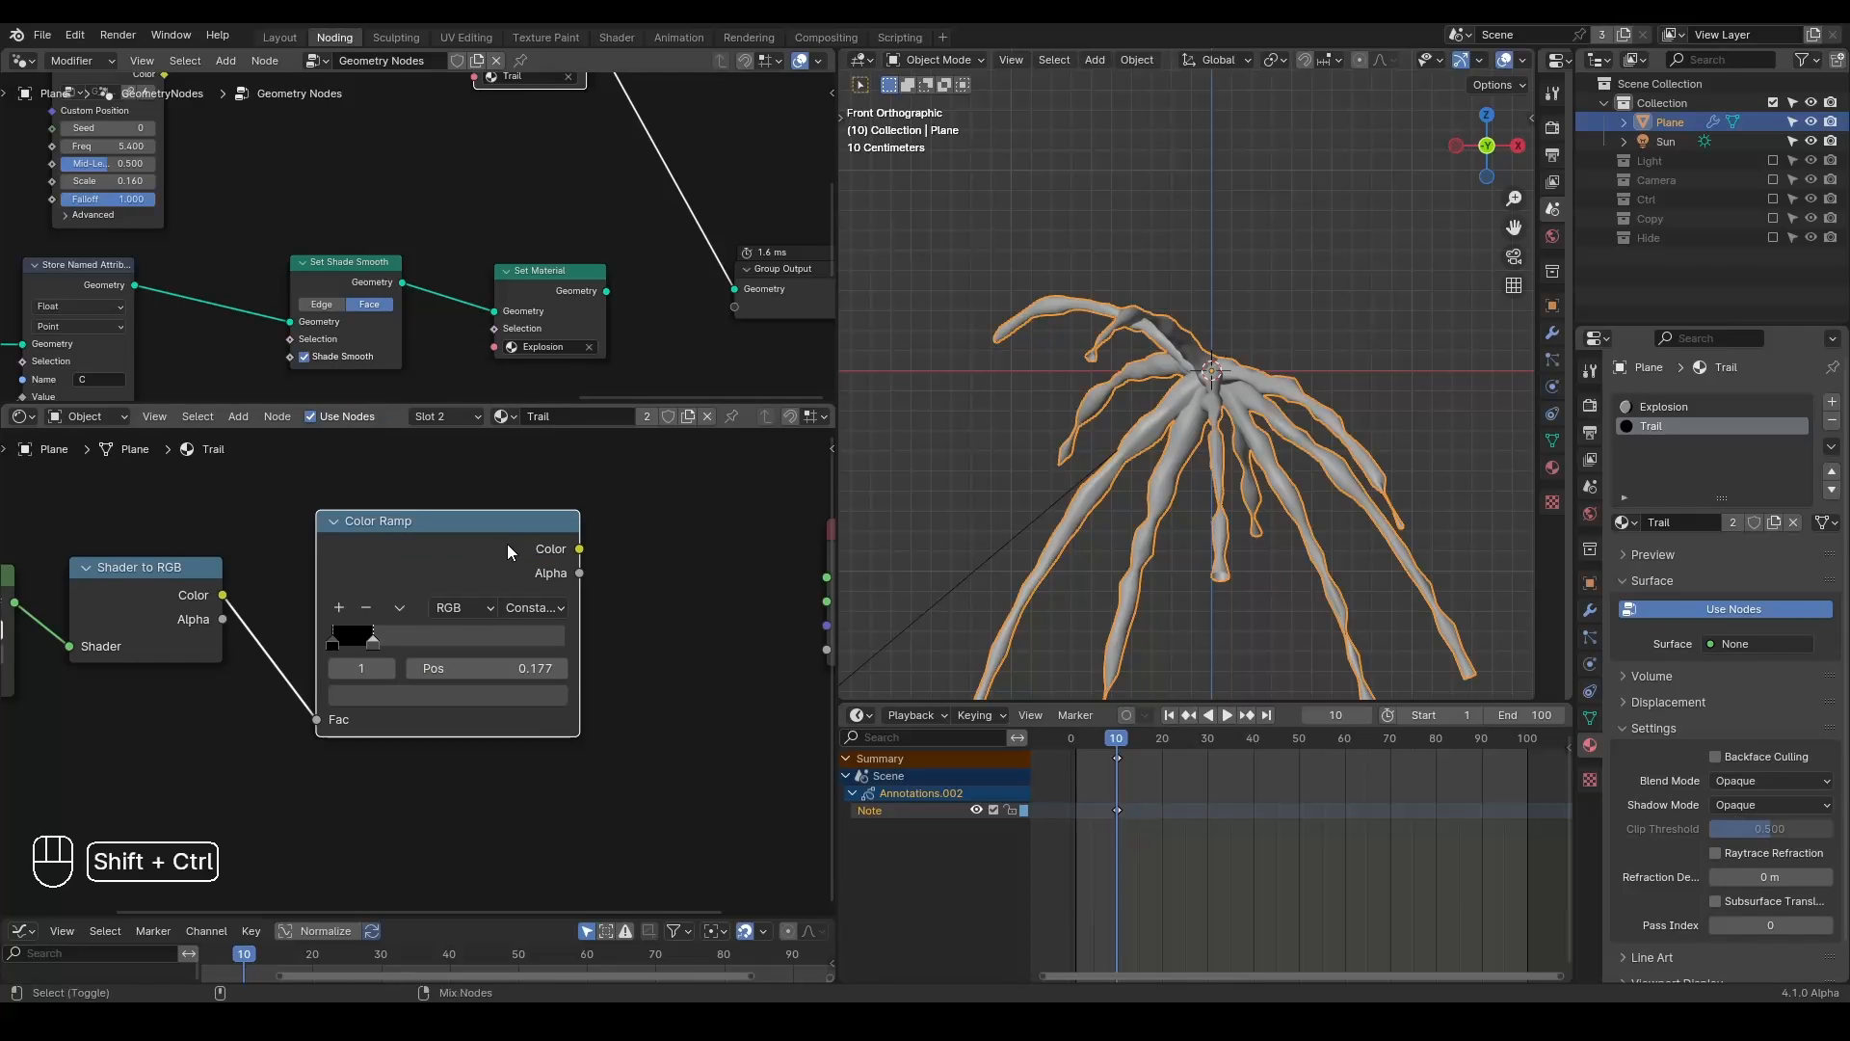
left_click(512, 546, "ctrl+shift")
Switch the viewport to Rendered shading and move the Color Ramp's grey stop to position 0.123.
key("z")
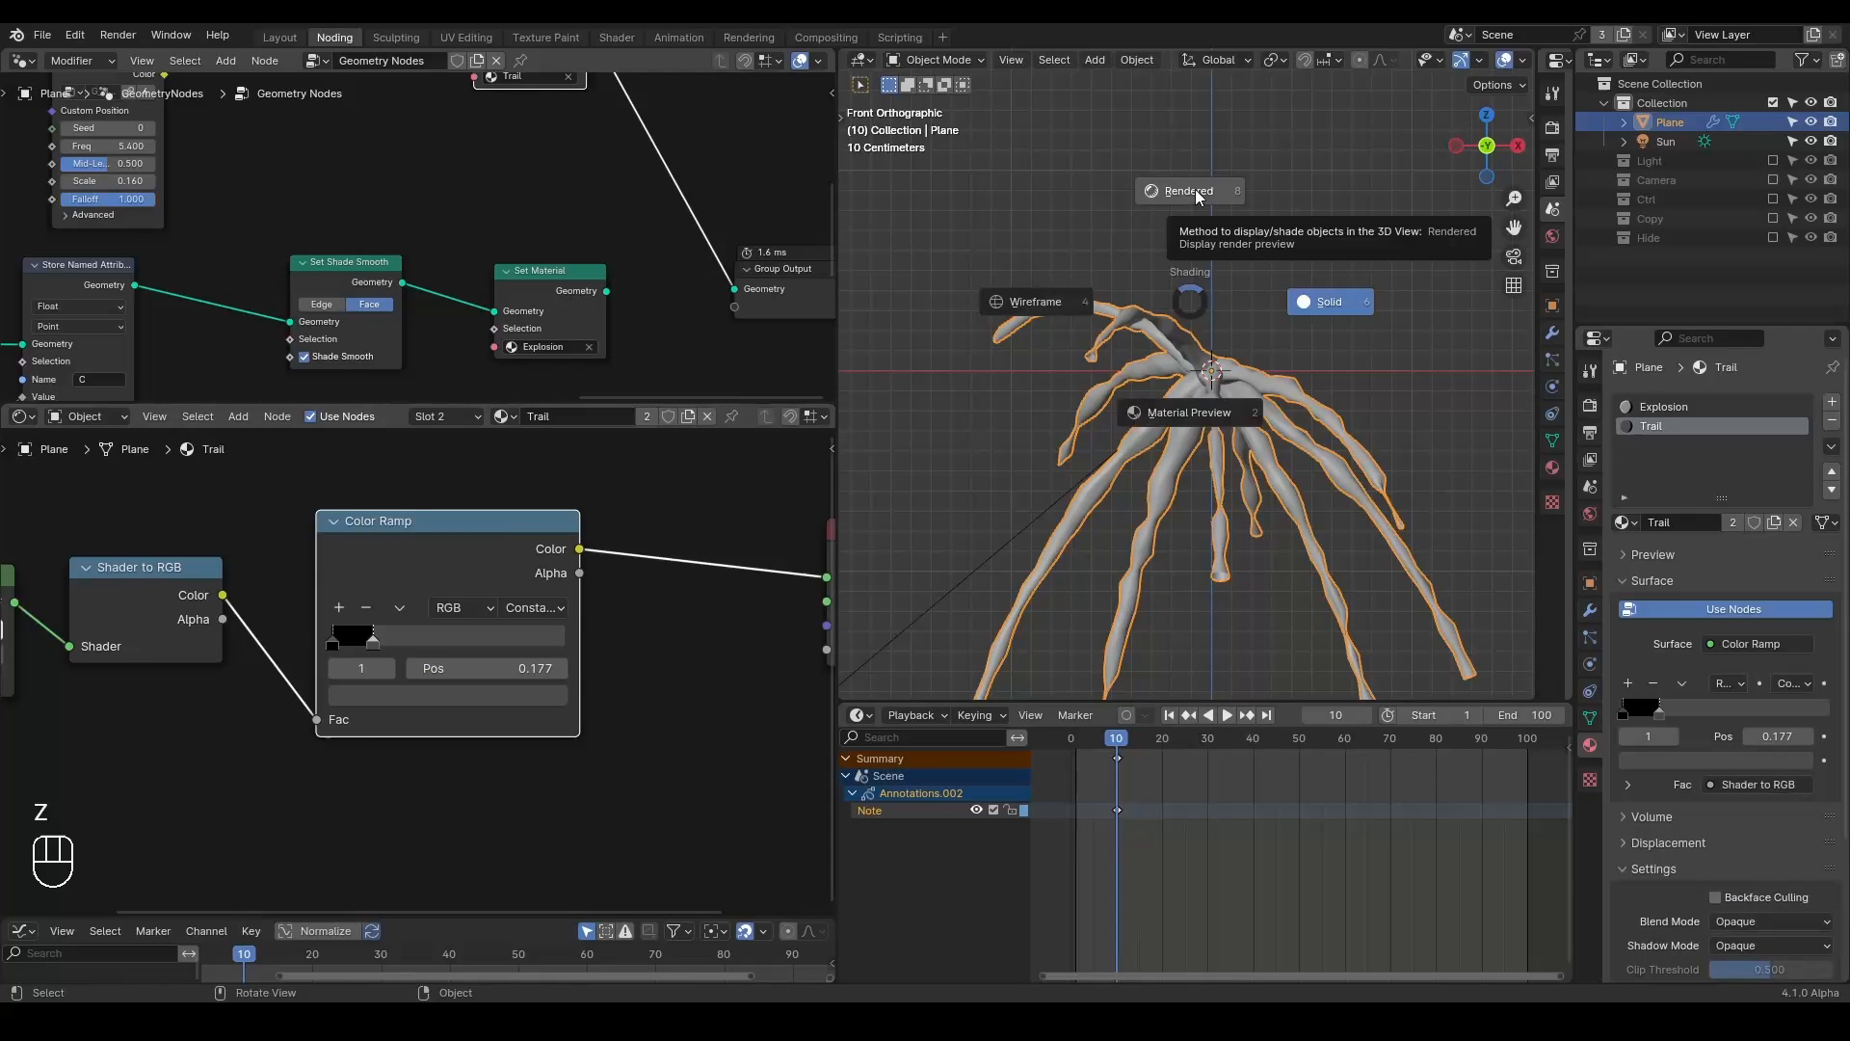
left_click(1196, 189)
middle_click_drag(1266, 403, 1209, 341, "shift")
left_click(1344, 202)
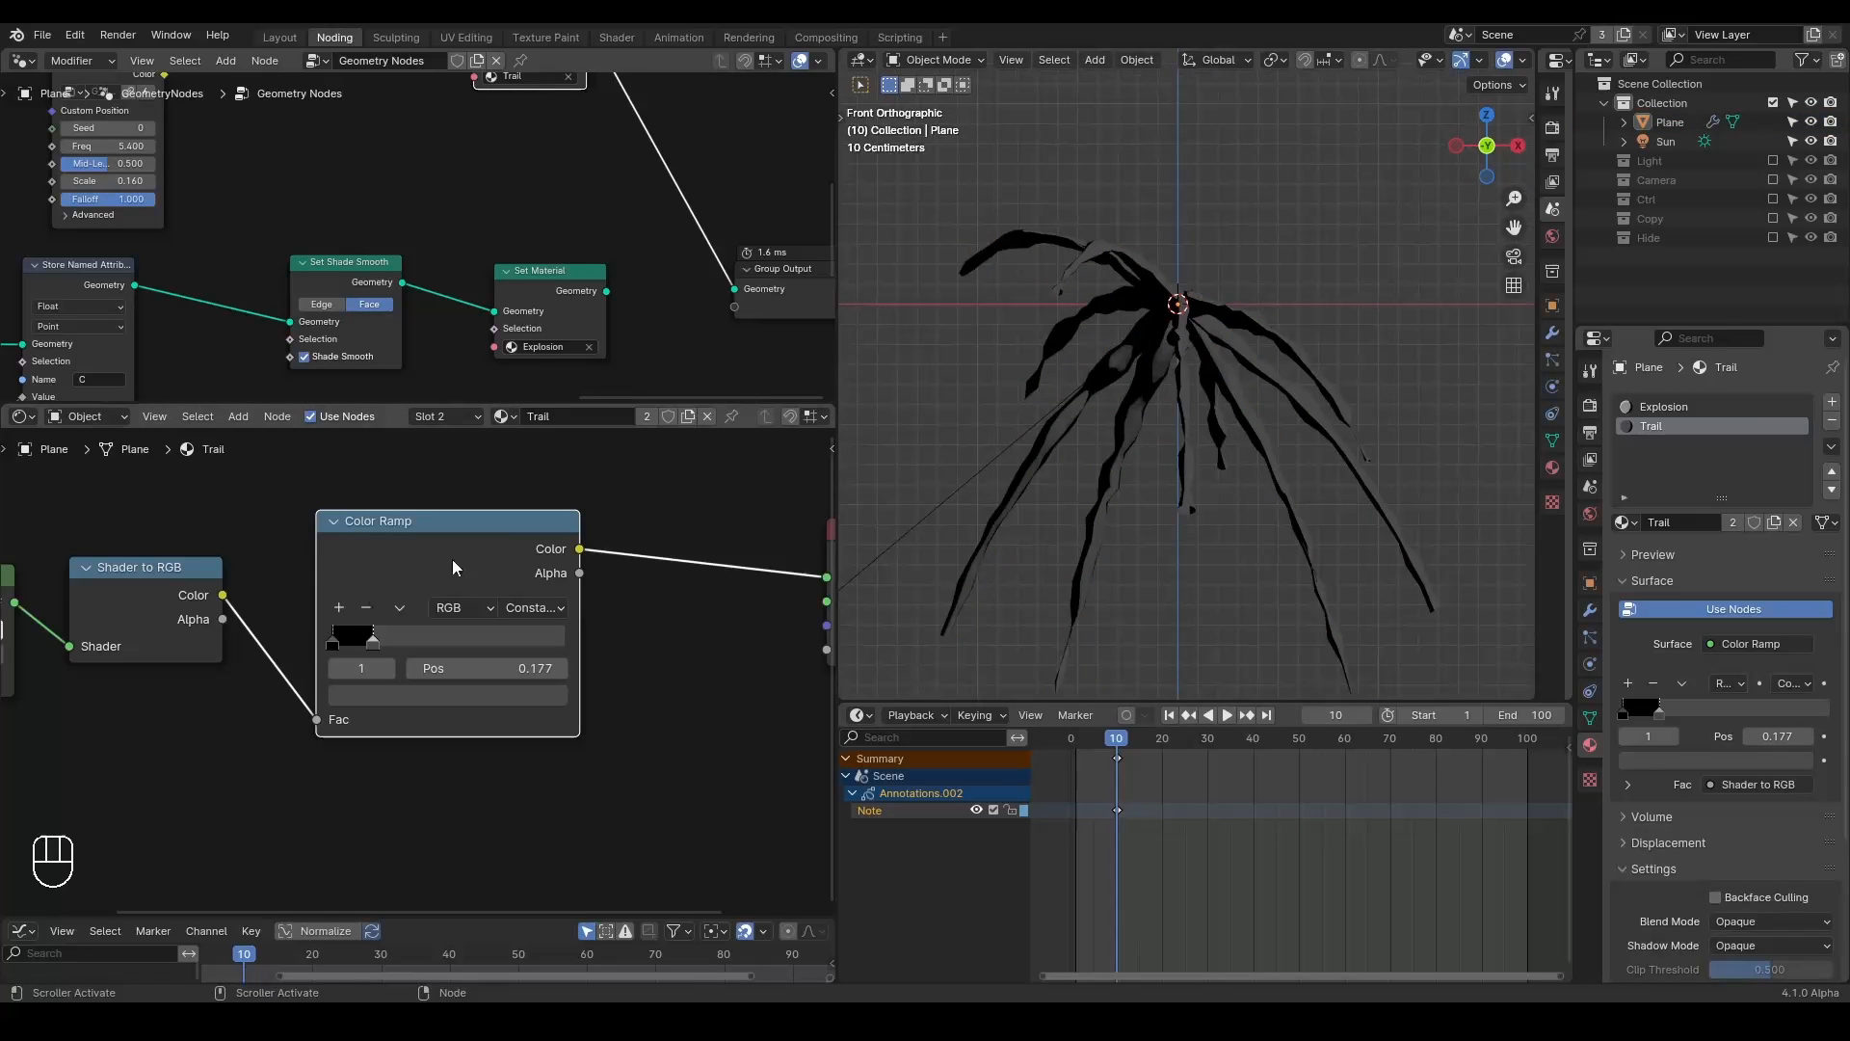
left_click_drag(373, 641, 361, 645)
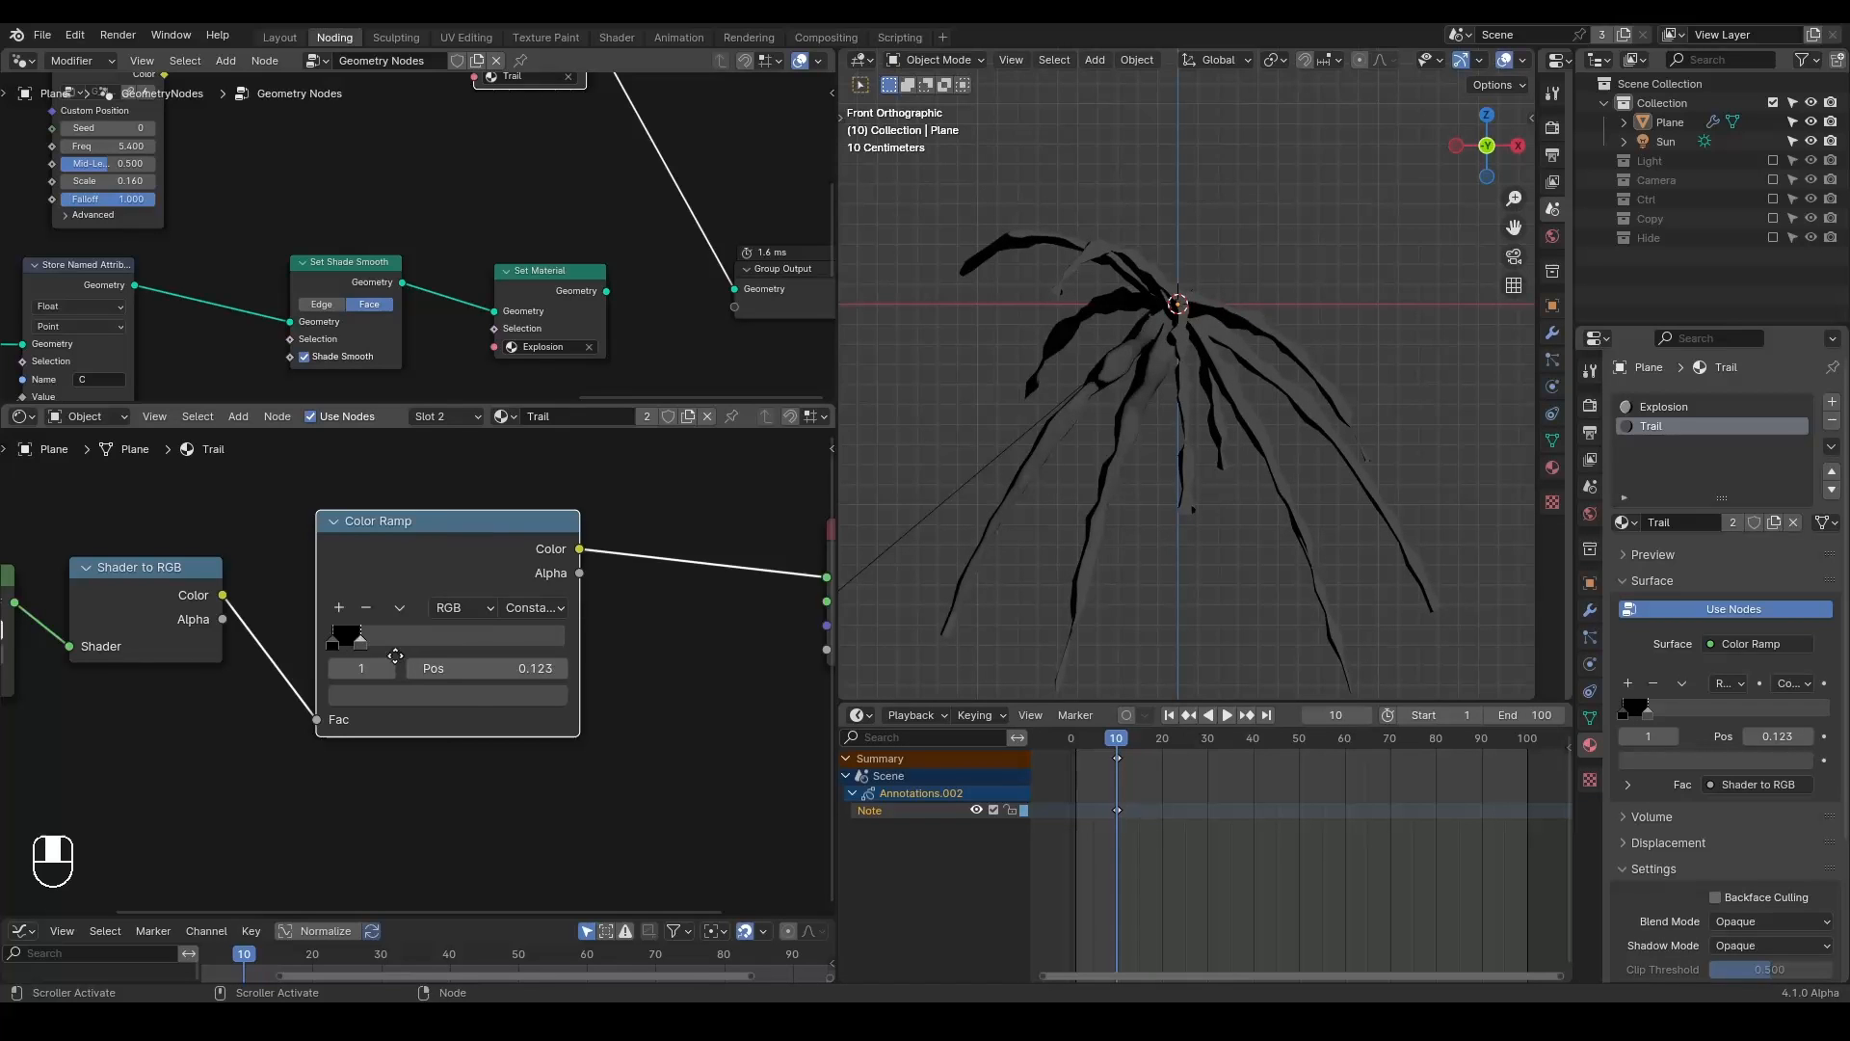
Shrink the Shader Editor to a narrow strip so the geometry node editor fills most of the space.
middle_click_drag(395, 656, 533, 656)
scroll(388, 639, "down", 1)
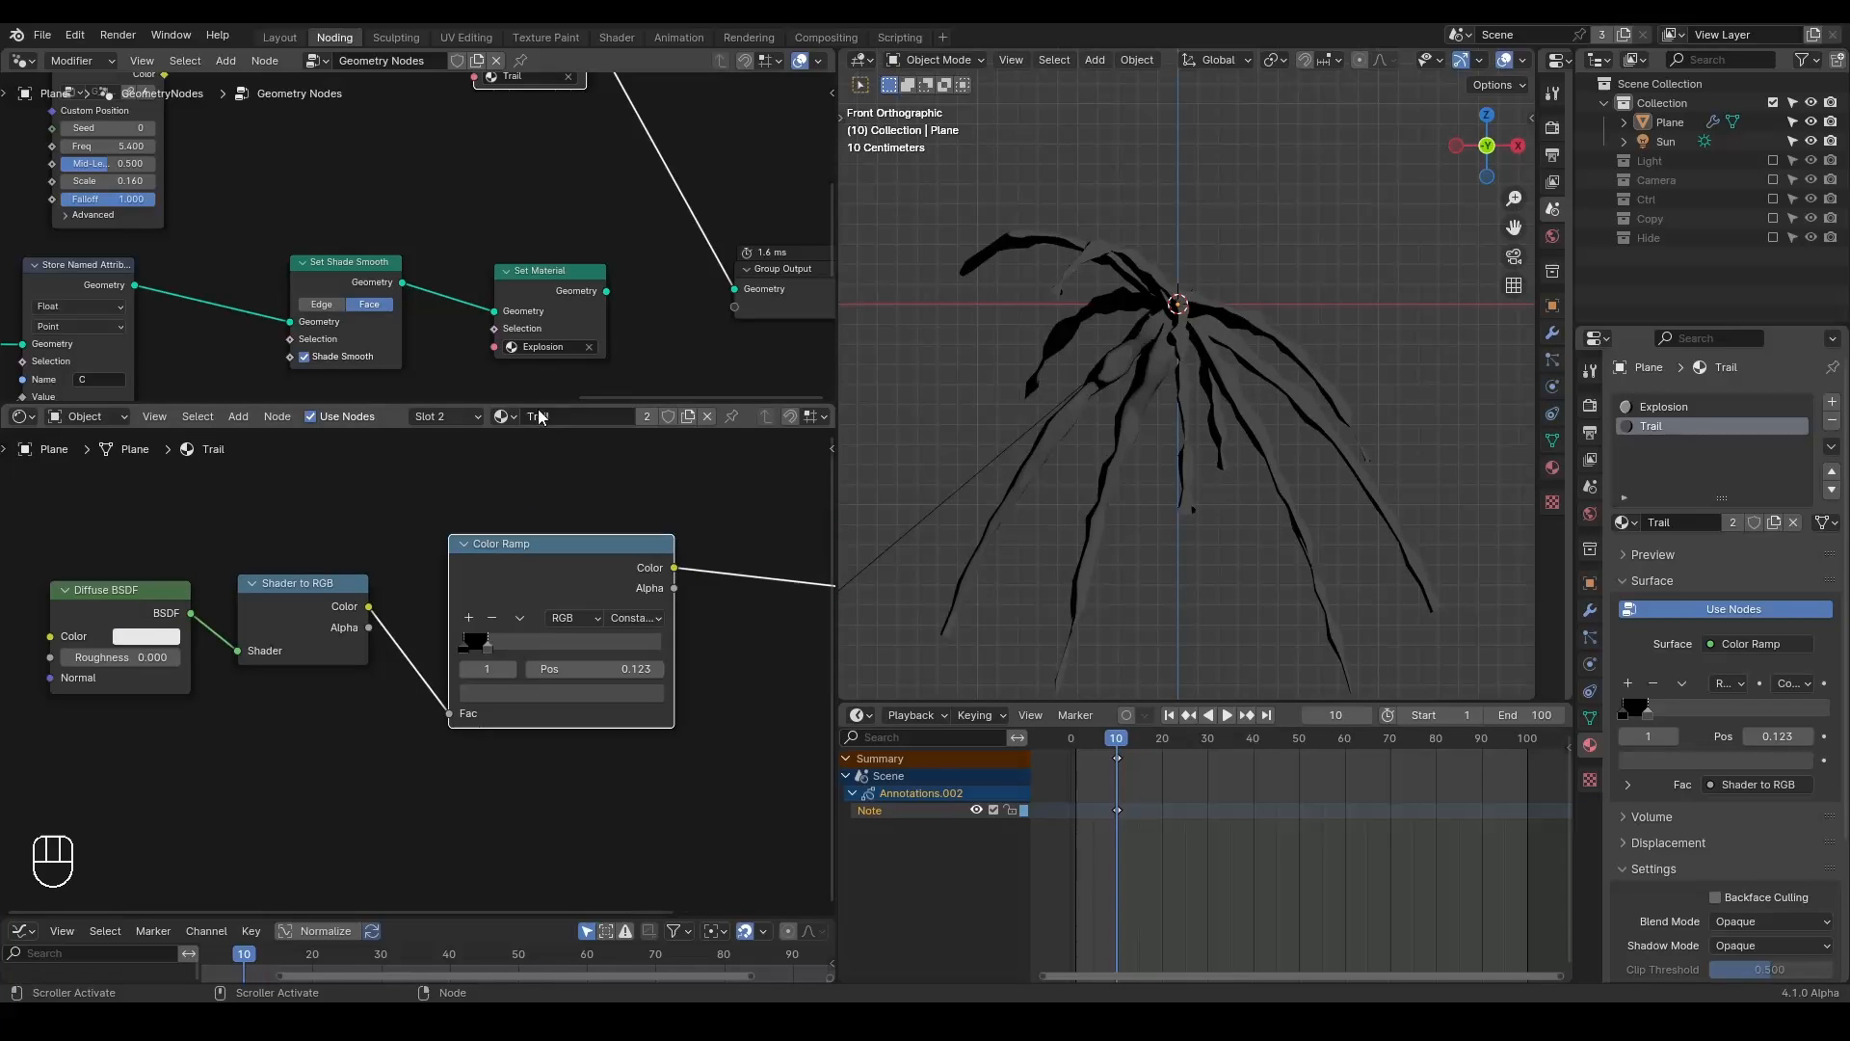
left_click_drag(537, 398, 529, 819)
middle_click_drag(642, 249, 524, 303)
scroll(525, 305, "down", 2)
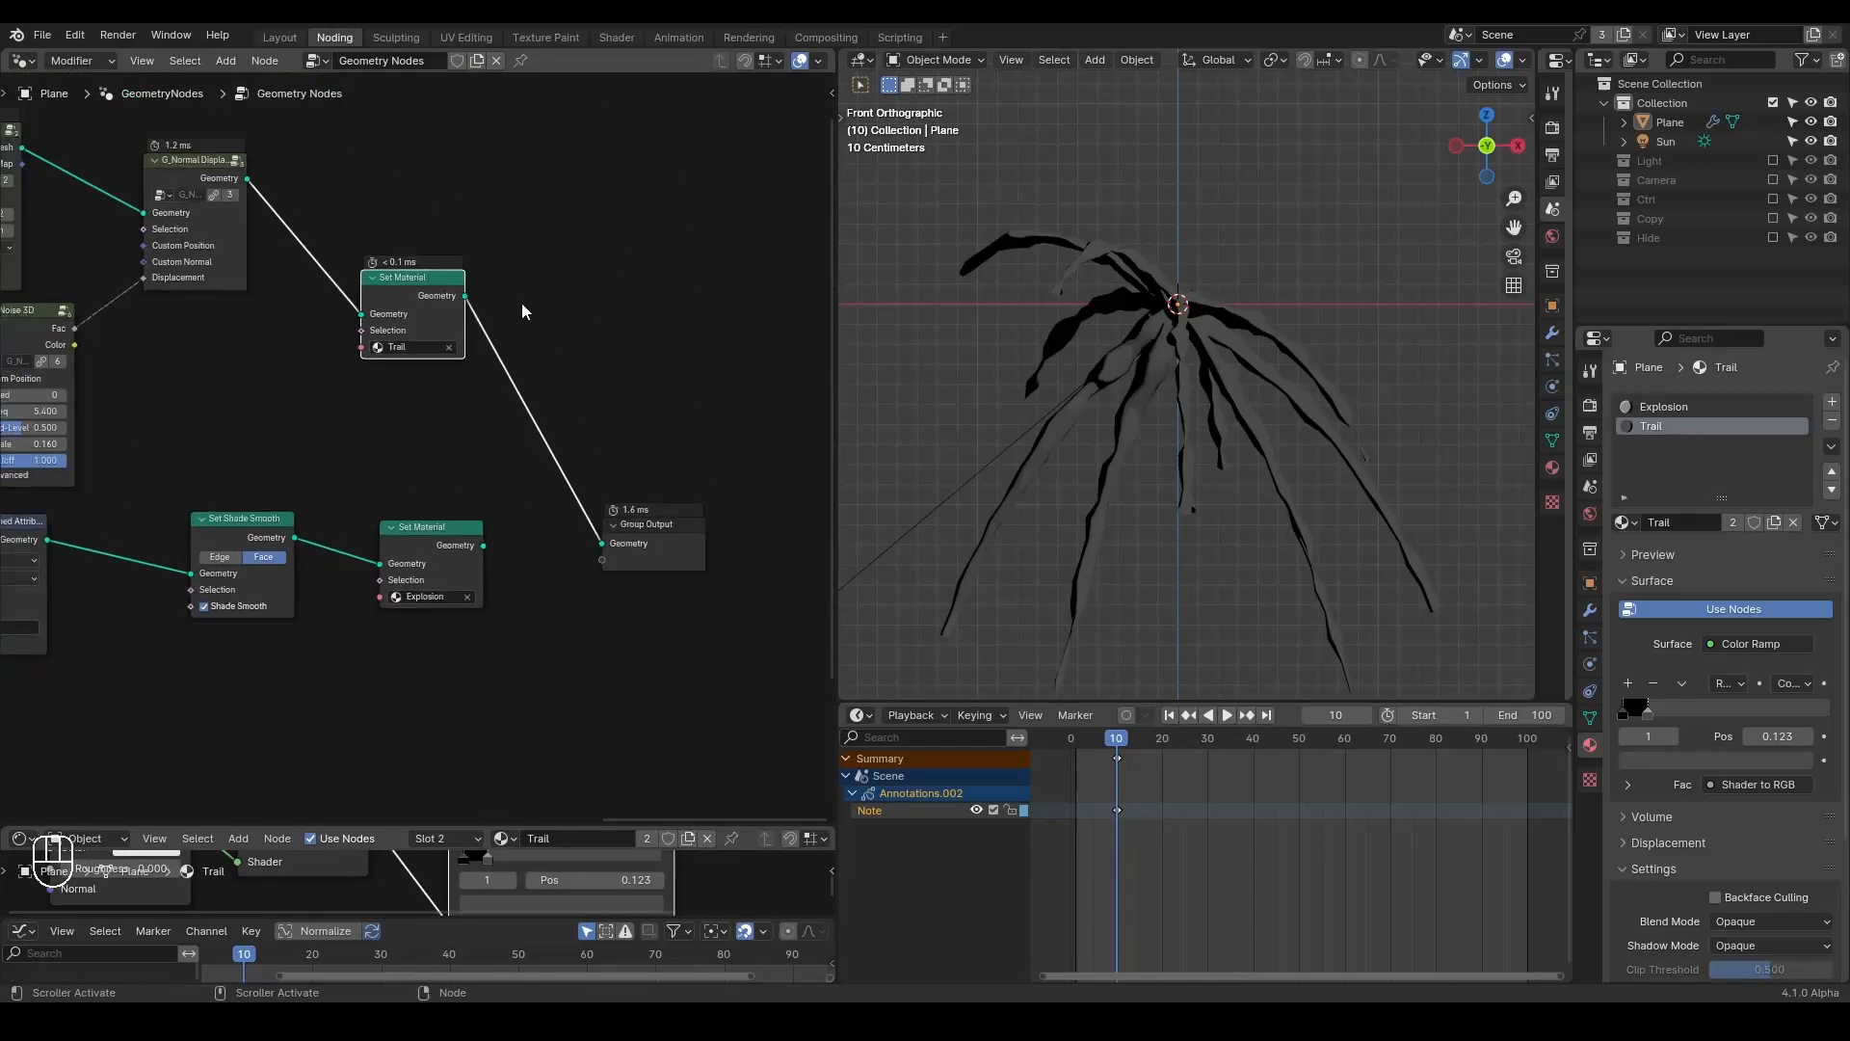
Insert a Join Geometry node before the Group Output and connect the Explosion Set Material's Geometry into it.
left_click_drag(637, 537, 773, 442)
middle_click_drag(396, 477, 486, 464)
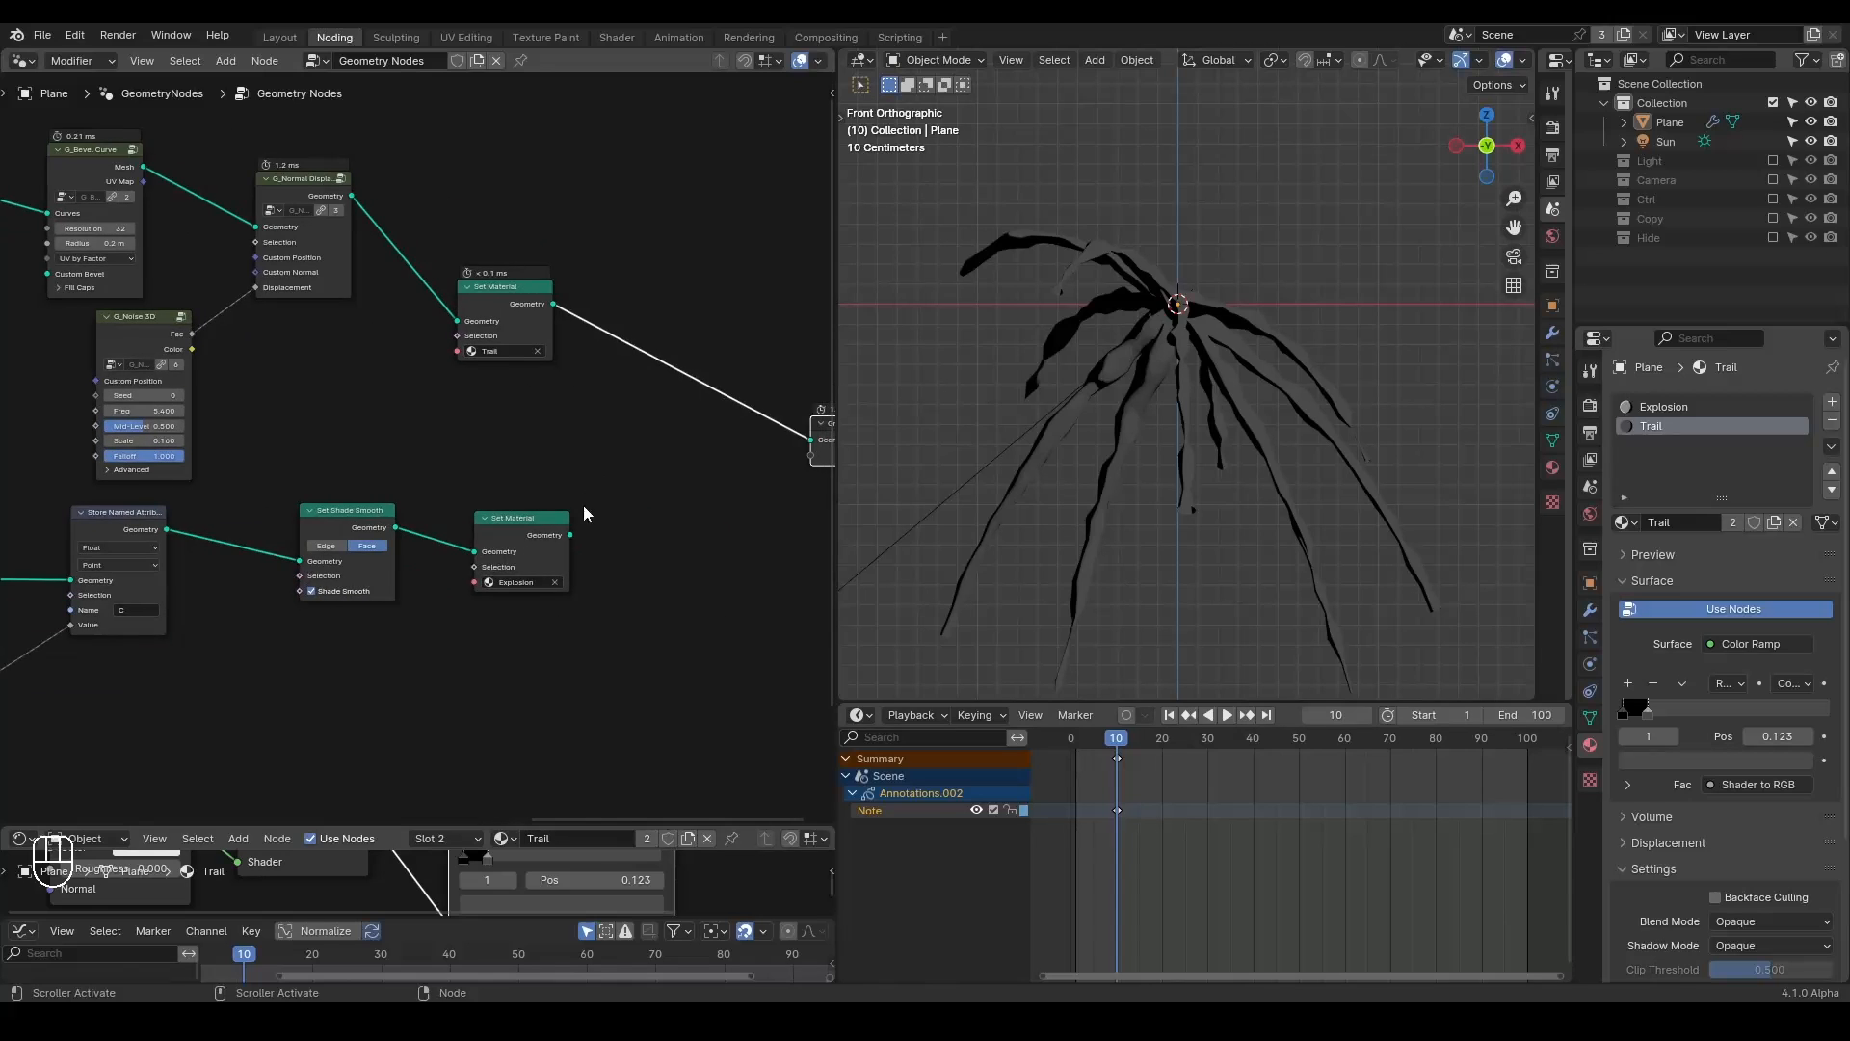
middle_click_drag(583, 513, 522, 521)
key("ctrl+a")
type("join")
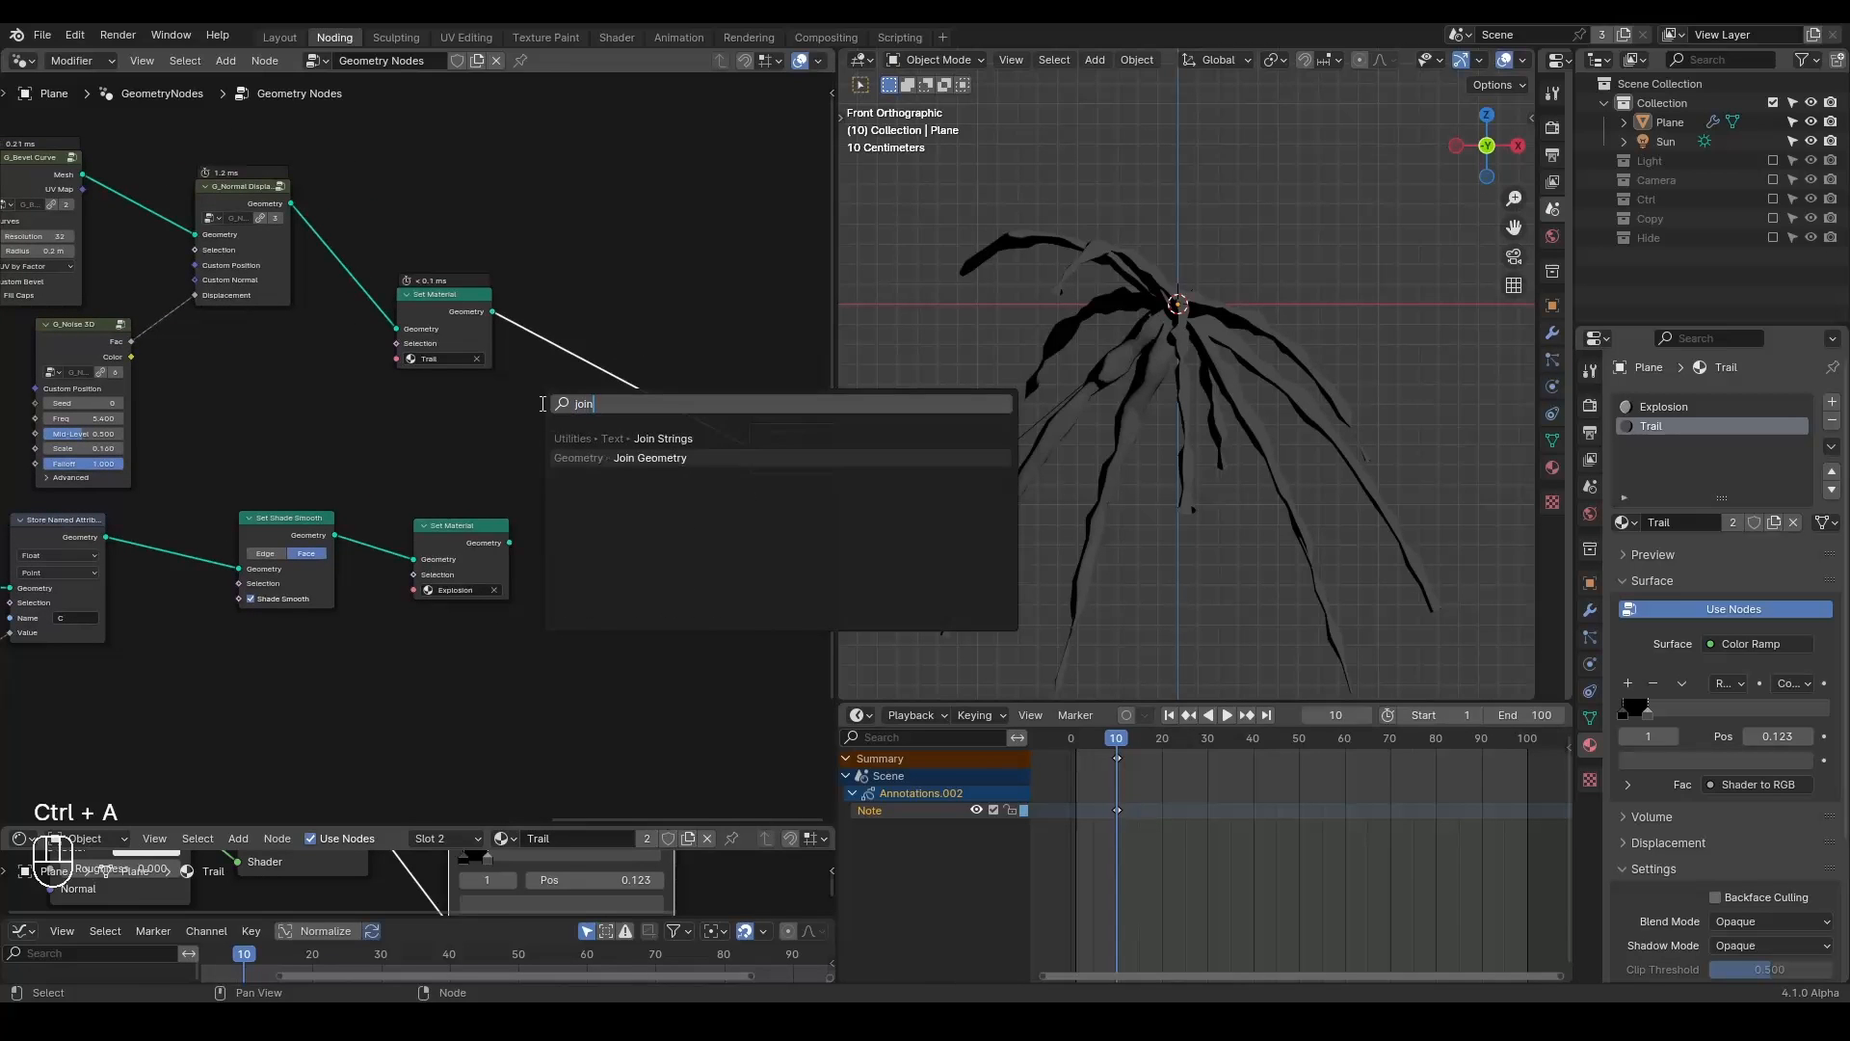
key("Return")
left_click(643, 380)
right_click_drag(475, 536, 626, 403, "alt")
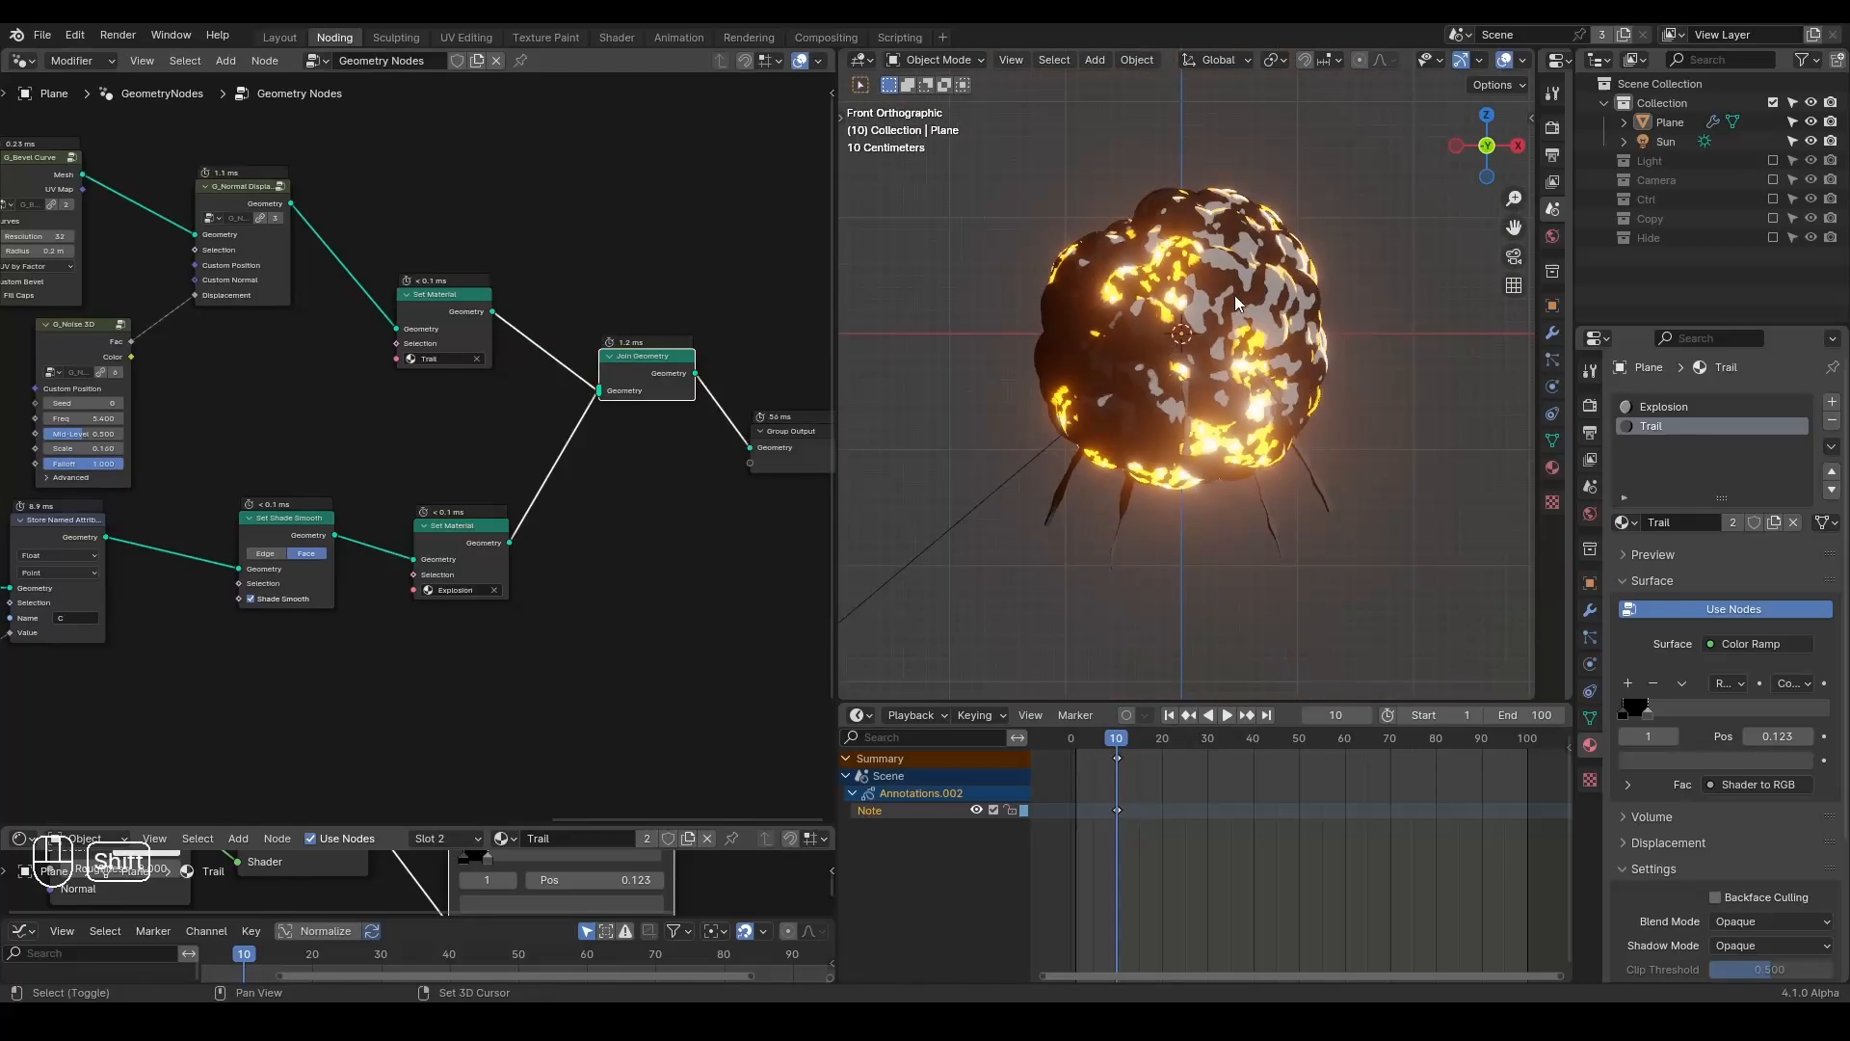
Play the explosion animation, switch the viewport to Solid shading and replay it from frame 1 to frame 43.
key("shift+space")
key("space")
key("space")
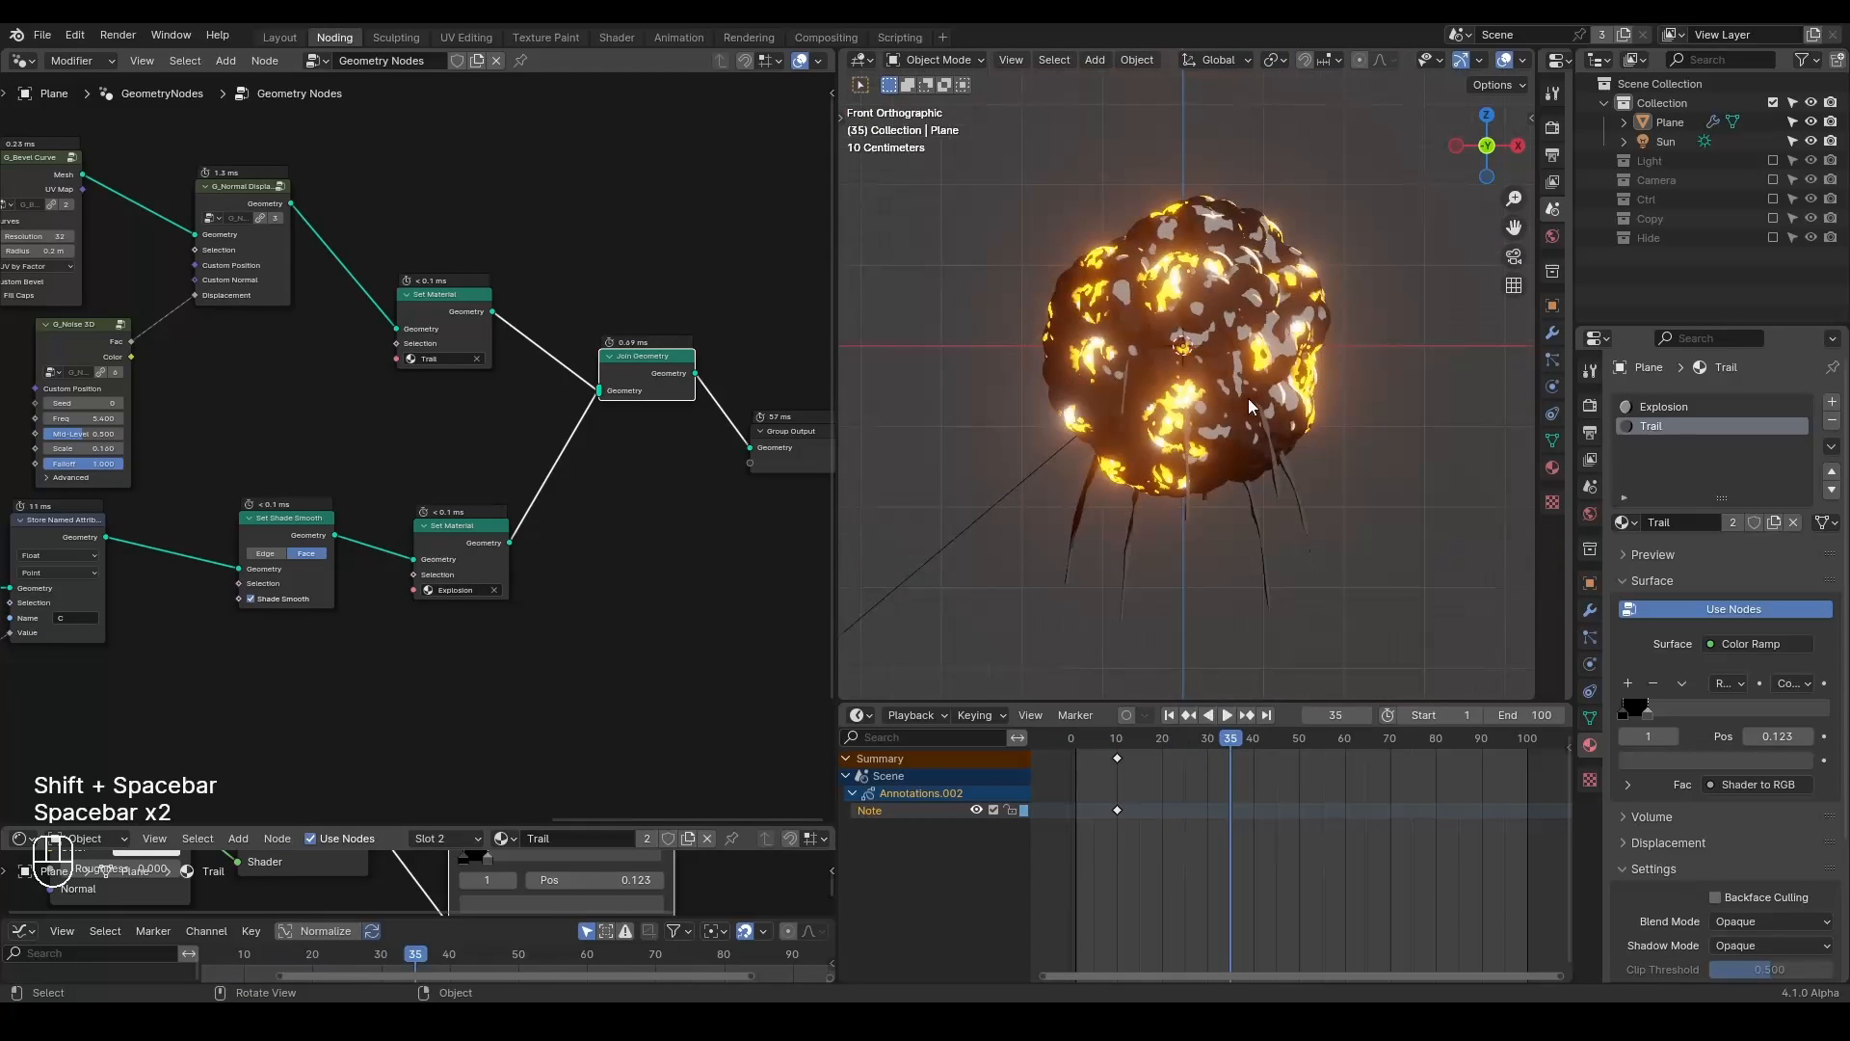
key("z")
key("shift+space")
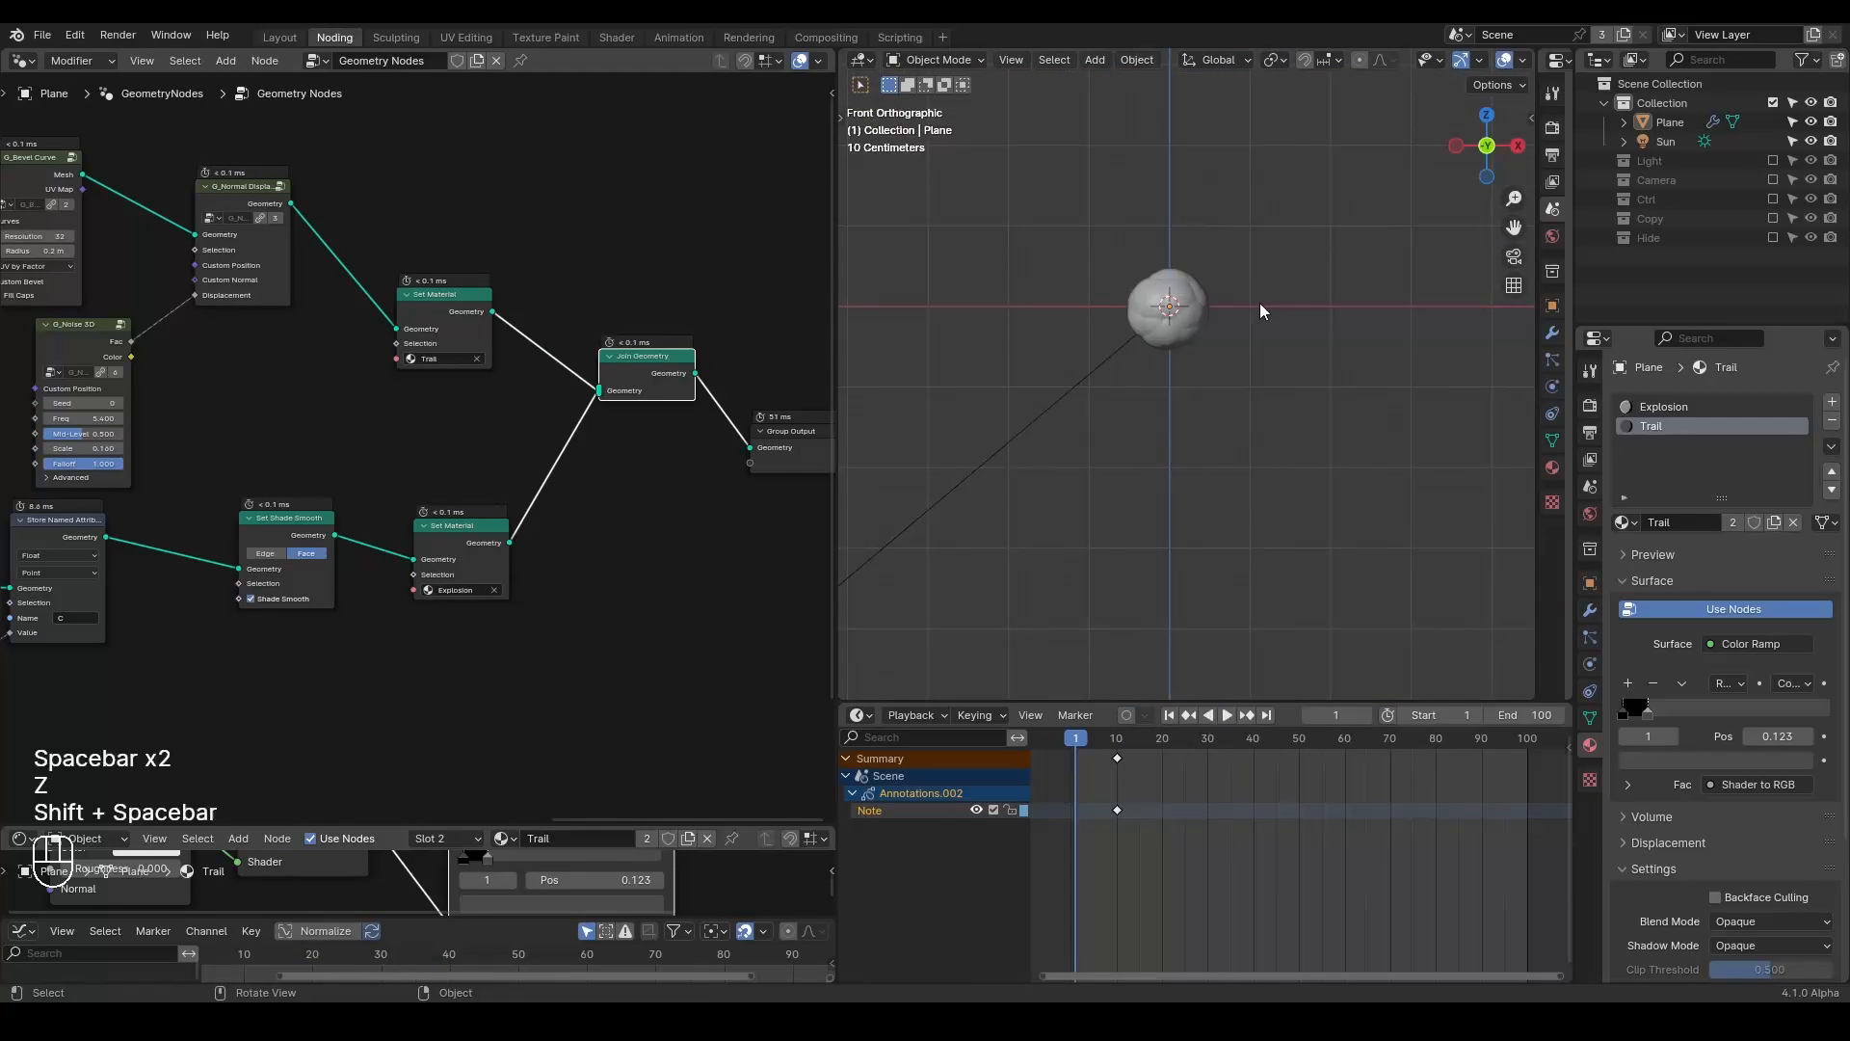
key("space")
key("space")
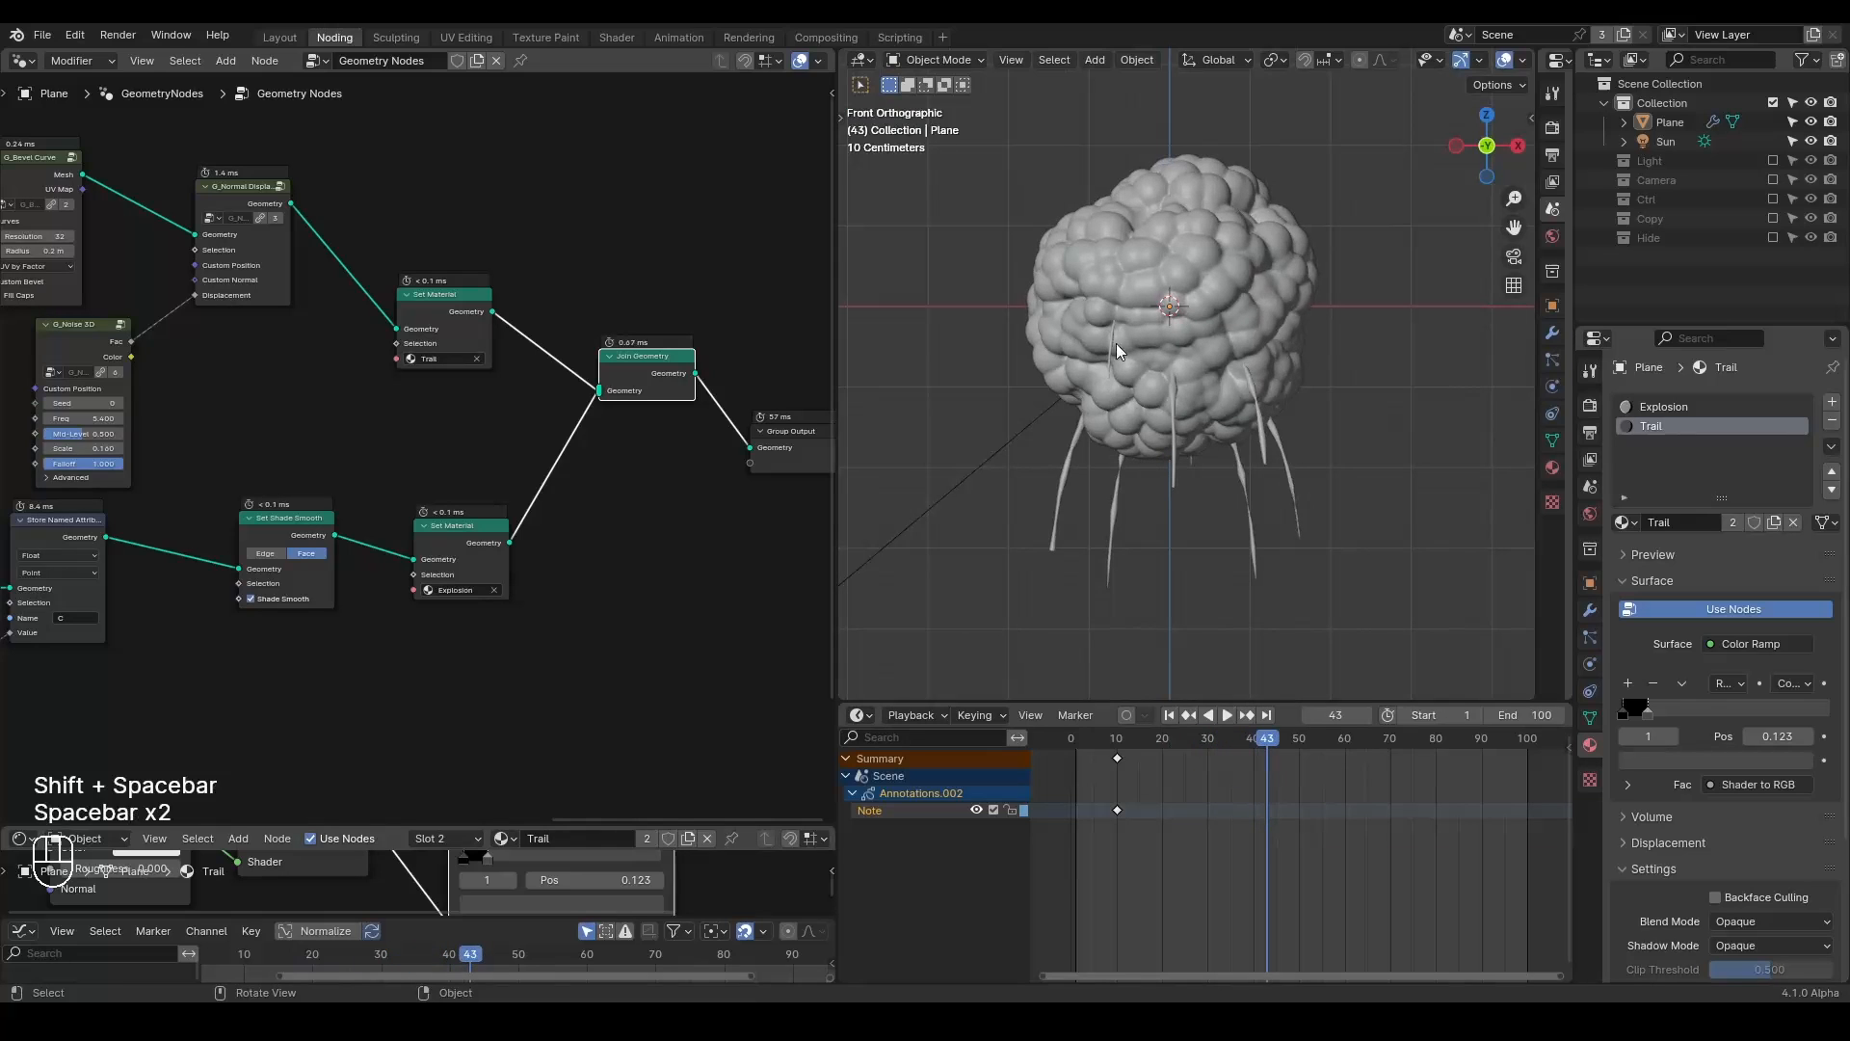
middle_click_drag(1120, 477, 1181, 429, "shift")
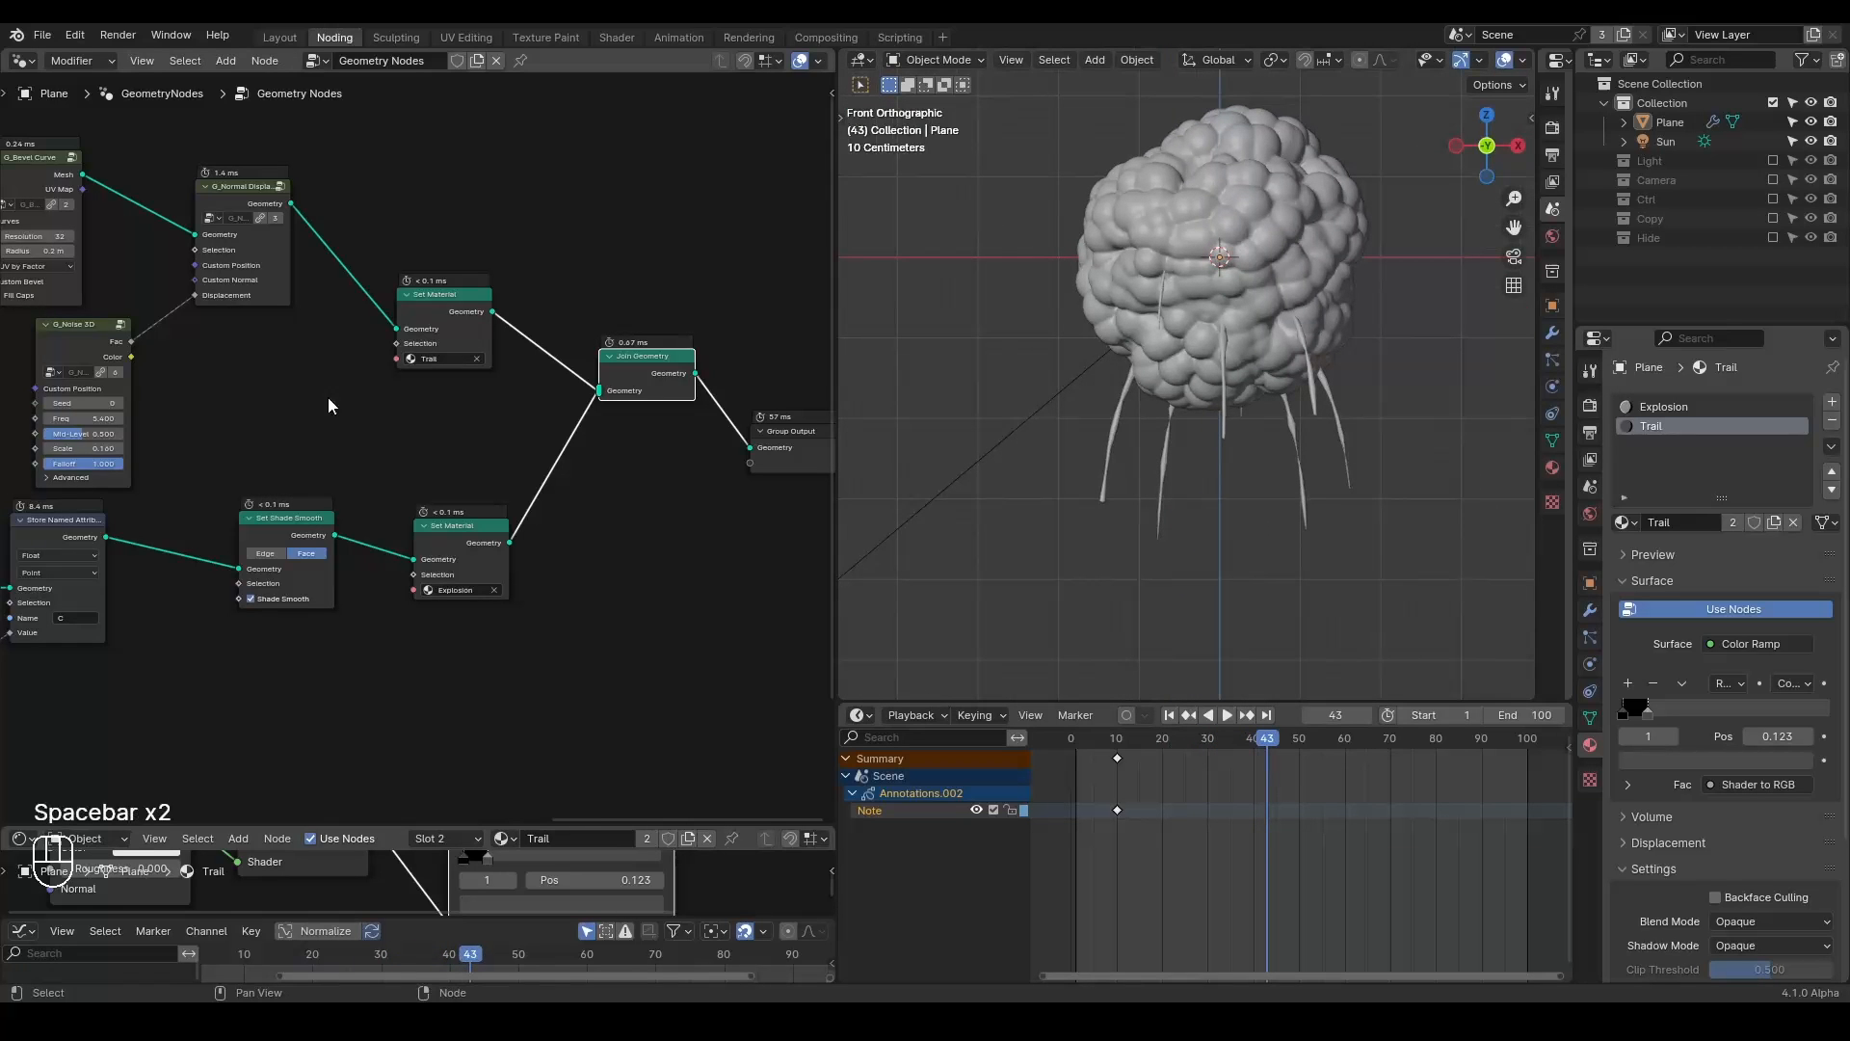
Reposition the G_Noise 3D node and move the Store Named Attribute node slightly lower.
middle_click_drag(294, 424, 766, 409)
scroll(765, 408, "up", 2)
left_click(614, 303)
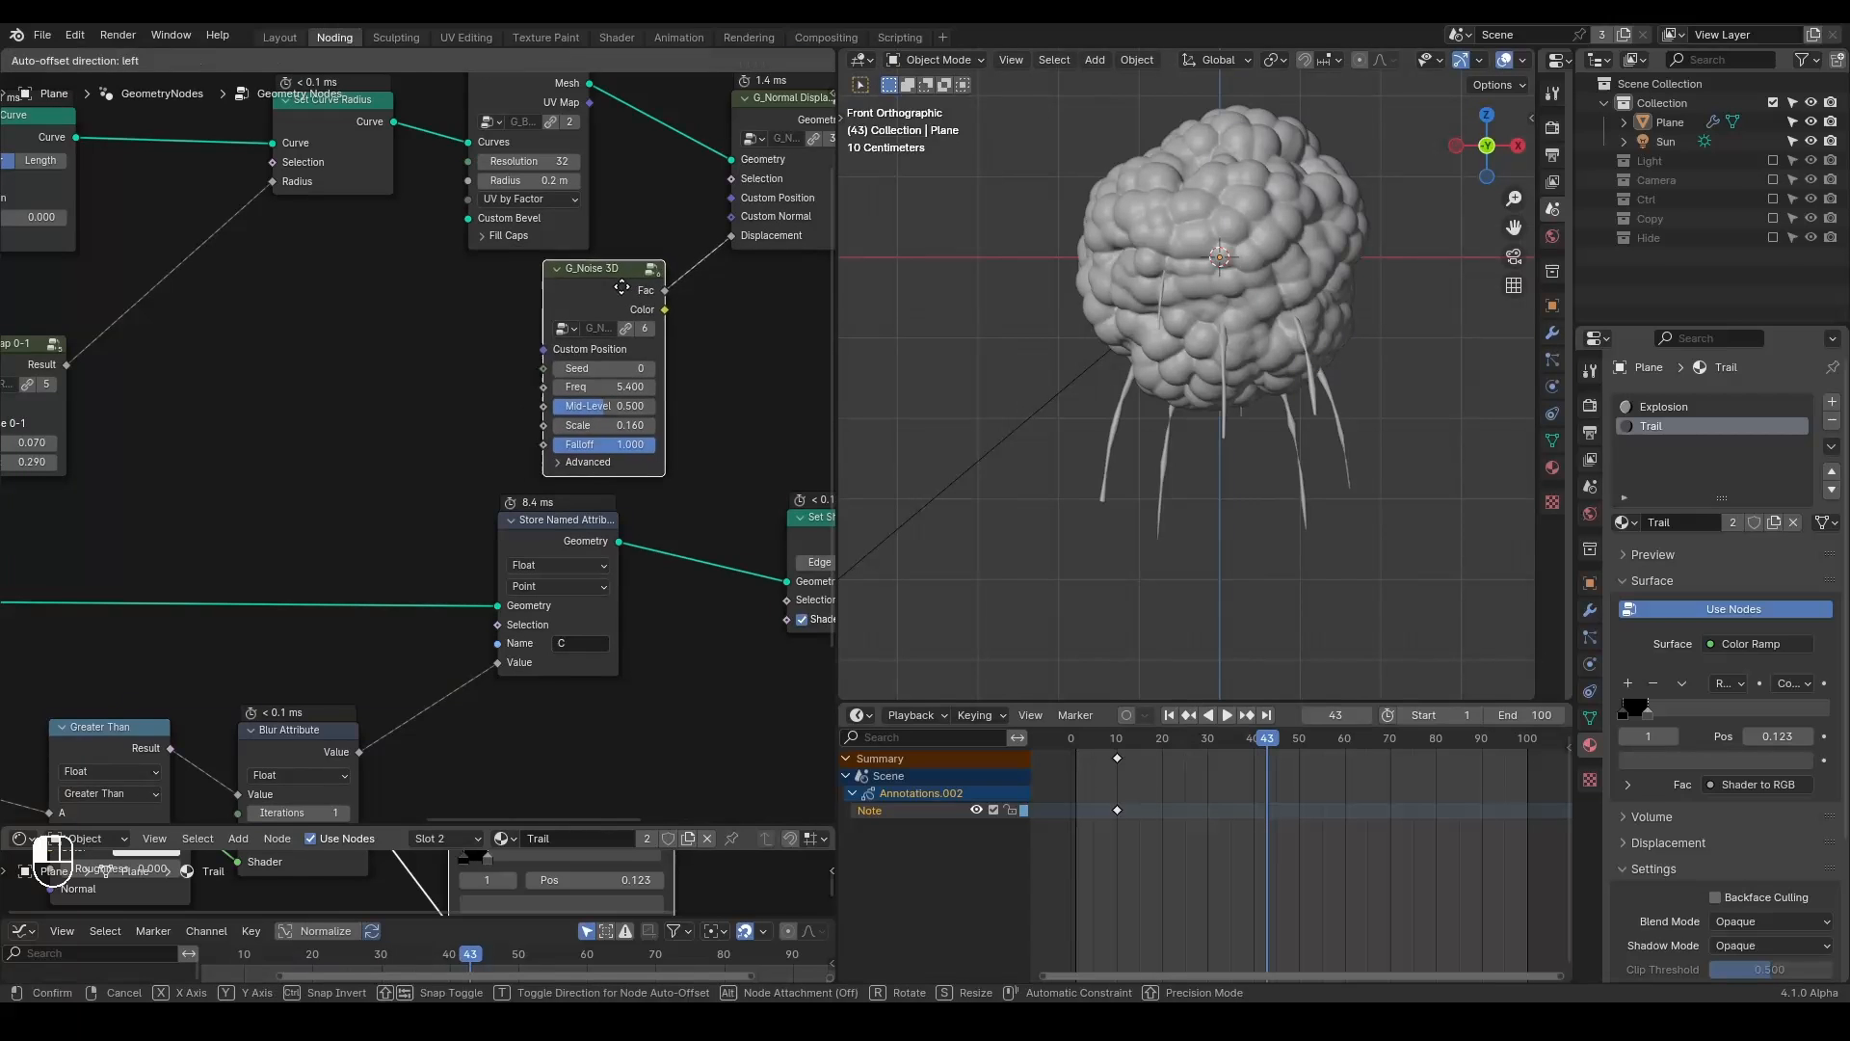
left_click_drag(554, 545, 559, 582)
Circle the tip of one trail with an annotation and erase the annotation.
scroll(1080, 420, "up", 2)
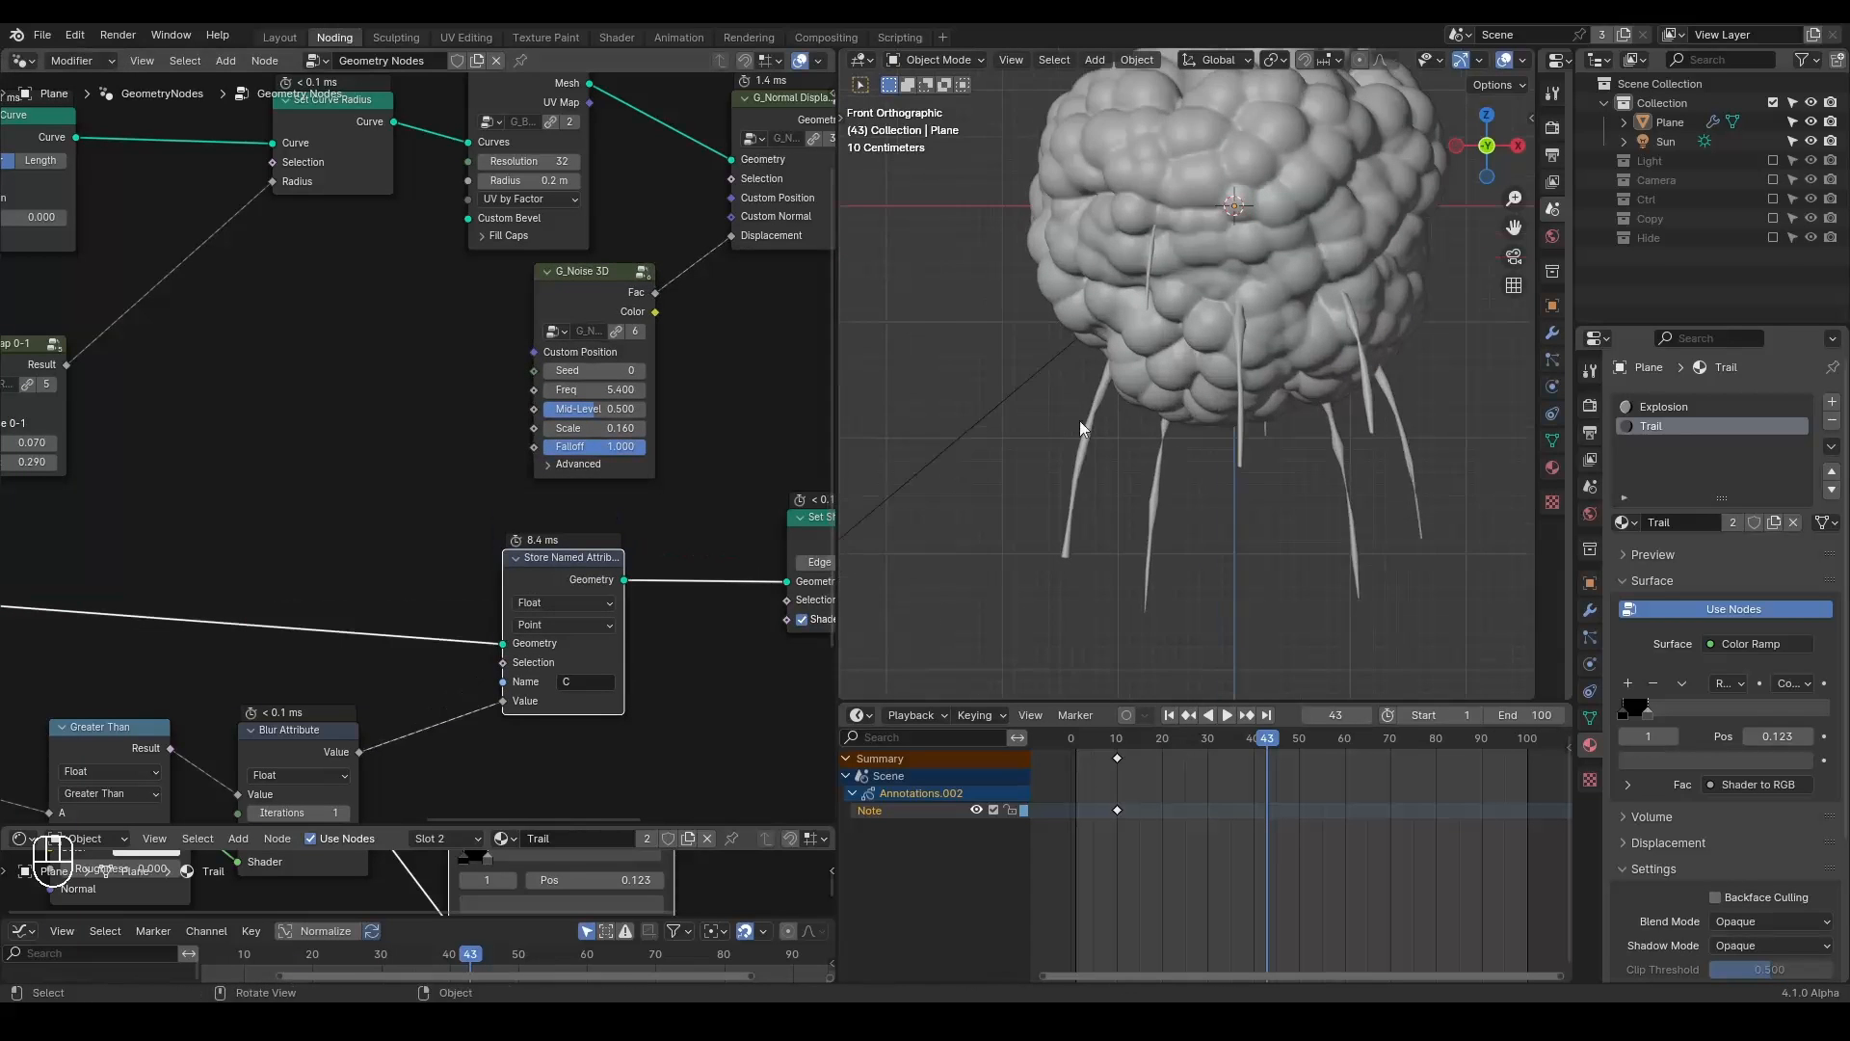
scroll(1160, 413, "down", 3, "shift")
left_click_drag(1049, 496, 1098, 508)
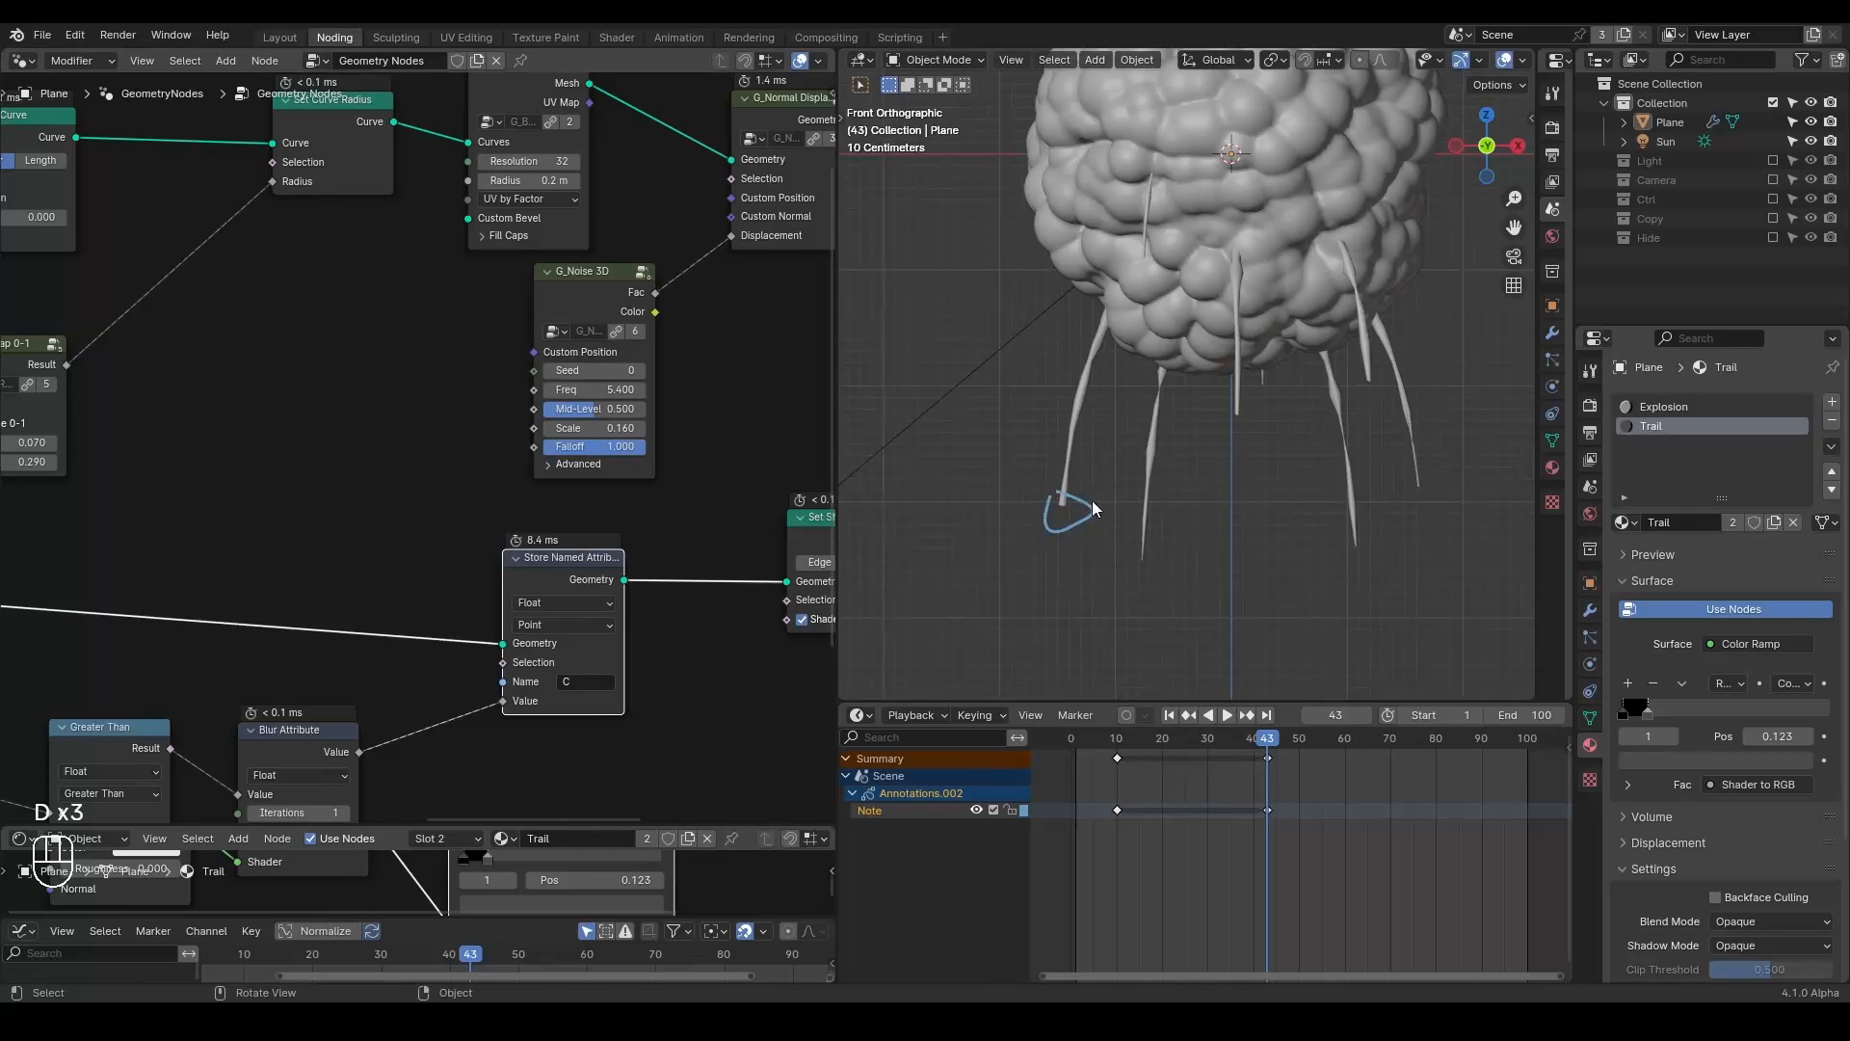
right_click_drag(1063, 504, 1083, 487)
Insert a Capture Attribute node between the Trim Curve and Set Curve Radius nodes.
middle_click_drag(343, 380, 570, 372)
scroll(570, 372, "down", 3)
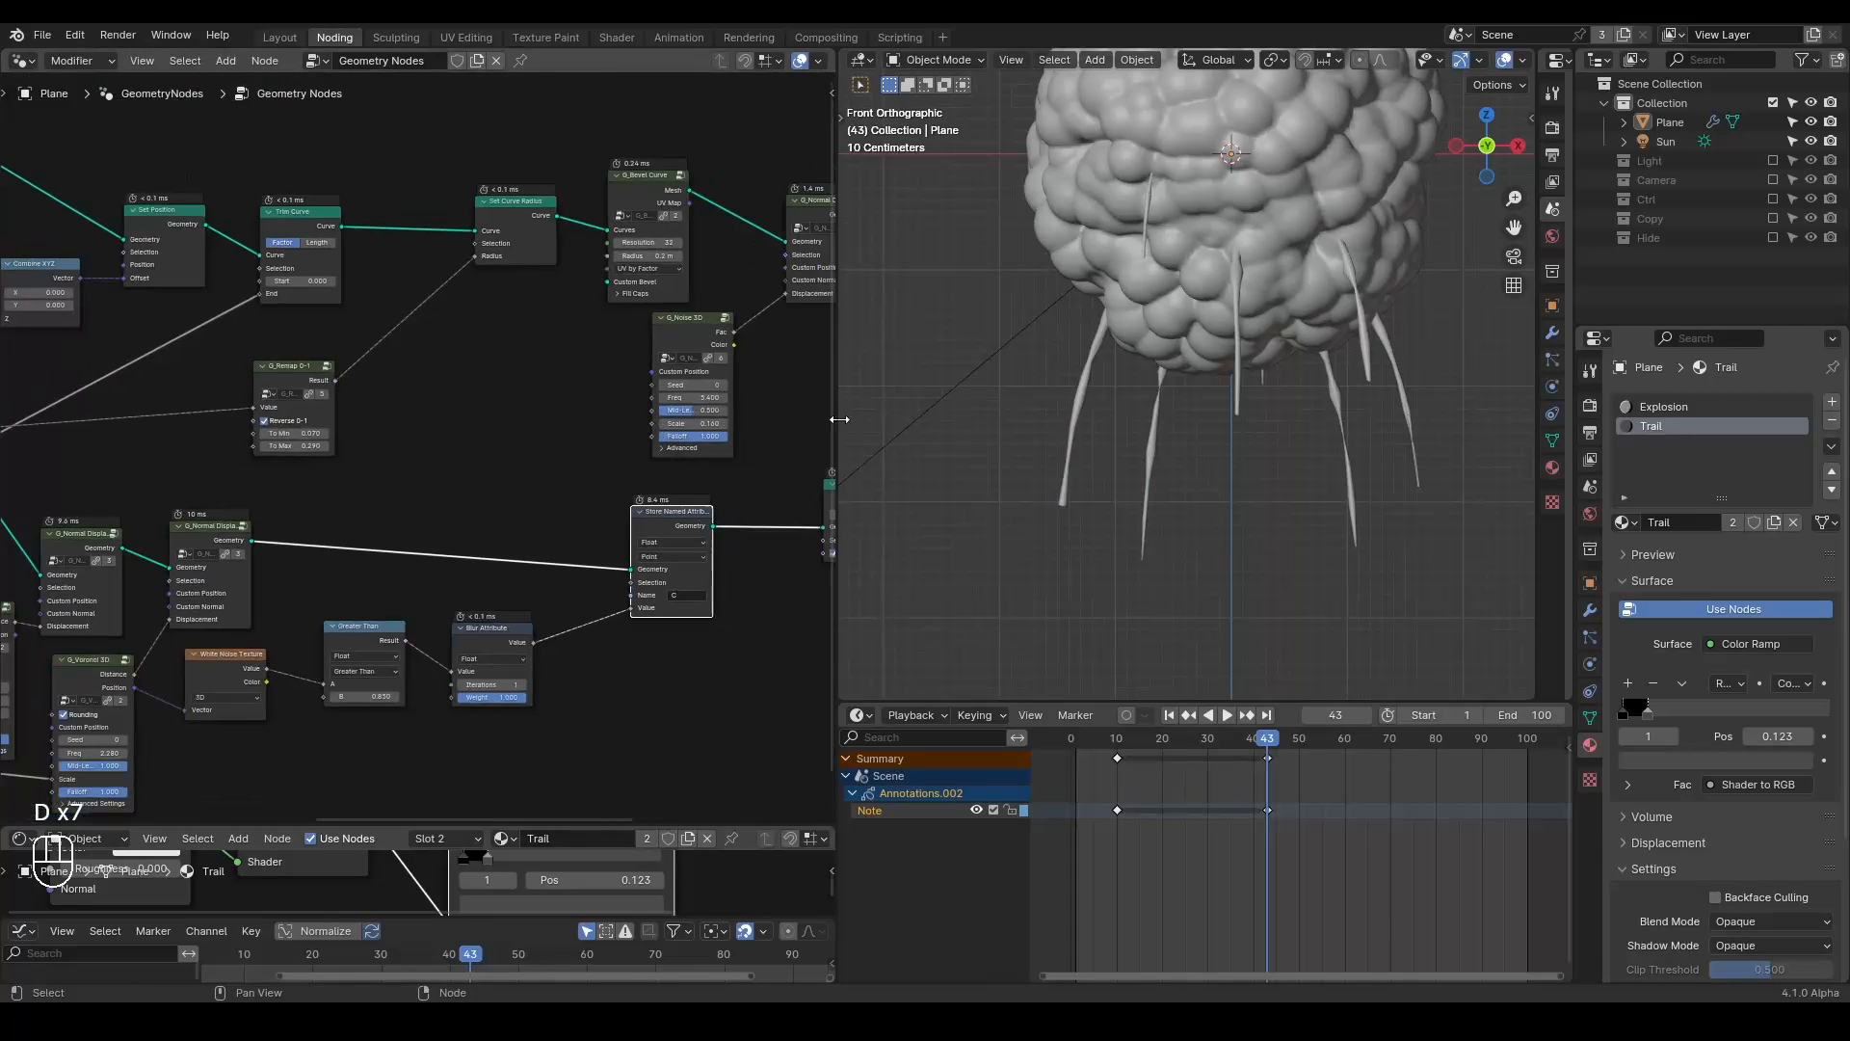
middle_click_drag(393, 373, 684, 388)
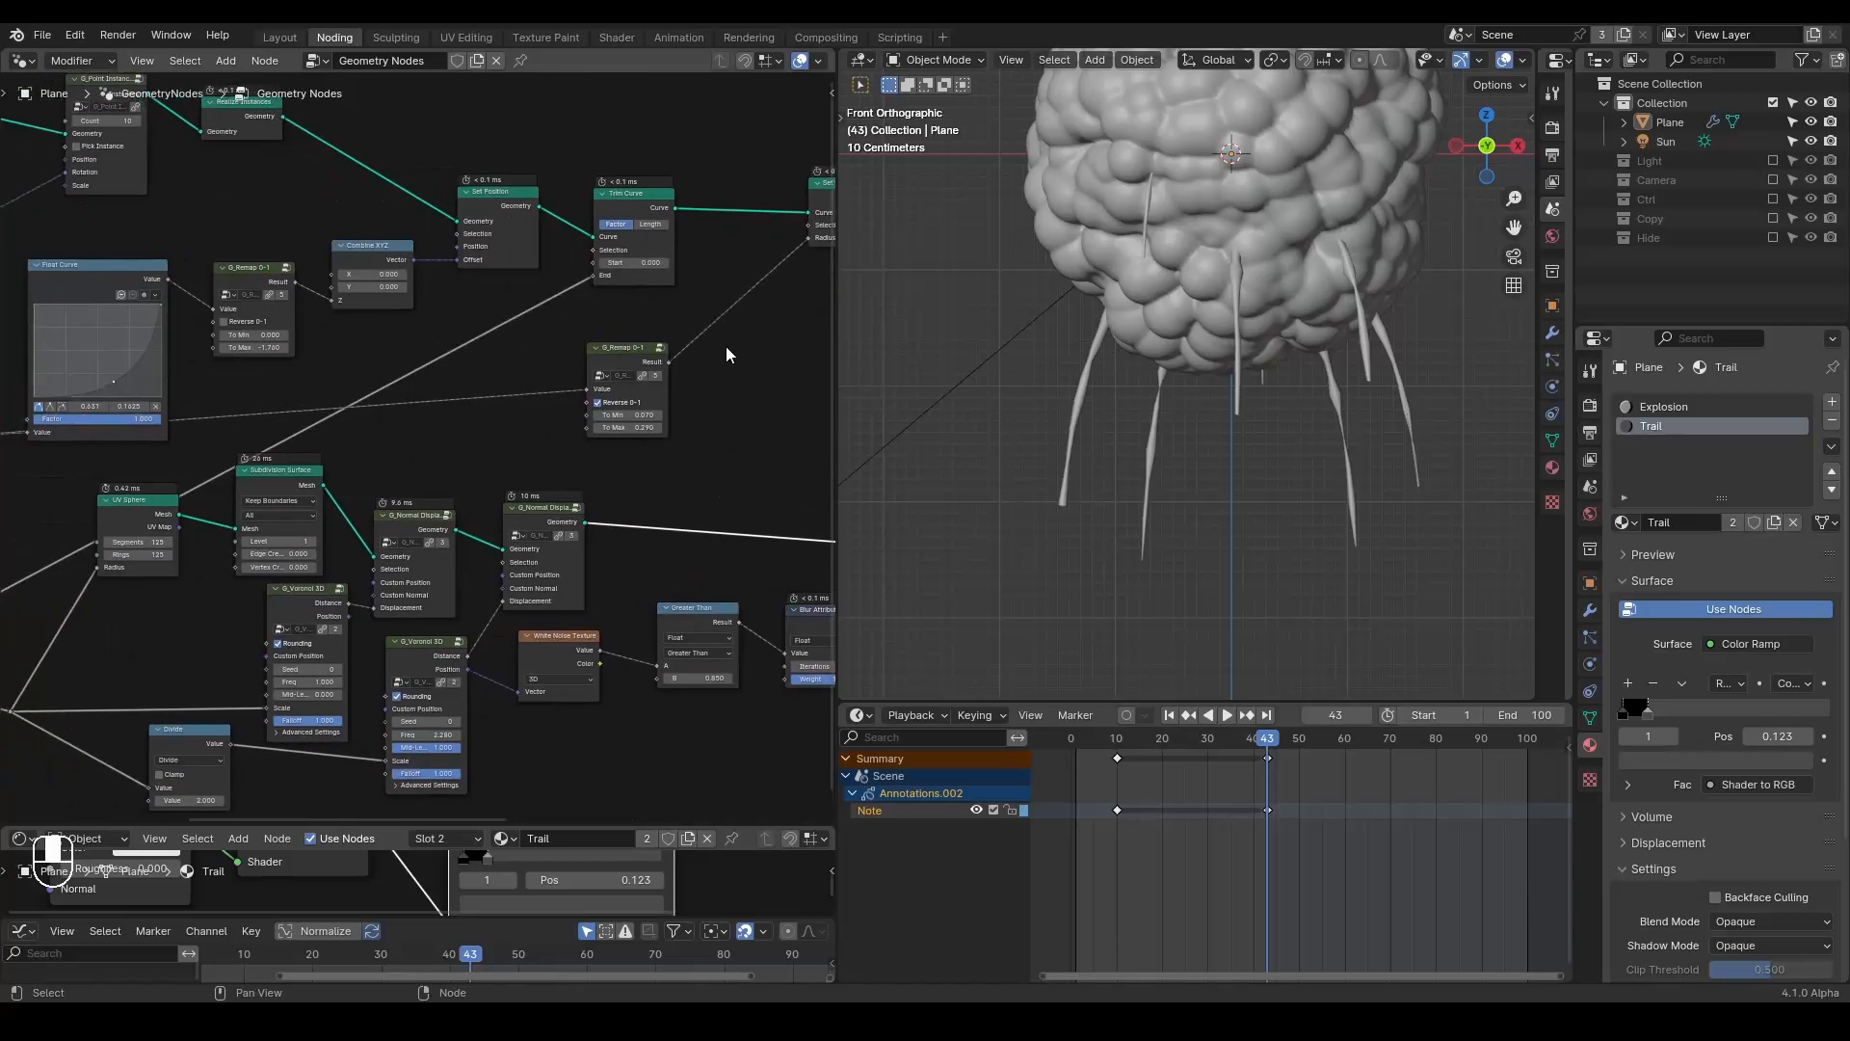
scroll(678, 257, "down", 1)
key("ctrl+a")
type("capture")
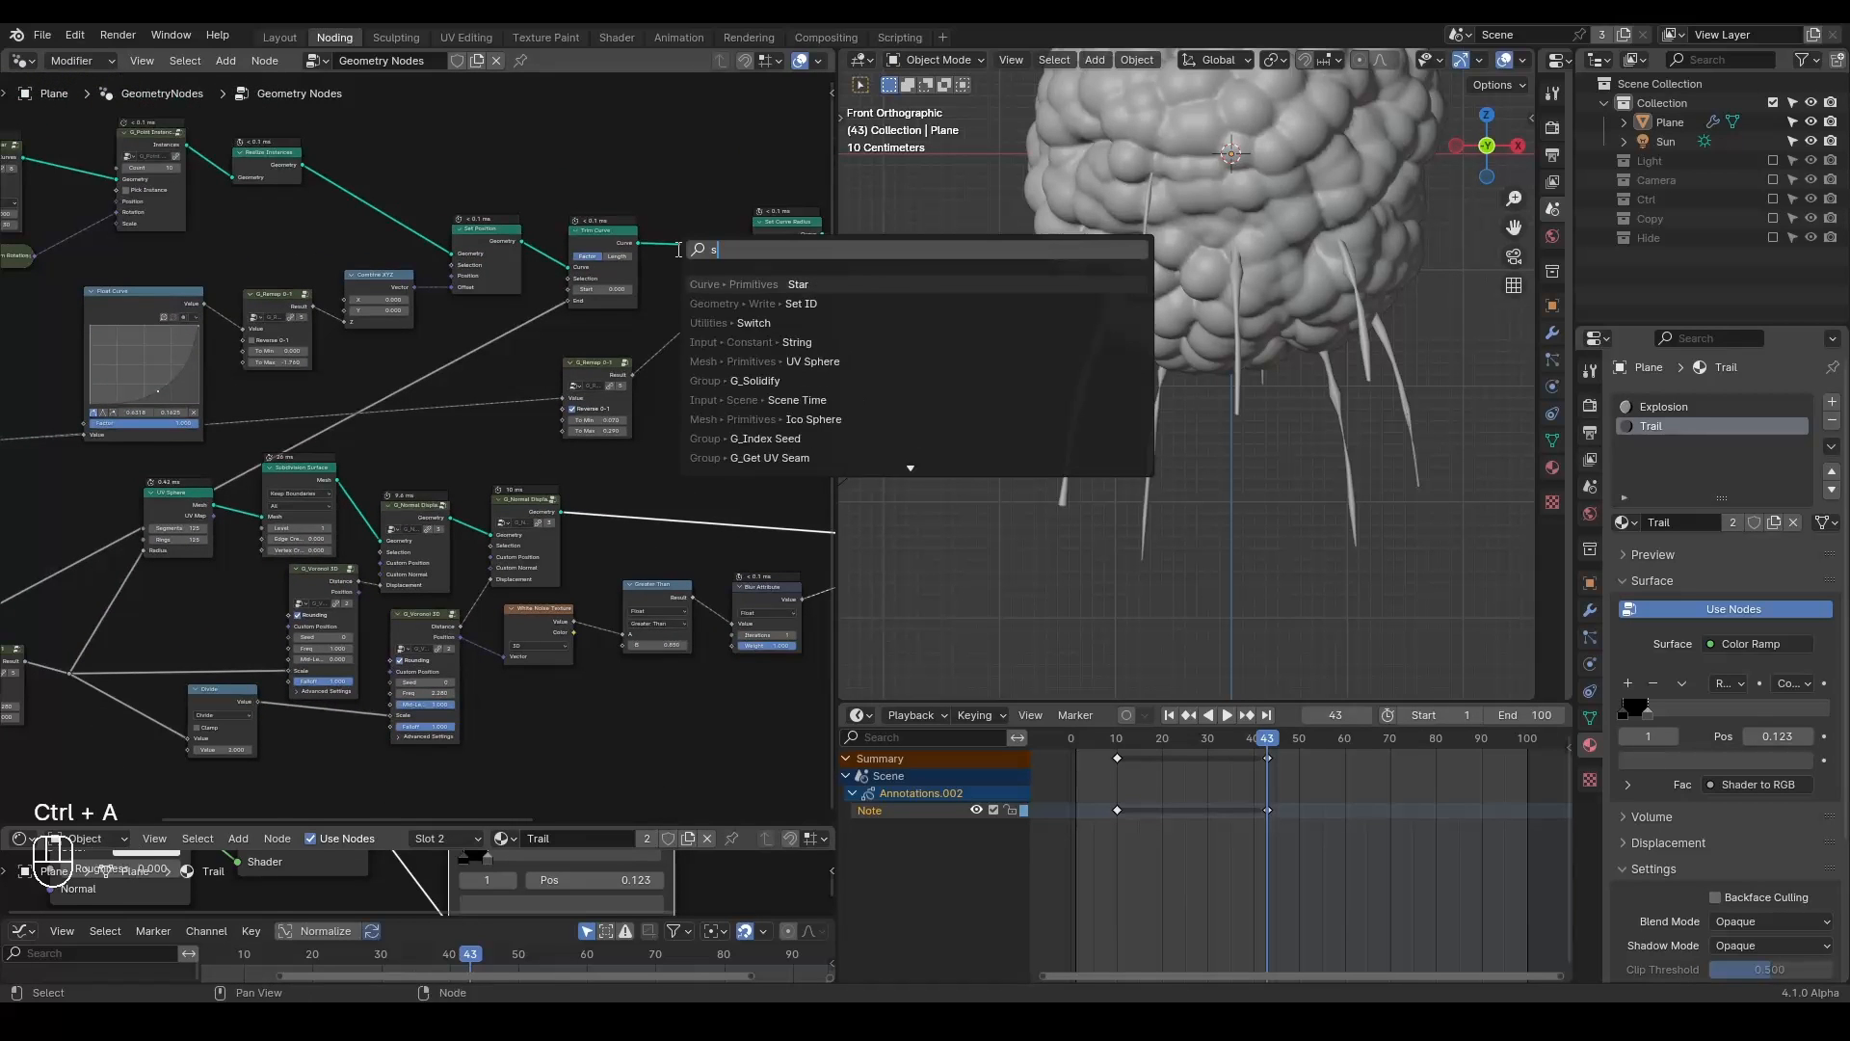
key("Down")
key("Down")
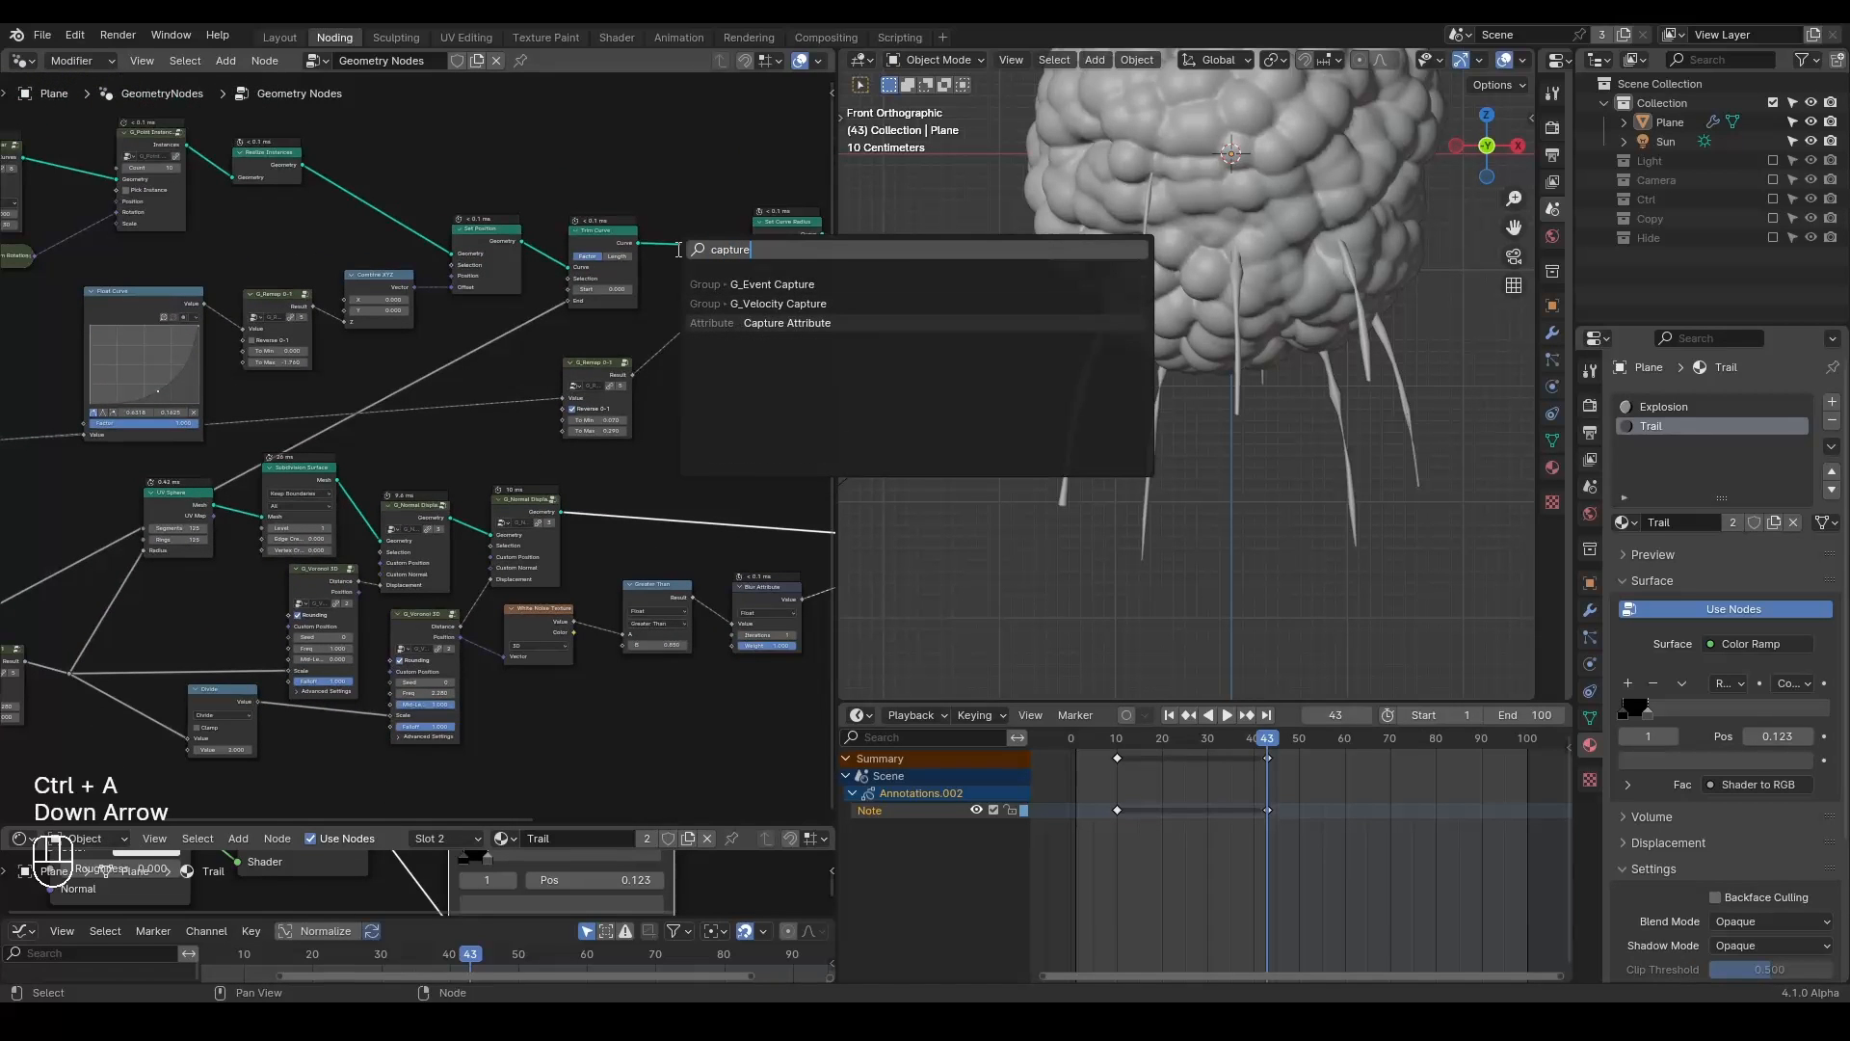
key("Return")
left_click(631, 196)
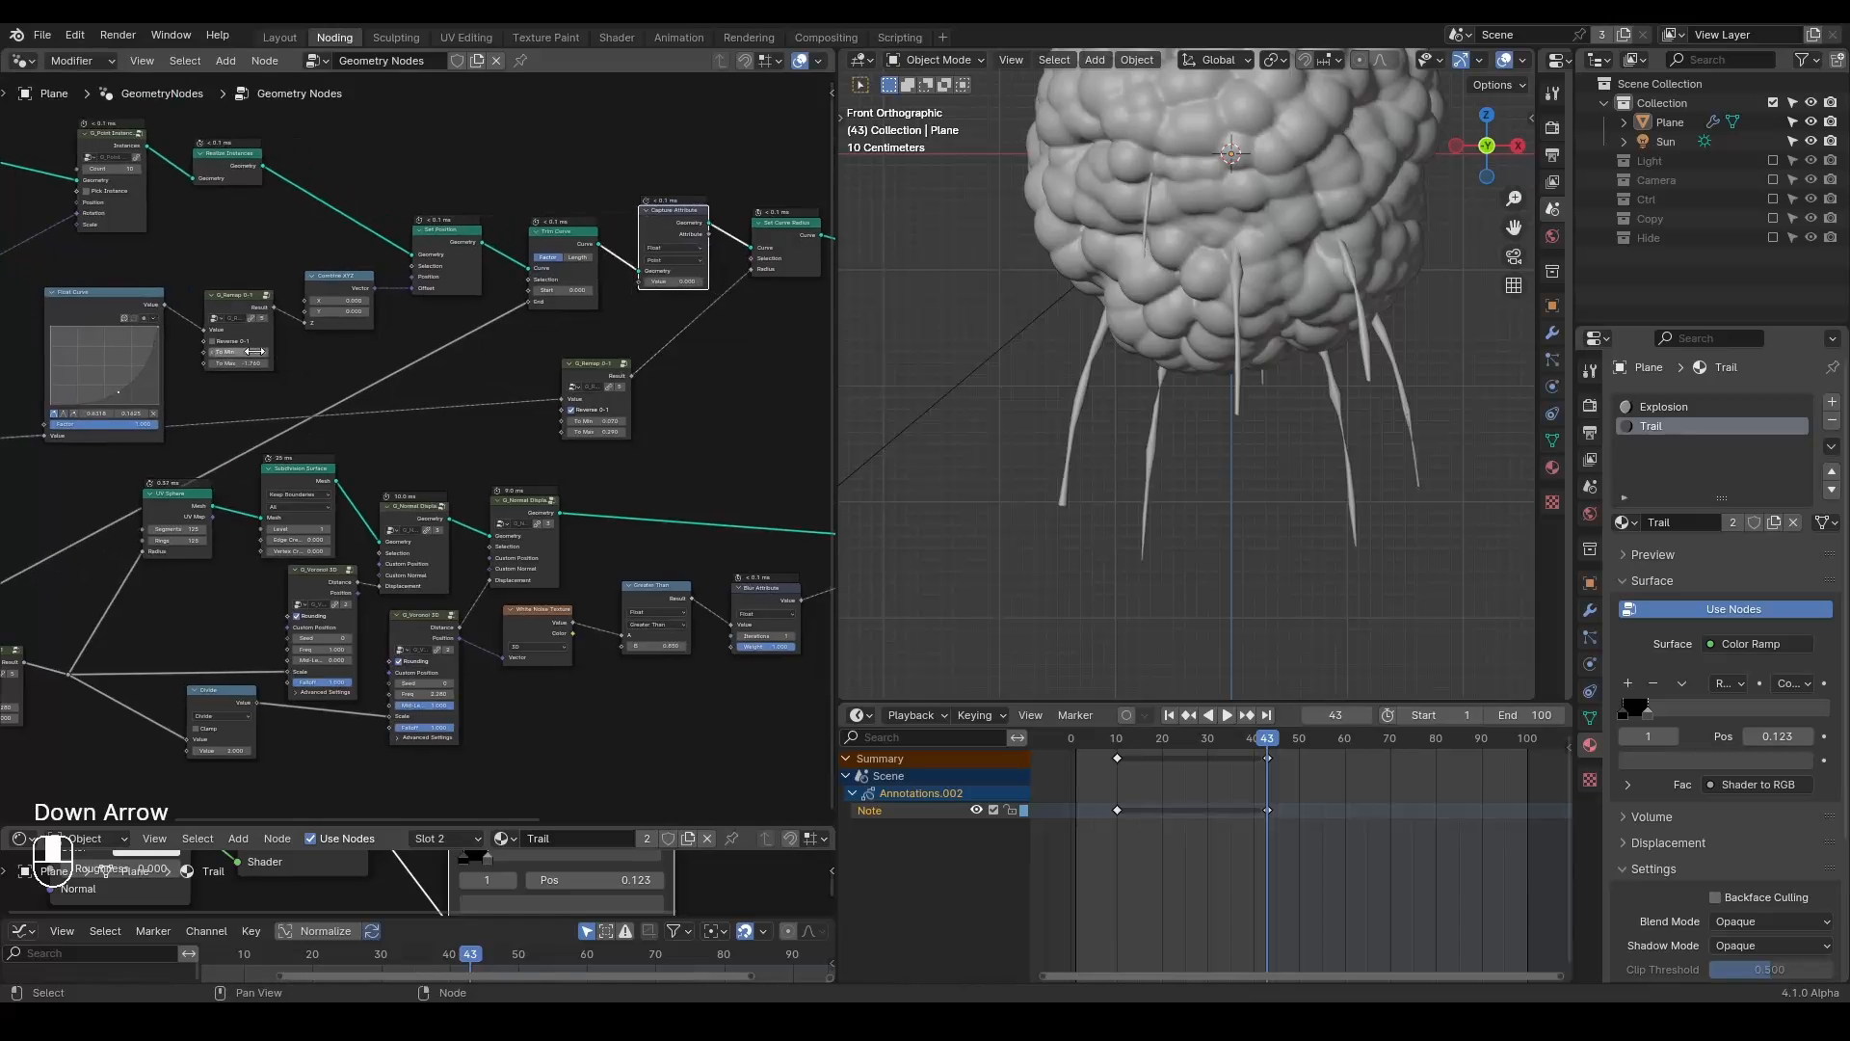
Connect the output that feeds the Float Curve to the Capture Attribute's Value input.
middle_click_drag(241, 356, 398, 332)
left_click_drag(119, 416, 800, 256)
middle_click_drag(775, 331, 530, 339)
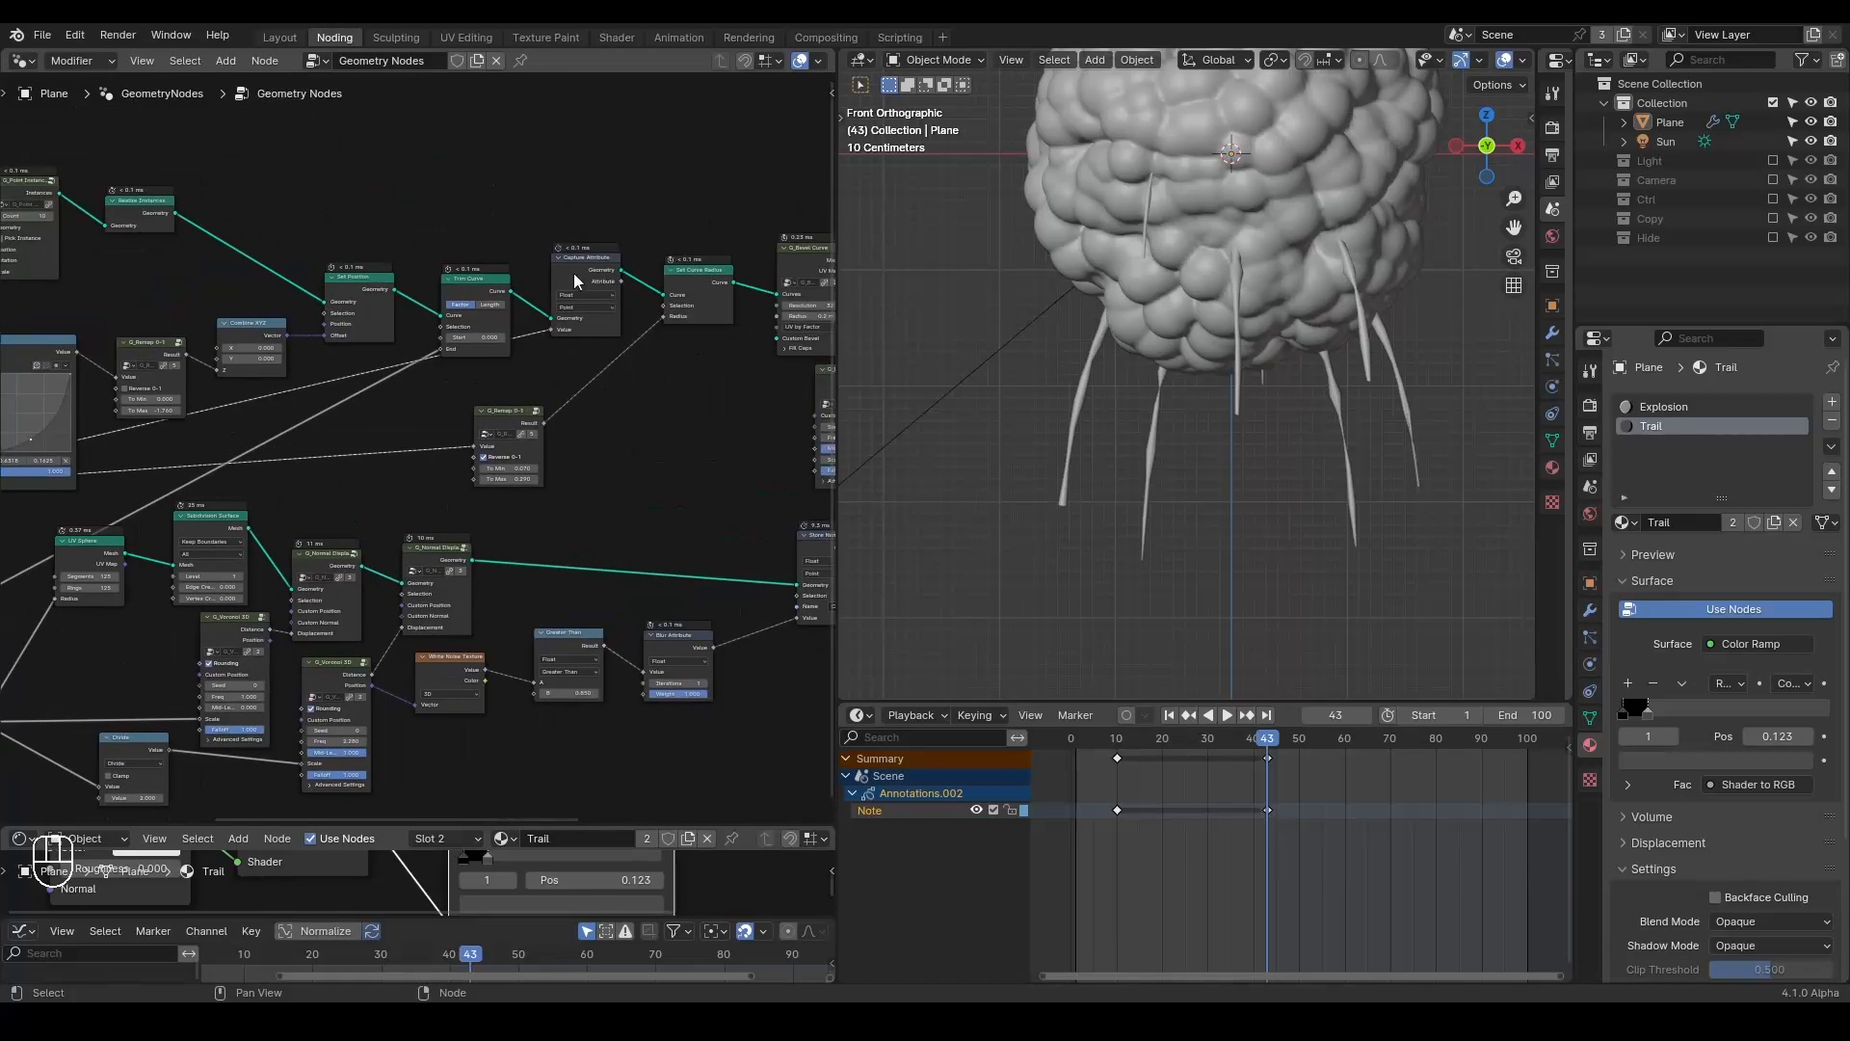
Preview the Capture Attribute node's geometry and captured attribute through a Viewer node.
middle_click_drag(575, 274, 414, 334)
scroll(418, 318, "up", 4)
left_click(405, 258, "ctrl+shift")
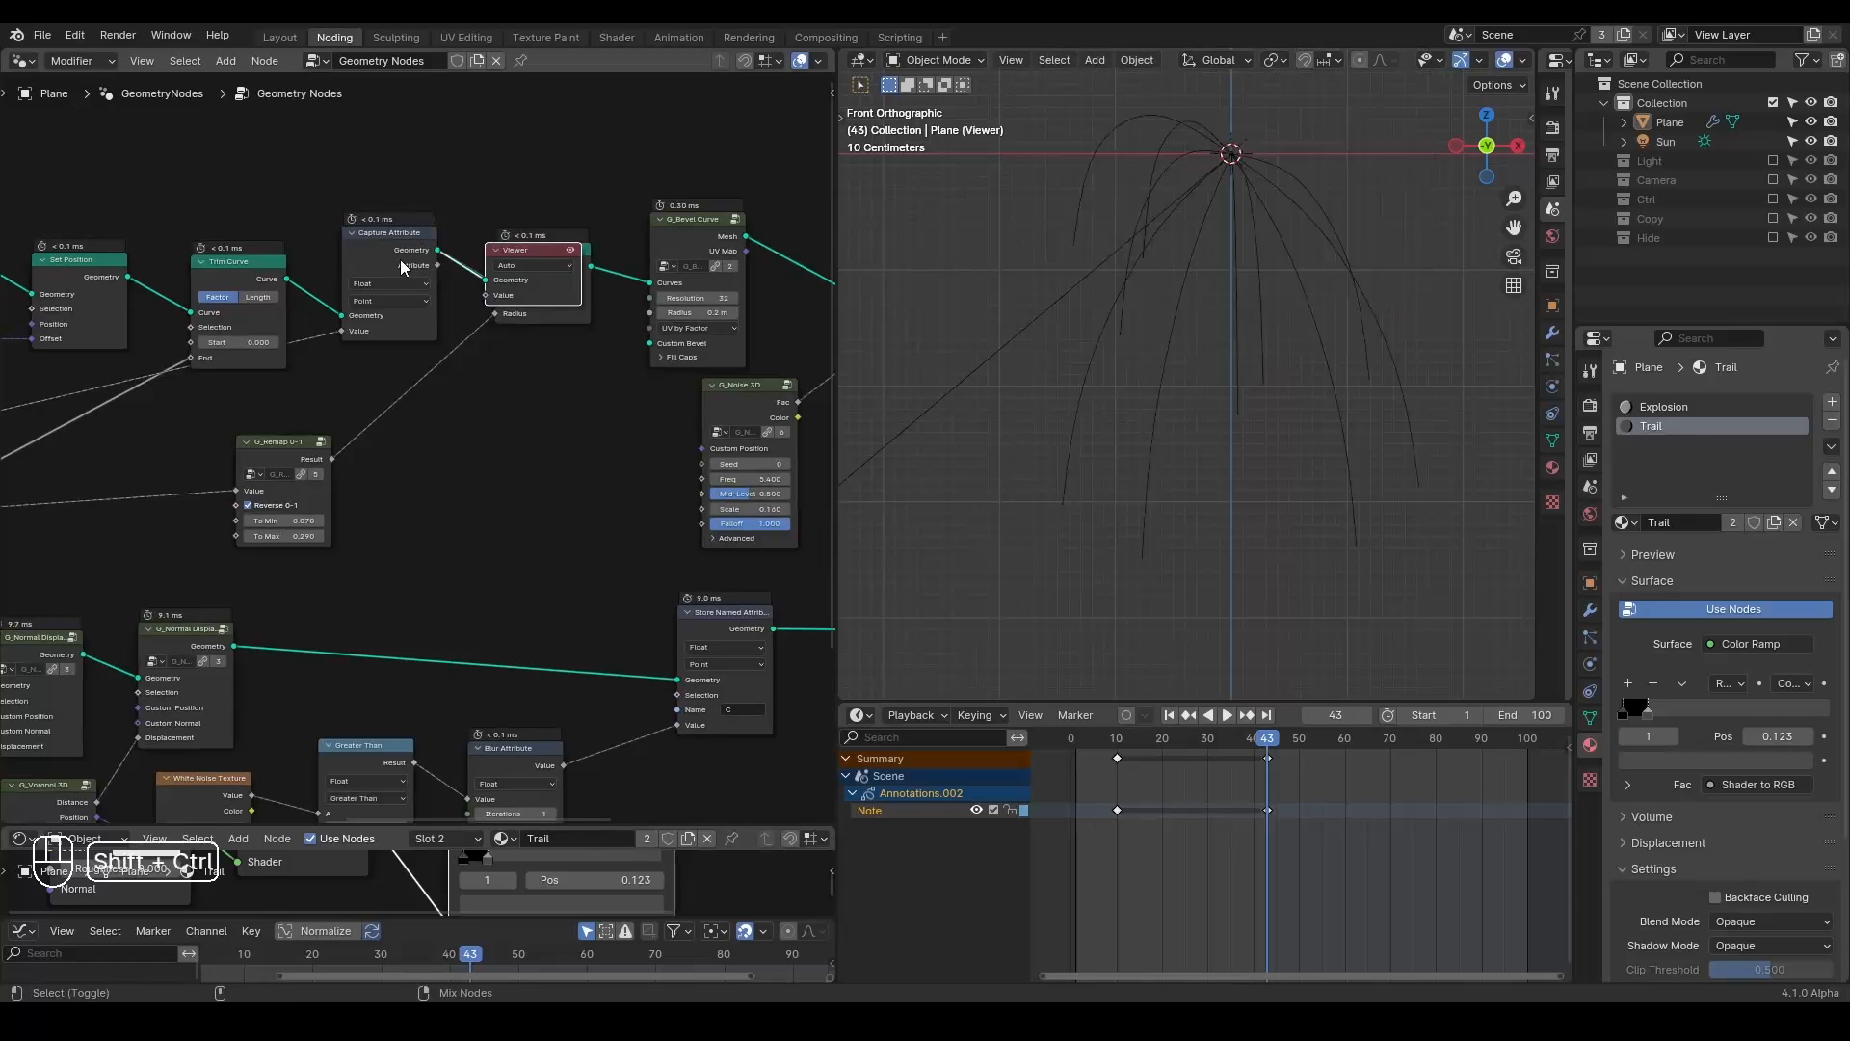
middle_click_drag(1115, 238, 1080, 262, "shift")
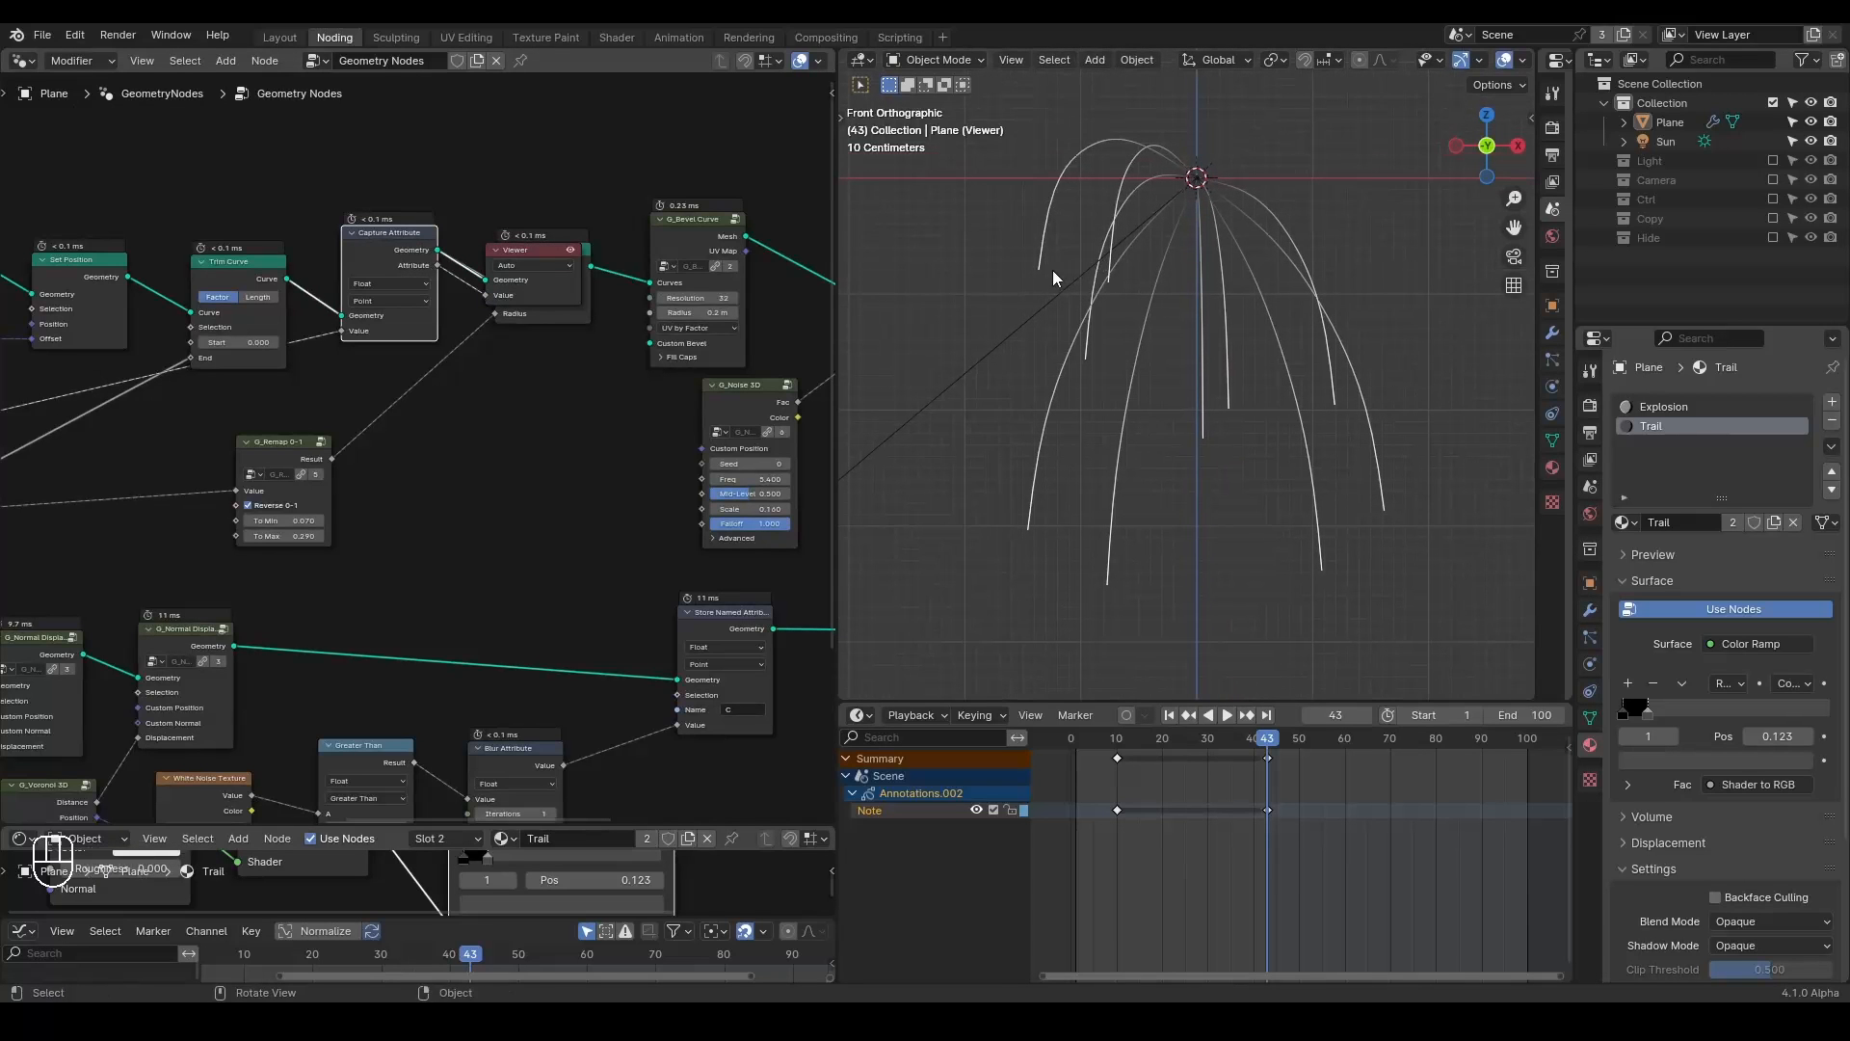
Duplicate the G_Remap 0-1 node onto the link feeding the Capture Attribute's Value input and set its To Max to 1.
left_click_drag(409, 263, 418, 324)
left_click(239, 443)
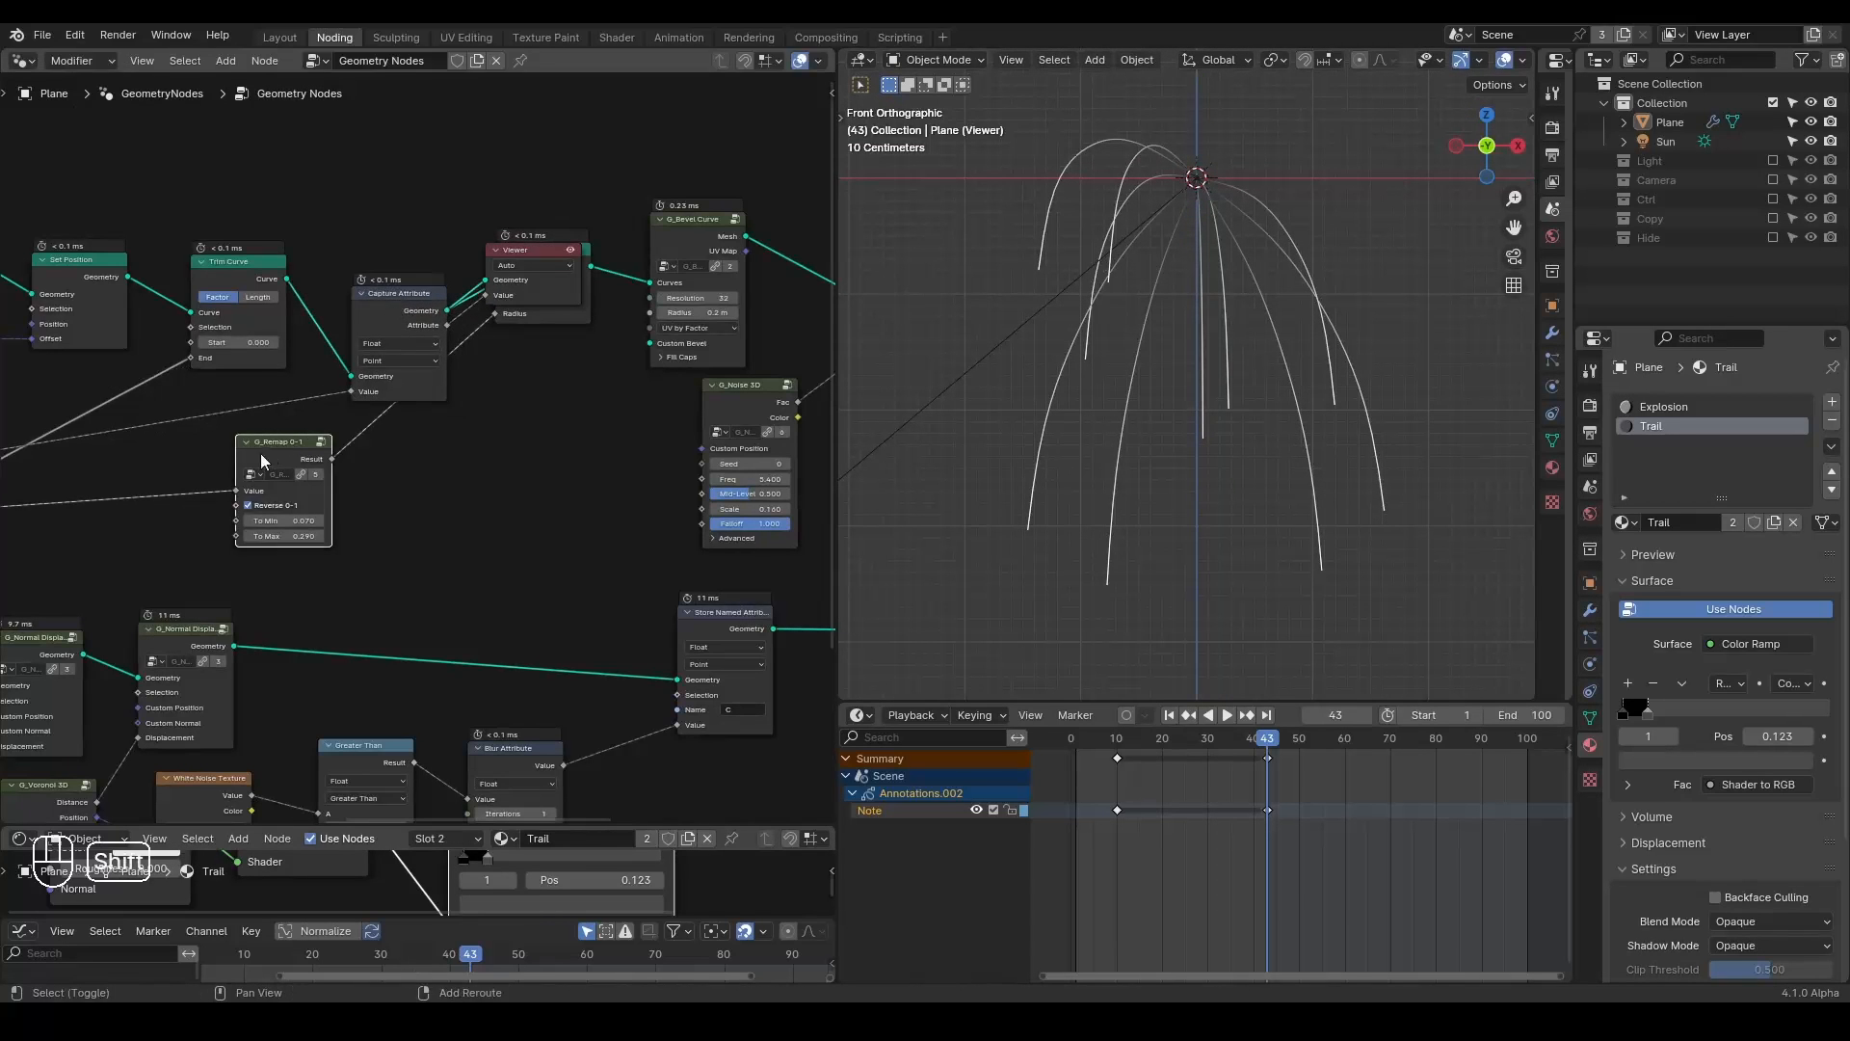
key("shift+d")
left_click(172, 397)
key("Return")
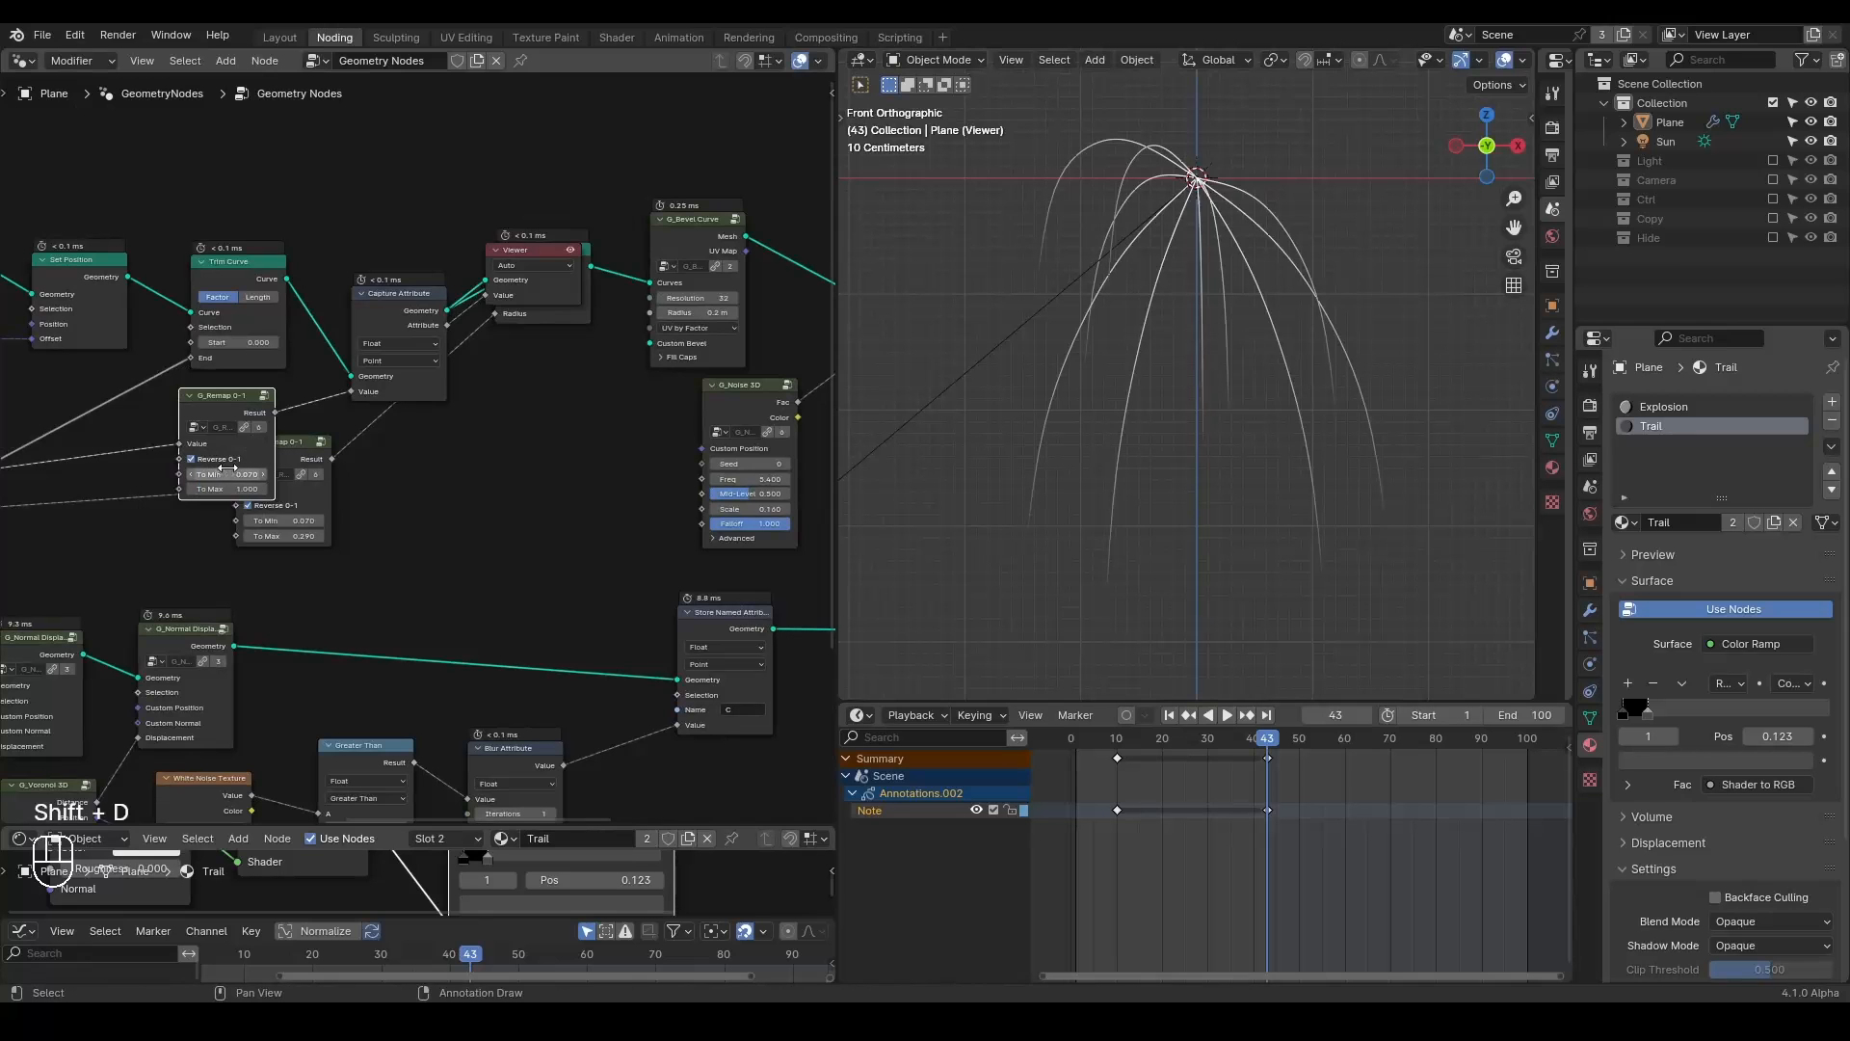
key("Return")
Move the original G_Remap 0-1 node clear of the duplicate and collapse the duplicate.
middle_click_drag(154, 492, 327, 529)
scroll(362, 475, "up", 3)
left_click_drag(380, 434, 275, 479)
left_click(247, 404)
Connect the captured Attribute output to the G_Noise 3D node's Falloff input and delete the Viewer node.
middle_click_drag(443, 454, 106, 435)
left_click_drag(342, 313, 665, 564)
left_click(449, 222)
key("x")
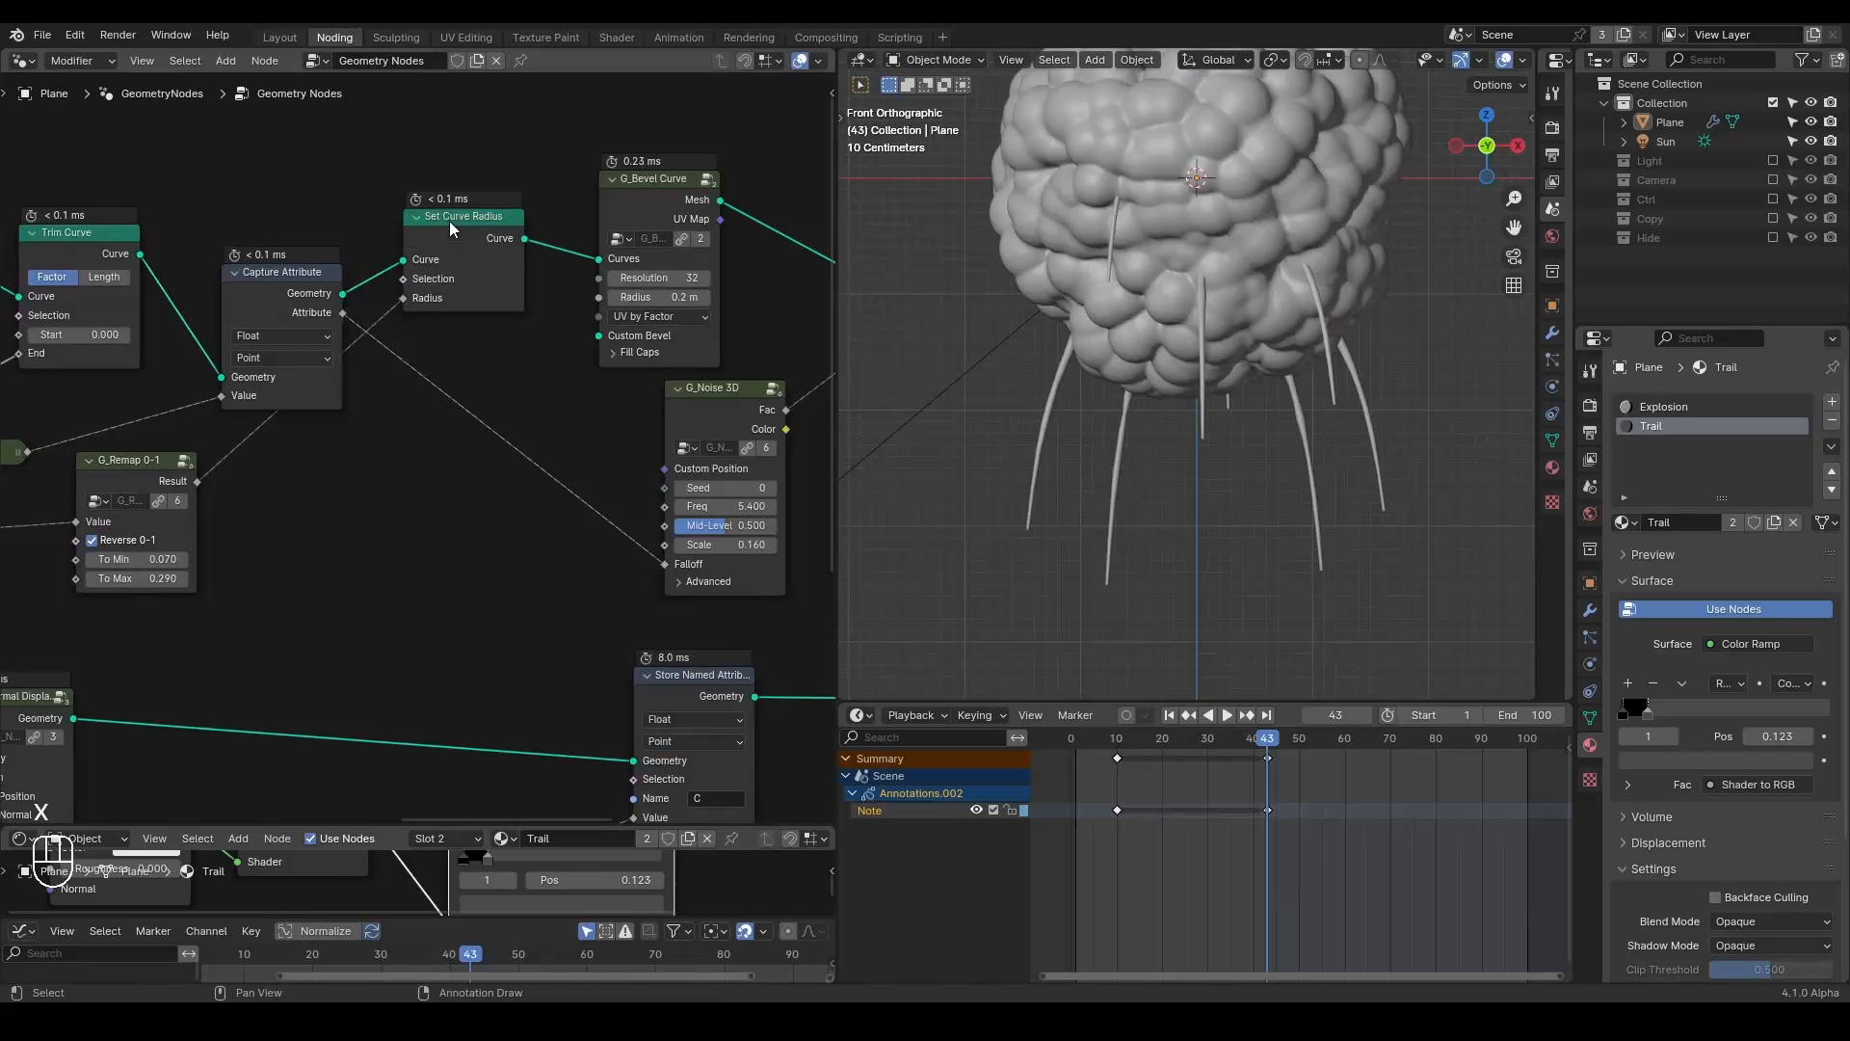
Insert a Color Ramp node on the link between the captured Attribute and the G_Noise 3D Falloff.
middle_click_drag(1215, 400, 1185, 427, "shift")
scroll(1049, 482, "up", 1)
middle_click_drag(369, 500, 466, 454)
key("ctrl+a")
type("col")
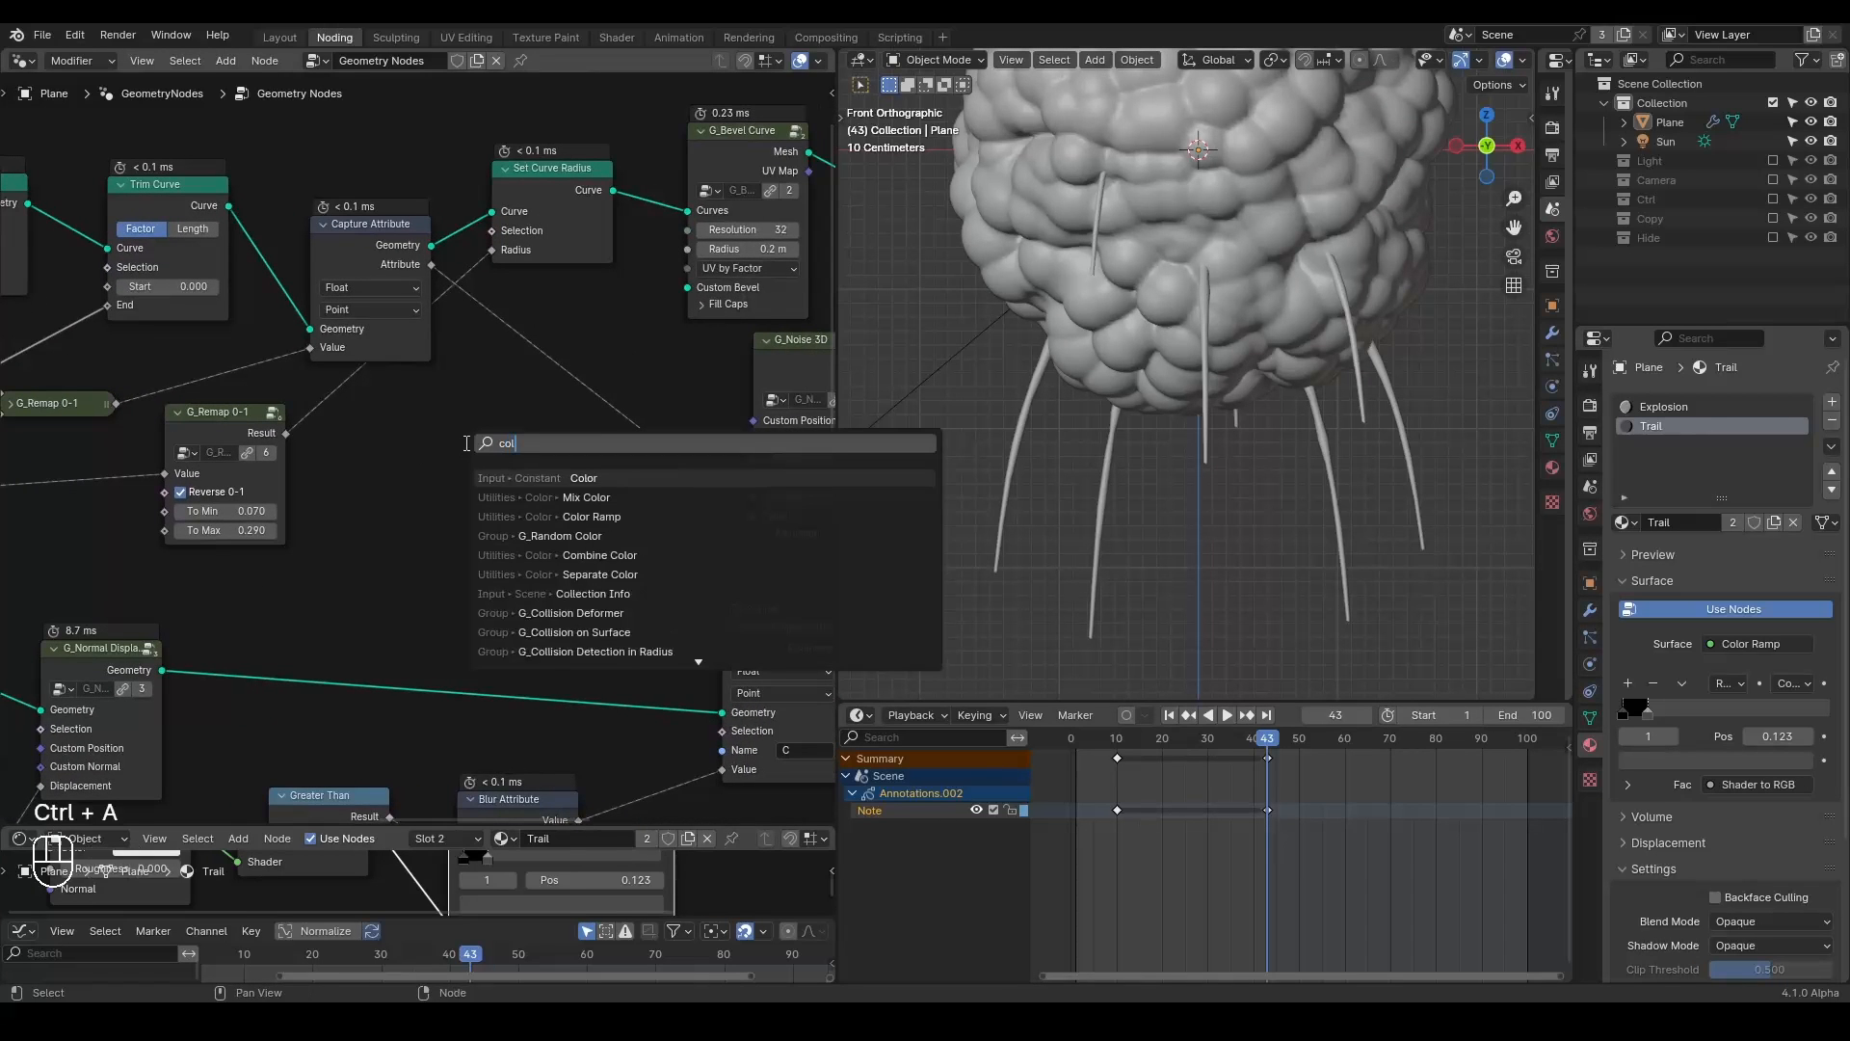
key("Down")
key("Down")
key("Return")
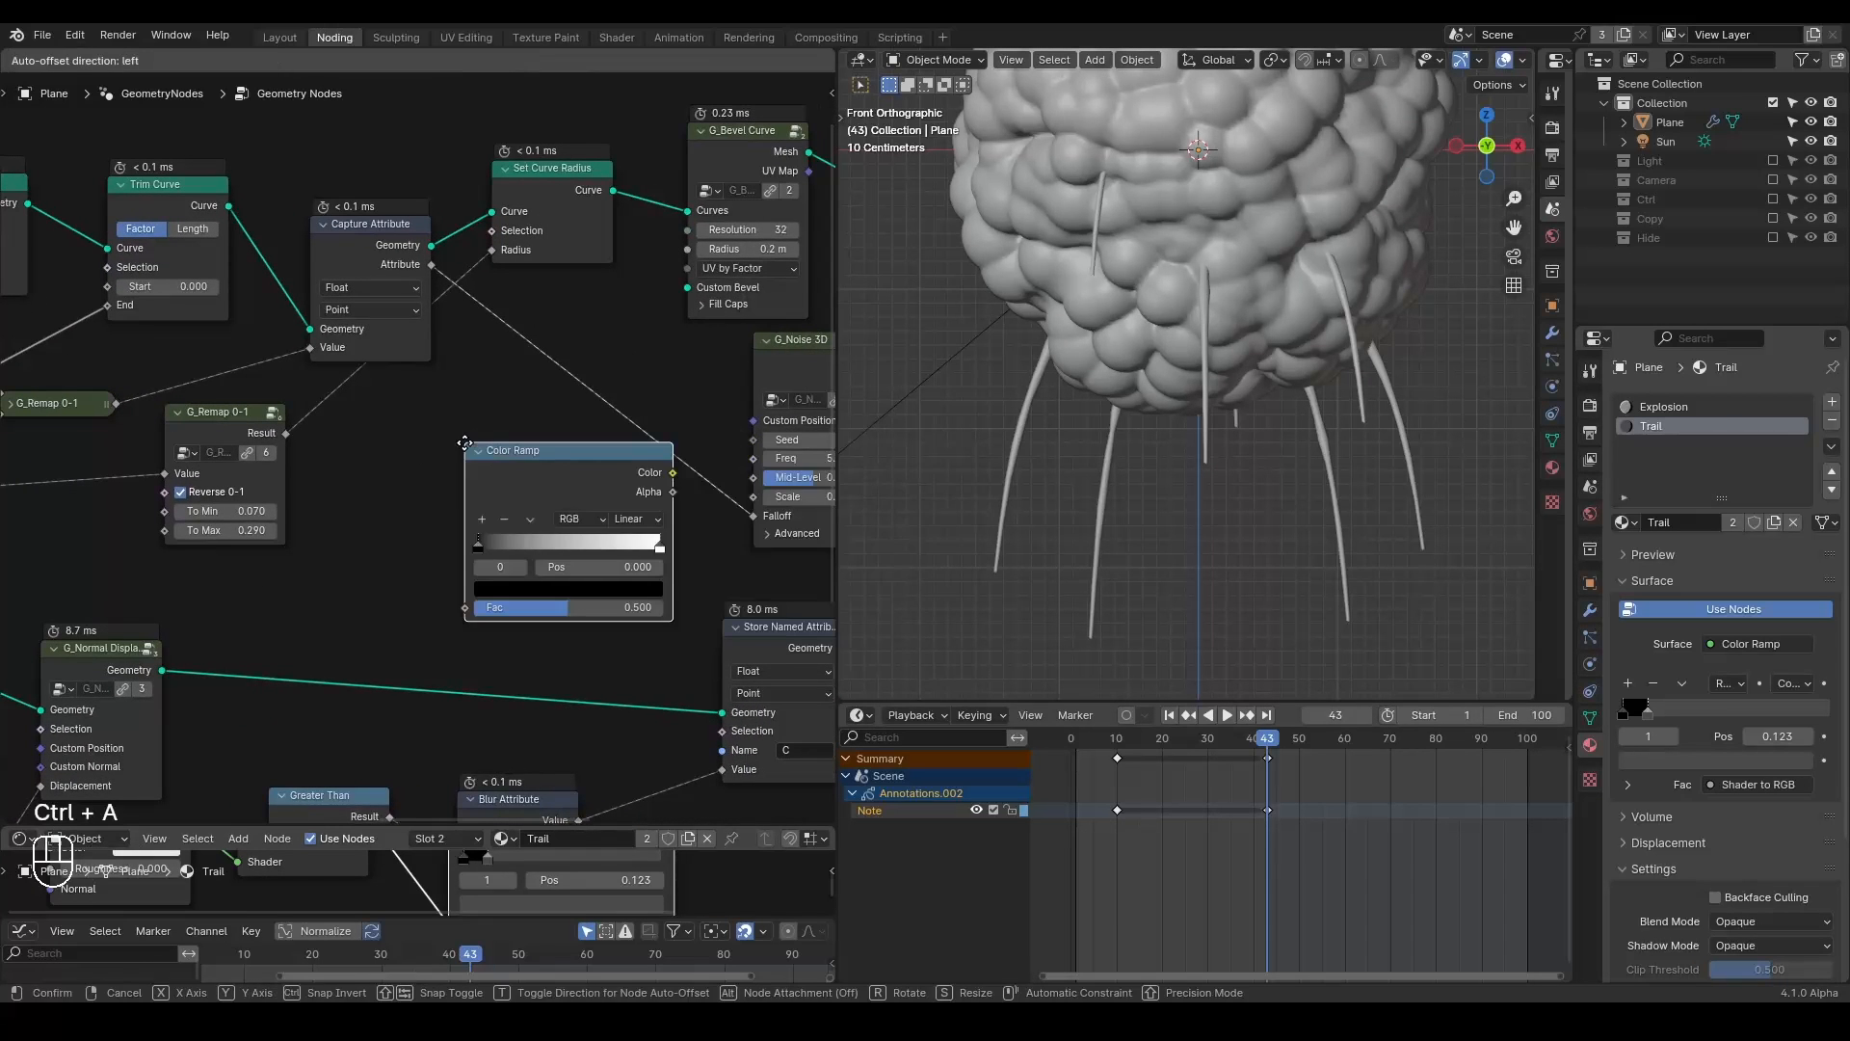
left_click(470, 374)
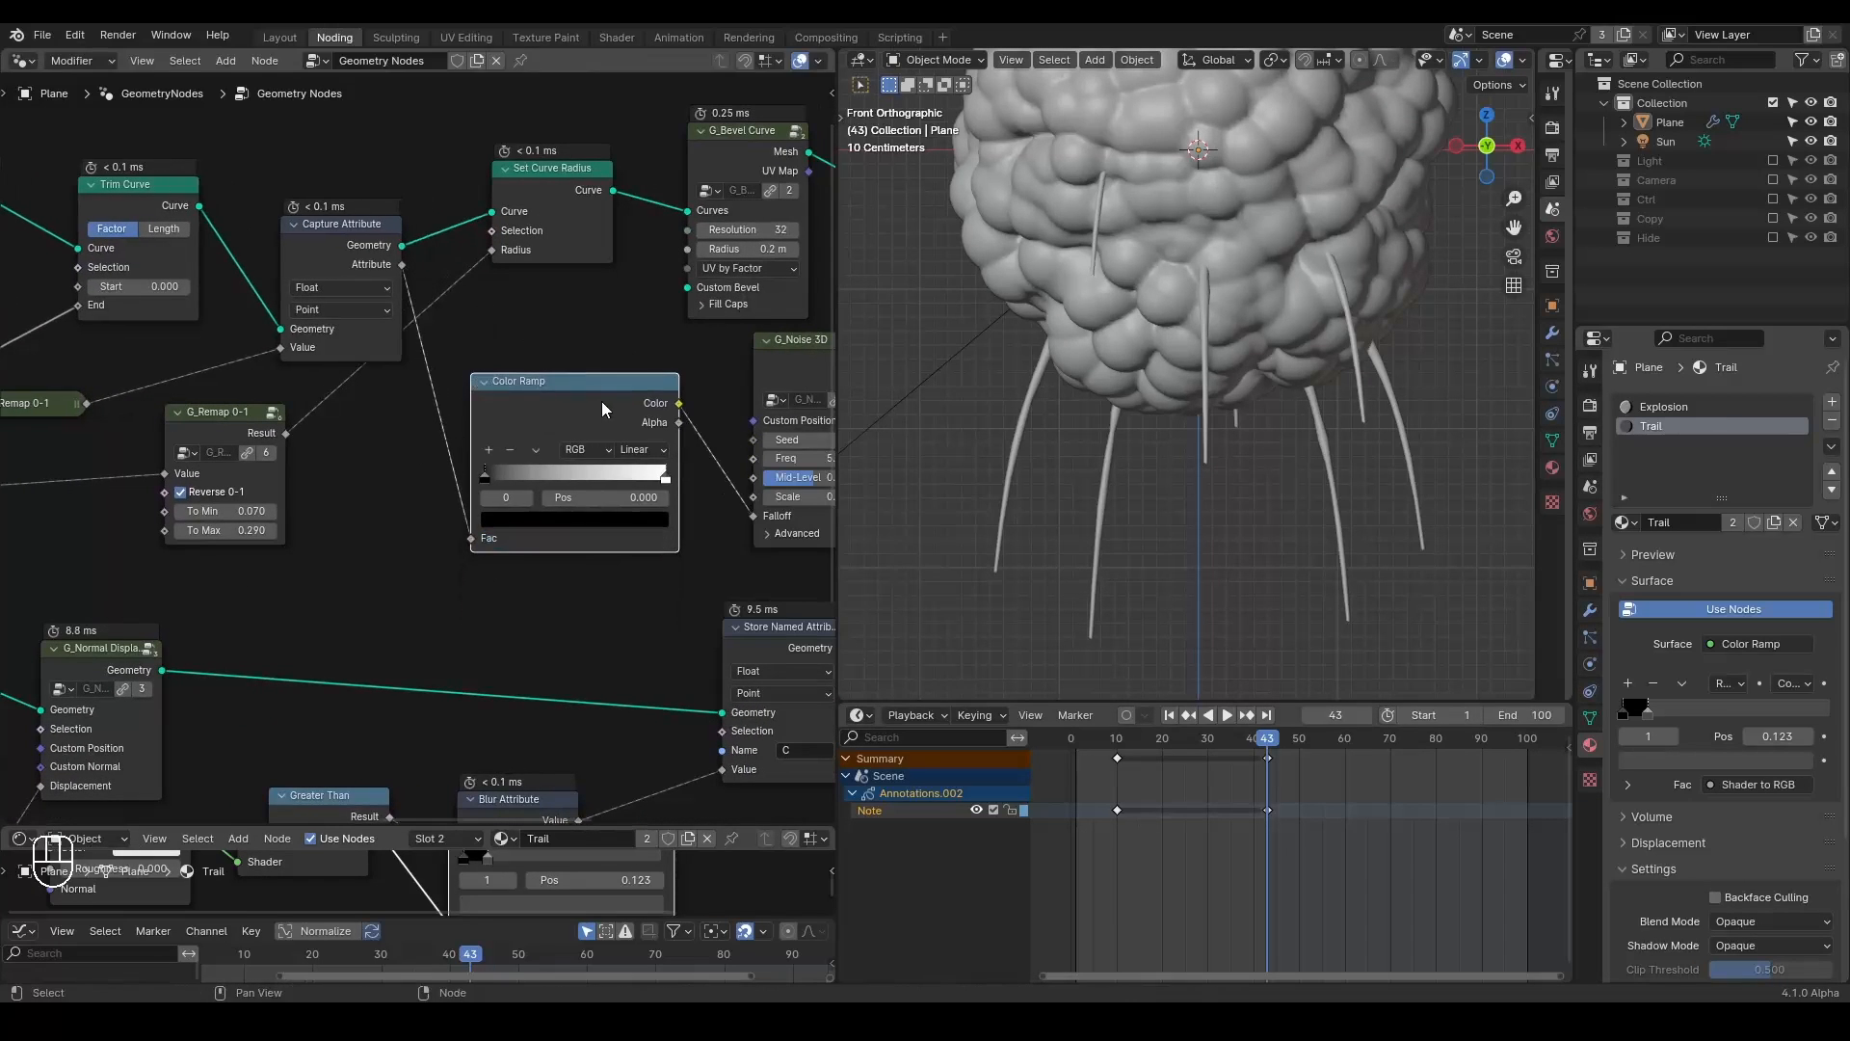
Move the Color Ramp's white stop to position 0.077 and set the G_Noise 3D frequency to 11.3.
left_click(665, 480)
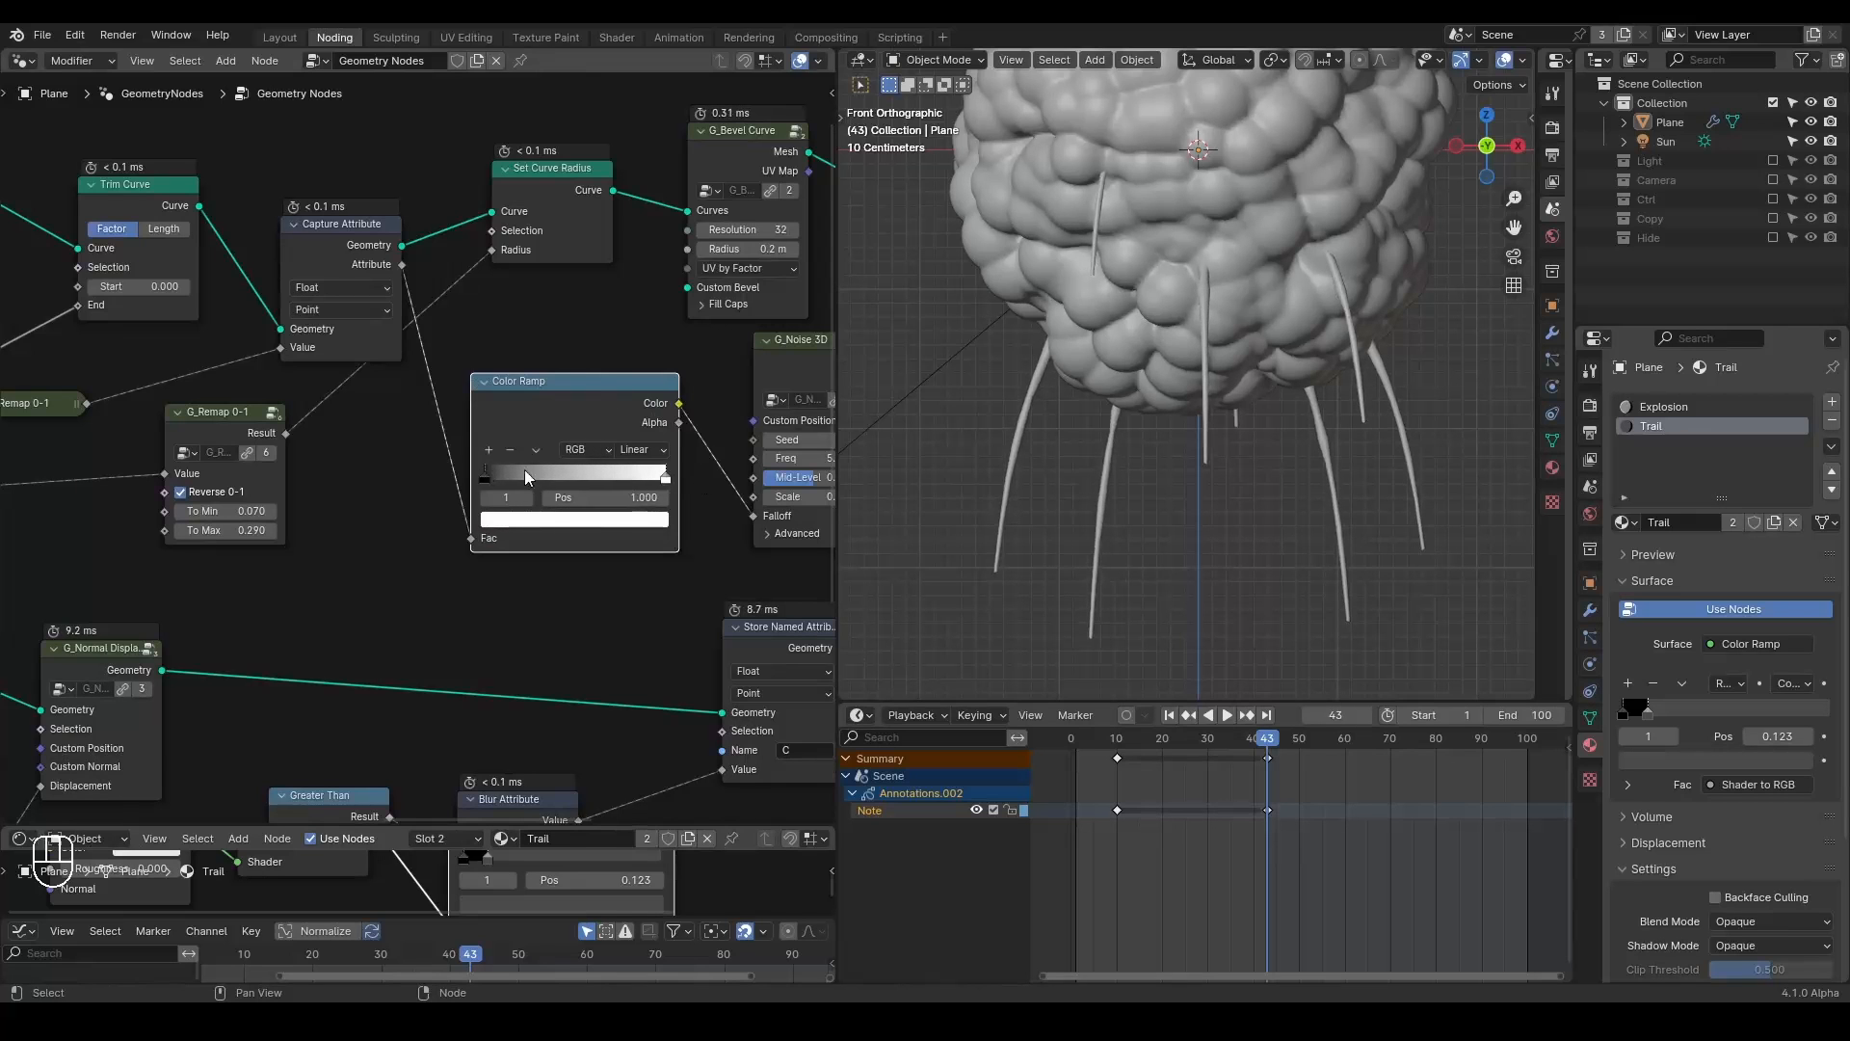
left_click_drag(663, 476, 490, 482)
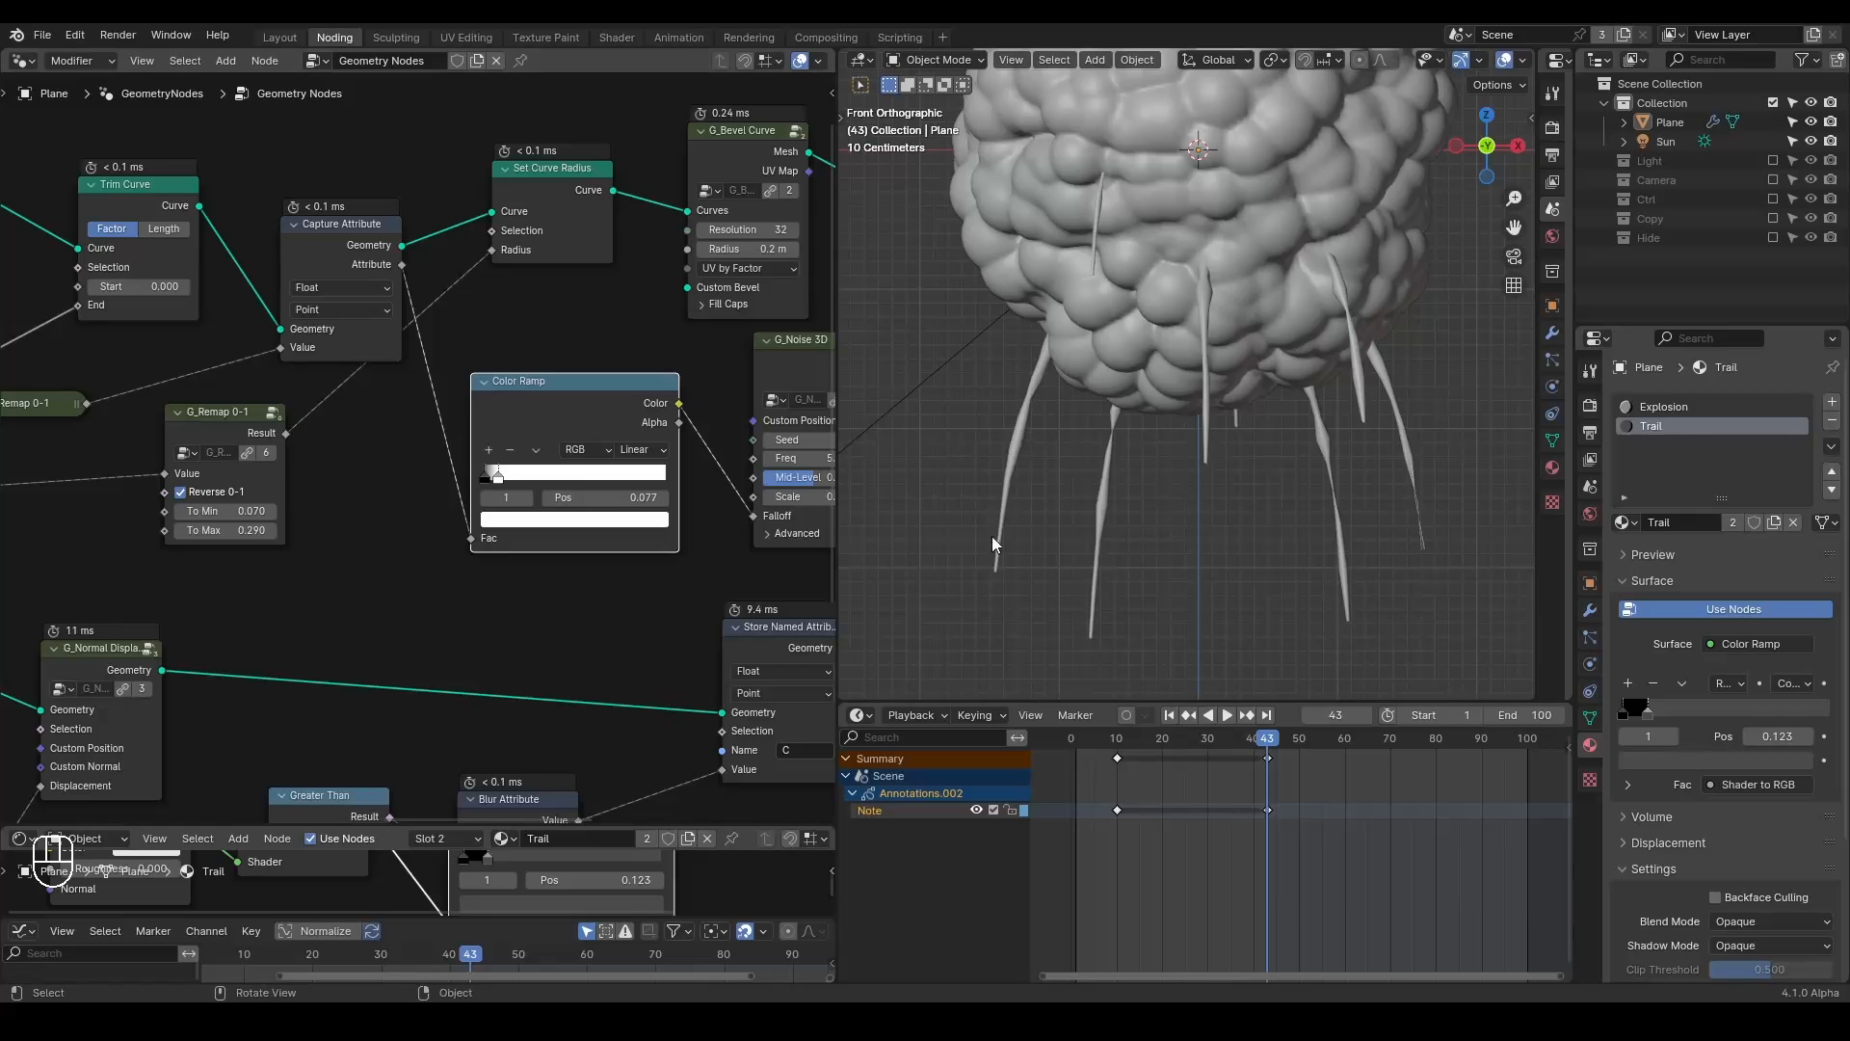
middle_click_drag(718, 455, 626, 441)
left_click_drag(721, 445, 825, 444)
View the explosion and trails in rendered shading, then return the viewport to solid shading.
key("z")
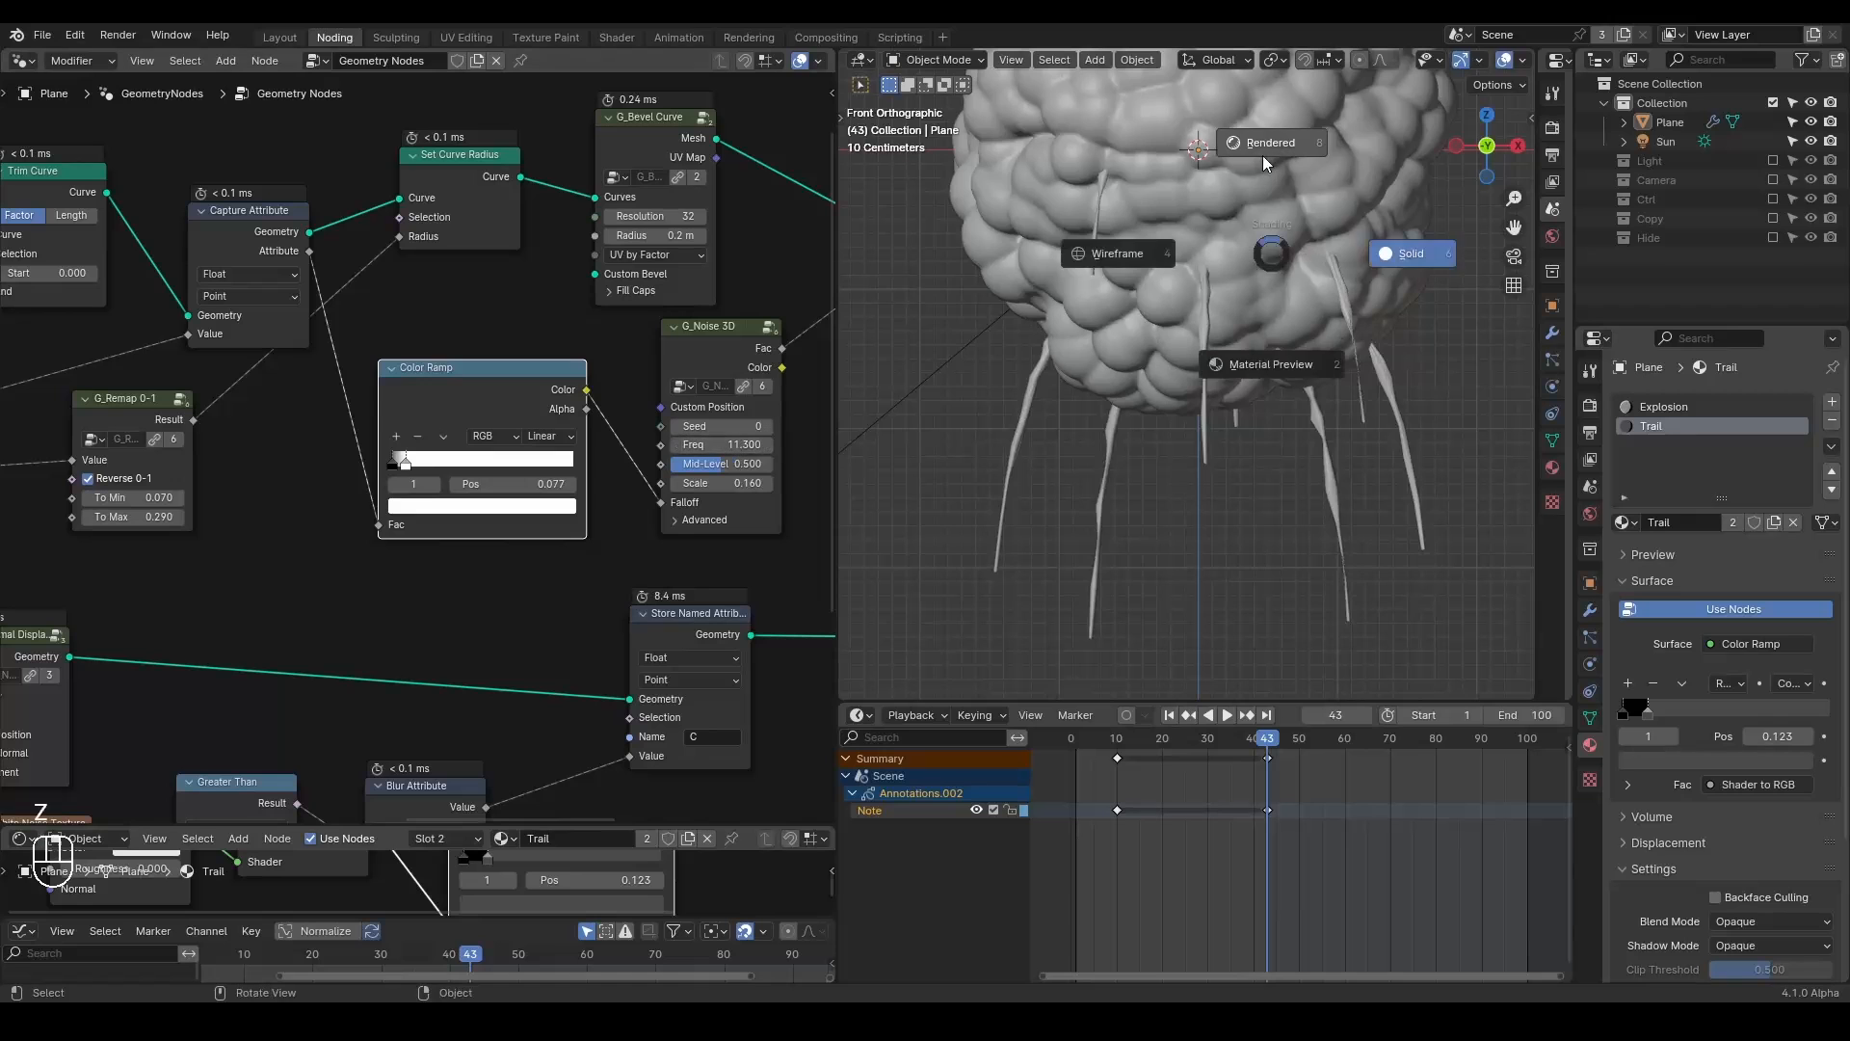
left_click(1262, 154)
scroll(1170, 455, "down", 3)
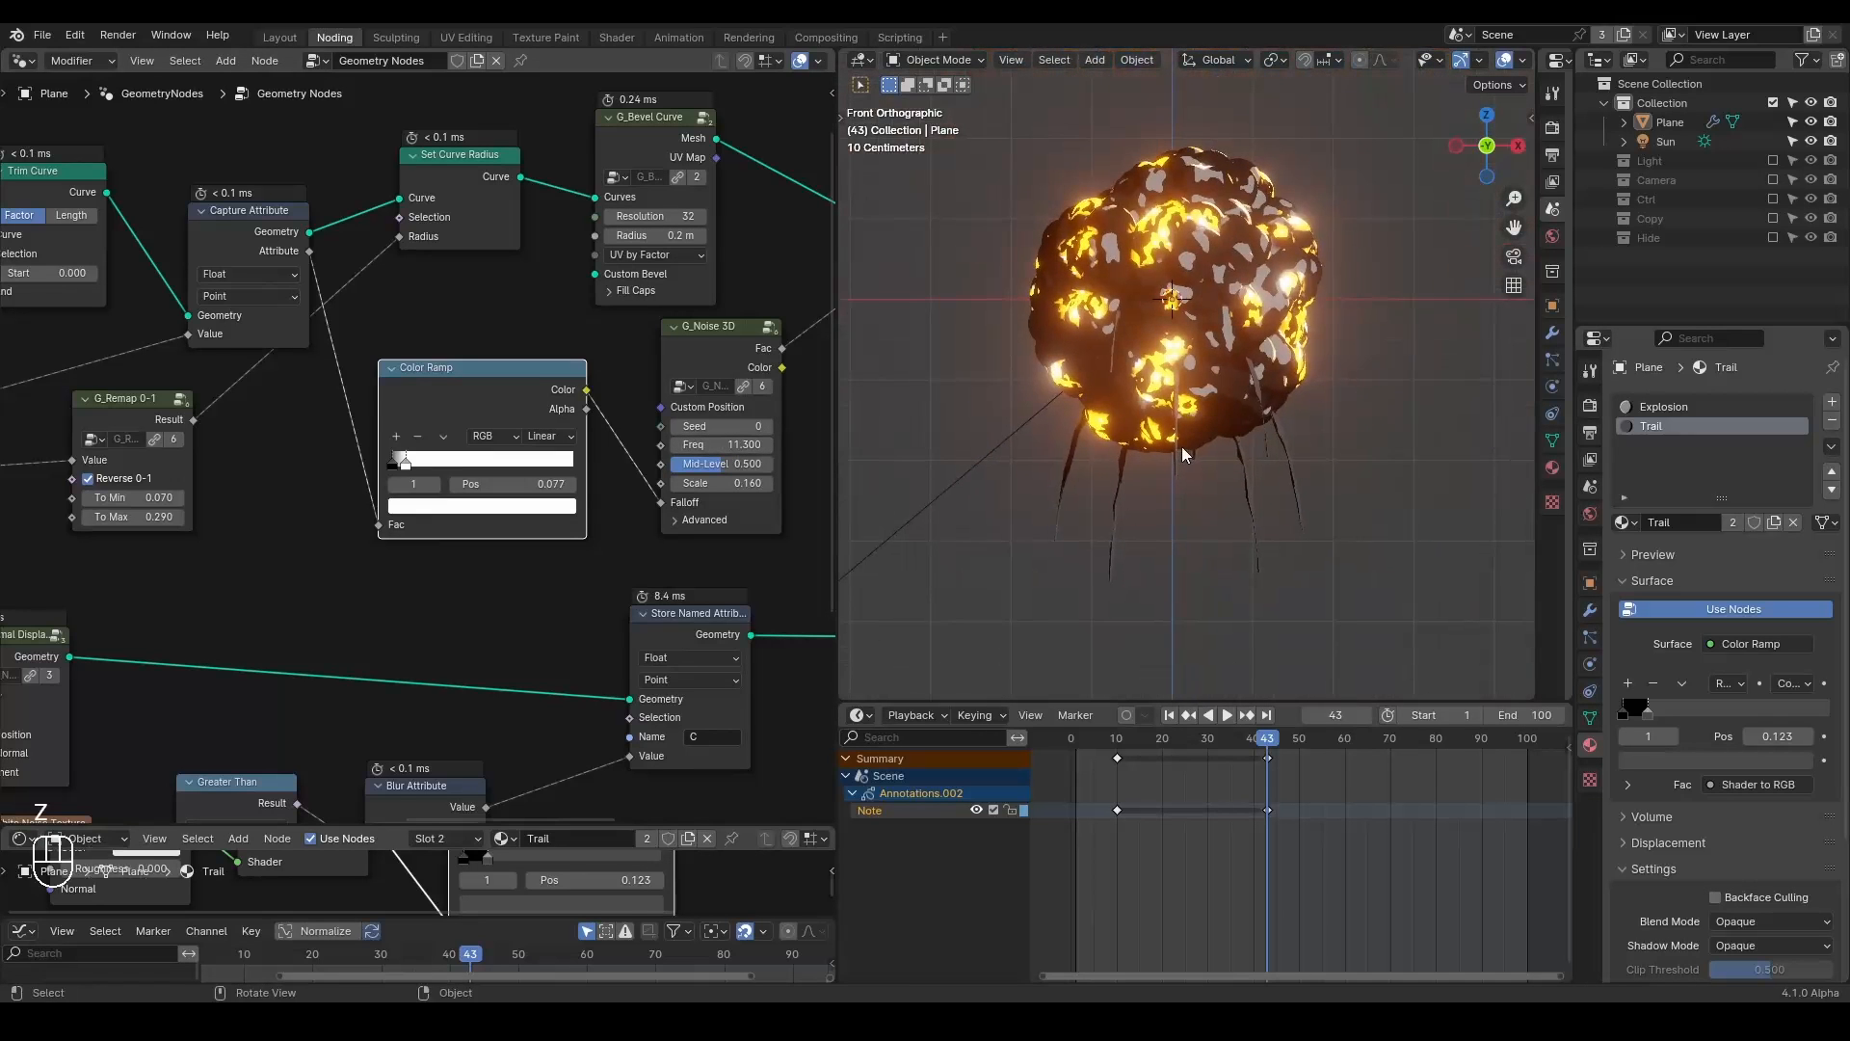
key("z")
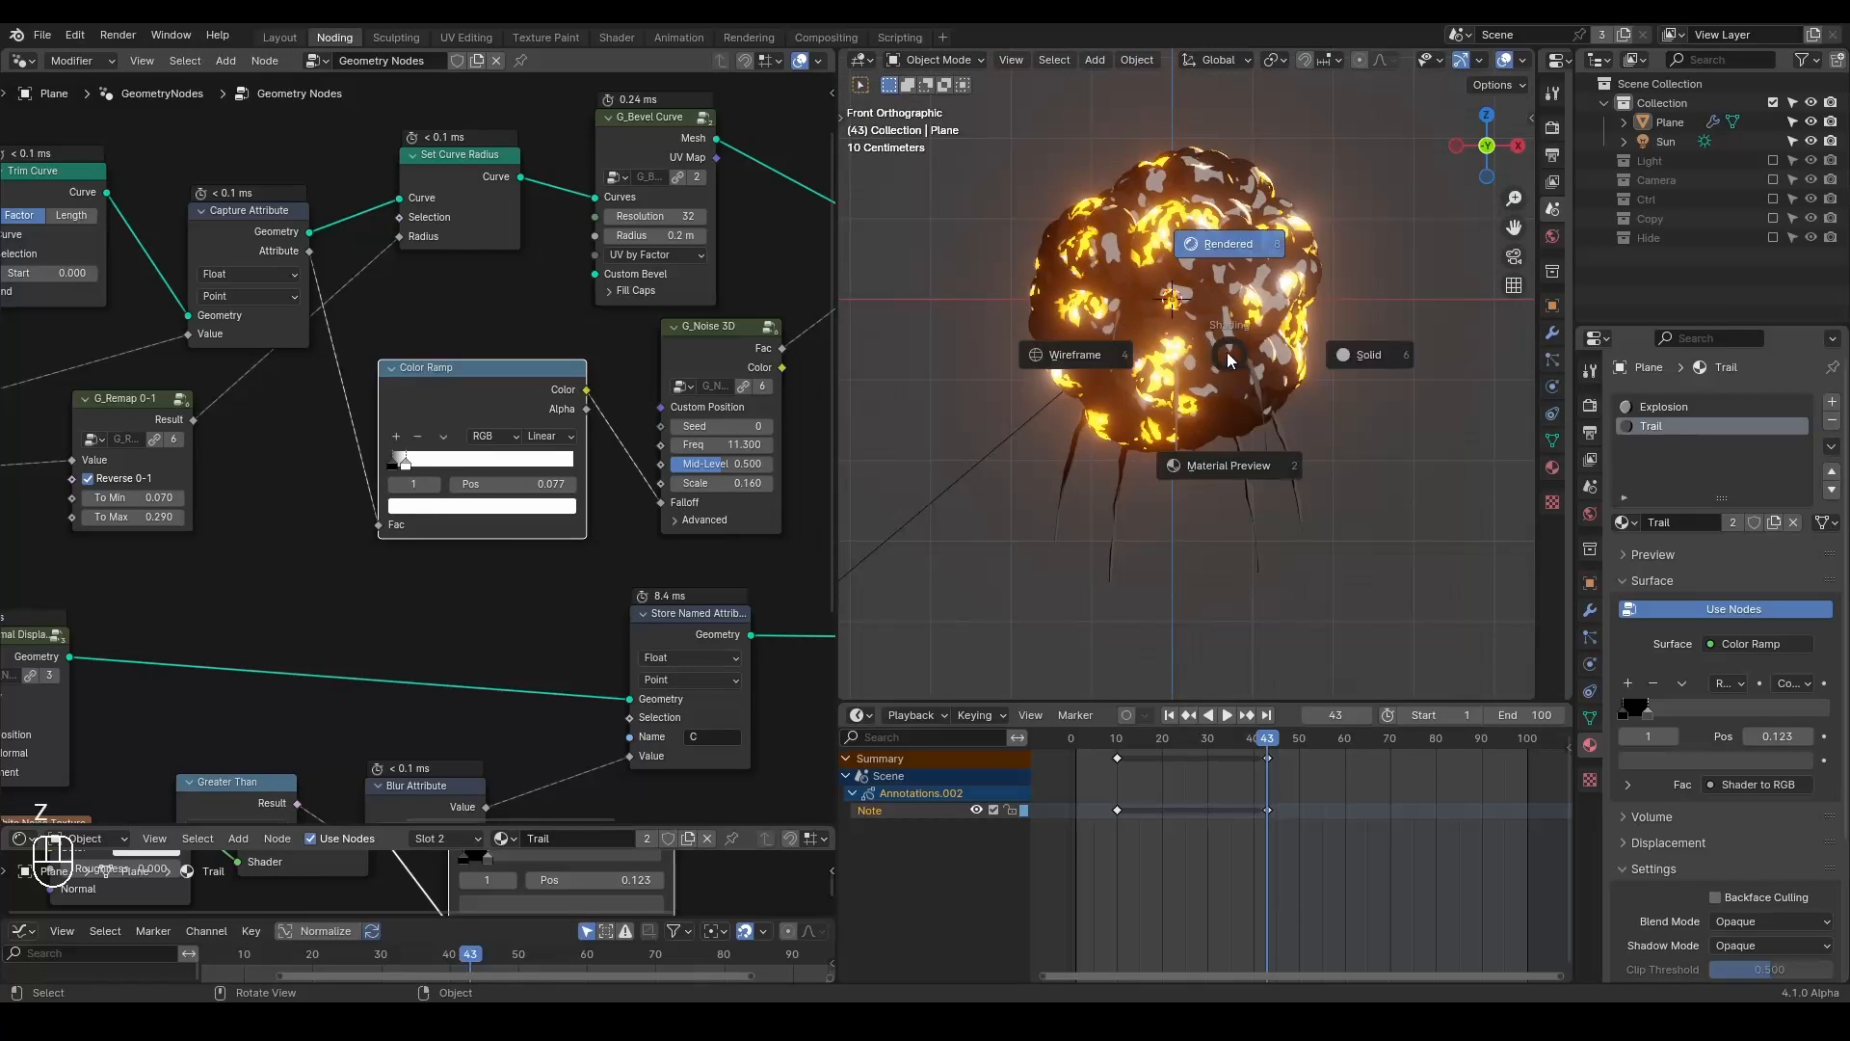
left_click(1368, 357)
Lengthen the trails by setting the G_Curve Linear node's Value to 3.3.
middle_click_drag(420, 286, 138, 457)
left_click_drag(371, 318, 466, 318)
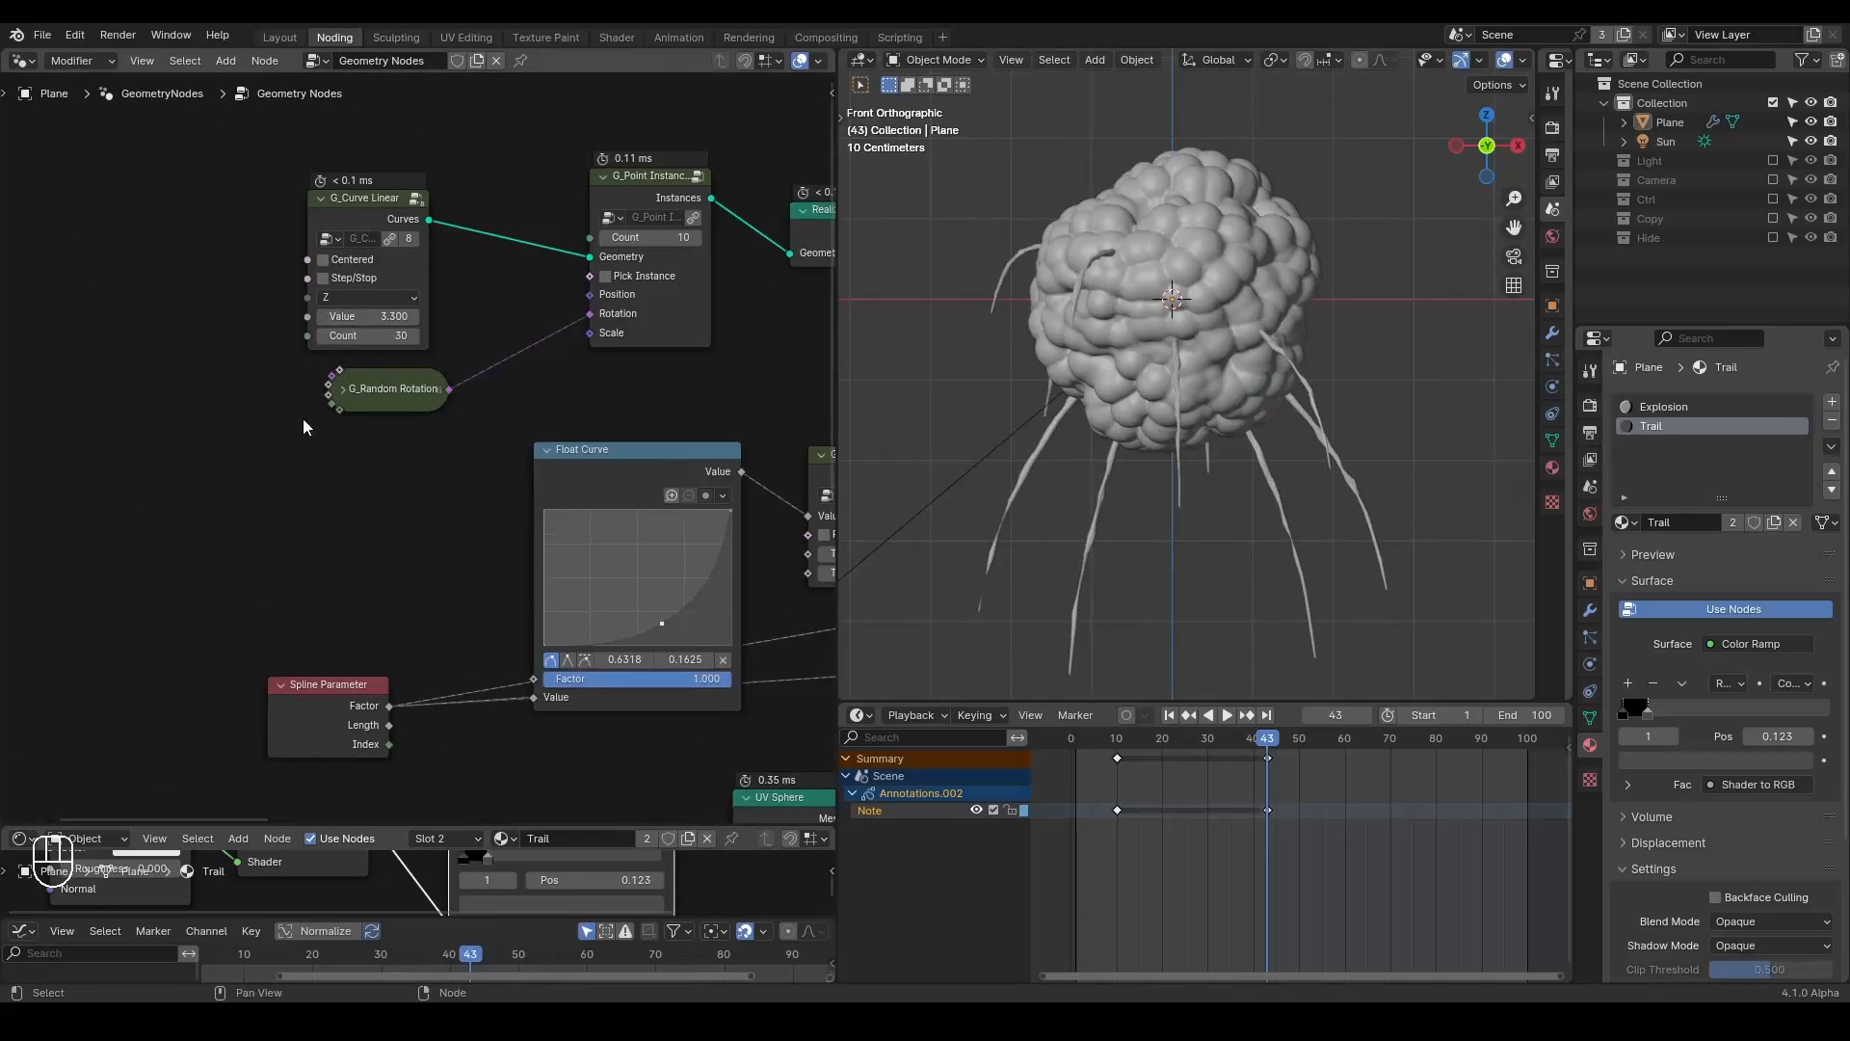
Try to vary the trails' size by connecting a G_Randomness node's Vector output to the G_Point Instance node's Scale input.
key("ctrl+a")
type("randomness")
key("Return")
left_click(328, 438)
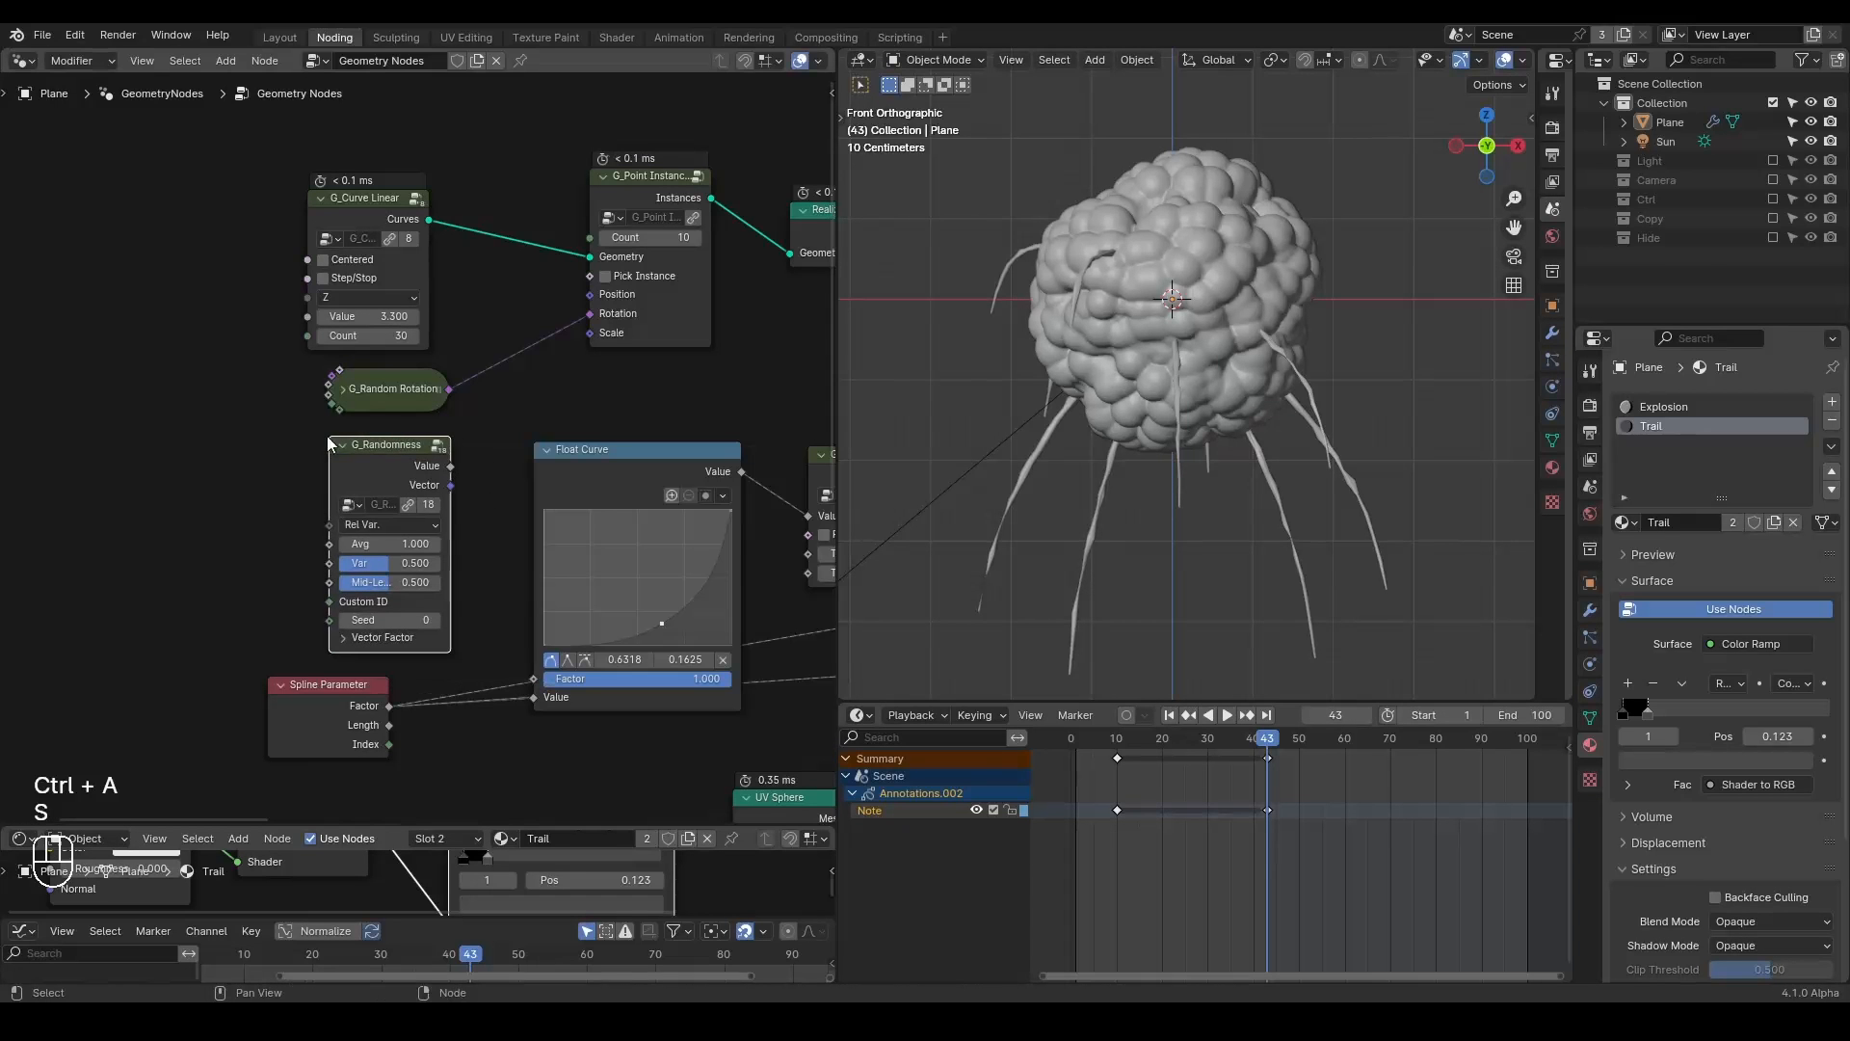
left_click_drag(452, 484, 589, 332)
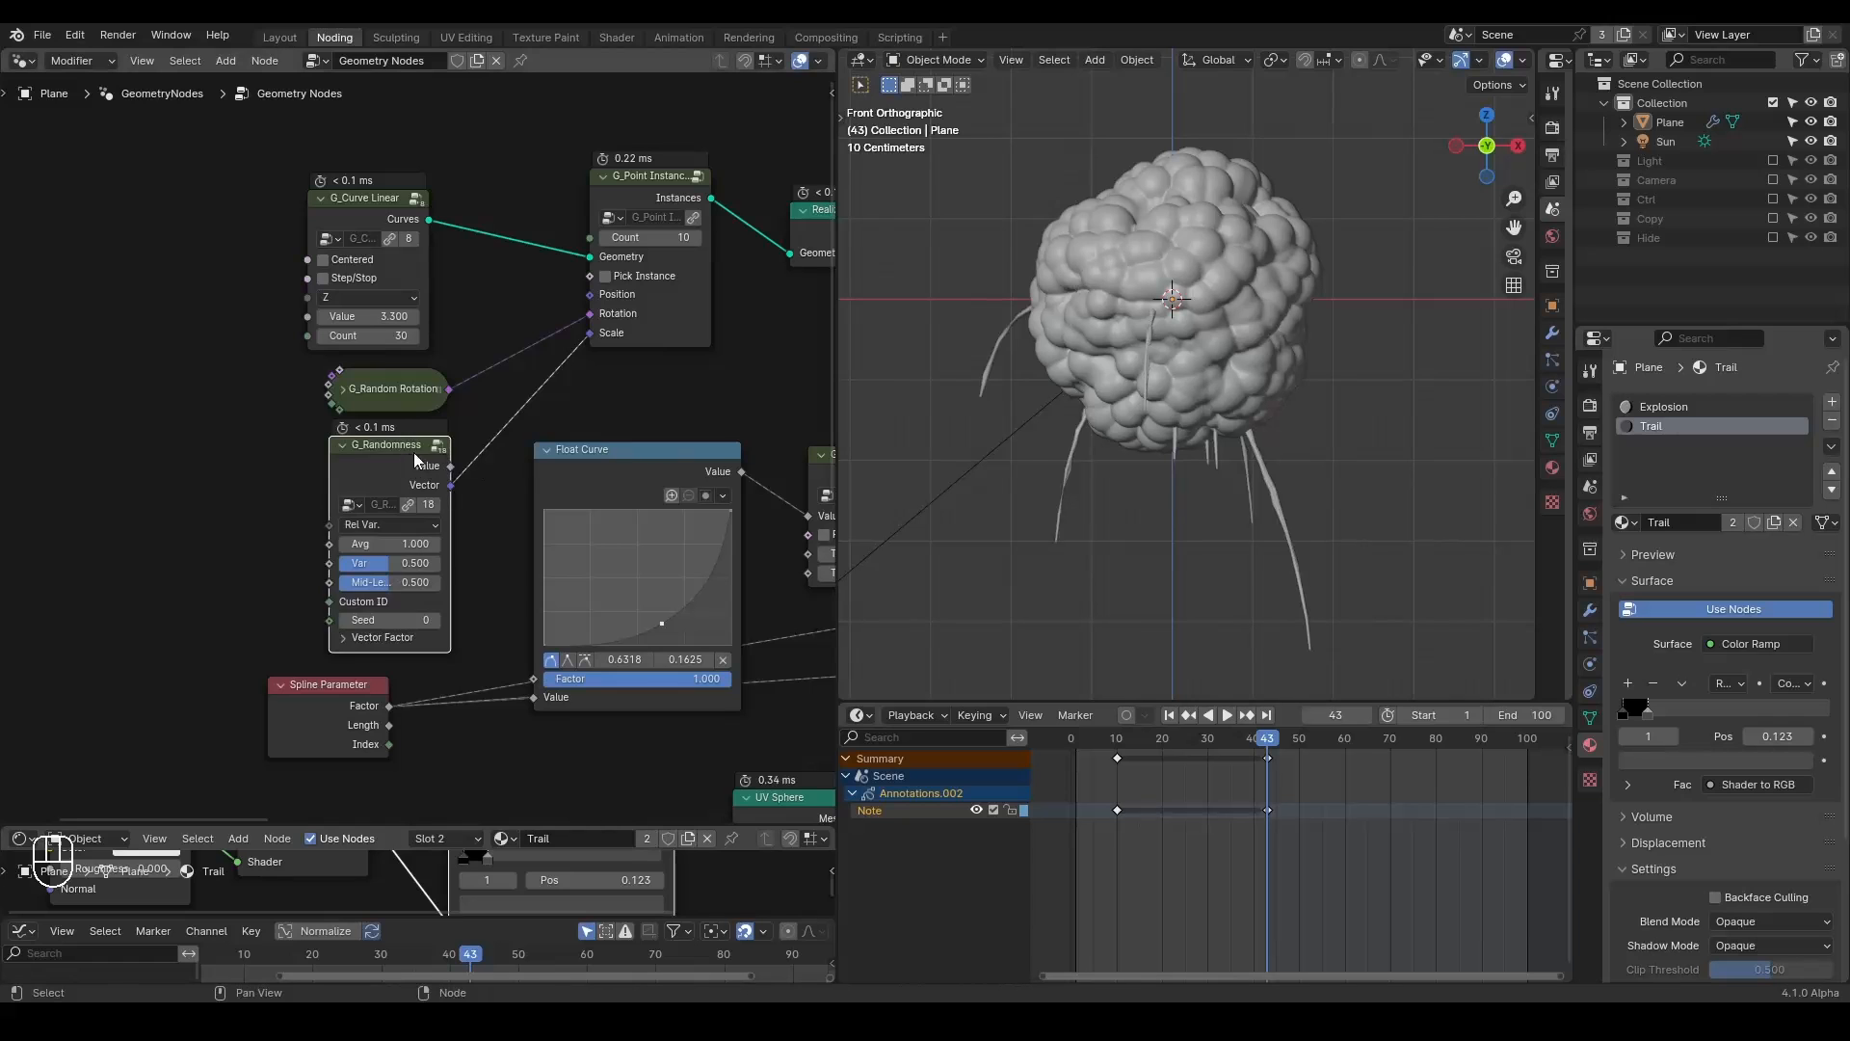
key("x")
middle_click_drag(484, 473, 490, 446)
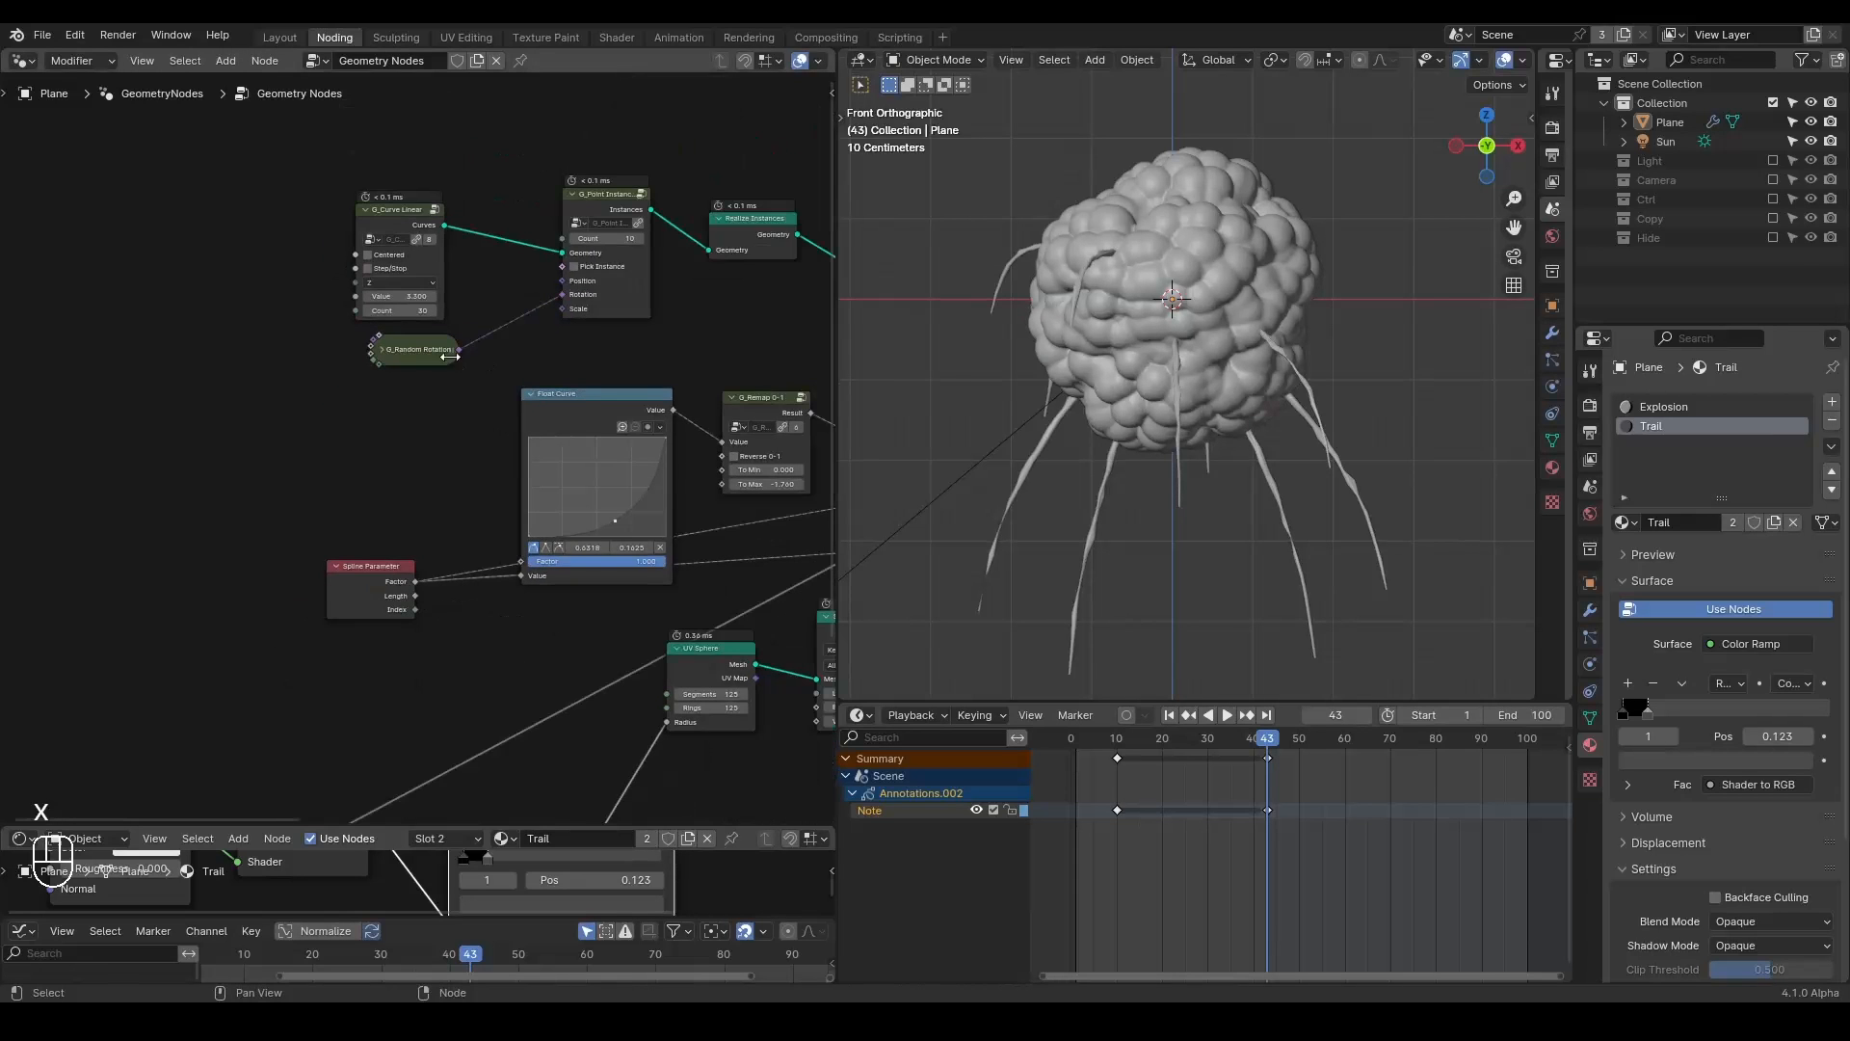
Shift the G_Curve Linear node closer to the G_Point Instance node and play back the animation.
left_click_drag(404, 214, 443, 218)
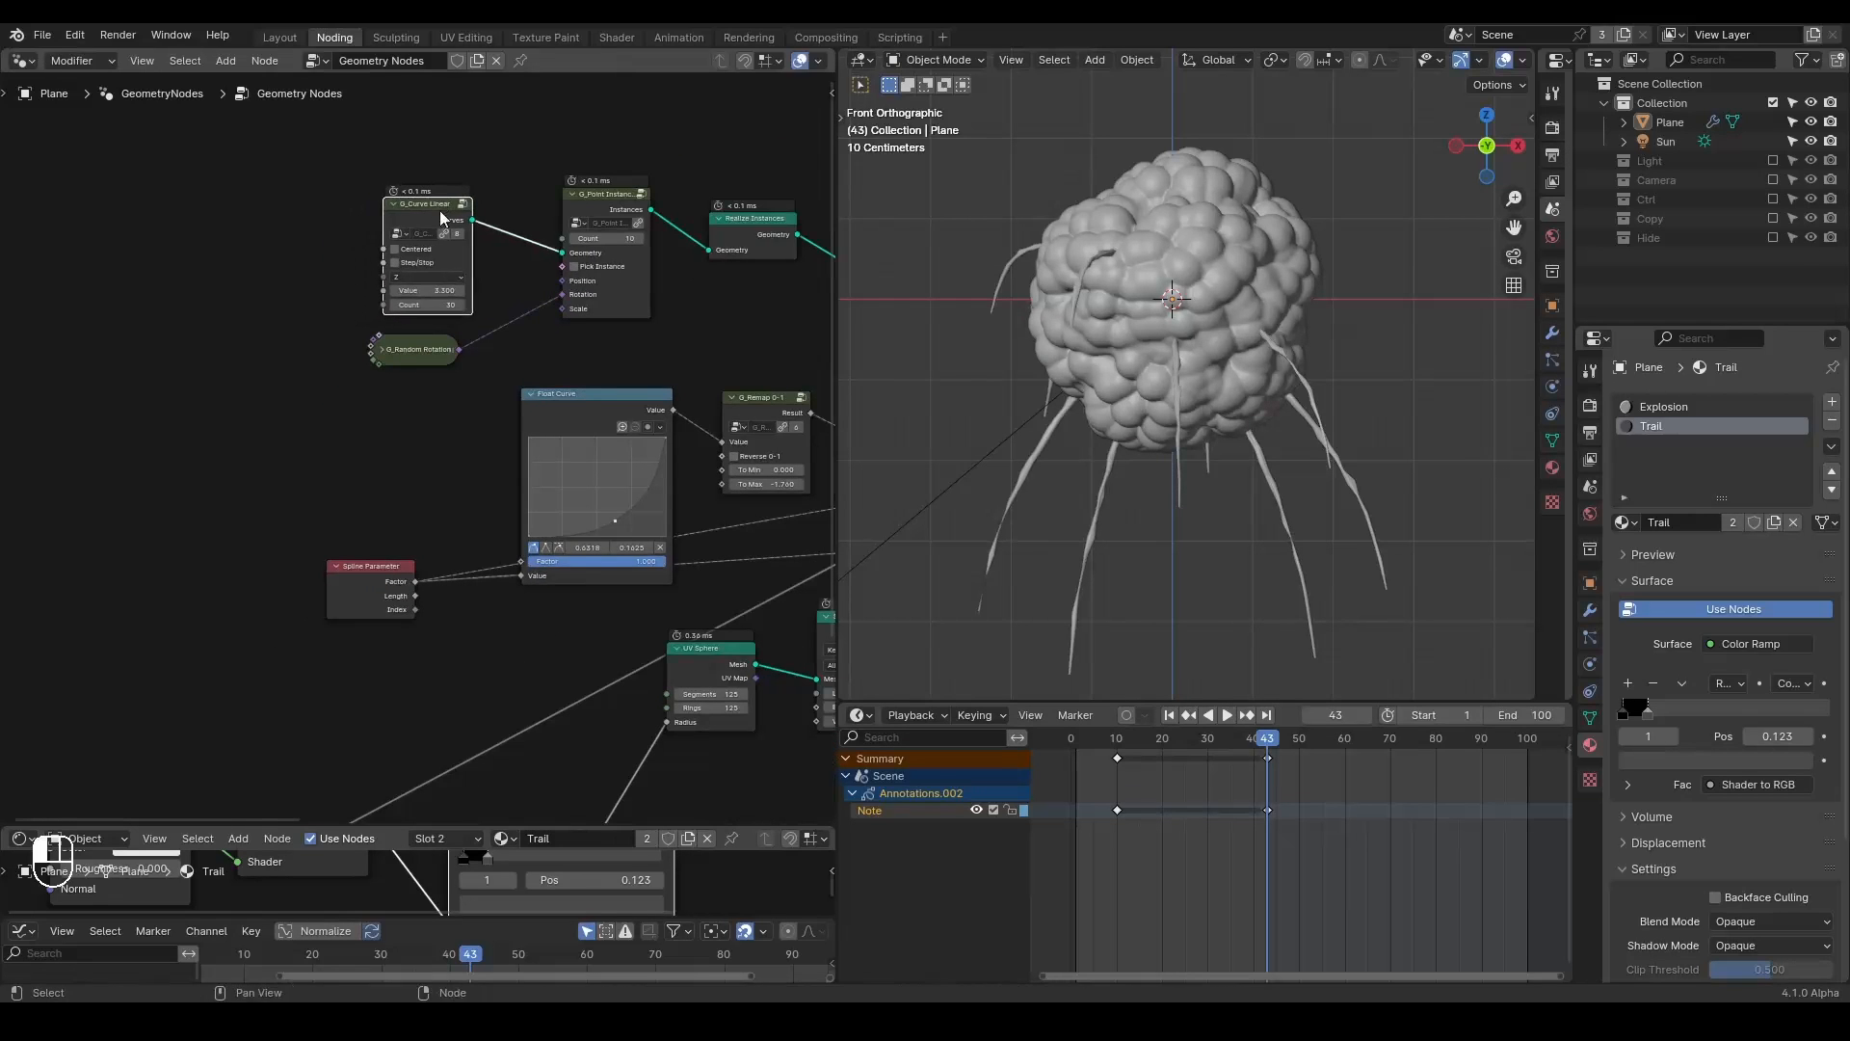
key("shift+space")
key("space")
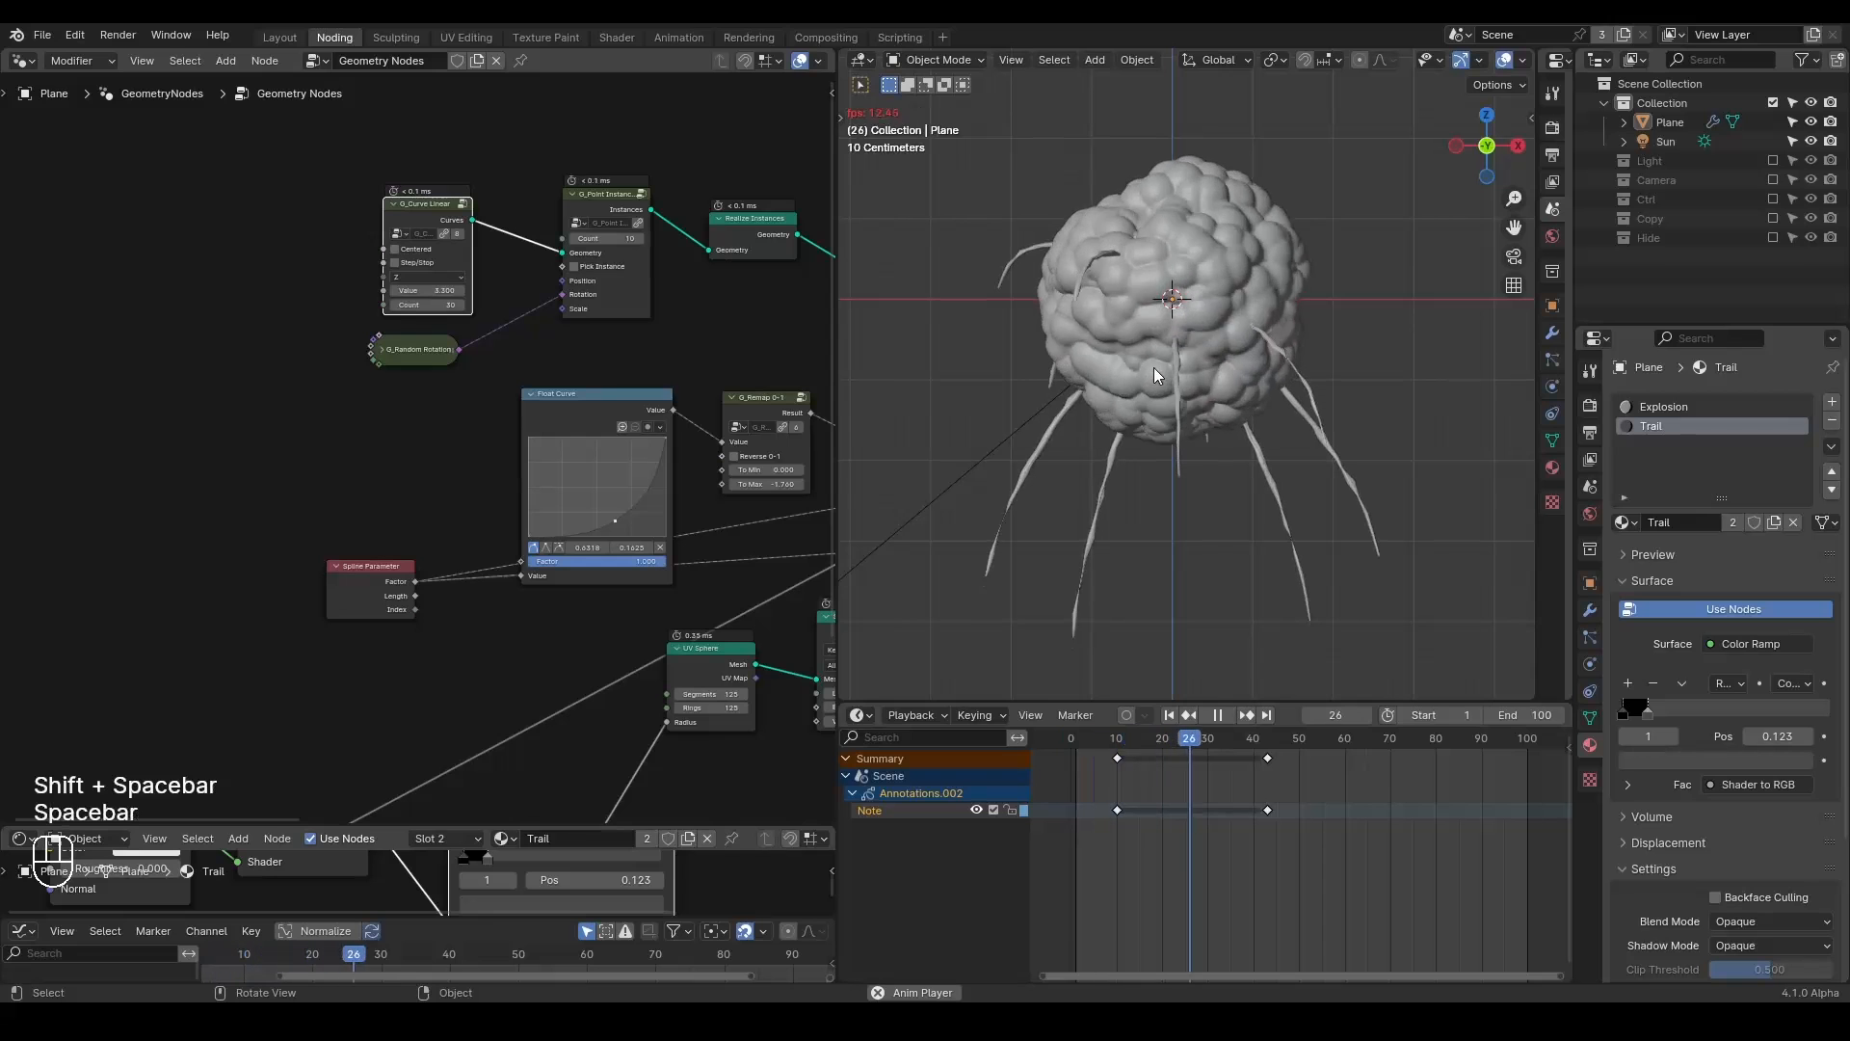
key("space")
Delete the annotation keyframes from the timeline.
left_click_drag(1322, 780, 1109, 852)
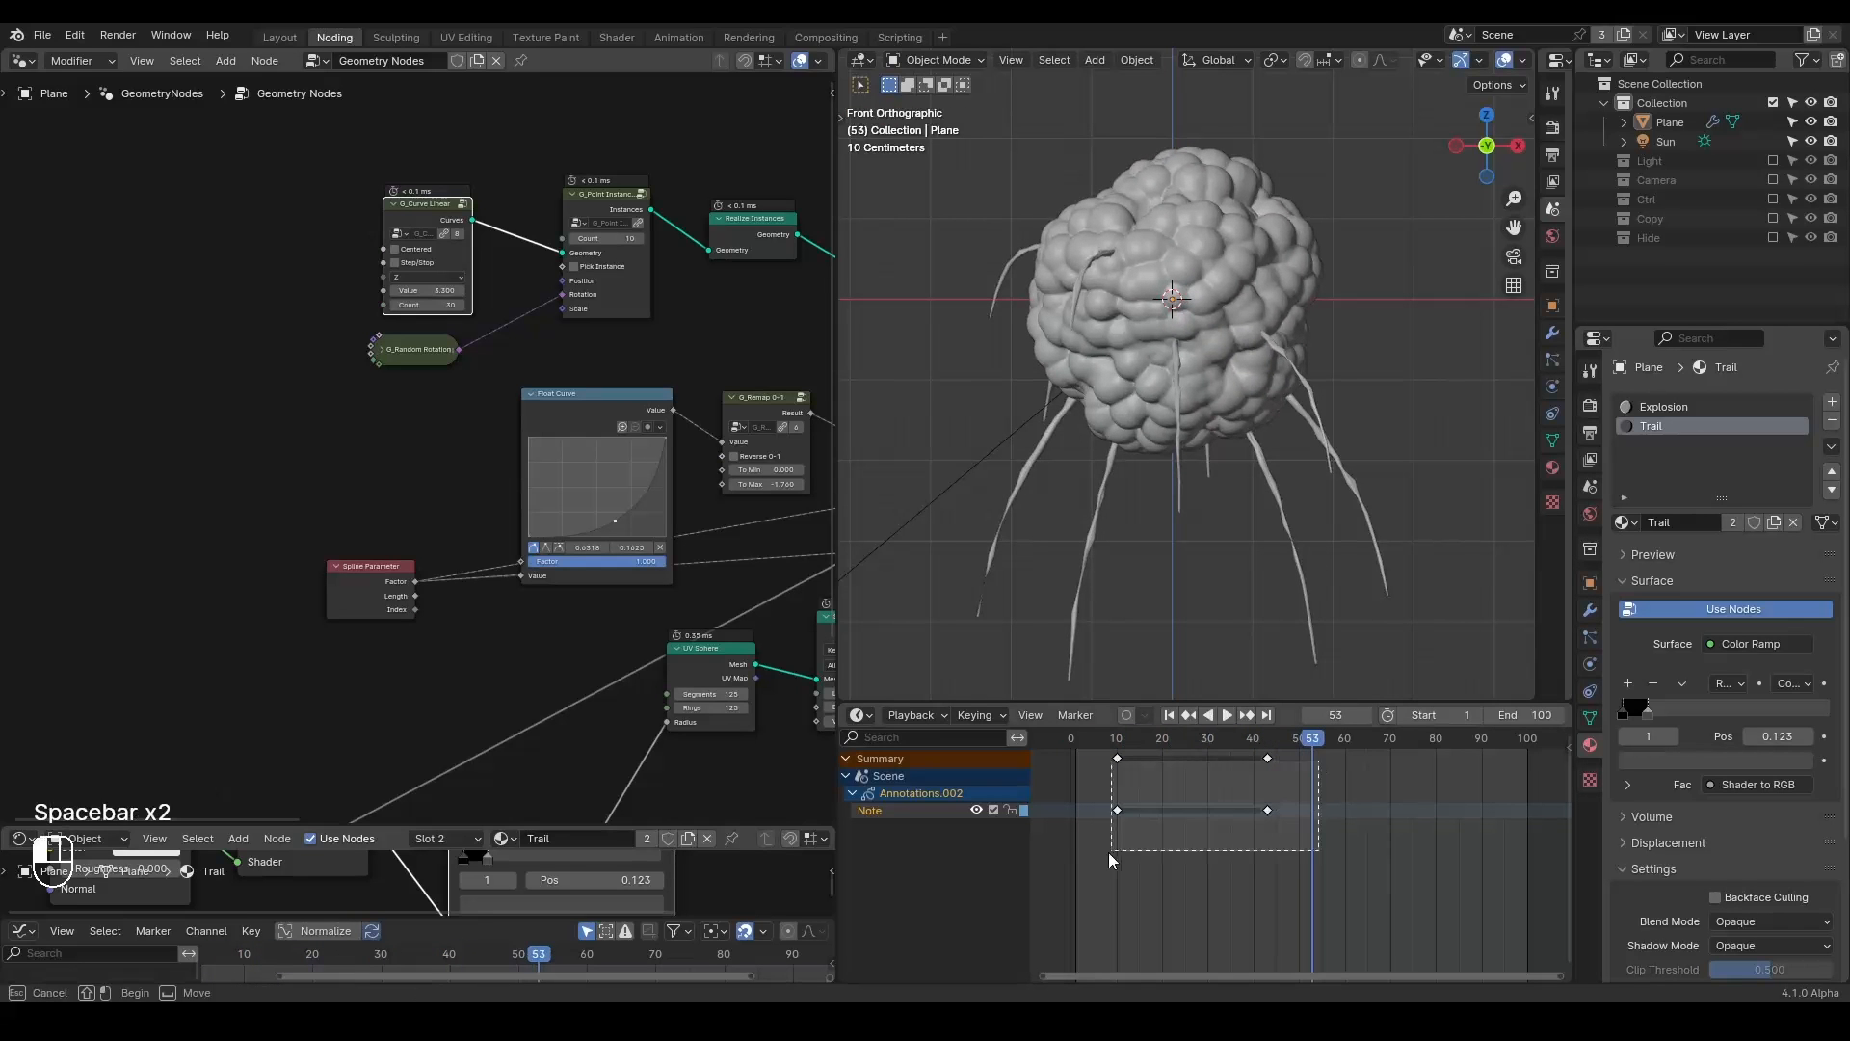
key("x")
left_click(1103, 853)
Play the explosion animation from the first frame to check how the trails grow.
key("shift+space")
key("space")
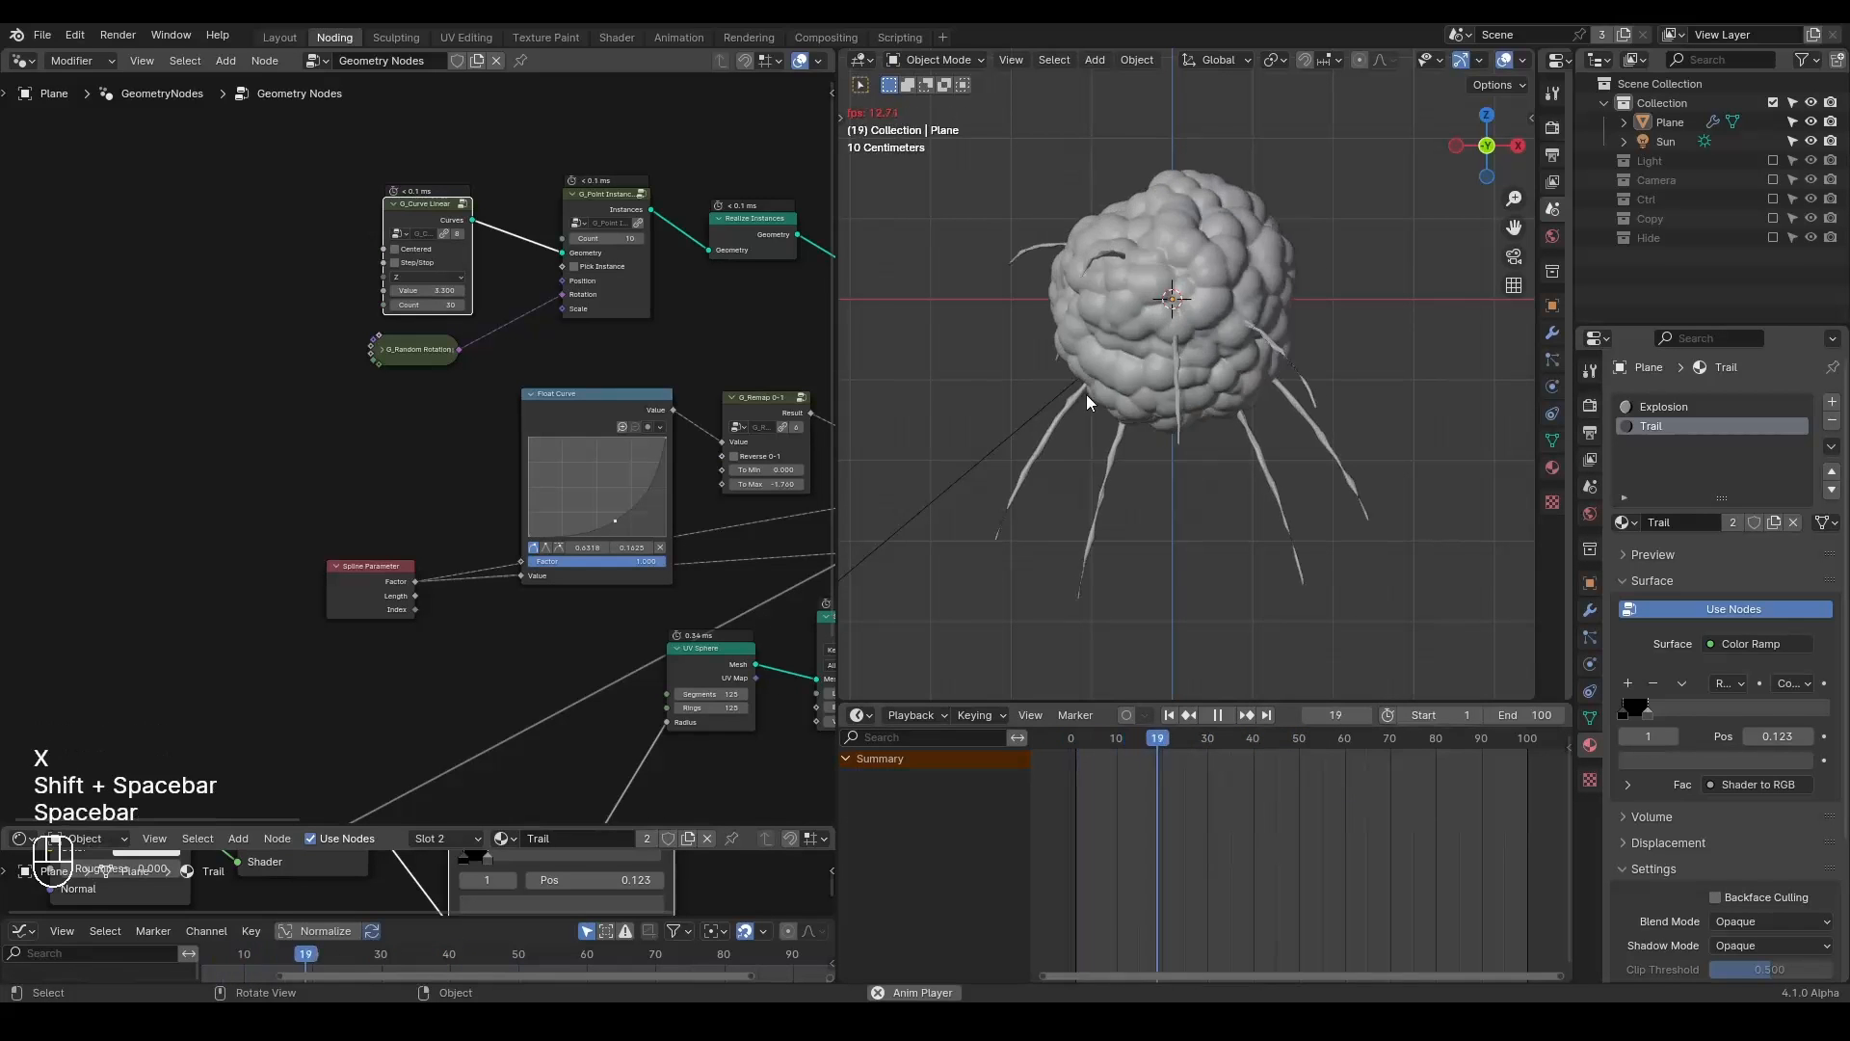
key("space")
key("shift+space")
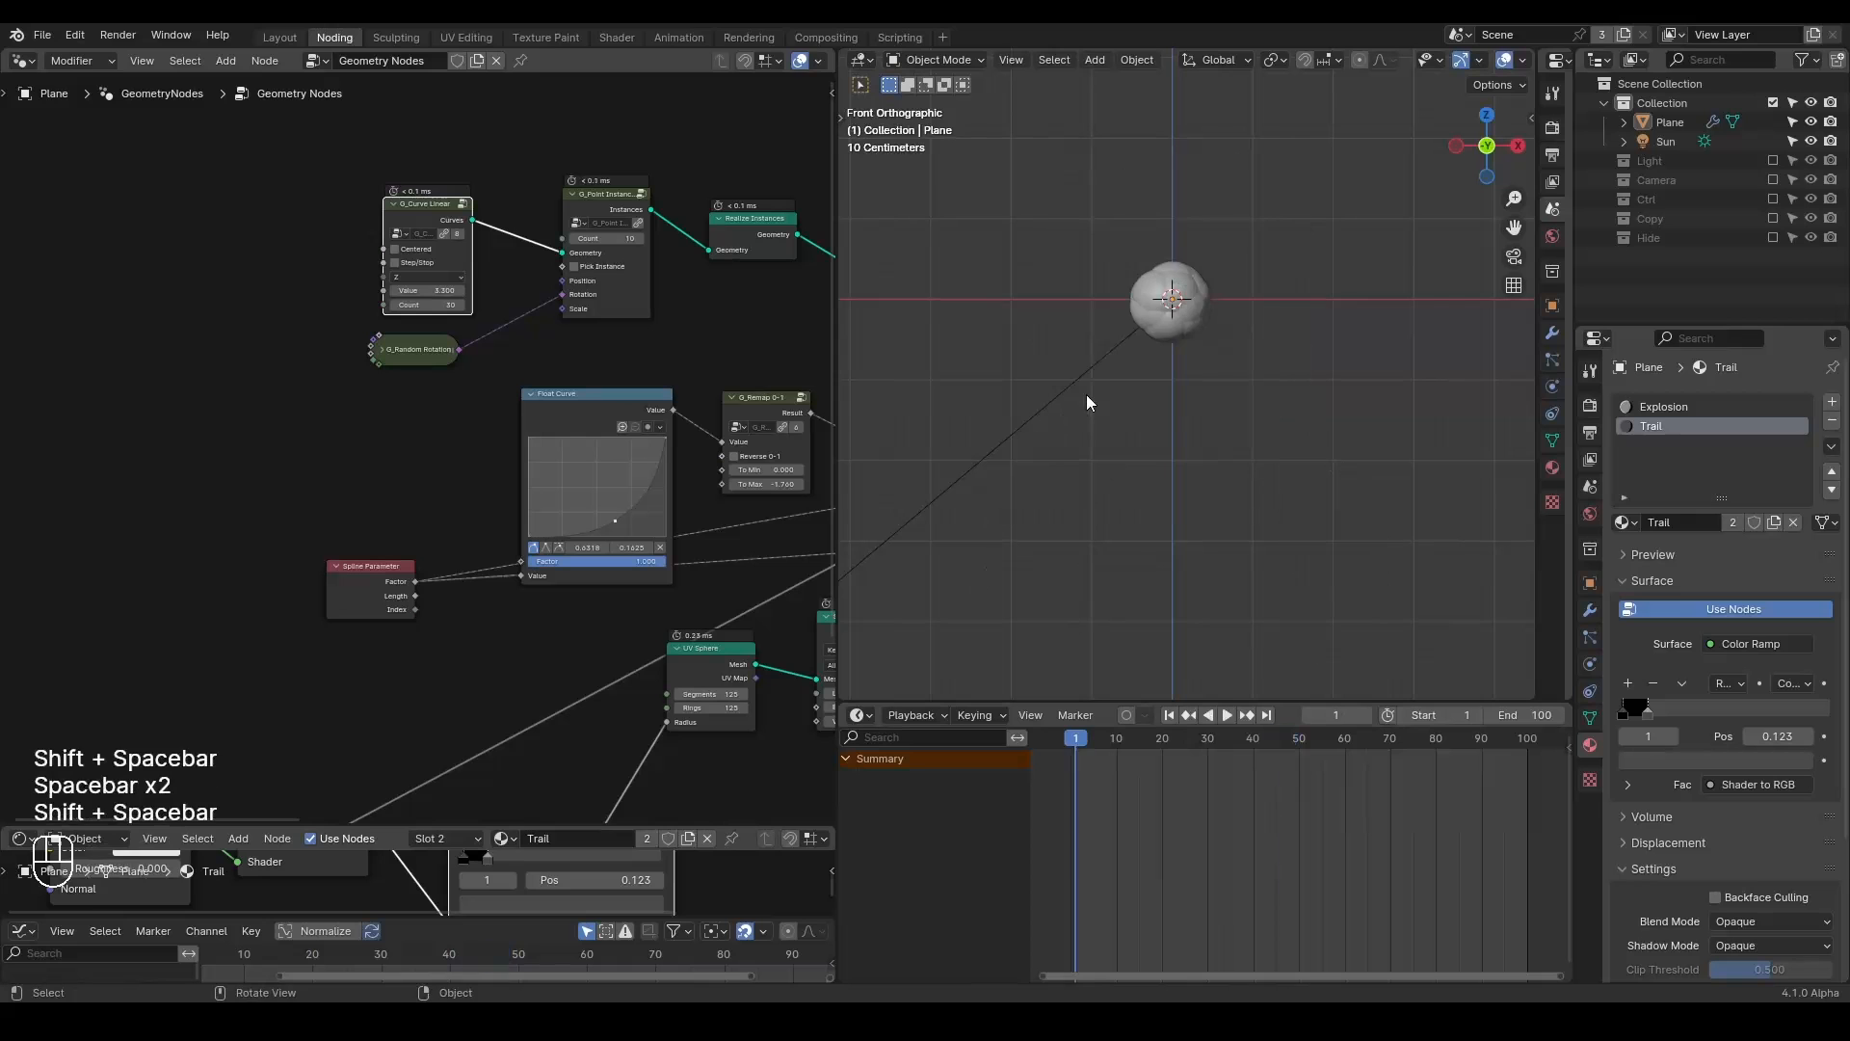
middle_click_drag(685, 367, 461, 378)
key("space")
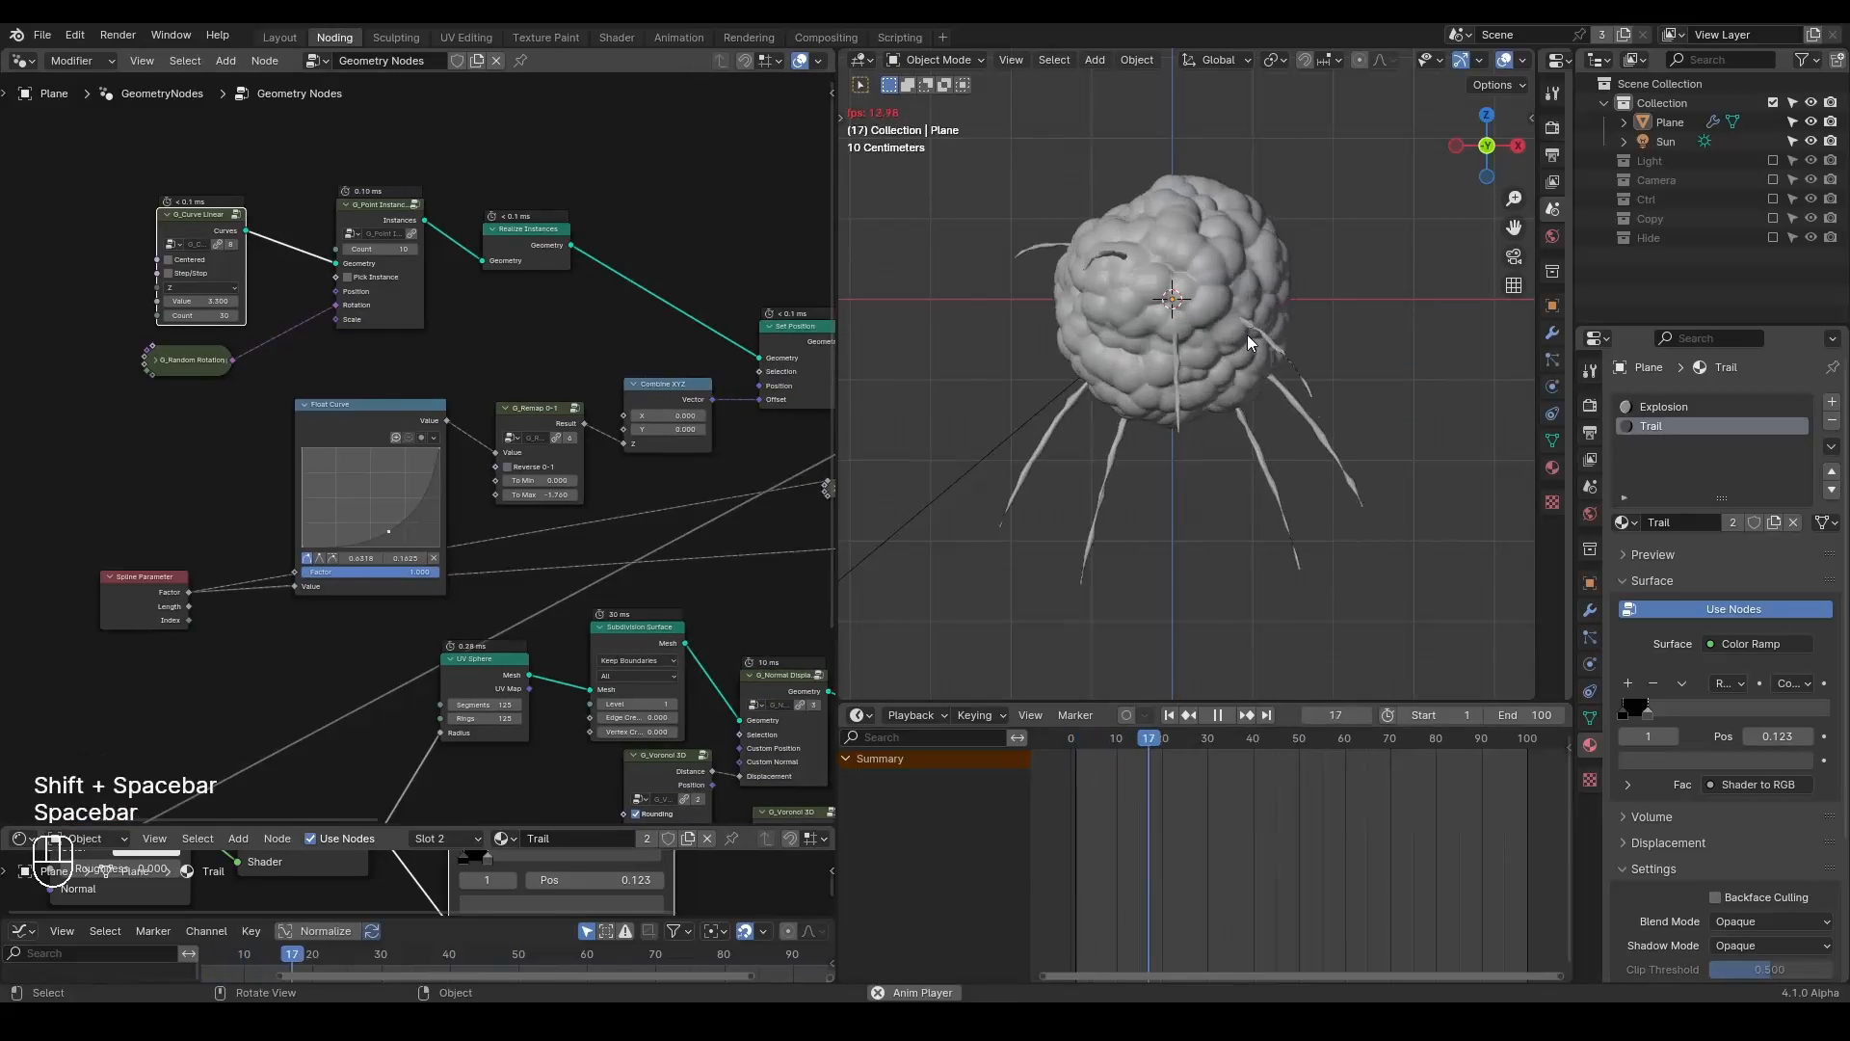
key("space")
Draw a closed teardrop-shaped annotation beside the explosion, just below the small arcing trail.
key("d")
left_click(965, 312)
left_click_drag(964, 307, 971, 303)
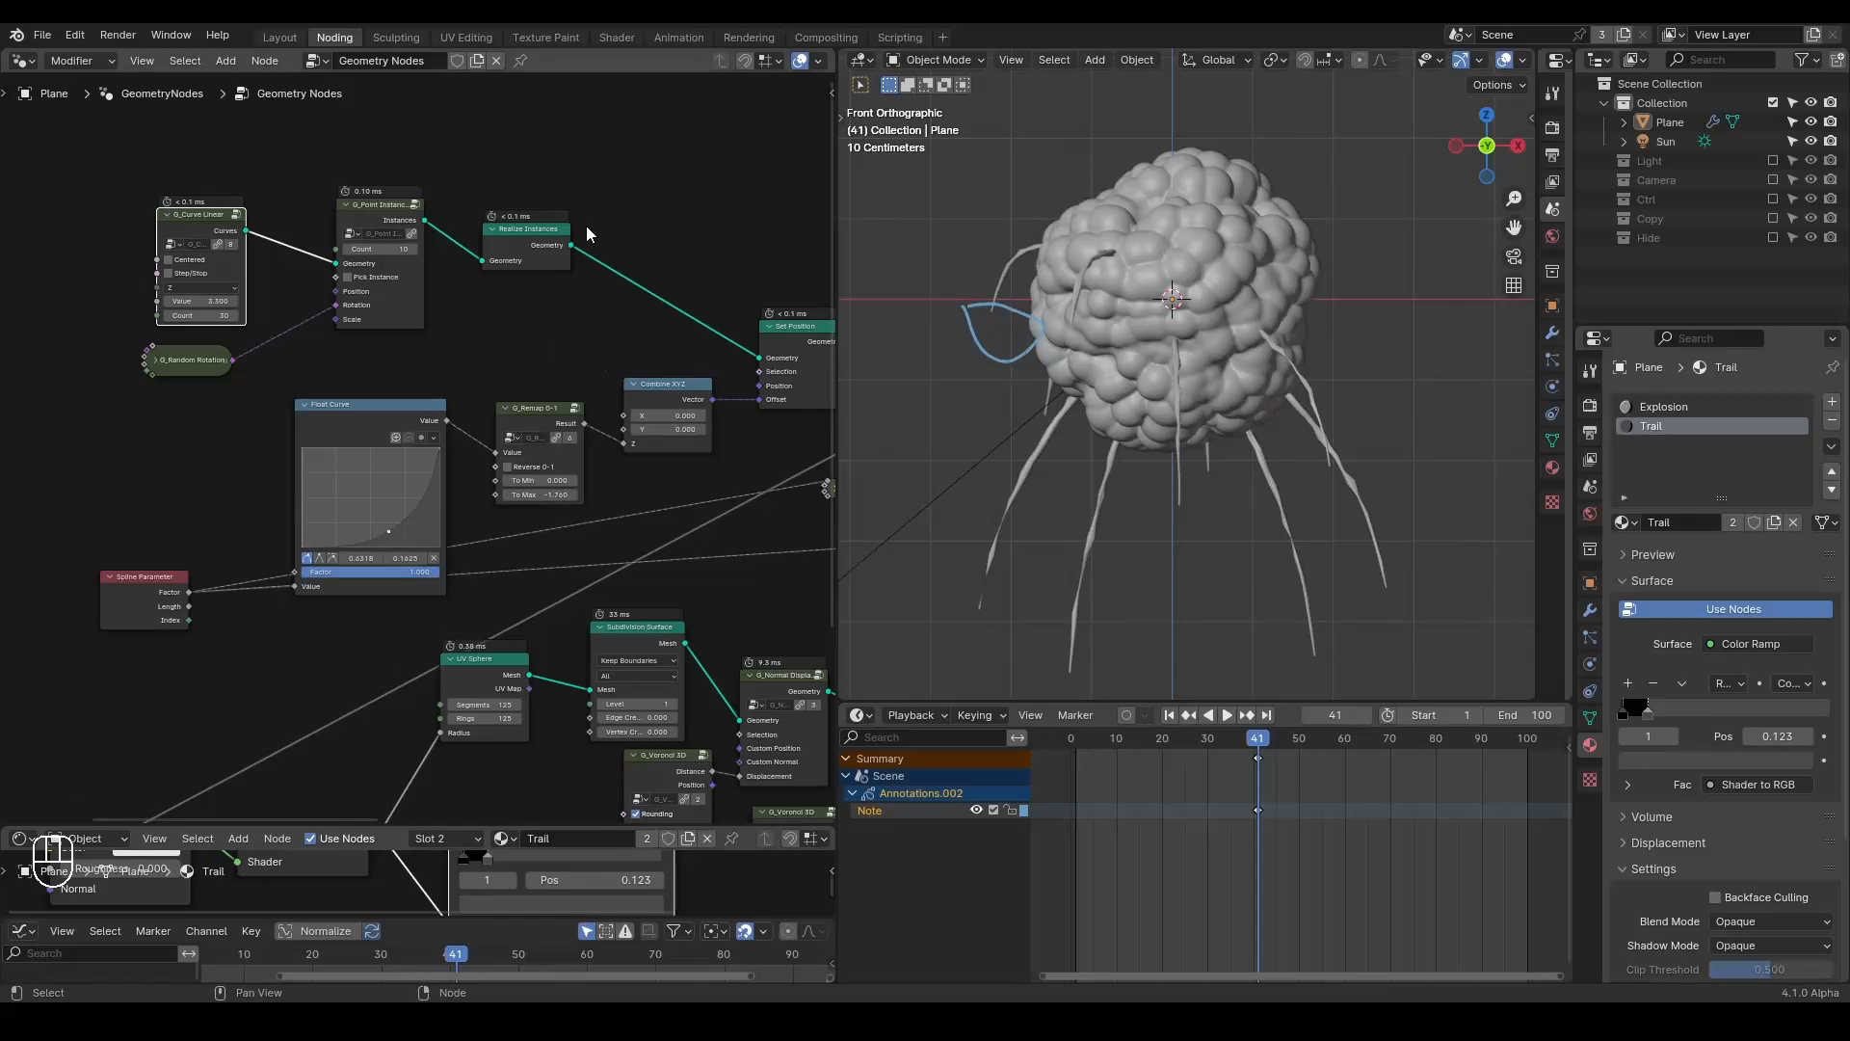
key("shift+ctrl+alt+q")
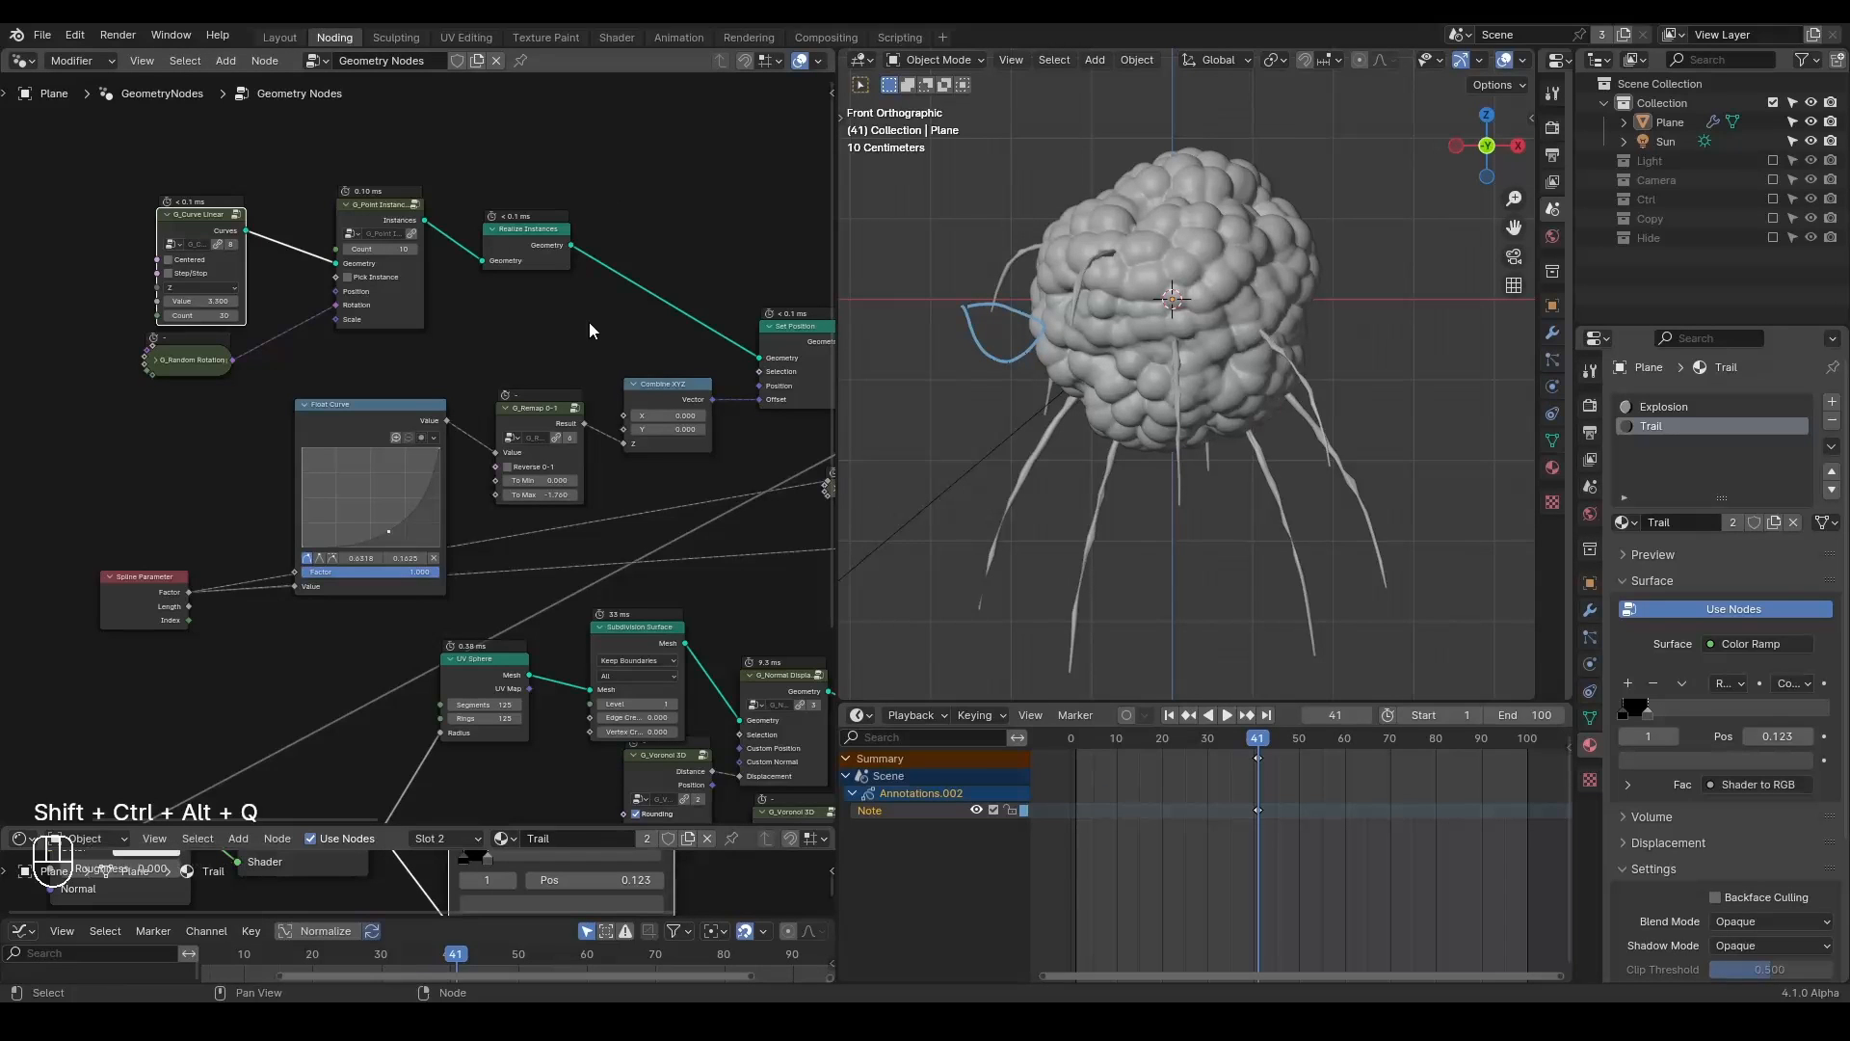
Add an Instance on Points node above the trail nodes with the Trim Curve output connected to its Points input.
middle_click_drag(591, 331, 82, 492)
middle_click_drag(445, 365, 186, 366)
left_click_drag(226, 480, 508, 234)
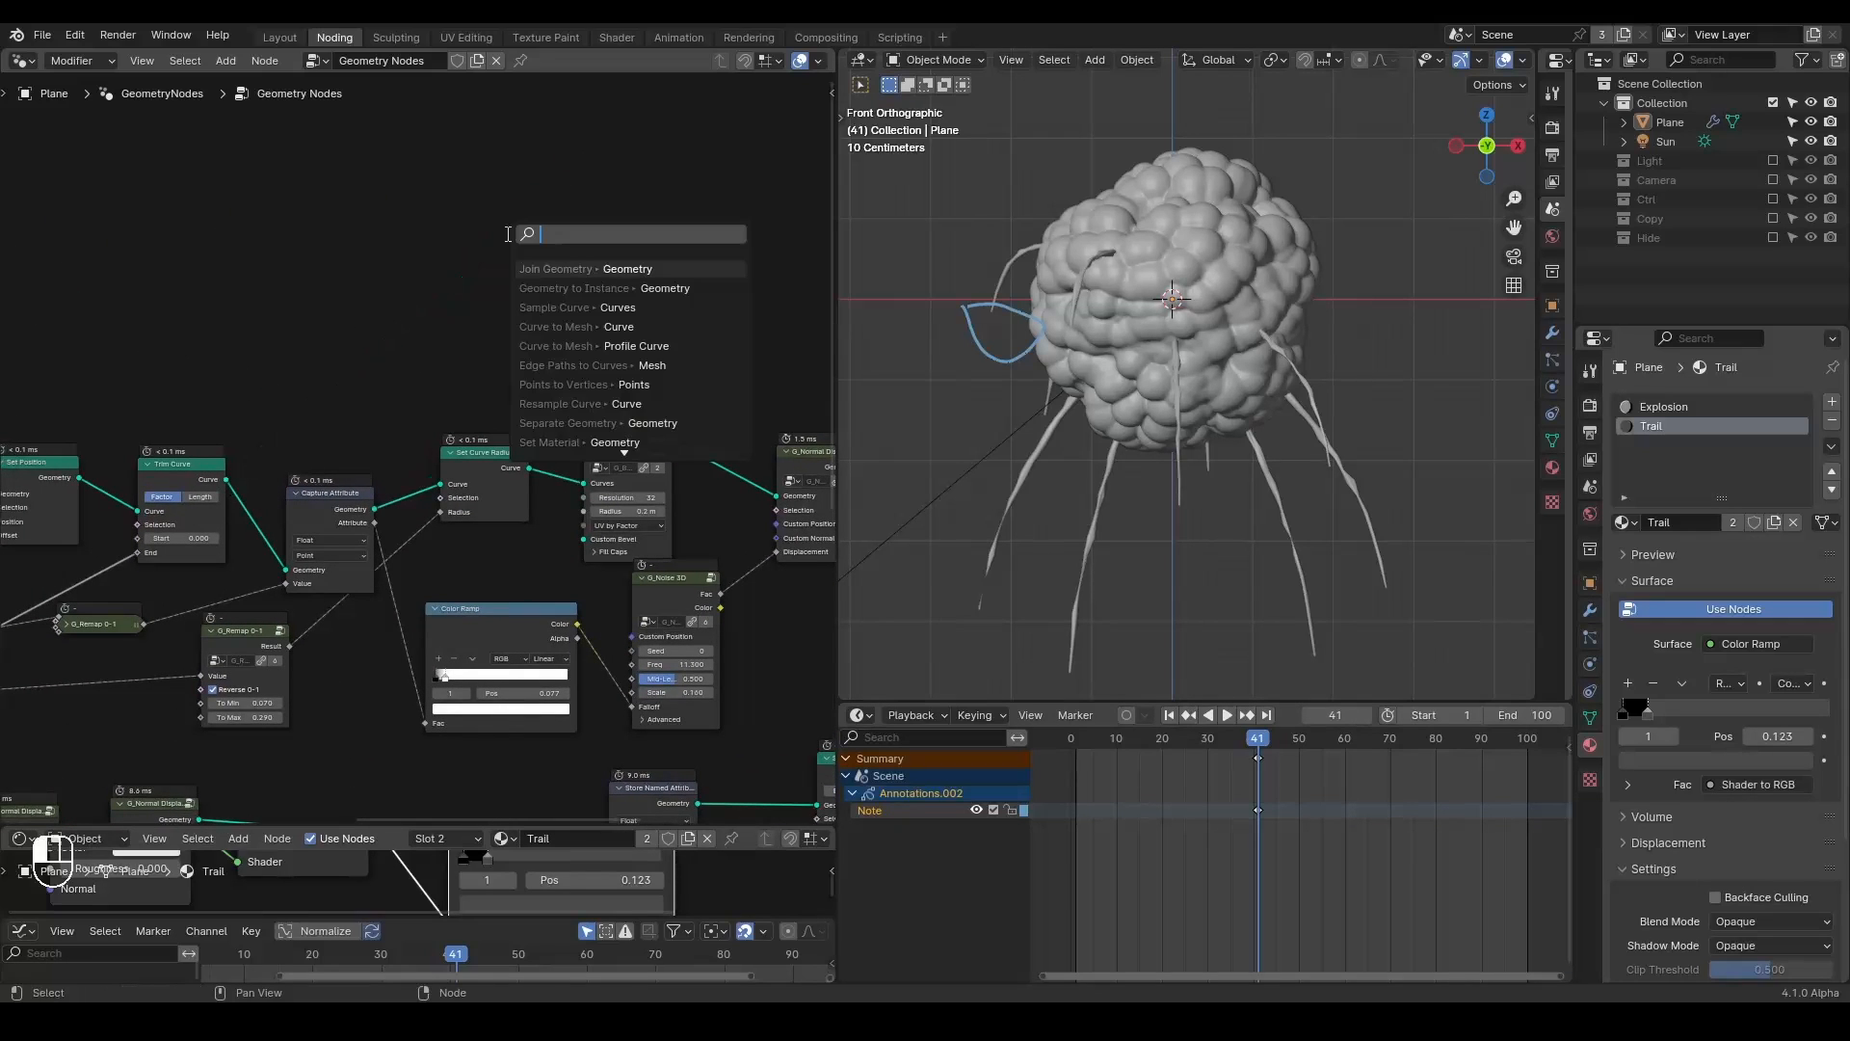
type("instance")
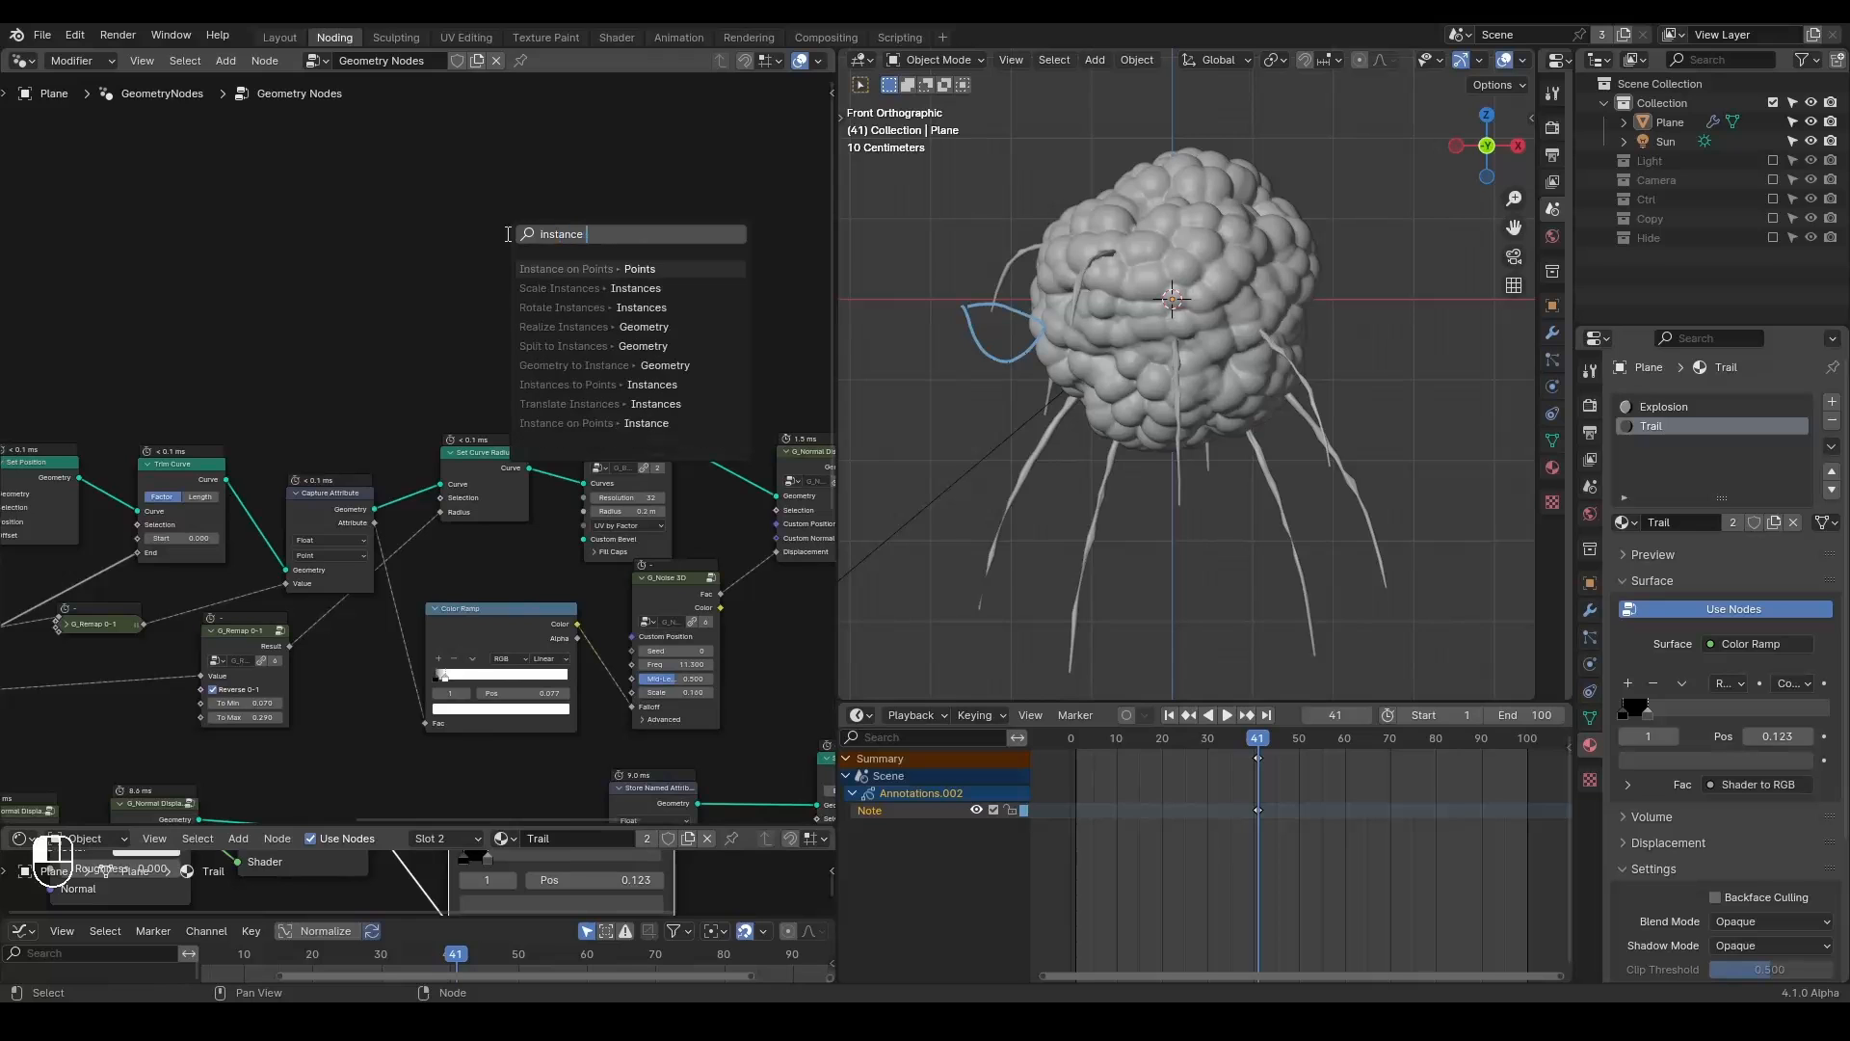
key("Return")
middle_click_drag(509, 417, 500, 499)
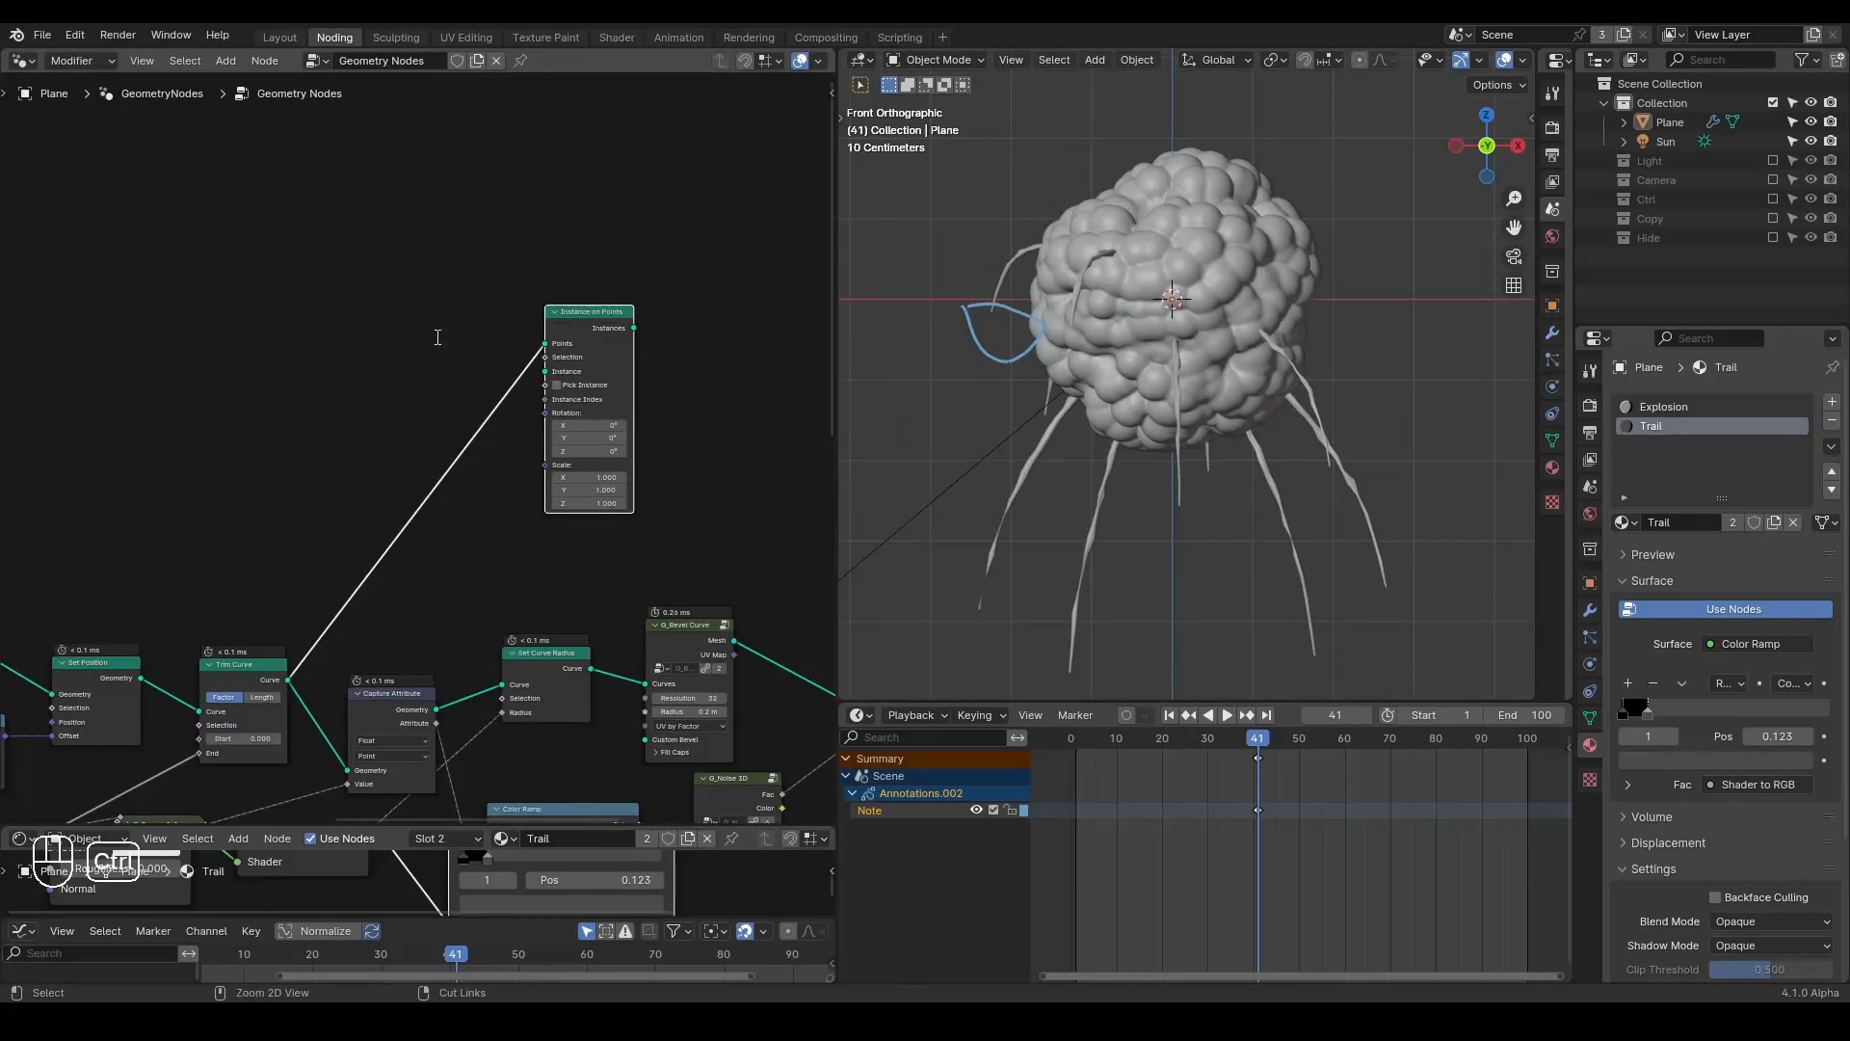
Add a UV Sphere node beside the Instance on Points node and preview it through a Viewer node.
key("ctrl+a")
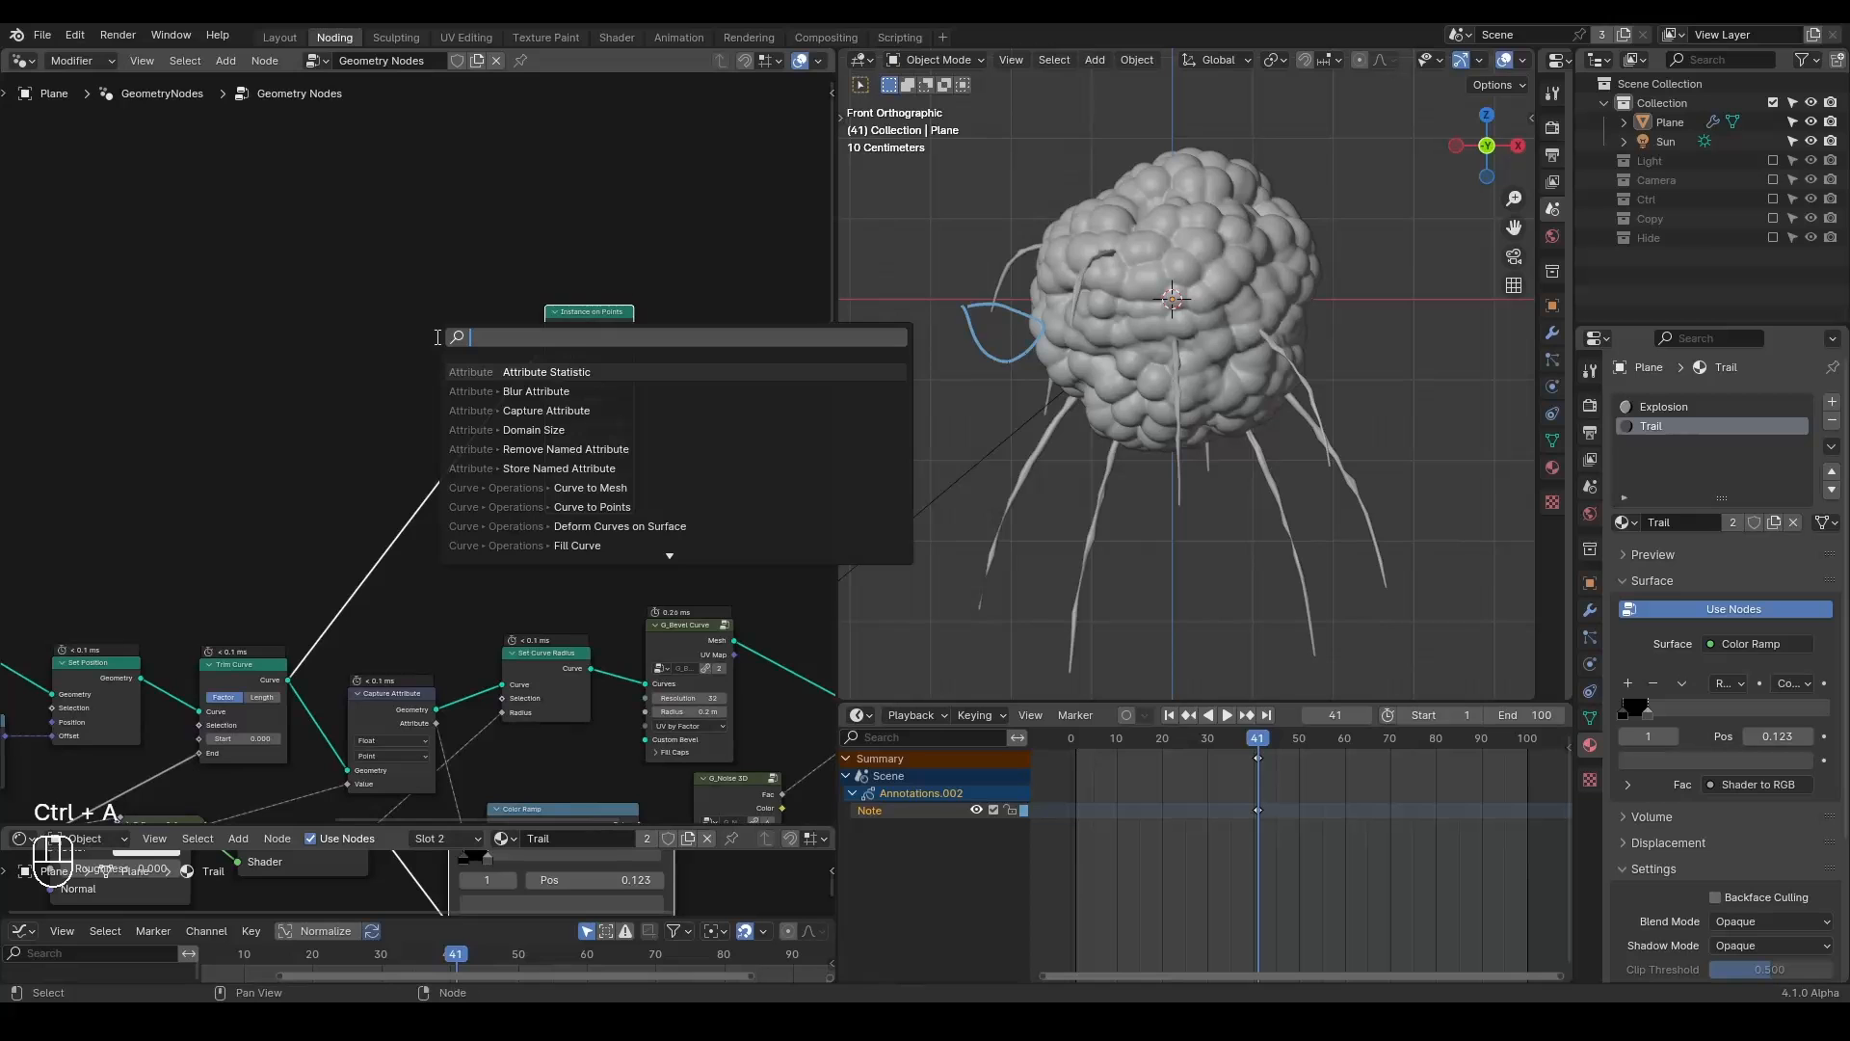
type("uv sphere")
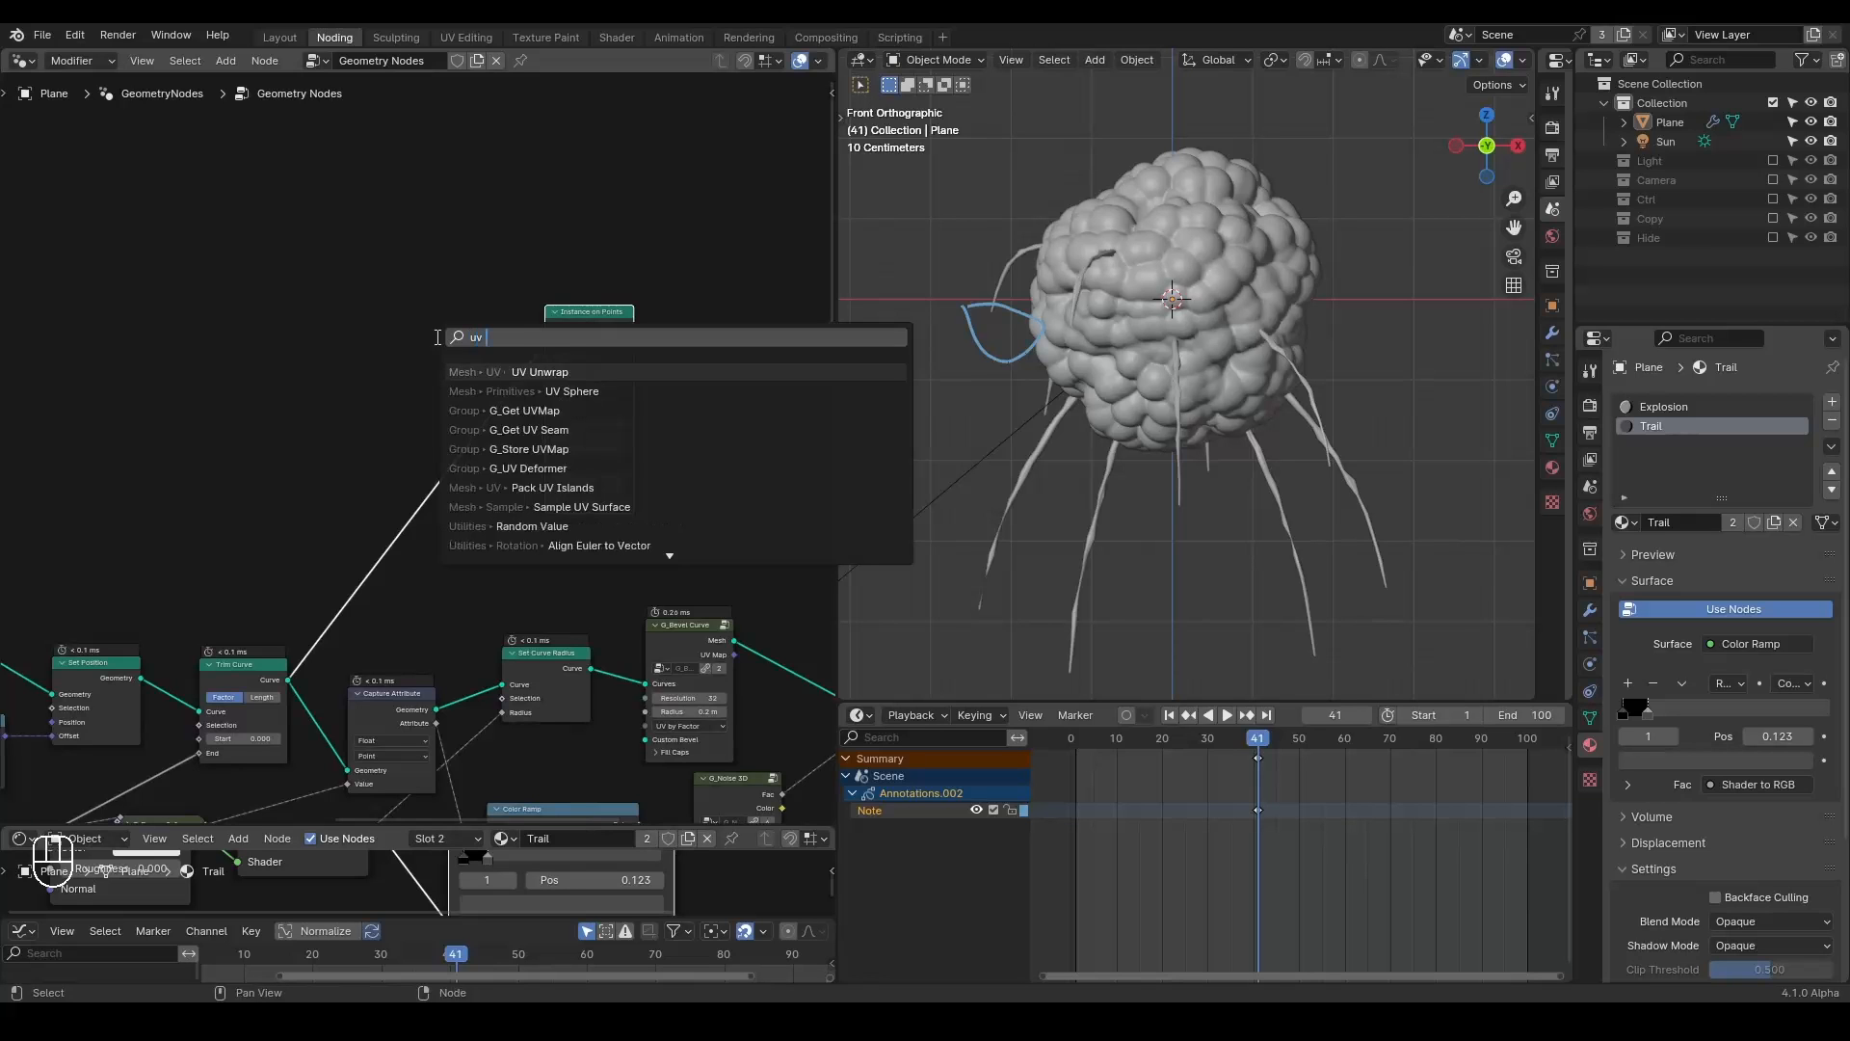
key("Return")
left_click(198, 324)
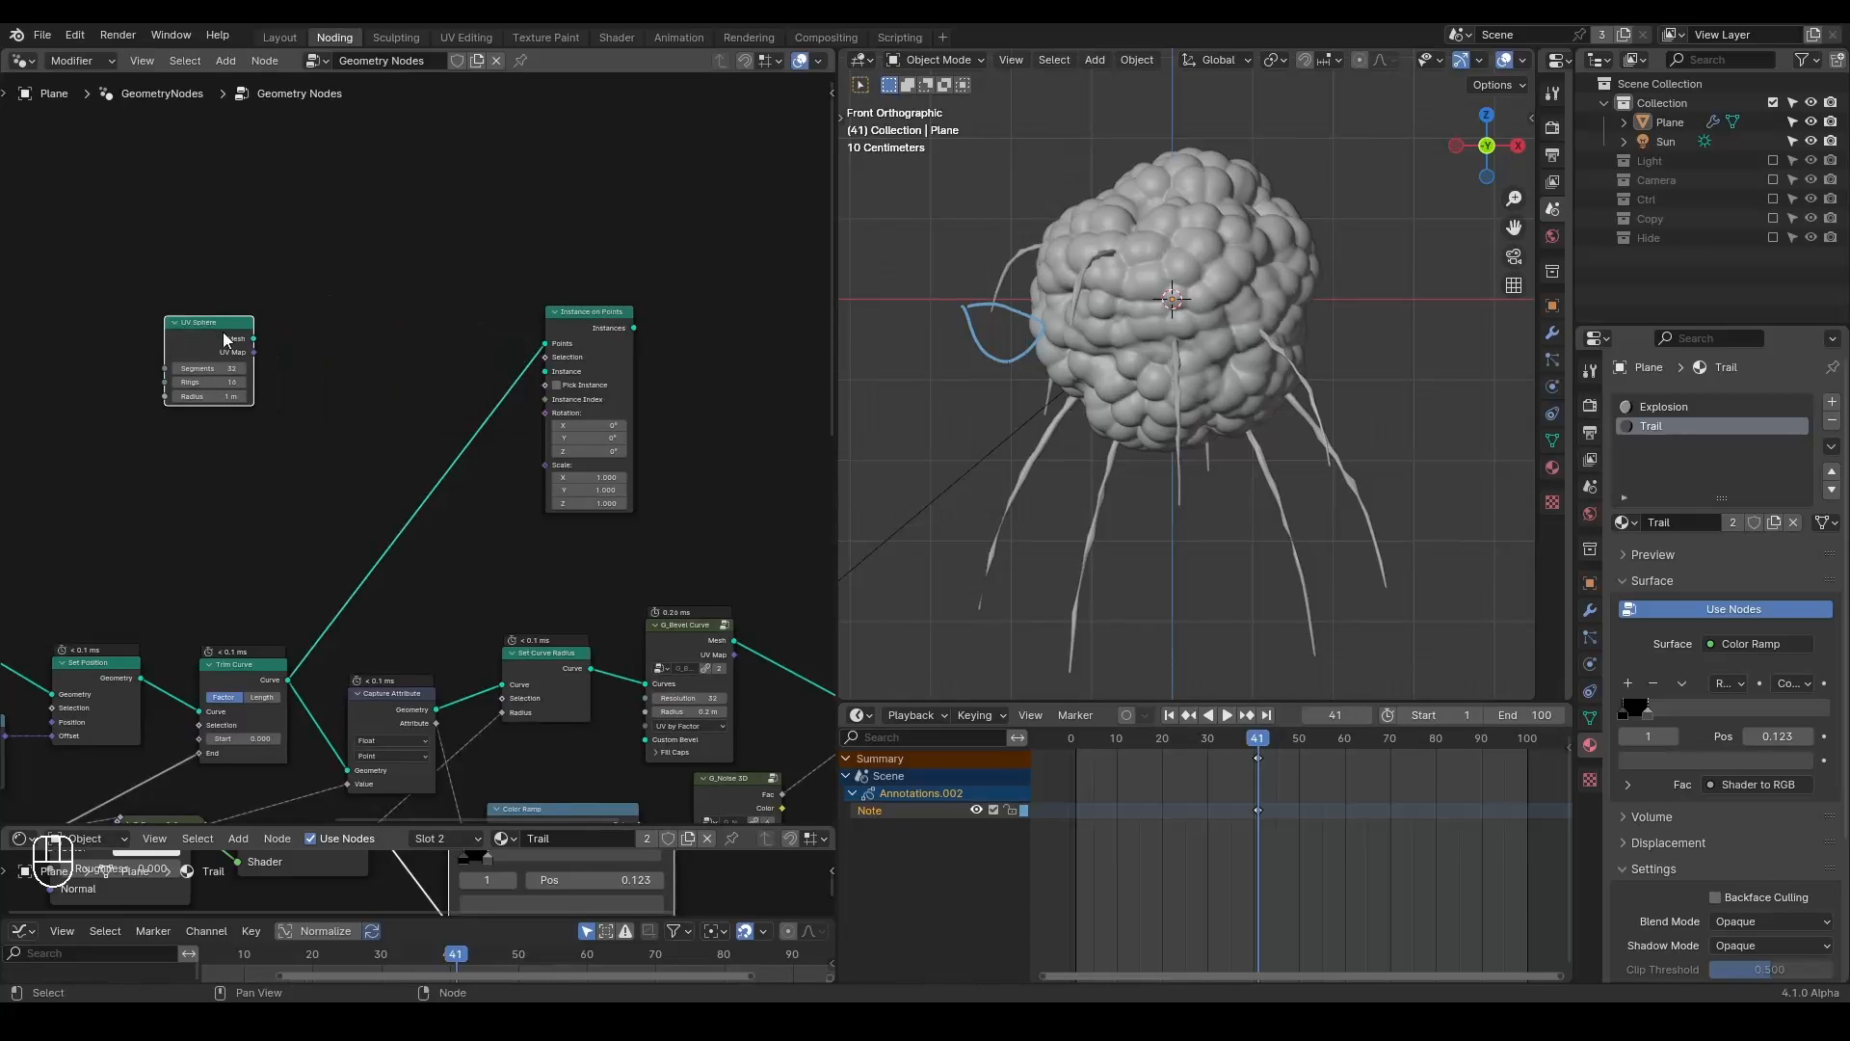
left_click(232, 347, "ctrl+shift")
middle_click_drag(291, 396, 414, 447)
left_click_drag(296, 390, 140, 373)
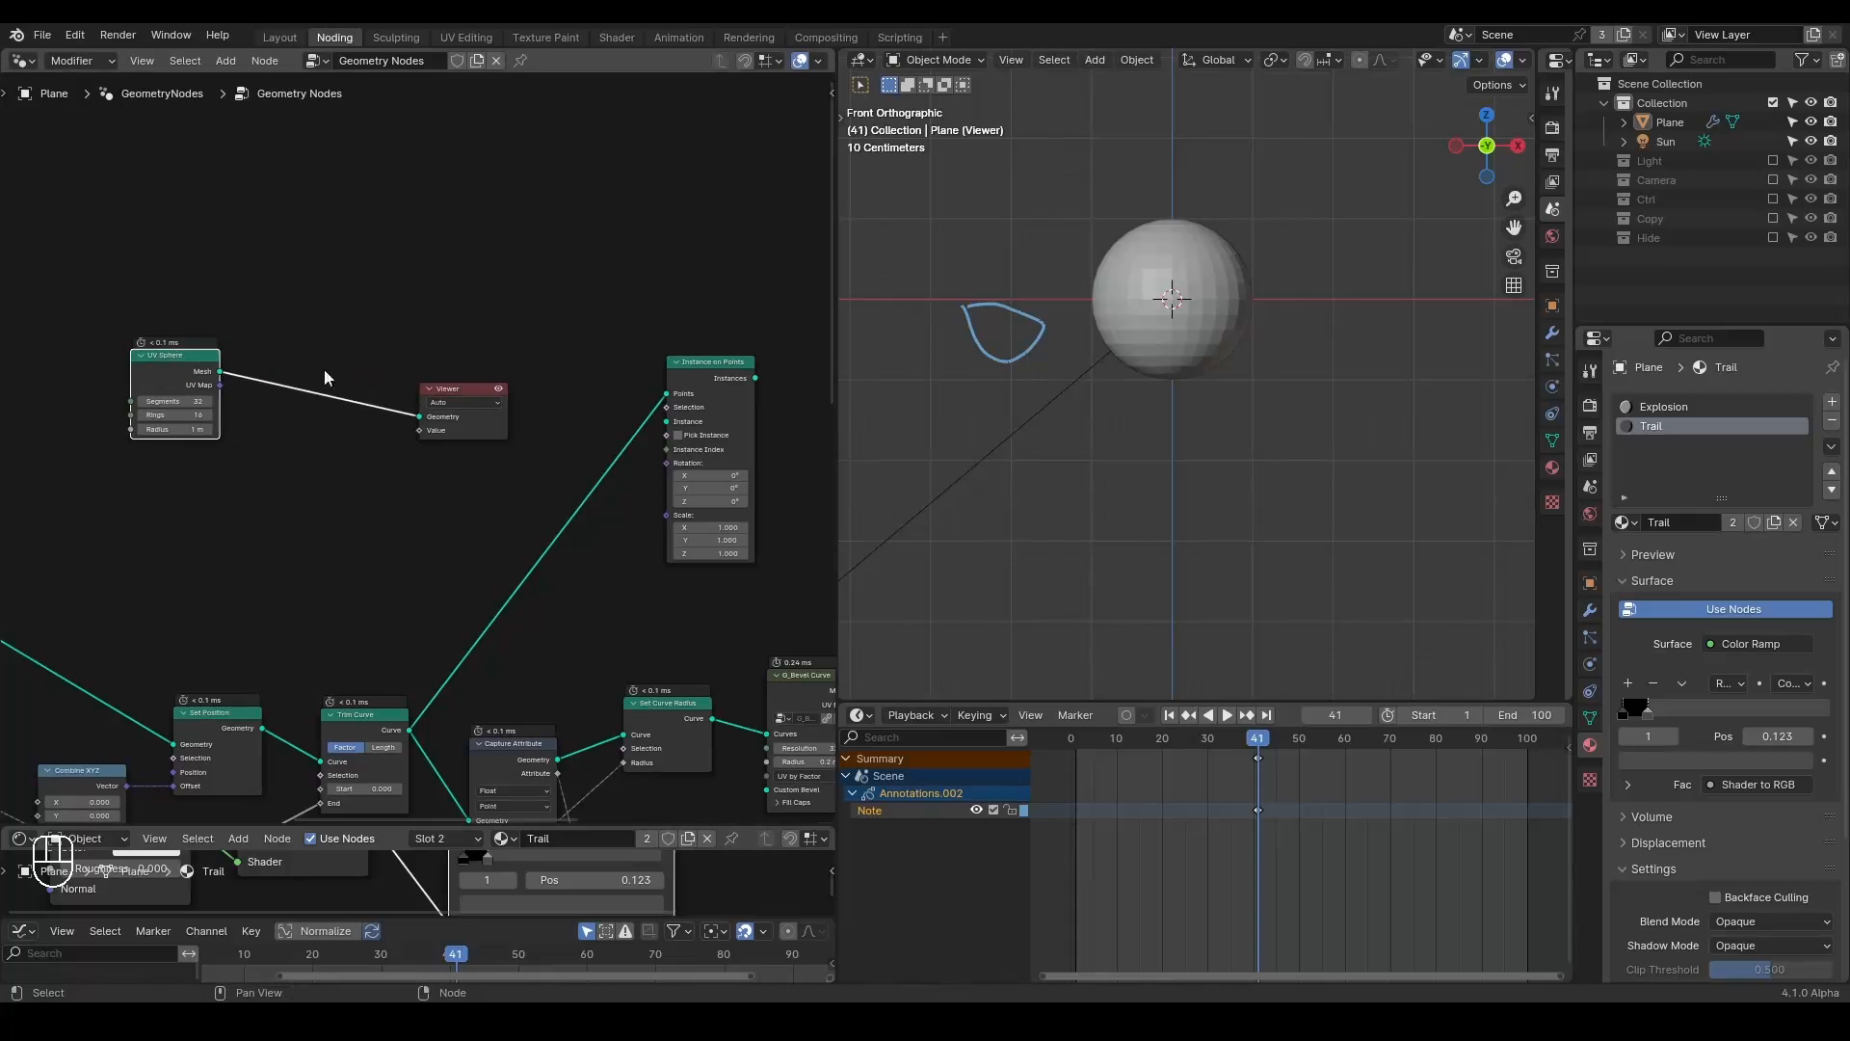
Insert a Transform Geometry node after the UV Sphere and stretch the sphere to a Z scale of 2.
key("ctrl+a")
type("transform")
key("Down")
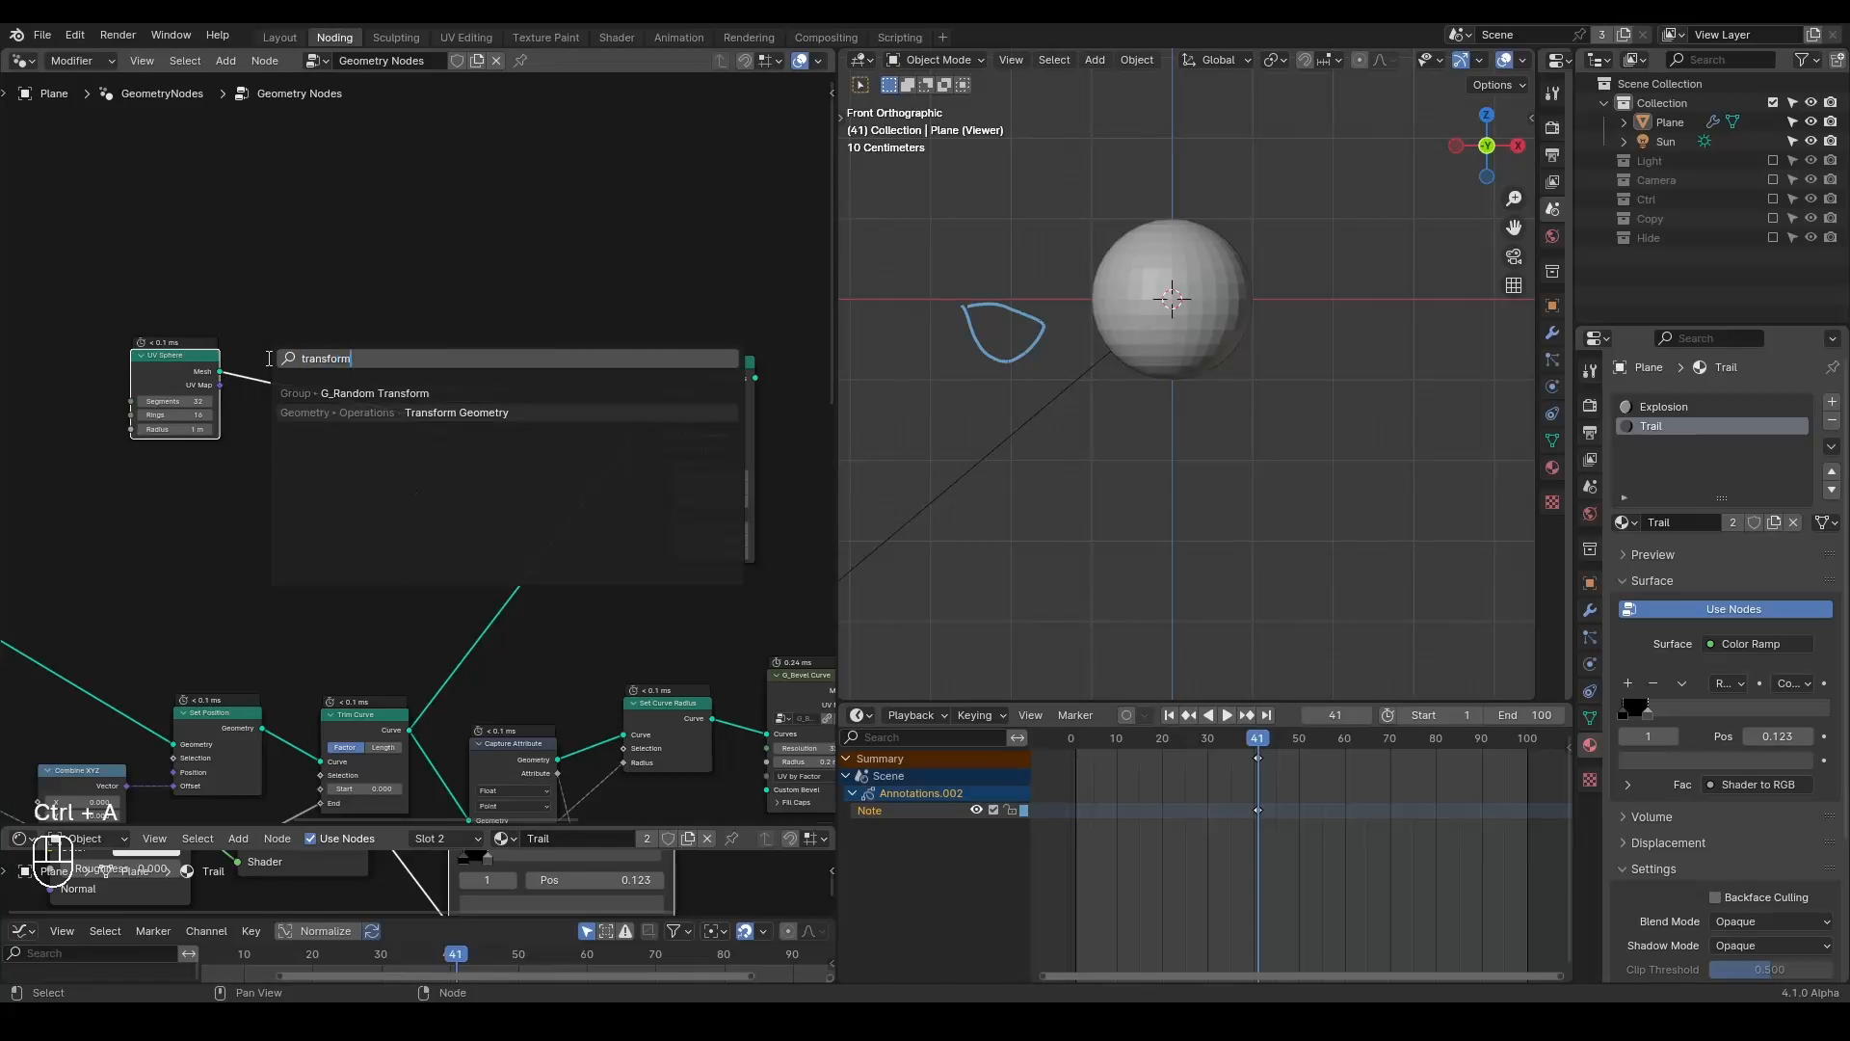
key("Return")
left_click(318, 503)
middle_click_drag(318, 503, 439, 506)
scroll(439, 508, "up", 1)
left_click_drag(448, 544, 554, 544)
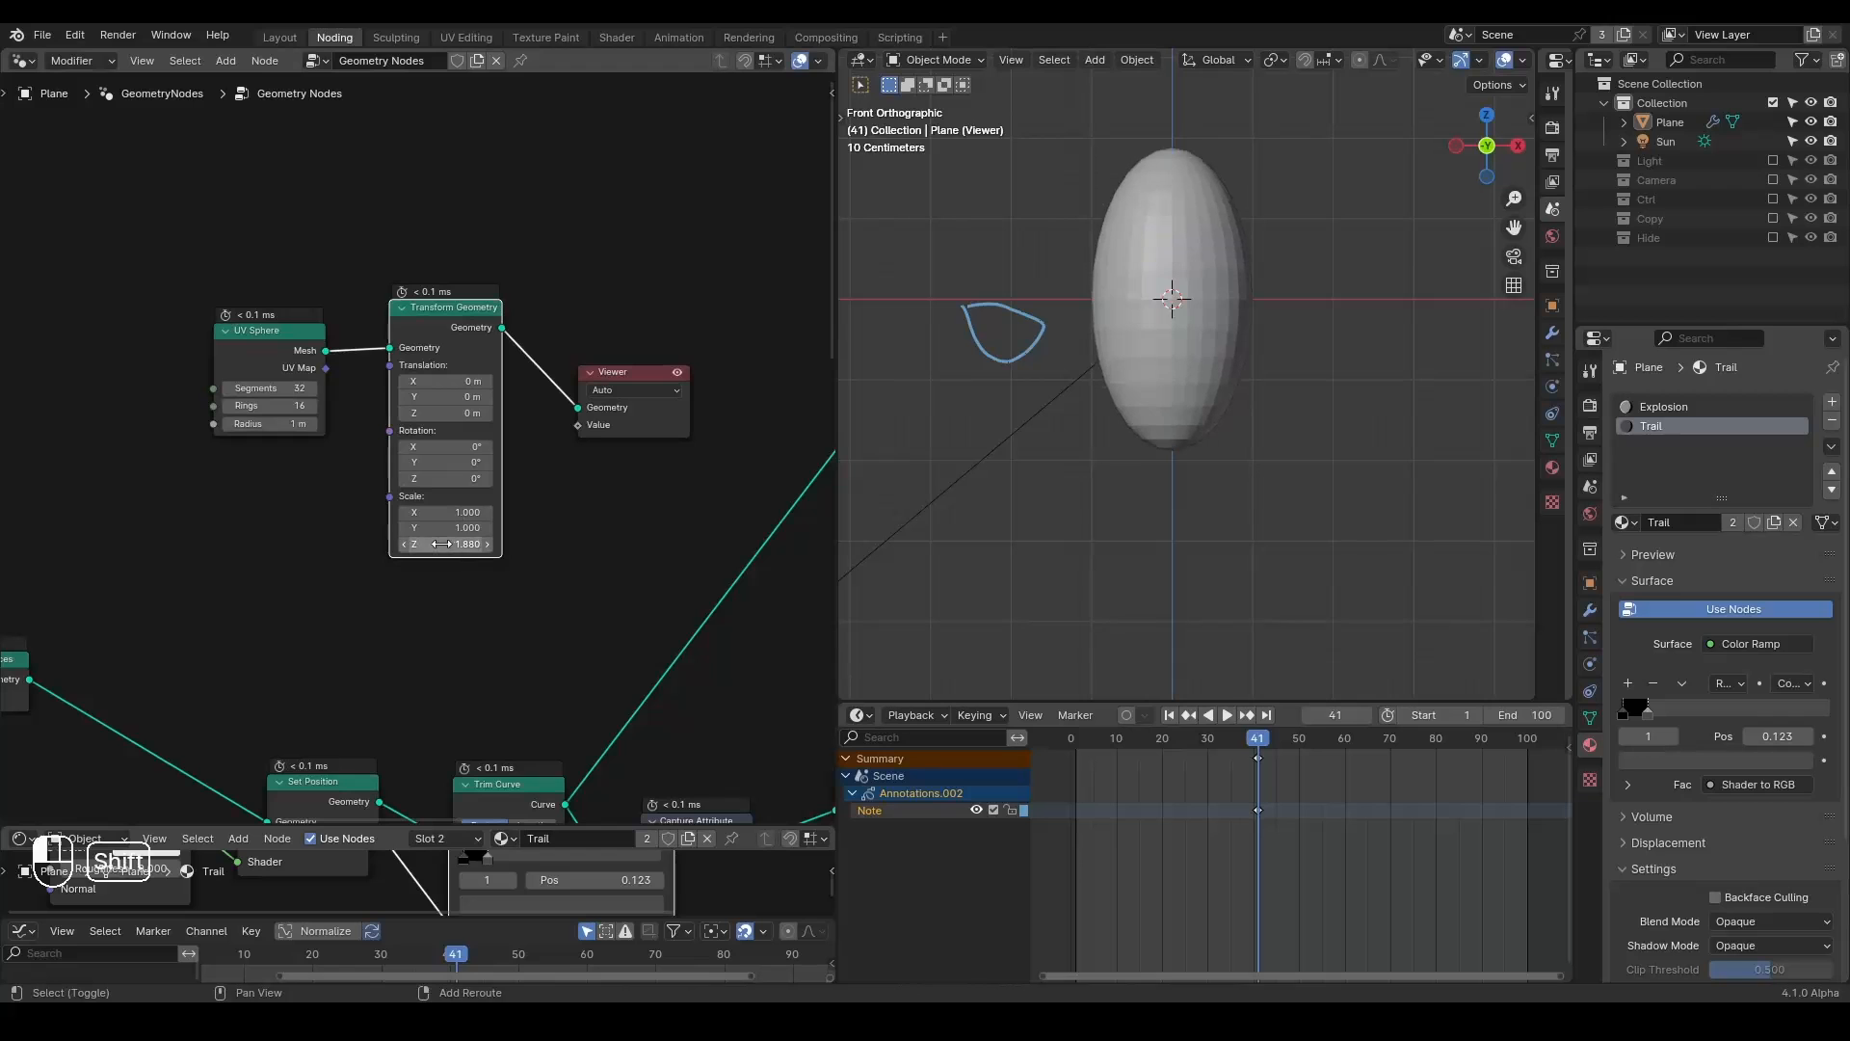
key("Return")
Connect the Transform Geometry output to the Instance on Points node's Instance input and delete the Viewer node.
middle_click_drag(565, 540, 463, 570)
left_click(540, 401)
left_click_drag(525, 391, 628, 353)
middle_click_drag(592, 499, 486, 459)
left_click_drag(295, 320, 488, 312)
left_click(540, 330)
key("x")
Feed the Instance on Points Selection from an Endpoint Selection node with Start Size 0 and preview the instances through a Viewer.
type("endpoint")
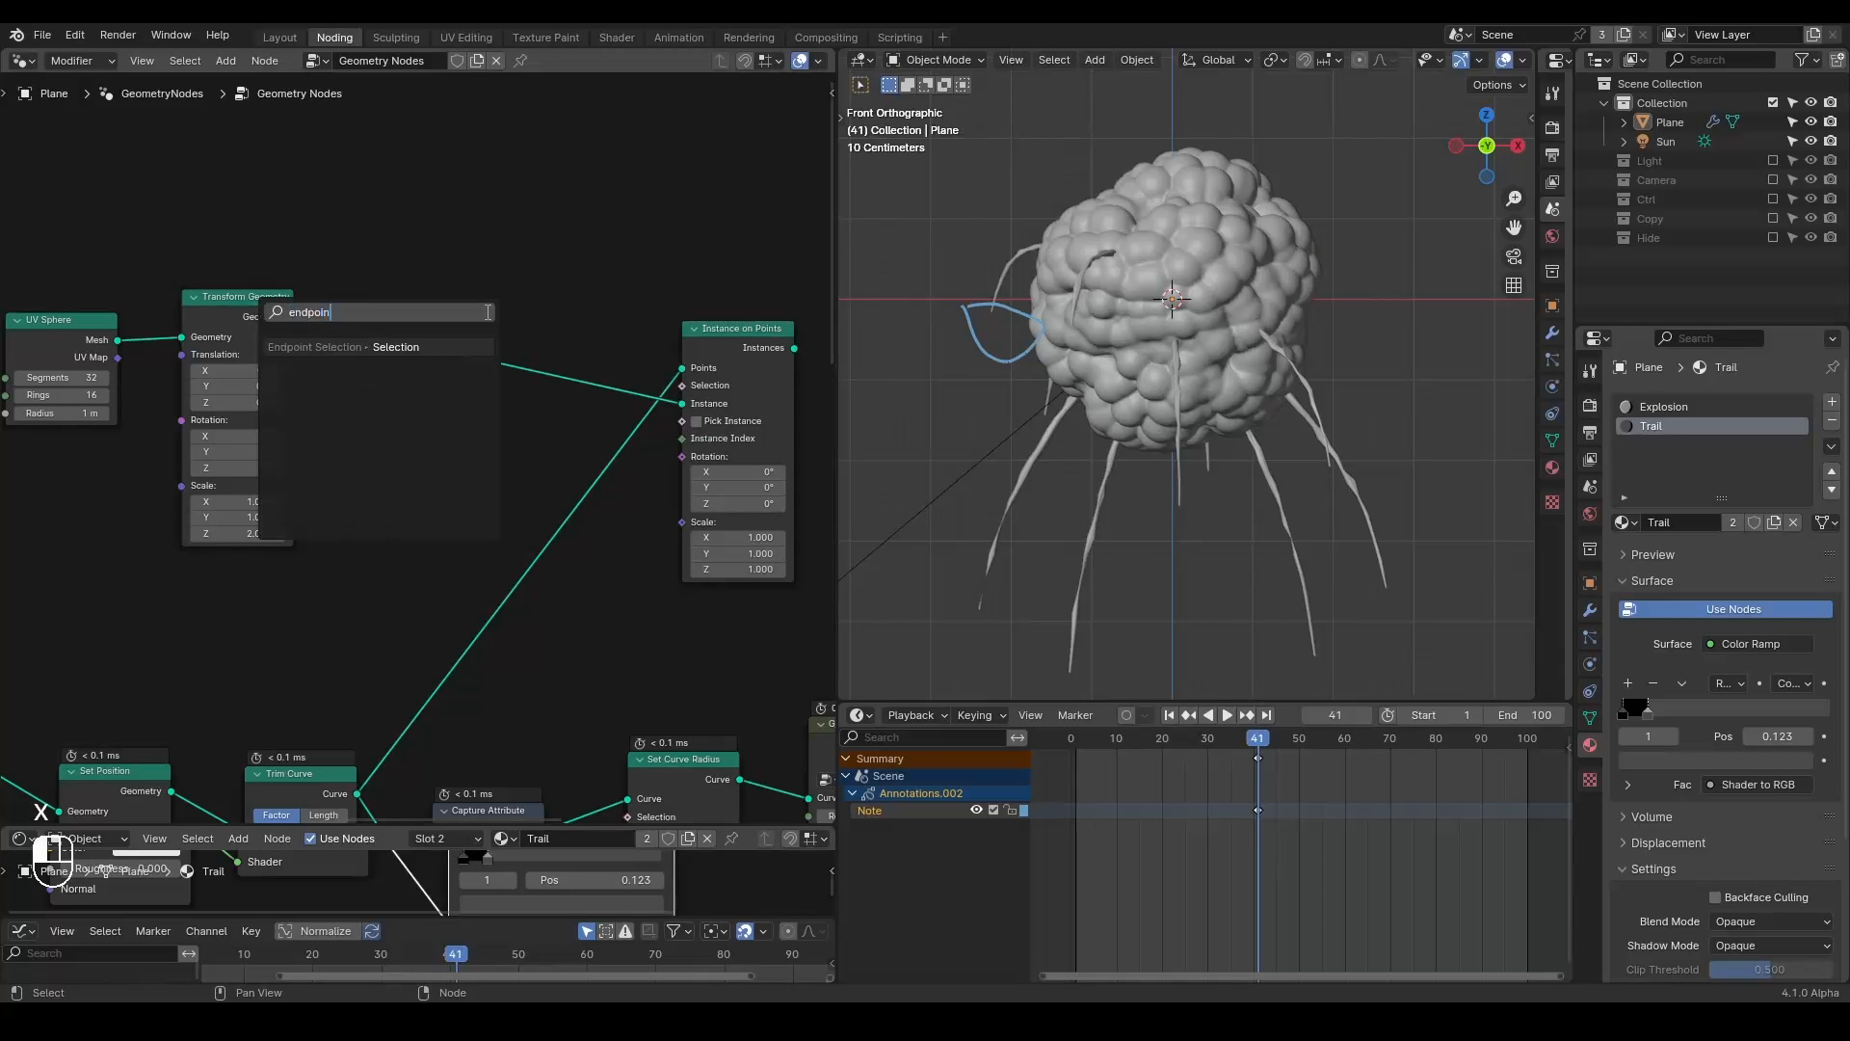
key("Return")
middle_click_drag(475, 267, 346, 256)
left_click(247, 275)
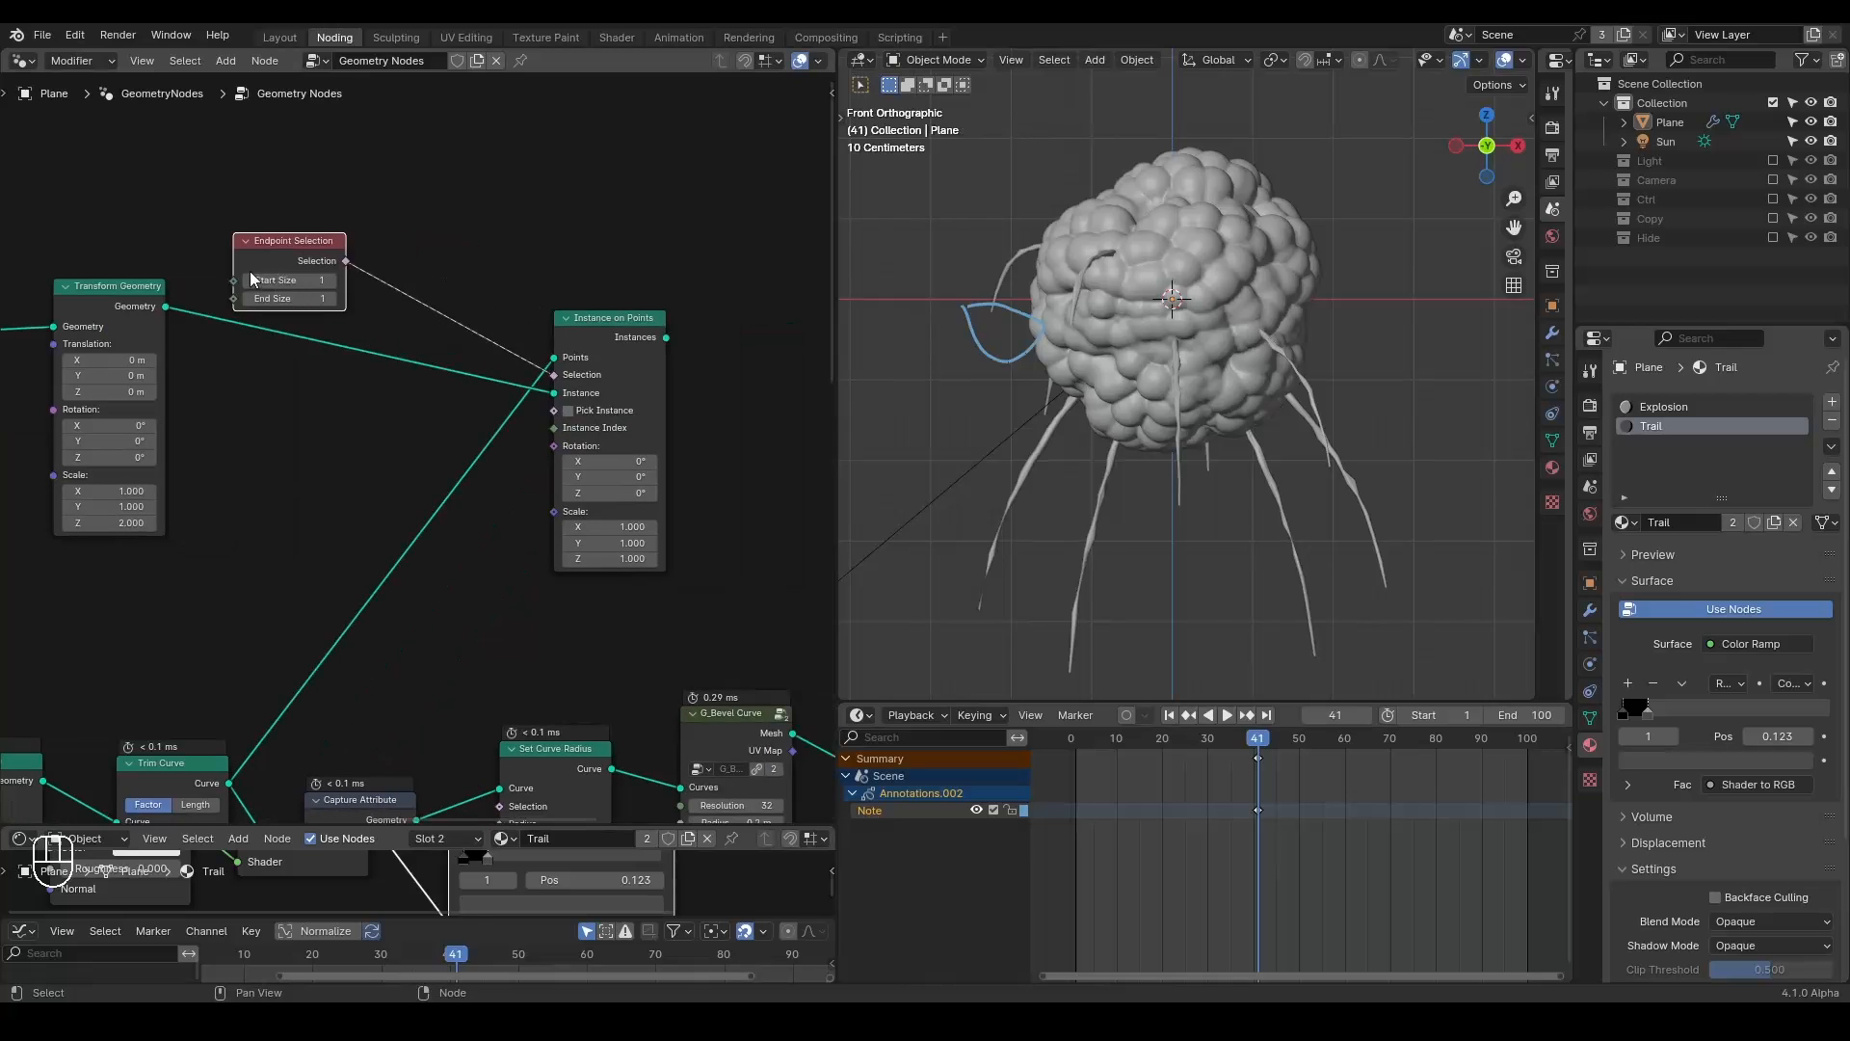
left_click(605, 329, "ctrl+shift")
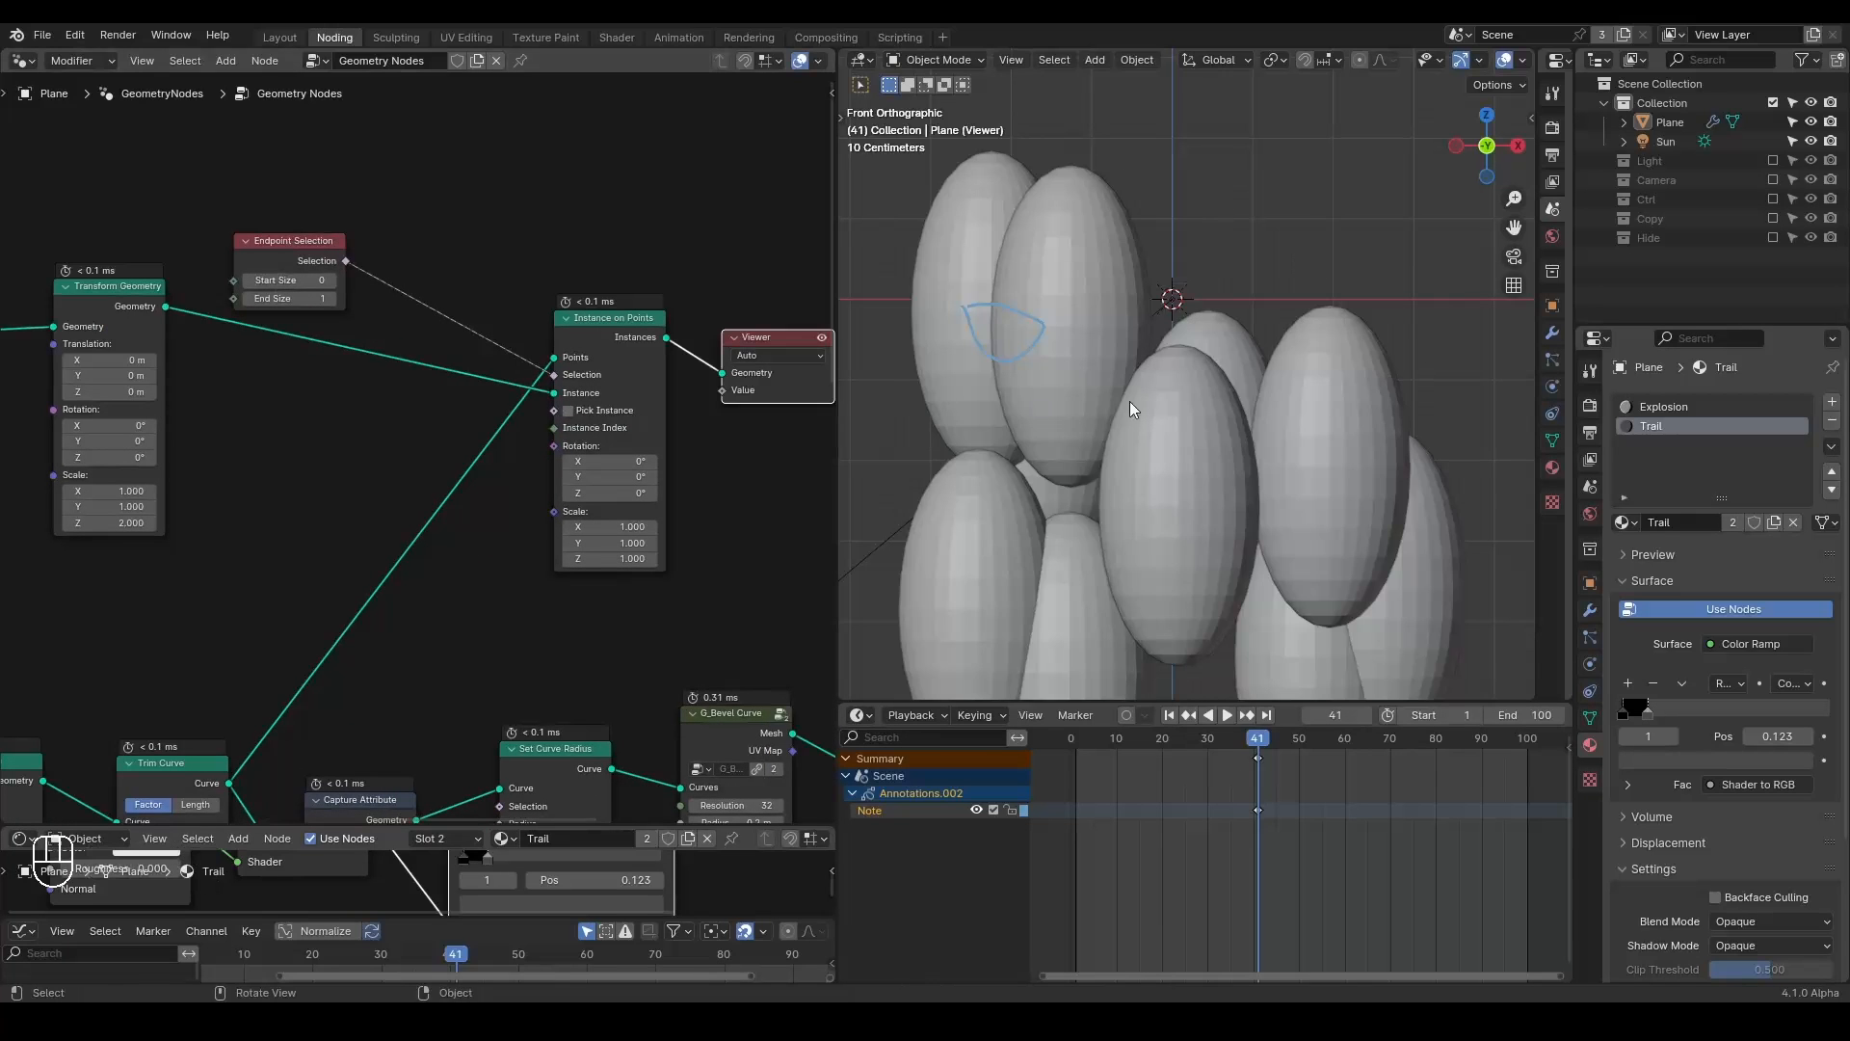
Add a G_Alignment on Splines node and connect its Rotation output to the Instance on Points node's Rotation input.
scroll(1127, 405, "down", 3)
middle_click_drag(633, 343, 493, 327, "shift")
left_click_drag(686, 211, 361, 384)
key("g")
left_click(643, 281)
left_click(586, 416)
key("ctrl+a")
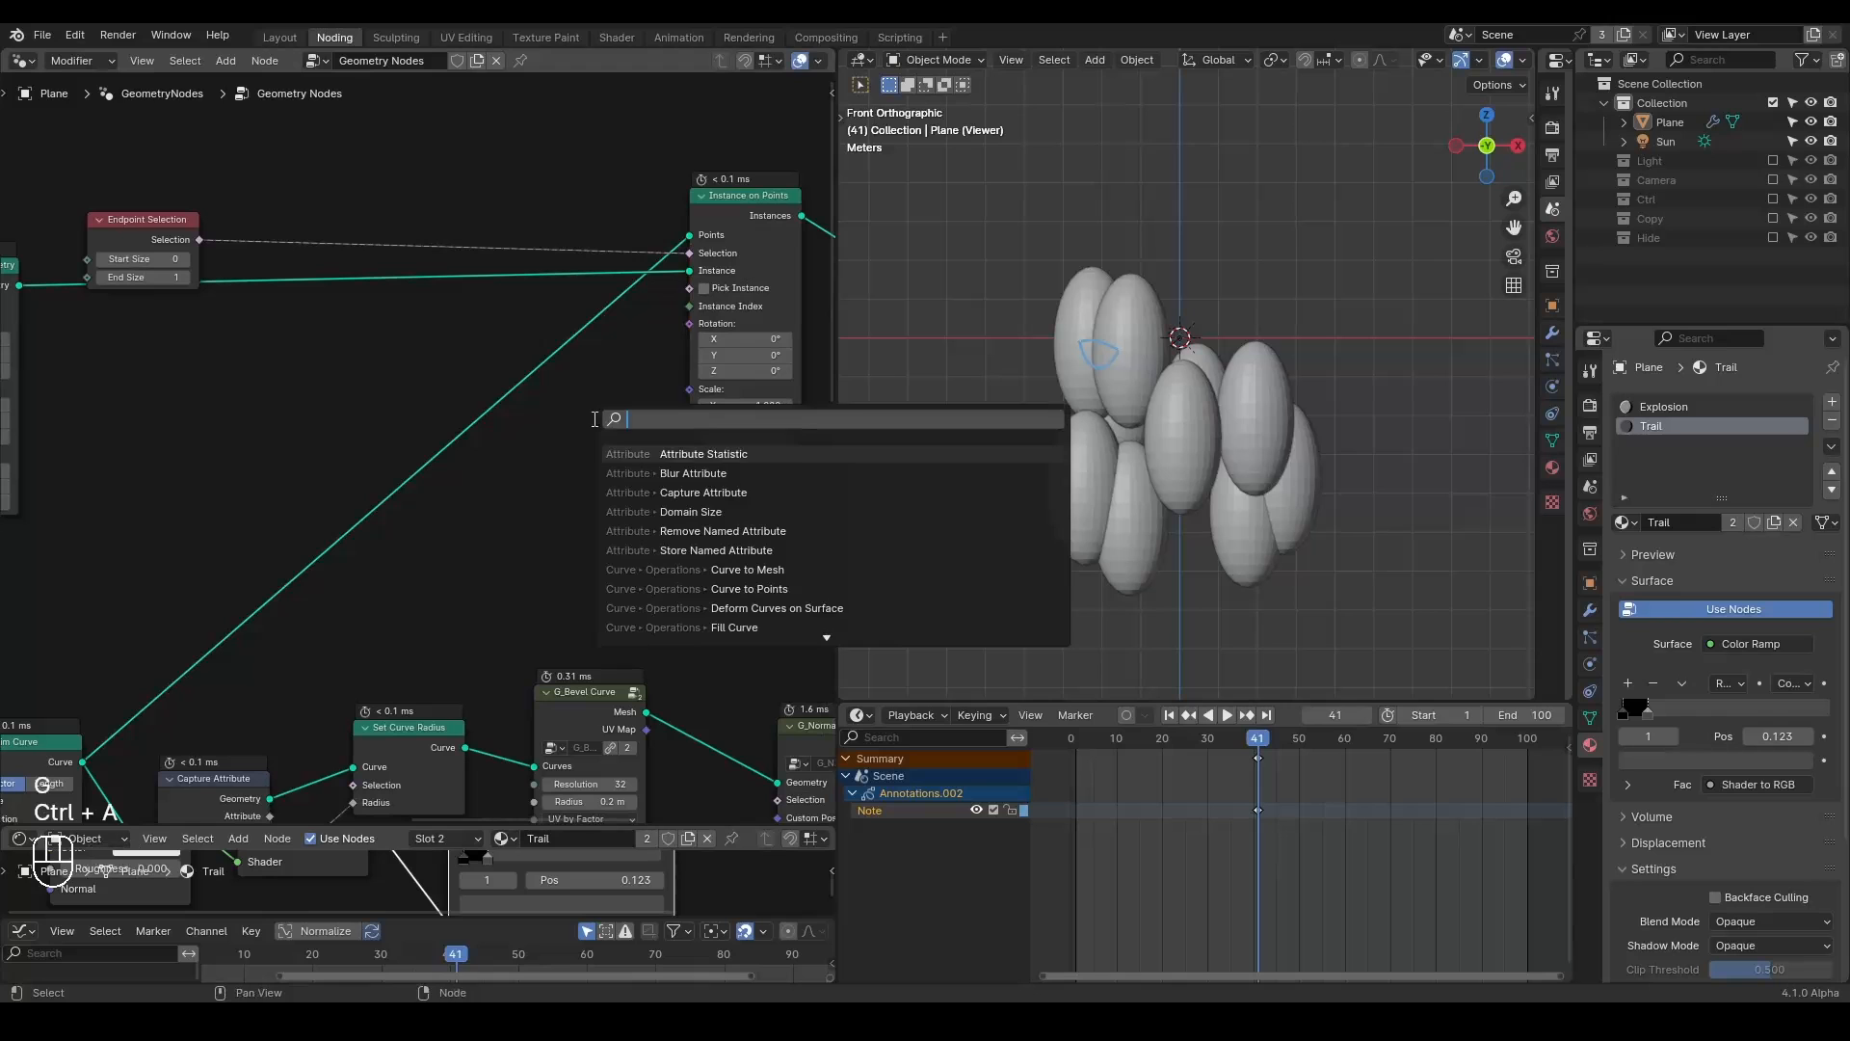
type("alignment")
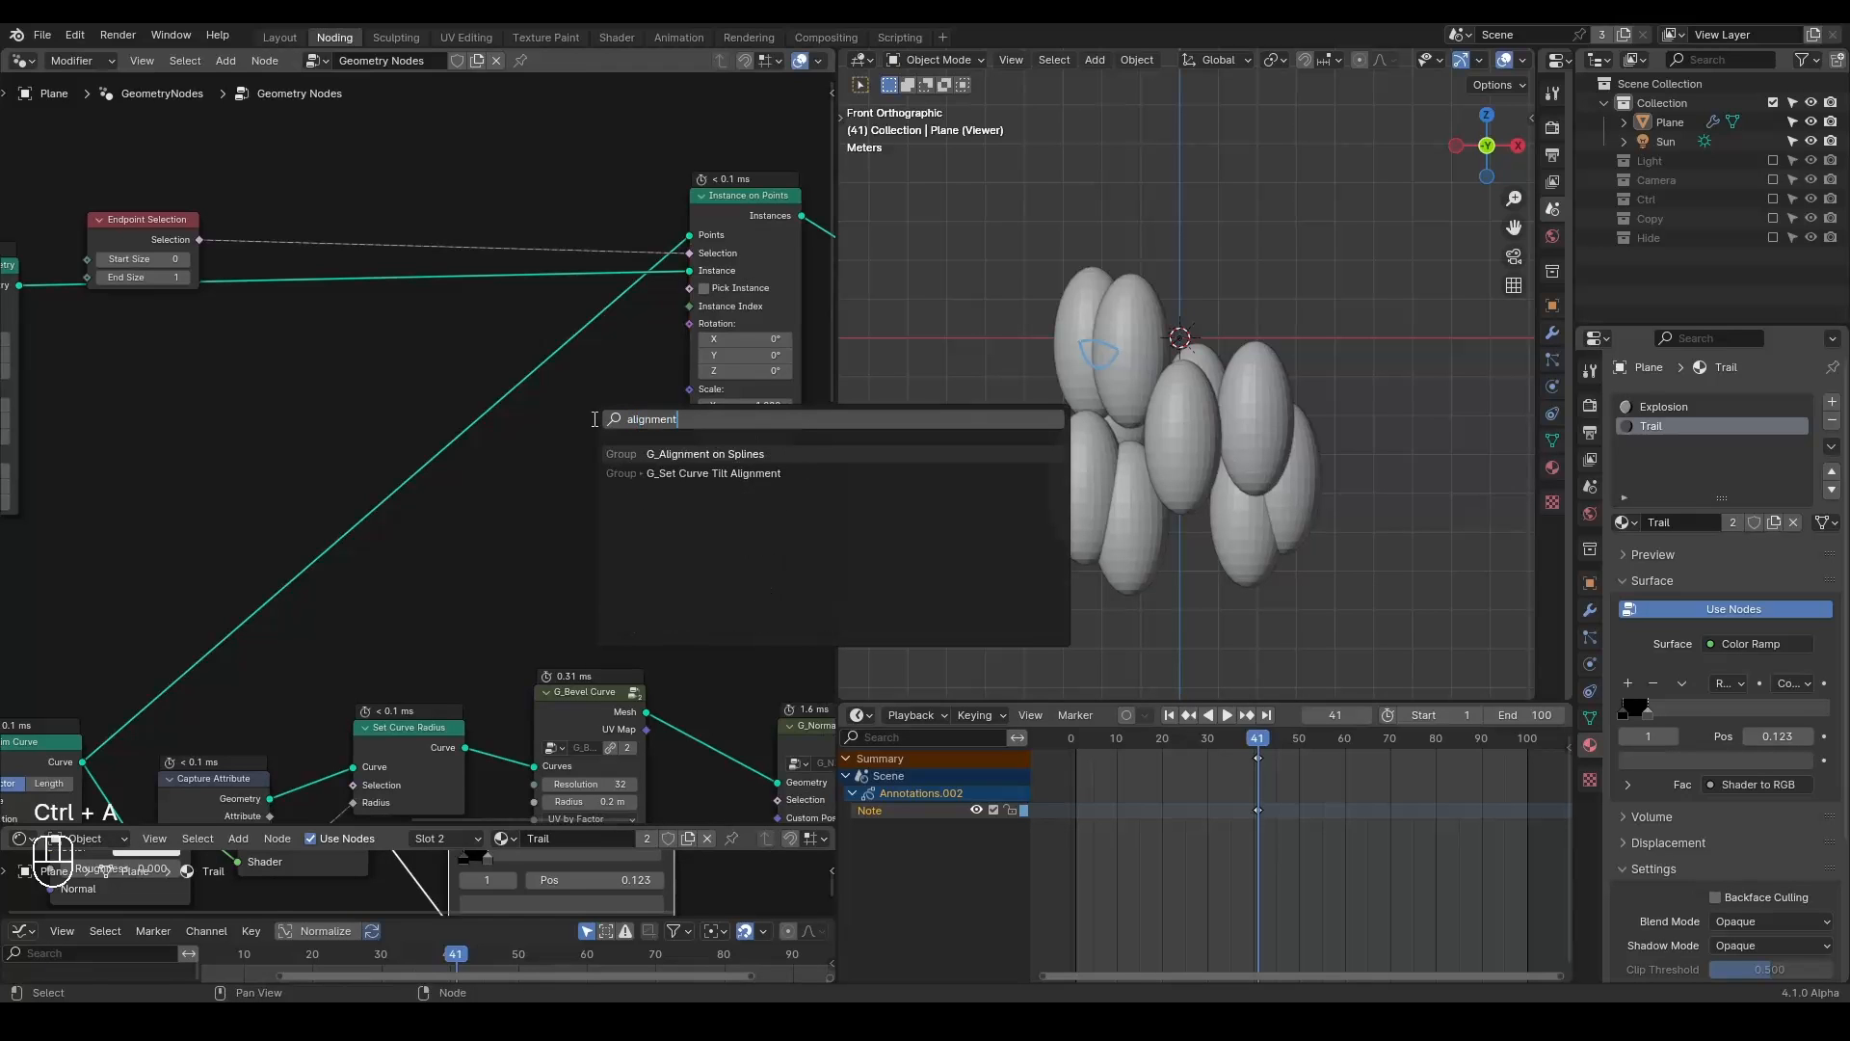
key("Return")
left_click(496, 403)
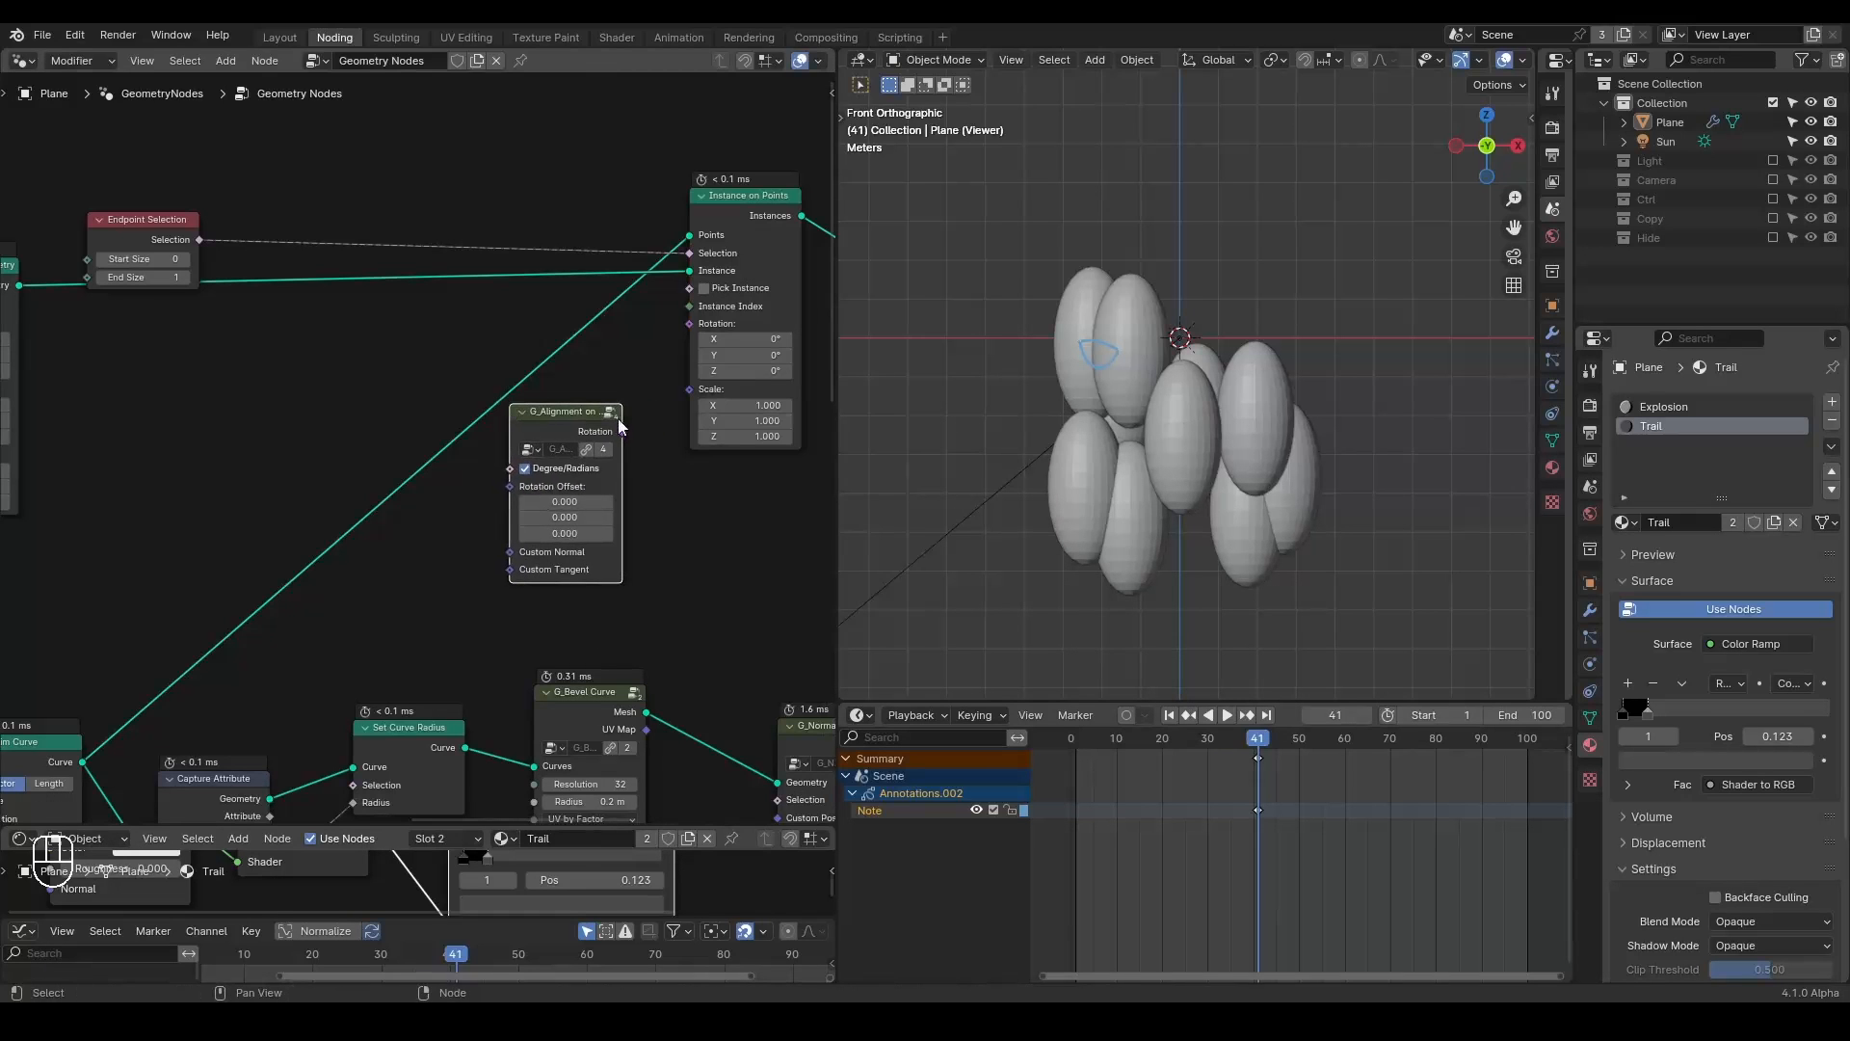
left_click_drag(688, 335, 689, 325)
left_click_drag(546, 443, 425, 345)
Add a G_Value Precision node and connect its Value output to the Instance on Points node's Scale input.
key("ctrl+a")
type("value prec")
key("Return")
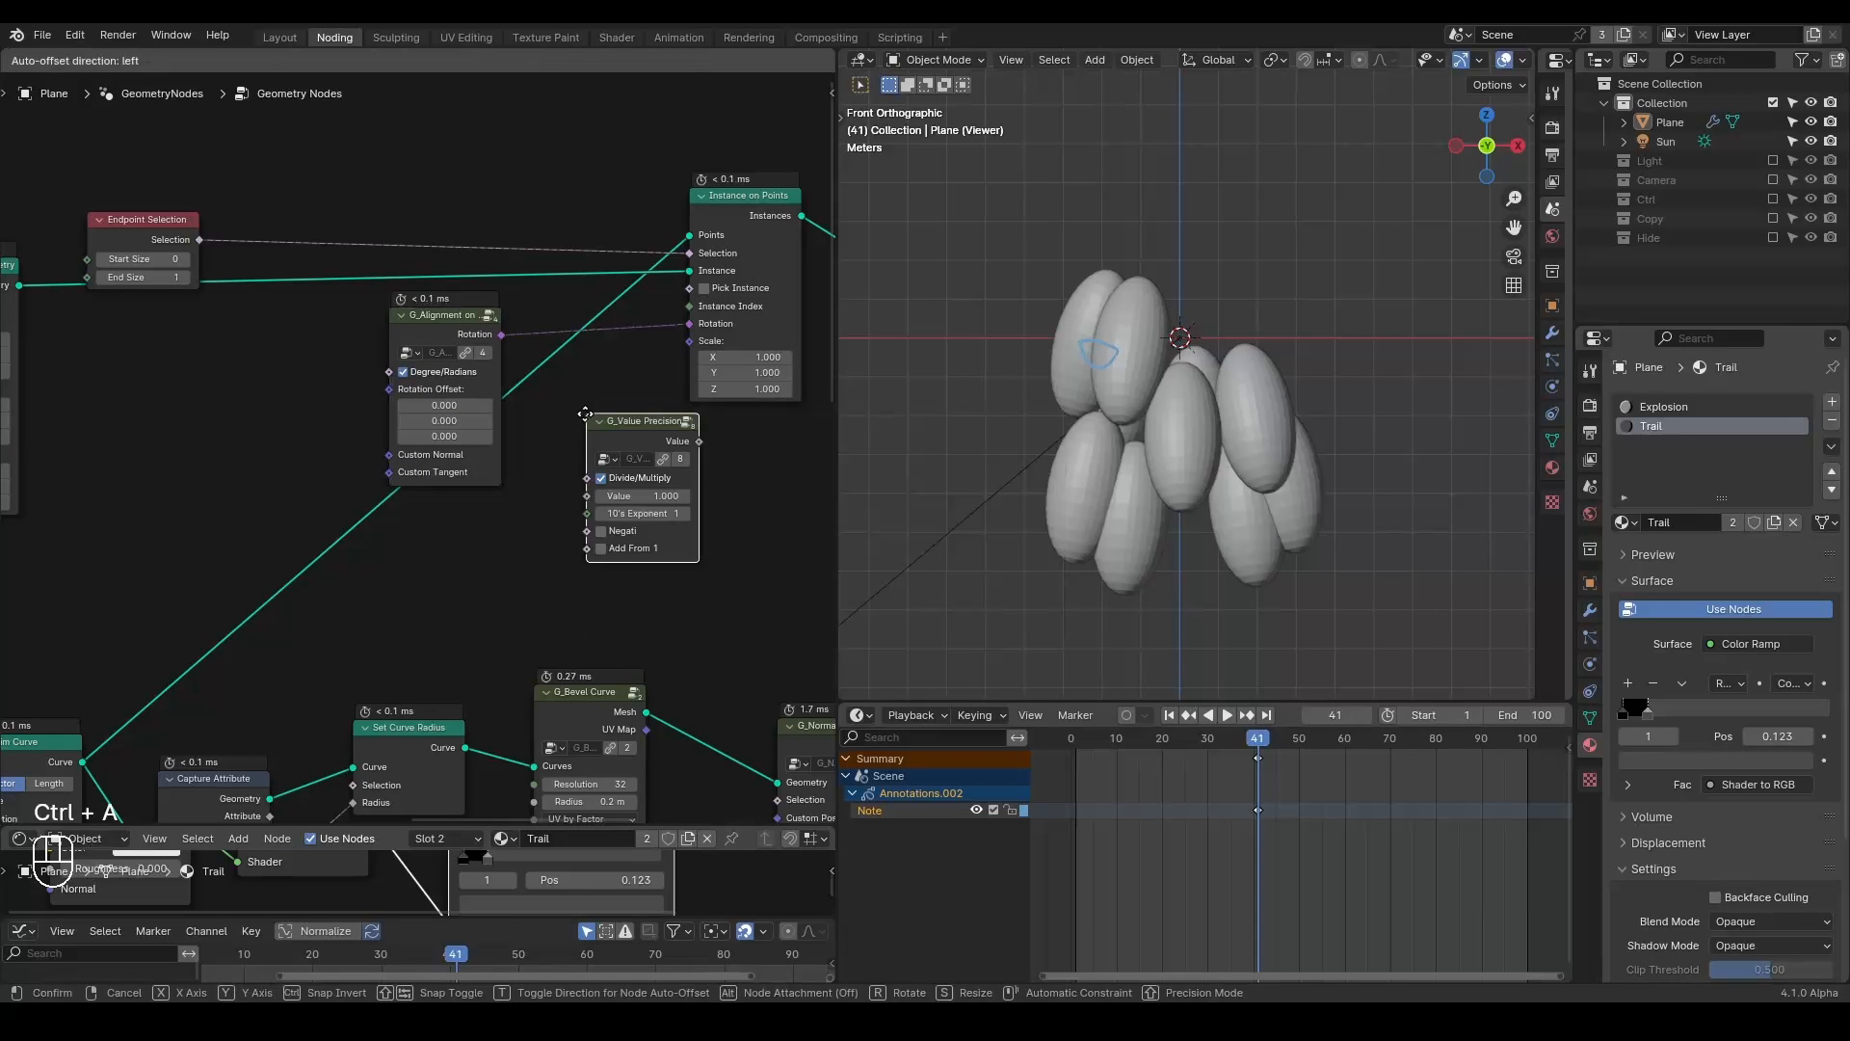
left_click(533, 399)
left_click_drag(637, 421, 689, 342)
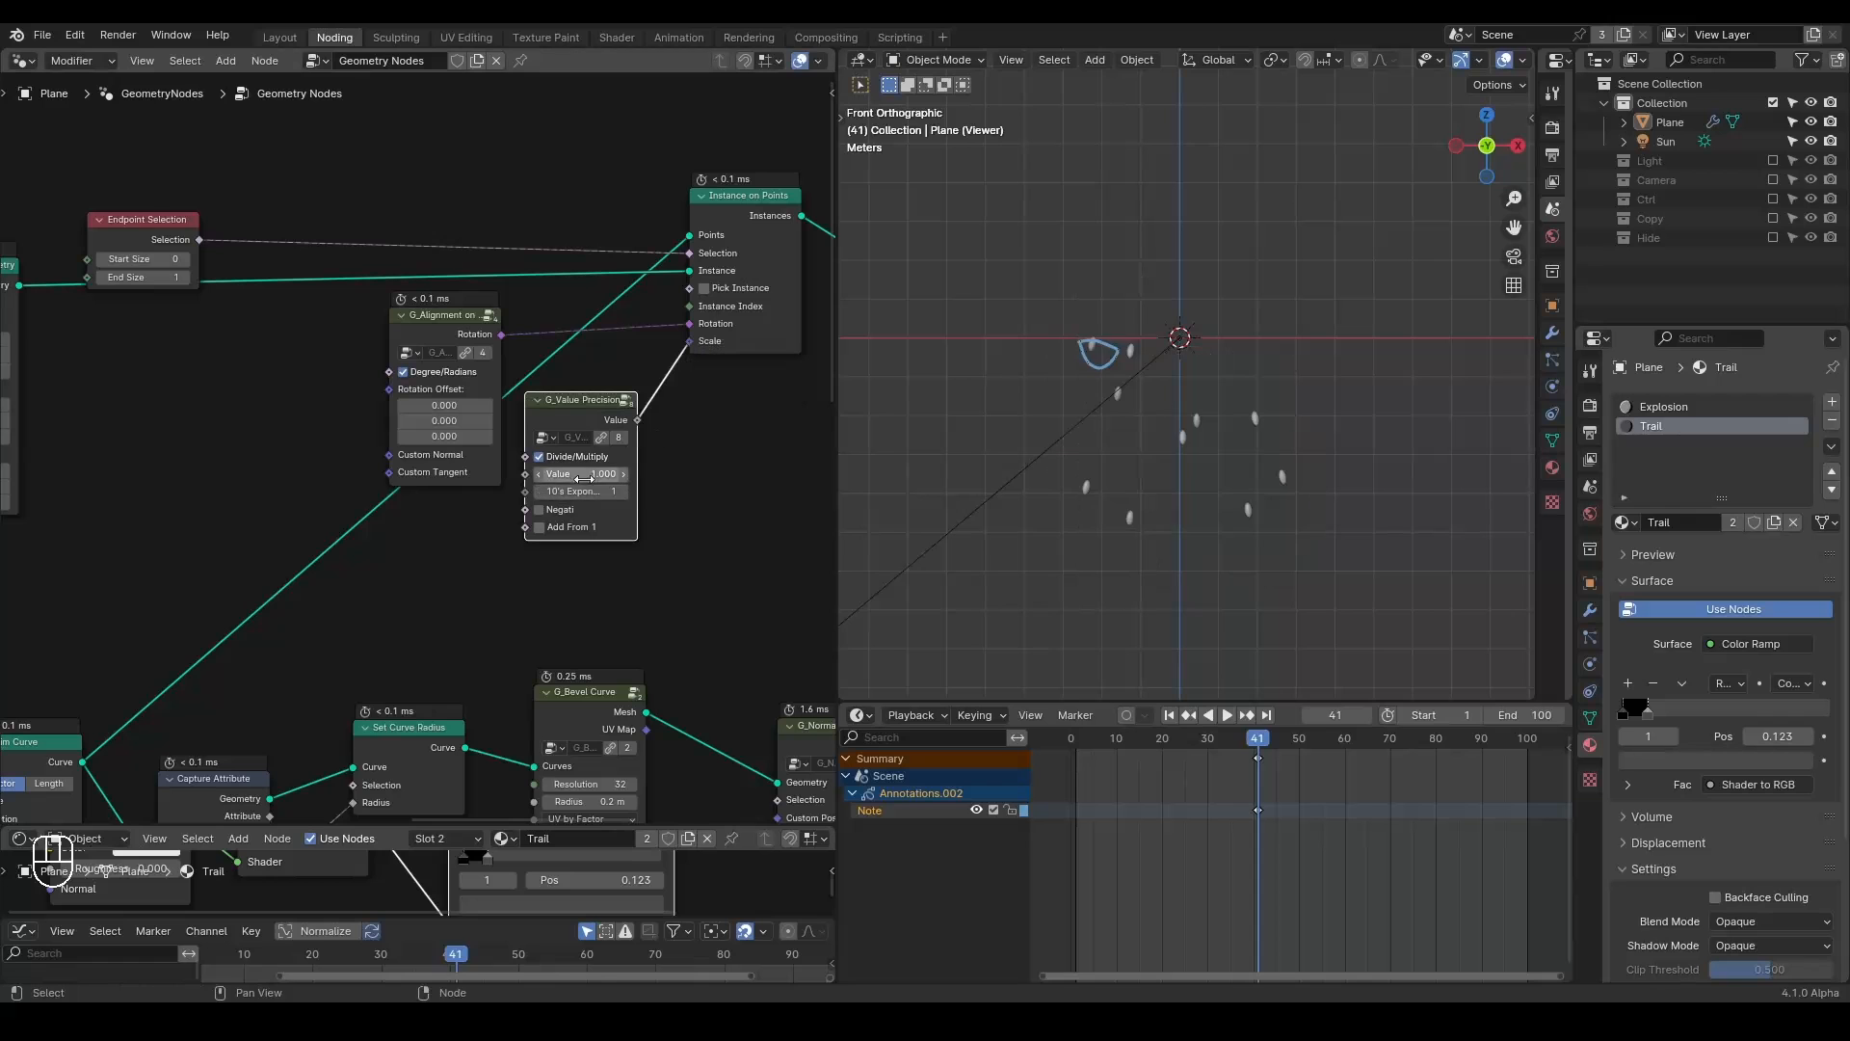
Play the animation from the first frame several times to examine the instances' alignment and motion.
key("shift+space")
key("space")
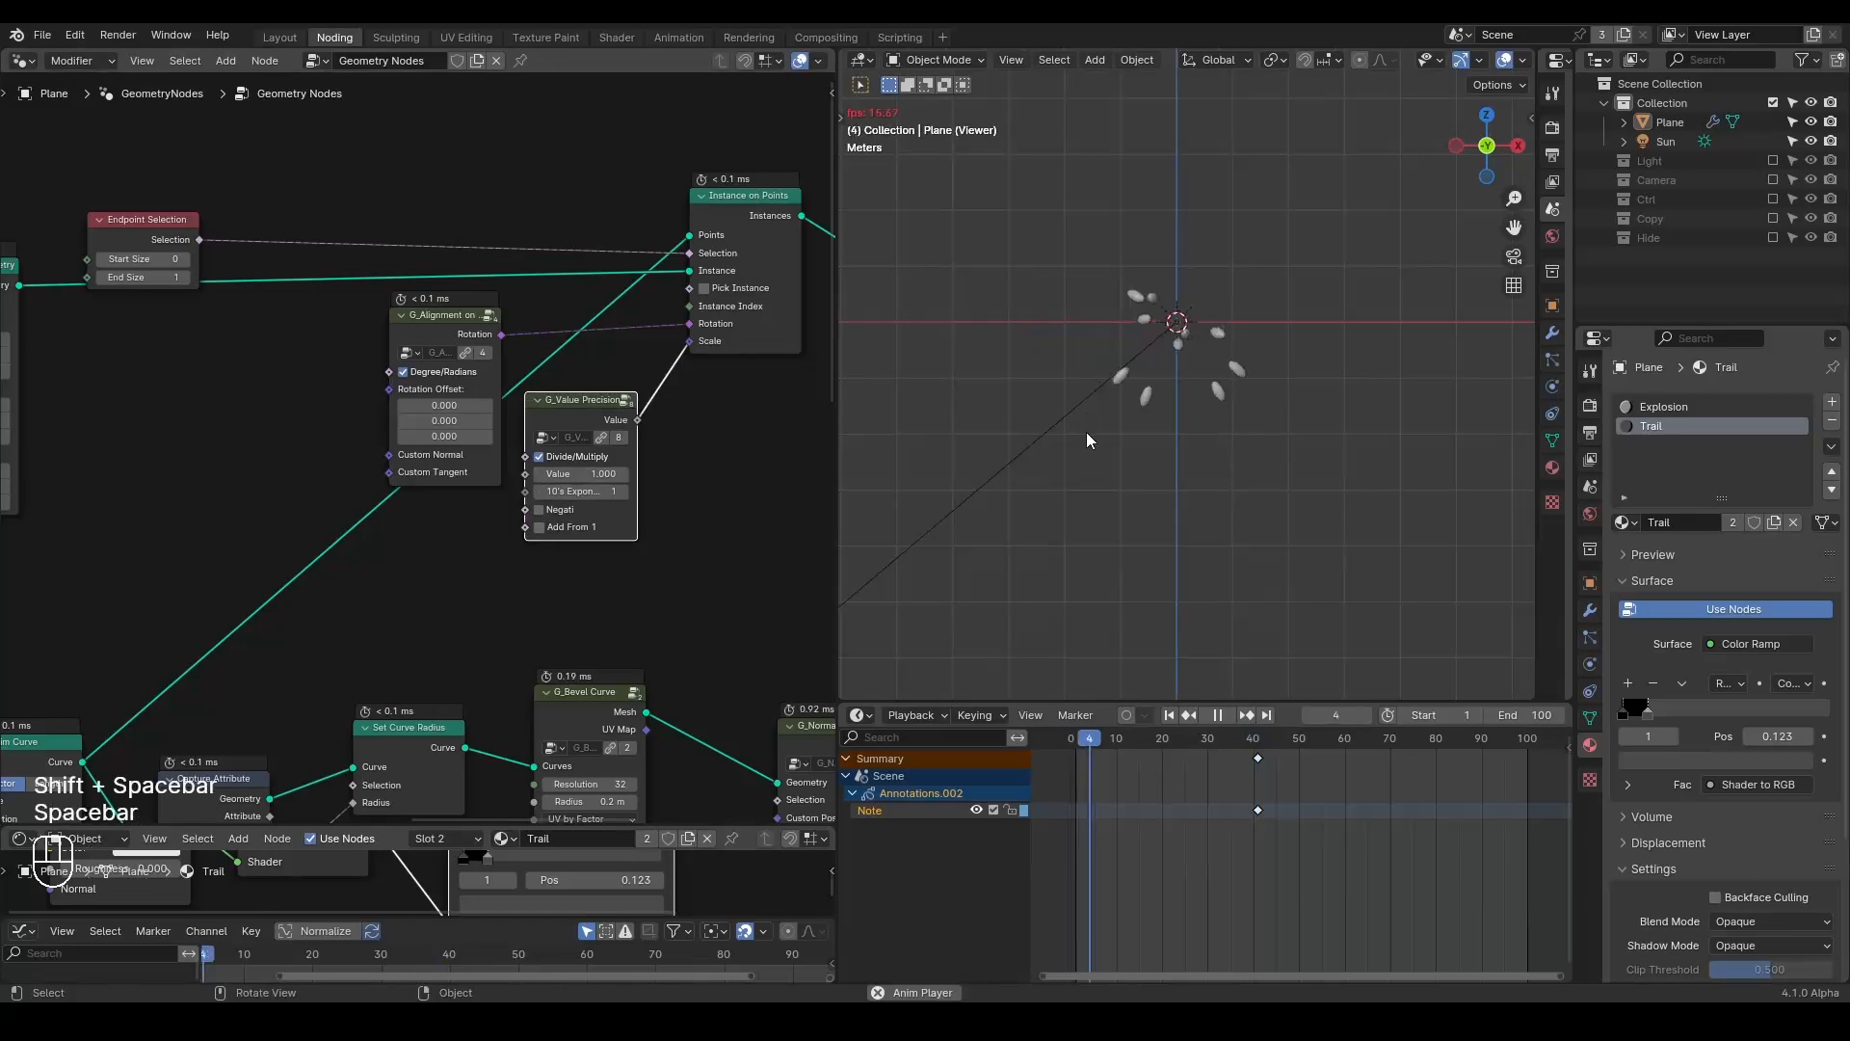
key("shift+space")
key("shift+space")
key("shift+space")
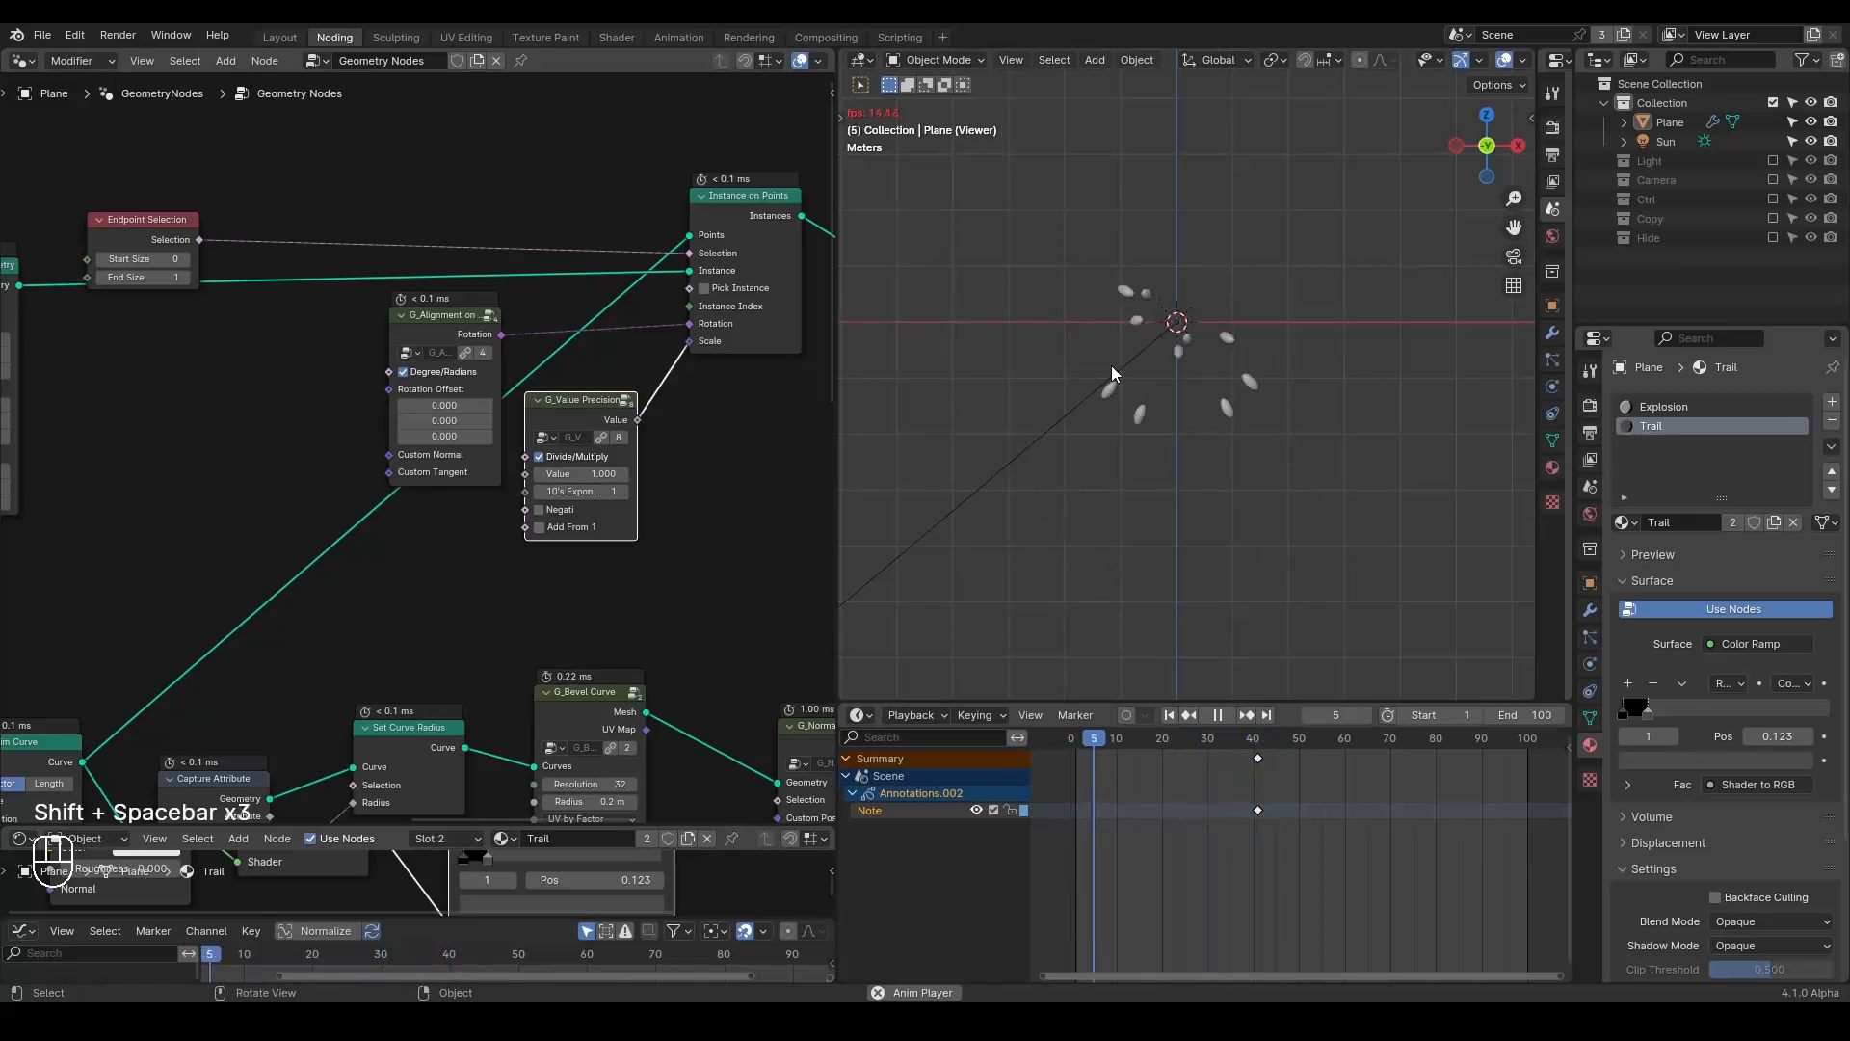
key("space")
key("shift+space")
key("space")
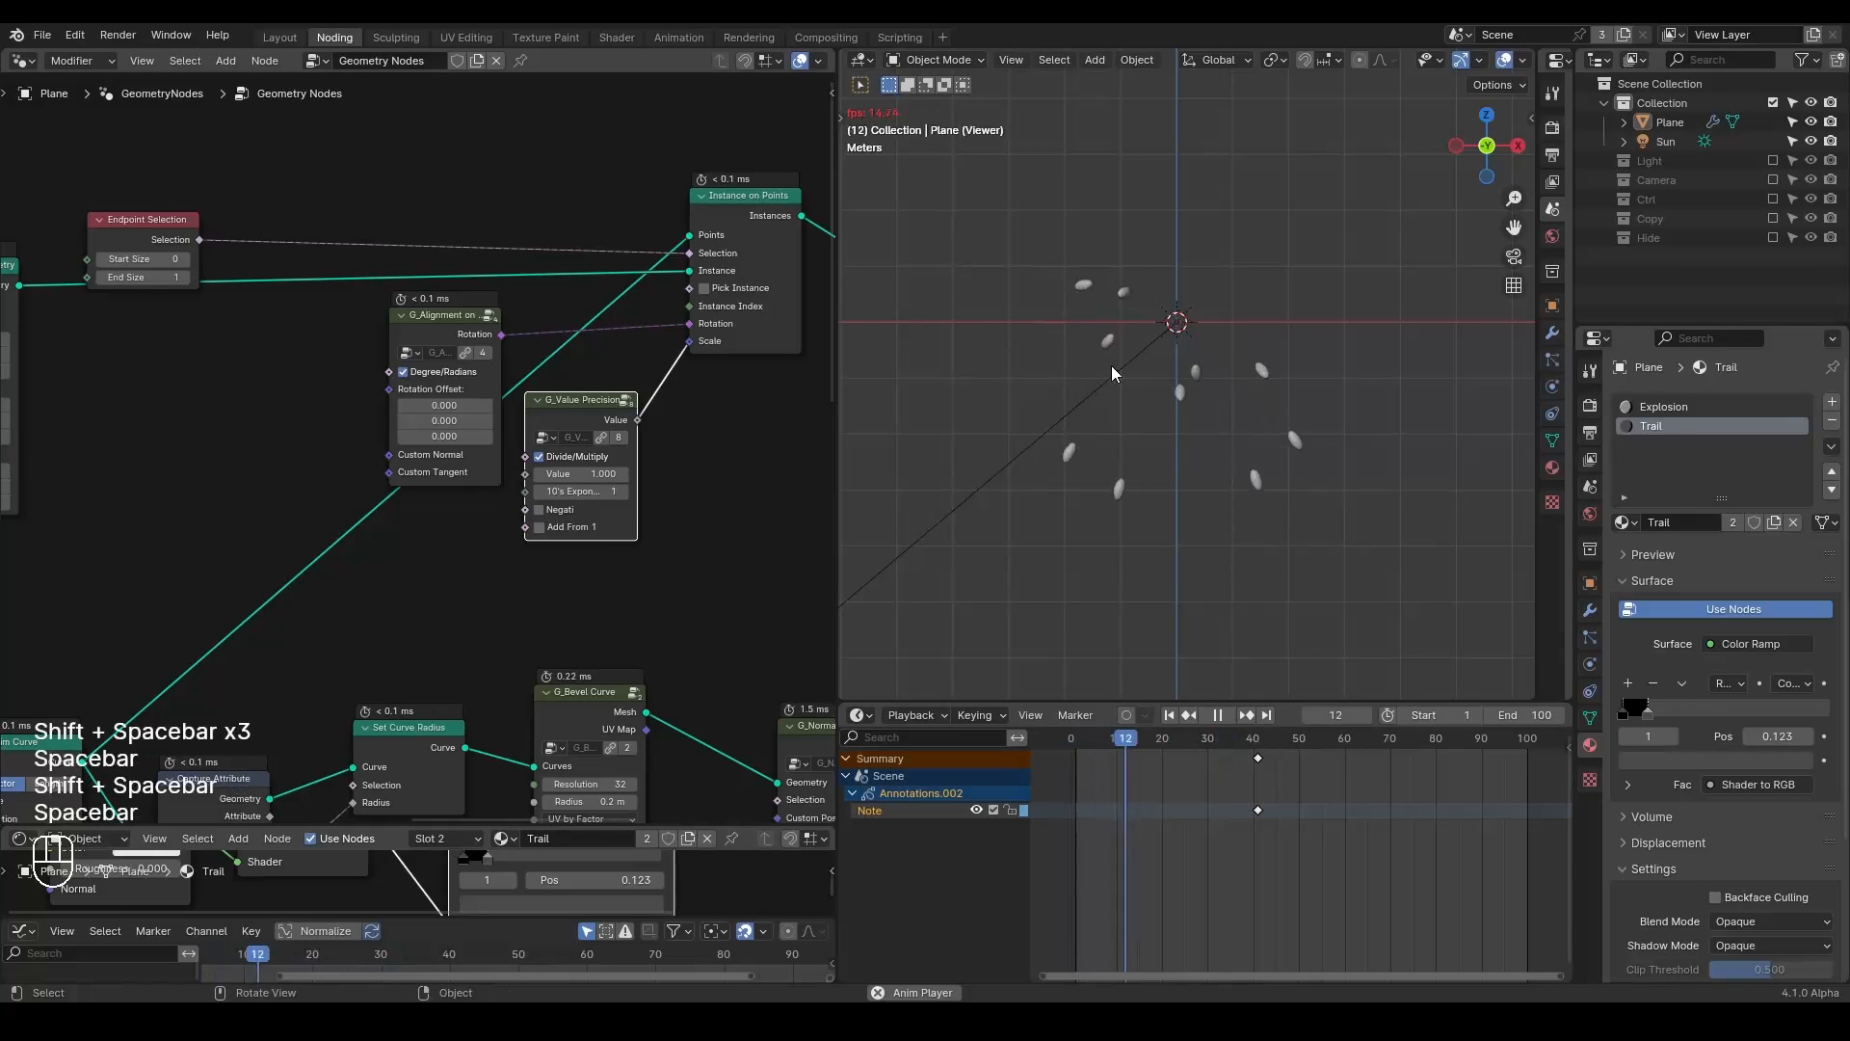
key("space")
key("shift+space")
key("space")
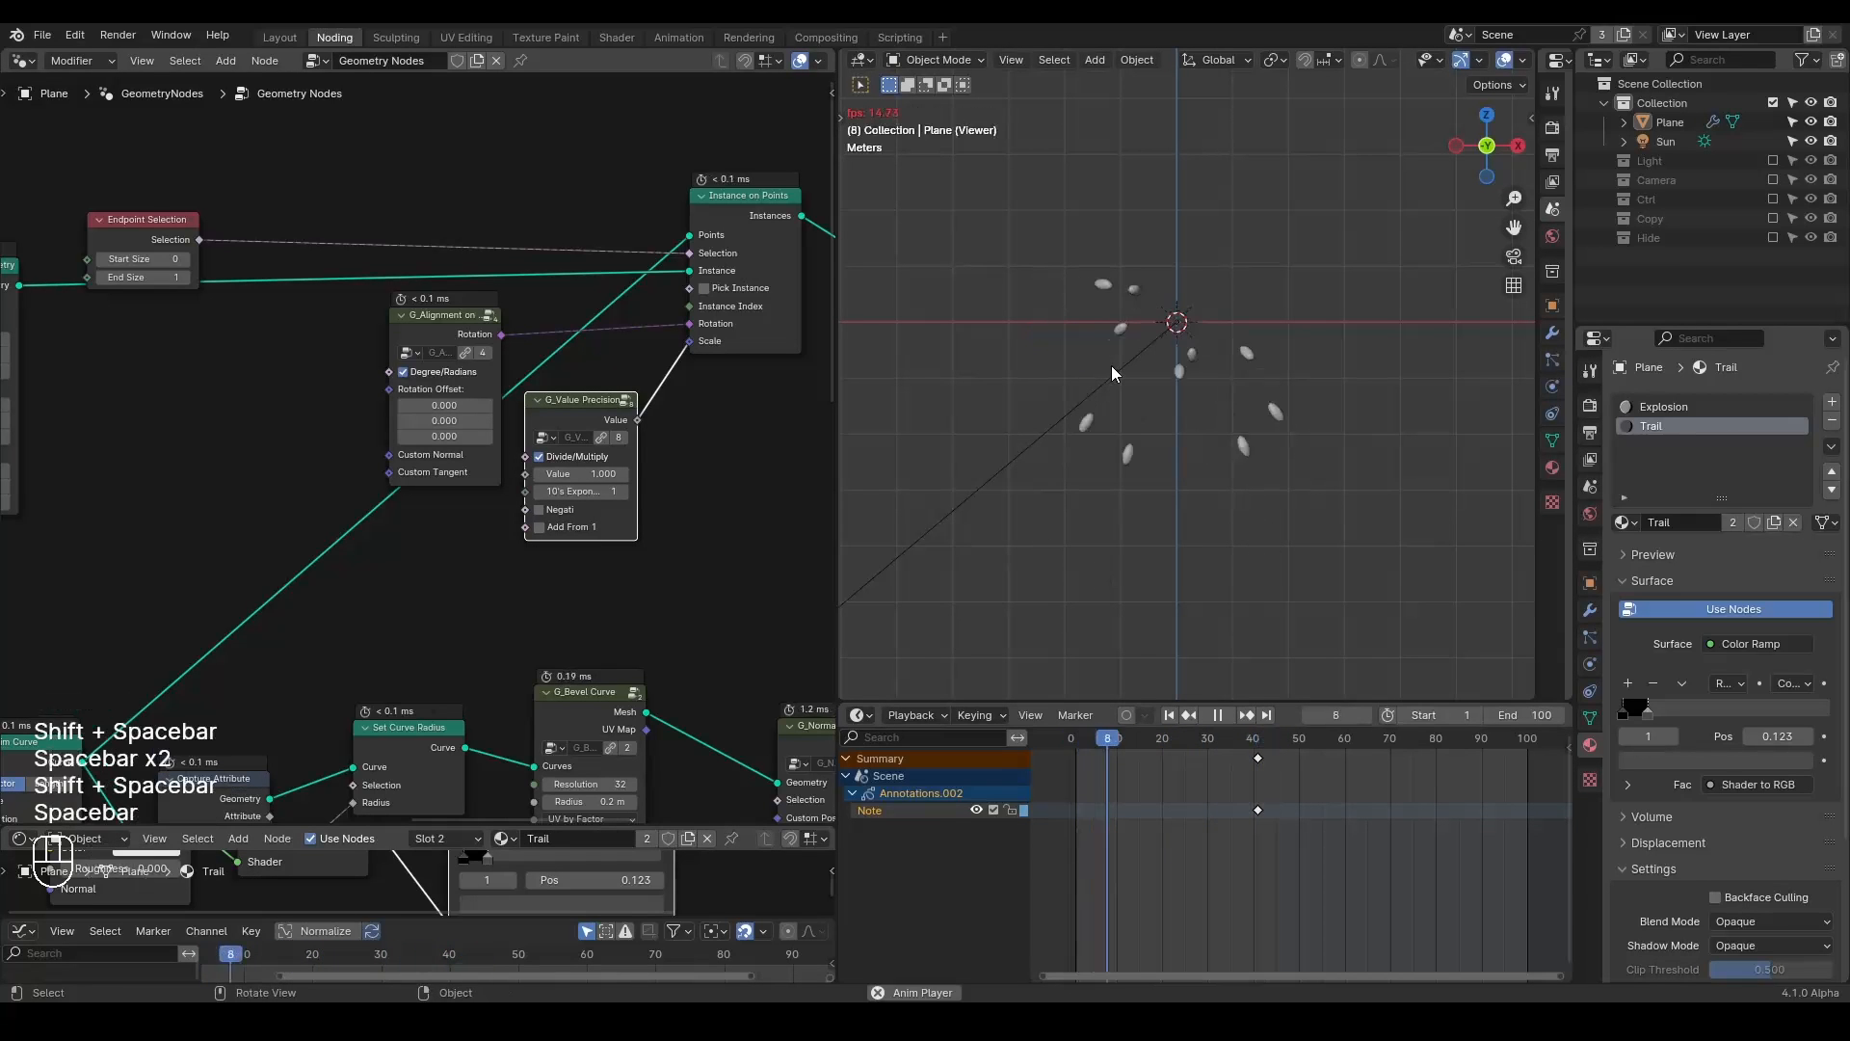
key("space")
Erase the annotation stroke drawn over the instances in the viewport.
key("d")
mouse_move(1108, 360)
right_mouse_down()
mouse_move(983, 490)
mouse_move(1083, 367)
right_mouse_up()
key("d")
Duplicate the trail's Set Material node and insert the copy between the Instance on Points node and the Viewer.
middle_click_drag(672, 398, 421, 344)
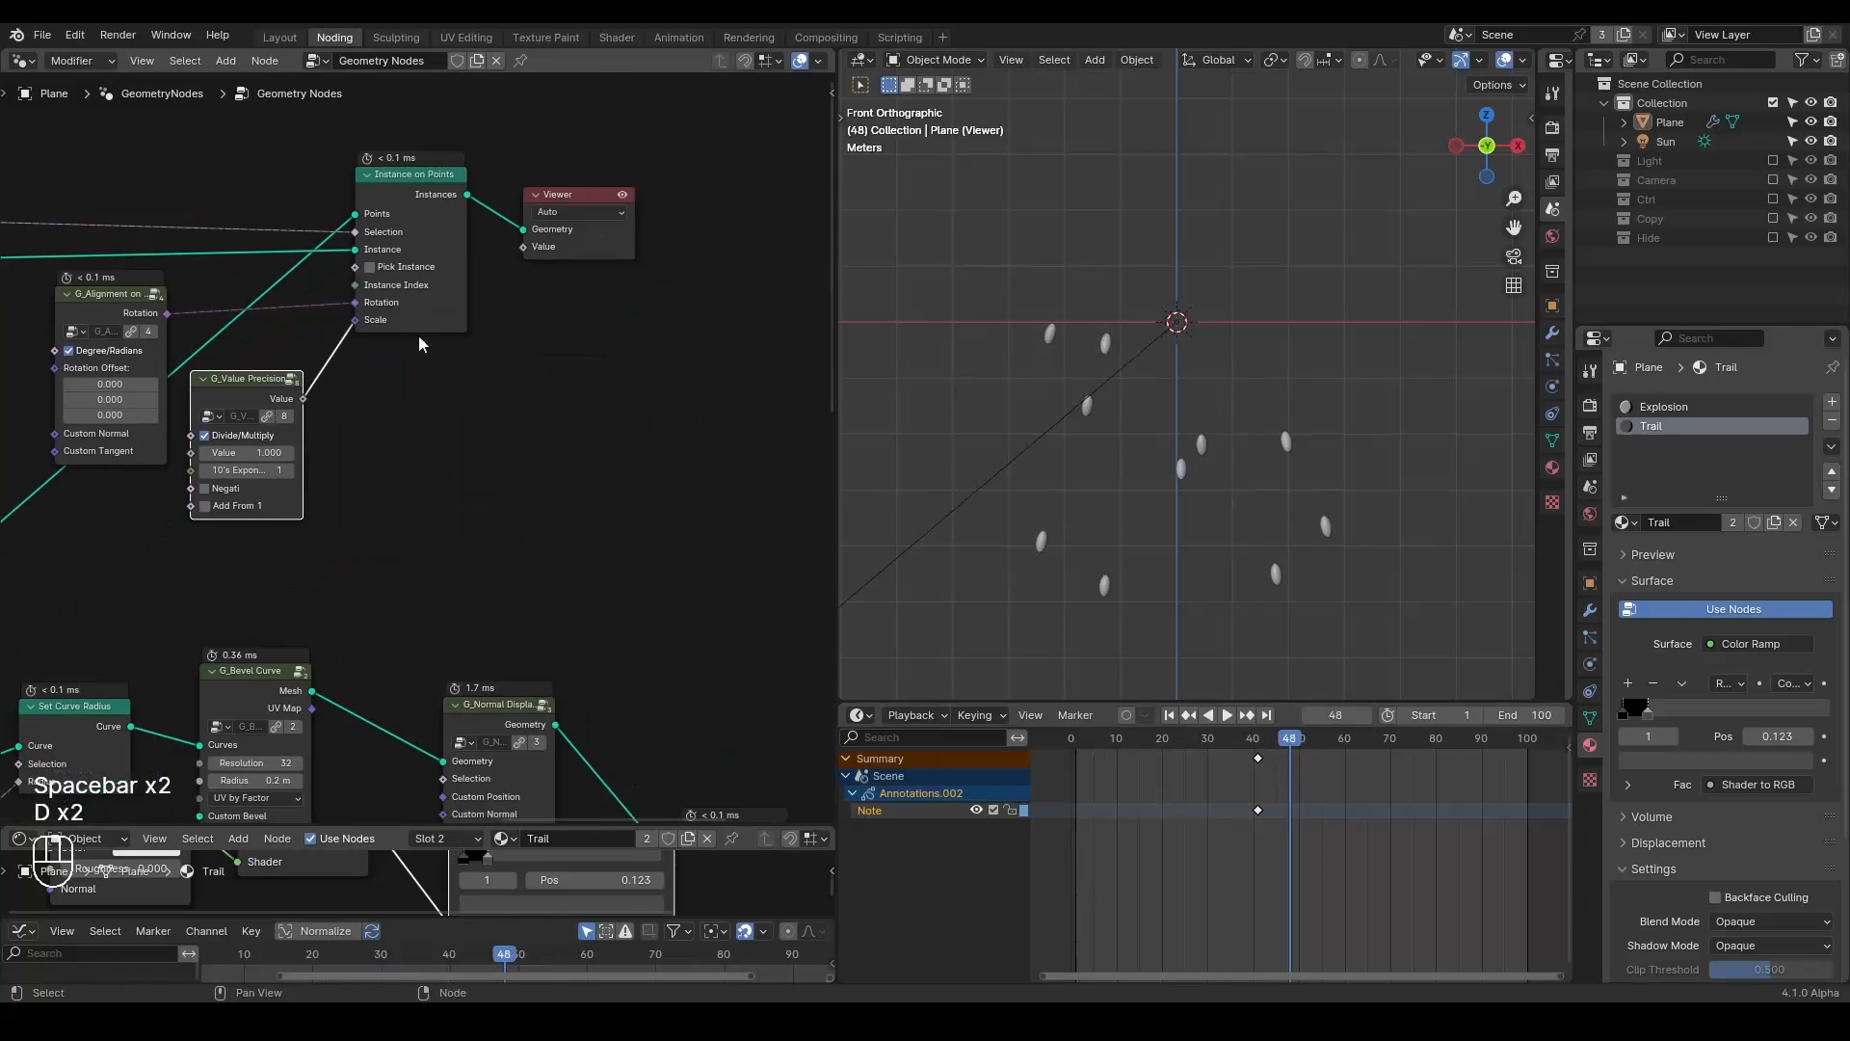
left_click_drag(572, 192, 808, 233)
middle_click_drag(598, 580, 421, 374)
scroll(421, 376, "down", 8)
left_click(515, 555)
key("shift+d")
left_click(458, 181)
scroll(505, 376, "up", 3)
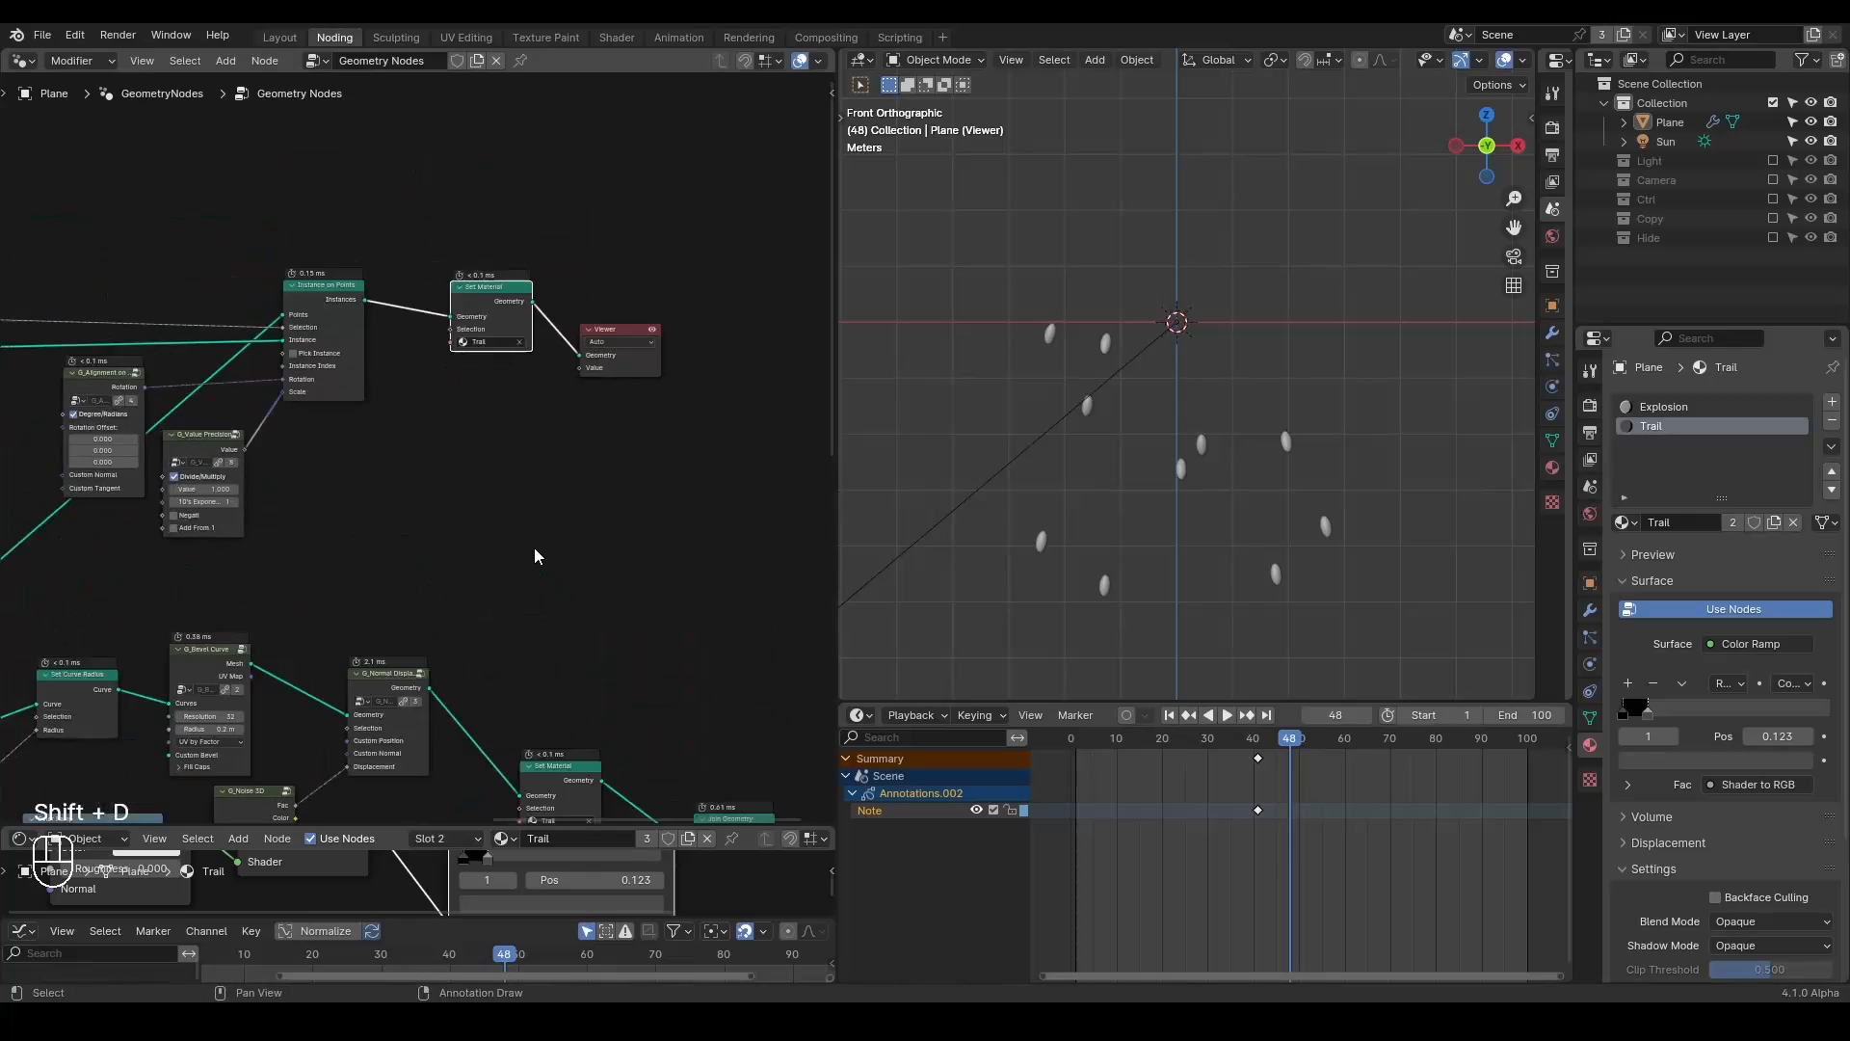
Create an Emission material named Obj in a new material slot and assign it in the duplicated Set Material node.
left_click(1831, 402)
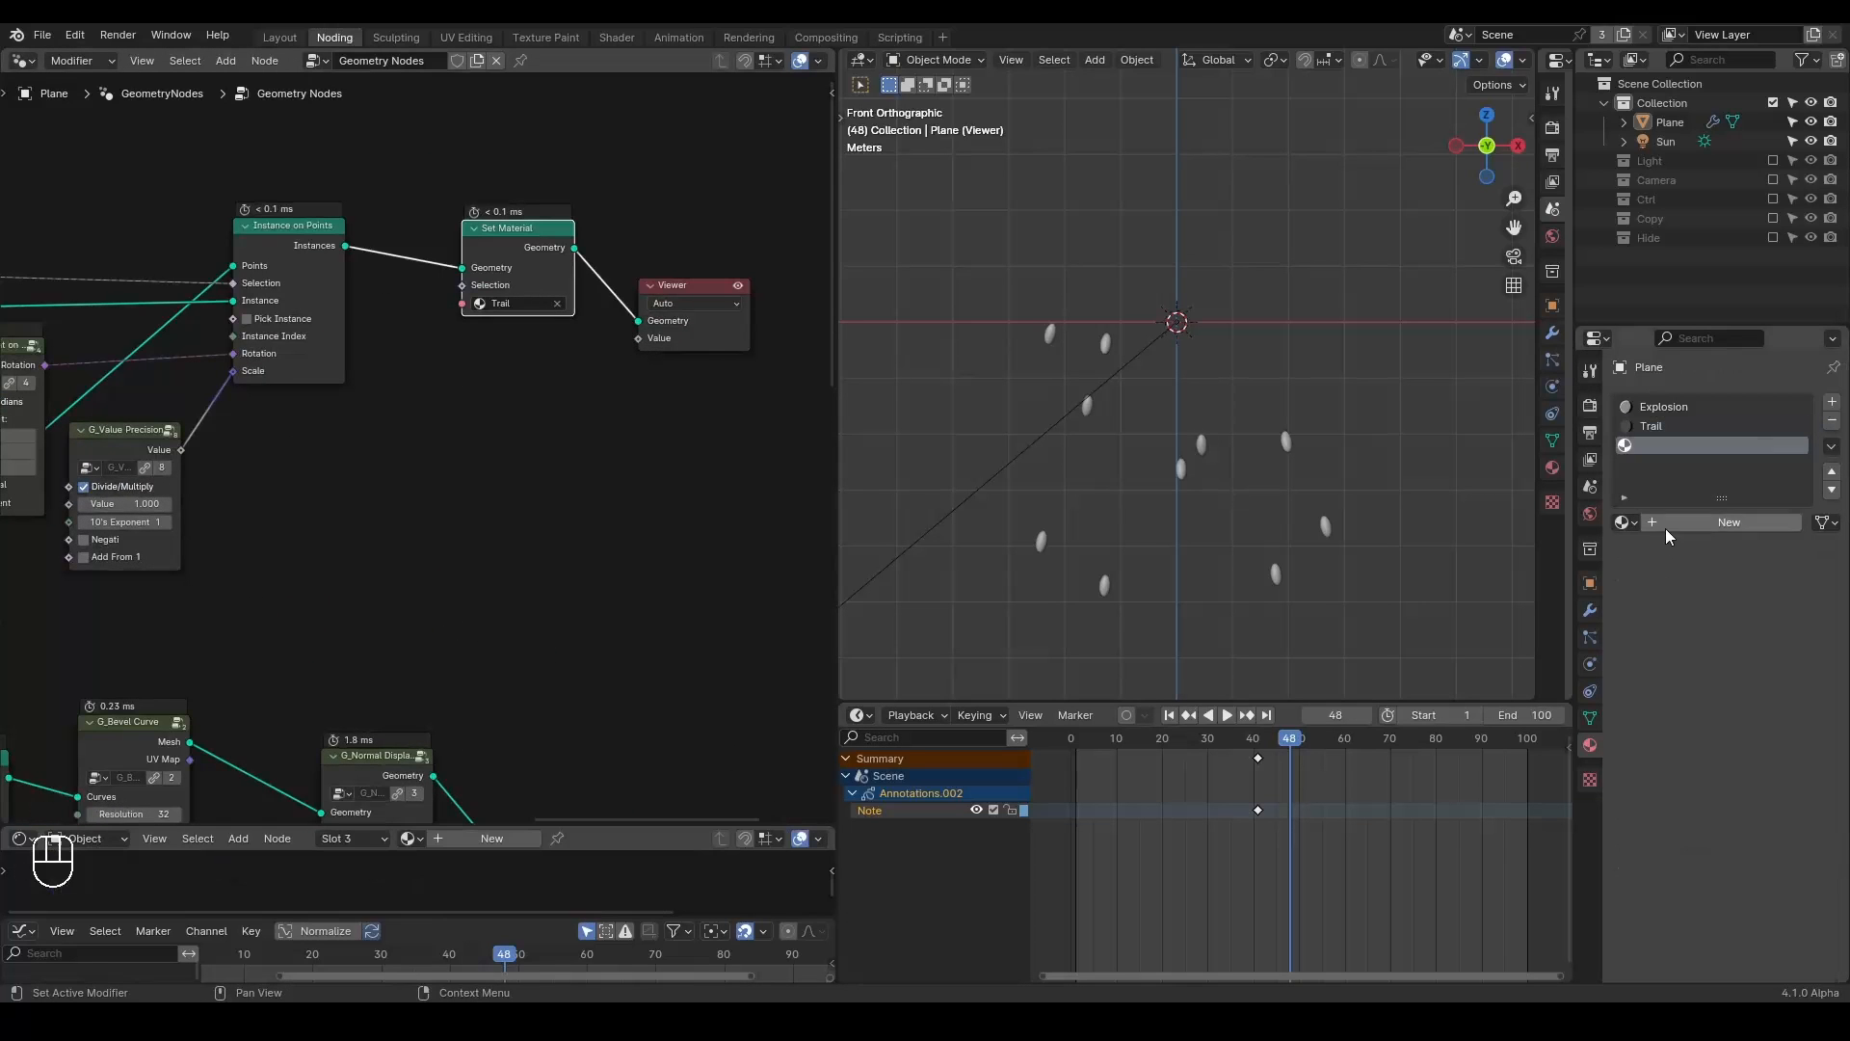
left_click(1667, 528)
left_click(1745, 644)
left_click(1746, 588)
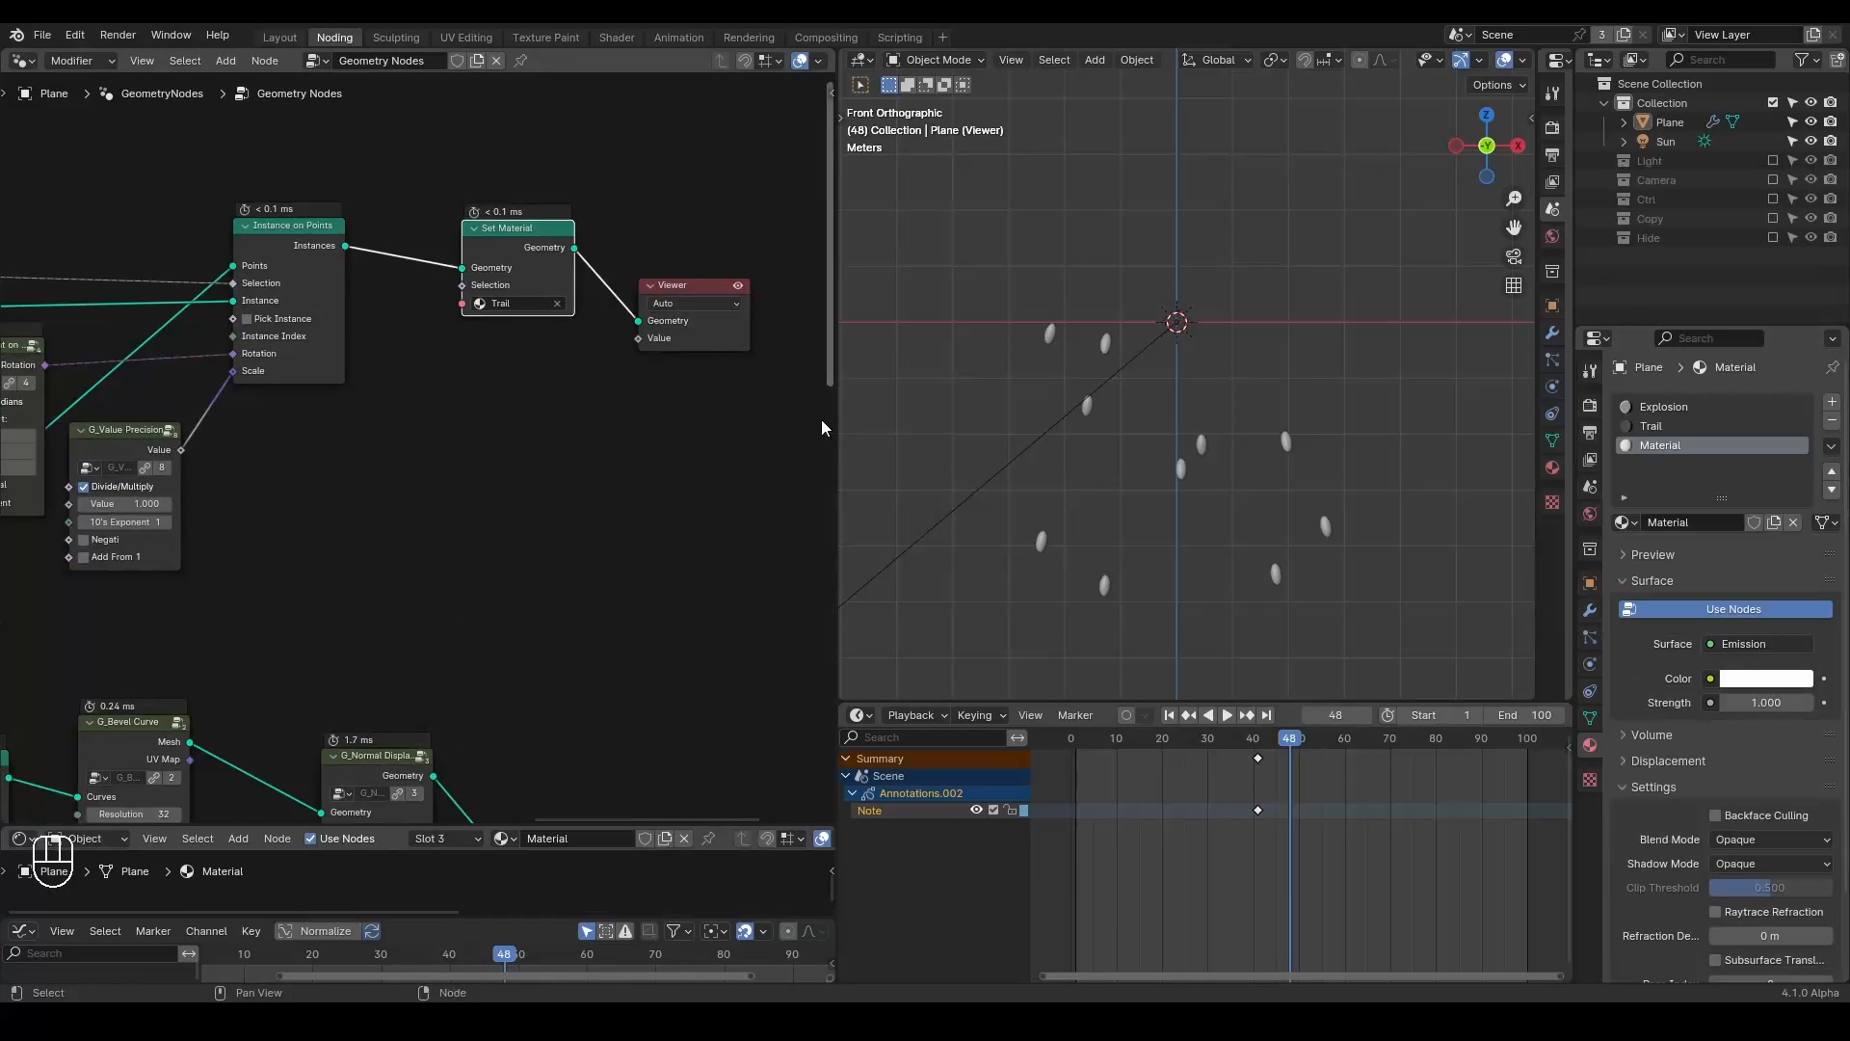
left_click(516, 304)
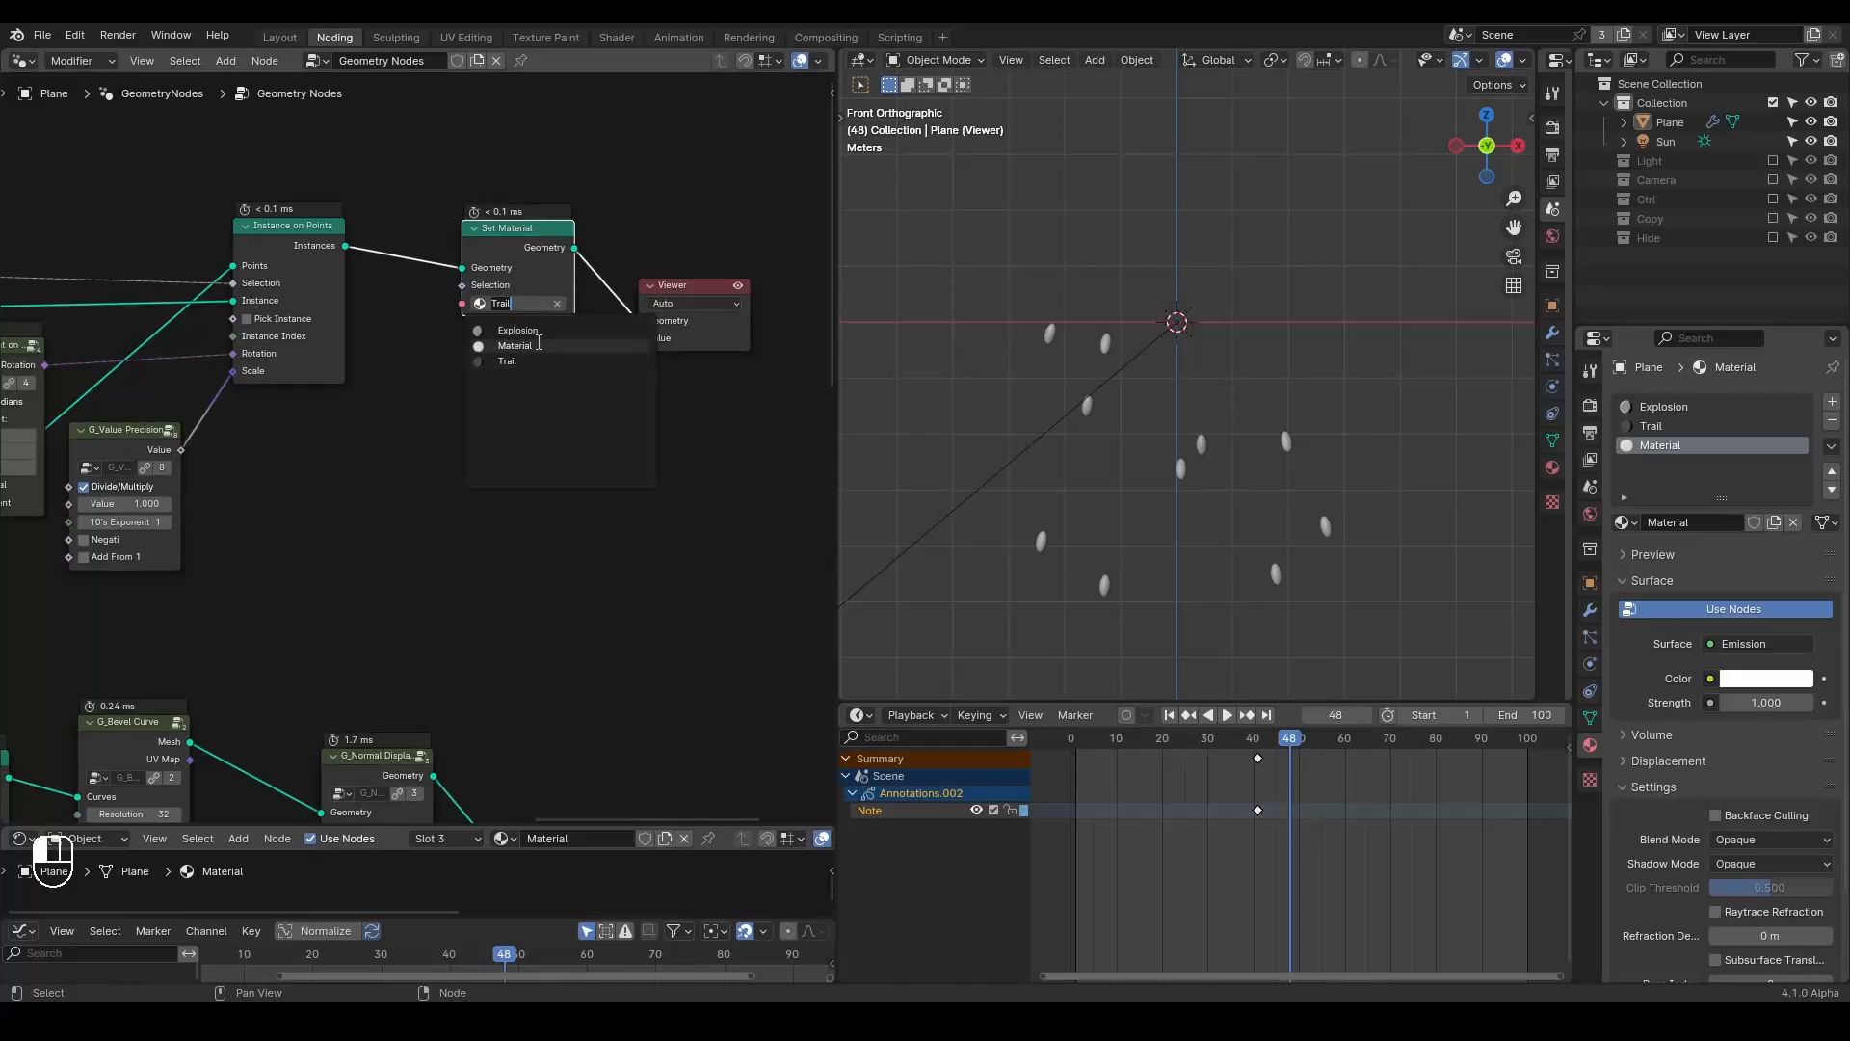
left_click(544, 345)
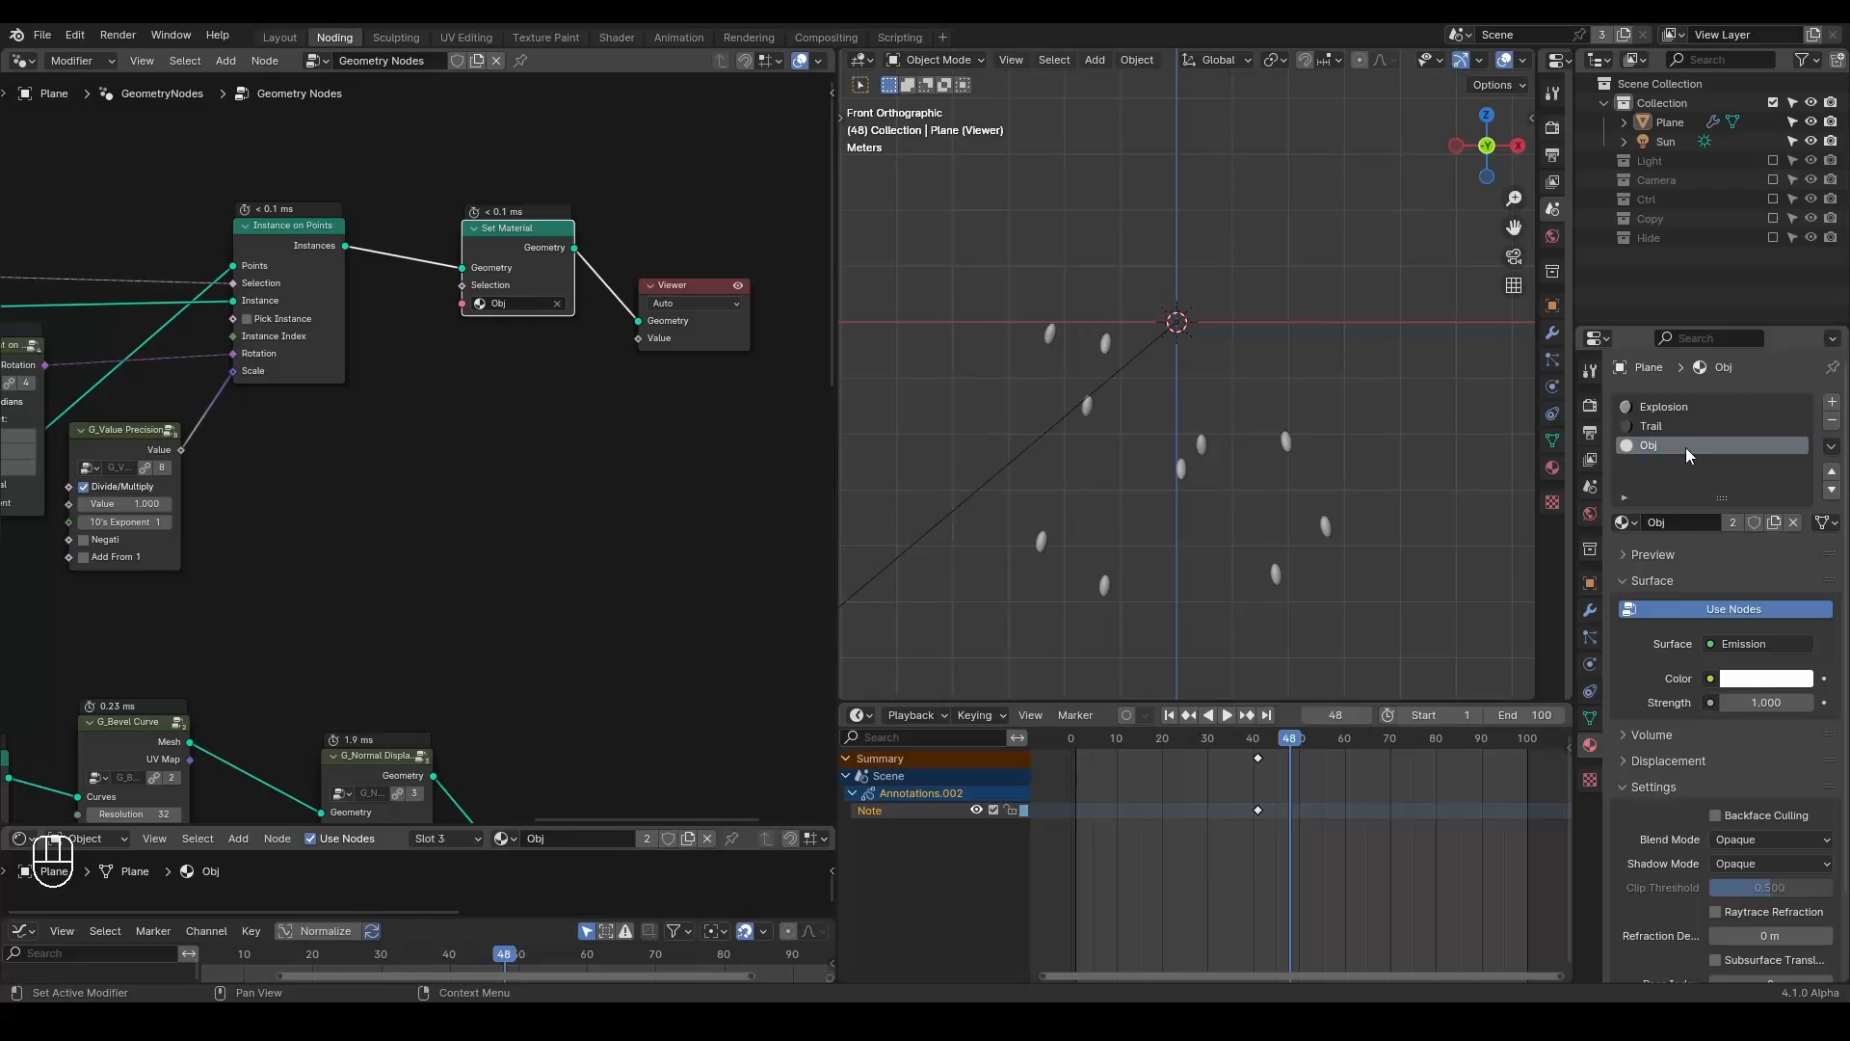
Paste the copied orange, hue 0.031, into the Obj material's emission color and switch the viewport to rendered shading.
left_click(1773, 680)
key("ctrl+v")
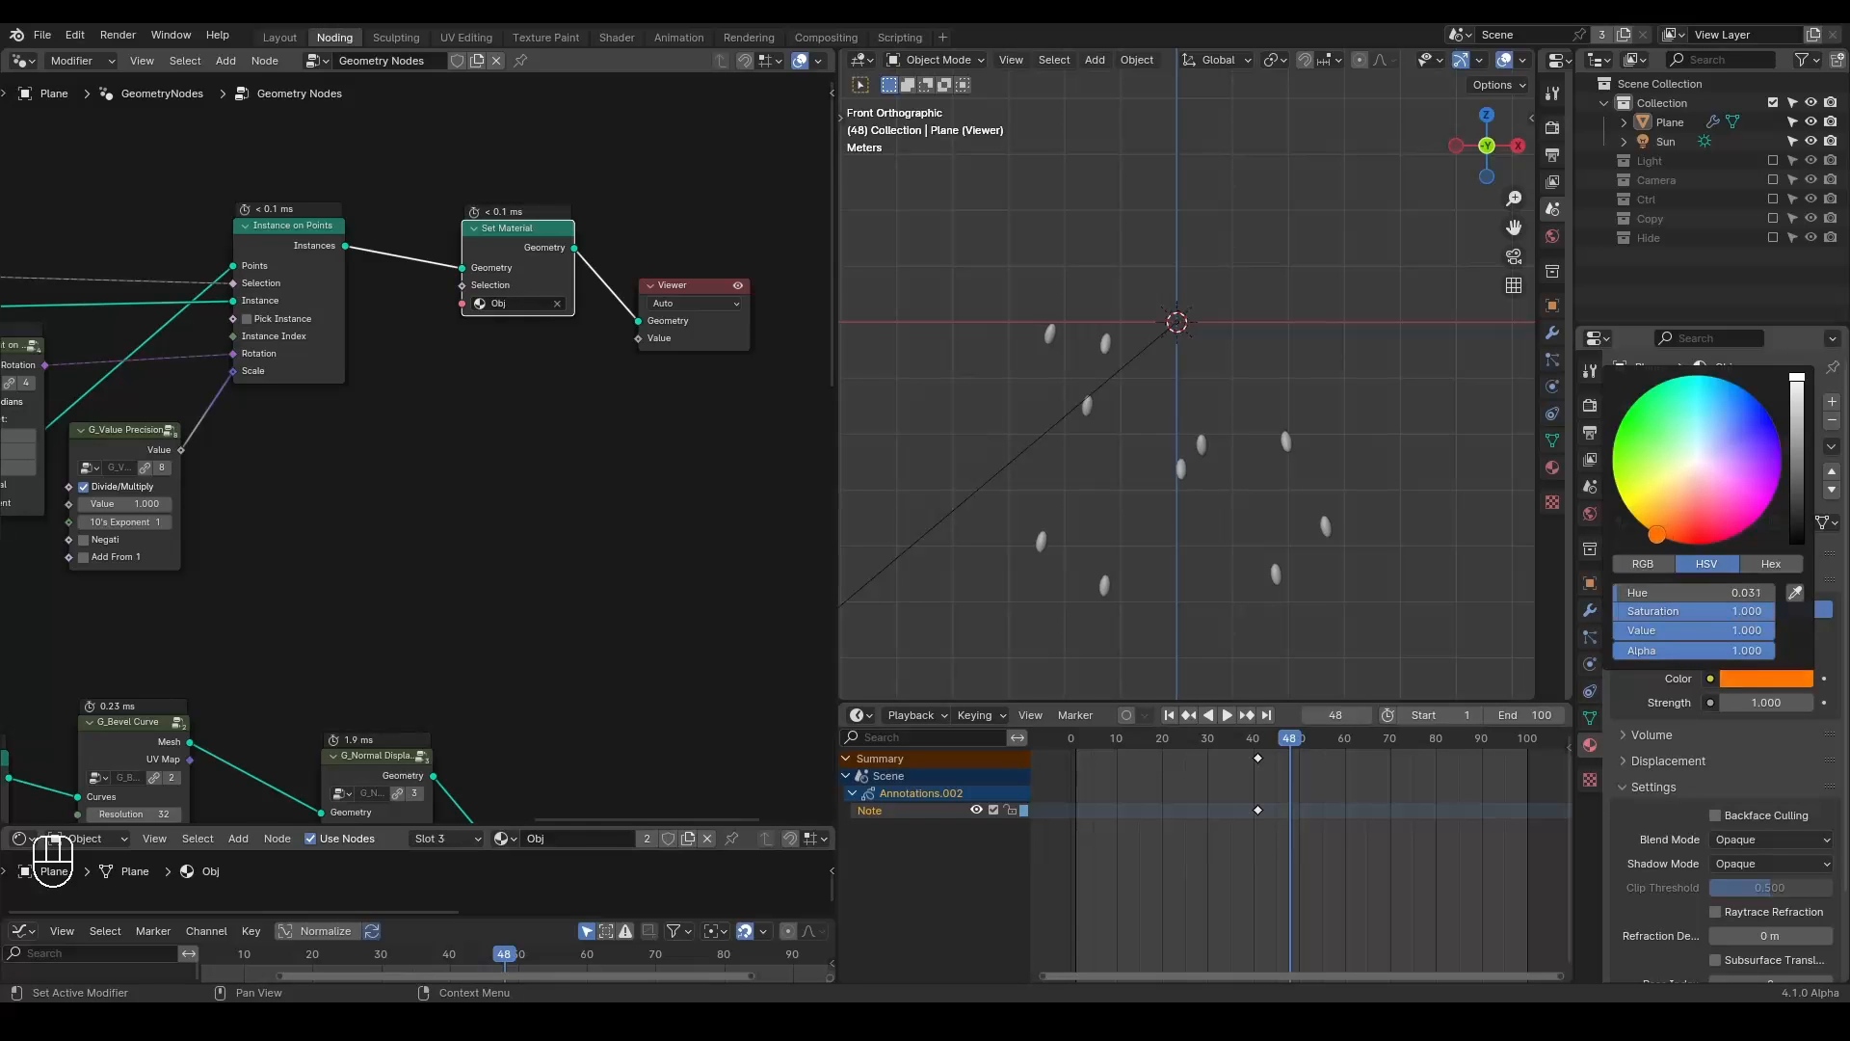
key("z")
left_click(1131, 156)
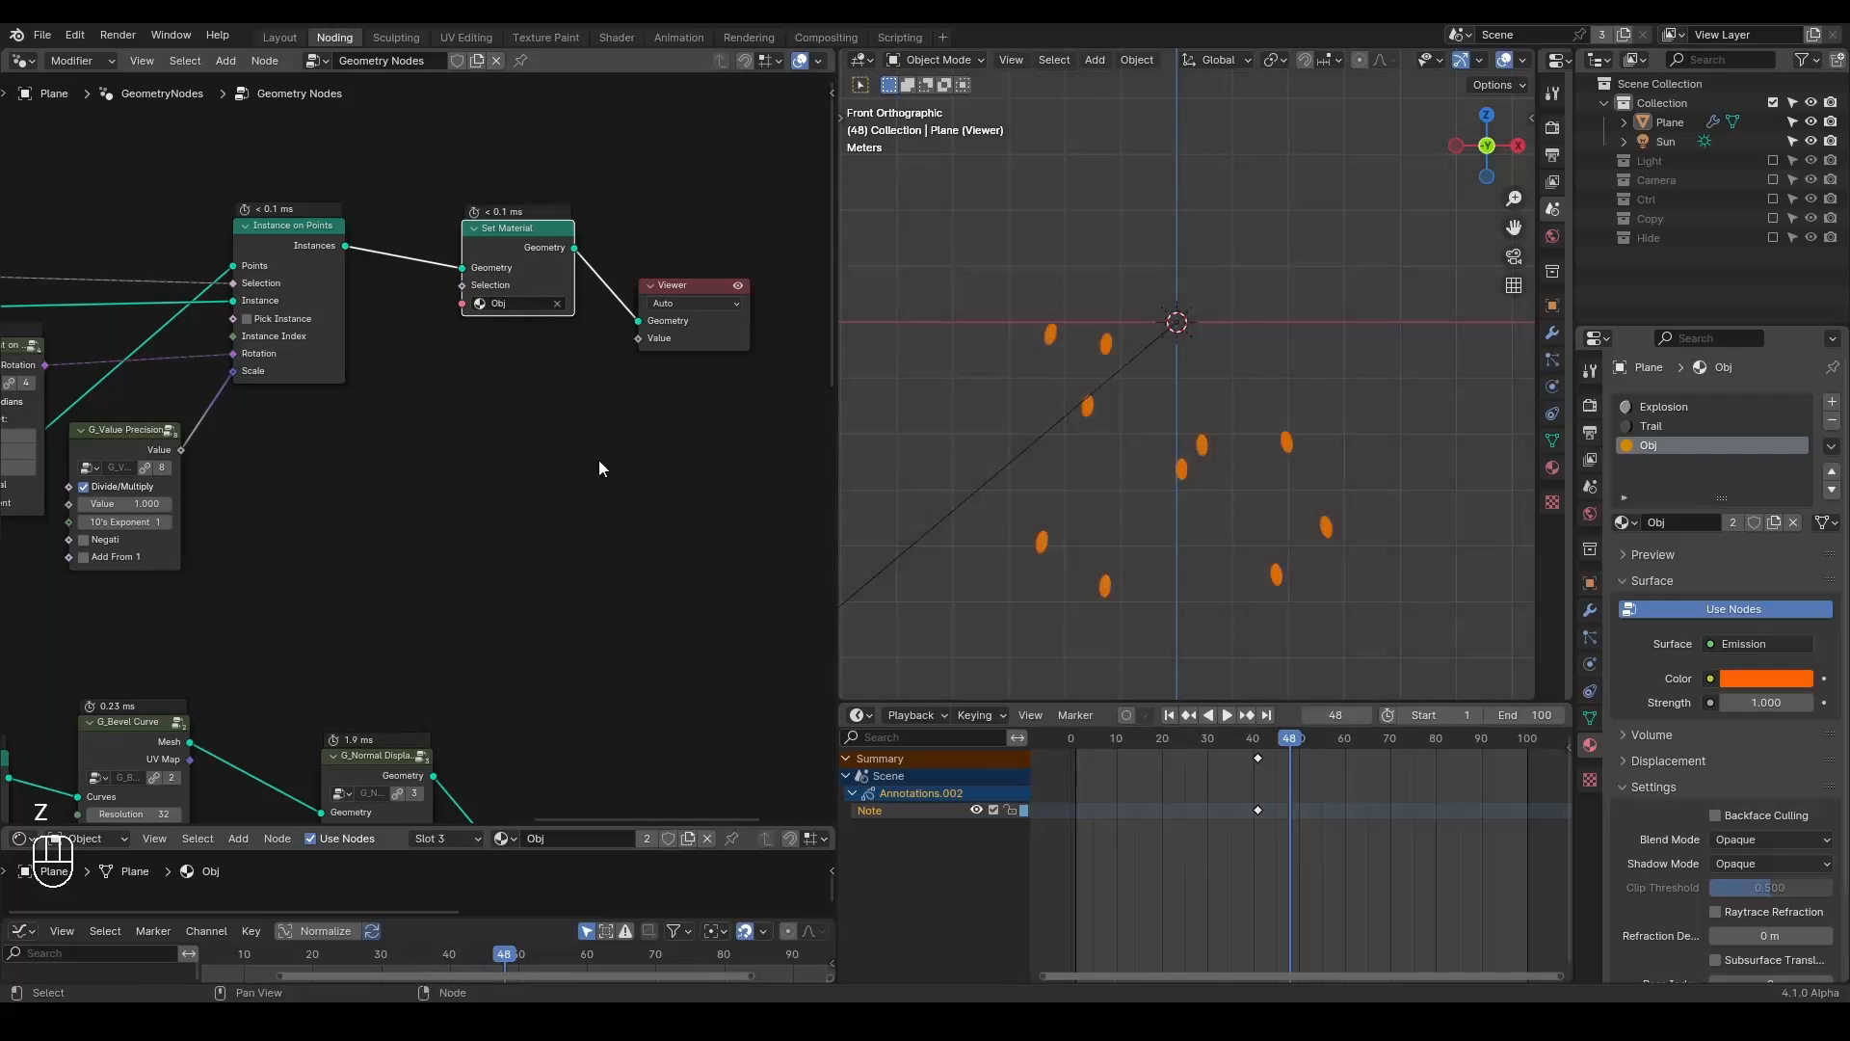
Connect the Obj Set Material output to the Join Geometry node and delete the Viewer node.
scroll(505, 370, "down", 5)
left_click_drag(434, 225, 576, 692, "alt")
left_click(509, 248)
key("x")
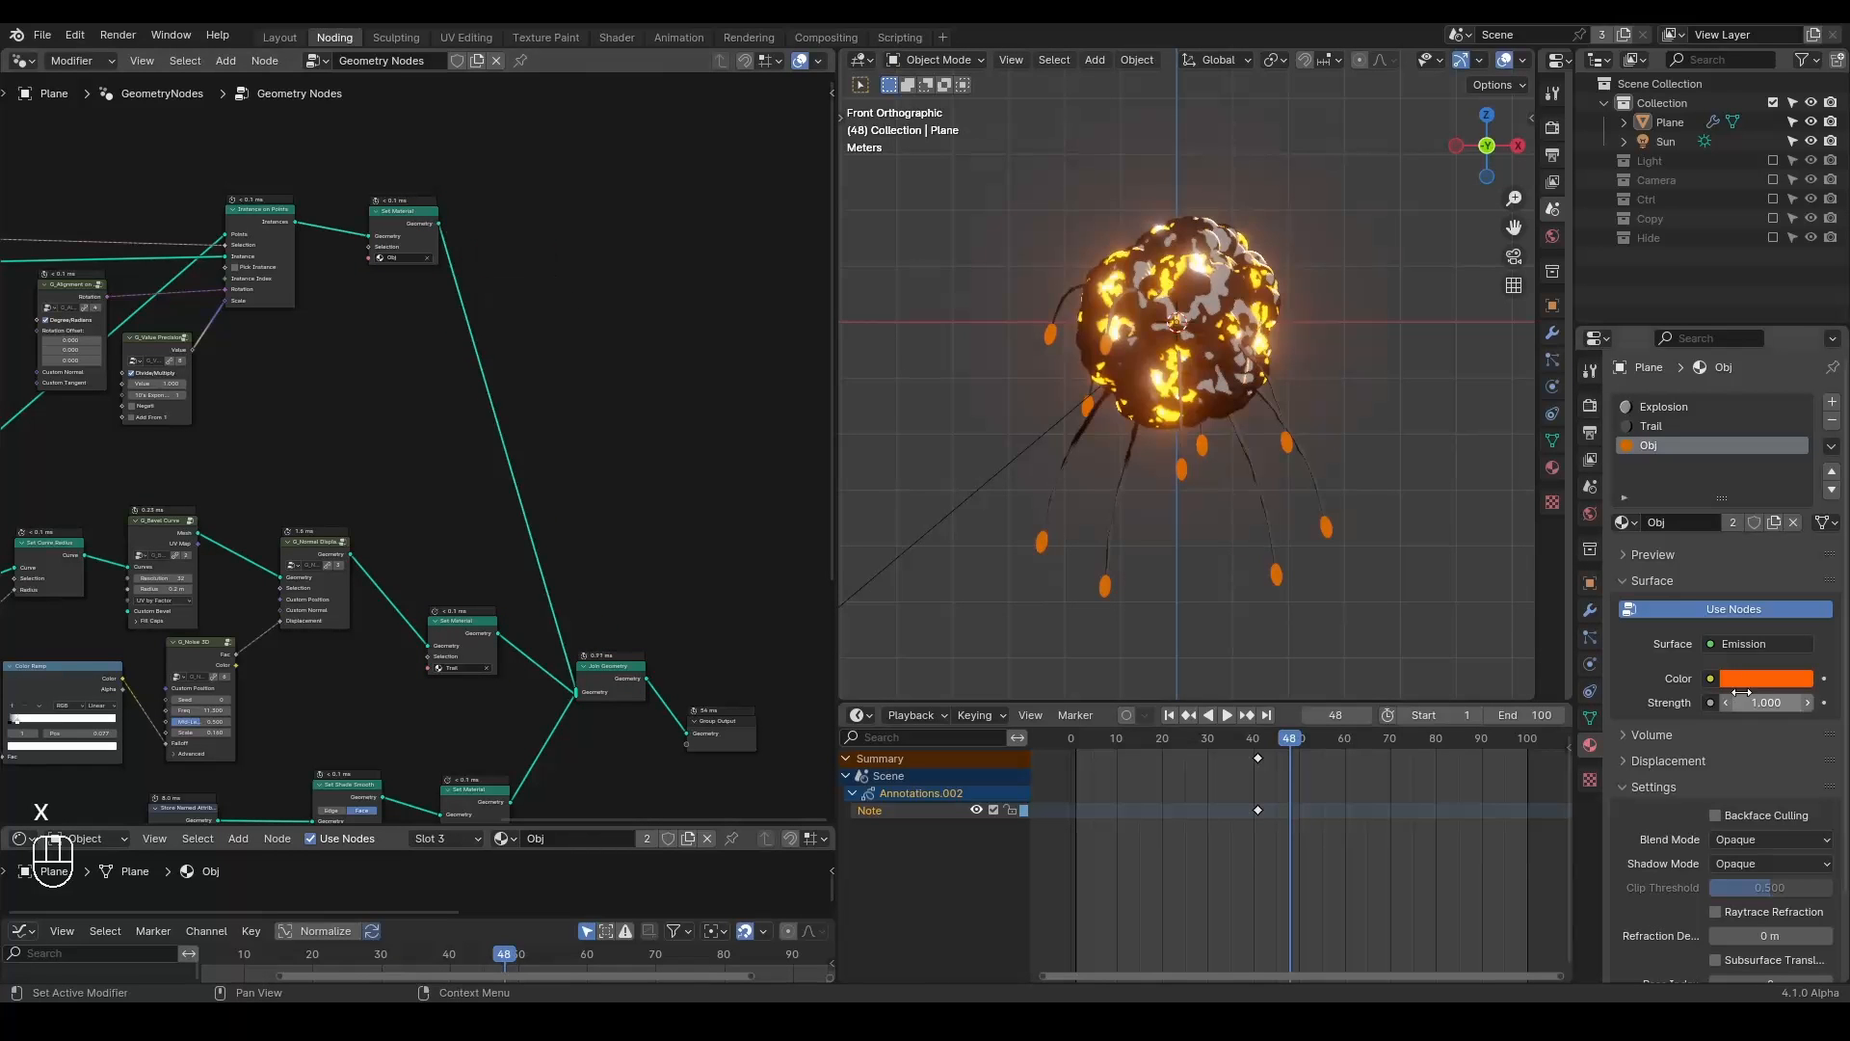
Set the Obj material's emission strength to 25.
type("25")
key("Return")
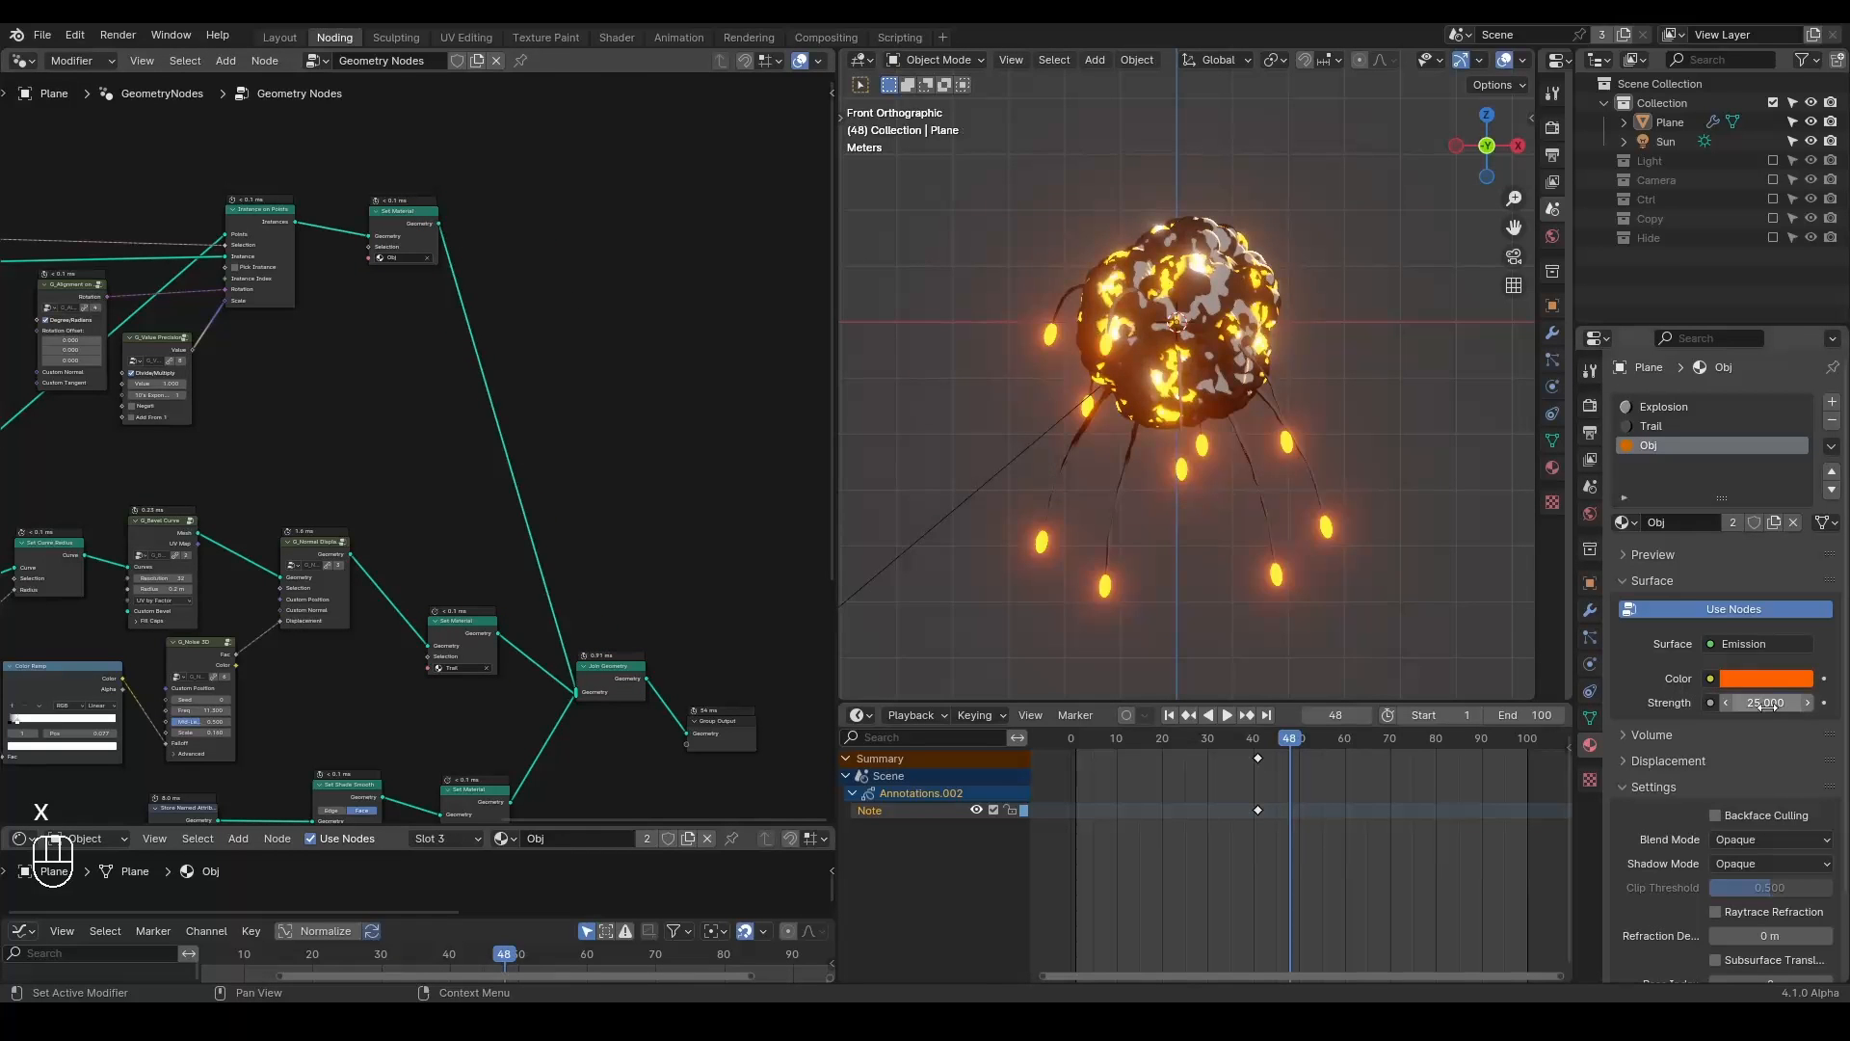
key("Return")
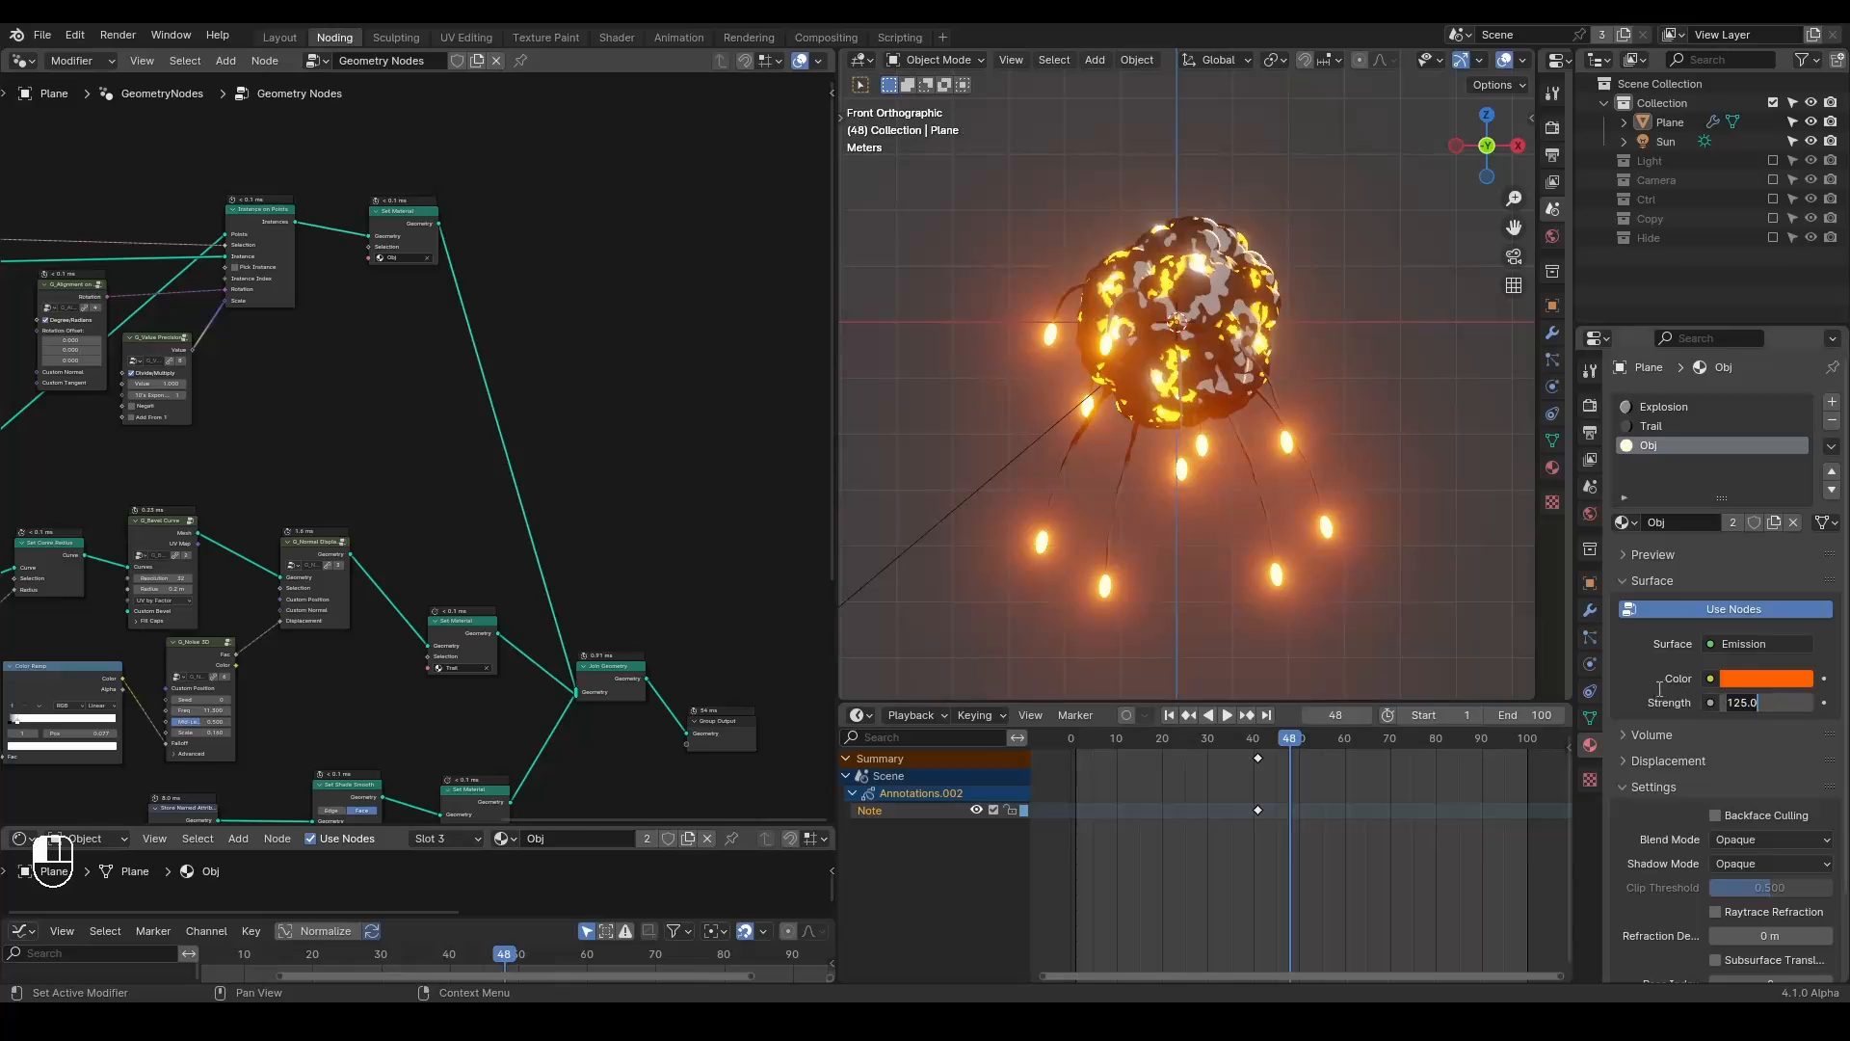
type("25")
key("Return")
Set the G_Value Precision node's 10's Exponent to 2 and Value to 3, and move the alignment node farther from it.
middle_click_drag(372, 401, 680, 428)
scroll(675, 395, "up", 2)
left_click(727, 355)
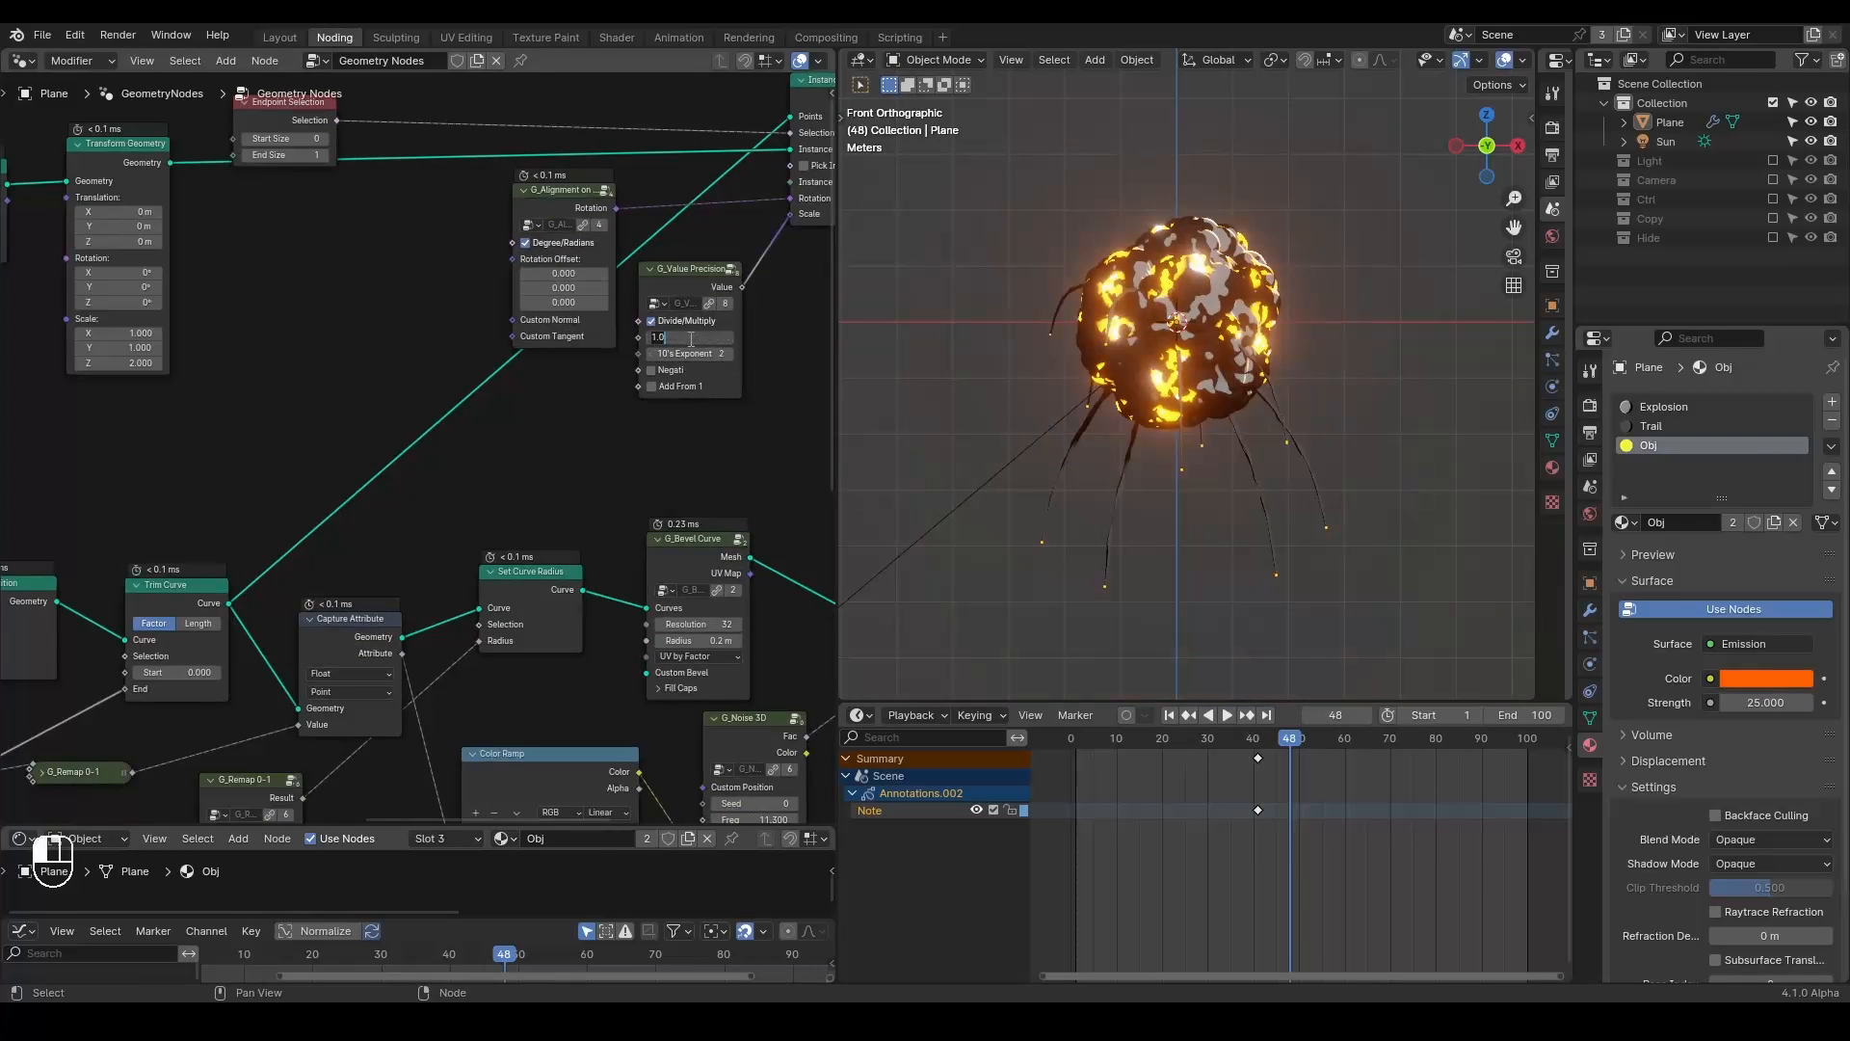
type("5")
key("Return")
type("3")
key("Return")
scroll(1232, 496, "up", 3)
middle_click_drag(1232, 495, 1206, 416, "shift")
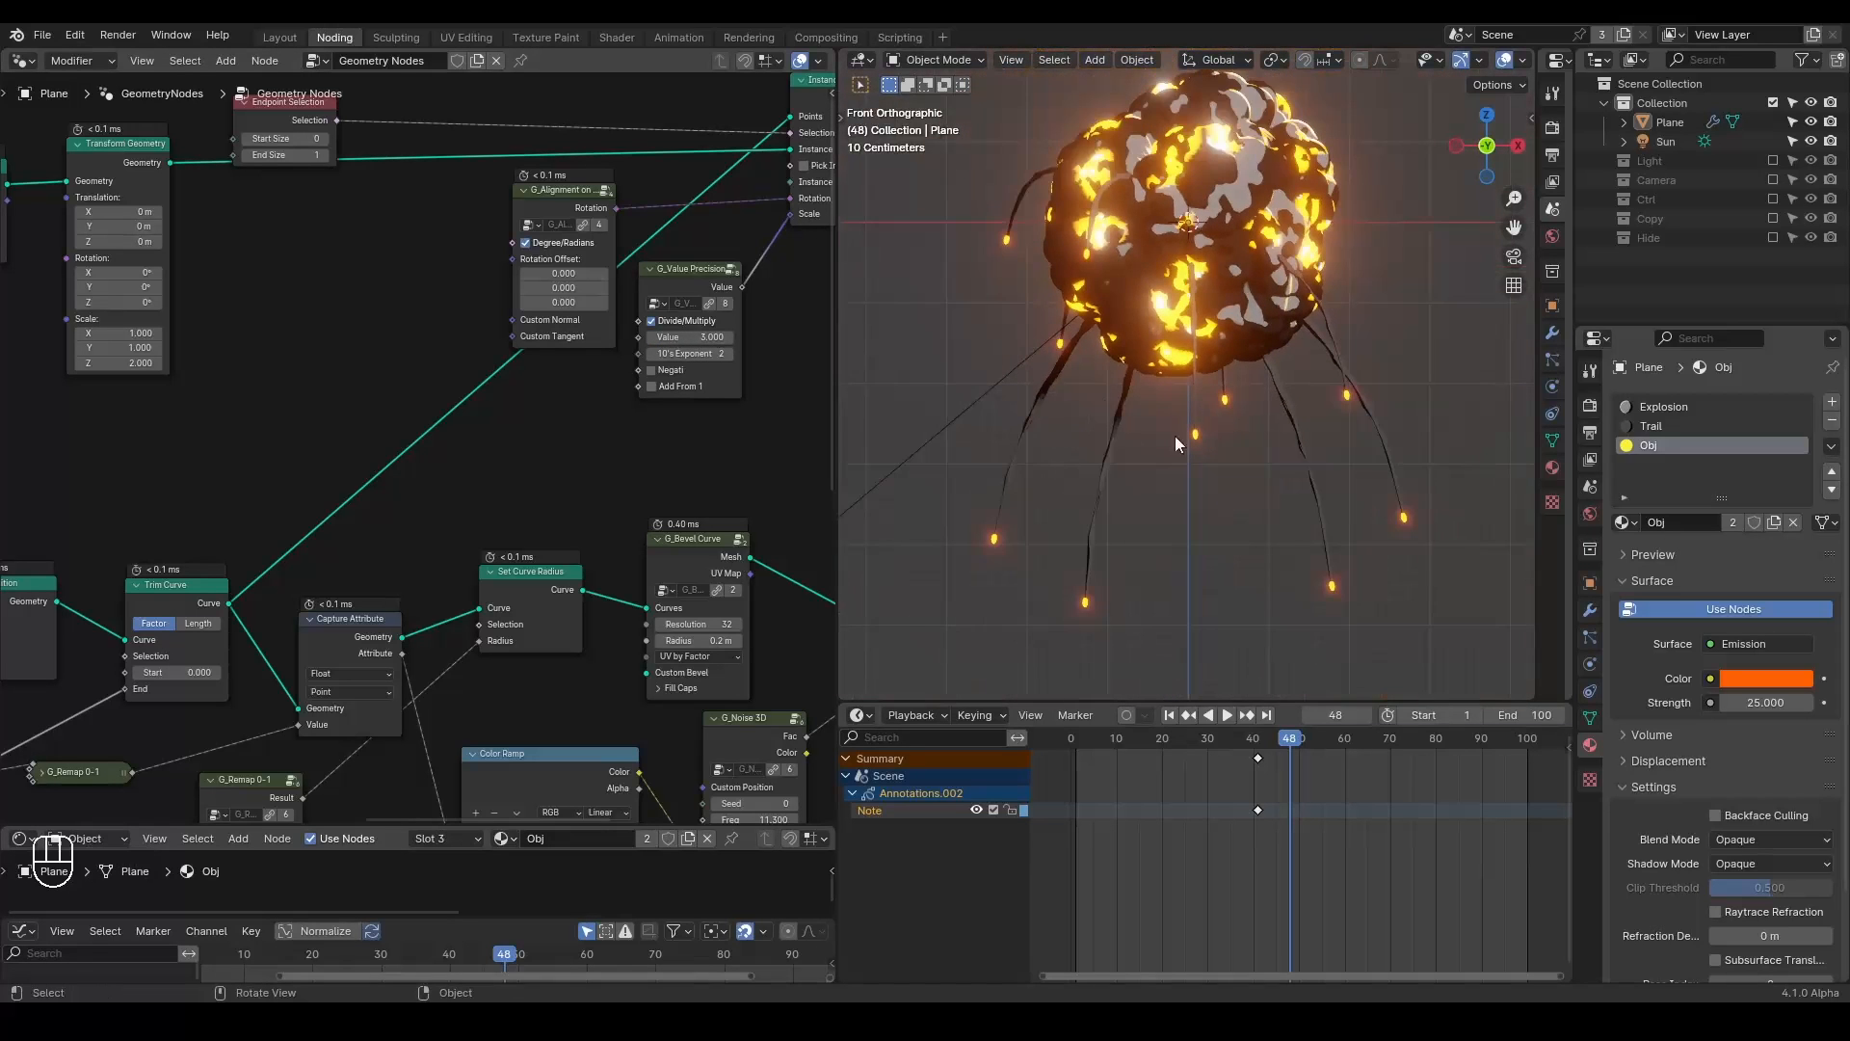
left_click_drag(576, 224, 511, 221)
Play the animation from the first frame repeatedly to examine the glowing instances travelling with the trails.
key("shift+space")
key("space")
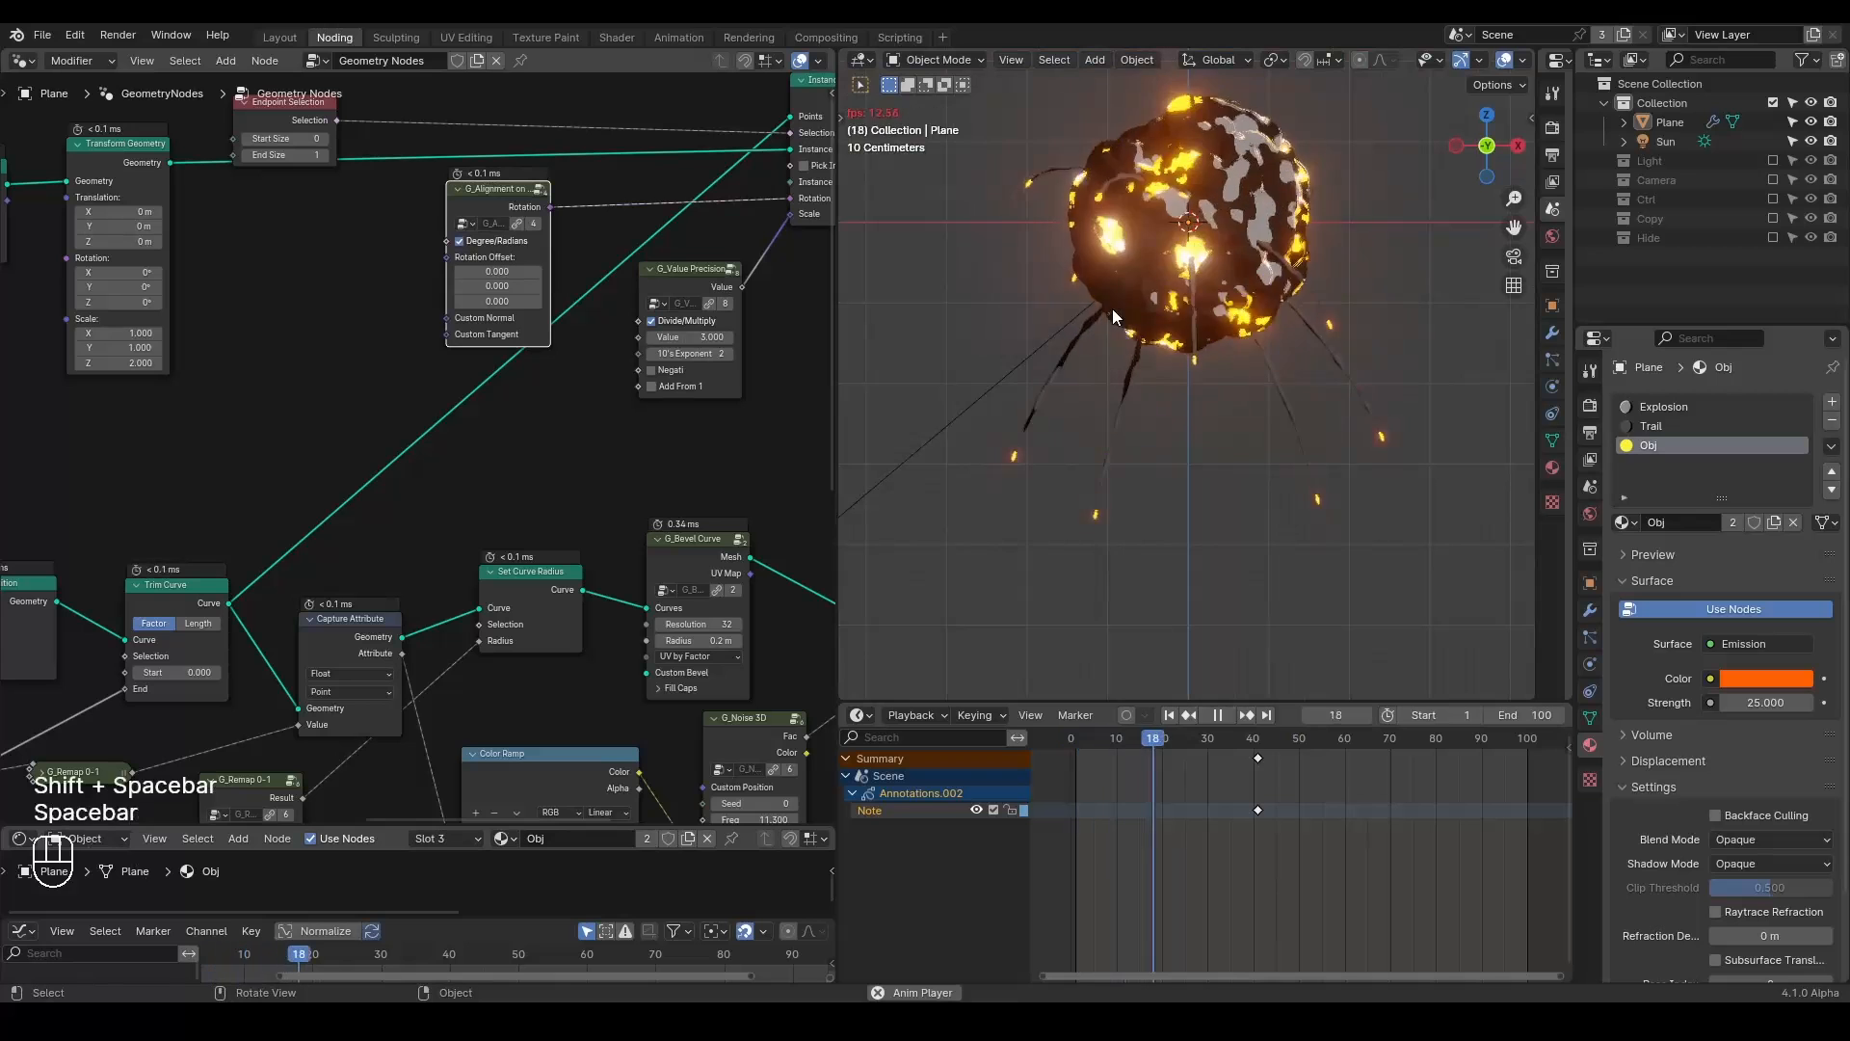
key("space")
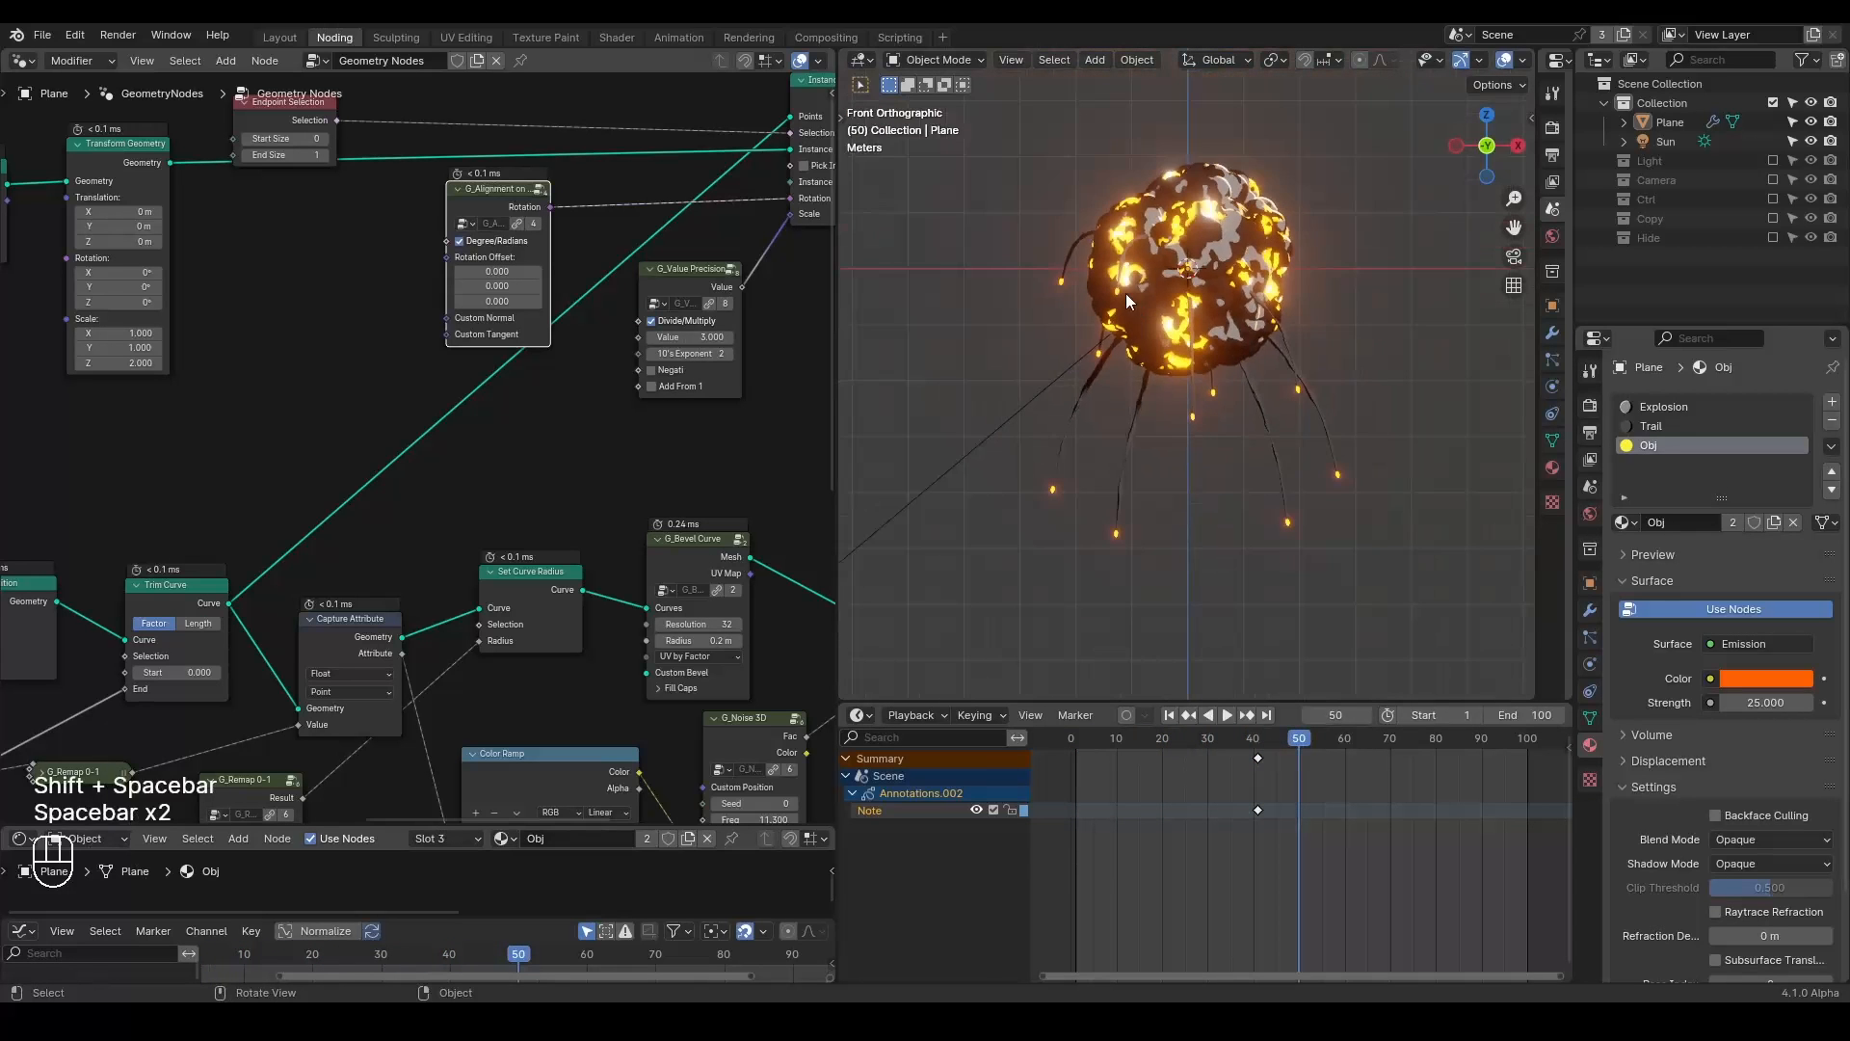
key("shift+space")
key("space")
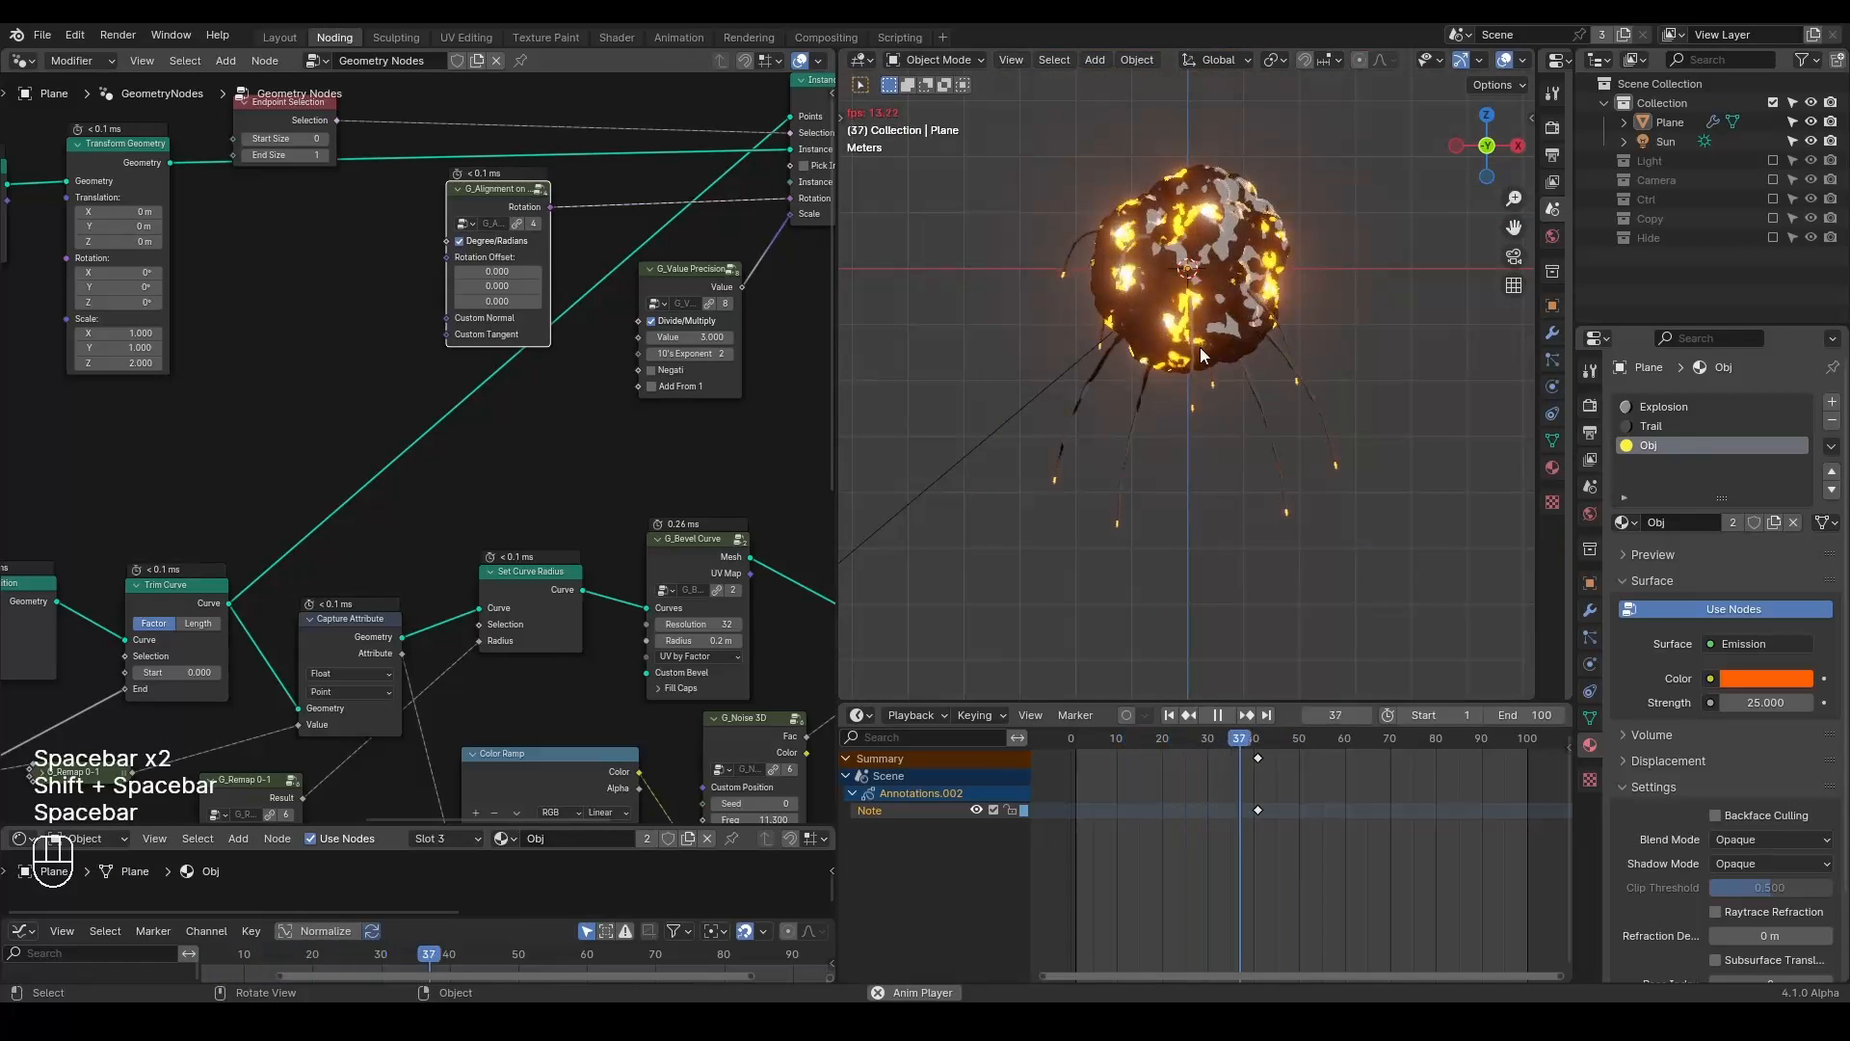
key("space")
key("shift+space")
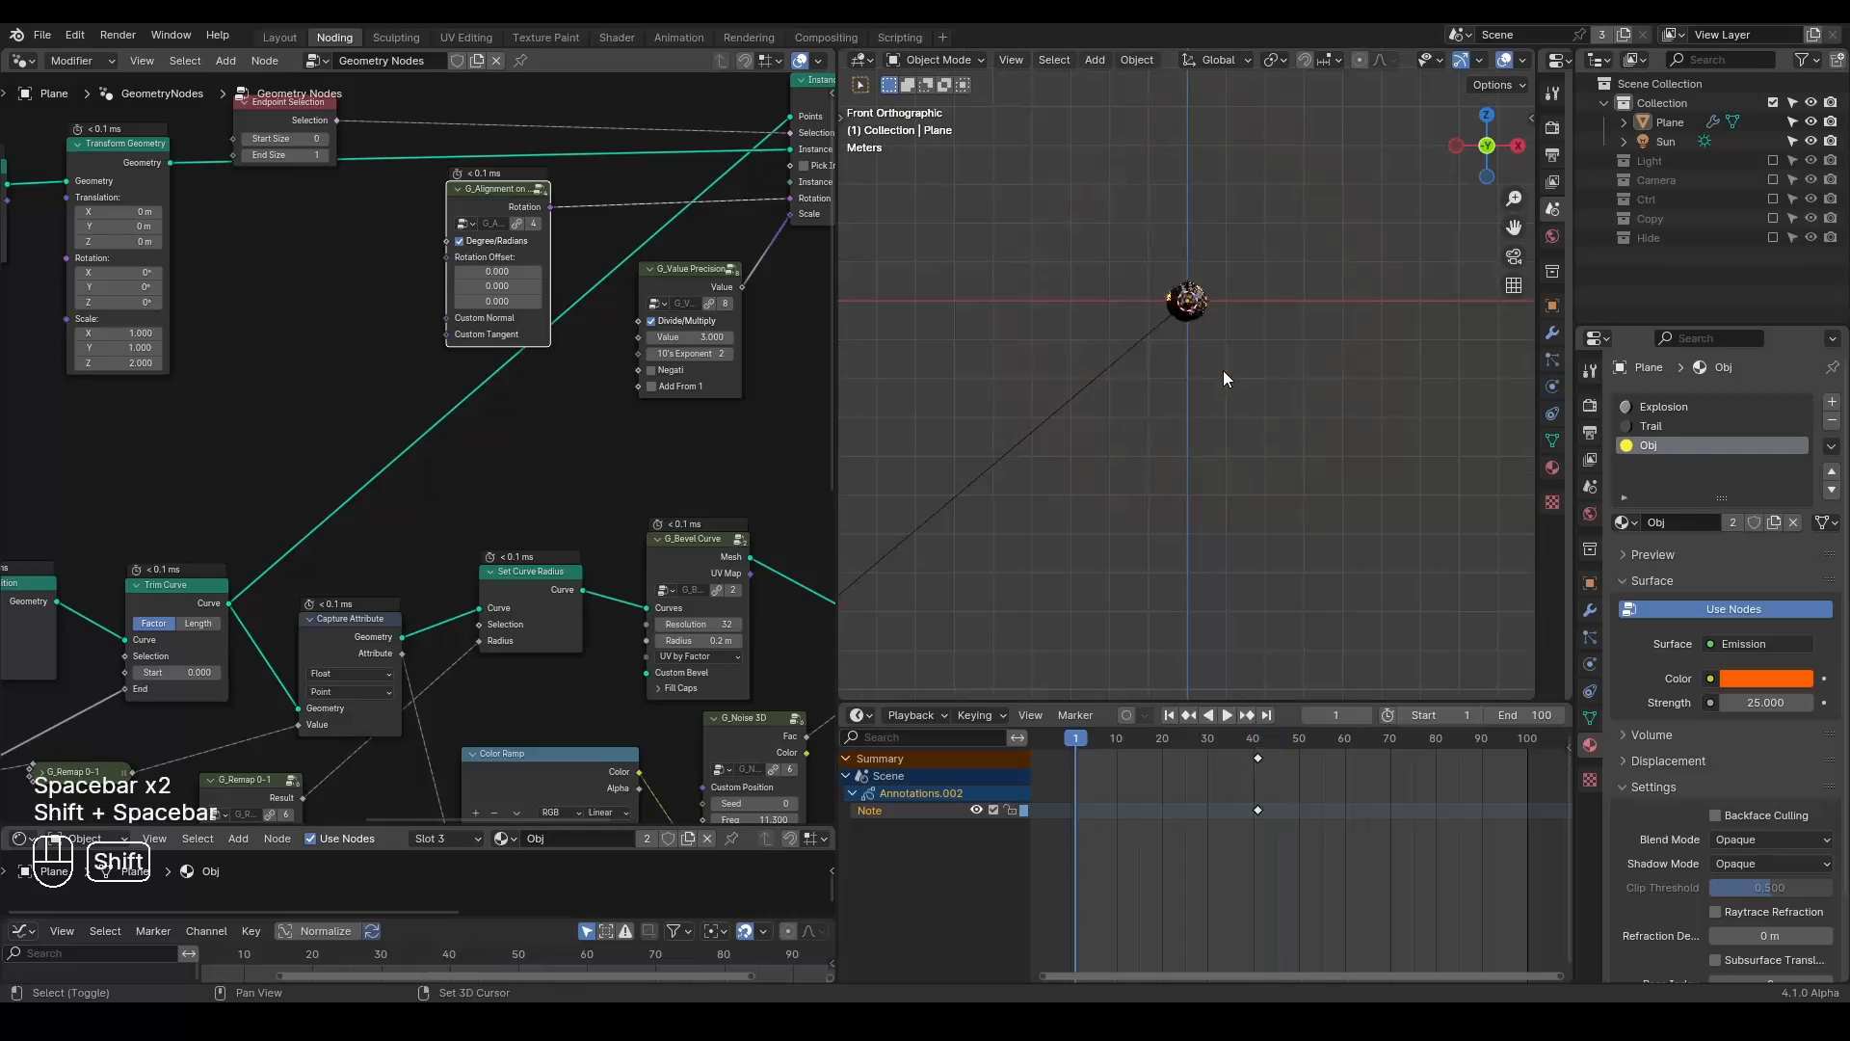
key("space")
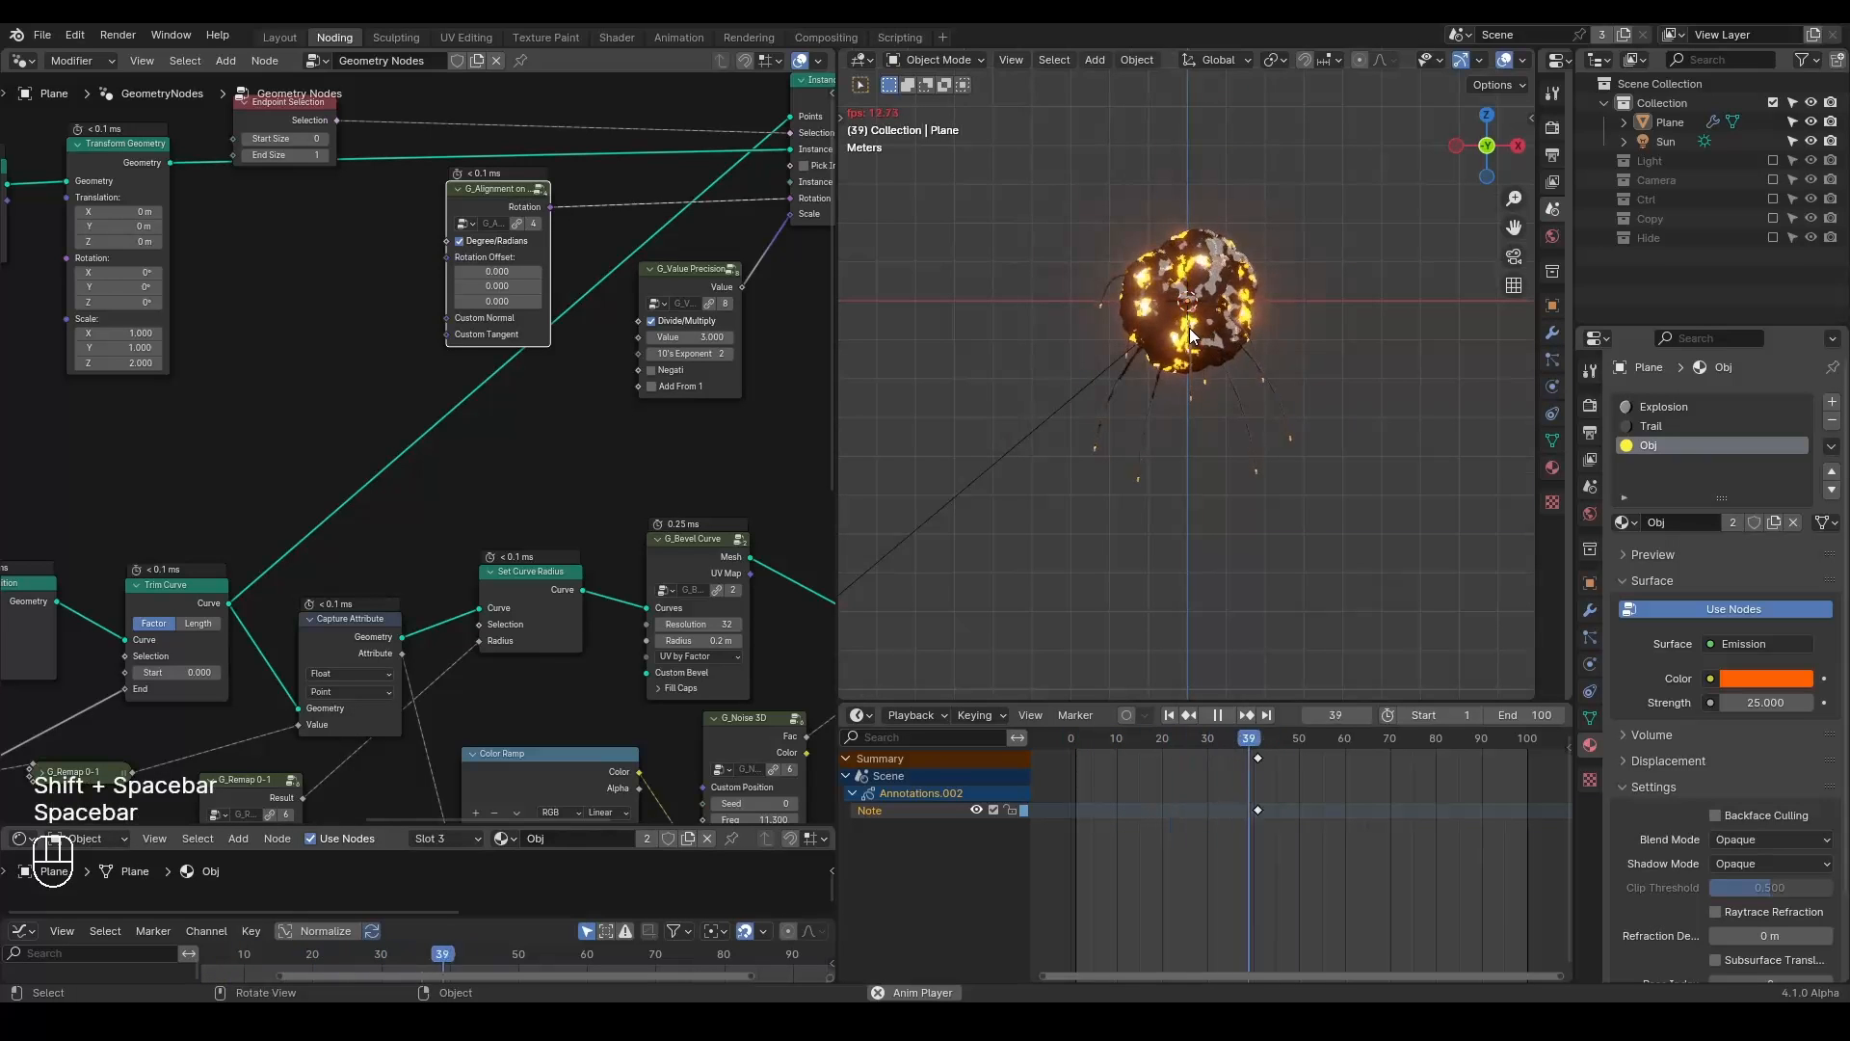
key("shift+space")
key("space")
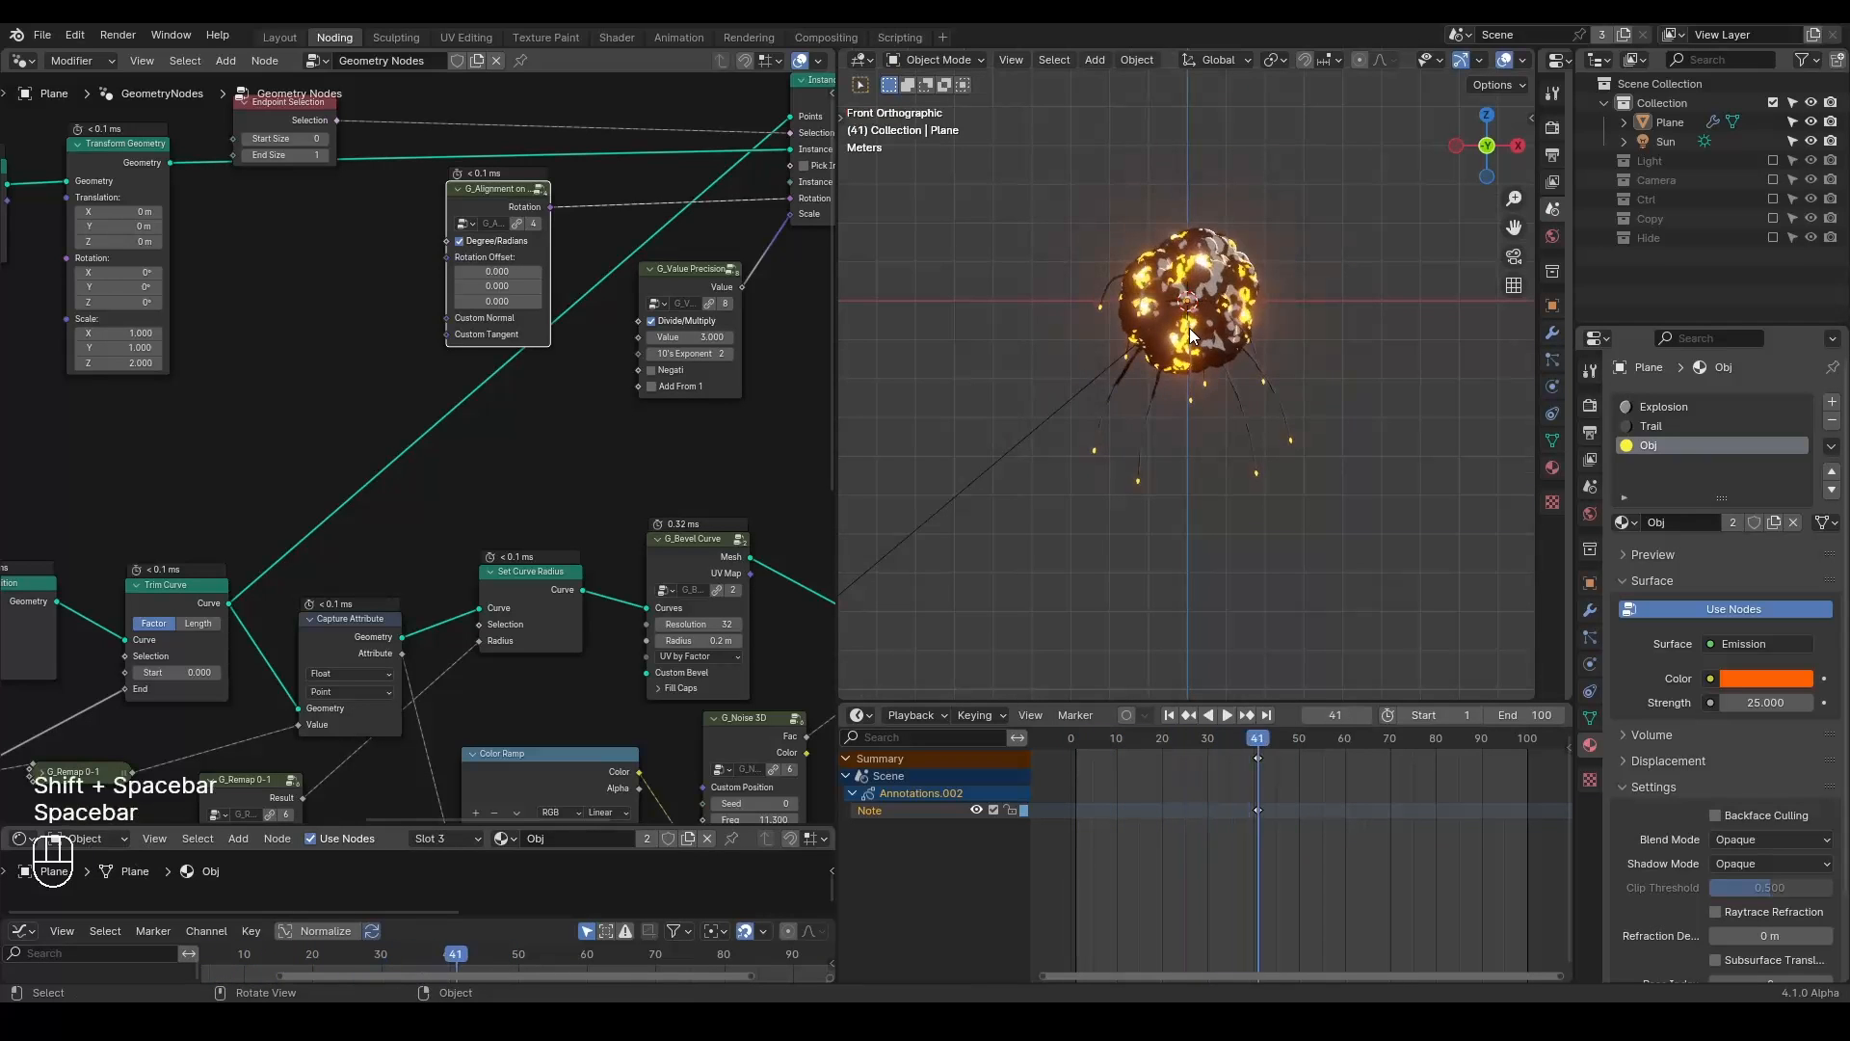
key("shift+space")
Add a reroute after the explosion sphere's G_Remap 0-1 node and insert a duplicate of that node between the reroutes.
middle_click_drag(448, 578, 10, 286)
scroll(1184, 353, "up", 6)
middle_click_drag(1184, 353, 1164, 486, "shift")
scroll(1165, 485, "up", 4)
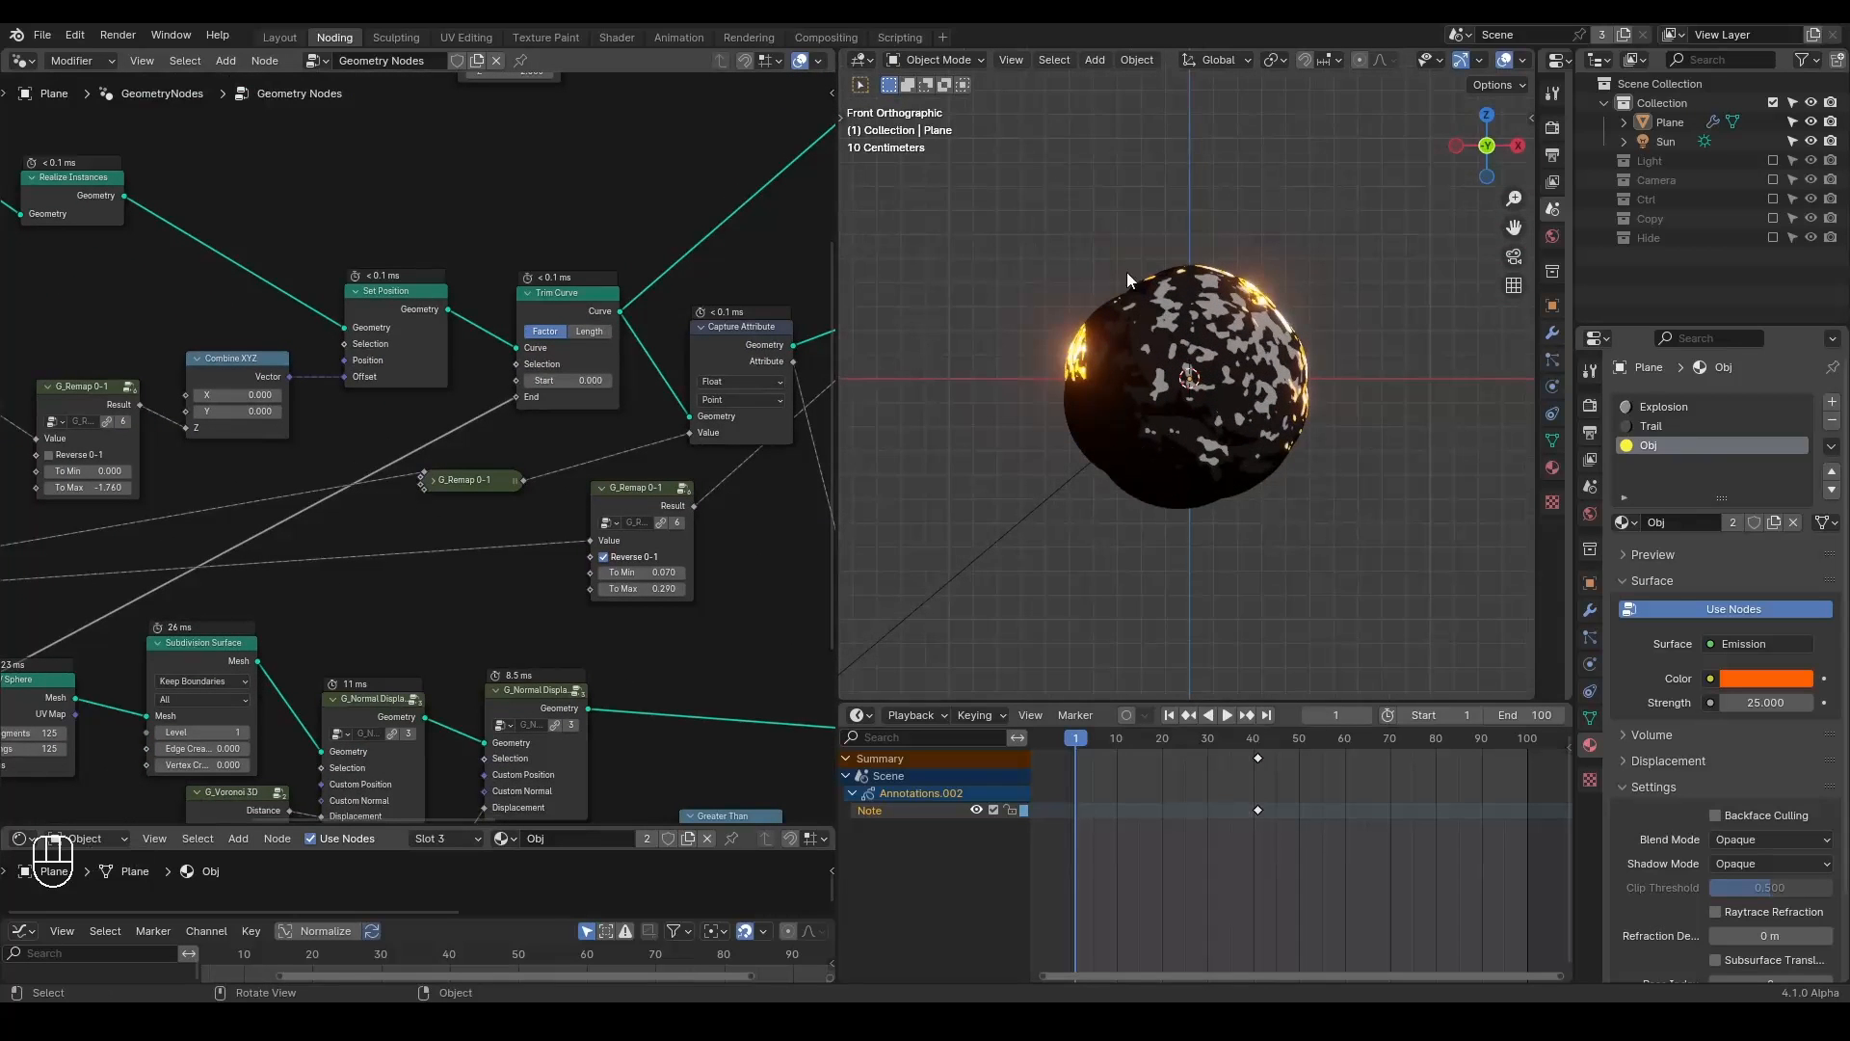
middle_click_drag(540, 501, 375, 453)
scroll(372, 470, "down", 2)
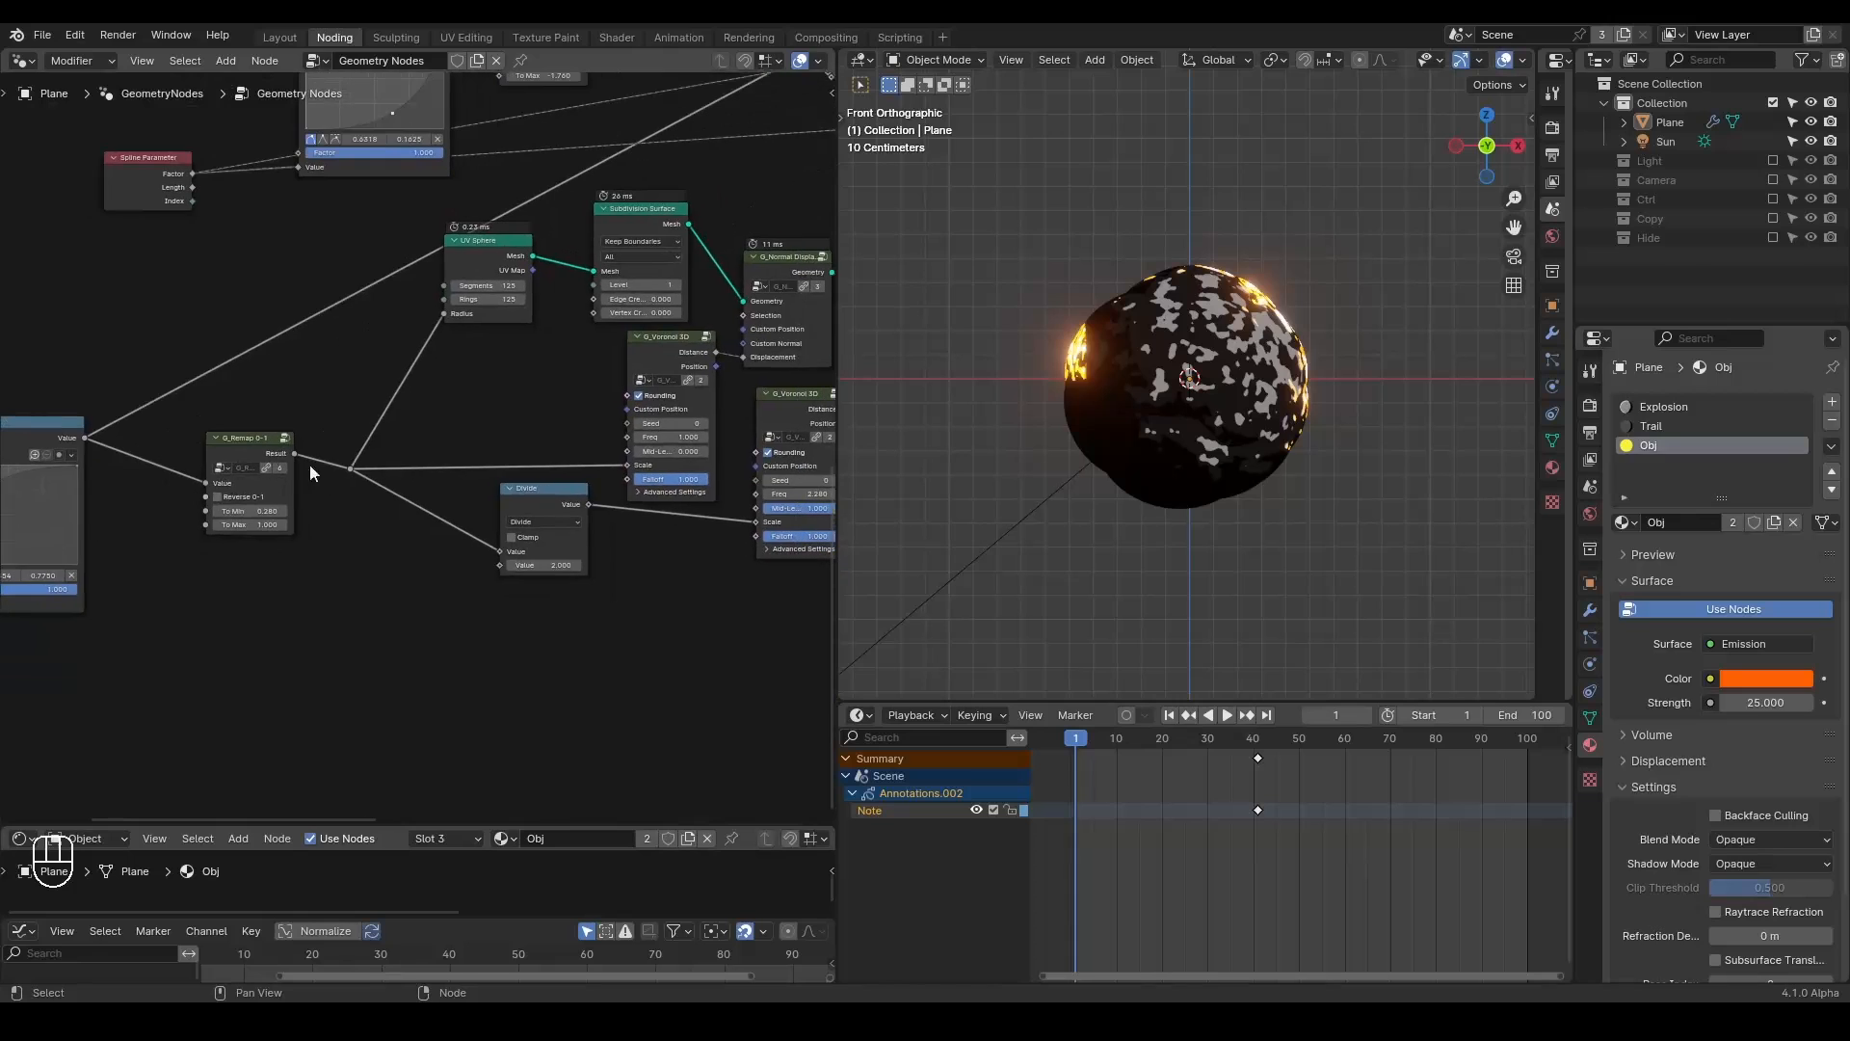
left_click(194, 395)
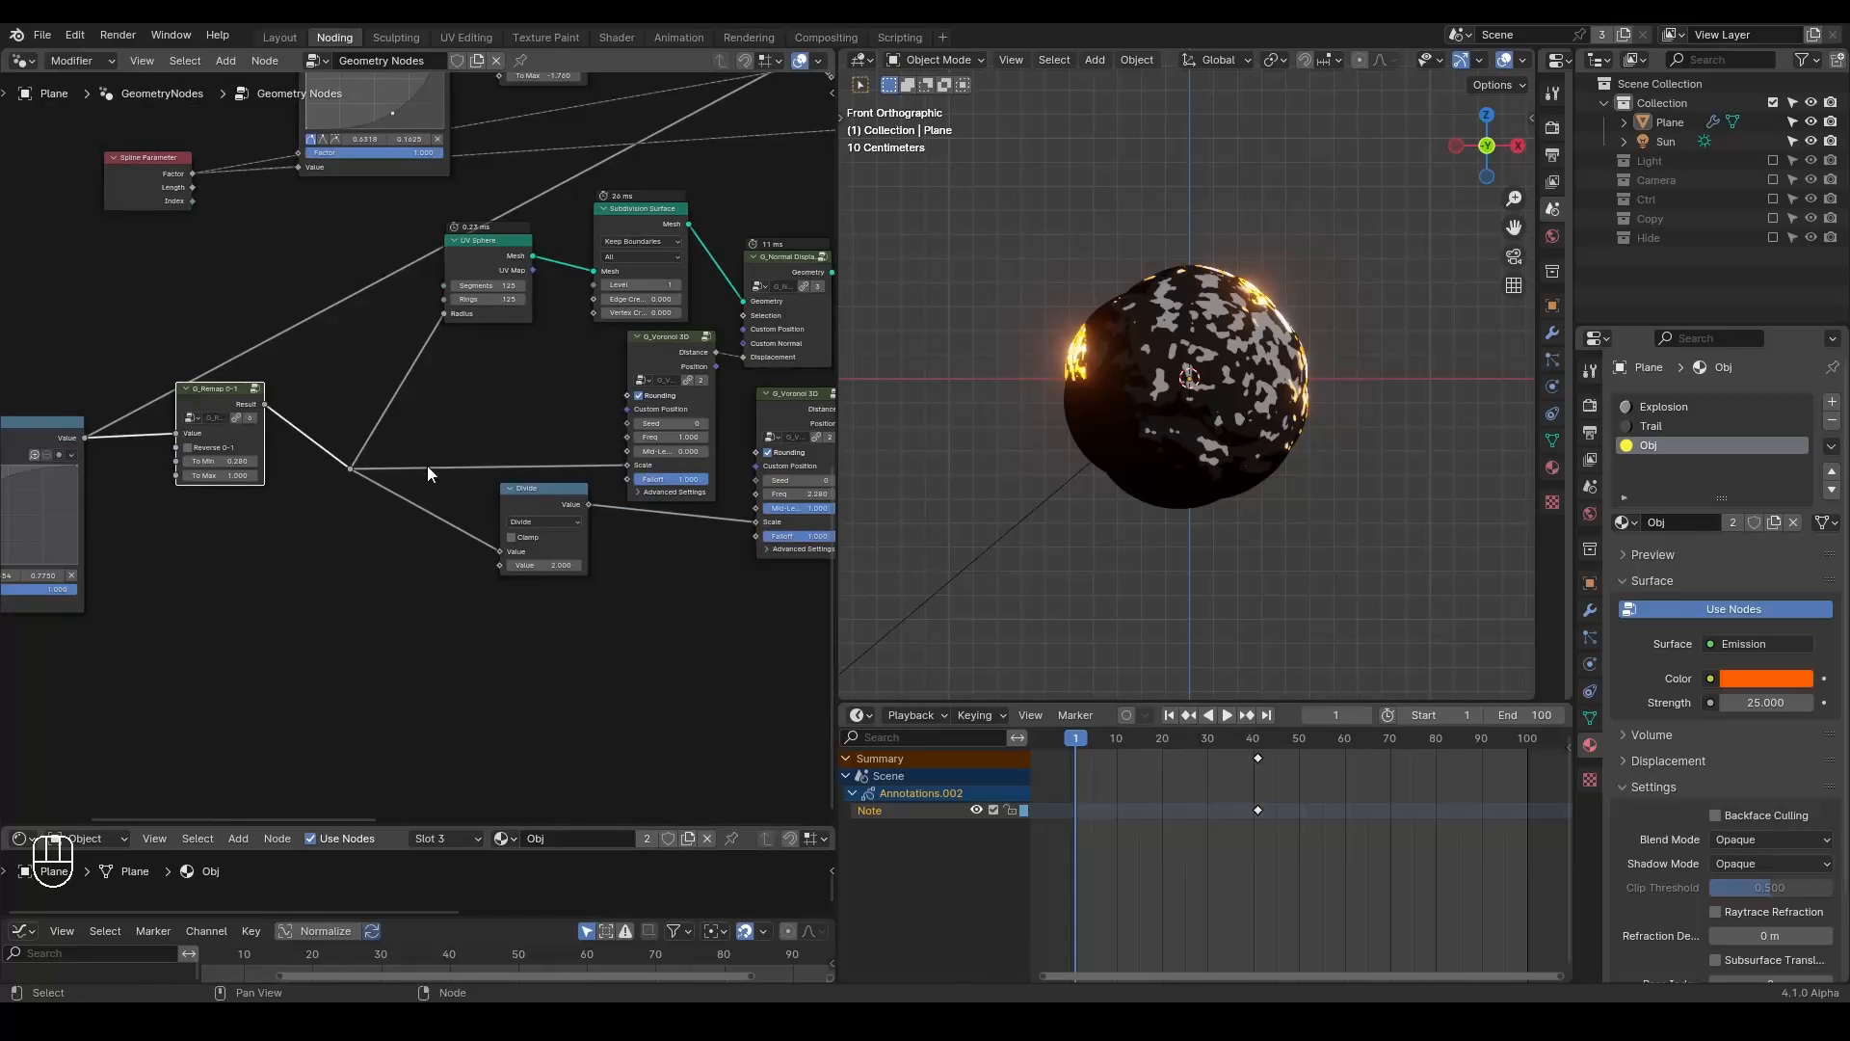
right_click_drag(407, 578, 407, 580, "shift")
left_click(204, 388)
key("shift+d")
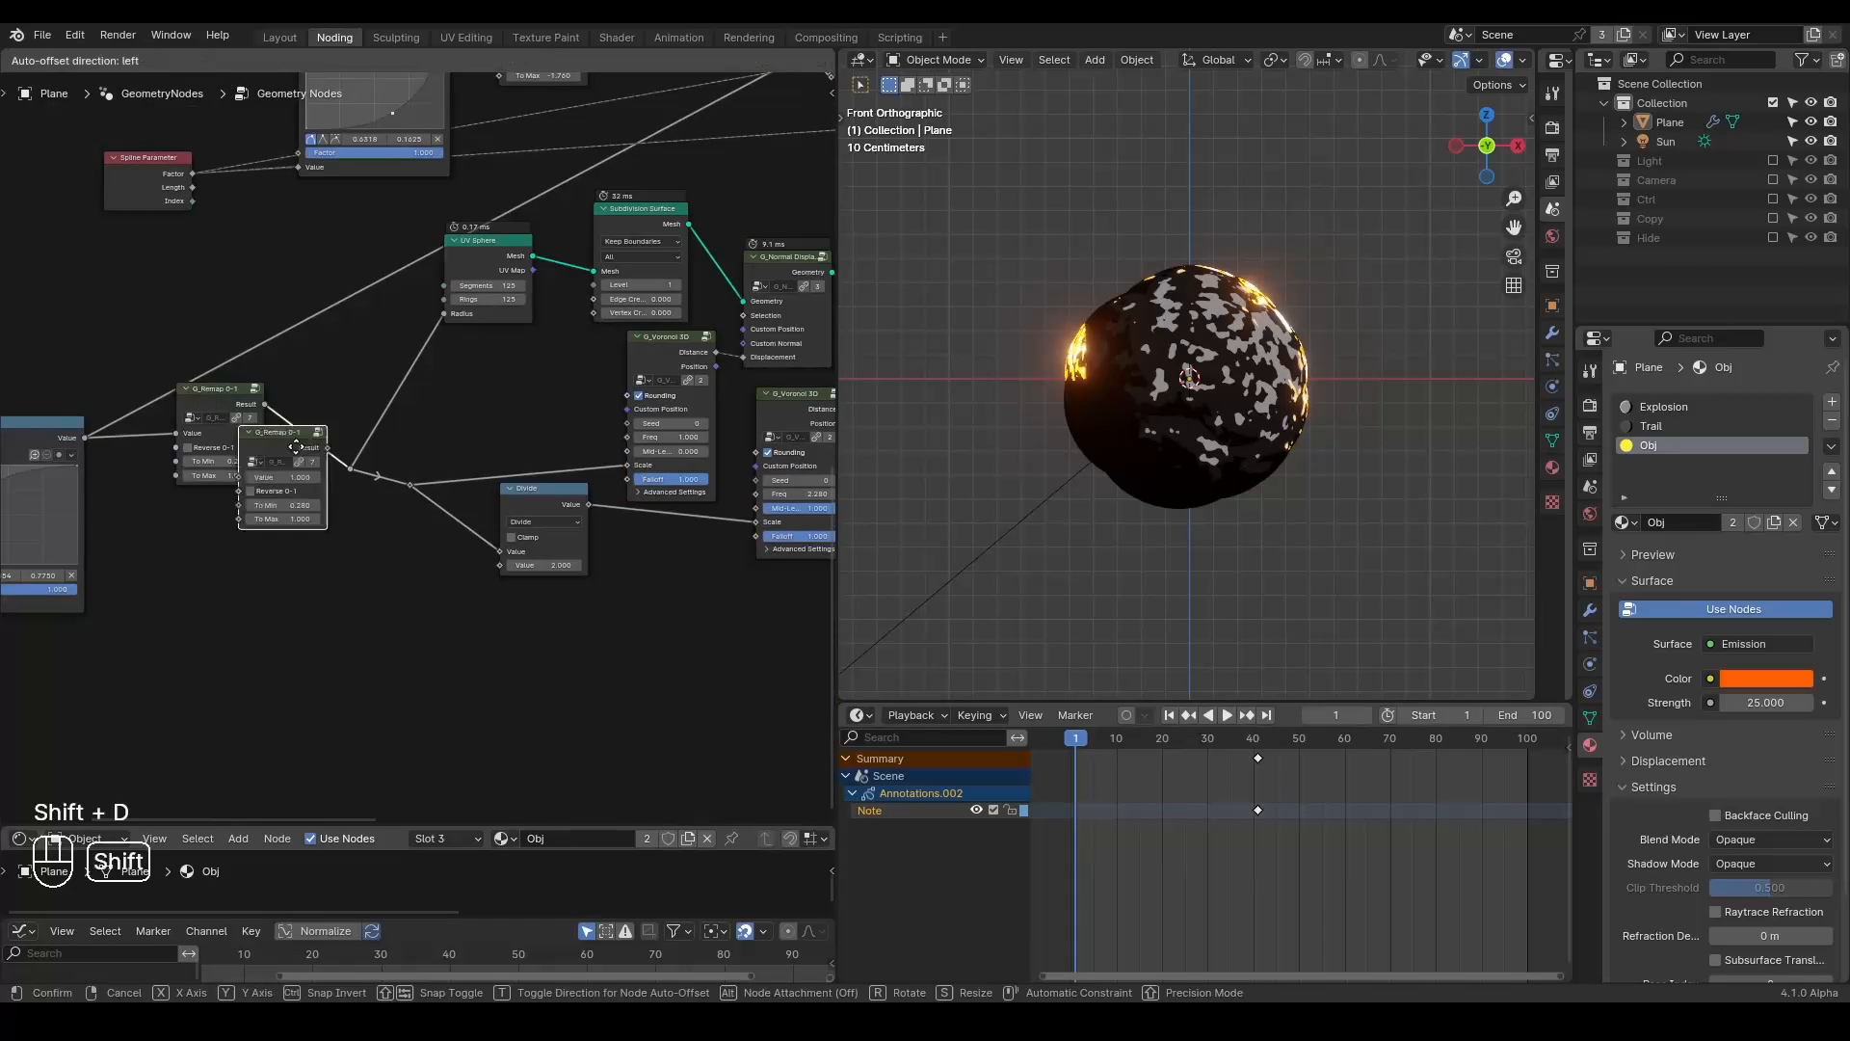
left_click(379, 469)
scroll(366, 520, "up", 2)
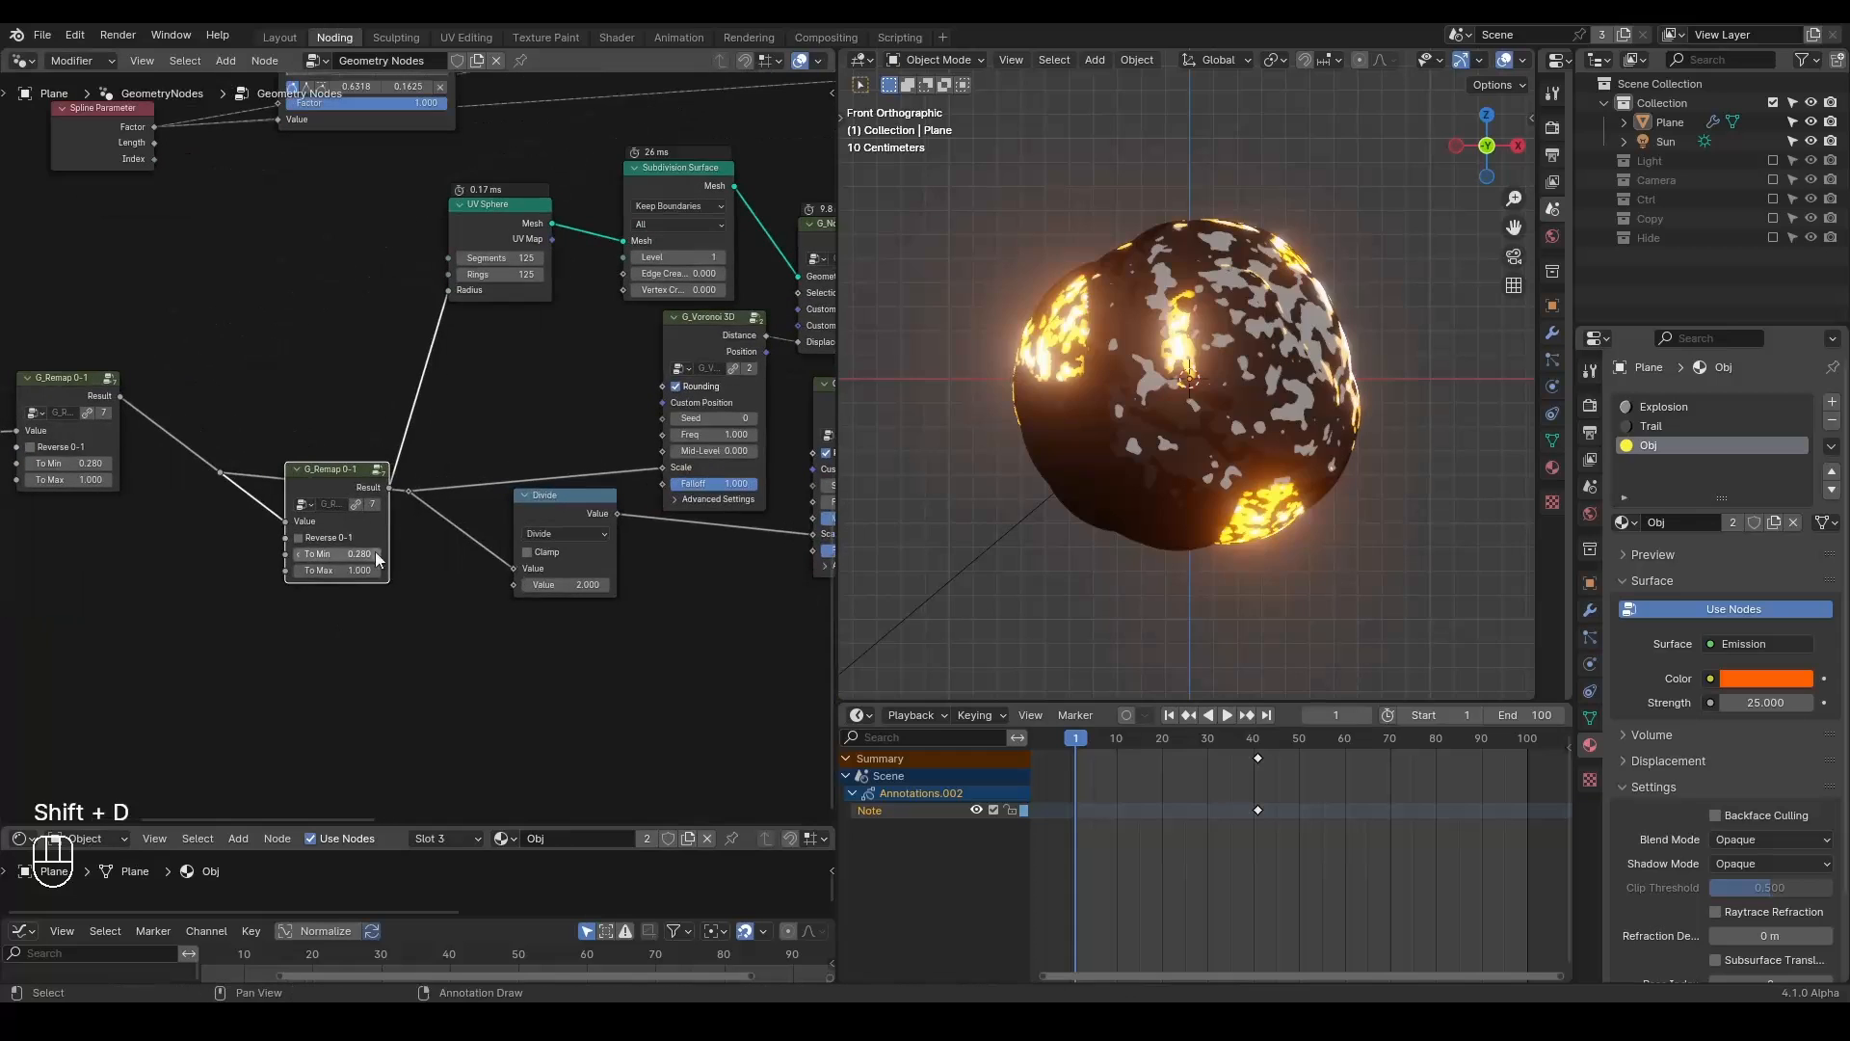
Feed the UV Sphere Radius from the original G_Remap 0-1 node and set the duplicate's To Min to 0.570.
mouse_move(330, 483)
left_mouse_down("alt")
mouse_move(301, 631)
mouse_move(327, 455)
left_mouse_up("alt")
middle_click_drag(305, 617, 515, 595)
scroll(516, 595, "up", 2)
left_click_drag(499, 525, 556, 525, "shift")
Connect the Float Curve Value directly to the duplicated G_Remap 0-1 node and dissolve the reroute before the UV Sphere.
middle_click_drag(344, 553, 496, 542)
scroll(495, 542, "down", 2)
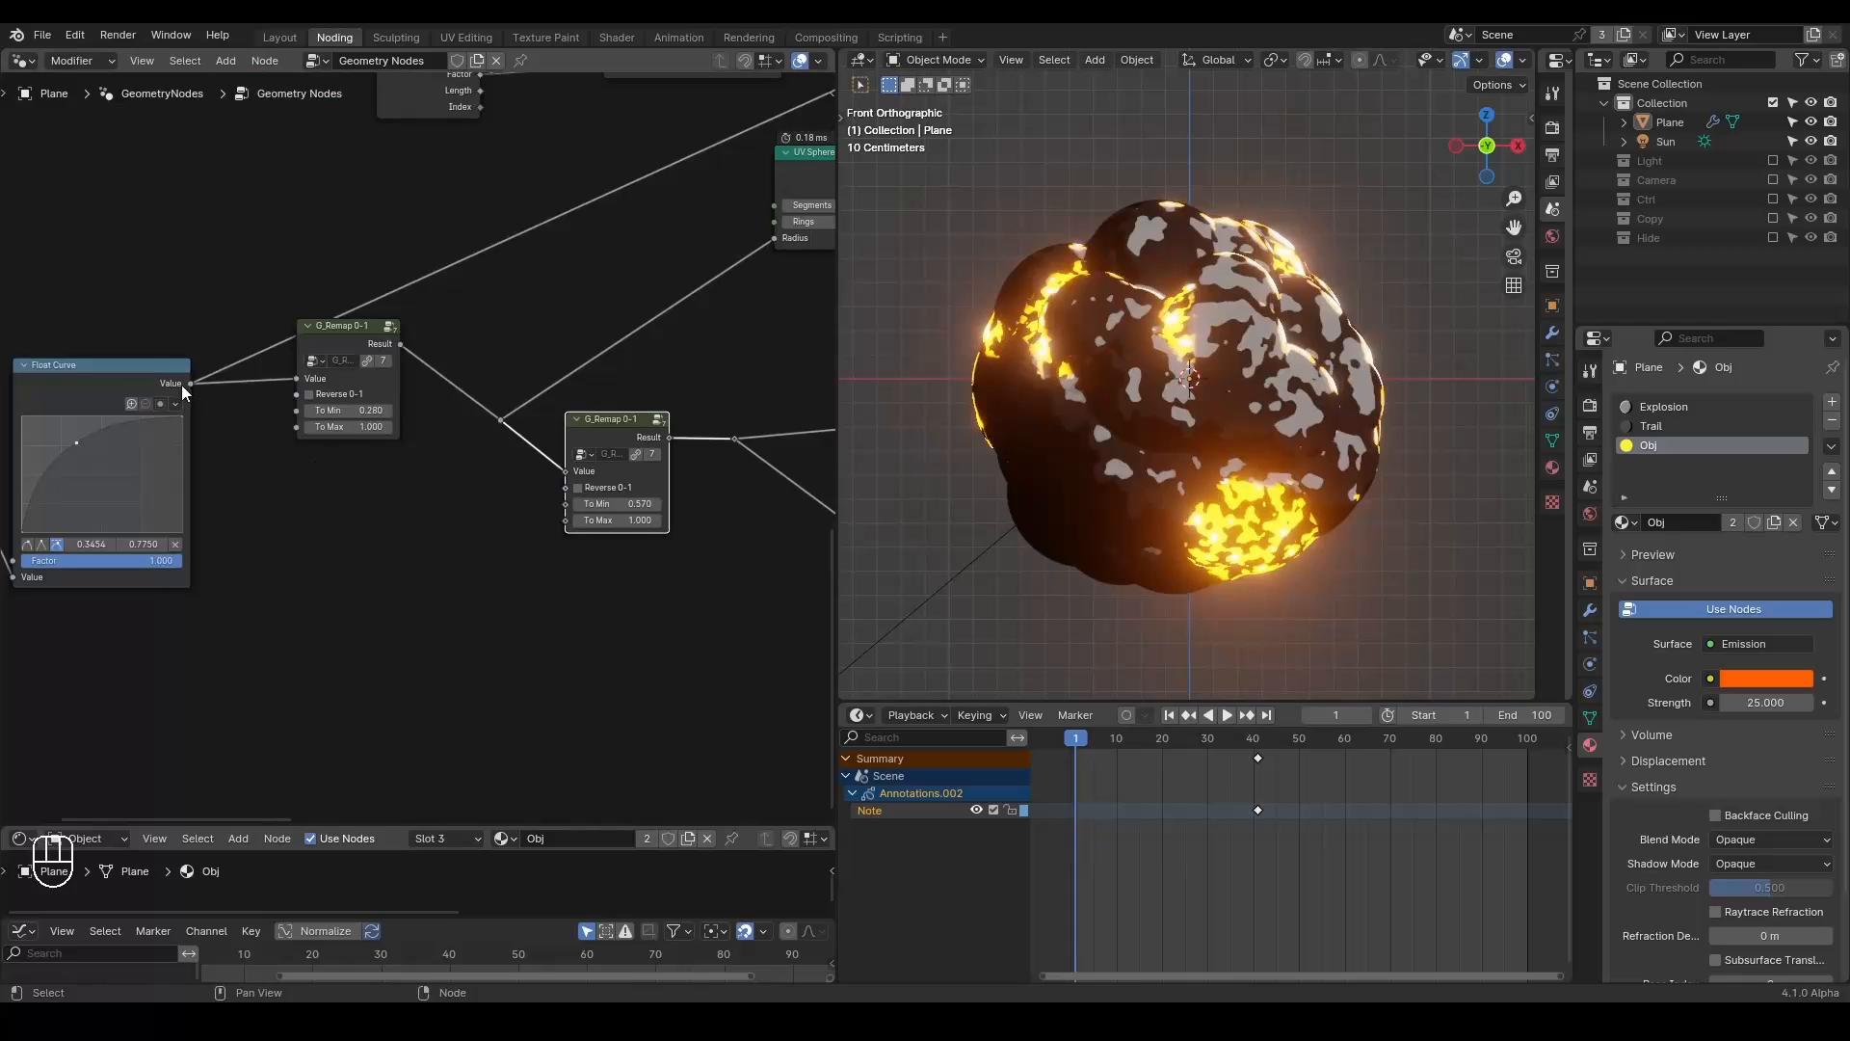
left_click_drag(181, 386, 569, 472)
left_click_drag(525, 377, 468, 439)
key("ctrl+x")
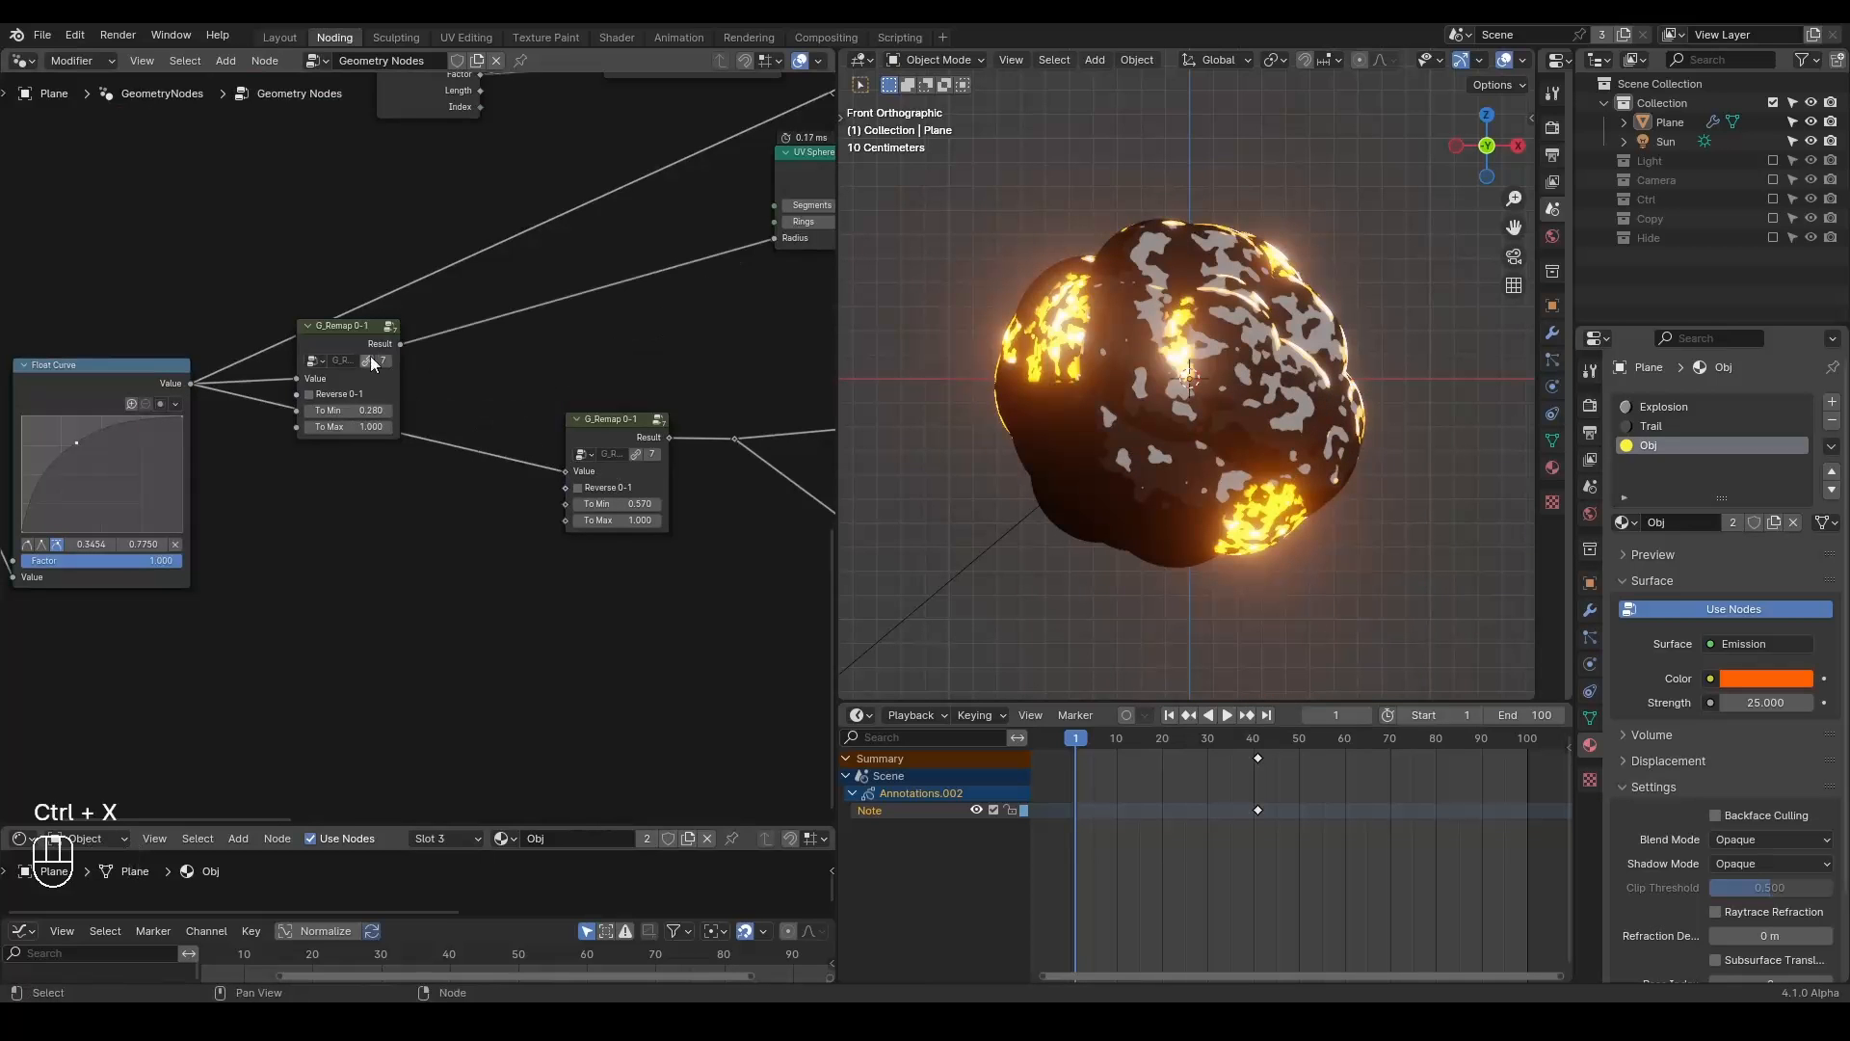
Move the original G_Remap 0-1 node clear of its duplicate and play the animation from the first frame.
left_click_drag(328, 338, 495, 303)
key("shift+space")
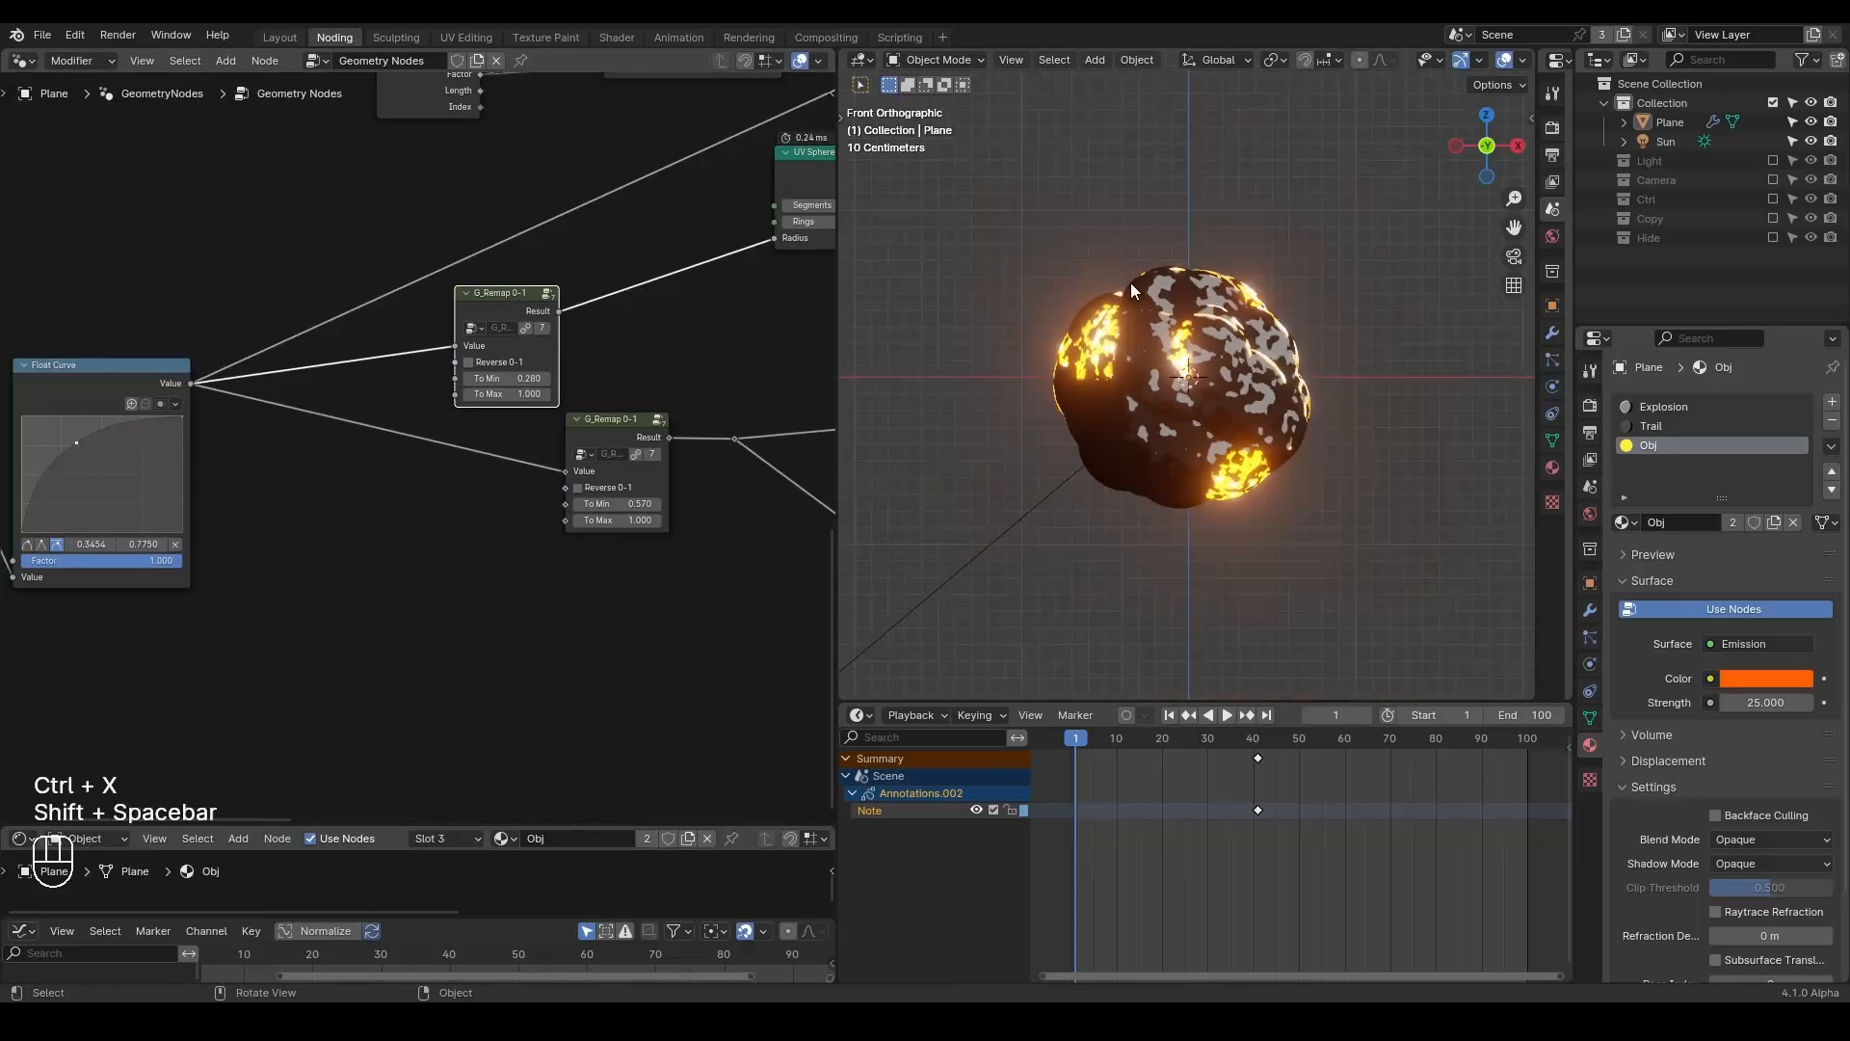
key("space")
key("space")
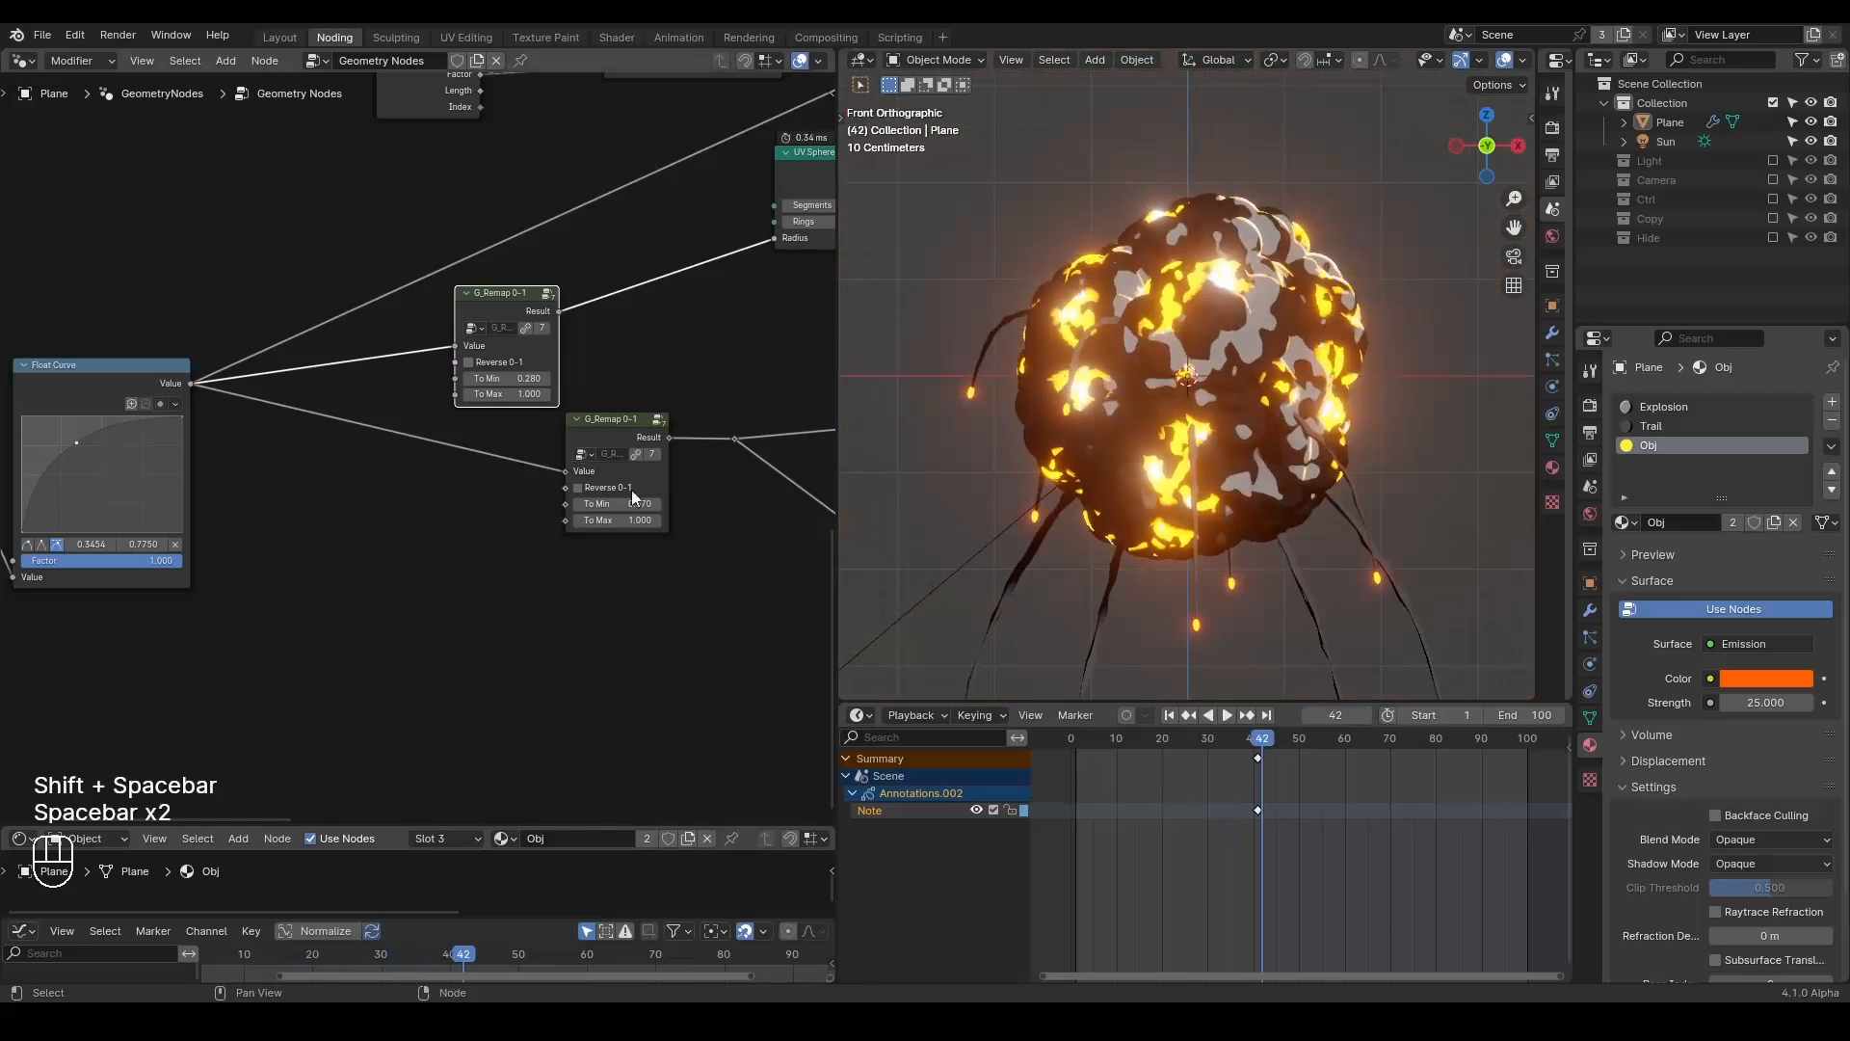
Set the duplicated G_Remap 0-1 node's To Max to 1.370 and replay the explosion from the first frame.
left_click_drag(617, 519, 688, 519, "shift")
key("shift+space")
key("space")
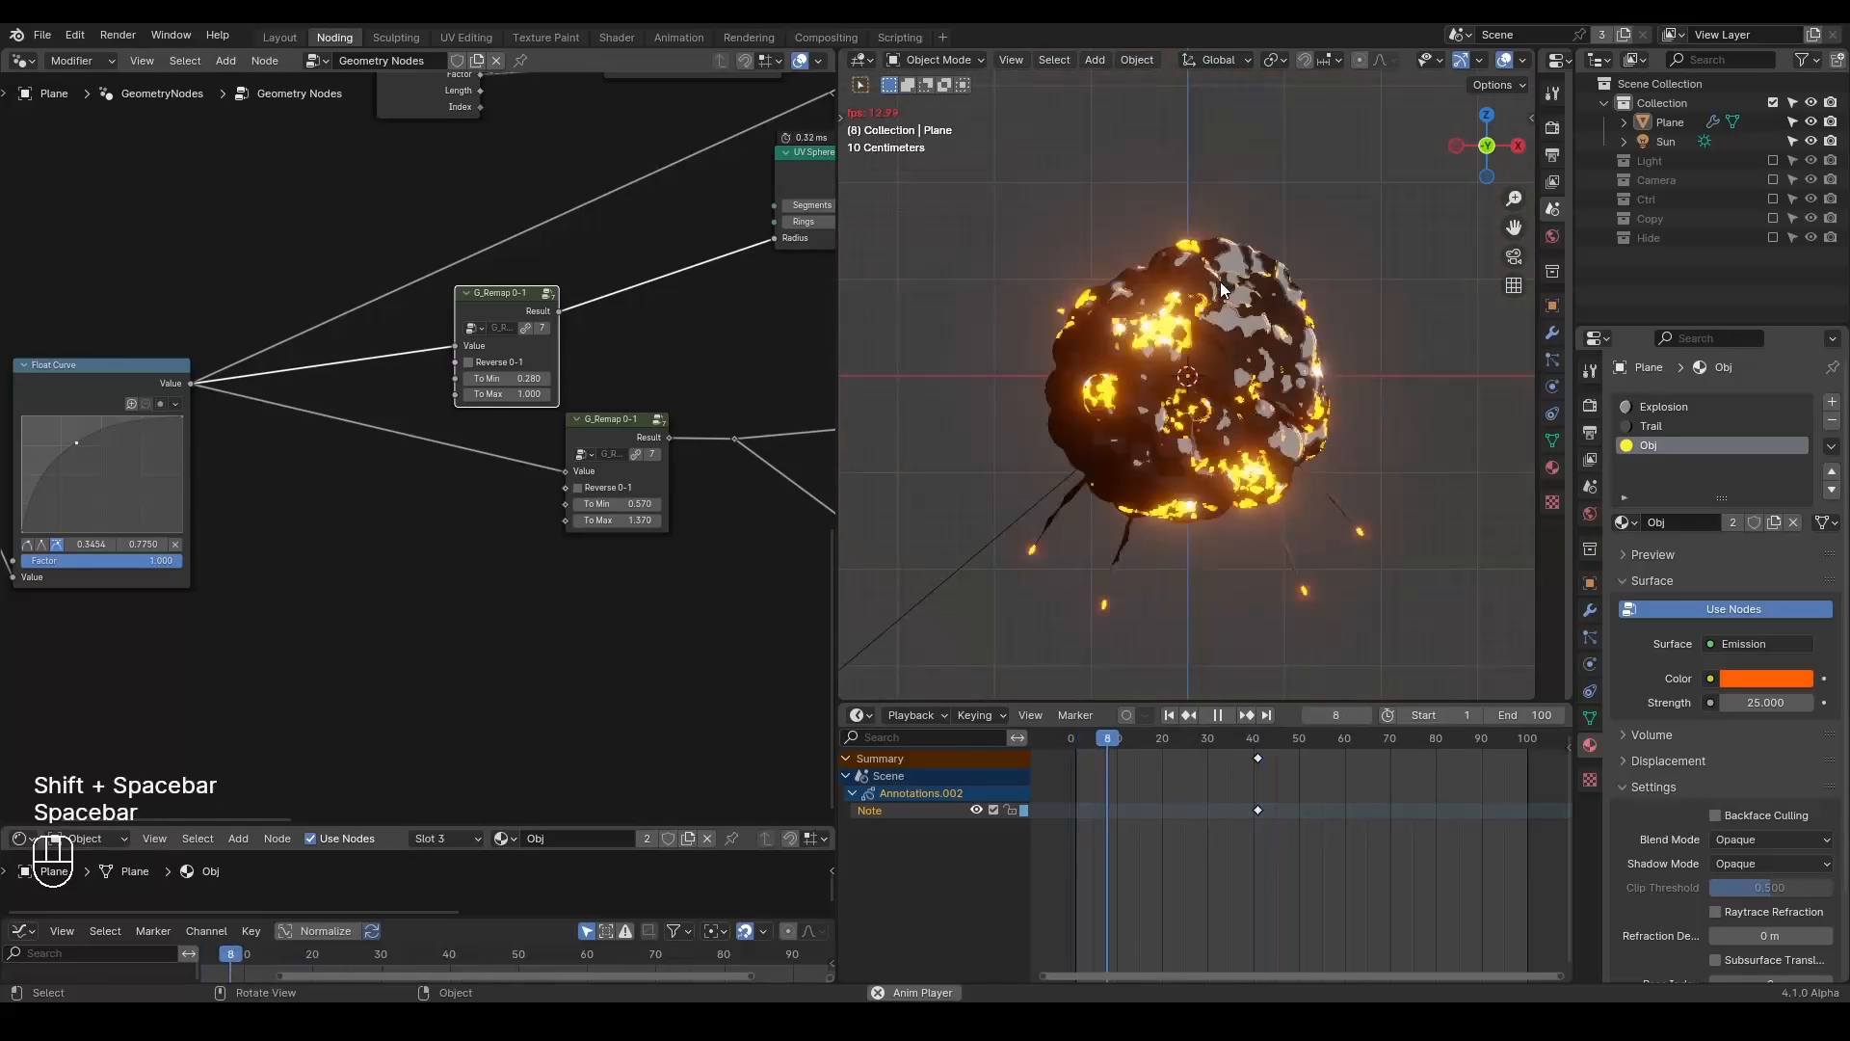
key("space")
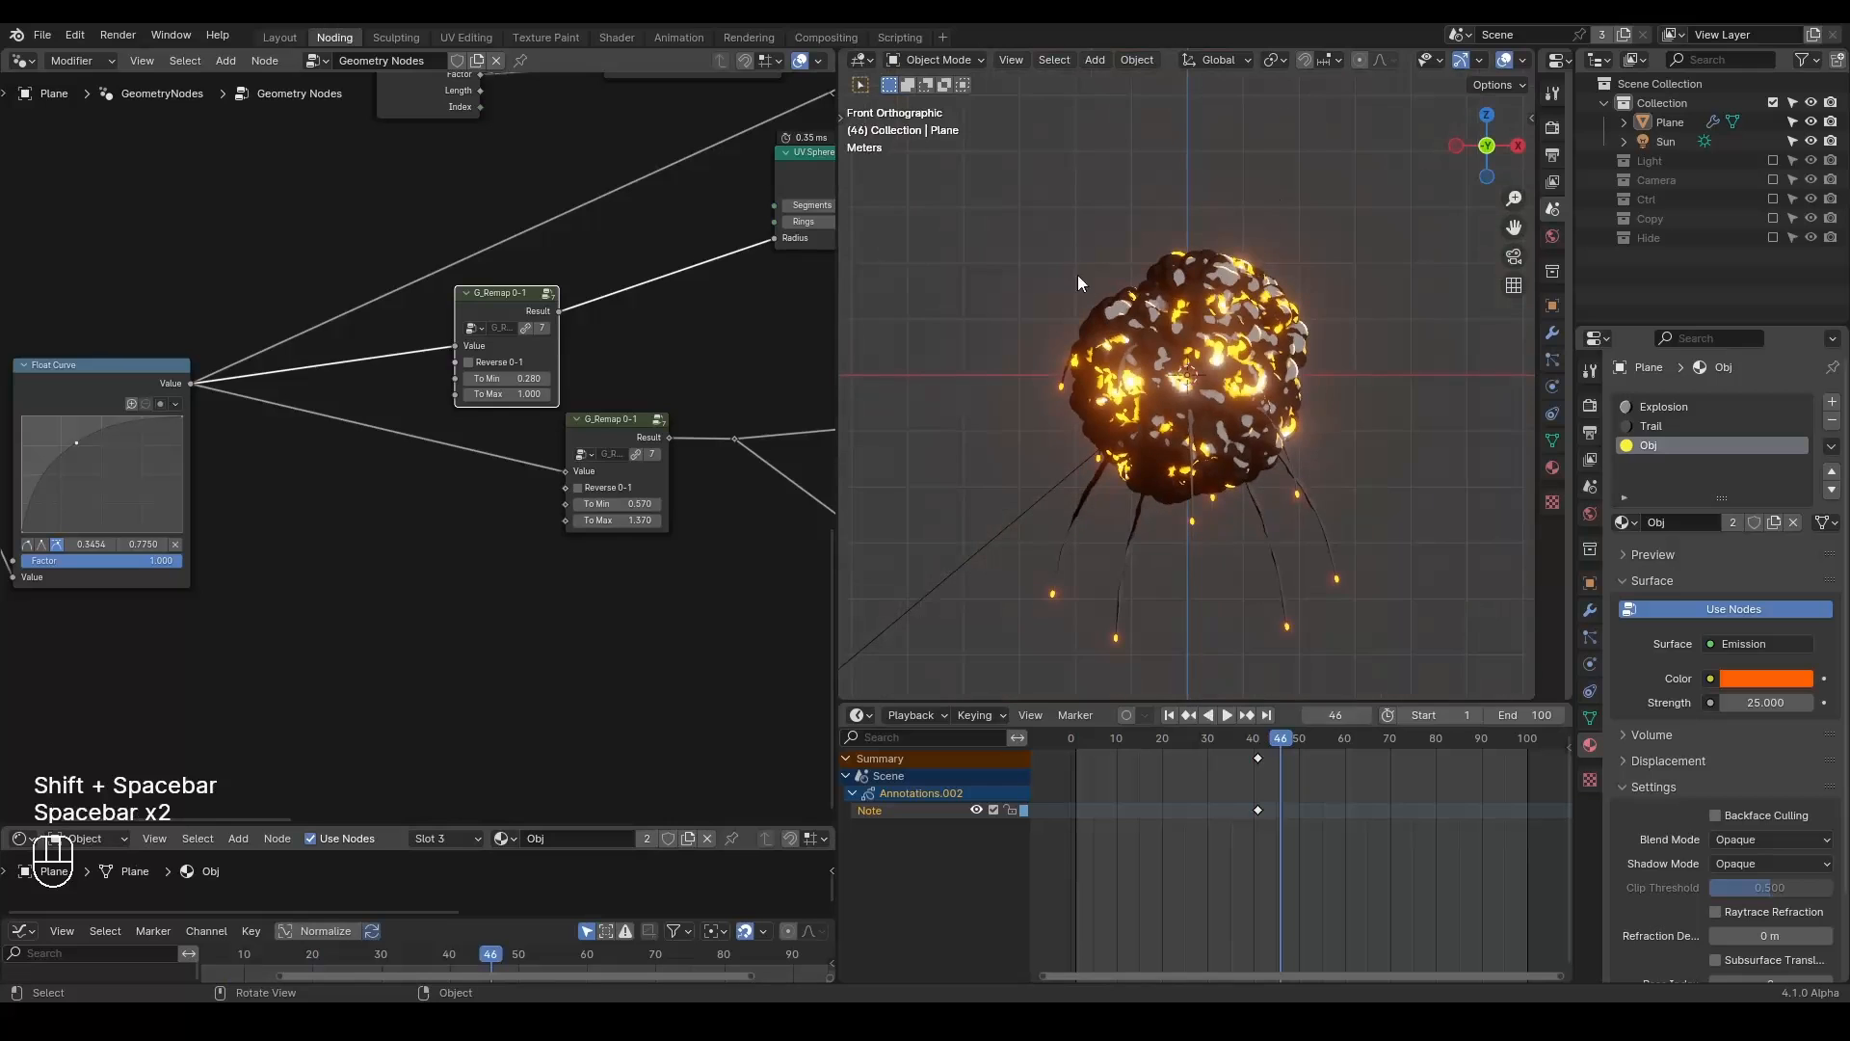
middle_click_drag(1300, 401, 1301, 352, "shift")
key("shift+space")
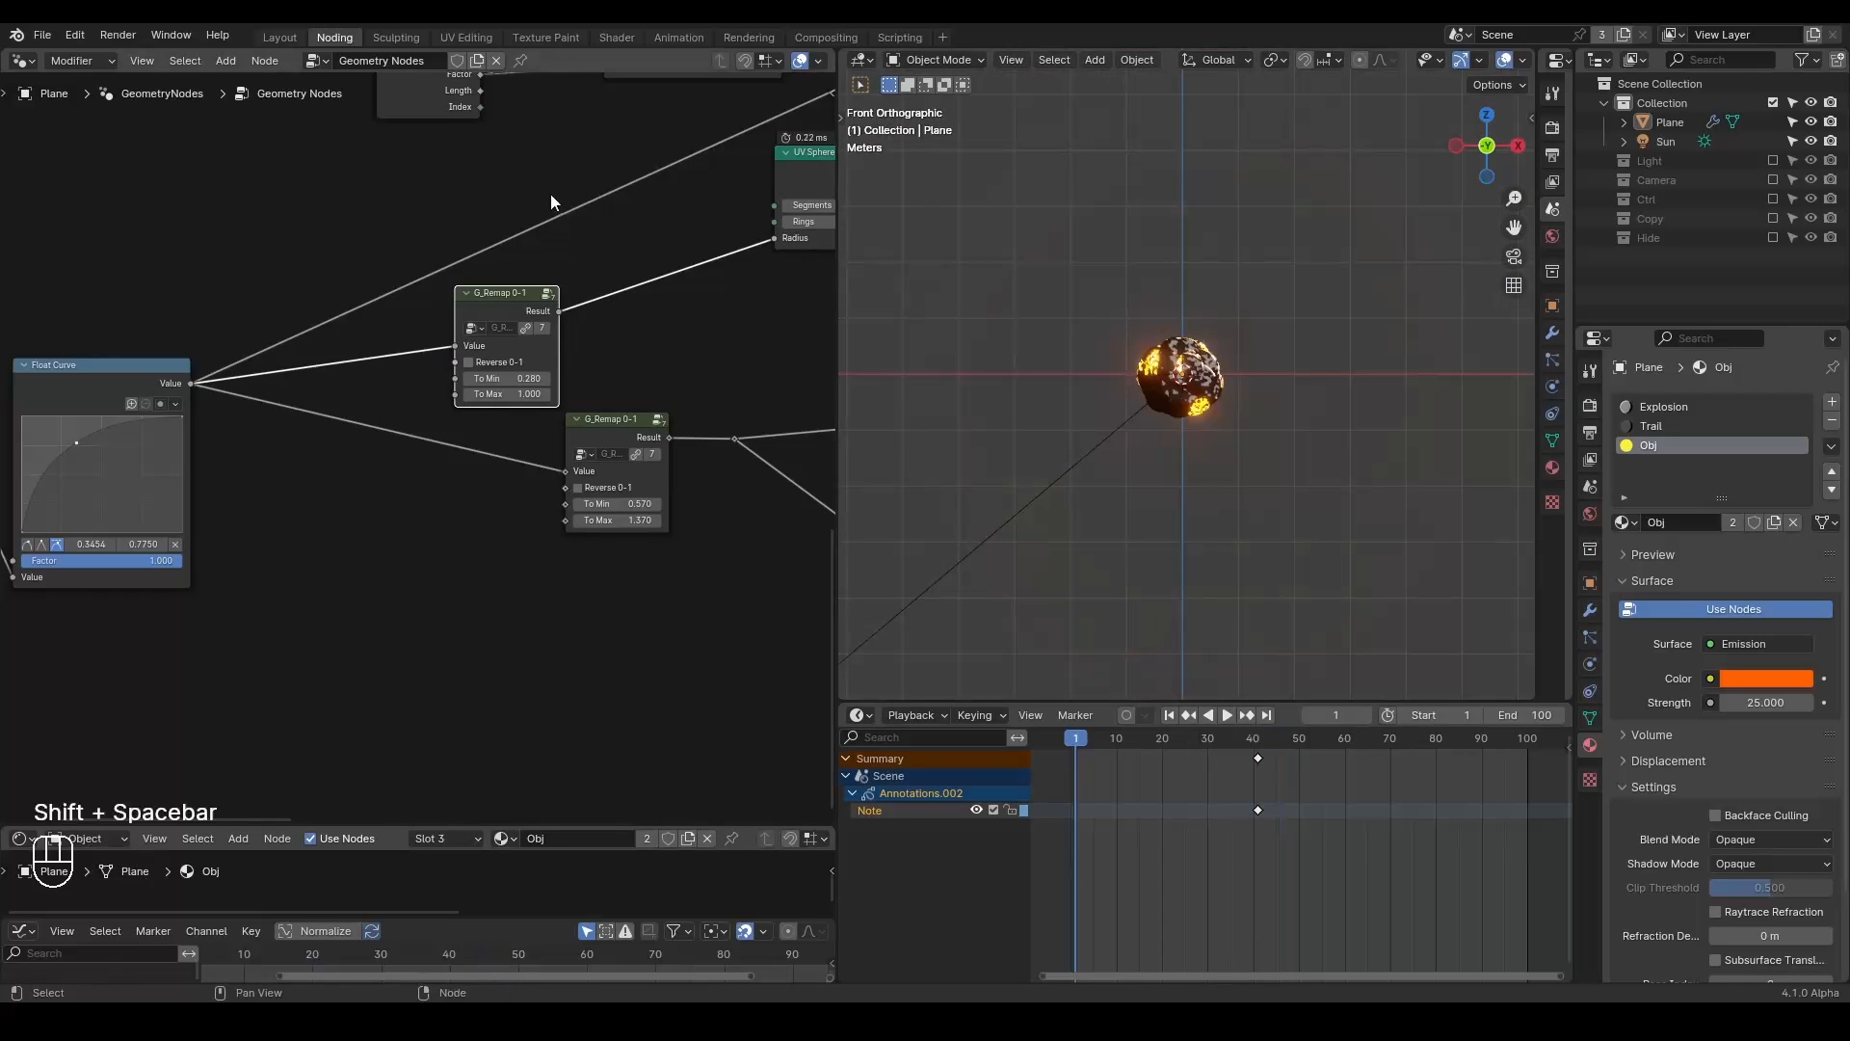
Add a reroute on the link between G_Animate and the Float Curve and move G_Animate farther away from it.
scroll(445, 421, "down", 3)
scroll(446, 420, "down", 1)
middle_click_drag(375, 443, 475, 414)
left_click_drag(266, 499, 324, 465)
middle_click_drag(324, 465, 555, 378)
scroll(517, 408, "up", 3)
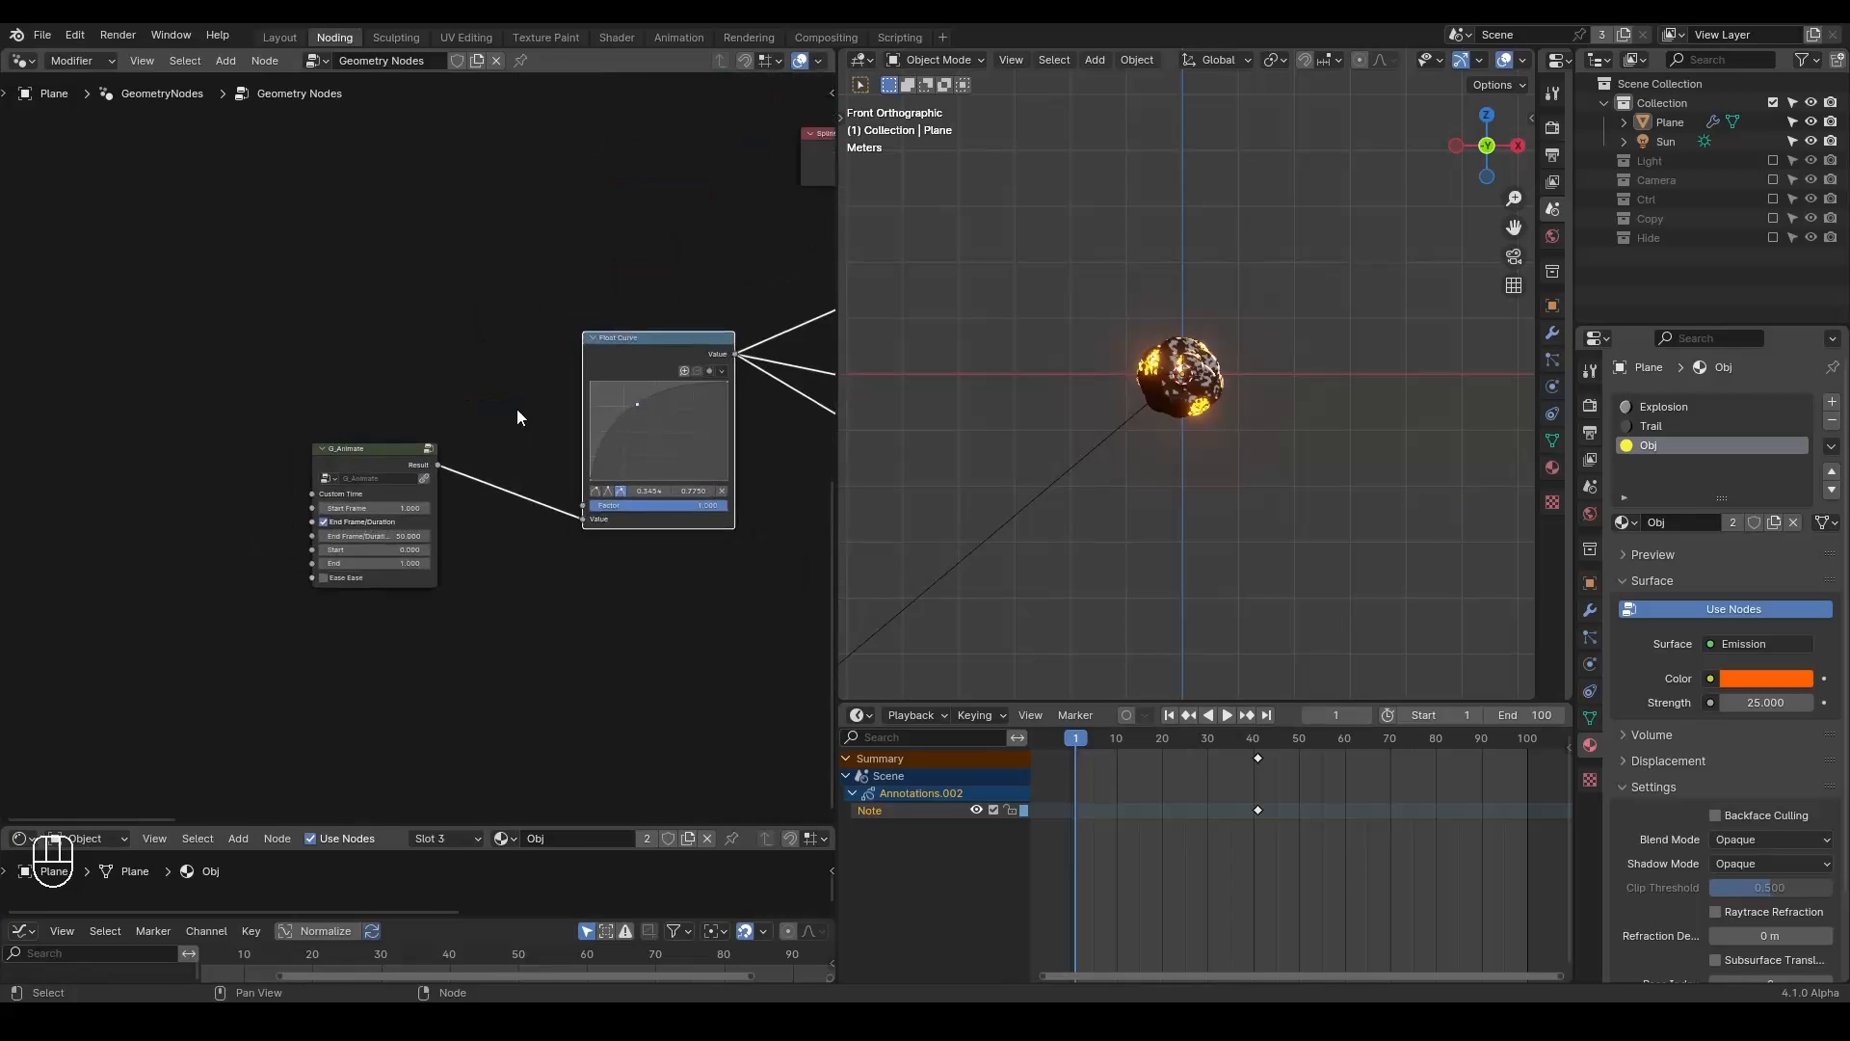
right_click_drag(557, 368, 553, 651, "shift")
middle_click_drag(553, 652, 613, 613)
scroll(582, 577, "up", 3)
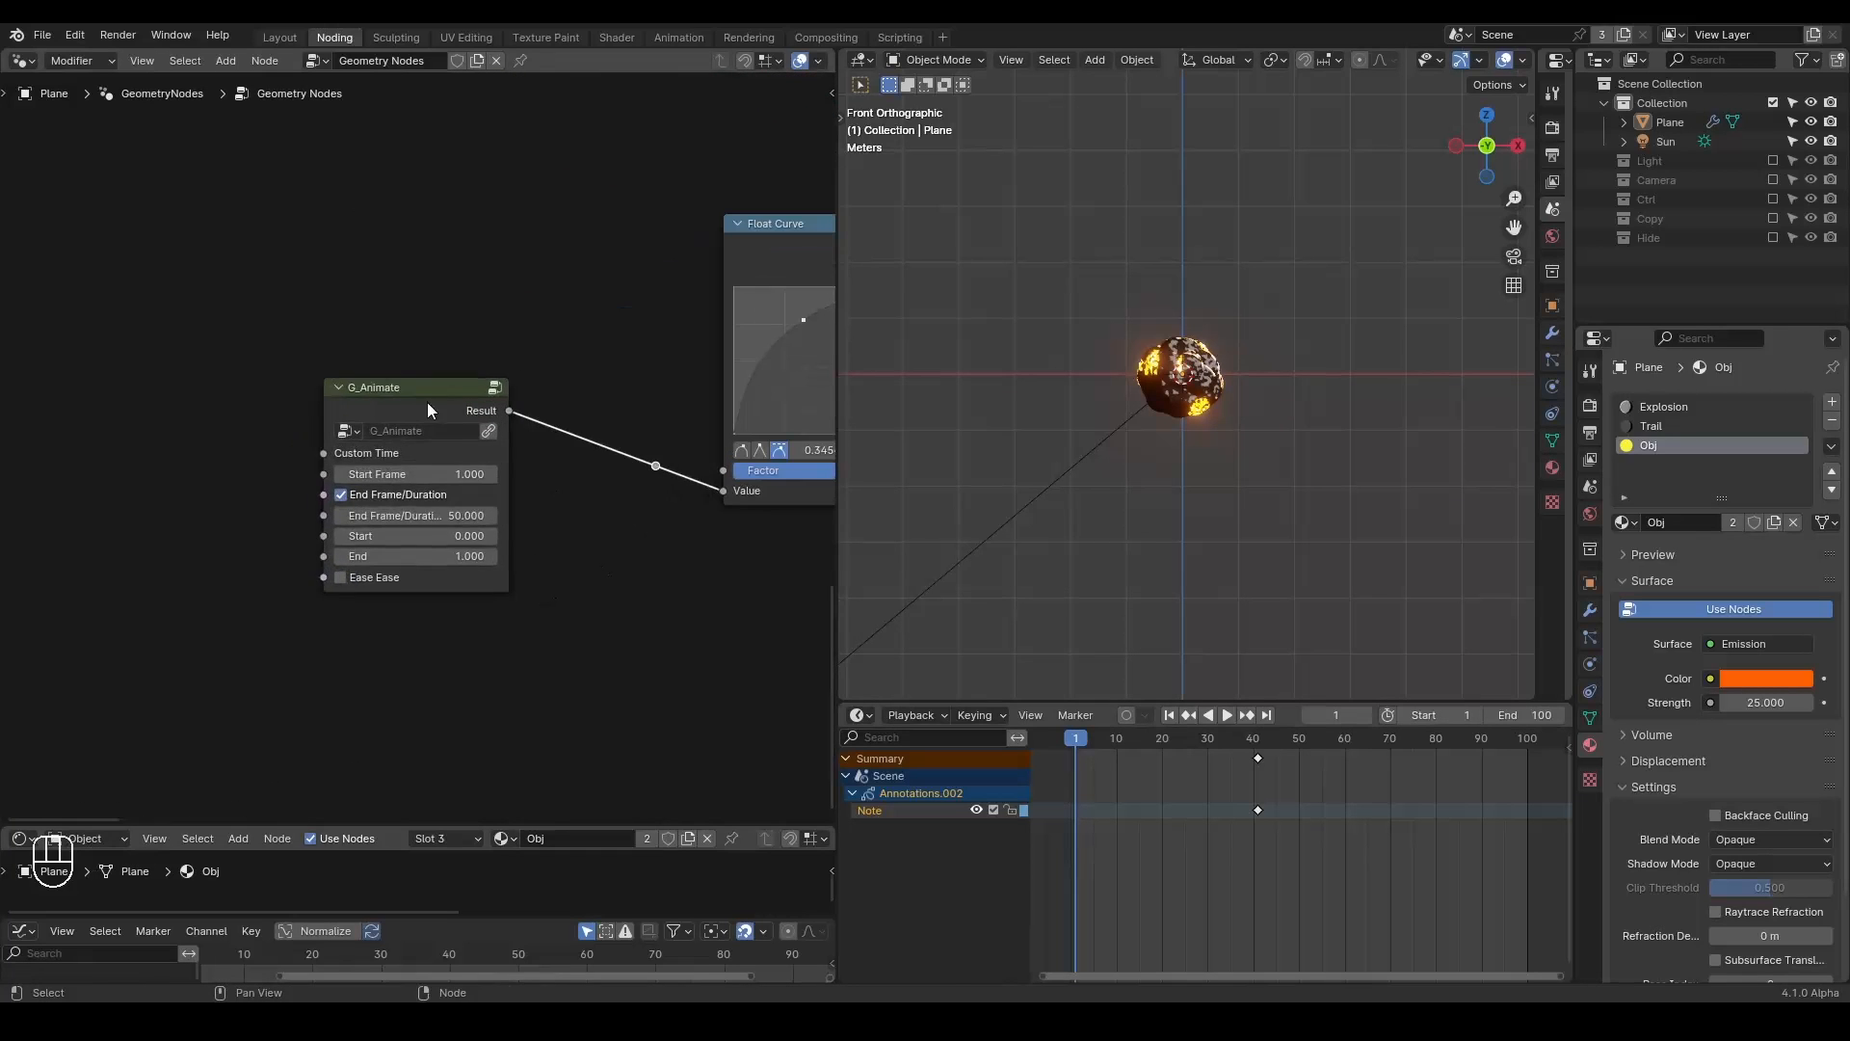
left_click_drag(426, 401, 254, 417)
Add a Value node and connect it to the reroute feeding the Float Curve in place of G_Animate.
key("ctrl+a")
type("value")
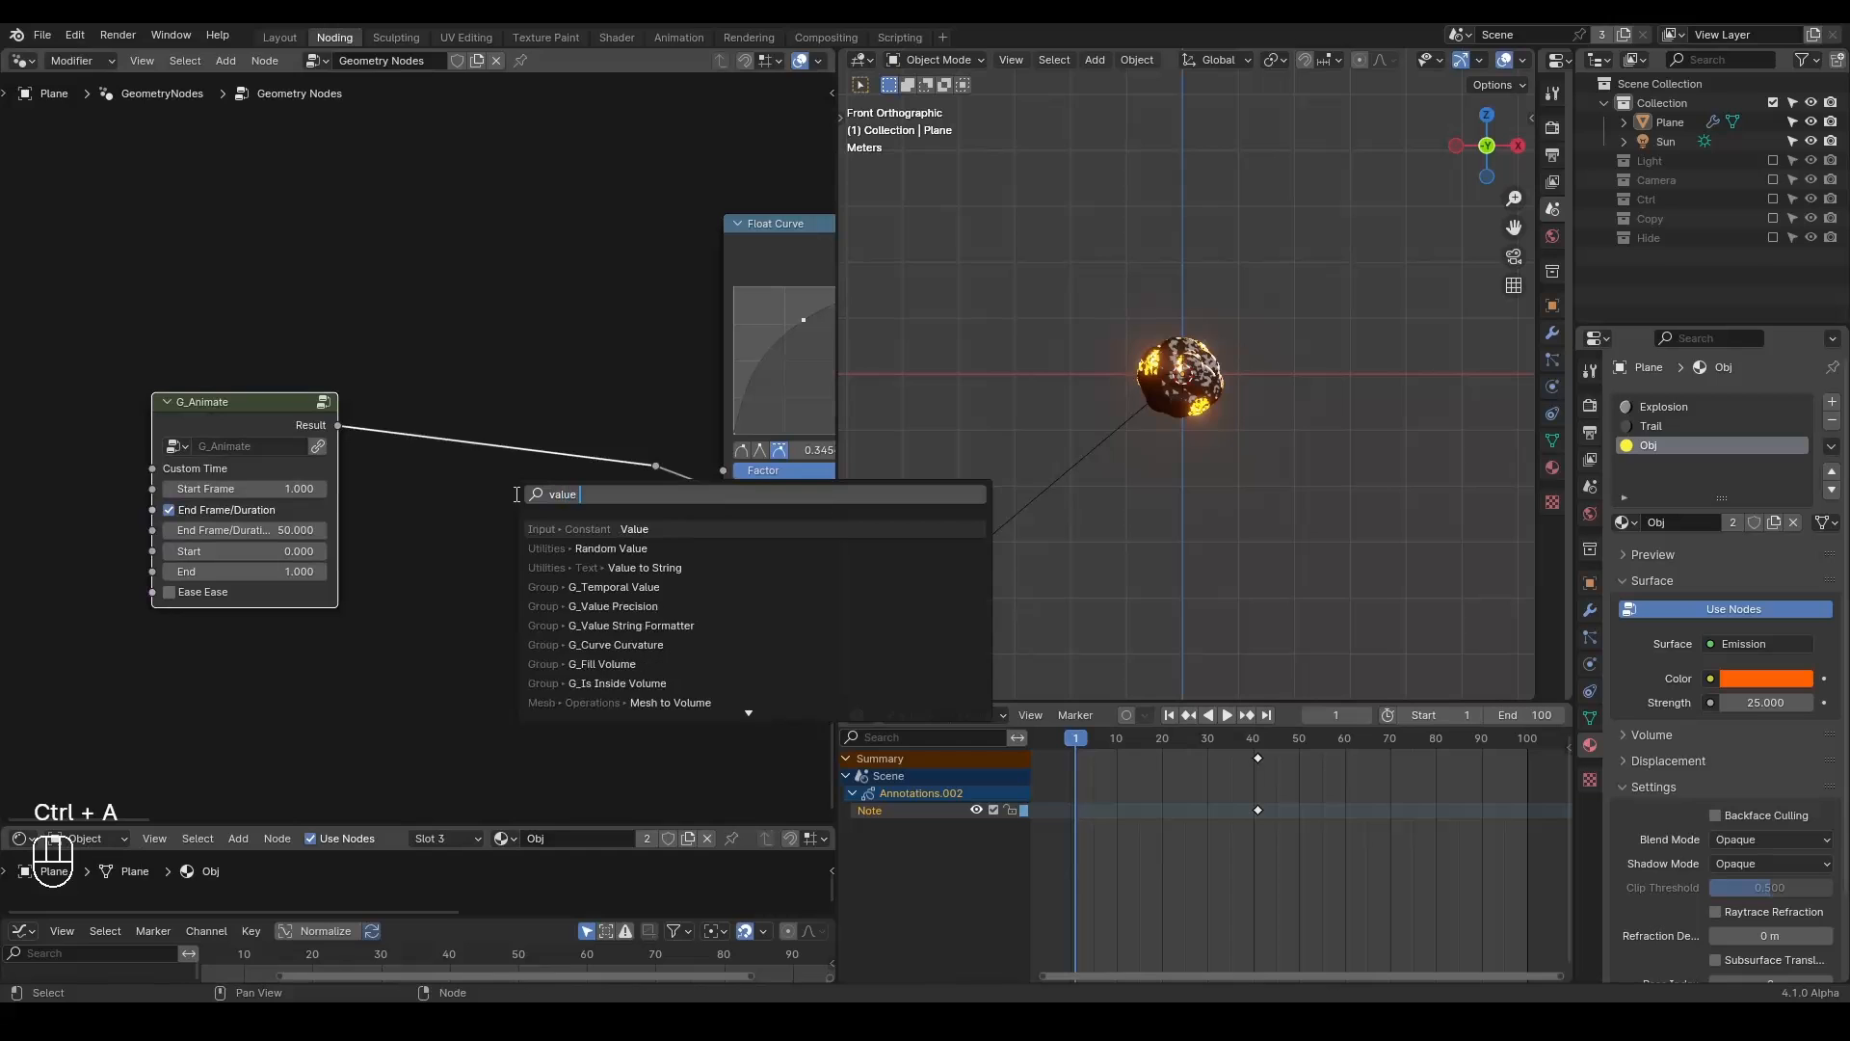
key("Return")
left_click(528, 530)
left_click_drag(636, 482, 652, 470)
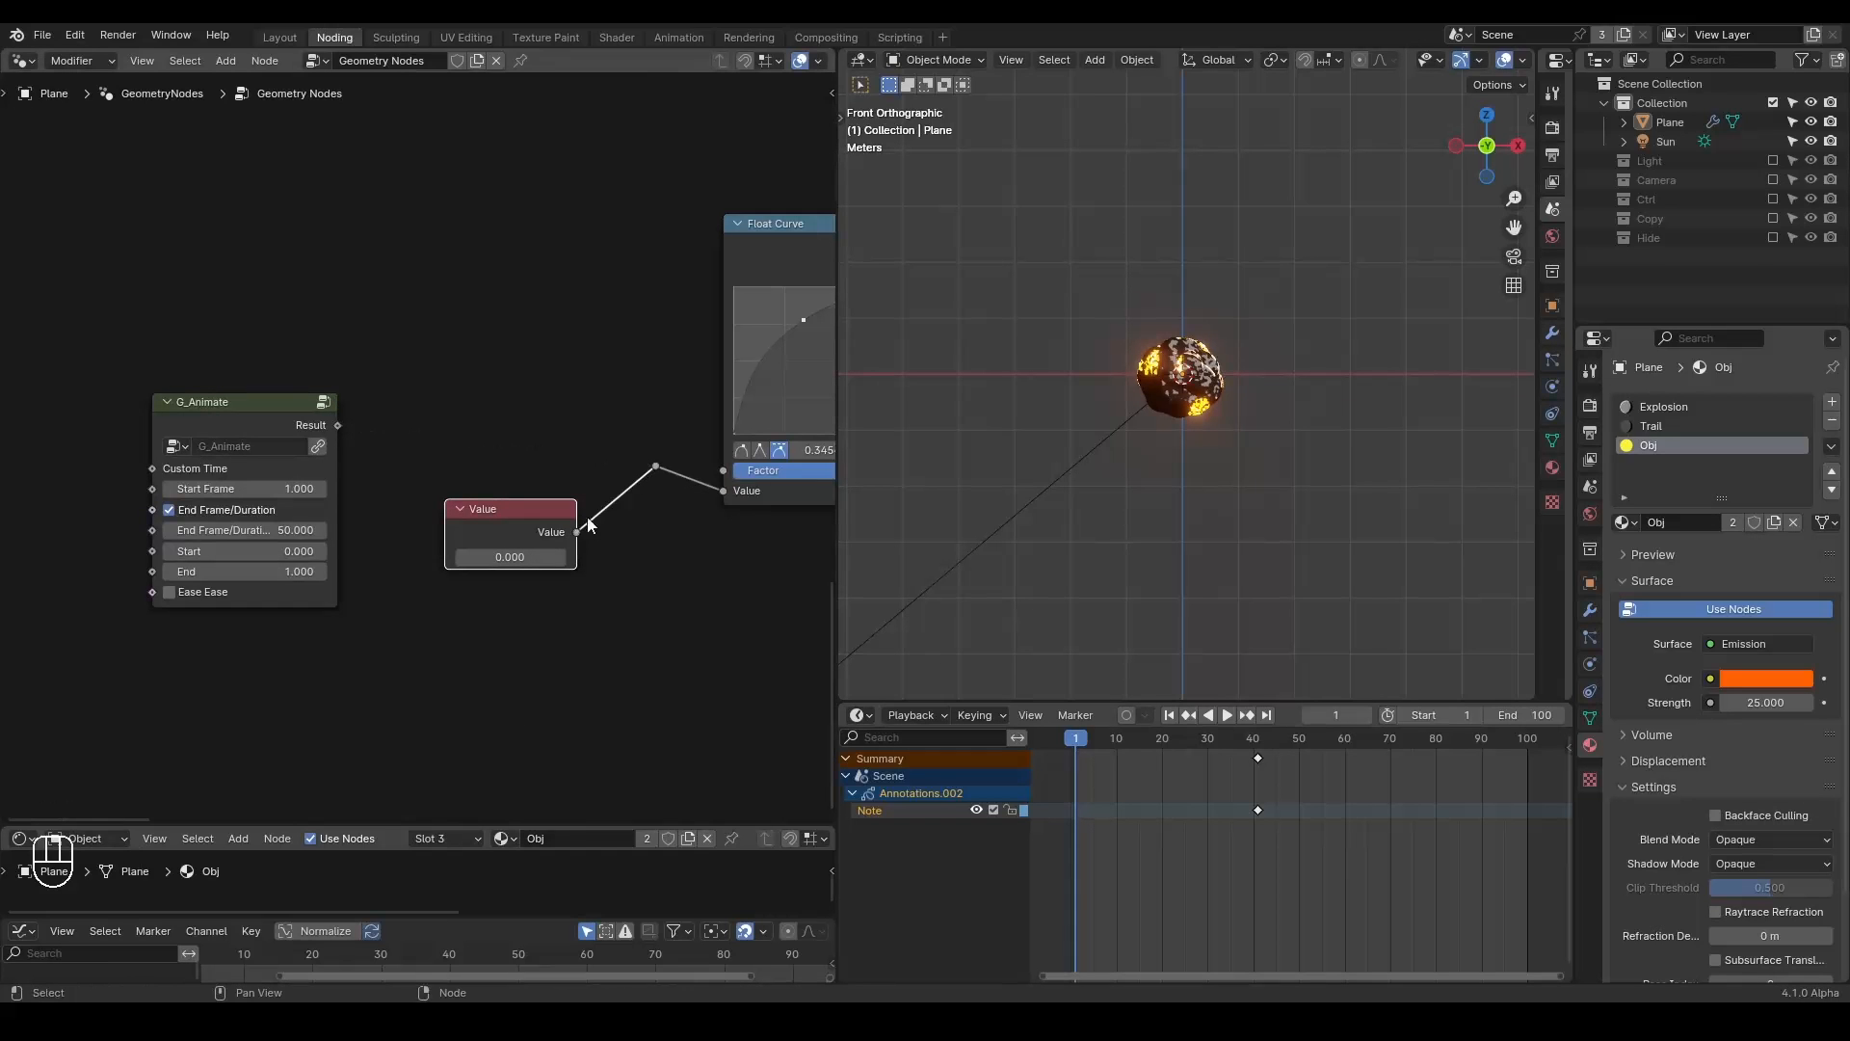
Raise the Value node's value to 6.700 to test the explosion's growth beyond its normal range.
left_click_drag(510, 557, 617, 557, "shift")
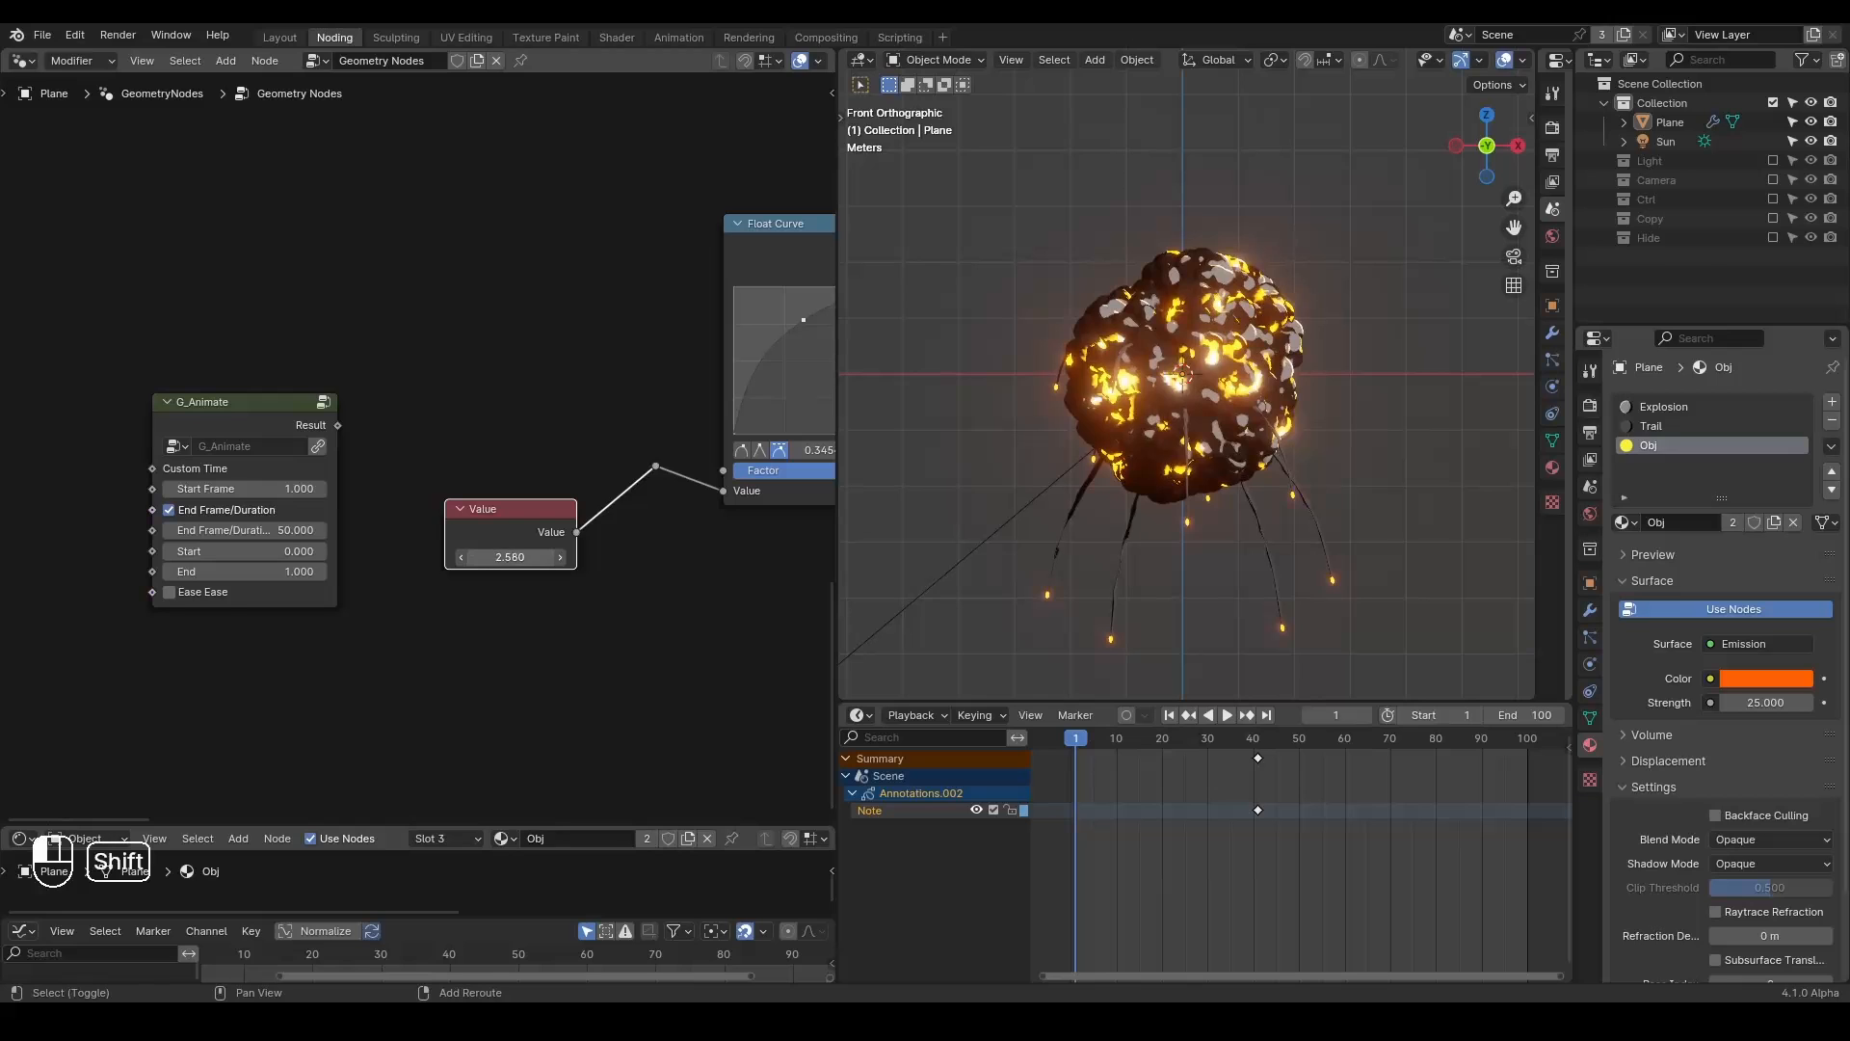
left_click_drag(496, 557, 521, 557, "shift")
middle_click_drag(495, 557, 288, 593)
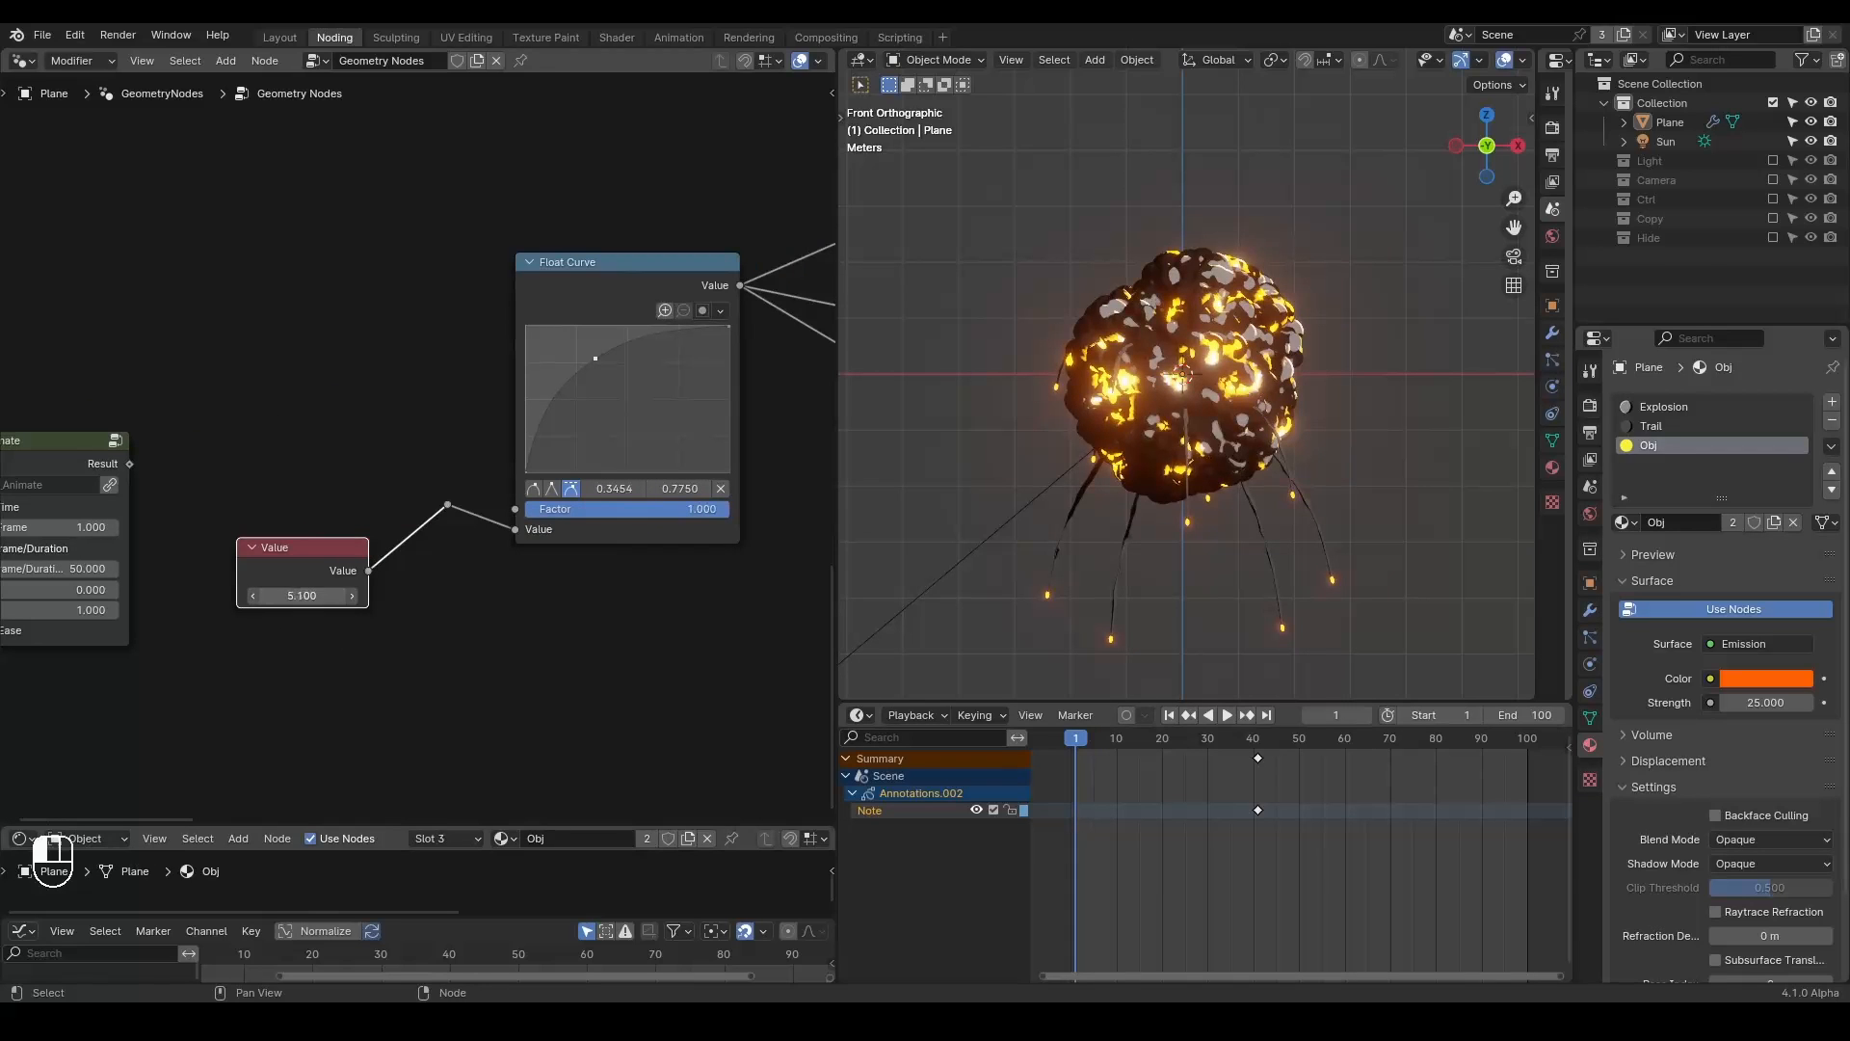
middle_click_drag(624, 337, 569, 333)
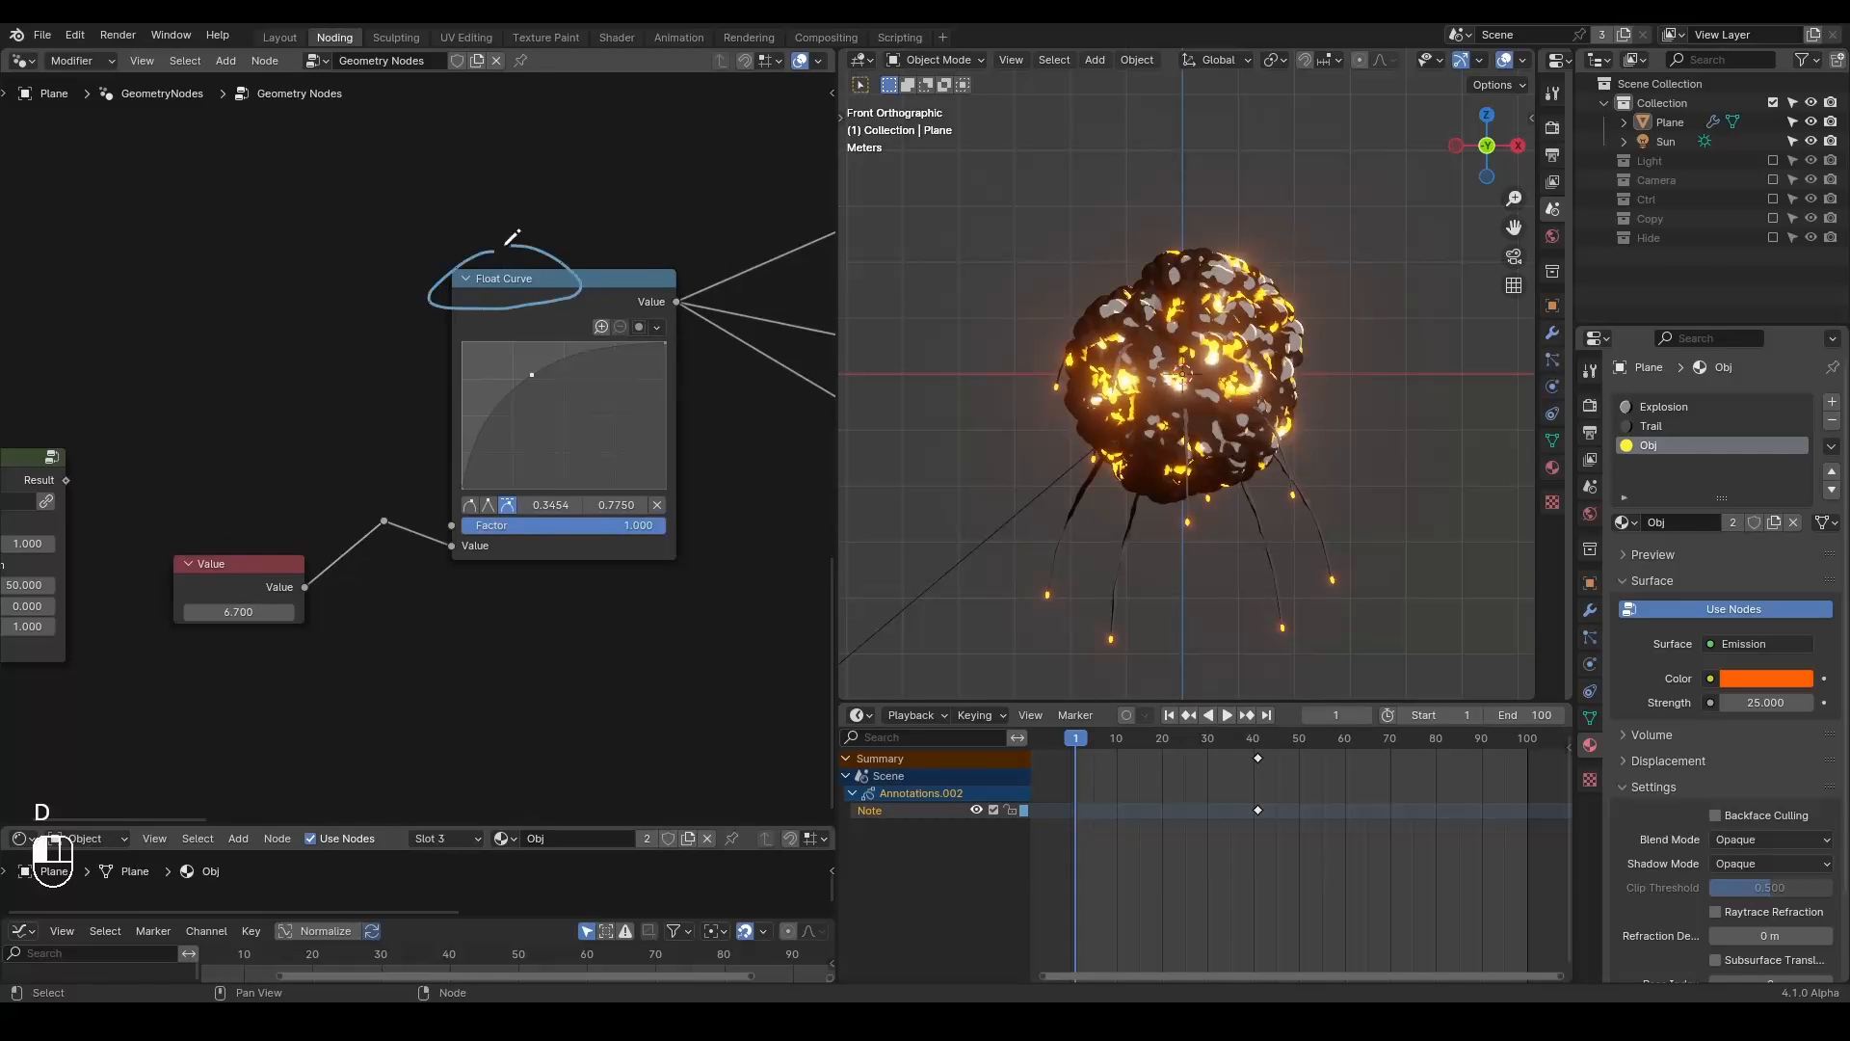
Mark the Float Curve node with a temporary annotation and dissolve the reroute before it.
key("d")
right_click_drag(700, 209, 496, 281)
left_click_drag(420, 471, 367, 553)
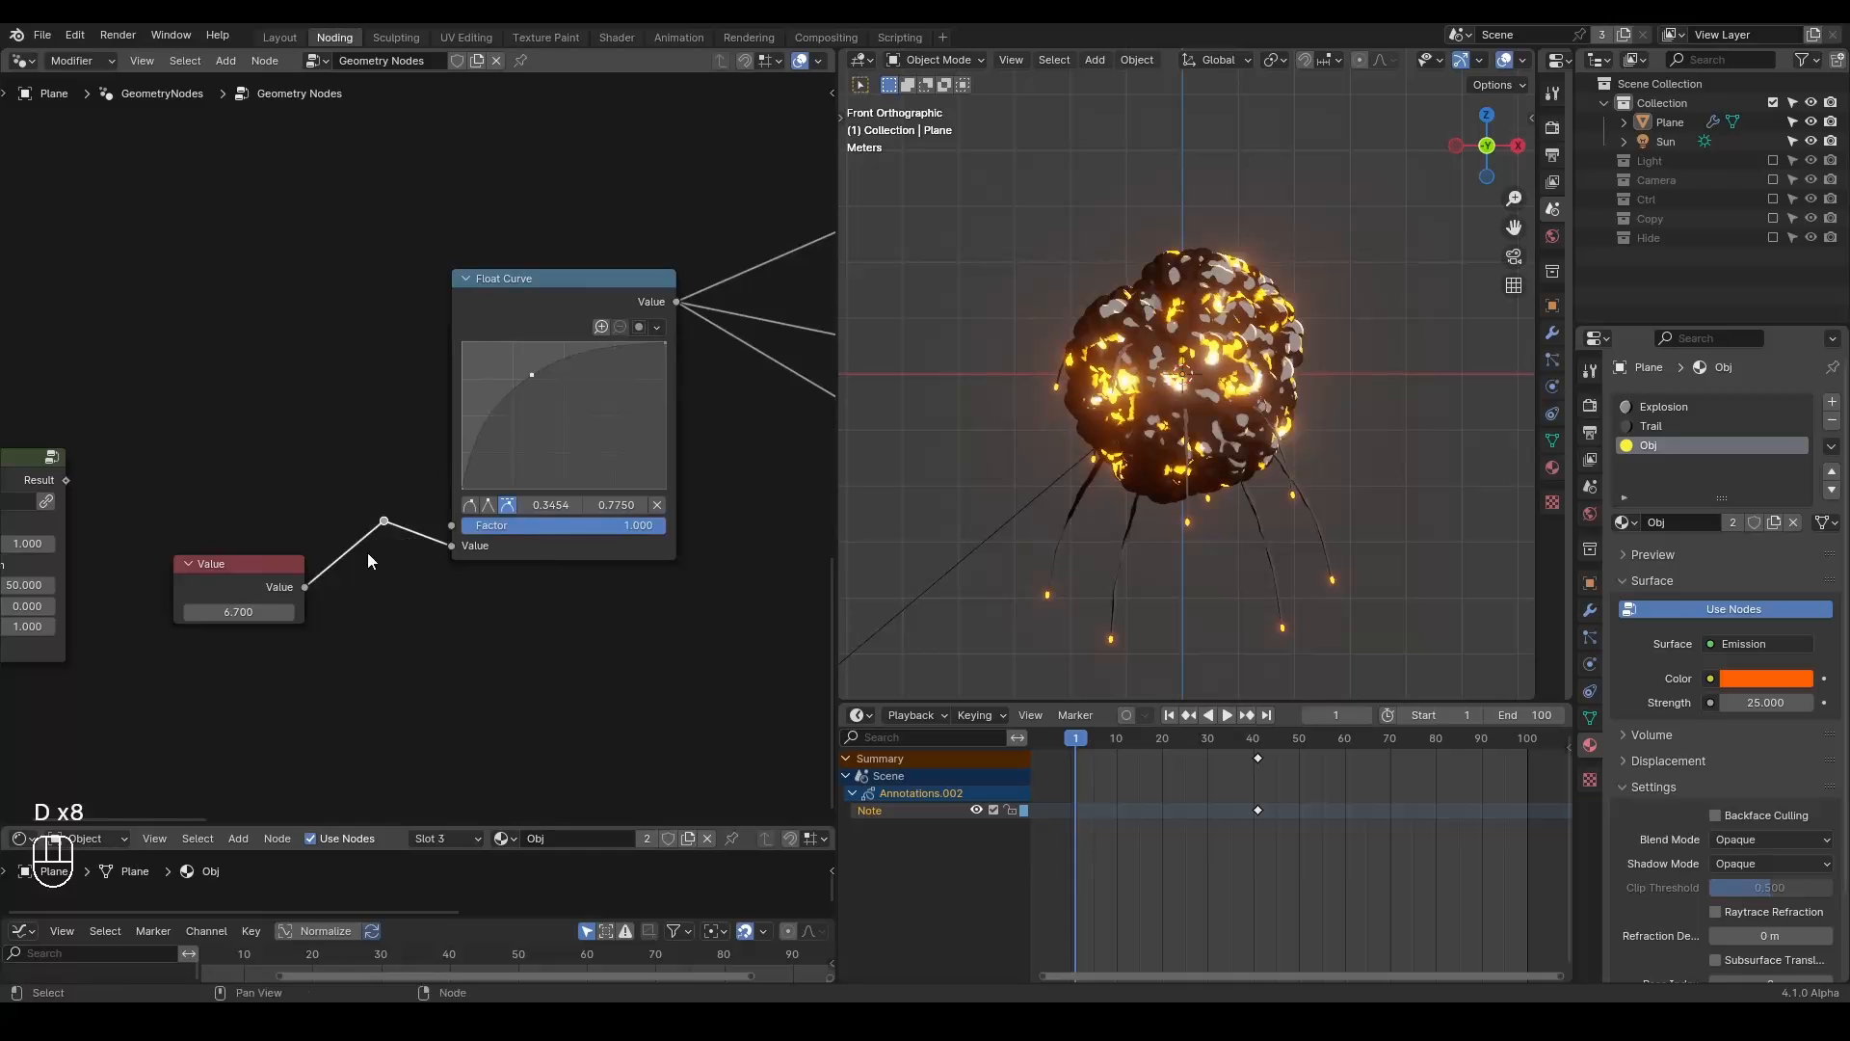
key("ctrl+x")
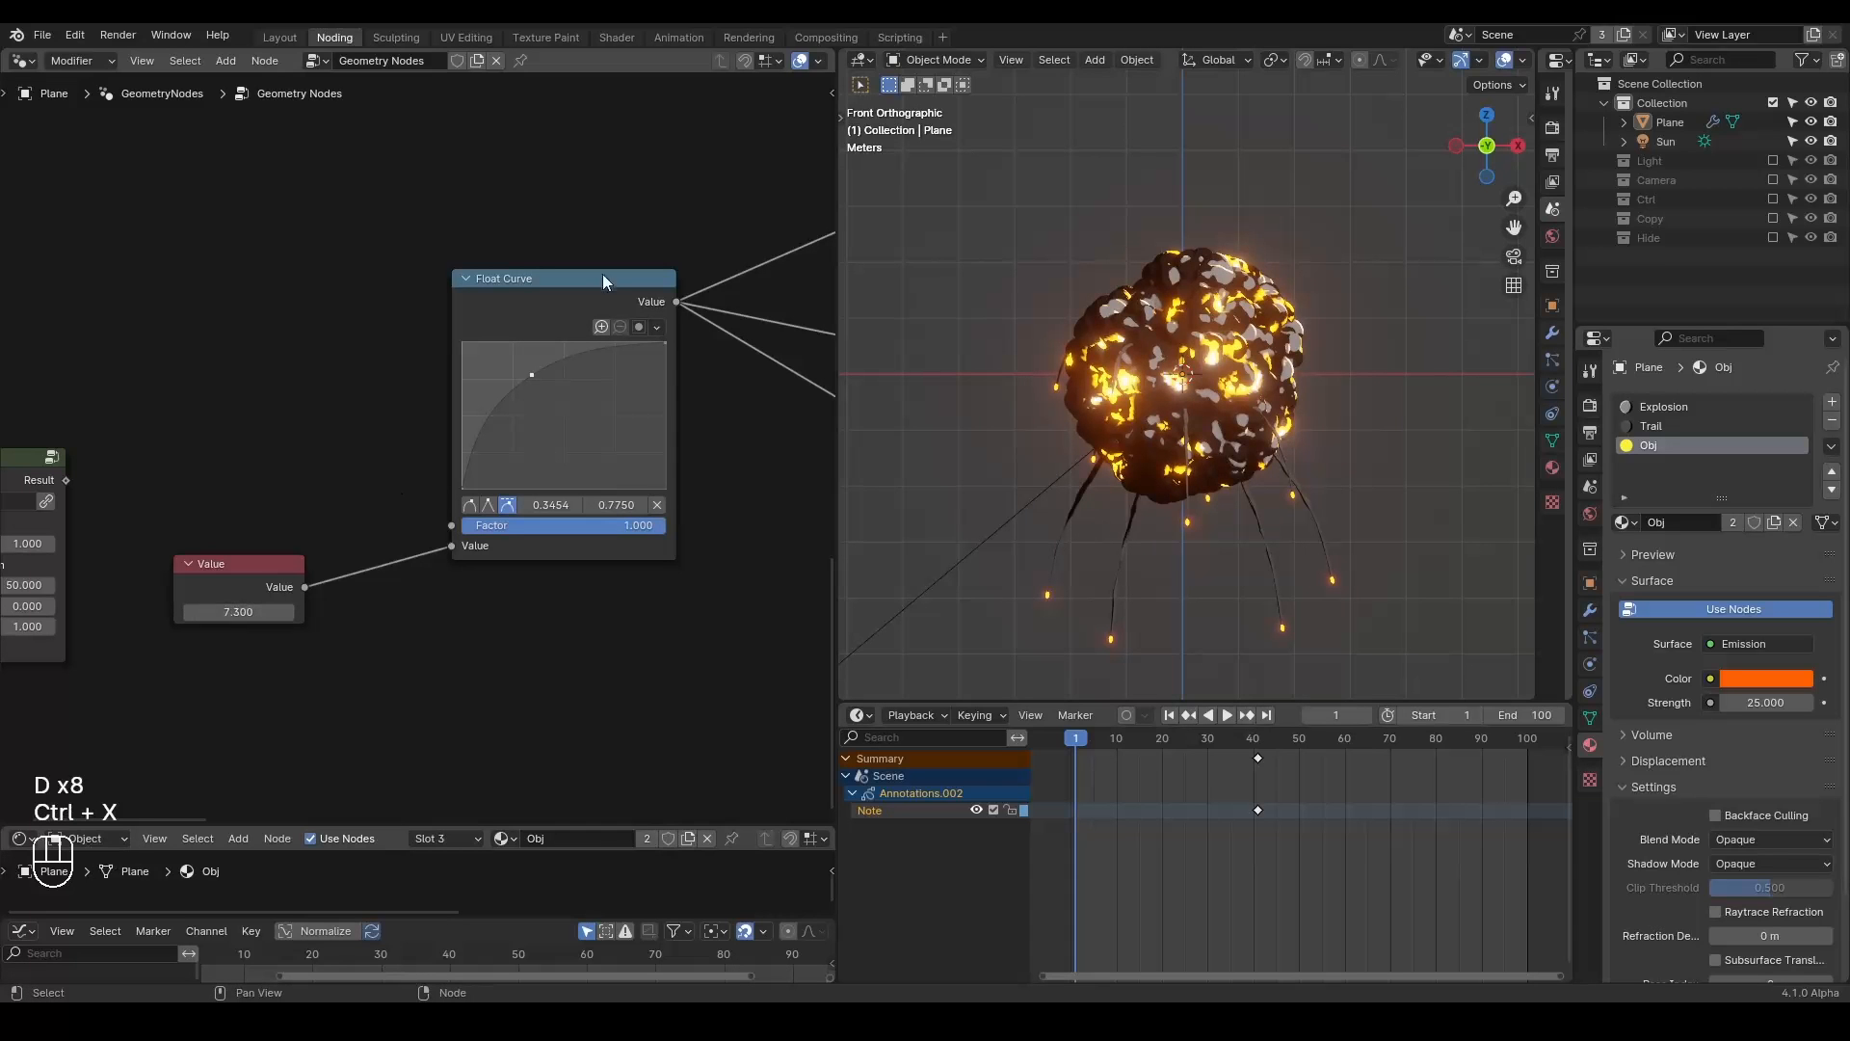
key("ctrl+a")
key("Return")
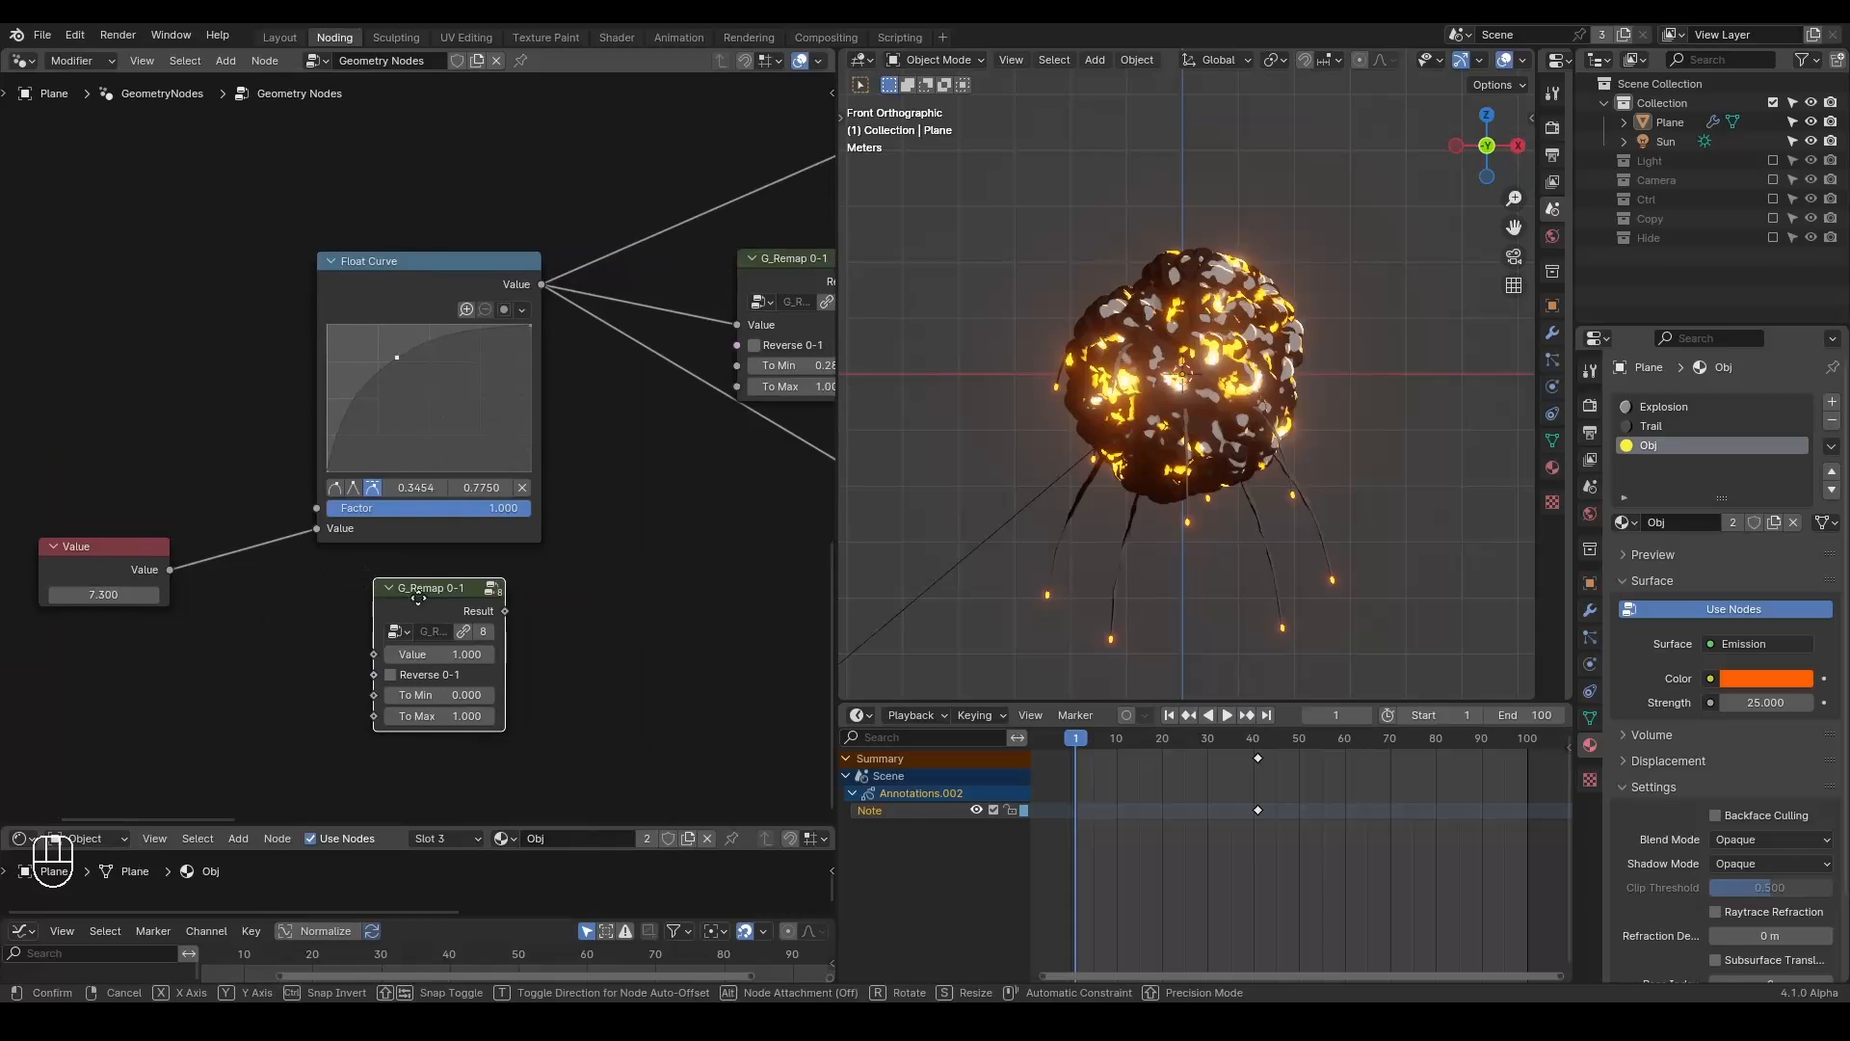
left_click(620, 482)
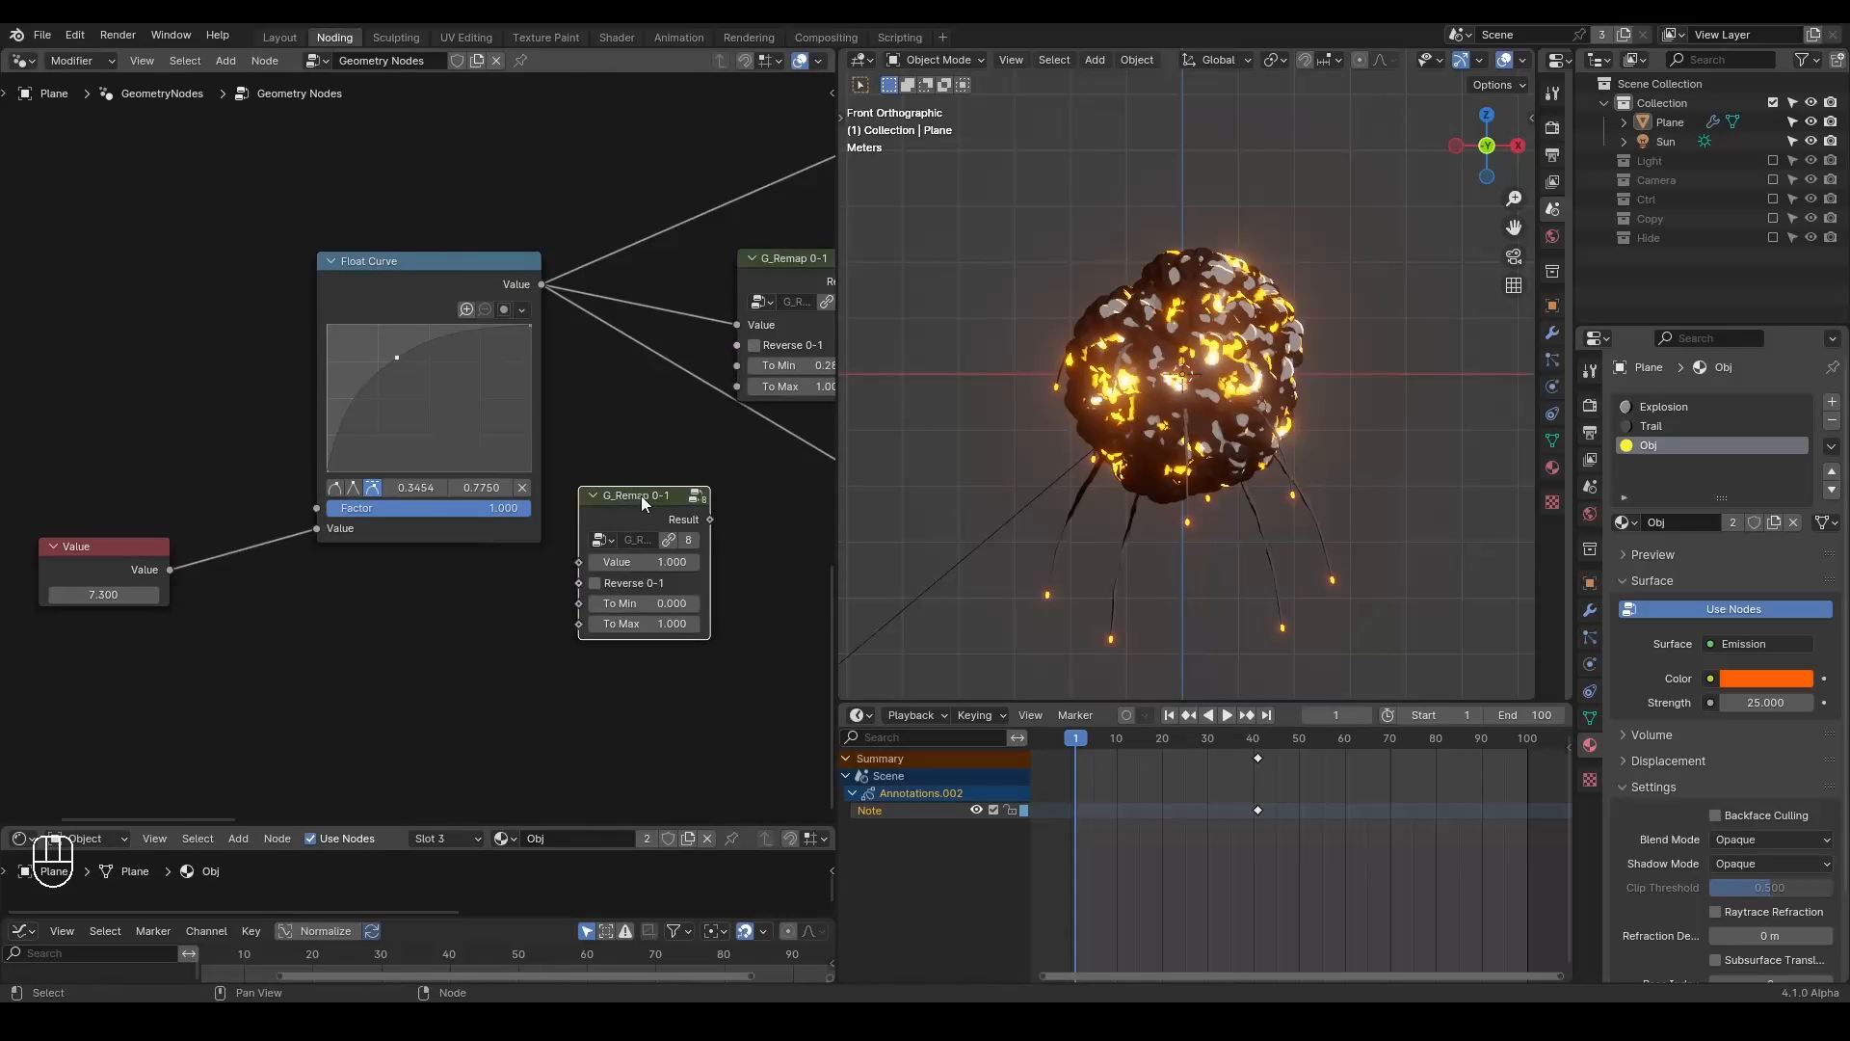
key("x")
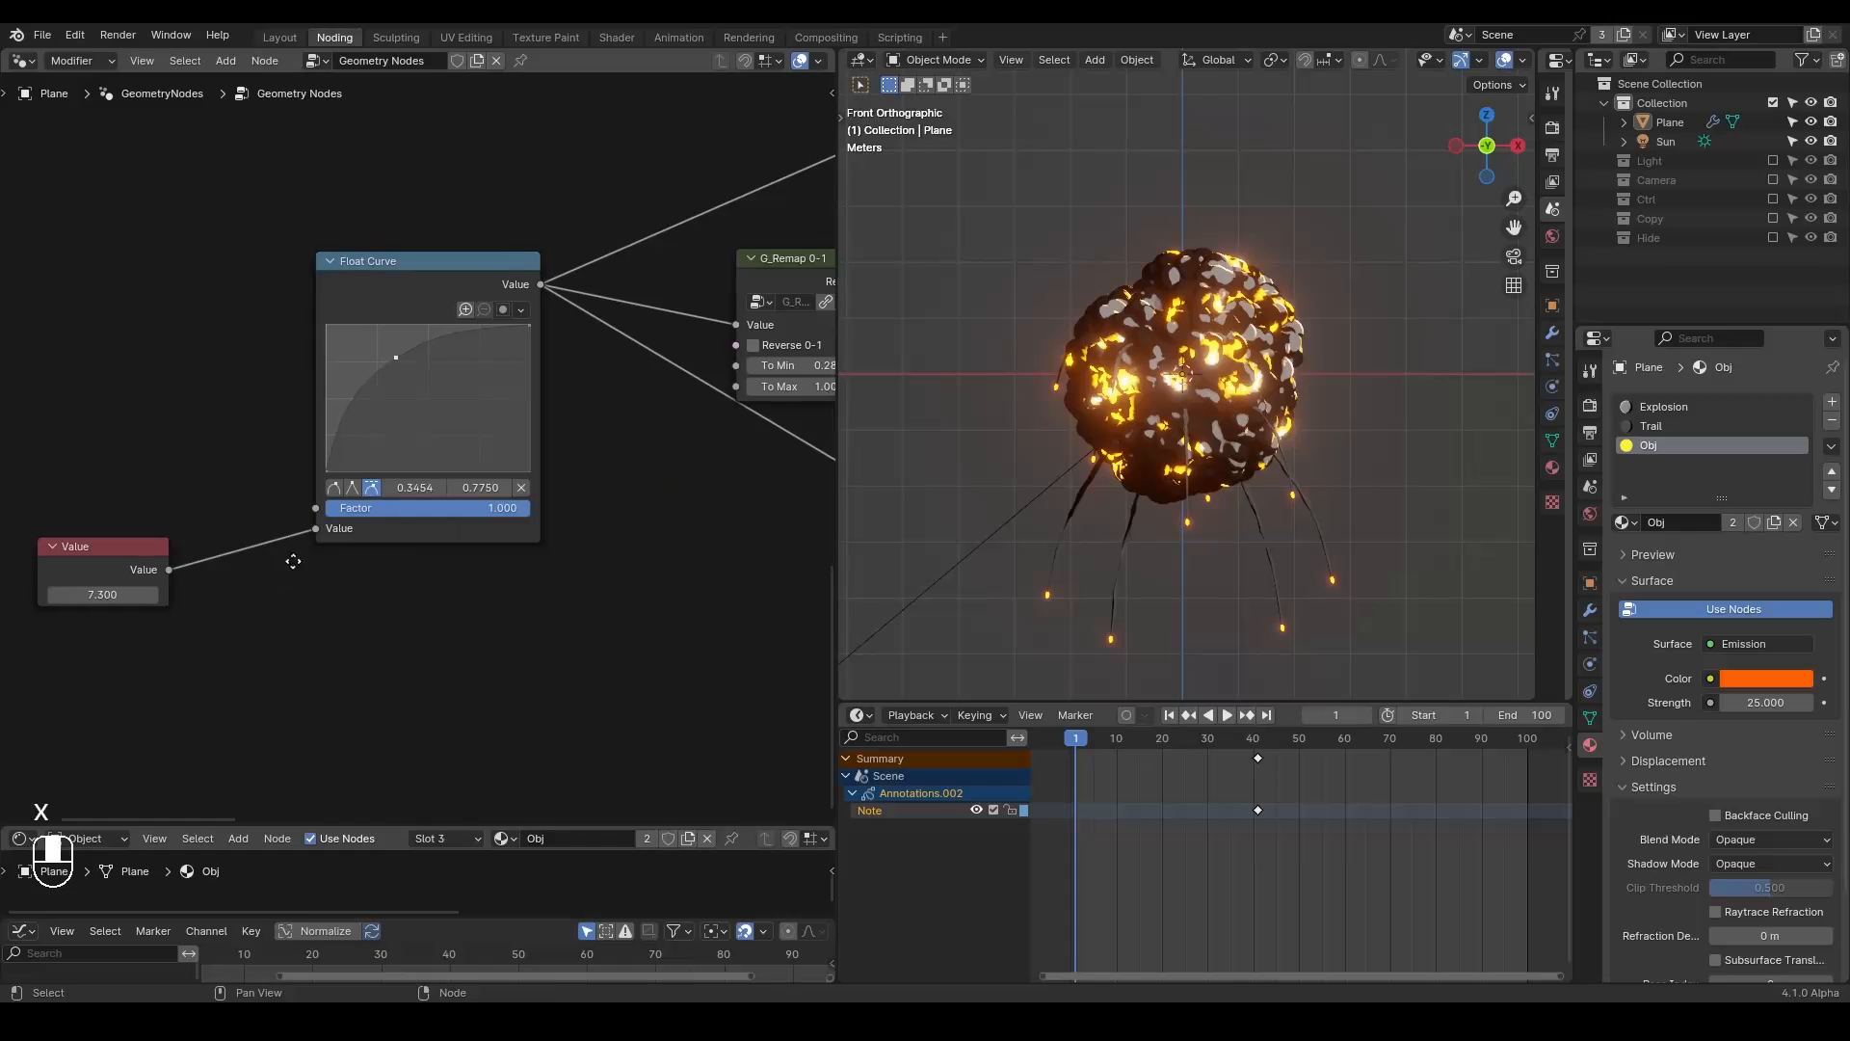
Lower the Value node's value to 0.610.
middle_click_drag(289, 564, 529, 523)
left_click_drag(360, 552, 275, 551)
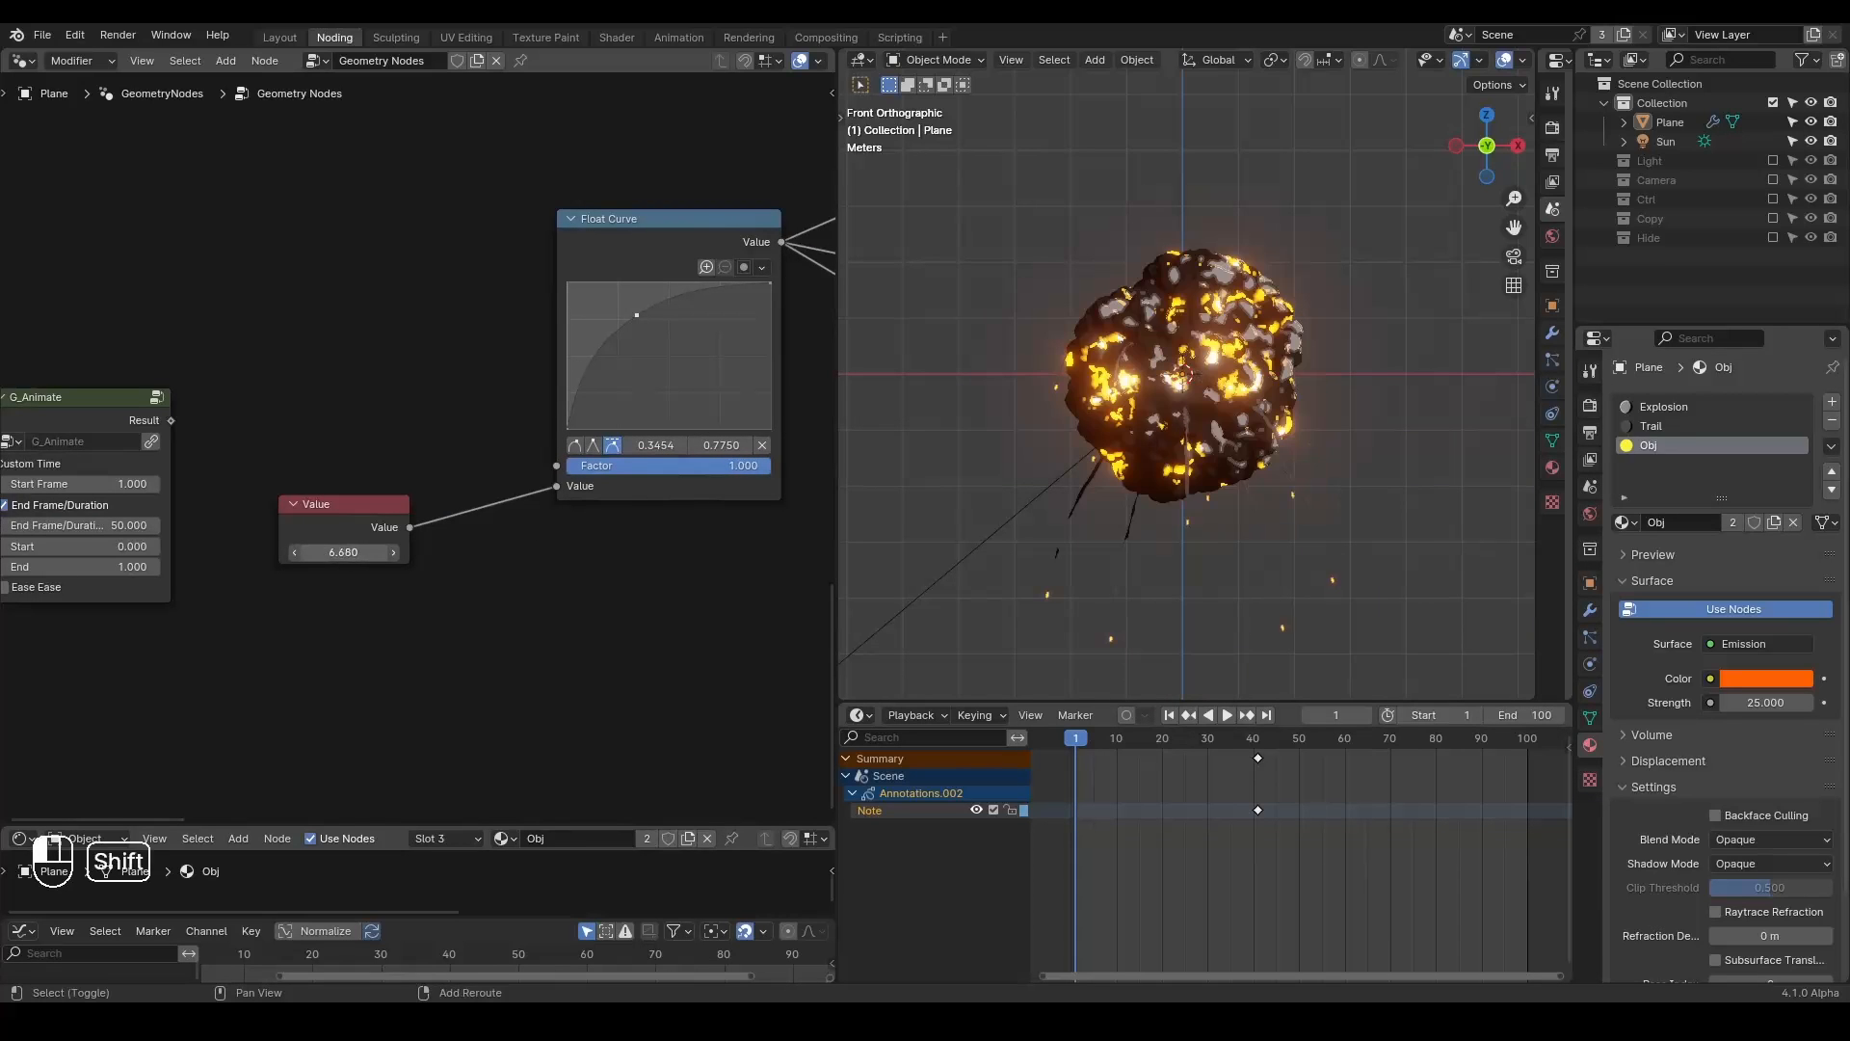
mouse_move(236, 551)
left_mouse_down()
mouse_move(193, 551)
mouse_move(214, 552)
left_mouse_up()
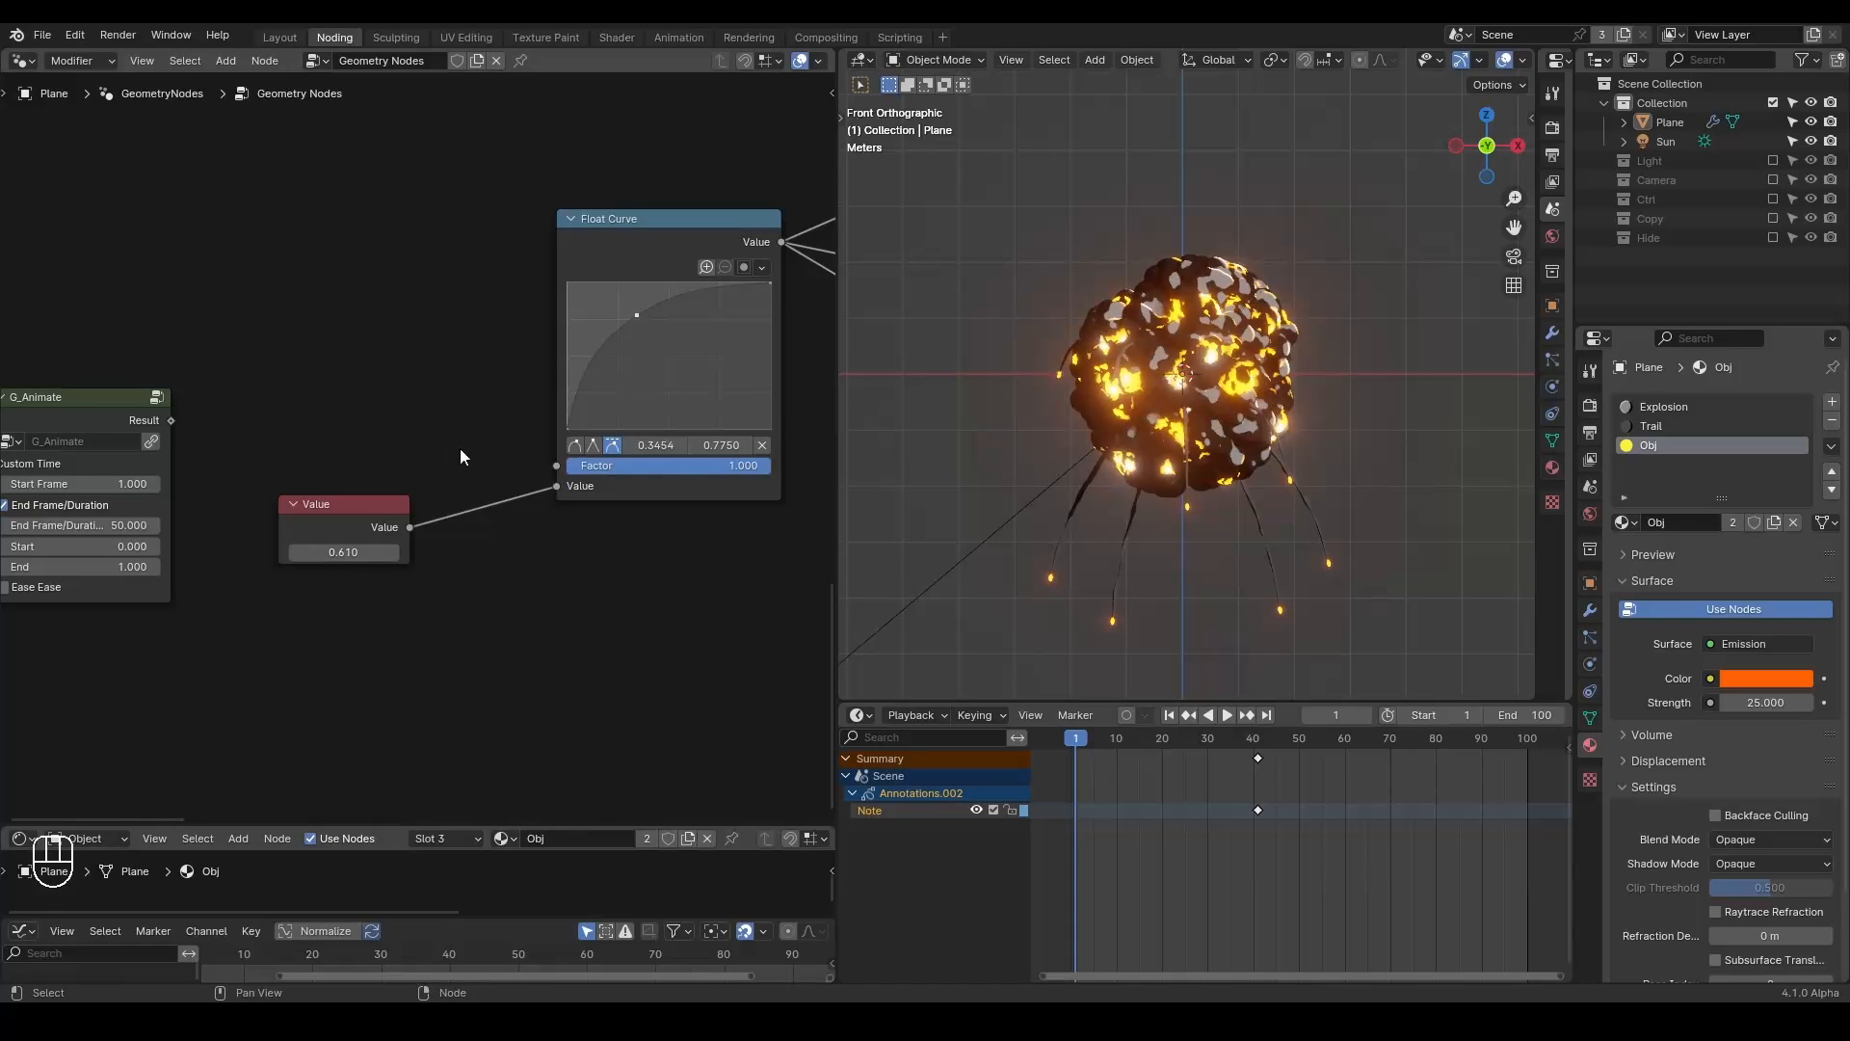
Add a Group Input node and expose the Float Curve's Value as a group input, replacing its link from the Value node.
key("ctrl+a")
type("grou")
key("Return")
left_click(435, 424)
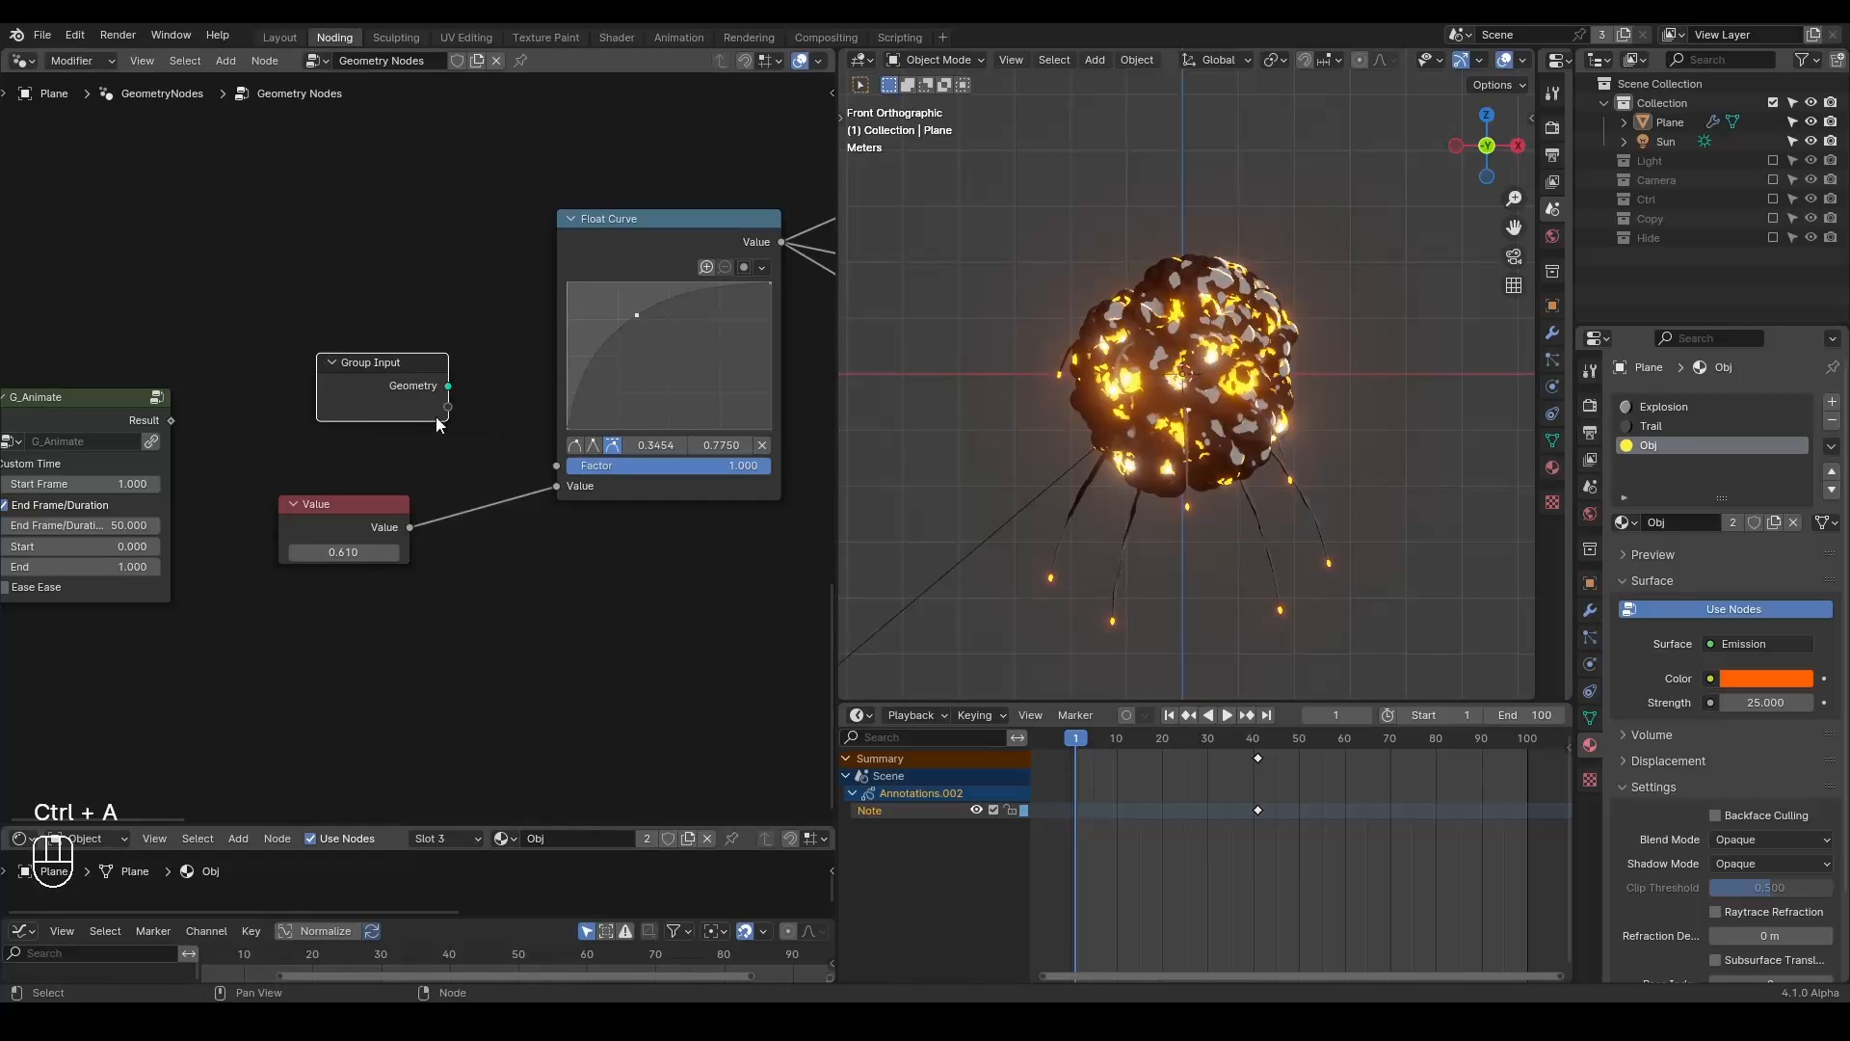
left_click_drag(557, 486, 513, 513)
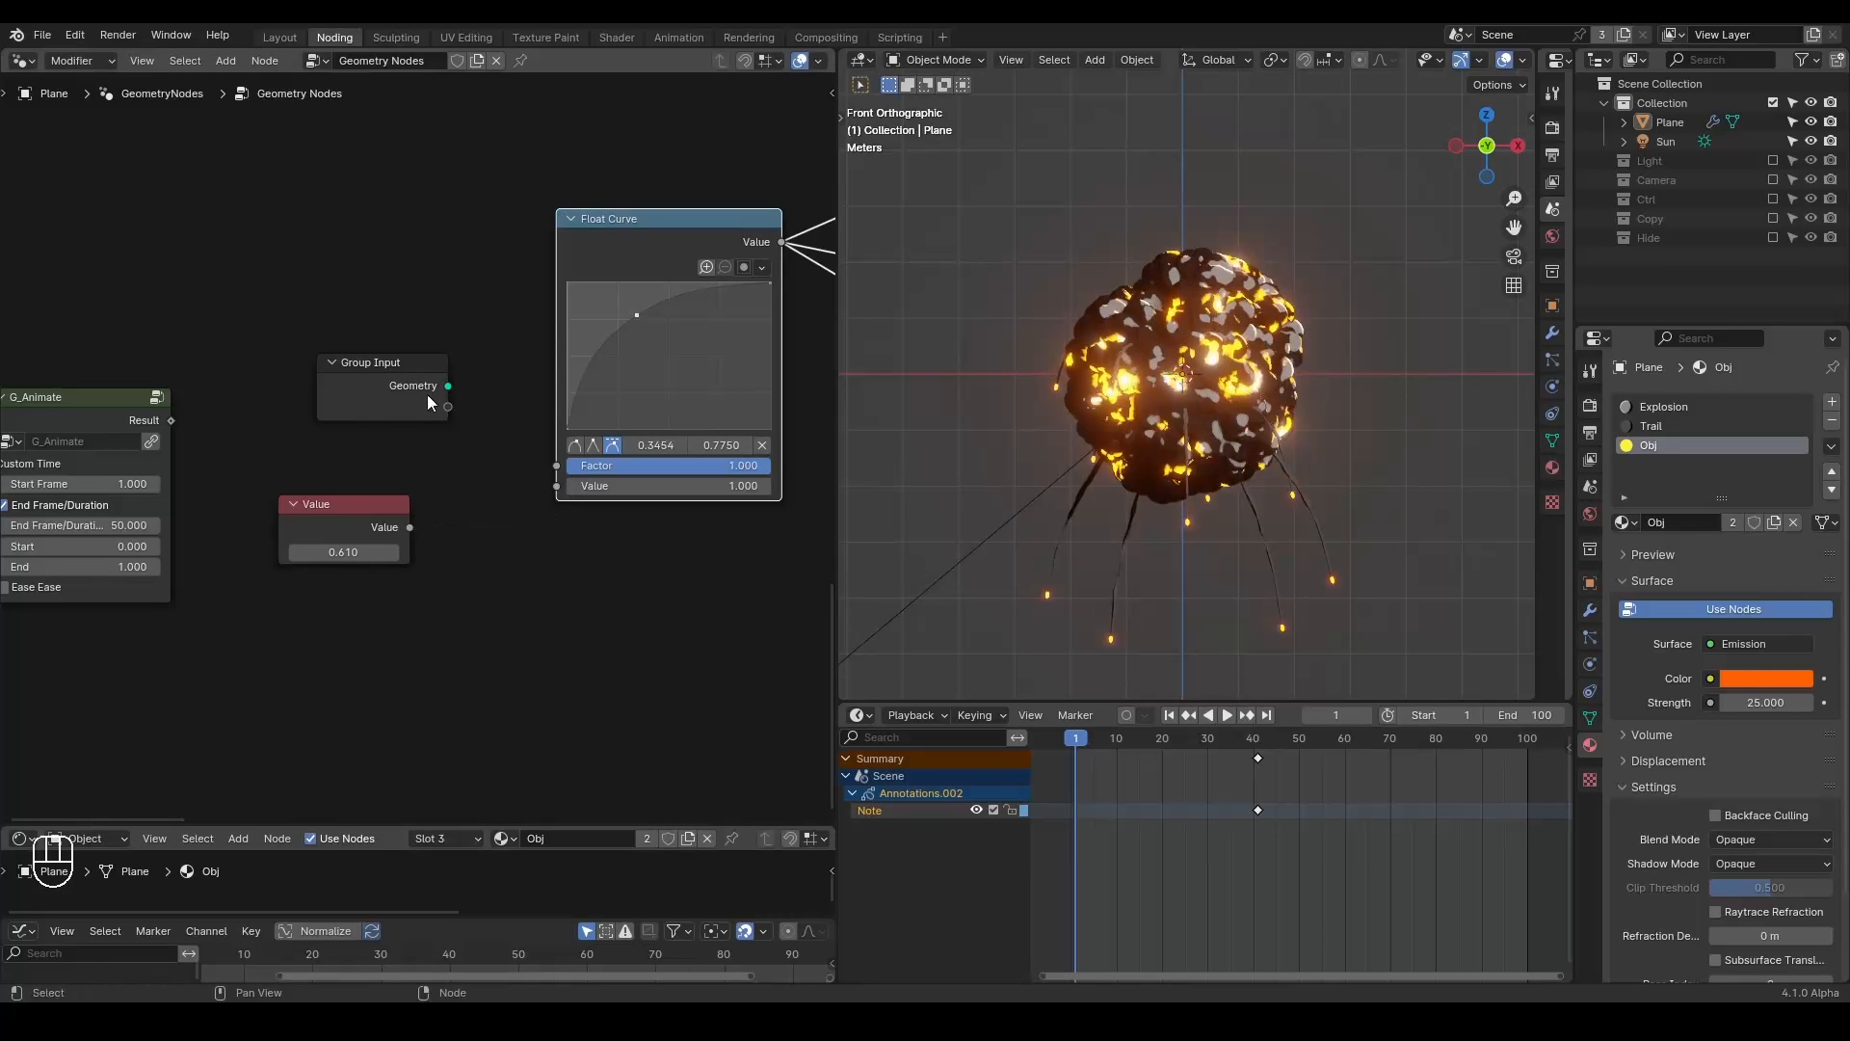
left_click(1671, 123)
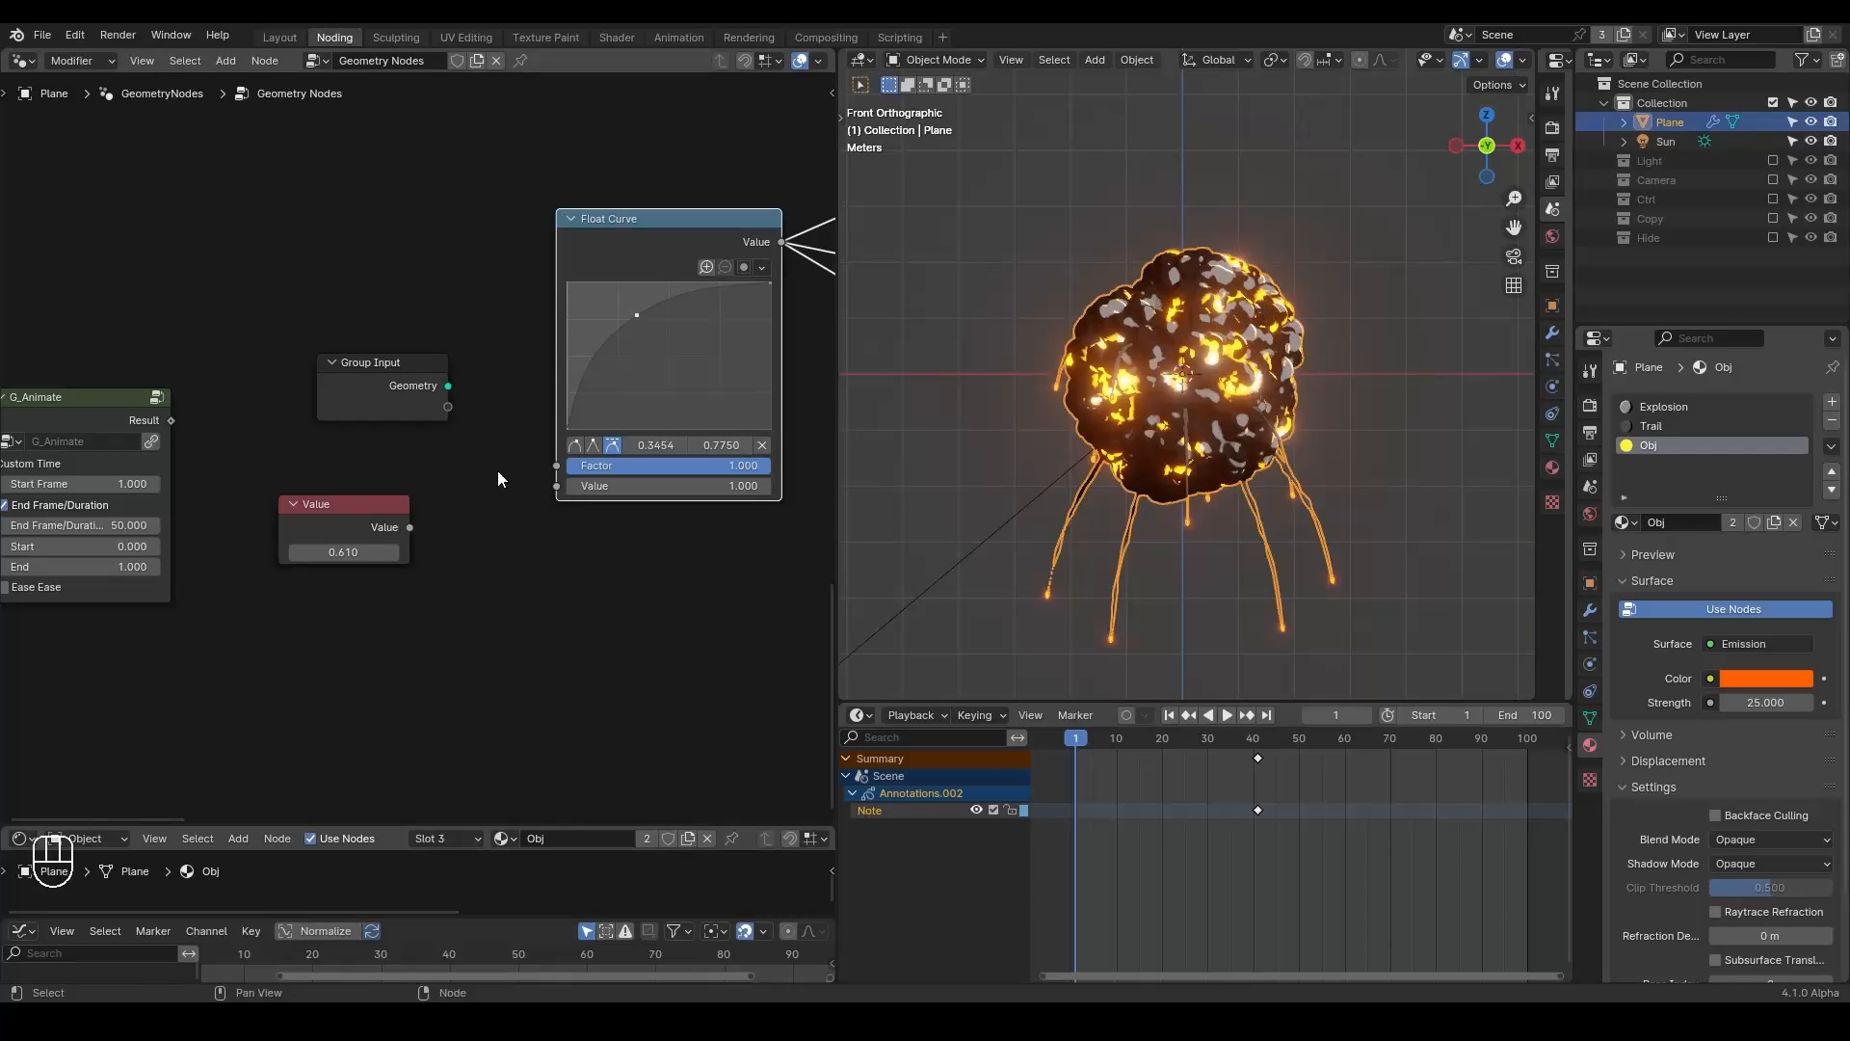
left_click_drag(559, 485, 447, 405)
Duplicate the Plane explosion and place the copy beside the original along the X axis.
key("shift+d")
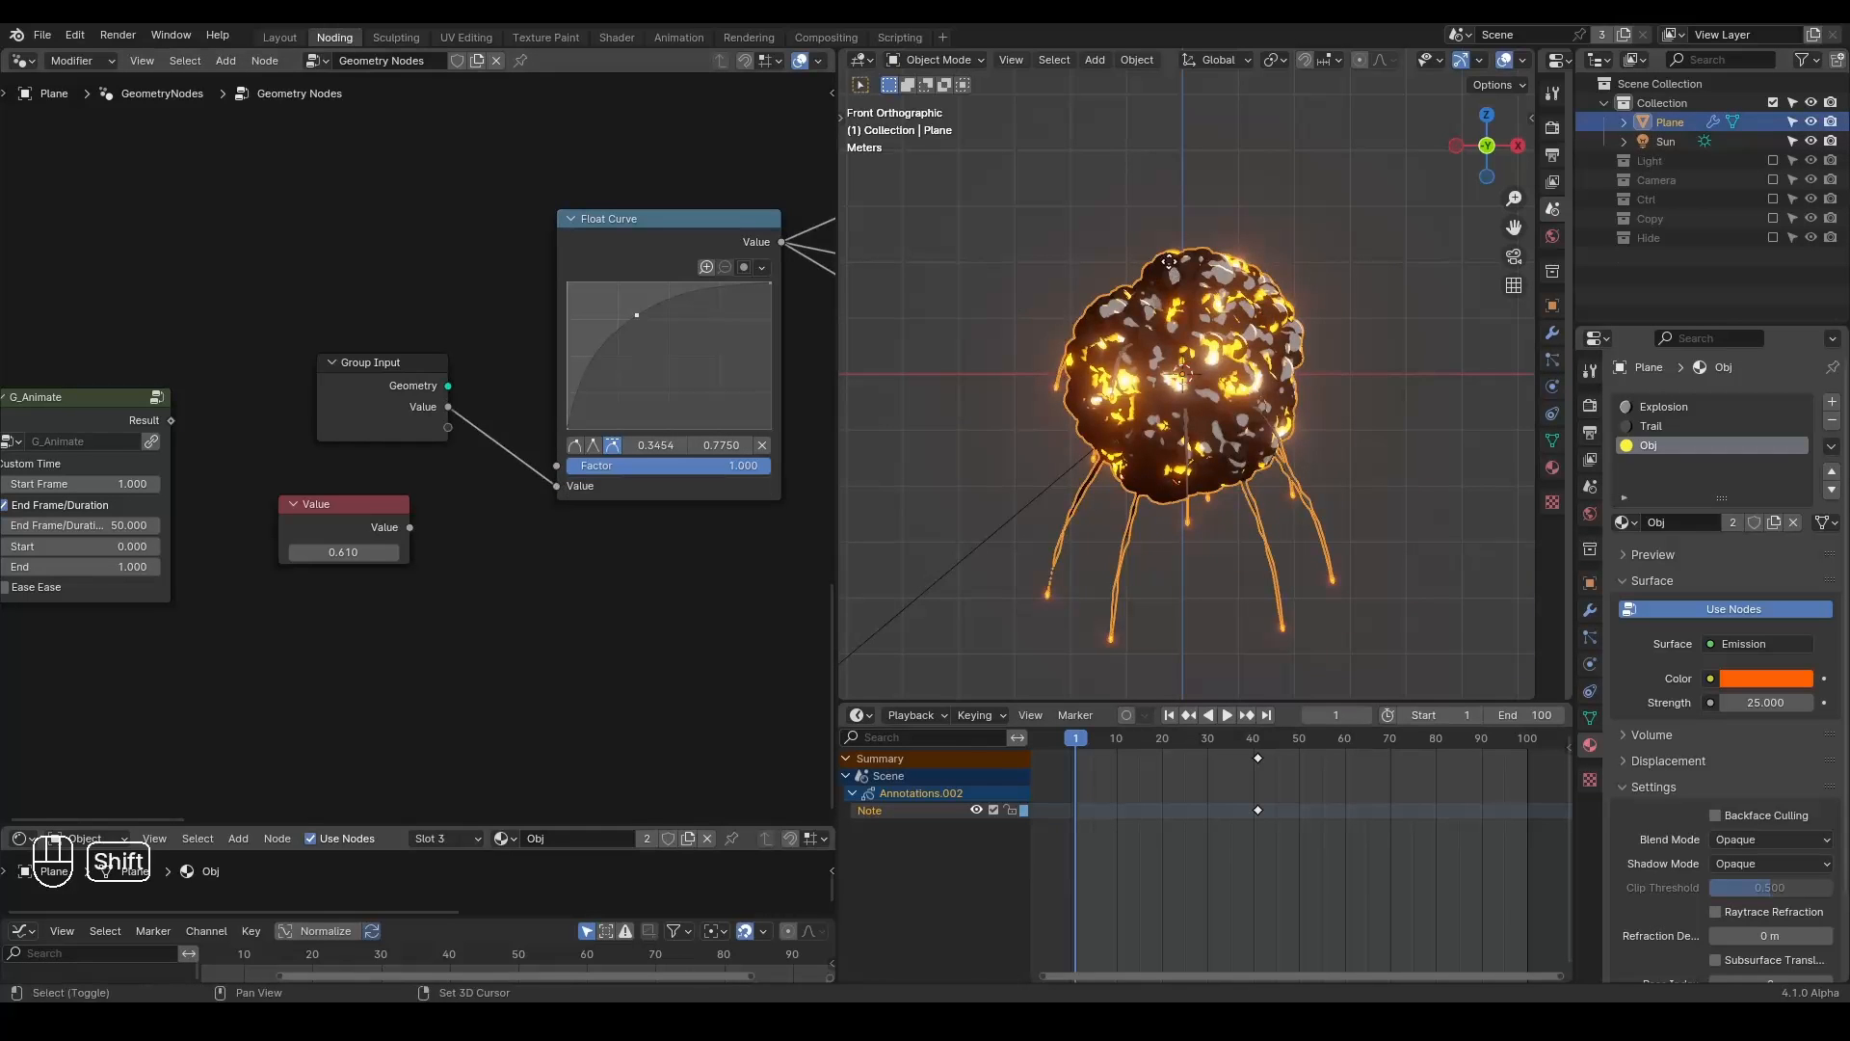
right_click(1155, 283)
key("g")
middle_click(1229, 288)
left_click(1386, 287)
middle_click_drag(1386, 288, 1225, 223, "shift")
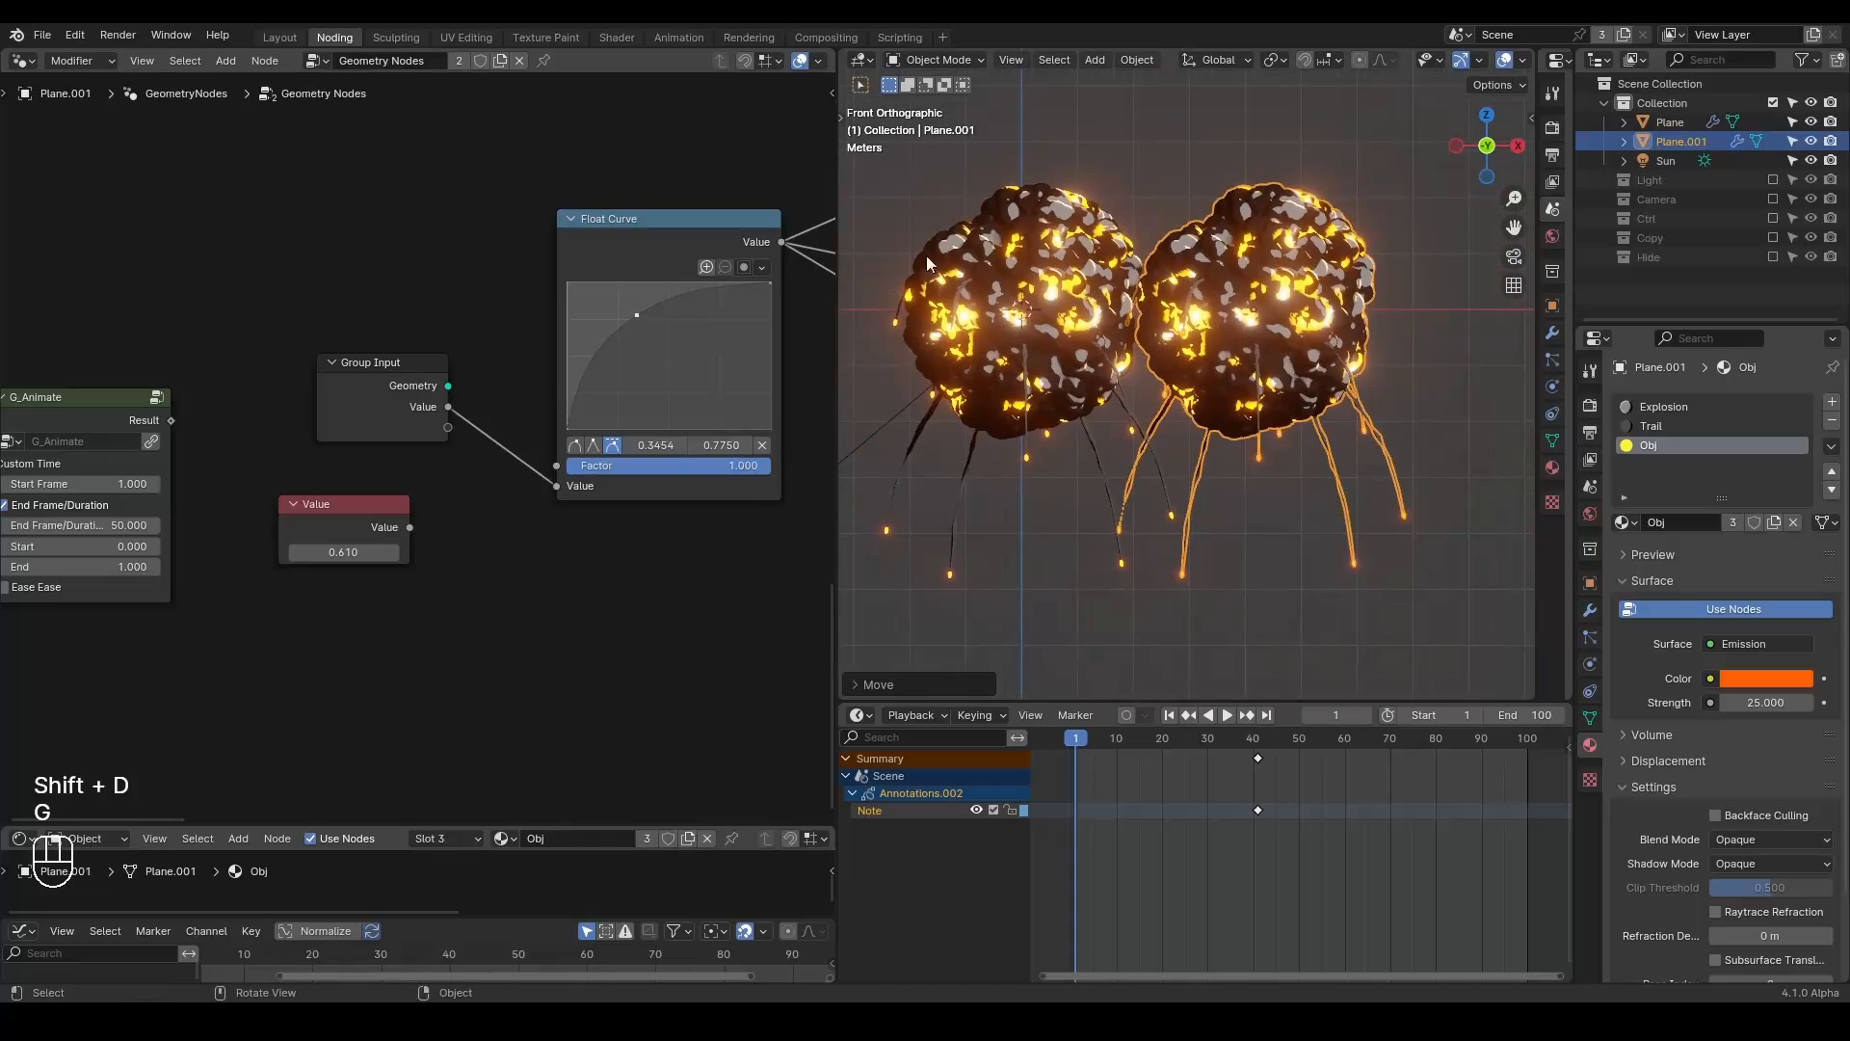
Set the duplicated explosion's Geometry Nodes modifier Value to 0.180.
left_click(1589, 610)
left_click_drag(1752, 487, 1666, 487)
middle_click_drag(1150, 323, 1203, 391, "shift")
scroll(1203, 391, "down", 1)
middle_click_drag(653, 215, 604, 315)
scroll(603, 315, "down", 1)
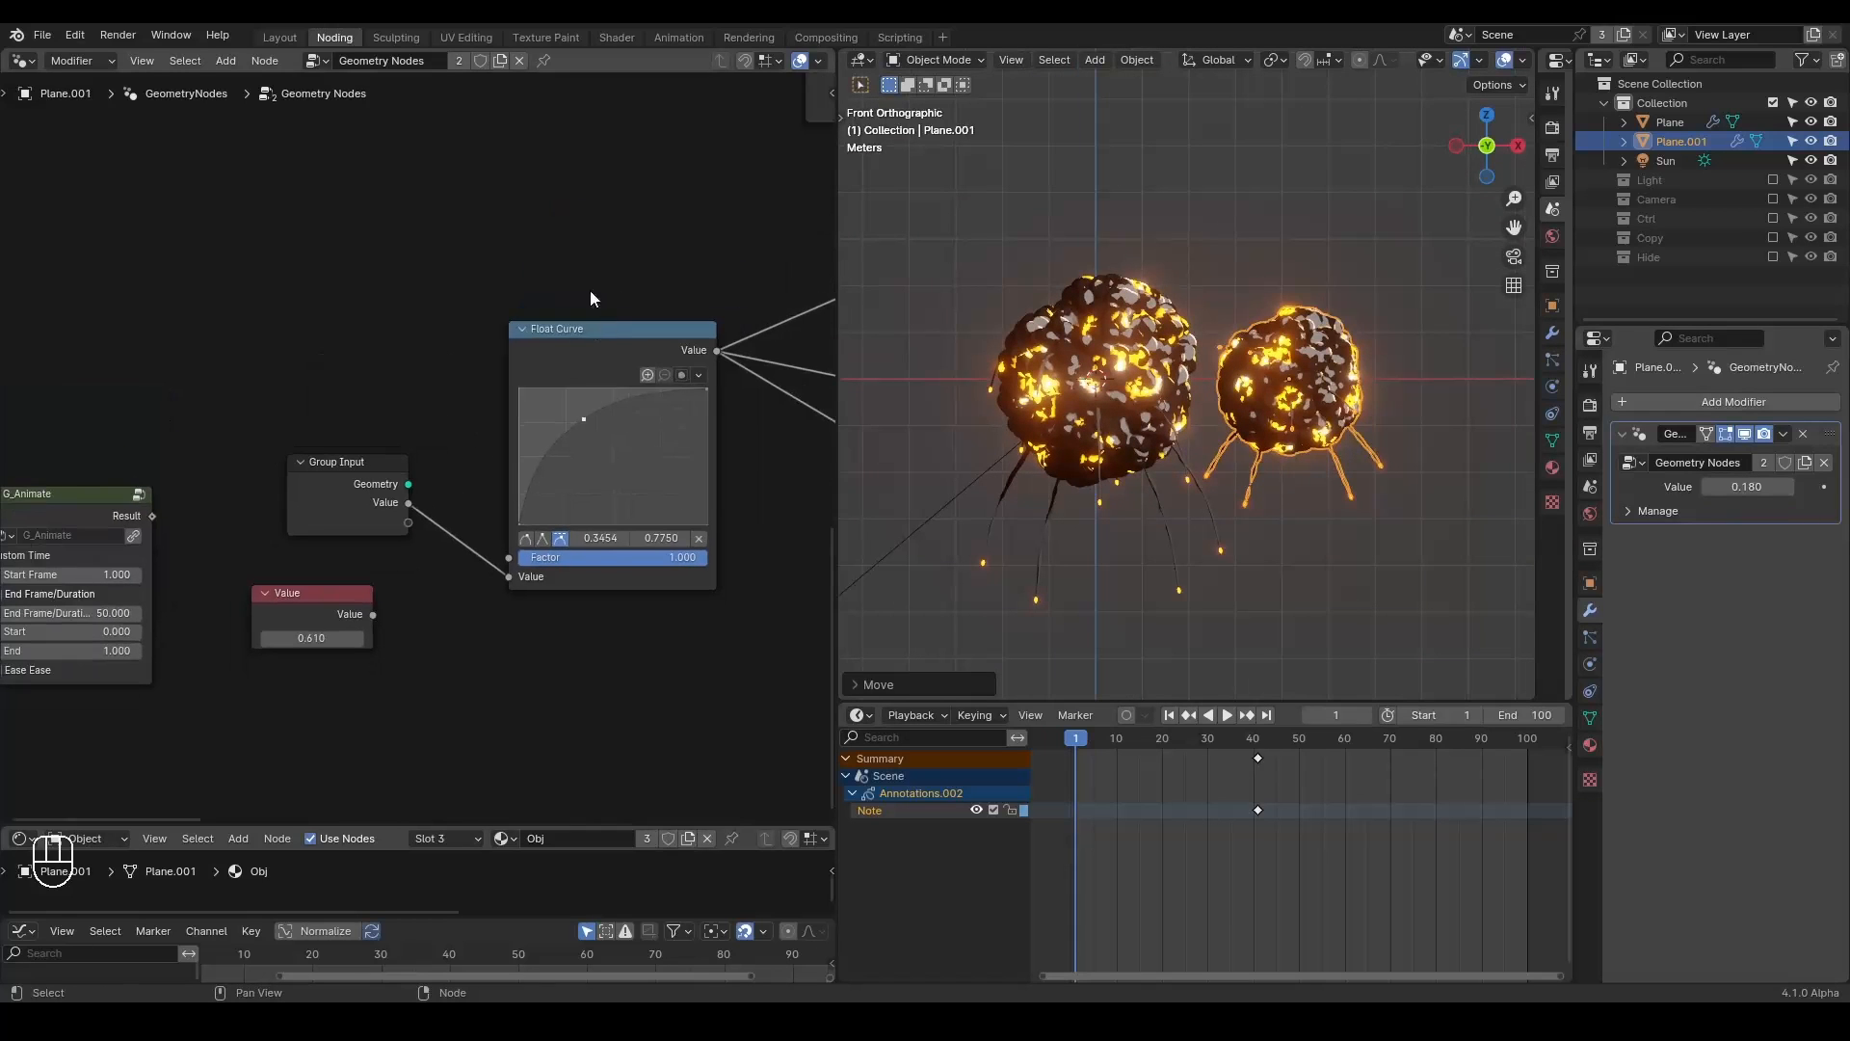
Delete the Group Input and Value nodes in front of the Float Curve.
key("shift+ctrl+alt+q")
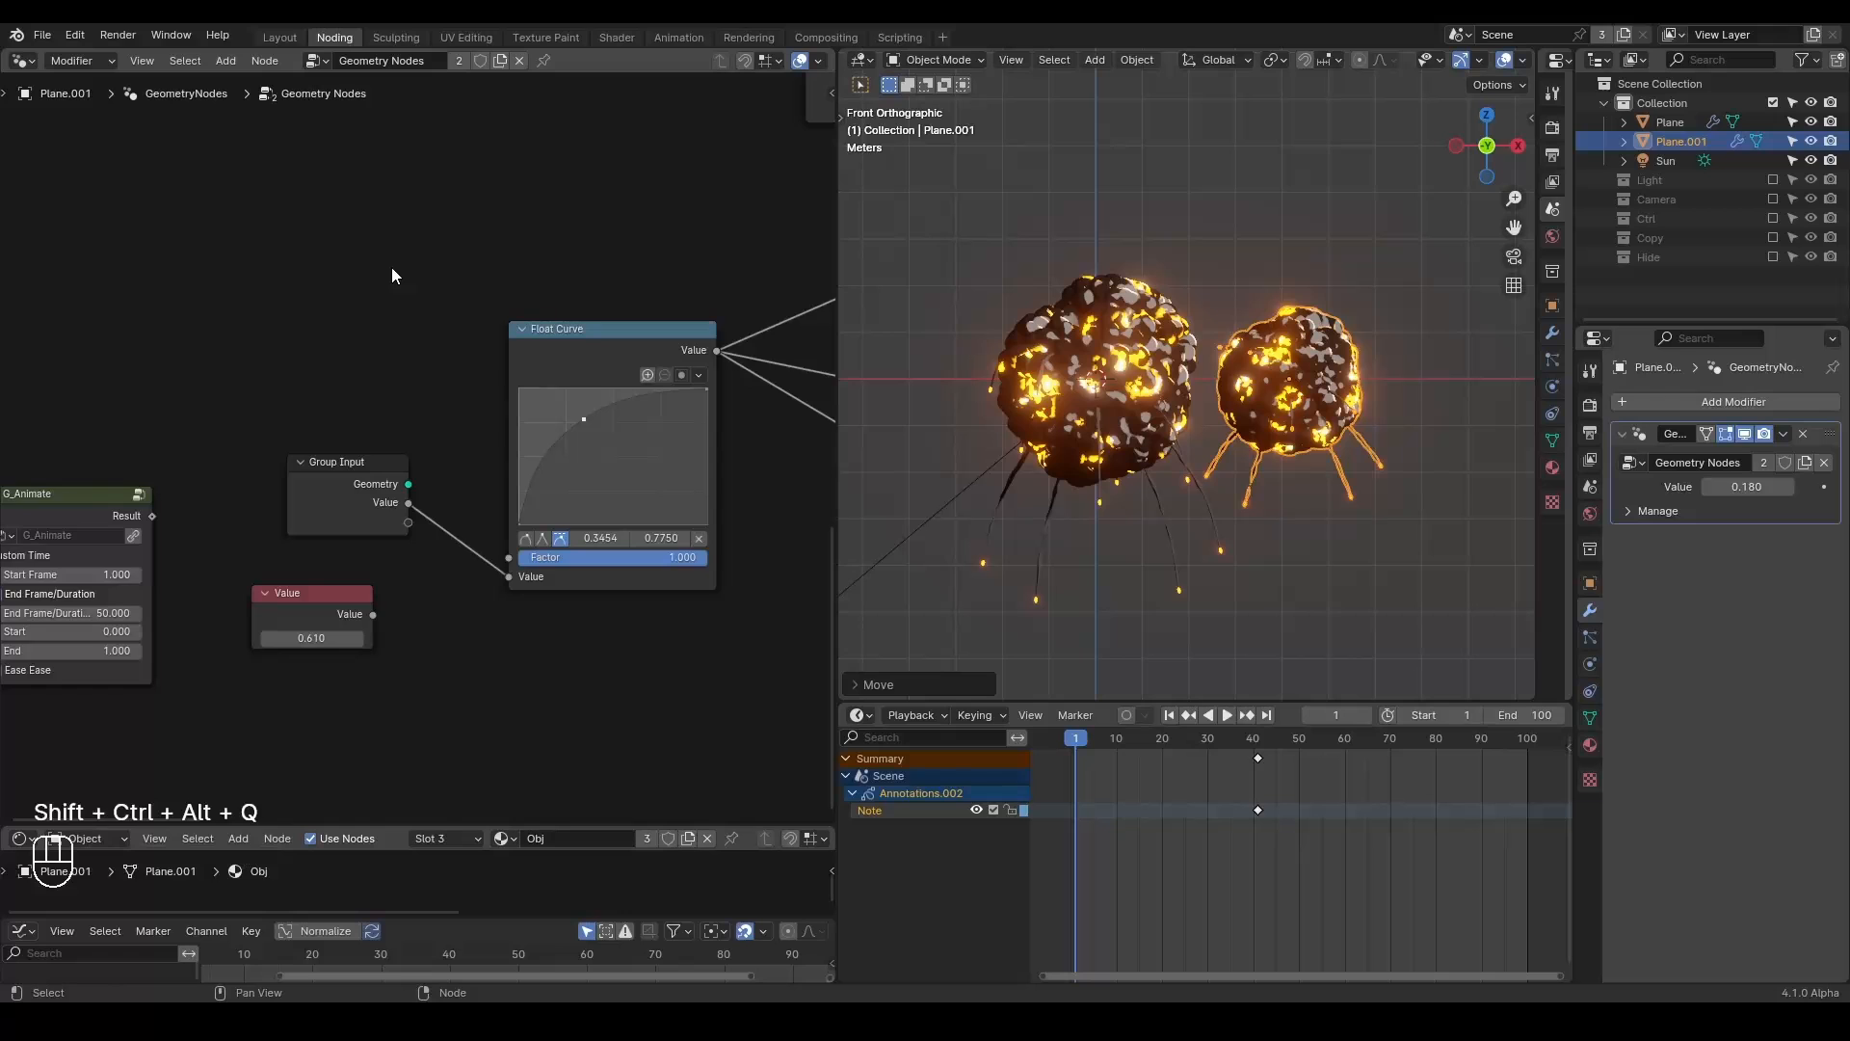
scroll(391, 267, "down", 5)
left_click_drag(351, 415, 127, 645)
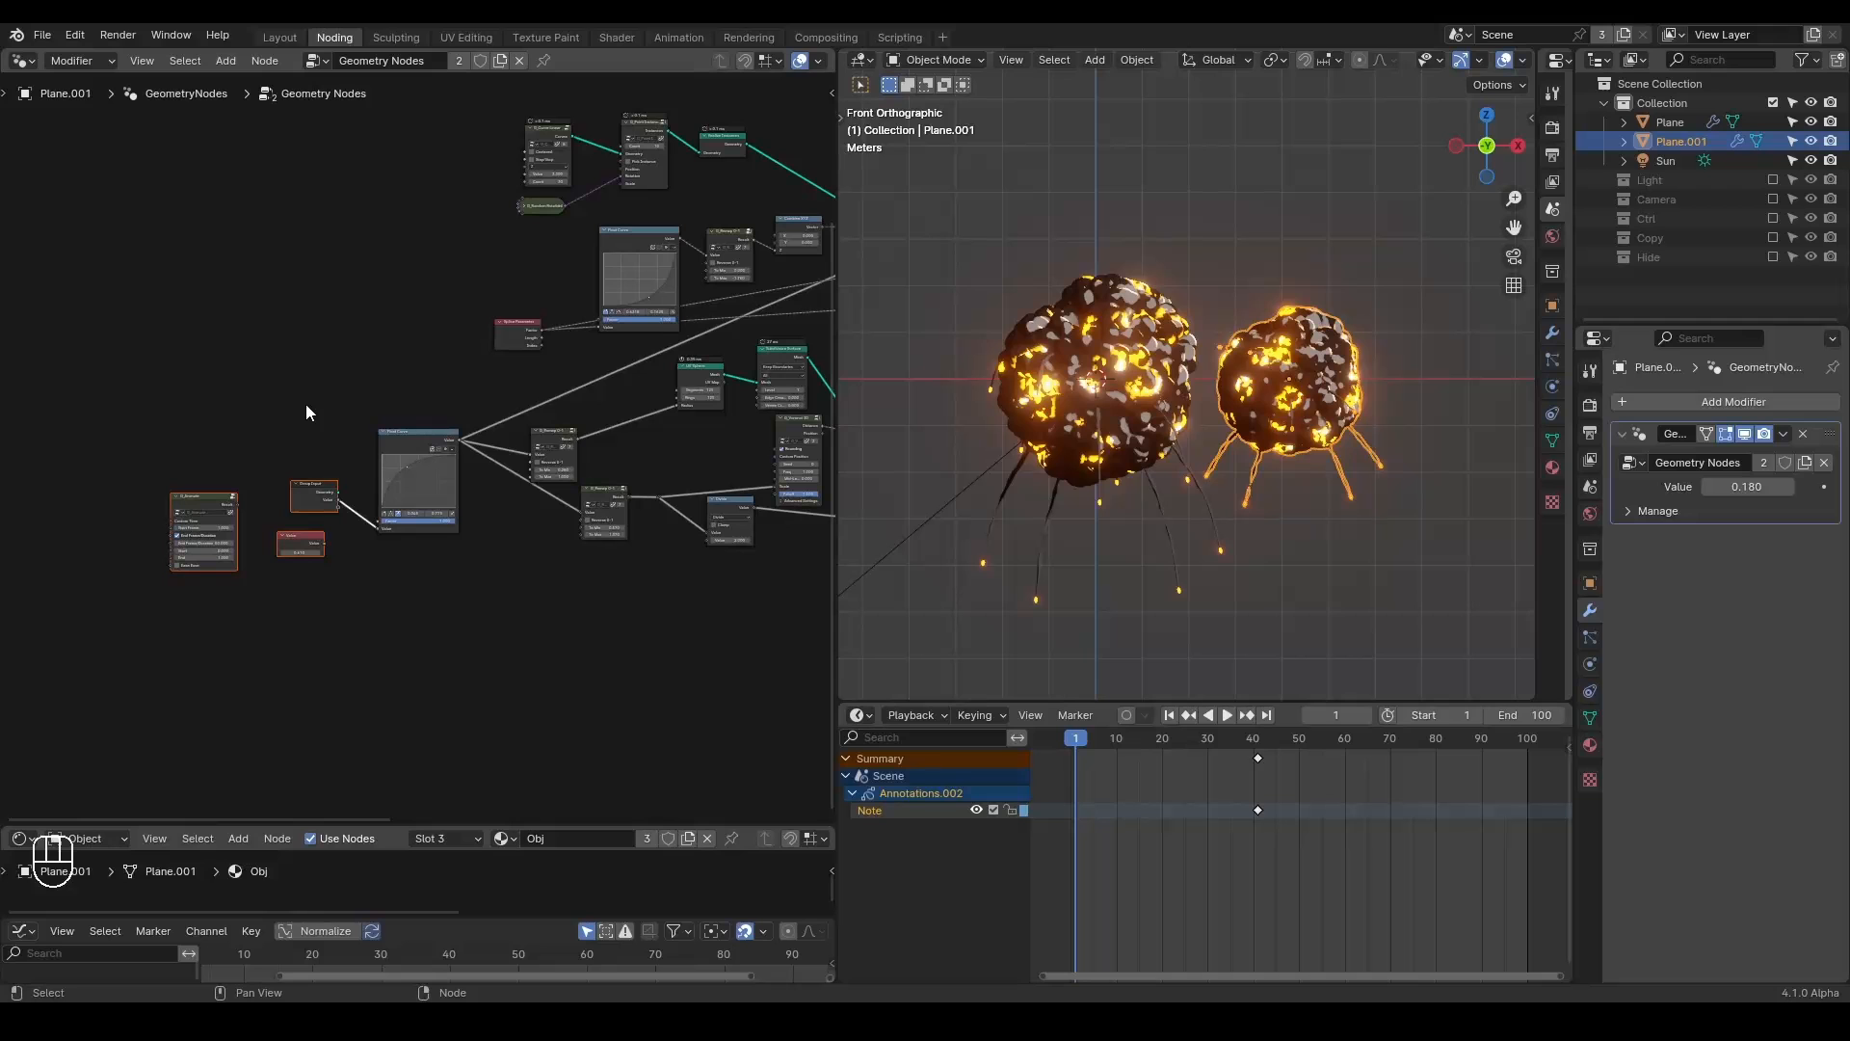
middle_click_drag(306, 405, 212, 400)
left_click(256, 409)
left_click_drag(270, 434, 187, 606)
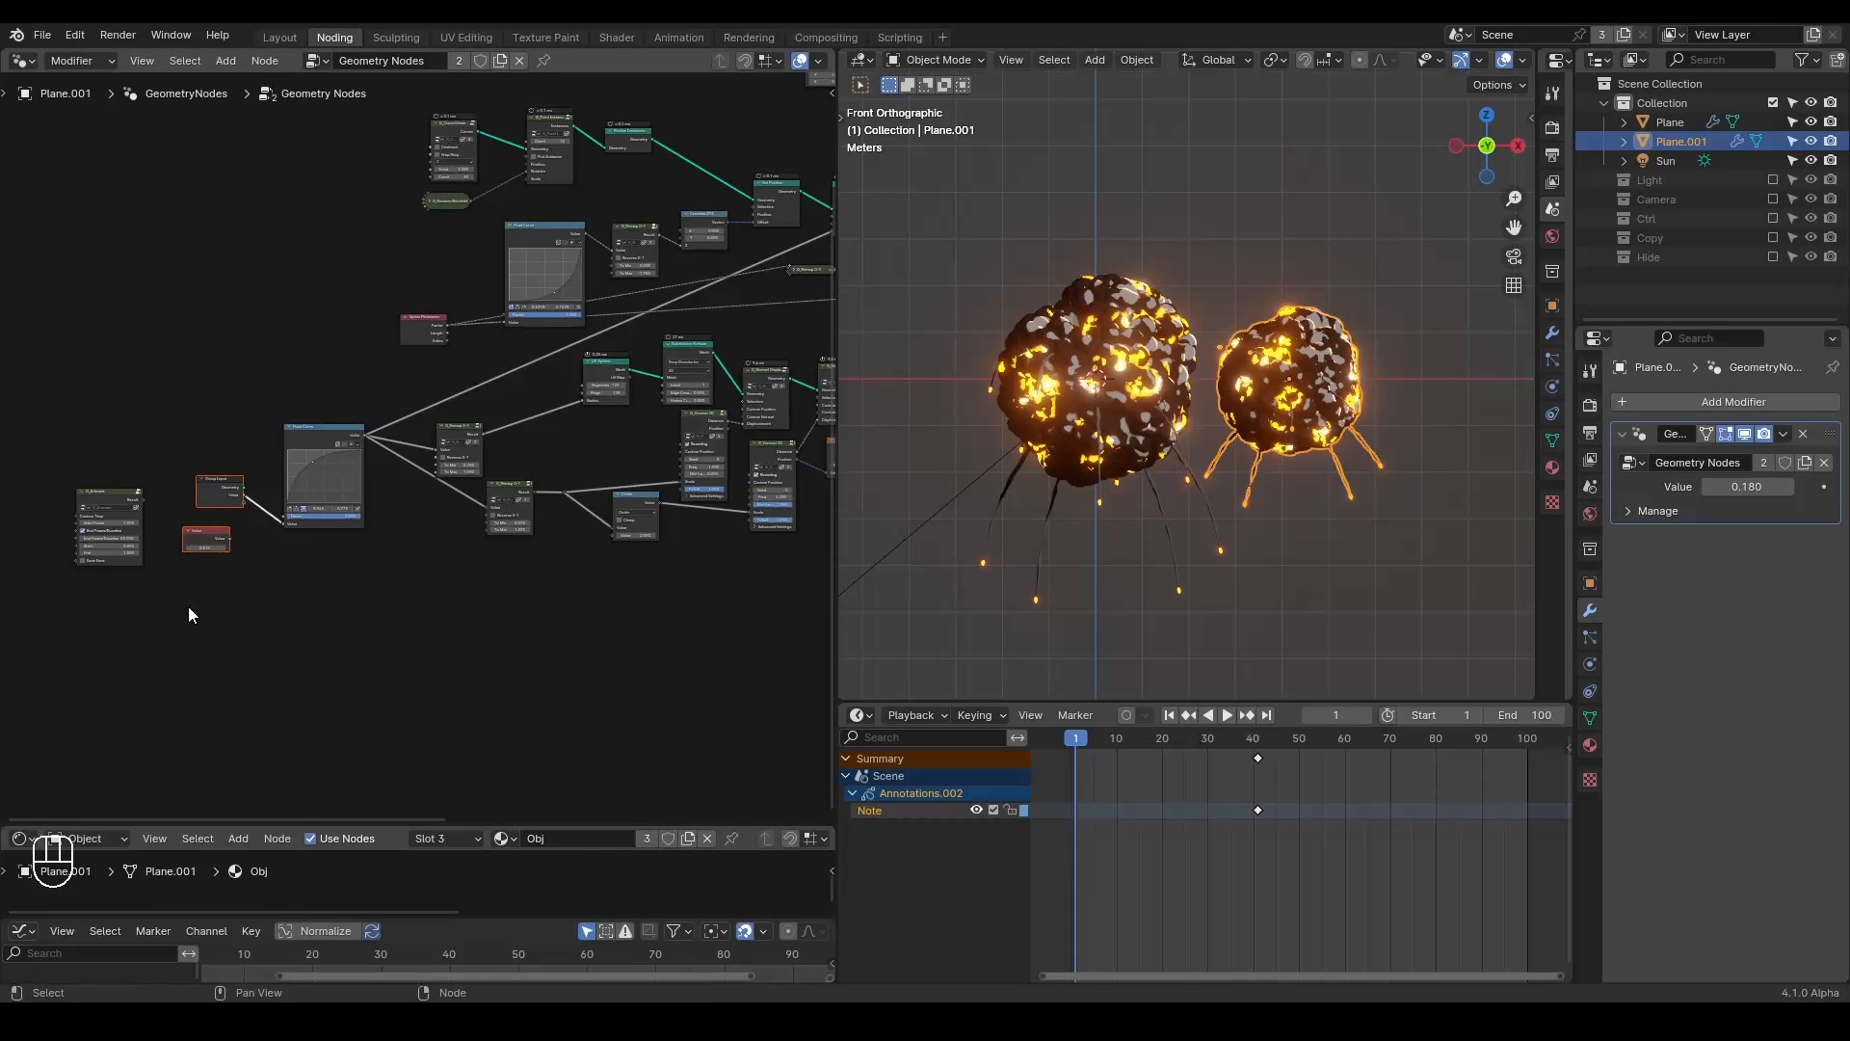
key("x")
Delete the duplicated explosion Plane.001 and select the original Plane.
scroll(253, 563, "down", 3)
scroll(479, 449, "down", 2)
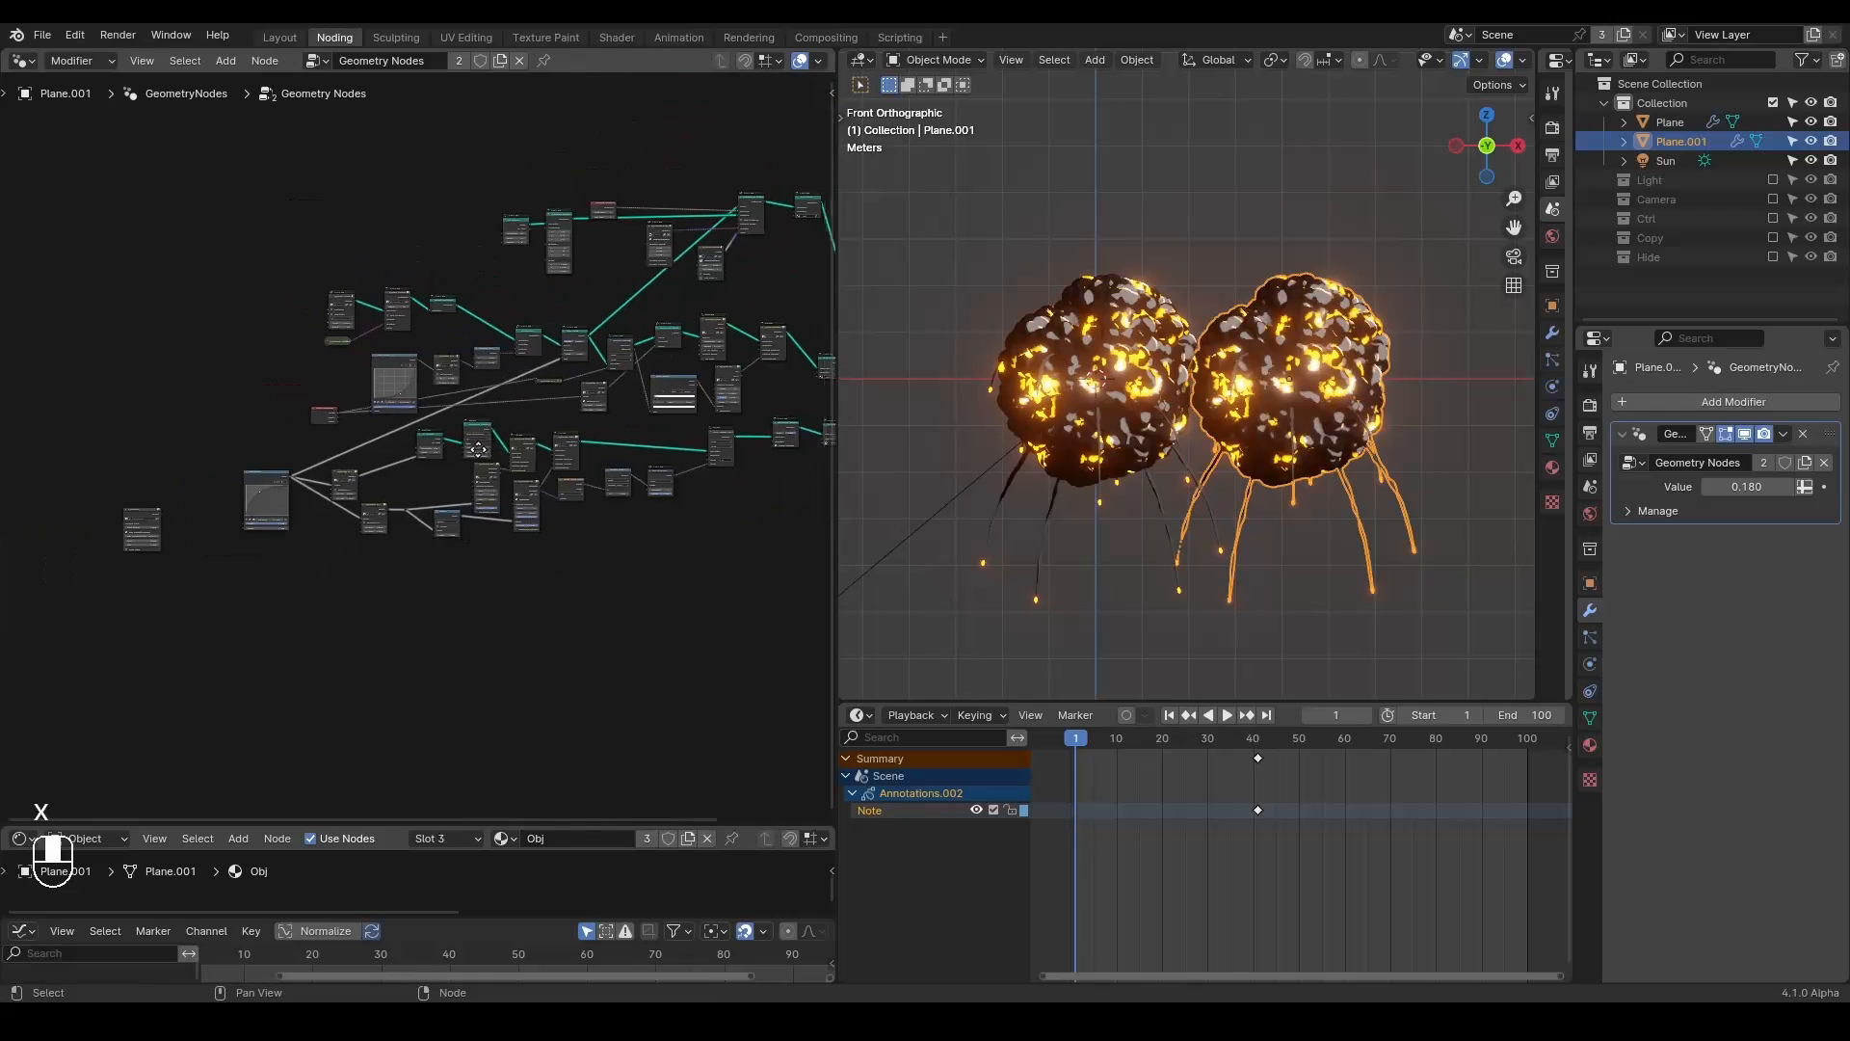
middle_click_drag(479, 449, 345, 454)
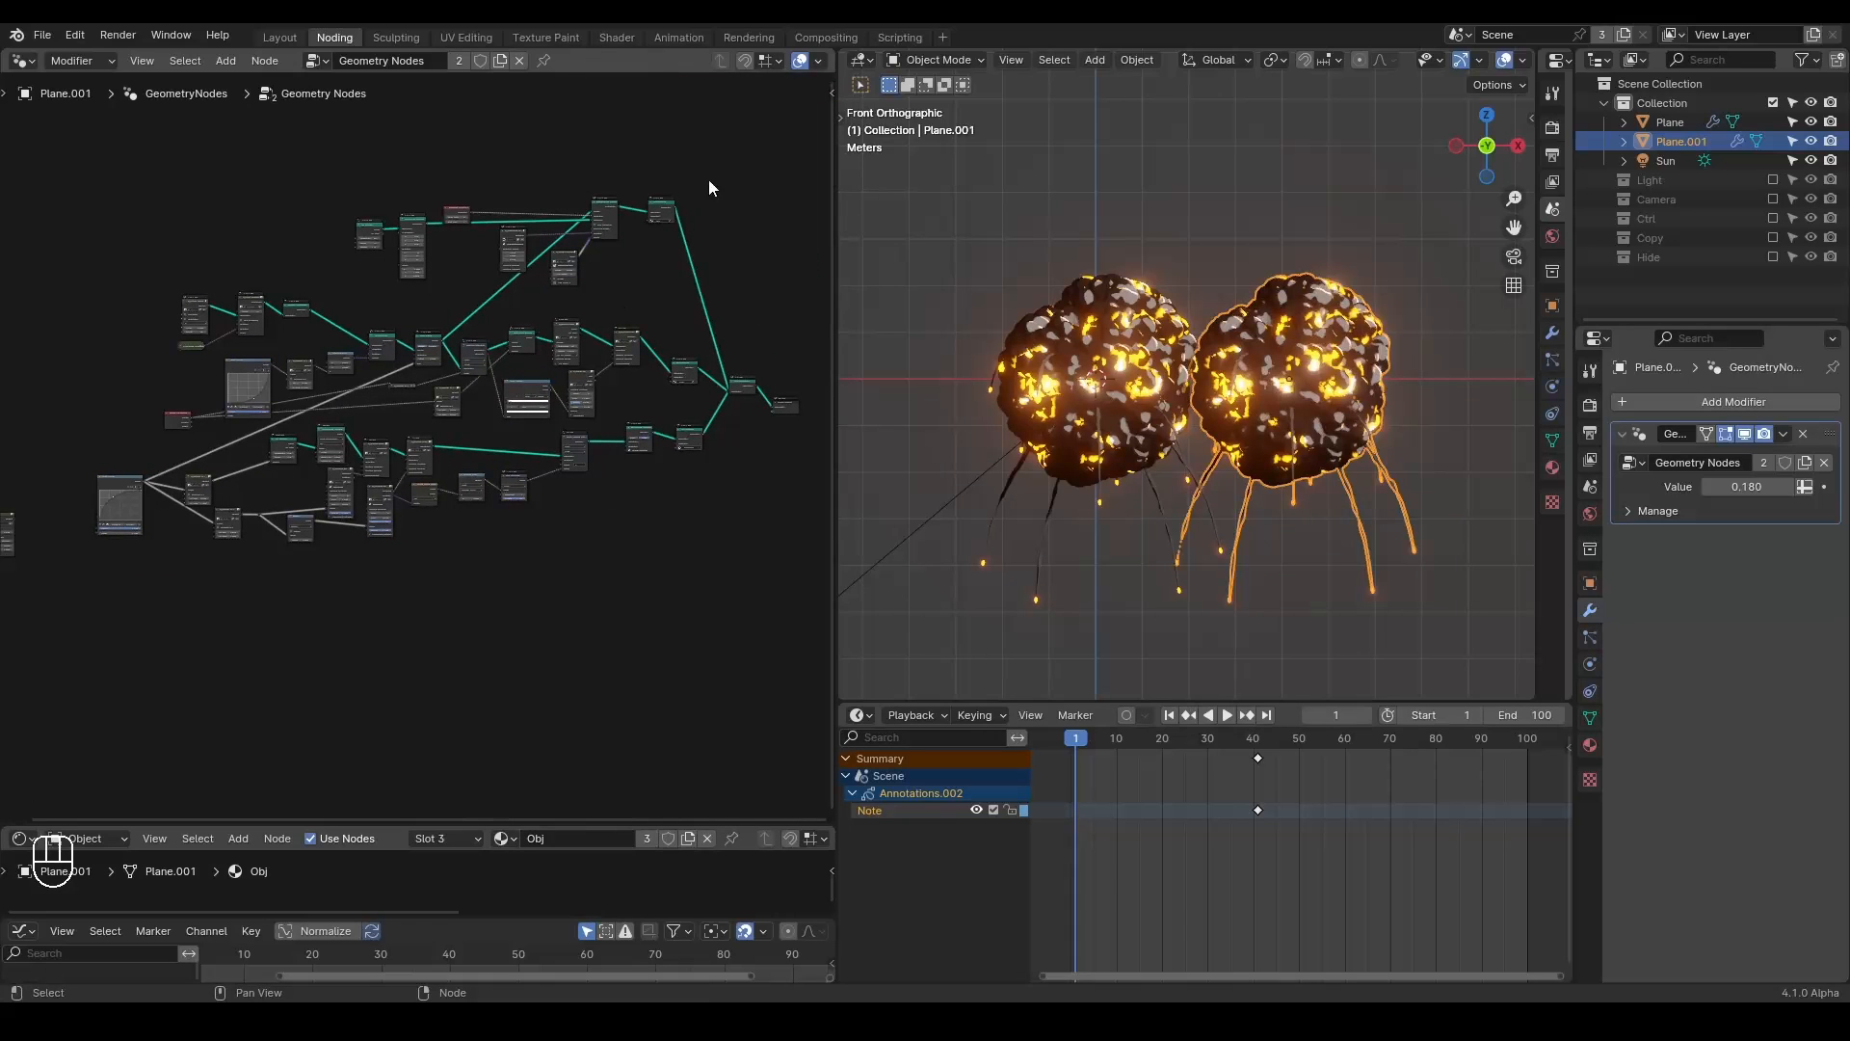
key("x")
left_click(1193, 240)
left_click(1112, 410)
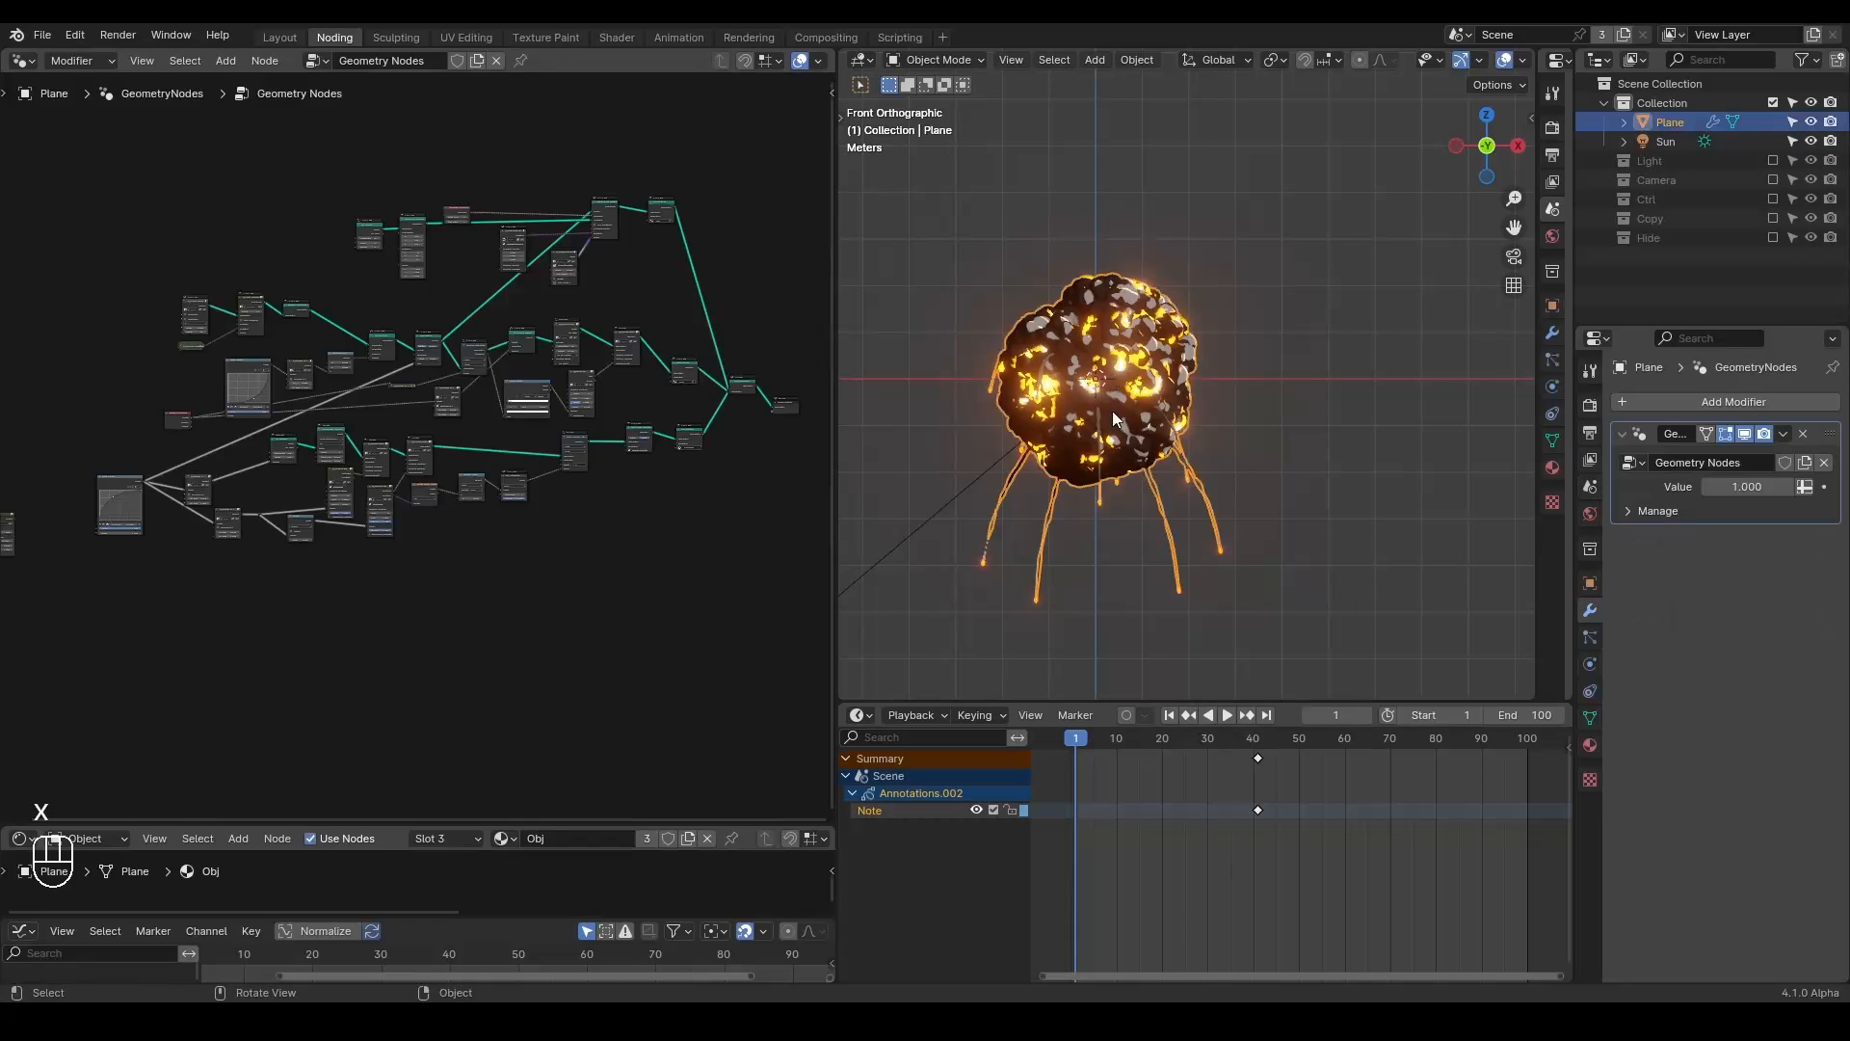
Combine all the explosion nodes, except G_Animate and the Group Output, into one node group.
left_click_drag(743, 158, 62, 679)
key("ctrl")
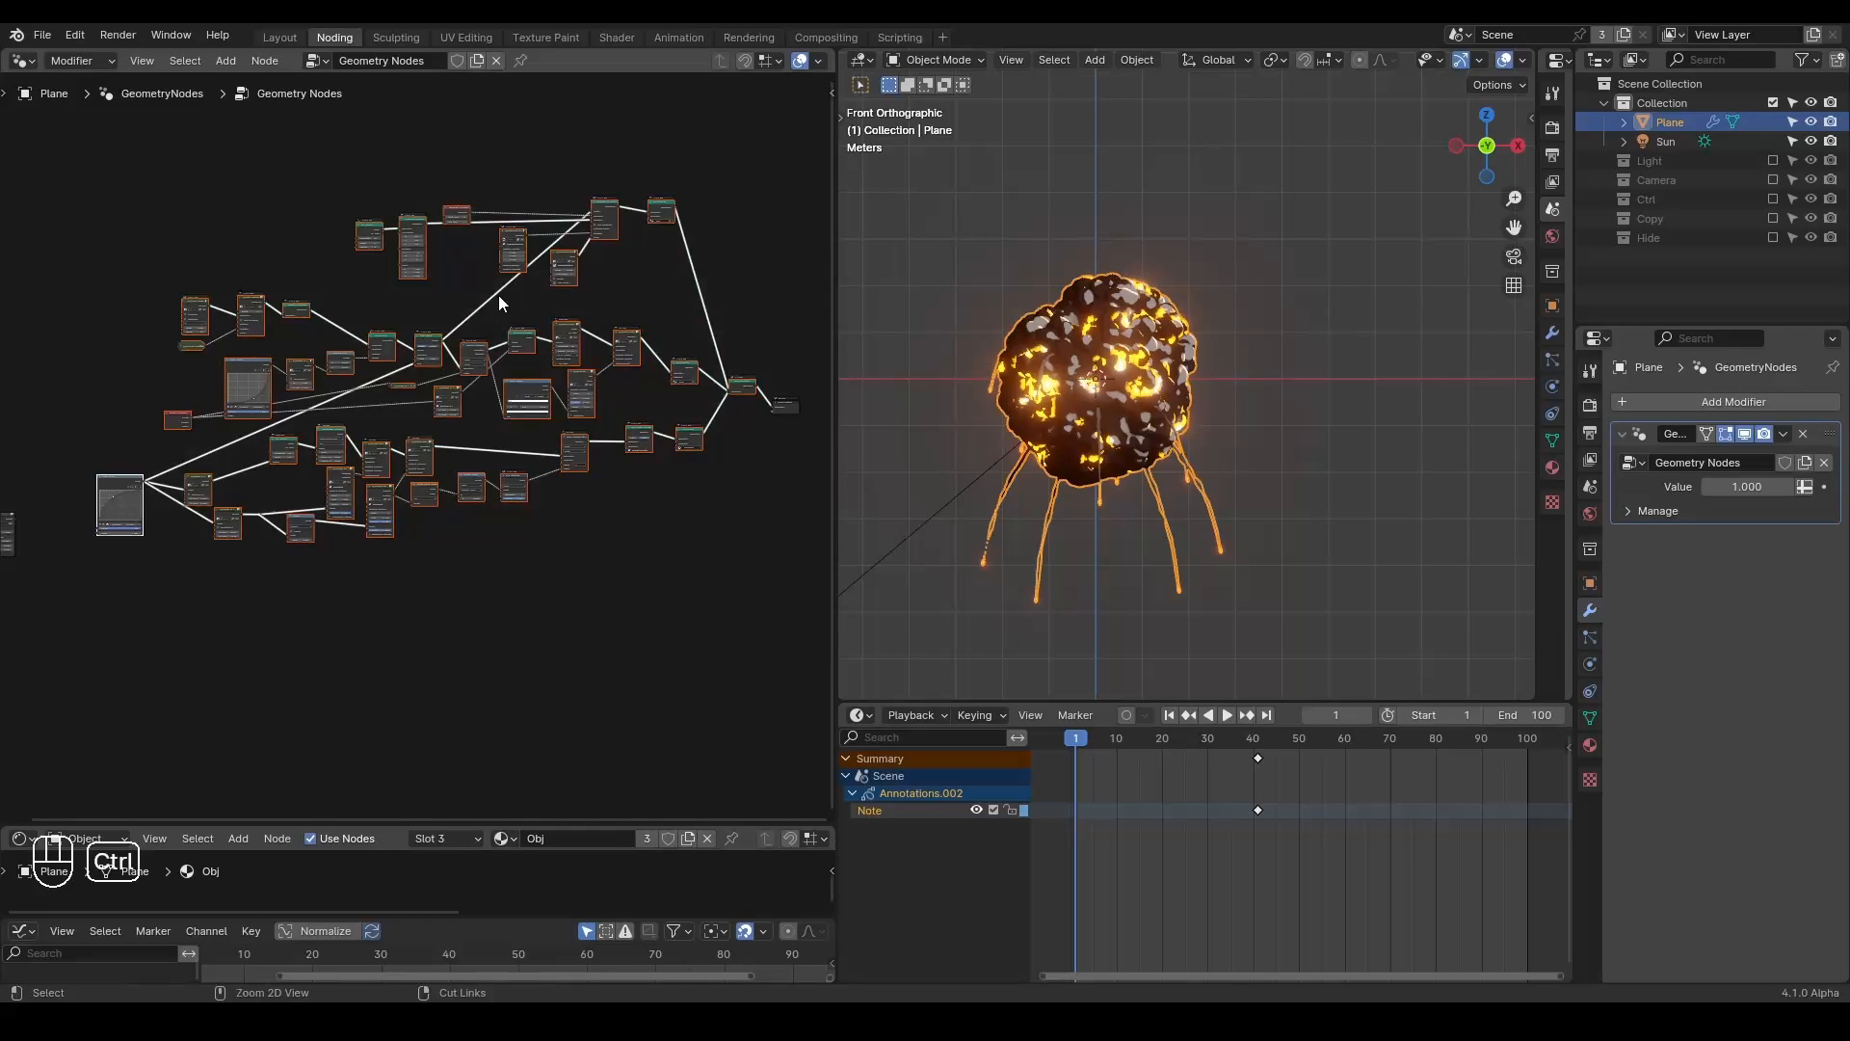
key("ctrl+g")
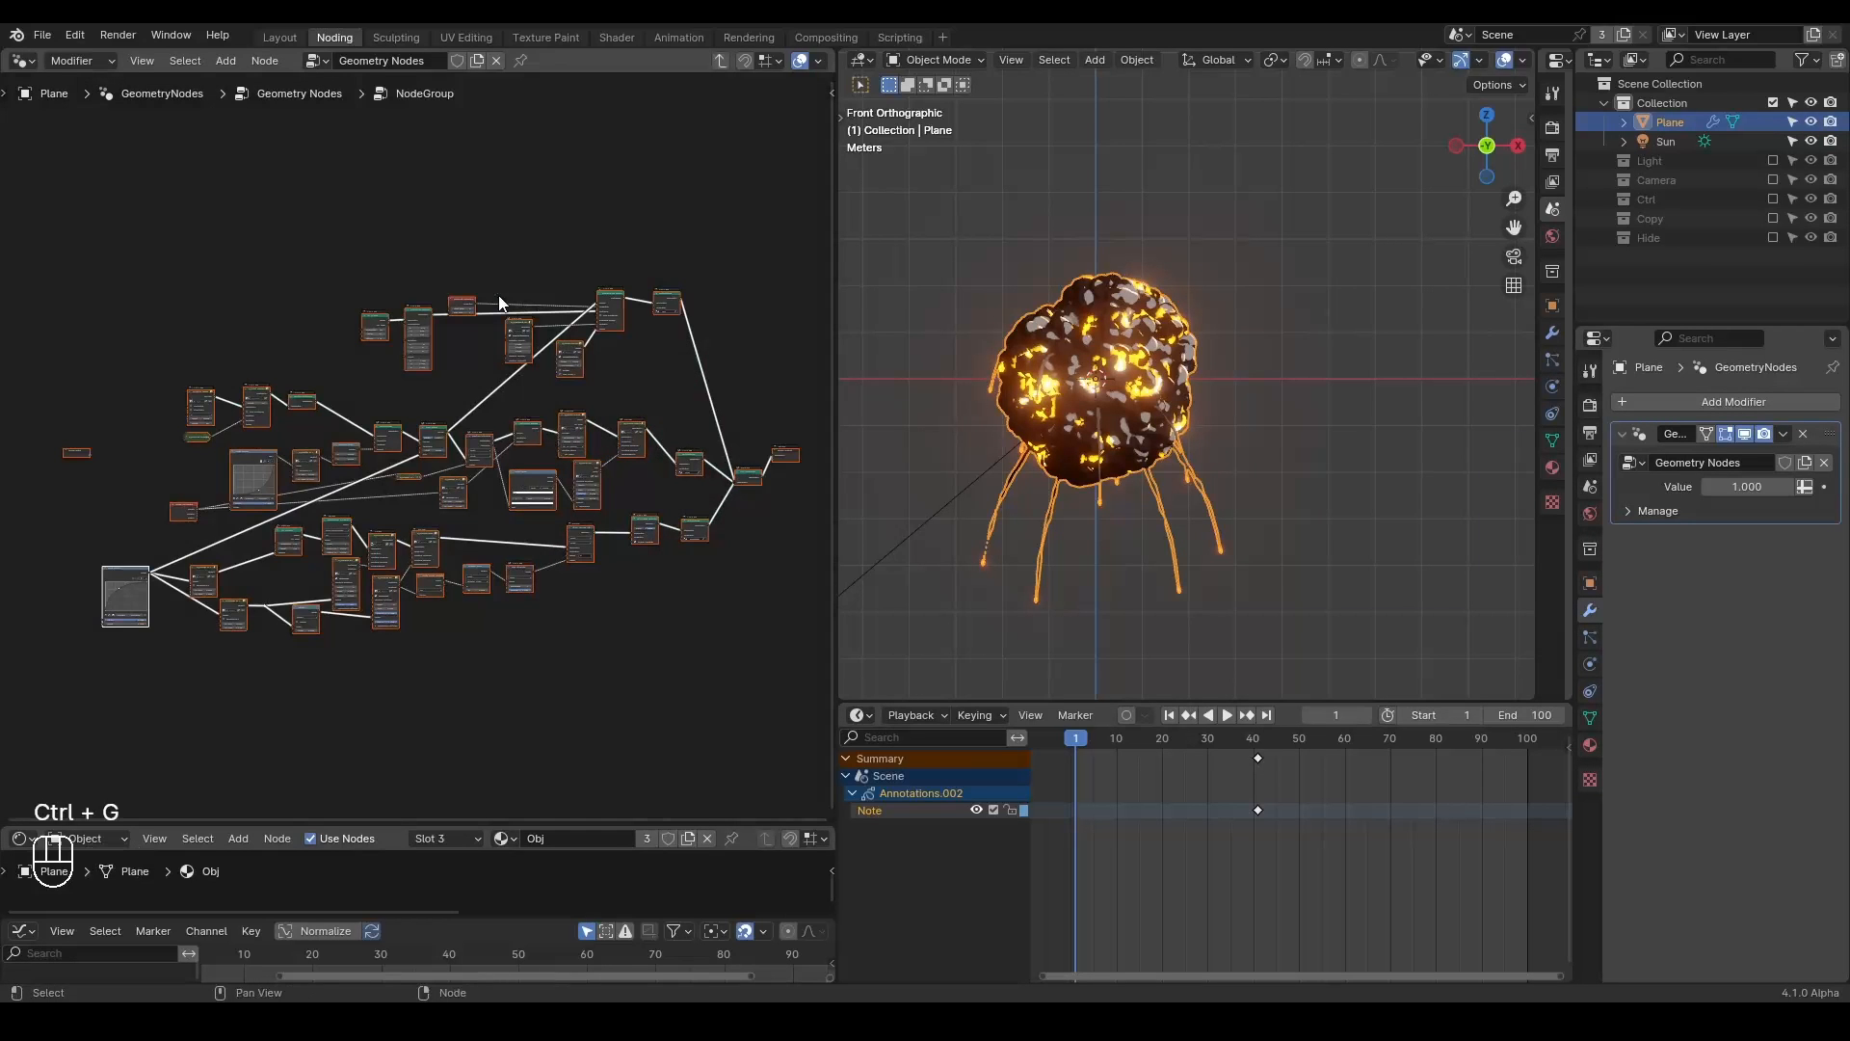
middle_click_drag(462, 448, 512, 431)
Try a Seed of -11 on the G_Random Rotation node inside the group and reset it to 0.
middle_click_drag(302, 469, 511, 494)
scroll(499, 449, "up", 5)
scroll(511, 493, "up", 4)
left_click(508, 349)
left_click_drag(529, 356, 552, 340)
scroll(521, 517, "up", 1)
mouse_move(590, 482)
left_mouse_down()
mouse_move(569, 482)
mouse_move(594, 484)
left_mouse_up()
left_click(594, 484)
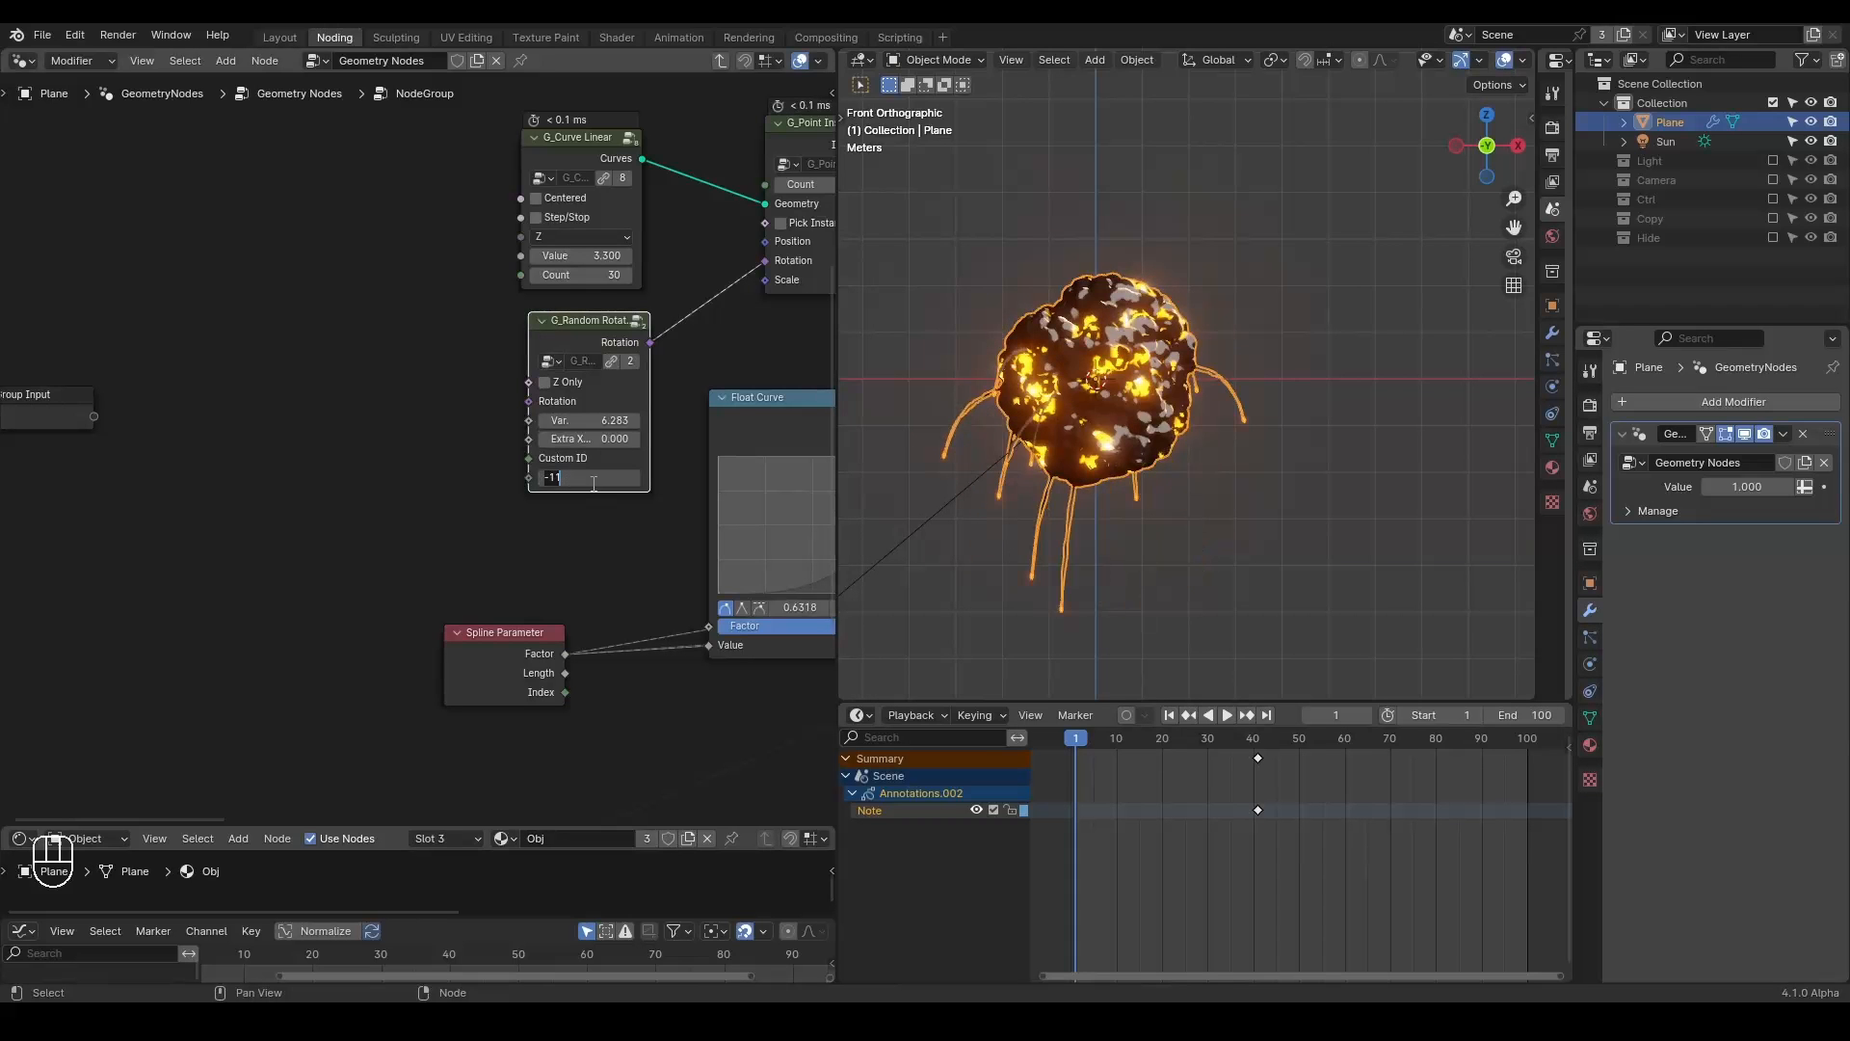
type("0")
key("Return")
middle_click_drag(137, 462, 252, 479)
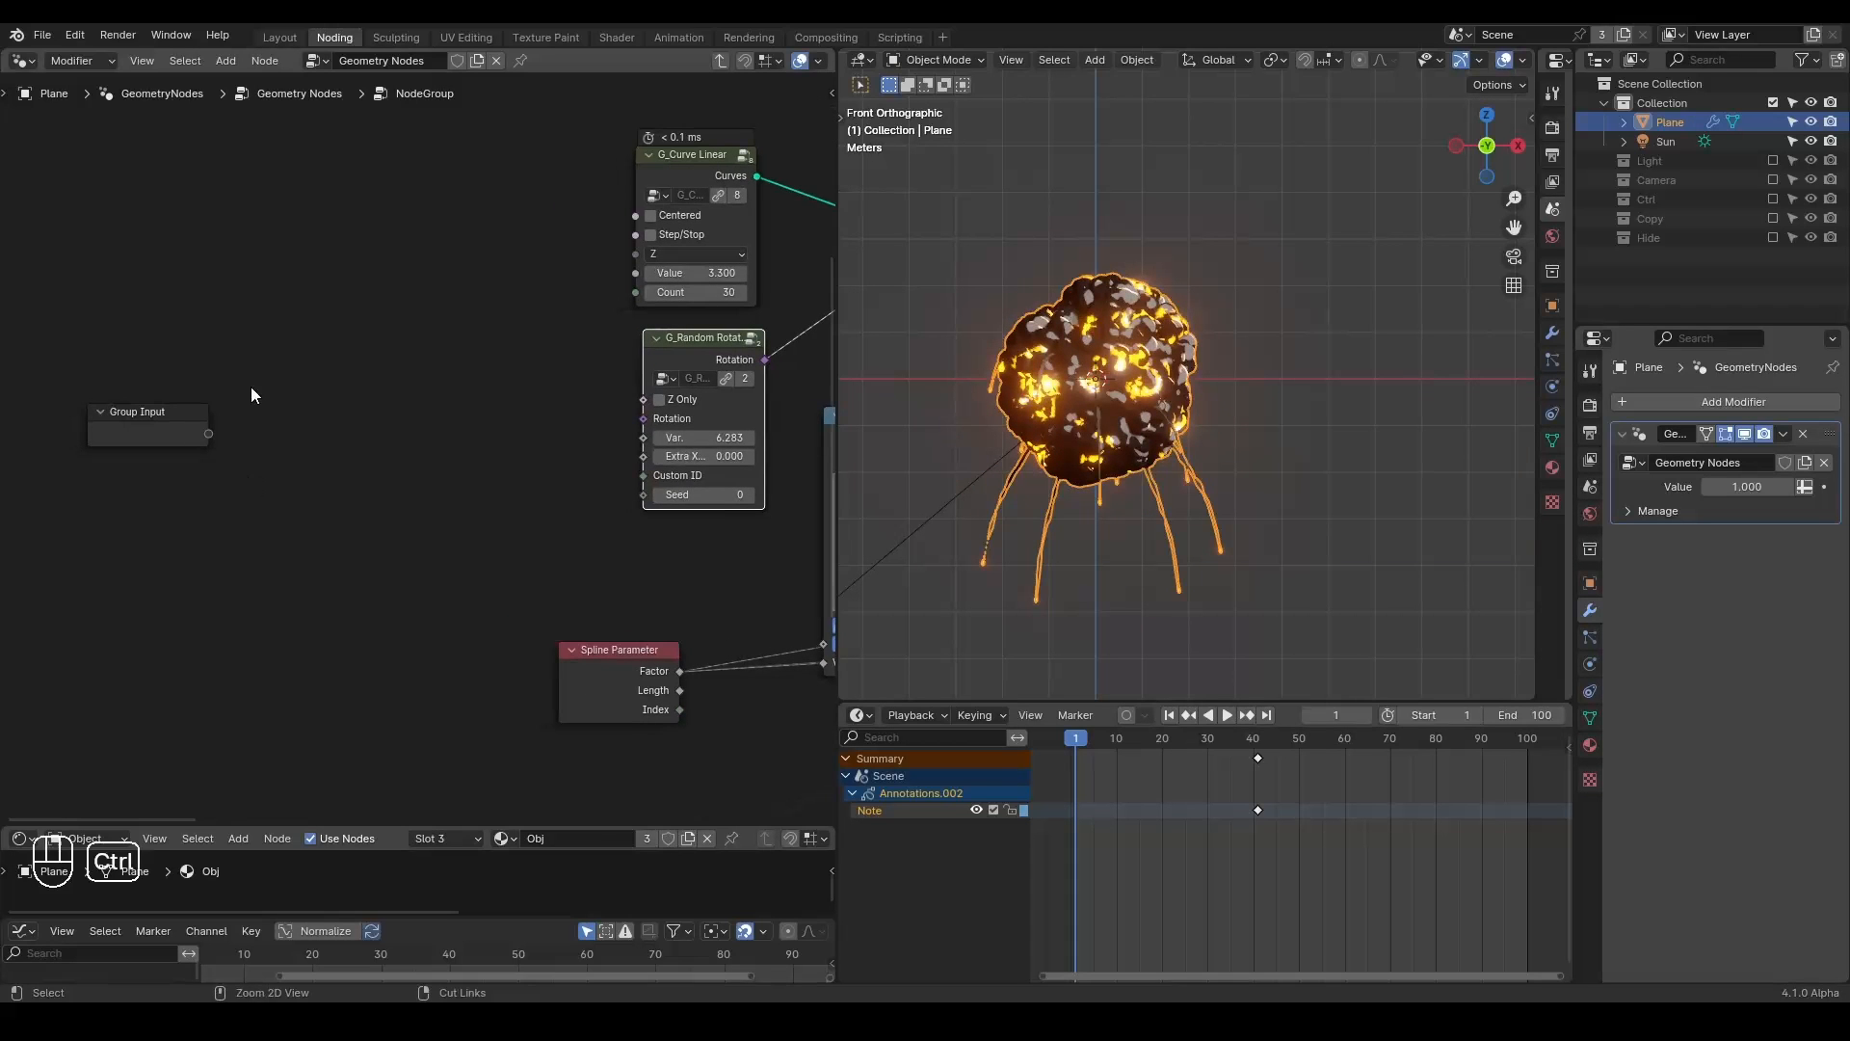
Add a G_Index Seed node and drive its Index Seed from a new Seed input on the Group Input.
key("ctrl+a")
type("index seed")
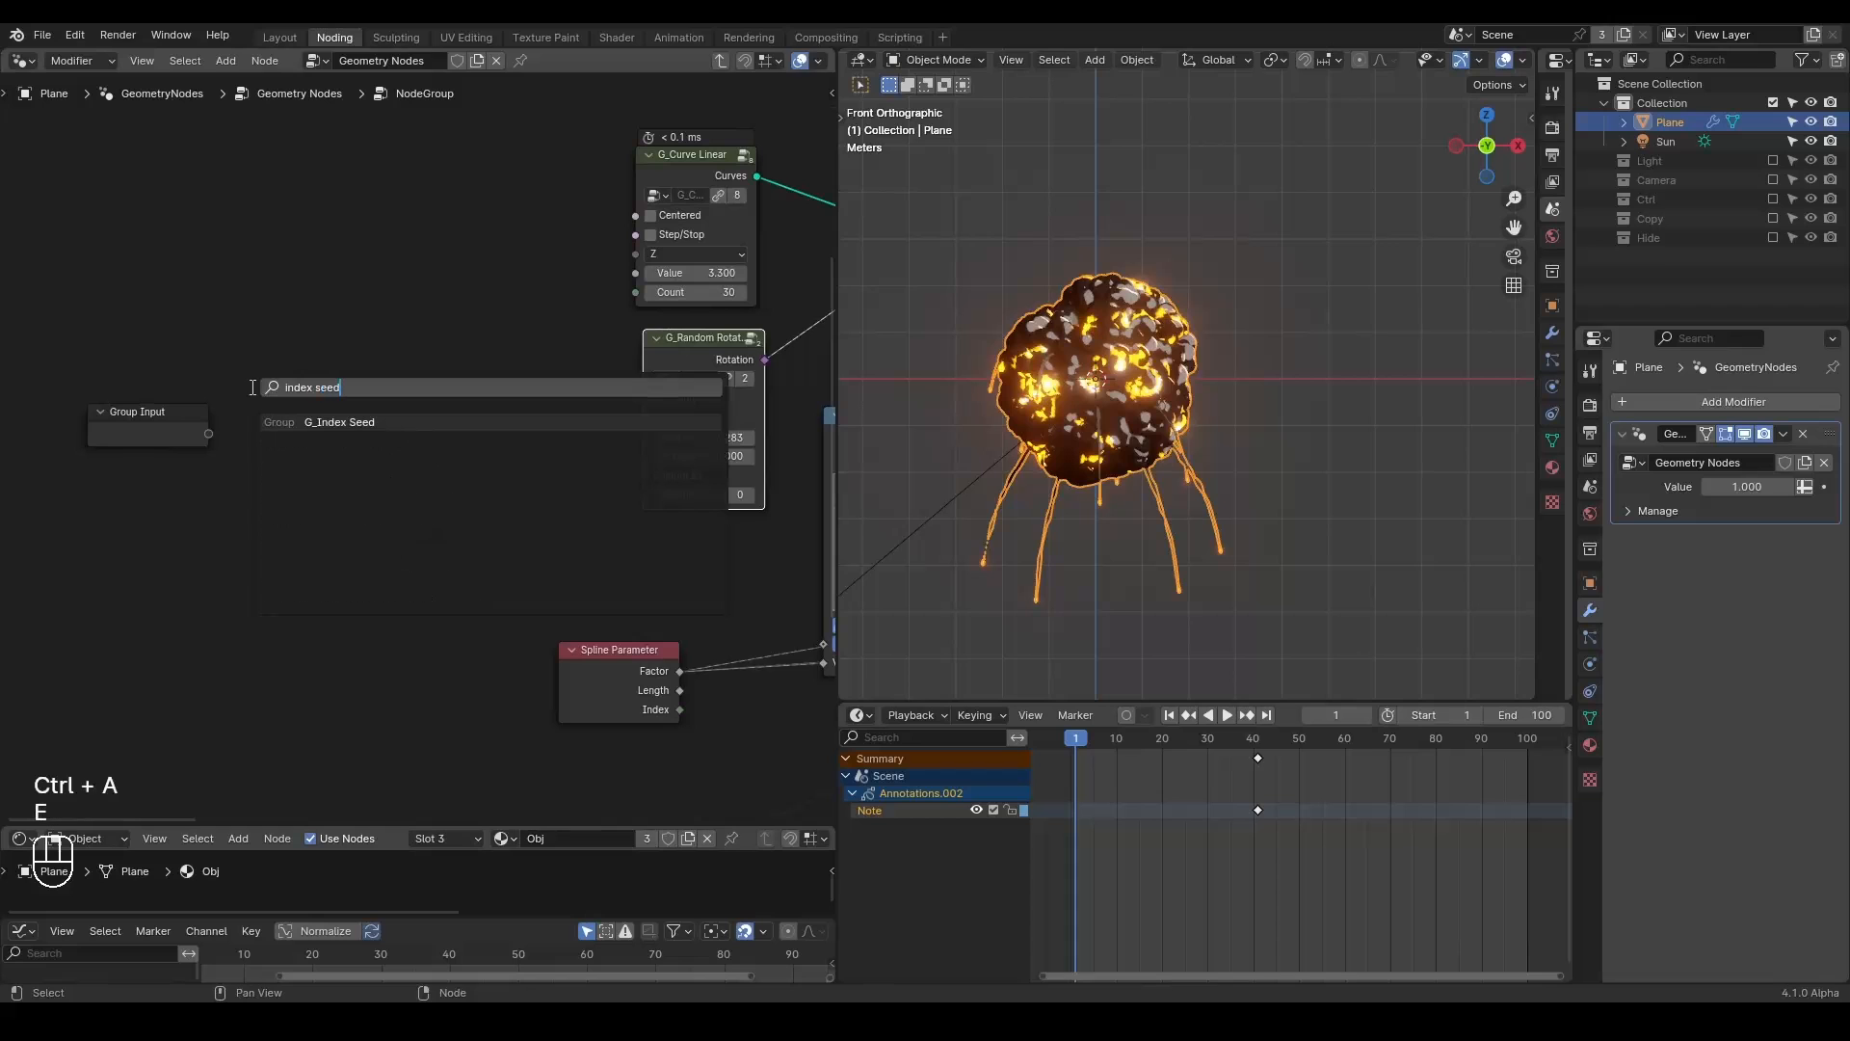
key("Return")
left_click(335, 329)
left_click_drag(331, 475, 326, 467)
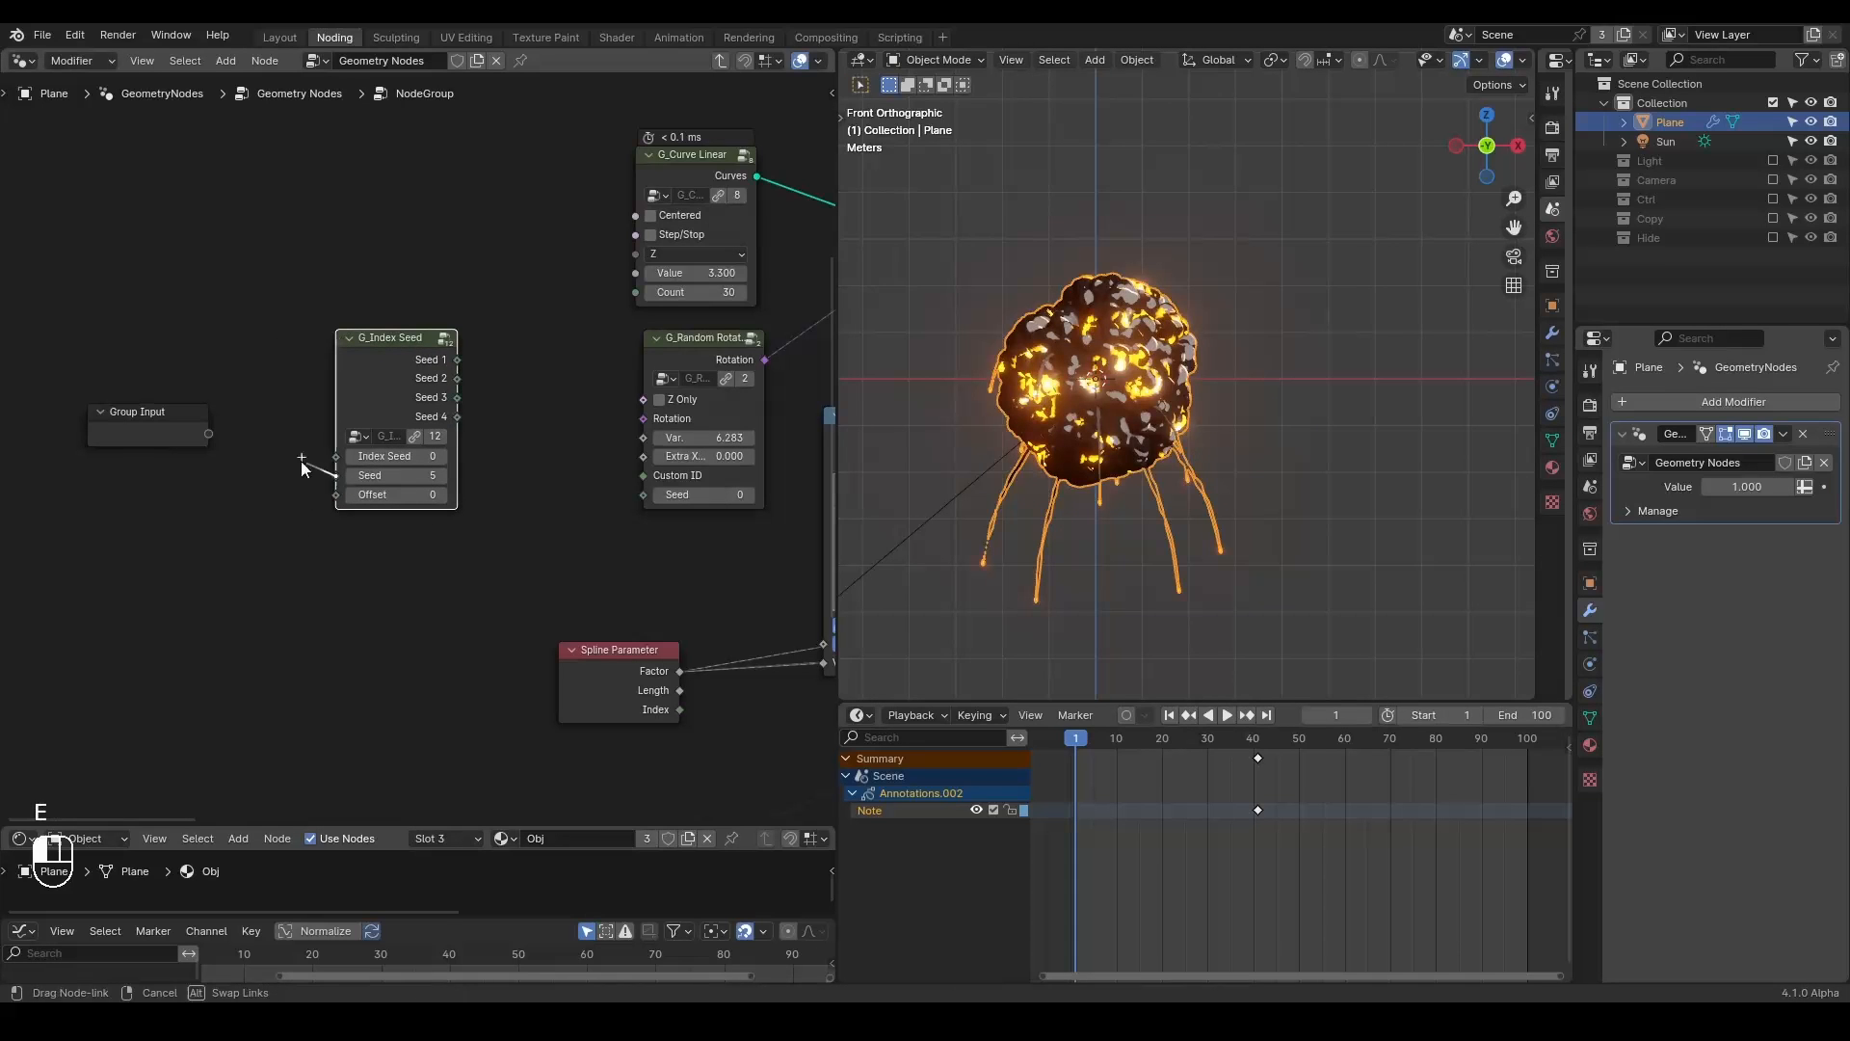
left_click_drag(196, 426, 345, 463)
mouse_move(338, 478)
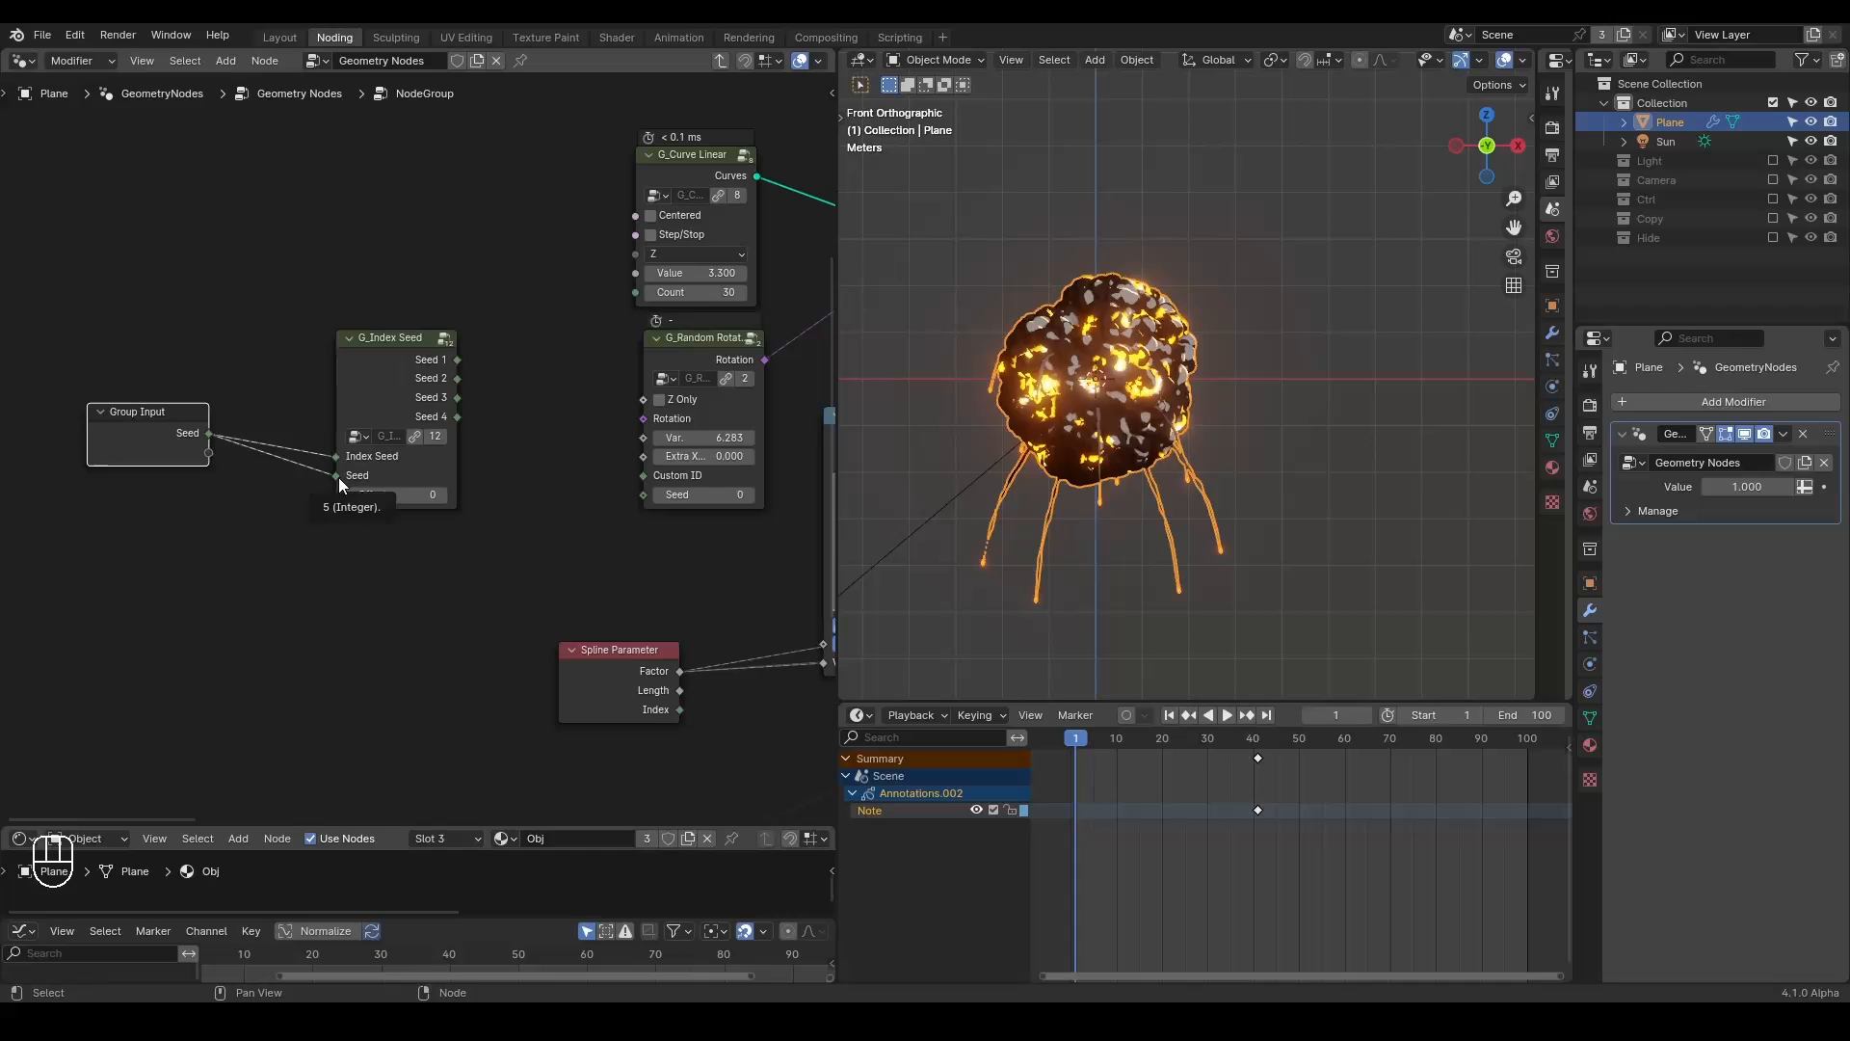
left_click_drag(339, 477, 239, 553)
middle_click_drag(476, 445, 412, 415)
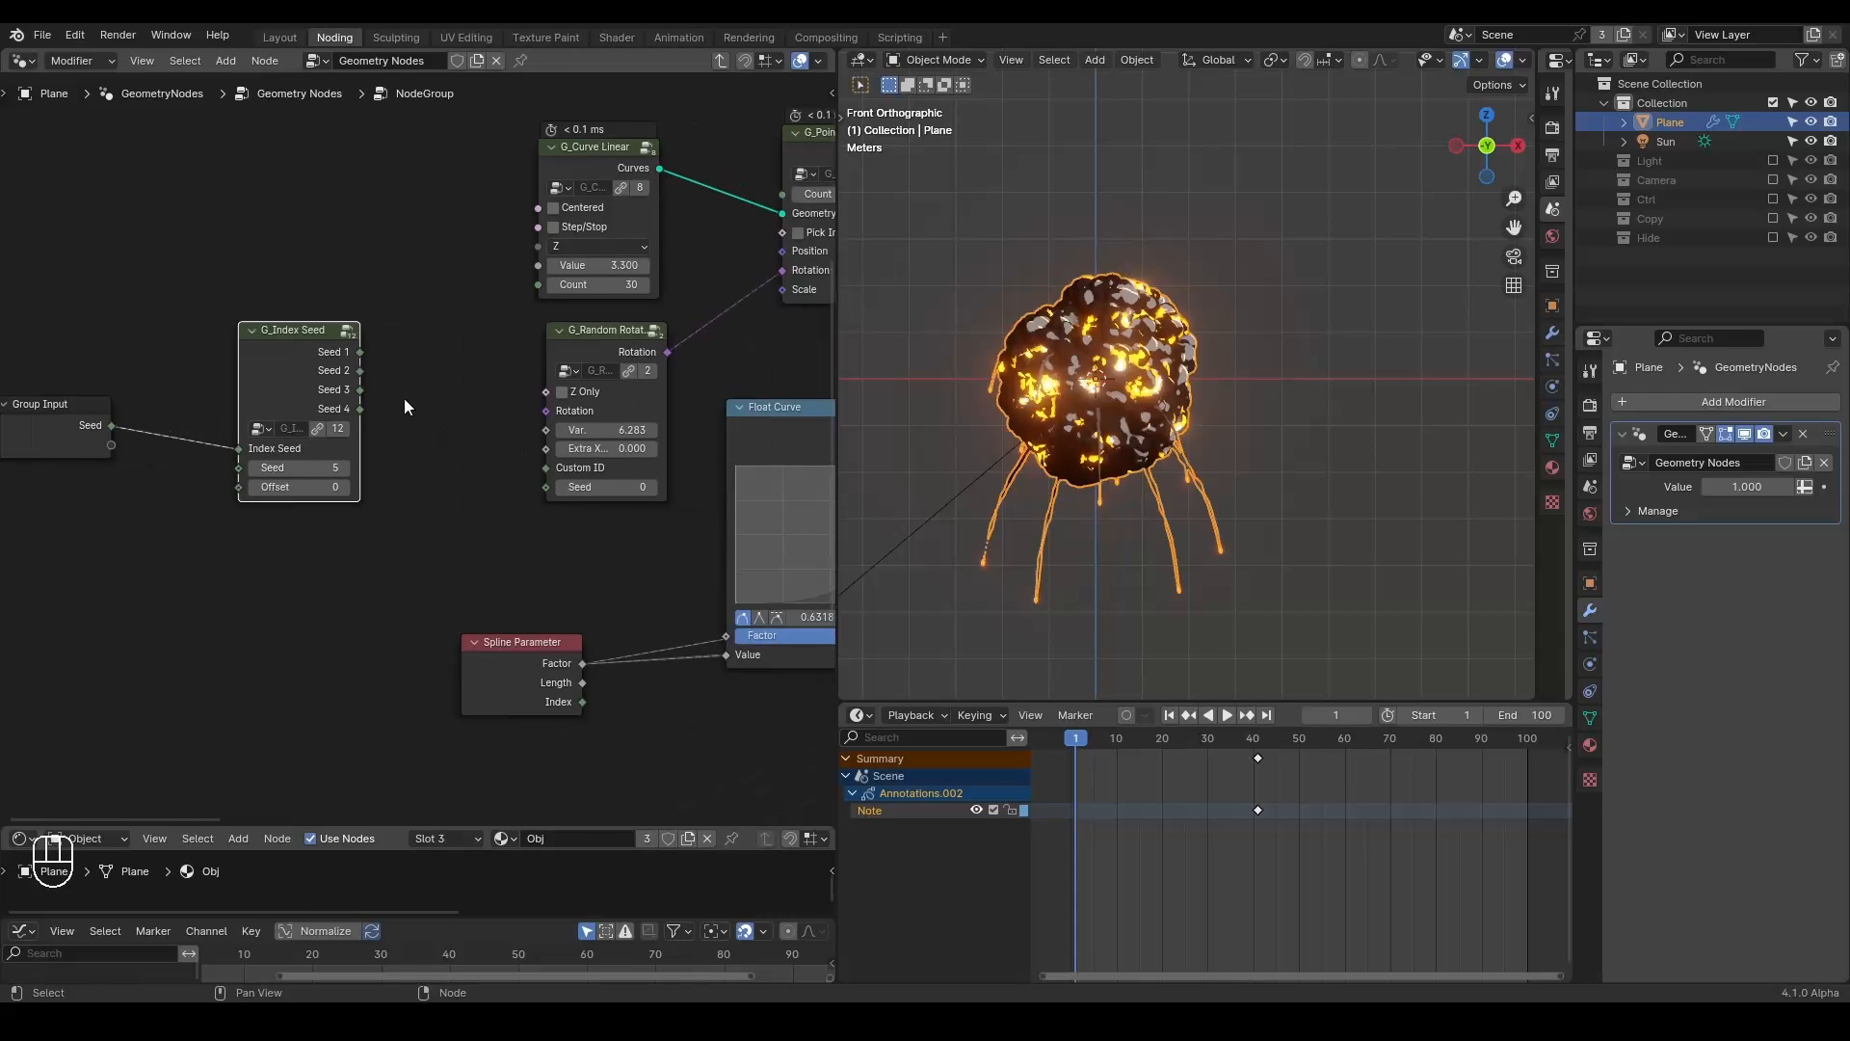
Connect Seed 1 to the G_Random Rotation Seed and move the G_Index Seed node lower.
left_click_drag(360, 354, 547, 487)
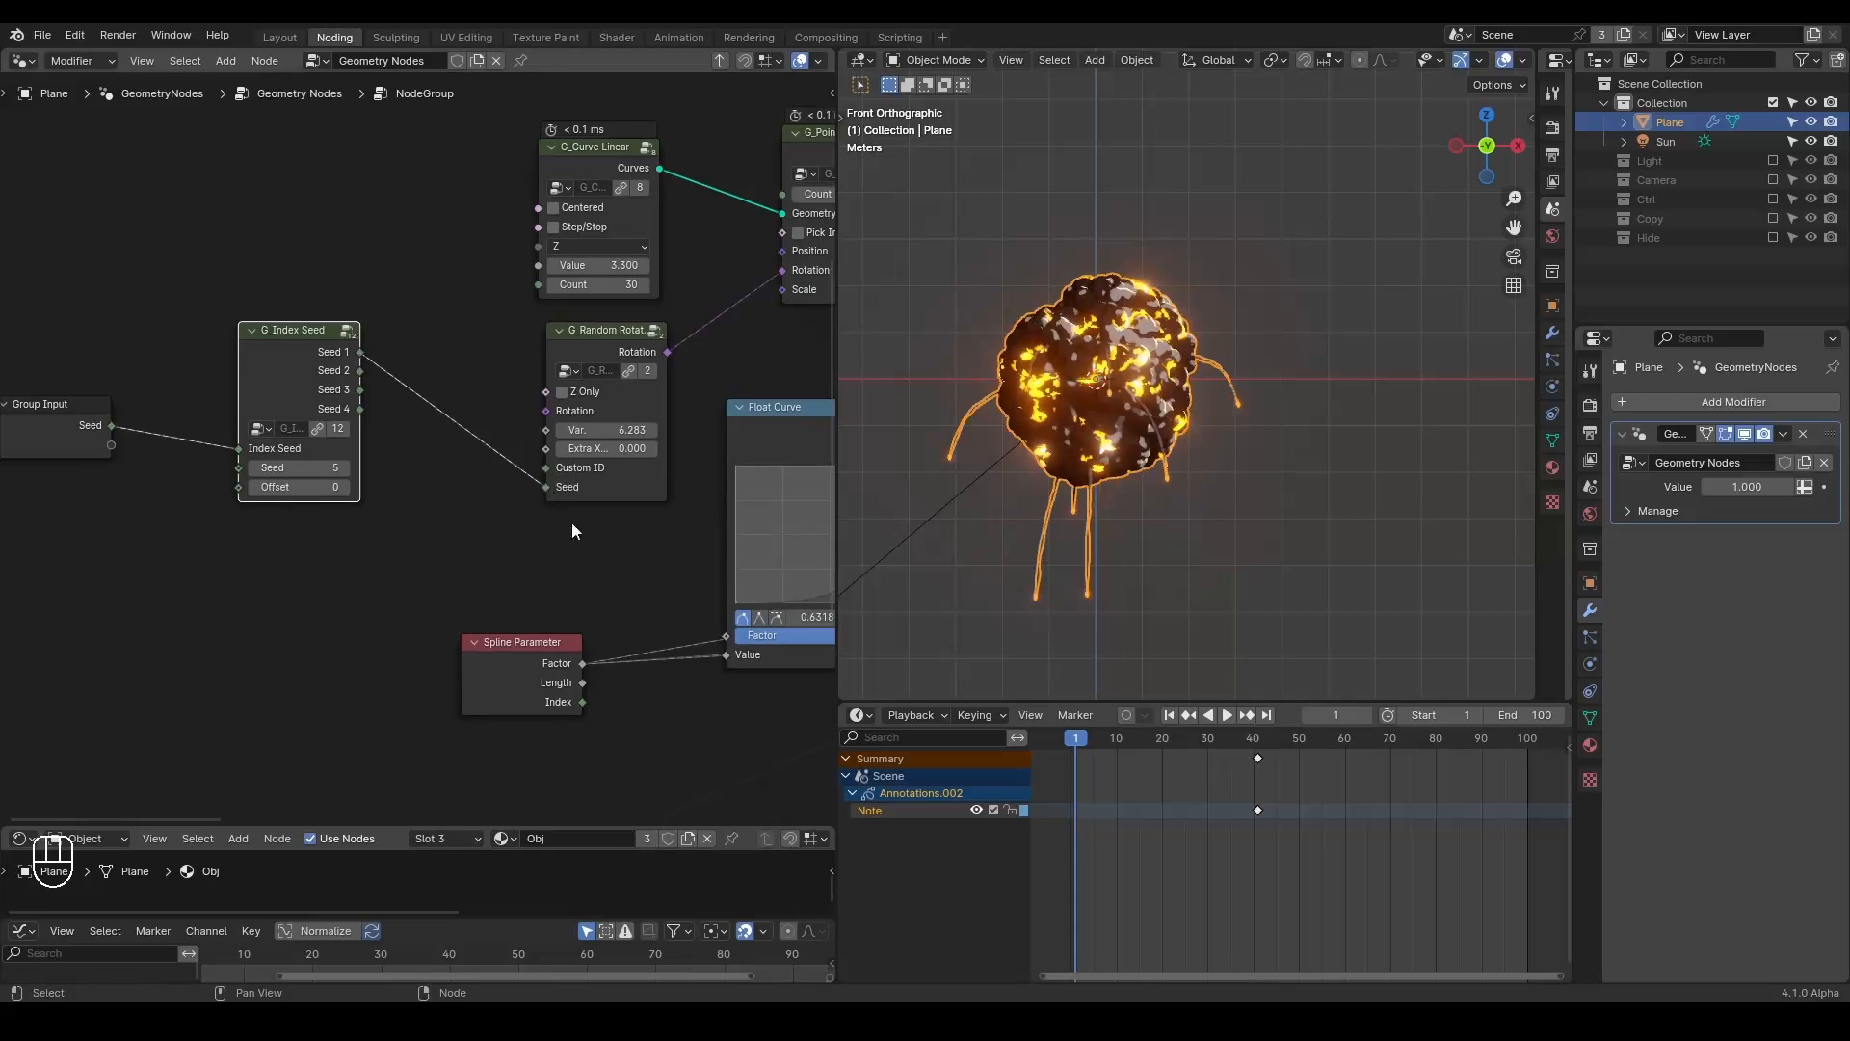
middle_click_drag(630, 592, 394, 420)
scroll(394, 420, "down", 2)
left_click_drag(164, 255, 166, 437)
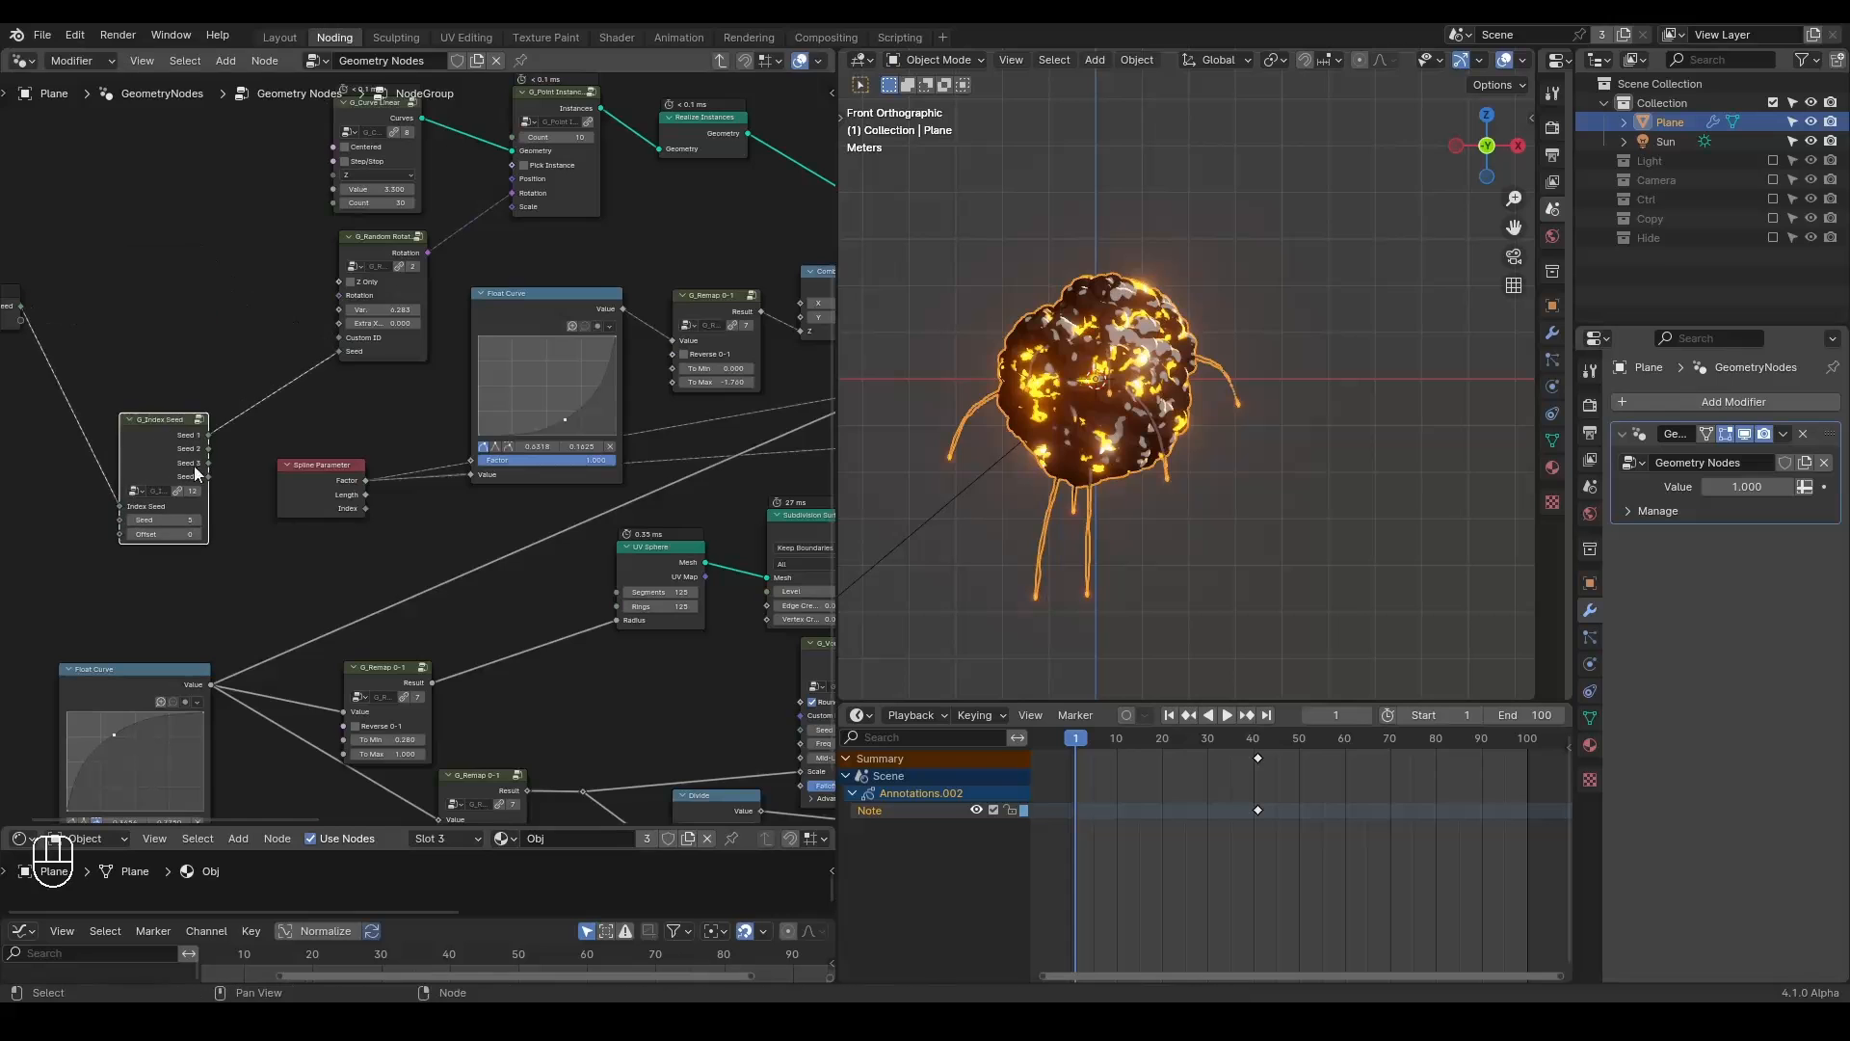
Connect Seed 2 and Seed 3 to the Seeds of the two G_Voronoi 3D nodes and collapse the first one.
middle_click_drag(440, 581, 318, 405)
left_click_drag(88, 273, 655, 564)
scroll(517, 508, "down", 1)
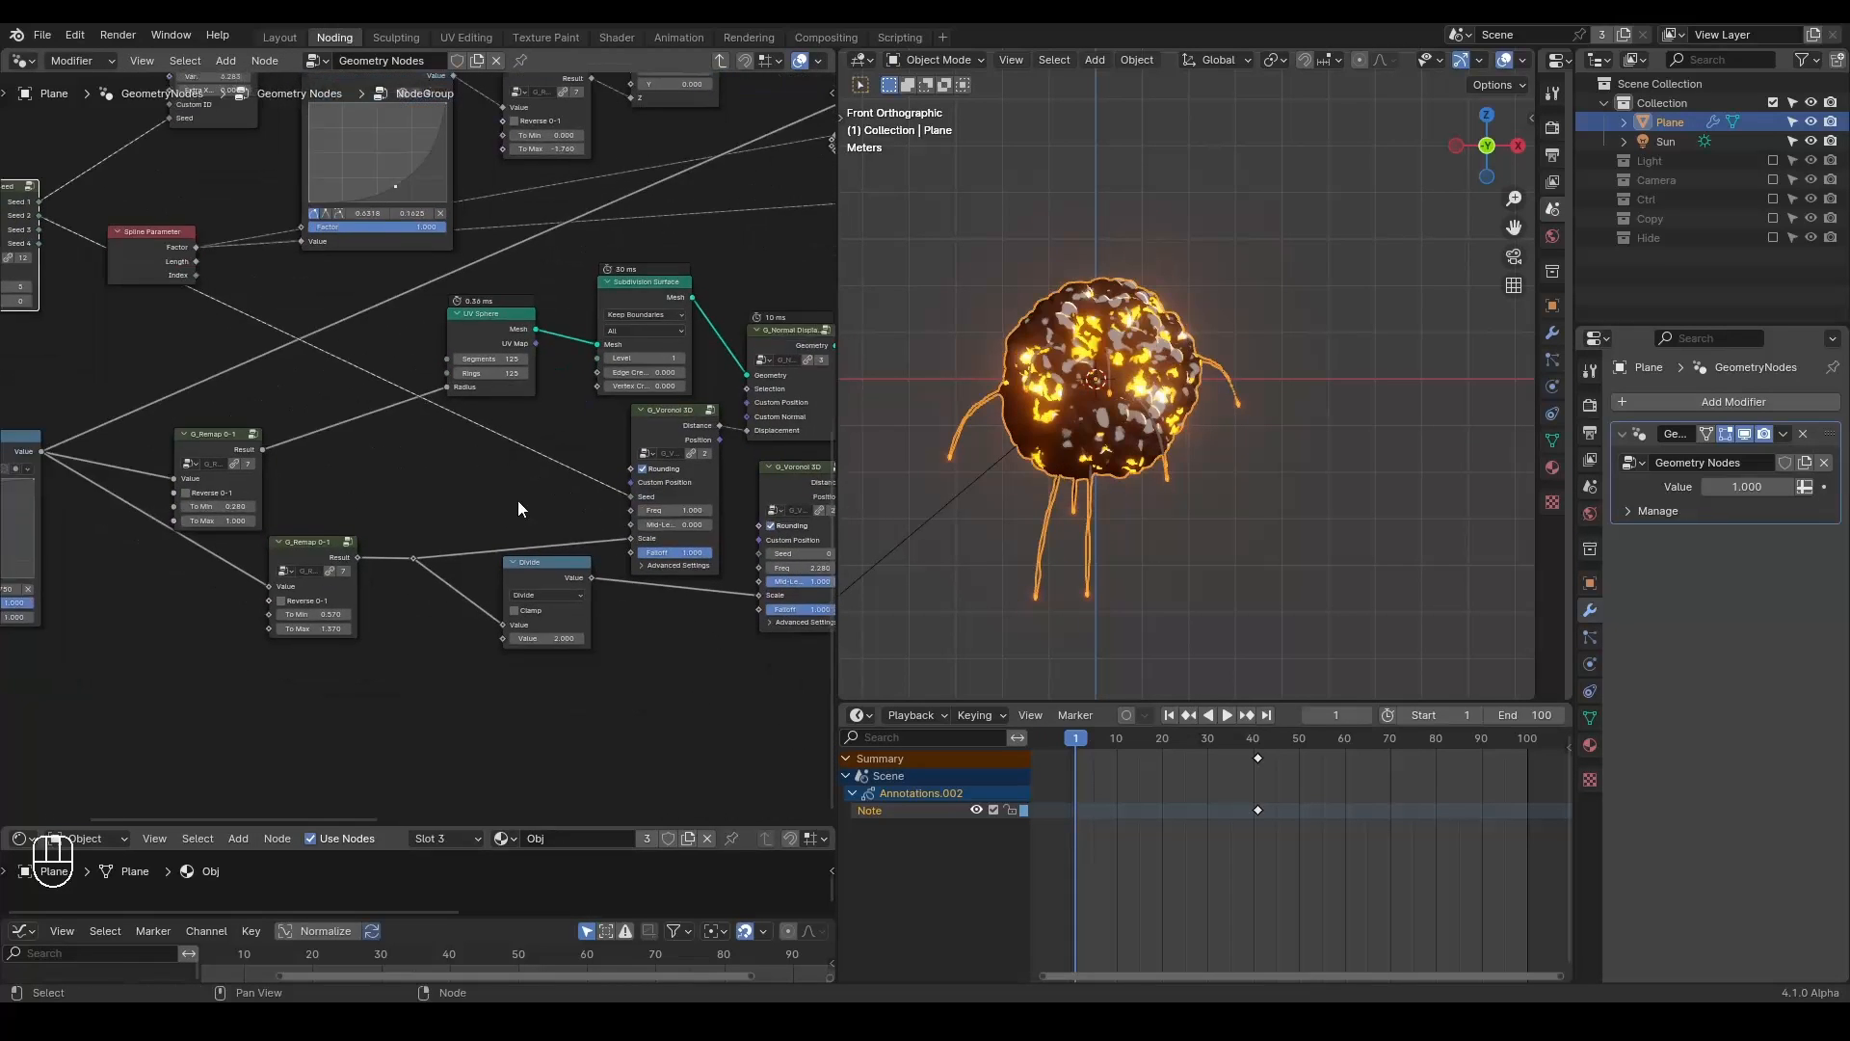
left_click_drag(92, 261, 714, 537)
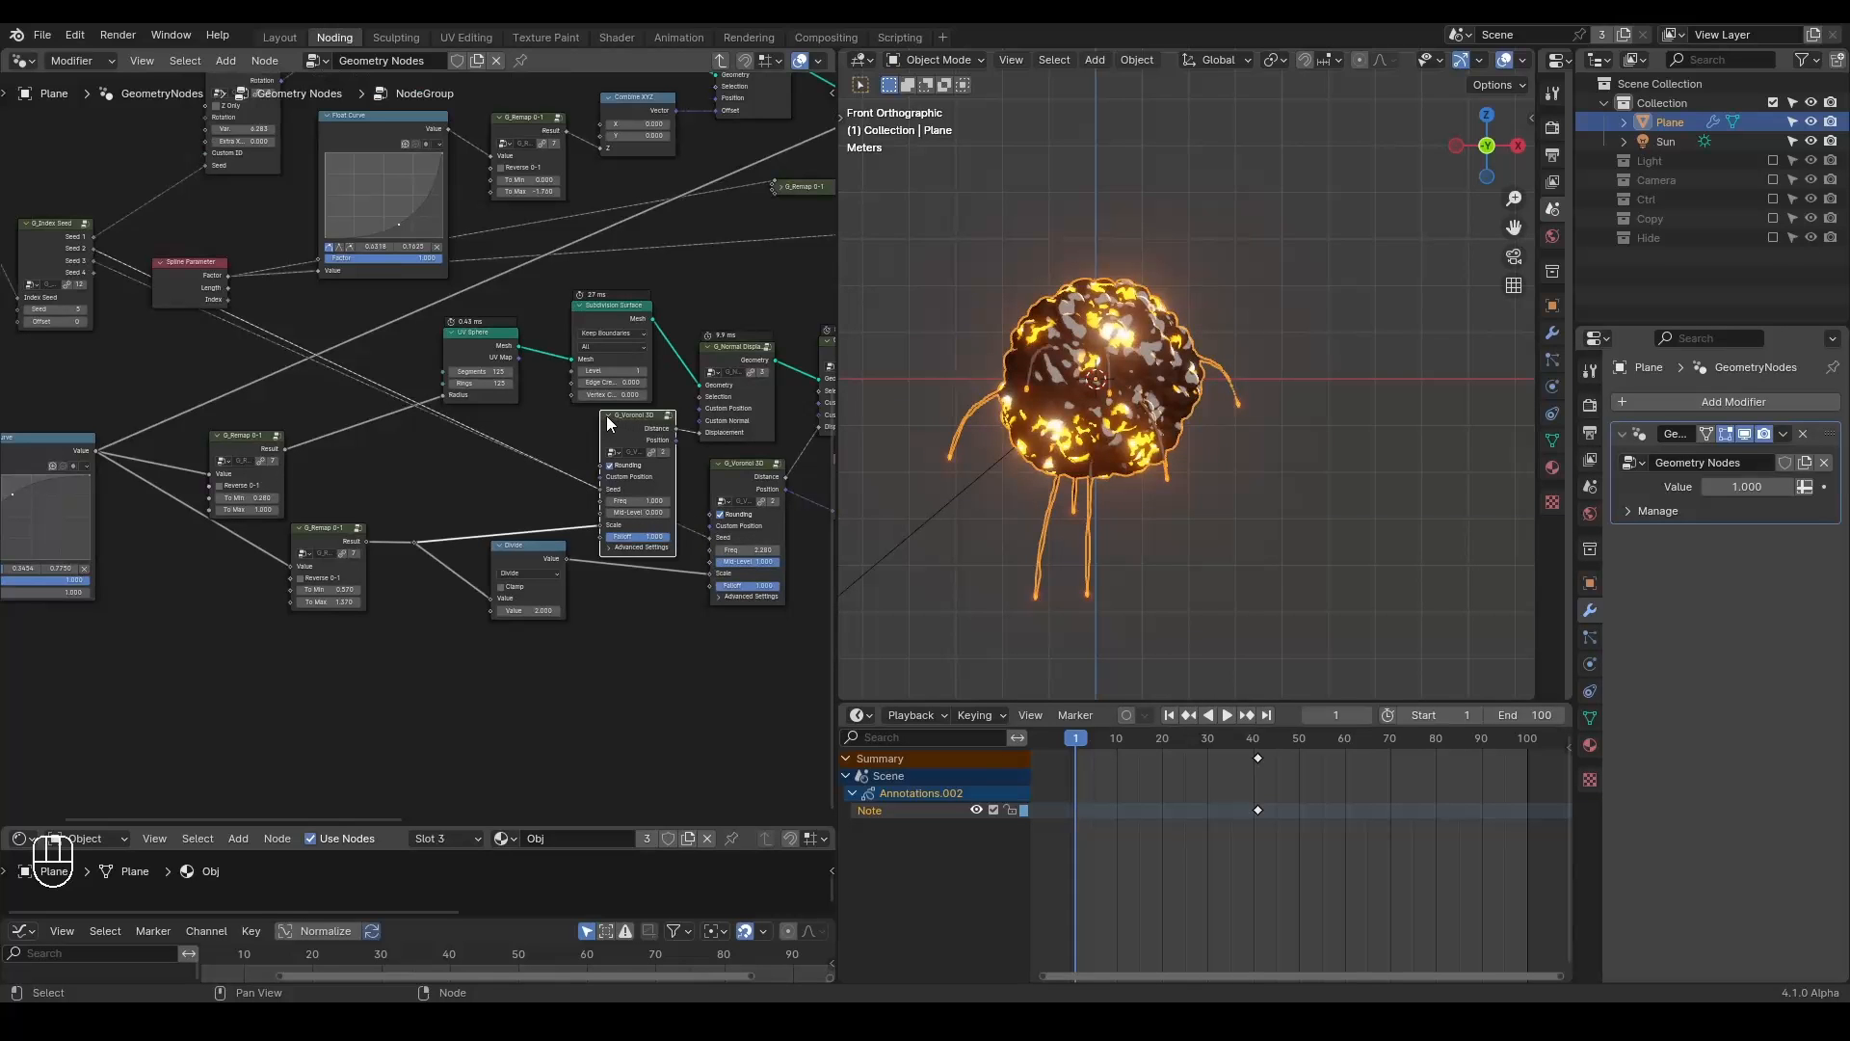
key("h")
left_click_drag(634, 422, 629, 467)
Widen the node editor to show more of the explosion node network.
middle_click_drag(358, 526, 556, 677)
middle_click_drag(518, 417, 472, 679)
middle_click_drag(306, 379, 500, 286)
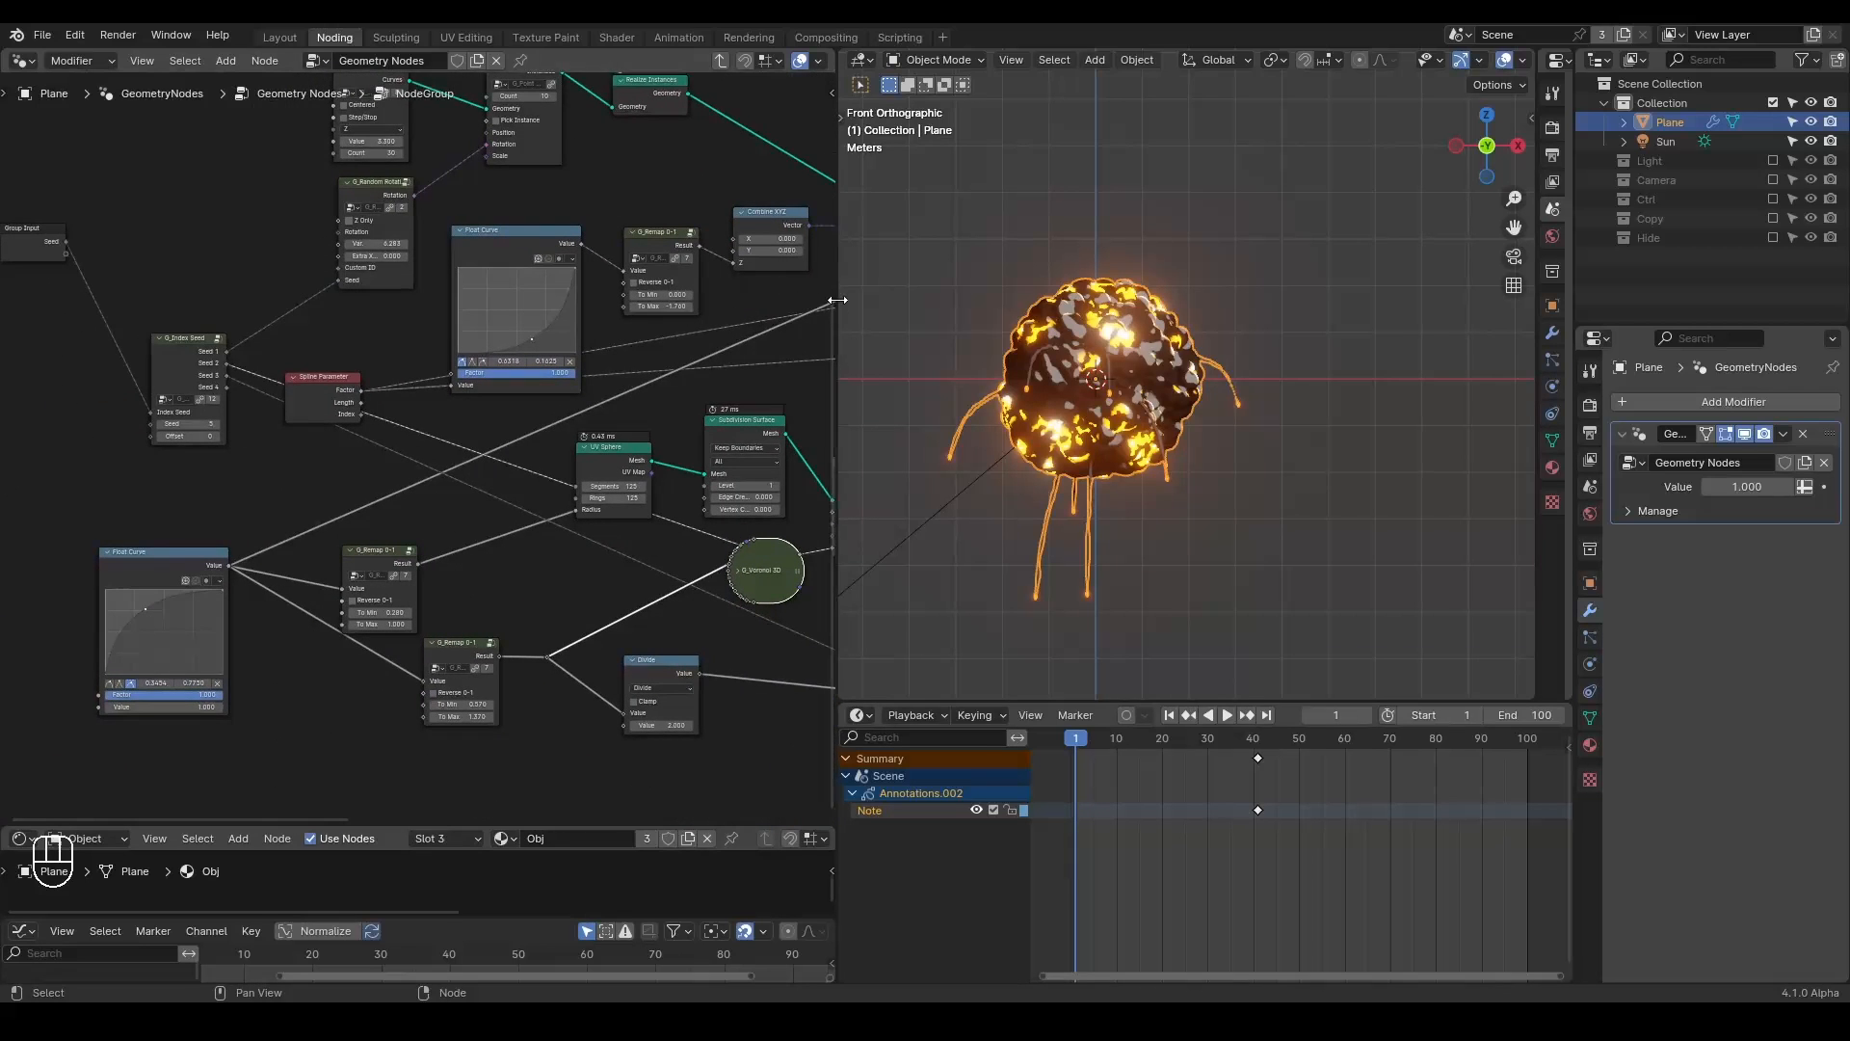
left_click_drag(838, 299, 1177, 318)
scroll(579, 547, "down", 2)
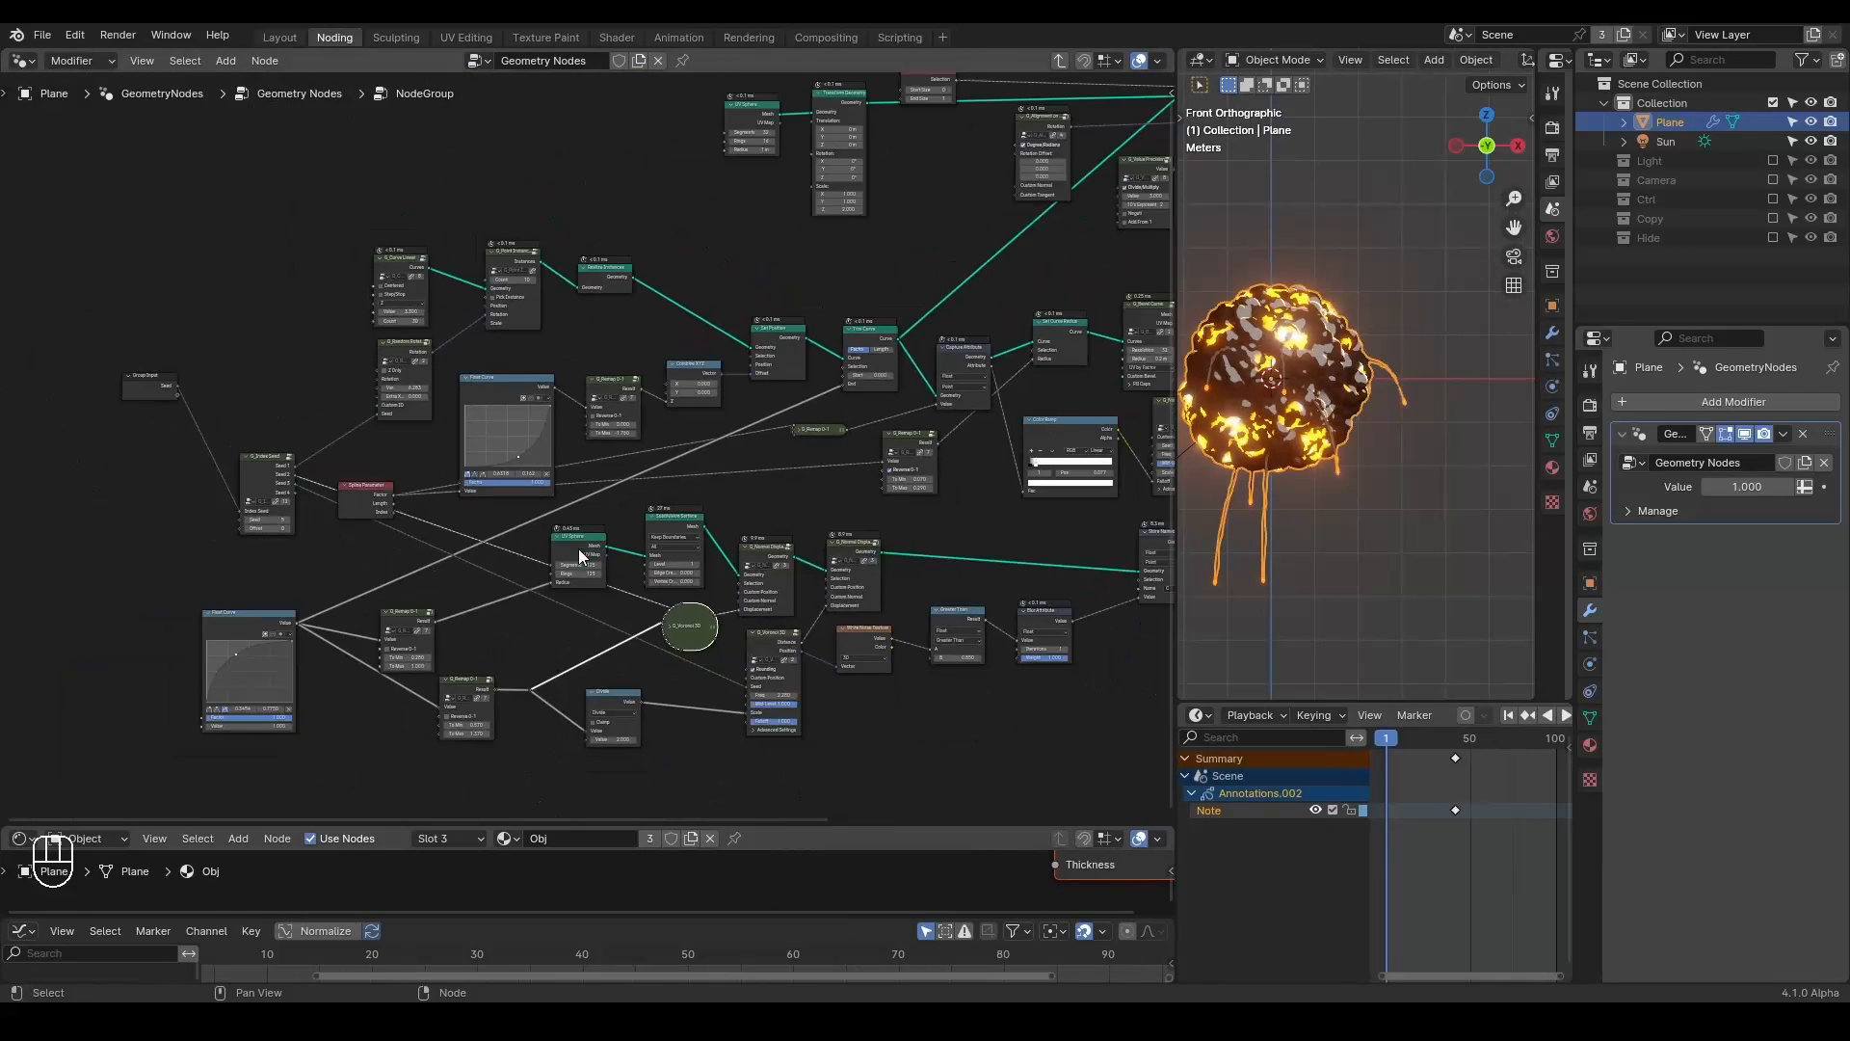
middle_click_drag(839, 247, 703, 298)
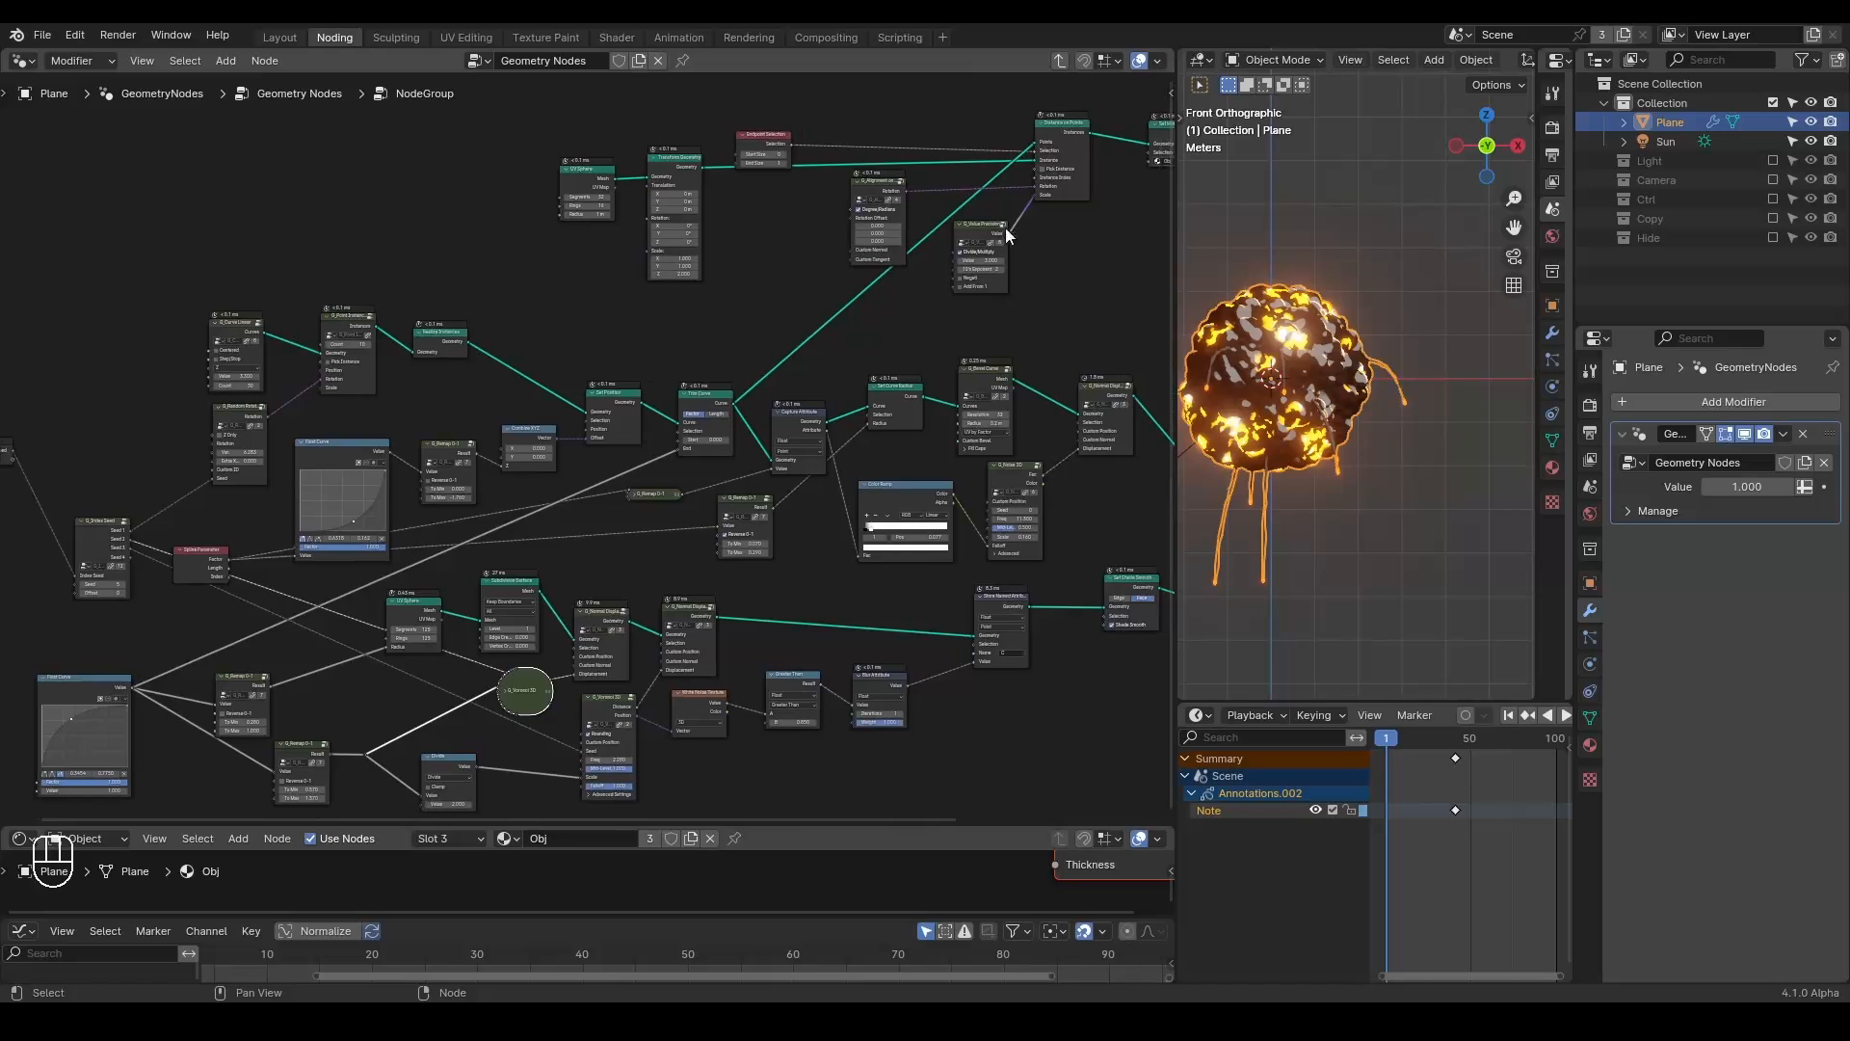
Mark up the nodes feeding the endpoint instancing with annotation circles and erase the marks.
key("d")
middle_click_drag(1016, 175, 874, 171)
left_click_drag(718, 213, 683, 174)
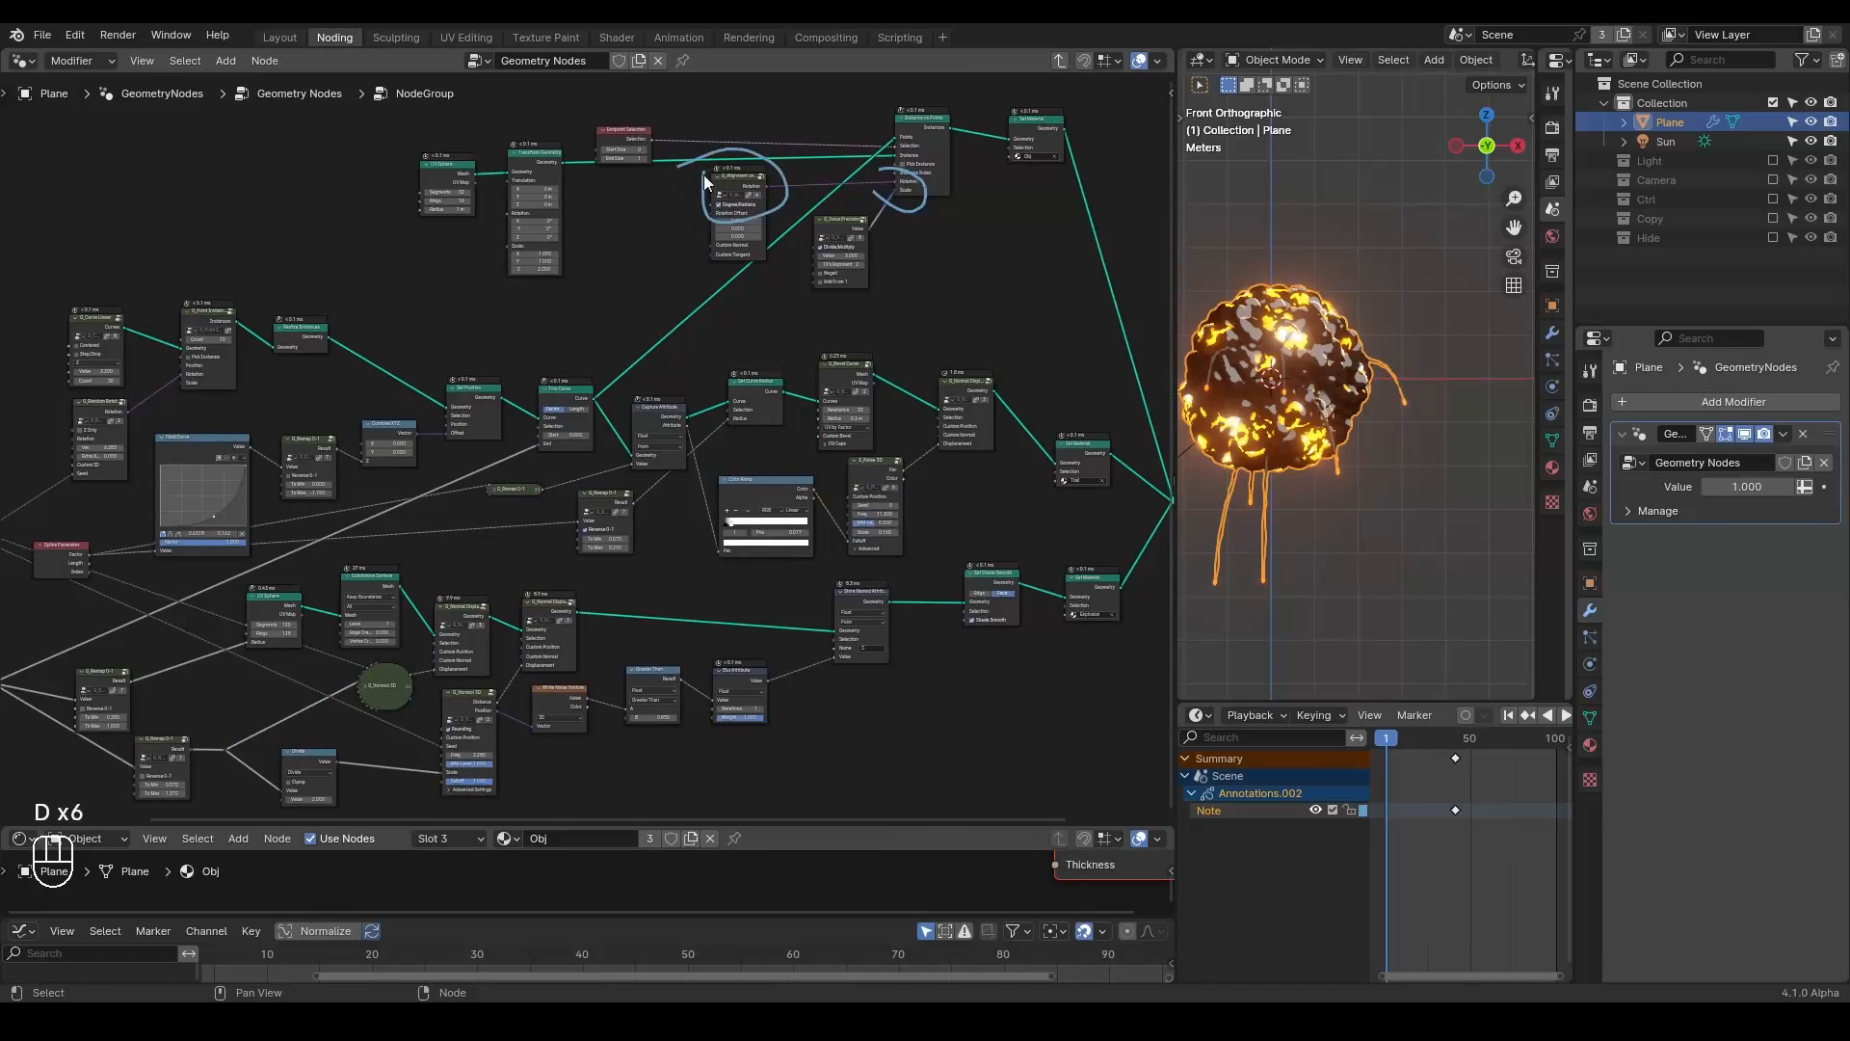
mouse_move(897, 506)
middle_mouse_down()
mouse_move(841, 386)
mouse_move(951, 289)
mouse_move(1037, 274)
middle_mouse_up()
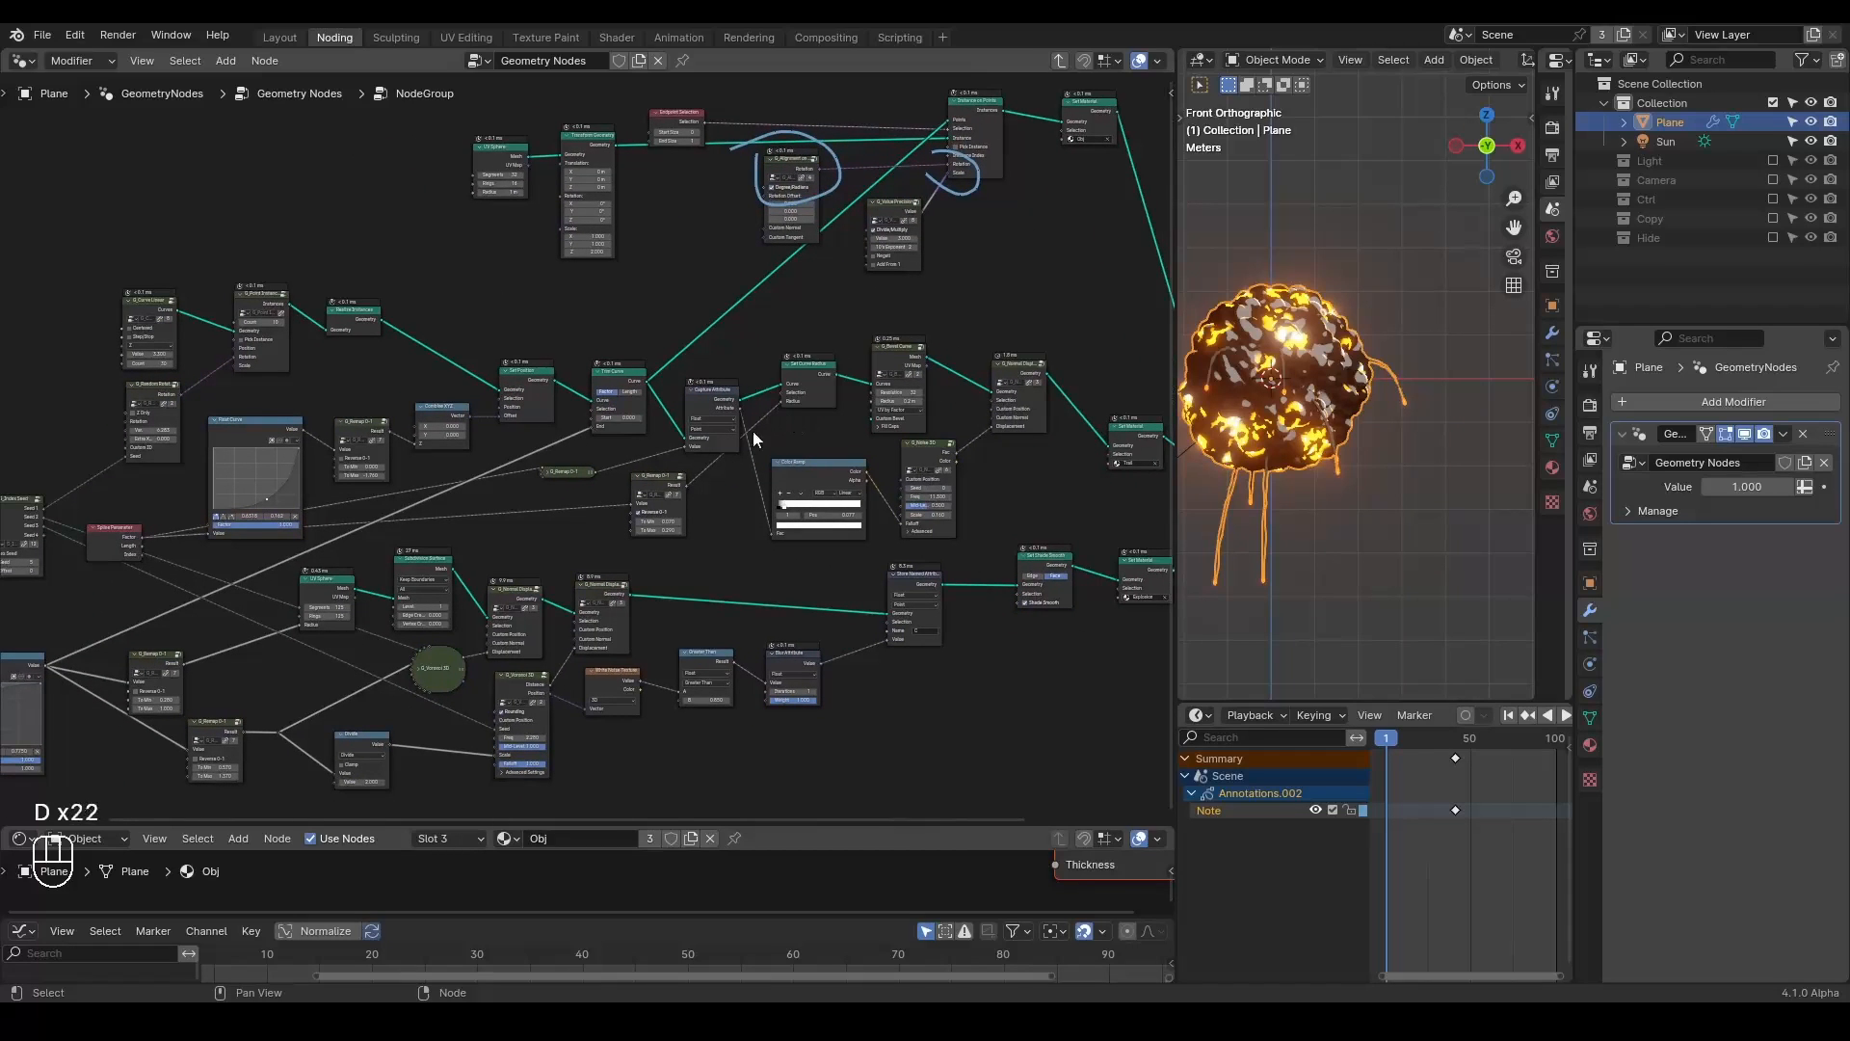
mouse_move(602, 475)
left_mouse_down()
mouse_move(655, 561)
mouse_move(596, 480)
left_mouse_up()
mouse_move(852, 144)
right_mouse_down()
mouse_move(618, 289)
mouse_move(790, 419)
right_mouse_up()
right_click_drag(503, 531, 527, 430)
Arrange the input nodes and expose the Value of the main Float Curve as a second group input.
mouse_move(196, 539)
middle_mouse_down()
mouse_move(916, 446)
mouse_move(882, 461)
middle_mouse_up()
scroll(875, 474, "up", 10)
scroll(875, 474, "up", 1)
left_click_drag(855, 438, 818, 316)
left_click_drag(606, 232, 589, 413)
middle_click_drag(773, 556, 777, 361)
left_click_drag(617, 221, 514, 299)
middle_click_drag(732, 748, 780, 652)
left_click_drag(766, 730, 584, 203)
middle_click_drag(811, 269, 538, 443)
scroll(604, 460, "down", 2)
scroll(603, 460, "down", 1)
left_click_drag(640, 615, 659, 586)
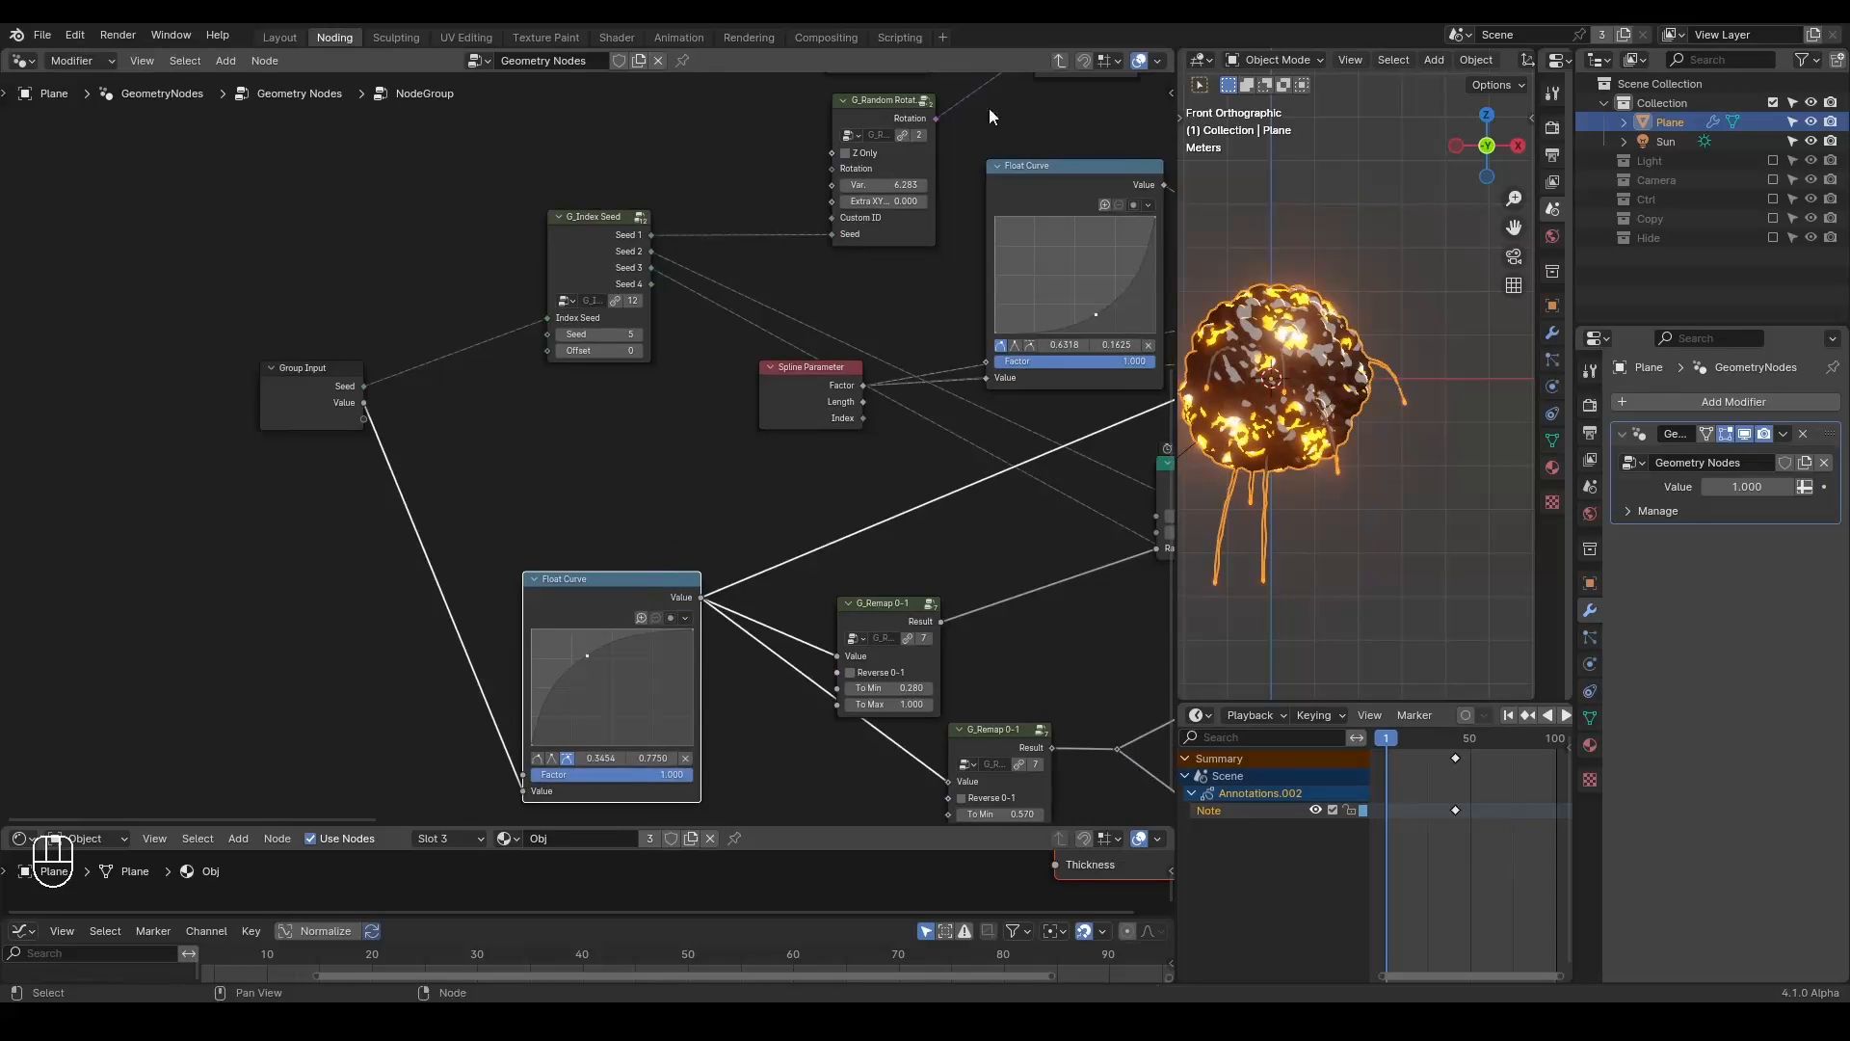
middle_click_drag(907, 395, 865, 396)
Return to the parent node tree, rename the node group Explosion Unit and give it a fake user.
left_click(1061, 61)
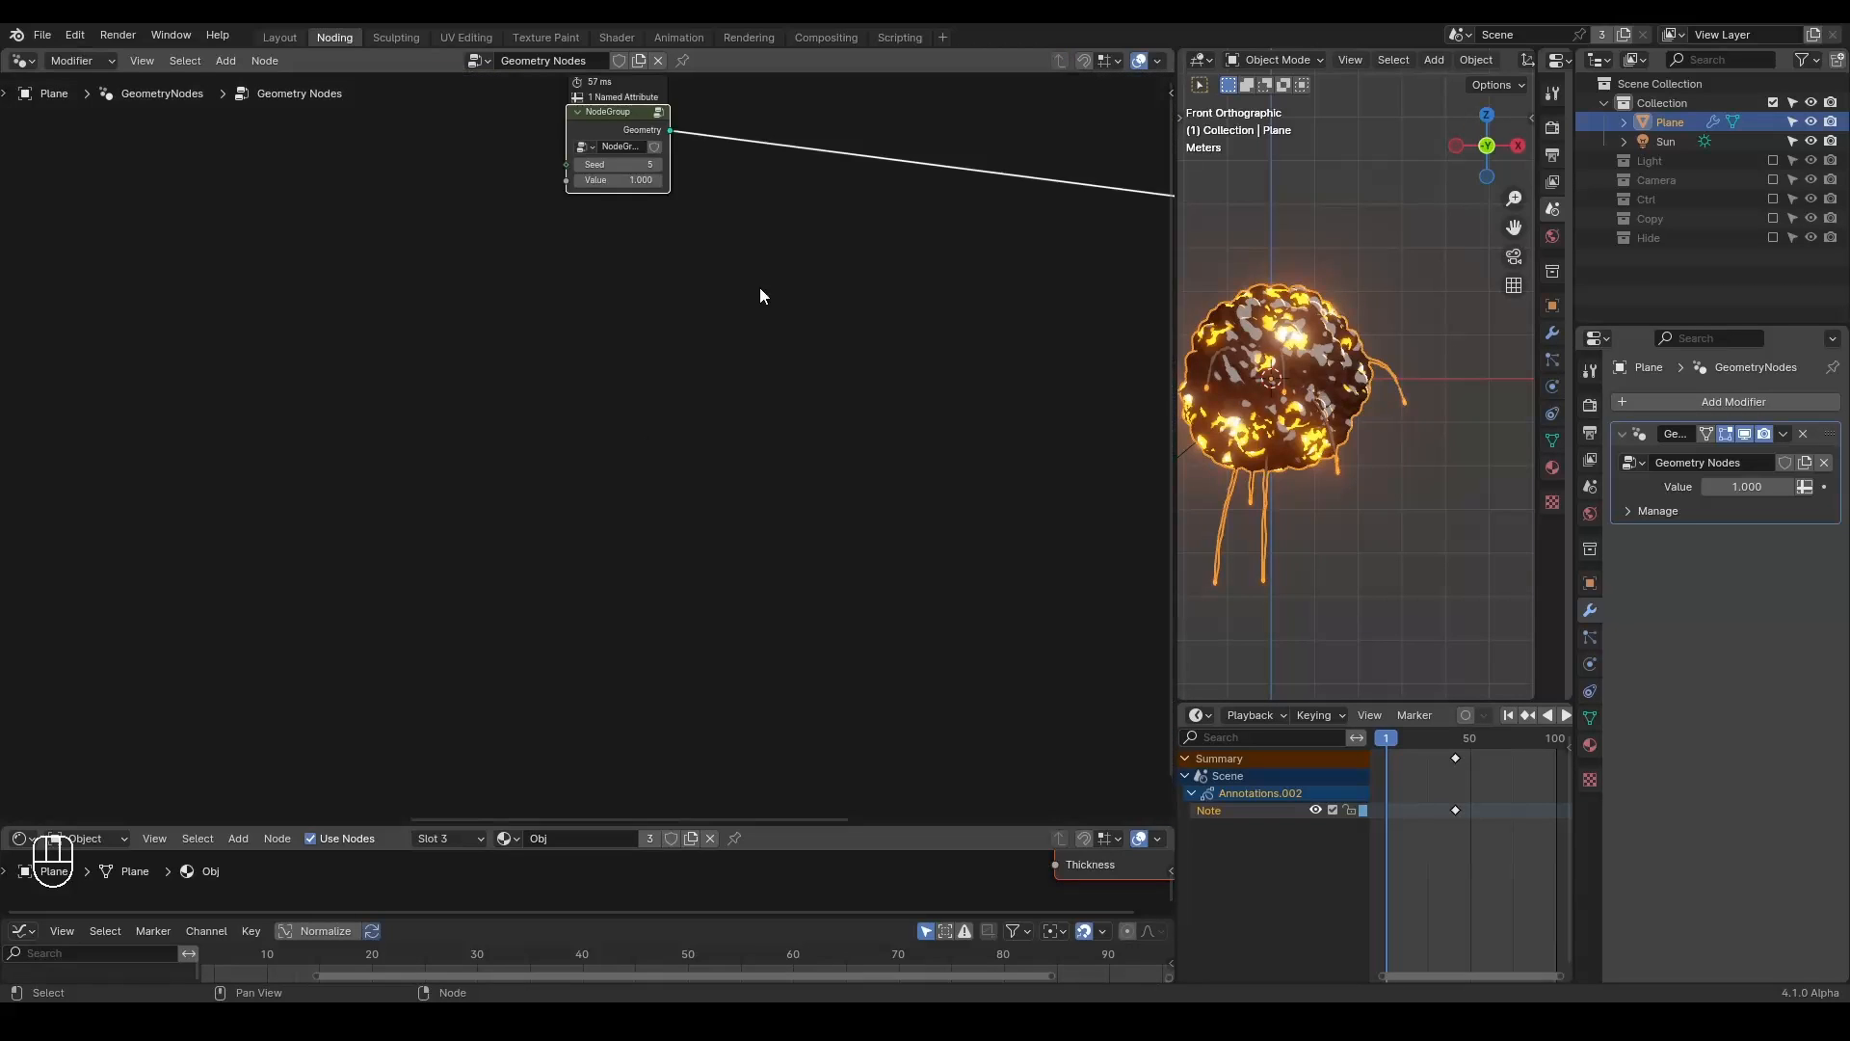
middle_click_drag(760, 287, 580, 462)
left_click_drag(461, 290, 599, 345)
double_click(592, 378)
type("Explosio")
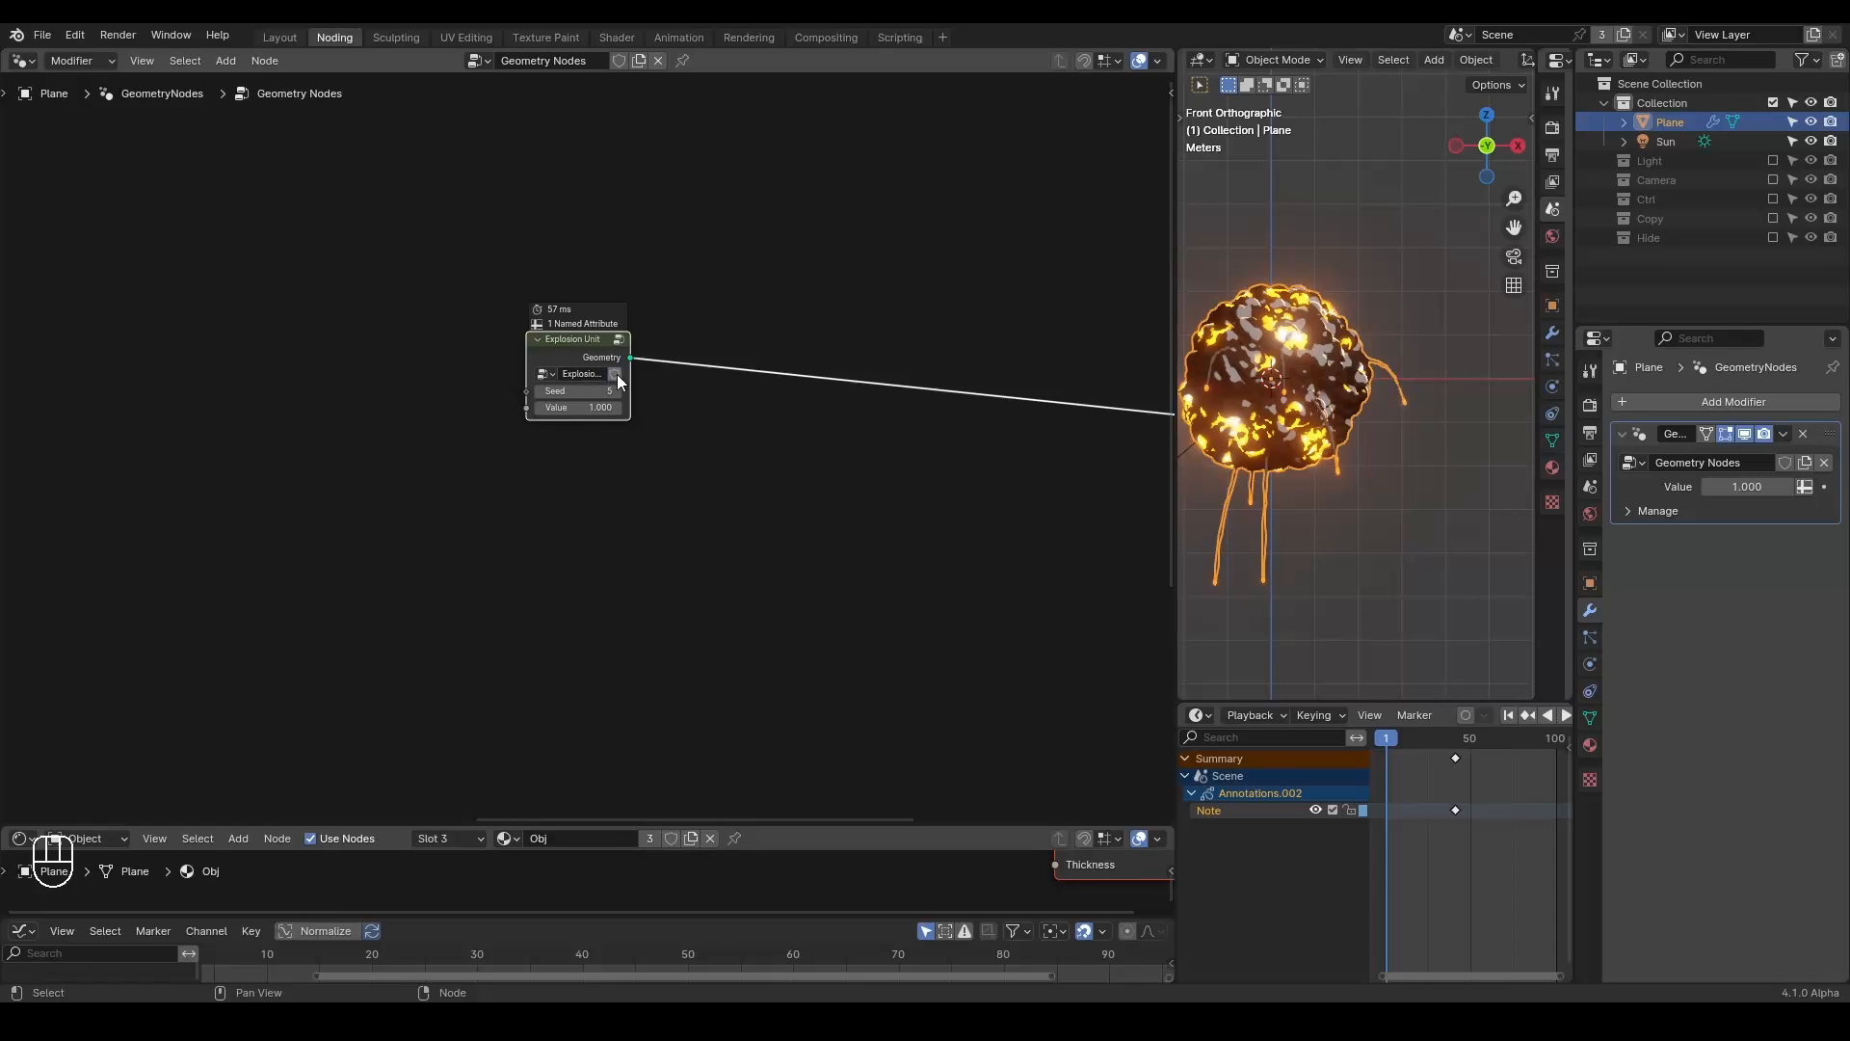
left_click(617, 374)
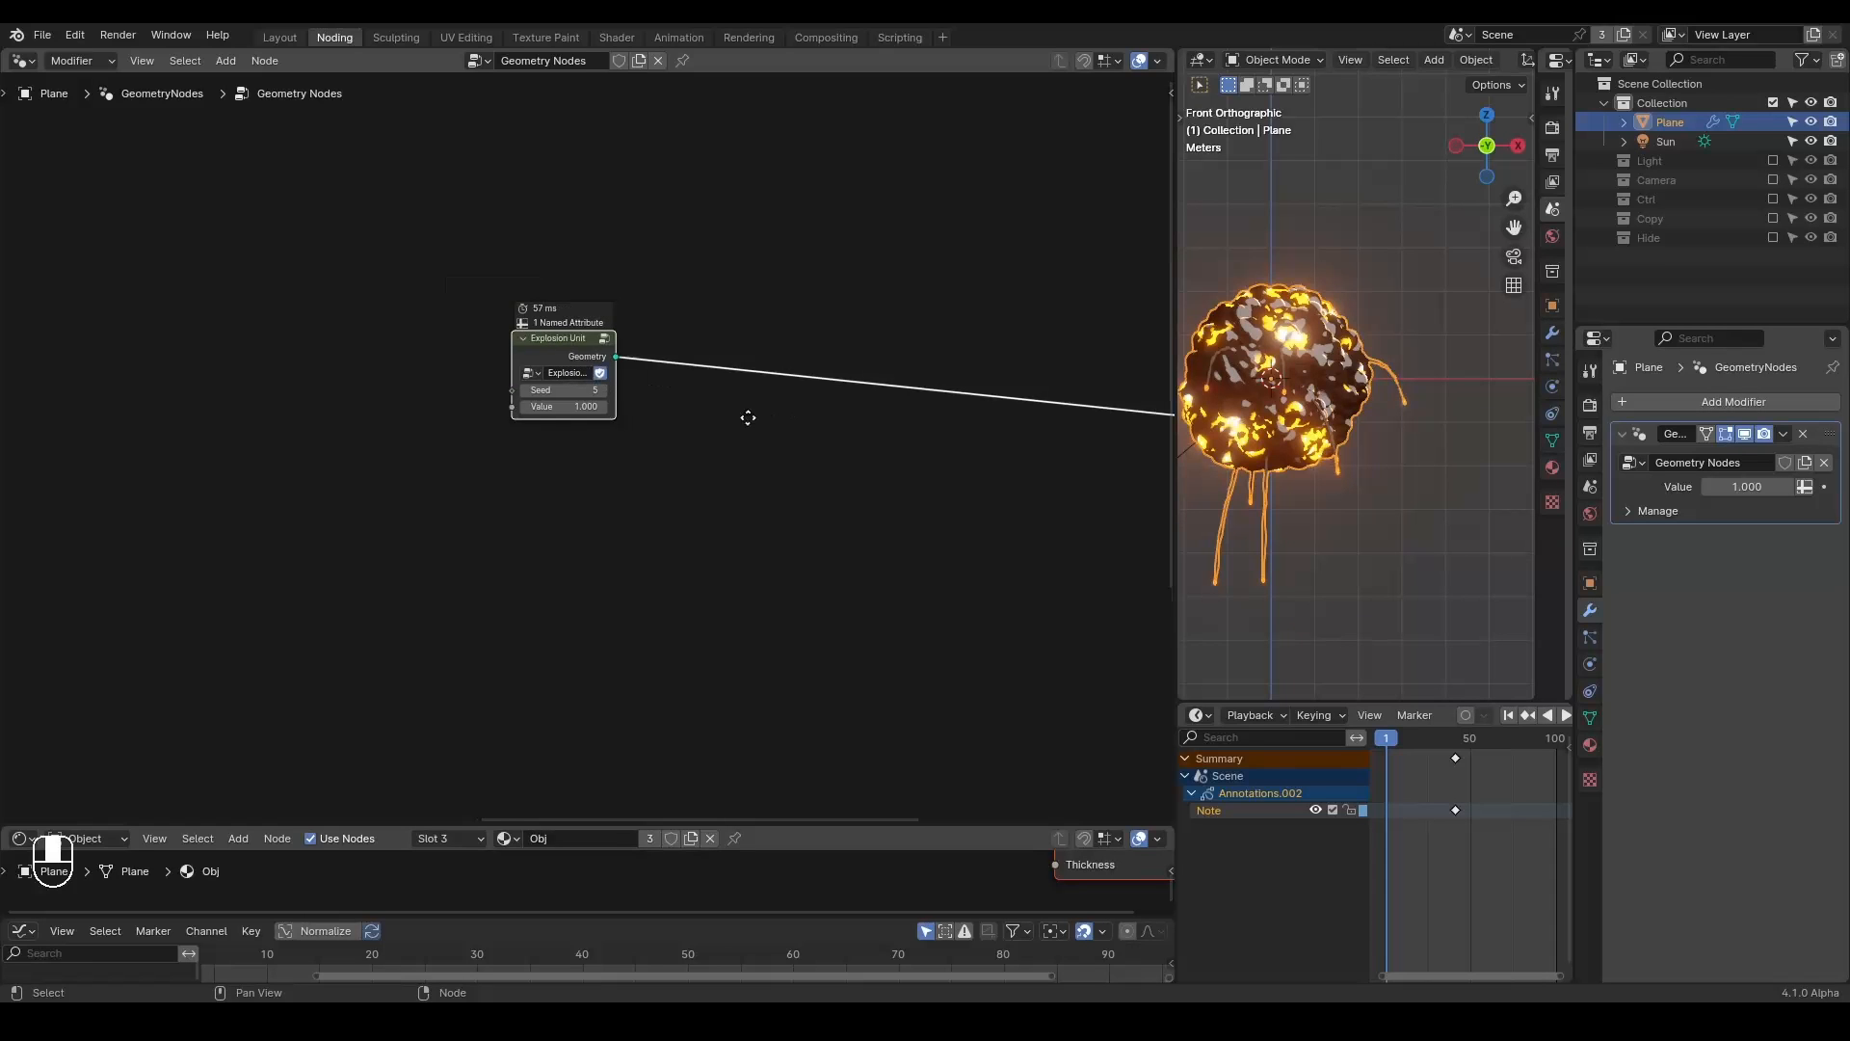
Add a Repeat zone, spread its two ends apart and move the Explosion Unit node above it.
key("ctrl+a")
type("repeat")
key("Return")
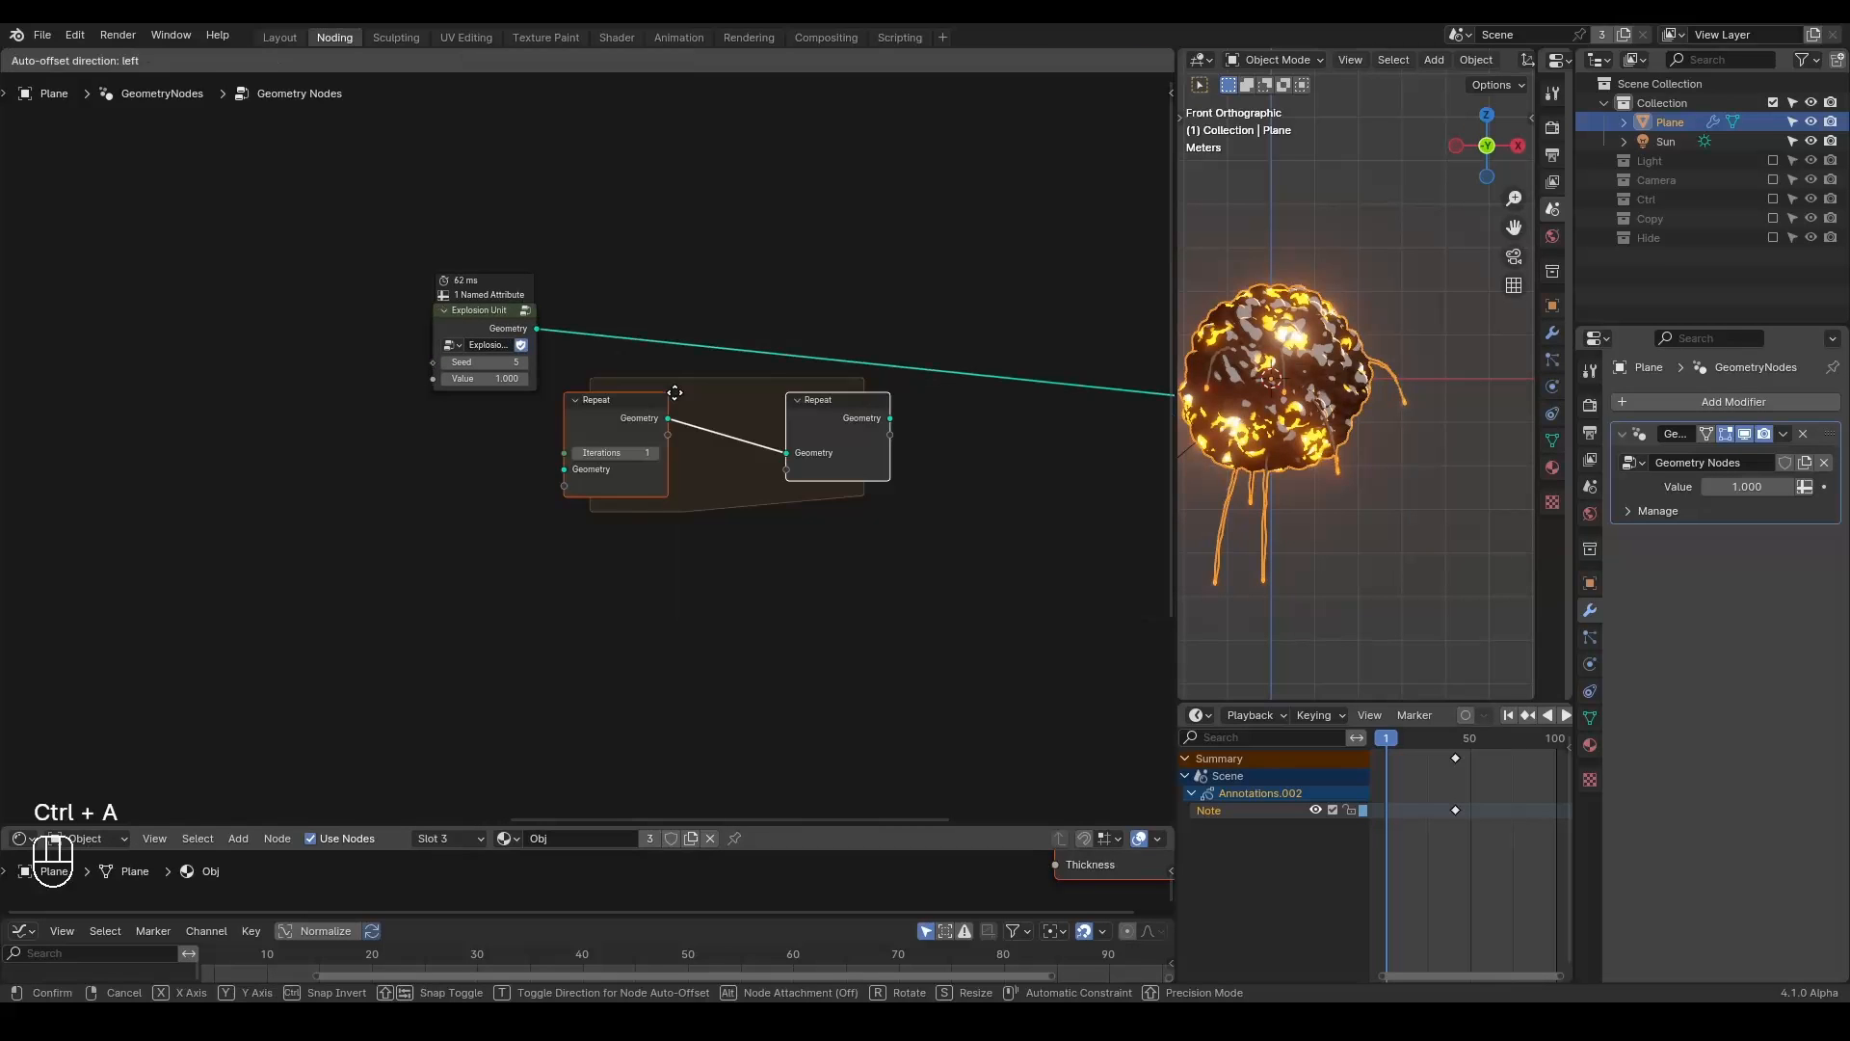
left_click(603, 407)
left_click(644, 380)
left_click_drag(541, 419, 374, 431)
middle_click_drag(411, 448, 586, 441)
scroll(586, 441, "up", 2)
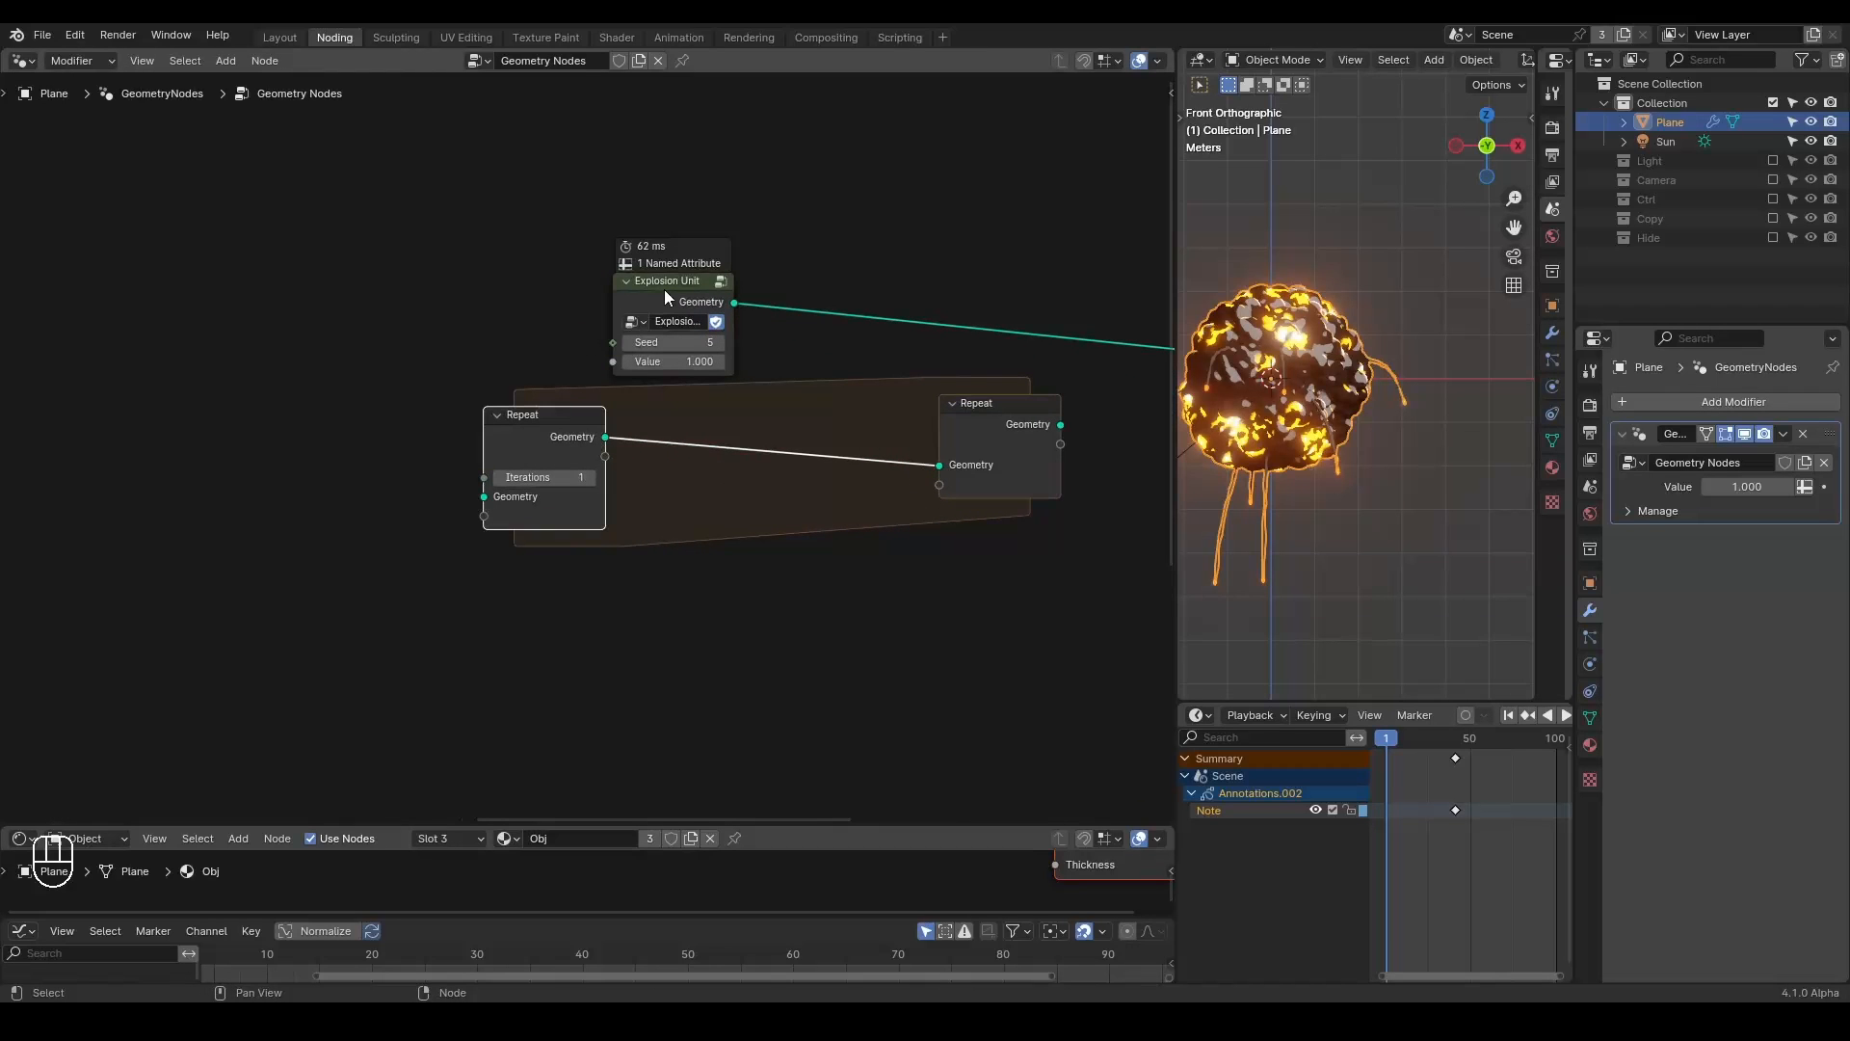
middle_click_drag(698, 500, 574, 537)
left_click_drag(570, 320, 591, 212)
Add a G_Curve Linear node above the Repeat zone and move the Explosion Unit node out of the way.
key("ctrl+a")
type("curve linear")
key("Return")
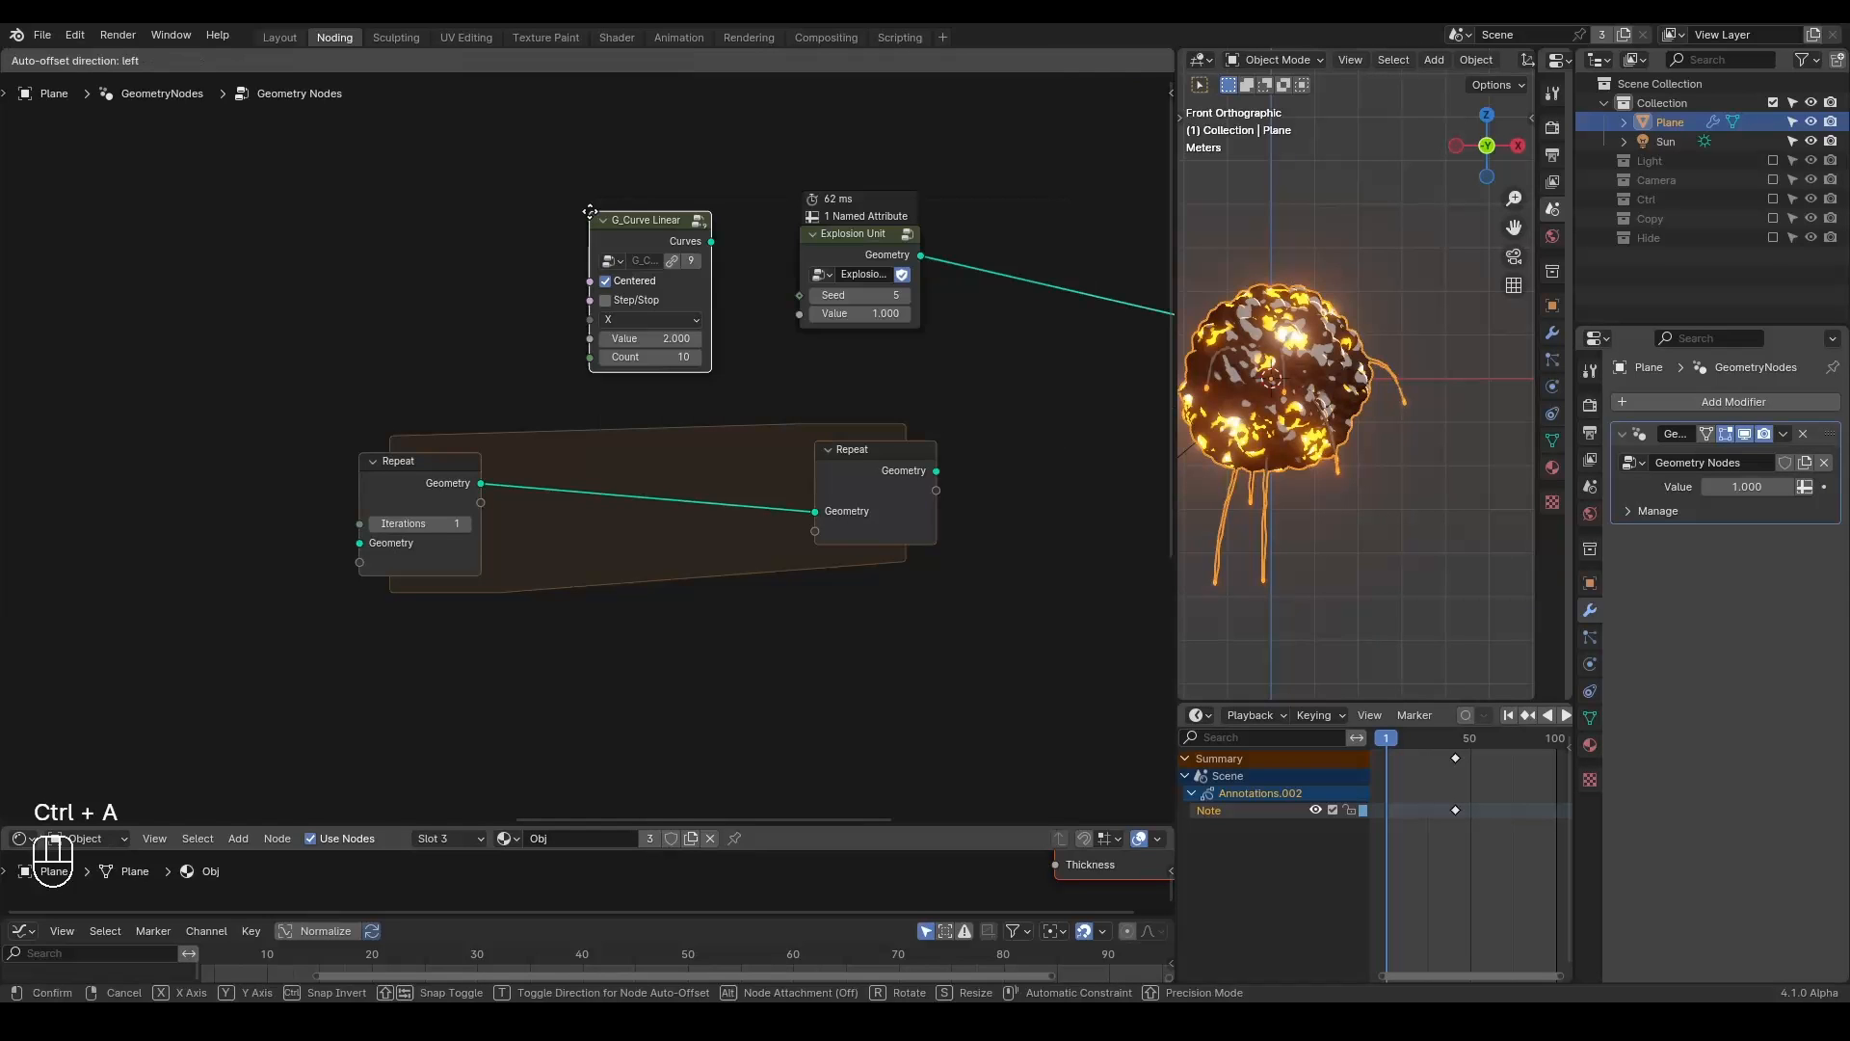
left_click(538, 220)
middle_click_drag(558, 264, 407, 311)
left_click_drag(690, 302, 651, 125)
Add an Instance on Points node that takes the G_Curve Linear curves as its Points.
left_click_drag(503, 293, 771, 286)
type("instance on p")
key("Return")
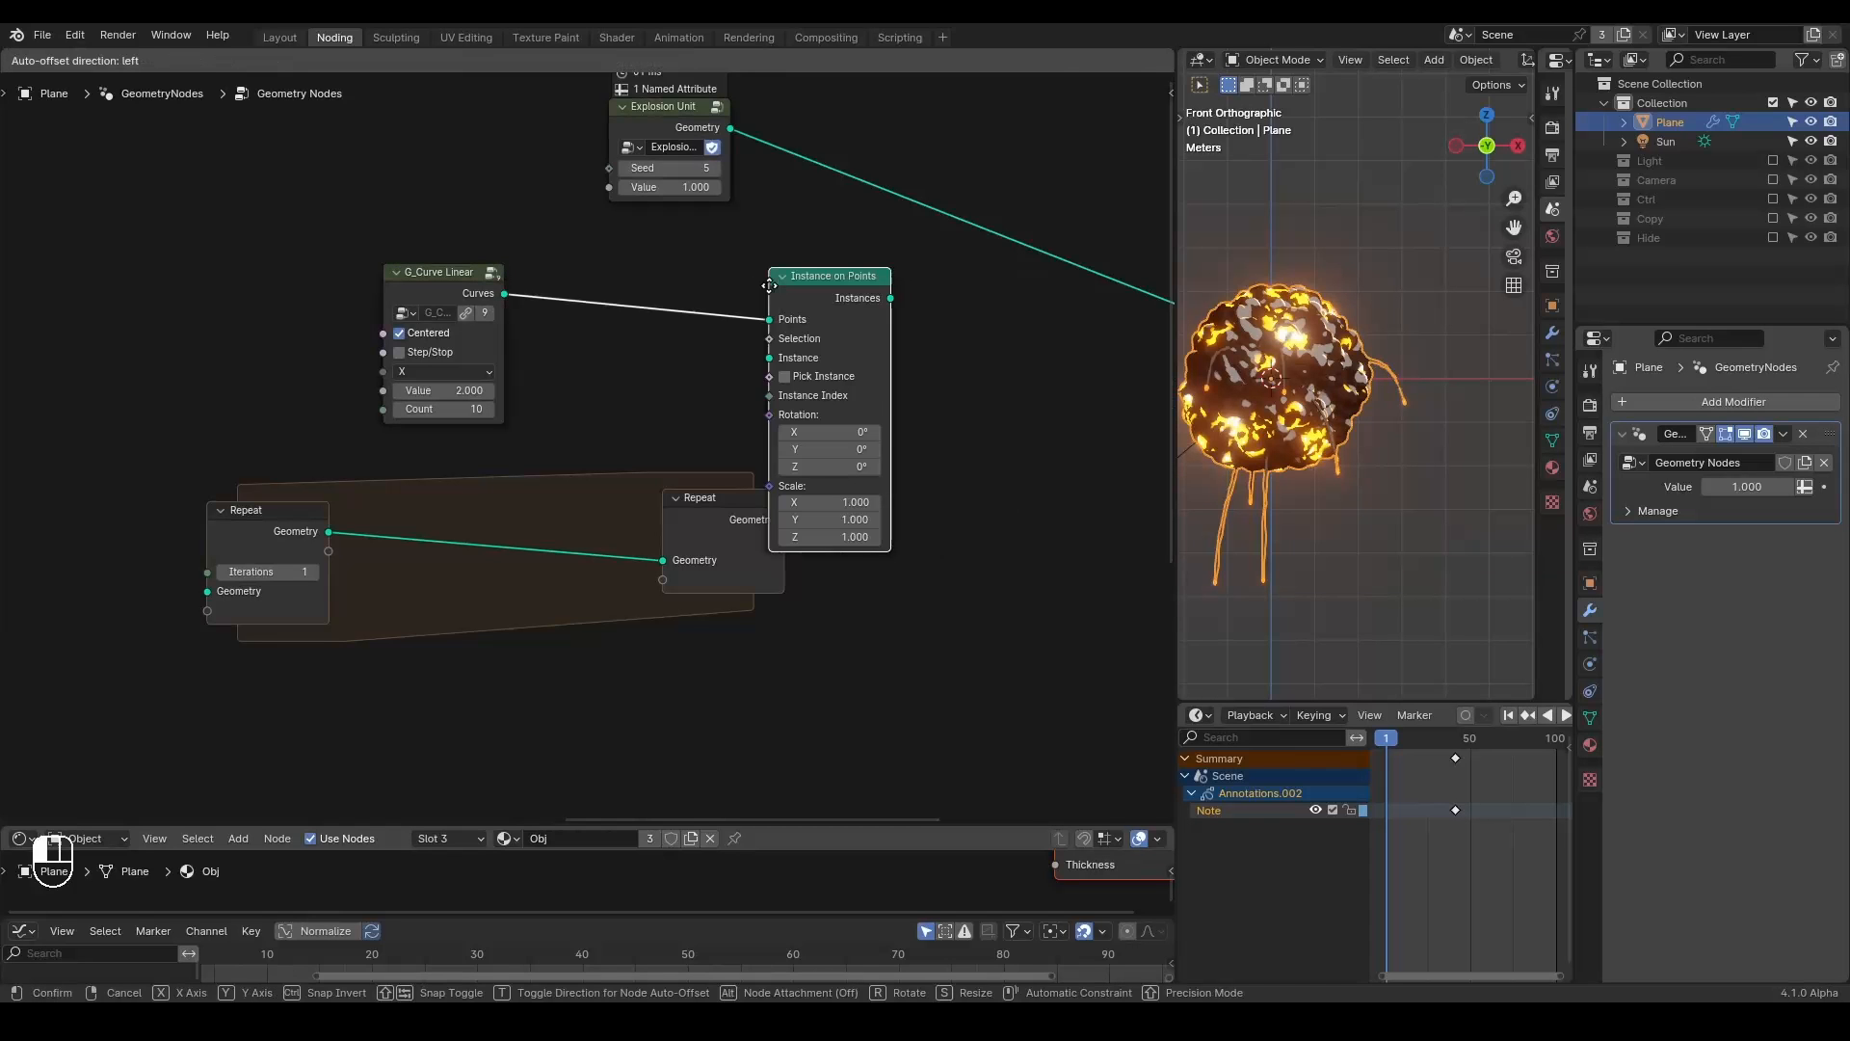
left_click(886, 391)
middle_click_drag(802, 516, 833, 525)
Detach the Explosion Unit from its old link and merge it into the Repeat zone through a Join Geometry node.
left_click_drag(698, 120, 488, 603, "alt")
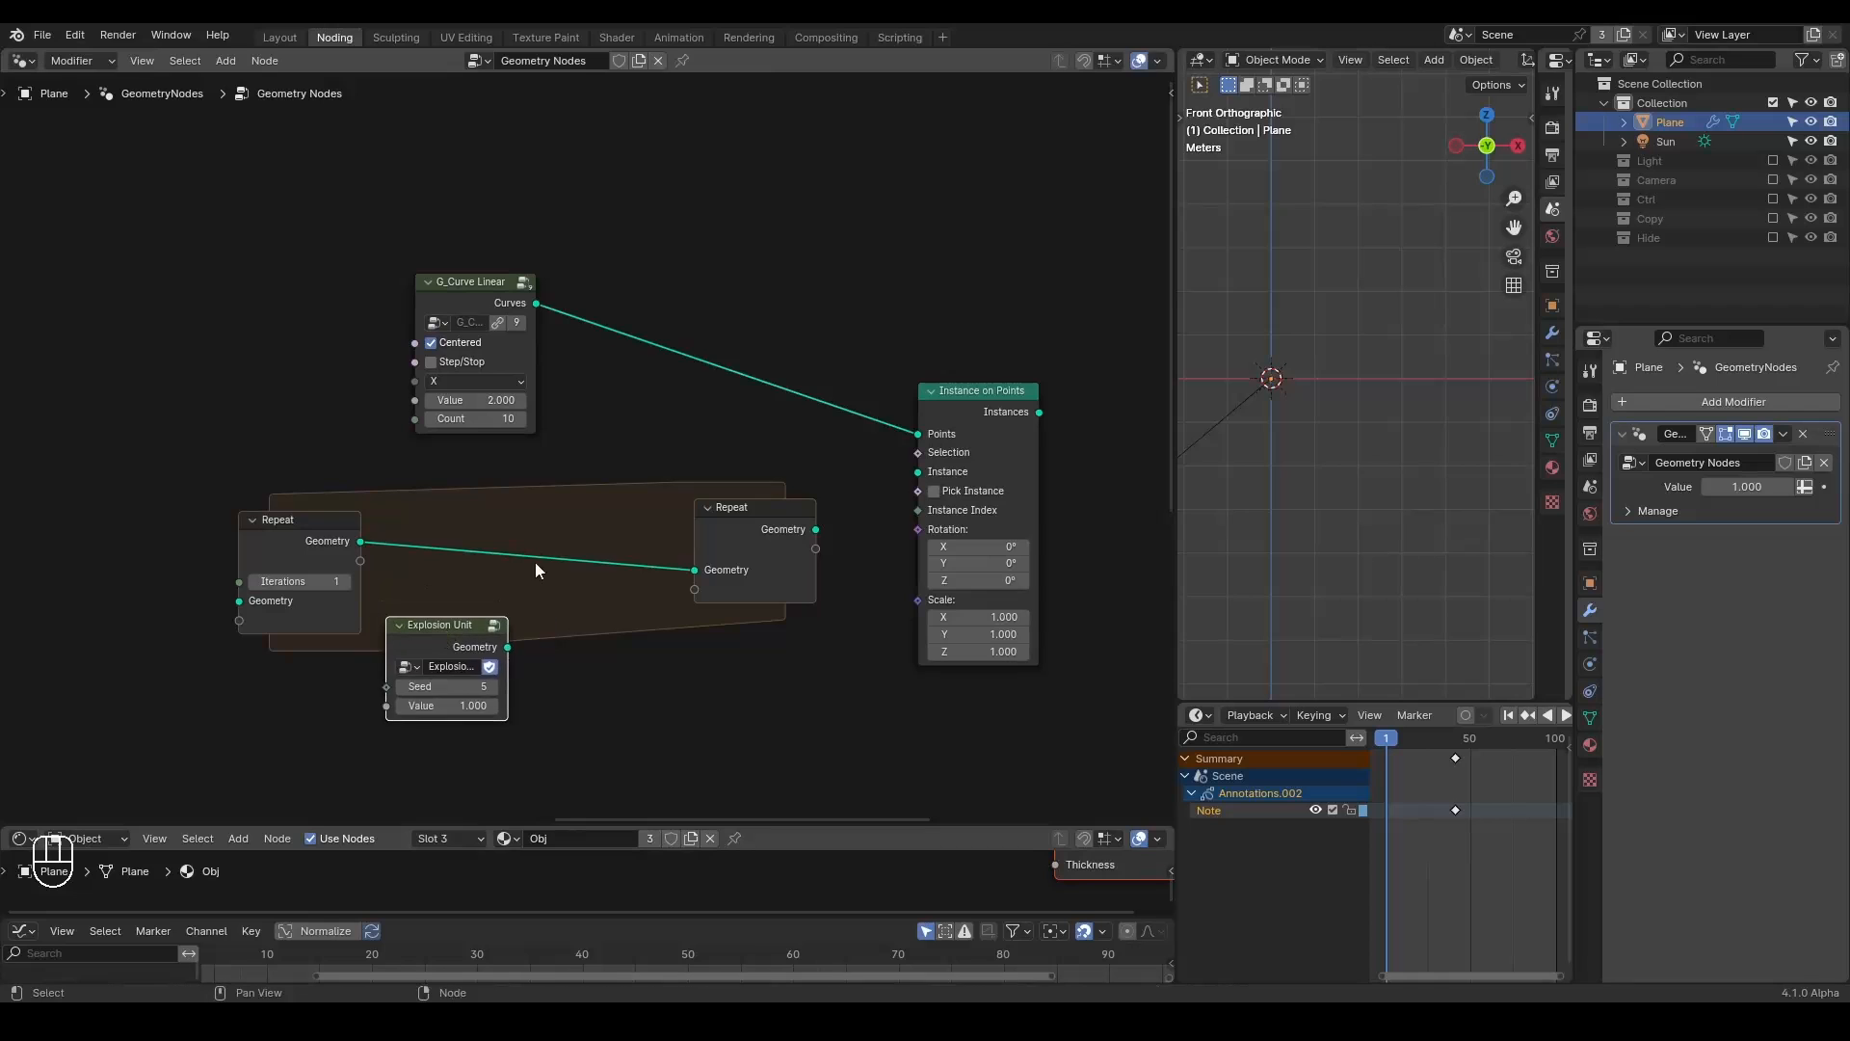
key("ctrl+a")
type("join")
key("Return")
left_click(540, 551)
left_click_drag(445, 636, 381, 670)
right_click_drag(453, 648, 608, 627, "alt")
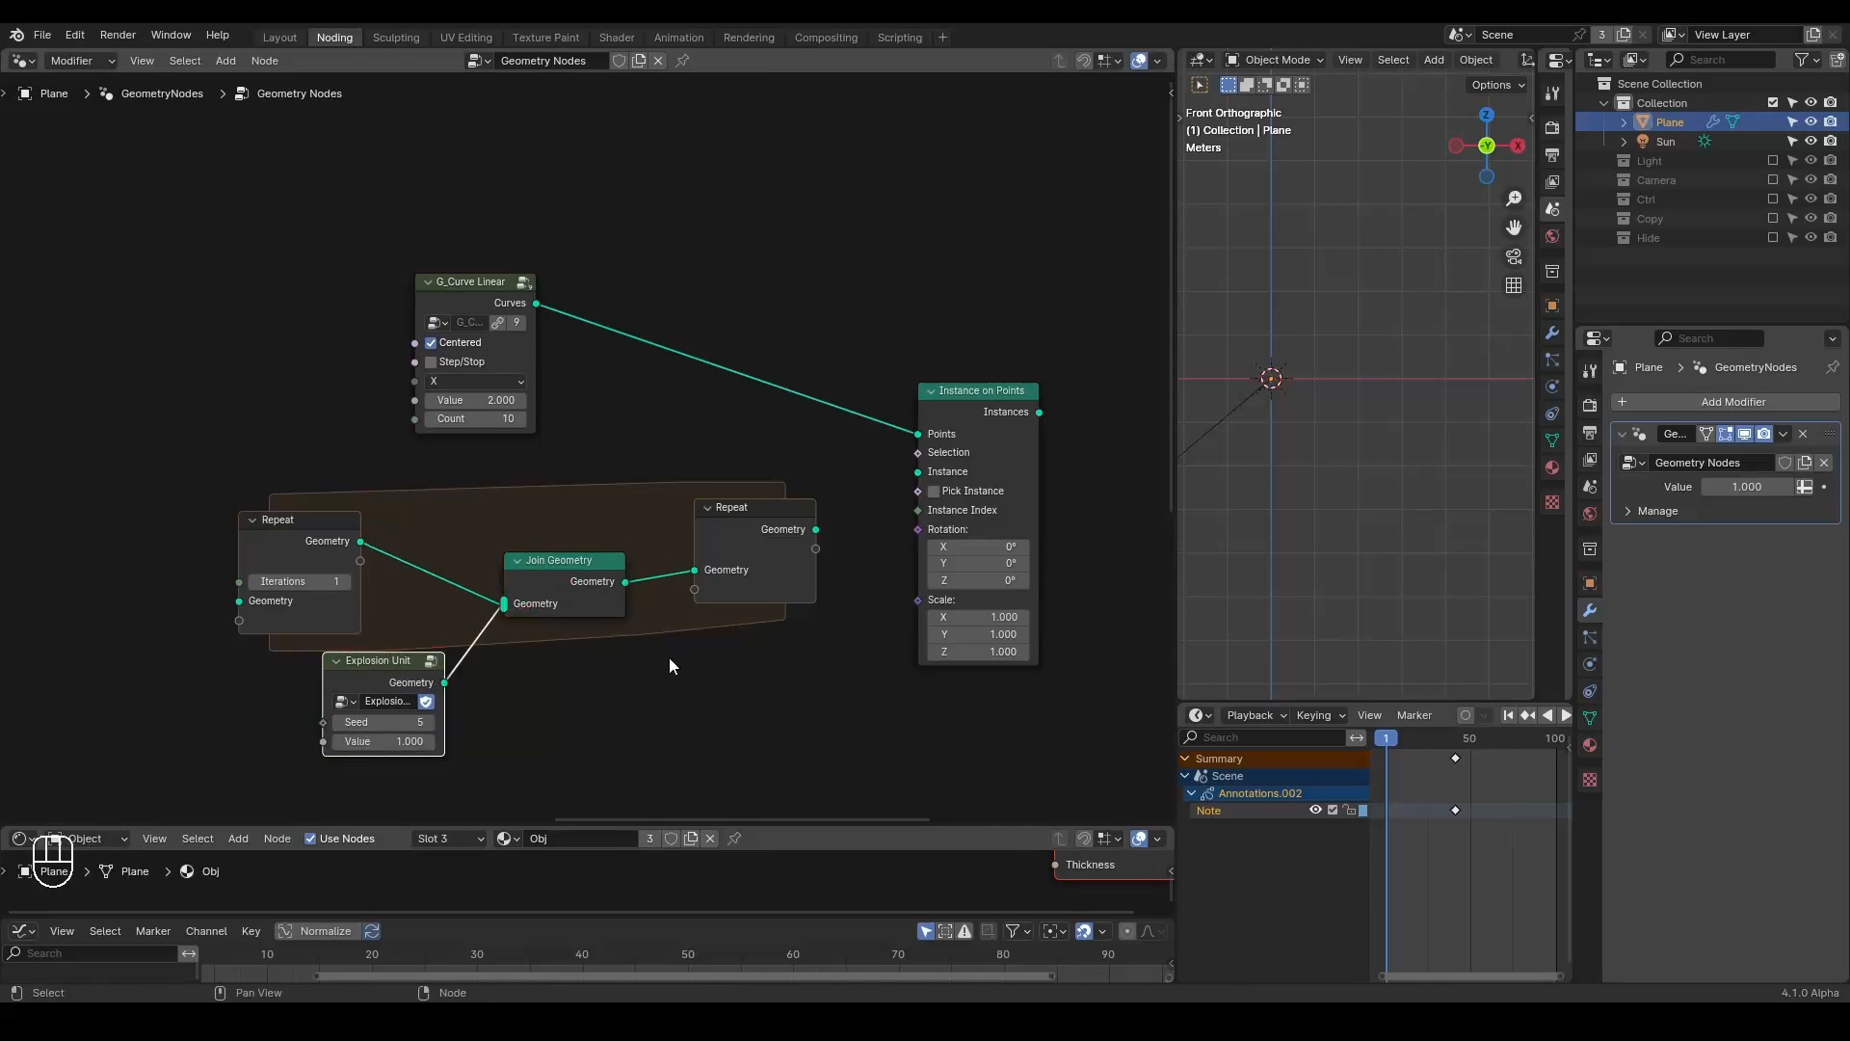
Connect the Repeat zone's Geometry output to the Instance input of Instance on Points and preview the result.
middle_click_drag(662, 655, 435, 662)
left_click_drag(573, 534, 674, 476)
left_click(727, 419, "ctrl+shift")
Set the G_Curve Linear Count to 5 and move the node ahead of the Repeat zone.
middle_click_drag(732, 476, 896, 429)
left_click(400, 376)
type("5")
key("Return")
middle_click_drag(482, 408, 716, 401)
left_click_drag(618, 262, 2, 311)
middle_click_drag(72, 334, 277, 338)
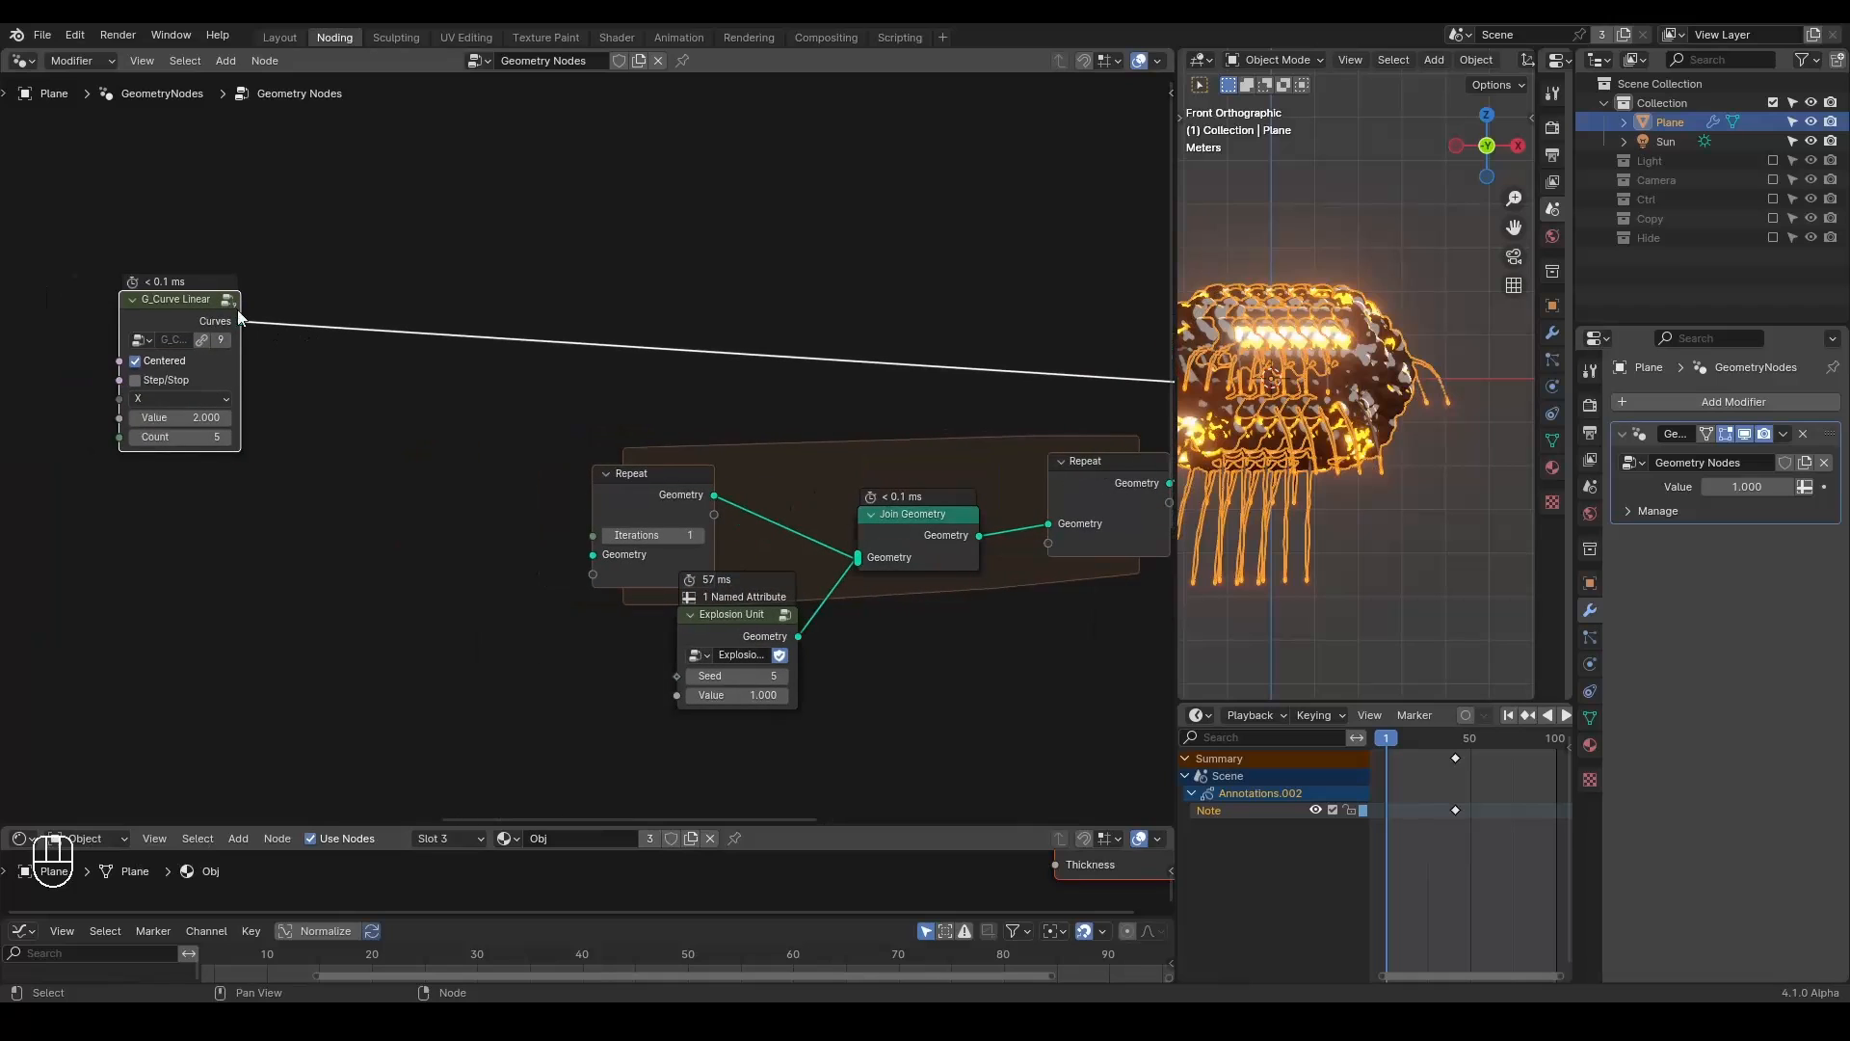
Add a Domain Size node set to Curve after G_Curve Linear and drive the Repeat Iterations with its Point Count.
left_click_drag(240, 323, 399, 424)
type("domain")
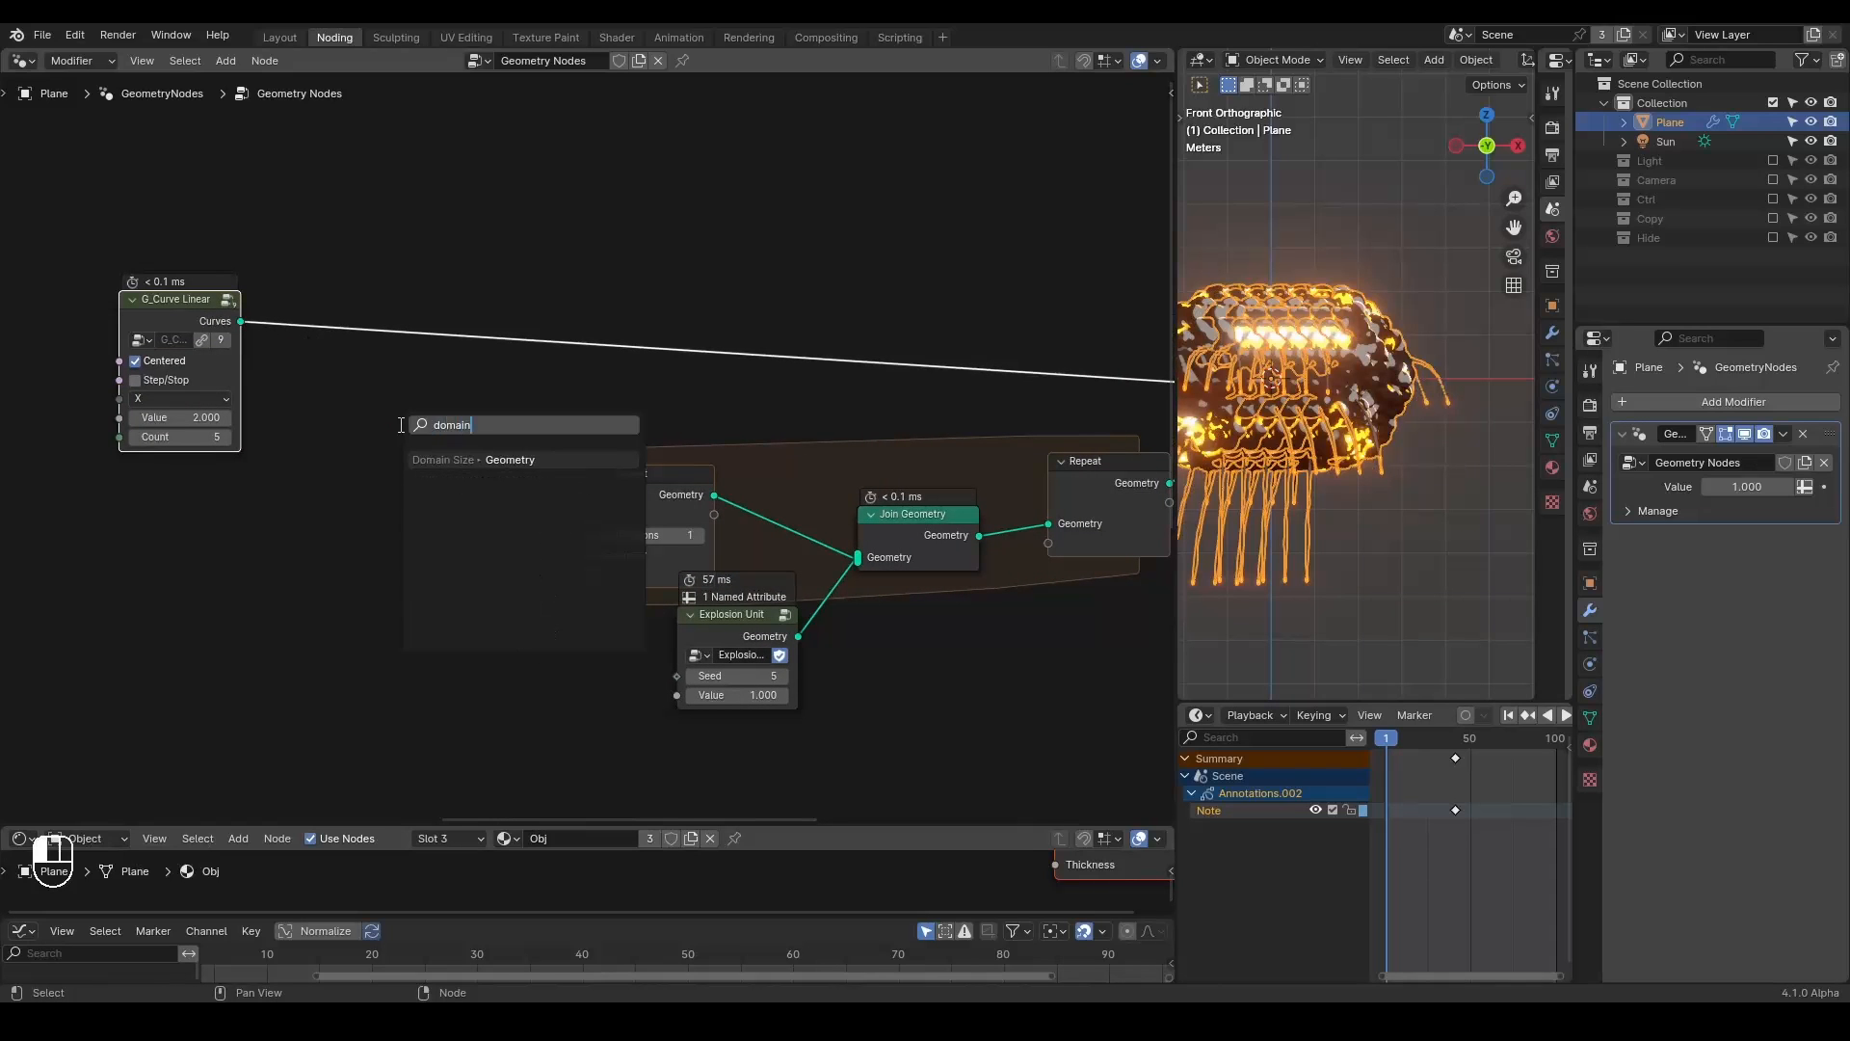
key("Return")
left_click(309, 415)
left_click(371, 509)
left_click(375, 551)
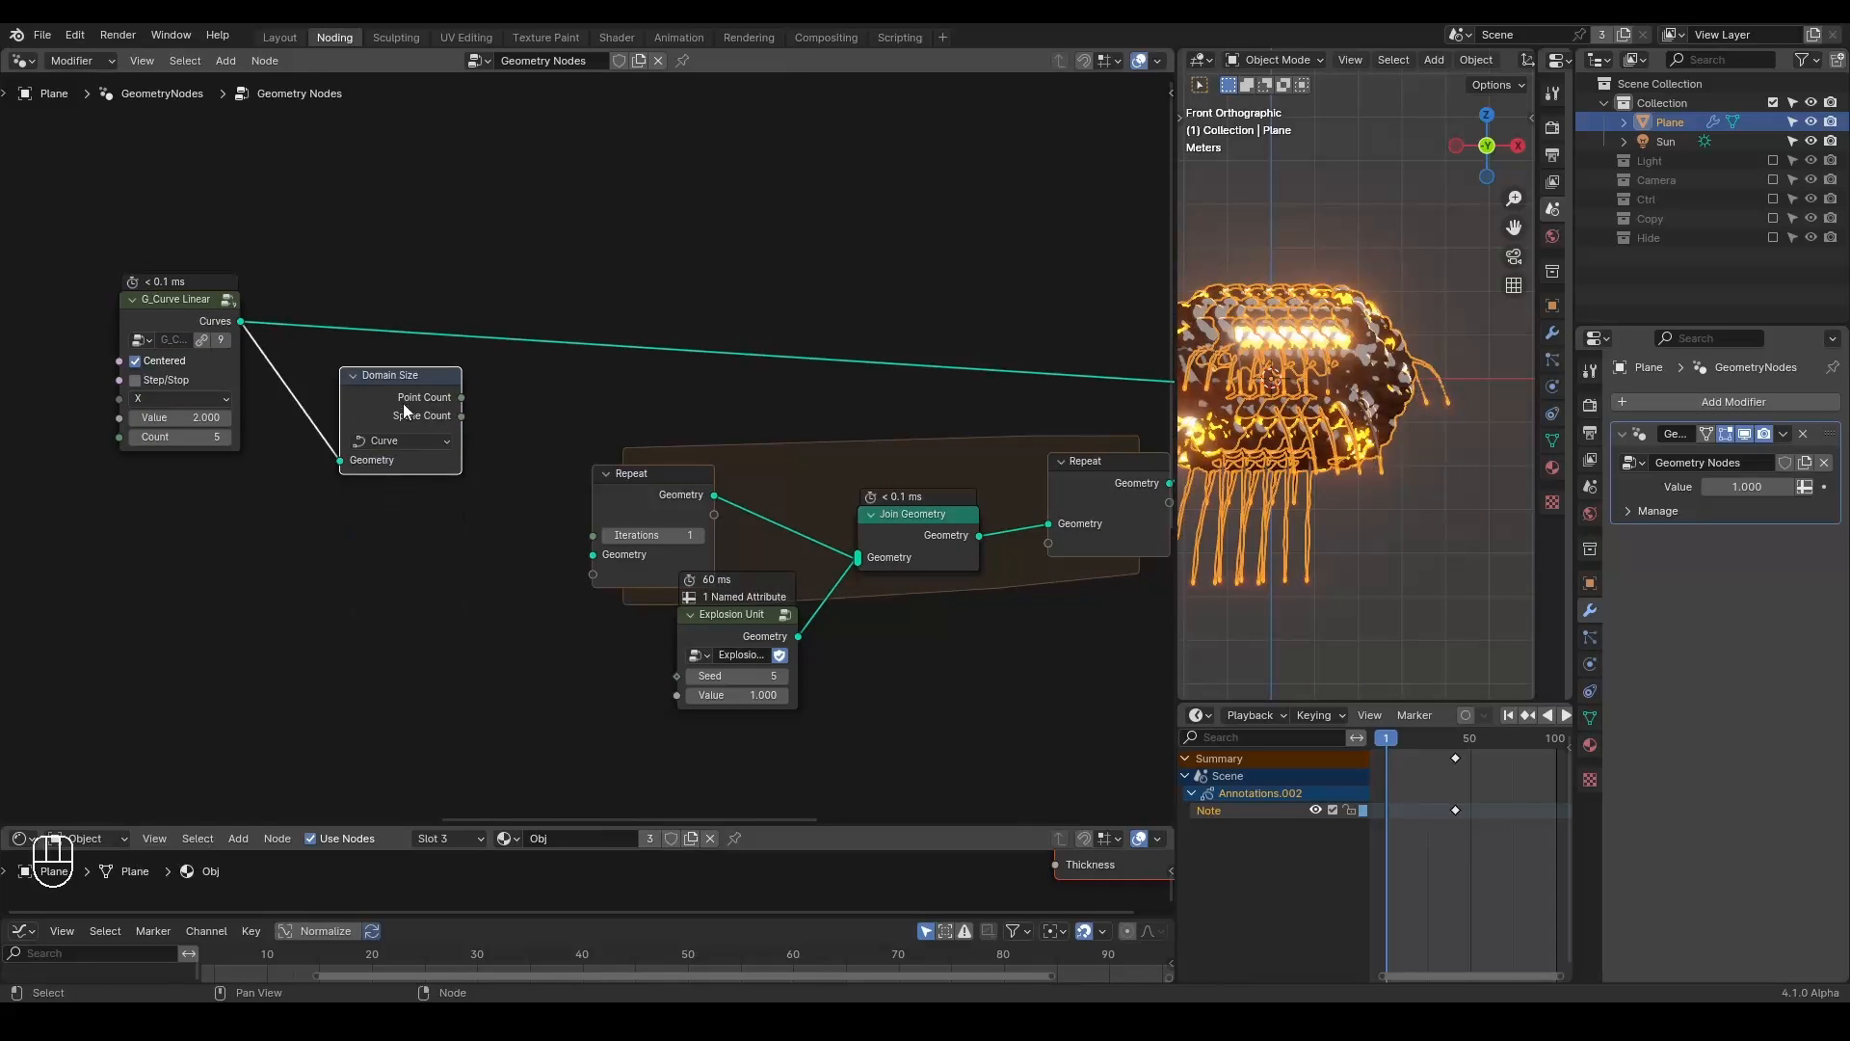
left_click_drag(417, 443, 593, 535)
middle_click_drag(561, 561, 409, 544)
left_click_drag(501, 502, 467, 485)
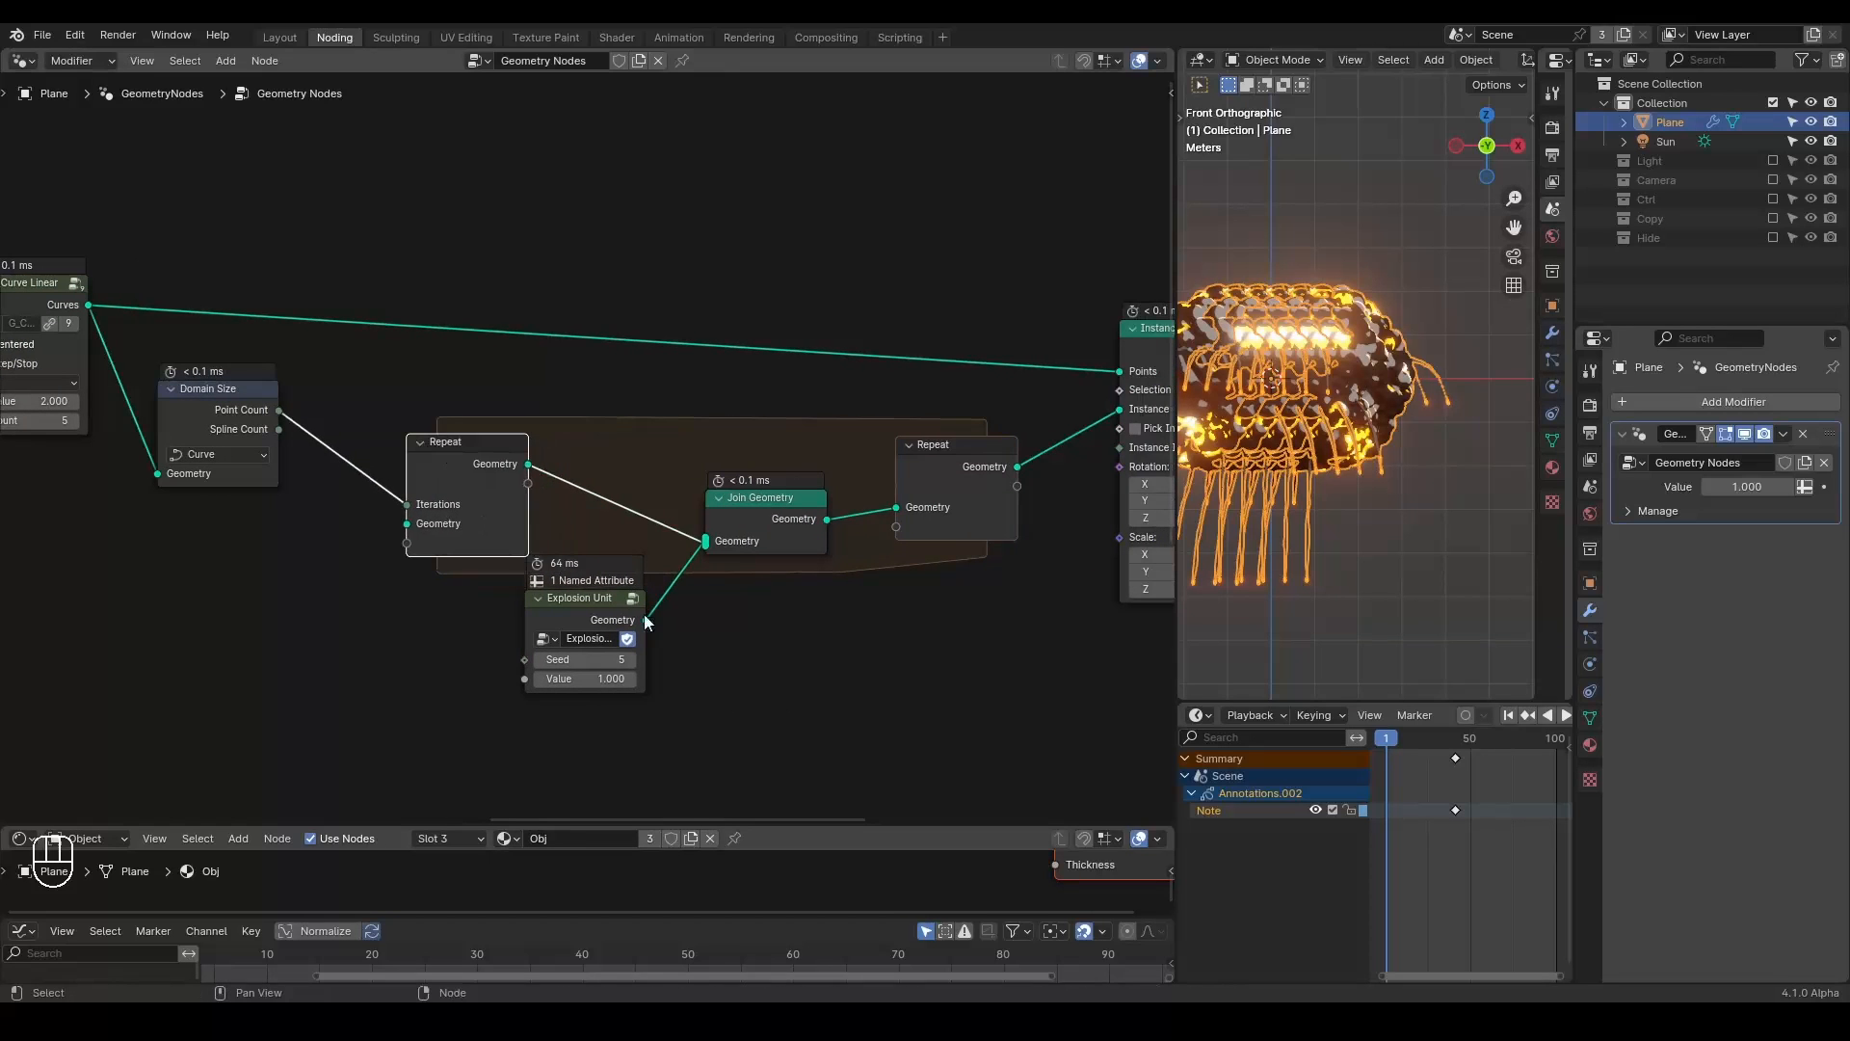
Enable Pick Instance on the Instance on Points node and move the node aside.
middle_click_drag(1123, 424, 943, 397)
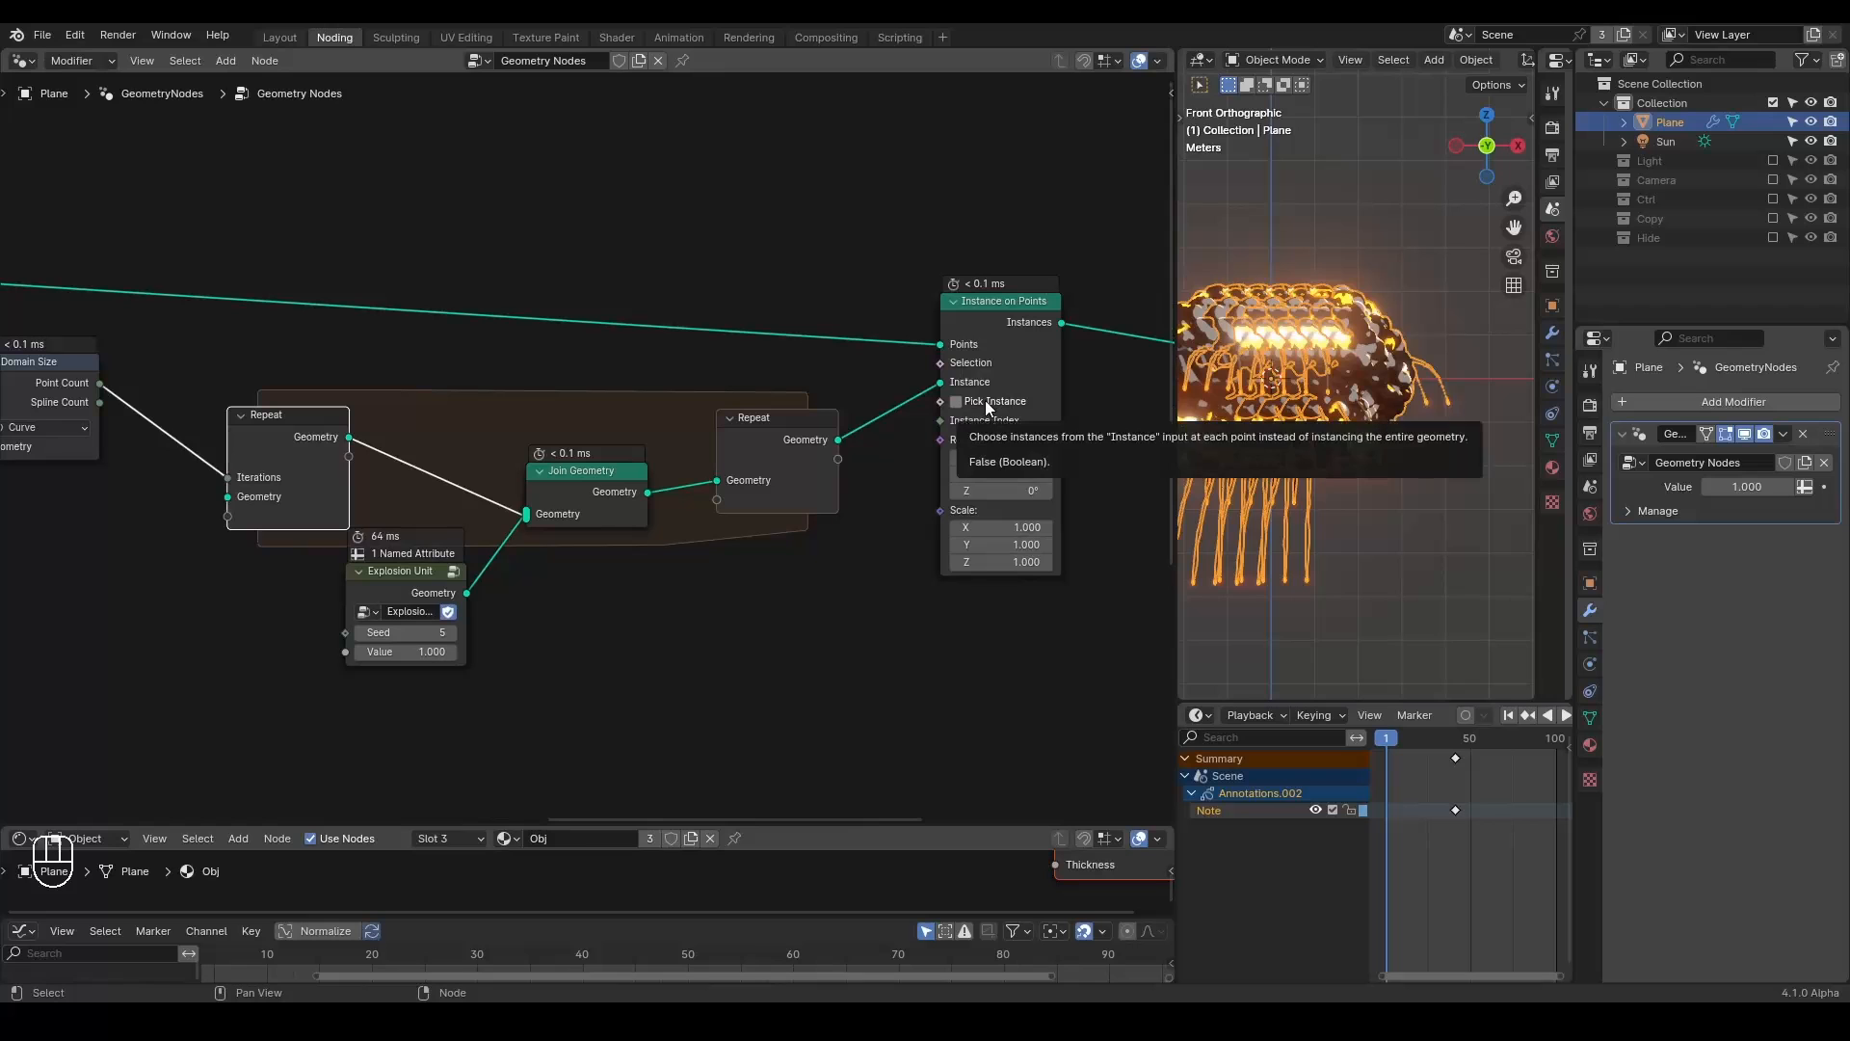
left_click(985, 401)
middle_click_drag(796, 514, 776, 511)
left_click_drag(949, 344, 1029, 316)
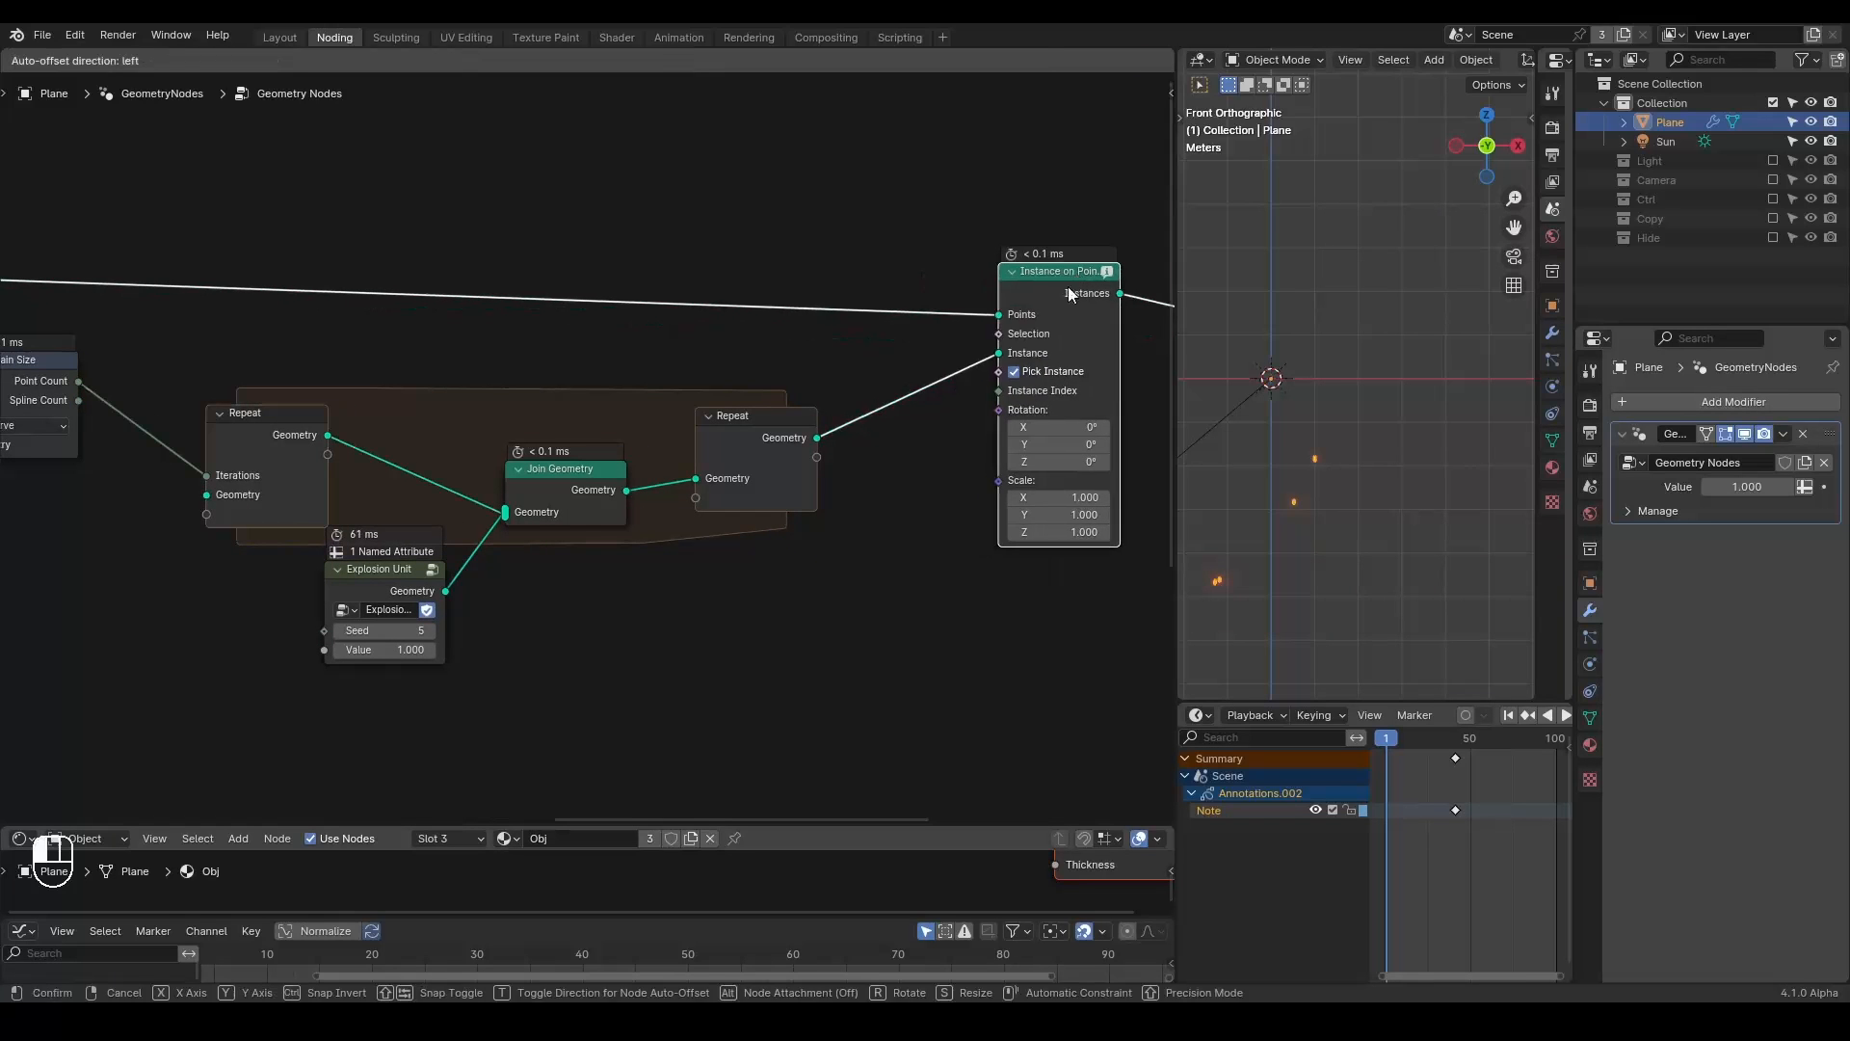
Insert a Geometry to Instance node between the Explosion Unit and Join Geometry.
middle_click_drag(545, 480, 694, 432)
left_click_drag(501, 488, 360, 534)
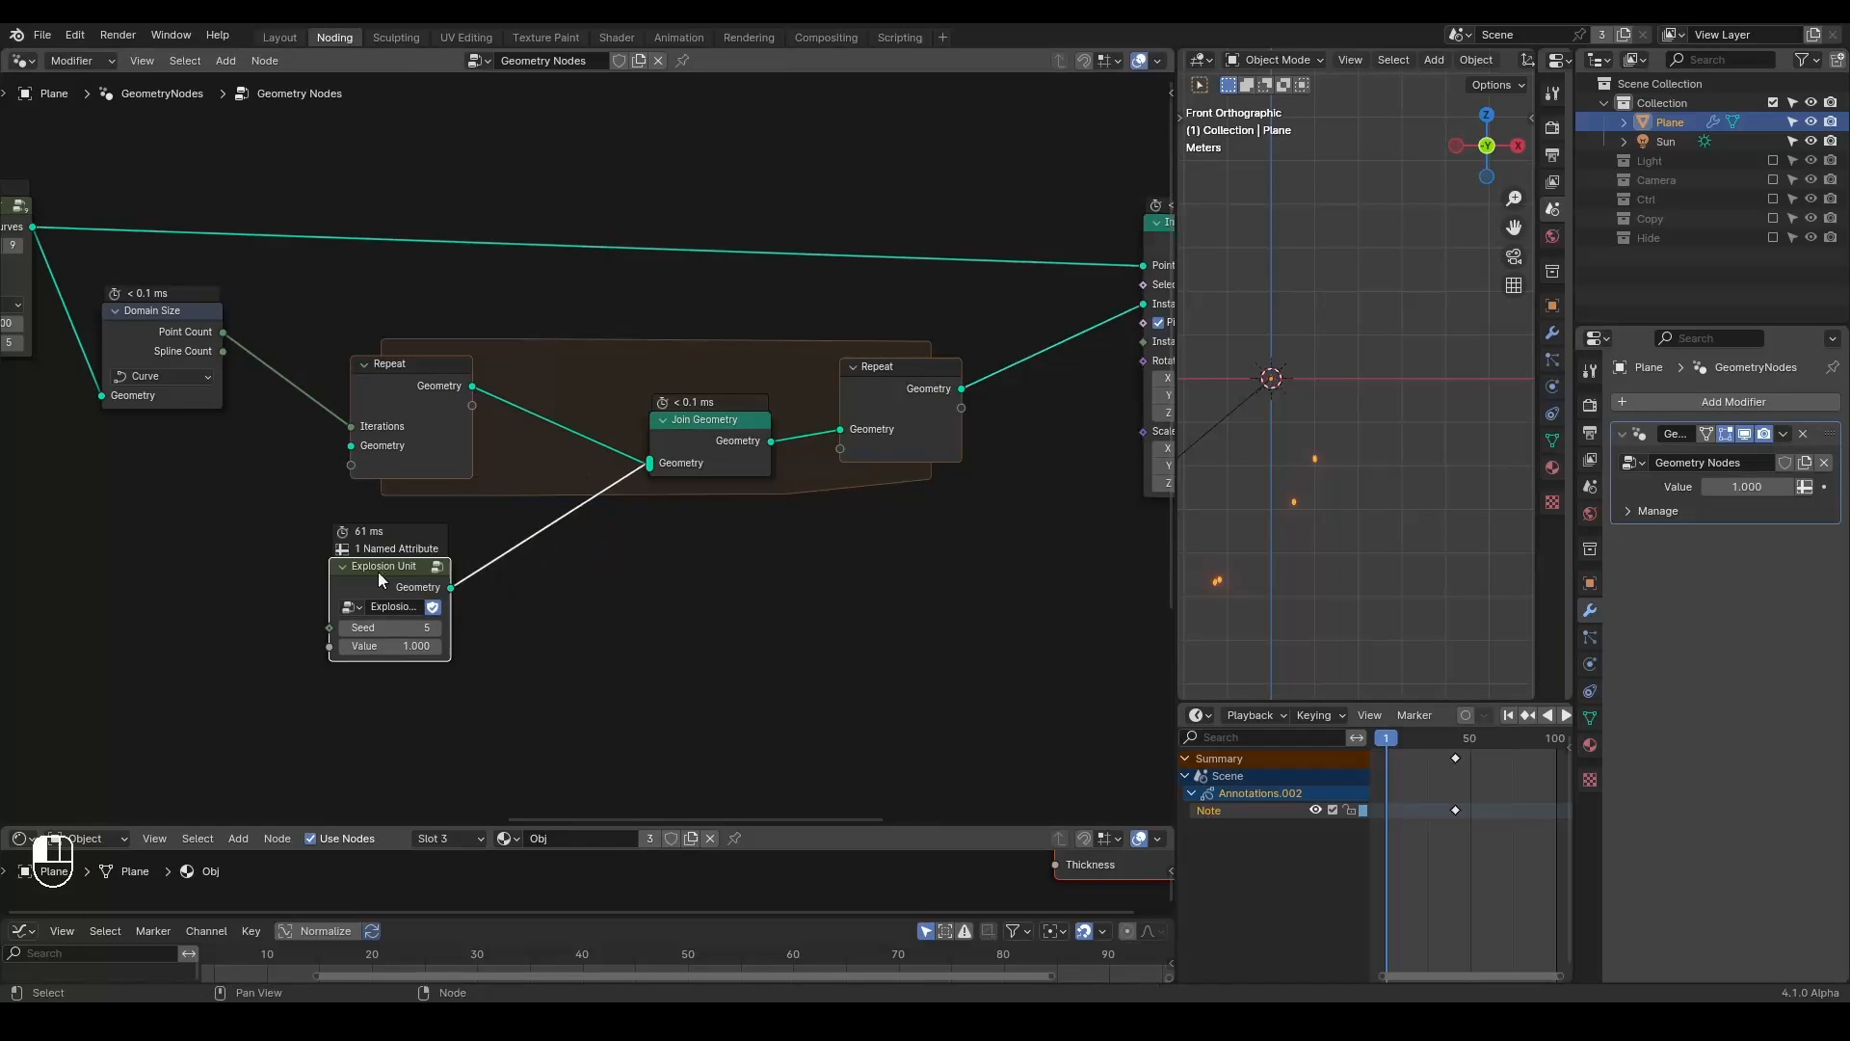
key("ctrl+a")
type("geometry to")
key("Return")
left_click(446, 539)
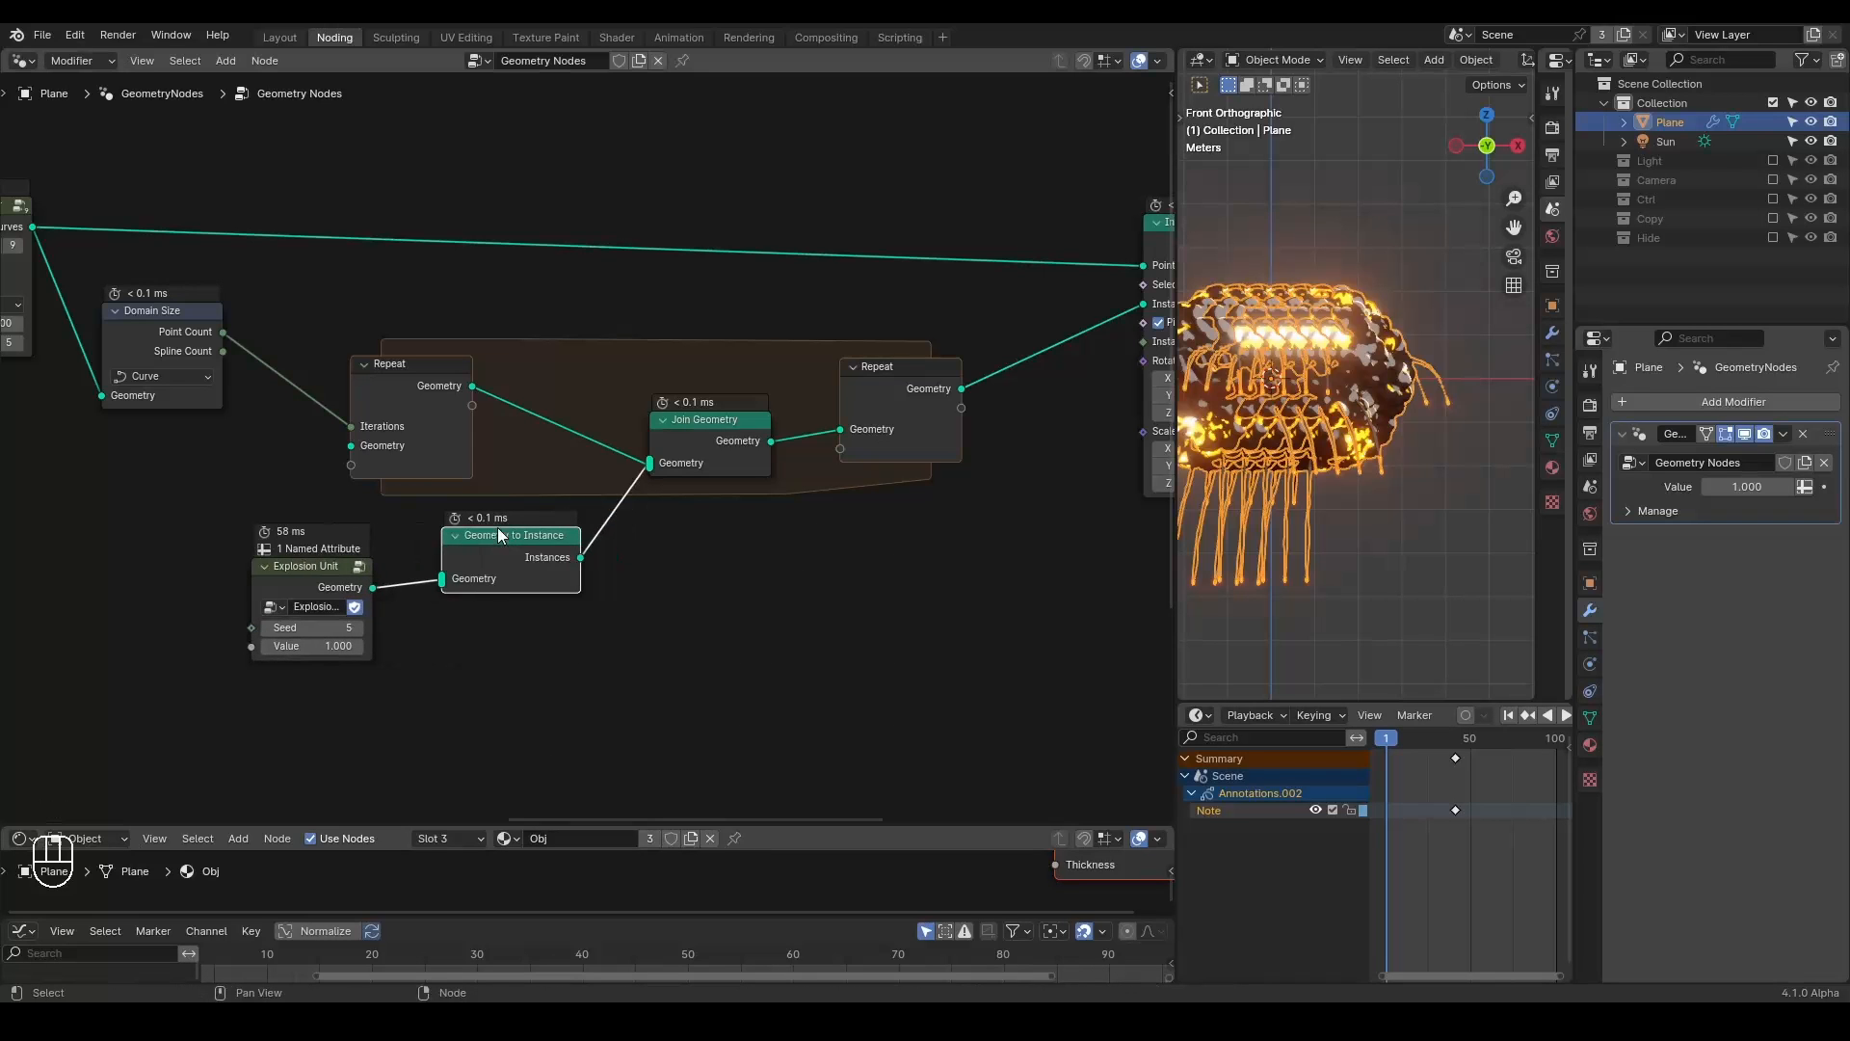
Move the Instance on Points node closer to the Repeat zone and check the contents of its Instances output.
middle_click_drag(931, 454, 730, 496)
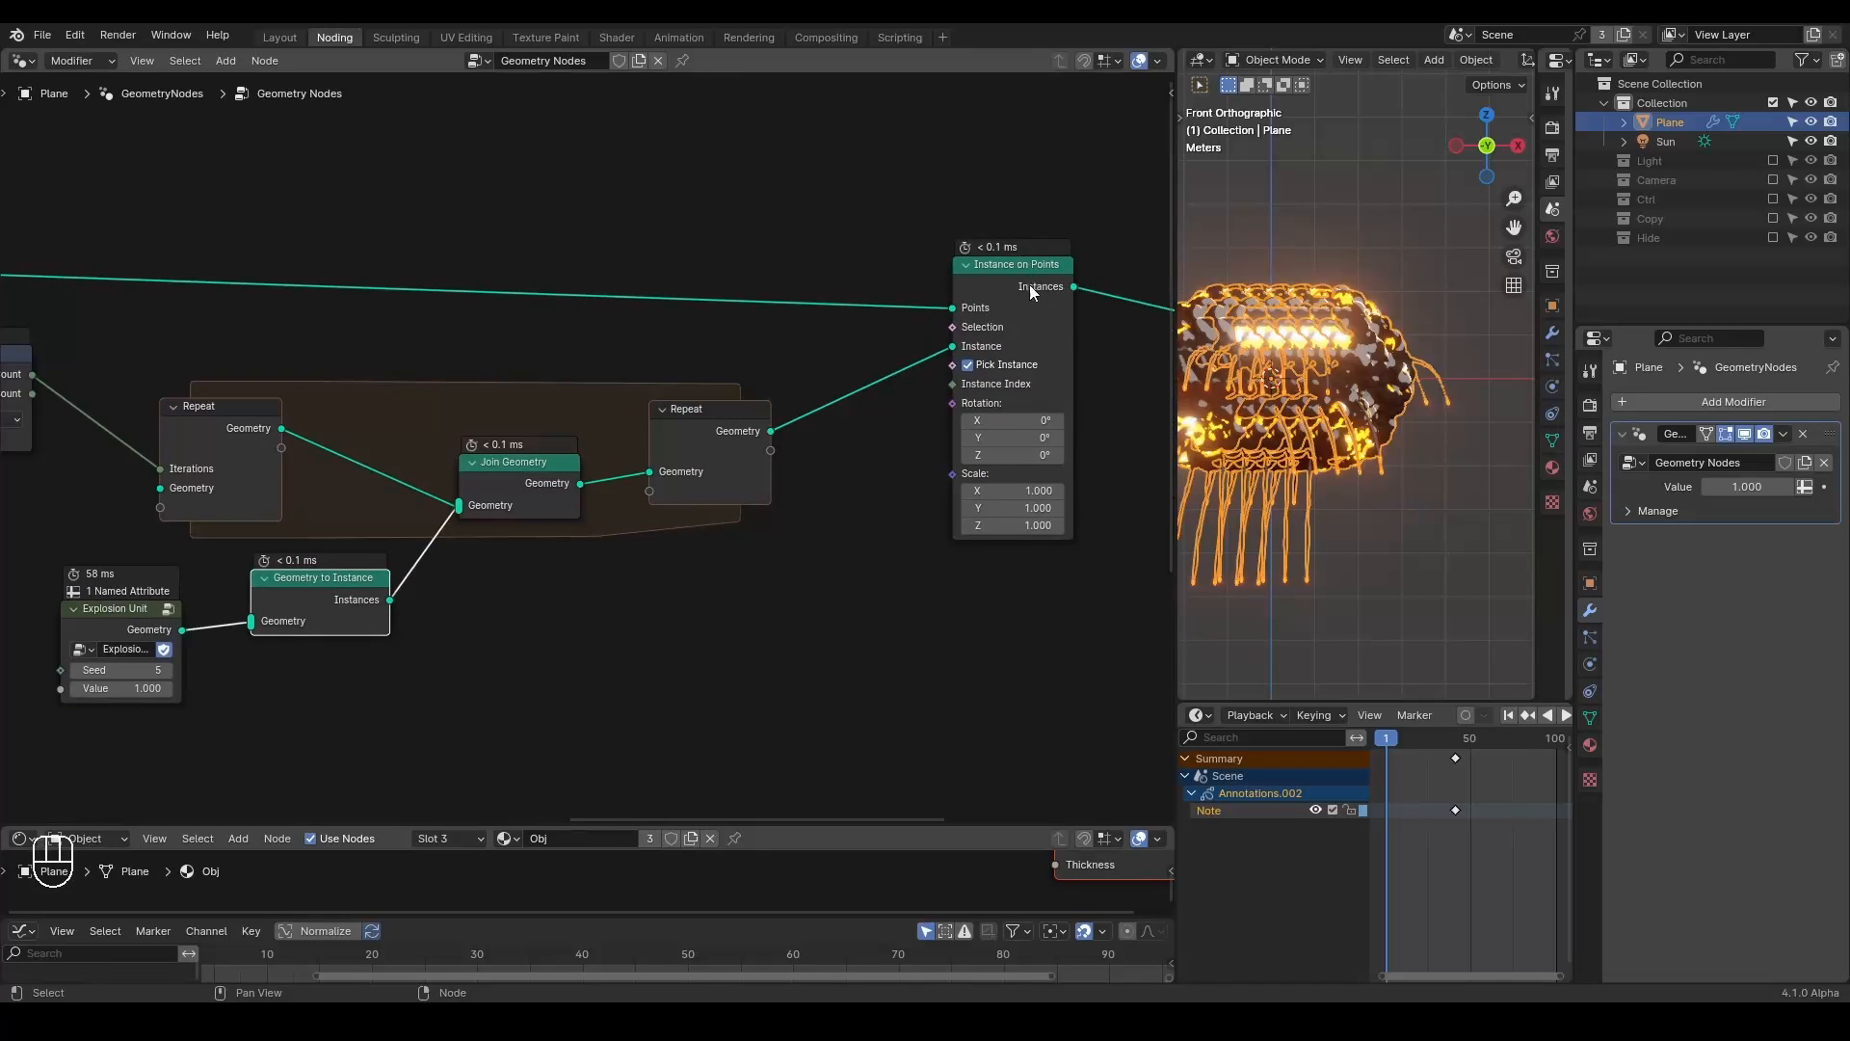
left_click_drag(1038, 287, 977, 303)
mouse_move(1014, 304)
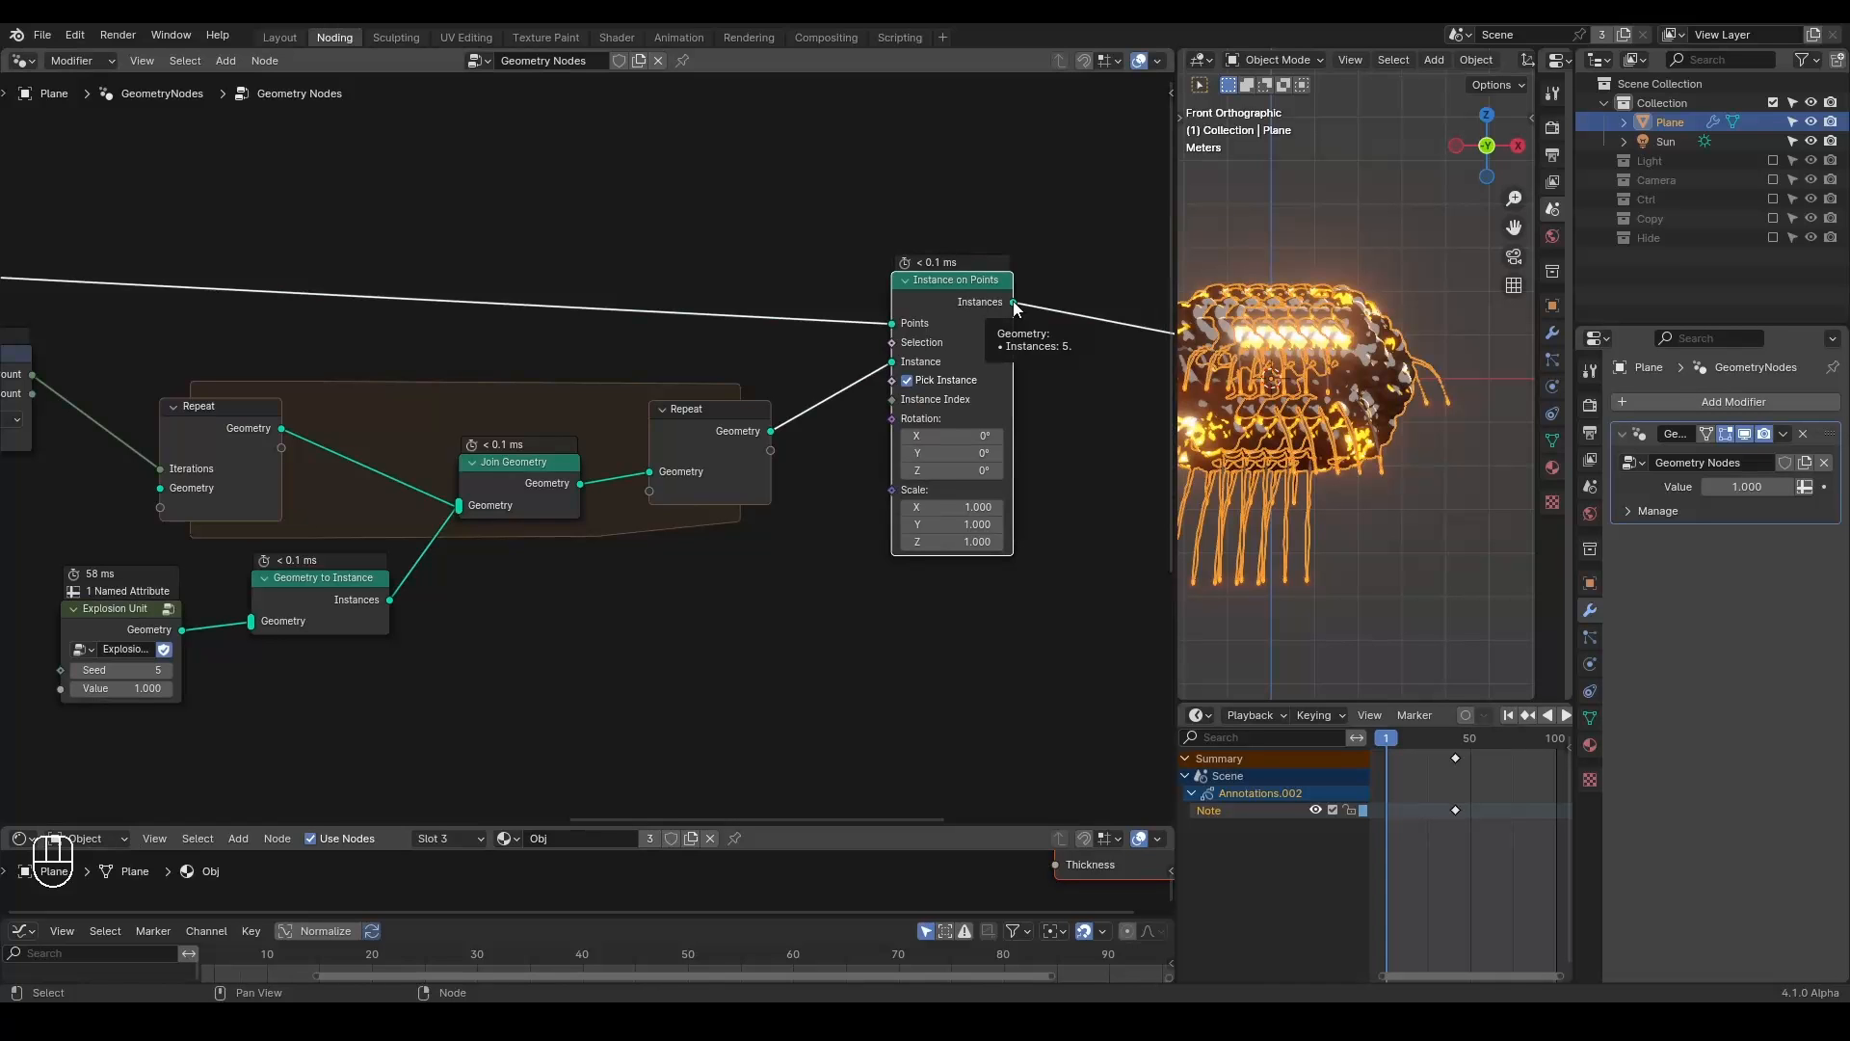
Widen the 3D viewport and set the G_Curve Linear Value to 5.120.
middle_click_drag(1045, 405, 992, 414)
left_click_drag(1177, 328, 977, 339)
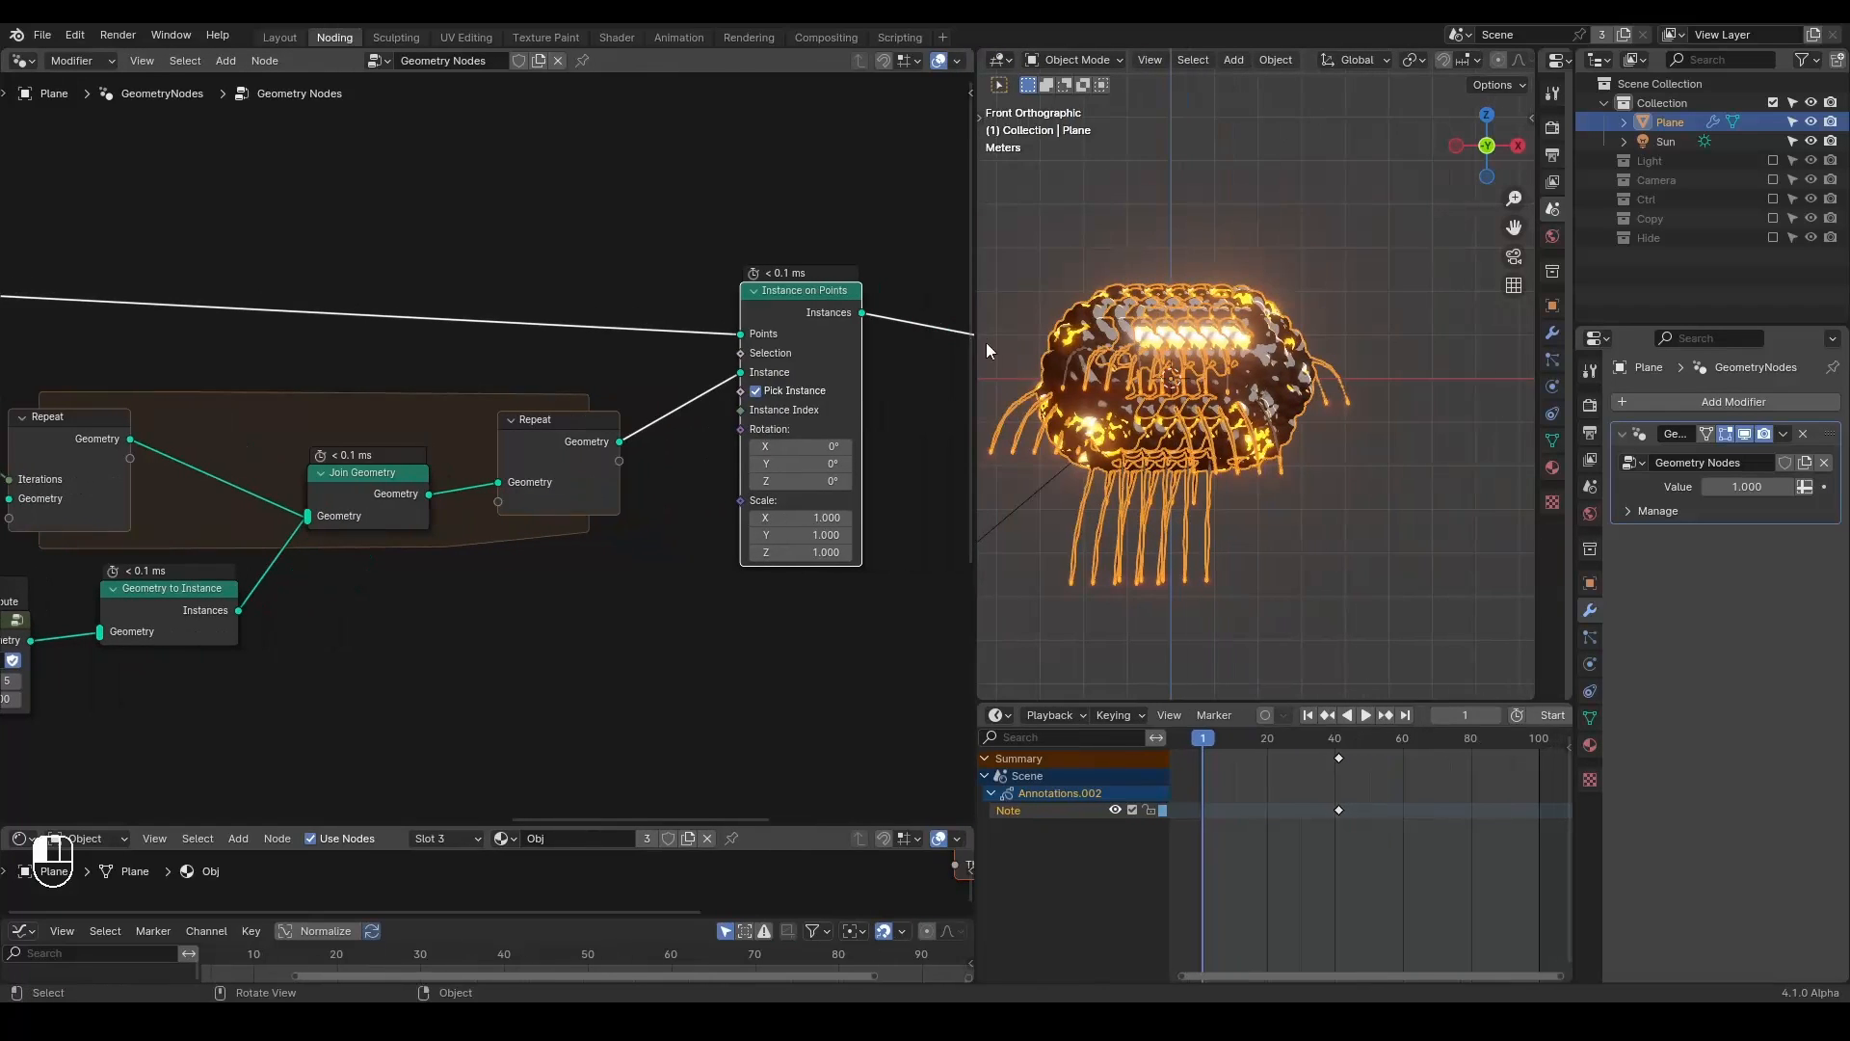
middle_click_drag(477, 386, 1027, 388)
left_click_drag(180, 378, 318, 377, "shift")
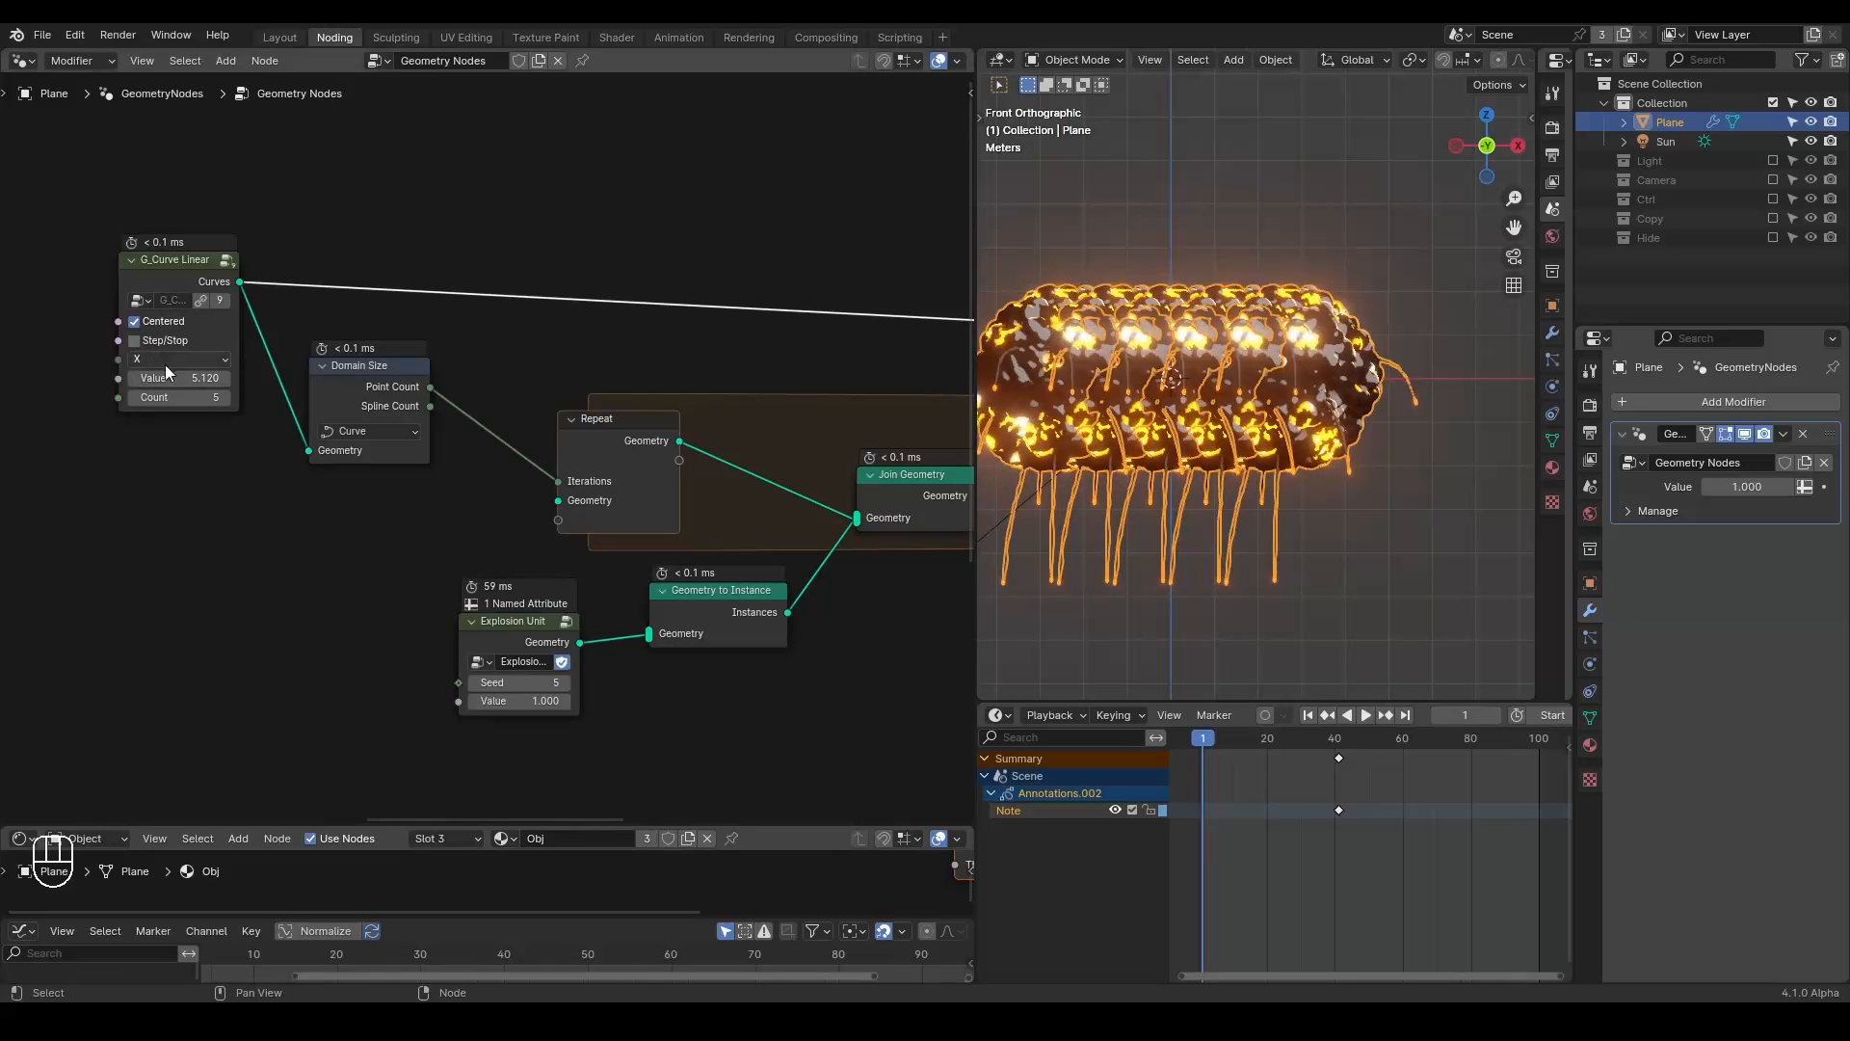
Set the Value of the G_Curve Linear node to 16.680 to spread the row of explosions apart.
left_click_drag(174, 374, 887, 289)
scroll(1335, 370, "down", 5)
middle_click_drag(1107, 384, 1124, 398, "shift")
scroll(581, 439, "down", 2)
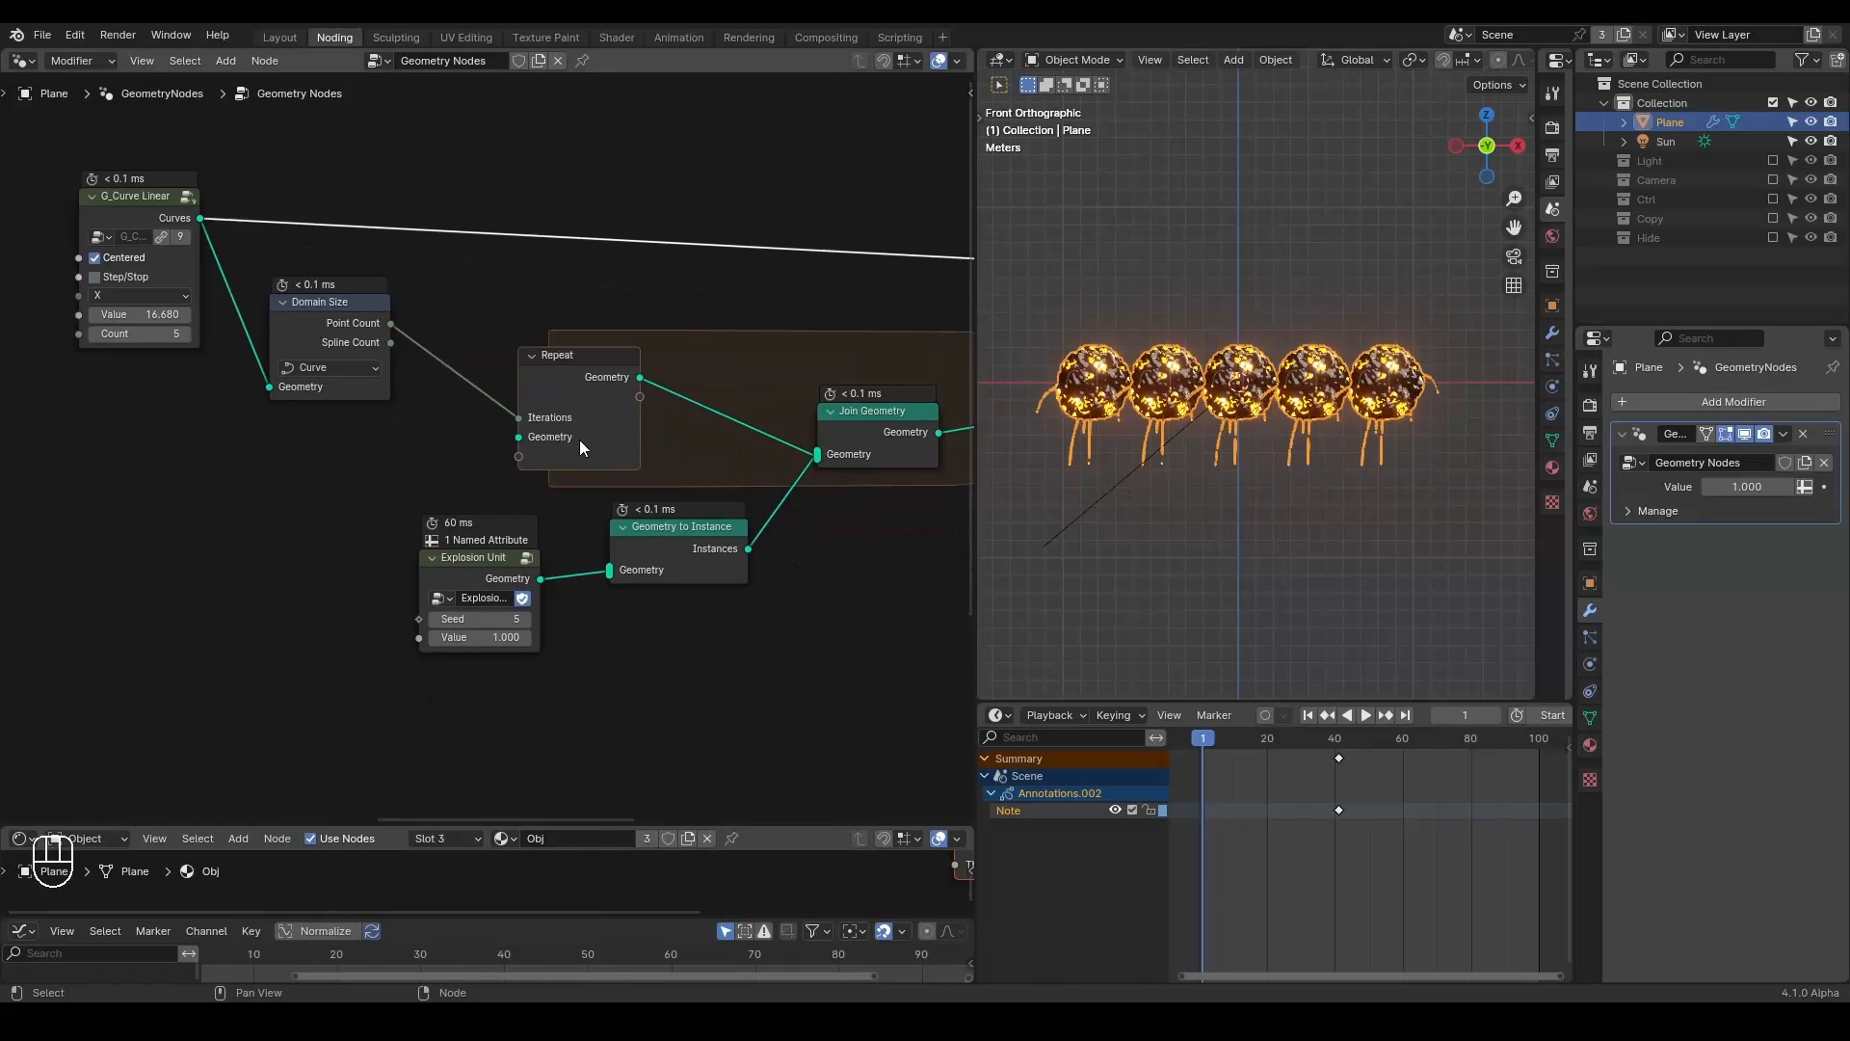
Make room in the Repeat zone and add a G_Loop Index node, linking its Loop Index input to a new socket on the Repeat input.
left_click_drag(633, 158, 95, 402)
key("g")
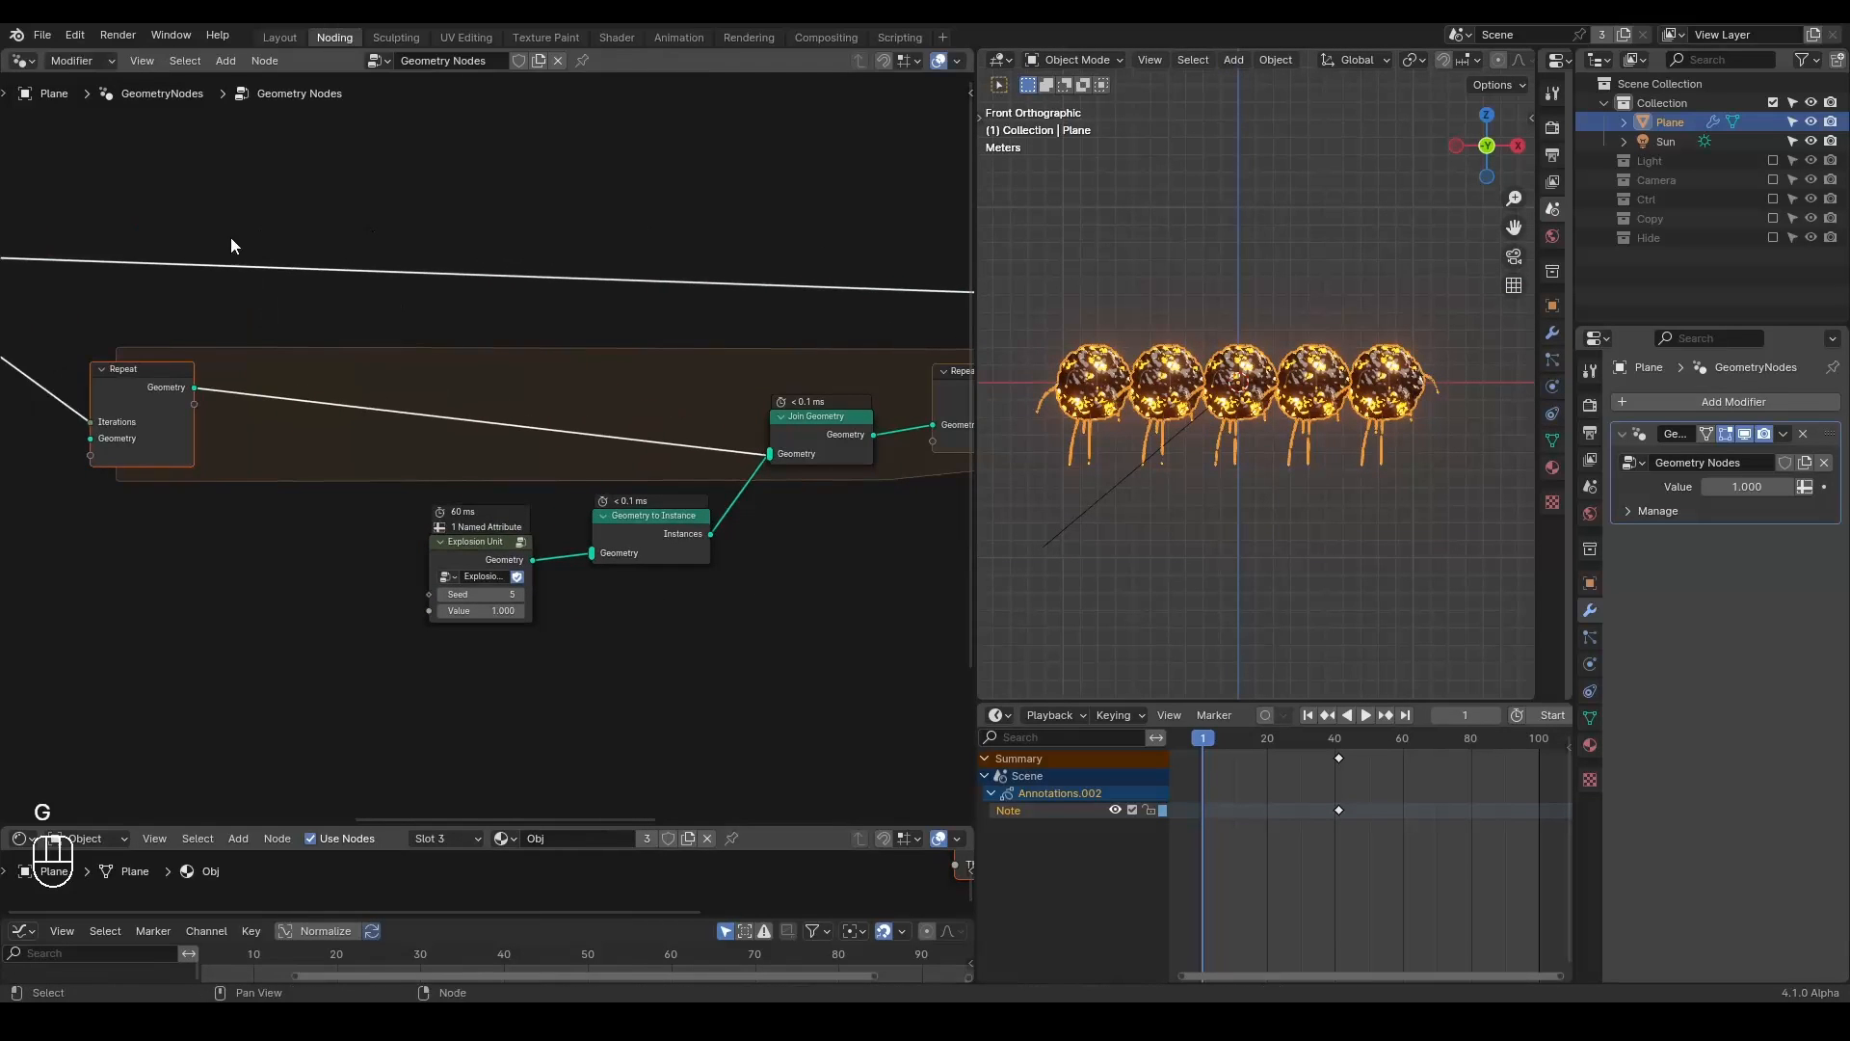
scroll(461, 418, "up", 1)
left_click(472, 419)
key("ctrl+a")
type("loop")
key("Return")
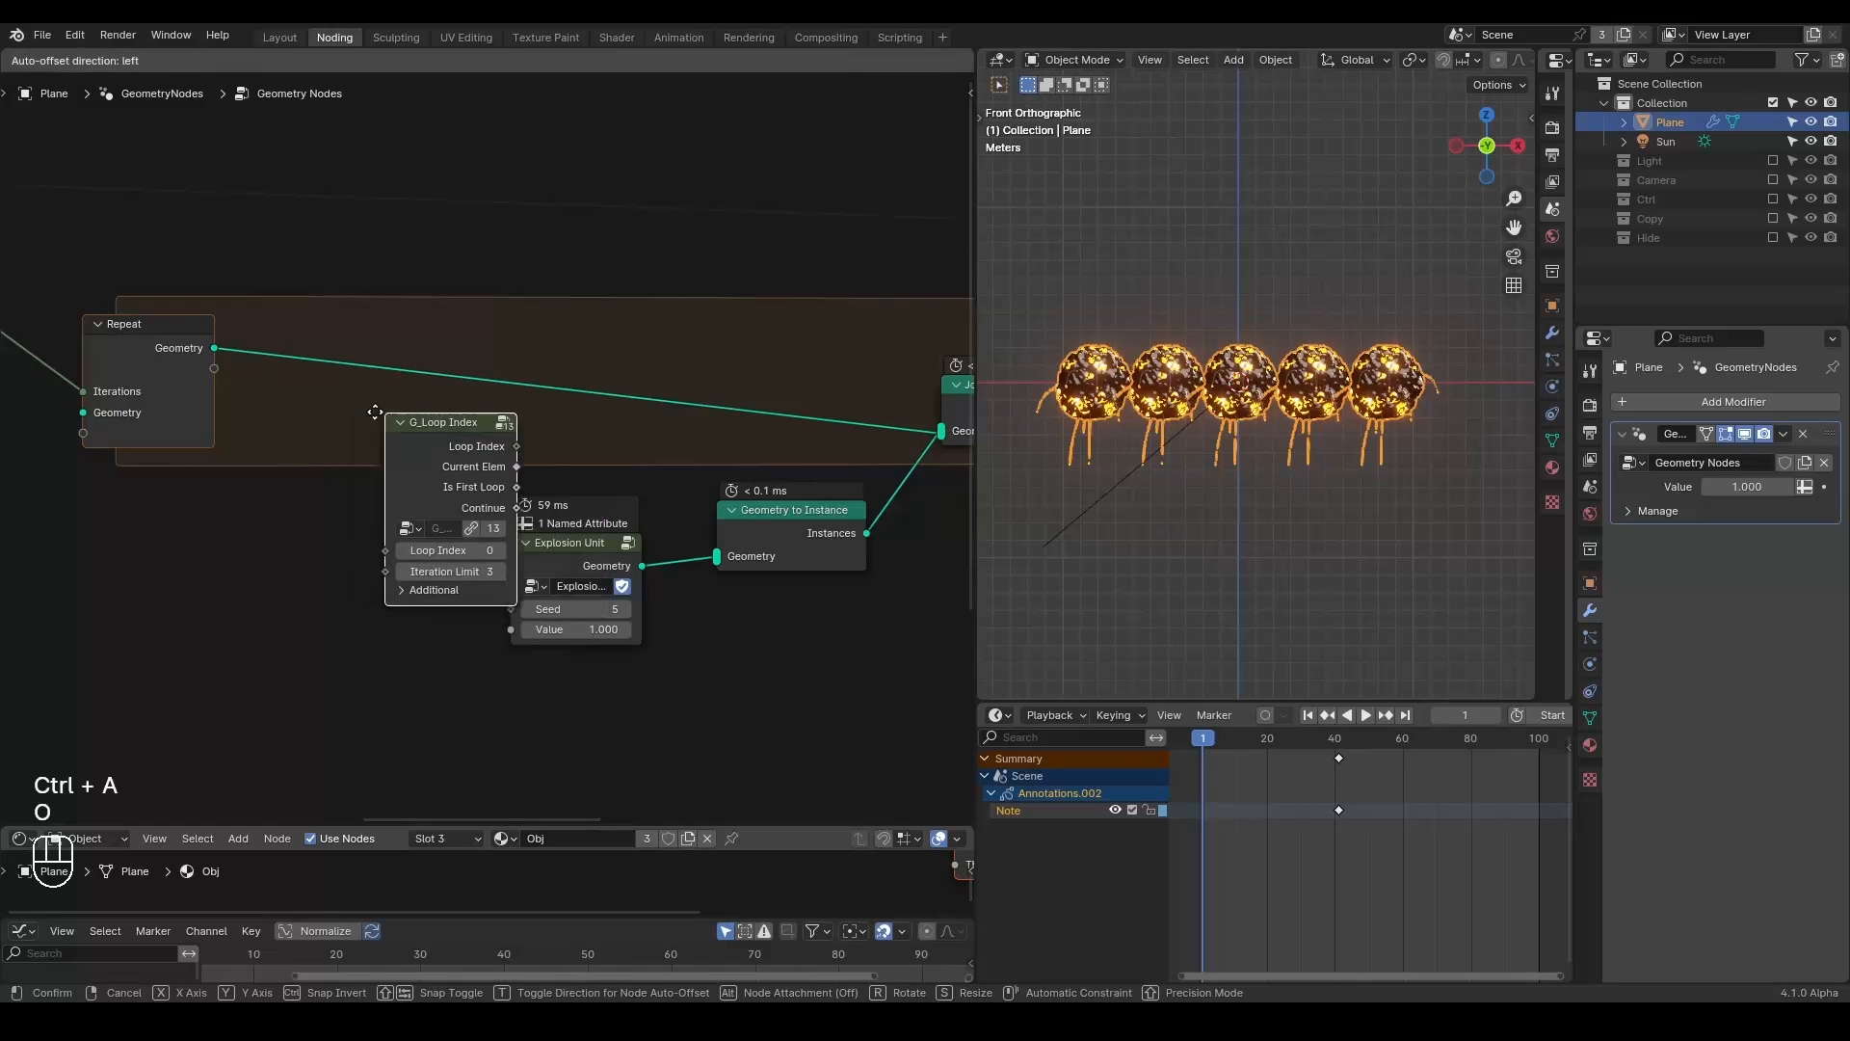
left_click(318, 529)
left_click_drag(310, 530, 214, 369)
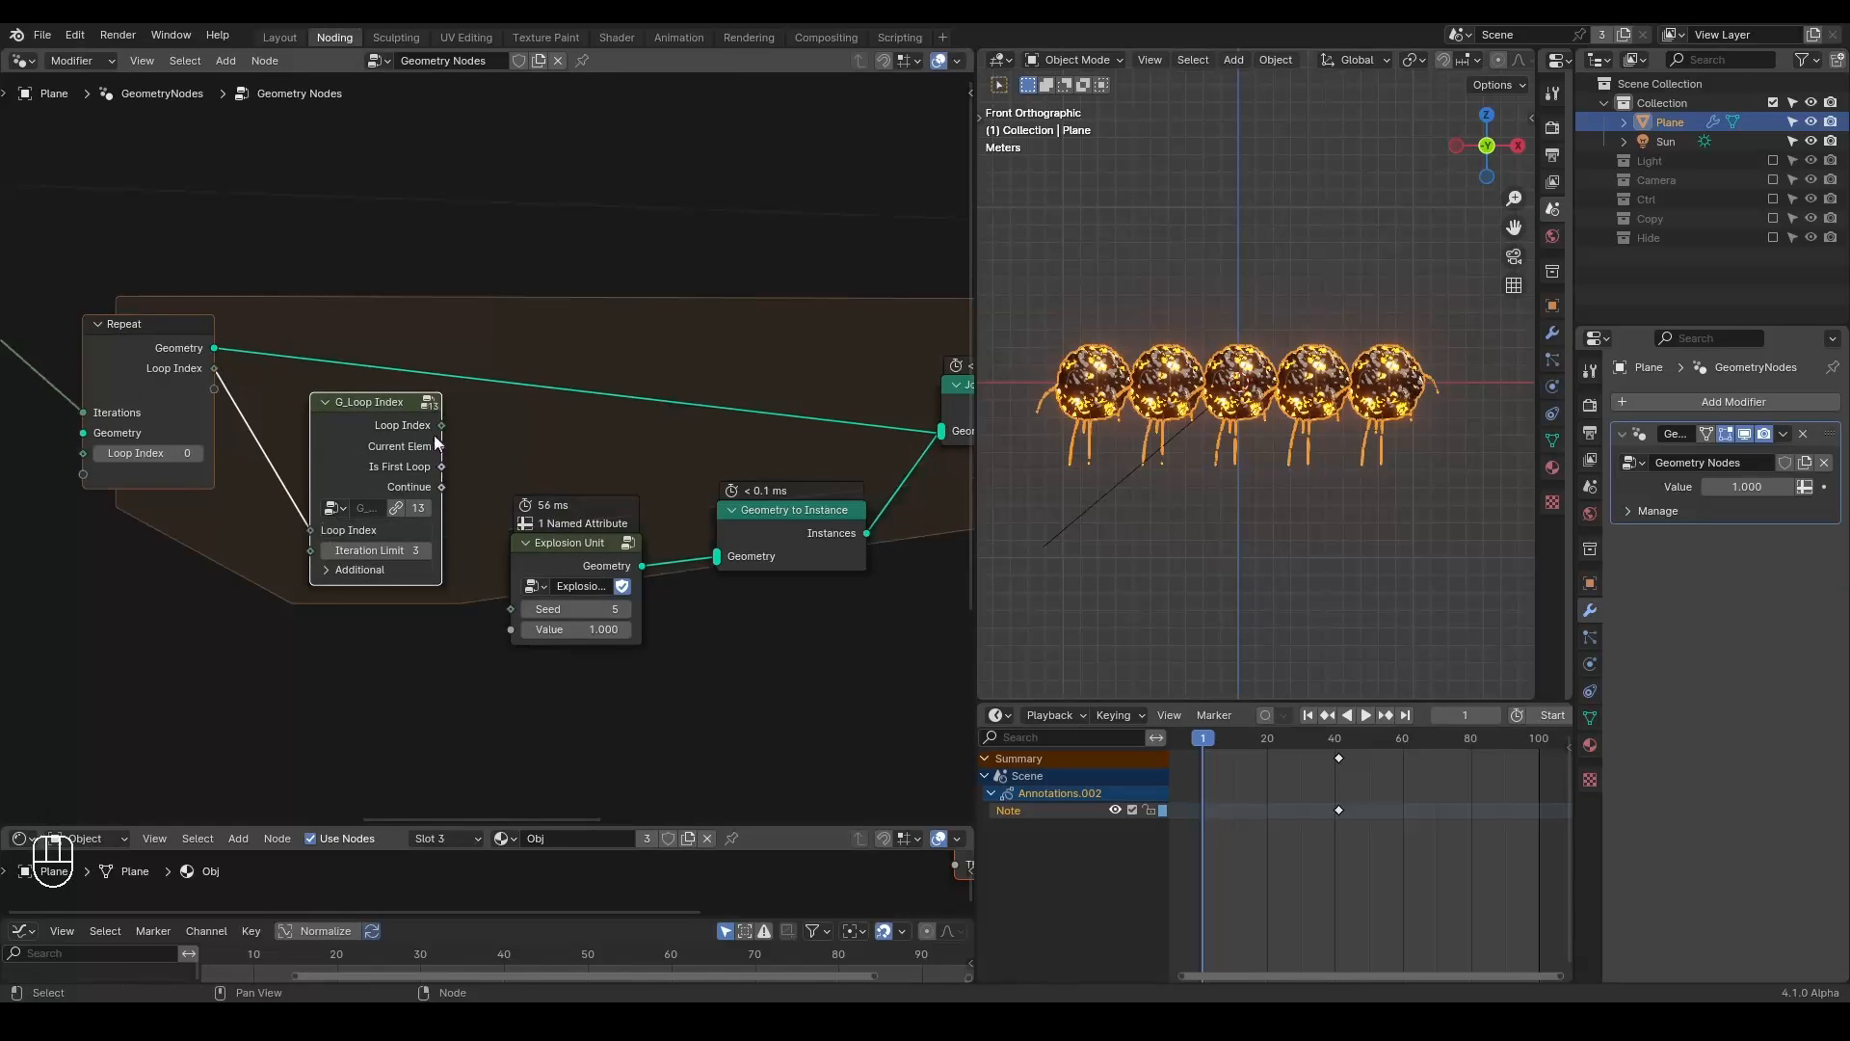
Connect the G_Loop Index node's Loop Index output to the Repeat output node and shift Join Geometry clear of the link.
middle_click_drag(433, 436, 248, 407)
scroll(248, 407, "down", 1)
left_click_drag(256, 396, 860, 405)
left_click_drag(752, 383, 741, 353)
left_click(741, 353)
Annotate "+ 1" beside the link from the G_Loop Index node's Loop Index output.
middle_click_drag(372, 429, 372, 383)
scroll(462, 402, "down", 2)
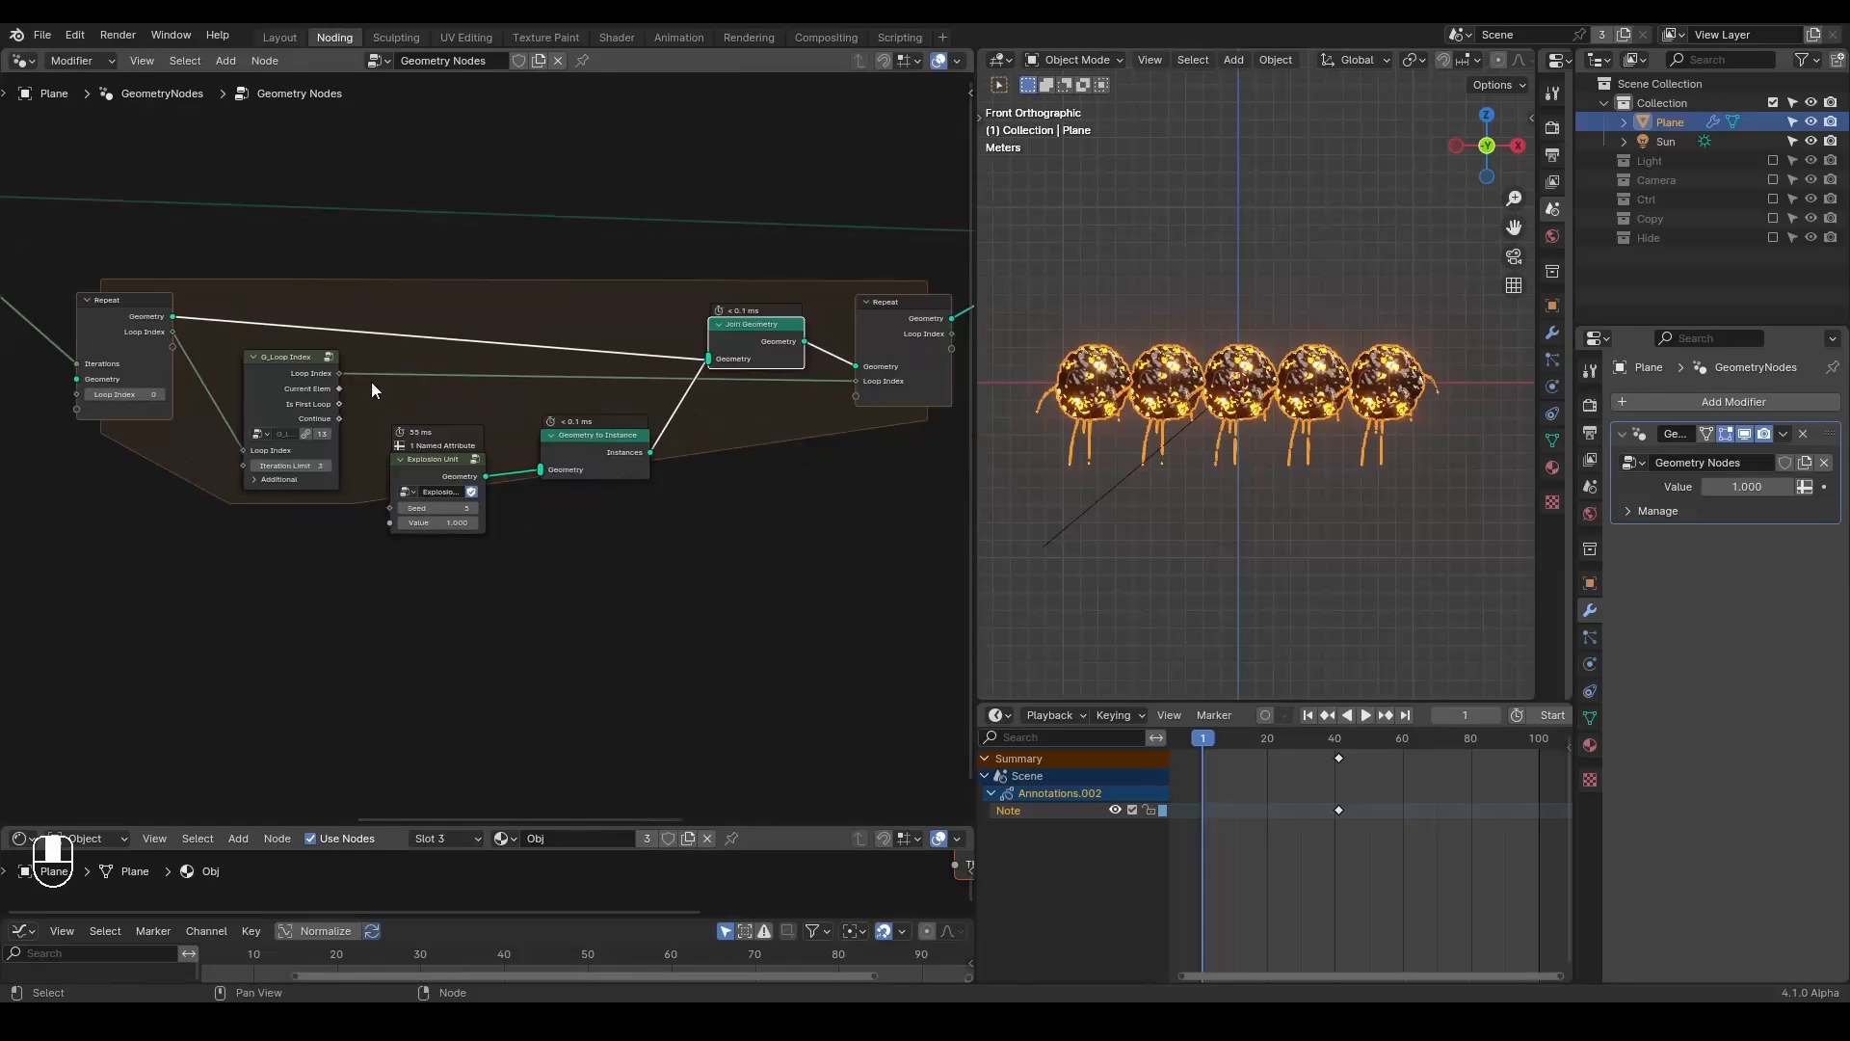
left_click(420, 386)
key("d")
left_click_drag(427, 374, 435, 404)
key("d")
left_click_drag(417, 389, 449, 393)
key("d")
Connect the Repeat input's Loop Index to the Explosion Unit's Seed and collapse the G_Loop Index node.
middle_click_drag(313, 493, 408, 524)
scroll(407, 523, "up", 6)
left_click_drag(135, 316, 485, 596)
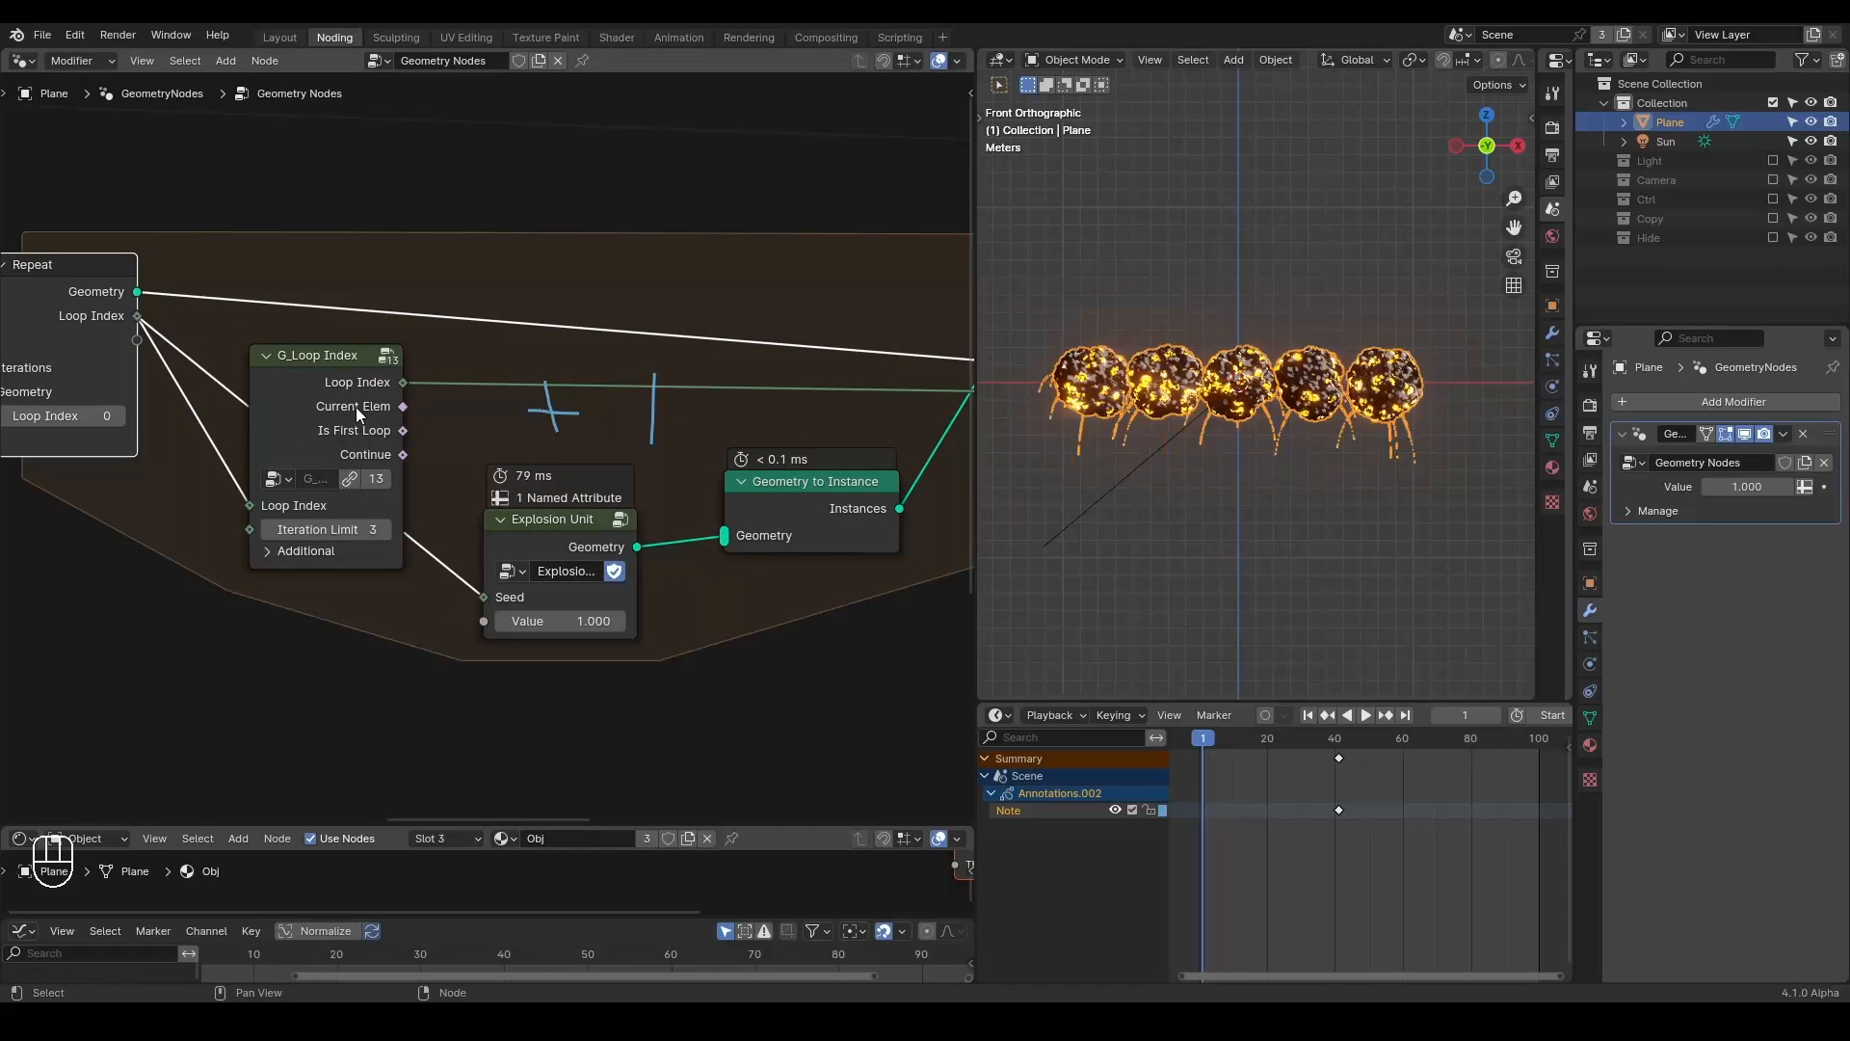
left_click(266, 354)
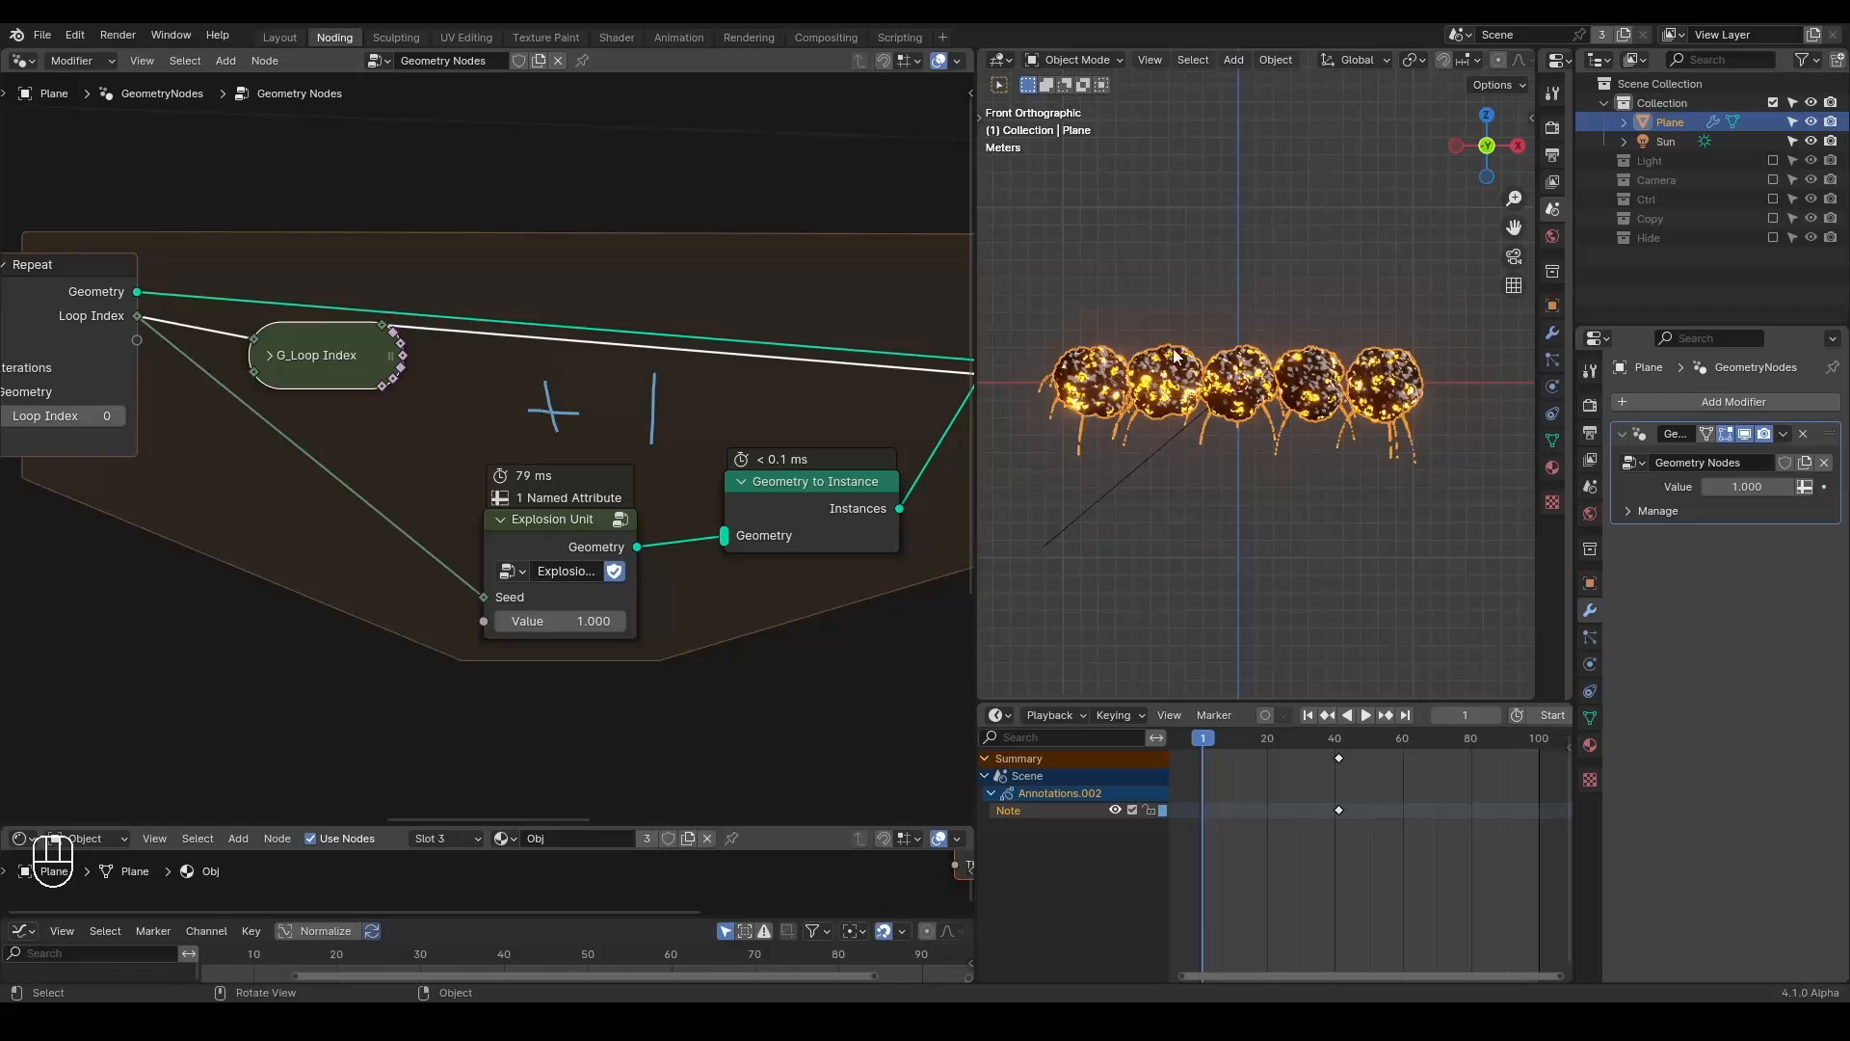
Erase the "+ 1" annotation from the node editor.
key("d")
mouse_move(540, 405)
right_mouse_down()
mouse_move(578, 413)
mouse_move(644, 370)
right_mouse_up()
key("ctrl+shift+alt+q")
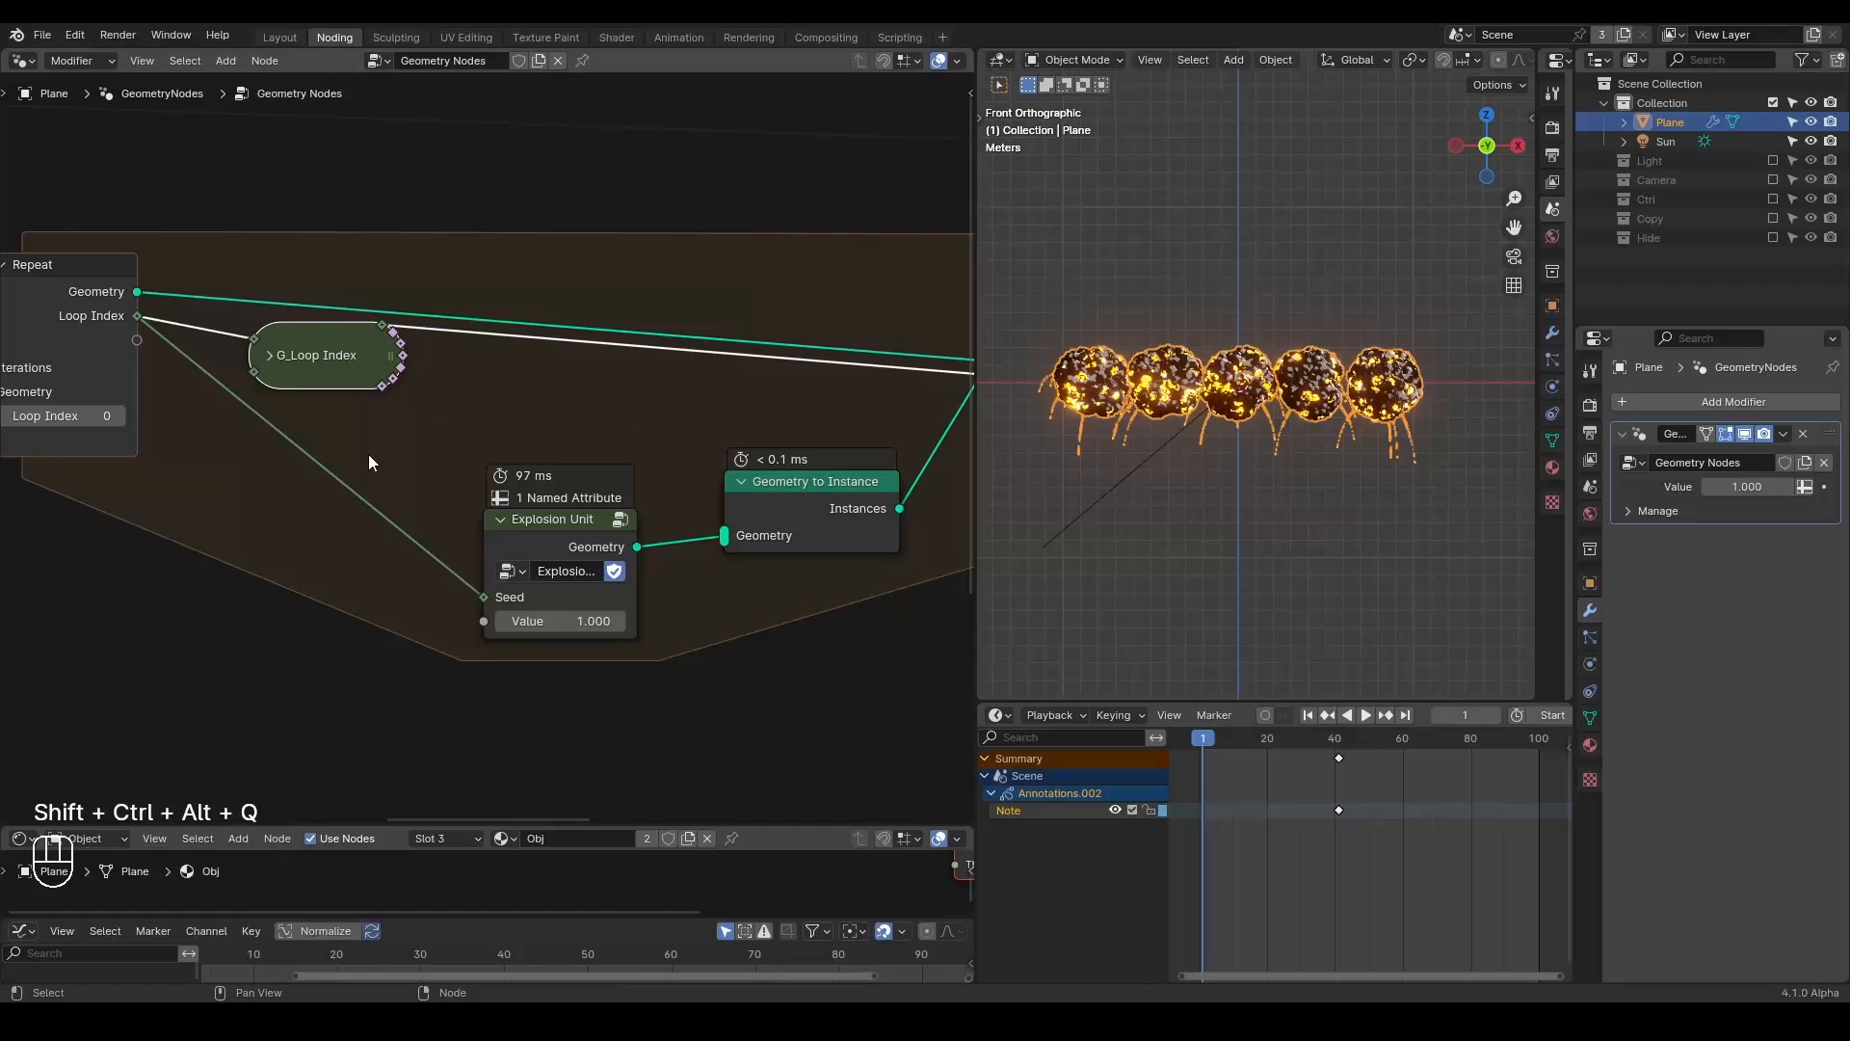
Split the node editor, pin one view, and open the Explosion Unit group at its G_Index Seed node in the other.
left_click_drag(4, 820, 53, 374)
left_click(582, 61)
left_click(528, 702)
key("Tab")
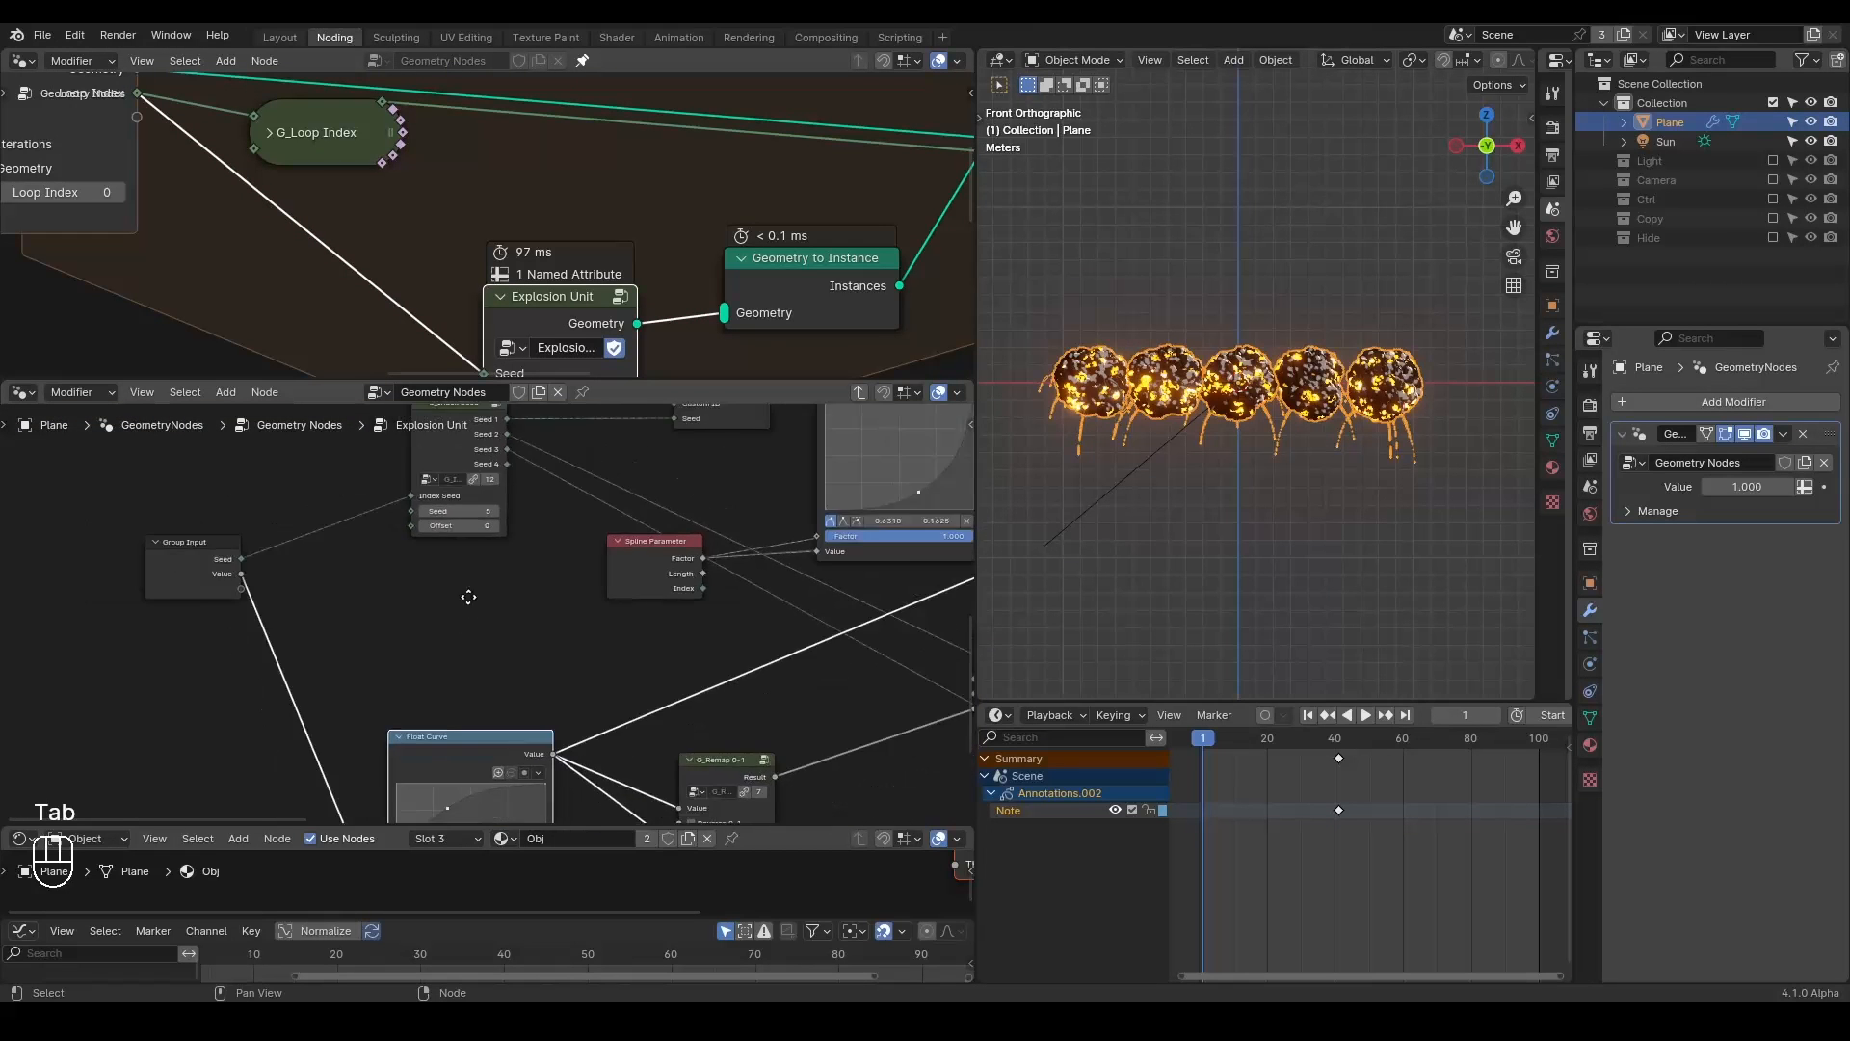
middle_click_drag(468, 596, 487, 744)
scroll(487, 736, "up", 2)
left_click_drag(472, 559, 470, 589)
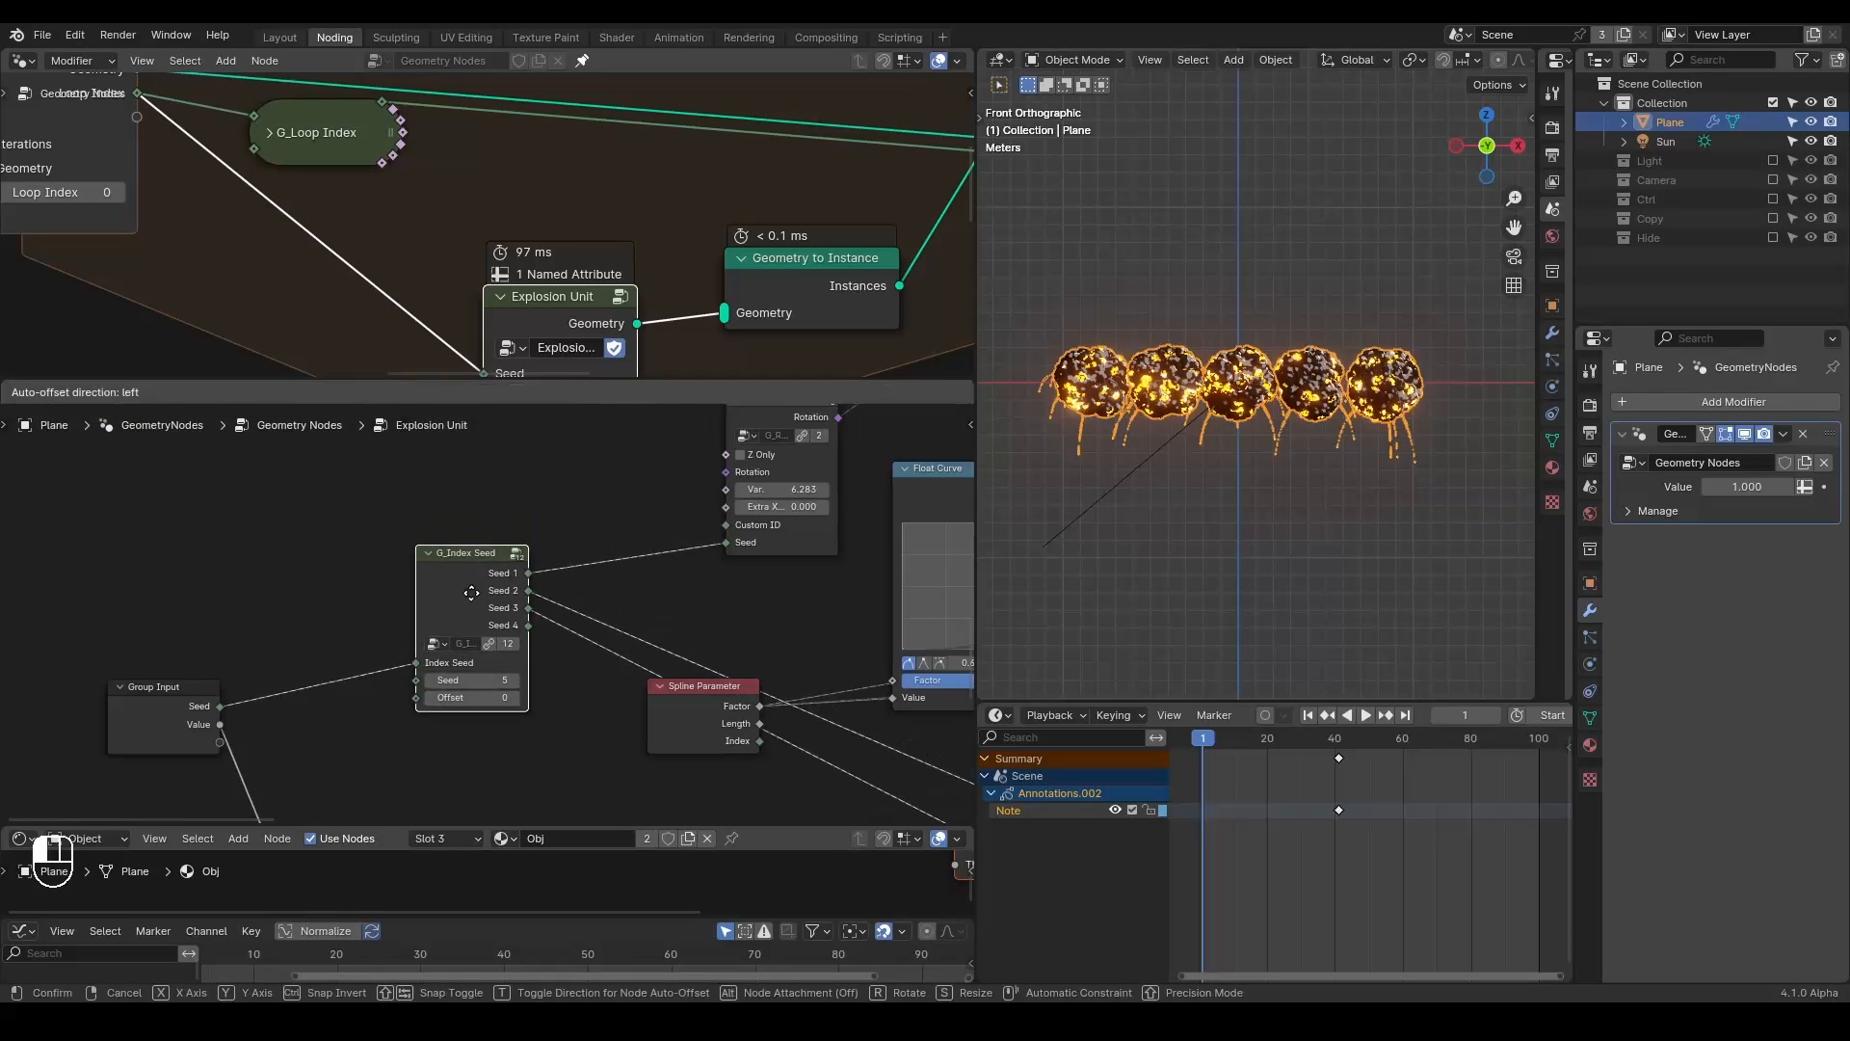
middle_click_drag(407, 647, 471, 627)
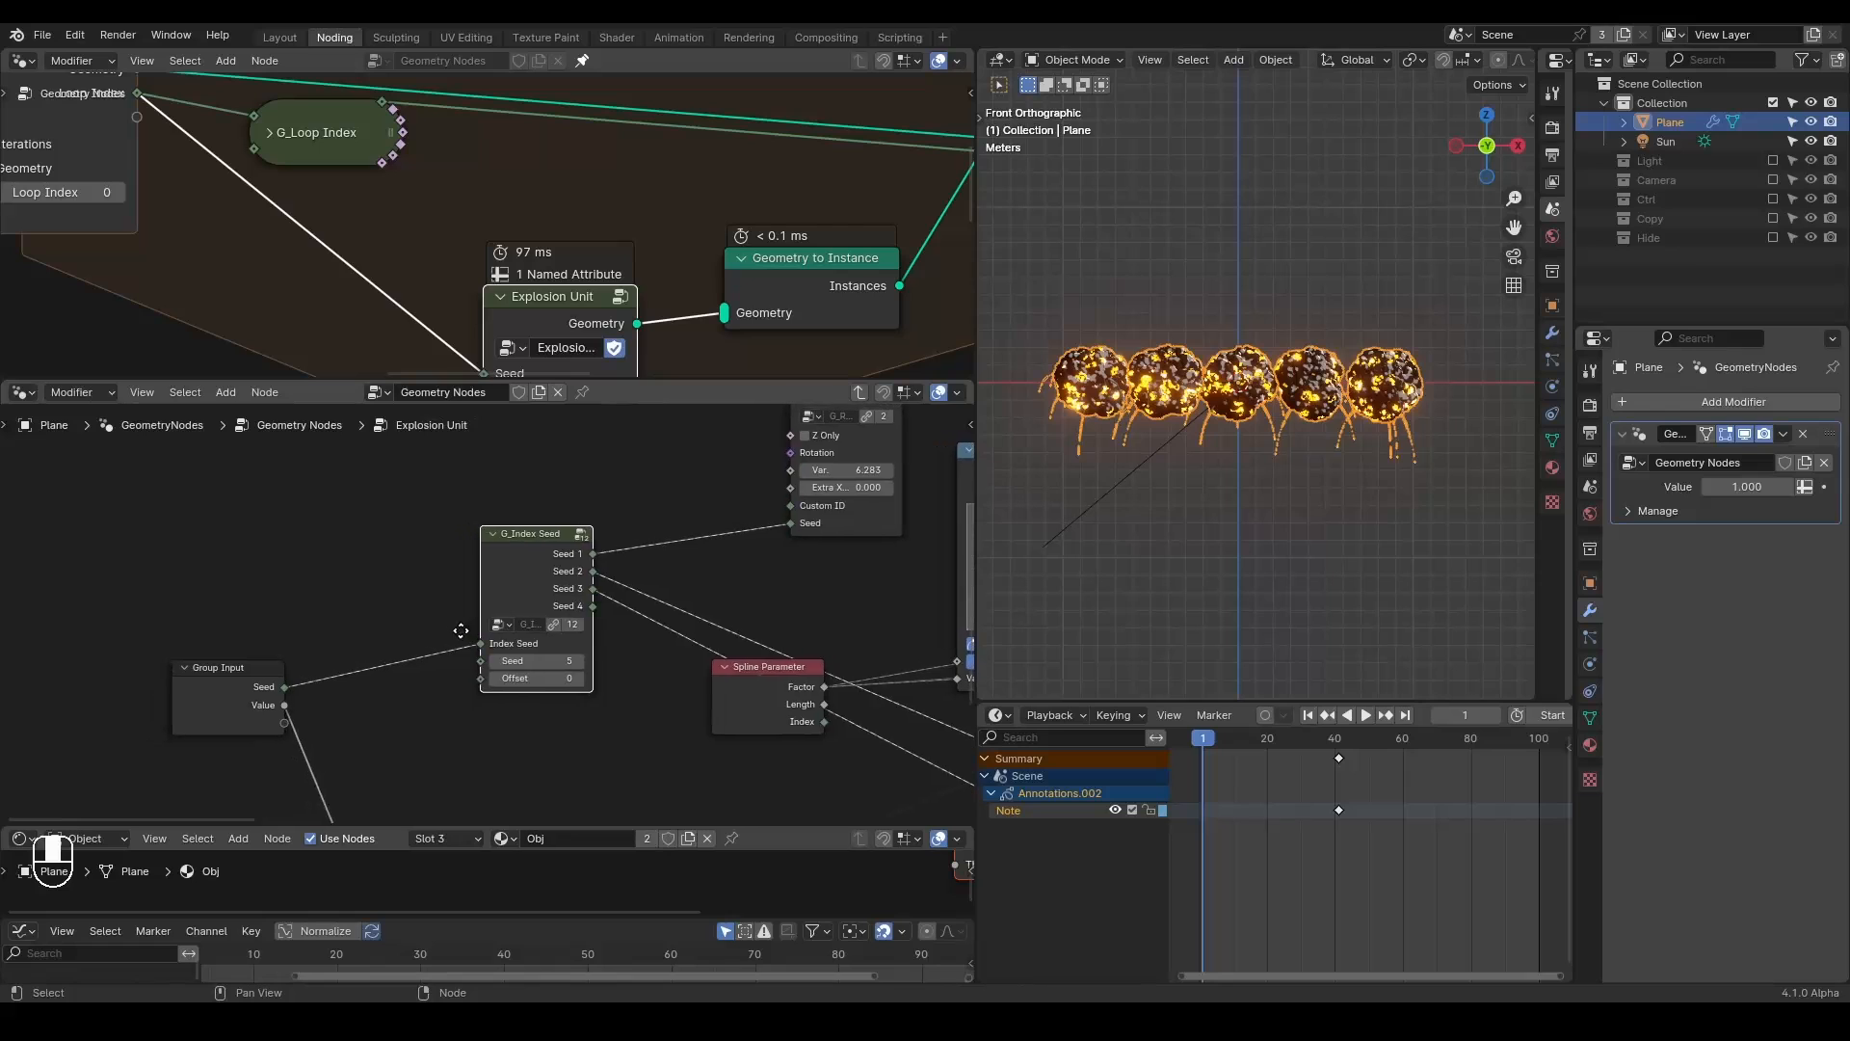
Rename the group's Seed input to Index and expose the G_Index Seed node's Seed as a new group input above Value.
left_click(223, 691)
key("n")
double_click(870, 474)
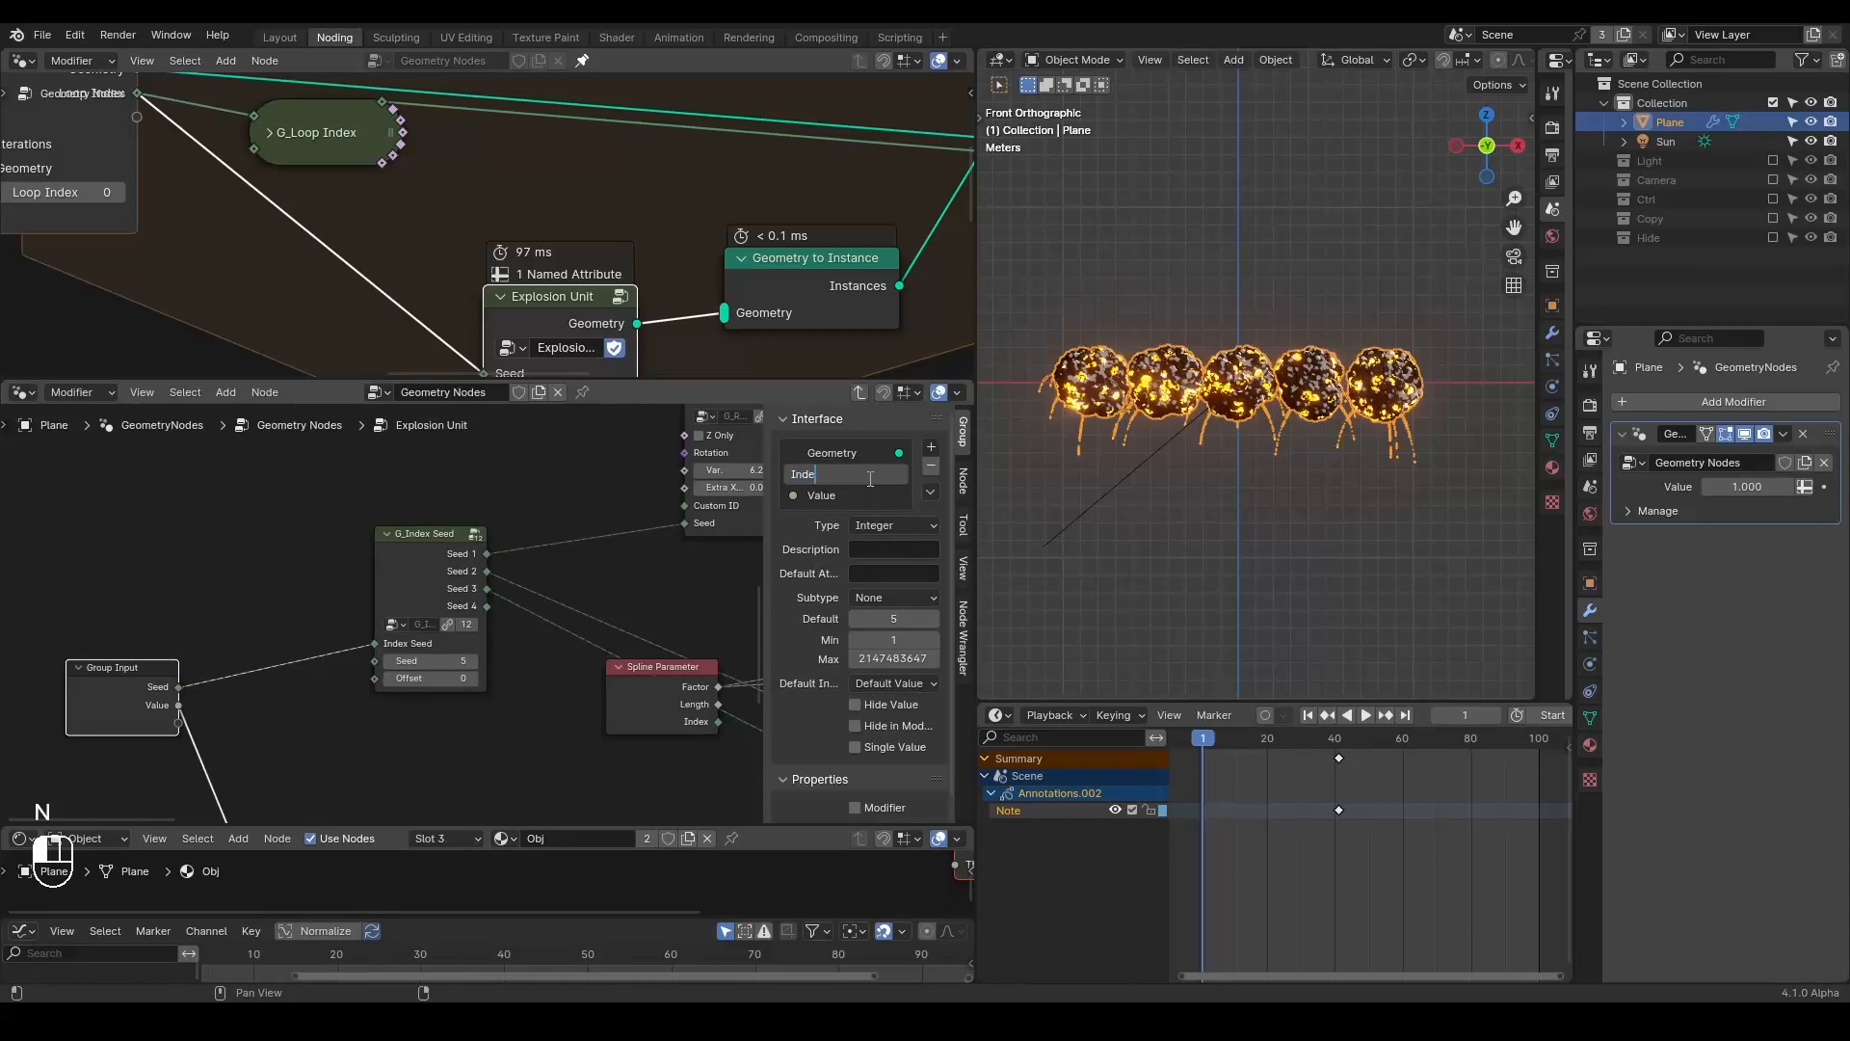
type("Index")
key("Return")
left_click_drag(375, 662, 179, 723)
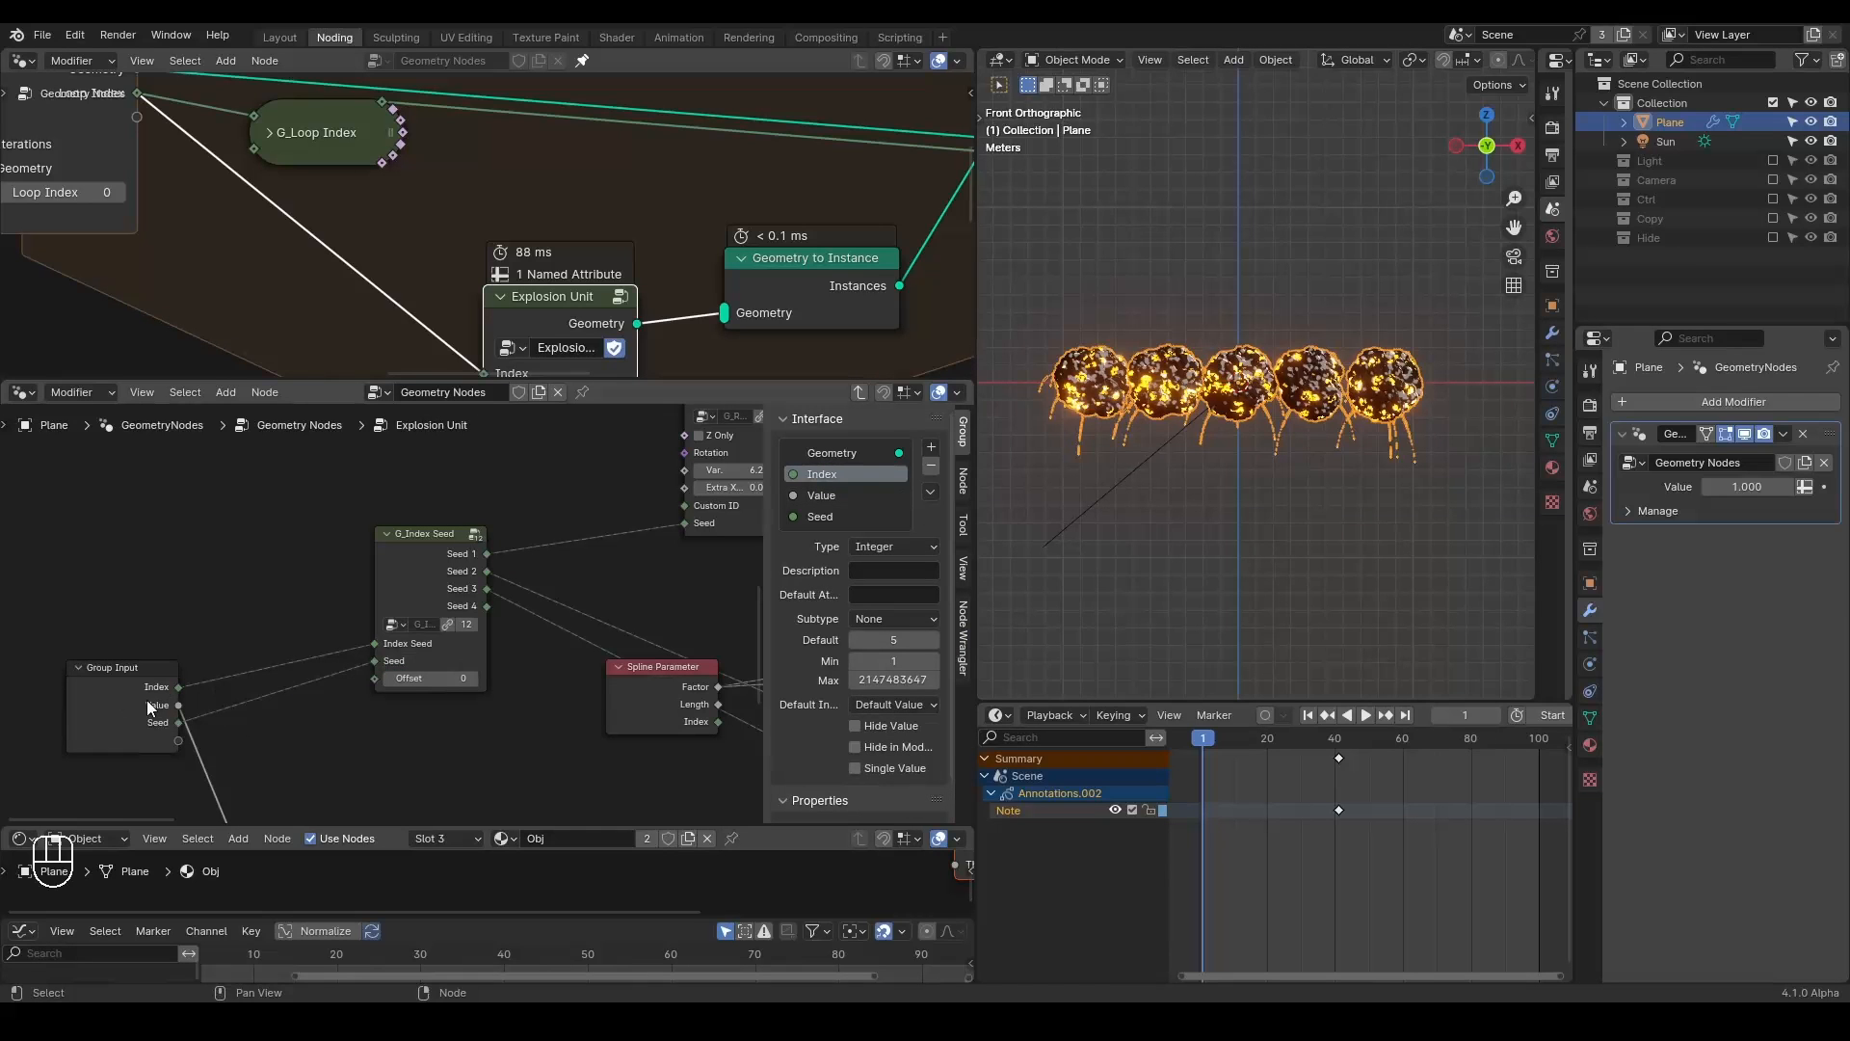
left_click_drag(835, 520, 816, 493)
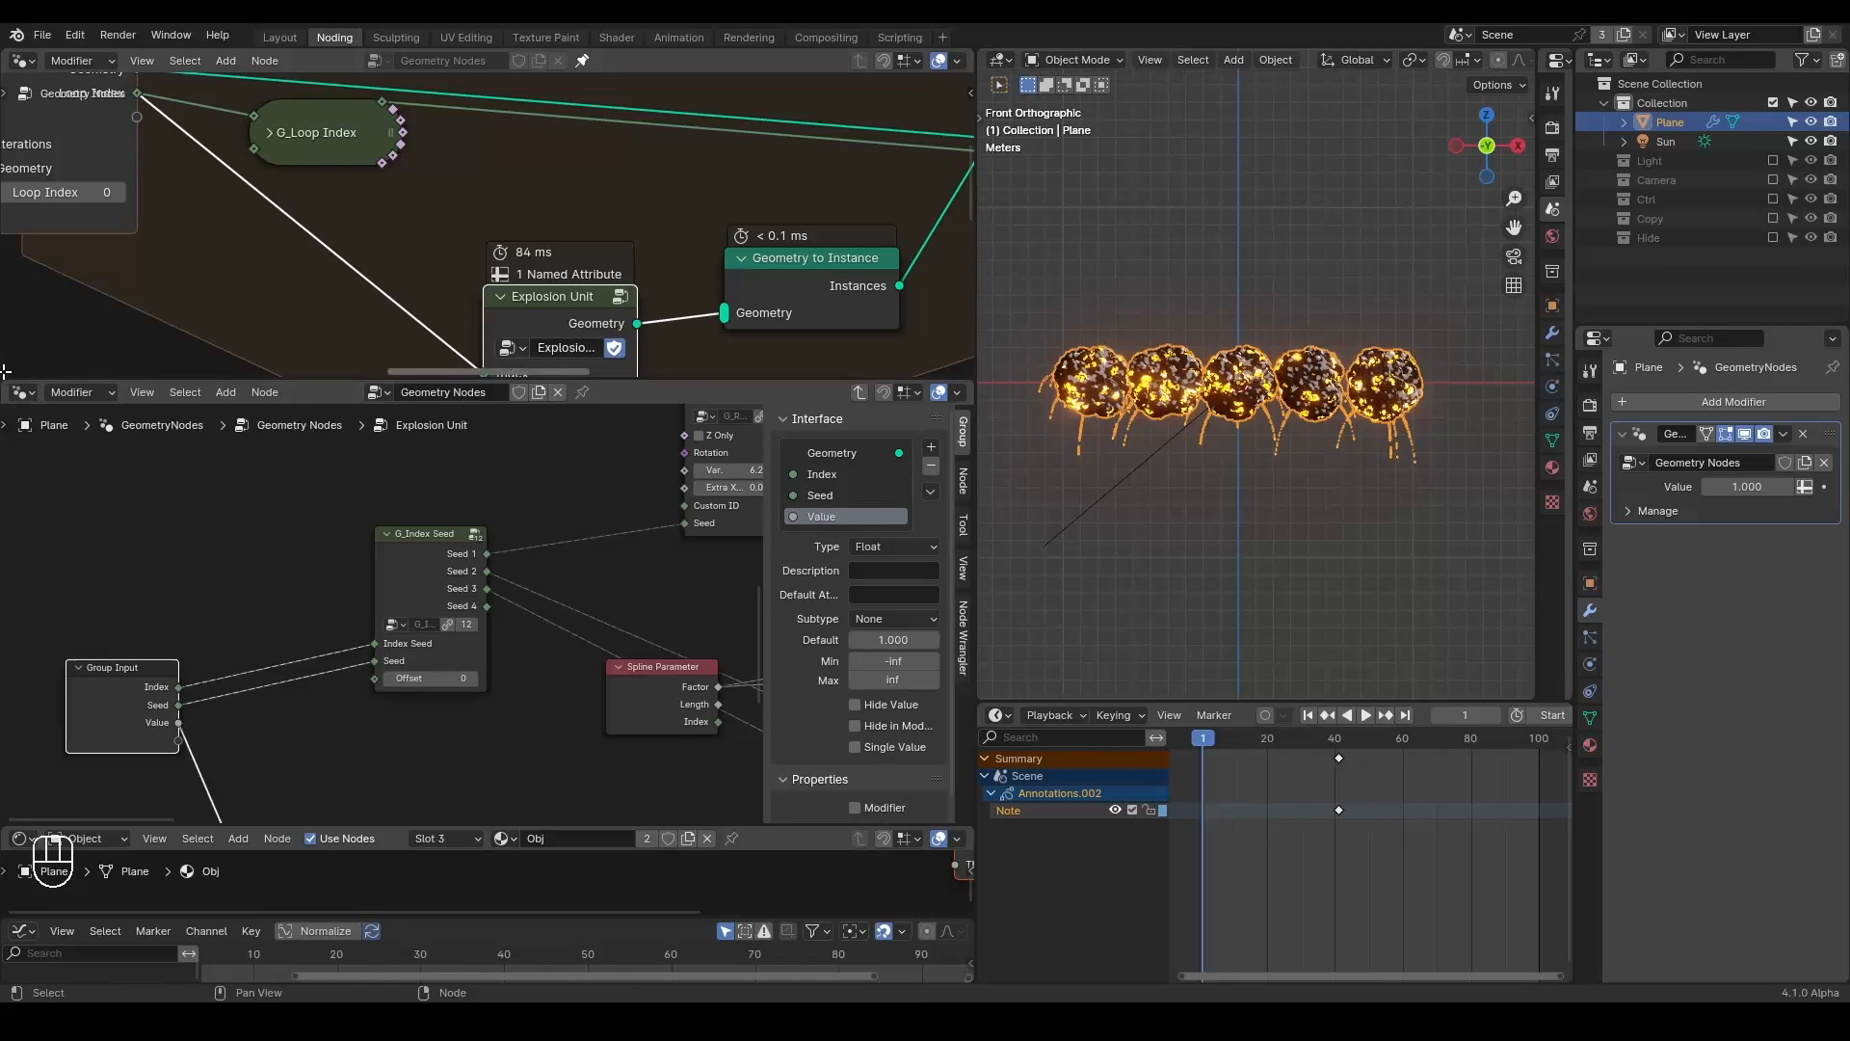
Close the extra node editor and set the Explosion Unit's Seed to 14.
left_click_drag(4, 372, 26, 469)
middle_click_drag(480, 648, 613, 540)
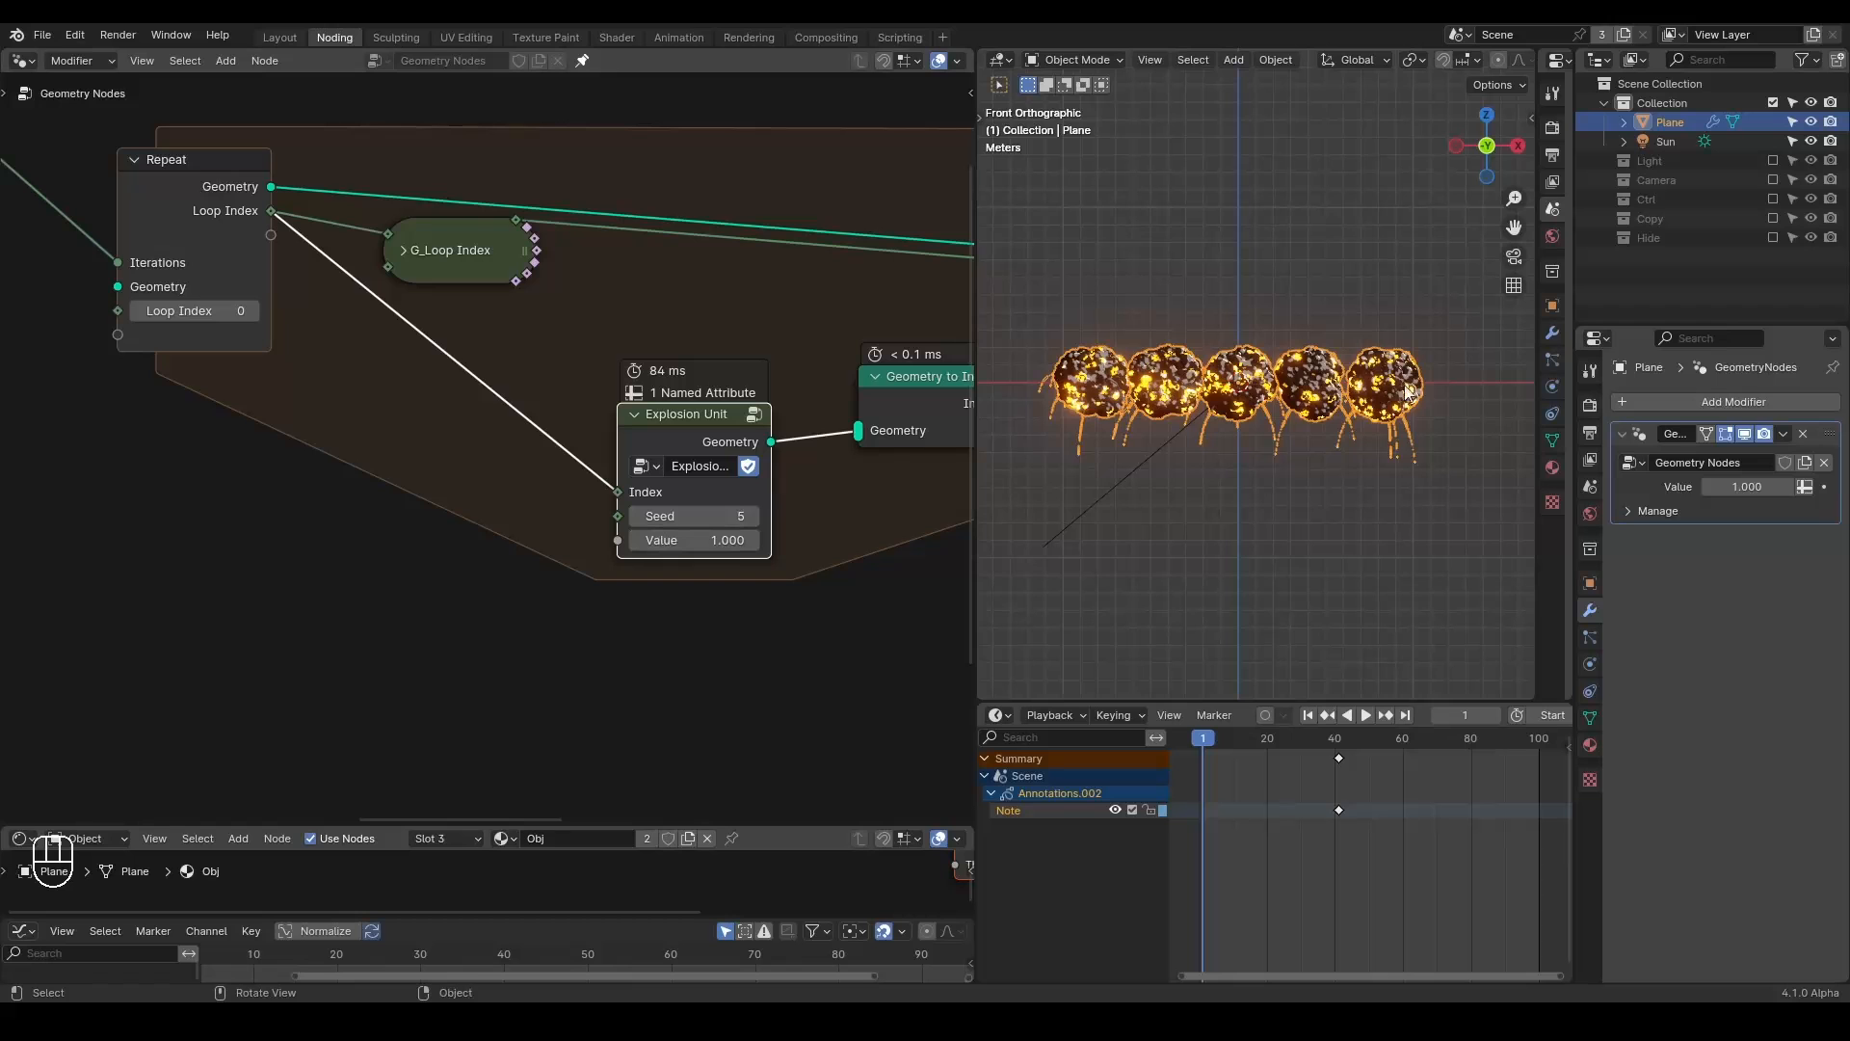
left_click(751, 521)
left_click(751, 521)
left_click(750, 522)
left_click(749, 522)
left_click(750, 523)
left_click(750, 522)
left_click(750, 523)
left_click(750, 523)
left_click(750, 522)
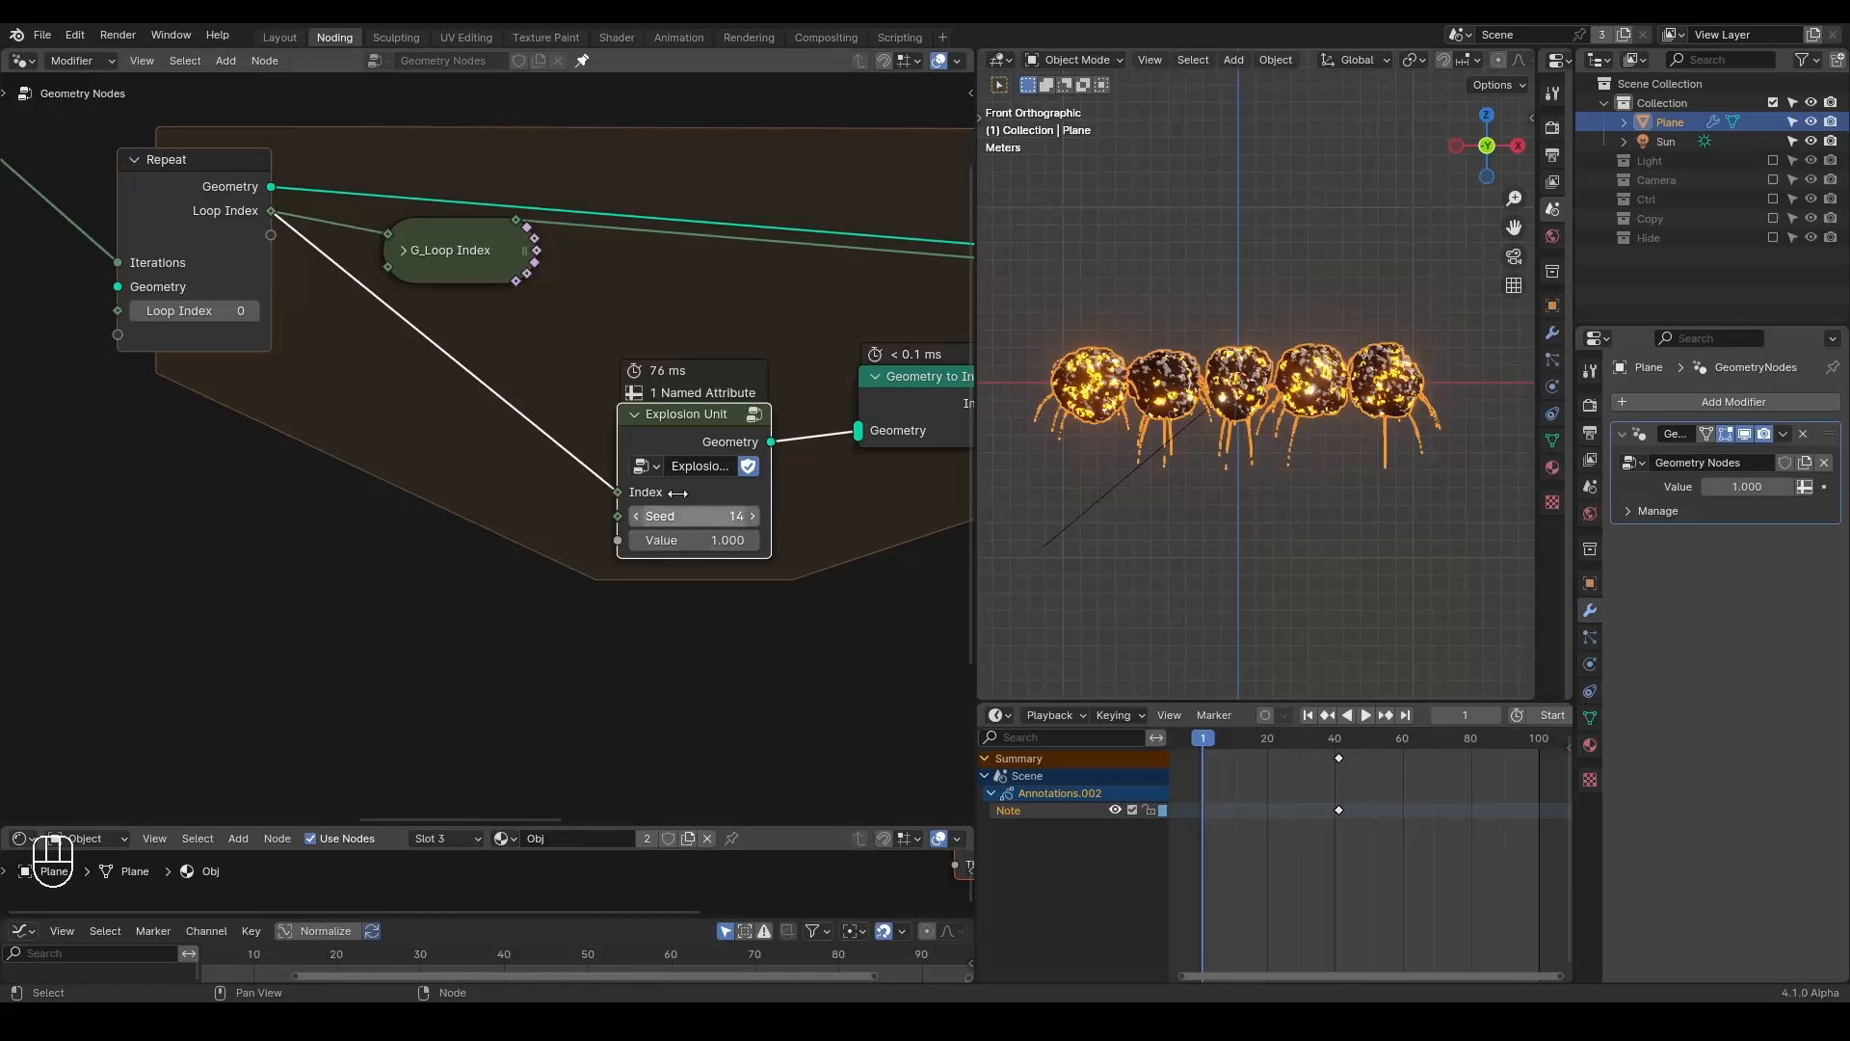
Switch the viewport to Solid shading and add a G_Delay Falloff node below the Domain Size node.
key("z")
left_click(1235, 320)
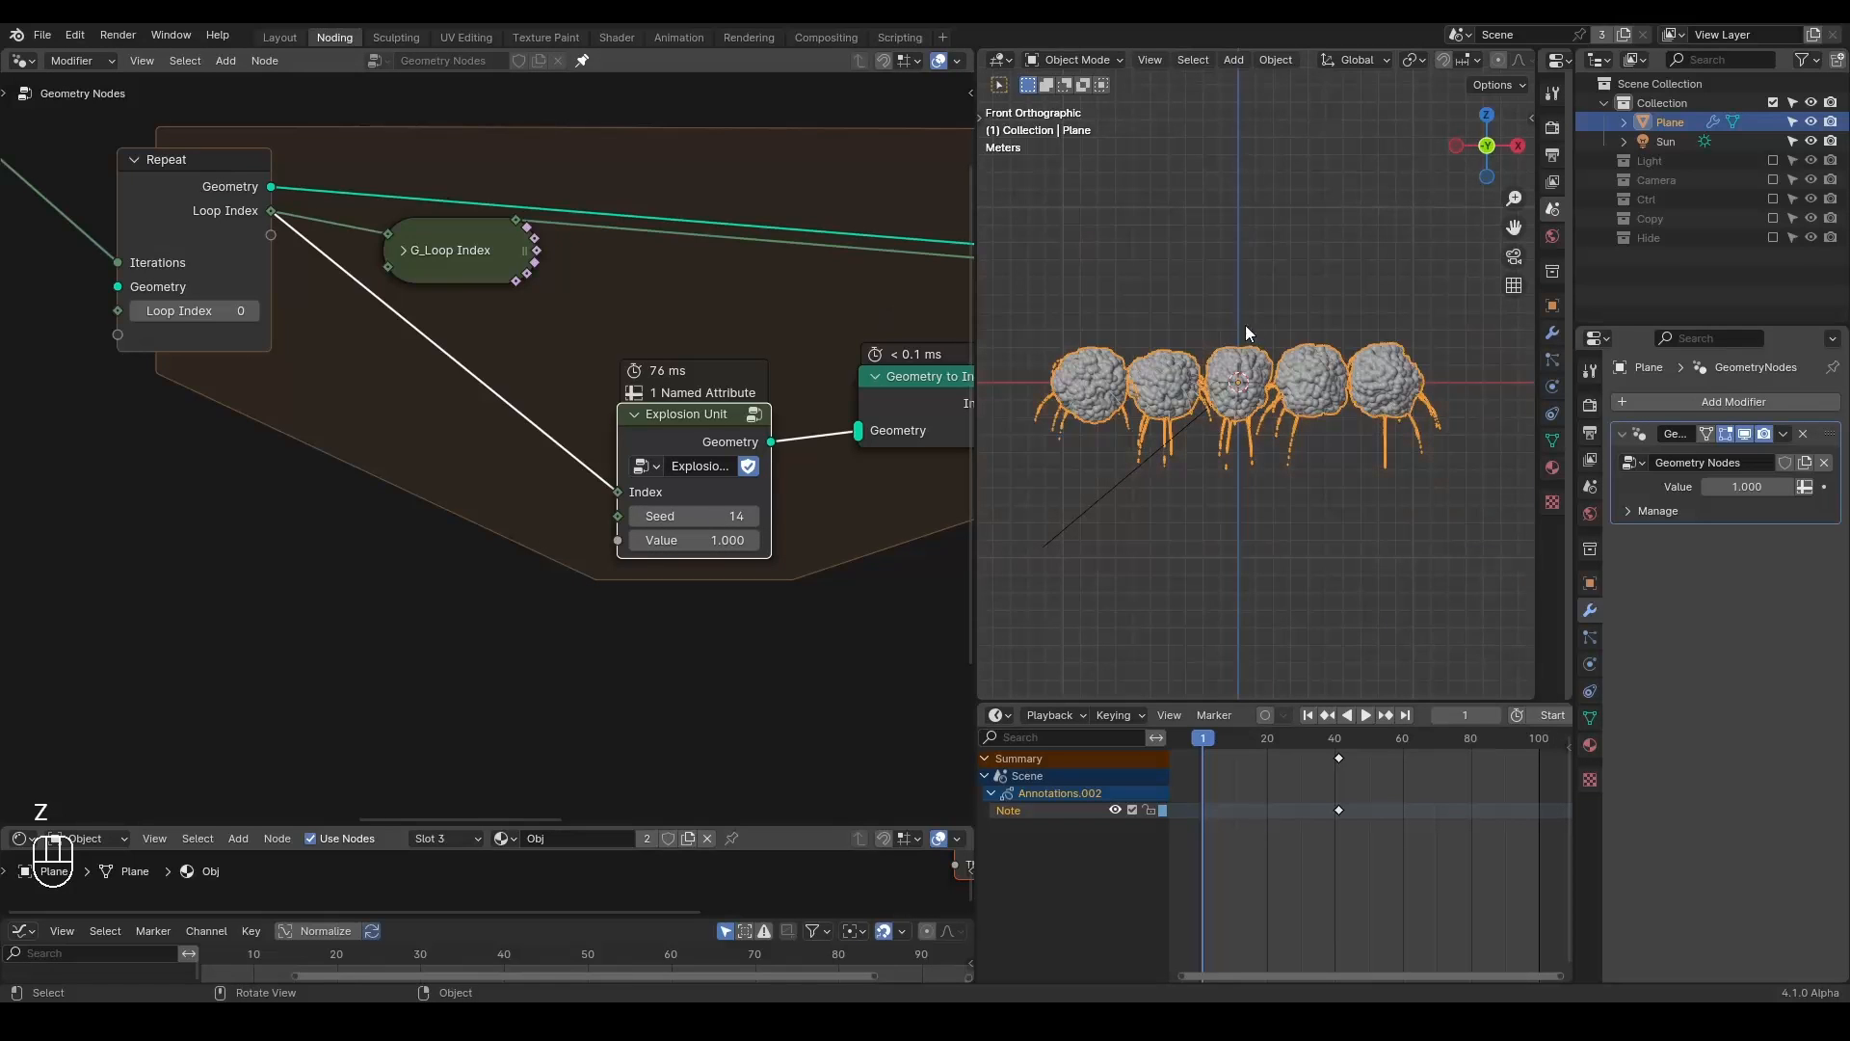
scroll(605, 486, "down", 4)
middle_click_drag(525, 498, 669, 521)
middle_click_drag(468, 472, 491, 476)
key("ctrl+a")
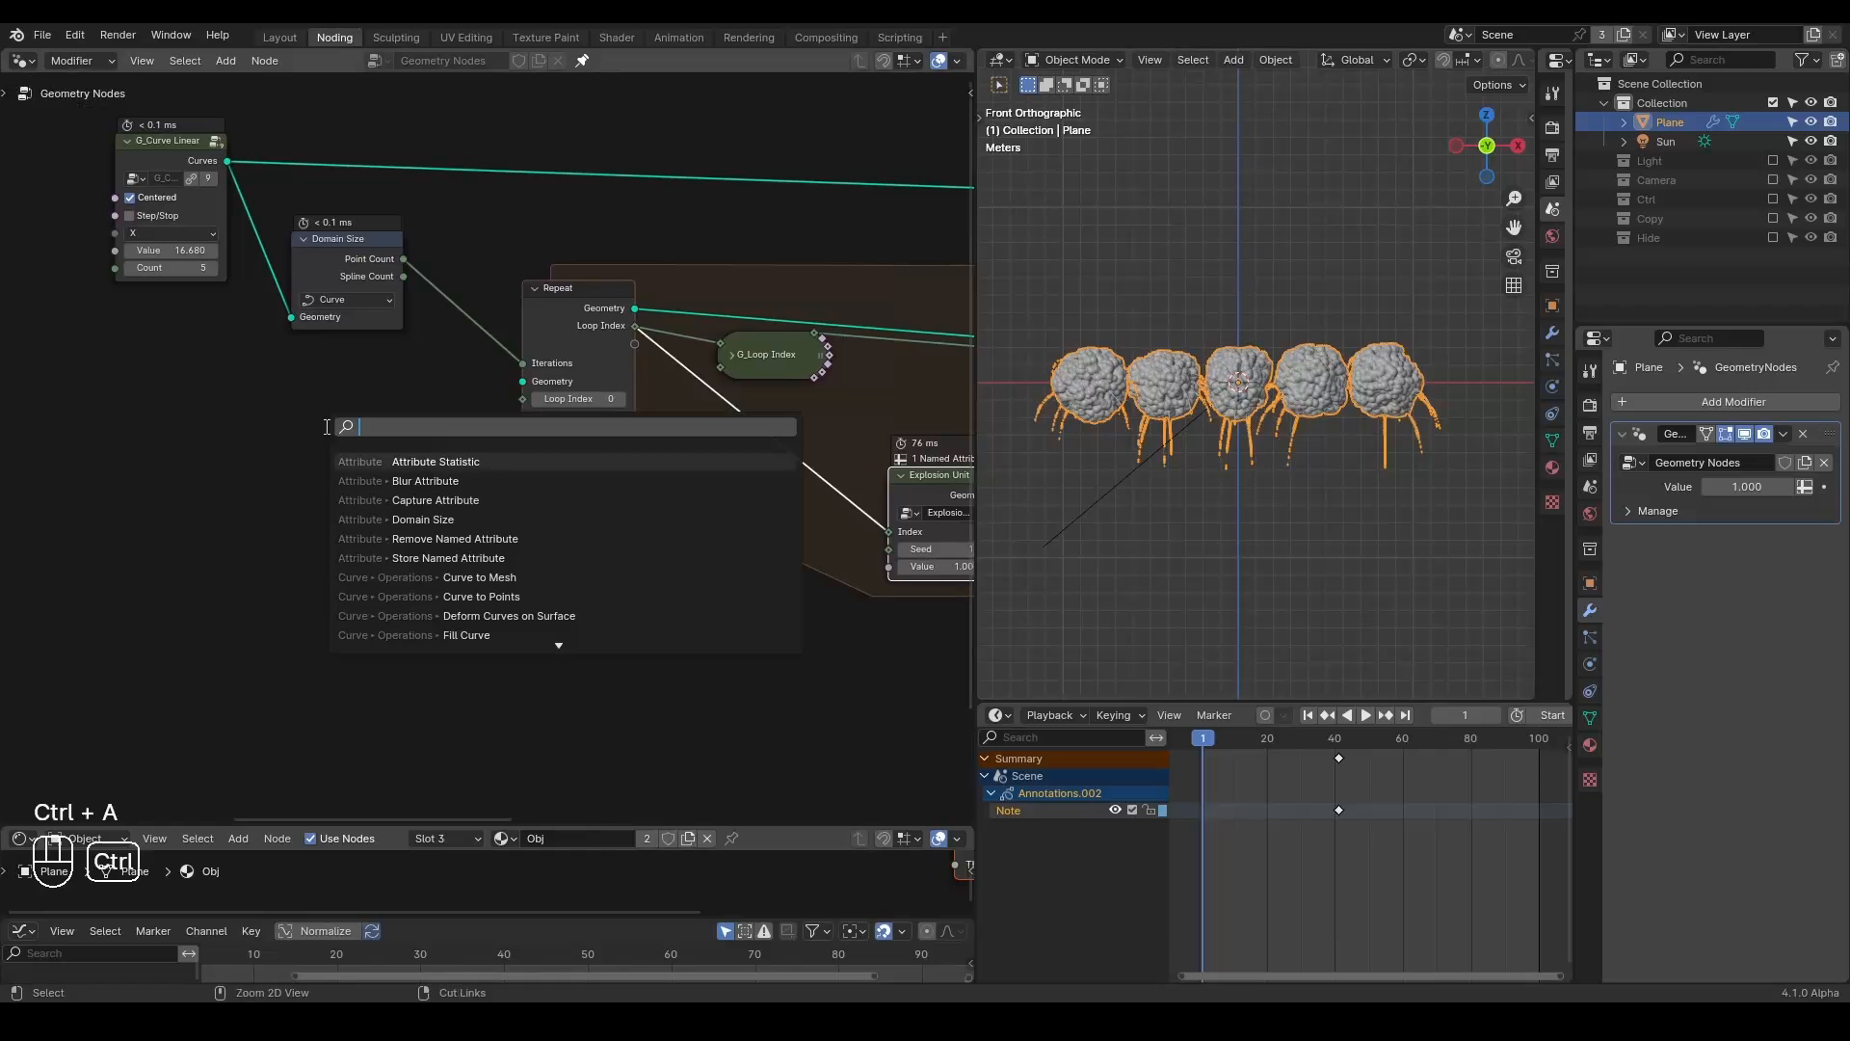
type("delay")
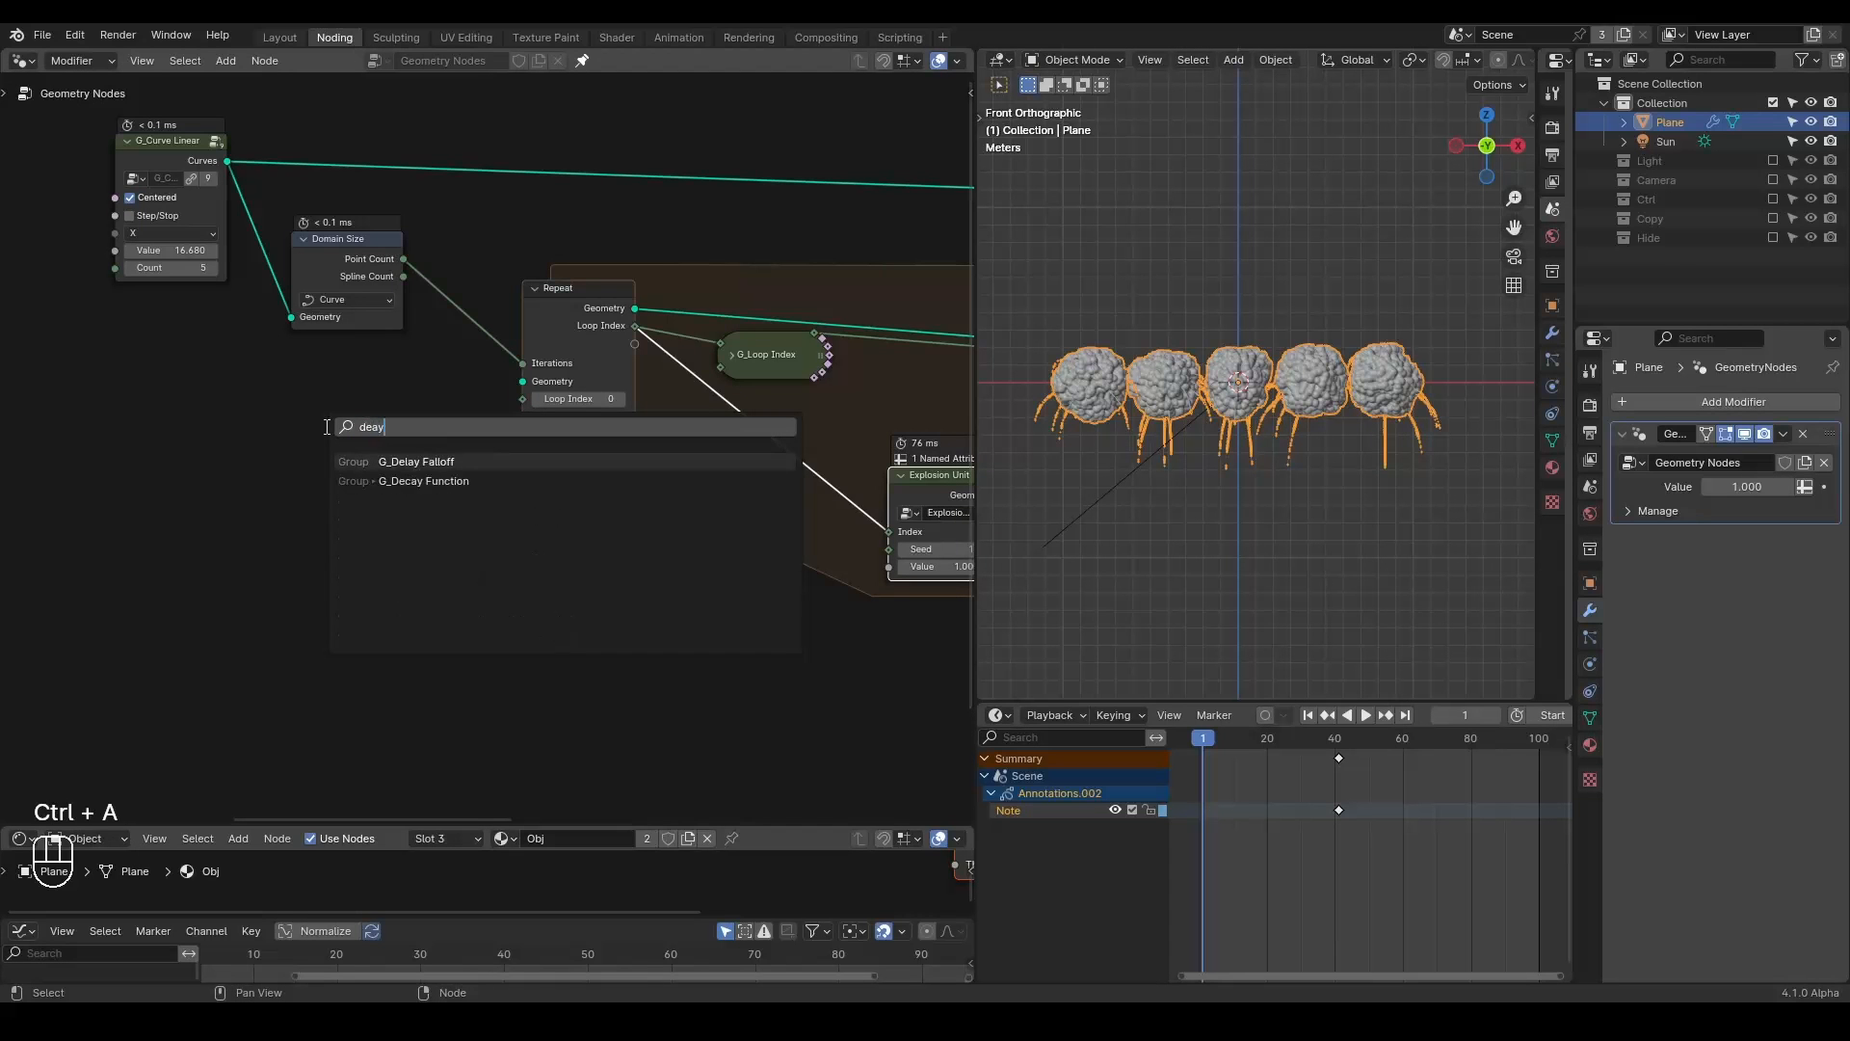
key("Return")
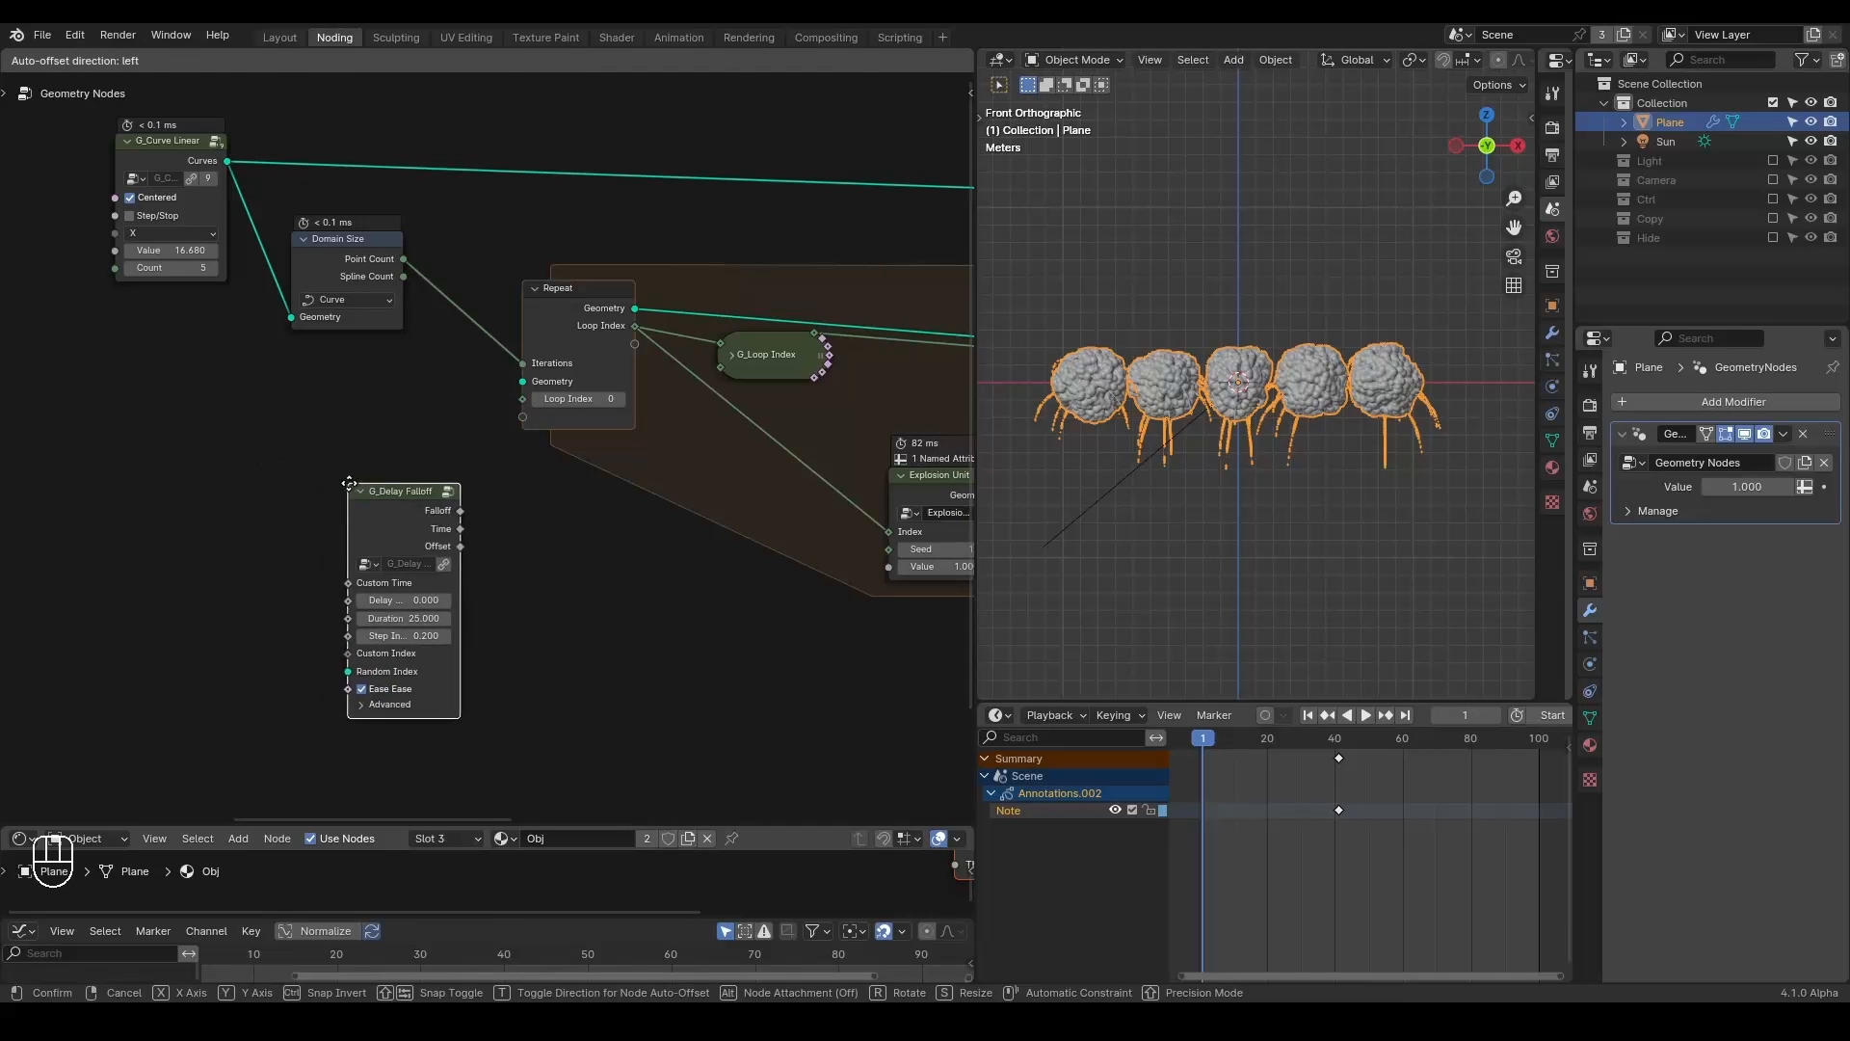
left_click(384, 492)
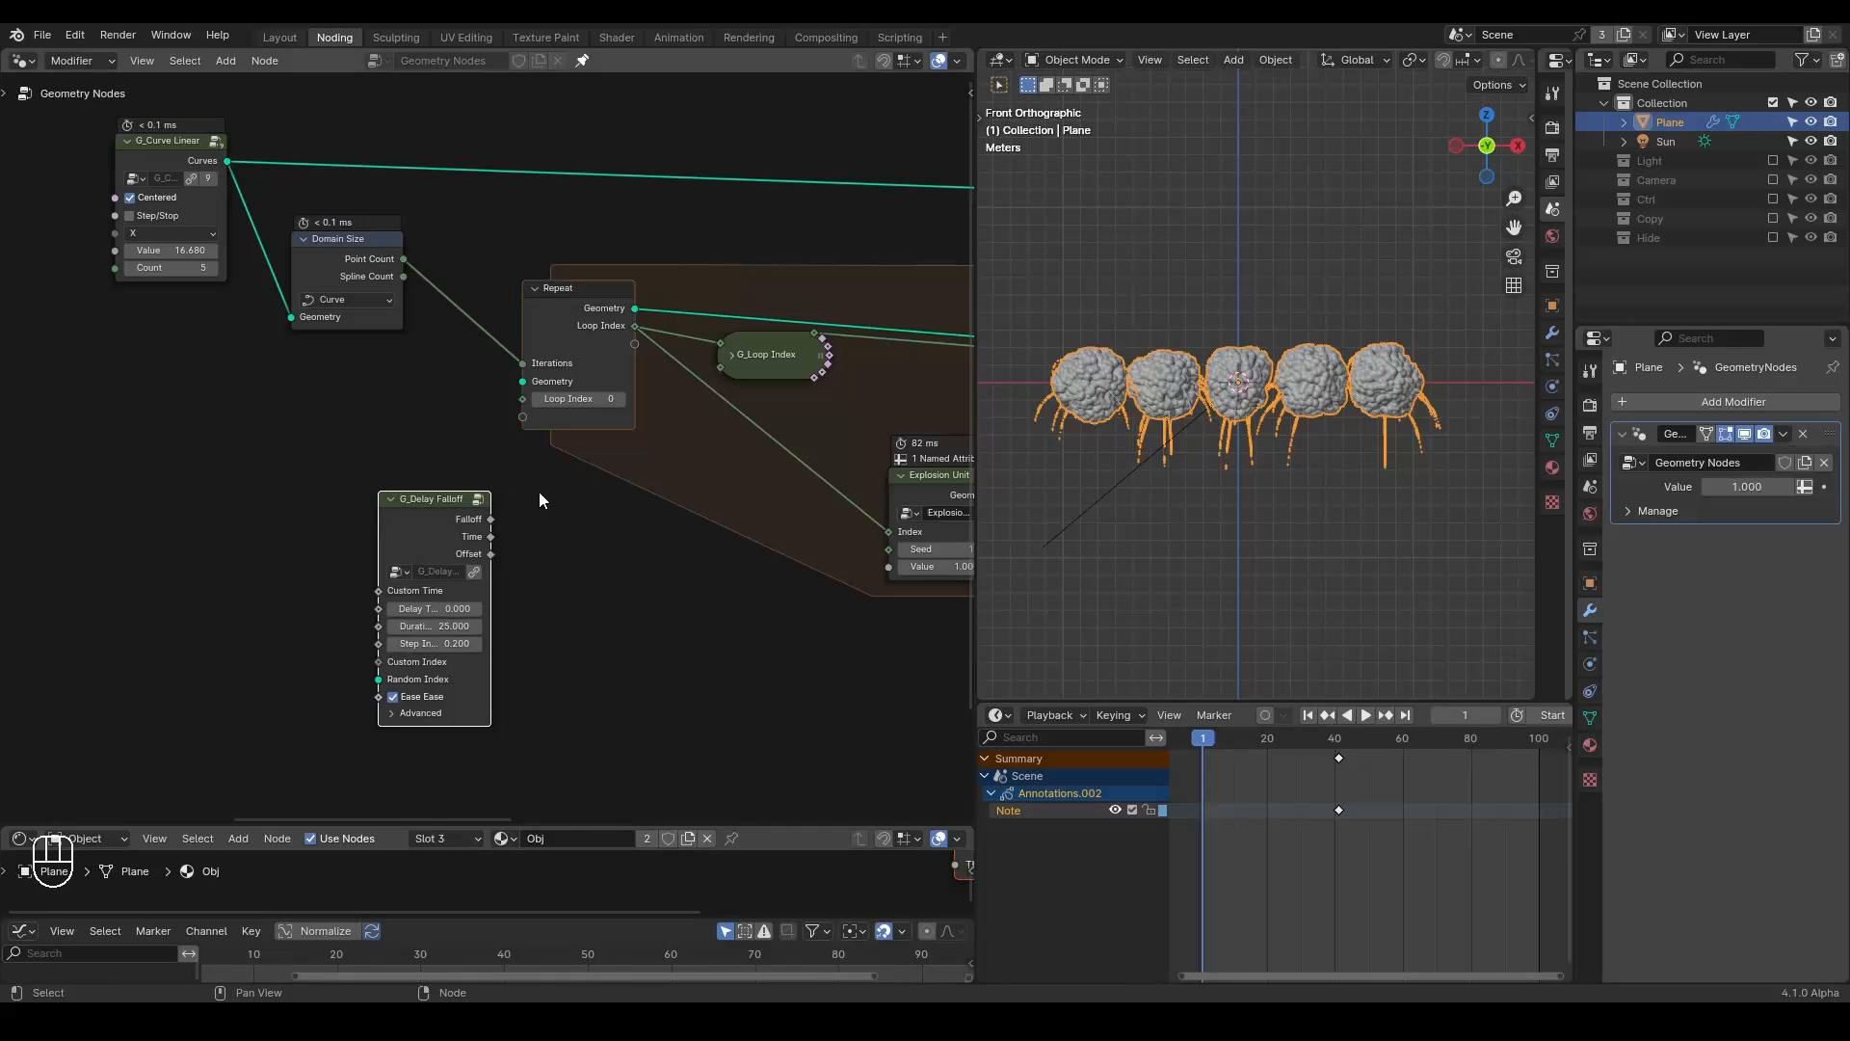
Move the Domain Size node closer to the Repeat zone and shift the G_Delay Falloff node away from it.
middle_click_drag(478, 531, 502, 528)
scroll(501, 528, "up", 1)
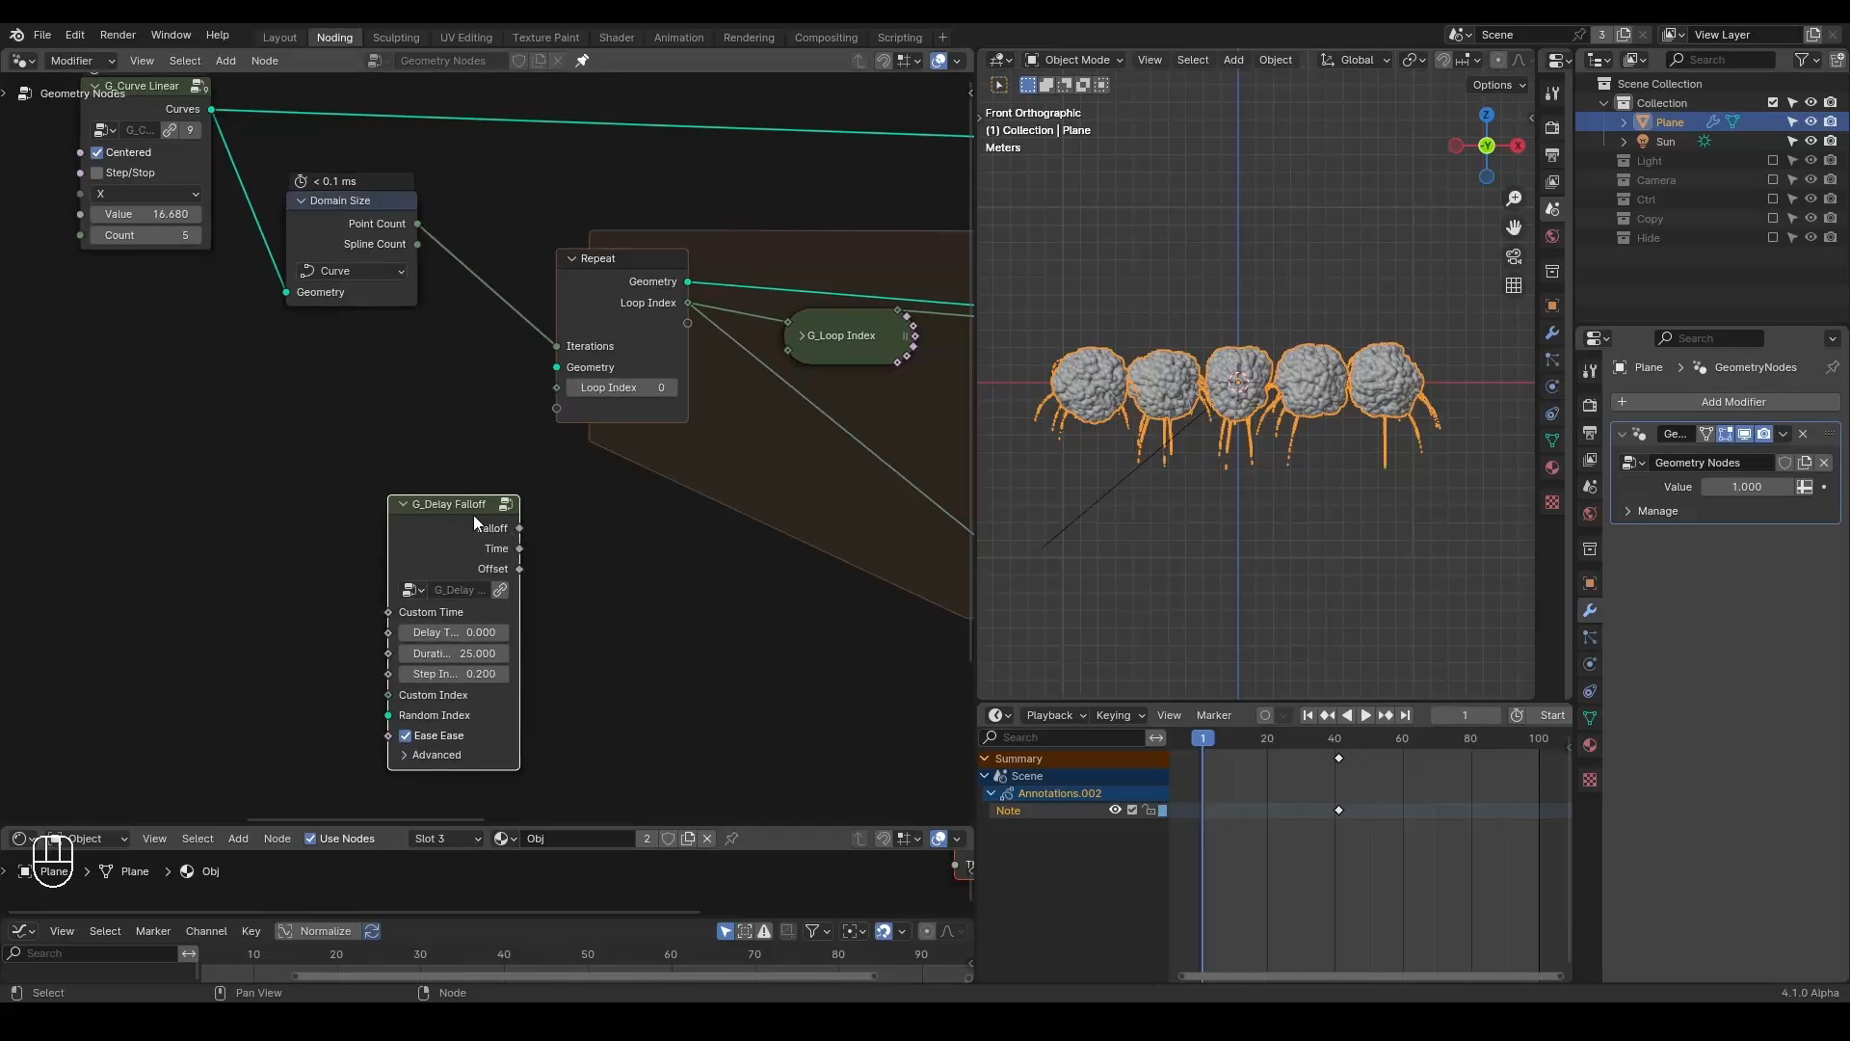
left_click_drag(317, 235, 348, 239)
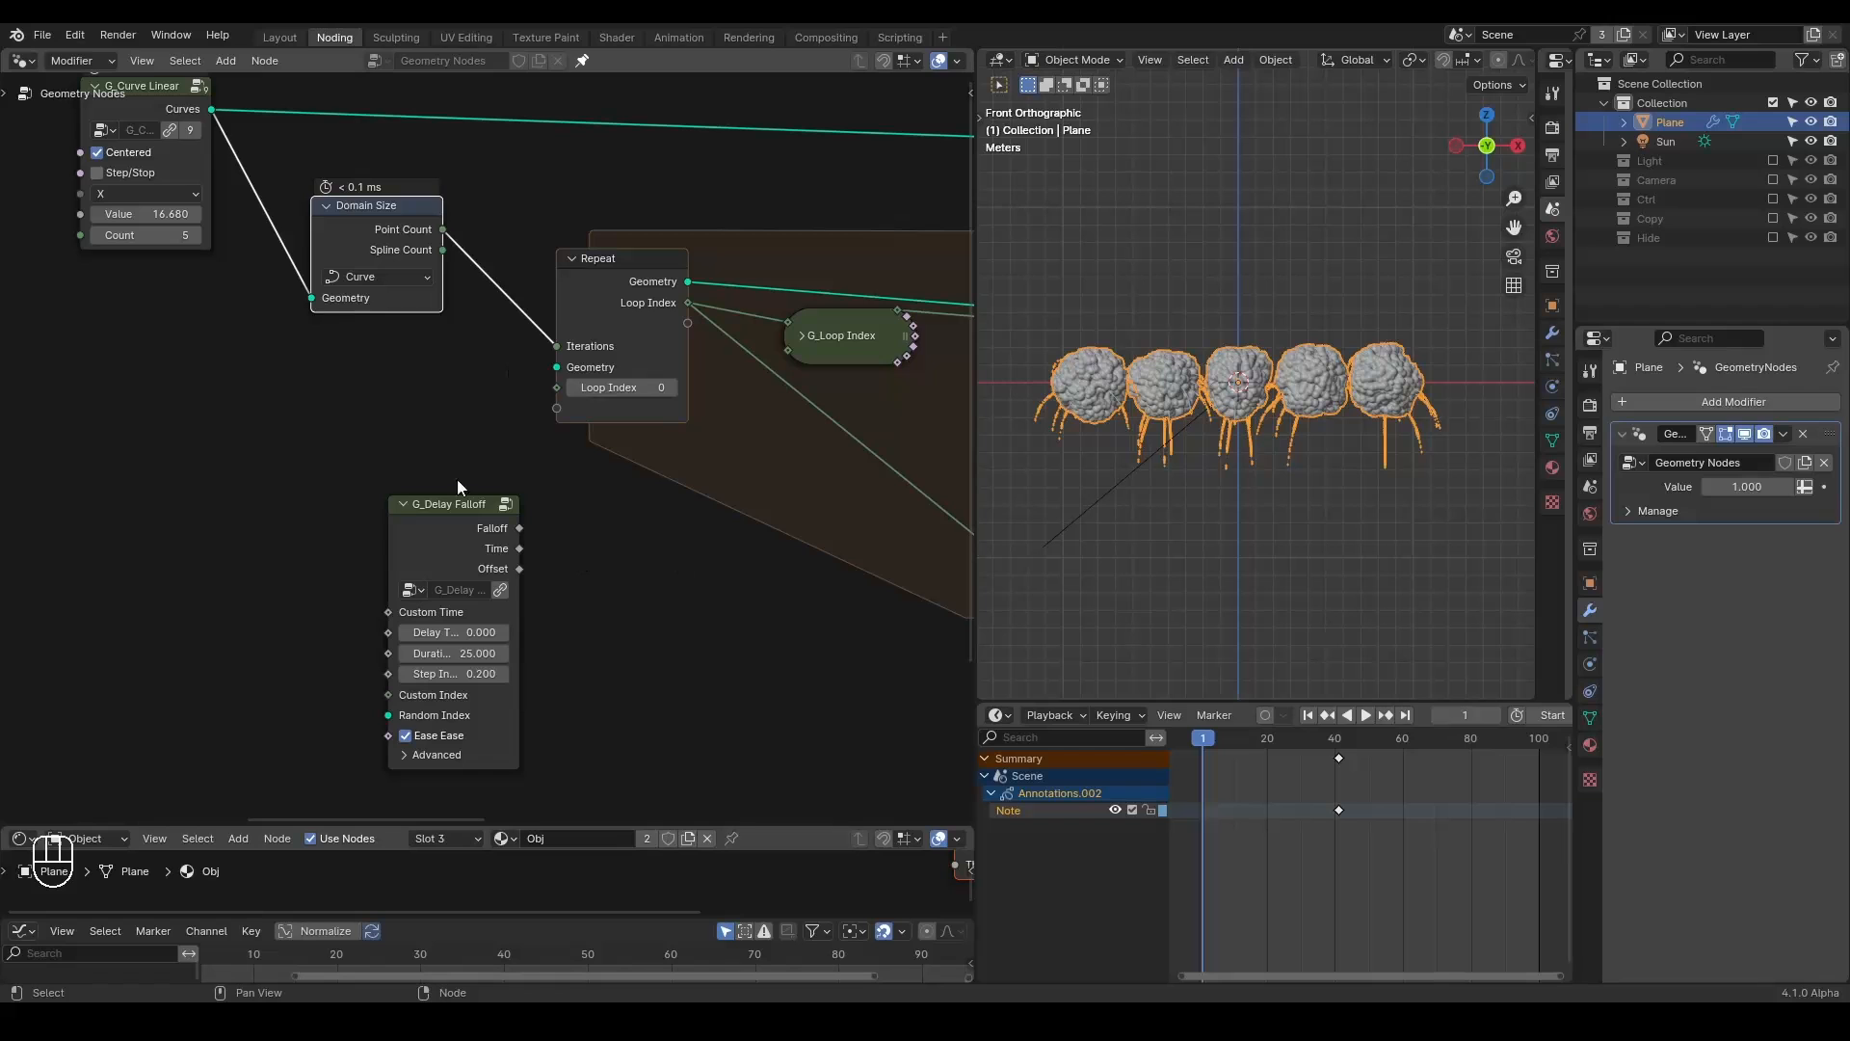
left_click_drag(480, 540, 438, 550)
middle_click_drag(464, 559, 495, 553)
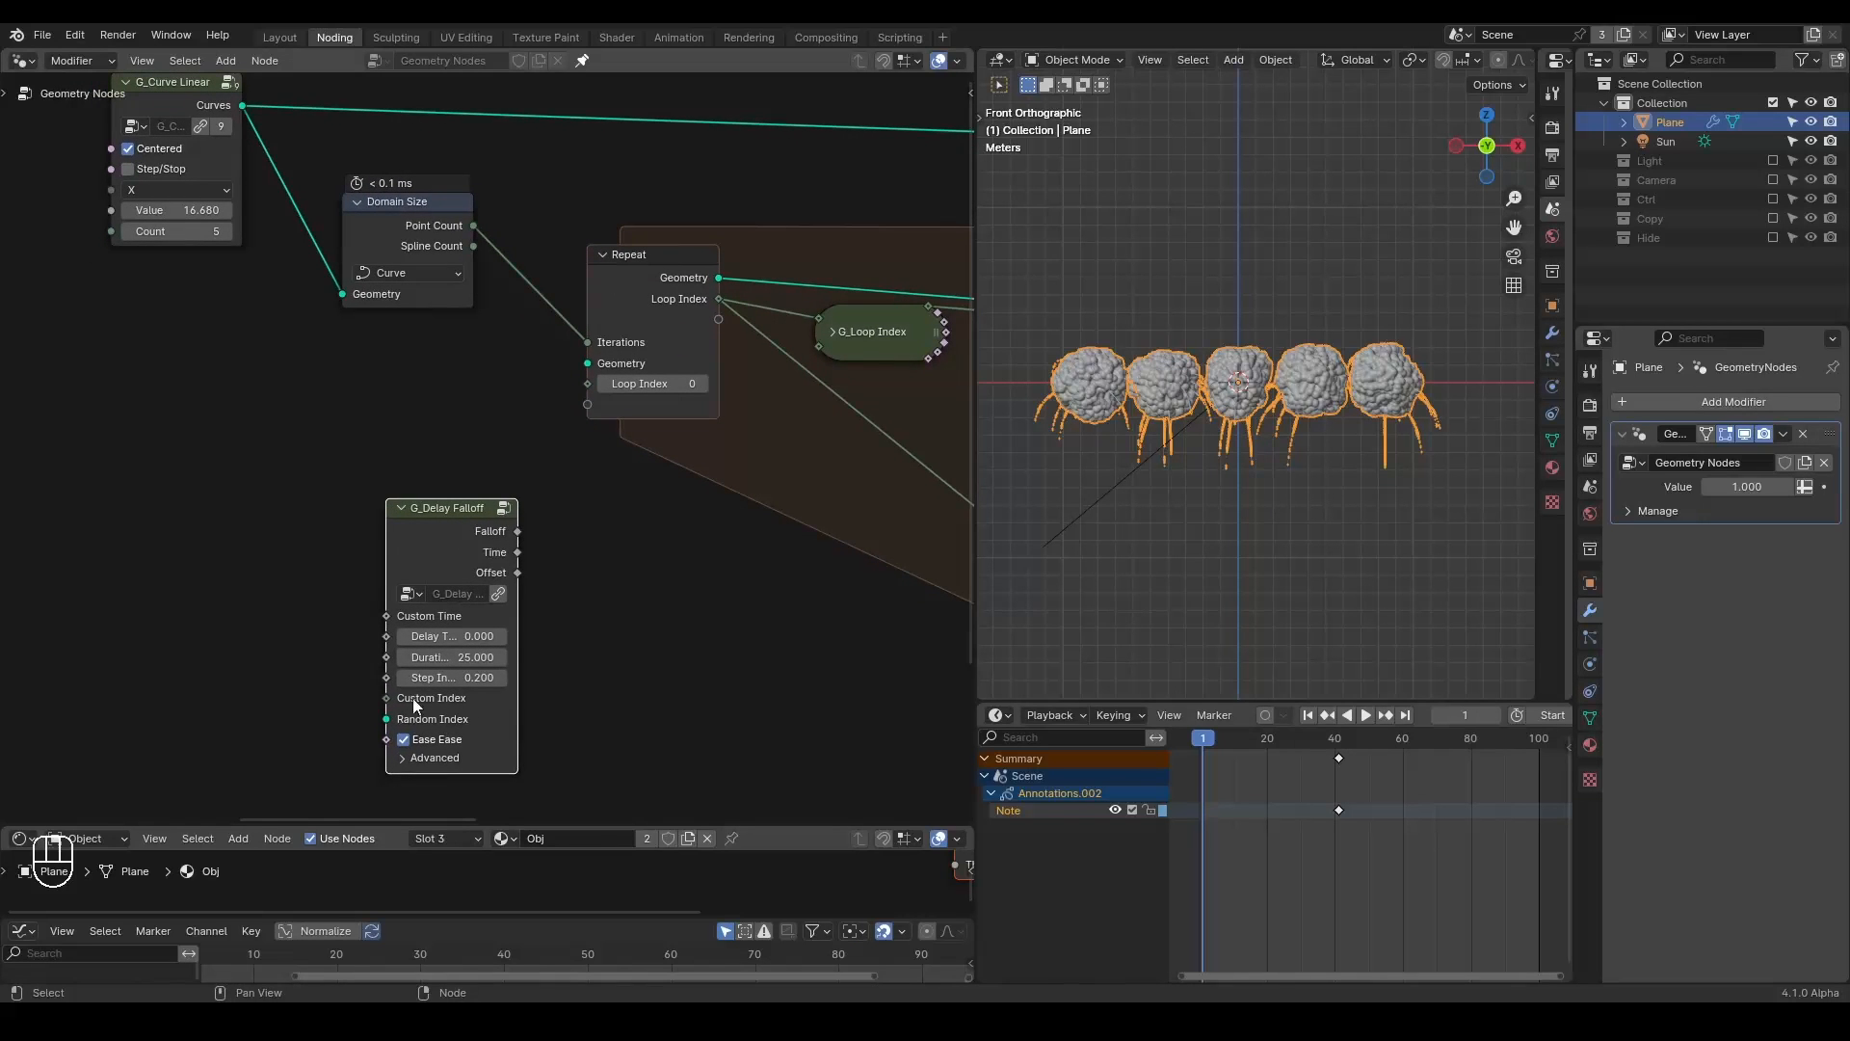
Add an Index node and preview its values on the G_Curve Linear curves through a Viewer.
key("ctrl+a")
type("index")
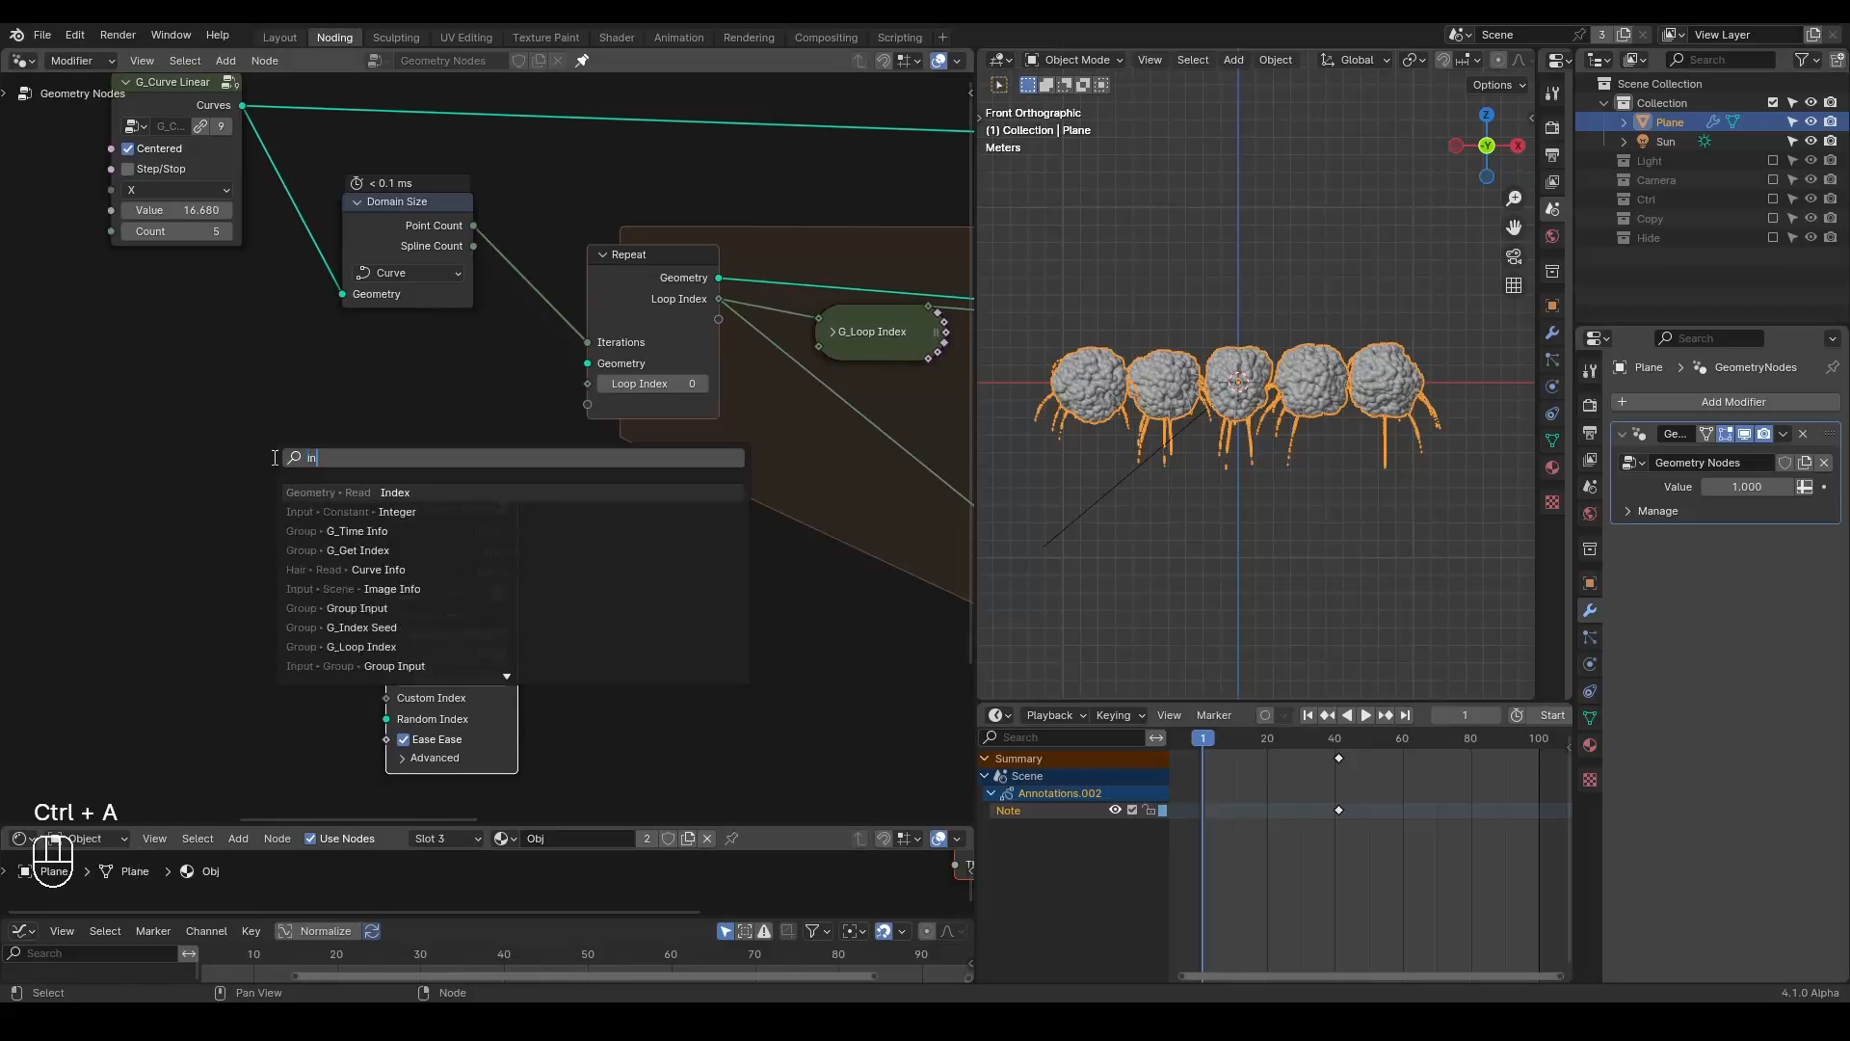
key("Return")
left_click(135, 450)
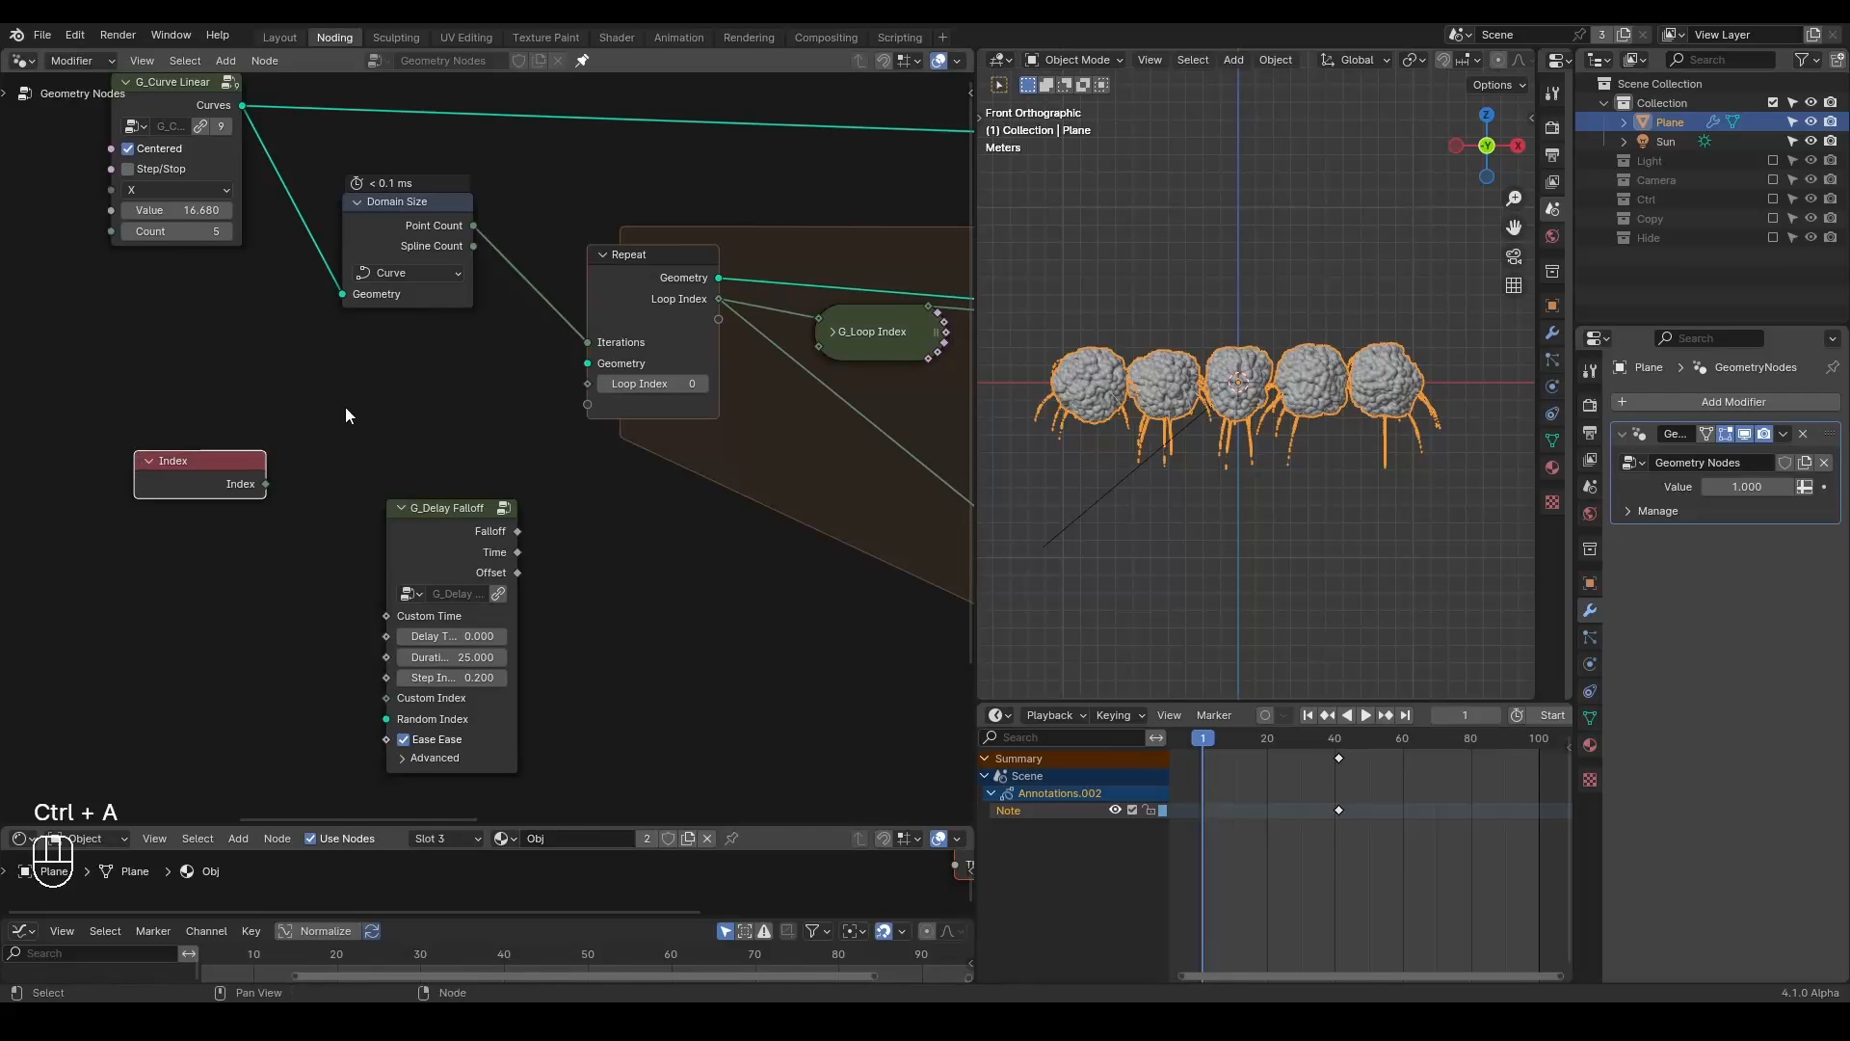
middle_click_drag(345, 407, 415, 489)
left_click(262, 187, "ctrl+shift")
left_click(287, 548, "ctrl+shift")
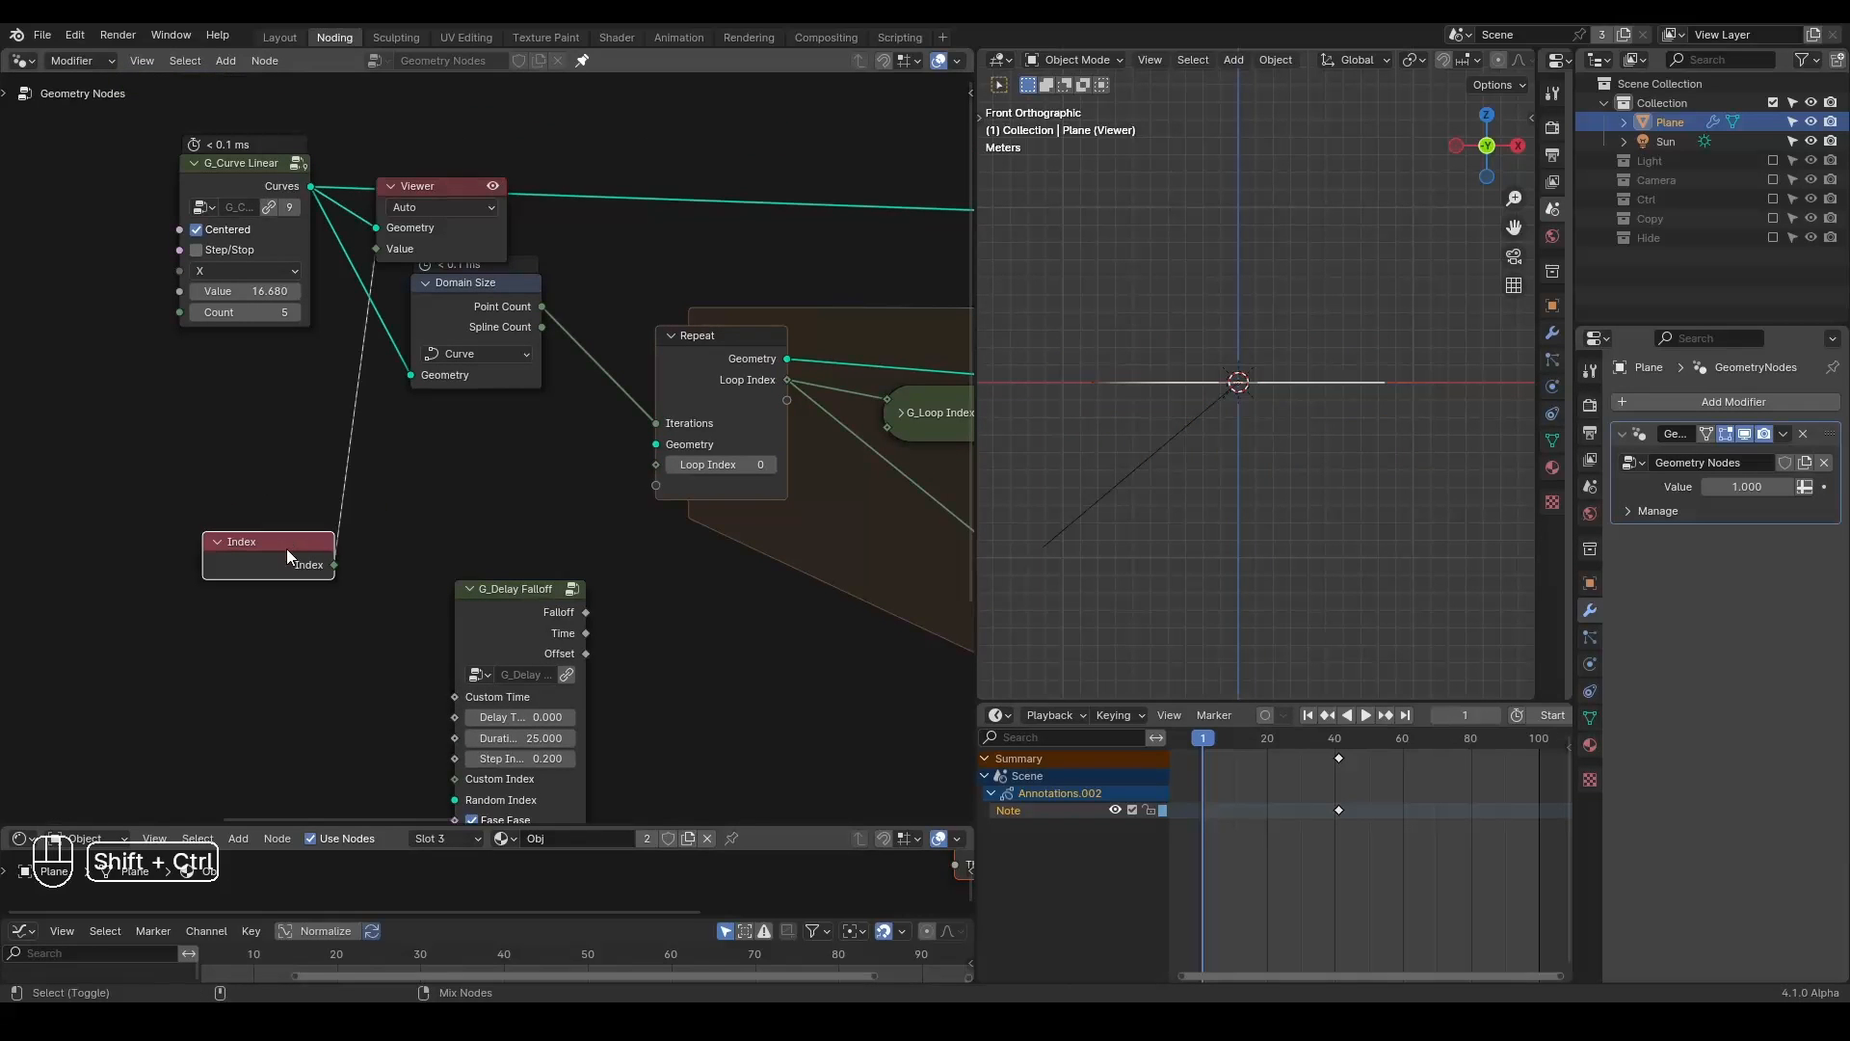
Annotate the point indices 0, 1, 2, 3 and 4 along the curve in the viewport.
key("d")
left_click_drag(1066, 320, 1069, 318)
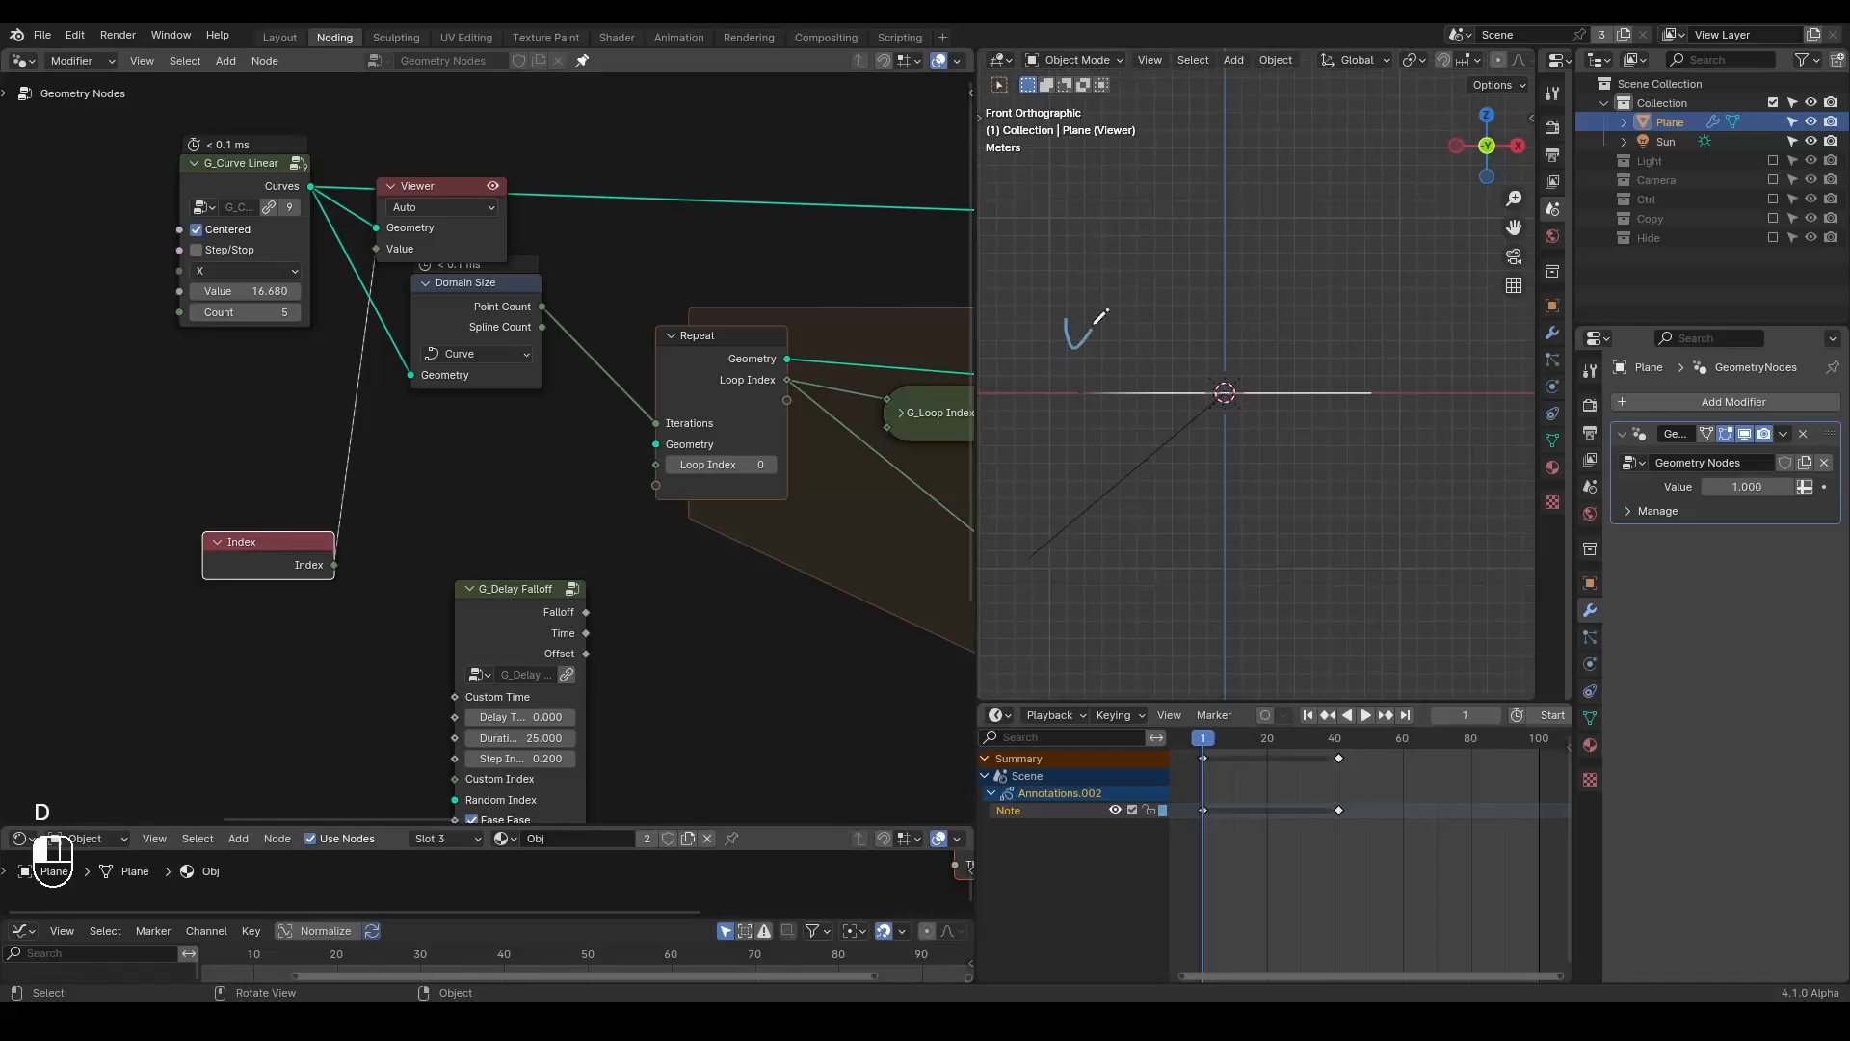
mouse_move(1183, 282)
left_mouse_down()
mouse_move(1195, 335)
mouse_move(1239, 341)
left_mouse_up()
left_click_drag(1266, 258, 1282, 352)
mouse_move(1334, 277)
left_mouse_down()
mouse_move(1395, 341)
mouse_move(1352, 369)
left_mouse_up()
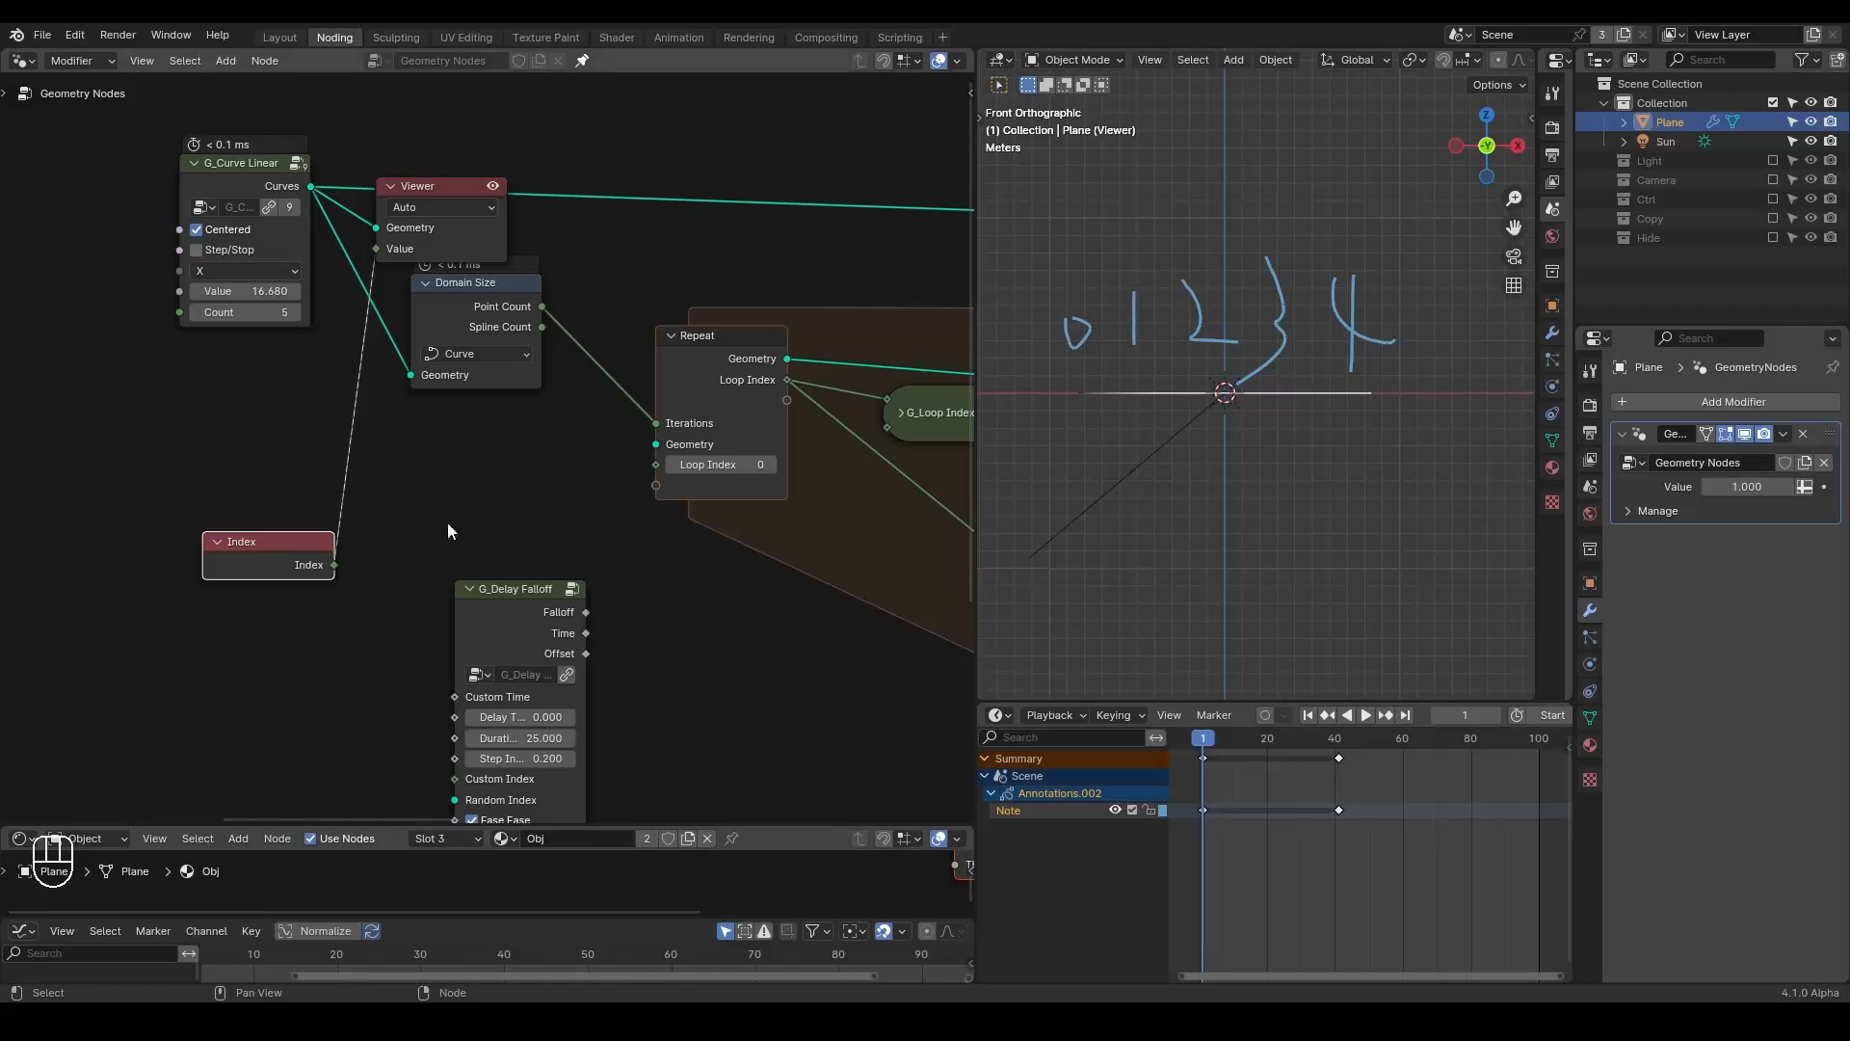
Annotate the 0.2 step interval and the resulting offsets 0, 0.4, 0.6 and 0.8 above the index numbers.
middle_click_drag(1168, 349, 1176, 407, "shift")
left_click_drag(1060, 230, 1229, 294)
left_click(1097, 286)
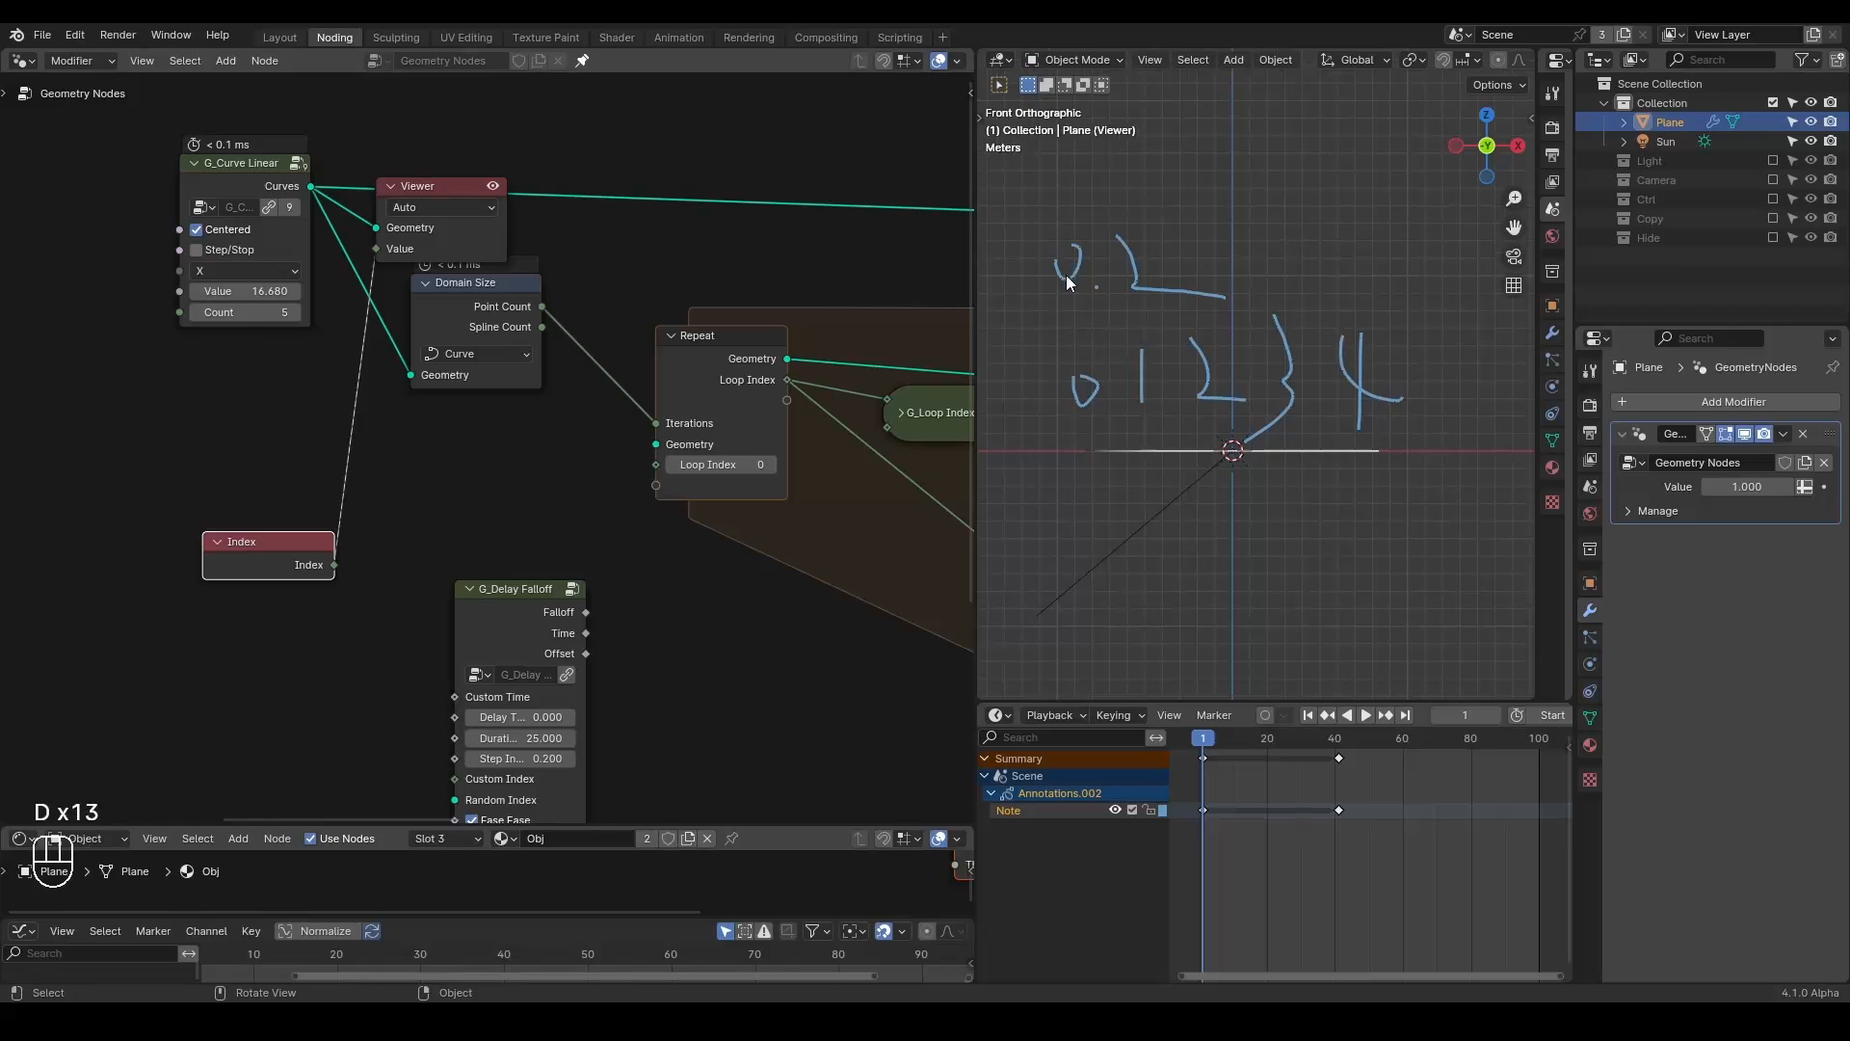
left_click_drag(1036, 204, 1038, 217)
left_click_drag(1176, 193, 1272, 197)
left_click(1207, 218)
left_click_drag(1258, 154, 1261, 228)
left_click(1306, 210)
mouse_move(1341, 146)
left_mouse_down()
mouse_move(1363, 193)
mouse_move(1351, 181)
mouse_move(1442, 258)
left_mouse_up()
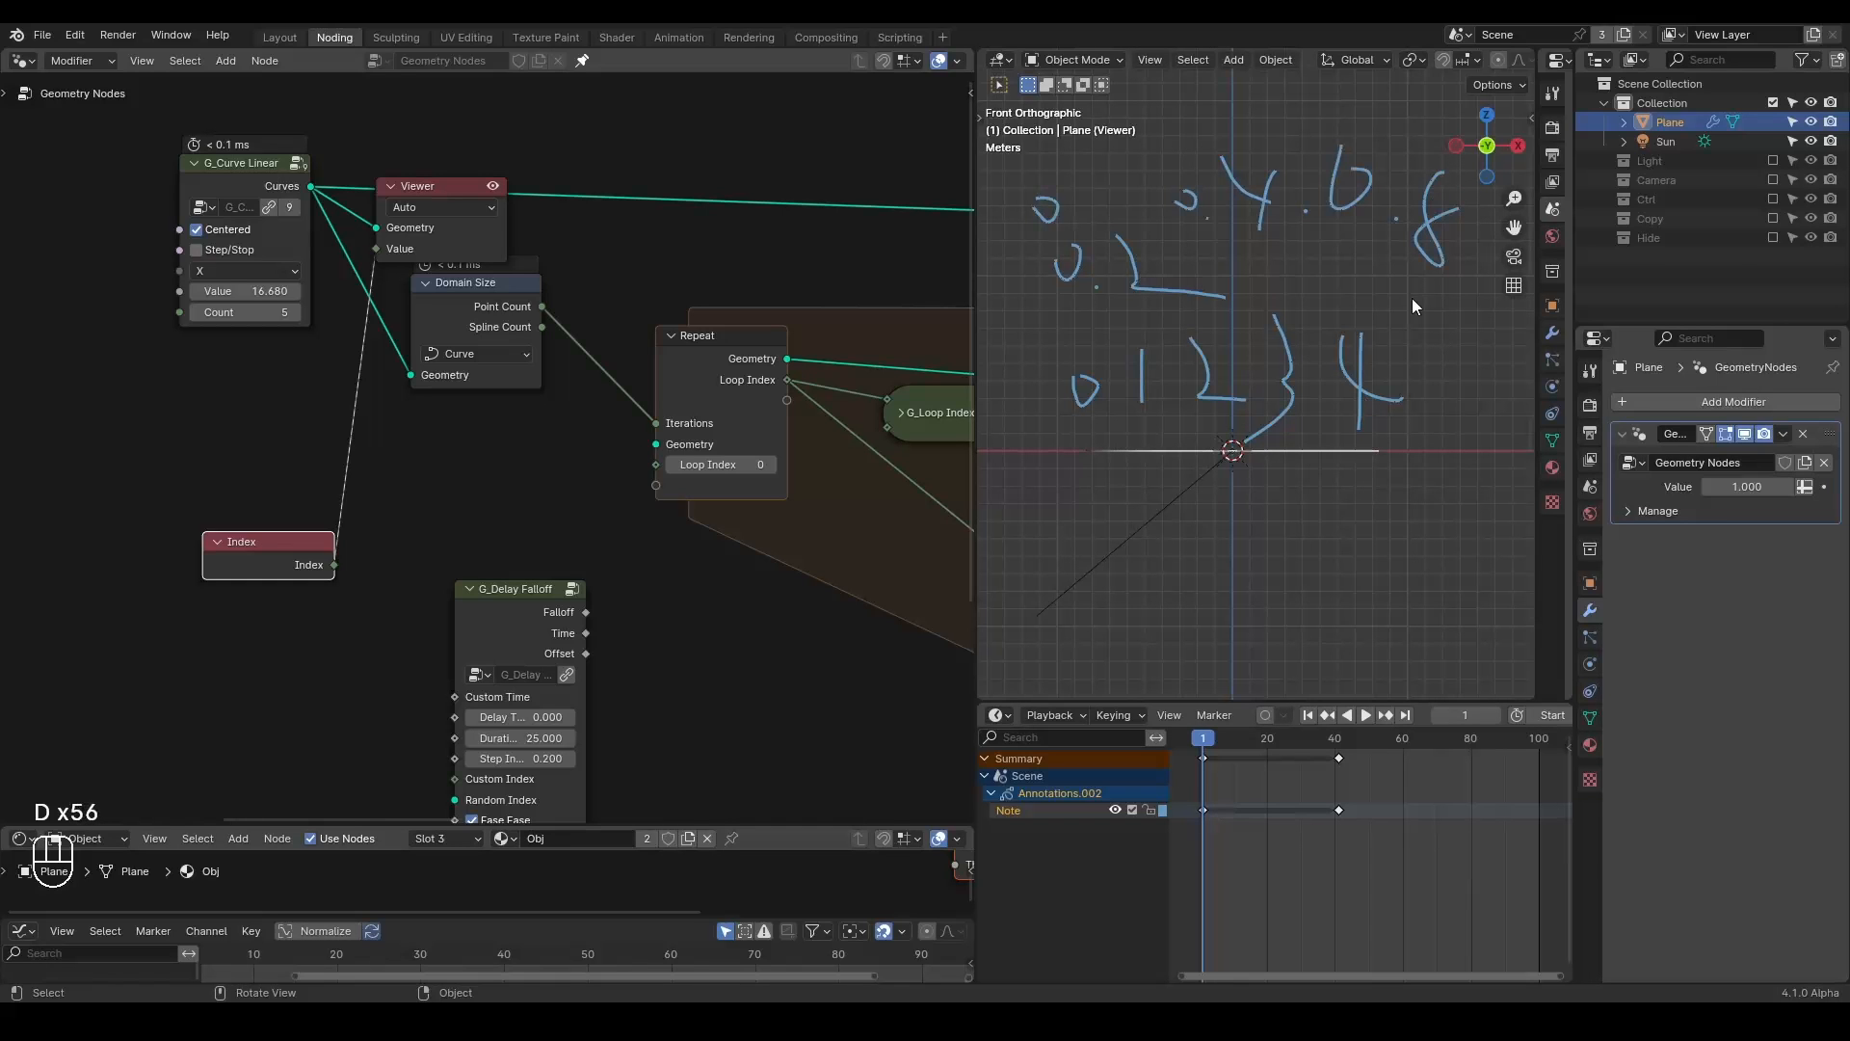
Erase the viewport annotations and widen the G_Delay Falloff node so its full input names can be read.
mouse_move(1165, 233)
right_mouse_down()
mouse_move(1137, 280)
mouse_move(1467, 186)
mouse_move(910, 570)
right_mouse_up()
middle_click_drag(637, 692, 656, 511)
scroll(491, 492, "up", 2)
left_click_drag(474, 475, 417, 475)
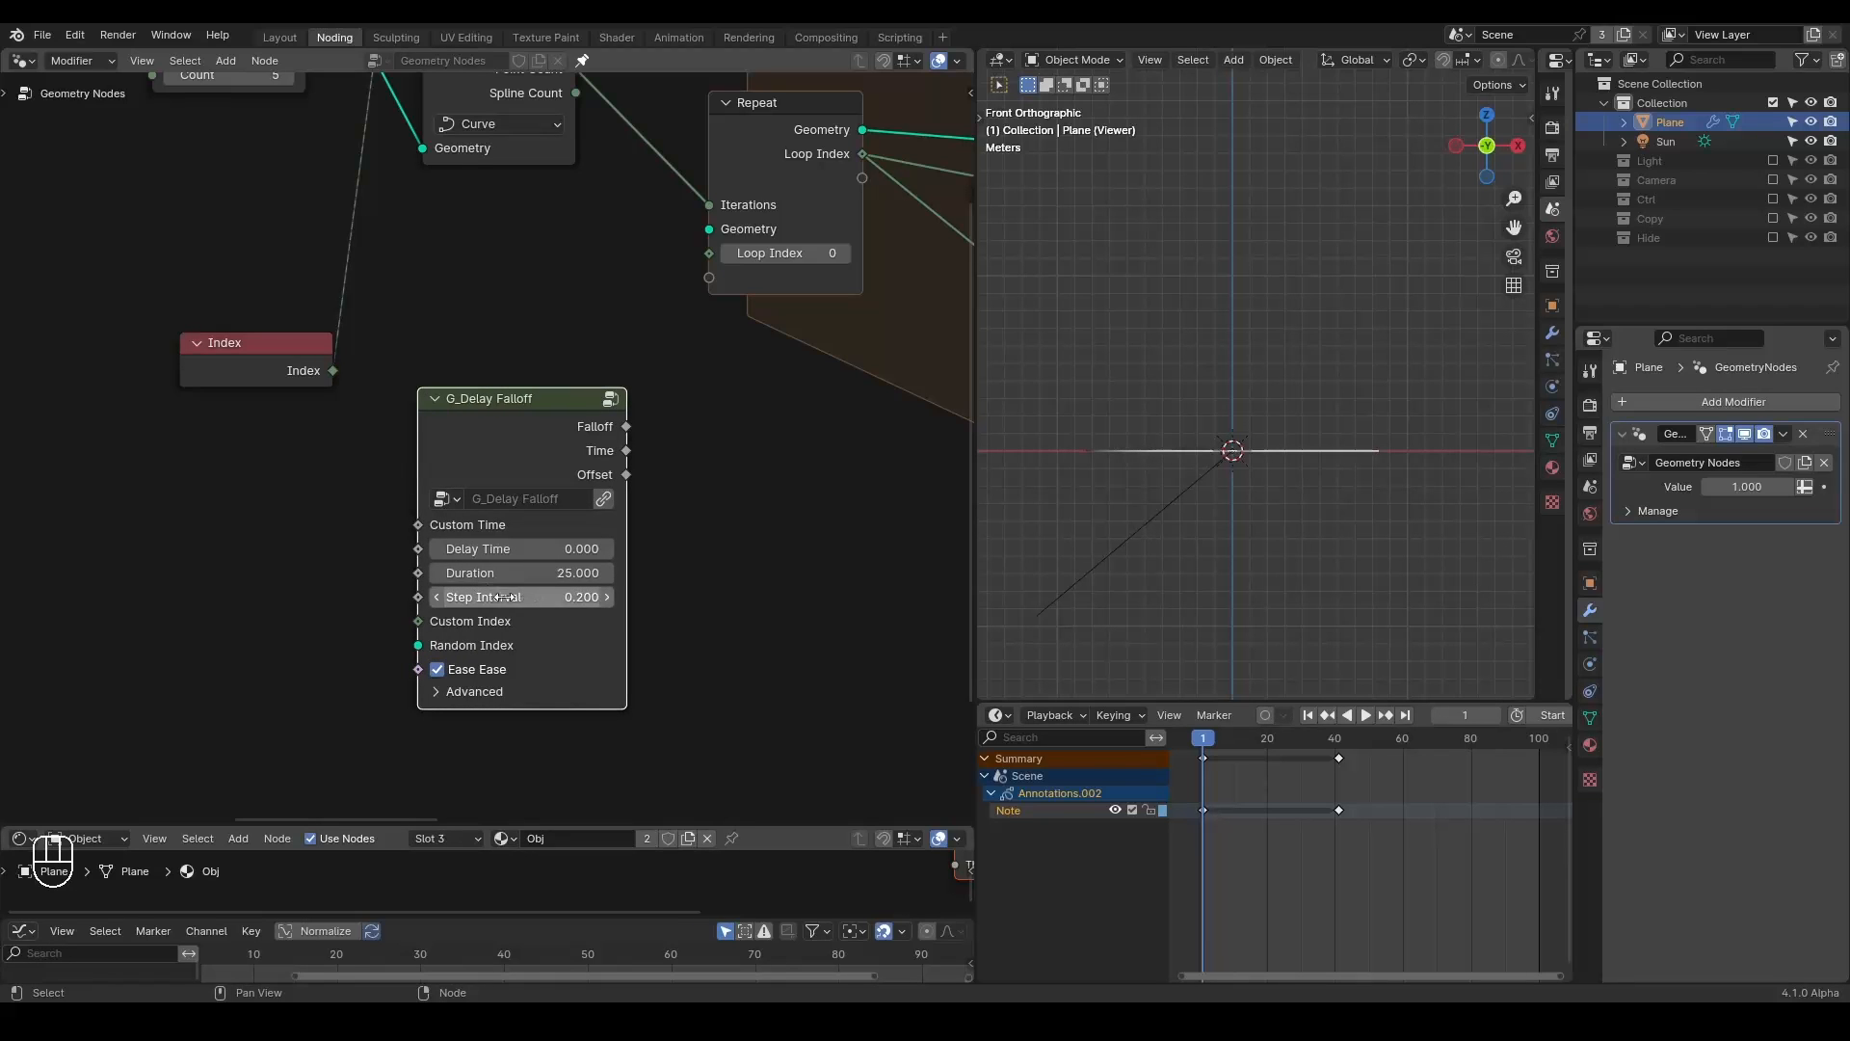
Annotate the falloff range 0 to 1 beside the G_Delay Falloff node and erase it again.
middle_click_drag(674, 438, 612, 434)
mouse_move(629, 423)
left_mouse_down()
mouse_move(606, 451)
mouse_move(627, 426)
mouse_move(729, 450)
left_mouse_up()
left_click_drag(777, 386, 772, 530)
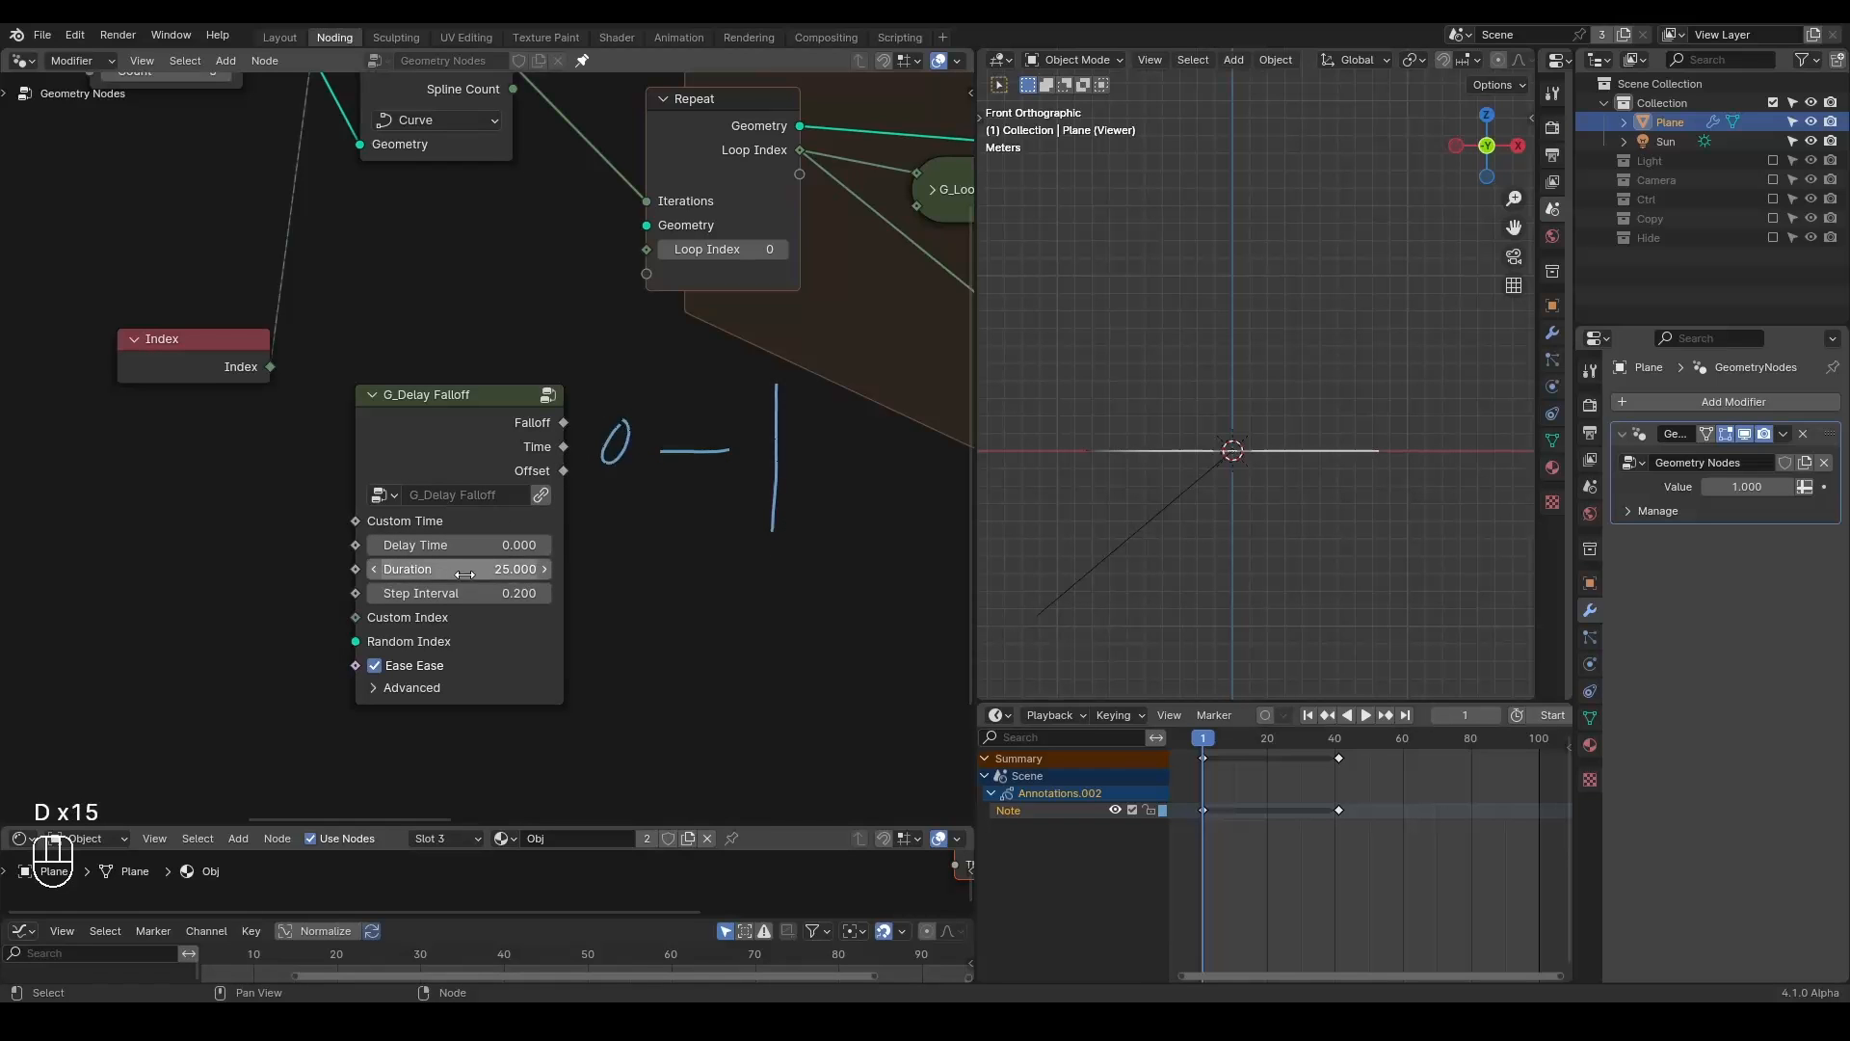
mouse_move(825, 376)
right_mouse_down()
mouse_move(598, 525)
mouse_move(809, 524)
right_mouse_up()
Delete the Viewer and Index nodes.
middle_click_drag(666, 386, 744, 488)
scroll(557, 472, "down", 3)
middle_click_drag(557, 471, 441, 476)
left_click(482, 140)
key("x")
left_click(337, 479)
key("x")
Add a Sample Index node inside the Repeat zone and link the Repeat node's Loop Index to its Index input.
key("ctrl+a")
type("samp")
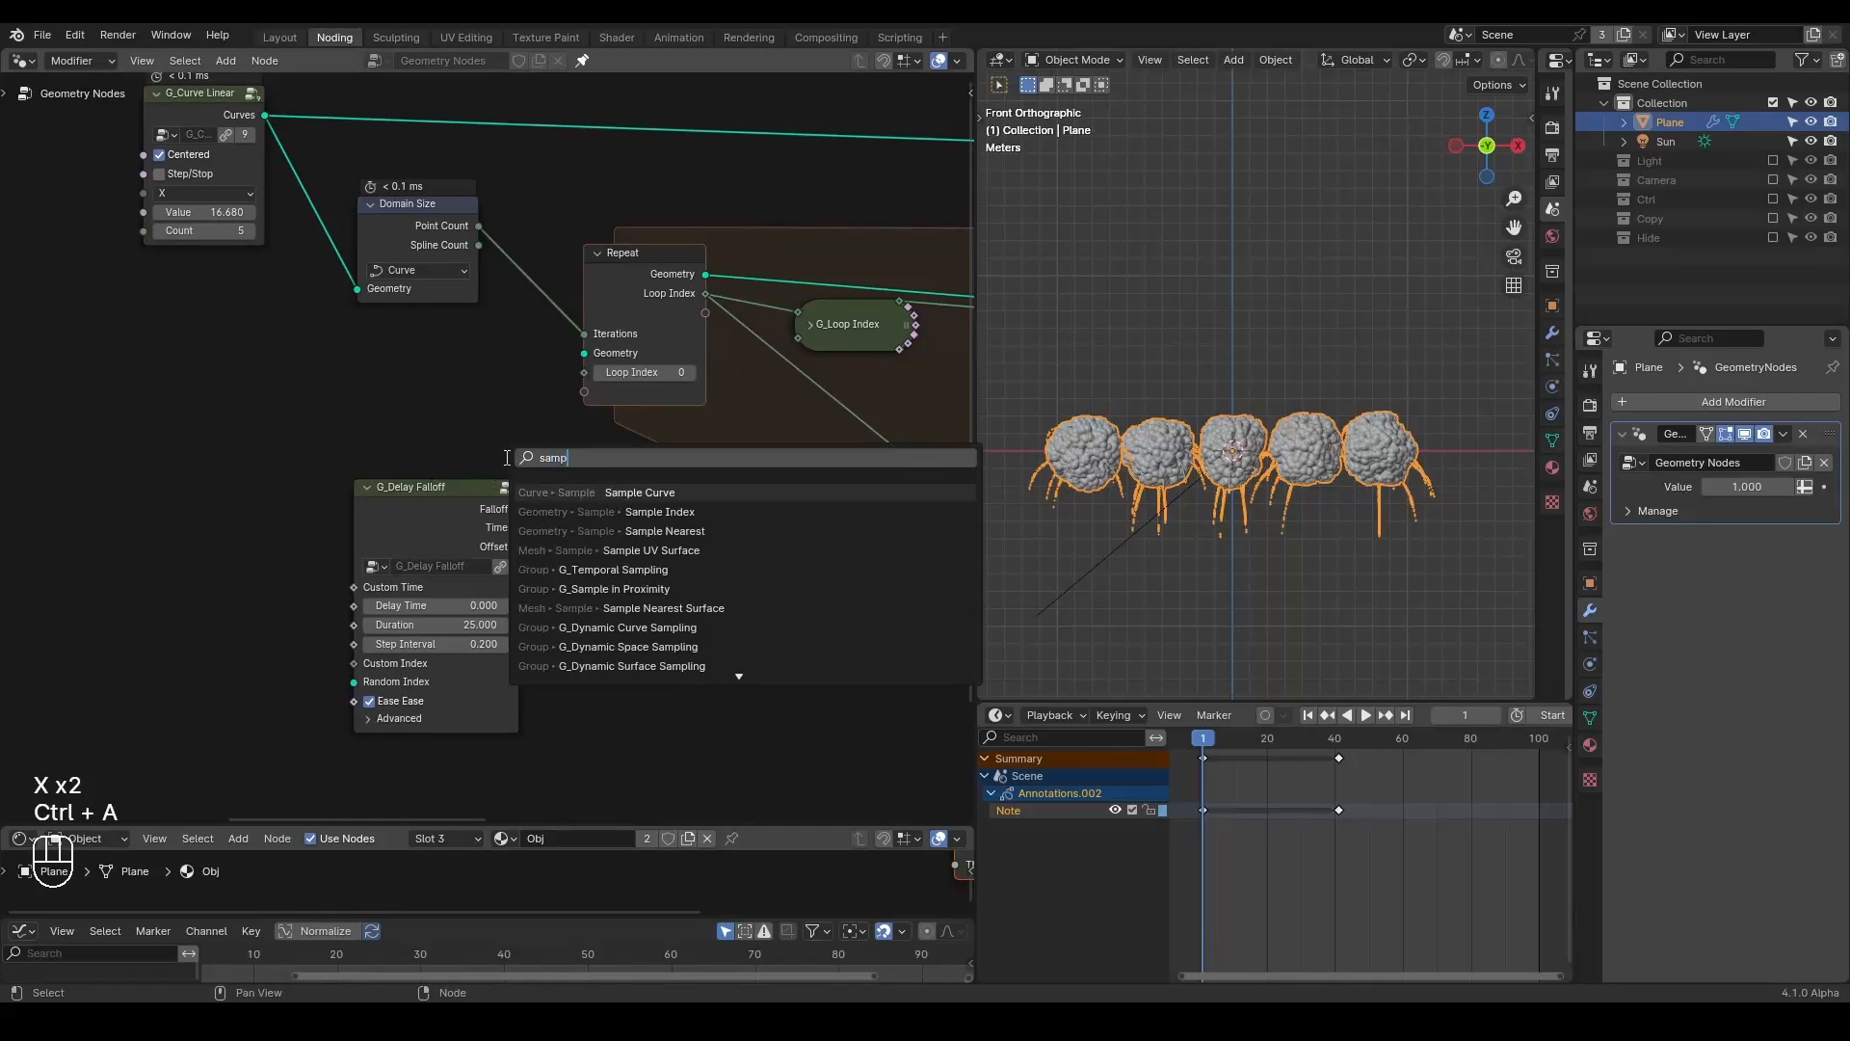
type("le index")
key("Return")
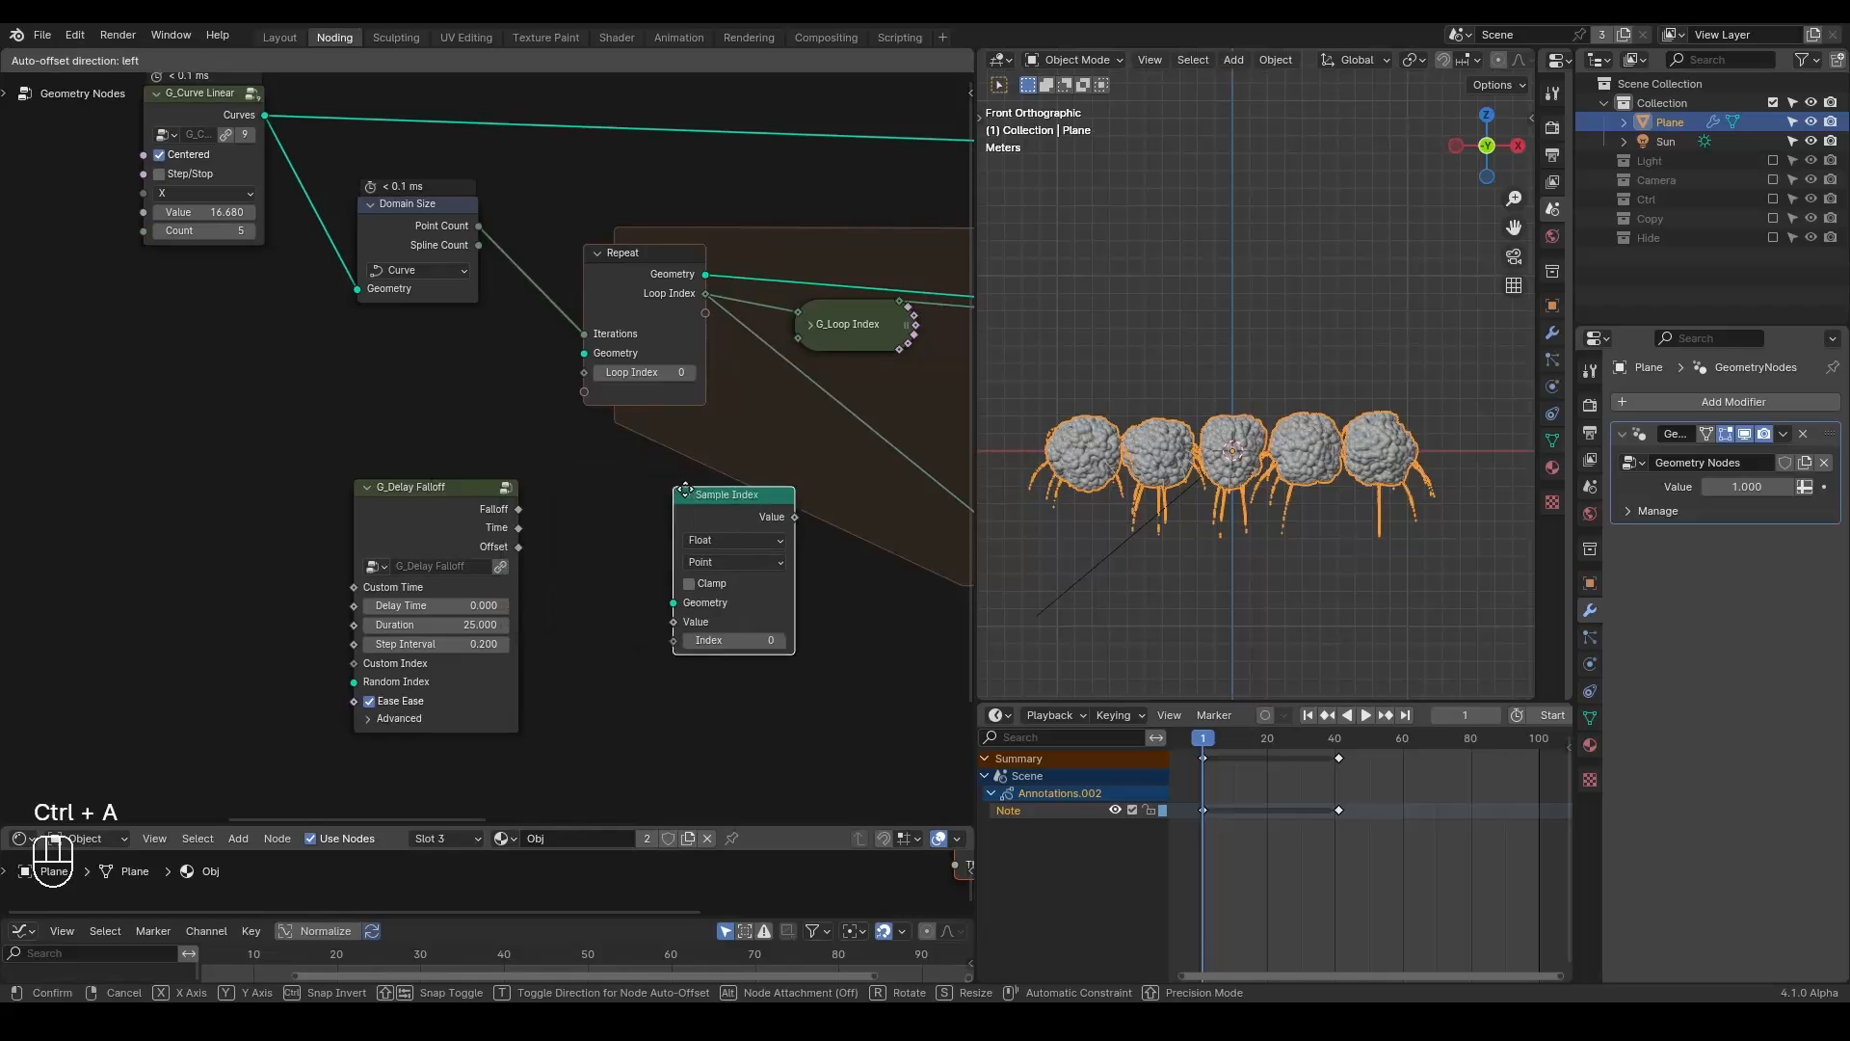
left_click_drag(651, 307, 724, 648)
middle_click_drag(696, 532, 638, 544)
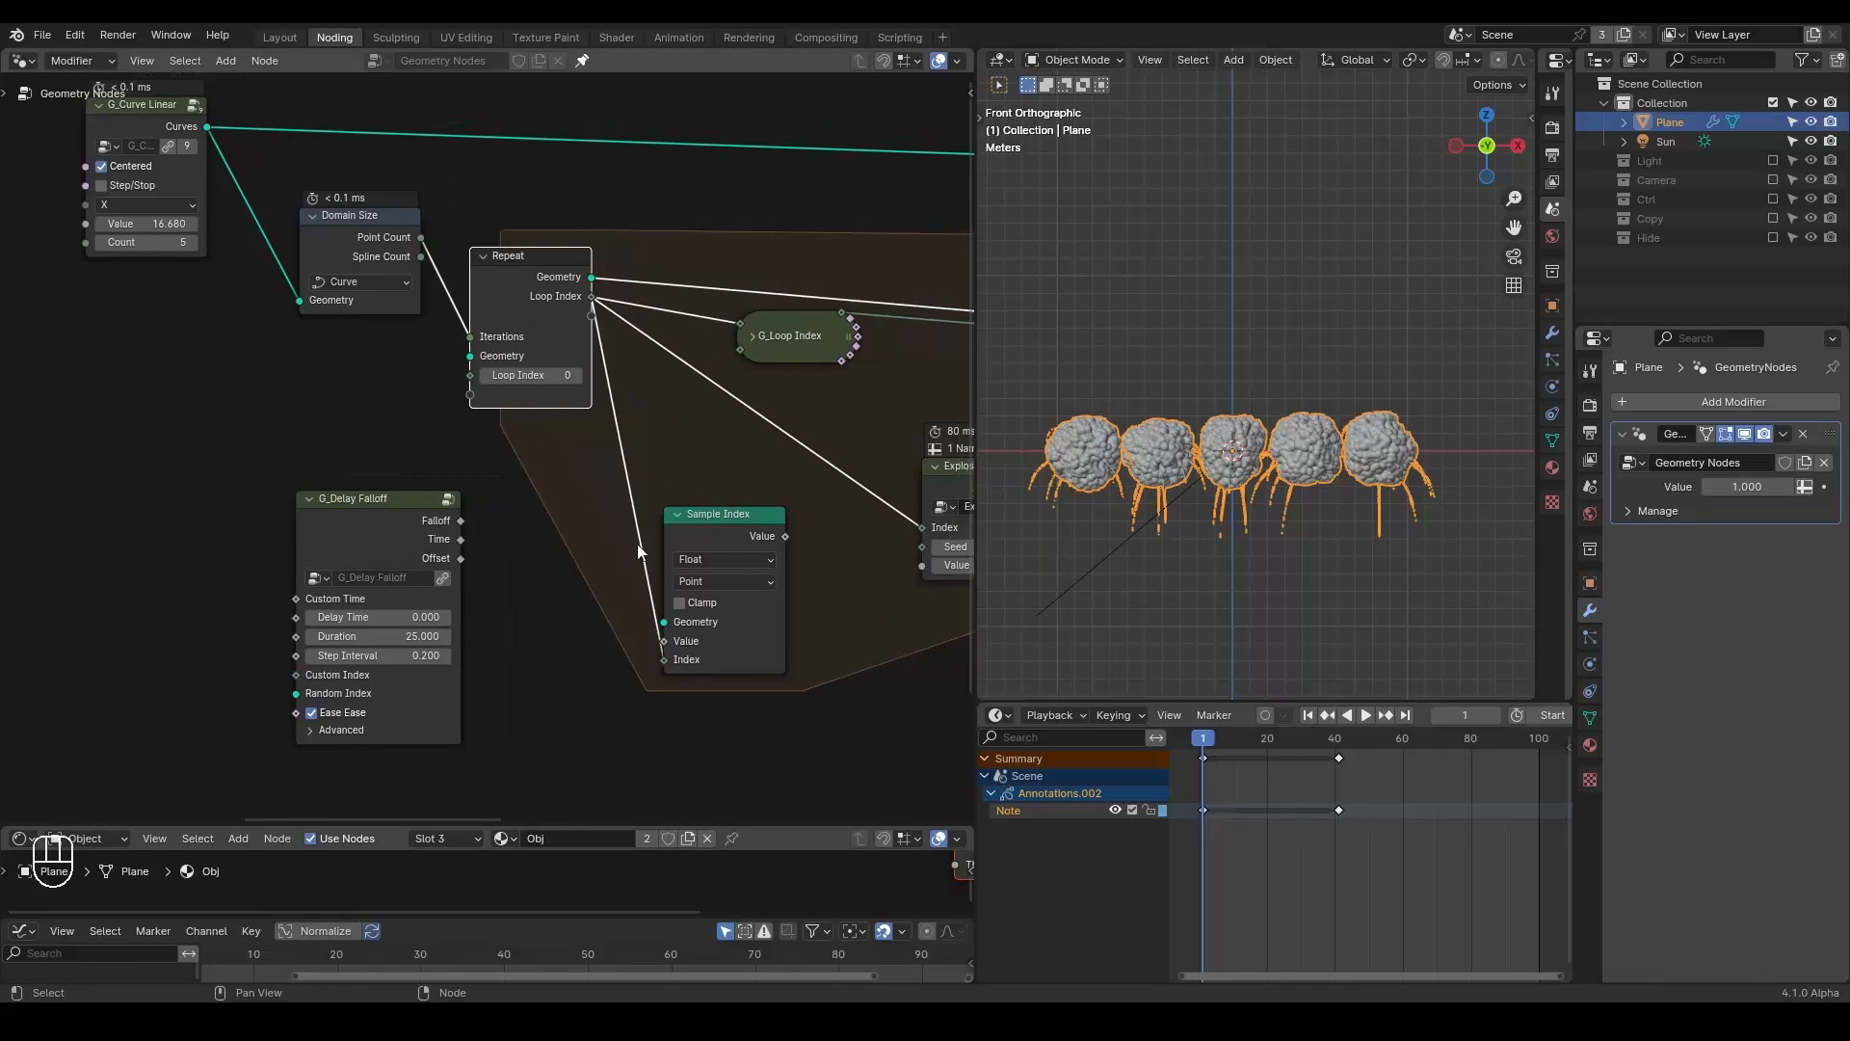
Feed the G_Curve Linear curves and the delay Falloff into Sample Index, and link its output to the Explosion Unit's Value input.
left_click_drag(199, 130, 665, 623)
left_click_drag(460, 521, 711, 675)
left_click_drag(385, 517, 450, 603)
middle_click_drag(711, 535, 534, 471)
scroll(534, 470, "up", 1)
left_click_drag(623, 473, 786, 509)
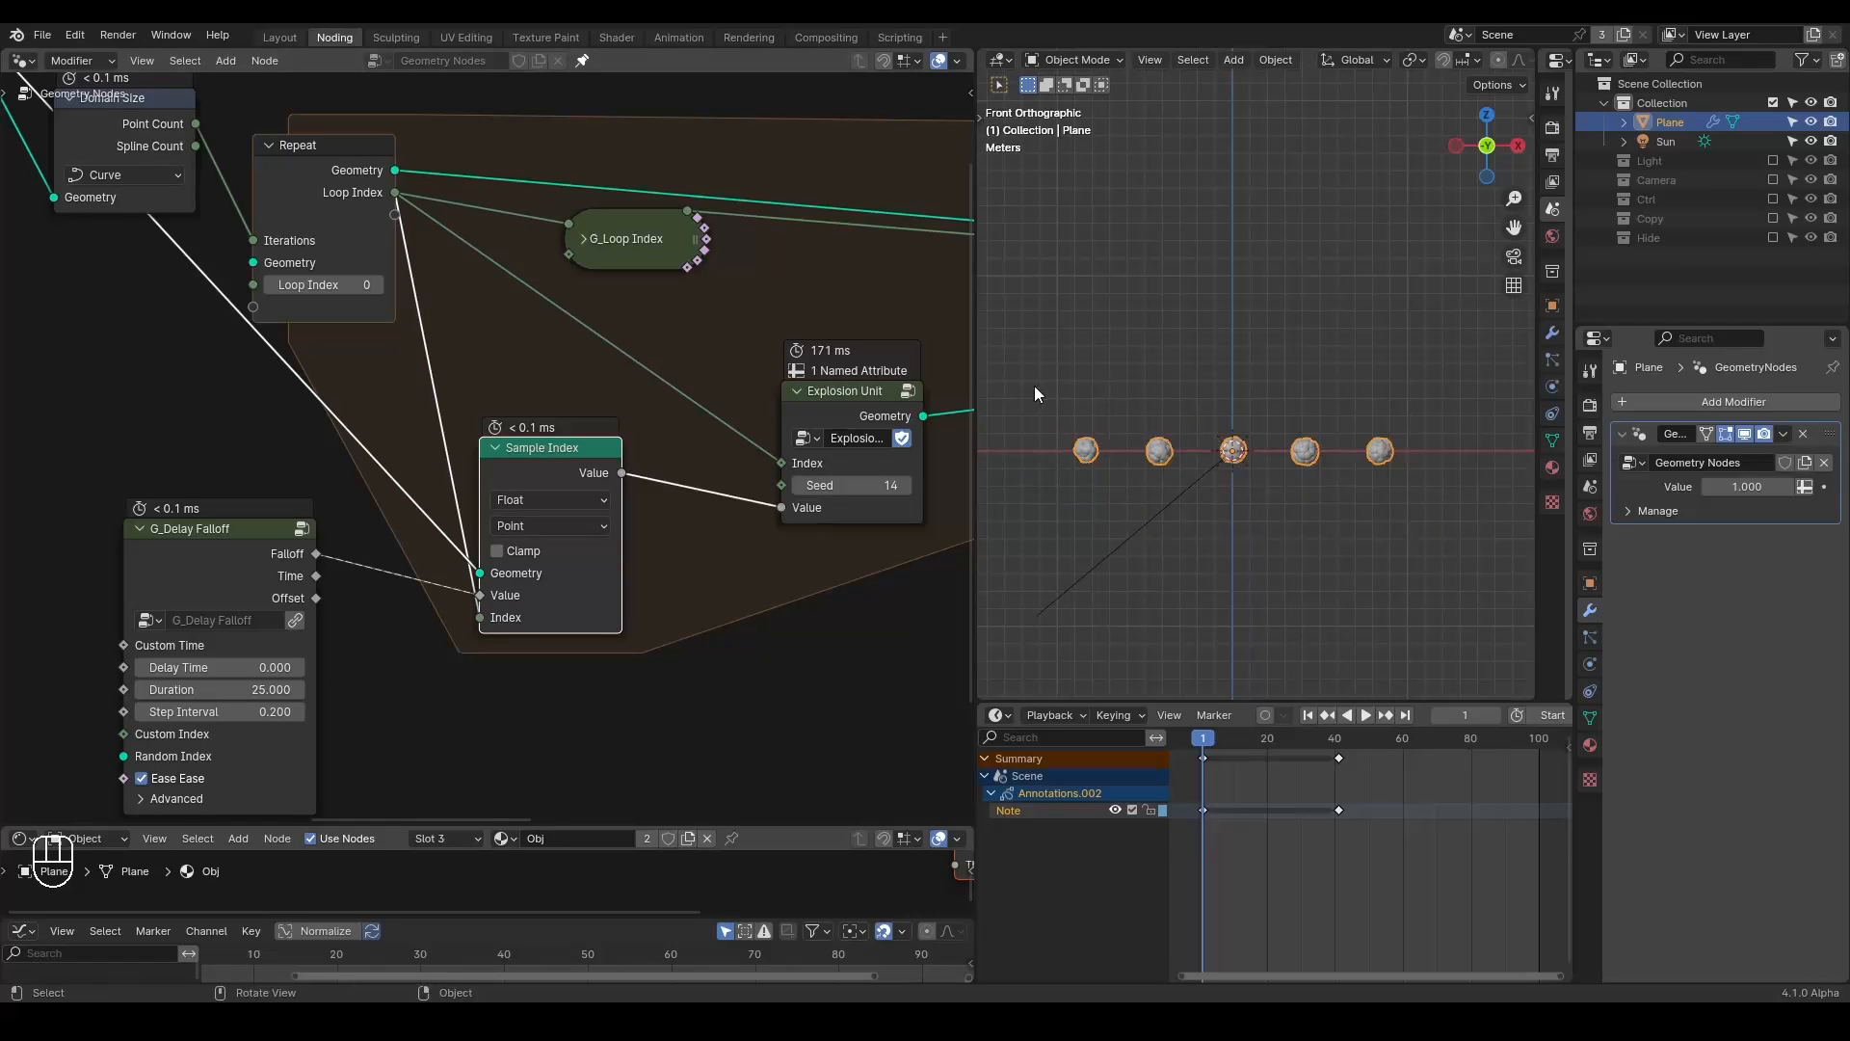
Play the animation from the start to check the sampled delay between the explosions.
key("shift+space")
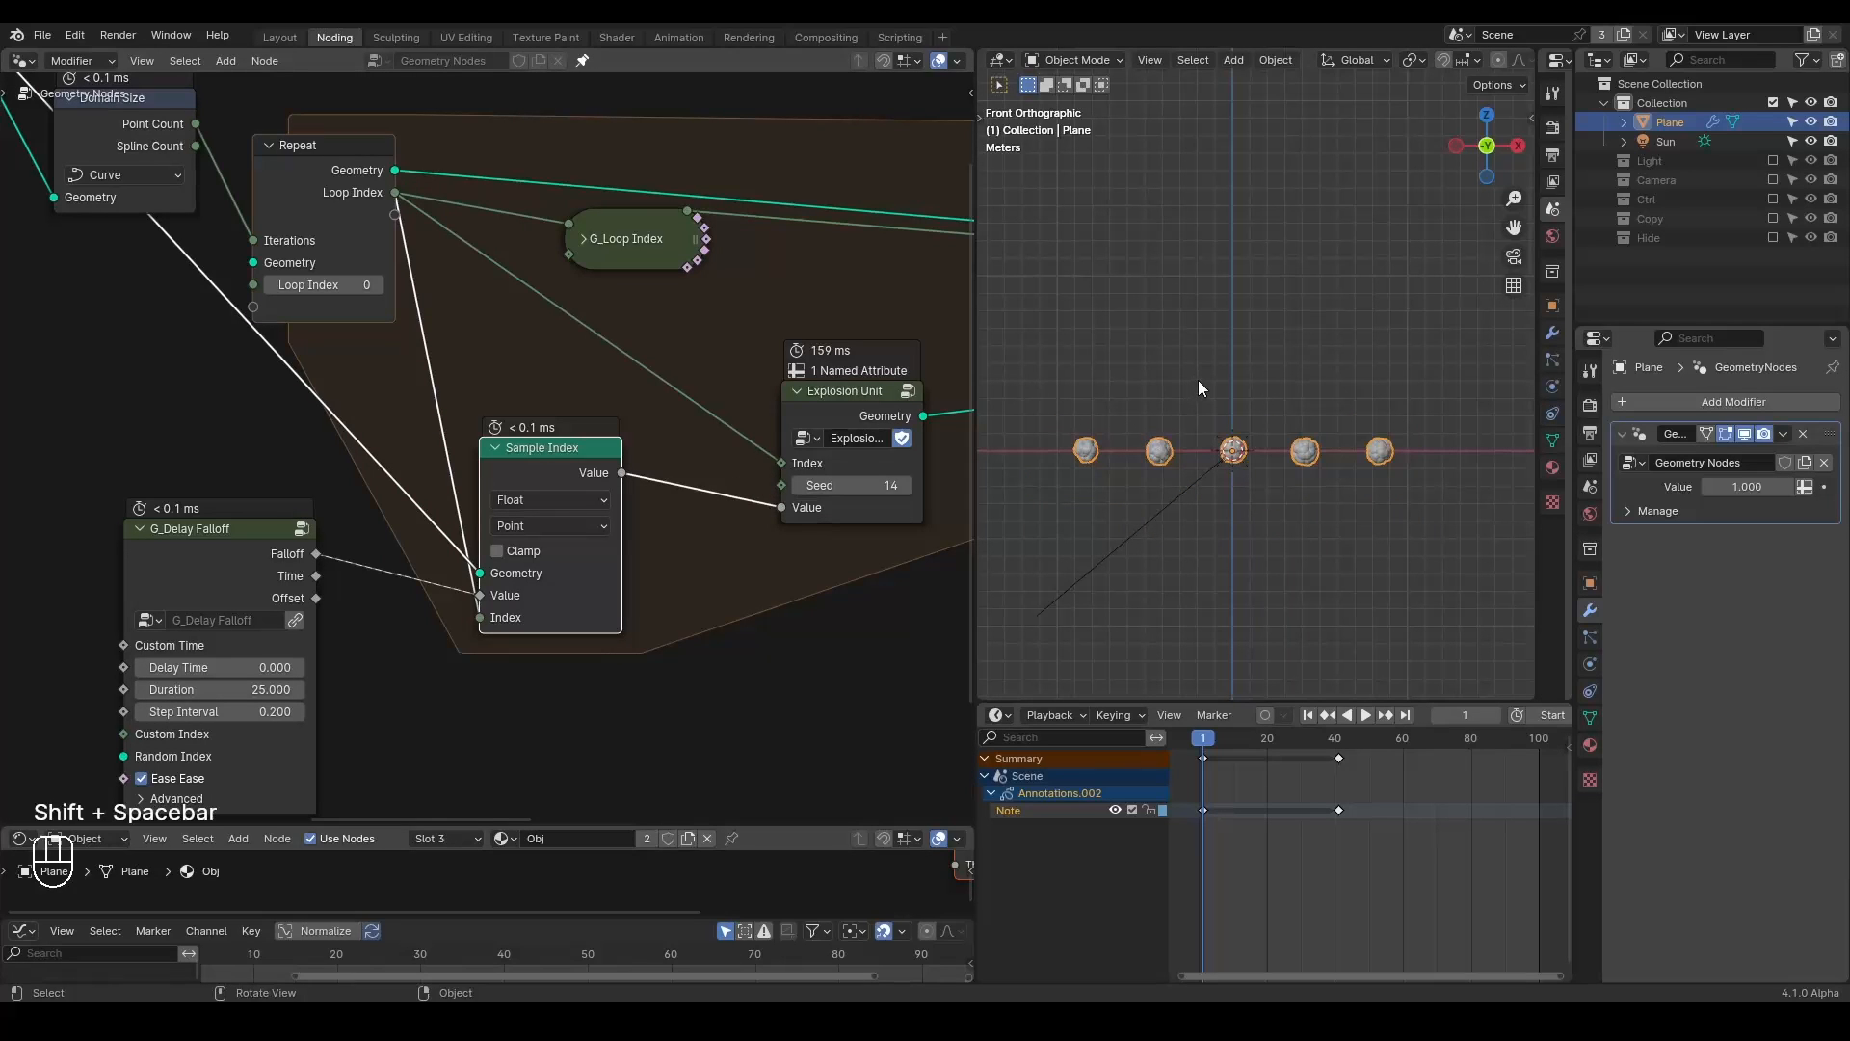
key("space")
key("space")
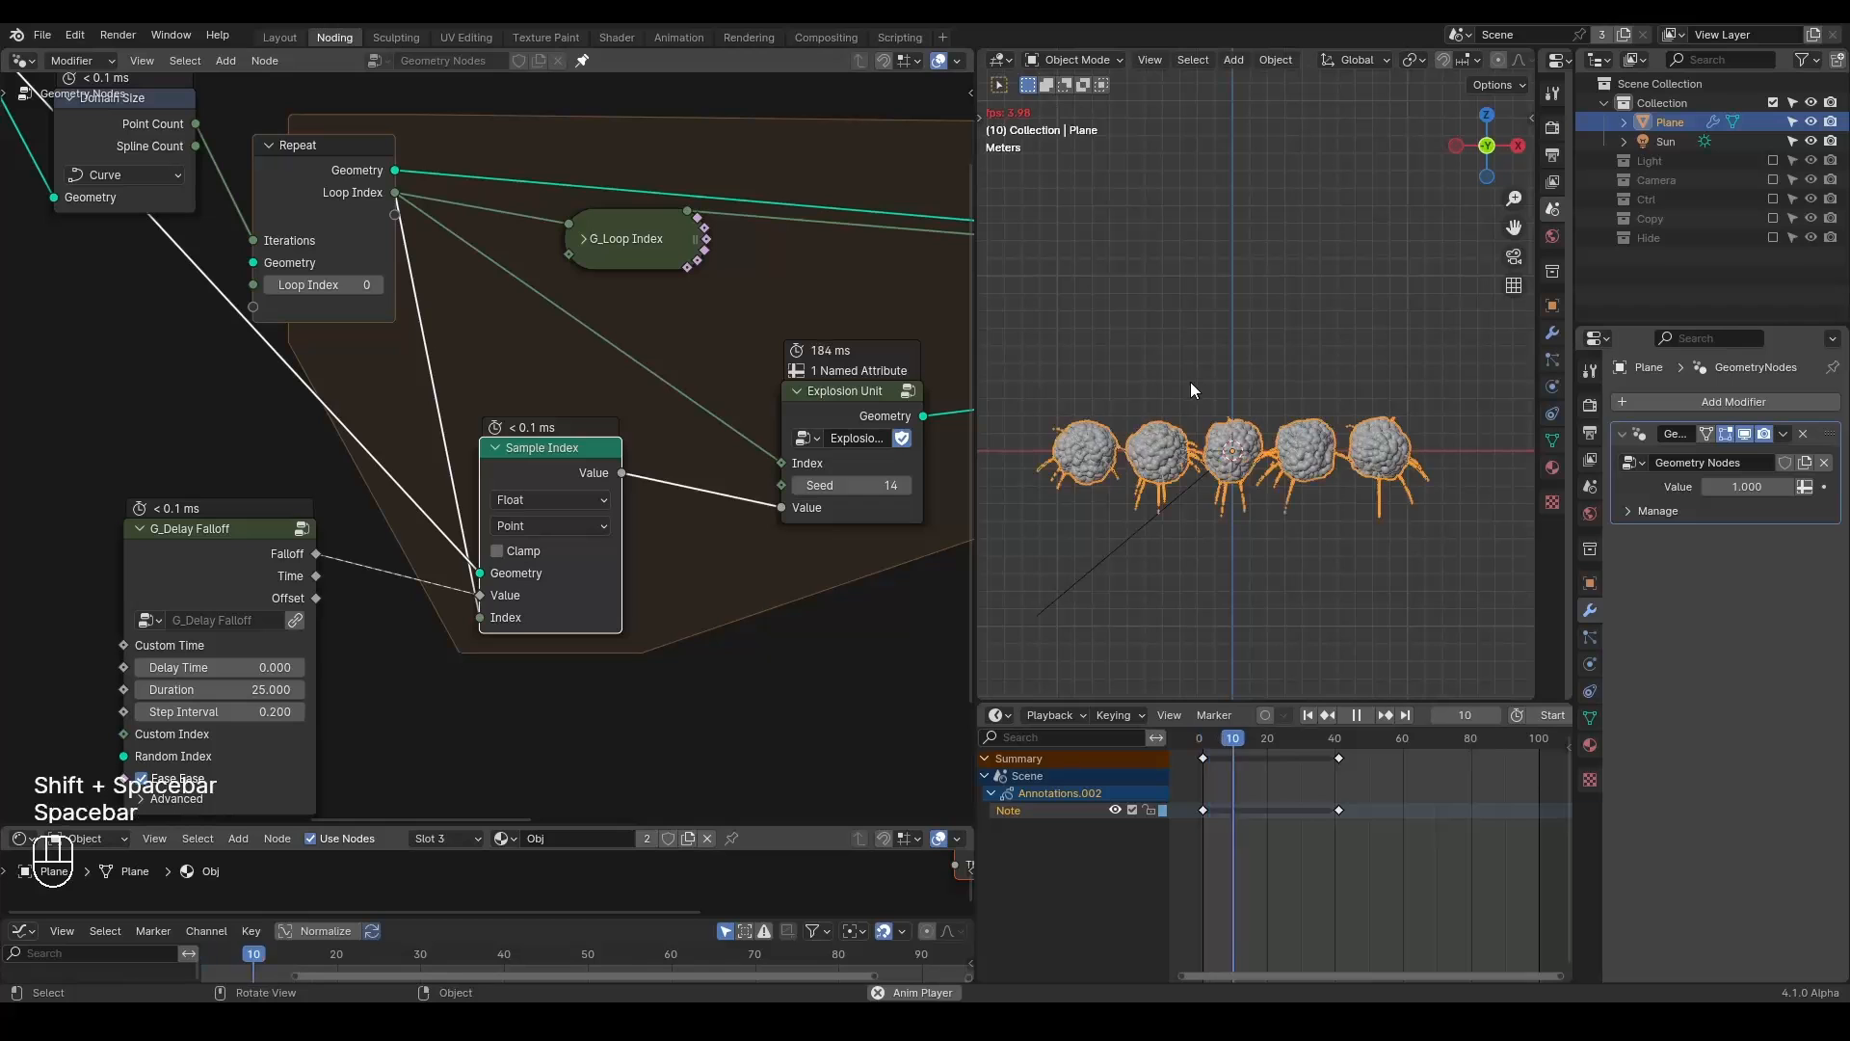
Set the G_Delay Falloff step interval to 5 and replay the animation from the start.
middle_click_drag(300, 714, 378, 619)
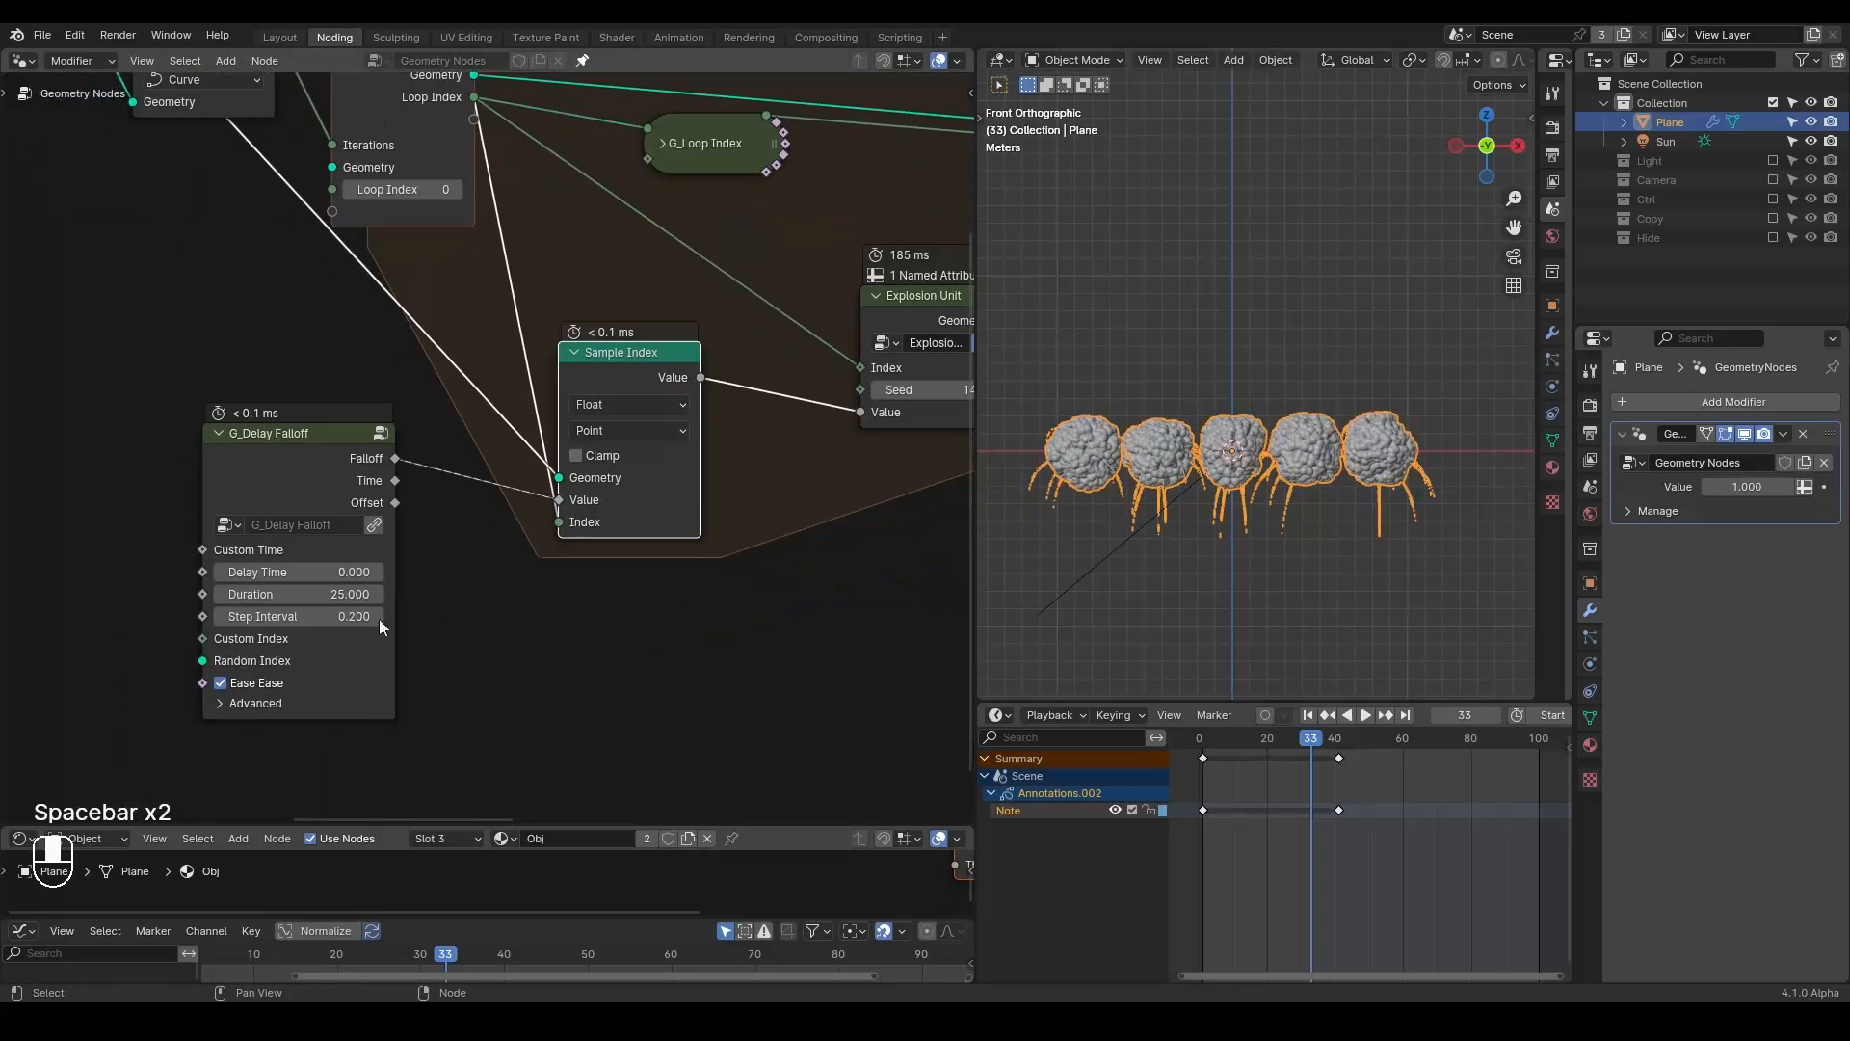
left_click(371, 617)
type("5")
key("Return")
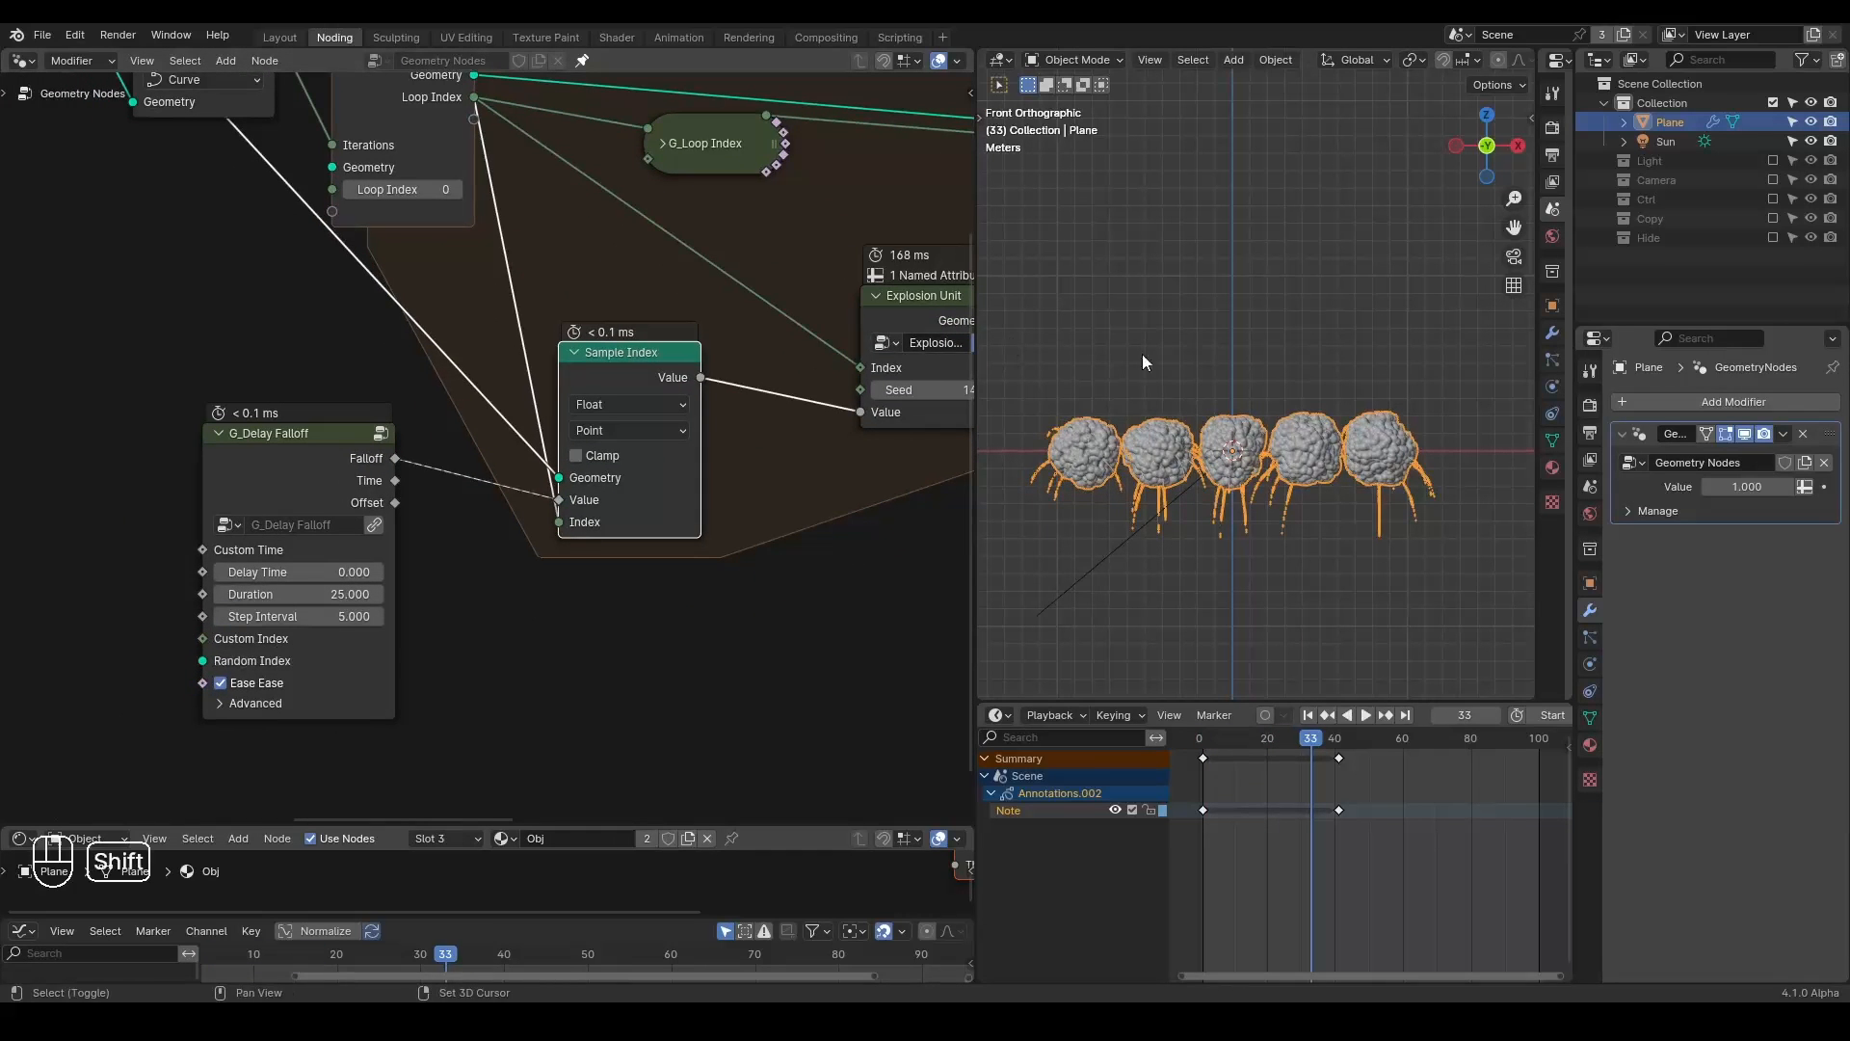
key("shift+space")
key("space")
key("space")
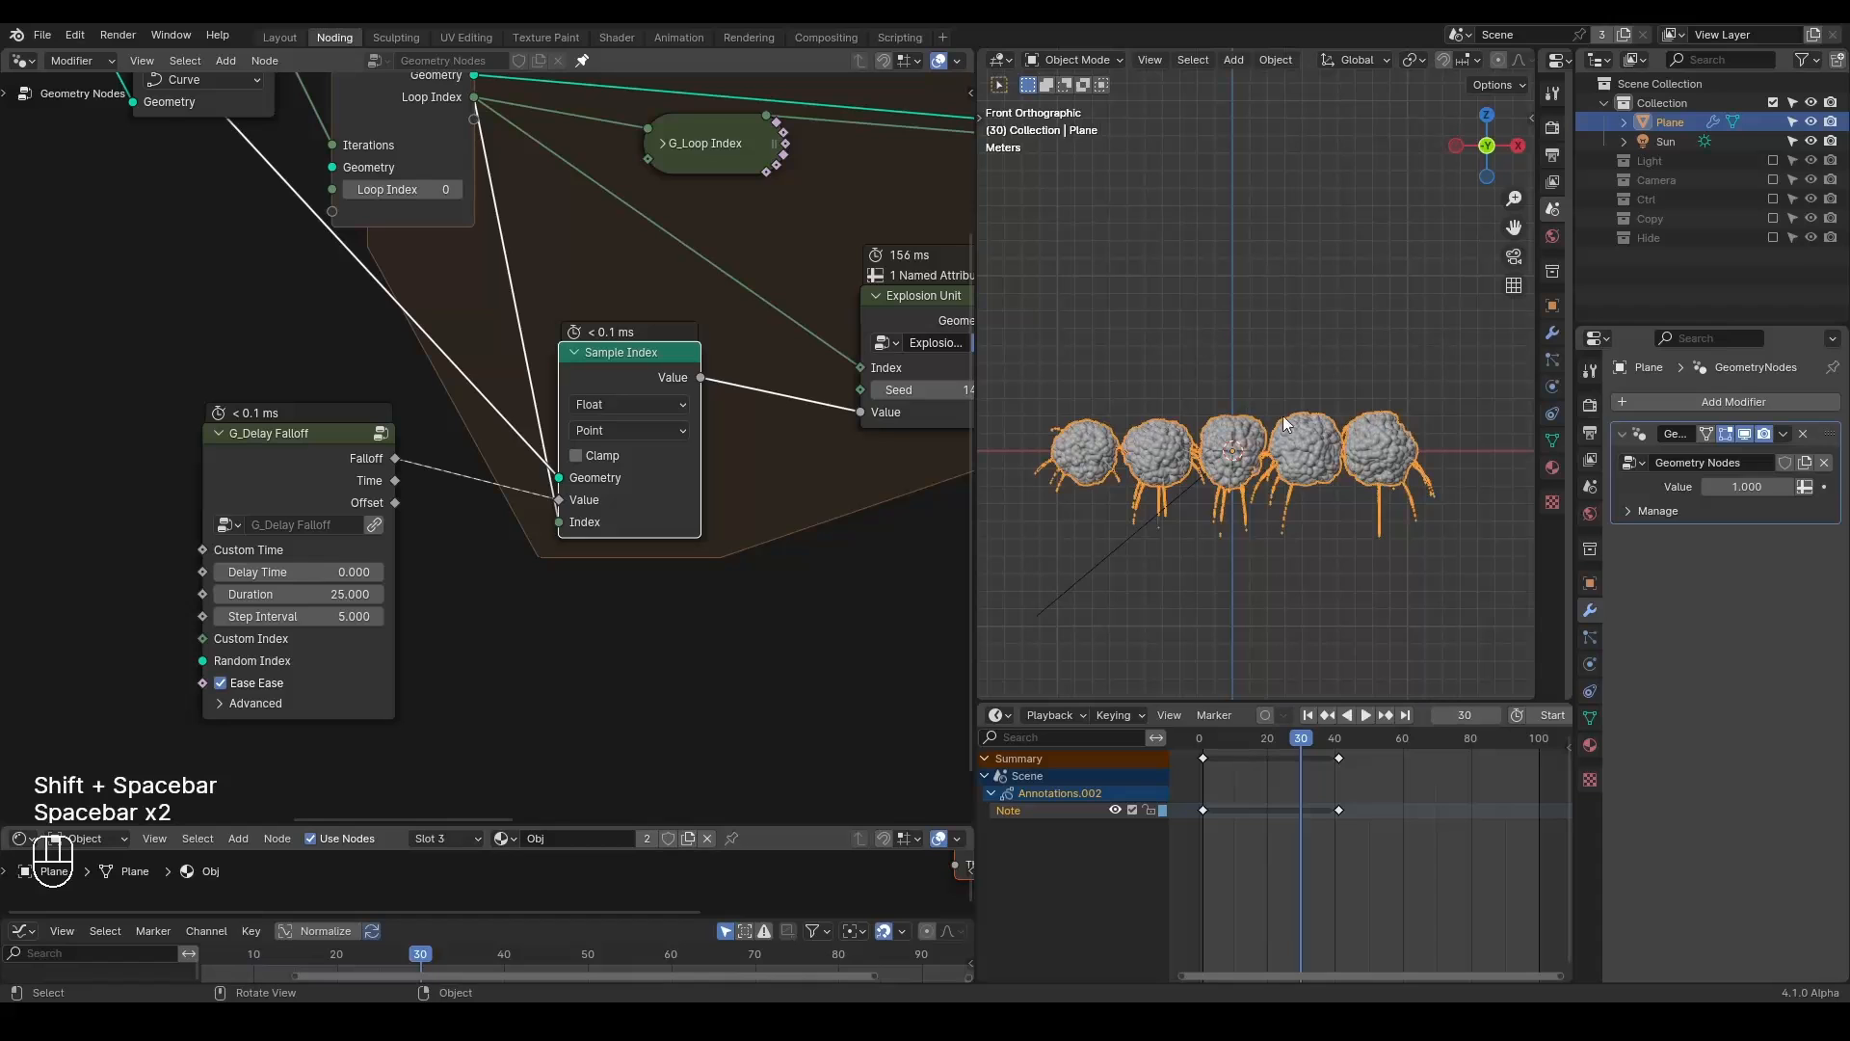
Annotate a rightward arrow above the explosions, erase it, and draw a leftward arrow in its place.
key("d")
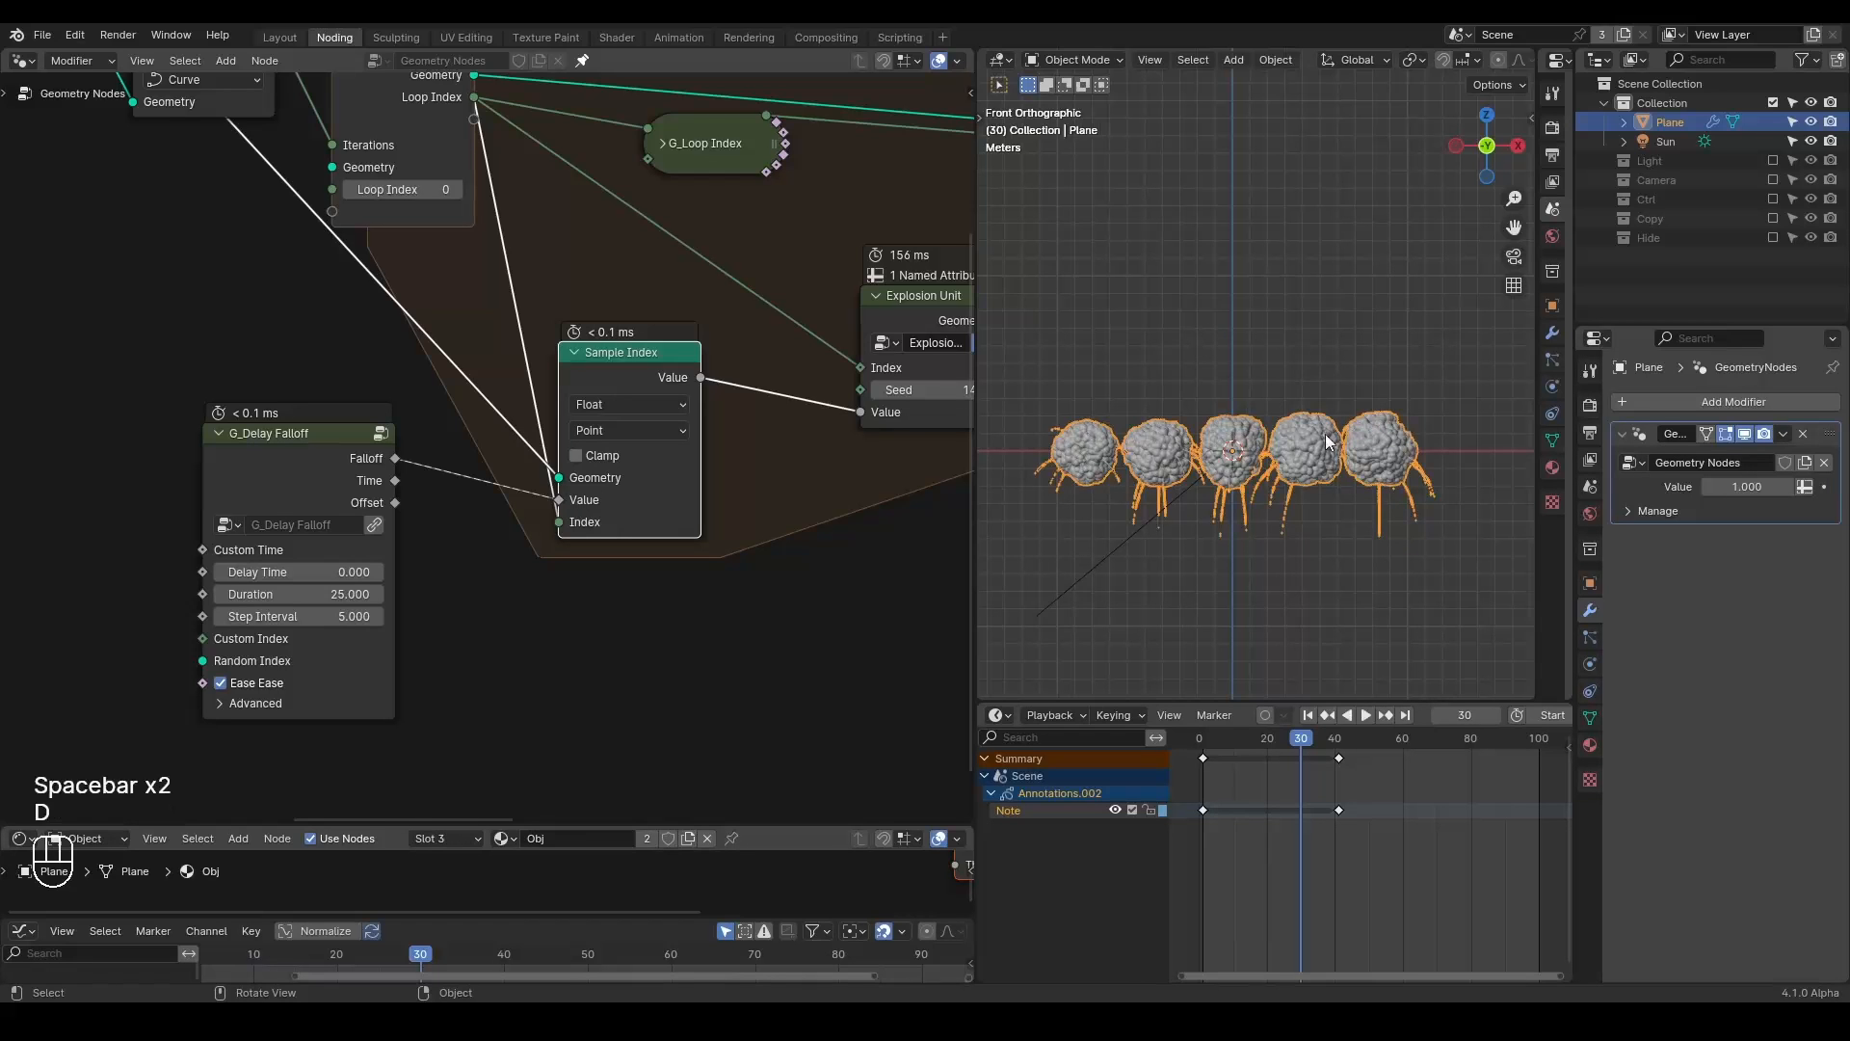
scroll(1190, 379, "down", 4)
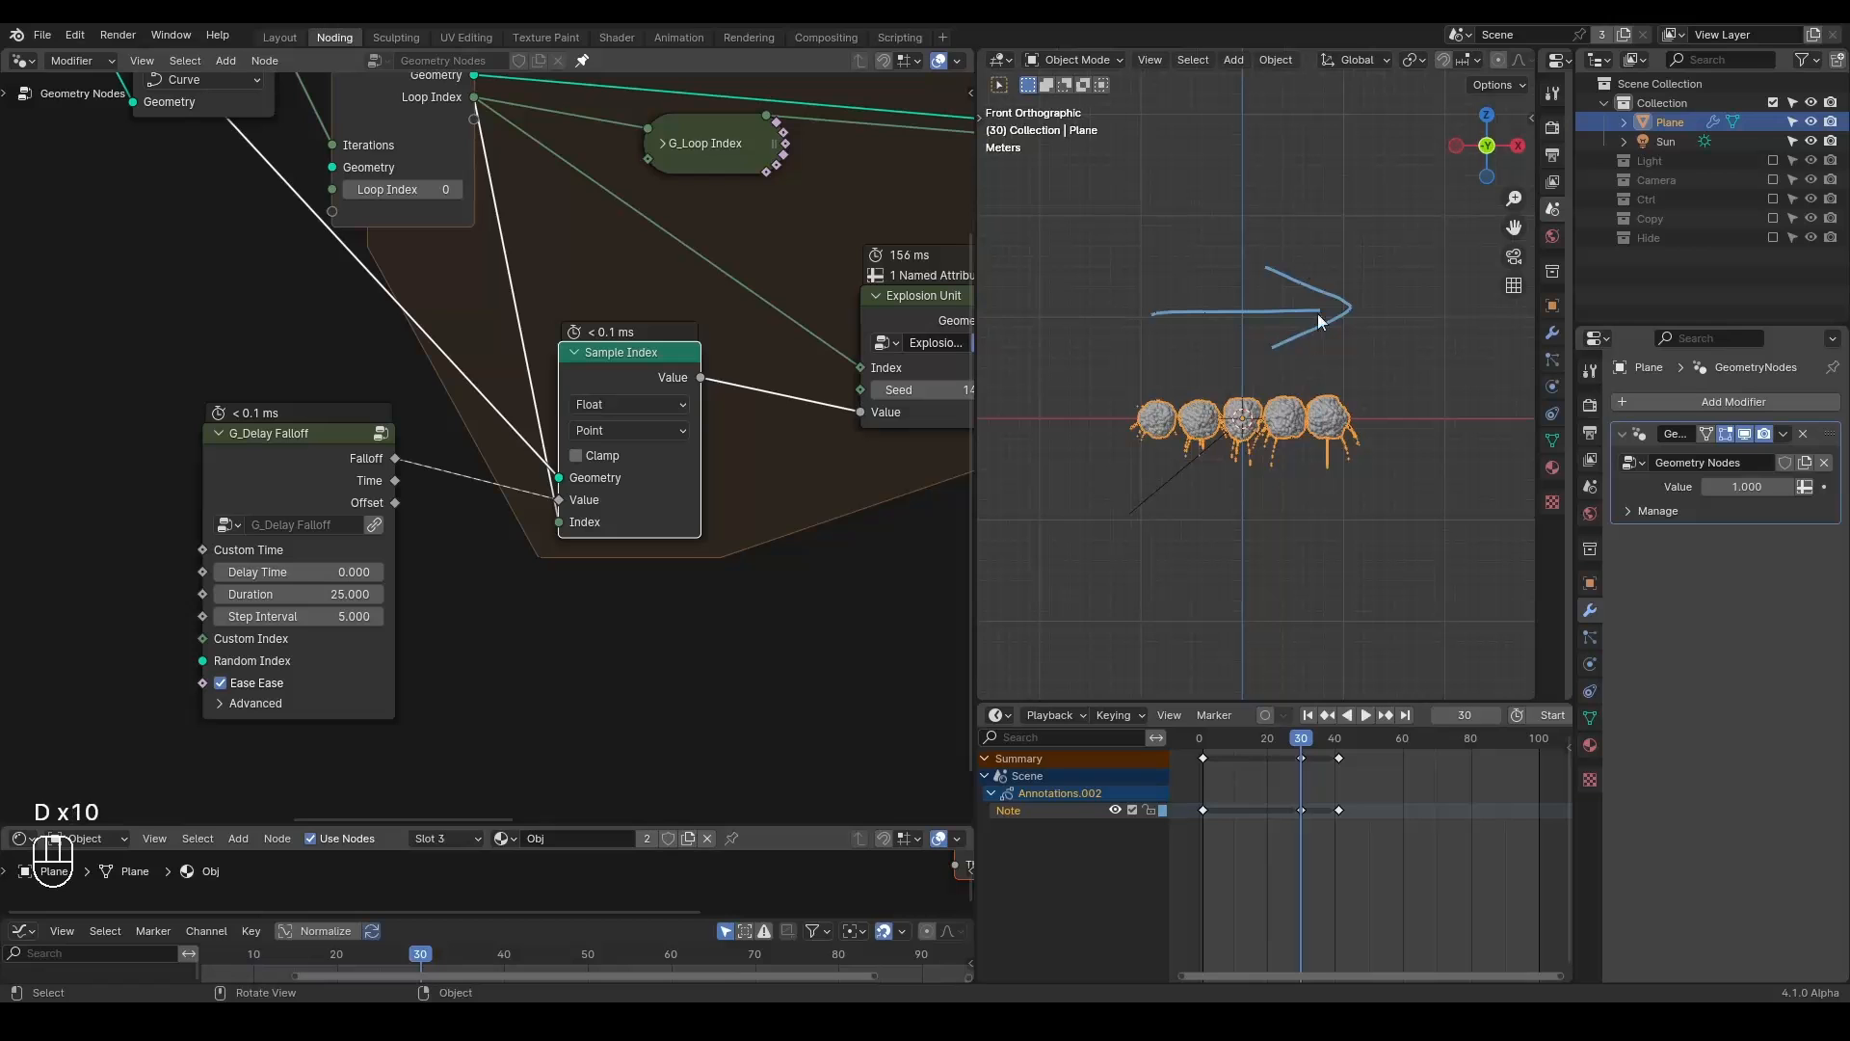
right_click_drag(1363, 272, 1068, 427)
mouse_move(1346, 250)
left_mouse_down()
mouse_move(1201, 264)
mouse_move(1257, 305)
left_mouse_up()
Cut the Geometry to Instance link and reconnect it to Join Geometry with the order of the two incoming links swapped.
middle_click_drag(613, 292, 2, 543)
middle_click_drag(808, 442, 831, 431)
left_click_drag(788, 352, 803, 293)
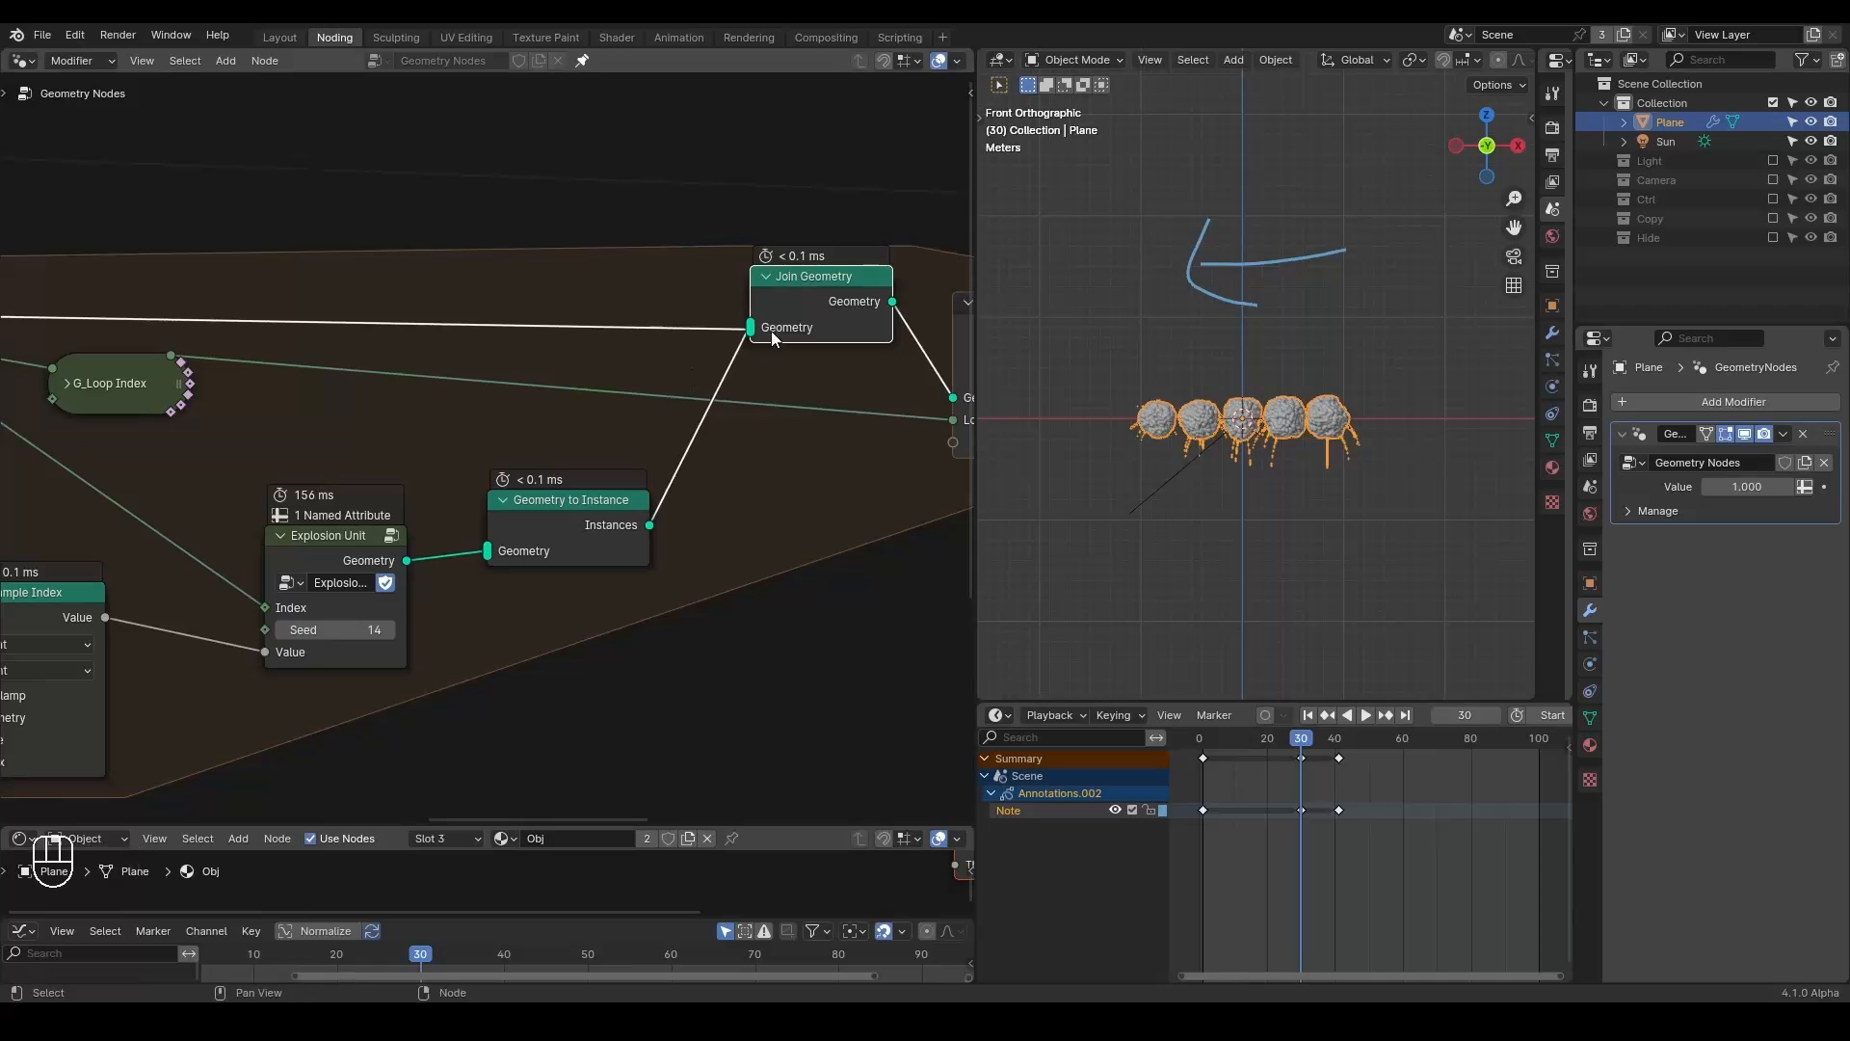
left_click(740, 345)
left_click_drag(813, 306, 803, 323)
left_click(781, 401)
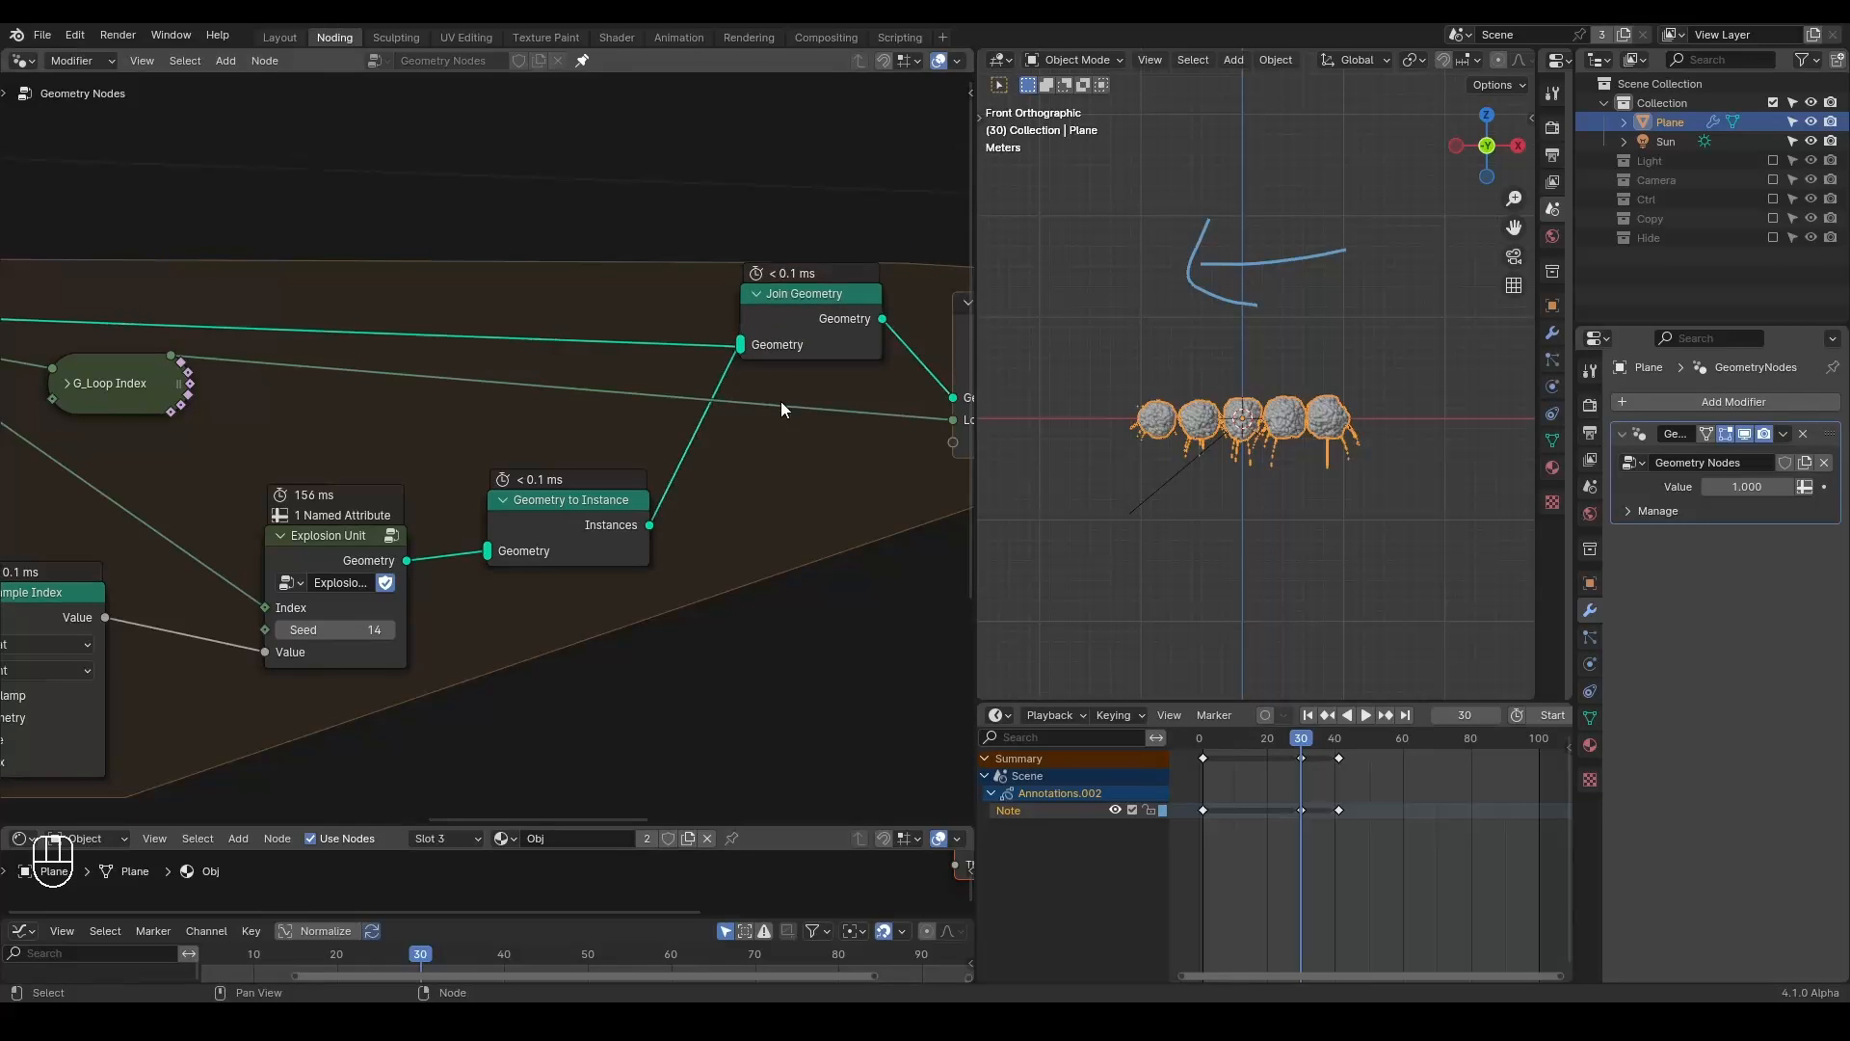
scroll(781, 401, "up", 2)
middle_click_drag(781, 401, 744, 392)
right_click_drag(686, 405, 703, 520, "ctrl")
left_click_drag(656, 536, 768, 328)
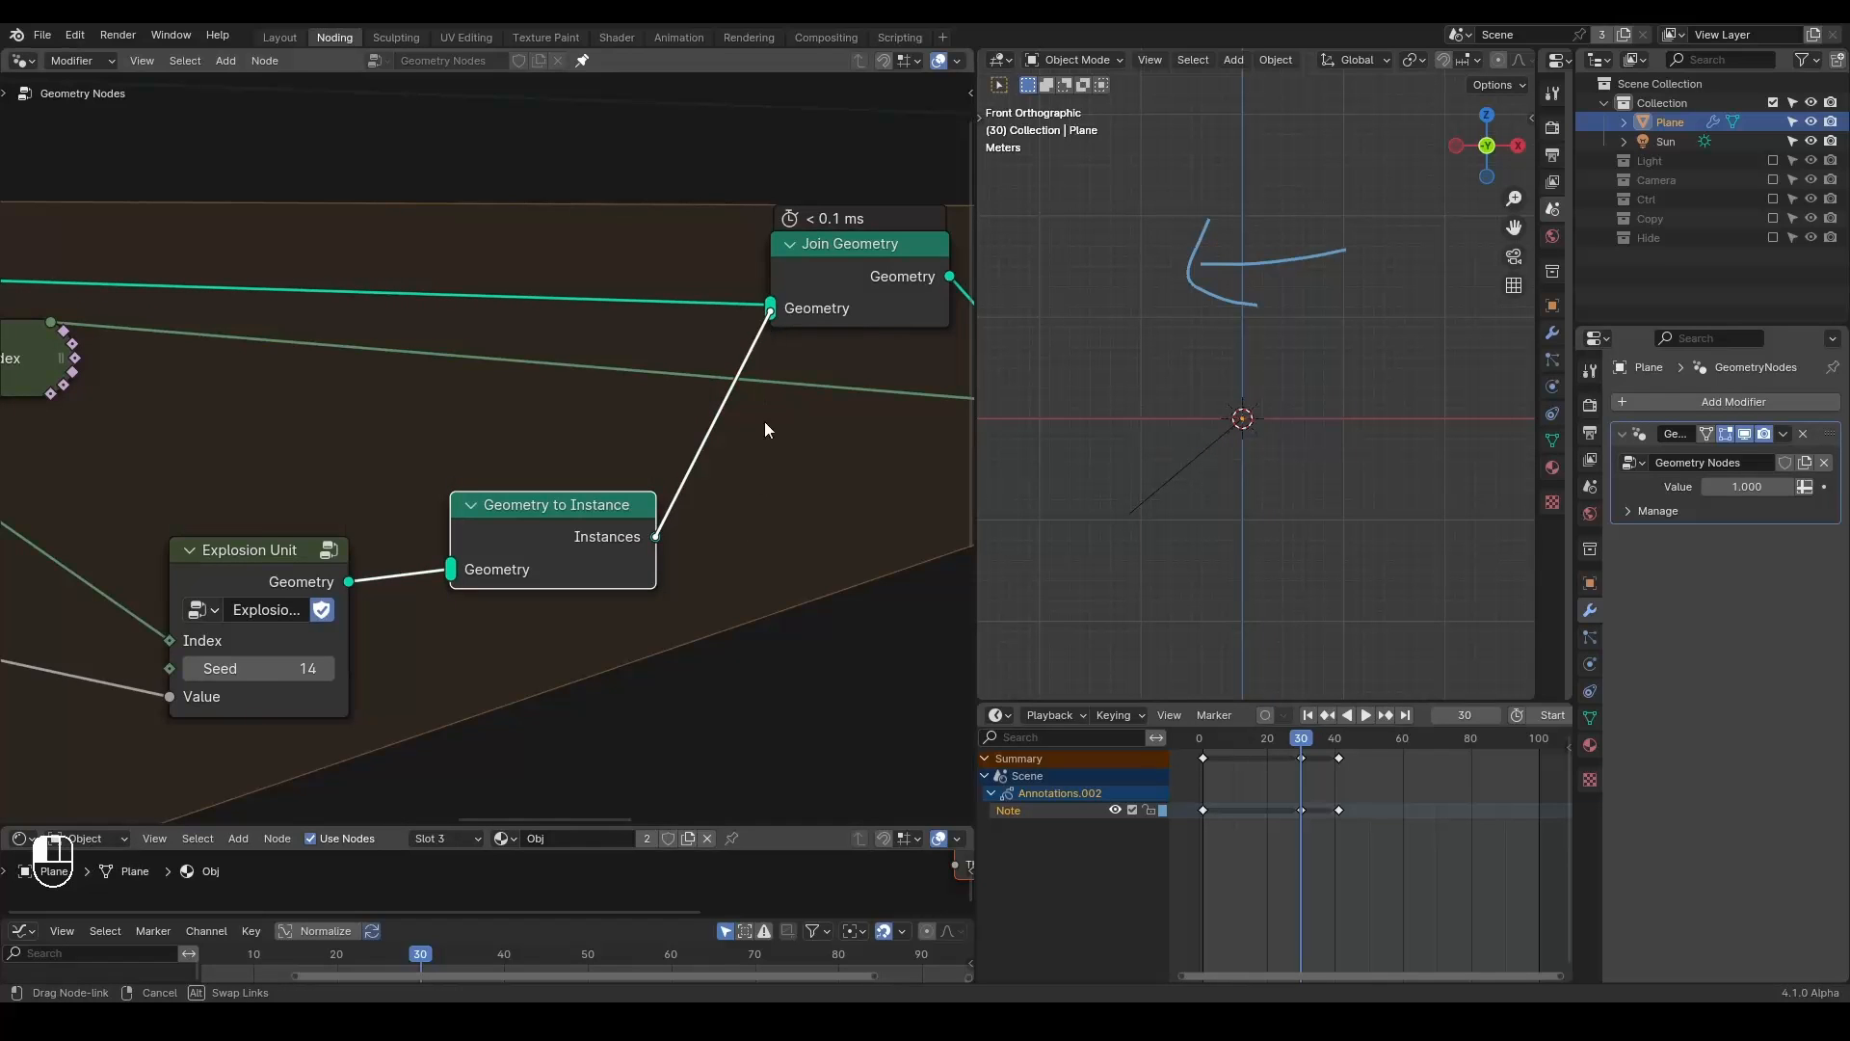
left_click_drag(768, 393, 769, 391)
Replay the animation to check the explosion order and erase the arrow annotation above the row.
key("shift+space")
key("space")
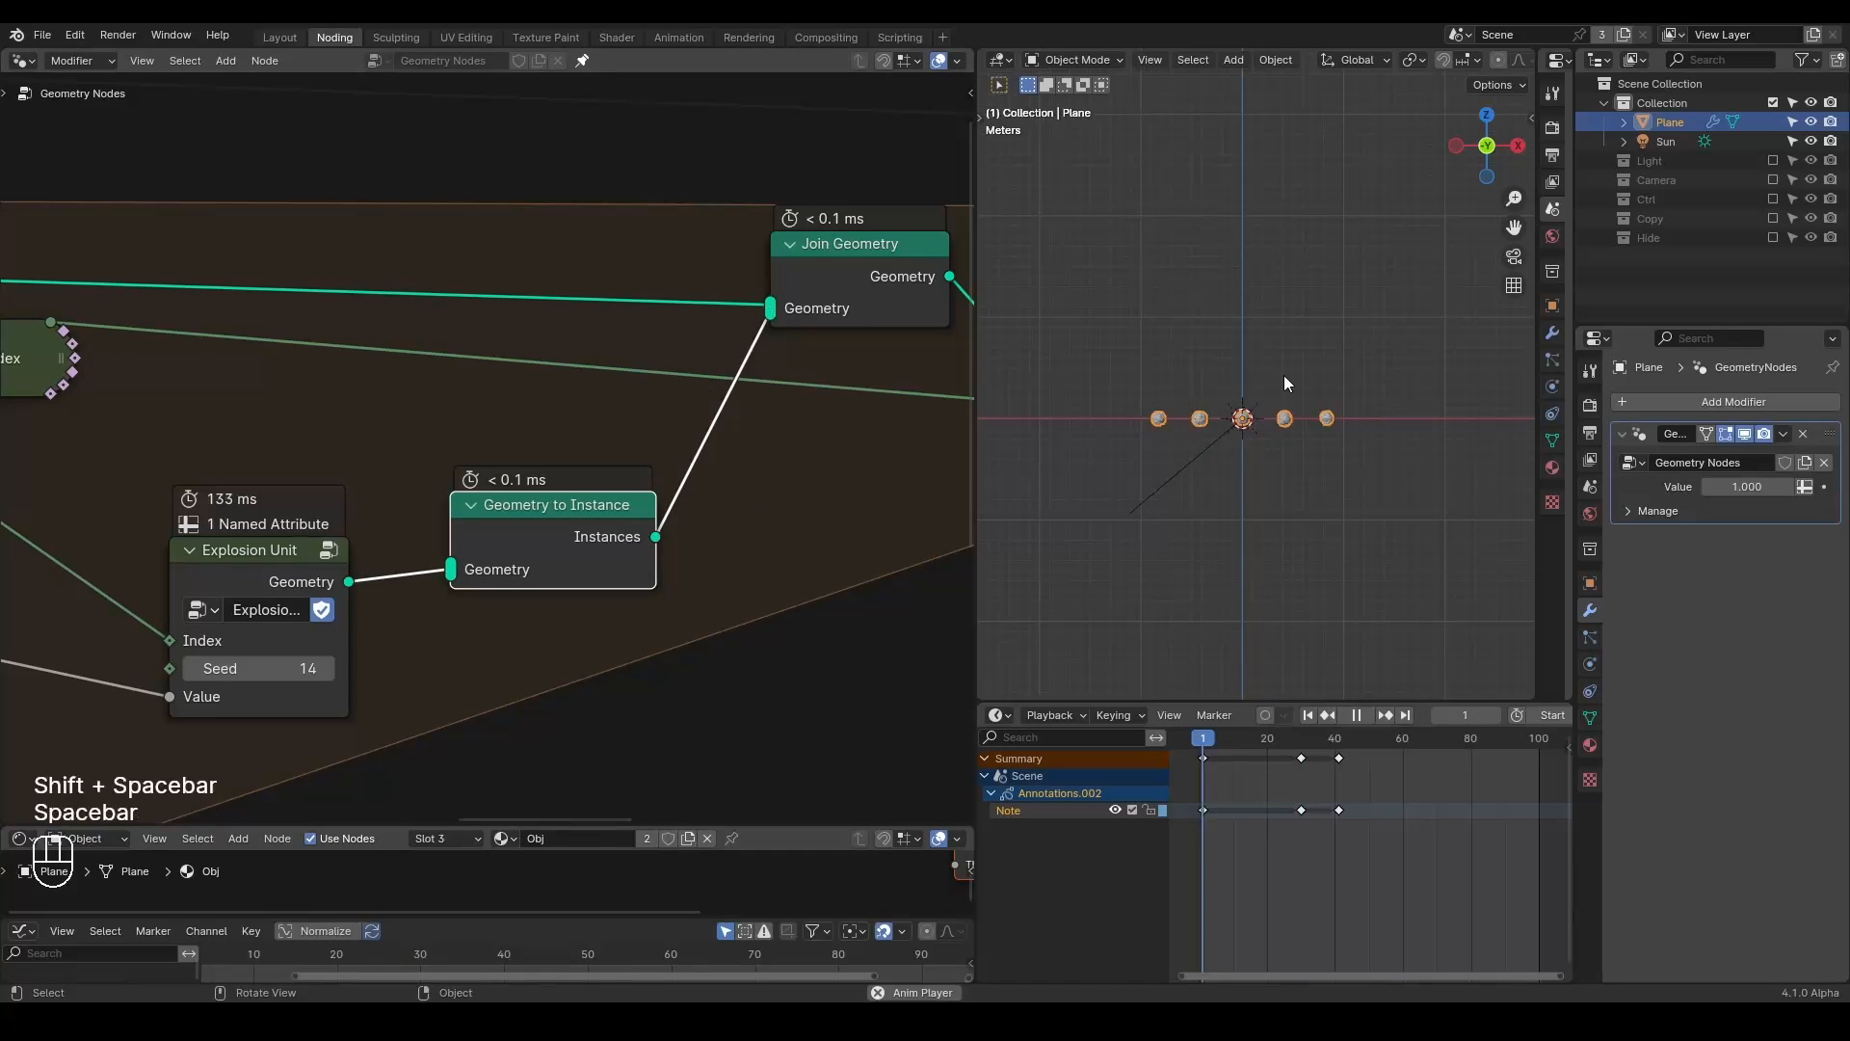
key("space")
key("d")
right_click_drag(1222, 264, 1402, 176)
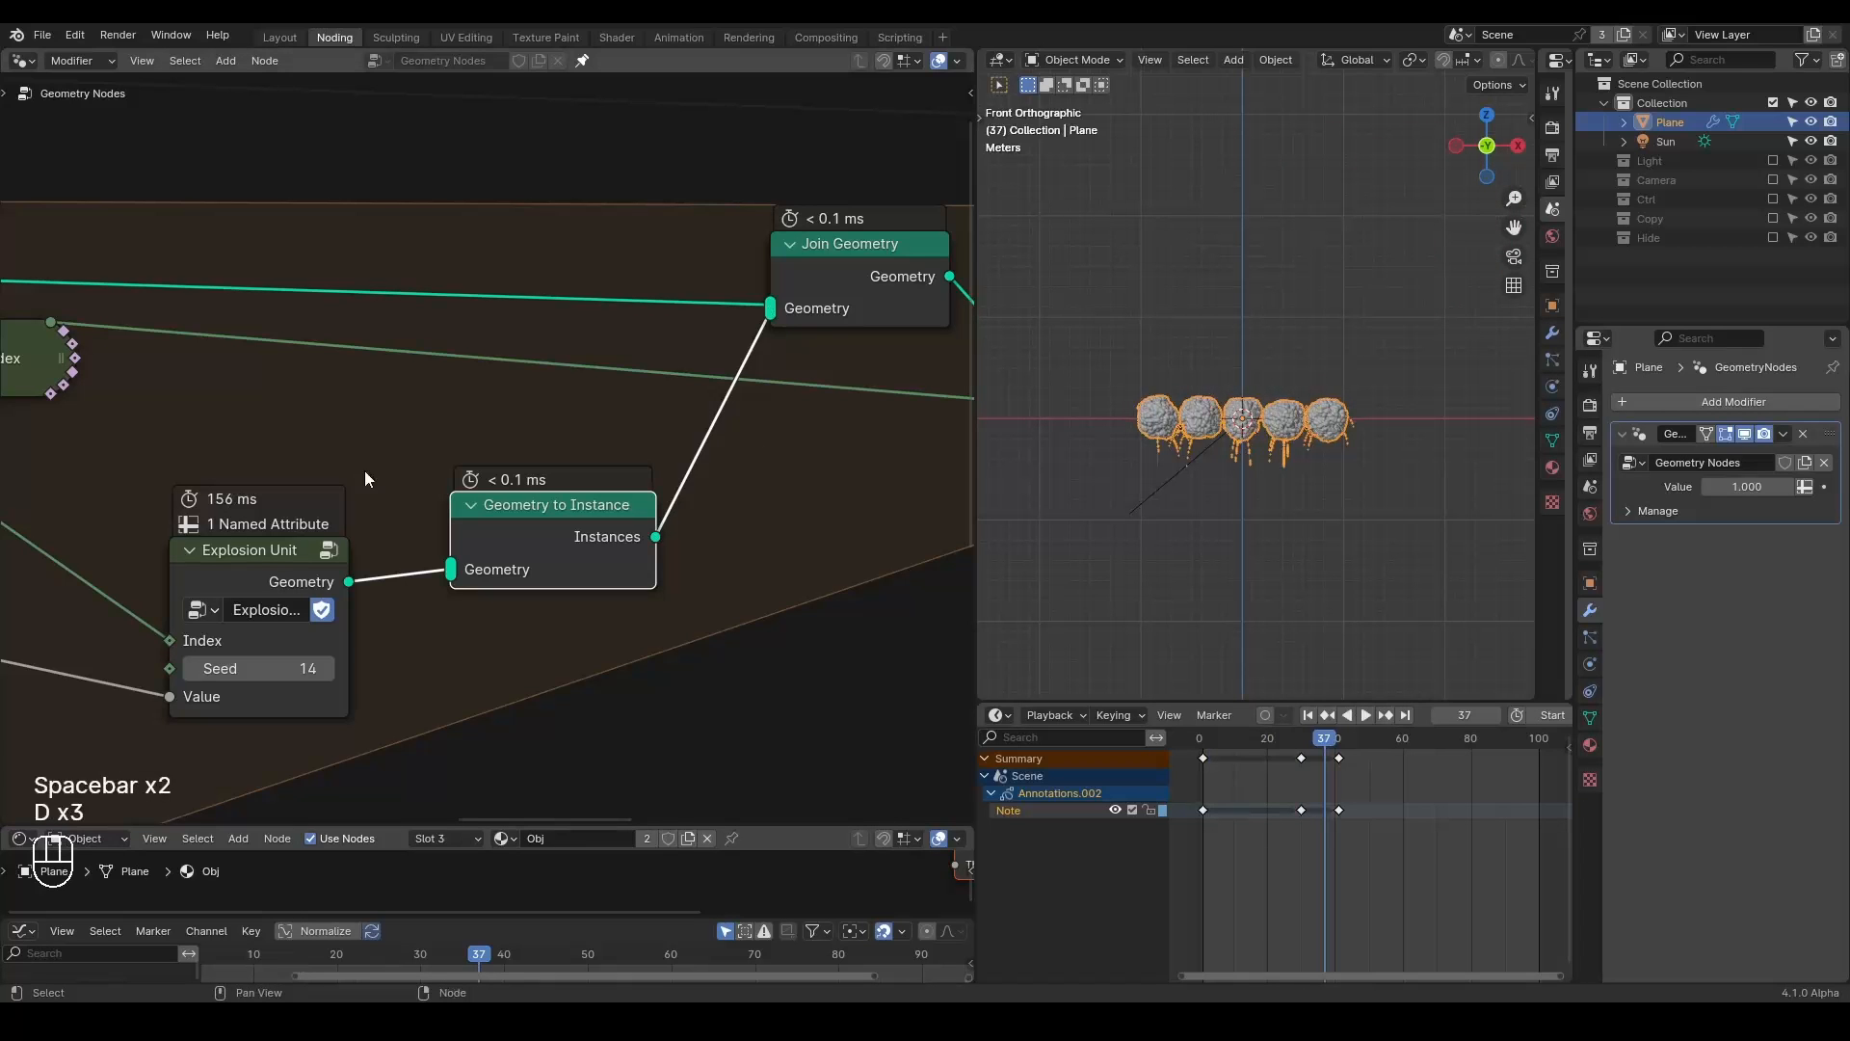
Set the G_Delay Falloff duration to 5.
middle_click_drag(361, 474, 513, 421)
scroll(513, 420, "down", 12)
middle_click_drag(254, 446, 642, 392)
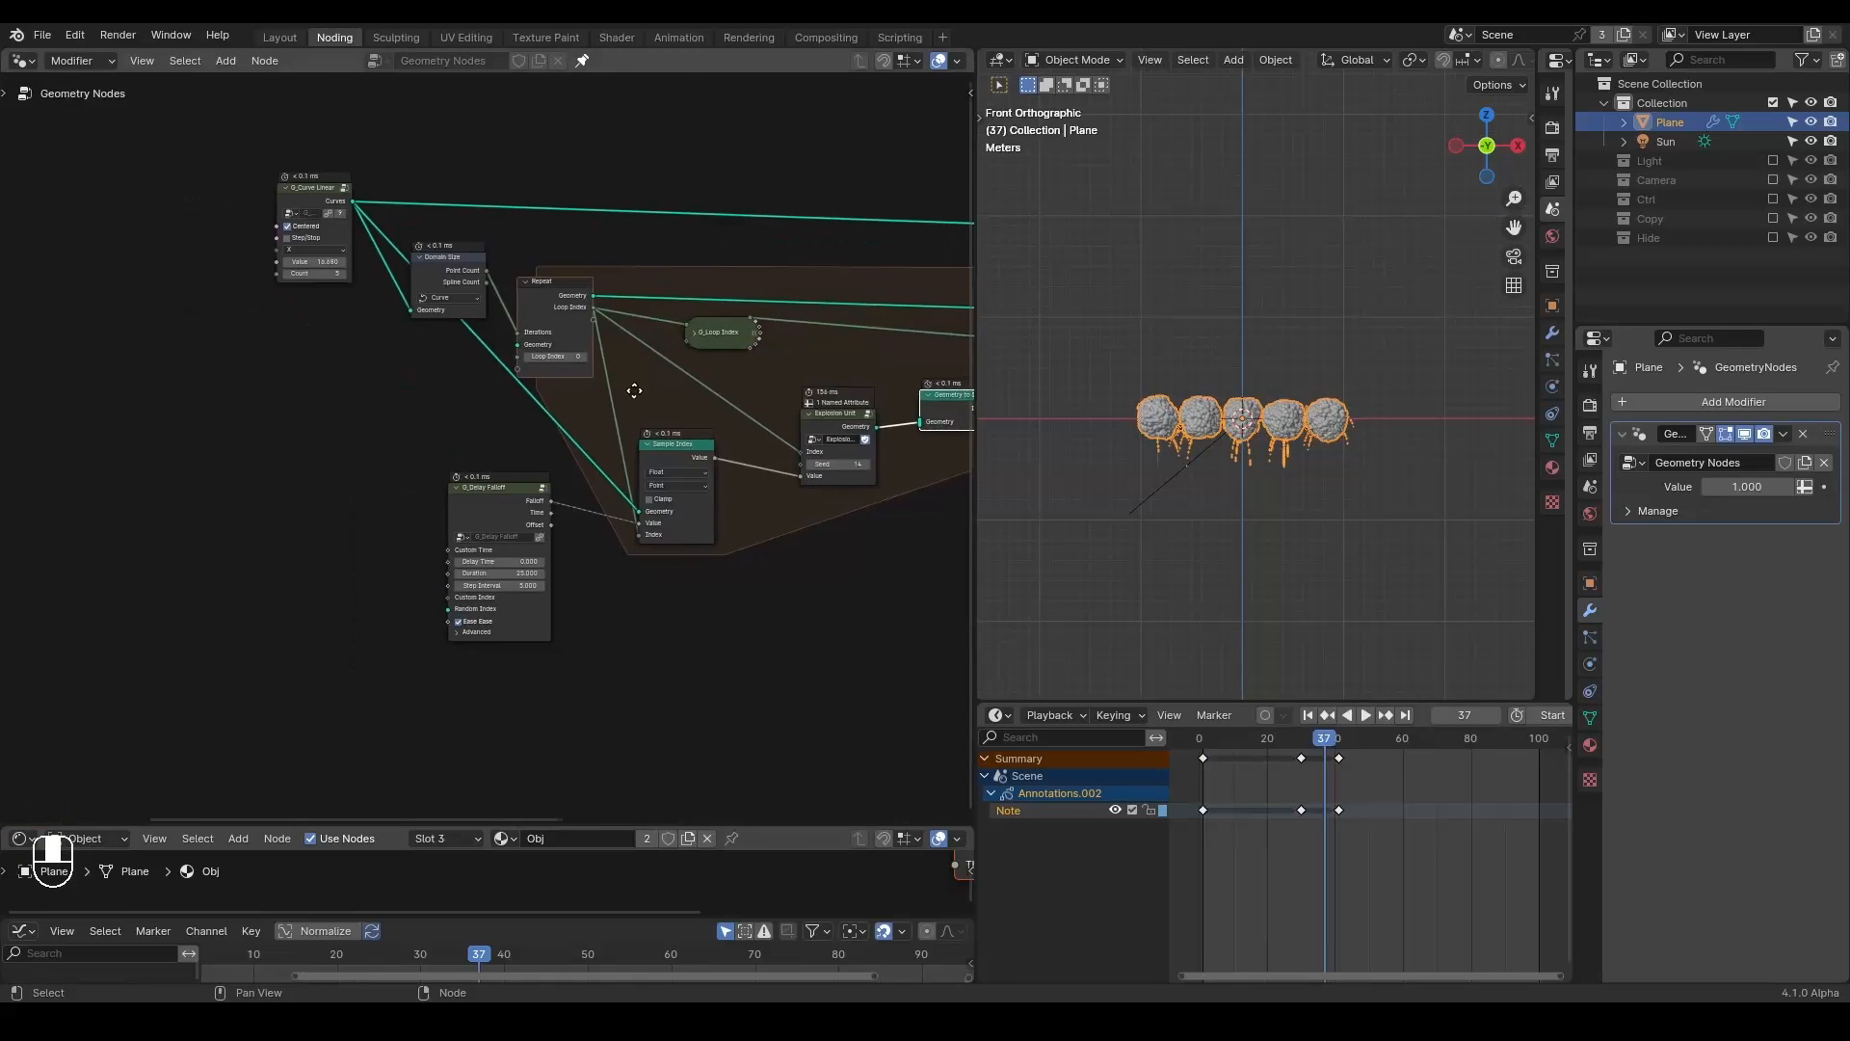
scroll(630, 390, "up", 3)
left_click(525, 559)
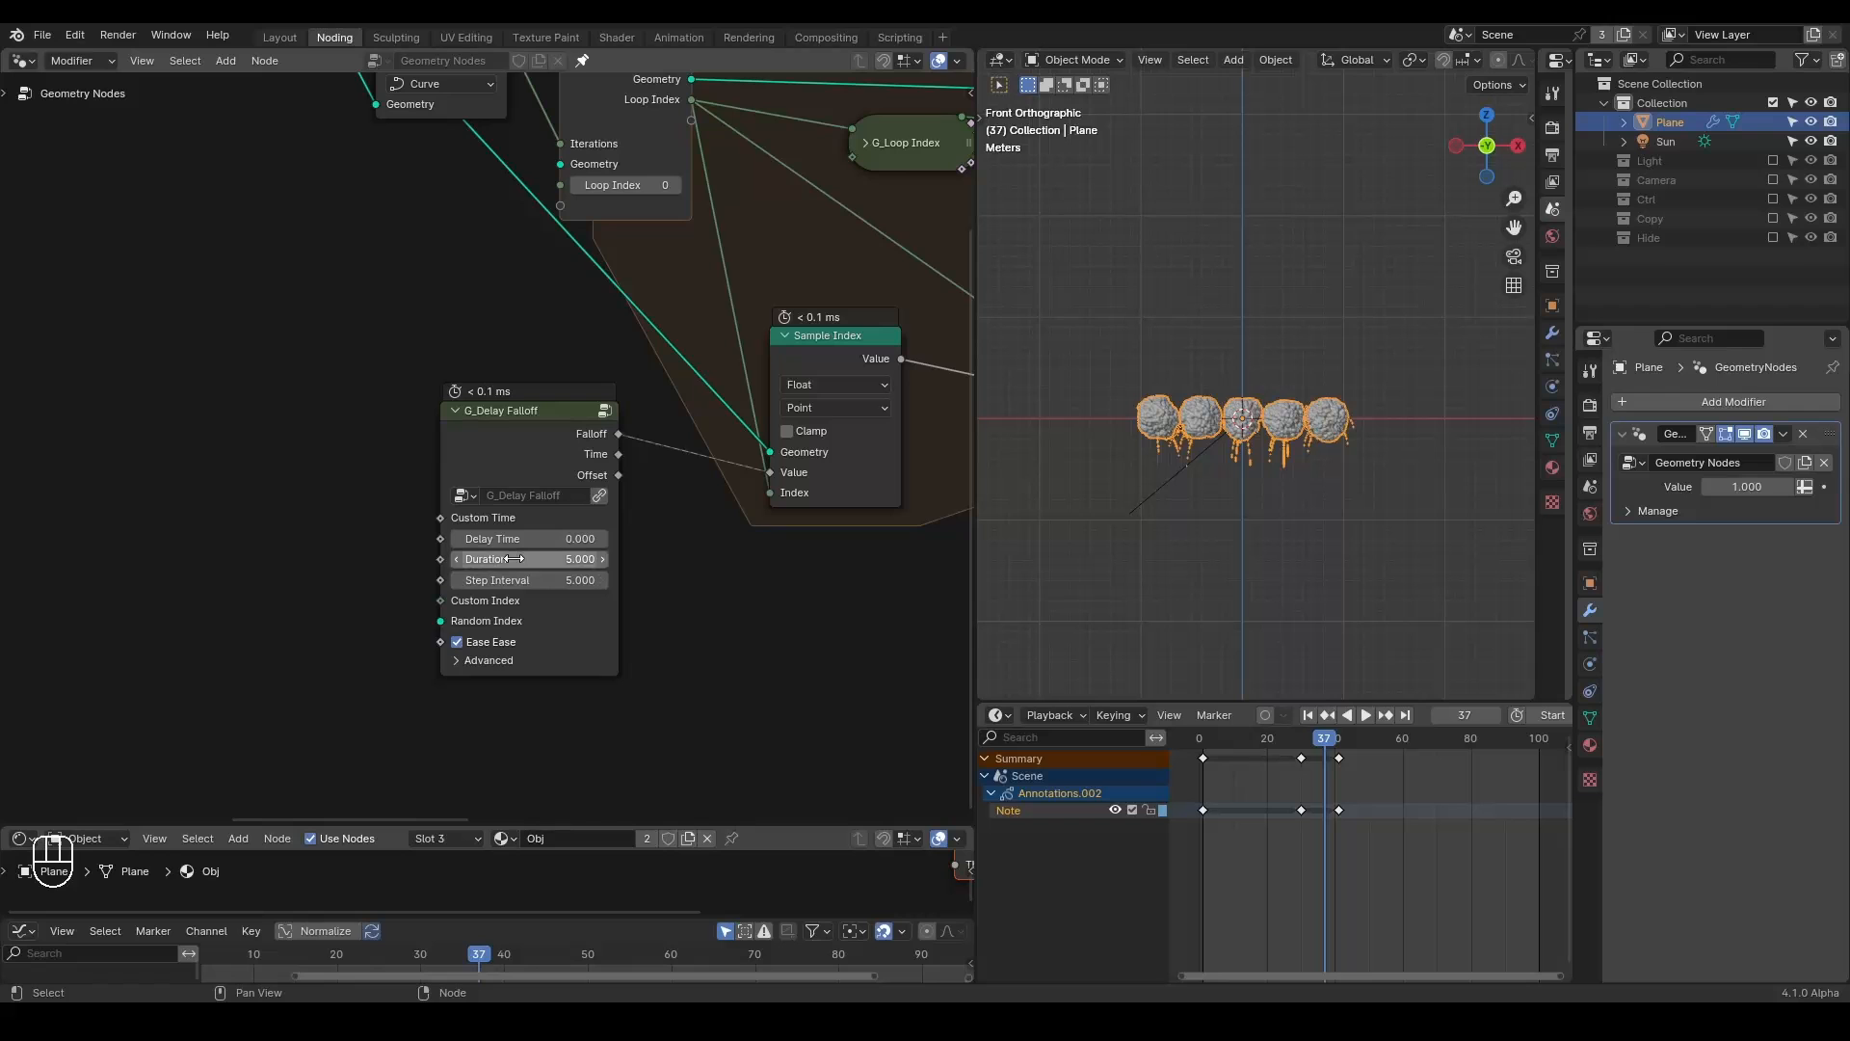
Step through and replay the animation to examine the staggered explosions, then return to the first frame.
key("shift+space")
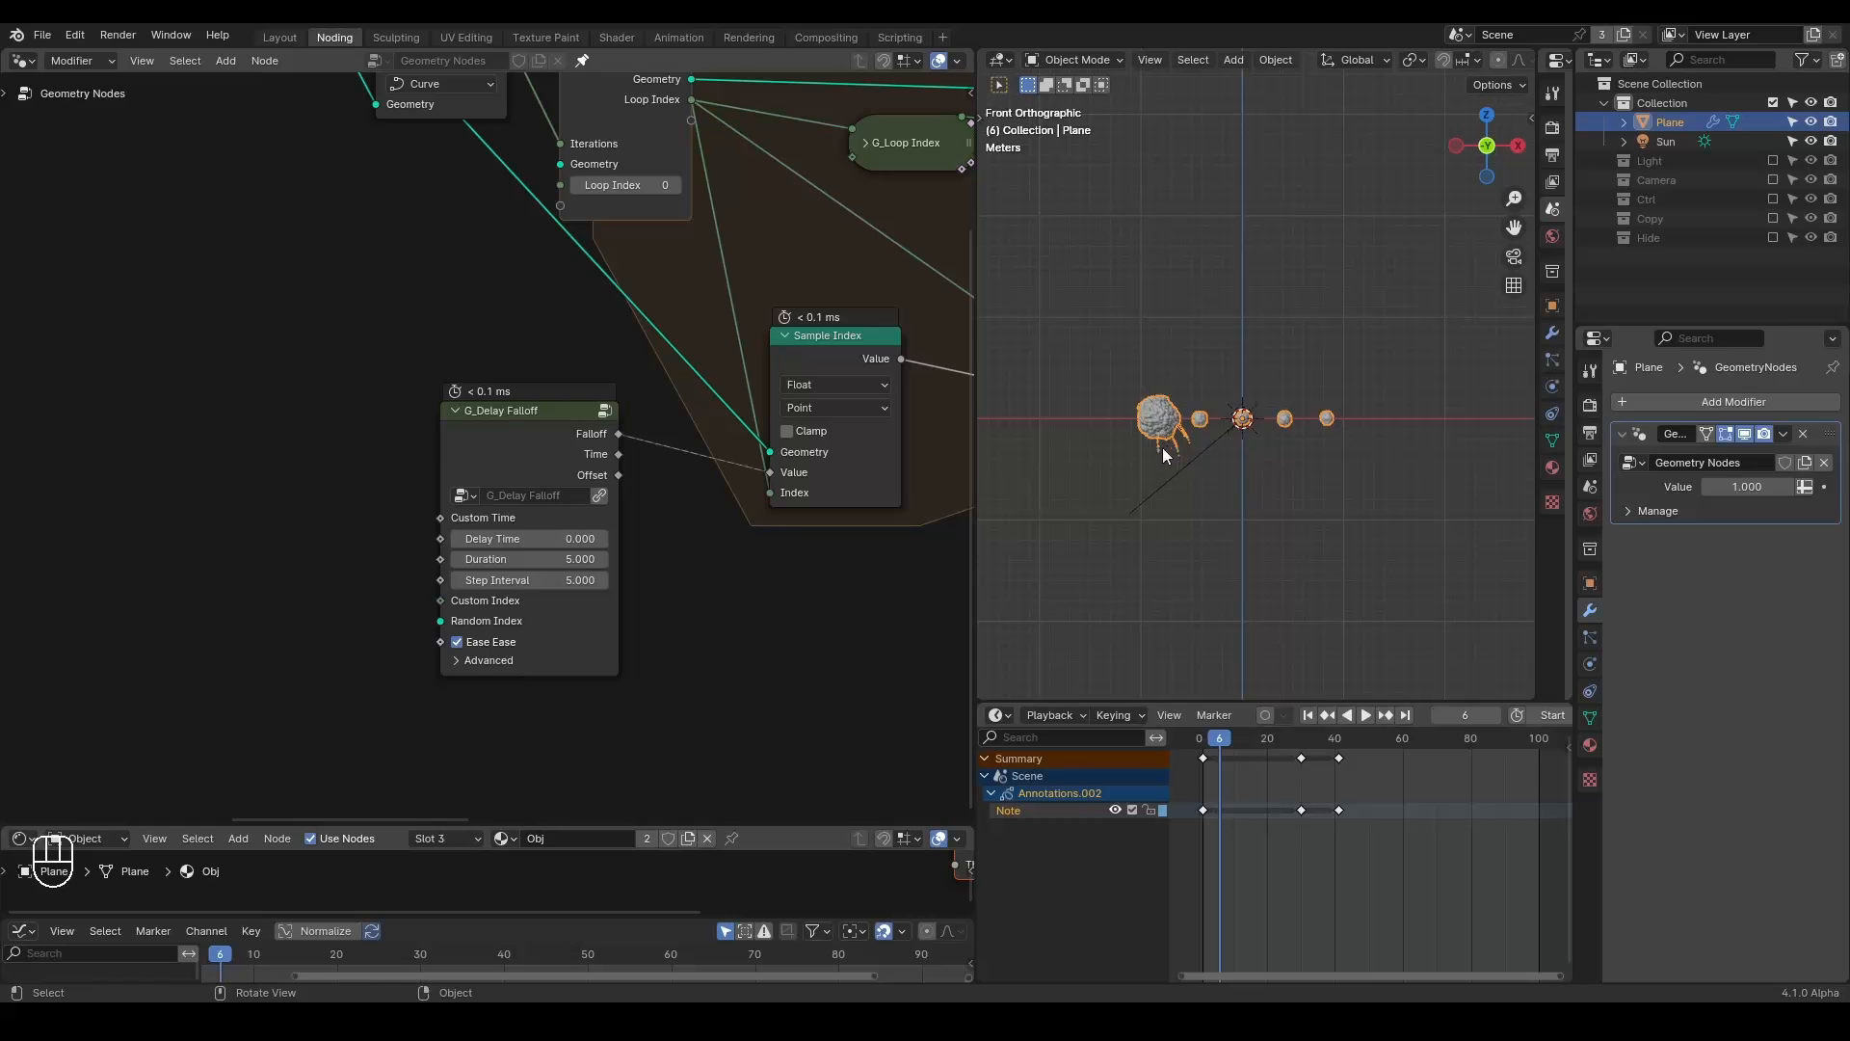
left_click(1498, 717)
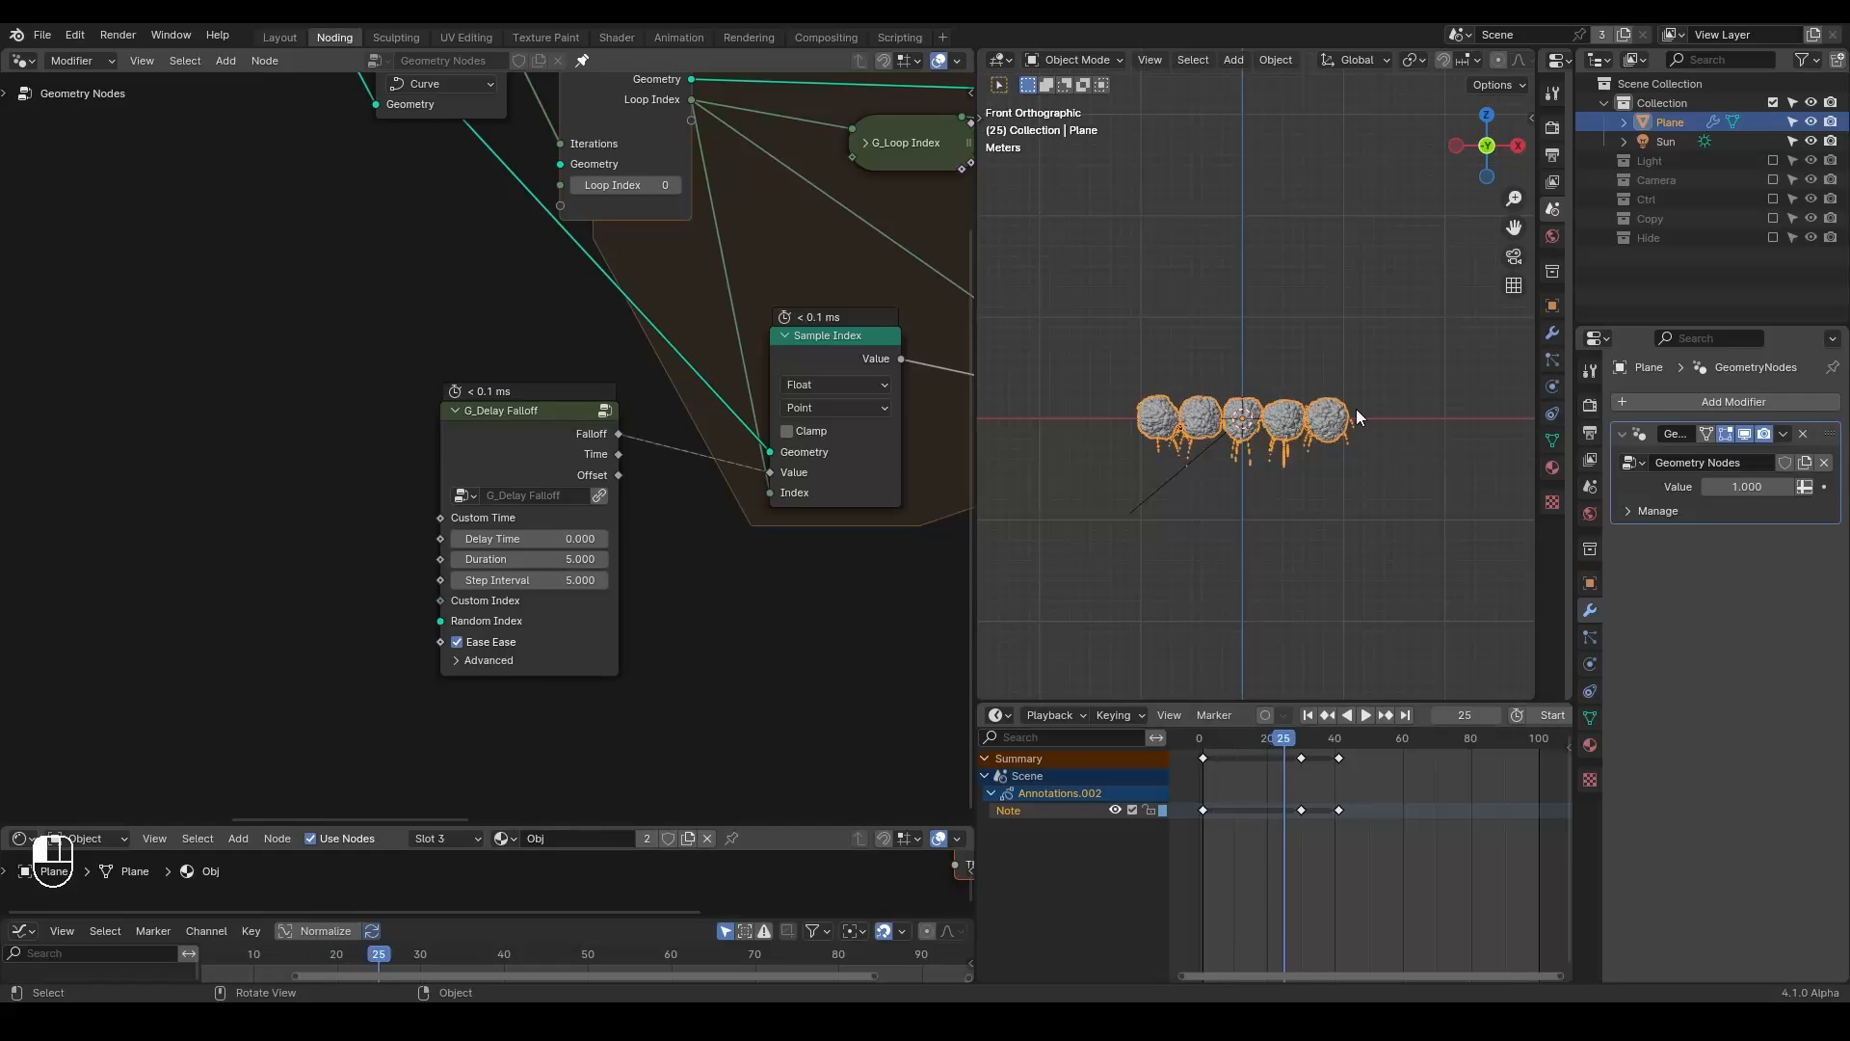
key("shift+space")
key("space")
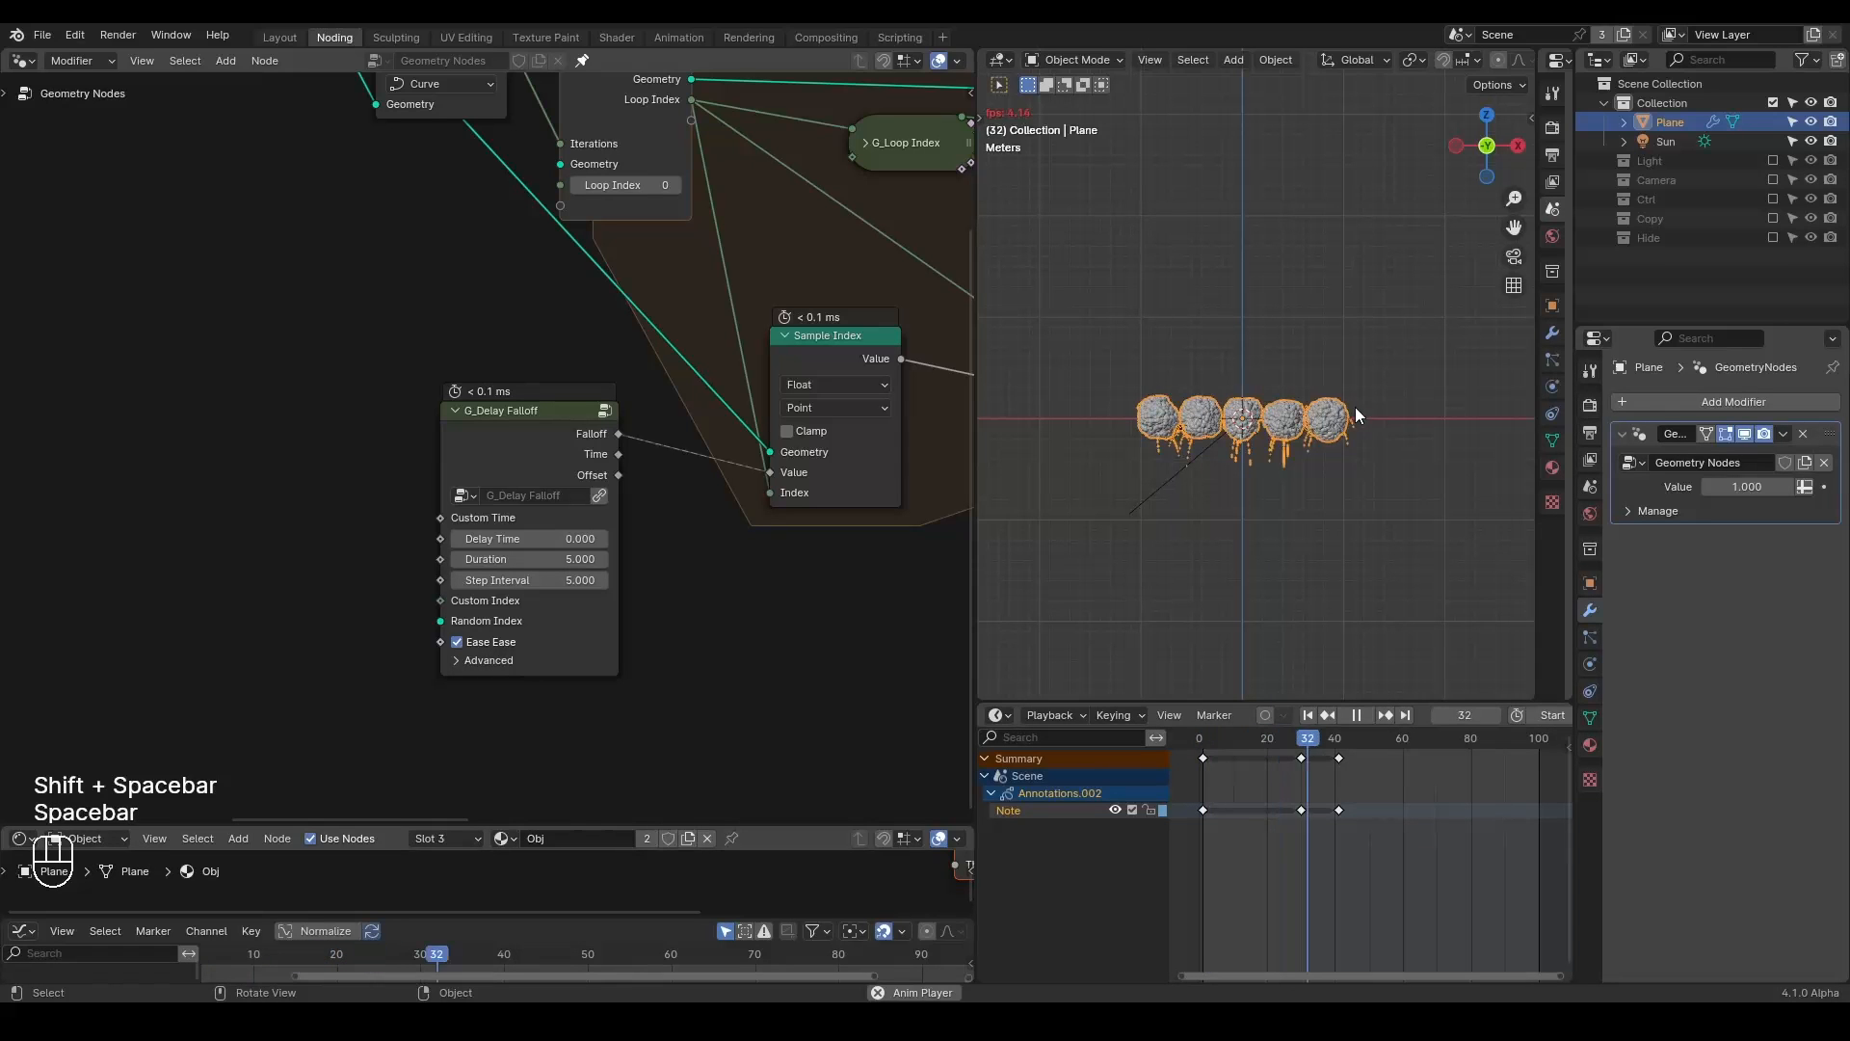
key("space")
key("shift+space")
Move the G_Curve Linear node away from Domain Size and gather its outgoing links in a reroute point.
middle_click_drag(378, 277, 632, 579)
left_click_drag(487, 207, 382, 287)
mouse_move(513, 261)
right_mouse_down("shift")
mouse_move(505, 581)
mouse_move(508, 453)
right_mouse_up("shift")
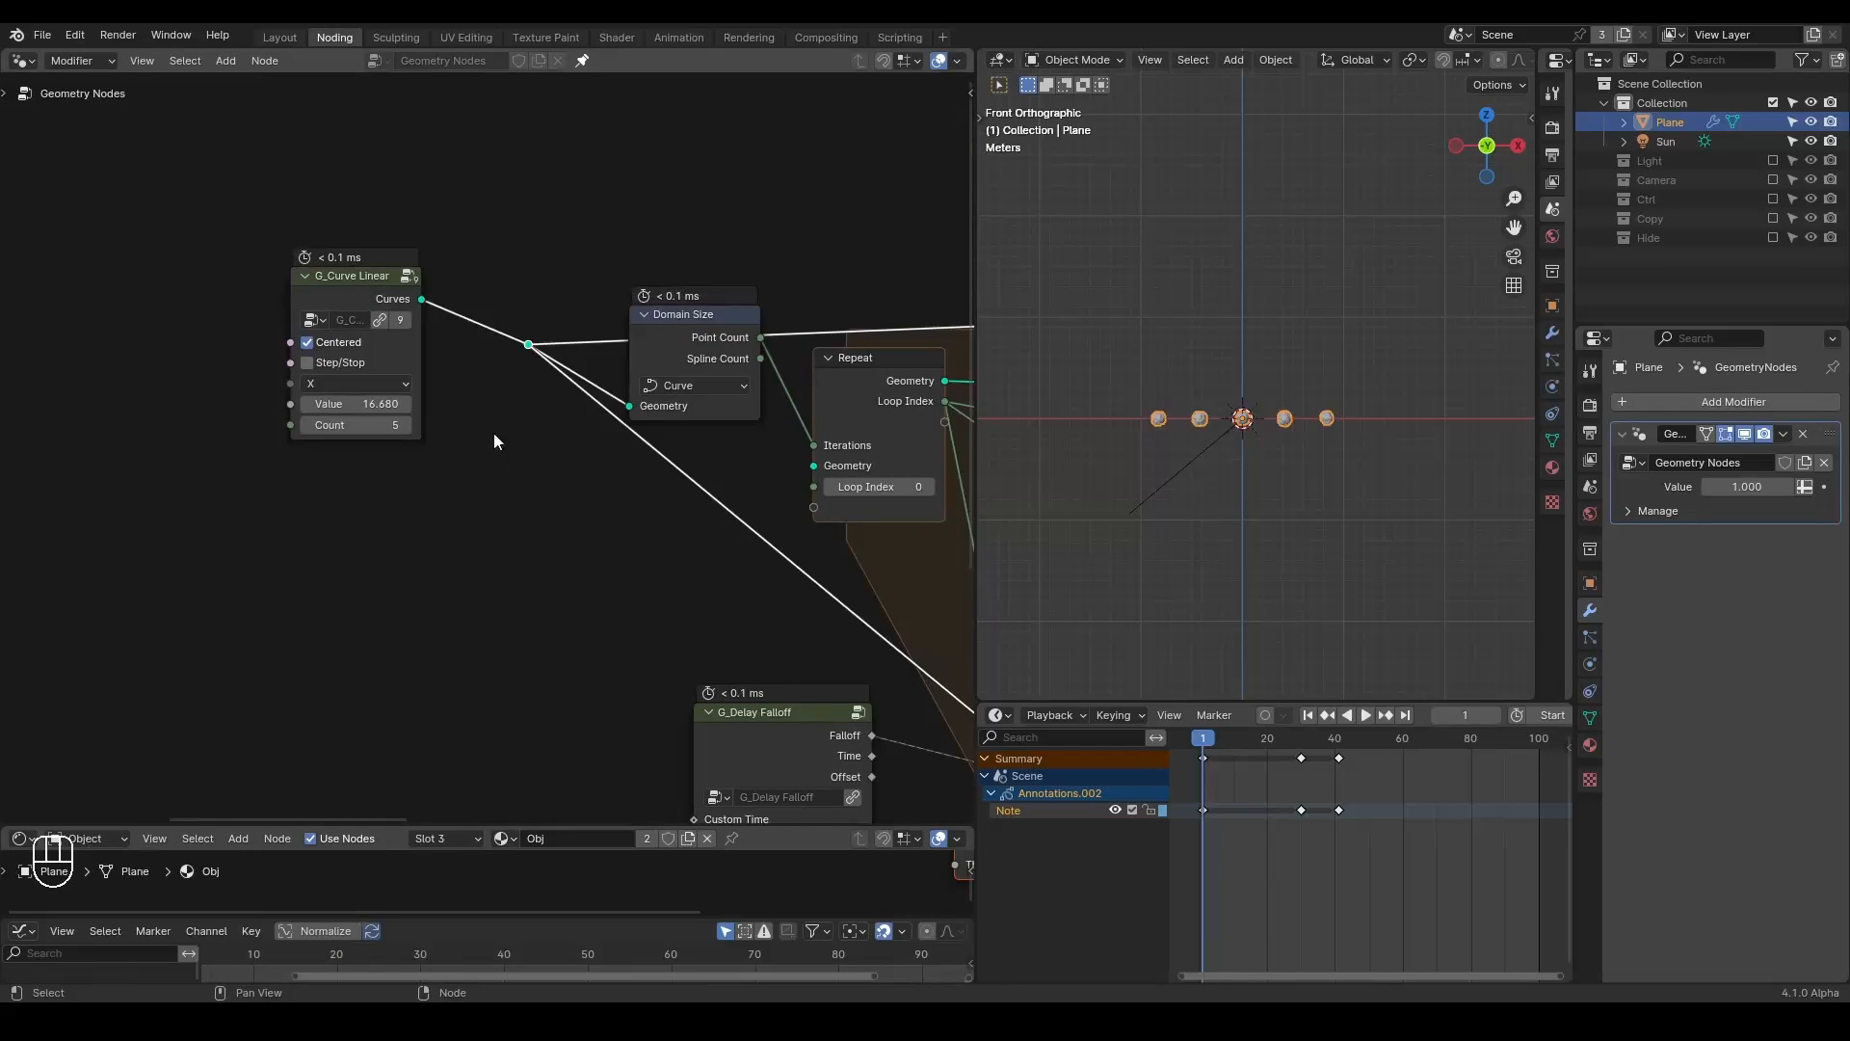
Add a Bezier curve, delete its default points, and draw a freehand S-shaped curve crossing the row of explosions.
key("shift+a")
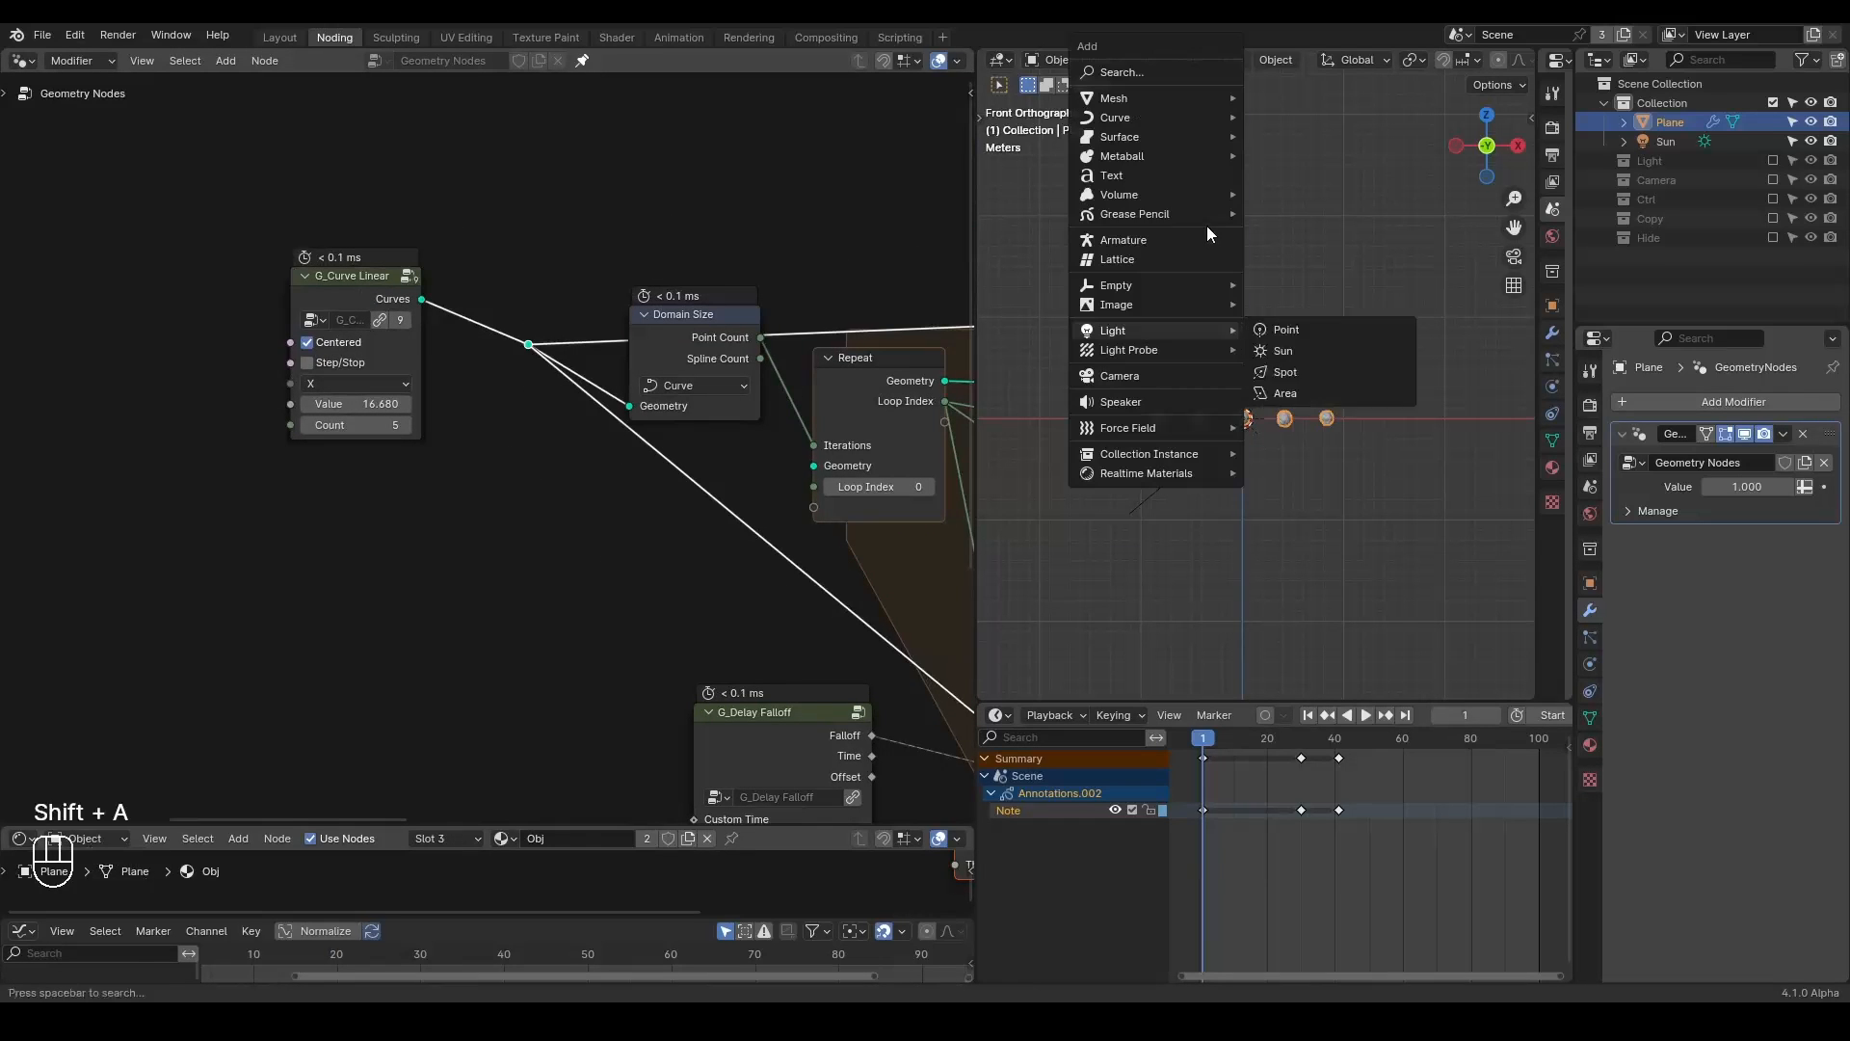
mouse_move(1165, 120)
left_click(1289, 119)
key("Tab")
key("x")
key("t")
left_click(1005, 410)
left_click_drag(1235, 242, 1193, 537)
key("Tab")
Bring the BezierCurve object into the node tree as Object Info and connect its geometry to a new Resample Curve node.
middle_click_drag(406, 504, 533, 455)
left_click_drag(1687, 122, 277, 542)
left_click_drag(335, 608, 497, 508)
type("resamp")
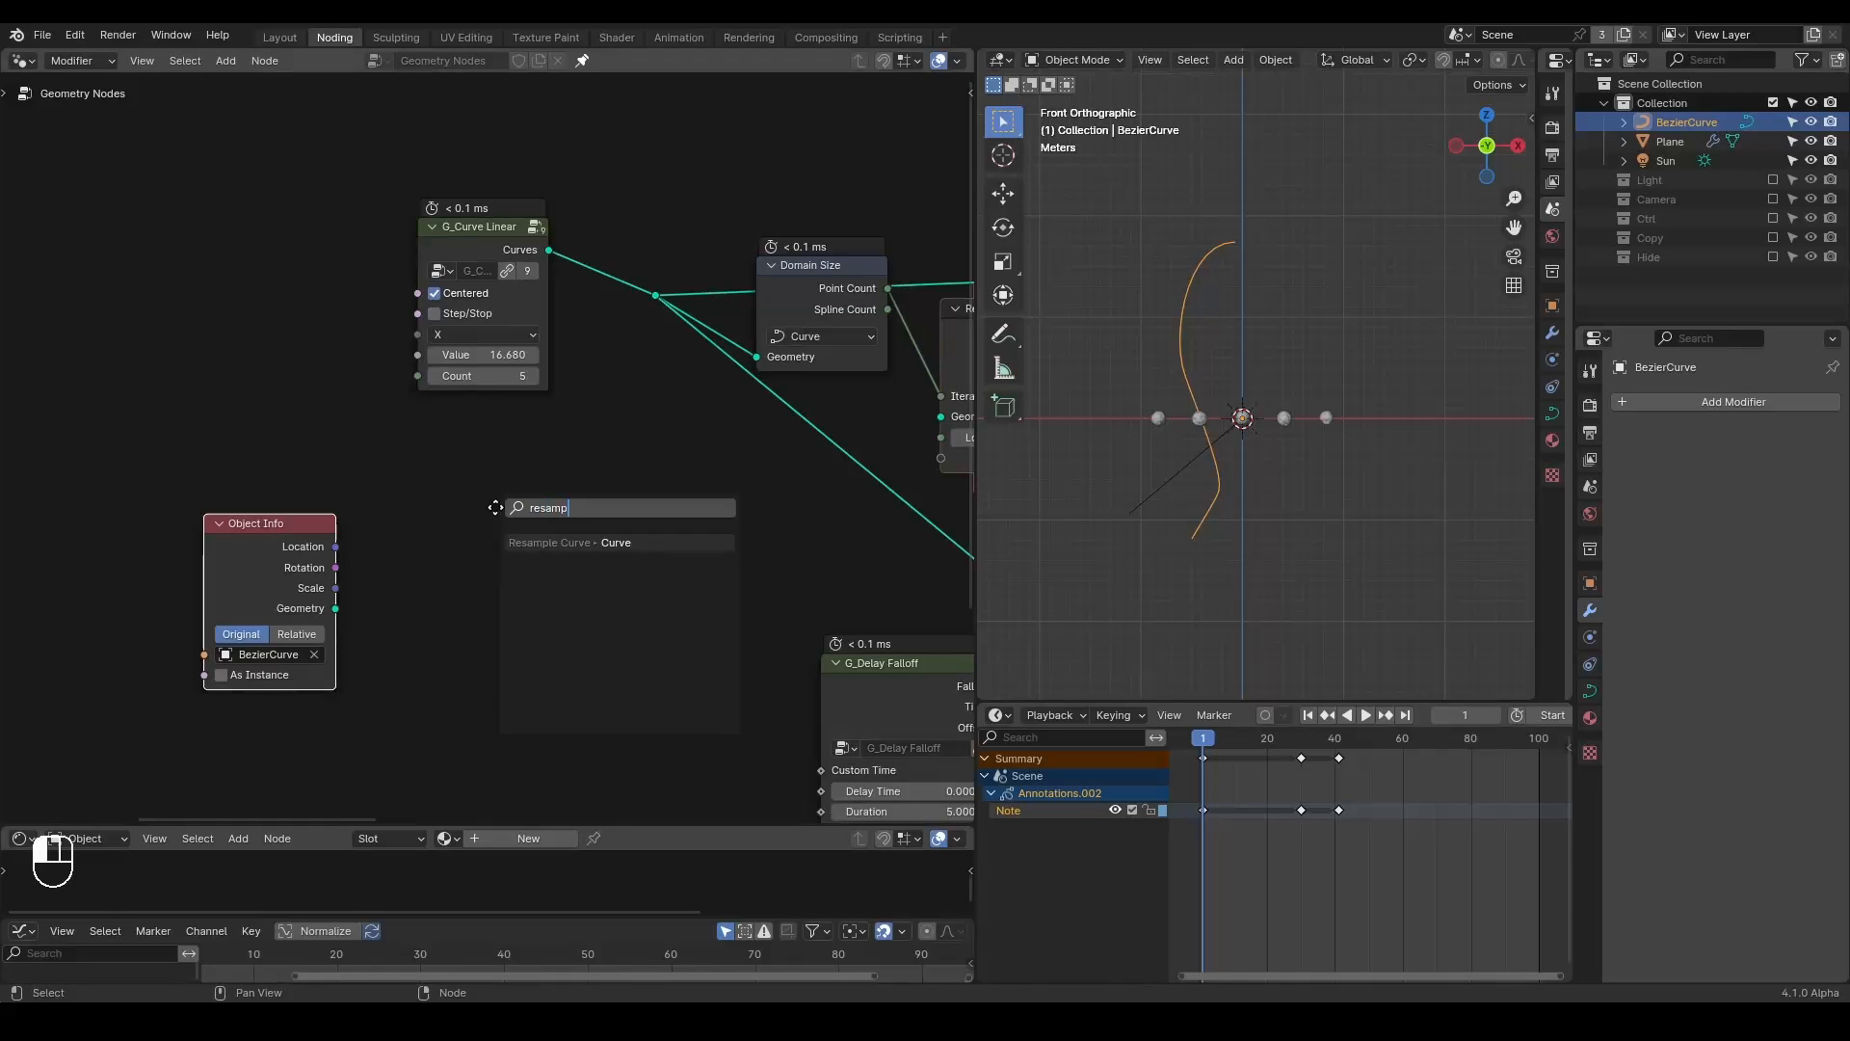
key("Return")
left_click(519, 490)
middle_click_drag(738, 493, 642, 491)
Set the Resample Curve count to 5 and link its output to the reroute point in place of G_Curve Linear.
scroll(1229, 432, "up", 4)
middle_click_drag(1236, 430, 1293, 430, "shift")
key("t")
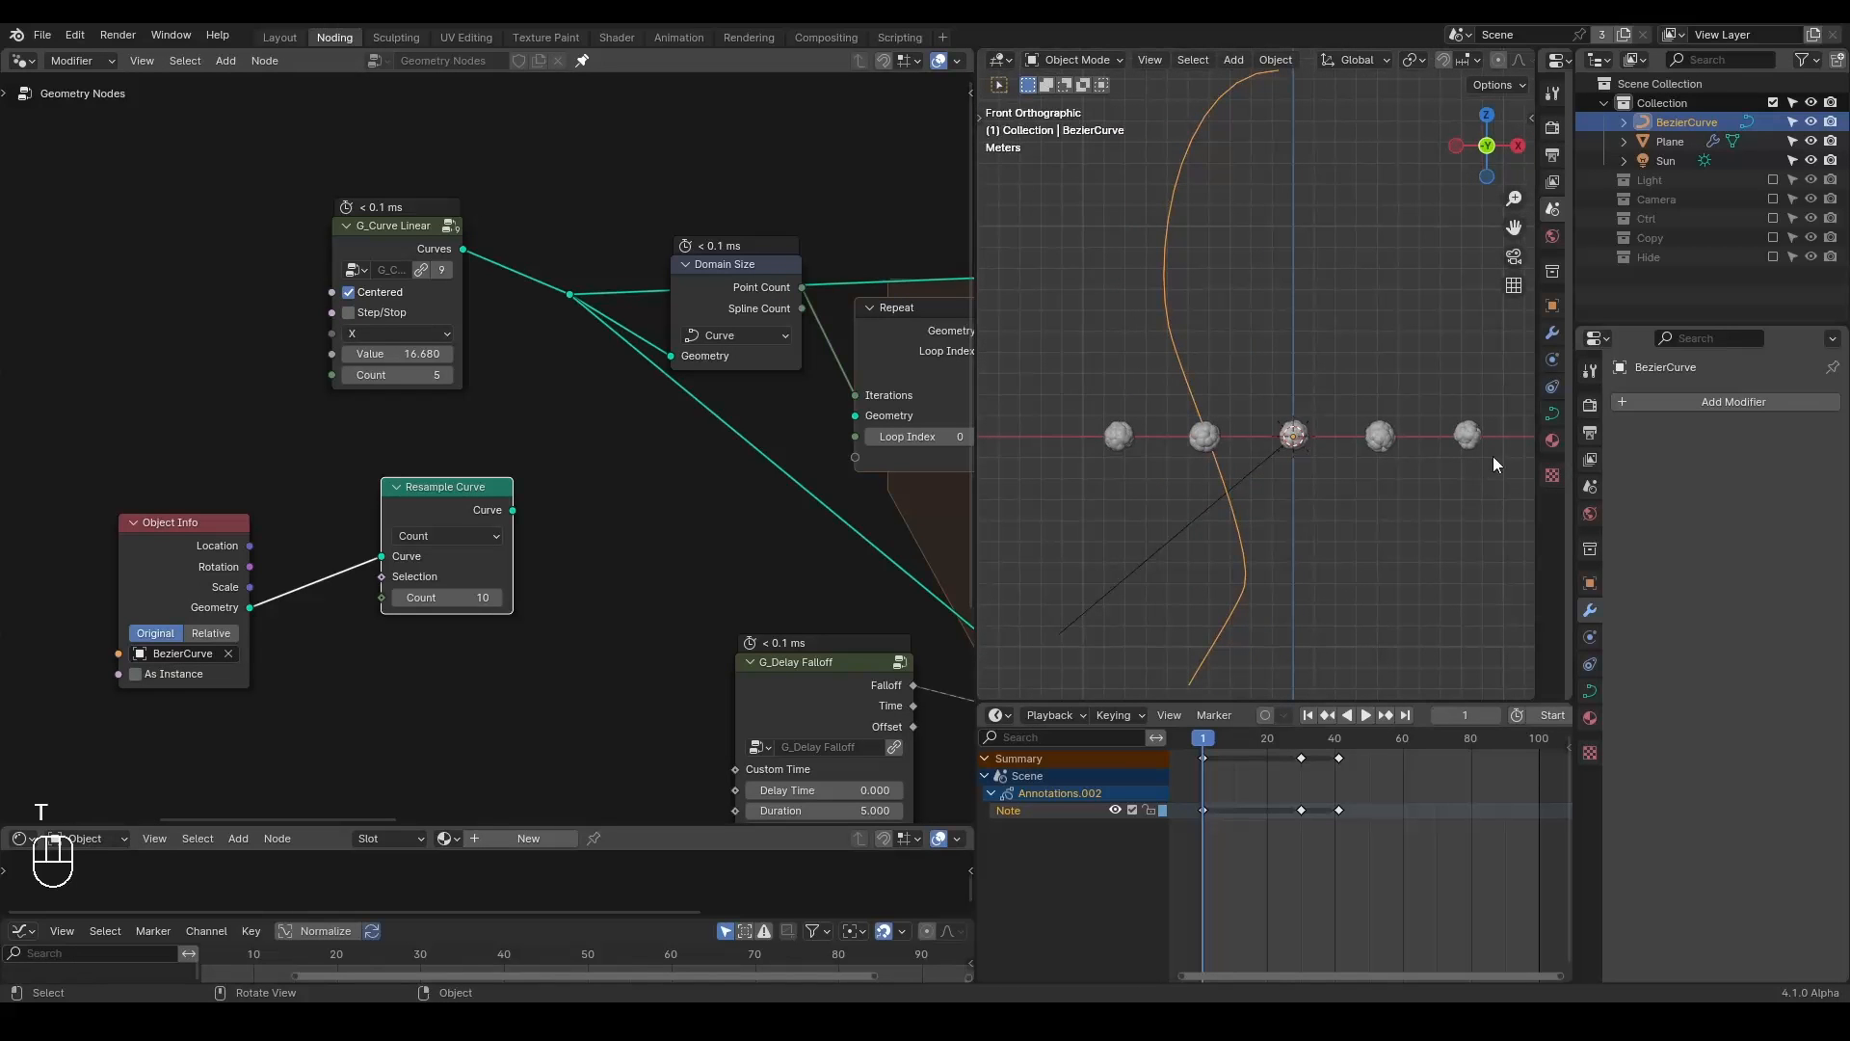
scroll(1248, 451, "up", 3)
middle_click_drag(1247, 451, 1315, 395, "shift")
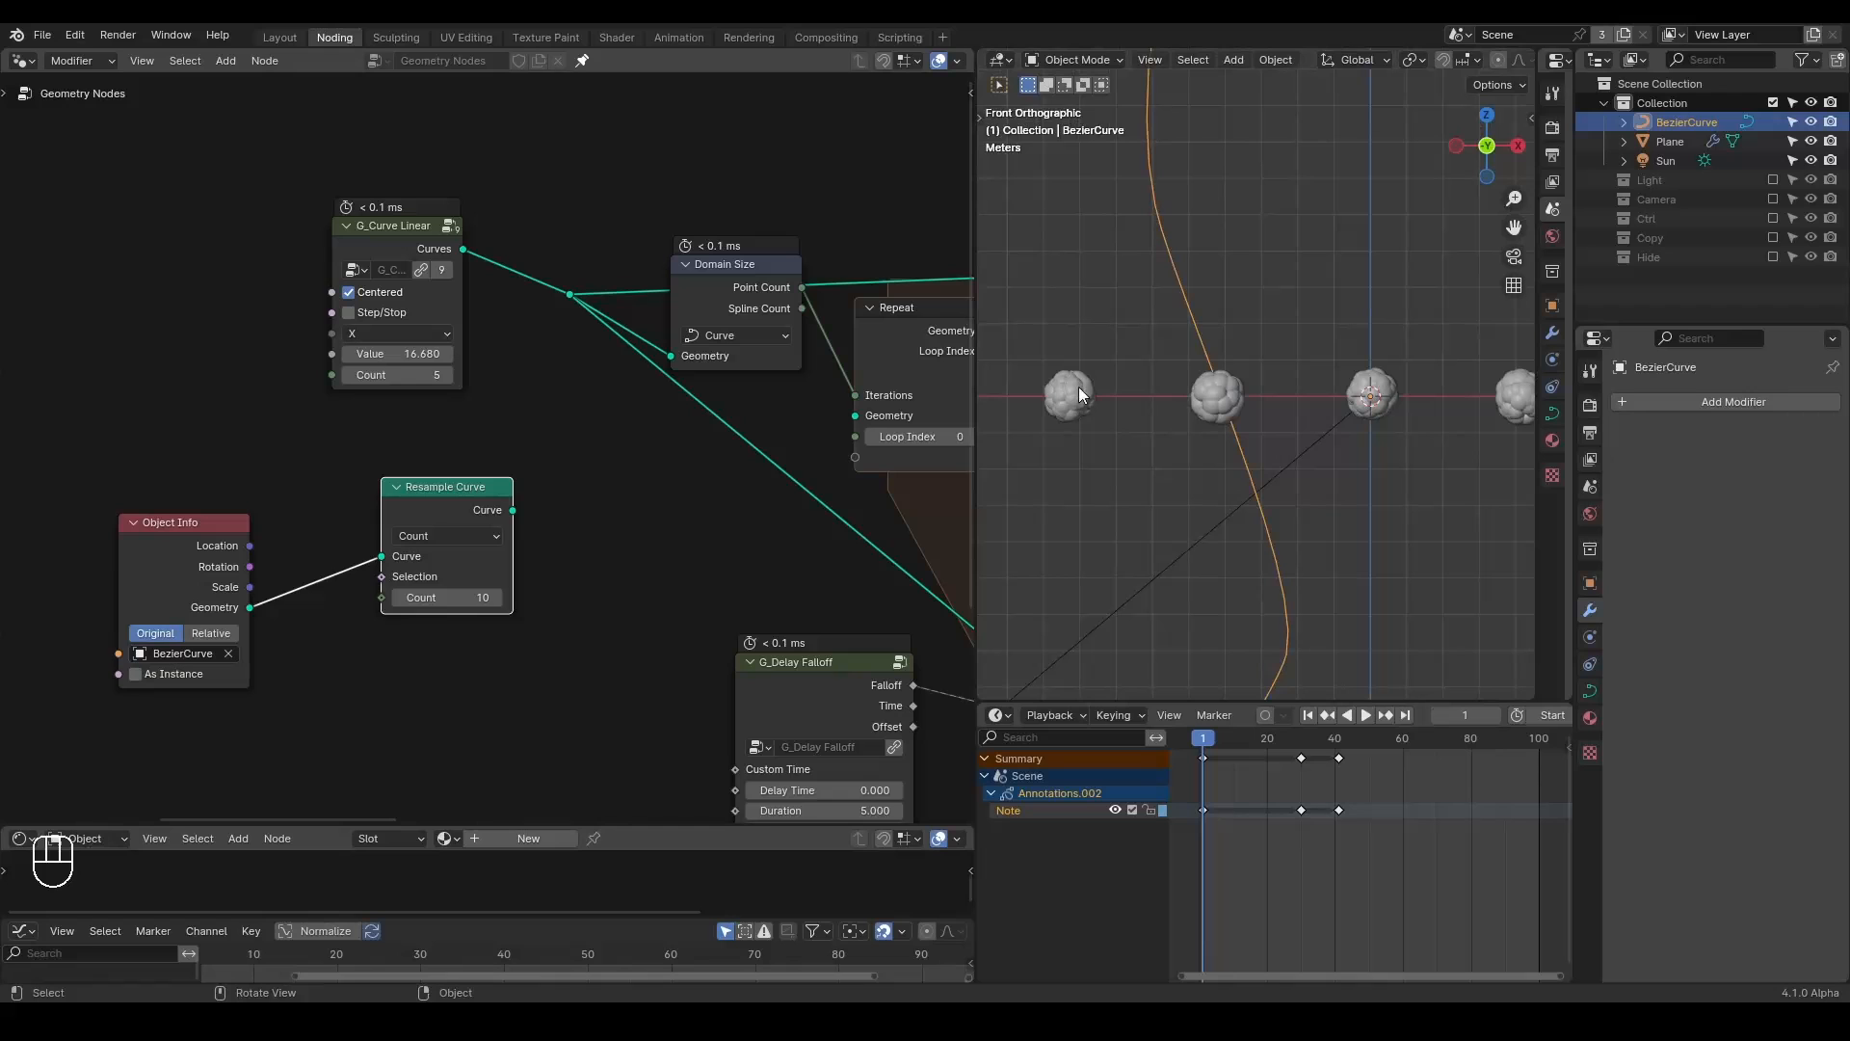
left_click(481, 593)
left_click_drag(512, 510, 571, 293)
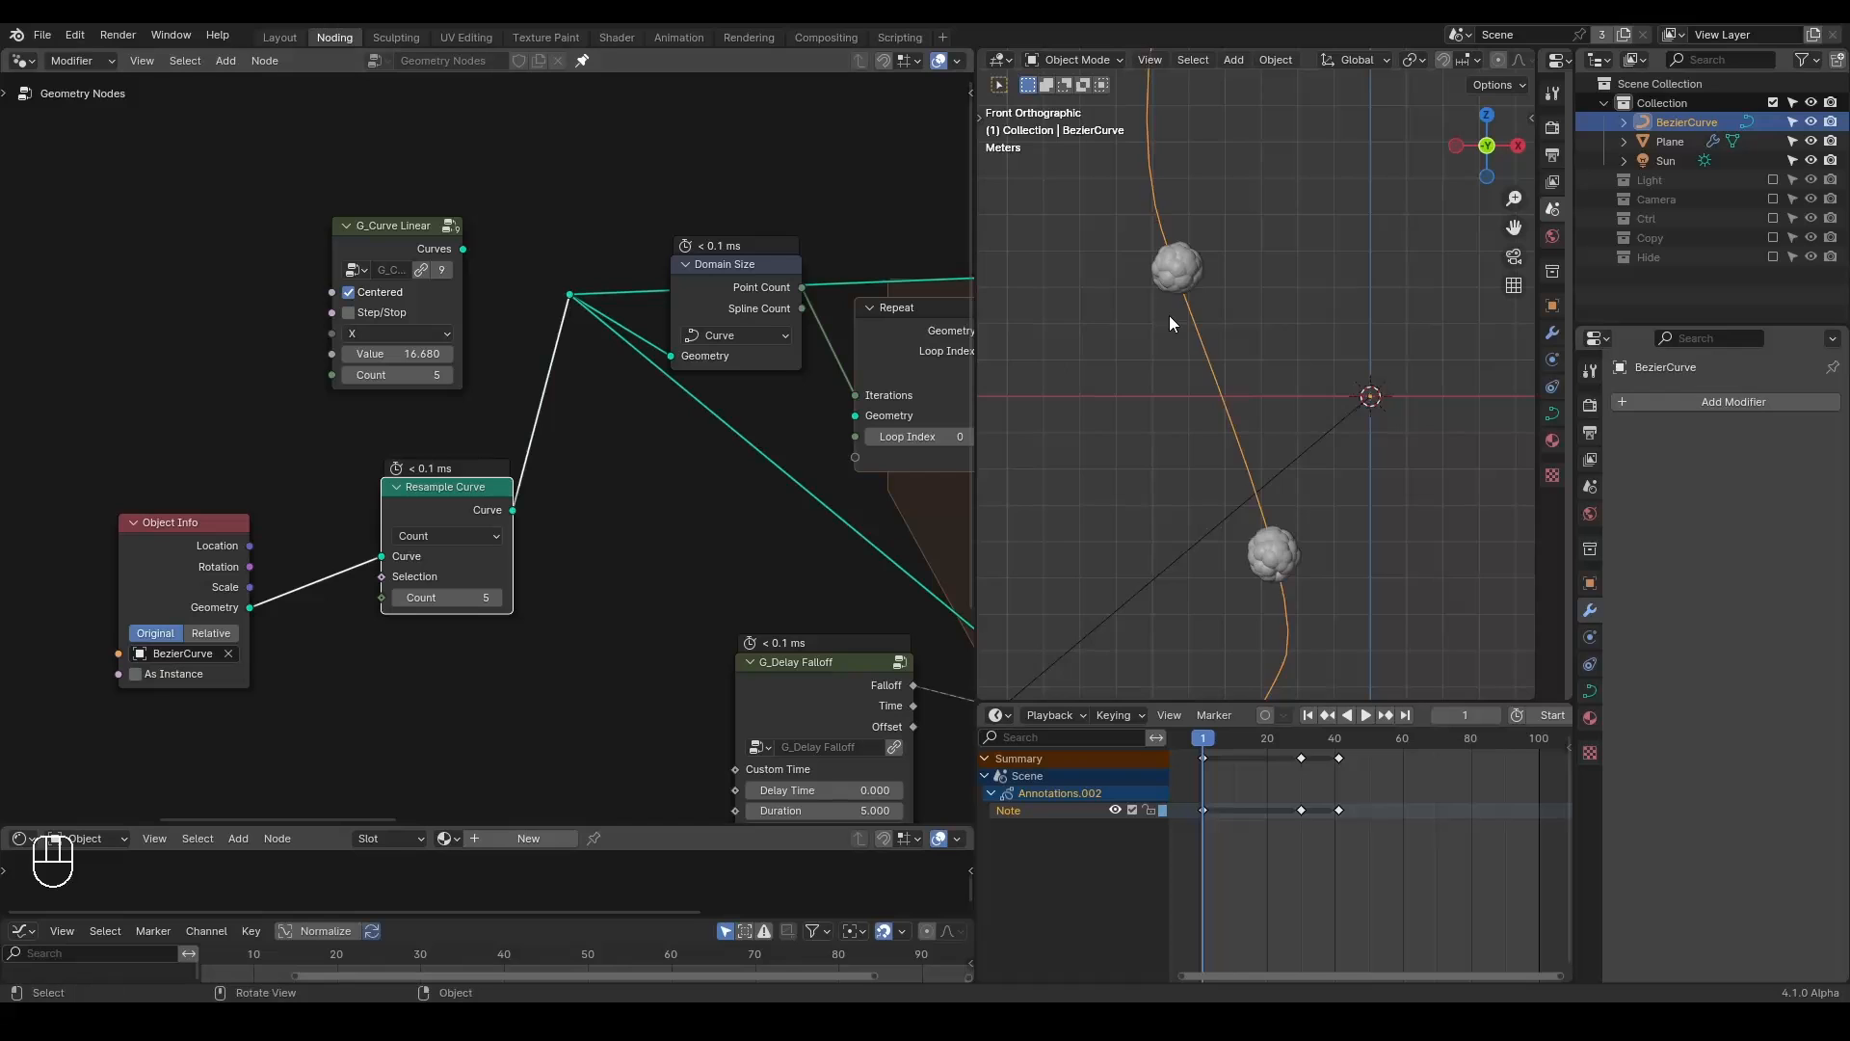
Play the animation to examine the explosions distributed along the drawn curve.
key("space")
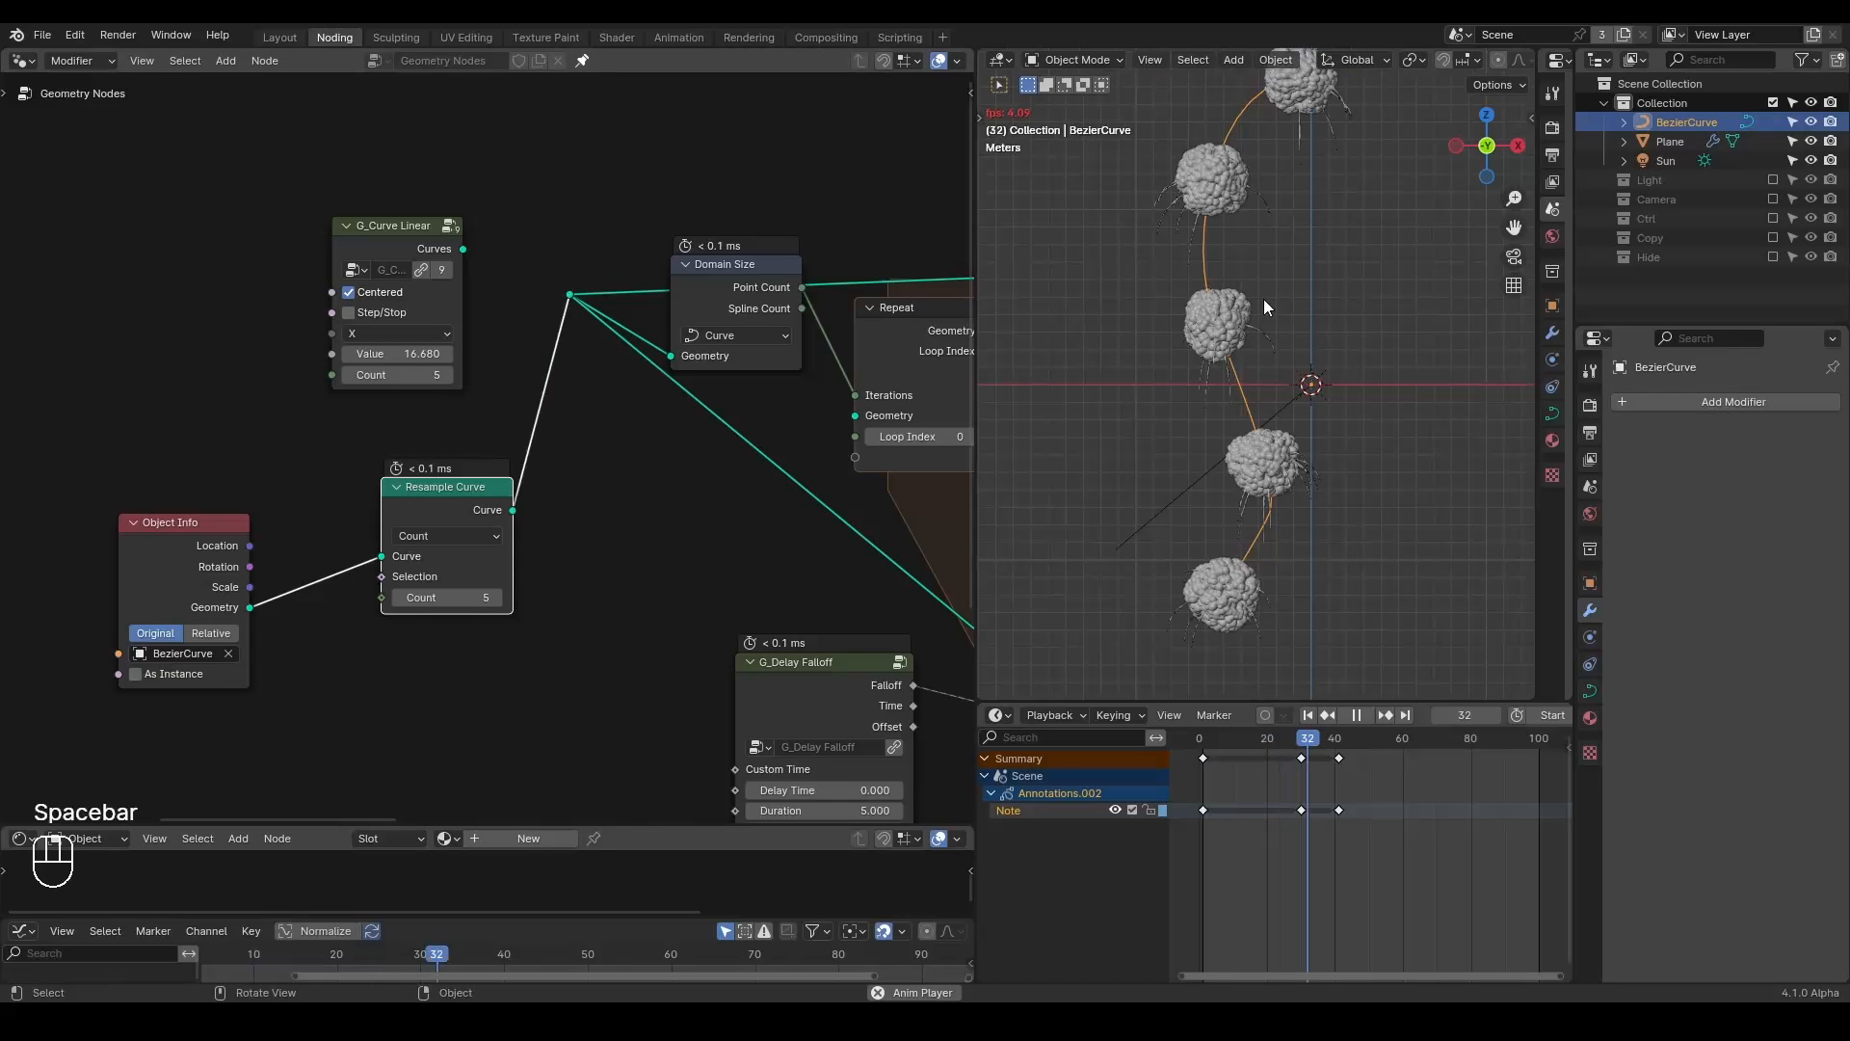
key("space")
middle_click_drag(1355, 345, 1280, 403, "shift")
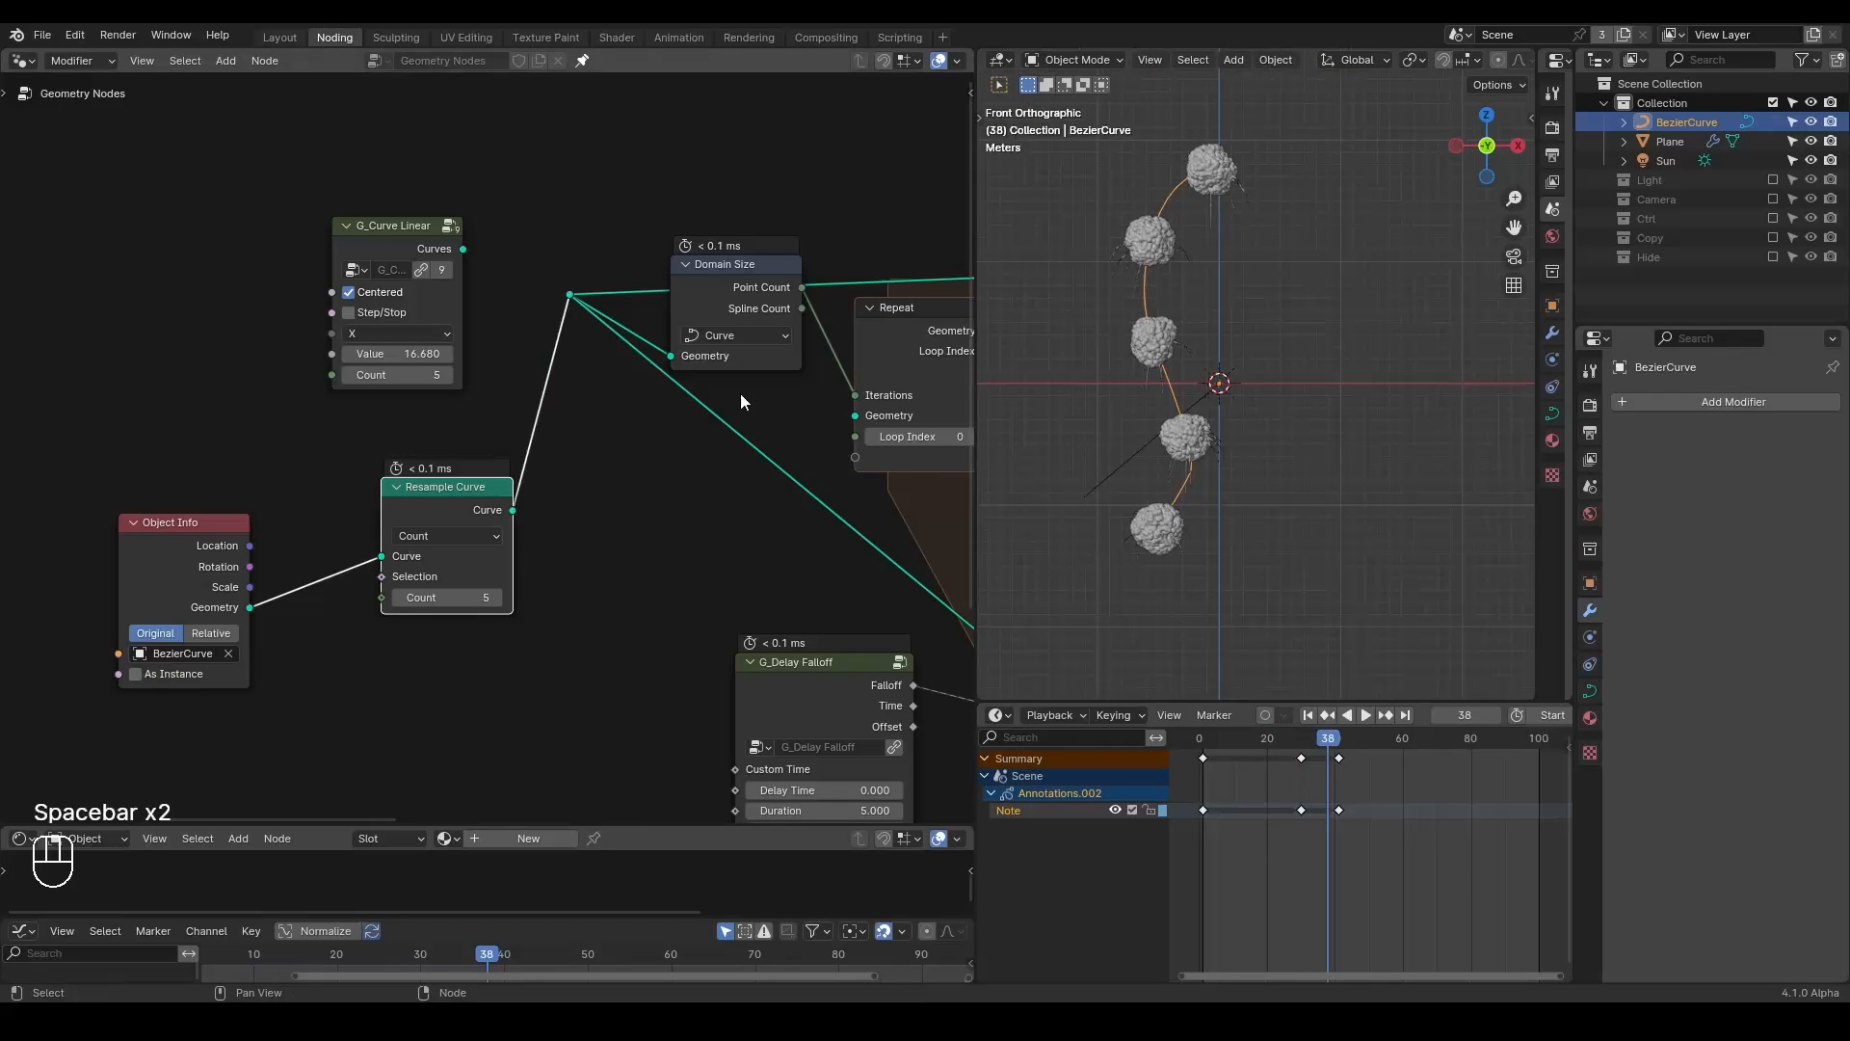
Move the Group Output node close to the Instance on Points node.
middle_click_drag(739, 409, 664, 413)
scroll(664, 415, "down", 1)
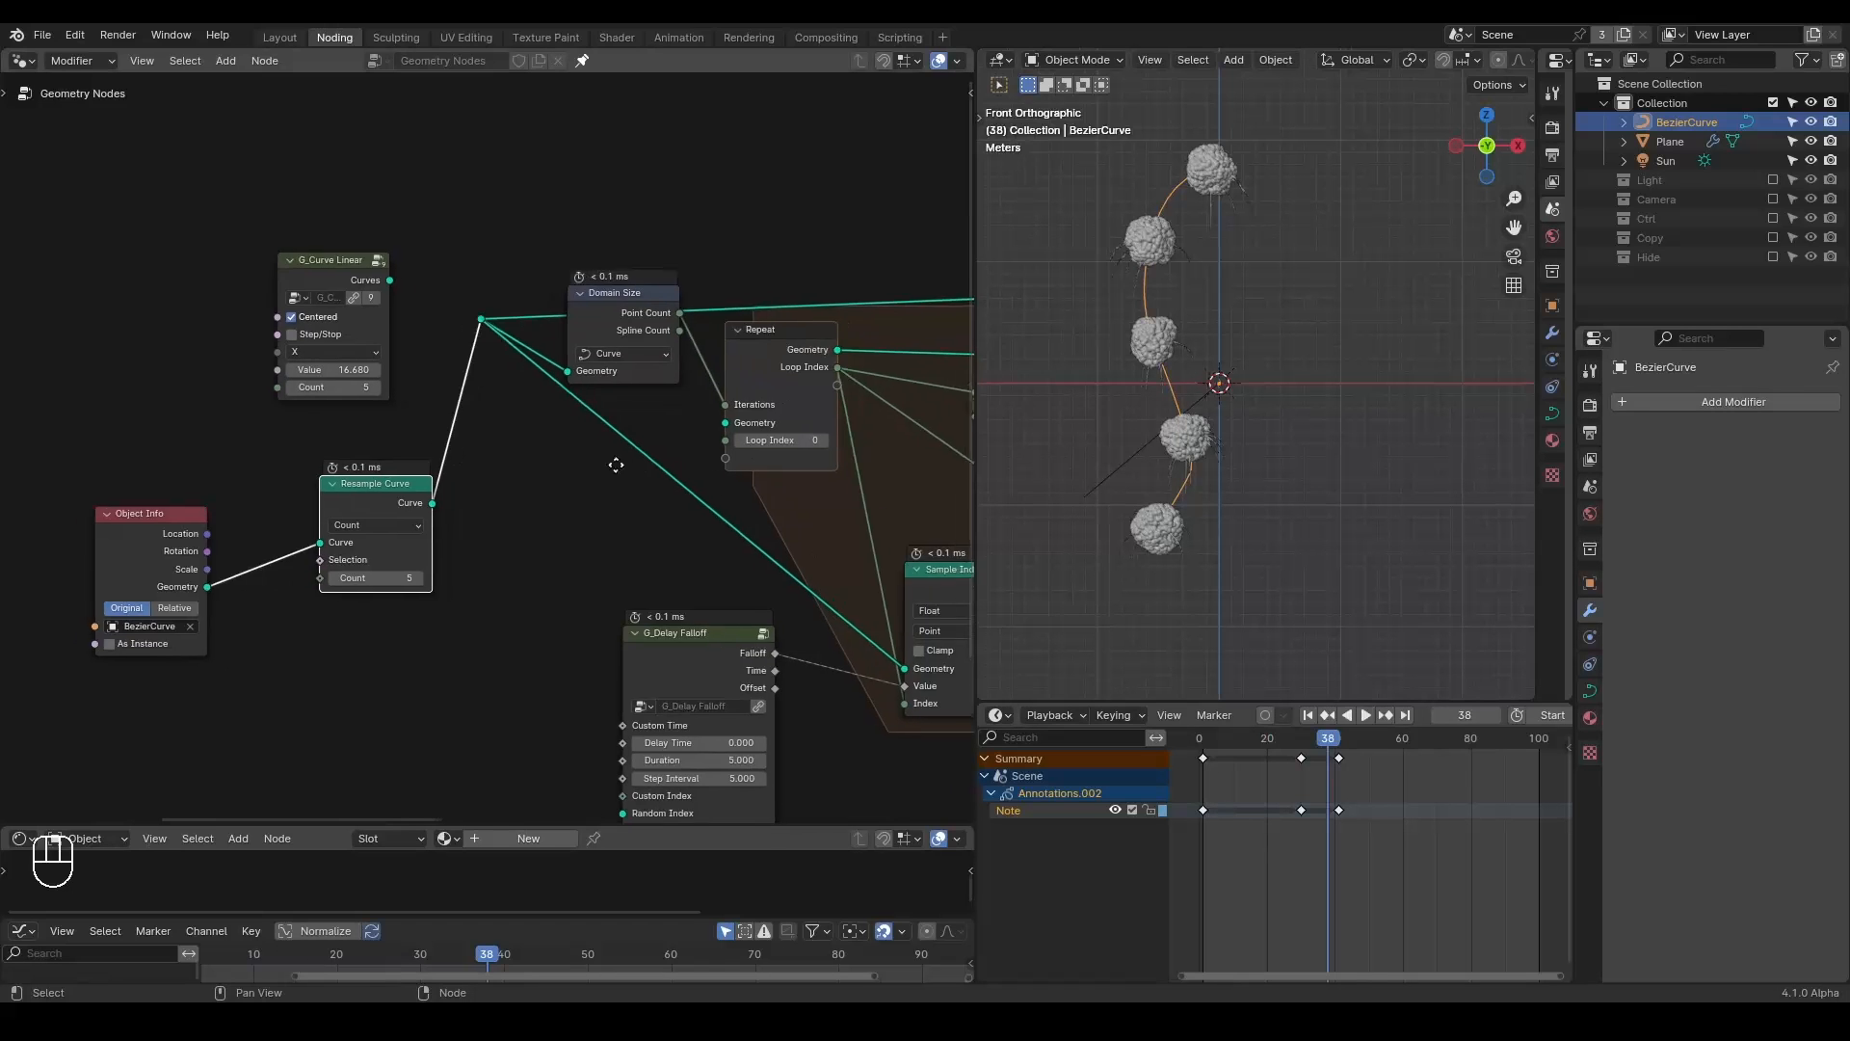
scroll(508, 463, "down", 4)
middle_click_drag(605, 484, 357, 490)
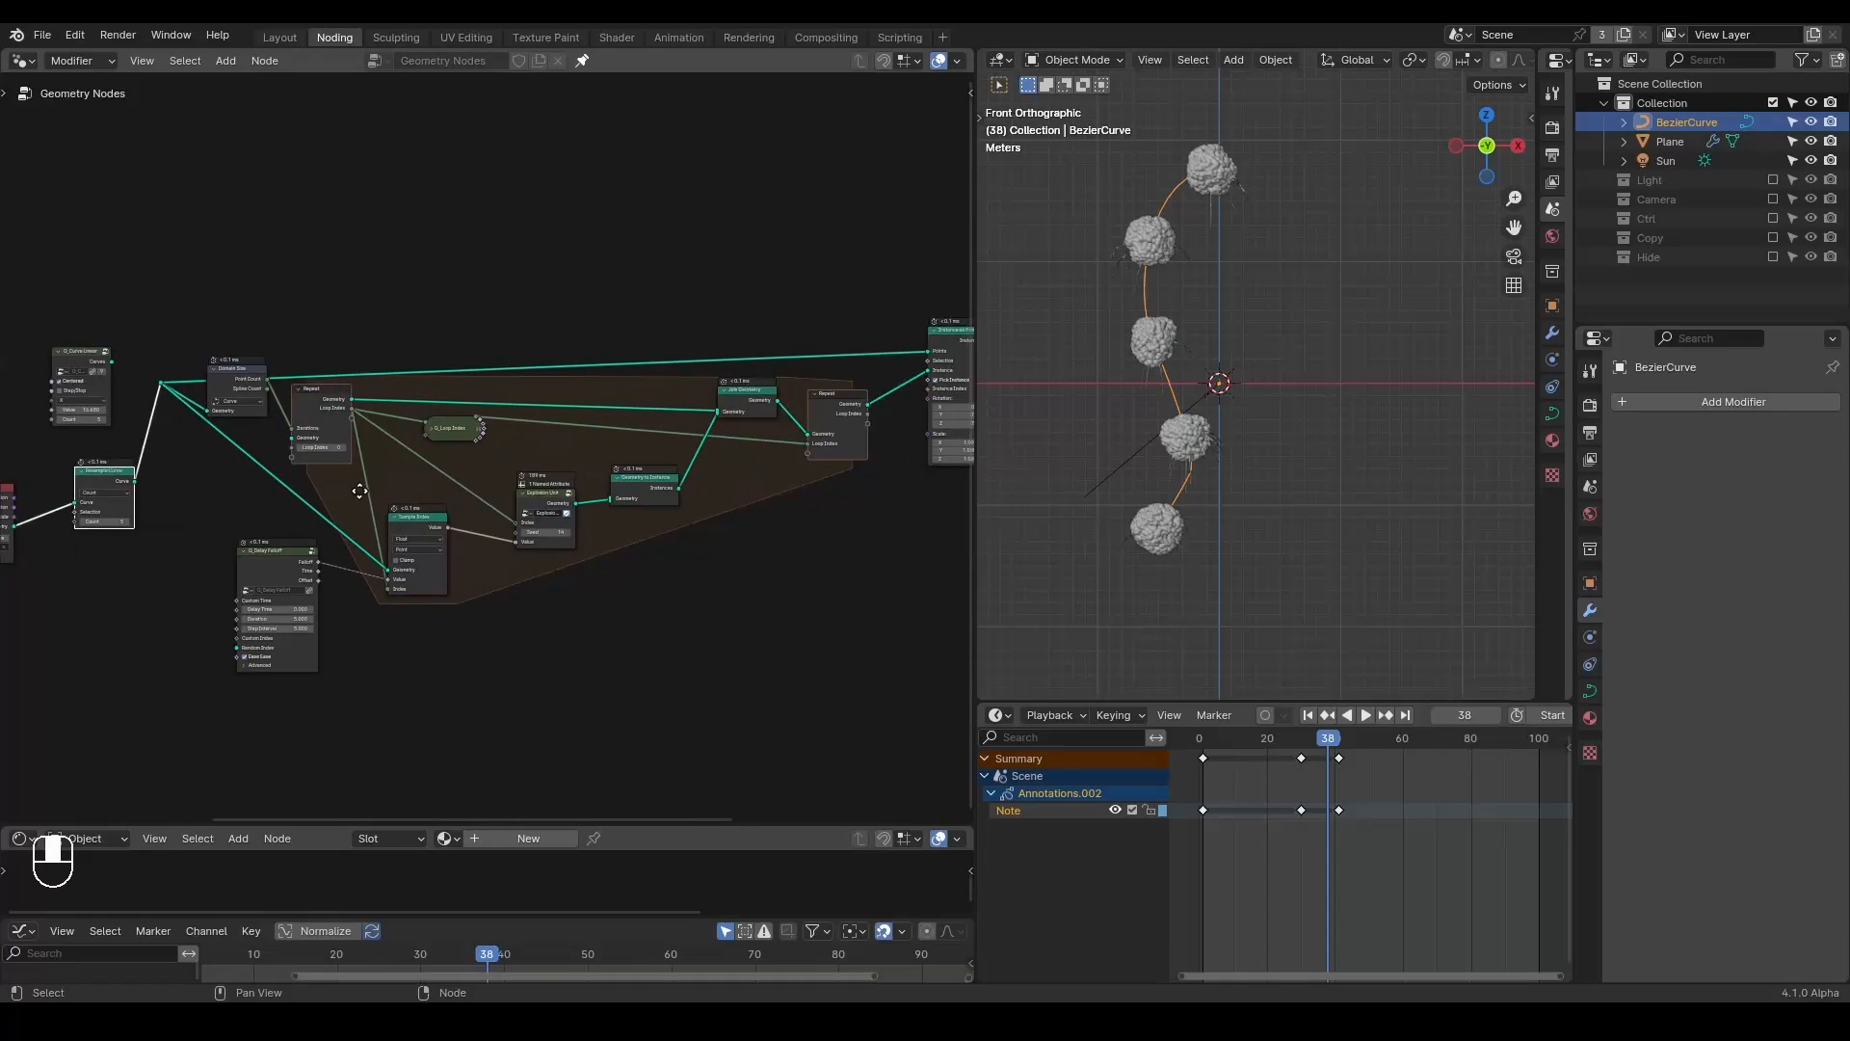
scroll(360, 489, "down", 4)
middle_click_drag(606, 416, 312, 414)
left_click_drag(903, 350, 787, 467)
key("g")
left_click(547, 426)
Annotate the evaluation time above the Group Output node and erase the annotation again.
mouse_move(319, 512)
middle_mouse_down()
mouse_move(294, 588)
mouse_move(436, 479)
mouse_move(399, 485)
middle_mouse_up()
scroll(297, 592, "up", 12)
middle_click_drag(921, 347, 819, 330)
scroll(824, 322, "up", 3)
key("d")
mouse_move(771, 235)
left_mouse_down()
mouse_move(742, 265)
mouse_move(829, 256)
mouse_move(725, 258)
left_mouse_up()
right_click_drag(852, 175, 705, 378)
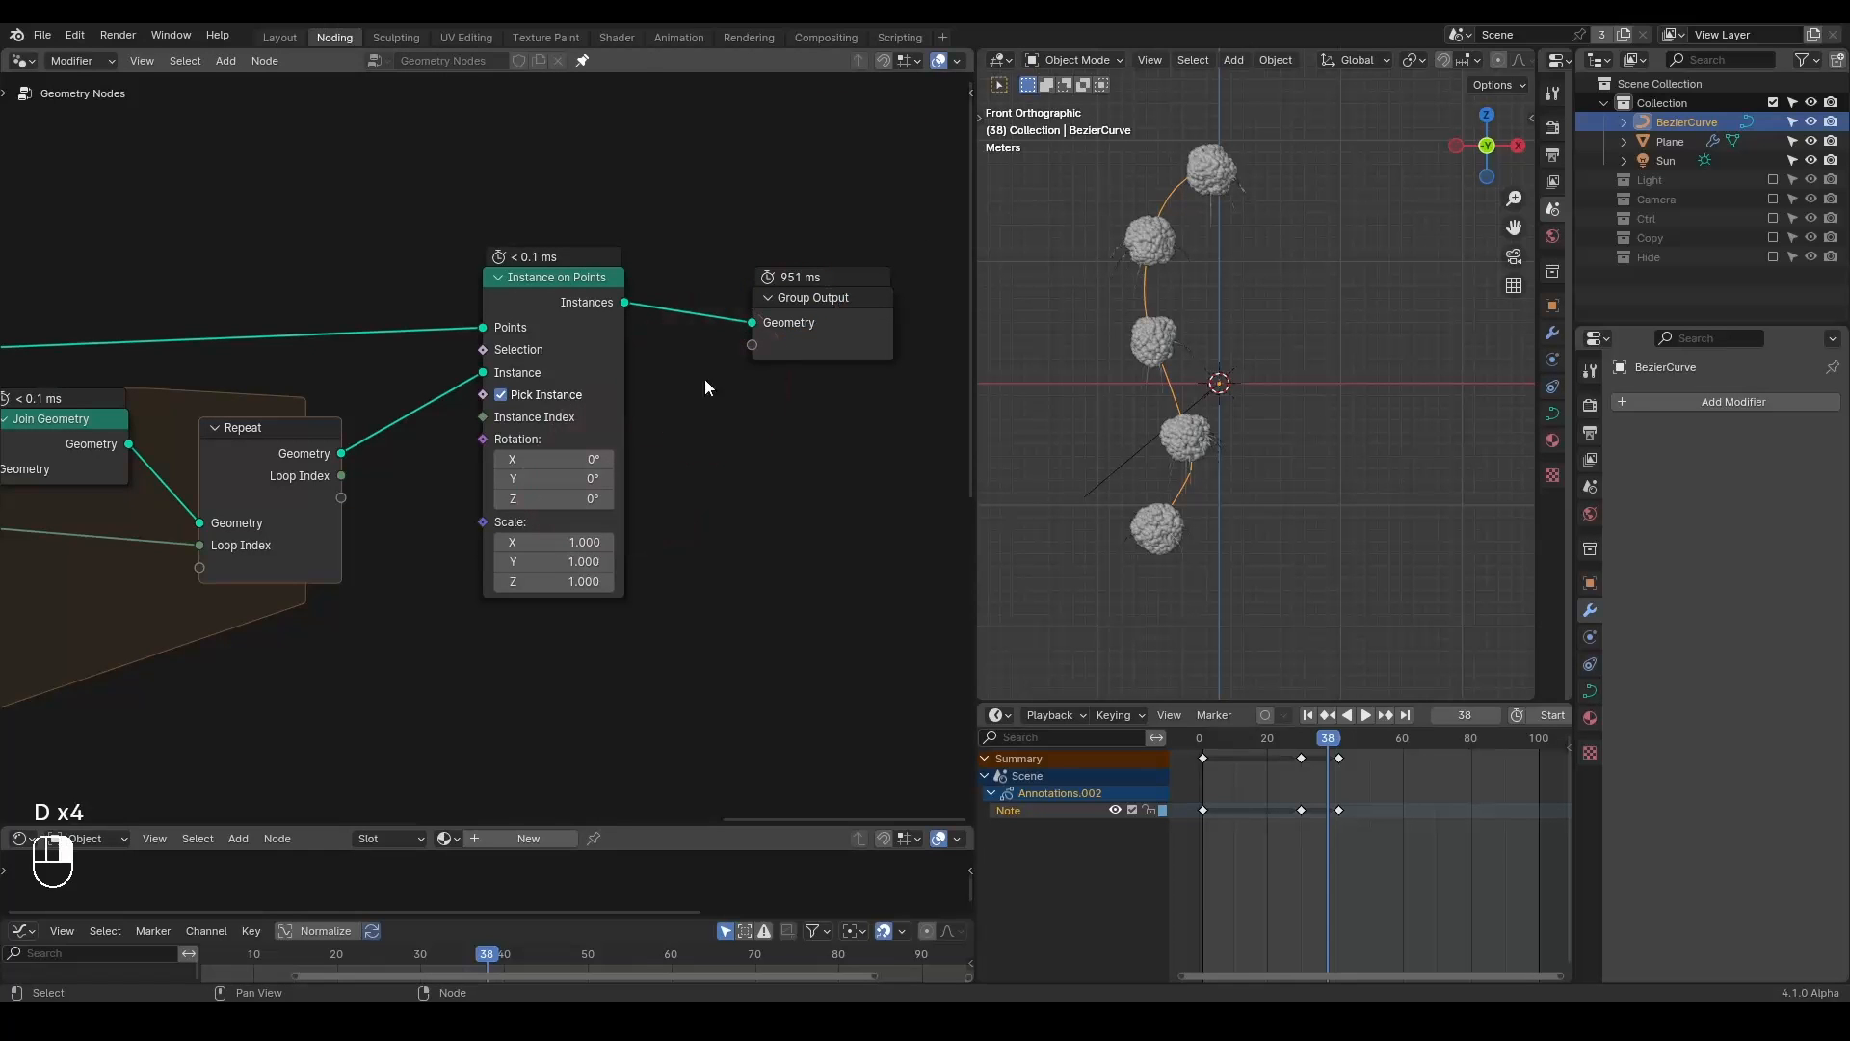
Look back over the whole node tree and return the animation to the first frame.
scroll(664, 454, "down", 3)
middle_click_drag(273, 539, 678, 458)
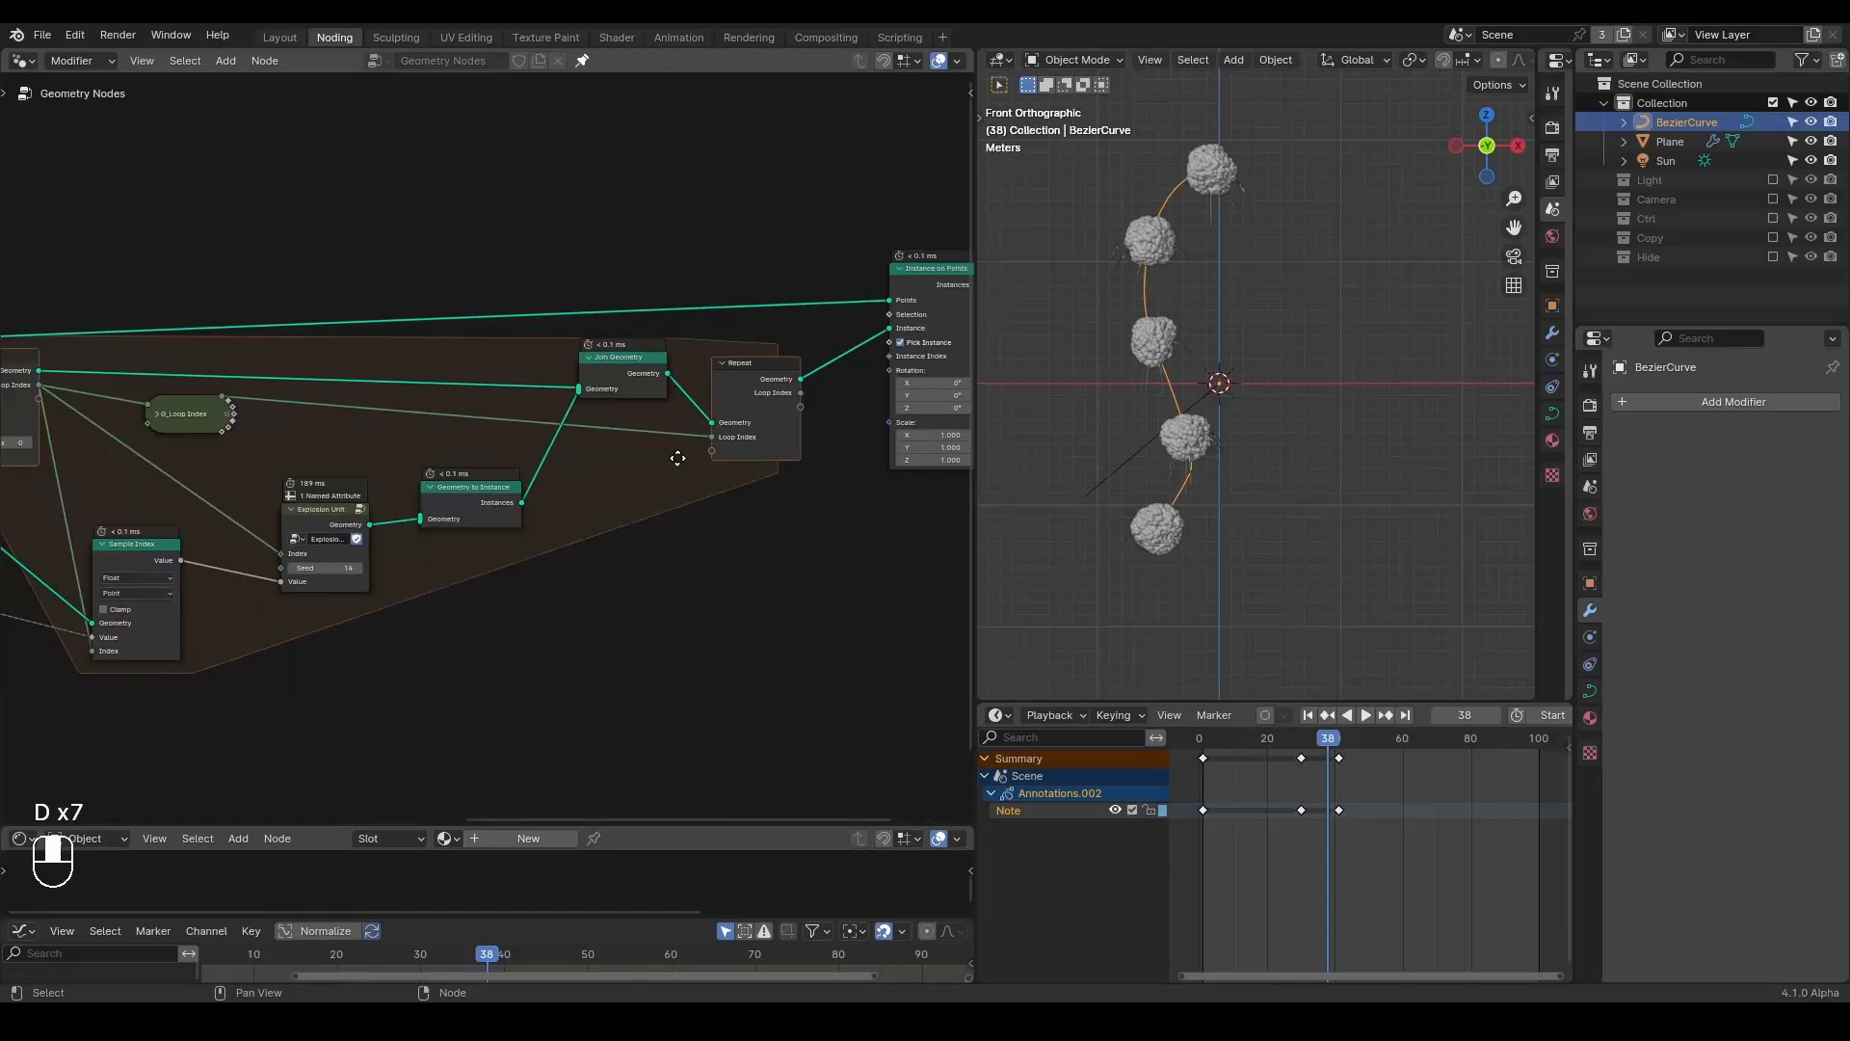
middle_click_drag(422, 494, 1002, 416)
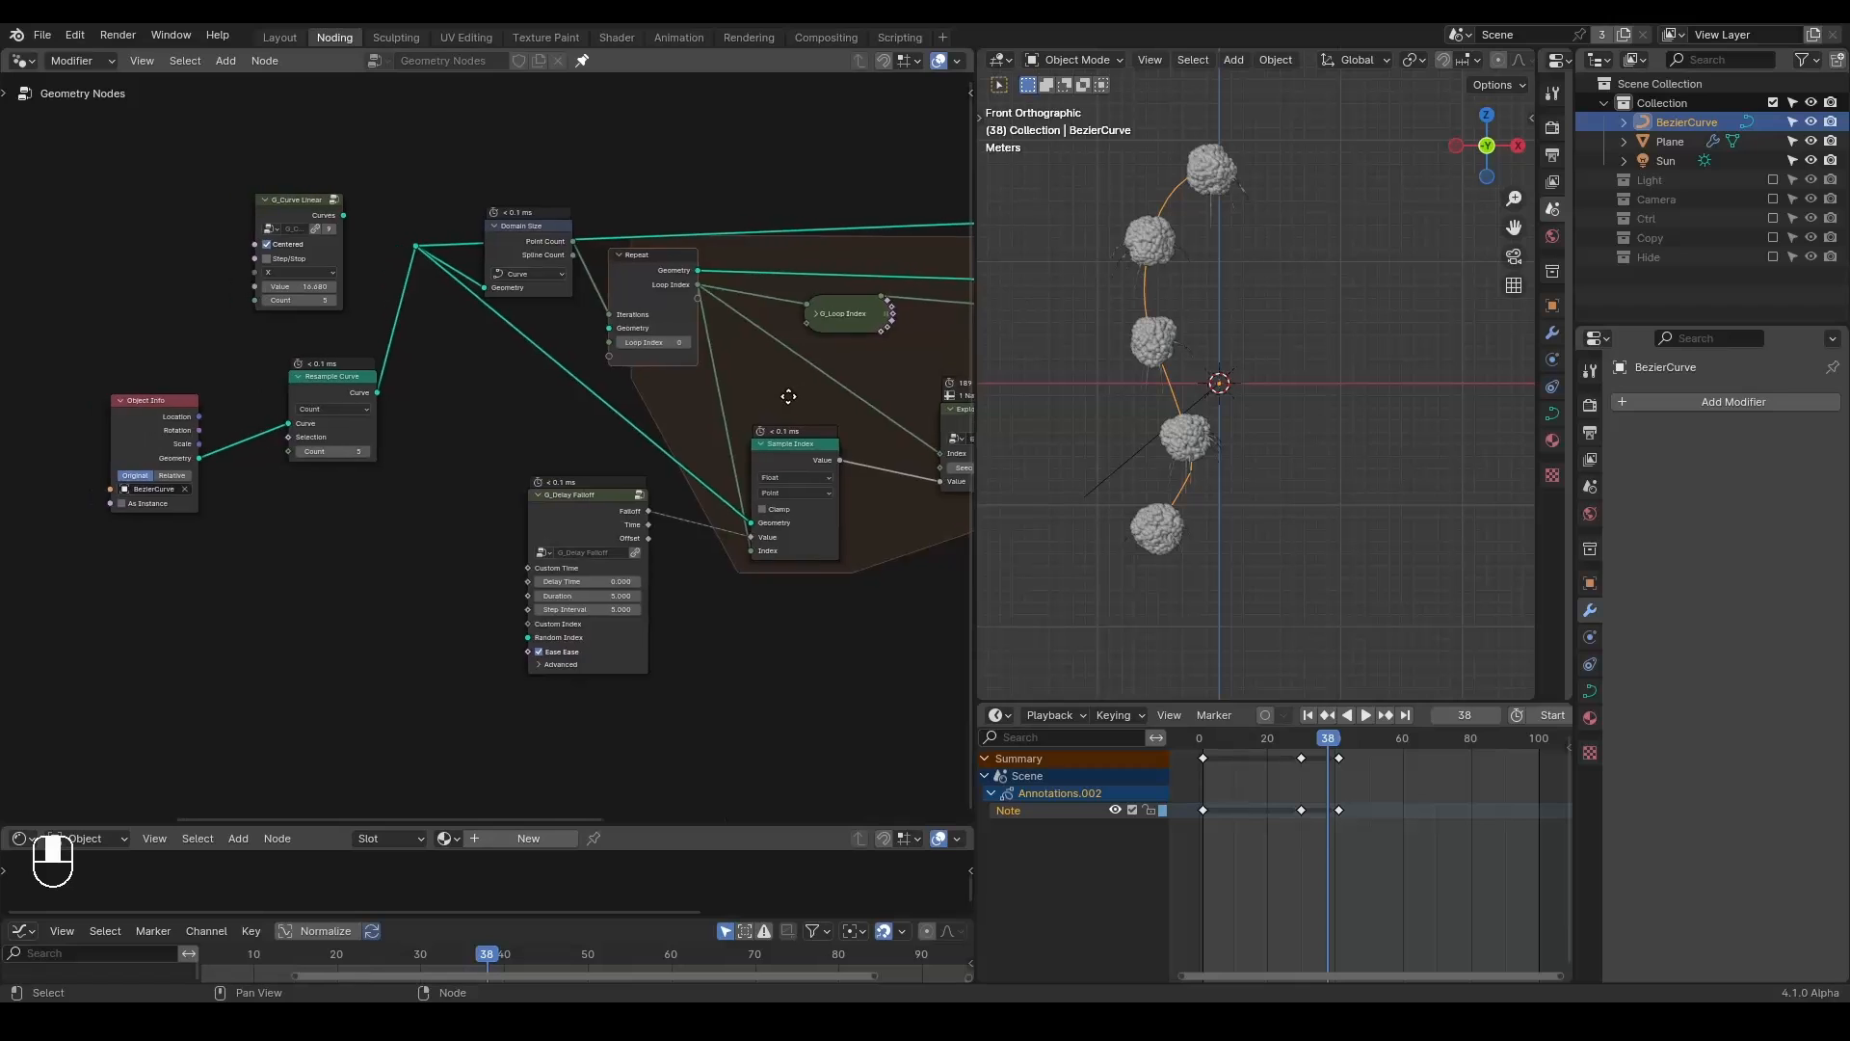
key("shift+space")
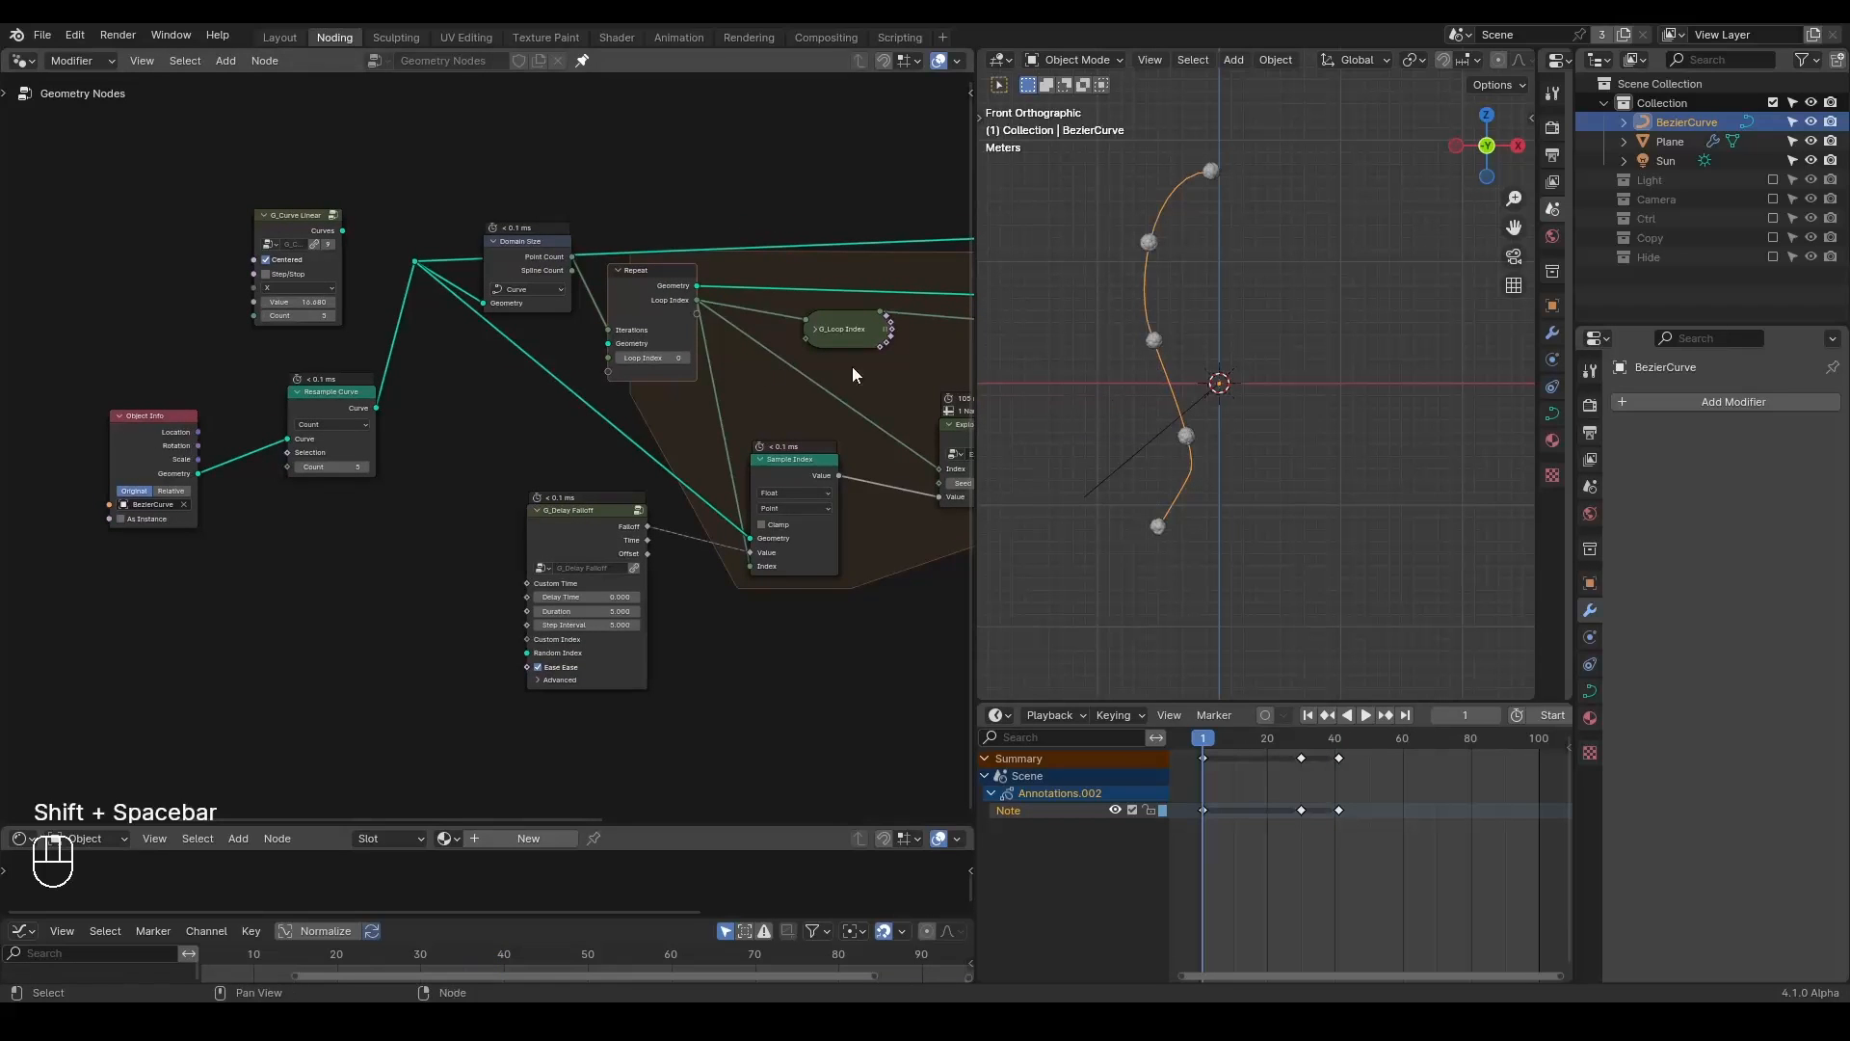
middle_click_drag(761, 215, 710, 479, "ctrl")
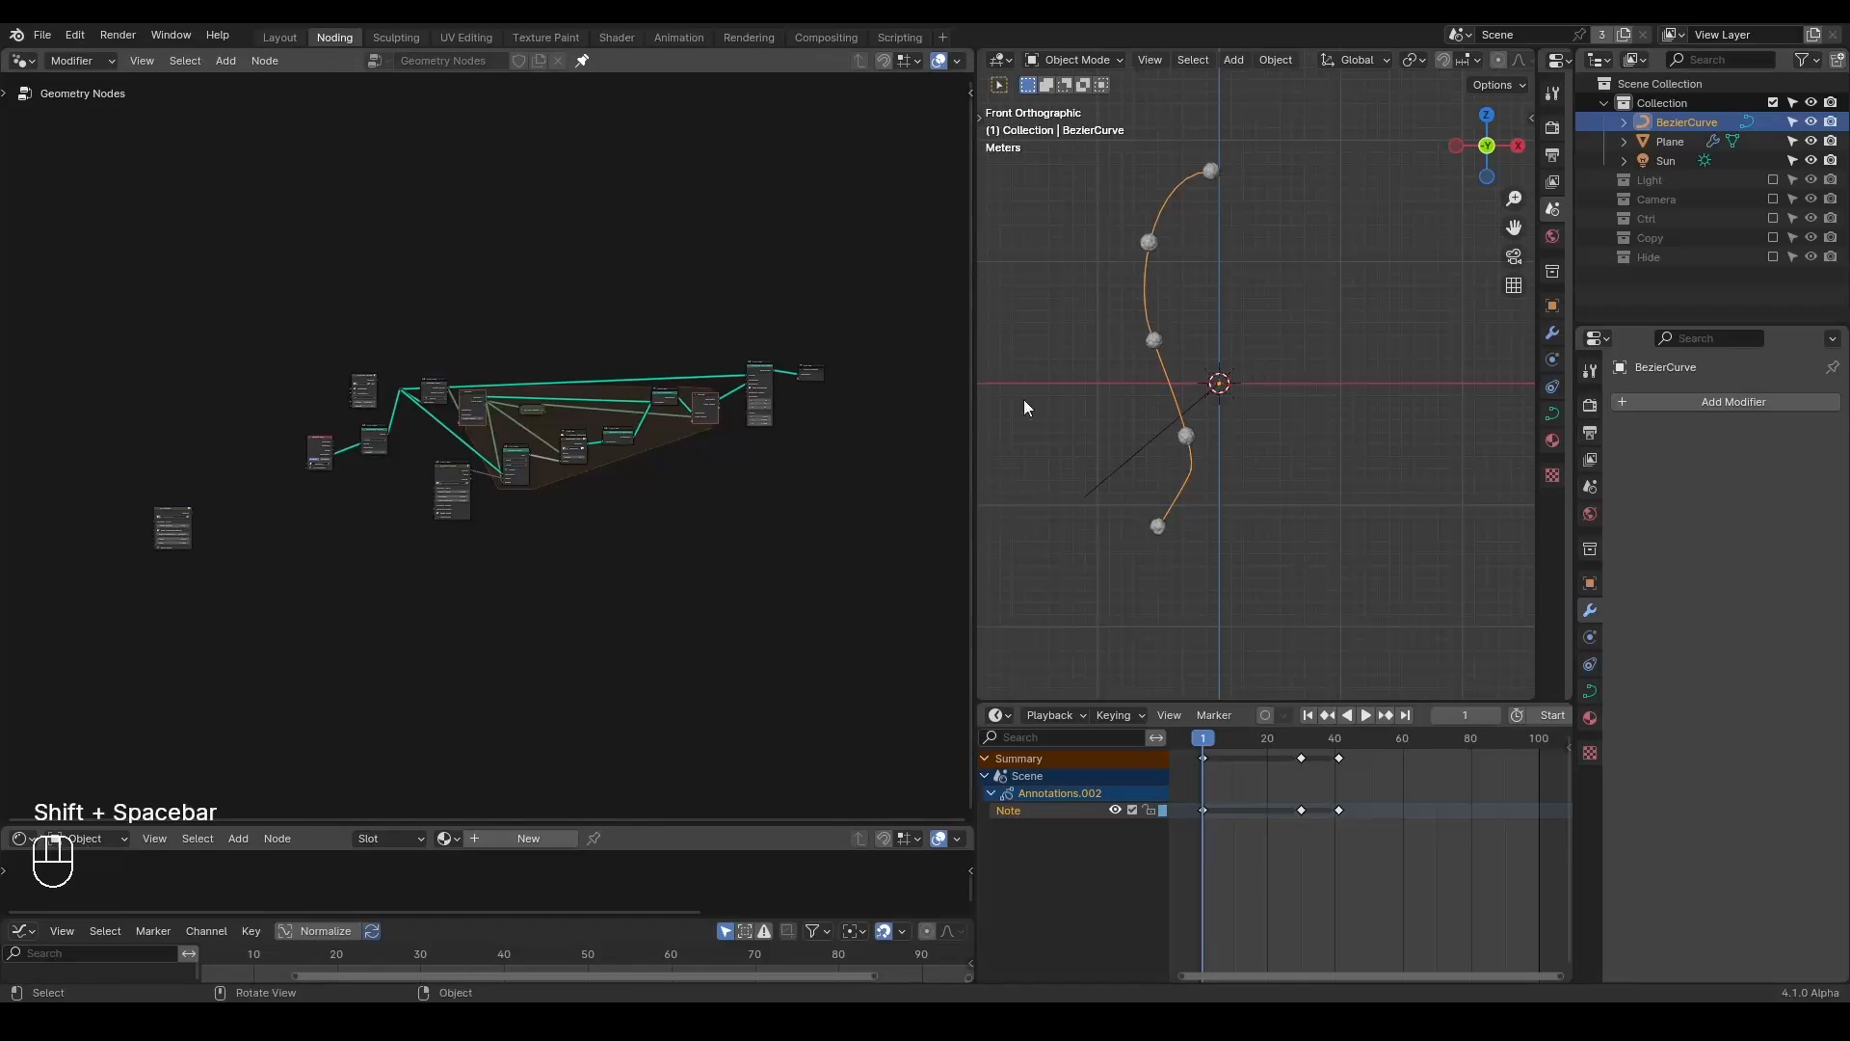